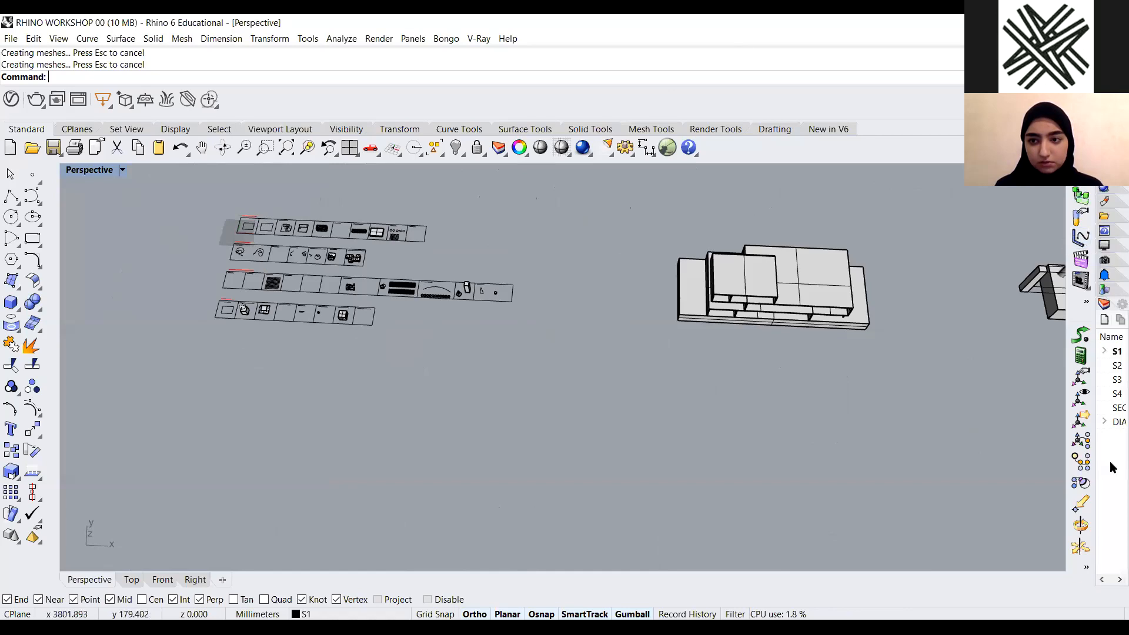
Widen the layer list and maximize the Top viewport
left_click_drag(1097, 459, 965, 458)
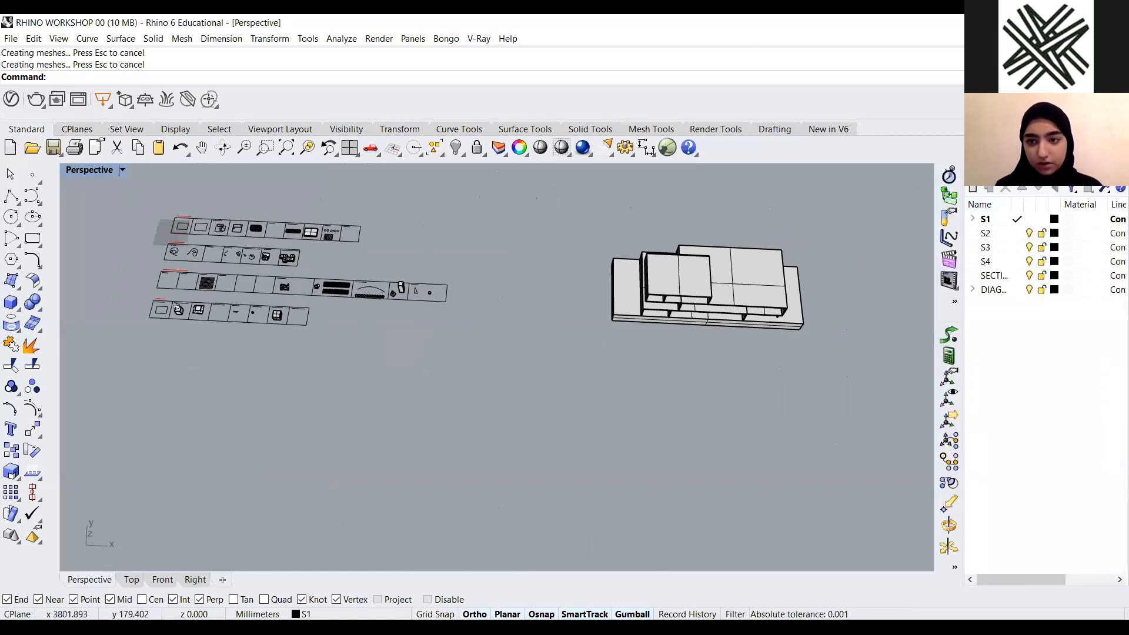
double_click(104, 173)
double_click(80, 173)
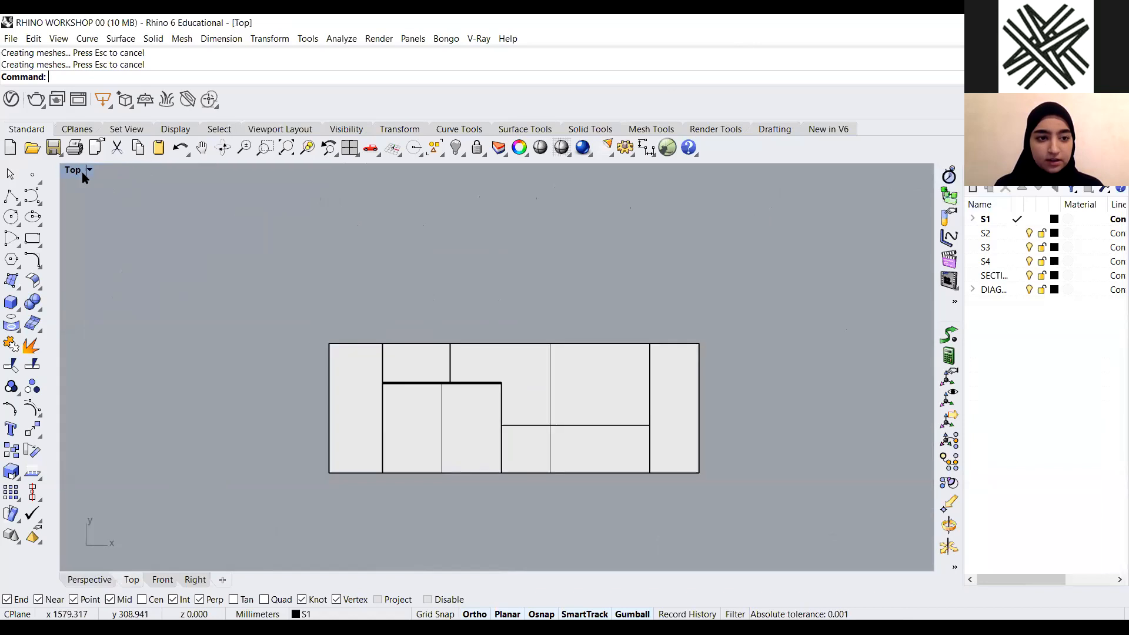
Turn off every layer except S1, from DIAGRAM up to S2
scroll(479, 416, "down", 5)
scroll(323, 429, "up", 6)
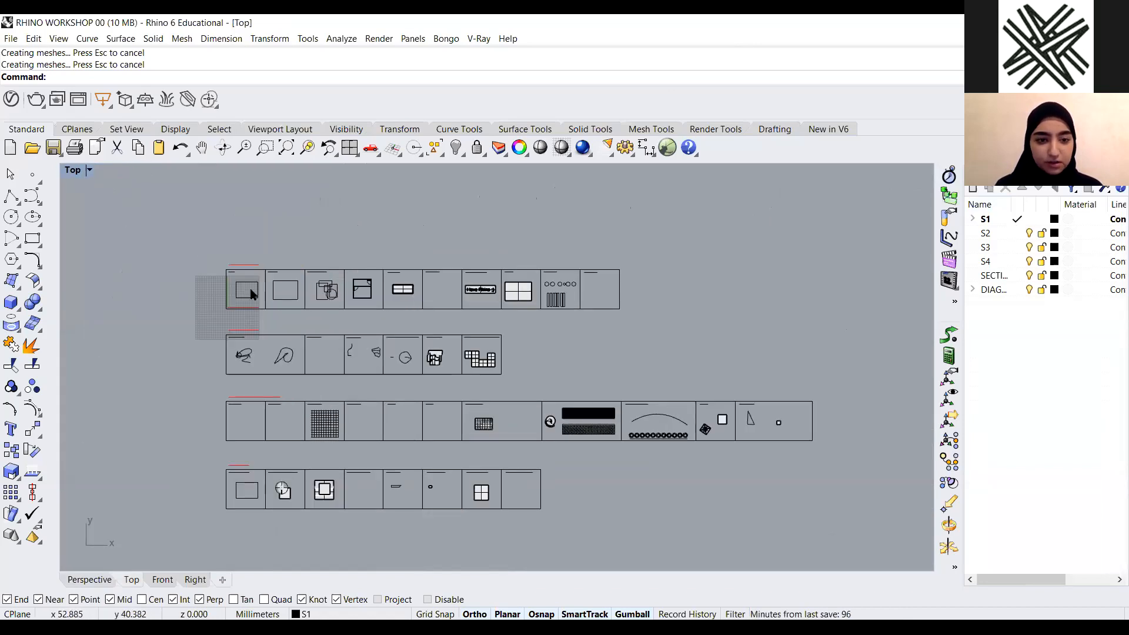
scroll(251, 293, "up", 5)
scroll(145, 328, "down", 2)
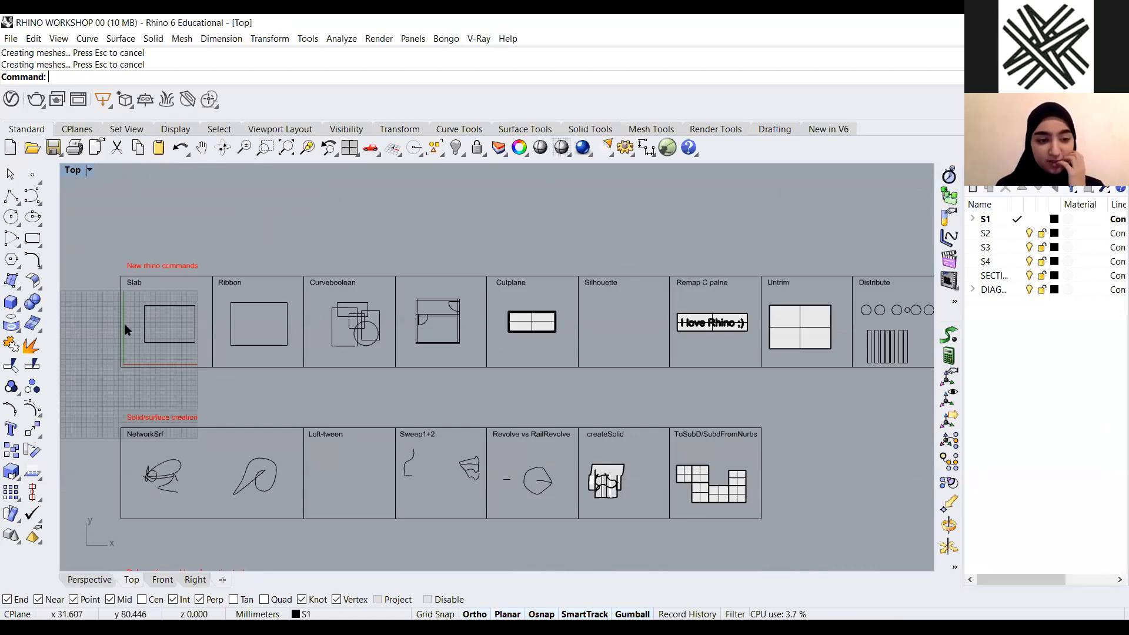
scroll(117, 238, "up", 3)
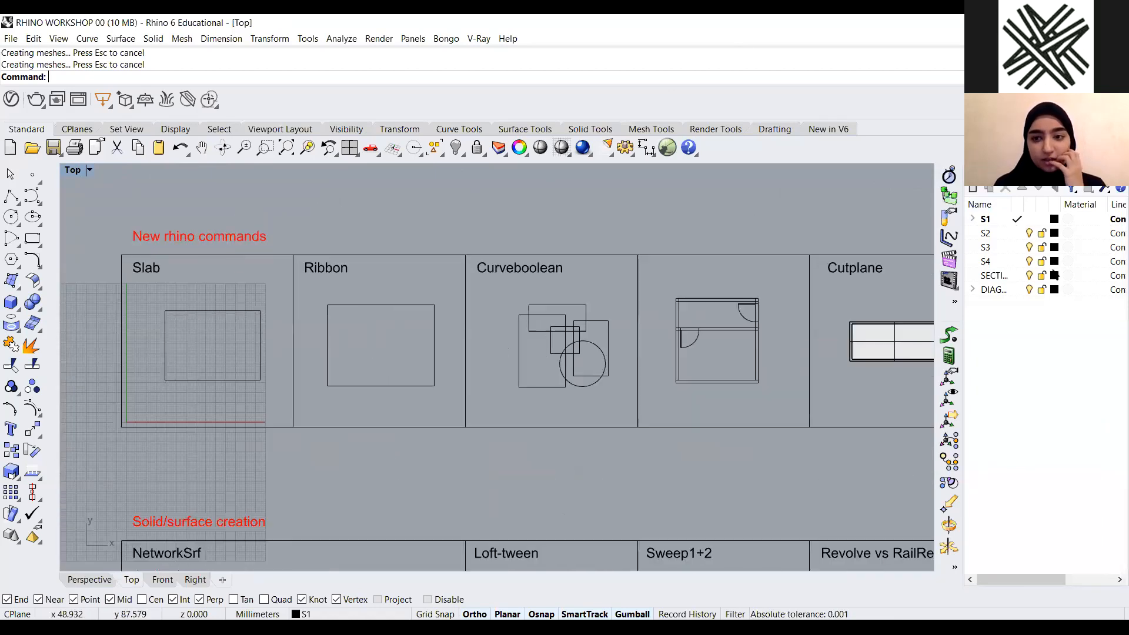
left_click(1031, 290)
left_click(1030, 276)
left_click(1031, 261)
left_click(1030, 247)
left_click(1029, 234)
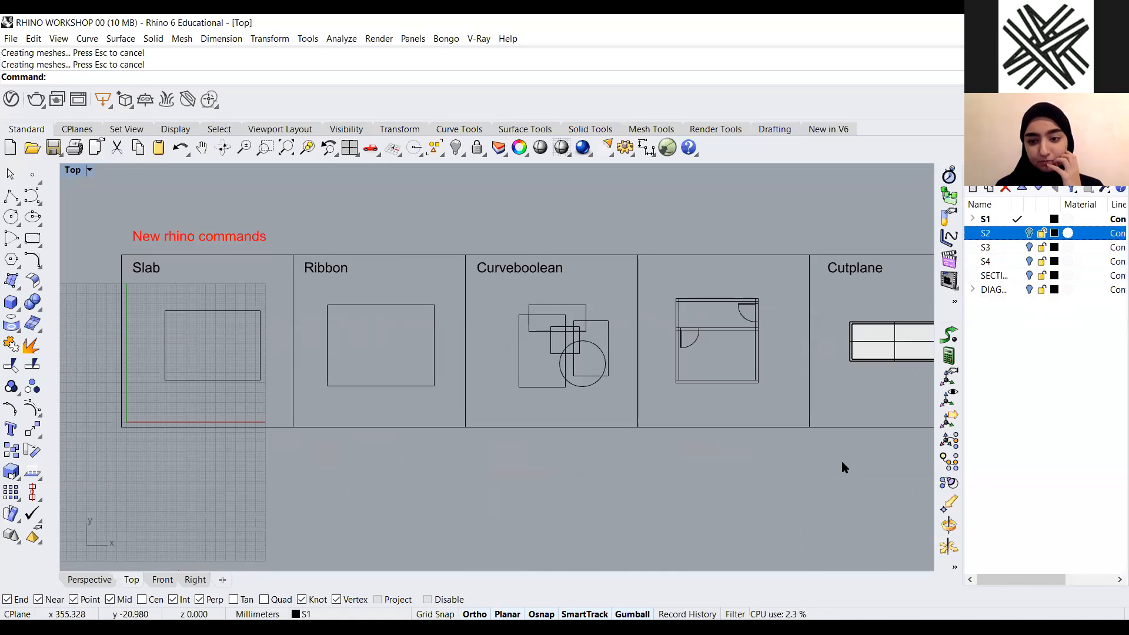
scroll(559, 386, "down", 4)
scroll(479, 348, "up", 4)
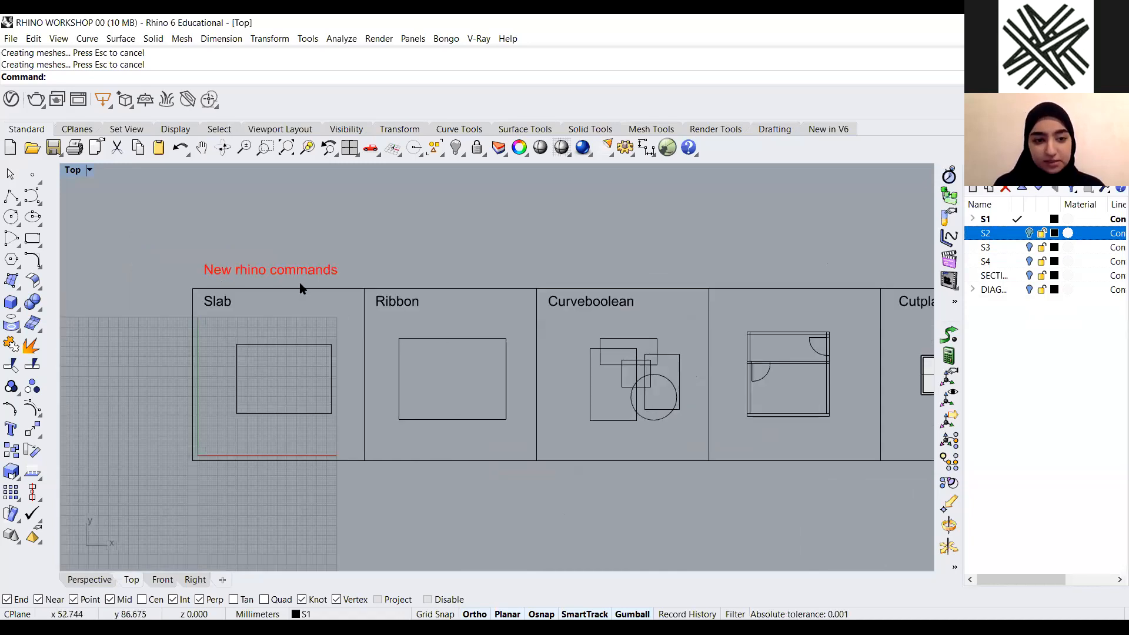
scroll(171, 319, "down", 3)
left_click_drag(918, 292, 128, 317)
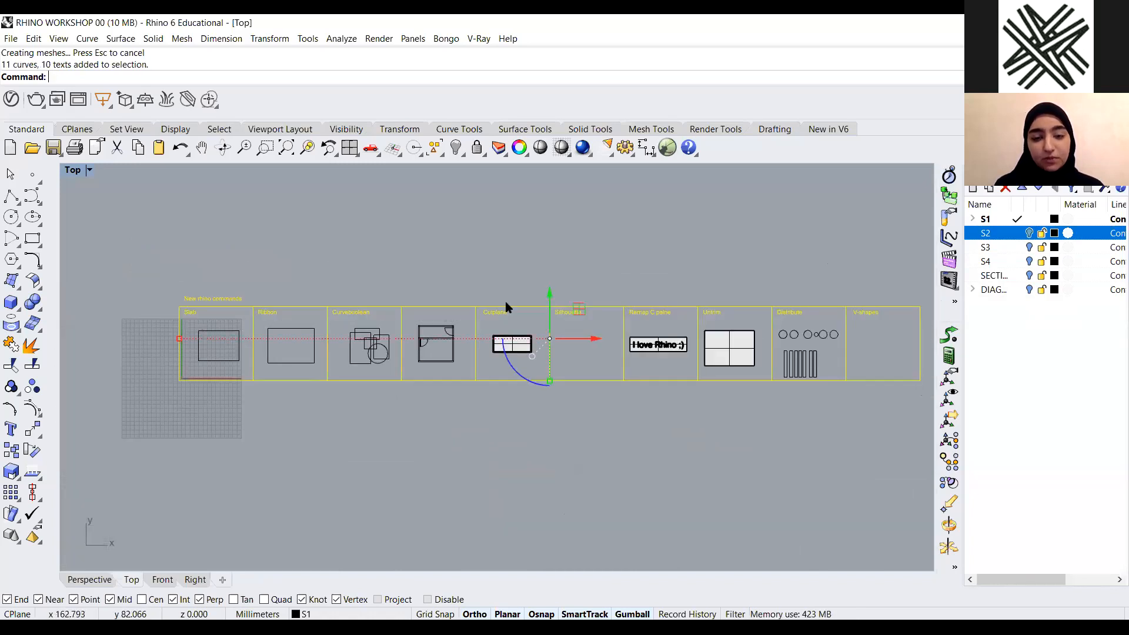
left_click(902, 285)
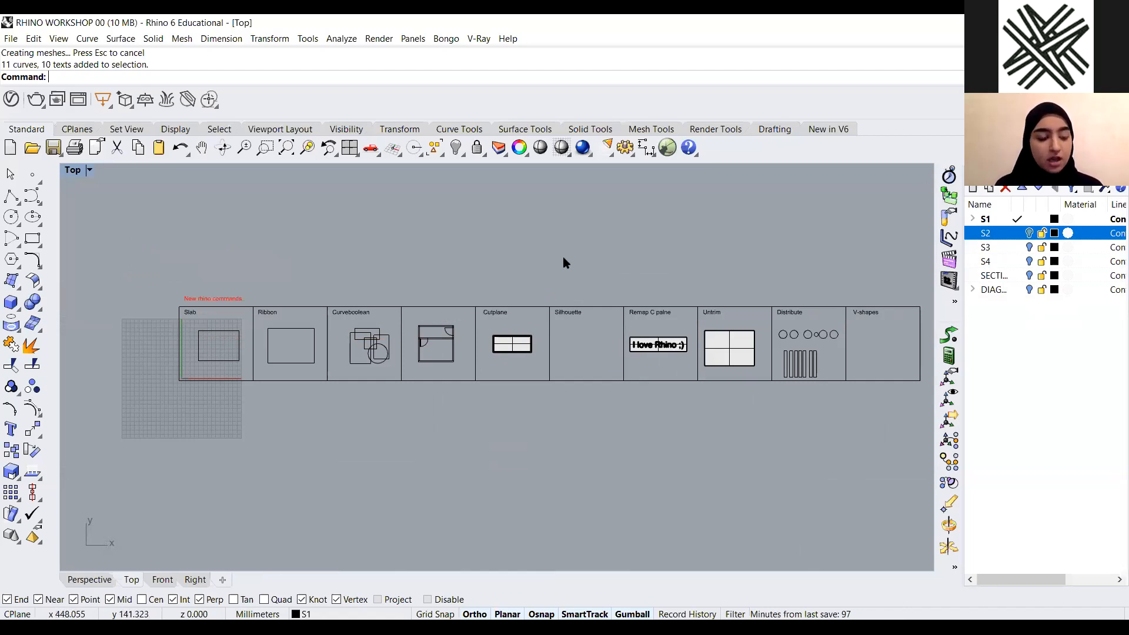
scroll(266, 315, "up", 4)
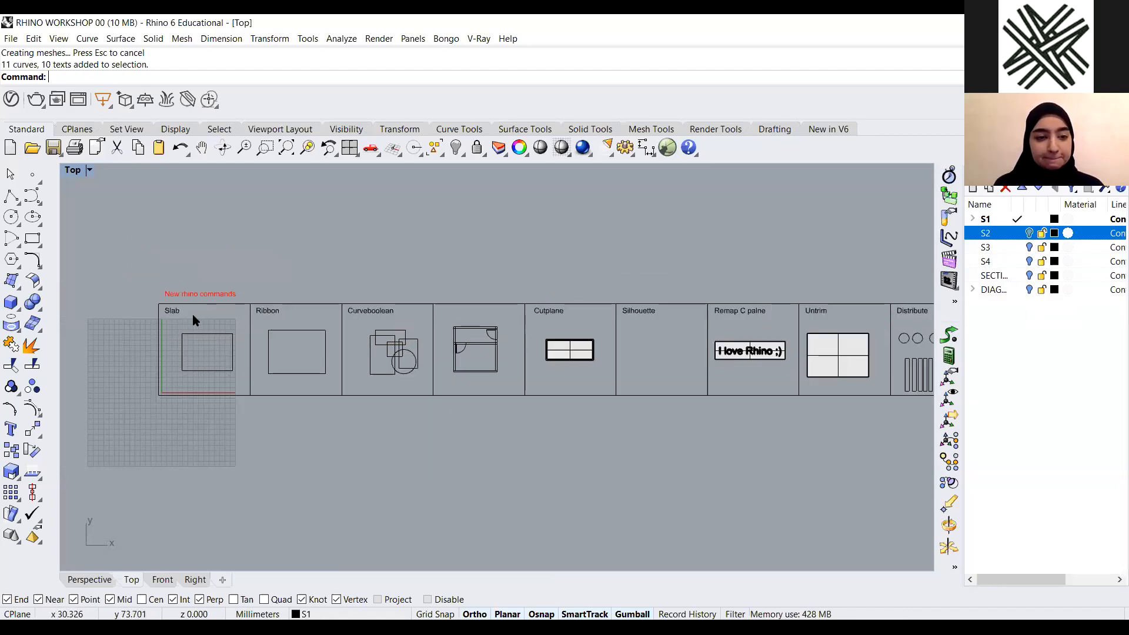
scroll(186, 321, "down", 5)
left_click_drag(820, 271, 187, 333)
left_click(380, 269)
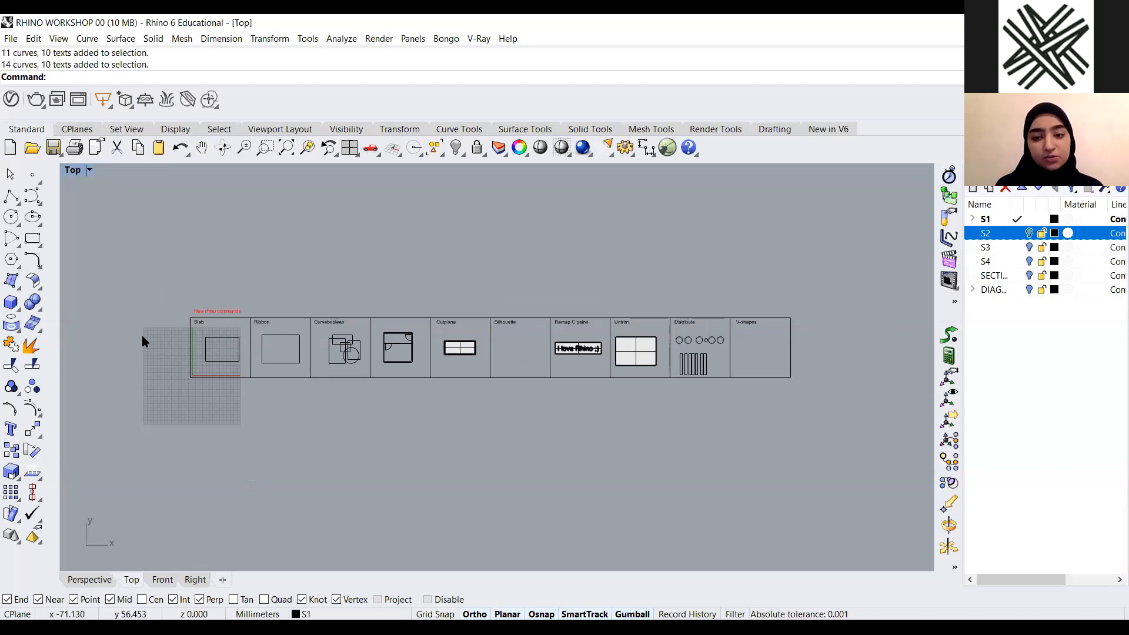
Zoom in and out to examine the Slab example in the first row of new commands
scroll(152, 357, "up", 5)
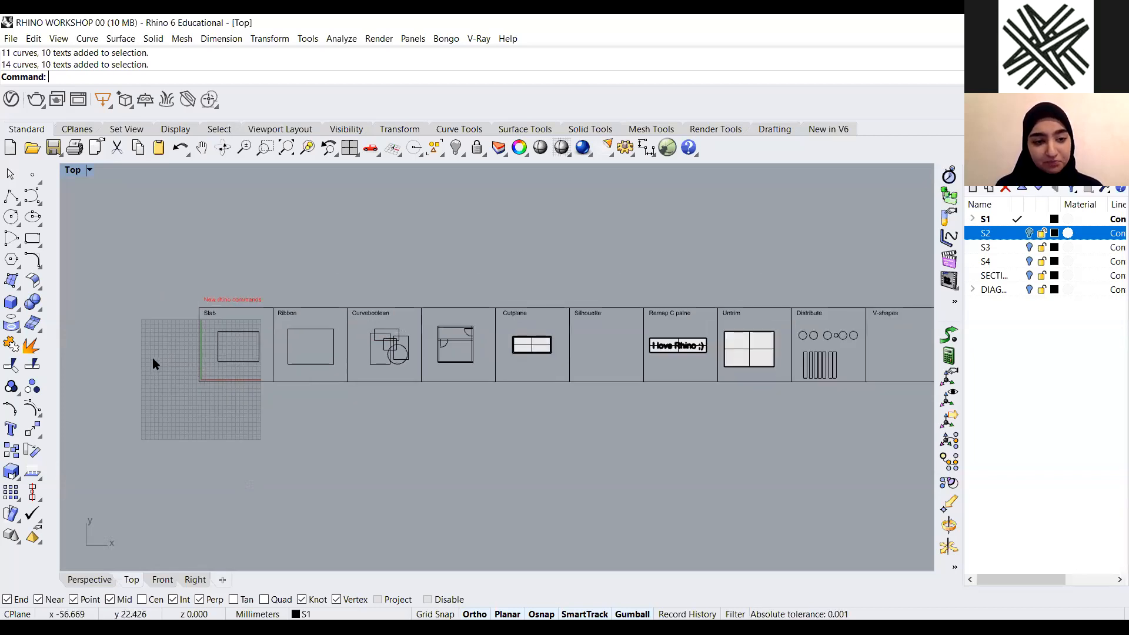
scroll(192, 300, "up", 2)
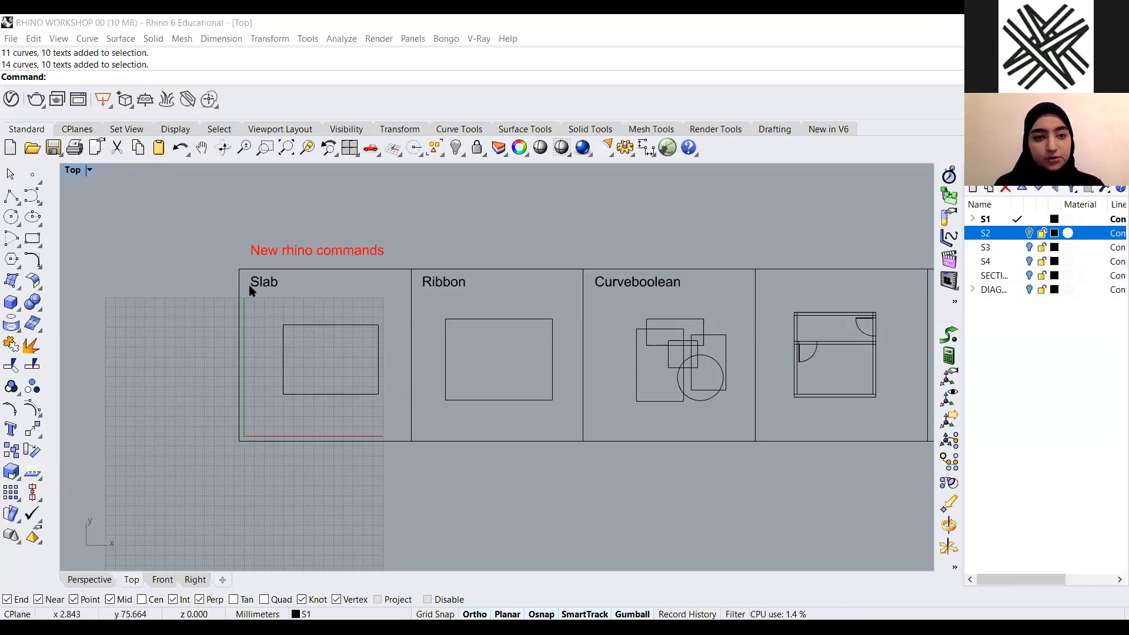
scroll(250, 290, "up", 1)
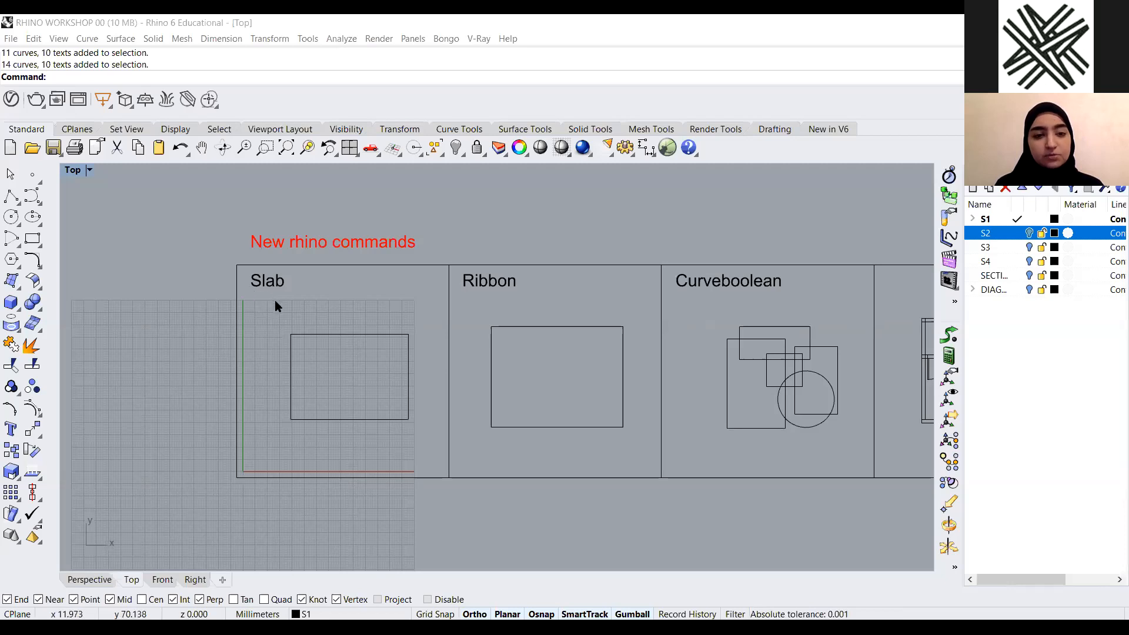
scroll(435, 331, "down", 1)
scroll(348, 332, "down", 2)
scroll(348, 330, "up", 1)
scroll(386, 337, "up", 3)
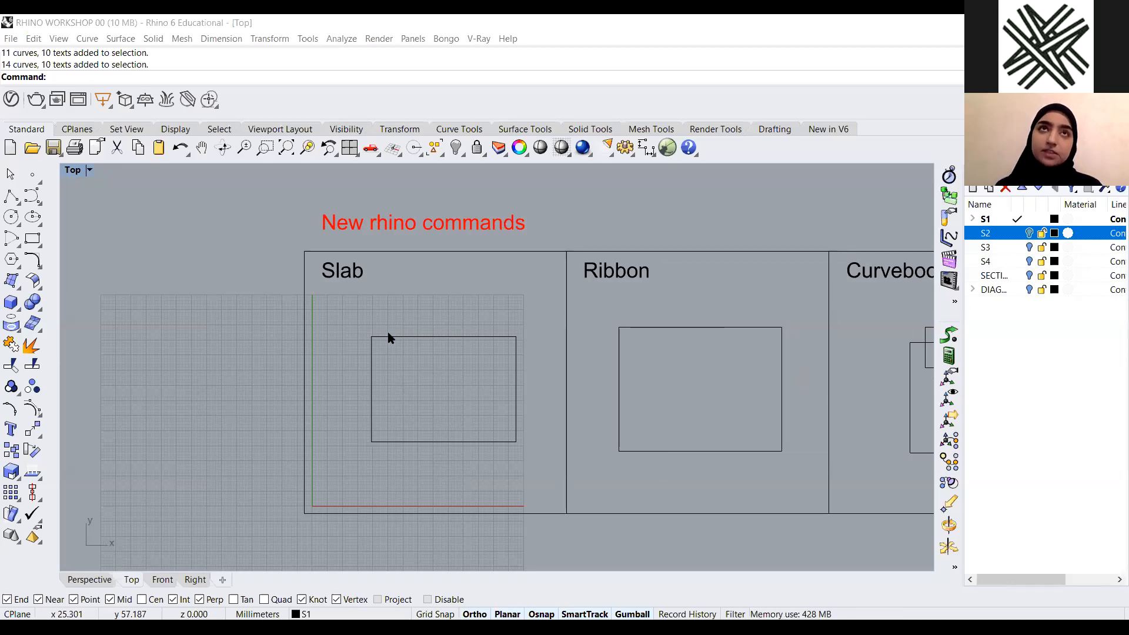
scroll(383, 271, "down", 1)
scroll(248, 328, "down", 3)
scroll(282, 305, "down", 7)
scroll(277, 312, "up", 1)
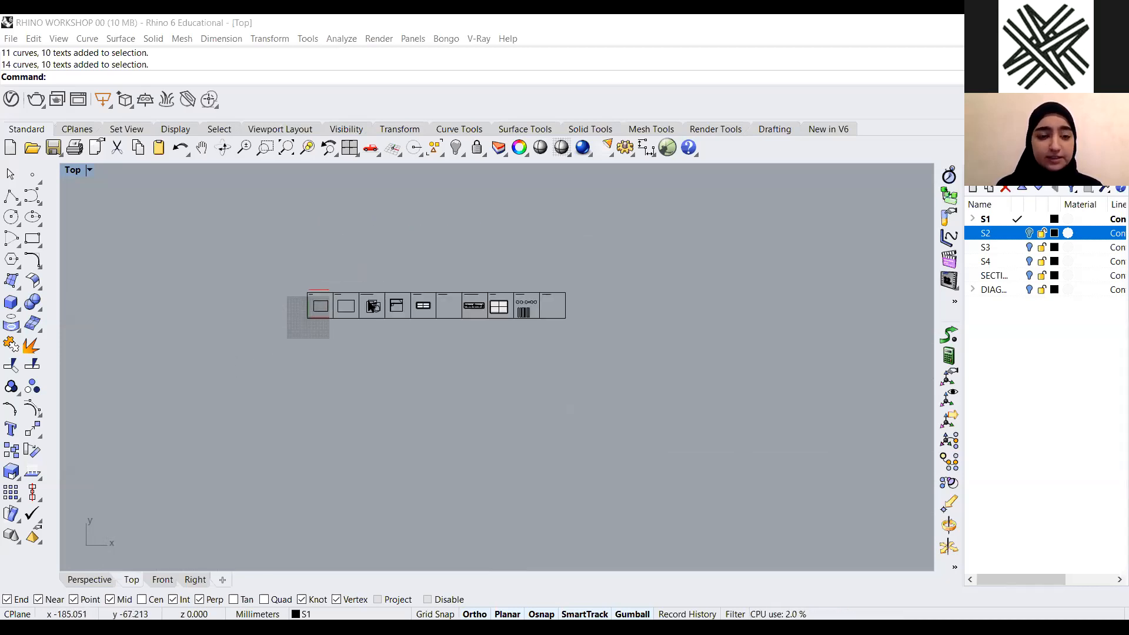
Select the Slab example's rectangle and zoom to the selection with the ZS command, then deselect it
left_click(307, 305)
left_click_drag(306, 303, 318, 313)
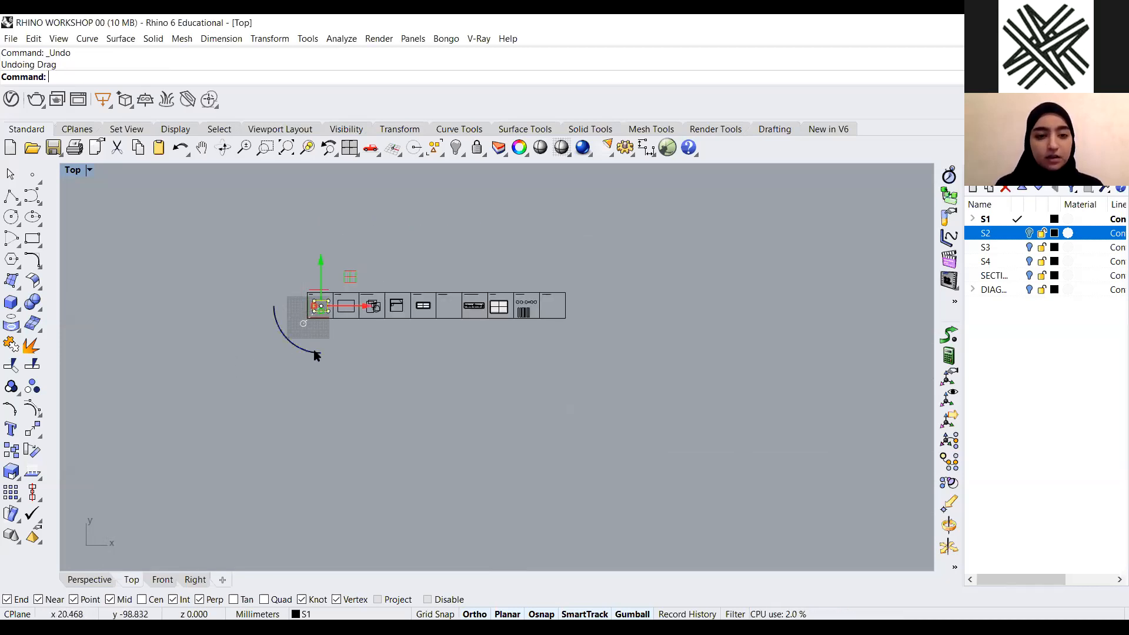
scroll(318, 317, "up", 10)
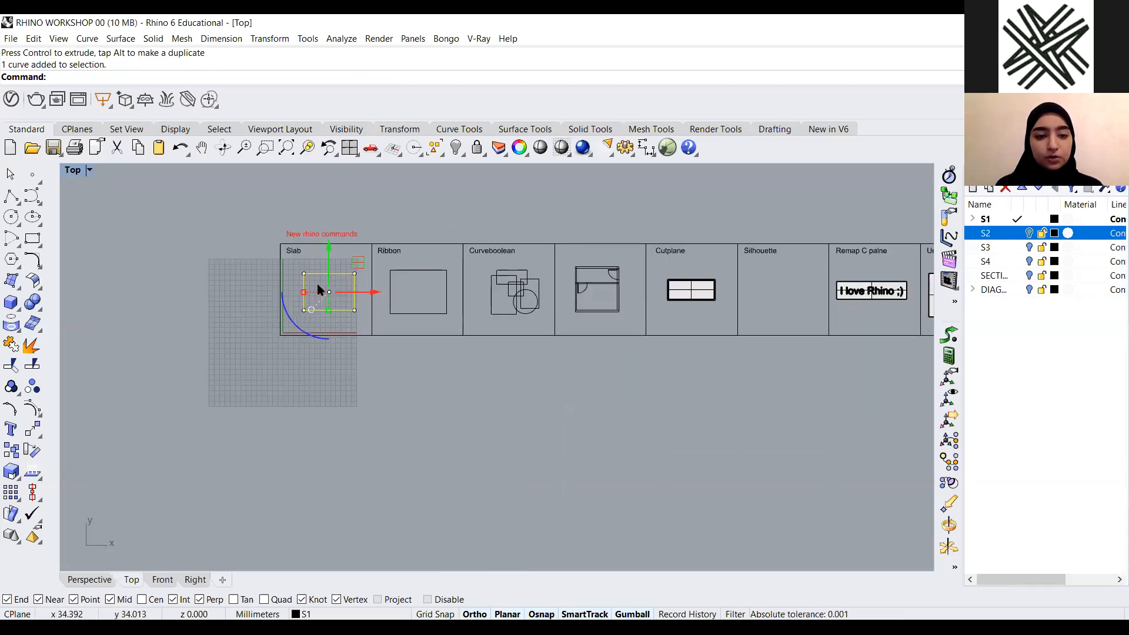
scroll(343, 297, "down", 6)
scroll(471, 430, "down", 5)
scroll(327, 313, "up", 2)
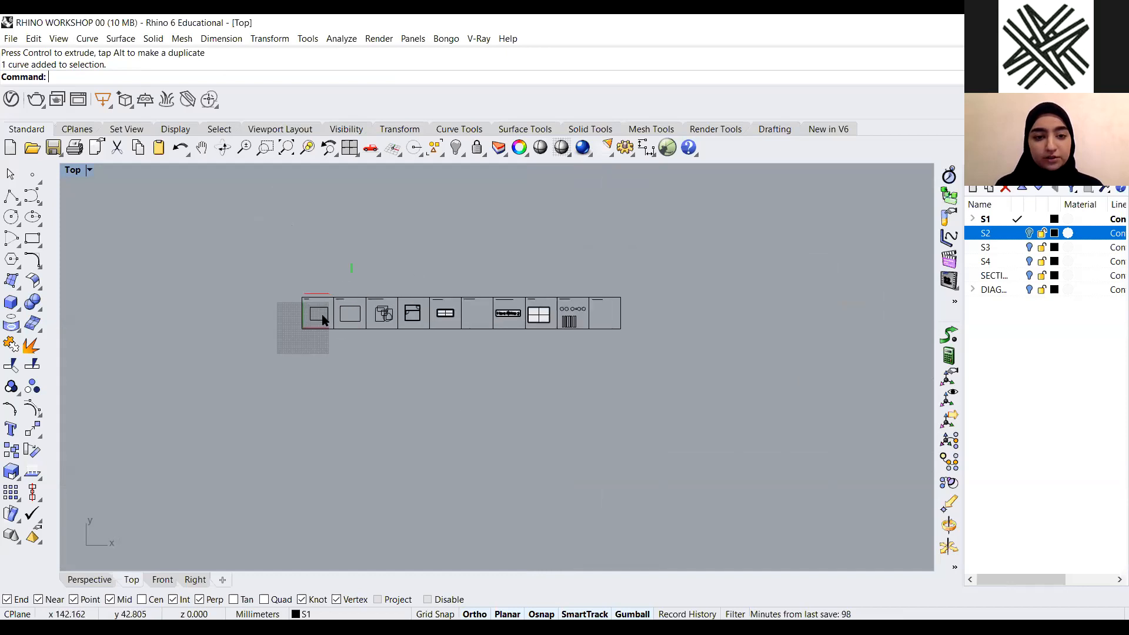
left_click(328, 313)
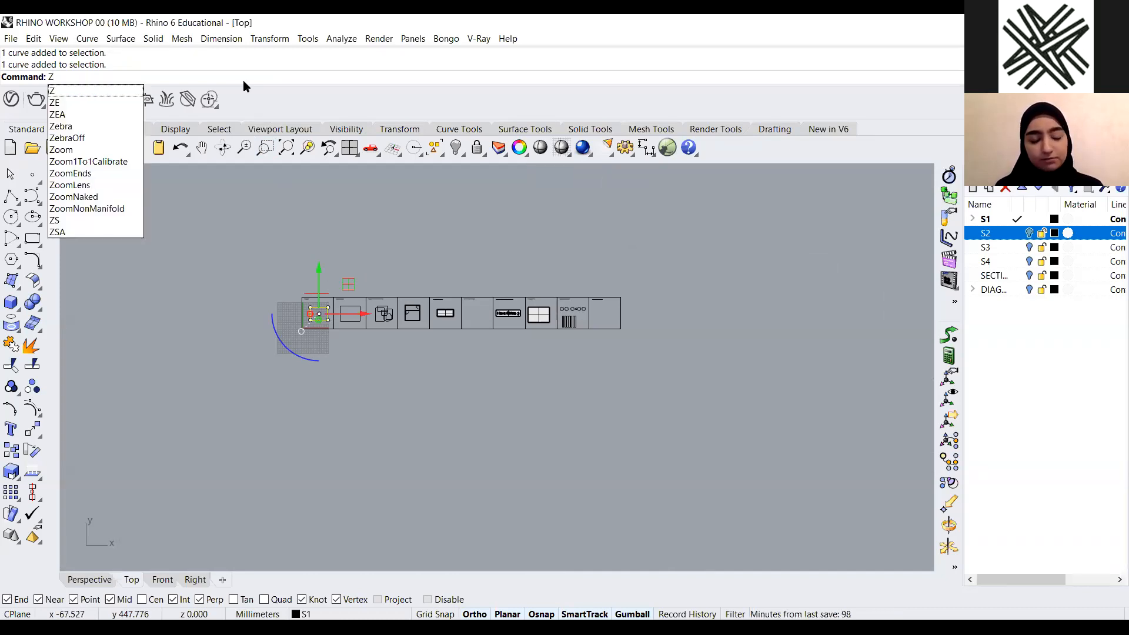
type("S")
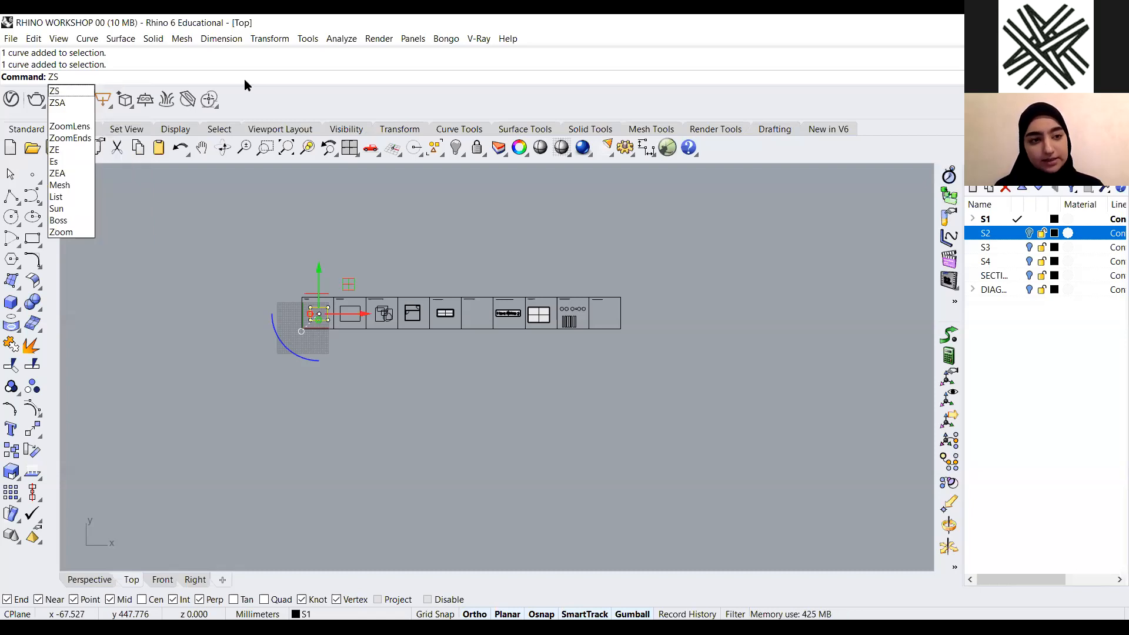
key("Return")
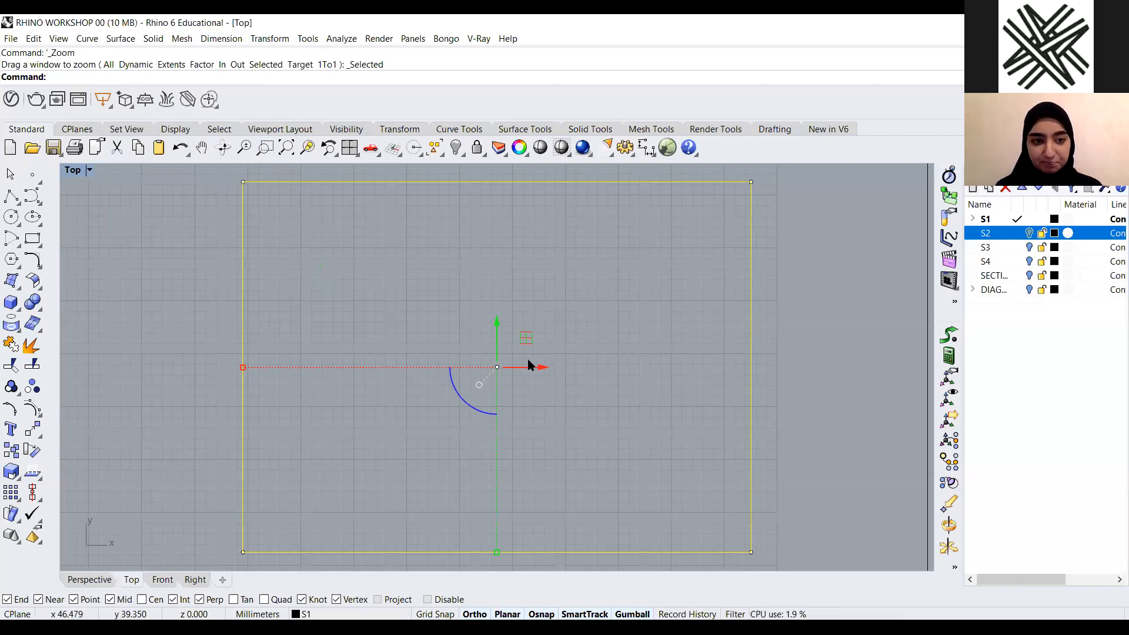
scroll(383, 328, "down", 5)
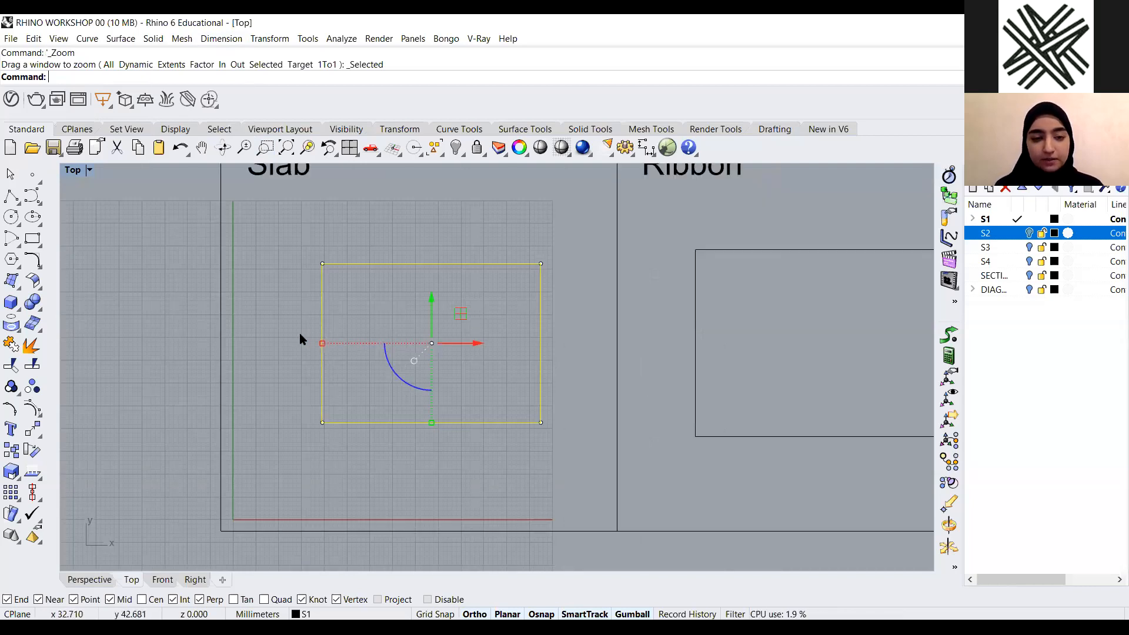
scroll(334, 332, "down", 3)
key("Escape")
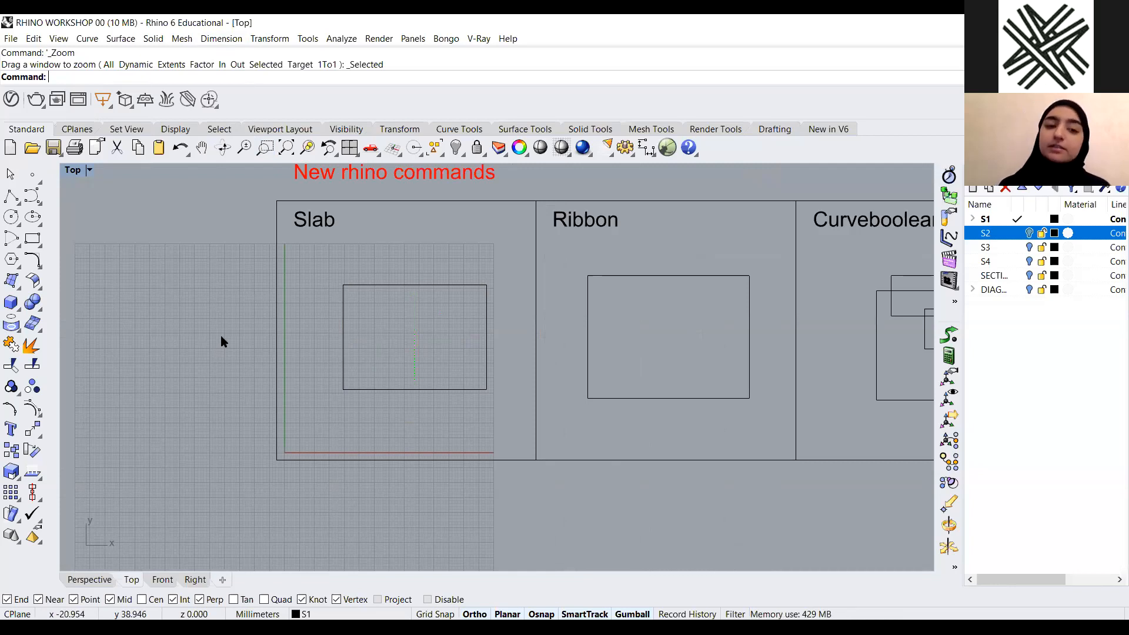
Select the Slab example's rectangle and isolate it, then undo the isolation
scroll(246, 366, "down", 3)
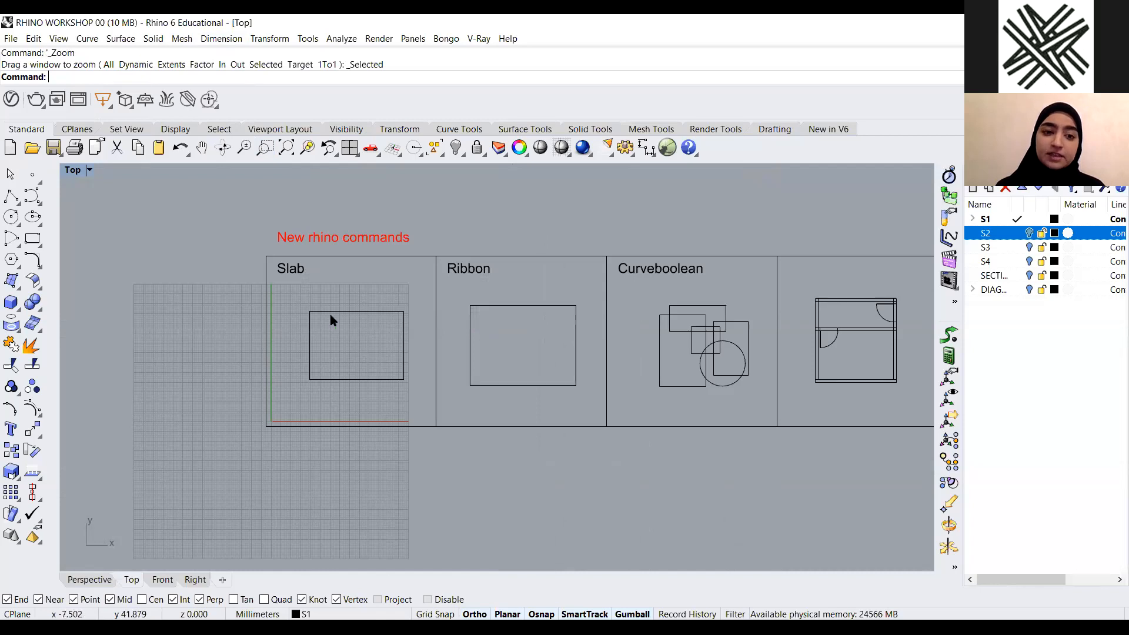
scroll(313, 351, "up", 3)
left_click(302, 354)
left_click_drag(448, 261, 333, 339)
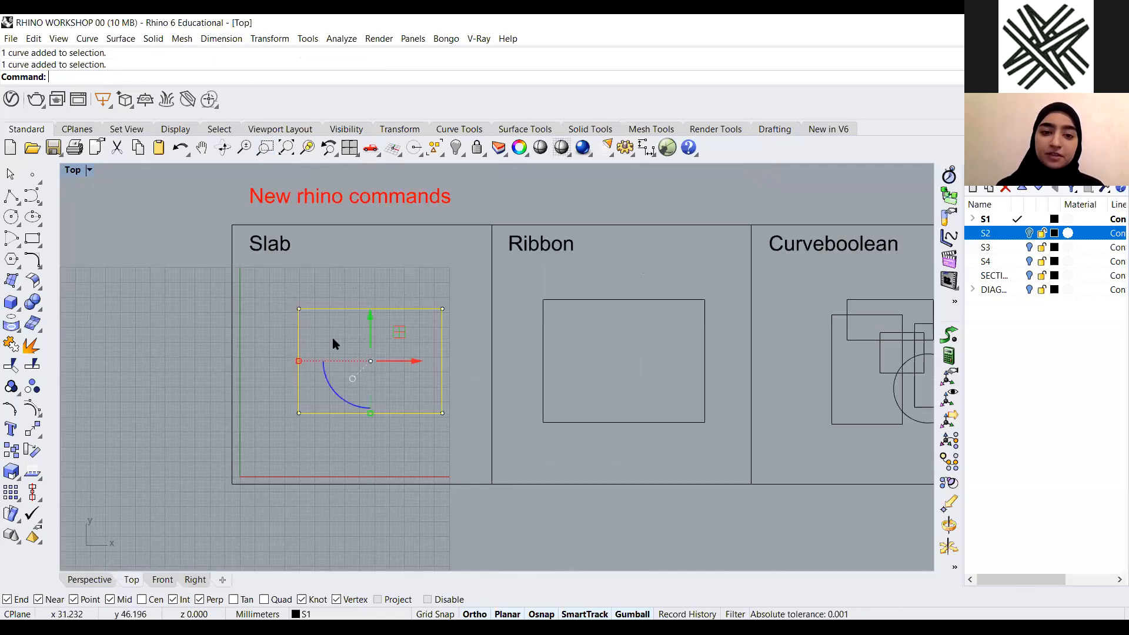
left_click_drag(448, 265, 196, 429)
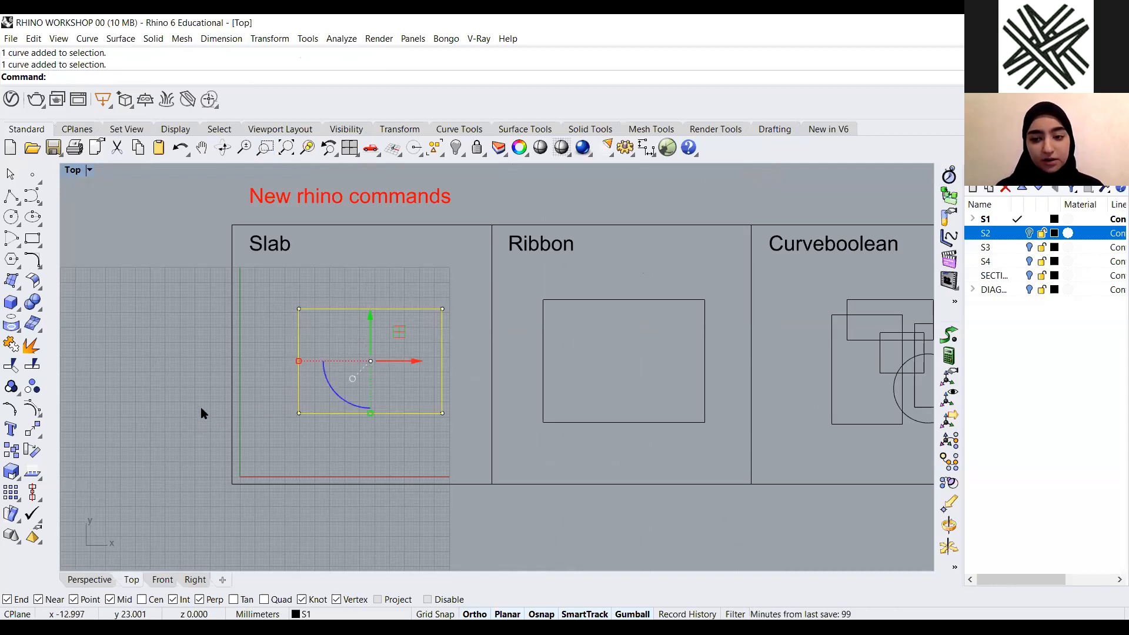
type("Isolate")
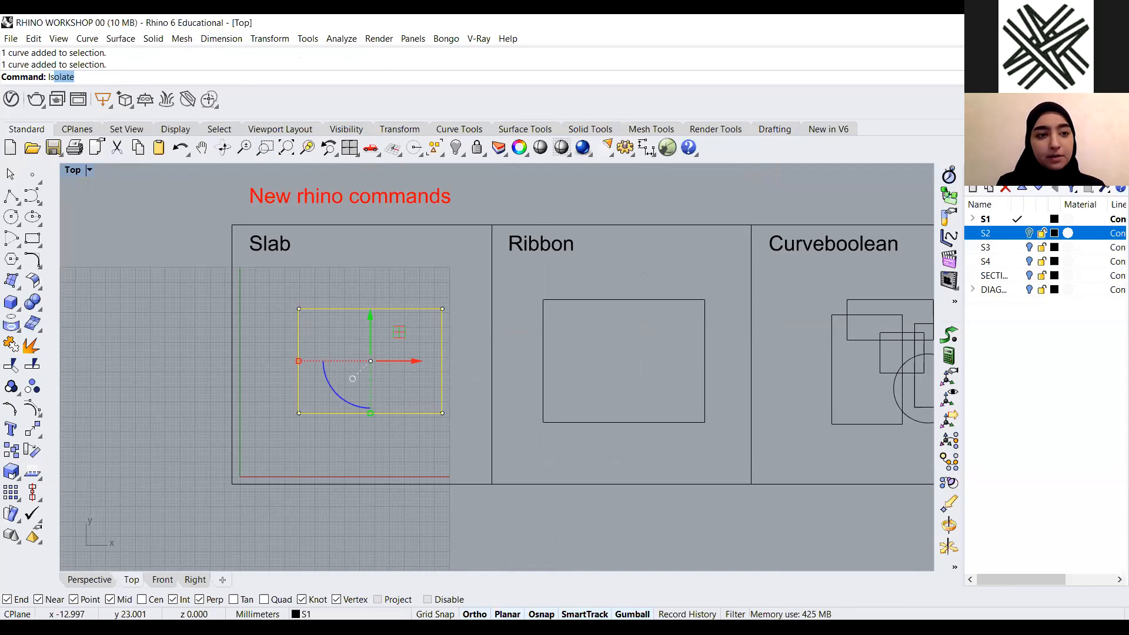
key("Return")
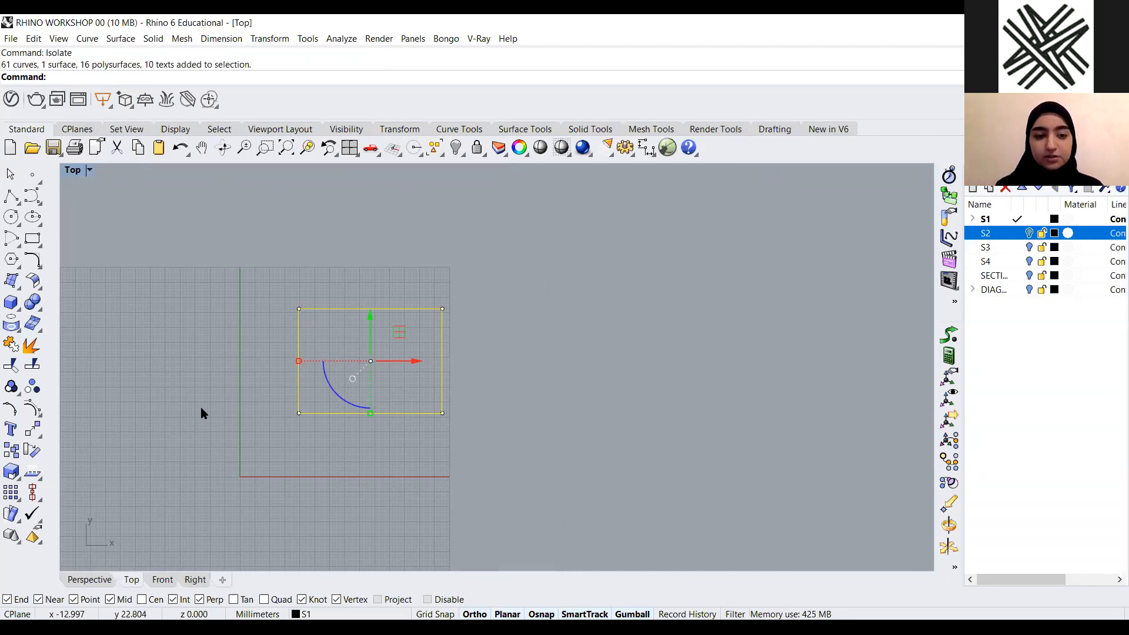
scroll(301, 366, "down", 3)
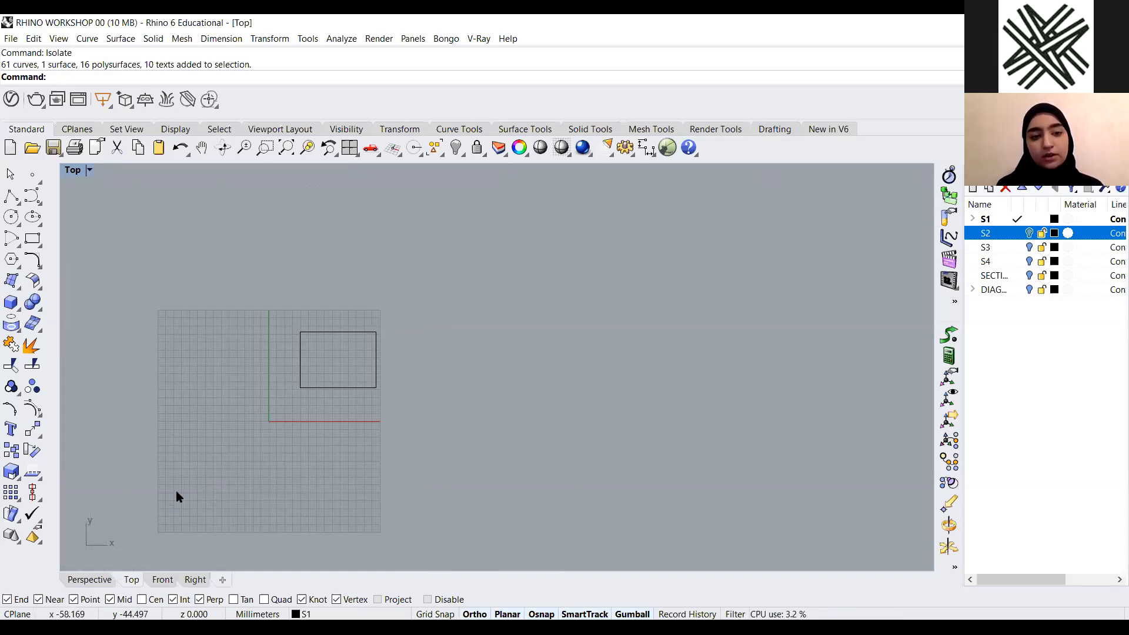
key("ctrl+z")
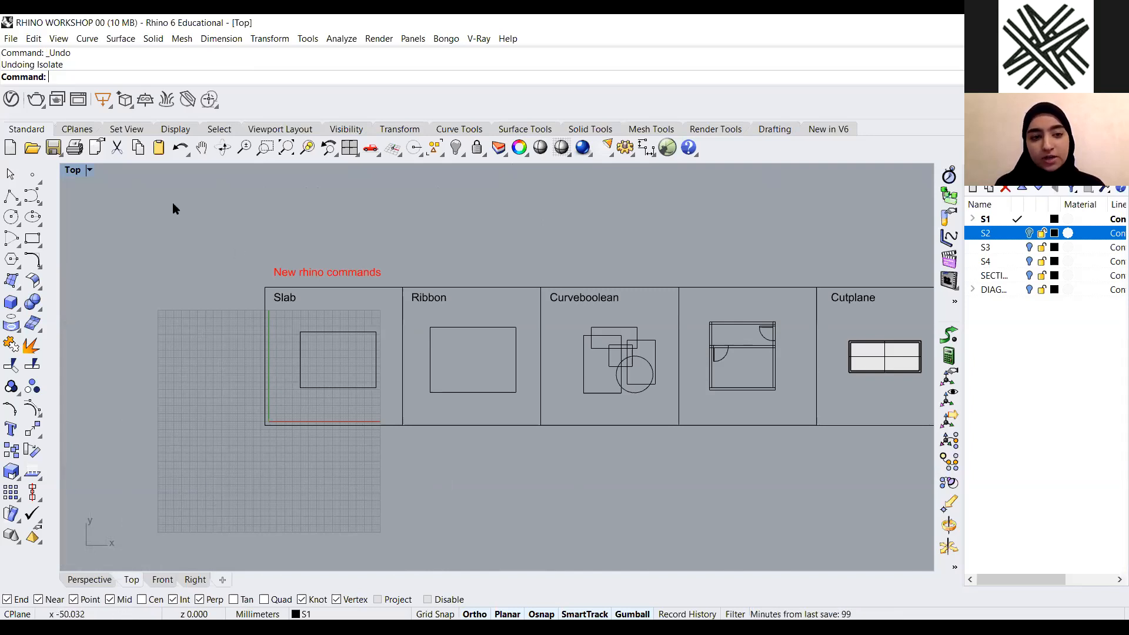
Restore the viewports and maximize the Perspective viewport
double_click(77, 170)
left_click(509, 171)
double_click(509, 171)
scroll(449, 306, "down", 3)
scroll(225, 243, "up", 15)
scroll(362, 274, "down", 4)
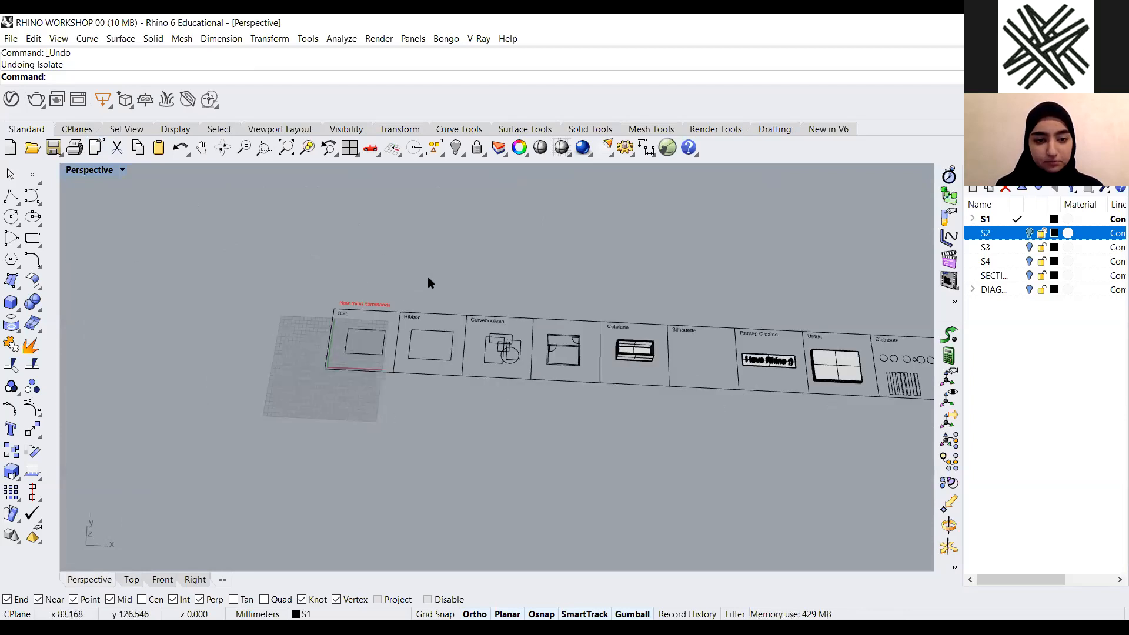
Zoom the Perspective view in on the Slab example
left_click_drag(406, 280, 288, 381)
scroll(286, 382, "up", 4)
type("z")
key("Return")
type("s")
key("Return")
left_click(318, 299)
scroll(381, 249, "down", 4)
right_click_drag(382, 248, 394, 245)
scroll(393, 246, "up", 4)
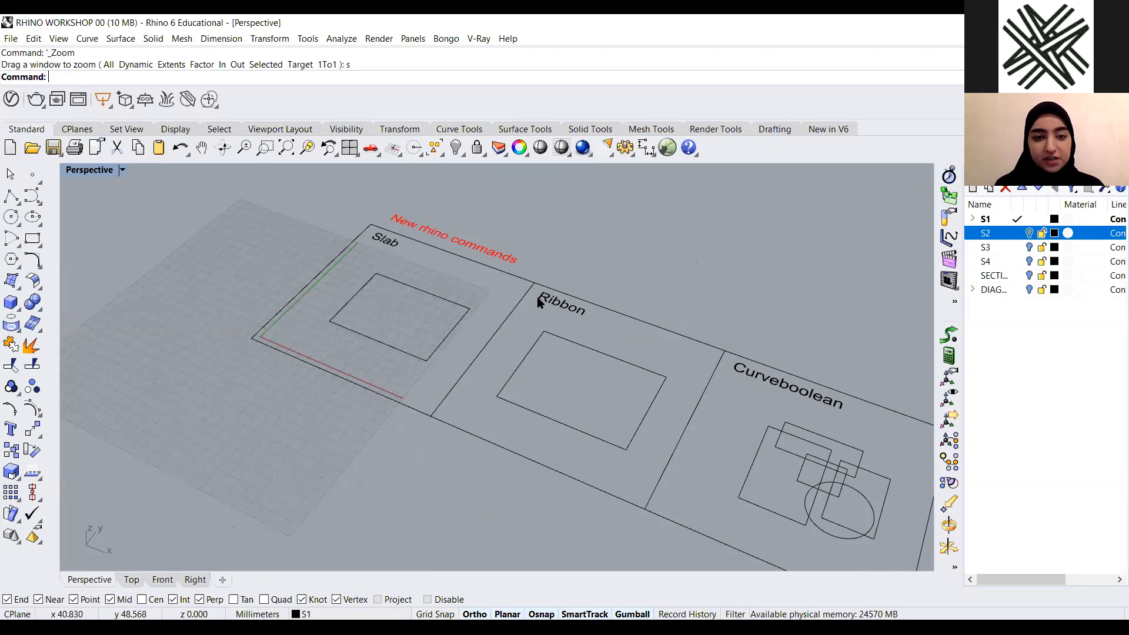
scroll(534, 309, "up", 2)
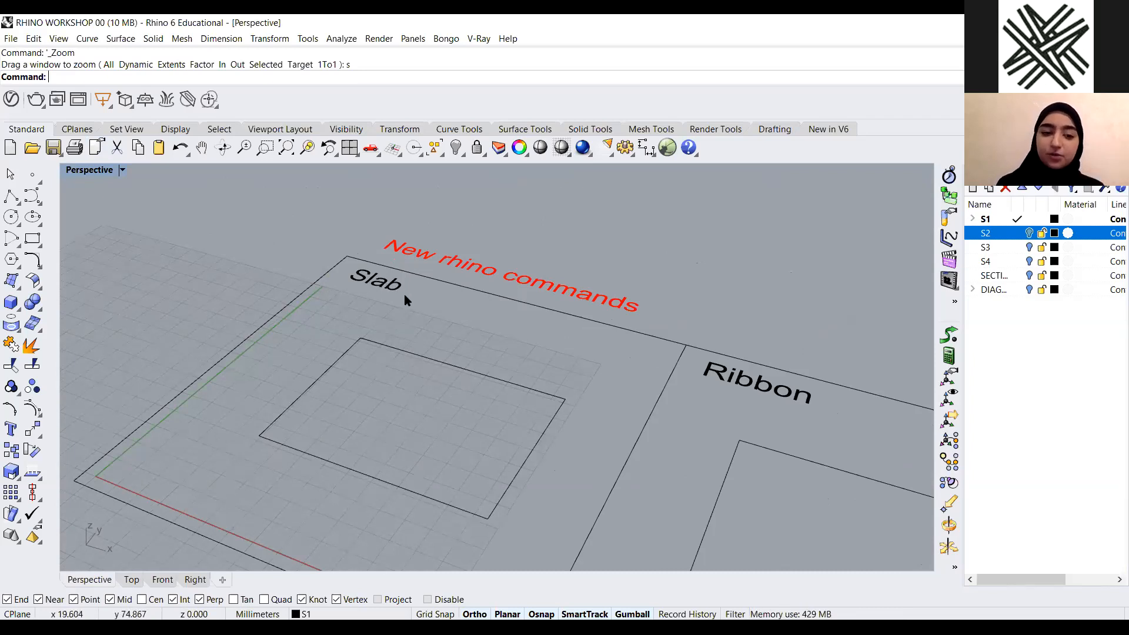
scroll(510, 369, "down", 2)
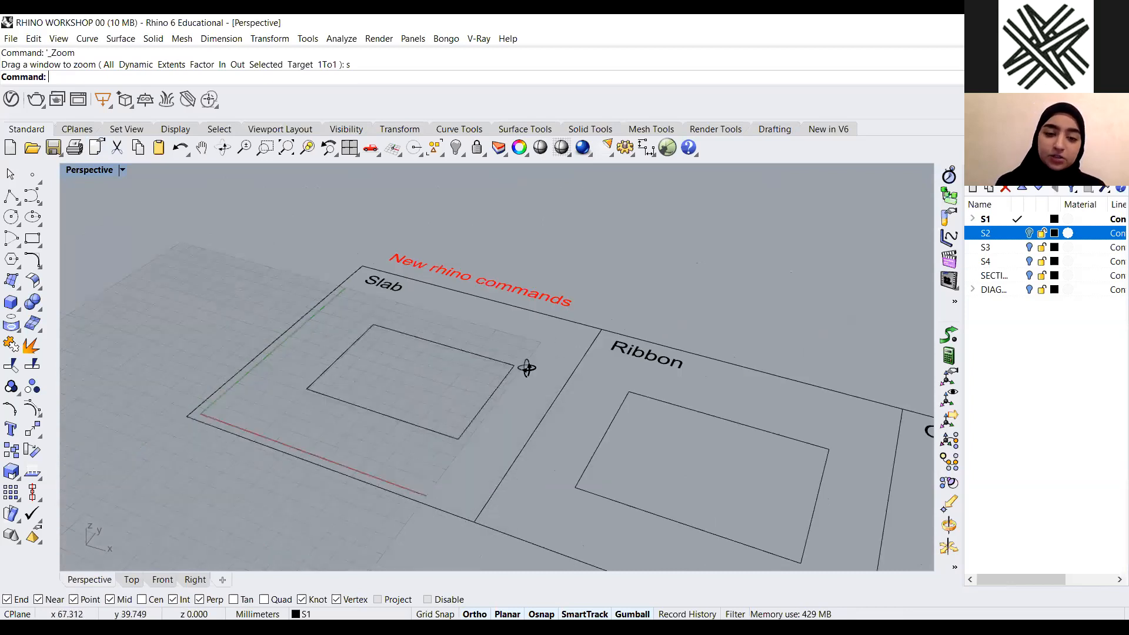
Offset the Slab example's rectangle inward by a distance of 3
scroll(527, 368, "up", 1)
scroll(462, 310, "up", 3)
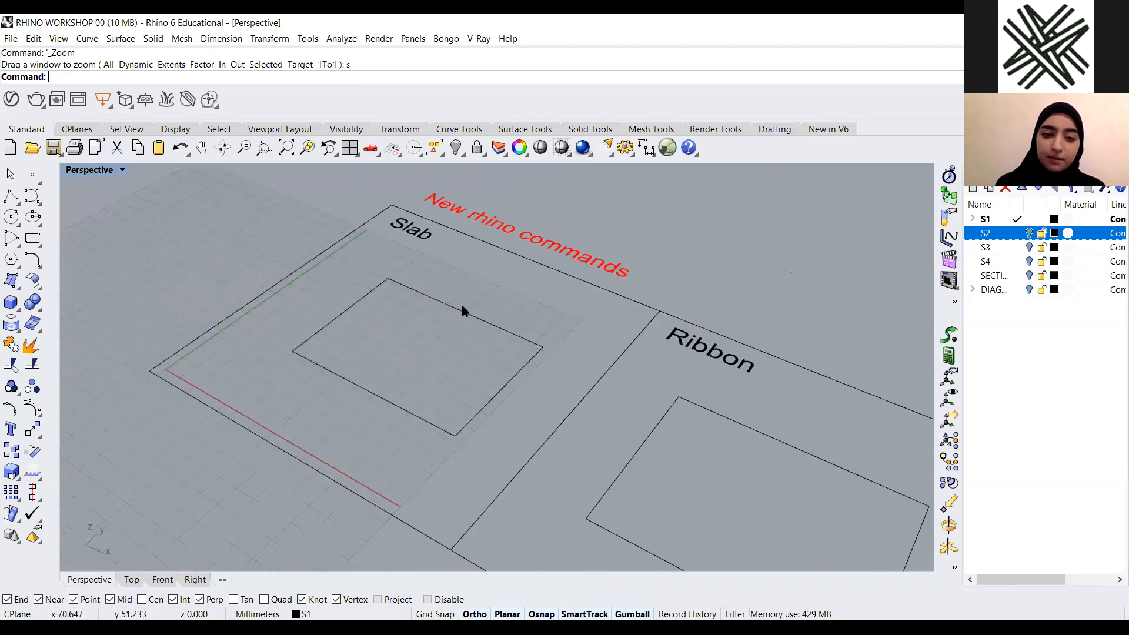
scroll(465, 313, "up", 1)
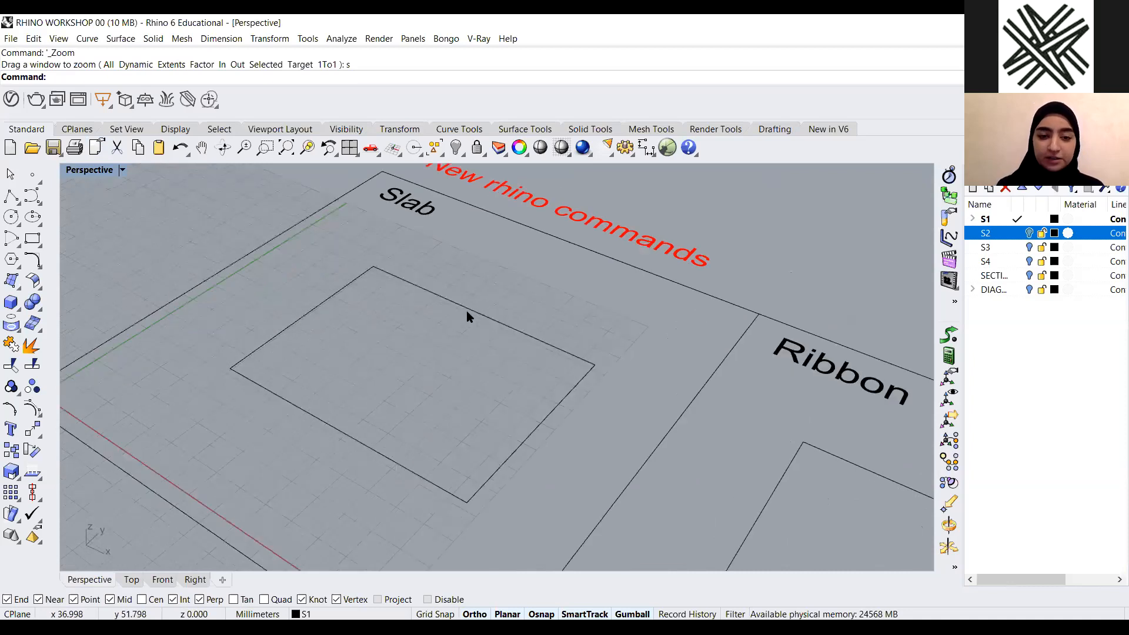
left_click(467, 311)
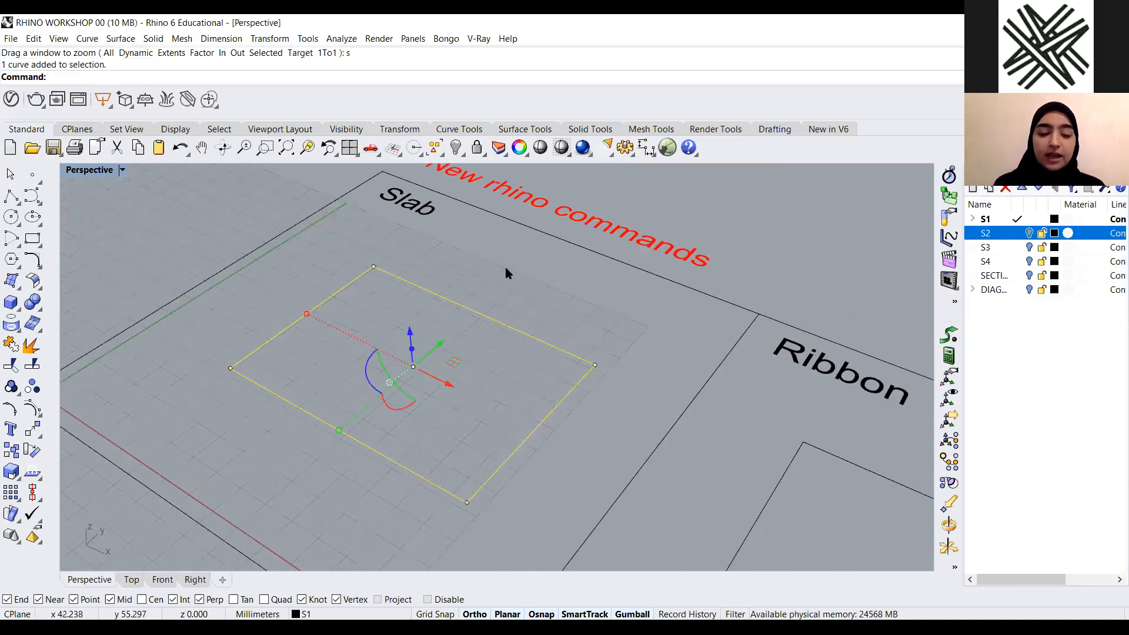
key("Escape")
scroll(535, 287, "down", 2)
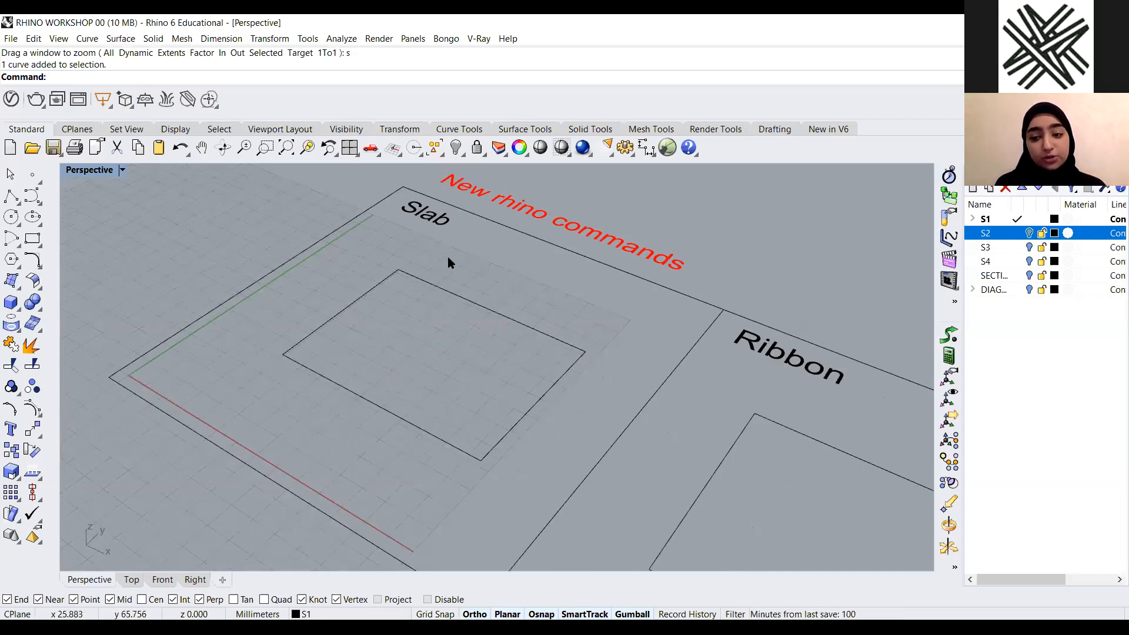
scroll(452, 263, "up", 2)
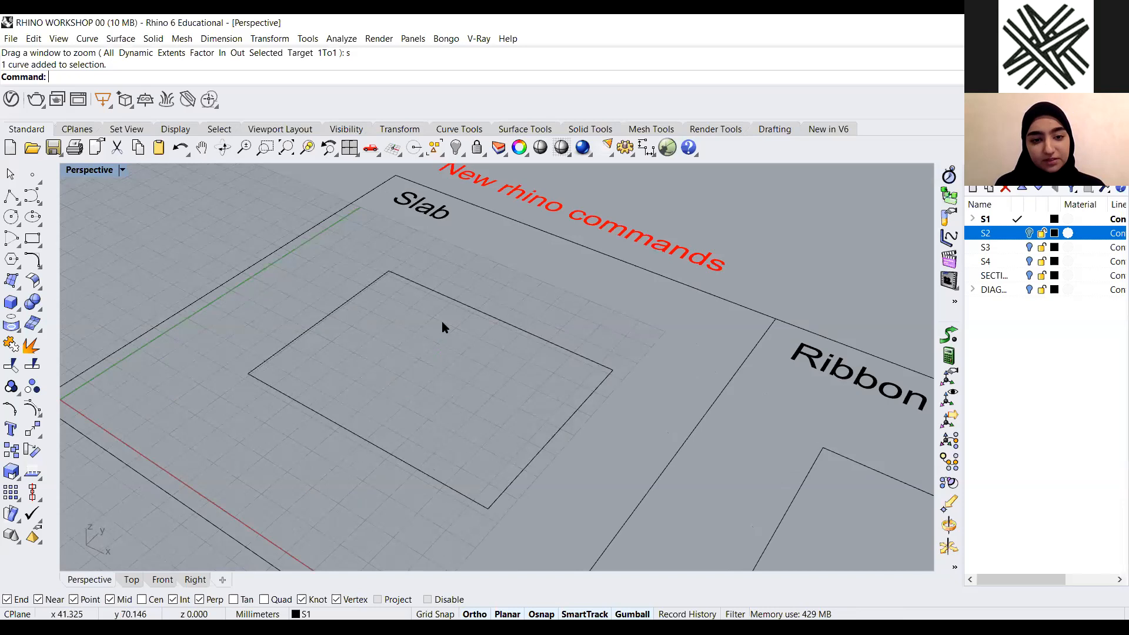
left_click(442, 320)
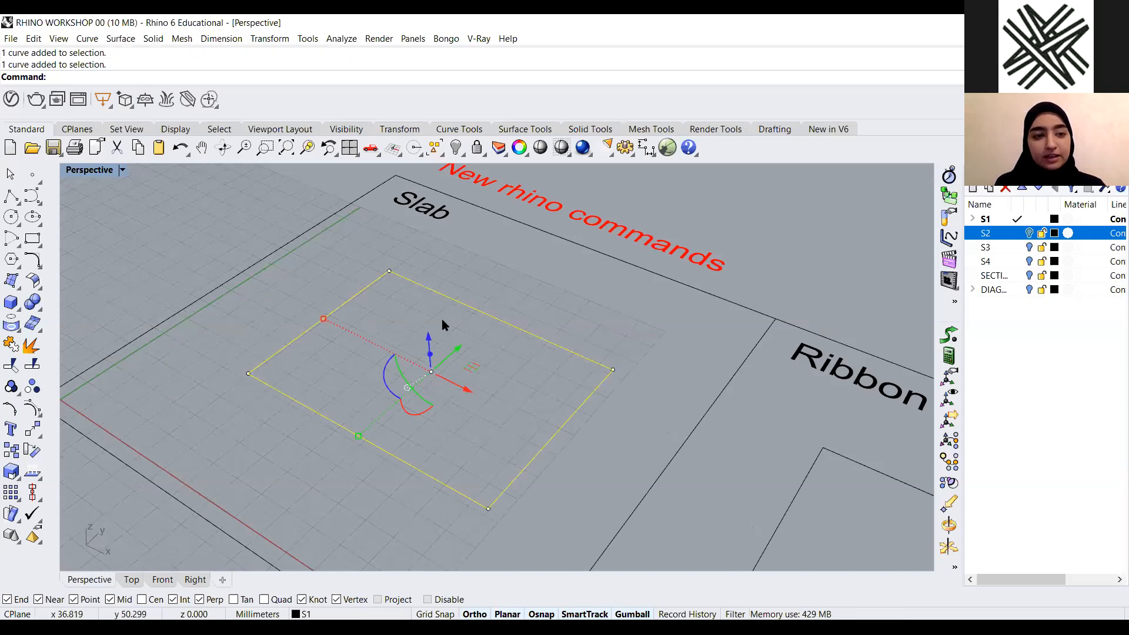
type("offset")
key("Return")
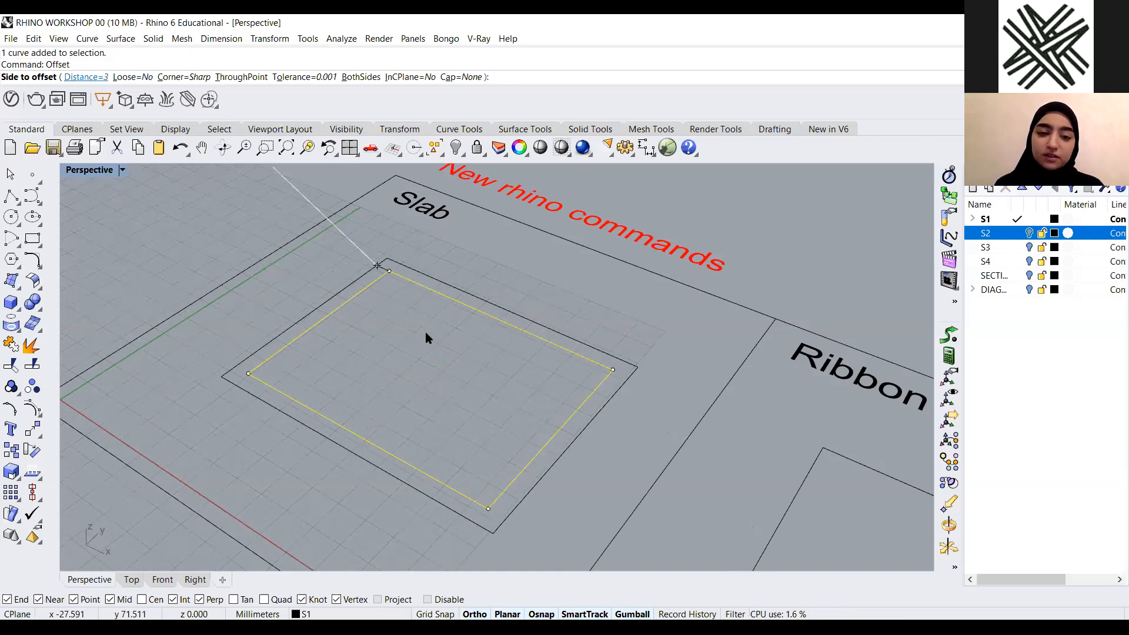
type("3")
key("Return")
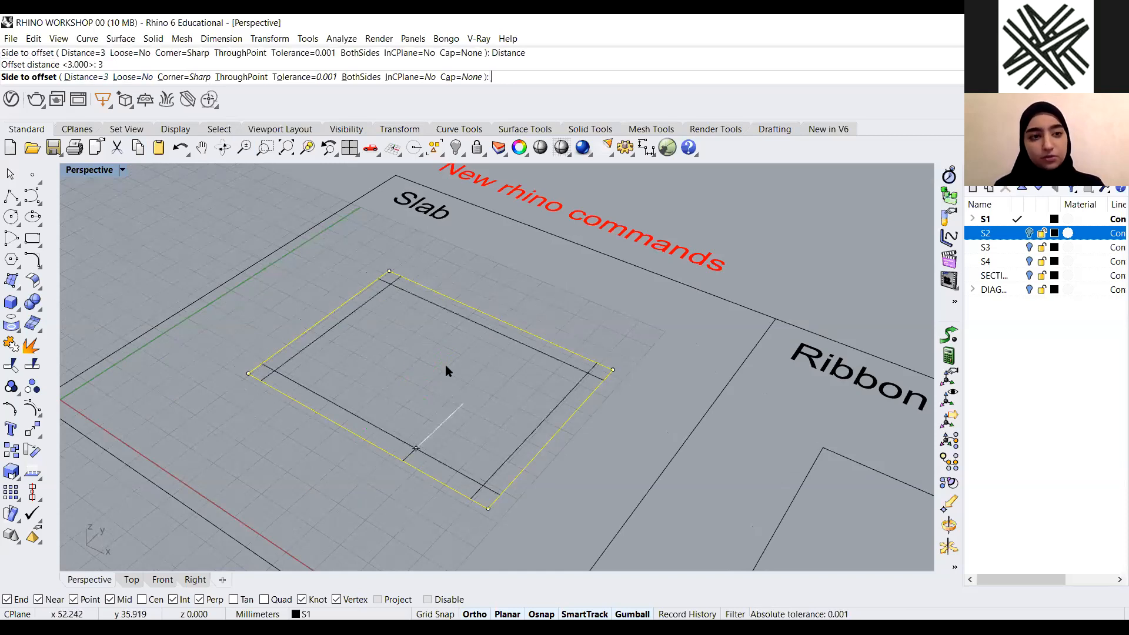
left_click(446, 367)
Extrude the rectangle and its offset curve upward into a solid wall with ExtrudeCrv
left_click_drag(443, 365, 320, 293)
type("ExtractIsocurve")
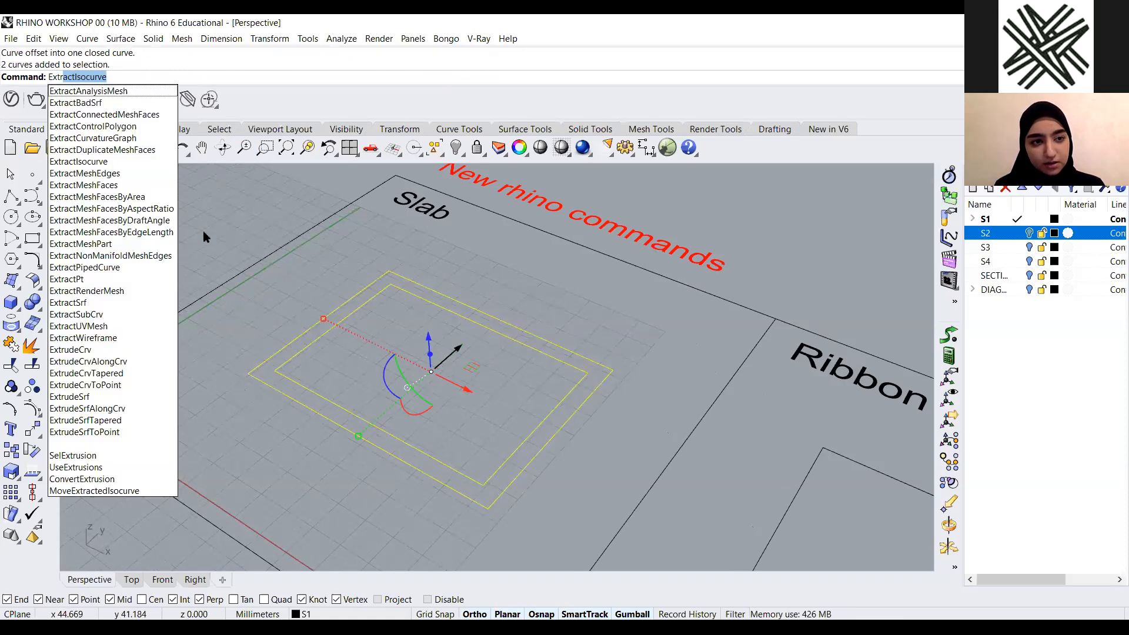
left_click(137, 353)
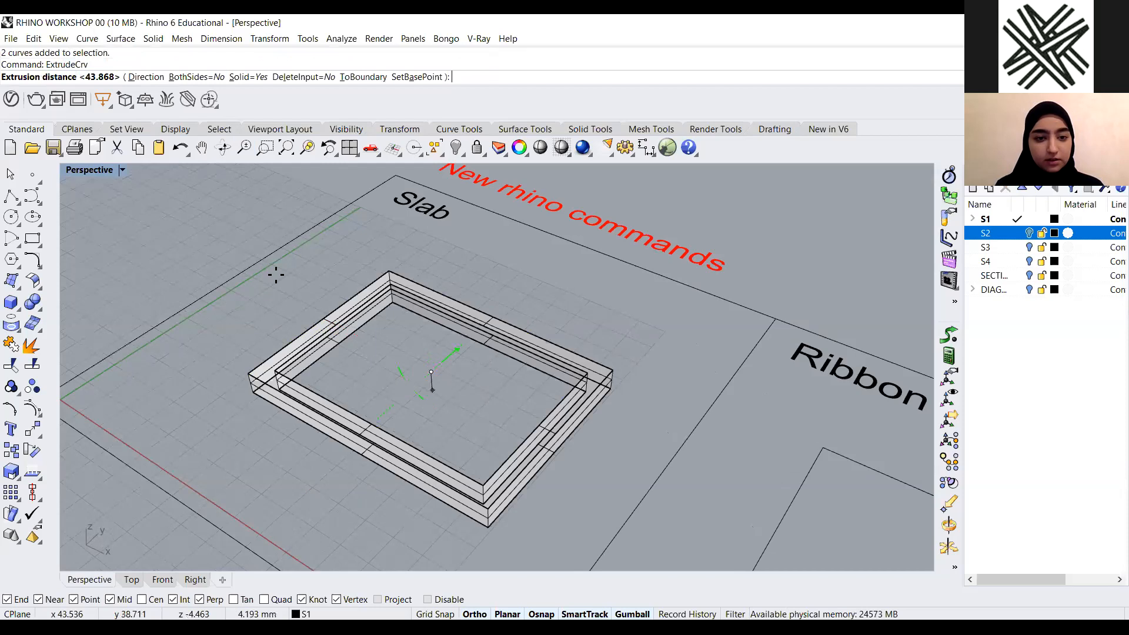
scroll(276, 274, "down", 3)
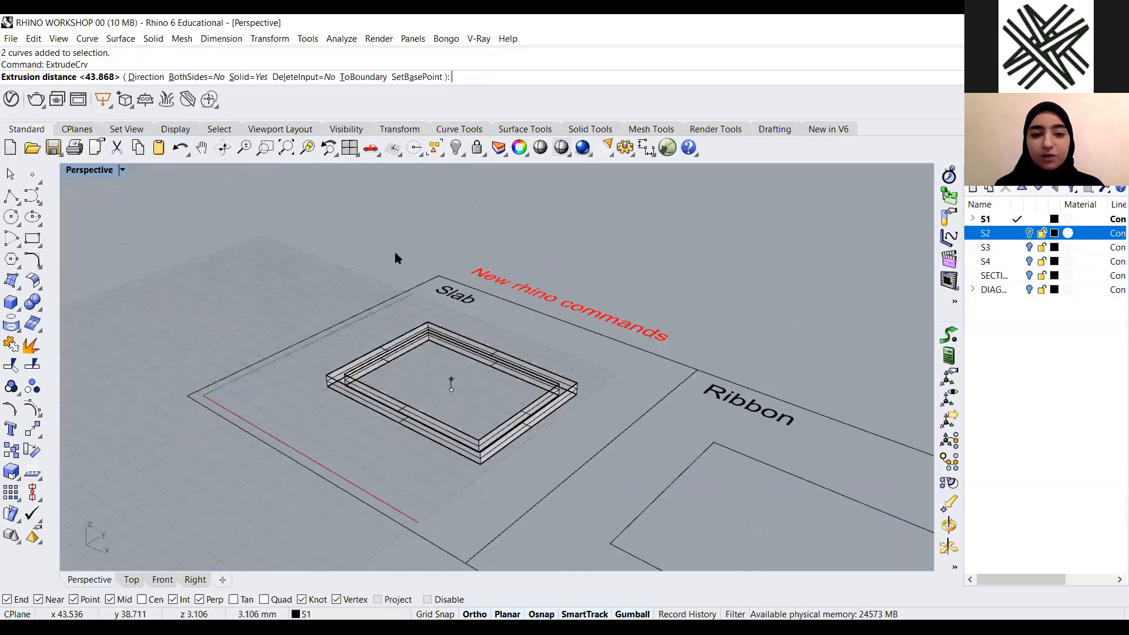
scroll(400, 257, "down", 1)
left_click(414, 258)
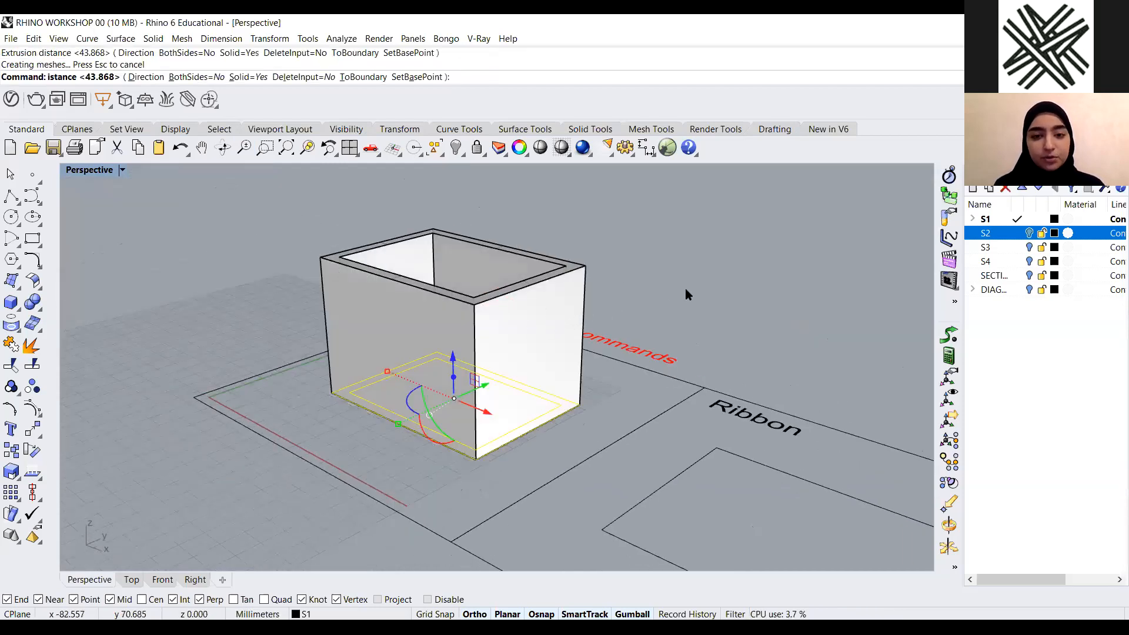
Delete the extruded wall and the offset curve
left_click(631, 342)
right_click_drag(668, 361, 576, 376)
scroll(640, 385, "up", 2)
scroll(582, 389, "down", 1)
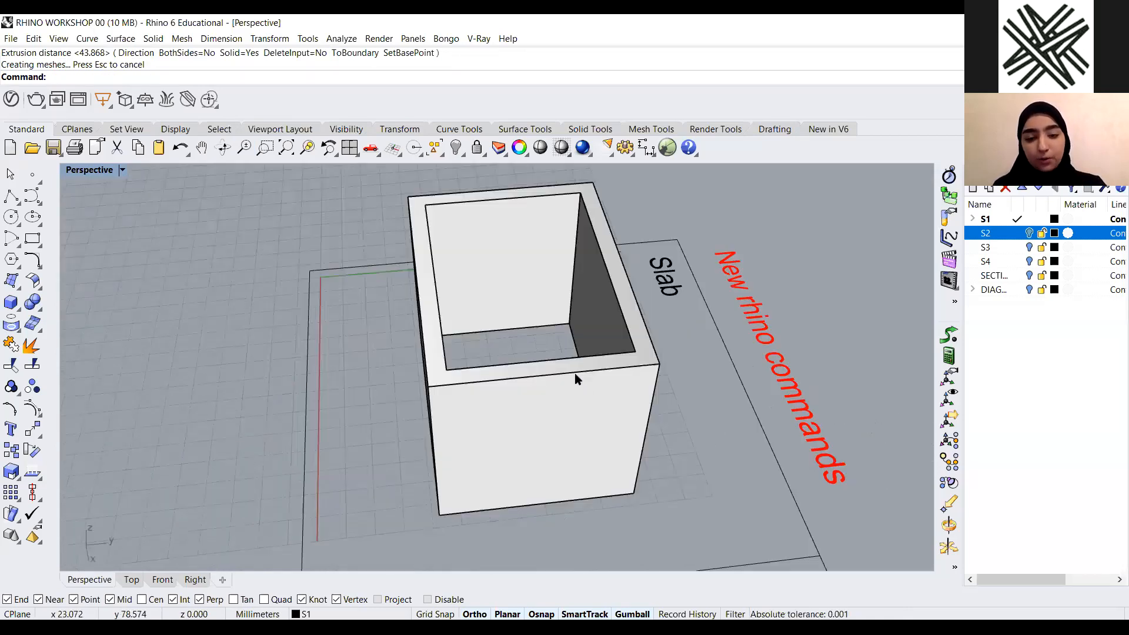
left_click(612, 335)
key("Delete")
left_click(452, 388)
key("Delete")
right_click_drag(452, 388, 495, 393)
scroll(495, 393, "down", 2)
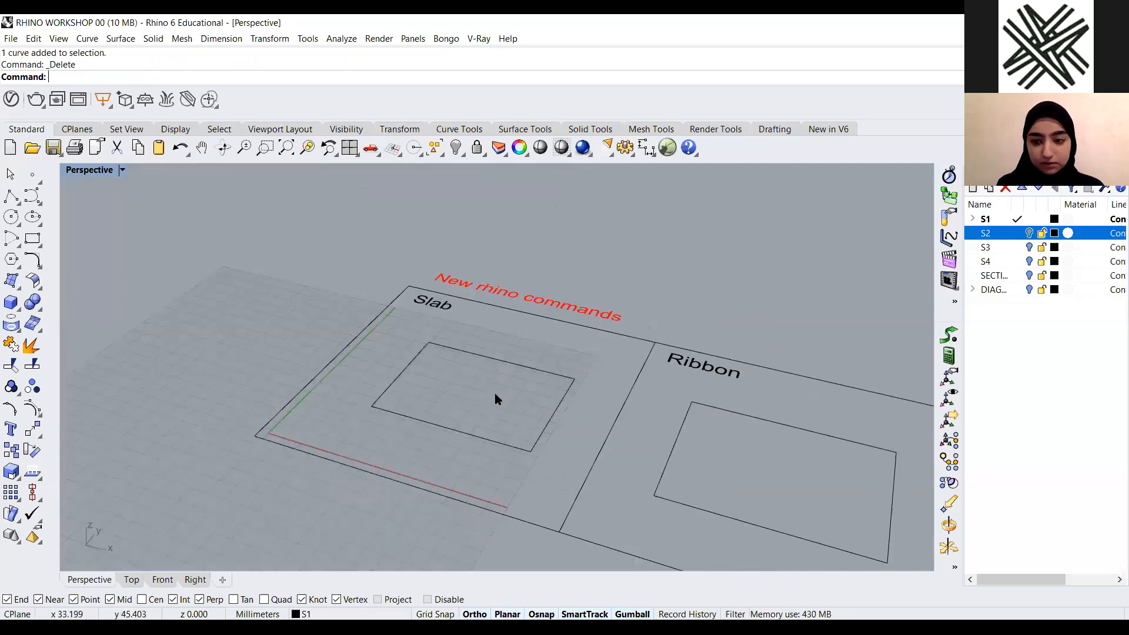
Run Slab on the rectangle with an offset distance of 5 toward the outside
scroll(495, 393, "up", 2)
type("Slab")
key("Return")
right_click_drag(506, 378, 505, 378)
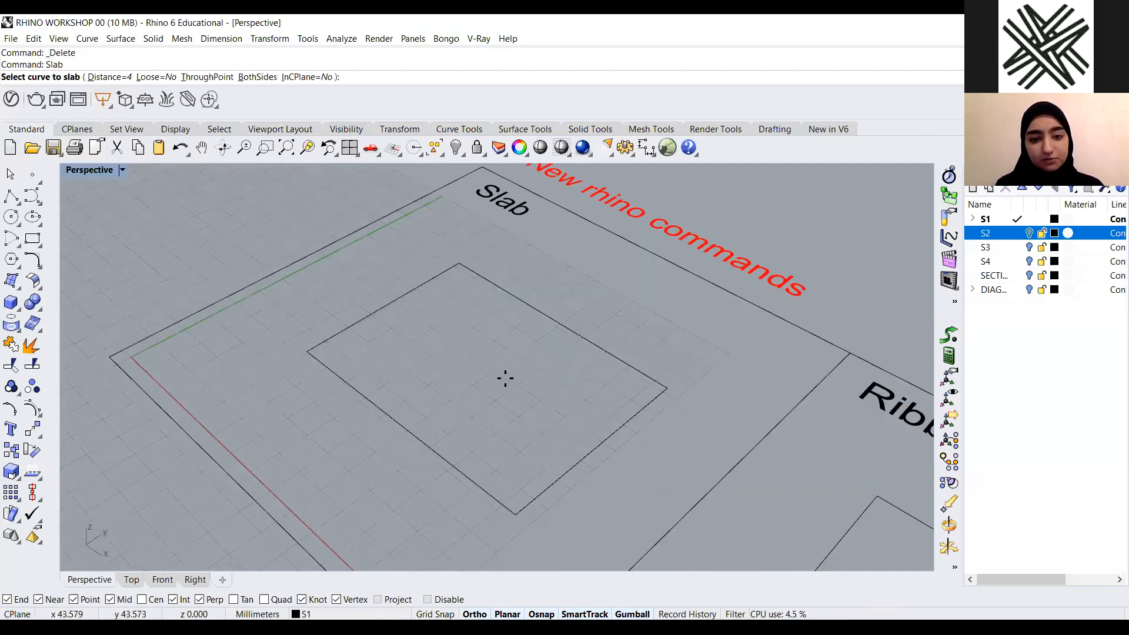
left_click(572, 332)
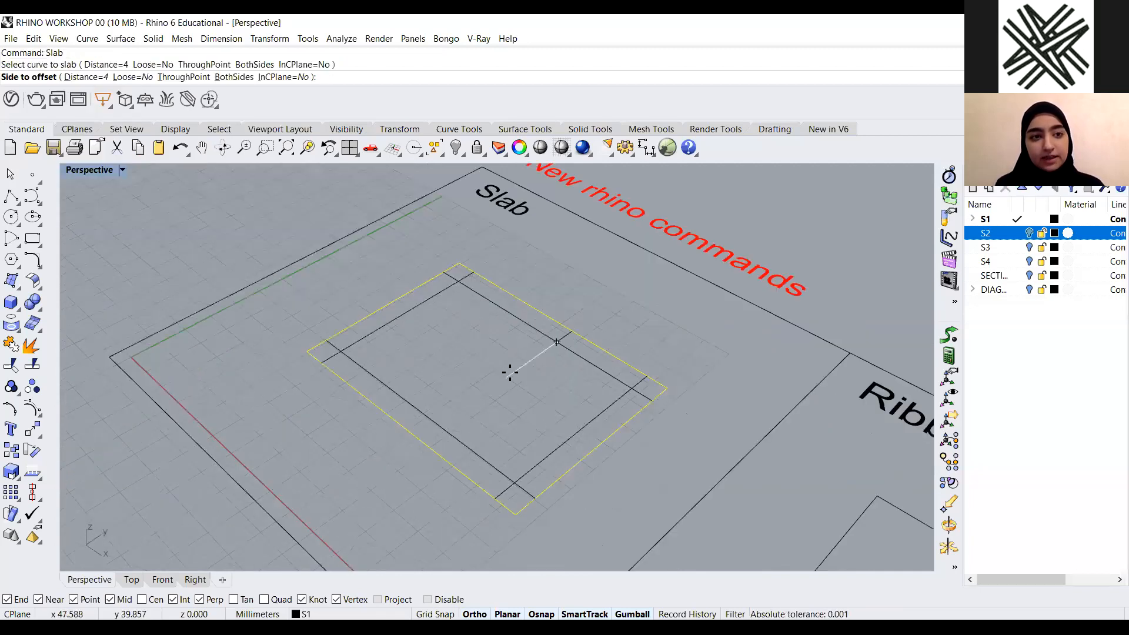
left_click(75, 78)
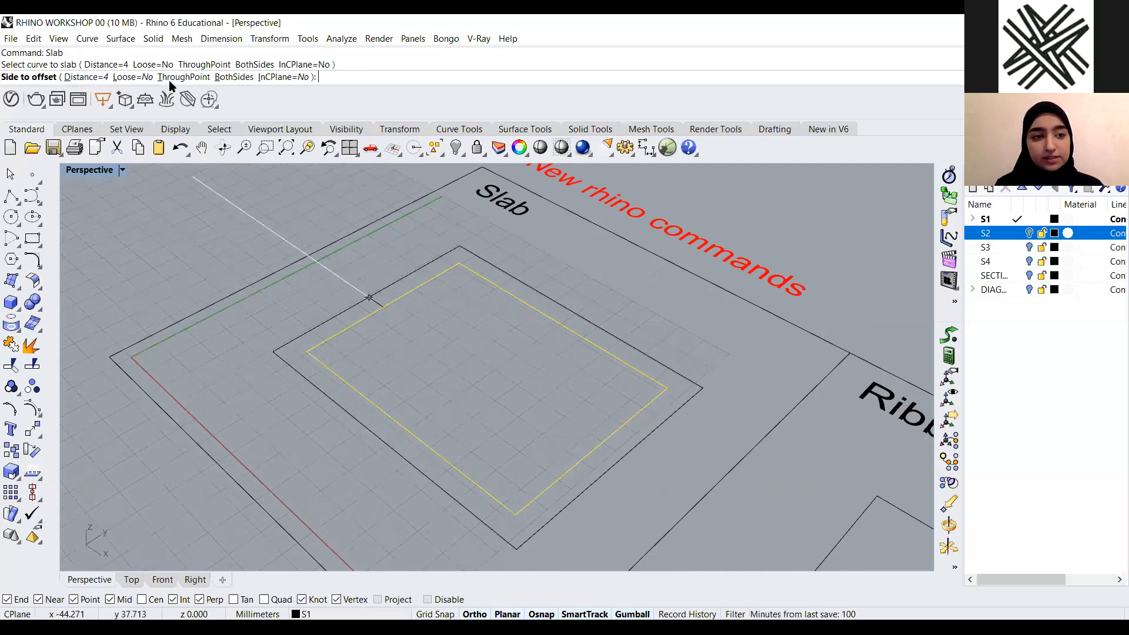
type("5")
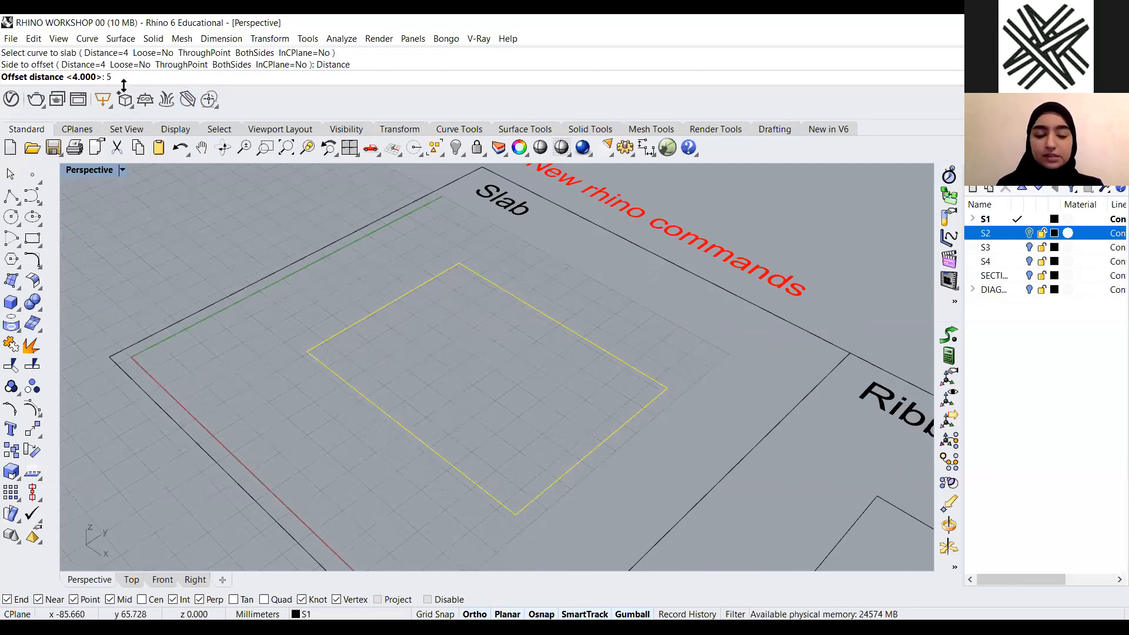
key("Return")
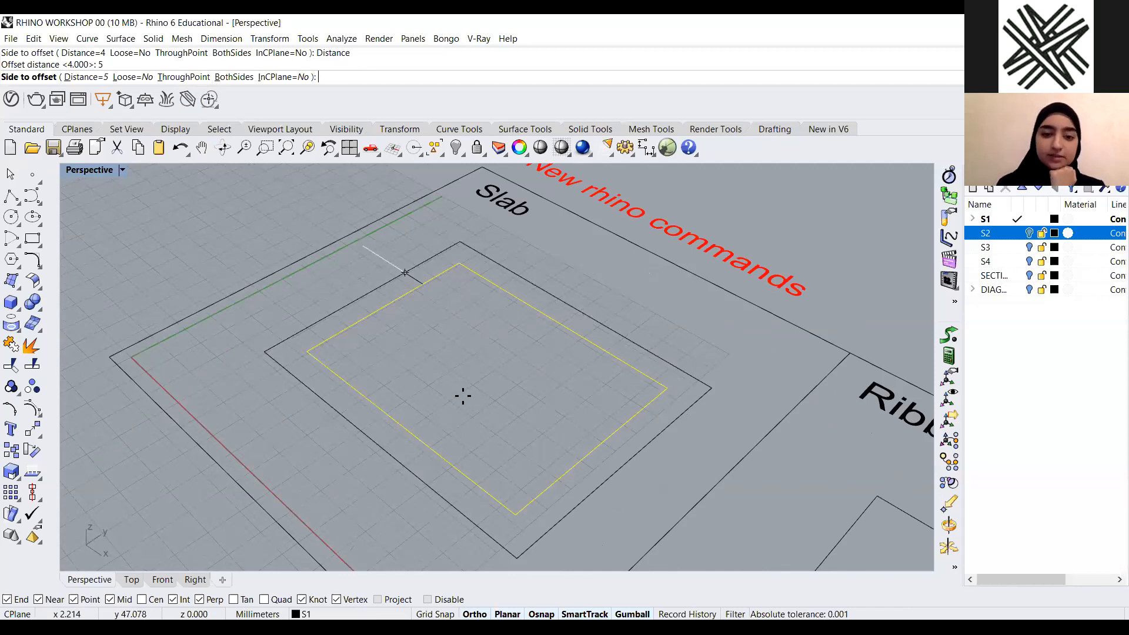
left_click(628, 292)
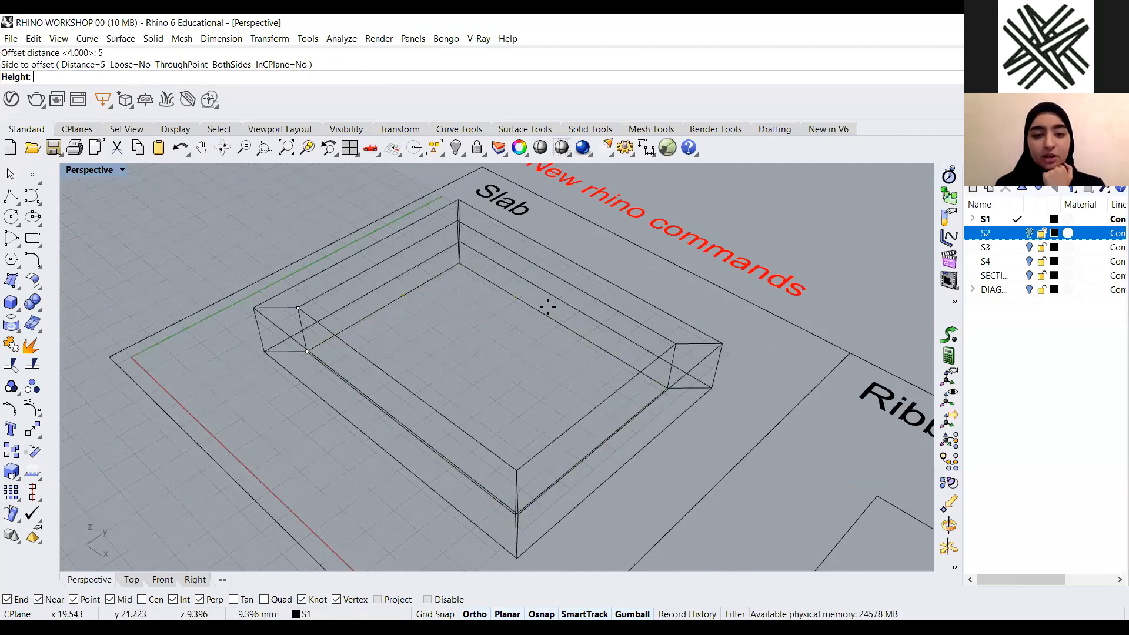
Set the slab height to 10
scroll(353, 252, "down", 5)
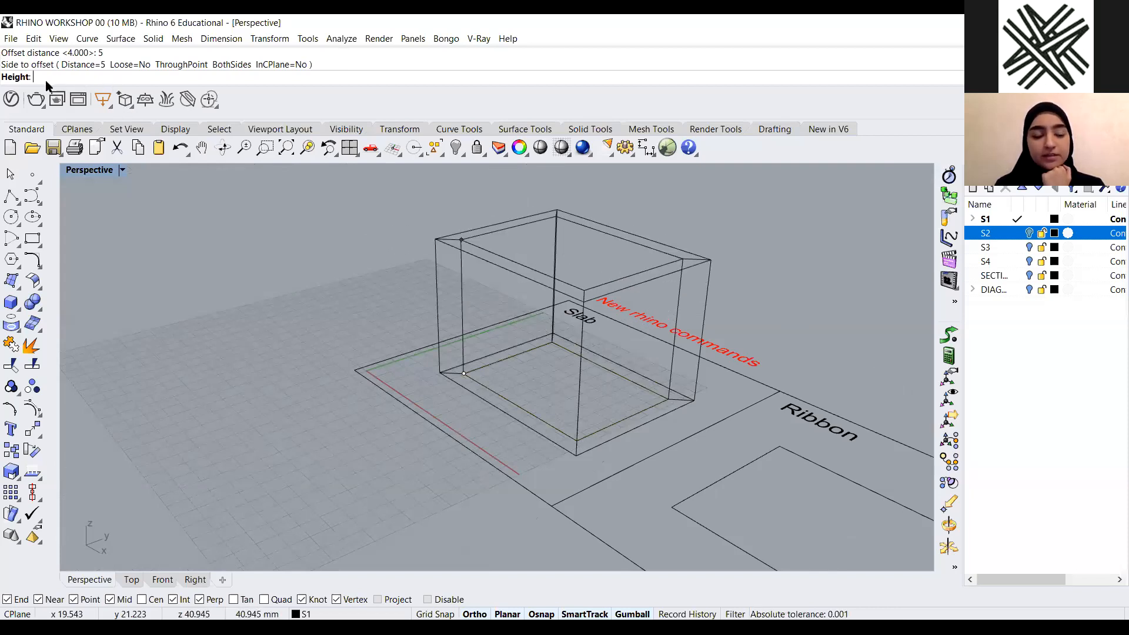
type("1")
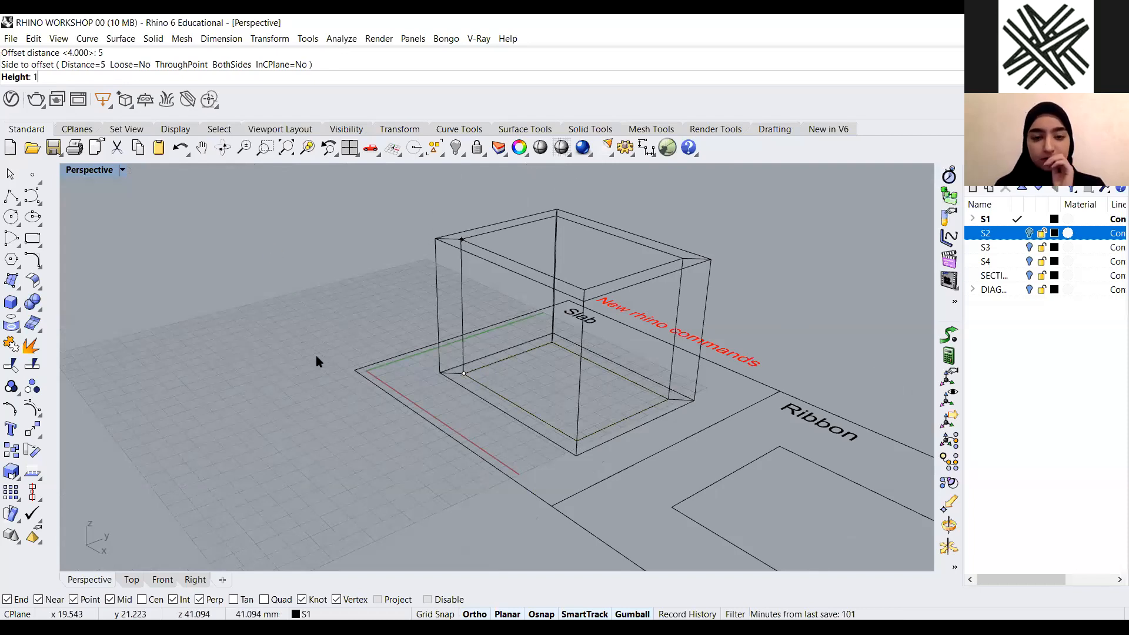
type("0")
key("Return")
scroll(450, 390, "down", 2)
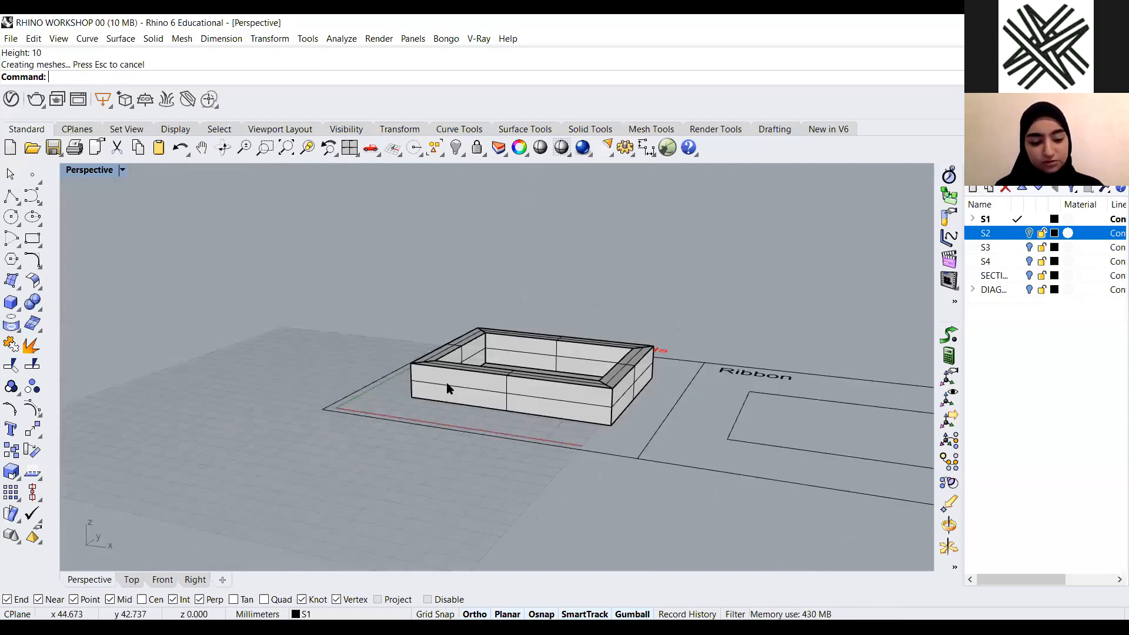
Select the new slab solid and delete it
left_click(447, 388)
scroll(448, 385, "up", 2)
type("Sc")
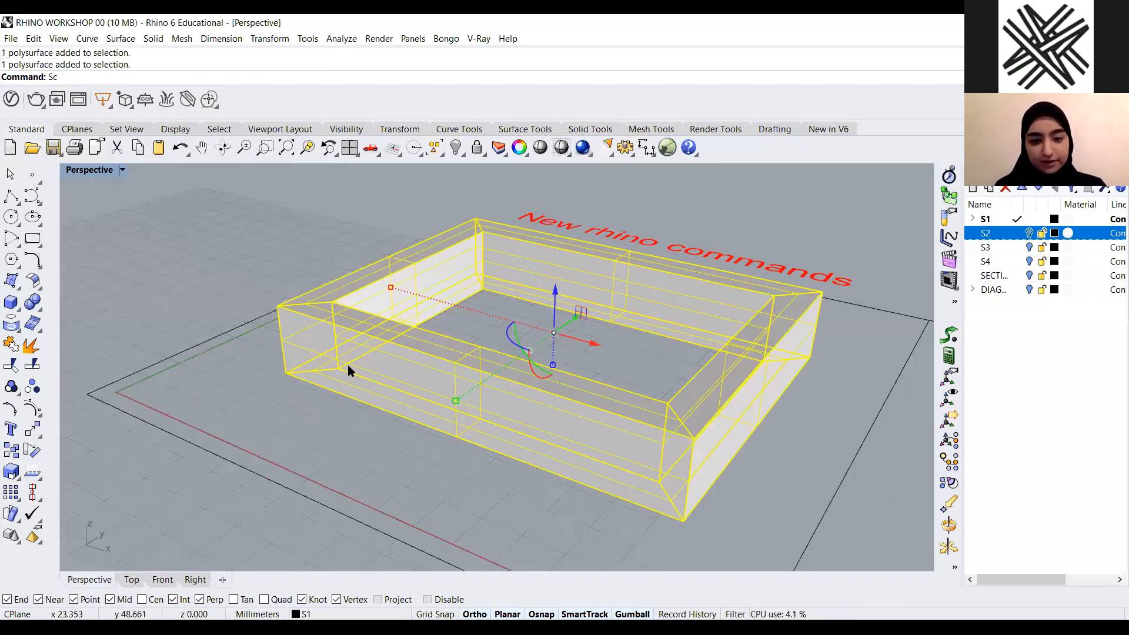
key("BackSpace")
key("BackSpace")
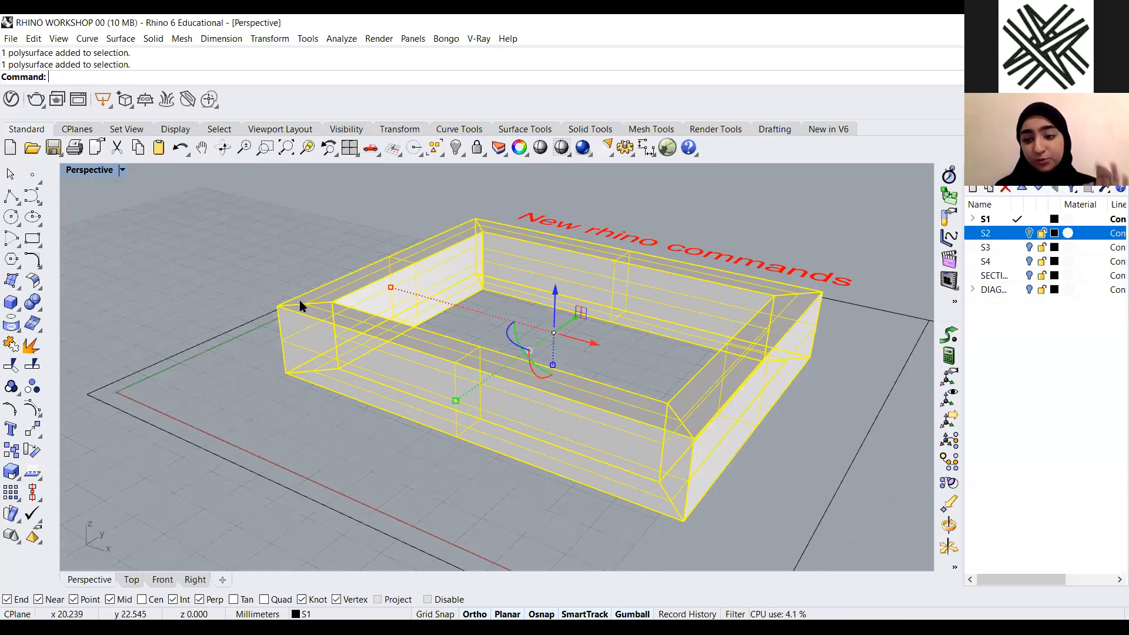
key("Delete")
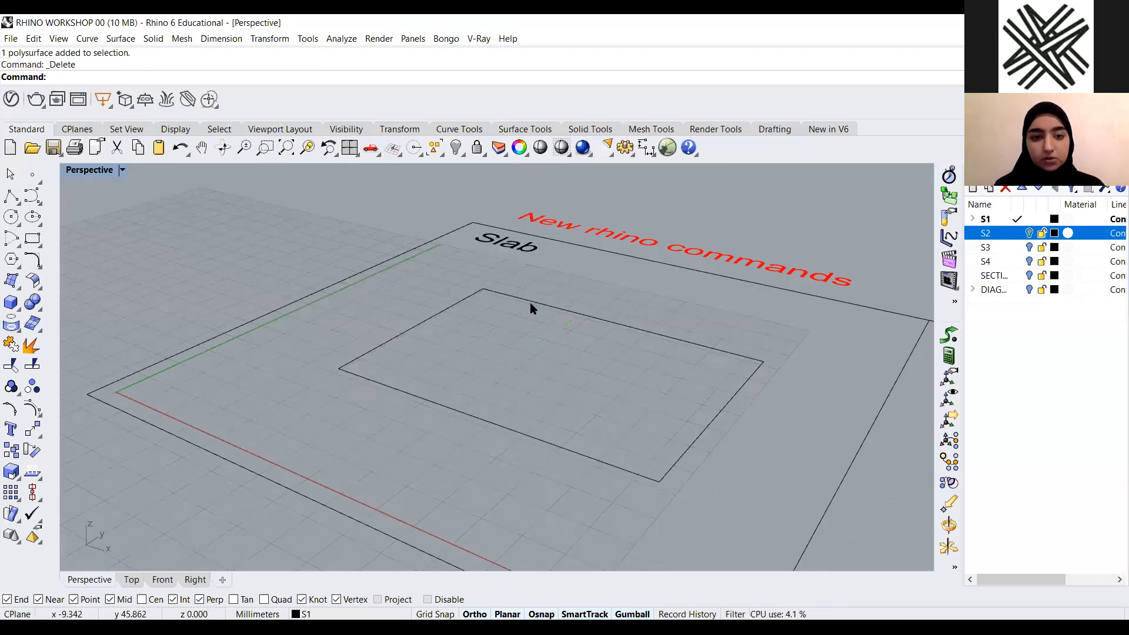
Start the Slab command again and pick the Slab example's rectangle
scroll(530, 302, "down", 3)
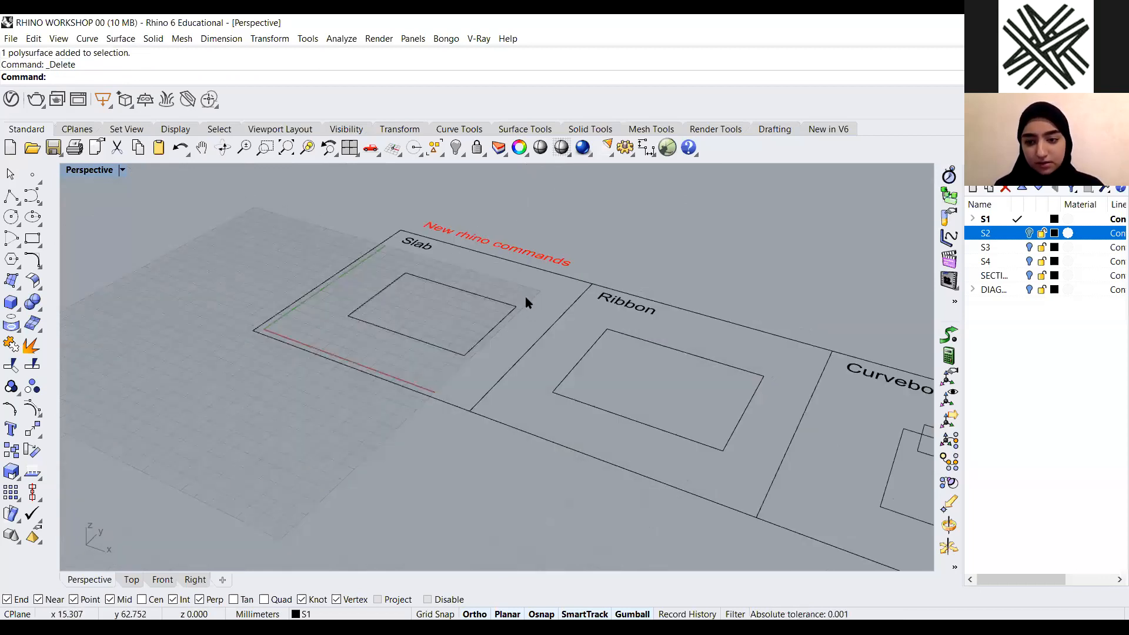
scroll(526, 301, "up", 2)
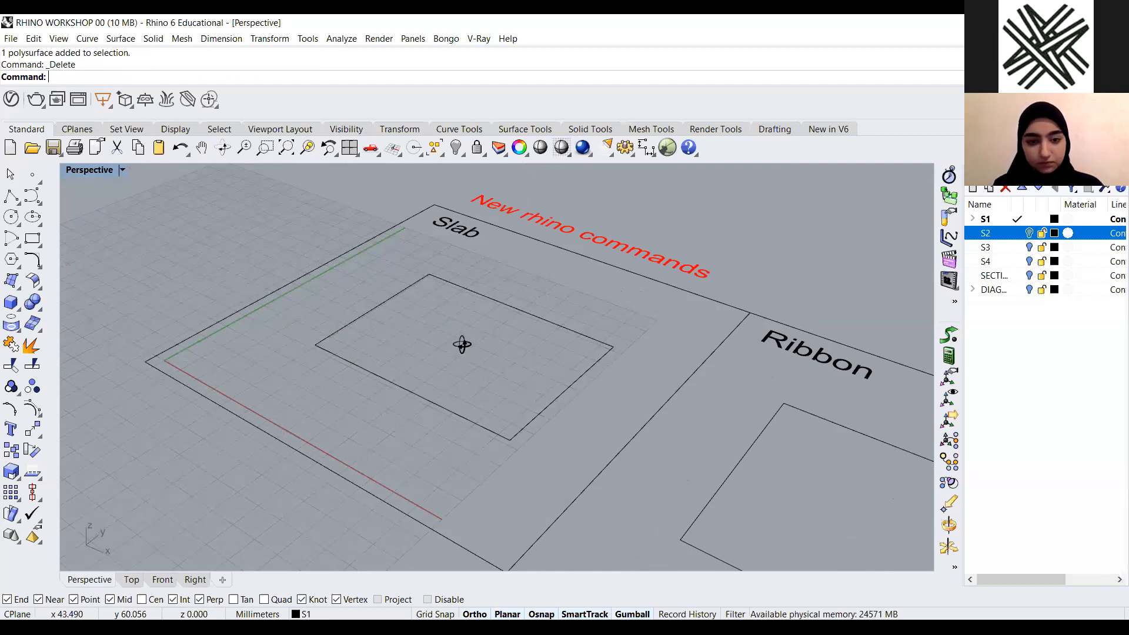
scroll(608, 286, "up", 2)
scroll(563, 303, "up", 1)
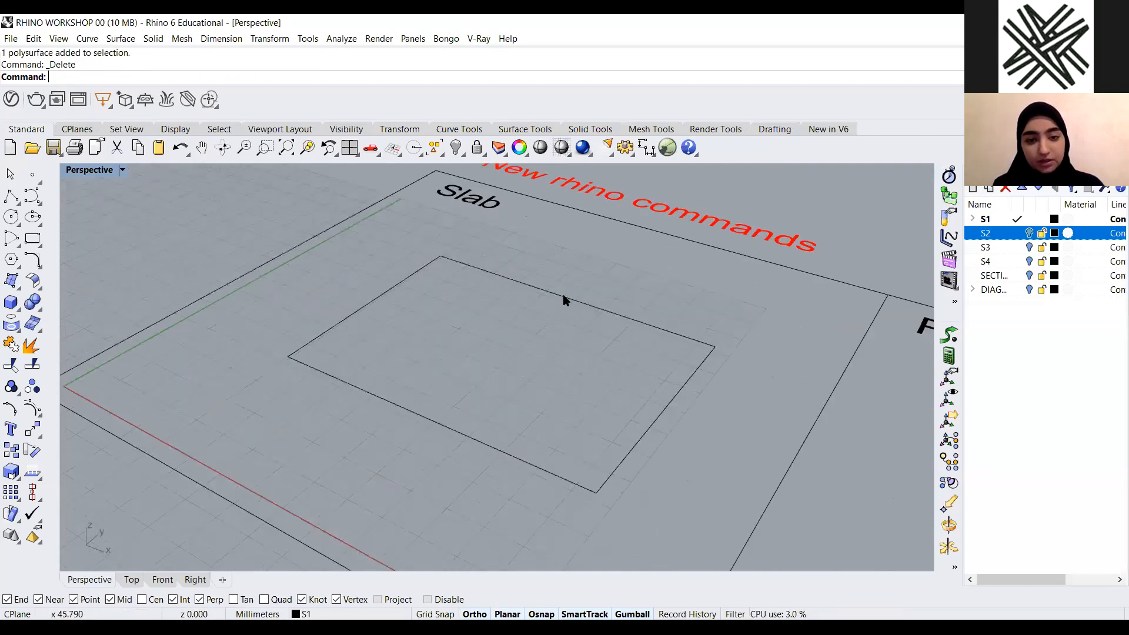
left_click(566, 299)
key("Escape")
type("Slab")
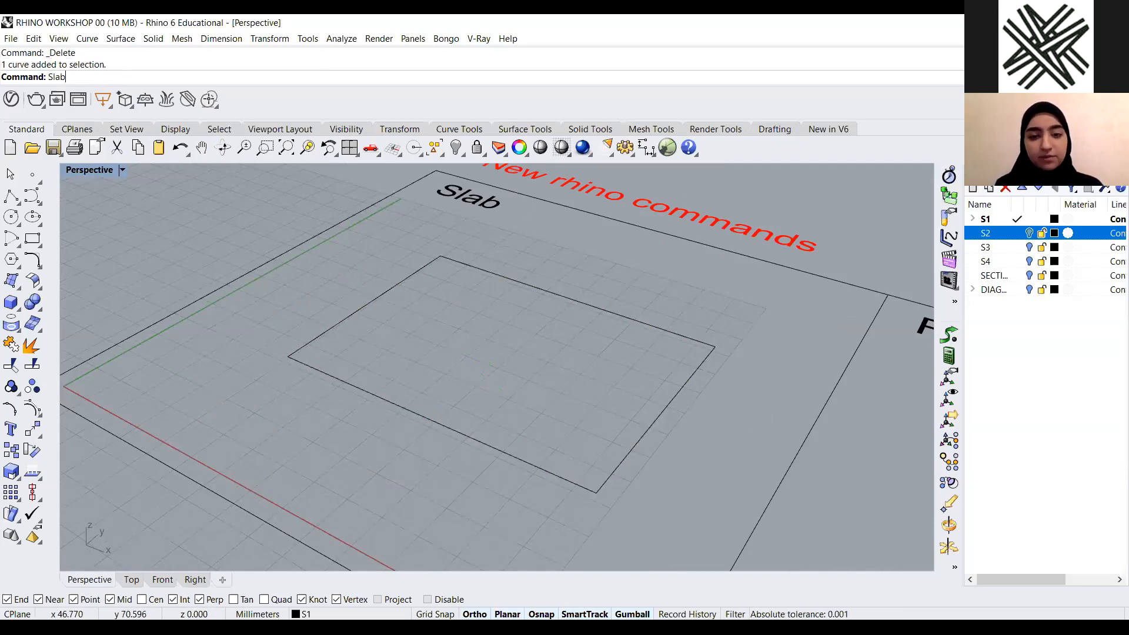
key("Return")
left_click(490, 272)
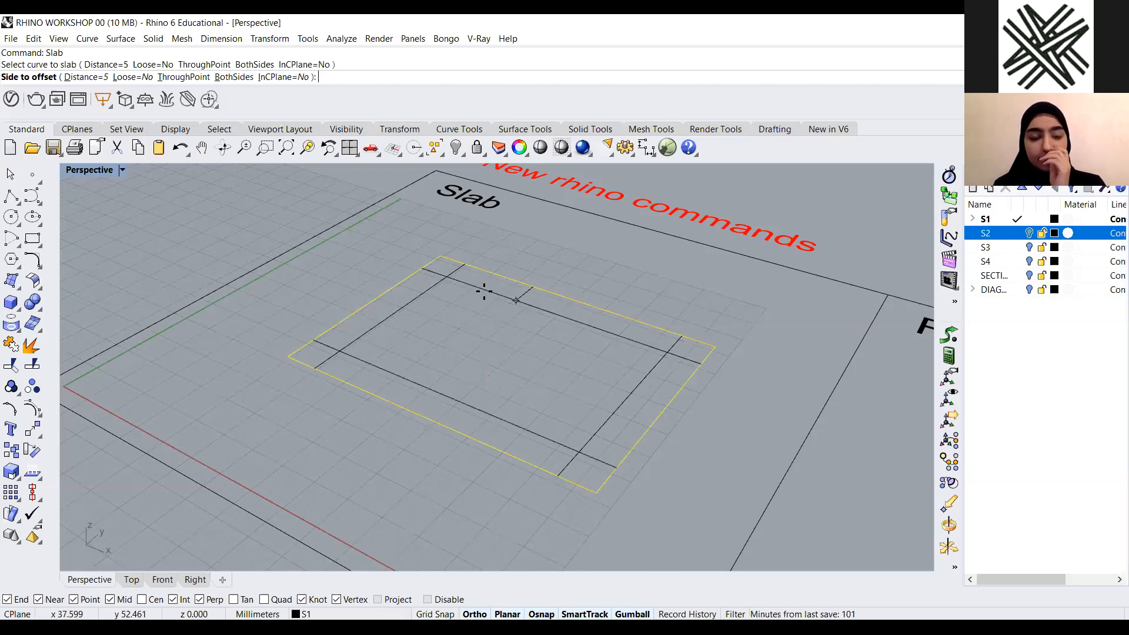
Restart the slab on the Slab rectangle with an offset distance of 3 and pick the offset side
scroll(543, 300, "down", 3)
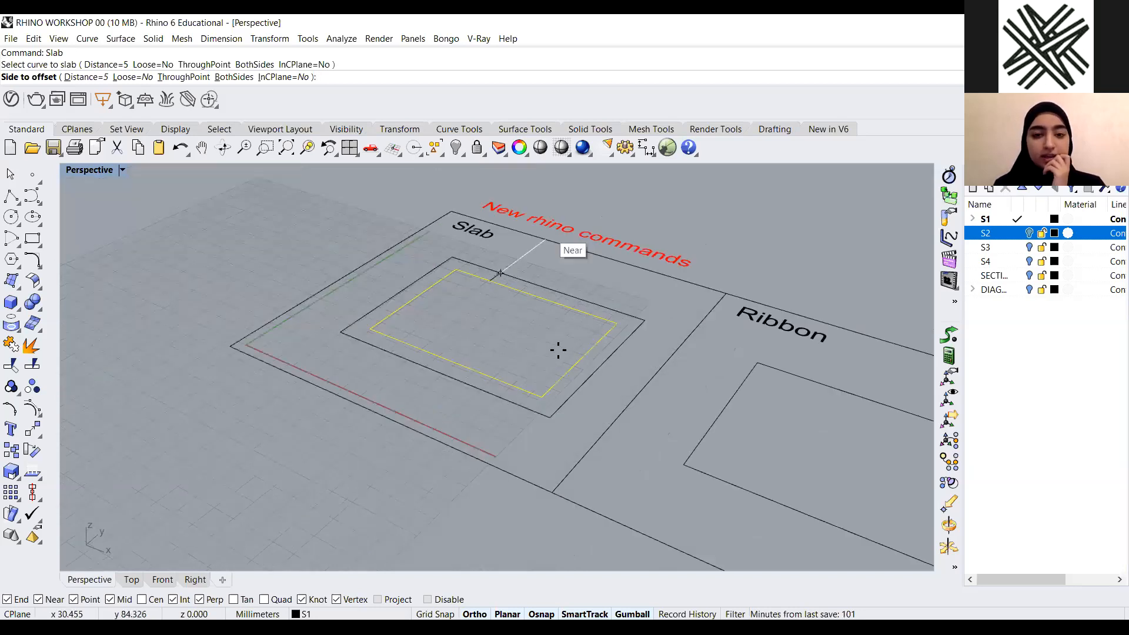
scroll(559, 350, "up", 3)
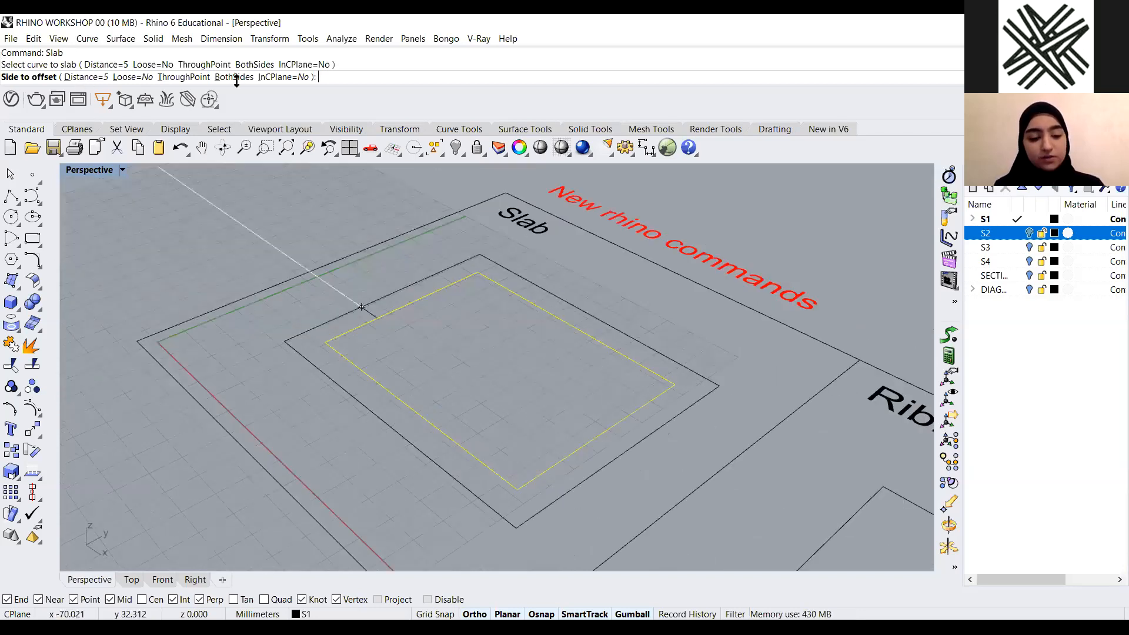
left_click(77, 77)
type("3")
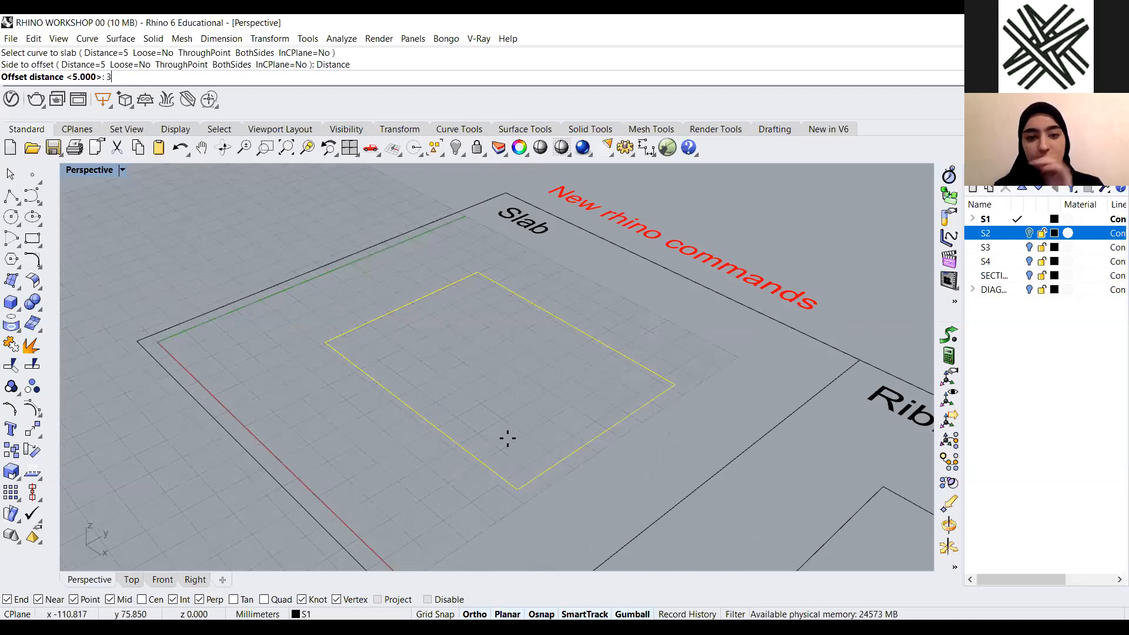
key("Return")
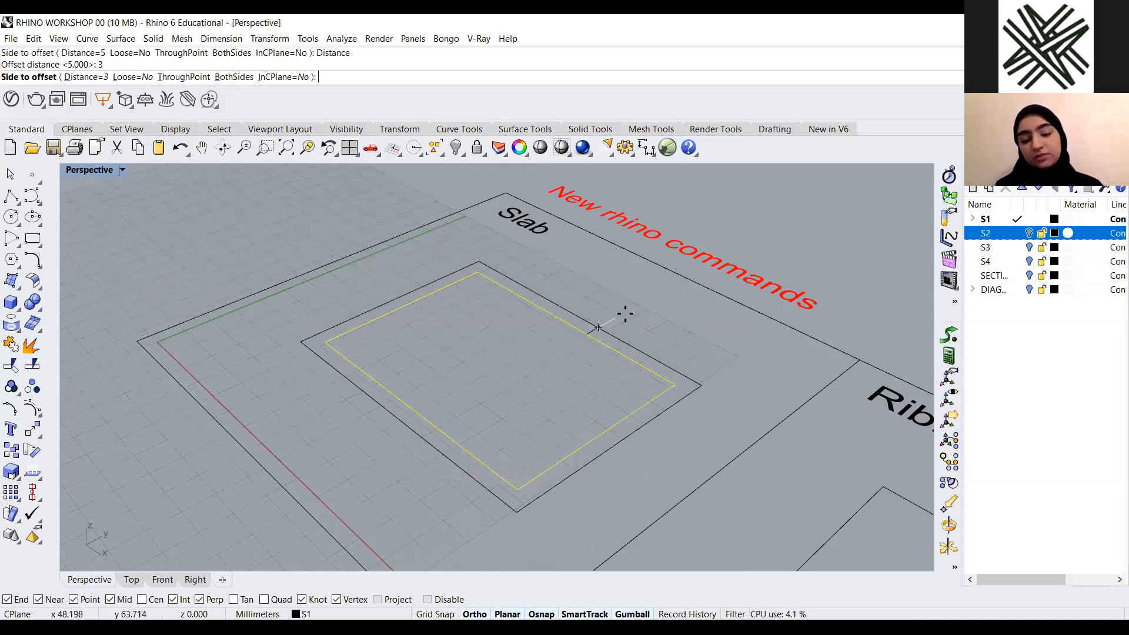
left_click(548, 381)
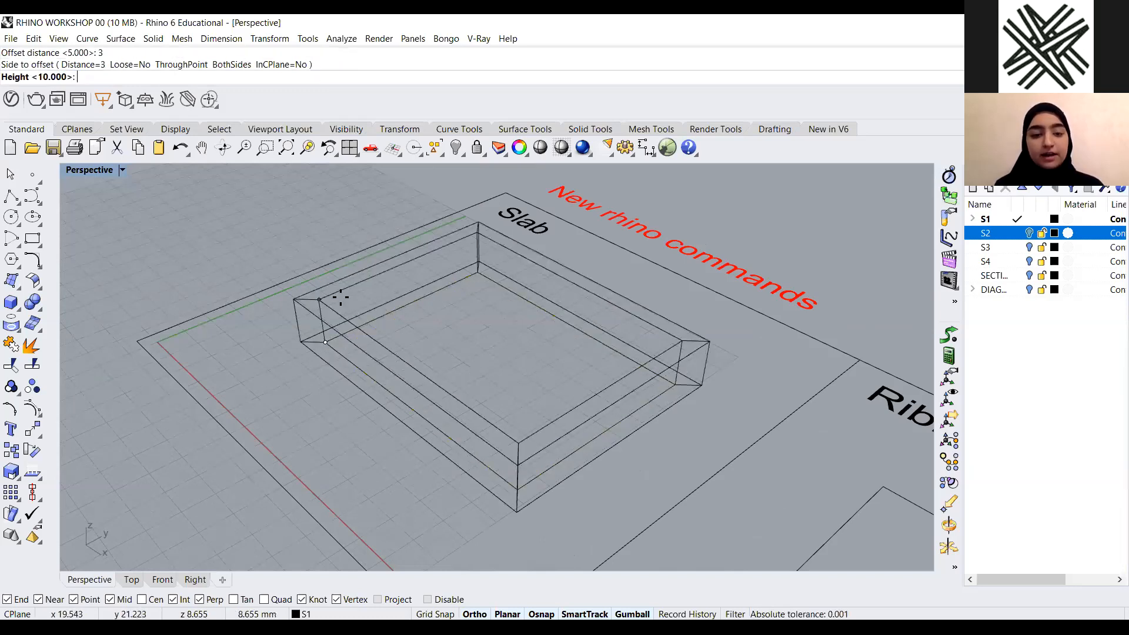
Set the slab height to 100
scroll(341, 298, "down", 3)
type("100")
key("Return")
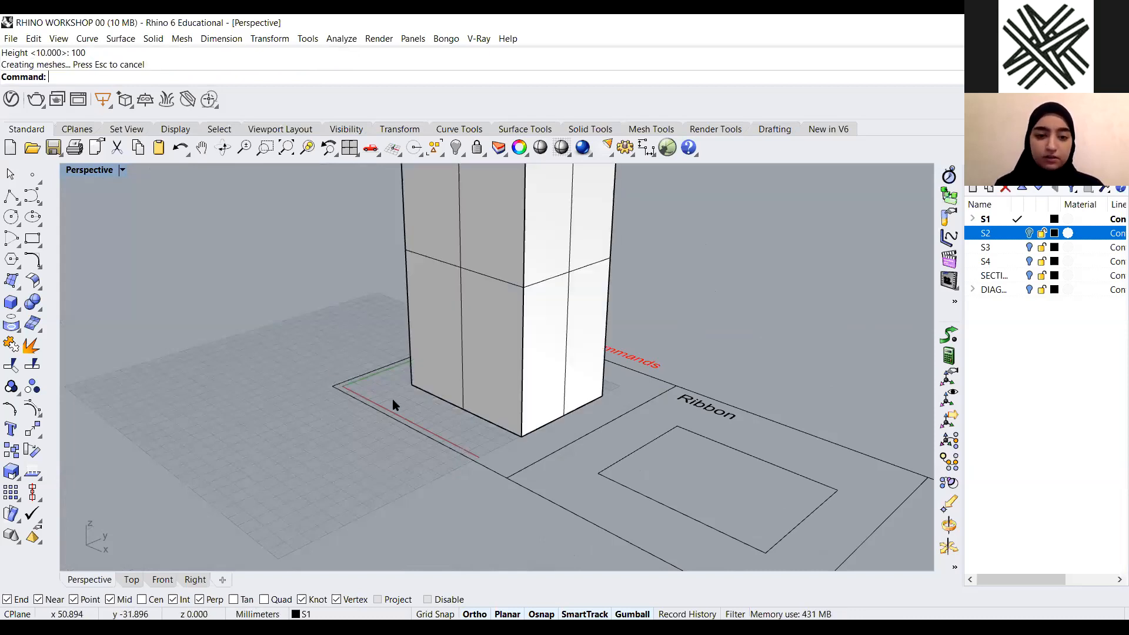
Select the tall slab solid and delete it
scroll(473, 355, "down", 5)
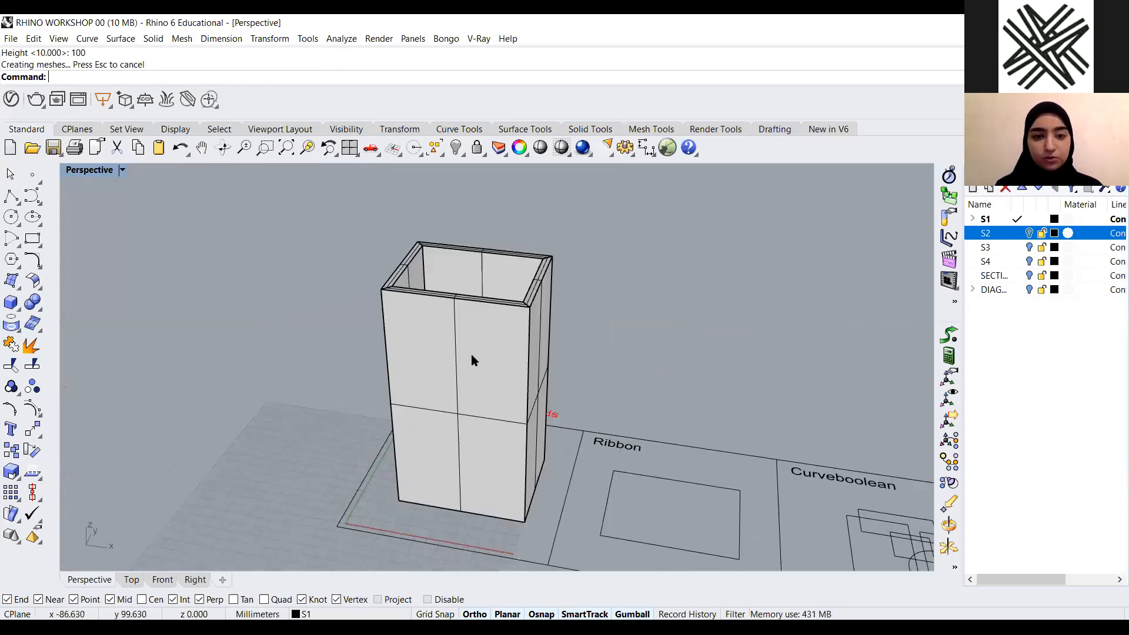
scroll(473, 362, "up", 2)
left_click(363, 293)
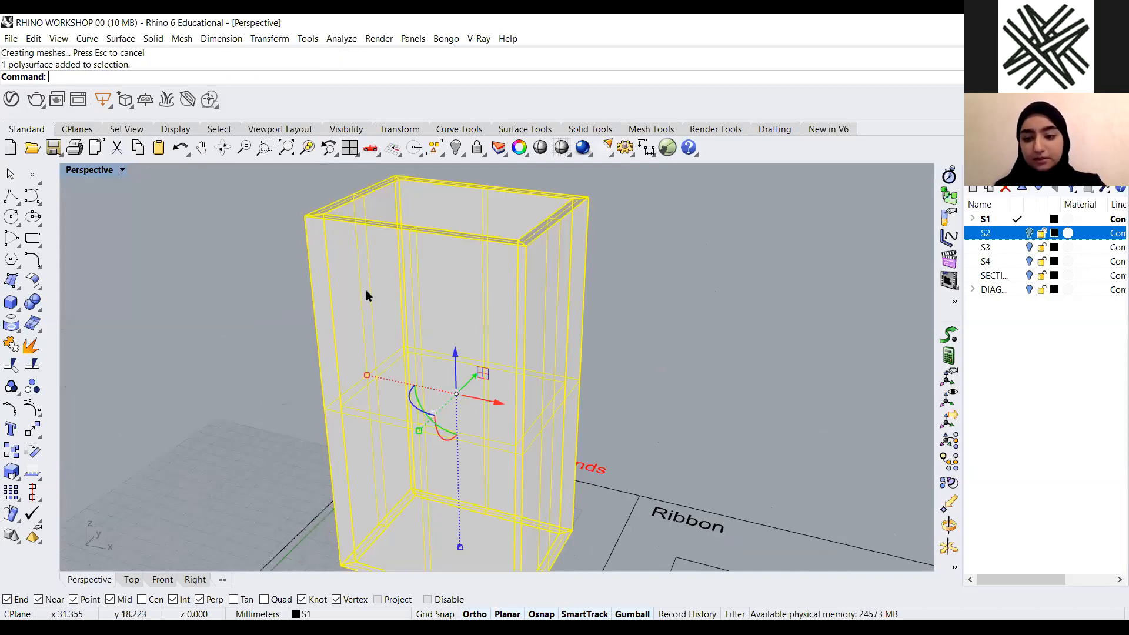
key("Delete")
Zoom and orbit the view to examine the Ribbon example's label and rectangle
scroll(440, 348, "down", 5)
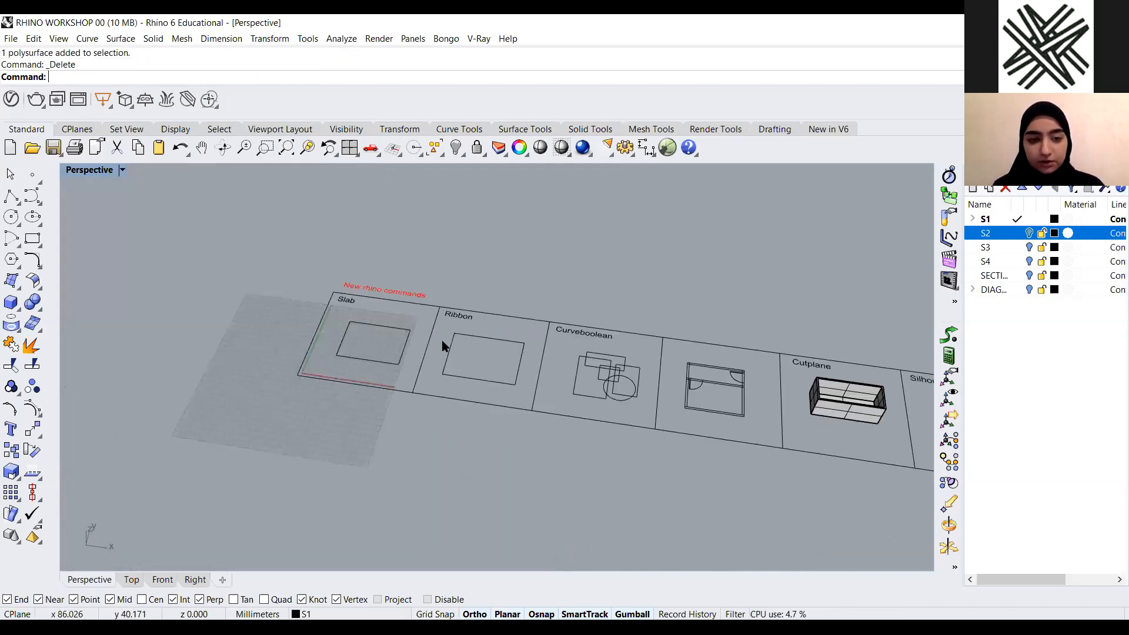
scroll(447, 344, "up", 3)
scroll(562, 442, "up", 1)
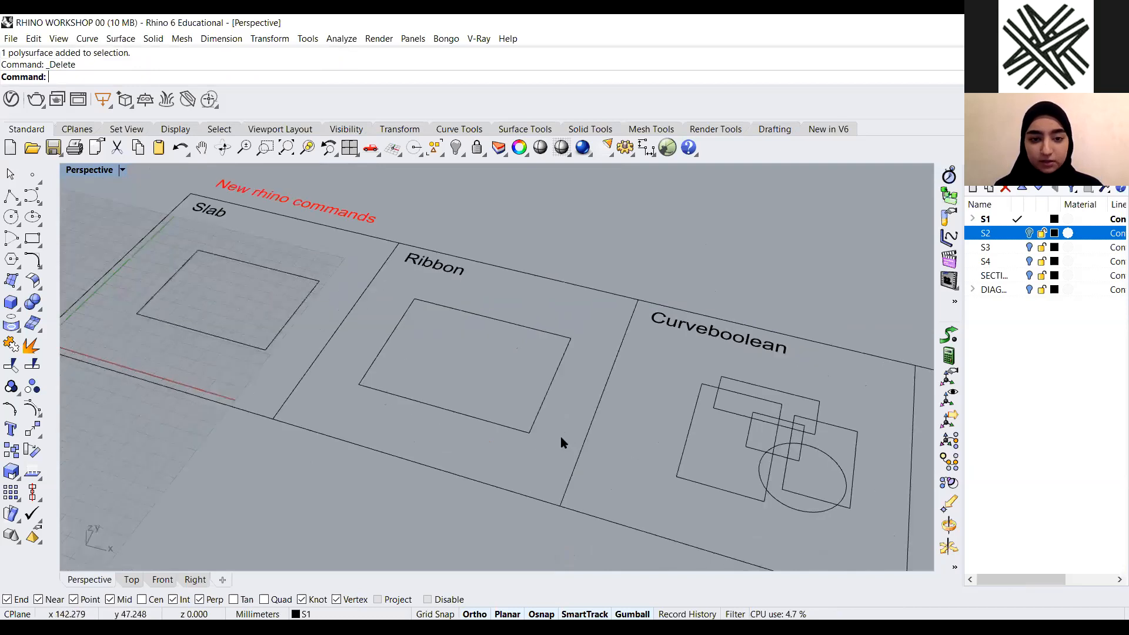
right_click_drag(440, 316, 400, 337)
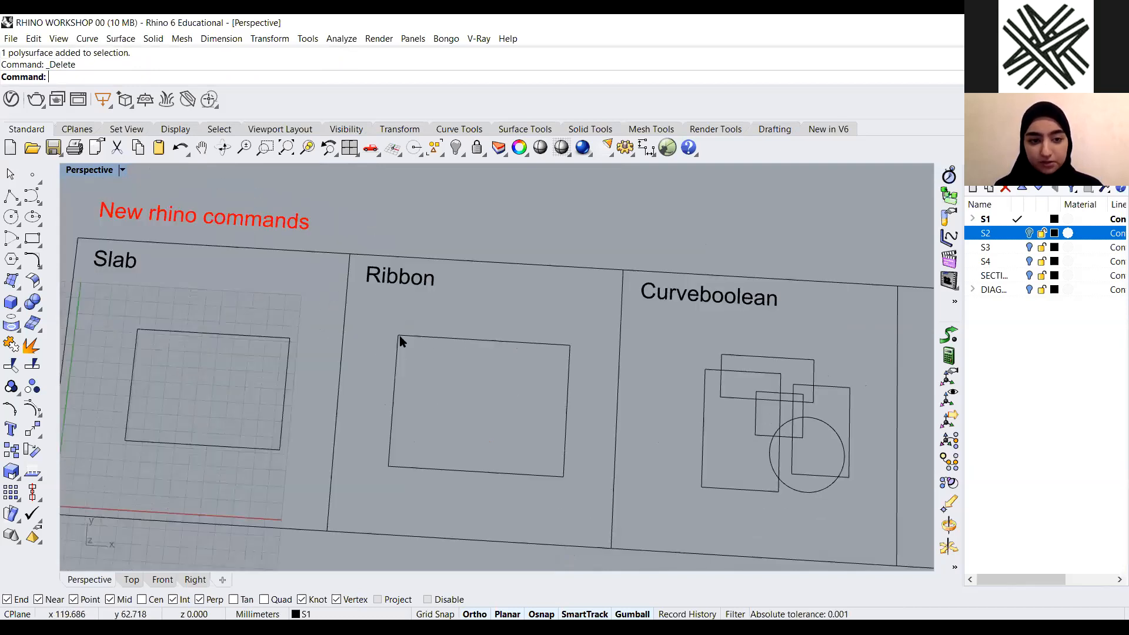
left_click(114, 275)
left_click(407, 285)
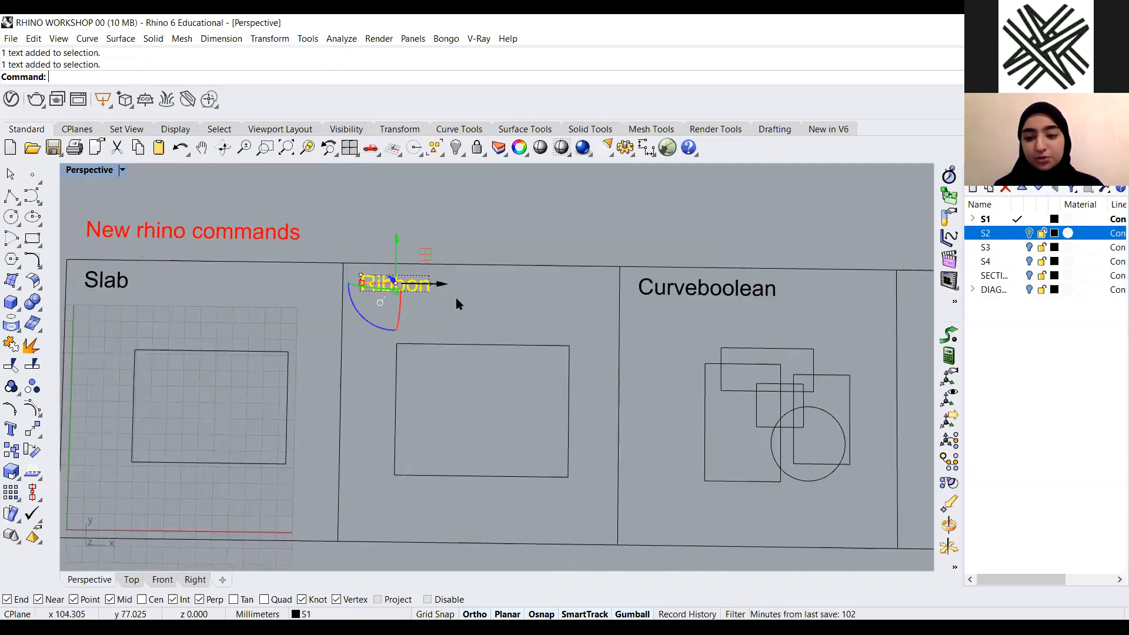
scroll(464, 356, "down", 2)
right_click_drag(489, 263, 505, 348)
scroll(508, 377, "up", 2)
left_click(505, 346)
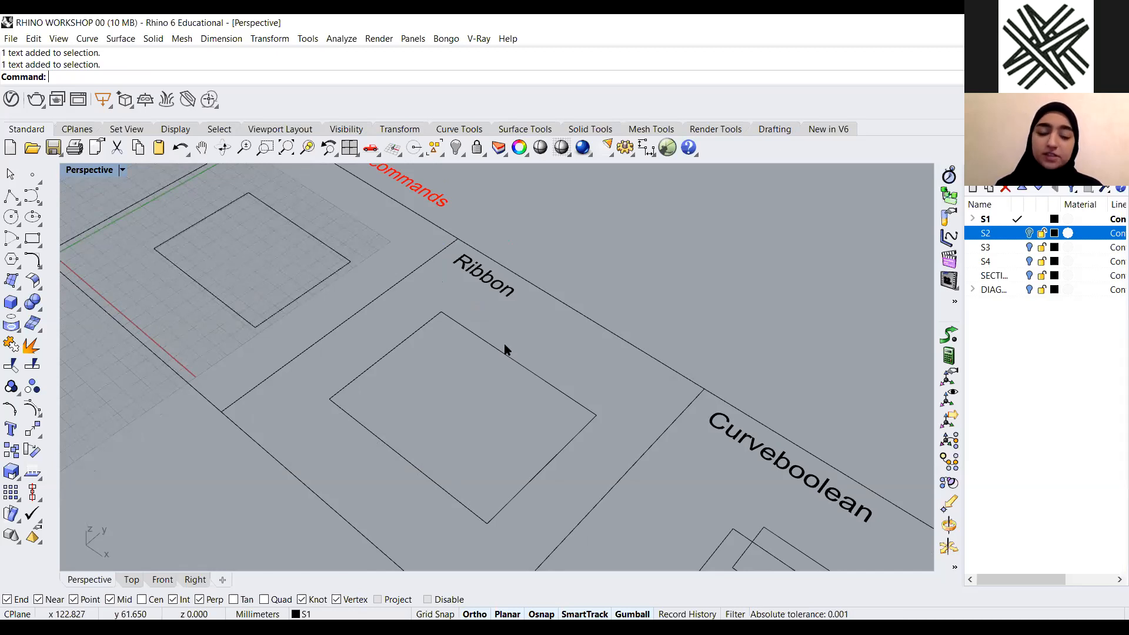
scroll(426, 360, "down", 3)
scroll(558, 358, "up", 3)
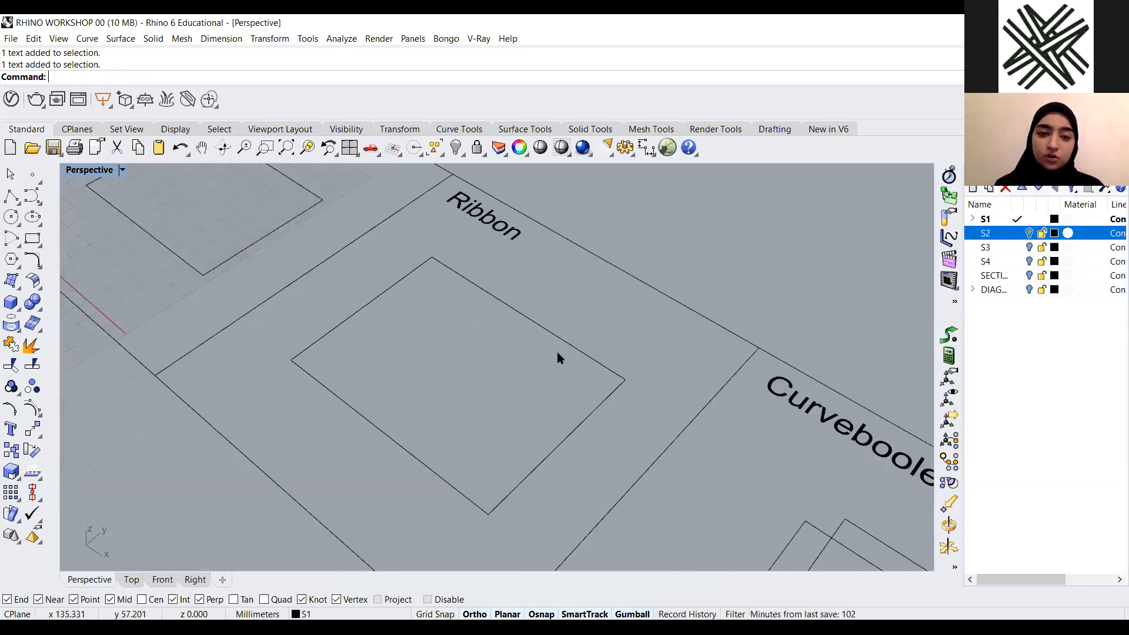
right_click_drag(555, 318, 558, 316)
left_click(562, 335)
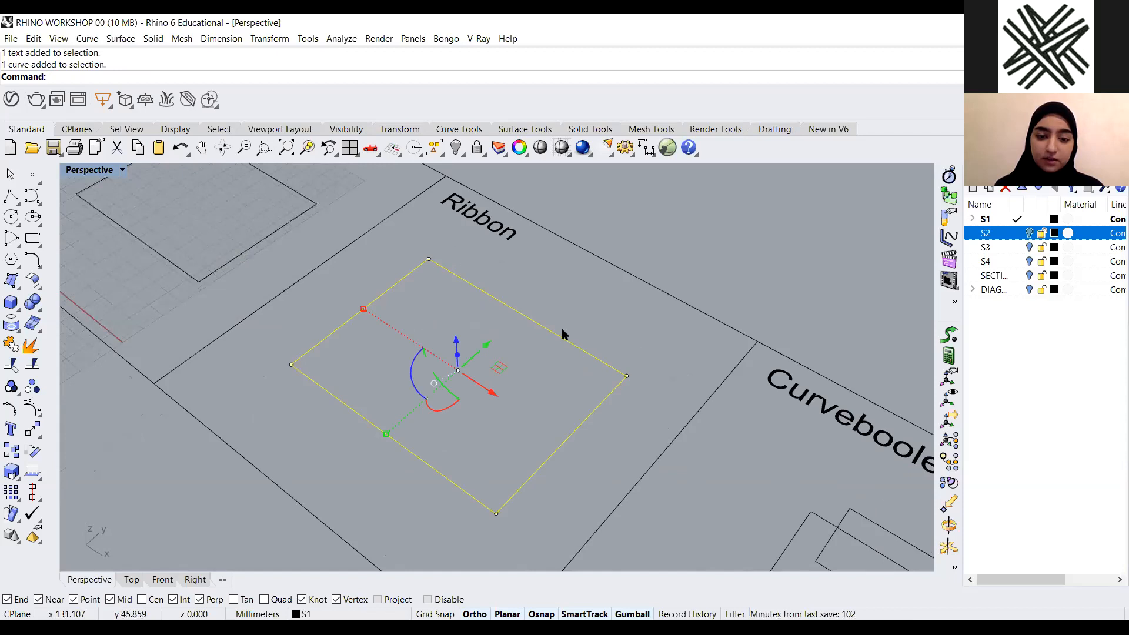
left_click(608, 305)
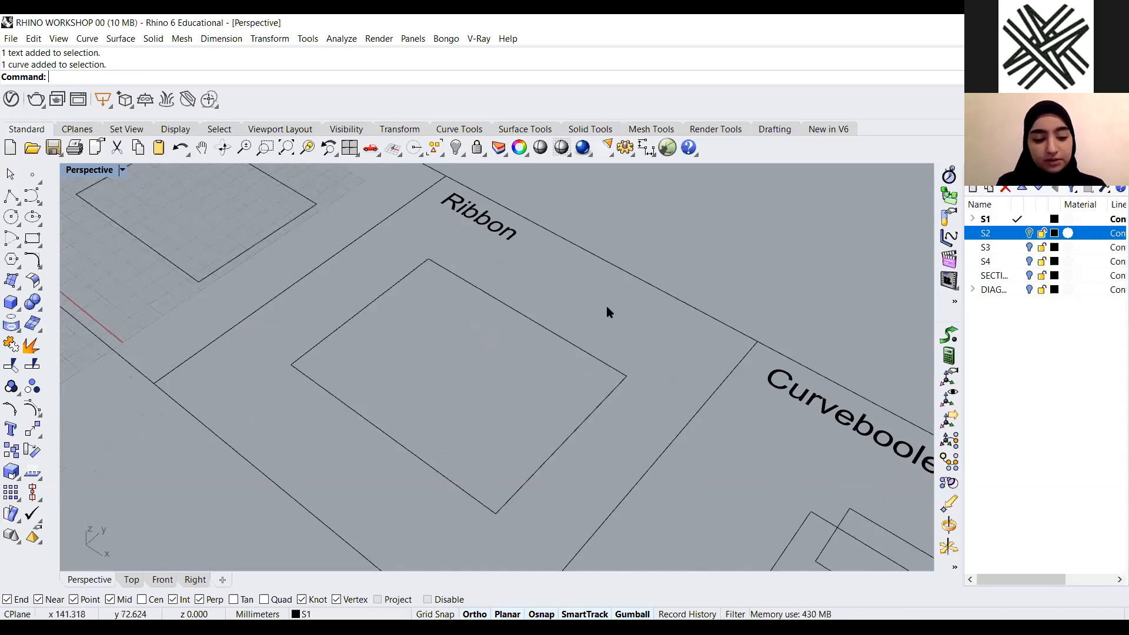
Run Ribbon on the Ribbon example's rectangle with an offset distance of 5 and pick the offset side
type("Rib")
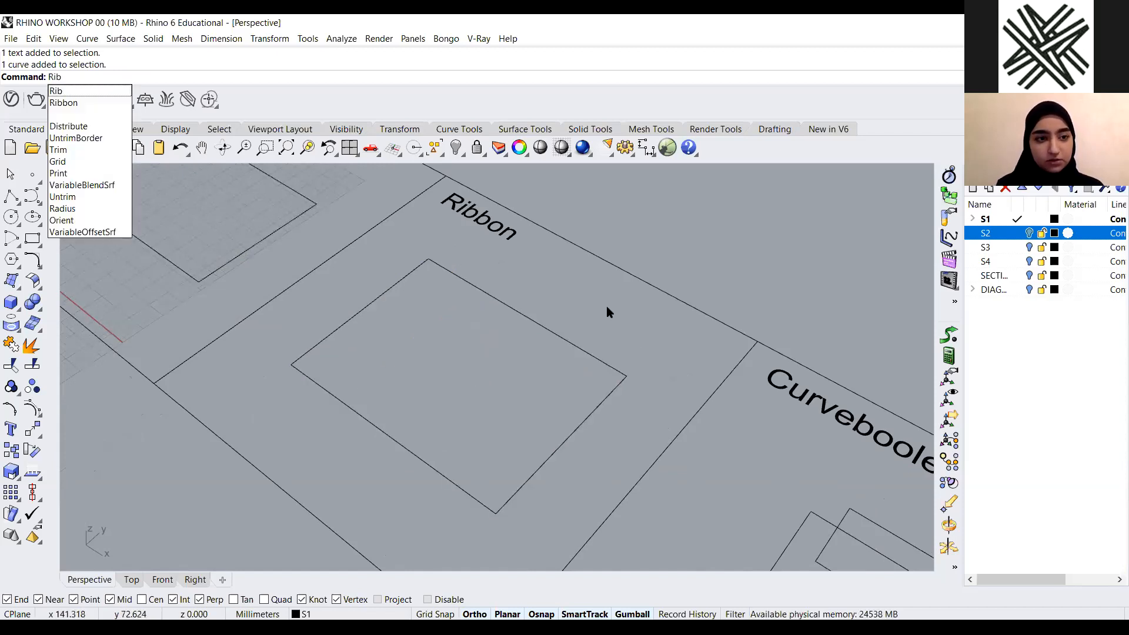
left_click(85, 104)
left_click_drag(585, 292, 482, 362)
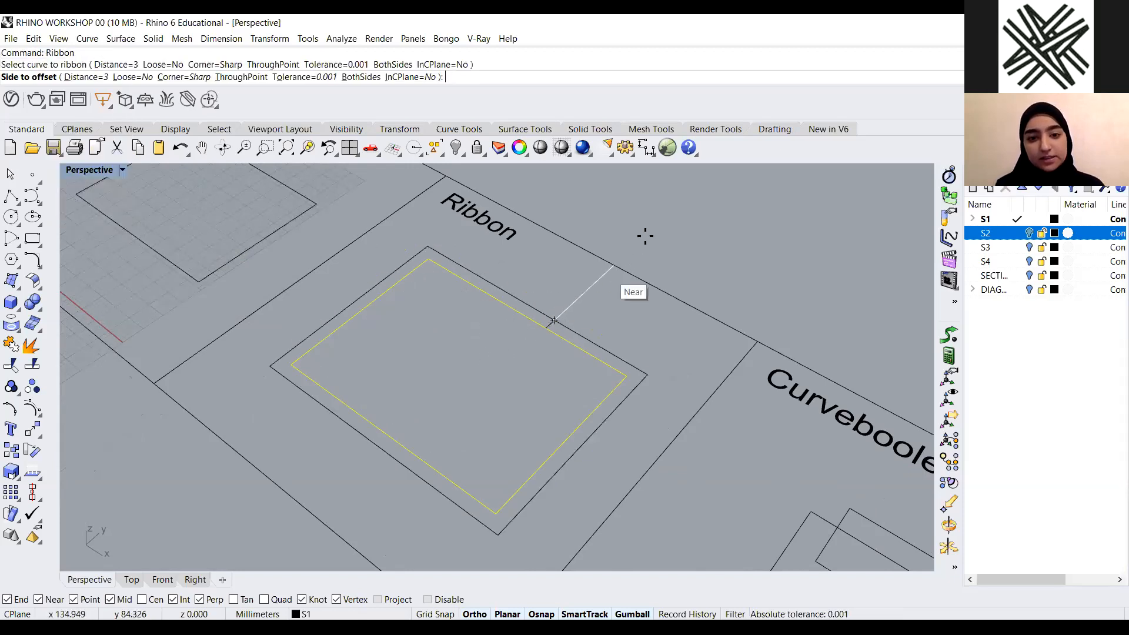
left_click(86, 77)
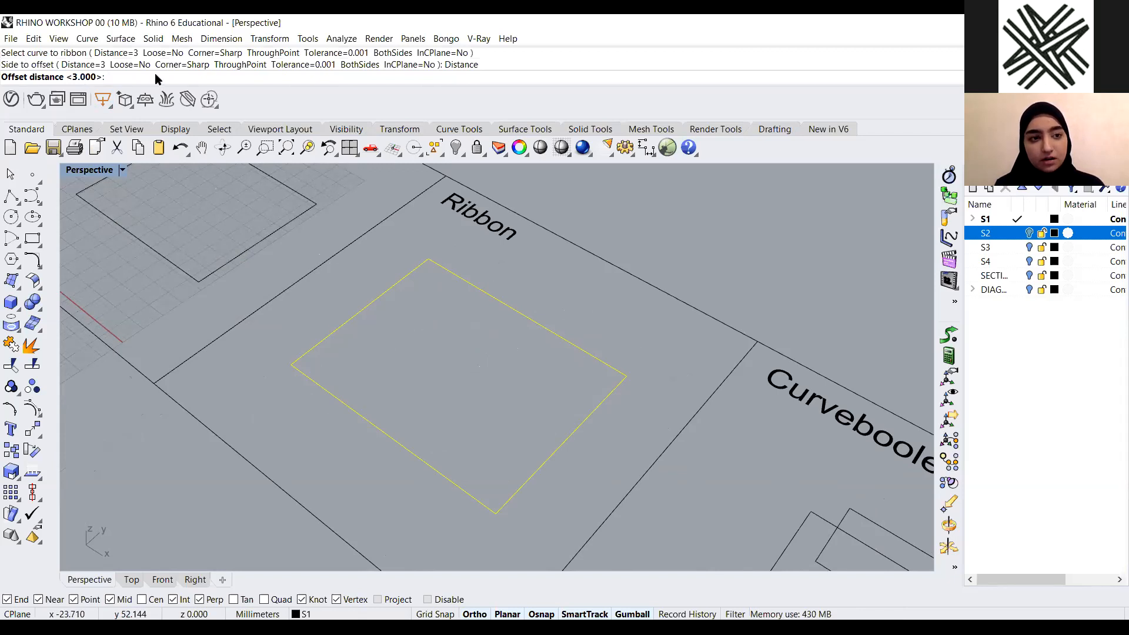
type("5")
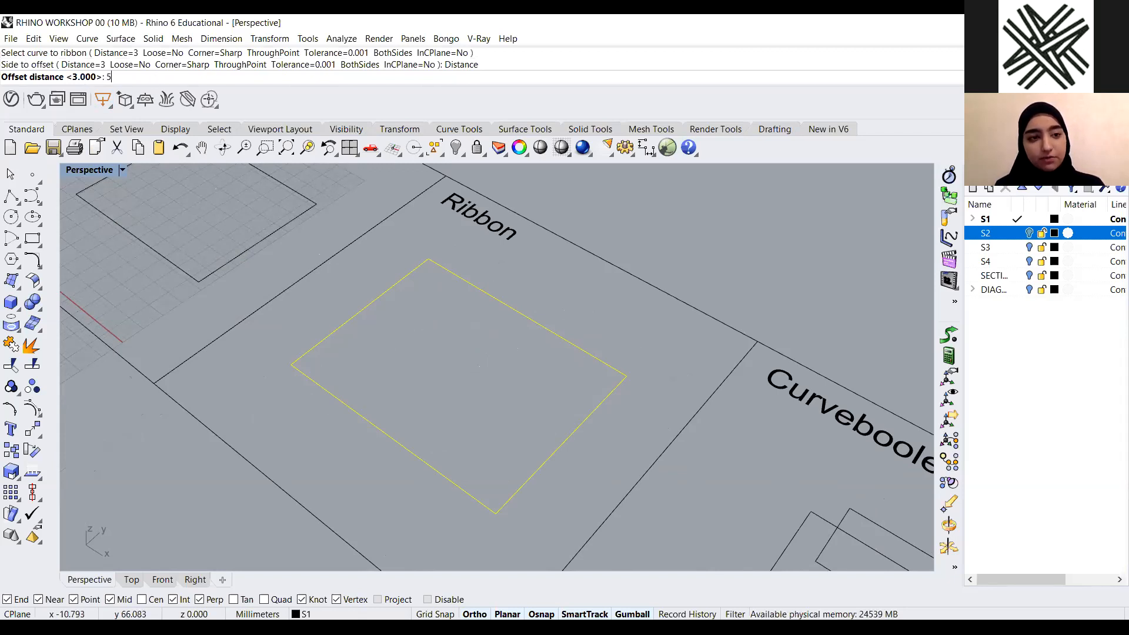
key("Return")
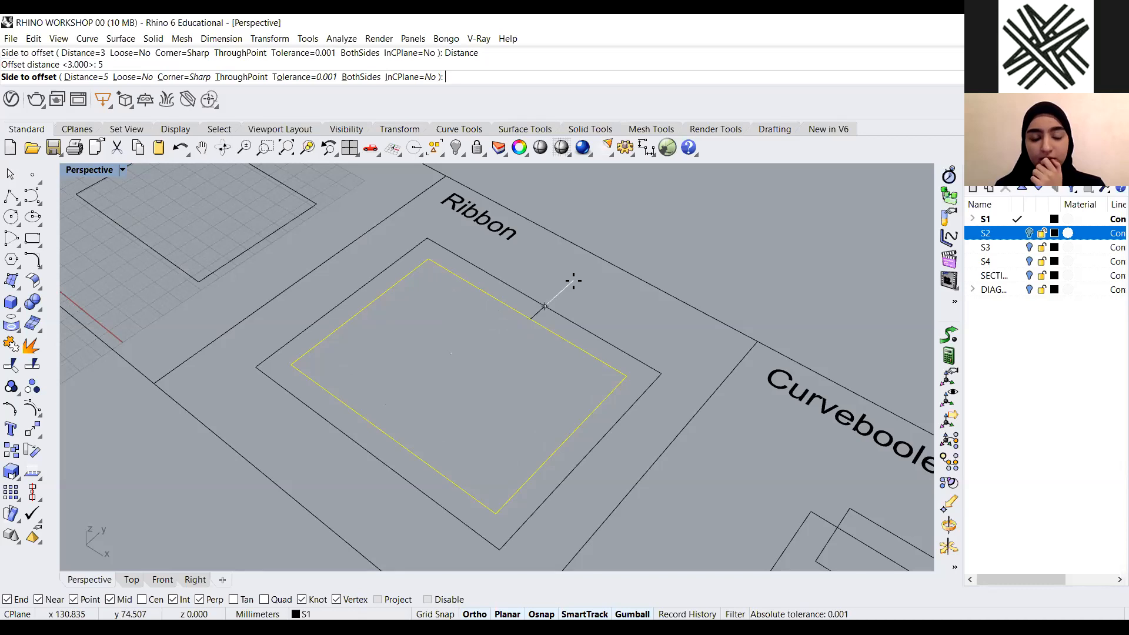
left_click(465, 352)
Select the new ribbon polysurface and delete it
scroll(533, 352, "up", 3)
left_click(526, 319)
scroll(521, 297, "down", 4)
scroll(474, 380, "up", 2)
left_click(573, 363)
left_click(575, 332)
left_click(553, 357)
left_click(564, 319)
left_click(521, 377)
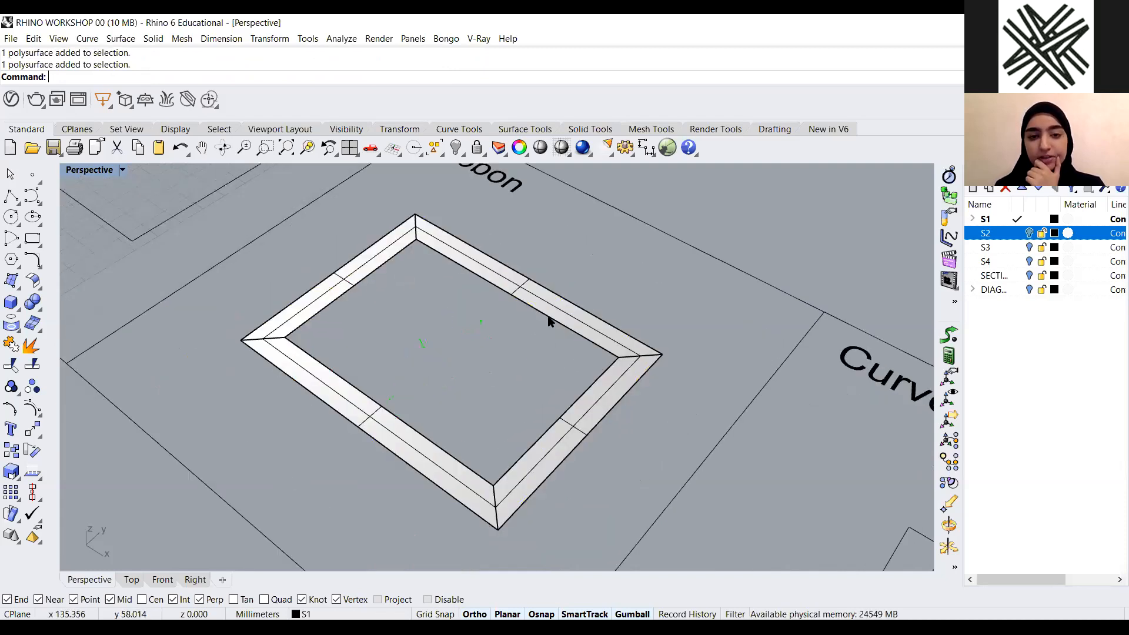
left_click(548, 321)
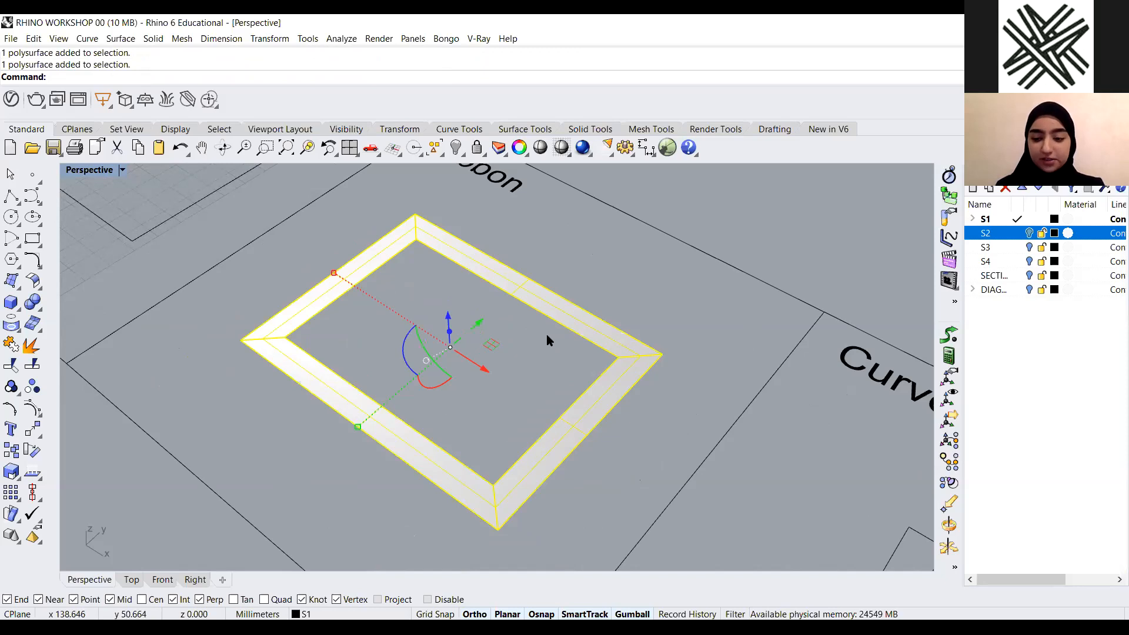
key("Delete")
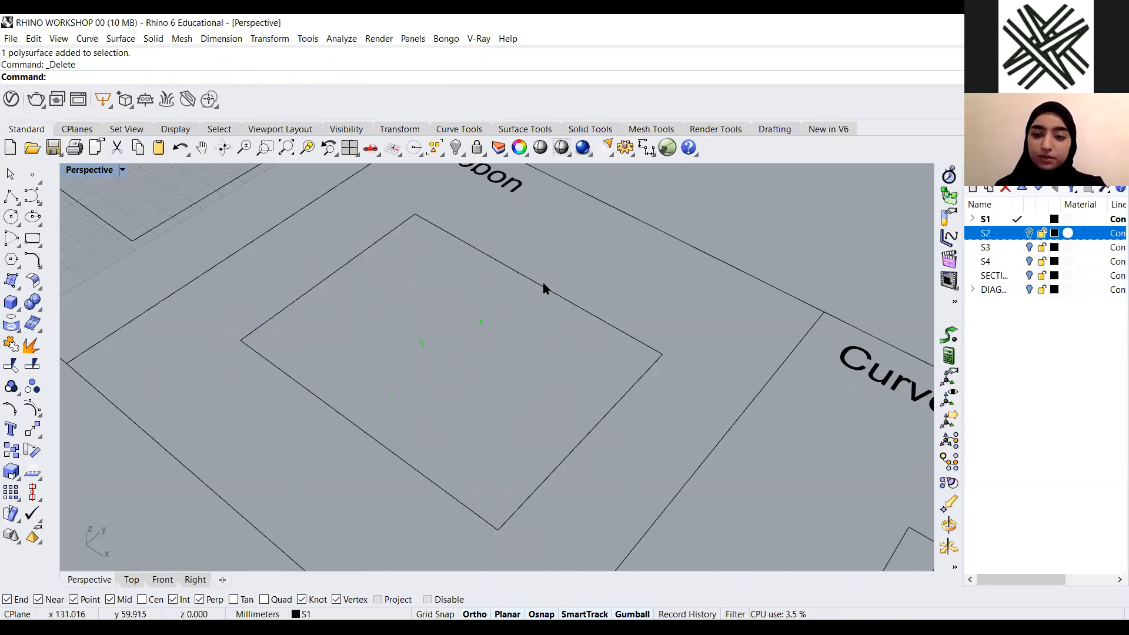
left_click(17, 307)
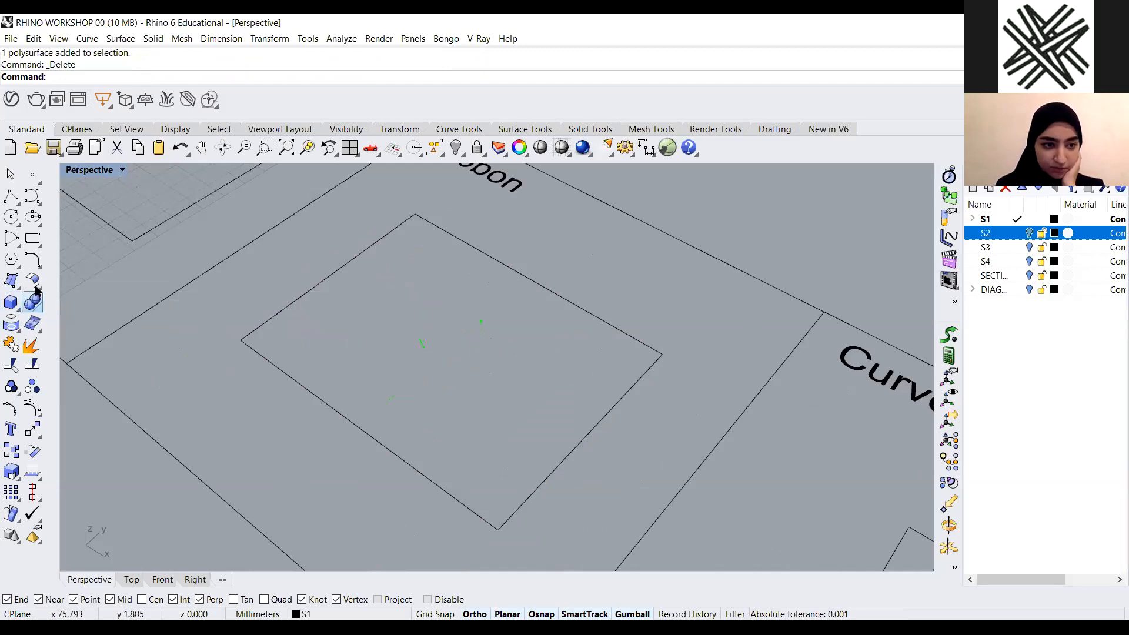
left_click(35, 300)
left_click(36, 300)
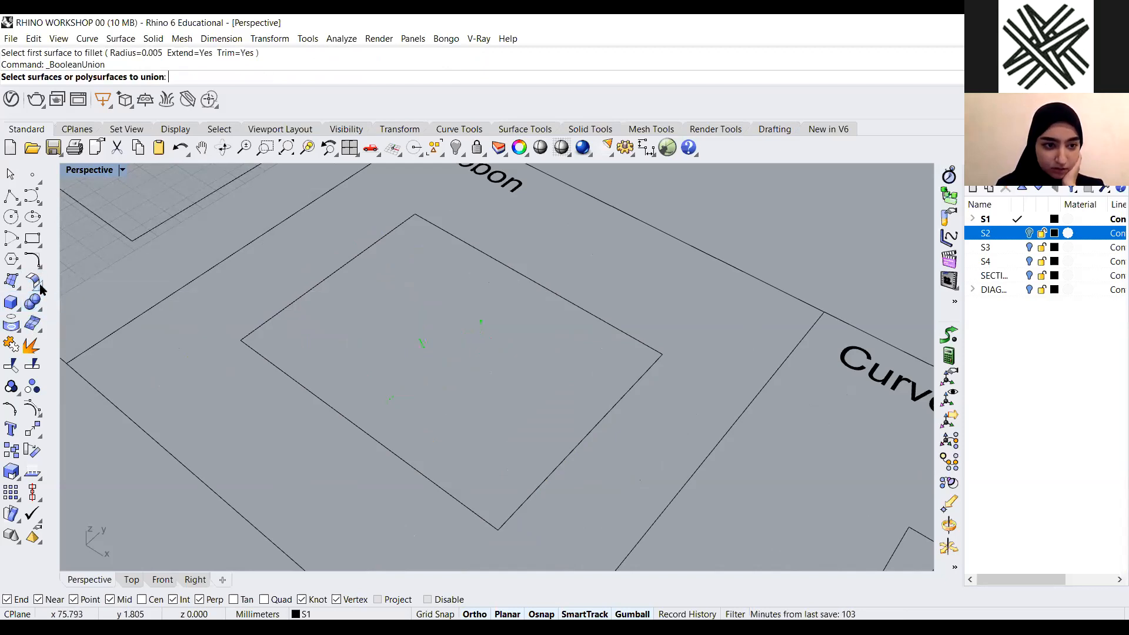
left_click(20, 333)
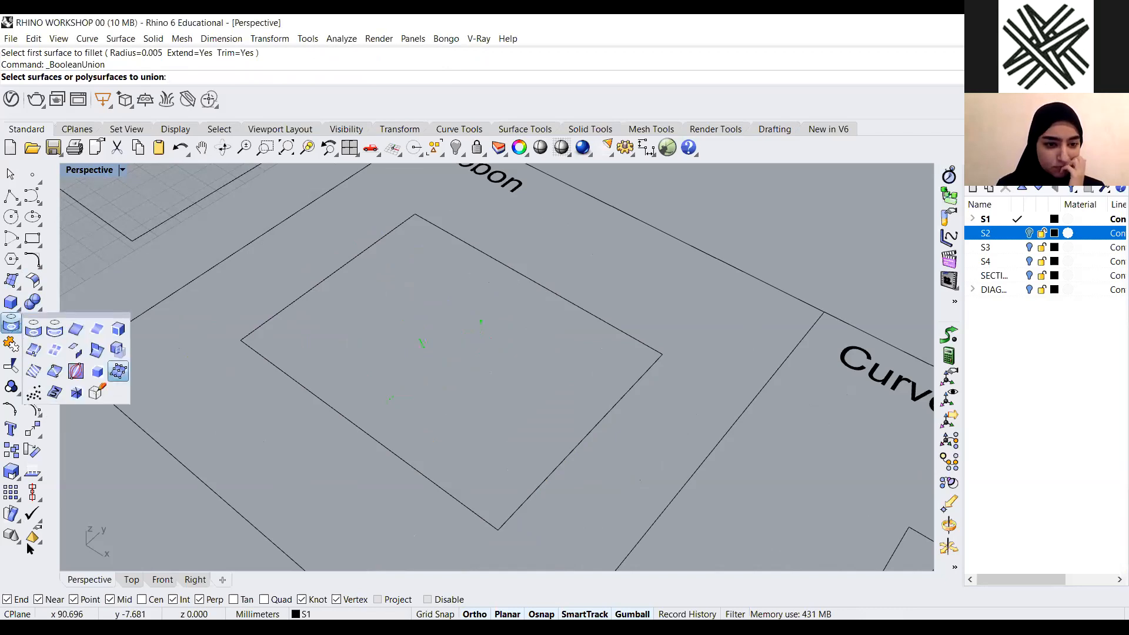
left_click(18, 519)
left_click(212, 527)
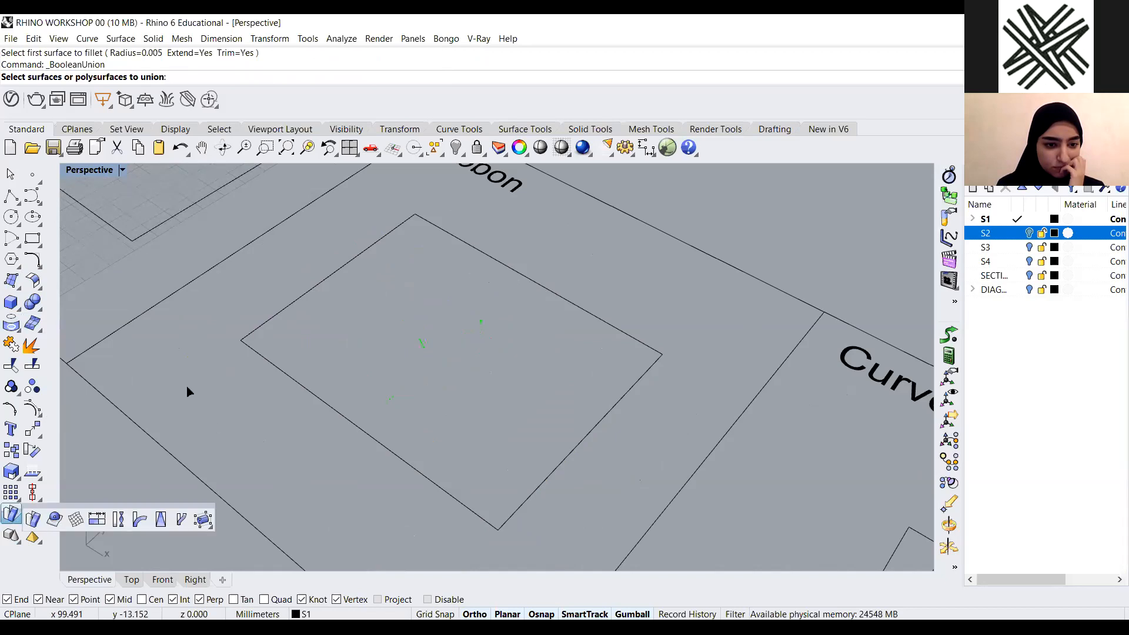
left_click(19, 316)
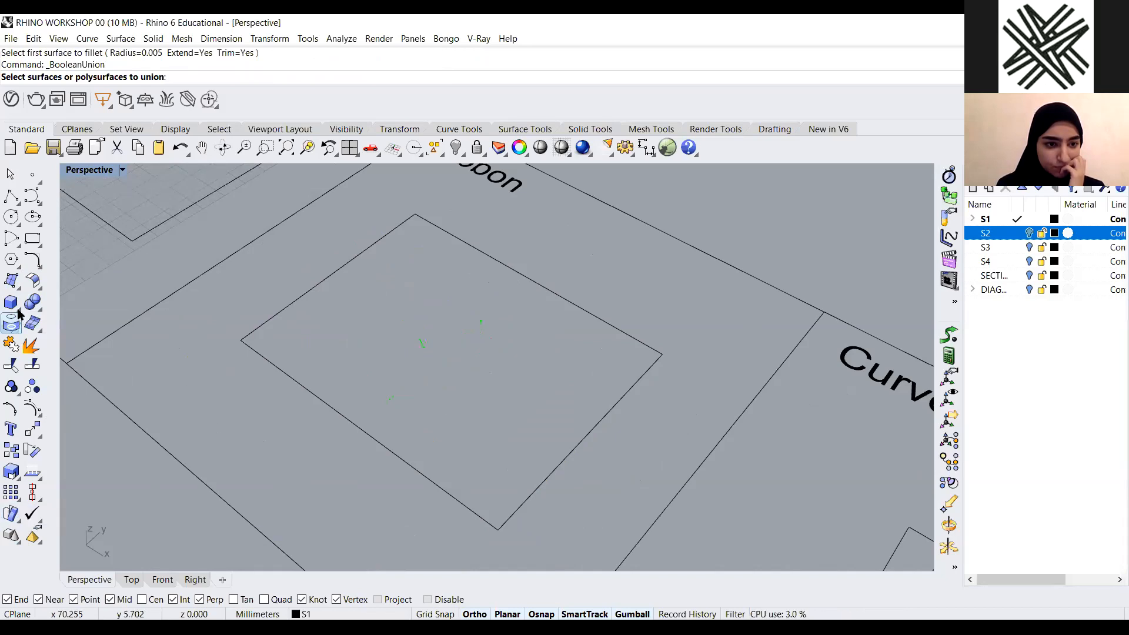
left_click(19, 309)
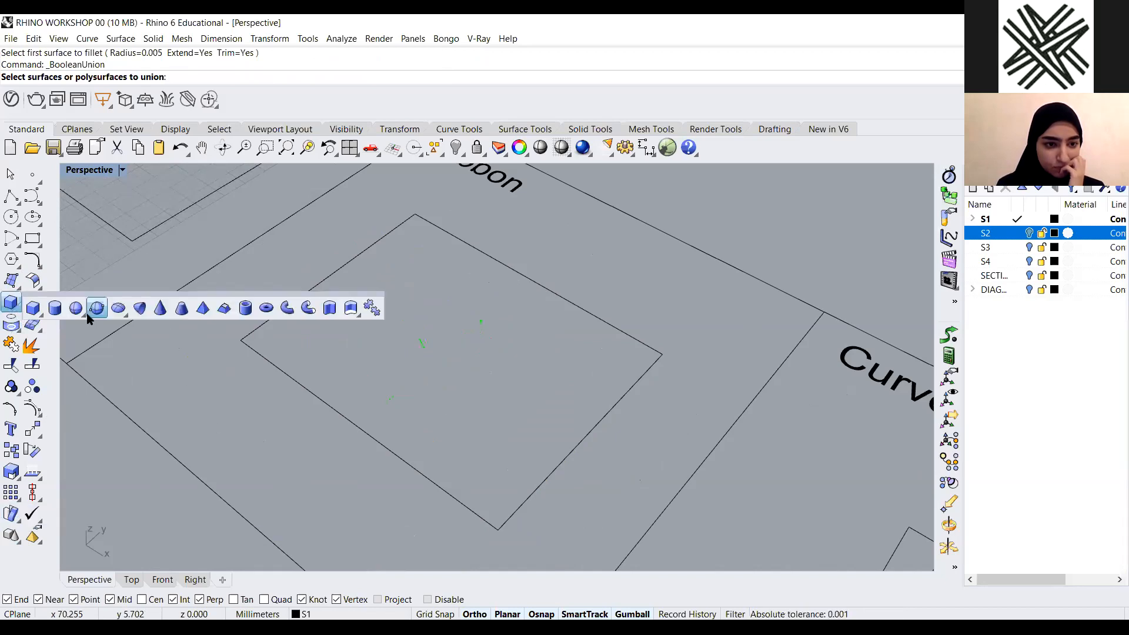
left_click(253, 407)
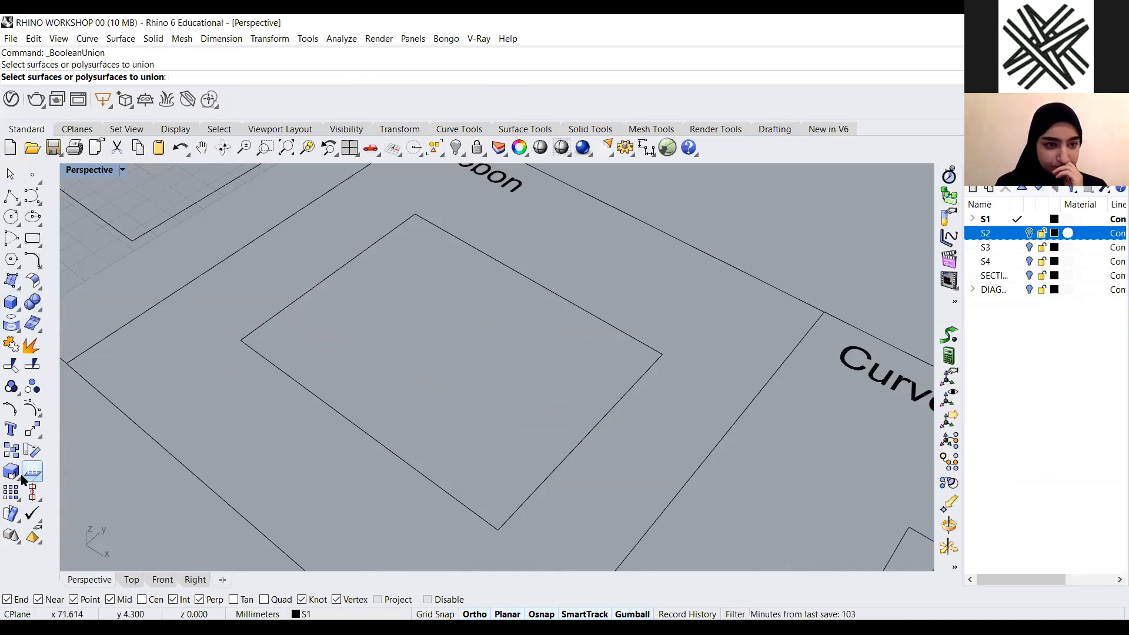
left_click(19, 287)
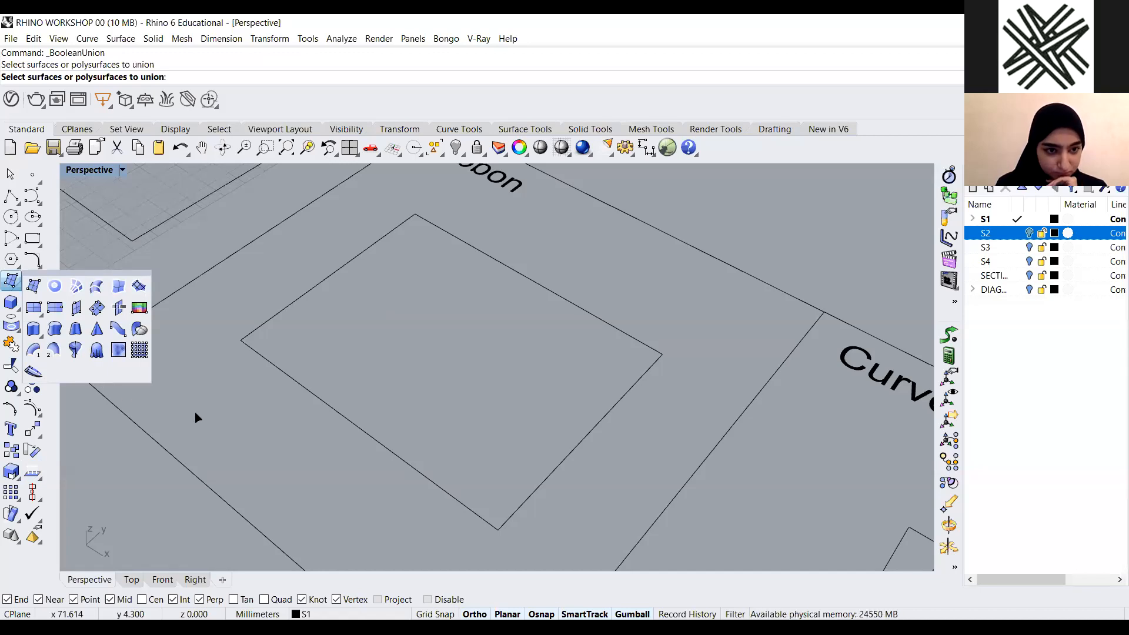
scroll(404, 302, "down", 10)
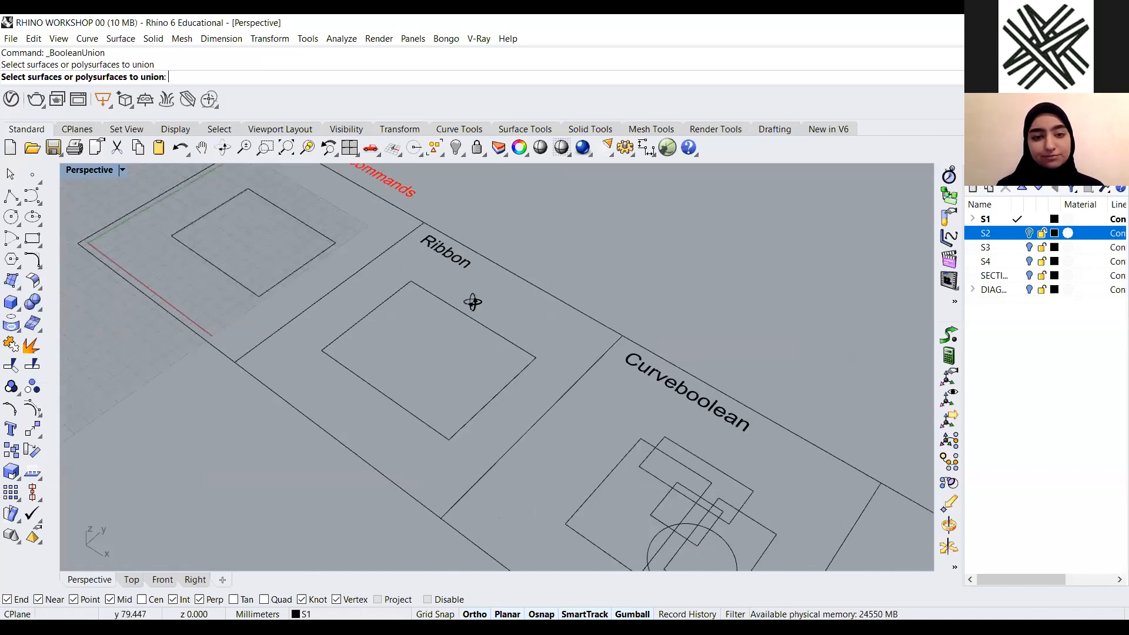
scroll(339, 365, "up", 8)
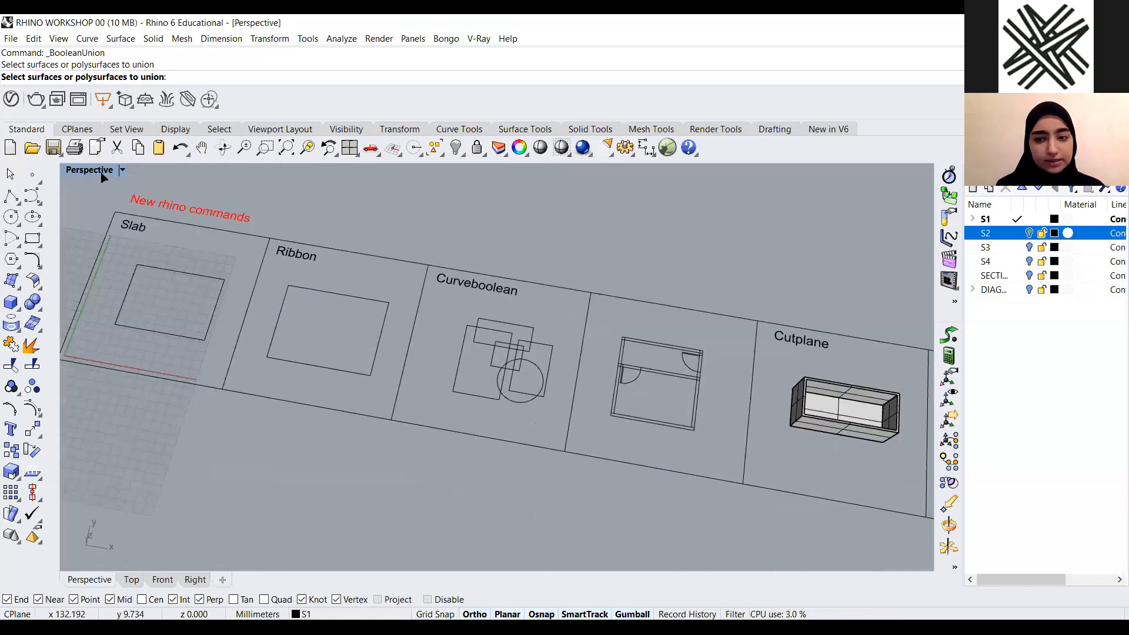
key("Escape")
Restore the four-viewport layout
double_click(82, 171)
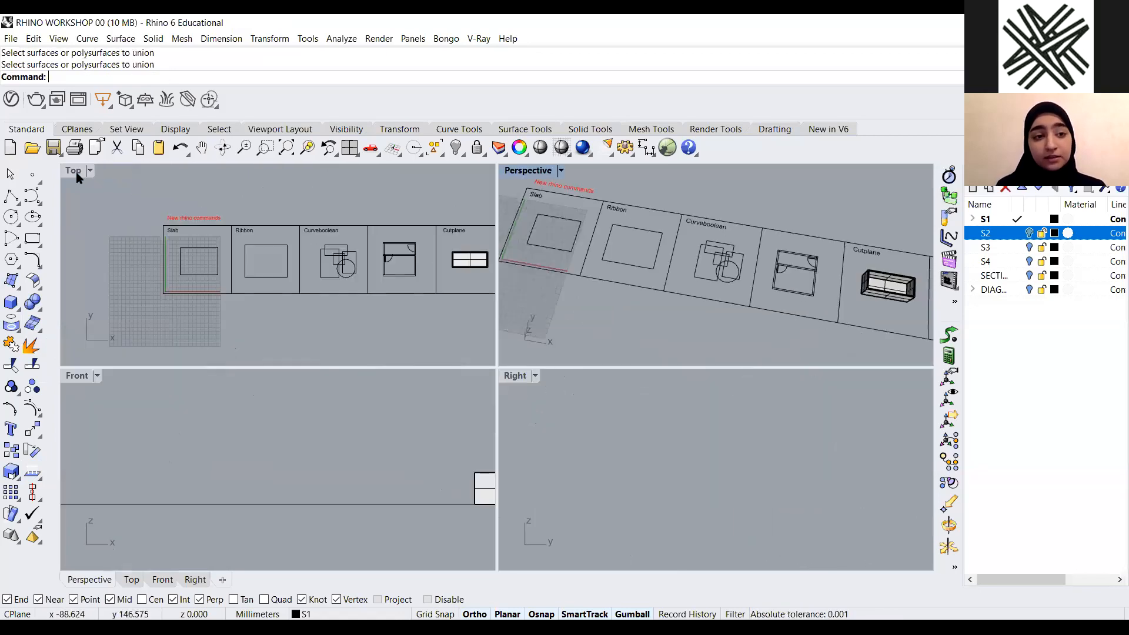
Maximize the Top viewport and zoom in on the Curveboolean example
double_click(76, 171)
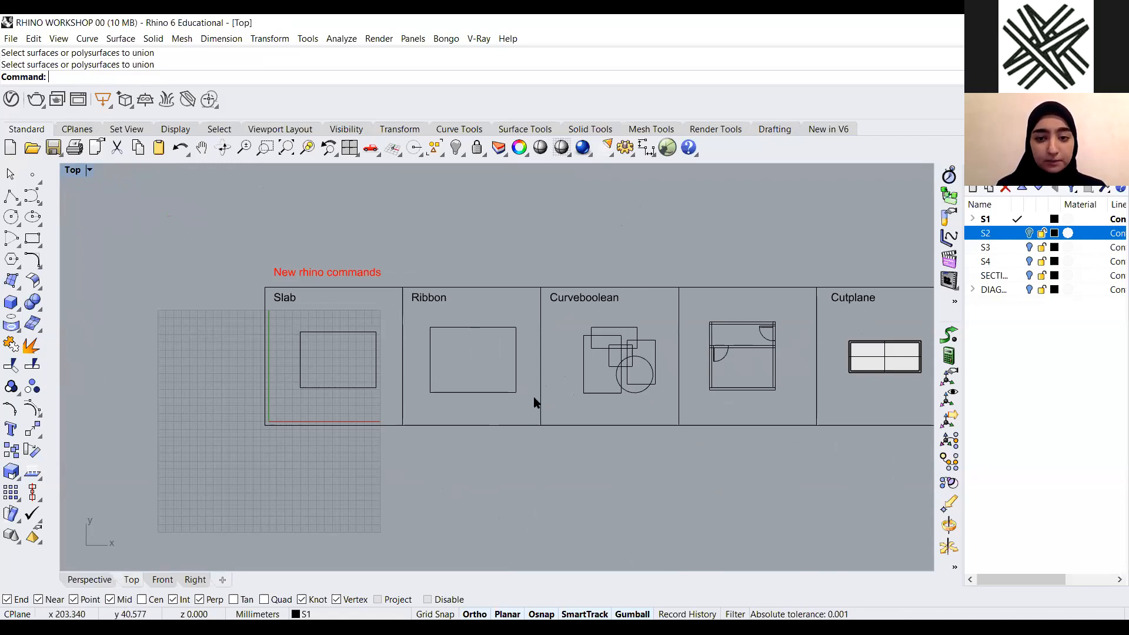
scroll(493, 389, "up", 4)
scroll(492, 389, "down", 2)
scroll(588, 323, "up", 6)
scroll(365, 377, "down", 2)
scroll(327, 470, "up", 2)
scroll(326, 473, "down", 2)
scroll(326, 473, "up", 2)
Duplicate the Curveboolean example's curves and place the copy below the example frame
left_click_drag(594, 253, 326, 473)
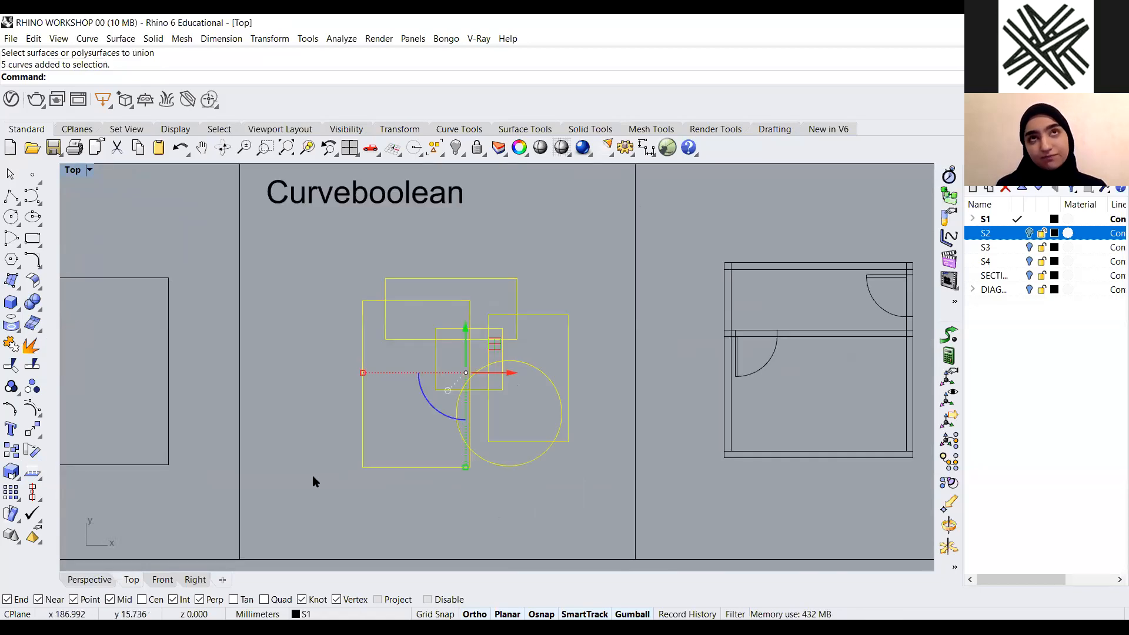
left_click(312, 476)
left_click_drag(579, 263, 287, 492)
left_click(307, 494)
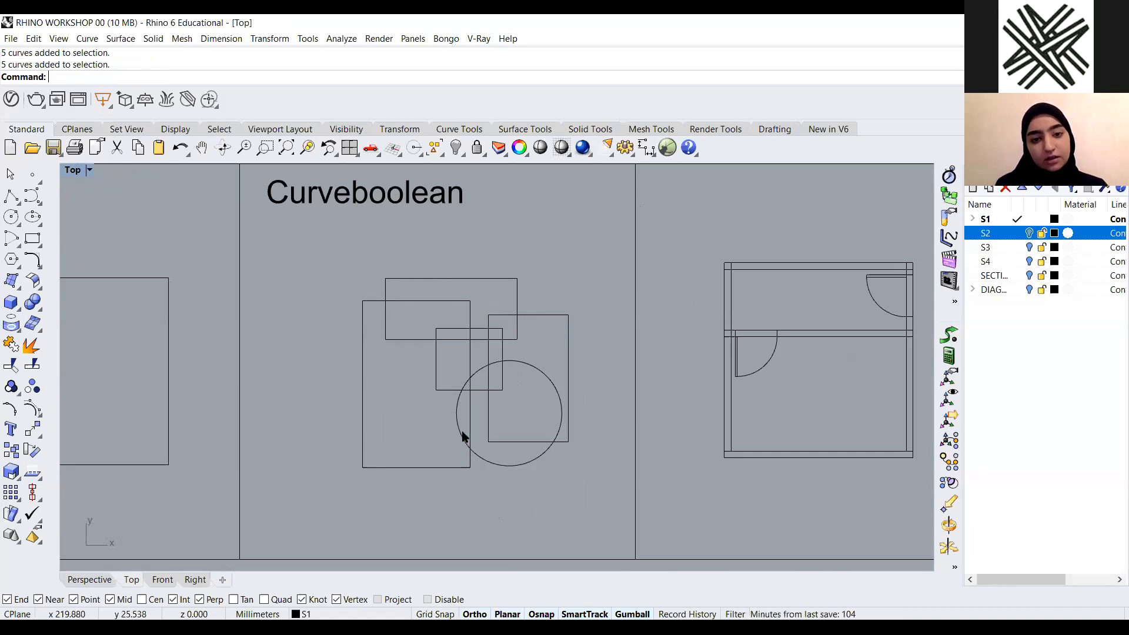
scroll(462, 441, "up", 2)
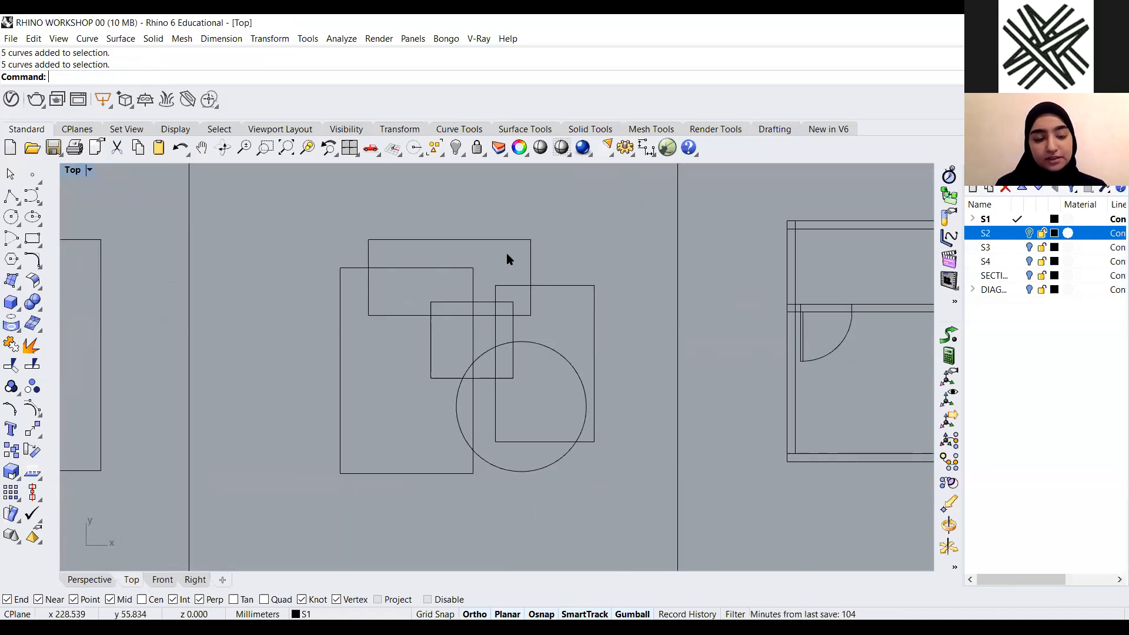
scroll(510, 260, "down", 6)
scroll(518, 311, "up", 4)
left_click_drag(587, 191, 359, 379)
scroll(478, 248, "down", 4)
left_click_drag(478, 250, 452, 469, "alt")
key("Escape")
Try to trim the duplicated curves against each other with Trim
scroll(472, 301, "down", 6)
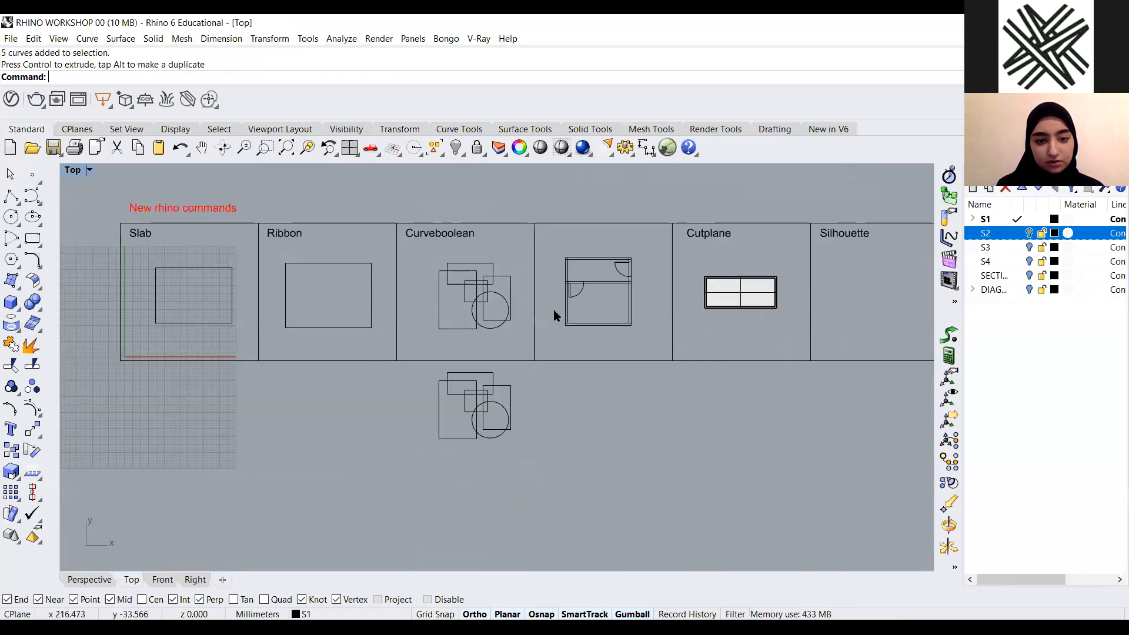
scroll(480, 430, "up", 8)
left_click_drag(590, 287, 343, 467)
type("Trim")
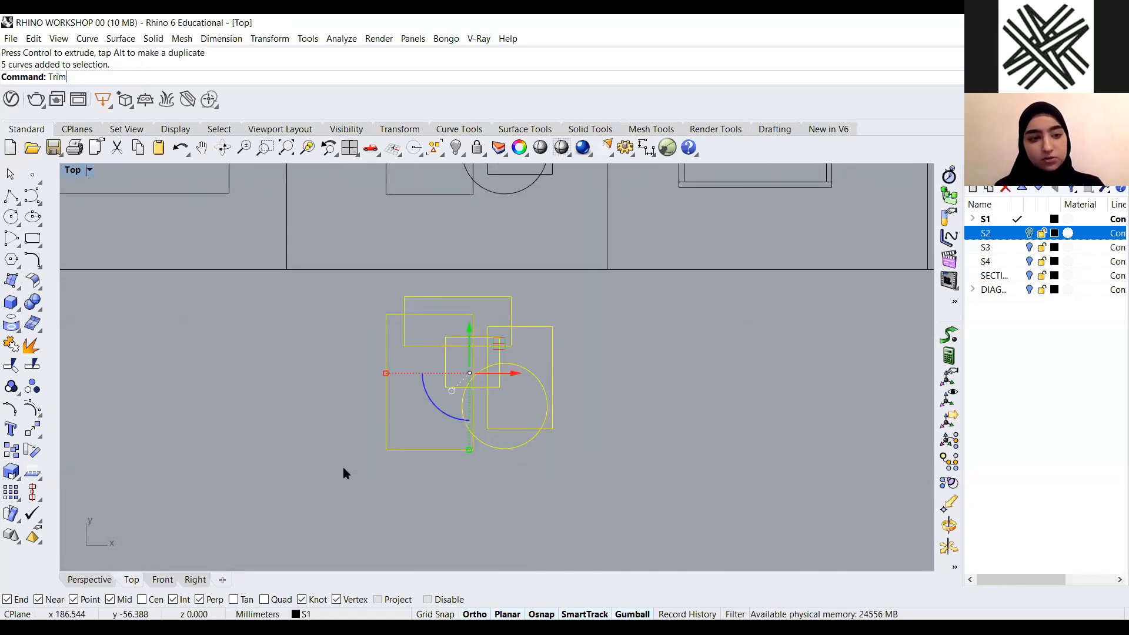
key("Return")
scroll(388, 479, "up", 4)
left_click_drag(592, 273, 500, 326)
left_click_drag(539, 226, 510, 304)
left_click(539, 383)
key("Return")
Select the duplicated curves and delete them
scroll(591, 378, "down", 3)
left_click_drag(647, 277, 355, 463)
key("Delete")
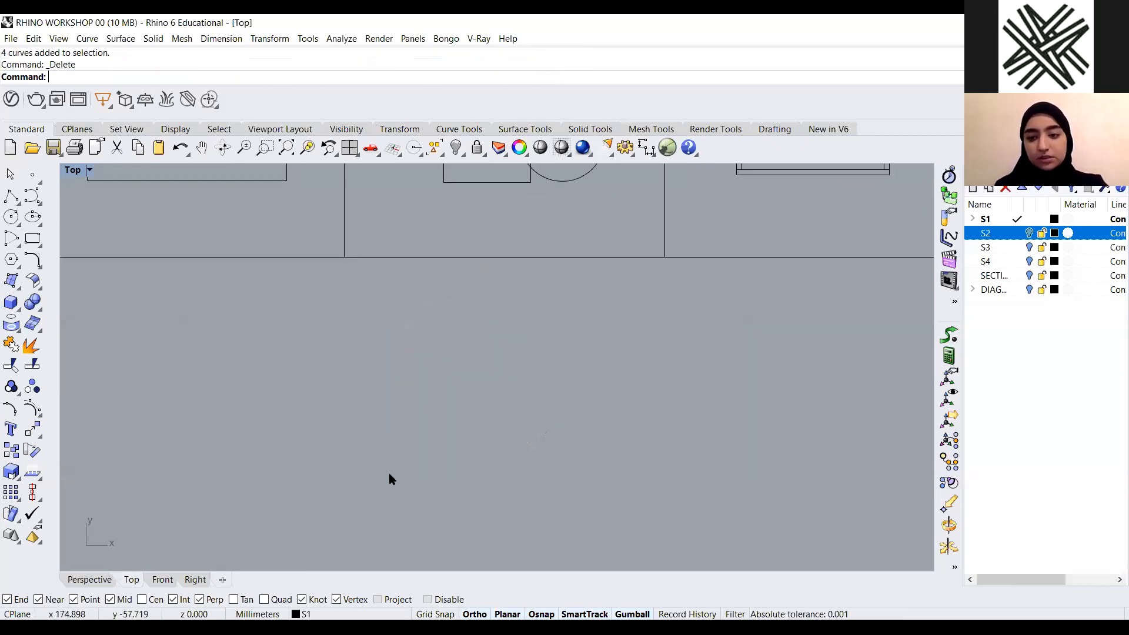
Run CurveBoolean on the Curveboolean example's curves using AllRegions to produce one combined outline
scroll(489, 319, "down", 2)
scroll(483, 381, "down", 3)
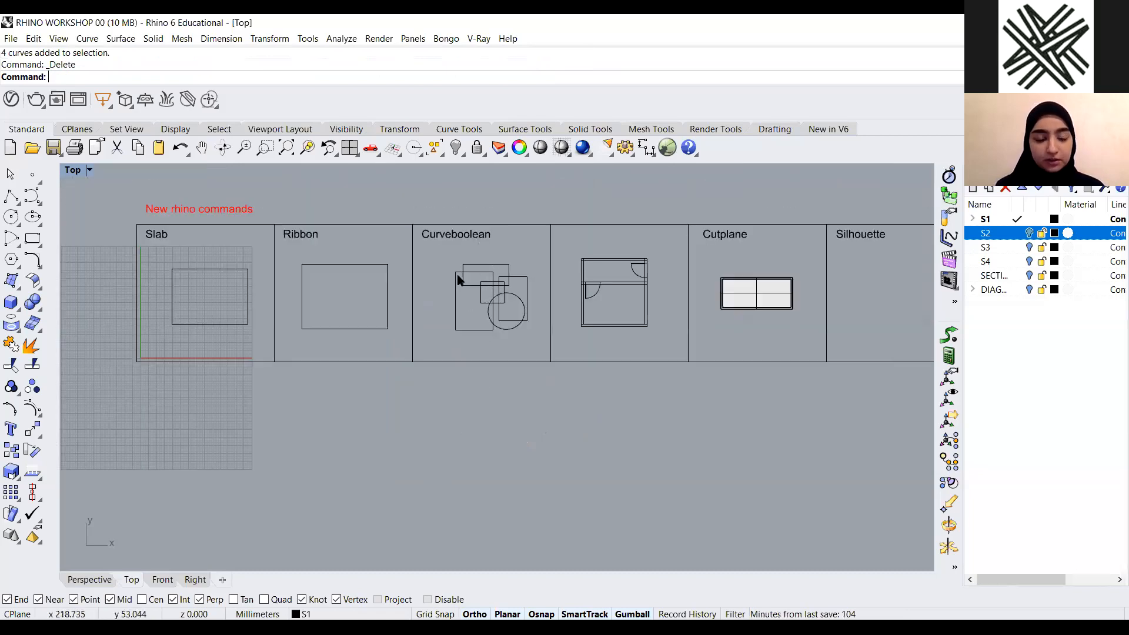
scroll(541, 259, "up", 5)
scroll(535, 265, "down", 2)
scroll(522, 241, "up", 2)
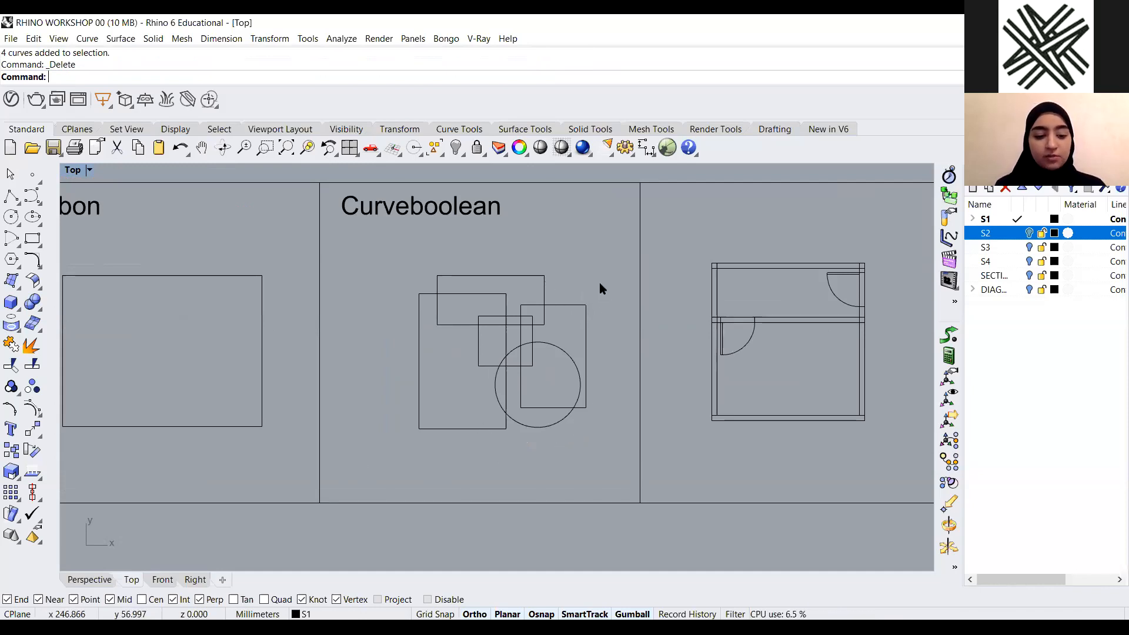
type("Cu")
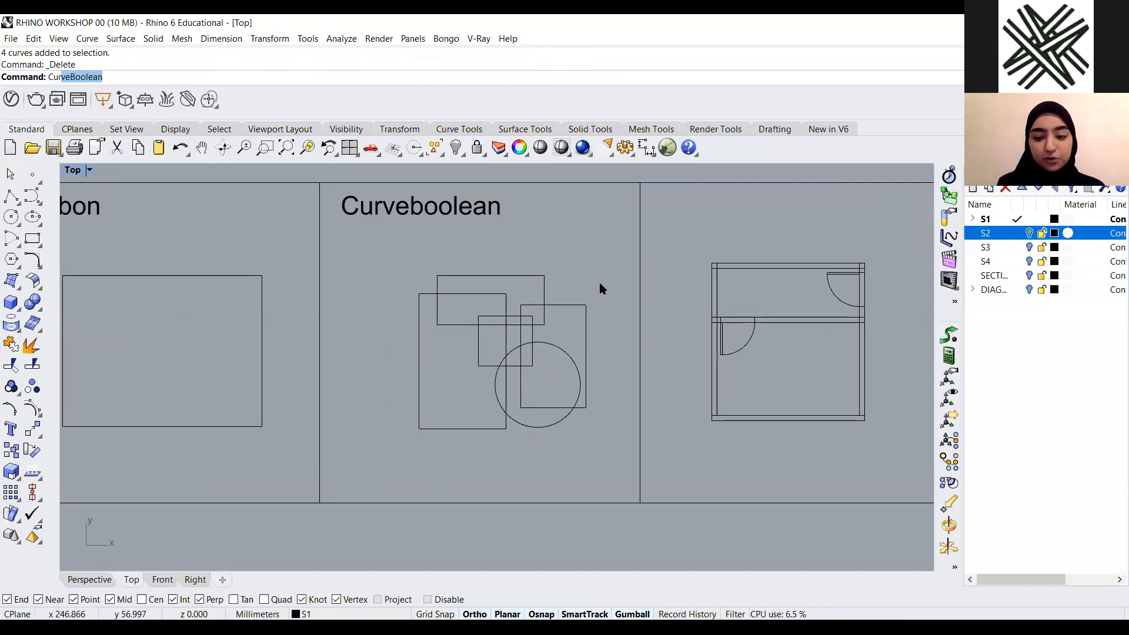
key("Return")
mouse_move(612, 269)
left_mouse_down()
mouse_move(429, 430)
mouse_move(381, 455)
left_mouse_up()
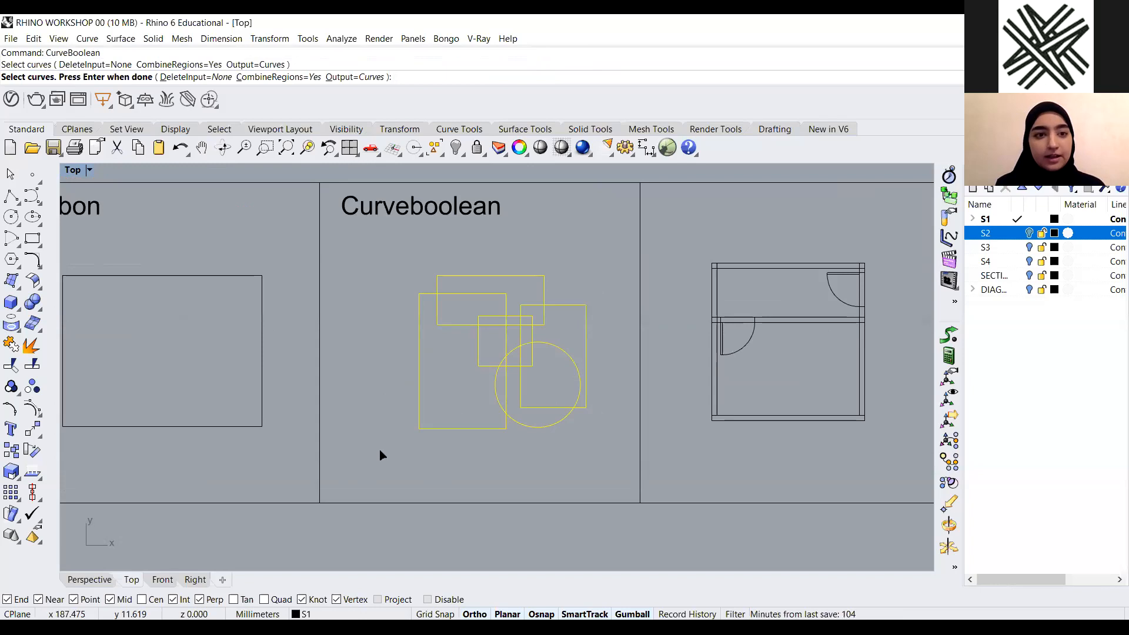
key("Return")
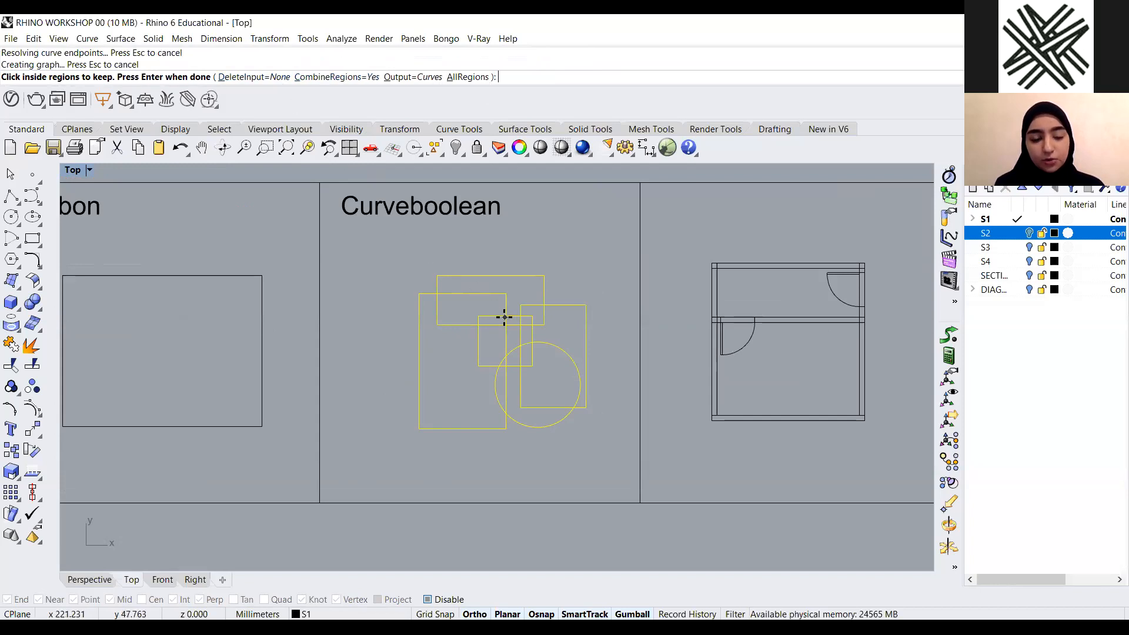
scroll(504, 317, "up", 2)
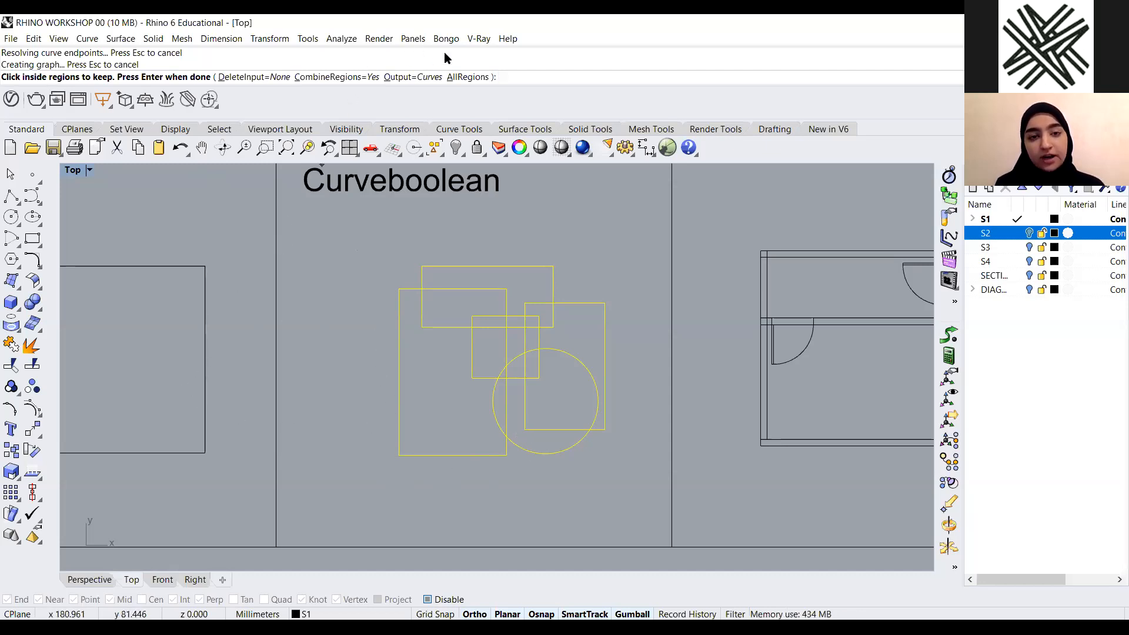
left_click(466, 77)
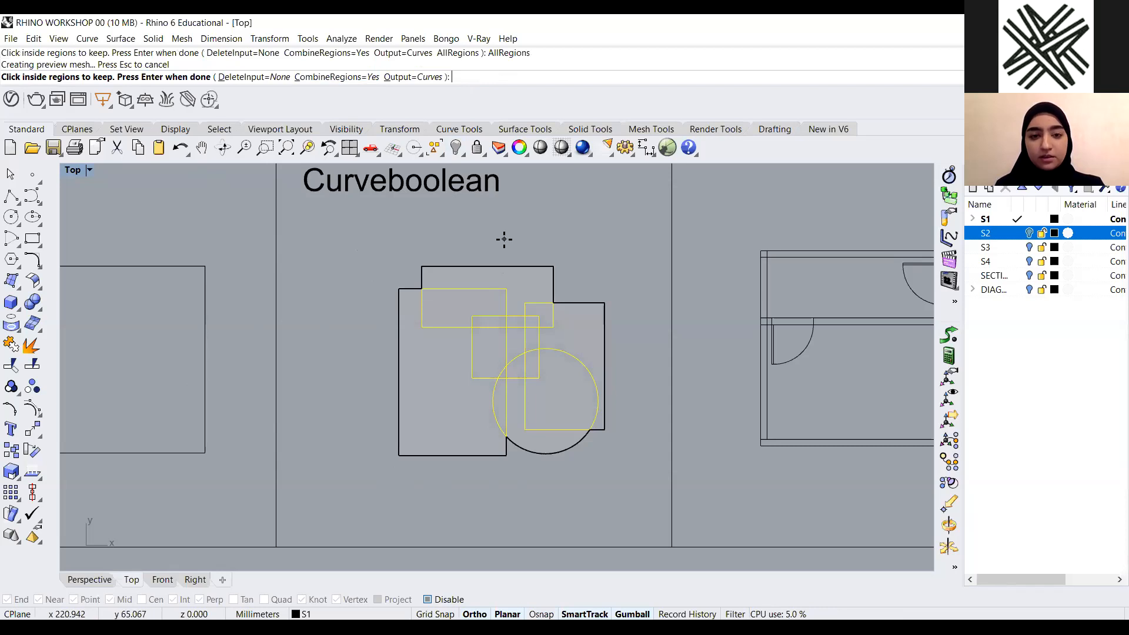
key("Return")
Move the combined outline down below the example frame
scroll(504, 239, "down", 6)
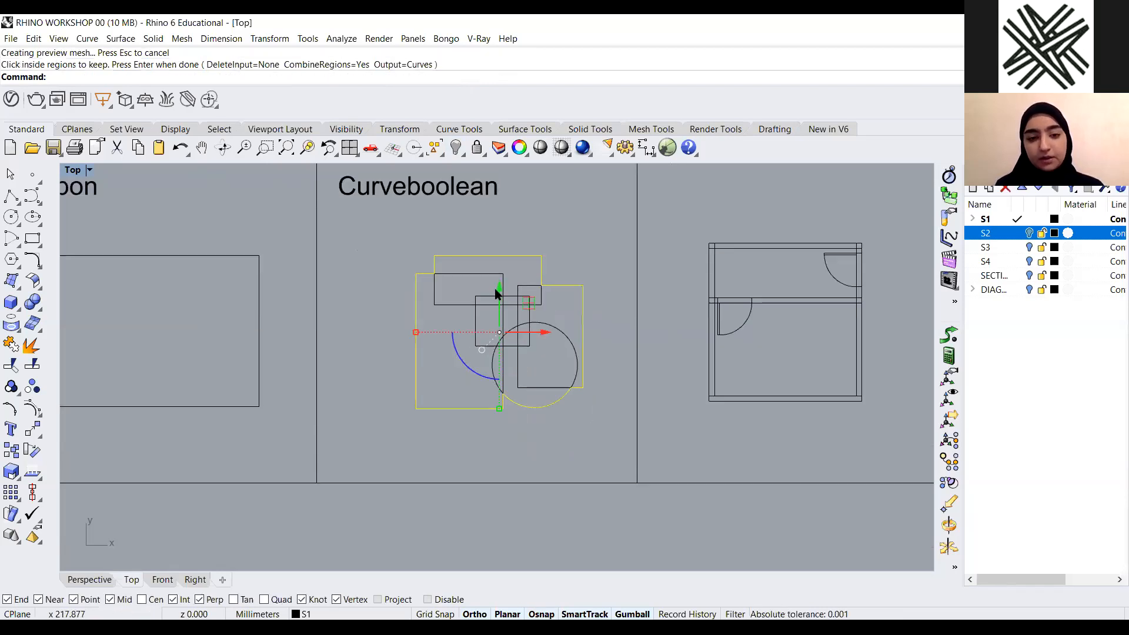
left_click_drag(493, 202, 494, 401)
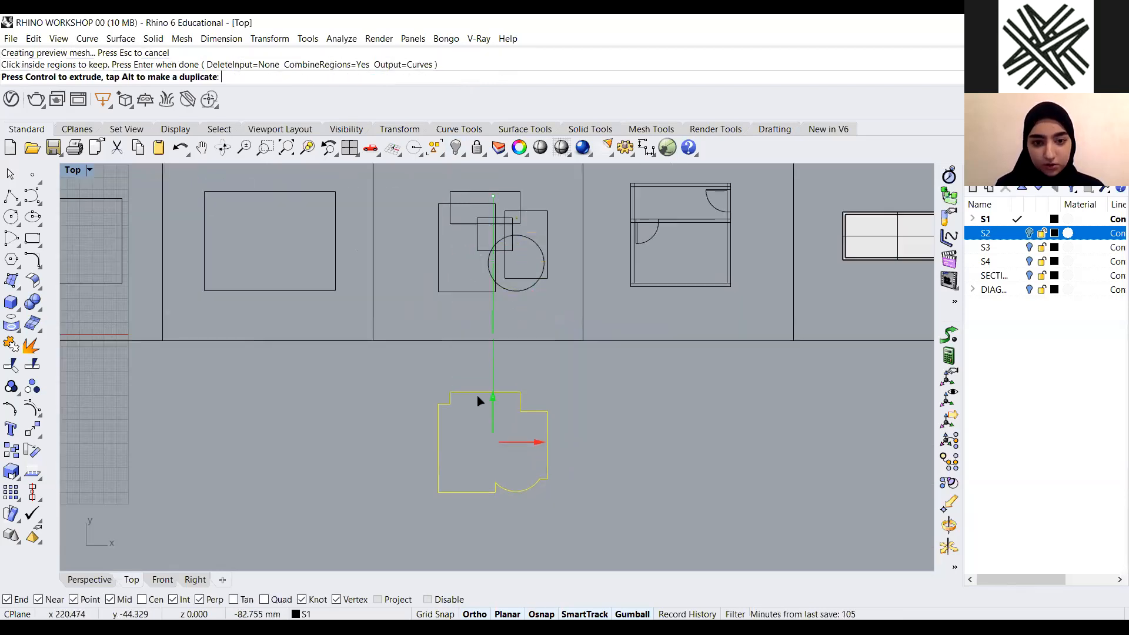
left_click(580, 392)
left_click_drag(554, 383, 360, 521)
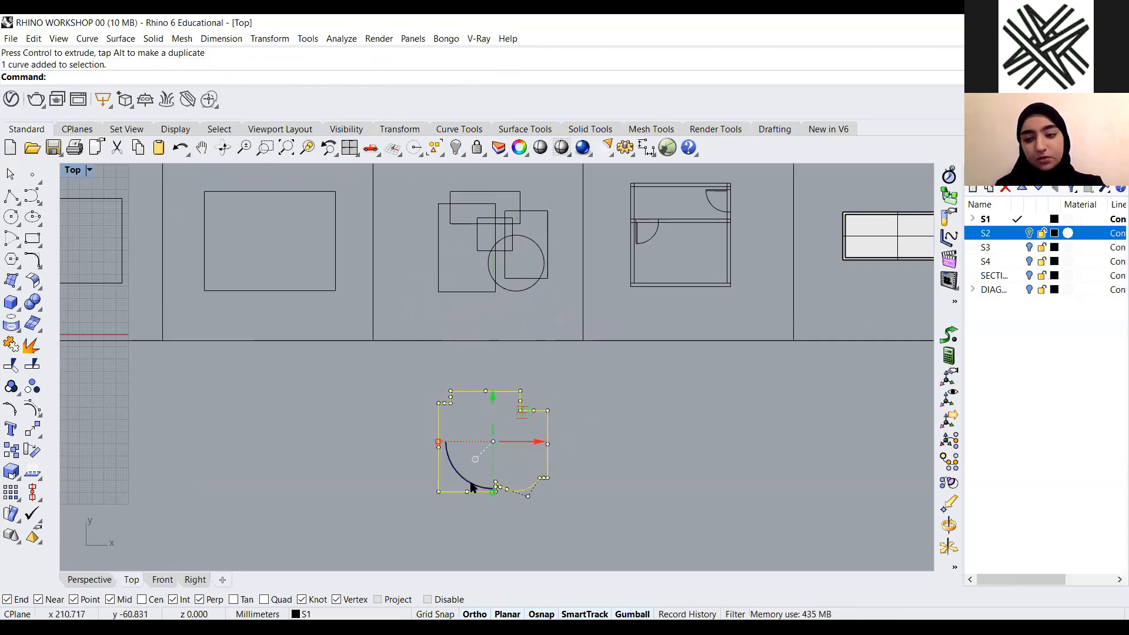
left_click(556, 452)
scroll(506, 353, "up", 5)
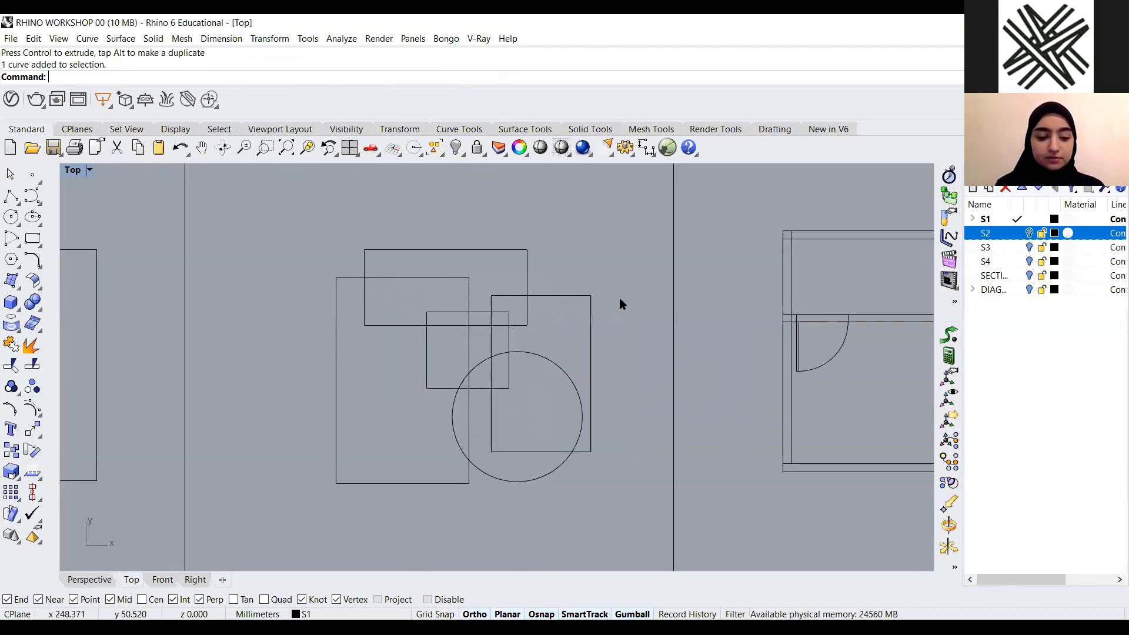
type("Cur")
key("Return")
left_click_drag(615, 234, 264, 537)
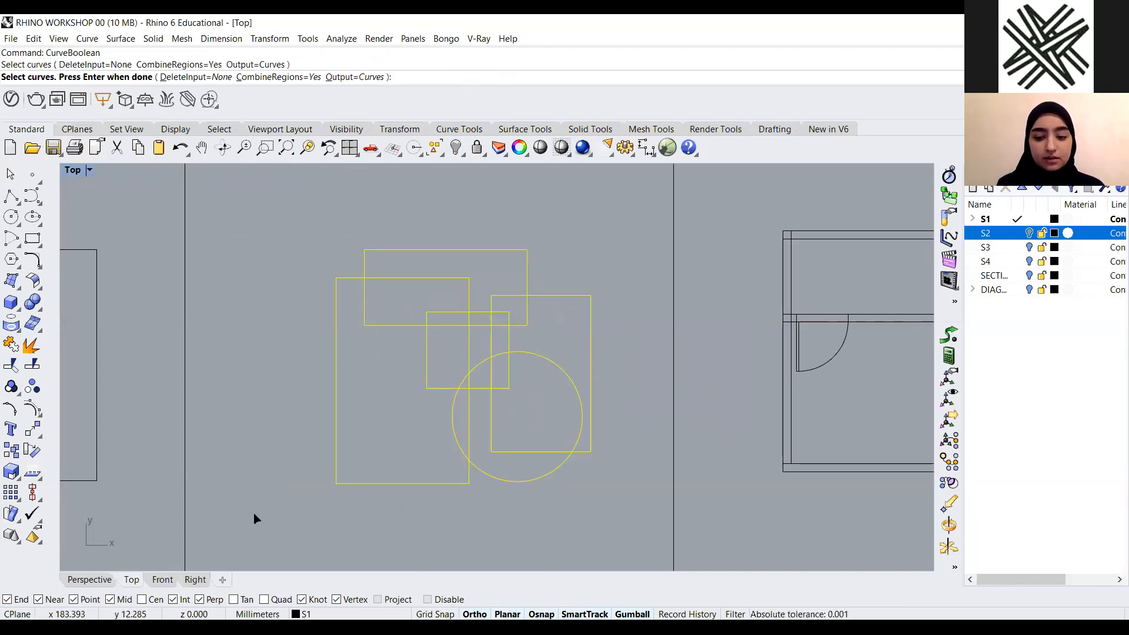
key("Return")
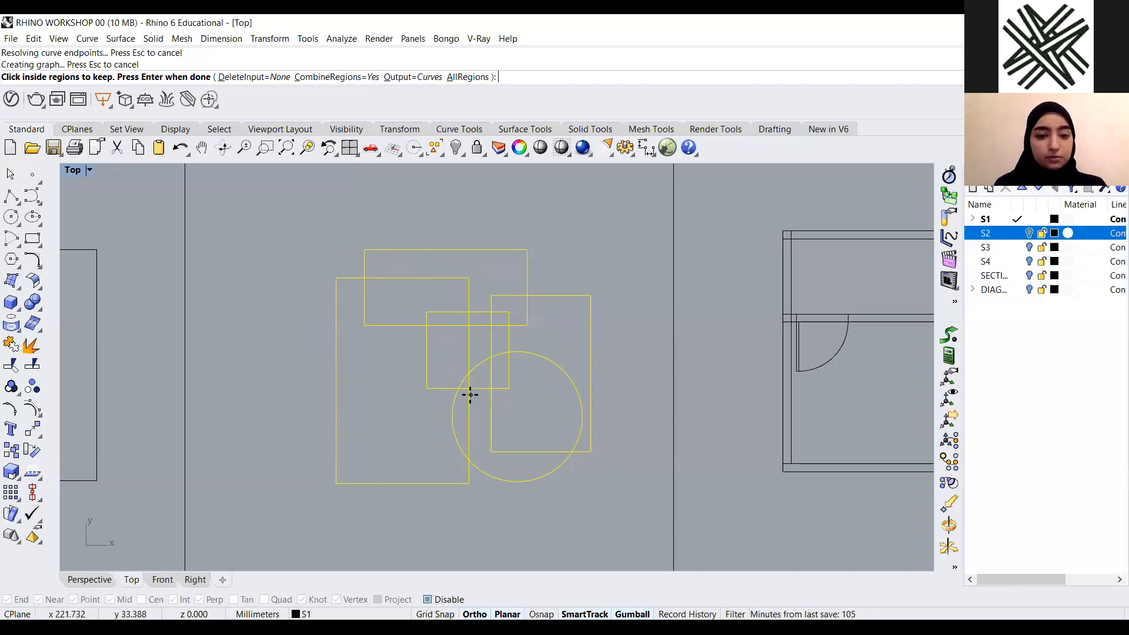
key("Return")
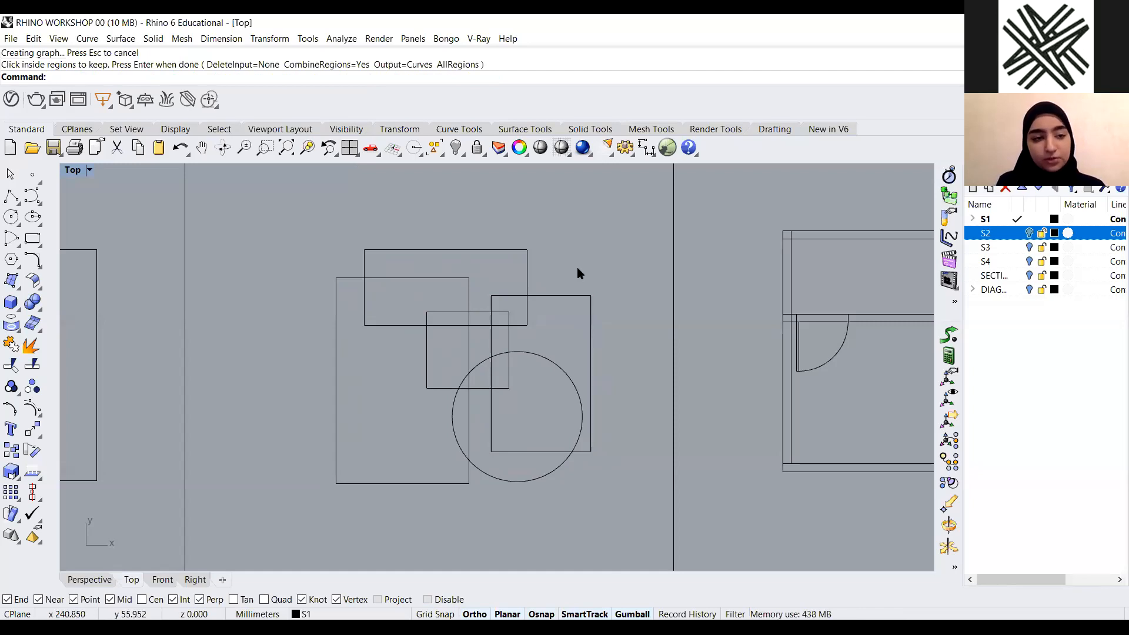
Run CurveBoolean again on the example's curves, picking the upper-left rectangle regions and the large left rectangle to keep
type("Cure")
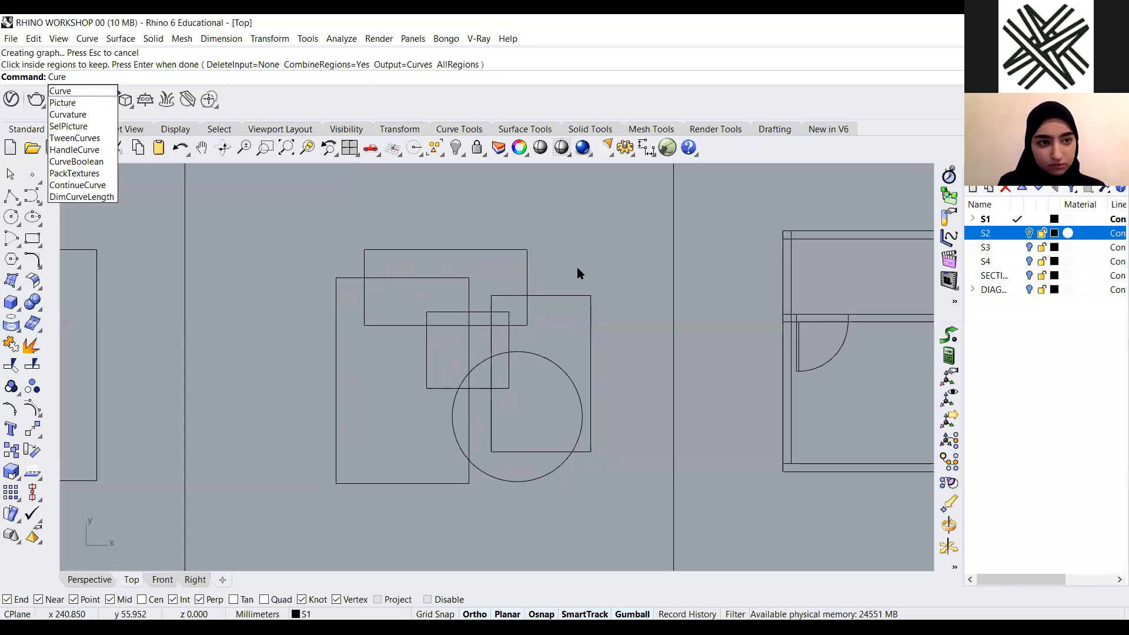
key("BackSpace")
type("ve")
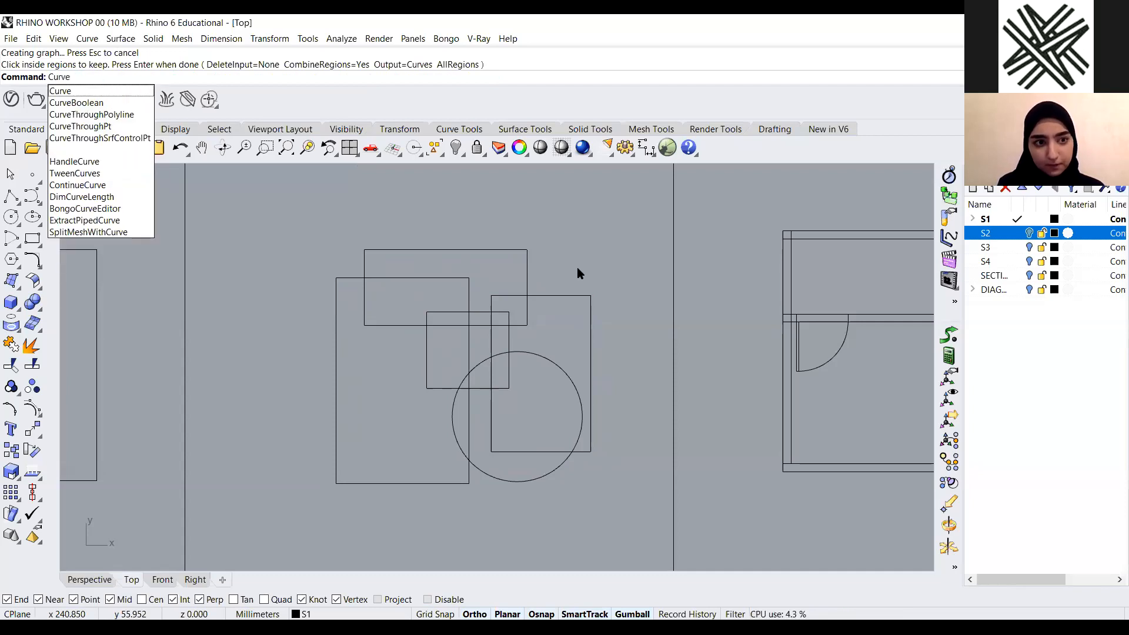
left_click(140, 104)
left_click_drag(625, 221, 288, 528)
key("Return")
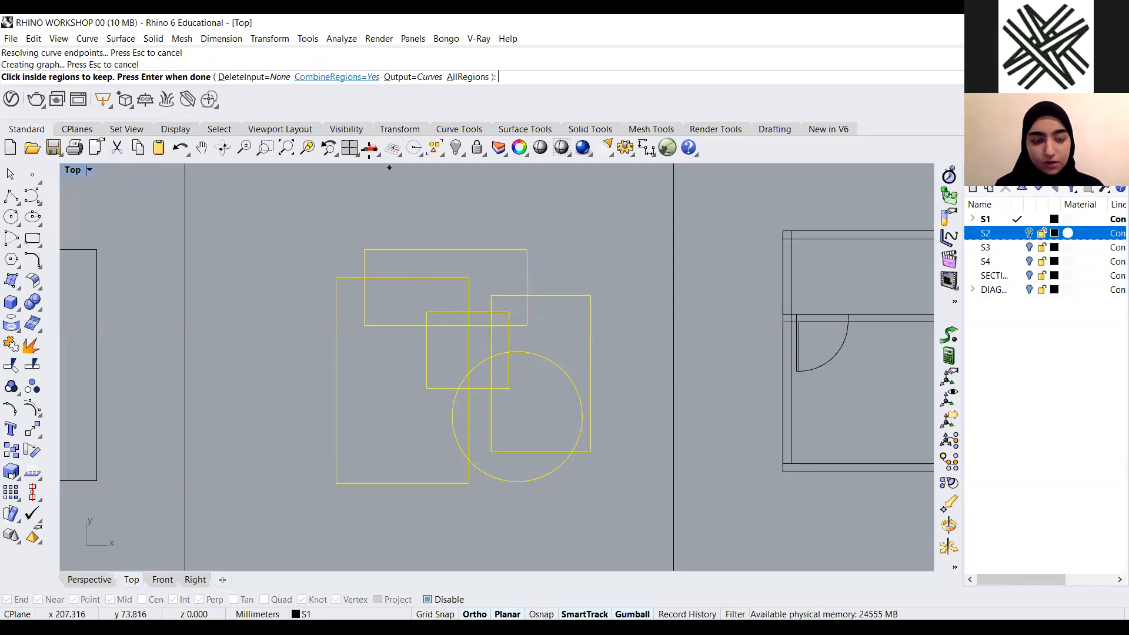
scroll(436, 283, "down", 1)
scroll(435, 303, "up", 1)
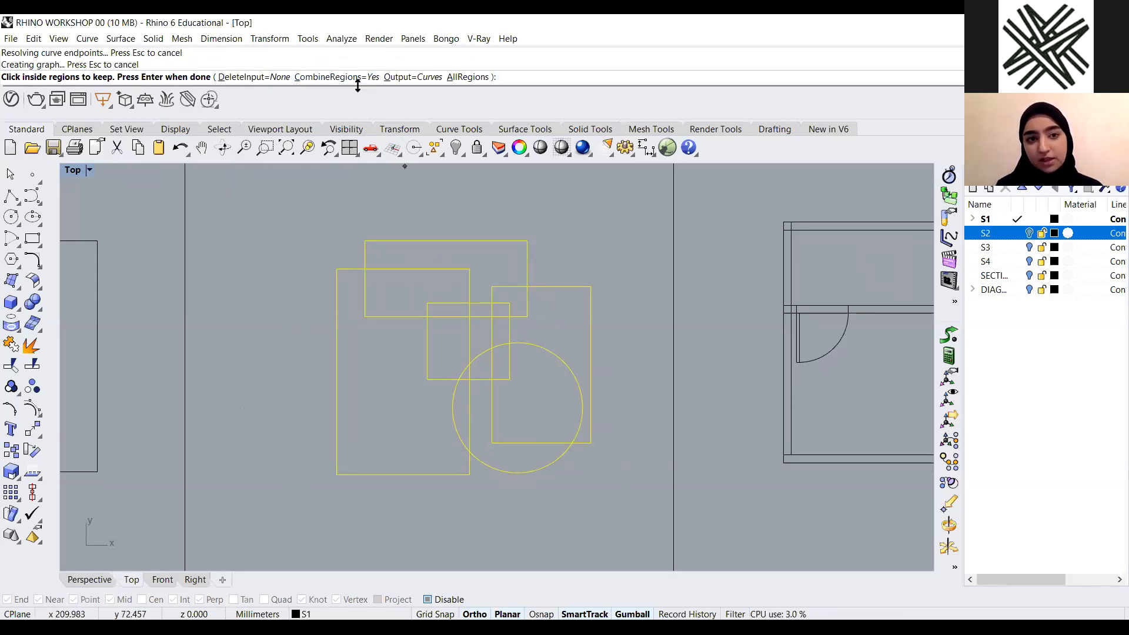
scroll(422, 292, "up", 1)
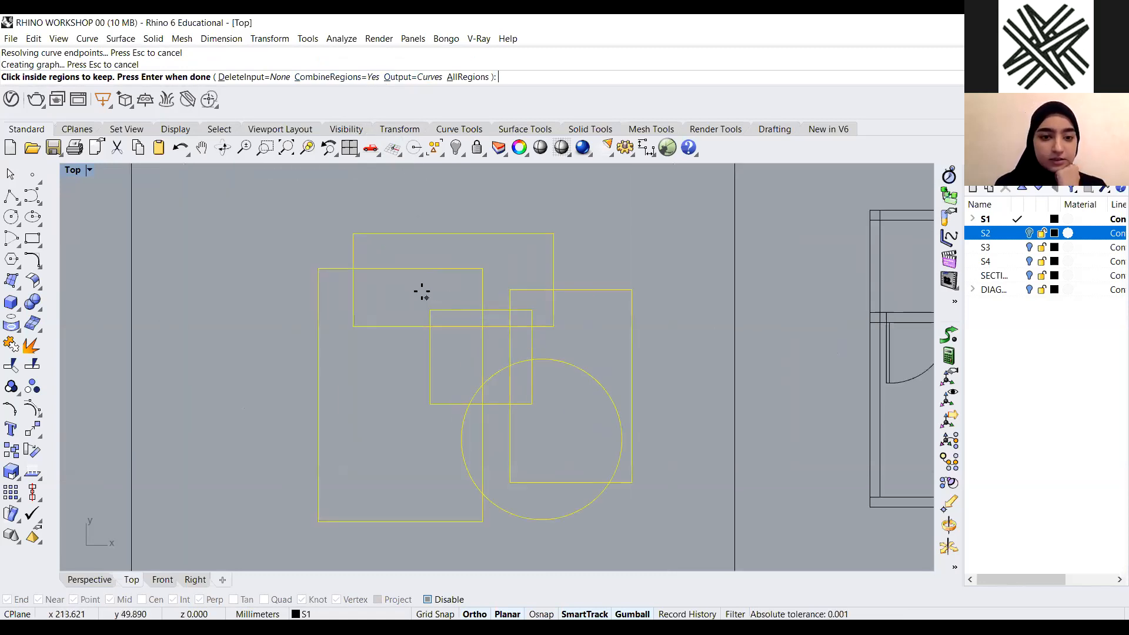
scroll(328, 286, "down", 1)
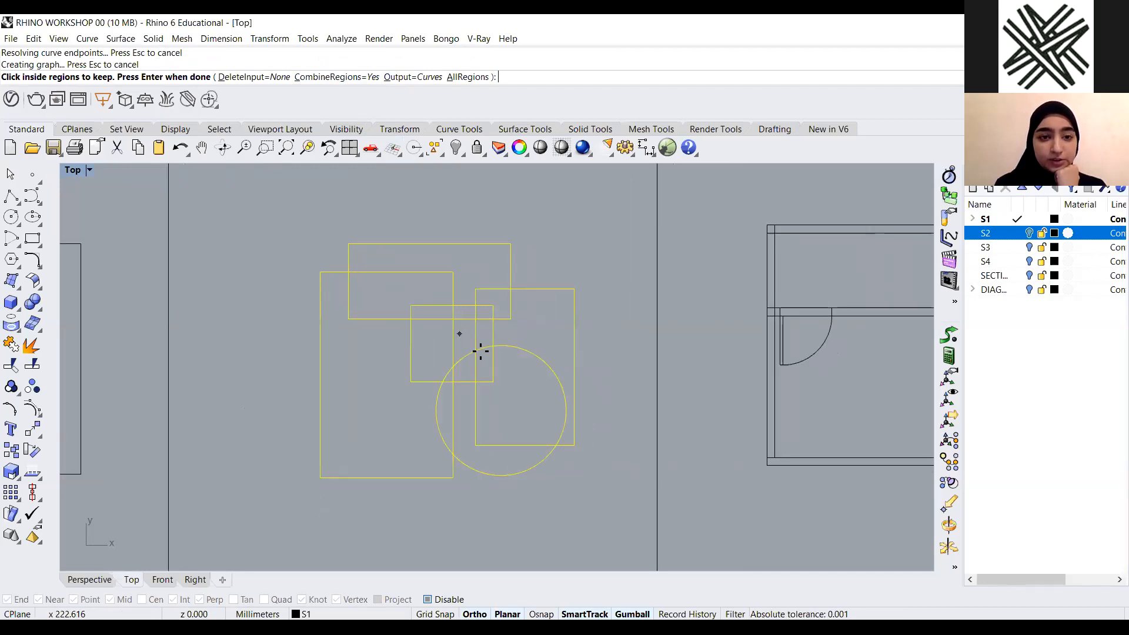
left_click(466, 262)
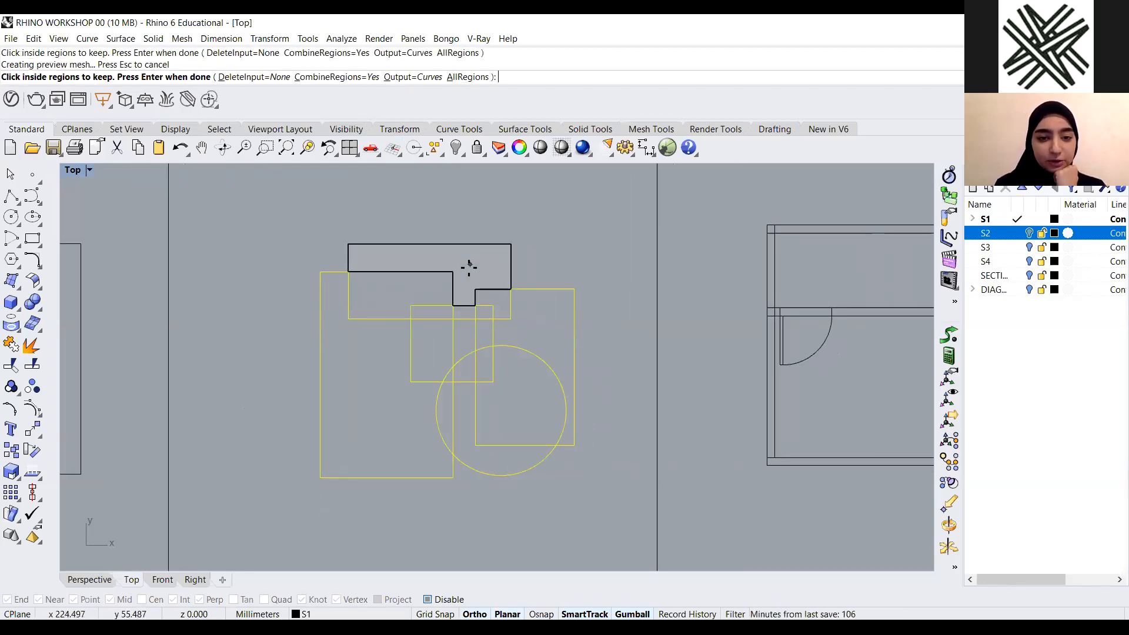
left_click(430, 312)
left_click(423, 354)
left_click(335, 360)
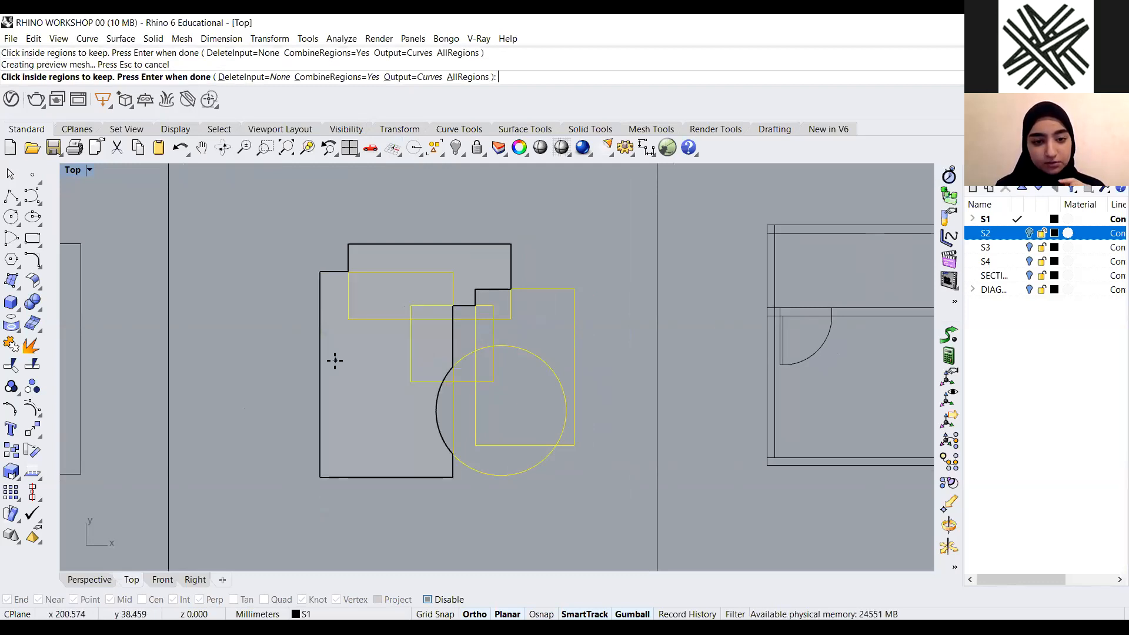
scroll(441, 393, "up", 5)
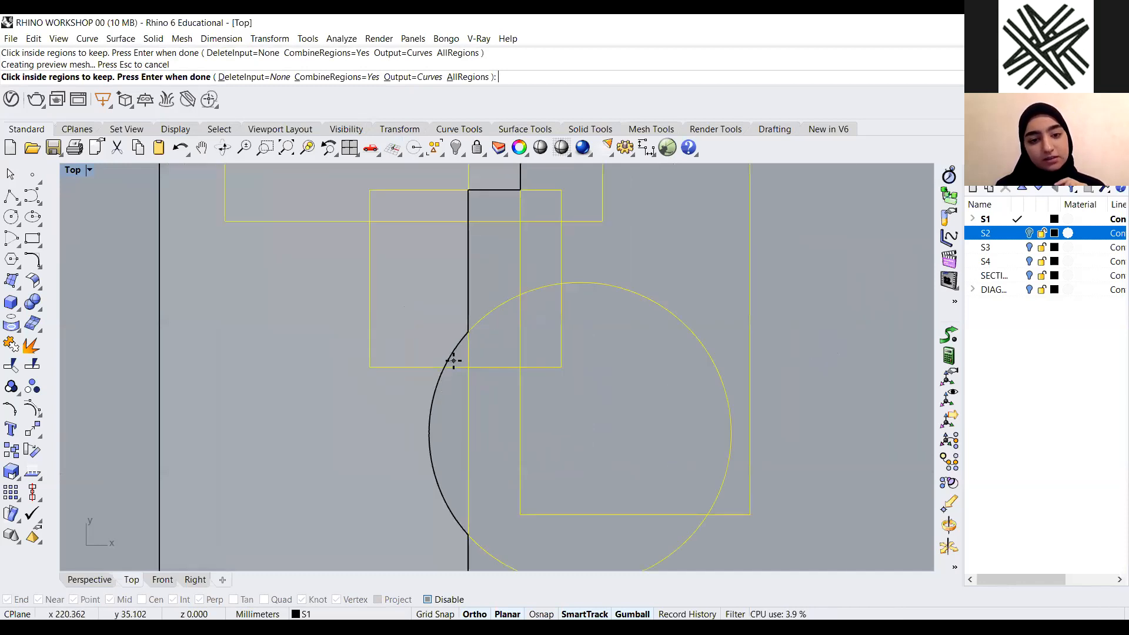
scroll(455, 360, "down", 6)
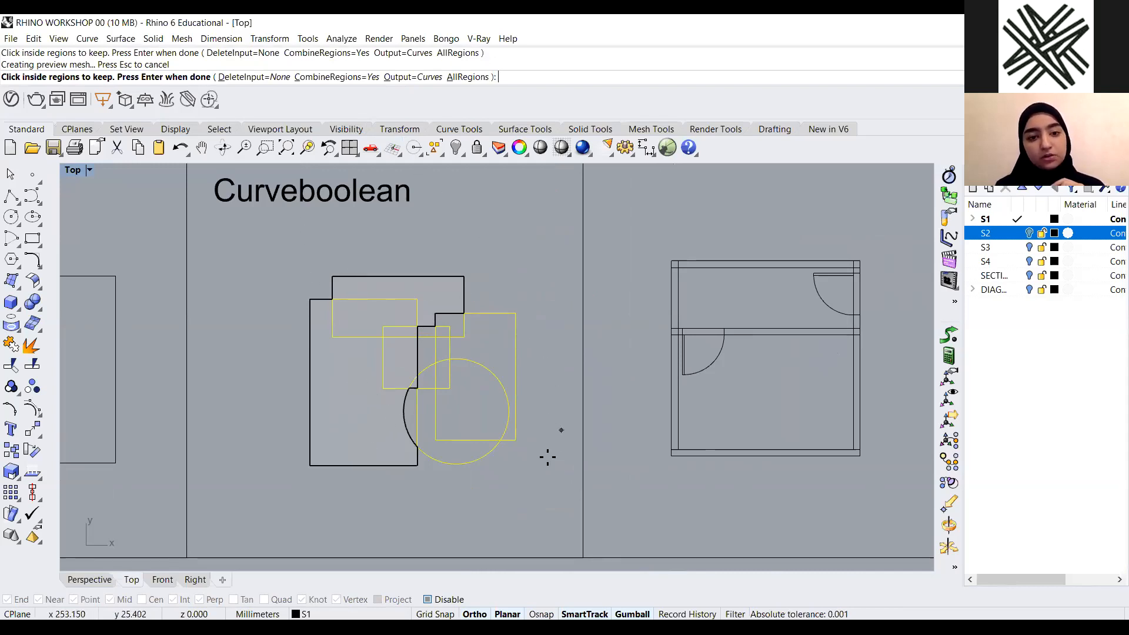
key("Return")
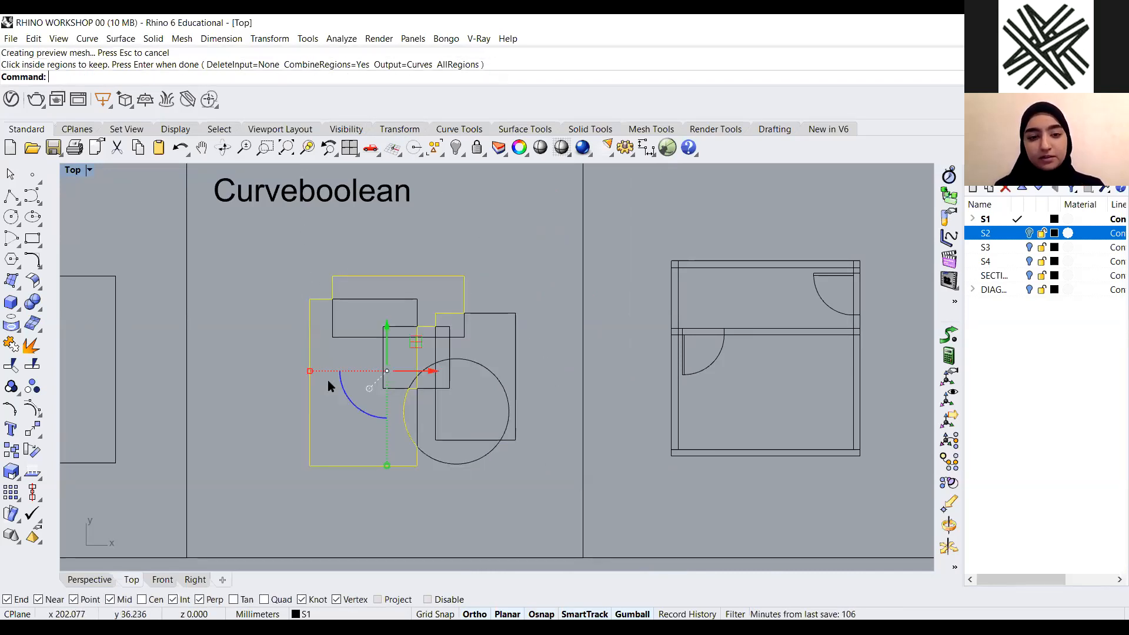
Move the second outline below the example, beside the first one
scroll(400, 220, "down", 2)
left_click_drag(394, 247, 294, 473)
left_click(295, 466)
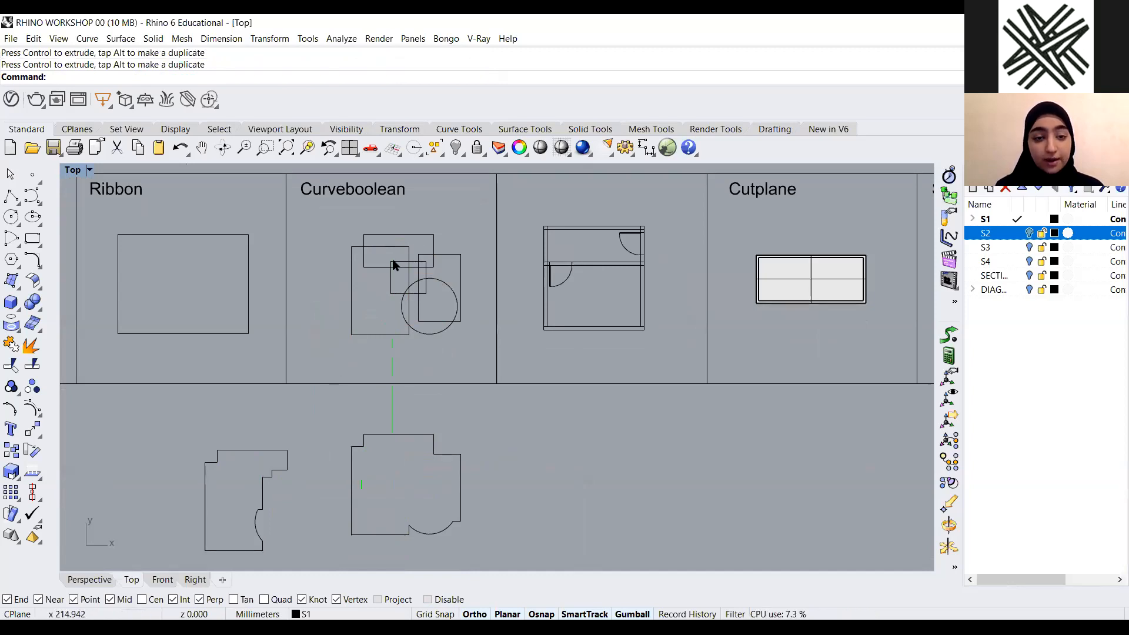
scroll(406, 265, "down", 2)
scroll(396, 298, "up", 1)
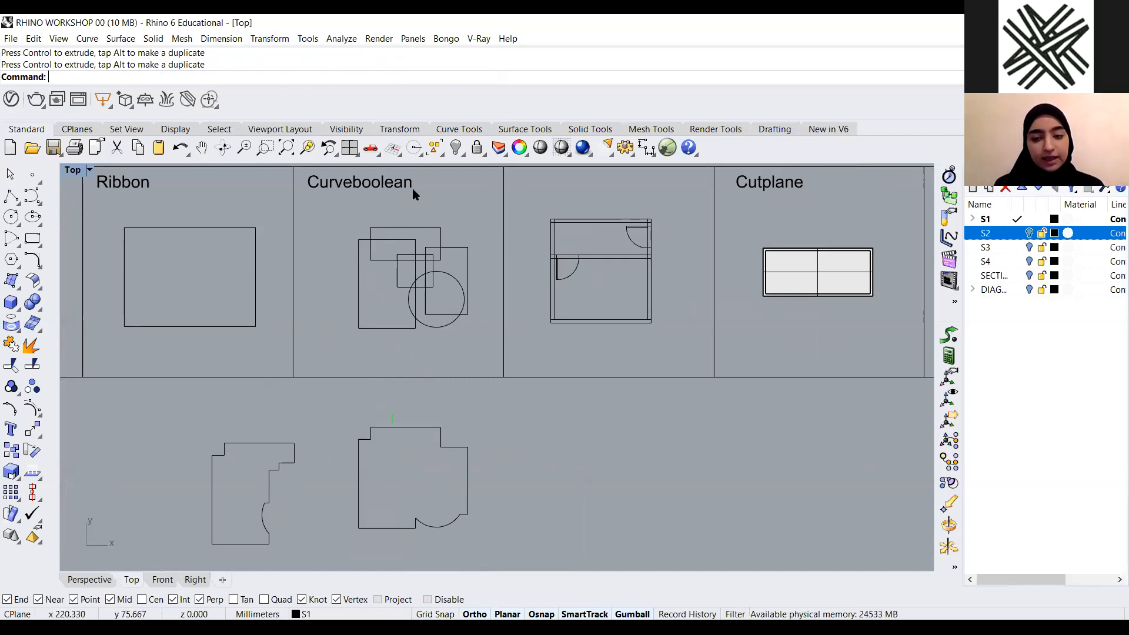
scroll(413, 190, "up", 2)
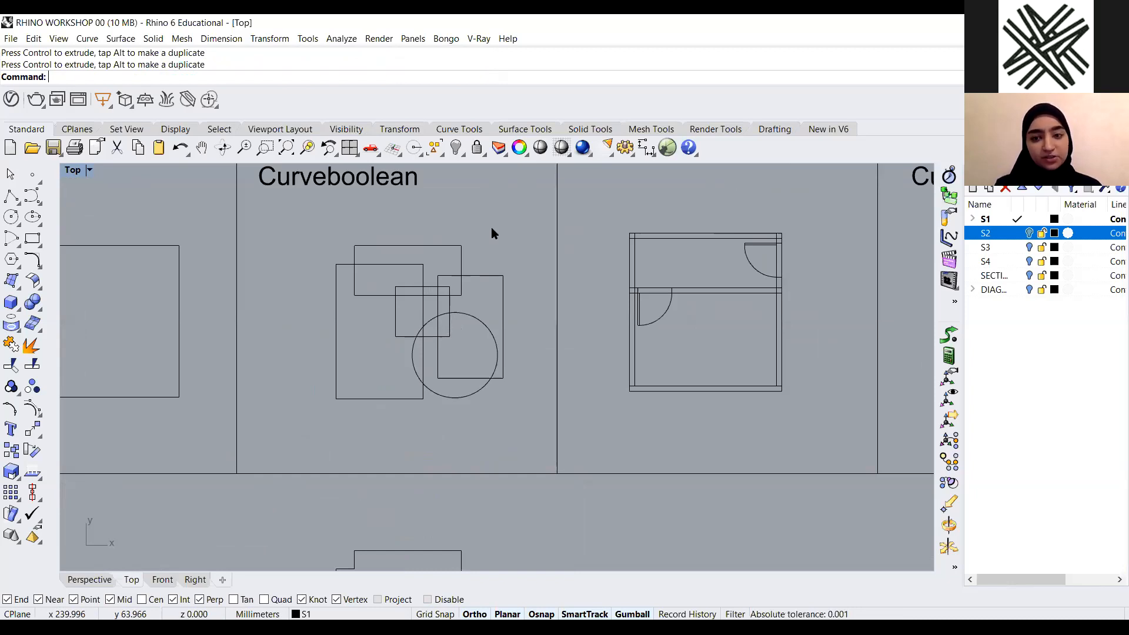
Run CurveBoolean on the Curveboolean example's curves with CombineRegions set to No, keeping the upper rectangle, overlap pieces and large left rectangle
type("Cure")
key("BackSpace")
type("ve")
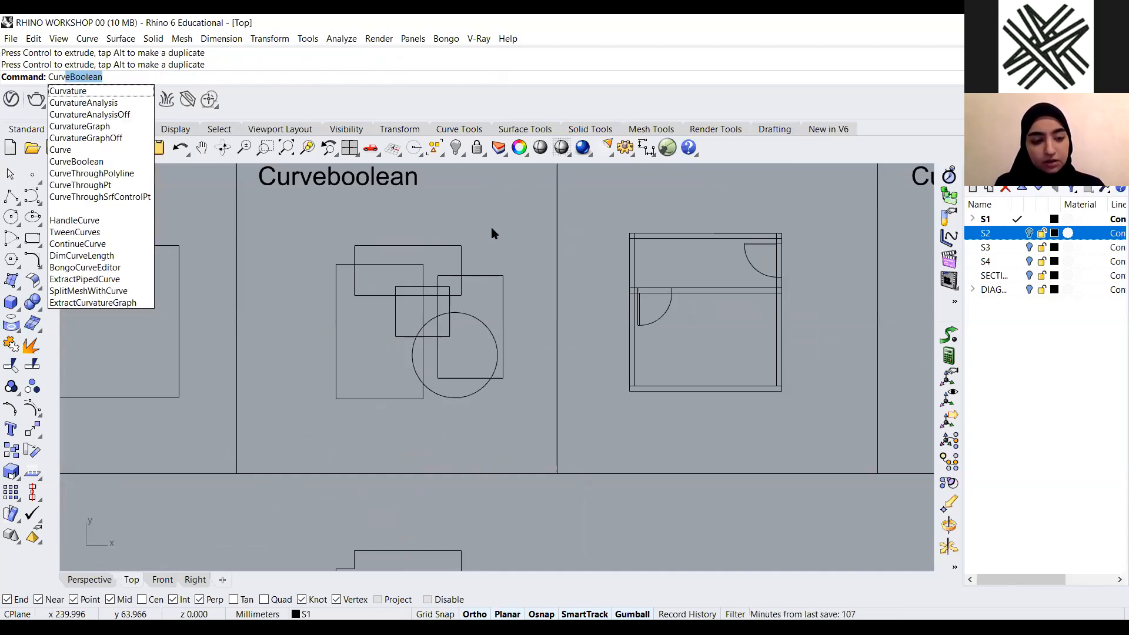
key("Down")
key("Return")
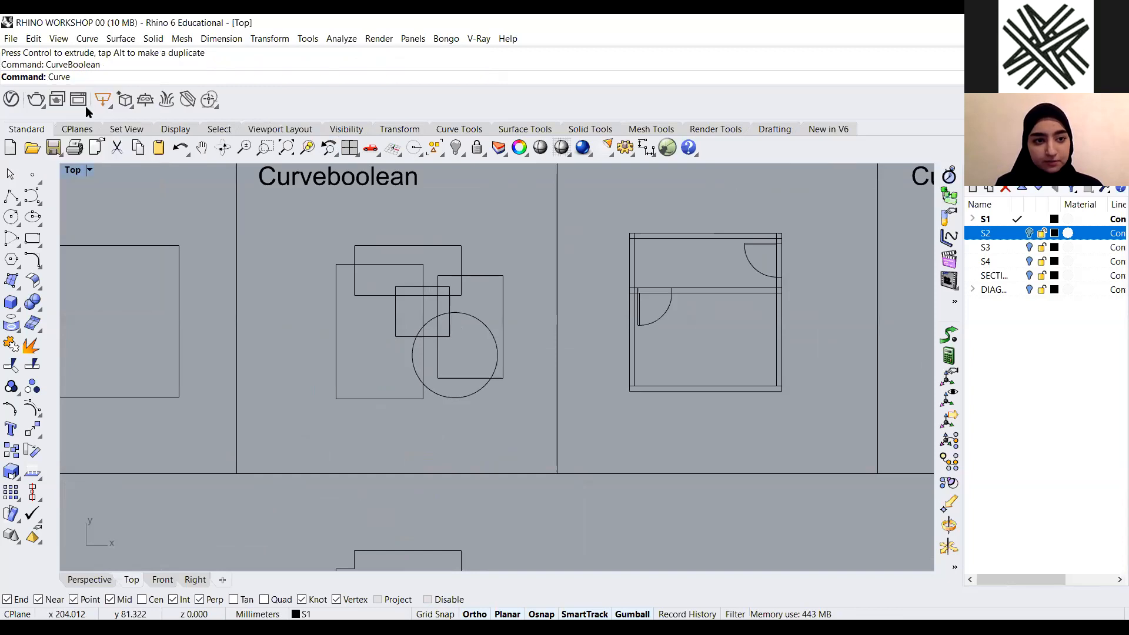
left_click_drag(528, 253, 307, 440)
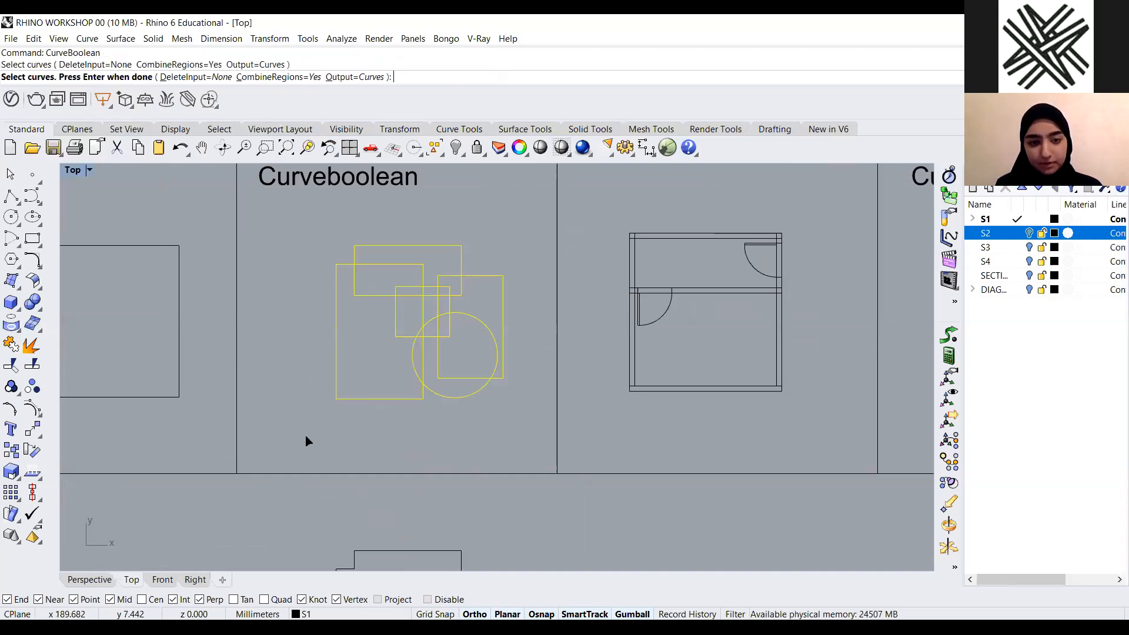
key("Return")
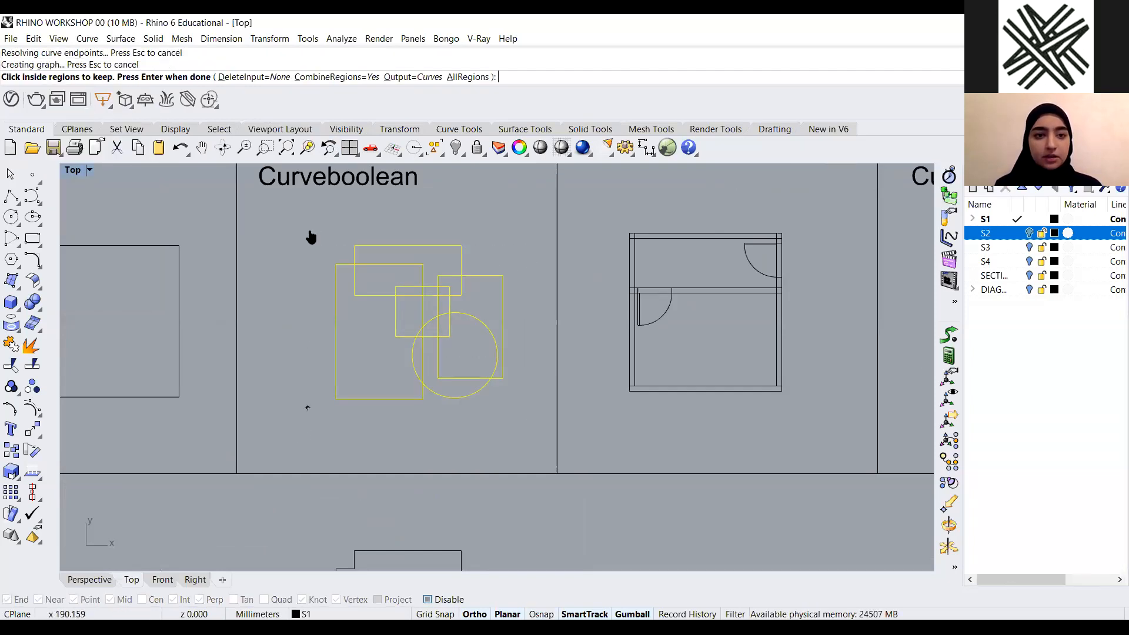
left_click(357, 79)
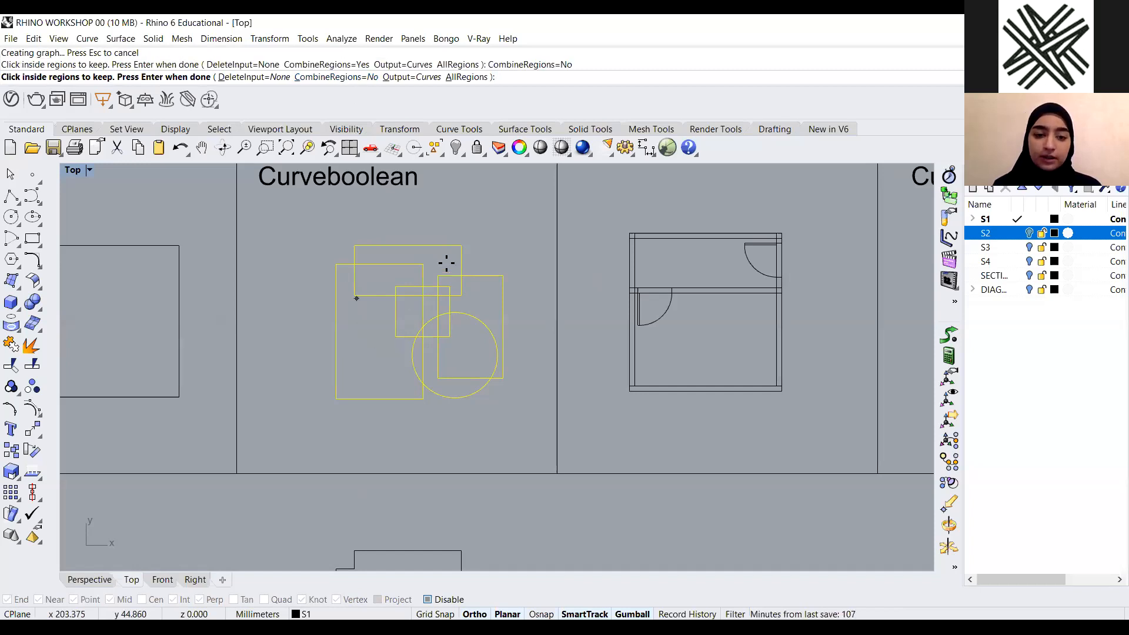
scroll(447, 259, "up", 2)
left_click(429, 255)
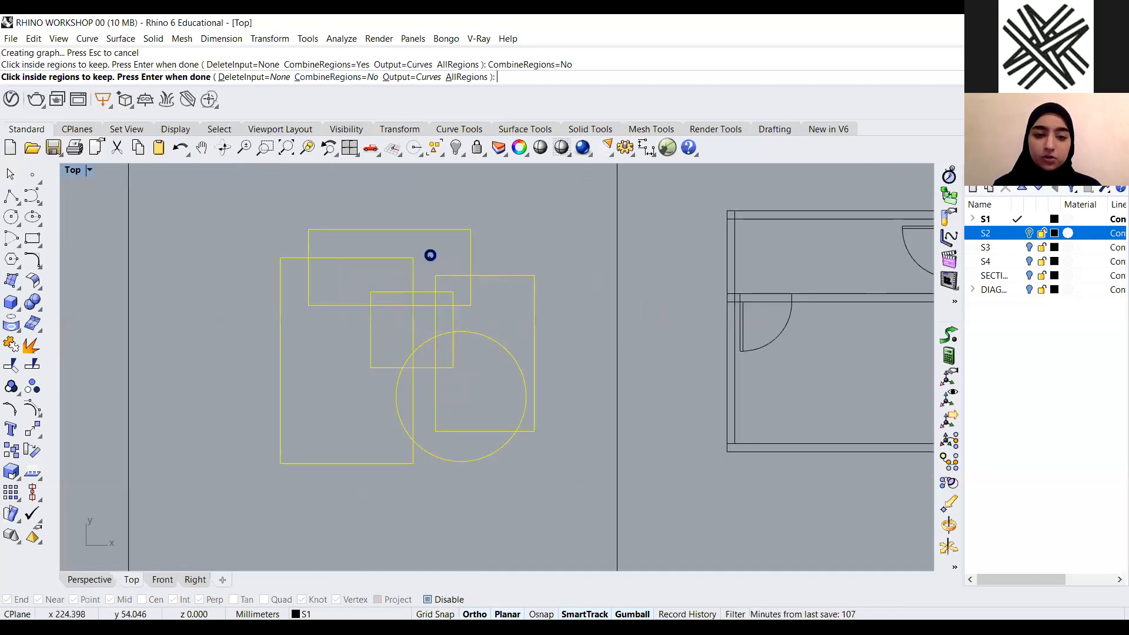
left_click(359, 278)
left_click(399, 299)
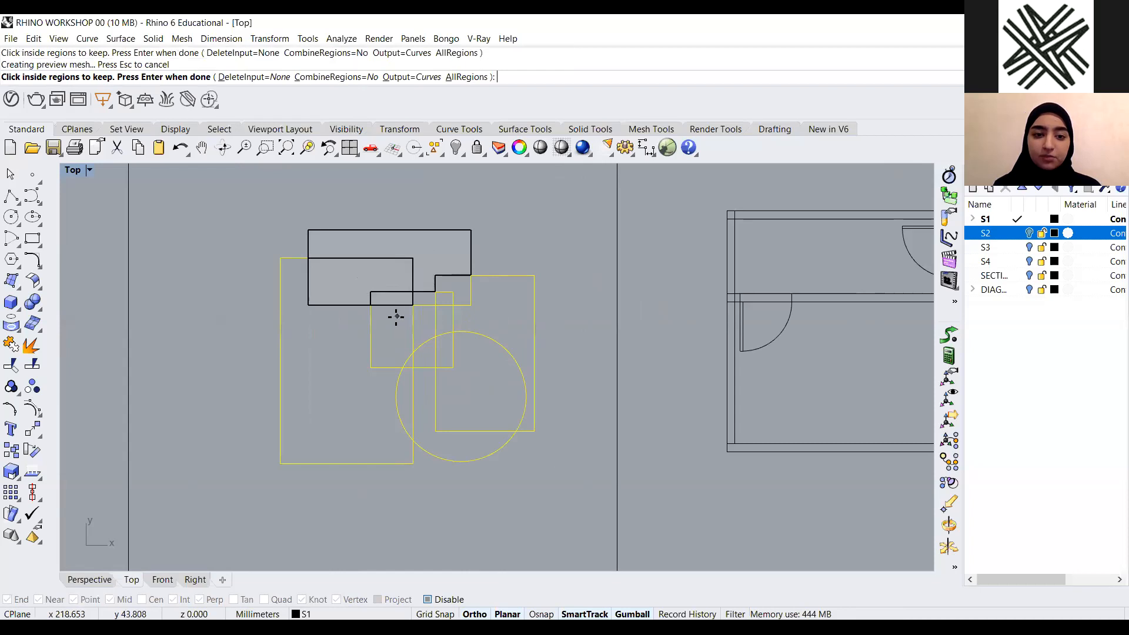
left_click(325, 343)
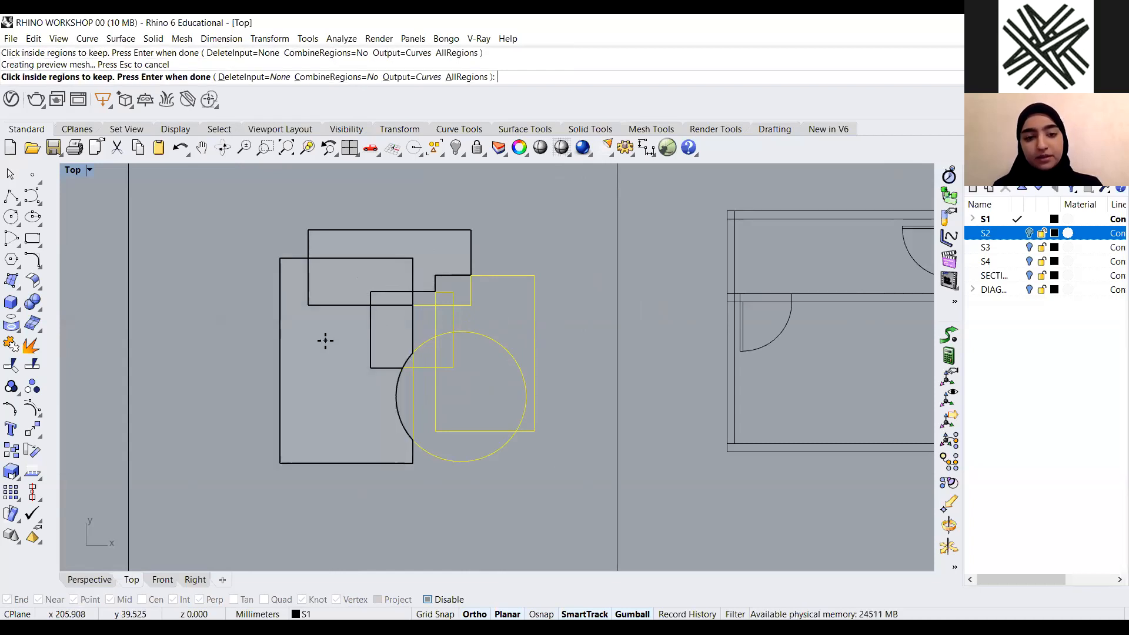
key("Return")
Move the new separate-region outlines down below the earlier outlines
scroll(471, 259, "down", 5)
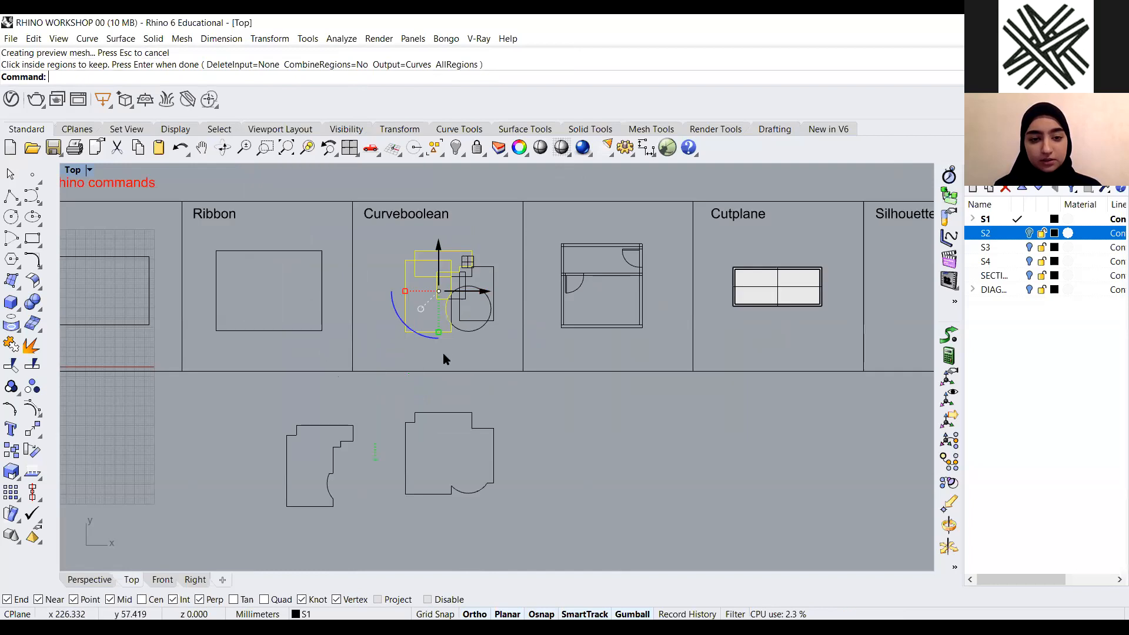
scroll(444, 317, "down", 2)
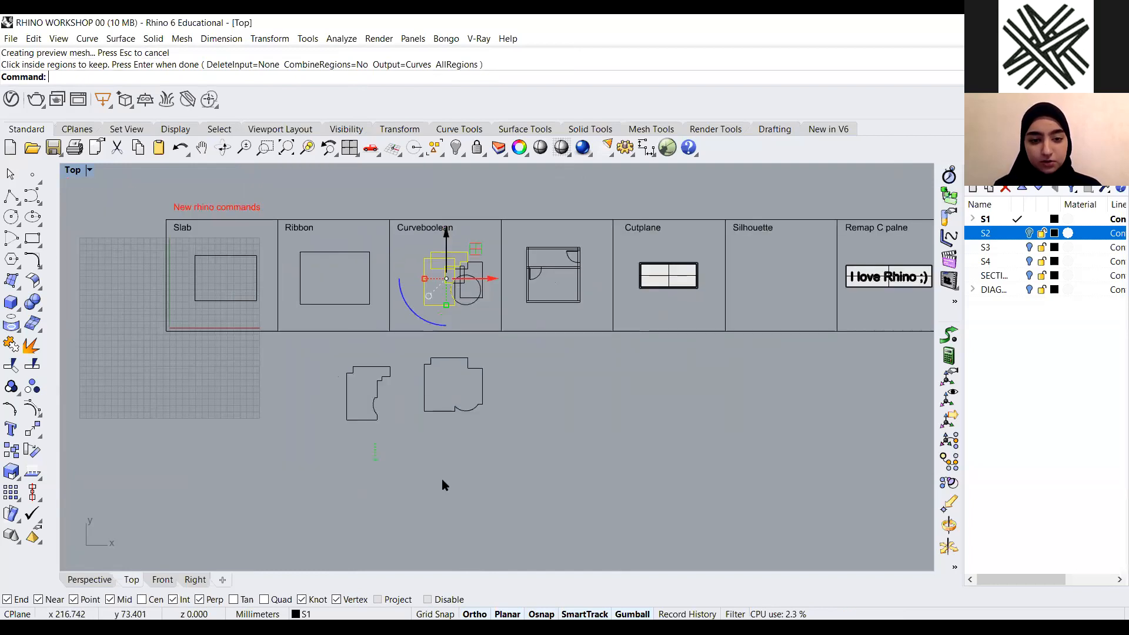
left_click_drag(450, 470, 478, 526)
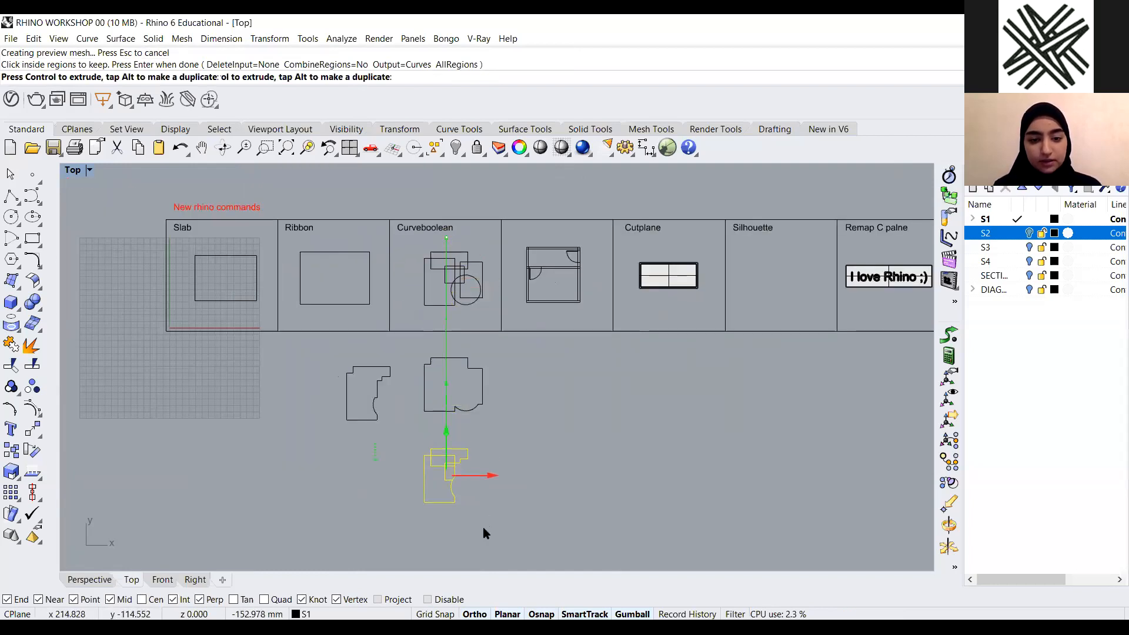
scroll(443, 474, "up", 10)
left_click(428, 291)
left_click(454, 491)
scroll(411, 330, "down", 4)
scroll(323, 429, "up", 5)
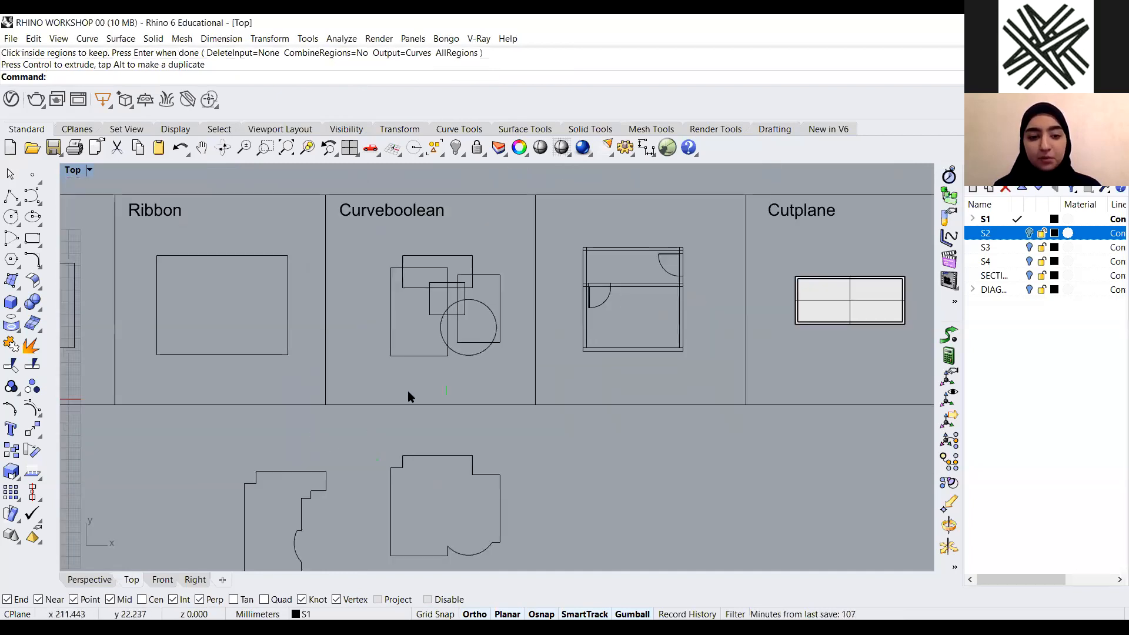
Select individual curves of the third result to inspect its separate region pieces
scroll(410, 397, "down", 2)
scroll(461, 421, "down", 3)
scroll(445, 402, "up", 7)
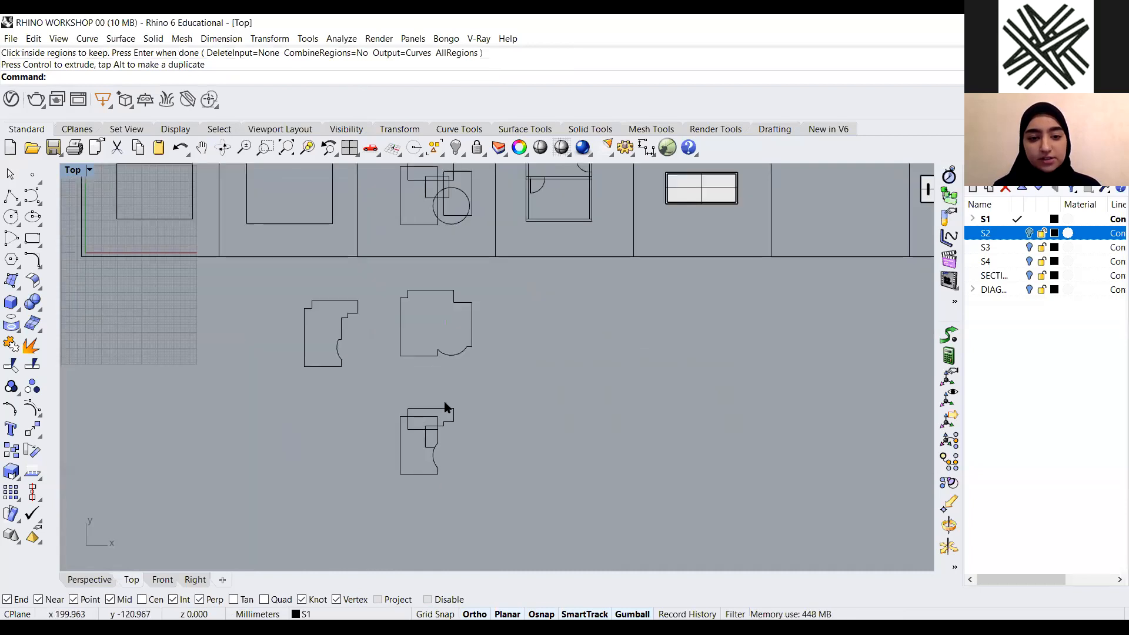
scroll(416, 440, "up", 10)
left_click(442, 413)
left_click(475, 353)
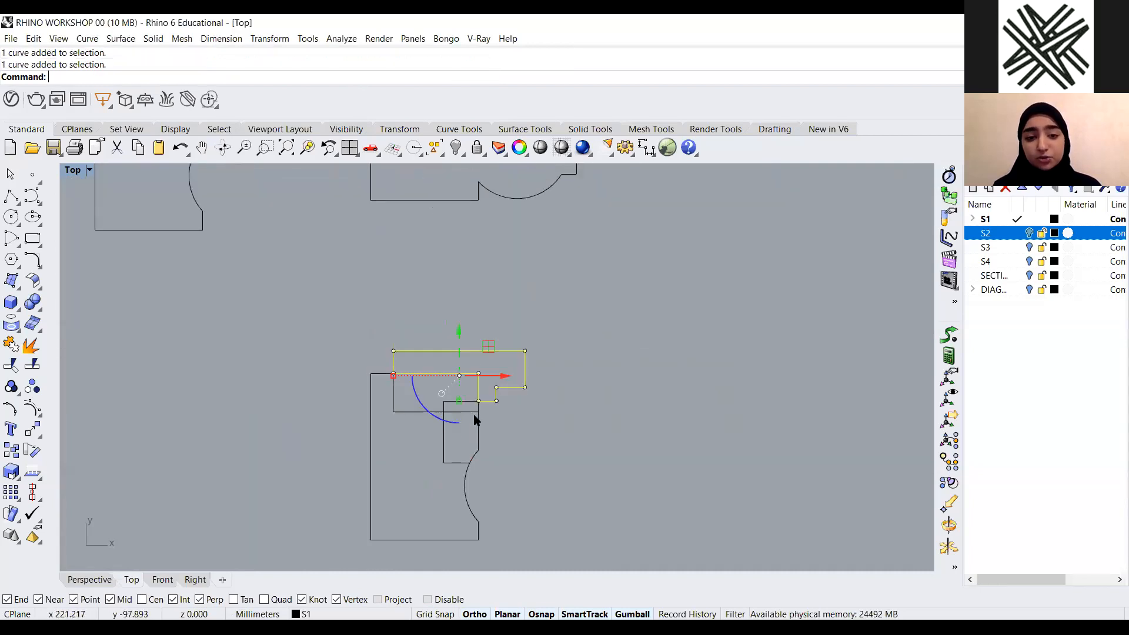
left_click(474, 418)
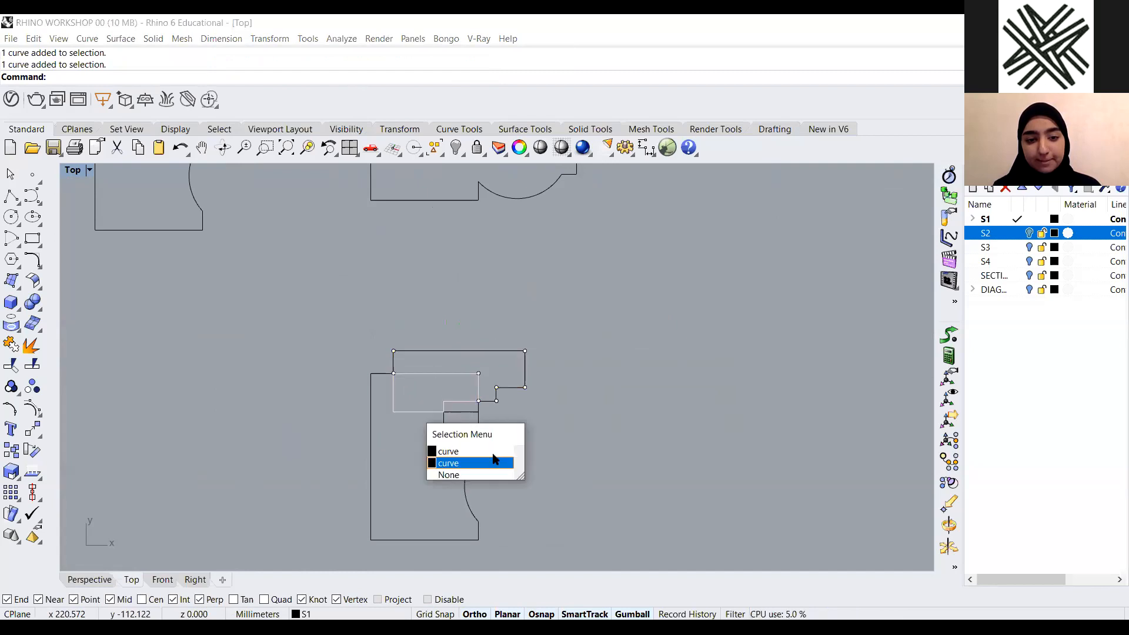
left_click(575, 441)
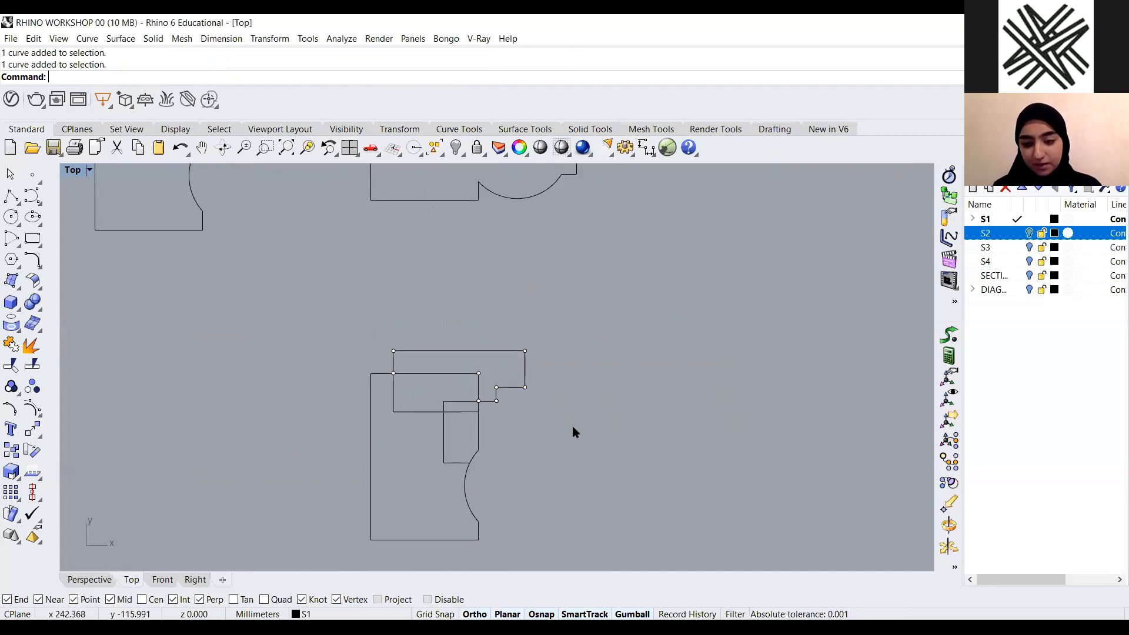
Delete all the CurveBoolean result outlines below the example frames
scroll(460, 440, "down", 8)
scroll(500, 329, "down", 2)
scroll(514, 354, "up", 6)
scroll(421, 398, "down", 2)
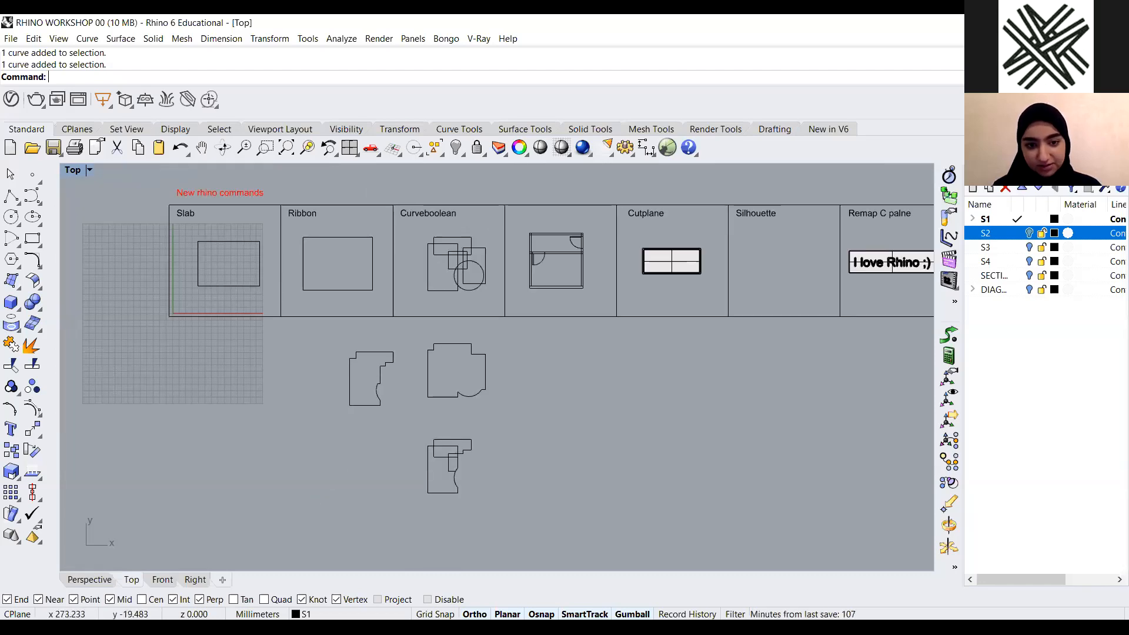
left_click_drag(524, 339, 294, 508)
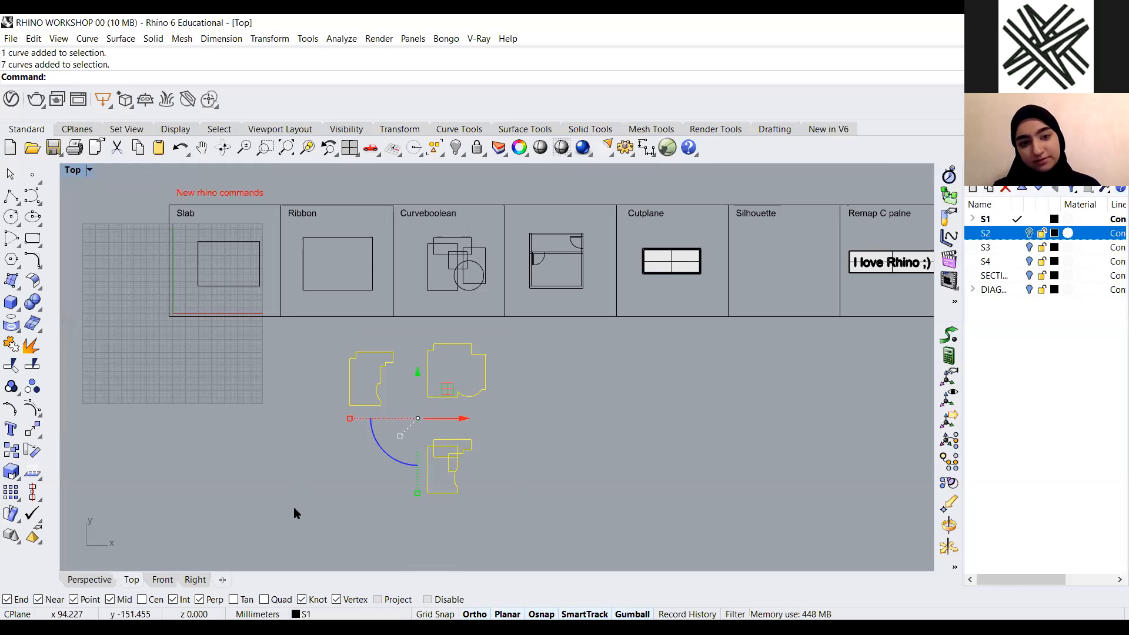
key("Delete")
Examine the wall and door curves of the floor-plan example beside Curveboolean
scroll(244, 310, "up", 2)
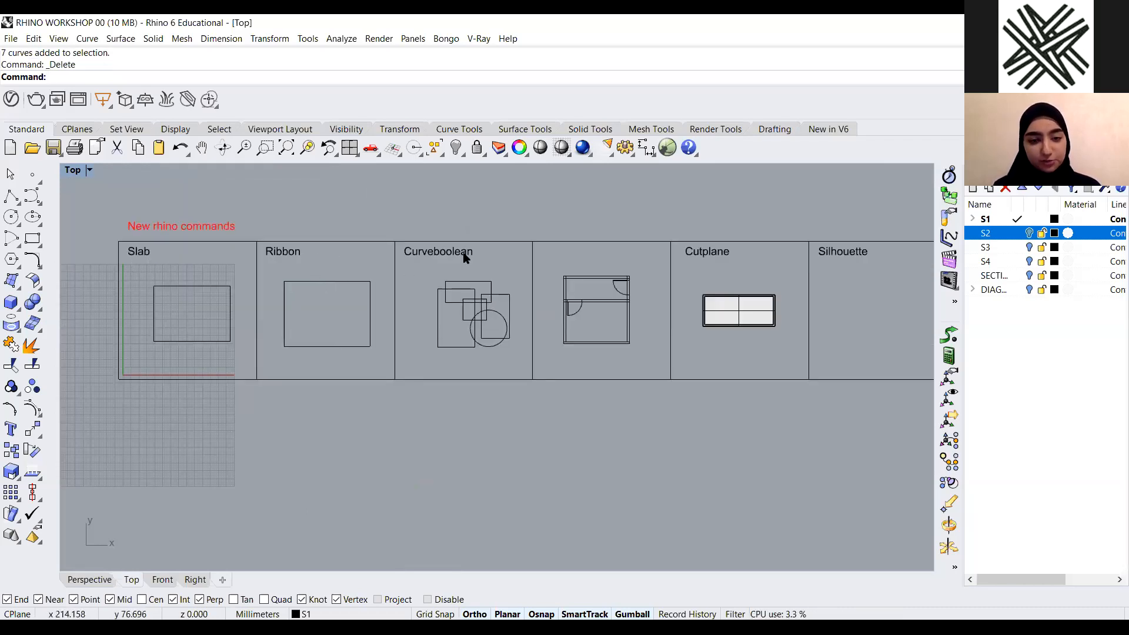
scroll(680, 287, "up", 3)
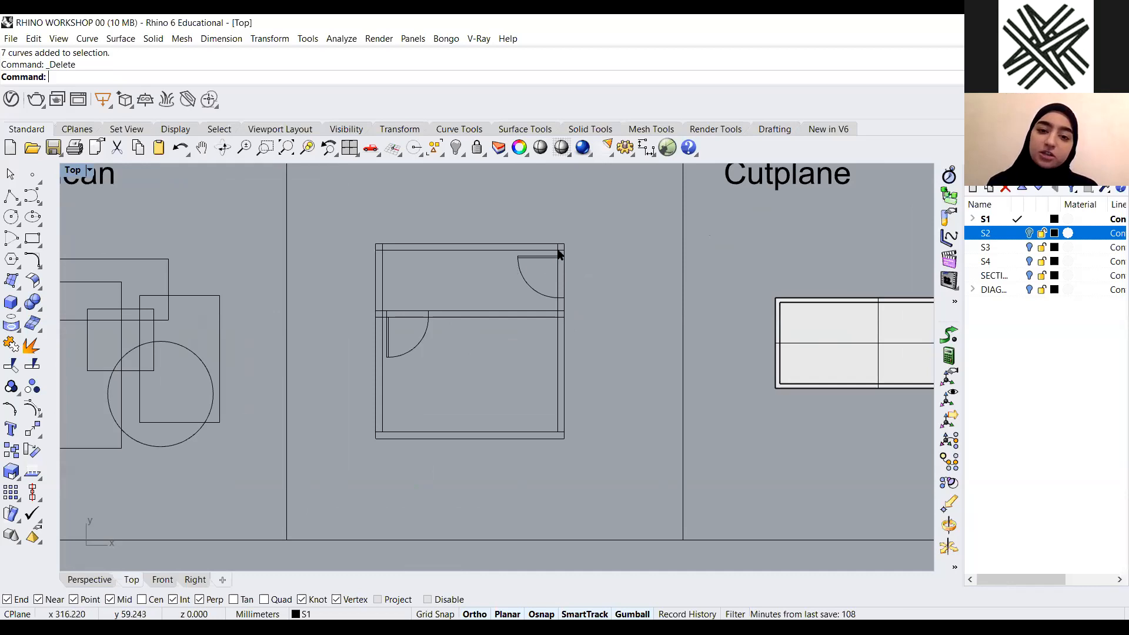
scroll(368, 294, "up", 1)
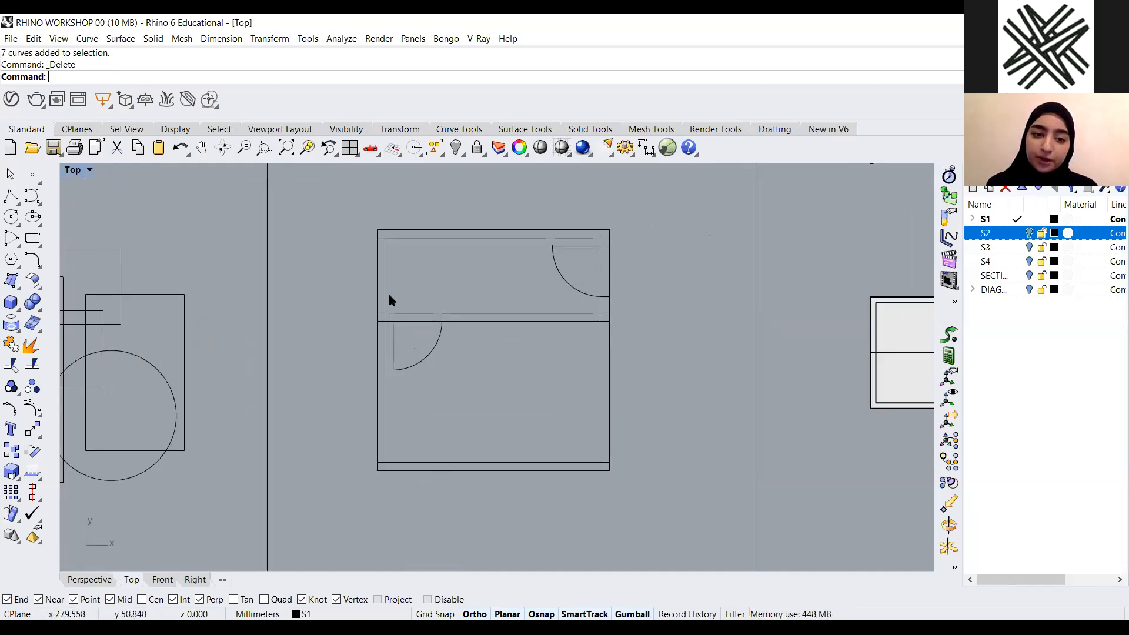
scroll(383, 235, "up", 4)
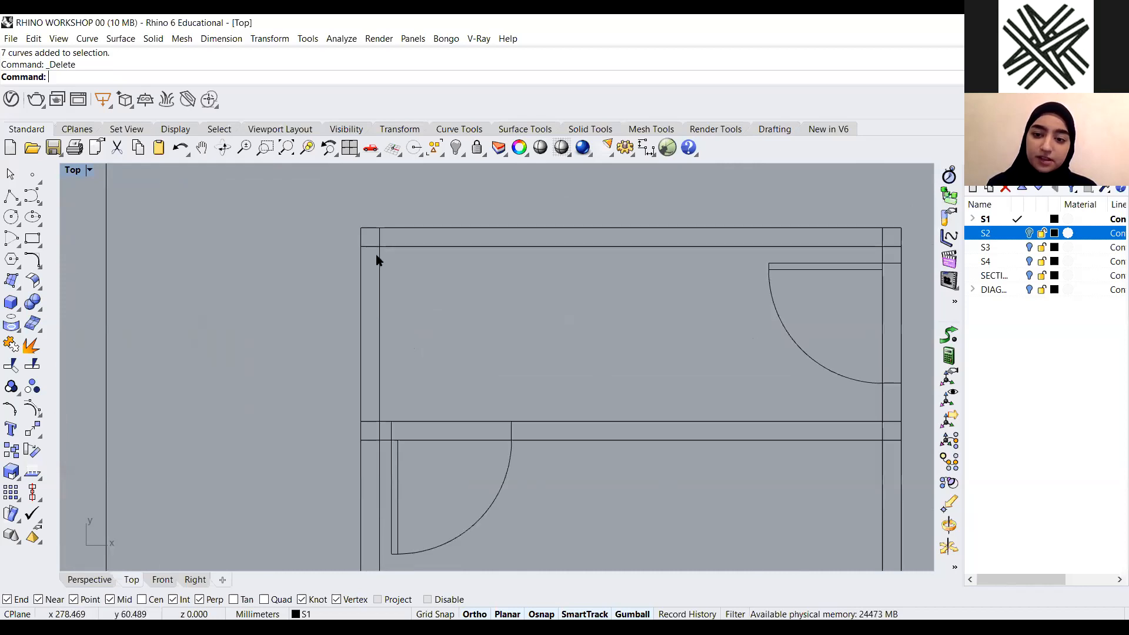
scroll(390, 457, "up", 5)
scroll(374, 466, "down", 7)
scroll(381, 287, "up", 2)
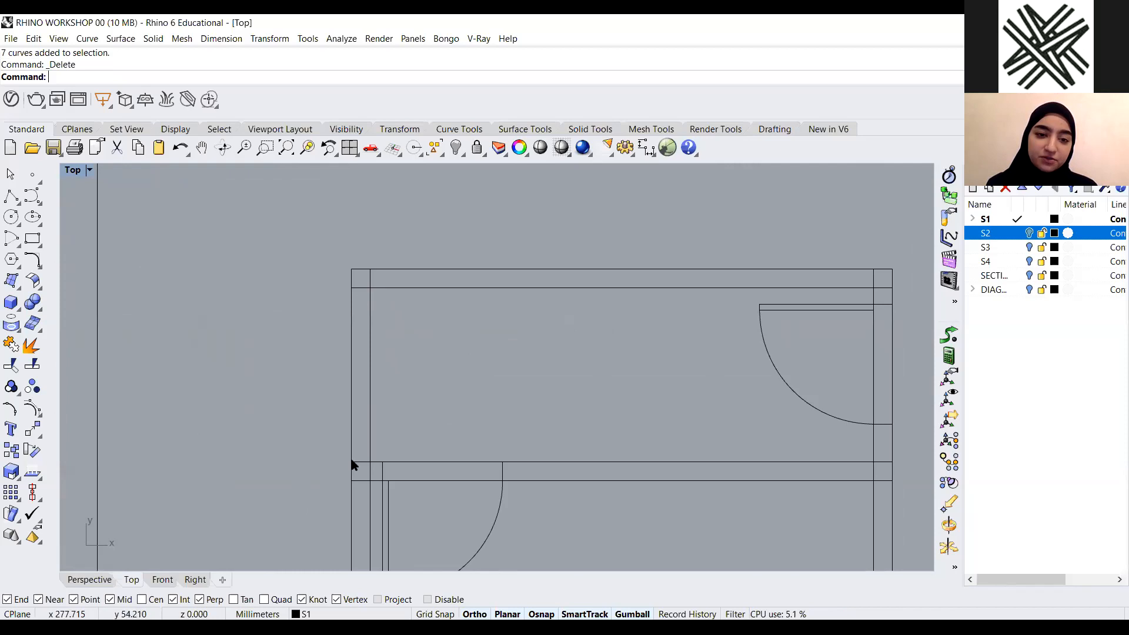
scroll(532, 290, "down", 6)
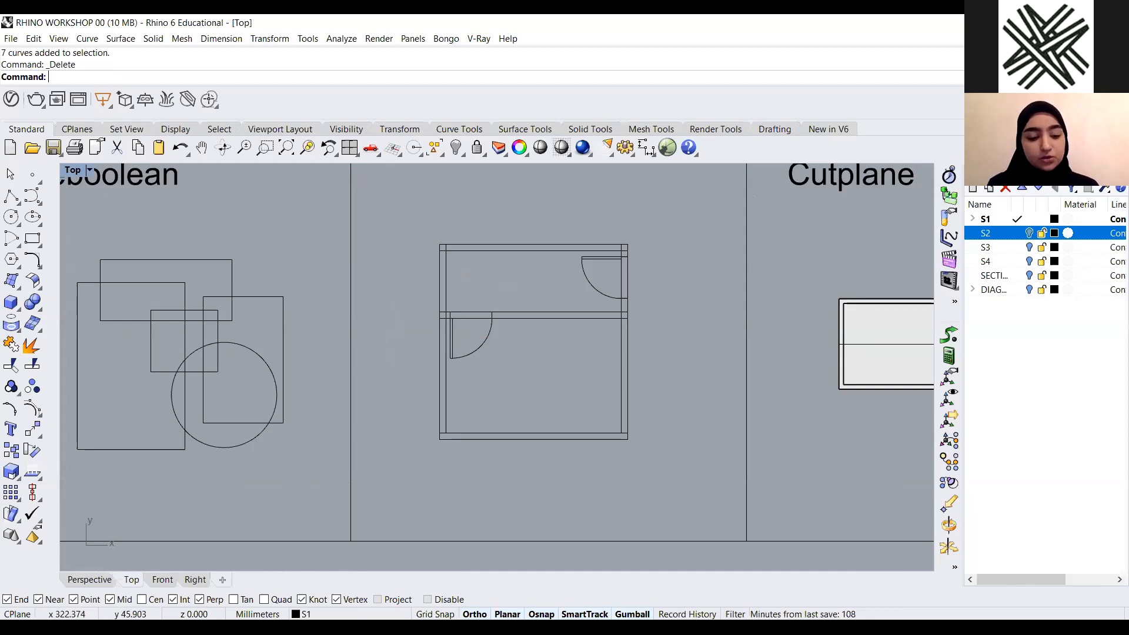
Run CurveBoolean with CombineRegions set to Yes on the floor-plan curves, picking the left wall regions to keep
type("Cur")
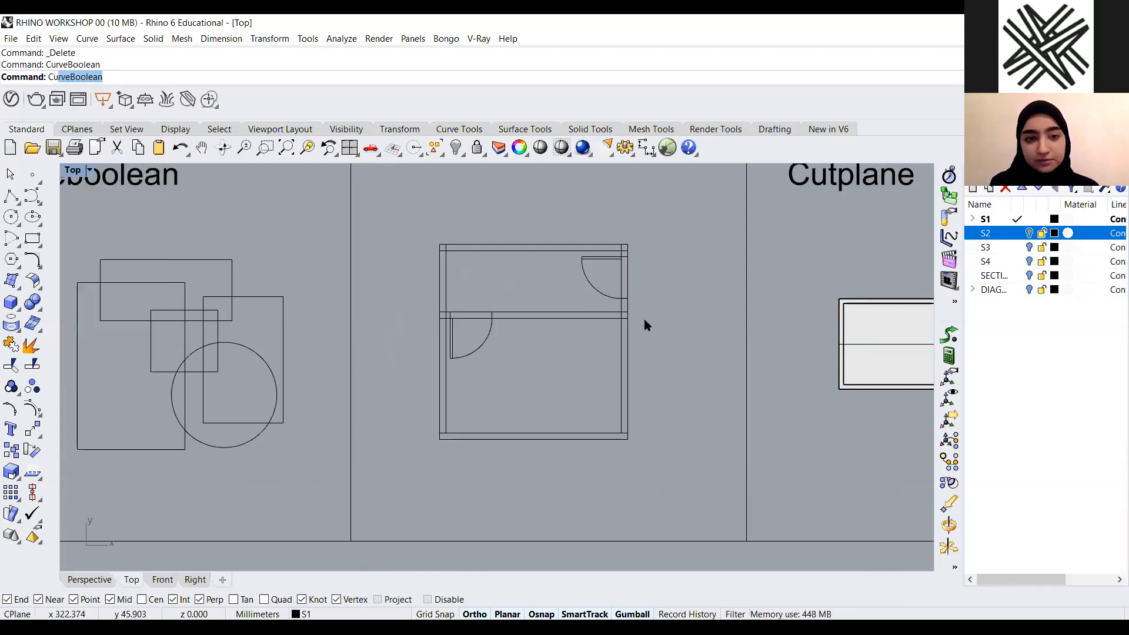
key("Return")
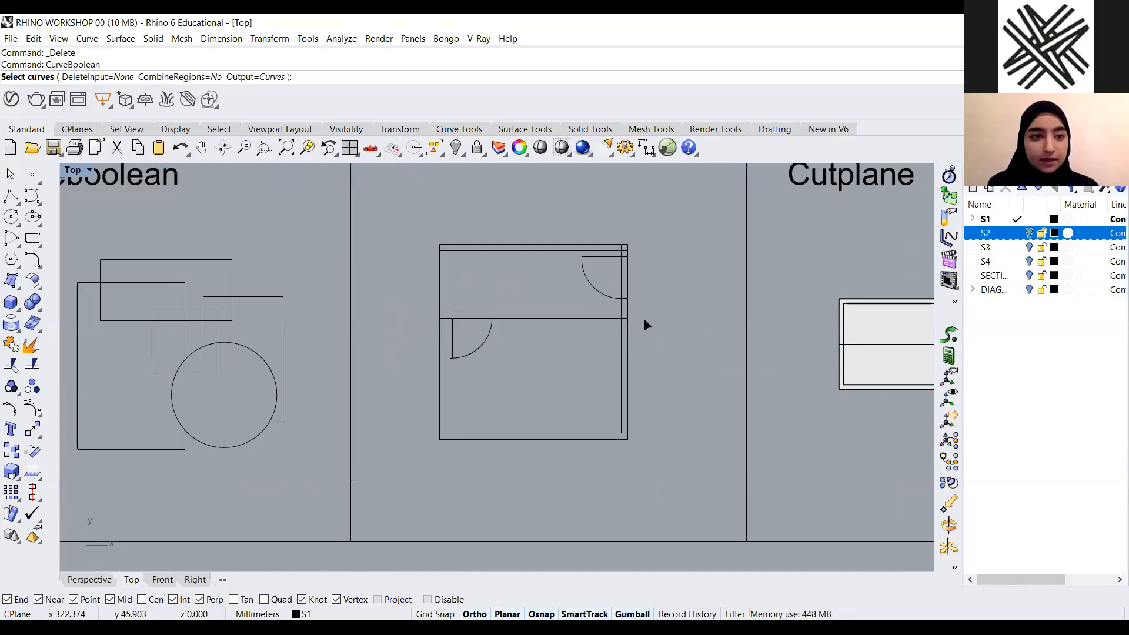
left_click(157, 82)
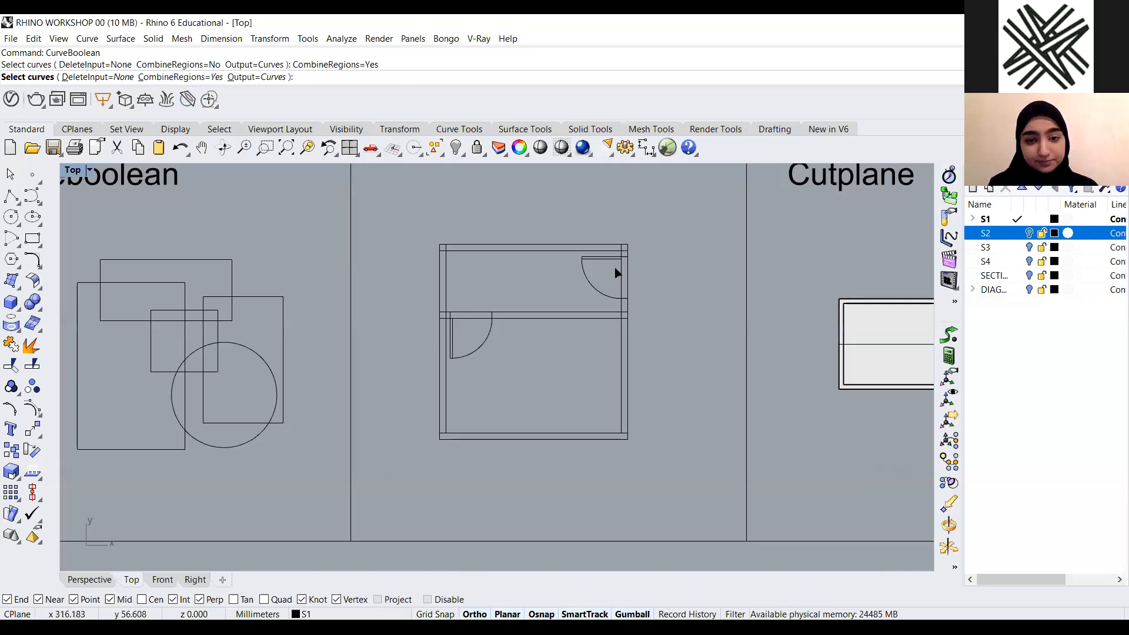
scroll(616, 270, "up", 4)
scroll(636, 249, "down", 2)
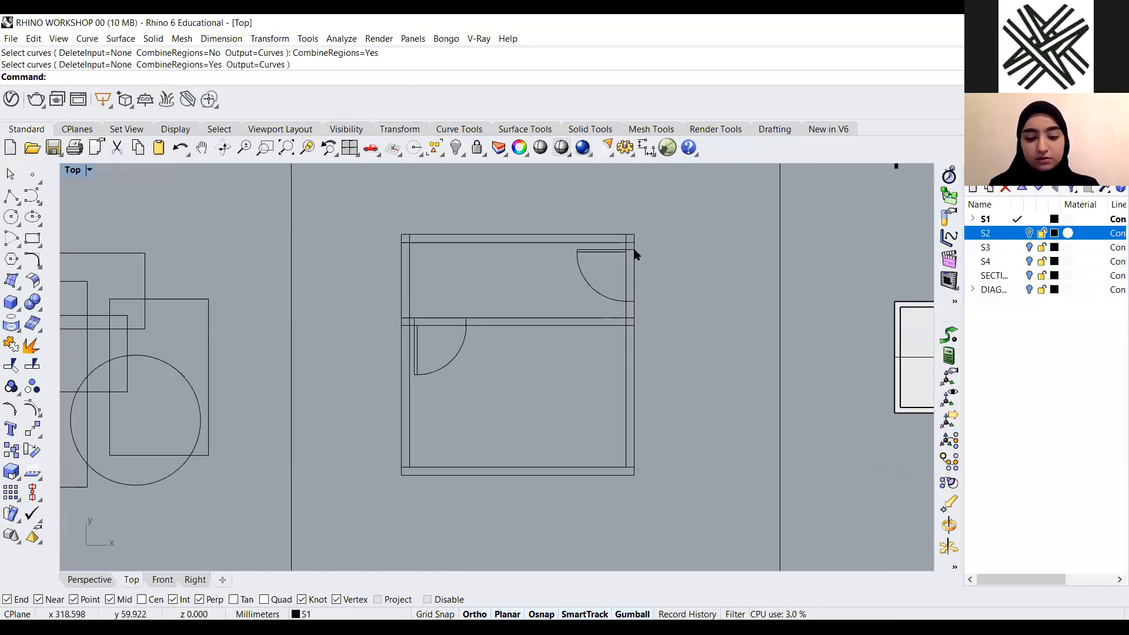
key("Return")
key("Return")
left_click_drag(667, 210, 303, 535)
key("Return")
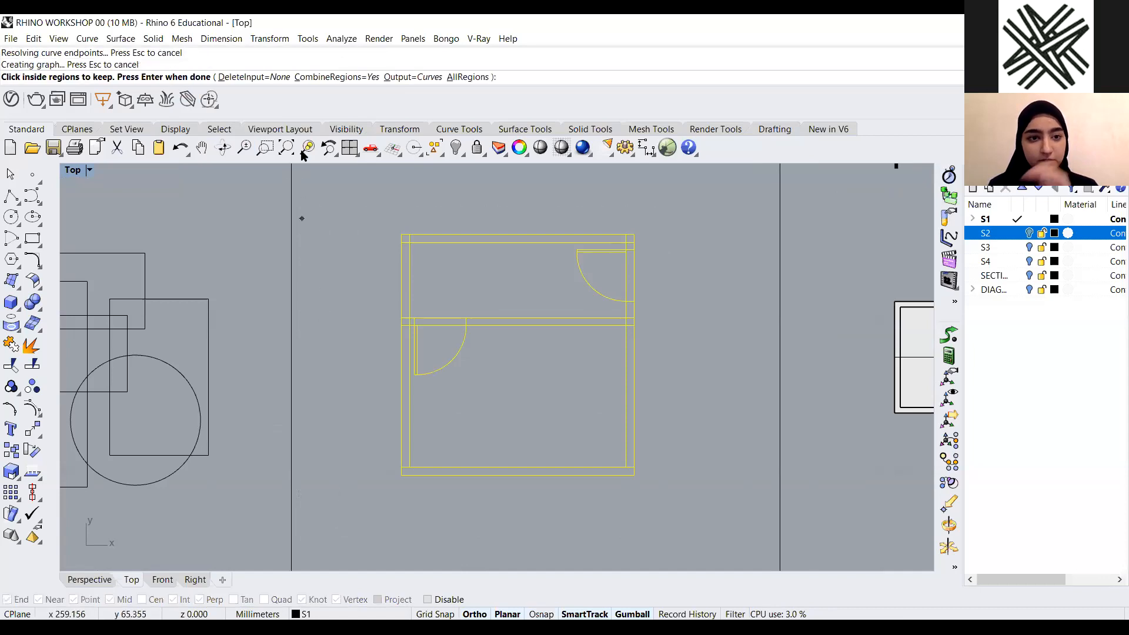
scroll(471, 242, "up", 5)
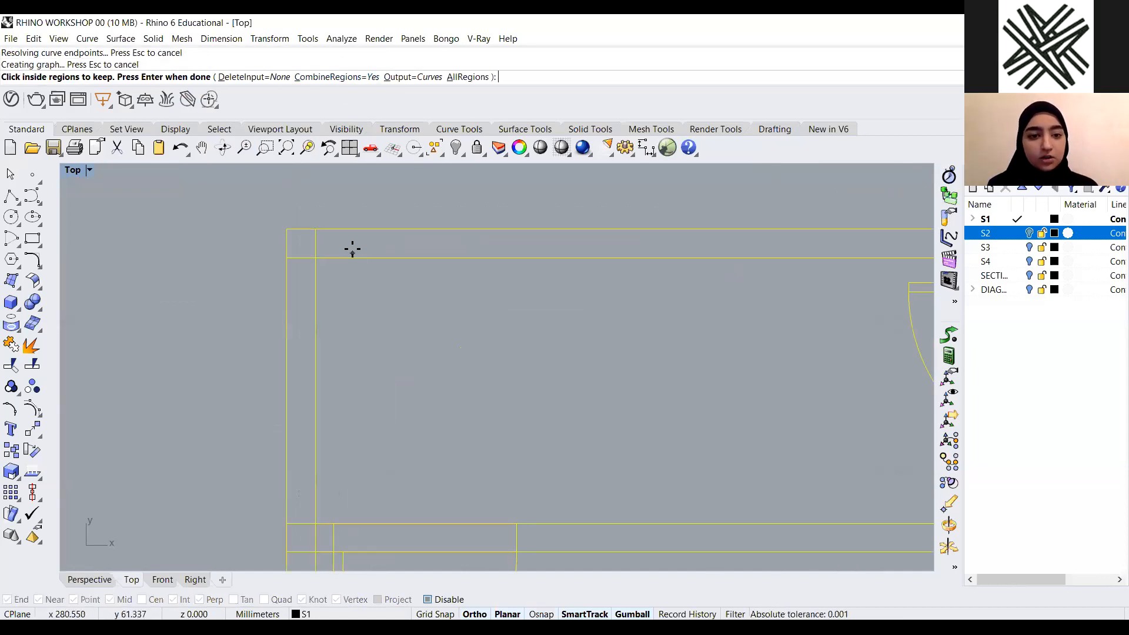
left_click(308, 241)
left_click(304, 301)
scroll(340, 325, "down", 2)
scroll(277, 391, "up", 3)
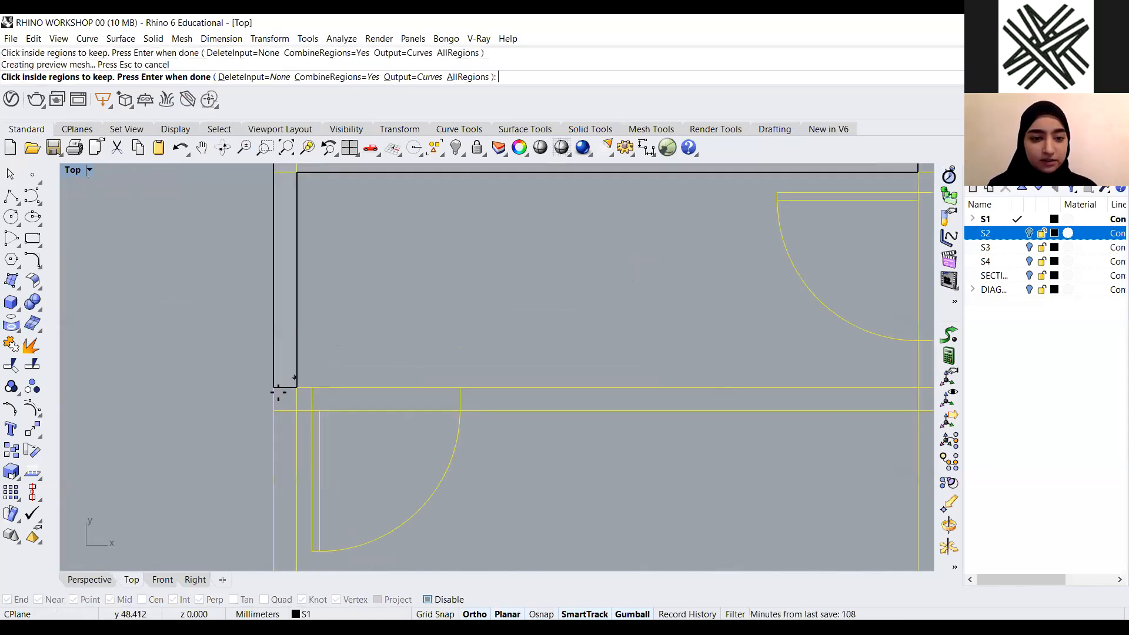
left_click(282, 438)
left_click(304, 403)
scroll(270, 320, "down", 2)
scroll(297, 435, "up", 4)
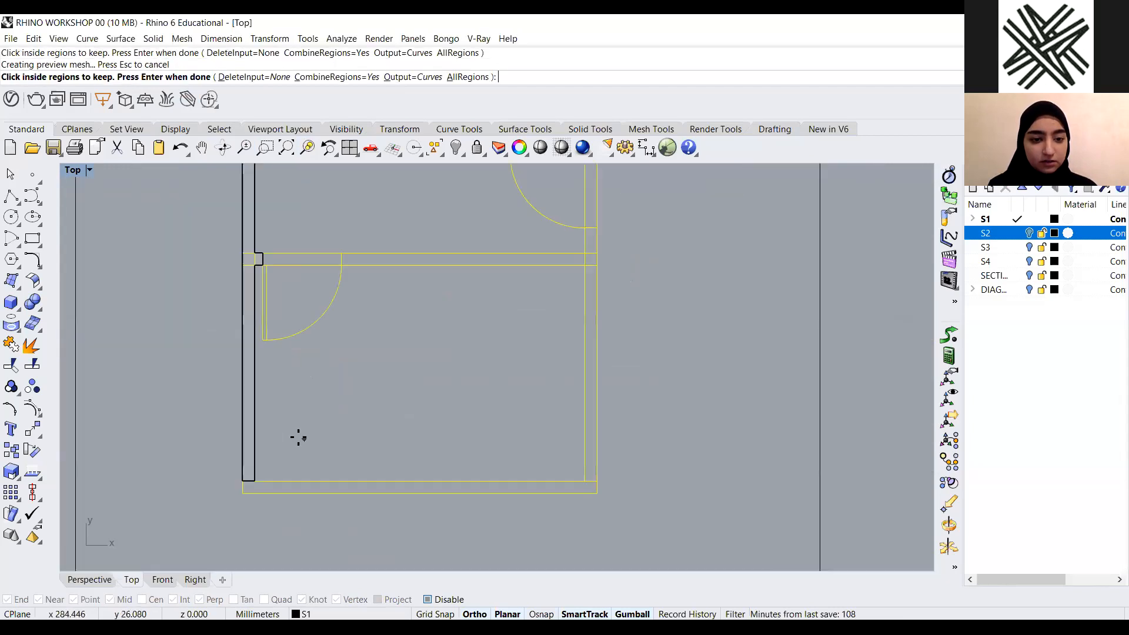
left_click(234, 494)
Pick the remaining left-side wall regions of the floor plan and finish CurveBoolean
scroll(416, 429, "down", 2)
scroll(476, 335, "up", 2)
left_click(466, 290)
scroll(460, 324, "up", 4)
left_click(467, 292)
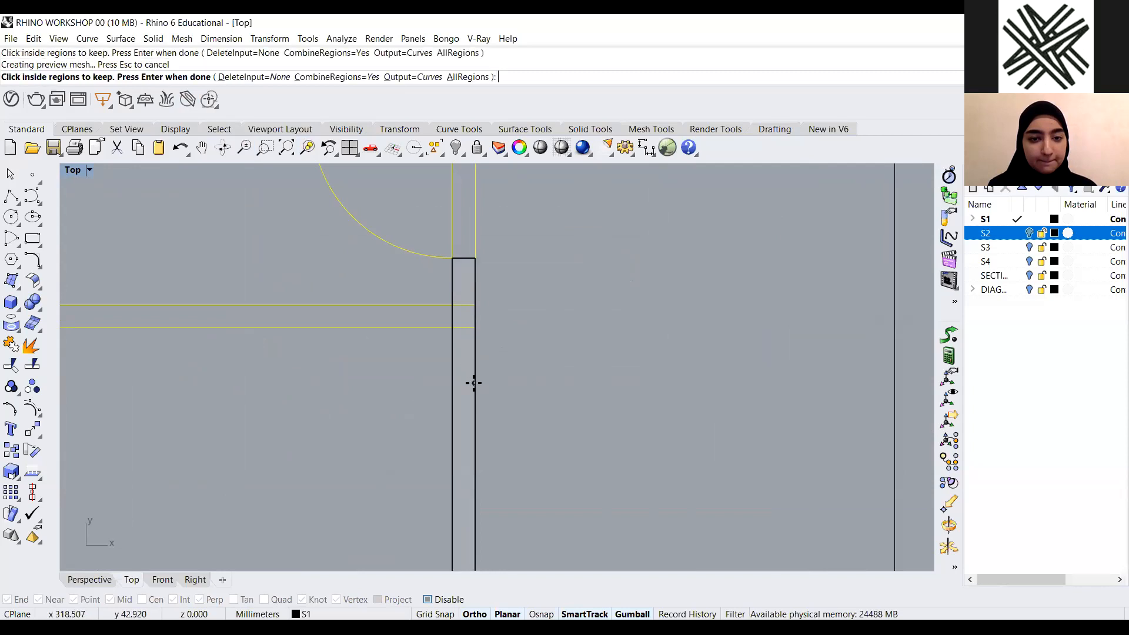
scroll(474, 377, "down", 2)
scroll(470, 254, "up", 4)
left_click(455, 253)
left_click(451, 290)
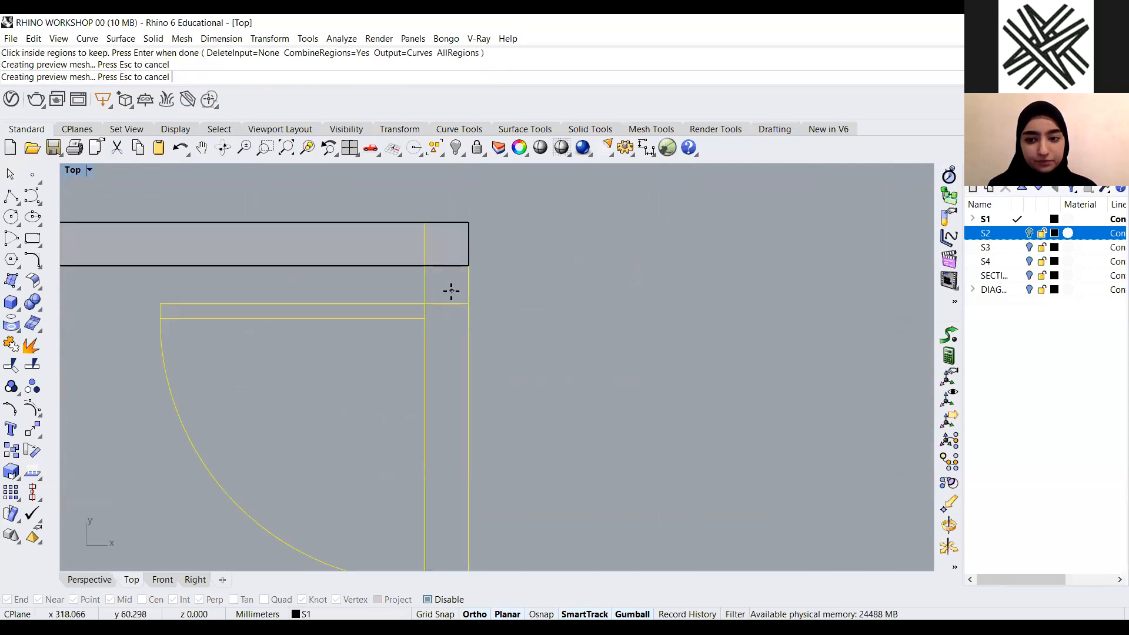
scroll(544, 259, "down", 3)
scroll(544, 259, "down", 3)
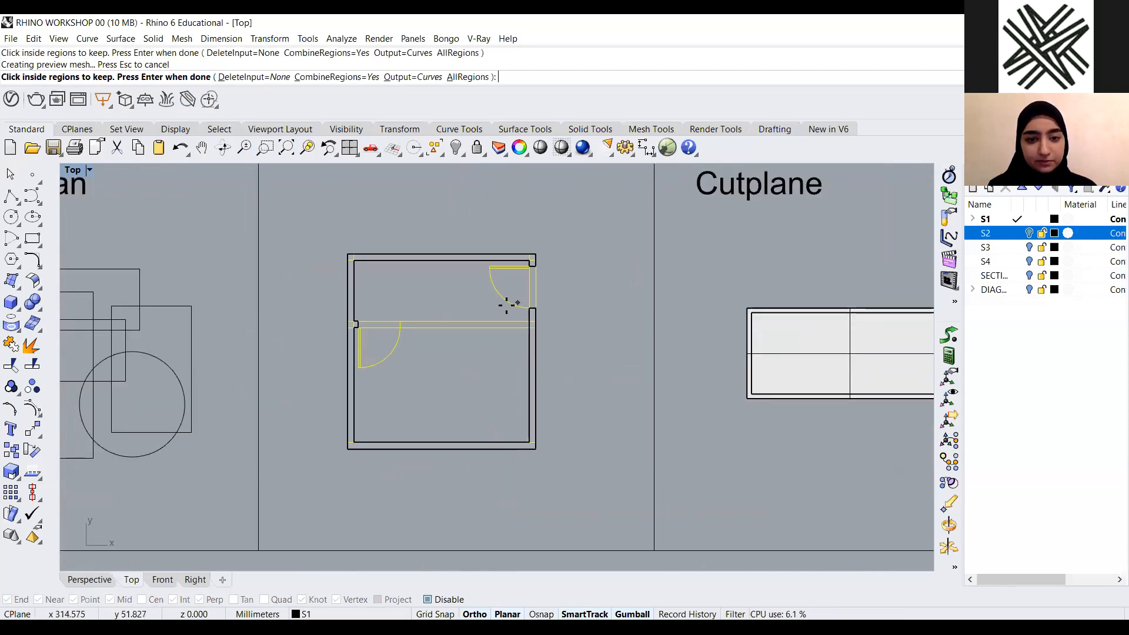
scroll(298, 353, "up", 5)
left_click(313, 354)
scroll(555, 277, "down", 5)
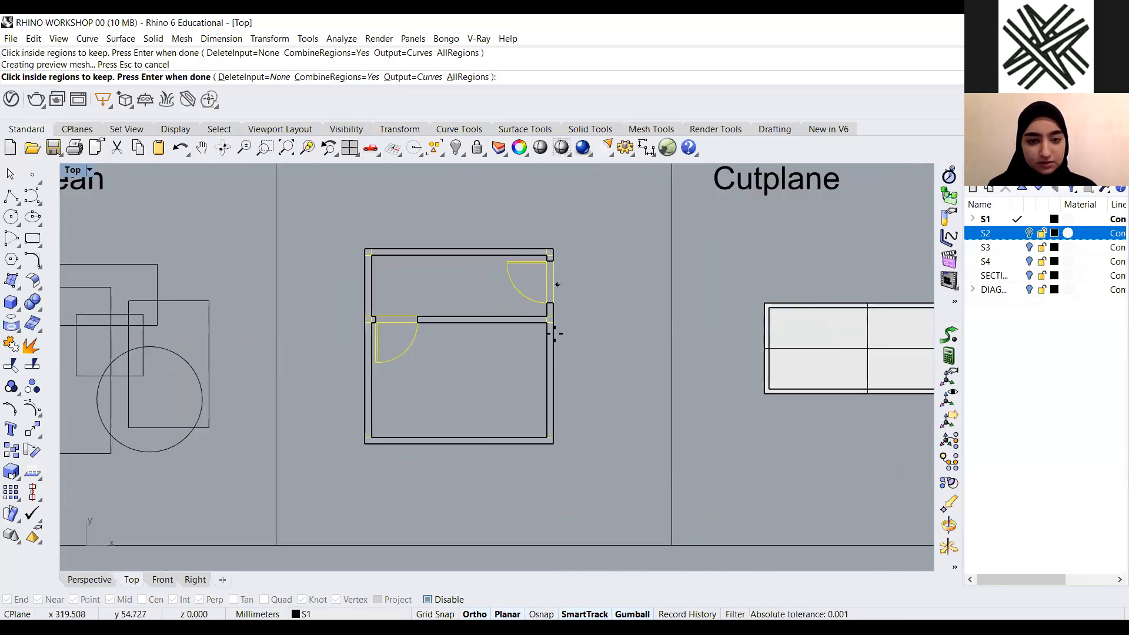
scroll(556, 329, "up", 2)
key("Return")
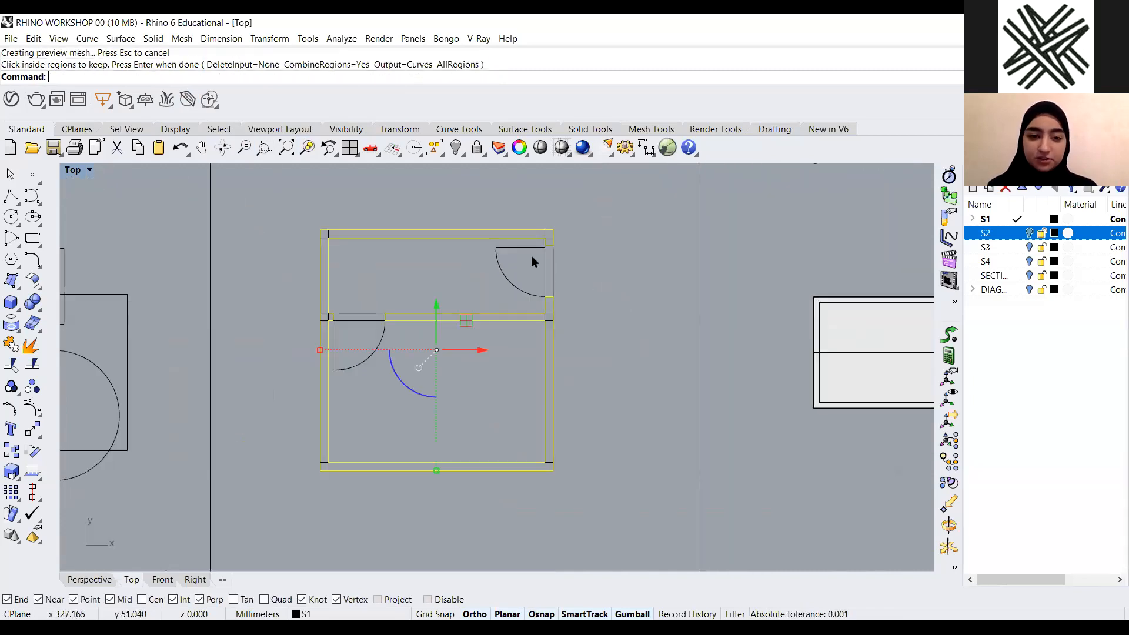
Move the extracted wall outline below the floor-plan example
scroll(528, 252, "down", 5)
scroll(500, 245, "up", 2)
left_click_drag(499, 240, 492, 413)
left_click(550, 487)
scroll(514, 470, "up", 4)
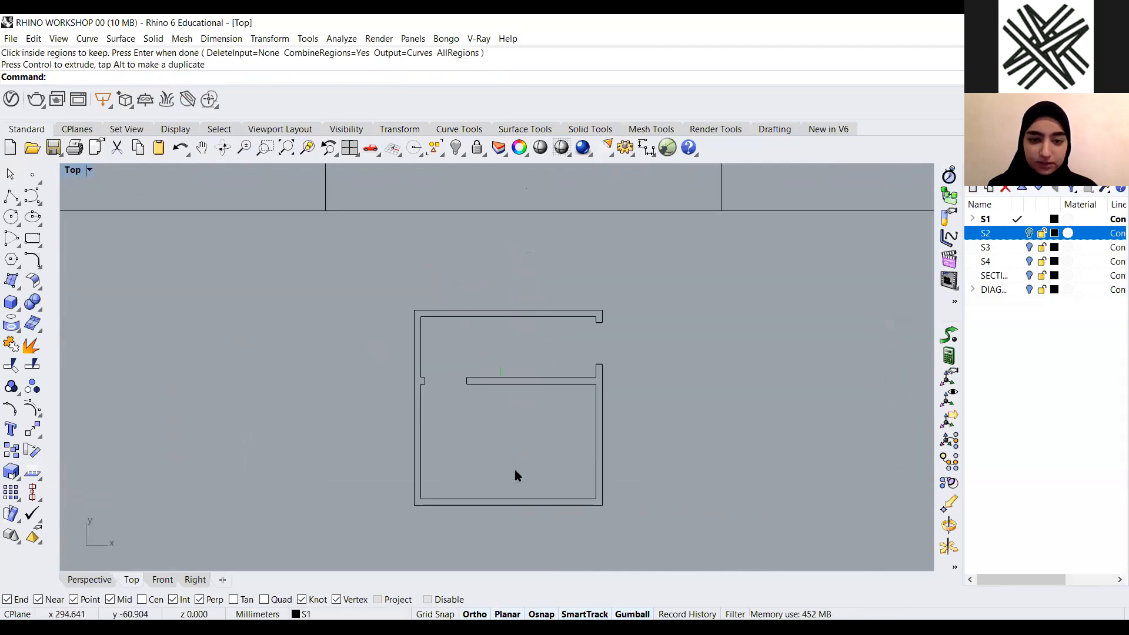
Delete the extracted wall outline below the example frames
scroll(531, 376, "down", 3)
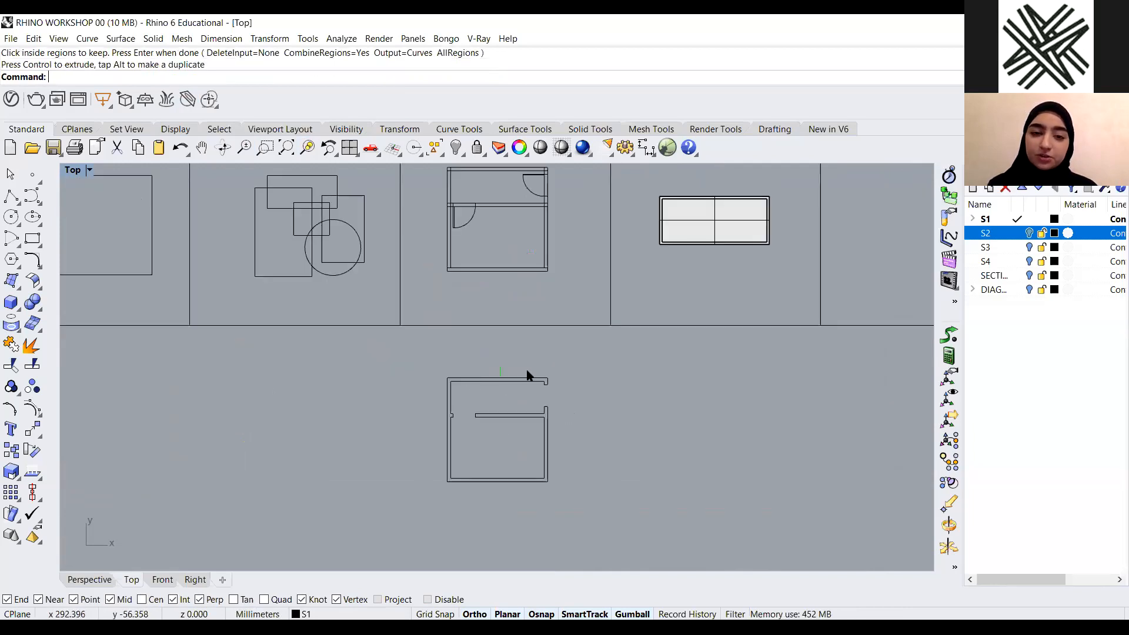
scroll(545, 272, "up", 1)
scroll(424, 275, "up", 2)
scroll(429, 278, "up", 1)
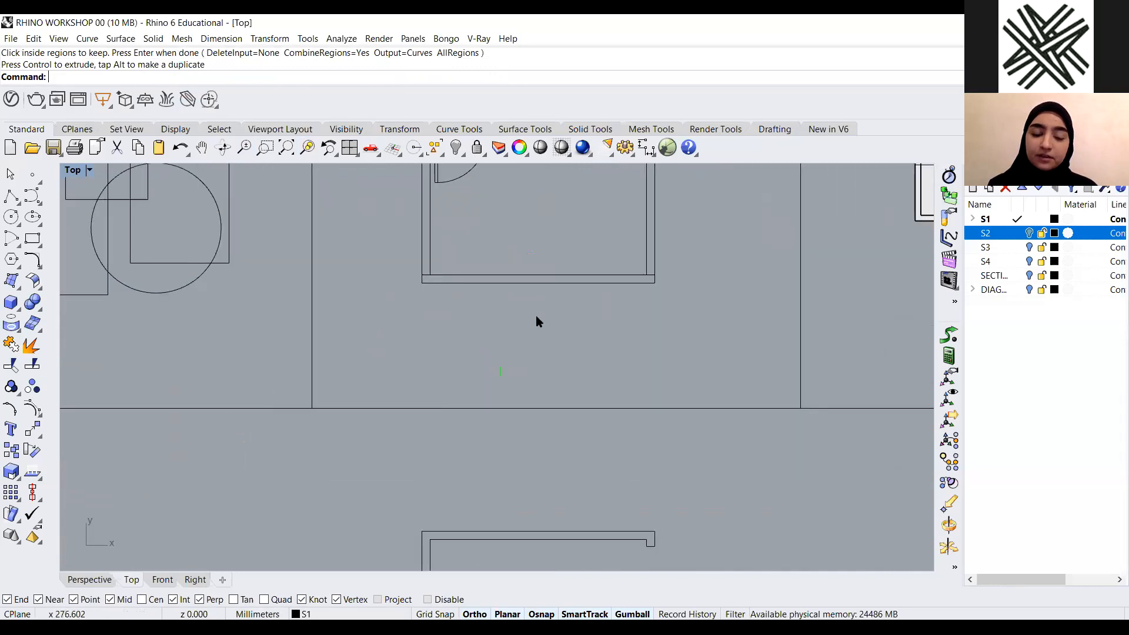
scroll(528, 469, "down", 3)
scroll(545, 510, "up", 2)
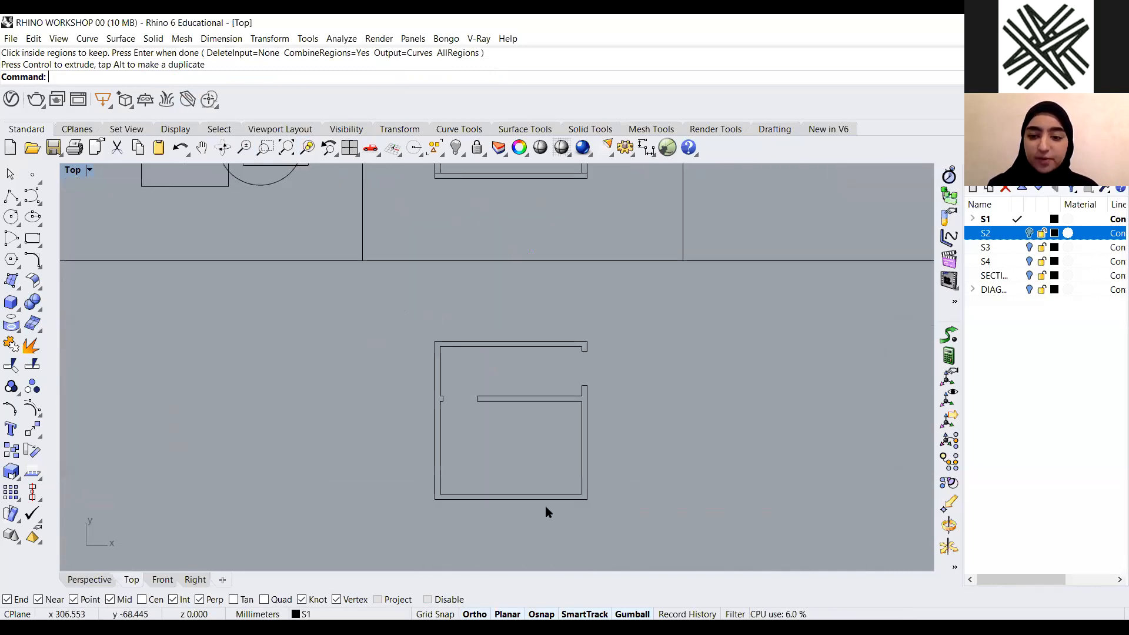
scroll(421, 479, "down", 3)
scroll(479, 290, "down", 1)
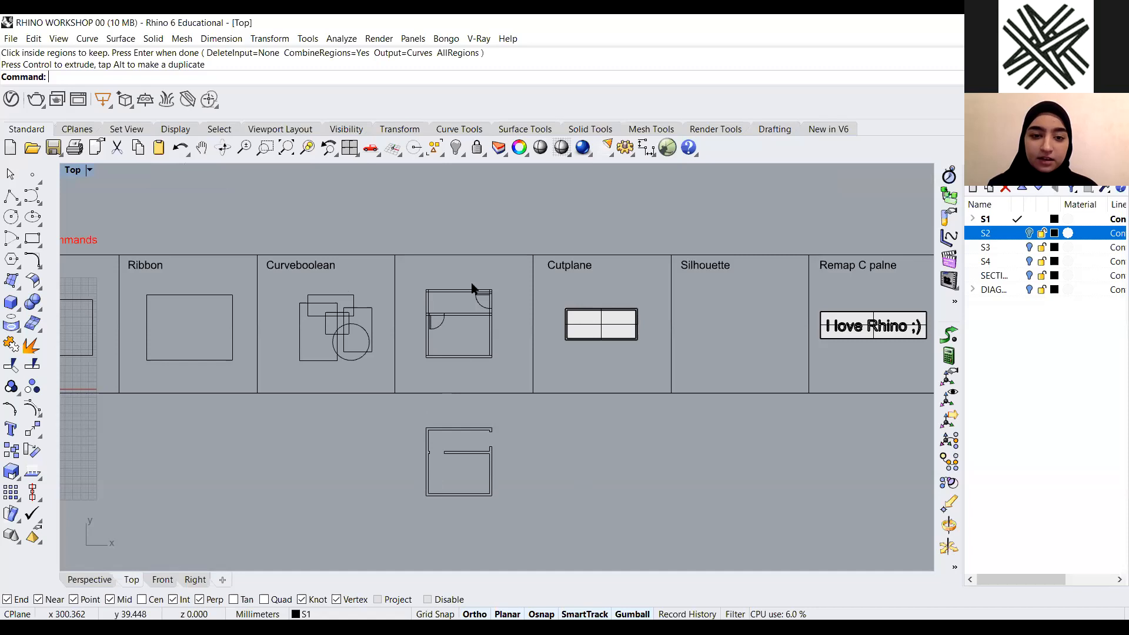
scroll(406, 299, "up", 3)
scroll(469, 269, "down", 10)
scroll(499, 396, "up", 4)
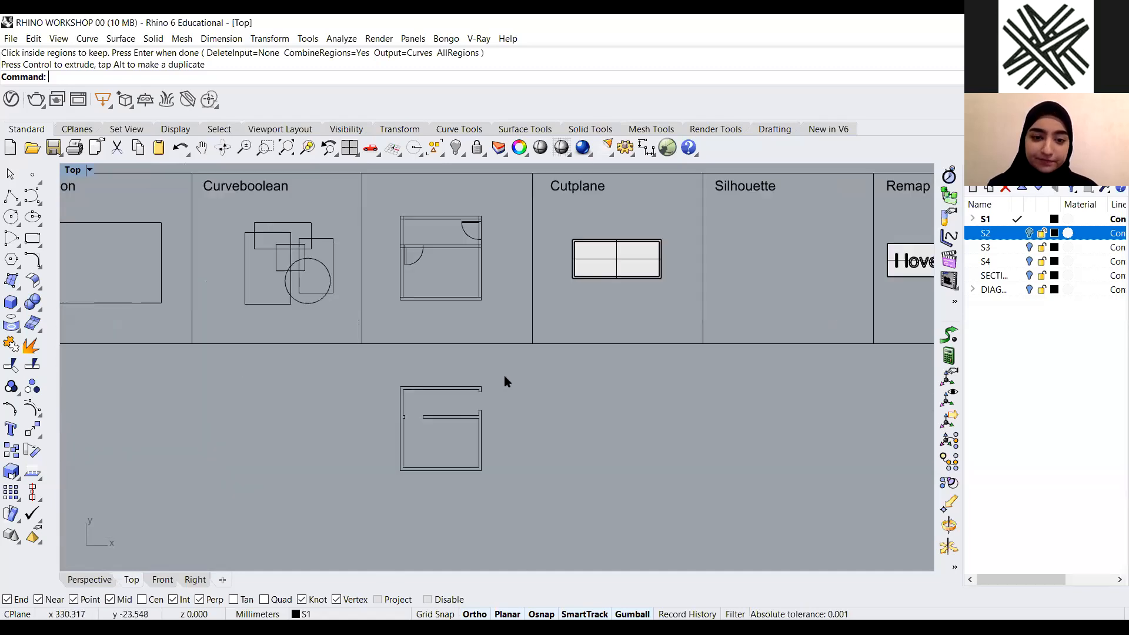
left_click_drag(503, 375, 346, 498)
key("Delete")
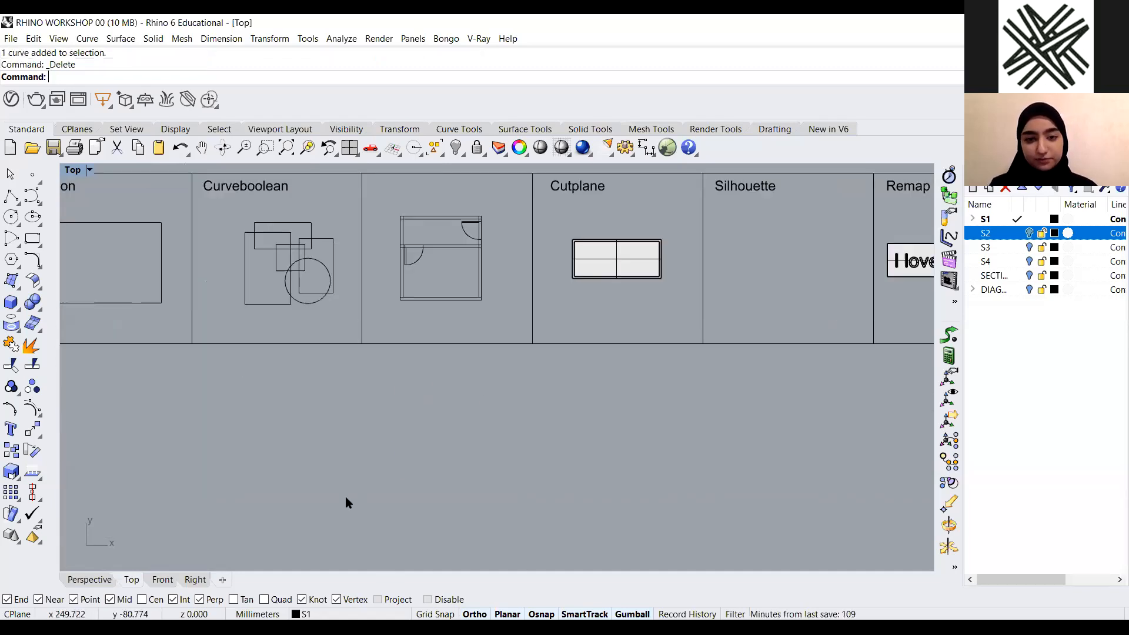
Examine the Cutplane example box in the perspective and top views
double_click(75, 172)
double_click(520, 172)
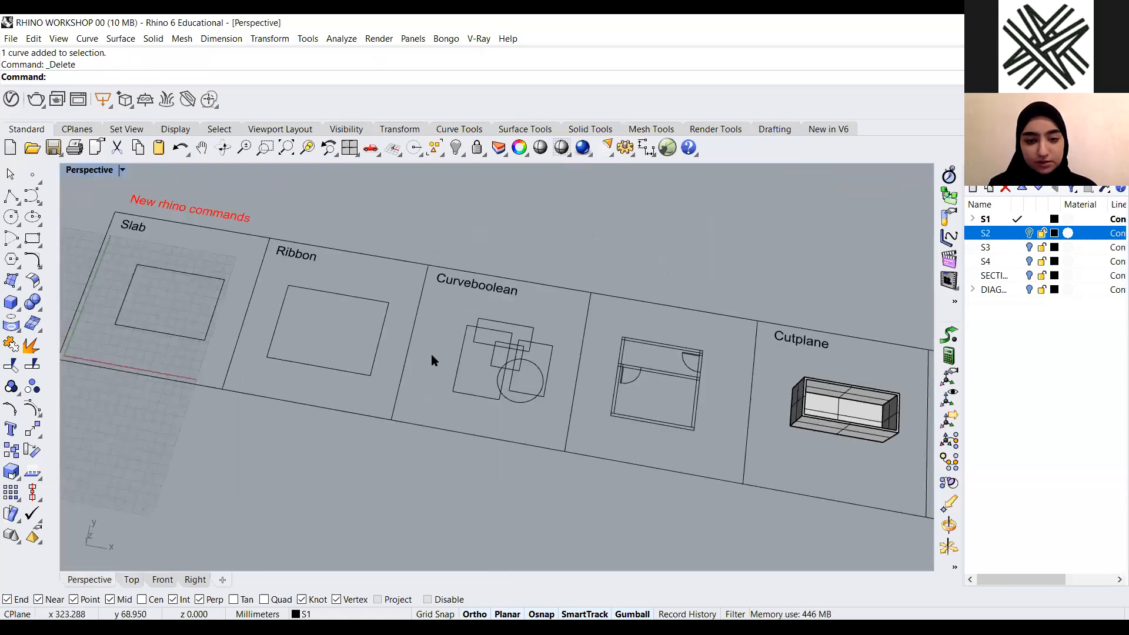
scroll(353, 399, "down", 3)
scroll(717, 430, "up", 2)
scroll(618, 361, "up", 2)
scroll(524, 302, "up", 1)
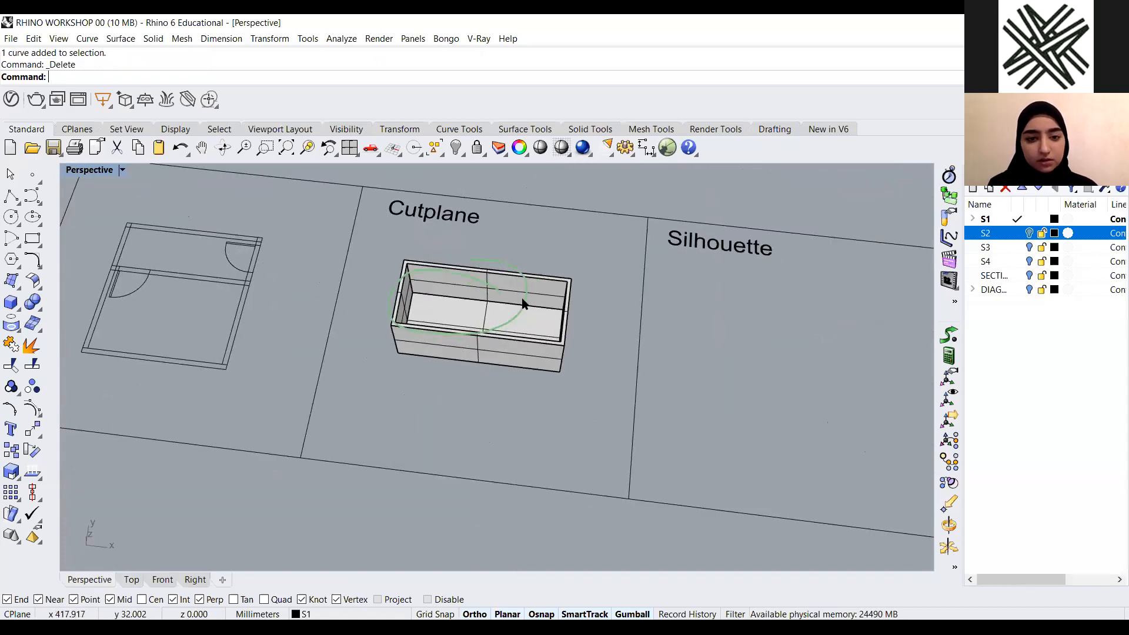
scroll(527, 259, "up", 5)
left_click(532, 268)
left_click(545, 251)
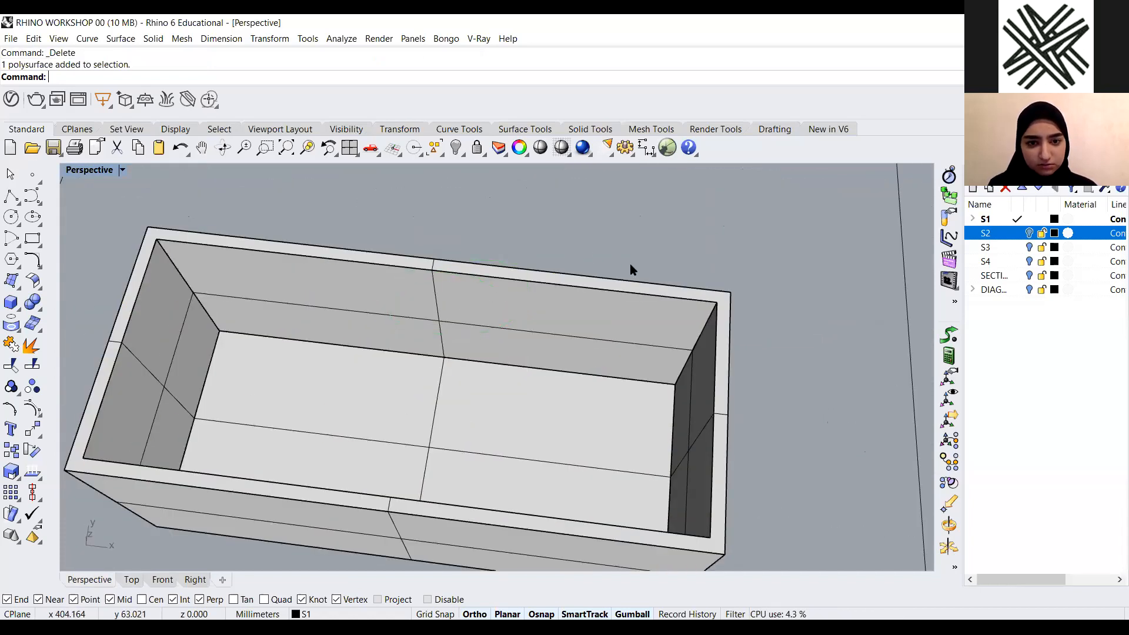
scroll(630, 265, "down", 6)
right_click_drag(629, 255, 677, 253)
scroll(598, 274, "down", 5)
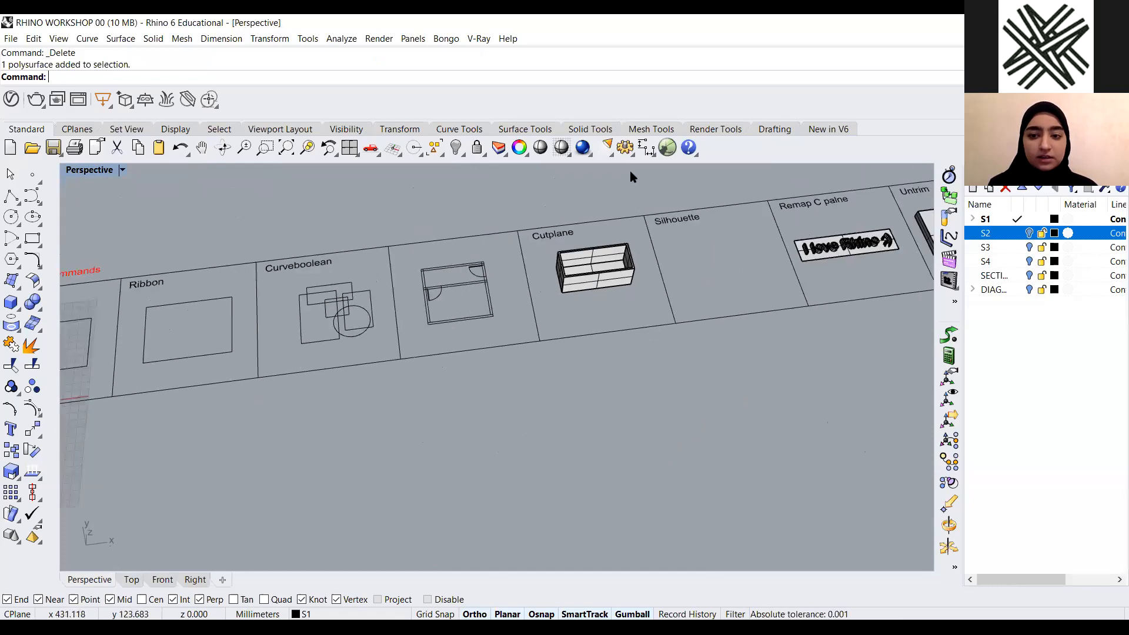
scroll(630, 171, "up", 6)
right_click_drag(552, 323, 465, 294)
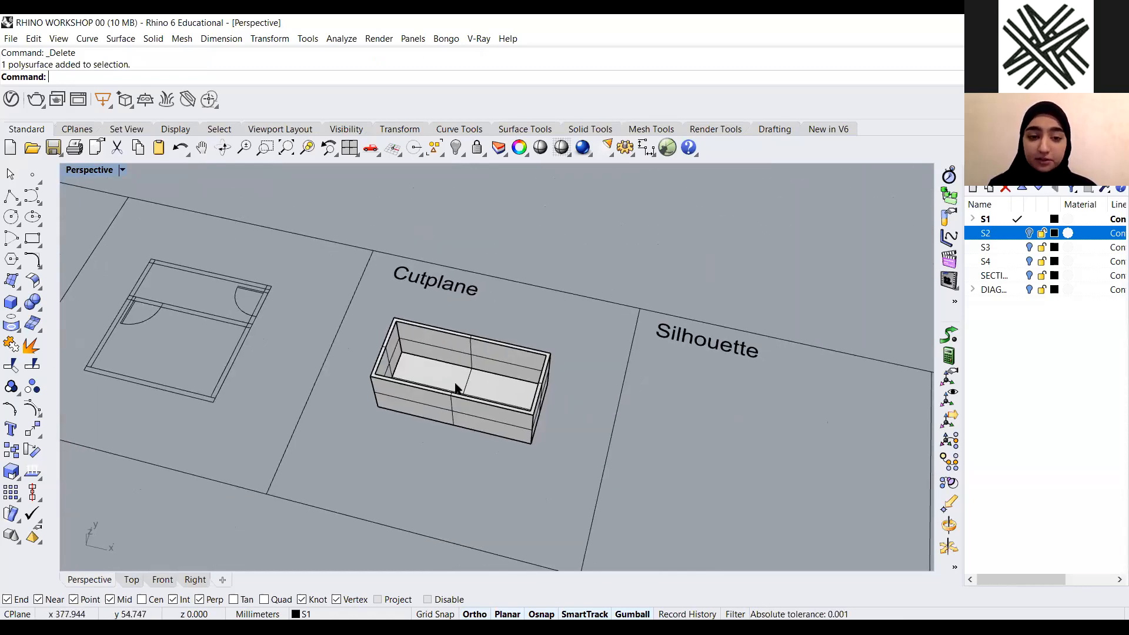
scroll(454, 380, "up", 3)
left_click(484, 380)
left_click(351, 467)
right_click_drag(402, 426, 412, 421)
double_click(89, 170)
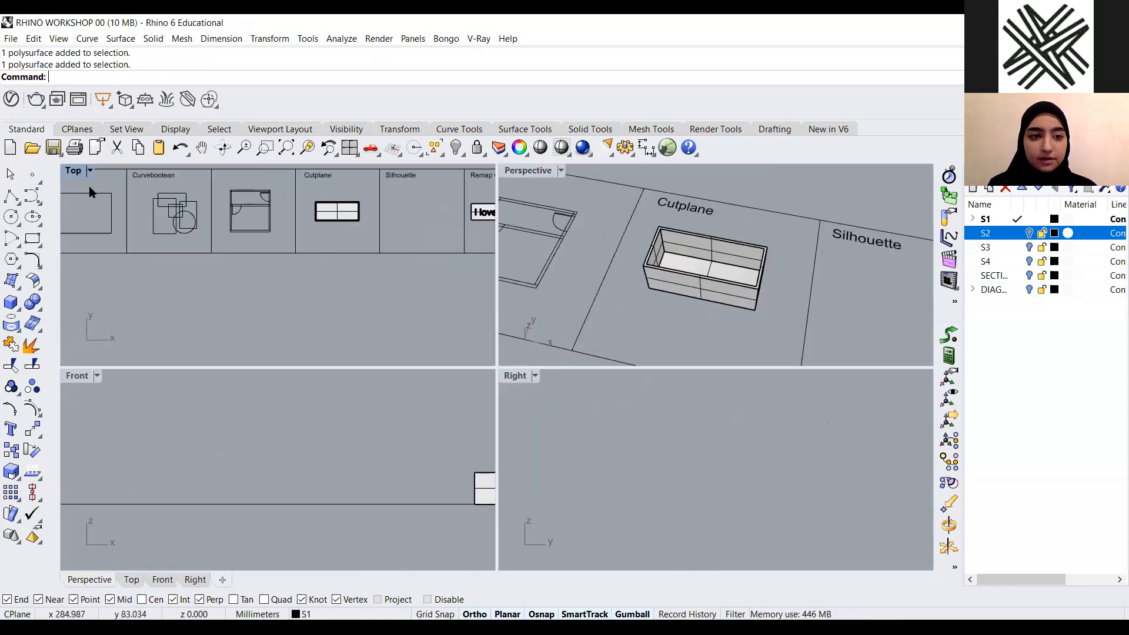
double_click(73, 170)
scroll(522, 247, "up", 3)
left_click_drag(376, 393, 374, 399)
key("Escape")
double_click(75, 171)
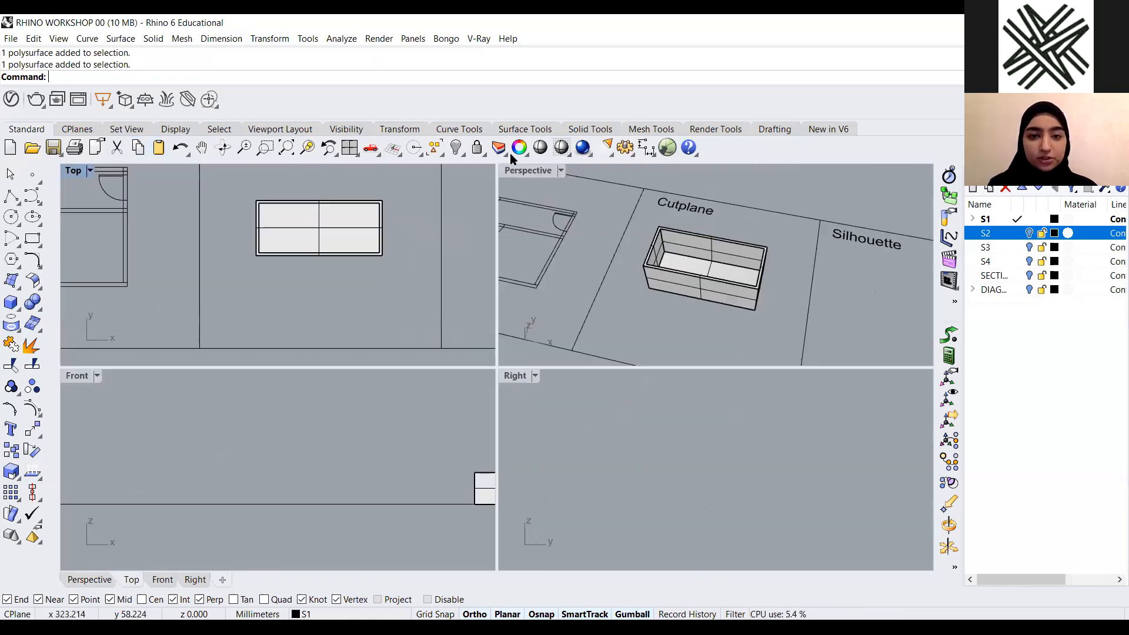
double_click(515, 170)
Draw a polyline line across the Cutplane box, starting at its near bottom corner
right_click_drag(568, 348, 3, 194)
left_click(11, 195)
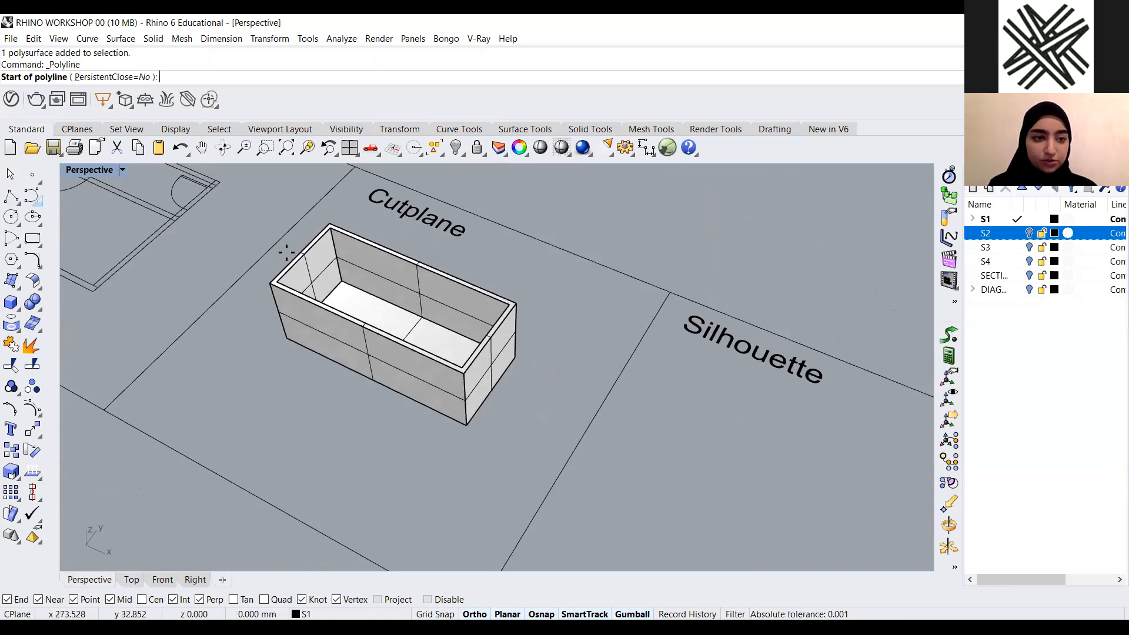
scroll(295, 373, "up", 4)
scroll(326, 427, "down", 3)
left_click(322, 419)
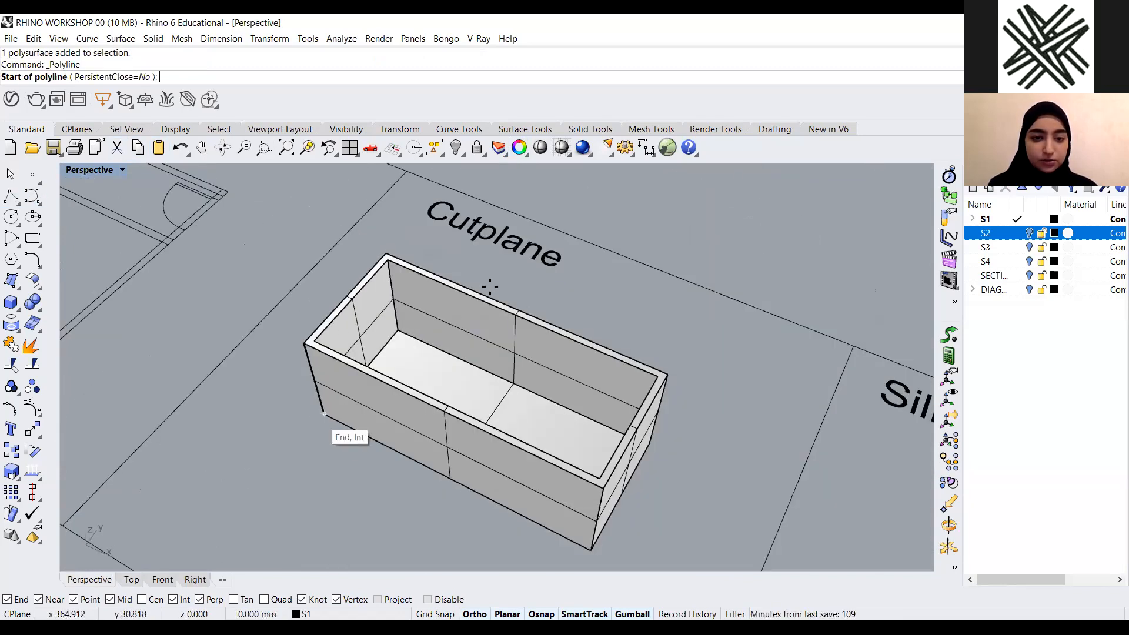
left_click(458, 254)
key("Return")
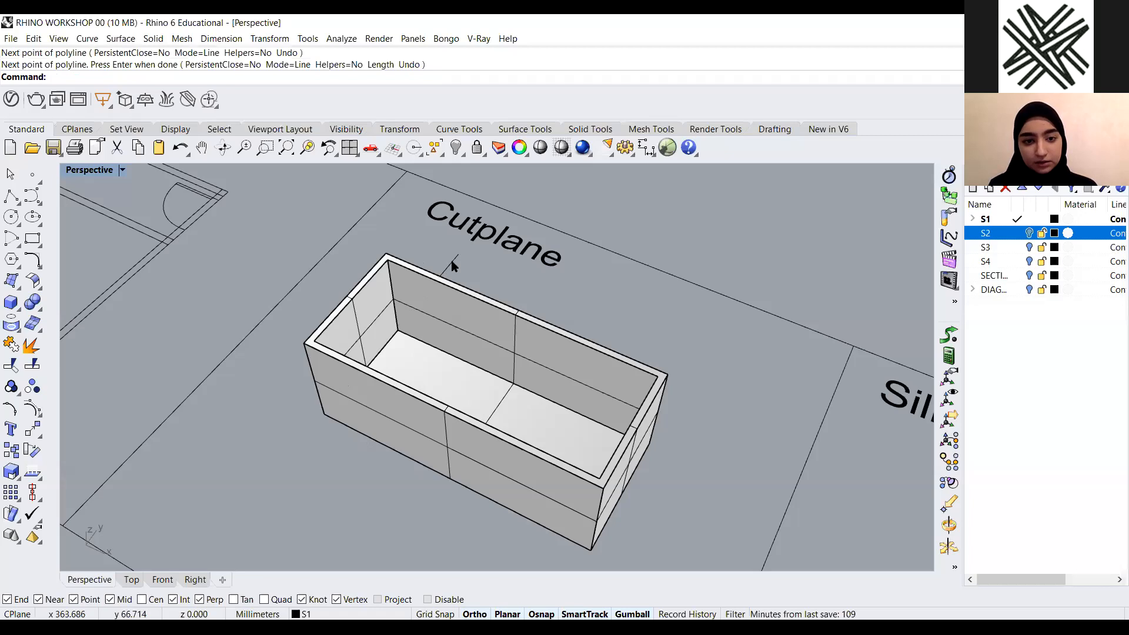
Try to extrude the line upward into a surface with the gumball
left_click(452, 263)
scroll(452, 262, "down", 3)
left_click_drag(361, 371, 488, 356)
scroll(487, 379, "down", 5)
right_click_drag(521, 353, 563, 276)
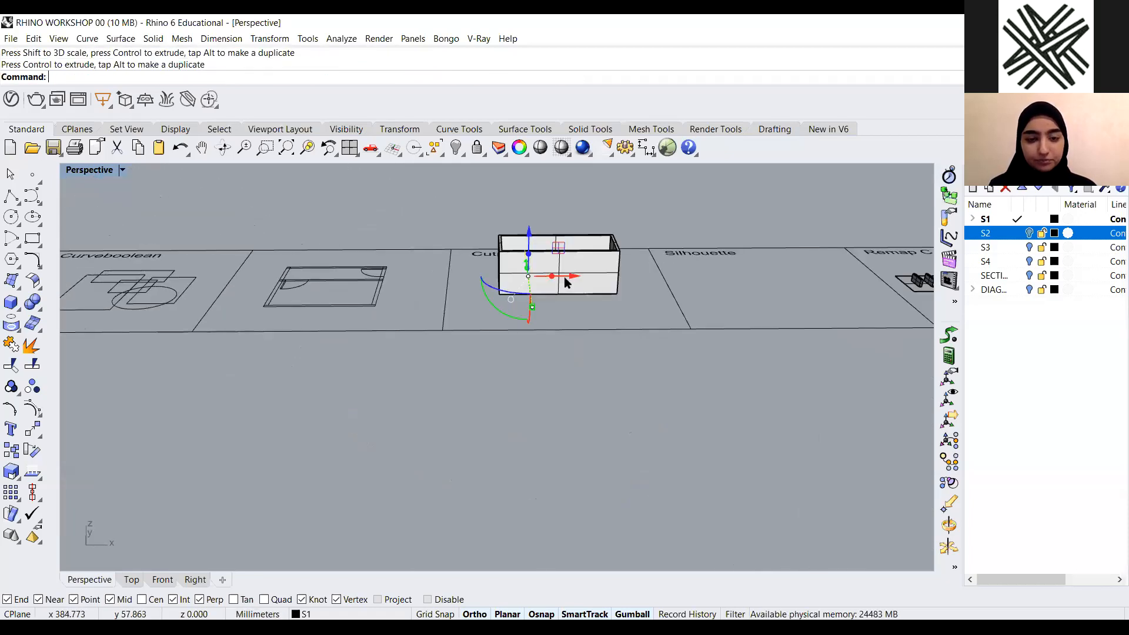
scroll(568, 264, "down", 5)
type("z")
key("Return")
type("s")
key("Return")
scroll(398, 454, "down", 6)
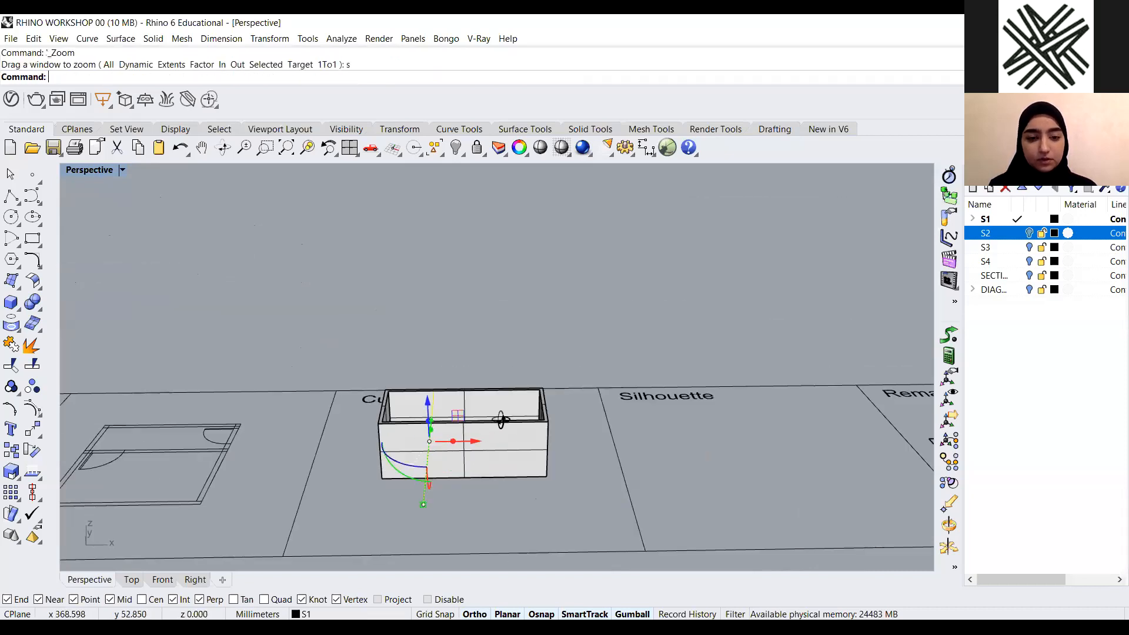
left_click_drag(436, 419, 443, 272)
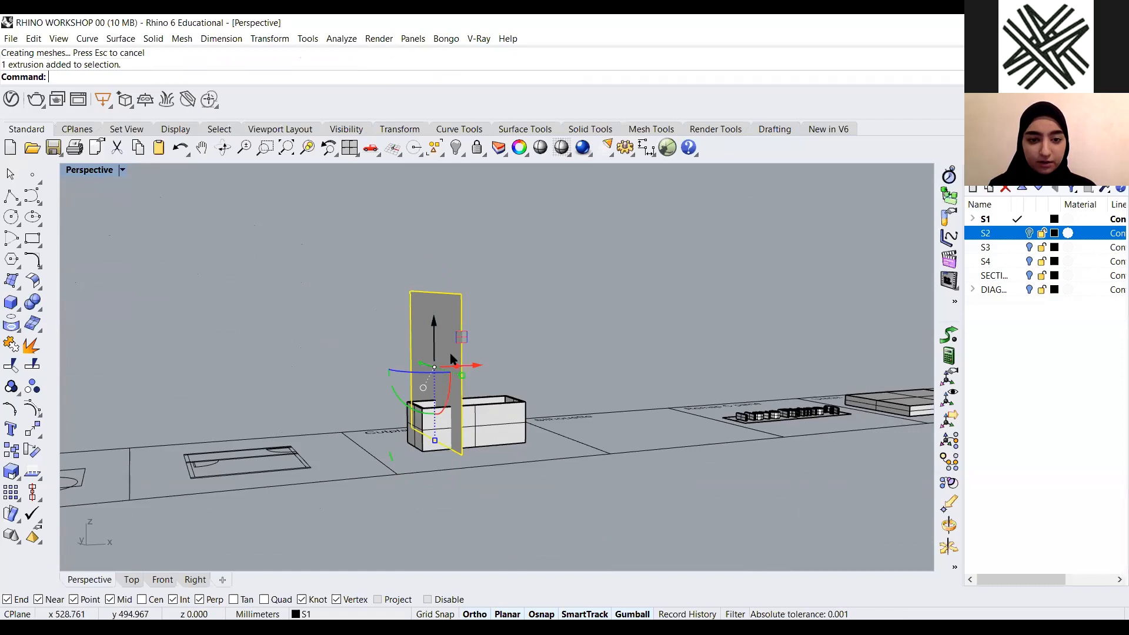
key("ctrl+z")
Extrude the line with the gumball into a vertical surface cutting through the box, extending above and below it
scroll(502, 332, "up", 3)
left_click(468, 448)
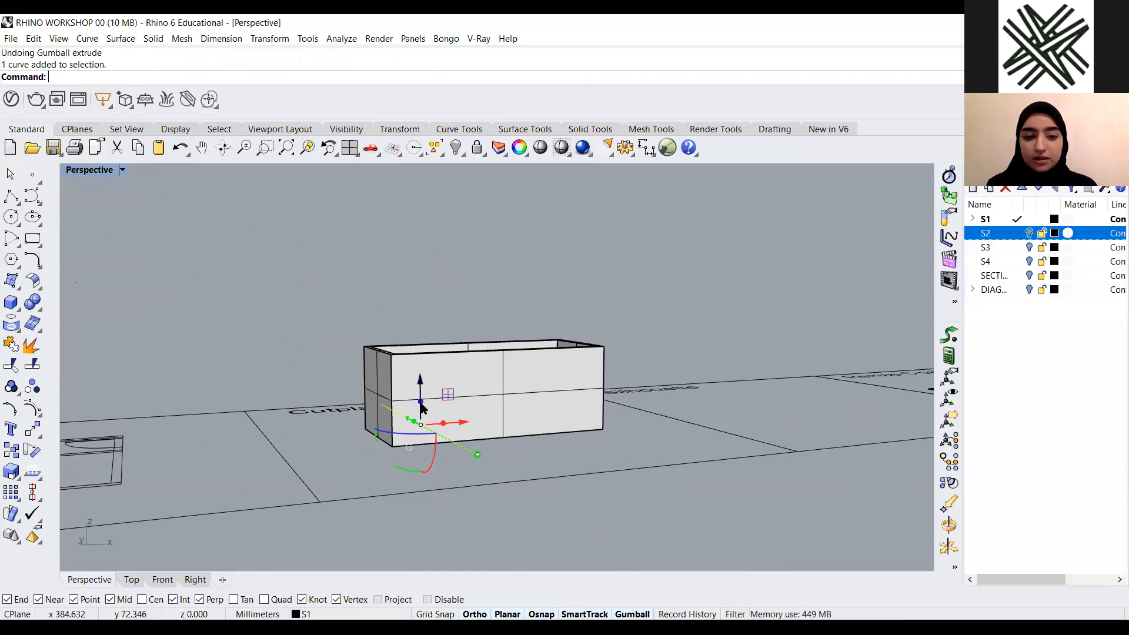
left_click_drag(425, 402, 418, 201)
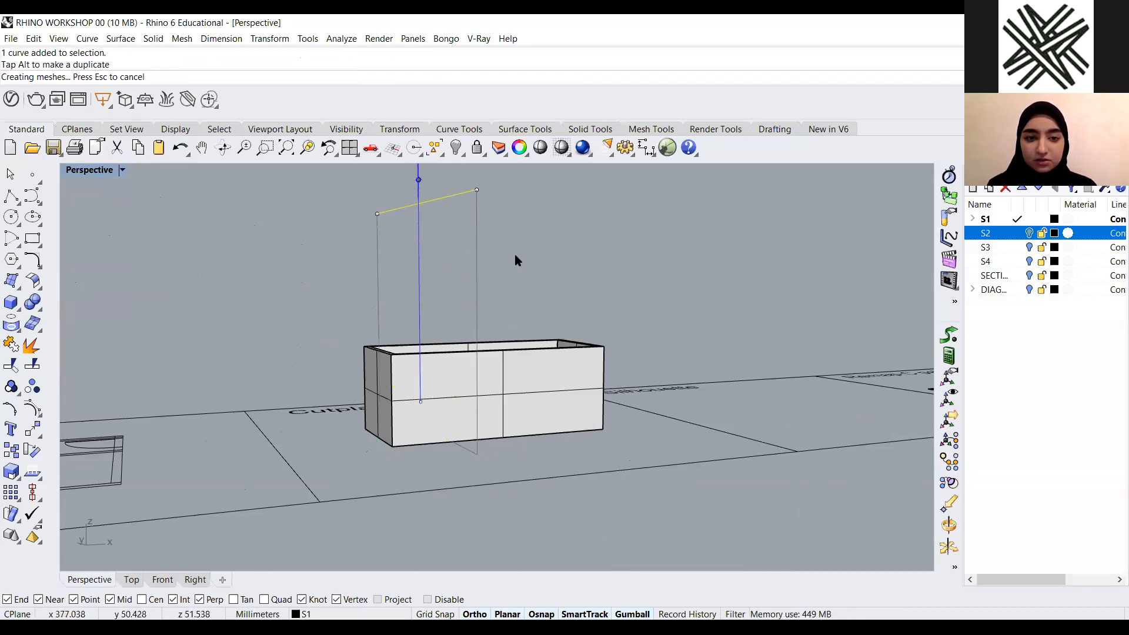
scroll(431, 243, "down", 3)
scroll(433, 247, "up", 1)
left_click(432, 253)
scroll(448, 354, "up", 5)
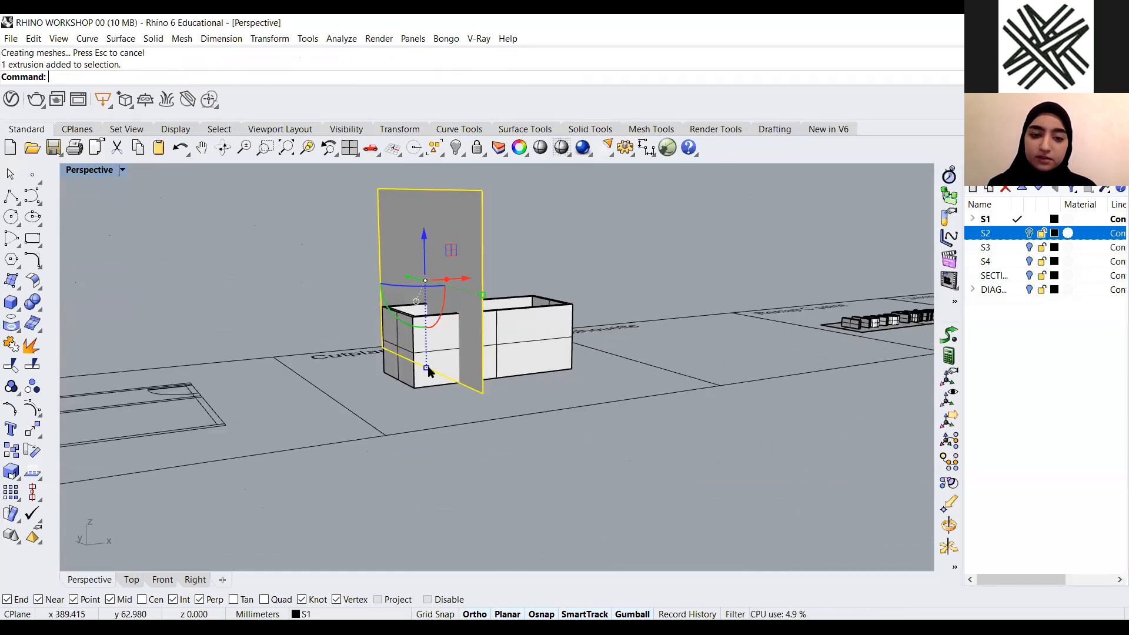
scroll(423, 344, "down", 5)
scroll(428, 312, "up", 3)
left_click_drag(426, 290, 547, 296)
scroll(522, 346, "down", 4)
right_click_drag(522, 345, 513, 446)
left_click(513, 444)
scroll(488, 427, "up", 3)
left_click(474, 422)
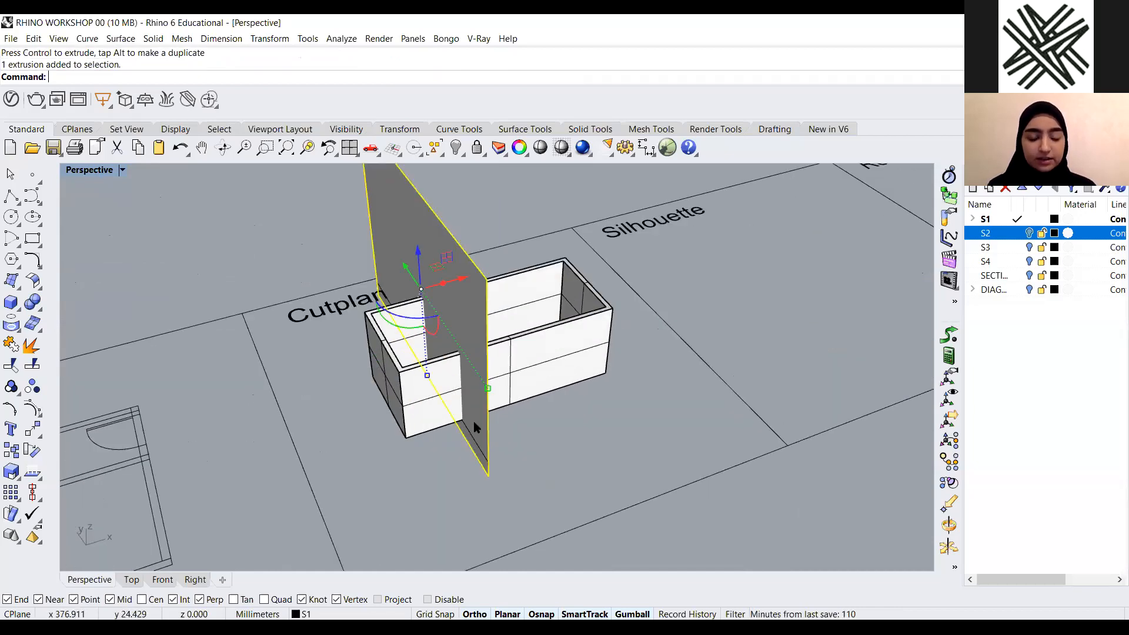
Try trimming the box's end with the vertical cutting surface, then undo the trim
type("Trim")
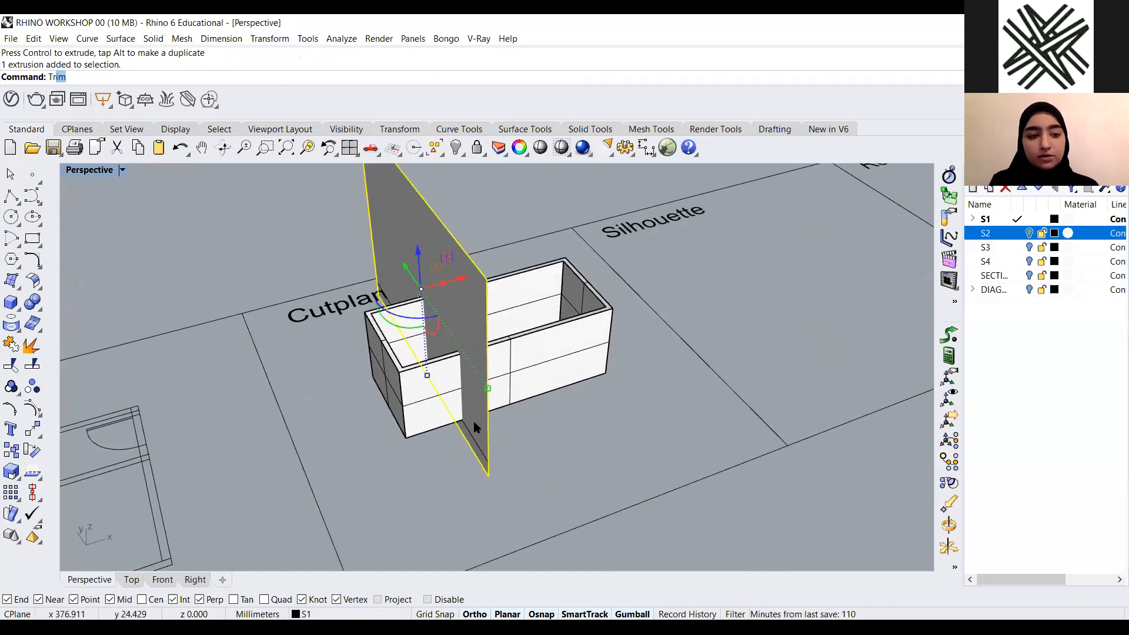
key("Return")
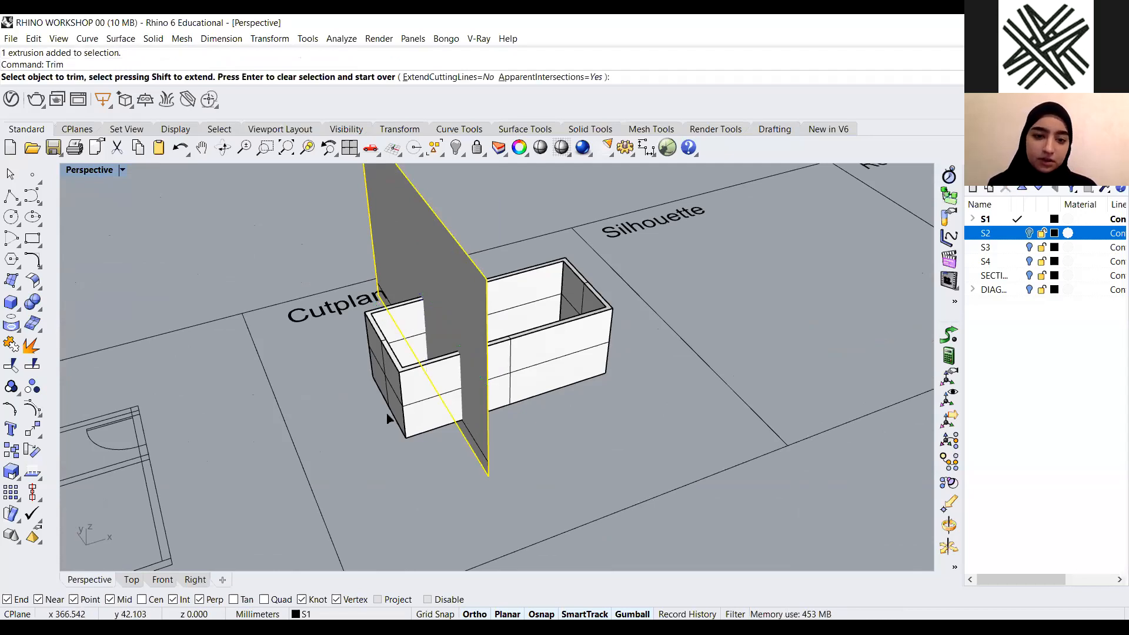
right_click_drag(393, 442, 385, 402)
scroll(388, 383, "up", 3)
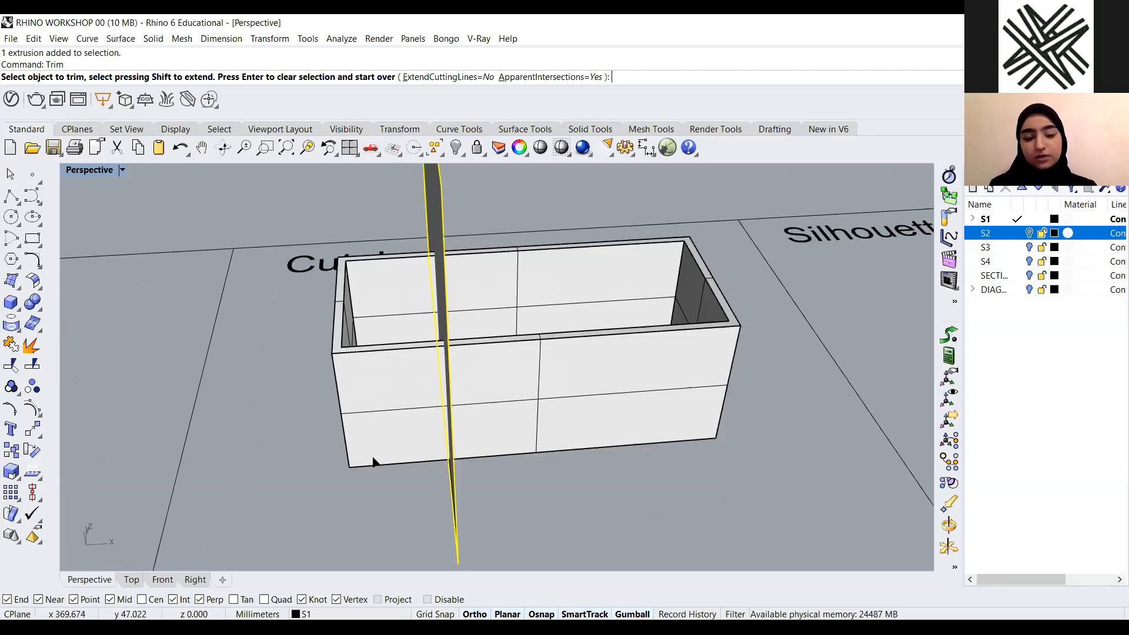
left_click(398, 458)
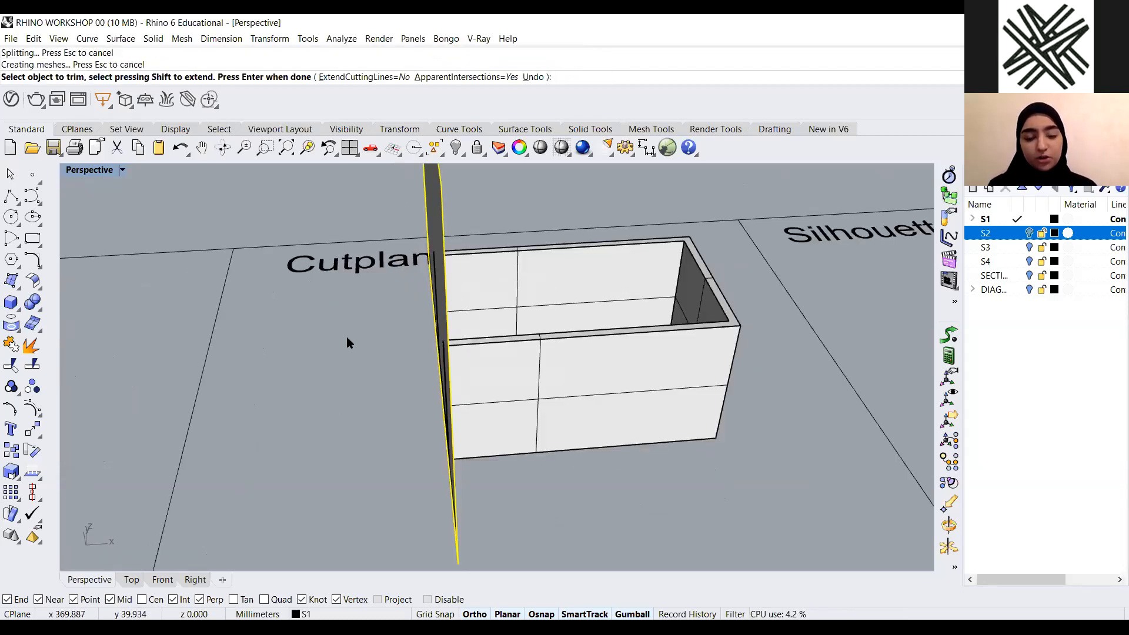
right_click_drag(548, 468, 534, 504)
key("Return")
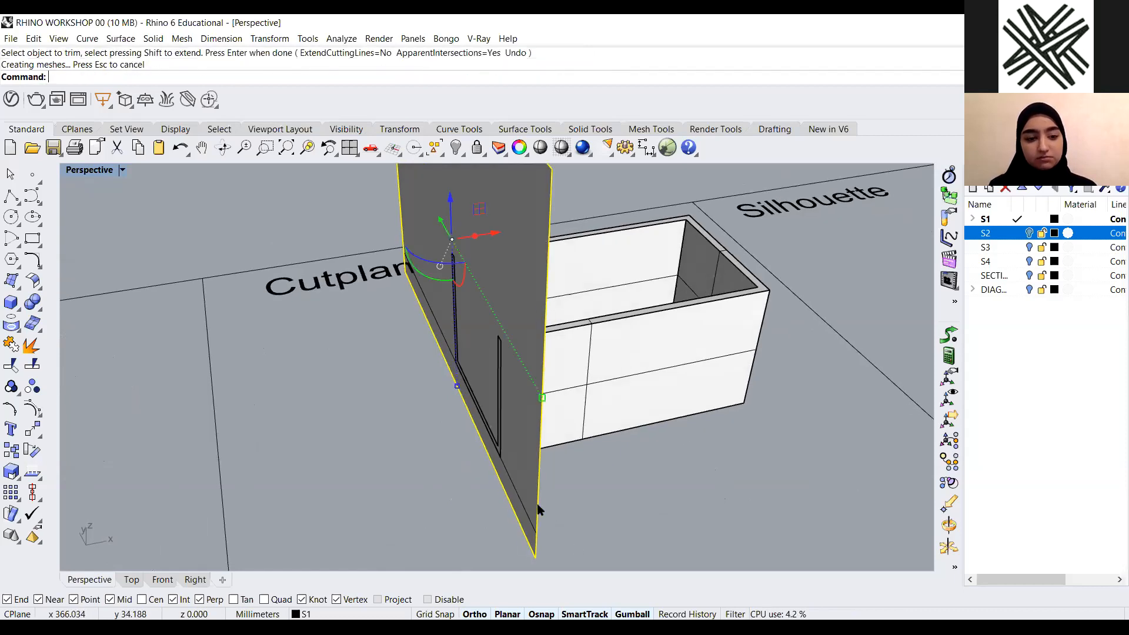
scroll(518, 324, "down", 3)
key("Escape")
left_click(468, 259)
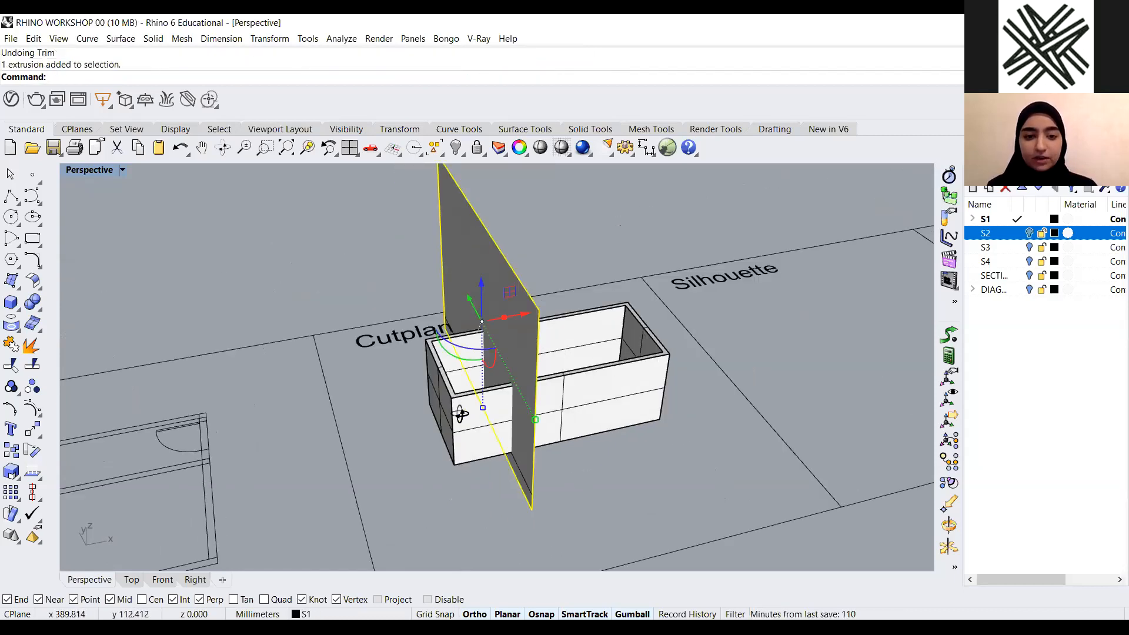
Delete the vertical cutting surface and the line it was extruded from
key("Delete")
right_click_drag(452, 358, 518, 333)
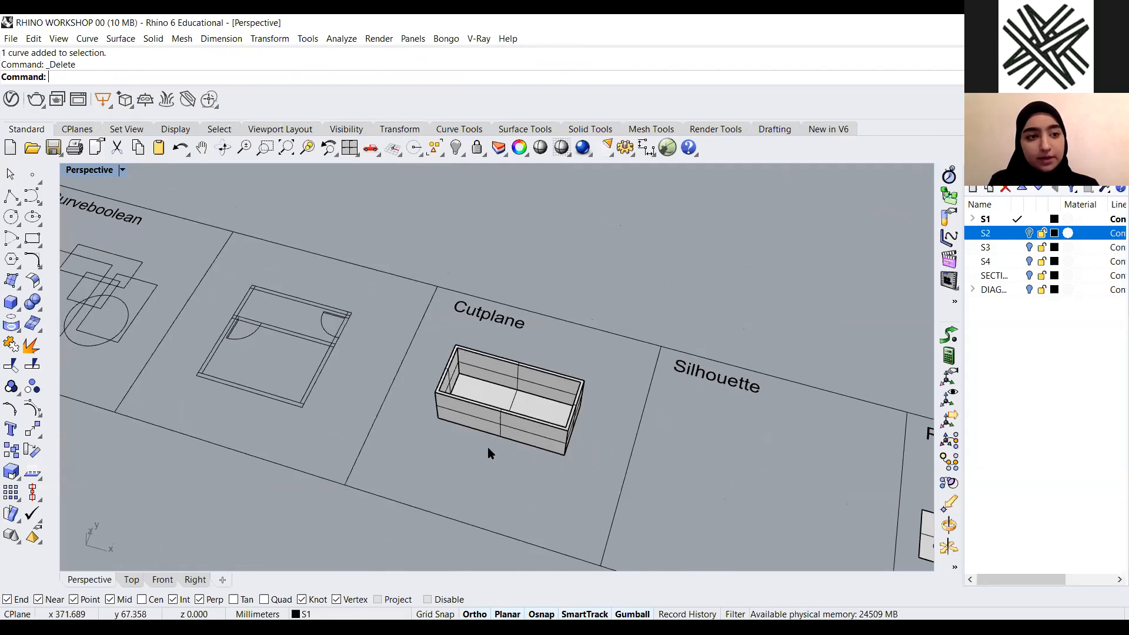
scroll(488, 448, "up", 3)
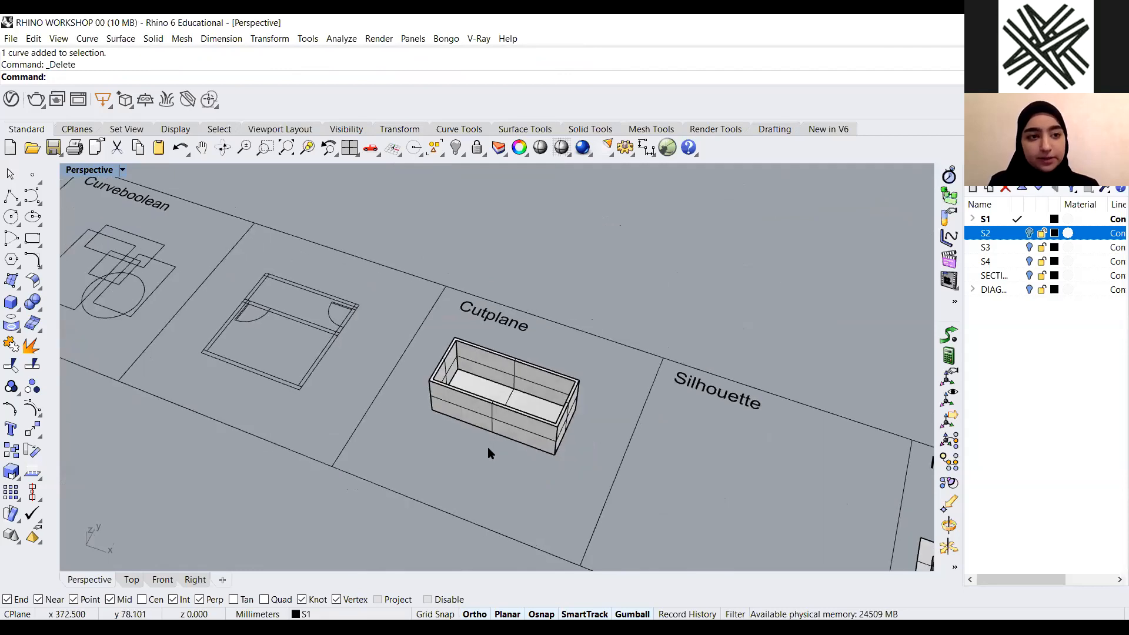
Run CutPlane on the box, placing the cut plane across its width in the Top view
type("CutPlane")
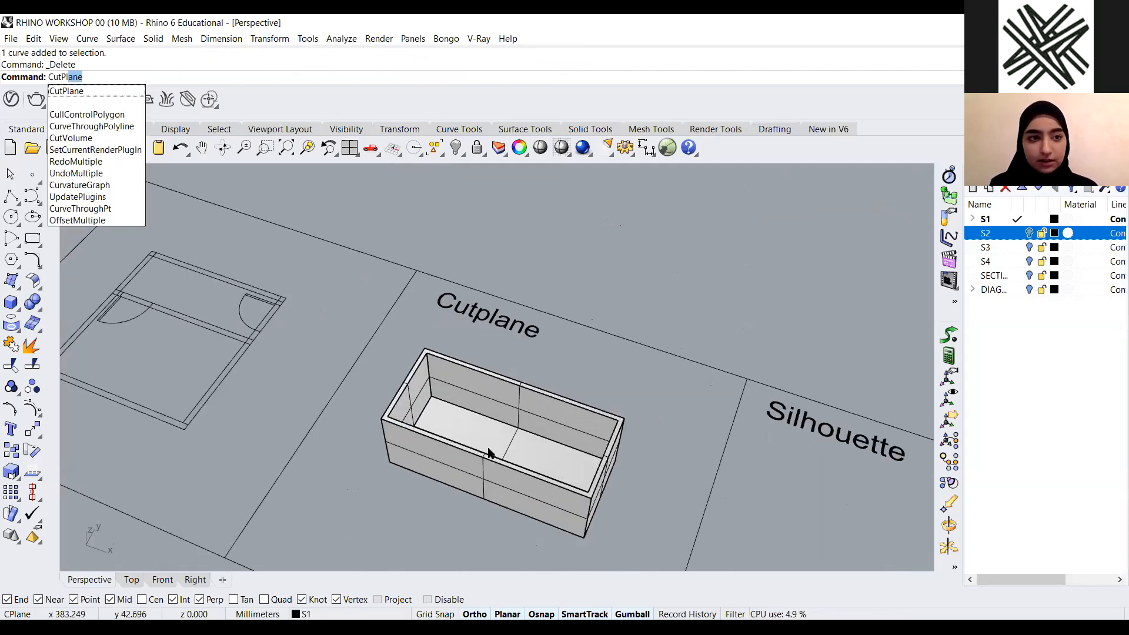
key("Return")
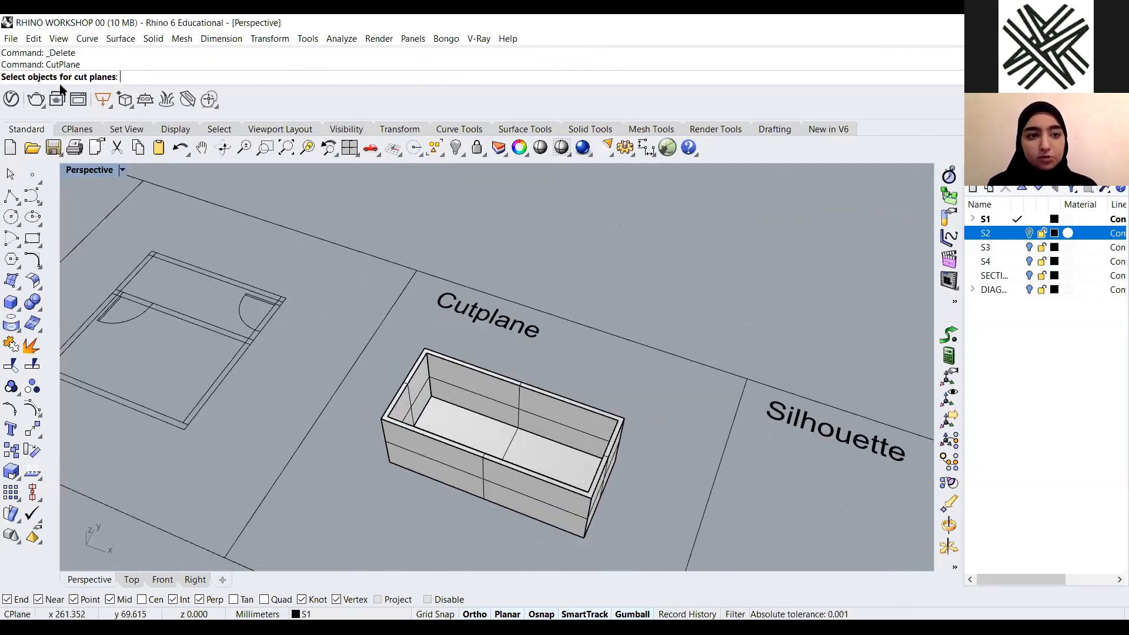
scroll(589, 466, "down", 3)
right_click_drag(589, 466, 638, 486)
left_click_drag(620, 367, 444, 471)
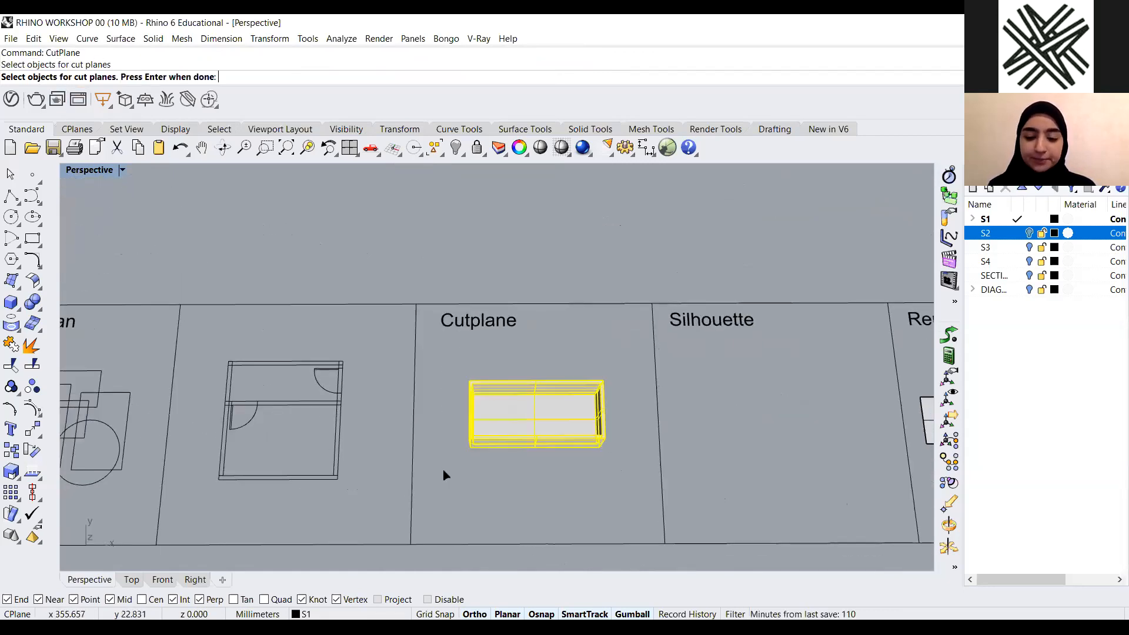
key("Return")
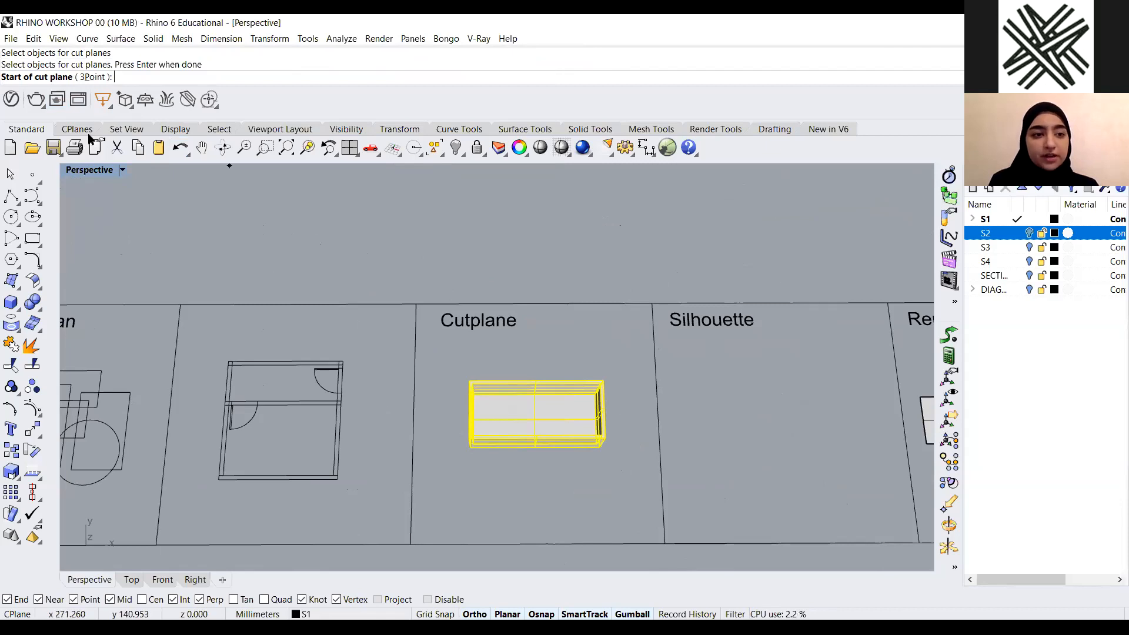
double_click(82, 170)
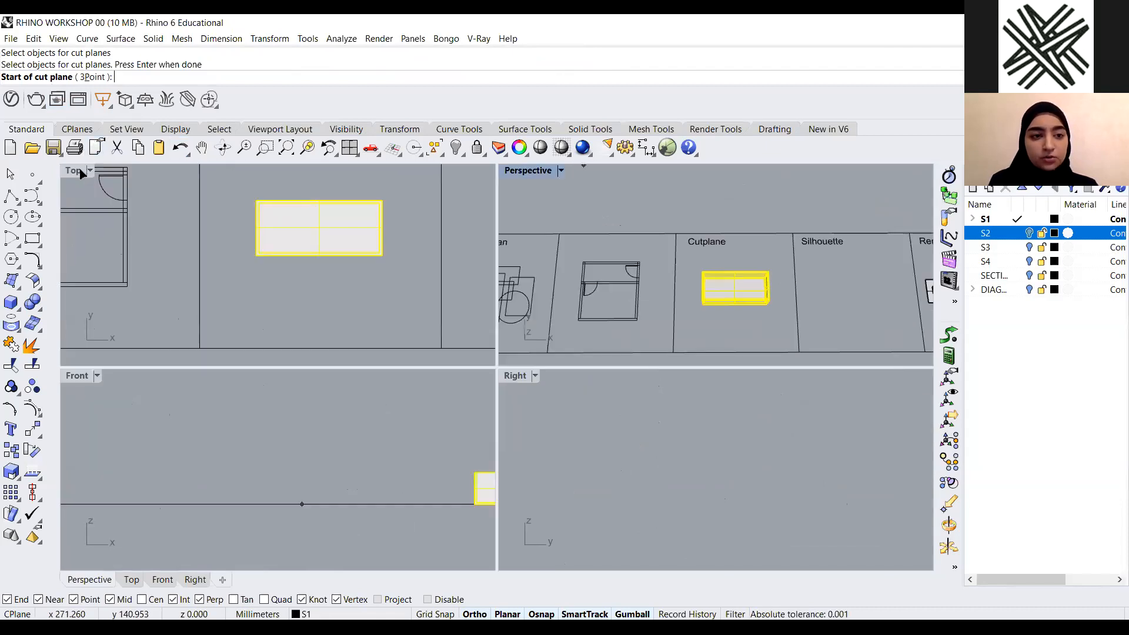
scroll(371, 277, "down", 3)
scroll(383, 267, "up", 5)
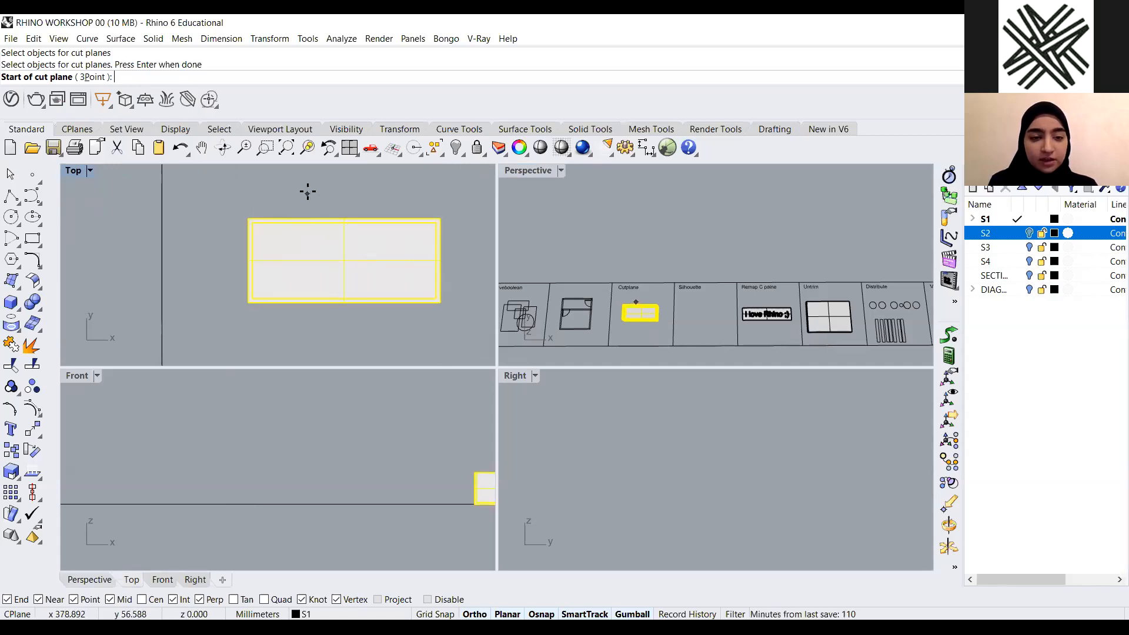
left_click(307, 192)
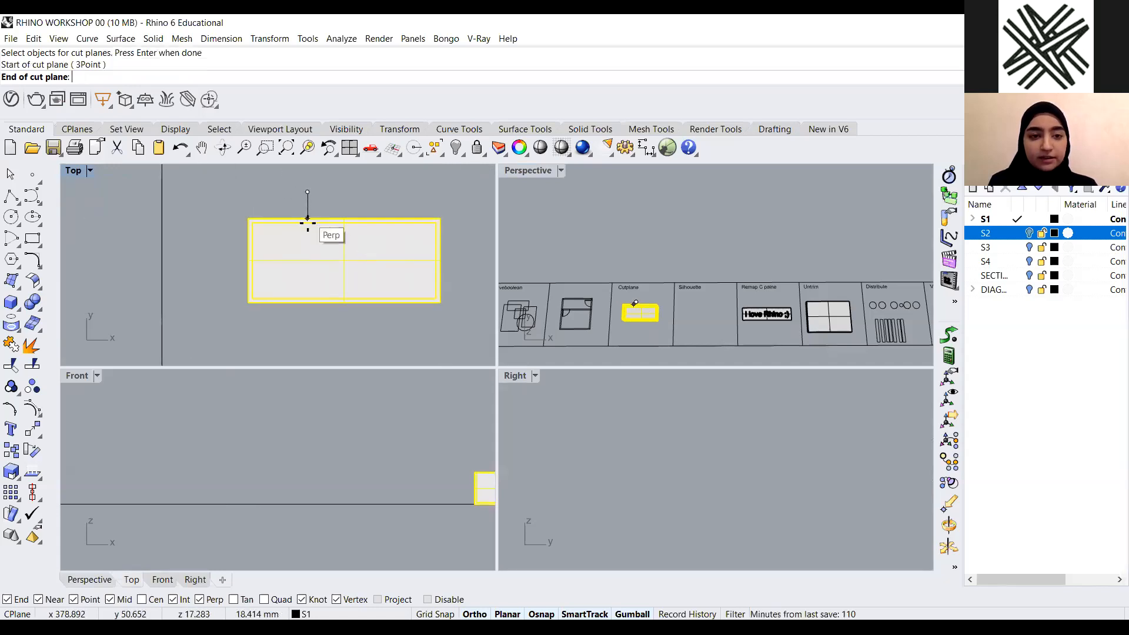
left_click(310, 332)
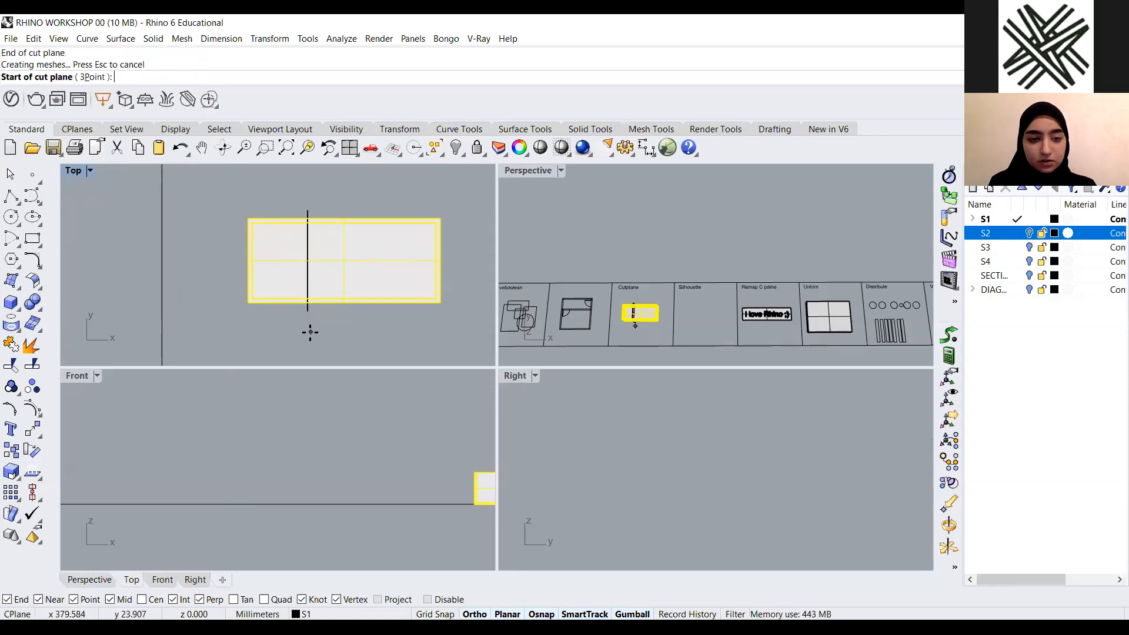
key("Escape")
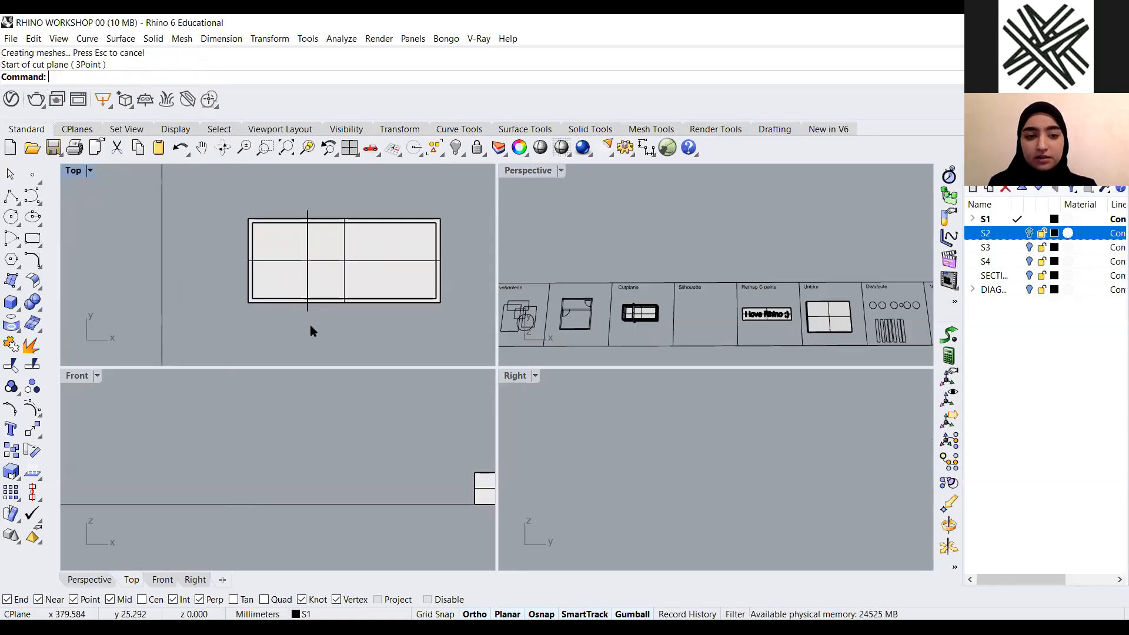
Select the new cut plane and try cutting it to the clipboard, then undo the cut
double_click(521, 170)
right_click_drag(653, 387, 479, 301)
scroll(479, 302, "up", 10)
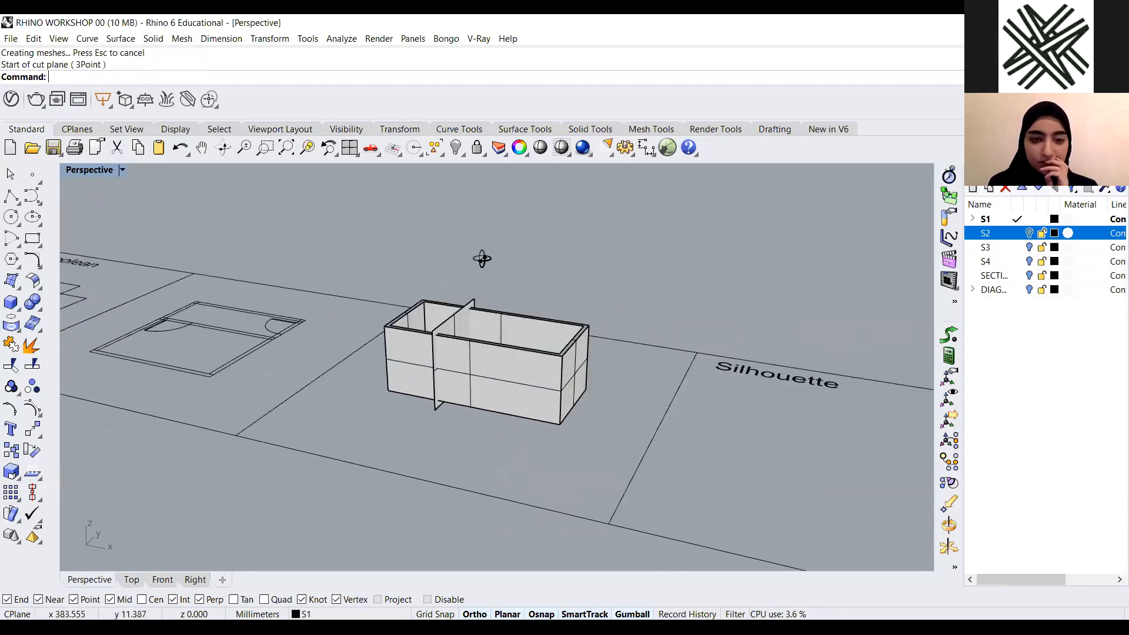
left_click(495, 235)
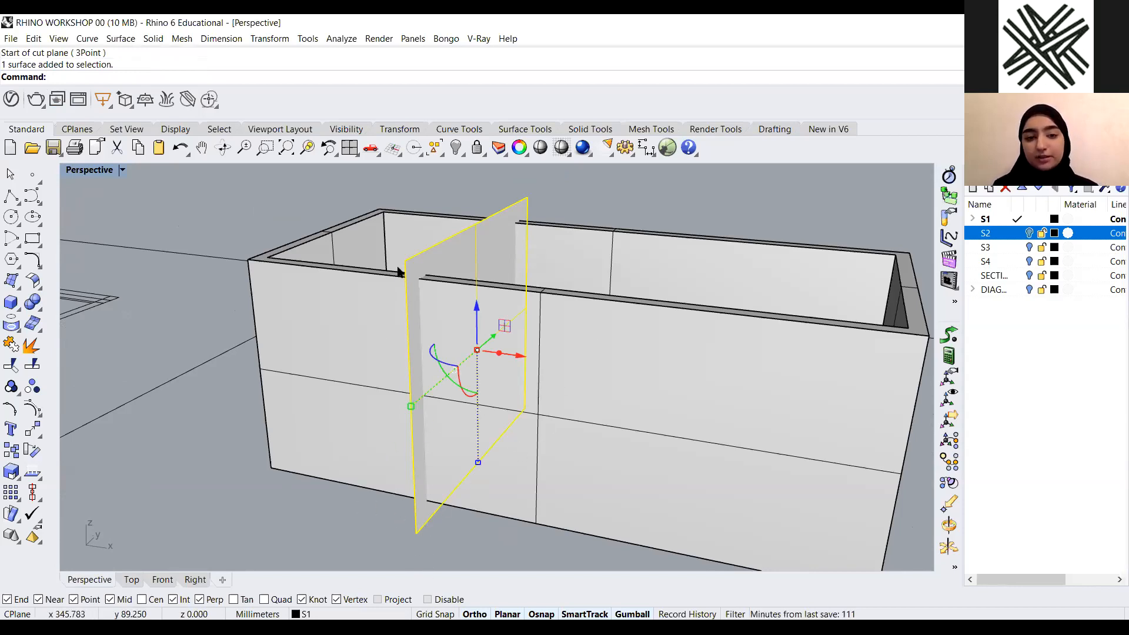
scroll(399, 271, "down", 5)
scroll(449, 391, "up", 1)
left_click_drag(424, 367, 426, 428)
key("ctrl+x")
key("ctrl+z")
Trim off the box's front end using the cut plane as the cutting object
left_click(520, 478)
right_click_drag(507, 436, 606, 478)
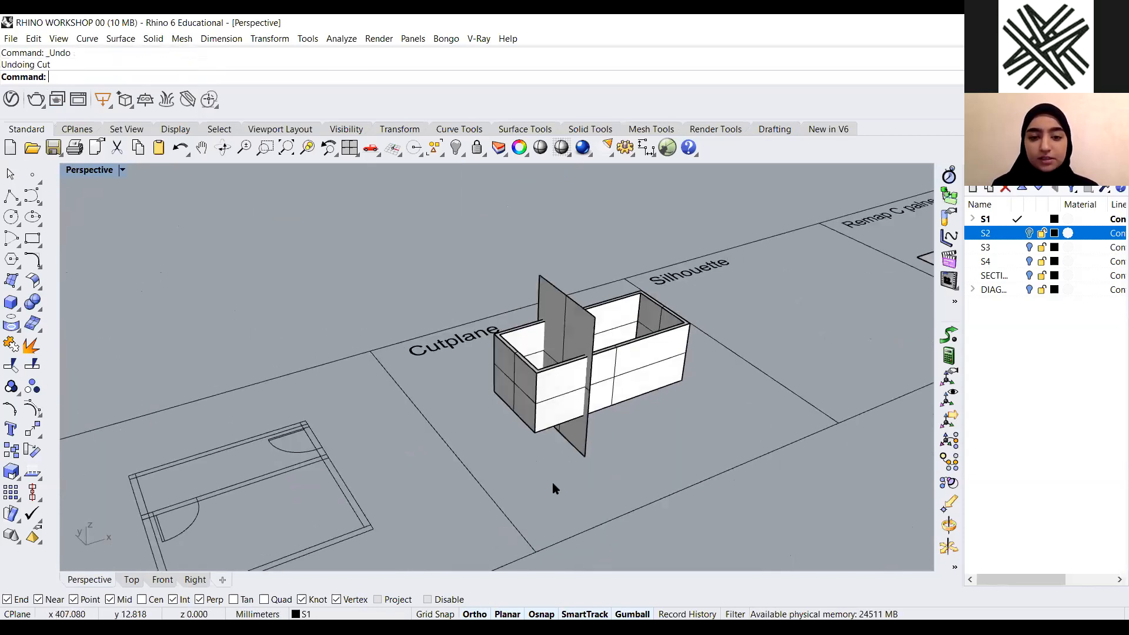
scroll(562, 479, "up", 3)
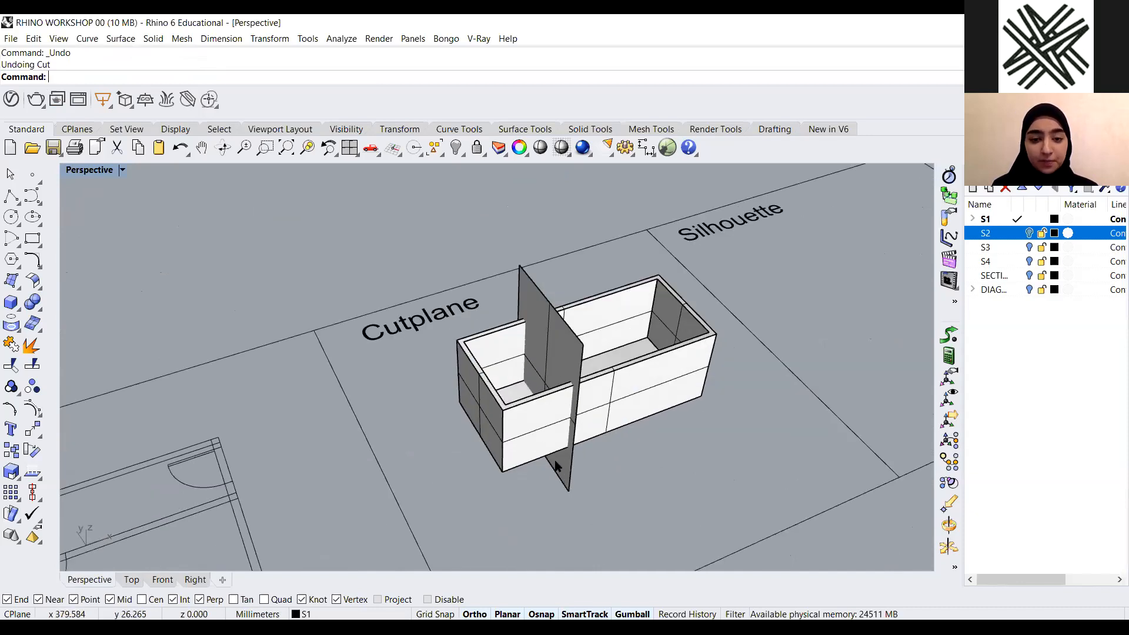
scroll(556, 466, "down", 1)
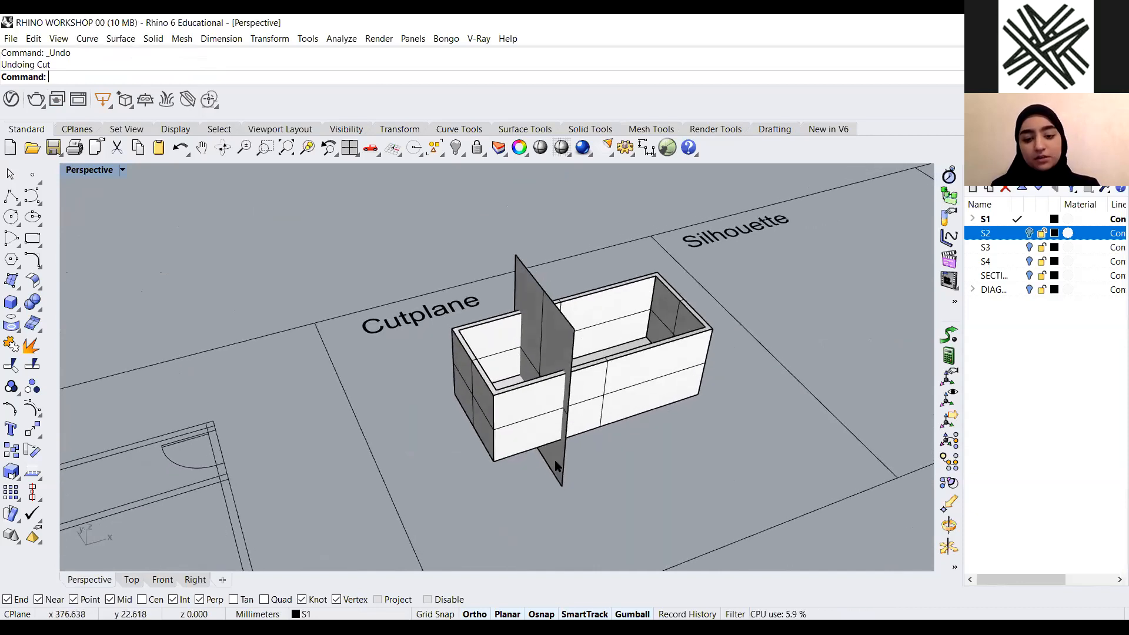
left_click(556, 466)
type("trim")
key("Return")
left_click(493, 432)
key("Return")
scroll(443, 439, "down", 6)
right_click_drag(558, 488, 441, 375)
scroll(403, 344, "down", 9)
right_click_drag(505, 402, 510, 406)
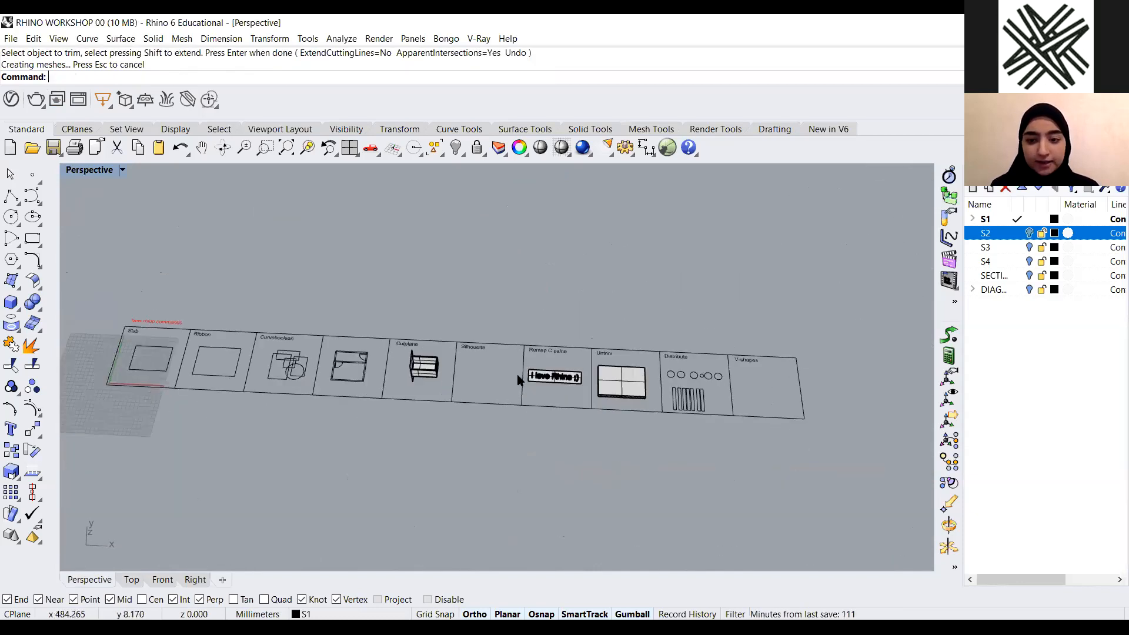
scroll(517, 374, "up", 10)
right_click_drag(341, 379, 438, 350)
scroll(523, 421, "up", 3)
left_click(504, 325)
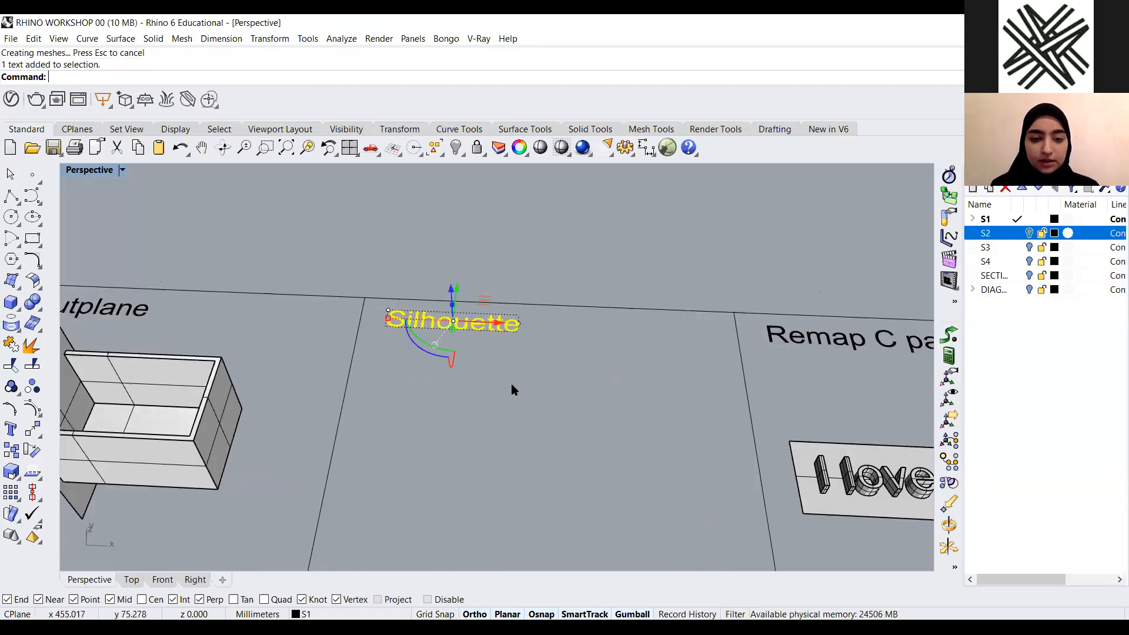
left_click(401, 355)
scroll(401, 357, "down", 6)
scroll(401, 358, "up", 4)
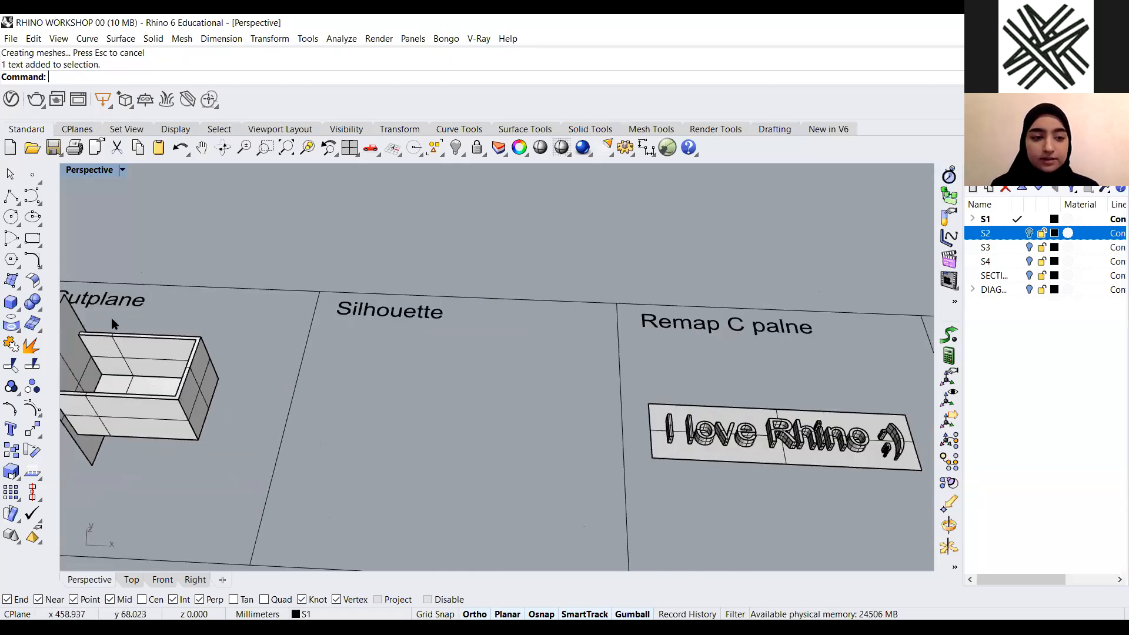
left_click(18, 308)
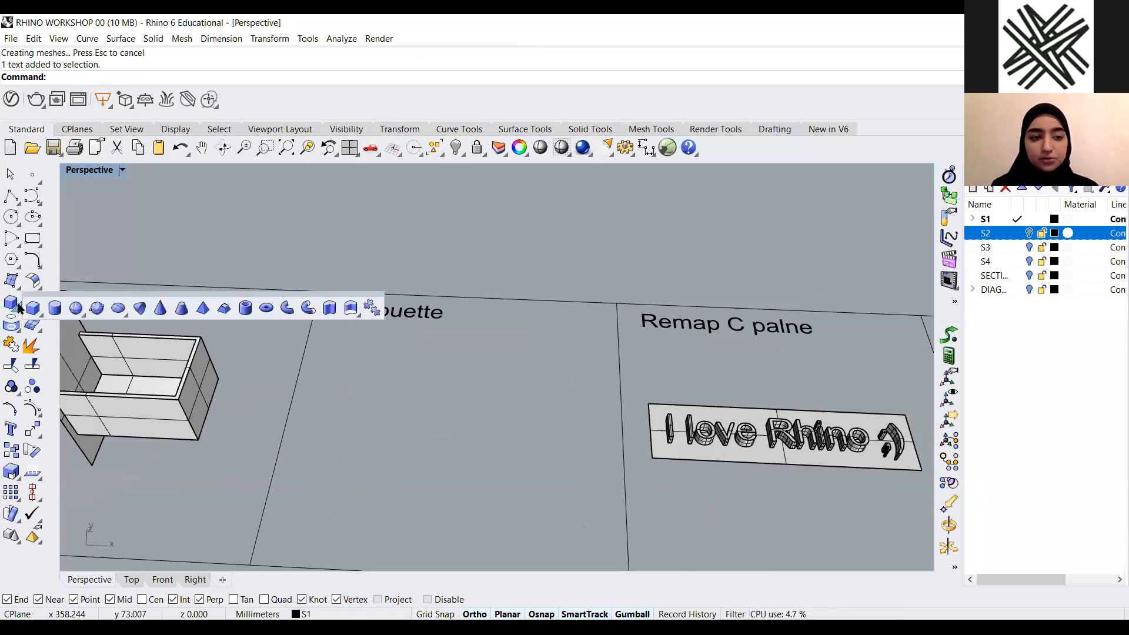
left_click(11, 304)
key("Escape")
Delete the cut plane surface
right_click_drag(121, 359, 249, 509, "shift")
left_click(178, 353)
key("Delete")
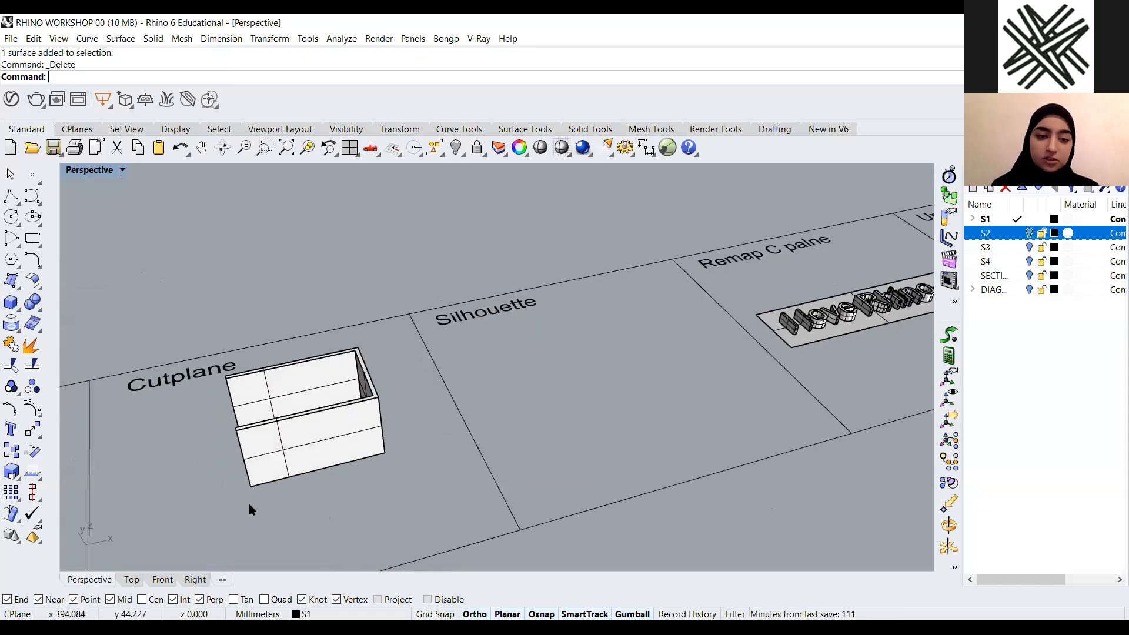
Inspect the trimmed box from several angles and zoom to it
scroll(294, 470, "up", 5)
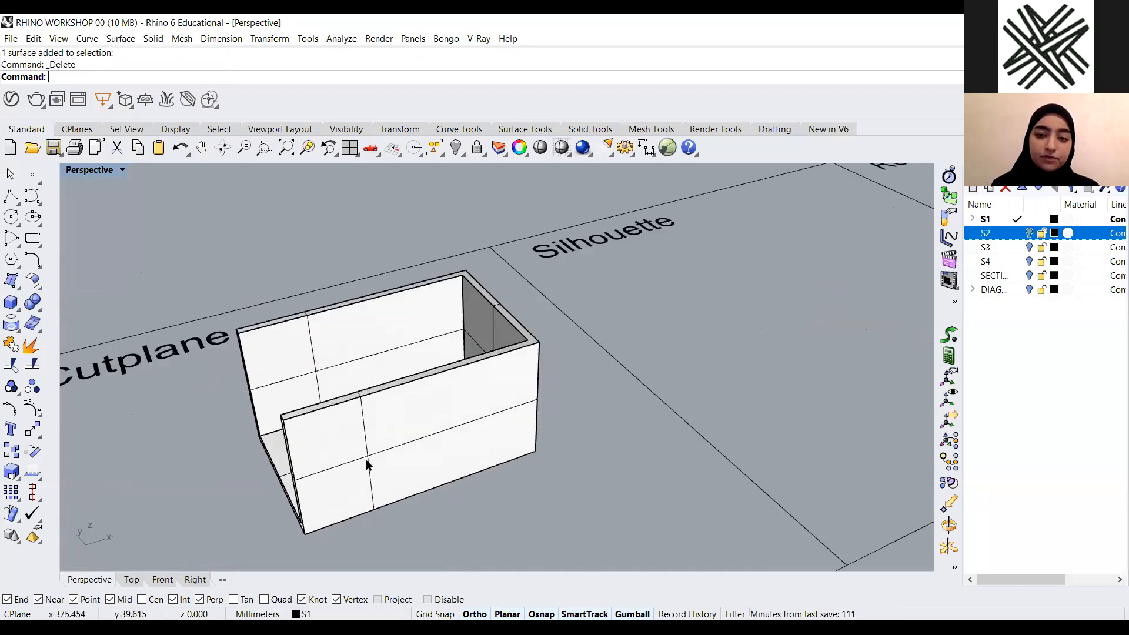
right_click_drag(549, 436, 505, 390)
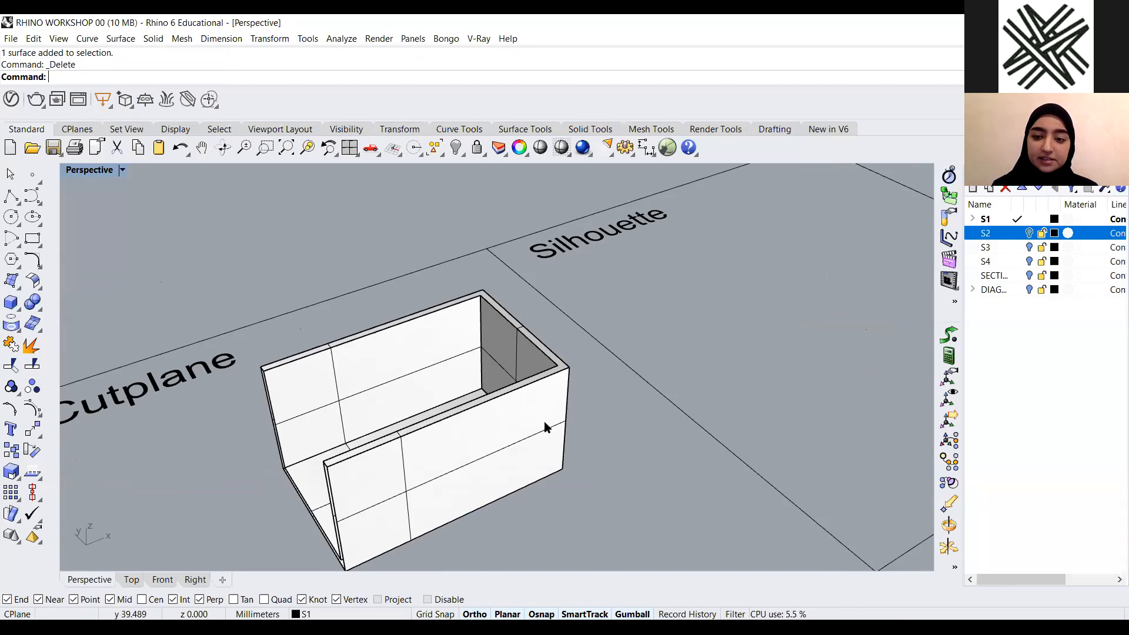
scroll(544, 427, "down", 5)
right_click_drag(504, 467, 348, 448)
scroll(349, 448, "up", 2)
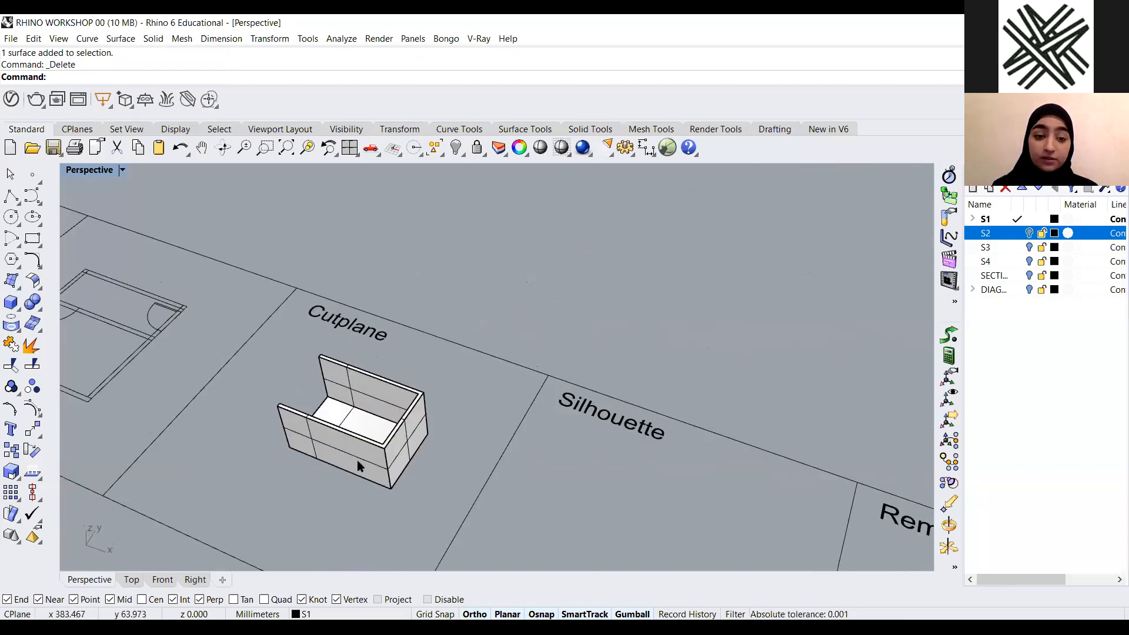
left_click(358, 460)
scroll(353, 459, "down", 4)
left_click_drag(377, 410, 535, 280)
type("z")
key("Return")
type("s")
key("Return")
key("Escape")
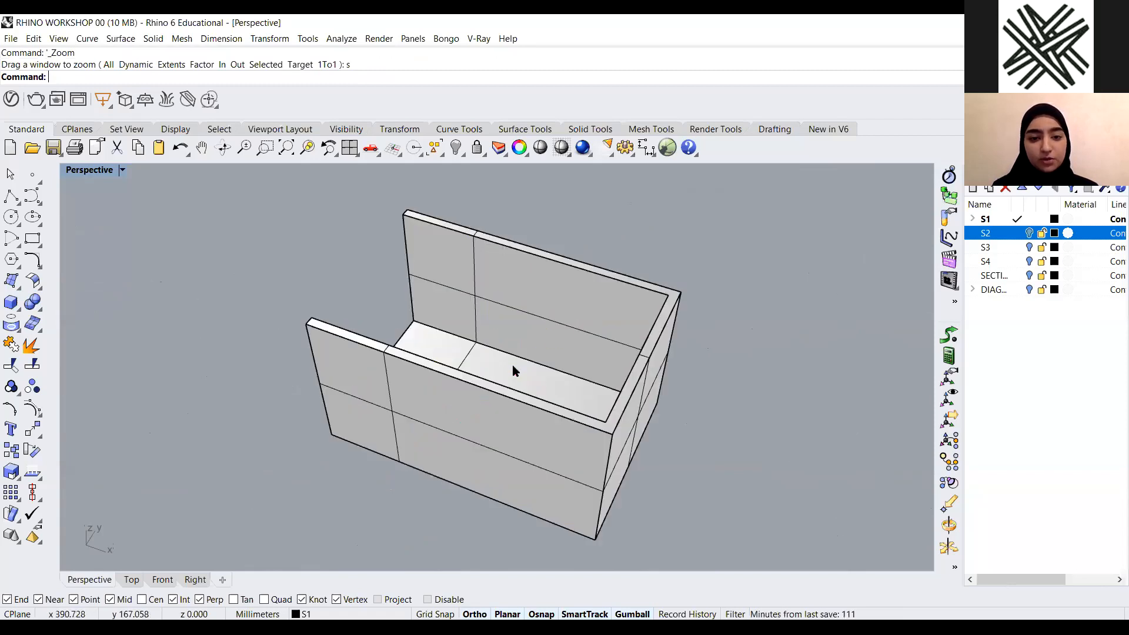
Try ExtractWireframe on the box and move the extracted curves aside, then undo the extraction
scroll(512, 366, "down", 3)
left_click(492, 363)
type("Ex")
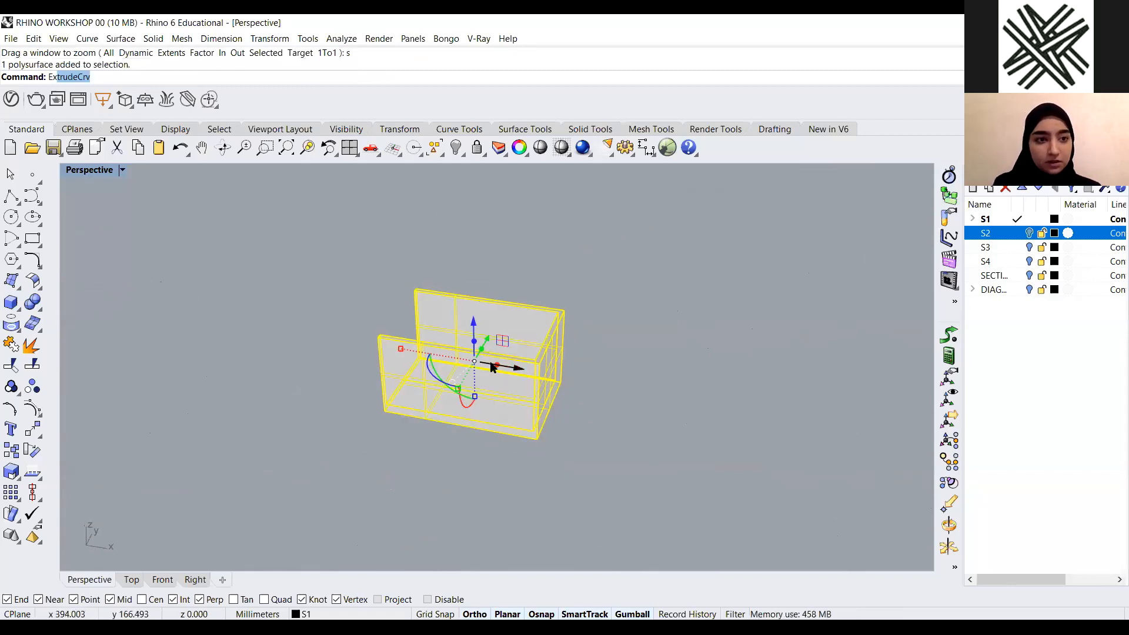
type("tract")
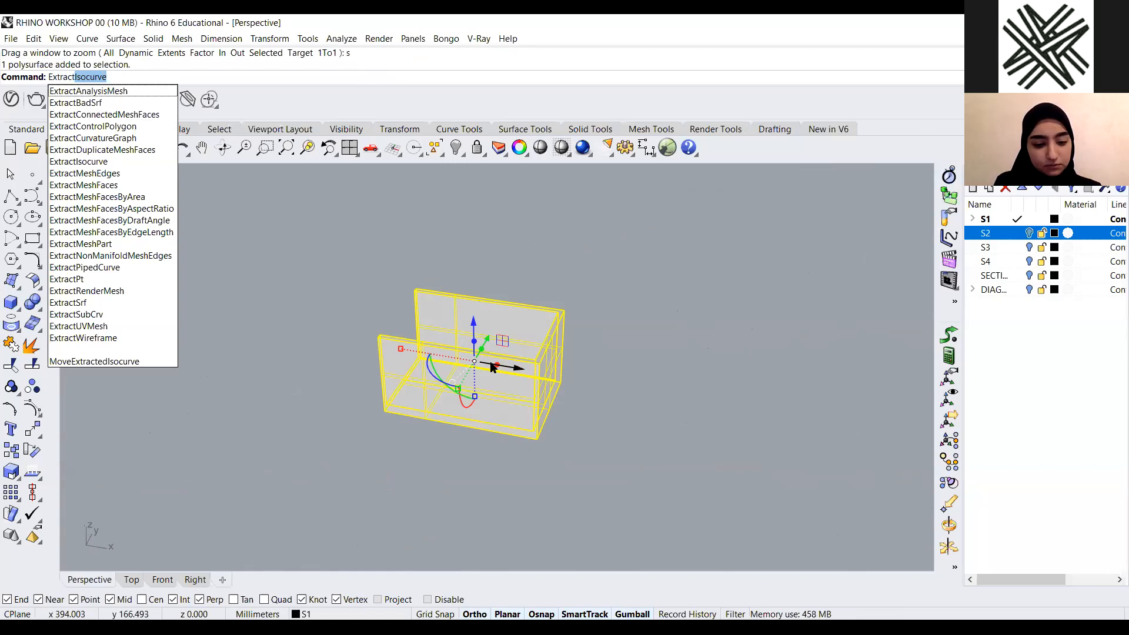
type("W")
key("Return")
left_click_drag(517, 369, 768, 376)
left_click(769, 303)
right_click_drag(768, 302, 786, 280)
scroll(787, 285, "up", 5)
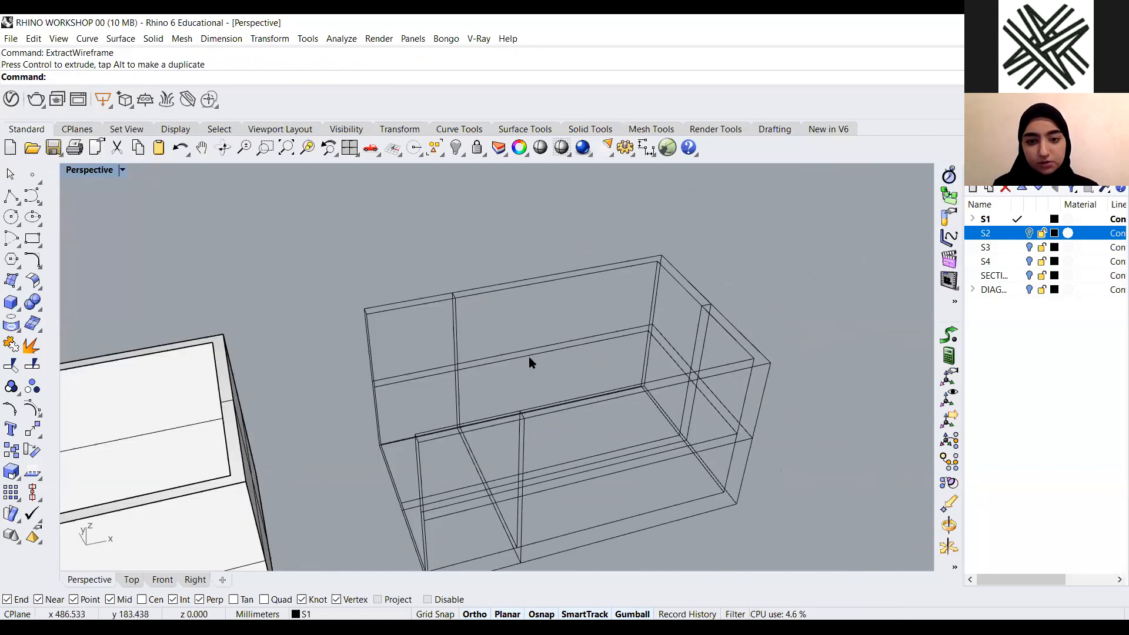
left_click_drag(390, 403, 493, 351)
left_click(726, 263)
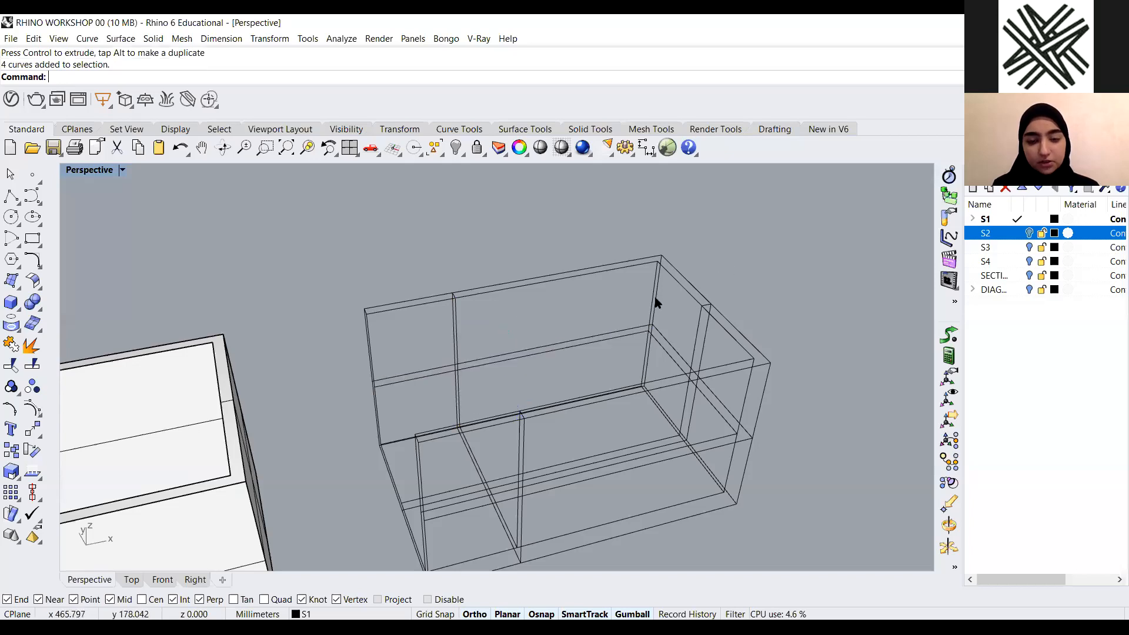
scroll(659, 302, "down", 6)
scroll(562, 323, "down", 3)
key("ctrl+z")
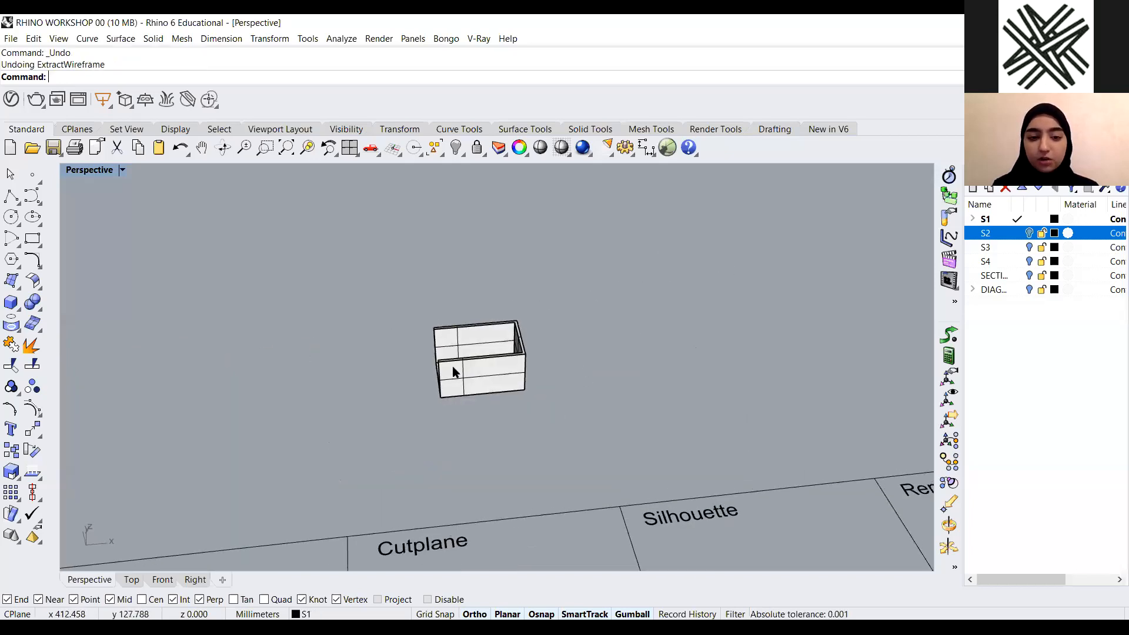
Generate Silhouette curves from the box and move them beside it, then select them
scroll(454, 372, "up", 5)
right_click_drag(506, 428, 603, 332)
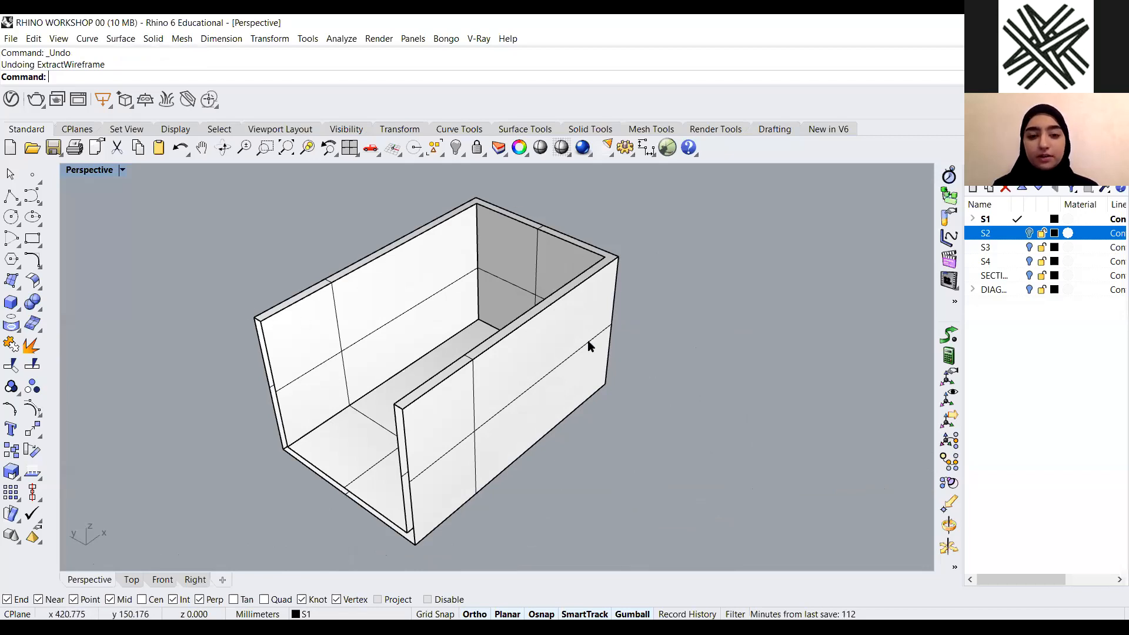
scroll(590, 346, "down", 3)
left_click(559, 362)
type("Silhouette")
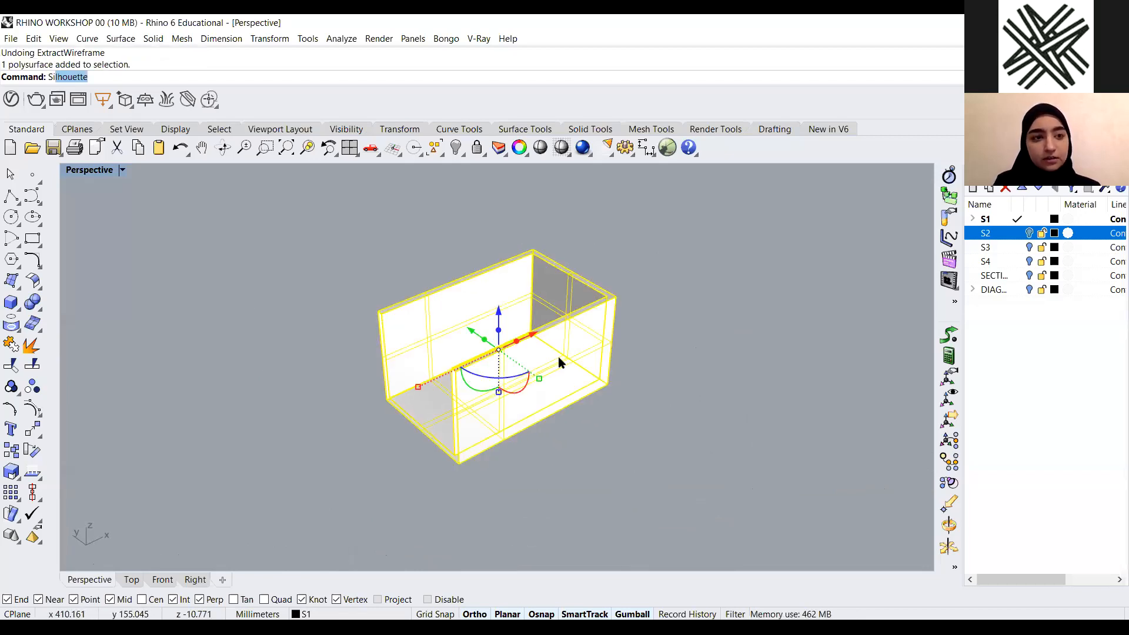
key("Return")
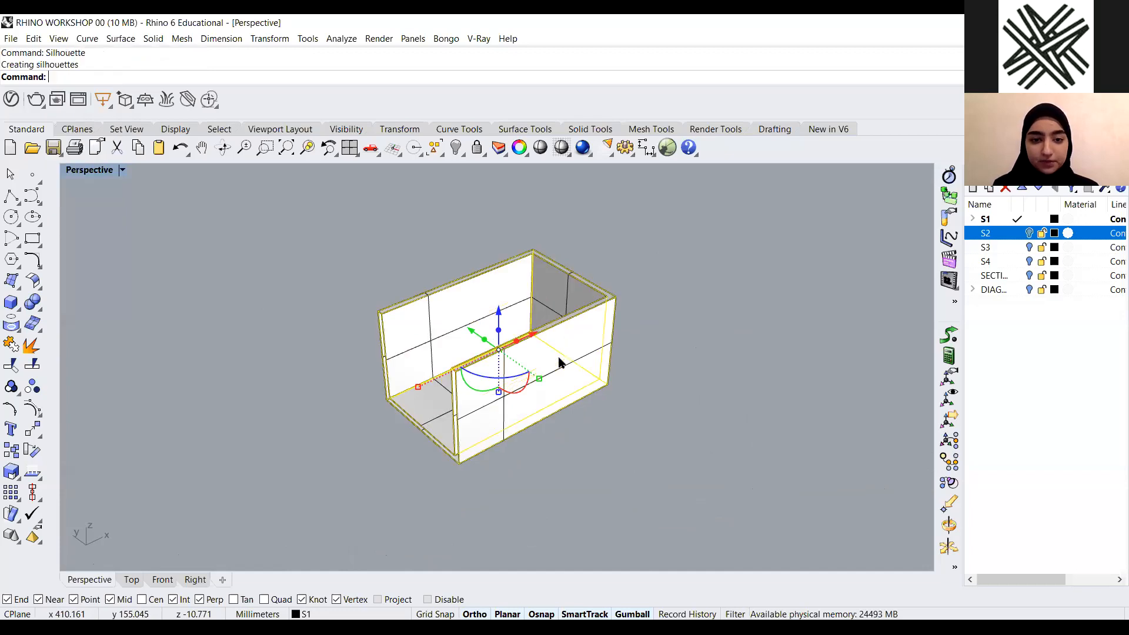
scroll(534, 404, "down", 2)
left_click_drag(534, 403, 781, 252)
scroll(687, 391, "up", 3)
scroll(501, 407, "down", 2)
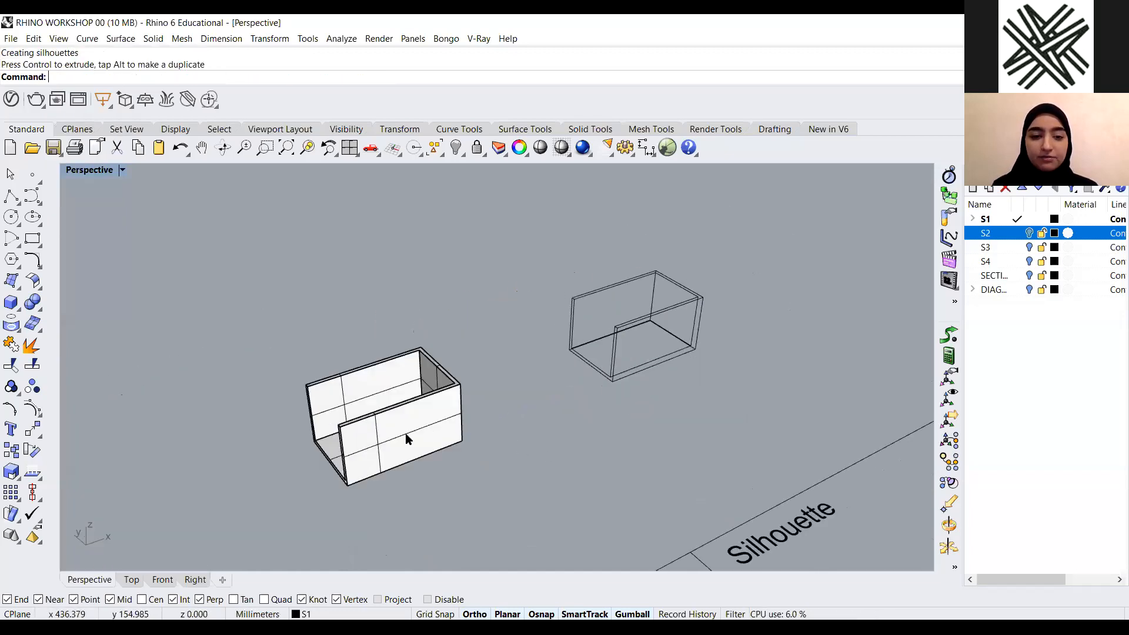
left_click_drag(735, 258, 513, 469)
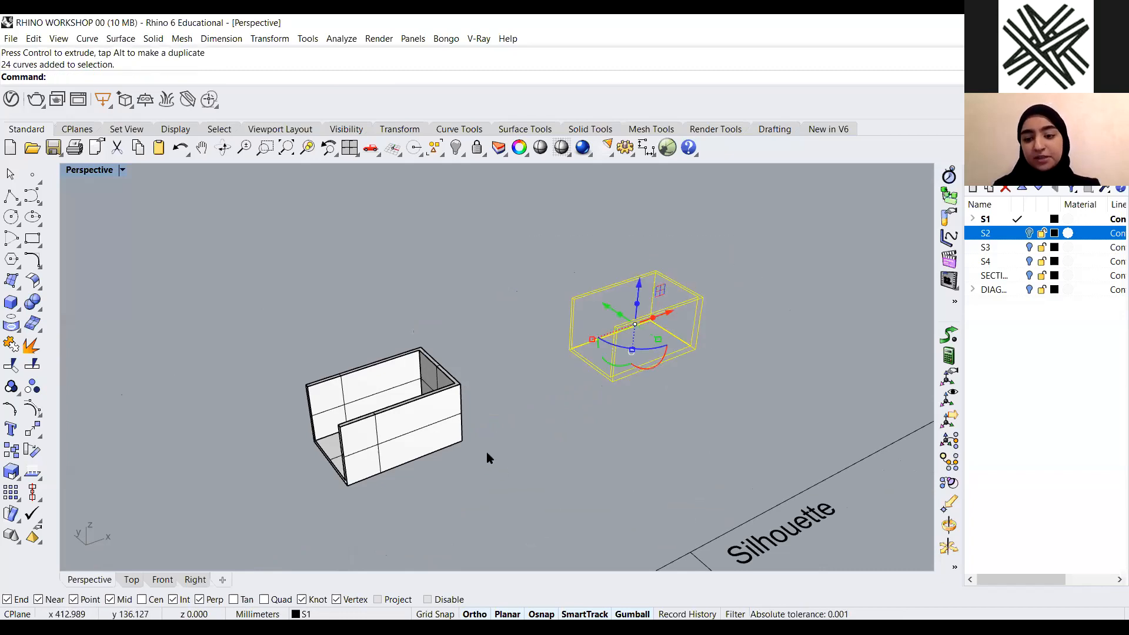
Delete the selected silhouette curves
key("Delete")
scroll(528, 395, "down", 2)
scroll(457, 416, "up", 2)
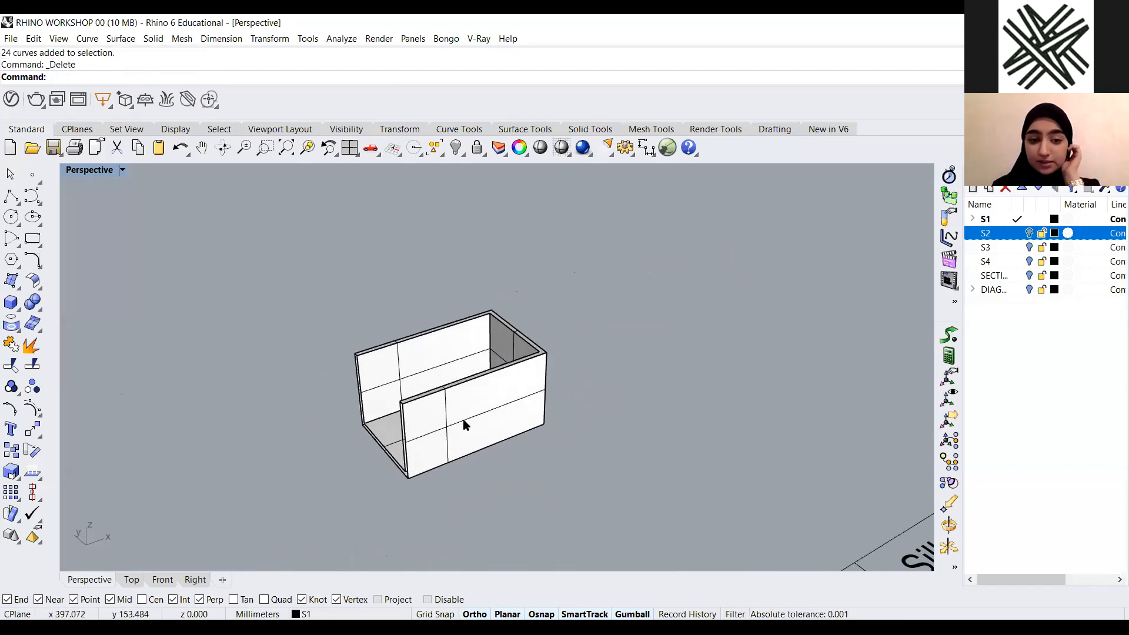
Run Silhouette on the box again and move the generated curves beside it
left_click(465, 425)
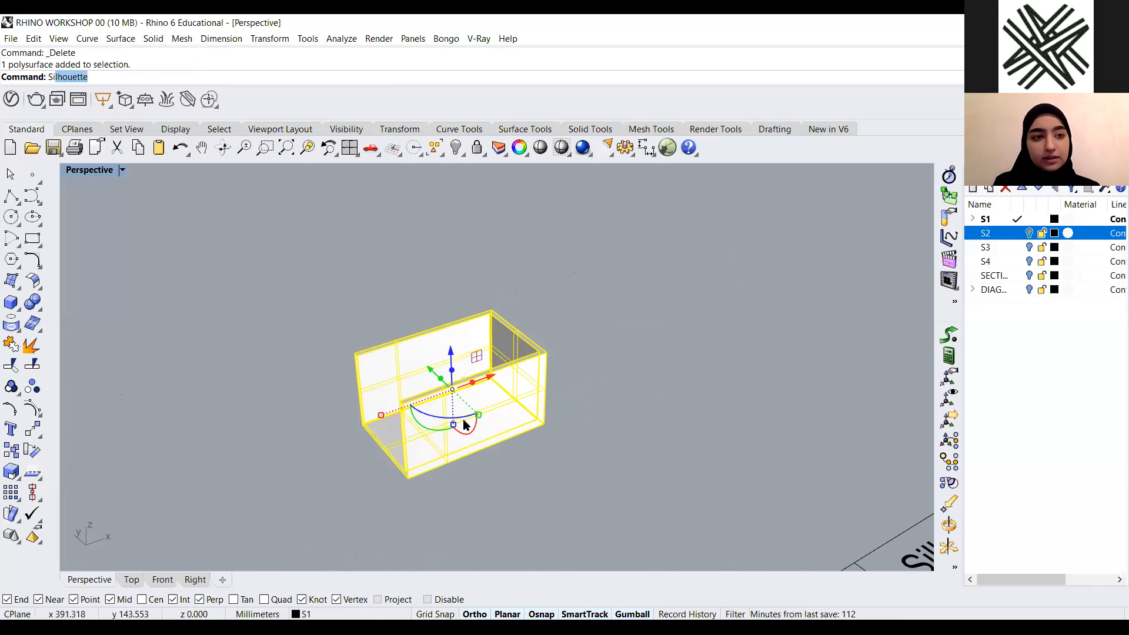
key("Return")
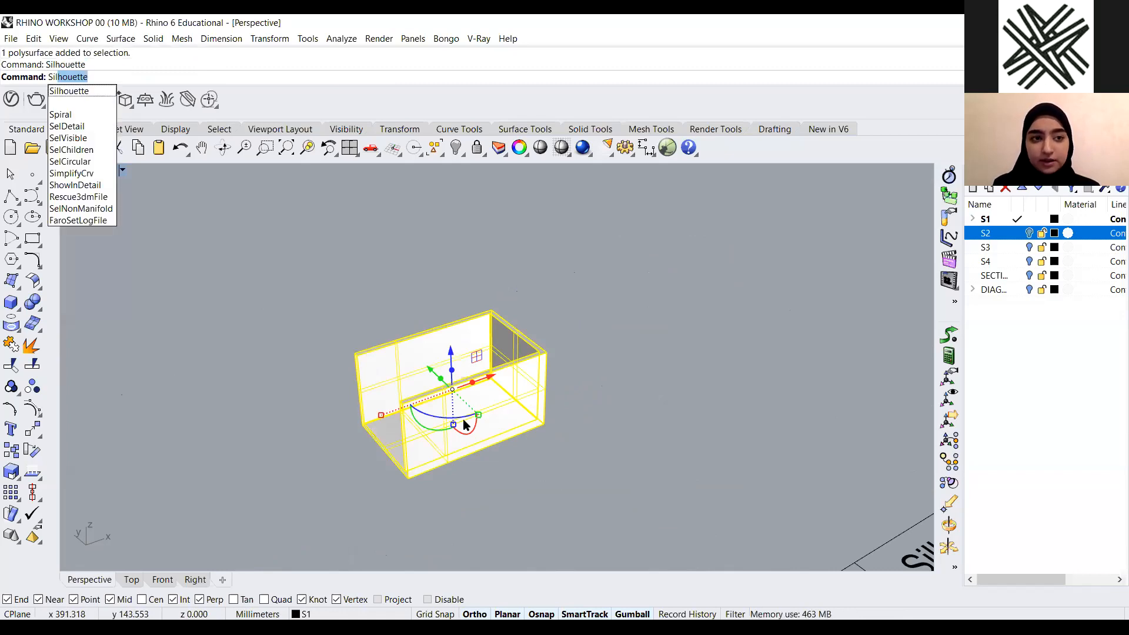
left_click_drag(488, 382, 677, 343)
left_click(647, 412)
right_click_drag(679, 358, 456, 385)
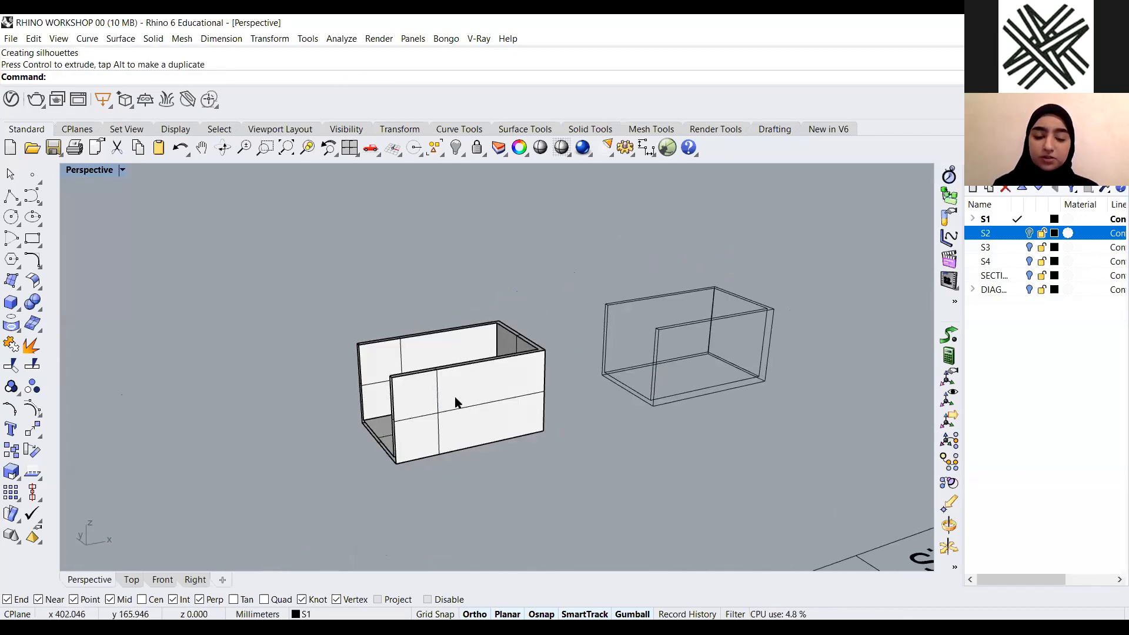
Select the box together with its silhouette curves and delete them
scroll(454, 397, "down", 7)
right_click_drag(567, 448, 506, 467)
left_click_drag(653, 325, 322, 413)
key("Delete")
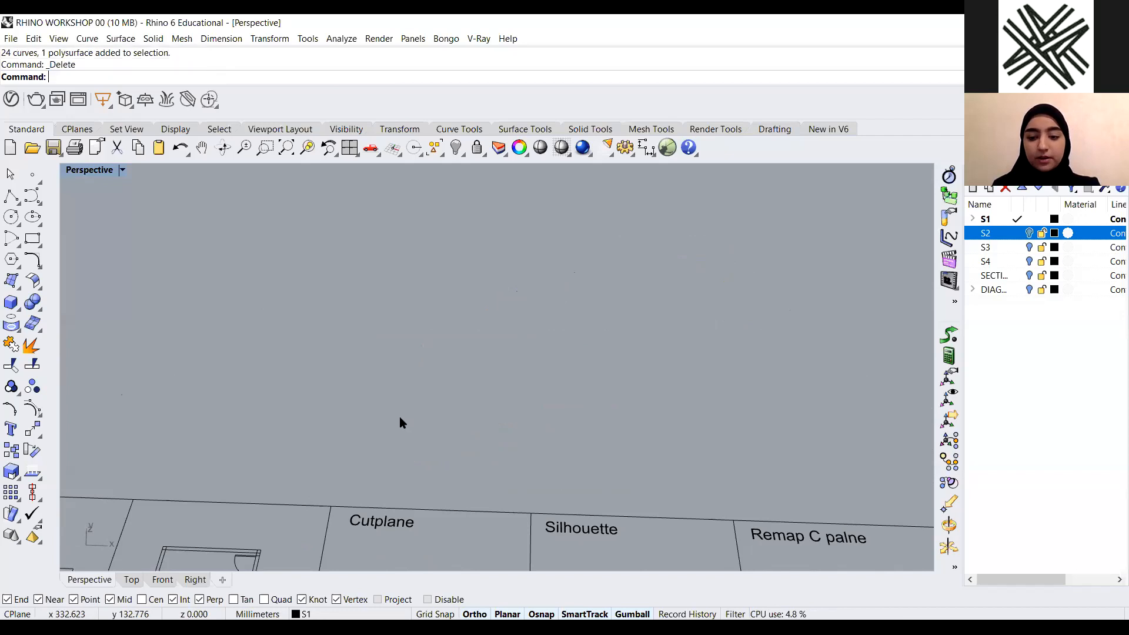
Survey the remaining example panels on the workshop sheet to find the Untrim example box
scroll(482, 388, "down", 10)
right_click_drag(572, 461, 581, 519)
scroll(611, 444, "up", 2)
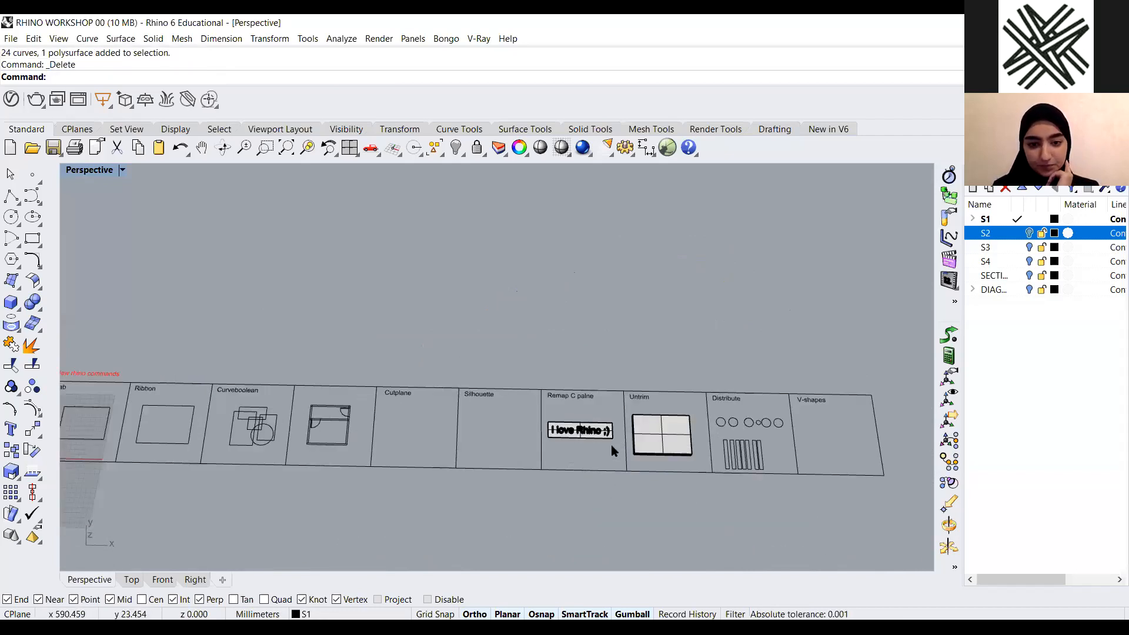
scroll(612, 445, "up", 4)
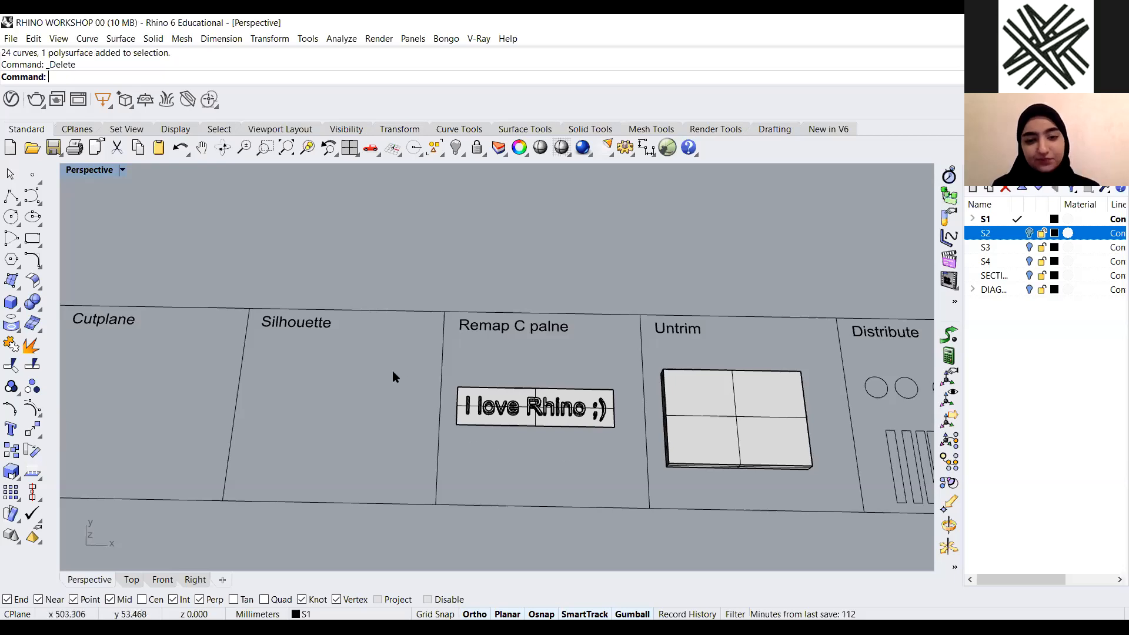
scroll(543, 414, "up", 7)
left_click_drag(624, 307, 520, 406)
left_click(246, 334)
scroll(245, 334, "down", 7)
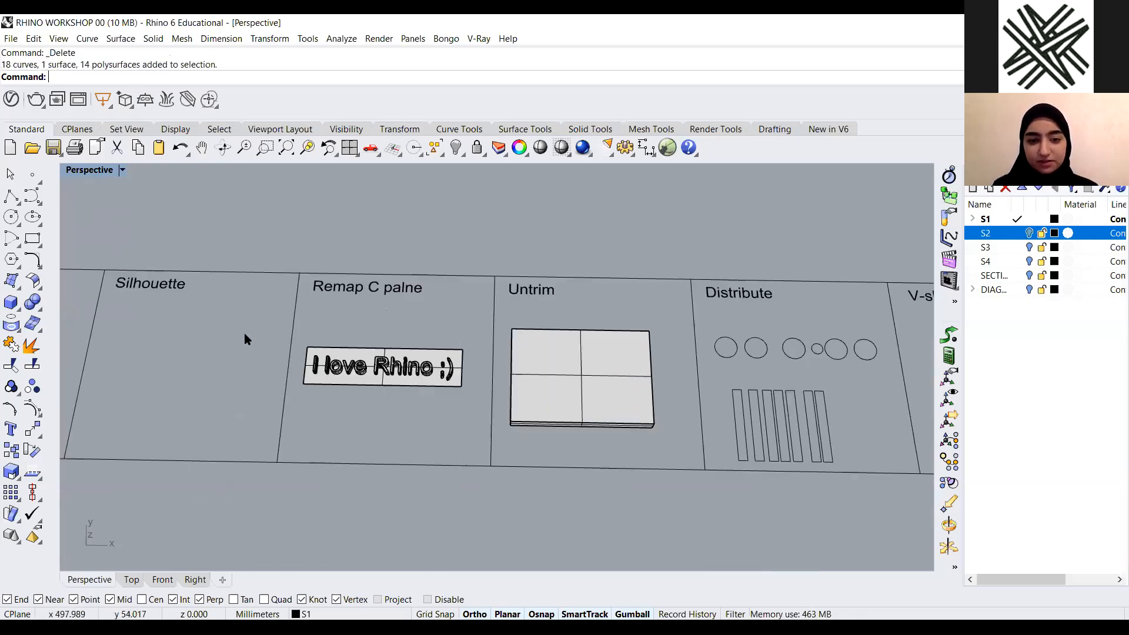
scroll(328, 355, "up", 2)
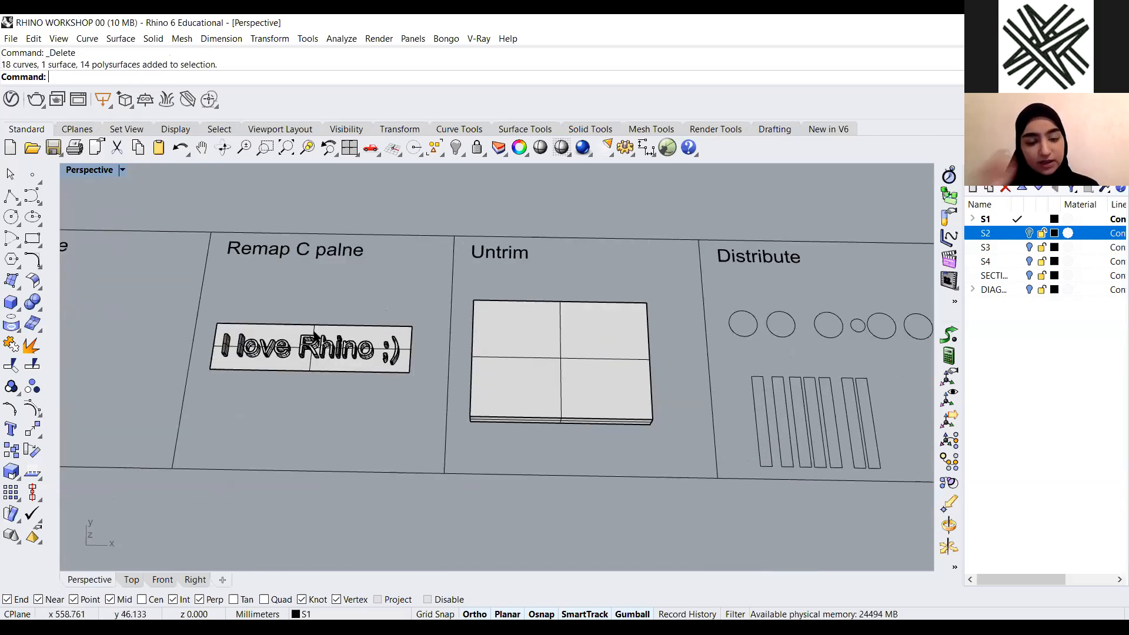
scroll(470, 359, "up", 3)
right_click_drag(483, 361, 165, 327)
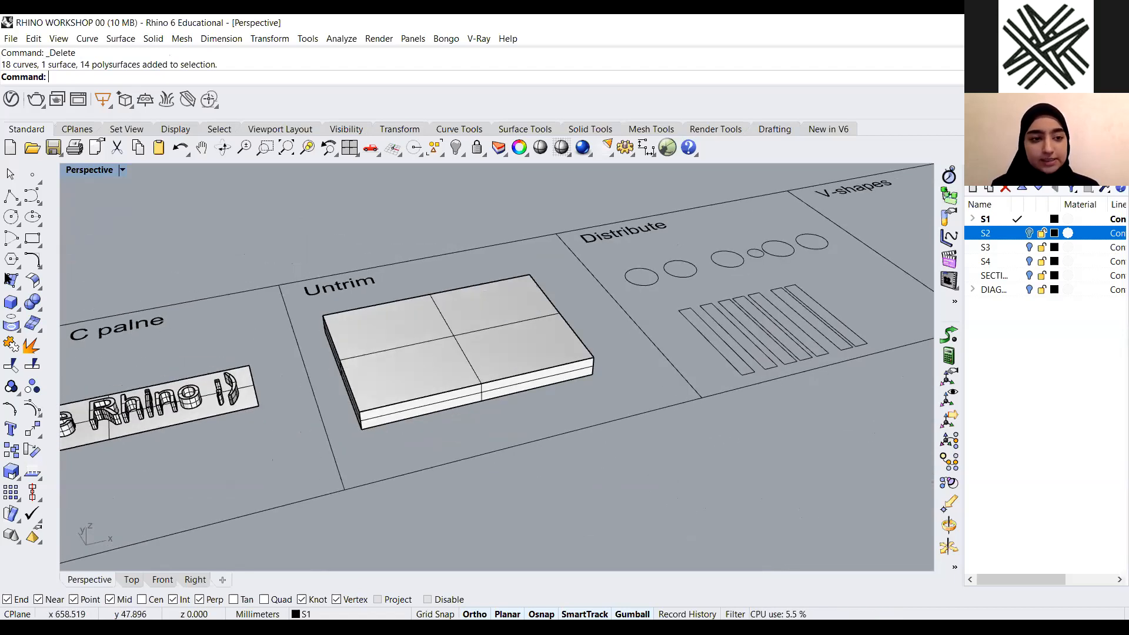
scroll(21, 312, "up", 2)
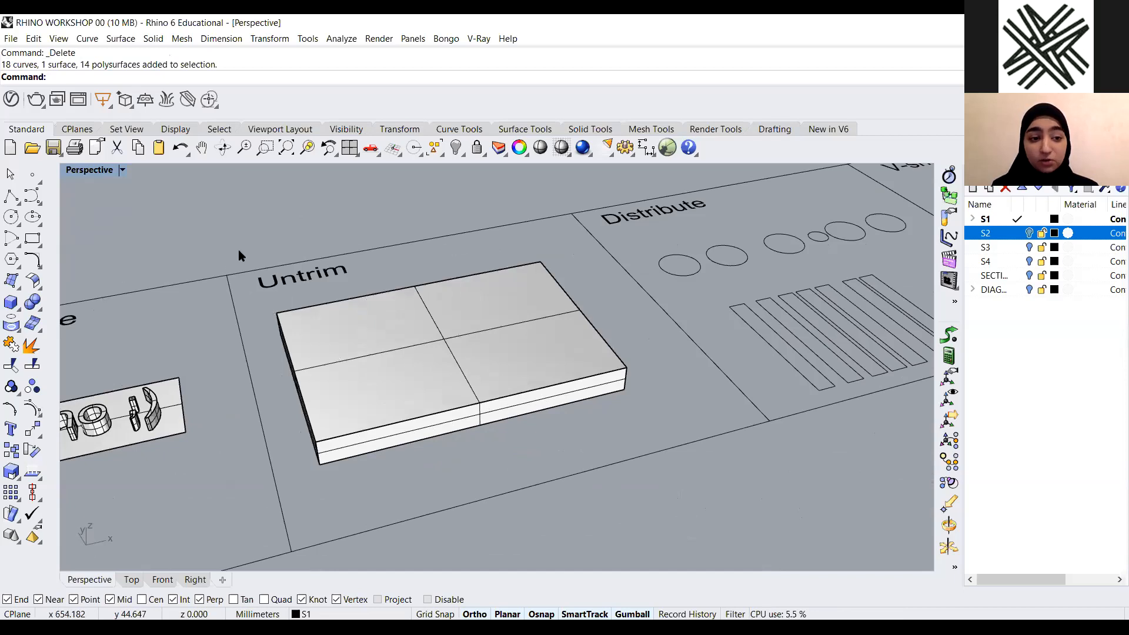
right_click_drag(239, 250, 132, 297)
Create a sphere centred on the back corner of the Untrim box's top face
left_click(17, 307)
left_click_drag(138, 294, 212, 169)
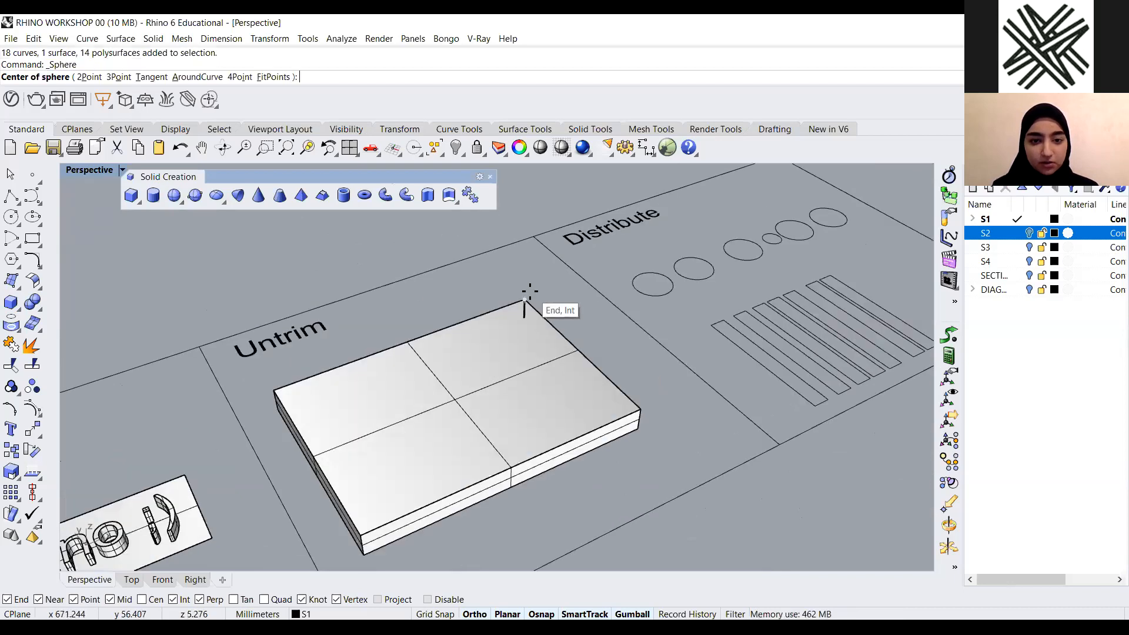
left_click(528, 304)
left_click(495, 337)
right_click_drag(429, 339, 406, 330)
left_click(507, 335)
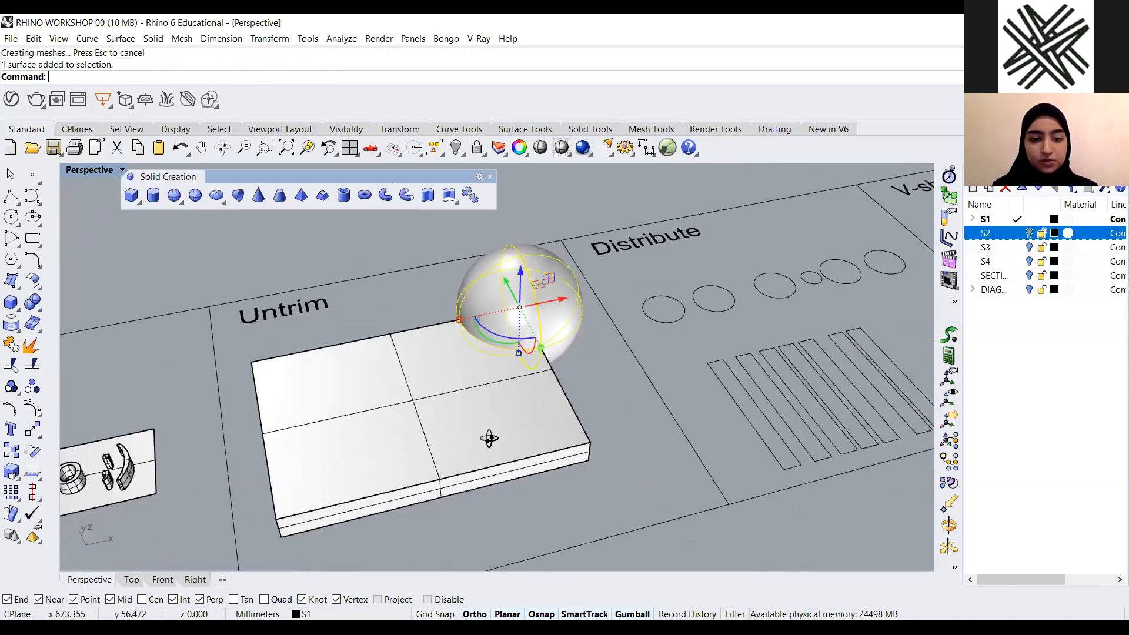
Move the sphere to the middle of the box so its lower half sinks into it
left_click_drag(557, 301, 443, 324)
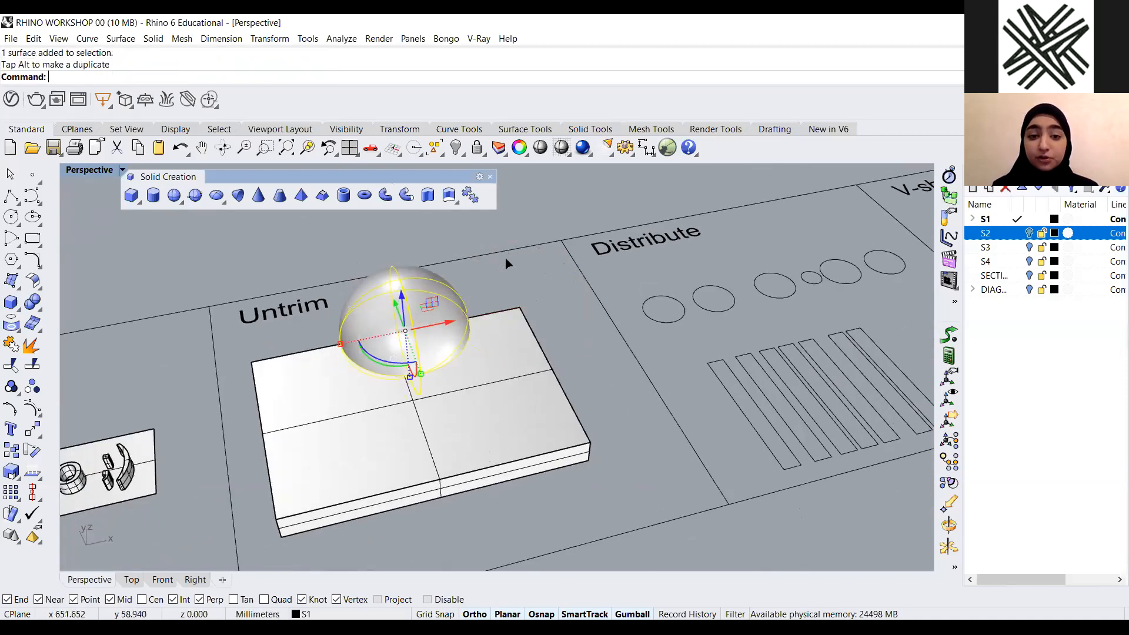
right_click_drag(506, 258, 520, 267)
left_click_drag(498, 284, 500, 253)
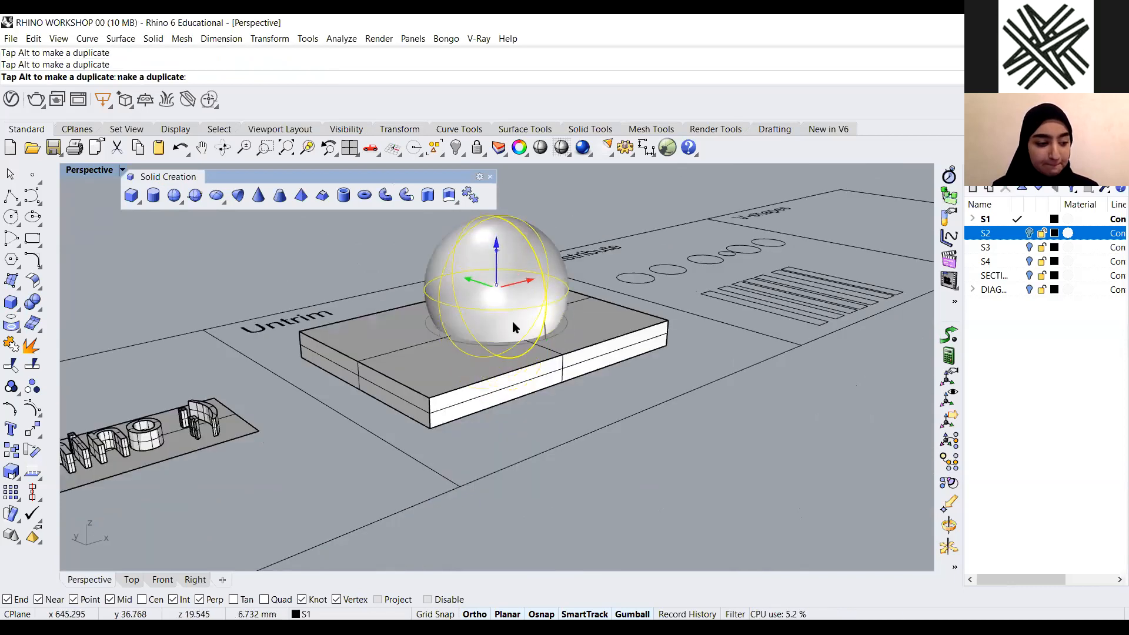
left_click_drag(513, 321, 513, 325)
right_click_drag(533, 354, 543, 377)
right_click_drag(605, 220, 584, 207)
left_click(596, 213)
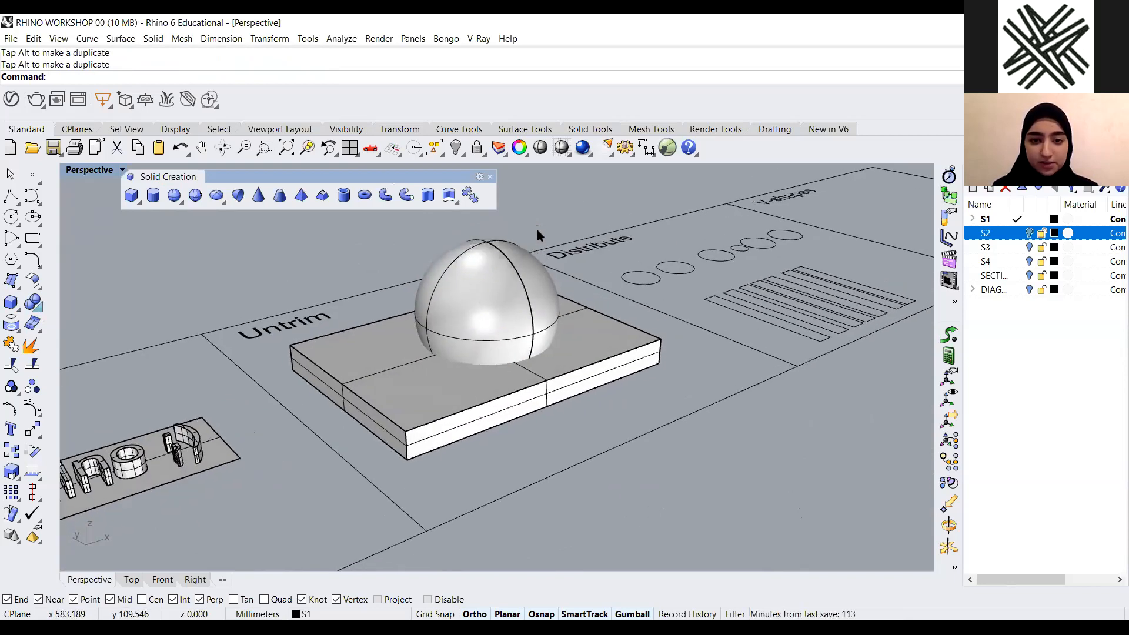
Boolean-difference the sphere from the Untrim box to cut a spherical hole
left_click_drag(538, 230, 590, 187)
right_click_drag(547, 238, 563, 247)
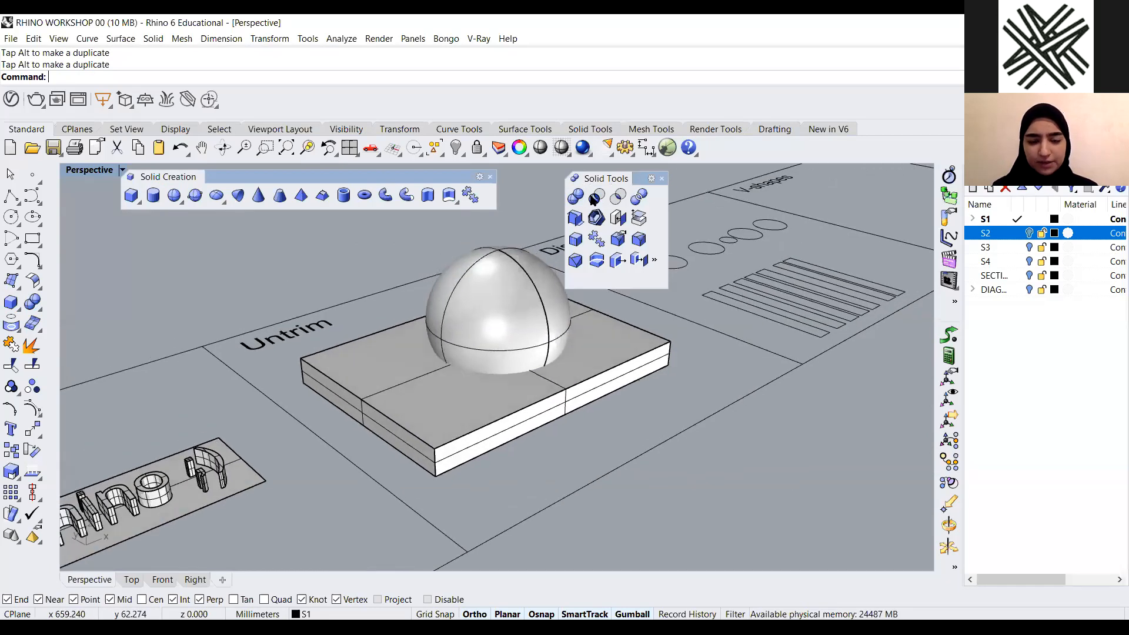
left_click(595, 198)
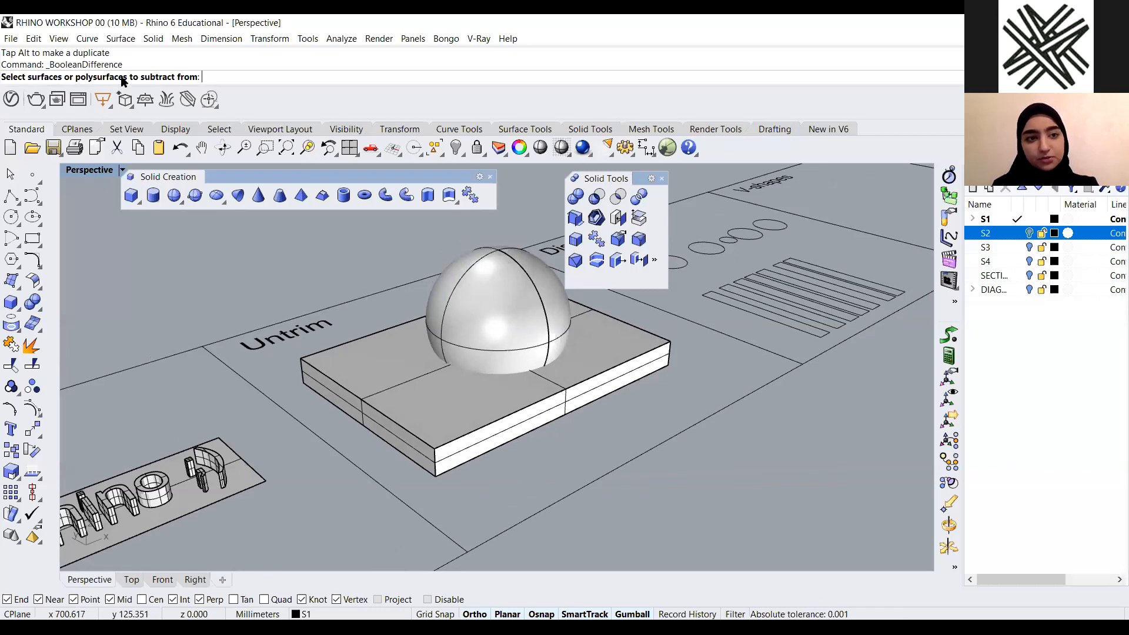
left_click(350, 388)
key("Return")
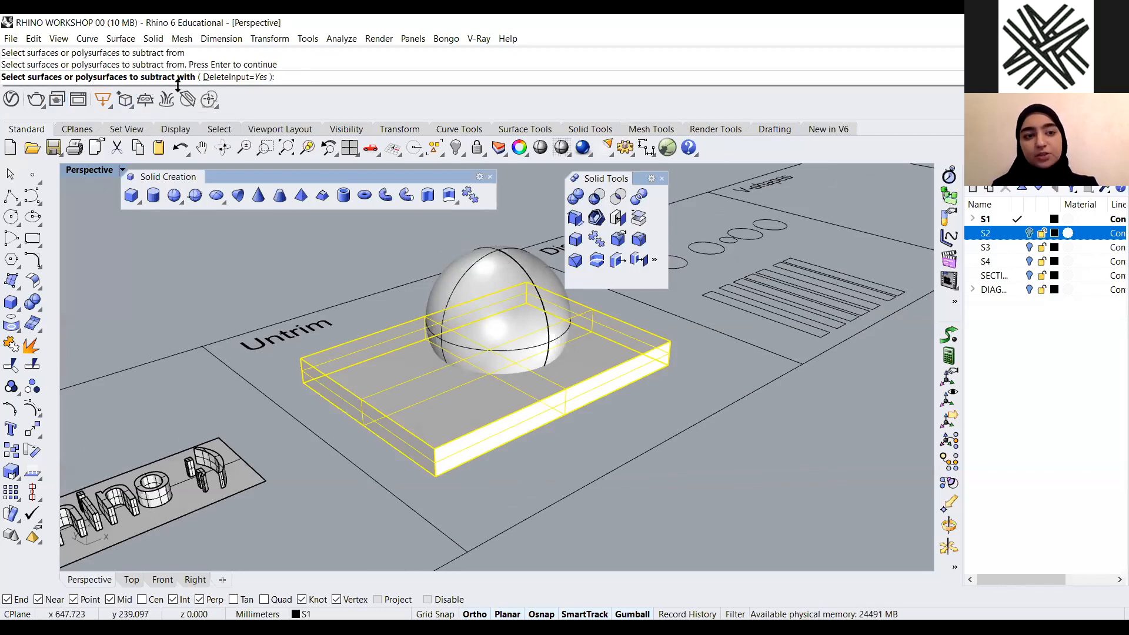
left_click(468, 283)
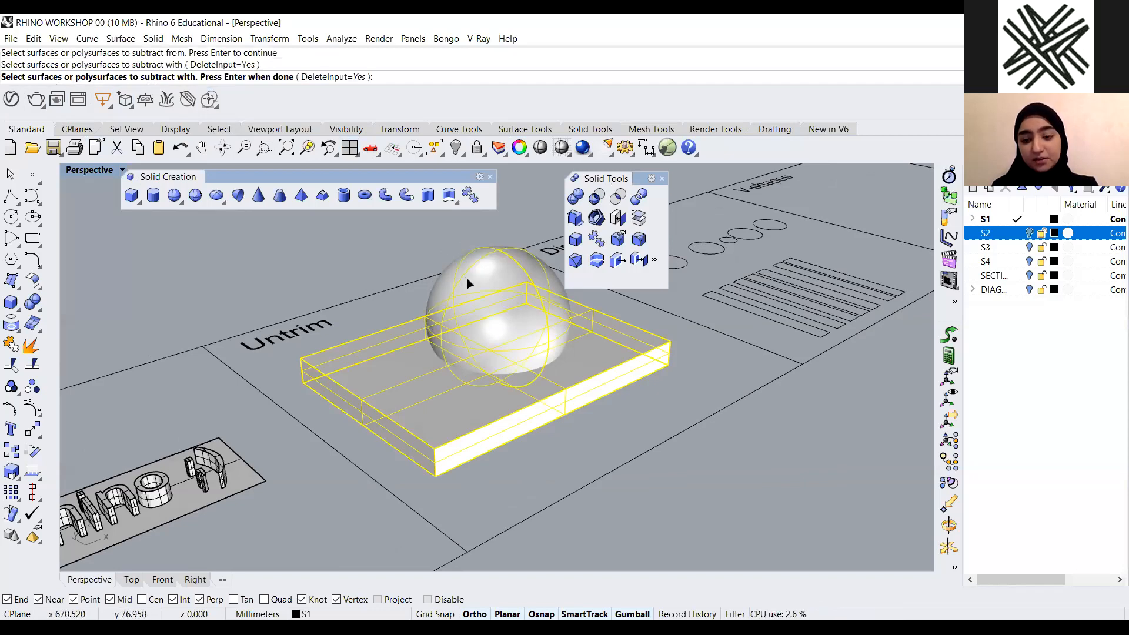
key("Return")
Inspect the box with its spherical hole from several angles
right_click_drag(502, 438, 338, 453)
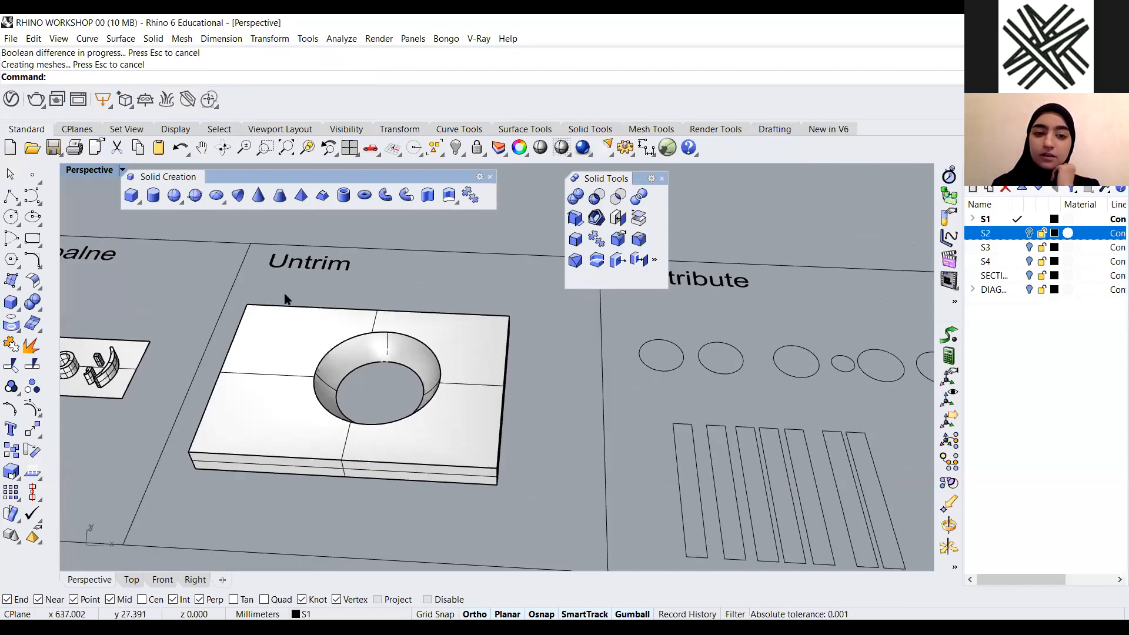
scroll(486, 404, "up", 4)
scroll(470, 360, "down", 4)
scroll(470, 361, "up", 2)
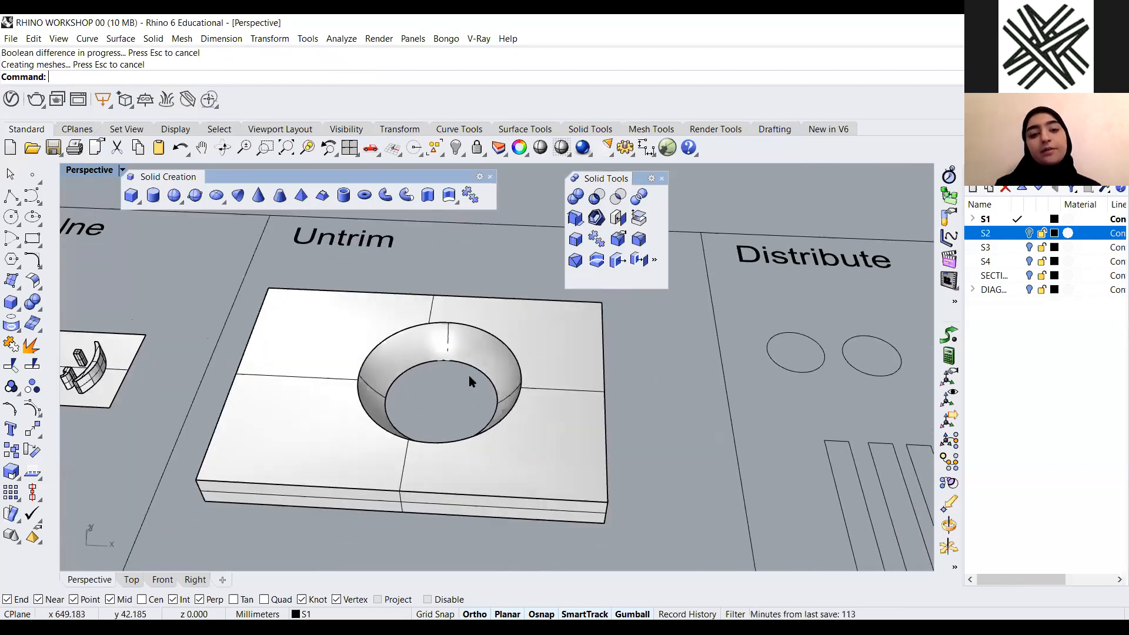
scroll(517, 377, "down", 4)
scroll(488, 430, "up", 1)
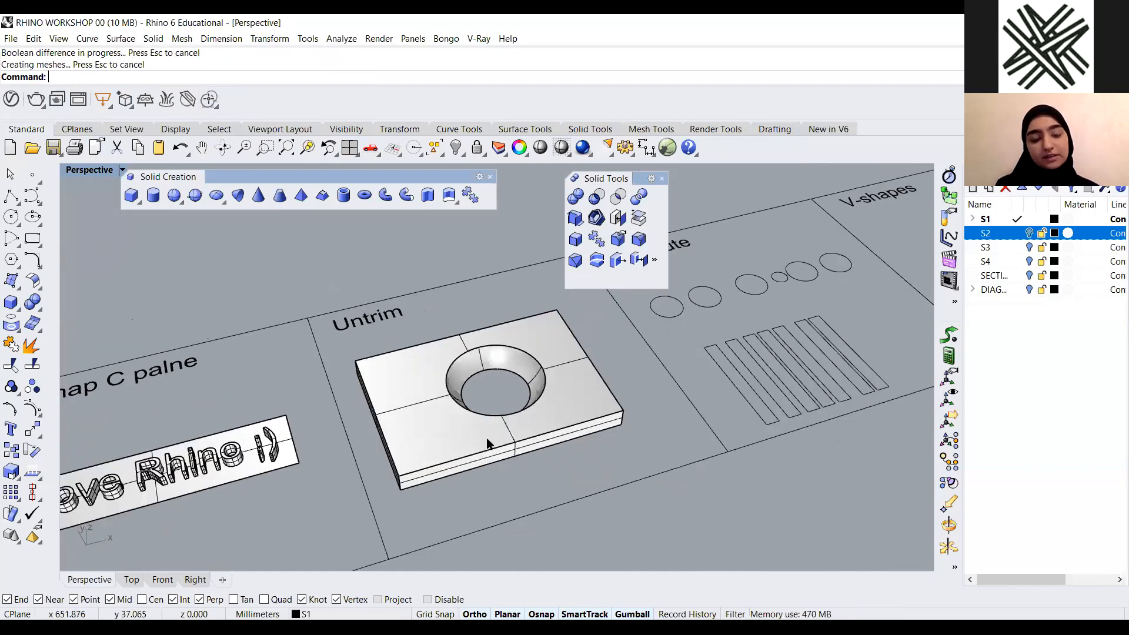
scroll(489, 424, "up", 2)
right_click_drag(490, 426, 503, 410)
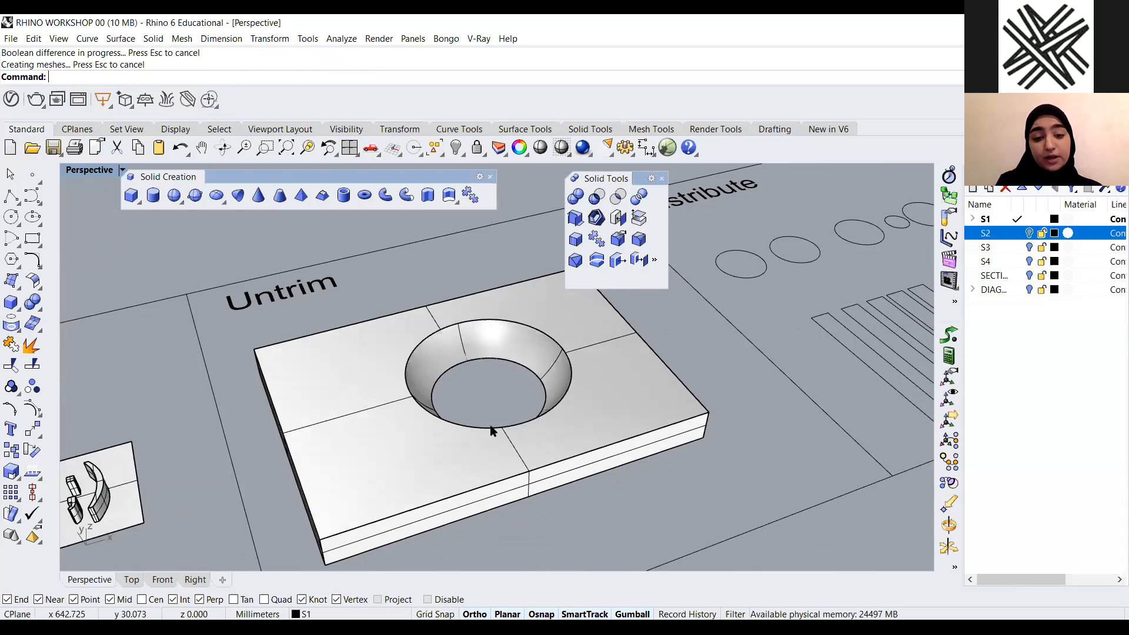
right_click_drag(453, 428, 542, 387)
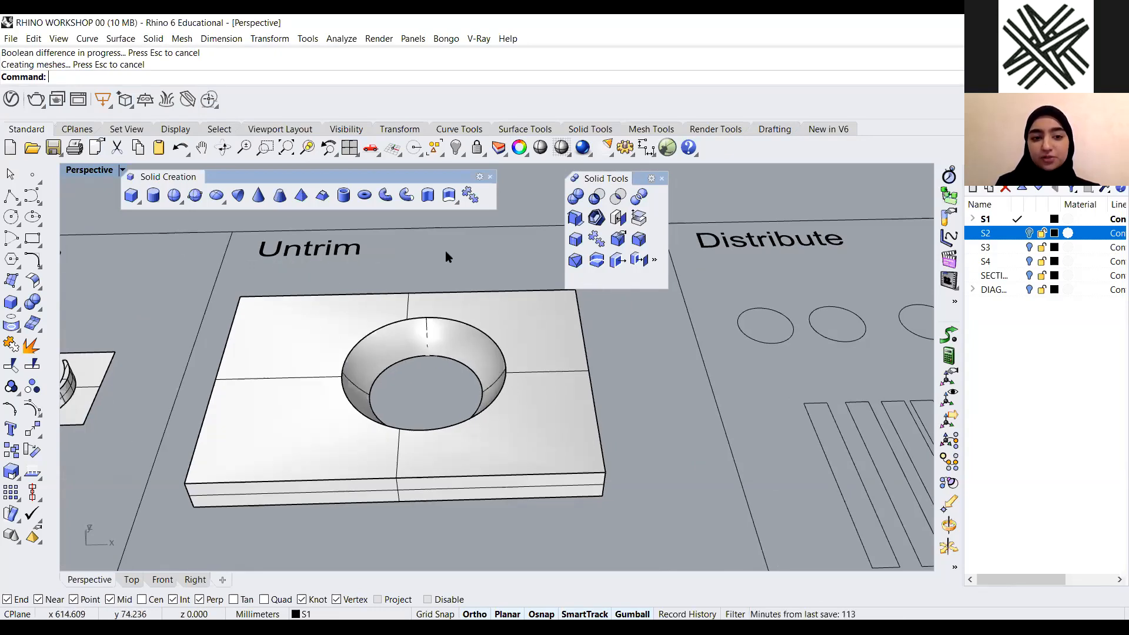
Try Untrim on the edge of the spherical hole in the box, then undo the Untrim
type("Un")
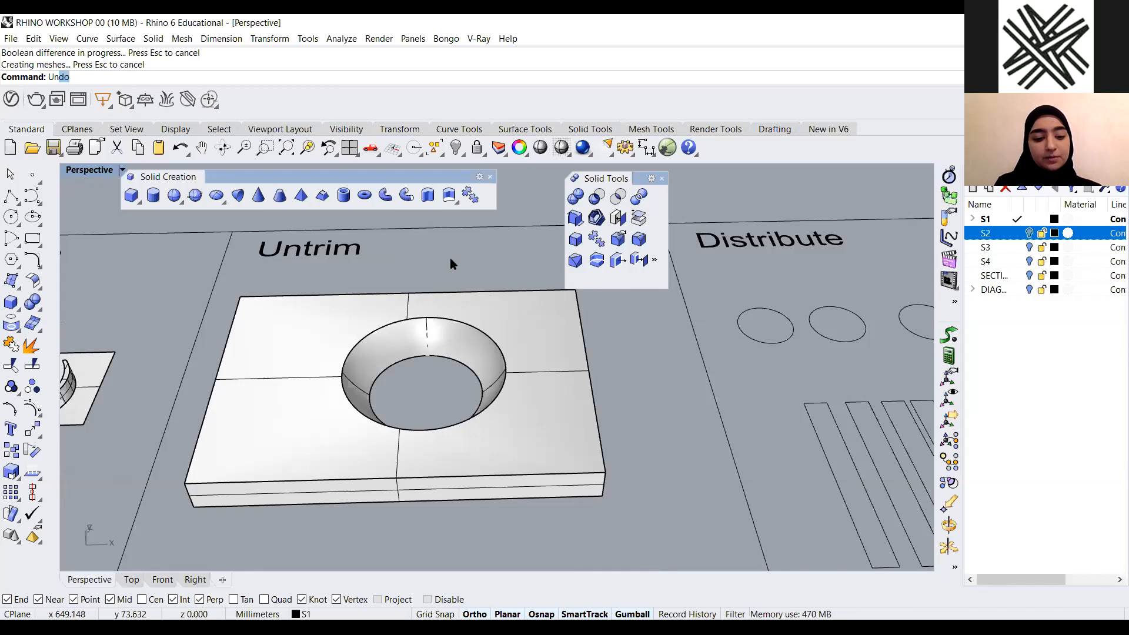
type("t")
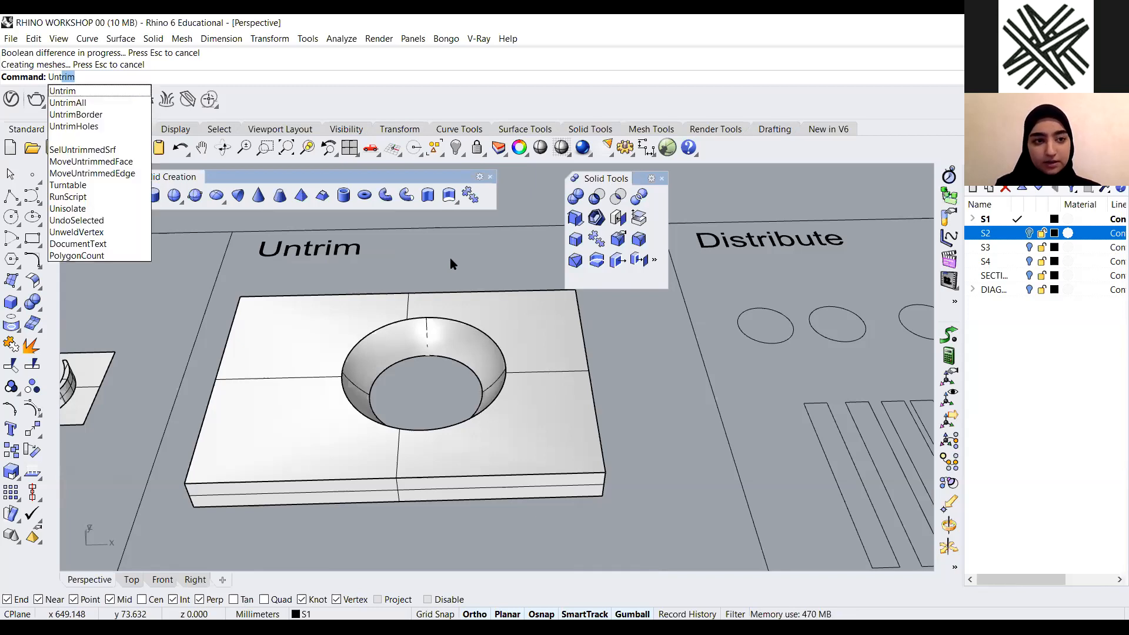
key("Return")
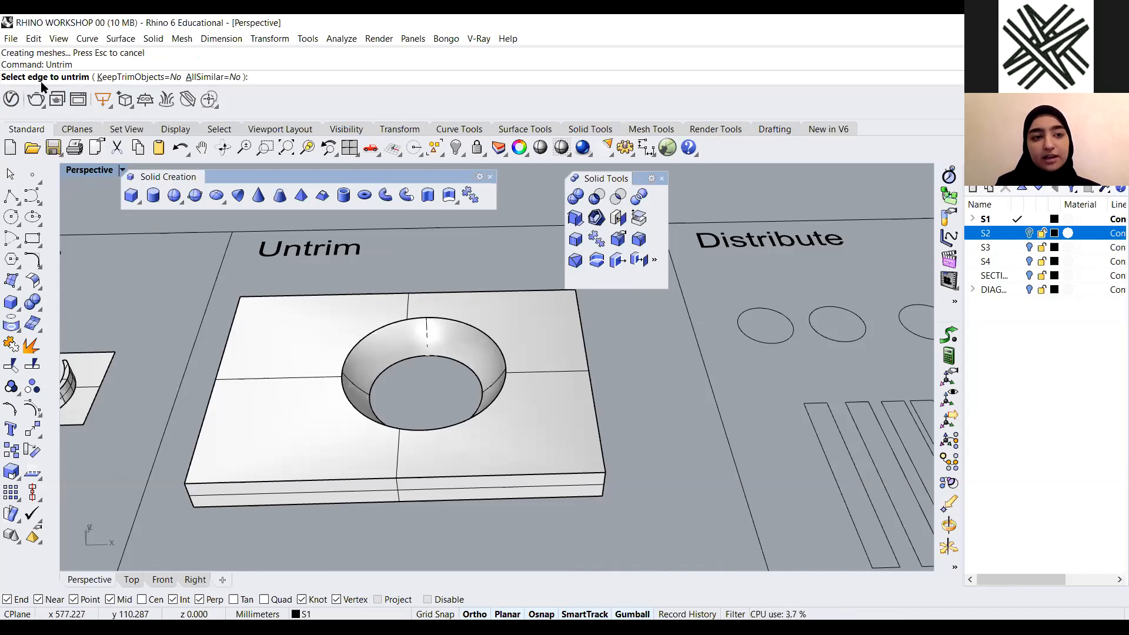
left_click(459, 320)
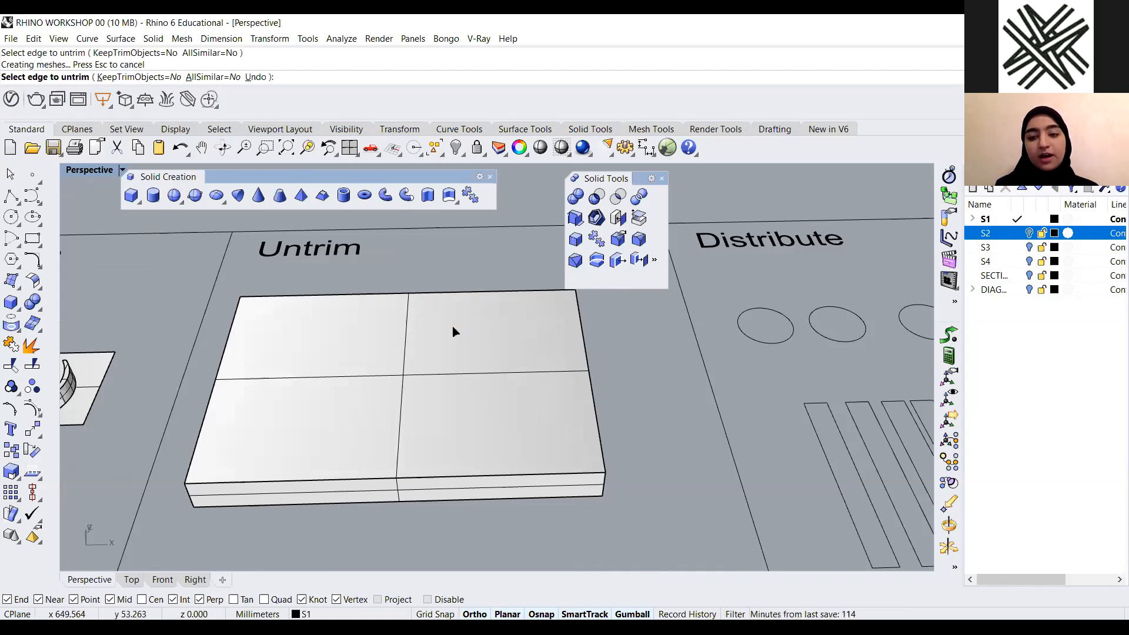
key("Return")
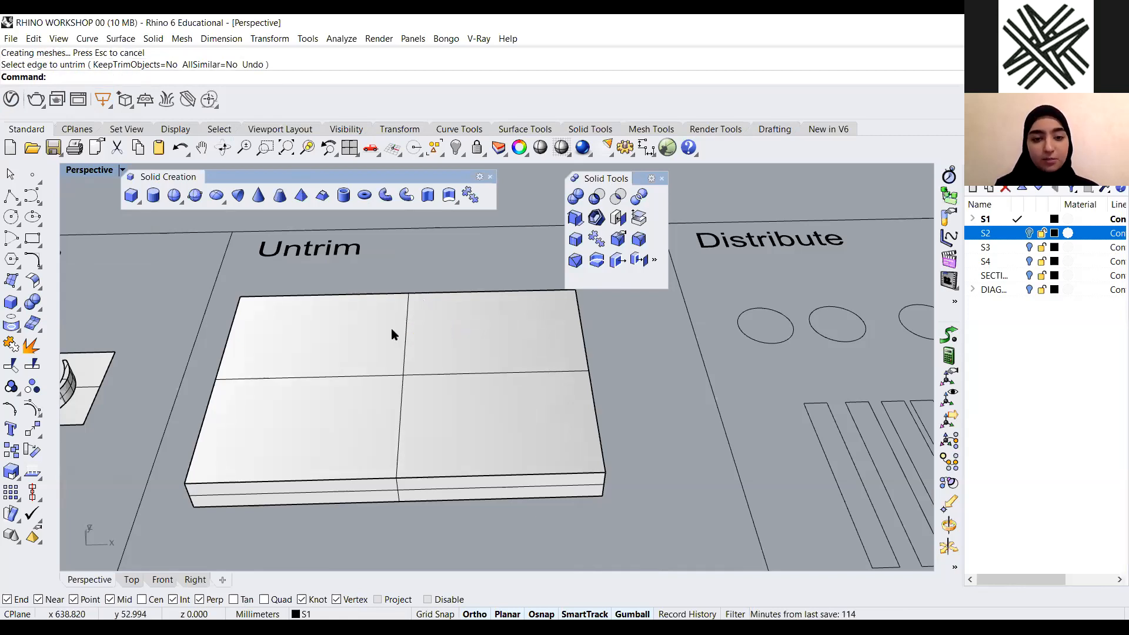
right_click_drag(457, 424, 474, 384)
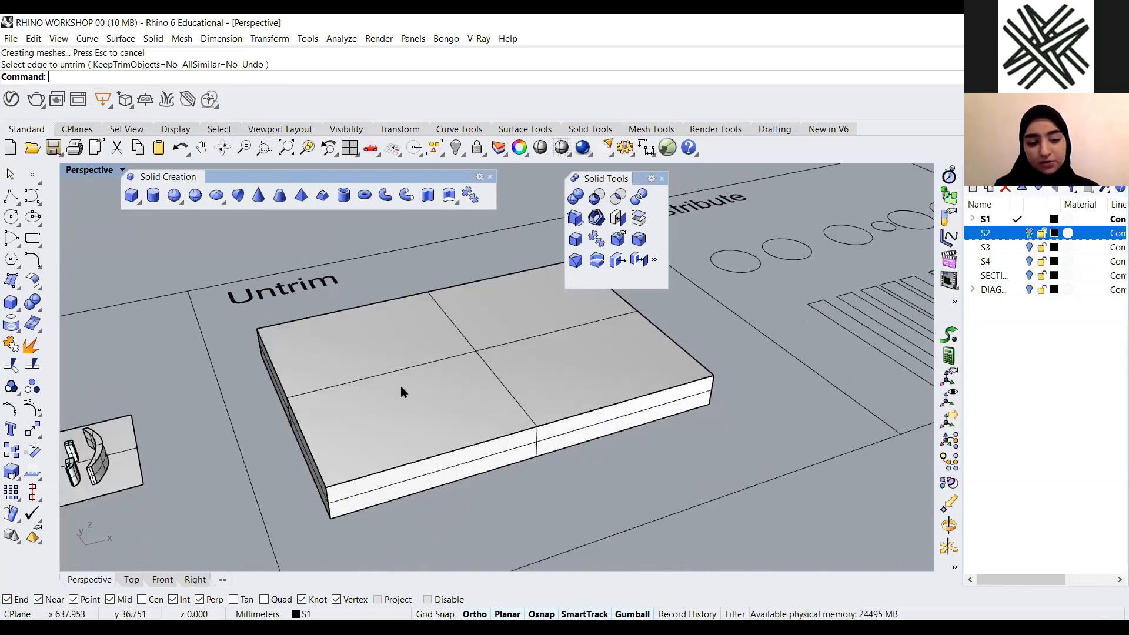
right_click_drag(327, 391, 400, 353)
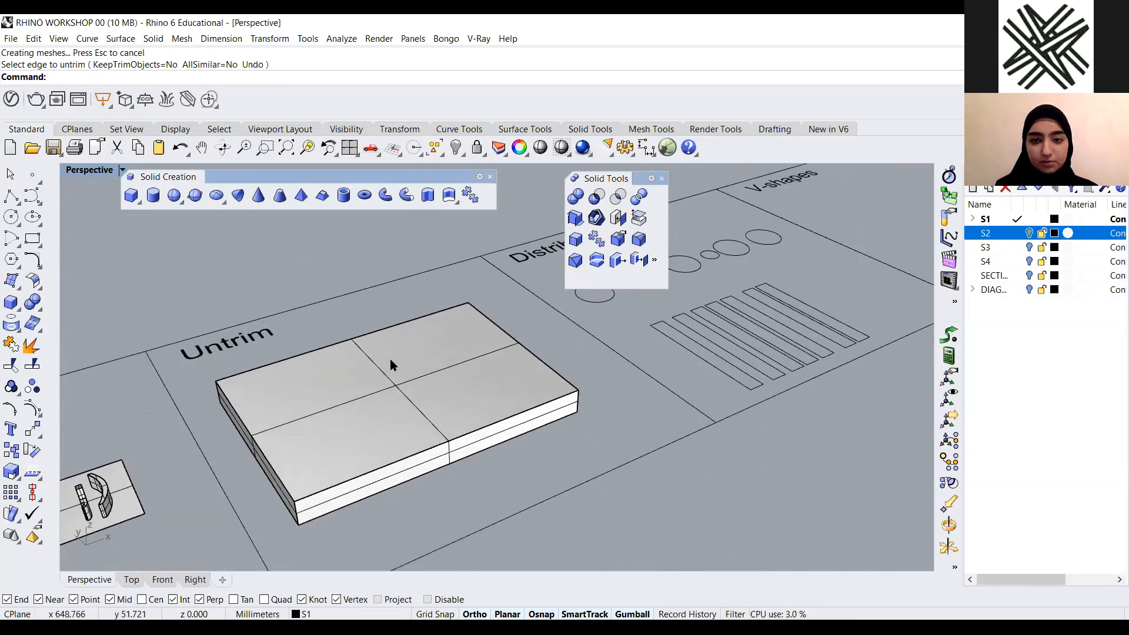
key("ctrl+z")
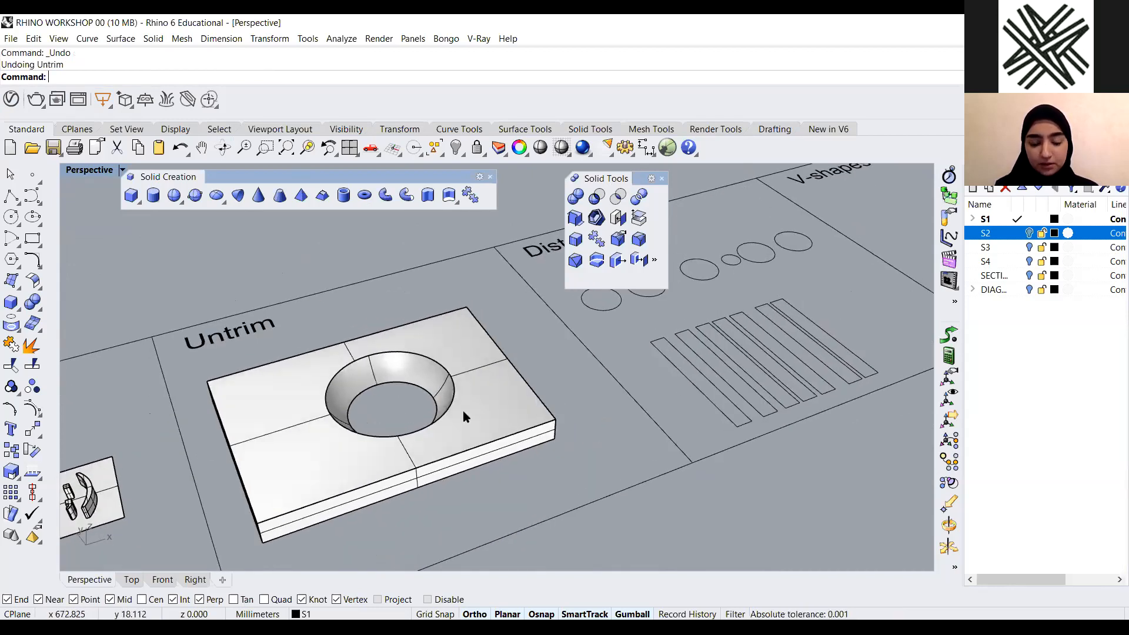
Run Untrim on the spherical hole's edge in the box to restore its solid, unholed top
scroll(347, 400, "up", 3)
scroll(367, 374, "down", 3)
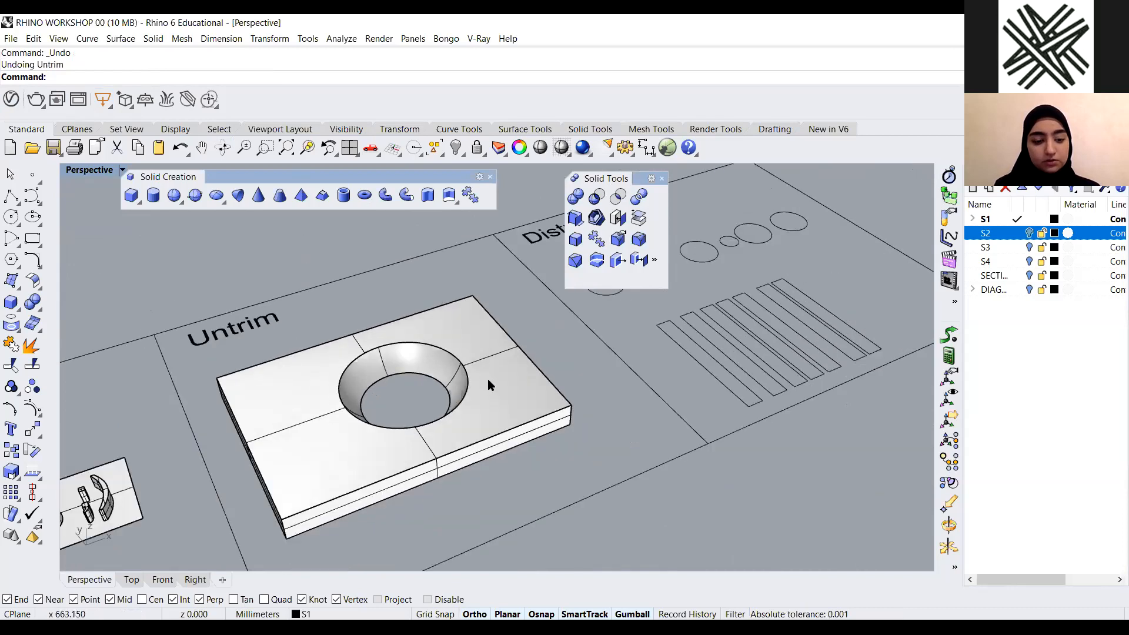
type("Untrim")
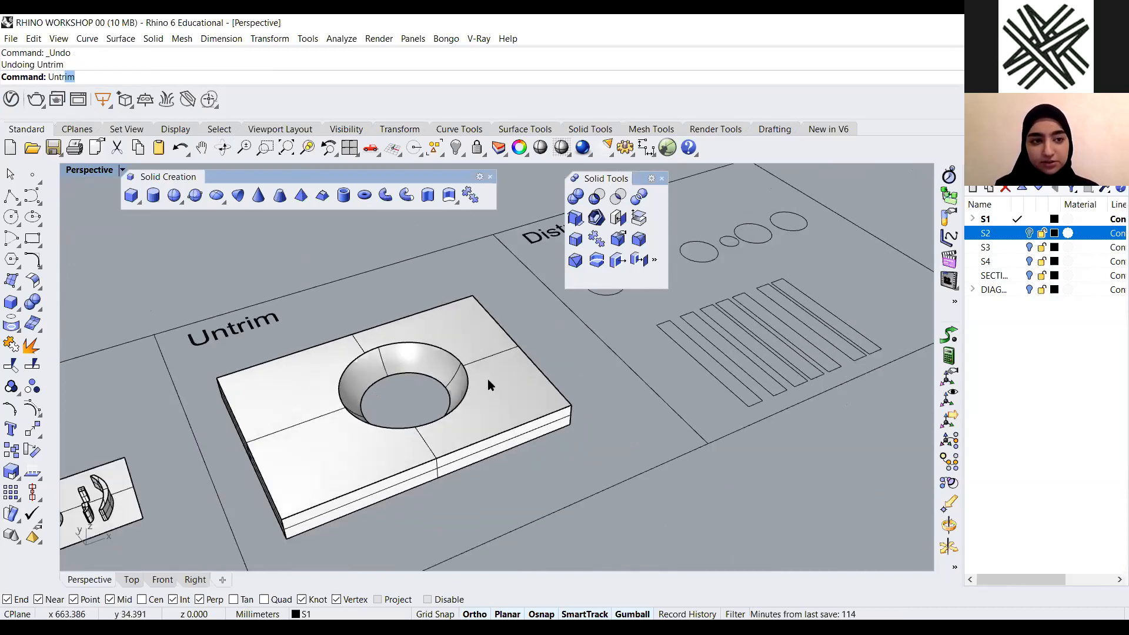
key("Return")
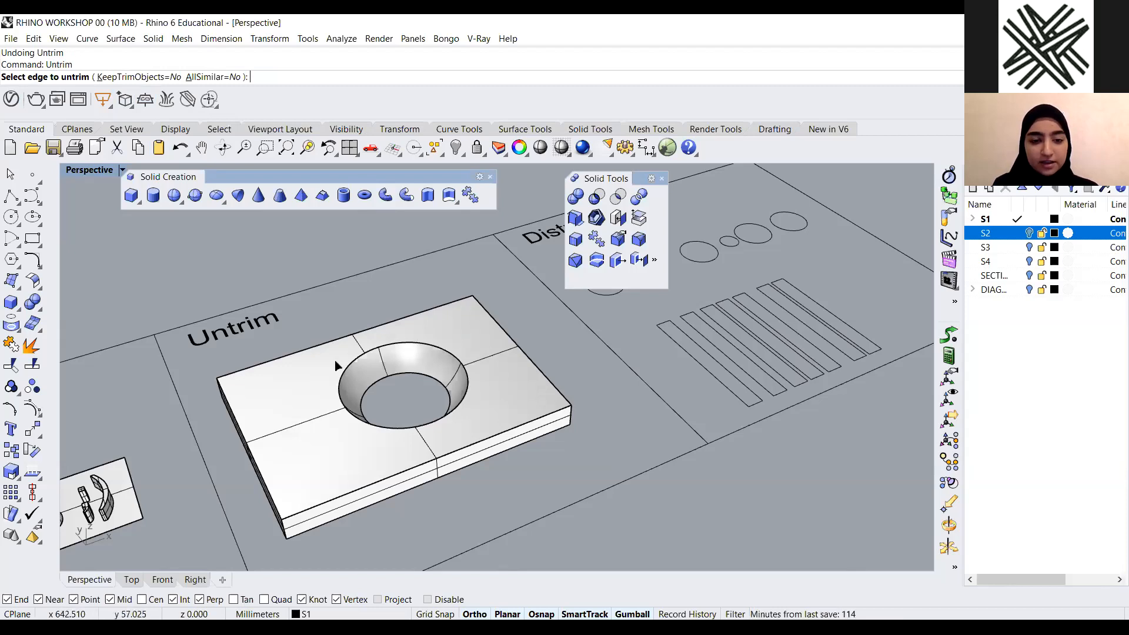
scroll(406, 355, "up", 4)
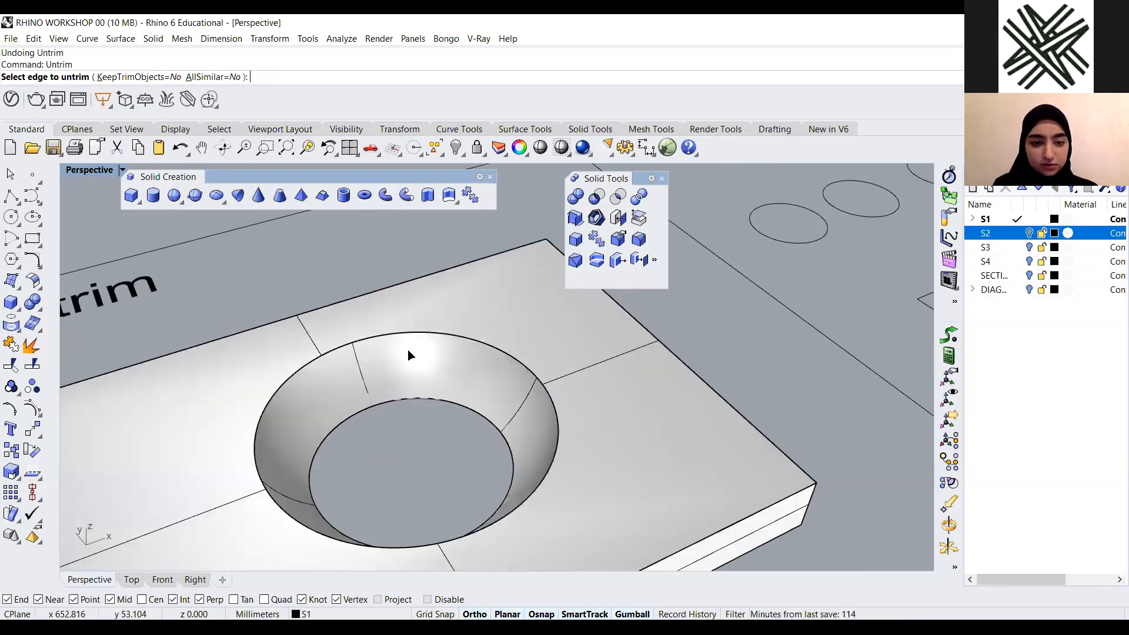
scroll(409, 353, "up", 3)
left_click(426, 316)
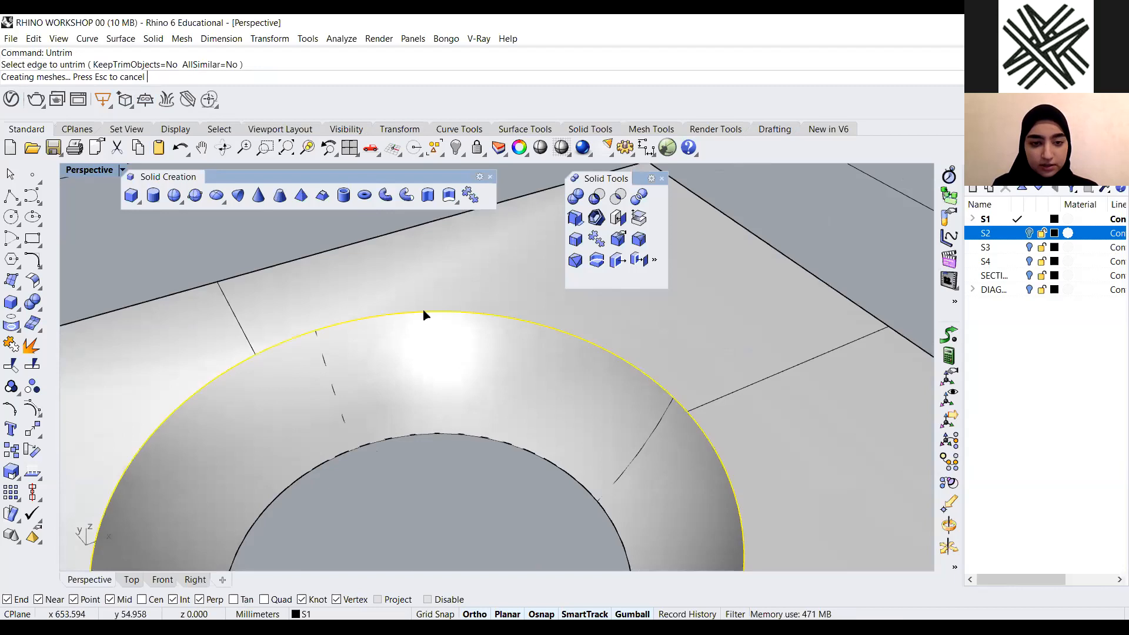
scroll(469, 285, "down", 6)
right_click_drag(426, 301, 402, 349)
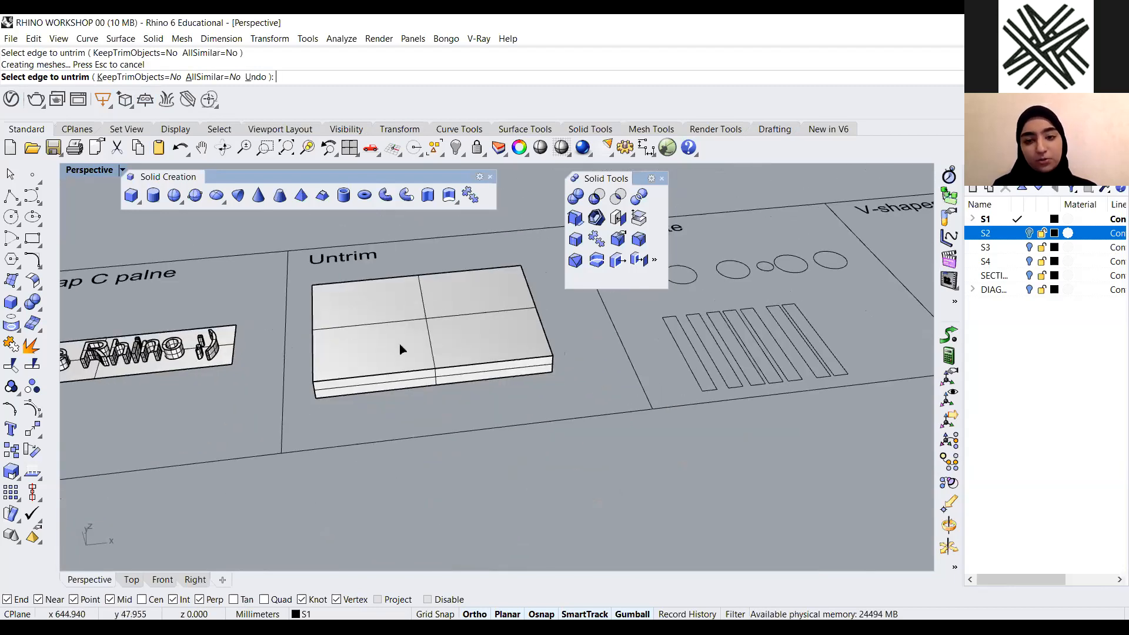
right_click(481, 432)
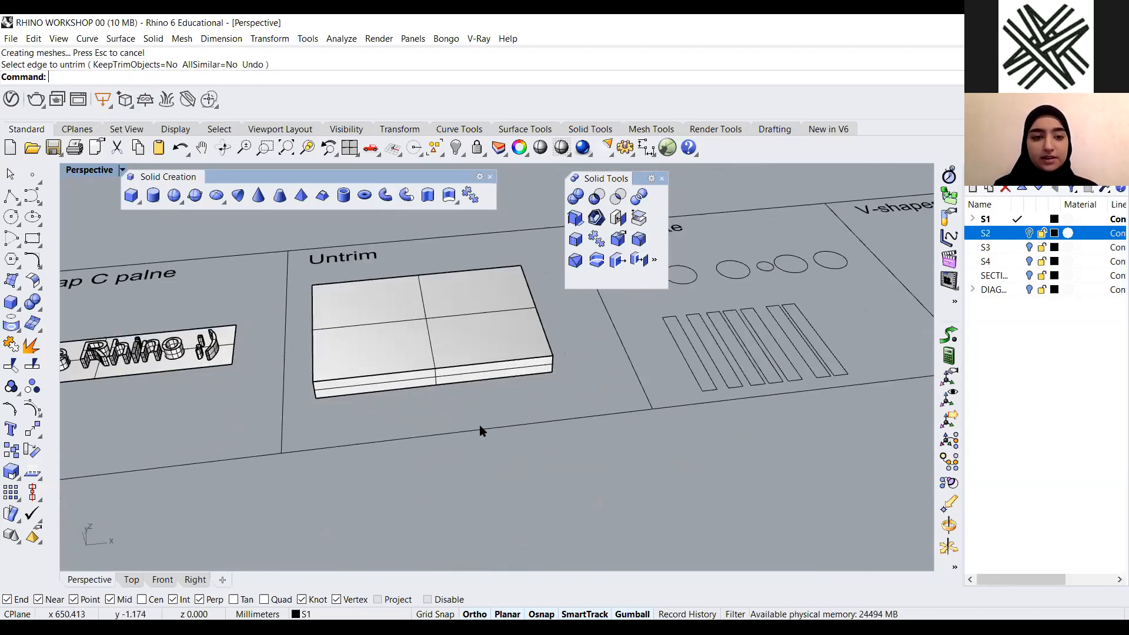
Close the floating Solid Creation and Solid Tools toolbars
left_click(489, 177)
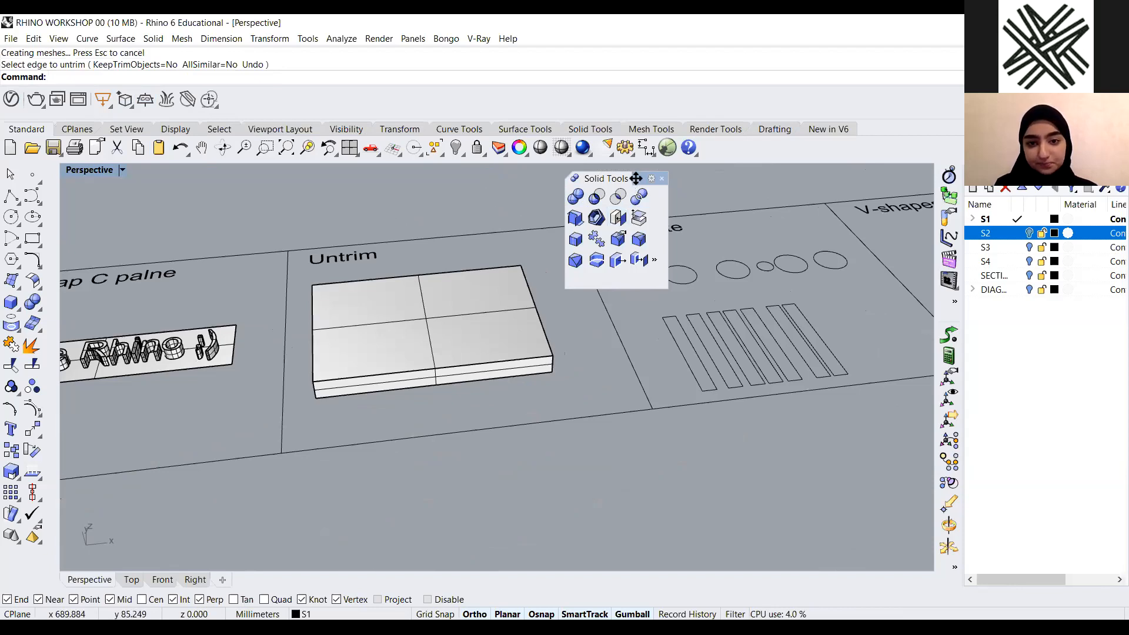
left_click(662, 178)
scroll(424, 259, "down", 3)
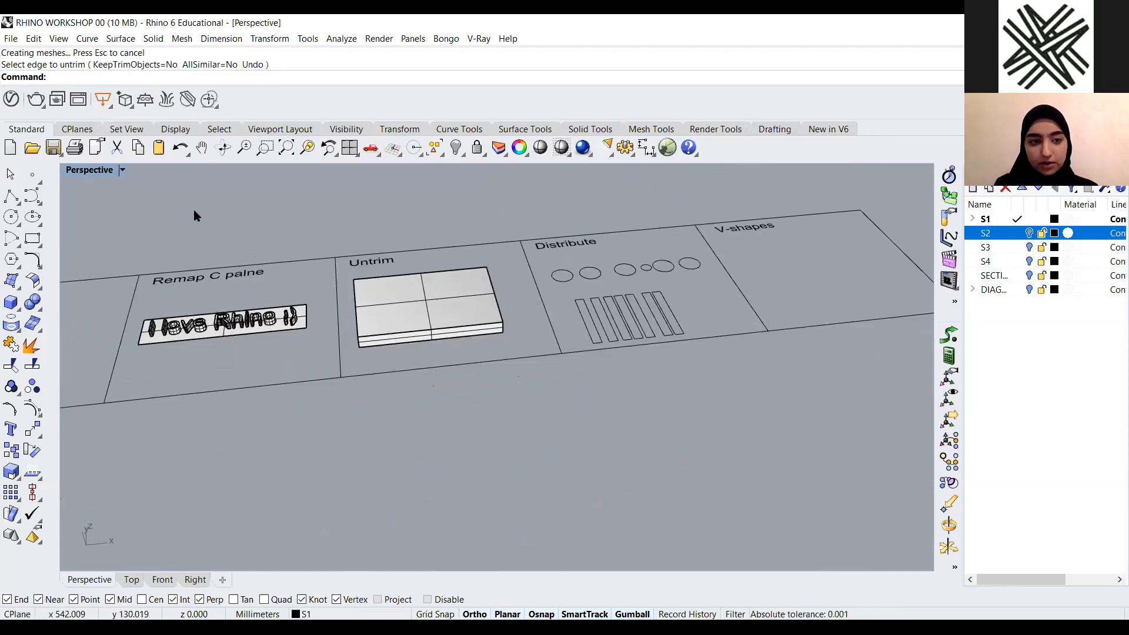
In the Top view, start Distribute and select the six circles in the Distribute area
double_click(81, 172)
double_click(79, 171)
scroll(485, 332, "down", 15)
scroll(768, 354, "up", 7)
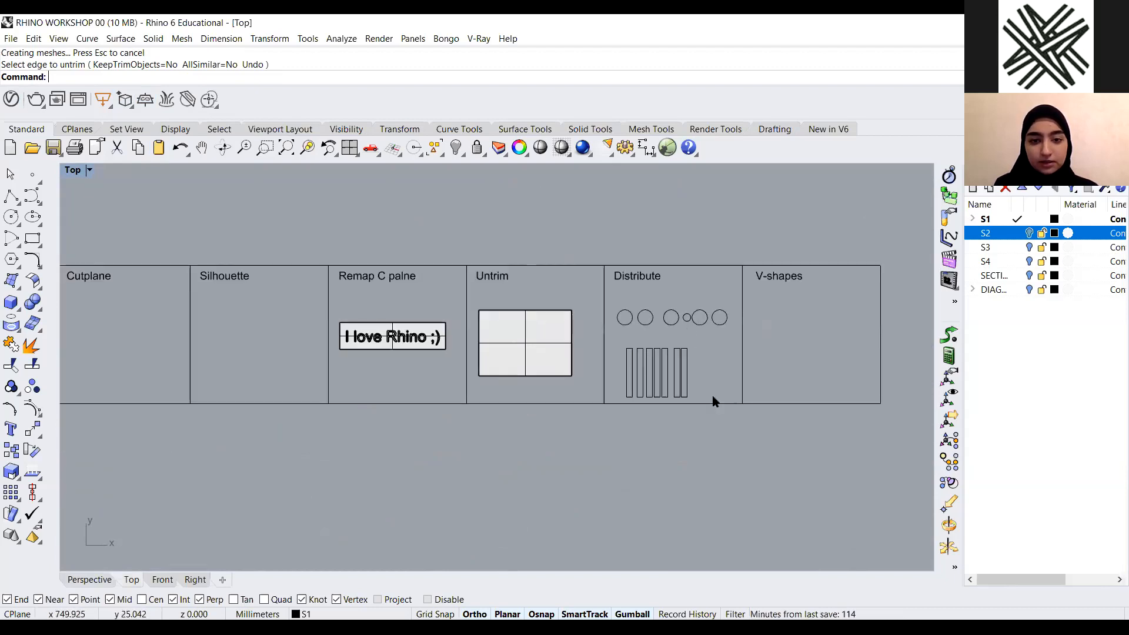
scroll(607, 381, "up", 4)
scroll(605, 376, "down", 2)
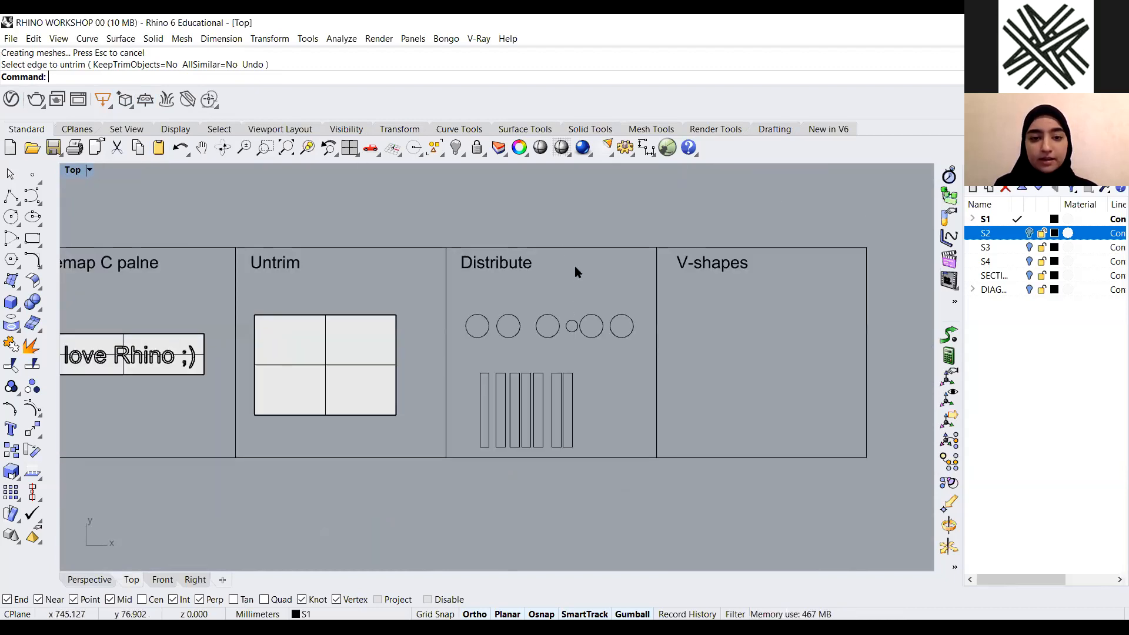
scroll(615, 260, "up", 2)
scroll(599, 301, "up", 4)
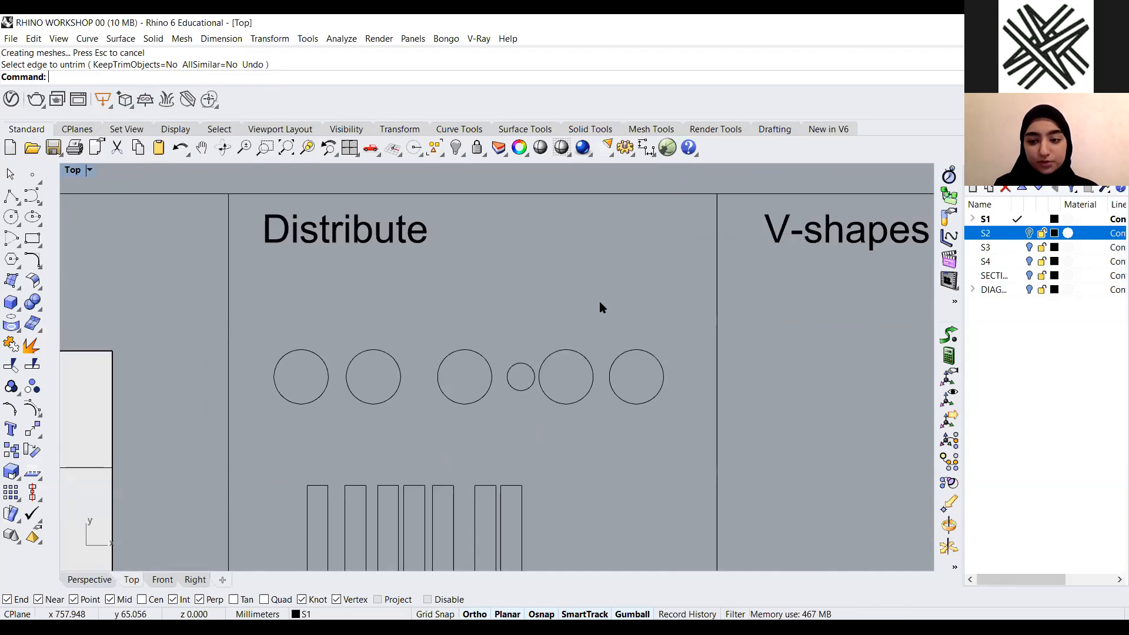
scroll(433, 316, "up", 3)
scroll(459, 350, "down", 3)
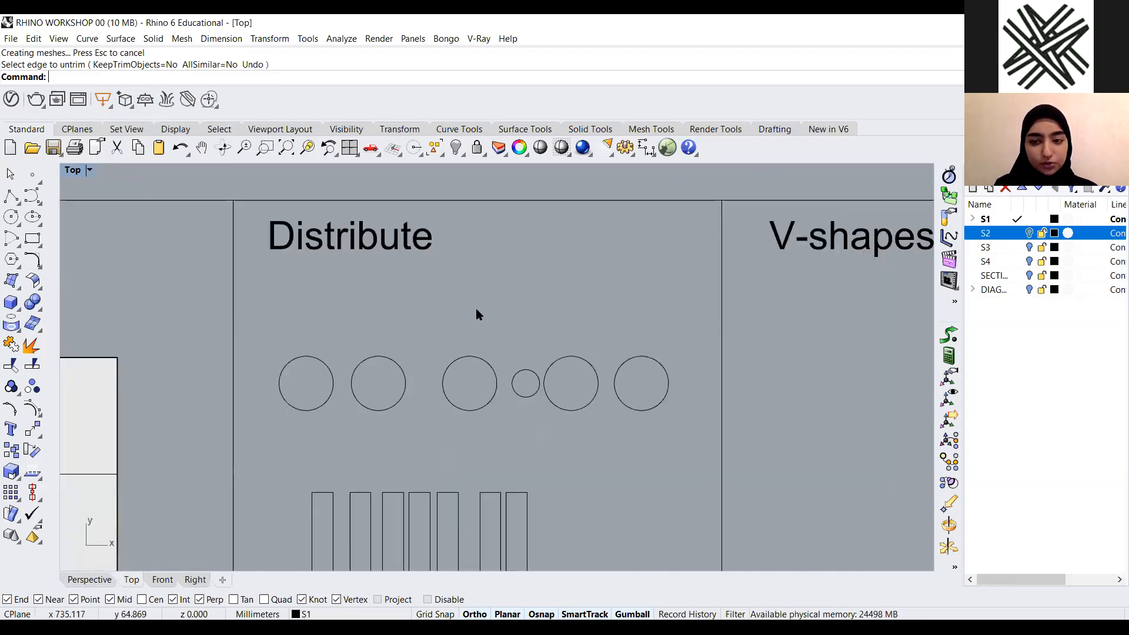
scroll(476, 312, "down", 3)
scroll(535, 322, "up", 4)
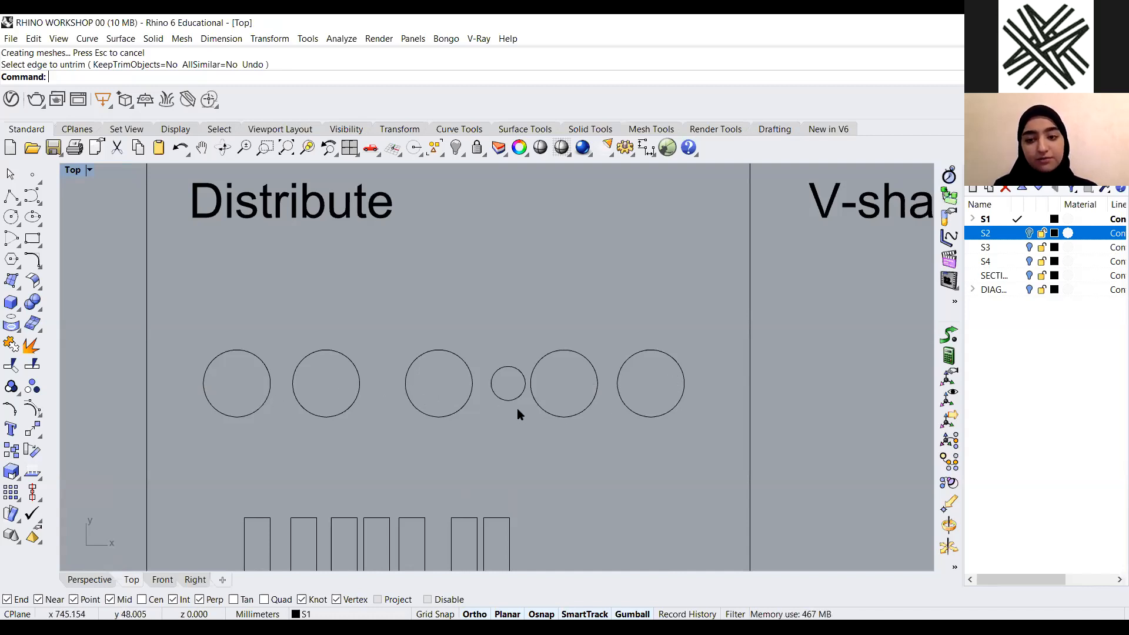
scroll(505, 389, "down", 4)
scroll(451, 371, "up", 4)
scroll(489, 302, "down", 6)
scroll(483, 310, "up", 2)
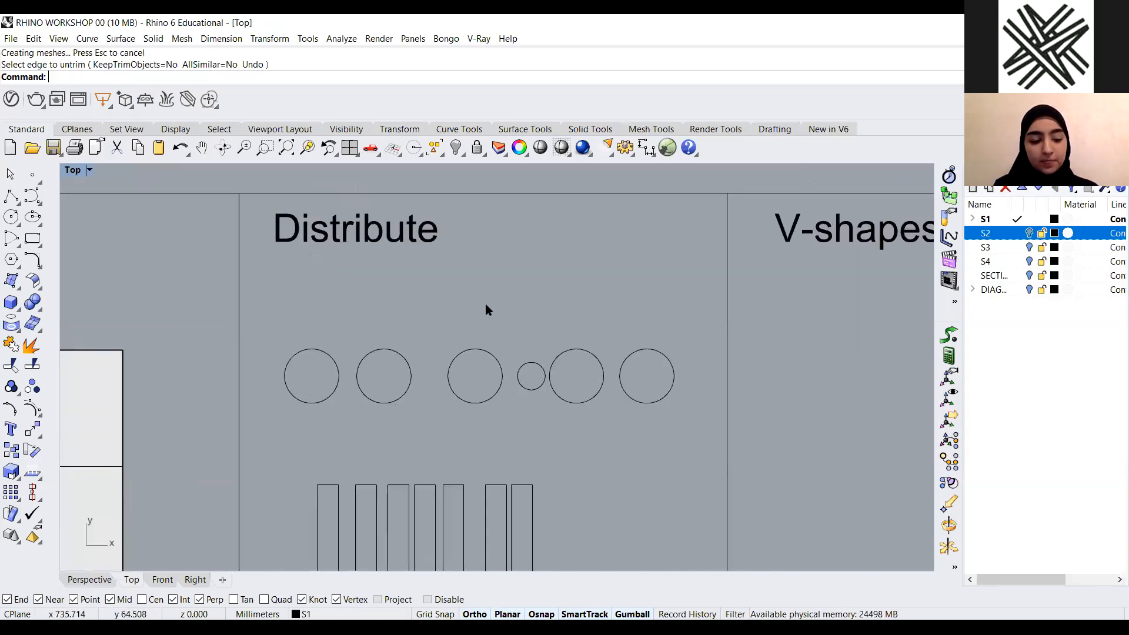
type("Distribute")
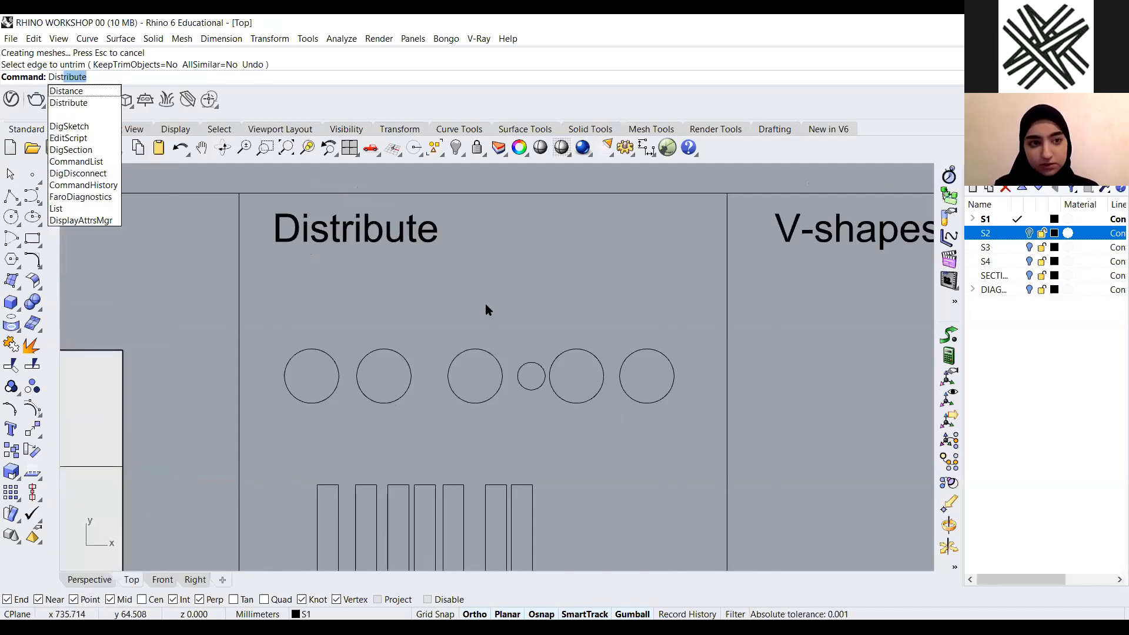
key("Return")
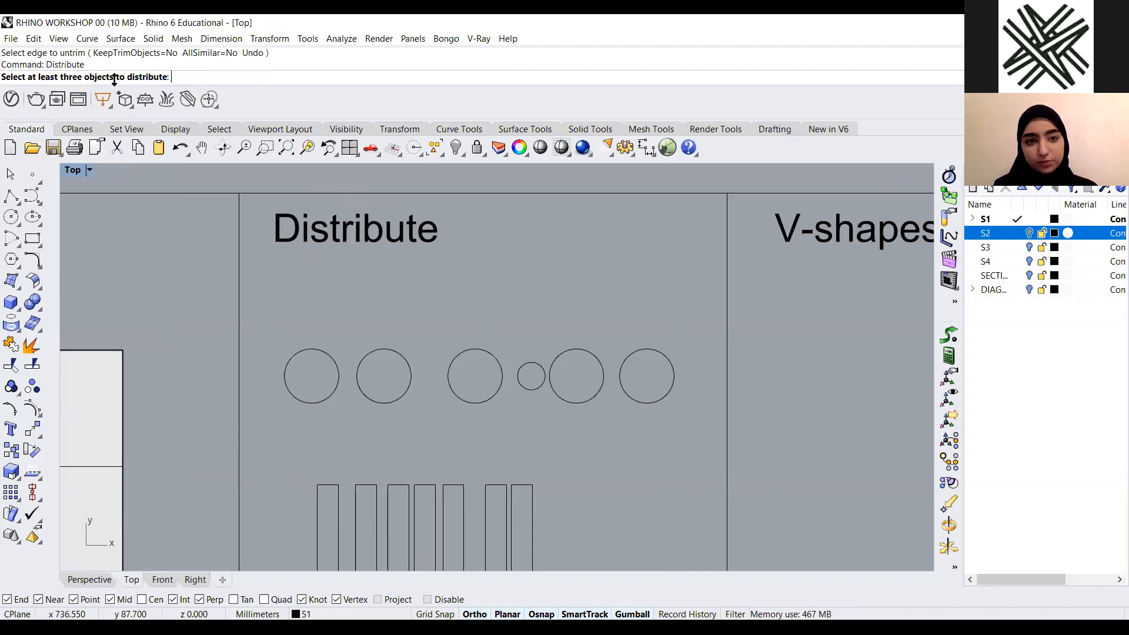
left_click_drag(686, 331, 278, 406)
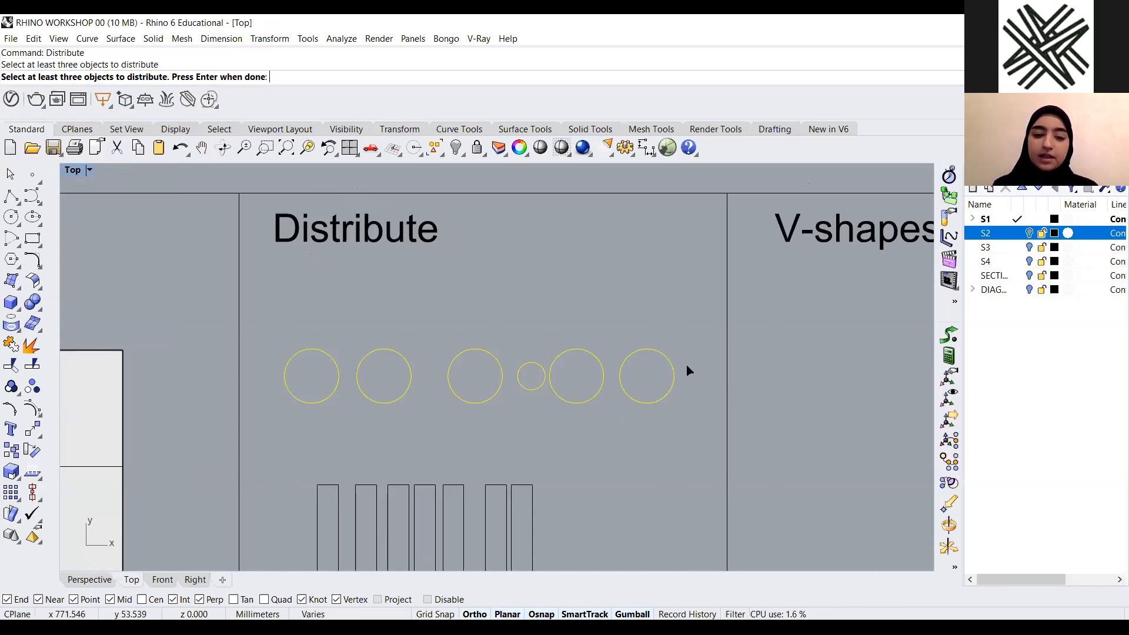
key("Return")
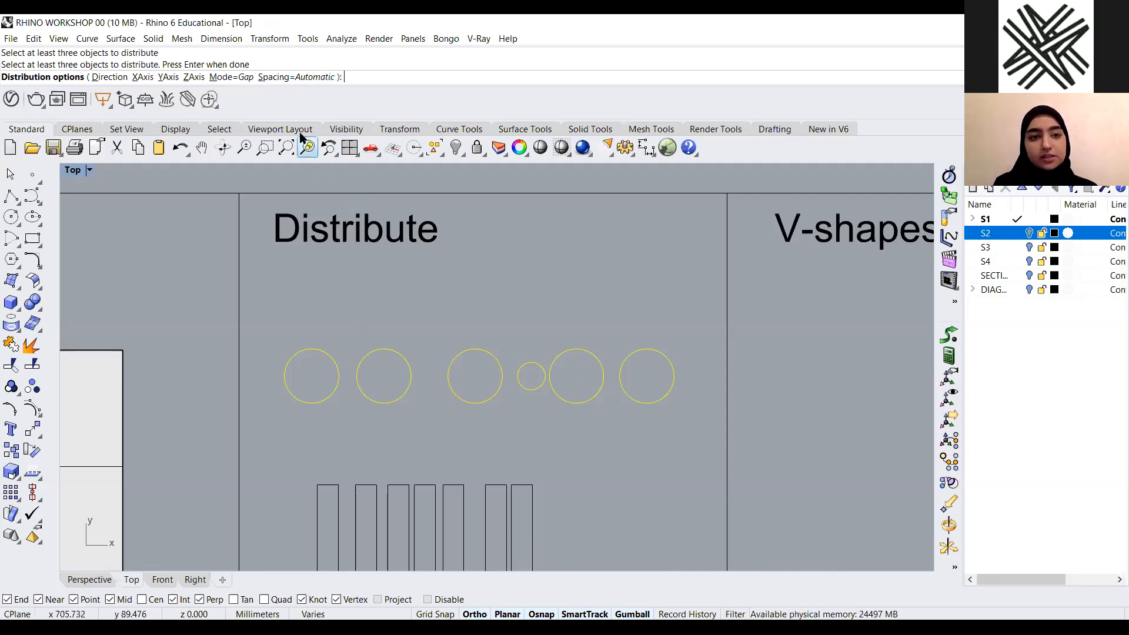
Set the Distribute gap spacing to 3
left_click(296, 77)
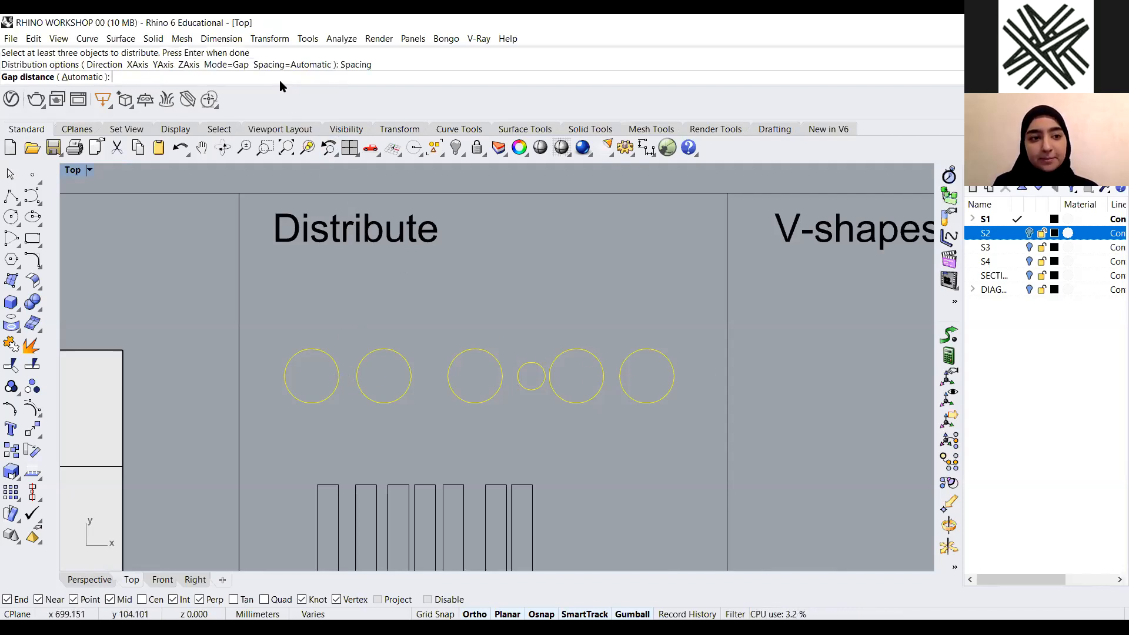
type("3")
key("Return")
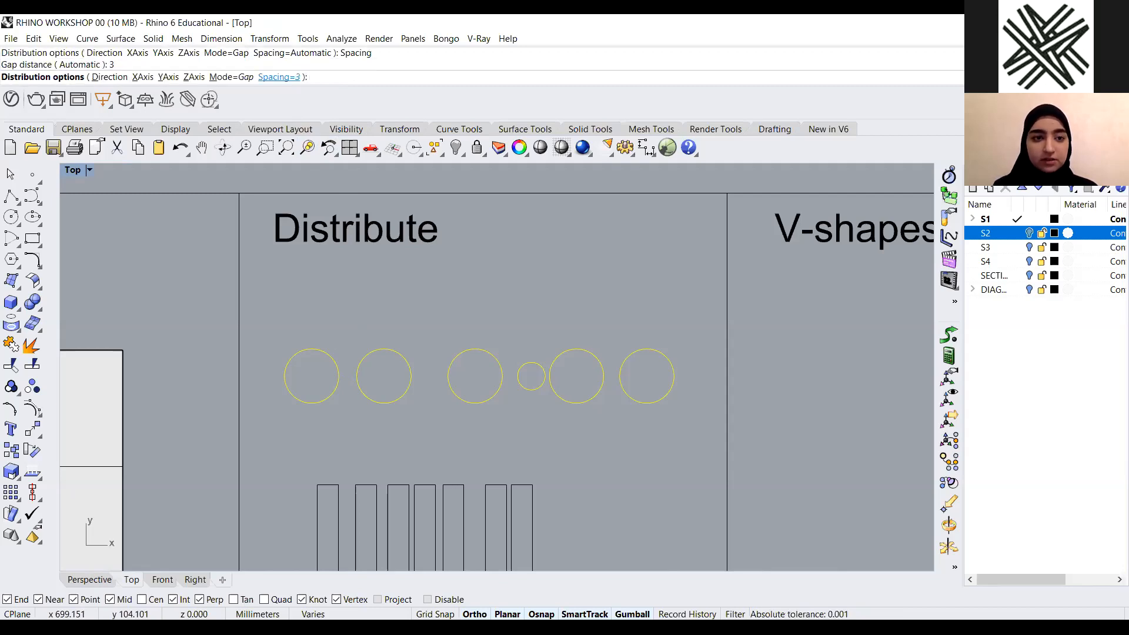
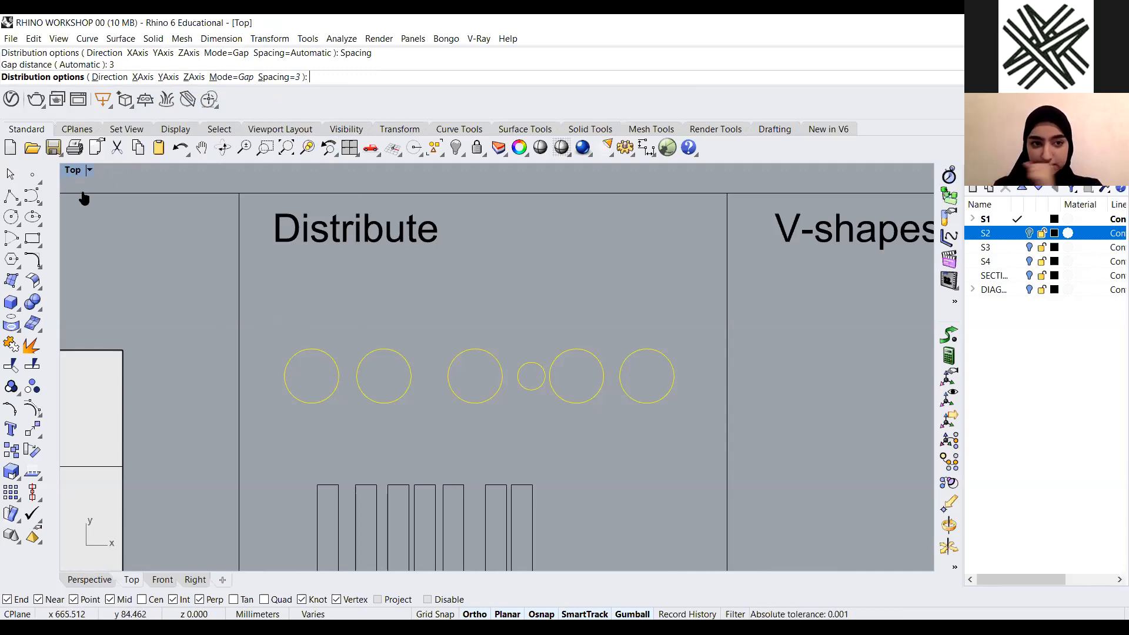
Distribute the six circles along the X axis
left_click(143, 79)
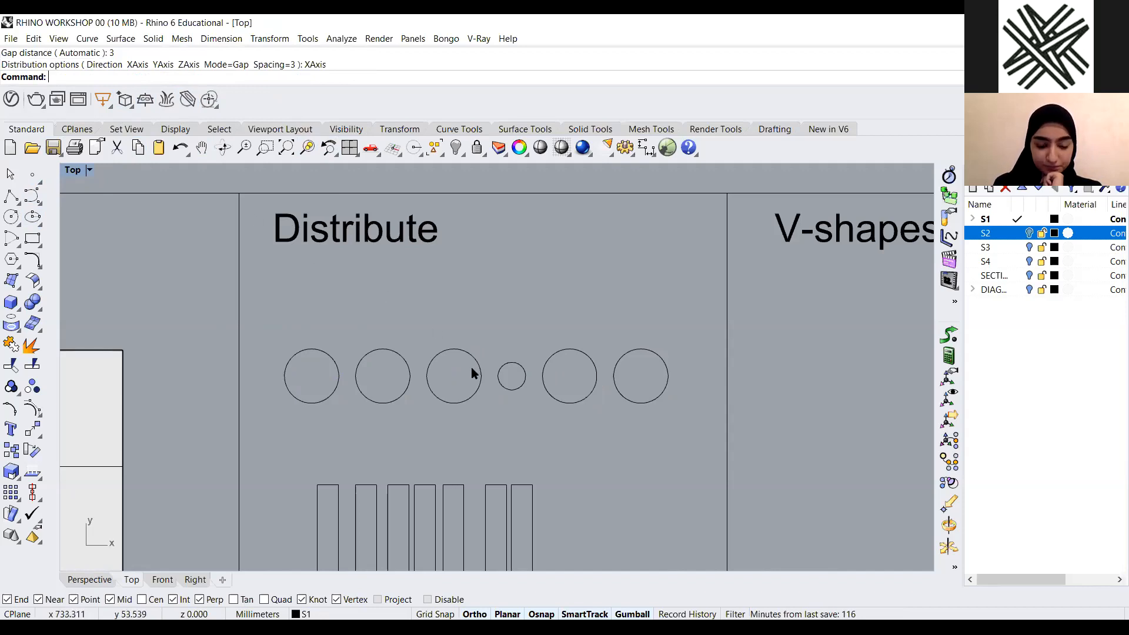
scroll(471, 367, "up", 2)
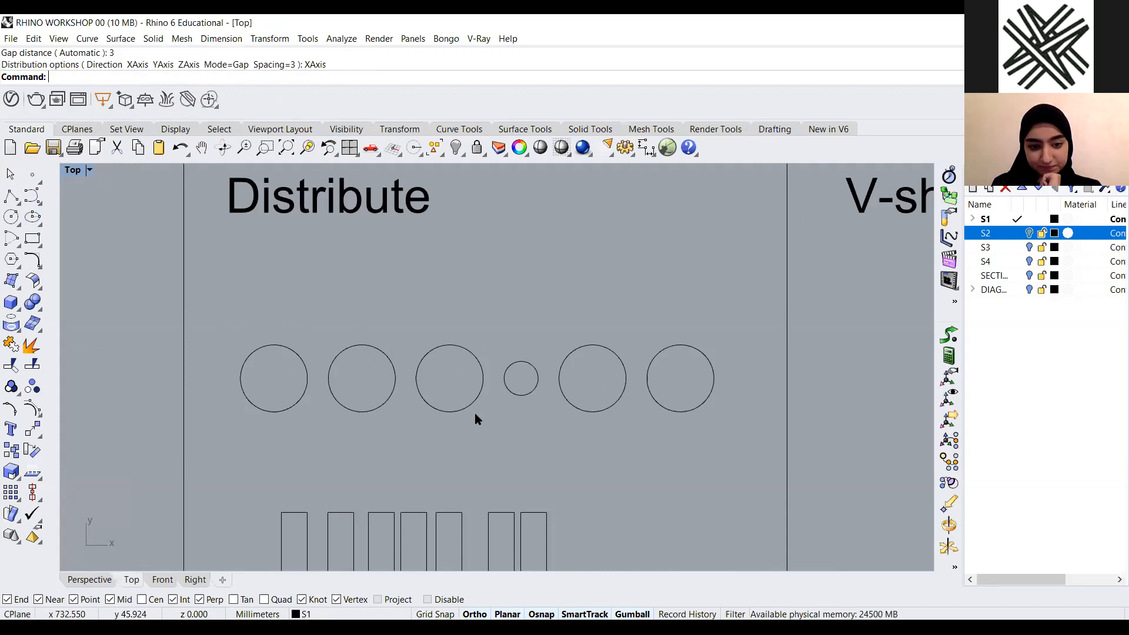
scroll(492, 318, "down", 3)
scroll(411, 457, "up", 4)
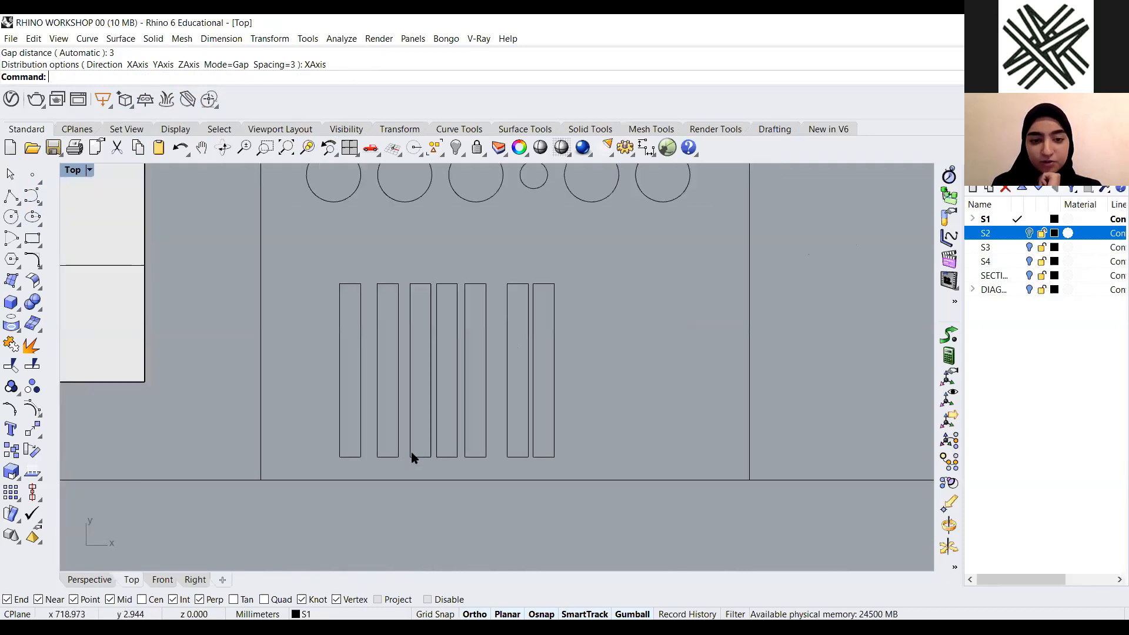
Run Distribute on the seven rectangles below the circles with a gap spacing of 4 along the X axis
type("Dis")
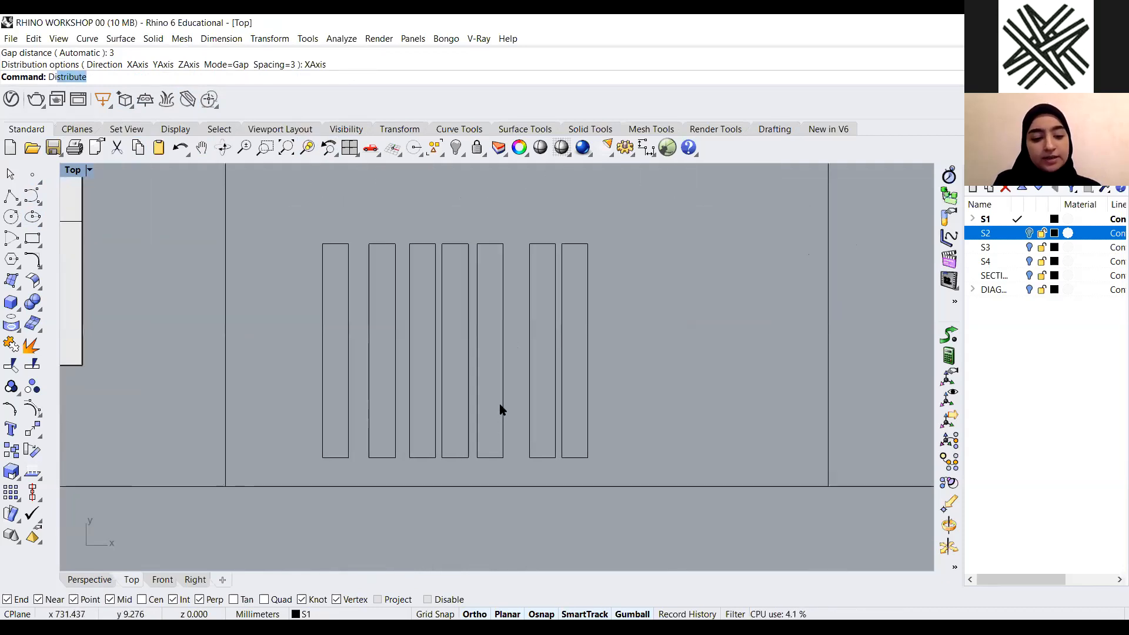
type("tr")
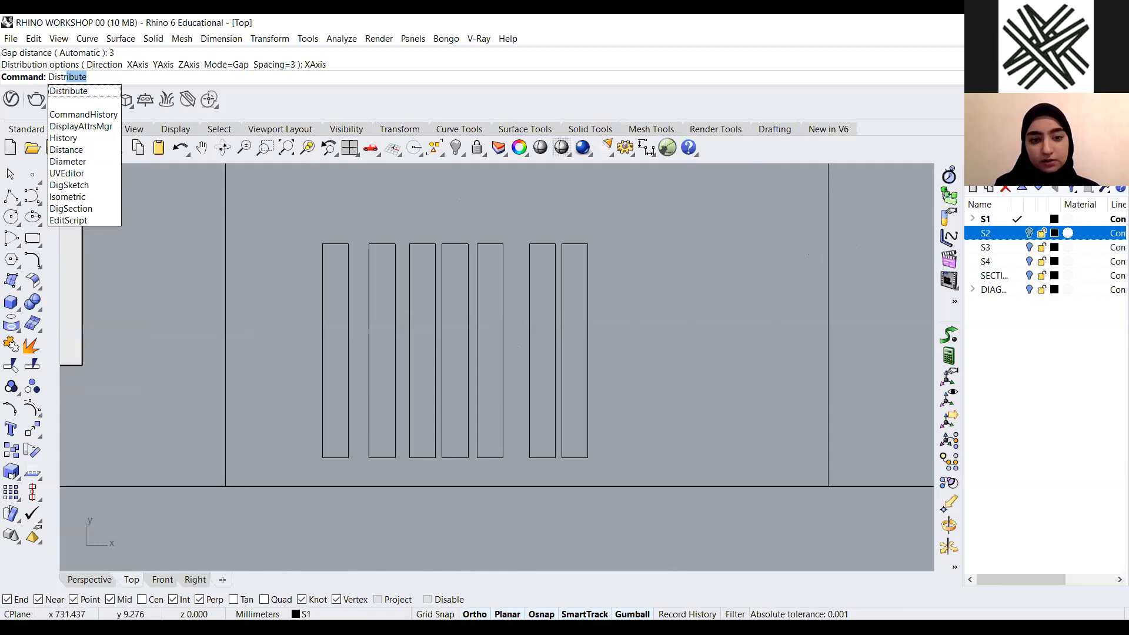
key("Return")
left_click_drag(617, 220, 277, 327)
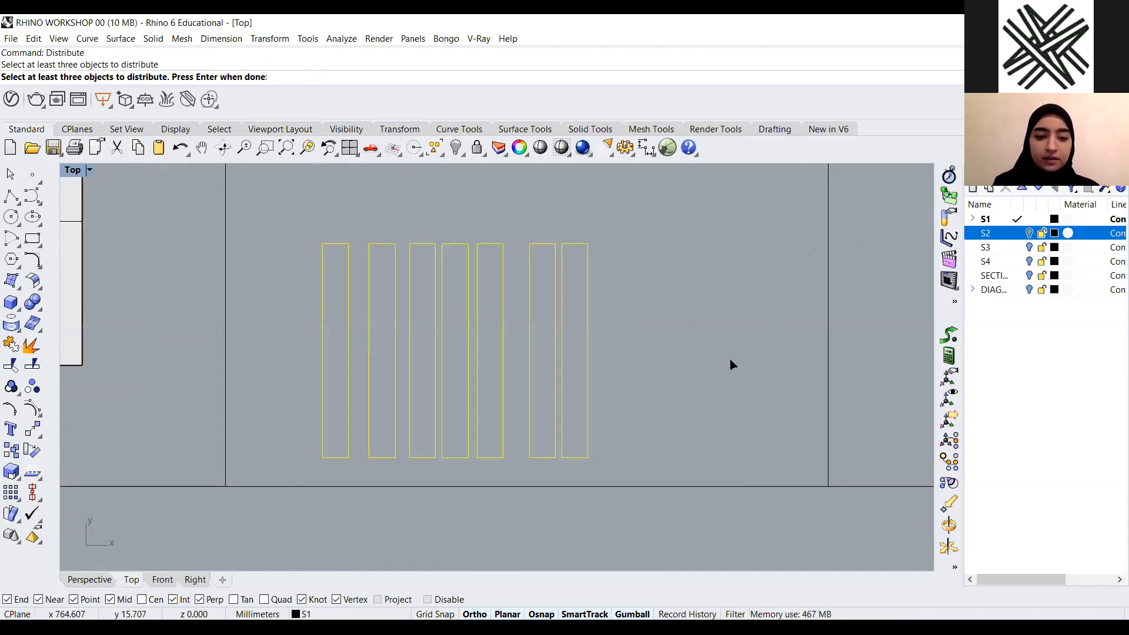
key("Return")
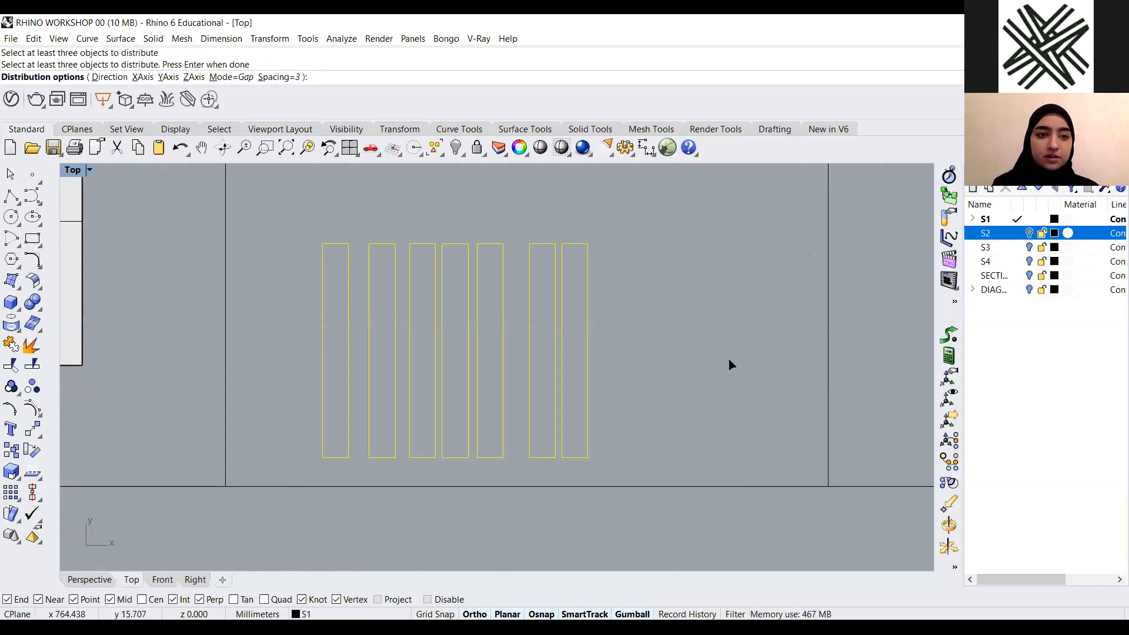
left_click(275, 78)
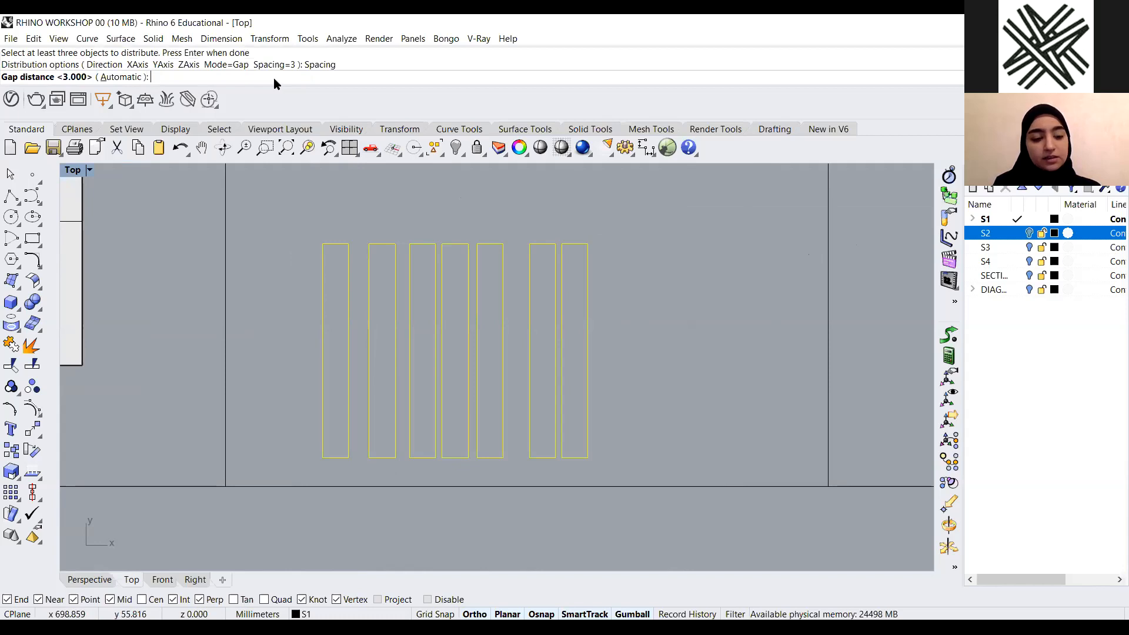
type("4")
key("Return")
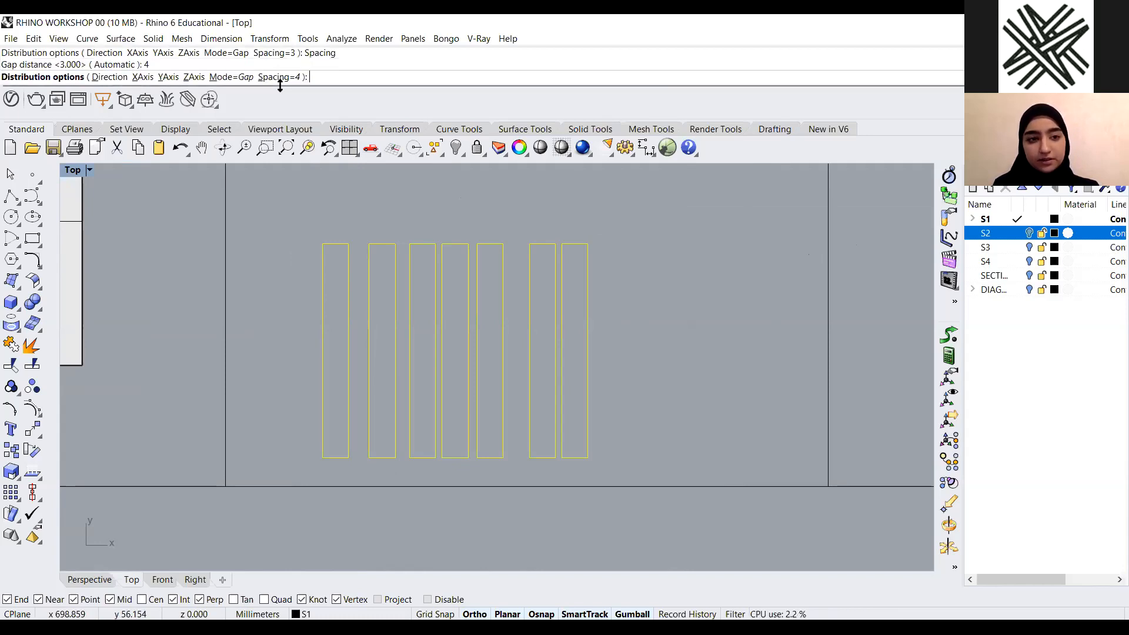
left_click(143, 77)
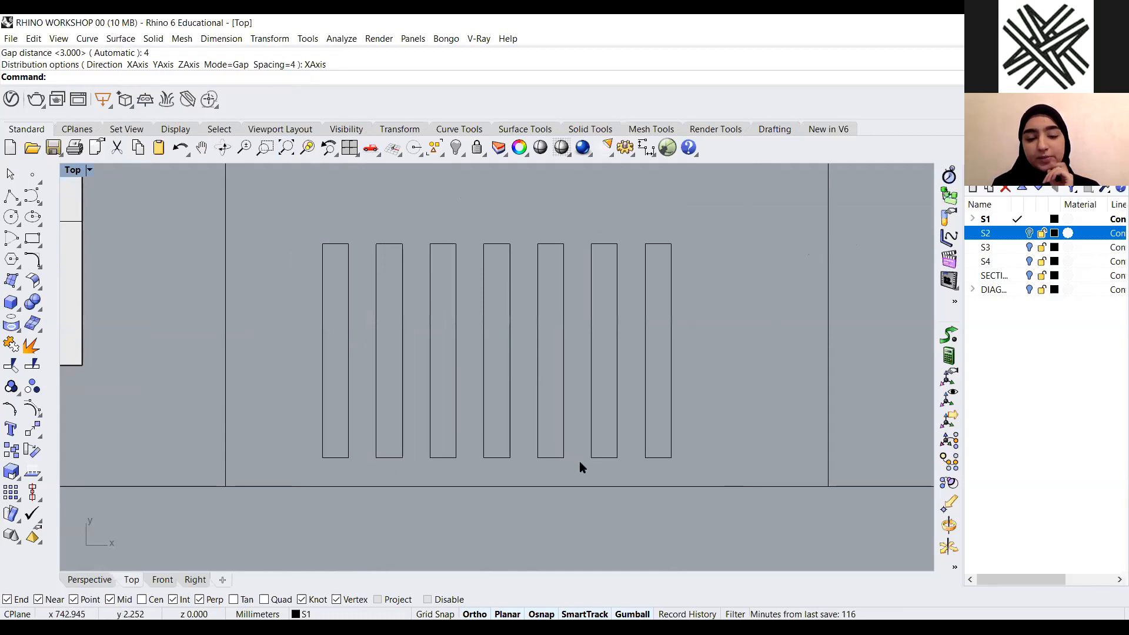
Maximize the Perspective view and tear off the Lines toolbar as a floating palette
scroll(411, 414, "down", 5)
scroll(620, 351, "up", 2)
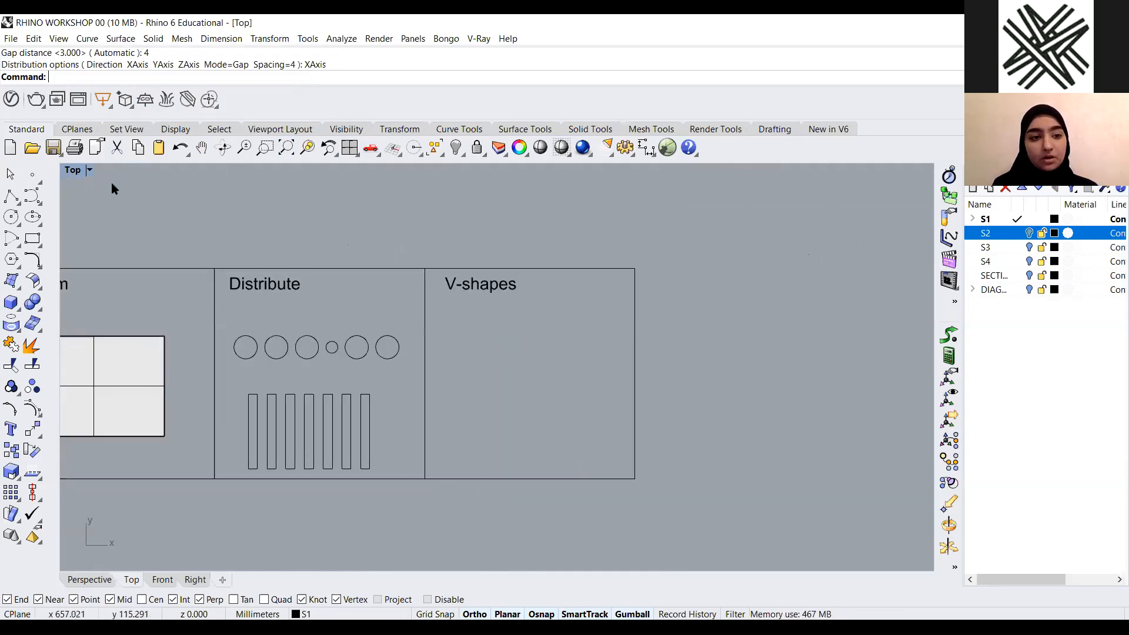
double_click(75, 172)
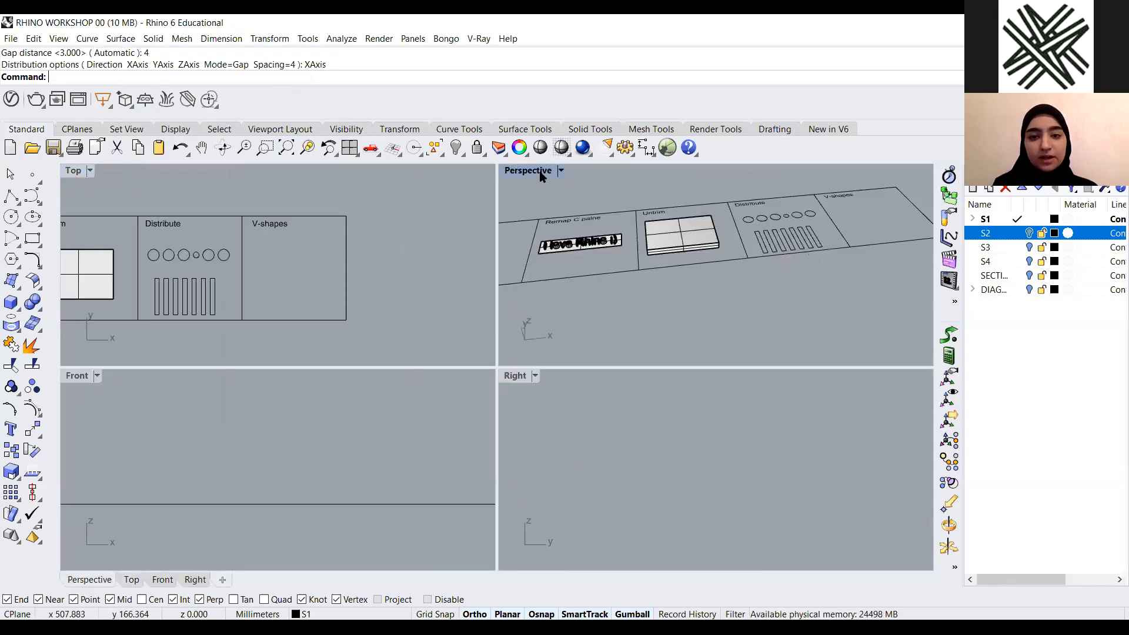
double_click(528, 170)
scroll(768, 199, "up", 5)
scroll(344, 302, "down", 3)
scroll(537, 303, "up", 3)
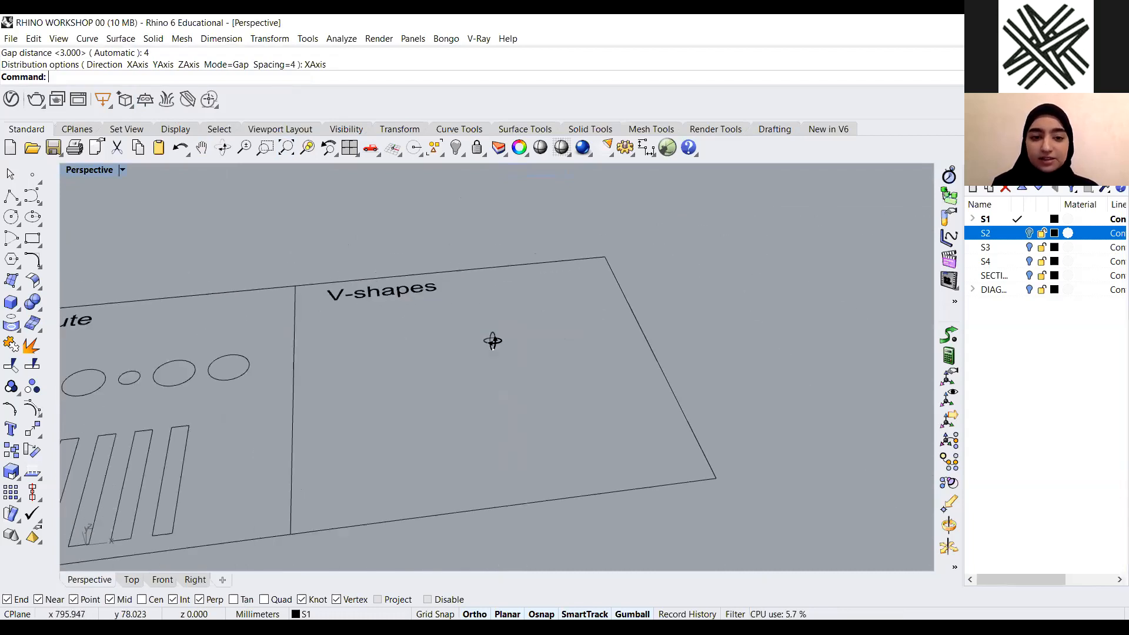
left_click(18, 206)
left_click_drag(73, 192, 612, 195)
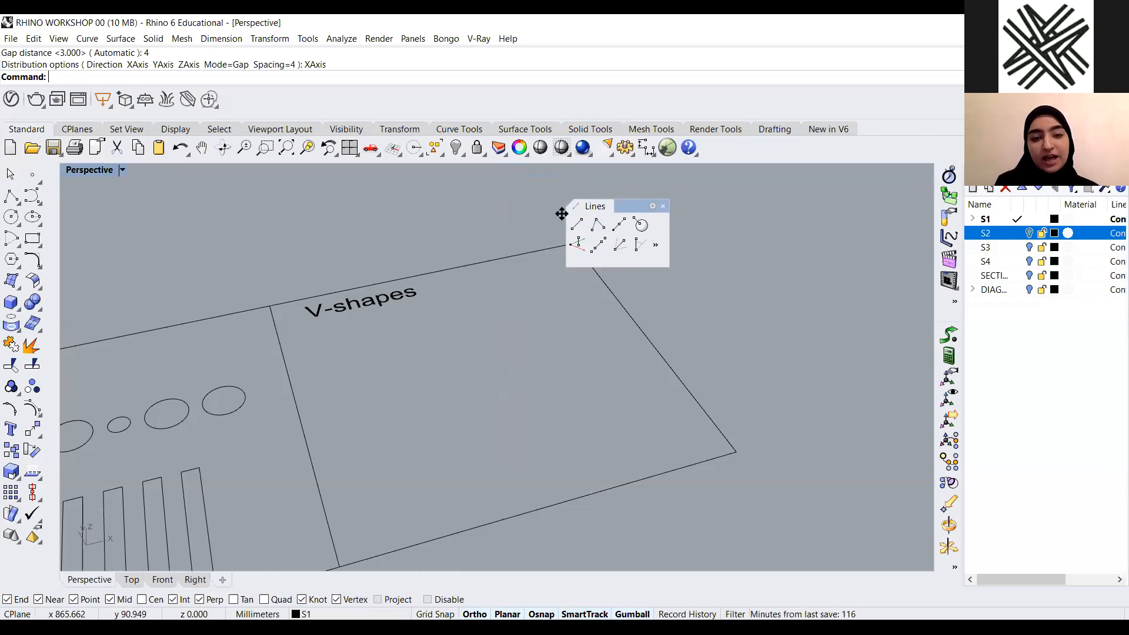
left_click_drag(561, 213, 496, 227)
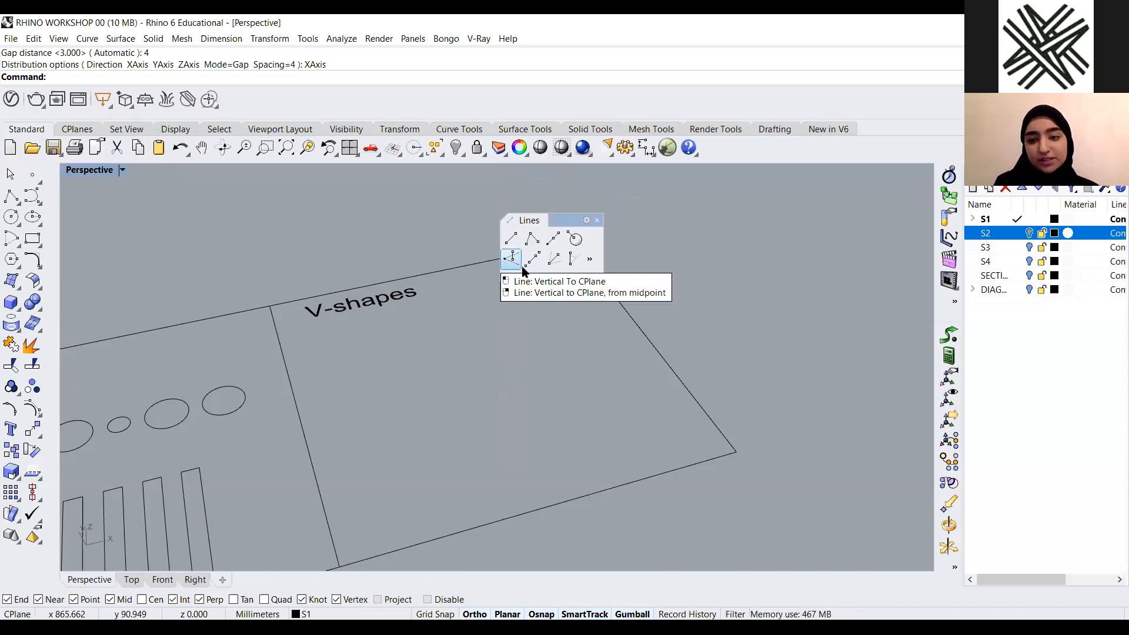
Draw a single-segment polyline inside the V-shapes area
scroll(578, 319, "down", 5)
scroll(516, 328, "down", 5)
scroll(514, 348, "up", 5)
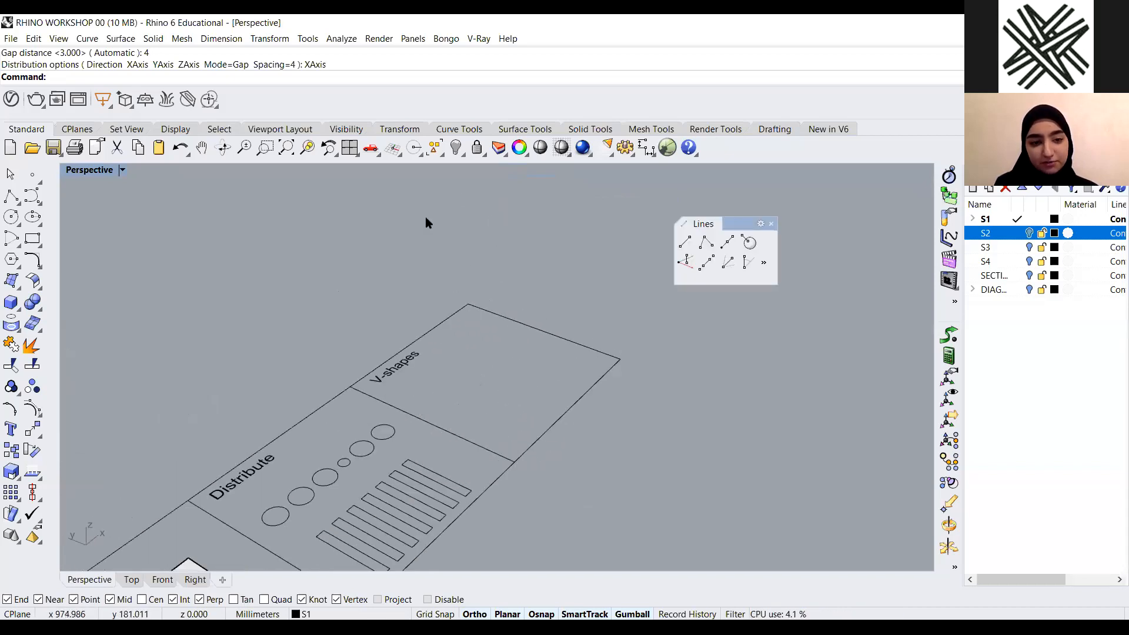
left_click(11, 196)
scroll(436, 376, "down", 3)
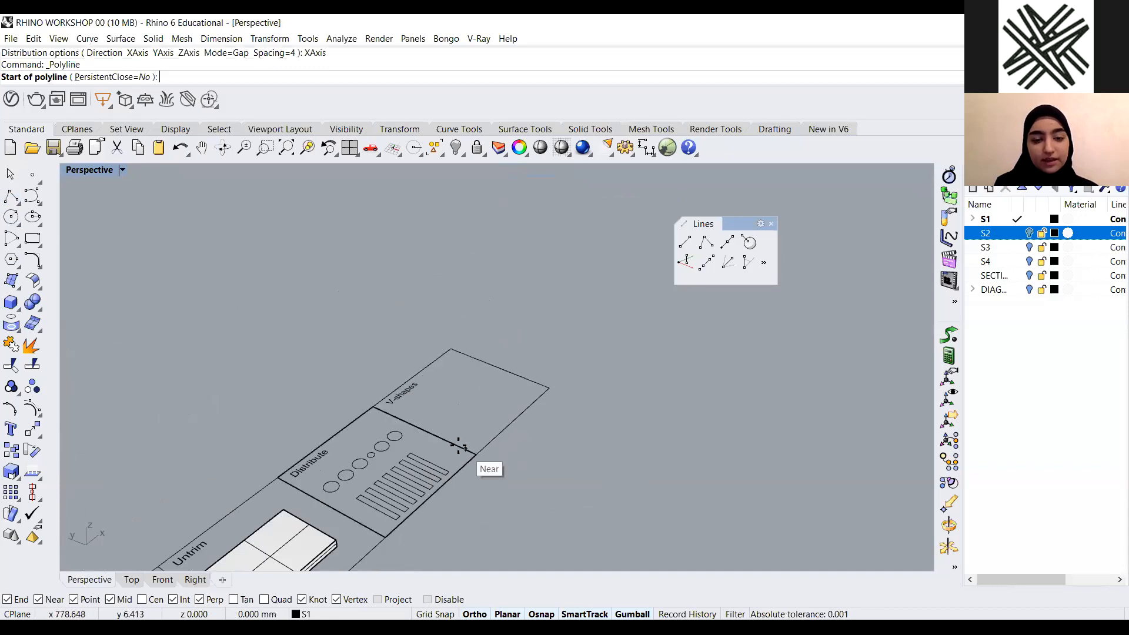
scroll(439, 411, "down", 5)
scroll(480, 385, "up", 4)
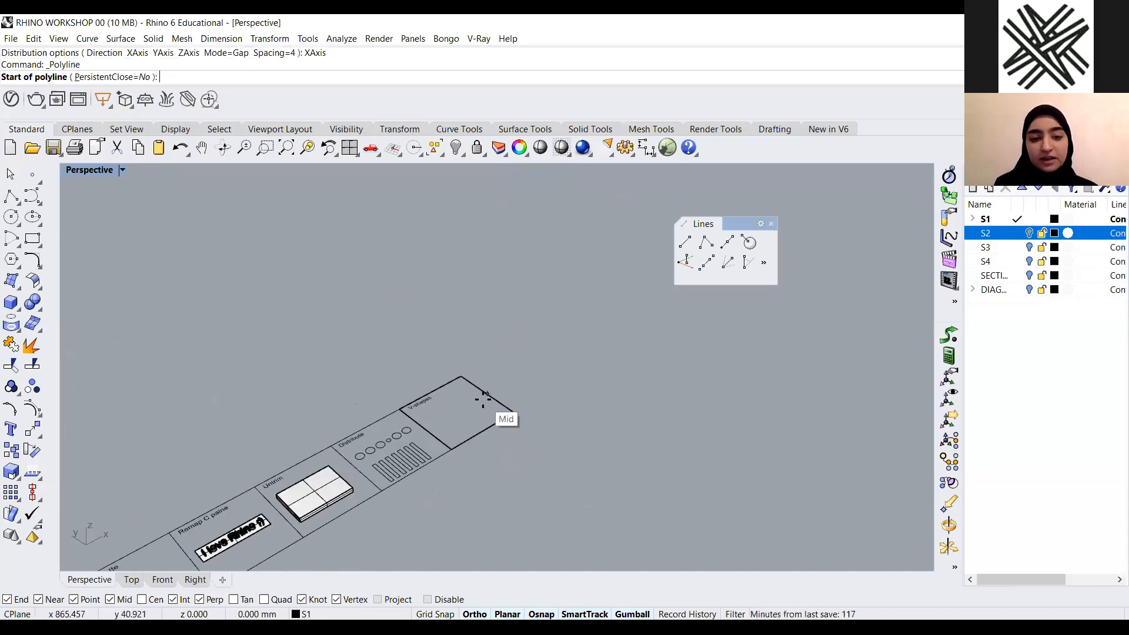
scroll(483, 400, "up", 2)
left_click(465, 447)
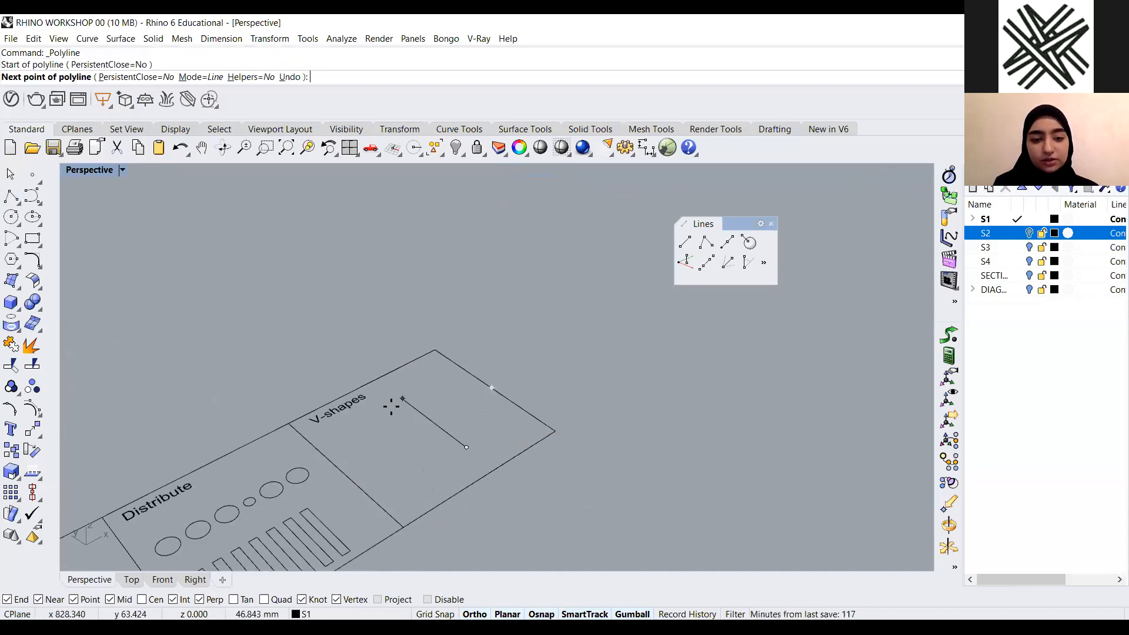
left_click(387, 410)
key("Return")
Try rotating the polyline upright with Rotate3D and delete it
right_click_drag(385, 412, 500, 451)
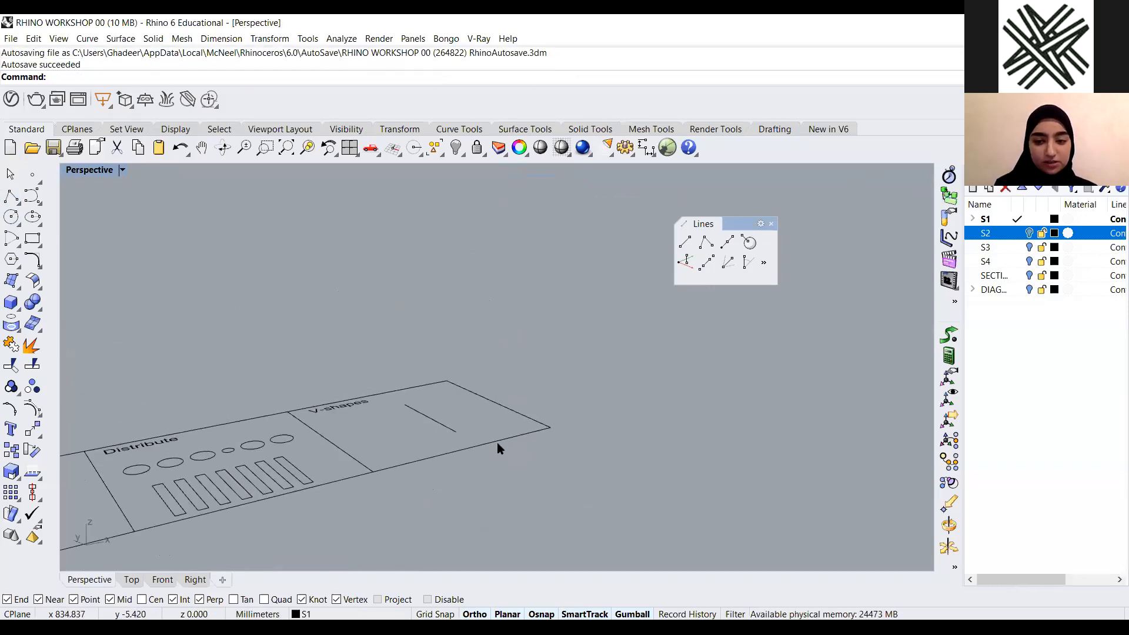
scroll(440, 482, "up", 5)
right_click_drag(440, 481, 429, 458)
left_click(445, 411)
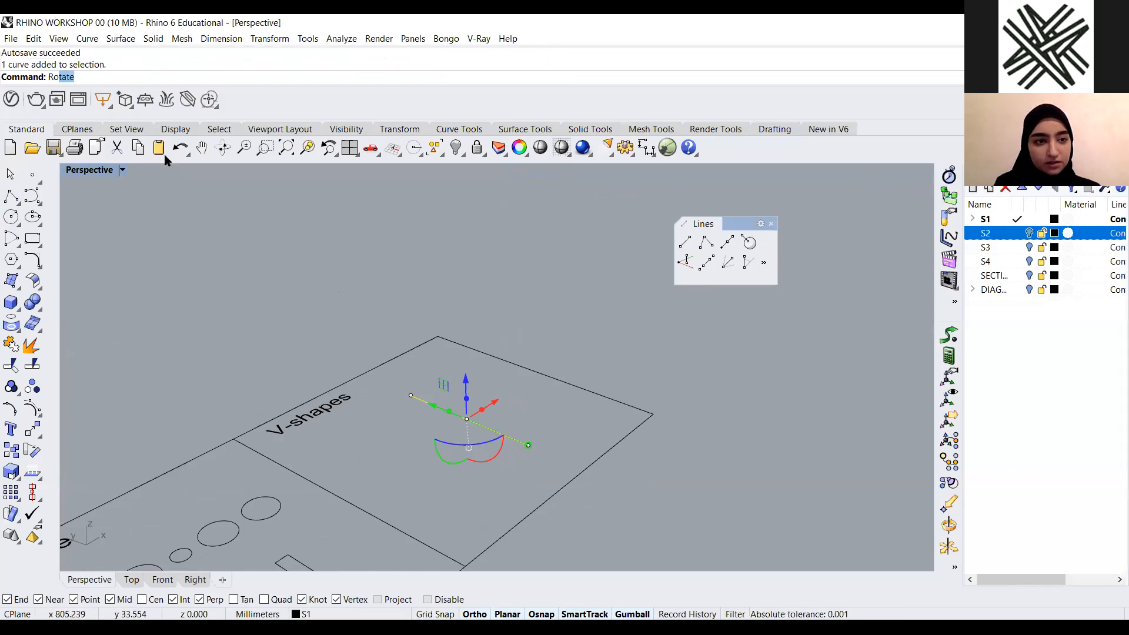
left_click(116, 103)
left_click(528, 445)
left_click(410, 396)
left_click(574, 412)
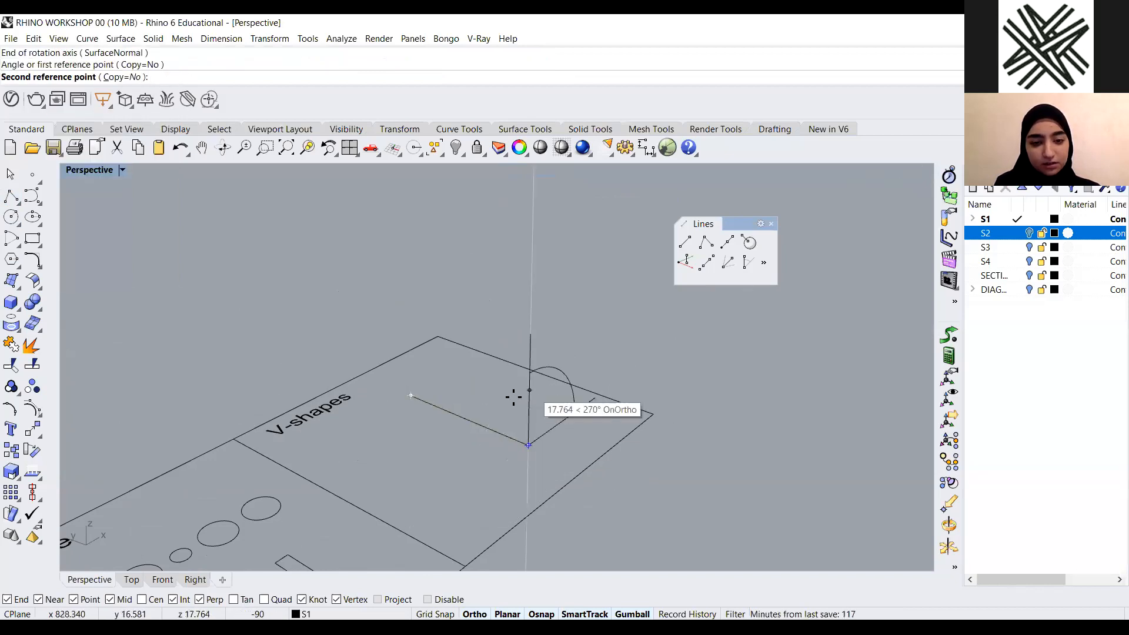
left_click(511, 398)
right_click_drag(453, 488, 468, 478)
right_click(505, 474)
left_click(519, 445)
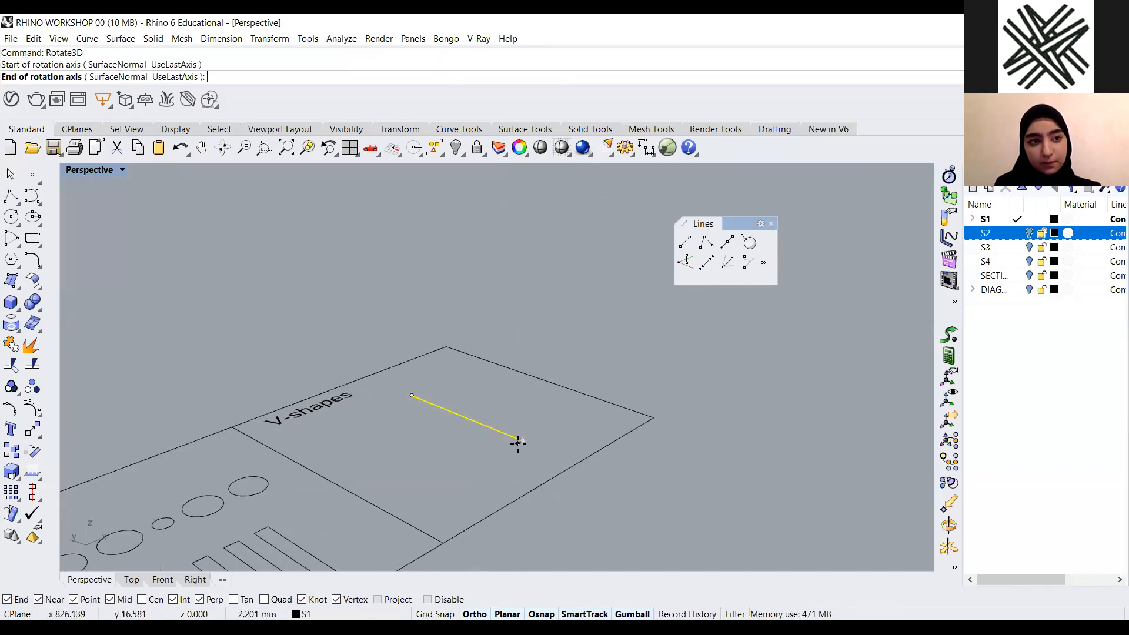
left_click(451, 476)
left_click(411, 395)
left_click(528, 345)
left_click(585, 319)
right_click_drag(384, 415, 365, 424)
left_click(506, 432)
key("Delete")
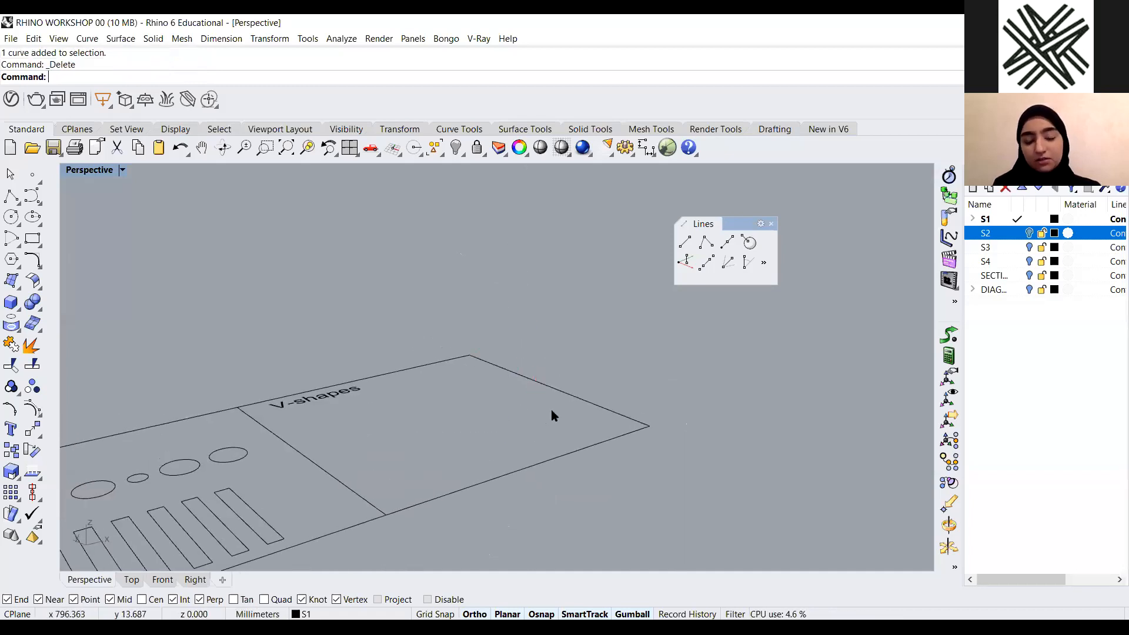
Draw a line vertical to the CPlane in the V-shapes area and delete it
left_click(687, 263)
left_click(459, 433)
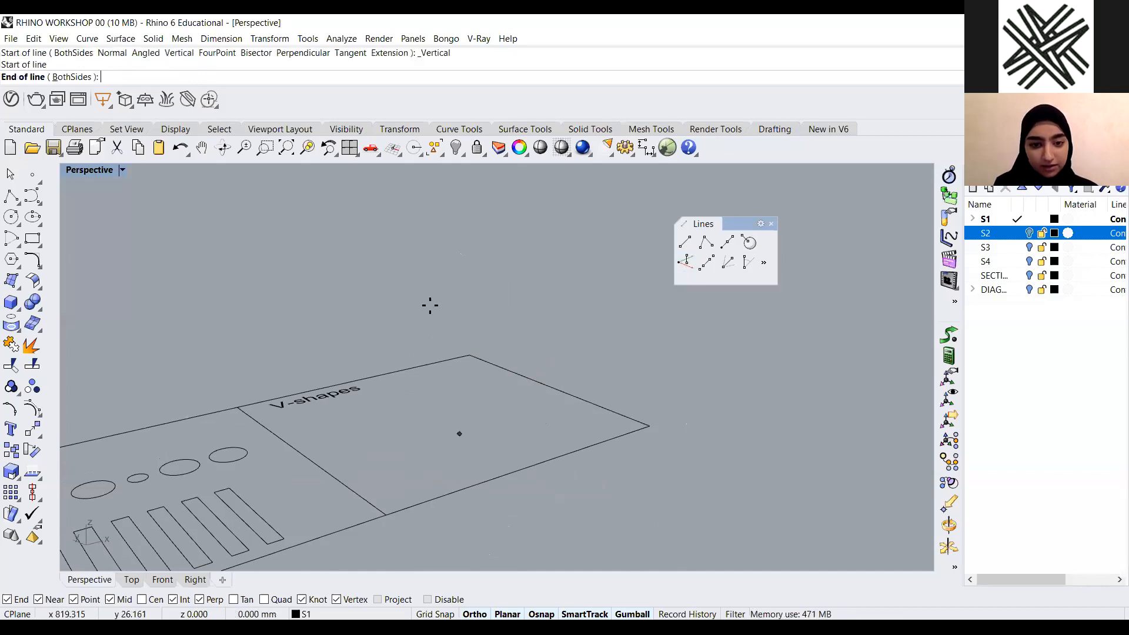
left_click(432, 229)
left_click(459, 294)
left_click(572, 346)
scroll(573, 347, "down", 4)
right_click_drag(526, 379, 529, 353)
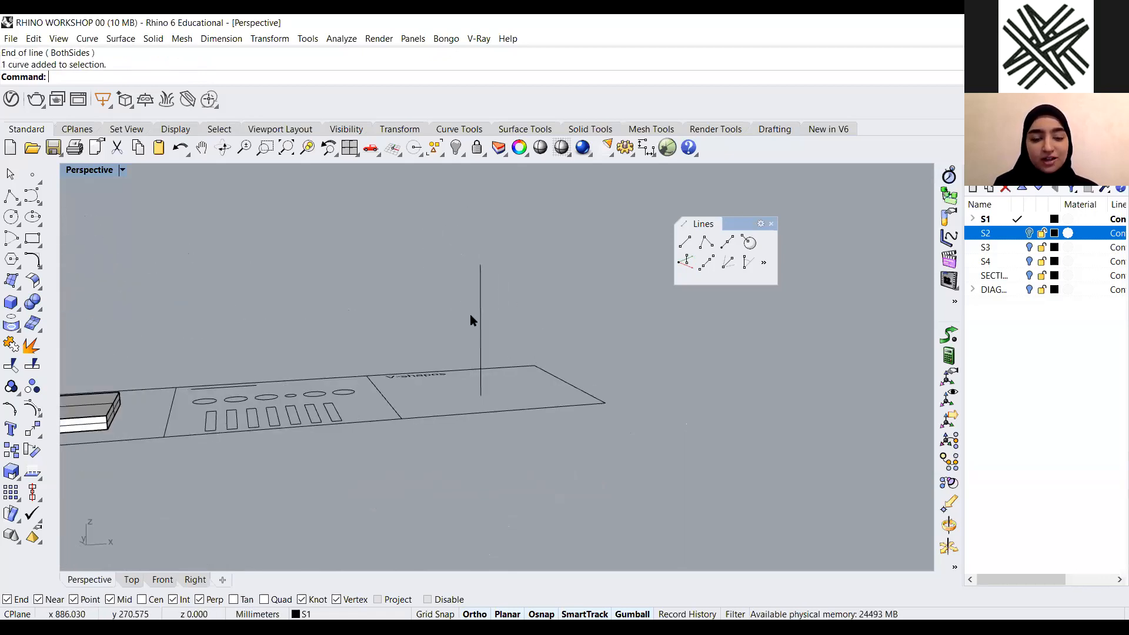
scroll(465, 319, "up", 3)
right_click_drag(438, 385, 453, 453)
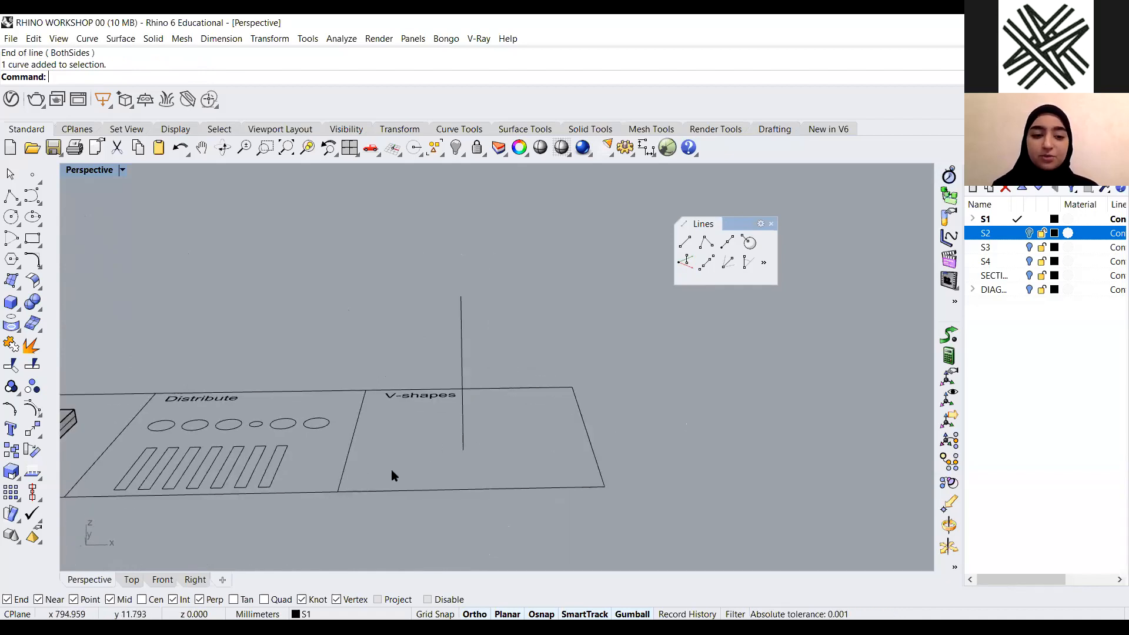
left_click(462, 320)
key("Delete")
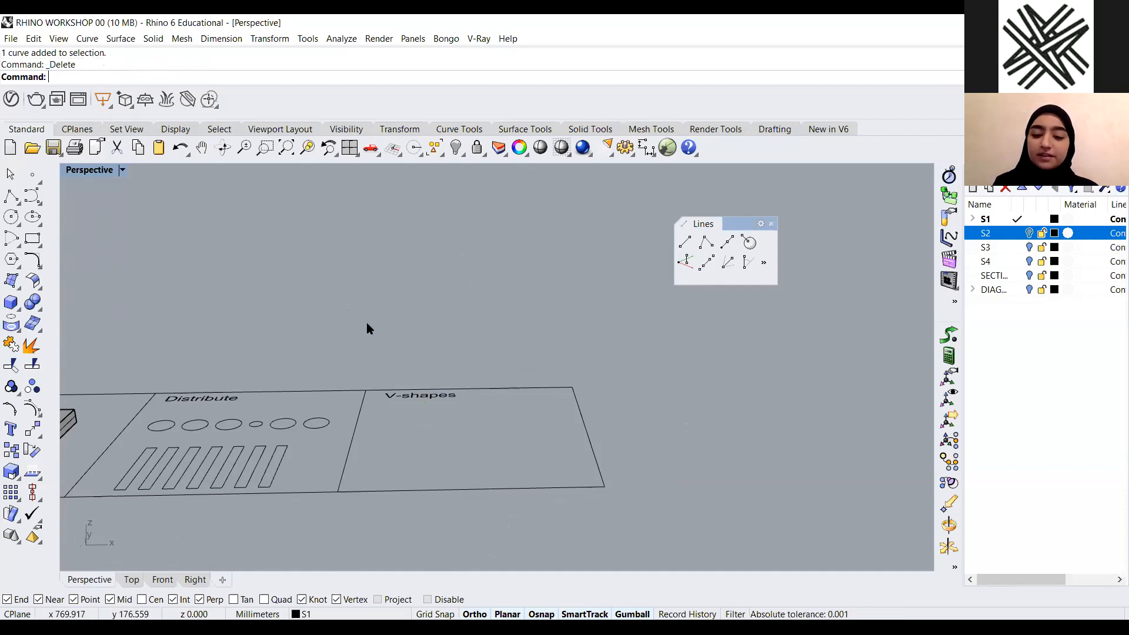
Draw a vertical rectangle standing on the V-shapes area and delete it
left_click(34, 254)
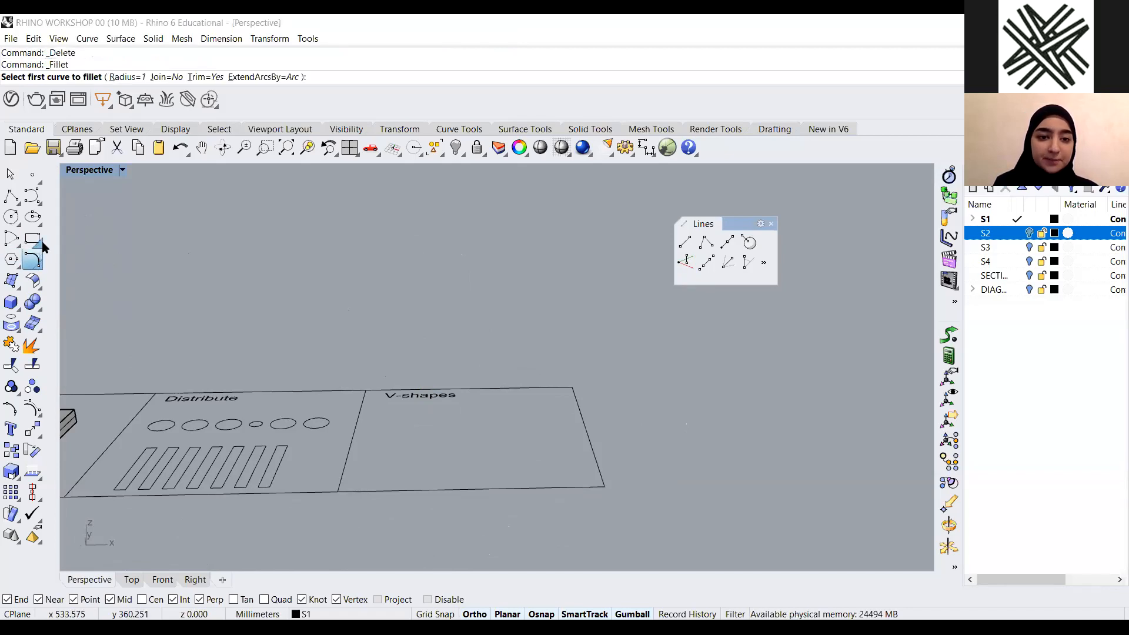
left_click(42, 243)
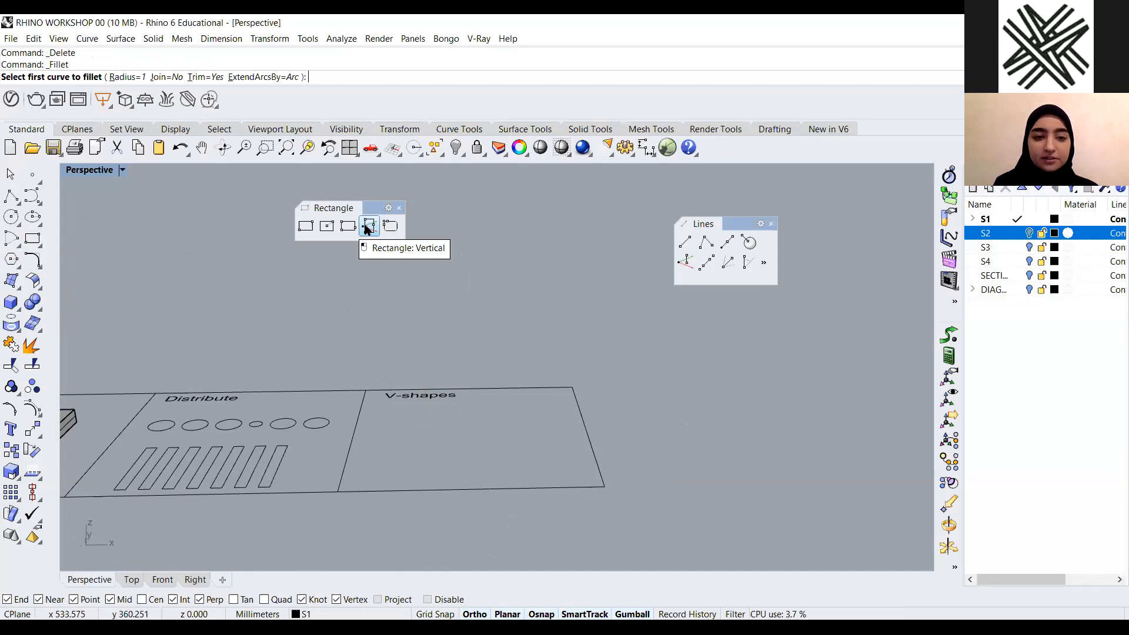
left_click(388, 436)
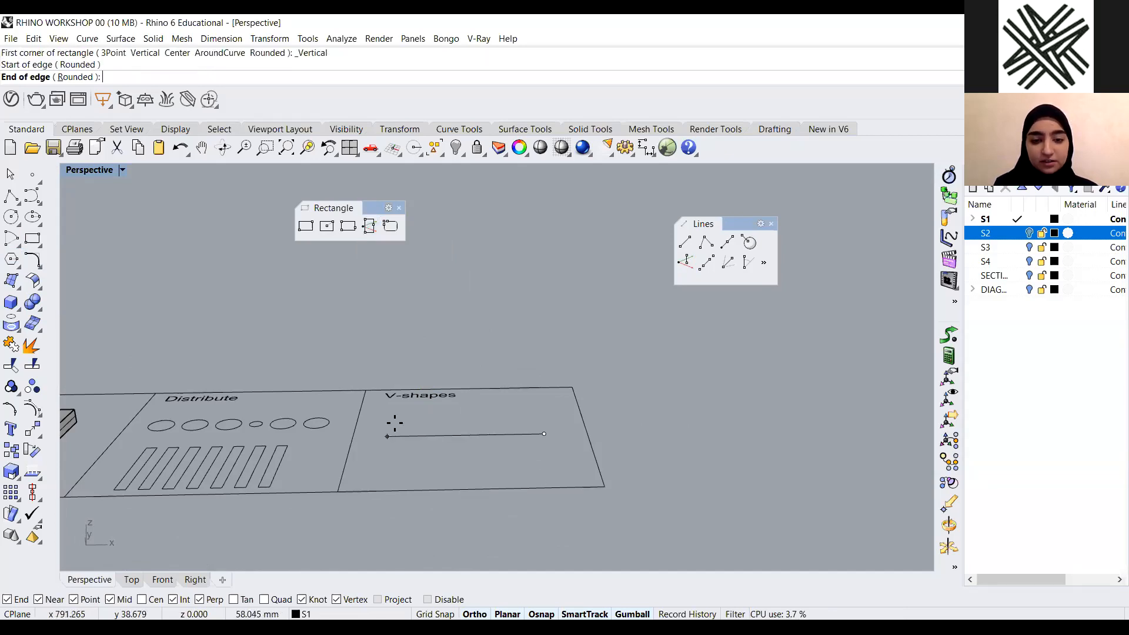
left_click(545, 435)
left_click(524, 260)
mouse_move(562, 319)
right_mouse_down()
mouse_move(630, 313)
mouse_move(532, 340)
right_mouse_up()
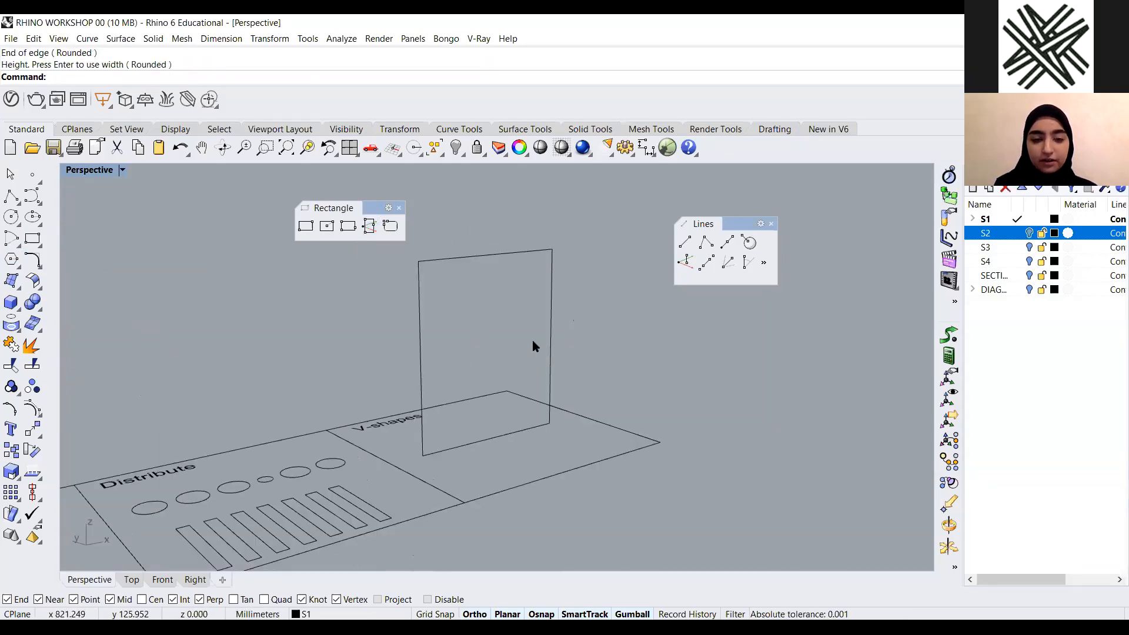
left_click(504, 253)
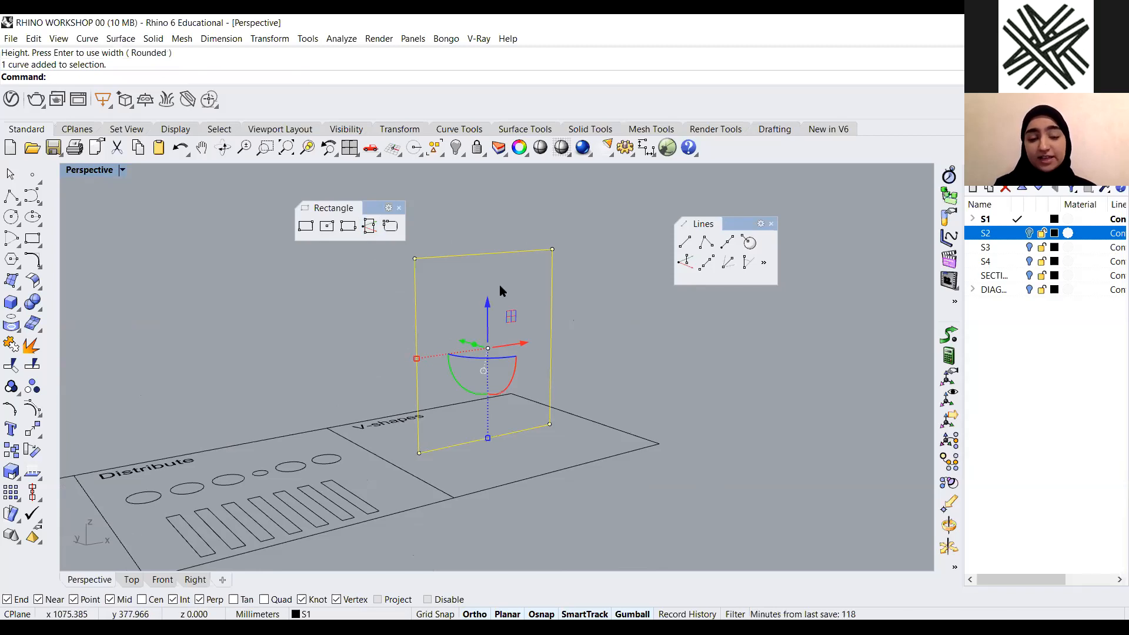
key("Delete")
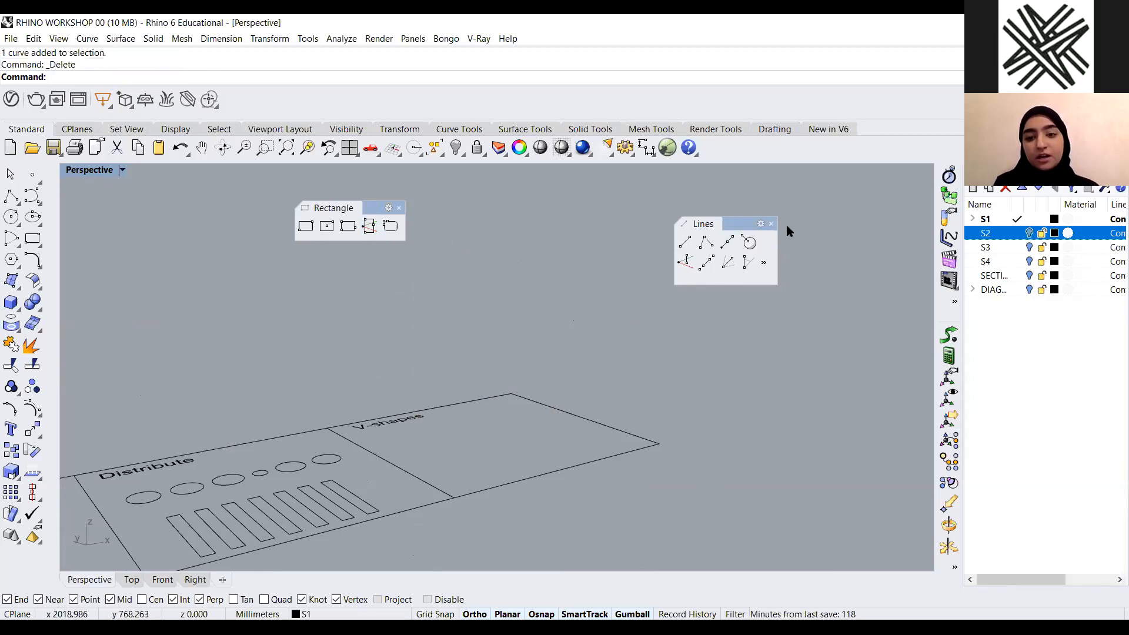
Close the floating Lines and Rectangle toolbars
left_click(771, 223)
left_click(399, 208)
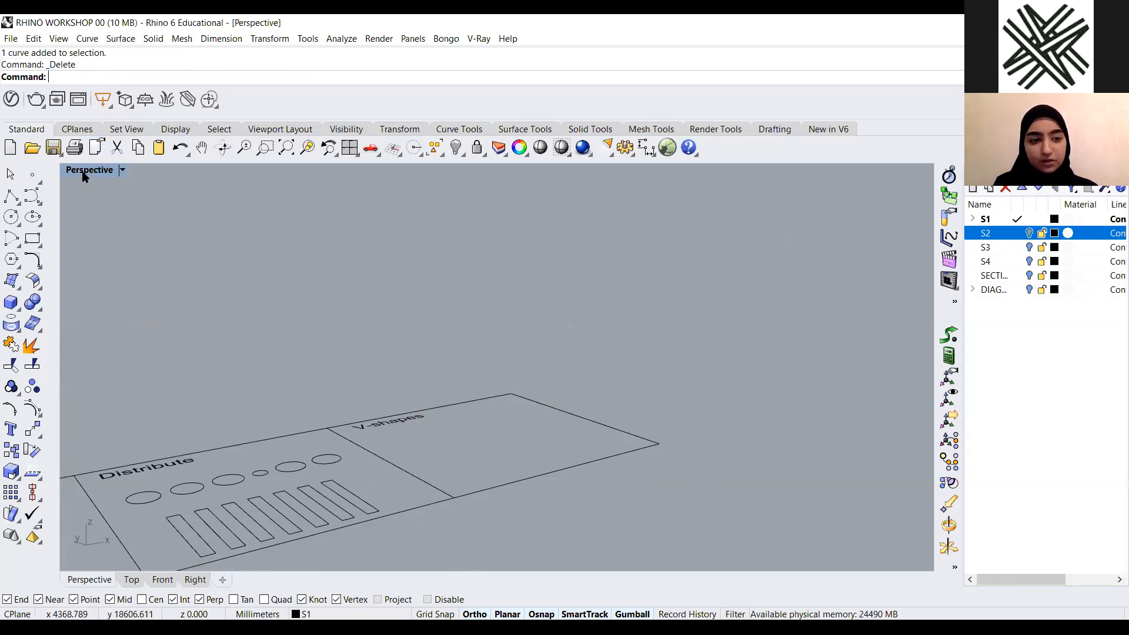
Turn off layer S2's examples, make S2 the current layer and turn on layer S1 to show the surface creation examples
scroll(427, 327, "down", 3)
scroll(434, 332, "down", 5)
right_click_drag(438, 336, 556, 359)
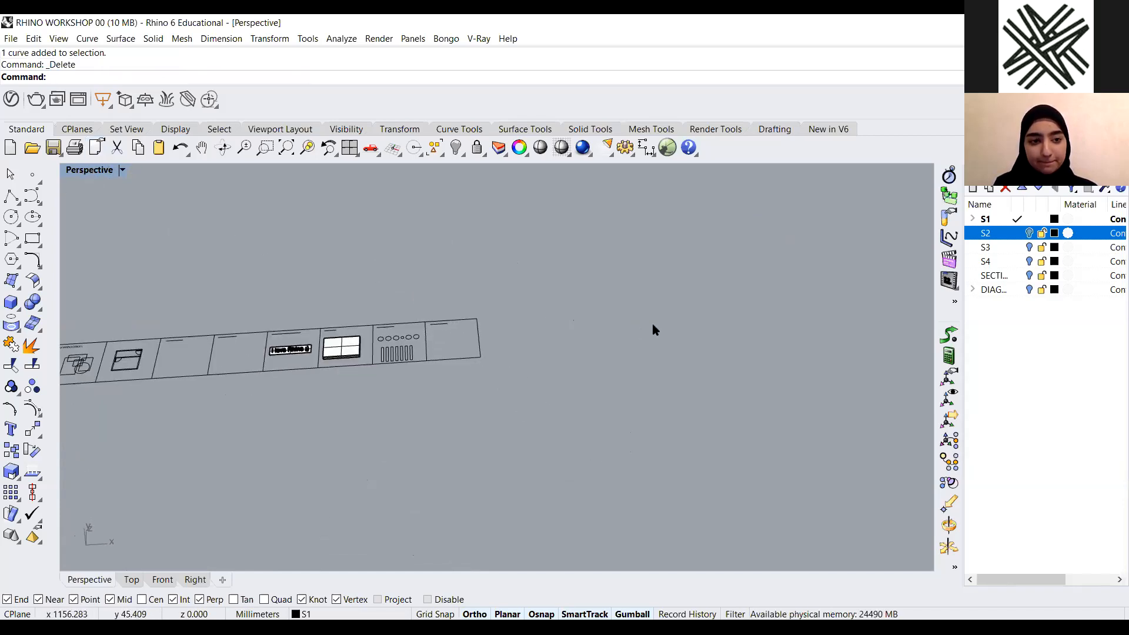
scroll(653, 326, "down", 6)
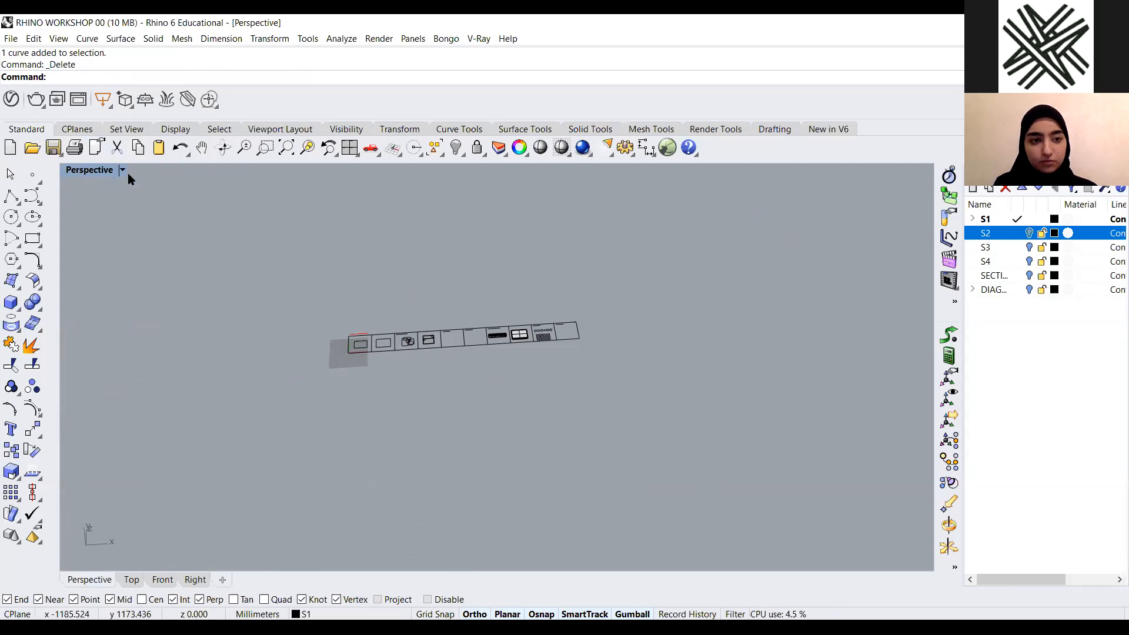
double_click(97, 170)
double_click(73, 171)
scroll(647, 328, "down", 4)
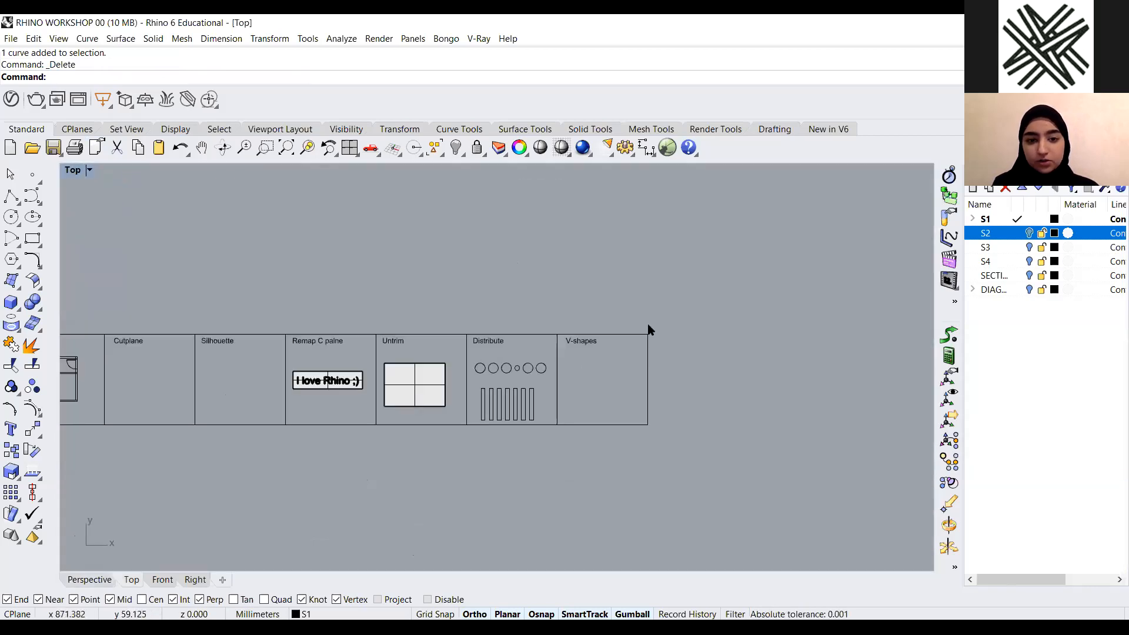
scroll(536, 323, "down", 2)
scroll(507, 325, "up", 3)
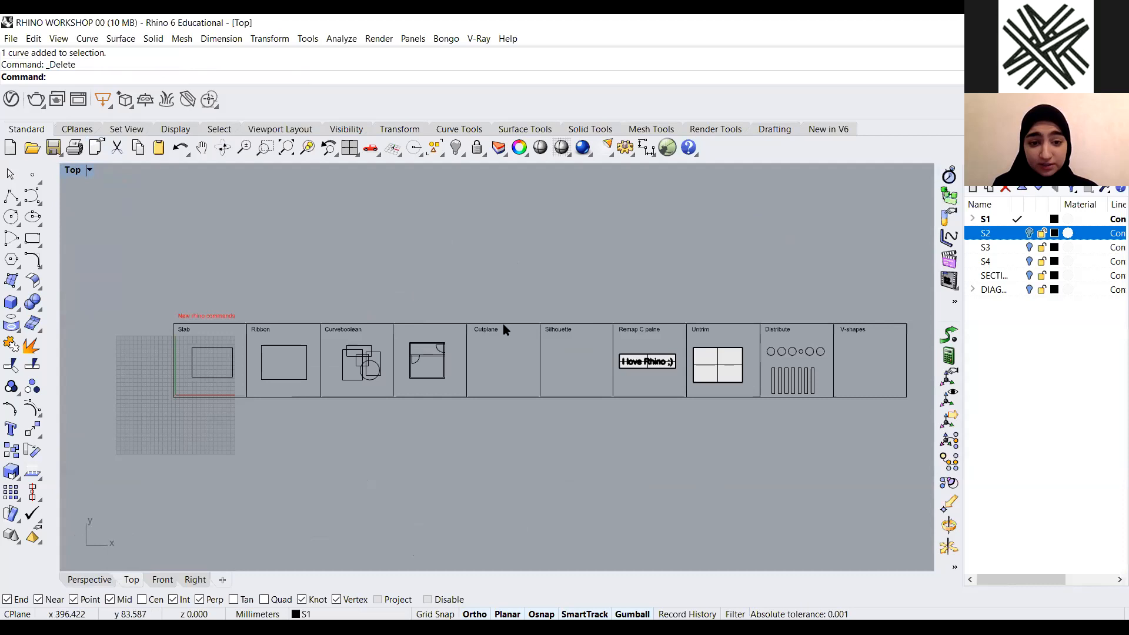
scroll(316, 330, "up", 2)
scroll(316, 329, "down", 2)
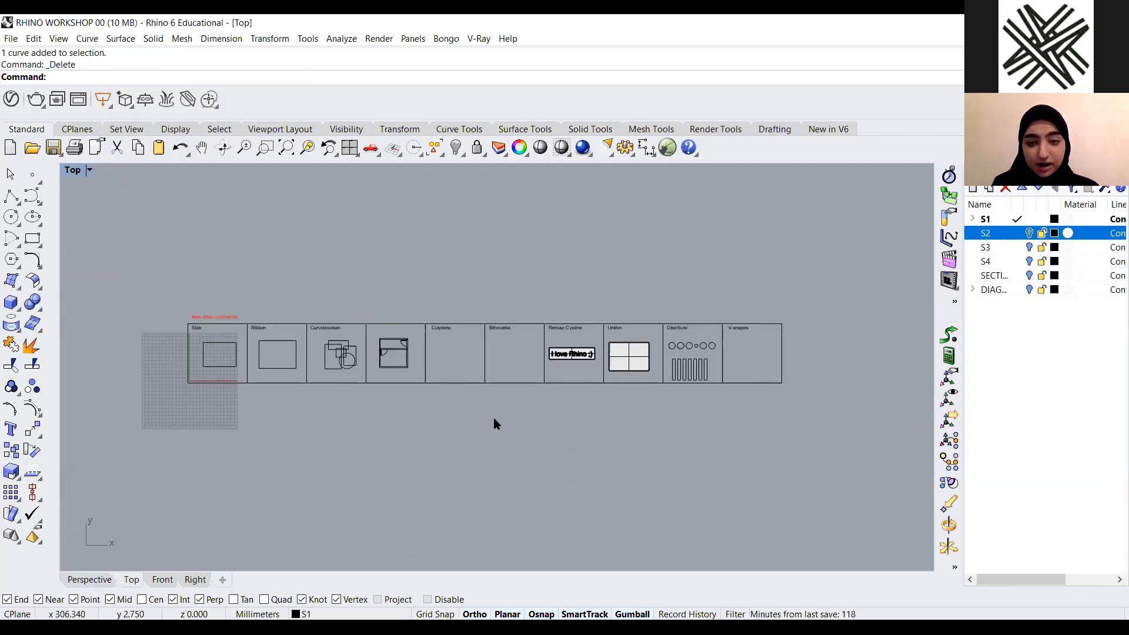
left_click(1029, 233)
left_click(1017, 233)
left_click(1029, 219)
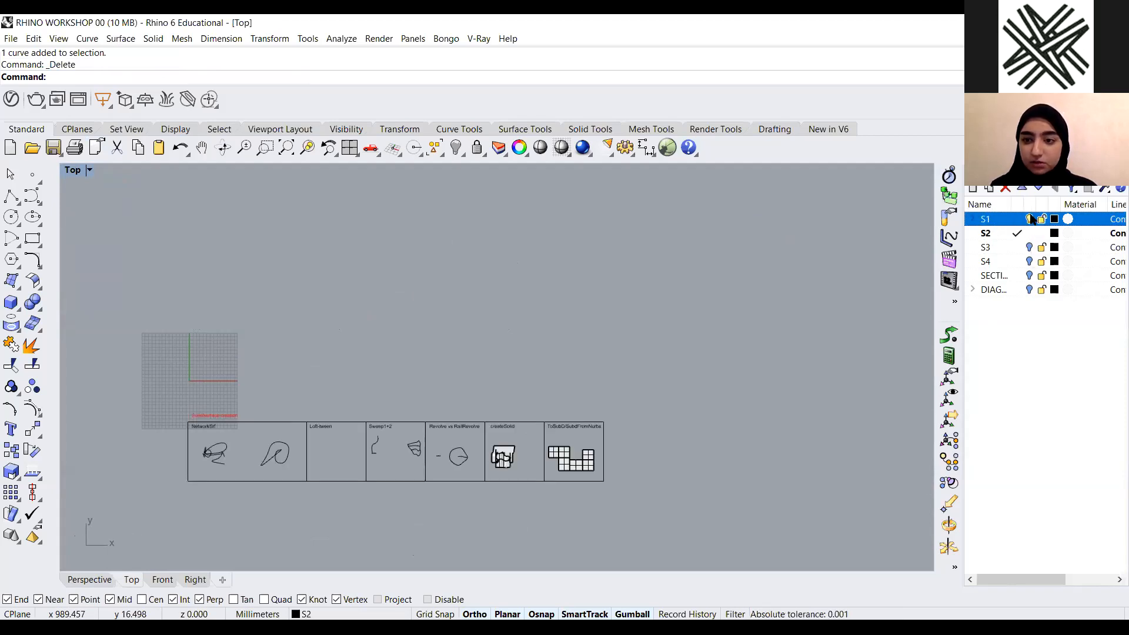
Zoom and orbit the Perspective view onto the NetworkSrf example area
scroll(481, 352, "down", 3)
scroll(429, 434, "up", 5)
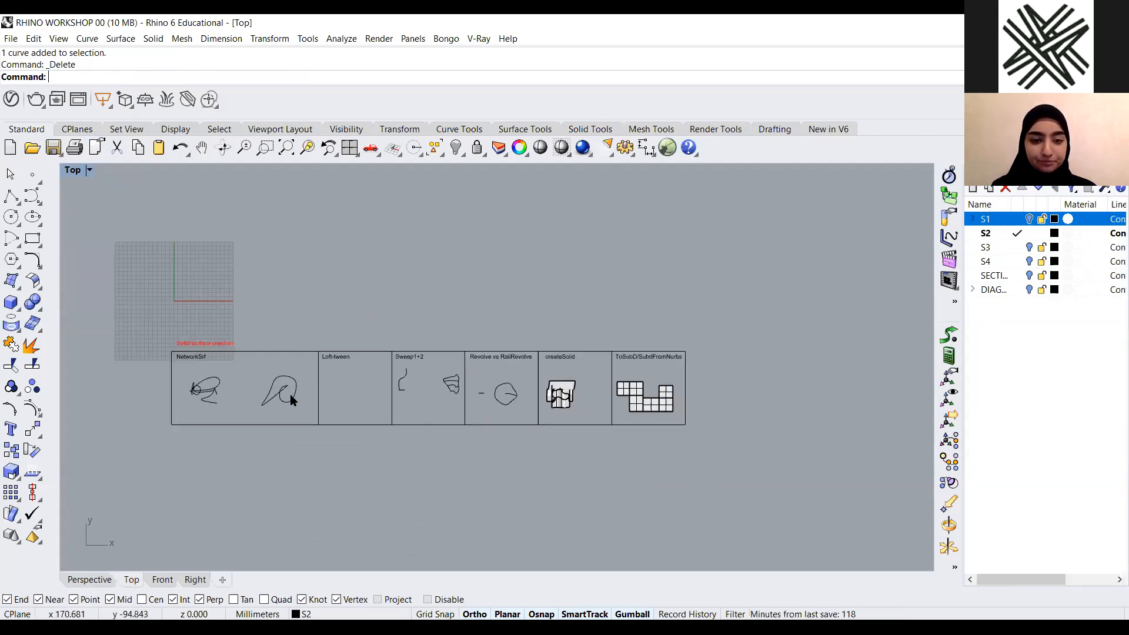
scroll(528, 382, "down", 2)
scroll(408, 353, "up", 3)
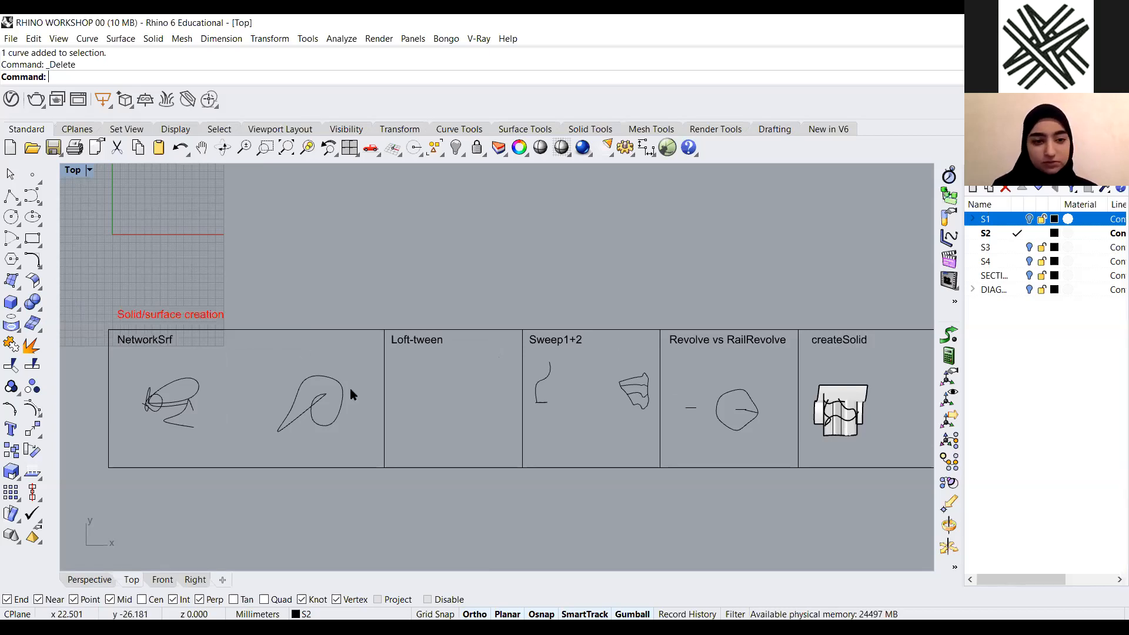
scroll(348, 391, "down", 3)
double_click(73, 170)
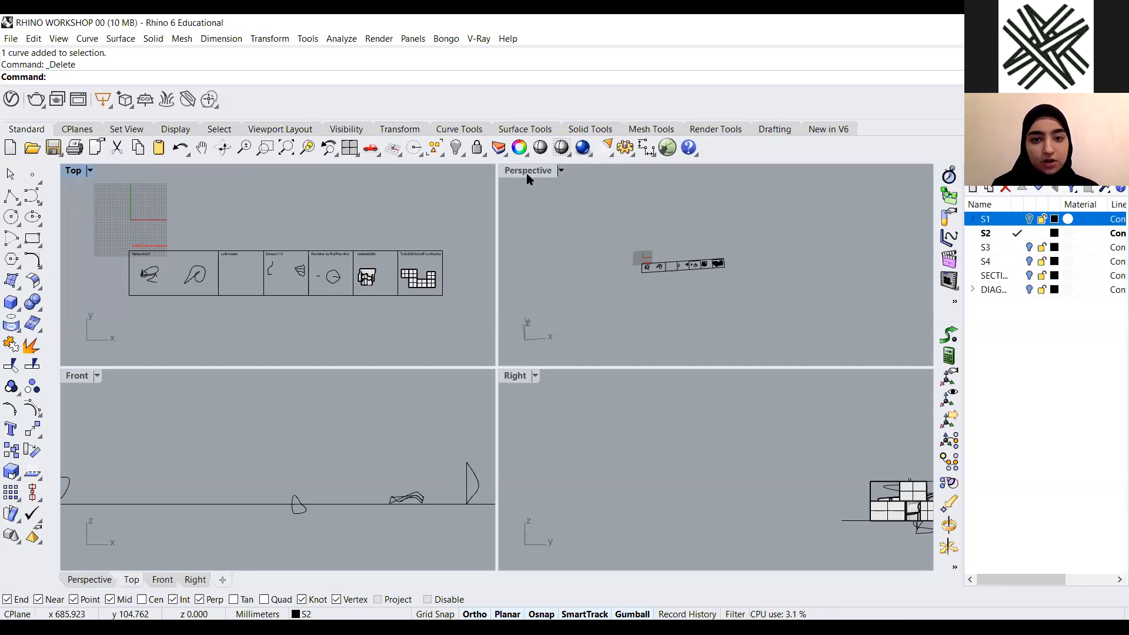
double_click(527, 173)
left_click_drag(634, 239, 188, 409)
type("Z")
key("Return")
type("s")
key("Return")
left_click(605, 419)
scroll(605, 420, "down", 4)
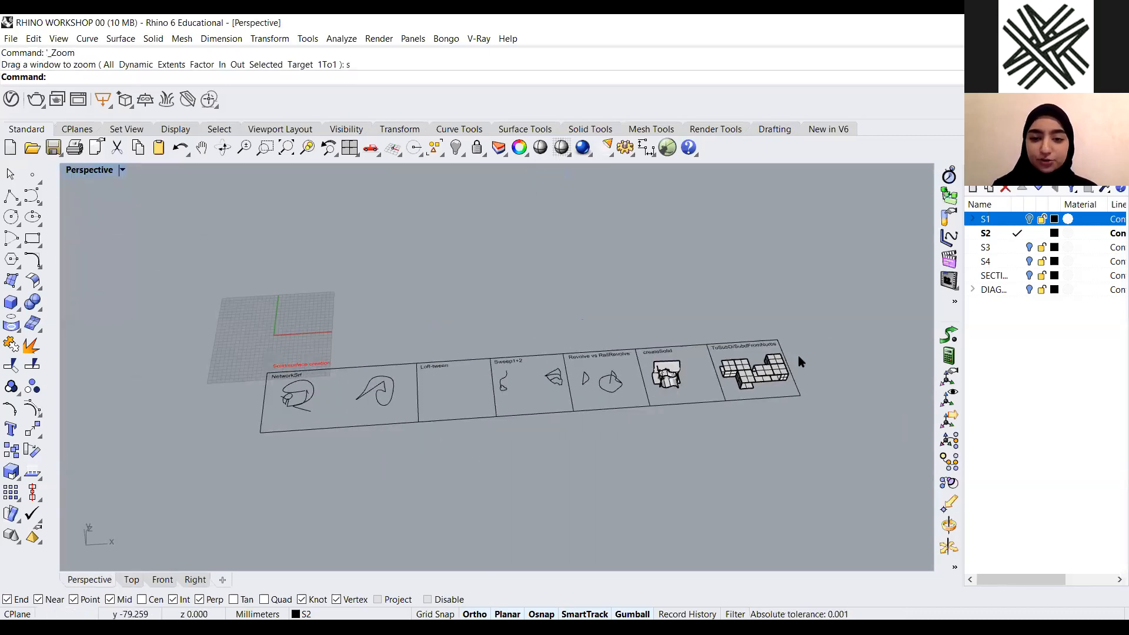
right_click_drag(478, 385, 465, 360)
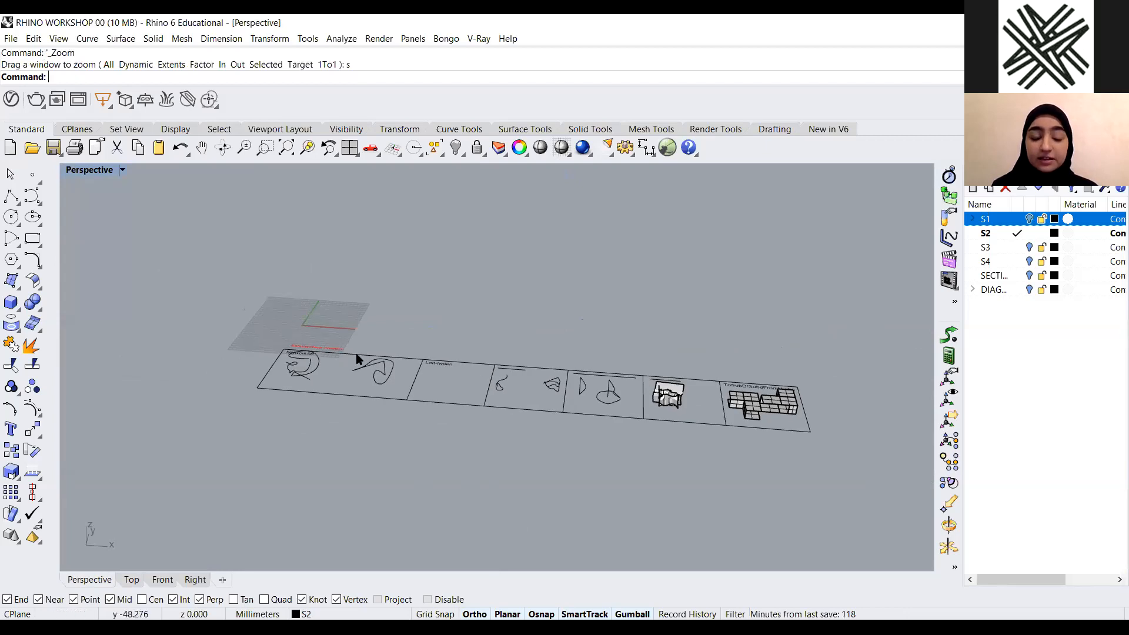
scroll(280, 372, "up", 8)
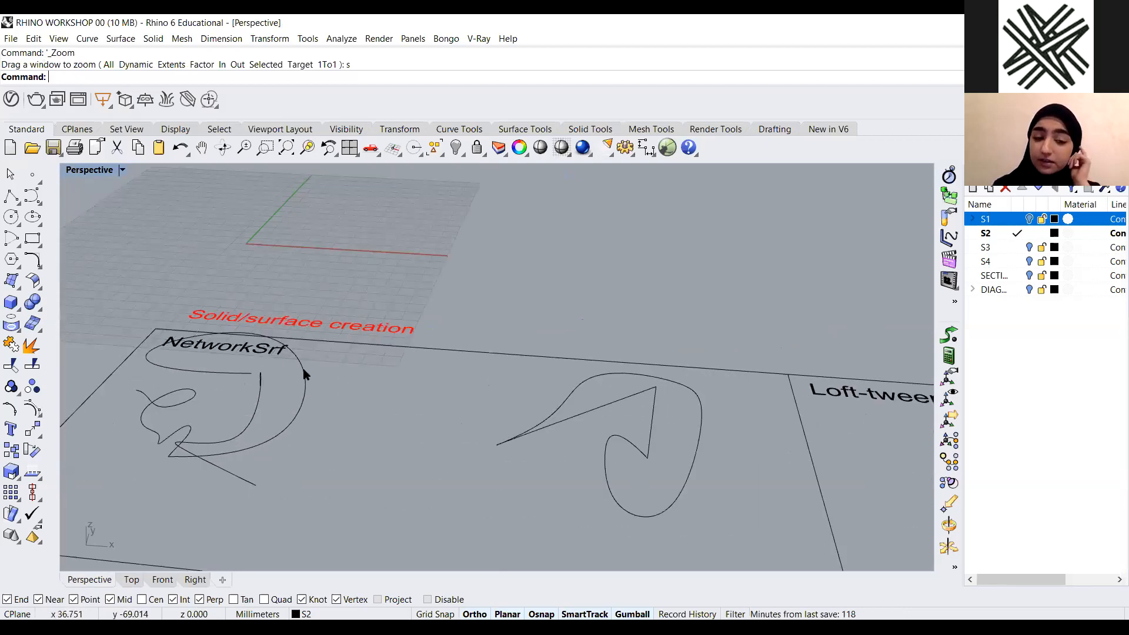
scroll(304, 374, "down", 5)
right_click_drag(158, 270, 154, 298)
Create a corner-point surface in the Loft-tween area and delete it
left_click(23, 288)
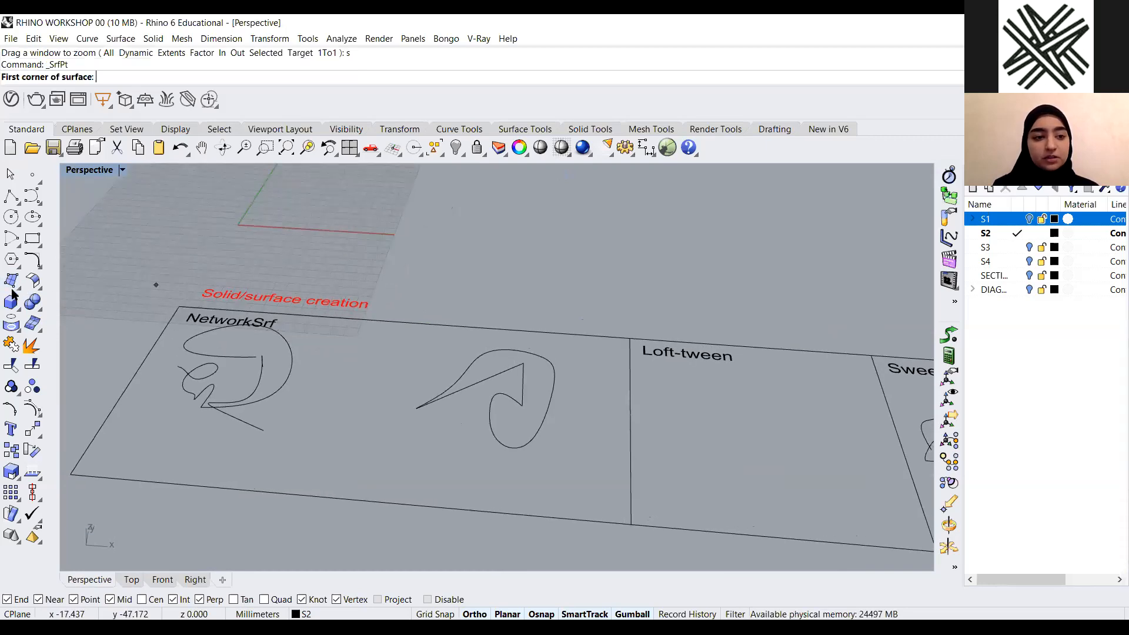
scroll(61, 293, "down", 2)
scroll(487, 361, "up", 1)
left_click(487, 365)
left_click(569, 454)
left_click(513, 406)
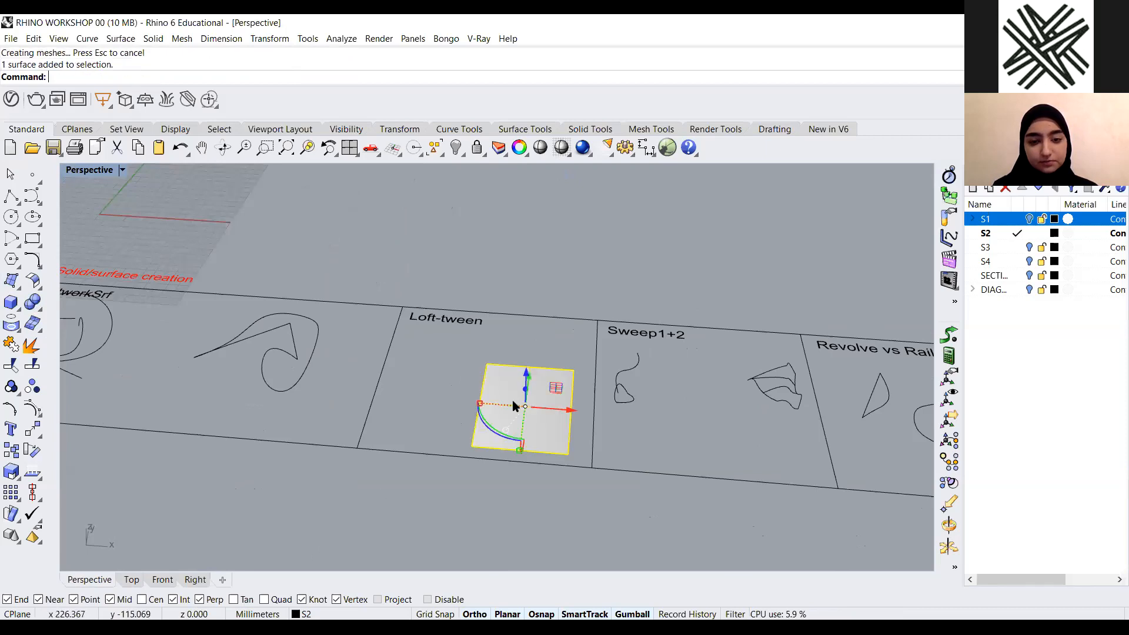
key("Delete")
Orbit and zoom around the NetworkSrf curves to inspect them
scroll(519, 307, "down", 4)
scroll(457, 343, "up", 2)
scroll(459, 347, "up", 1)
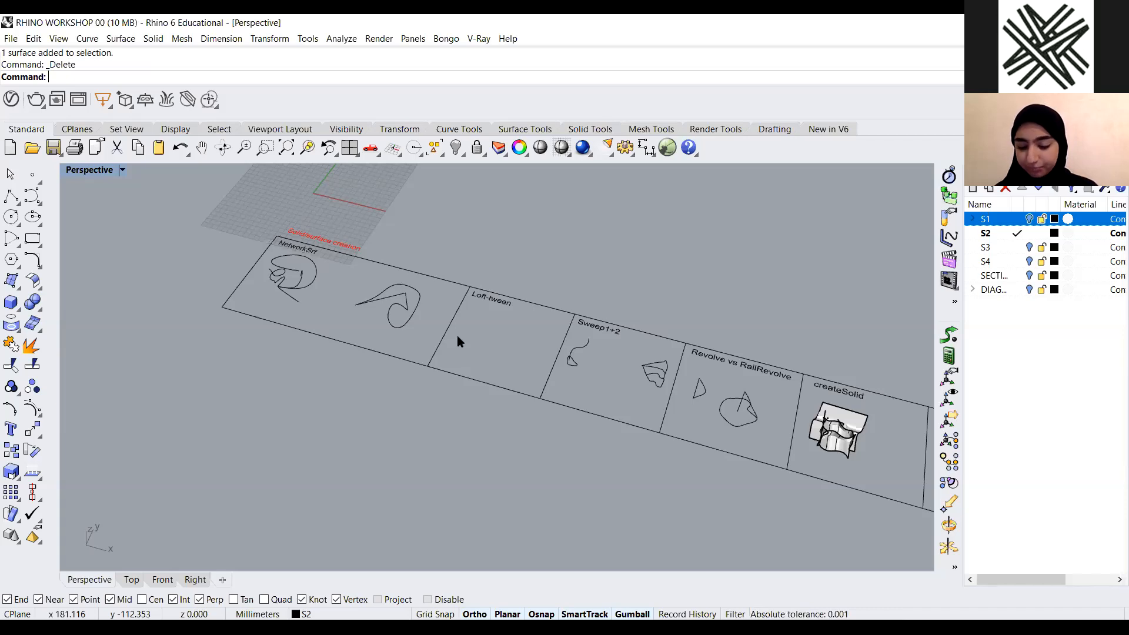
scroll(361, 290, "up", 3)
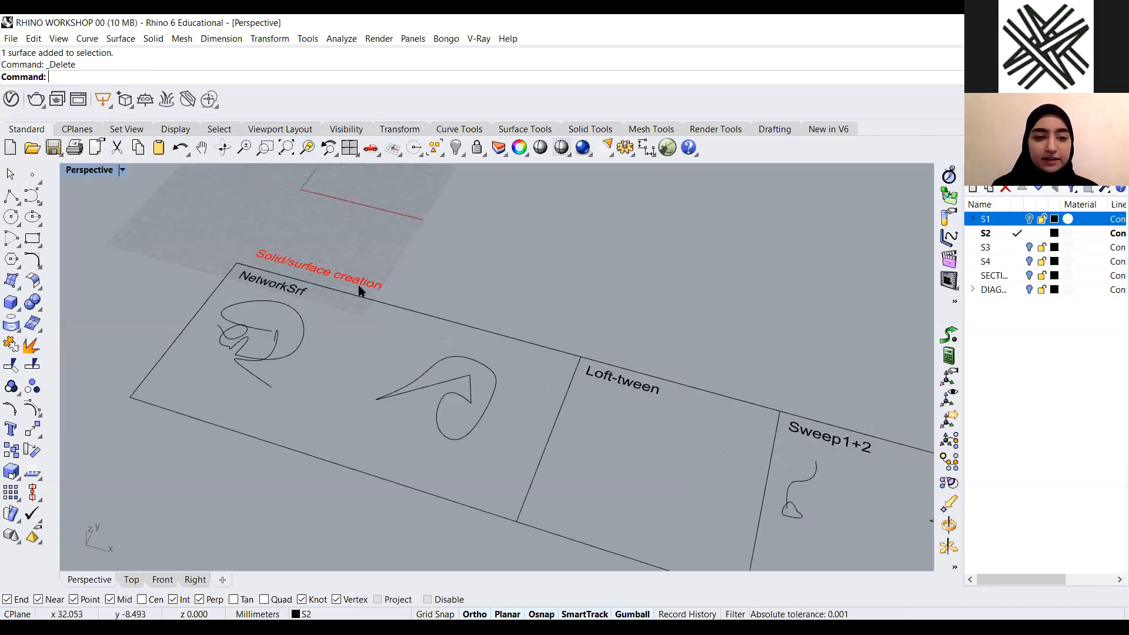
scroll(471, 363, "down", 4)
right_click_drag(514, 292, 442, 282)
scroll(442, 287, "up", 5)
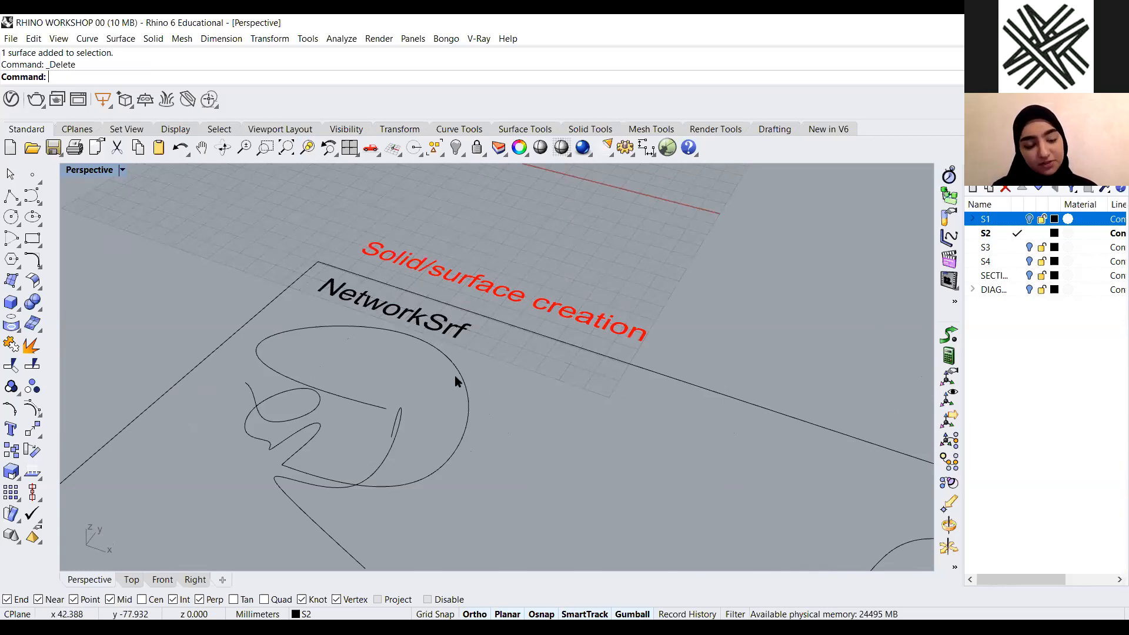
scroll(456, 376, "down", 4)
right_click_drag(312, 476, 442, 404)
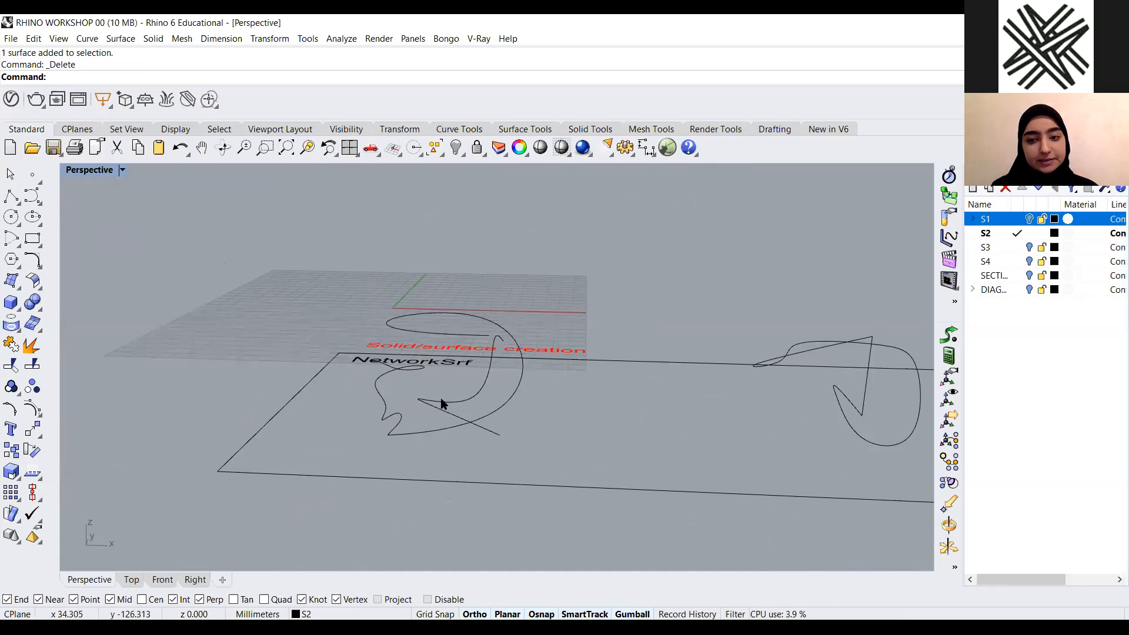
scroll(460, 382, "up", 3)
right_click_drag(429, 341, 447, 243)
scroll(526, 390, "up", 4)
left_click(518, 407)
left_click(710, 407)
scroll(517, 396, "down", 4)
scroll(486, 409, "up", 5)
left_click(354, 469)
left_click(544, 392)
left_click(520, 432)
right_click_drag(567, 454, 285, 502)
right_click_drag(541, 460, 524, 348)
right_click_drag(504, 454, 524, 300)
right_click_drag(337, 396, 429, 355)
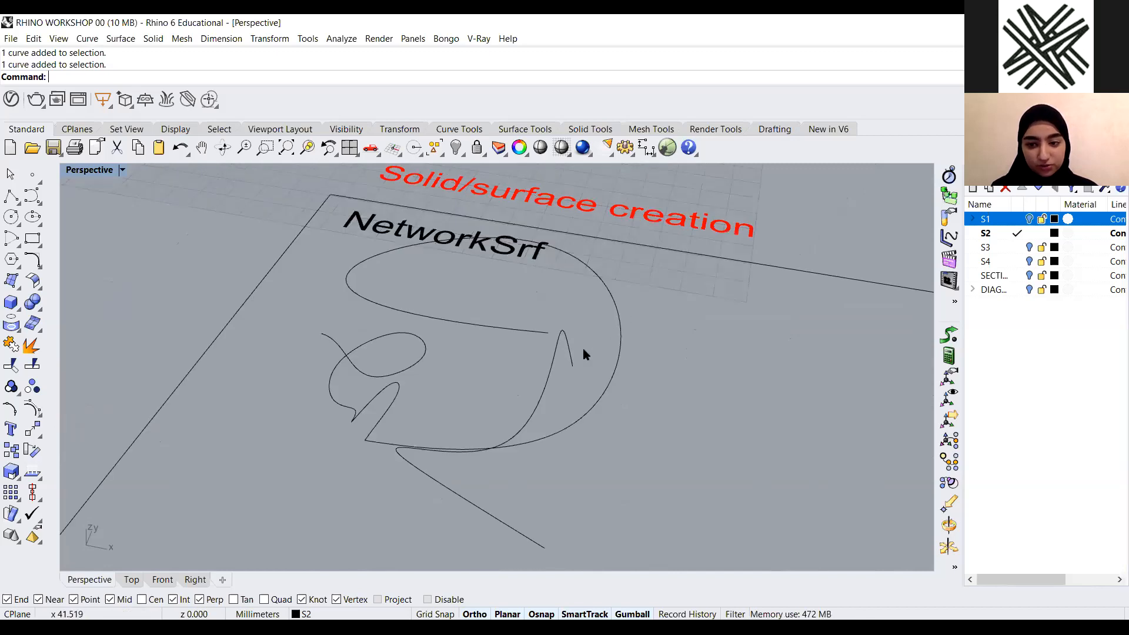
right_click_drag(515, 434, 478, 425)
scroll(443, 411, "down", 5)
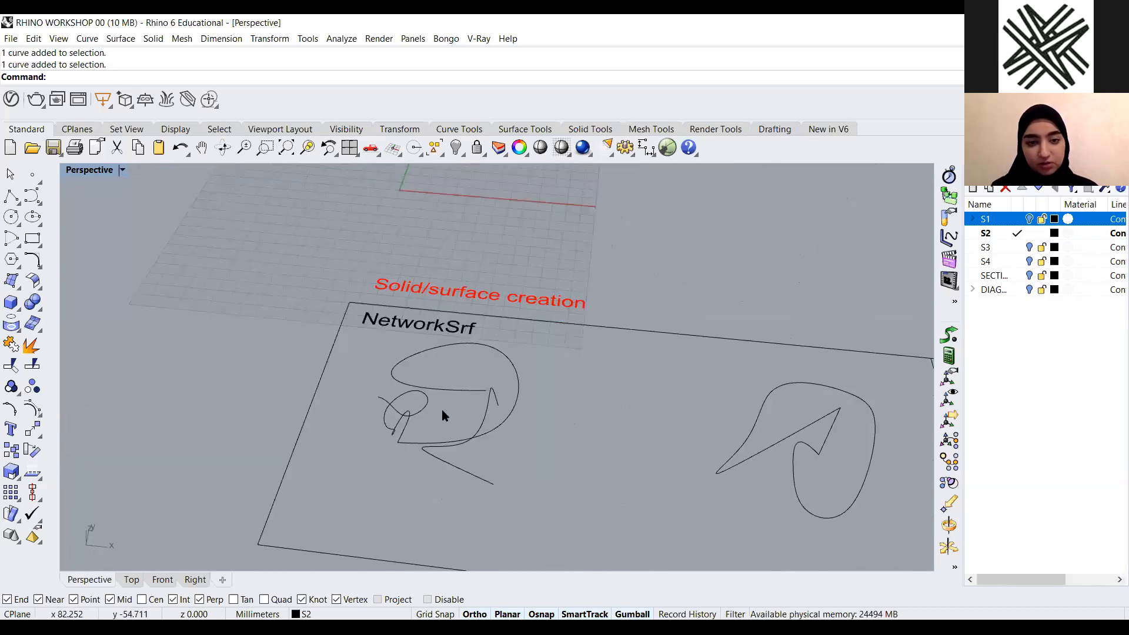
scroll(411, 262, "up", 5)
scroll(572, 415, "up", 1)
right_click_drag(570, 414, 550, 414)
scroll(571, 413, "down", 3)
scroll(570, 413, "up", 2)
Create a network surface from the curves in the NetworkSrf example
type("n")
key("Return")
scroll(456, 421, "down", 2)
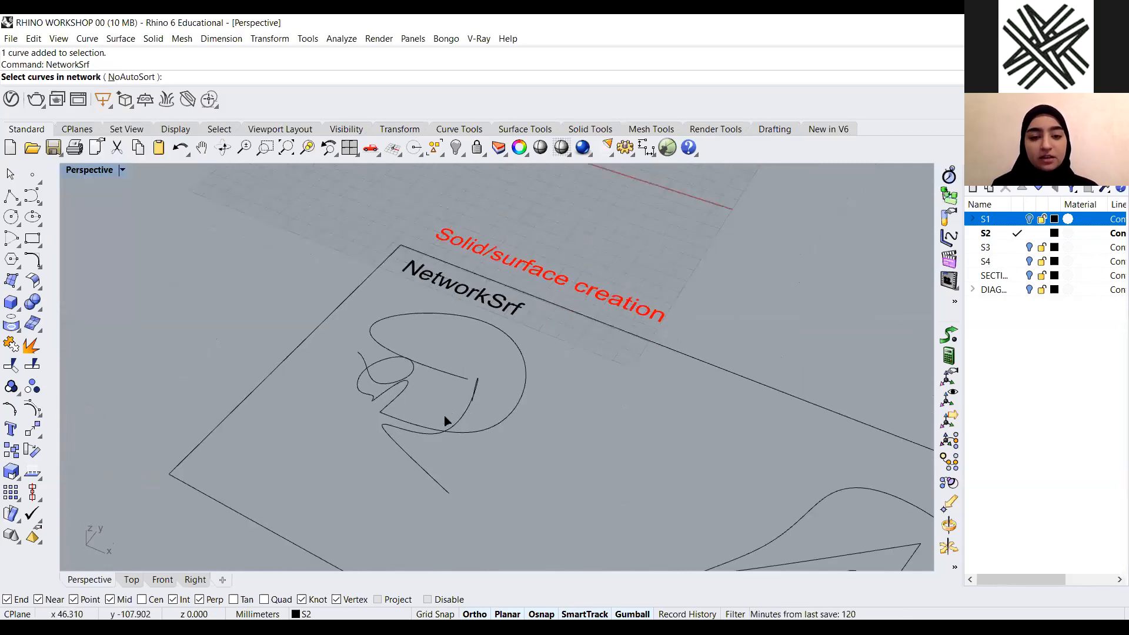
right_click_drag(500, 357, 456, 396)
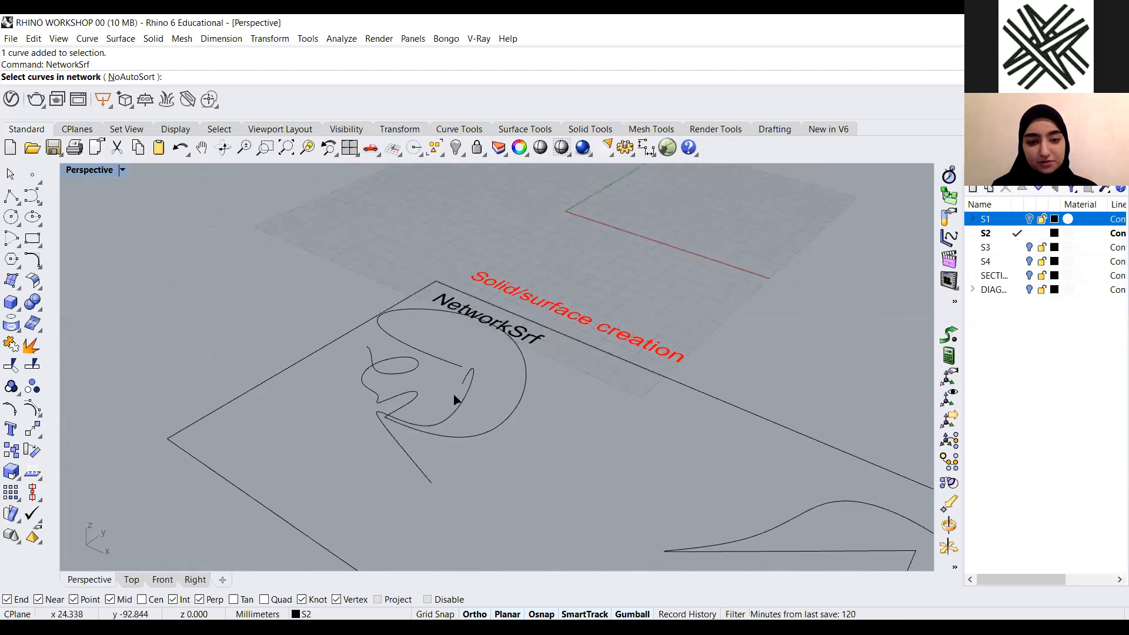
left_click(464, 379)
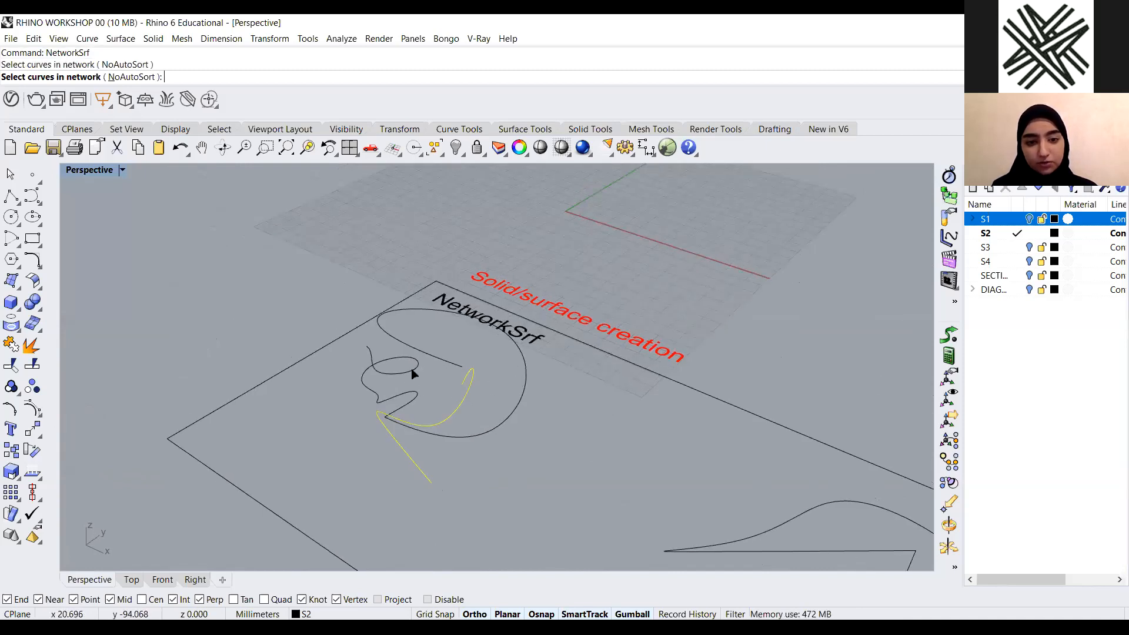
left_click(400, 424)
right_click_drag(440, 406, 573, 412)
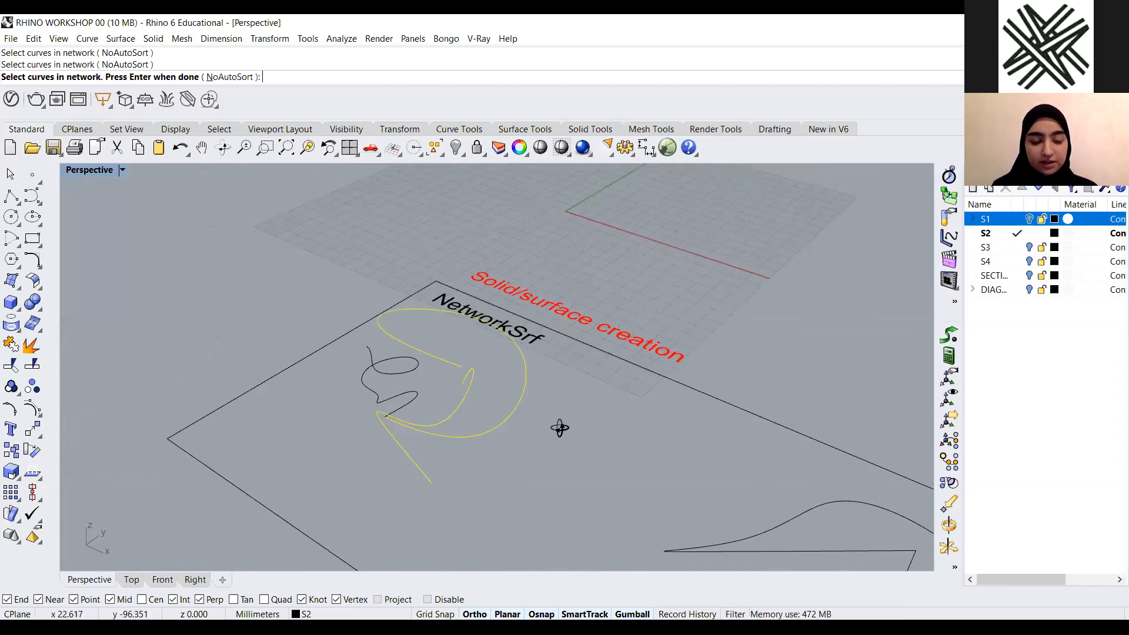
left_click(401, 409)
mouse_move(415, 429)
right_mouse_down()
mouse_move(477, 476)
mouse_move(526, 458)
mouse_move(559, 486)
right_mouse_up()
right_click_drag(480, 502, 513, 444)
key("Return")
key("Return")
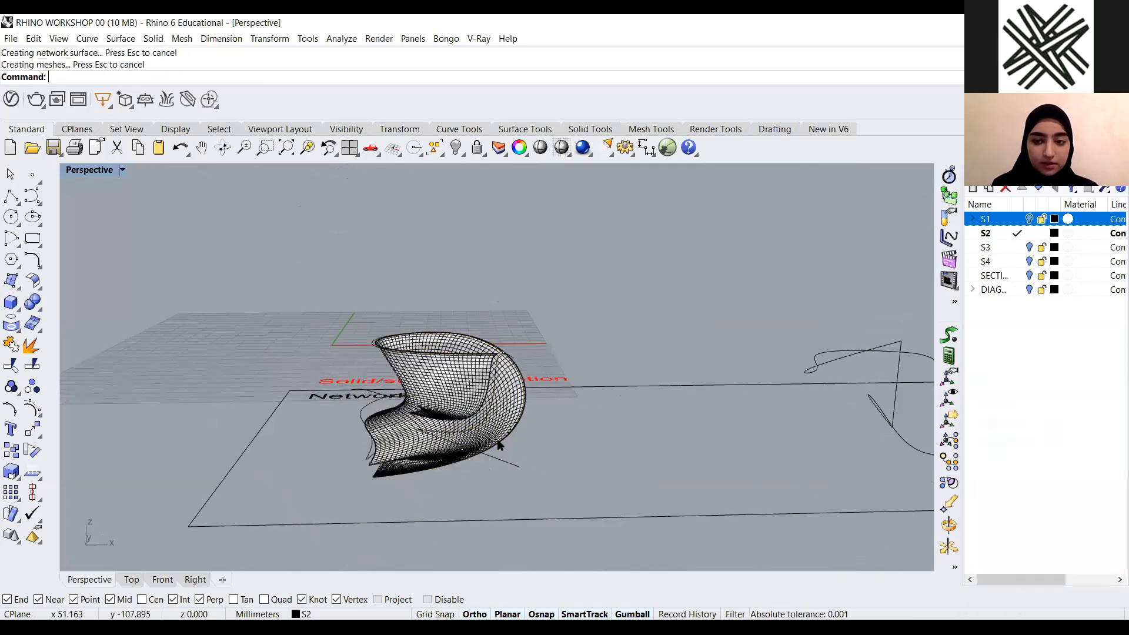
Orbit and zoom around the new network surface to inspect it
scroll(372, 447, "up", 2)
scroll(266, 442, "up", 2)
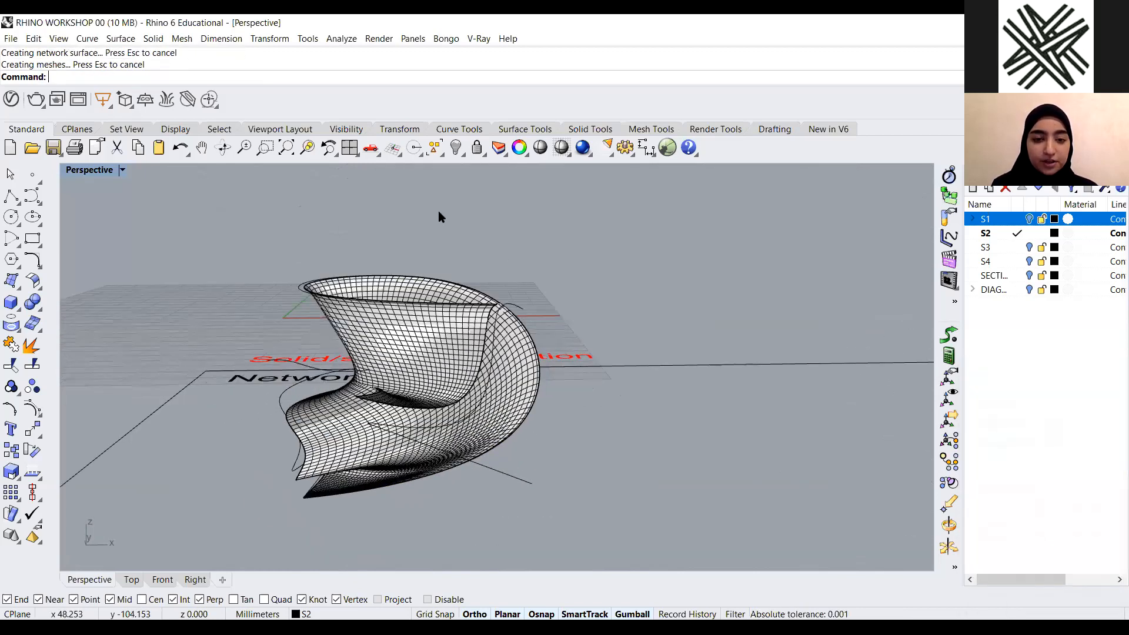
right_click_drag(503, 252, 420, 451)
right_click_drag(541, 454, 495, 457)
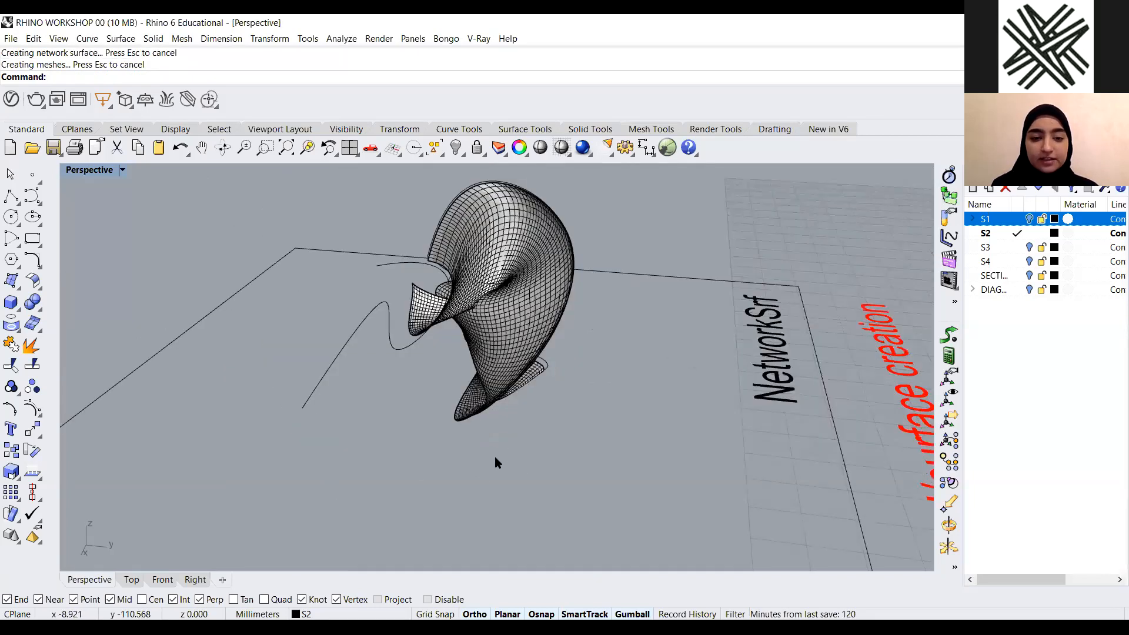
scroll(439, 449, "up", 2)
scroll(465, 417, "up", 3)
scroll(470, 424, "up", 1)
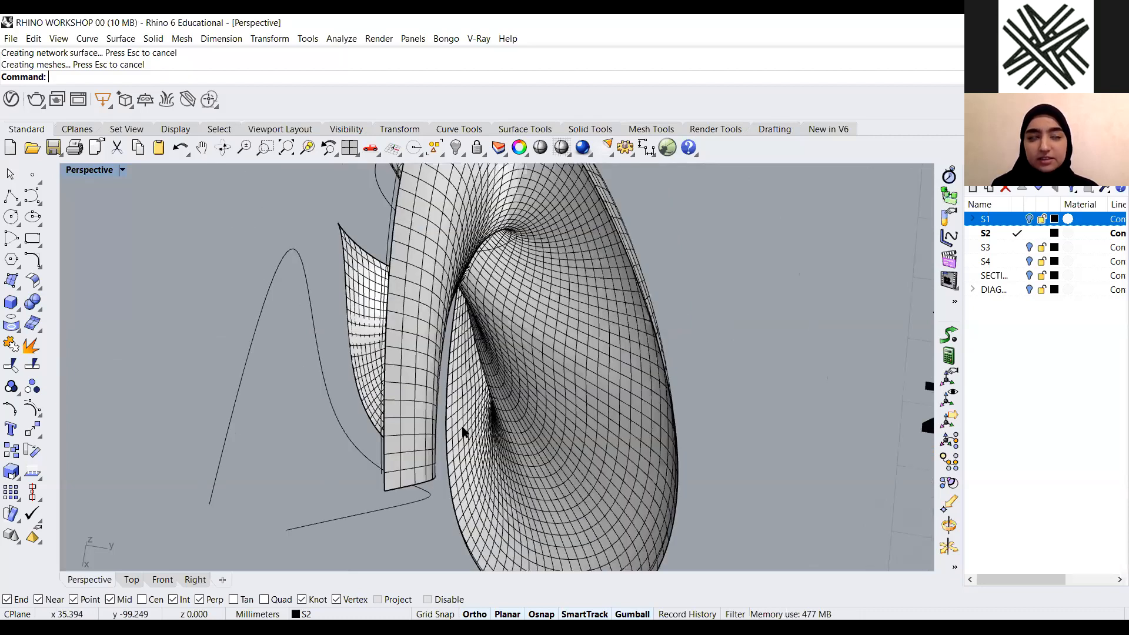
scroll(463, 432, "down", 3)
right_click_drag(490, 415, 518, 447)
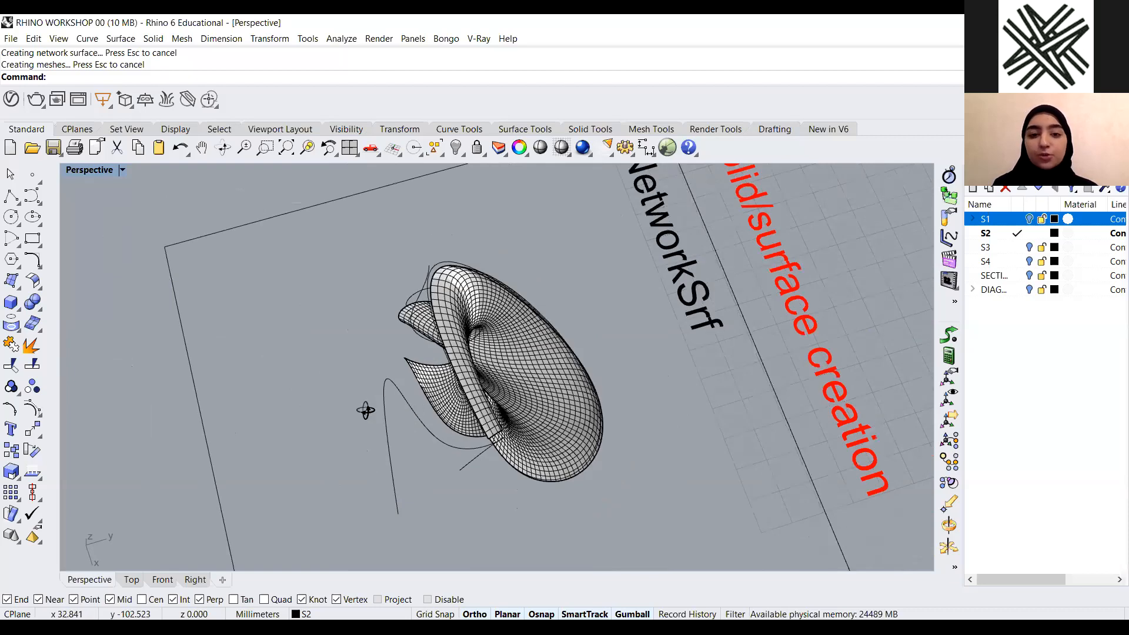
scroll(358, 409, "down", 3)
scroll(423, 416, "up", 5)
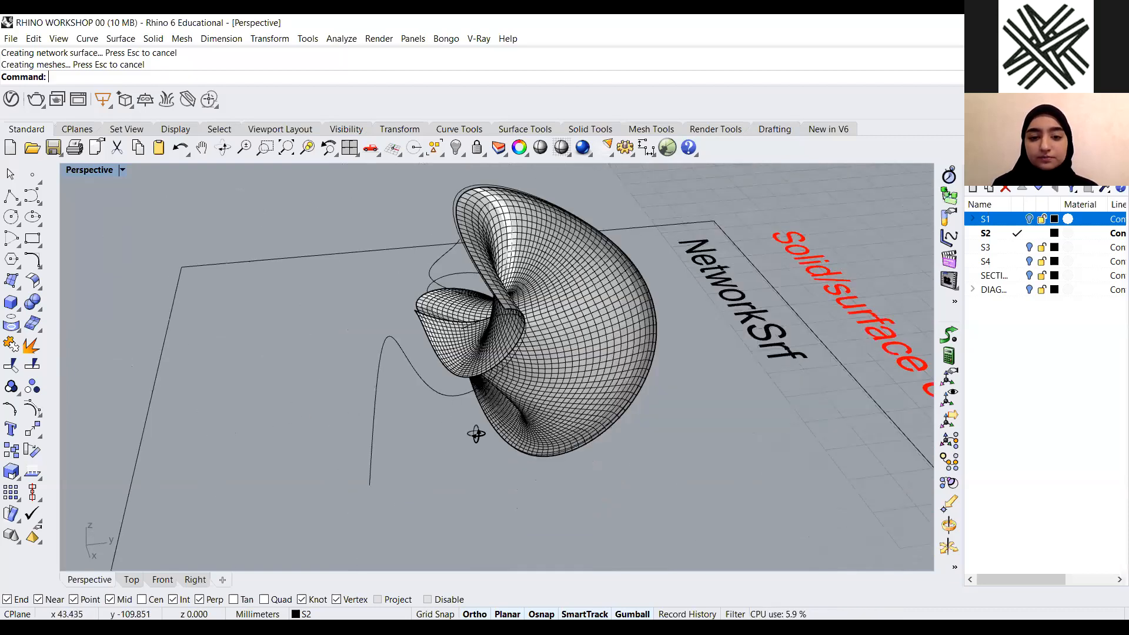
scroll(322, 363, "down", 2)
scroll(157, 245, "down", 4)
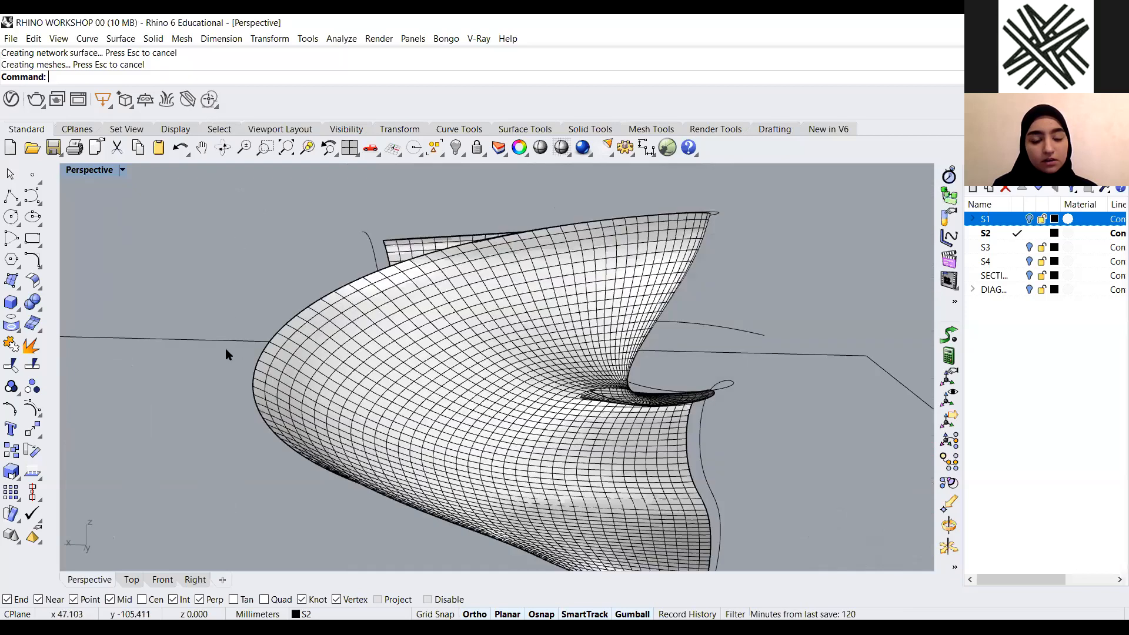
Preview the surface in Arctic display mode, then switch the Perspective viewport back to Shaded
right_click_drag(224, 348, 437, 375)
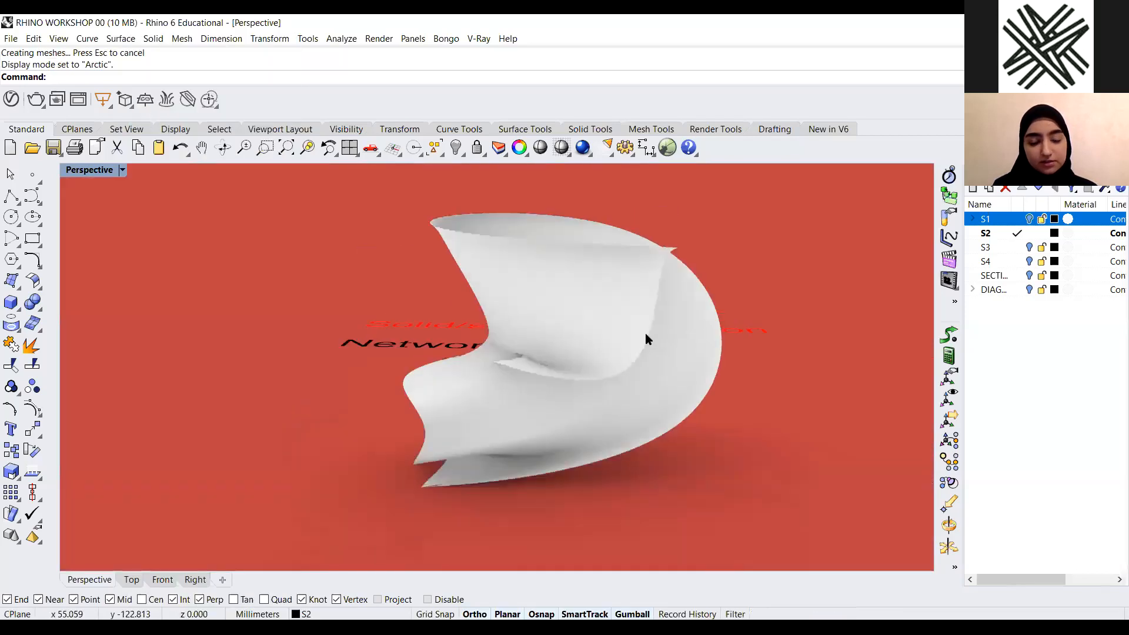
scroll(419, 383, "up", 4)
scroll(462, 382, "down", 4)
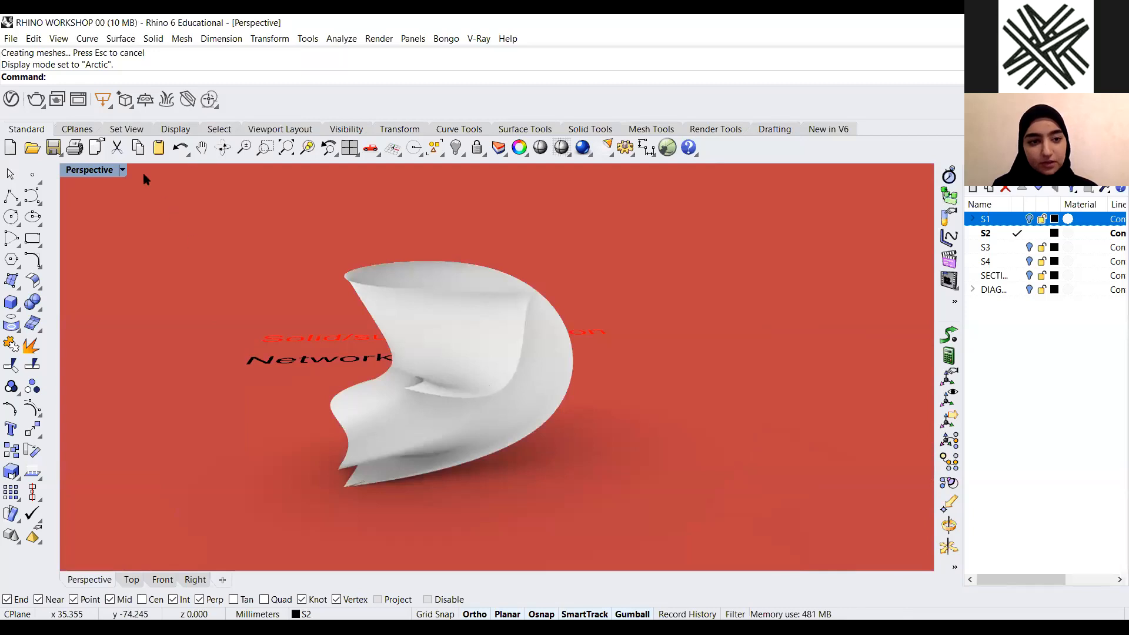
right_click_drag(146, 178, 117, 170)
left_click(122, 171)
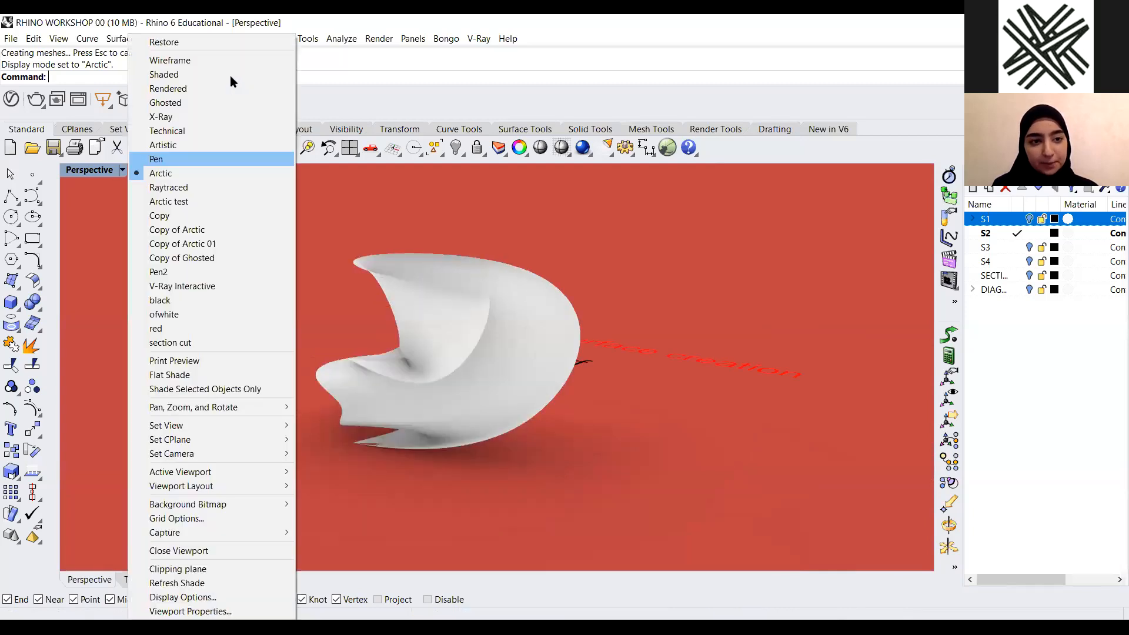
left_click(171, 75)
Delete the network surface
right_click_drag(482, 378, 500, 394)
scroll(482, 379, "down", 5)
left_click(484, 378)
key("Delete")
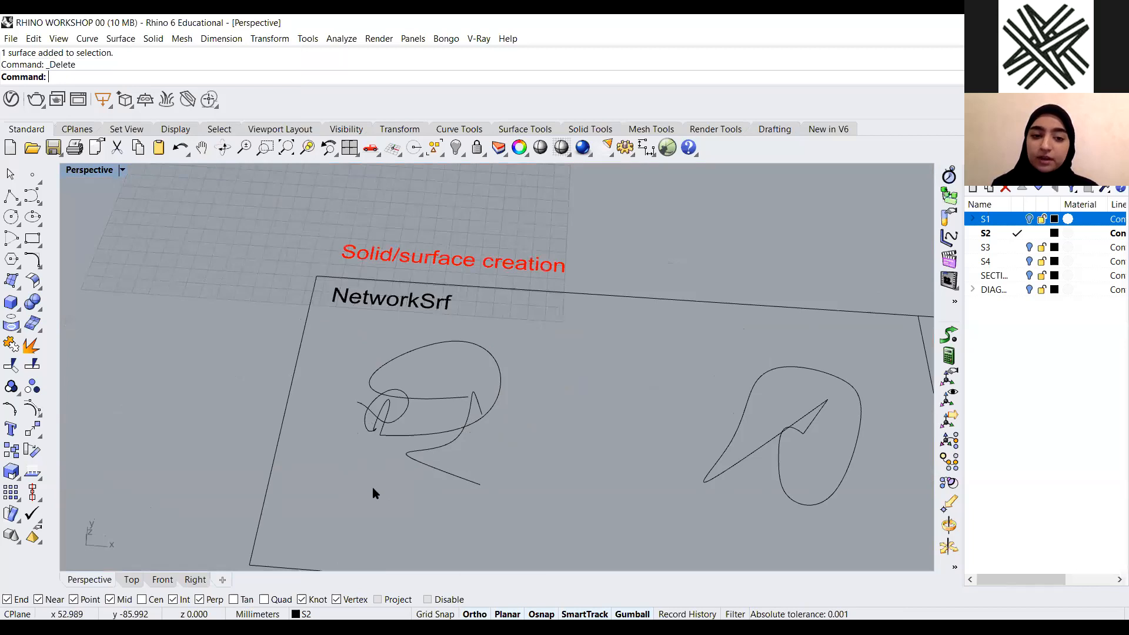
Zoom and pan along the example strip to survey the Solid/surface creation examples
scroll(328, 386, "up", 1)
scroll(443, 383, "up", 3)
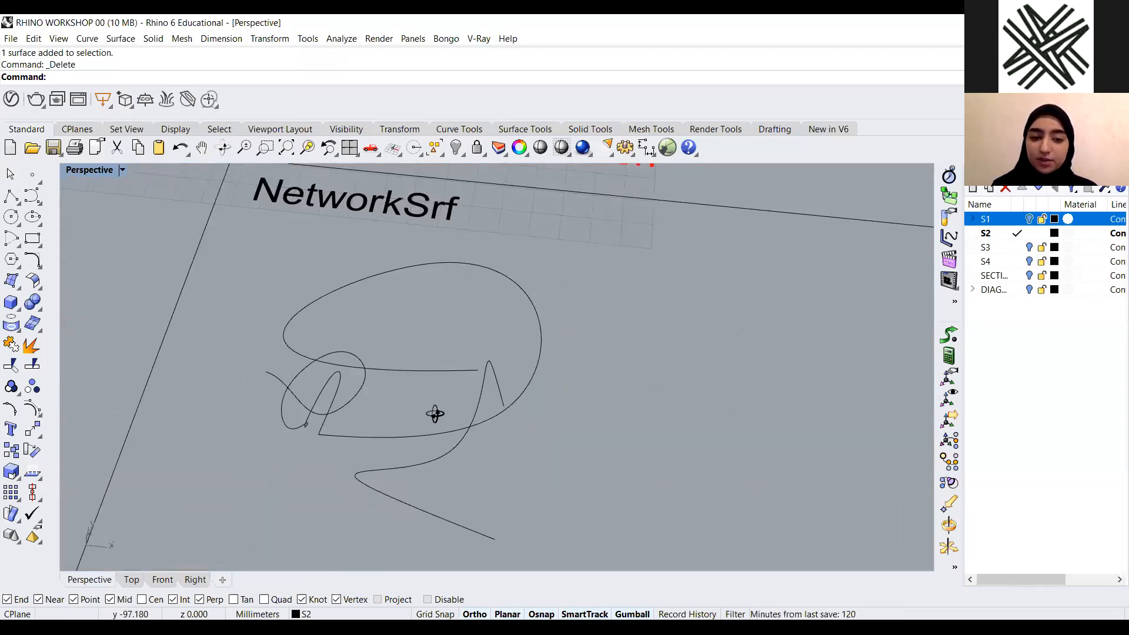
scroll(591, 388, "down", 5)
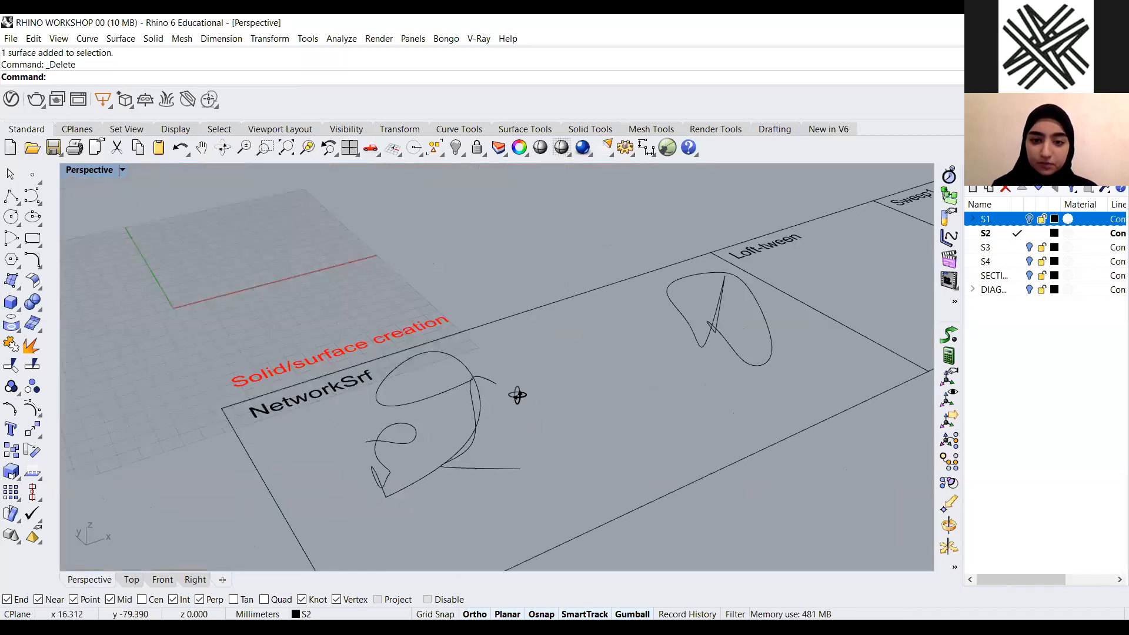
scroll(513, 395, "down", 3)
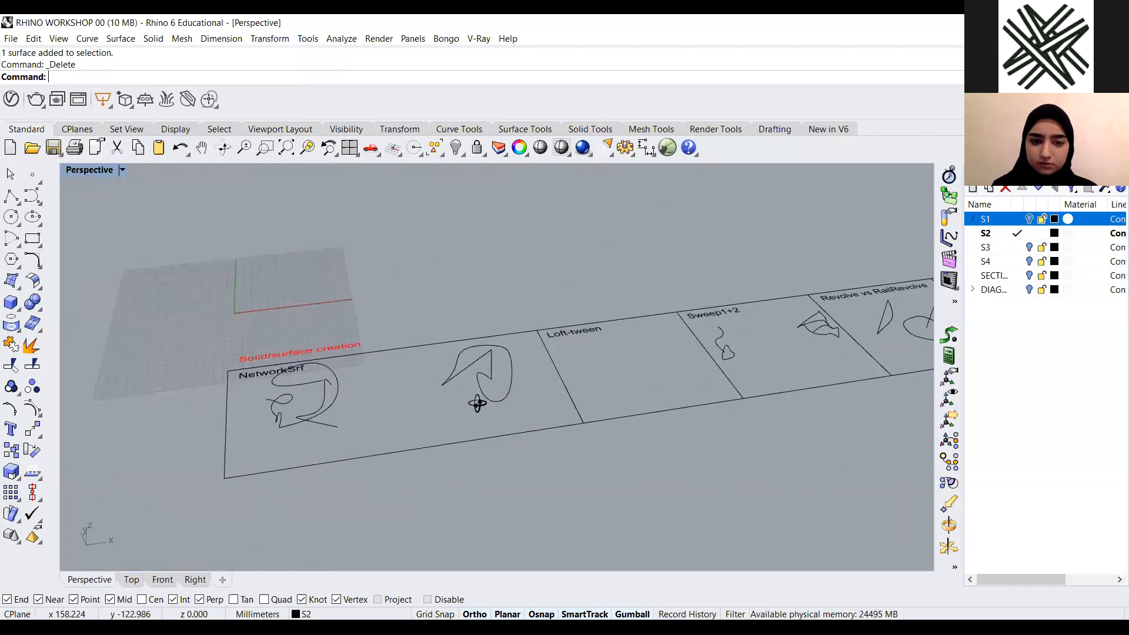
scroll(316, 418, "down", 1)
scroll(394, 409, "up", 1)
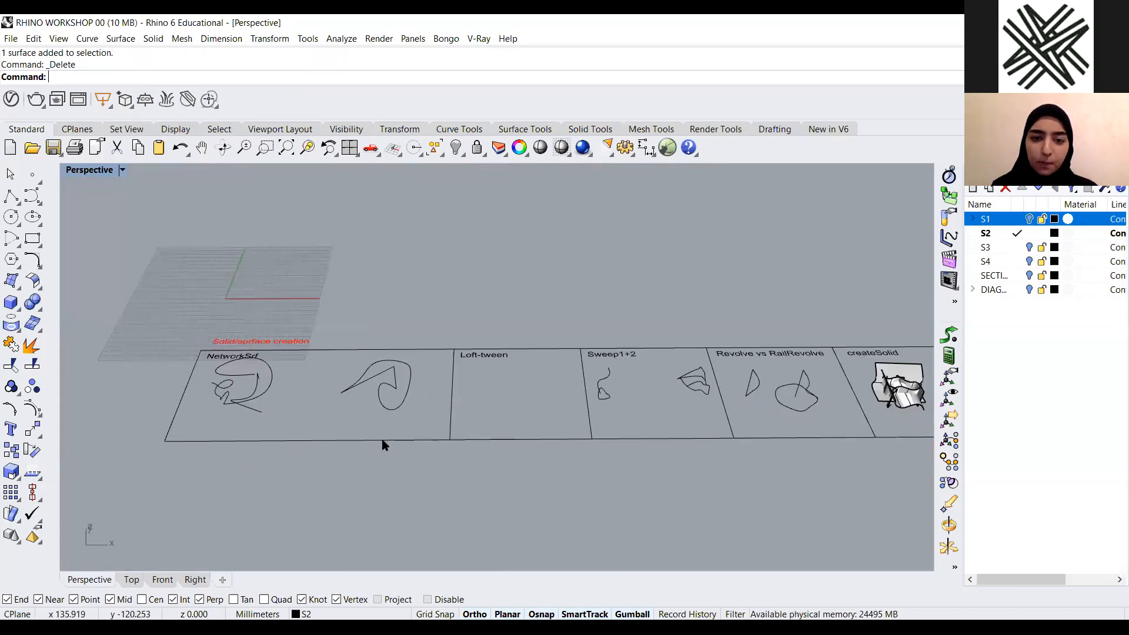
scroll(315, 433, "up", 3)
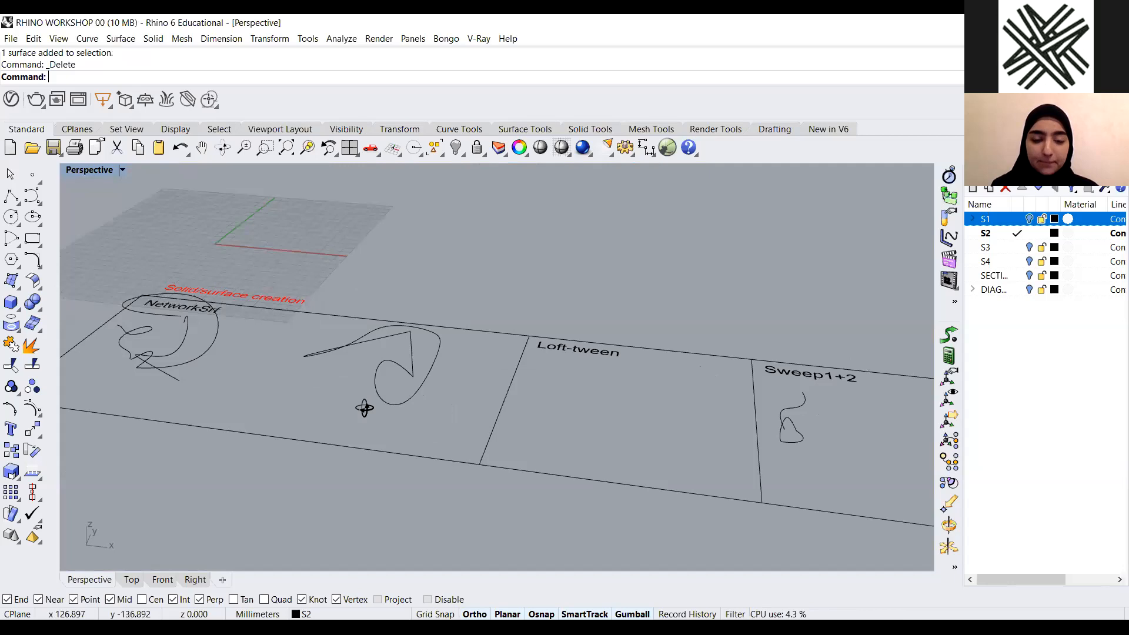
scroll(356, 406, "up", 3)
right_click_drag(361, 413, 368, 420)
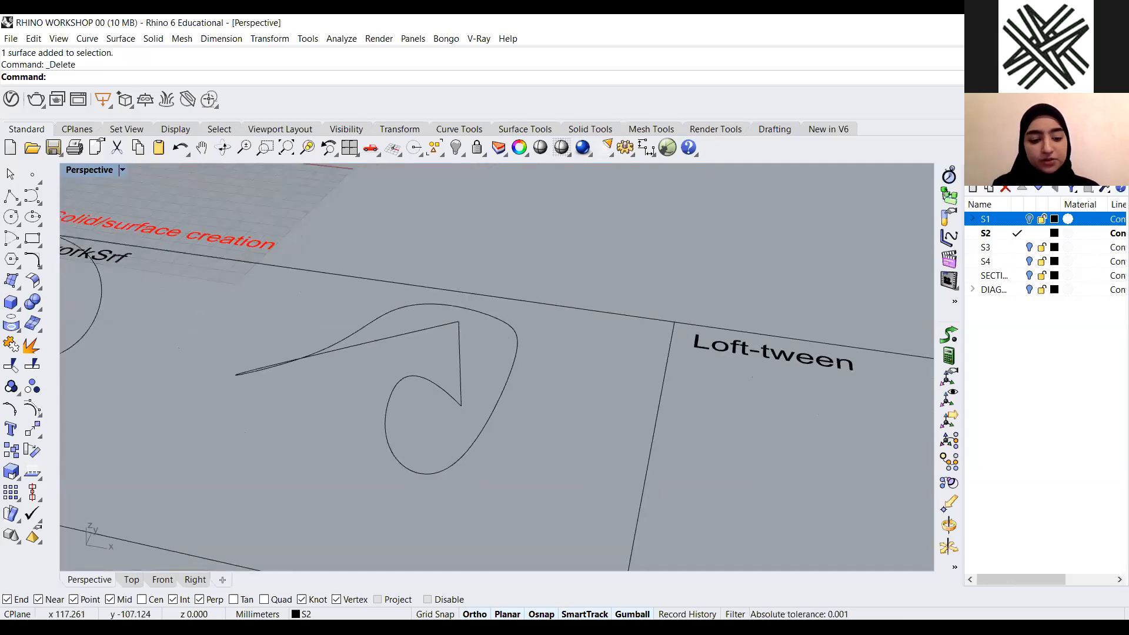
Try to build a network surface from the two curves of the second NetworkSrf example, orbiting to preview it
type("NetworkSrf")
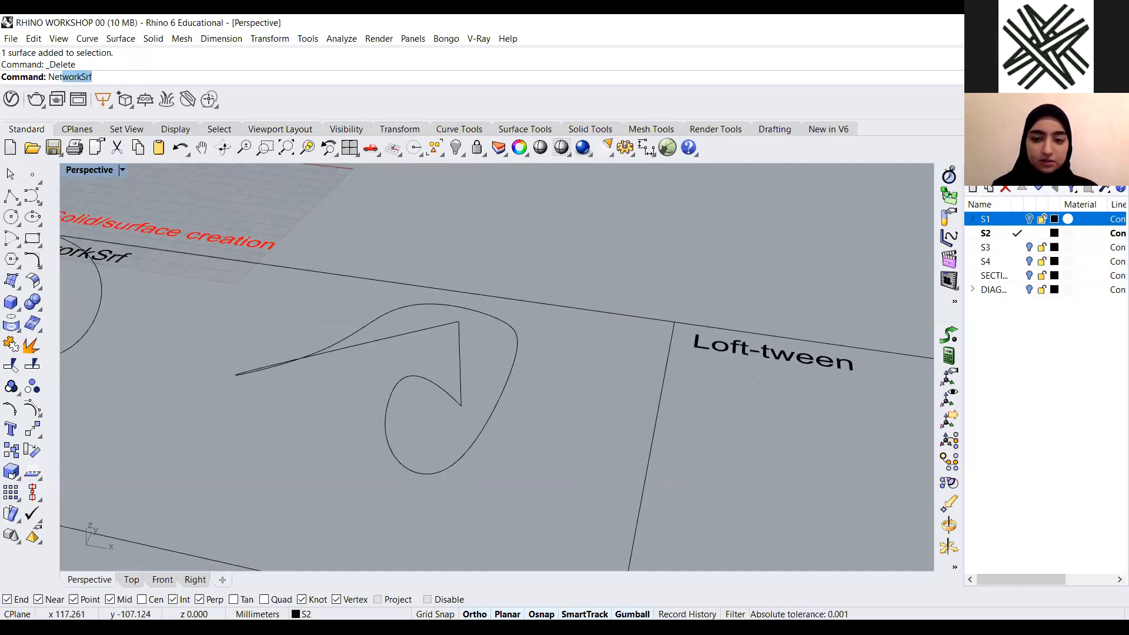
key("Return")
right_click_drag(429, 383, 433, 373)
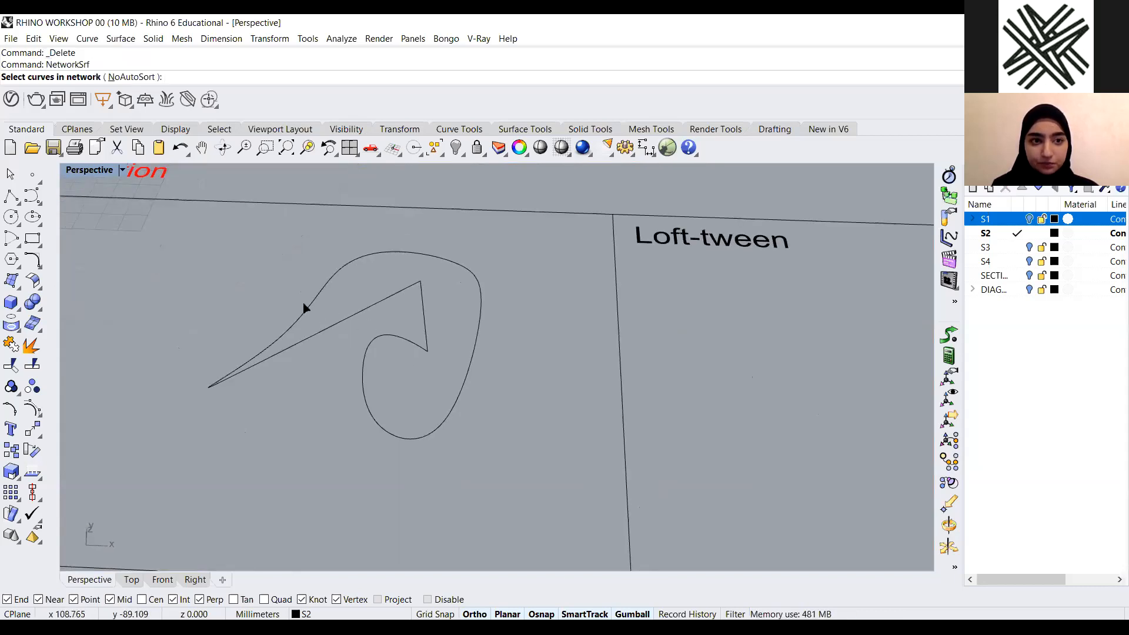
left_click(372, 311)
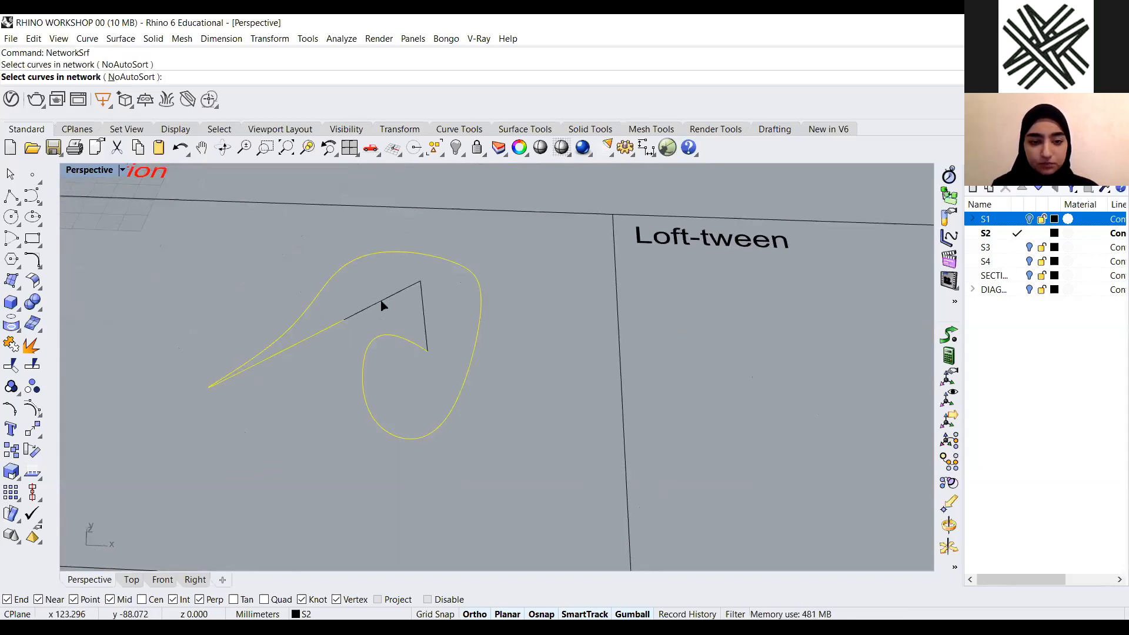
left_click(427, 331)
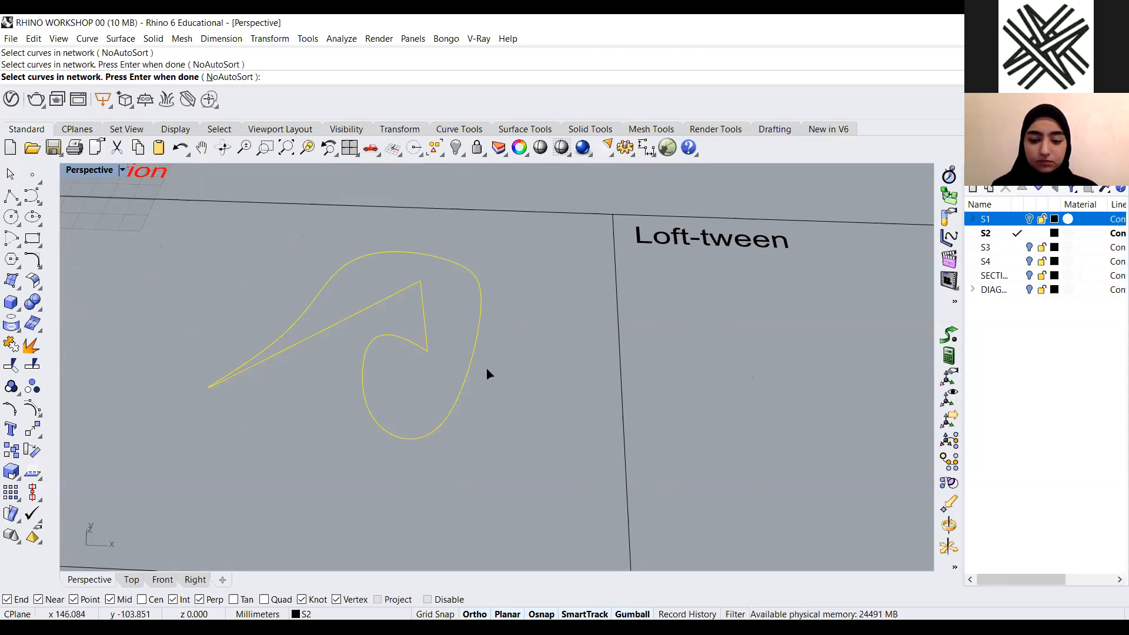
key("Return")
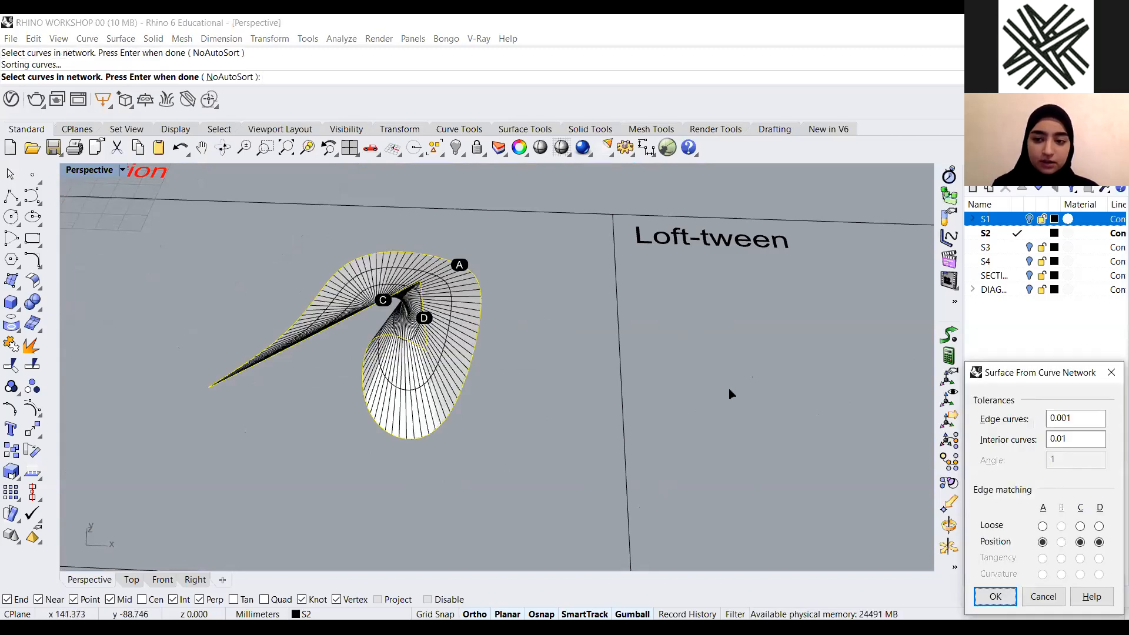
scroll(730, 393, "down", 2)
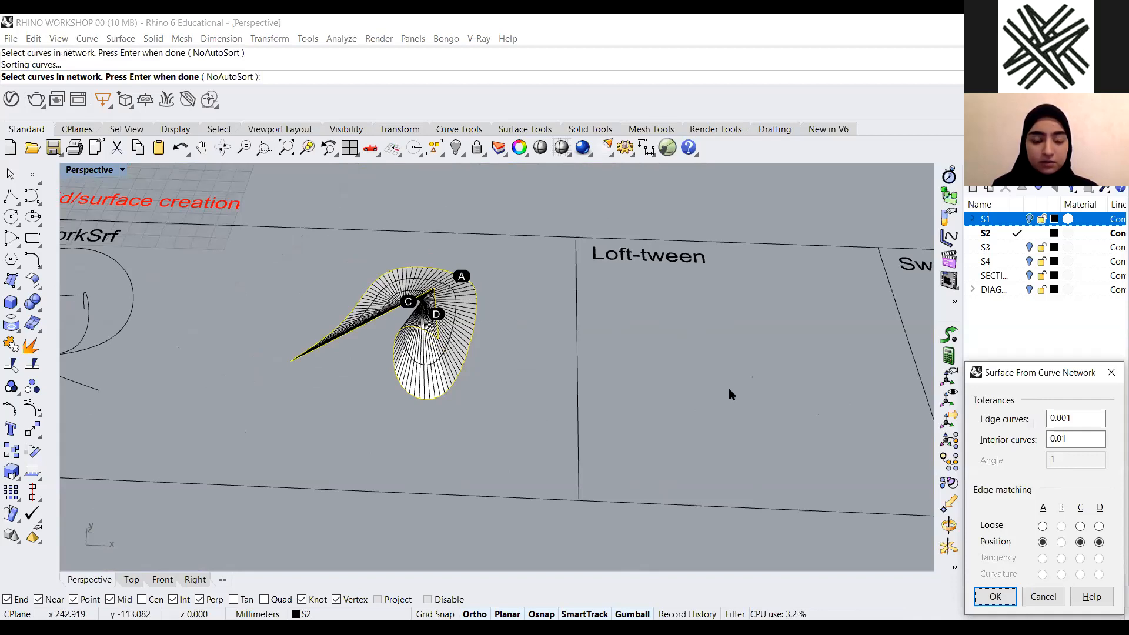
left_click_drag(1025, 375, 701, 206)
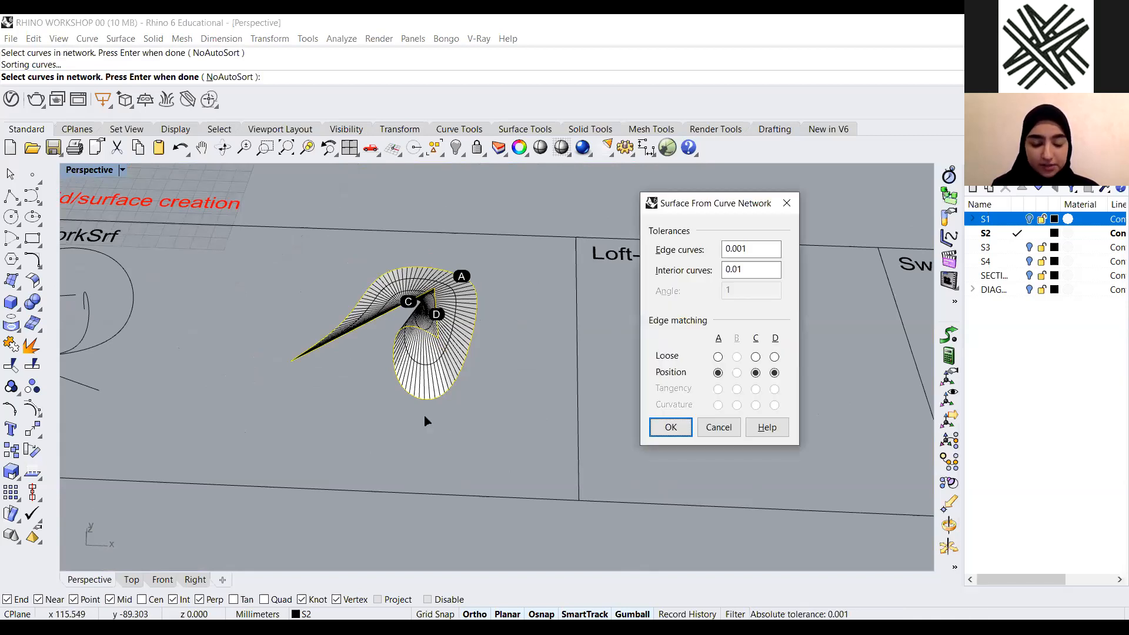
scroll(427, 420, "up", 2)
scroll(441, 394, "down", 2)
right_click_drag(408, 477, 658, 171)
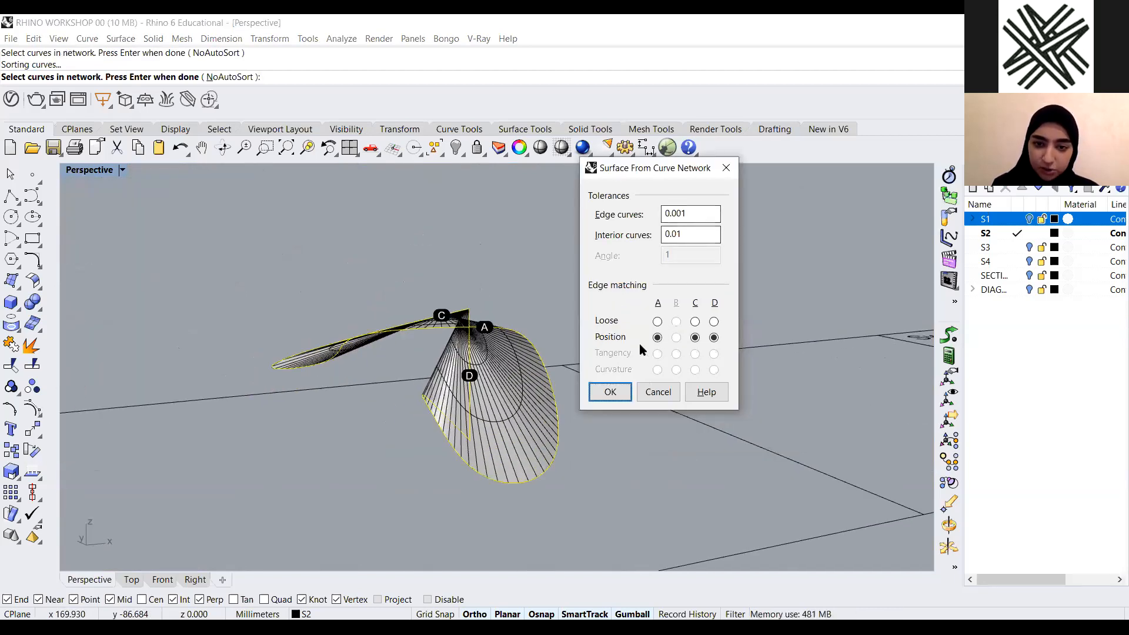
scroll(450, 424, "up", 3)
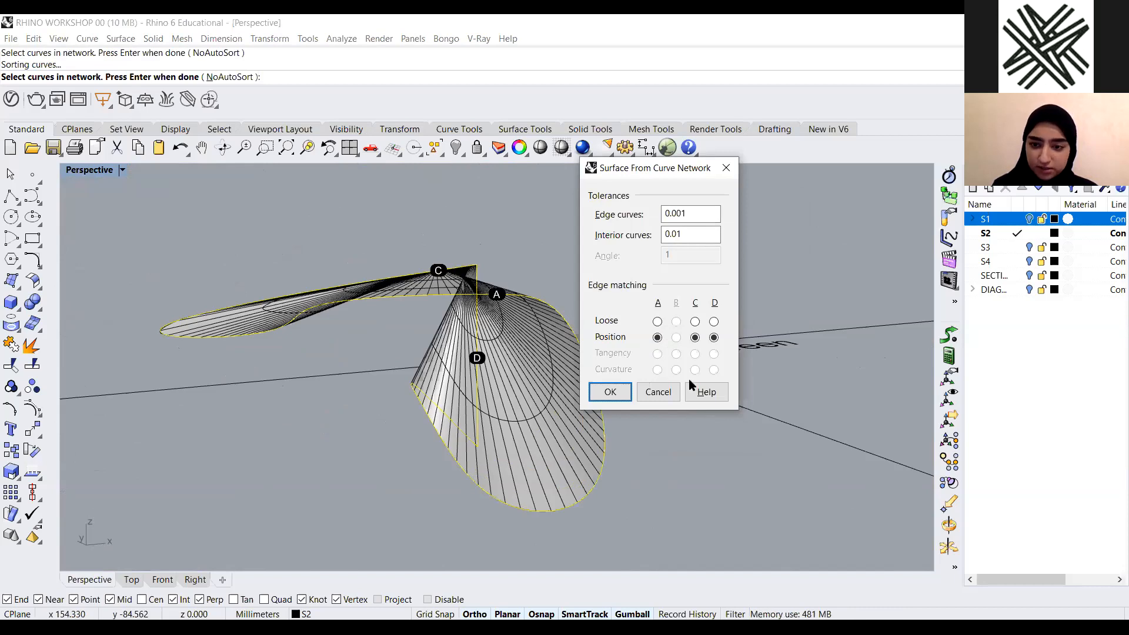
left_click_drag(635, 171, 720, 160)
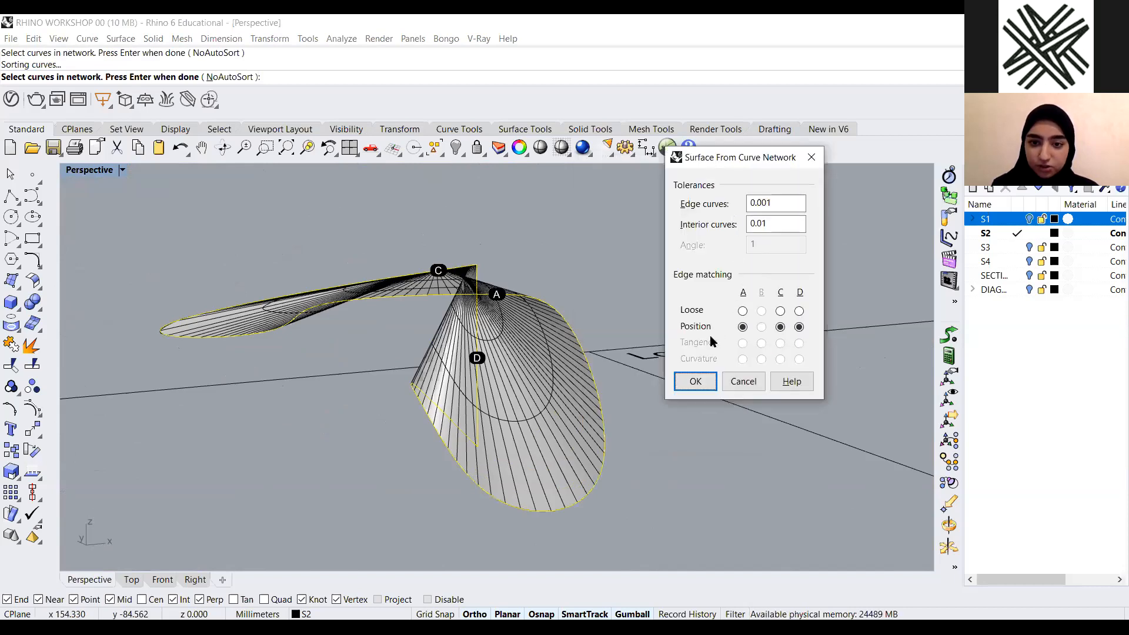
Try switching the edge matching for edges A, C and D to Loose, then cancel the network surface
left_click(743, 313)
left_click(781, 312)
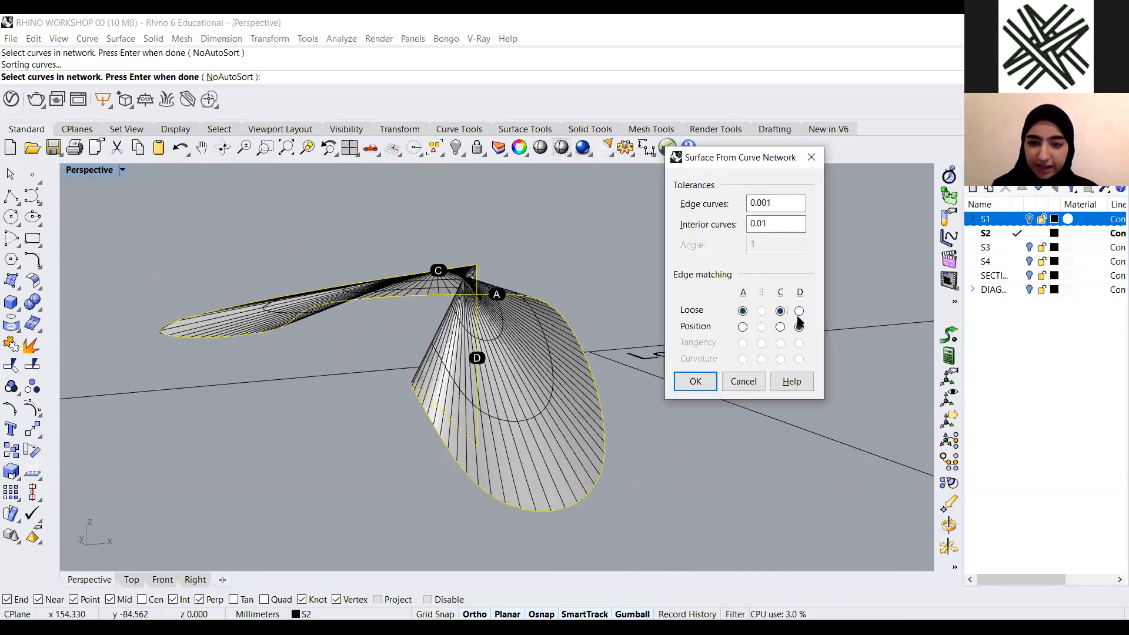
left_click(799, 311)
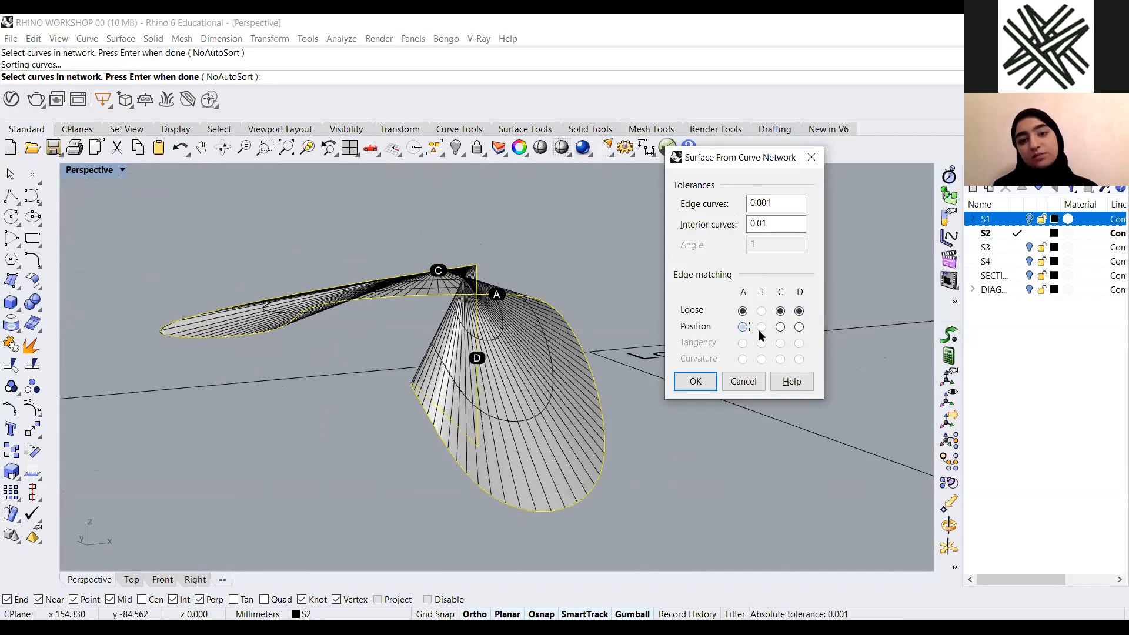
left_click(799, 327)
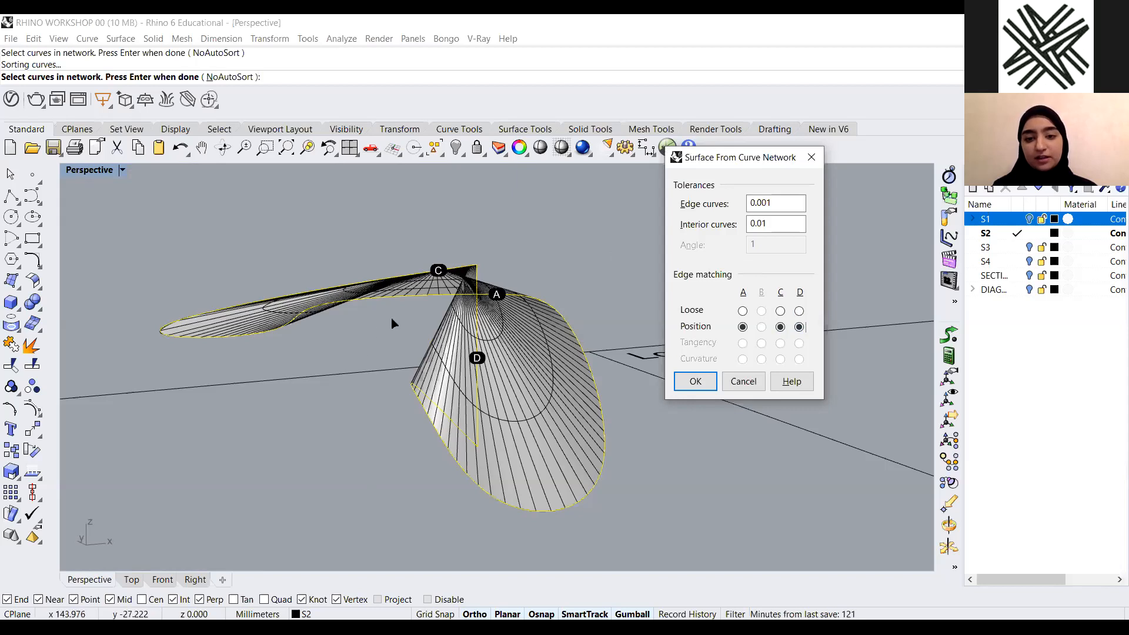
left_click(734, 384)
Create a network surface from the two curves of the second NetworkSrf example with Position edge matching
right_click_drag(687, 387, 634, 420)
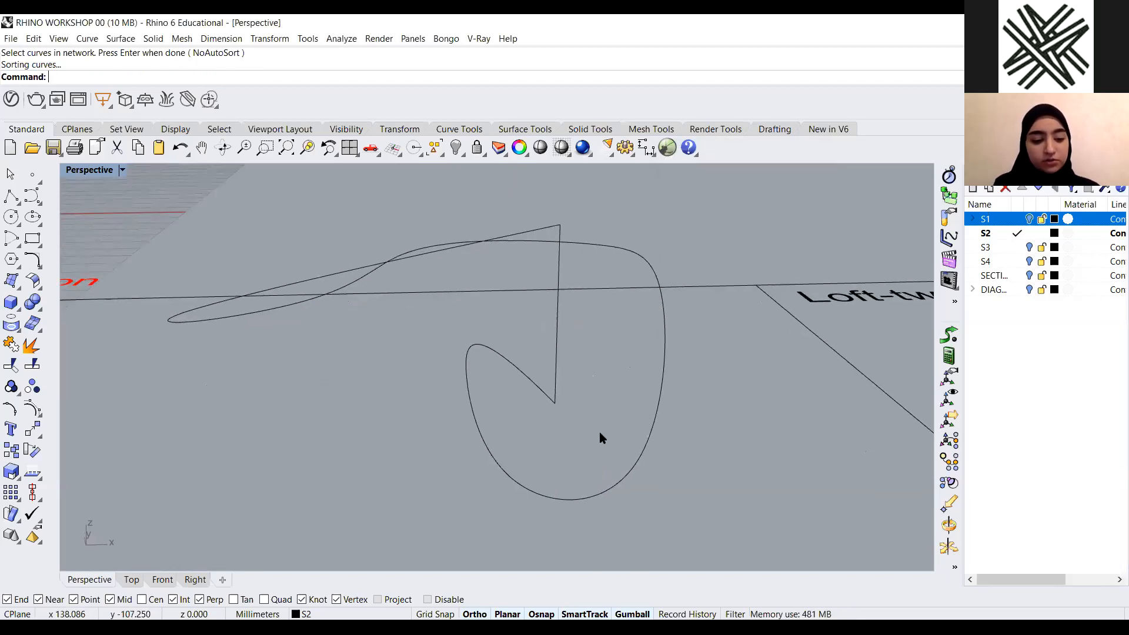
type("NetworkSrf")
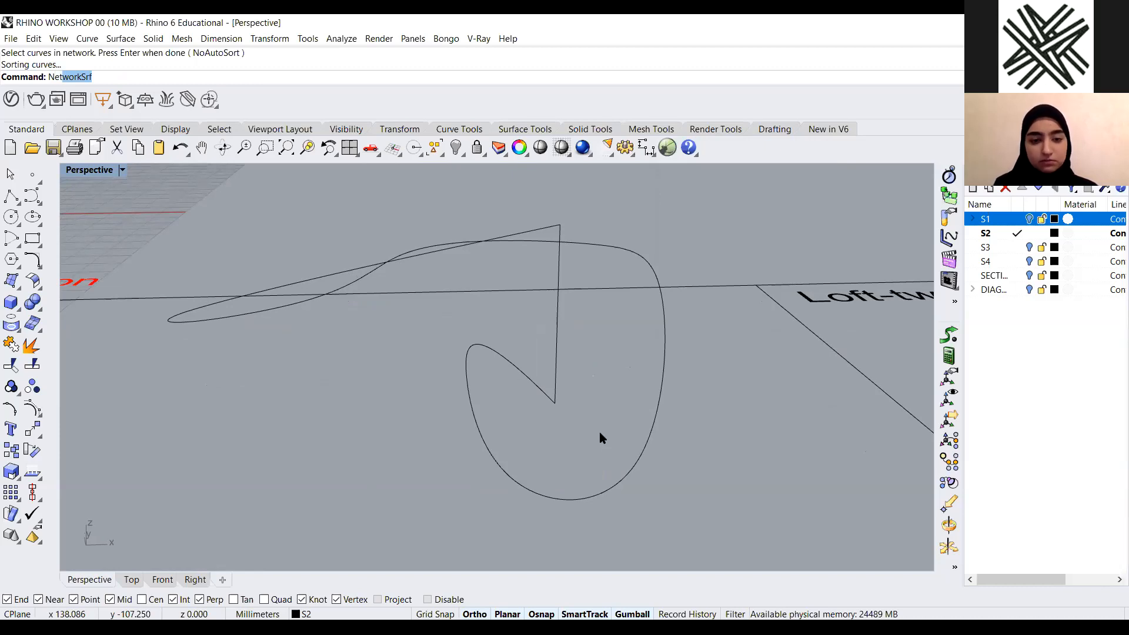
key("Return")
right_click_drag(429, 480, 351, 251)
left_click(351, 254)
left_click(441, 260)
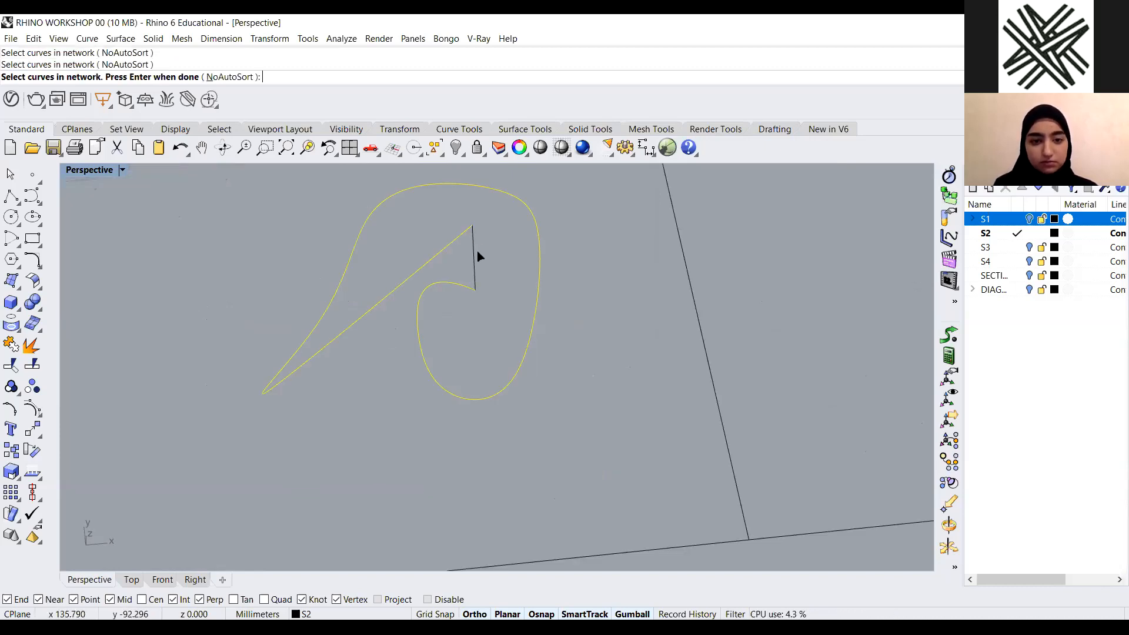
key("Return")
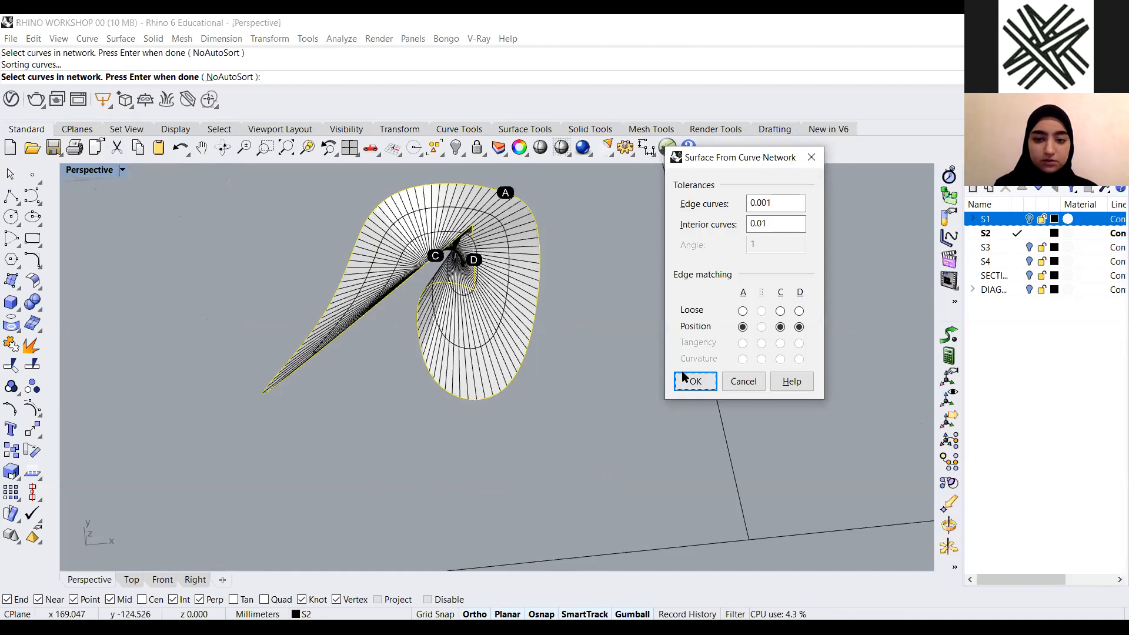
left_click(693, 380)
Orbit and zoom around the second network surface to inspect its shape
right_click_drag(420, 259, 482, 379)
scroll(482, 378, "up", 4)
scroll(386, 455, "down", 4)
right_click_drag(368, 423, 262, 345)
scroll(263, 345, "up", 2)
right_click_drag(421, 388, 349, 391)
scroll(349, 391, "down", 6)
scroll(349, 399, "up", 5)
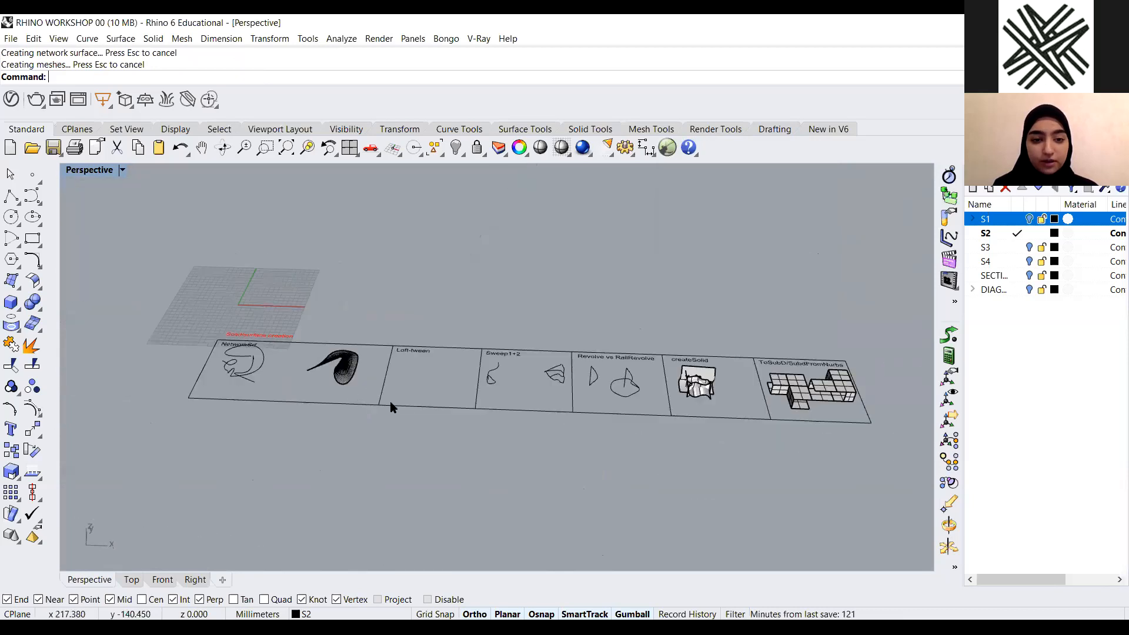
Inspect the network surface and pan over to the empty Loft-tween example area
left_click(351, 415)
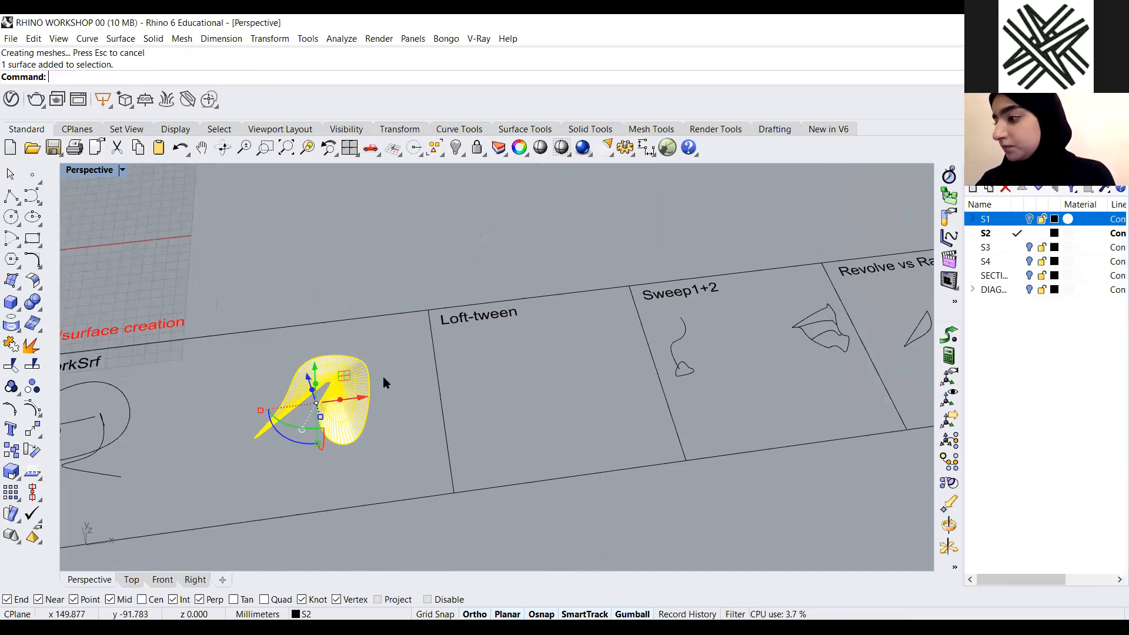
left_click(584, 424)
scroll(584, 424, "down", 4)
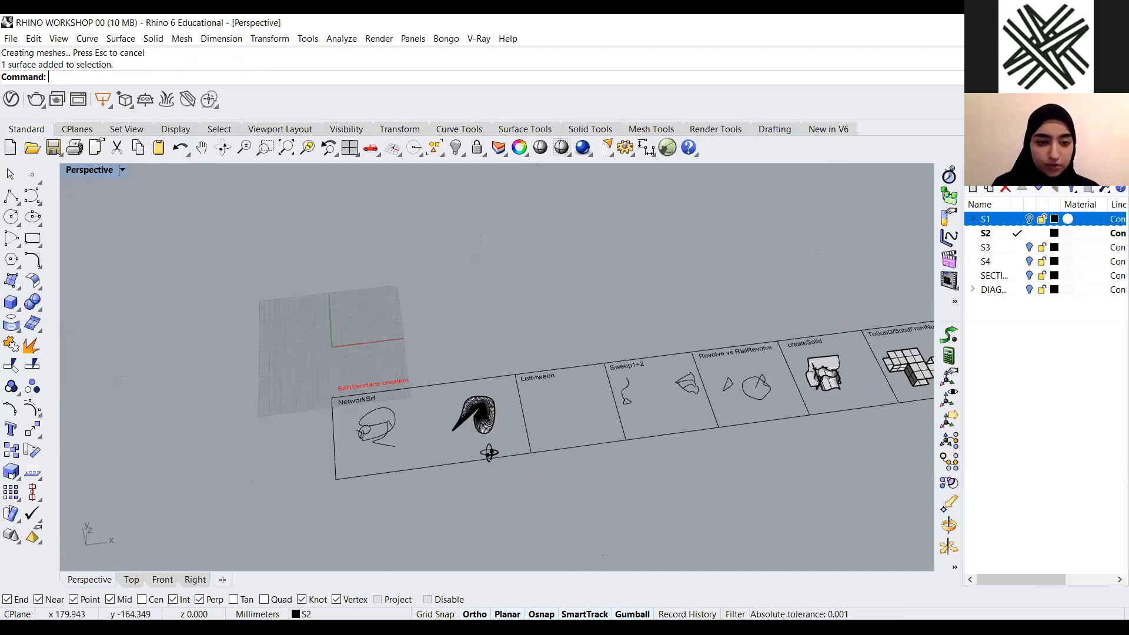
scroll(150, 292, "up", 5)
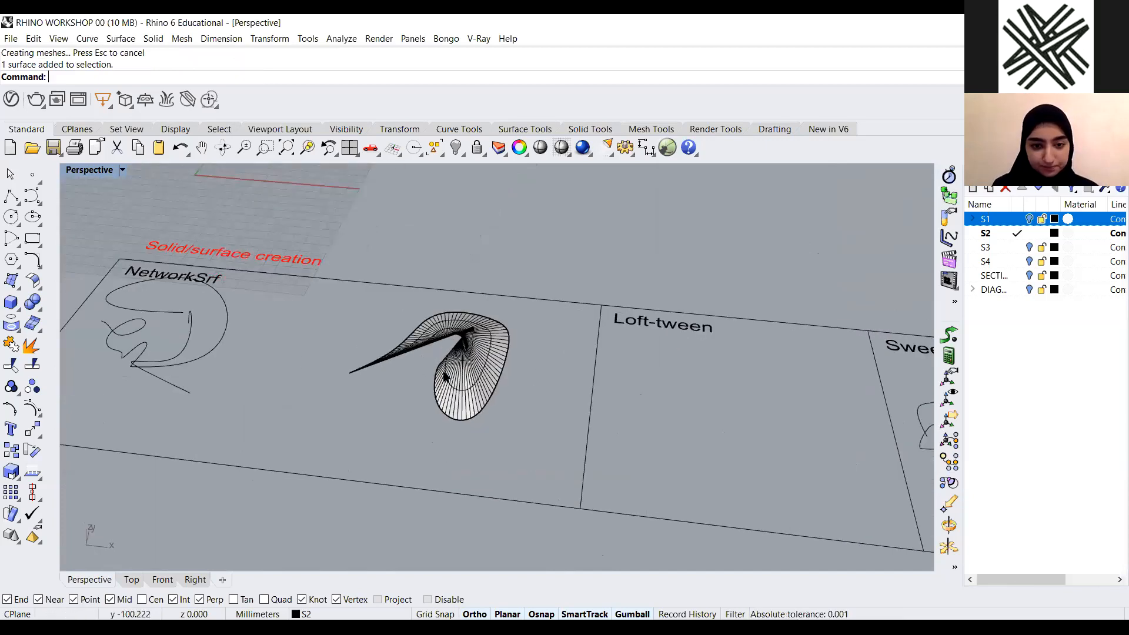
scroll(487, 386, "down", 4)
scroll(504, 403, "up", 5)
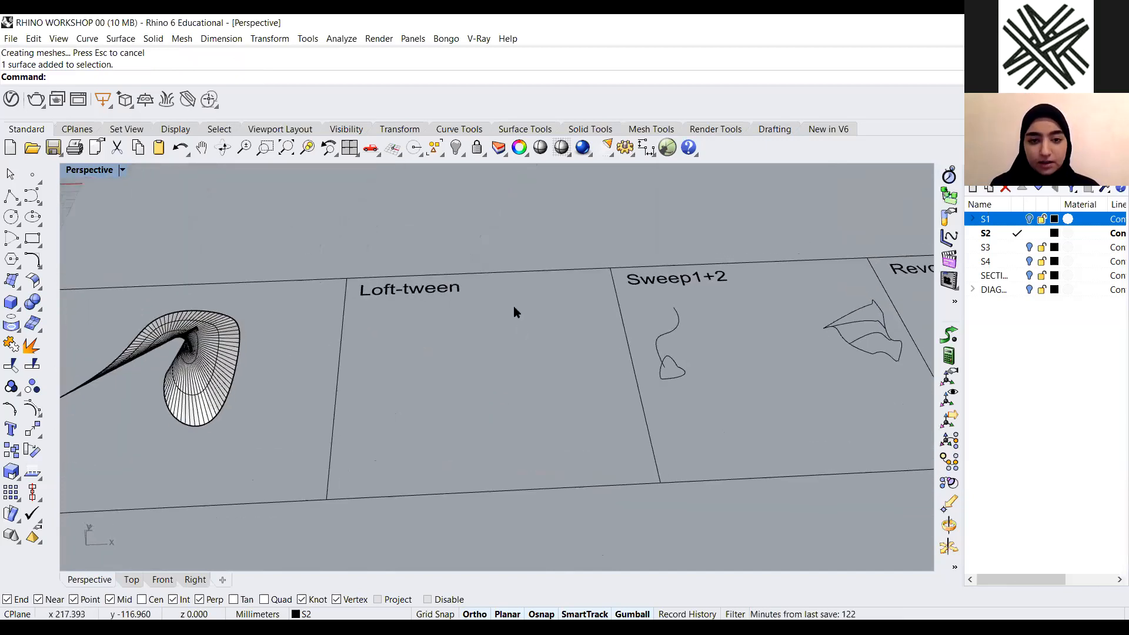
scroll(443, 320, "up", 2)
scroll(424, 300, "down", 3)
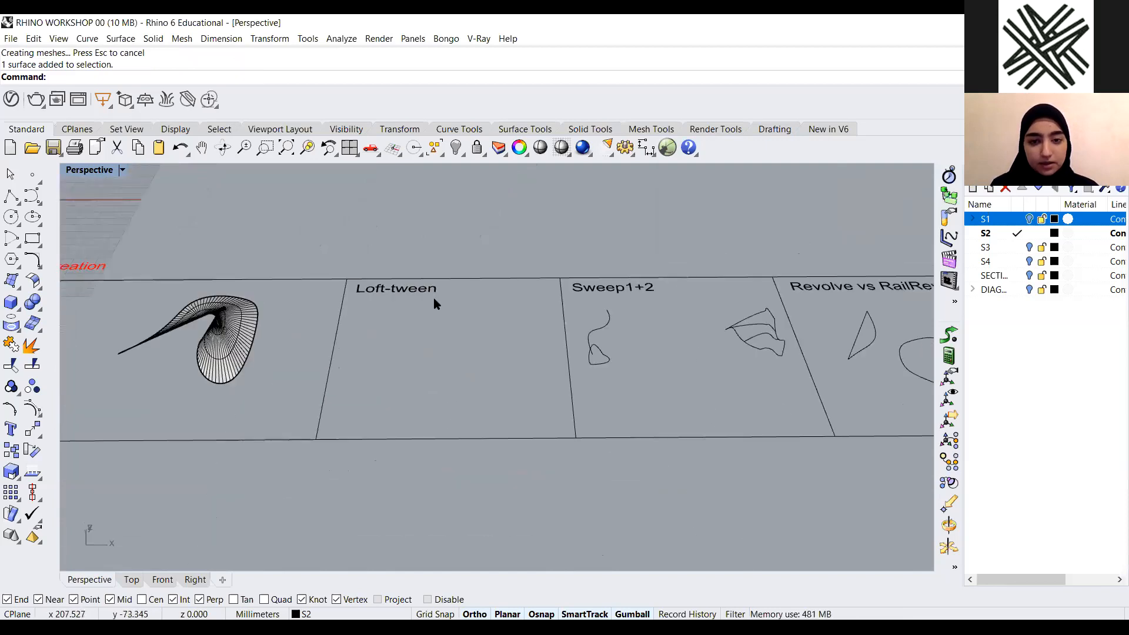
scroll(382, 309, "up", 1)
scroll(330, 323, "down", 4)
scroll(415, 306, "up", 5)
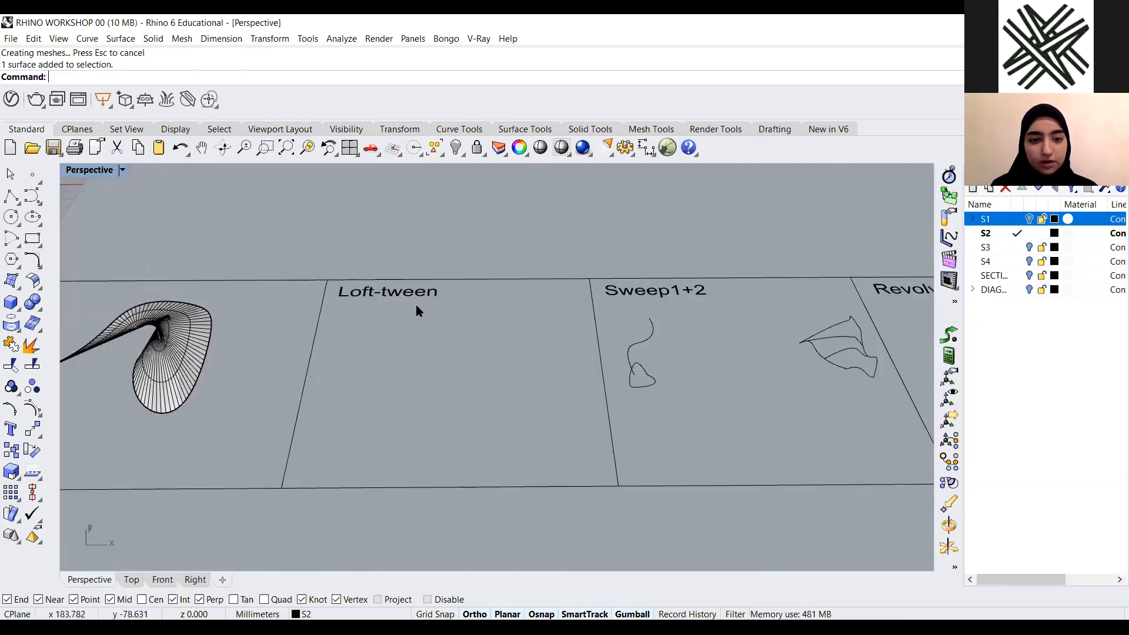
right_click_drag(363, 316, 363, 312)
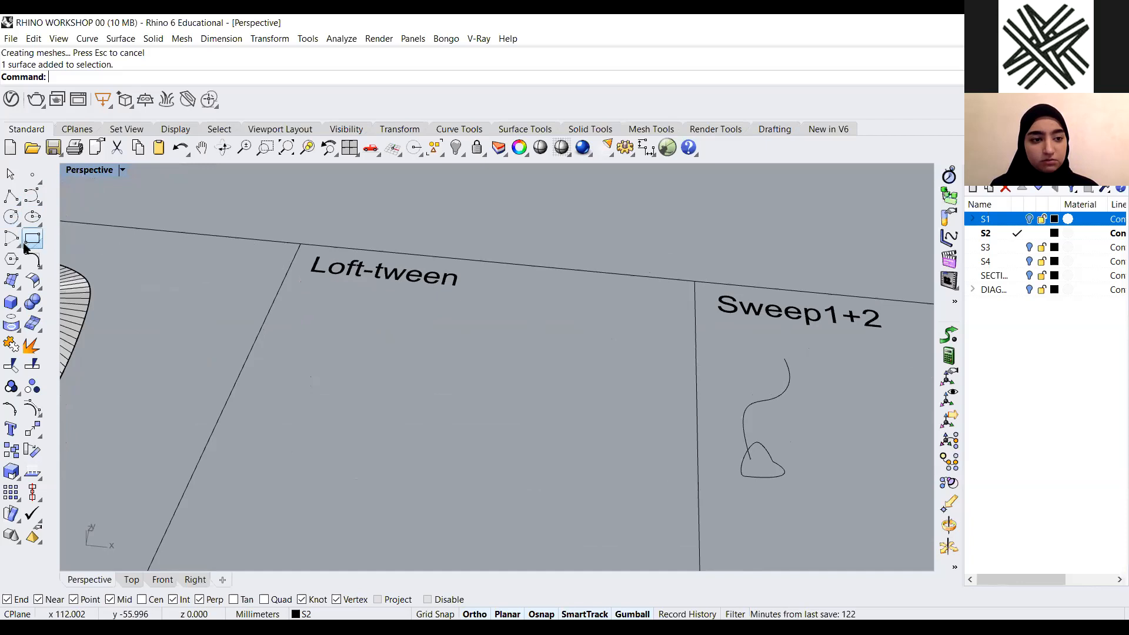
Draw a freeform control-point curve in the Loft-tween area with Ortho turned off
left_click(38, 202)
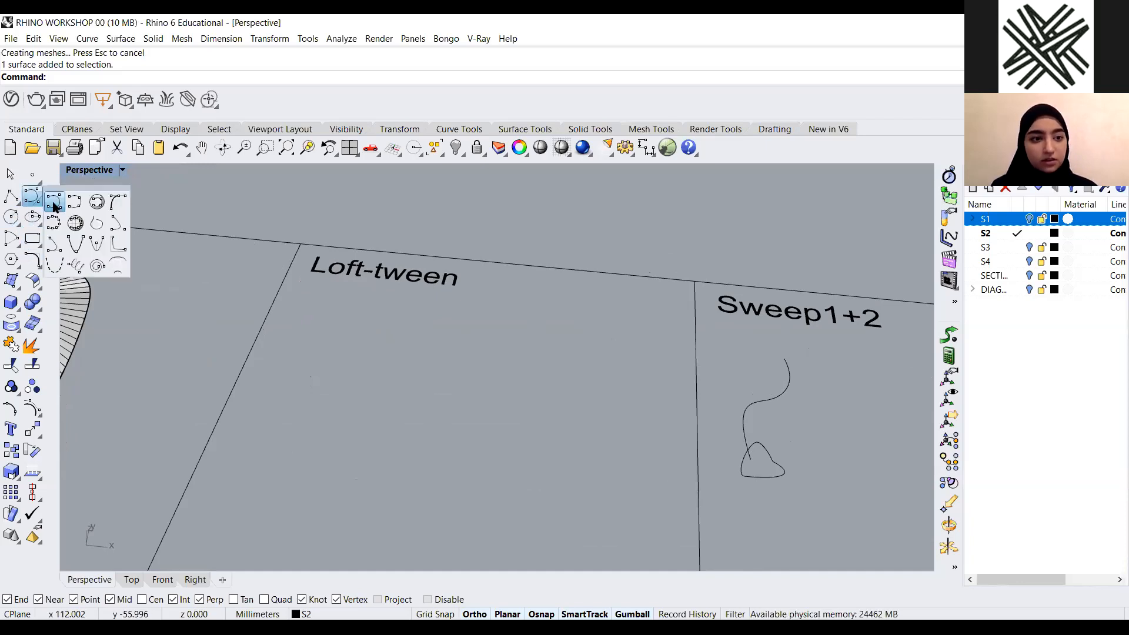
left_click(55, 203)
scroll(376, 333, "down", 6)
right_click_drag(348, 363, 320, 355)
scroll(324, 353, "up", 5)
left_click(328, 359)
left_click(474, 614)
left_click(420, 304)
left_click(481, 332)
left_click(510, 288)
right_click(532, 292)
Draw a second freeform curve beside the first in the Loft-tween area and shift it with the gumball
right_click(538, 297)
left_click(609, 358)
left_click(476, 377)
left_click(458, 456)
left_click(394, 429)
right_click(425, 435)
mouse_move(424, 436)
right_mouse_down()
mouse_move(583, 386)
mouse_move(580, 373)
mouse_move(620, 333)
mouse_move(537, 317)
right_mouse_up()
left_click(537, 316)
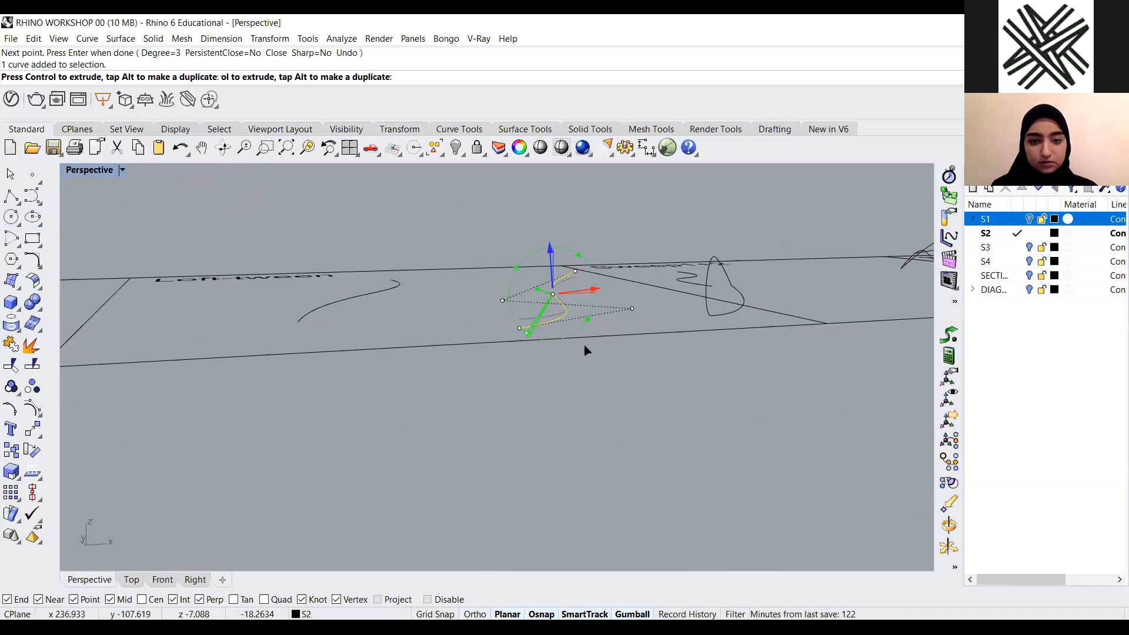
key("Escape")
Orbit and zoom to view the two new curves in the Loft-tween area
right_click_drag(482, 420, 311, 267)
left_click(329, 286)
left_click_drag(316, 327, 357, 336)
left_click(394, 313)
scroll(348, 354, "down", 5)
right_click_drag(349, 354, 363, 400)
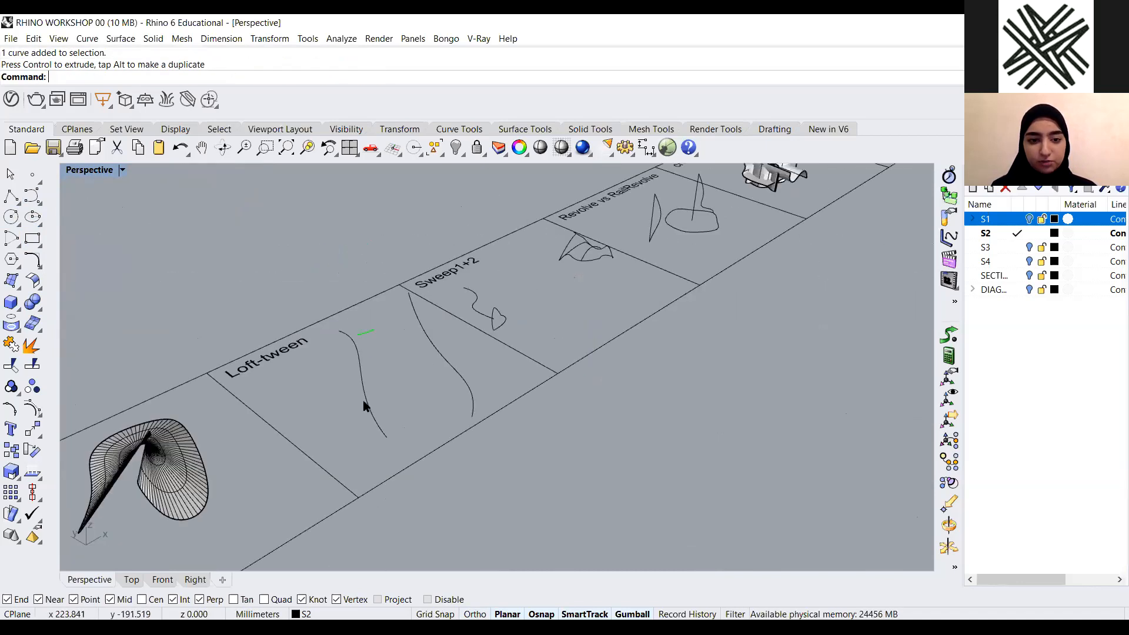
scroll(410, 403, "up", 3)
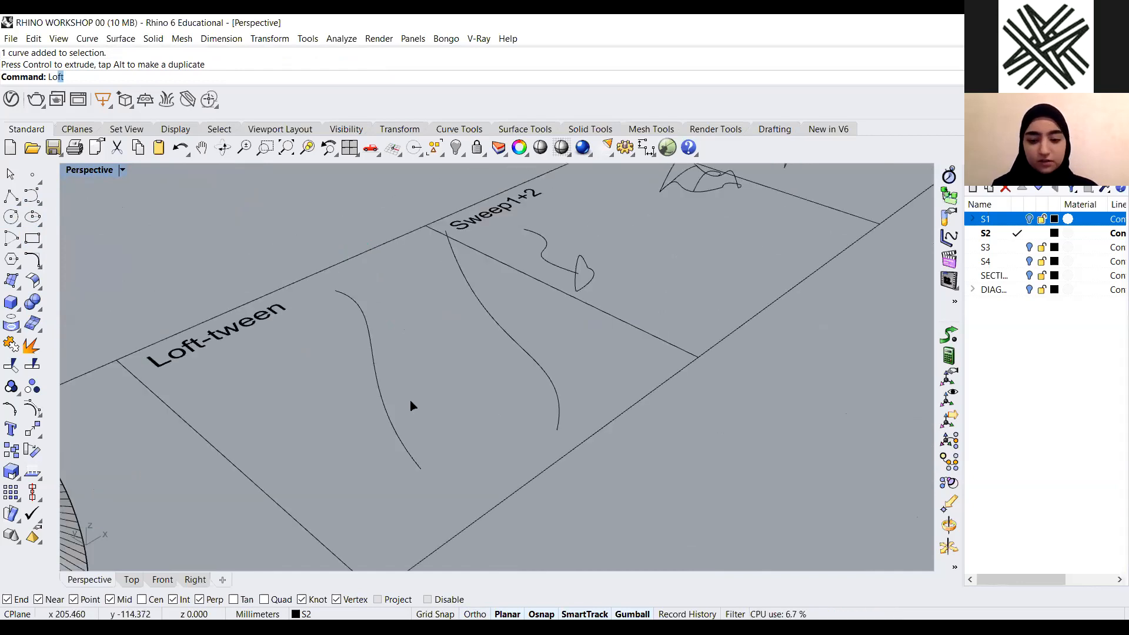
Loft the two freeform curves in the Loft-tween area with Loose style
type("loft")
key("Return")
left_click(376, 373)
left_click(534, 360)
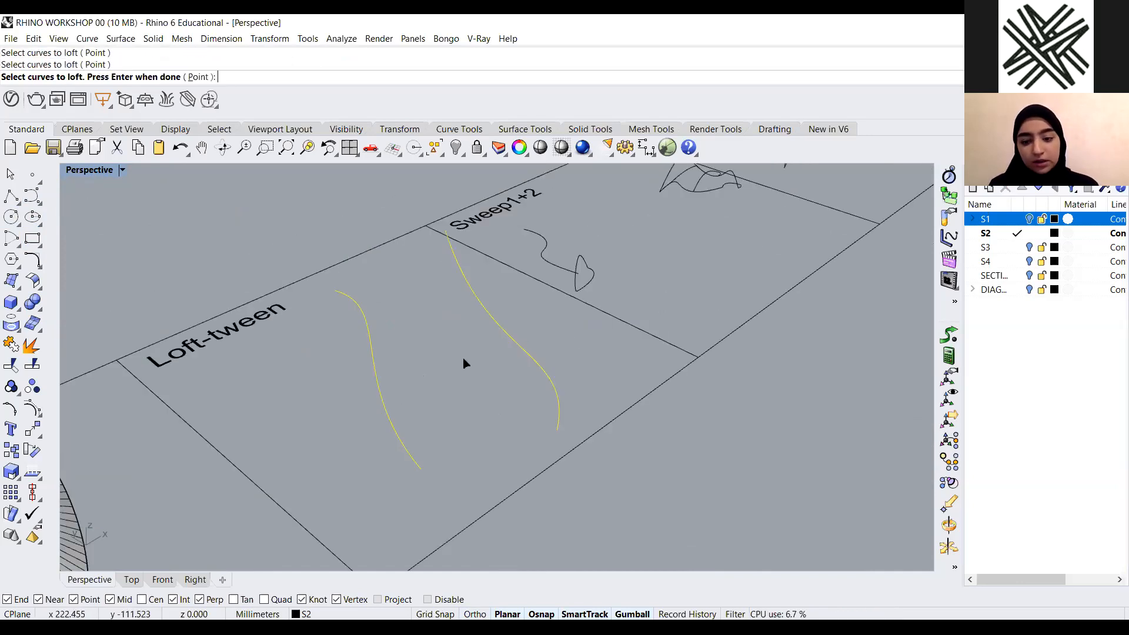
key("Return")
right_click_drag(374, 187, 355, 337)
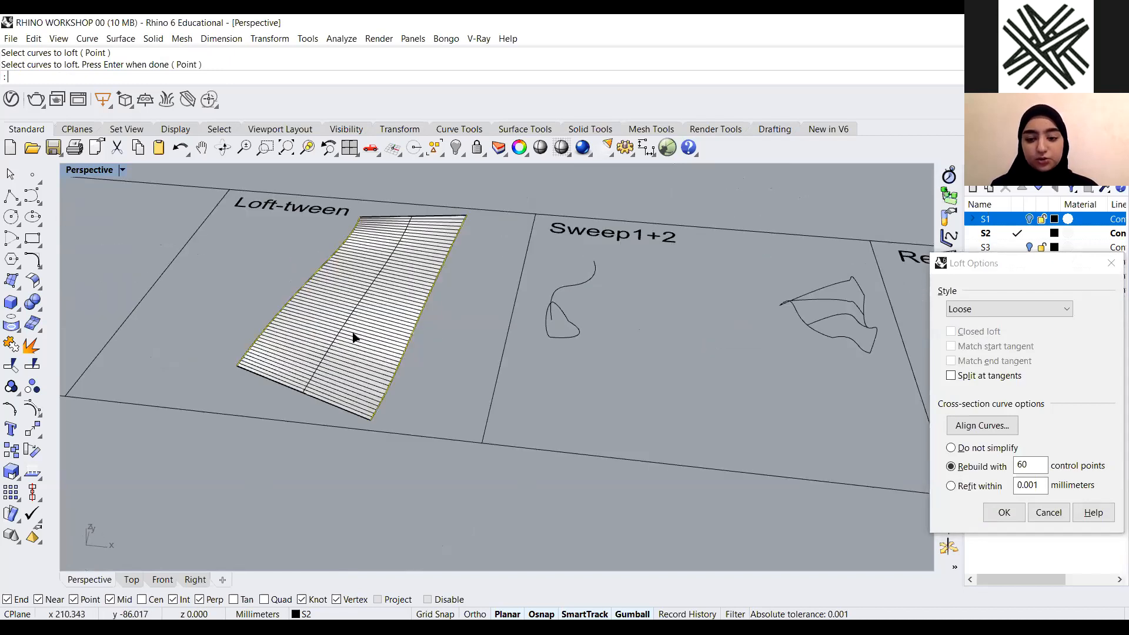
scroll(354, 337, "up", 2)
key("Return")
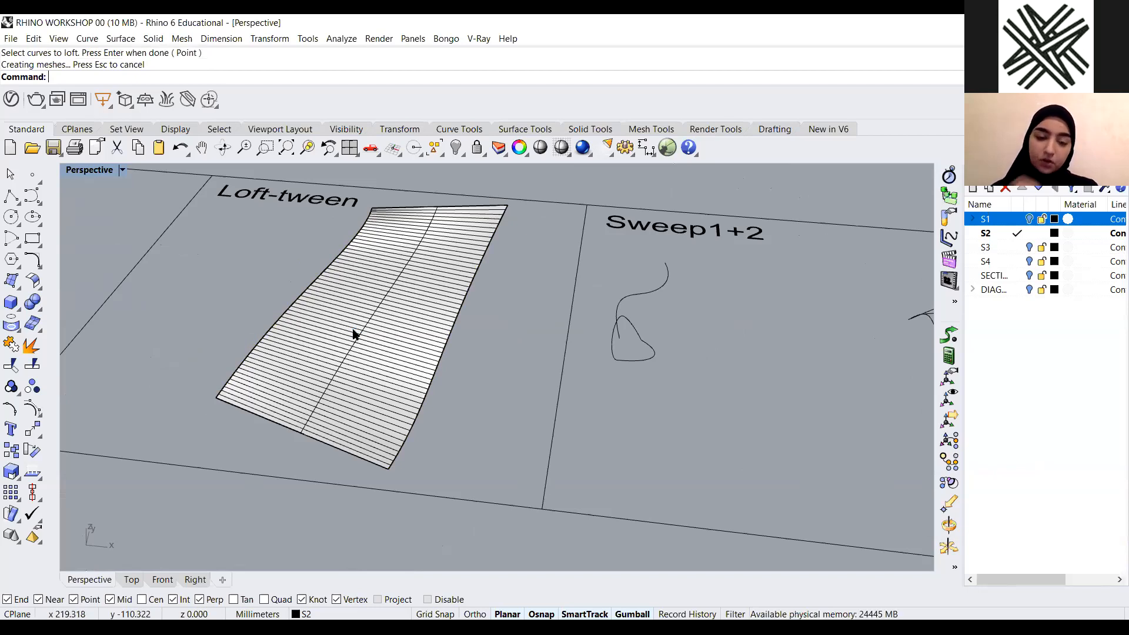
Delete the two freeform curves together with their lofted surface
left_click_drag(372, 337, 220, 352)
key("Delete")
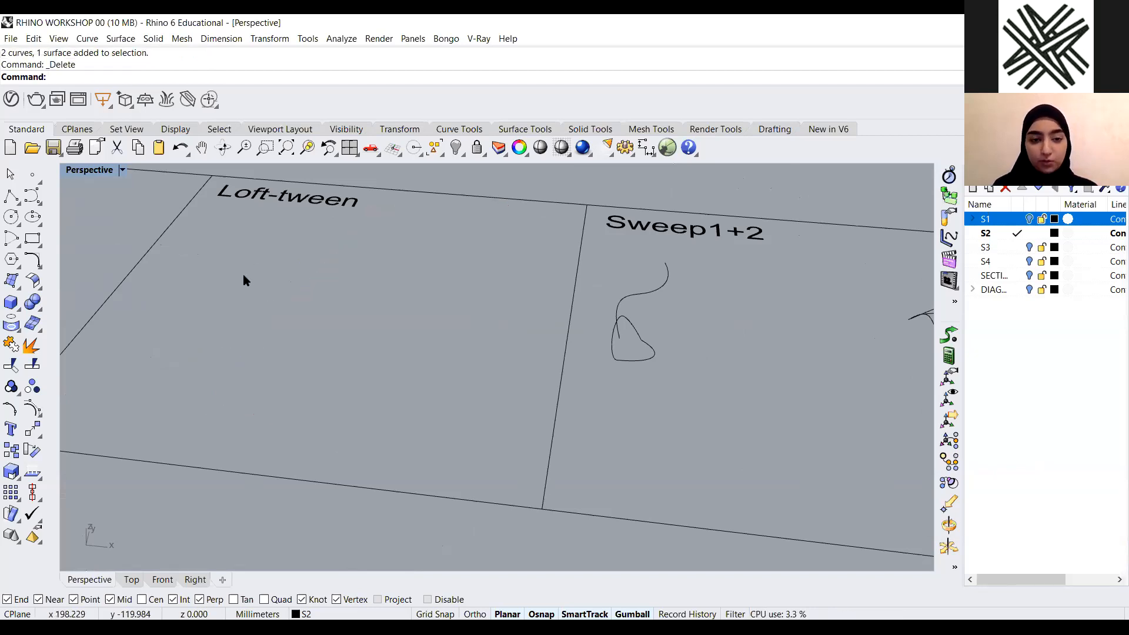
Review the Loft command slide of hyperboloid structures in the presentation PDF
scroll(246, 281, "down", 5)
scroll(394, 333, "up", 8)
scroll(468, 295, "down", 5)
right_click_drag(469, 294, 415, 311)
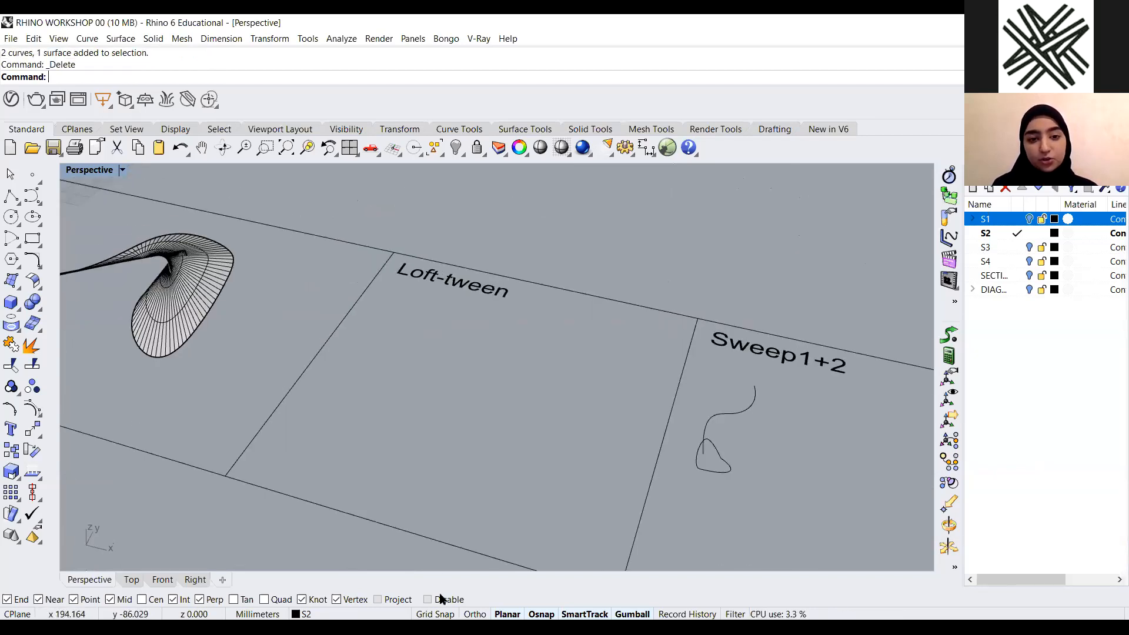
scroll(506, 276, "up", 1)
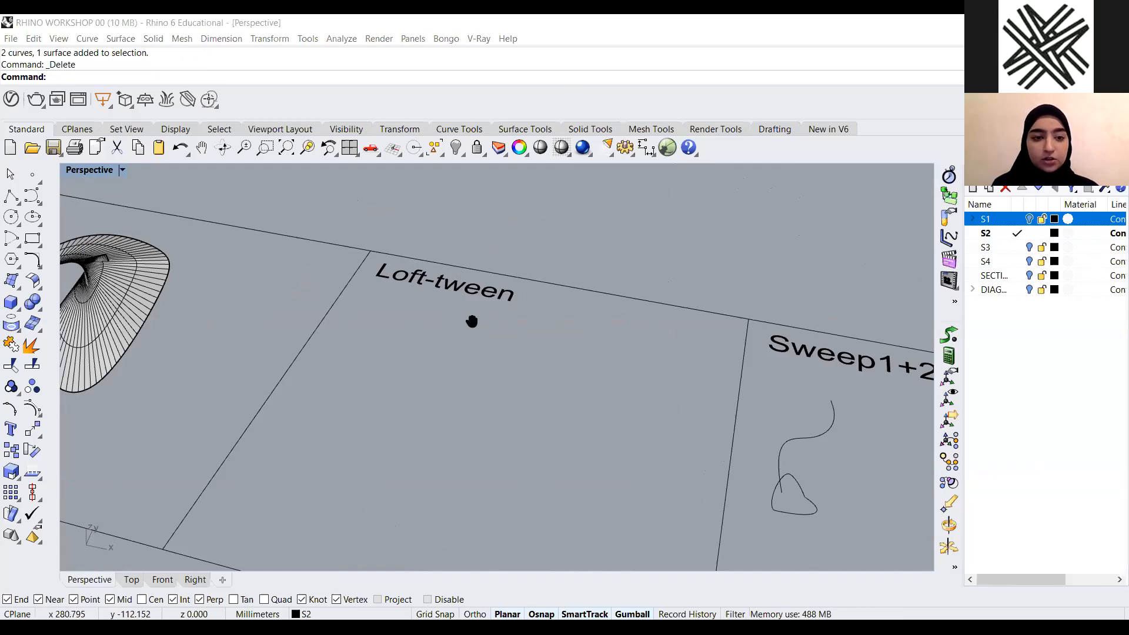
key("alt+Tab")
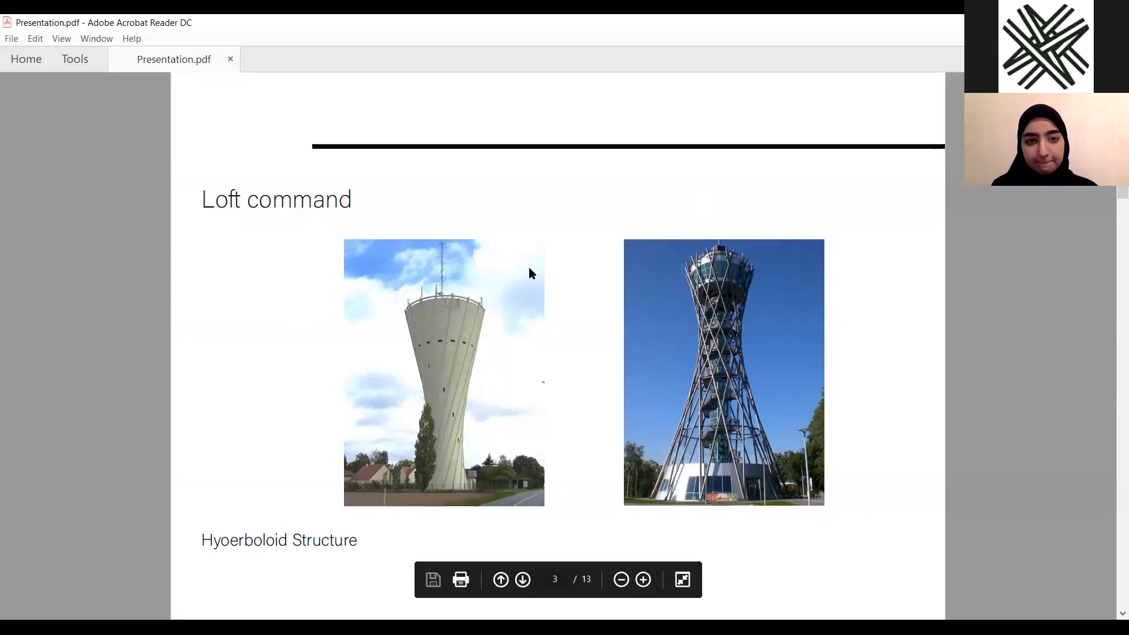
key("alt+Tab")
right_click_drag(466, 300, 452, 326)
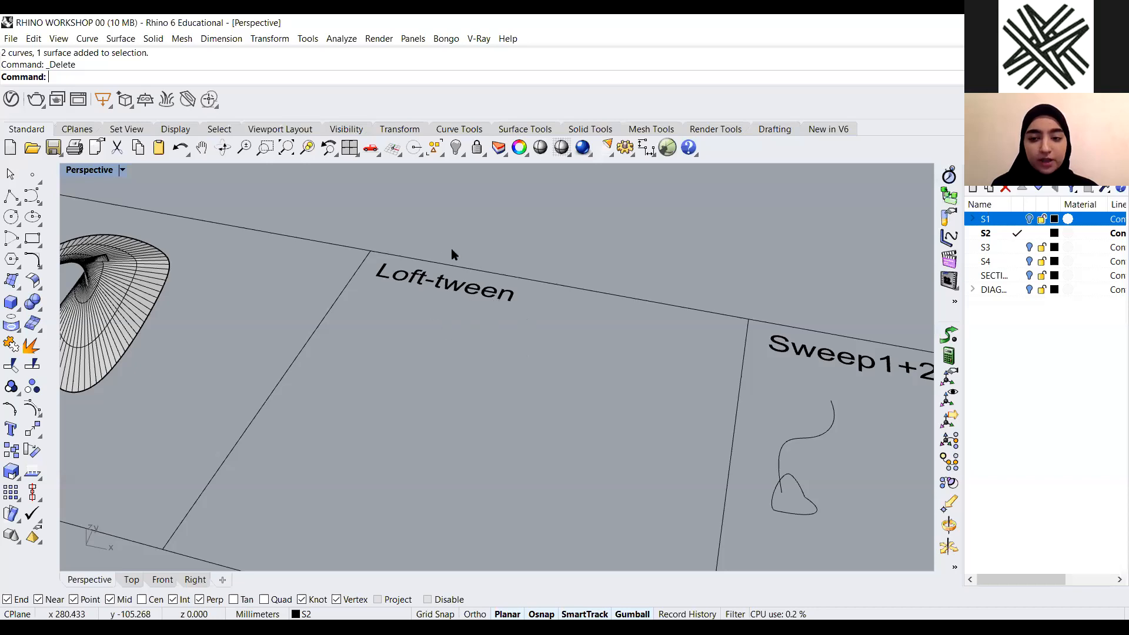
scroll(450, 249, "down", 8)
scroll(517, 305, "up", 8)
Draw a circle by center and radius in the middle of the Loft-tween area
left_click(36, 234)
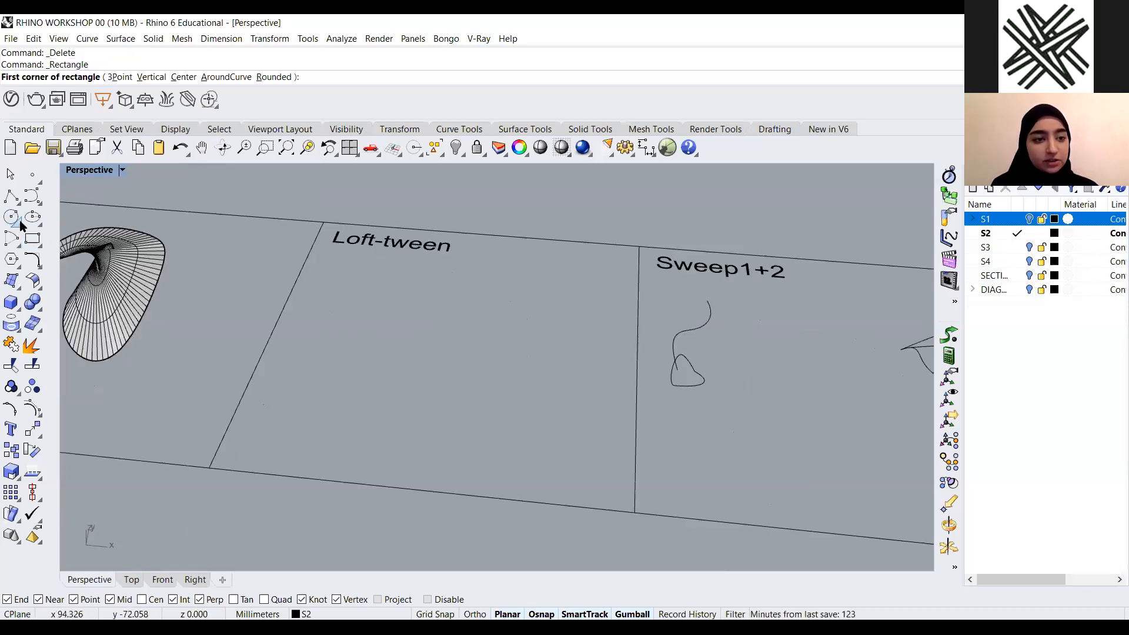
left_click(20, 223)
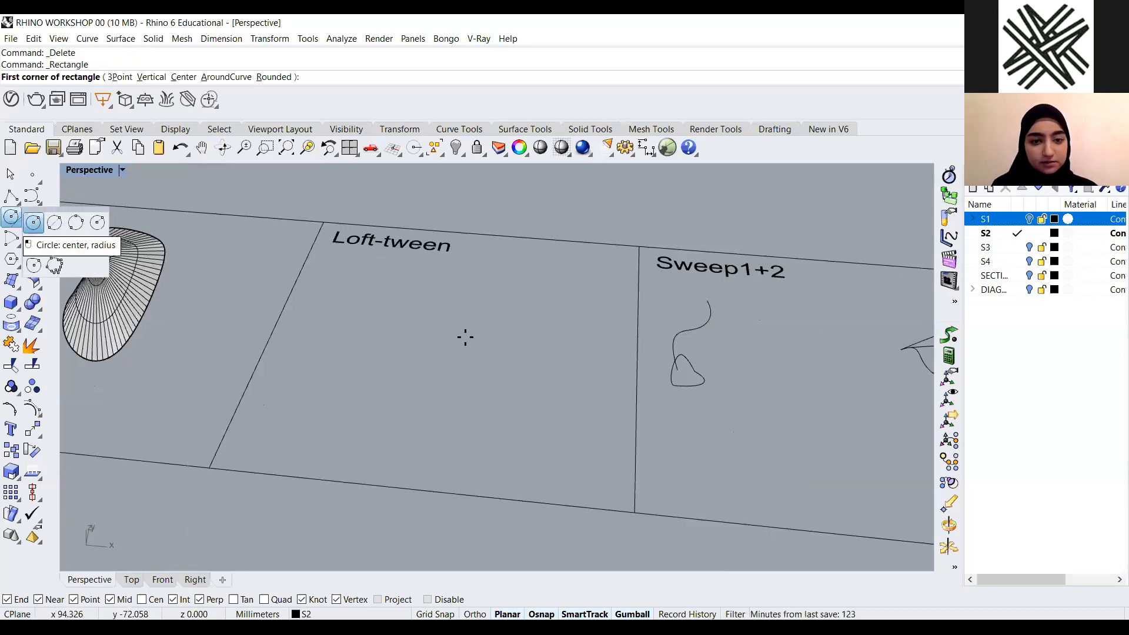
scroll(529, 370, "down", 5)
scroll(541, 373, "up", 5)
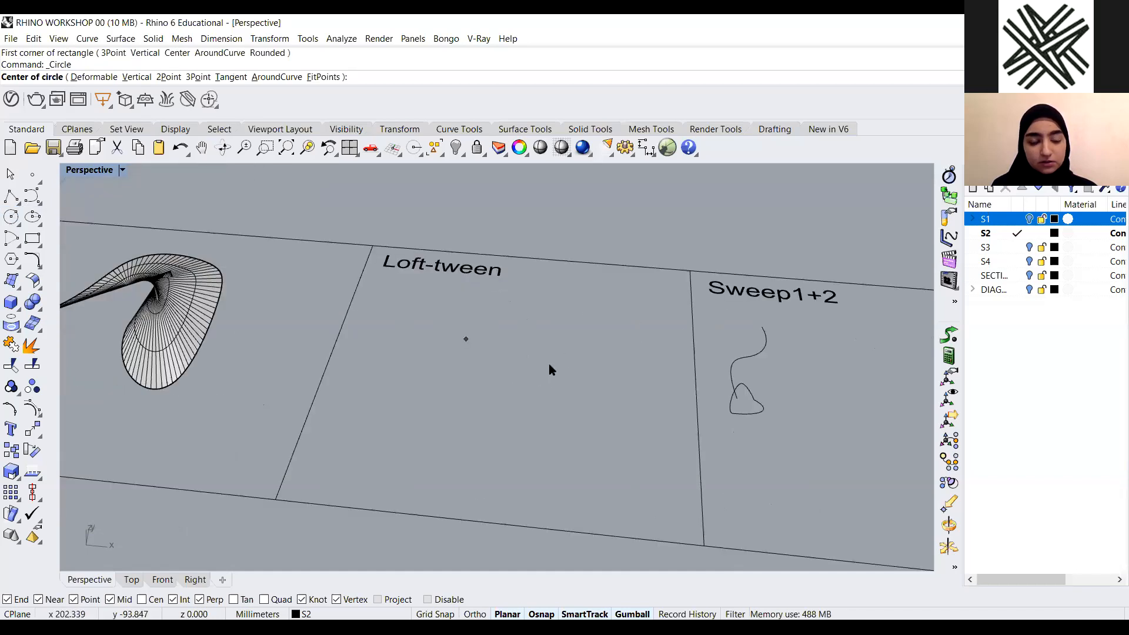
left_click(466, 356)
left_click(538, 360)
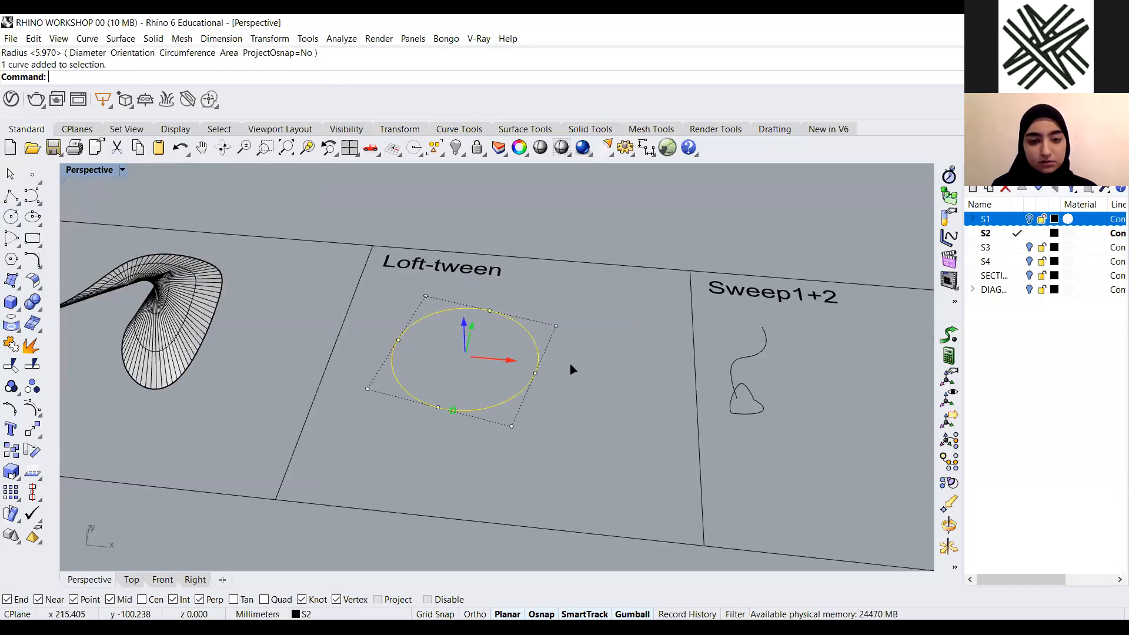
Duplicate the circle straight upward along the vertical axis with the gumball
left_click_drag(510, 360, 571, 364)
right_click_drag(532, 335, 508, 347)
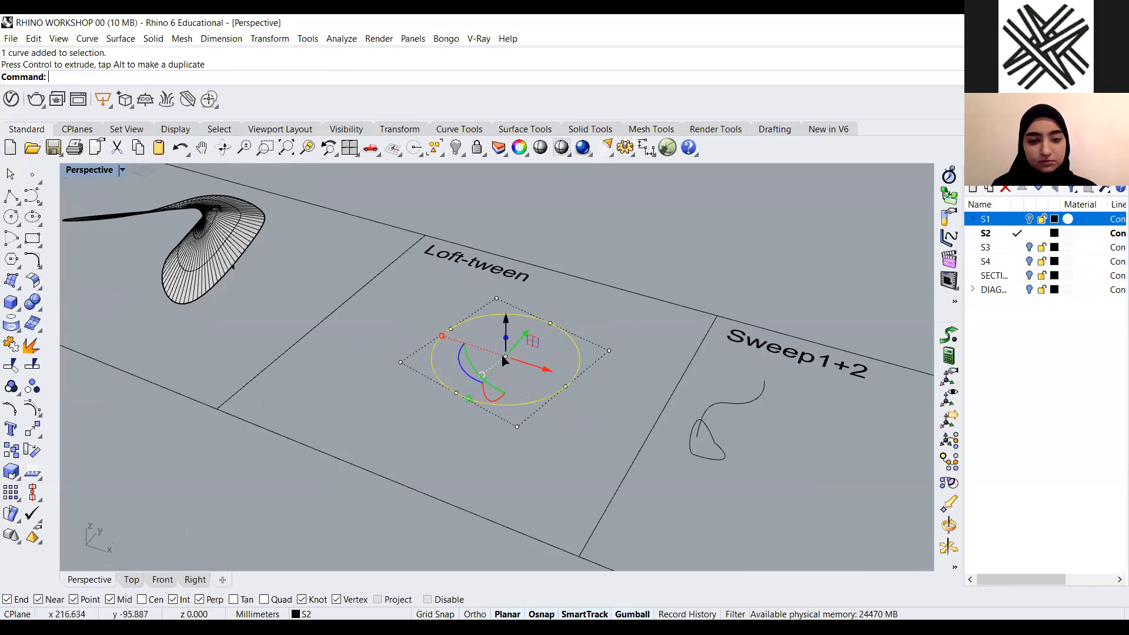
left_click(398, 420)
scroll(575, 369, "down", 2)
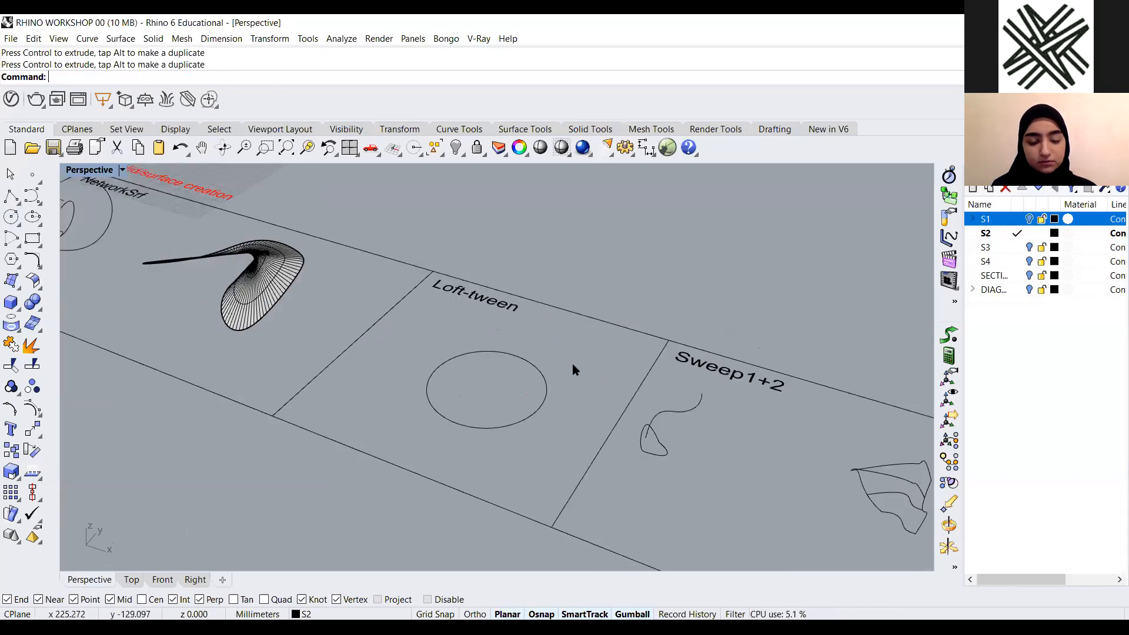
right_click_drag(494, 407, 456, 396)
scroll(459, 393, "up", 2)
left_click(455, 397)
key("alt")
left_click(517, 351)
left_click(499, 410)
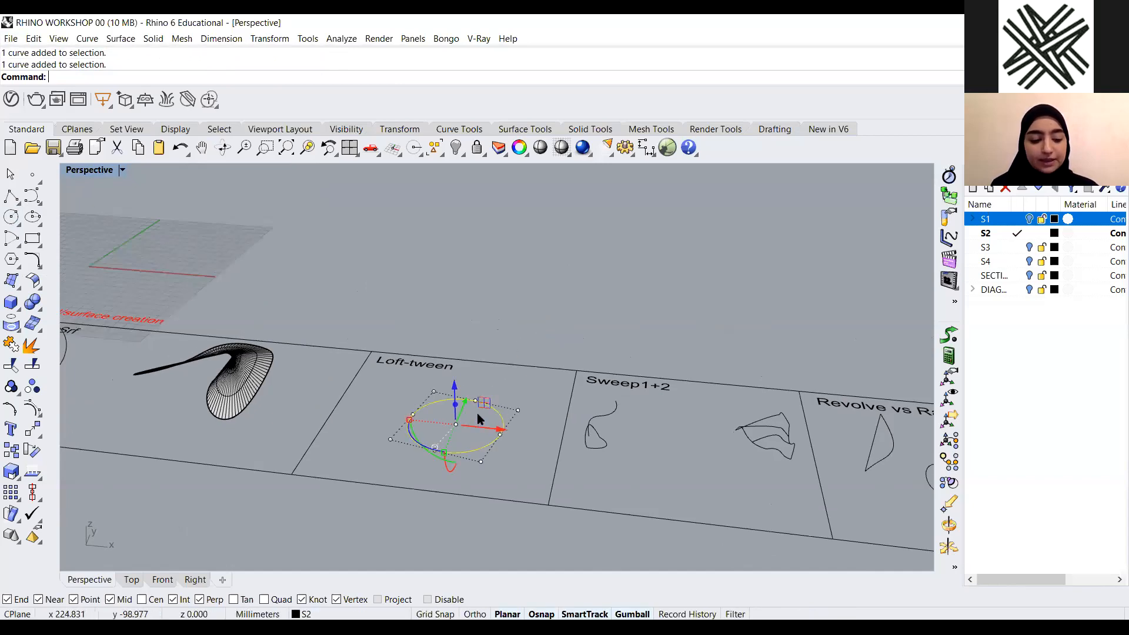
left_click_drag(457, 386, 537, 290)
right_click_drag(537, 290, 486, 280)
scroll(482, 293, "up", 3)
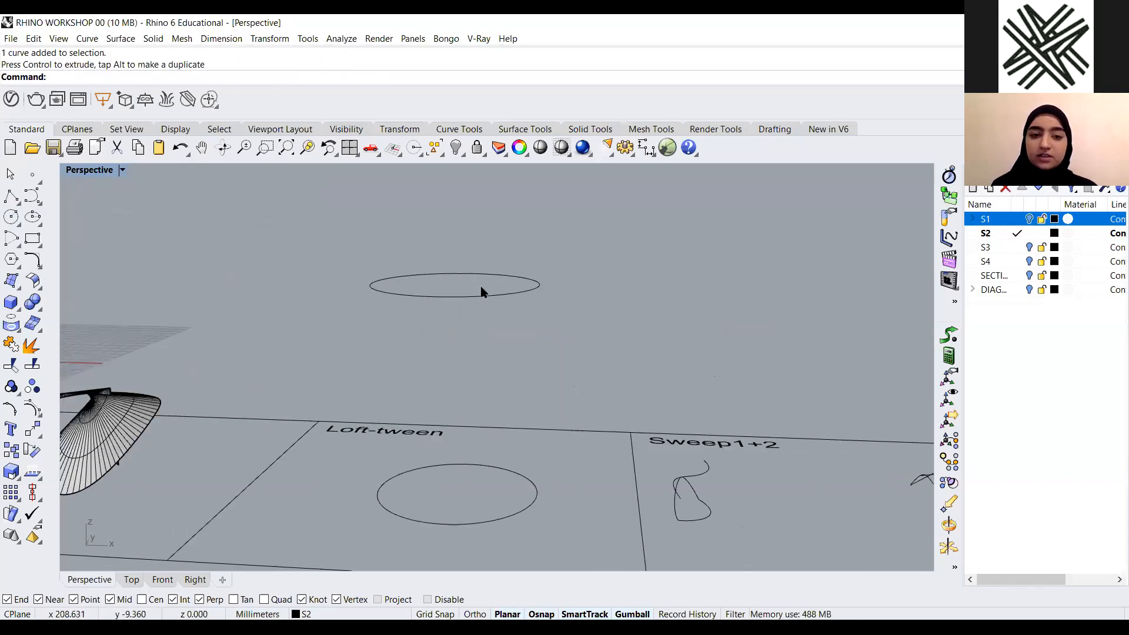
scroll(465, 426, "down", 2)
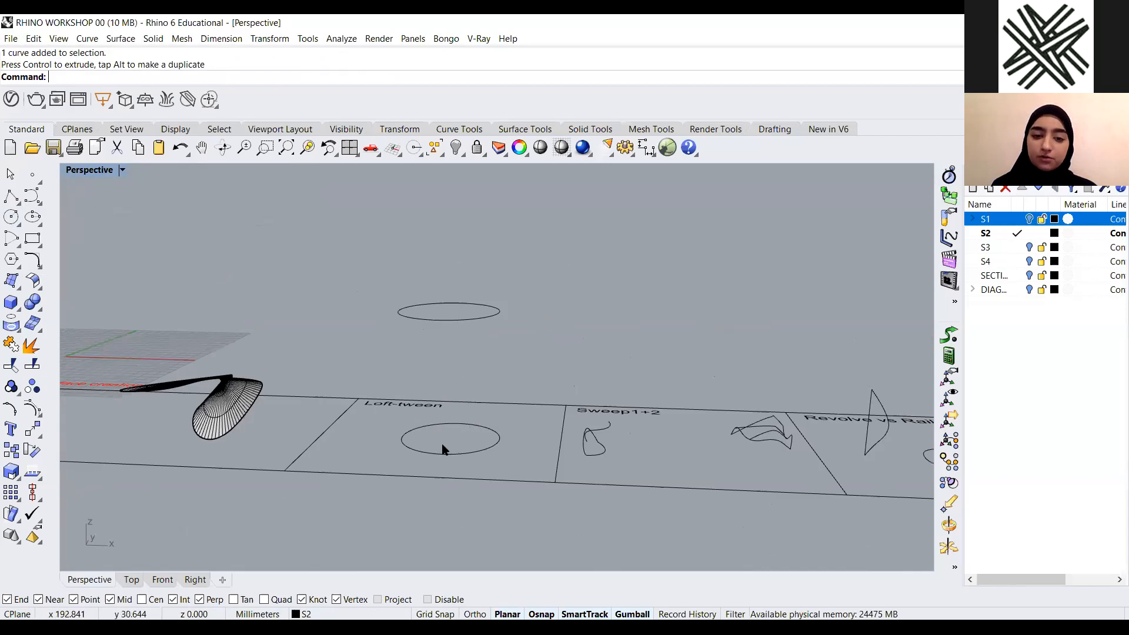
Undo a stray gumball move and rescale the circle with the gumball
right_click_drag(471, 414, 499, 420)
key("ctrl+z")
left_click(473, 435)
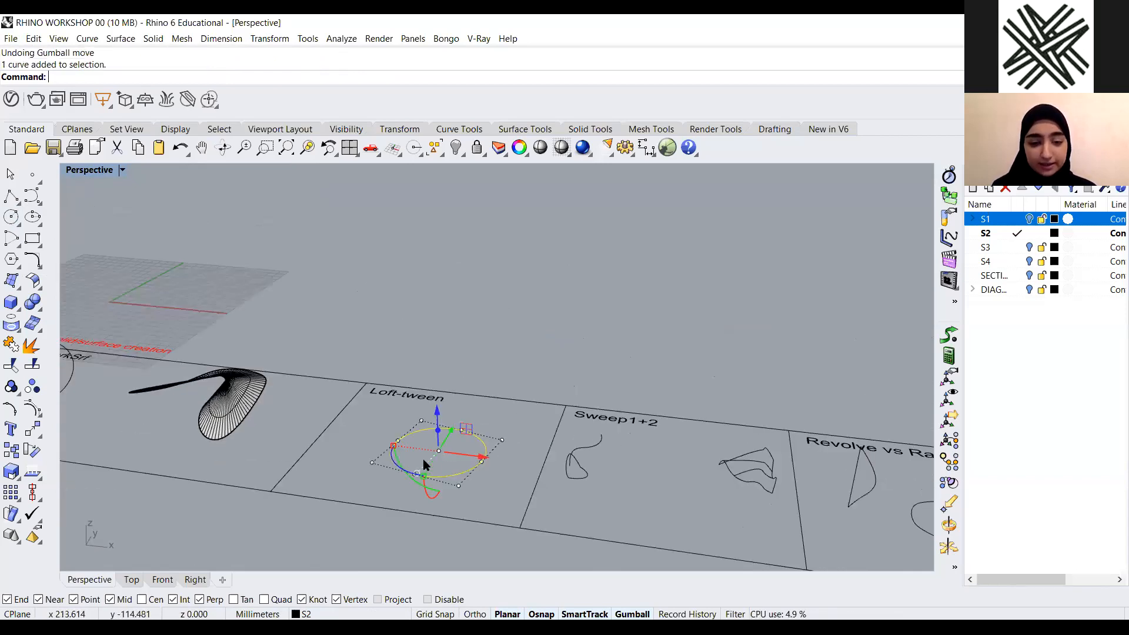
left_click_drag(438, 415, 566, 262)
left_click(474, 346)
right_click_drag(578, 270, 415, 310)
left_click(410, 304)
mouse_move(423, 307)
left_mouse_down()
mouse_move(436, 307)
mouse_move(373, 310)
mouse_move(433, 302)
mouse_move(415, 300)
left_mouse_up()
key("Escape")
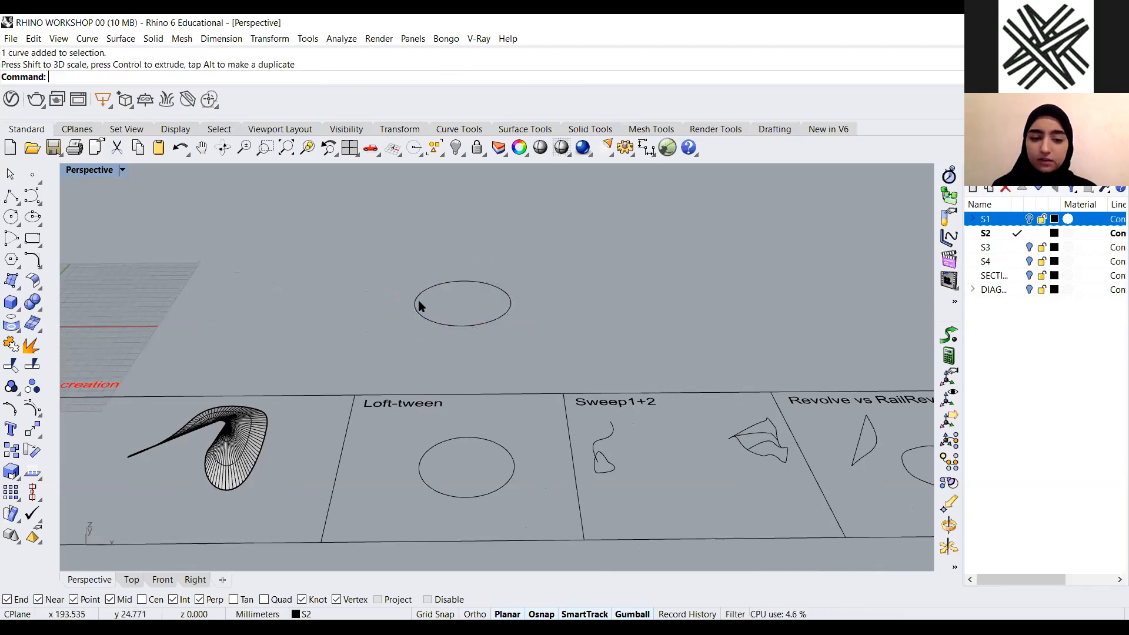
Start a loft between the lower and raised circles
scroll(418, 299, "down", 5)
scroll(509, 327, "up", 4)
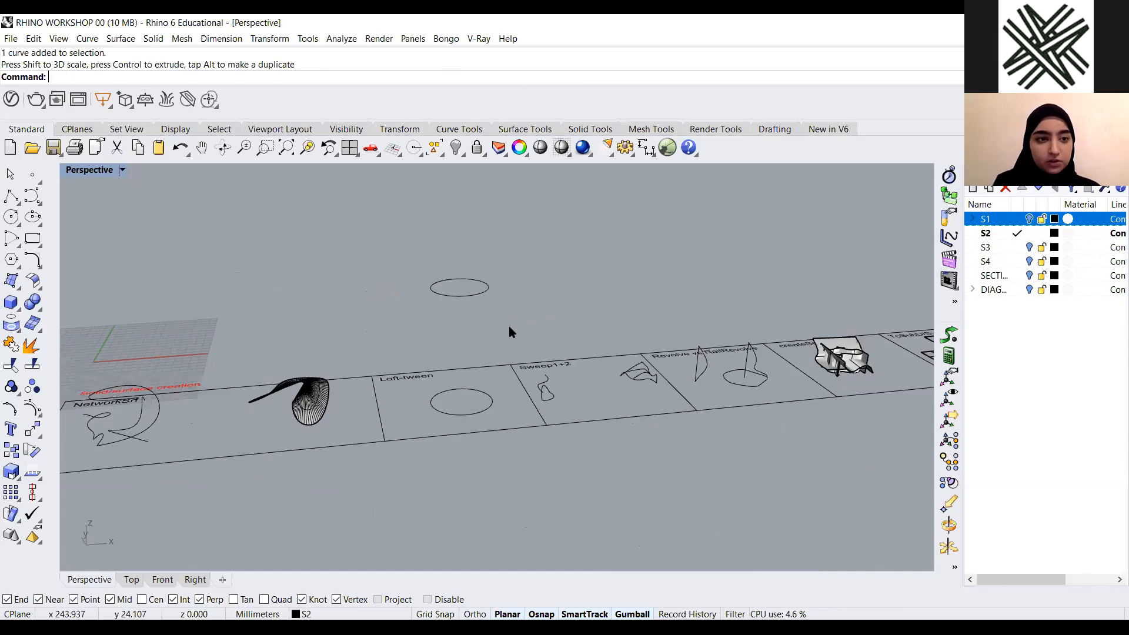
type("loft")
key("Return")
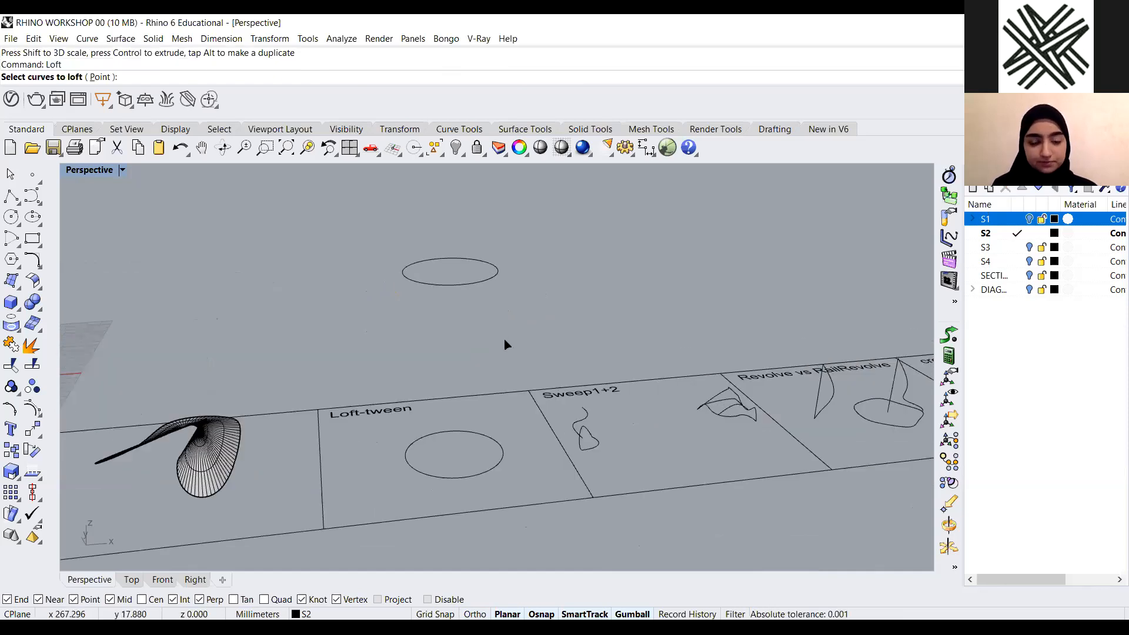
left_click(499, 445)
left_click(492, 278)
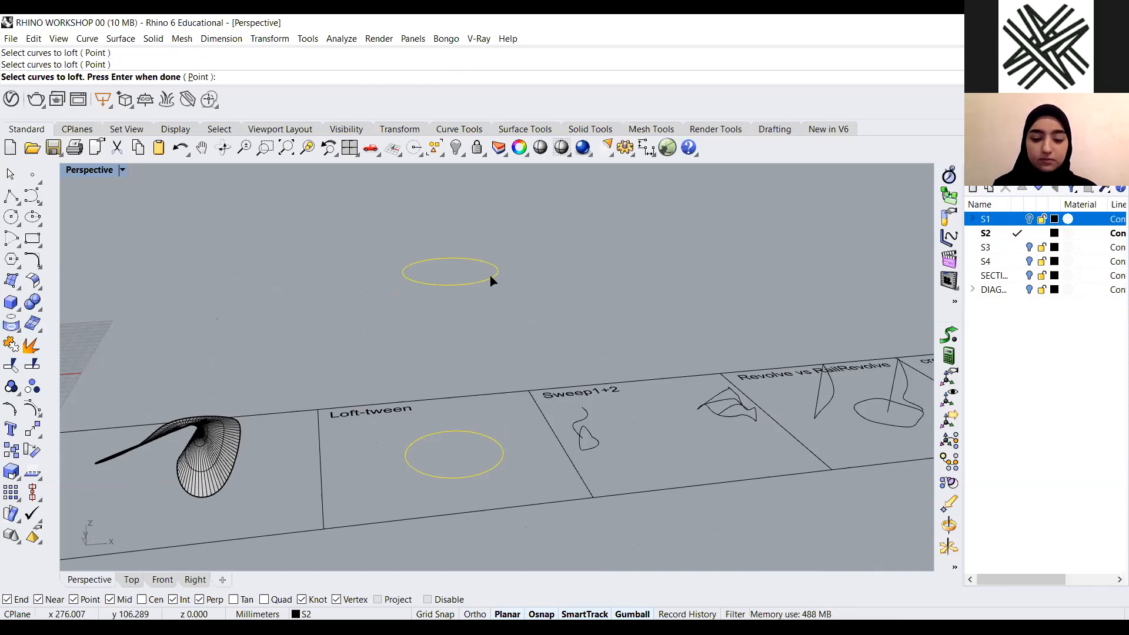
key("Return")
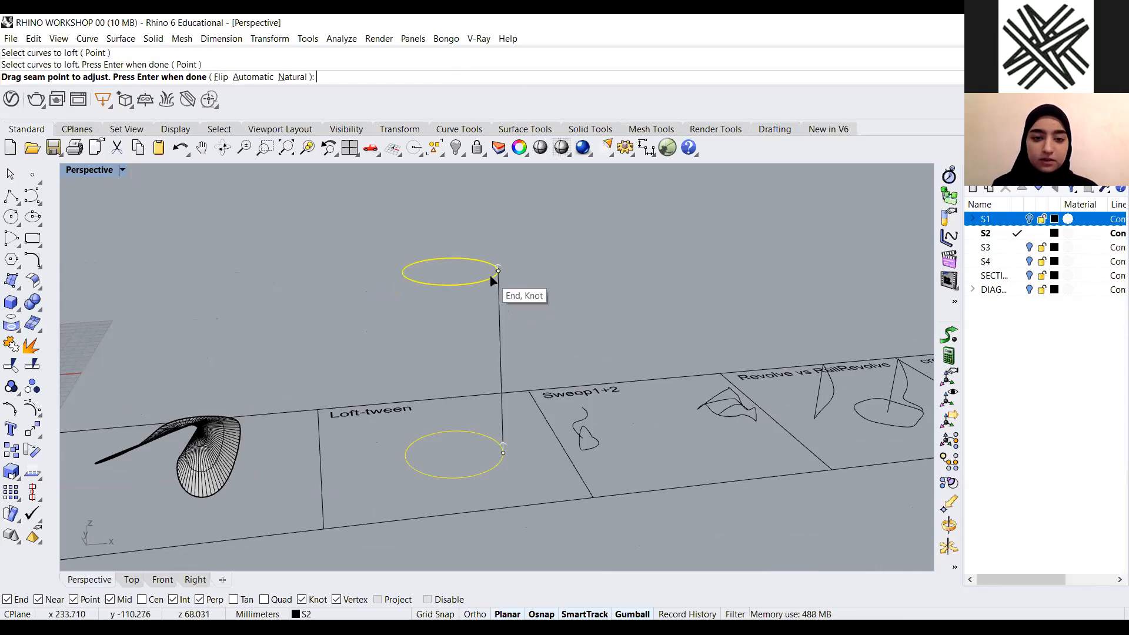
right_click_drag(458, 403, 394, 325)
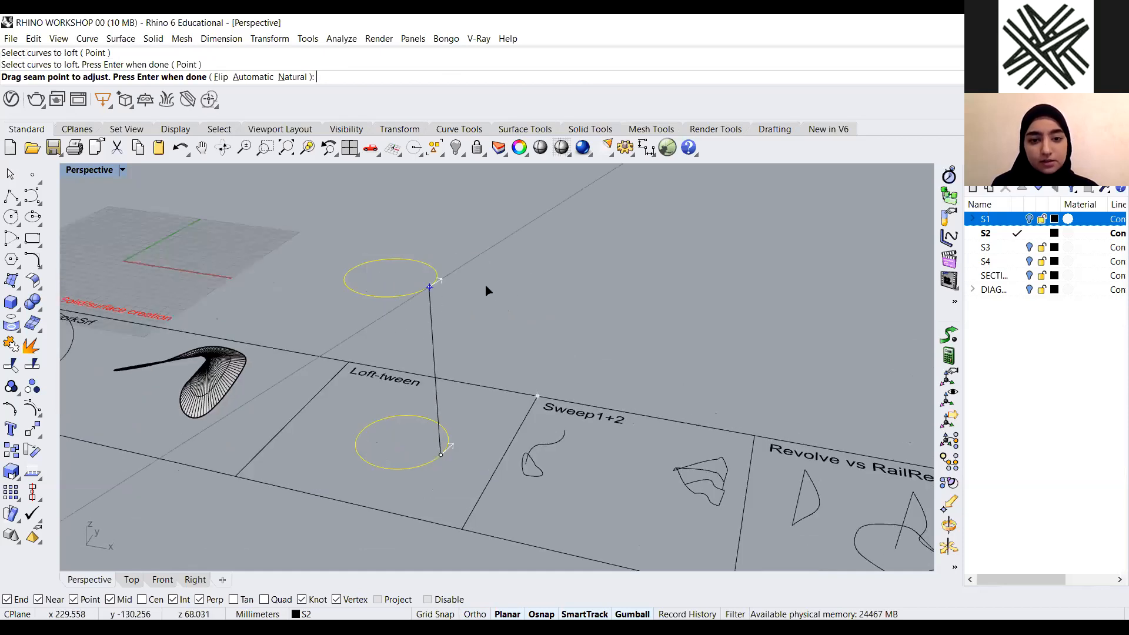
Move the upper circle's seam point around the curve to twist the loft
scroll(497, 286, "up", 5)
right_click_drag(568, 387, 612, 261)
scroll(571, 389, "up", 5)
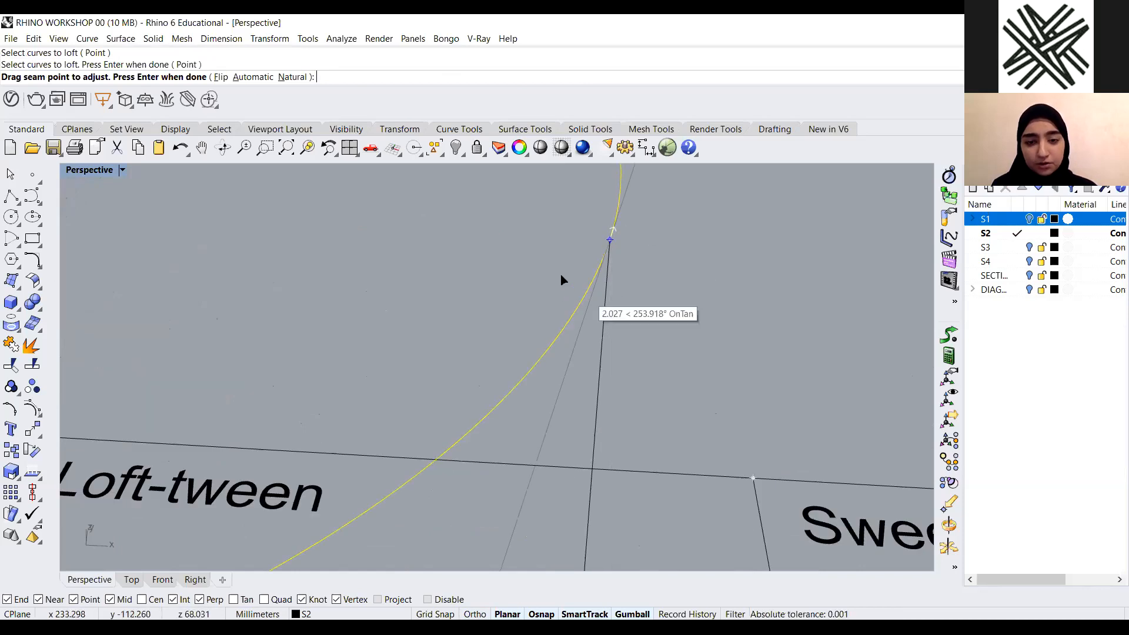
scroll(562, 278, "down", 1)
right_click_drag(510, 414, 579, 437)
right_click_drag(585, 393, 632, 363)
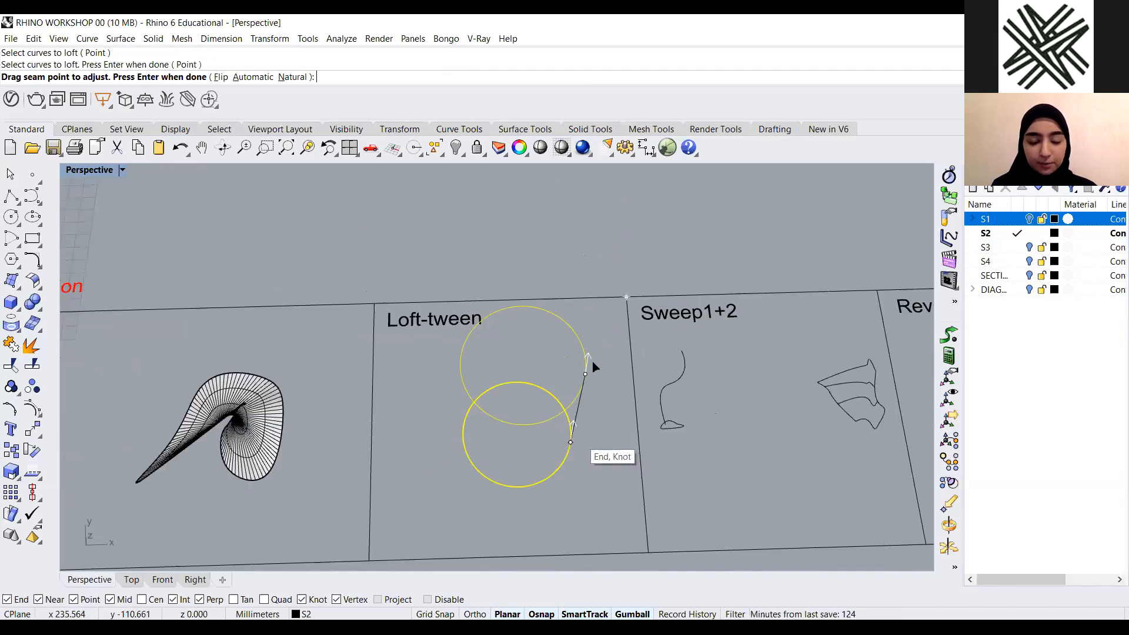
left_click_drag(591, 355, 581, 318)
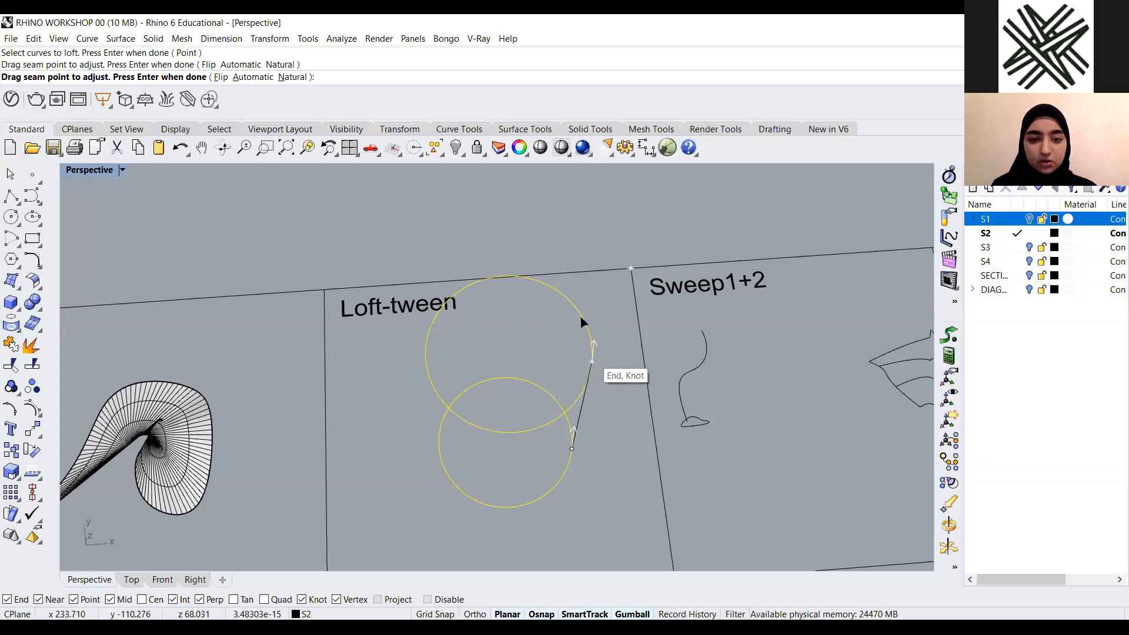
right_click_drag(535, 351, 577, 272)
left_click_drag(576, 274, 492, 203)
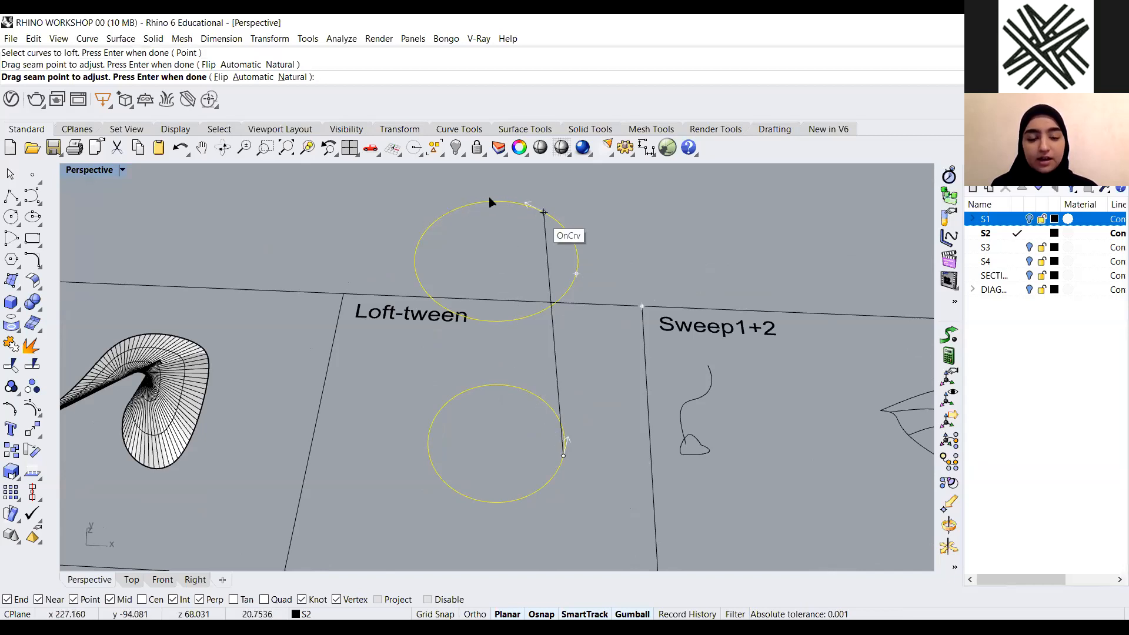
right_click_drag(487, 222, 507, 200)
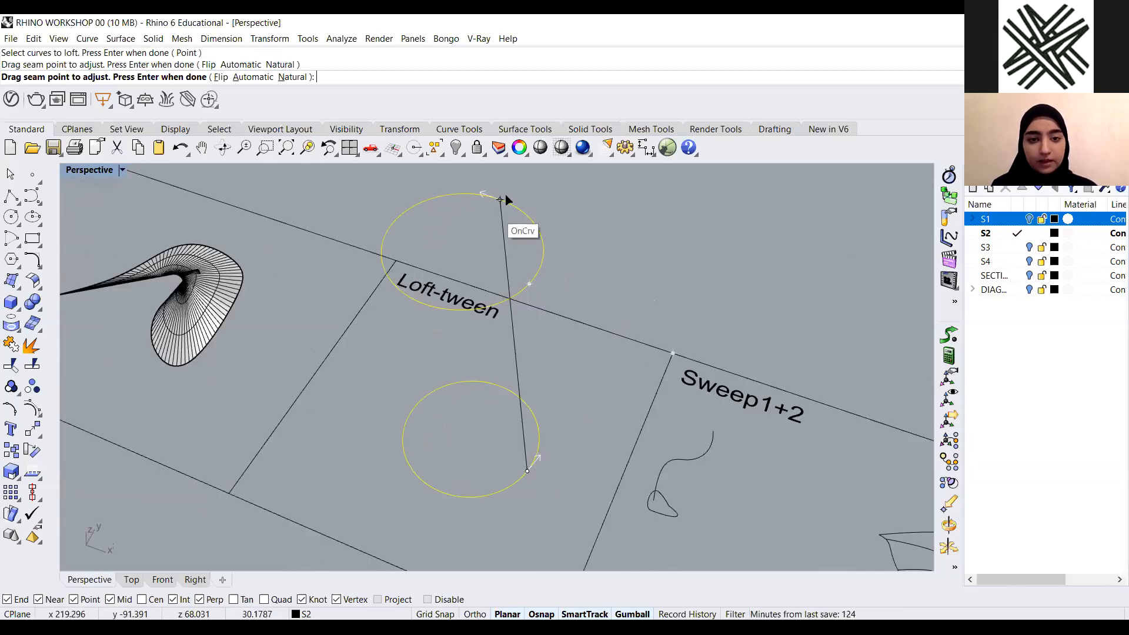
scroll(526, 216, "up", 2)
scroll(504, 207, "down", 2)
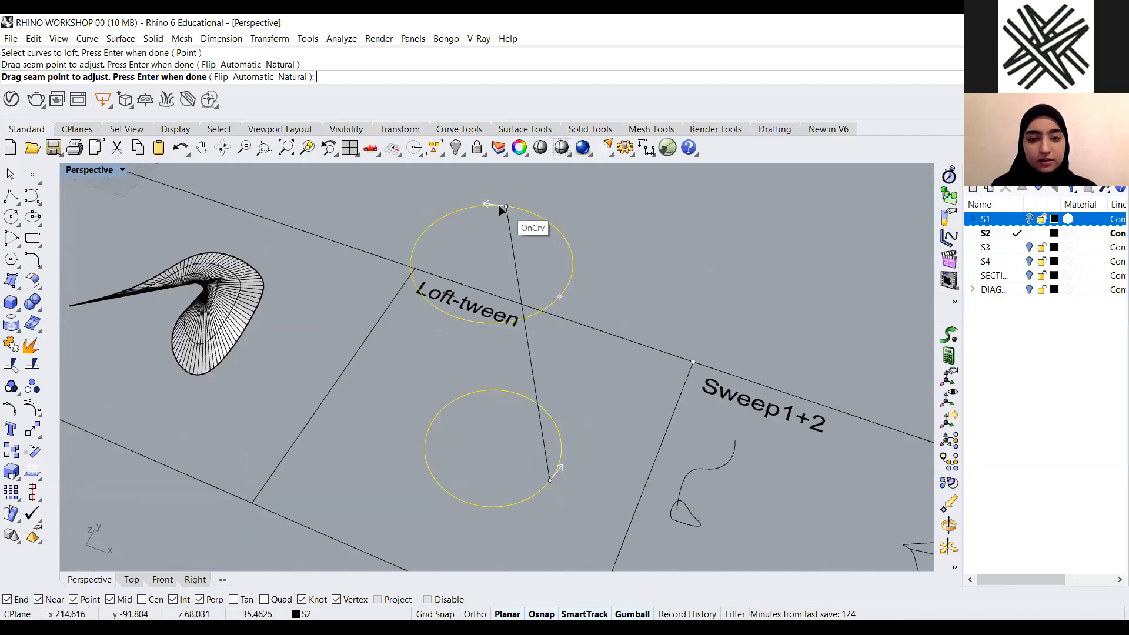
left_click(503, 207)
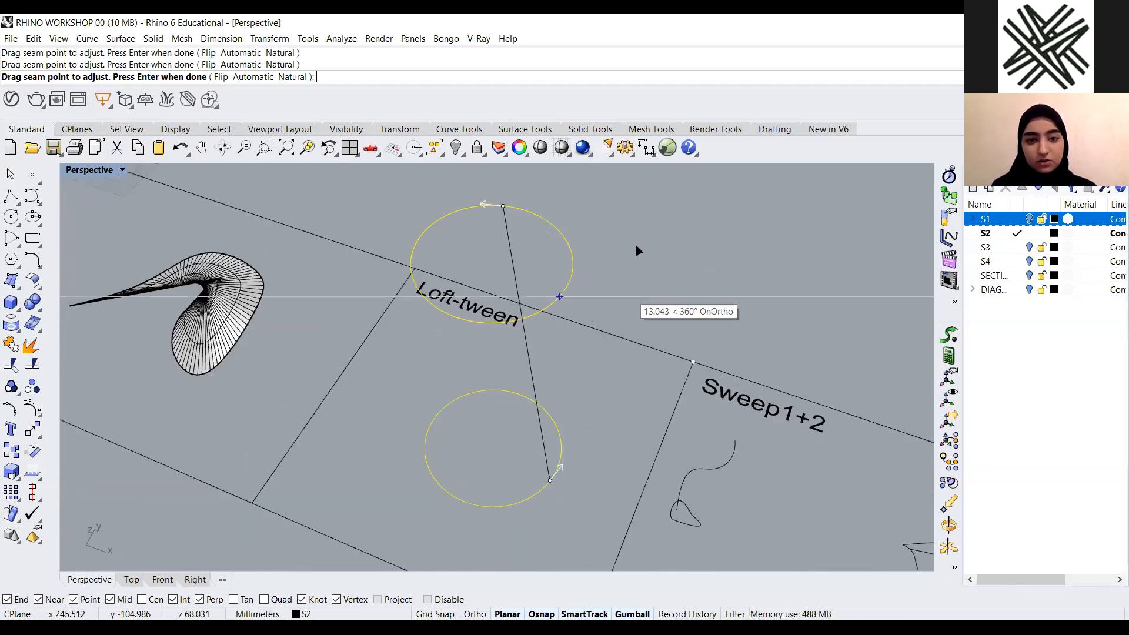
right_click_drag(521, 351, 528, 381)
Preview the twisted hyperboloid loft and cancel it
key("Return")
right_click_drag(465, 426, 511, 414)
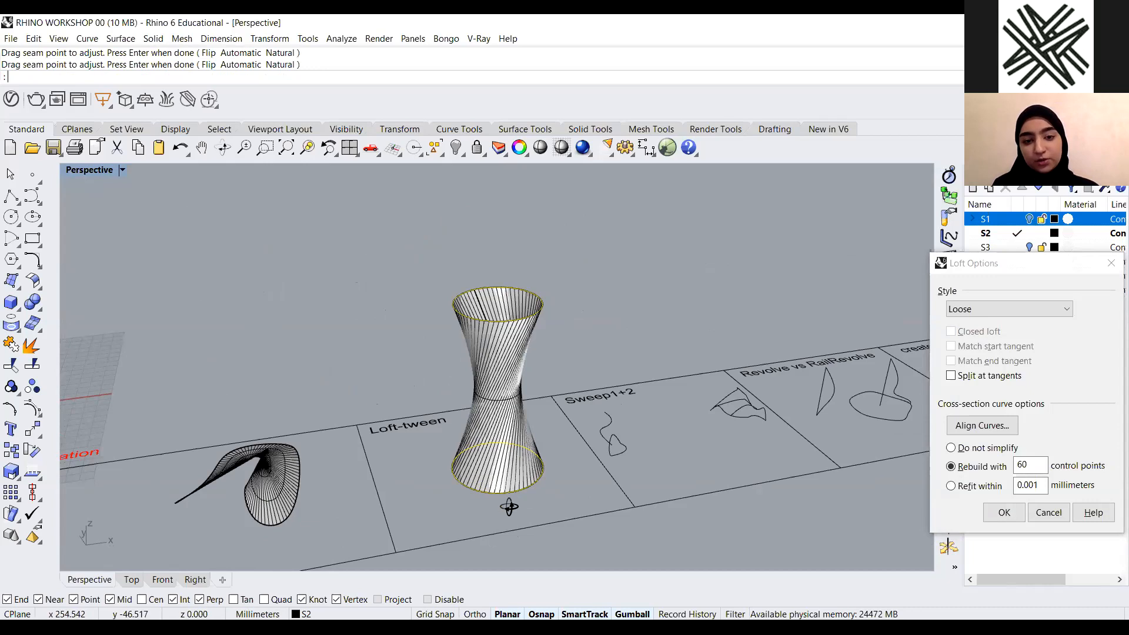
key("Escape")
Start another loft and select the lower and raised circles in the Loft-tween panel
right_click_drag(453, 481, 439, 499)
type("lo")
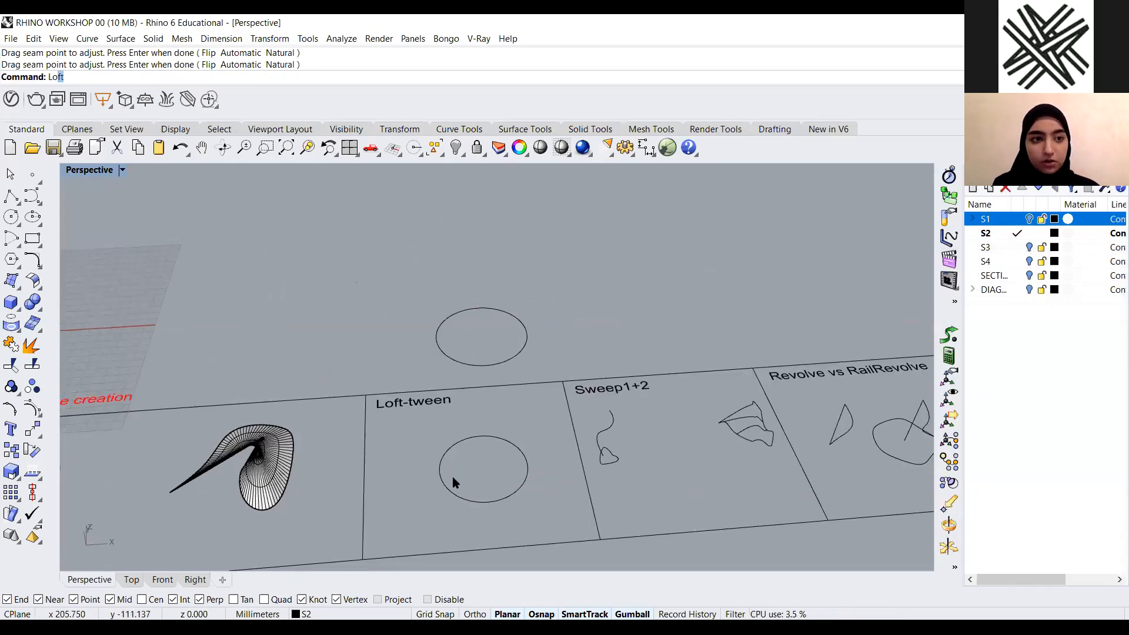
key("Return")
left_click(497, 437)
left_click(518, 317)
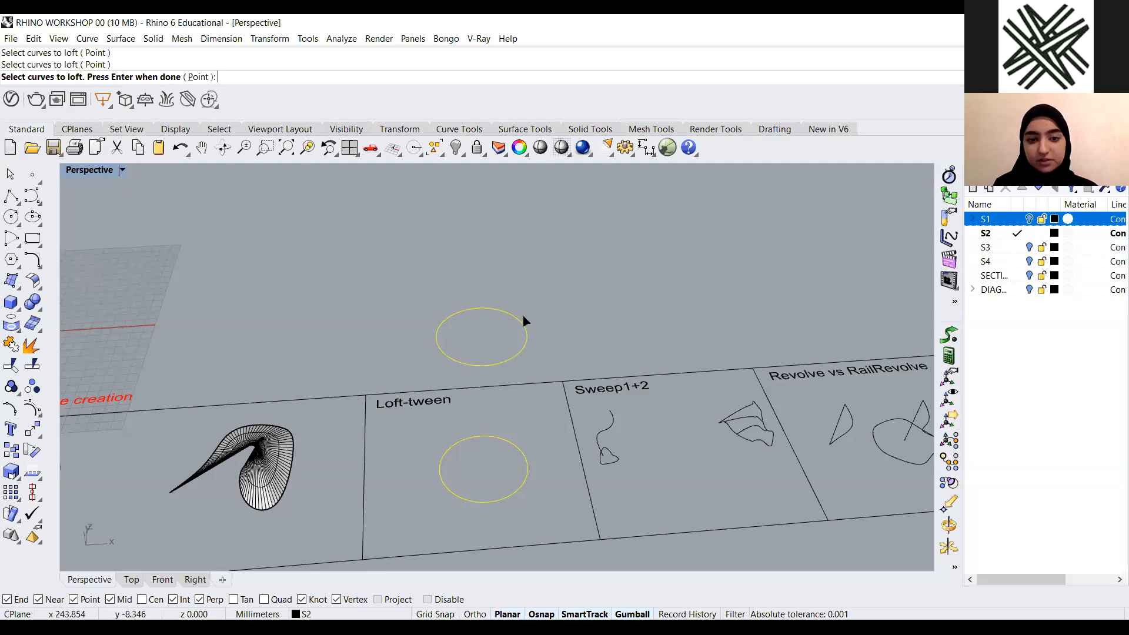
key("Return")
Shift the upper circle's seam point slightly, preview the loft, and cancel it
right_click_drag(568, 349, 529, 353)
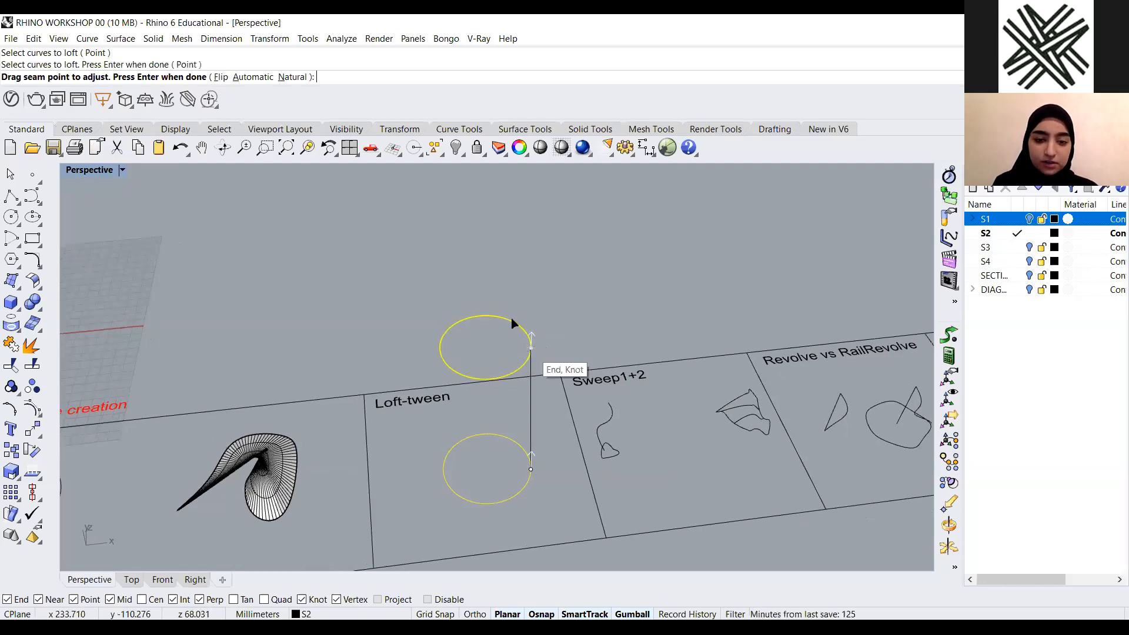
left_click_drag(458, 320, 465, 319)
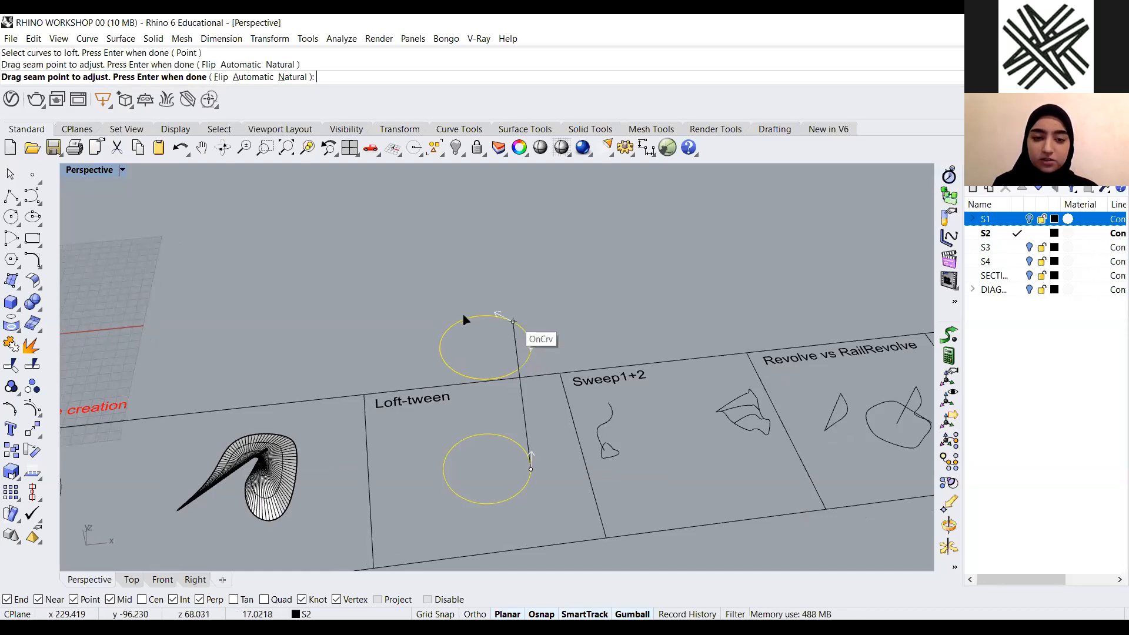
left_click(469, 329)
right_click_drag(469, 329, 462, 333)
key("Return")
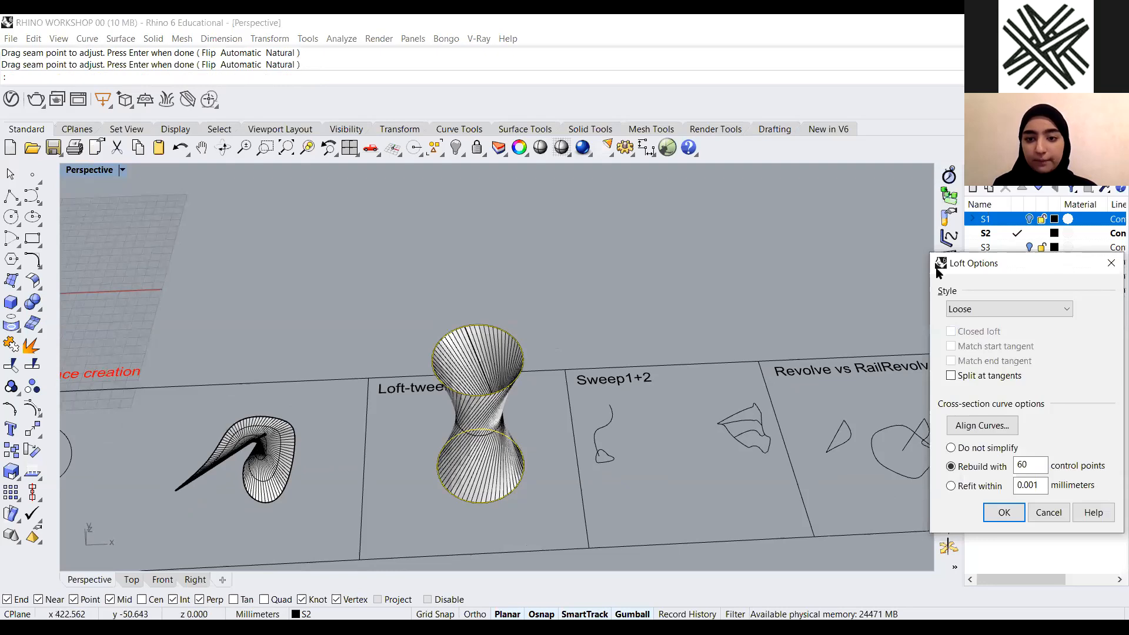
right_click_drag(419, 493, 430, 429)
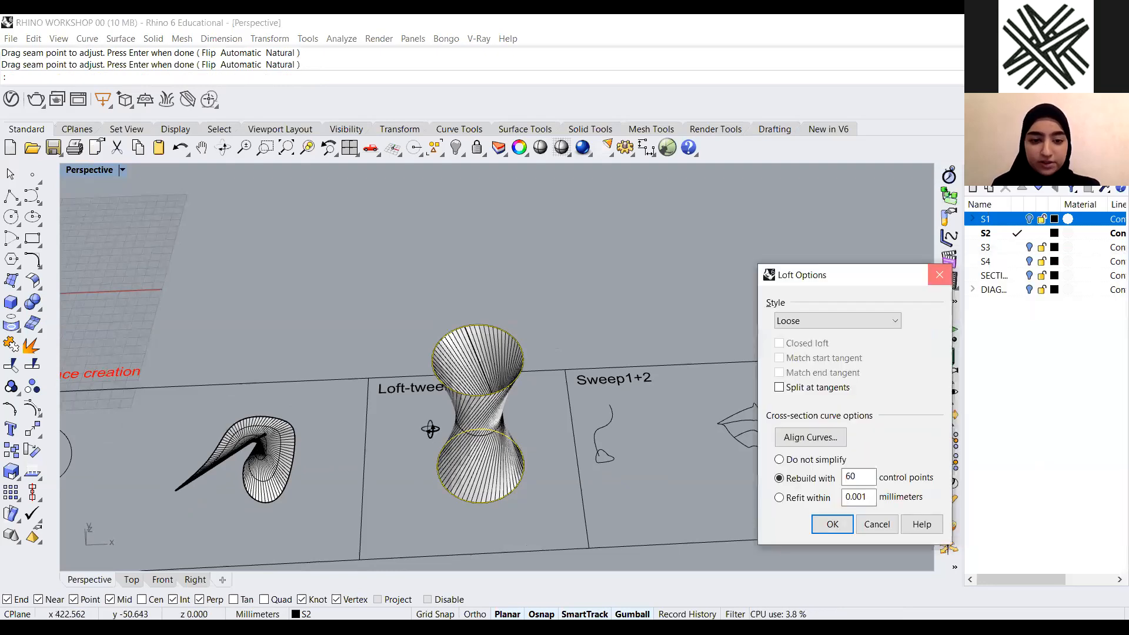
key("Escape")
Restart the loft and select the lower and upper circles again
key("Return")
left_click(498, 445)
key("Escape")
key("Return")
left_click(512, 284)
left_click(497, 444)
key("Return")
Move the upper circle's seam point partway around to twist the loft, preview it, and cancel
right_click_drag(492, 330, 532, 318)
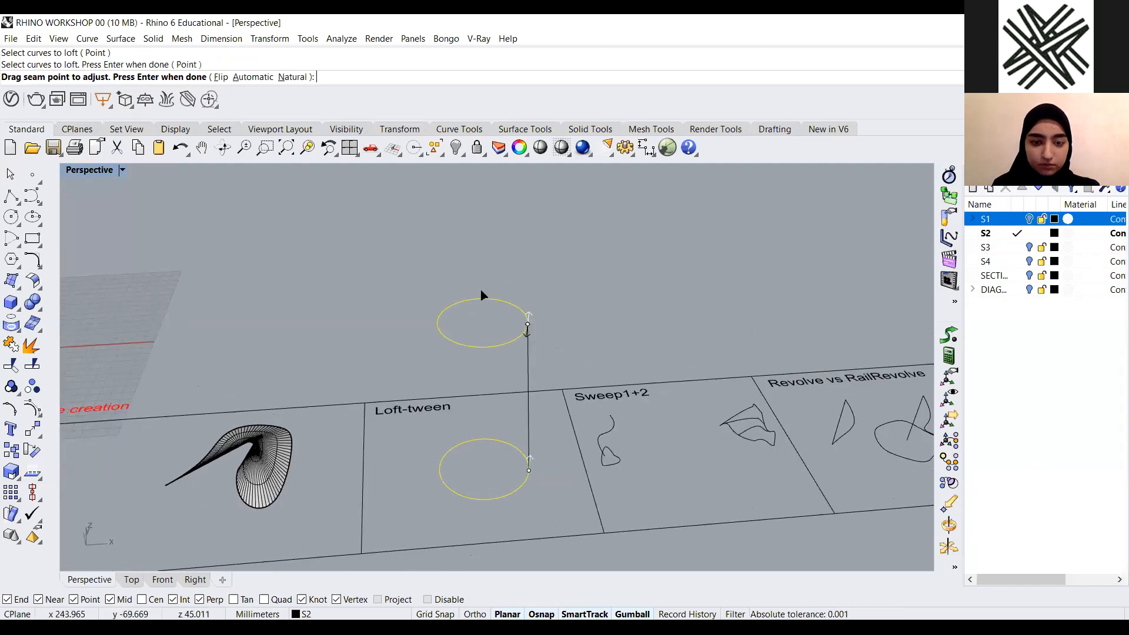
mouse_move(491, 295)
left_mouse_down()
mouse_move(497, 303)
mouse_move(484, 306)
left_mouse_up()
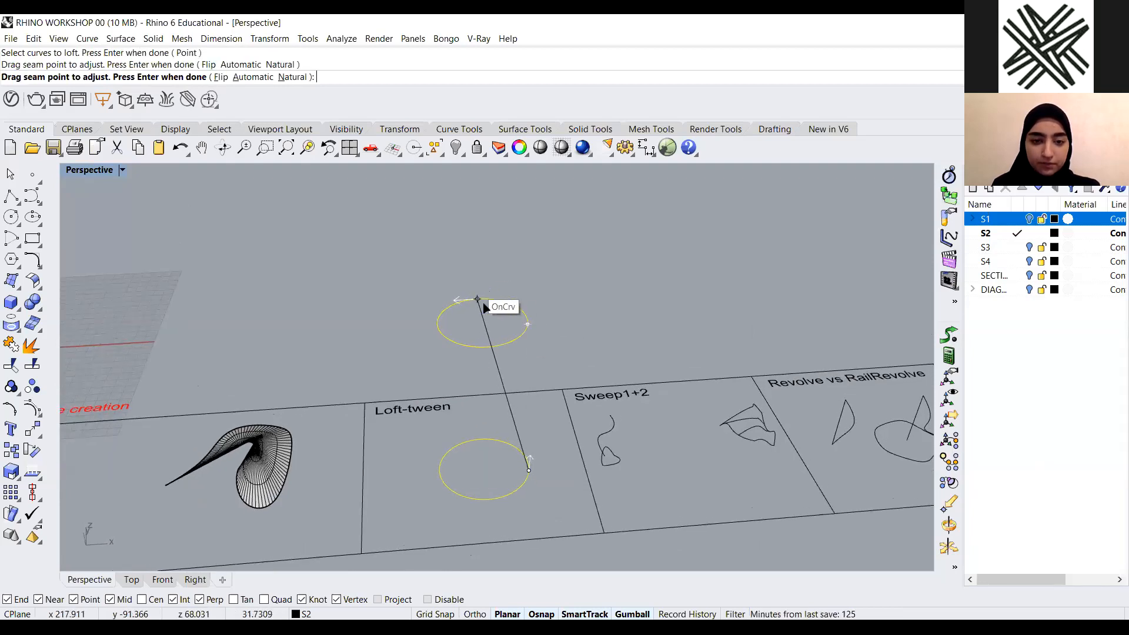
left_click(477, 300)
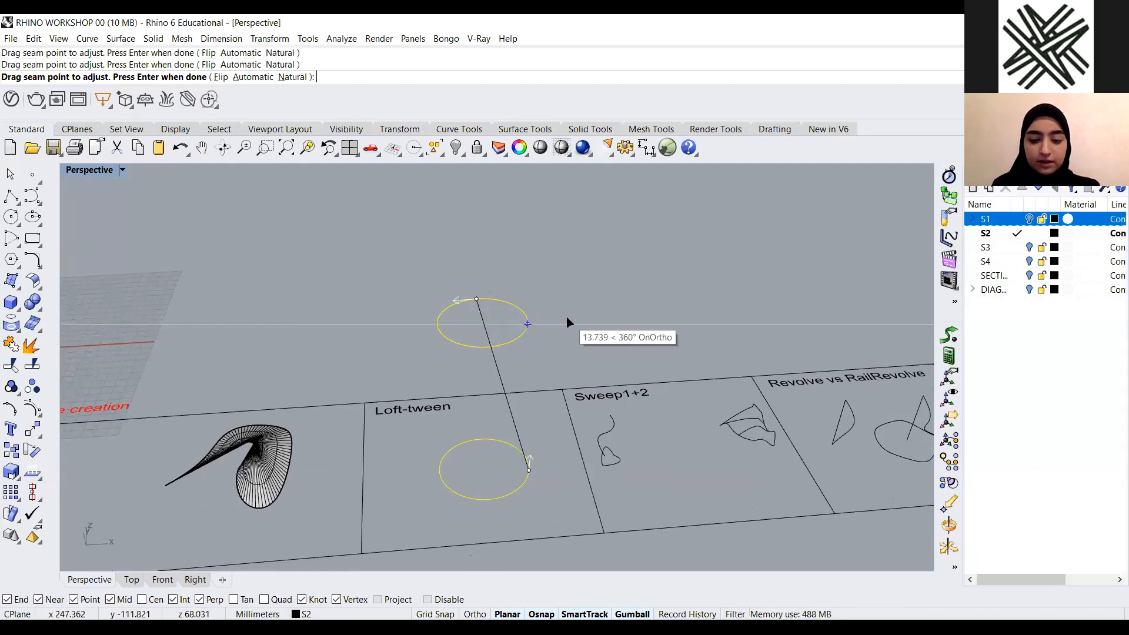
key("Return")
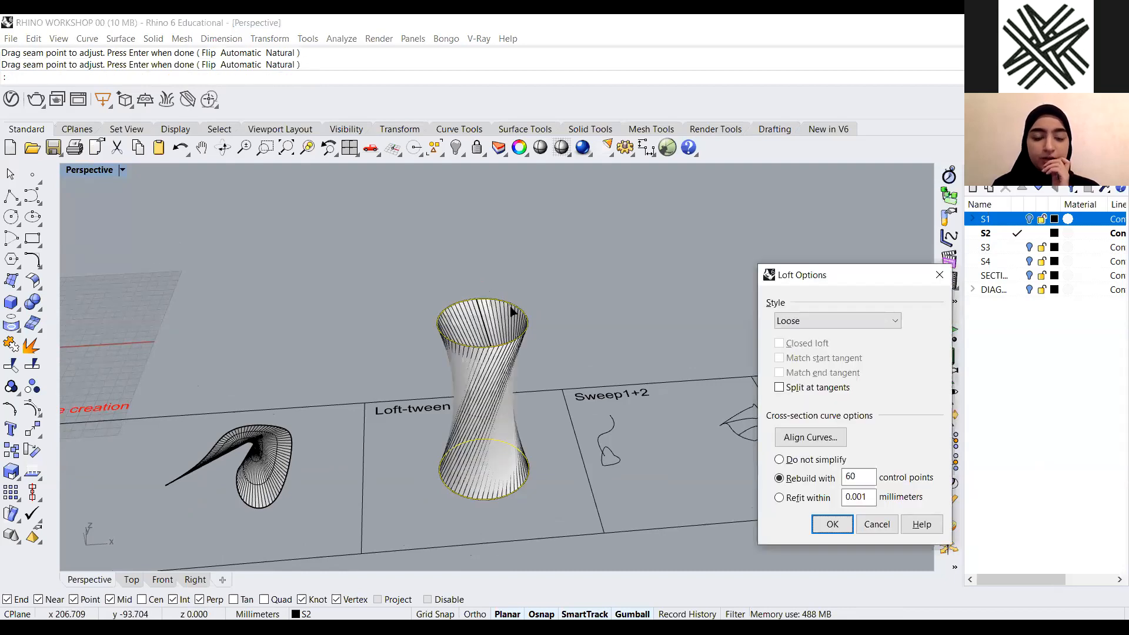
right_click_drag(514, 312, 510, 273)
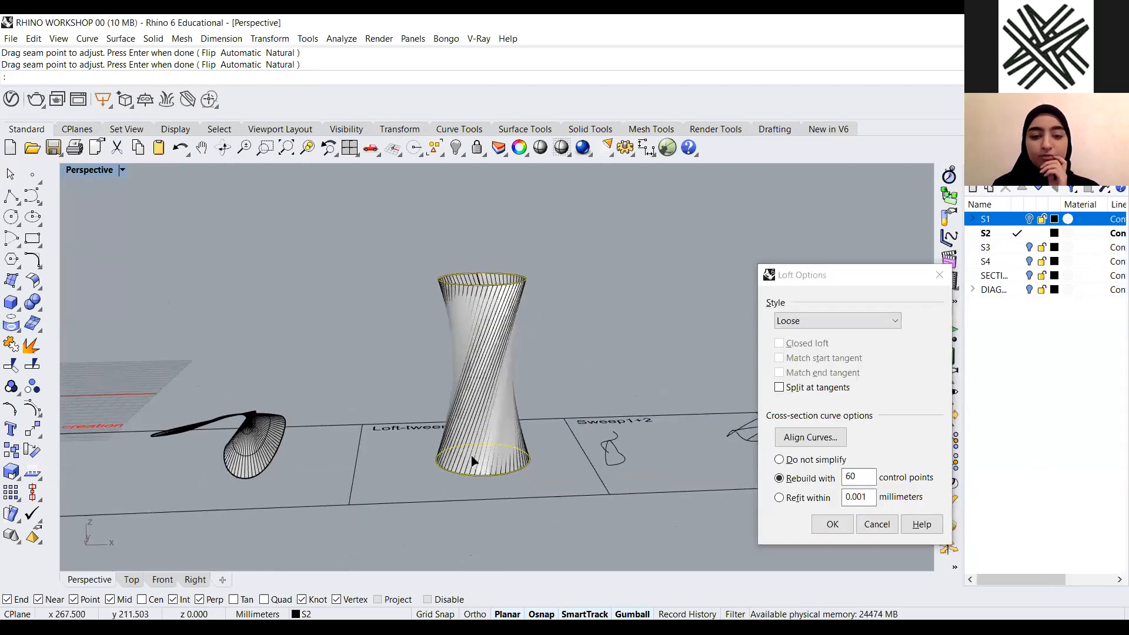
left_click(831, 281)
left_click_drag(831, 278, 687, 171)
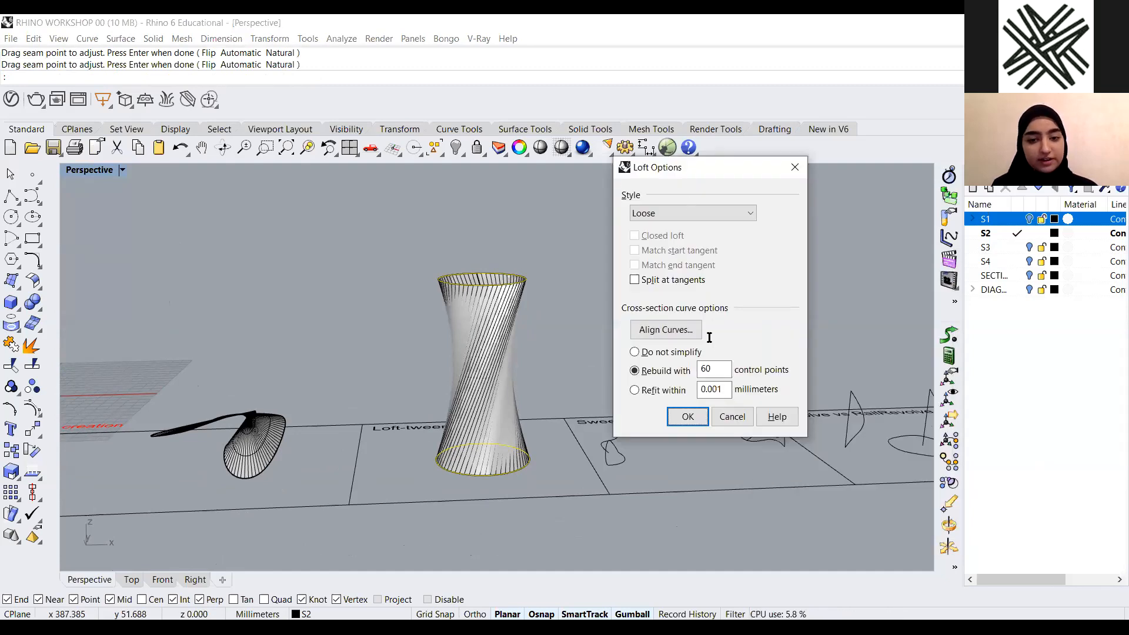
left_click(735, 419)
Delete the two circles from the Loft-tween panel
scroll(521, 438, "down", 4)
right_click_drag(522, 439, 512, 505)
right_click_drag(421, 415, 500, 388)
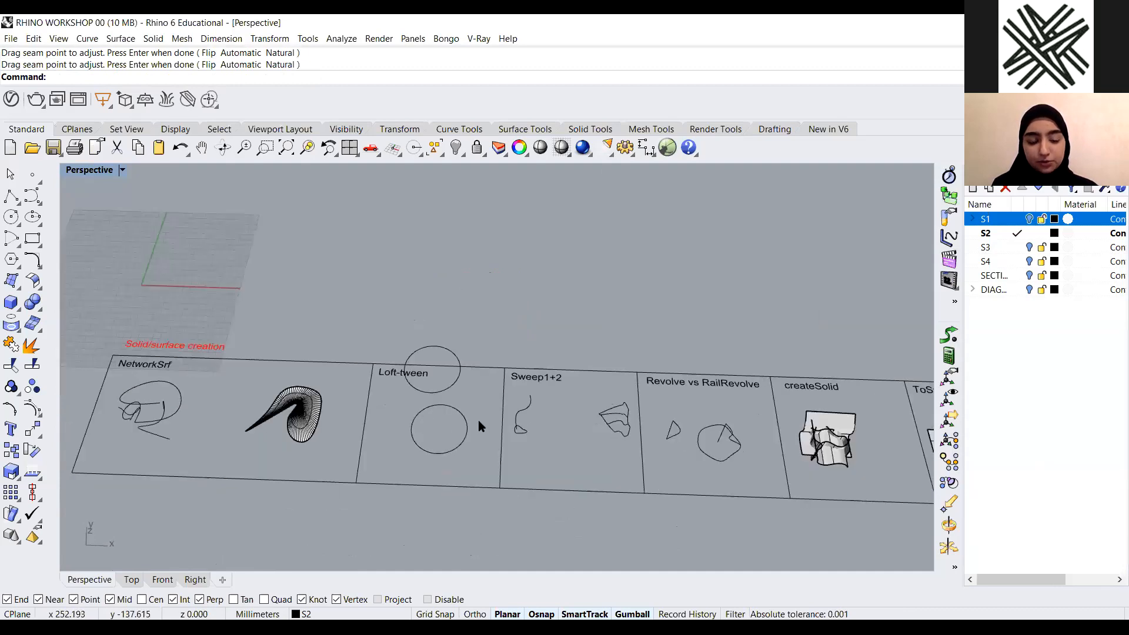
scroll(468, 447, "up", 5)
left_click_drag(513, 348, 467, 447)
key("Delete")
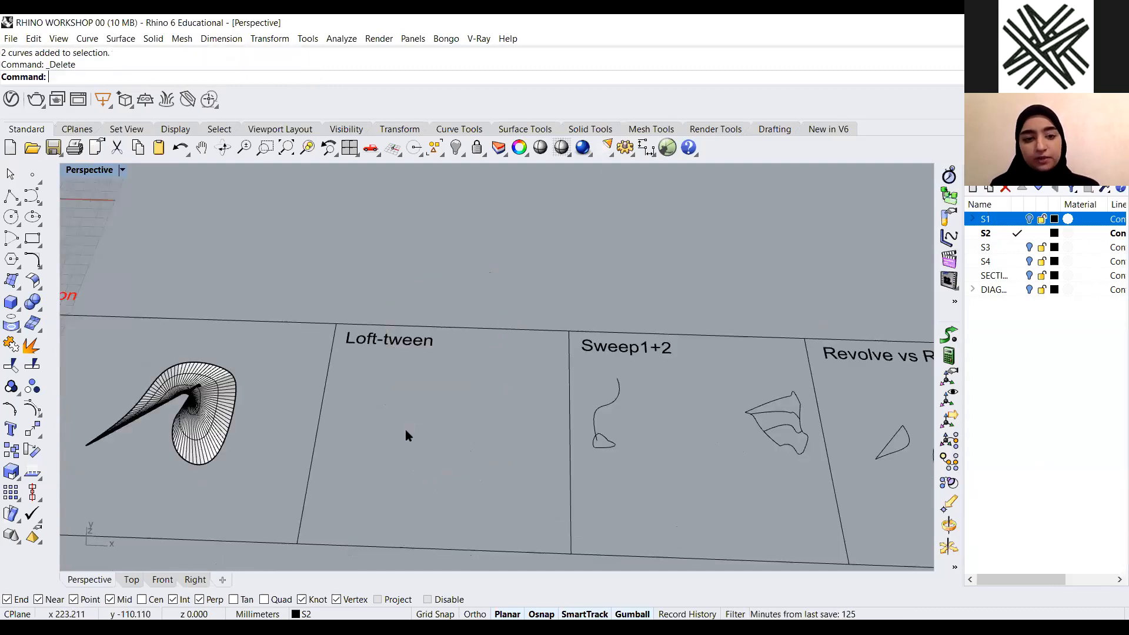
Maximize the Top view and draw a short horizontal line in the upper part of the Loft-tween panel
double_click(89, 170)
double_click(89, 170)
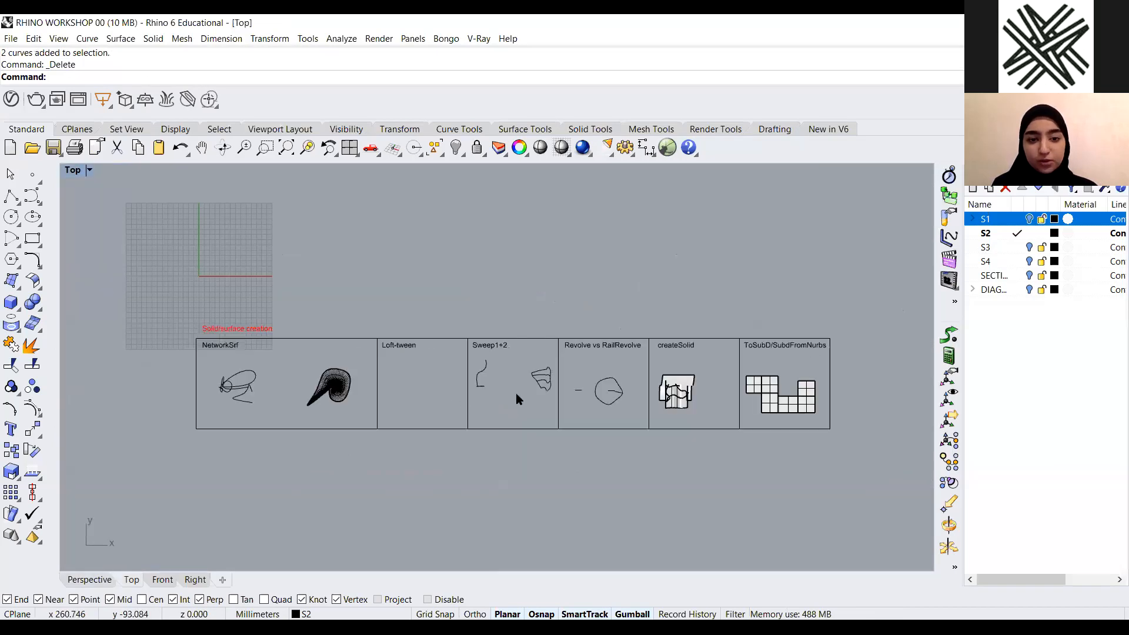
scroll(433, 384, "up", 2)
scroll(365, 371, "up", 3)
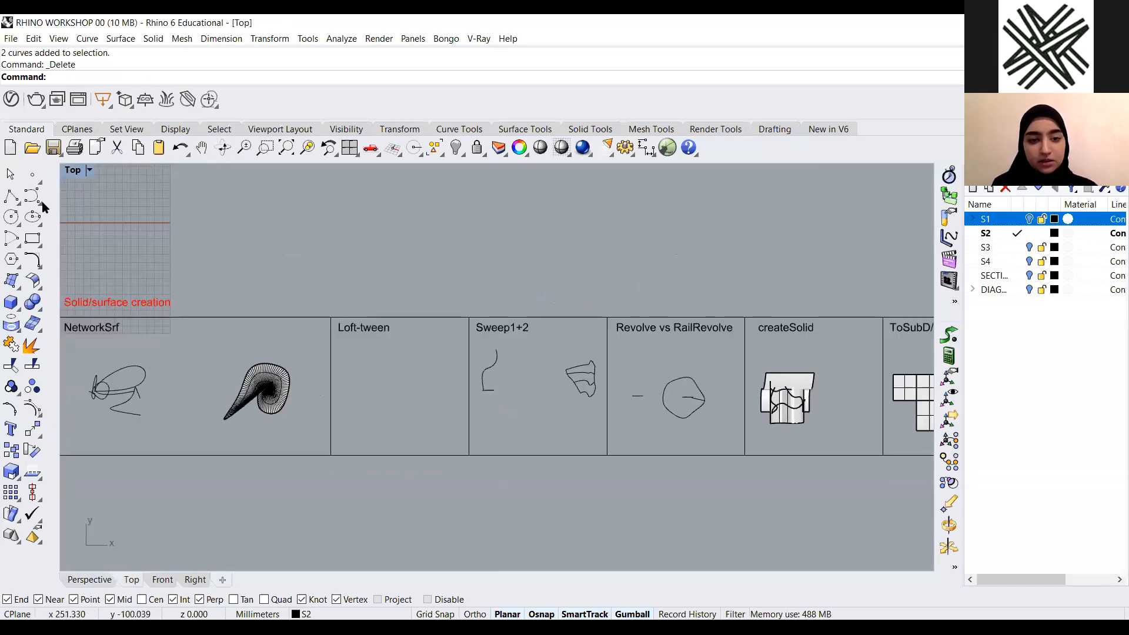
left_click(12, 197)
left_click(428, 343)
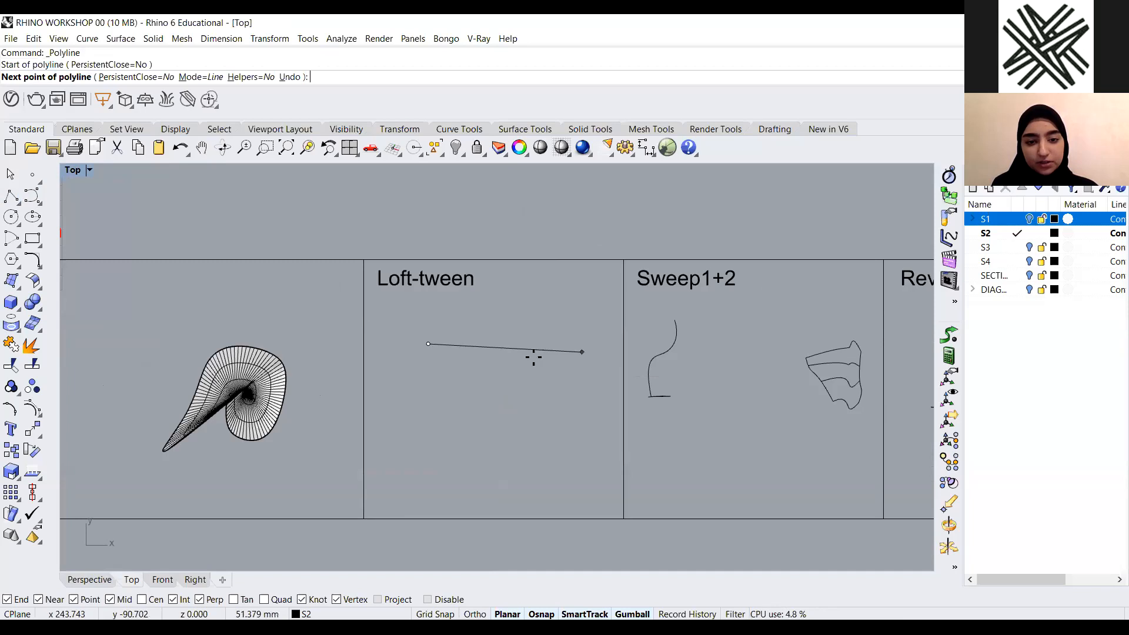
left_click(547, 343)
key("Return")
Draw a longer horizontal line below the first one in the Loft-tween panel
key("Return")
left_click(417, 423)
key("Escape")
left_click(514, 343)
key("Return")
left_click(559, 445)
left_click(394, 445)
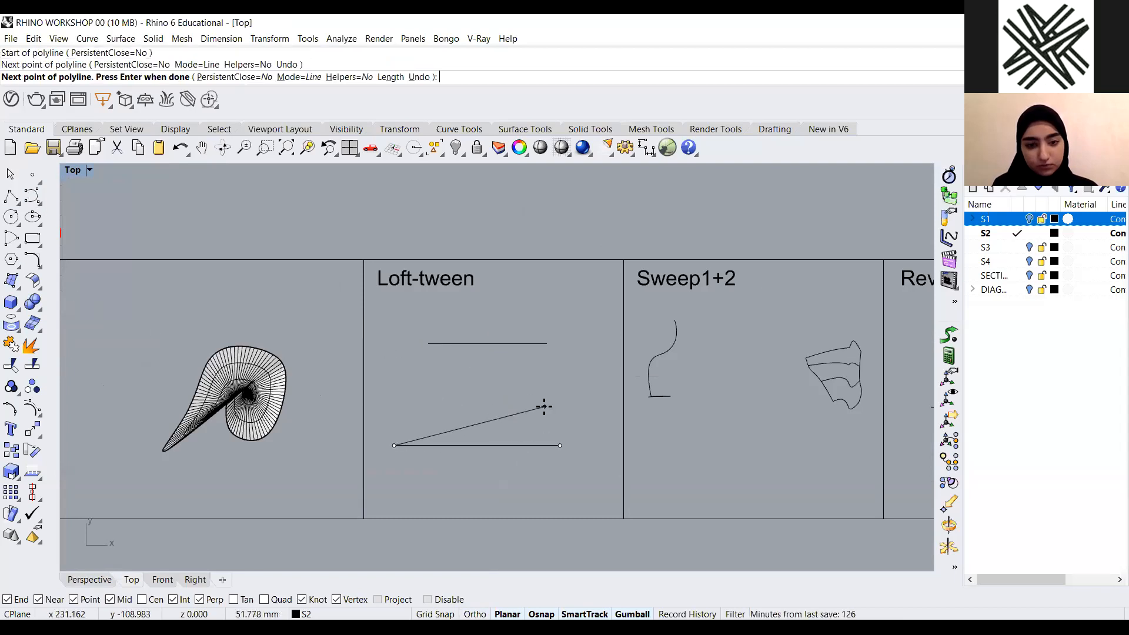
key("Return")
Loft between the two horizontal lines, preview the surface, and cancel
type("loft")
key("Return")
left_click(453, 447)
key("Return")
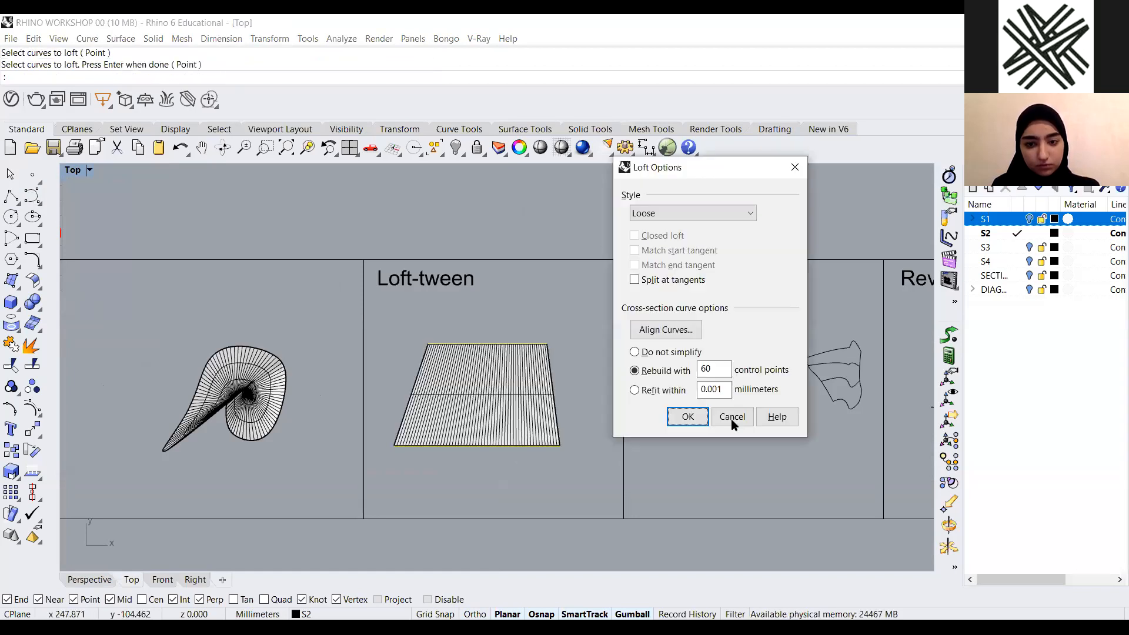
key("Escape")
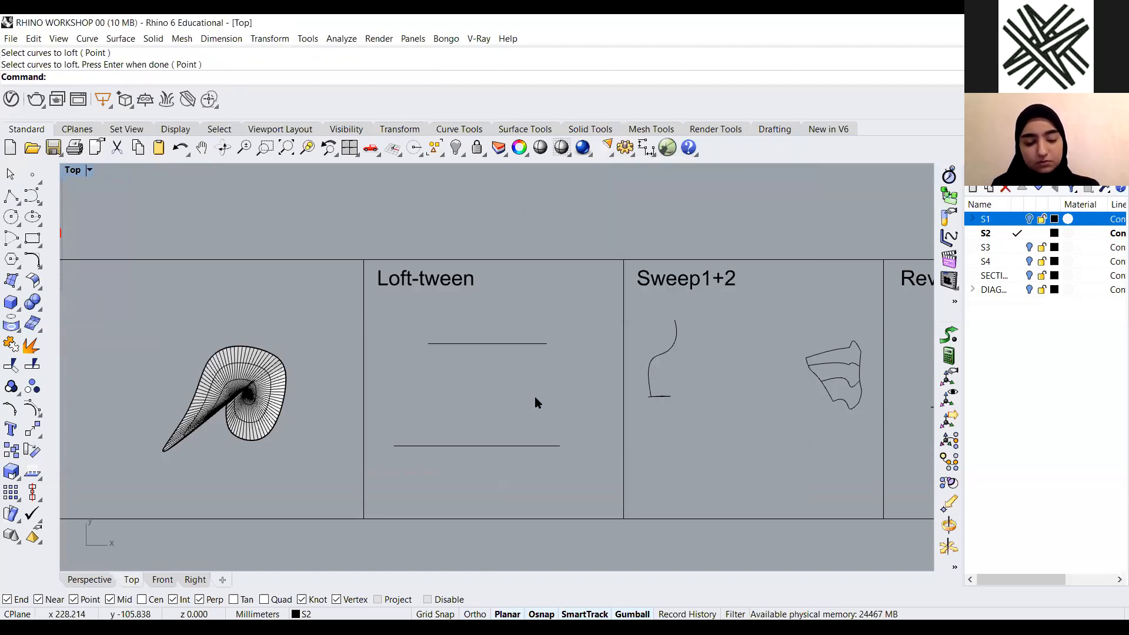
Loft the upper and lower lines again, preview the surface, and cancel
left_click(500, 447)
left_click(472, 446)
left_click_drag(448, 482, 545, 395)
left_click(546, 394)
type("loft")
key("Return")
left_click(484, 344)
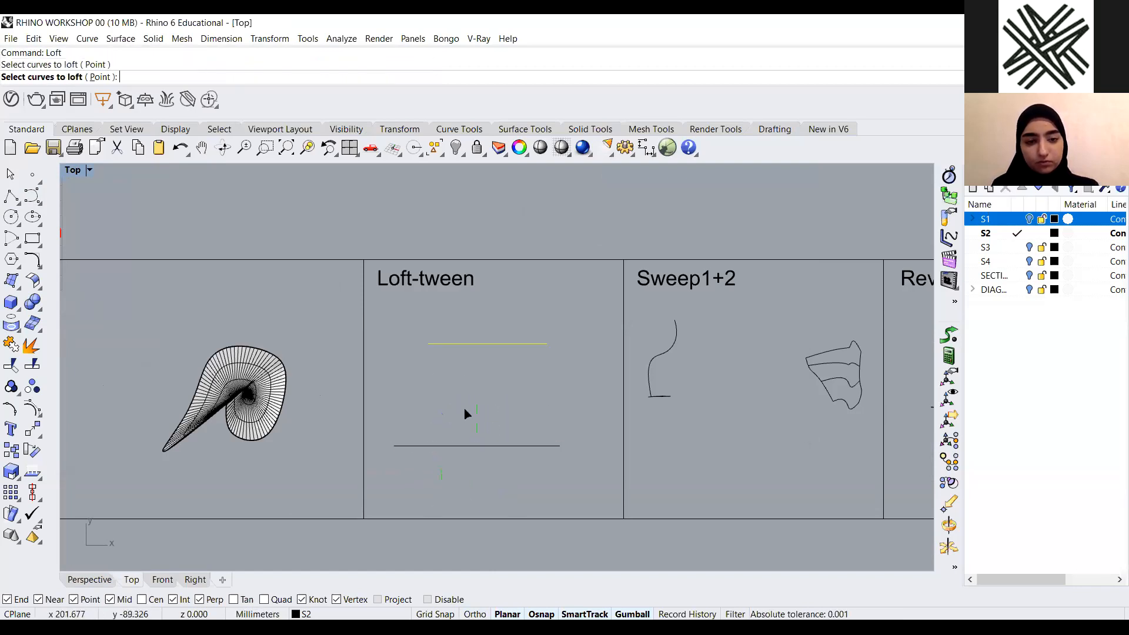
left_click(458, 445)
key("Return")
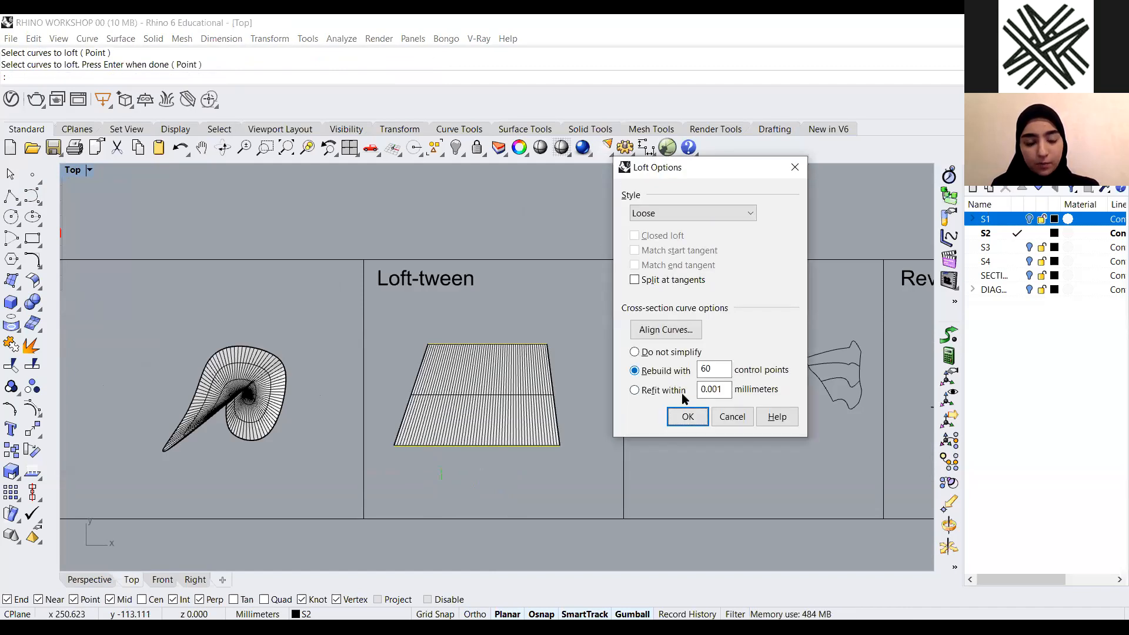
left_click(746, 420)
Loft the lines picked at opposite ends to preview a crossed, self-intersecting surface
left_click(449, 343)
left_click(549, 446)
key("Return")
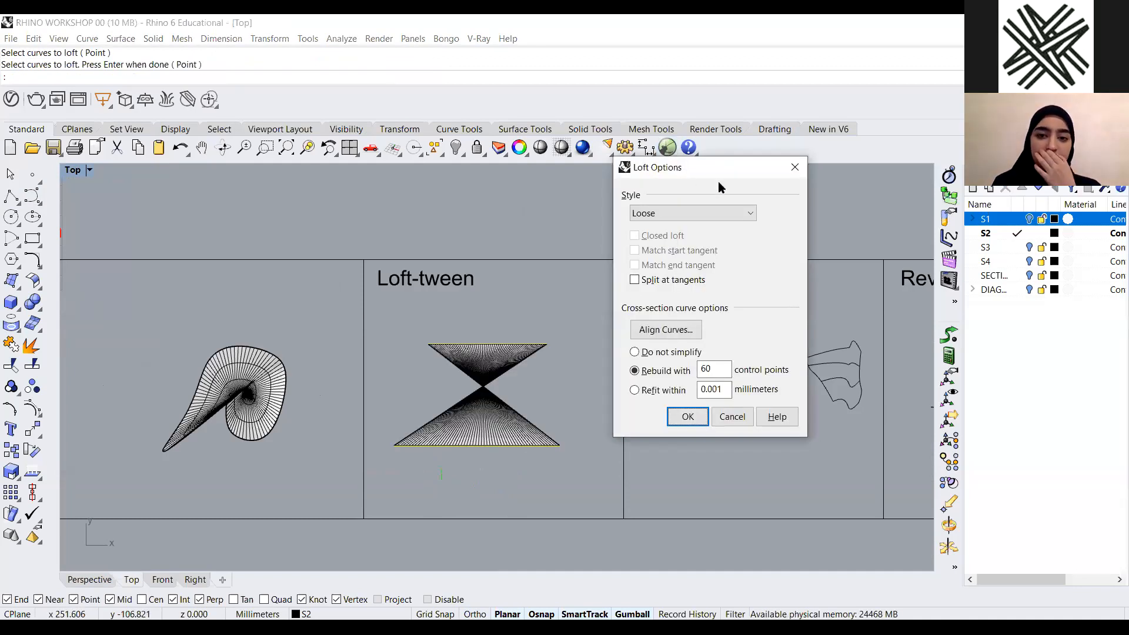
left_click_drag(718, 168, 786, 186)
scroll(460, 412, "up", 3)
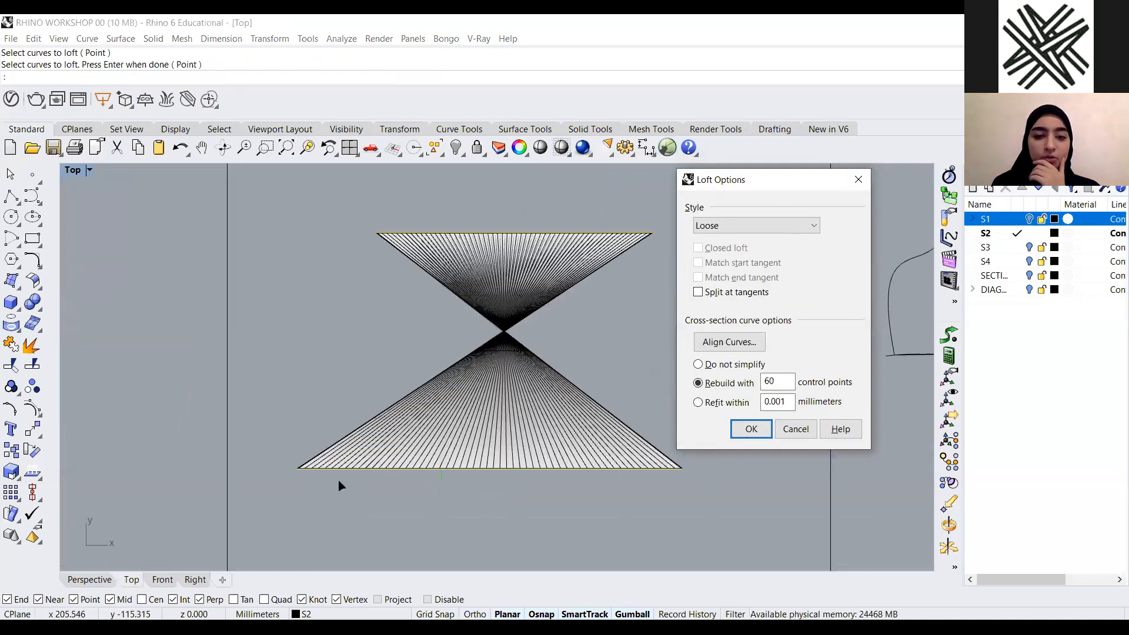
scroll(353, 479, "down", 2)
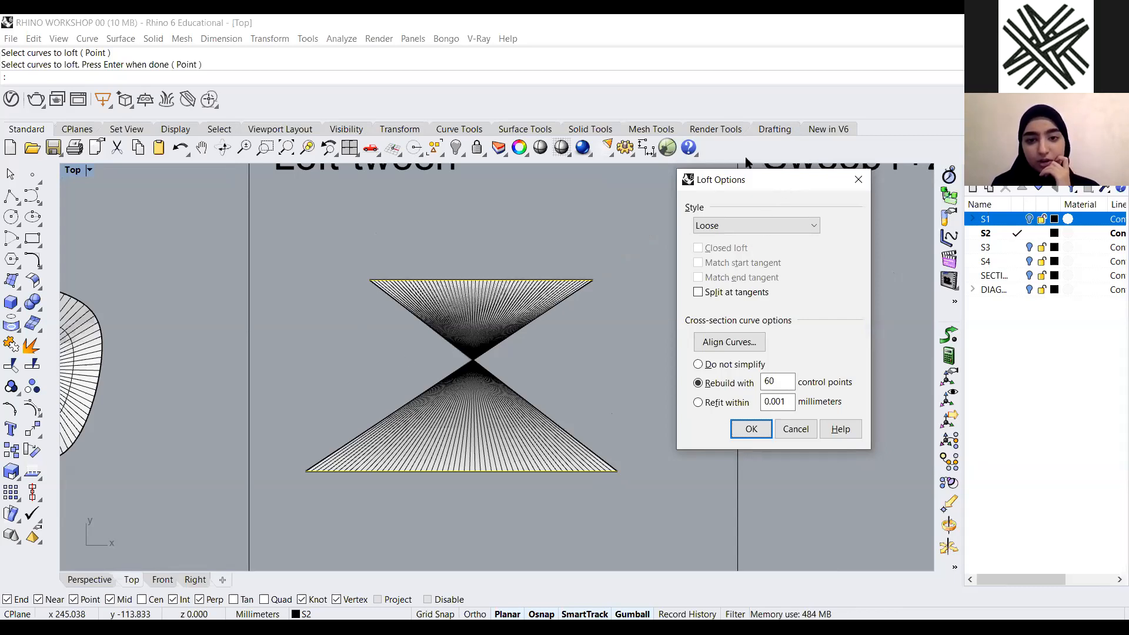
left_click_drag(783, 189, 743, 154)
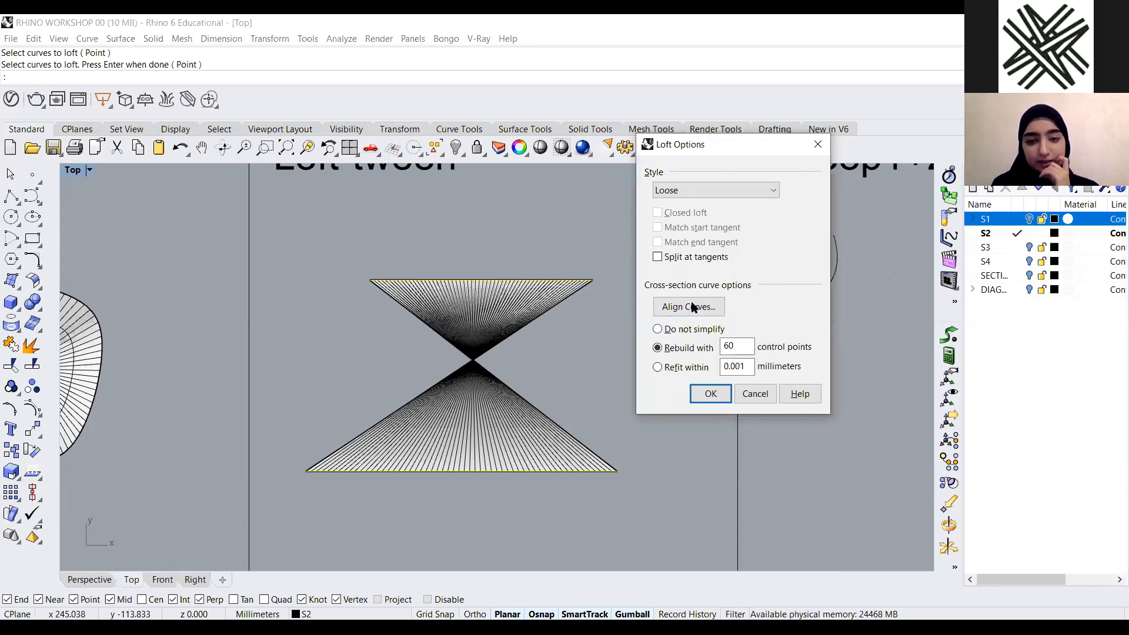
Use Align Curves to reverse the upper line's direction, preview the flat loft, and cancel
left_click(692, 306)
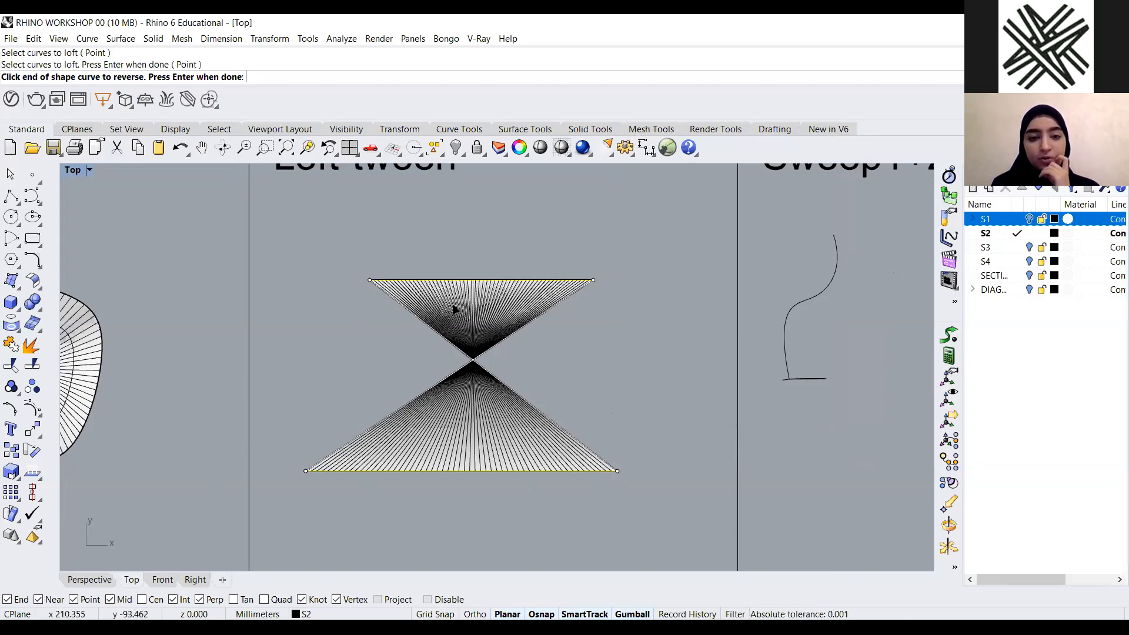
scroll(608, 318, "down", 3)
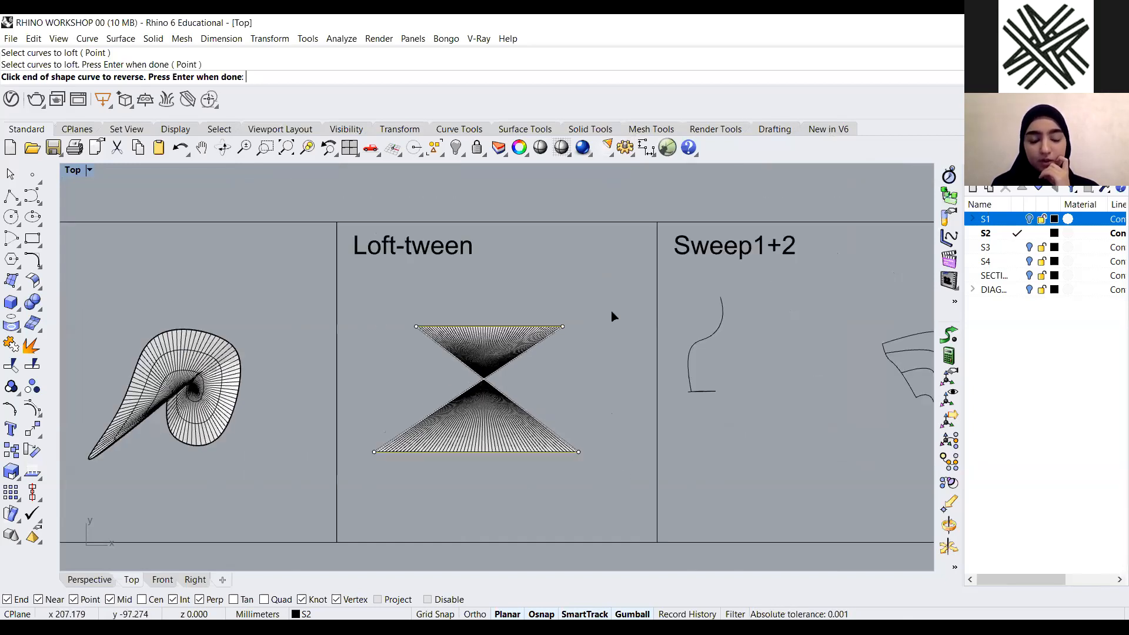
scroll(614, 317, "up", 3)
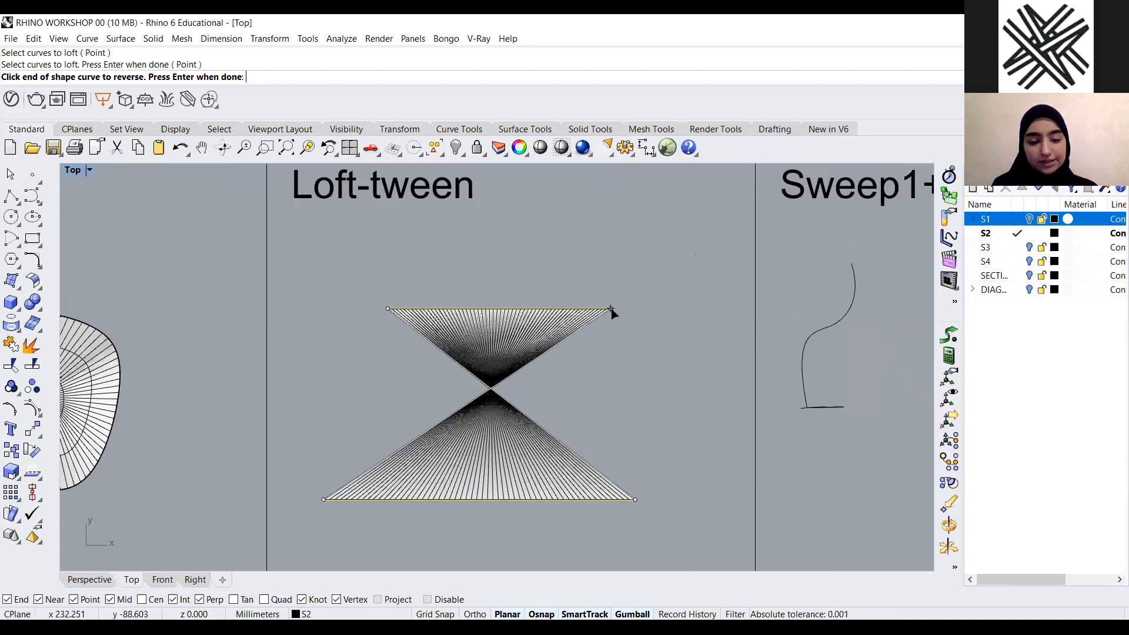
left_click(511, 388)
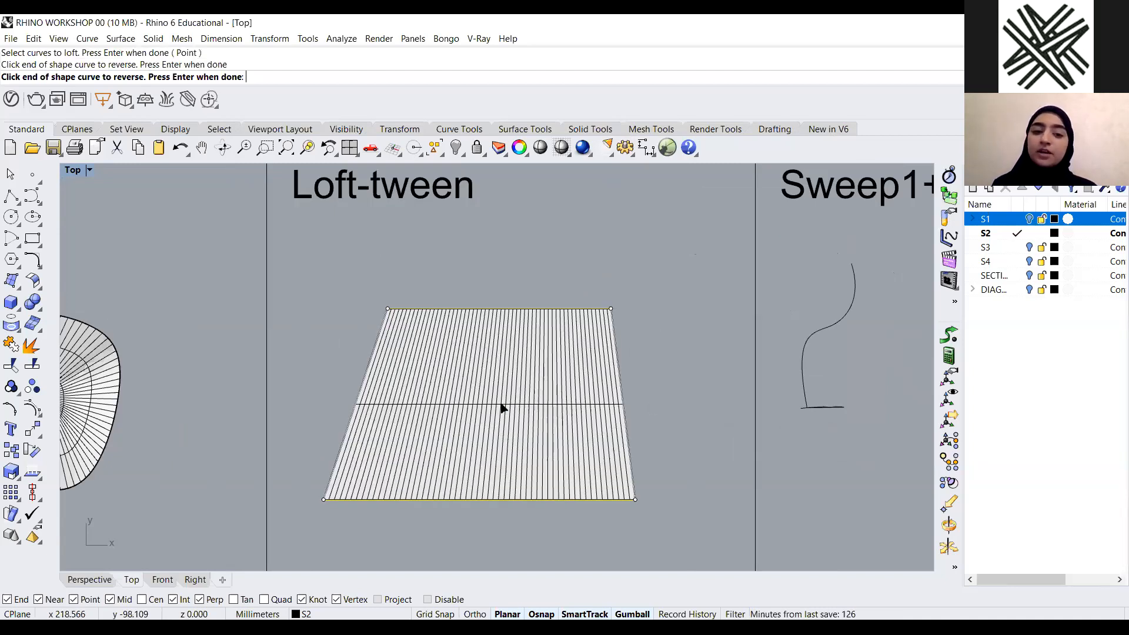
scroll(502, 382, "down", 4)
scroll(498, 393, "up", 2)
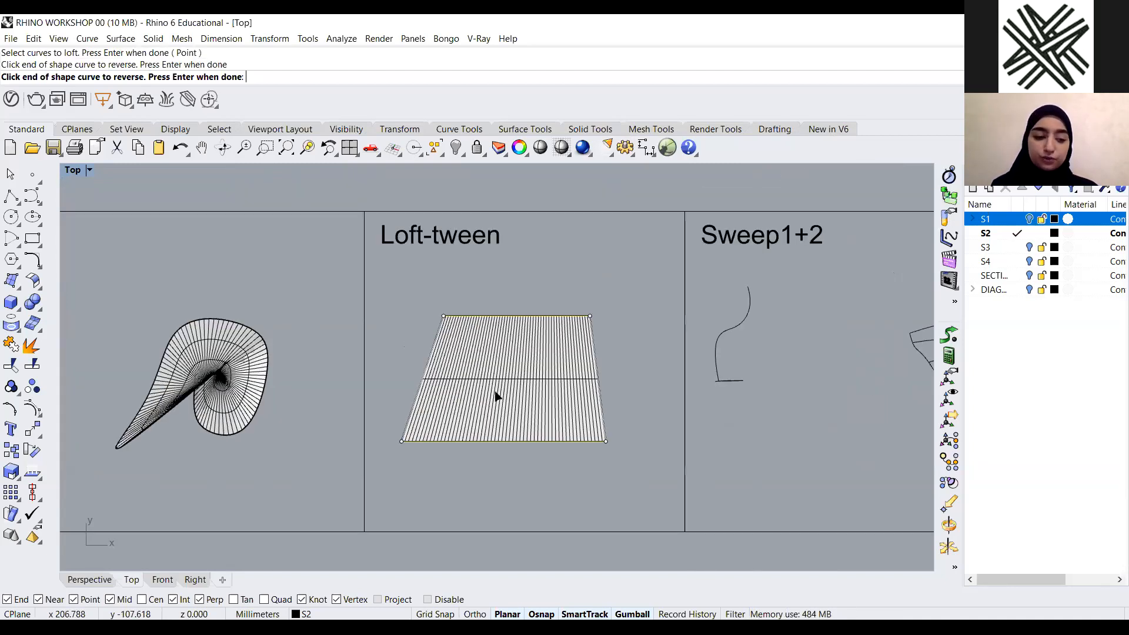
key("Return")
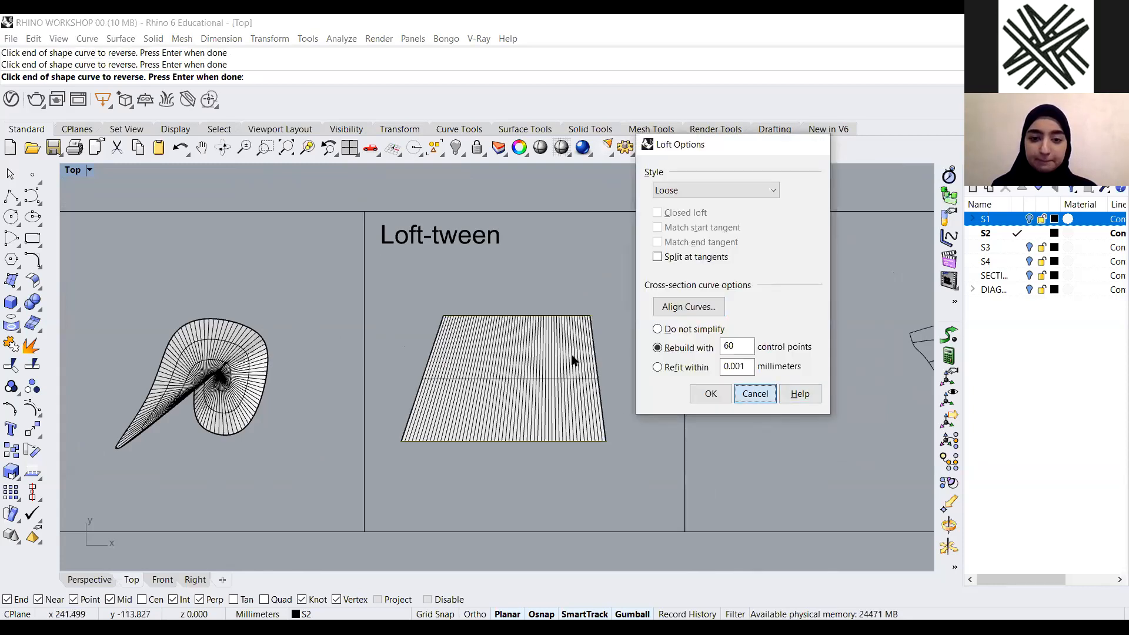
left_click(752, 396)
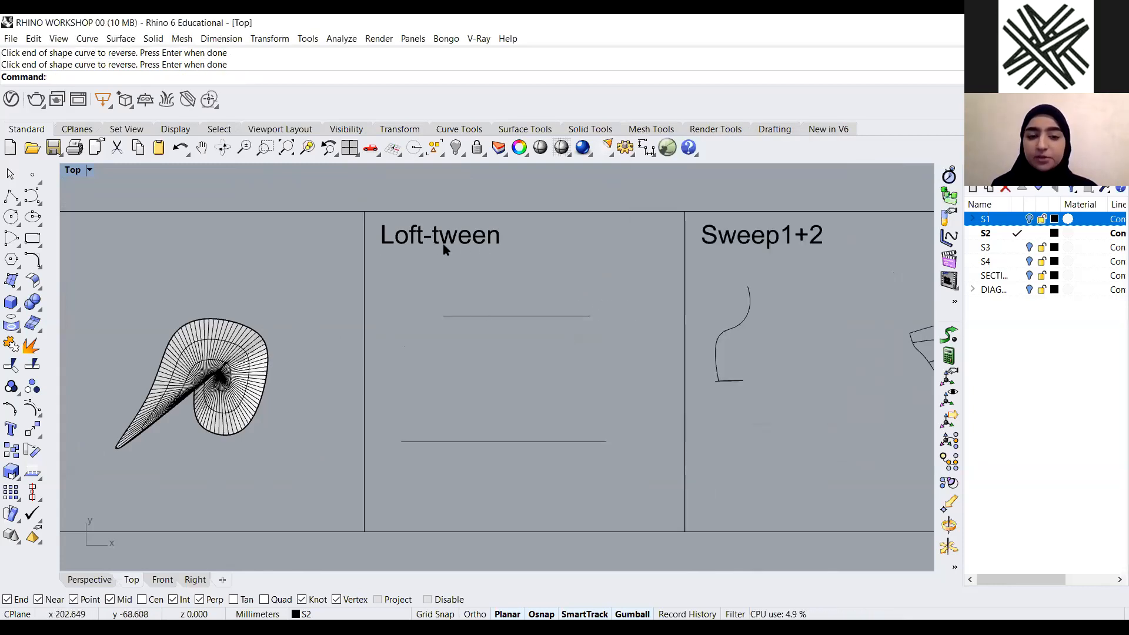
Create tween curves between the upper and lower lines in the Loft-tween panel with TweenCurves
type("tw")
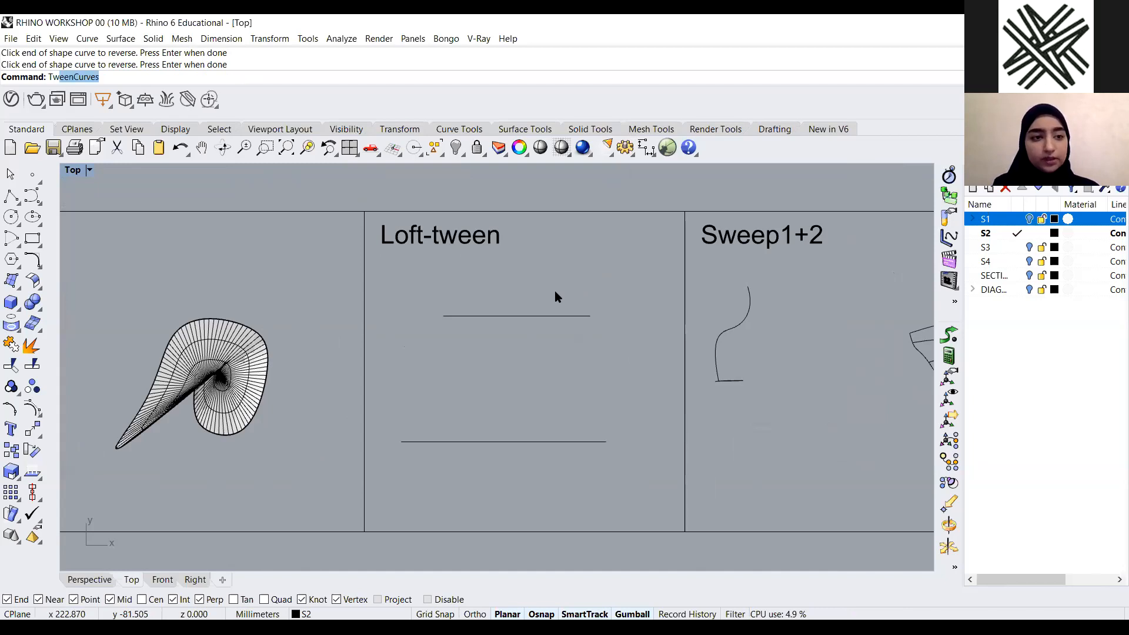
key("Return")
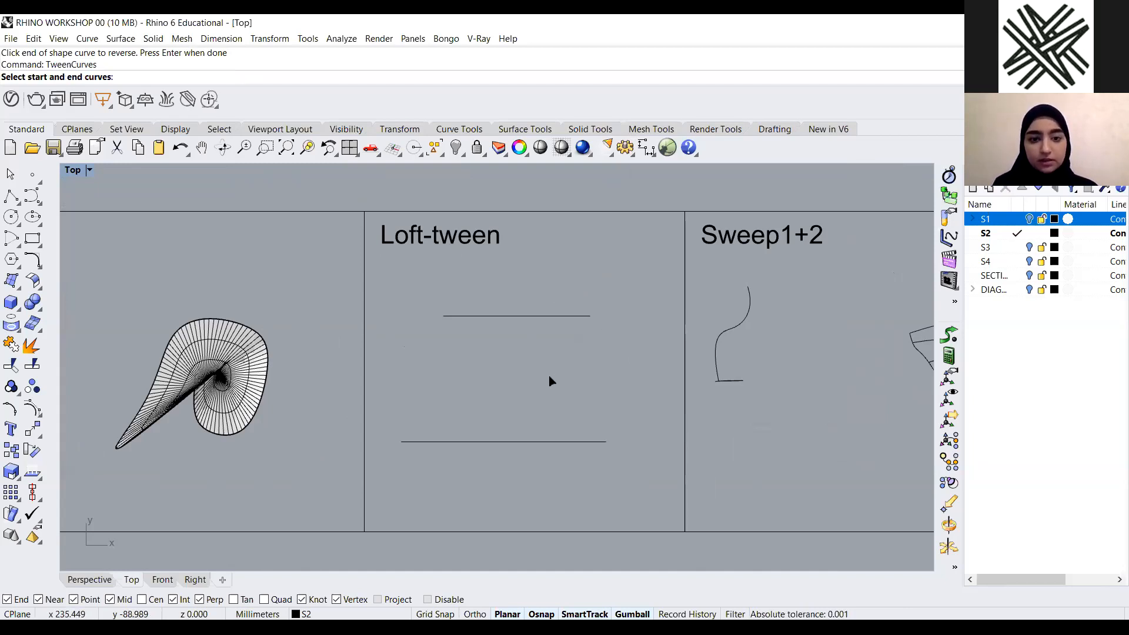
left_click(588, 316)
left_click_drag(630, 401, 536, 485)
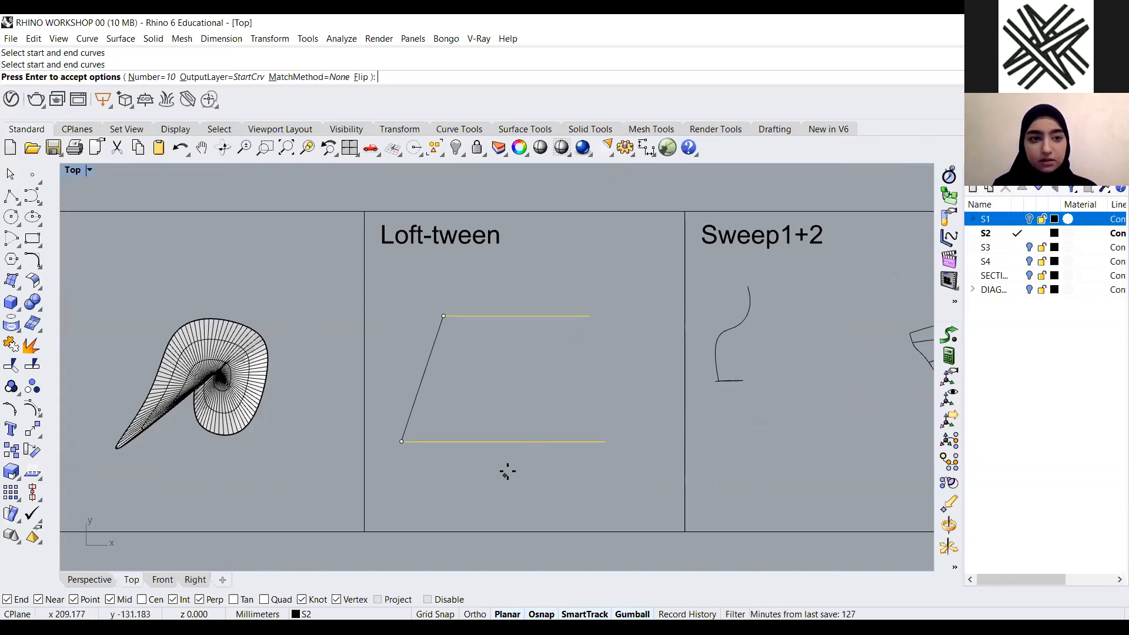
key("Return")
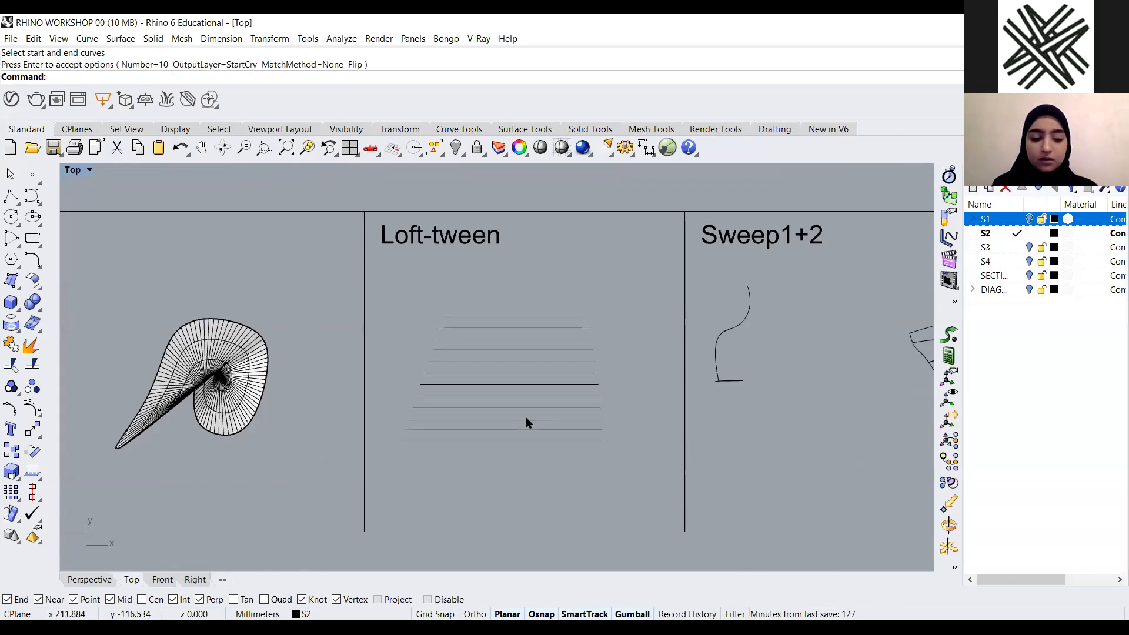
Undo the tween curves and cancel a restarted TweenCurves
key("ctrl+z")
key("Return")
left_click(514, 316)
key("Escape")
Tween curves between the lines picked at opposite ends to produce crossing intermediate curves
key("Return")
left_click(458, 316)
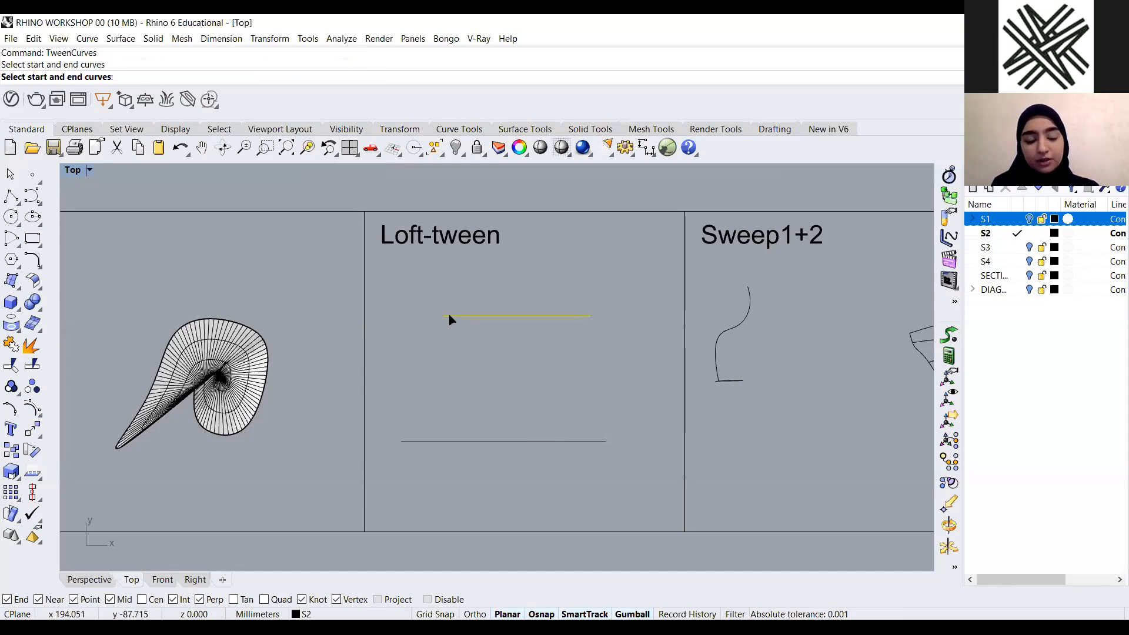
left_click(600, 442)
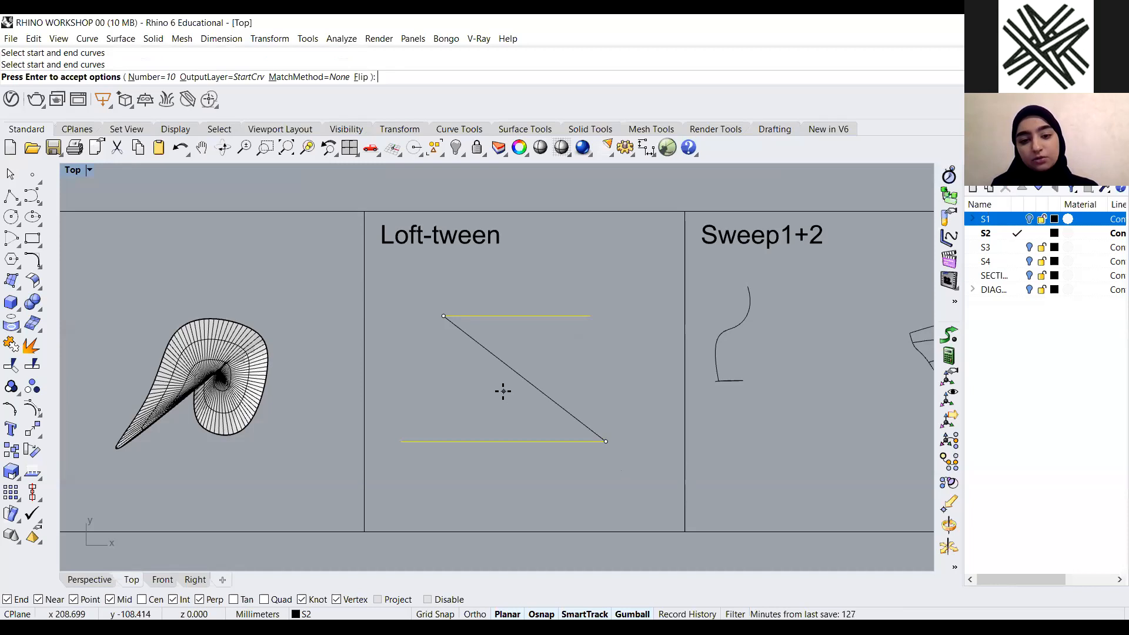
key("Return")
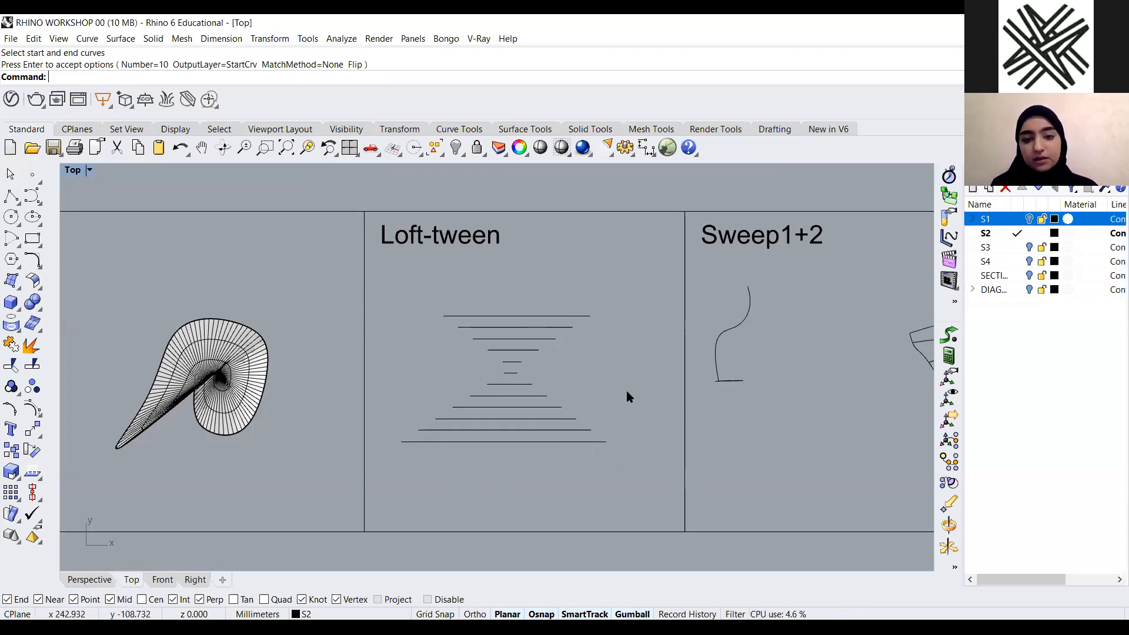
Select all curves in the Loft-tween panel and delete them
left_click_drag(611, 293, 457, 458)
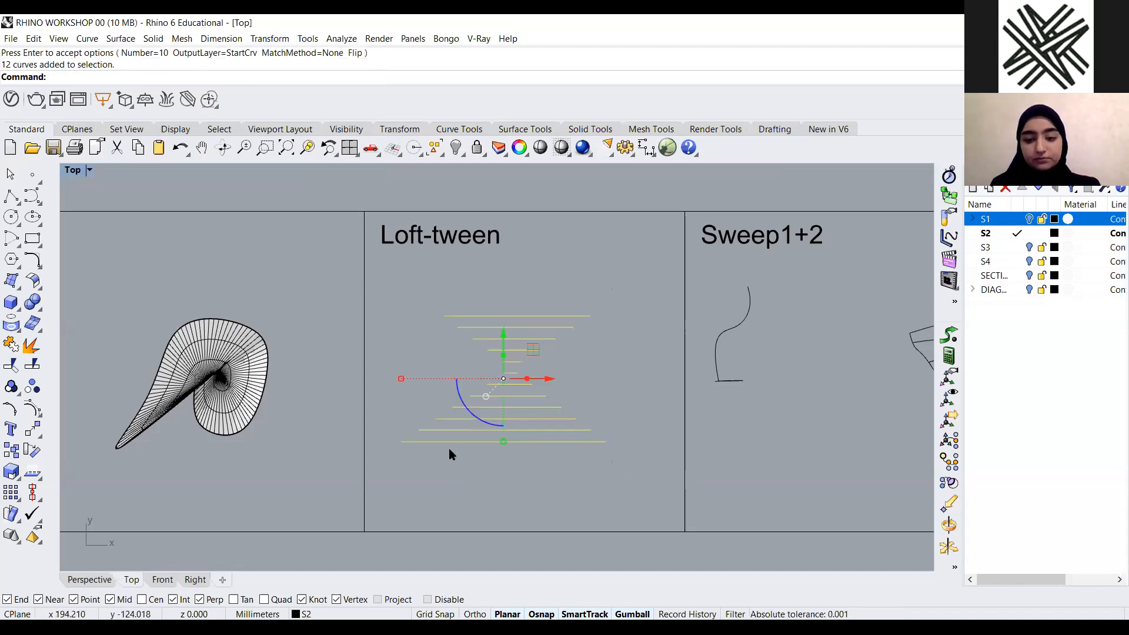
key("Delete")
Switch to a maximized Perspective view and zoom in on the Sweep1+2 curves
scroll(382, 378, "down", 6)
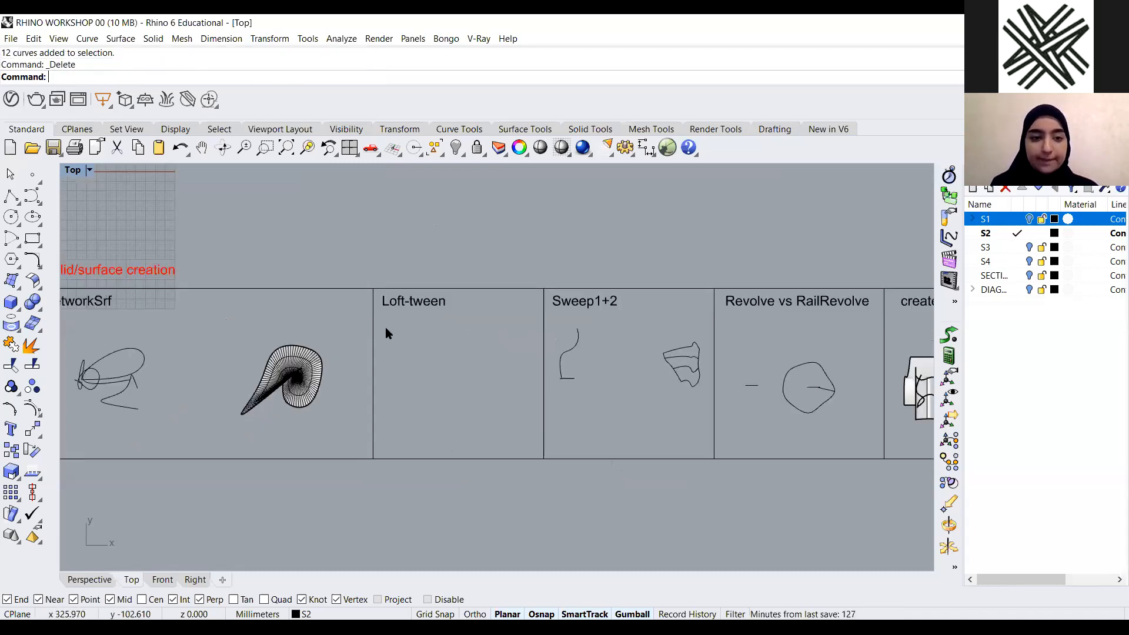
scroll(760, 376, "up", 4)
scroll(465, 320, "down", 4)
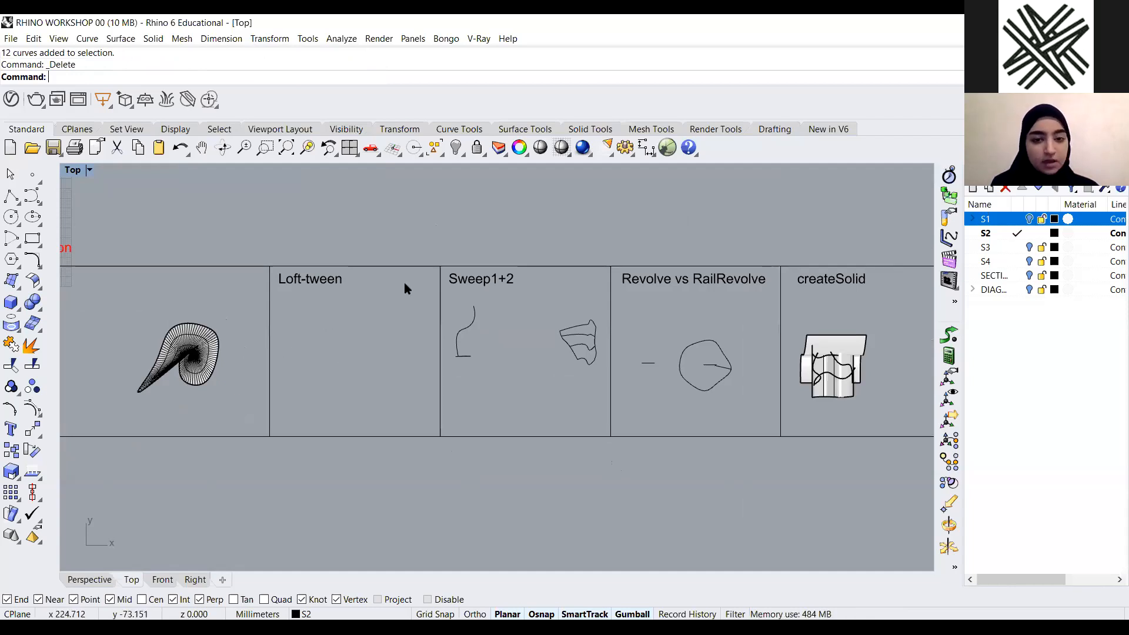
scroll(549, 291, "up", 5)
double_click(76, 170)
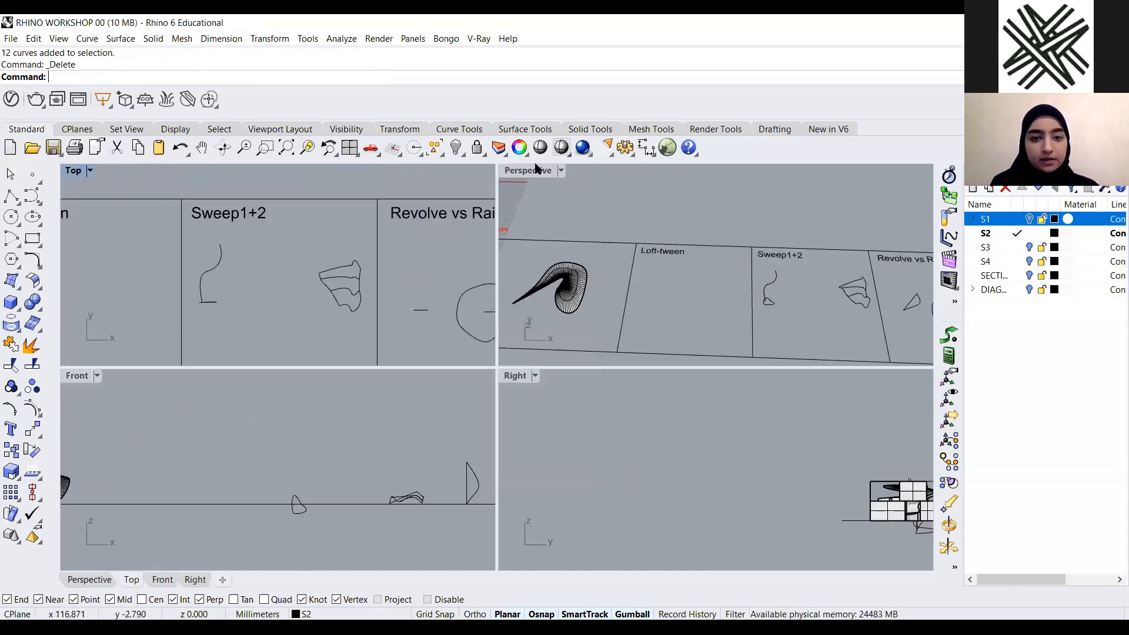
left_click(525, 176)
double_click(524, 171)
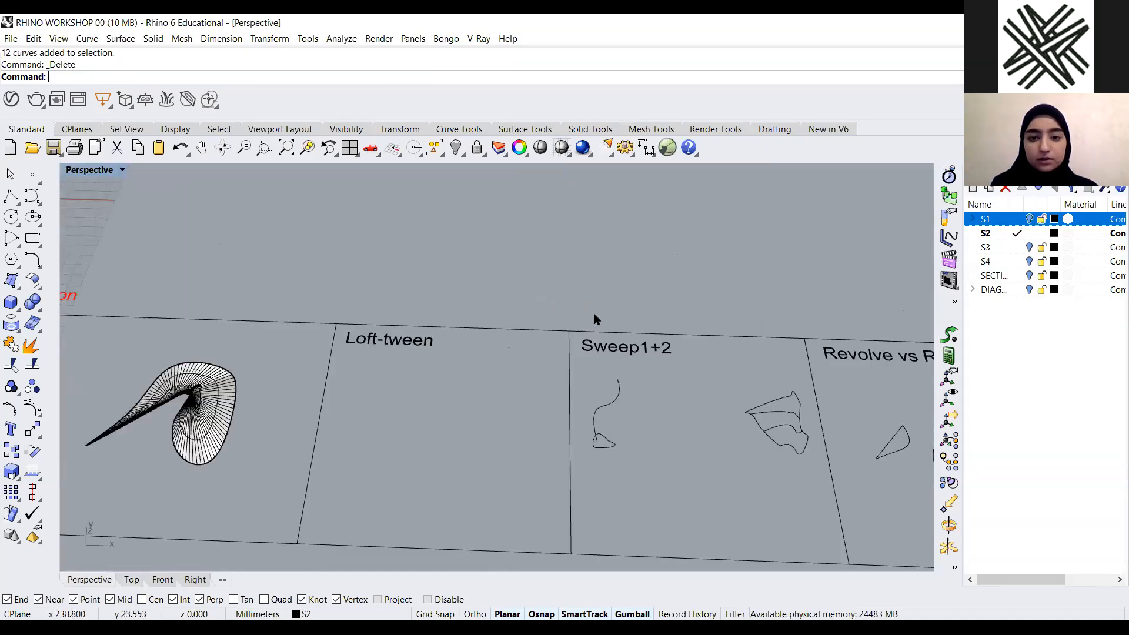
scroll(591, 351, "down", 7)
scroll(573, 385, "up", 7)
right_click_drag(529, 374, 501, 390)
scroll(439, 407, "up", 5)
scroll(395, 430, "up", 7)
right_click_drag(396, 430, 536, 416)
Sweep1 the heart-shaped profile along the open rail curve, preview the surface, and cancel
type("Sweep2")
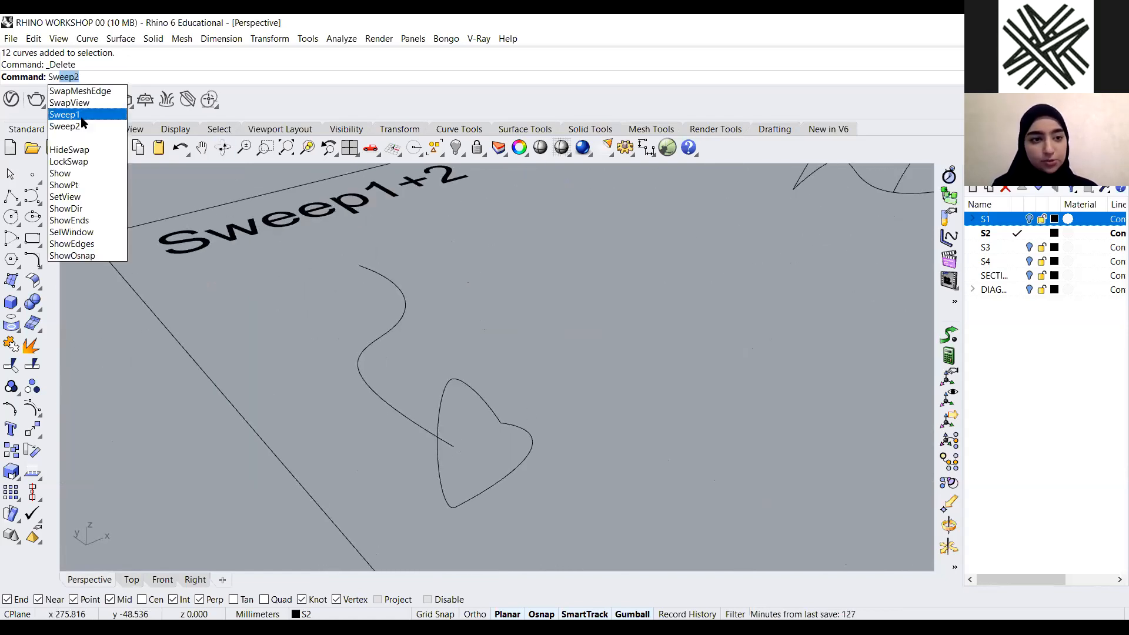
left_click(64, 115)
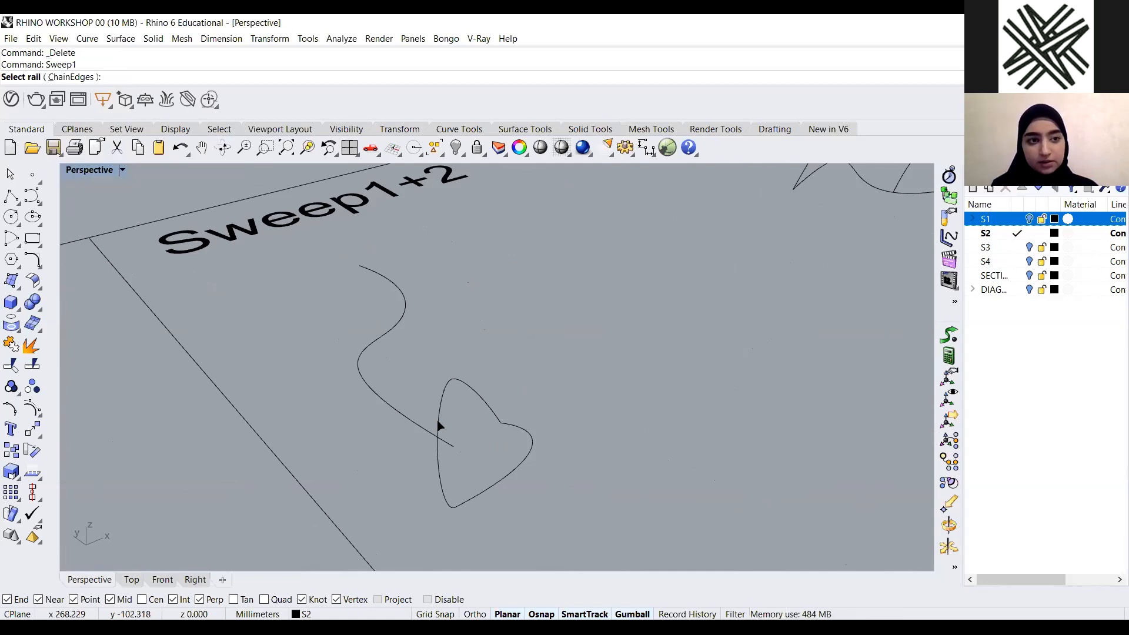
right_click_drag(412, 434, 280, 379)
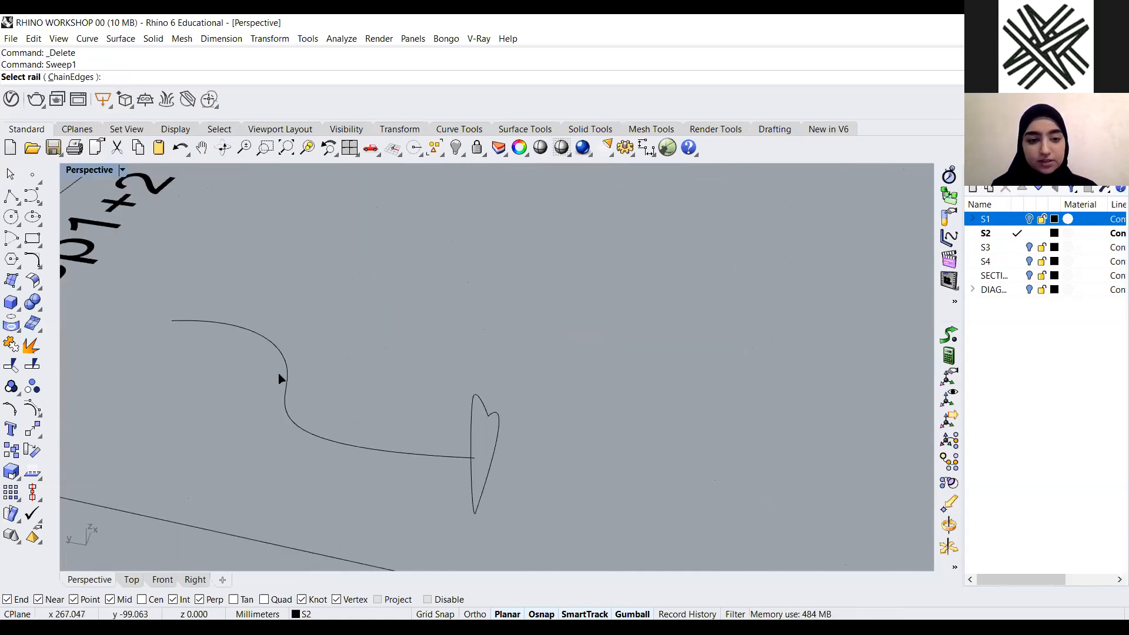
left_click(335, 441)
left_click(334, 443)
right_click_drag(470, 416, 501, 423)
left_click(502, 417)
key("Return")
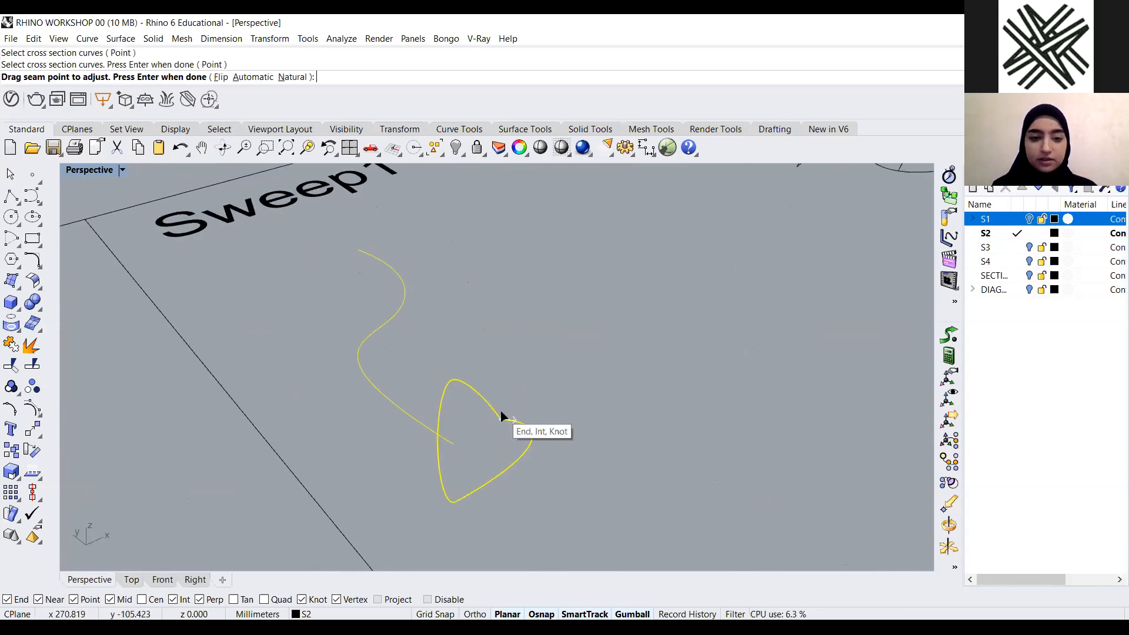
key("Return")
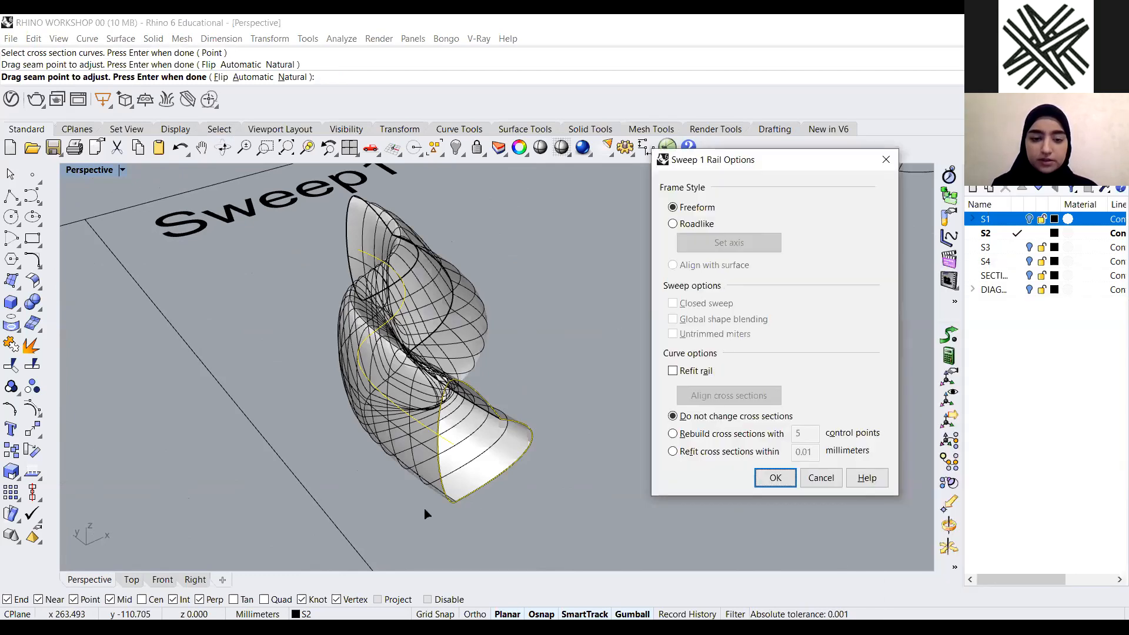
right_click_drag(318, 444, 421, 285)
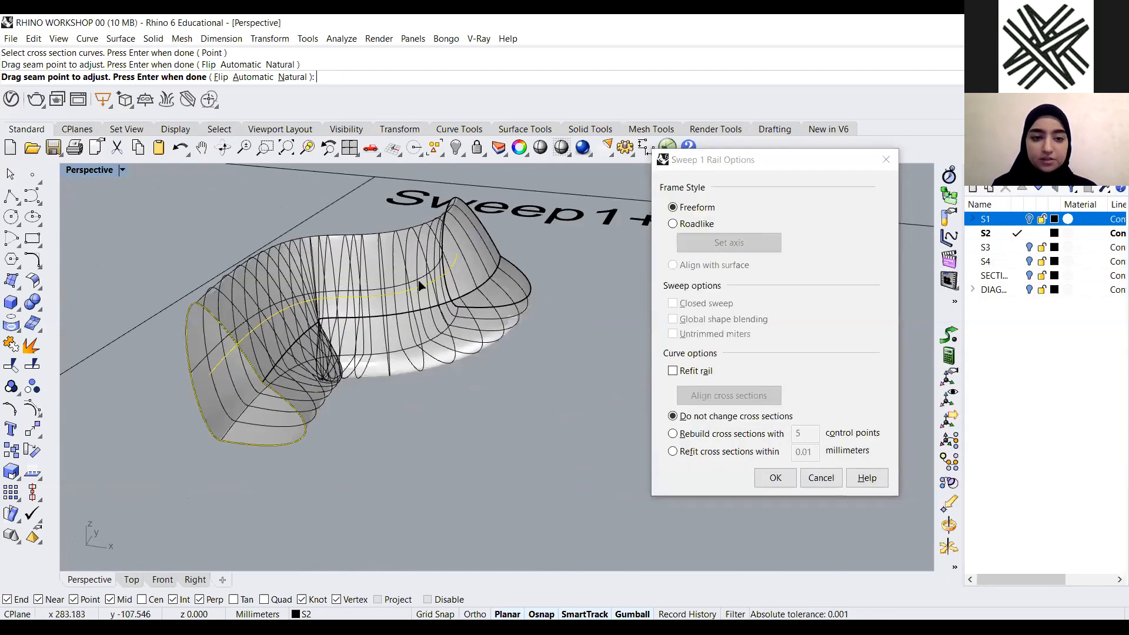
right_click_drag(410, 427, 825, 481)
left_click(823, 478)
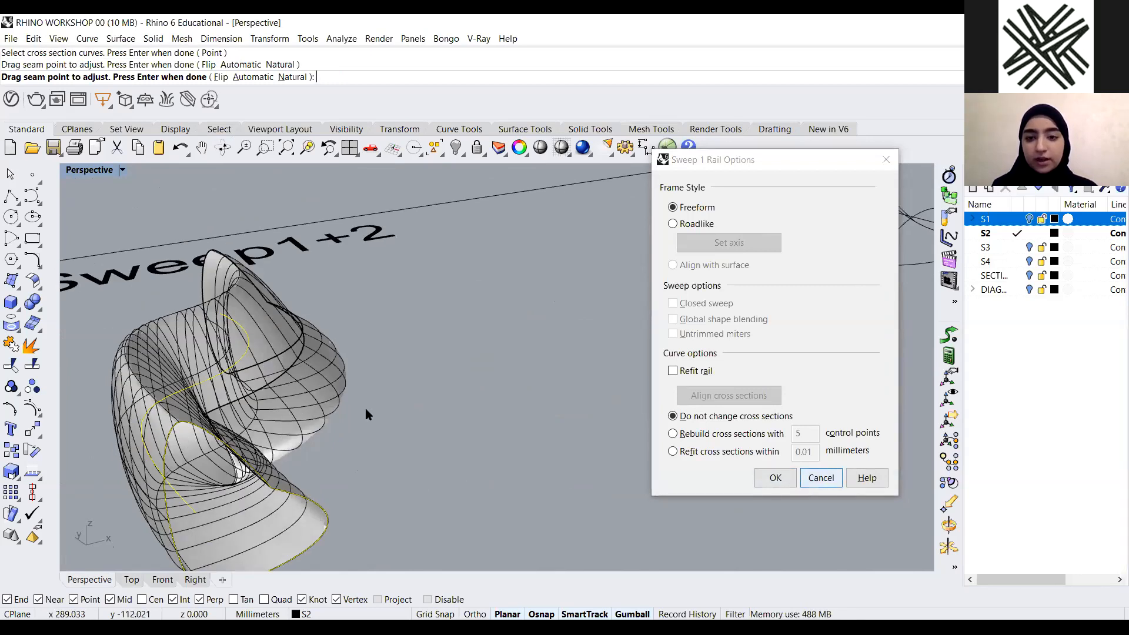
Try Sweep1 using the closed loop as rail and the open curve as cross section, then cancel
scroll(366, 408, "down", 8)
right_click_drag(523, 466, 513, 285)
scroll(513, 285, "up", 6)
right_click_drag(309, 496, 300, 449)
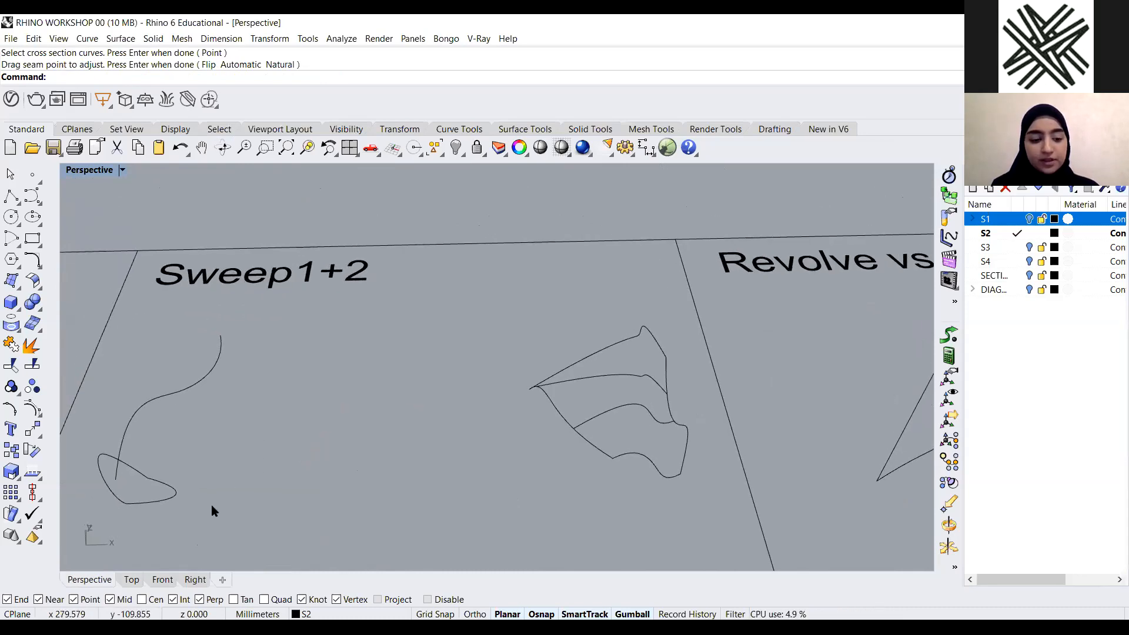
type("weep2")
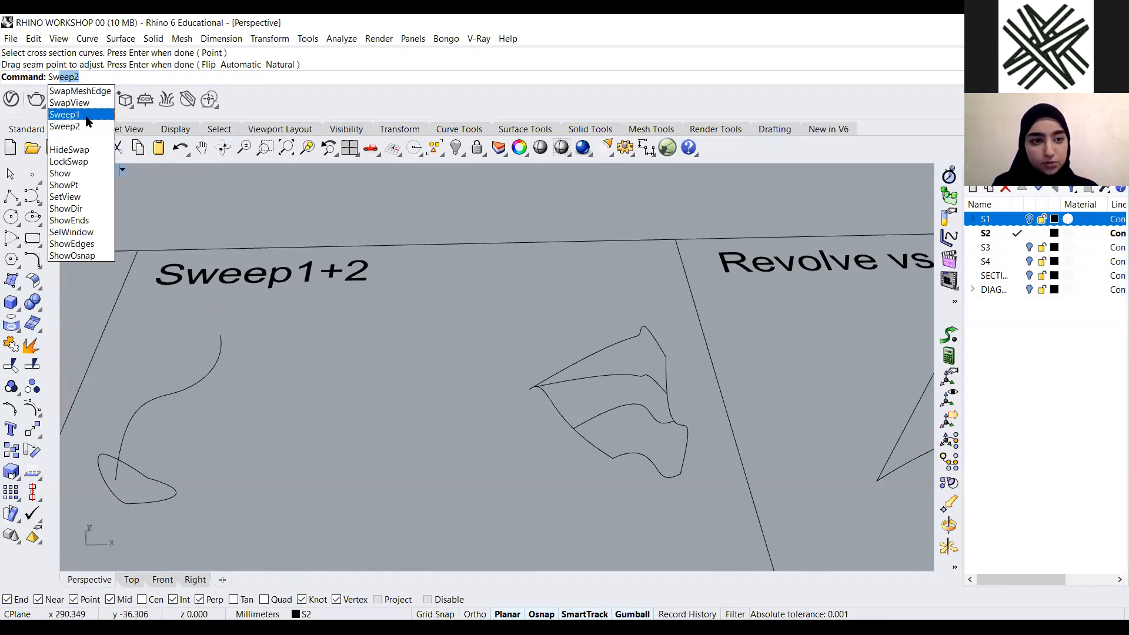
left_click(89, 117)
left_click(141, 477)
left_click(166, 397)
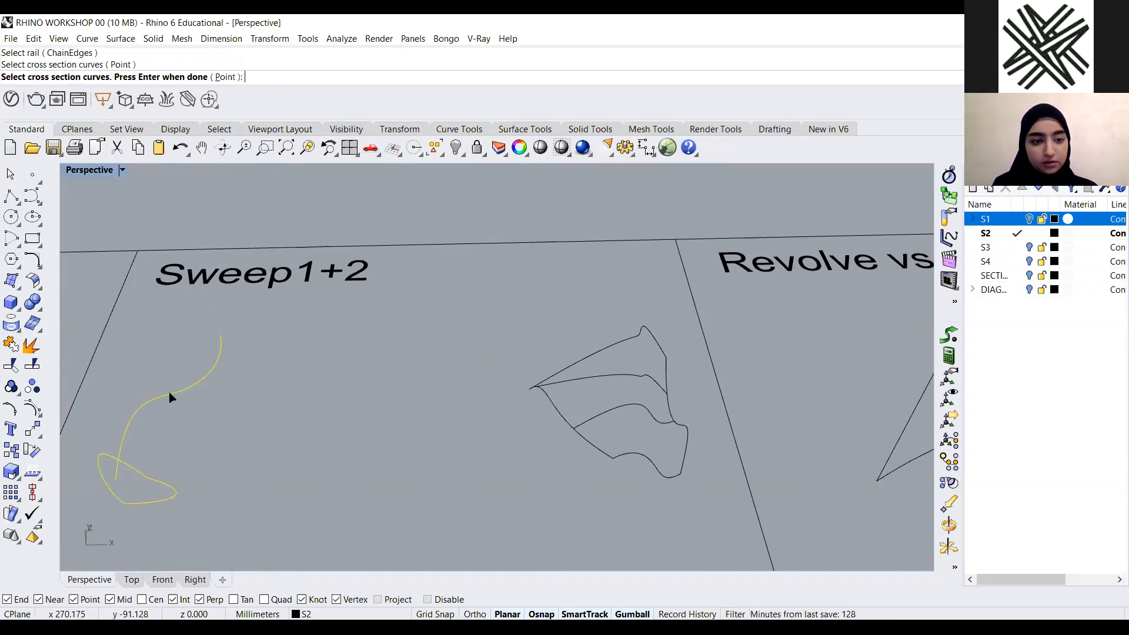
key("Return")
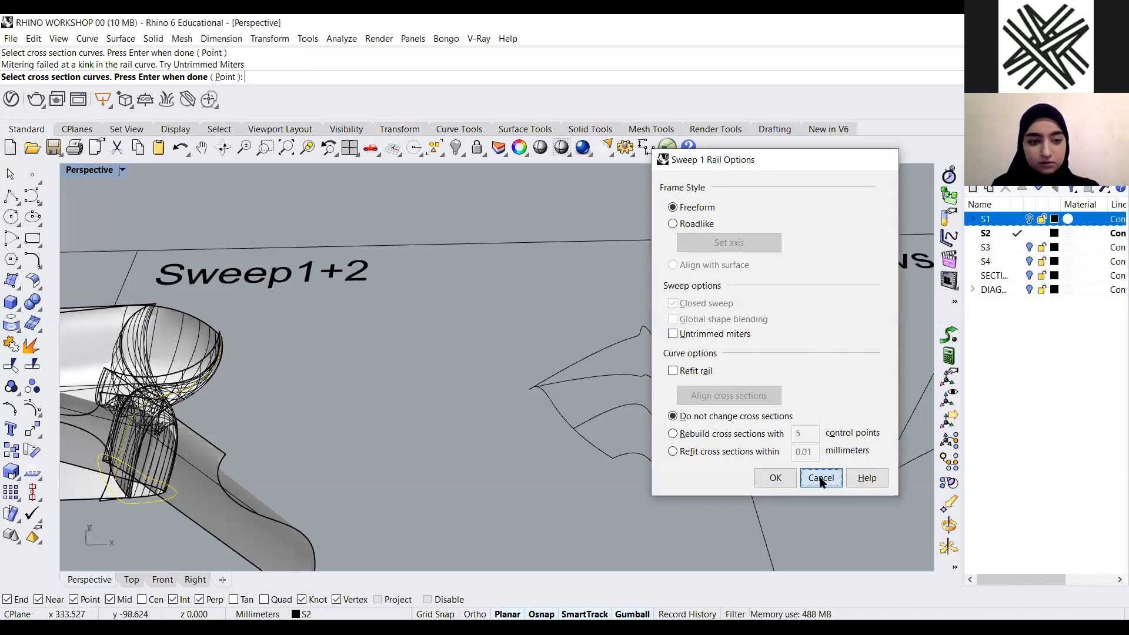
left_click(821, 478)
Sweep1 the closed loop along the open curve, preview the surface, and cancel
key("Return")
left_click(194, 390)
left_click(139, 471)
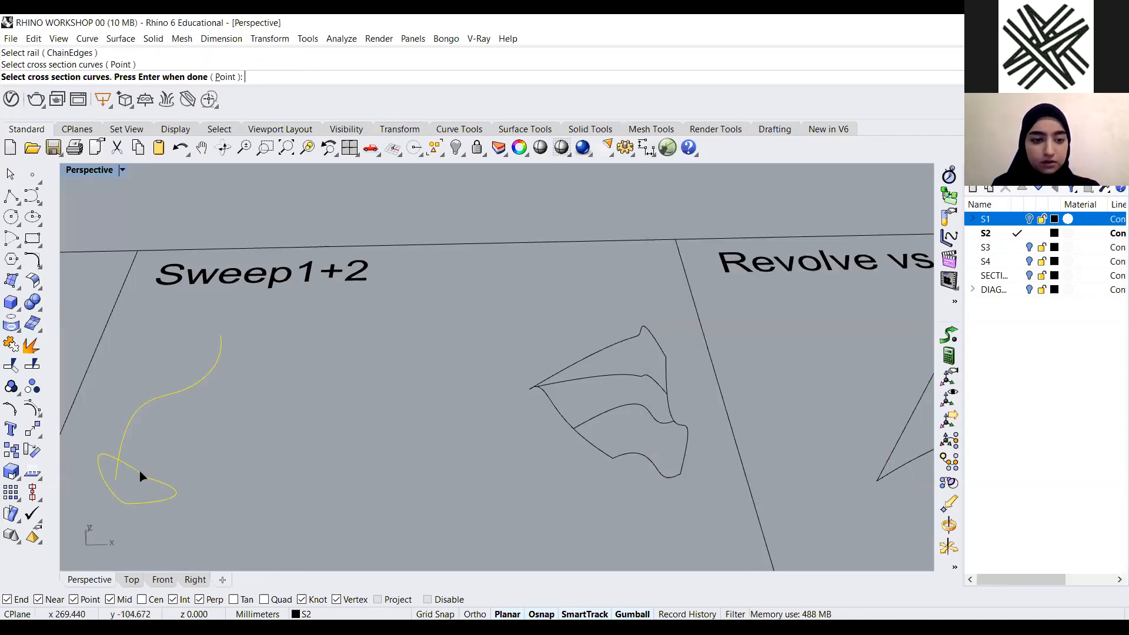
key("Return")
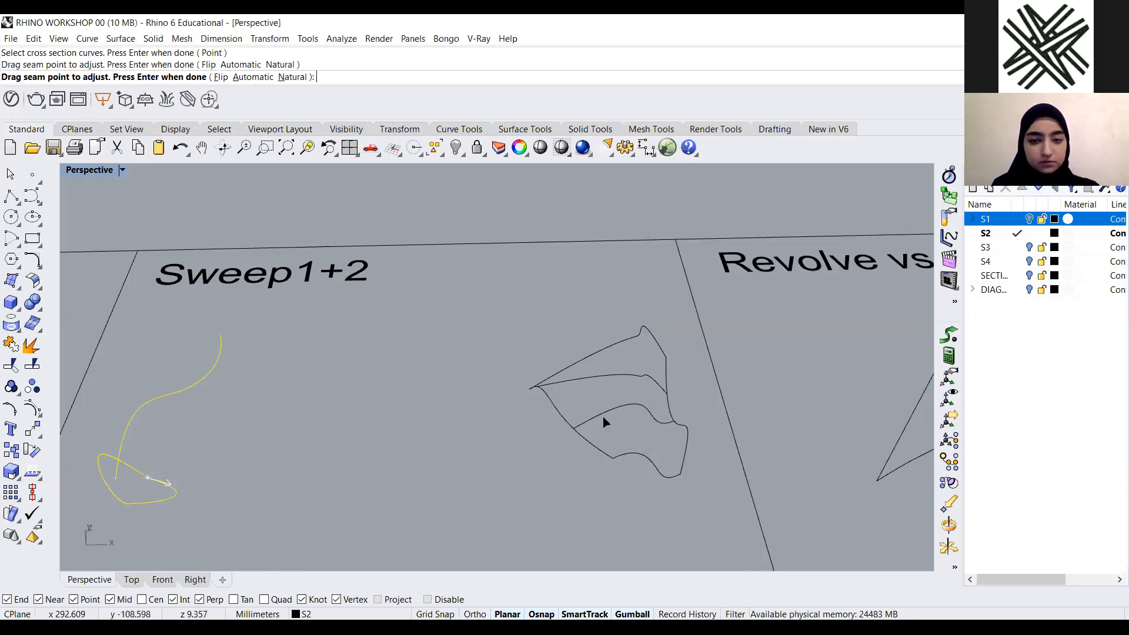
key("Return")
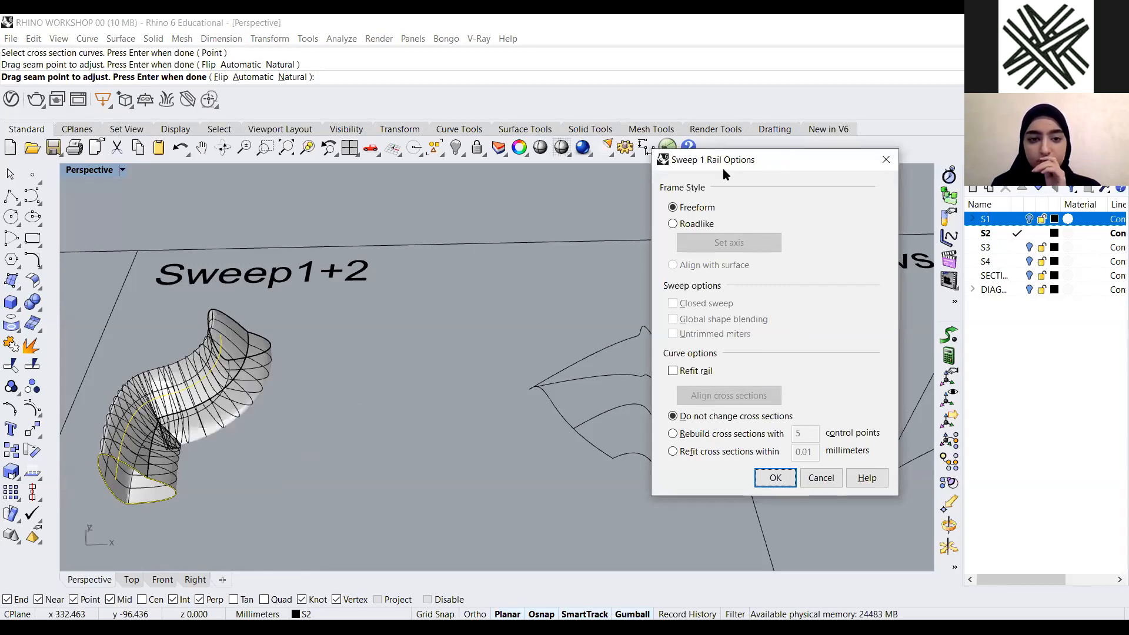
left_click_drag(723, 169, 444, 194)
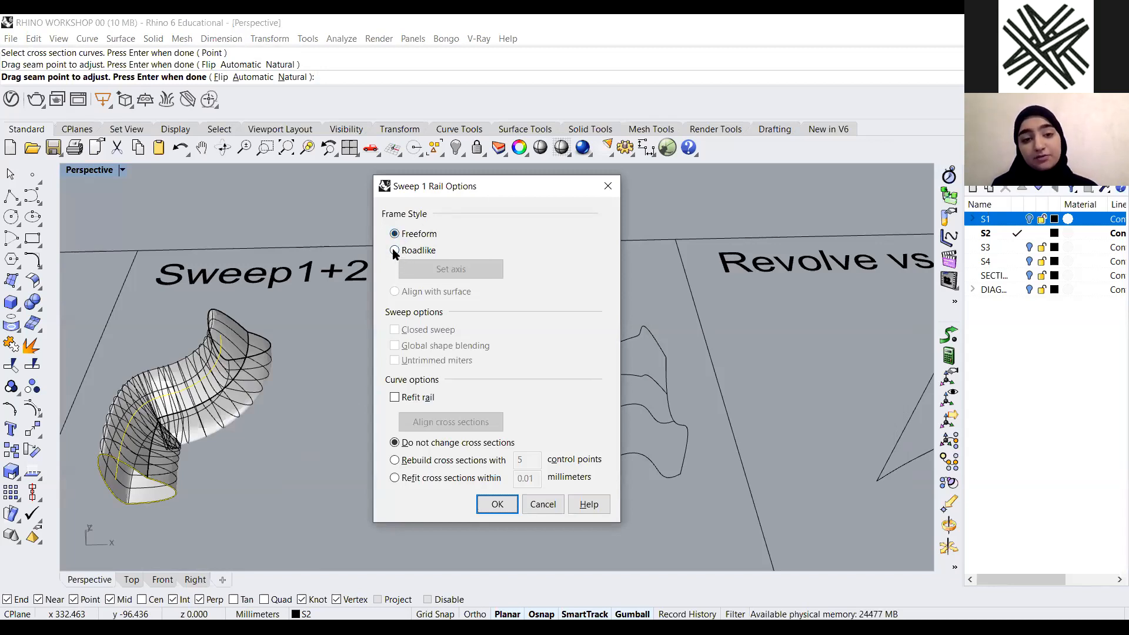
left_click_drag(505, 194, 547, 180)
left_click(581, 492)
Start a Spiral near the Sweep1+2 panel, pick the axis start, and cancel
scroll(497, 444, "down", 6)
scroll(456, 426, "up", 4)
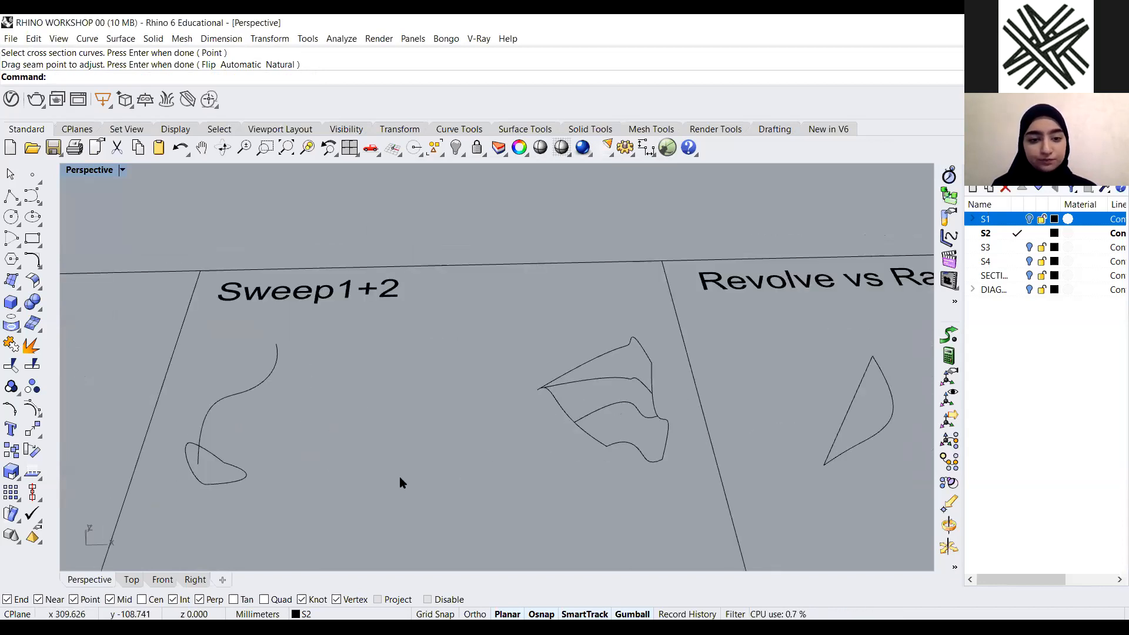
right_click_drag(365, 439, 305, 242)
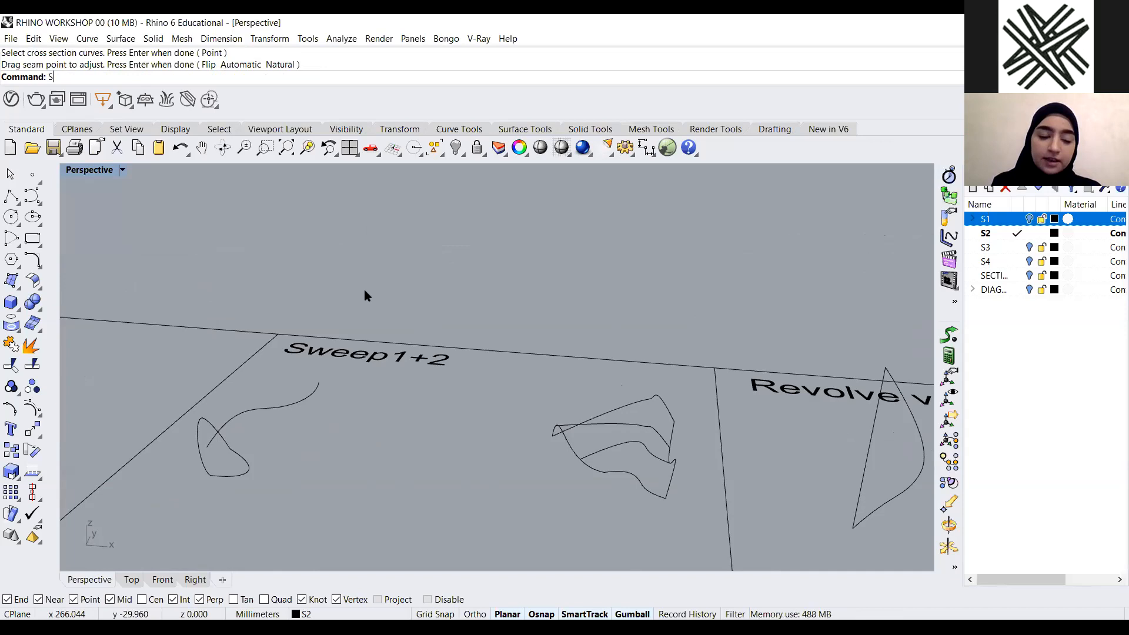
type("piral")
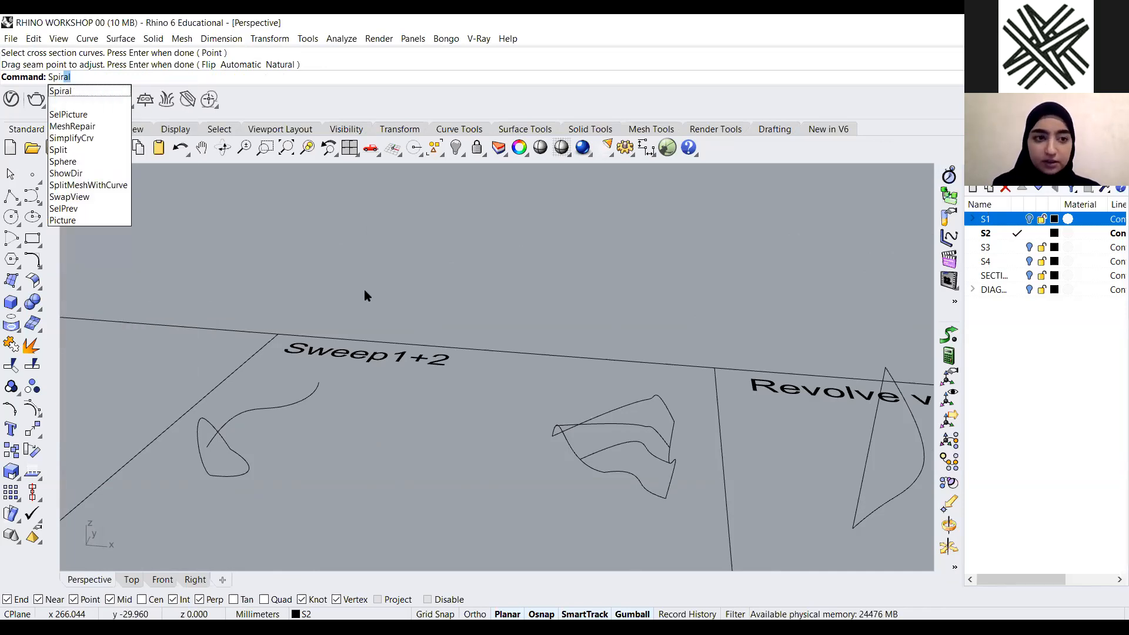
key("Return")
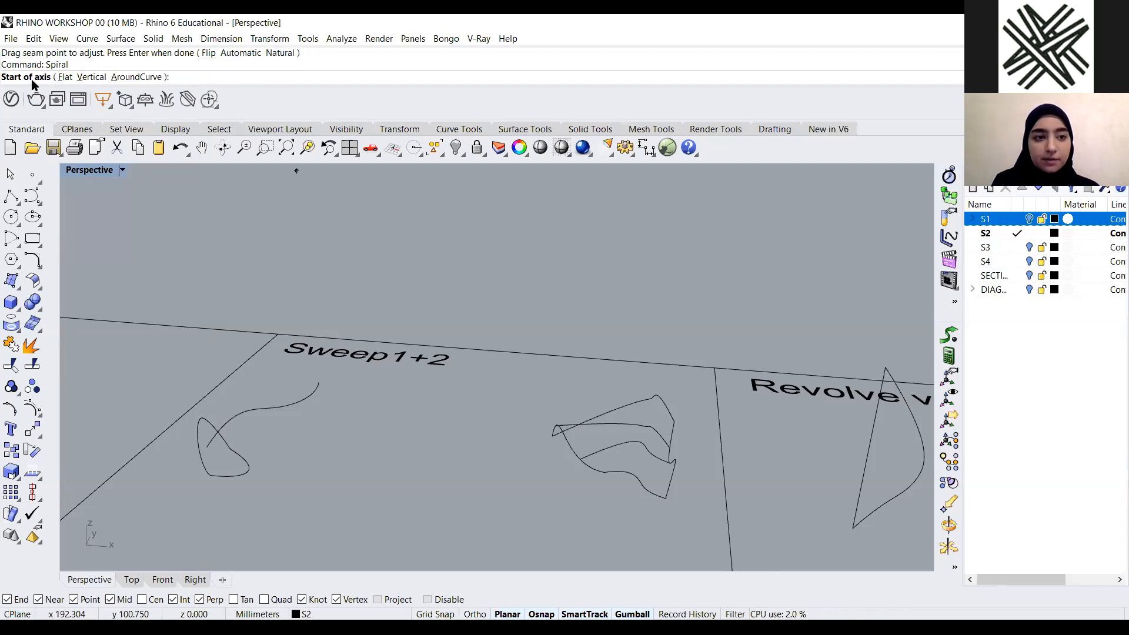
left_click(424, 480)
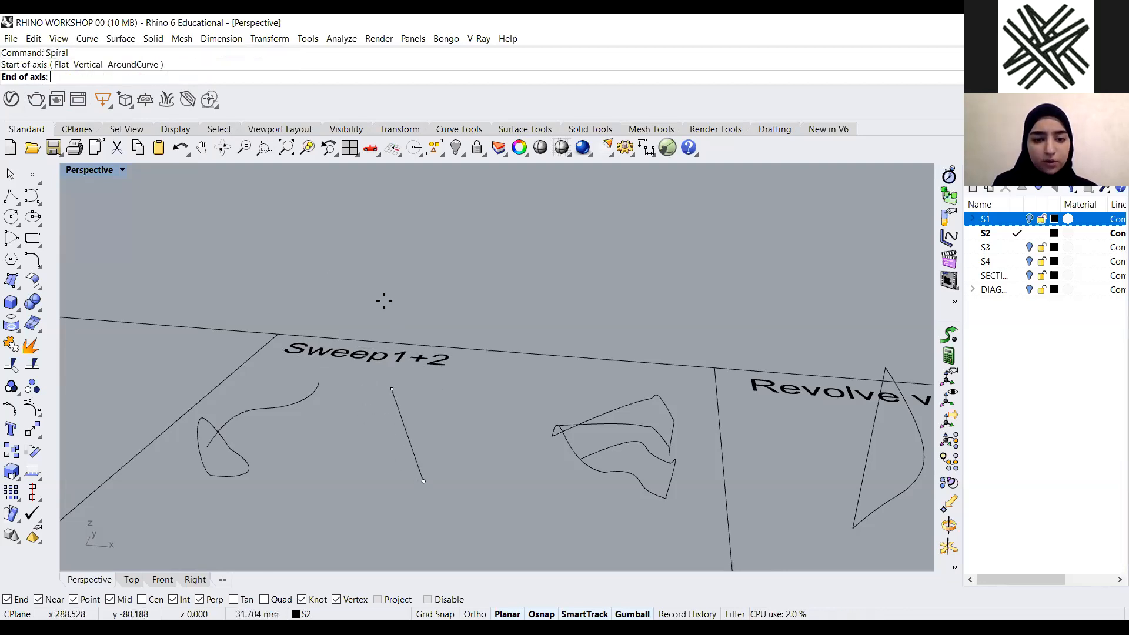
scroll(425, 405, "down", 3)
right_click_drag(426, 405, 388, 465)
key("Escape")
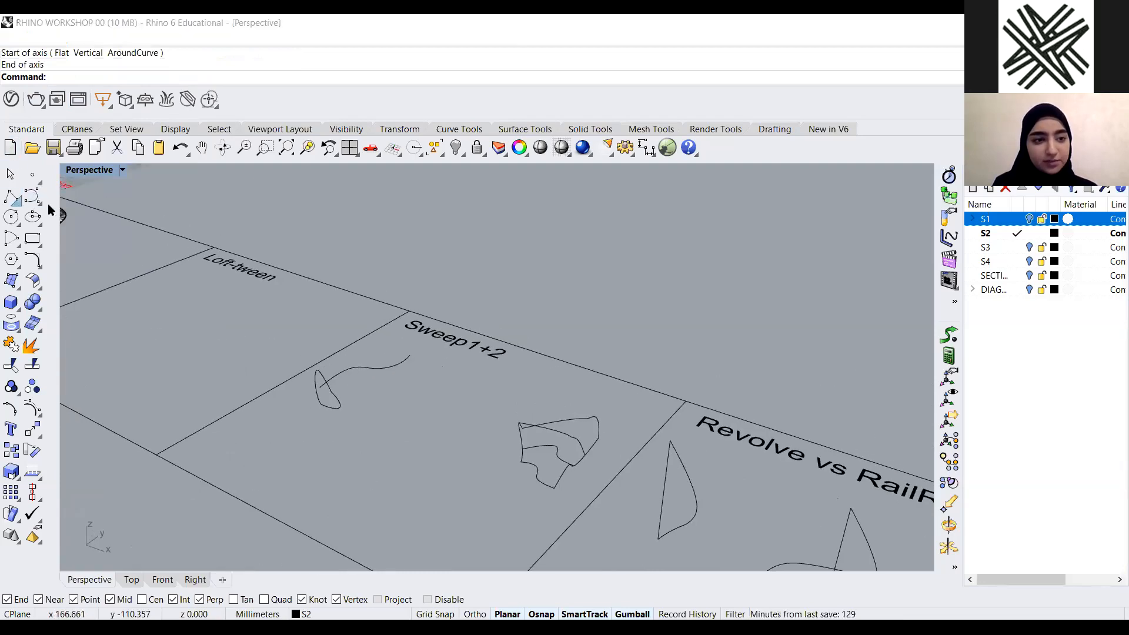
Draw a vertical line about 127 mm tall inside the Sweep1+2 panel
left_click(18, 202)
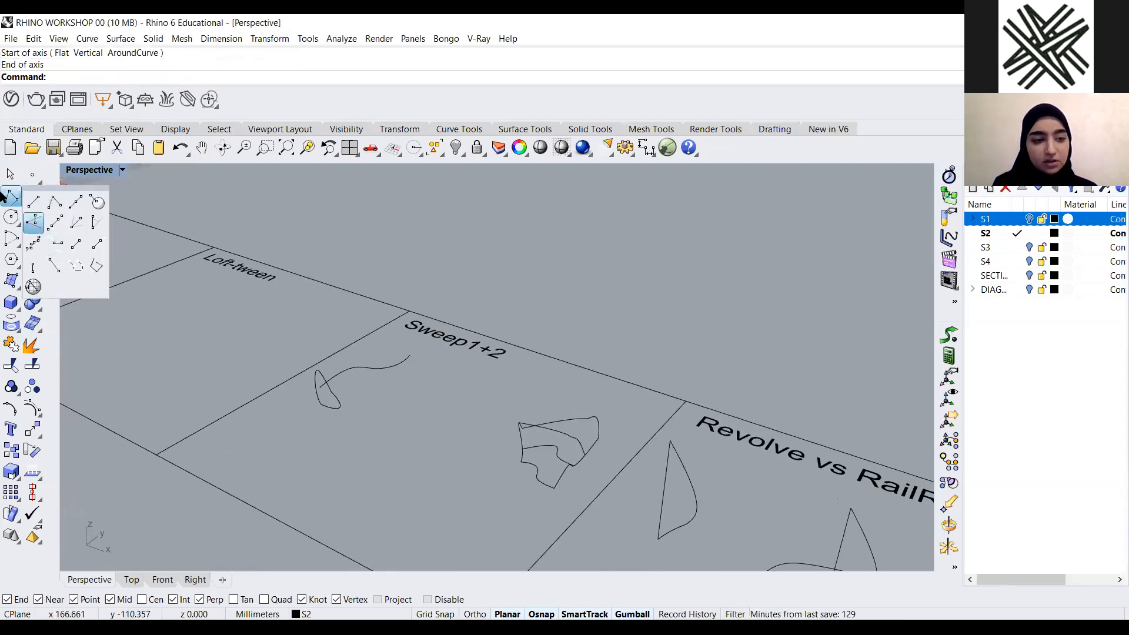
left_click(33, 224)
right_click_drag(461, 459, 398, 478)
left_click(398, 478)
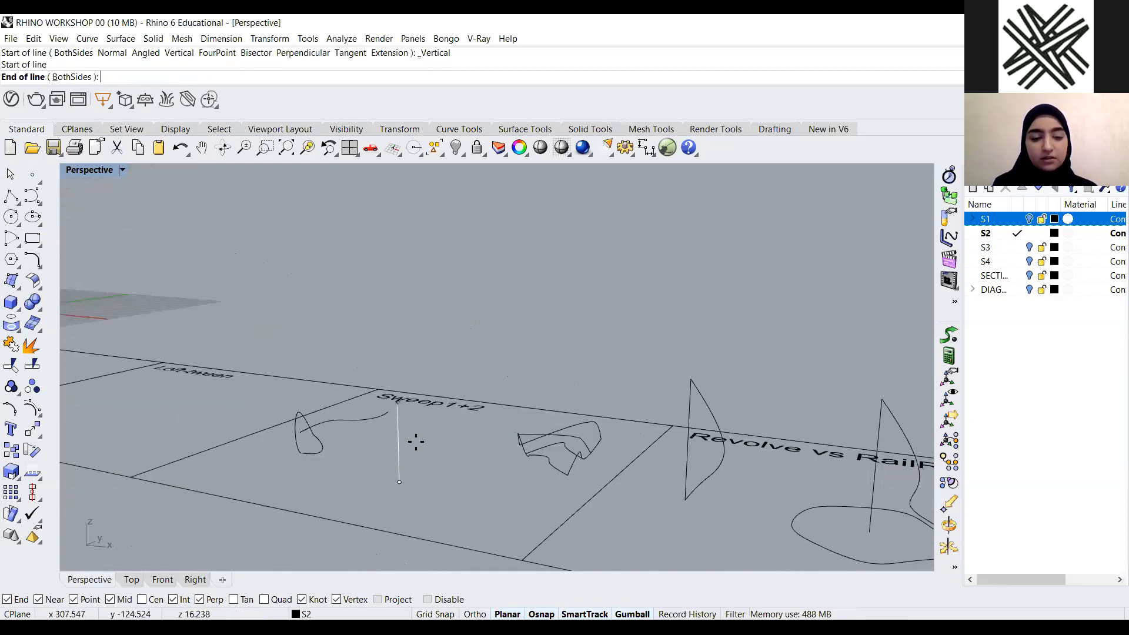
scroll(417, 447, "down", 6)
left_click(421, 203)
right_click_drag(531, 415, 479, 389)
Start a Spiral whose axis runs from the vertical line's bottom end to its top end
type("Spl")
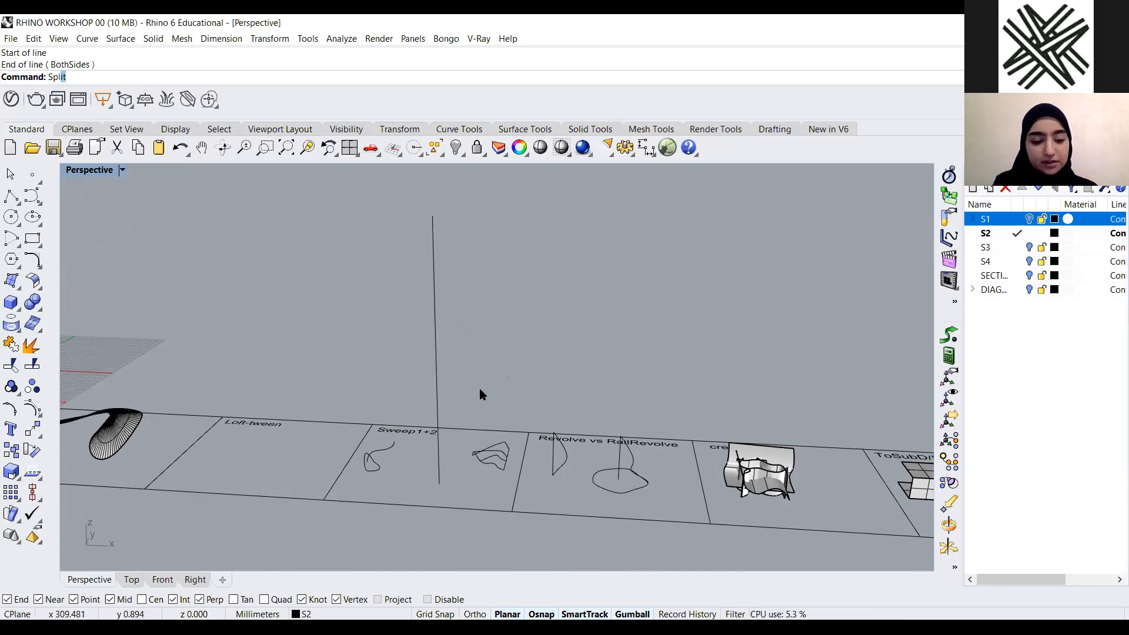
type("ir")
key("BackSpace")
key("BackSpace")
key("BackSpace")
key("BackSpace")
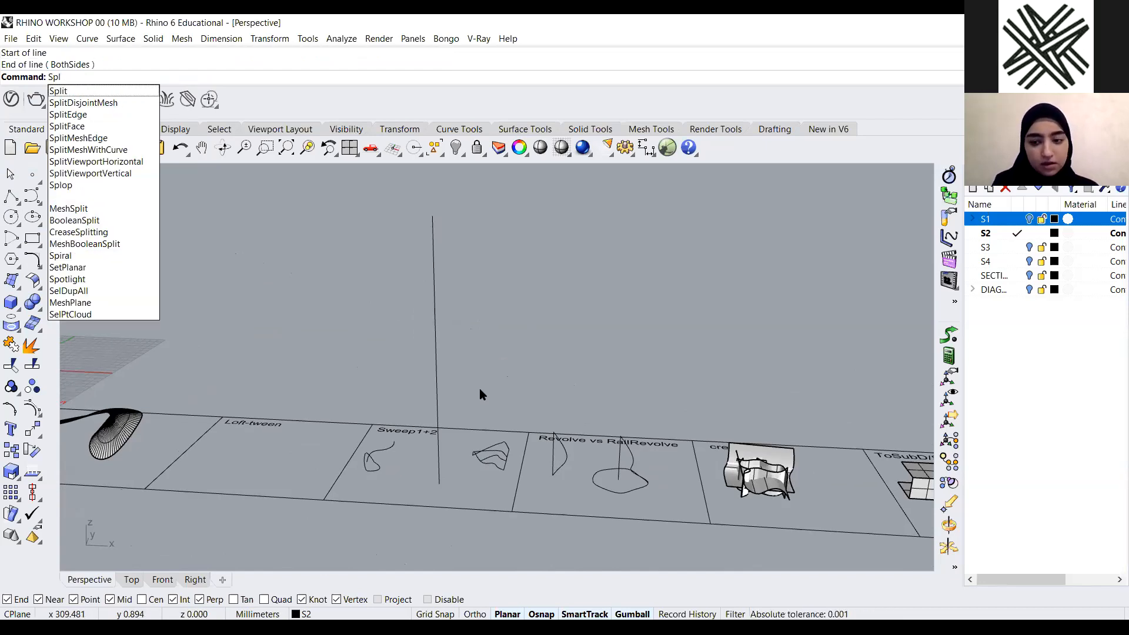
type("pira")
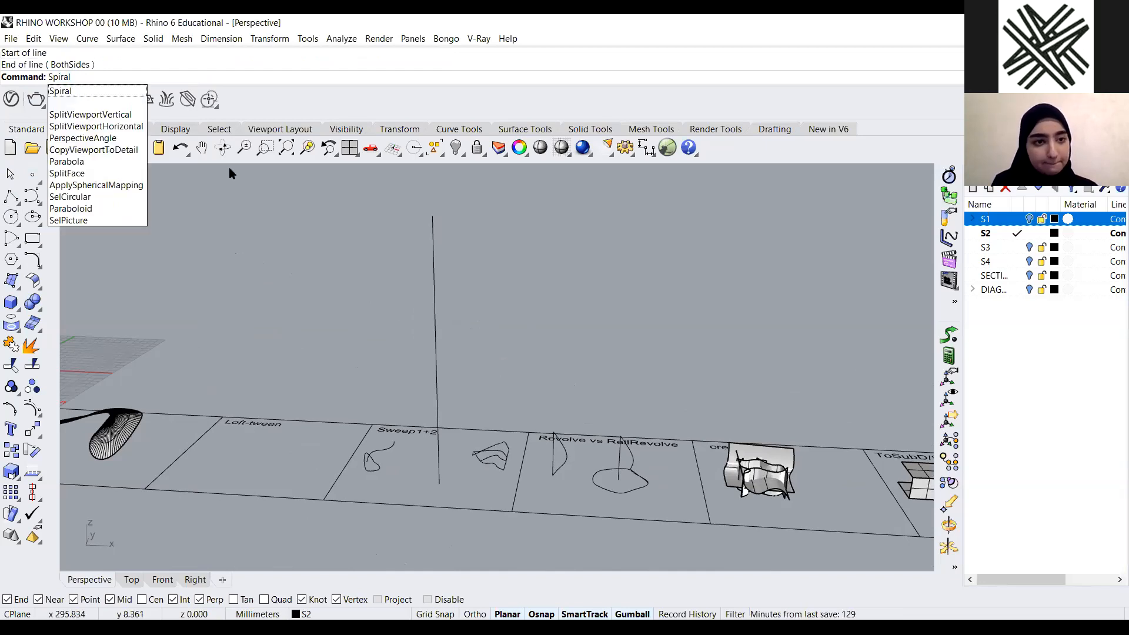
left_click(107, 90)
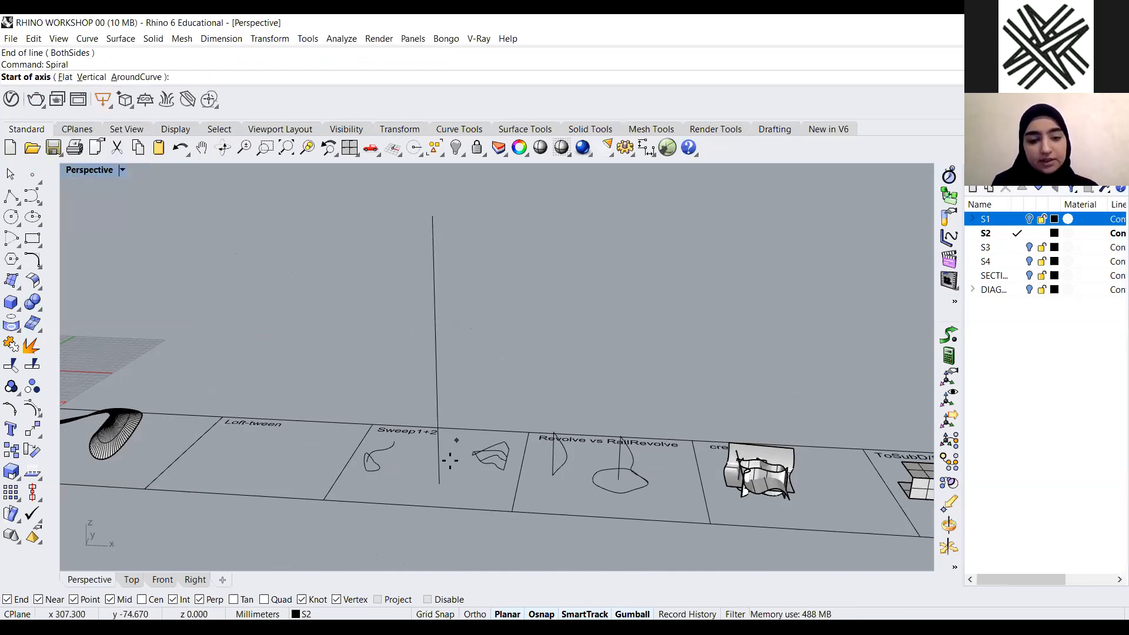
left_click(440, 484)
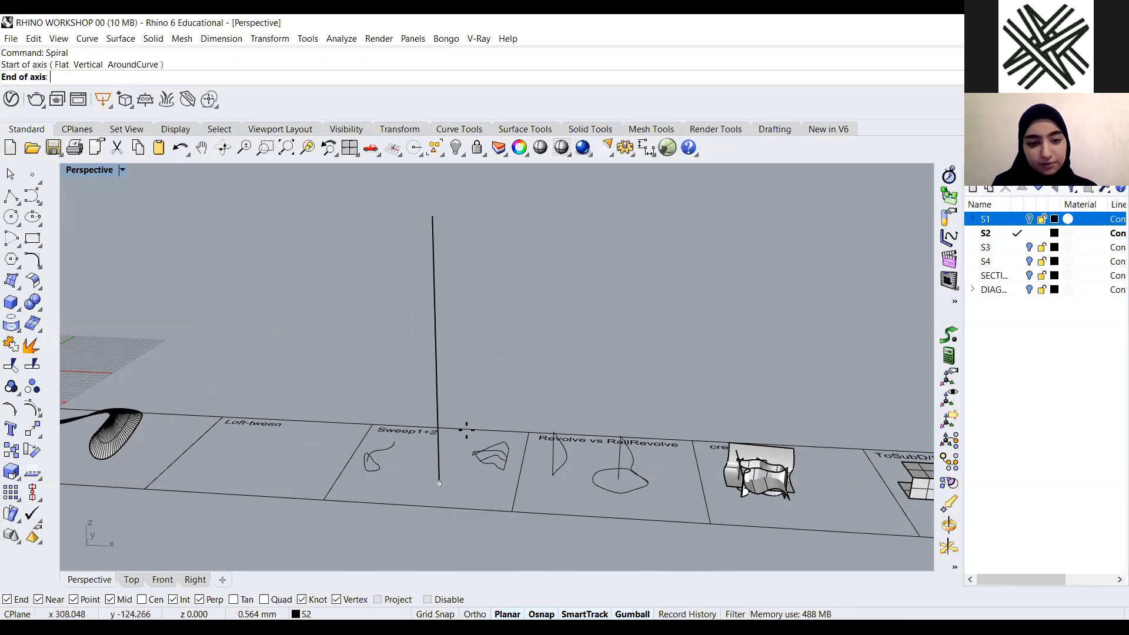
left_click(433, 217)
Set the spiral's first and second radii near the line's base, keeping 10 turns
scroll(436, 347, "down", 5)
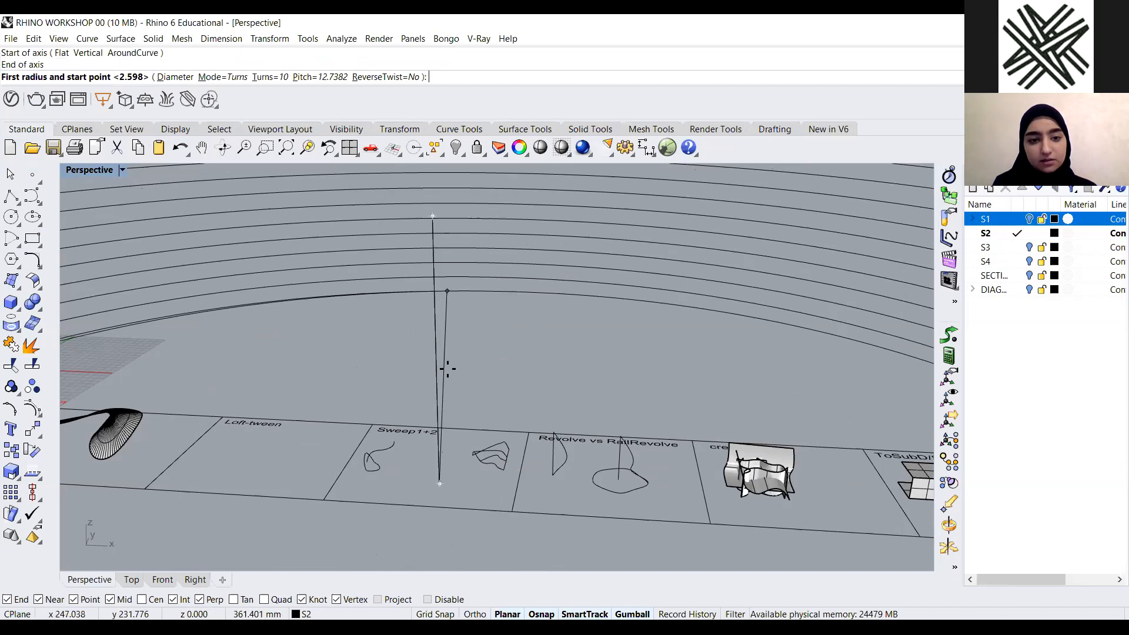
right_click_drag(440, 467, 448, 385)
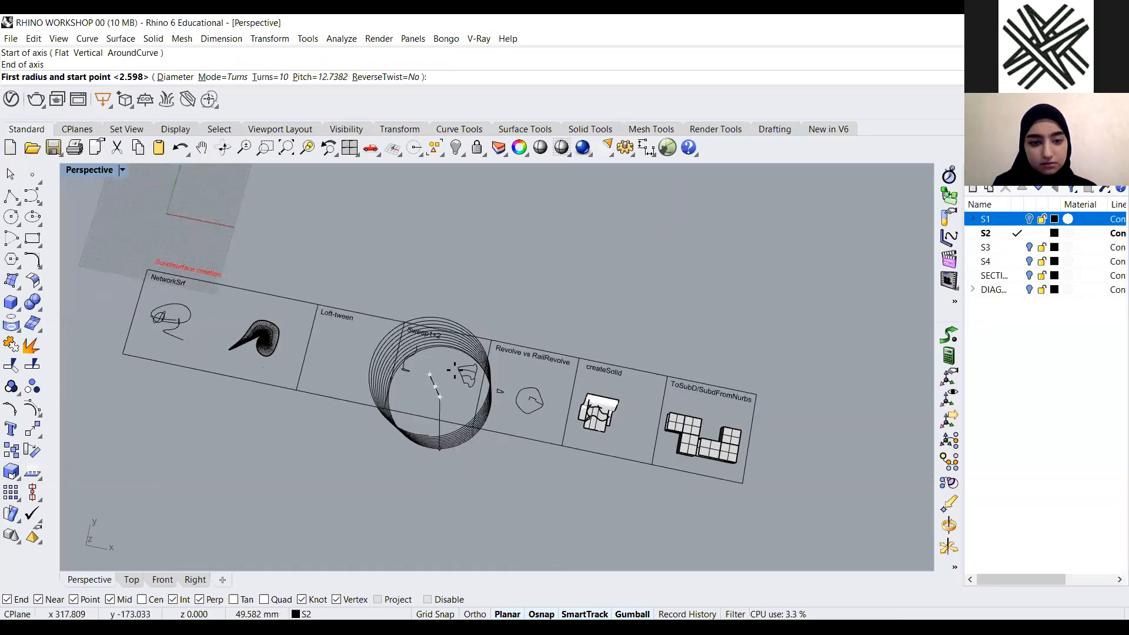
scroll(464, 443, "up", 4)
right_click_drag(485, 342, 467, 403)
scroll(436, 413, "up", 6)
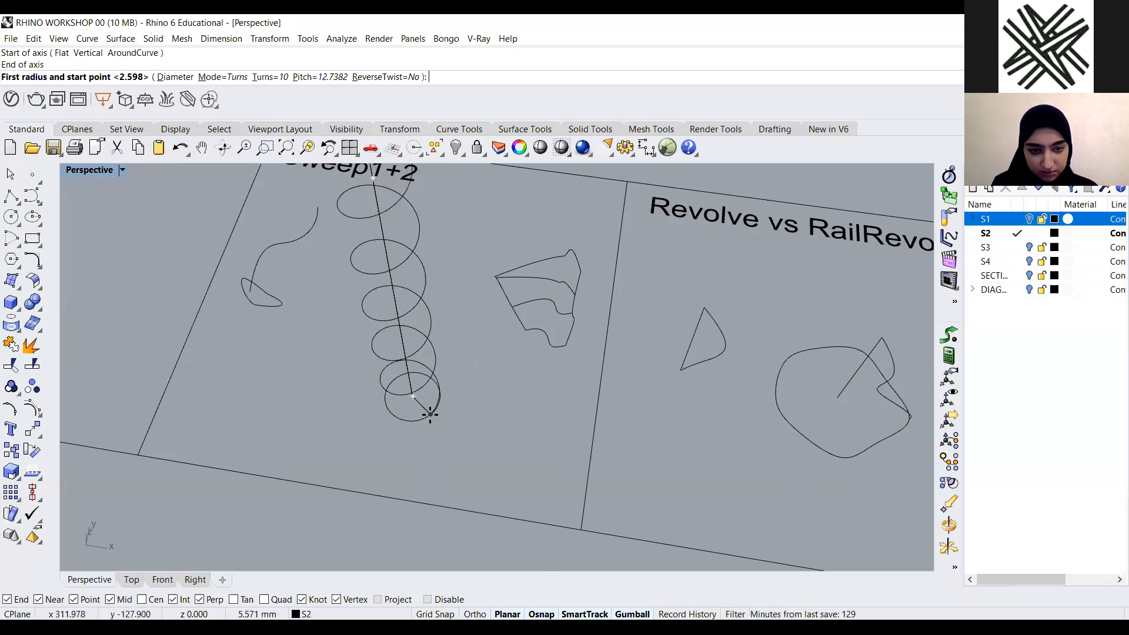
left_click(430, 414)
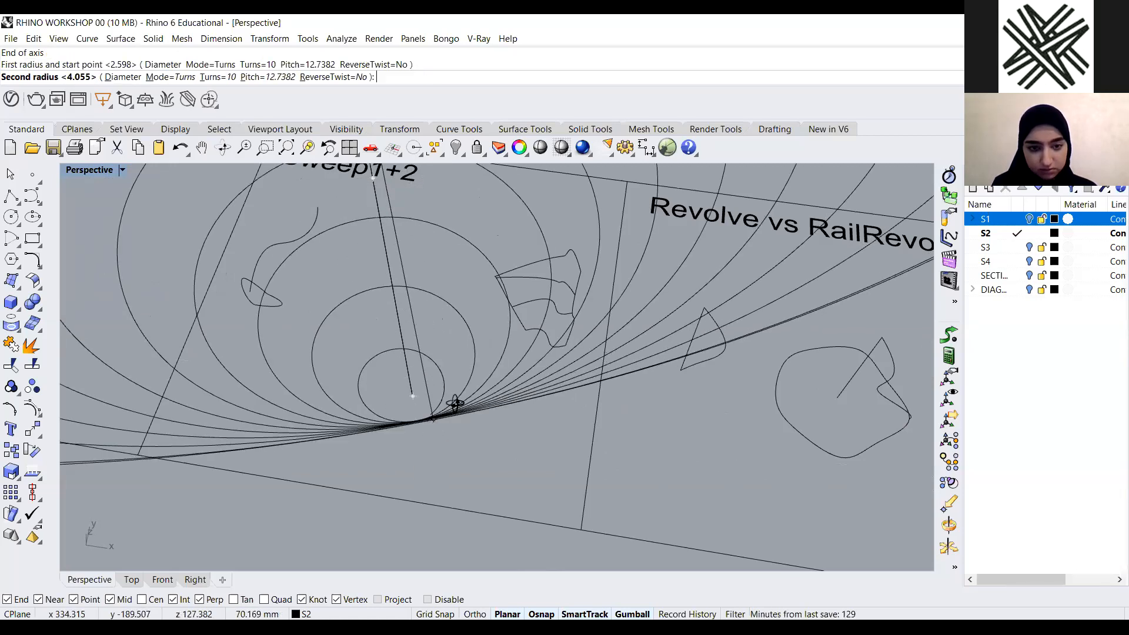
scroll(447, 406, "down", 2)
scroll(424, 321, "down", 7)
right_click_drag(424, 321, 452, 228)
scroll(437, 324, "up", 5)
scroll(465, 254, "down", 5)
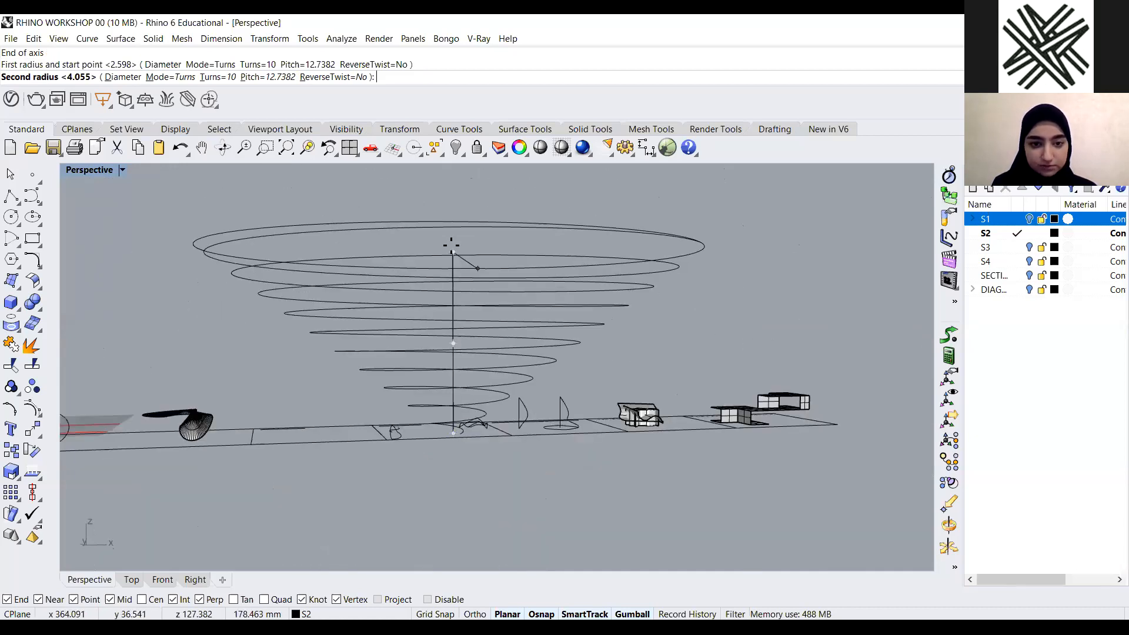
scroll(456, 259, "up", 3)
left_click(460, 278)
Draw a polyline segment connecting the spiral's lower end to the vertical line's base
scroll(417, 462, "up", 3)
right_click_drag(418, 462, 409, 509)
scroll(422, 458, "up", 5)
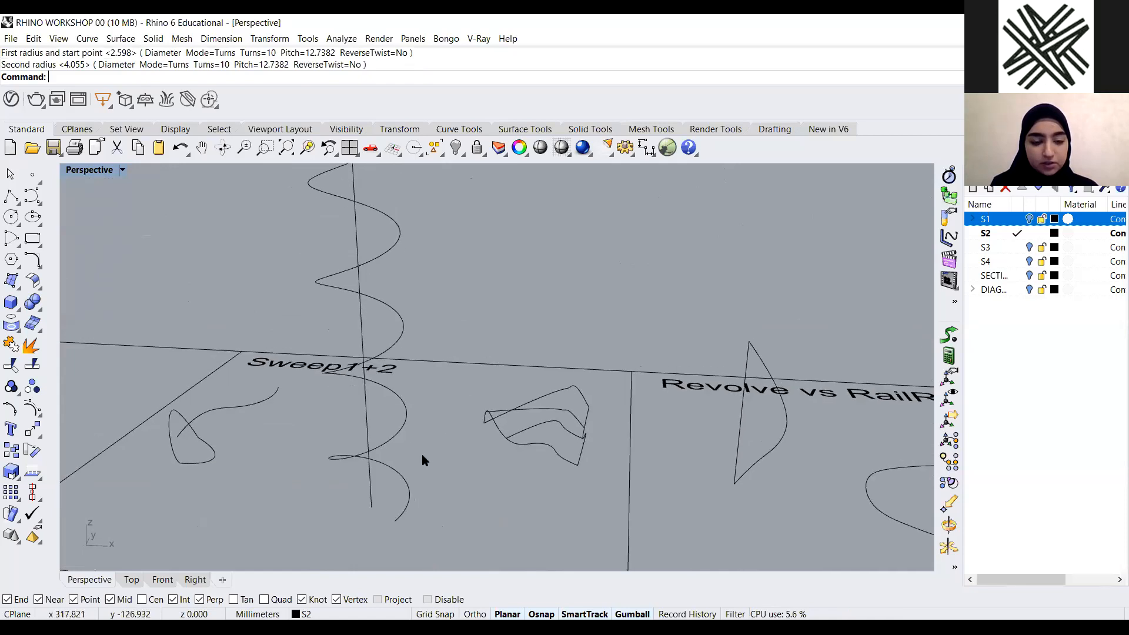
right_click_drag(296, 407, 309, 456)
left_click(11, 196)
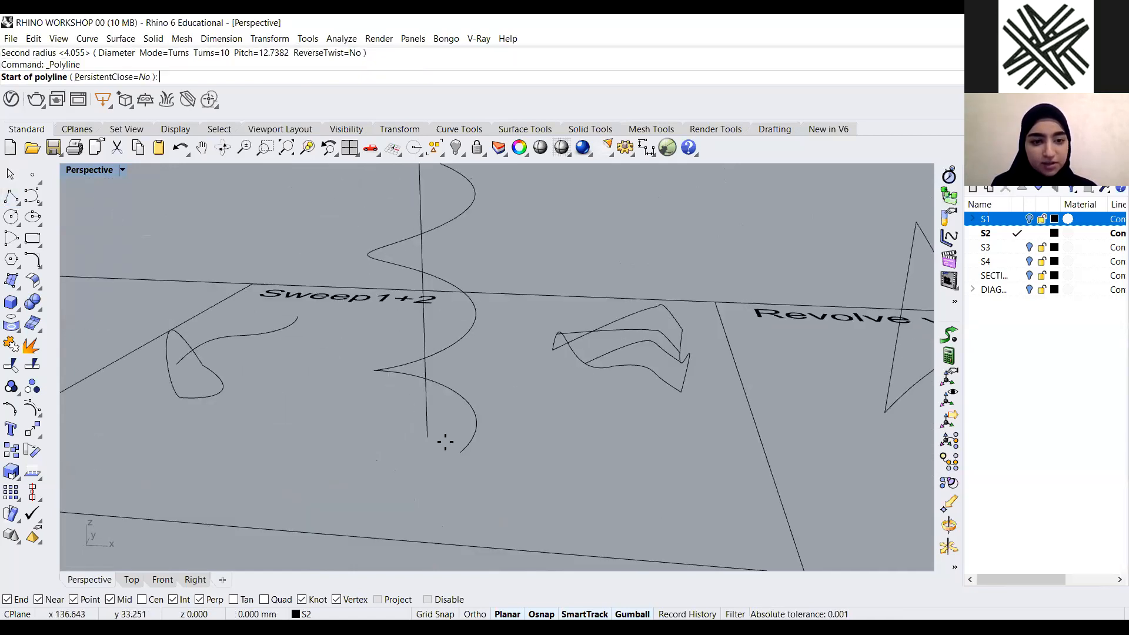
right_click_drag(485, 480, 554, 484)
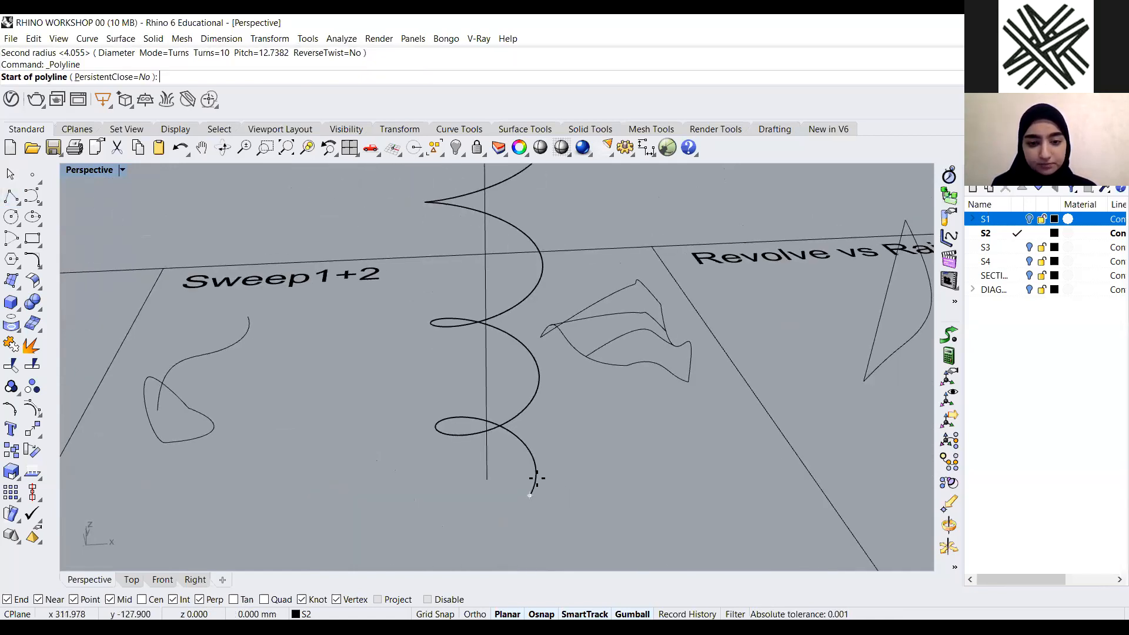
scroll(547, 479, "up", 4)
left_click(548, 481)
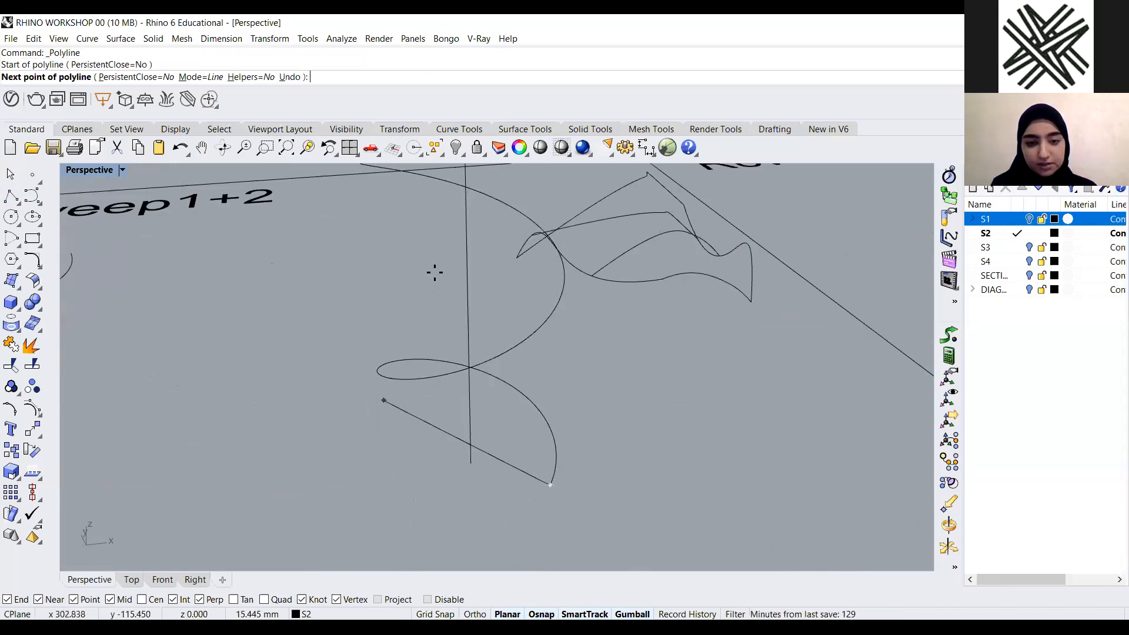
left_click(474, 458)
scroll(517, 479, "down", 5)
right_click_drag(520, 478, 617, 450)
scroll(623, 446, "up", 10)
left_click(595, 482)
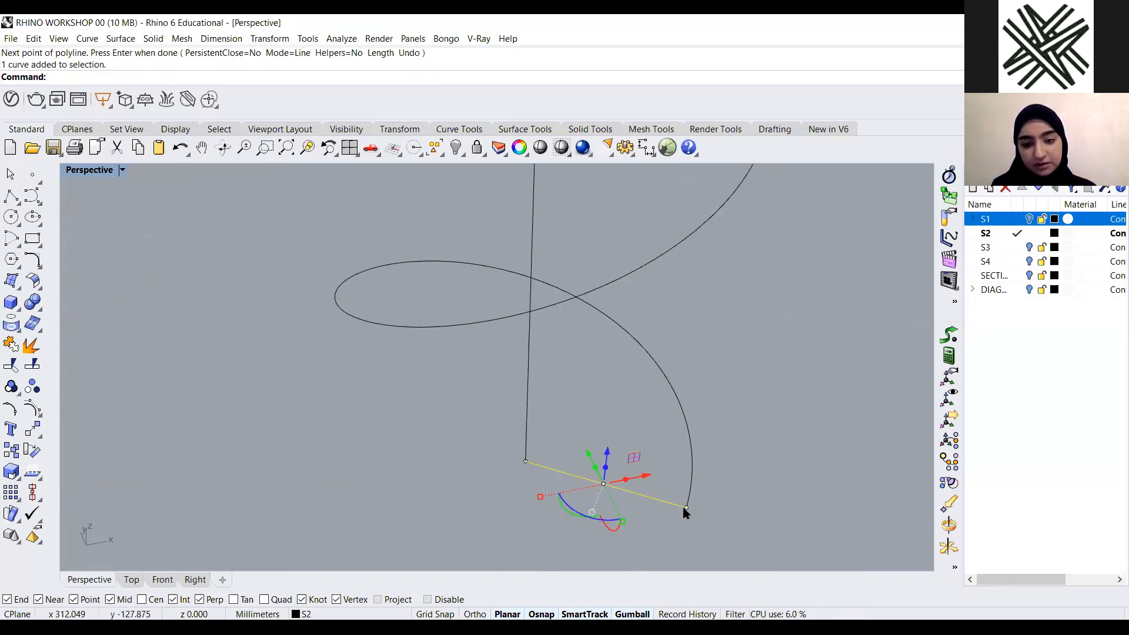
left_click(460, 461)
scroll(534, 474, "down", 10)
right_click_drag(534, 474, 495, 421)
scroll(519, 435, "up", 4)
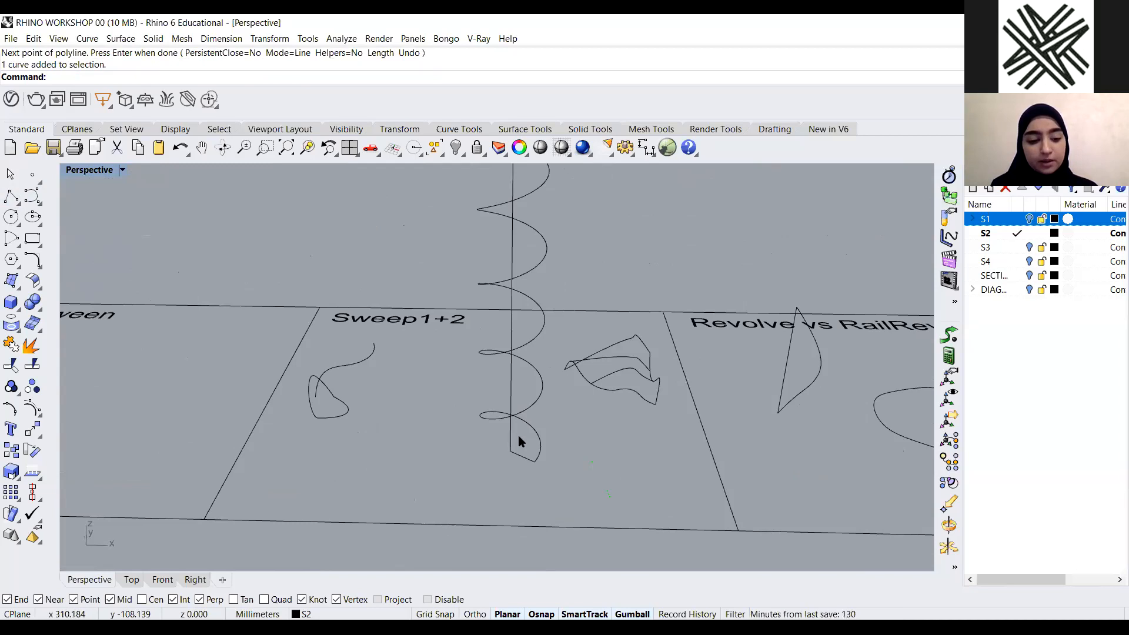
type("Sweep2")
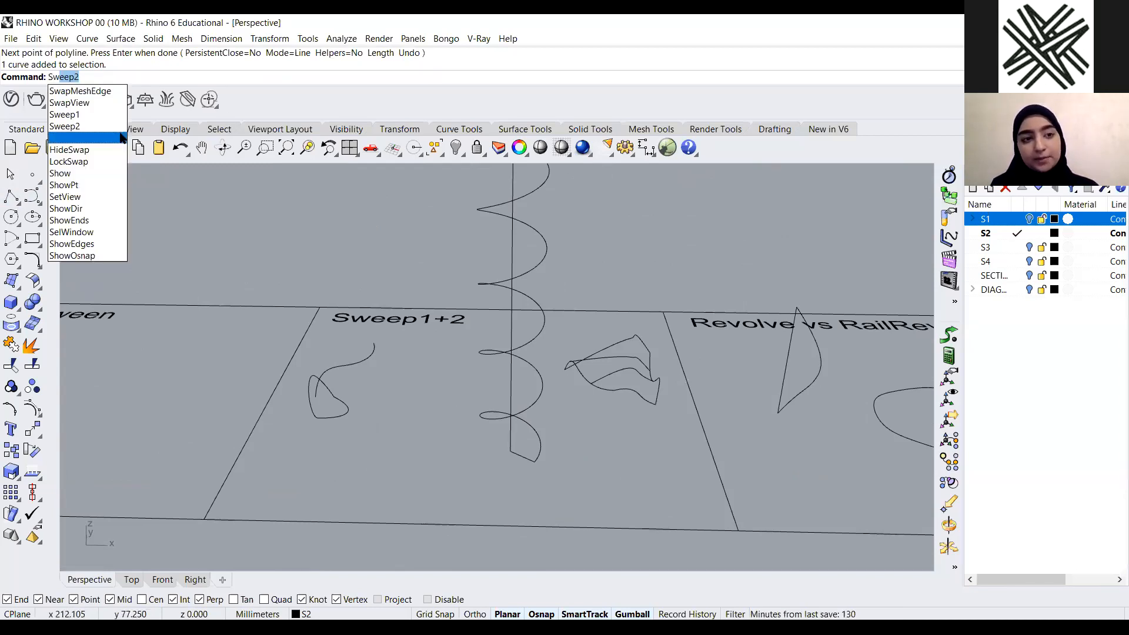
left_click(107, 118)
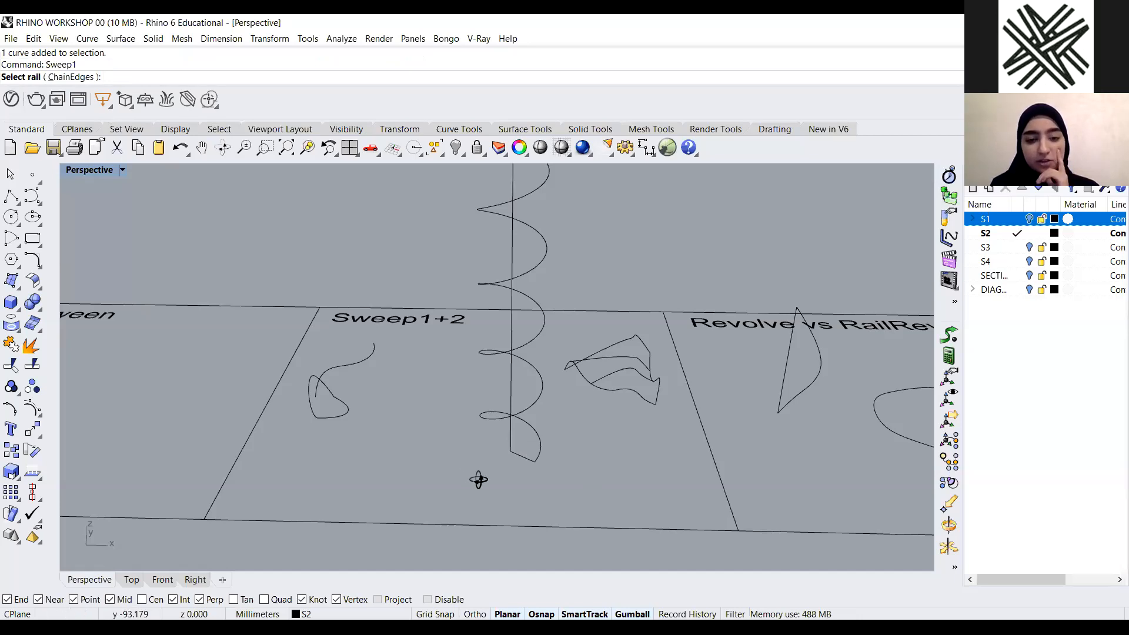
scroll(541, 469, "up", 4)
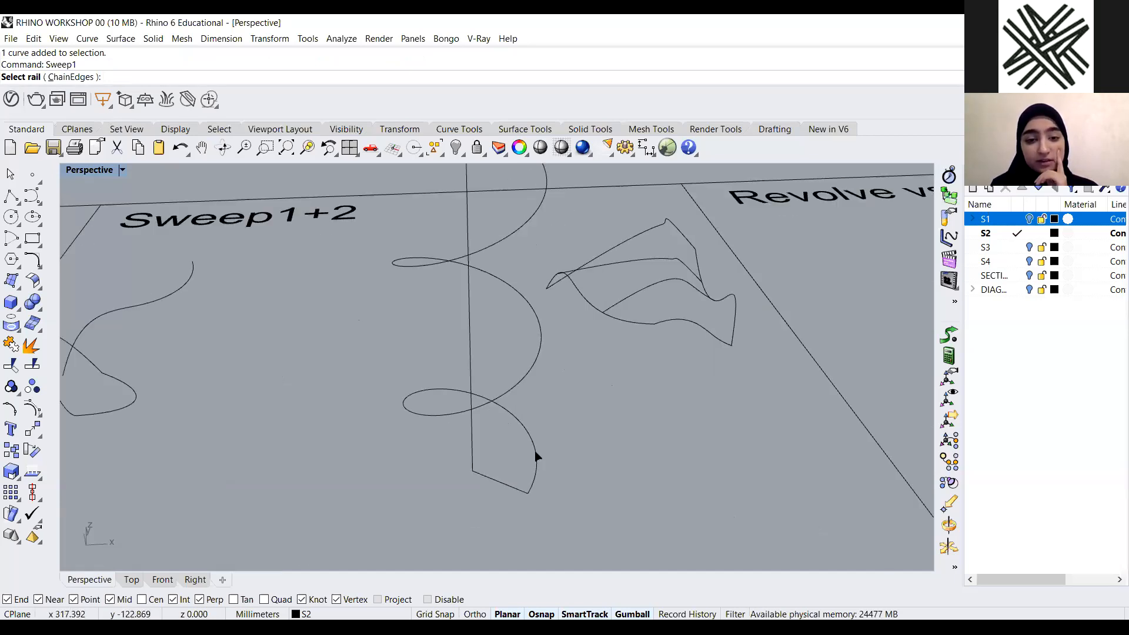
left_click(516, 217)
scroll(494, 424, "down", 4)
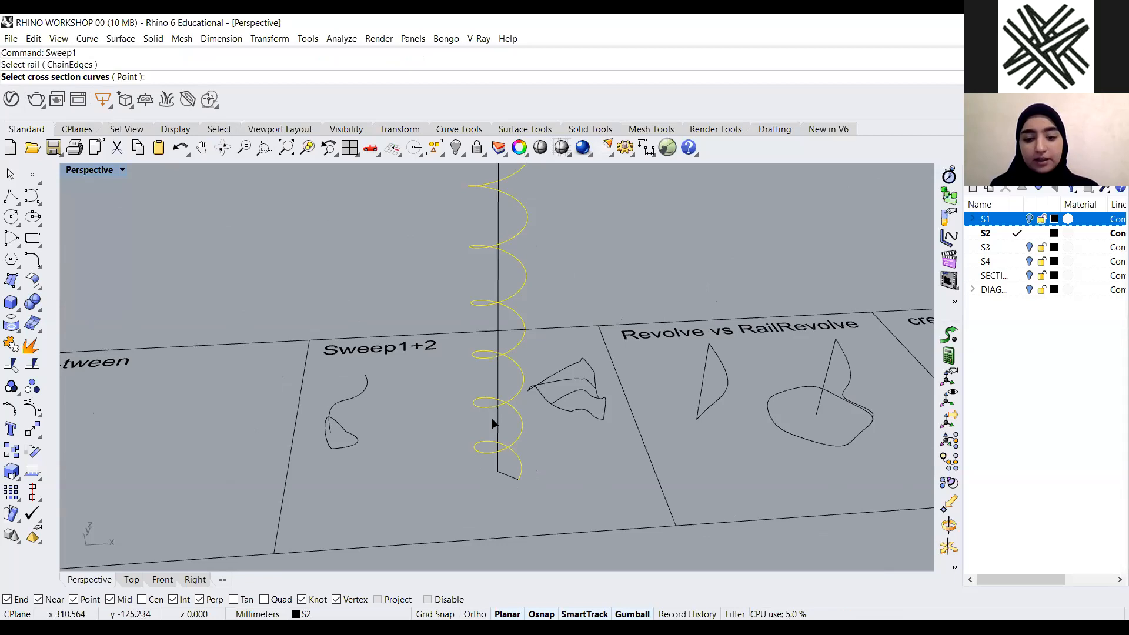
key("Escape")
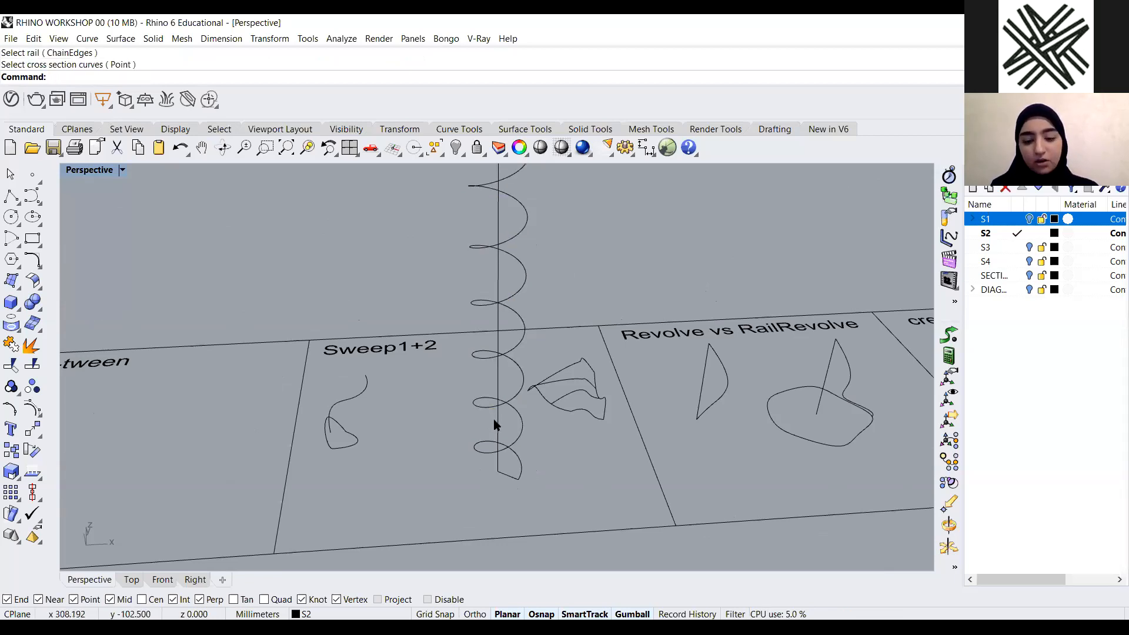
Run Sweep1 with the spiral as rail and the short polyline segment as cross section
scroll(520, 469, "up", 2)
key("Return")
left_click(525, 469)
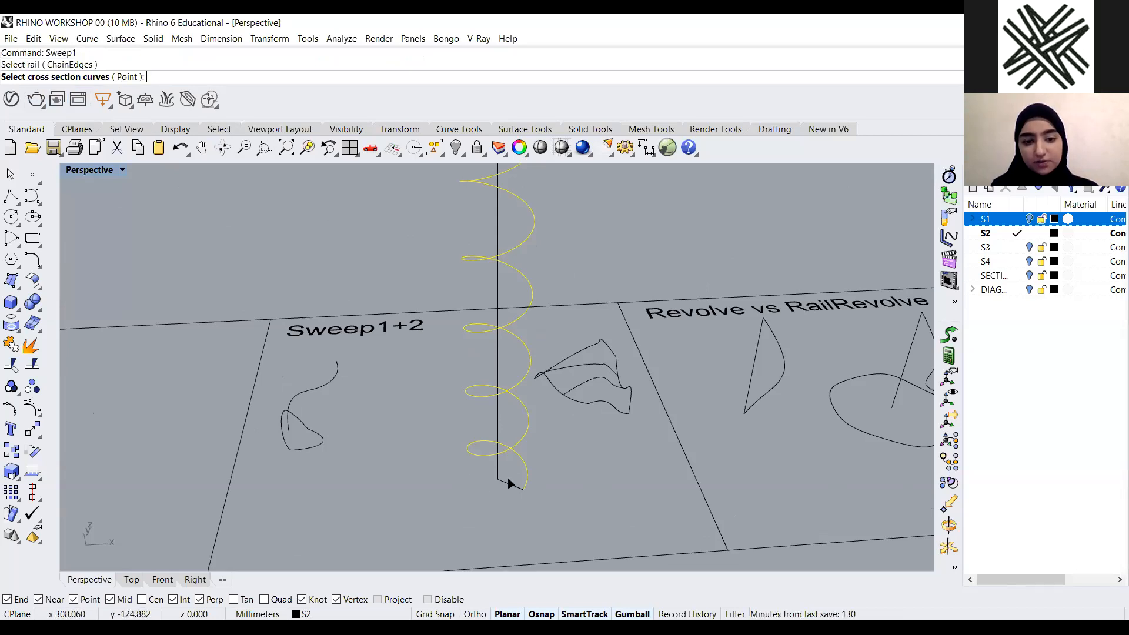
scroll(511, 480, "up", 3)
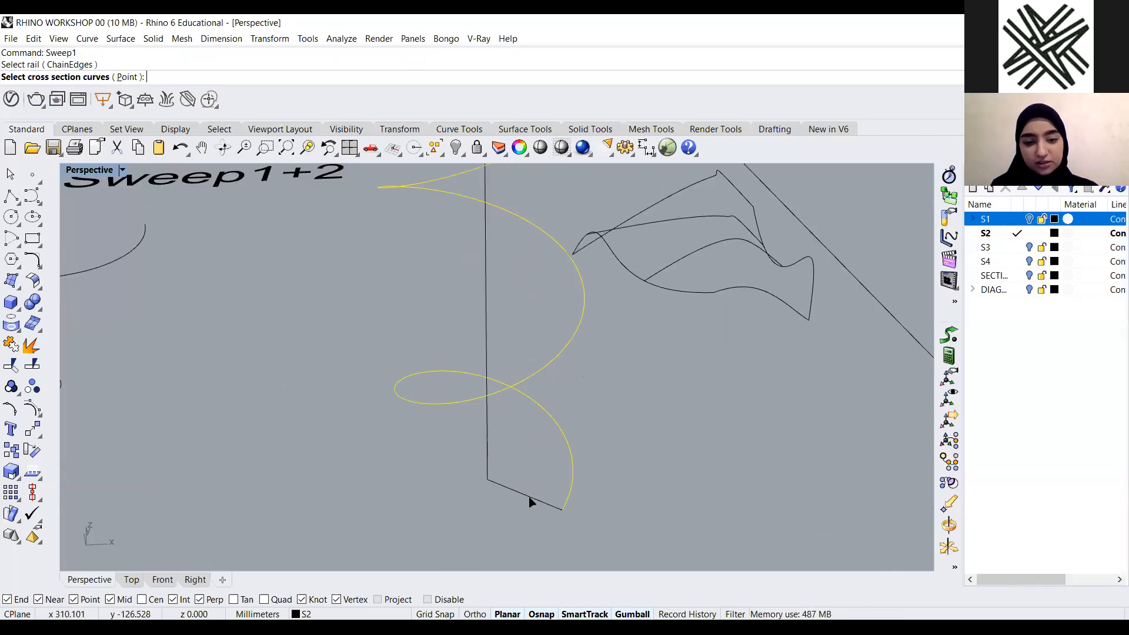
left_click(531, 500)
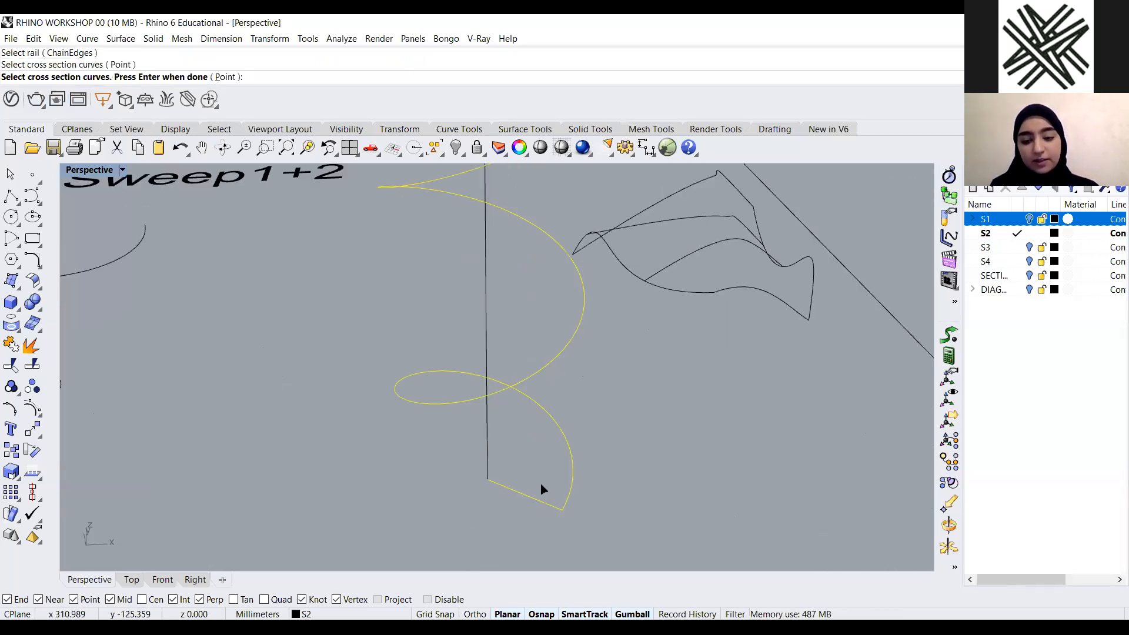
left_click(541, 489)
key("Return")
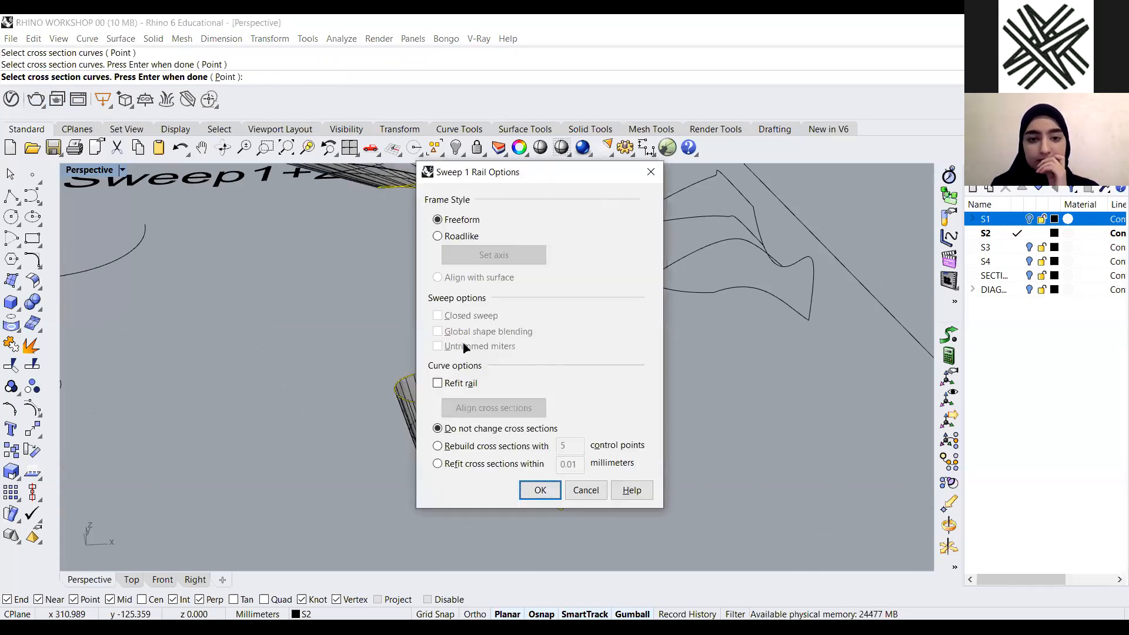
Set the sweep's frame style to Roadlike and confirm the sweep
scroll(459, 396, "down", 15)
right_click_drag(458, 396, 455, 282)
scroll(455, 282, "up", 7)
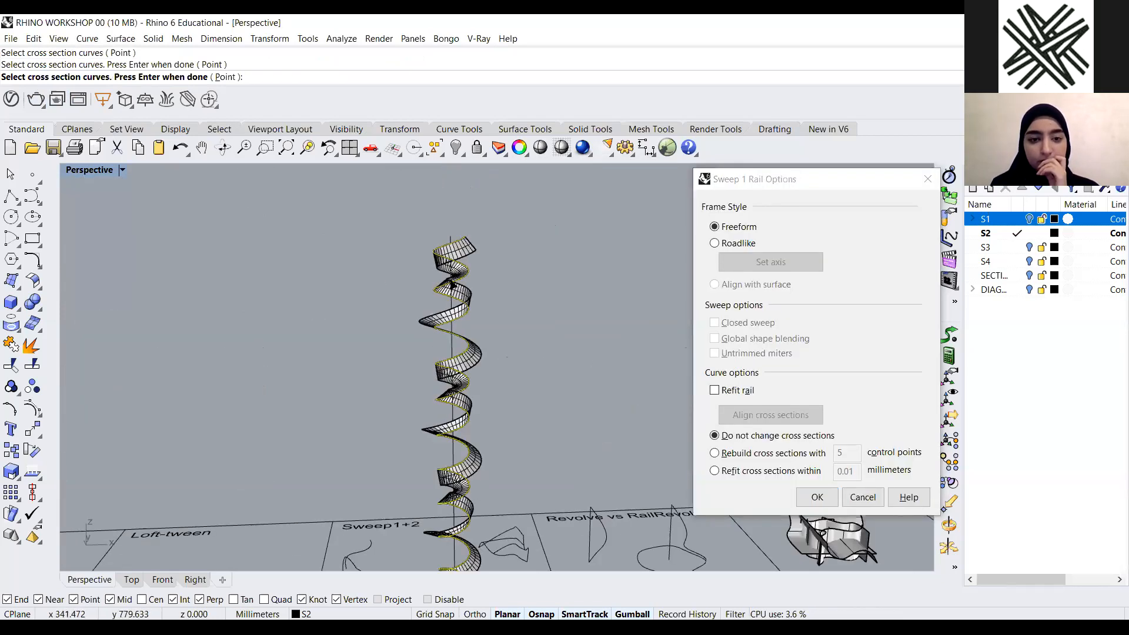
left_click(714, 245)
key("Up")
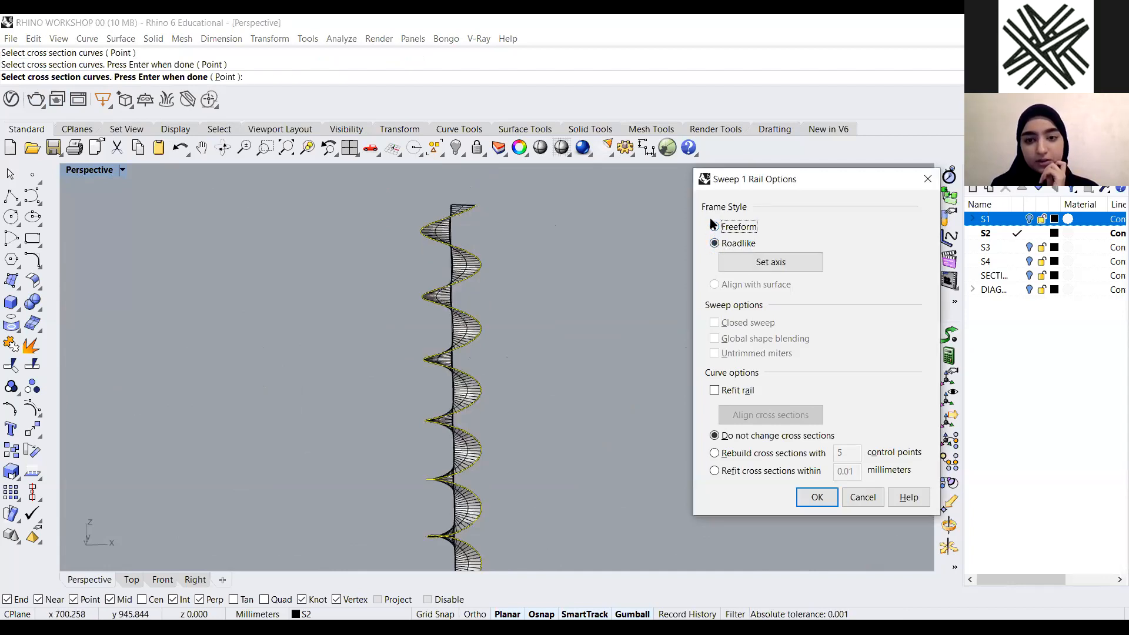
left_click(720, 244)
left_click(720, 230)
left_click(718, 243)
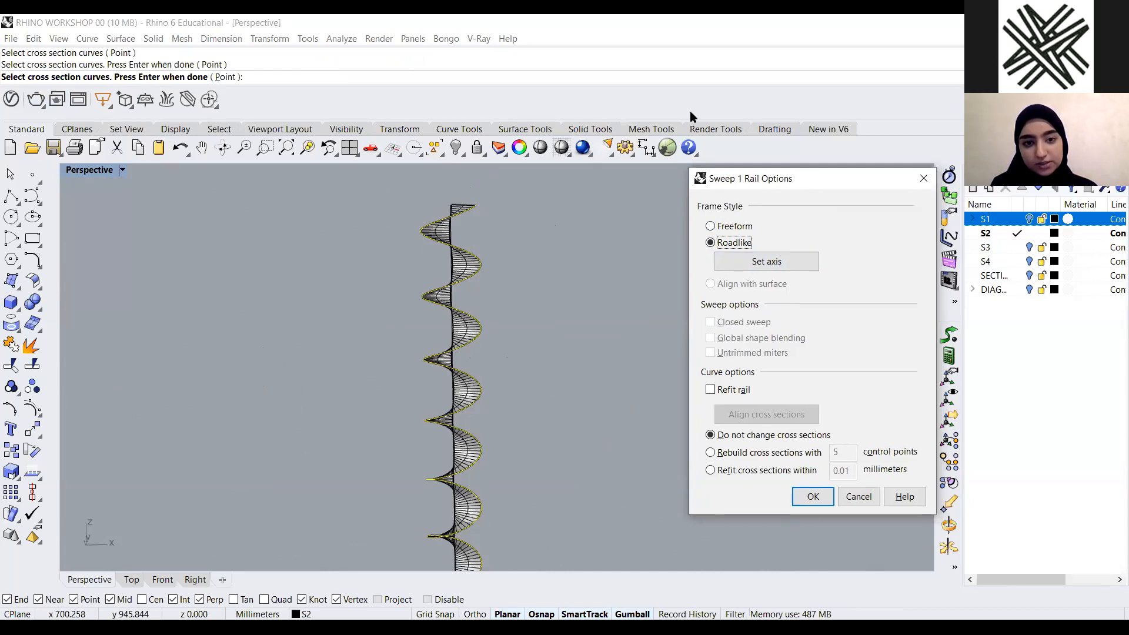
left_click_drag(820, 183, 689, 117)
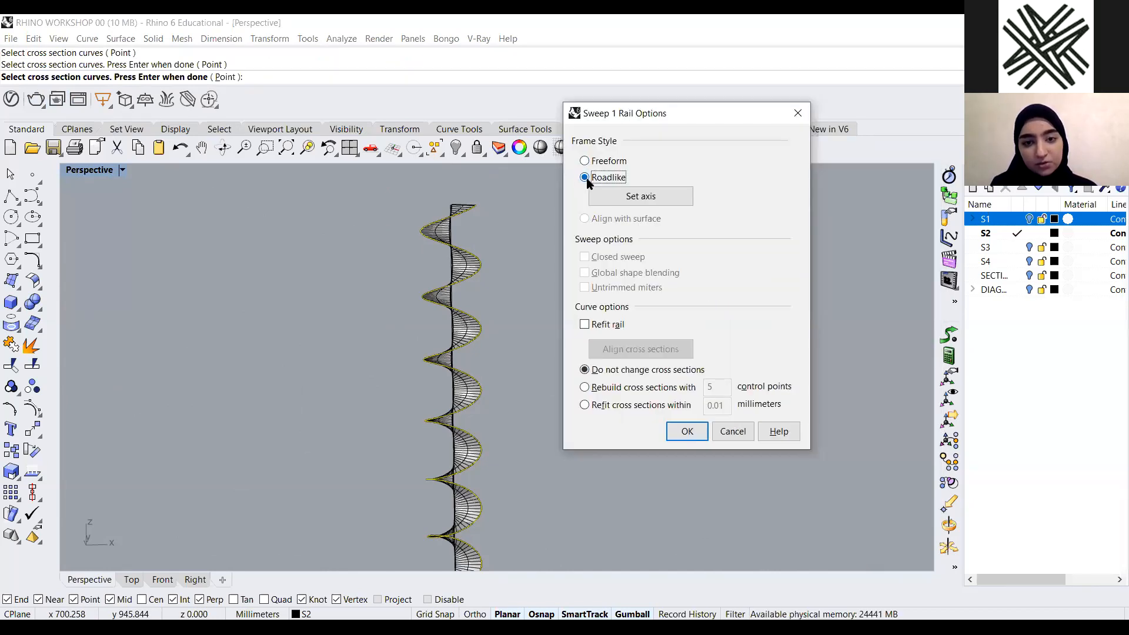
left_click(686, 433)
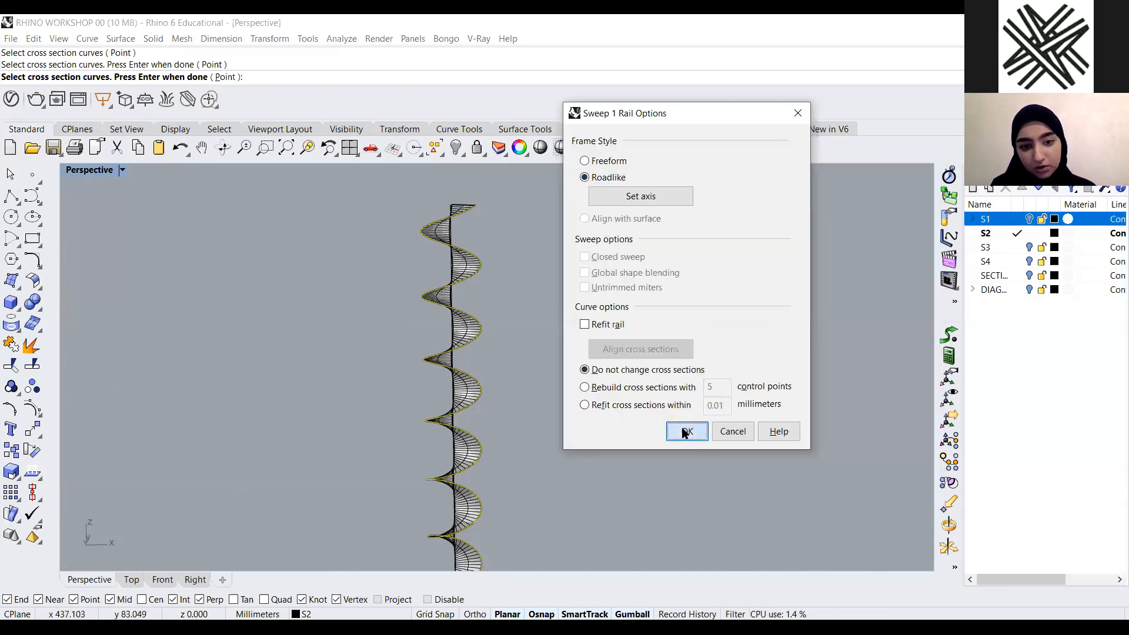
Rerun Sweep1 using the spiral surface's edges as rail and cross sections, confirming with the Freeform frame style
scroll(514, 328, "down", 8)
right_click_drag(535, 413, 531, 457)
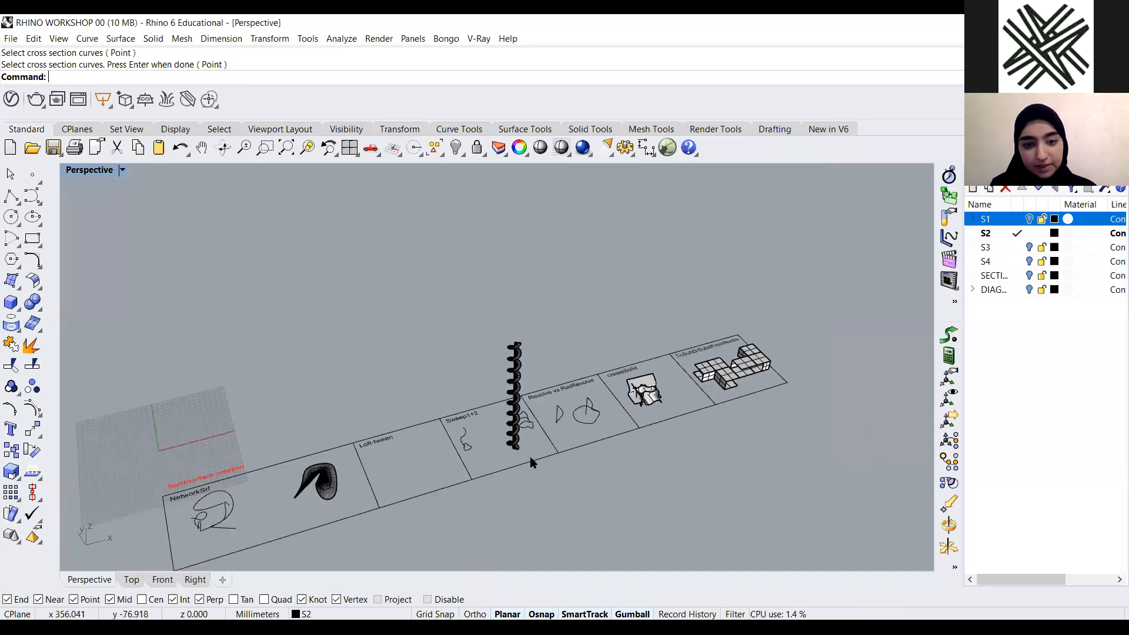
scroll(482, 445, "up", 6)
scroll(540, 450, "up", 6)
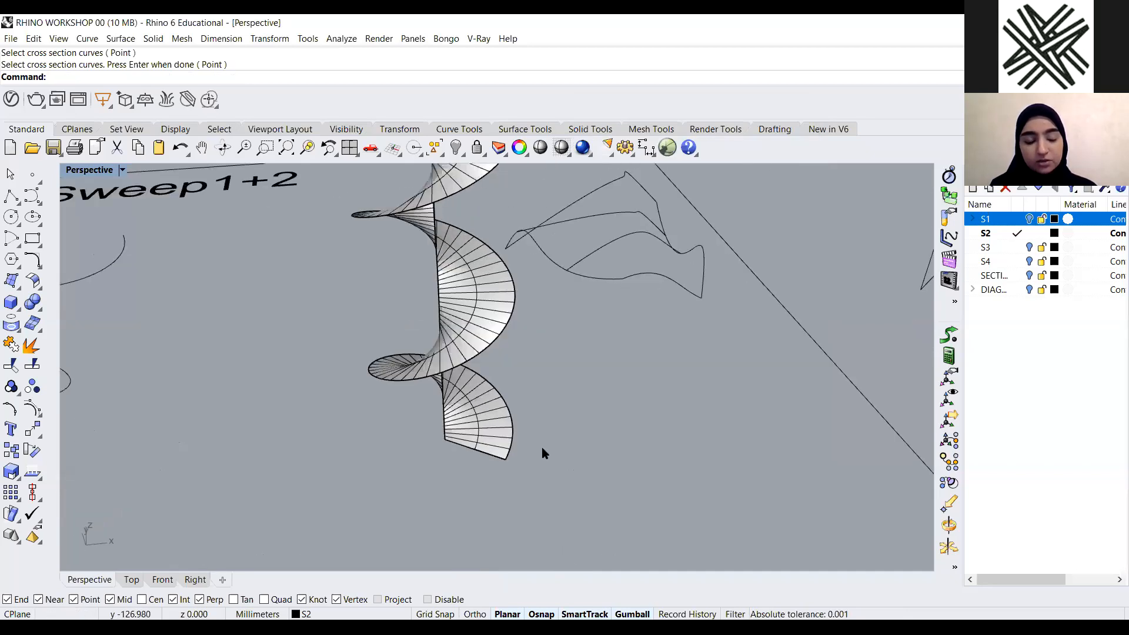
type("weep2")
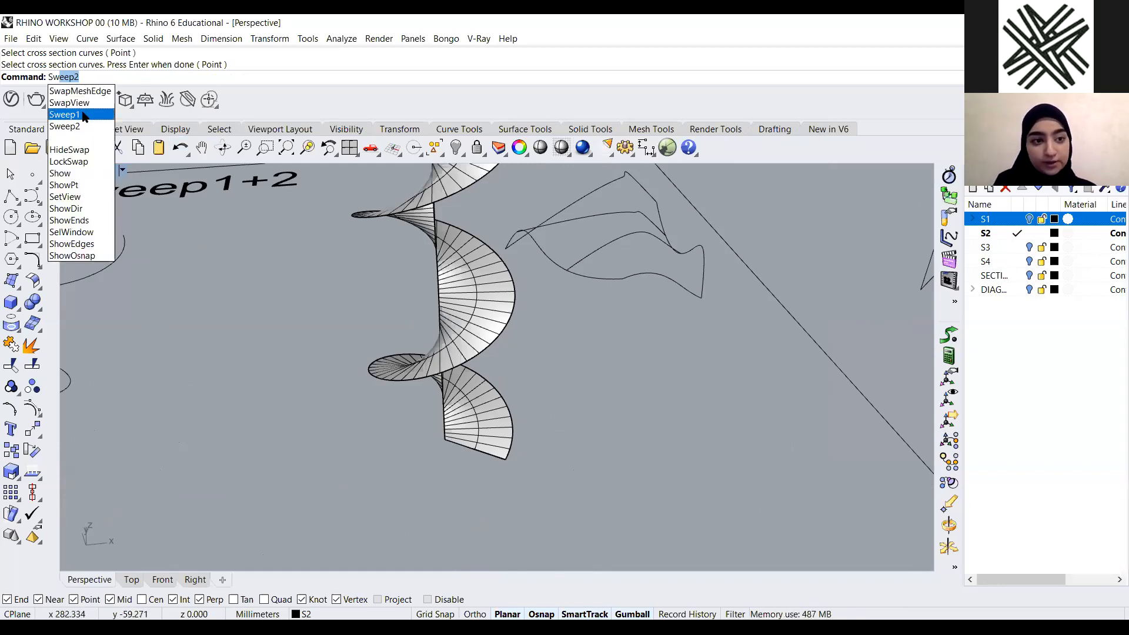
key("Return")
scroll(475, 414, "up", 3)
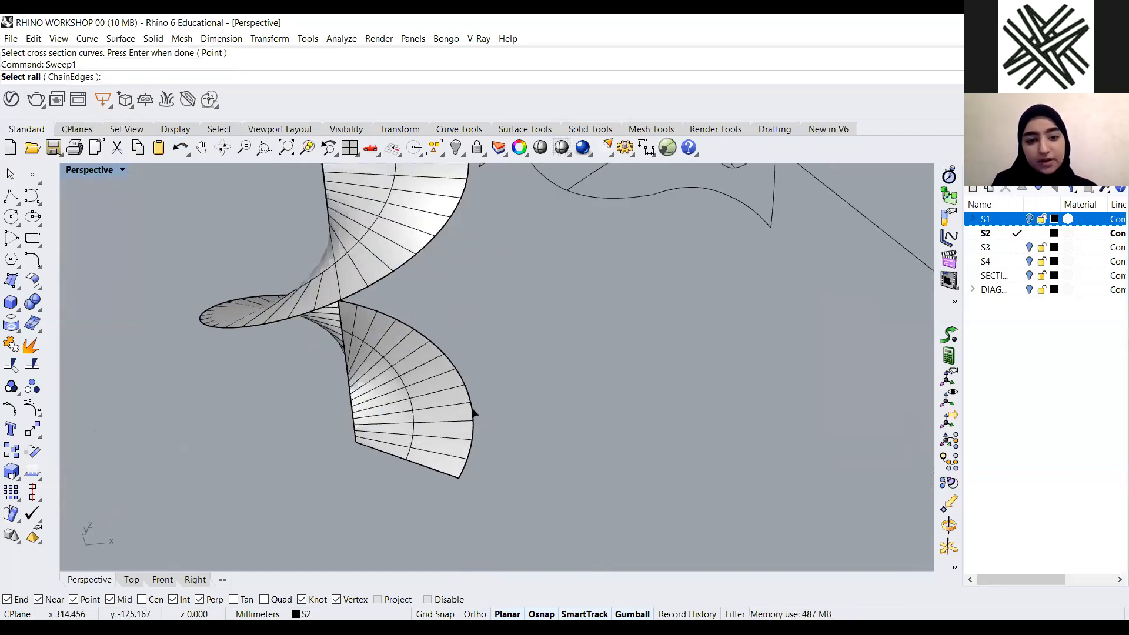
left_click(475, 413)
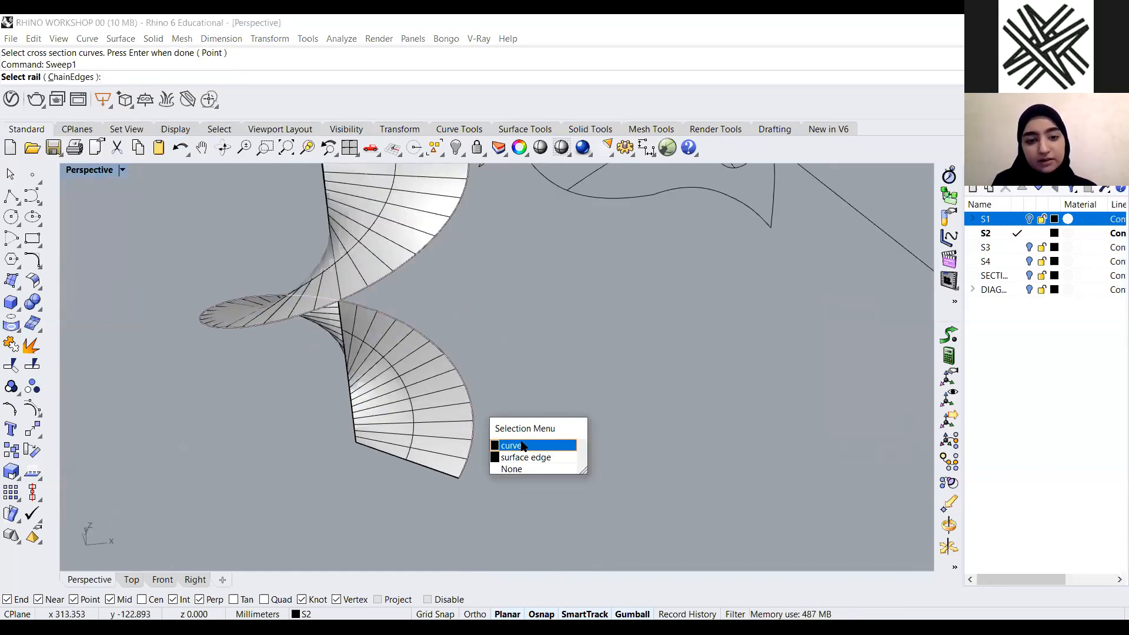
left_click(436, 471)
left_click(486, 509)
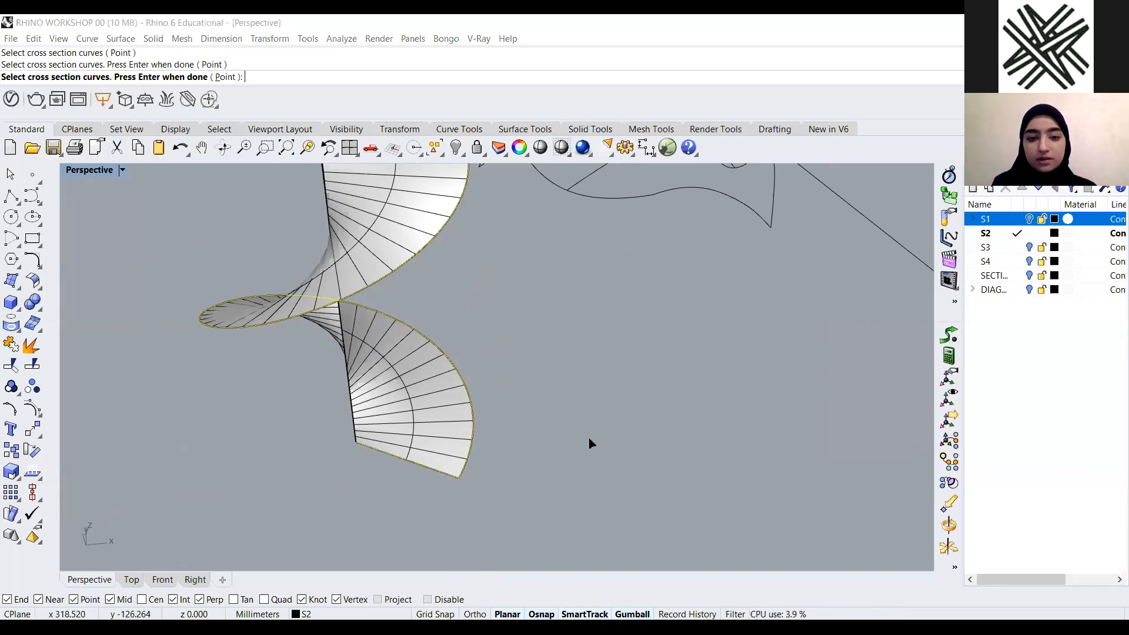
key("Return")
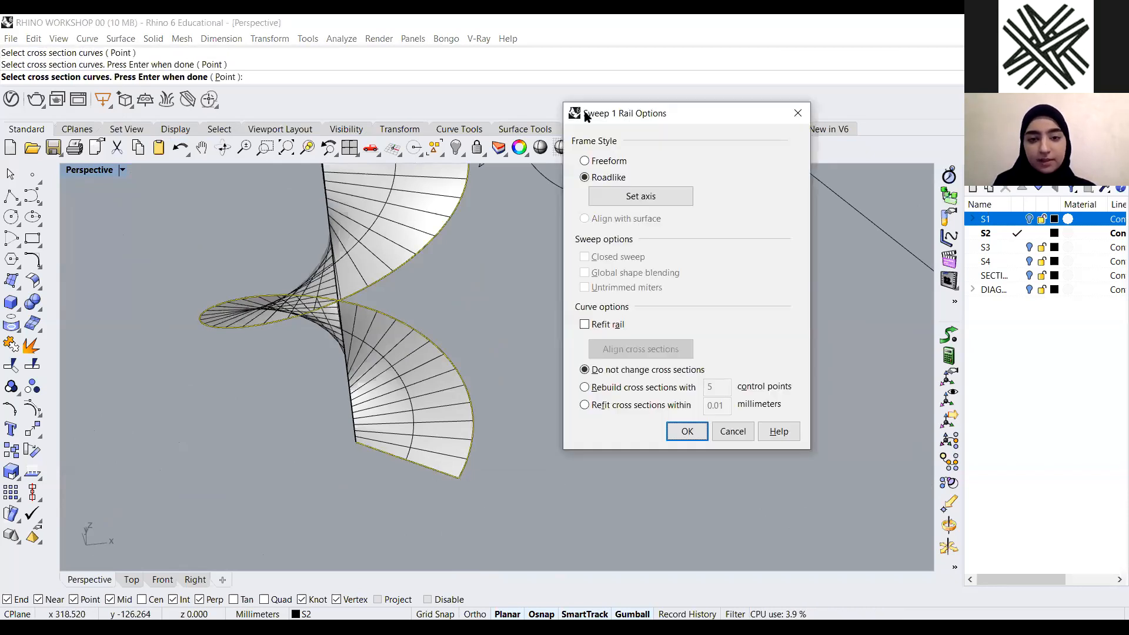
left_click(597, 161)
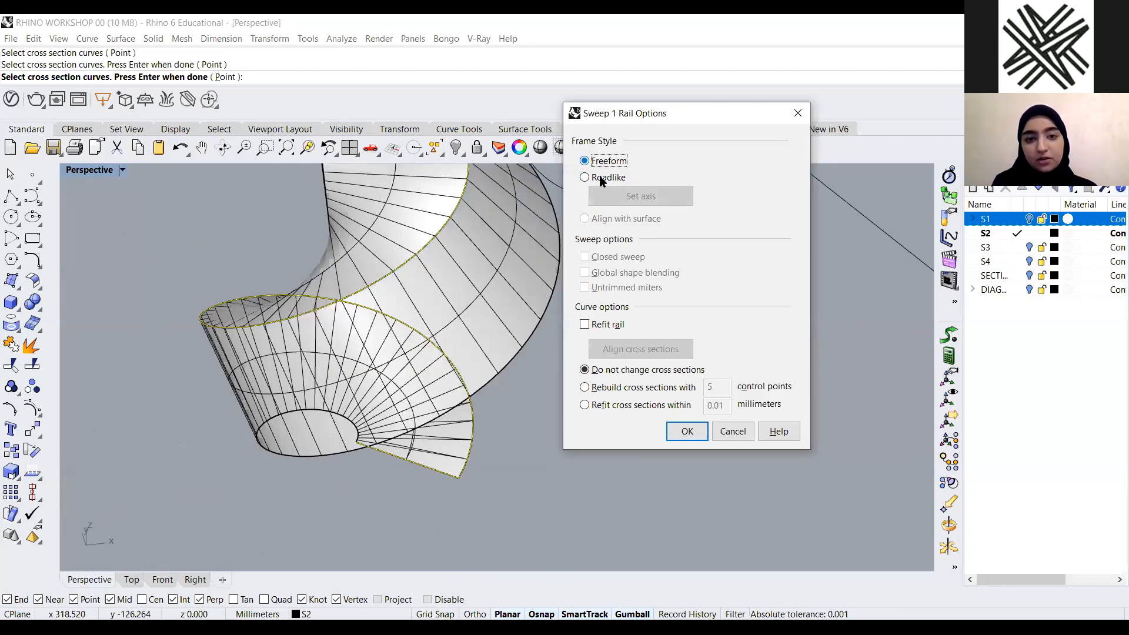
left_click(690, 433)
Switch the Perspective viewport's display mode to Arctic
scroll(524, 459, "down", 6)
scroll(535, 446, "down", 9)
right_click_drag(533, 442, 486, 393)
scroll(549, 318, "up", 5)
scroll(548, 320, "down", 8)
scroll(471, 311, "up", 7)
scroll(377, 253, "down", 7)
scroll(412, 320, "up", 8)
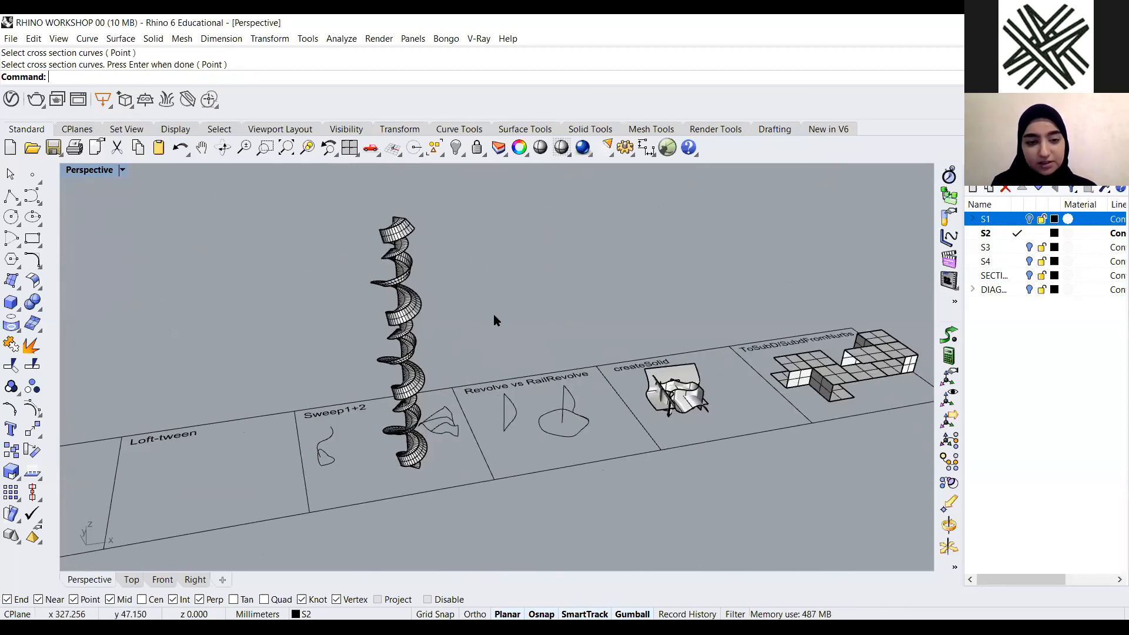
scroll(153, 210, "down", 5)
left_click(122, 170)
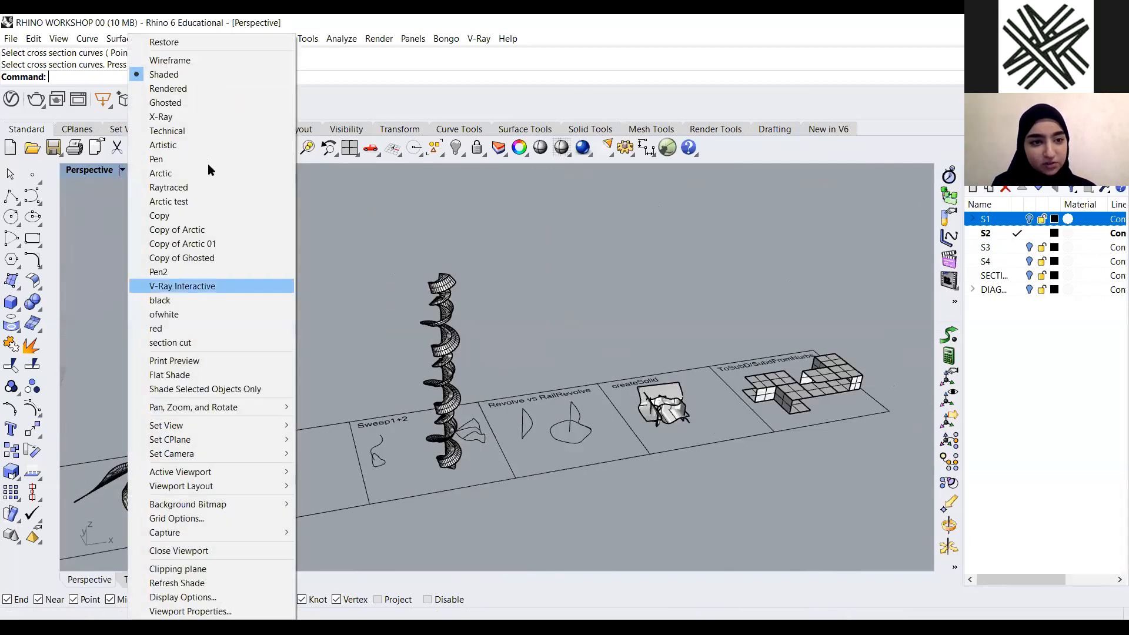
left_click(194, 171)
Set the Arctic mode's background color to a dark teal (Hue 180, Sat 159, Val 98)
scroll(432, 385, "up", 5)
scroll(456, 395, "down", 5)
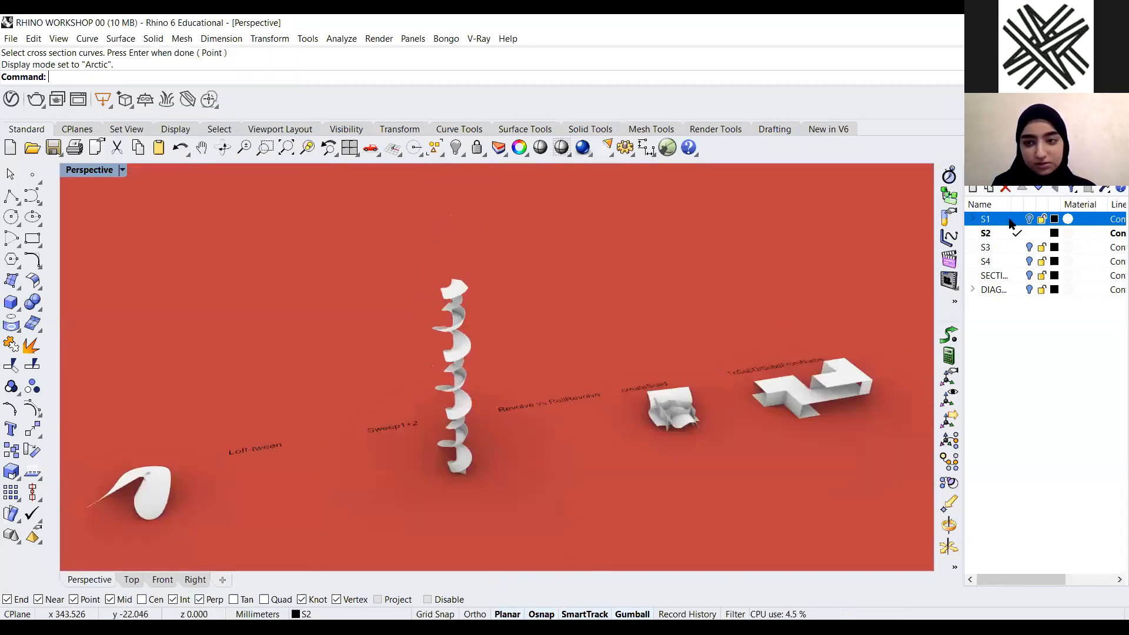
left_click(1044, 172)
left_click(1071, 247)
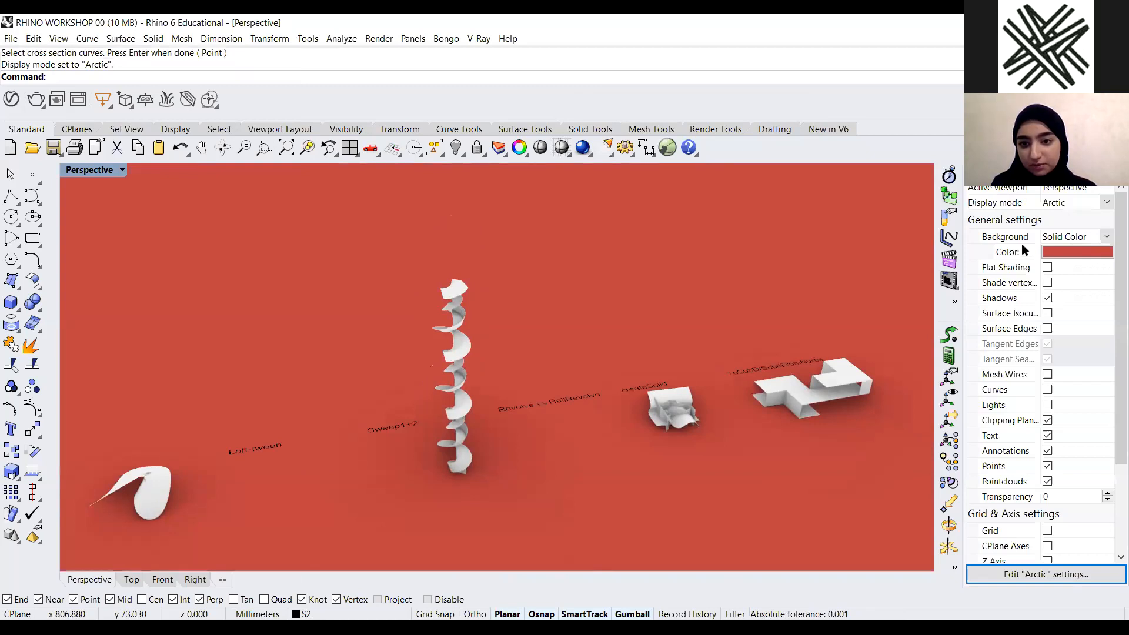
left_click_drag(1023, 242, 750, 170)
left_click(569, 378)
left_click_drag(728, 298, 729, 316)
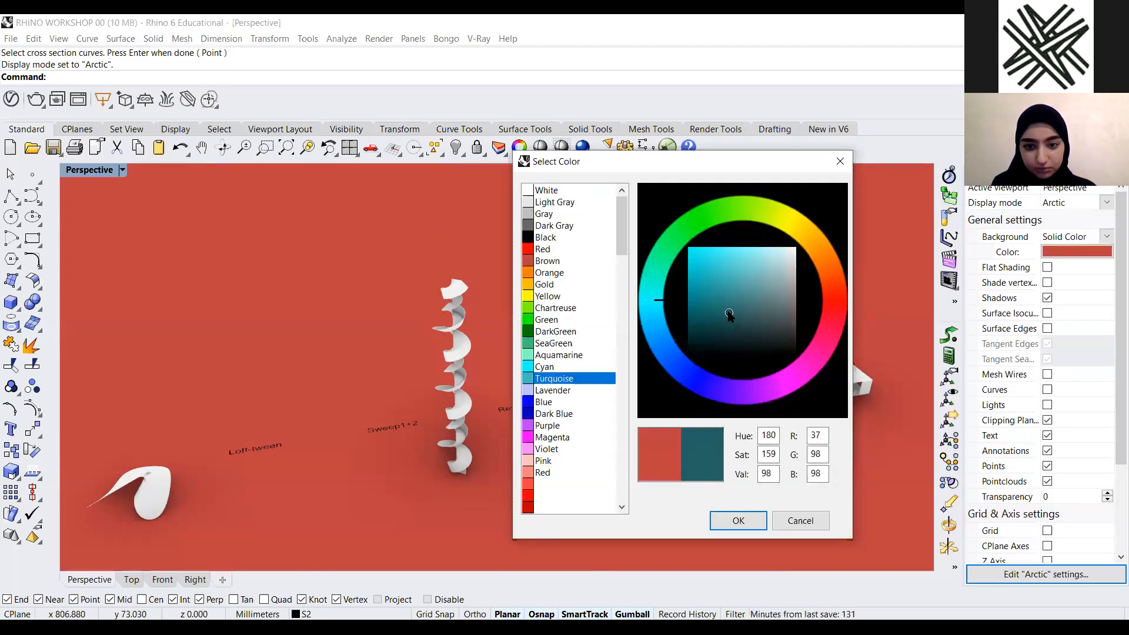
left_click(739, 521)
Orbit and zoom around the spiral sweeps, then switch the viewport back to Shaded display
scroll(460, 438, "up", 5)
scroll(461, 438, "down", 6)
right_click_drag(461, 438, 444, 393)
scroll(446, 390, "up", 7)
scroll(470, 430, "down", 4)
scroll(472, 436, "up", 5)
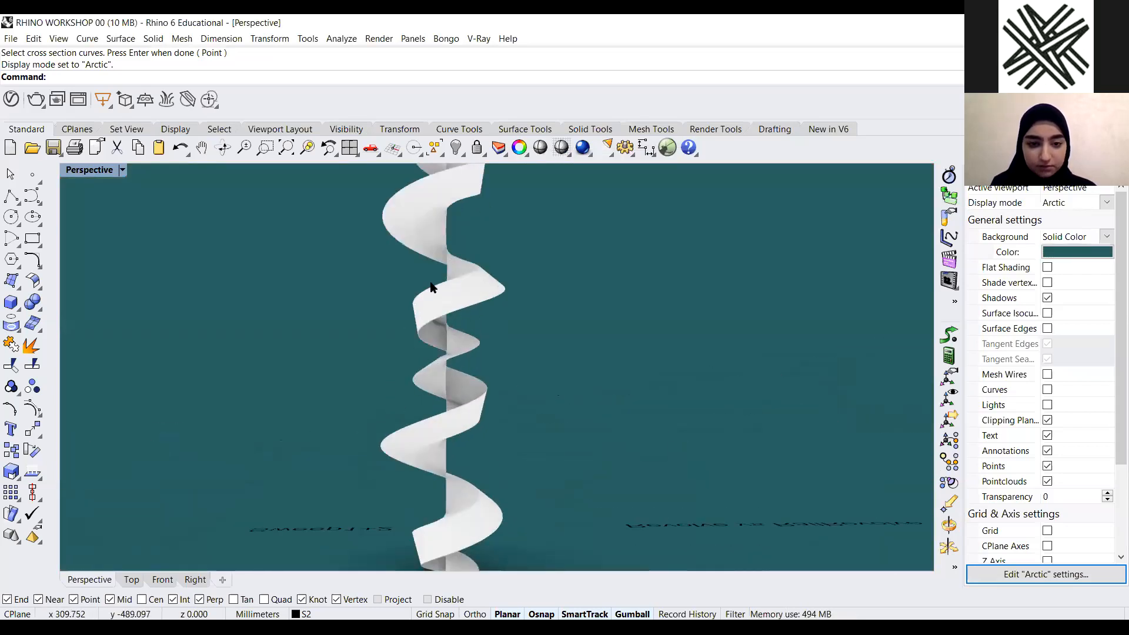
scroll(478, 372, "down", 6)
right_click_drag(504, 372, 550, 395)
scroll(440, 277, "up", 6)
scroll(447, 354, "down", 8)
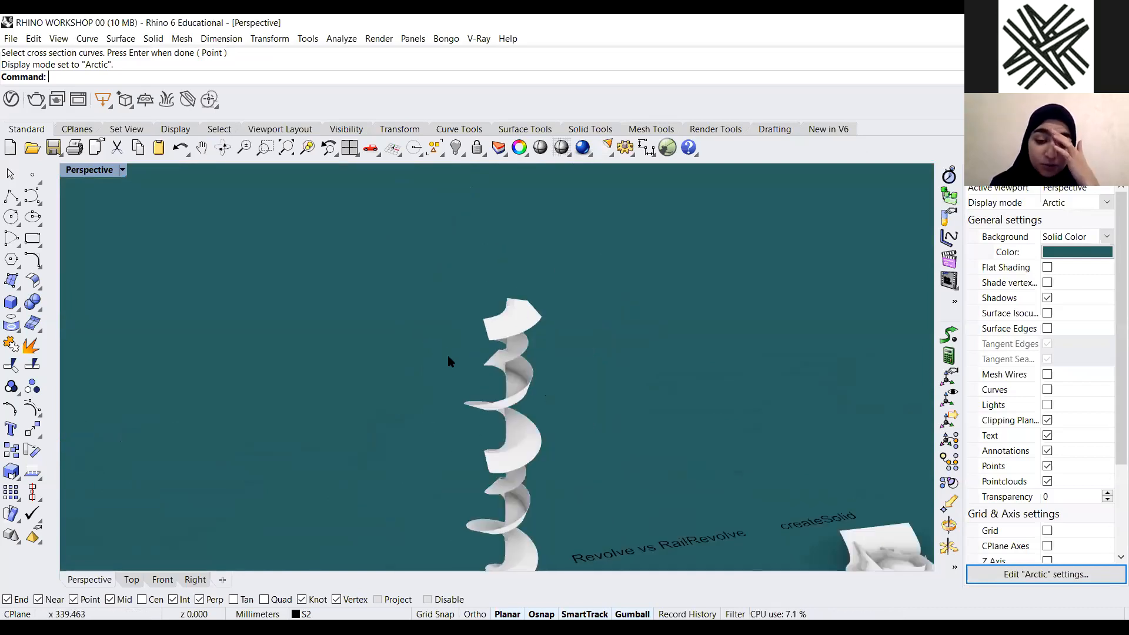
scroll(435, 357, "down", 4)
scroll(465, 545, "up", 7)
right_click_drag(482, 426, 390, 411)
scroll(467, 415, "up", 8)
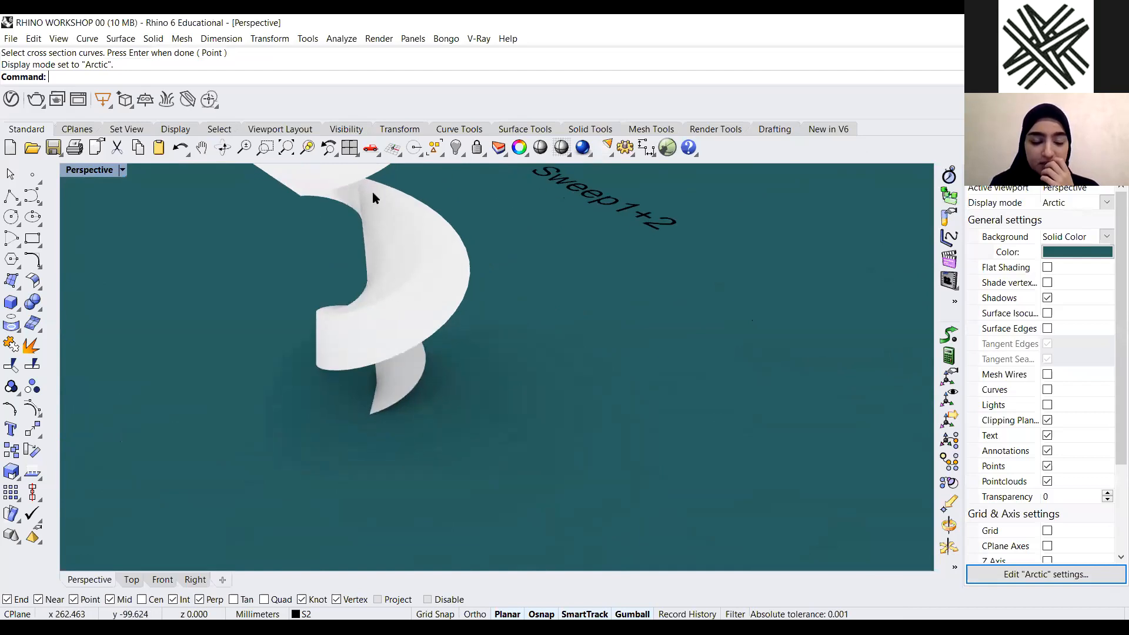
scroll(559, 458, "down", 5)
scroll(434, 355, "down", 3)
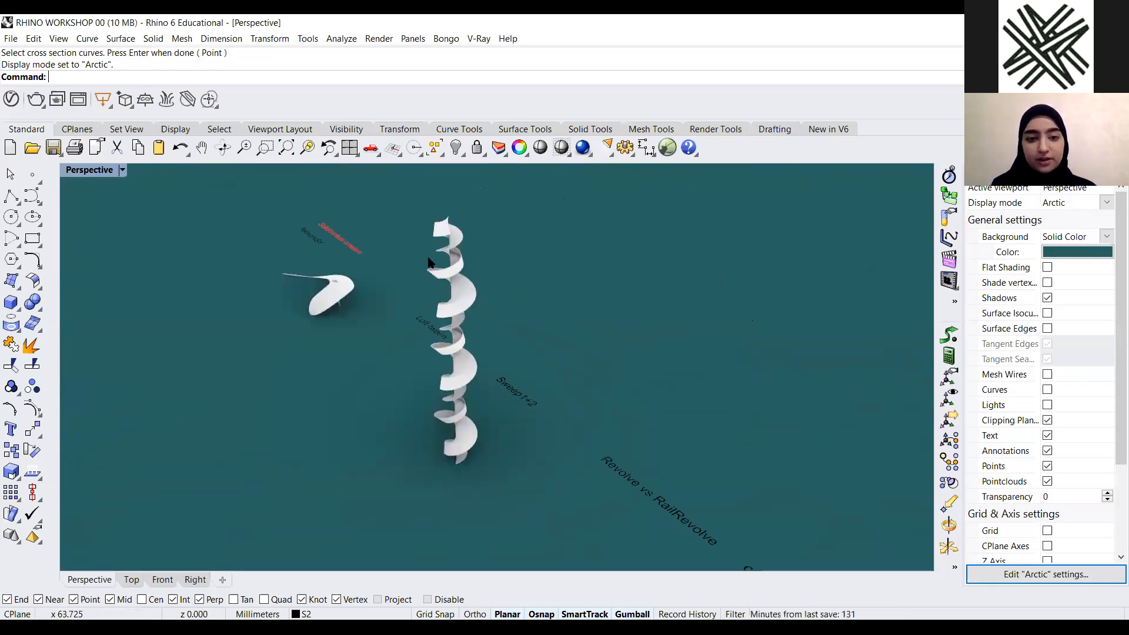
right_click_drag(459, 327, 500, 254)
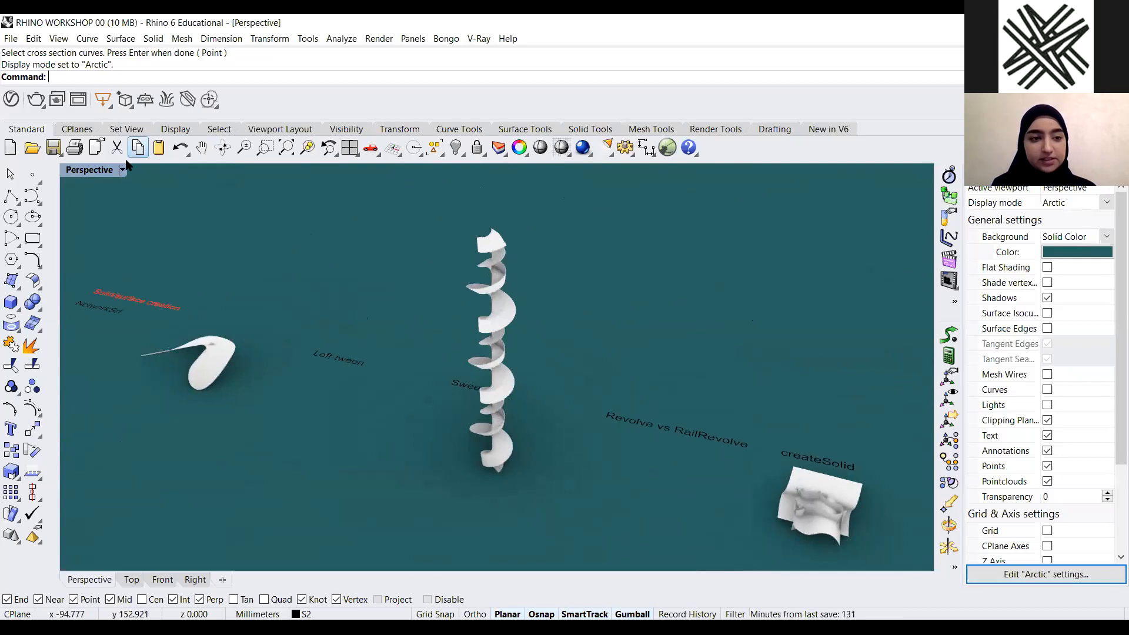
left_click(123, 171)
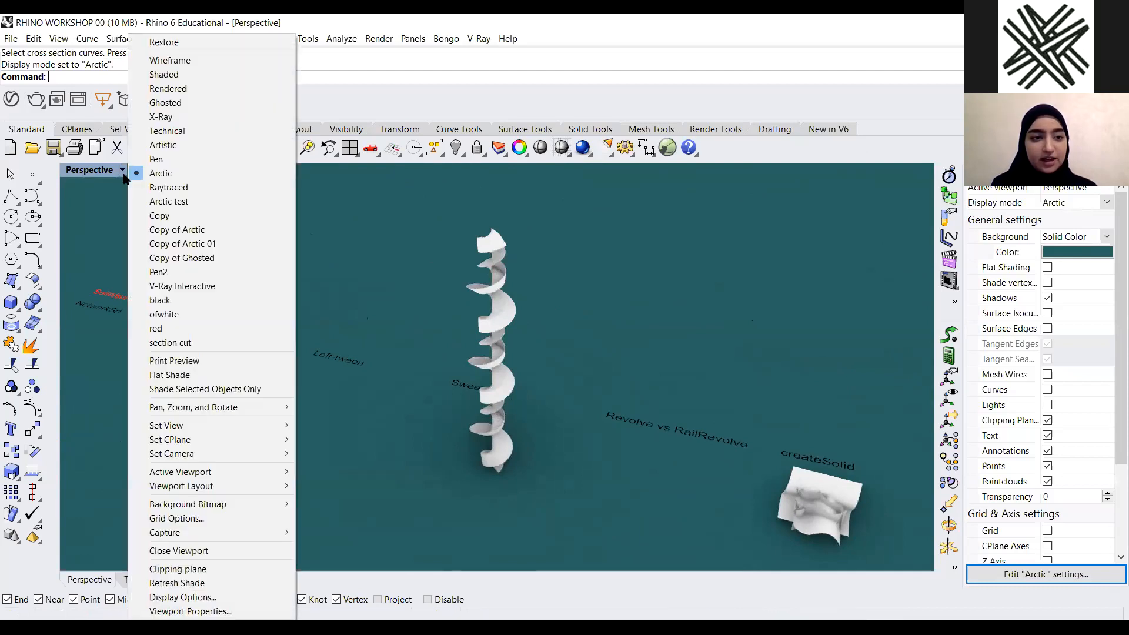
left_click(204, 75)
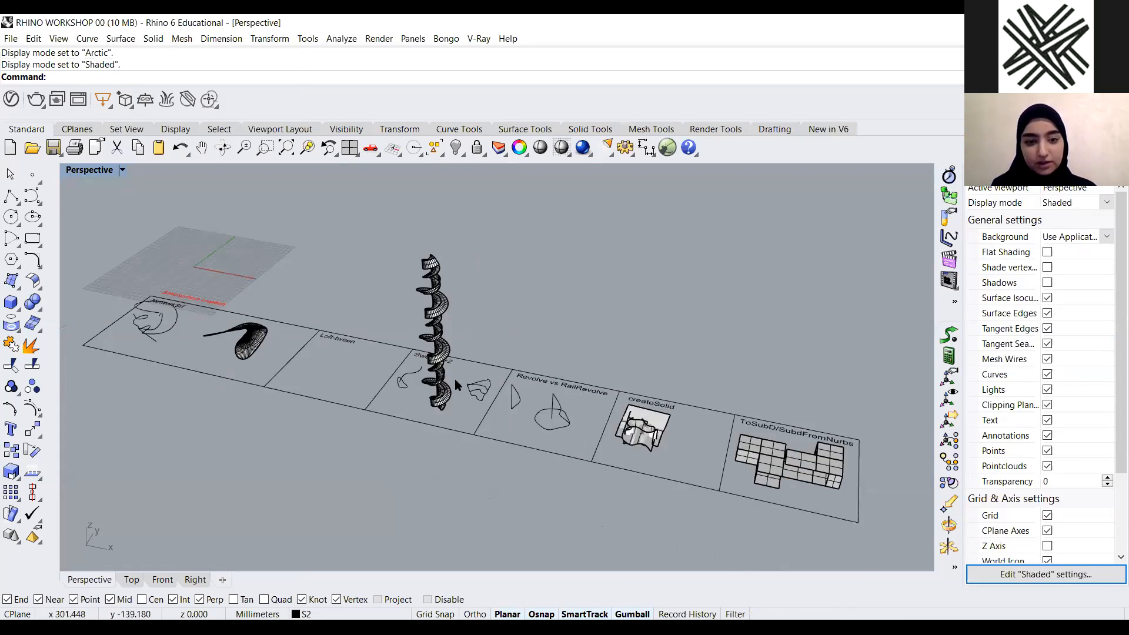
Select and delete the spiral curves and swept surfaces in the Sweep1+2 panel
scroll(330, 449, "up", 8)
left_click(412, 420)
key("Delete")
right_click_drag(635, 419, 350, 394)
scroll(577, 368, "down", 6)
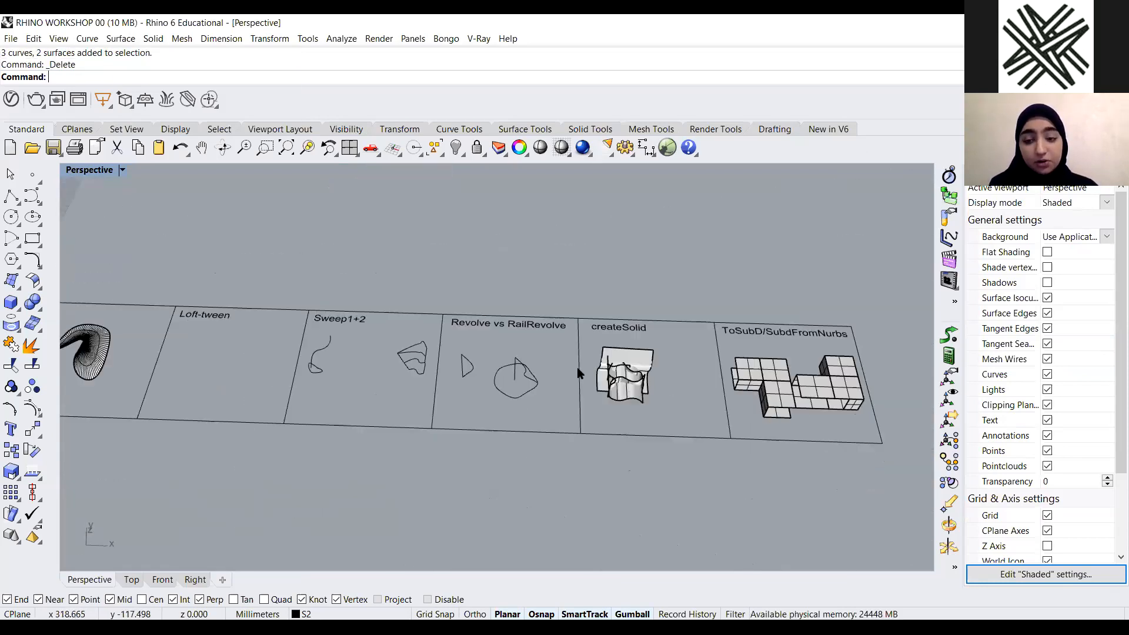
Revolve the triangular profile in the Revolve vs RailRevolve panel a full 360 degrees about its straight edge
scroll(574, 376, "up", 6)
right_click_drag(555, 356, 403, 398)
scroll(338, 424, "up", 5)
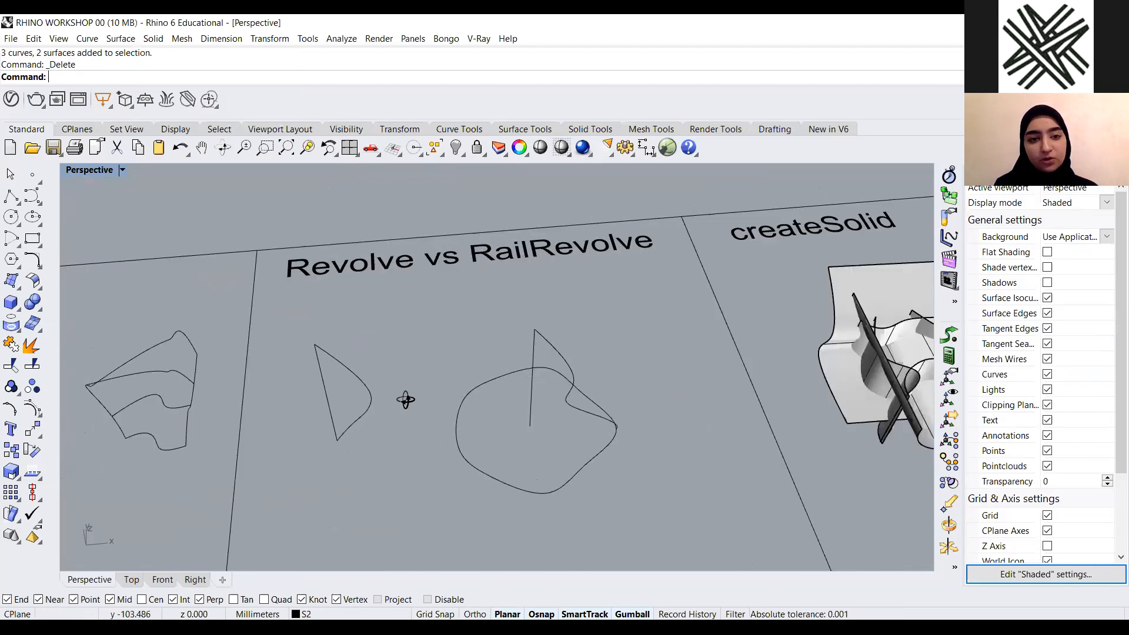
scroll(439, 363, "up", 5)
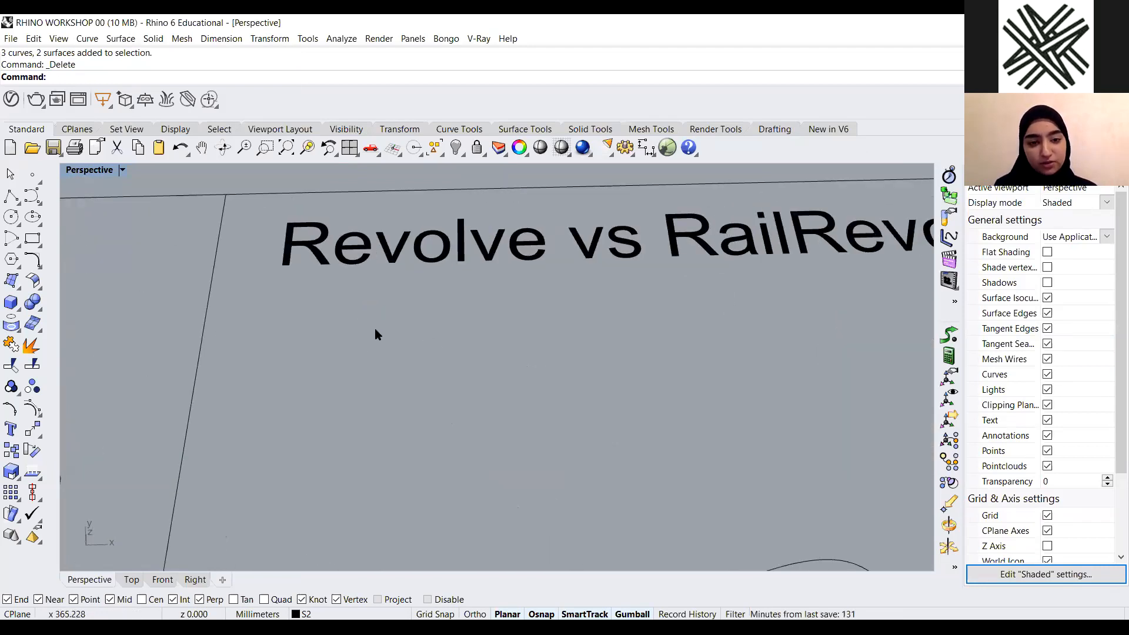
scroll(375, 328, "down", 5)
type("Re")
key("Return")
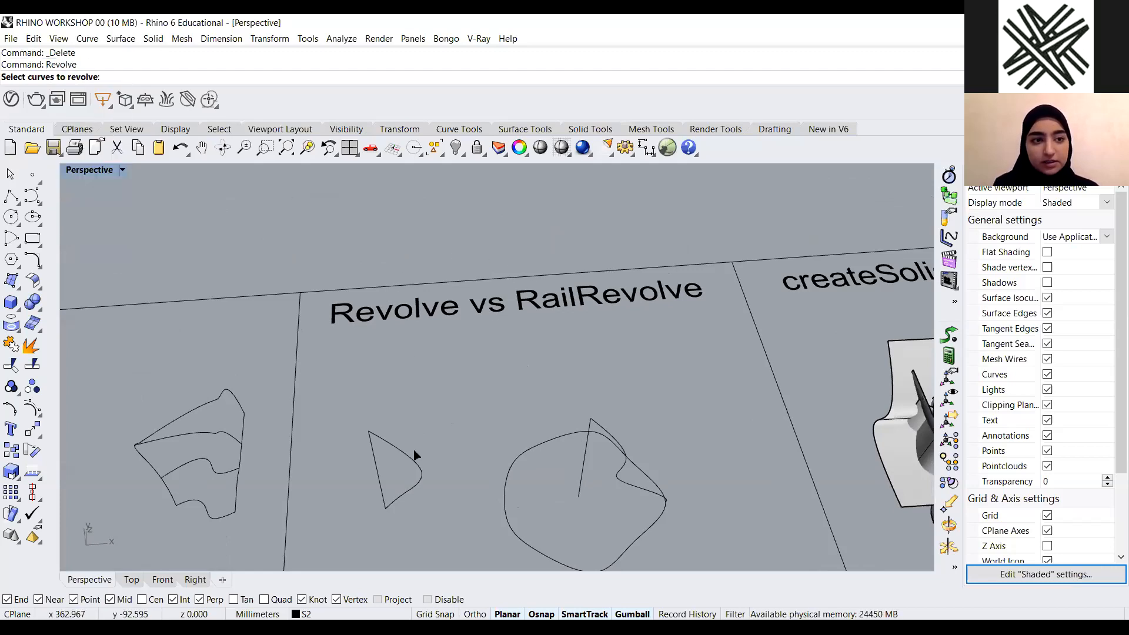
scroll(458, 385, "down", 1)
scroll(429, 415, "up", 2)
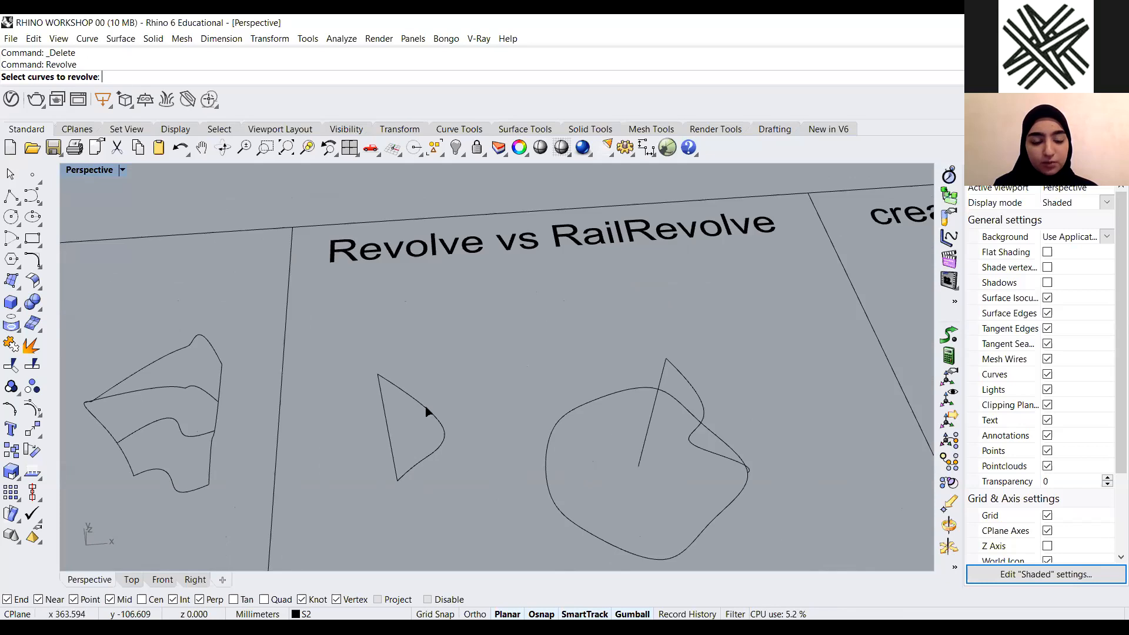
scroll(509, 468, "down", 2)
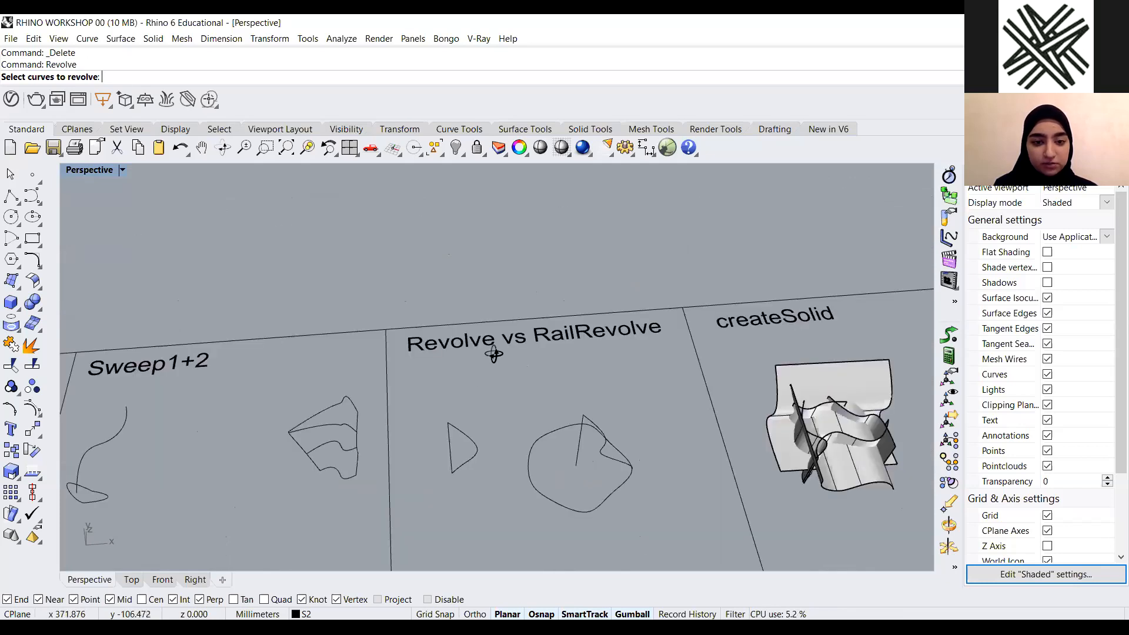
right_click_drag(444, 367, 460, 235)
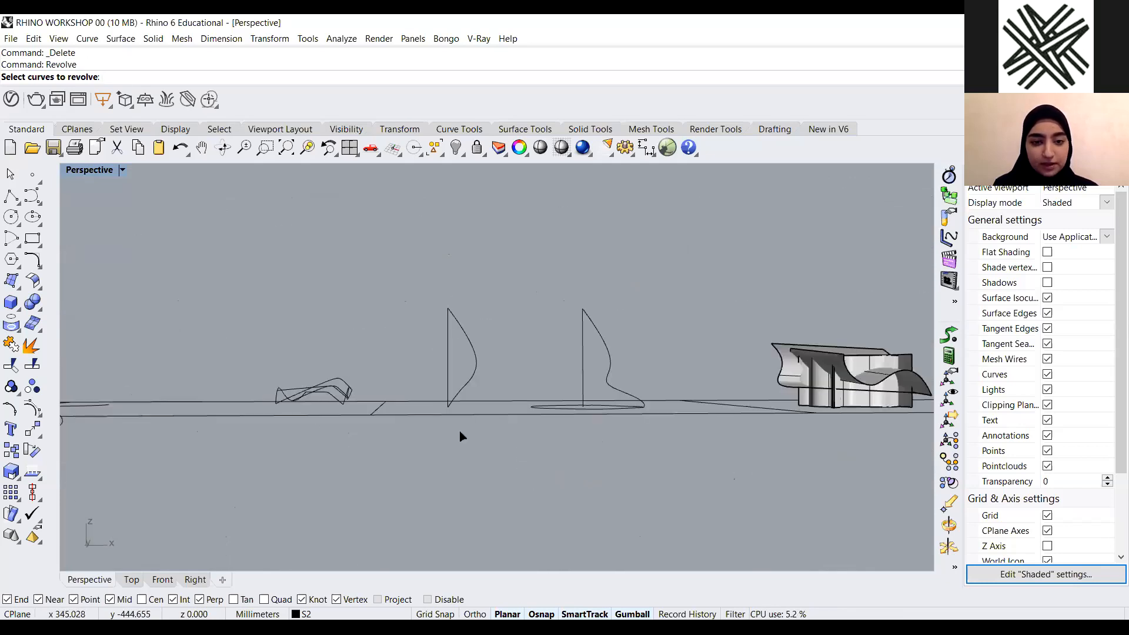
scroll(462, 447, "up", 3)
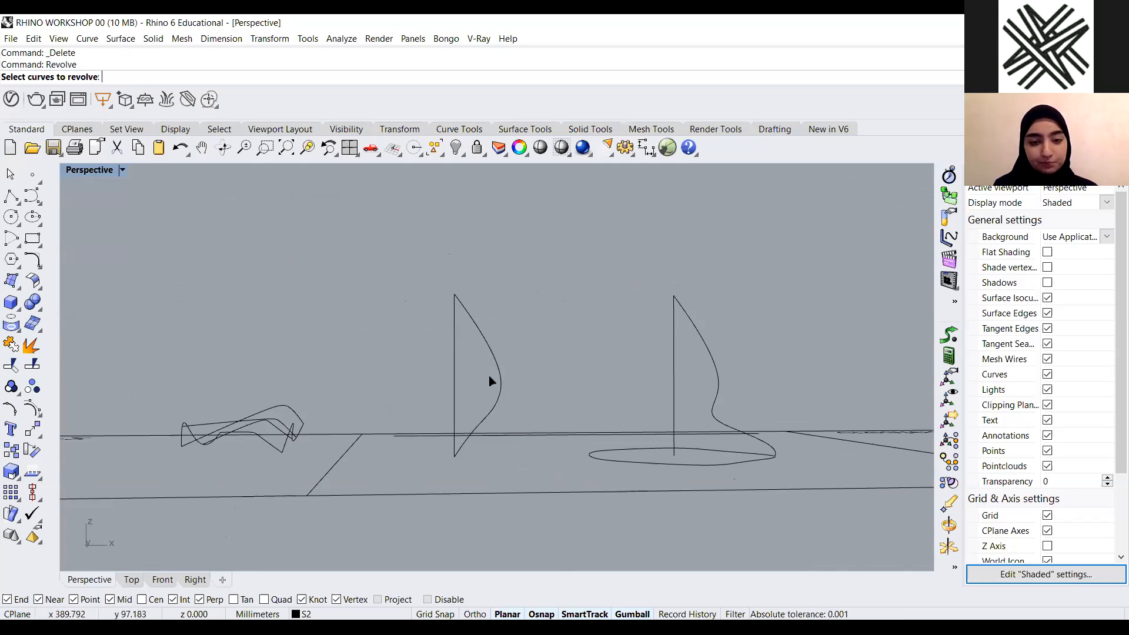
scroll(488, 349, "down", 3)
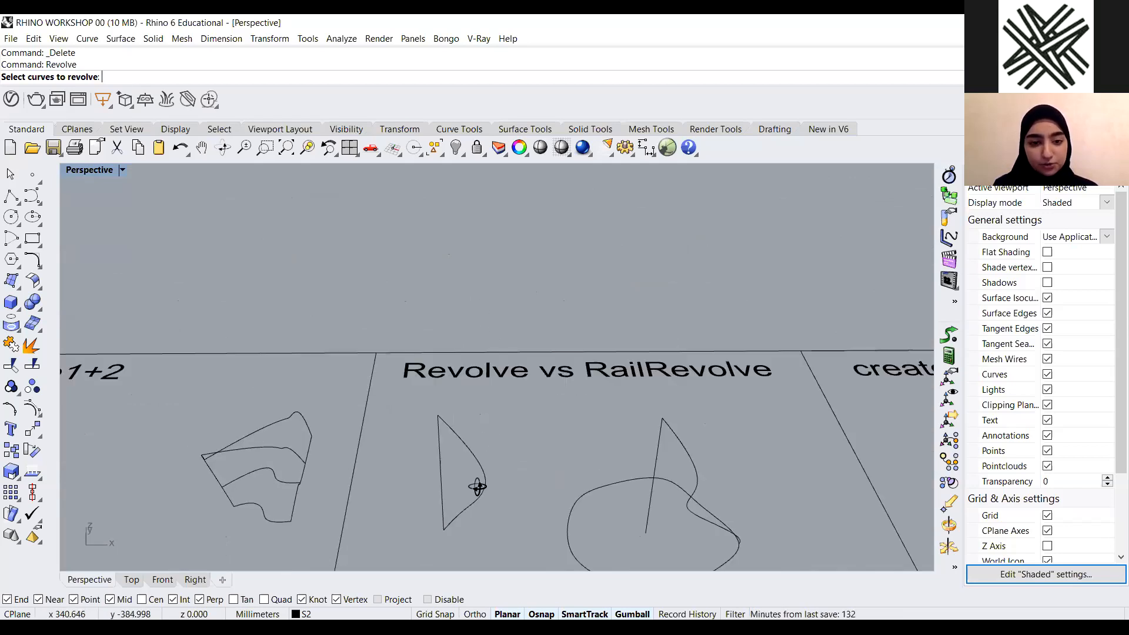
scroll(446, 434, "up", 3)
left_click(478, 333)
mouse_move(489, 460)
right_mouse_down()
mouse_move(491, 470)
mouse_move(487, 456)
right_mouse_up()
key("Return")
scroll(413, 461, "down", 3)
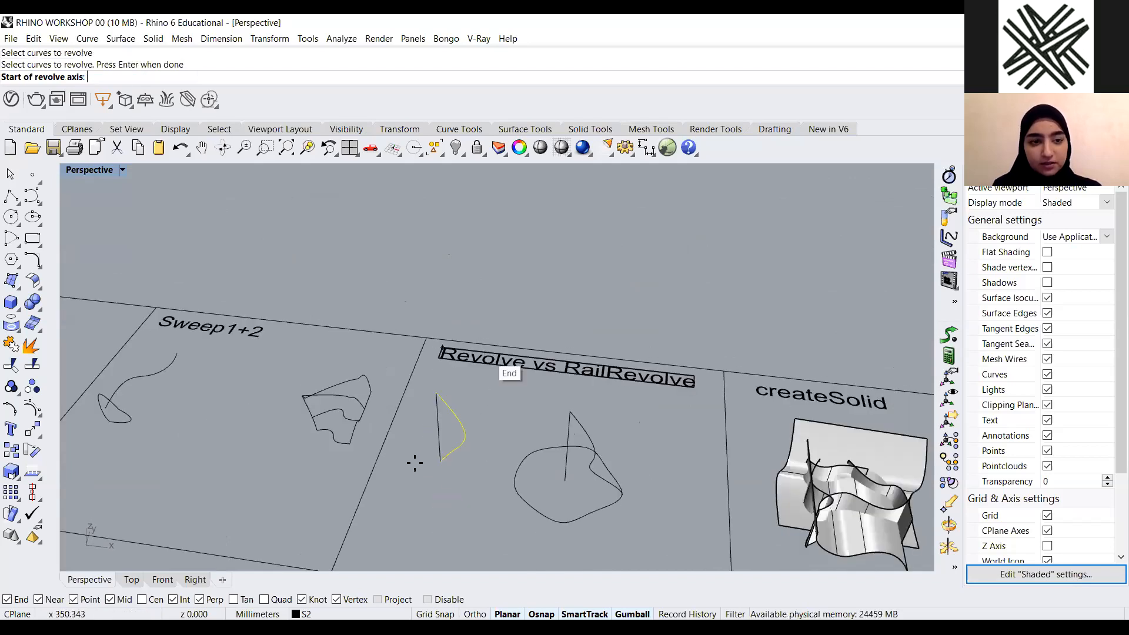
scroll(429, 461, "up", 3)
left_click(415, 350)
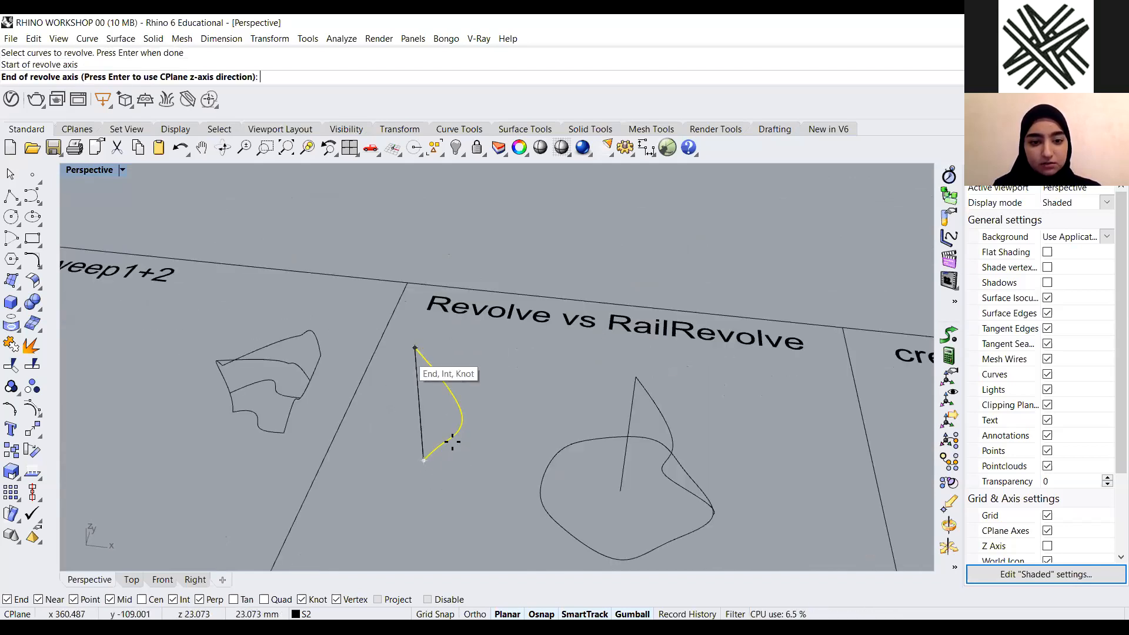
left_click(423, 460)
right_click_drag(454, 529, 355, 500)
key("Return")
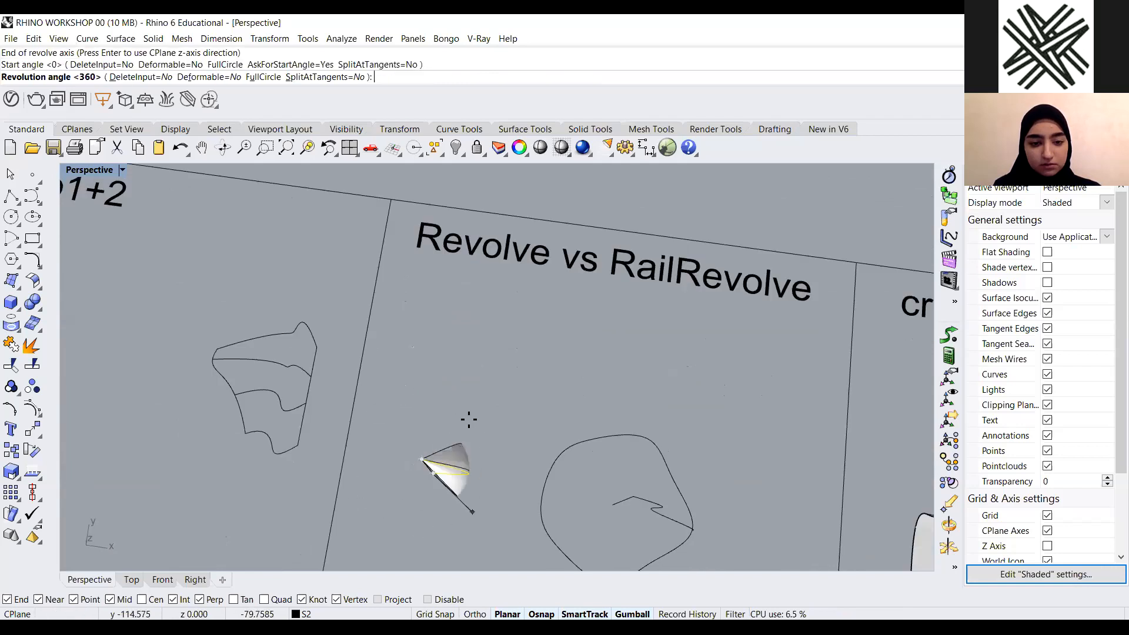
key("Return")
Select and delete the revolved surface
right_click_drag(506, 310, 488, 421)
left_click(498, 414)
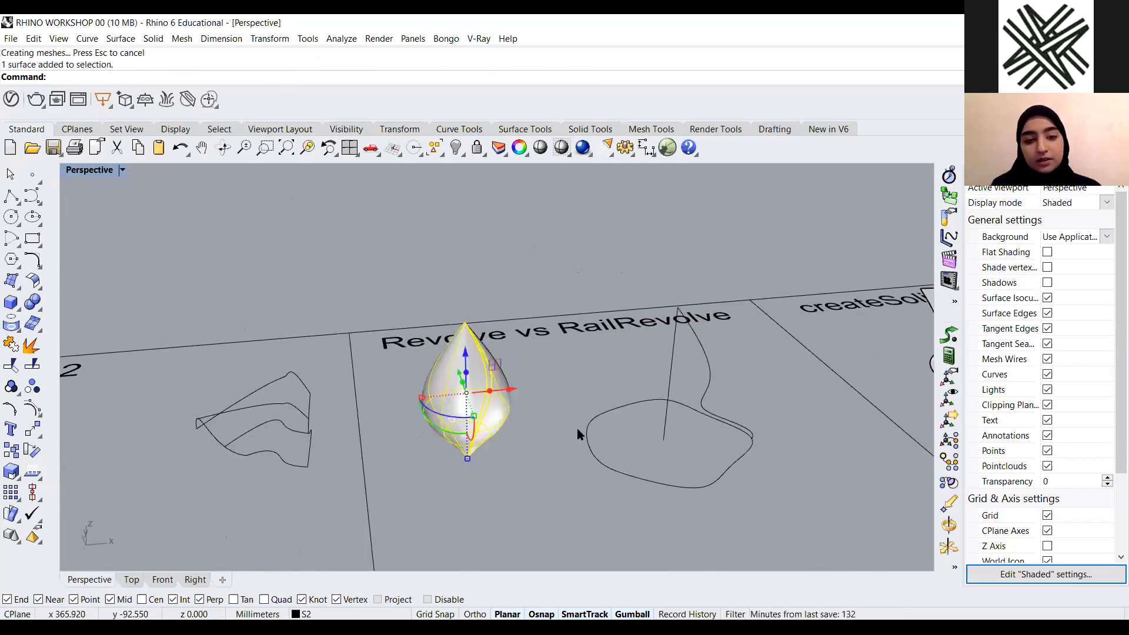
key("Delete")
scroll(577, 428, "down", 4)
right_click_drag(577, 428, 553, 449)
scroll(552, 452, "up", 6)
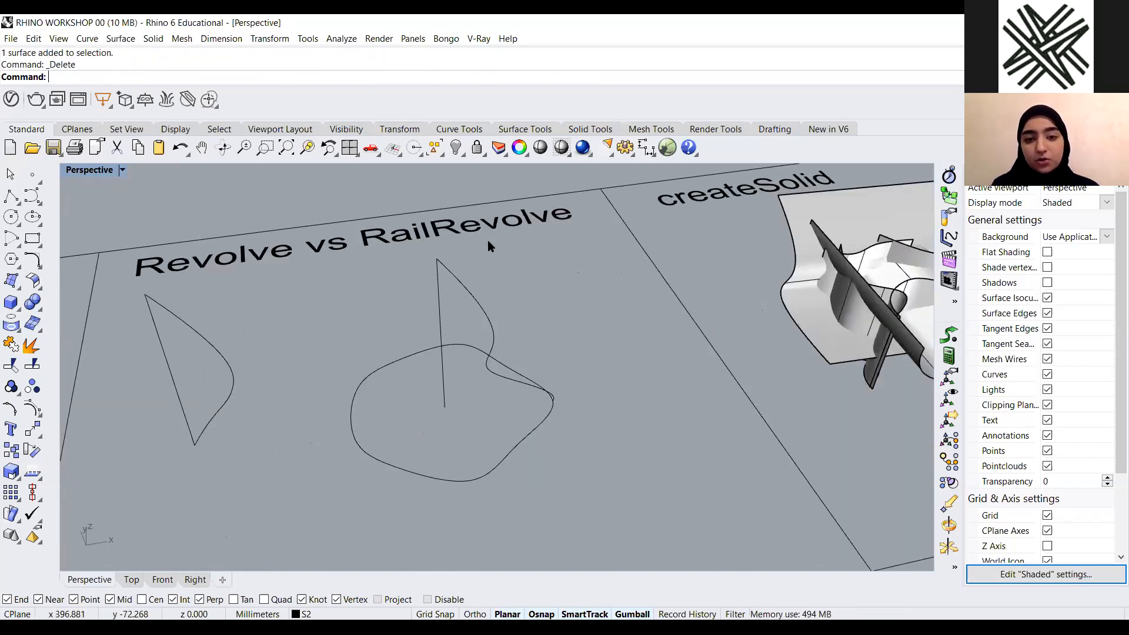
scroll(479, 381, "down", 4)
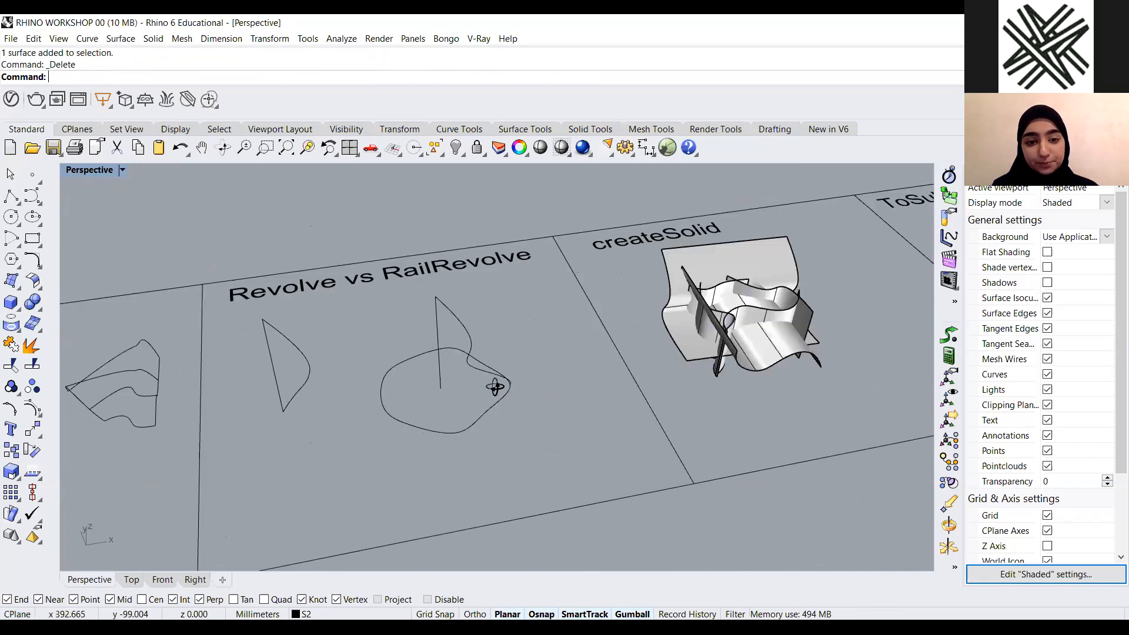
right_click_drag(489, 382, 500, 391)
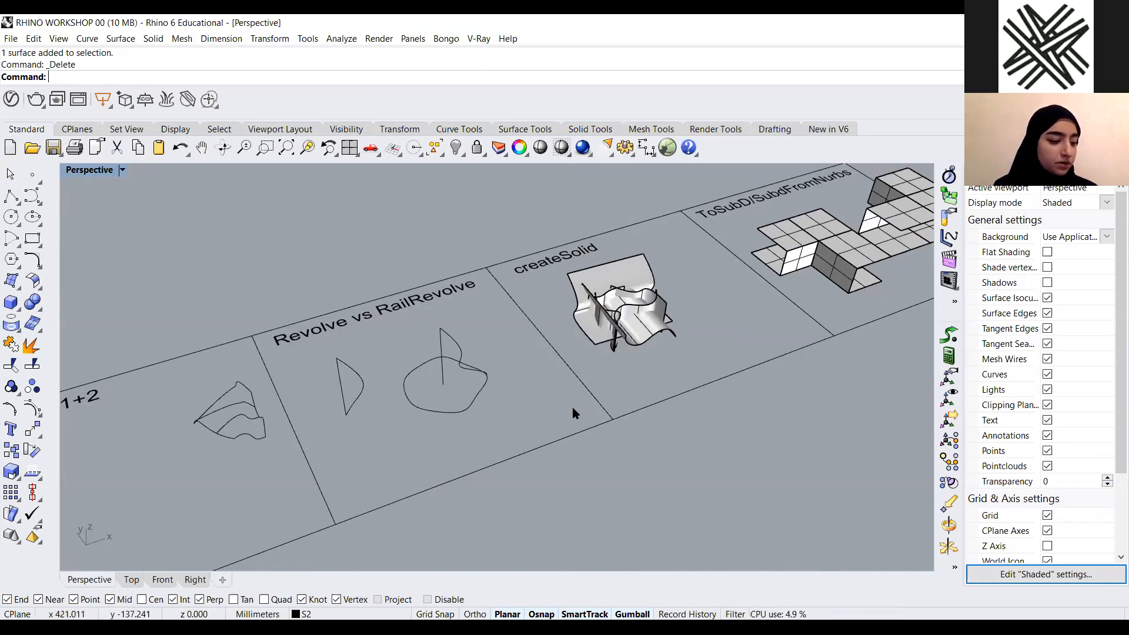
scroll(525, 403, "down", 4)
scroll(507, 348, "up", 5)
scroll(514, 408, "up", 4)
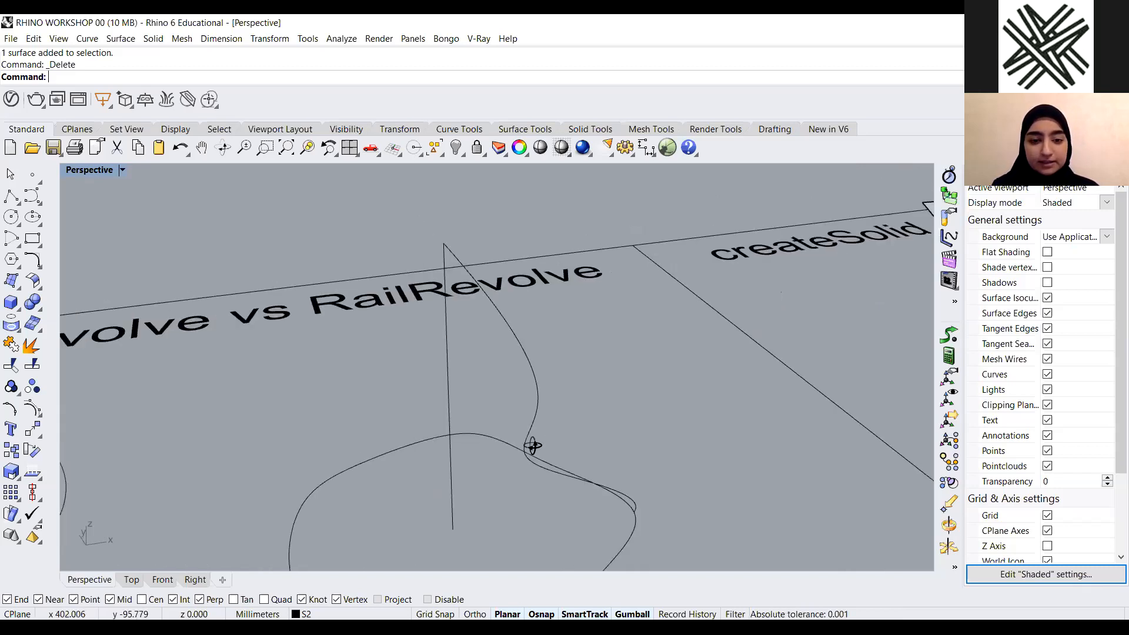
scroll(538, 442, "down", 2)
scroll(520, 446, "down", 1)
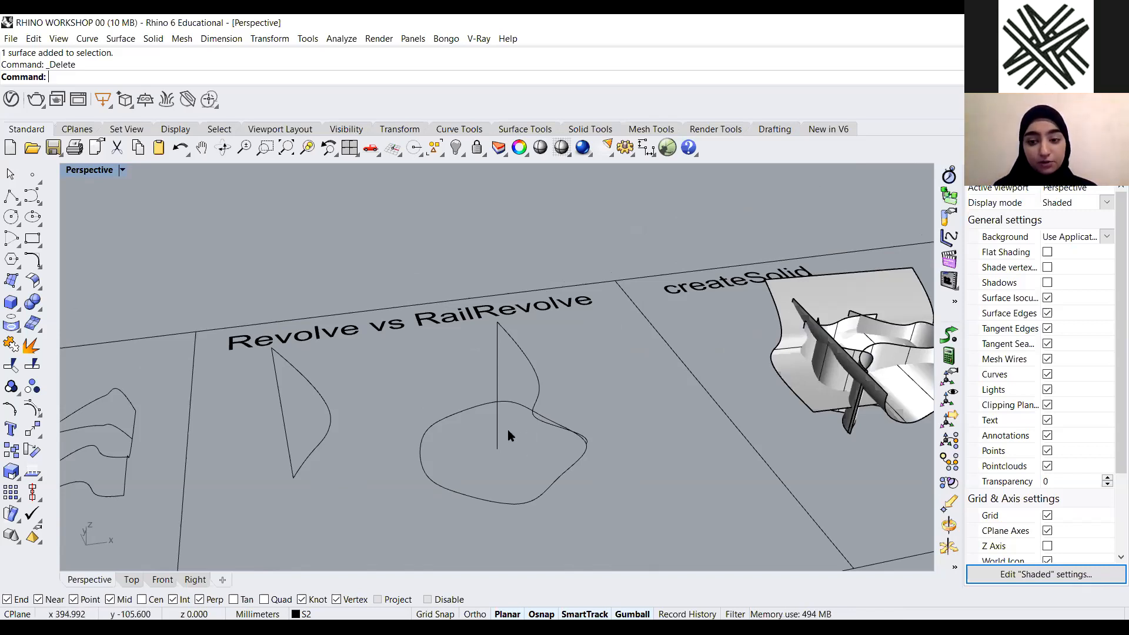
scroll(539, 453, "up", 2)
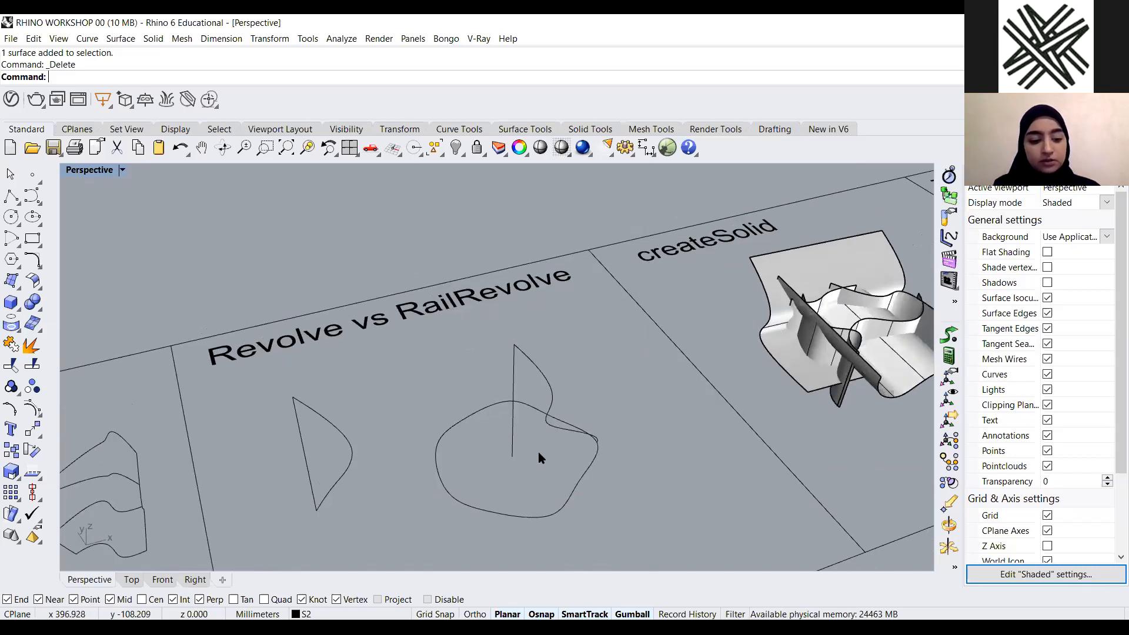
type("Reail")
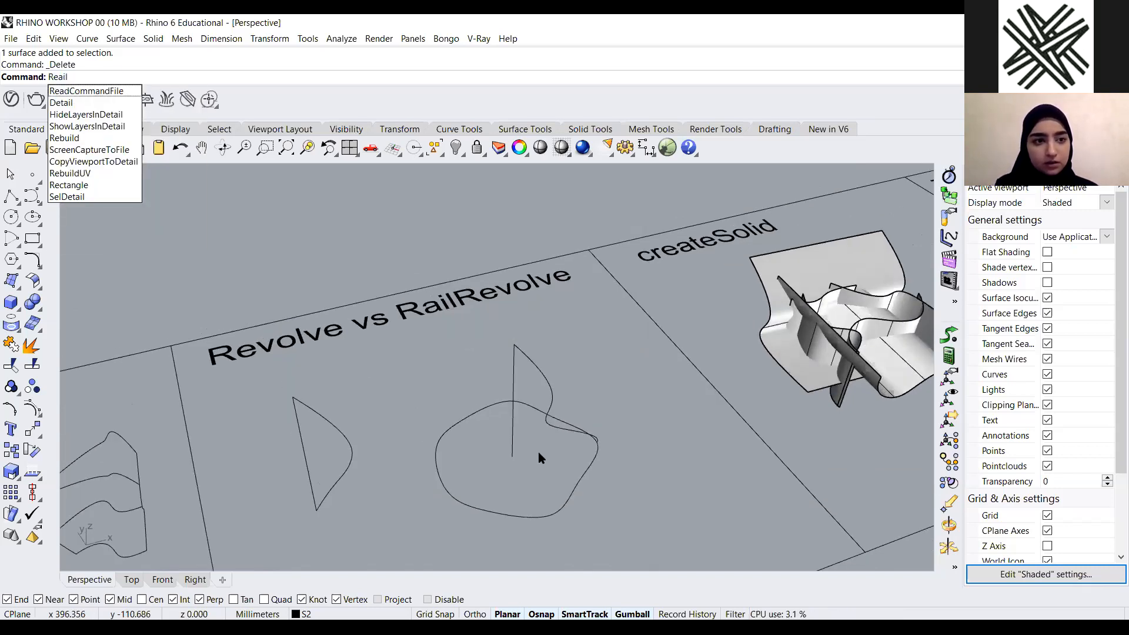
key("BackSpace")
key("BackSpace")
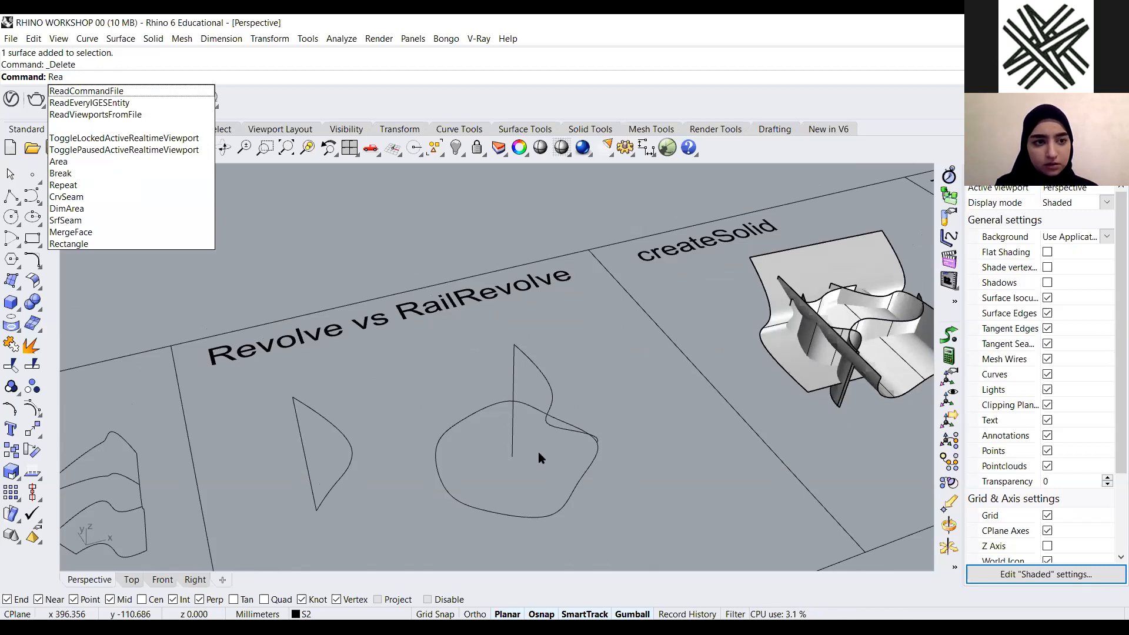
key("BackSpace")
key("BackSpace")
type("ailRevolve")
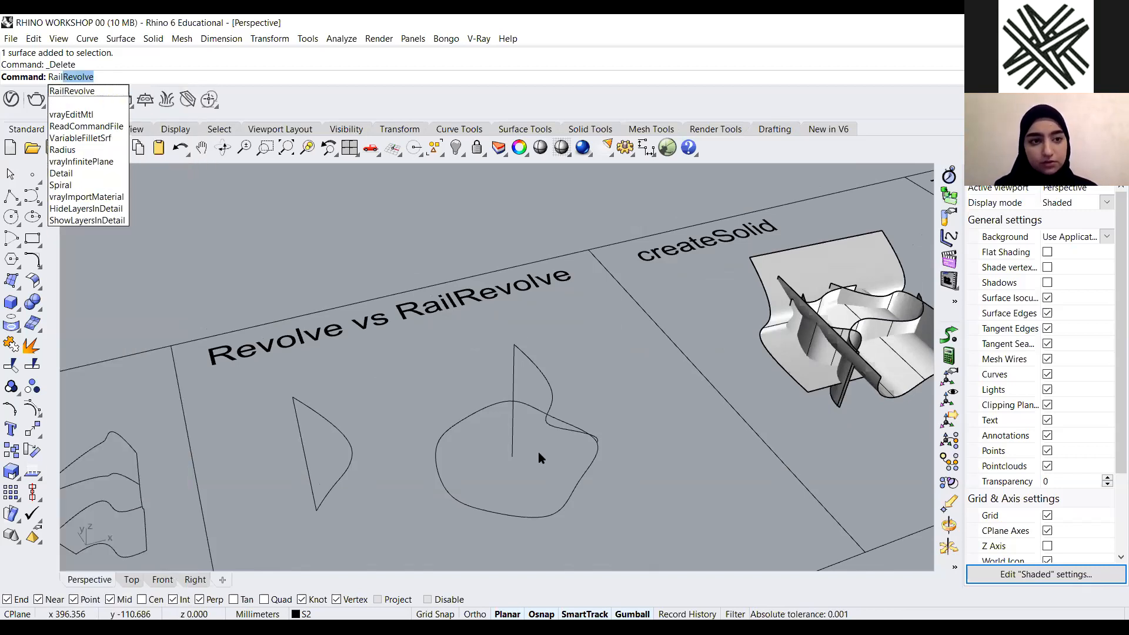
key("Return")
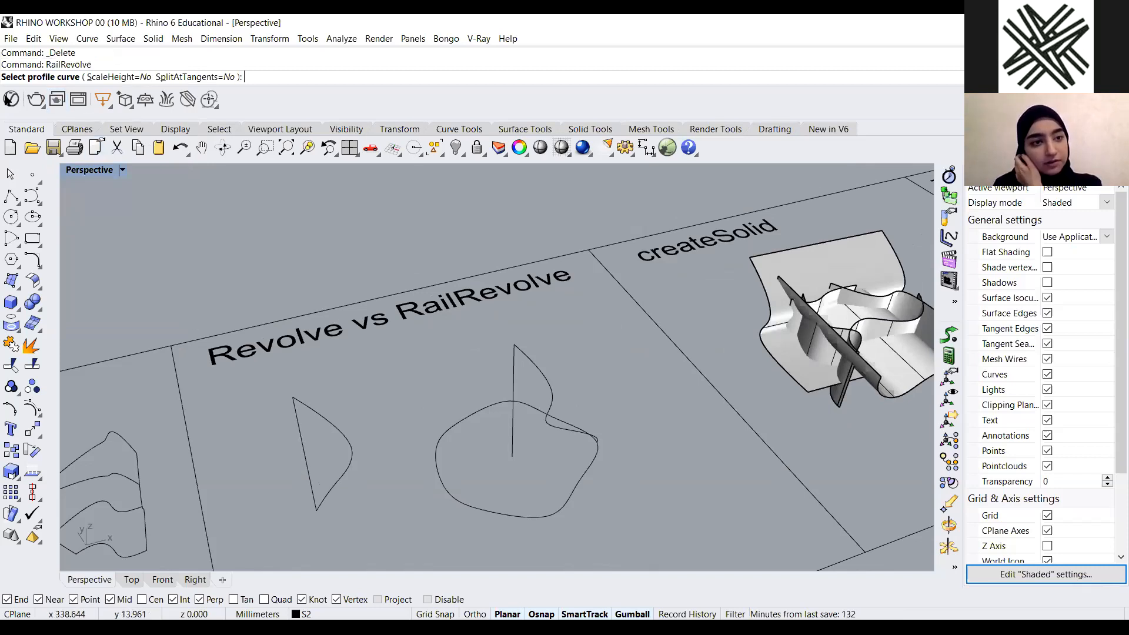
right_click_drag(514, 383, 537, 315)
left_click(539, 316)
right_click_drag(547, 418, 480, 436)
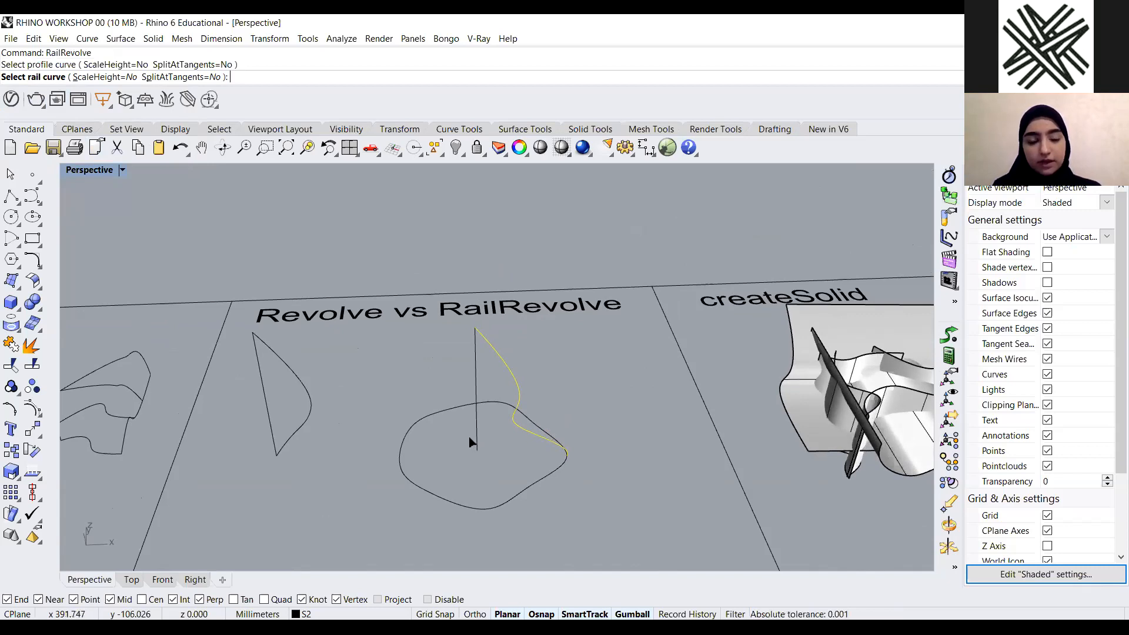
left_click(476, 434)
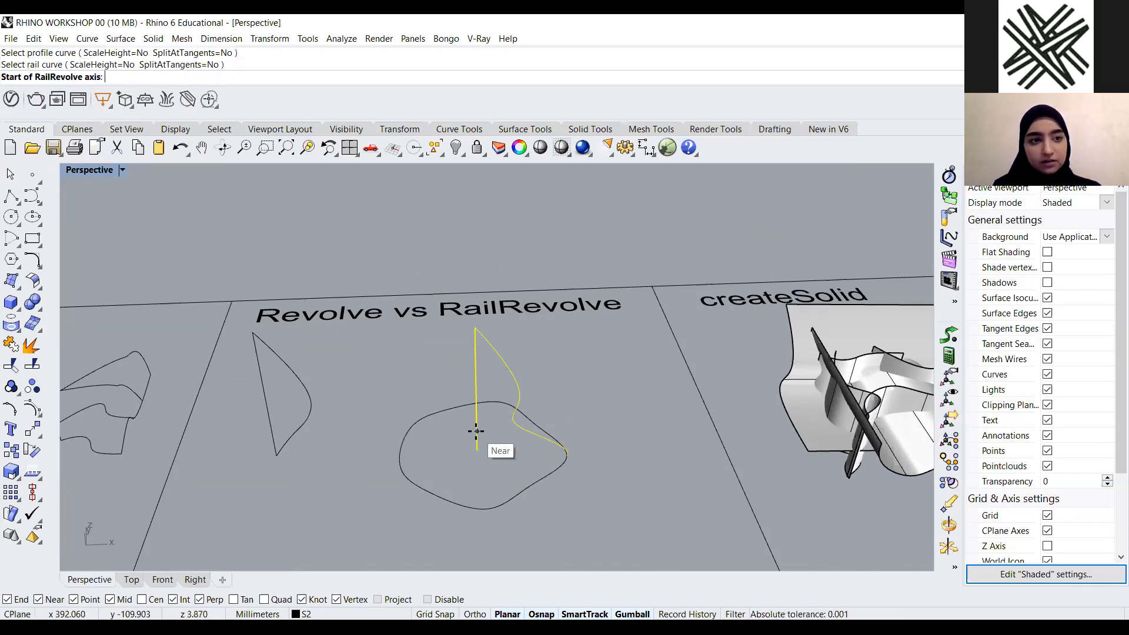
key("Escape")
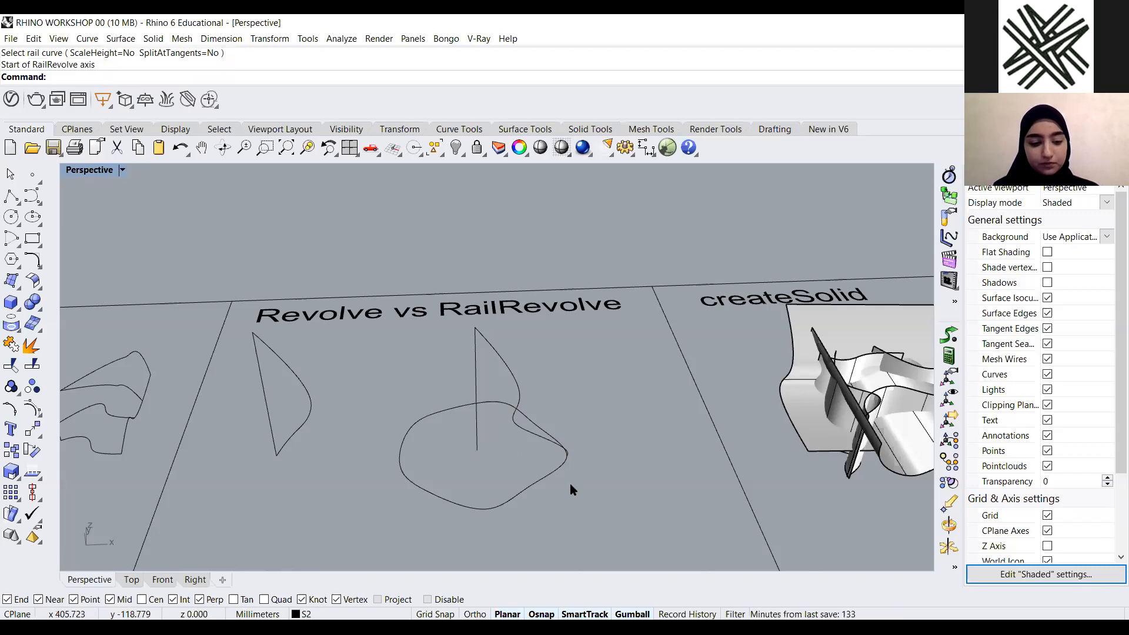
RailRevolve the curved profile along the closed rail curve, using the vertical line's base as axis start and the CPlane z direction
key("Return")
right_click_drag(532, 459, 541, 330)
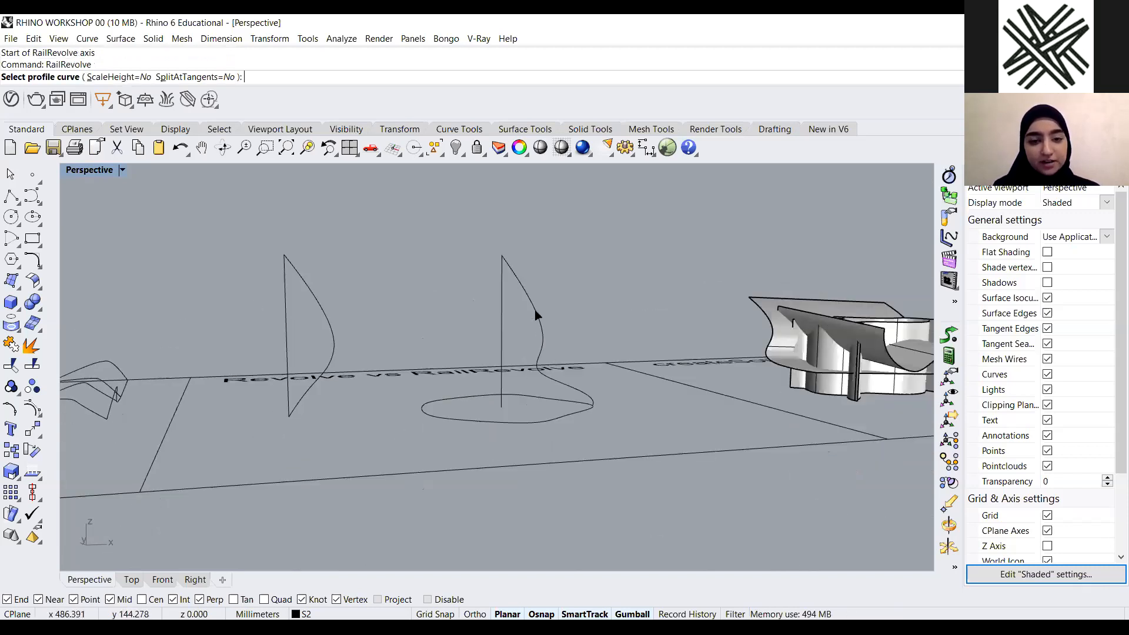
left_click(535, 309)
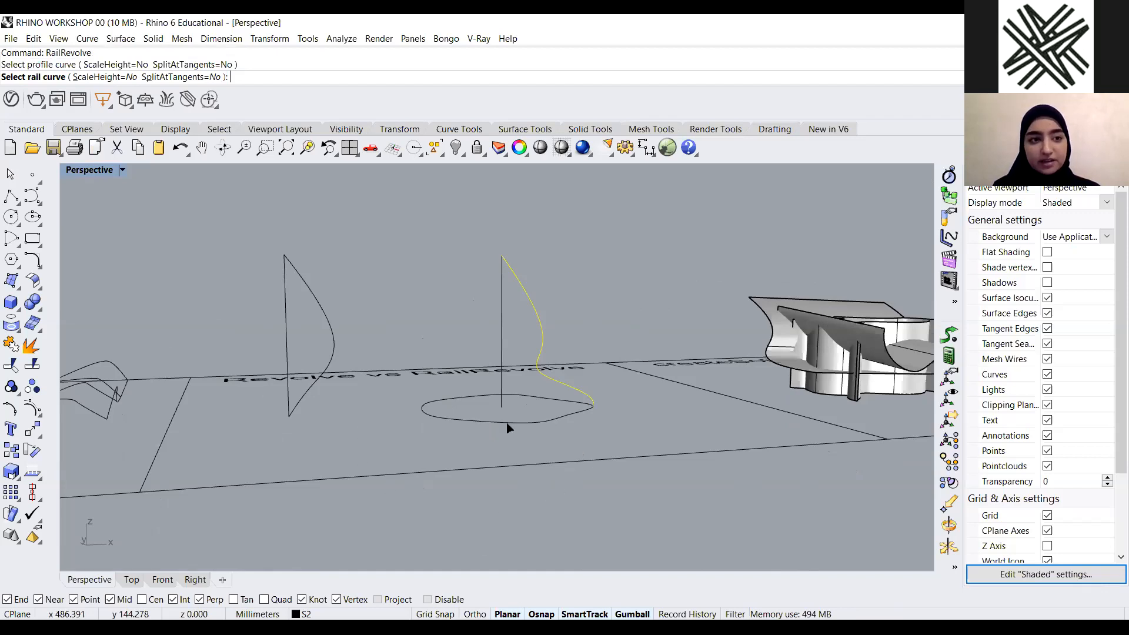
right_click_drag(414, 439, 418, 500)
scroll(582, 491, "up", 2)
scroll(582, 474, "up", 1)
left_click(582, 474)
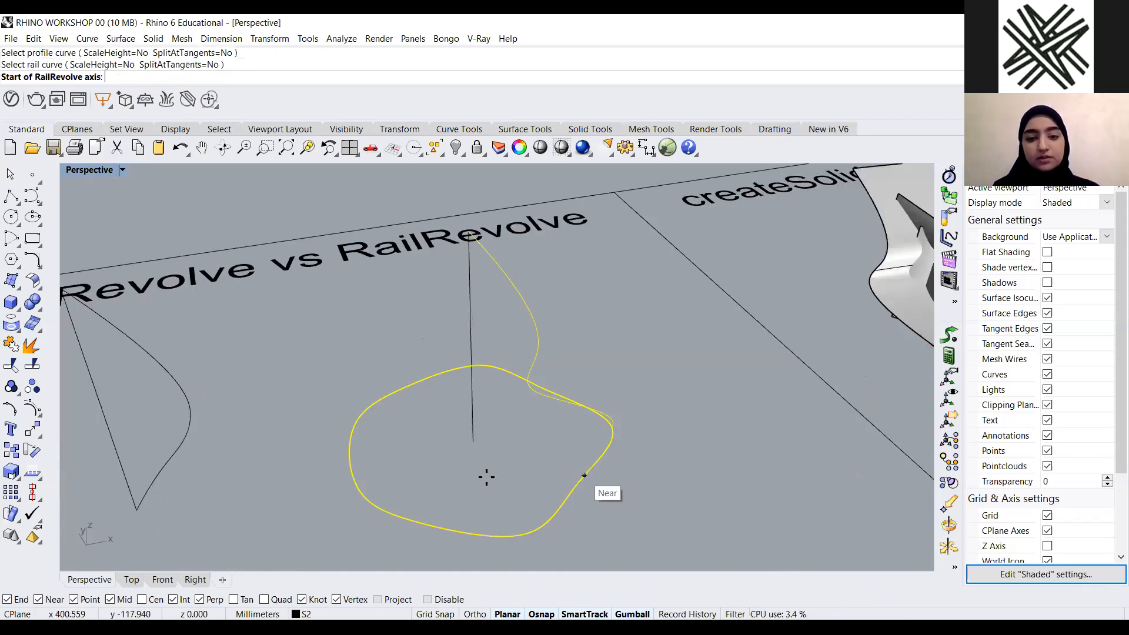
left_click(473, 440)
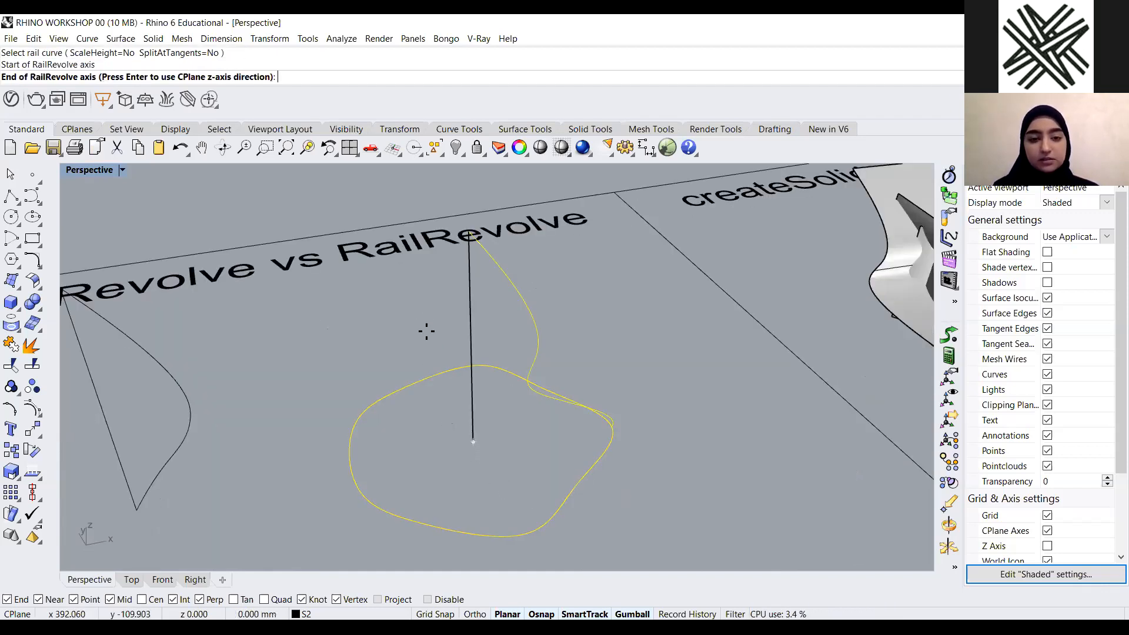
scroll(441, 313, "down", 3)
key("Return")
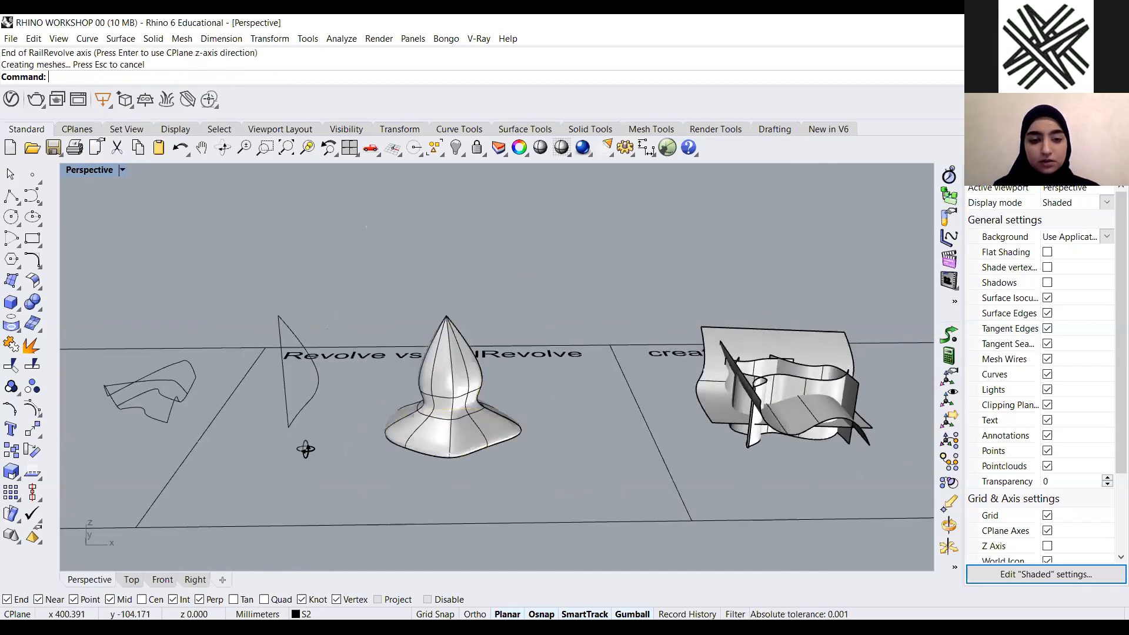
Select and delete the rail-revolved surface in the Revolve vs RailRevolve panel
right_click_drag(543, 451, 542, 376)
scroll(499, 444, "up", 3)
scroll(532, 342, "down", 4)
right_click_drag(327, 388, 330, 330)
scroll(330, 331, "up", 3)
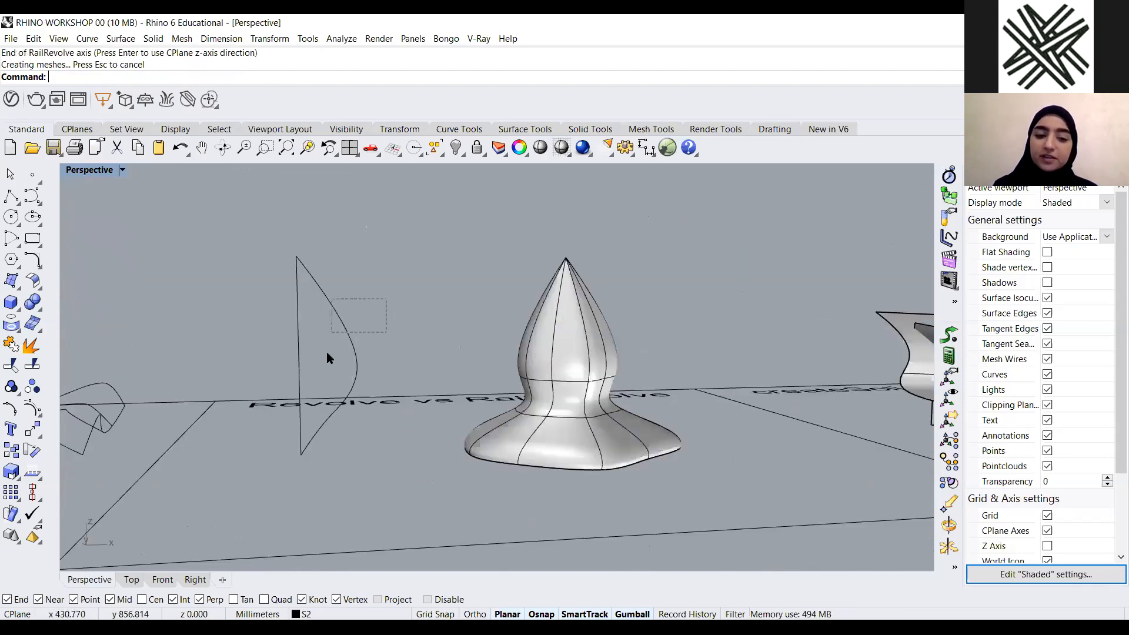
left_click(330, 358)
right_click_drag(421, 425, 621, 397)
left_click(640, 512)
key("Delete")
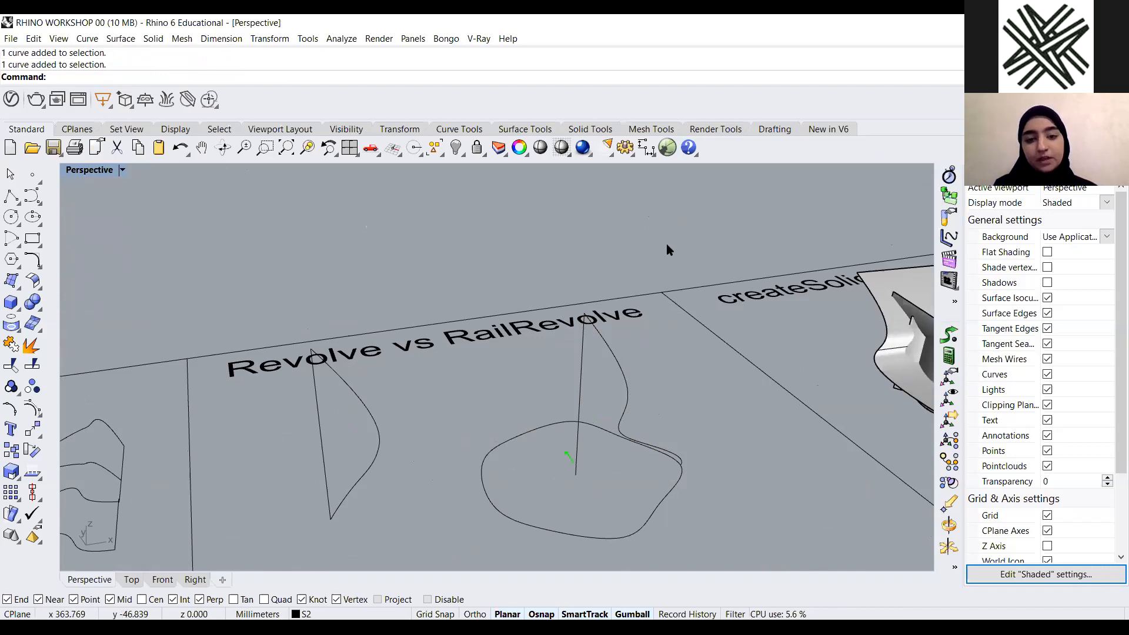
Inspect the surfaces in the createSolid panel
scroll(283, 310, "down", 8)
right_click_drag(253, 309, 279, 317)
scroll(625, 313, "up", 3)
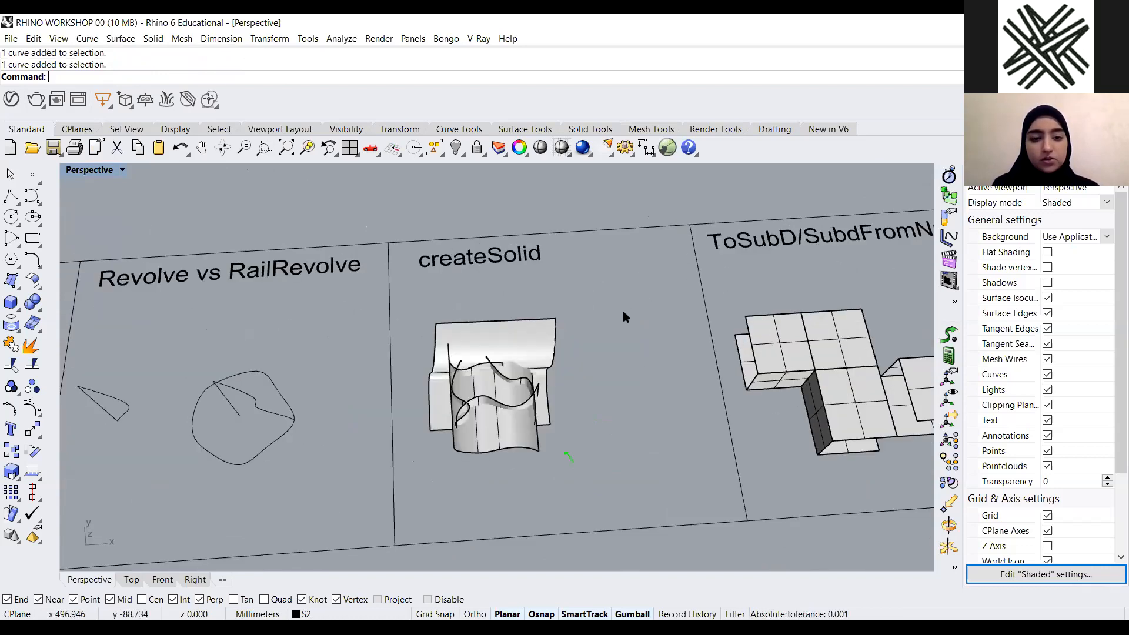
scroll(584, 330, "up", 2)
right_click_drag(480, 428, 549, 262)
right_click_drag(555, 312, 482, 374)
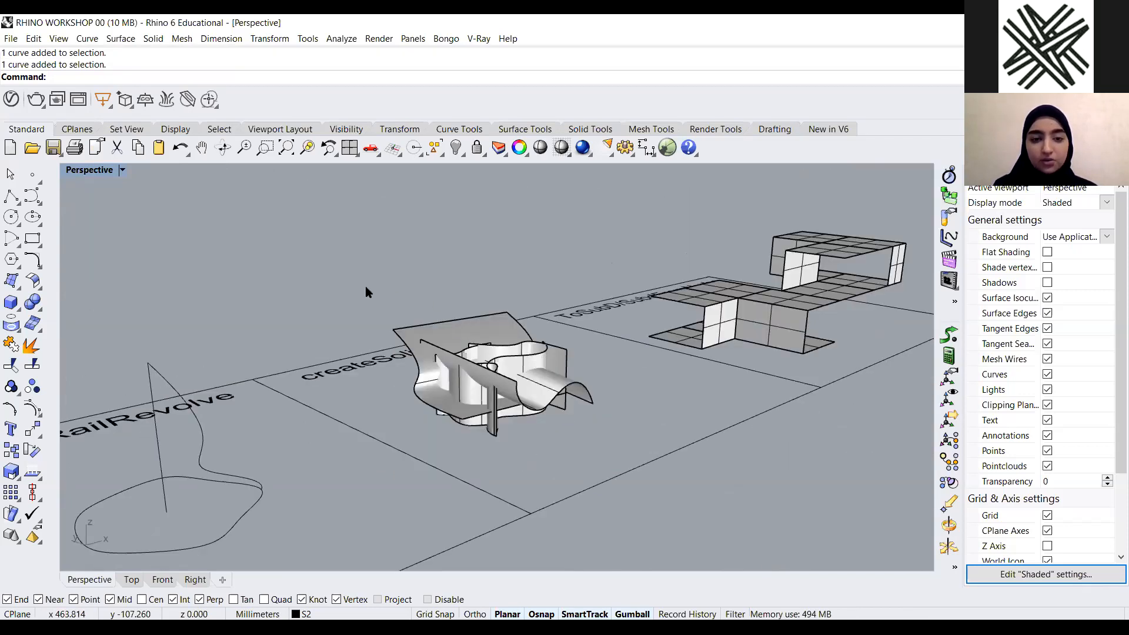
scroll(364, 300, "up", 2)
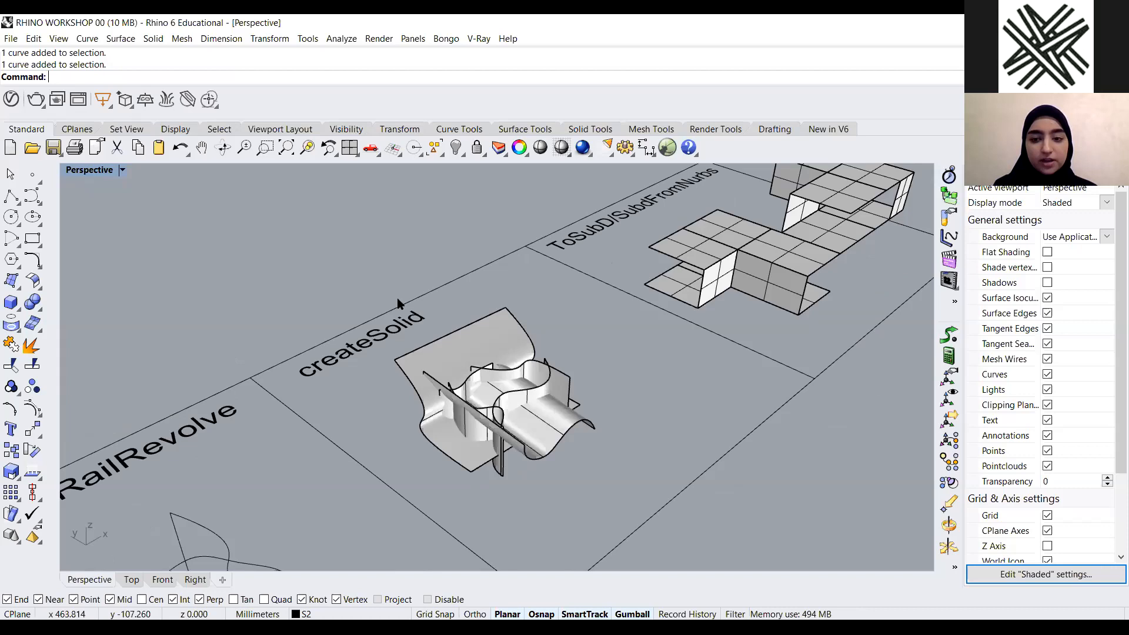
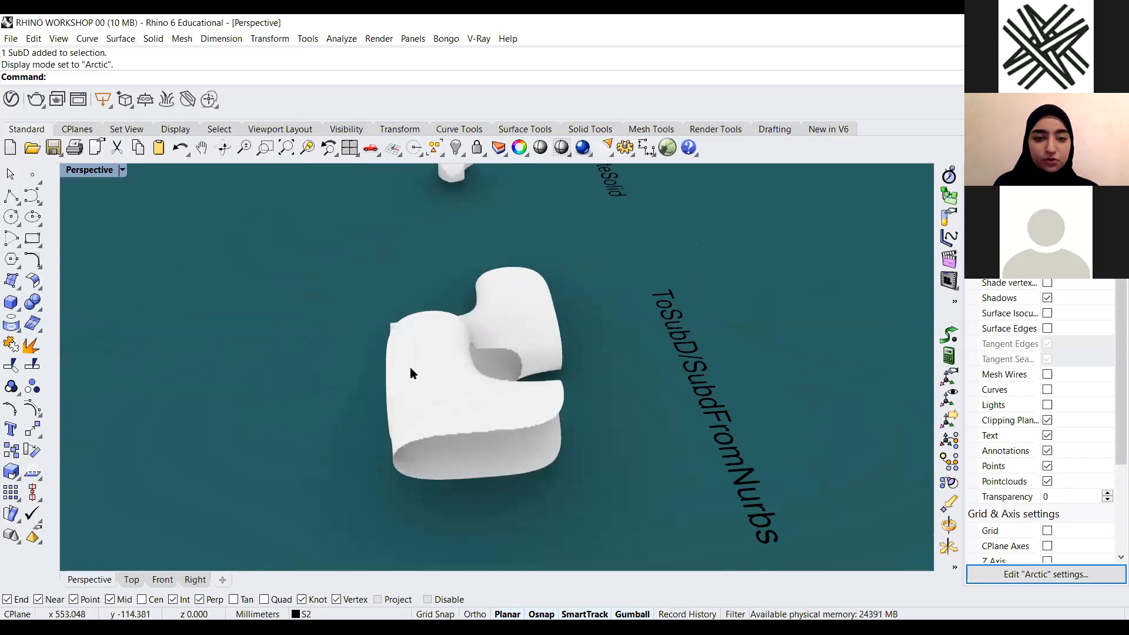
Switch the Perspective viewport's display mode to Shaded
scroll(421, 358, "up", 7)
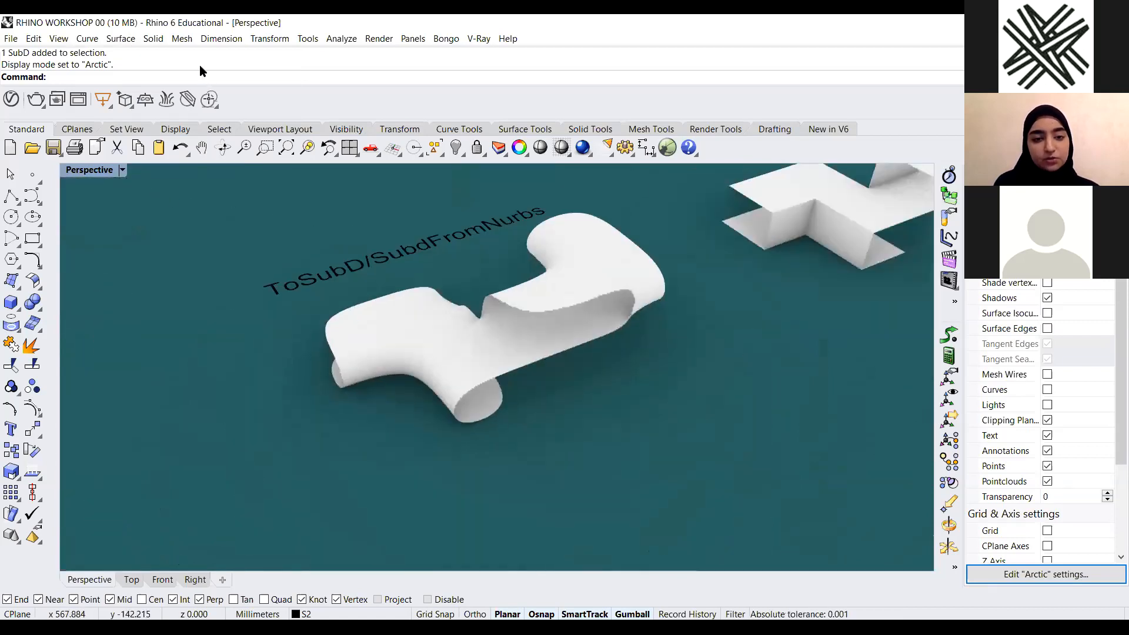
scroll(405, 435, "down", 5)
scroll(461, 428, "up", 5)
left_click(122, 170)
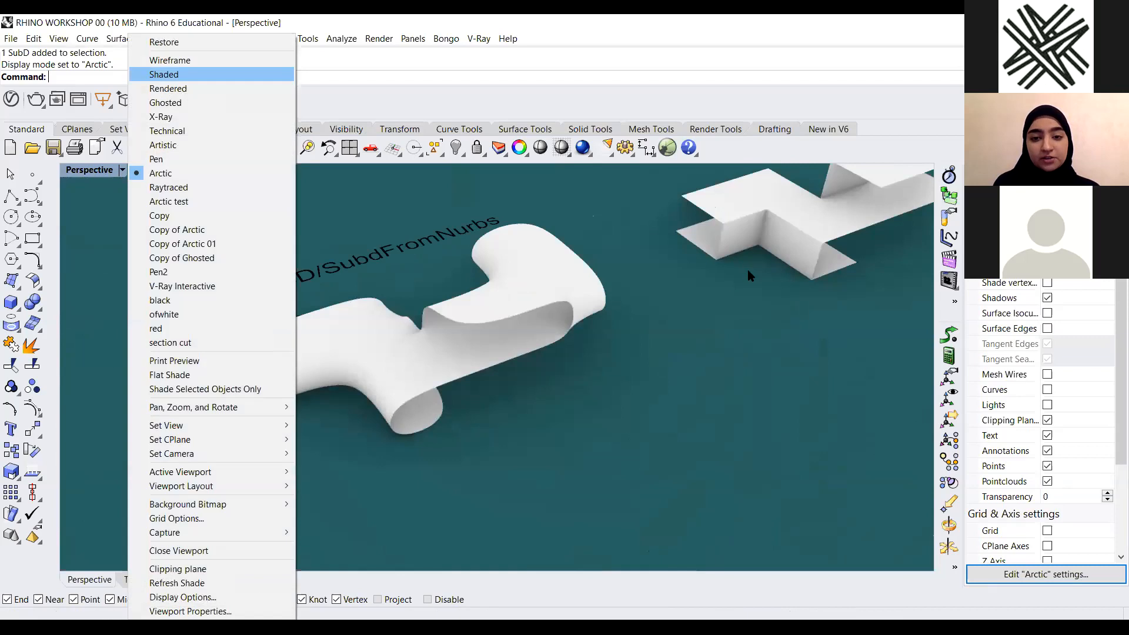
left_click(200, 75)
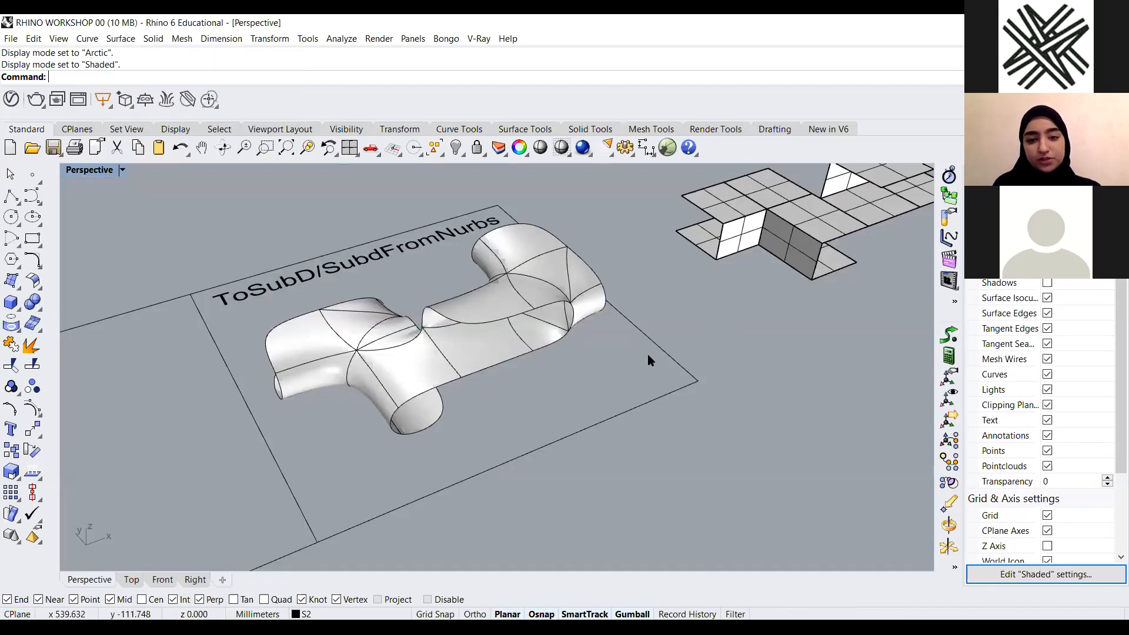
Select and delete the existing SubD object and the patterned surface in the ToSubD/SubdFromNurbs panel
scroll(597, 333, "down", 4)
left_click(869, 205)
key("Delete")
scroll(410, 407, "down", 4)
left_click(408, 404)
key("Delete")
Move the box polysurface into the ToSubD/SubdFromNurbs panel with the gumball
scroll(340, 433, "up", 4)
left_click(507, 364)
left_click_drag(582, 327, 471, 375)
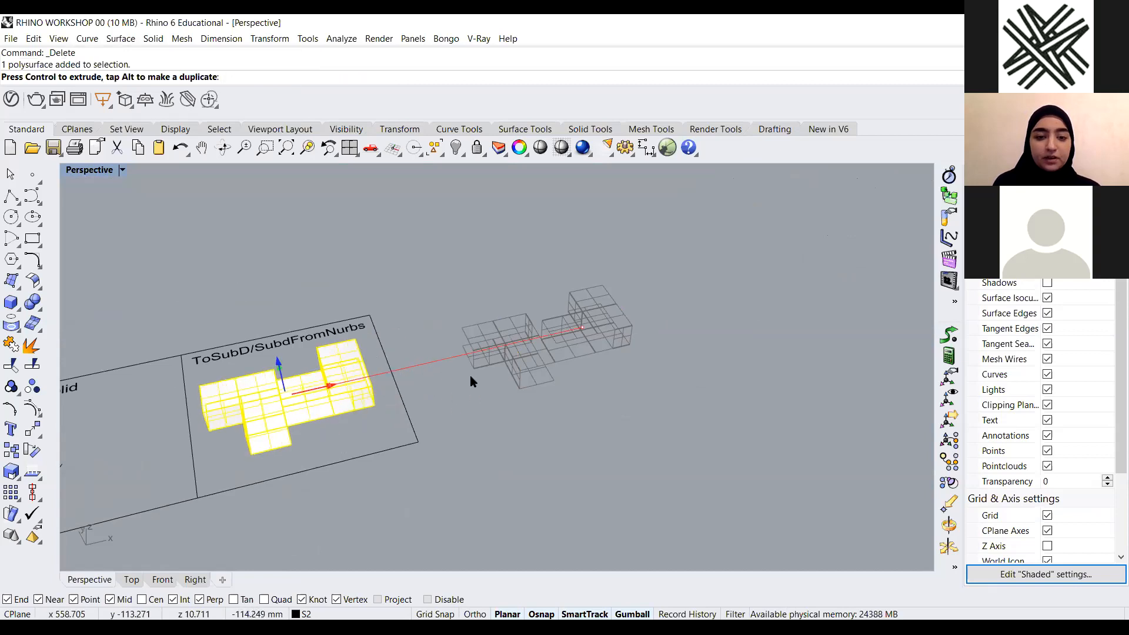
key("Escape")
Convert the box polysurface into a mesh with the Mesh command, accepting the default polygon density
scroll(499, 410, "up", 4)
scroll(499, 410, "down", 4)
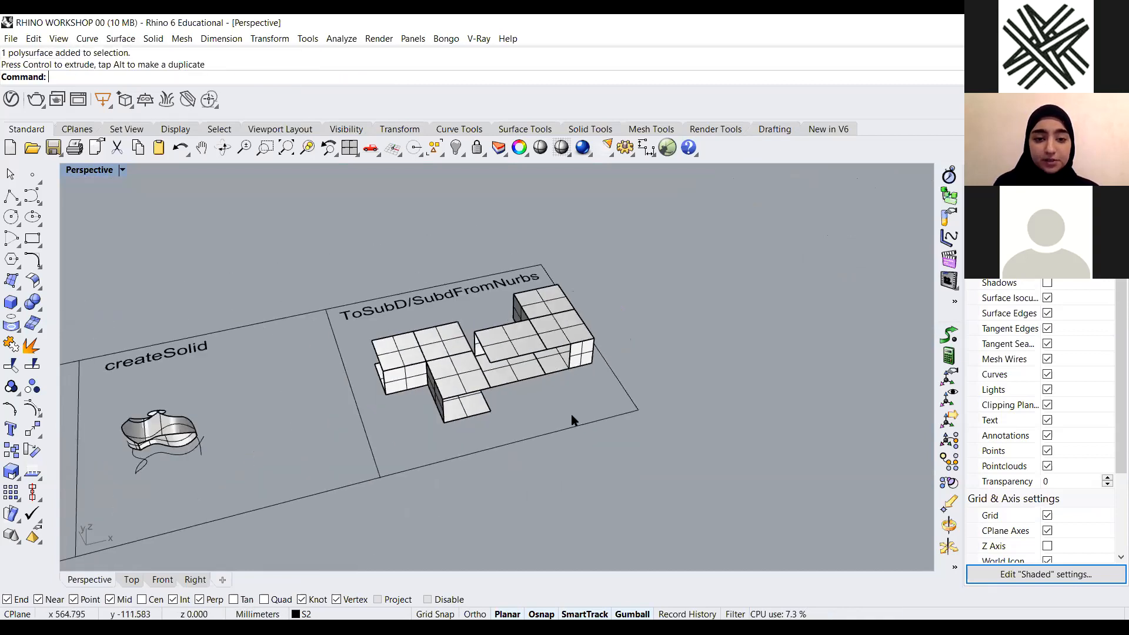
scroll(503, 314, "up", 5)
right_click_drag(572, 352, 441, 389)
scroll(462, 382, "up", 2)
left_click(441, 379)
type("Mesh")
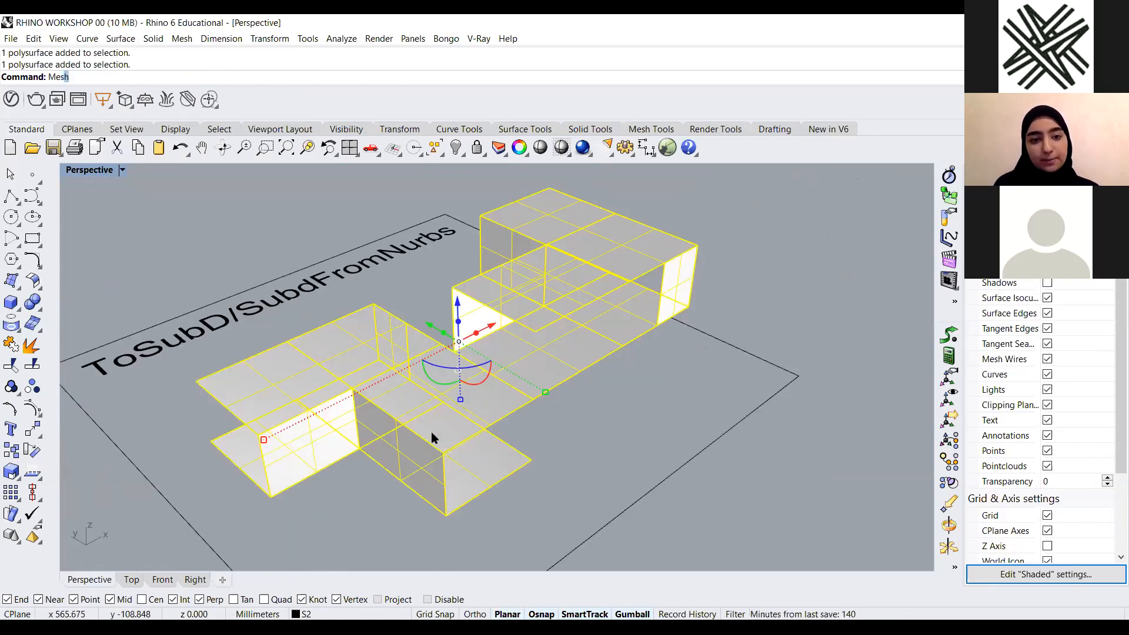
key("Return")
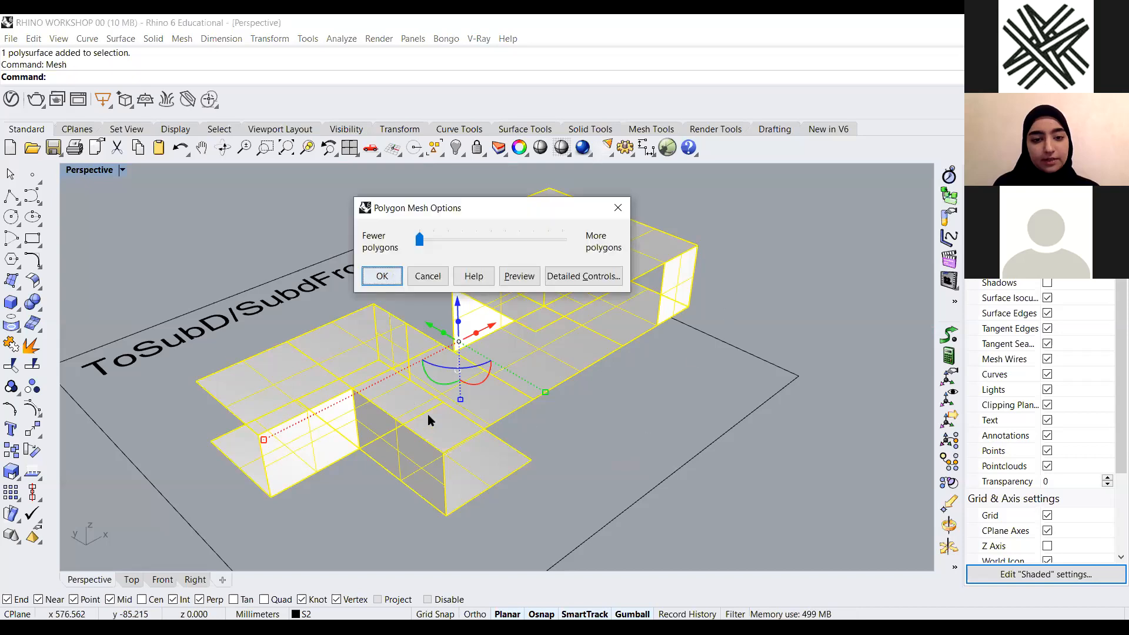
key("Return")
Select the mesh and convert it to SubD with ToSubD, keeping Creases, Corners and DeleteInput set to No
scroll(566, 340, "down", 5)
scroll(477, 379, "up", 2)
scroll(579, 416, "up", 3)
left_click(566, 361)
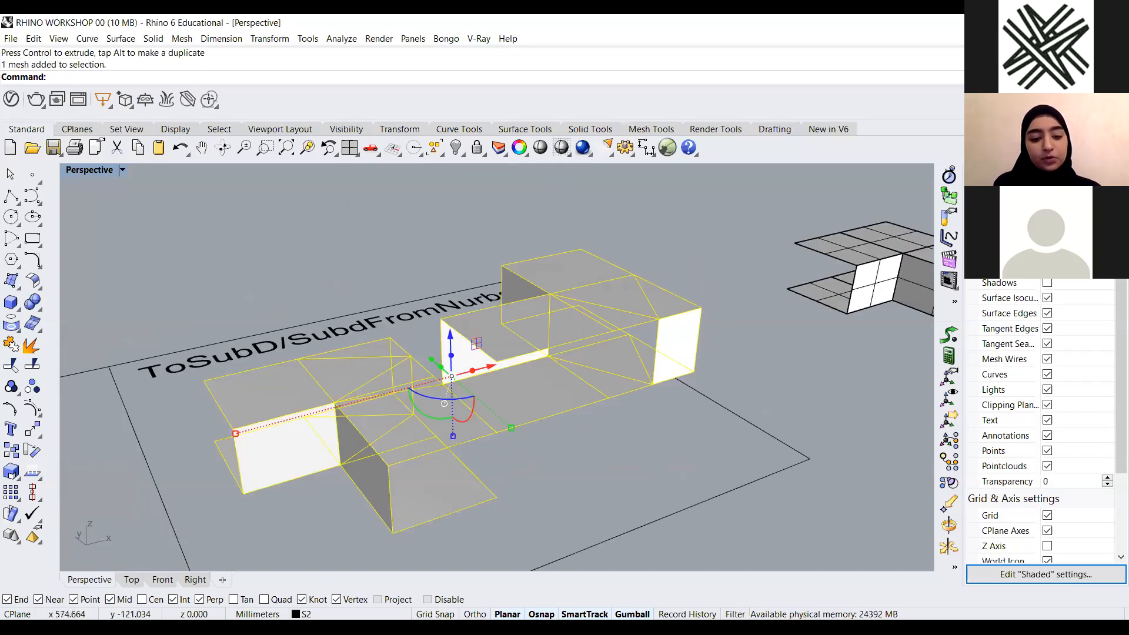
type("Tosubd")
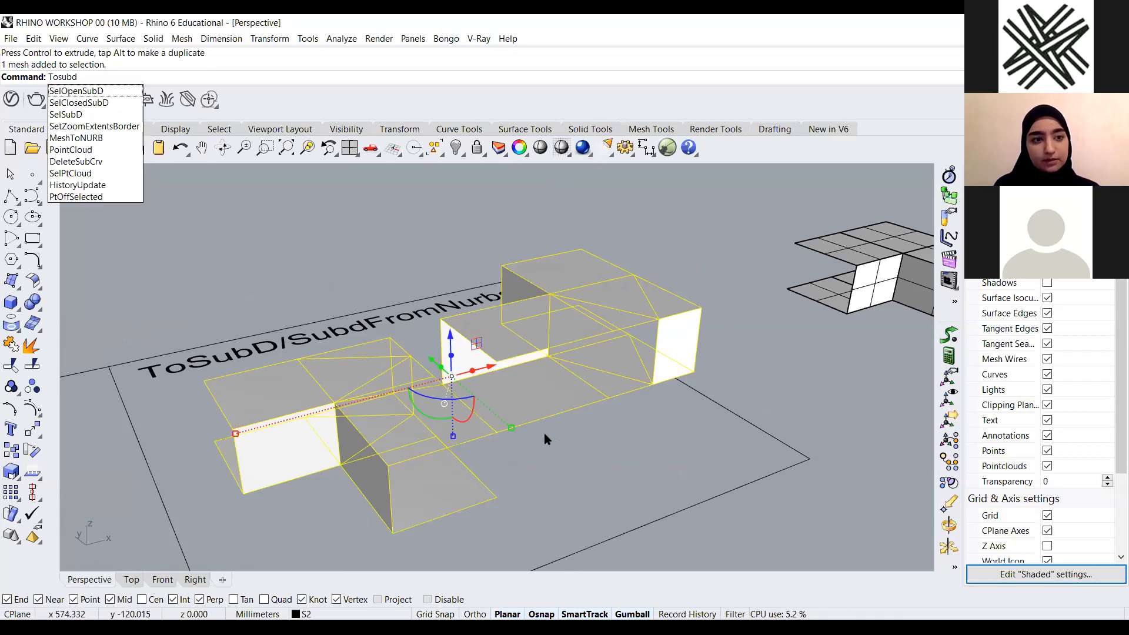
key("Return")
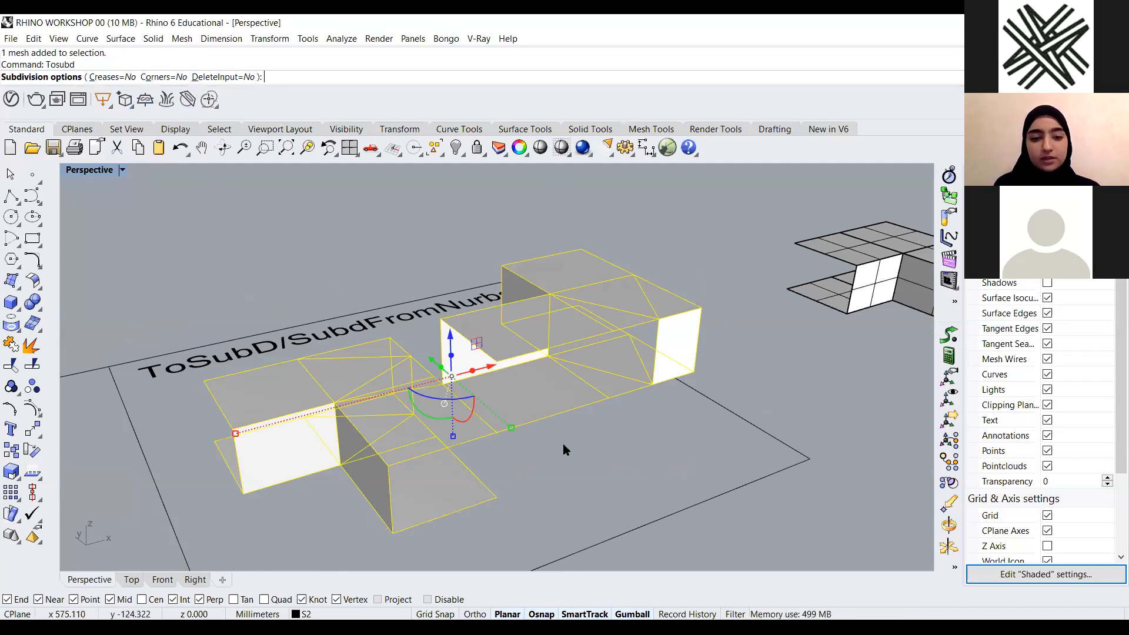
key("Return")
Inspect the new SubD shape by orbiting it in Arctic and Wireframe display modes
scroll(408, 279, "down", 5)
left_click_drag(468, 324, 772, 253)
scroll(300, 351, "up", 5)
right_click_drag(245, 284, 196, 84)
scroll(419, 353, "up", 3)
left_click(124, 170)
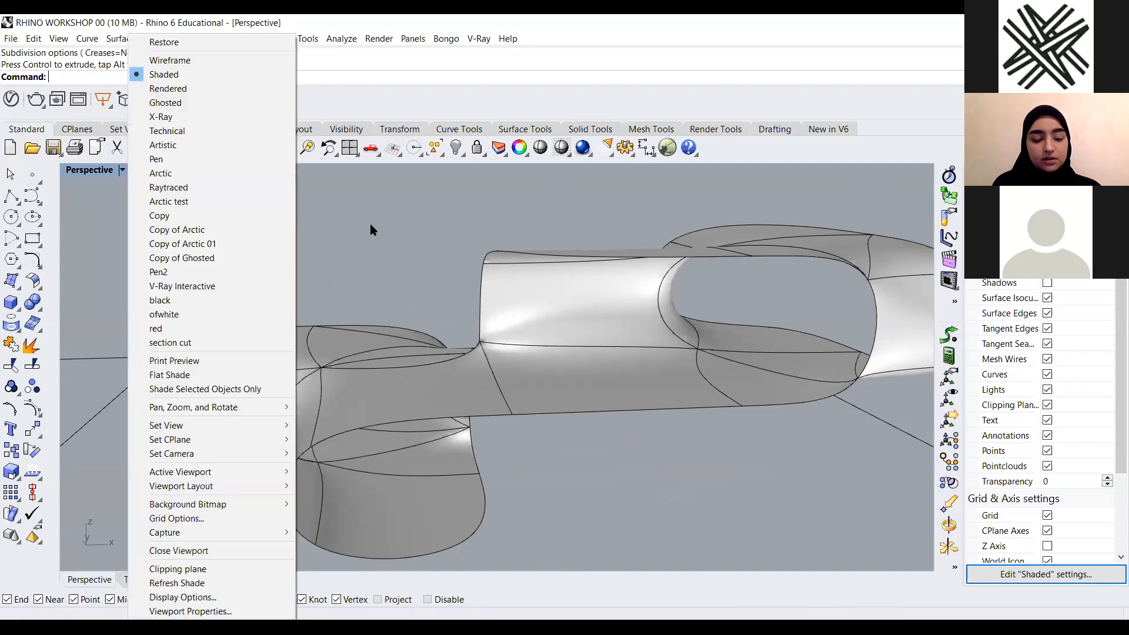
left_click(161, 174)
mouse_move(552, 287)
right_mouse_down()
mouse_move(567, 244)
mouse_move(444, 260)
mouse_move(522, 363)
mouse_move(517, 386)
mouse_move(302, 197)
mouse_move(283, 214)
mouse_move(451, 231)
right_mouse_up()
left_click(517, 386)
scroll(511, 383, "down", 4)
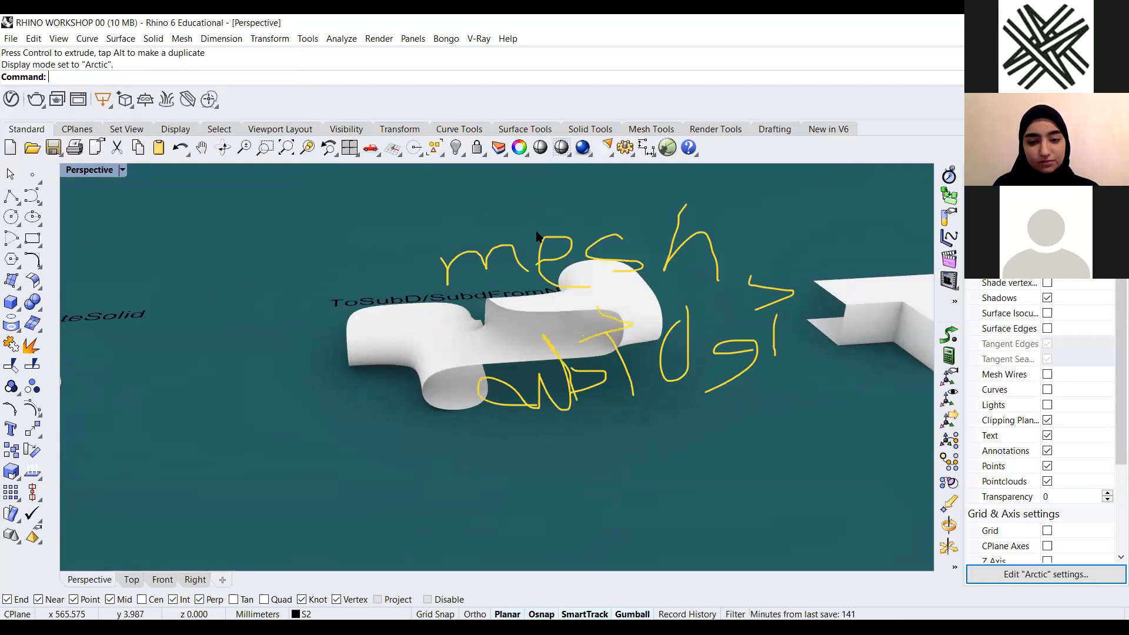
mouse_move(537, 236)
right_mouse_down()
mouse_move(509, 349)
mouse_move(585, 333)
mouse_move(538, 370)
right_mouse_up()
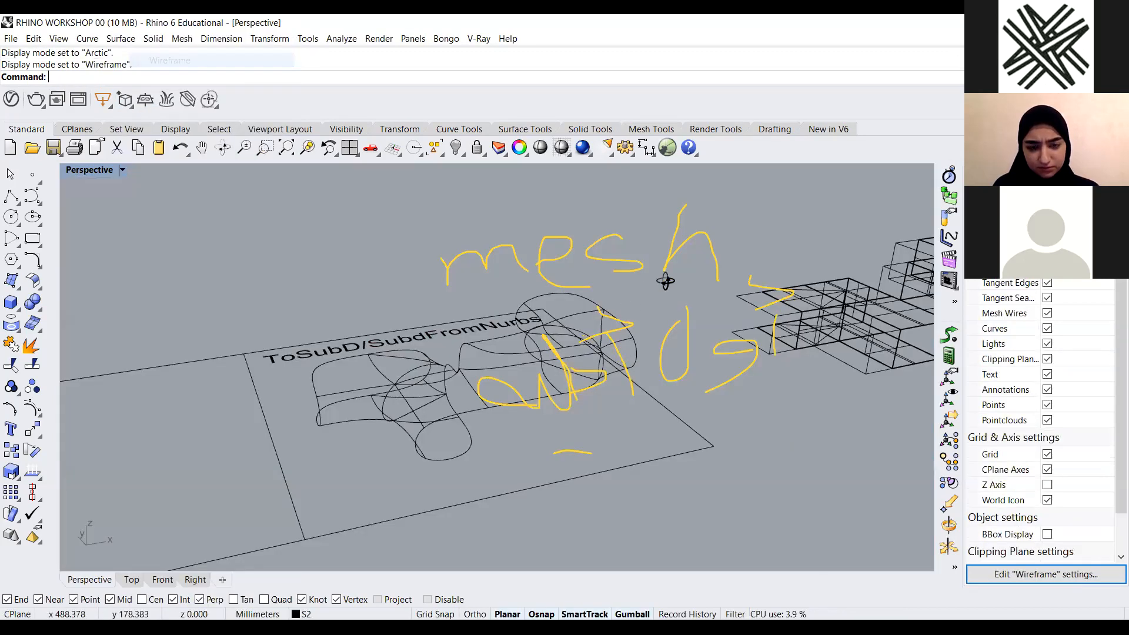
right_click_drag(666, 282, 637, 332)
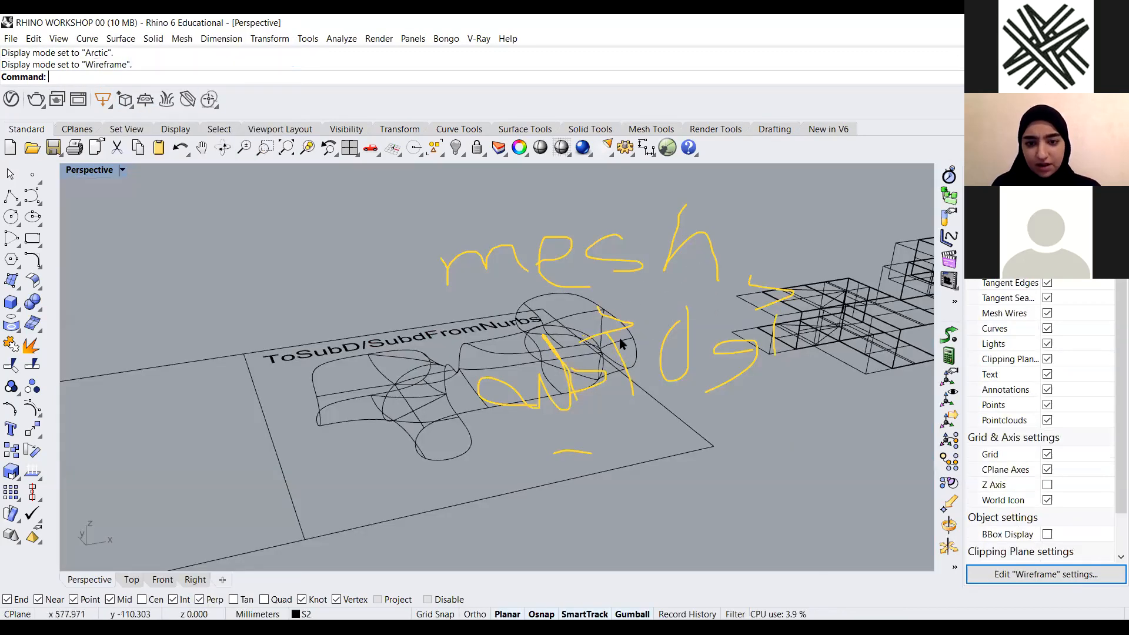
Return the Perspective viewport to Shaded display
scroll(365, 390, "down", 3)
scroll(531, 347, "down", 3)
right_click_drag(532, 347, 512, 394)
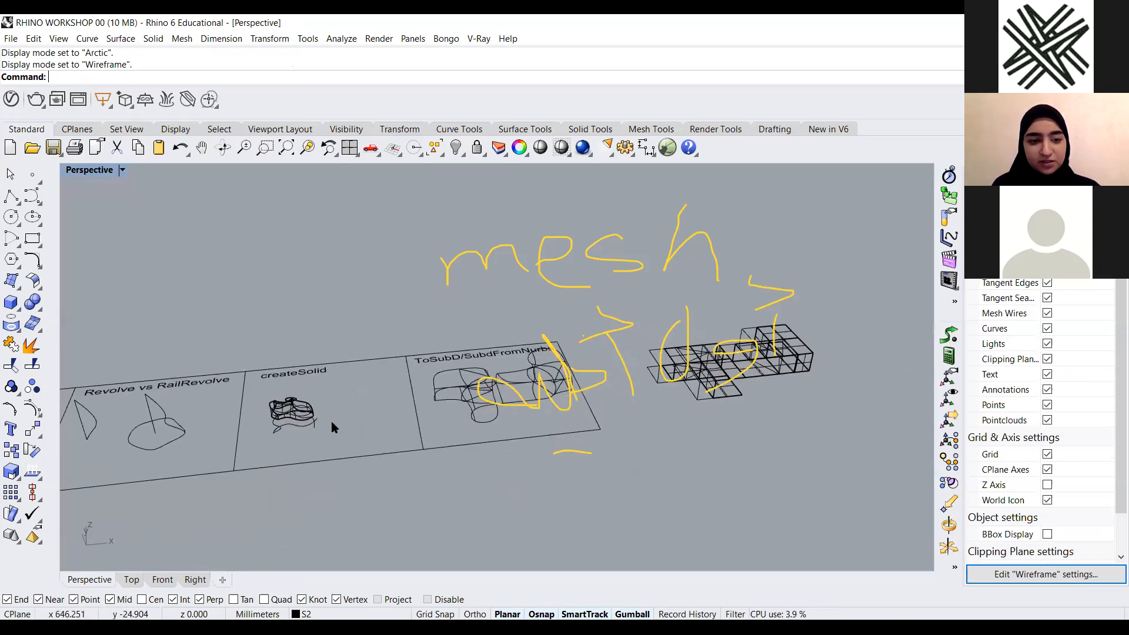
scroll(512, 405, "down", 4)
key("ctrl+alt+s")
mouse_move(500, 378)
right_mouse_down()
mouse_move(583, 369)
mouse_move(507, 387)
right_mouse_up()
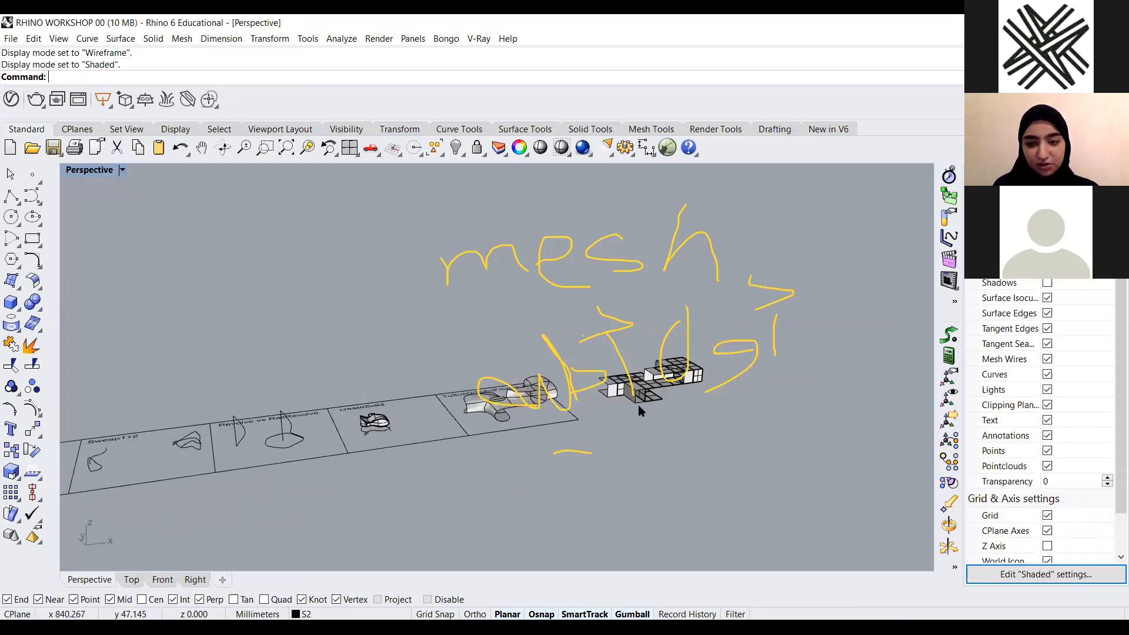
mouse_move(568, 308)
right_mouse_down("shift")
mouse_move(584, 328)
mouse_move(608, 330)
right_mouse_up("shift")
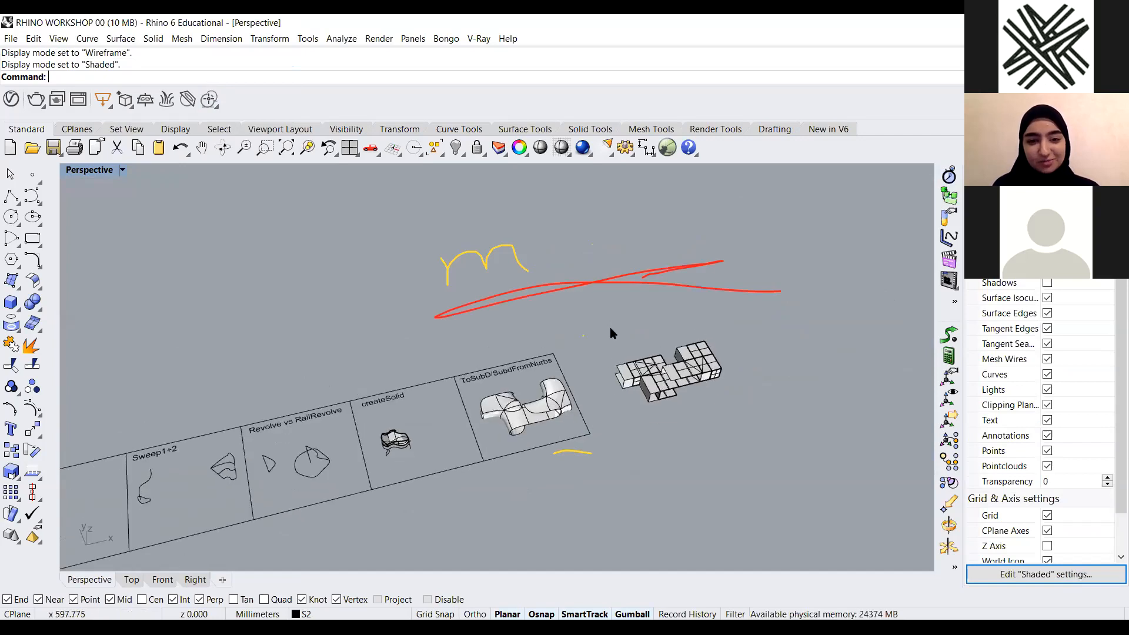
left_click_drag(734, 210, 441, 315)
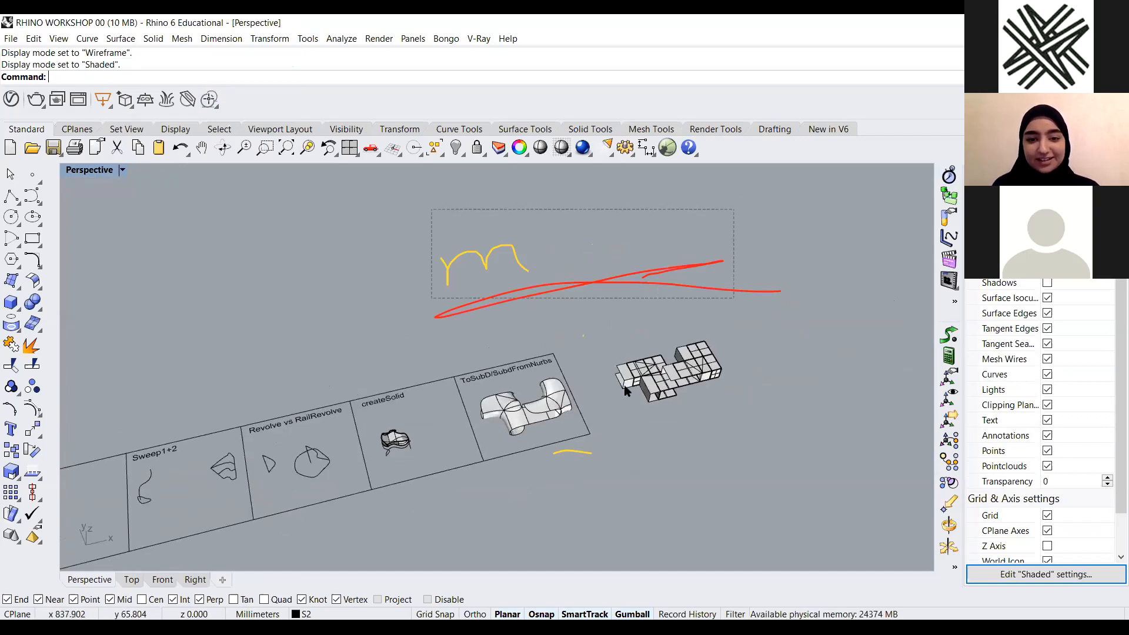
scroll(682, 276, "down", 9)
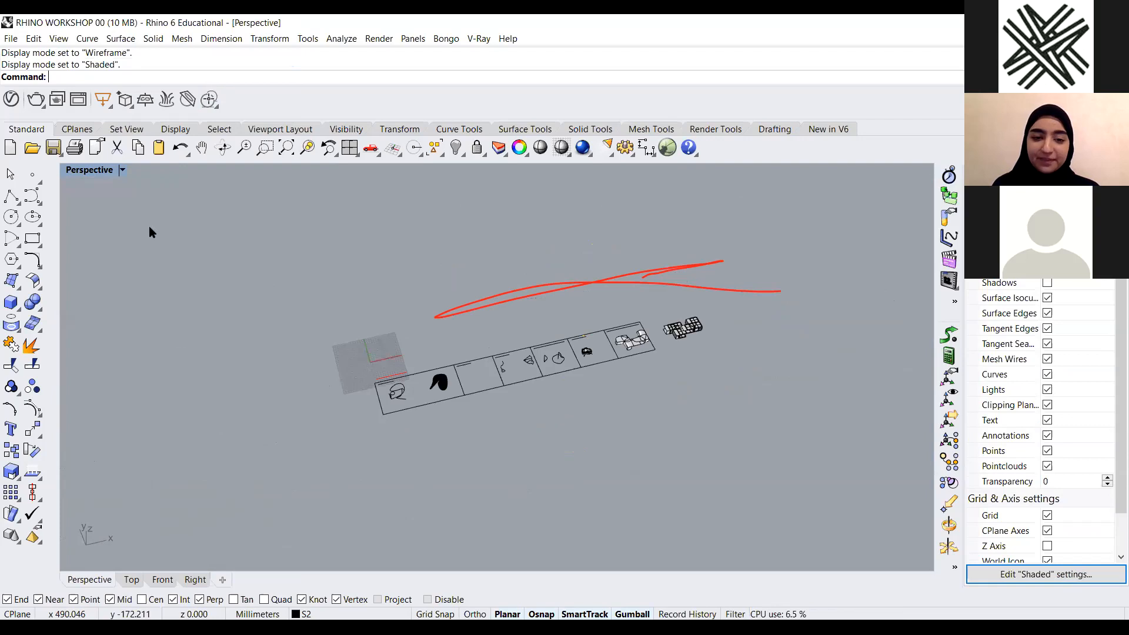
Maximize the Top view and review the panels from NetworkSrf through ToSubD/SubdFromNurbs
double_click(104, 174)
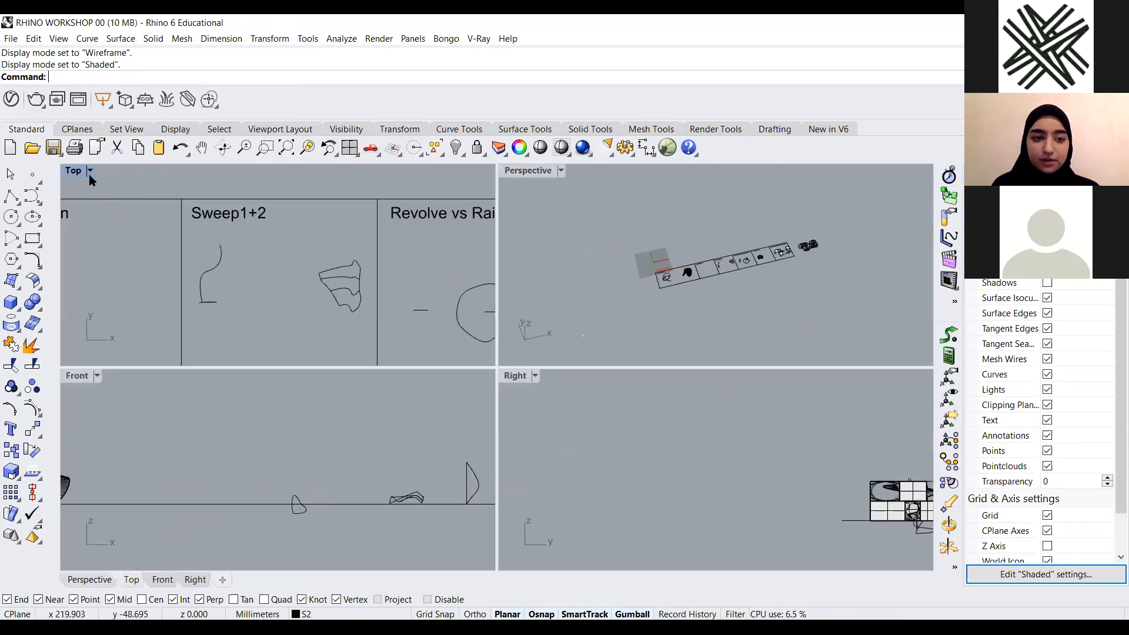
double_click(74, 171)
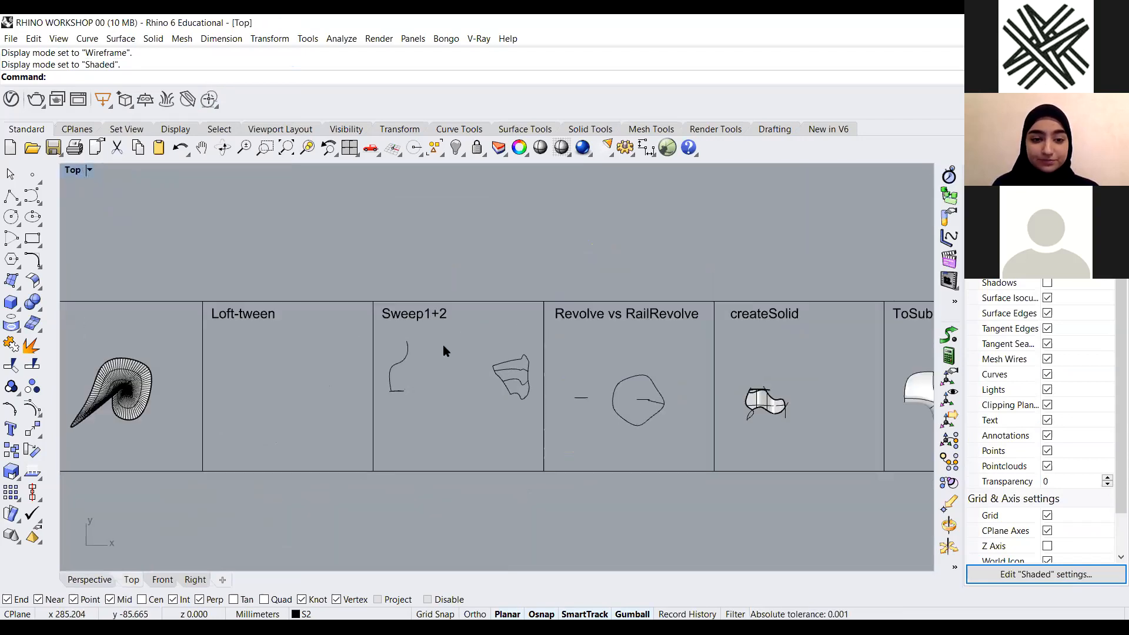
scroll(443, 346, "down", 10)
scroll(247, 329, "up", 10)
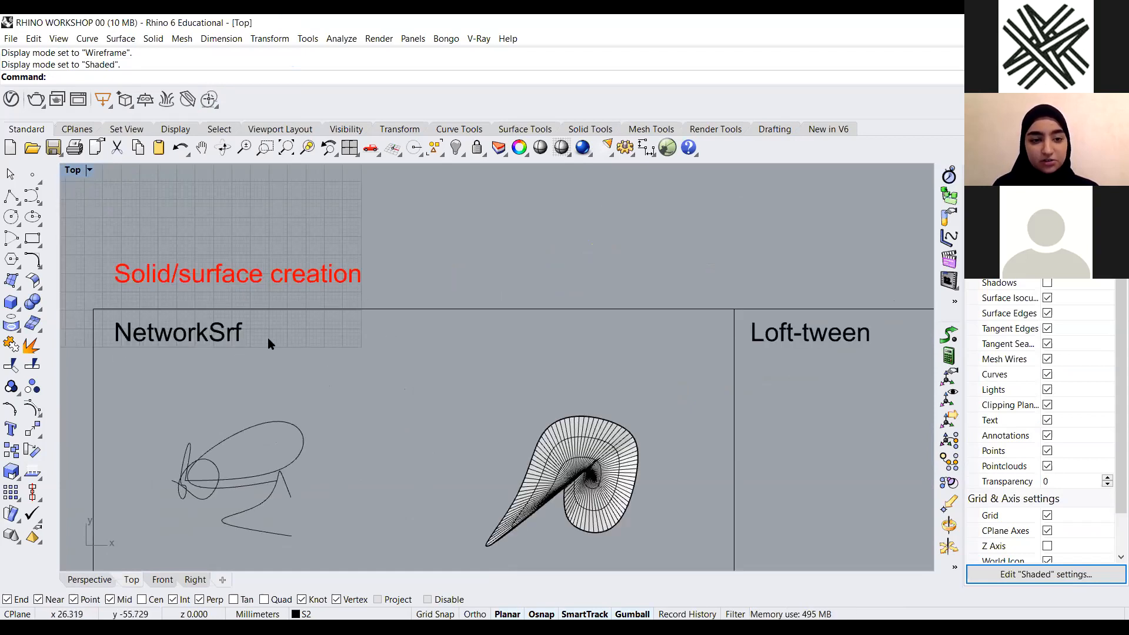
scroll(215, 333, "down", 3)
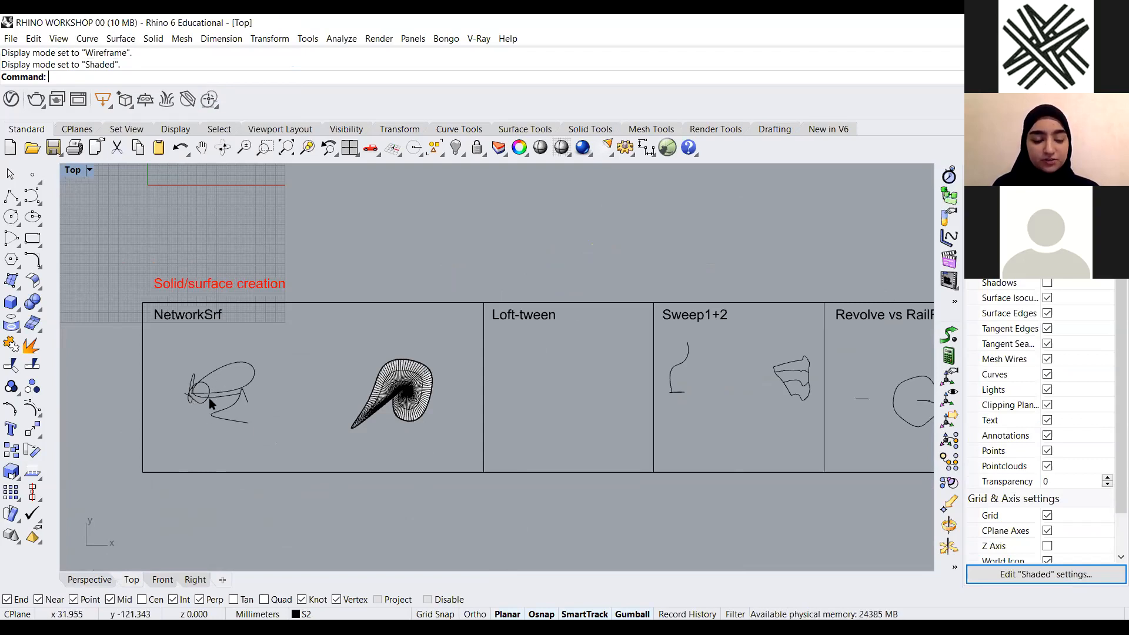
right_click_drag(700, 378, 462, 372)
scroll(462, 372, "down", 2)
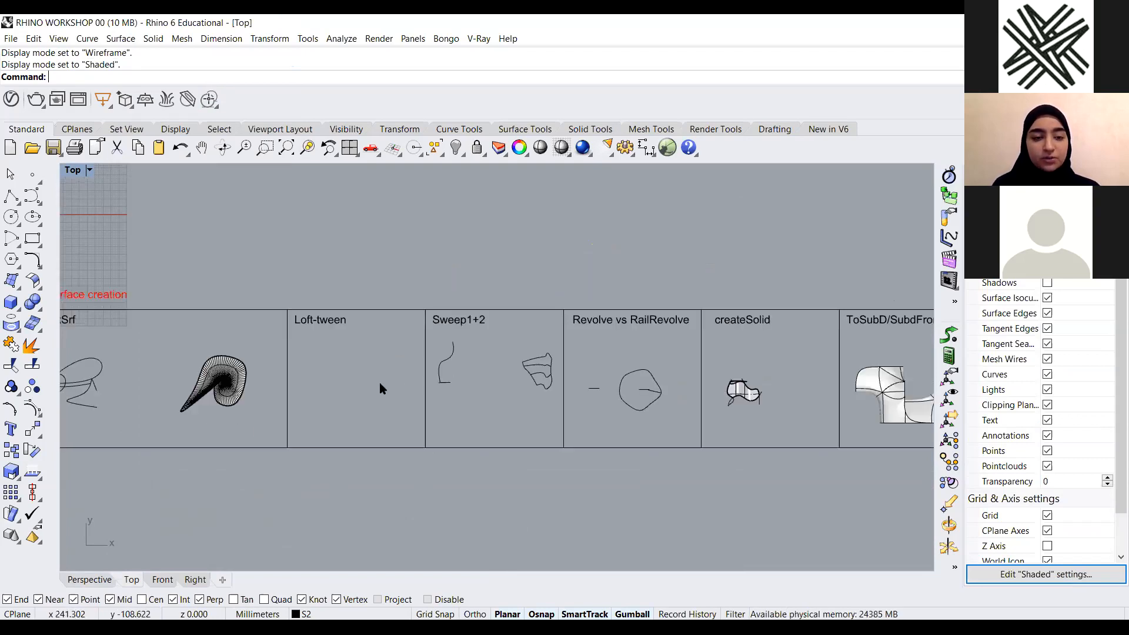
scroll(227, 299, "up", 2)
scroll(210, 344, "down", 1)
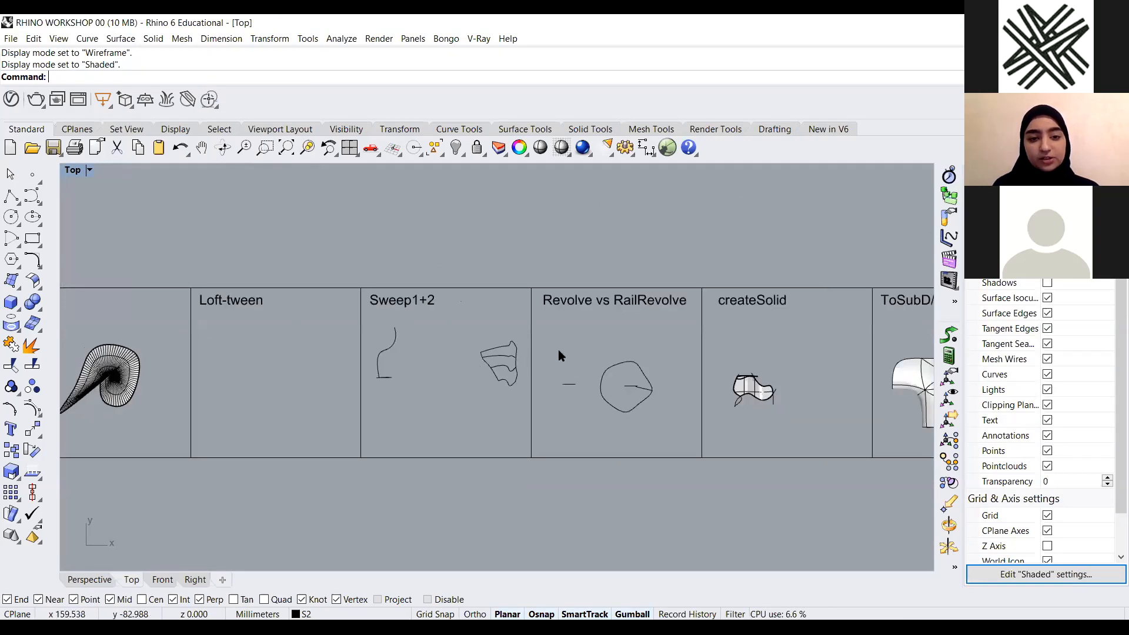
right_click_drag(559, 353, 391, 355)
scroll(150, 372, "up", 2)
scroll(150, 371, "down", 4)
scroll(479, 355, "up", 2)
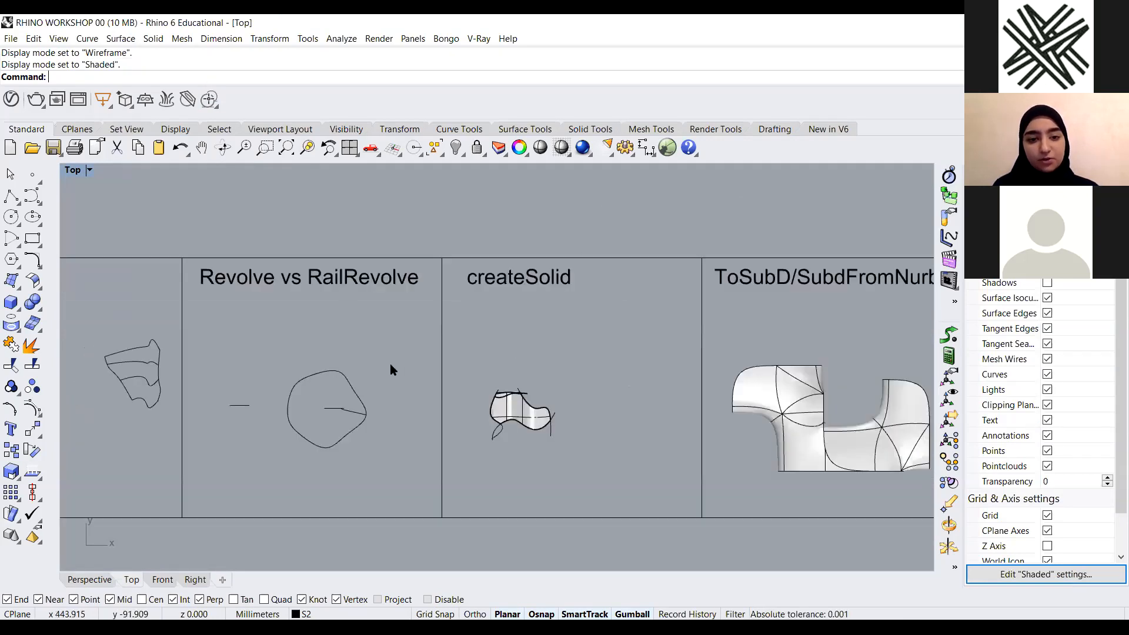
right_click_drag(582, 353, 286, 382)
scroll(204, 416, "up", 4)
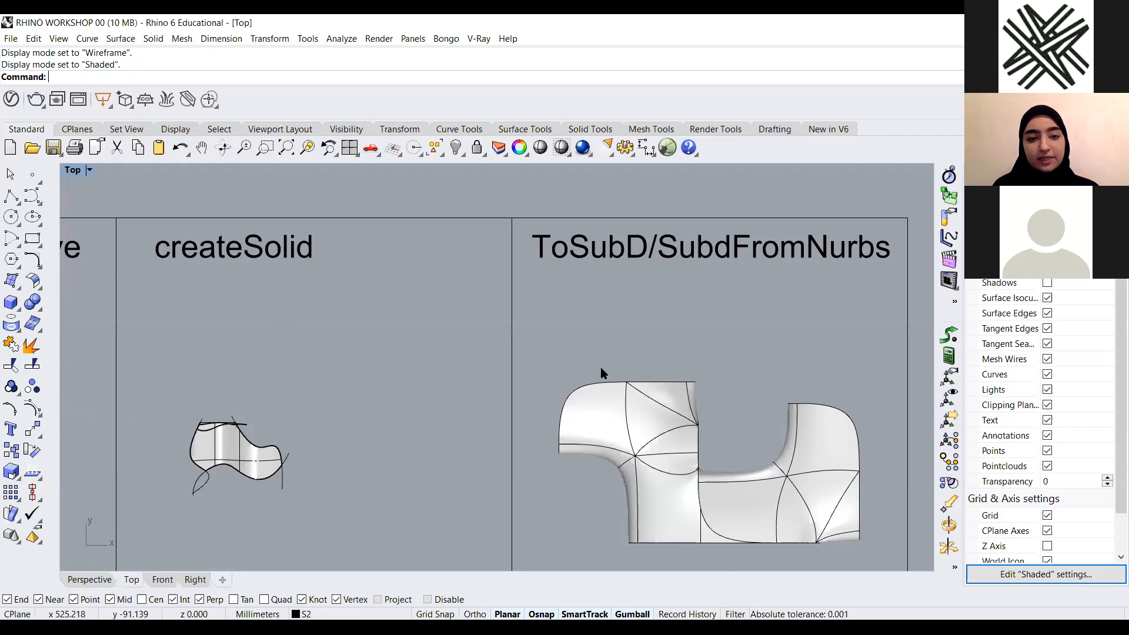
scroll(471, 337, "down", 3)
scroll(465, 333, "down", 2)
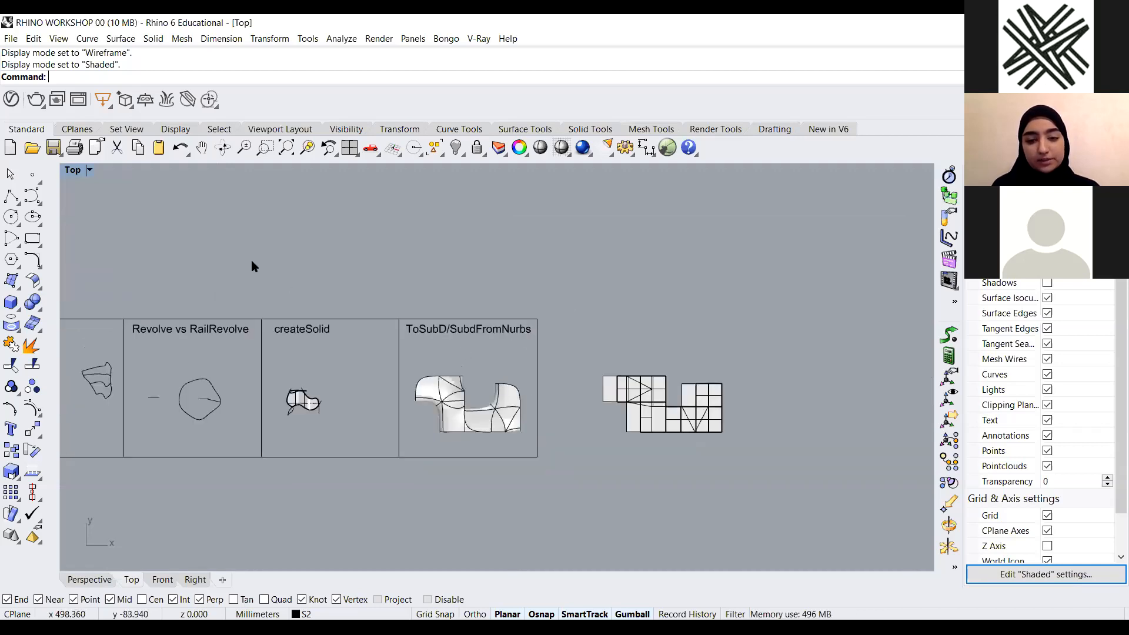
Restore the maximized Perspective view and turn off the layers of the upper panel rows
double_click(103, 172)
double_click(517, 174)
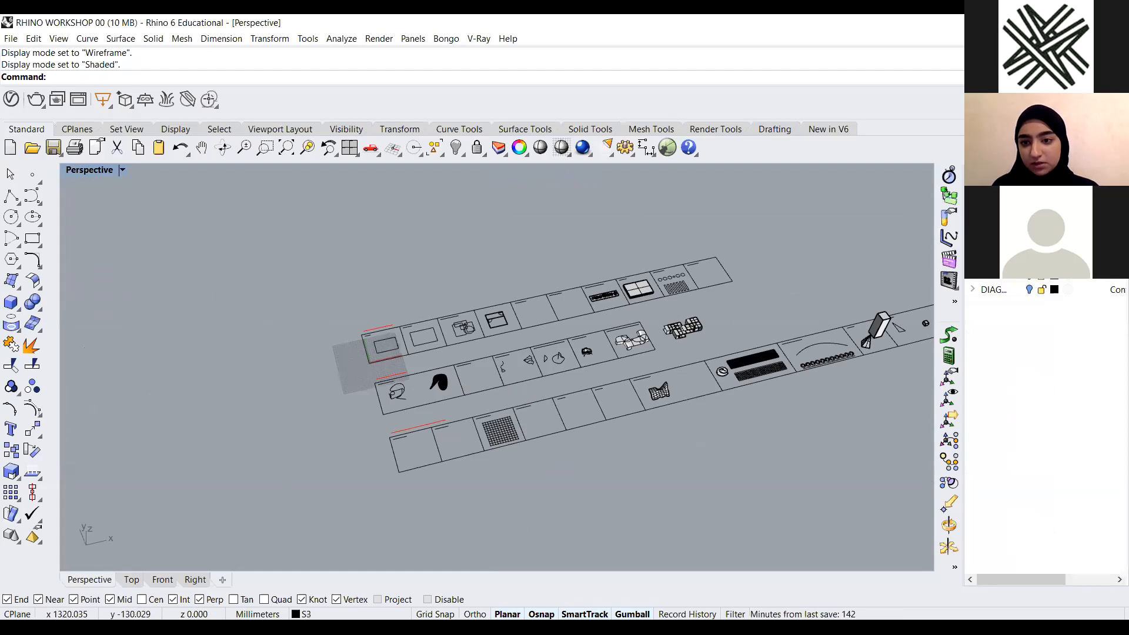
left_click(1030, 263)
left_click(1030, 249)
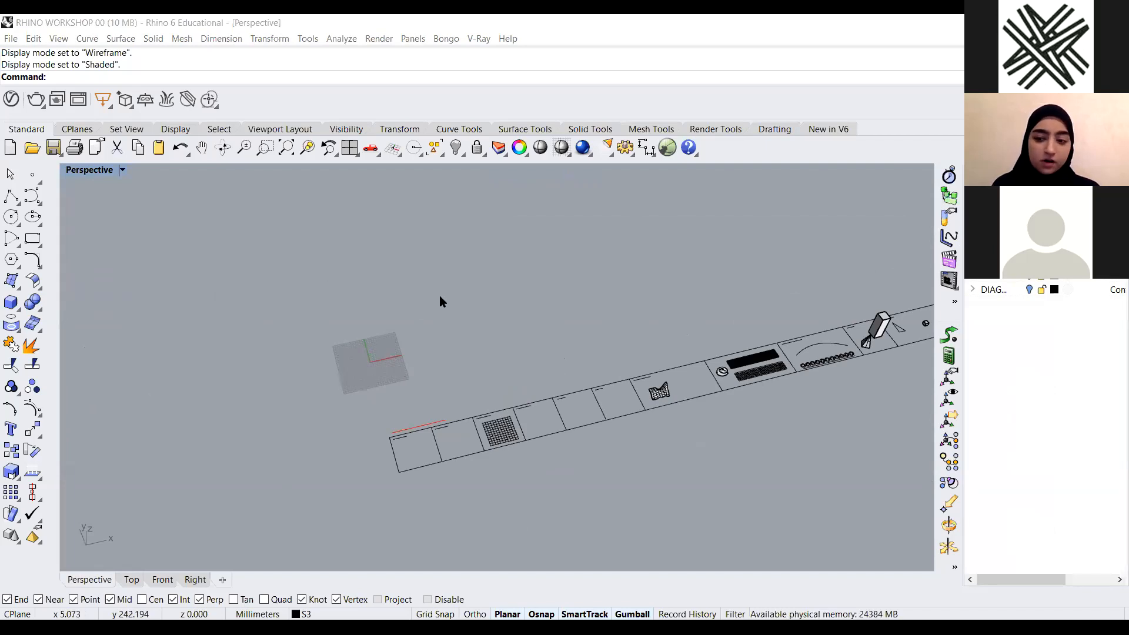
Examine the Deformation and transformation tools panels, such as Solidpton, CageEdit and Maelstrom
scroll(635, 327, "down", 2)
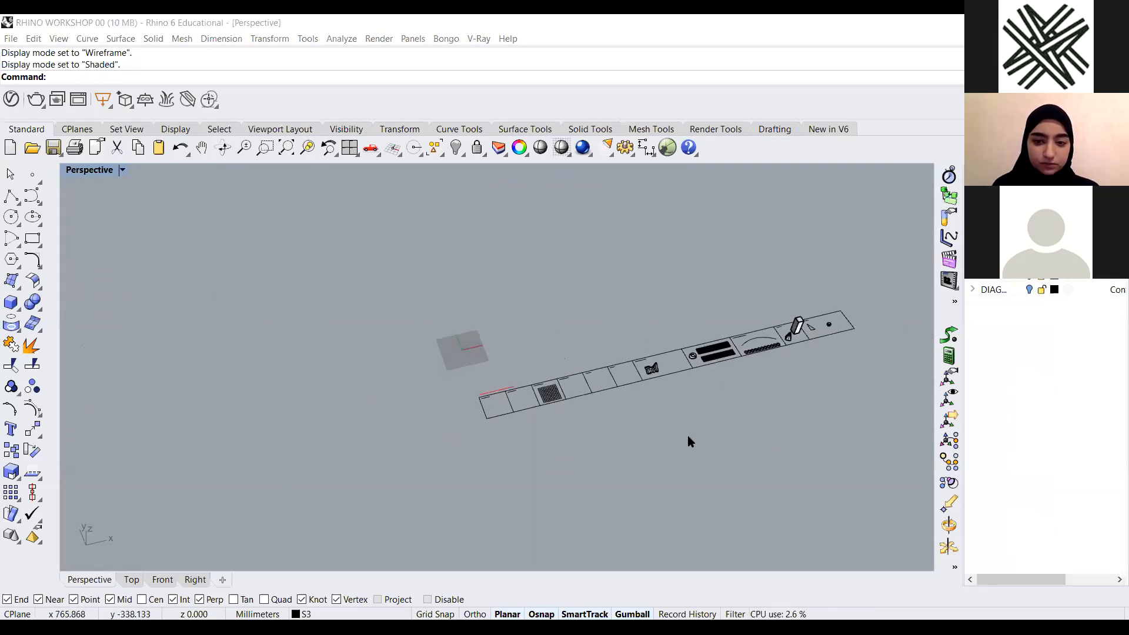
right_click_drag(687, 435, 557, 436)
scroll(557, 436, "up", 10)
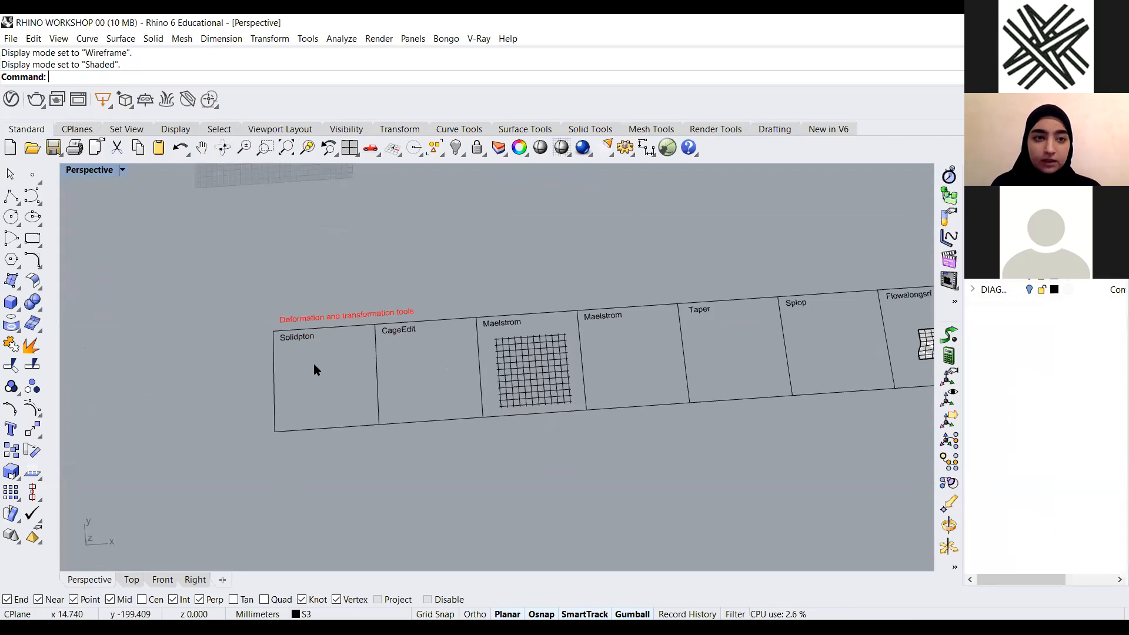
scroll(583, 276, "down", 3)
scroll(660, 270, "up", 3)
scroll(469, 328, "down", 4)
scroll(773, 330, "up", 5)
scroll(506, 361, "down", 4)
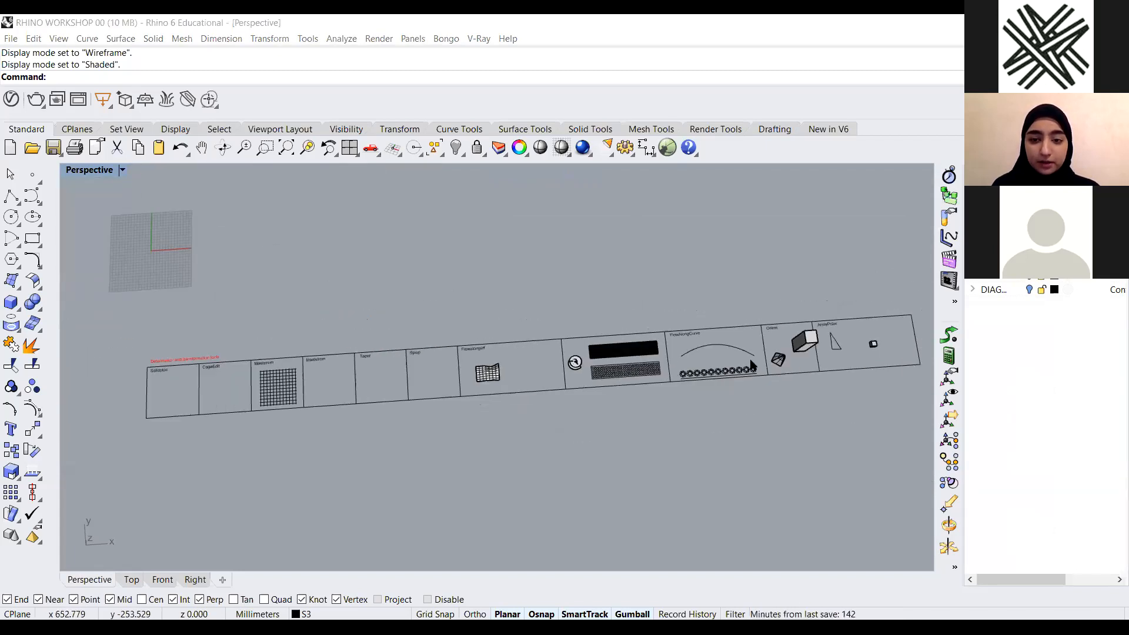
scroll(840, 334, "up", 4)
scroll(840, 331, "down", 6)
scroll(529, 345, "up", 6)
scroll(806, 327, "down", 6)
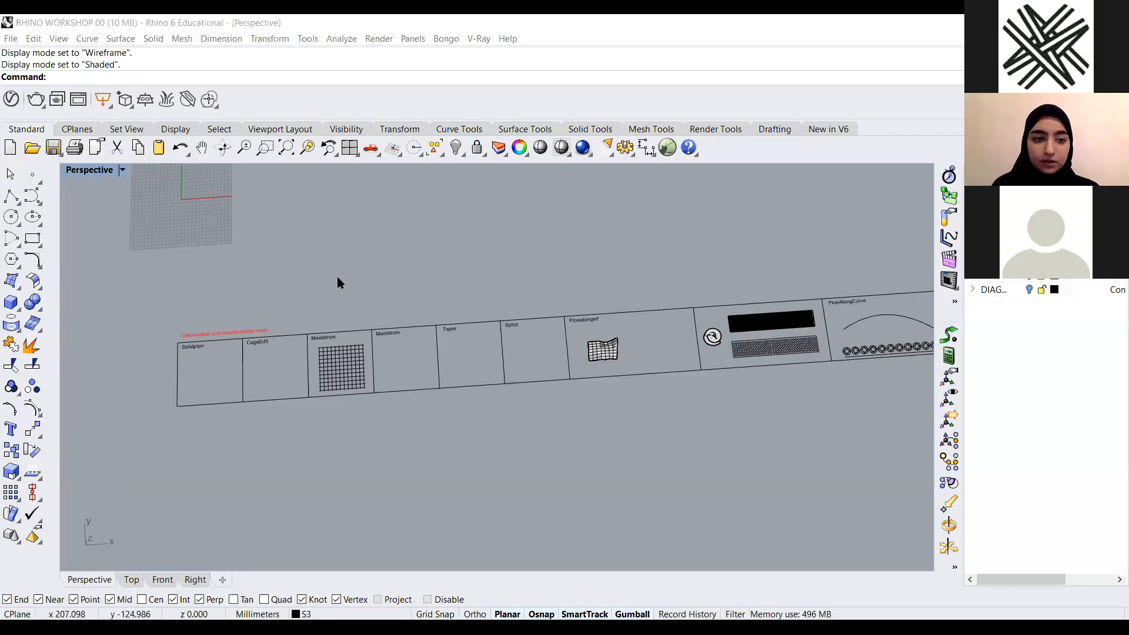
scroll(337, 283, "up", 5)
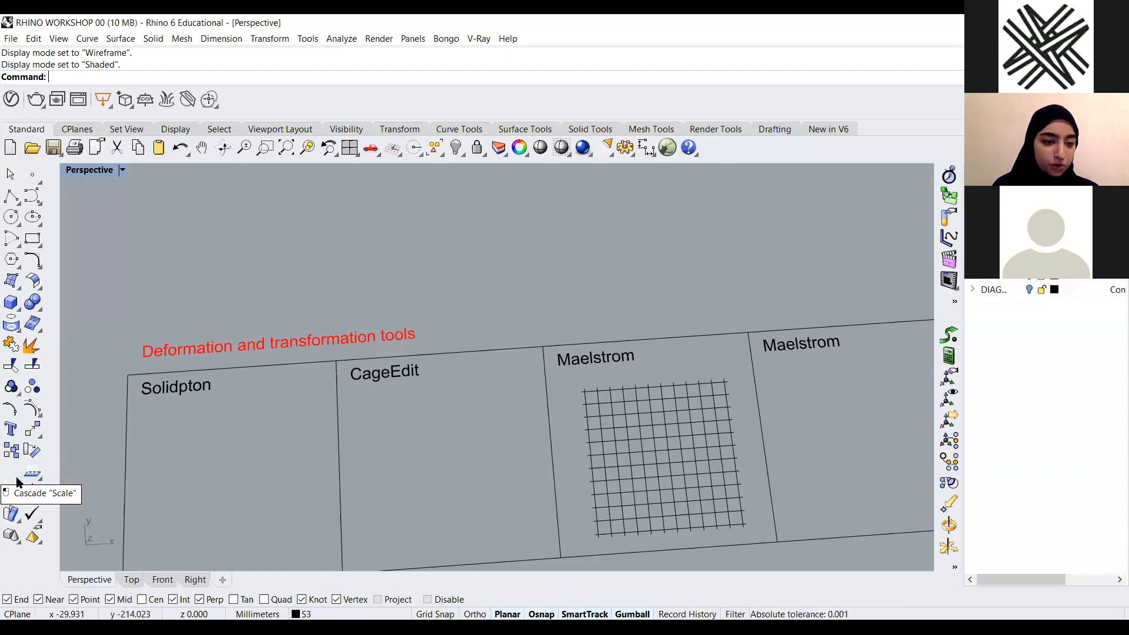
Open the Deformation Tools set as a floating toolbar
left_click(19, 520)
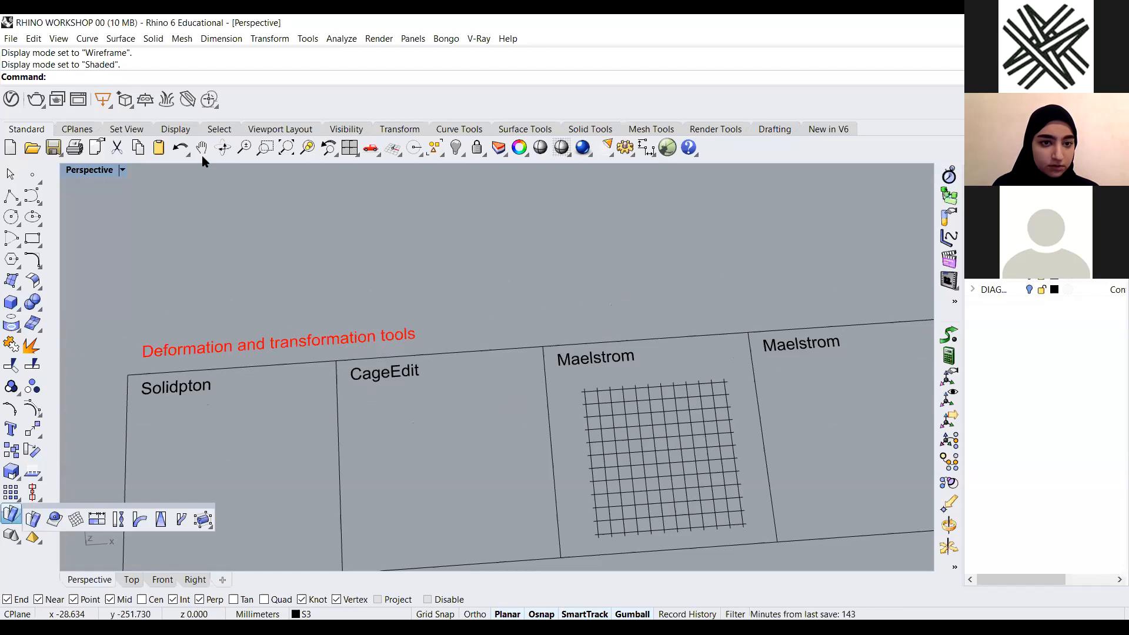
left_click_drag(291, 170, 264, 214)
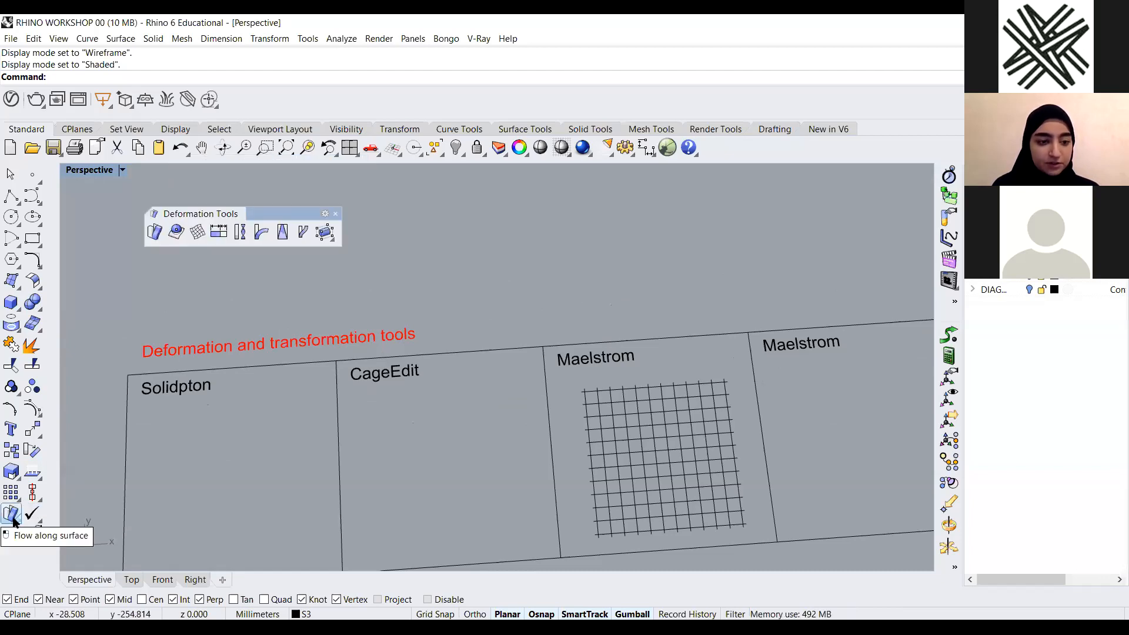
Open the Transform tool set as a floating toolbar and position it beside the deformation tools
left_click(20, 481)
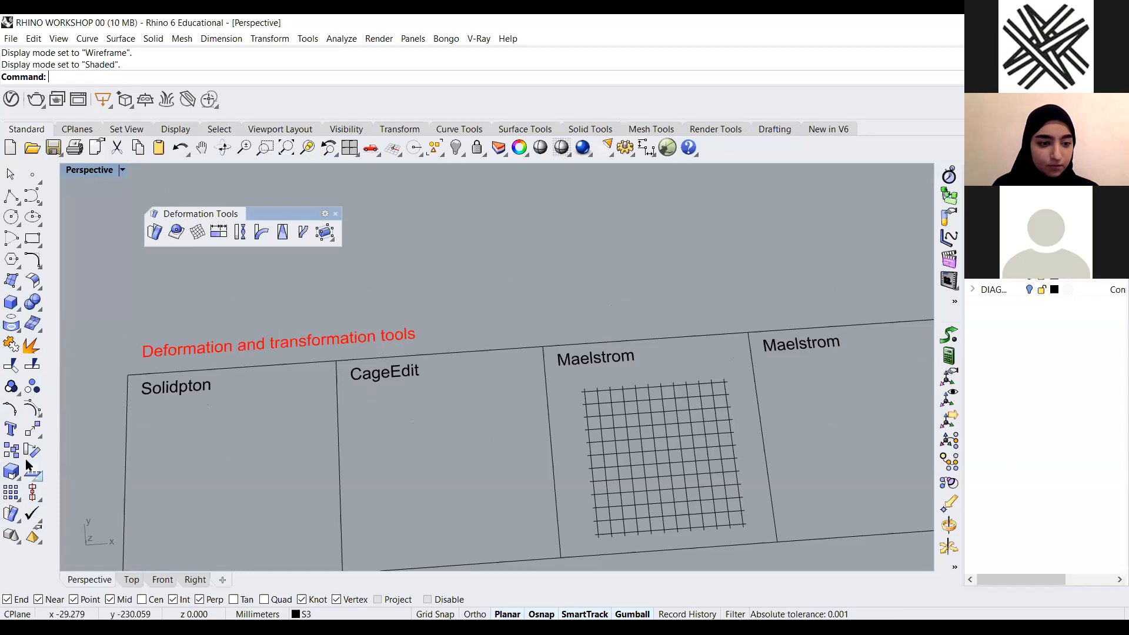
left_click(40, 438)
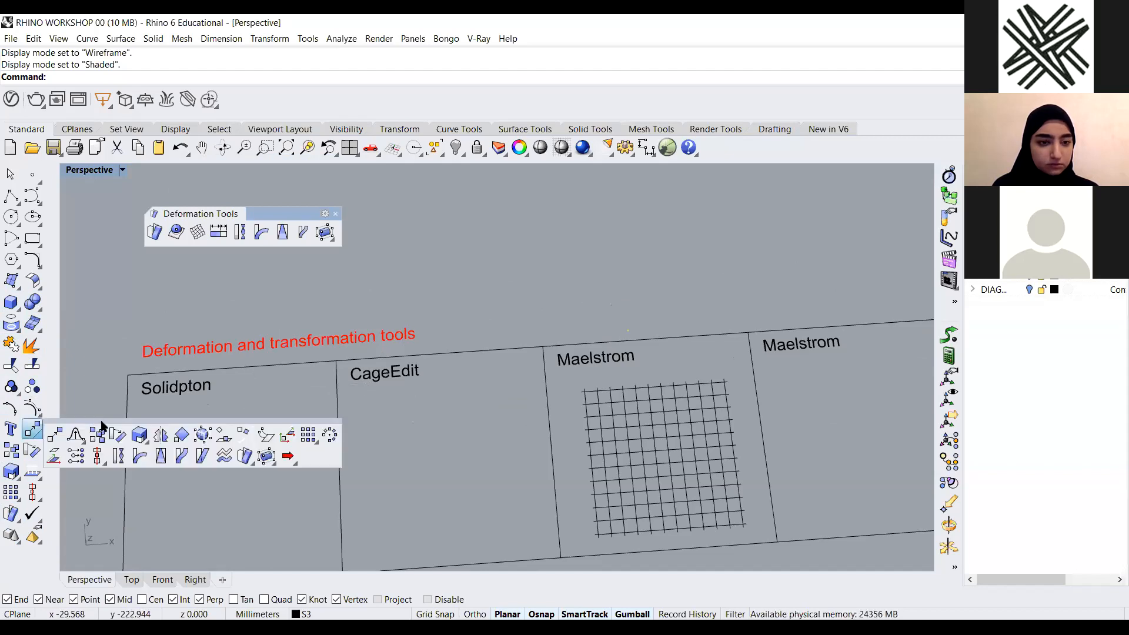
left_click_drag(102, 425, 408, 186)
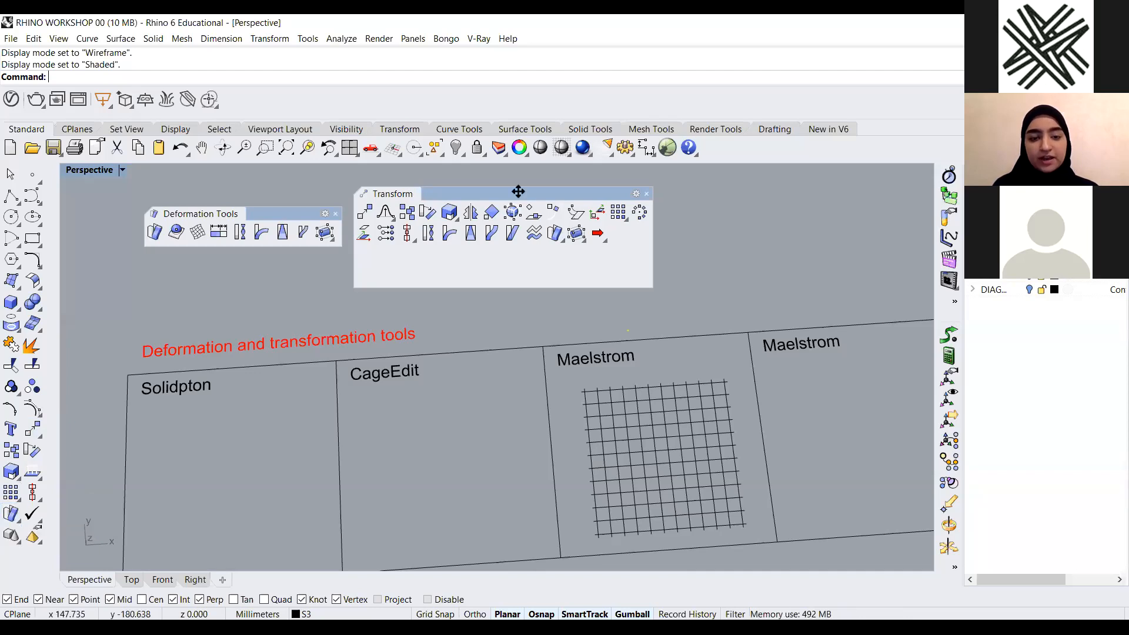
left_click_drag(517, 190, 524, 183)
left_click_drag(481, 216, 574, 190)
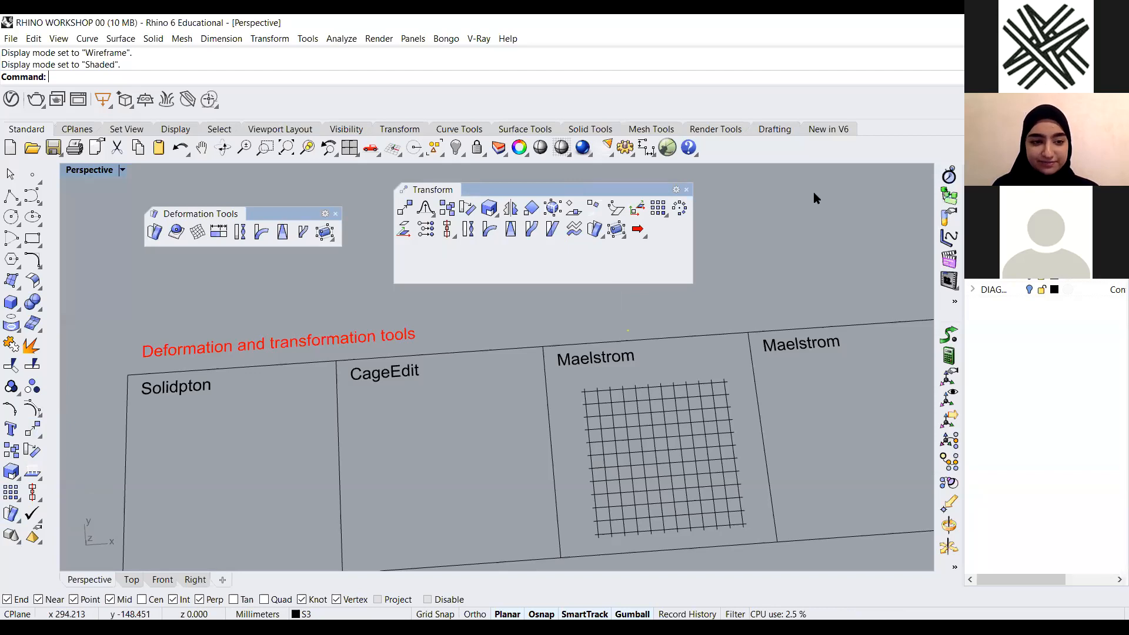
Move the Deformation Tools toolbar to the right of the Transform toolbar
key("alt+Tab")
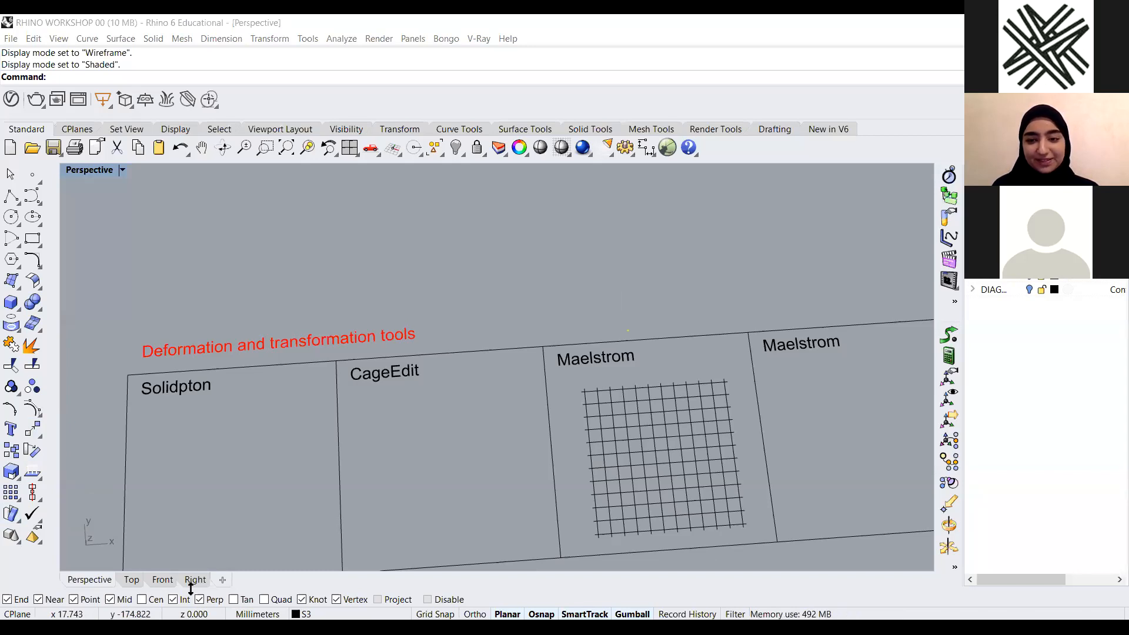
scroll(442, 410, "down", 5)
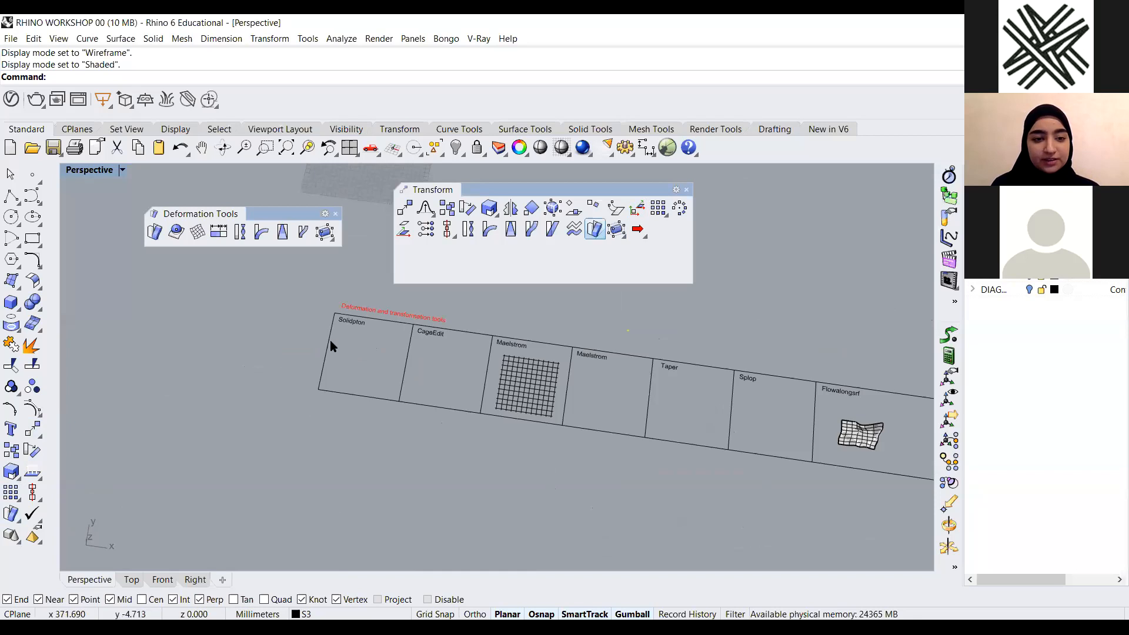
scroll(331, 345, "up", 6)
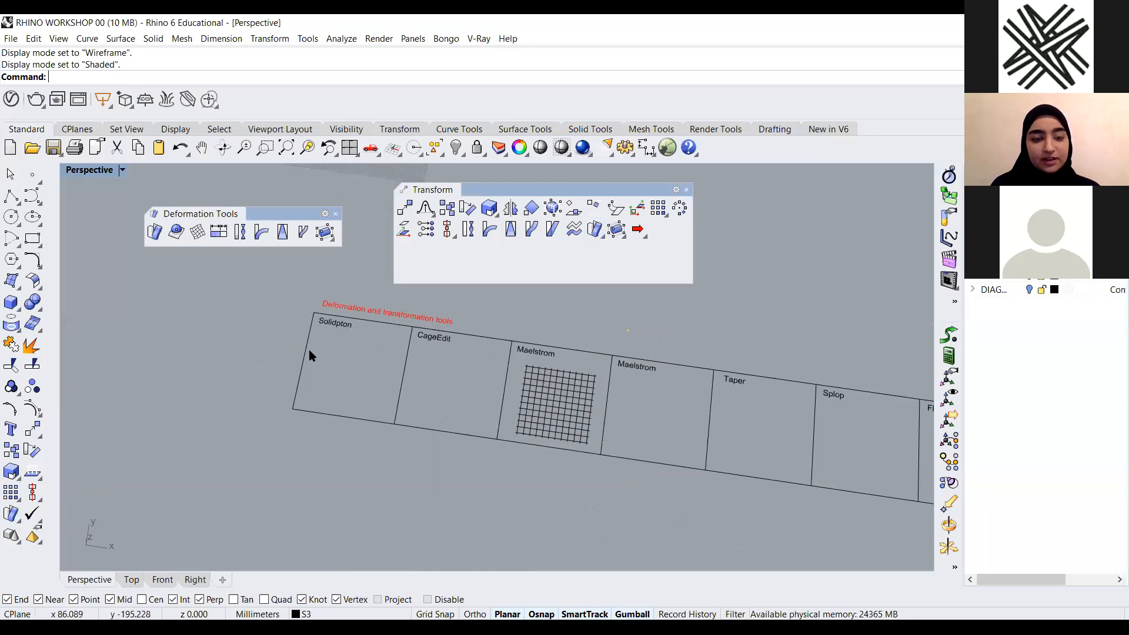
scroll(675, 409, "down", 10)
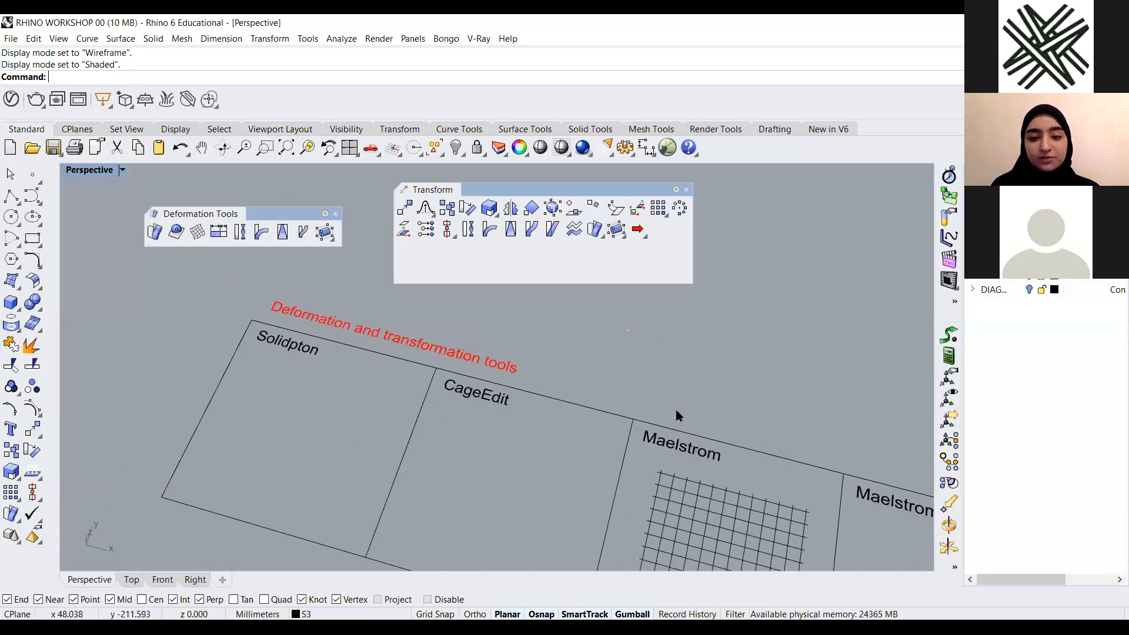
scroll(771, 394, "down", 2)
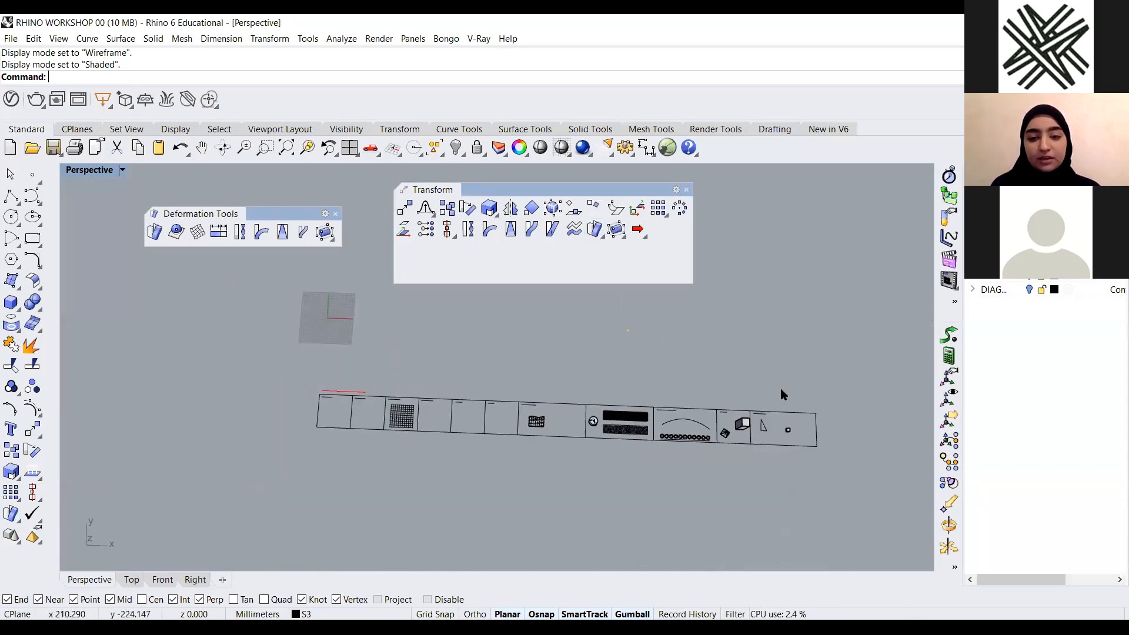
scroll(781, 388, "up", 6)
scroll(441, 461, "down", 6)
right_click_drag(182, 447, 351, 433, "shift")
scroll(393, 376, "up", 12)
scroll(412, 442, "down", 6)
left_click_drag(271, 215, 852, 209)
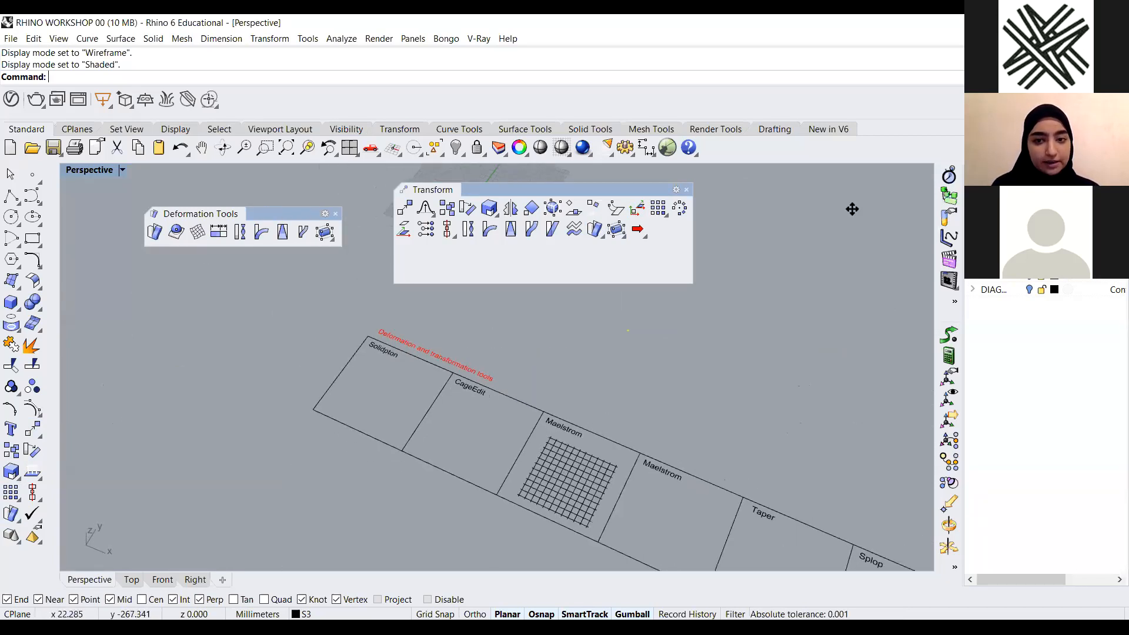
Draw a tall box standing in the Solidpton panel
left_click(10, 300)
scroll(419, 404, "down", 5)
scroll(396, 511, "up", 3)
left_click(388, 428)
left_click(414, 491)
left_click(237, 355)
scroll(402, 458, "down", 5)
scroll(445, 452, "up", 6)
scroll(369, 460, "down", 6)
right_click_drag(368, 460, 400, 389)
scroll(286, 414, "up", 4)
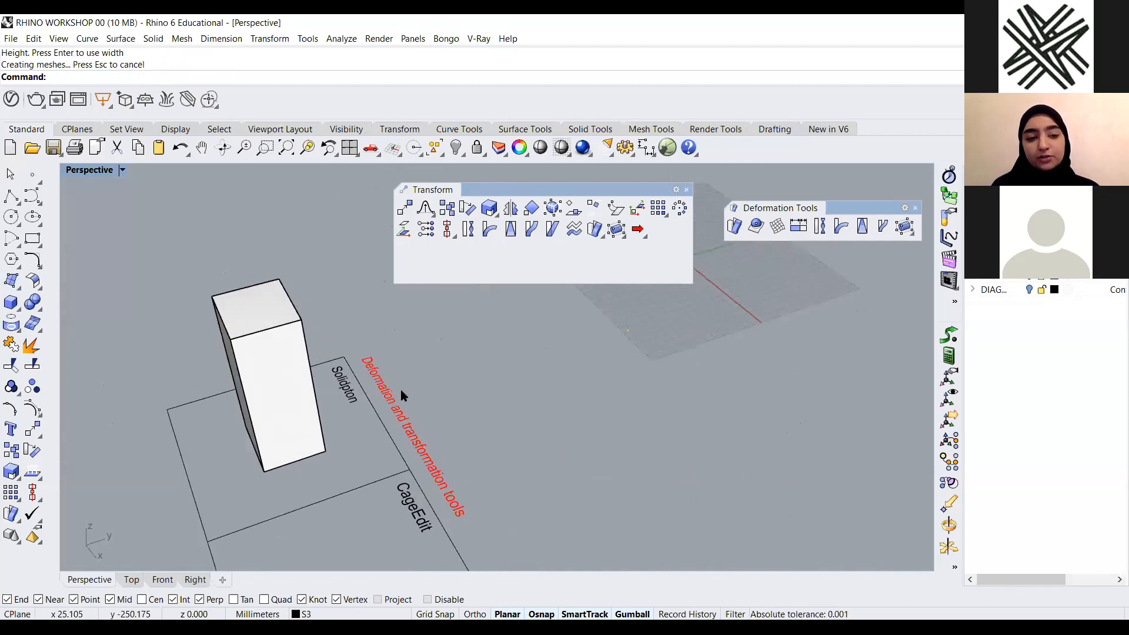
scroll(312, 395, "up", 5)
right_click_drag(280, 380, 275, 379)
scroll(300, 325, "down", 4)
right_click_drag(406, 330, 414, 319)
scroll(414, 318, "up", 2)
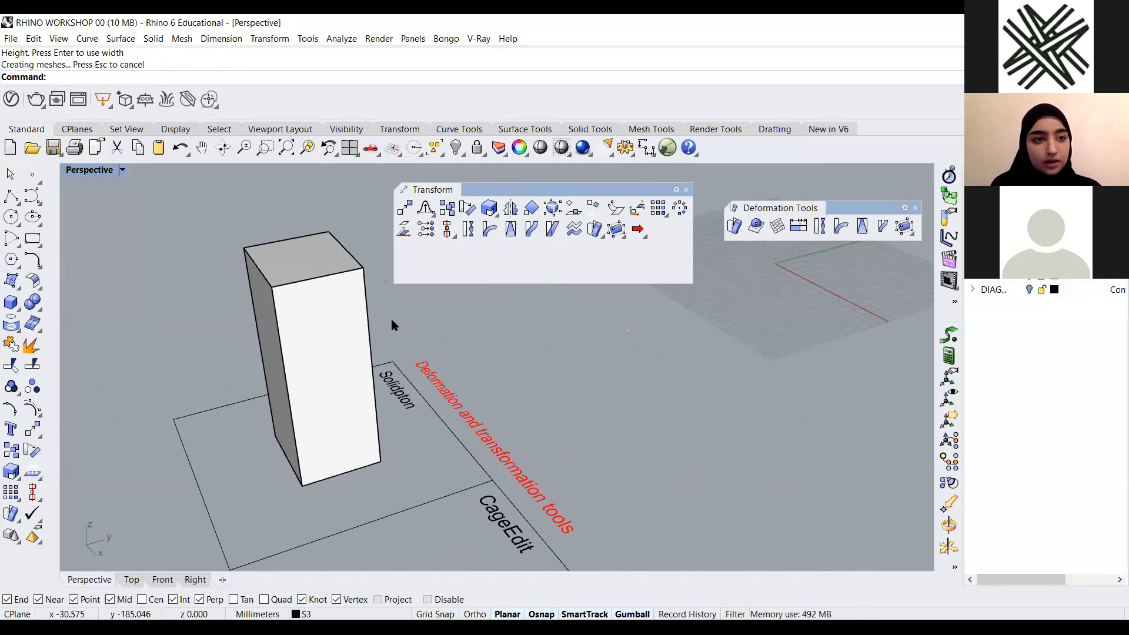
Turn on solid edit points for the box with SolidPtOn
type("olidPtOn")
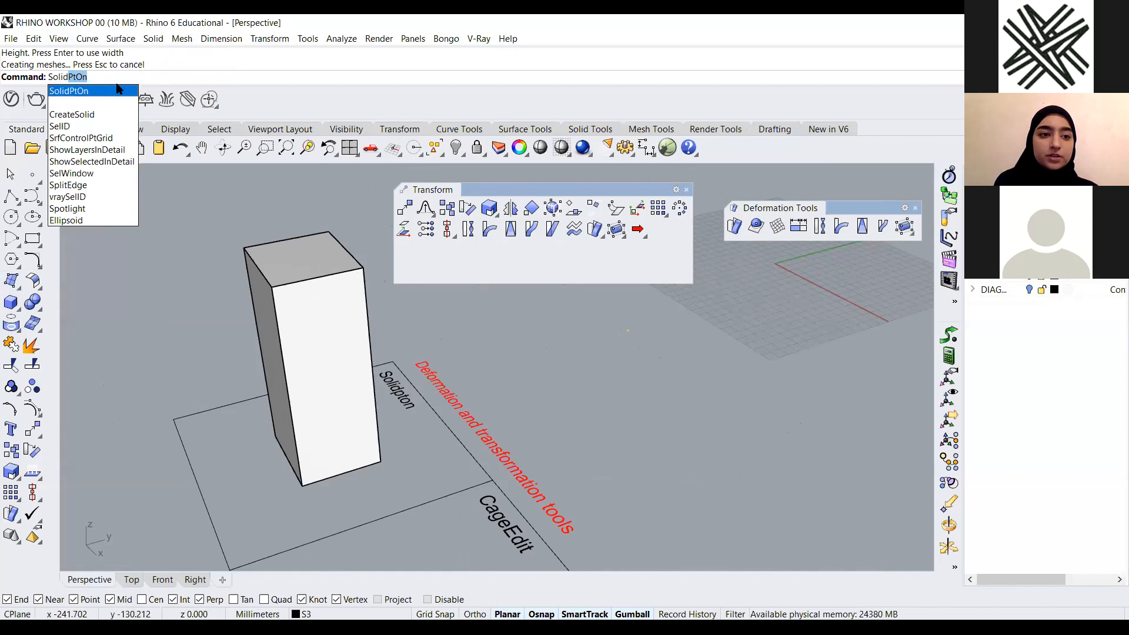
key("Return")
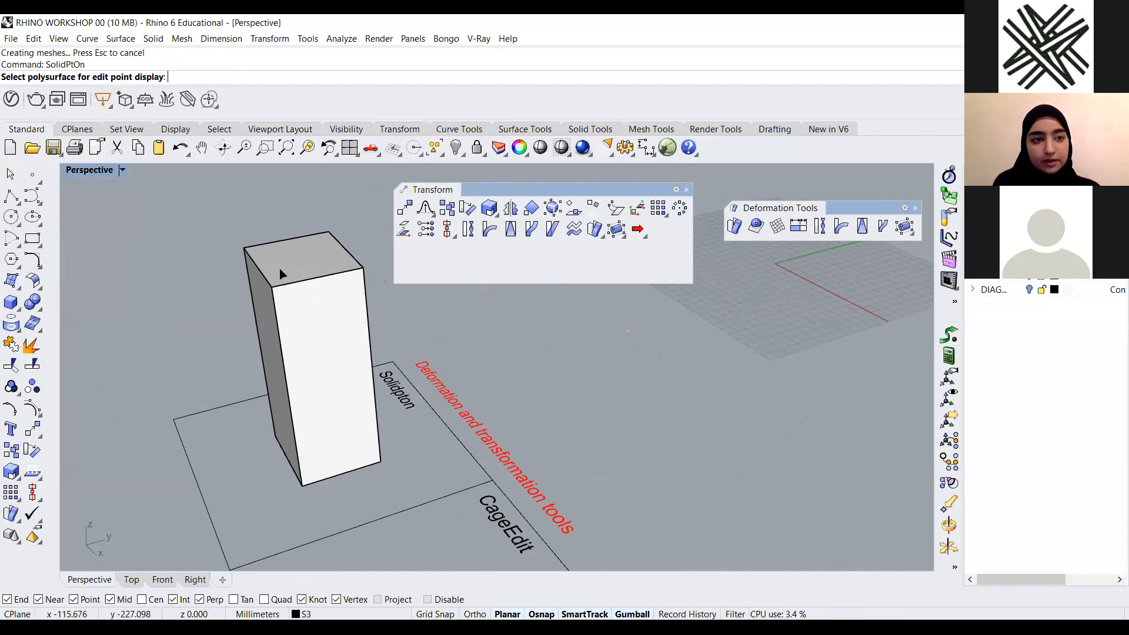
left_click(310, 279)
key("Return")
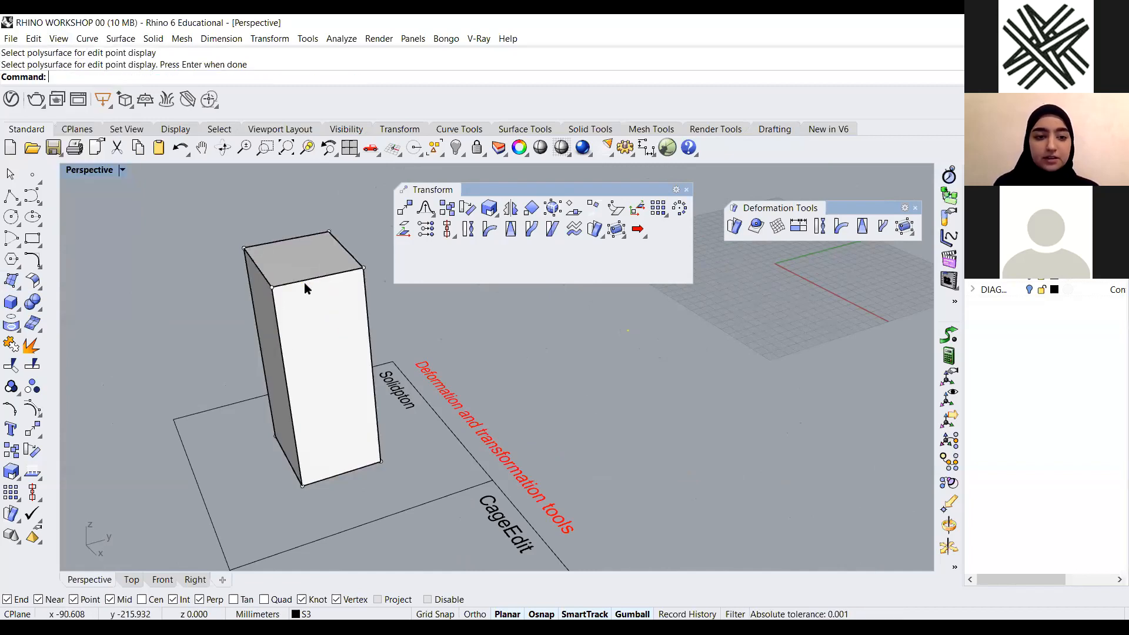
Select the box's top corner points and move them outward to flare its top
right_click_drag(304, 288, 257, 259)
left_click(308, 298)
left_click(310, 301)
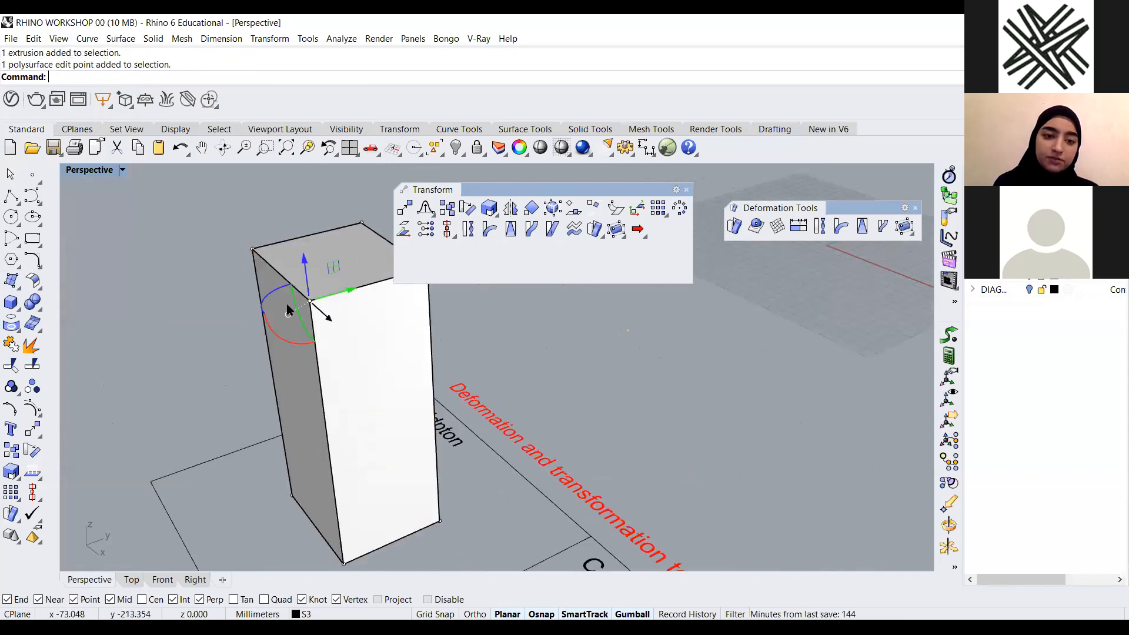
left_click(252, 249)
left_click_drag(297, 237, 216, 302)
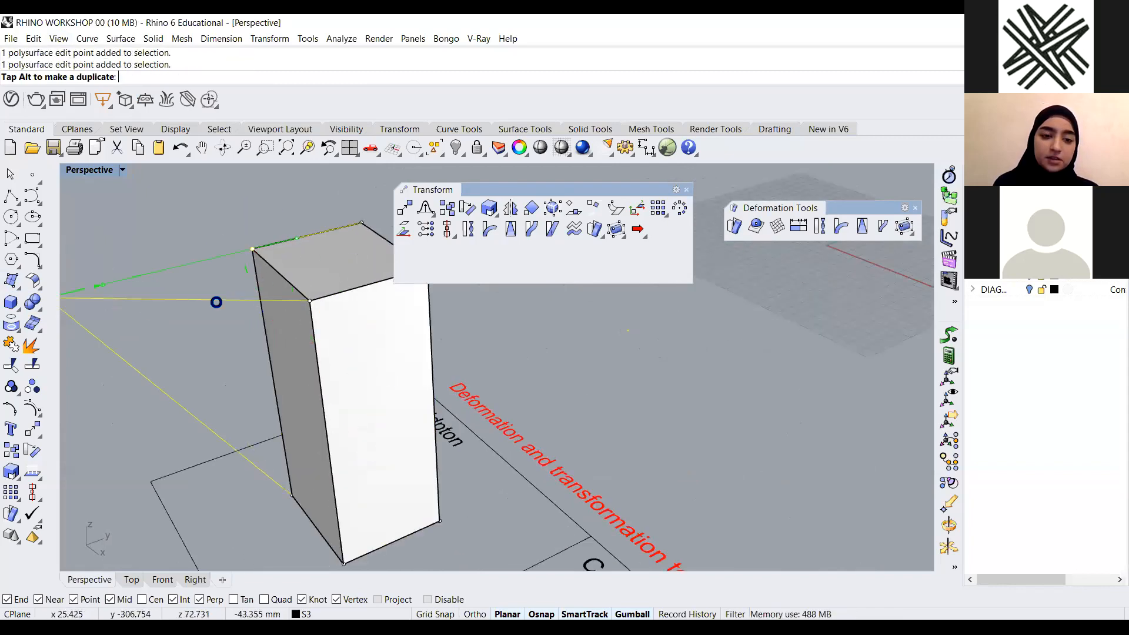
scroll(294, 281, "down", 8)
scroll(364, 299, "up", 5)
left_click(365, 299)
right_click_drag(314, 351, 305, 366)
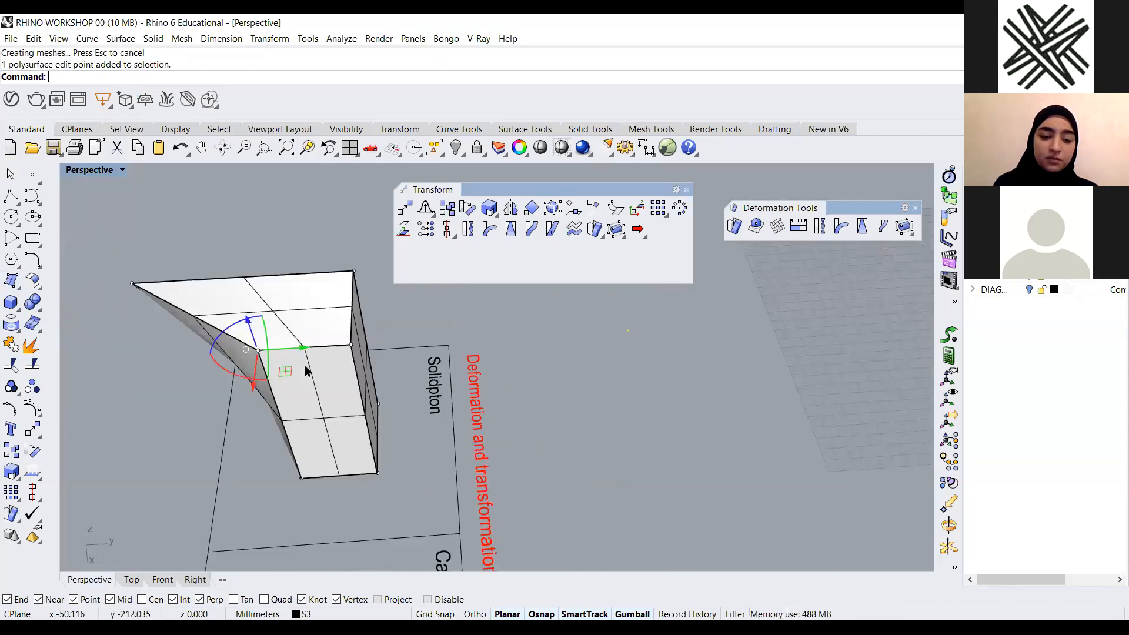
left_click_drag(302, 340, 161, 357)
scroll(342, 254, "down", 4)
right_click_drag(265, 323, 305, 348)
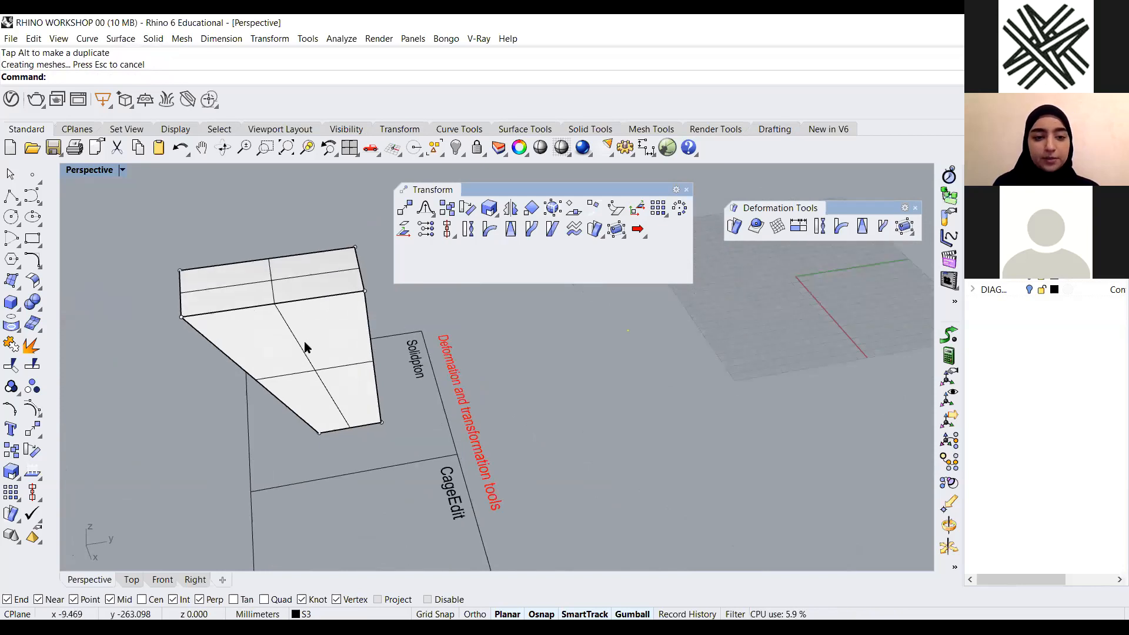
Select the deformed box and delete it
left_click(301, 348)
key("Delete")
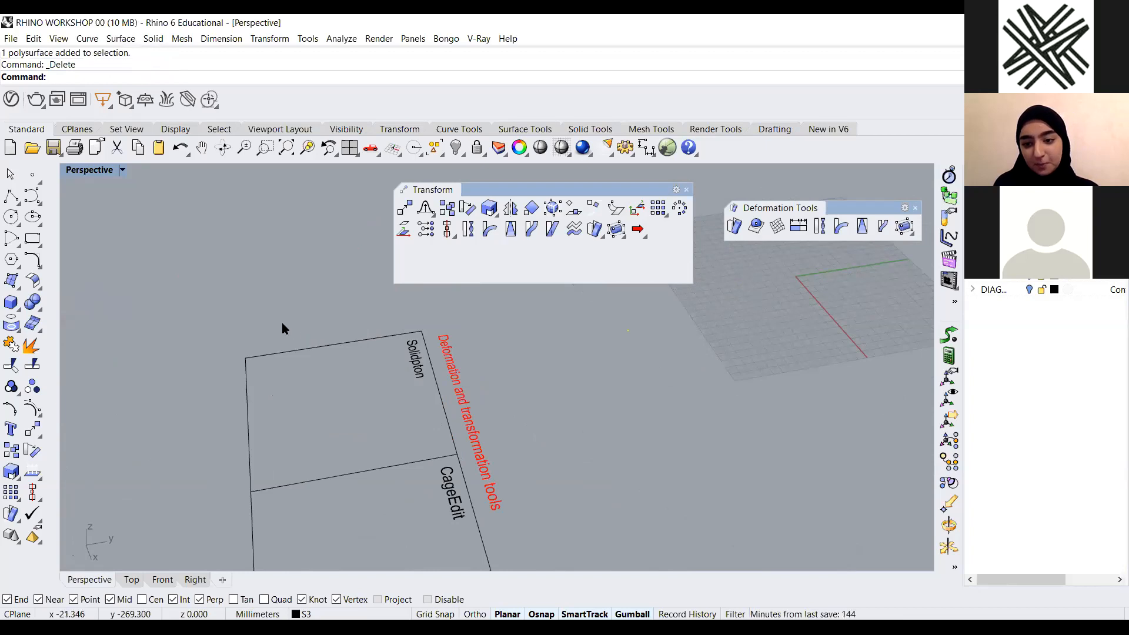
scroll(282, 322, "down", 4)
right_click_drag(282, 320, 389, 431)
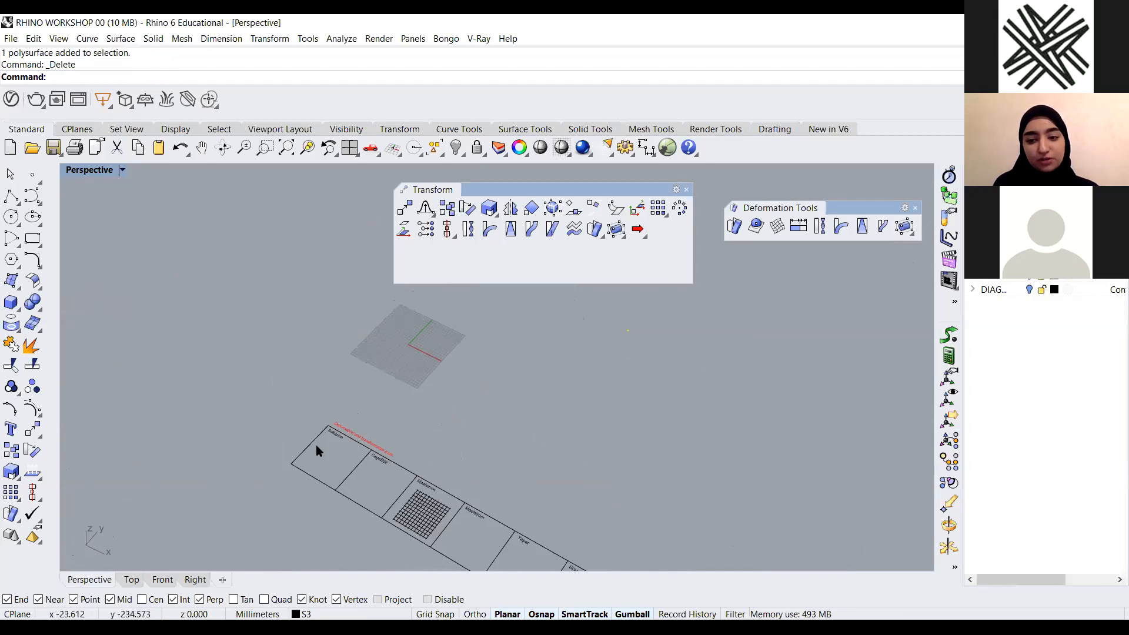
scroll(341, 448, "up", 5)
right_click_drag(421, 486, 431, 492)
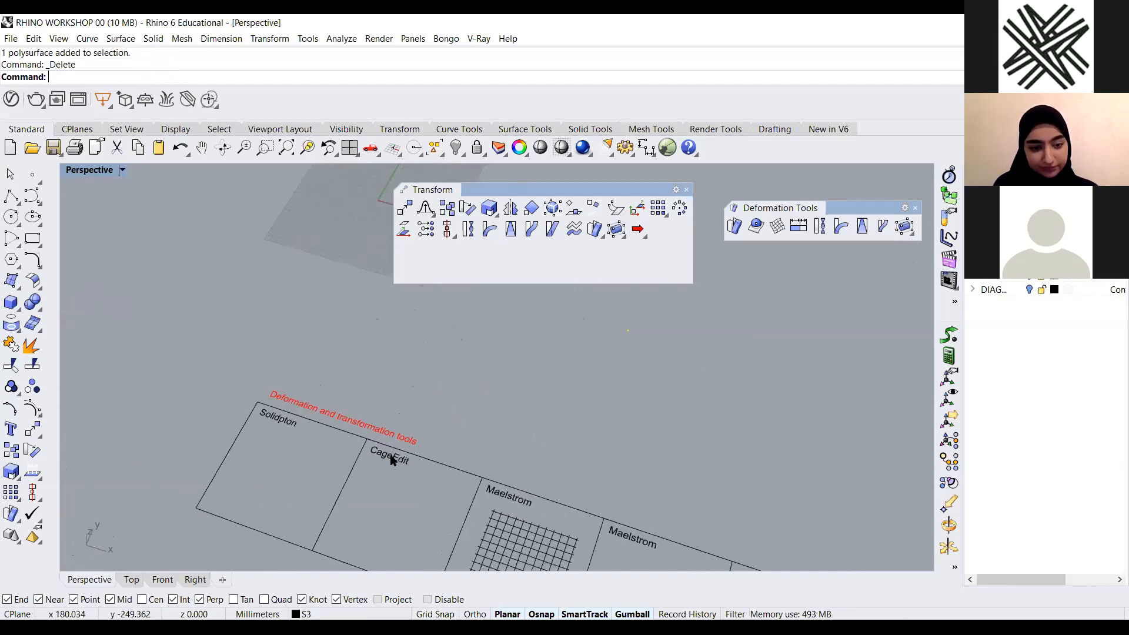
Zoom to the selected object in the CageEdit panel and examine the deformation panels
left_click(391, 456)
type("Z")
key("Return")
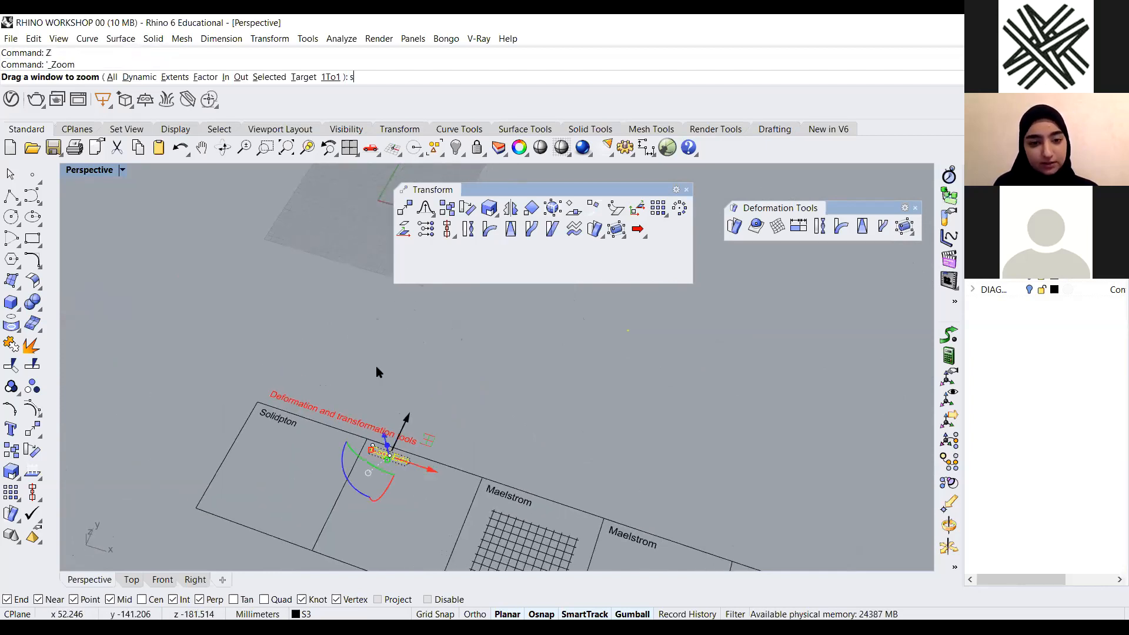
type("s")
key("Return")
scroll(200, 382, "down", 4)
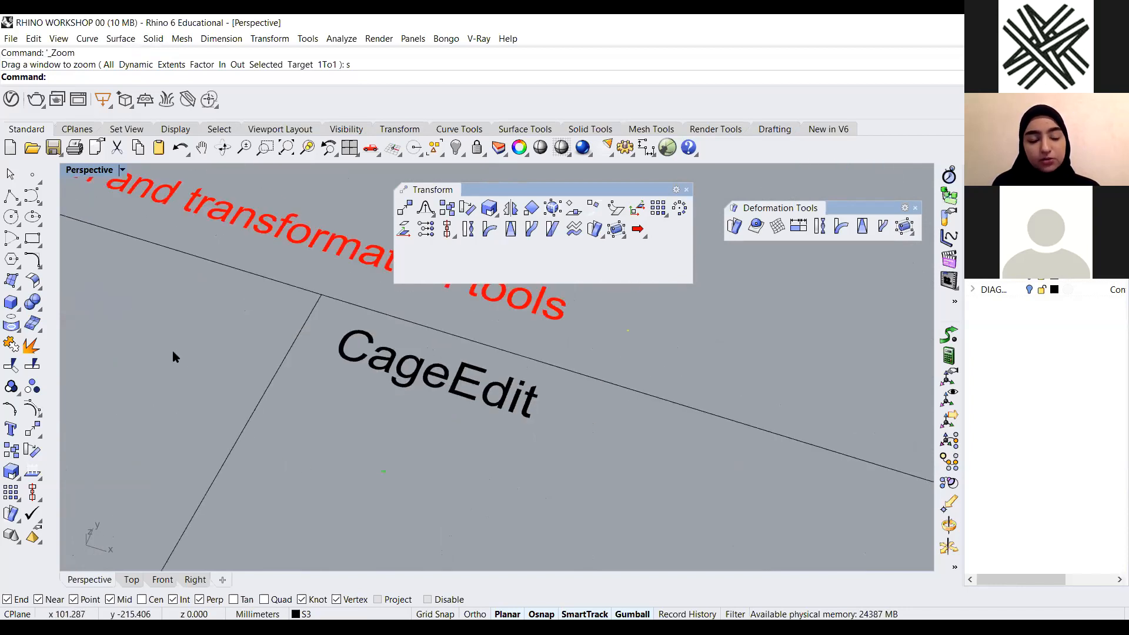
scroll(206, 352, "down", 5)
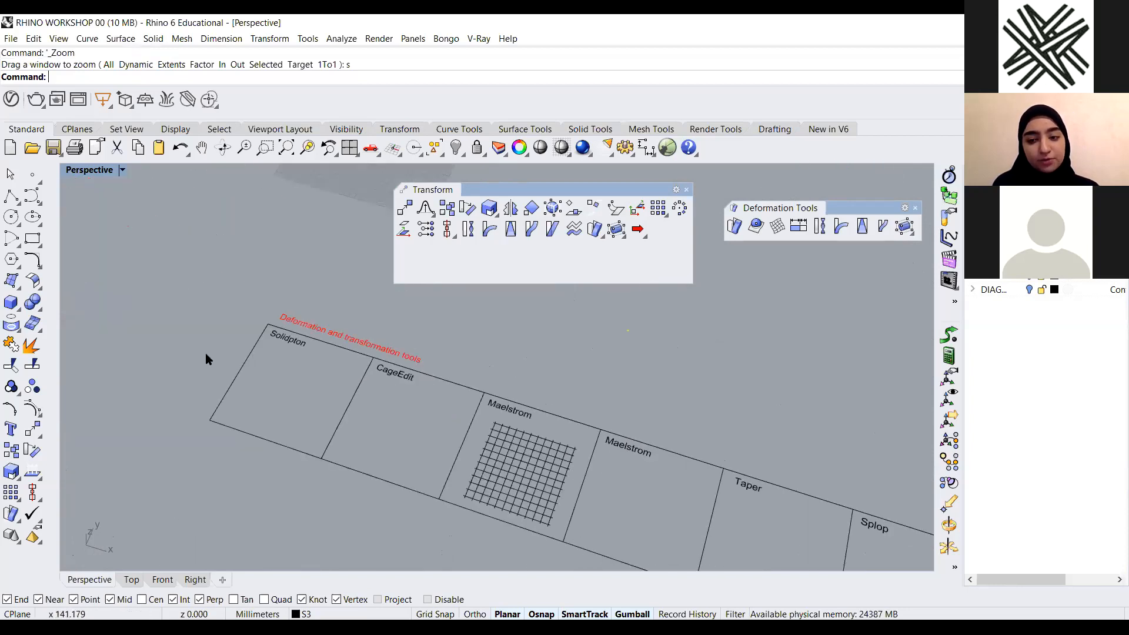
scroll(183, 353, "up", 3)
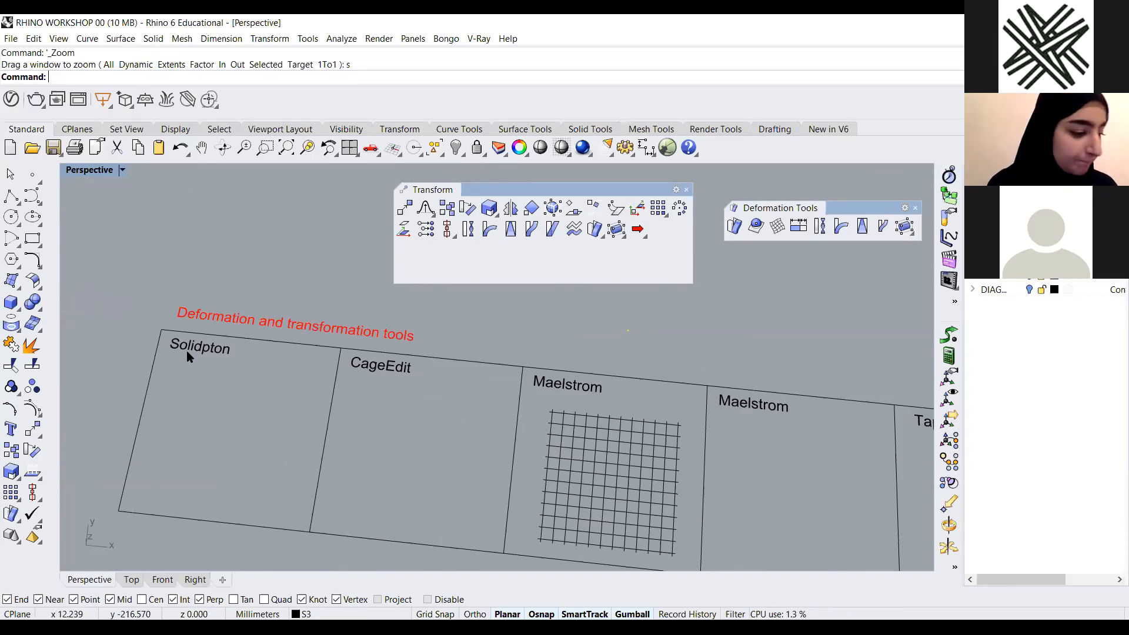
scroll(414, 399, "down", 3)
right_click_drag(447, 417, 411, 350)
scroll(500, 347, "up", 3)
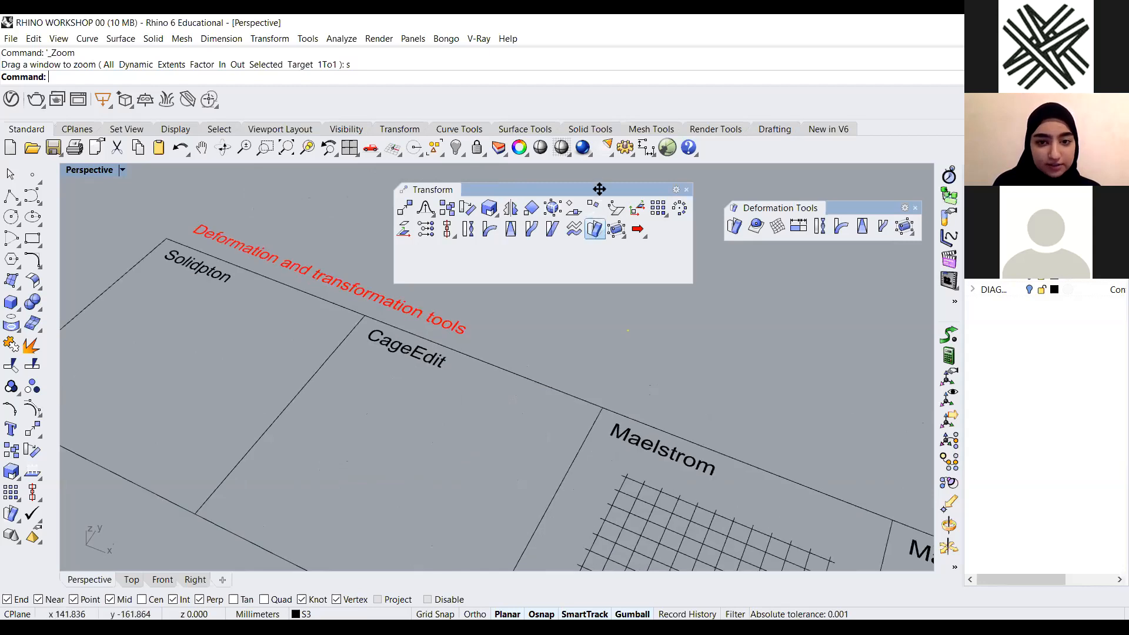
right_click_drag(354, 401, 371, 387)
scroll(372, 387, "down", 4)
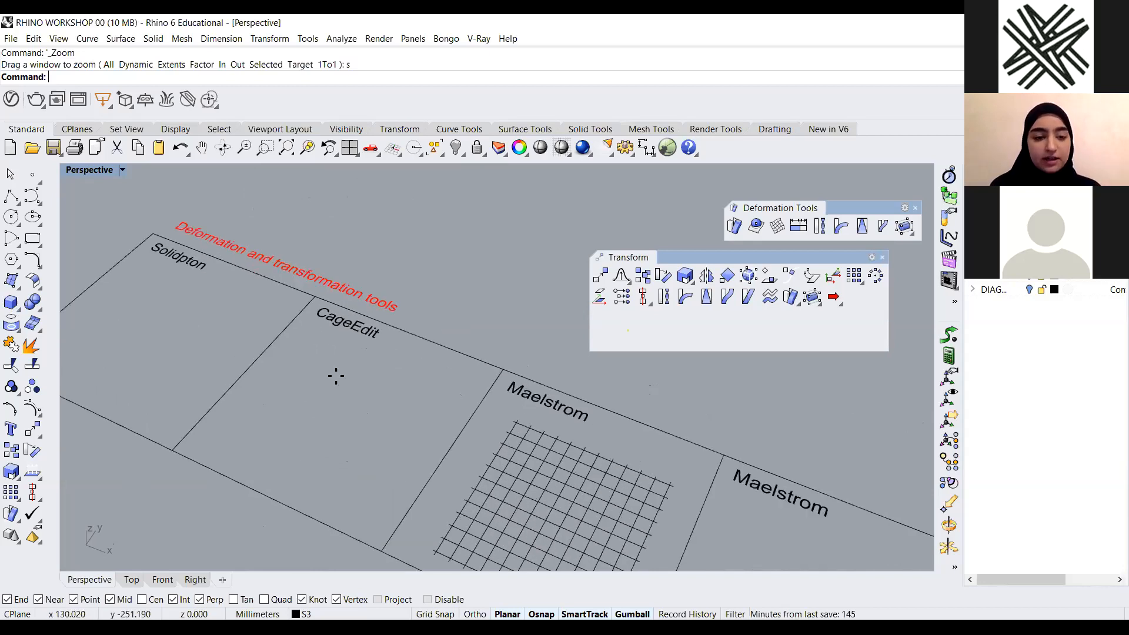
scroll(336, 376, "down", 2)
right_click_drag(368, 457, 371, 488)
Draw a tall box inside the CageEdit panel
left_click(317, 410)
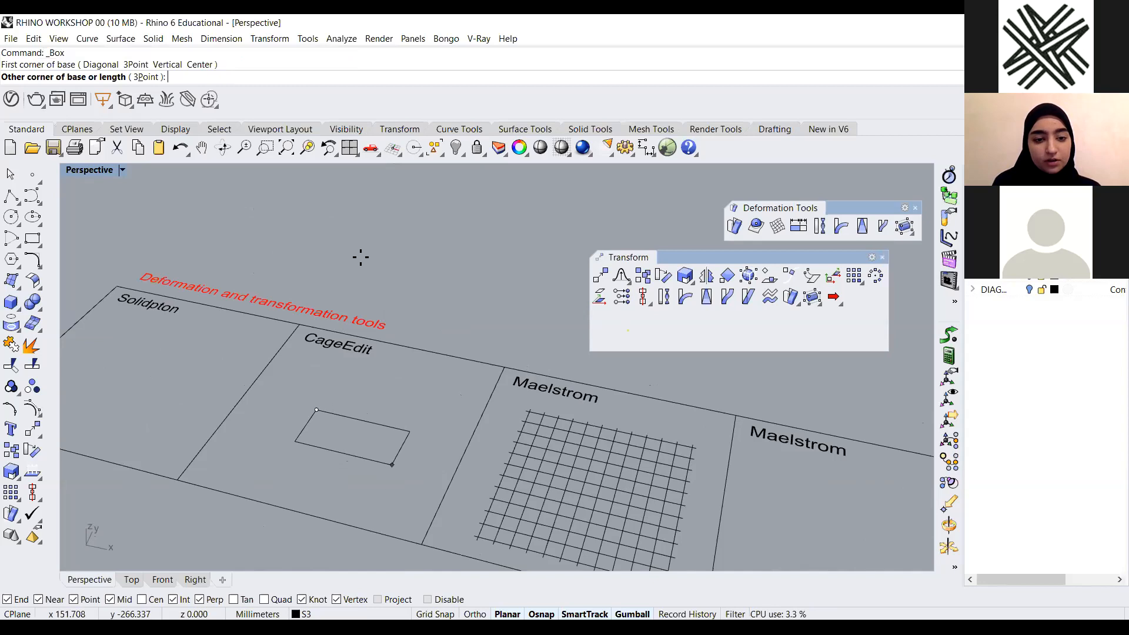
left_click(383, 487)
left_click(358, 257)
Select the tall box in the CageEdit panel and delete it
right_click_drag(383, 343, 276, 336)
scroll(418, 228, "down", 4)
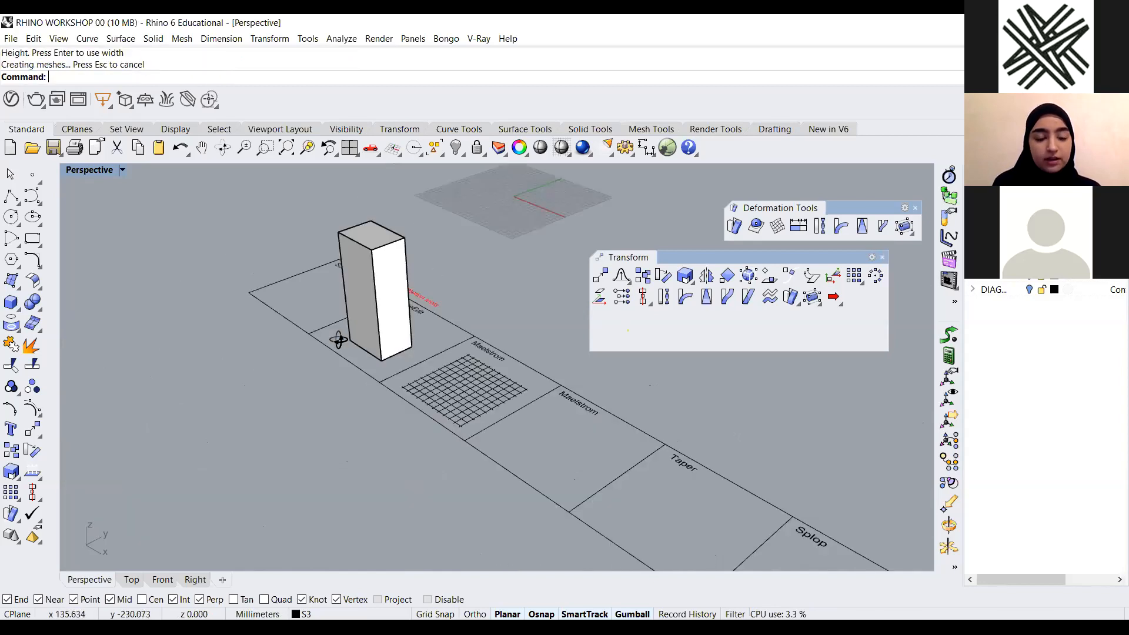
right_click_drag(141, 330, 250, 217)
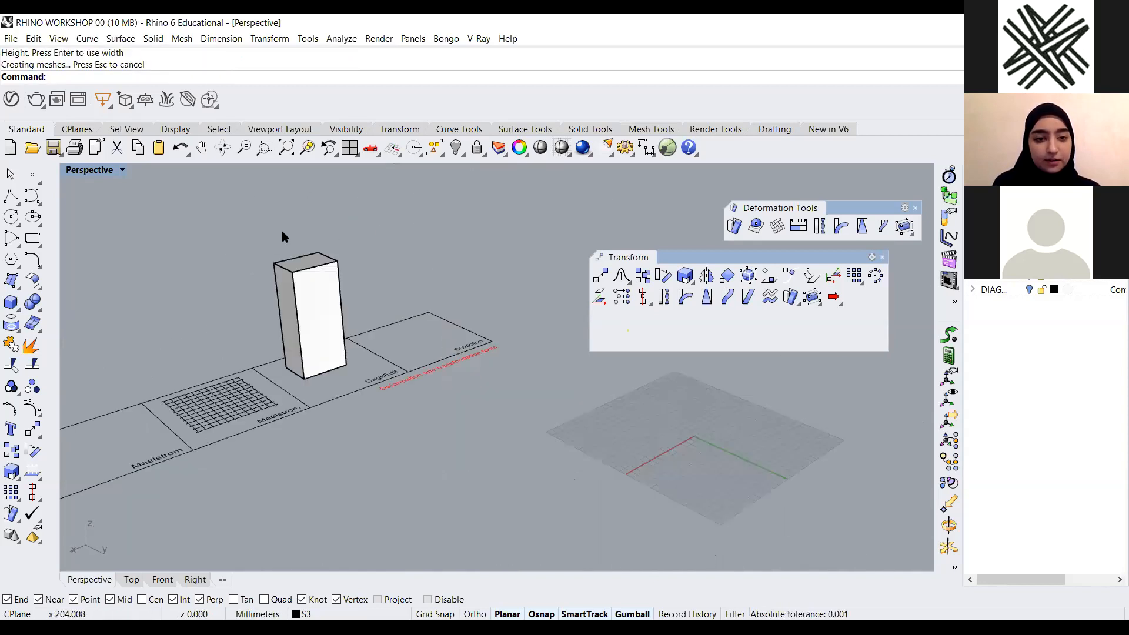
scroll(296, 188, "up", 6)
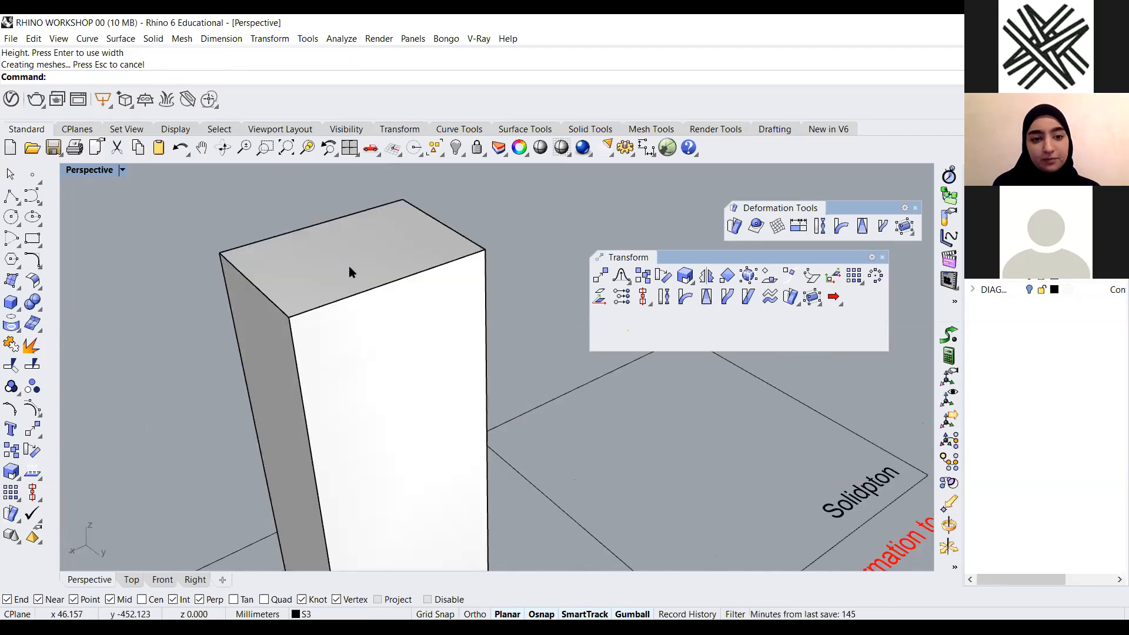
scroll(353, 268, "down", 3)
left_click(372, 271)
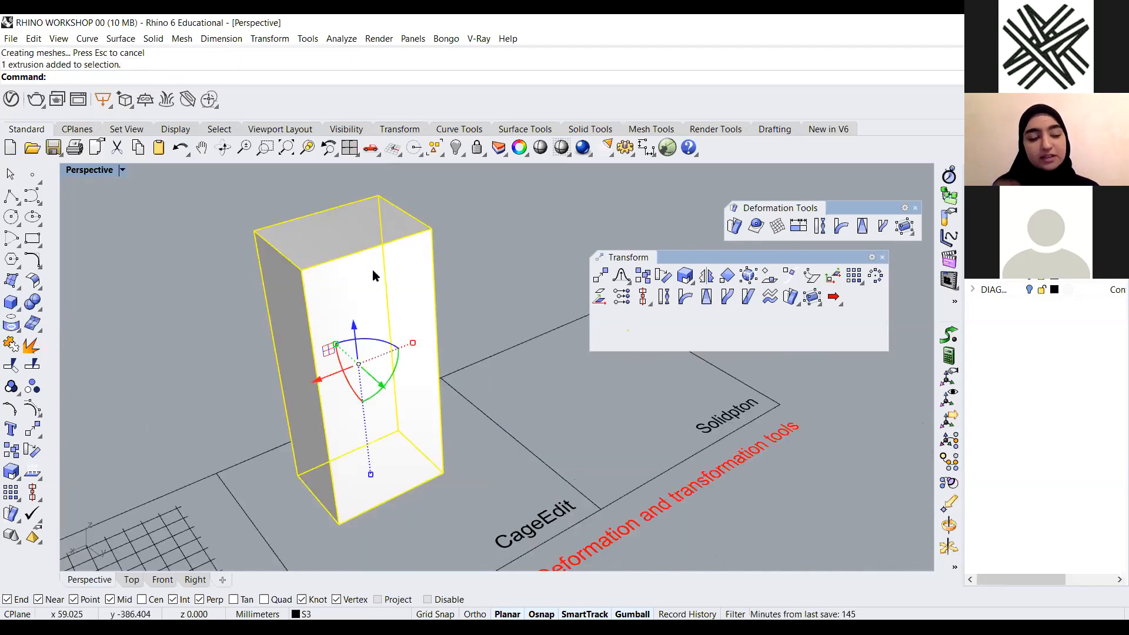
scroll(364, 249, "down", 1)
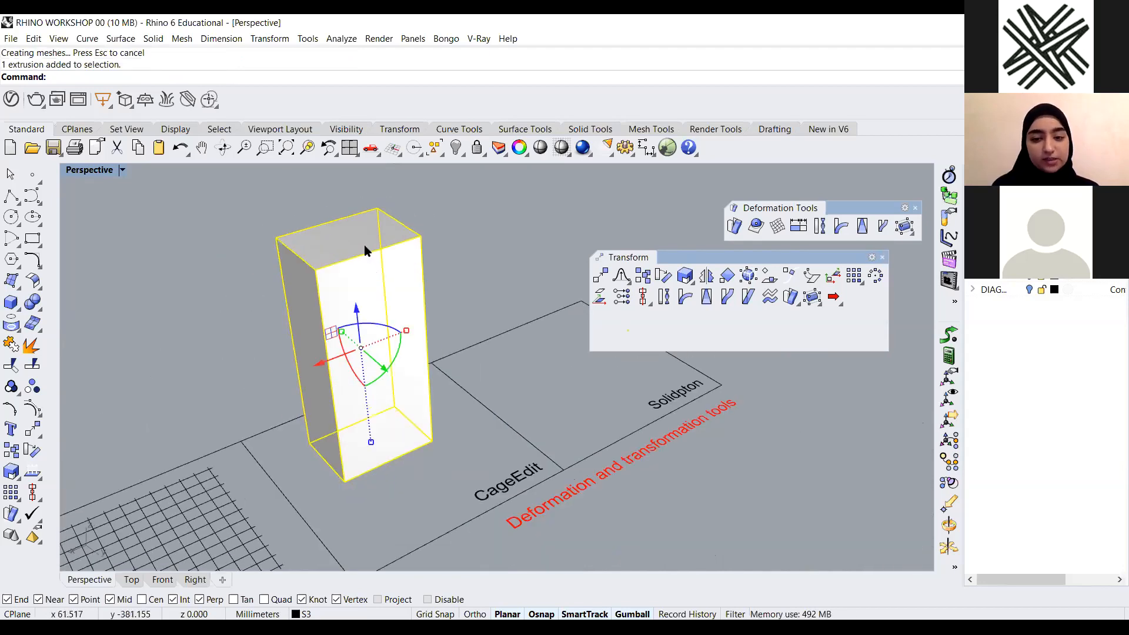
left_click(511, 210)
scroll(458, 262, "down", 4)
right_click_drag(401, 330, 400, 333)
scroll(414, 325, "up", 3)
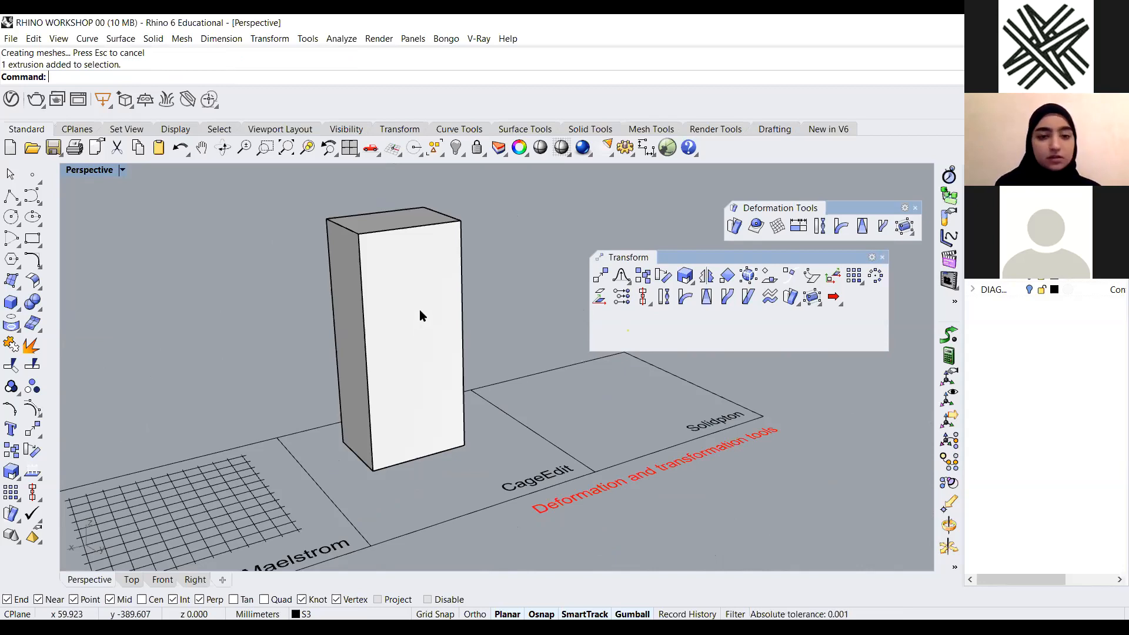
left_click(410, 293)
key("Delete")
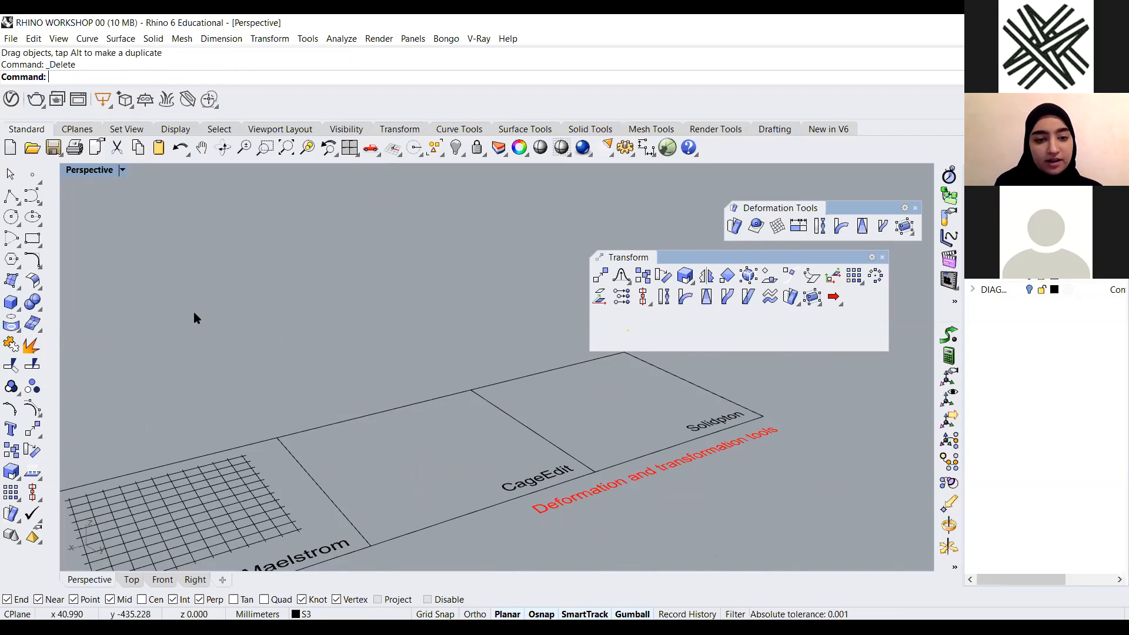
Draw a sphere inside the CageEdit panel
right_click_drag(192, 315, 28, 303)
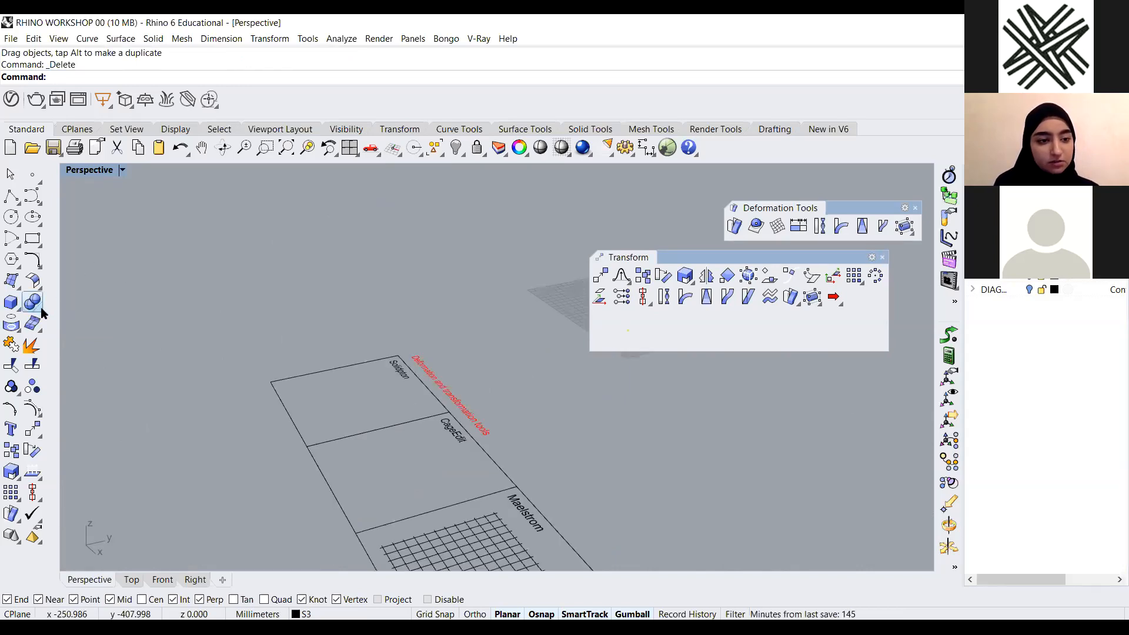
left_click(19, 313)
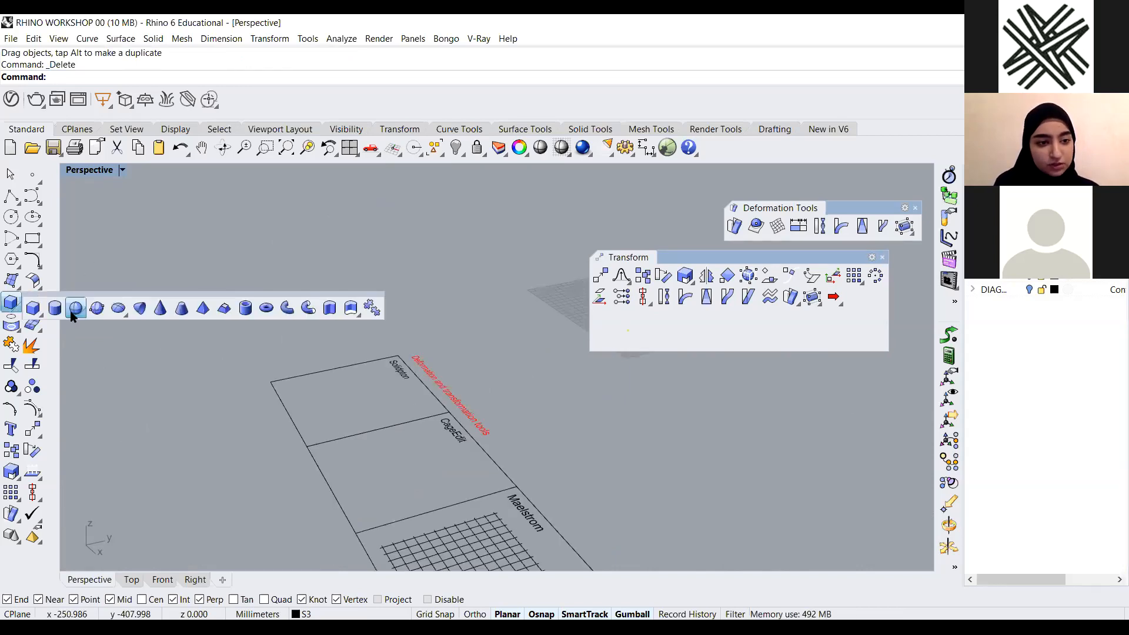
left_click(449, 465)
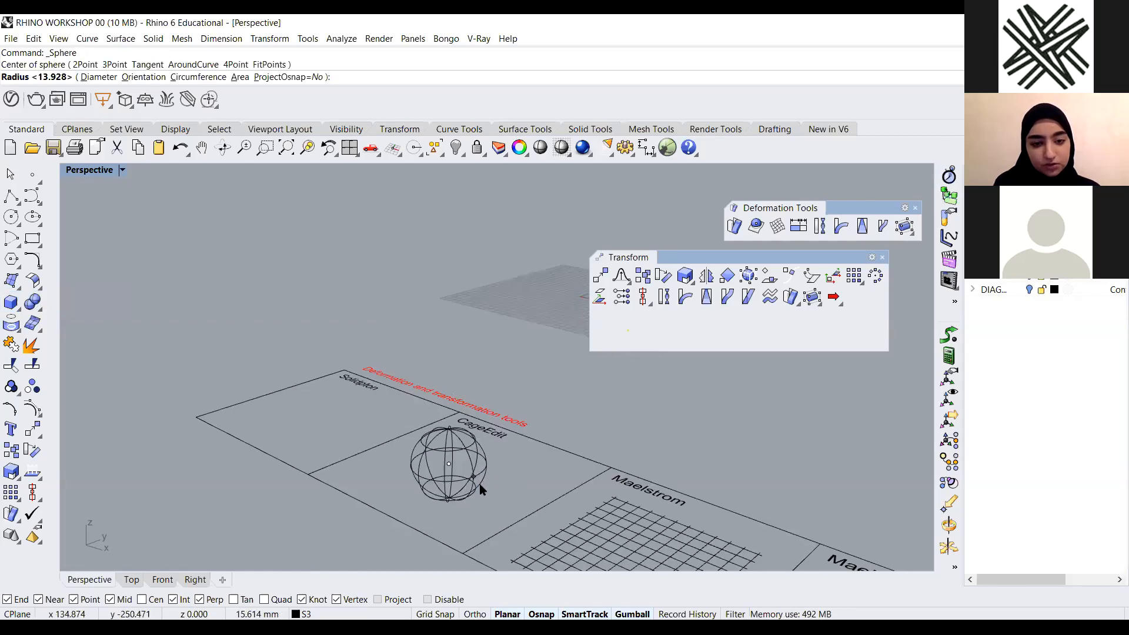
left_click(493, 485)
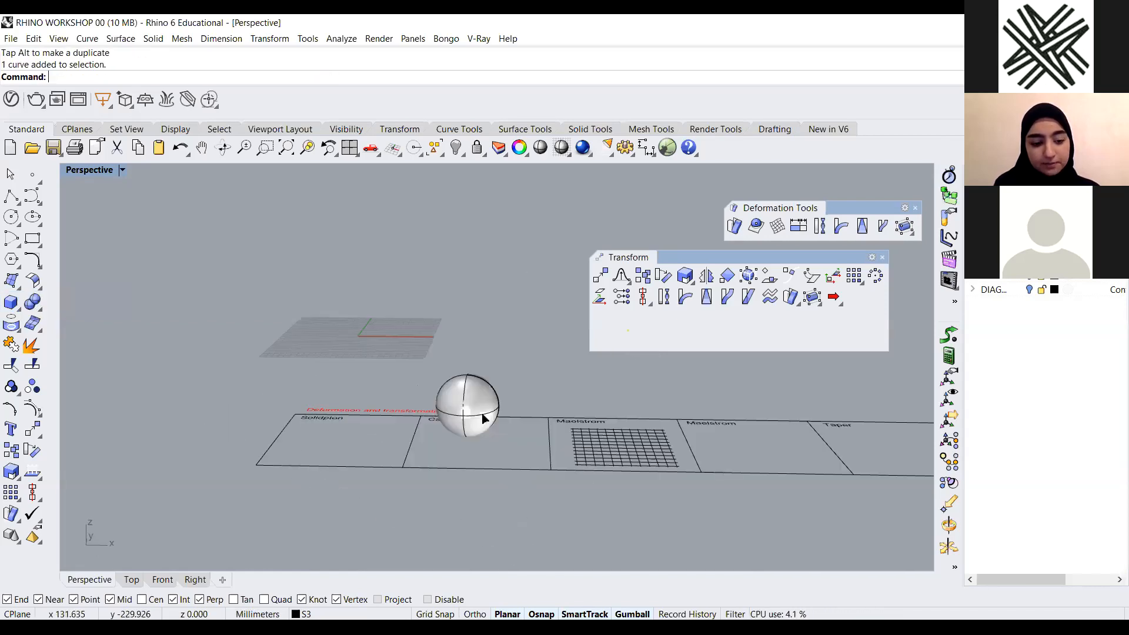
Run CageEdit on the sphere with a bounding-box cage in World coordinates, default 4×4×4 points, and a Global edit region
left_click(483, 419)
type("Z")
key("Return")
type("s")
key("Return")
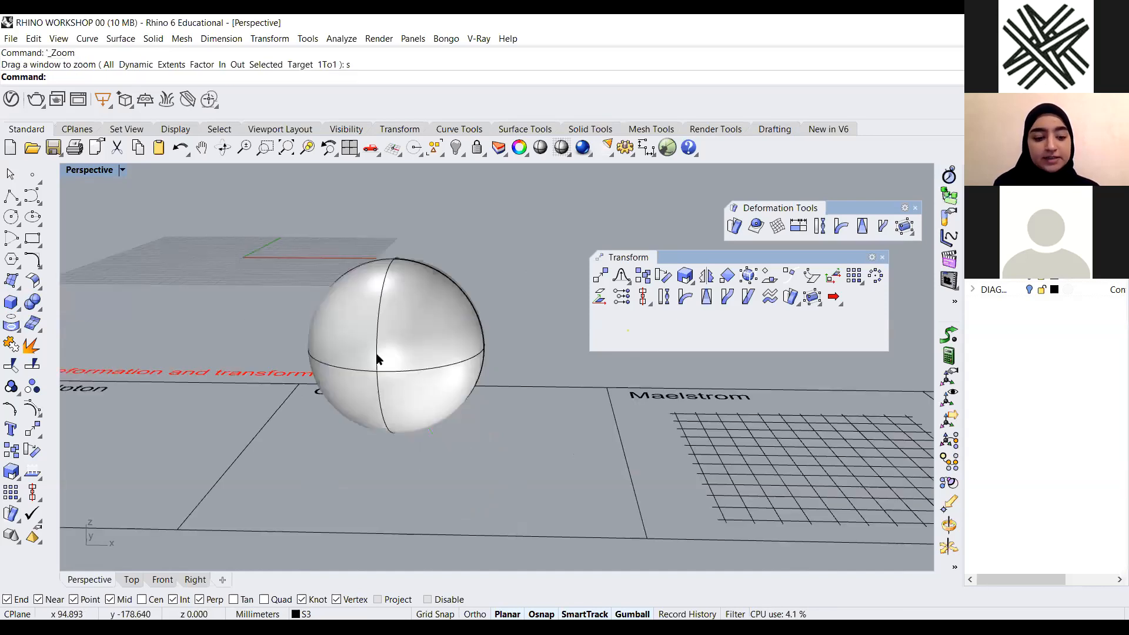
type("Cage")
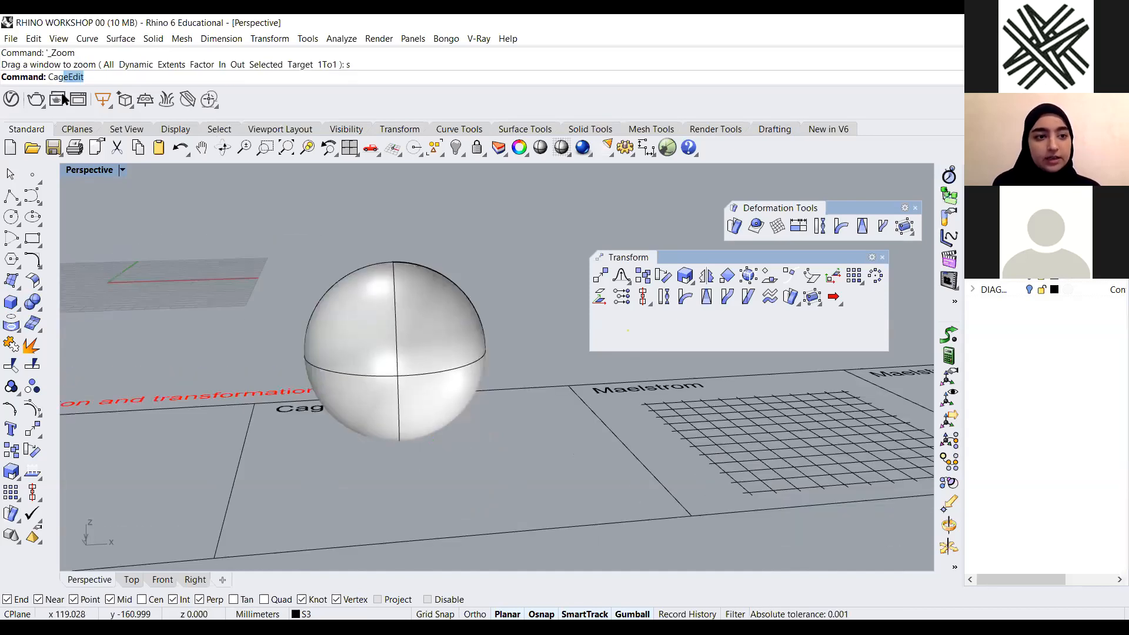
key("Return")
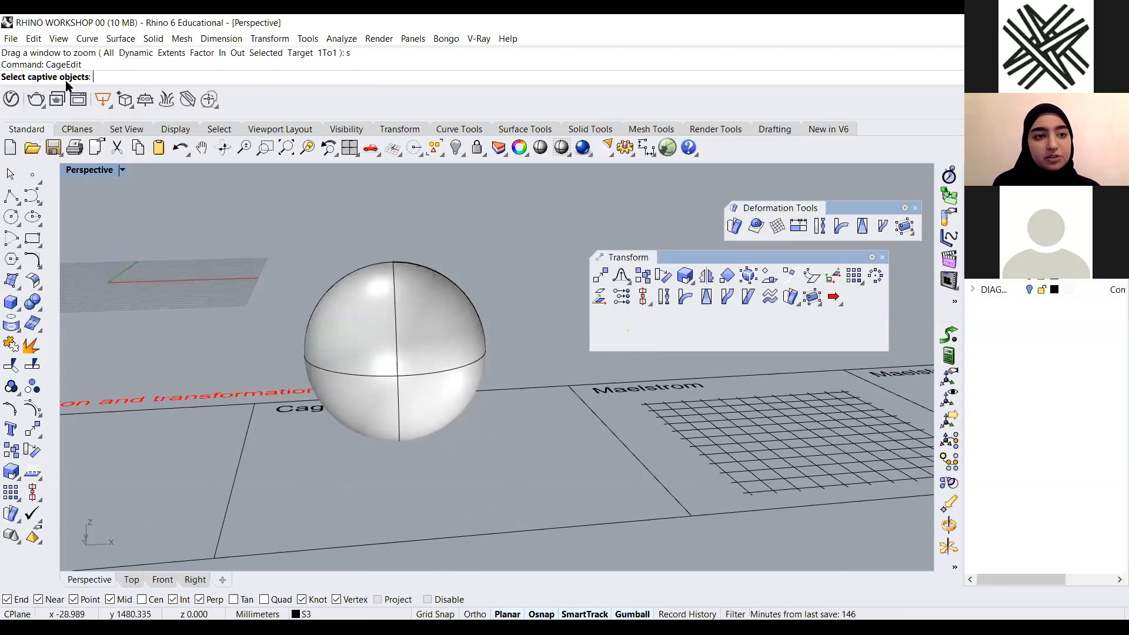
left_click(392, 301)
key("Return")
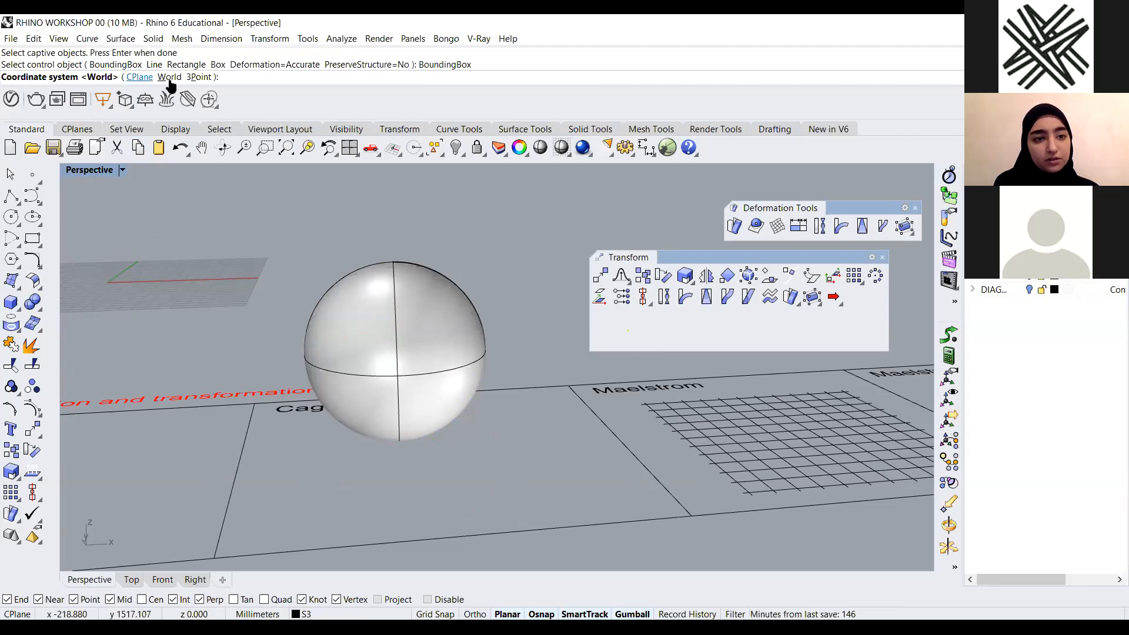
key("Return")
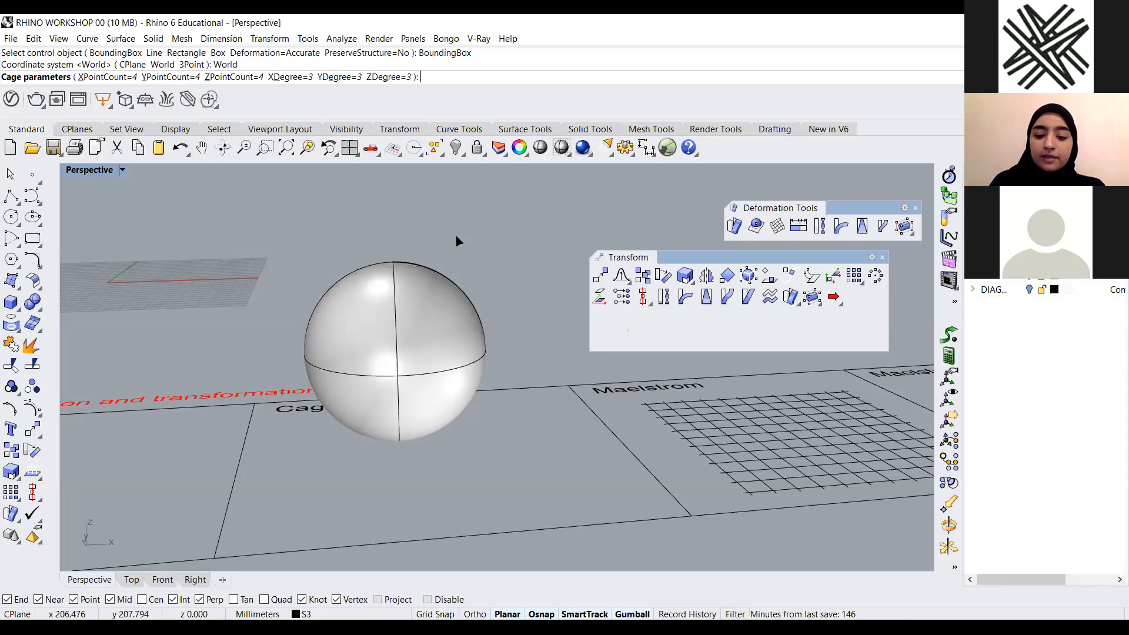
key("Return")
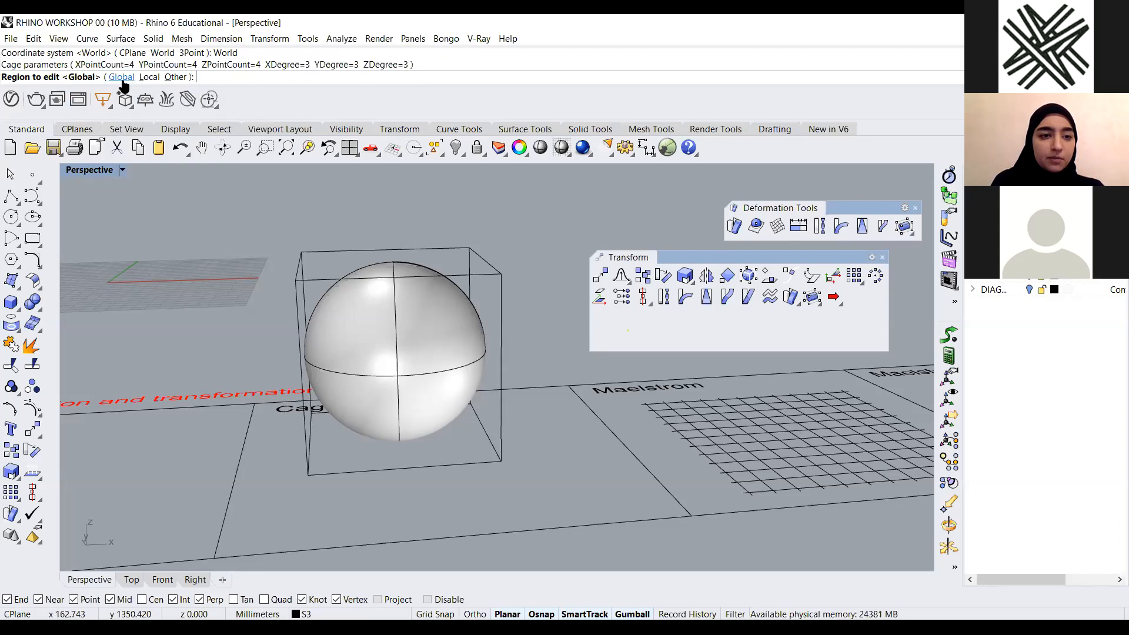
right_click(533, 201)
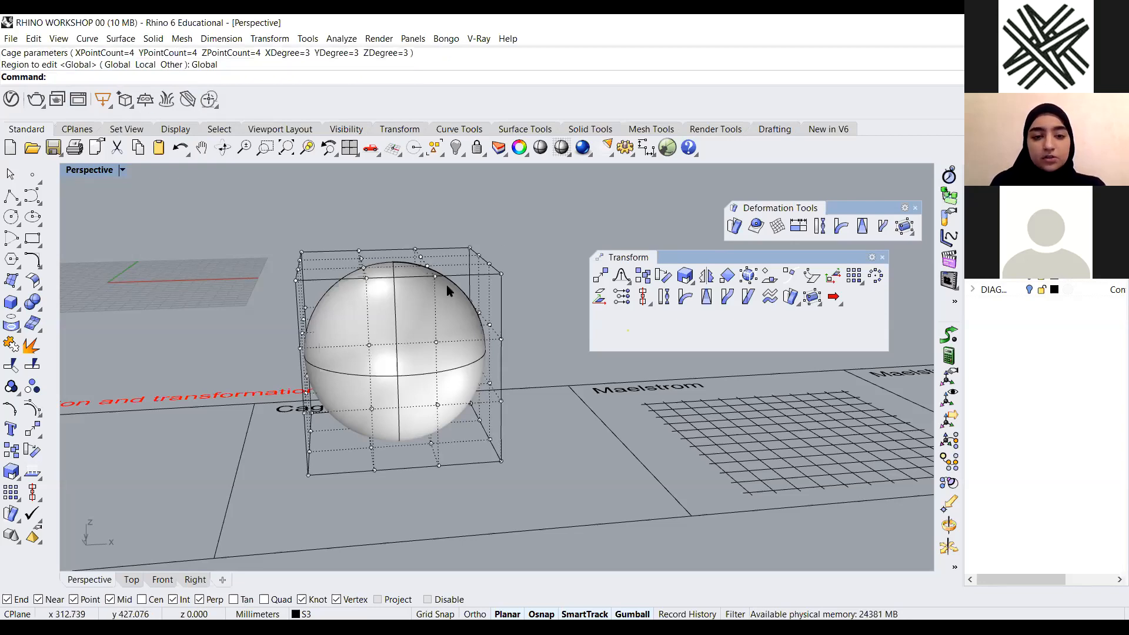
Select a top corner cage point and drag it far outward to pull the sphere
right_click_drag(449, 289, 389, 328)
scroll(315, 264, "up", 3)
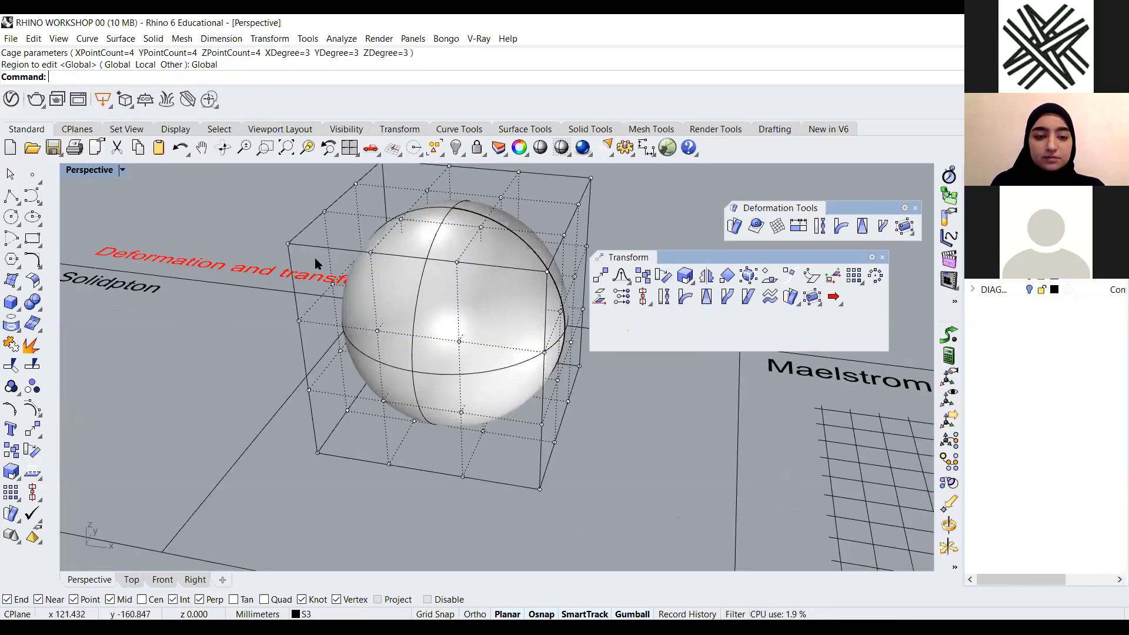
right_click_drag(378, 391, 416, 411)
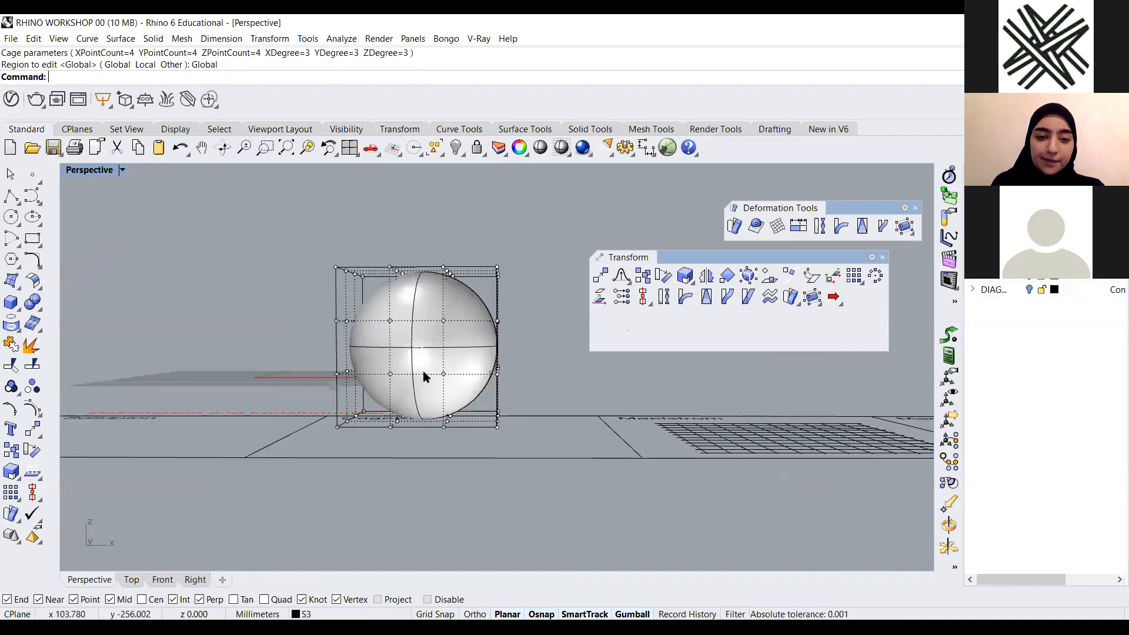
right_click_drag(363, 322, 387, 336)
scroll(365, 330, "up", 4)
right_click_drag(276, 265, 283, 310)
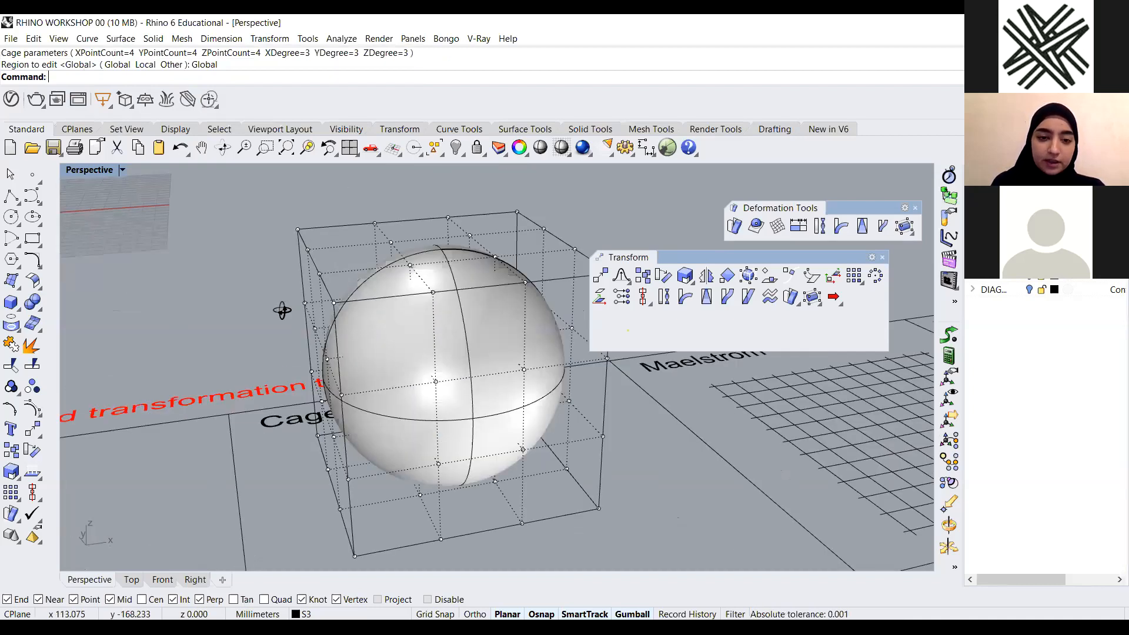
scroll(315, 264, "down", 3)
scroll(299, 237, "up", 4)
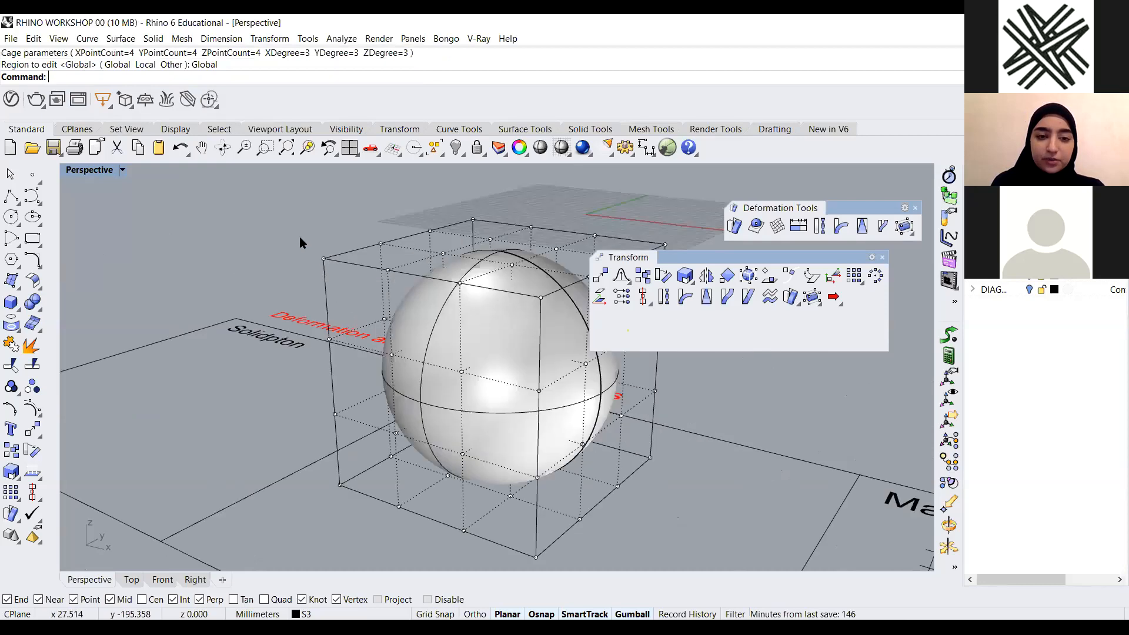
left_click(321, 259)
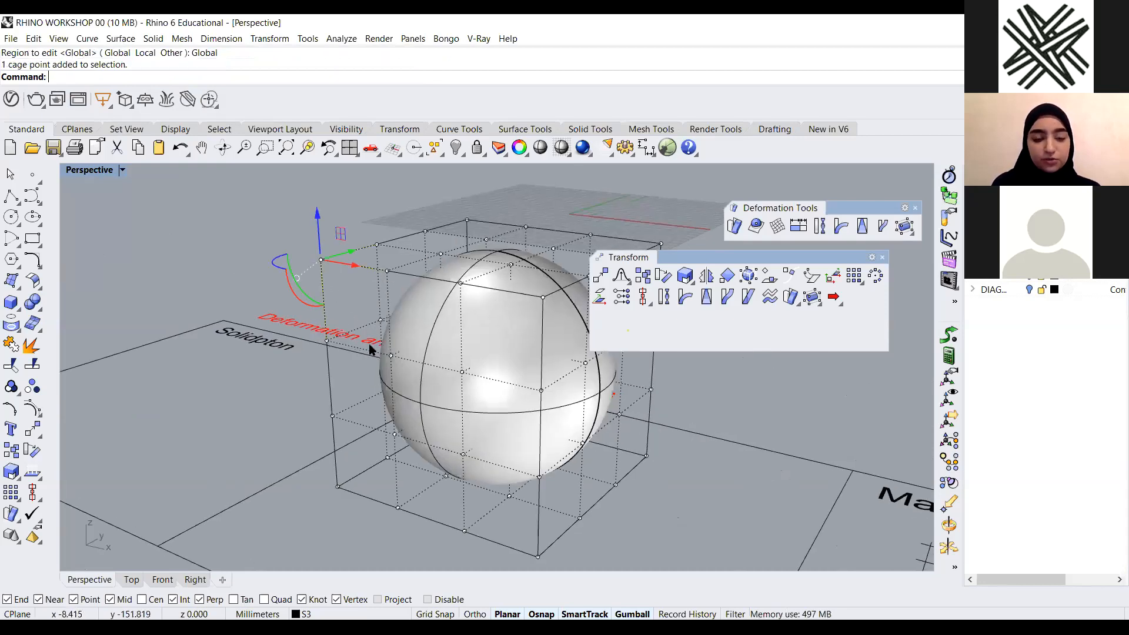
scroll(355, 350, "down", 5)
right_click_drag(355, 349, 277, 366)
left_click_drag(435, 265, 178, 334)
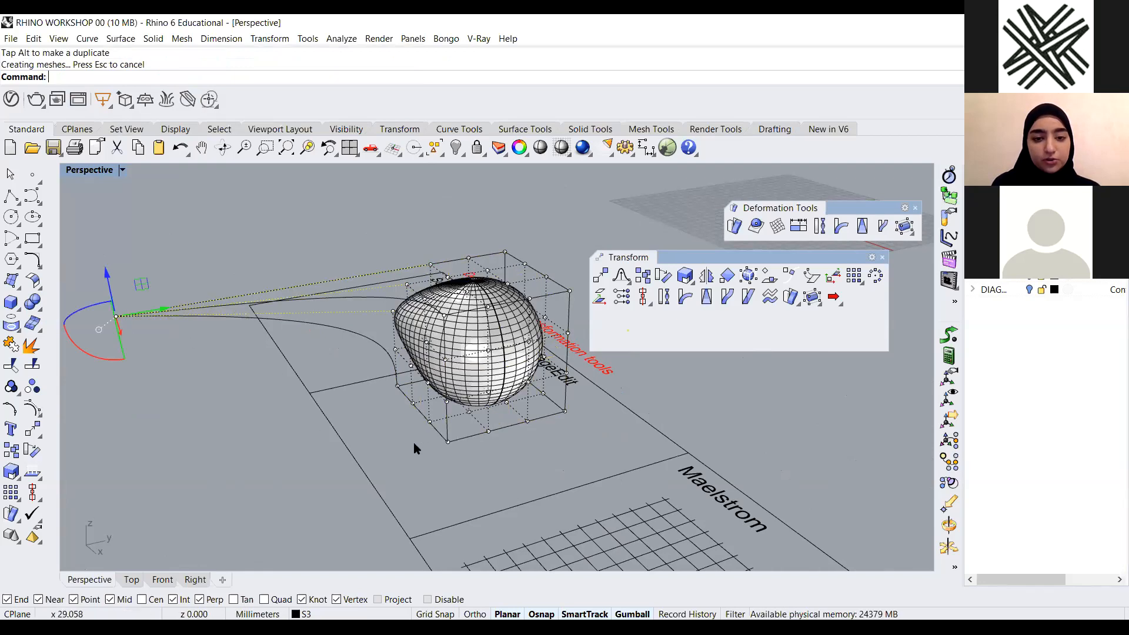
Drag several side and bottom cage points to distort the sphere further
right_click_drag(413, 371, 370, 433)
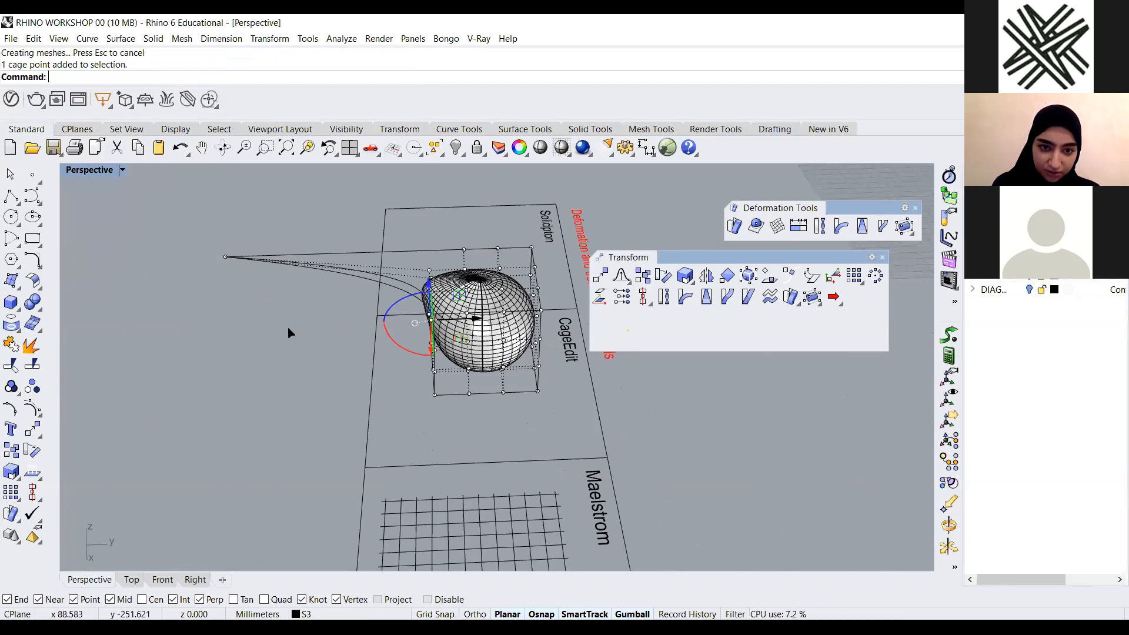
left_click_drag(288, 328, 147, 340)
right_click_drag(334, 405, 449, 436)
right_click_drag(376, 334, 471, 378)
scroll(376, 286, "up", 3)
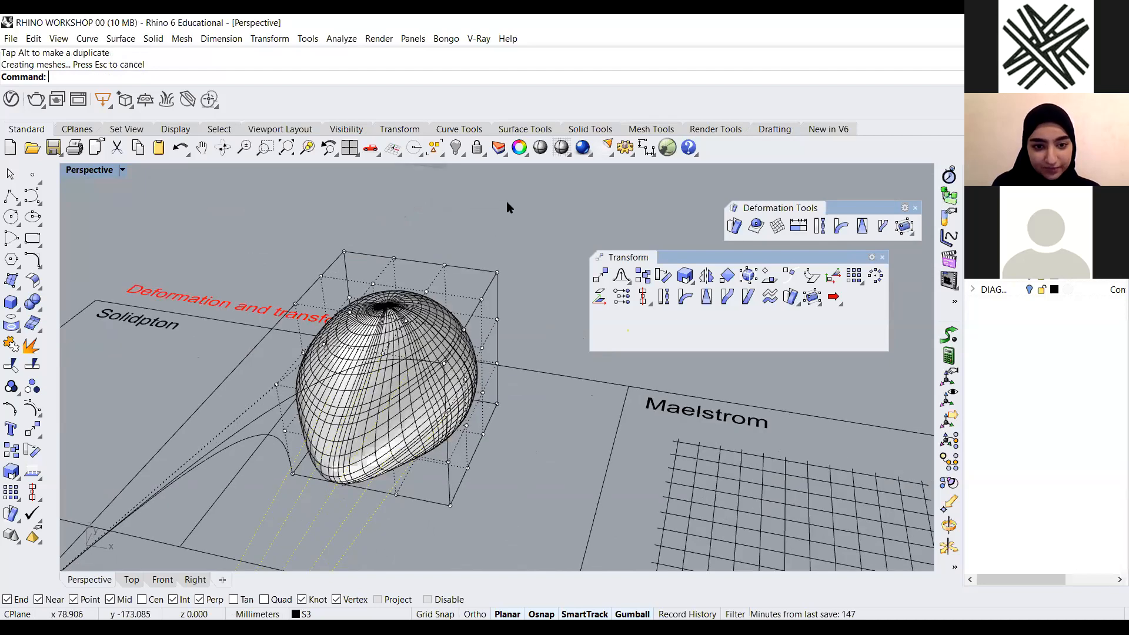
scroll(361, 293, "up", 4)
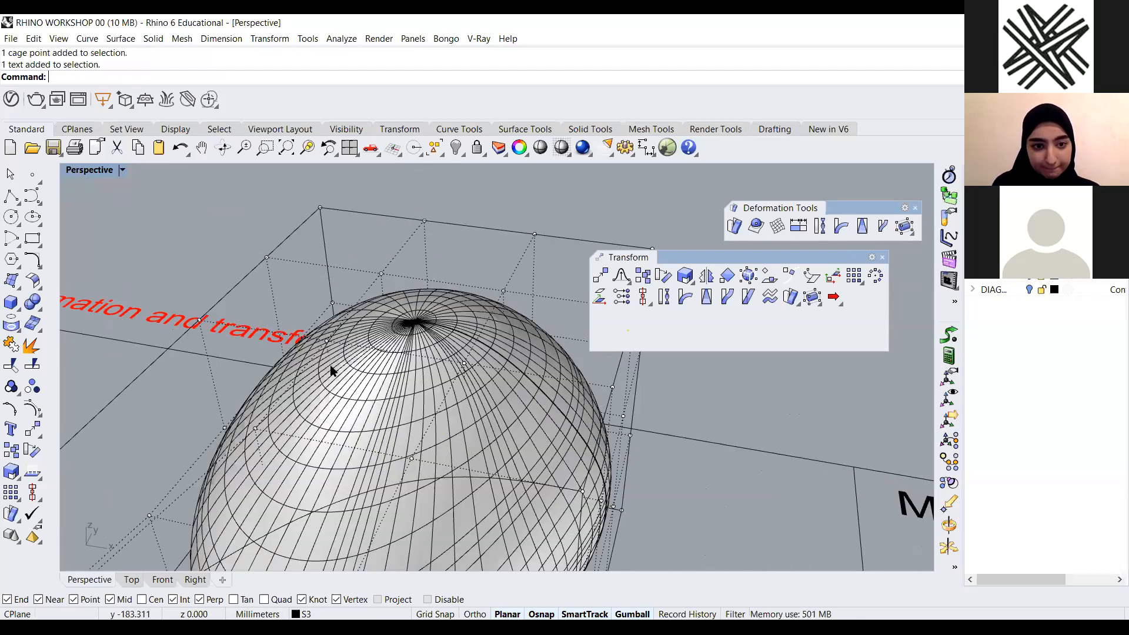
Select top cage points and move them downward to dent the top of the sphere
right_click_drag(331, 366, 370, 369)
left_click(360, 284)
left_click(331, 366, "shift")
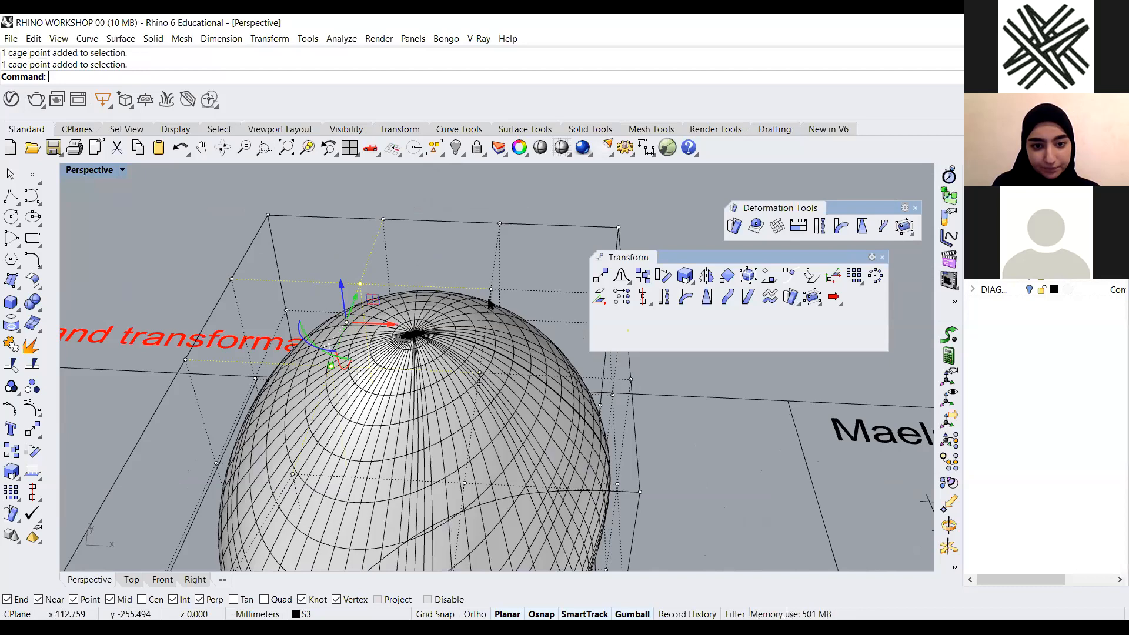
right_click_drag(413, 456, 299, 407)
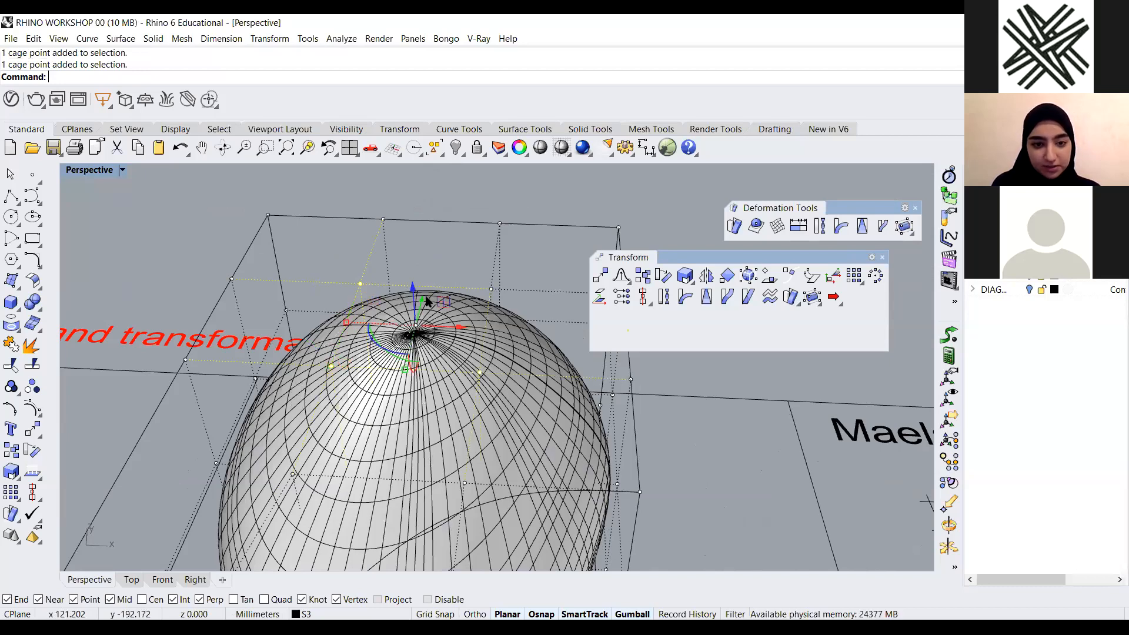
scroll(435, 301, "down", 4)
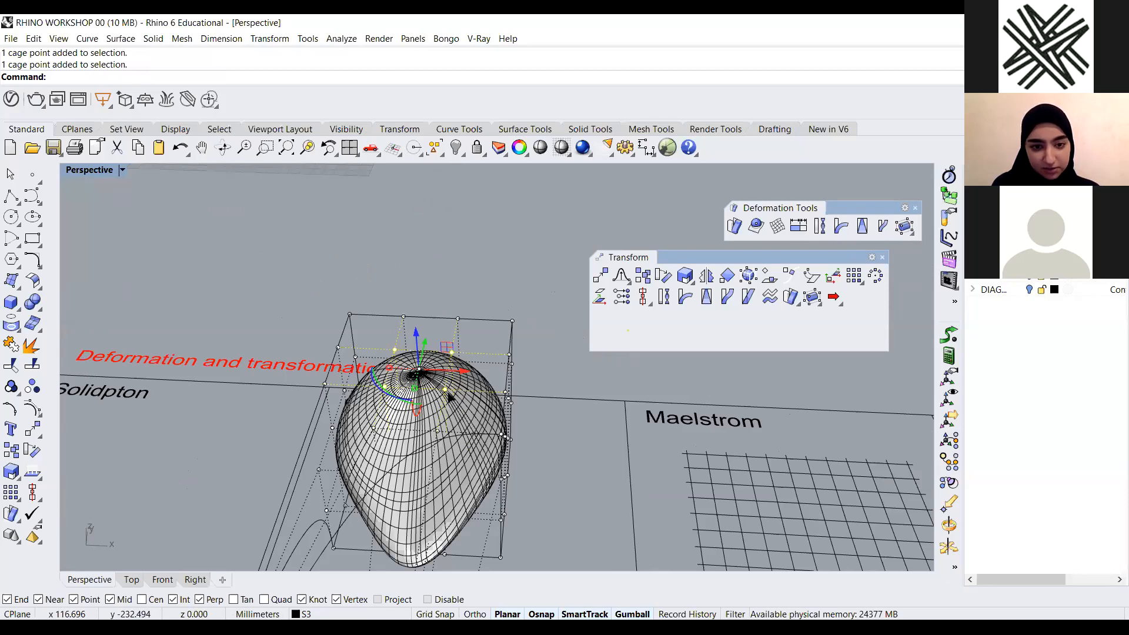
right_click_drag(449, 393, 452, 386)
right_click_drag(420, 310, 472, 315)
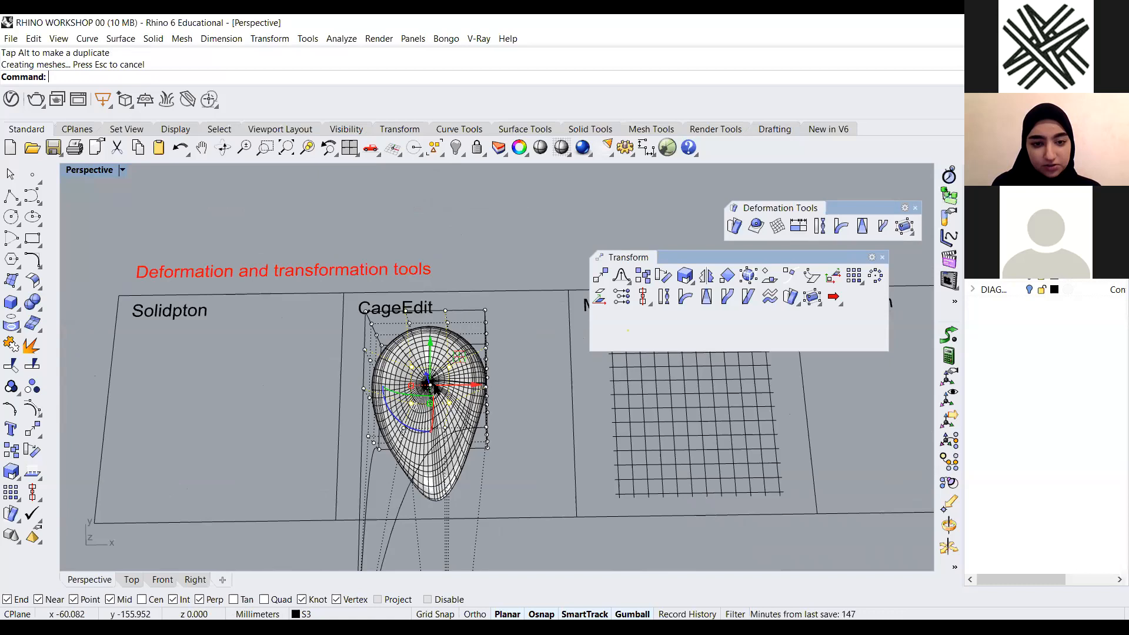
right_click_drag(434, 387, 382, 300)
Switch the Perspective viewport to the Arctic display mode
scroll(435, 388, "up", 5)
left_click(122, 171)
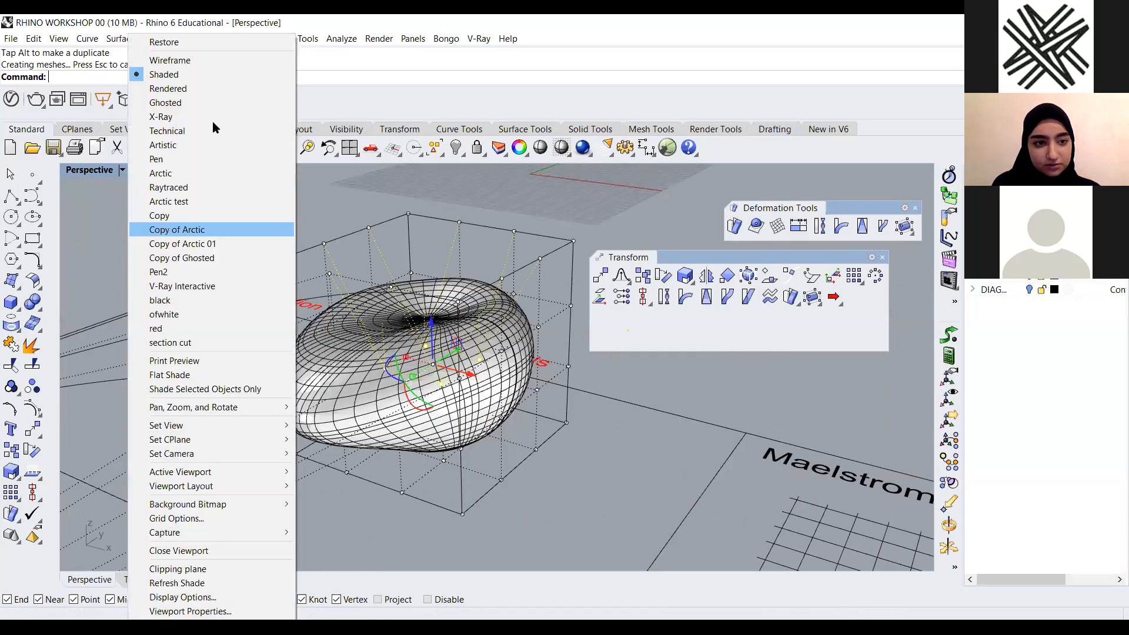
left_click(214, 172)
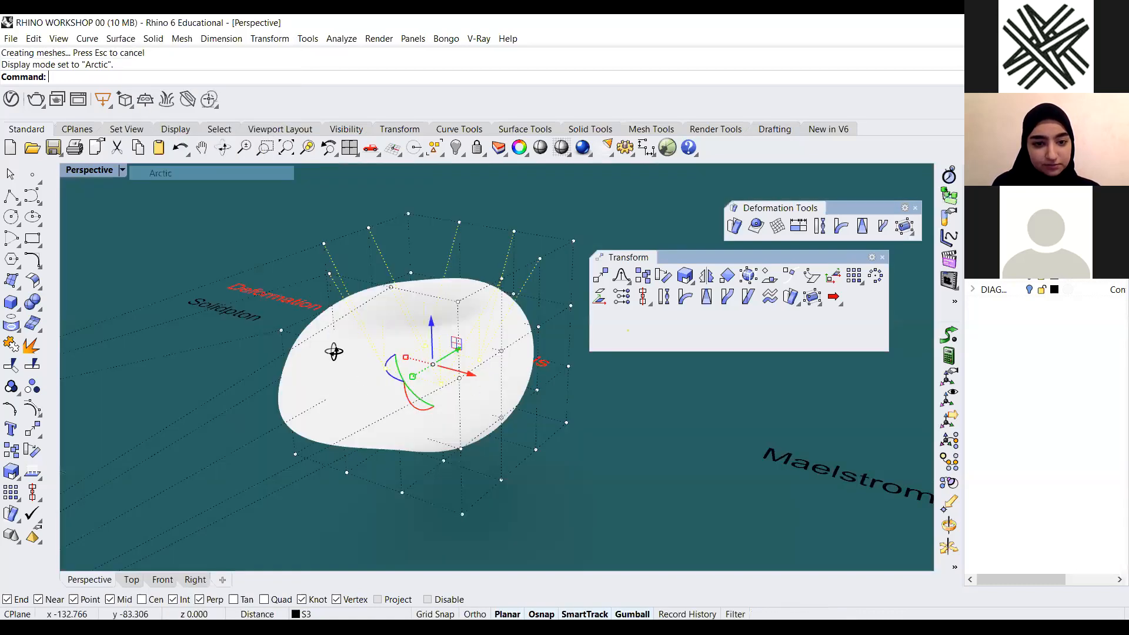
Drag more cage points outward to stretch the deformed sphere into an elongated shape
right_click_drag(278, 371, 292, 423)
right_click_drag(521, 421, 541, 396)
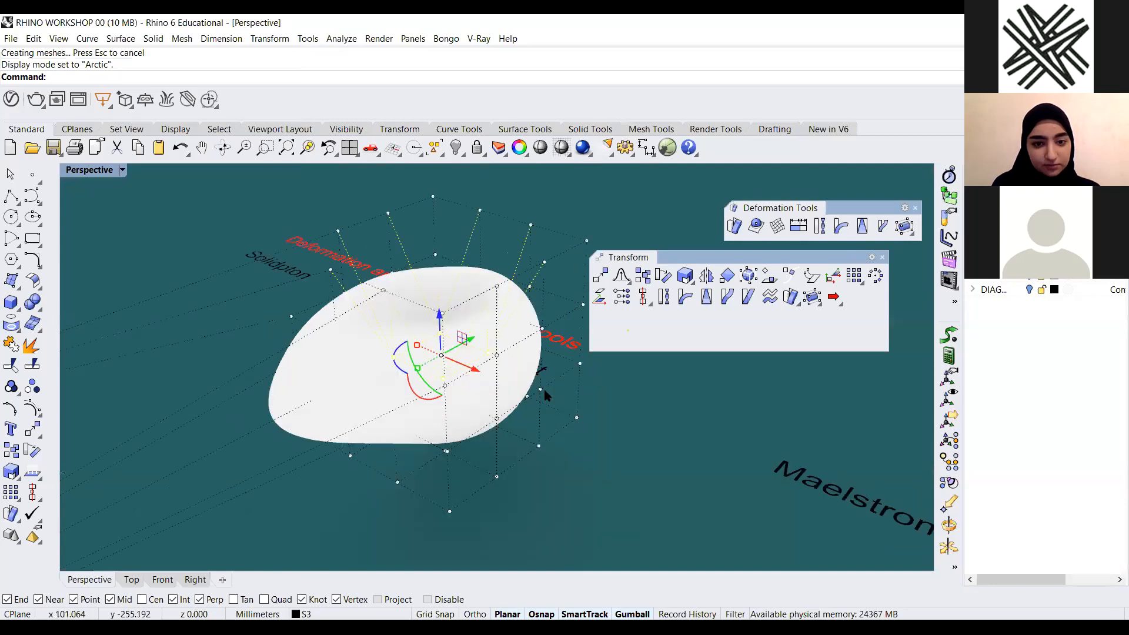
right_click_drag(554, 442, 566, 439)
left_click(527, 373)
left_click_drag(574, 381, 347, 374)
right_click_drag(568, 448, 541, 424)
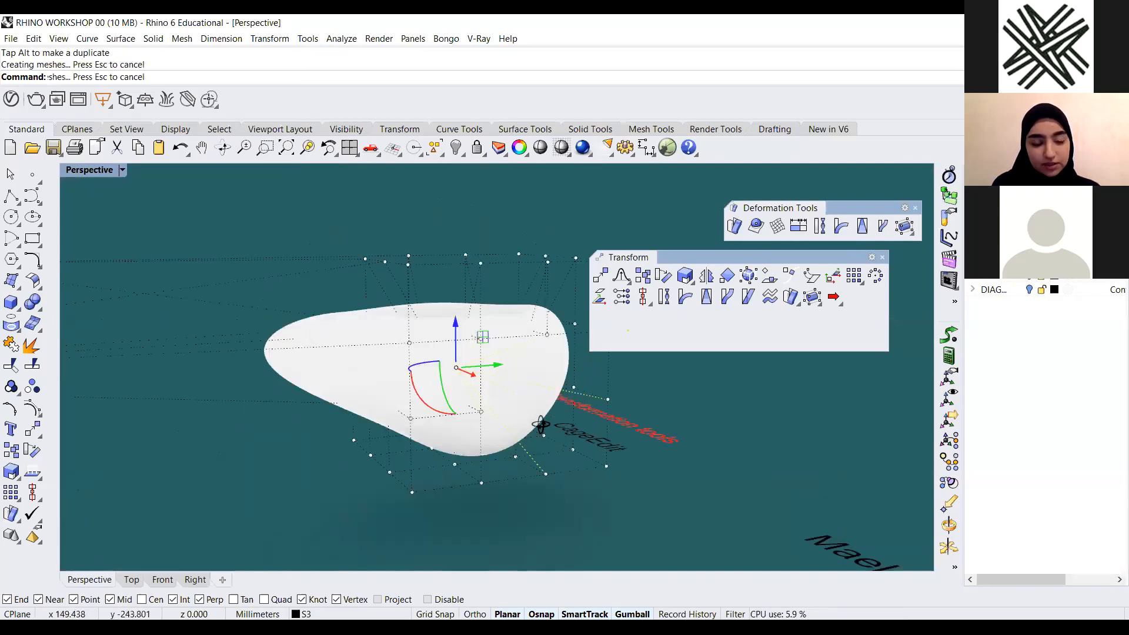
Switch the Perspective viewport to the Shaded display mode
left_click(122, 172)
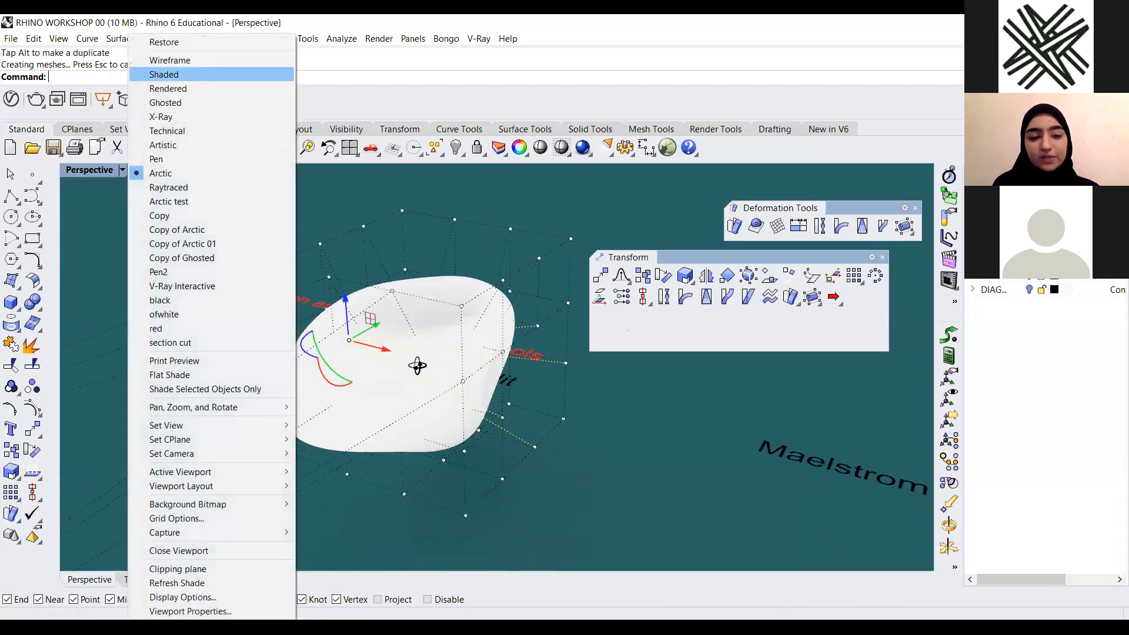
left_click(165, 75)
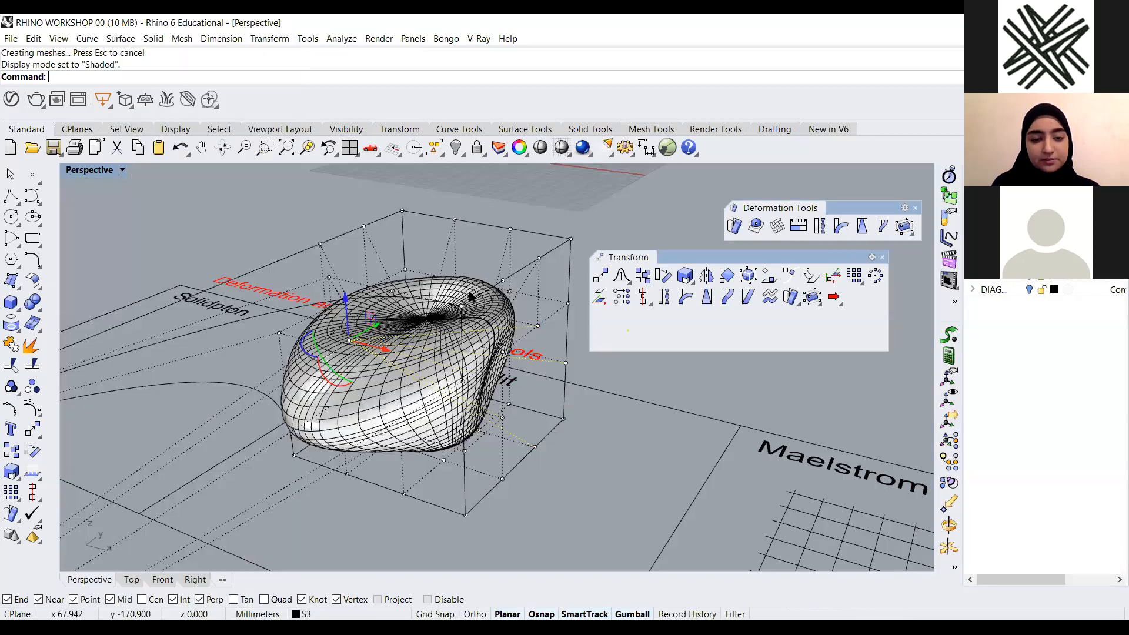
mouse_move(487, 467)
right_mouse_down()
mouse_move(510, 413)
mouse_move(577, 406)
mouse_move(446, 465)
mouse_move(561, 482)
right_mouse_up()
Select the deformed sphere together with its cage and delete them
scroll(446, 466, "down", 8)
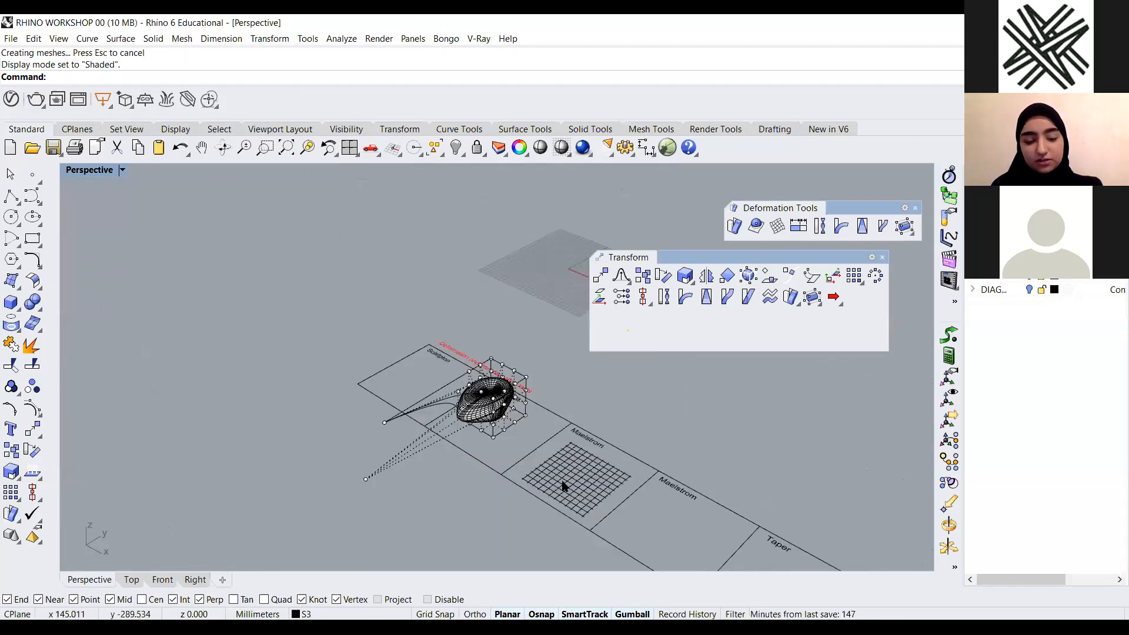
scroll(560, 485, "up", 8)
left_click_drag(560, 467, 449, 393)
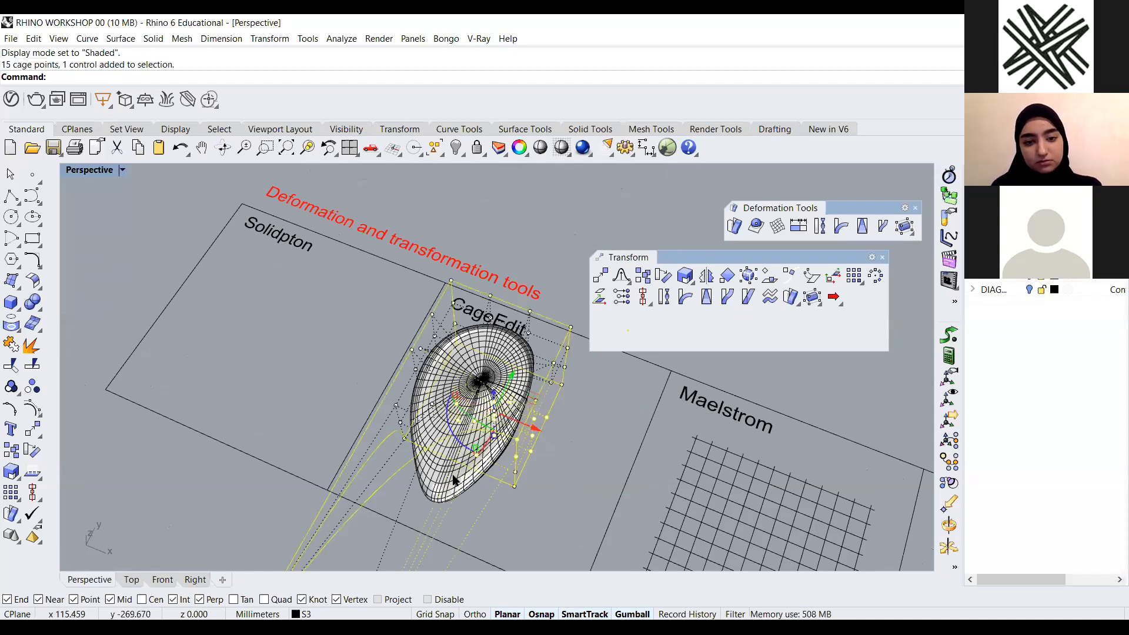
key("Delete")
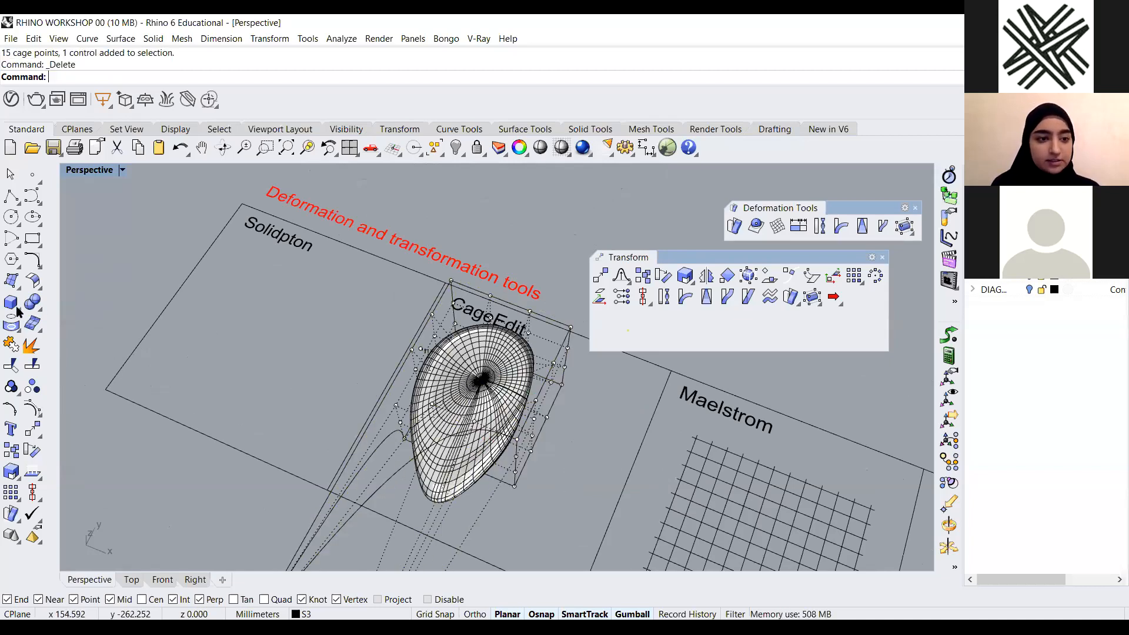
Draw a tall rectangular box beside the example panels with the Box tool
left_click(12, 303)
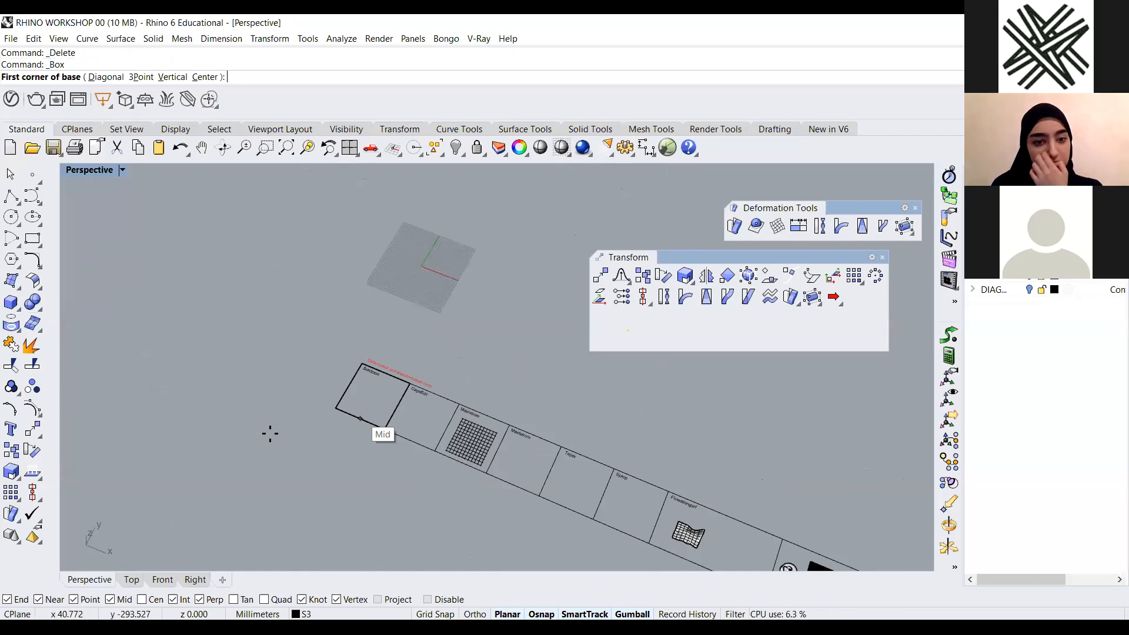
scroll(368, 342, "up", 4)
left_click(369, 342)
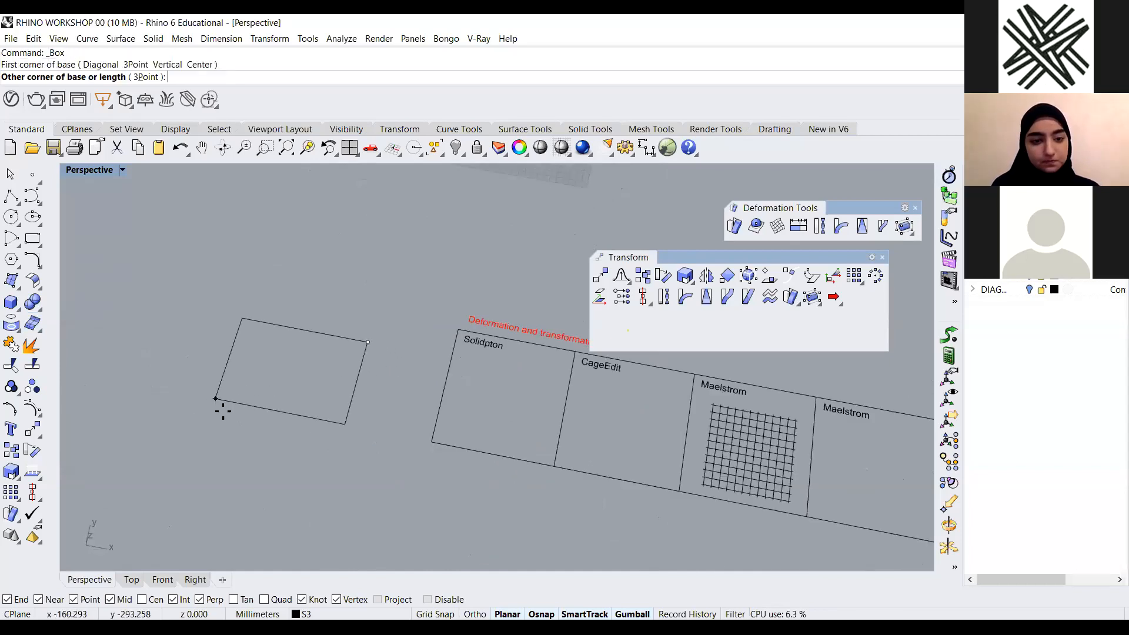
left_click(223, 411)
left_click(288, 318)
right_click_drag(288, 318, 370, 317)
scroll(370, 318, "down", 5)
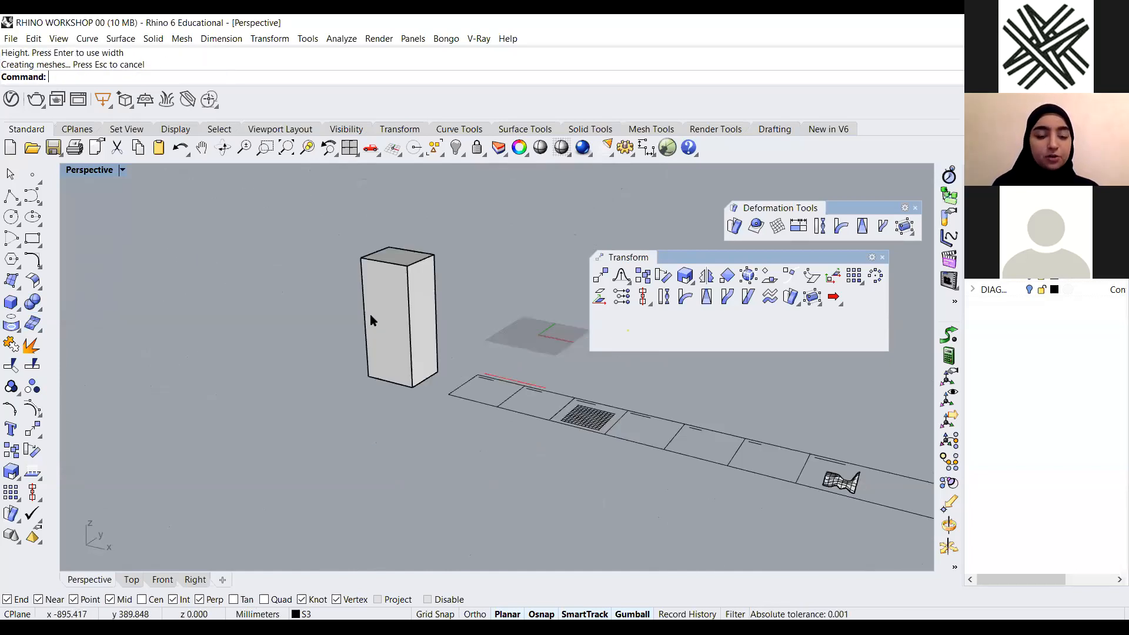
scroll(447, 276, "up", 3)
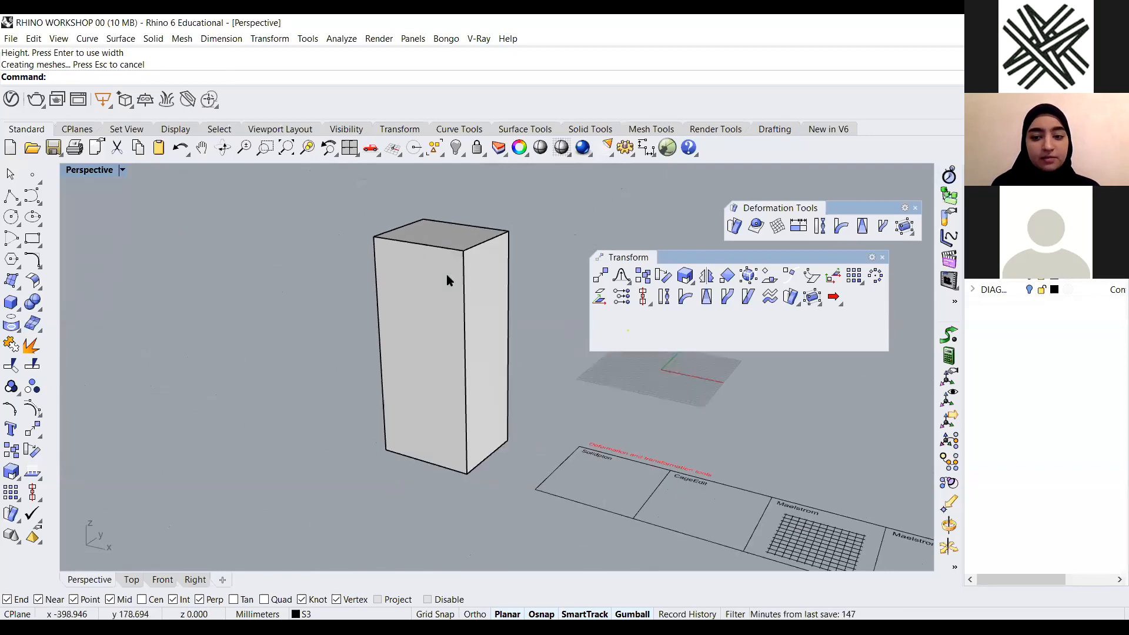
Start CageEdit on the box using a BoundingBox control object in World coordinates
type("Cagee")
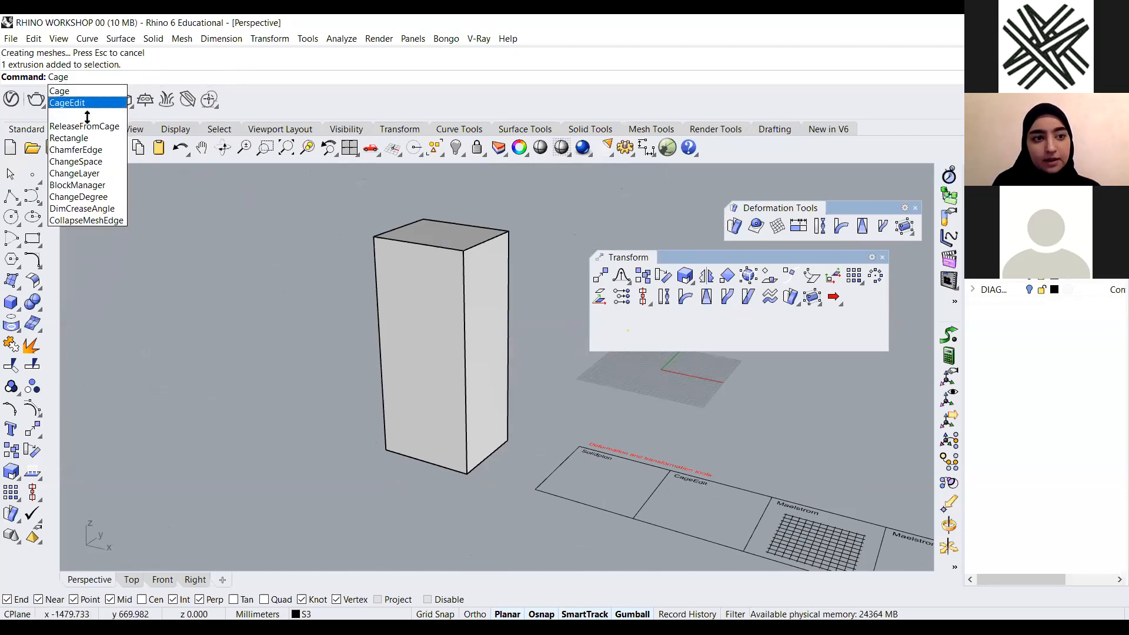
left_click(78, 105)
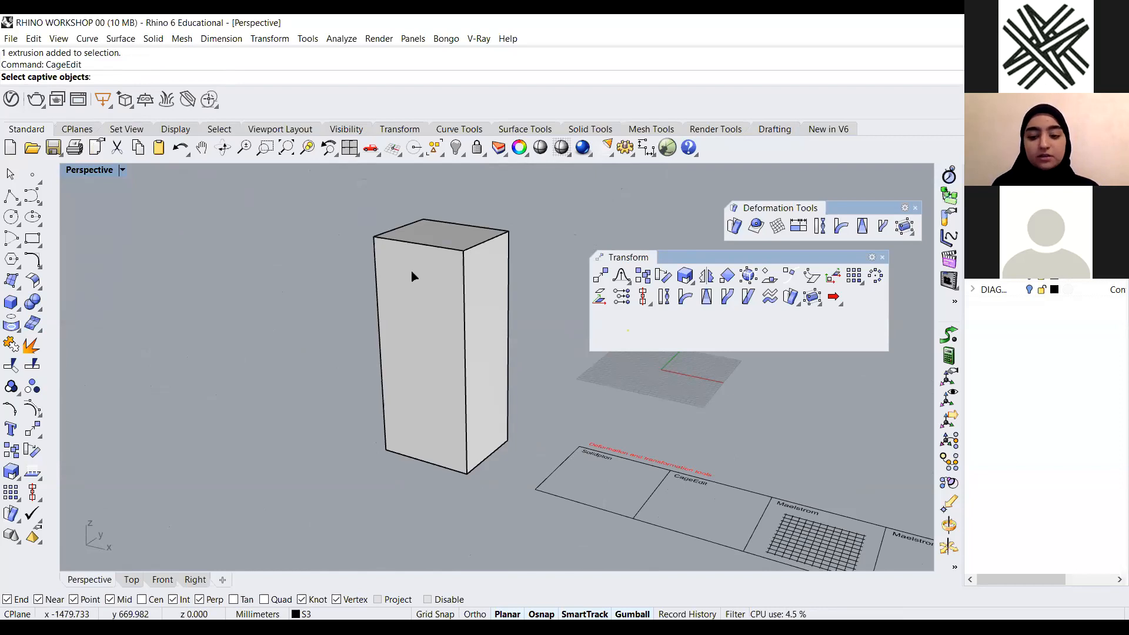
key("Return")
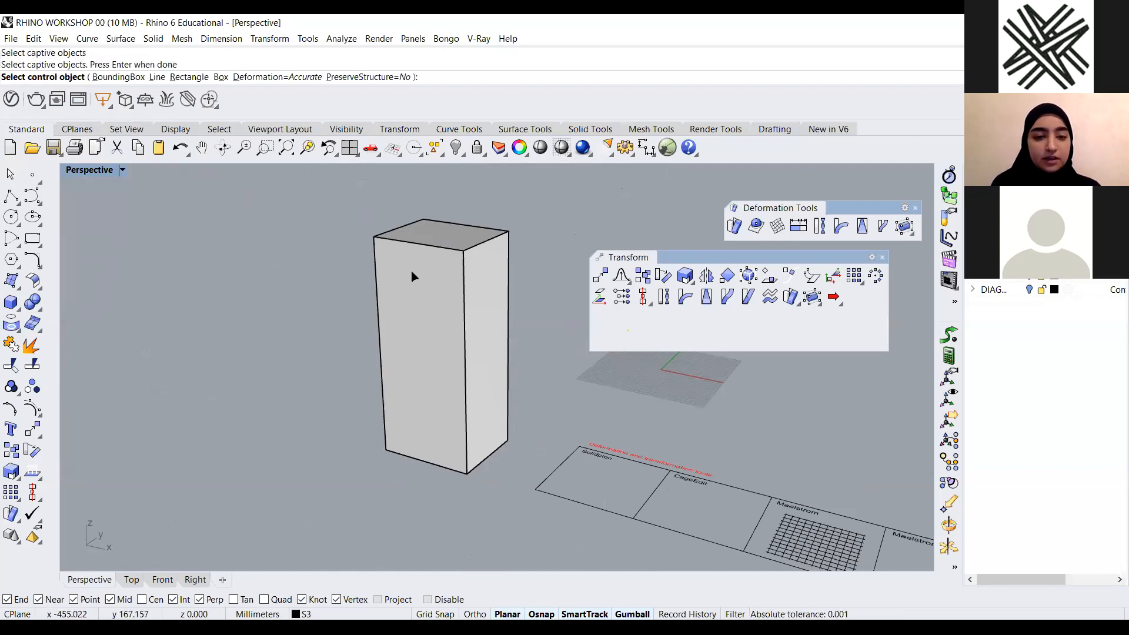
left_click(118, 80)
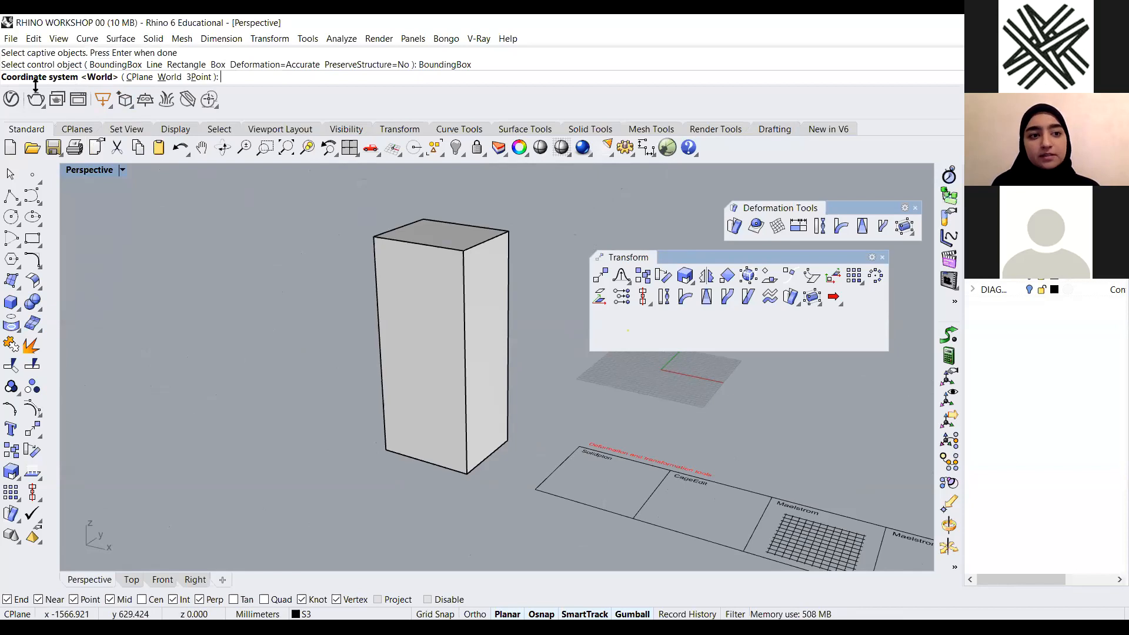
left_click(167, 78)
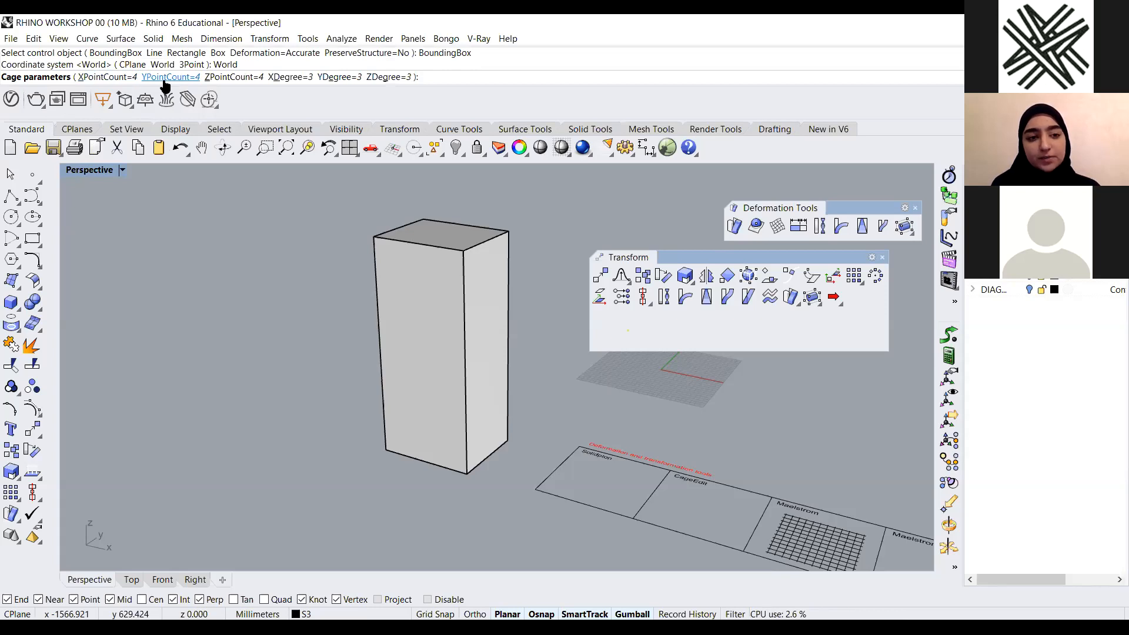
Set the cage's X point count to 7 and Y point count to 8, and edit the Global region
left_click(116, 80)
type("7")
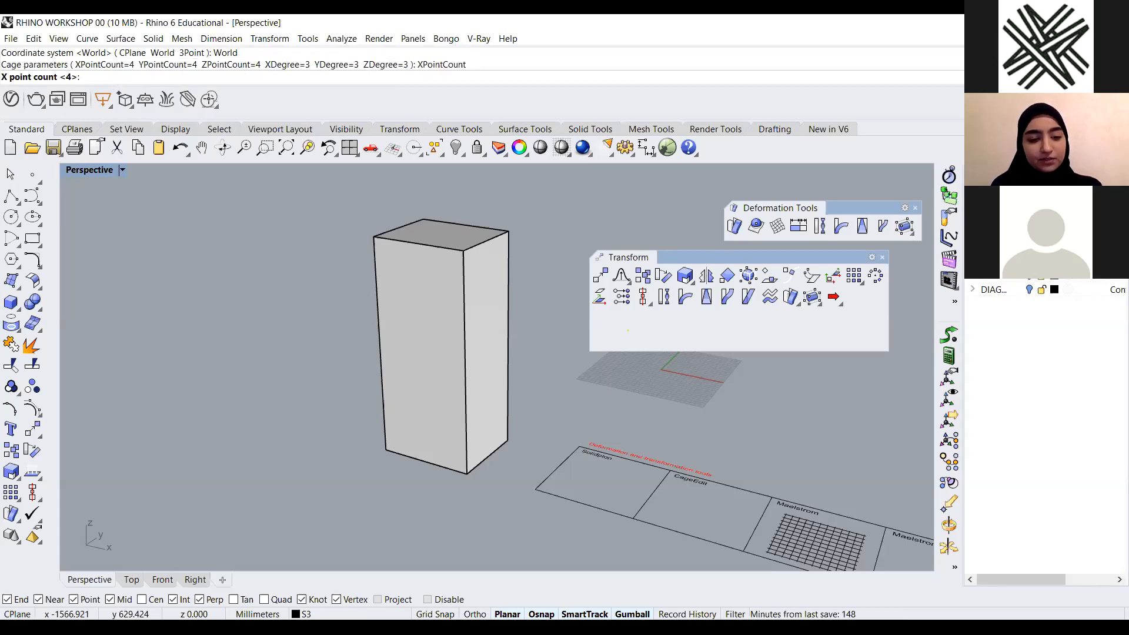
key("Return")
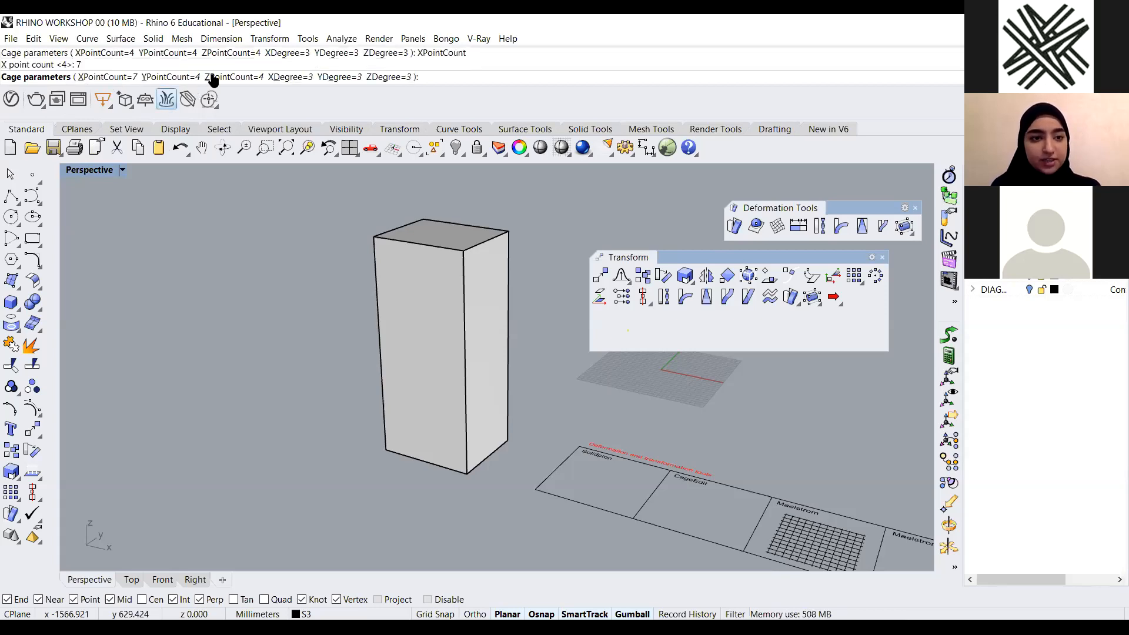
left_click(182, 80)
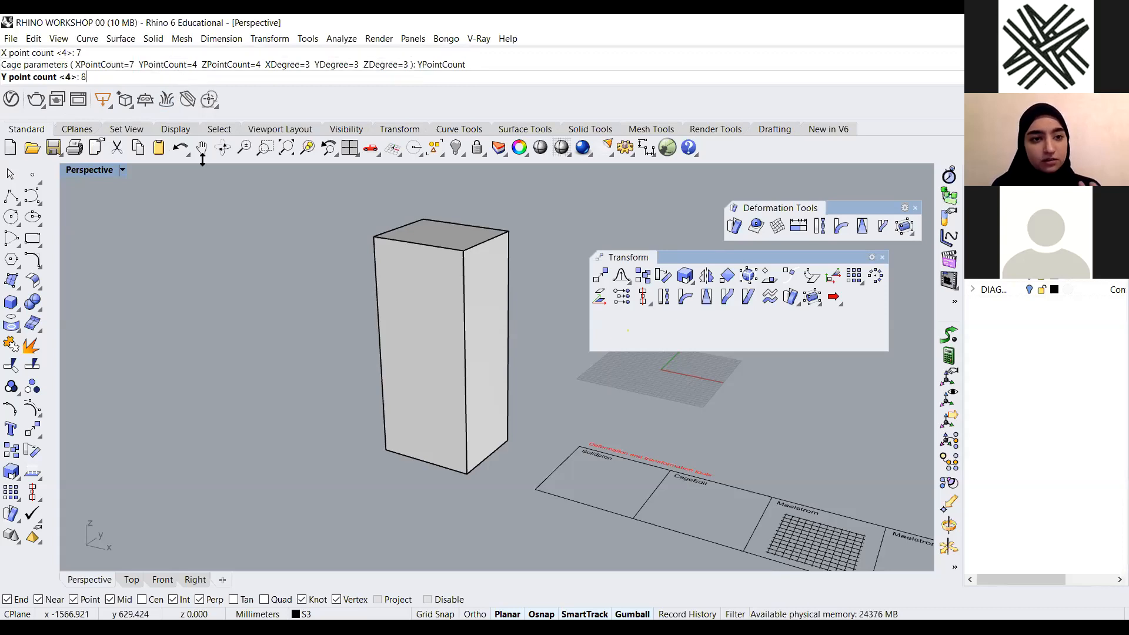
type("8")
key("Return")
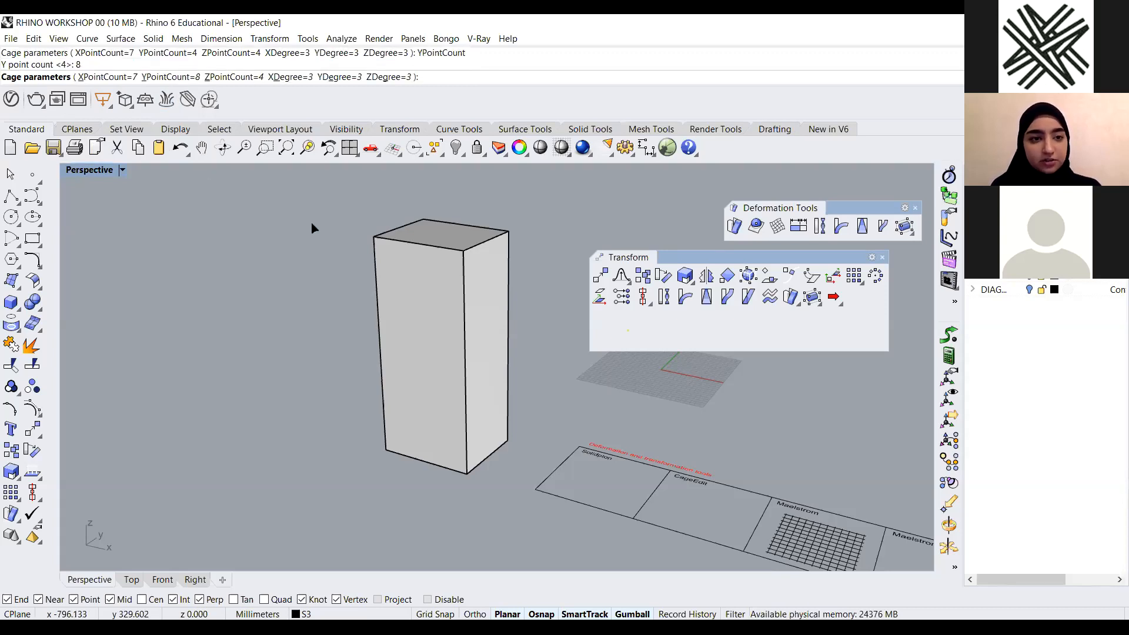
key("Return")
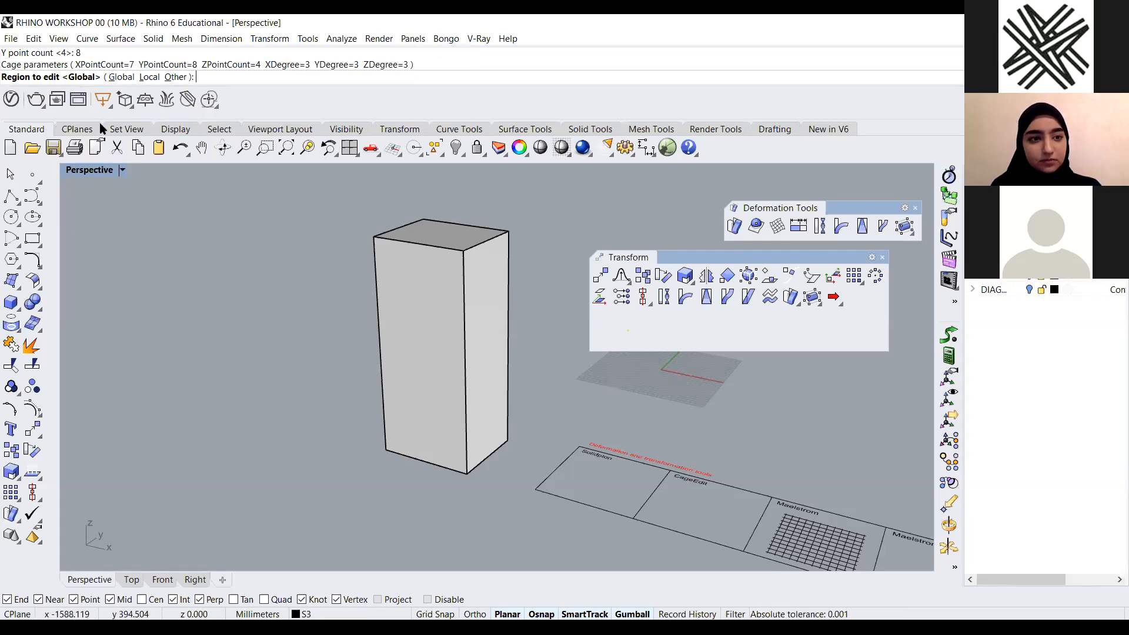
key("Return")
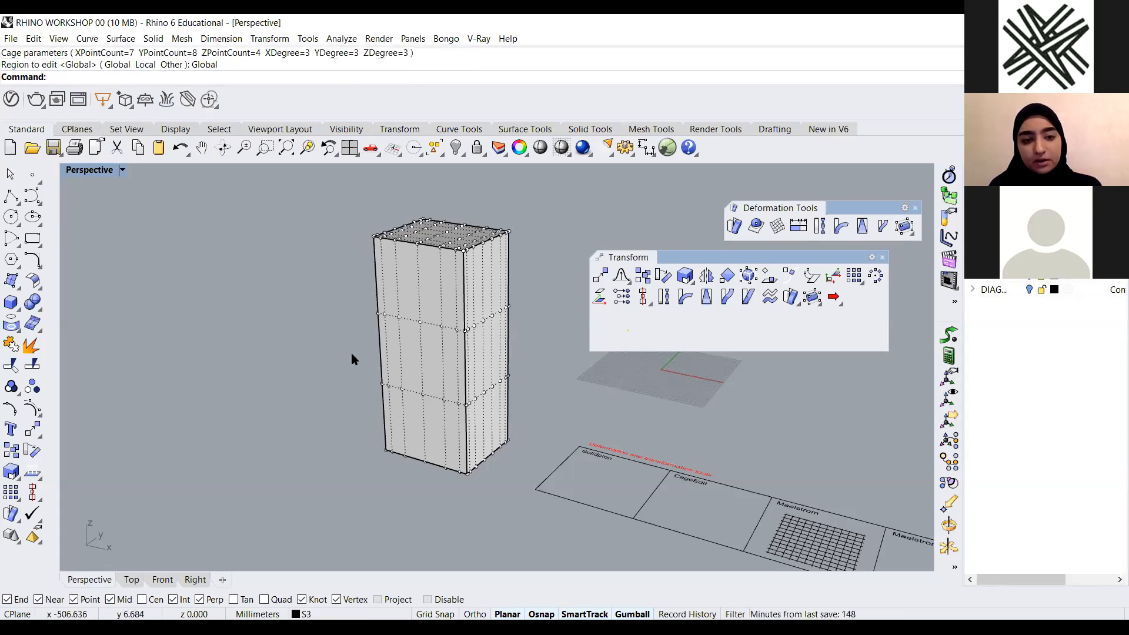
Drag cage points of the box to pull a spike upward and a wing outward
right_click_drag(450, 246, 367, 316)
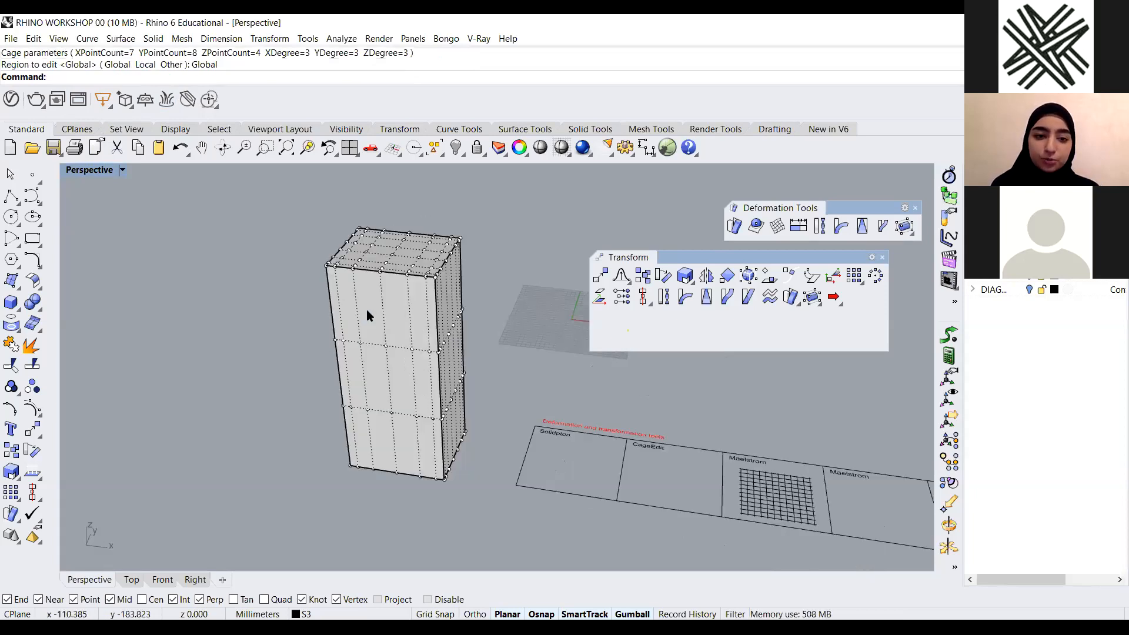
scroll(279, 212, "up", 3)
left_click(284, 217)
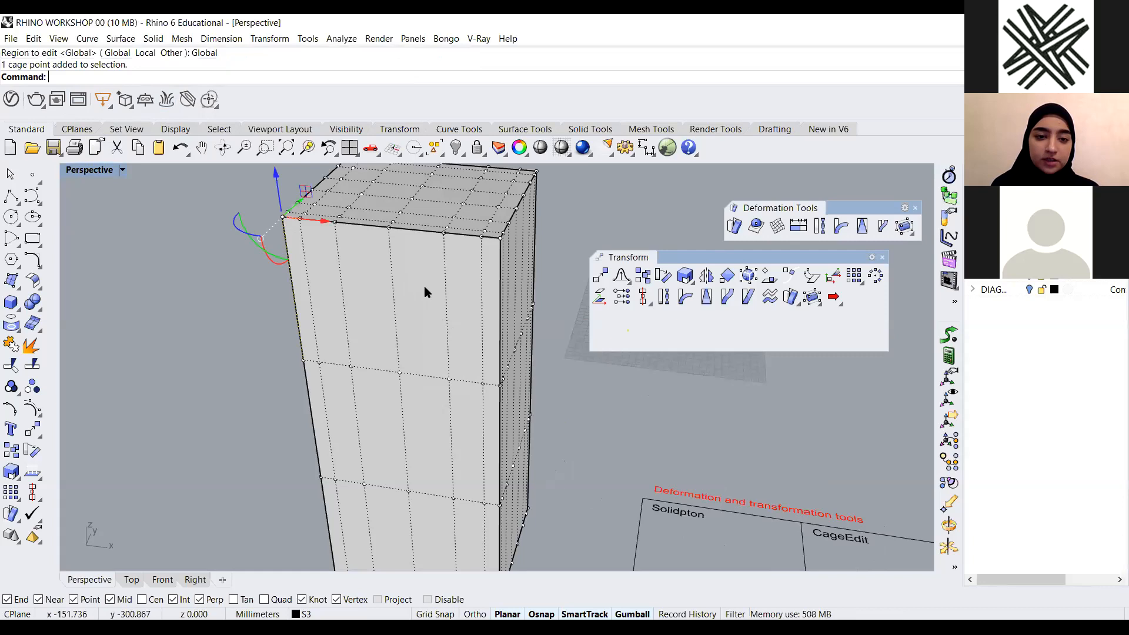
scroll(412, 303, "down", 3)
right_click_drag(373, 417, 344, 500)
left_click_drag(410, 339, 176, 309)
right_click_drag(459, 274, 406, 224)
left_click_drag(396, 212, 459, 274)
right_click_drag(434, 383, 327, 294)
scroll(451, 272, "down", 4)
left_click_drag(457, 281, 454, 185)
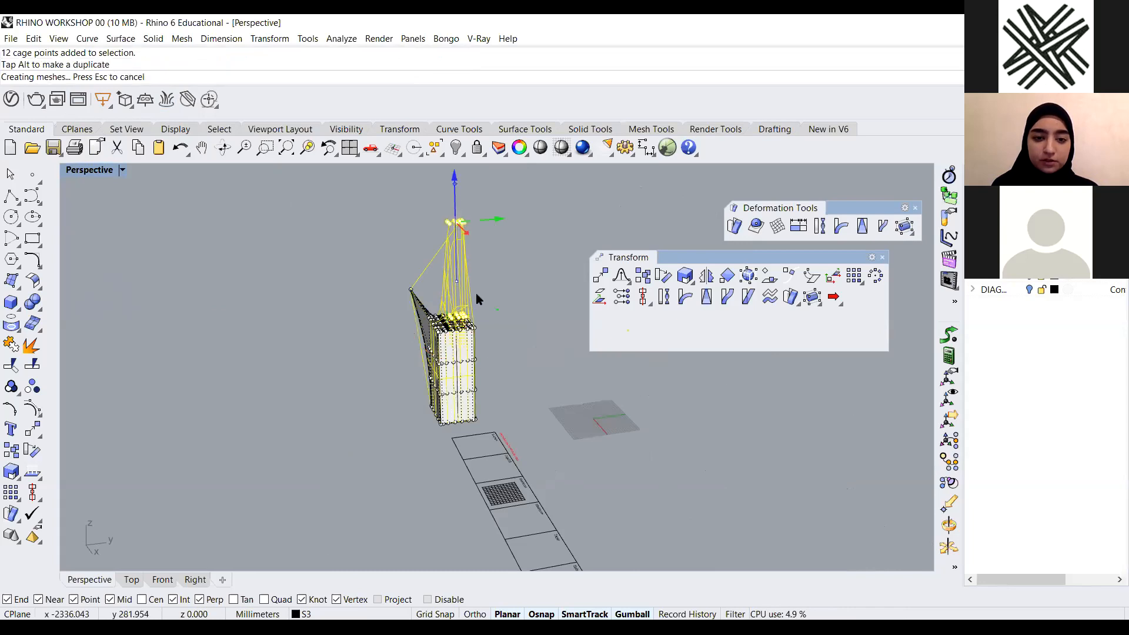
right_click_drag(360, 292, 411, 344)
left_click(411, 344)
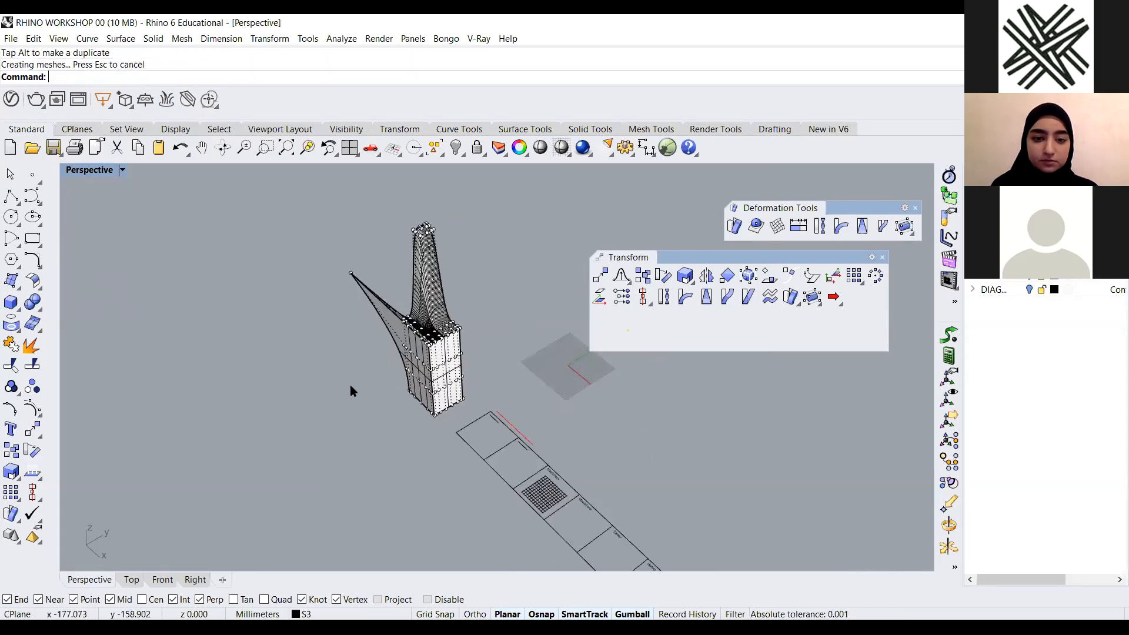
Undo the last cage-point move and drag other cage points to flare the box's sides
scroll(414, 352, "up", 9)
key("ctrl+z")
left_click_drag(355, 398, 531, 319)
scroll(446, 353, "down", 2)
left_click(270, 421)
right_click_drag(271, 422, 396, 368)
right_click_drag(340, 261, 444, 355)
scroll(381, 313, "down", 8)
scroll(421, 299, "up", 8)
right_click_drag(444, 314, 509, 283)
left_click_drag(444, 232, 414, 292)
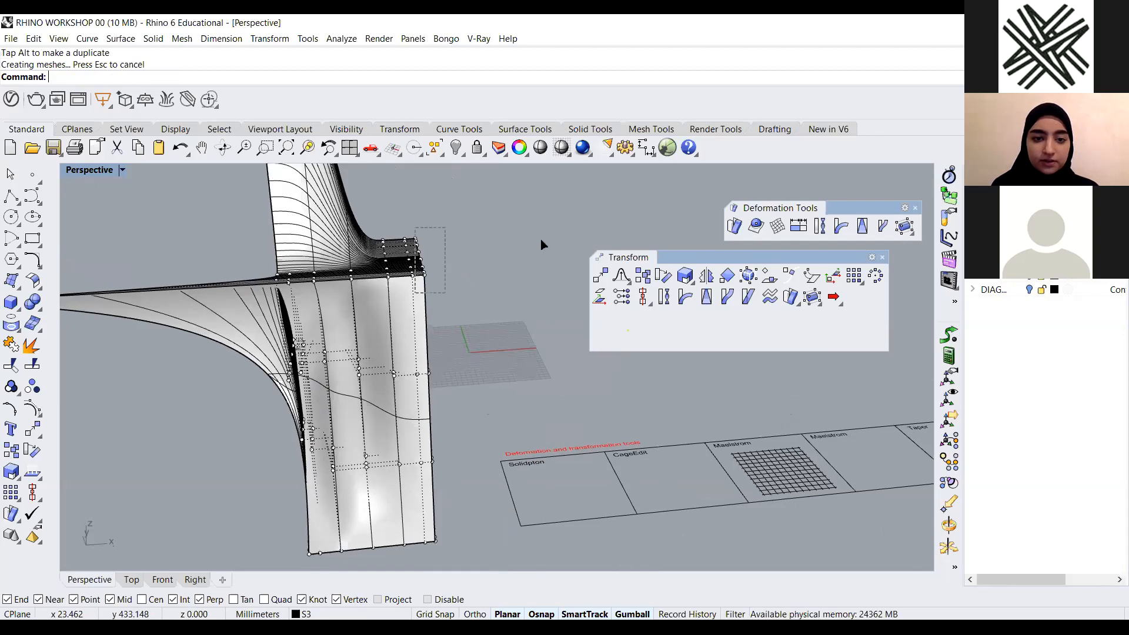
right_click_drag(557, 229, 474, 363)
left_click_drag(392, 421, 447, 372)
key("Escape")
Drag more cage points to widen the flared wings of the deformed box
scroll(377, 393, "down", 7)
right_click_drag(376, 394, 311, 423)
scroll(404, 315, "up", 4)
scroll(302, 383, "up", 3)
scroll(238, 448, "down", 7)
right_click_drag(238, 448, 249, 446)
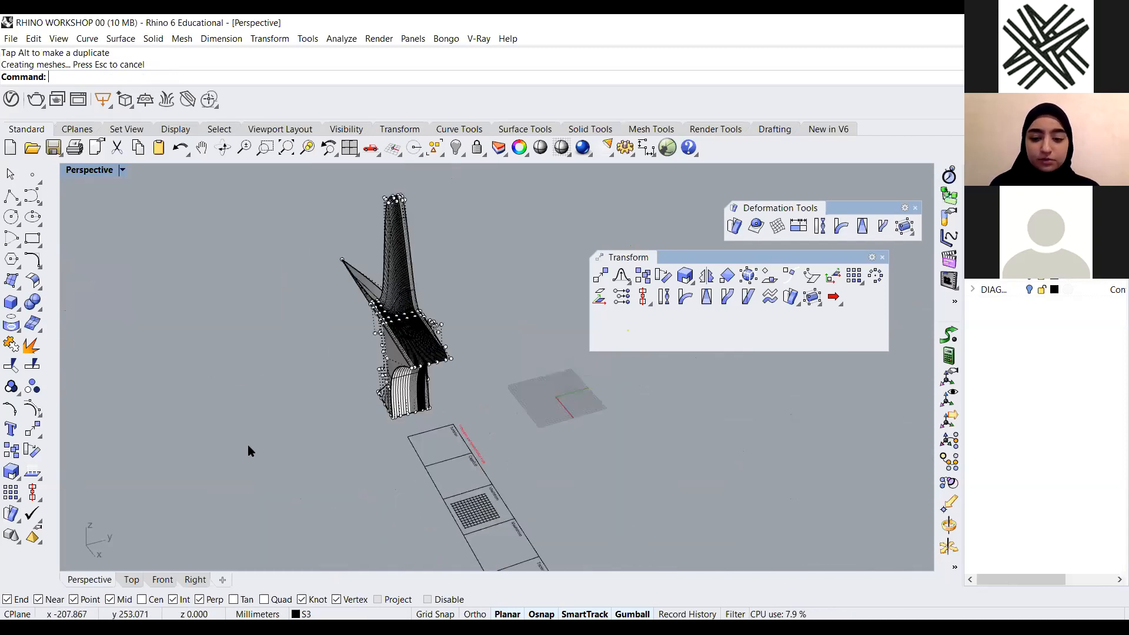
right_click_drag(310, 353, 248, 446, "shift")
Select the control cage around the deformed box and delete it
left_click_drag(433, 255, 235, 408)
key("Delete")
left_click(390, 304)
right_click_drag(377, 394, 408, 418)
scroll(407, 416, "down", 3)
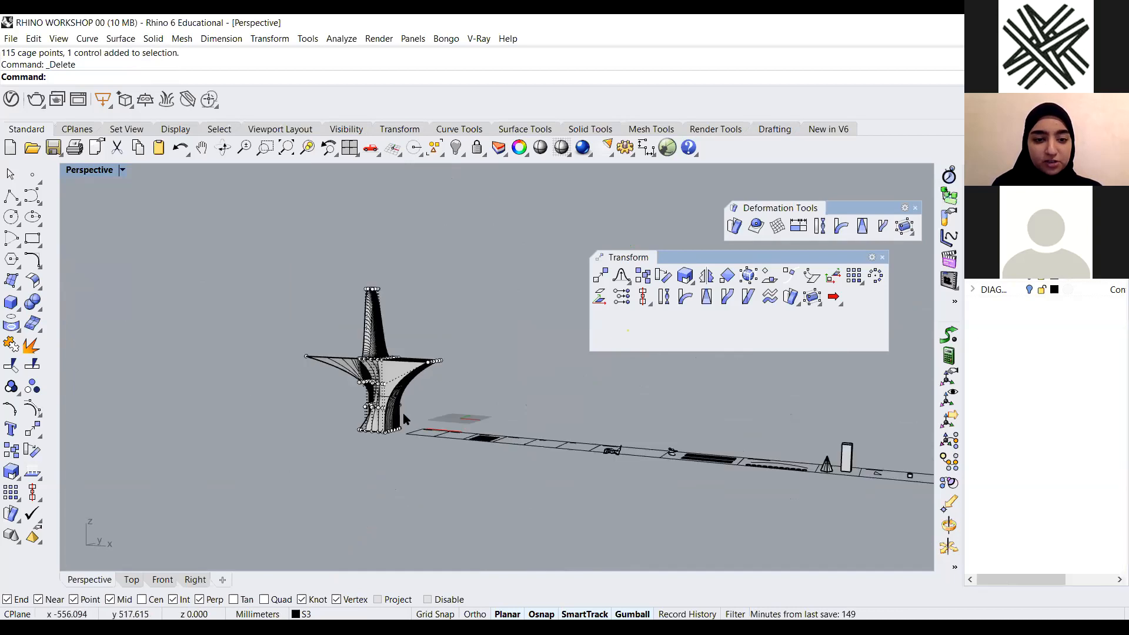
scroll(404, 419, "up", 2)
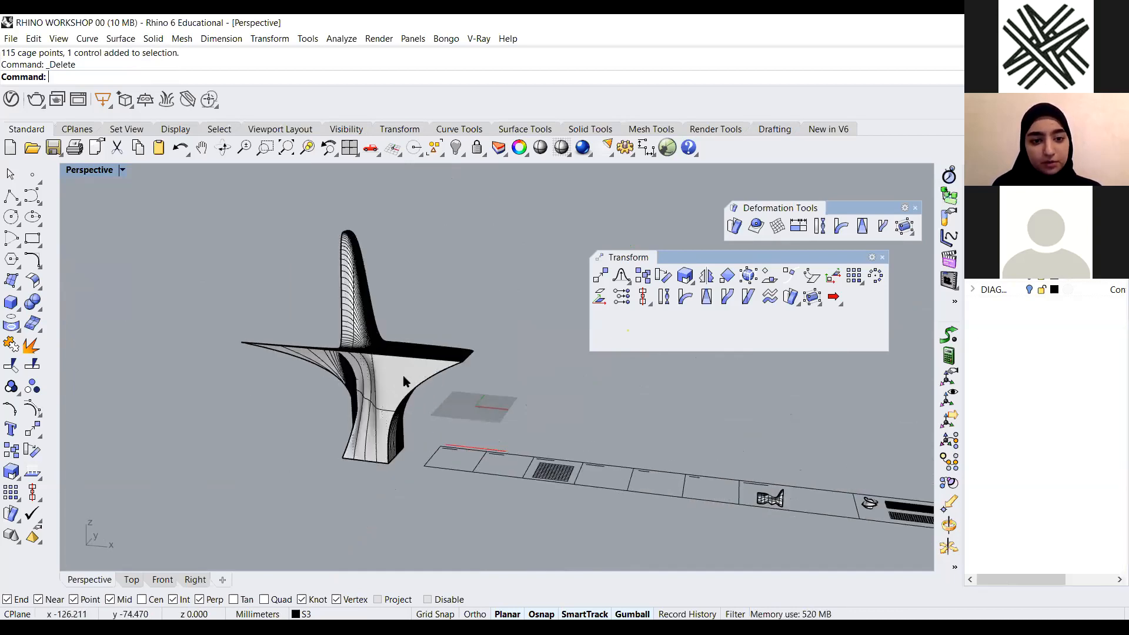
Select the deformed box and delete it
left_click(394, 383)
right_click_drag(464, 329, 376, 409)
key("Delete")
left_click(378, 404)
key("Delete")
Switch the viewport to the Top view
scroll(374, 405, "down", 4)
scroll(479, 385, "up", 2)
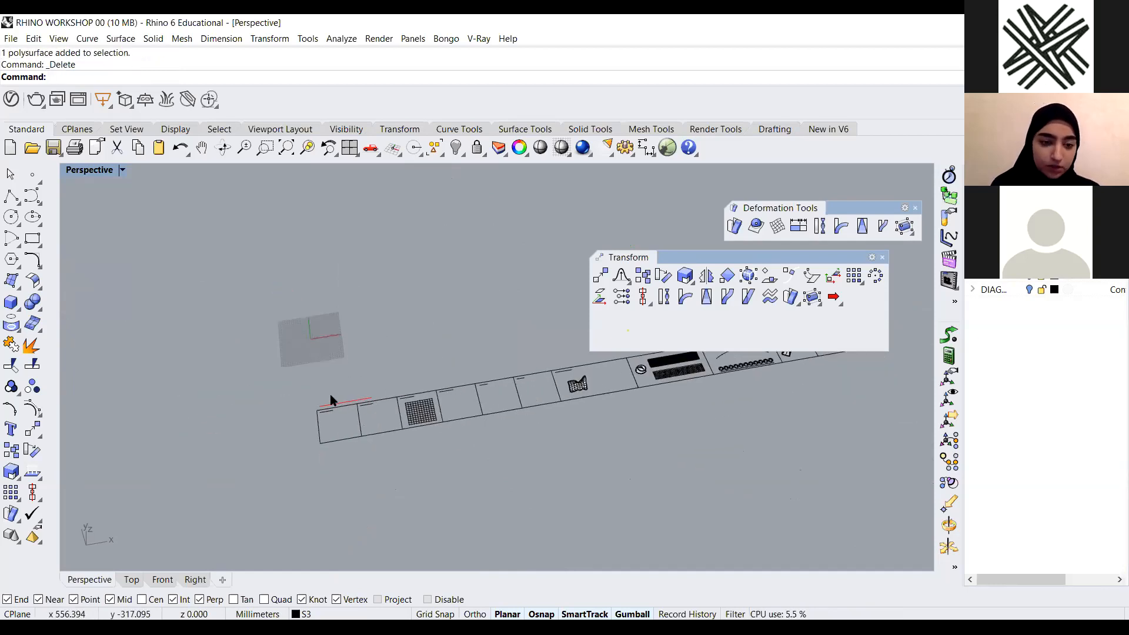
scroll(382, 403, "up", 6)
scroll(359, 432, "down", 4)
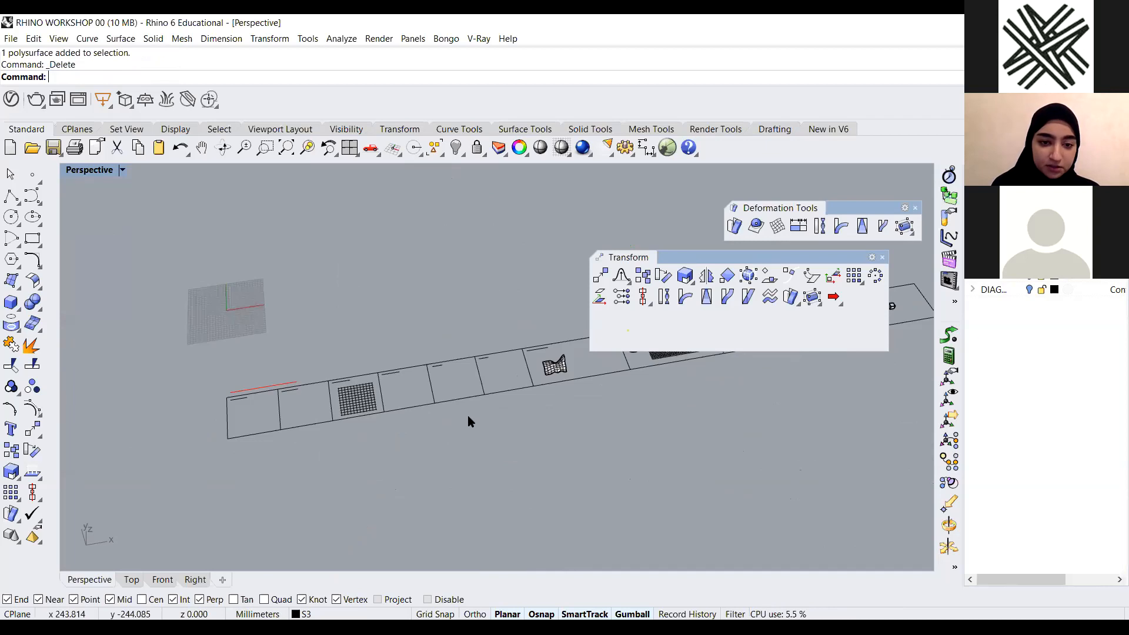
scroll(97, 171, "up", 7)
right_click_drag(84, 170, 78, 167)
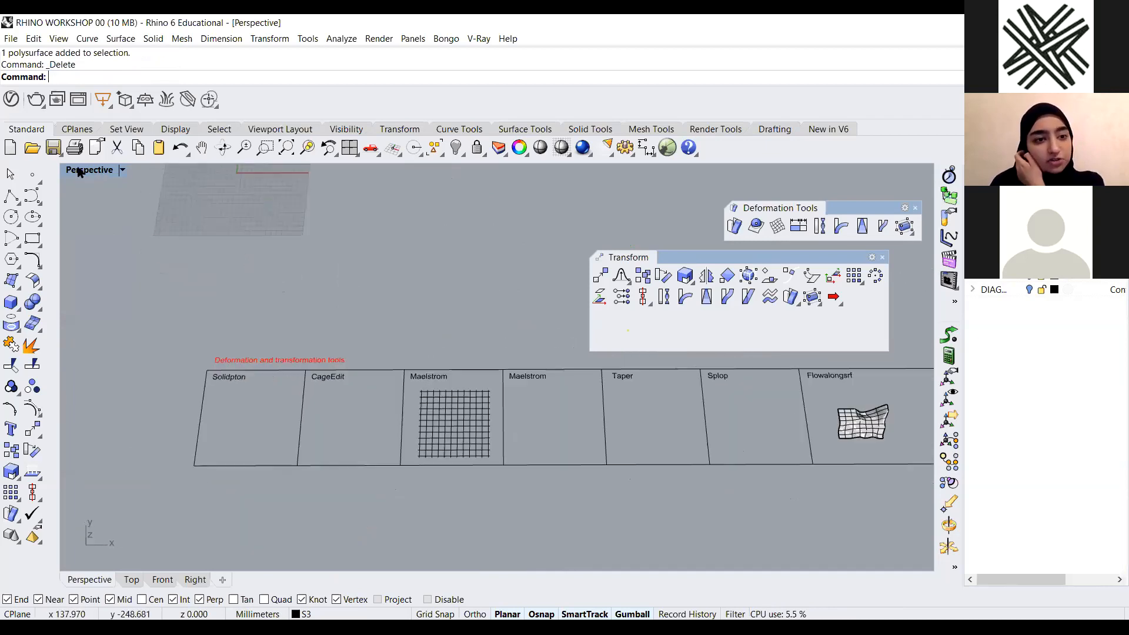
double_click(78, 170)
double_click(78, 170)
Zoom in on the Maelstrom example panel in the Top view
scroll(394, 256, "down", 6)
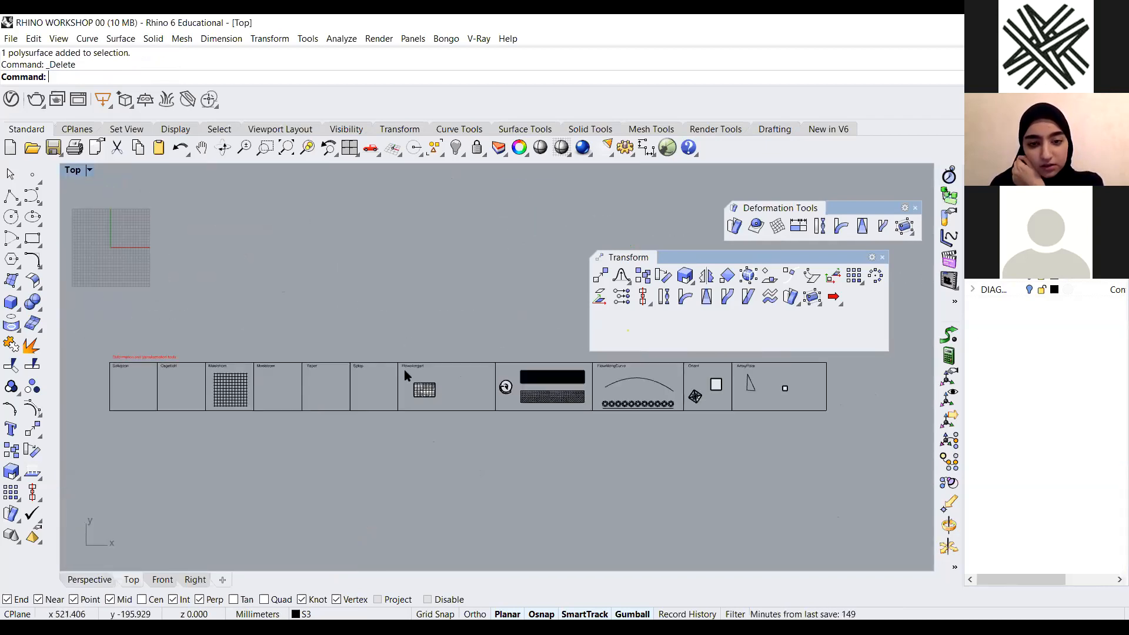
scroll(404, 370, "up", 3)
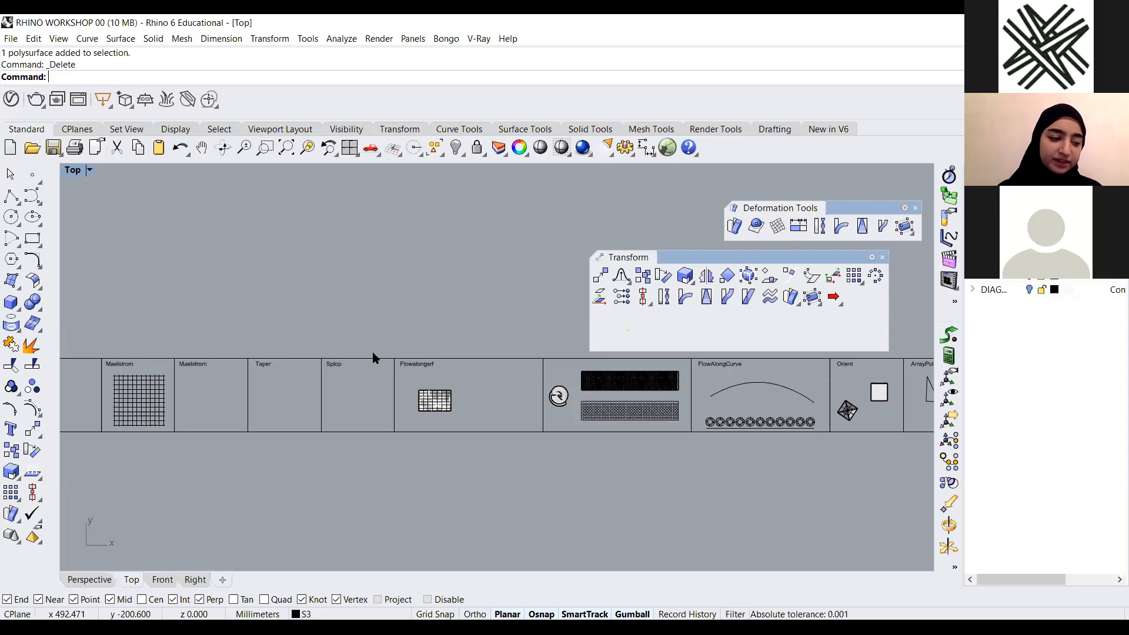
scroll(376, 389, "down", 1)
scroll(283, 399, "down", 1)
scroll(283, 399, "up", 2)
scroll(290, 358, "down", 1)
scroll(224, 366, "up", 2)
scroll(270, 388, "down", 1)
scroll(199, 406, "up", 3)
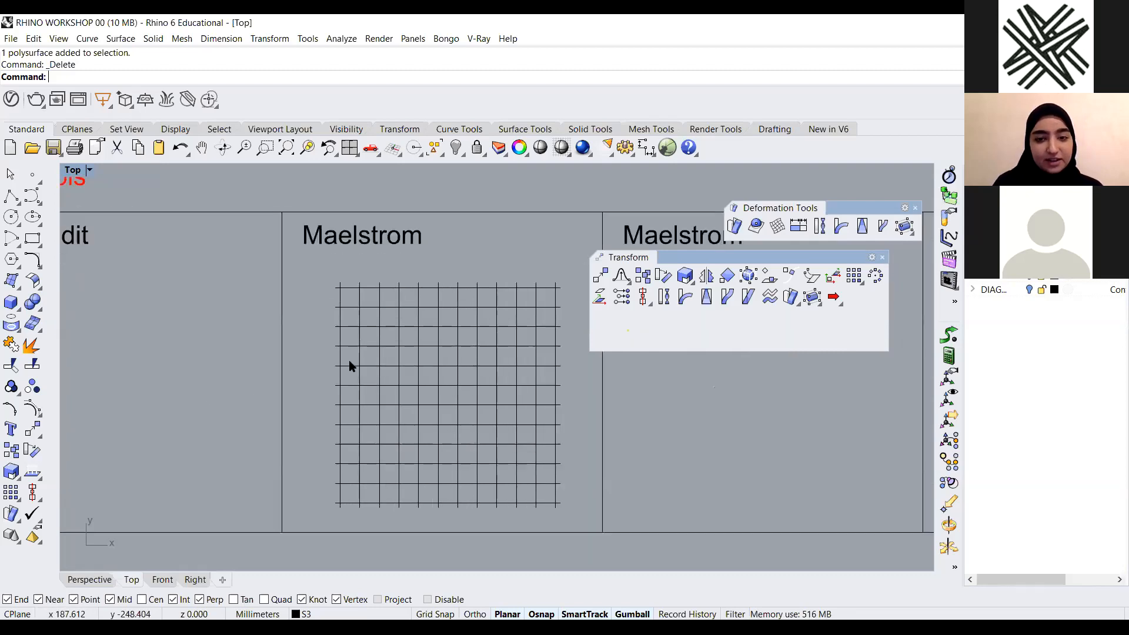
scroll(497, 298, "down", 2)
scroll(489, 305, "up", 2)
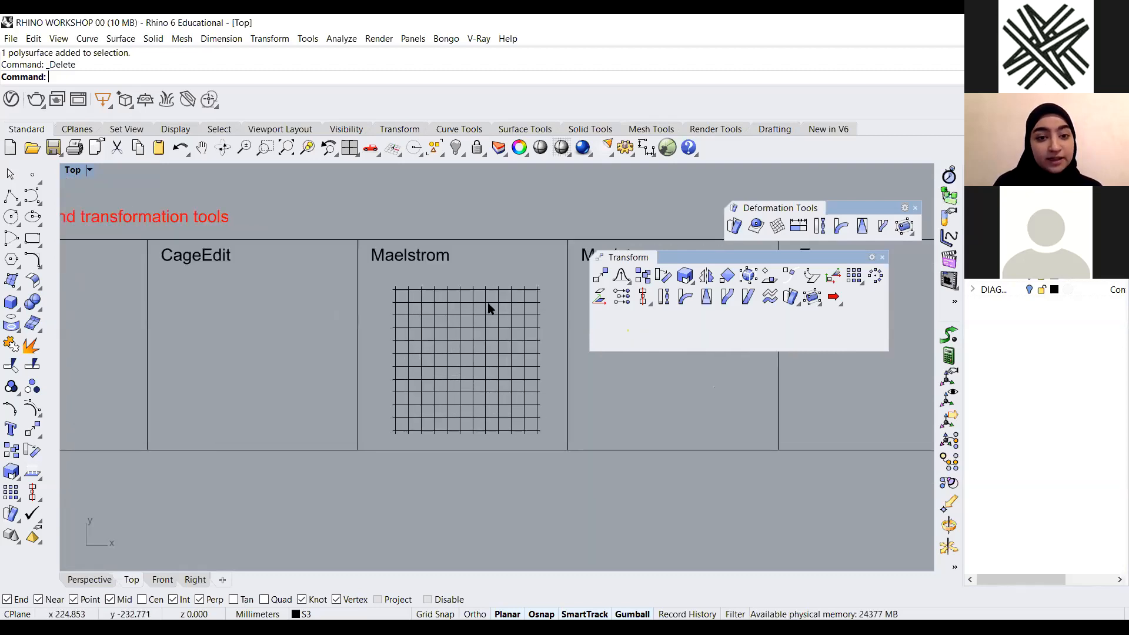
Start Maelstrom on the grid curves in the Maelstrom panel, centring it on the grid with a radius of about 48 mm
scroll(486, 282, "up", 1)
scroll(412, 306, "down", 2)
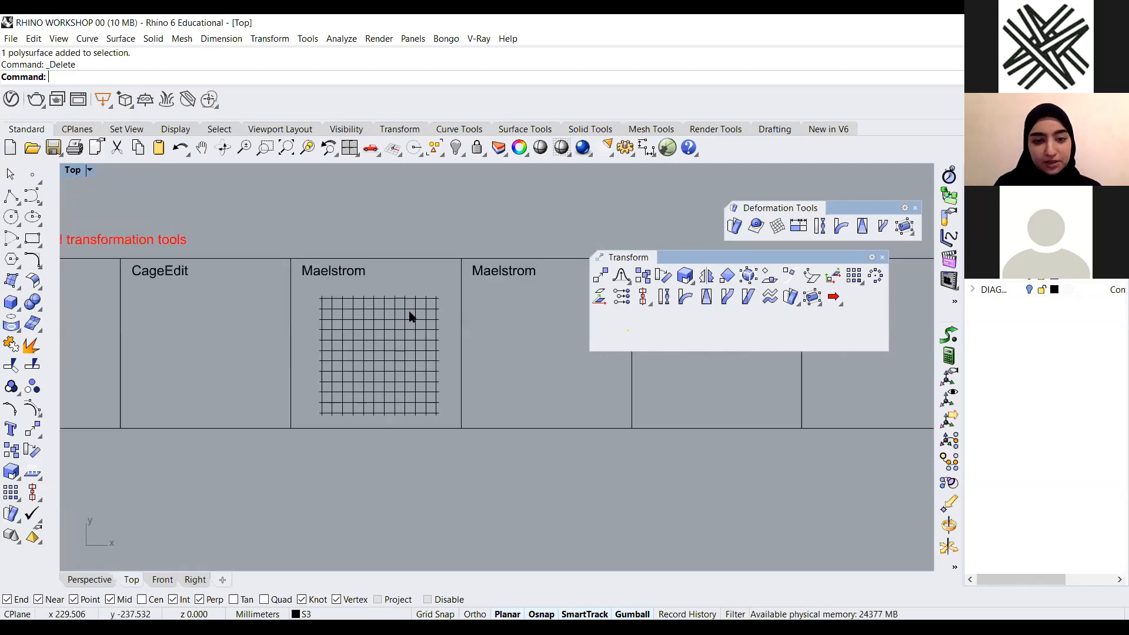
scroll(421, 315, "up", 1)
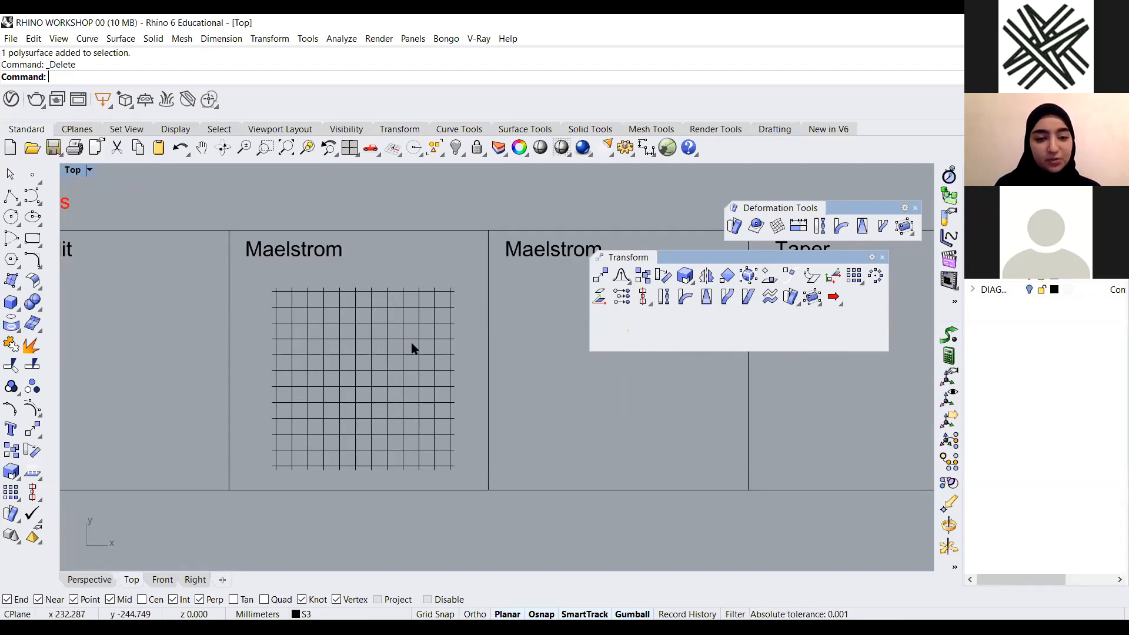
scroll(361, 343, "down", 1)
scroll(286, 350, "up", 1)
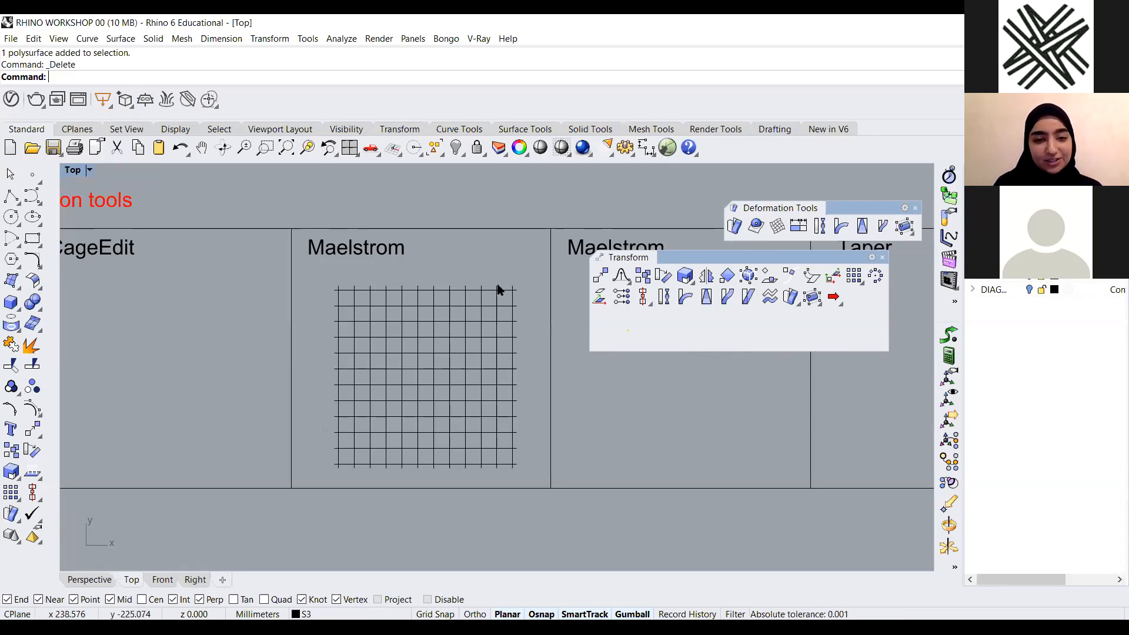
scroll(459, 378, "up", 2)
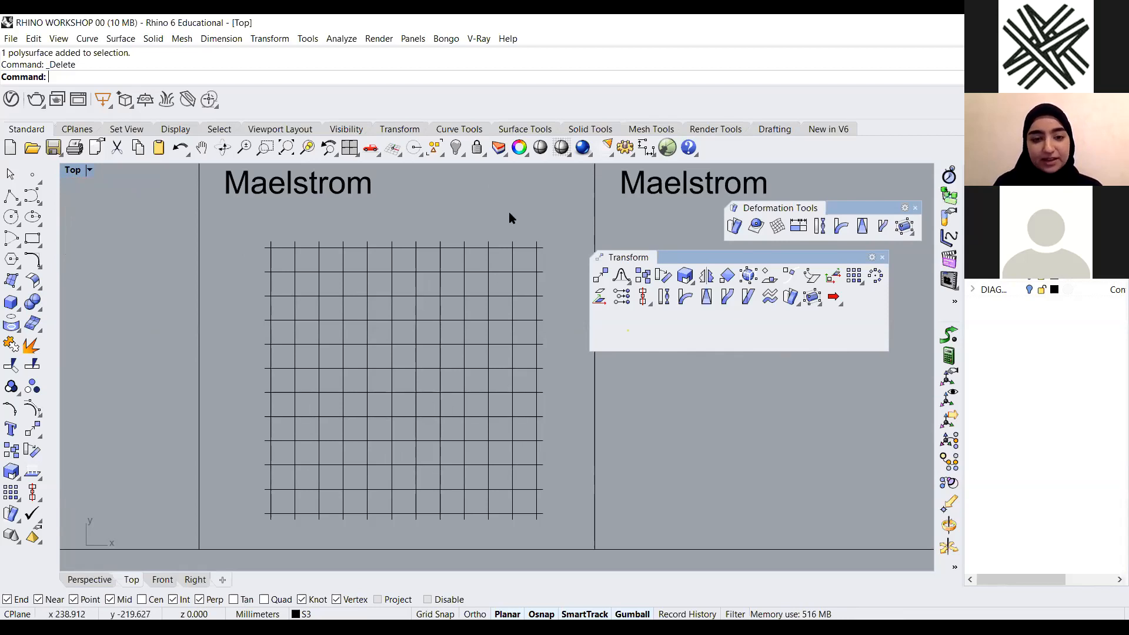
type("Maelstrom")
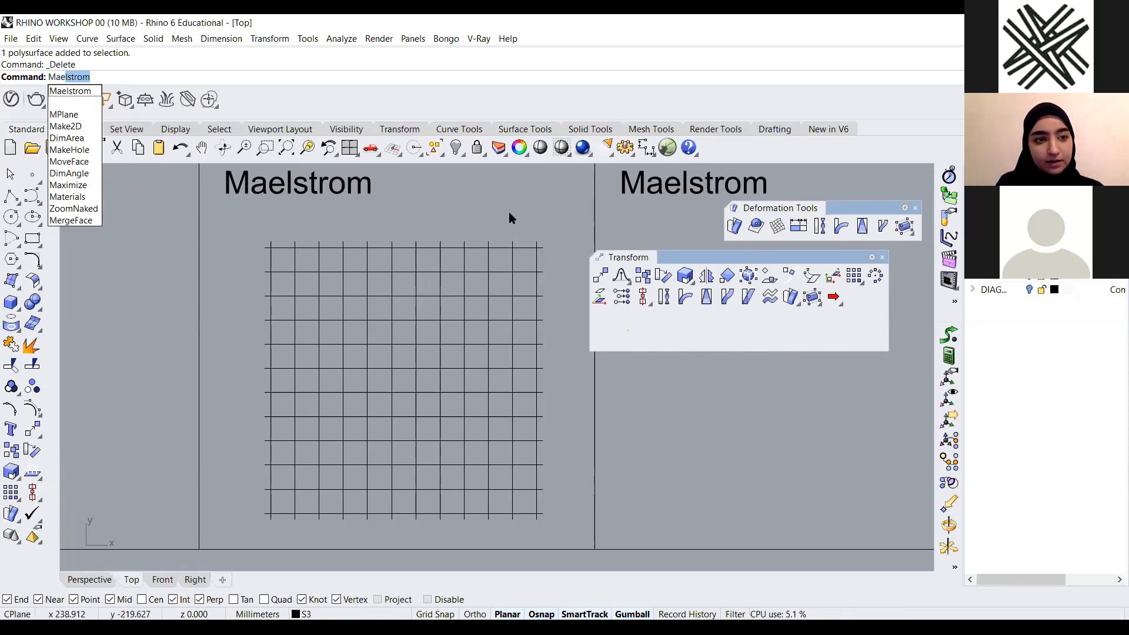
key("Return")
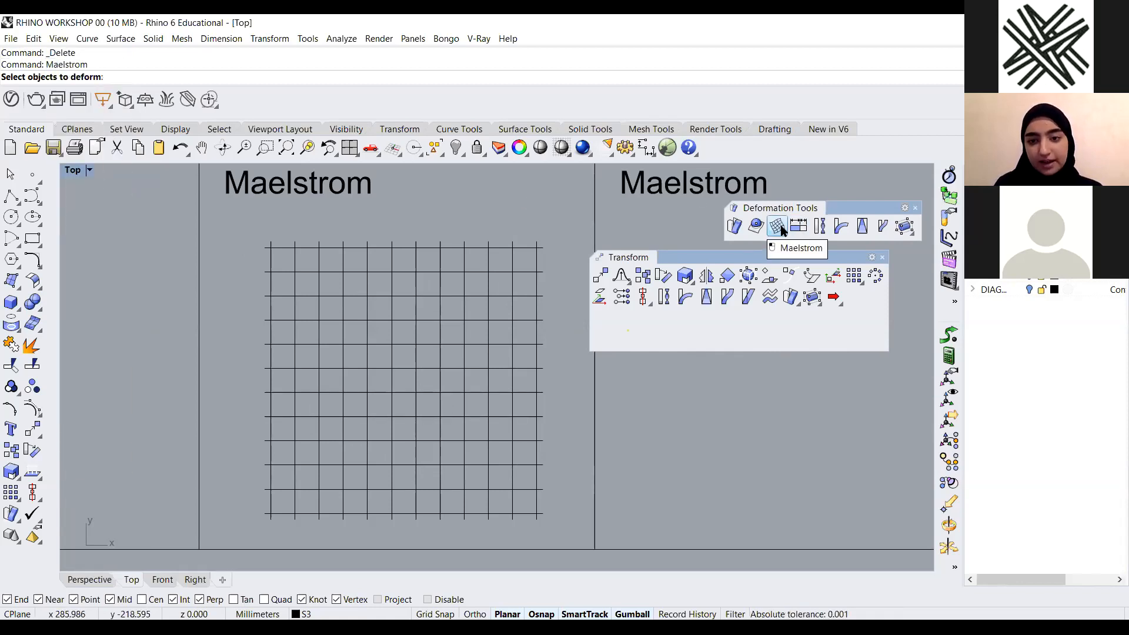
left_click_drag(559, 223, 239, 528)
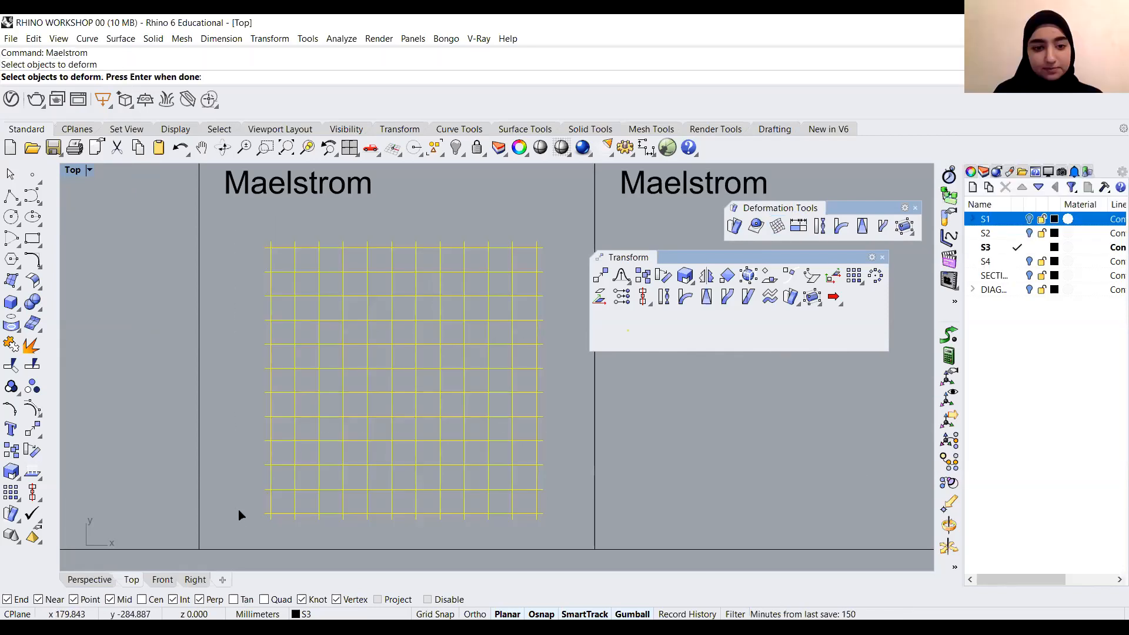
key("Return")
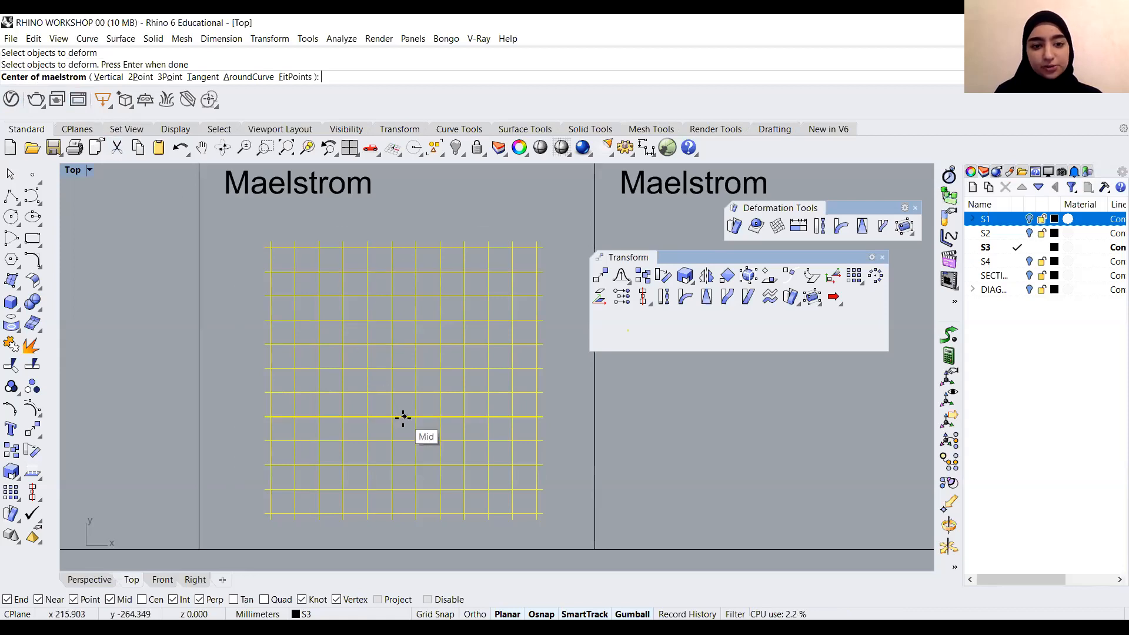
left_click(404, 364)
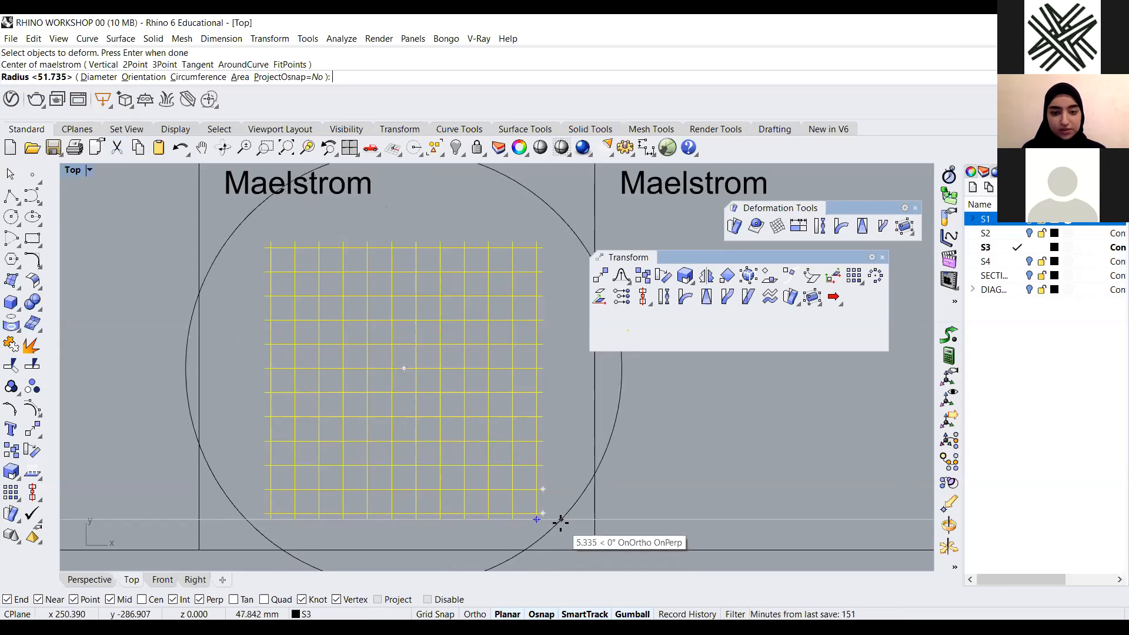
left_click(561, 522)
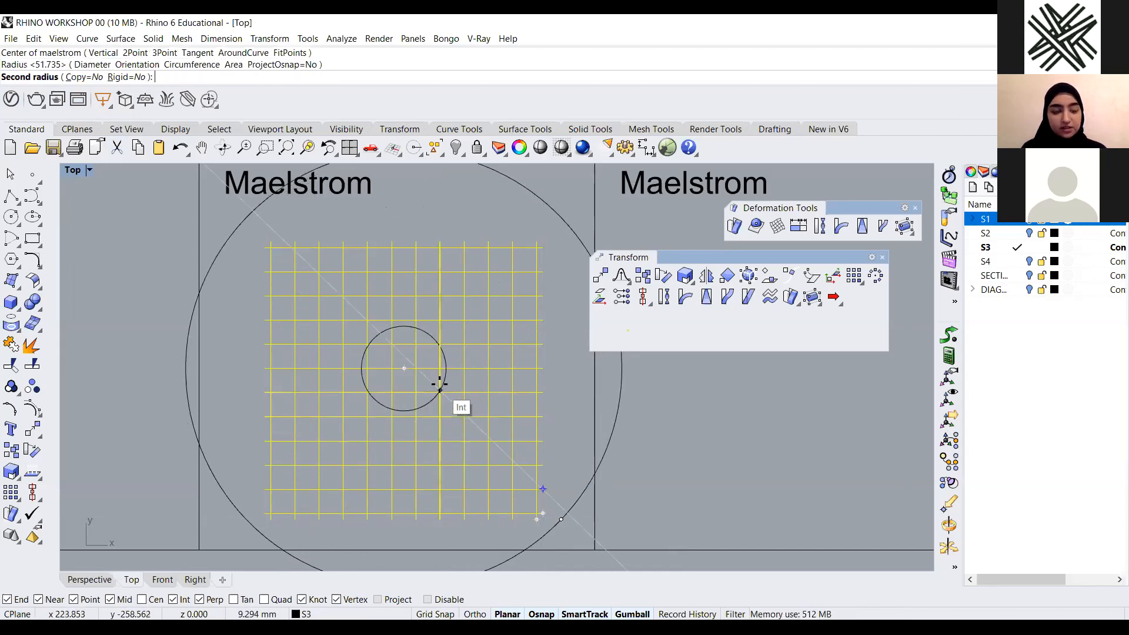
Set the Maelstrom second radius to about 17 mm and pick a coil angle to swirl the grid
scroll(435, 370, "up", 4)
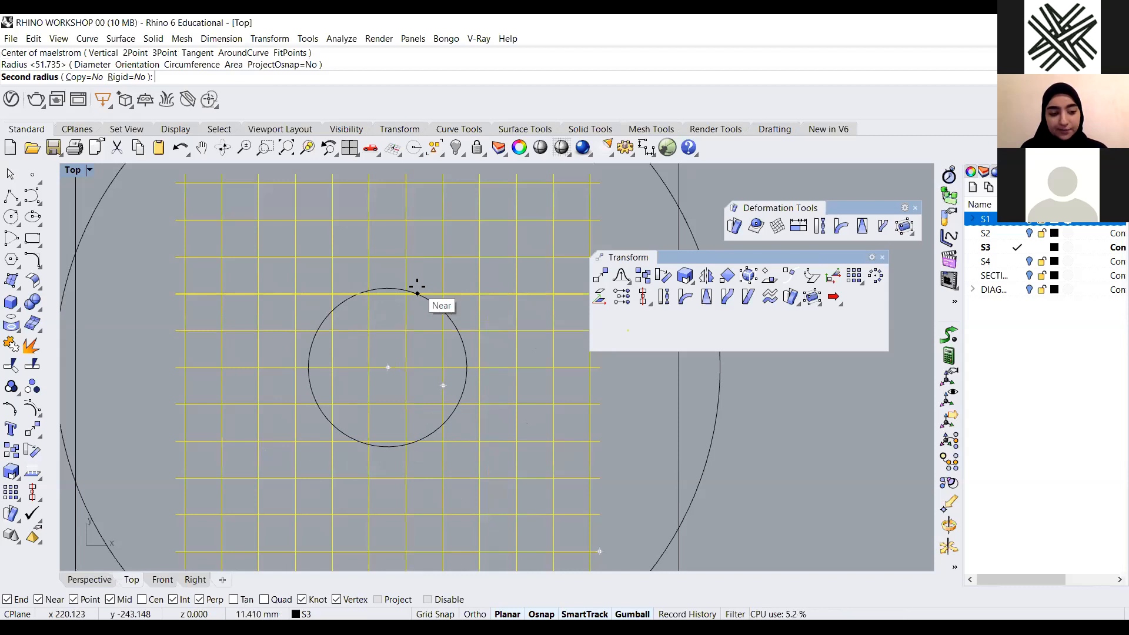
scroll(465, 325, "down", 3)
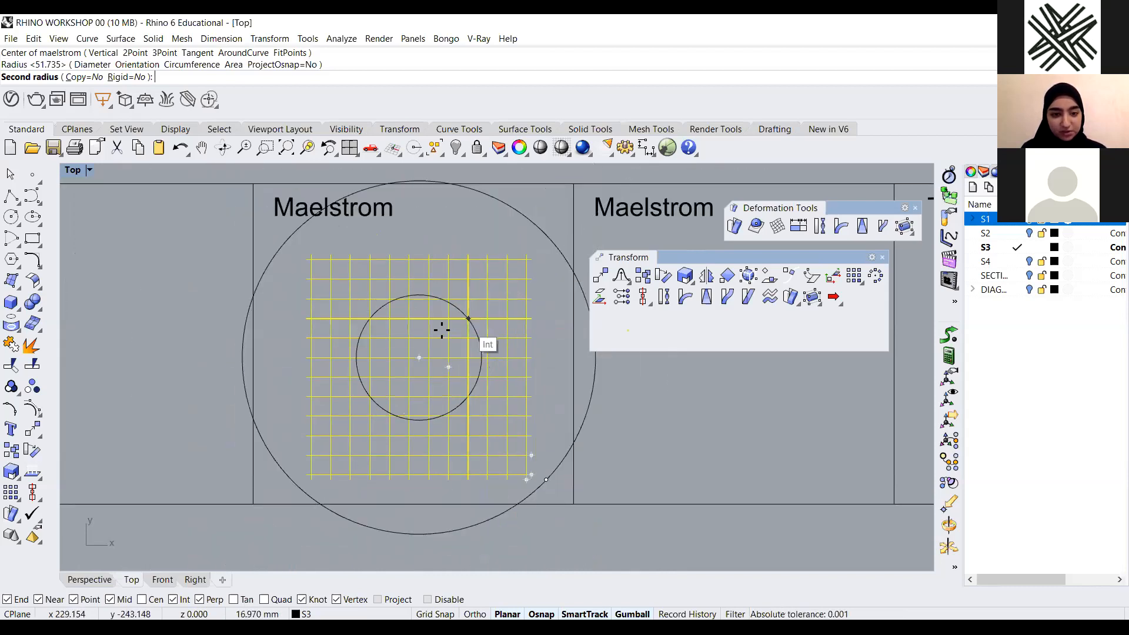
left_click(467, 308)
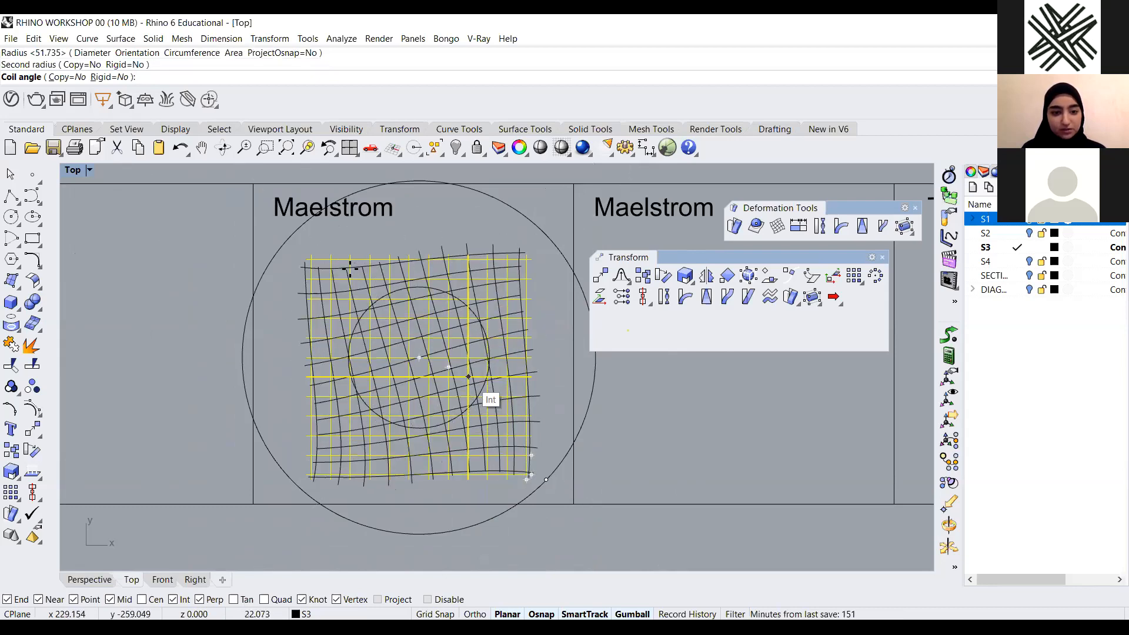
scroll(459, 295, "up", 3)
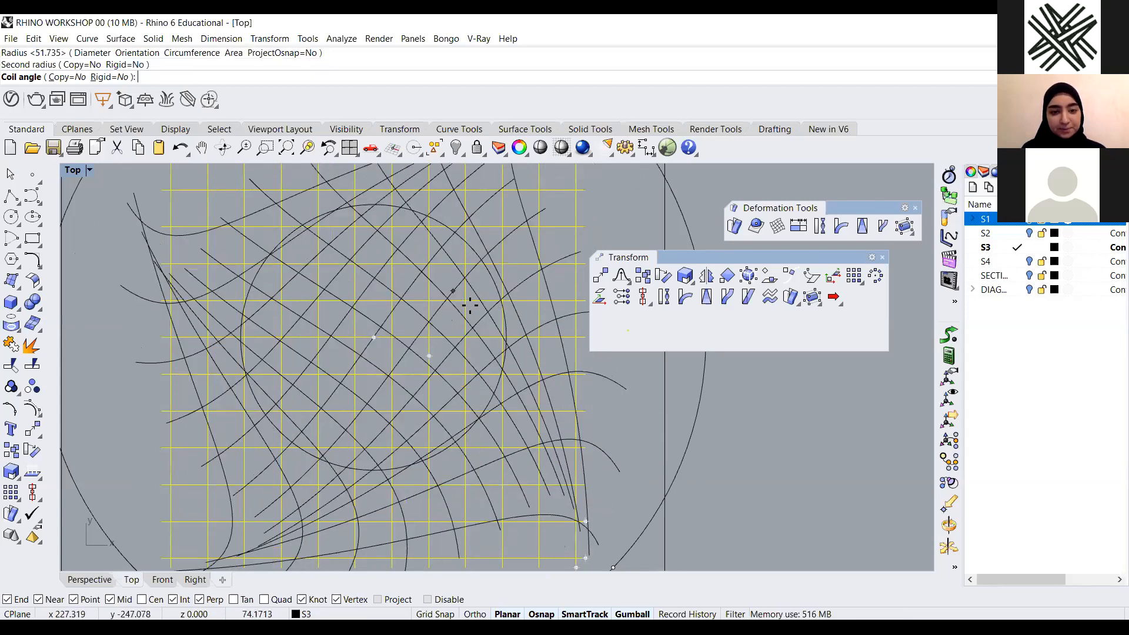
scroll(474, 311, "down", 3)
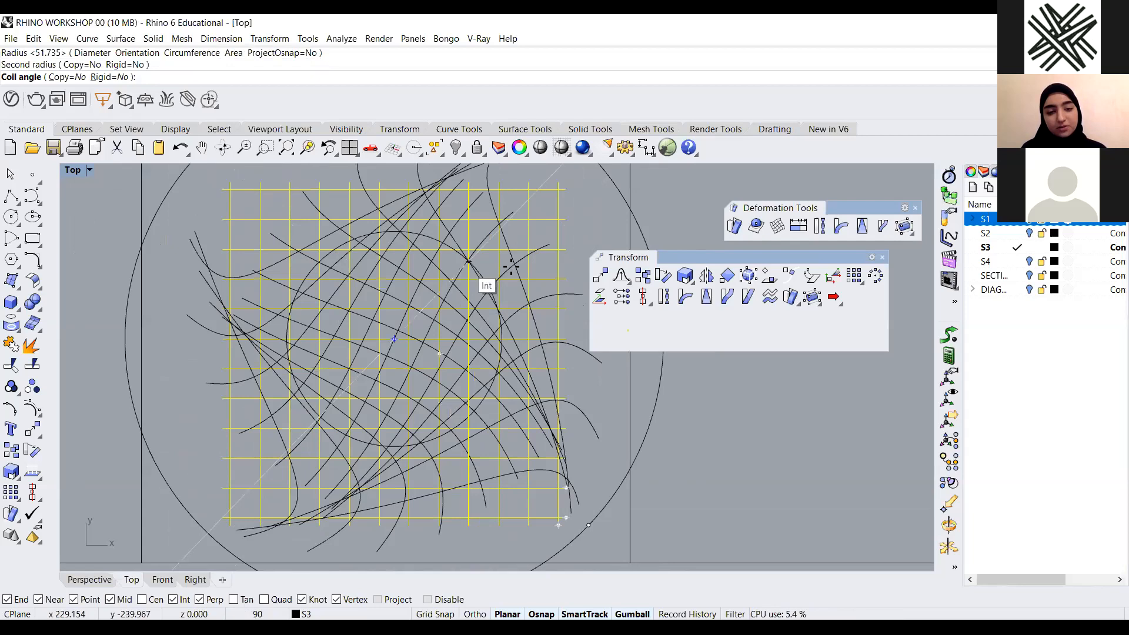
scroll(469, 332, "down", 1)
scroll(406, 301, "down", 2)
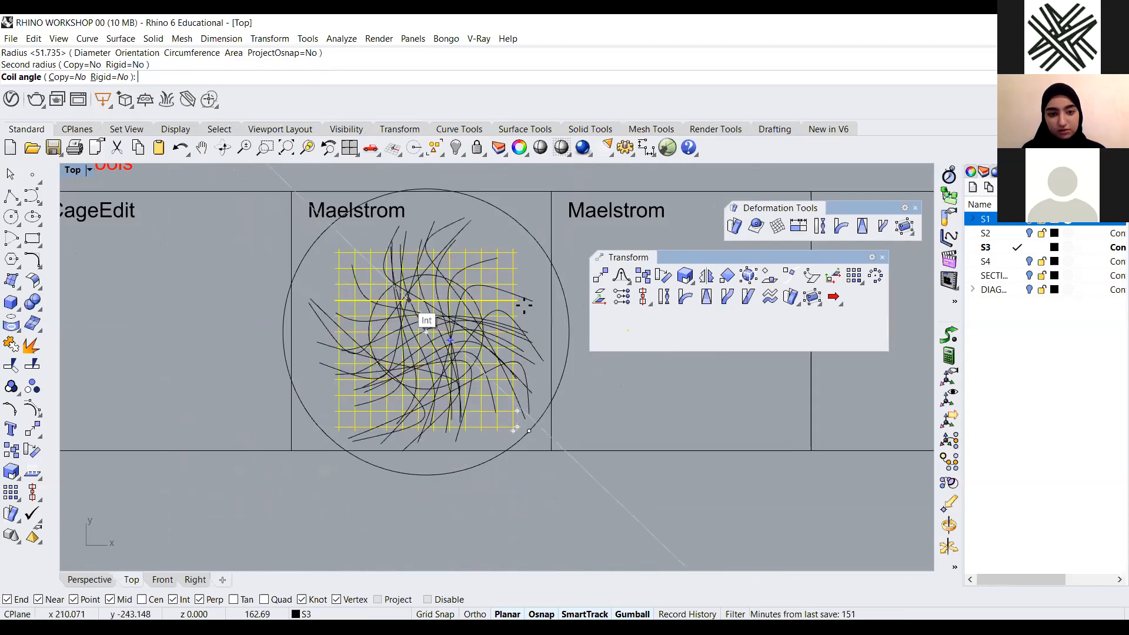
scroll(522, 290, "down", 1)
scroll(527, 291, "up", 3)
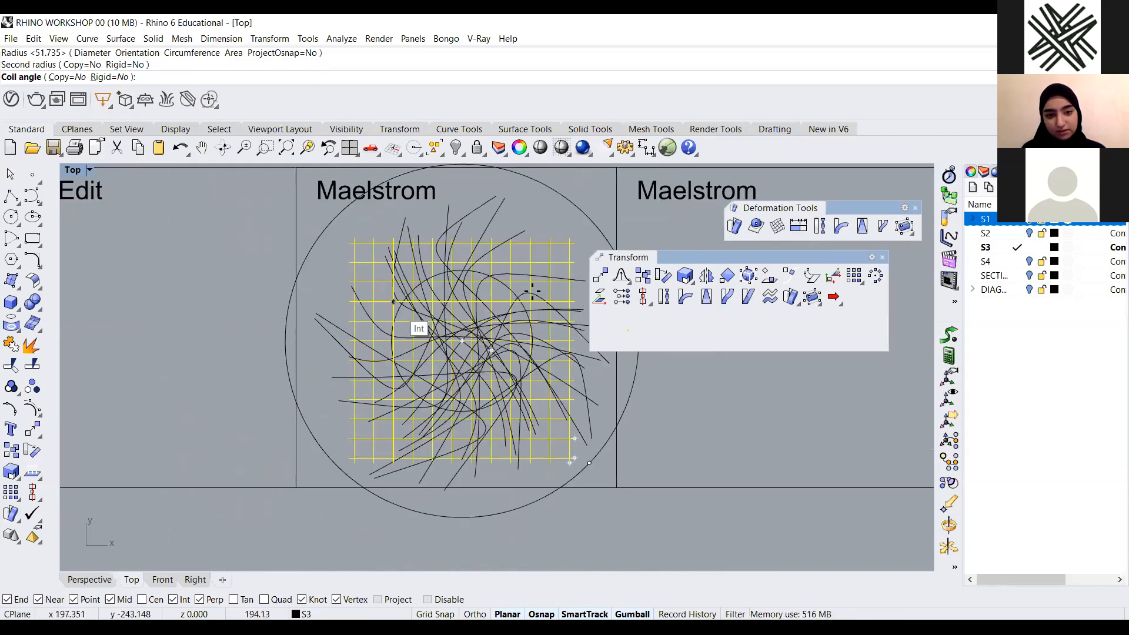
scroll(451, 372, "up", 2)
scroll(449, 361, "down", 2)
left_click(430, 368)
Undo the Maelstrom deformation of the grid
scroll(438, 355, "down", 8)
scroll(467, 354, "up", 8)
scroll(453, 257, "down", 1)
scroll(472, 369, "up", 2)
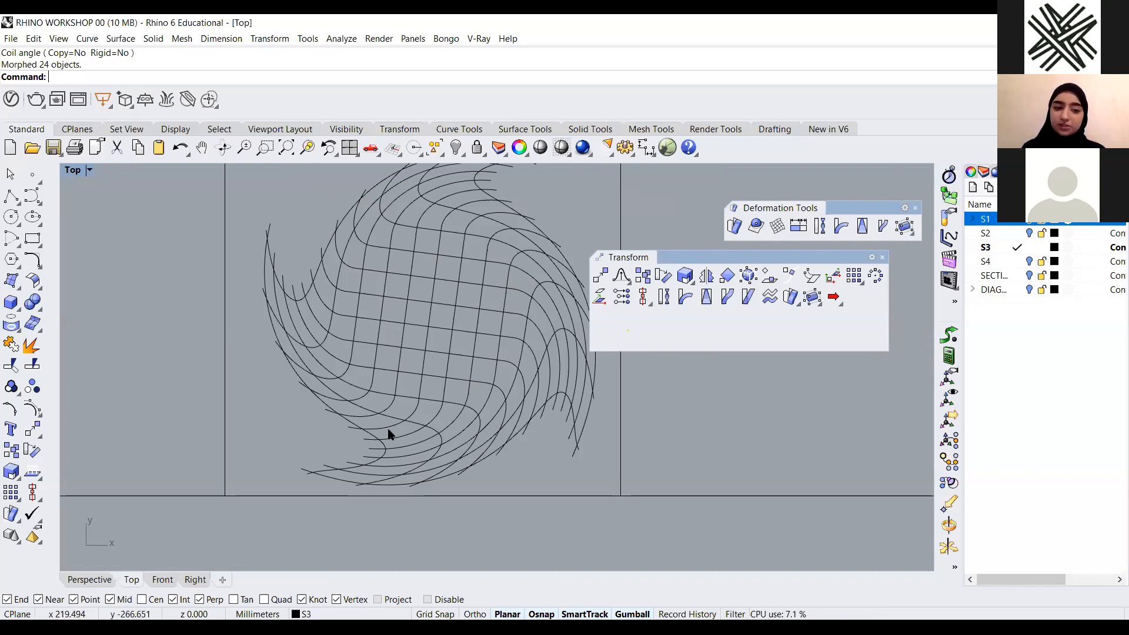
scroll(395, 453, "down", 4)
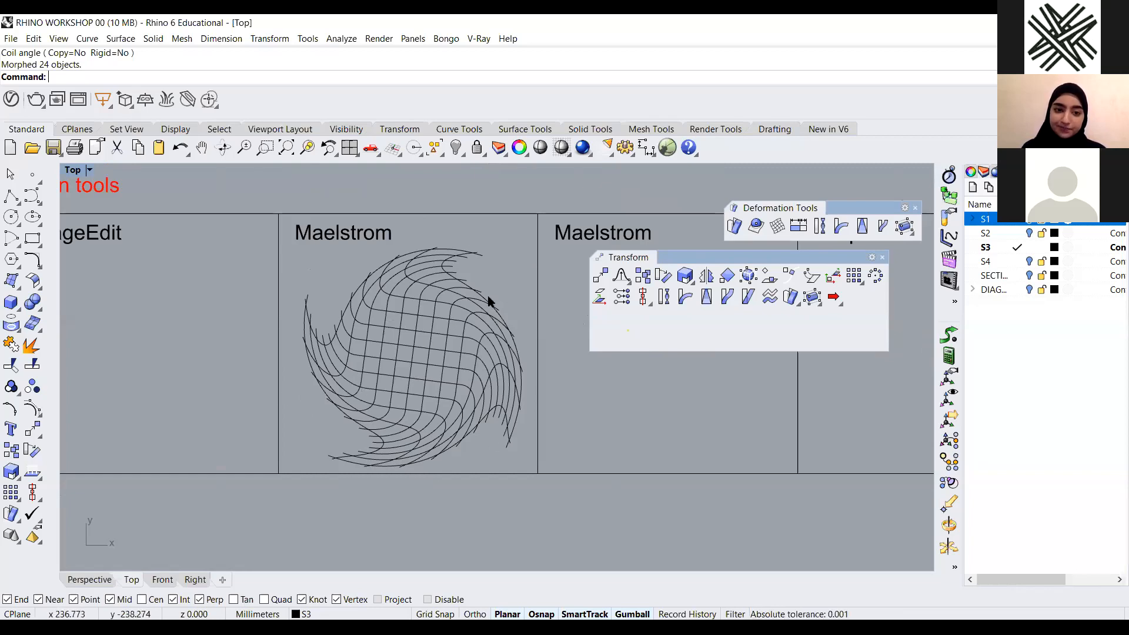
key("ctrl+z")
scroll(403, 343, "up", 2)
key("Escape")
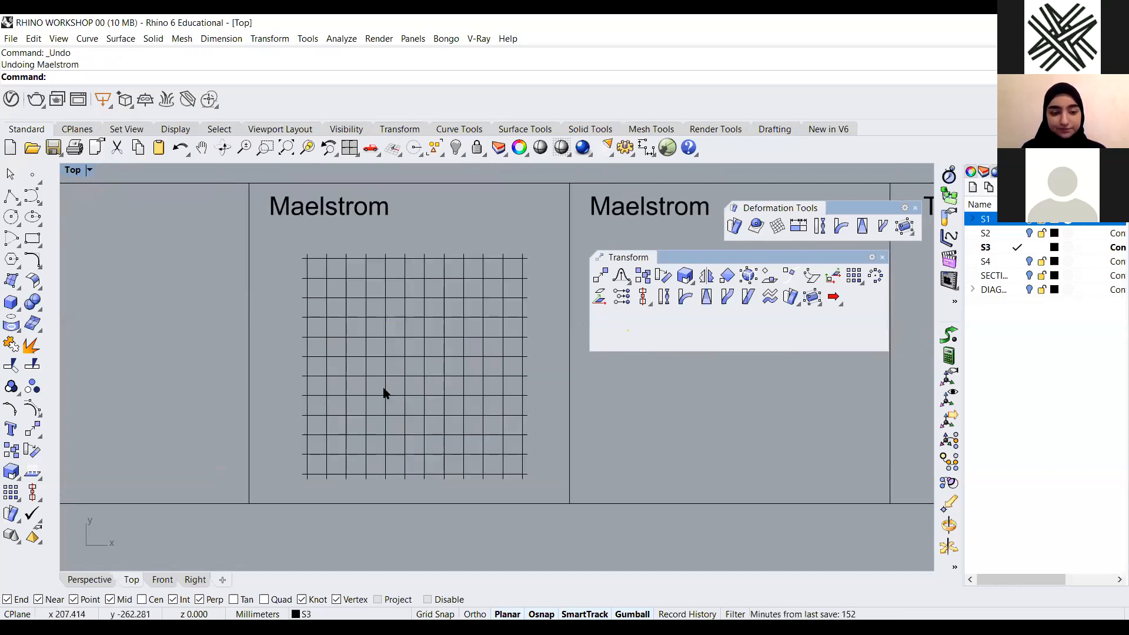
Swirl the grid again with Maelstrom around its centre, using a radius of about 43 mm and a smaller second radius
type("Maelstrom")
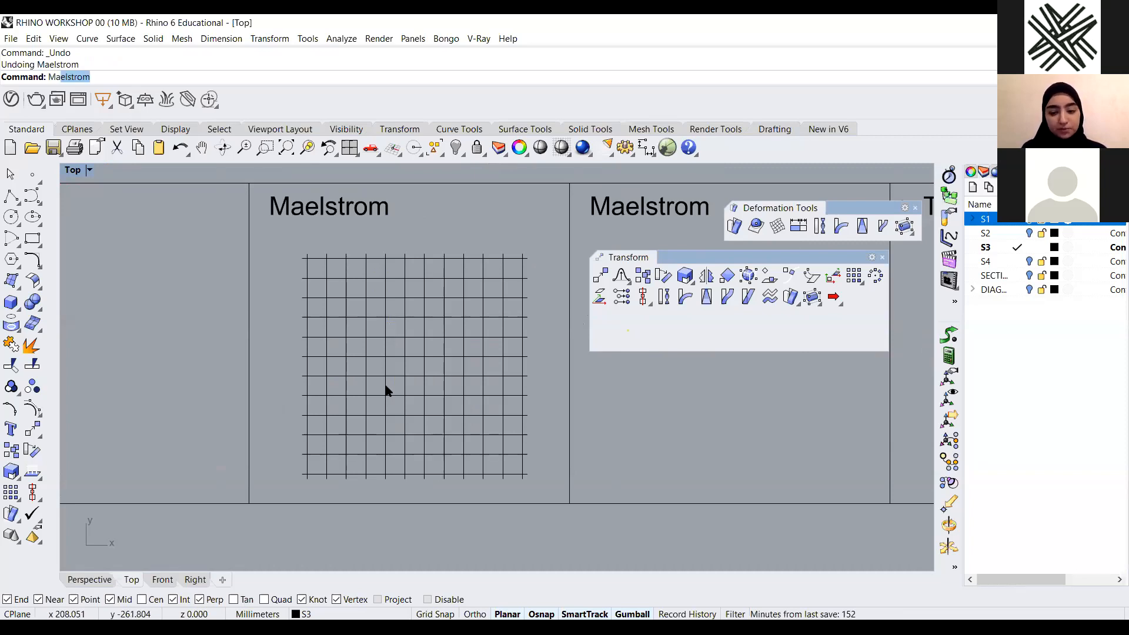
key("Return")
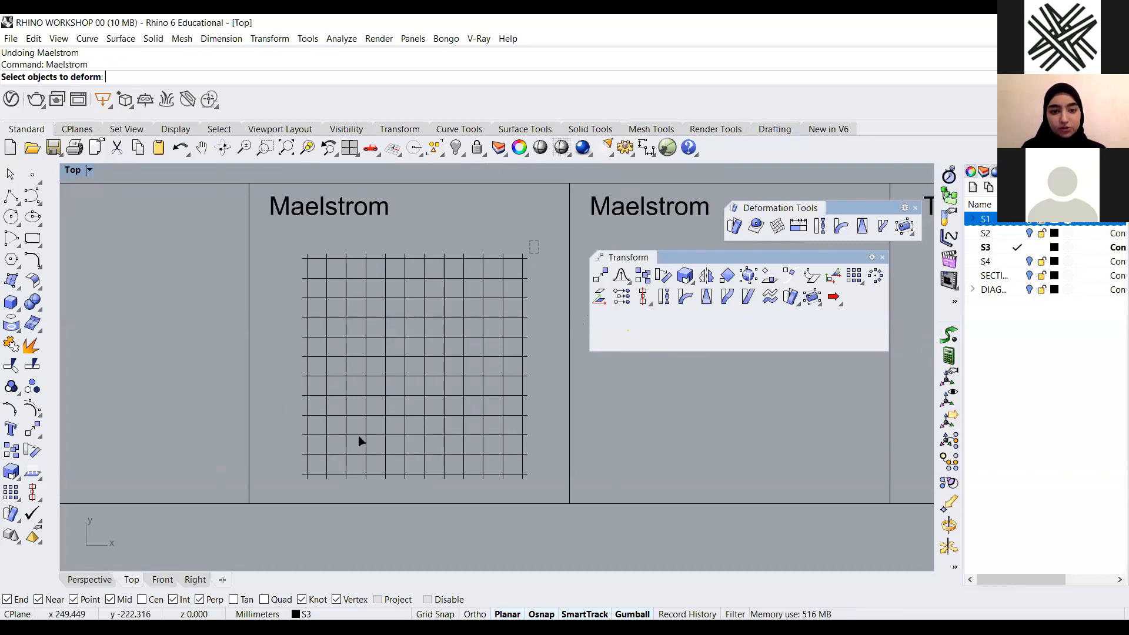
left_click_drag(298, 490, 292, 481)
key("Return")
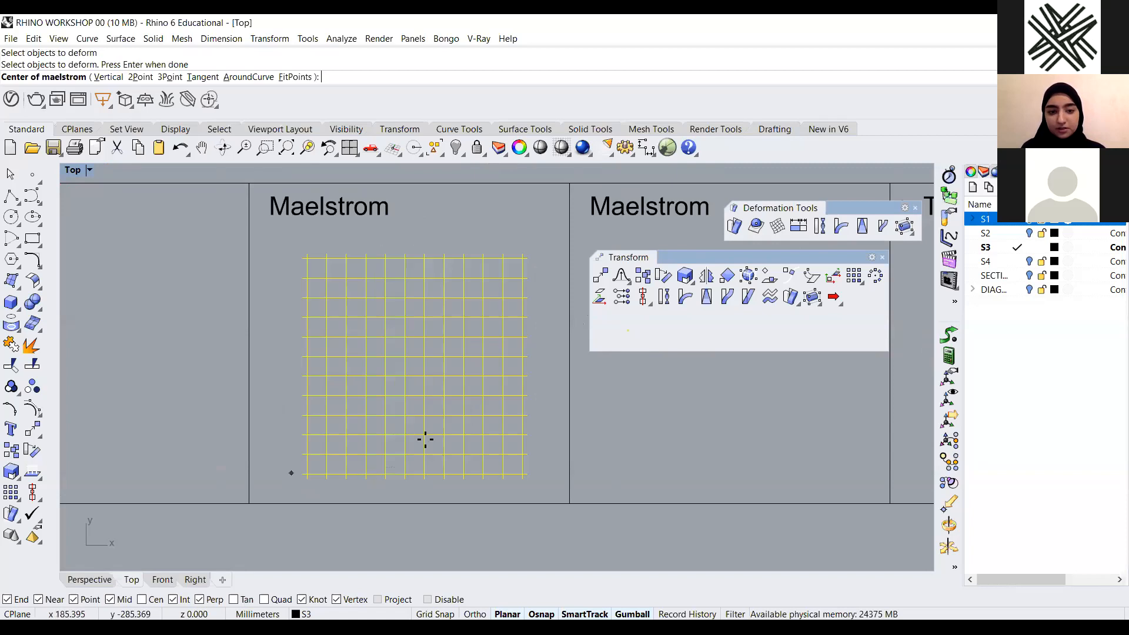
left_click(414, 357)
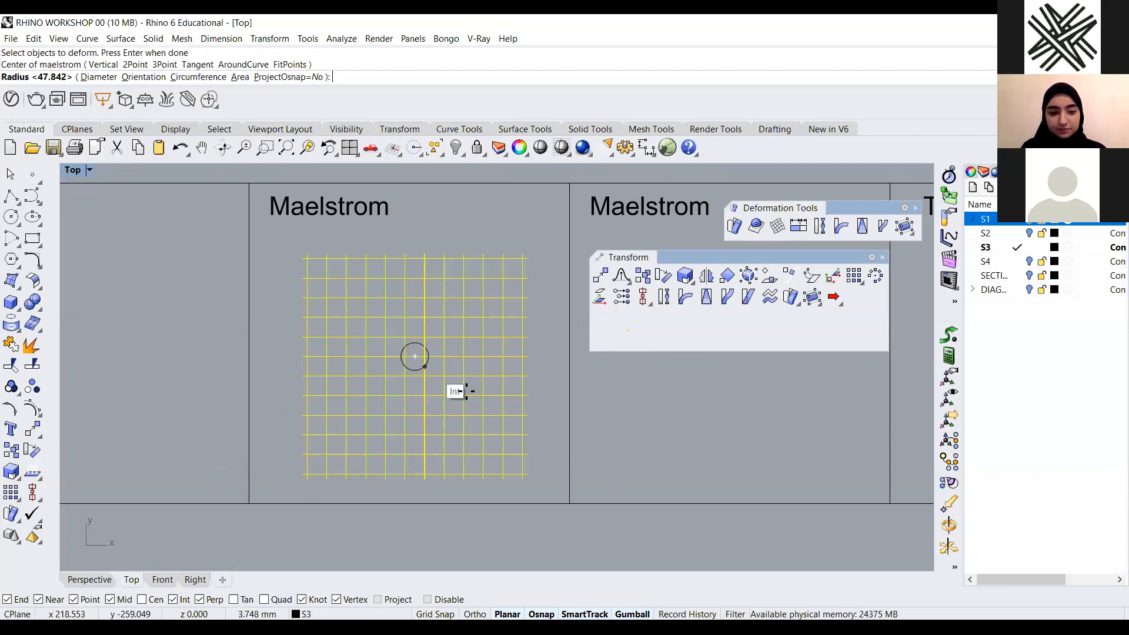
left_click(544, 448)
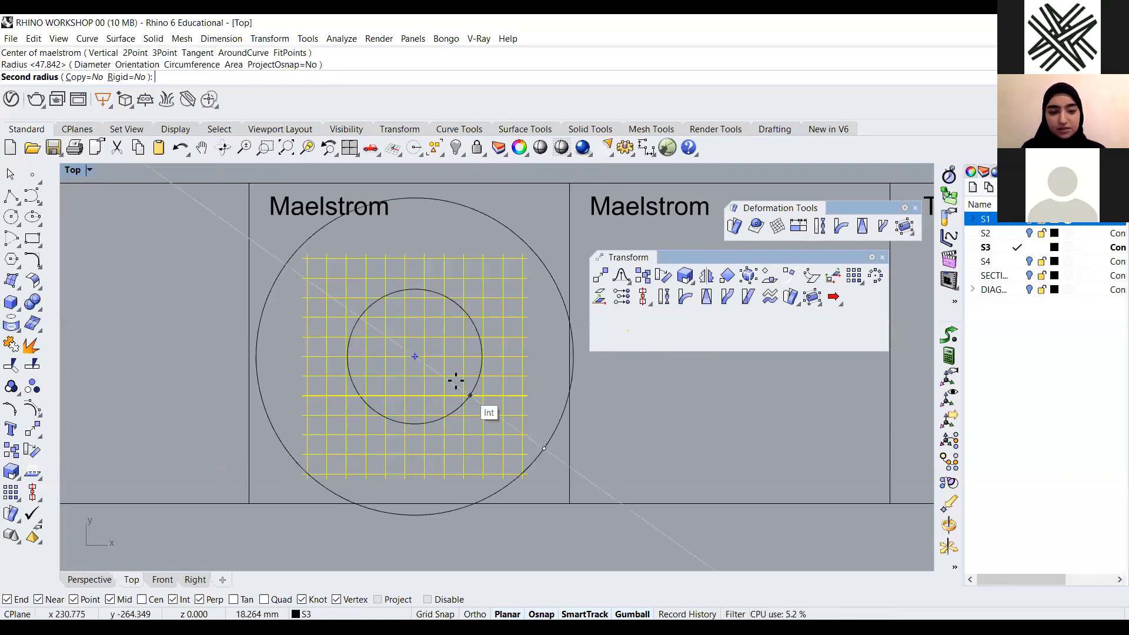
left_click(433, 368)
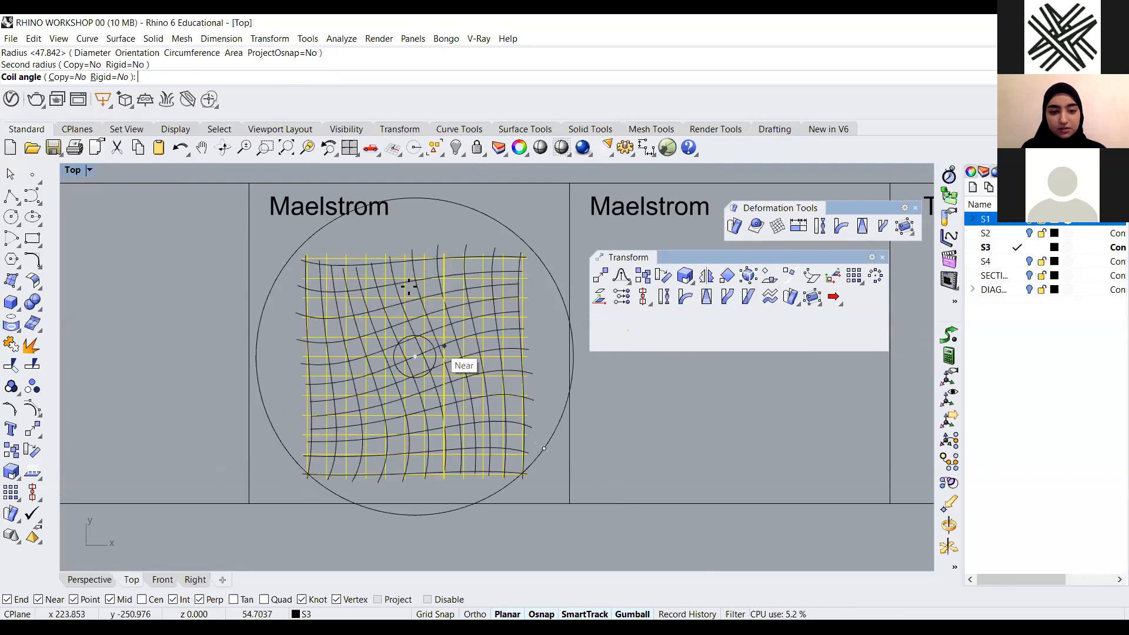
left_click(608, 442)
scroll(421, 503, "down", 2)
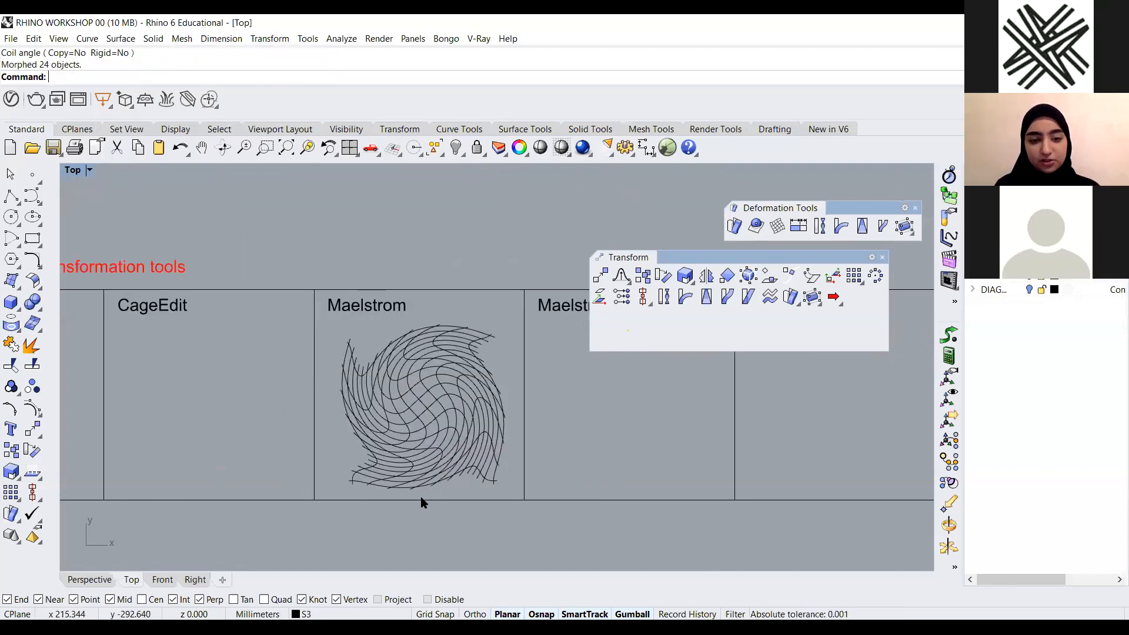
Undo the second Maelstrom swirl
key("ctrl+z")
scroll(397, 448, "up", 2)
Apply Maelstrom to the grid a third time around its centre with a smaller radius and a tight second radius
key("Return")
left_click_drag(477, 273, 266, 481)
key("Return")
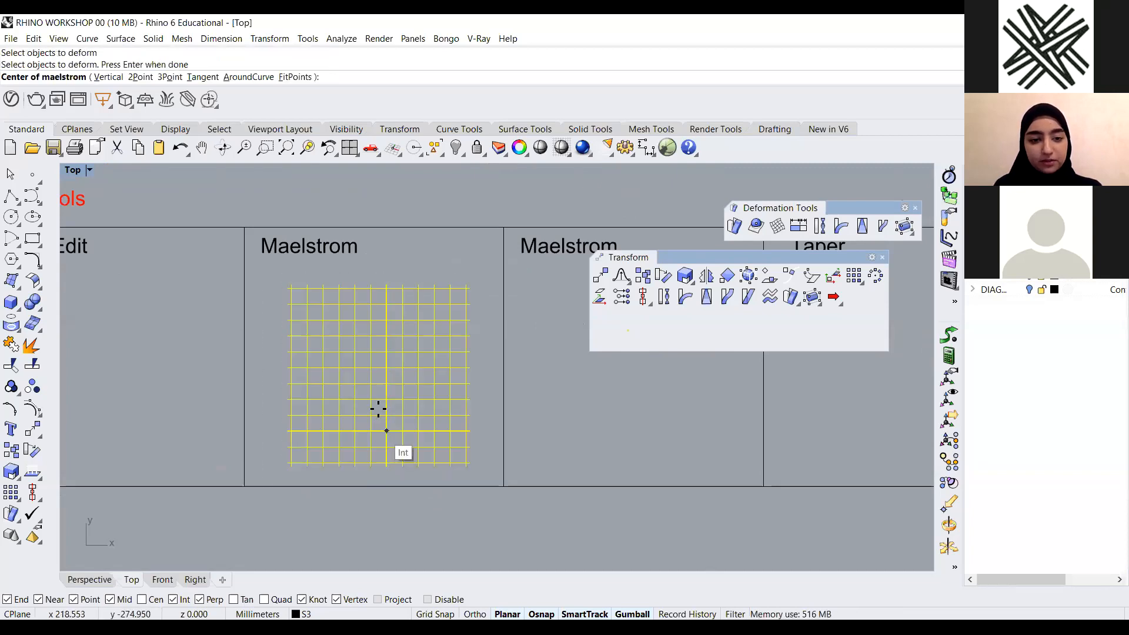
left_click(377, 368)
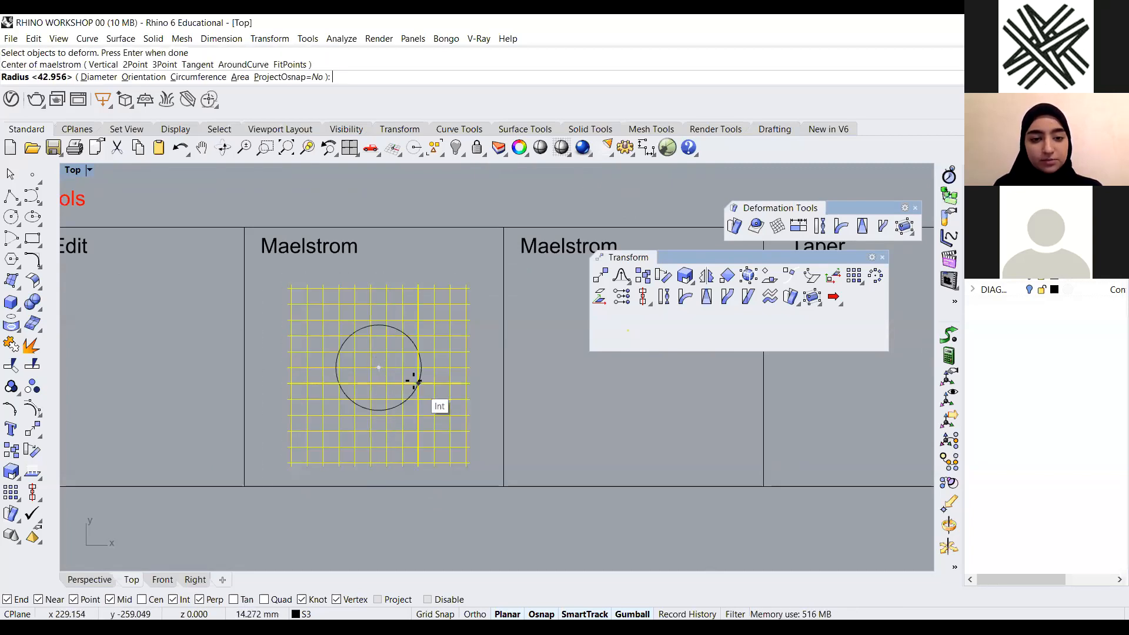
left_click(403, 374)
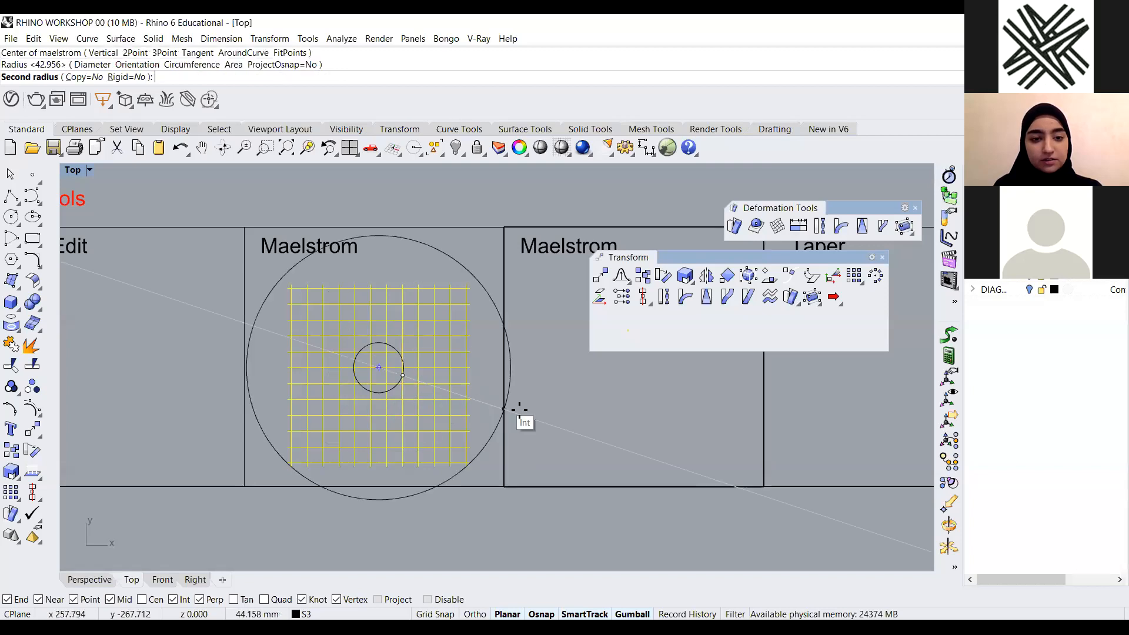
left_click(435, 387)
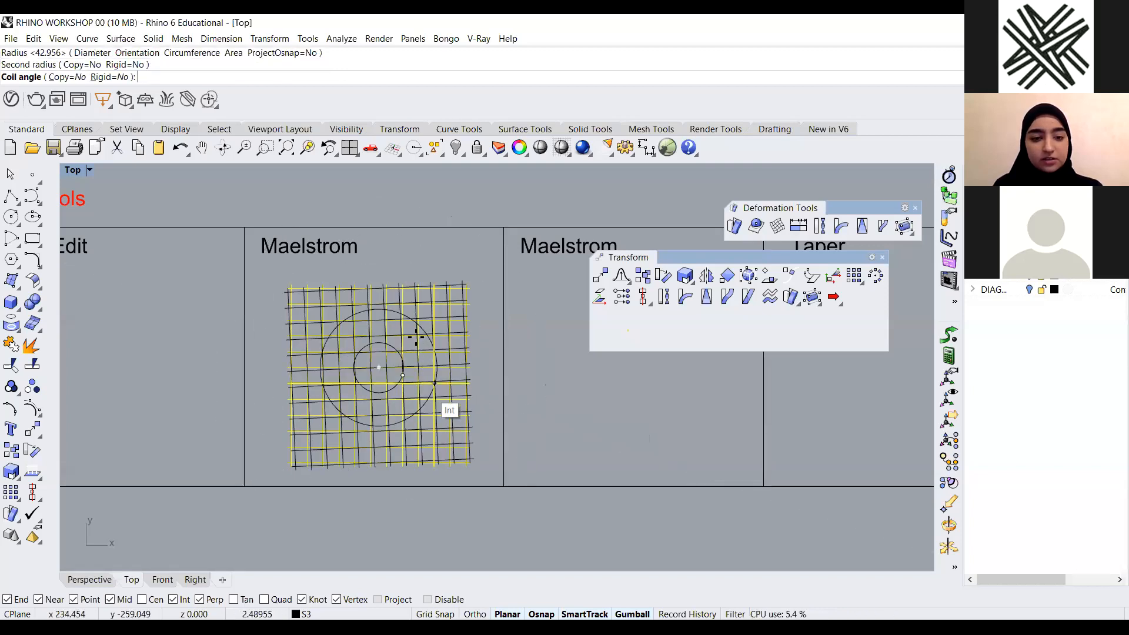
left_click(471, 456)
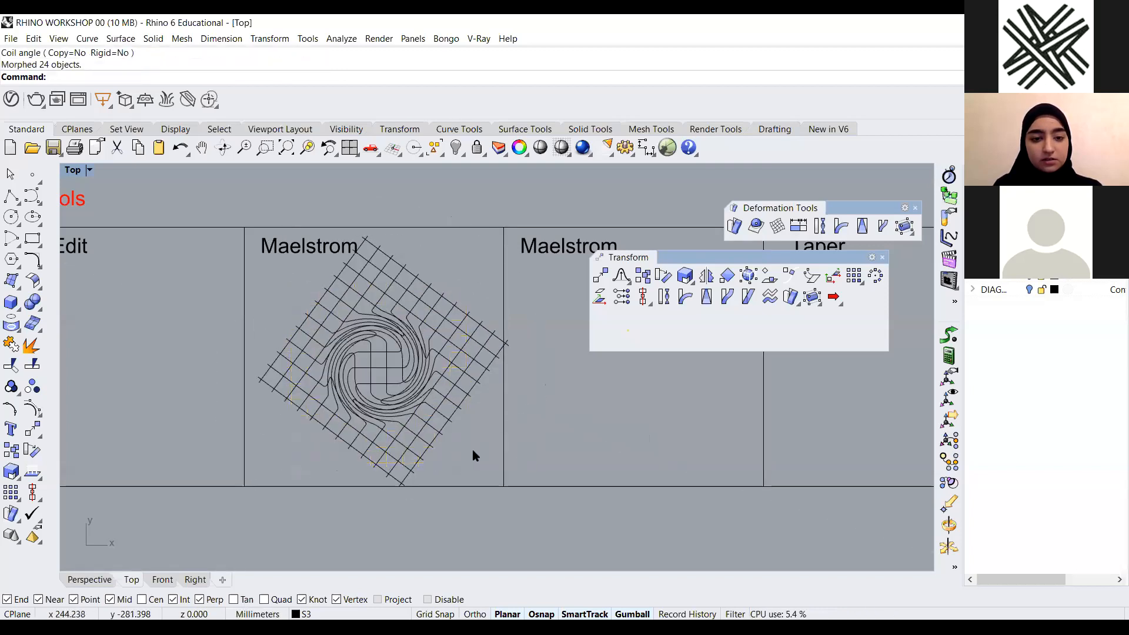
scroll(403, 378, "up", 2)
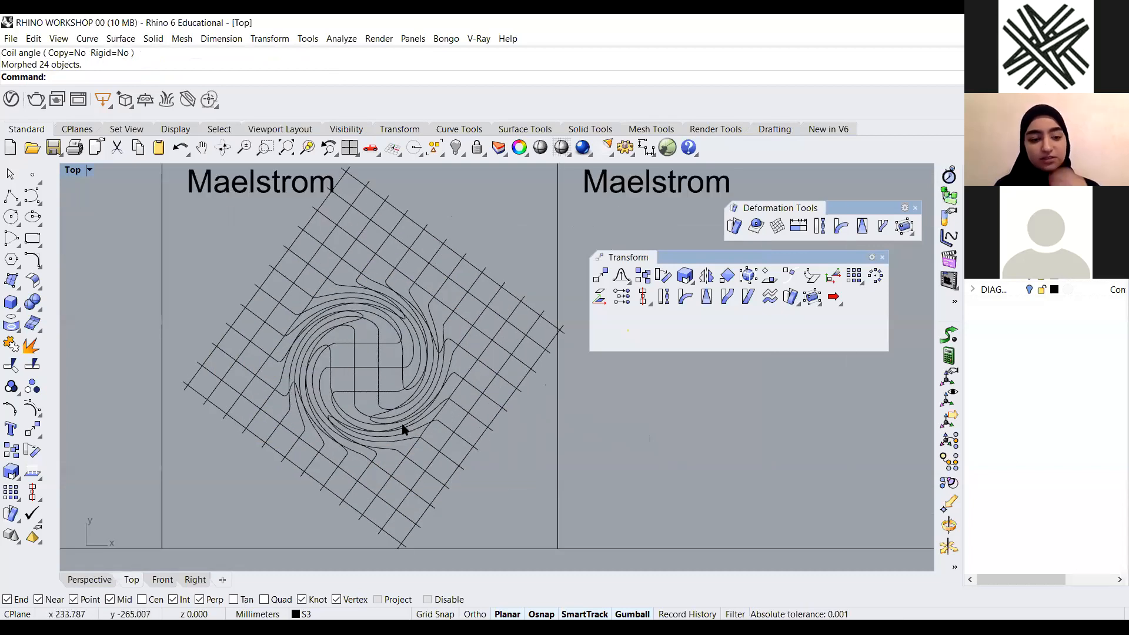
Undo the third Maelstrom deformation
key("ctrl+z")
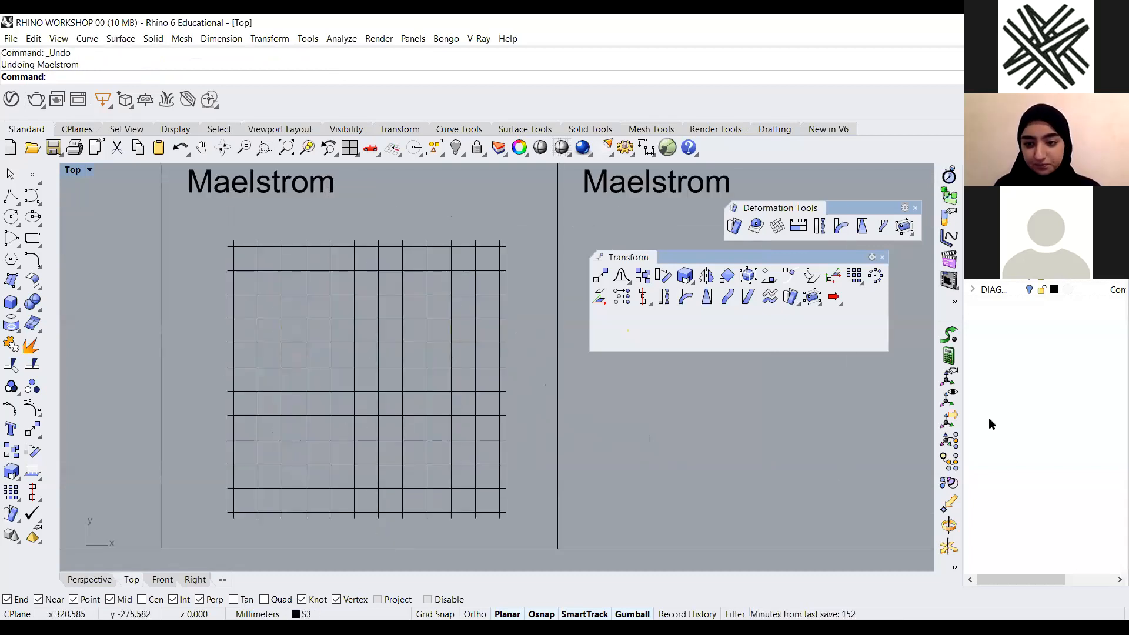
left_click(989, 419)
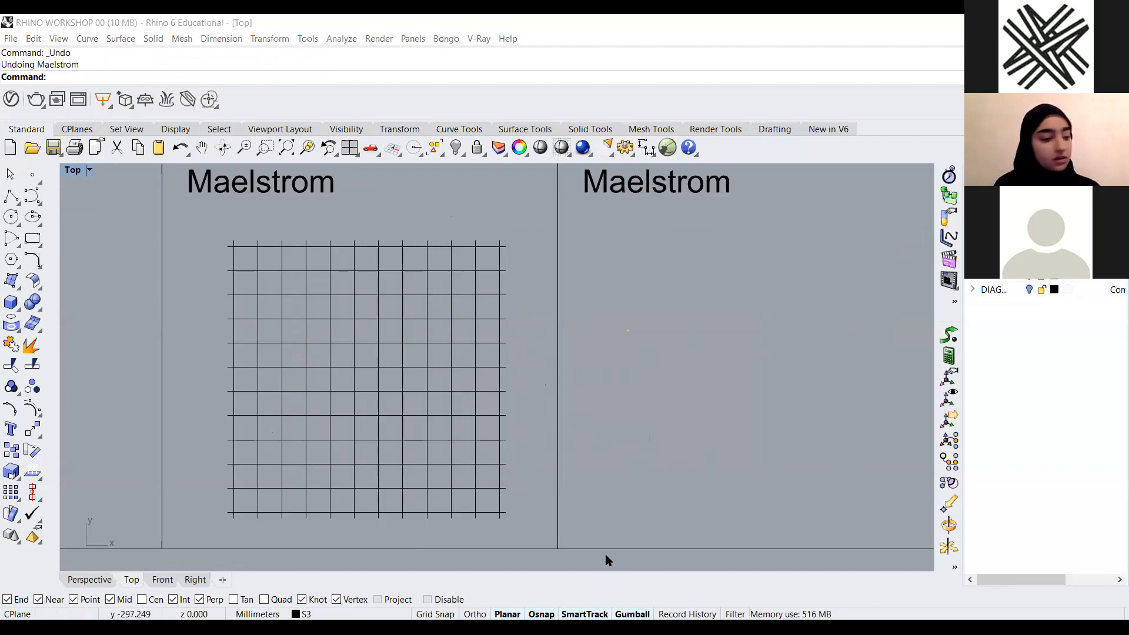
Maximize the Perspective view and examine the empty second Maelstrom panel next to the grid
scroll(454, 406, "down", 3)
scroll(457, 393, "up", 2)
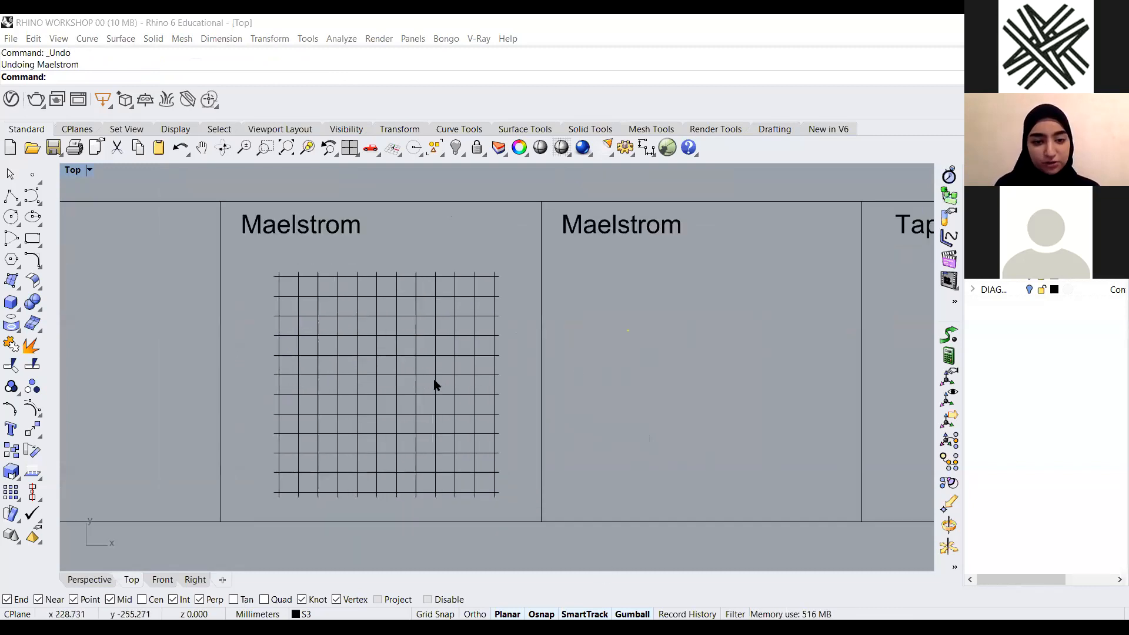
scroll(622, 345, "up", 1)
scroll(478, 353, "down", 3)
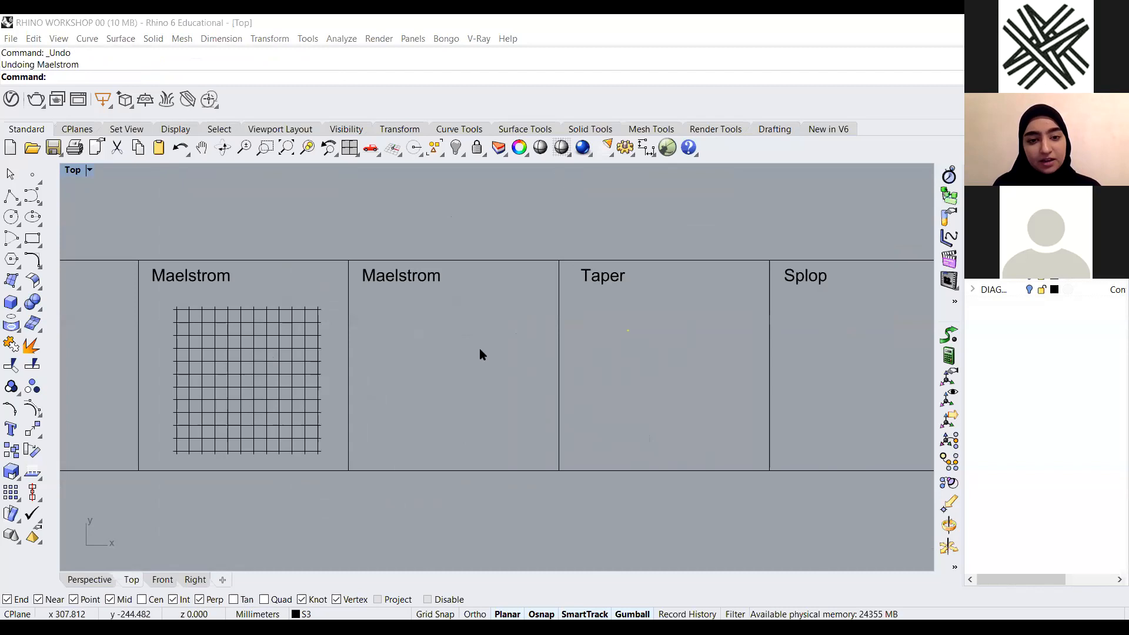
scroll(479, 353, "up", 2)
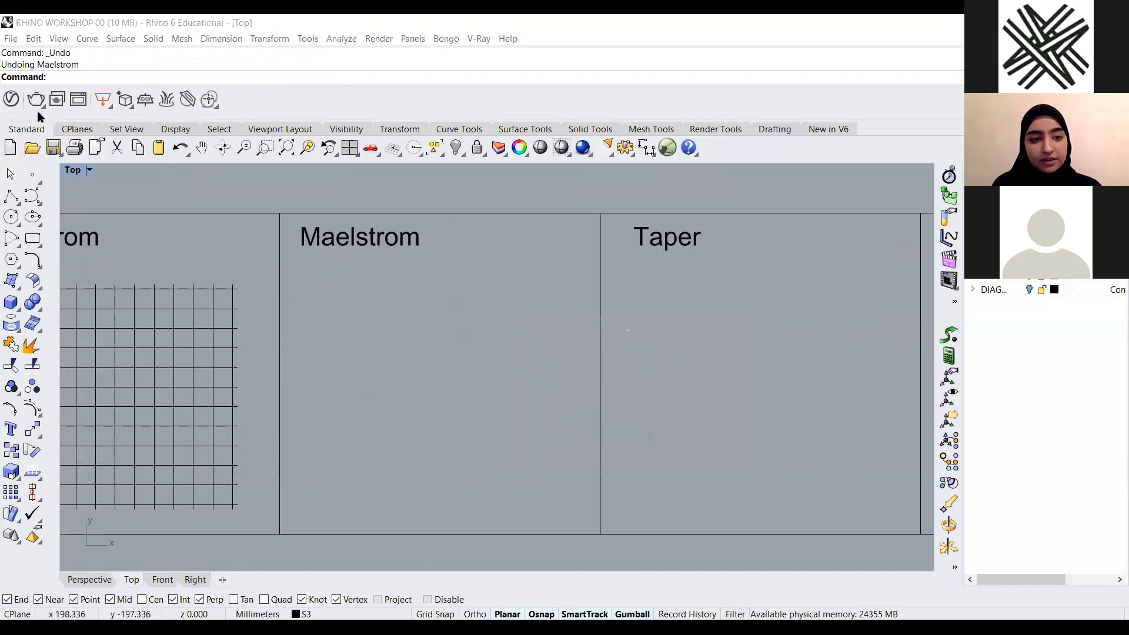
left_click(392, 246)
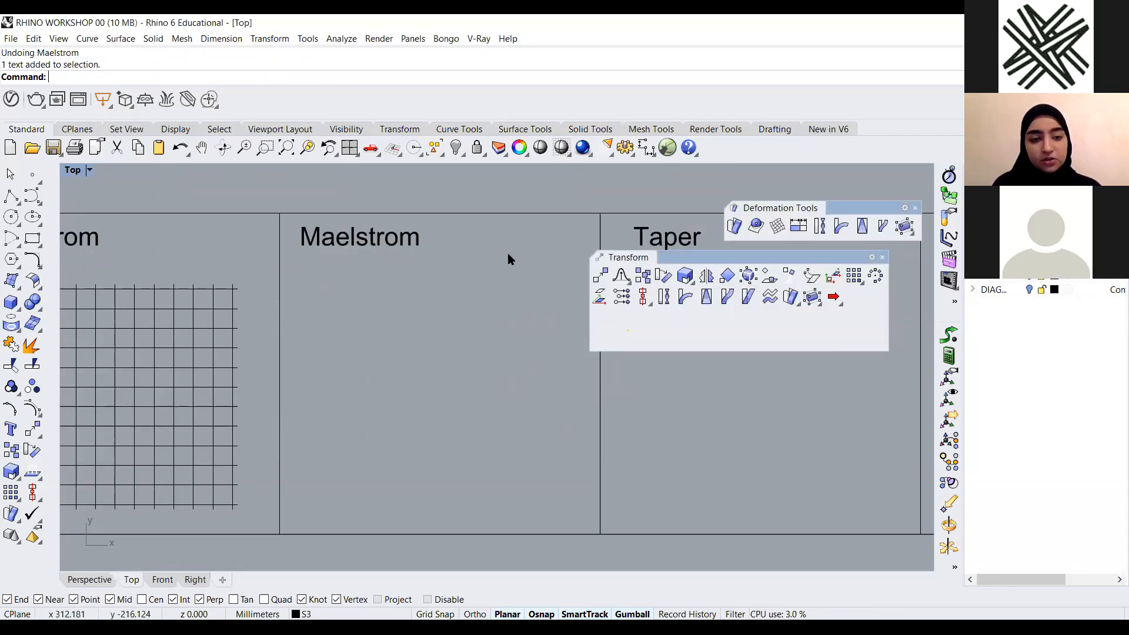
scroll(507, 253, "down", 3)
scroll(392, 241, "up", 2)
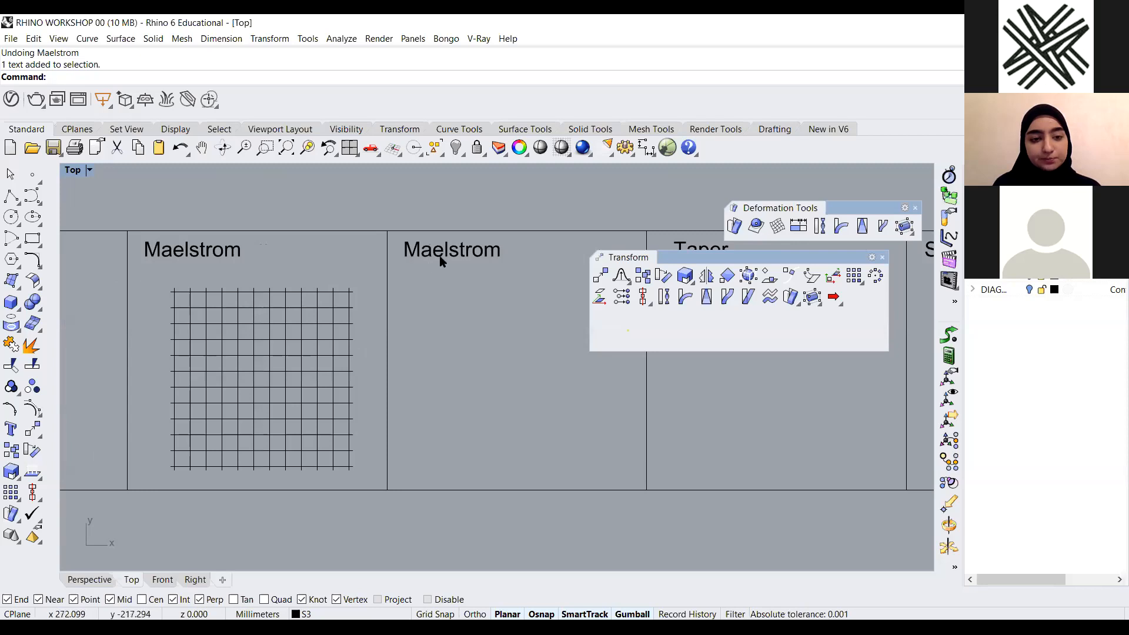
left_click(486, 254)
left_click(500, 327)
double_click(79, 170)
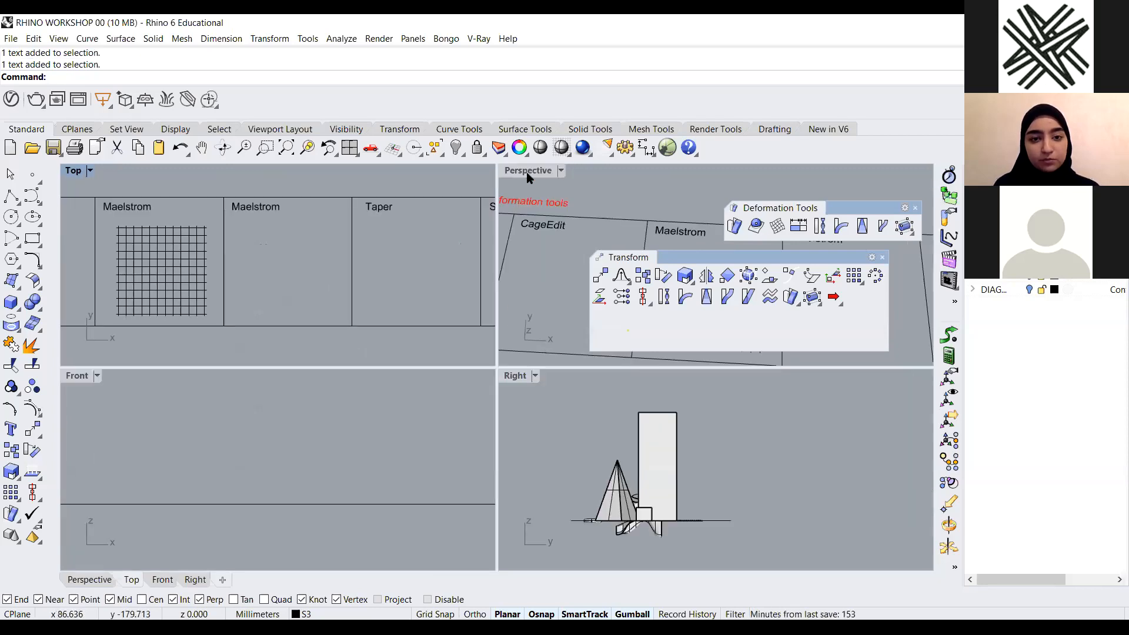
double_click(527, 171)
right_click_drag(386, 342, 62, 288)
scroll(441, 363, "up", 4)
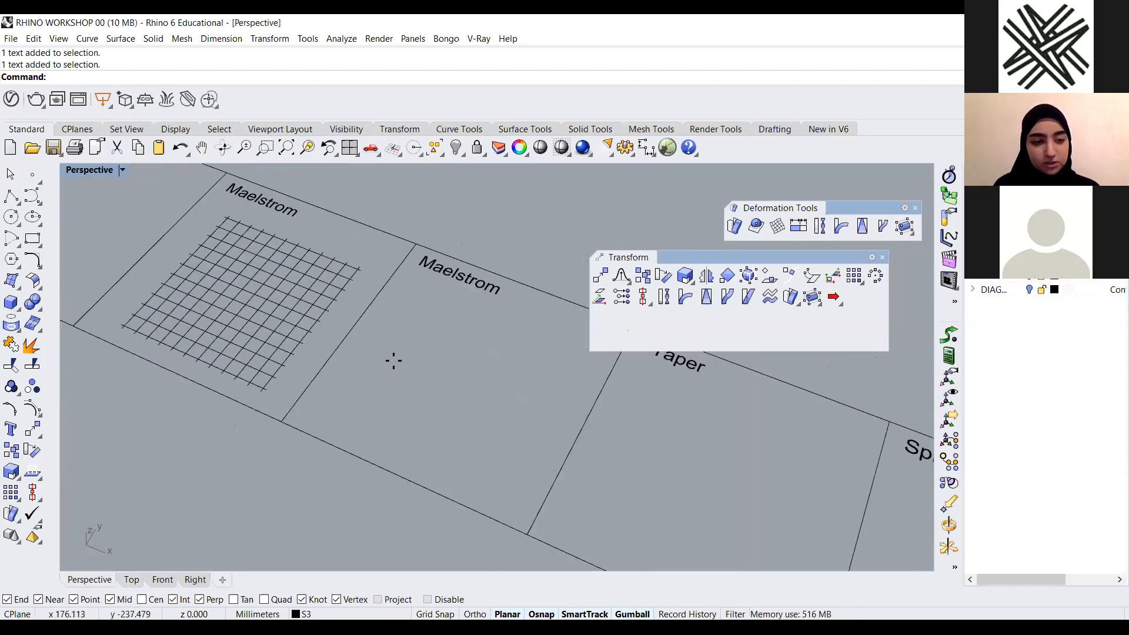
Draw an upright cylinder in the second Maelstrom panel and delete it again
left_click(10, 302)
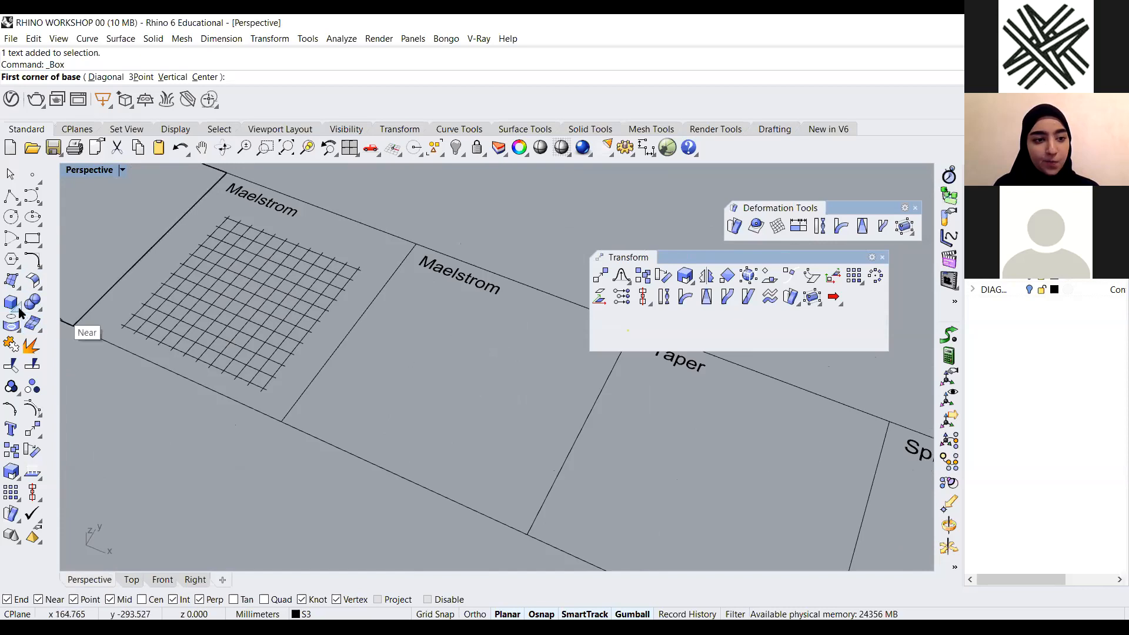
left_click(467, 328)
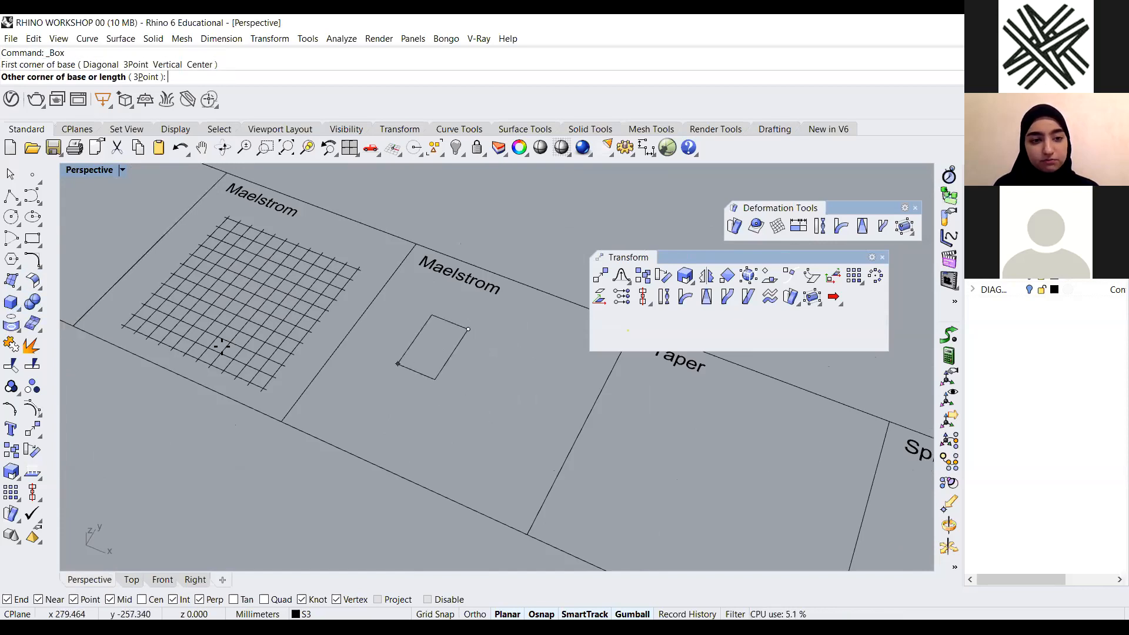
left_click(16, 307)
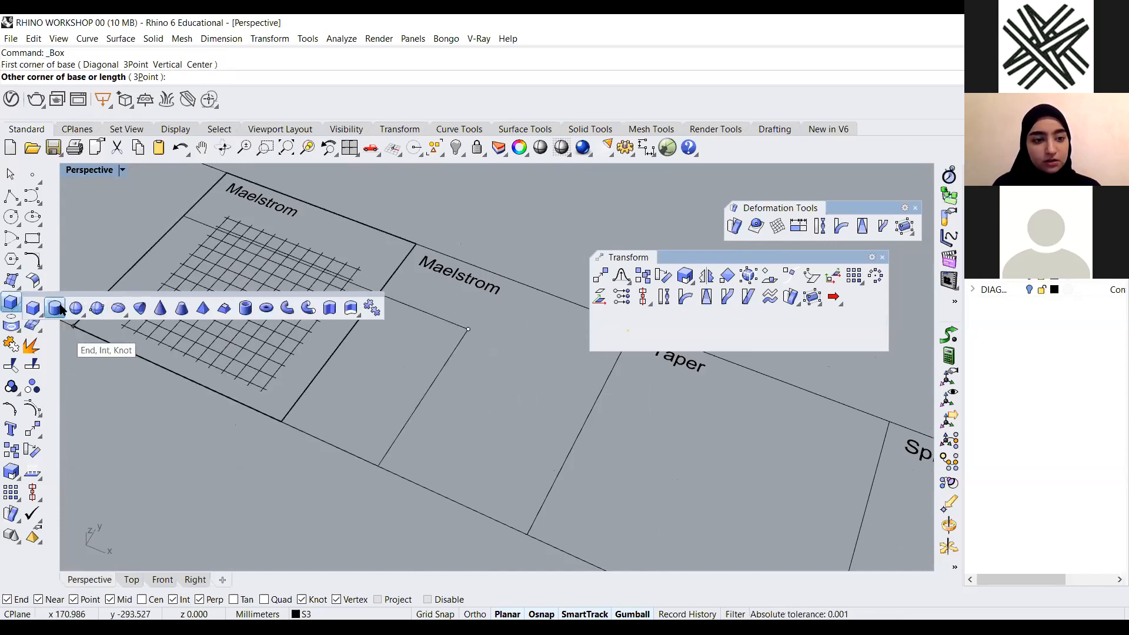
left_click(55, 307)
left_click(414, 355)
left_click(469, 368)
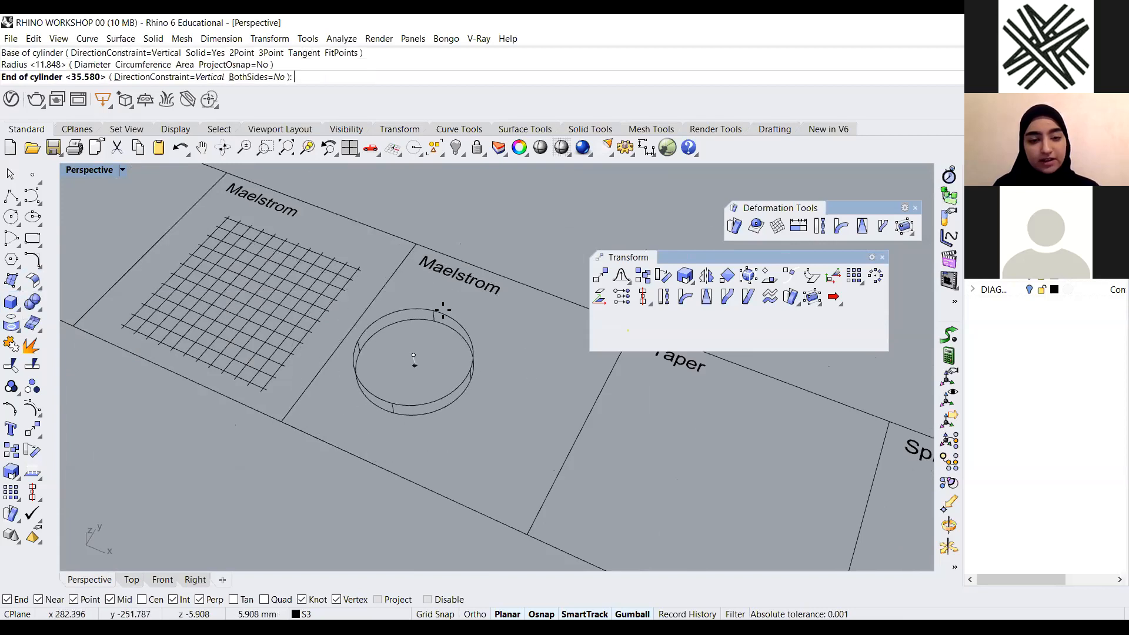
left_click(413, 216)
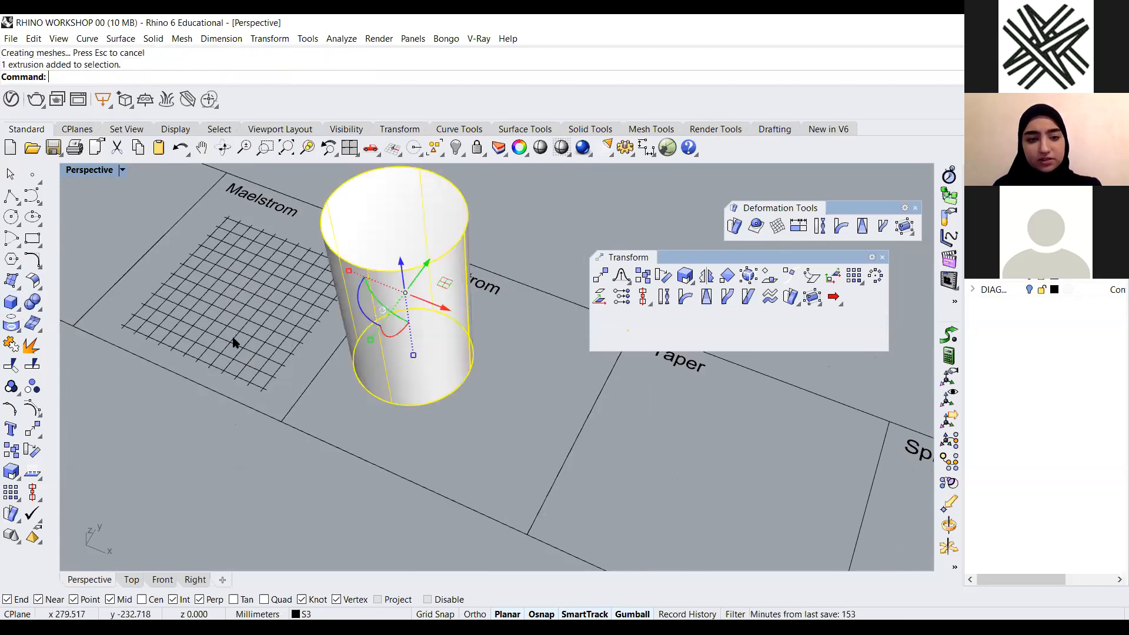
key("Delete")
Draw a box in the second Maelstrom panel
left_click(11, 302)
left_click(422, 338)
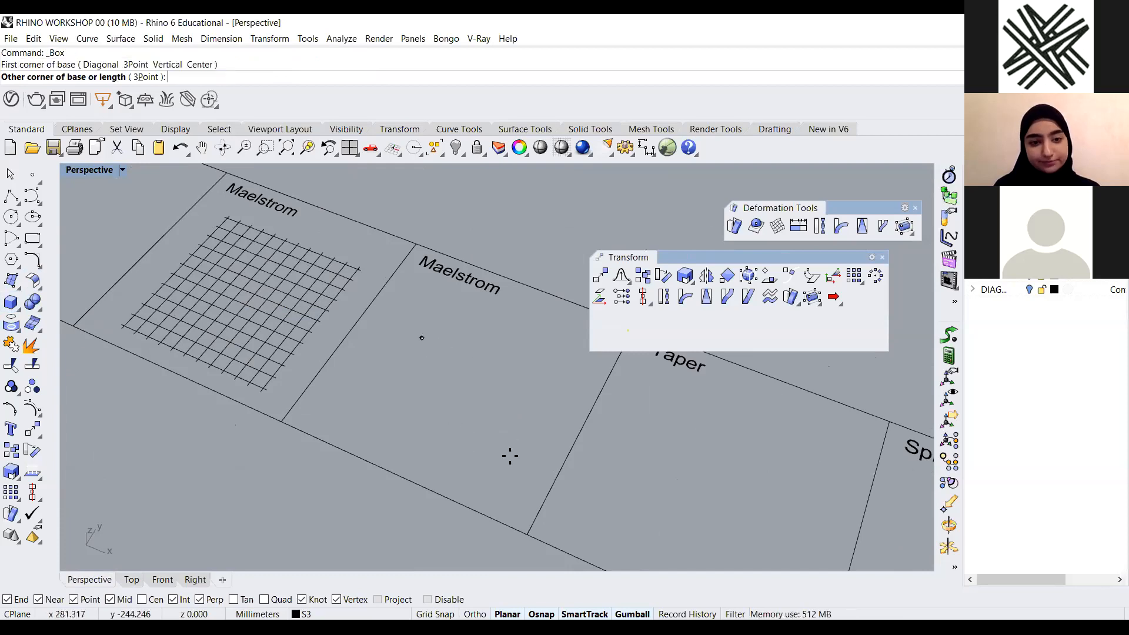
left_click(498, 471)
left_click(468, 351)
scroll(382, 370, "down", 6)
right_click_drag(469, 391, 449, 434)
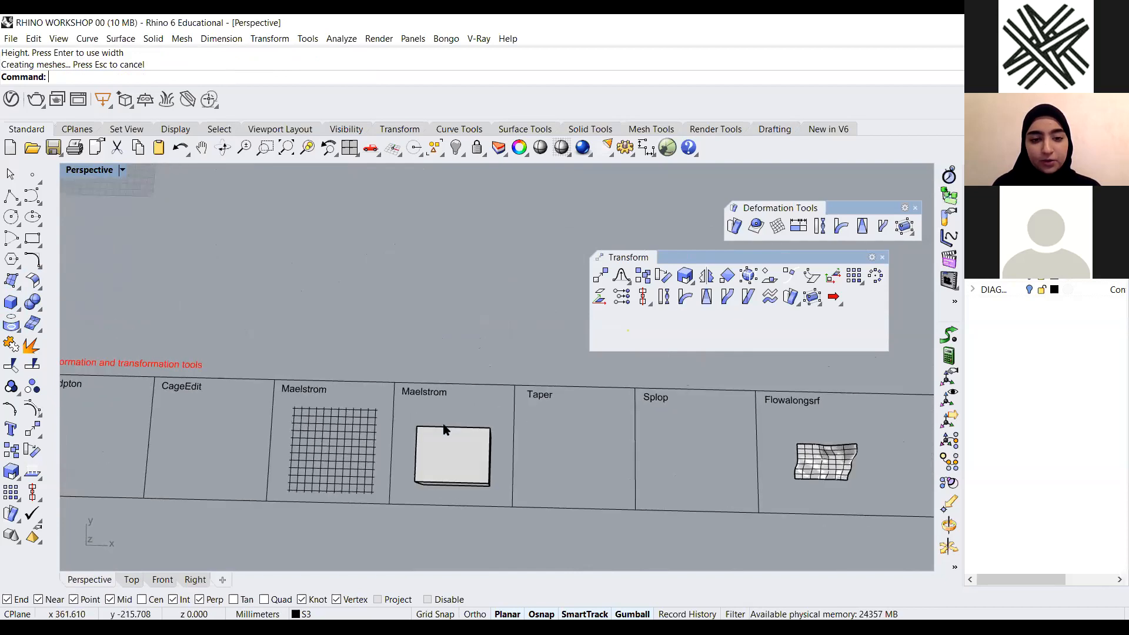
Swirl the box with Maelstrom around its base centre, setting a radius, a second radius and a coil angle
scroll(363, 427, "down", 3)
scroll(363, 427, "up", 6)
right_click_drag(400, 342, 497, 388)
scroll(481, 323, "up", 5)
scroll(481, 324, "down", 2)
right_click(497, 389)
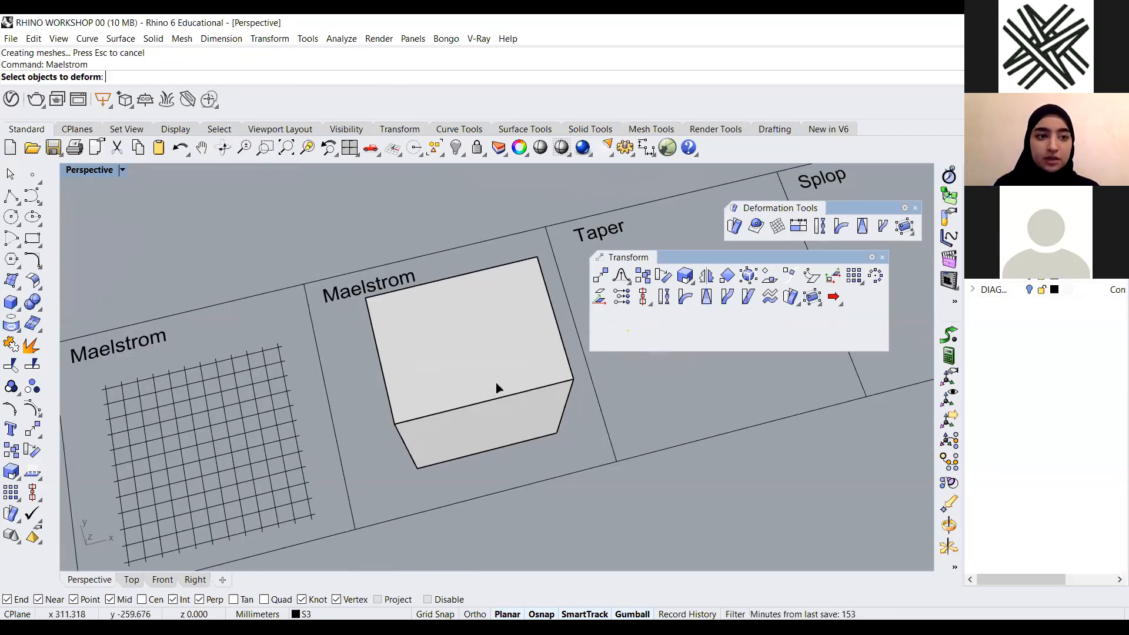
left_click(534, 372)
right_click(533, 372)
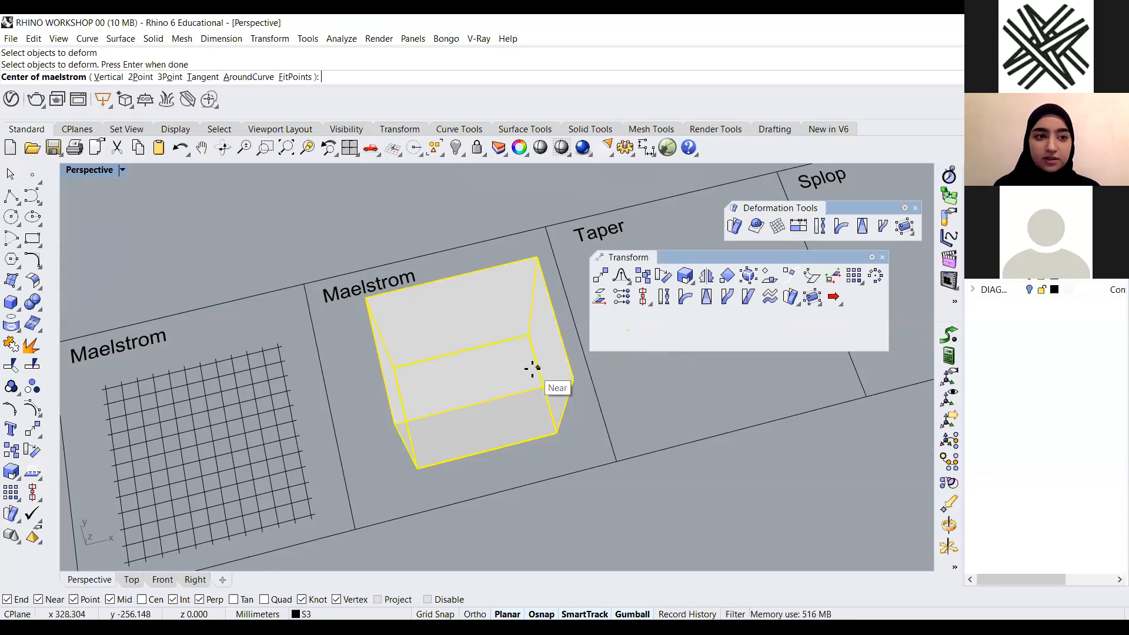
scroll(532, 369, "up", 3)
right_click_drag(445, 379, 470, 422)
scroll(442, 358, "down", 5)
scroll(428, 322, "up", 2)
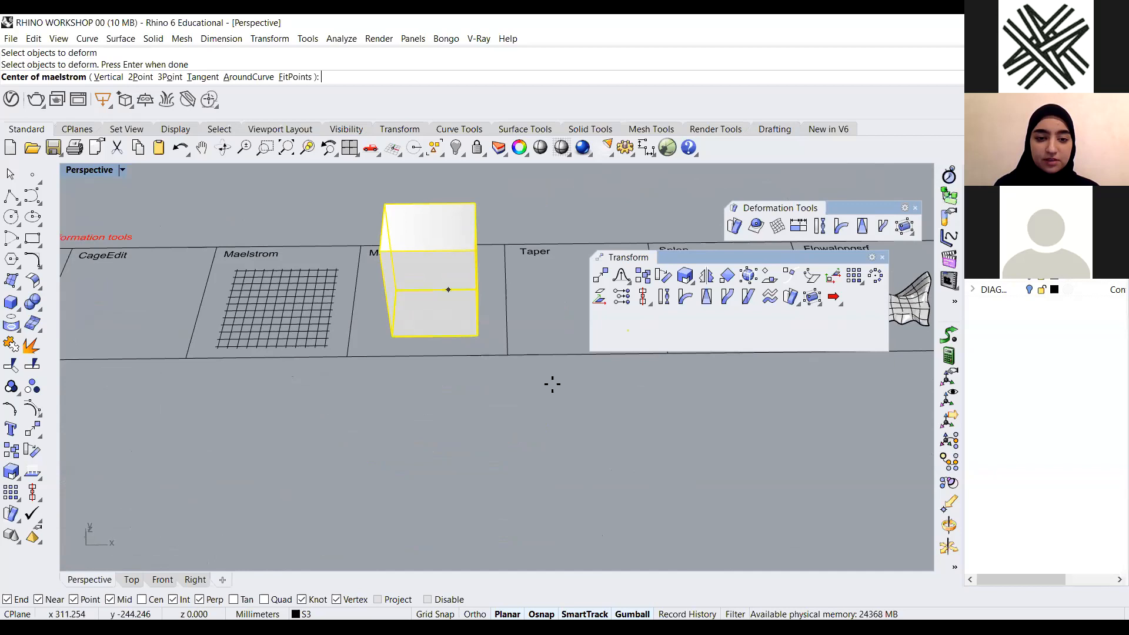
scroll(553, 384, "up", 2)
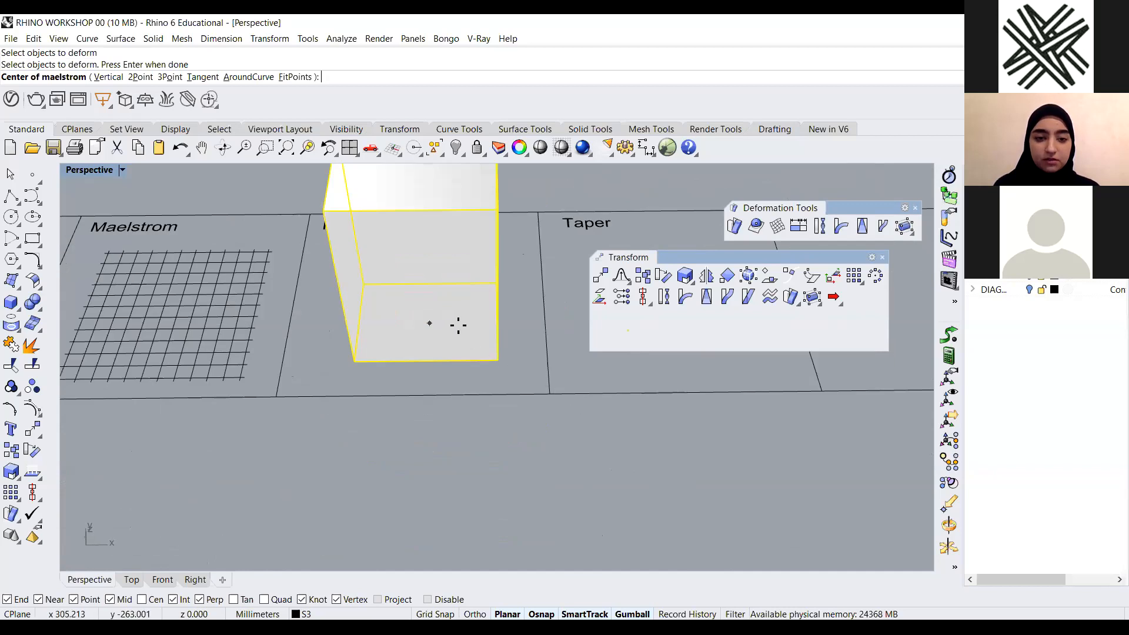
left_click(426, 320)
left_click(579, 404)
left_click(452, 327)
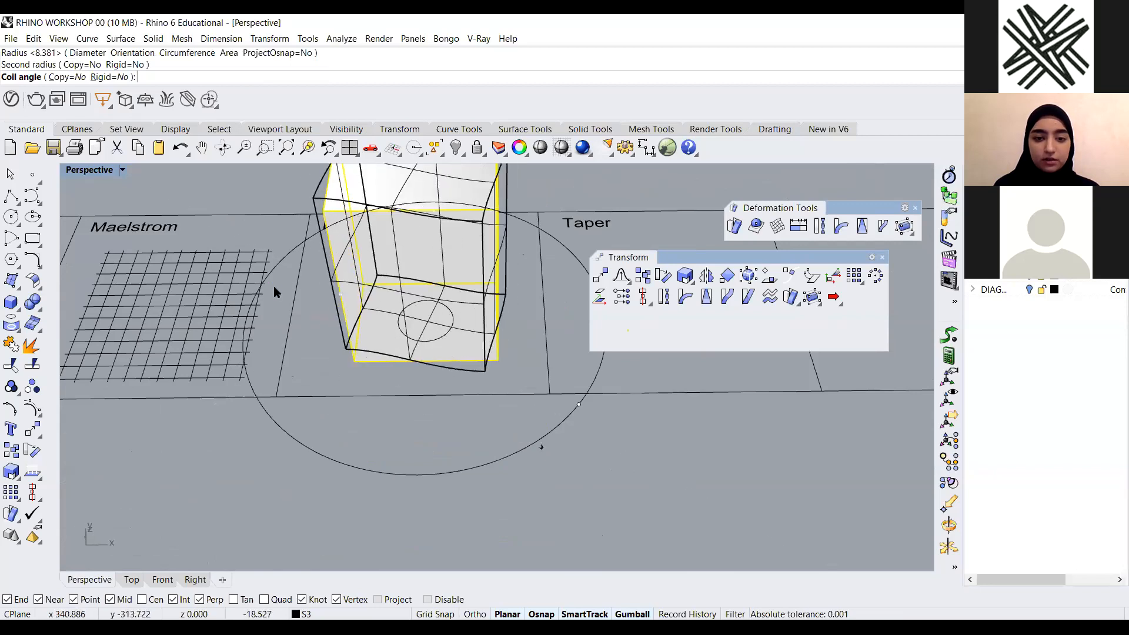
scroll(541, 447, "down", 7)
scroll(513, 353, "up", 2)
right_click_drag(512, 371, 507, 438)
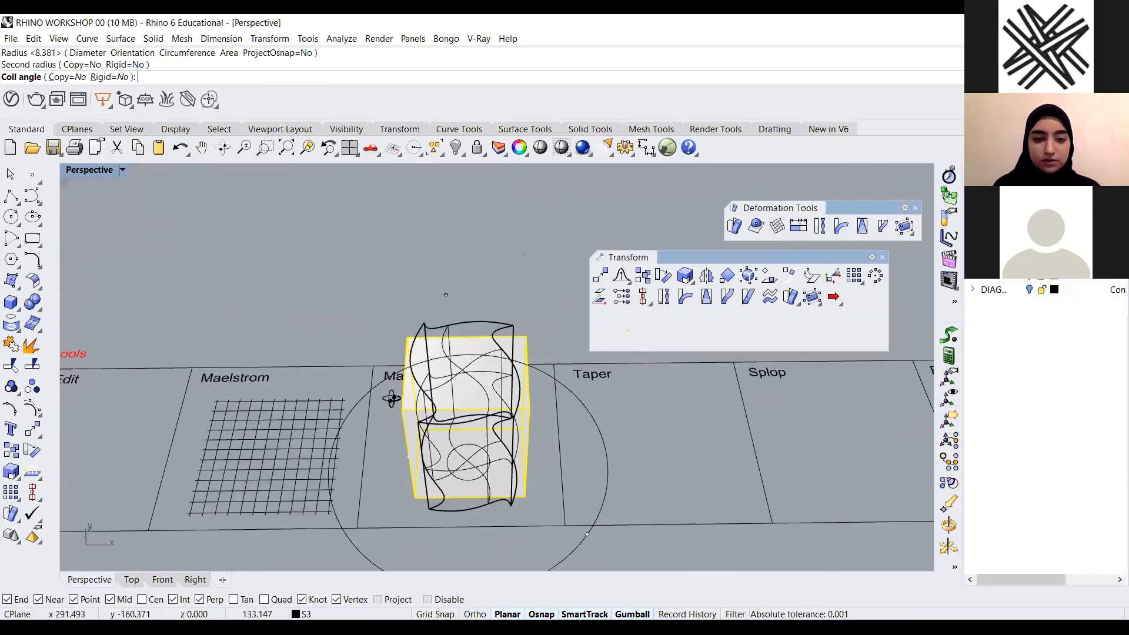
left_click(558, 336)
Delete the swirled box from the Maelstrom panel
right_click_drag(457, 395, 523, 371)
right_click_drag(524, 372, 314, 367)
left_click(435, 446)
key("Delete")
Create a sphere of about 25 mm radius in the Taper panel
scroll(434, 449, "down", 5)
right_click_drag(497, 414, 303, 400)
scroll(457, 407, "up", 5)
scroll(282, 377, "up", 4)
scroll(268, 329, "down", 3)
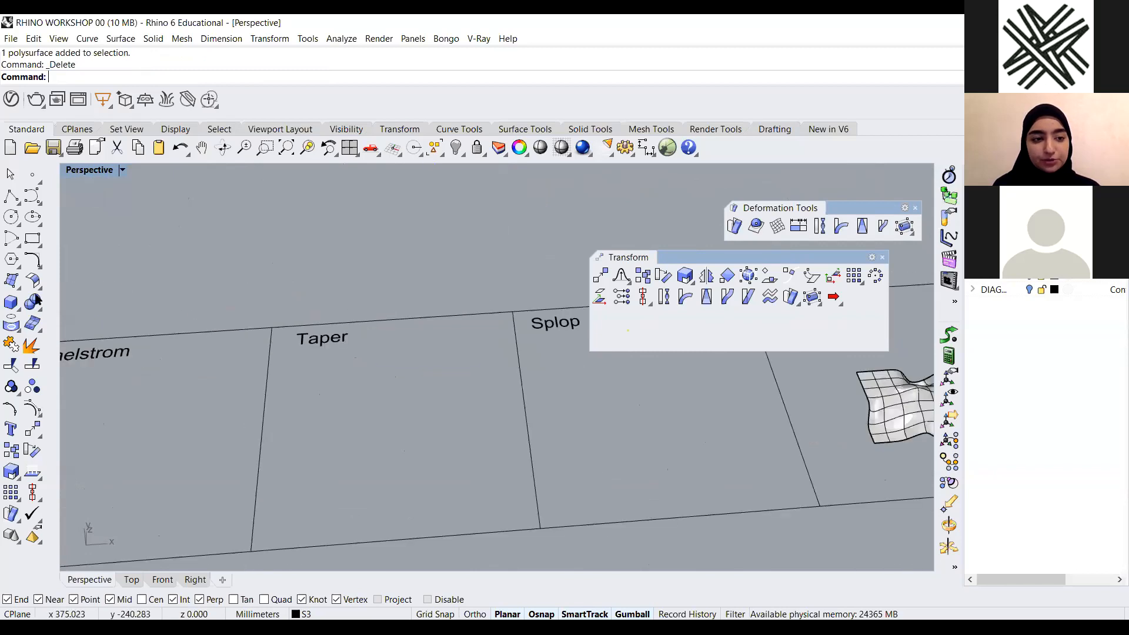
scroll(265, 324, "up", 3)
left_click(18, 309)
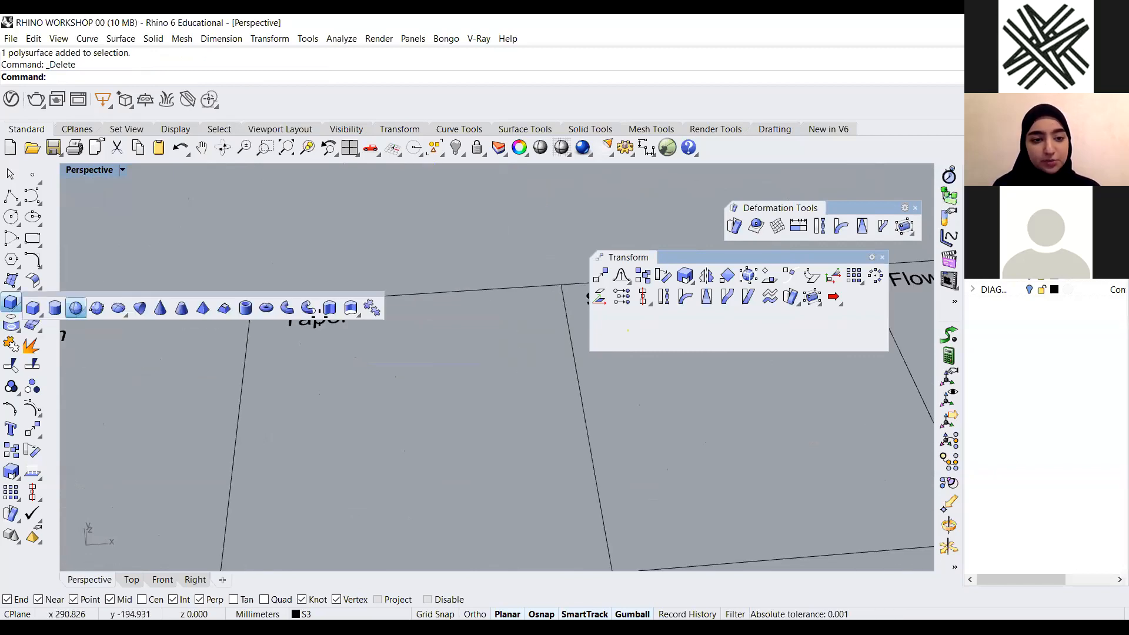
scroll(428, 403, "down", 5)
right_click_drag(428, 403, 391, 368)
scroll(392, 369, "up", 4)
left_click(394, 393)
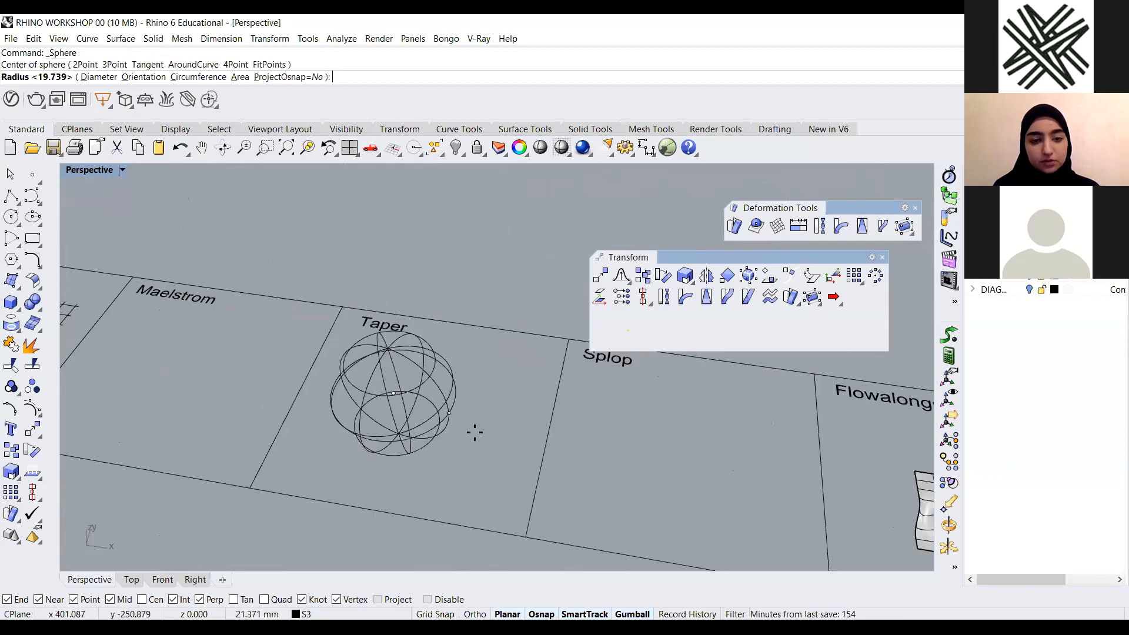
left_click(474, 433)
Move the sphere within the Taper panel
left_click(422, 410)
left_click_drag(405, 376, 439, 356)
left_click(476, 259)
scroll(355, 354, "down", 5)
scroll(514, 360, "up", 5)
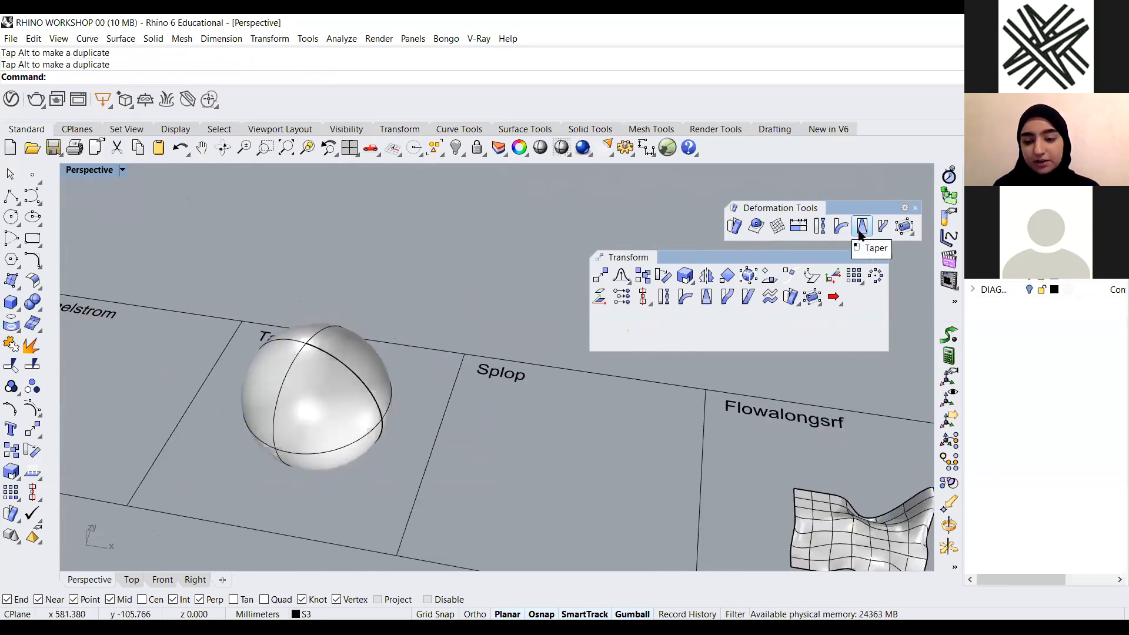
scroll(544, 393, "down", 5)
right_click_drag(480, 420, 414, 413)
scroll(441, 381, "up", 5)
scroll(394, 438, "down", 5)
type("ta")
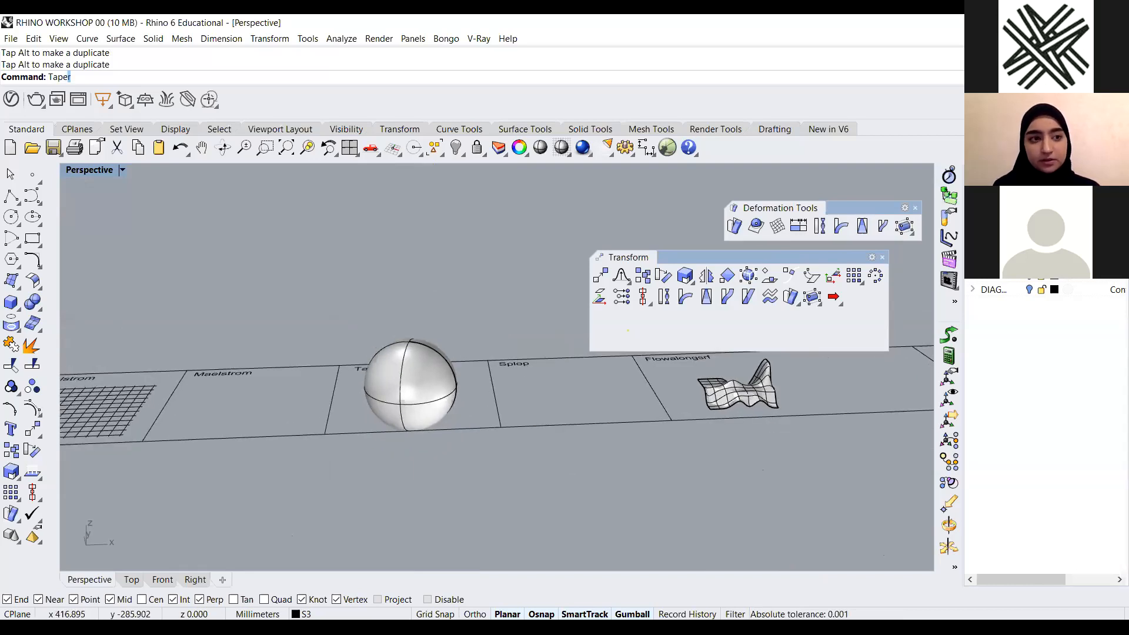
key("Return")
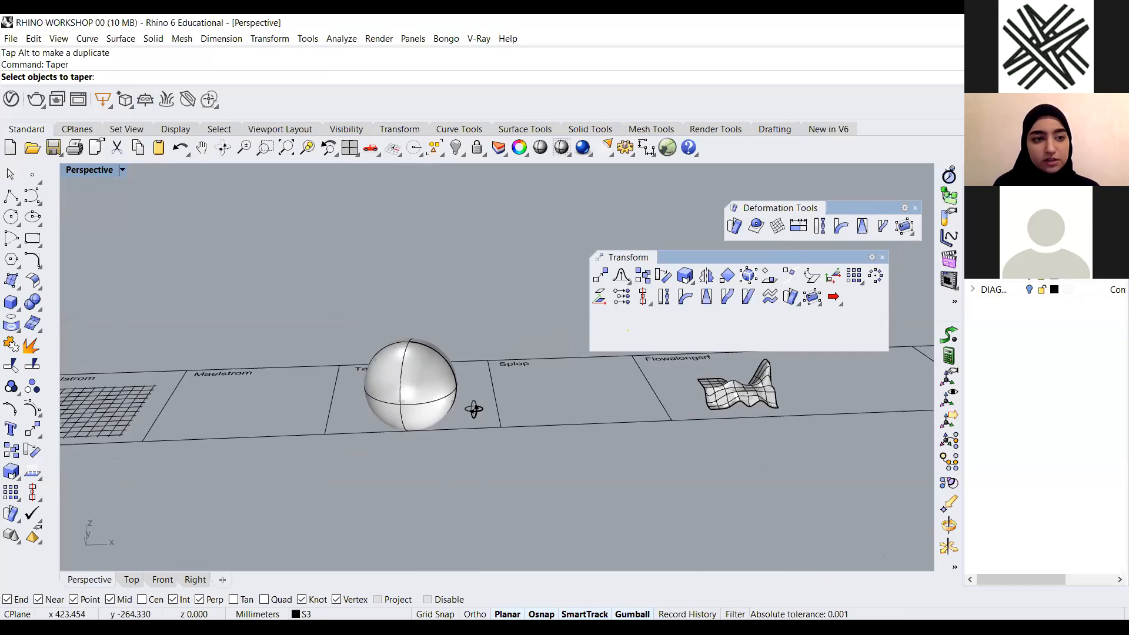
right_click_drag(473, 408, 435, 432)
scroll(436, 433, "up", 2)
left_click(397, 441)
key("Return")
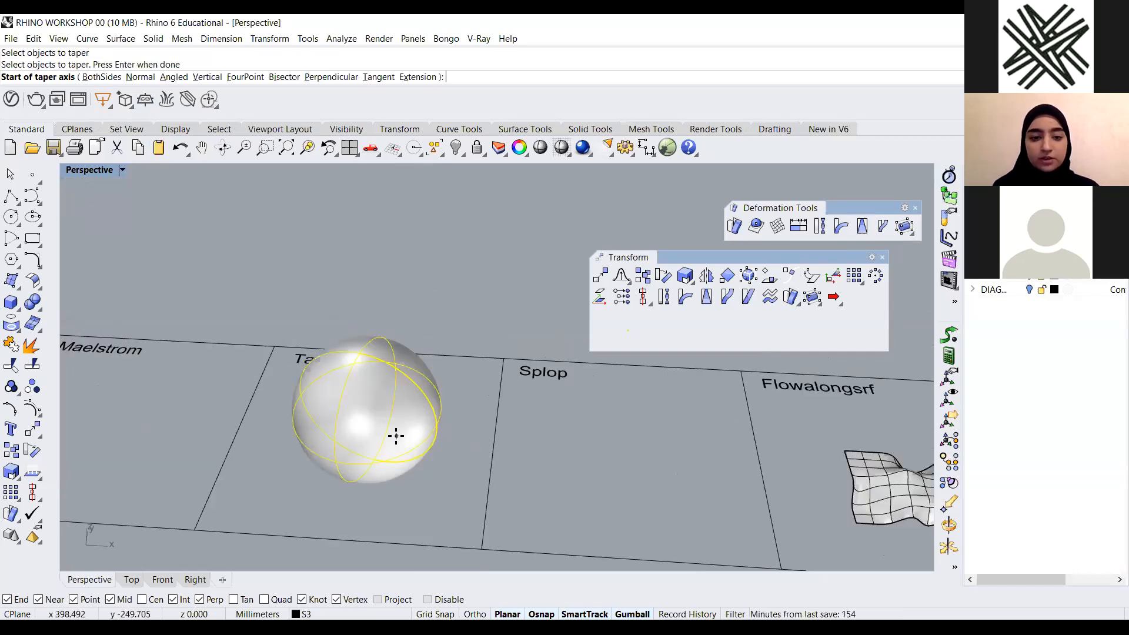
scroll(323, 398, "down", 3)
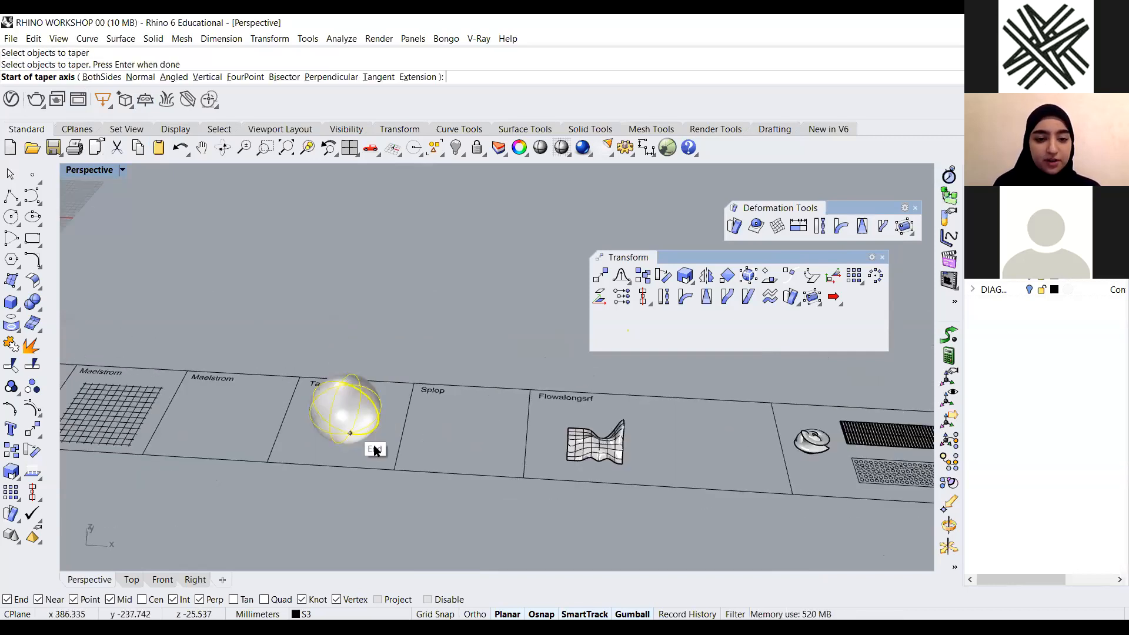
key("Escape")
right_click_drag(337, 488, 363, 424)
scroll(374, 441, "up", 6)
key("Return")
left_click(360, 434)
key("Return")
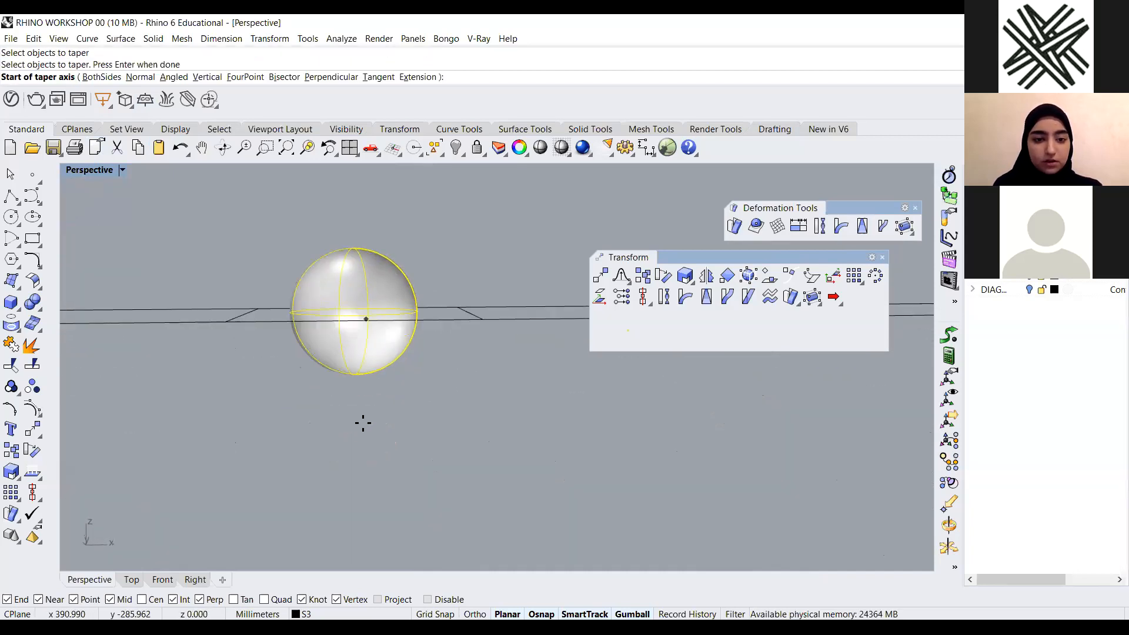
left_click(353, 380)
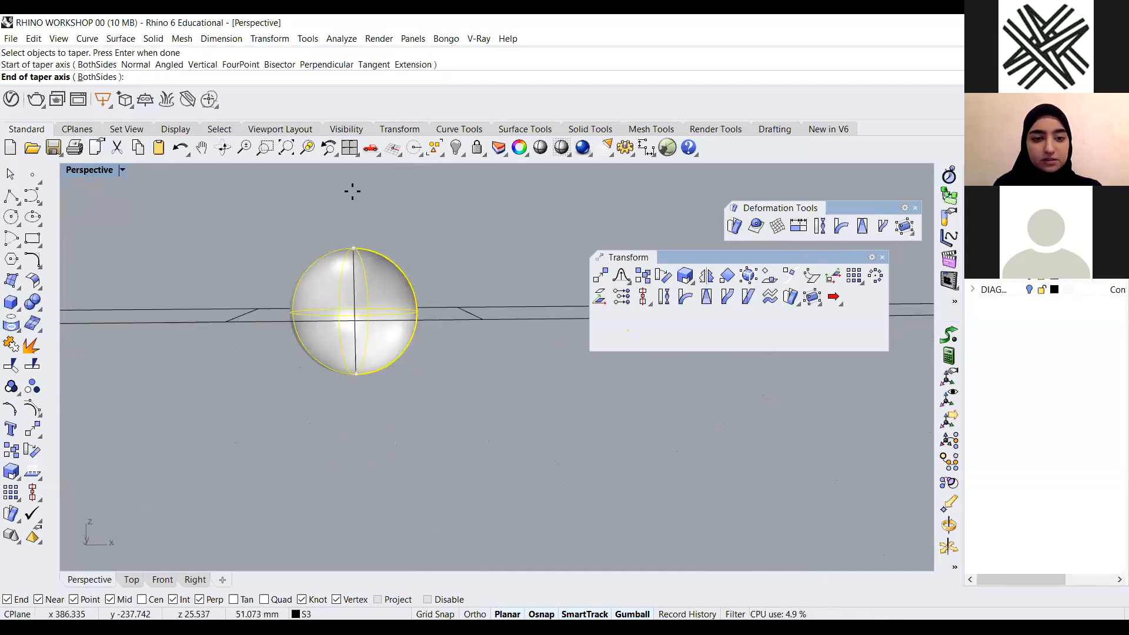
left_click(354, 247)
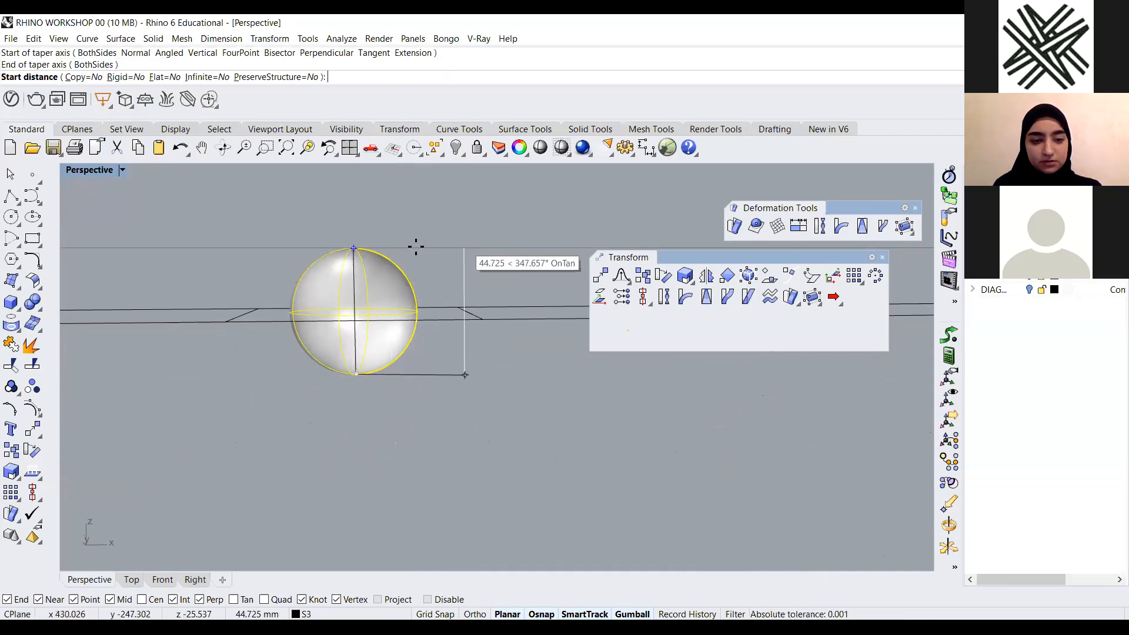
key("Escape")
Taper the sphere along its vertical axis from bottom to top, with start distance about 53 mm and end distance about 113 mm
key("Return")
left_click(358, 320)
key("Return")
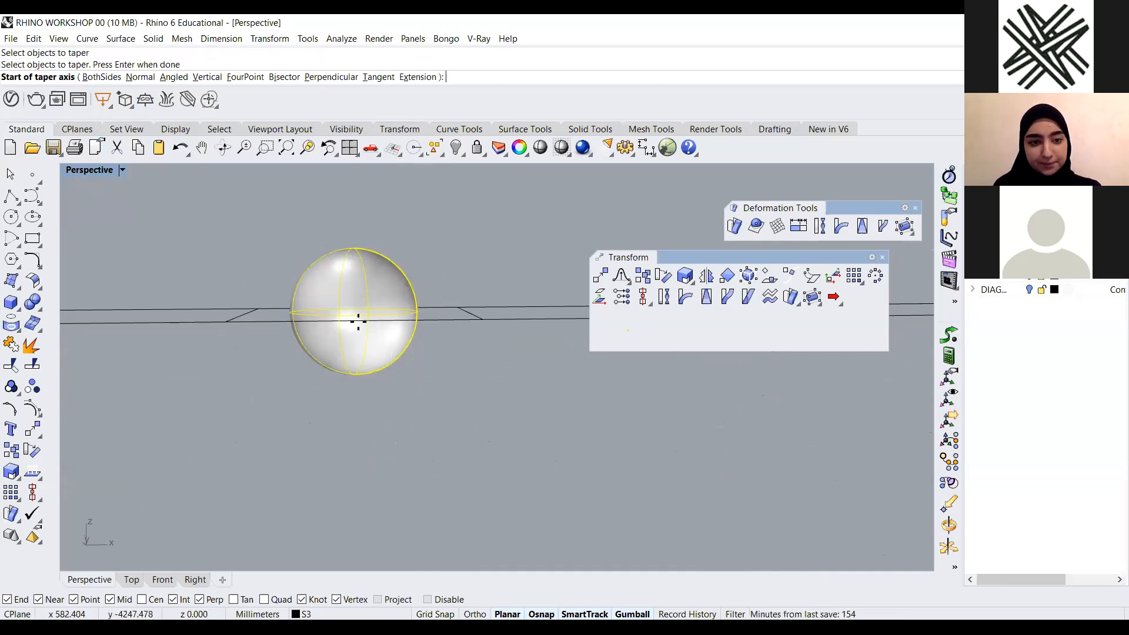
left_click(356, 374)
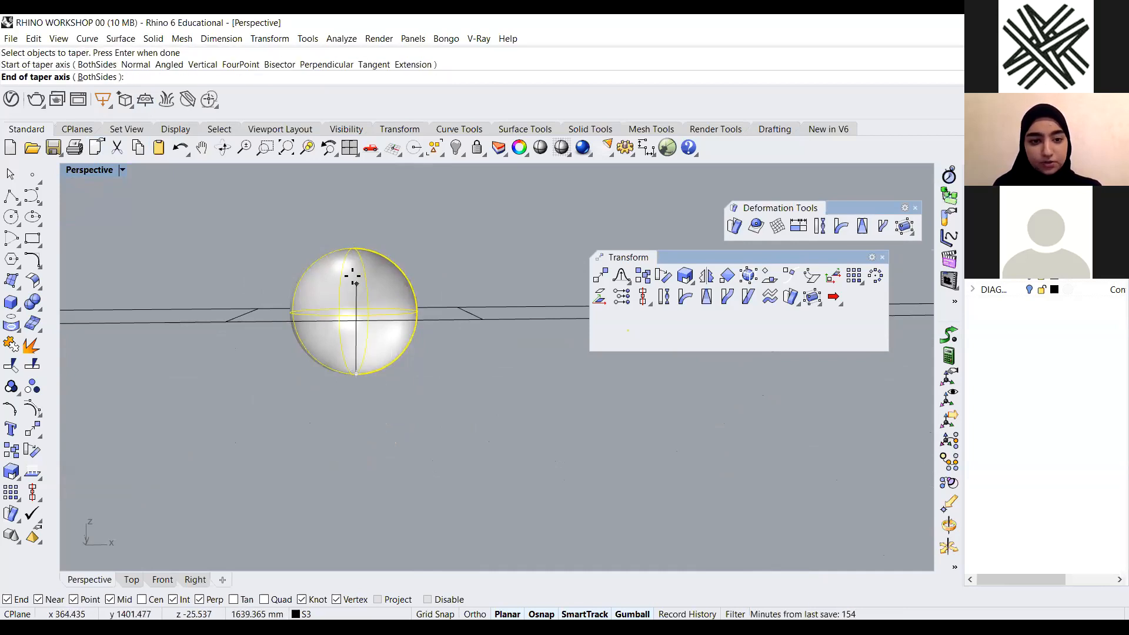
left_click(345, 243)
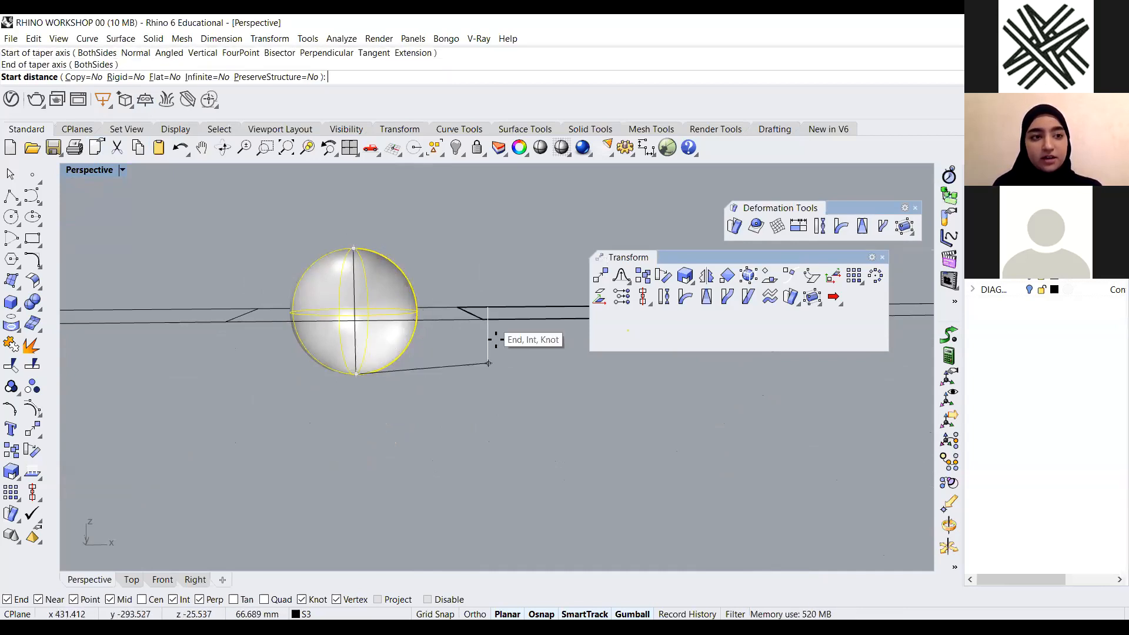
left_click(484, 372)
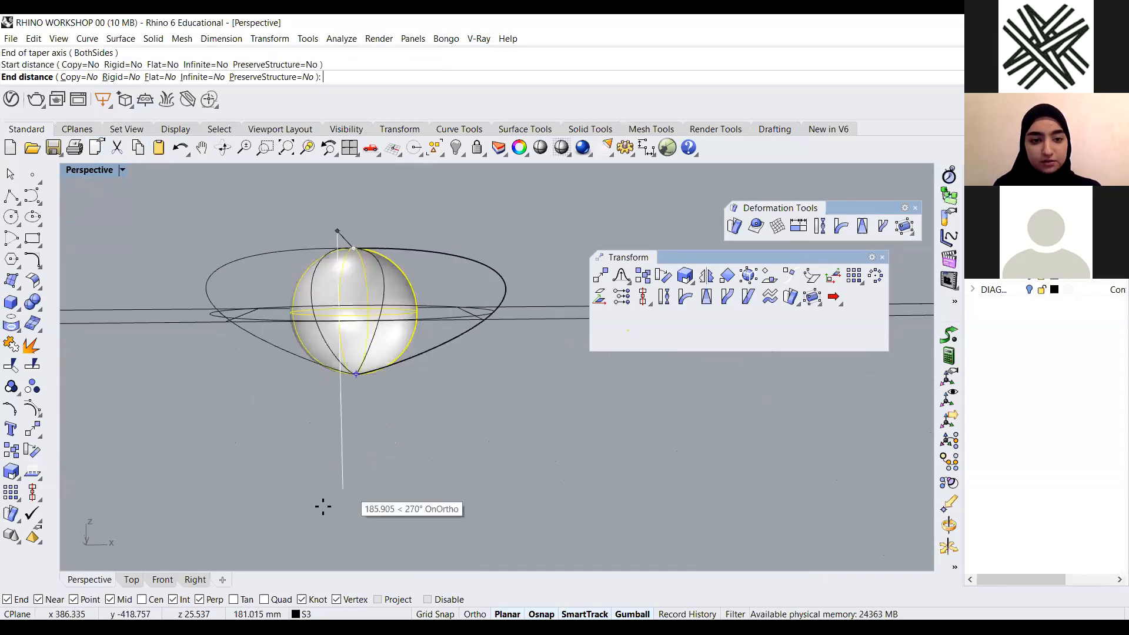
scroll(327, 497, "down", 3)
scroll(404, 461, "up", 3)
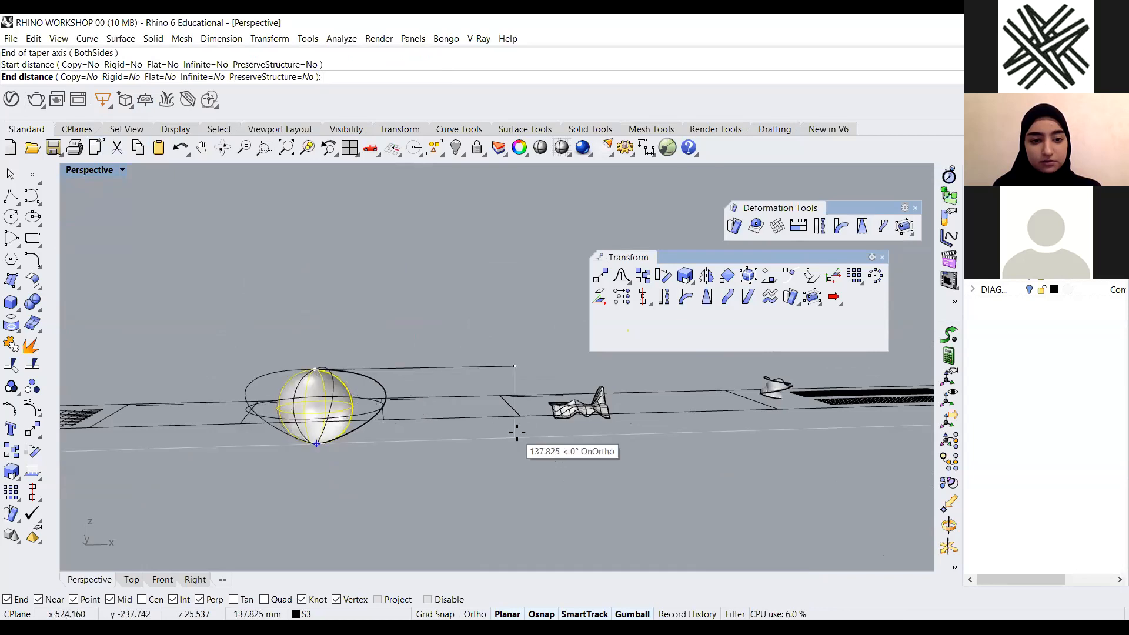
left_click(492, 457)
Orbit and zoom around the tapered sphere to examine its new shape
right_click_drag(507, 422, 421, 259)
right_click_drag(385, 382, 308, 469)
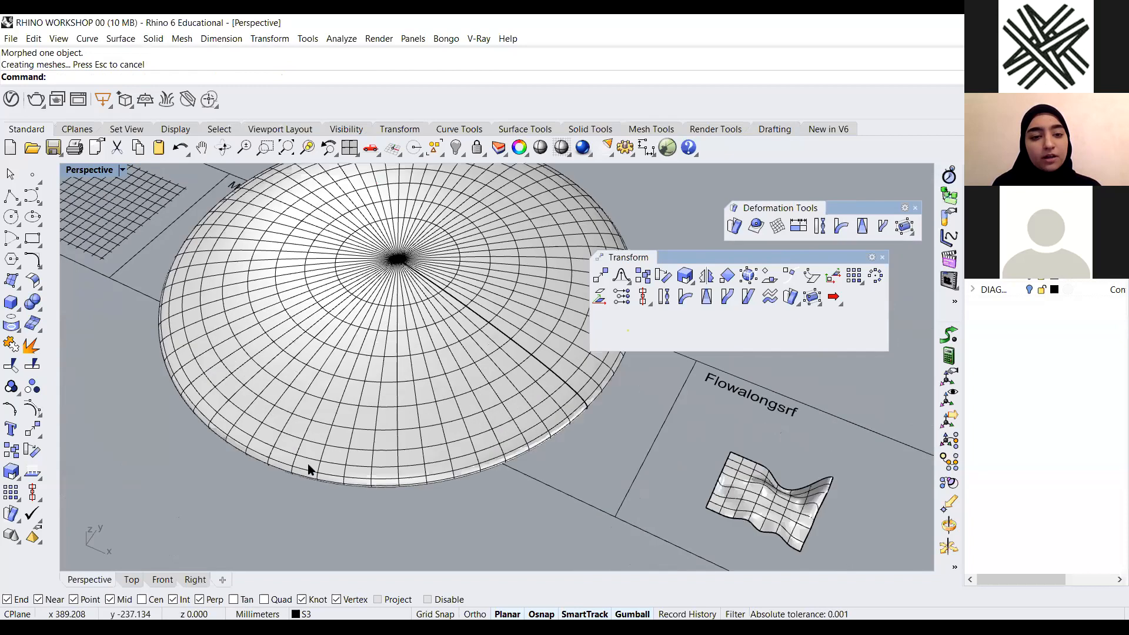
scroll(382, 383, "down", 3)
scroll(388, 374, "up", 1)
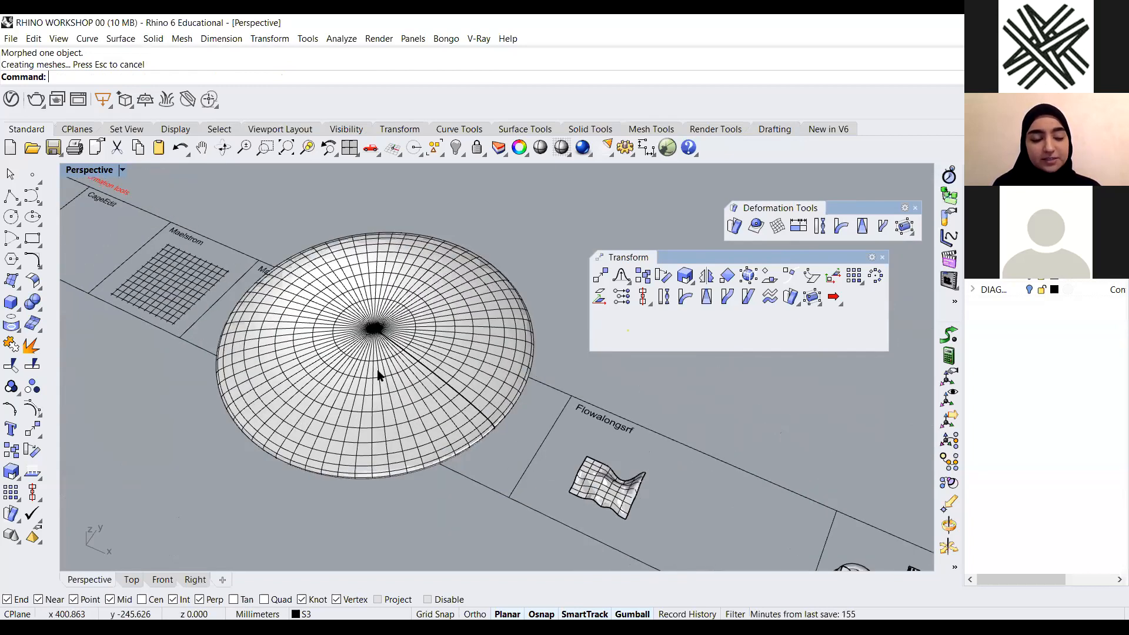
scroll(372, 378, "up", 1)
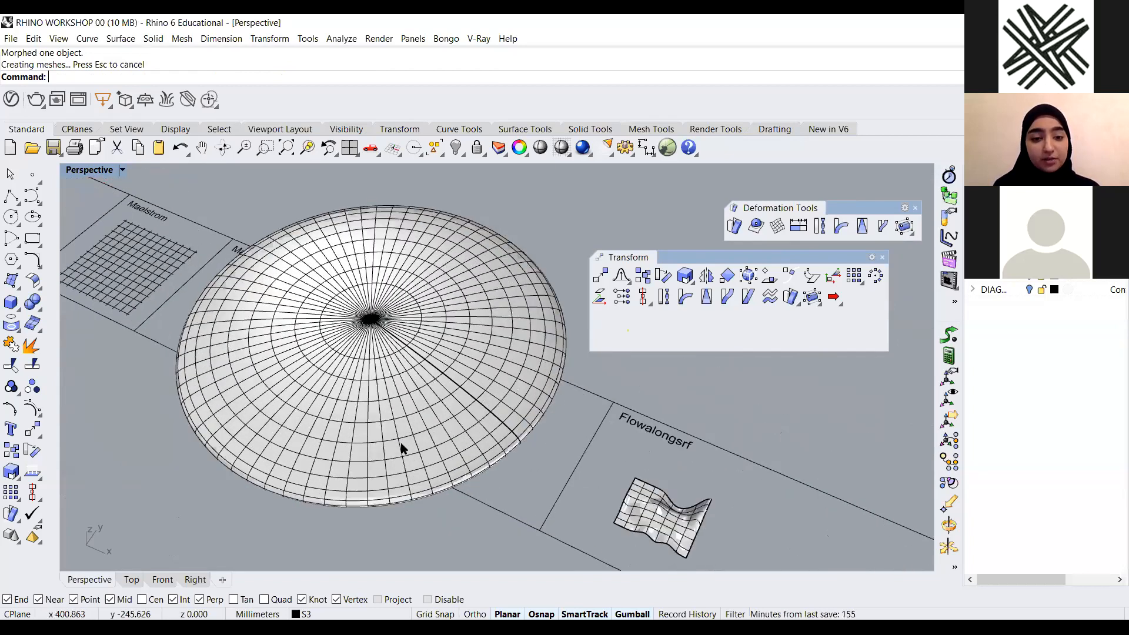
scroll(401, 448, "down", 3)
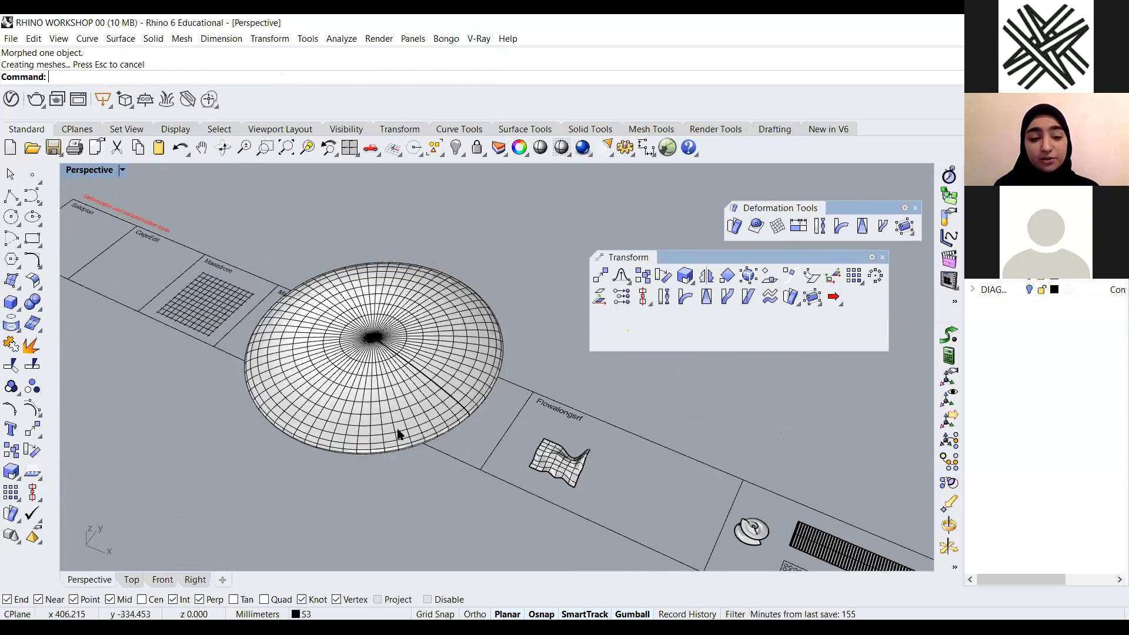
right_click_drag(368, 435, 412, 342)
scroll(362, 372, "up", 5)
scroll(393, 366, "down", 2)
scroll(439, 331, "down", 4)
scroll(411, 341, "up", 3)
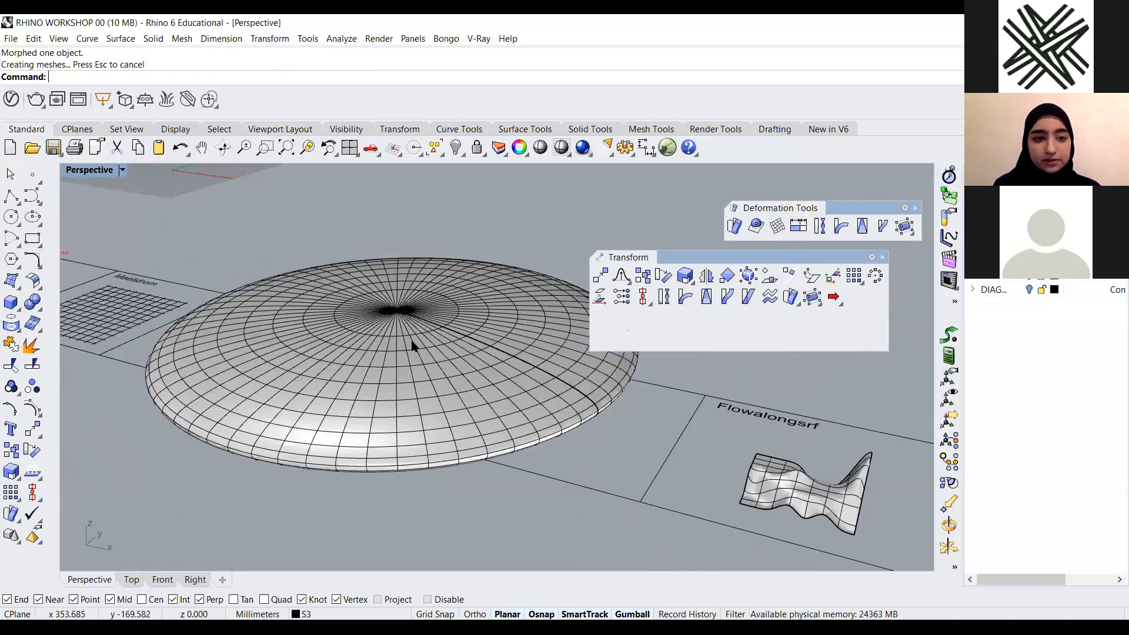
Rebuild the tapered surface with 10 by 10 points at degree 3
left_click(412, 347)
scroll(412, 345, "down", 3)
type("Rebuild")
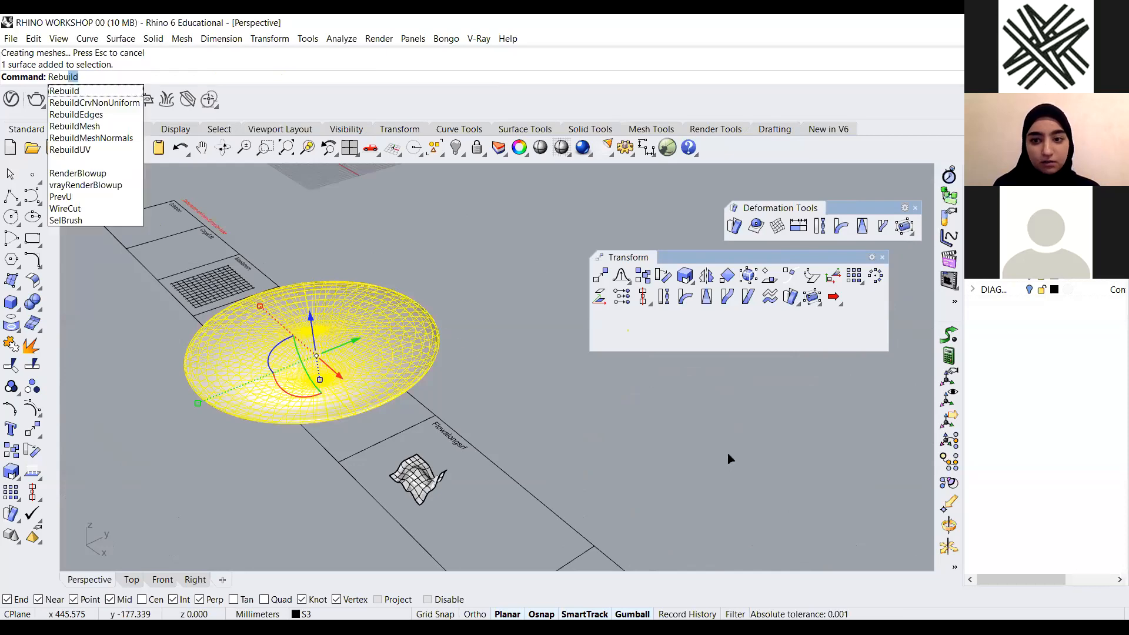
key("Return")
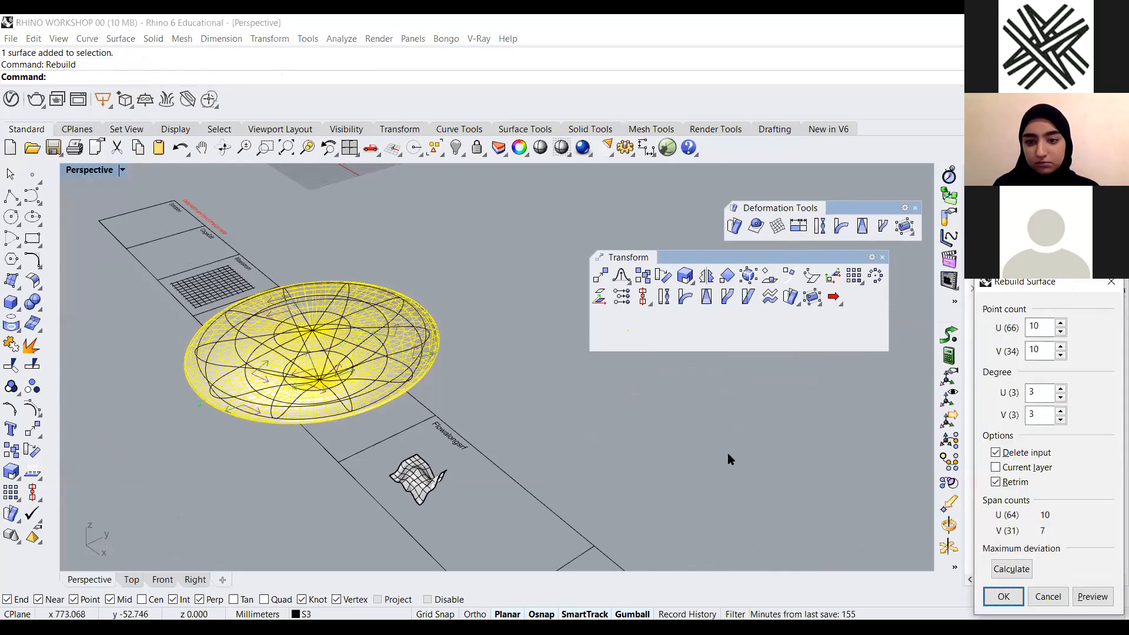
left_click(533, 497)
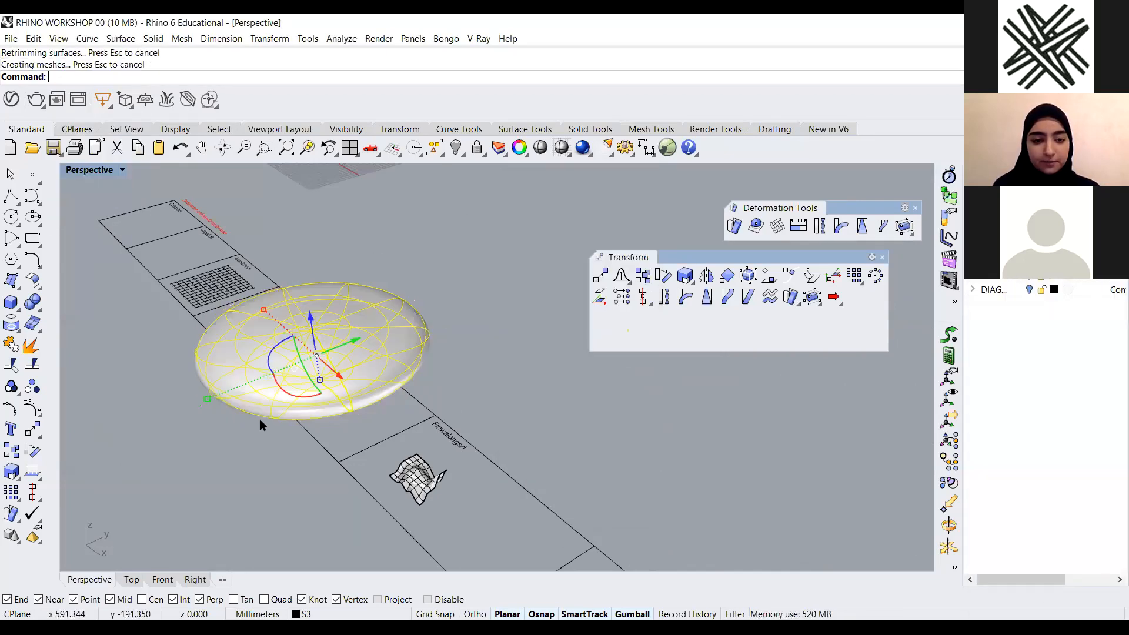
Move the rebuilt surface aside and delete it
scroll(334, 363, "down", 2)
left_click_drag(362, 347, 523, 277)
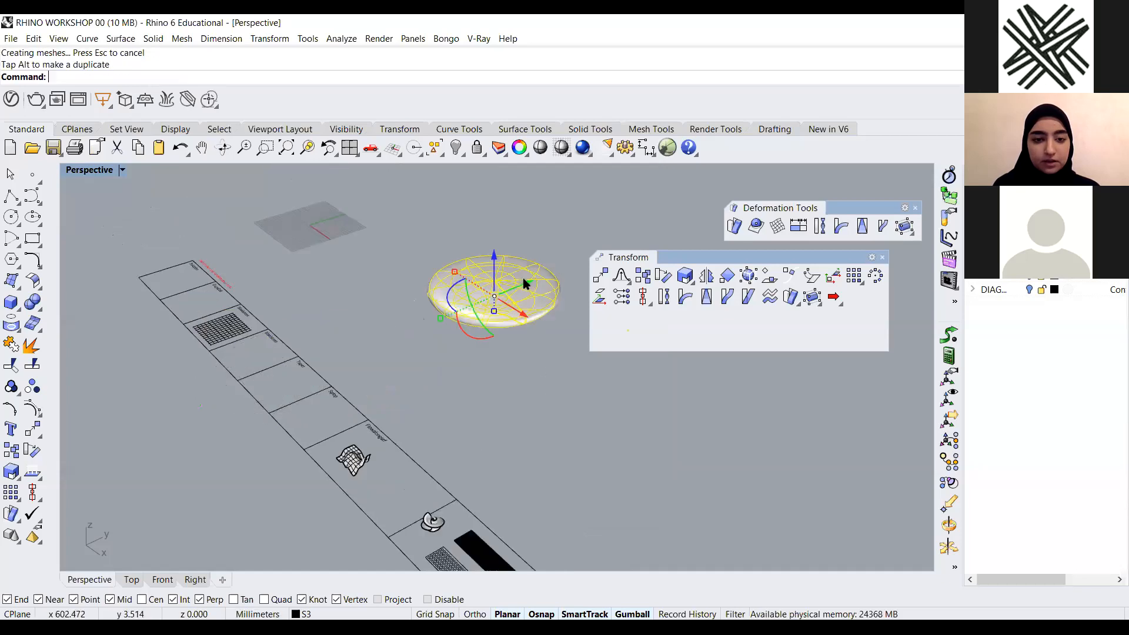
left_click(420, 365)
scroll(495, 298, "up", 8)
right_click_drag(286, 490, 312, 481)
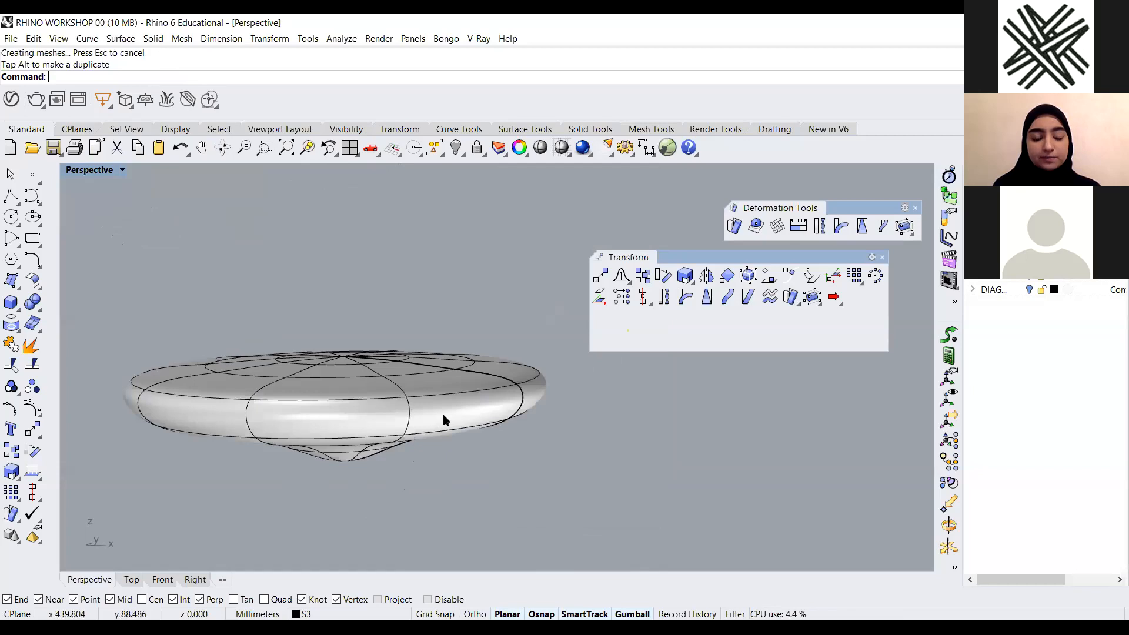
scroll(468, 384, "down", 5)
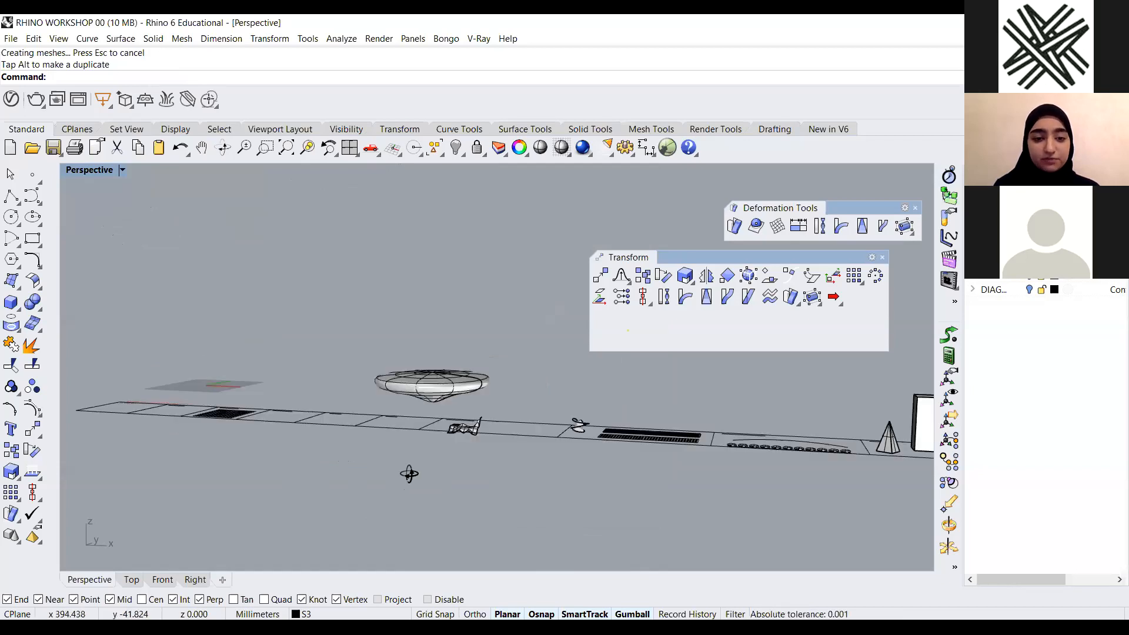
right_click_drag(439, 441, 414, 311)
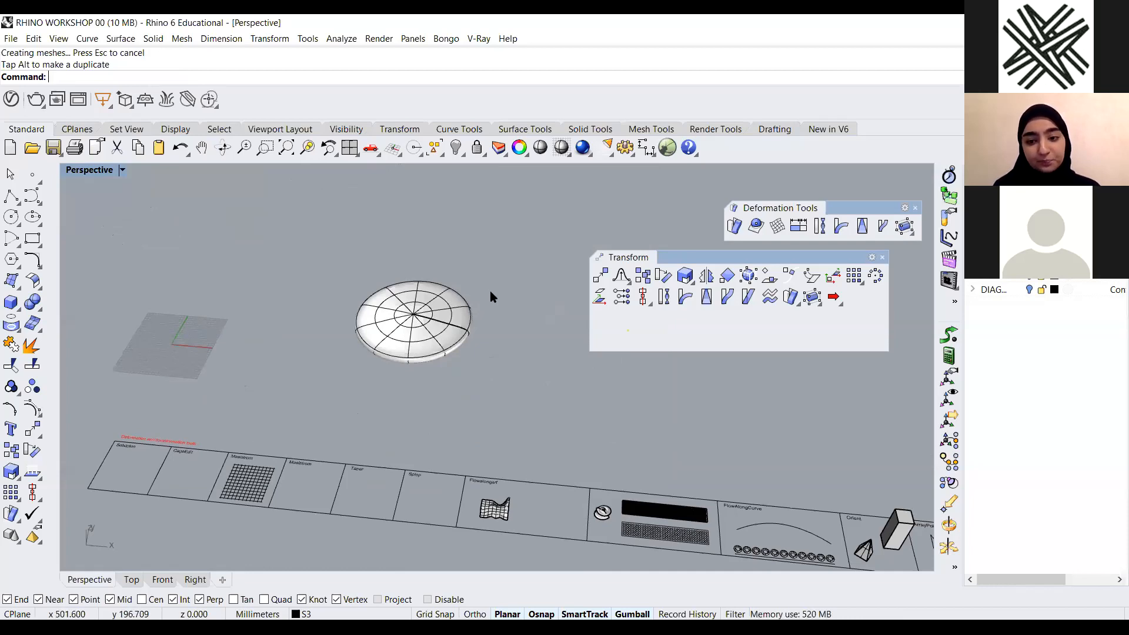
left_click(453, 335)
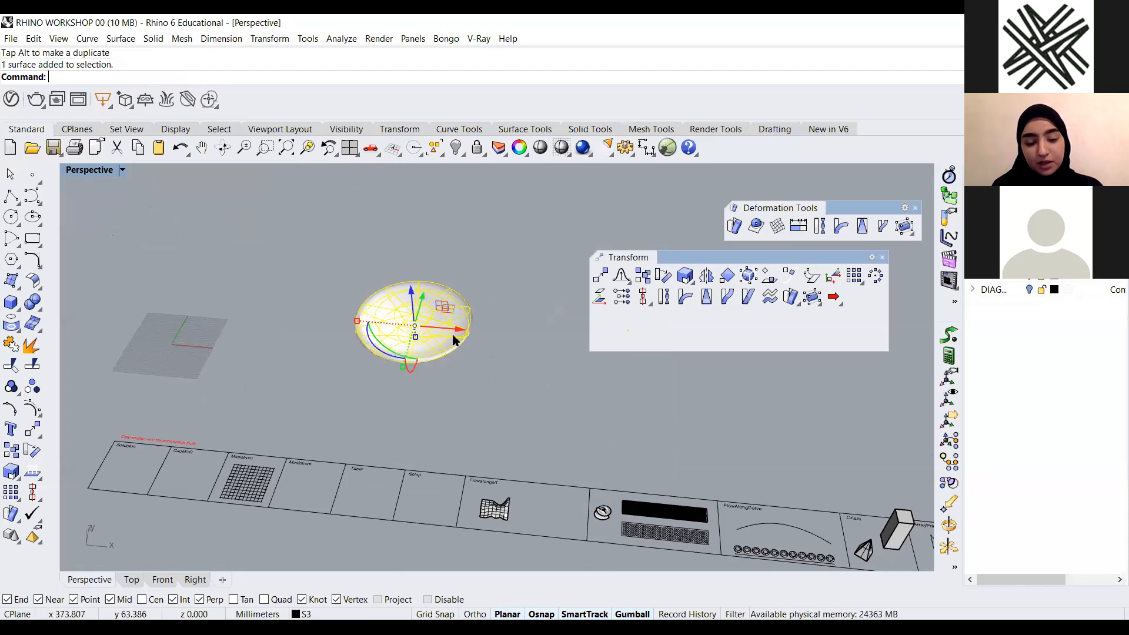
key("Delete")
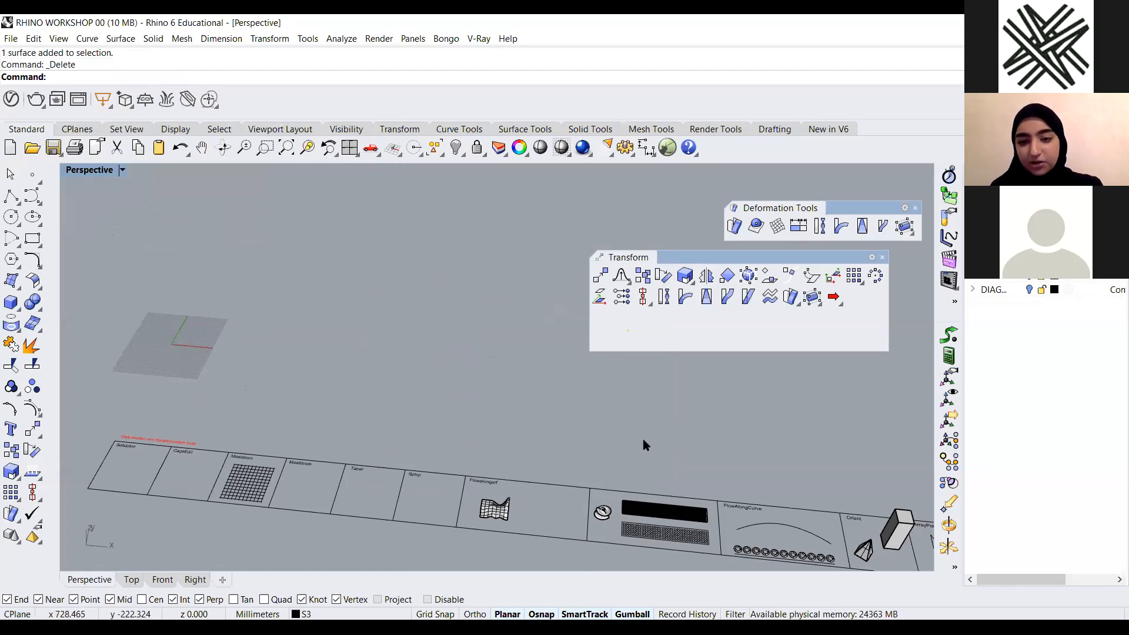
right_click_drag(424, 425, 491, 357, "shift")
right_click_drag(424, 513, 413, 470)
scroll(374, 450, "up", 4)
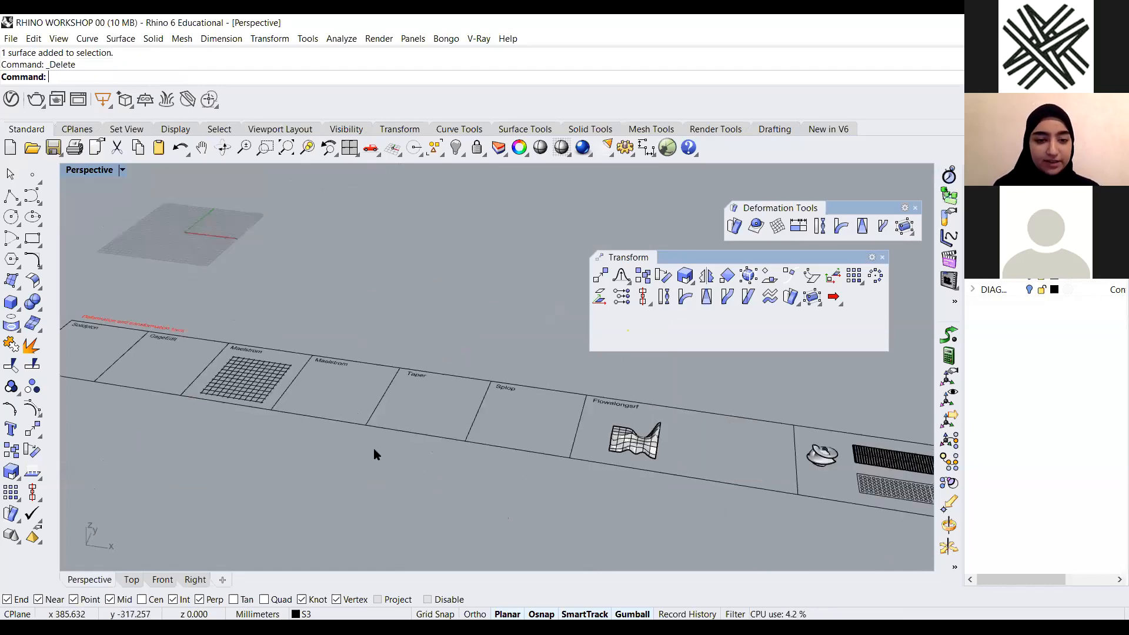
scroll(75, 304, "up", 5)
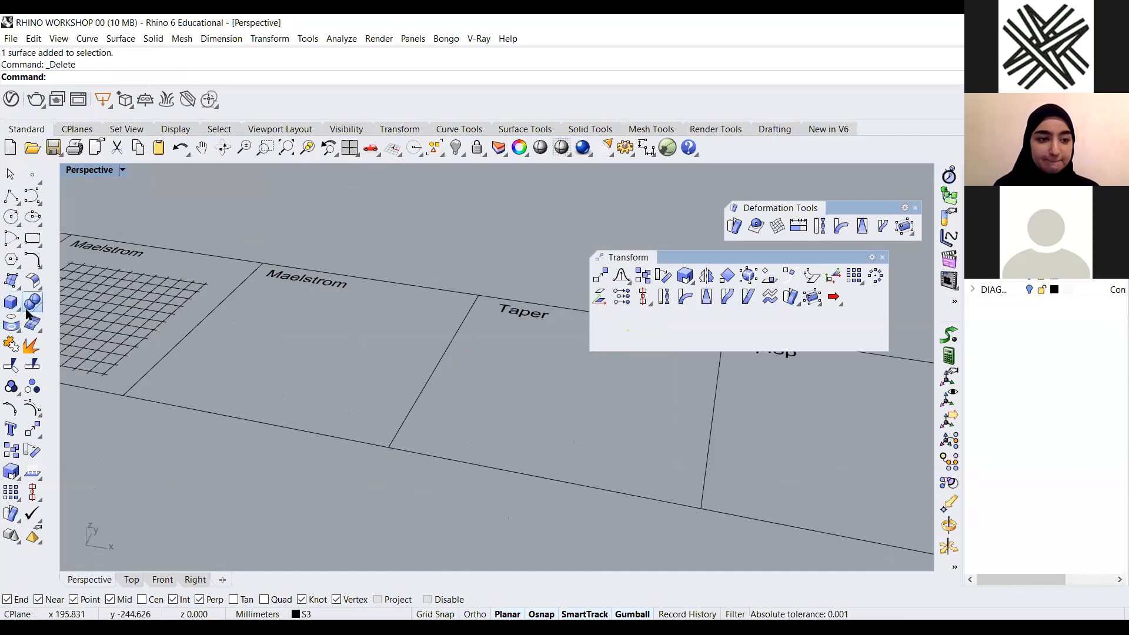
left_click(14, 304)
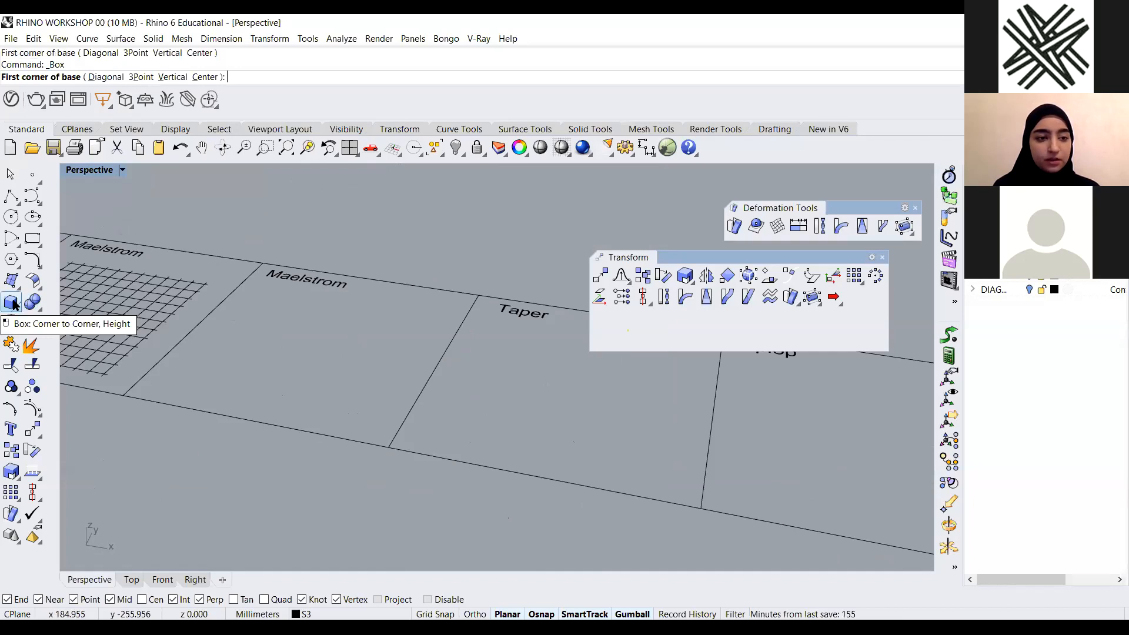
scroll(290, 413, "down", 5)
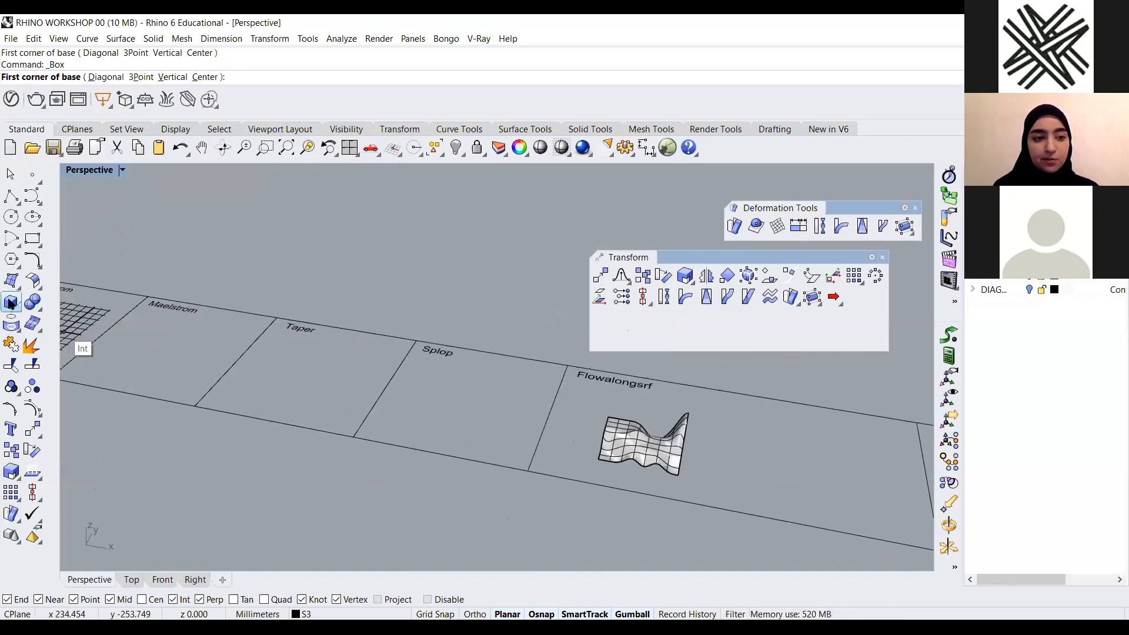
scroll(382, 386, "up", 2)
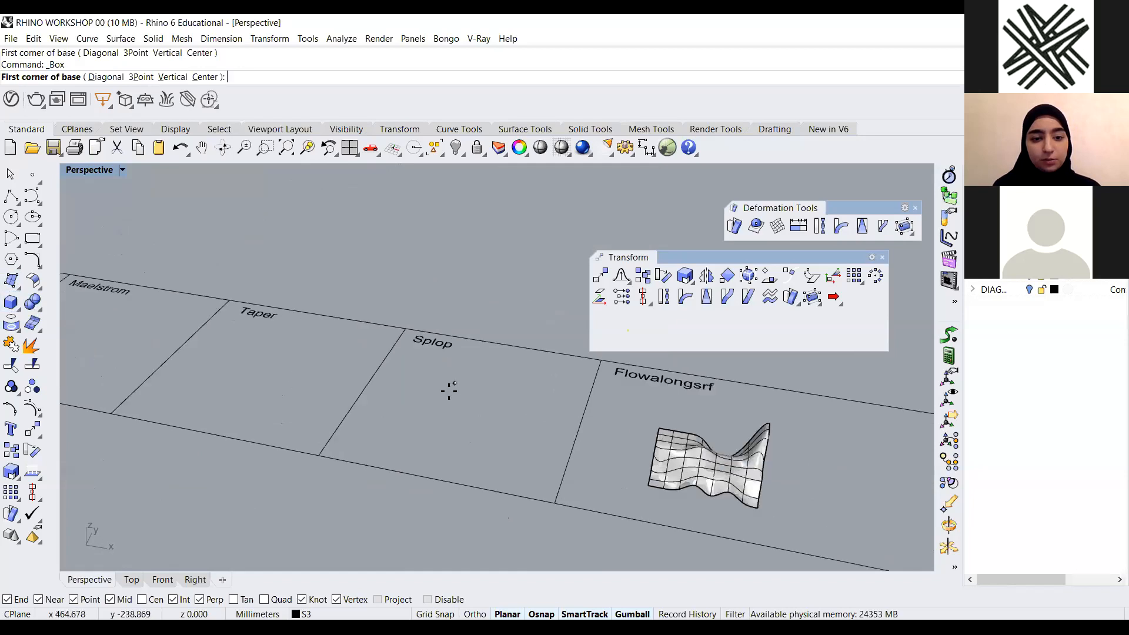
left_click(438, 394)
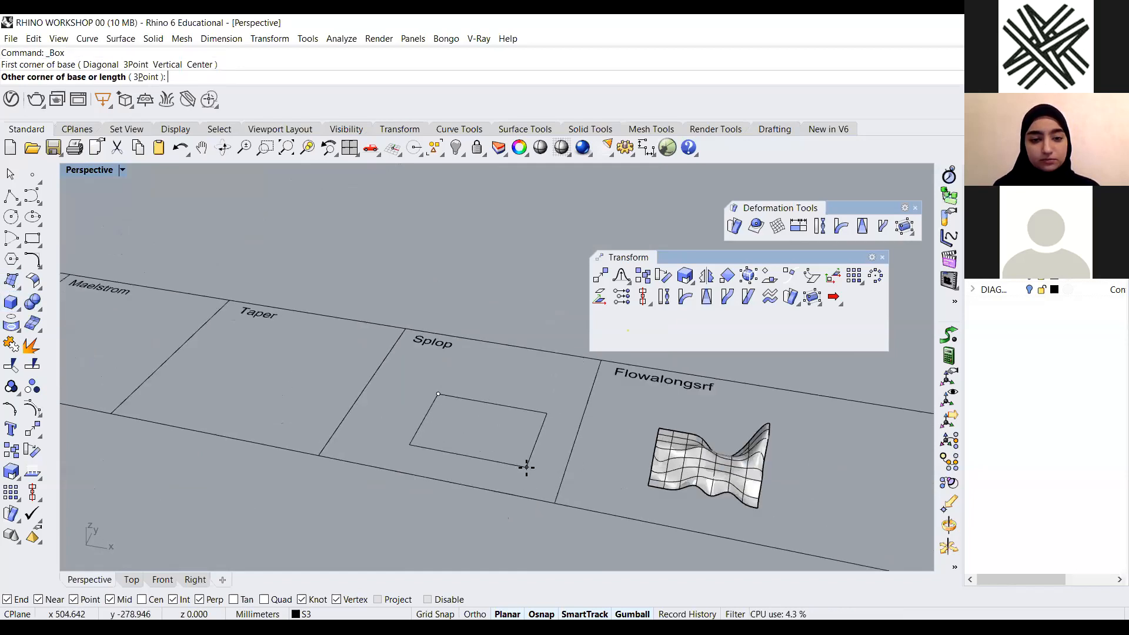
key("Escape")
Create a tall rectangular box inside the Taper panel
right_click(500, 451)
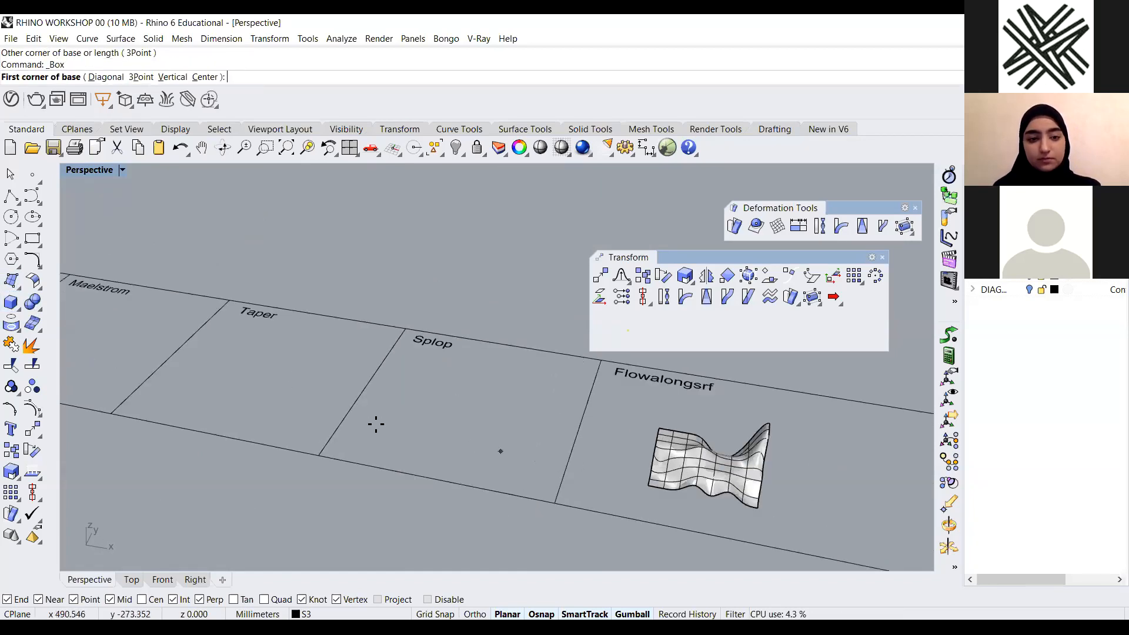
scroll(376, 424, "down", 4)
scroll(372, 391, "up", 4)
left_click(371, 387)
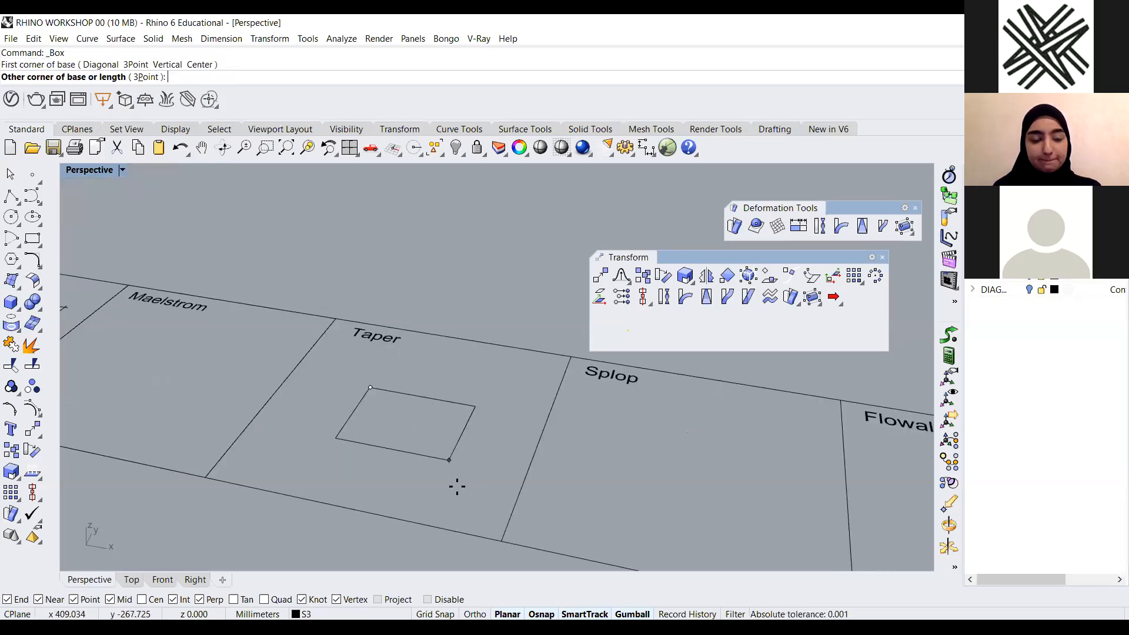
left_click(457, 482)
scroll(451, 340, "down", 3)
left_click(456, 362)
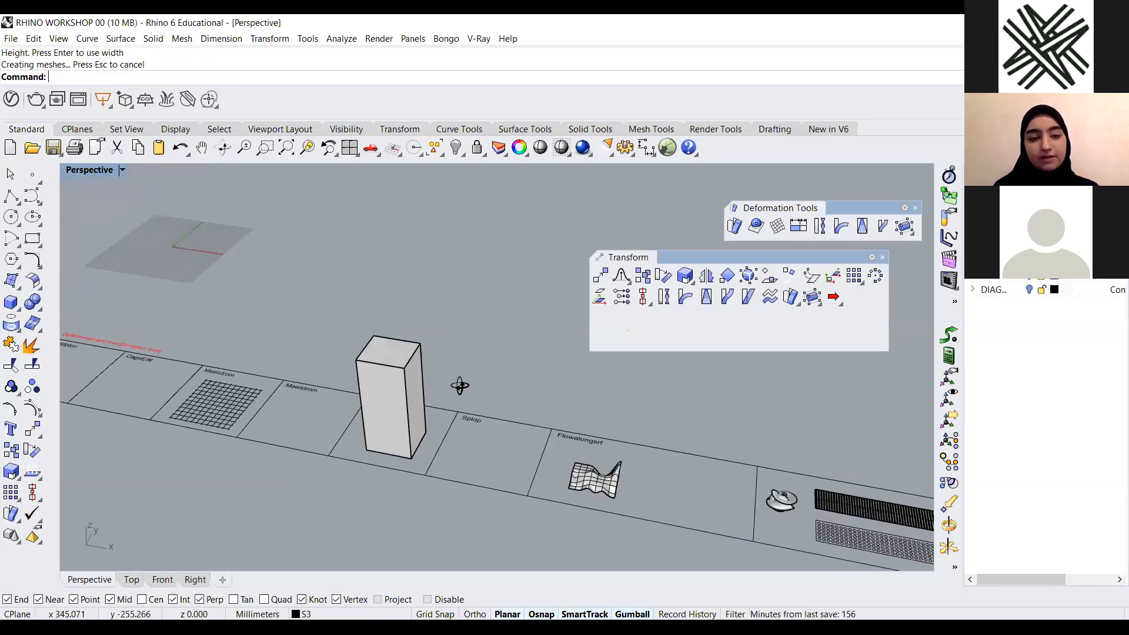
Taper the tall box along its vertical axis so its top flares outward
scroll(489, 346, "up", 3)
scroll(488, 346, "up", 2)
type("Taper")
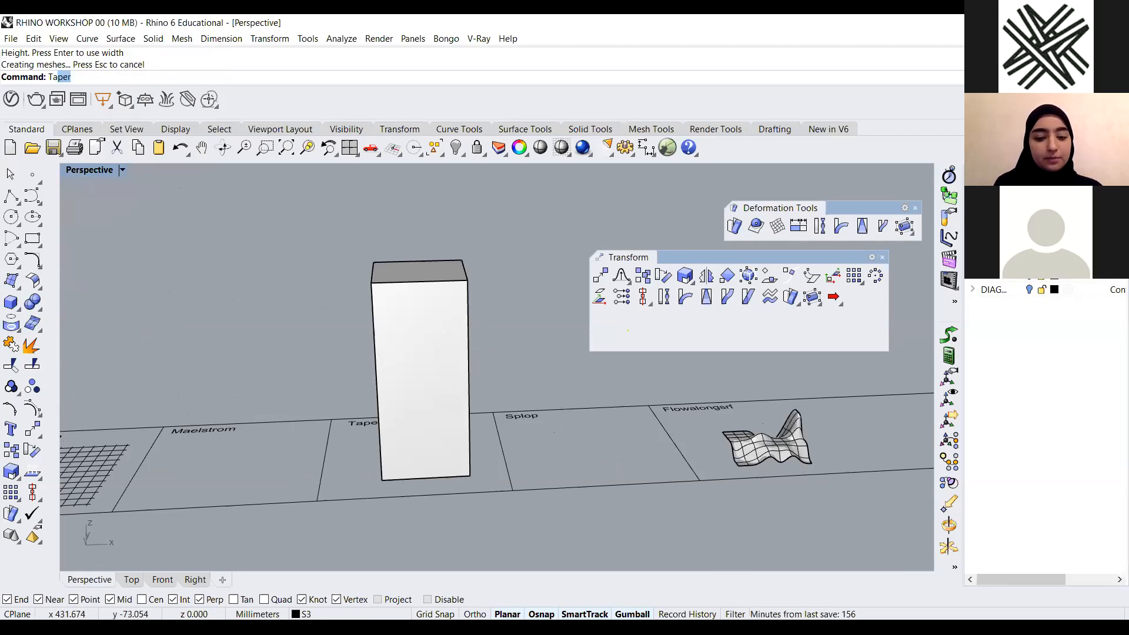
key("Return")
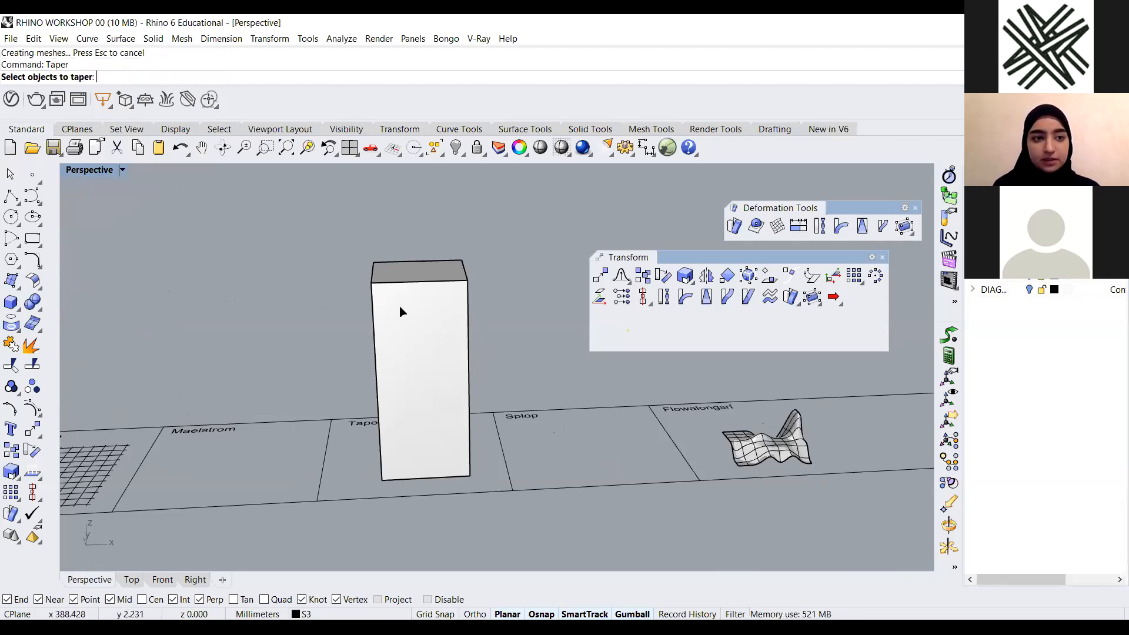
left_click(398, 318)
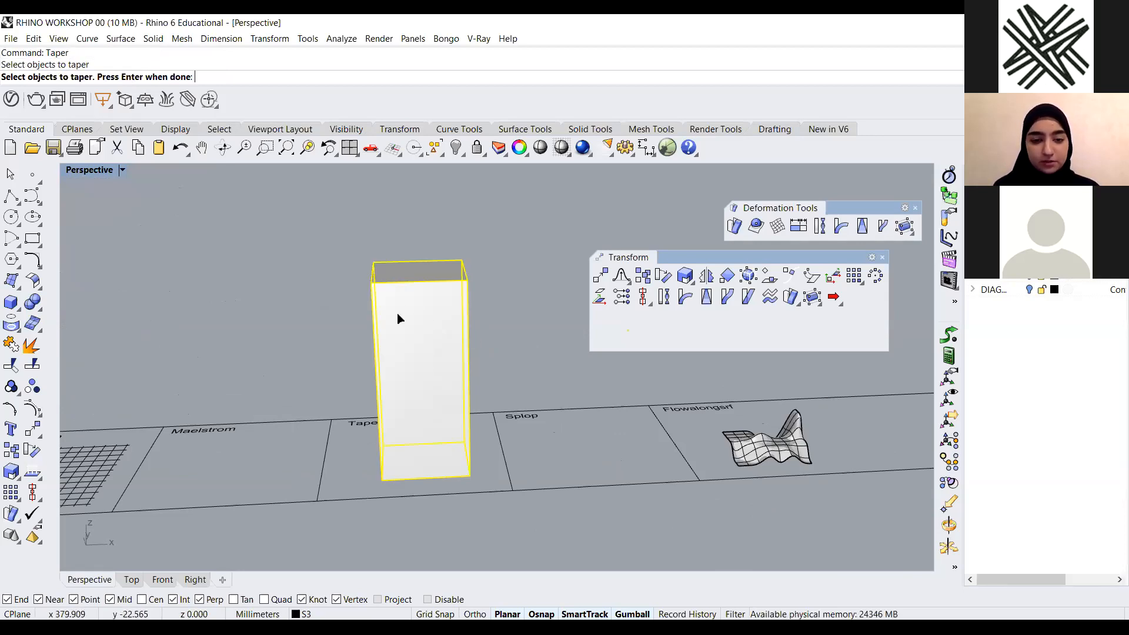
key("Return")
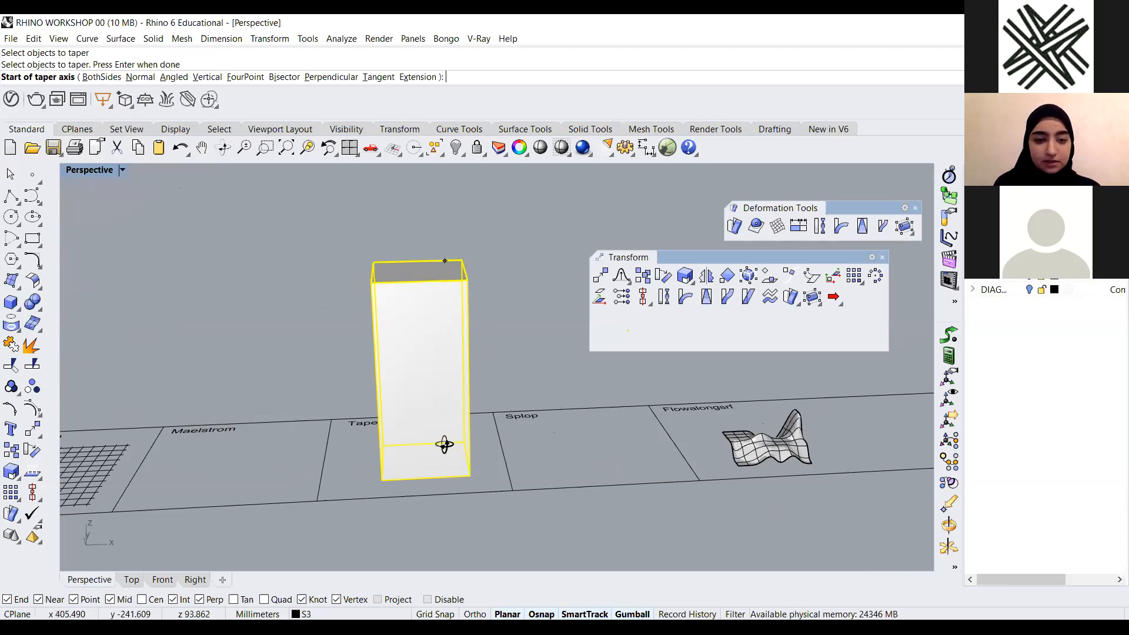
scroll(447, 464, "down", 5)
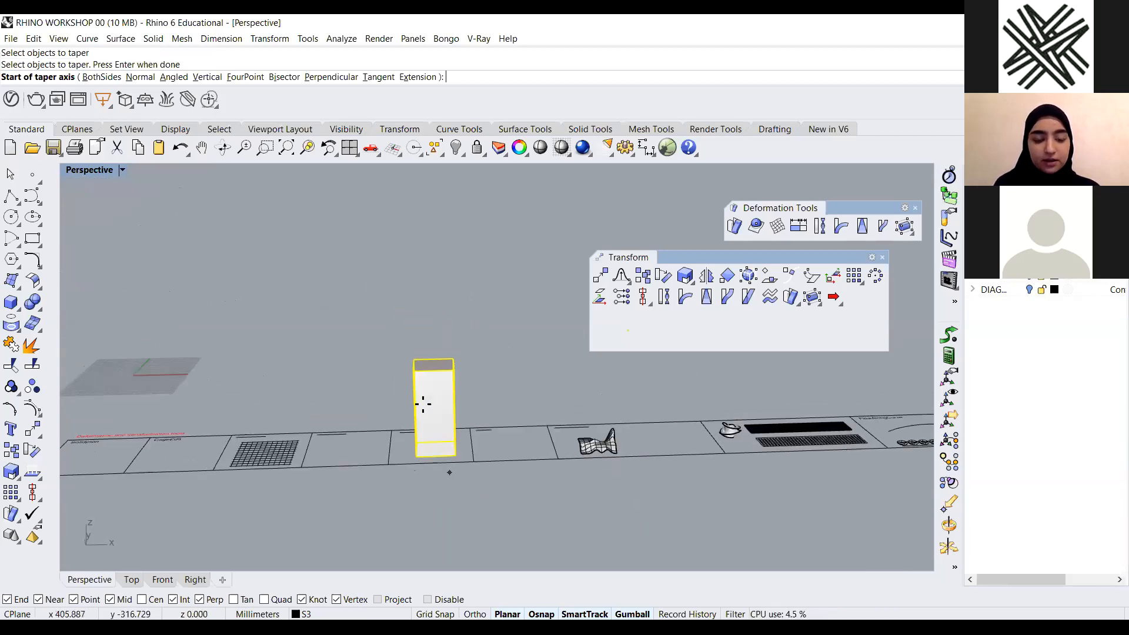
scroll(449, 473, "up", 3)
left_click(419, 452)
left_click(411, 234)
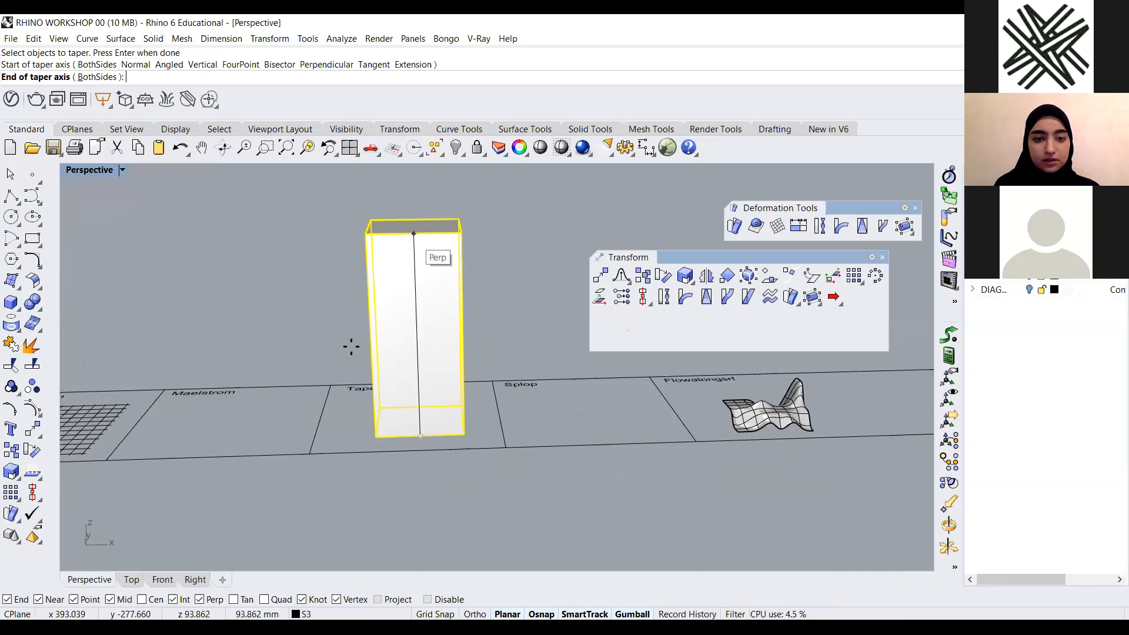
scroll(353, 345, "down", 3)
scroll(417, 376, "up", 2)
scroll(383, 388, "up", 3)
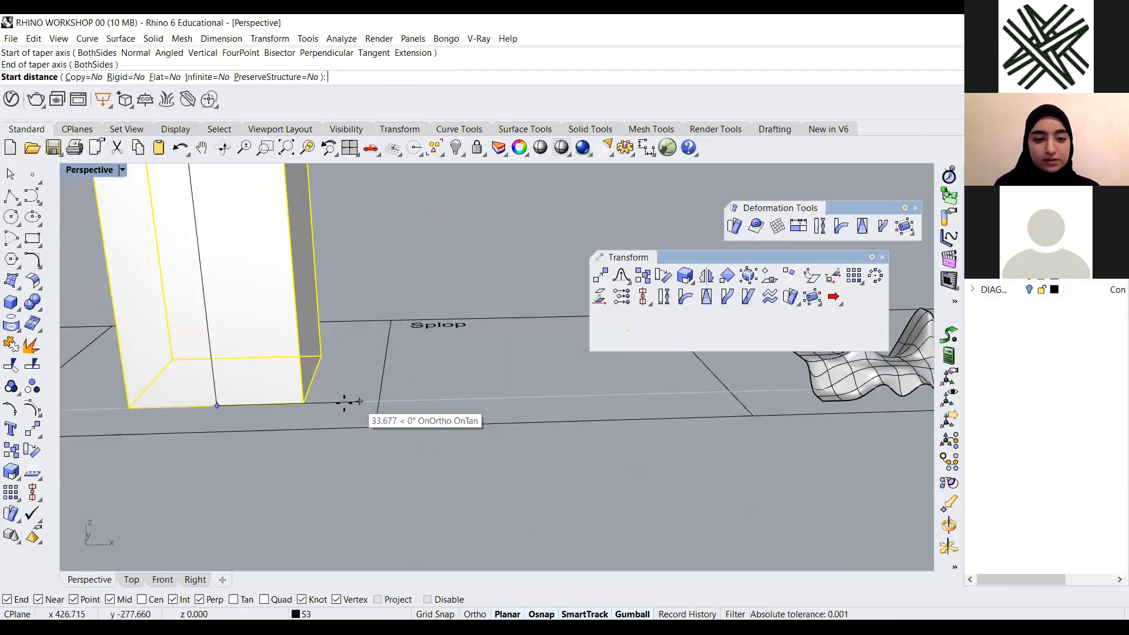
left_click(353, 398)
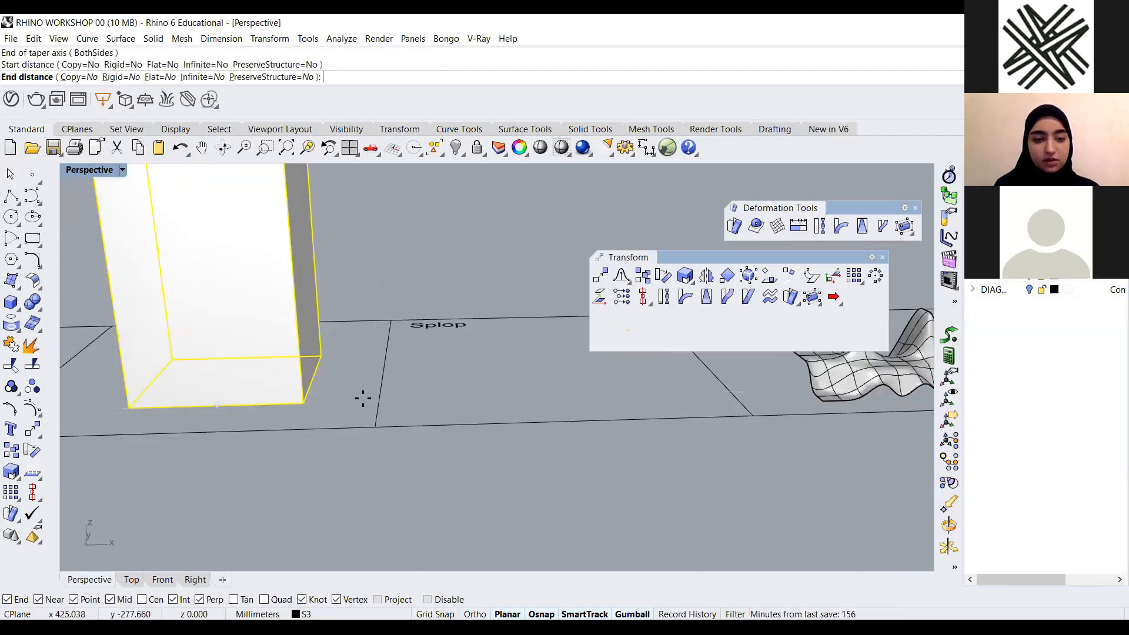
scroll(377, 399, "down", 3)
scroll(384, 399, "down", 3)
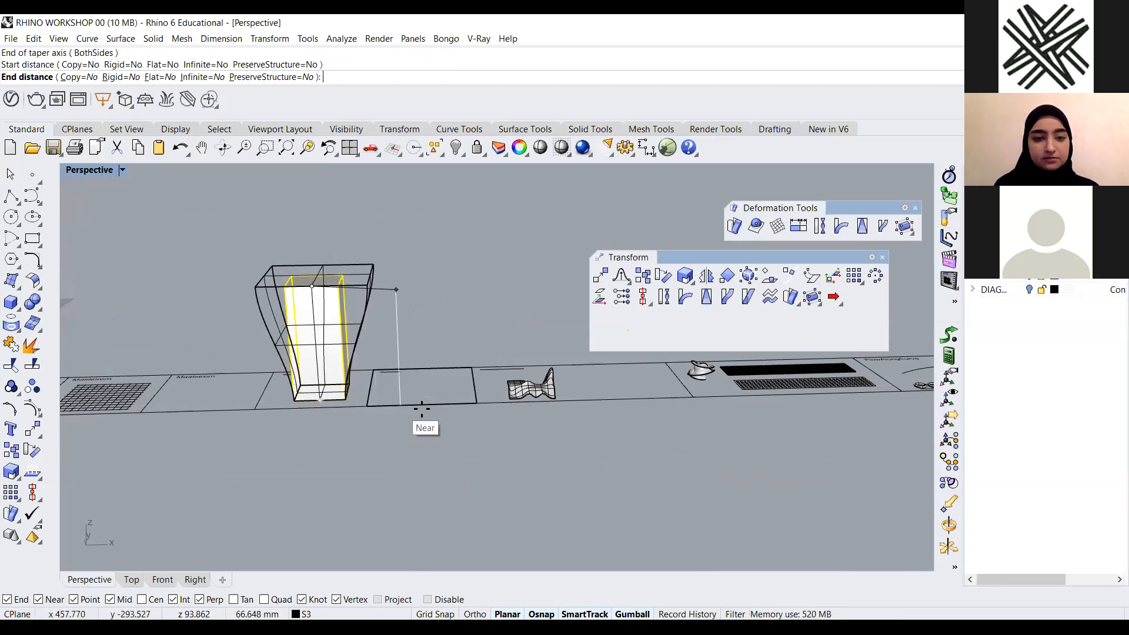
left_click(422, 406)
Delete the tapered box
right_click_drag(340, 430, 292, 454)
scroll(439, 457, "down", 7)
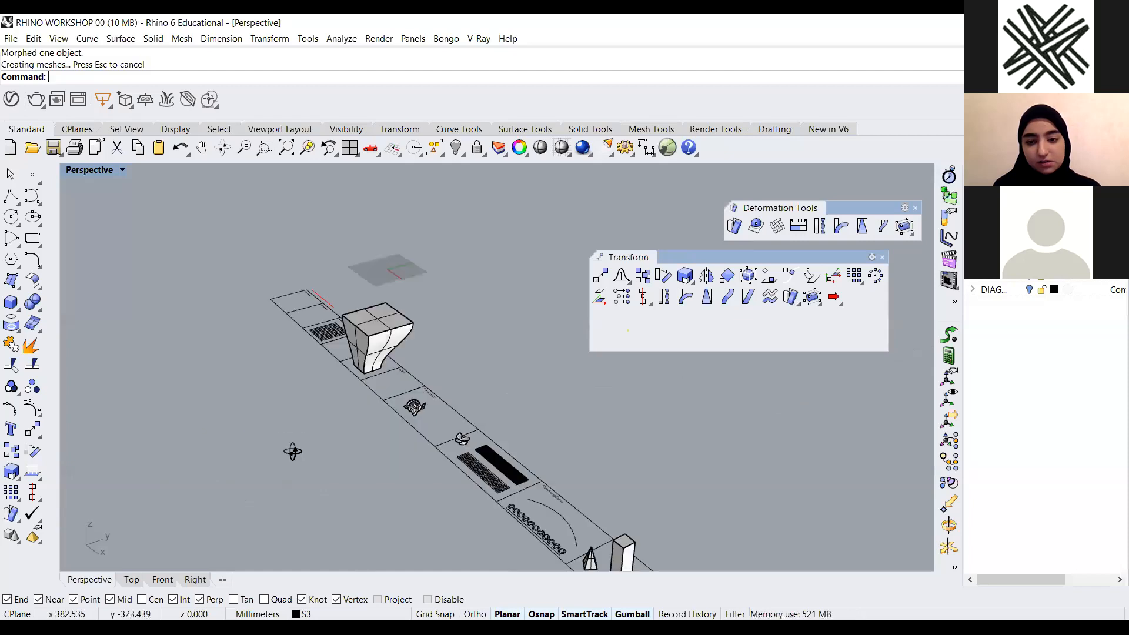
scroll(274, 339, "up", 2)
scroll(297, 374, "up", 2)
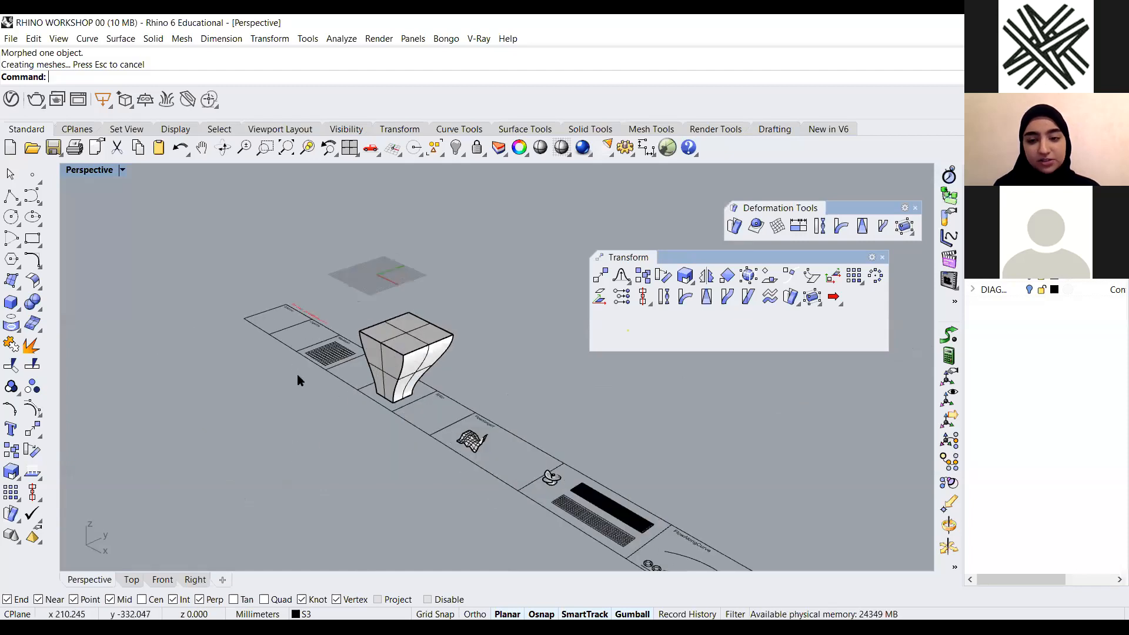
scroll(406, 392, "up", 5)
left_click(399, 393)
key("Delete")
Pan and zoom across the Taper, Splop and Flowalongsrf panels in the top and perspective views
scroll(386, 317, "down", 3)
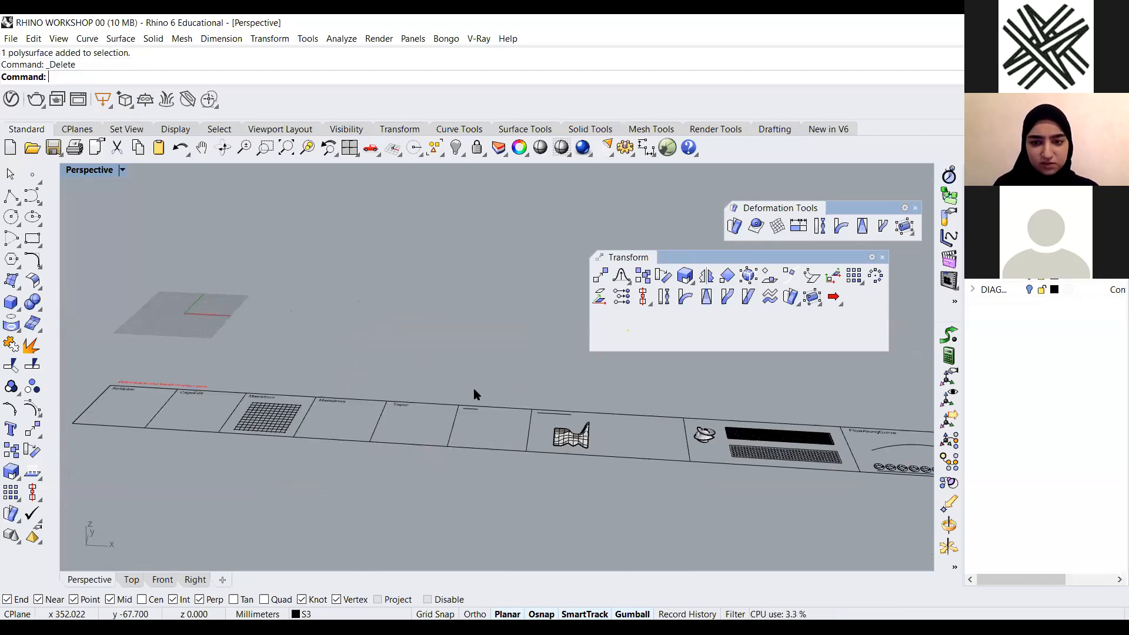
scroll(476, 450, "up", 5)
scroll(410, 339, "down", 2)
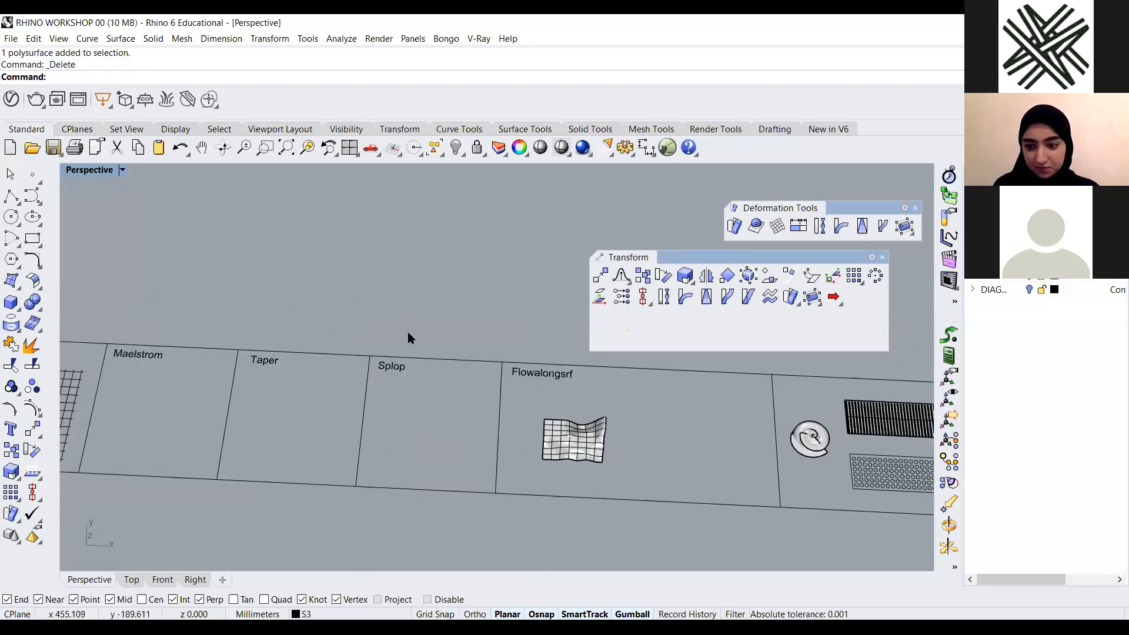
scroll(410, 338, "up", 1)
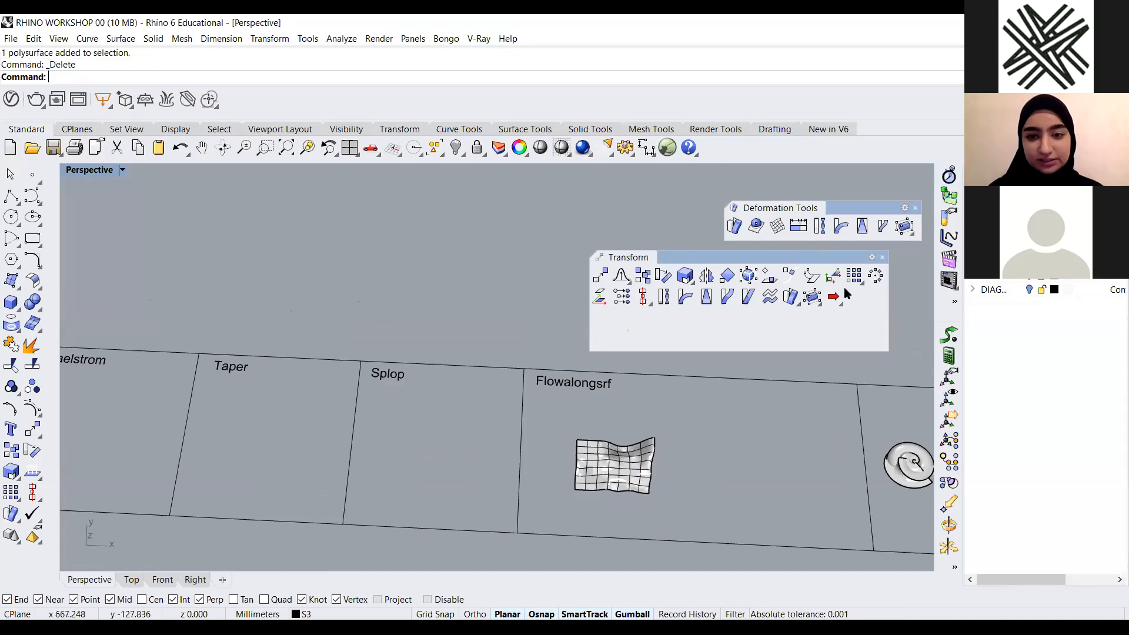
scroll(377, 313, "down", 5)
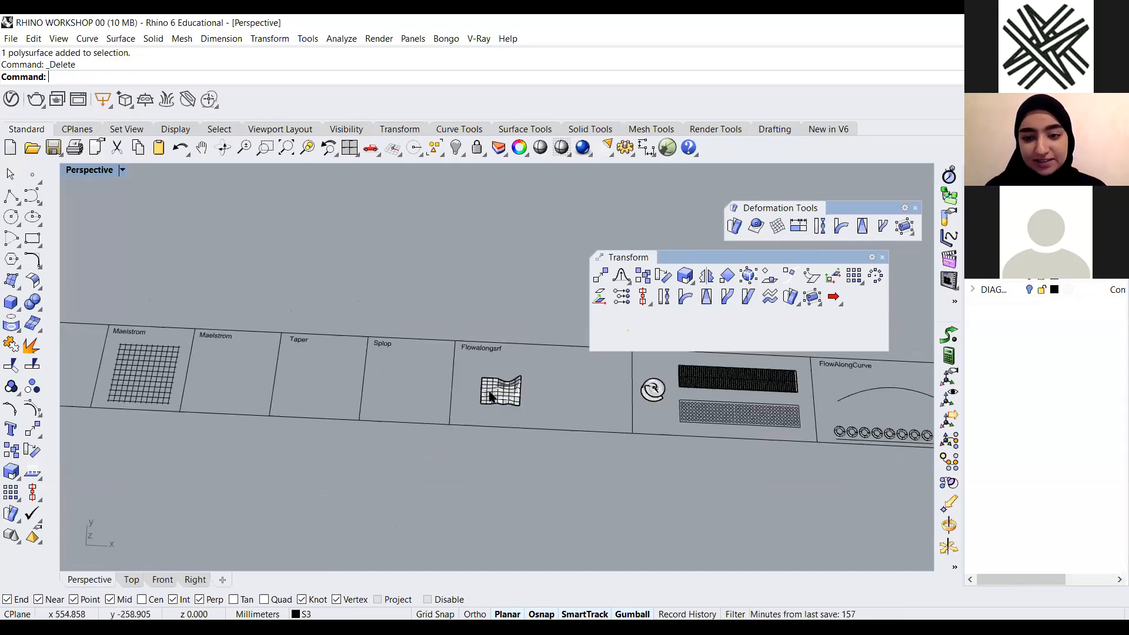
scroll(194, 320, "up", 5)
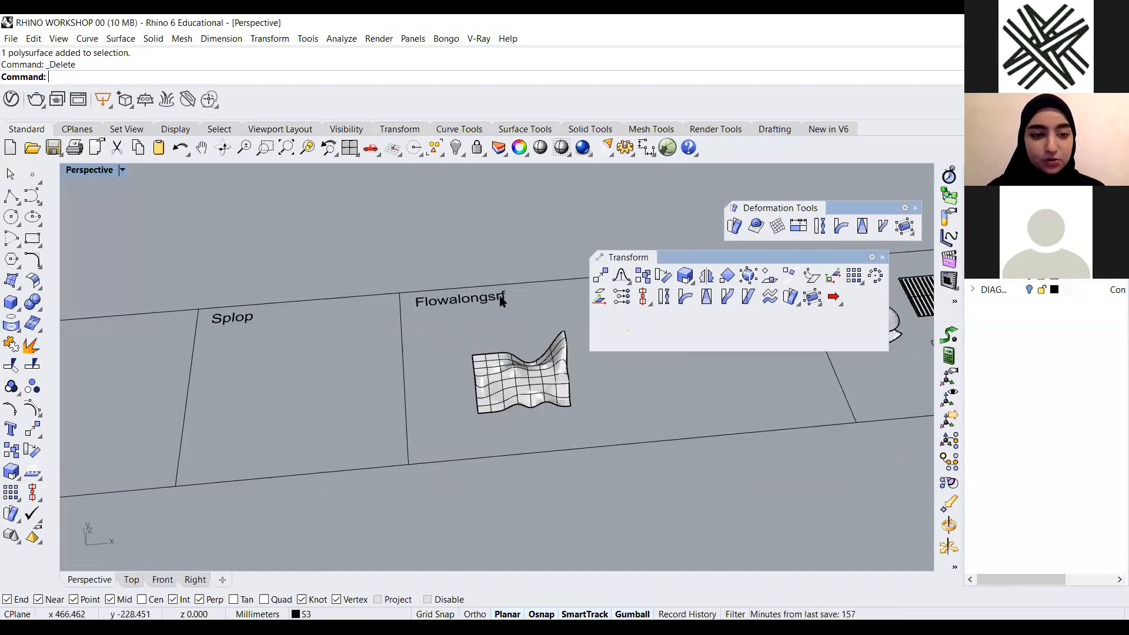
right_click_drag(501, 301, 405, 342)
scroll(89, 174, "down", 4)
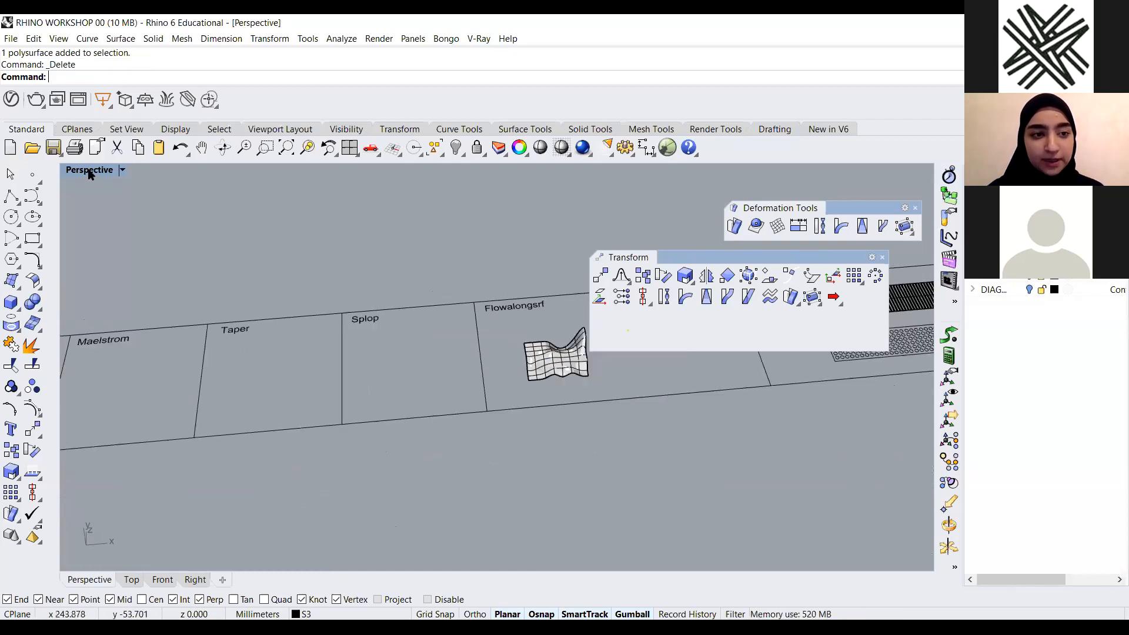
double_click(84, 170)
scroll(515, 287, "down", 2)
right_click_drag(515, 287, 75, 295)
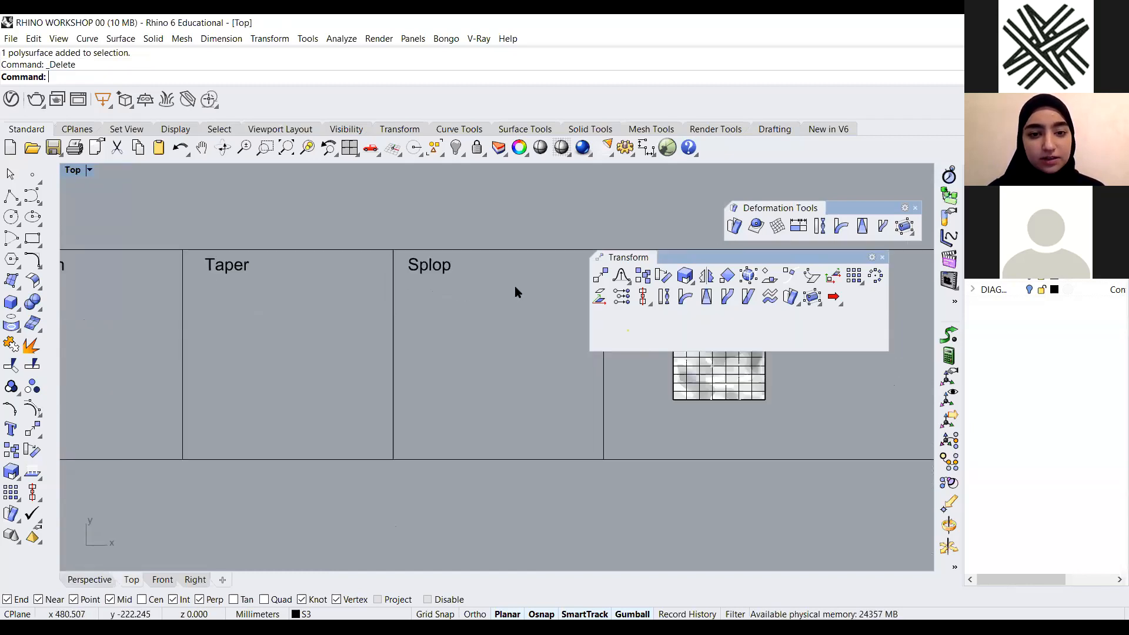
scroll(340, 287, "down", 2)
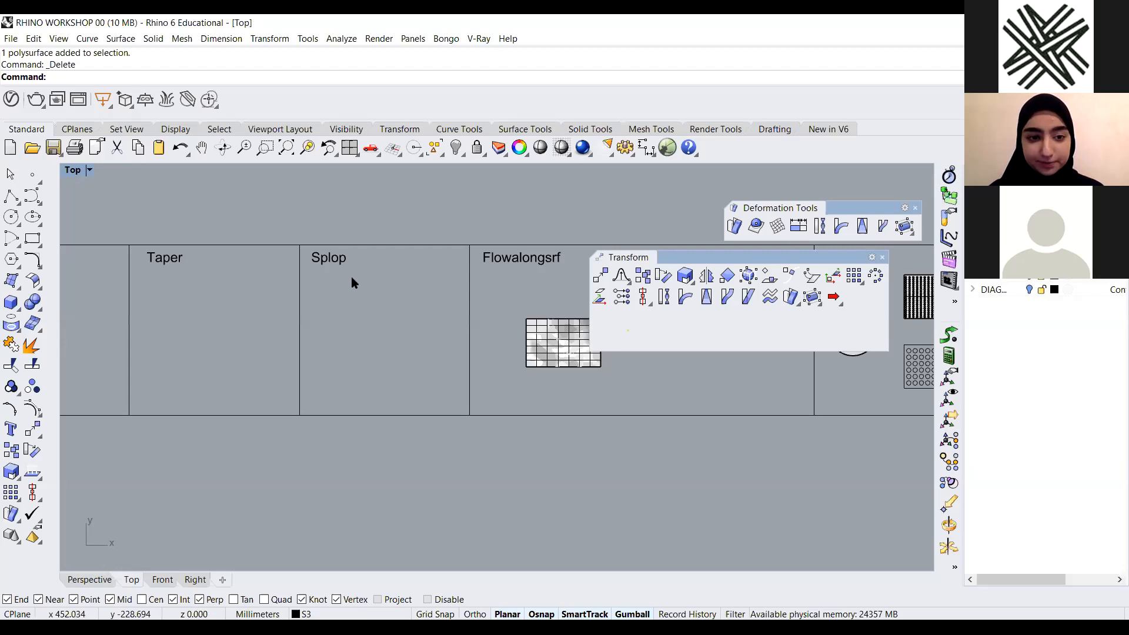
scroll(352, 276, "up", 5)
scroll(357, 254, "down", 2)
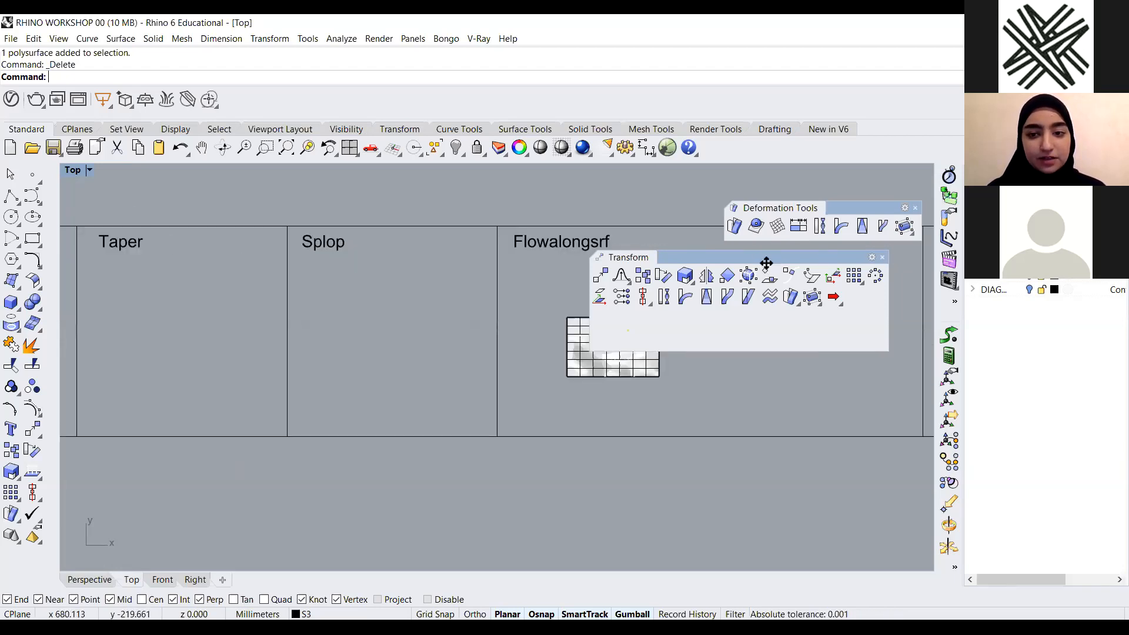
double_click(72, 171)
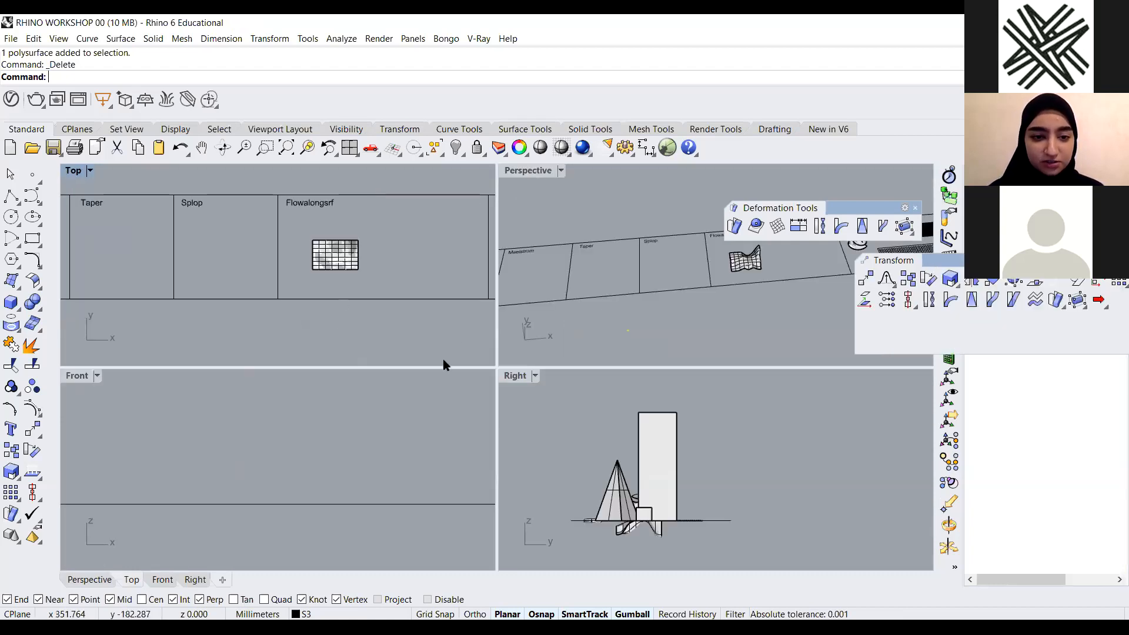
double_click(529, 171)
scroll(493, 331, "up", 4)
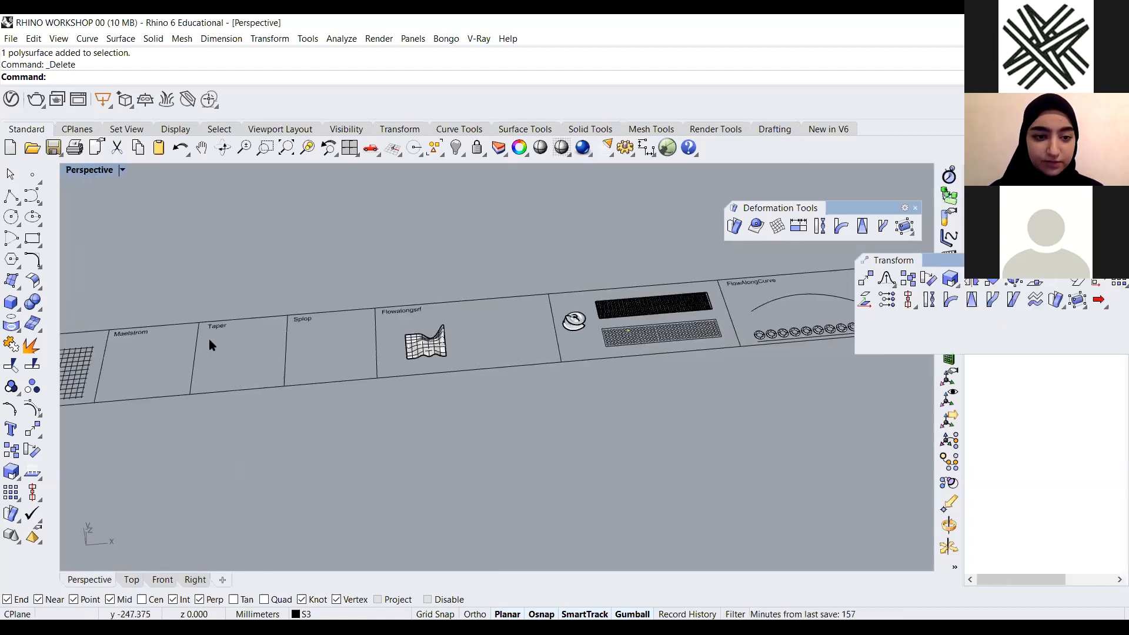
scroll(353, 320, "up", 5)
scroll(46, 314, "down", 5)
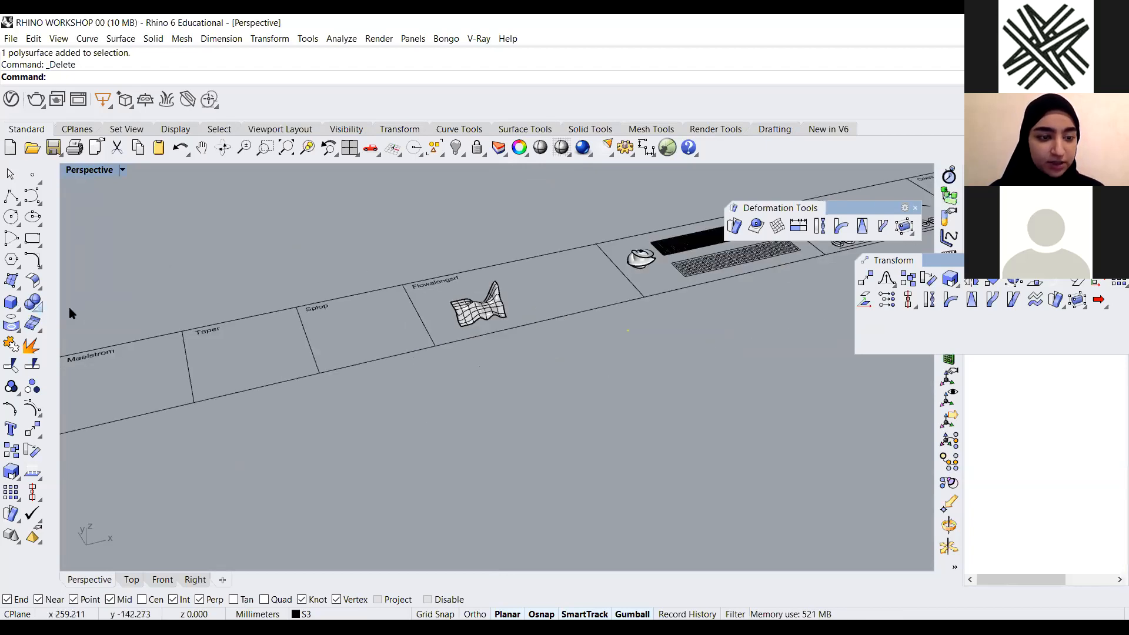
Create a sphere in the Splop panel and nudge it toward the Flowalongsrf panel
left_click(11, 302)
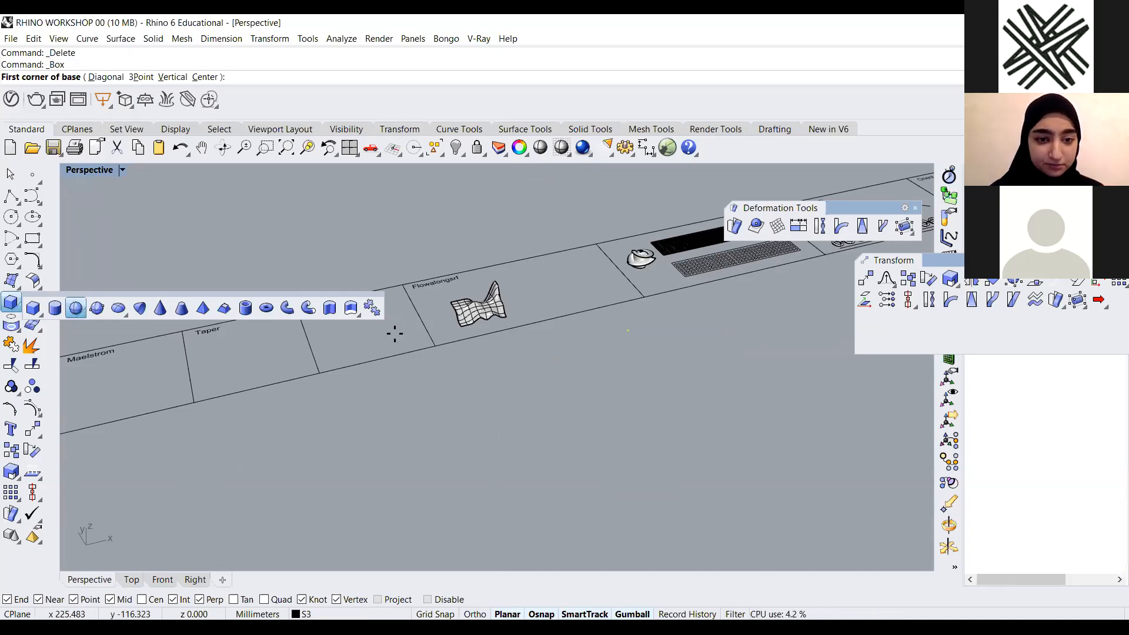
scroll(368, 318, "up", 4)
left_click(368, 318)
left_click(416, 312)
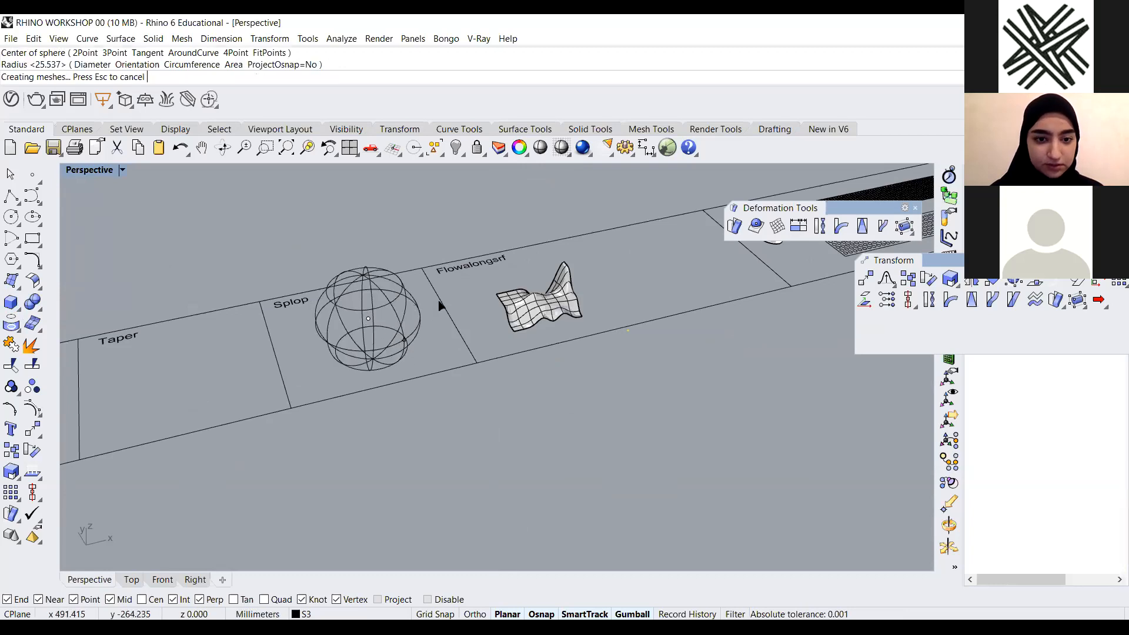
left_click_drag(411, 311, 440, 303)
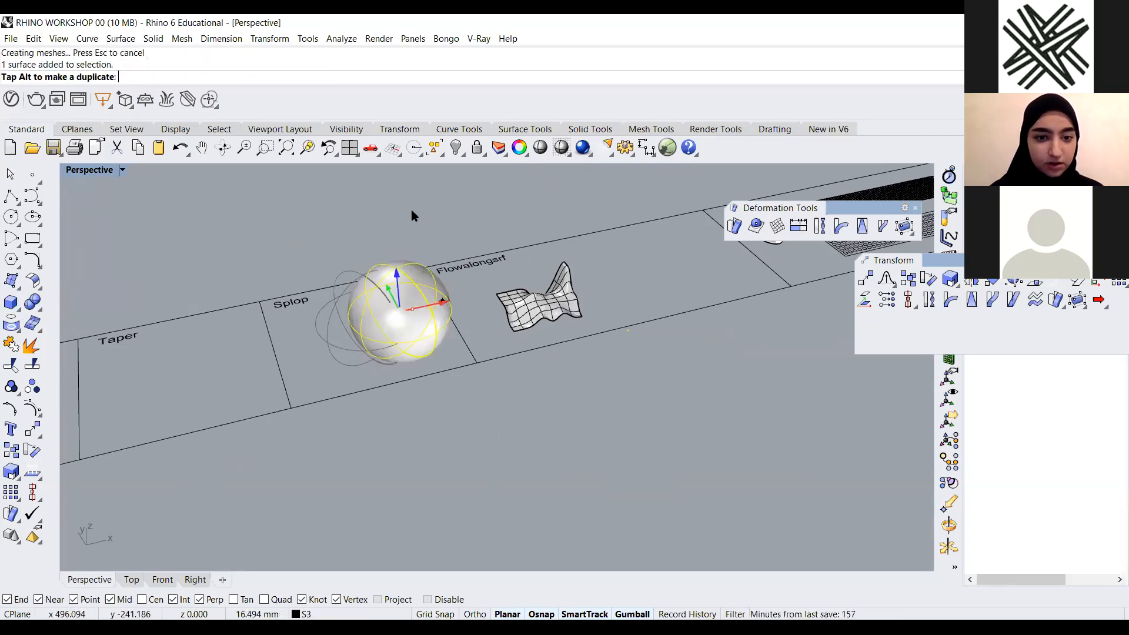
Draw a small box in the Splop panel beside the sphere
left_click(17, 310)
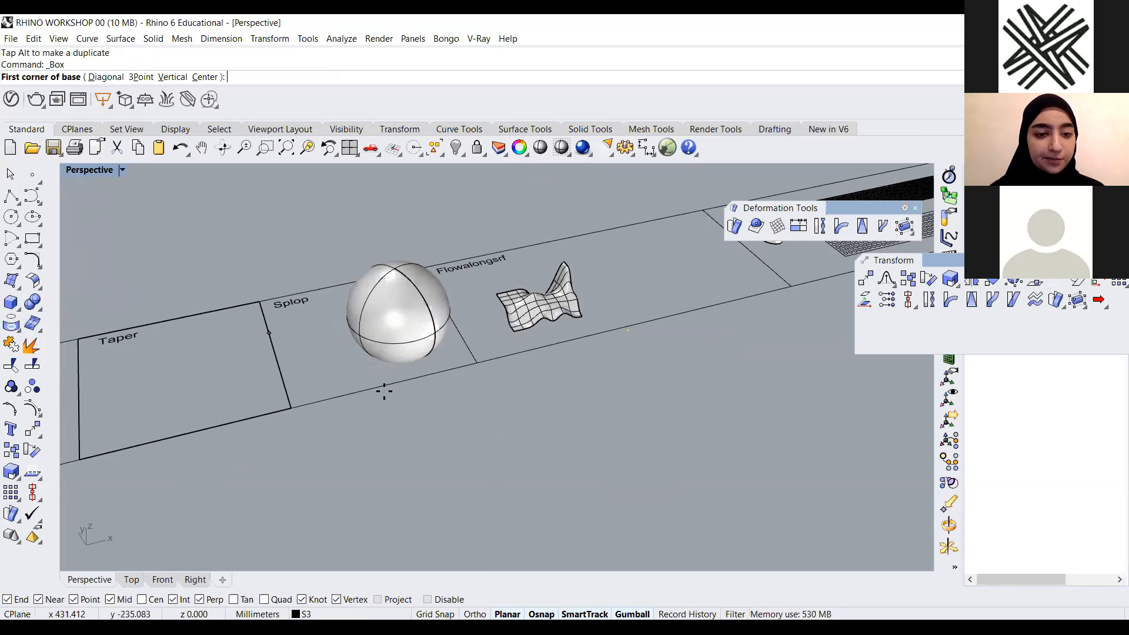
scroll(384, 391, "up", 3)
left_click(316, 360)
left_click(371, 385)
left_click(350, 337)
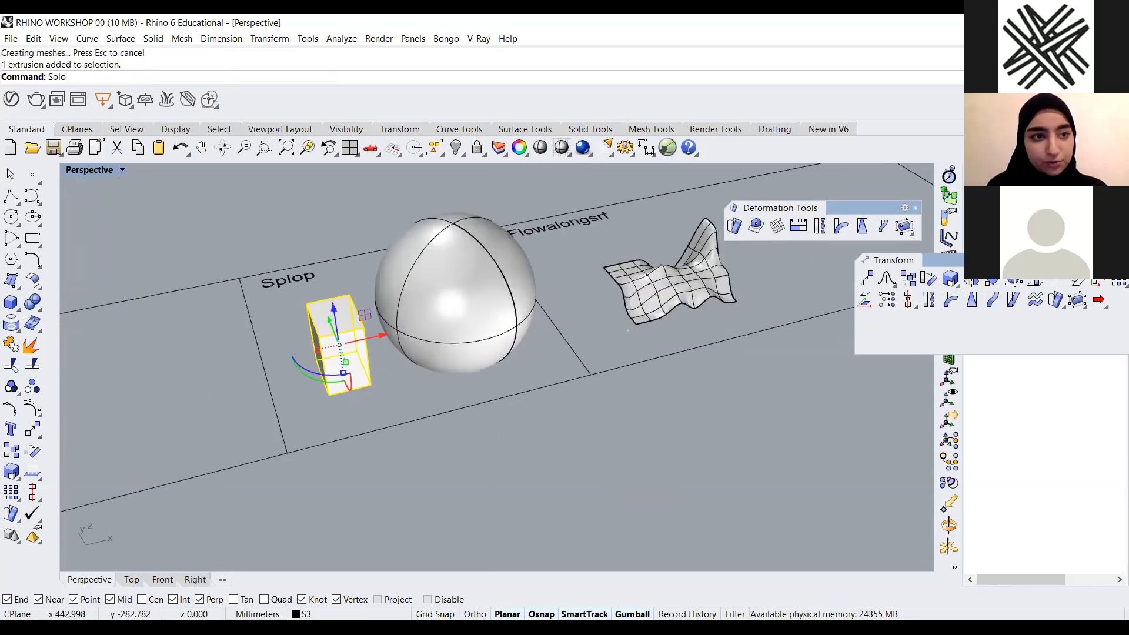
Turn on solid control points for the small box and drag a top corner point to deform it
key("BackSpace")
key("BackSpace")
key("BackSpace")
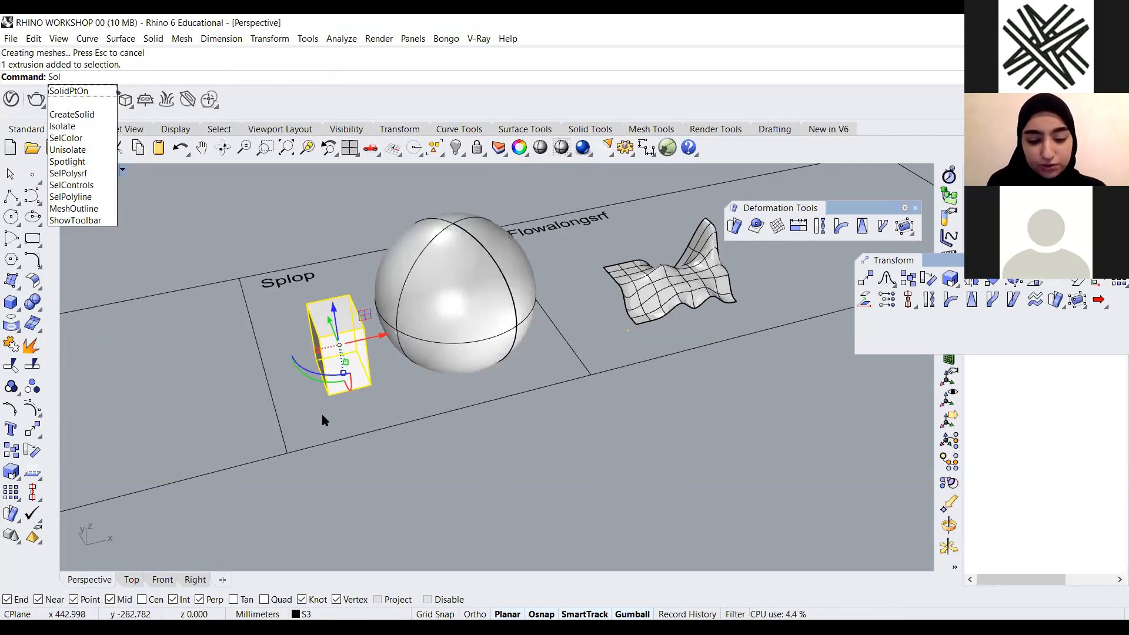
type("olidPtOn")
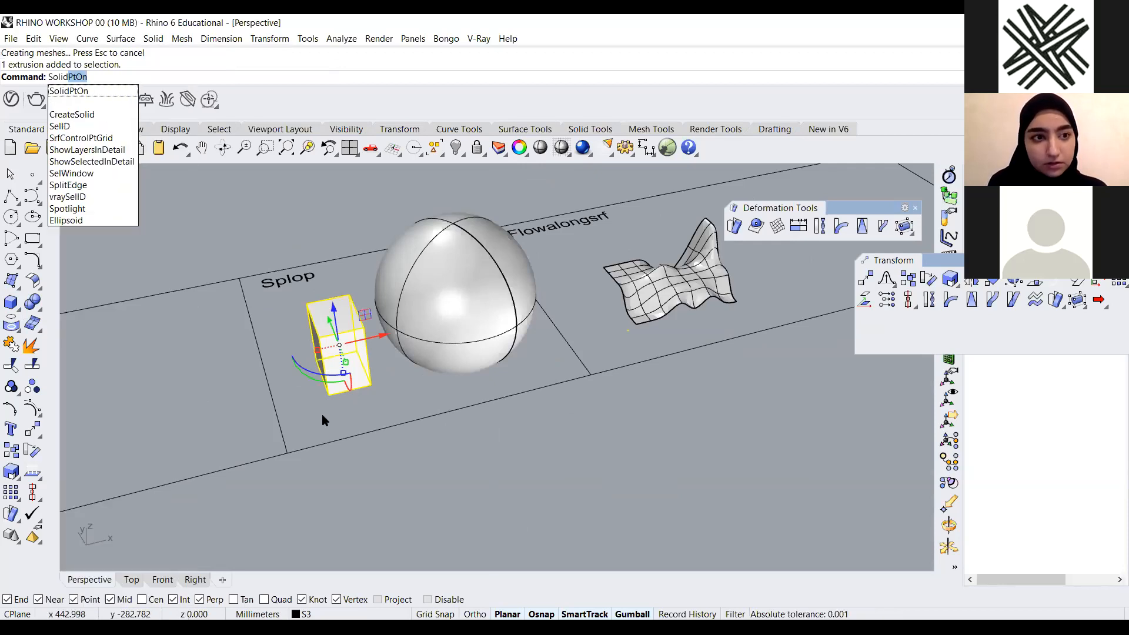
key("Return")
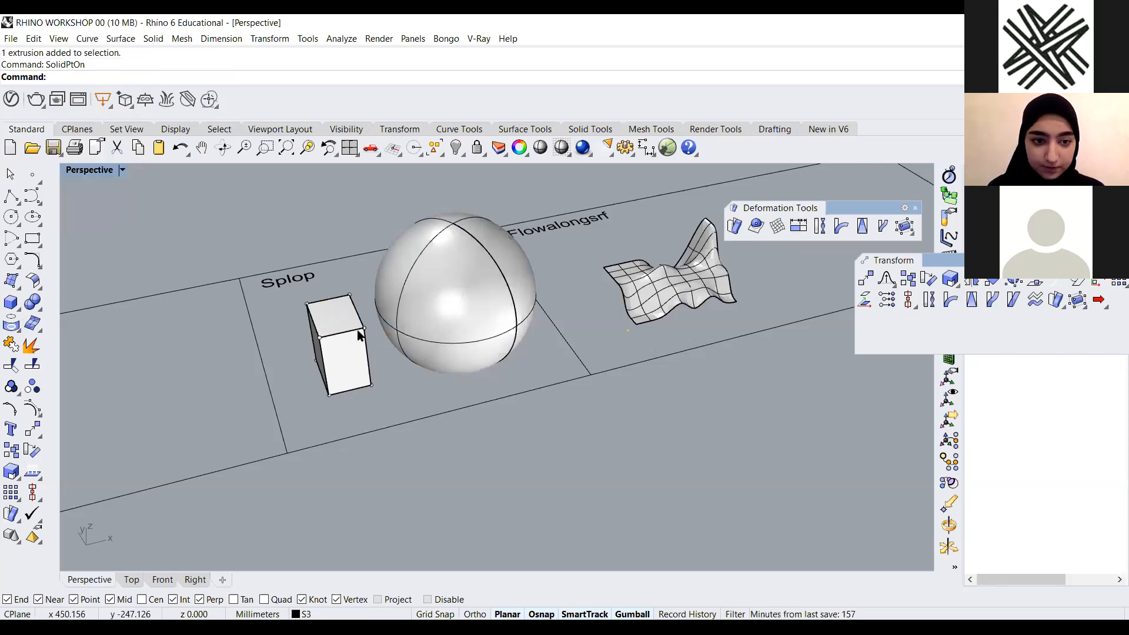
left_click(320, 337)
mouse_move(271, 341)
left_mouse_down()
mouse_move(324, 367)
mouse_move(288, 347)
left_mouse_up()
key("ctrl+z")
left_click(352, 300)
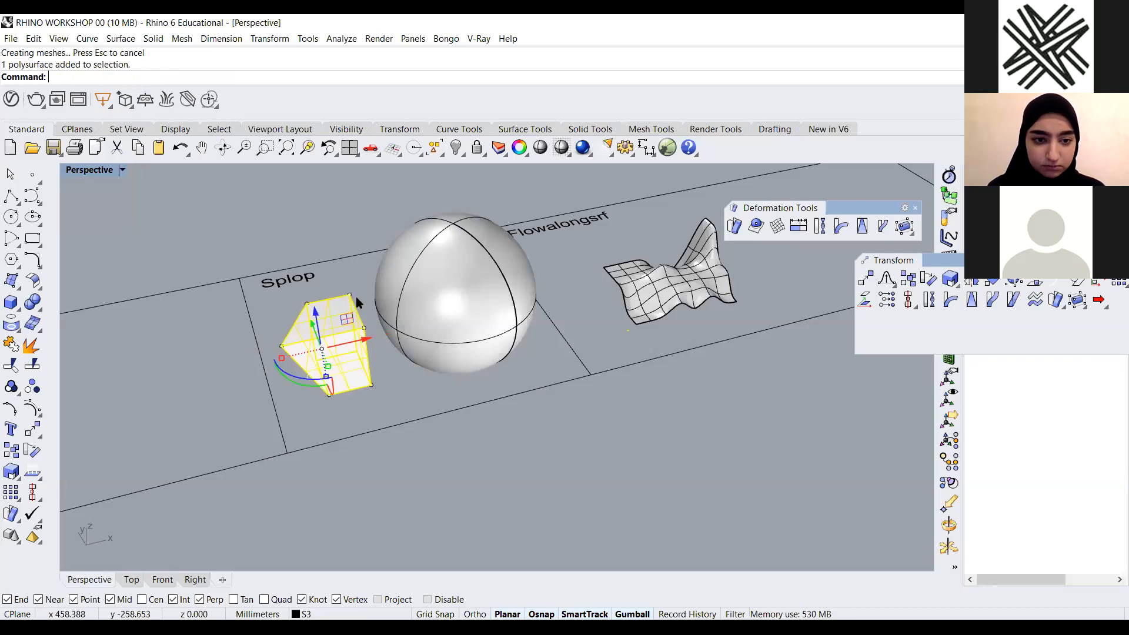
left_click(350, 296)
left_click_drag(340, 271, 349, 296)
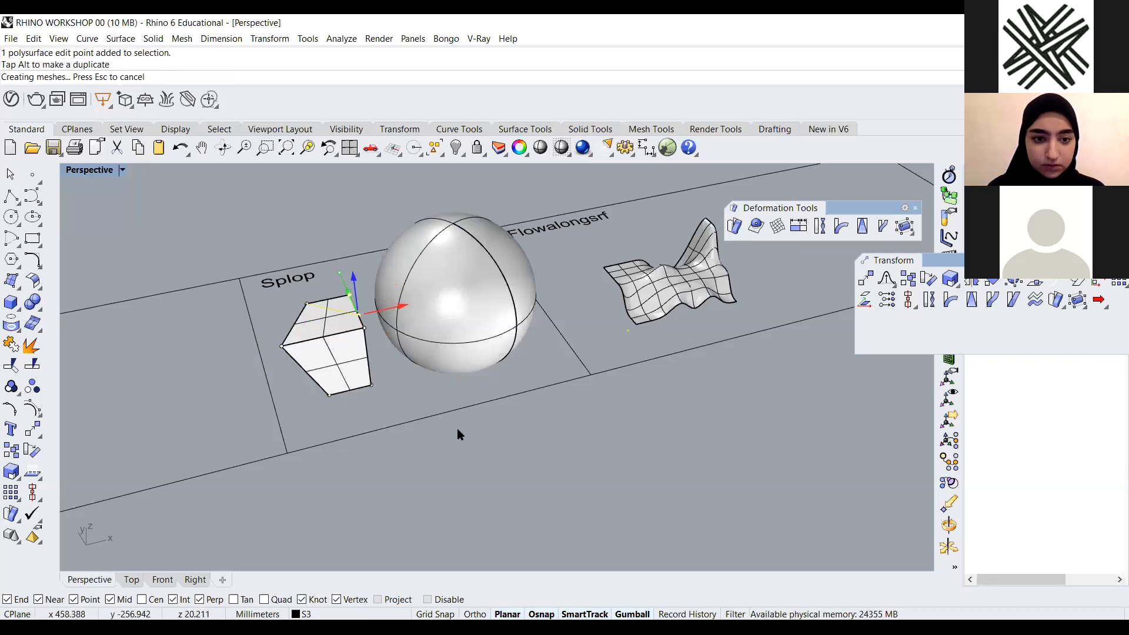
left_click(457, 428)
scroll(457, 428, "down", 4)
right_click_drag(390, 384, 357, 320)
scroll(368, 368, "up", 5)
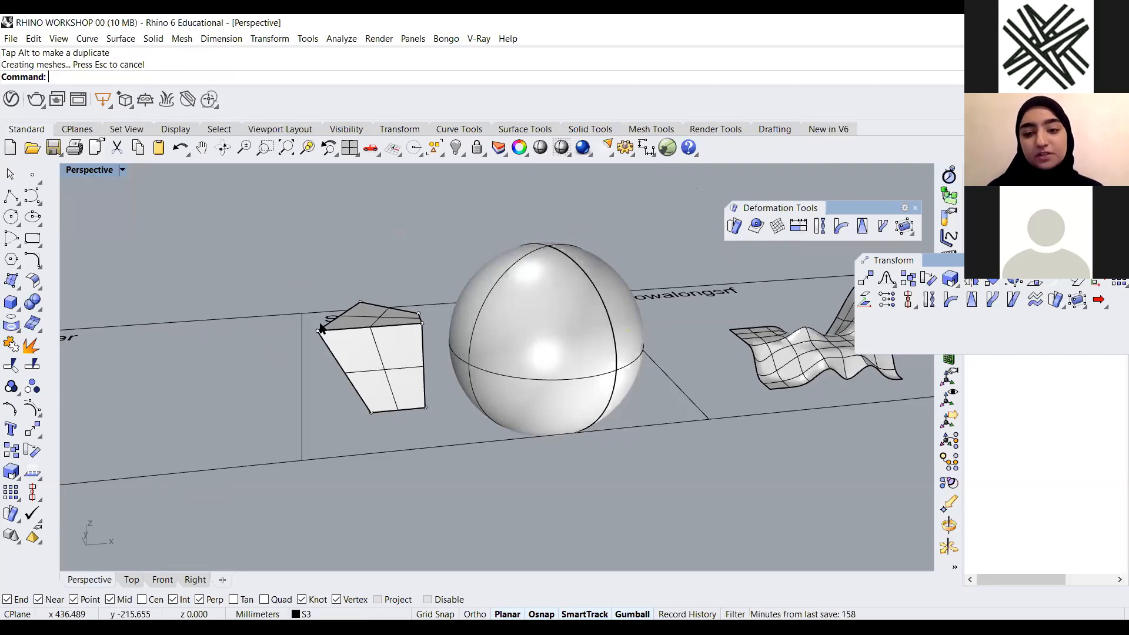
scroll(318, 284, "down", 4)
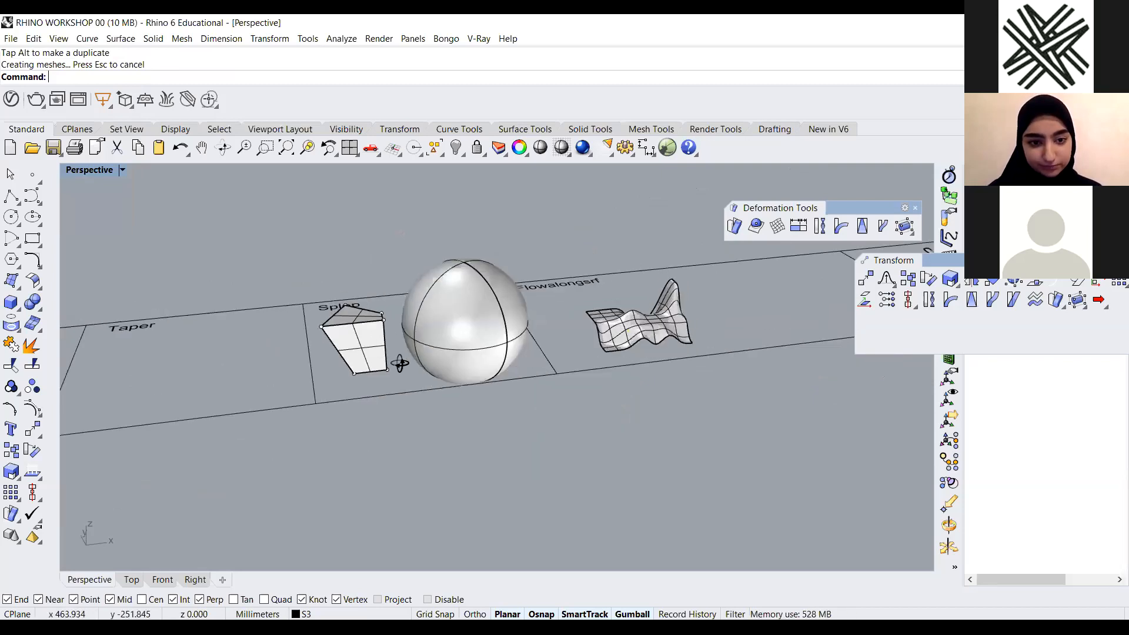
scroll(400, 364, "up", 5)
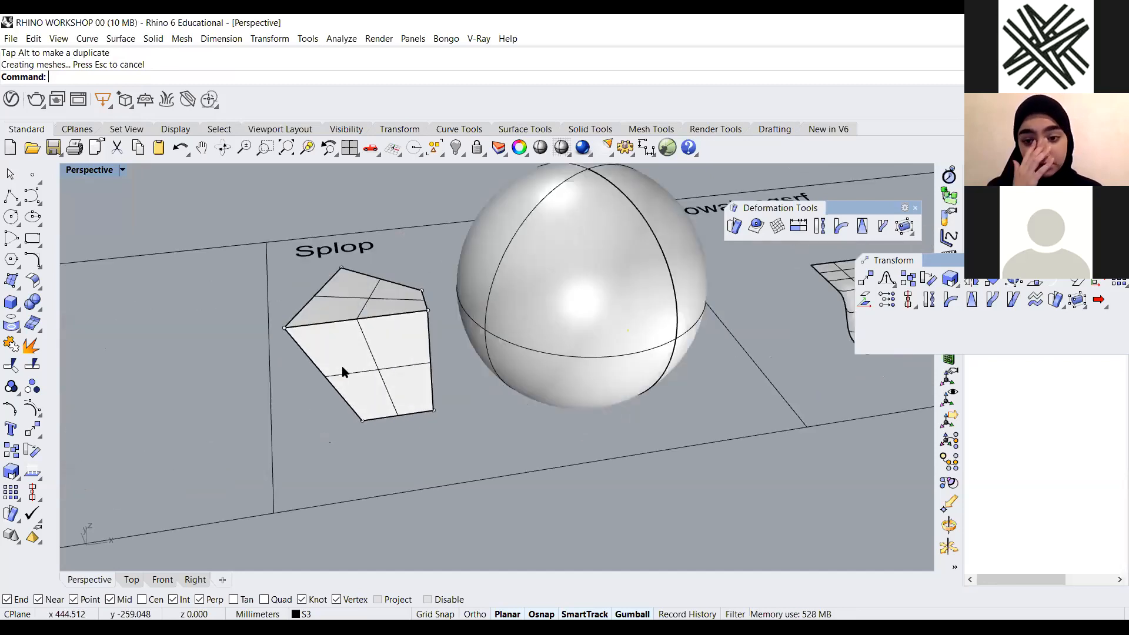
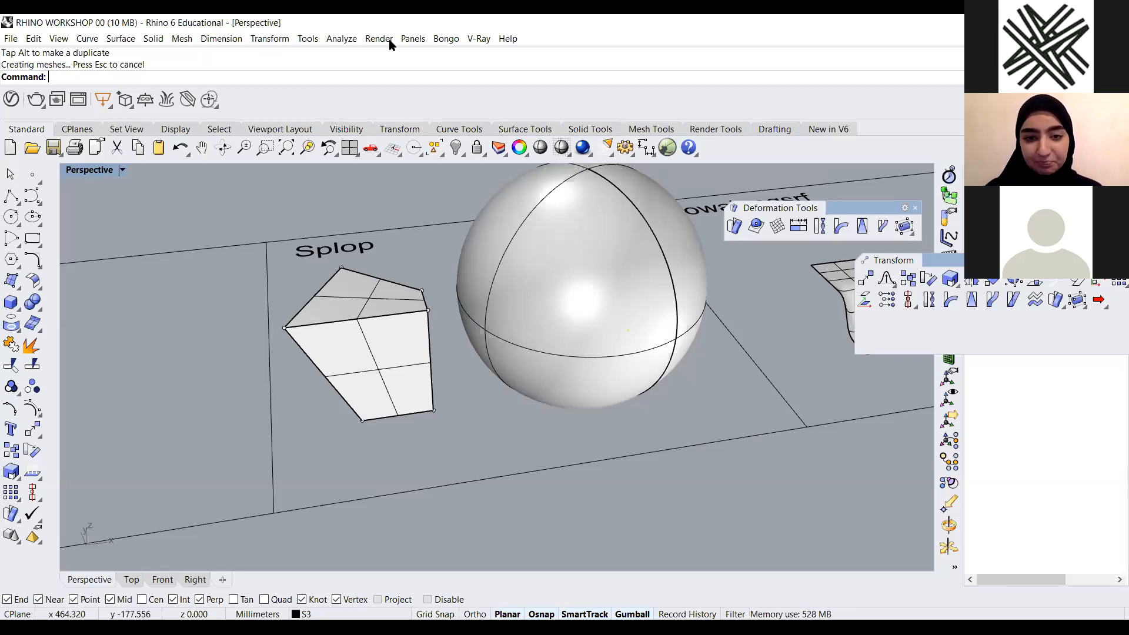
scroll(476, 382, "down", 3)
mouse_move(461, 411)
right_mouse_down()
mouse_move(449, 399)
mouse_move(469, 383)
mouse_move(476, 334)
mouse_move(517, 321)
right_mouse_up()
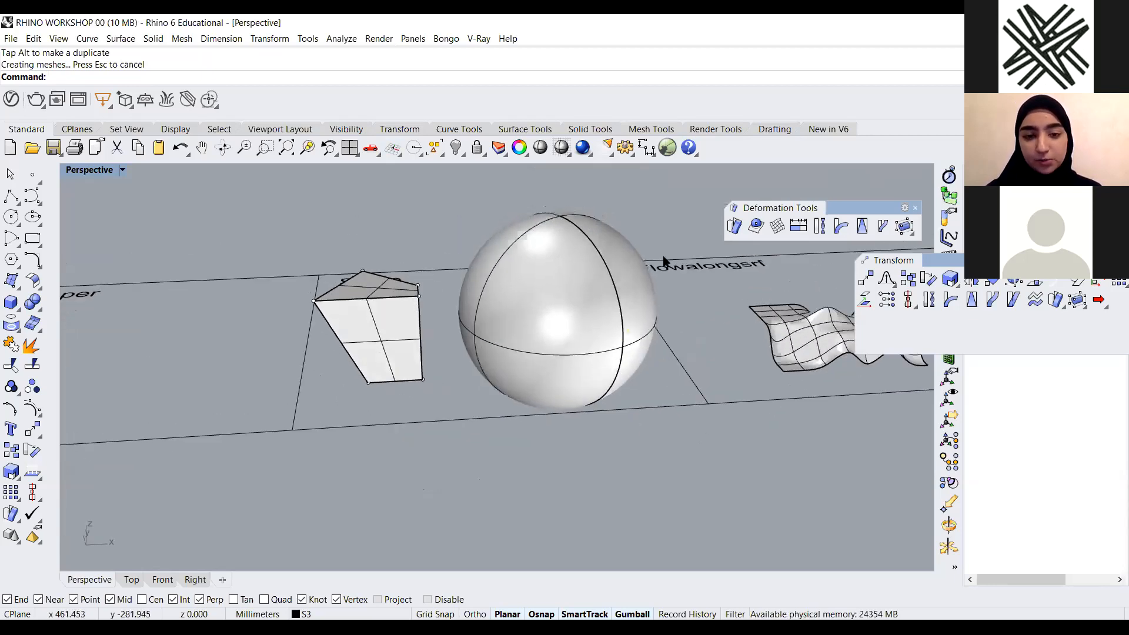
scroll(757, 229, "down", 2)
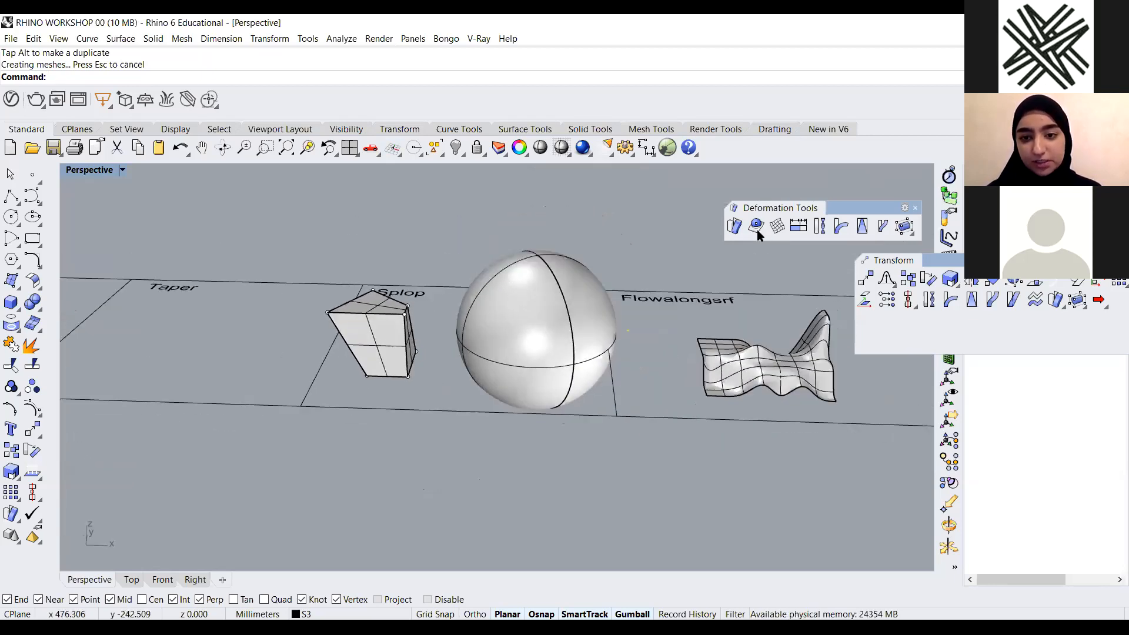
right_click_drag(513, 403, 653, 336)
scroll(583, 368, "up", 2)
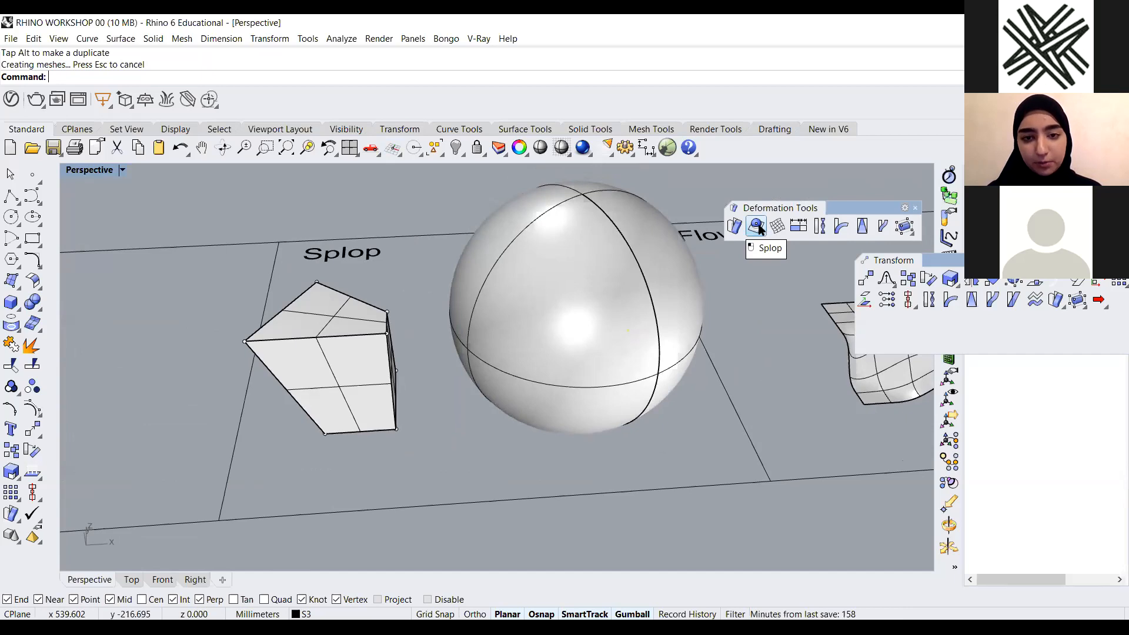
left_click(757, 227)
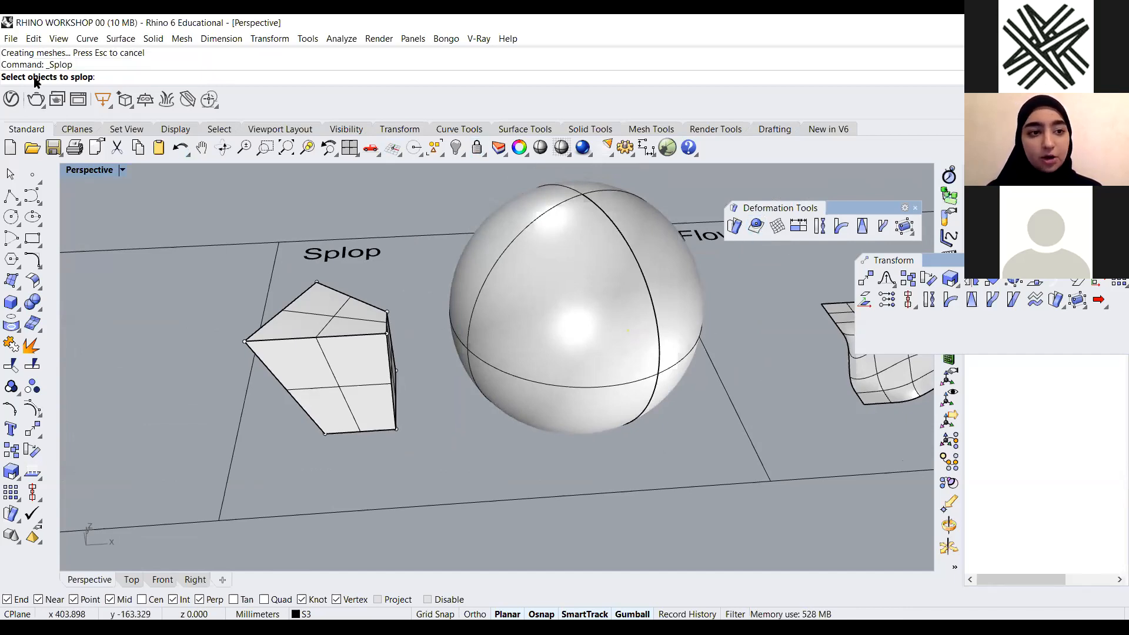
scroll(485, 399, "down", 3)
scroll(406, 382, "up", 4)
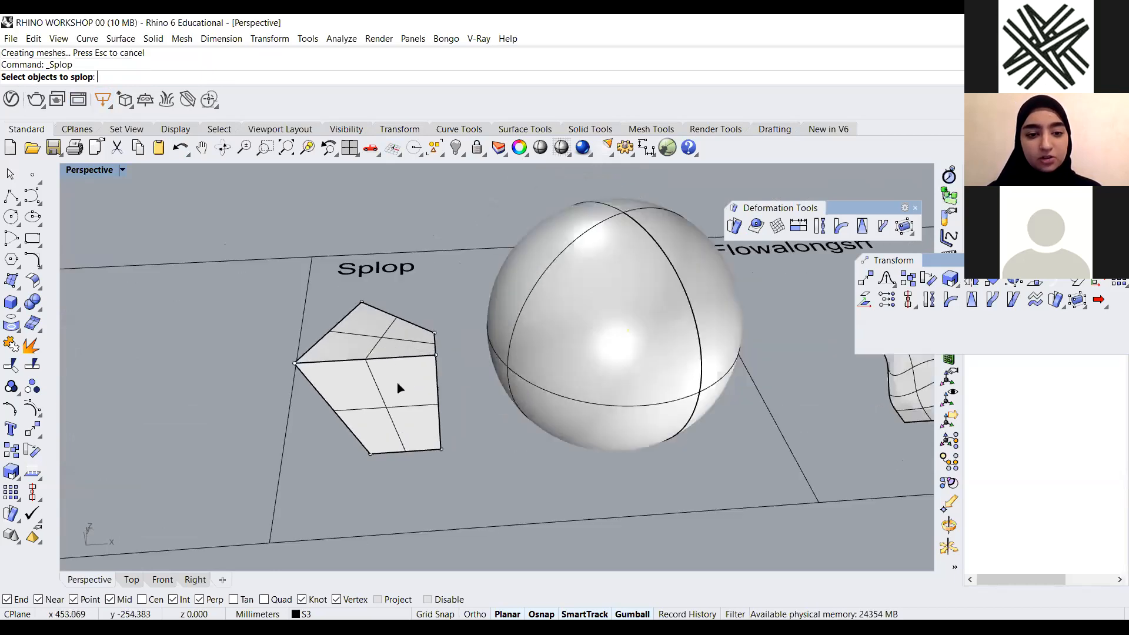
left_click(398, 387)
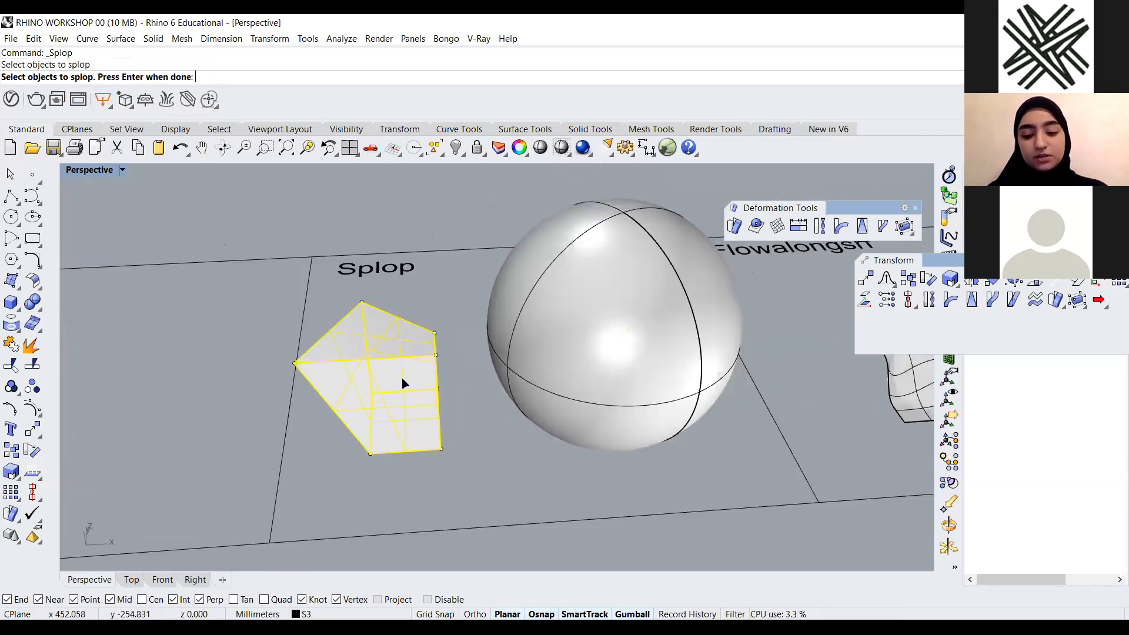
key("Return")
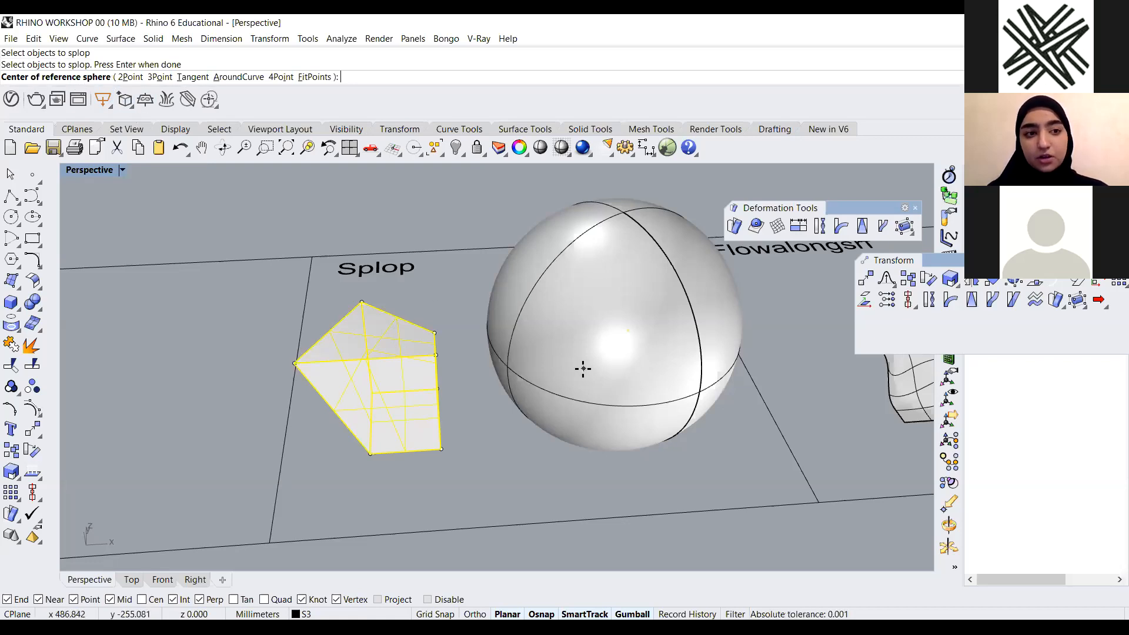
scroll(525, 366, "down", 4)
scroll(542, 352, "up", 3)
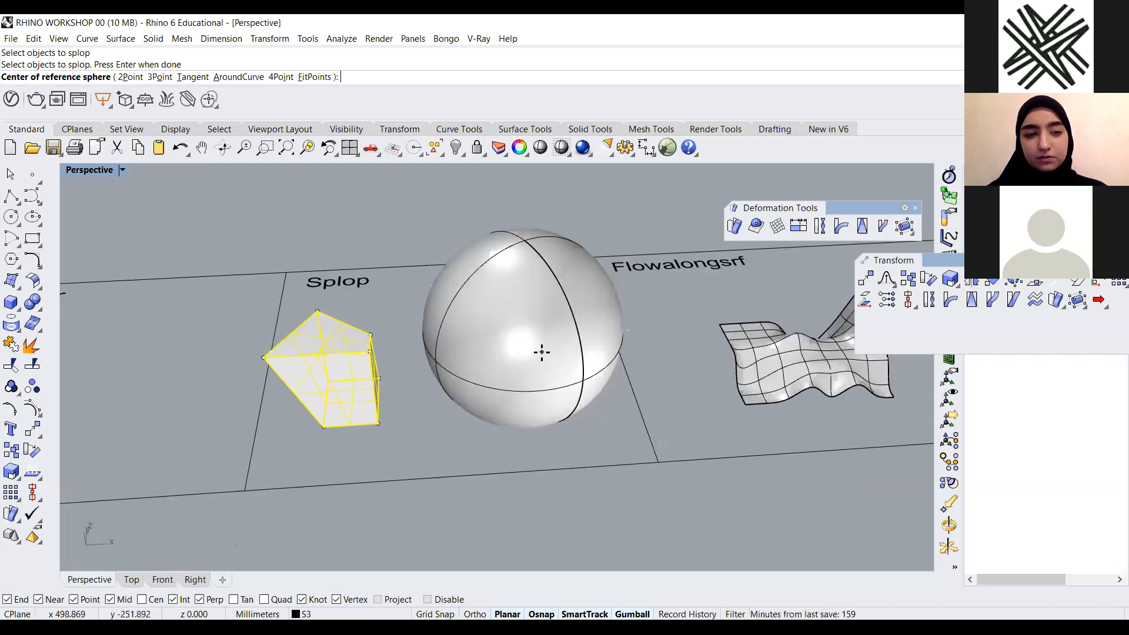
scroll(393, 429, "up", 4)
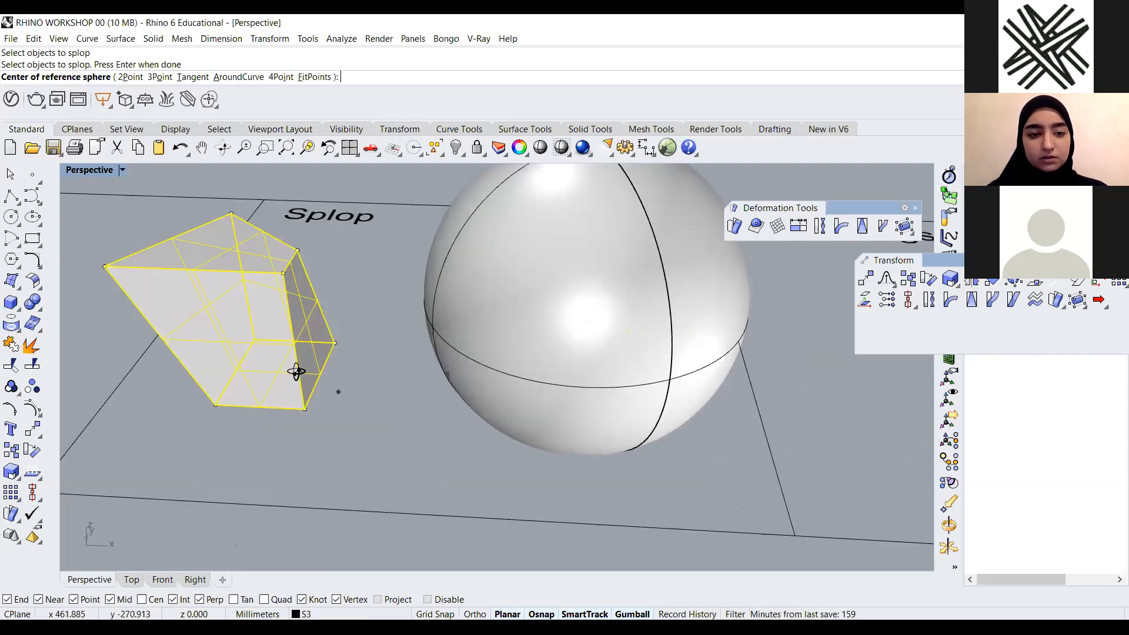
scroll(371, 365, "down", 2)
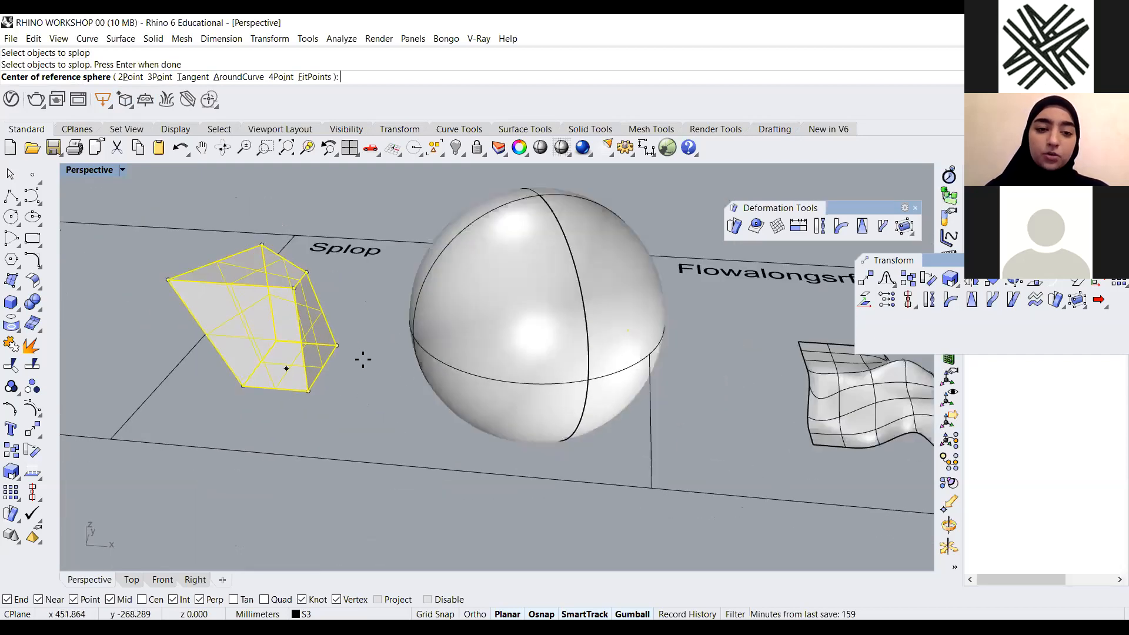
scroll(347, 371, "down", 2)
scroll(284, 315, "up", 3)
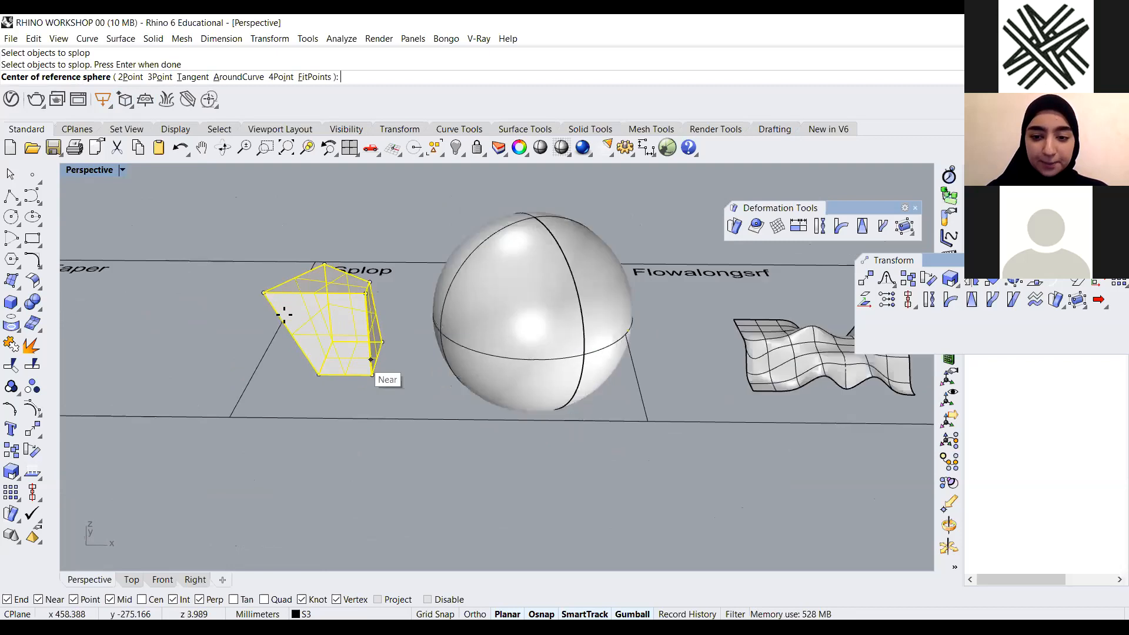
scroll(284, 314, "down", 2)
scroll(377, 353, "up", 3)
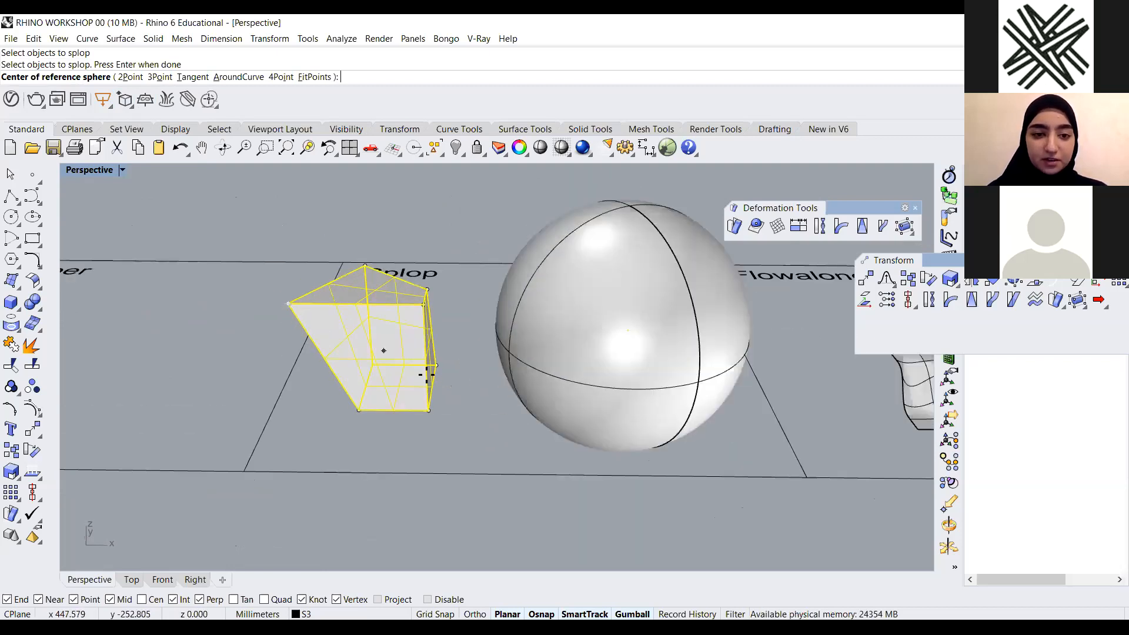
mouse_move(410, 347)
right_mouse_down()
mouse_move(411, 373)
mouse_move(406, 336)
right_mouse_up()
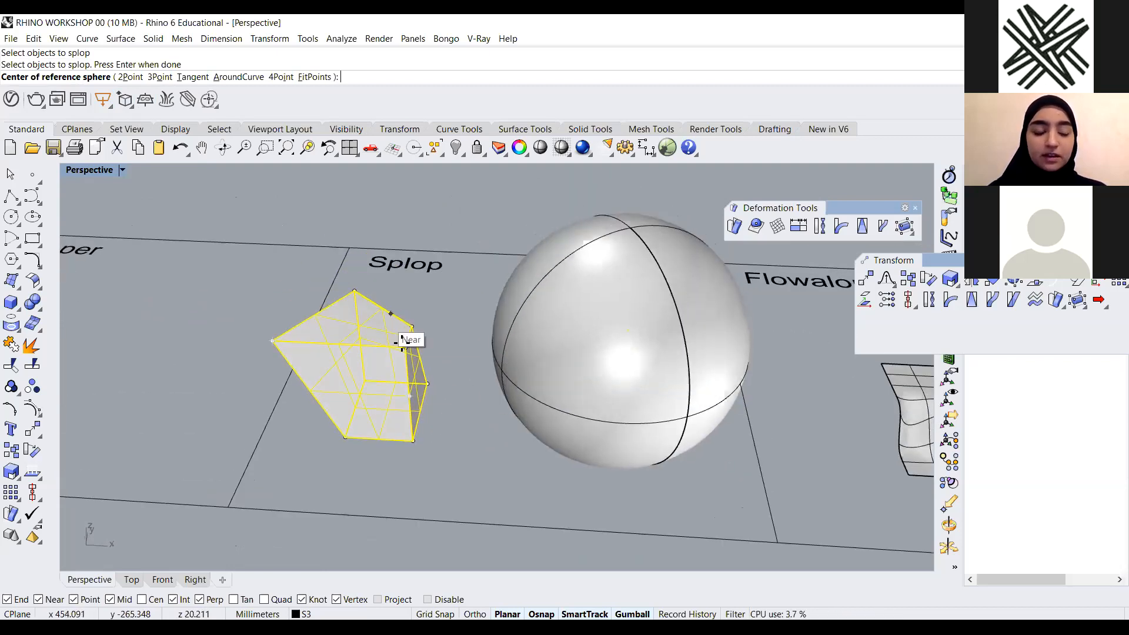
right_click_drag(383, 373, 424, 329)
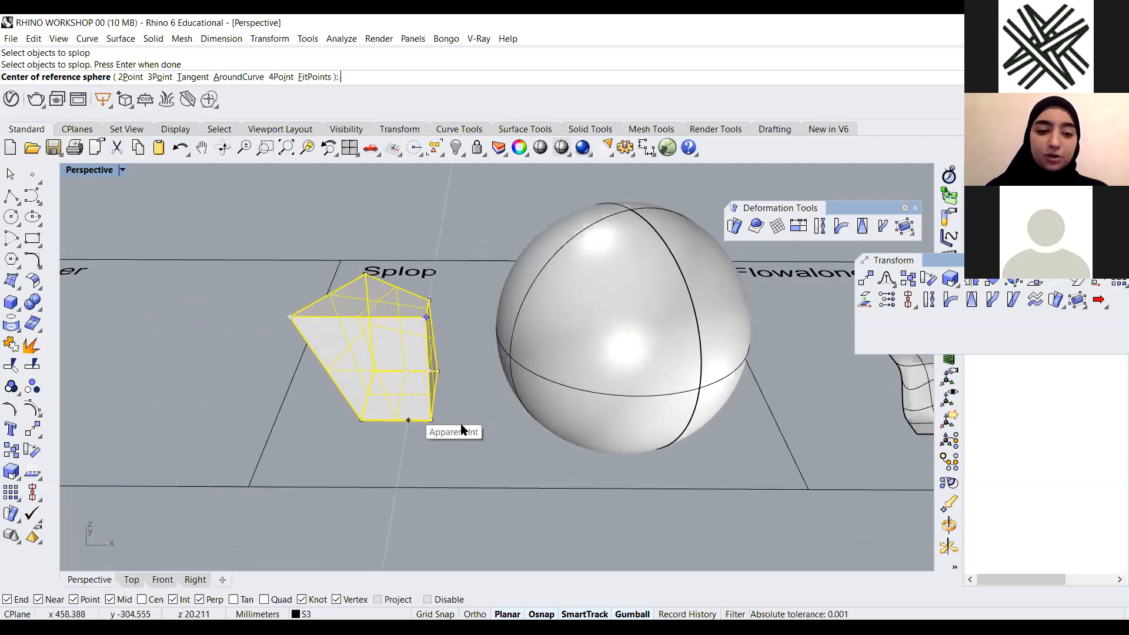
key("Escape")
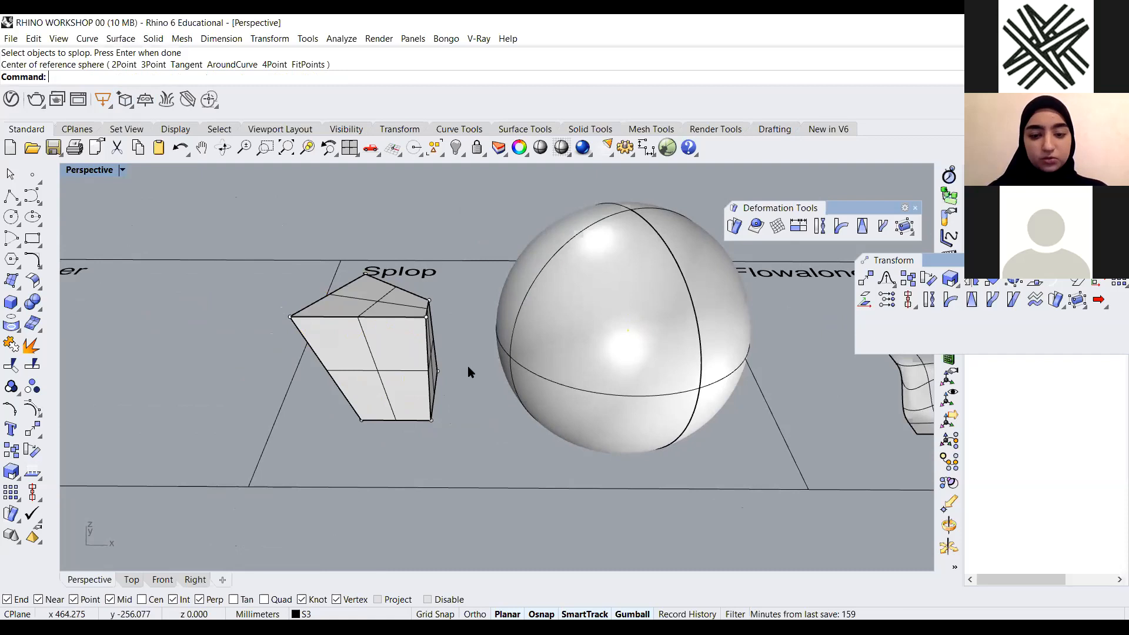
Restart Splop on the box, define a reference sphere around the box's centre, and choose the sphere as the target surface
key("Return")
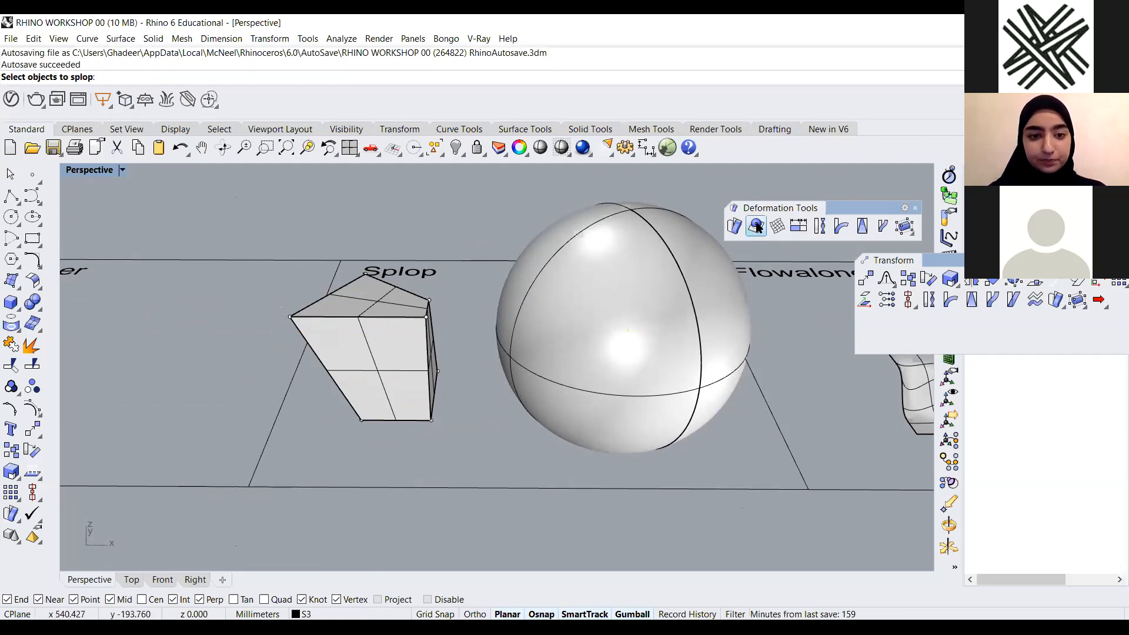
left_click(411, 348)
key("Return")
left_click(387, 343)
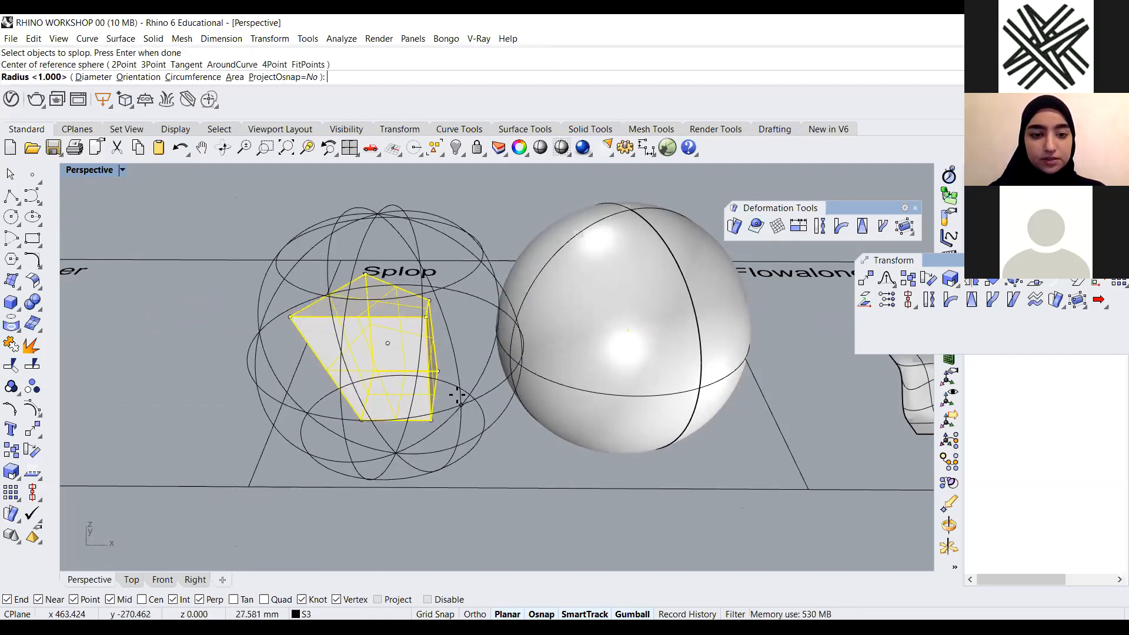
left_click(448, 391)
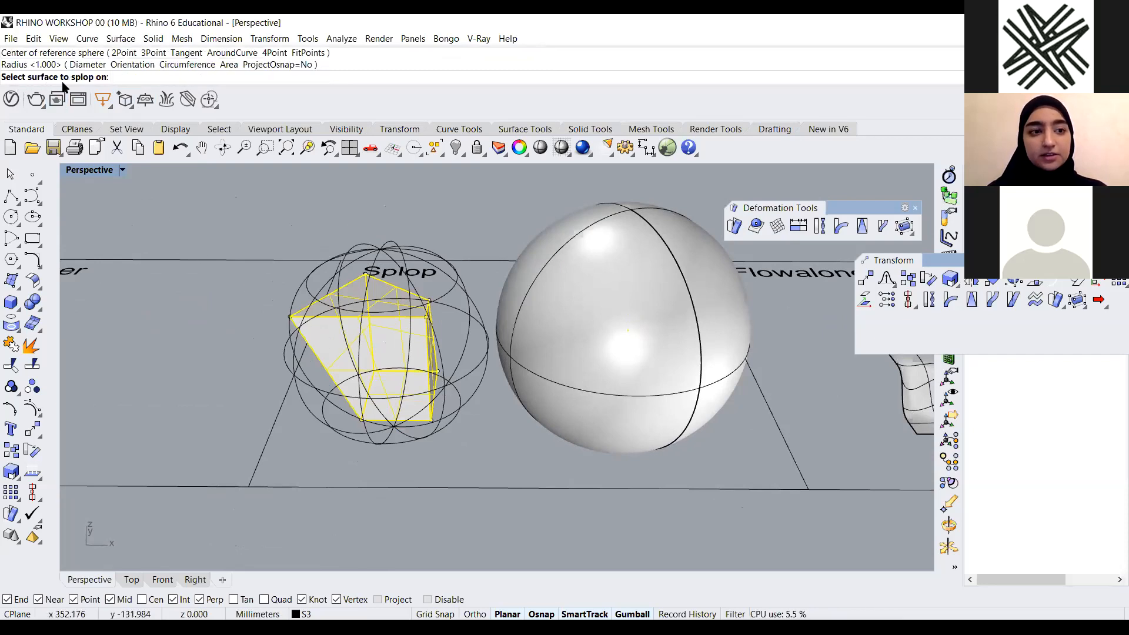
scroll(625, 268, "up", 2)
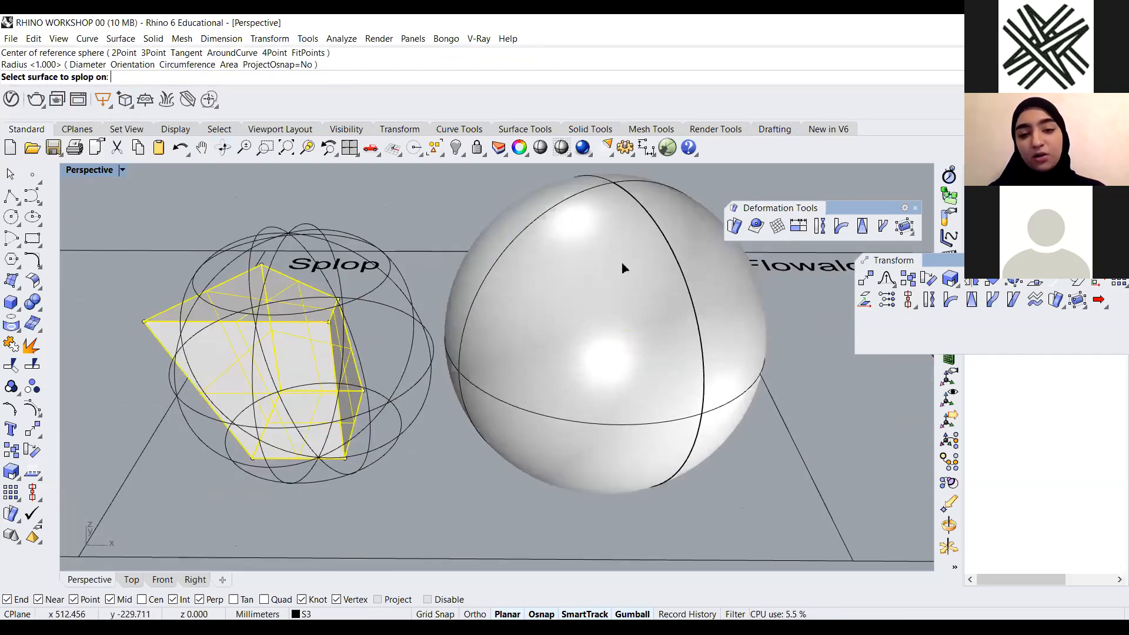
left_click(560, 233)
Drop a splopped copy of the box onto the sphere's upper surface and set its size
scroll(530, 294, "down", 3)
right_click_drag(523, 287, 523, 312)
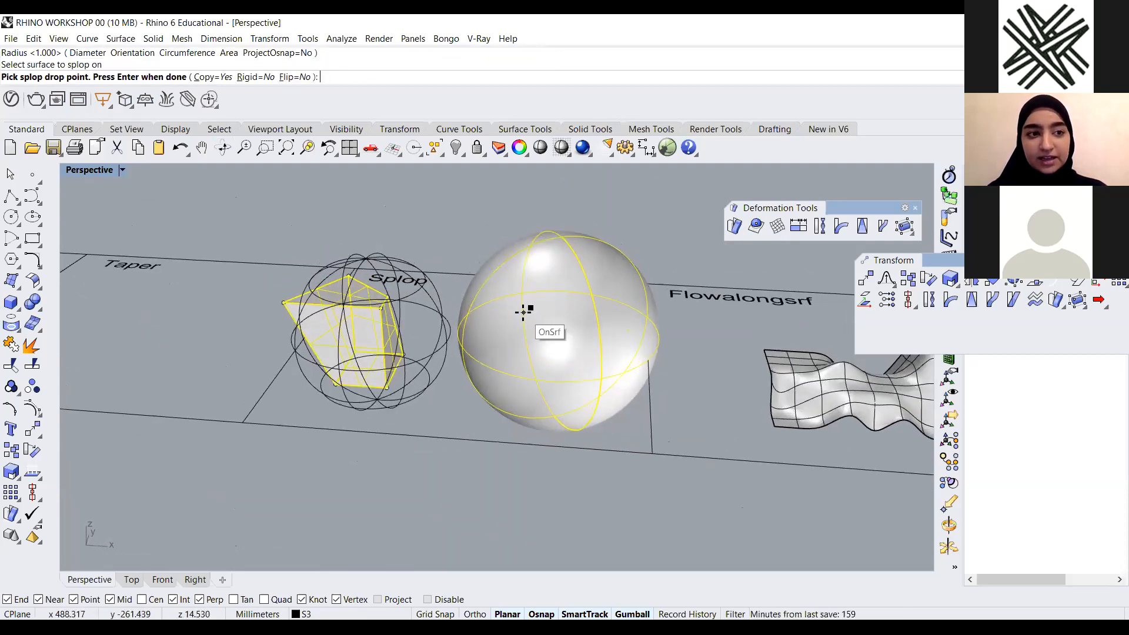
scroll(527, 300, "up", 1)
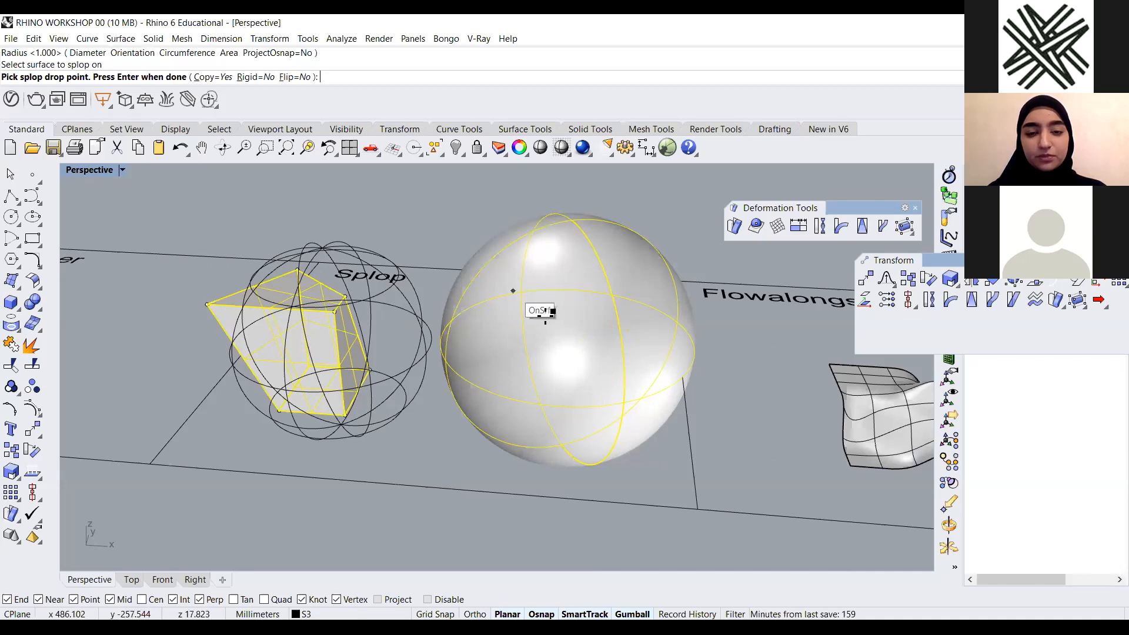
scroll(545, 312, "up", 2)
left_click(519, 254)
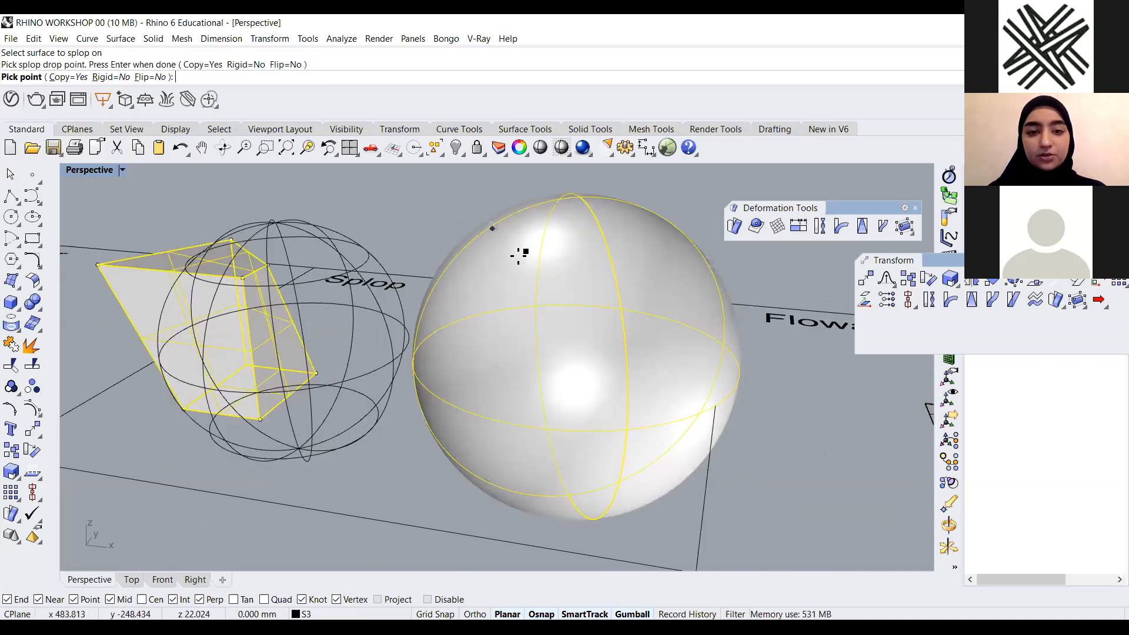
left_click(517, 250)
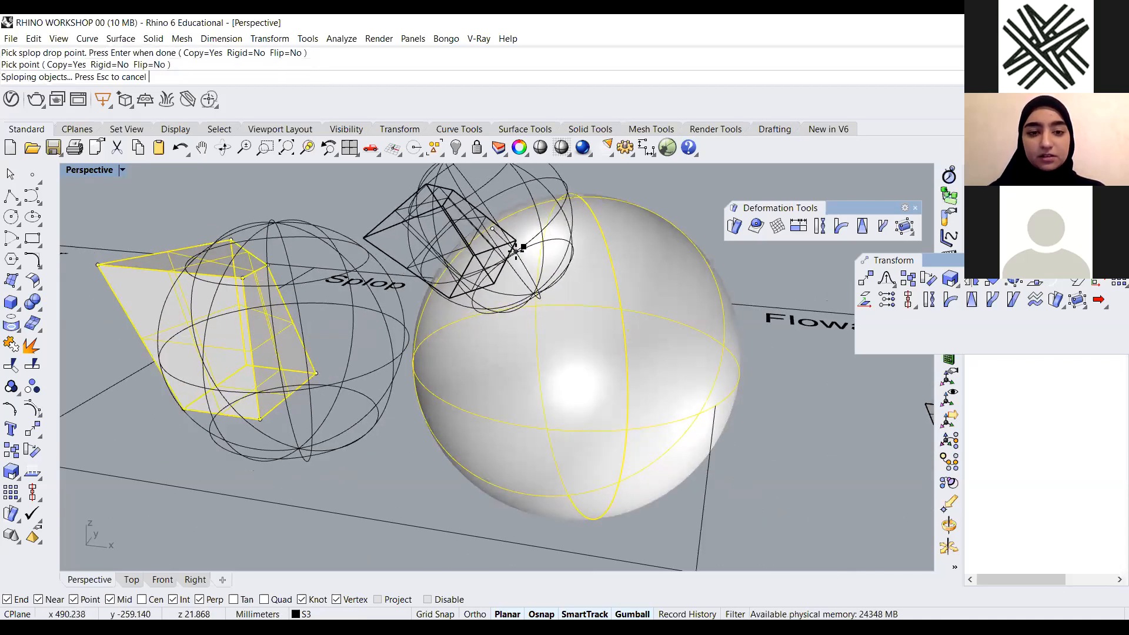
Drop a second splopped copy of the box onto the sphere near the first one
scroll(529, 253, "down", 4)
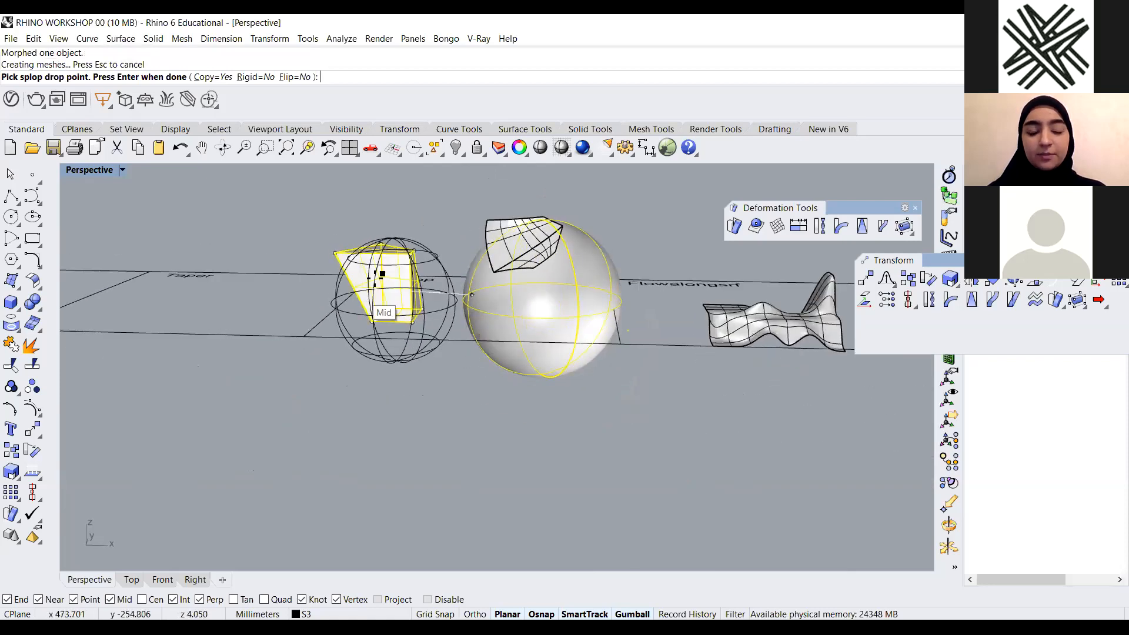
scroll(600, 254, "up", 3)
scroll(596, 249, "up", 2)
left_click(585, 250)
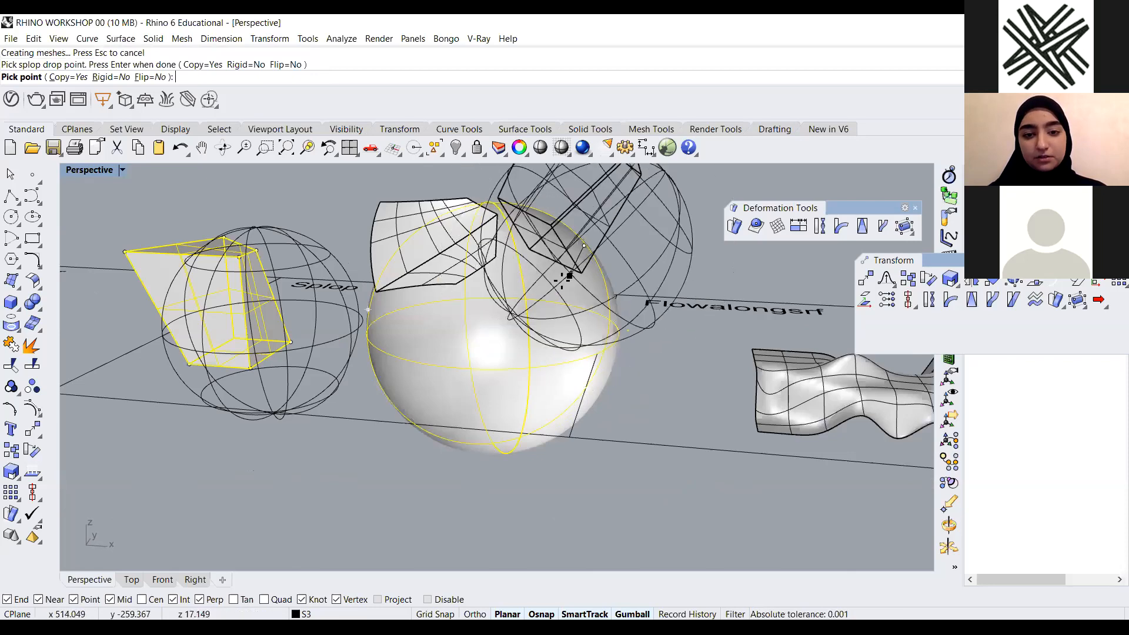
left_click(572, 272)
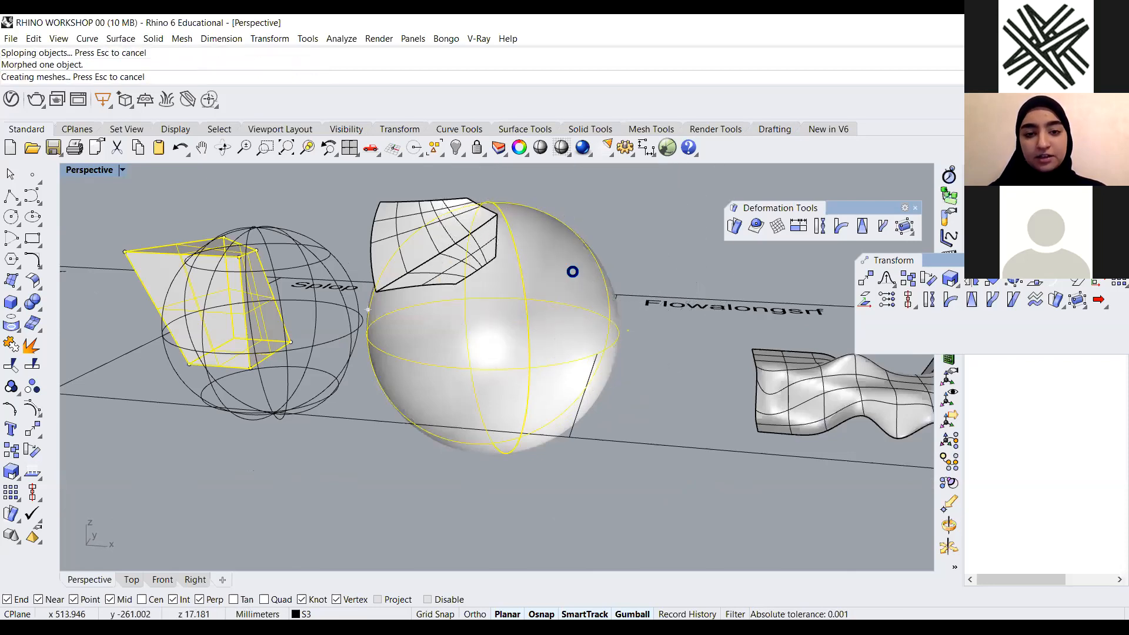
Drop a third splopped copy onto the sphere's front face and finish the Splop command
right_click_drag(529, 337, 458, 337)
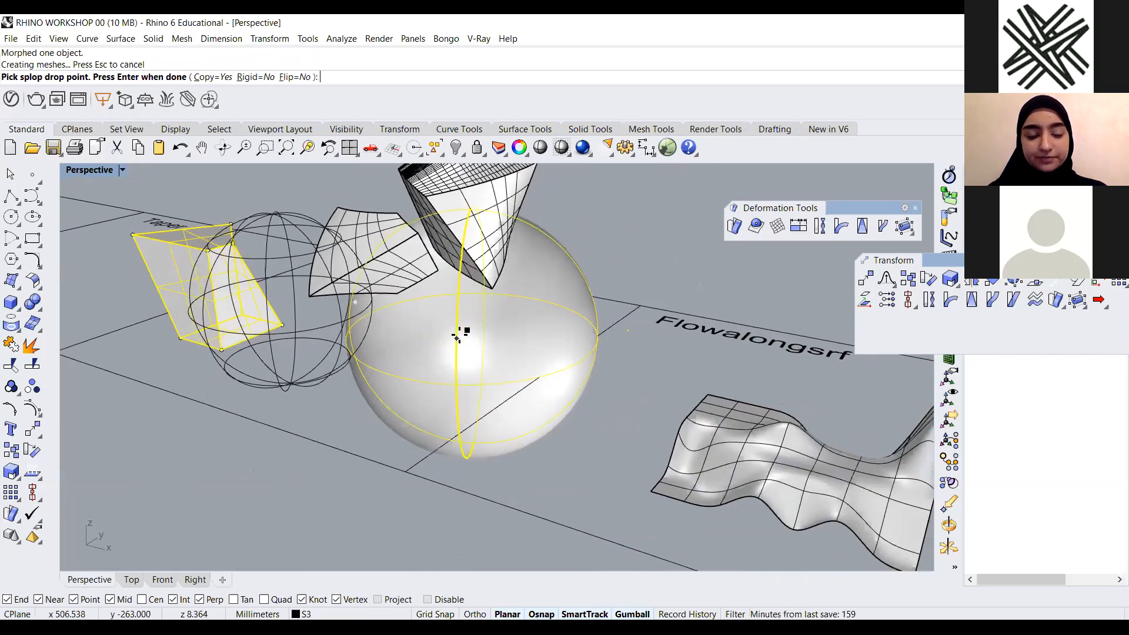
left_click(458, 337)
left_click(420, 378)
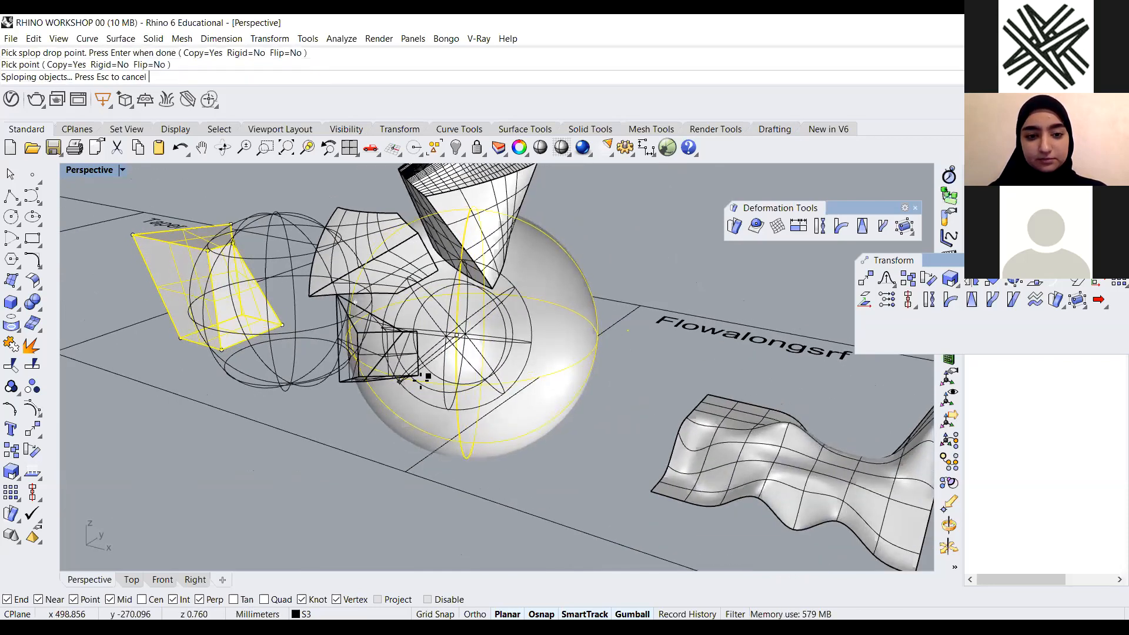
scroll(575, 368, "down", 6)
right_click_drag(553, 268, 591, 279)
right_click(591, 278)
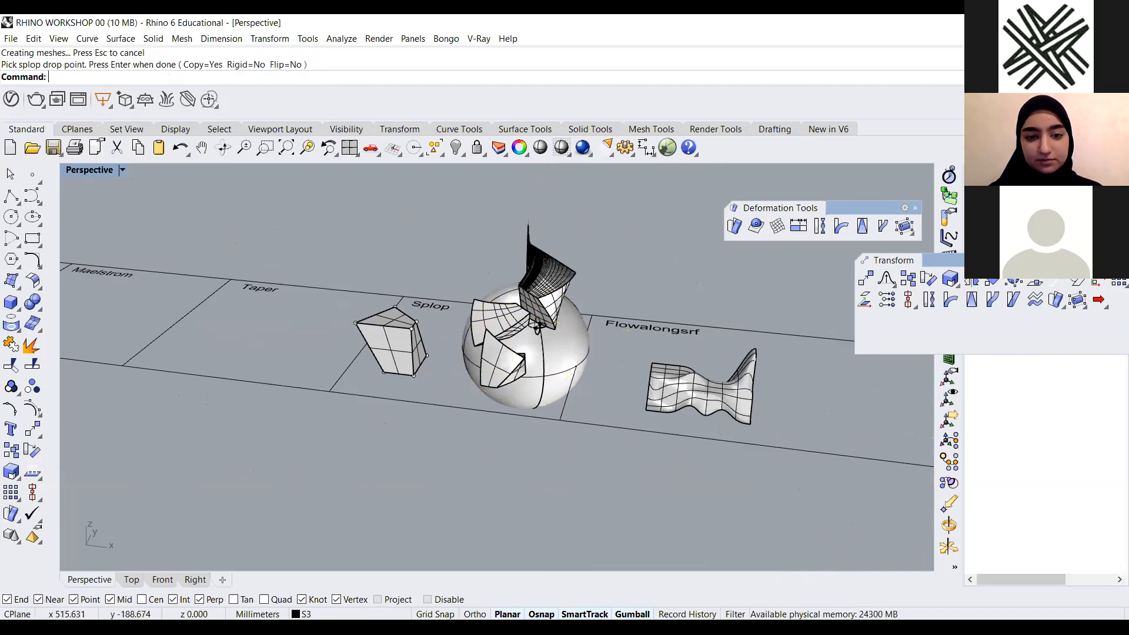
Switch the Perspective viewport to Arctic display mode, then back to Shaded
right_click_drag(537, 327, 608, 289)
scroll(608, 289, "up", 6)
left_click(125, 170)
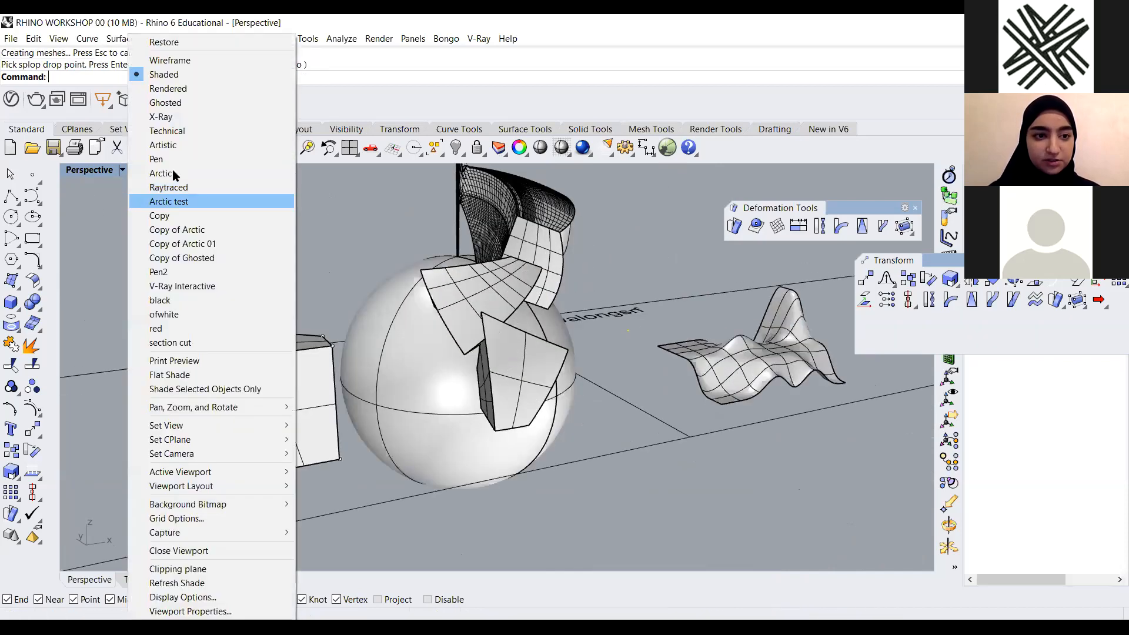
left_click(160, 174)
right_click_drag(552, 337, 424, 245)
scroll(544, 344, "down", 2)
left_click(122, 170)
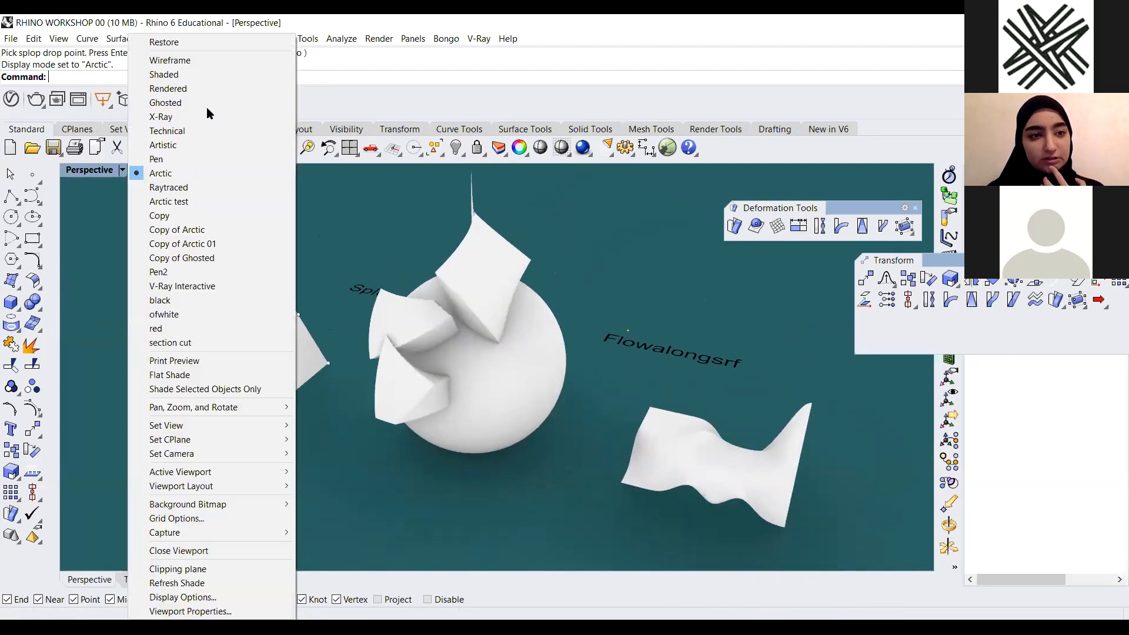
left_click(211, 71)
Delete all the splopped copies from the sphere
right_click_drag(471, 433, 500, 442)
left_click_drag(498, 471, 352, 292)
left_click_drag(374, 463, 376, 462)
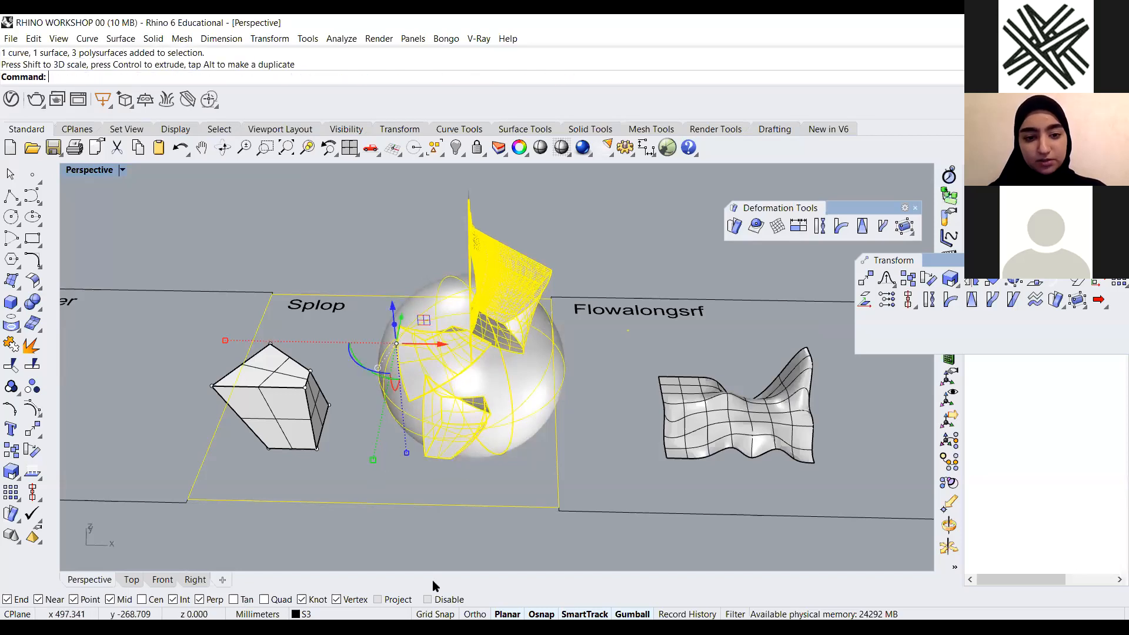
left_click(473, 436)
left_click(445, 442)
key("Delete")
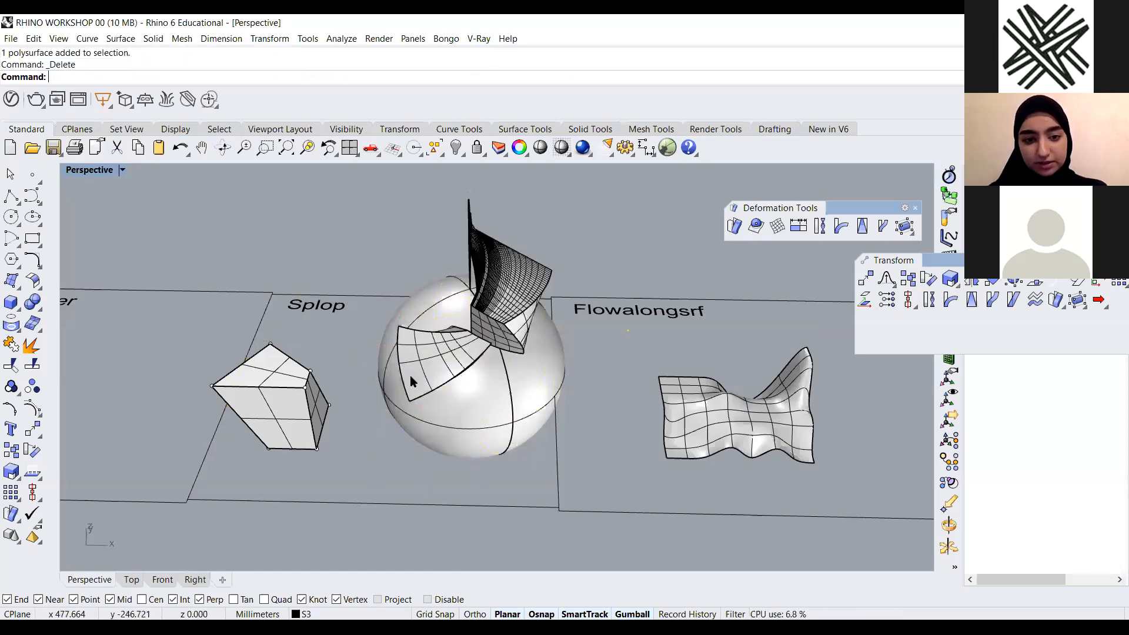
left_click(411, 375)
key("Delete")
left_click(525, 293)
key("Delete")
Splop the box again as a copy onto the sphere's upper surface, scaling the dropped copy up by picking a larger size
scroll(494, 417, "down", 3)
mouse_move(494, 417)
right_mouse_down()
mouse_move(469, 345)
mouse_move(479, 396)
mouse_move(448, 382)
mouse_move(426, 416)
mouse_move(389, 420)
mouse_move(439, 426)
right_mouse_up()
scroll(415, 419, "up", 2)
key("F11")
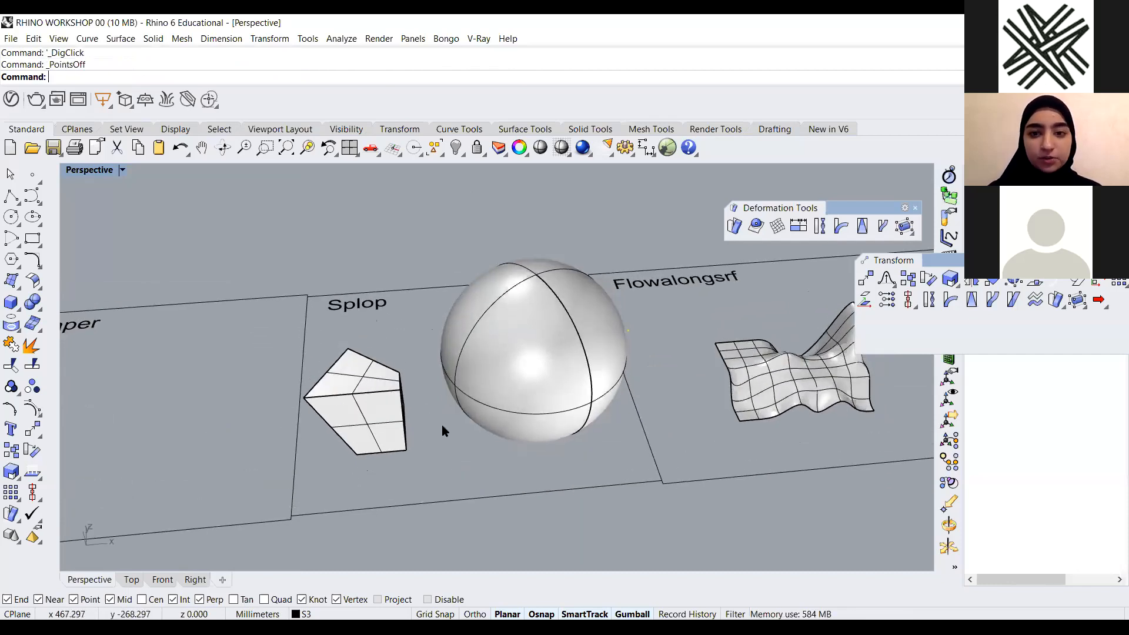
left_click(757, 225)
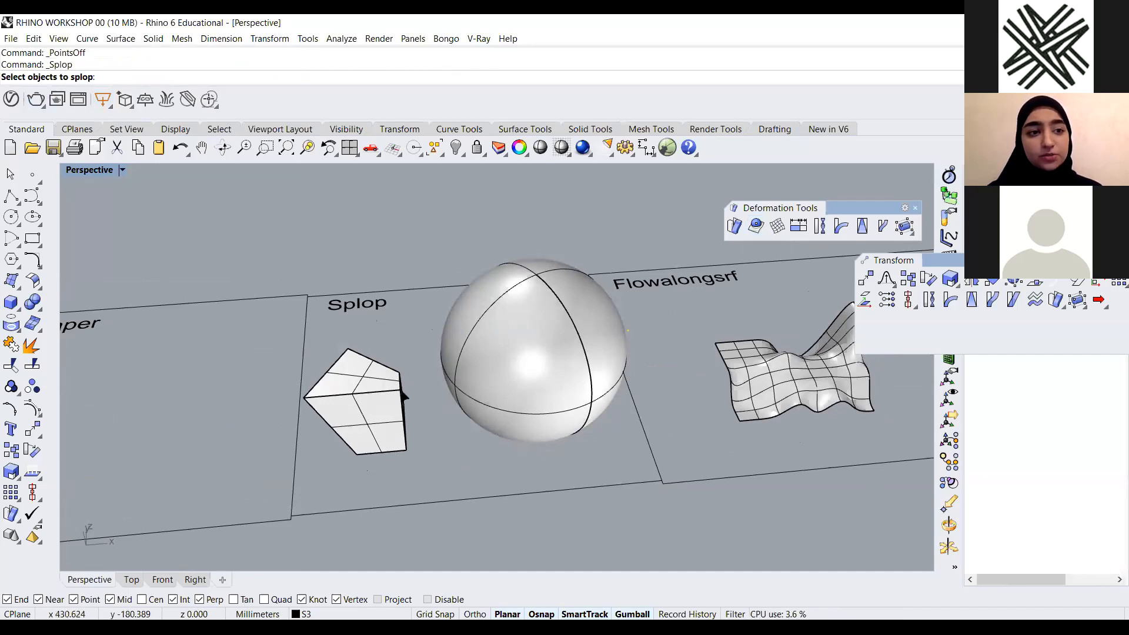
left_click(383, 424)
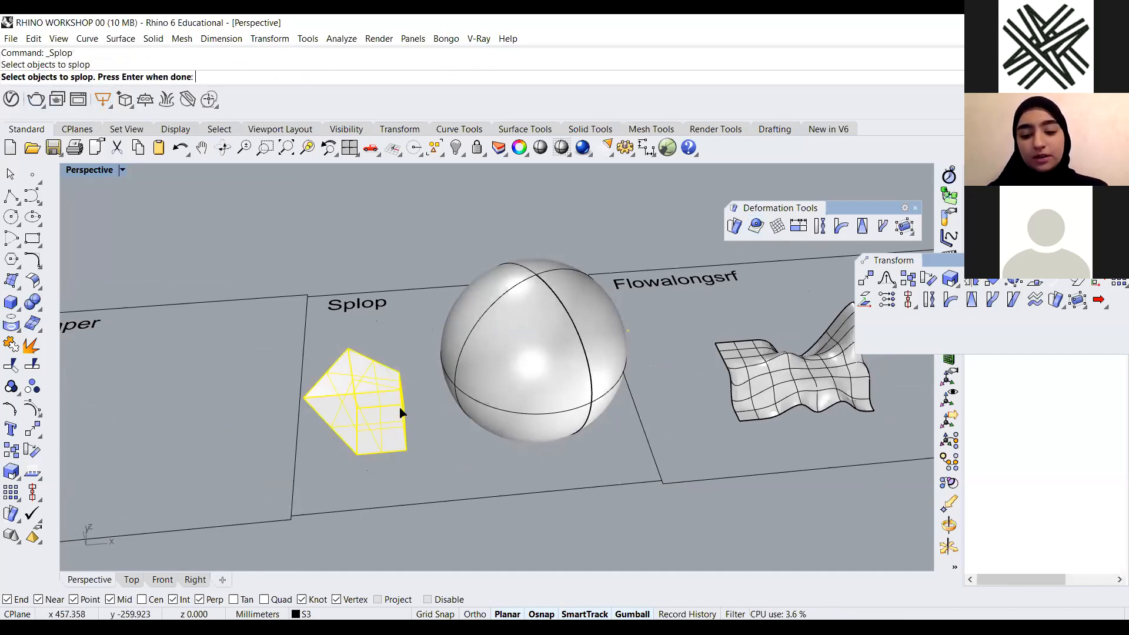
key("Return")
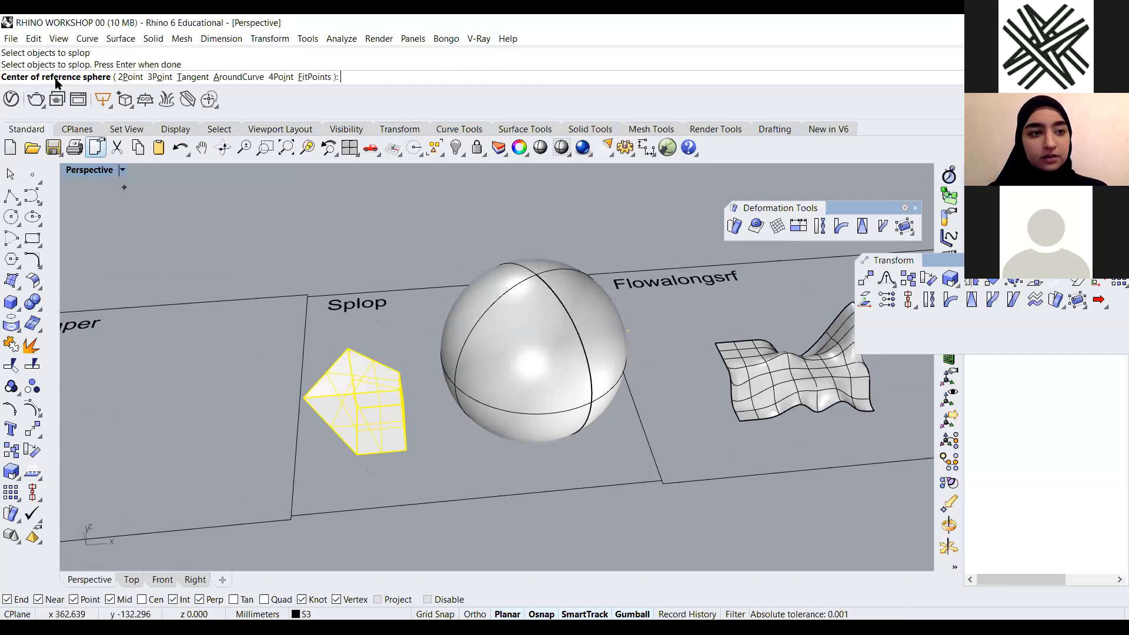
right_click_drag(462, 466, 396, 447)
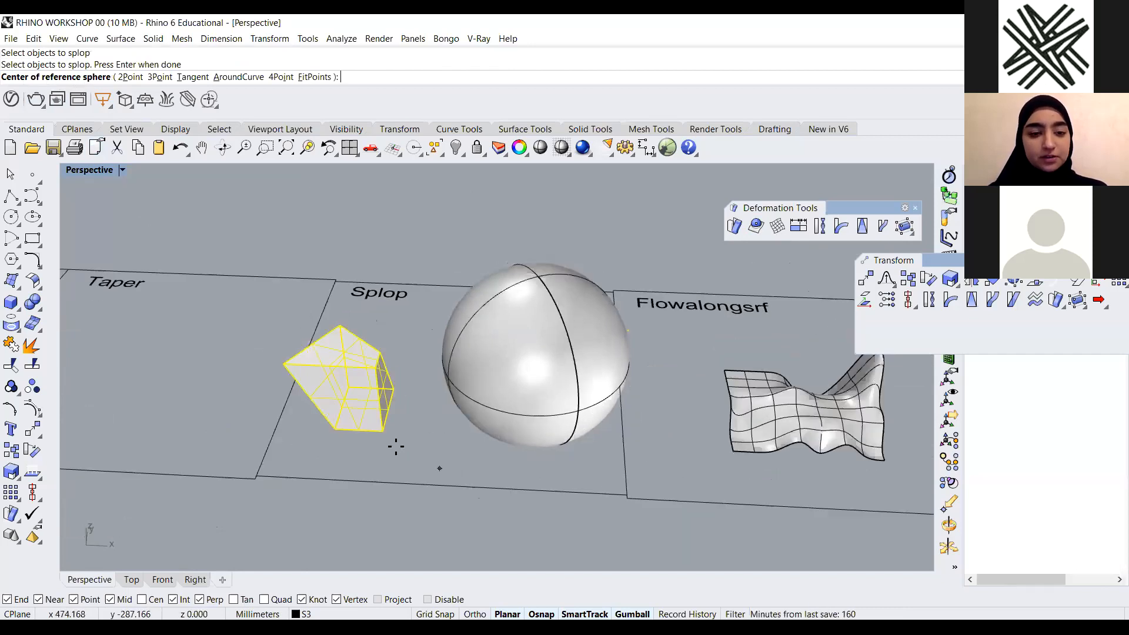
scroll(353, 424, "up", 2)
right_click_drag(340, 383, 352, 352)
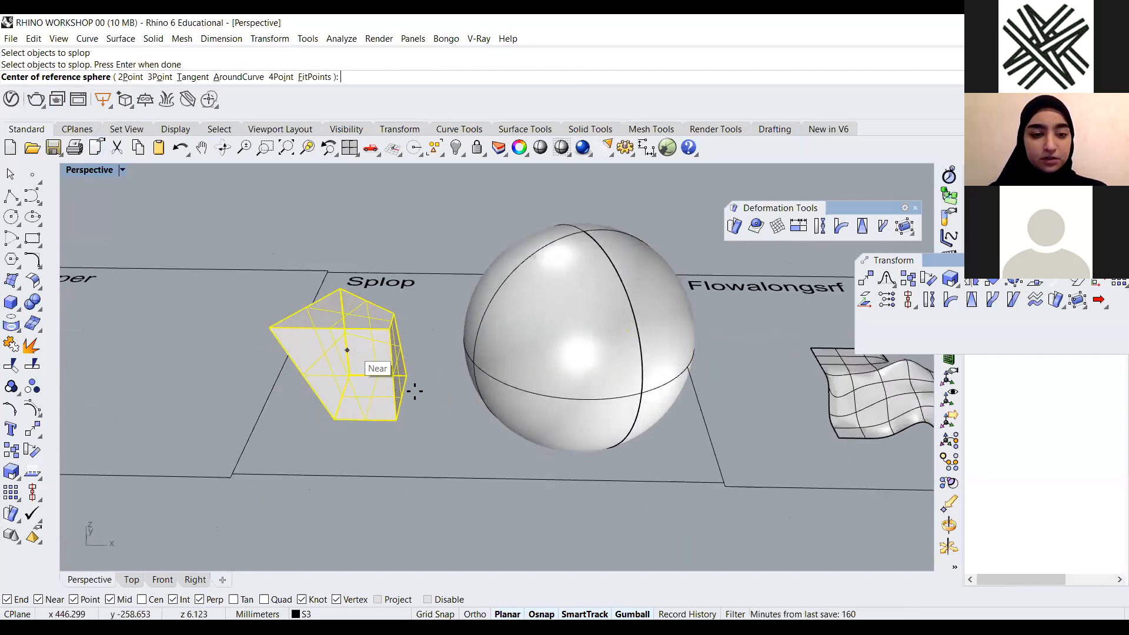
left_click(347, 350)
left_click(414, 391)
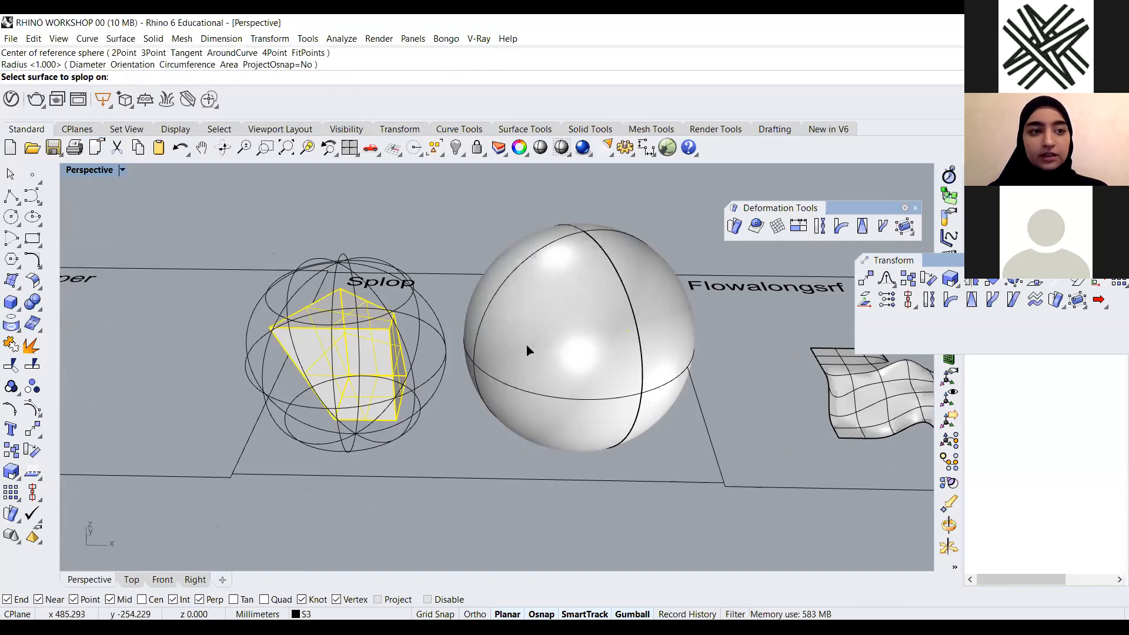
left_click(576, 303)
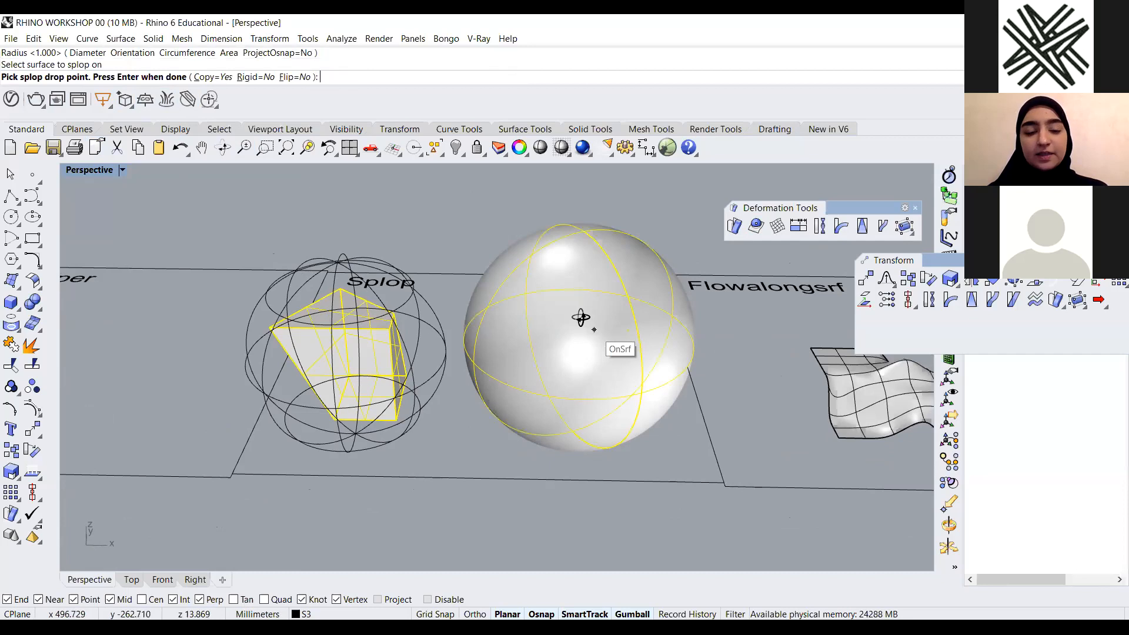
scroll(529, 285, "up", 4)
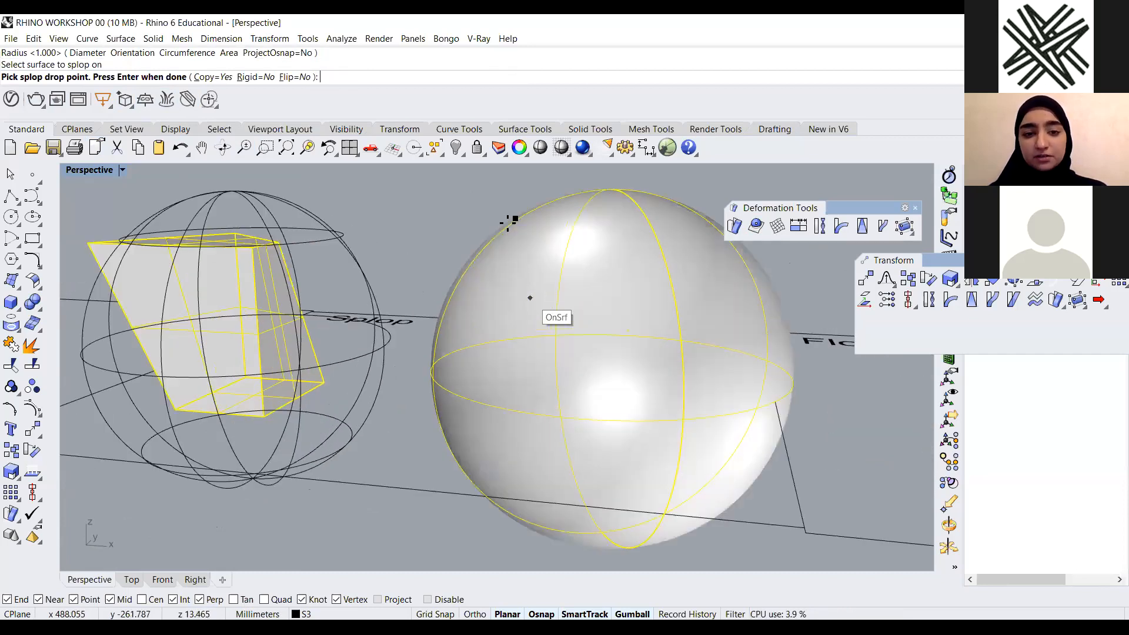
left_click(493, 245)
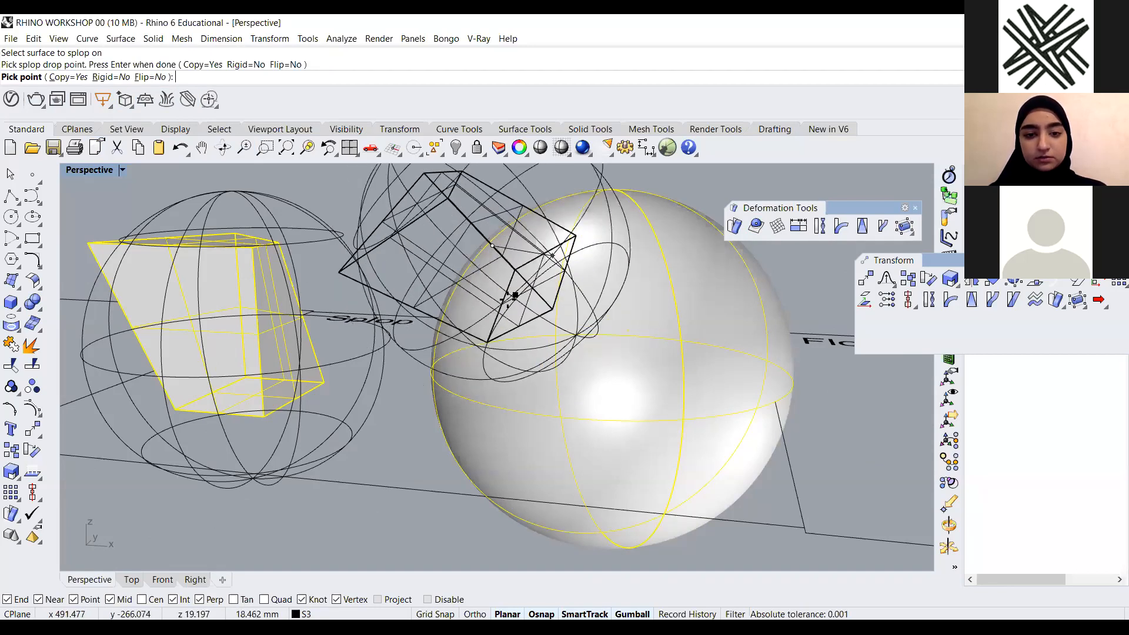
left_click(699, 415)
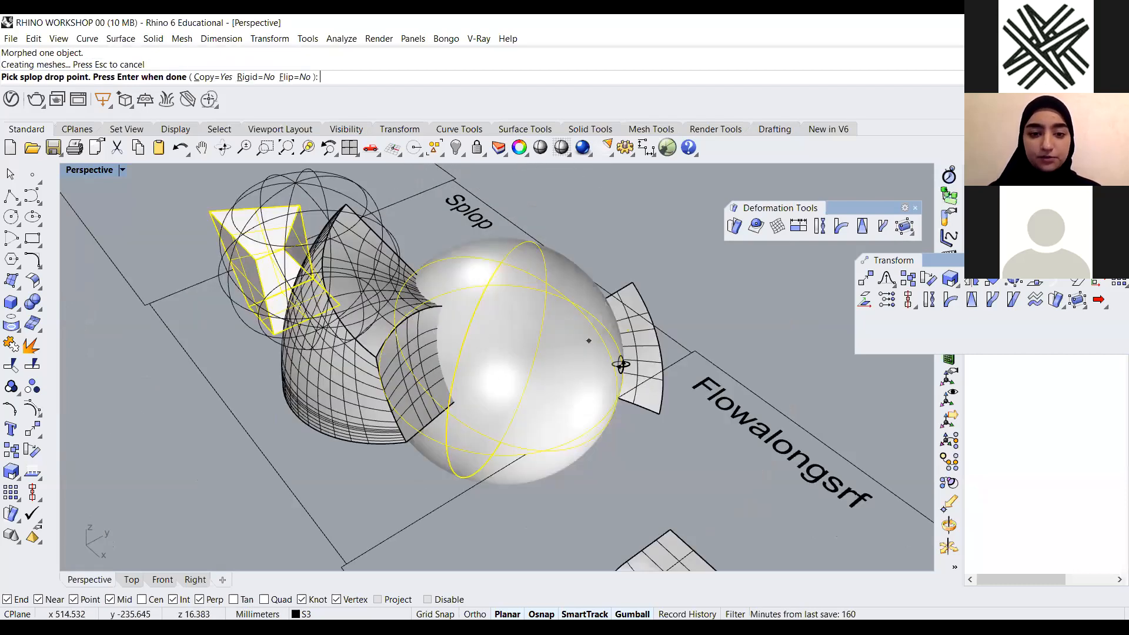
right_click_drag(620, 364, 606, 391)
key("Return")
Select the large splopped copy wrapped around the sphere and delete it
scroll(606, 391, "down", 8)
right_click_drag(470, 349, 520, 276)
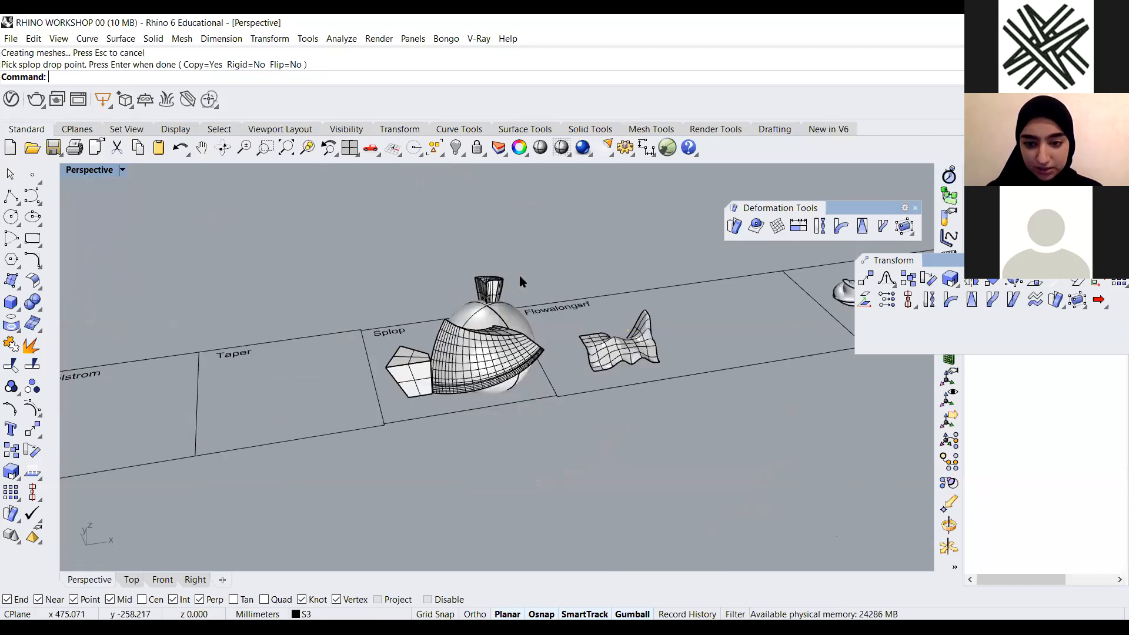
right_click_drag(494, 390, 490, 399)
scroll(490, 399, "up", 4)
left_click(490, 399)
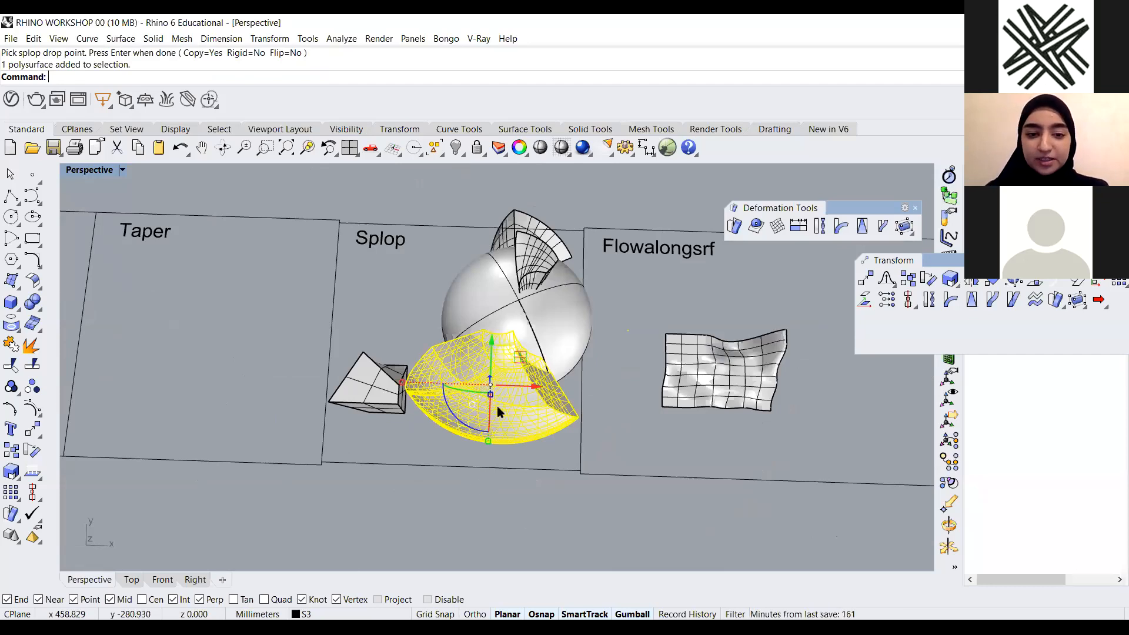
key("Delete")
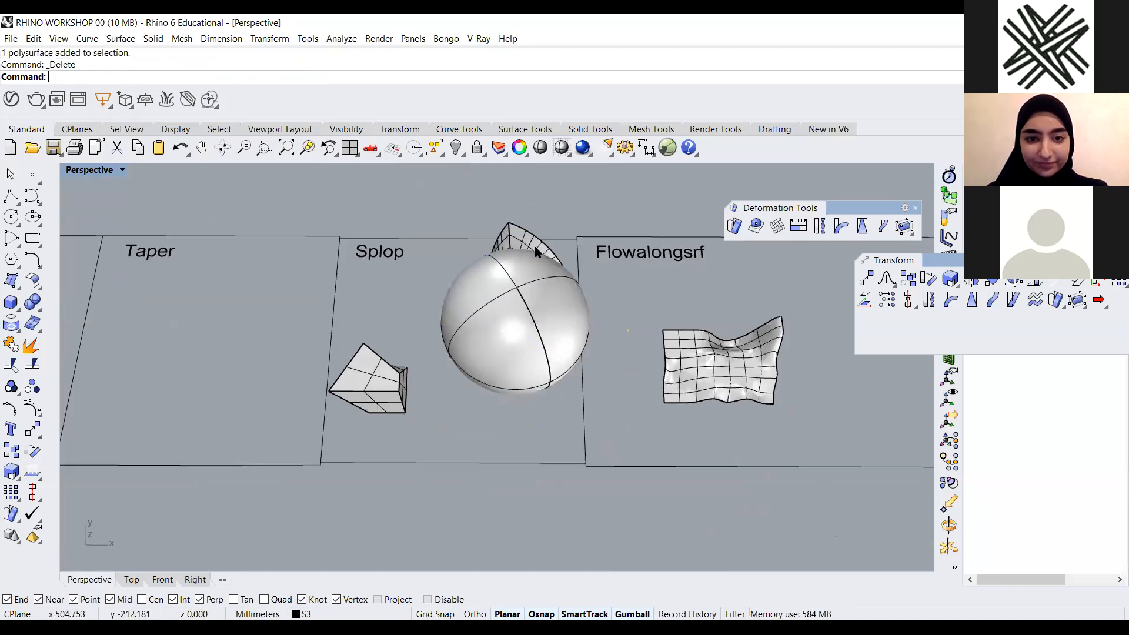
Select the sphere in the Splop panel and delete it
right_click_drag(538, 253, 412, 418)
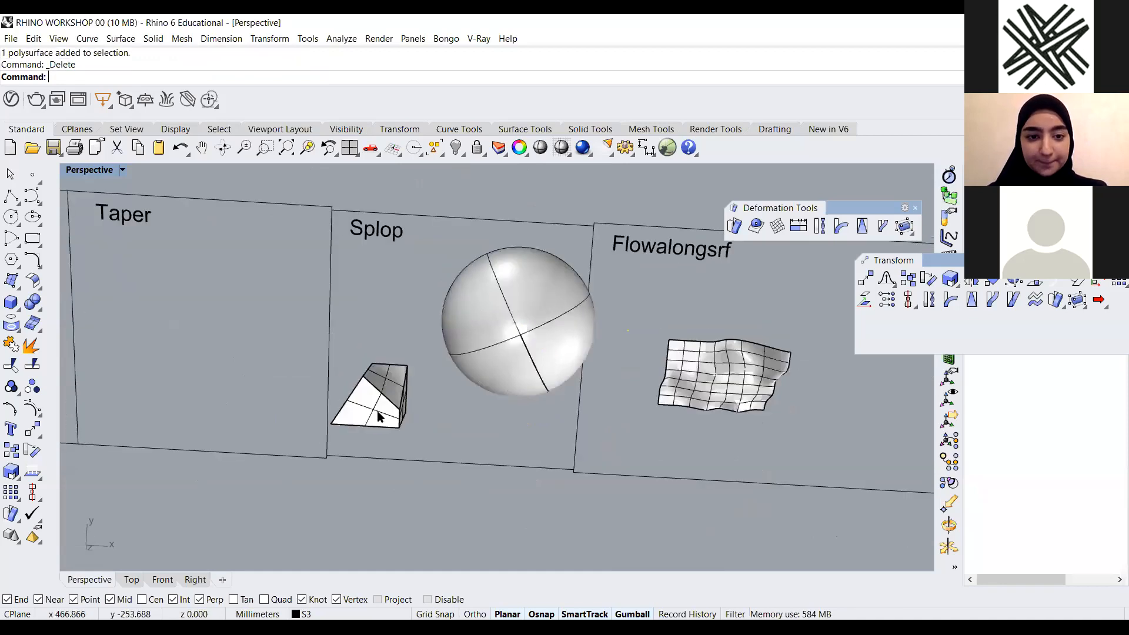
scroll(486, 359, "down", 3)
left_click(487, 360)
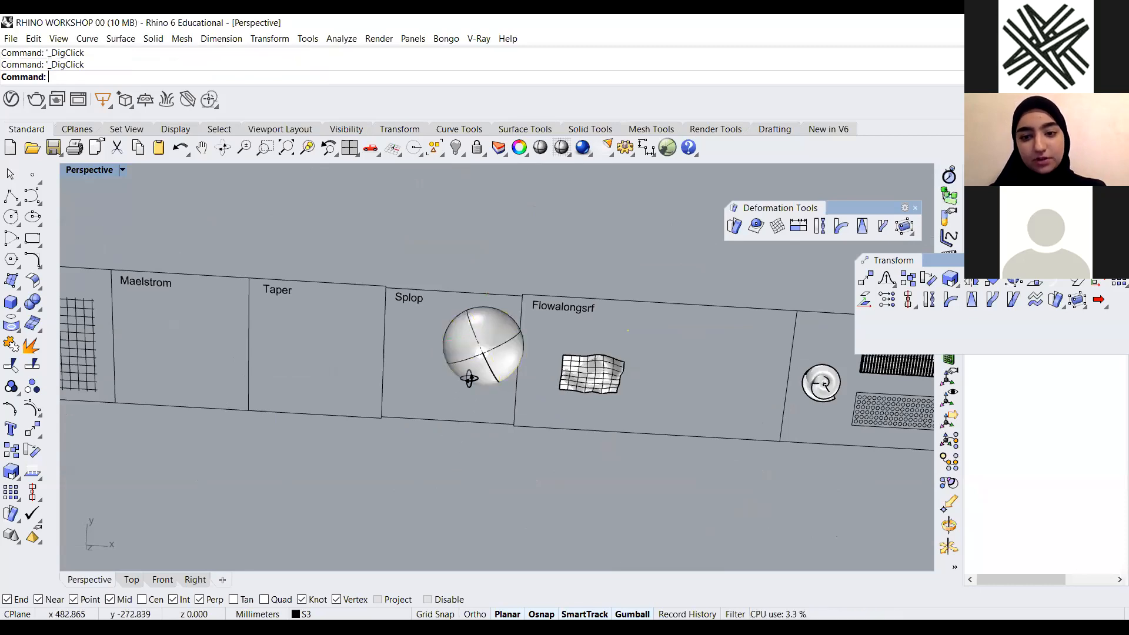
scroll(452, 379, "up", 4)
right_click_drag(448, 378, 545, 393)
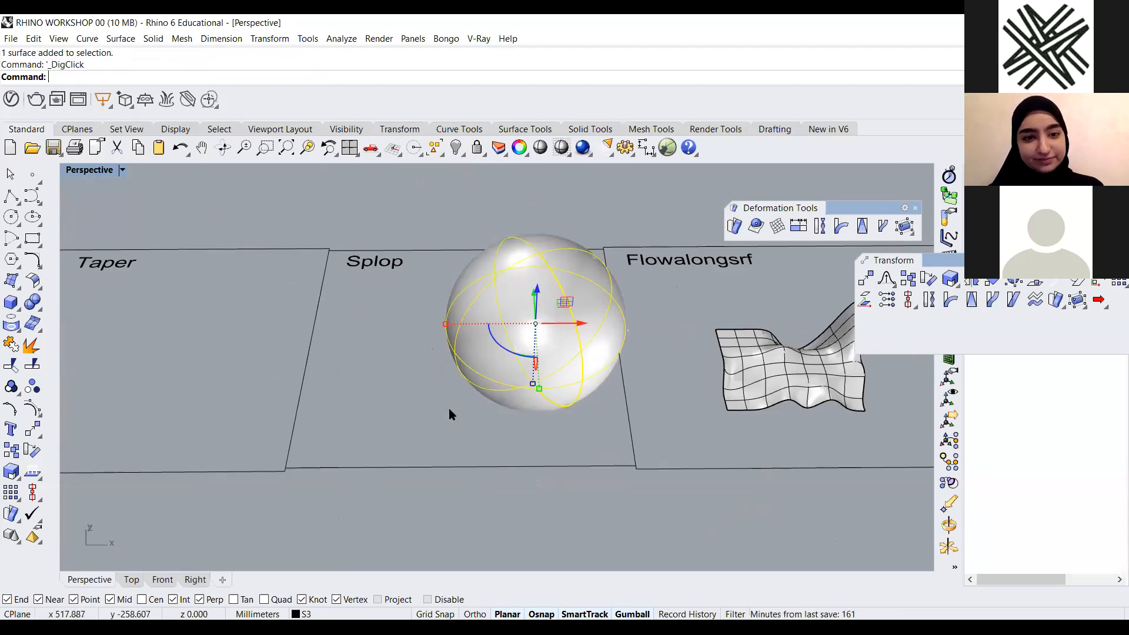
left_click(500, 381)
key("Delete")
Switch to a maximized Top viewport and zoom in on the Flowalongsrf panel
scroll(401, 366, "down", 4)
scroll(623, 379, "up", 5)
scroll(430, 366, "down", 11)
scroll(499, 374, "up", 8)
right_click_drag(500, 260, 497, 297)
scroll(227, 271, "down", 3)
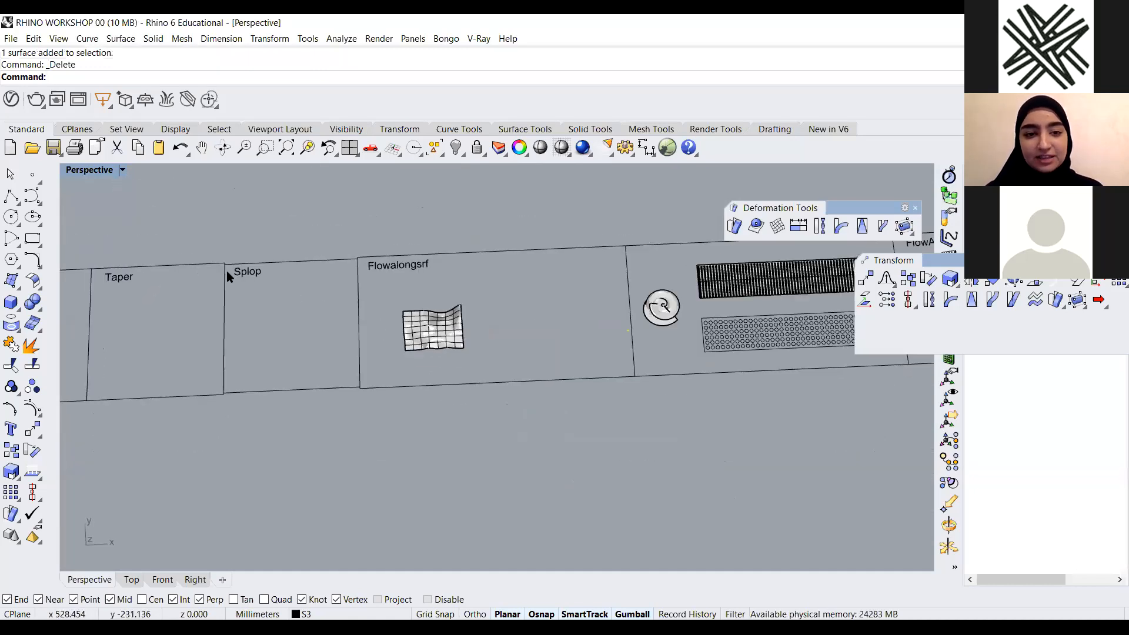
double_click(93, 172)
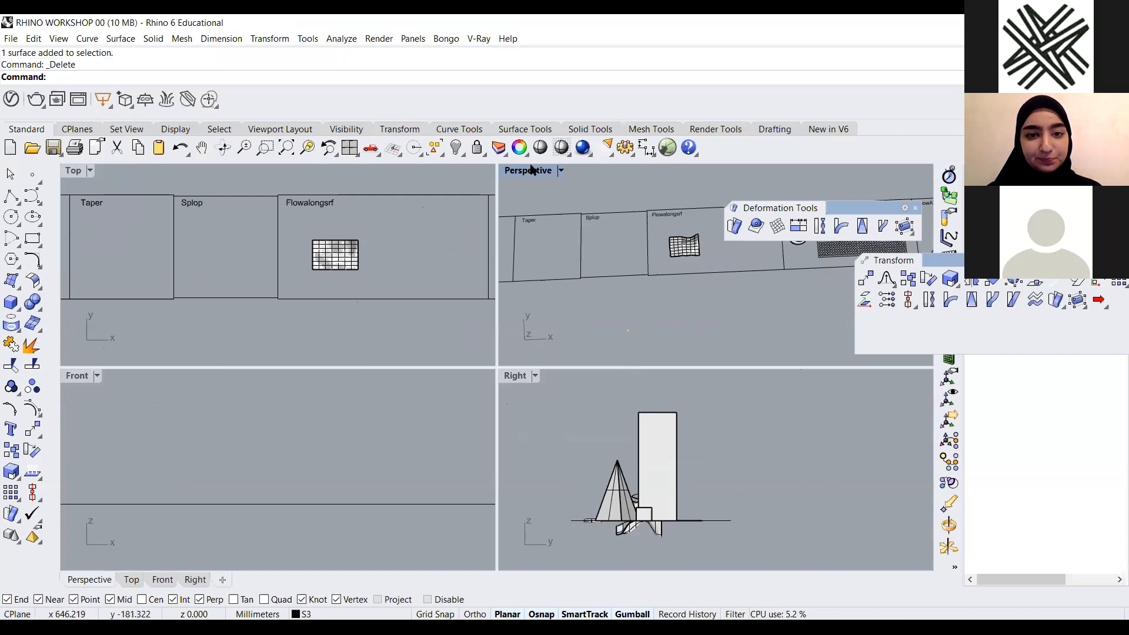
double_click(532, 170)
double_click(88, 171)
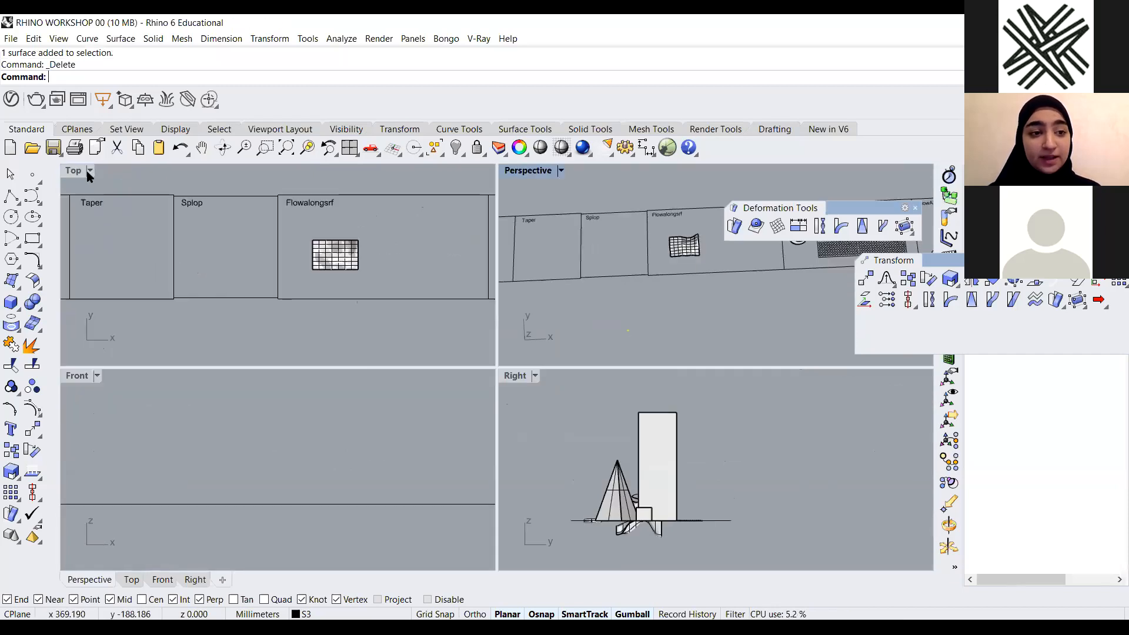
double_click(73, 171)
scroll(527, 325, "down", 2)
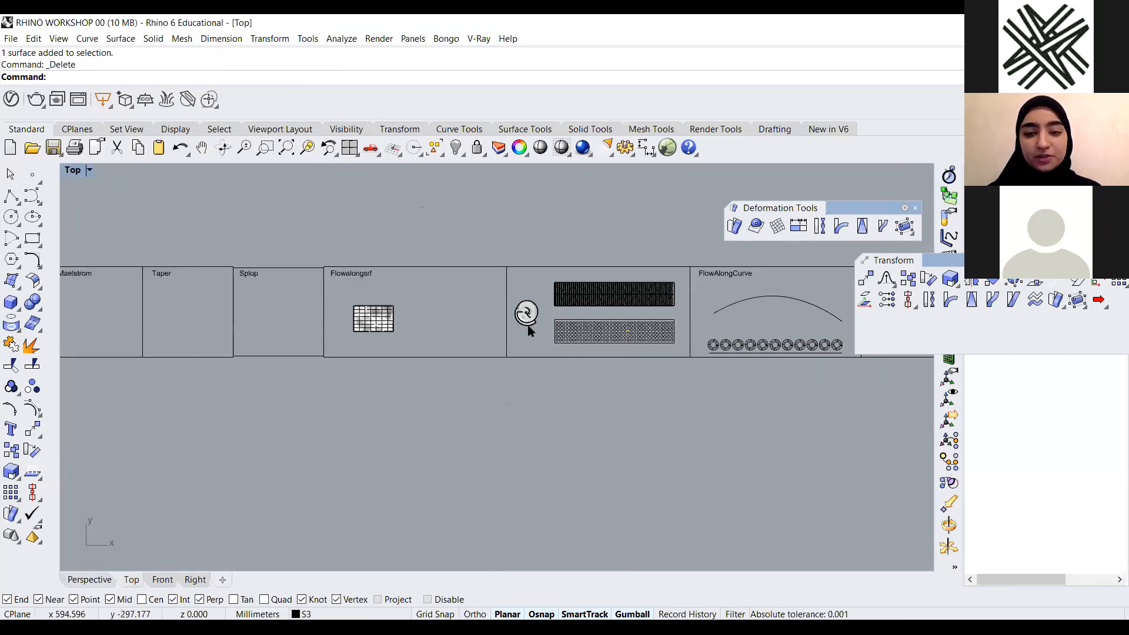
scroll(535, 290, "up", 2)
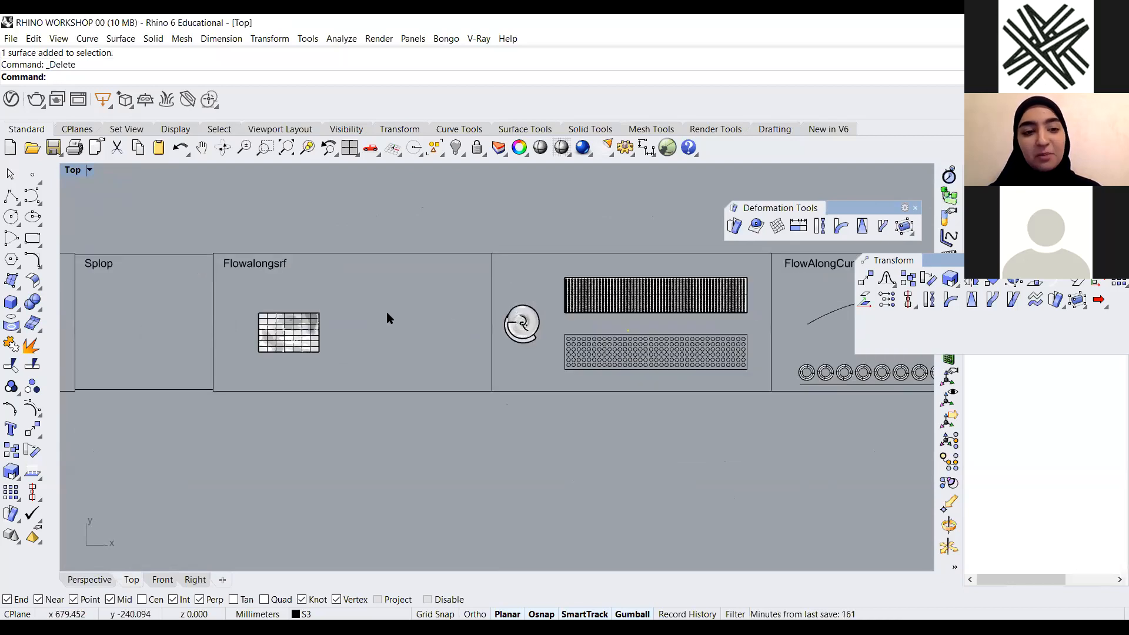
scroll(353, 318, "up", 2)
scroll(379, 316, "down", 1)
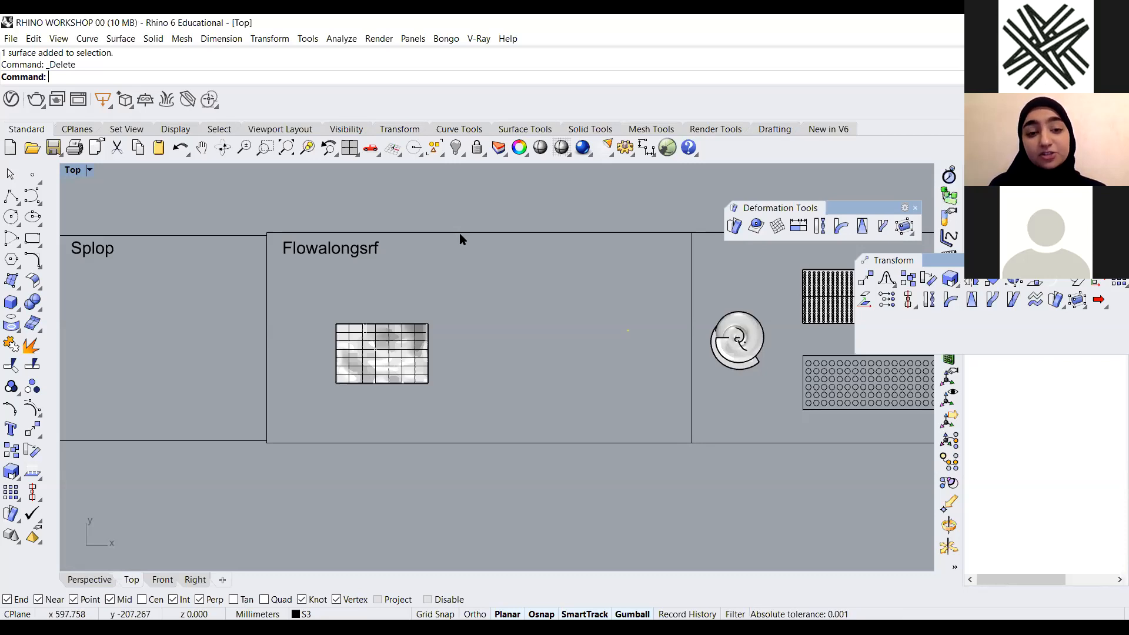
scroll(493, 263, "down", 2)
scroll(493, 263, "up", 2)
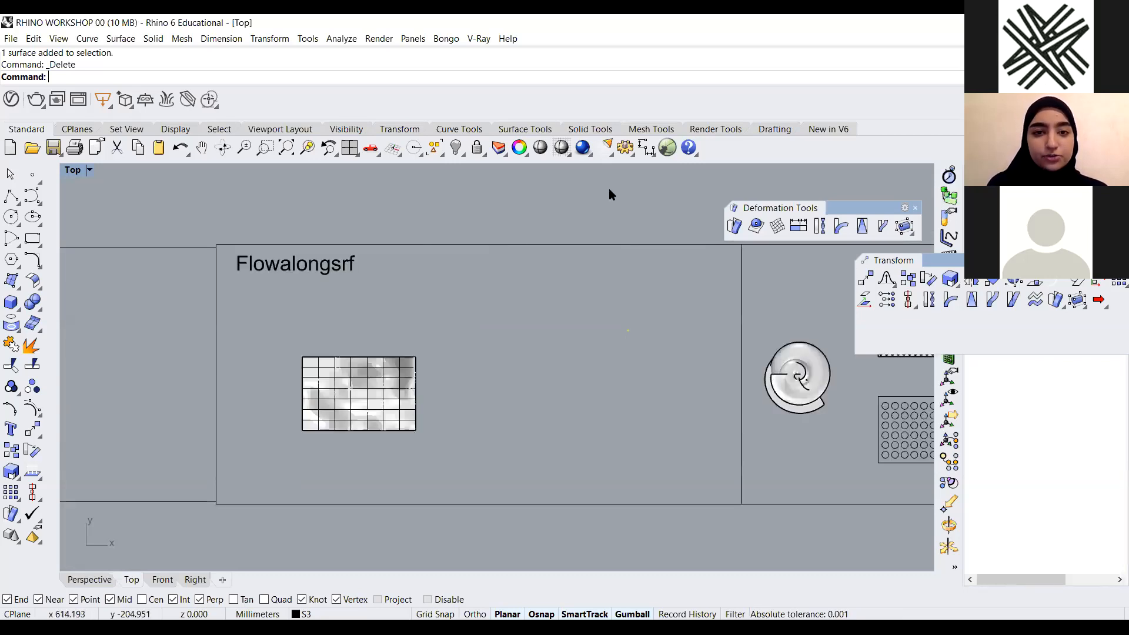
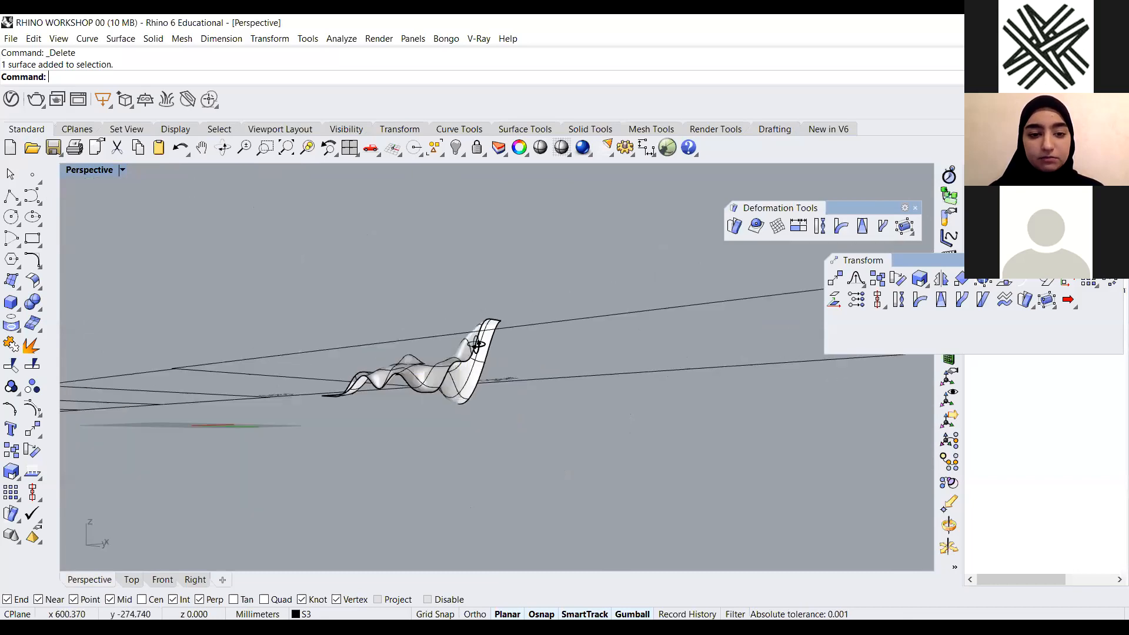
Create UV curves from the wavy surface in the Flowalongsrf panel with CreateUVCrv
left_click(443, 385)
left_click(608, 360)
right_click_drag(609, 360, 328, 345)
scroll(328, 346, "down", 3)
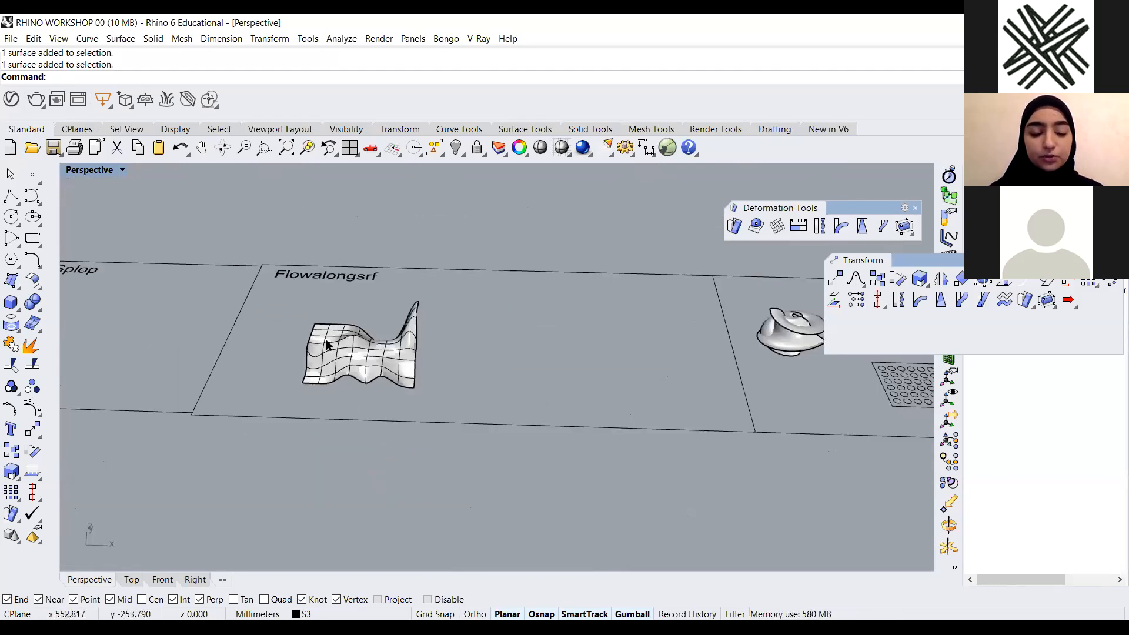
right_click_drag(392, 327, 347, 324)
scroll(347, 323, "up", 4)
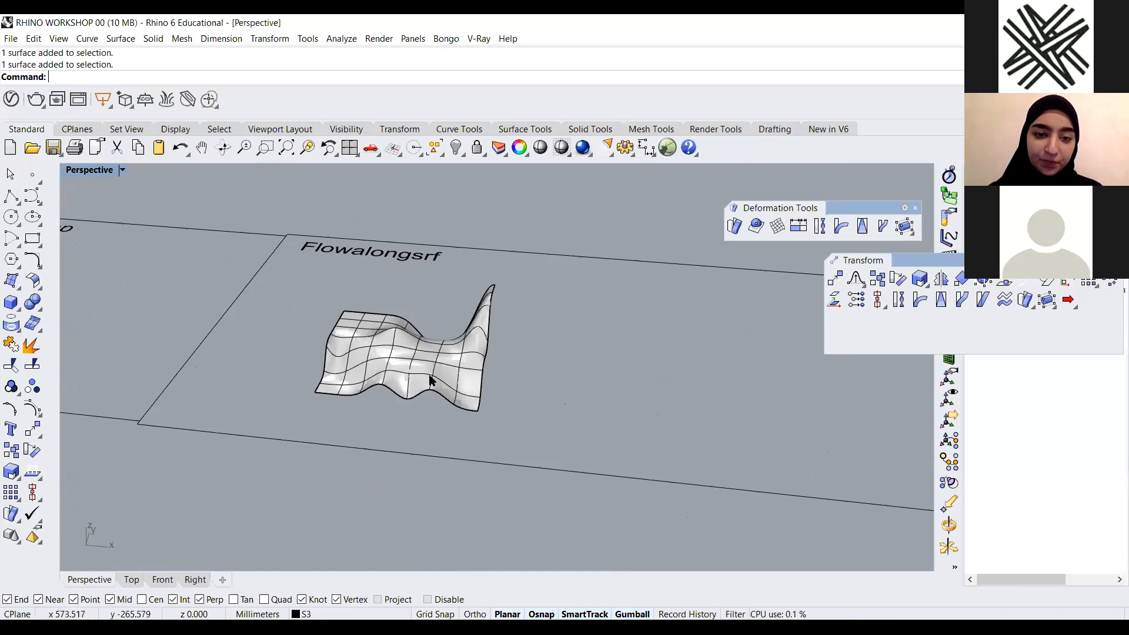
left_click(434, 344)
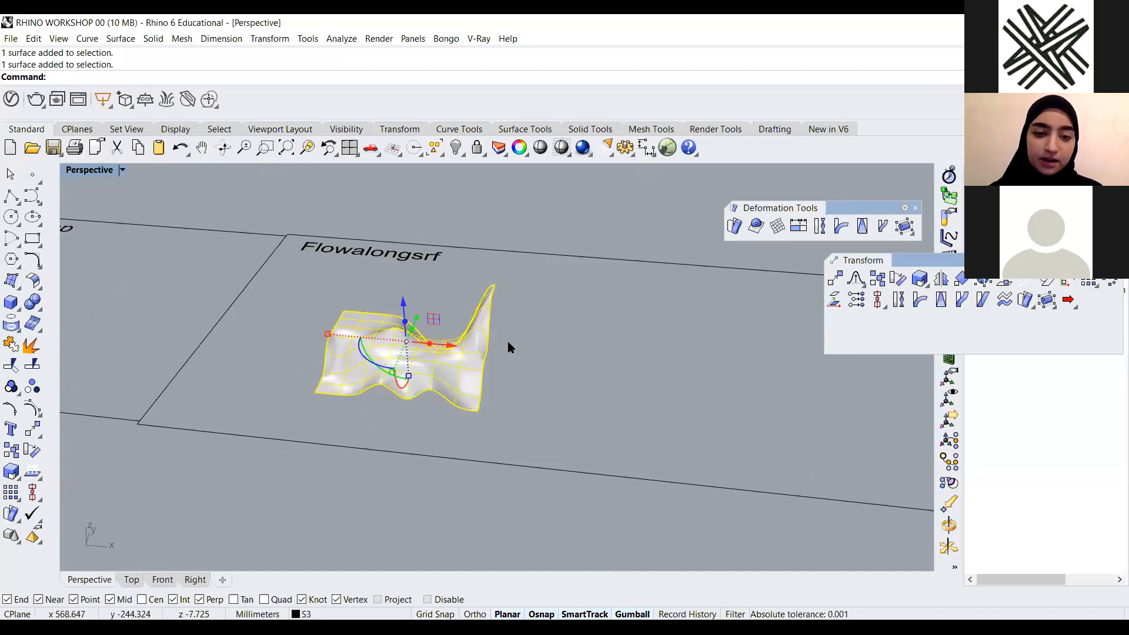
key("Escape")
left_click(443, 367)
key("Escape")
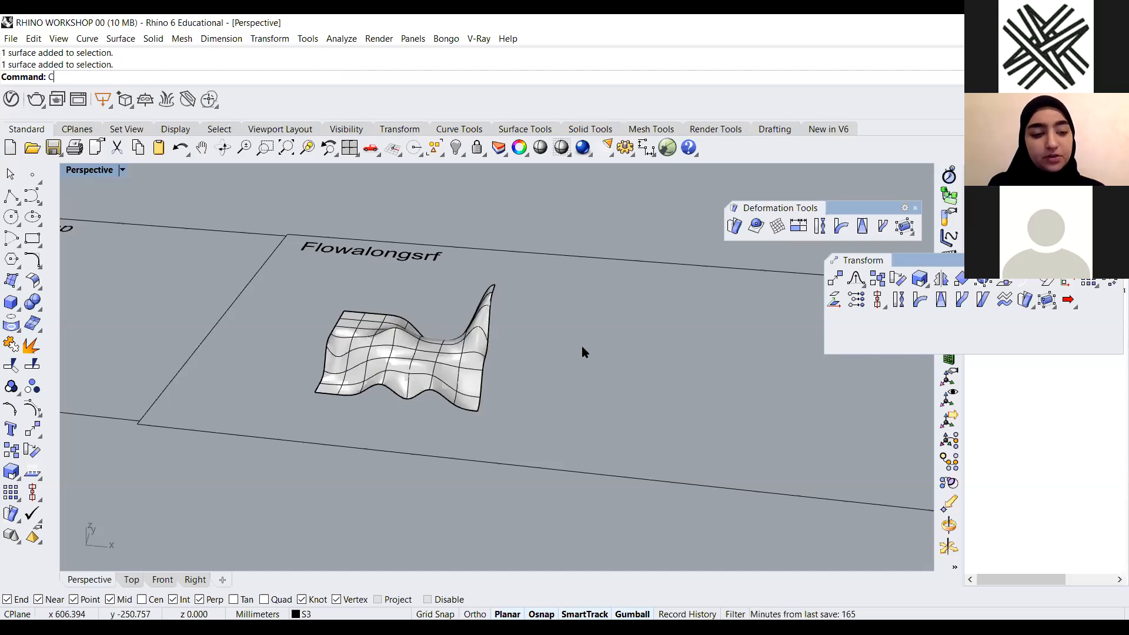
type("reateUVCrv")
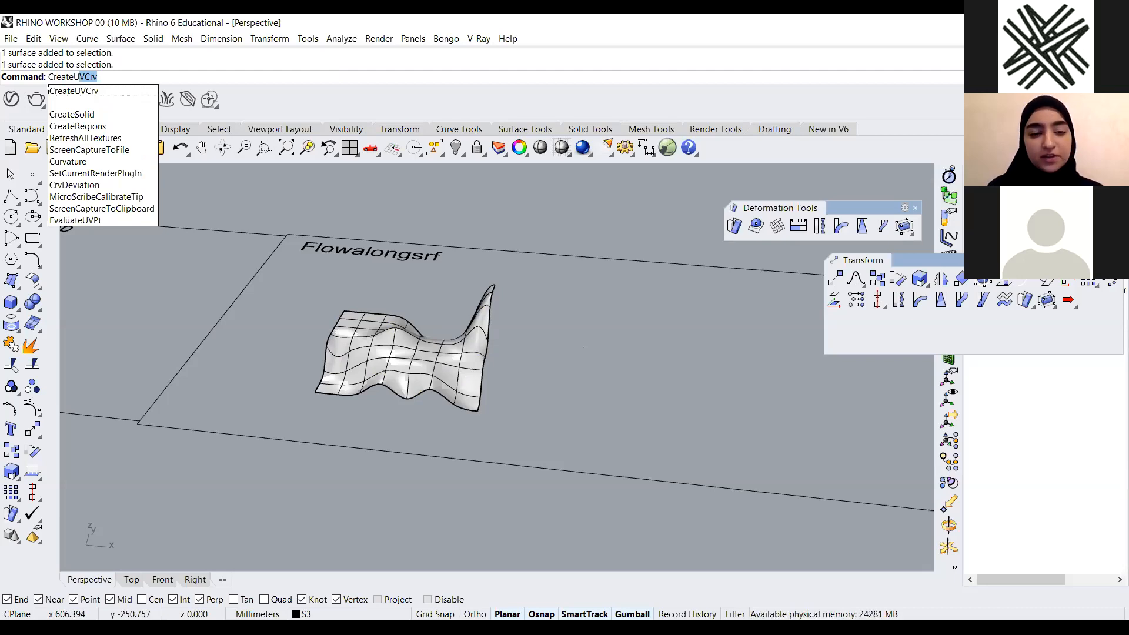
key("Return")
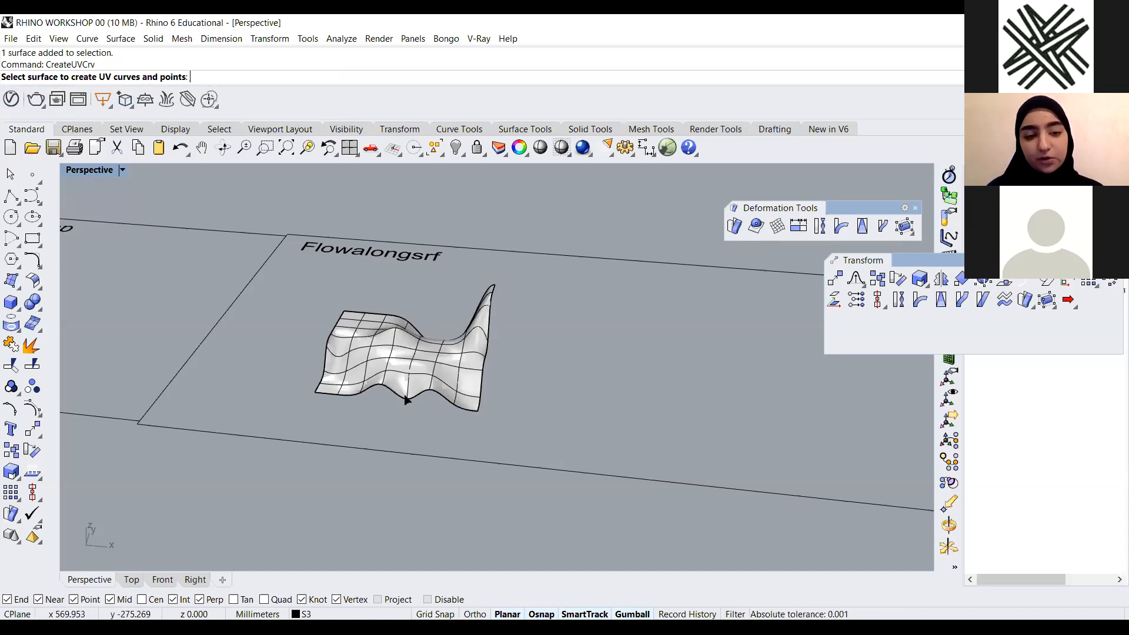
left_click(410, 349)
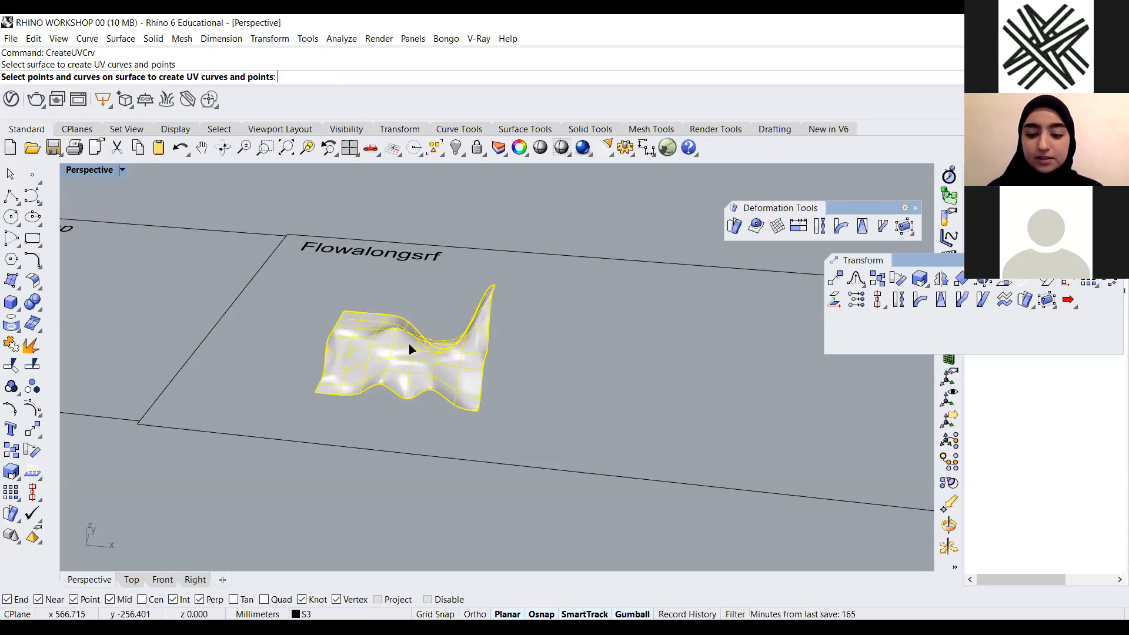
key("Return")
Move the flat UV rectangle beside the wavy surface inside the Flowalongsrf panel
scroll(410, 350, "down", 10)
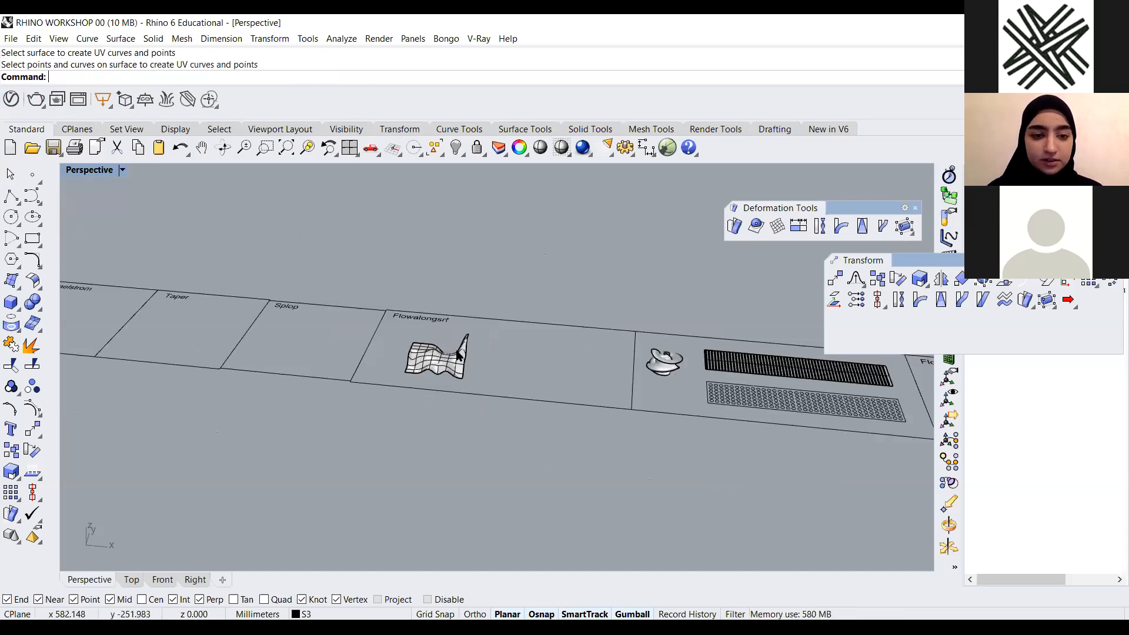
left_click_drag(313, 242, 512, 243)
right_click_drag(512, 243, 573, 281)
left_click_drag(540, 265, 501, 343)
scroll(501, 343, "up", 8)
left_click_drag(456, 377, 512, 324)
scroll(507, 369, "up", 6)
scroll(466, 330, "up", 8)
right_click_drag(457, 361, 299, 345)
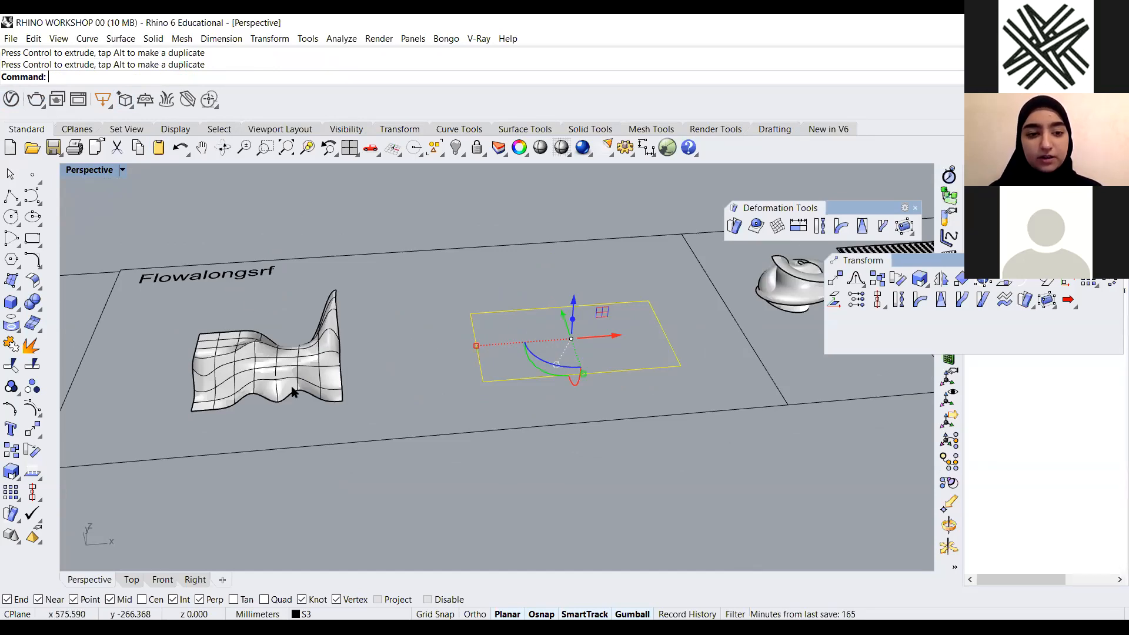
left_click(618, 487)
right_click_drag(617, 486, 447, 365)
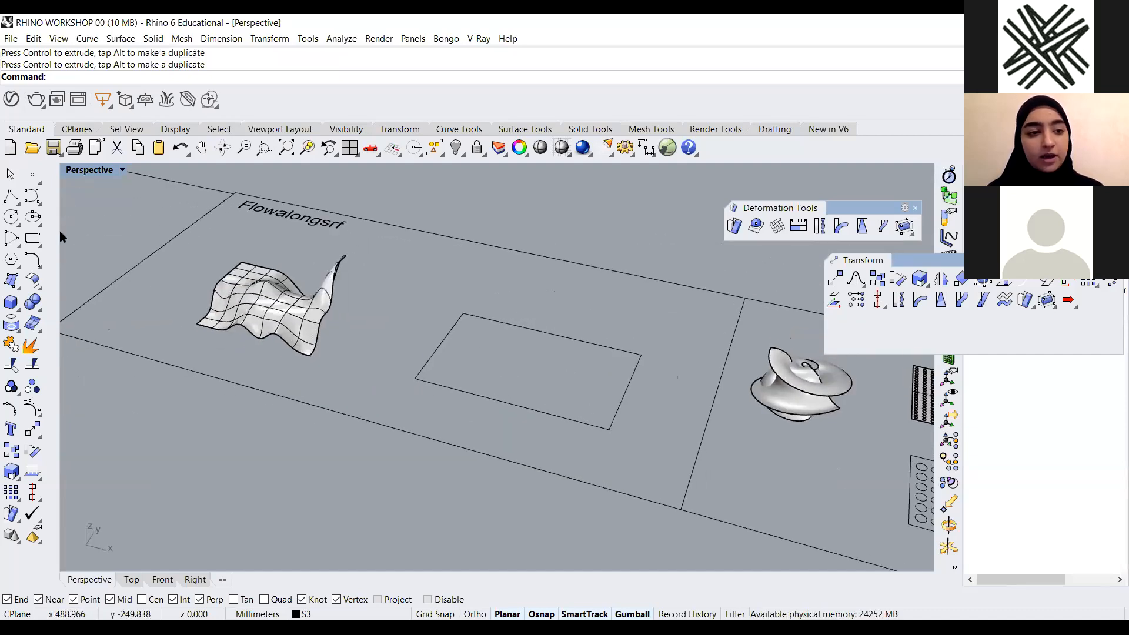
Draw a small box at the rectangle's lower corner with the Box tool
left_click(15, 302)
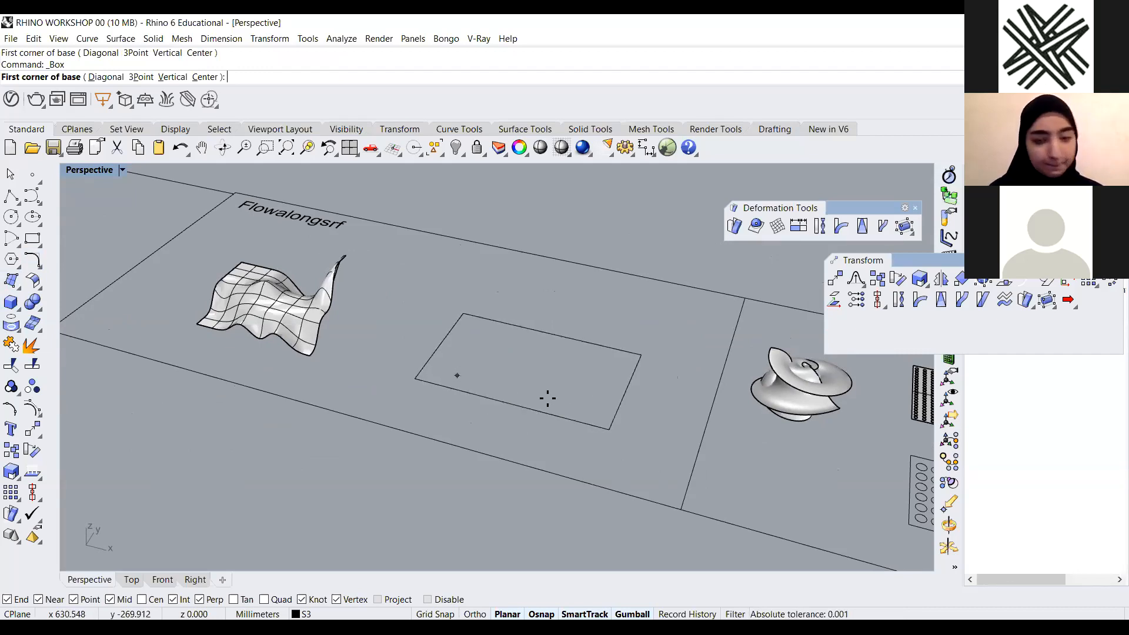
scroll(456, 375, "down", 2)
scroll(418, 338, "up", 5)
left_click(381, 383)
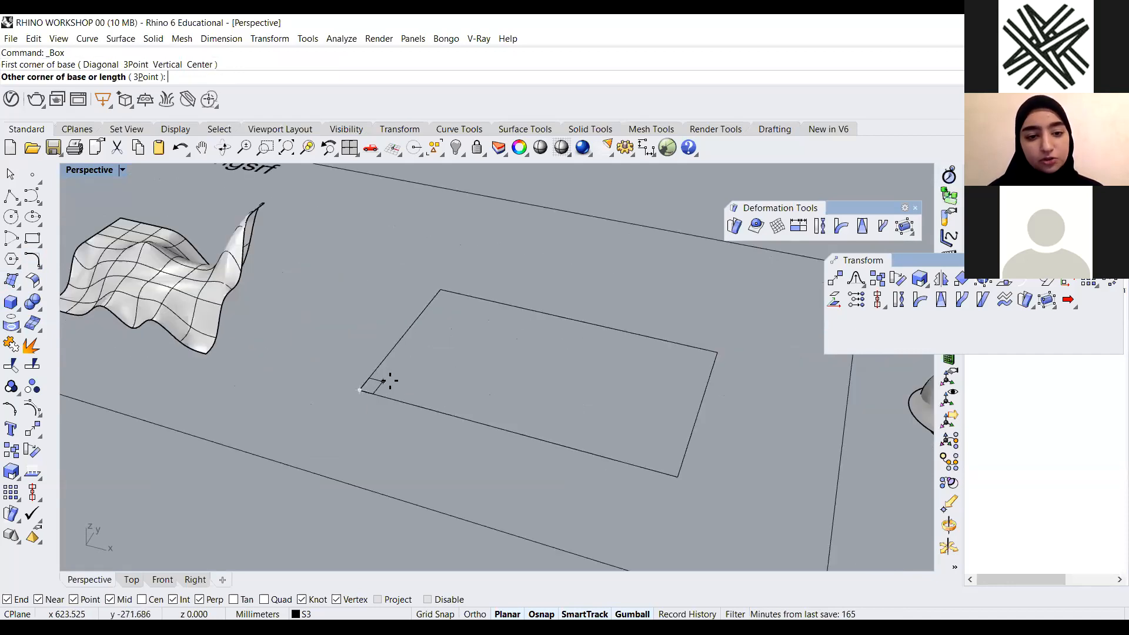
left_click(386, 383)
scroll(386, 383, "up", 2)
scroll(386, 383, "up", 1)
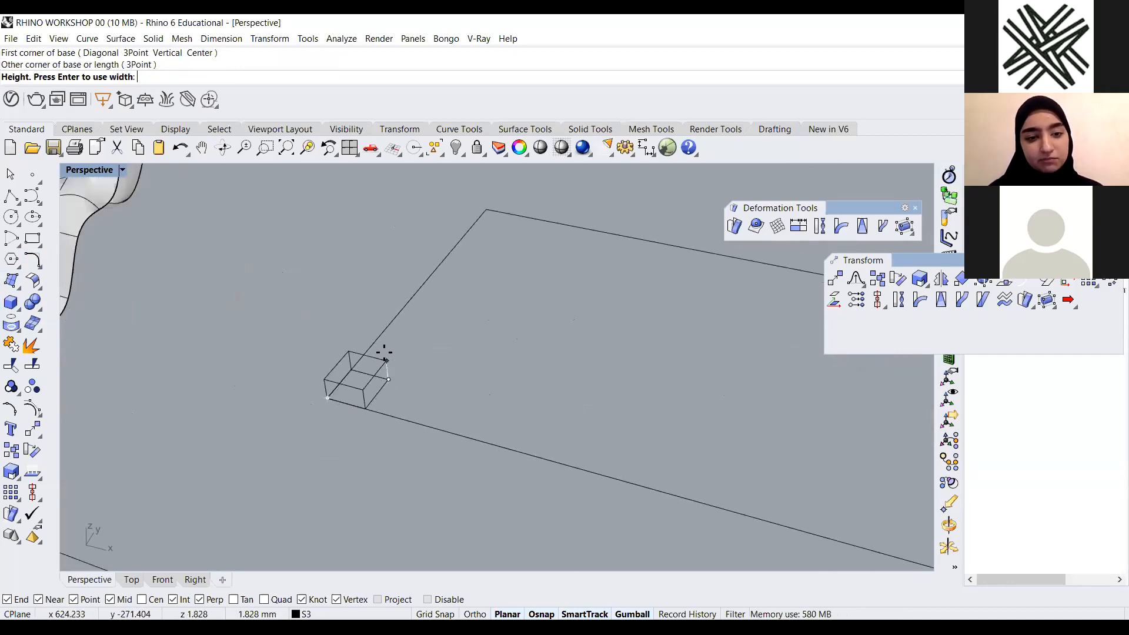
left_click(386, 343)
left_click(388, 360)
left_click_drag(399, 382, 465, 401)
right_click_drag(412, 409, 368, 353)
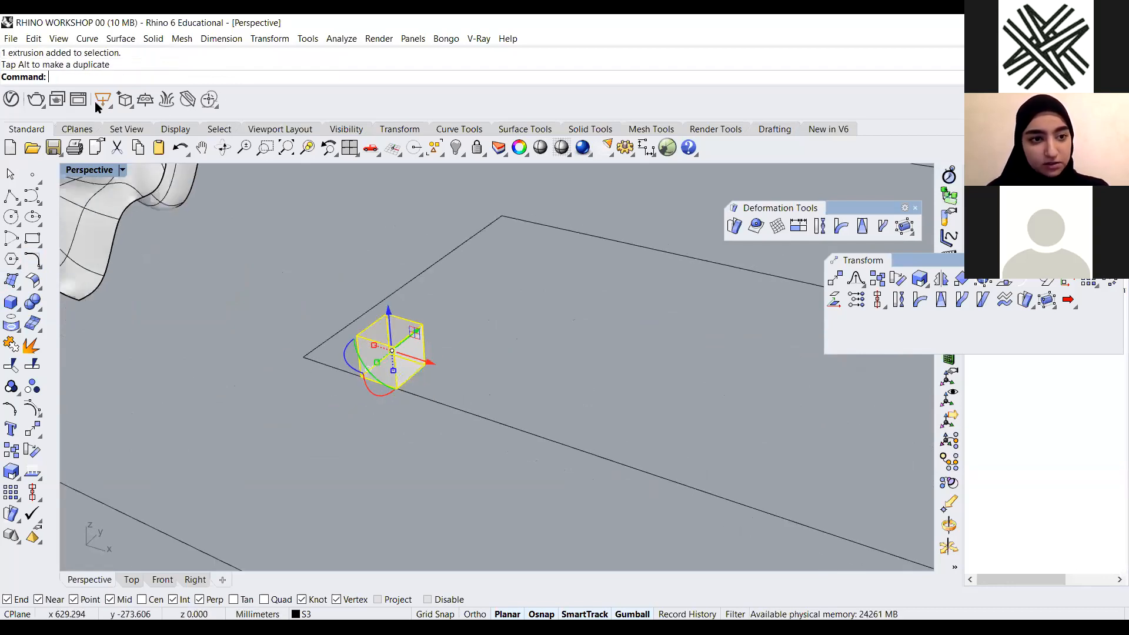
Flatten the box vertically with Scale1D, using its bottom corner as base point
scroll(347, 377, "up", 1)
type("Scale1D")
key("Return")
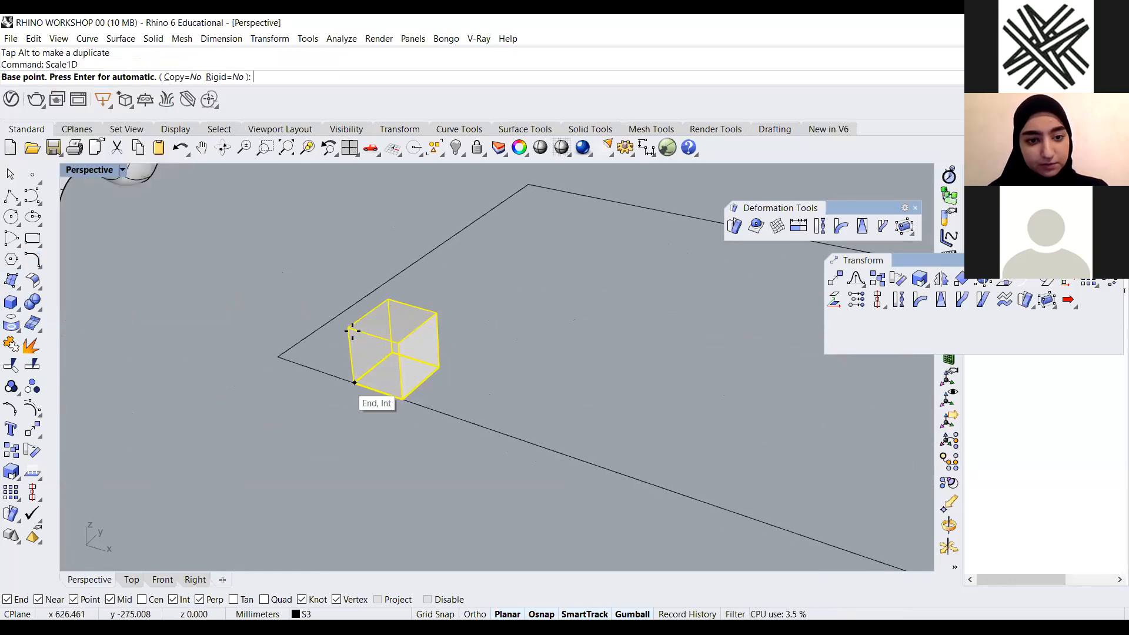
left_click(355, 382)
left_click(353, 330)
left_click(354, 367)
left_click(420, 361)
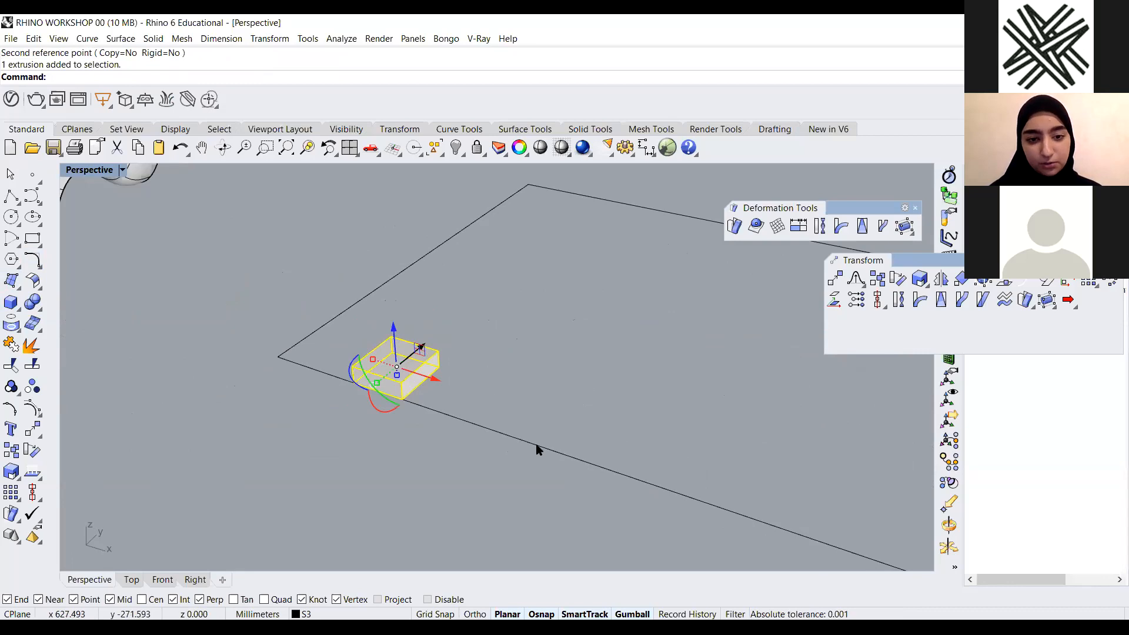
left_click_drag(421, 348, 443, 330)
left_click(503, 453)
Duplicate the box with the gumball into a grid of four rows of six boxes across the rectangle
scroll(600, 447, "down", 6)
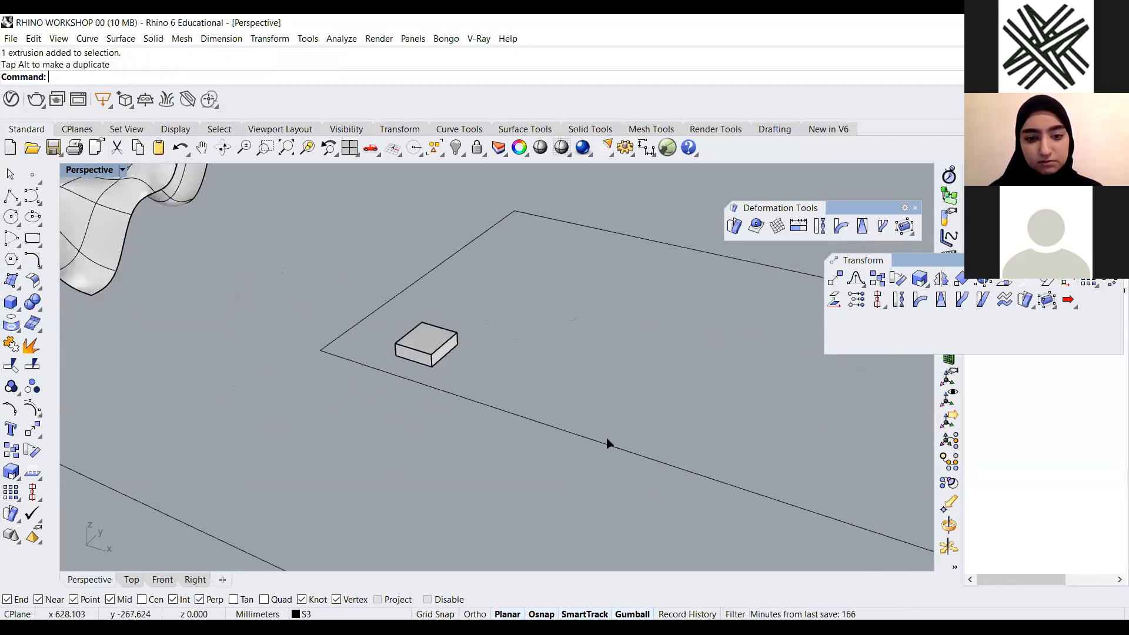
right_click_drag(561, 459, 706, 451)
left_click(499, 456)
left_click_drag(546, 456, 525, 457)
left_click_drag(525, 456, 571, 456, "alt")
left_click_drag(571, 456, 637, 455, "alt")
left_click_drag(638, 454, 842, 451, "alt")
left_click_drag(815, 400, 480, 453)
left_click_drag(635, 416, 625, 255, "alt")
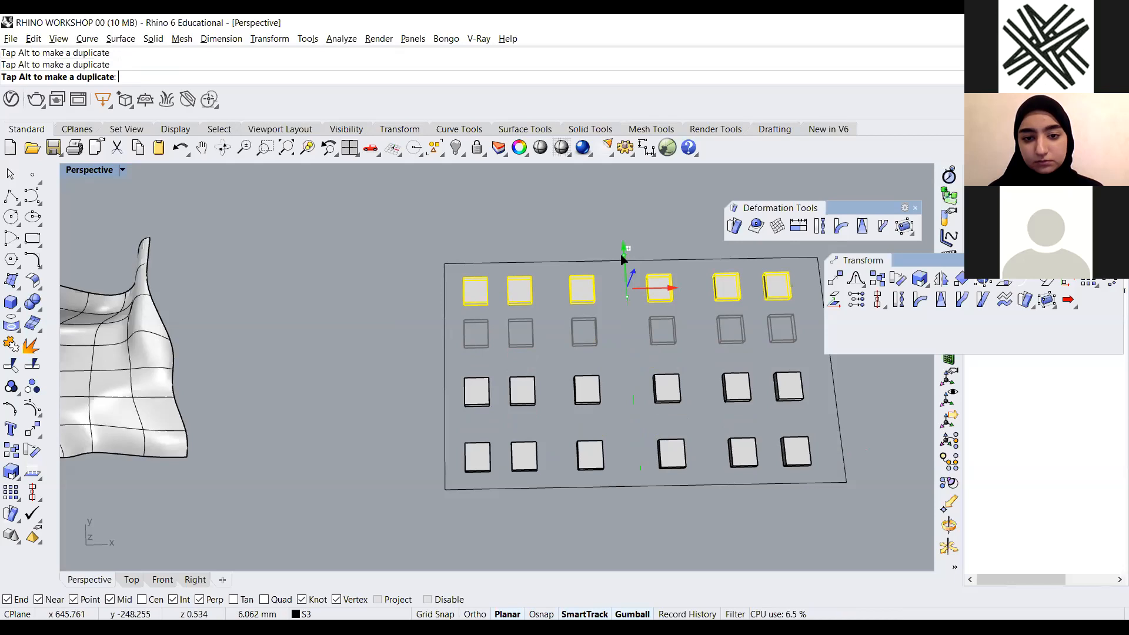
left_click(393, 391)
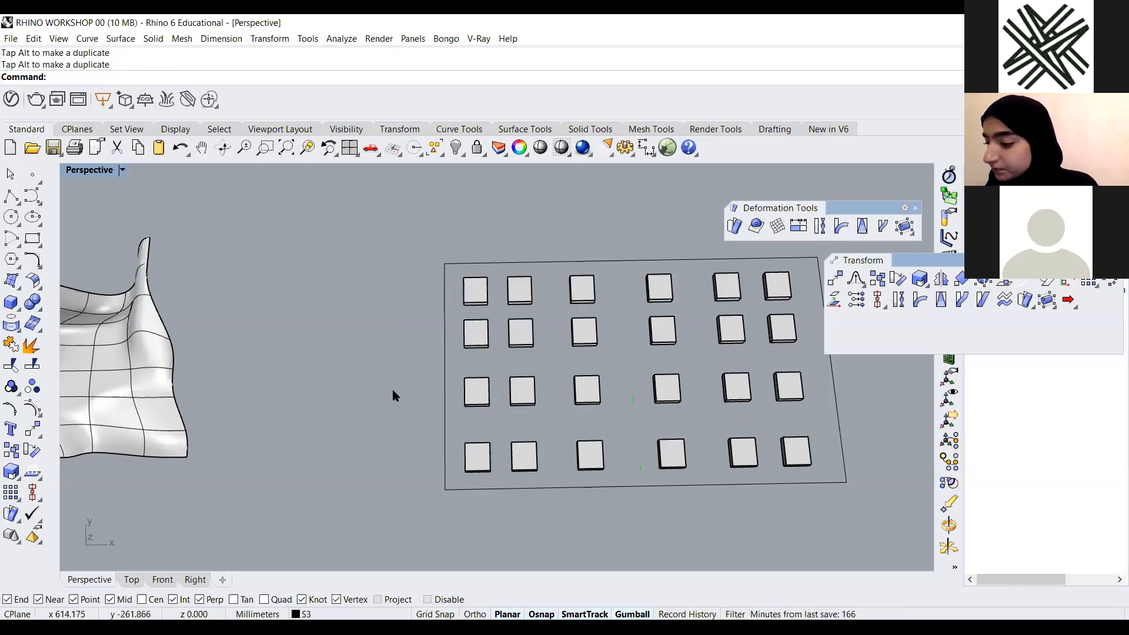
Select all 24 boxes and group them
right_click_drag(395, 389, 422, 379)
scroll(432, 364, "down", 5)
scroll(419, 414, "up", 5)
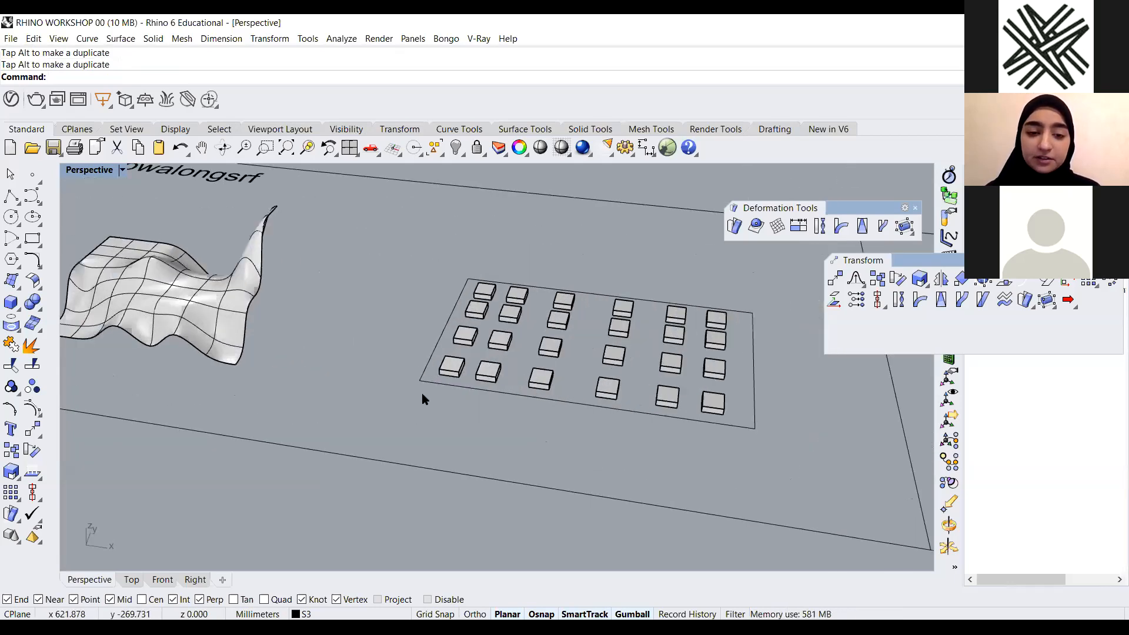
left_click(426, 388)
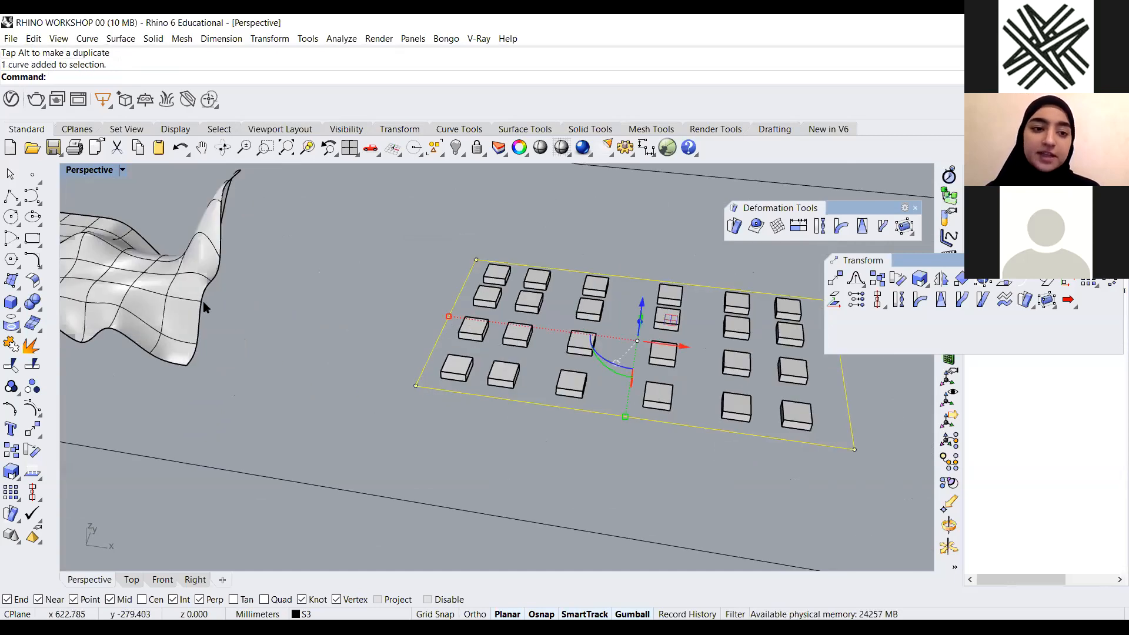
key("Escape")
scroll(421, 389, "down", 2)
scroll(507, 377, "down", 5)
right_click_drag(542, 438, 620, 336)
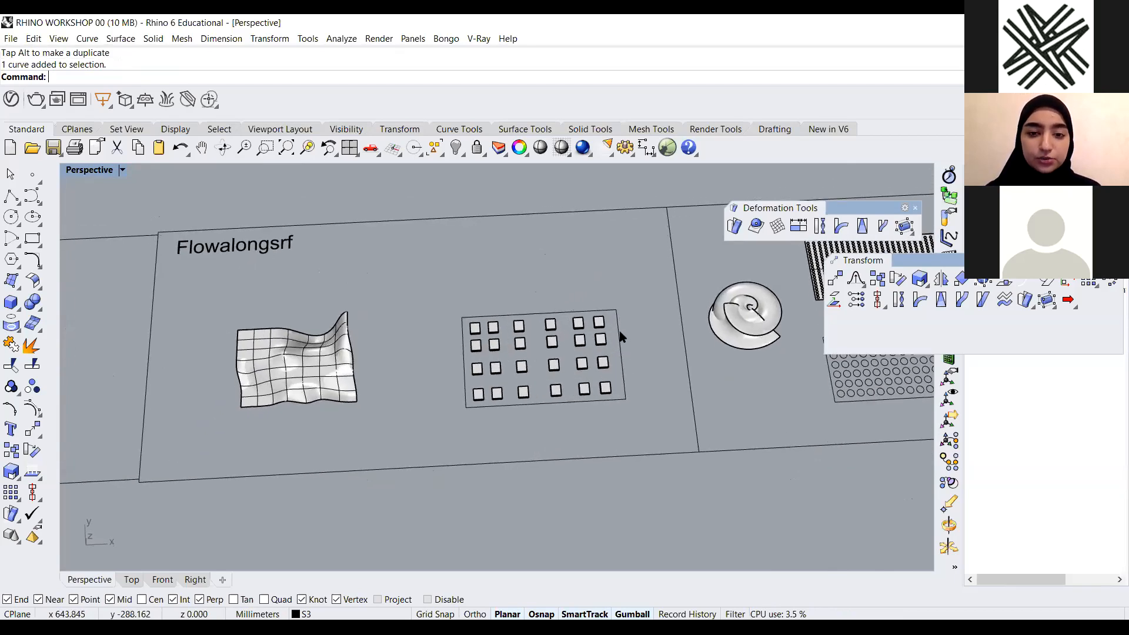
scroll(475, 412, "up", 5)
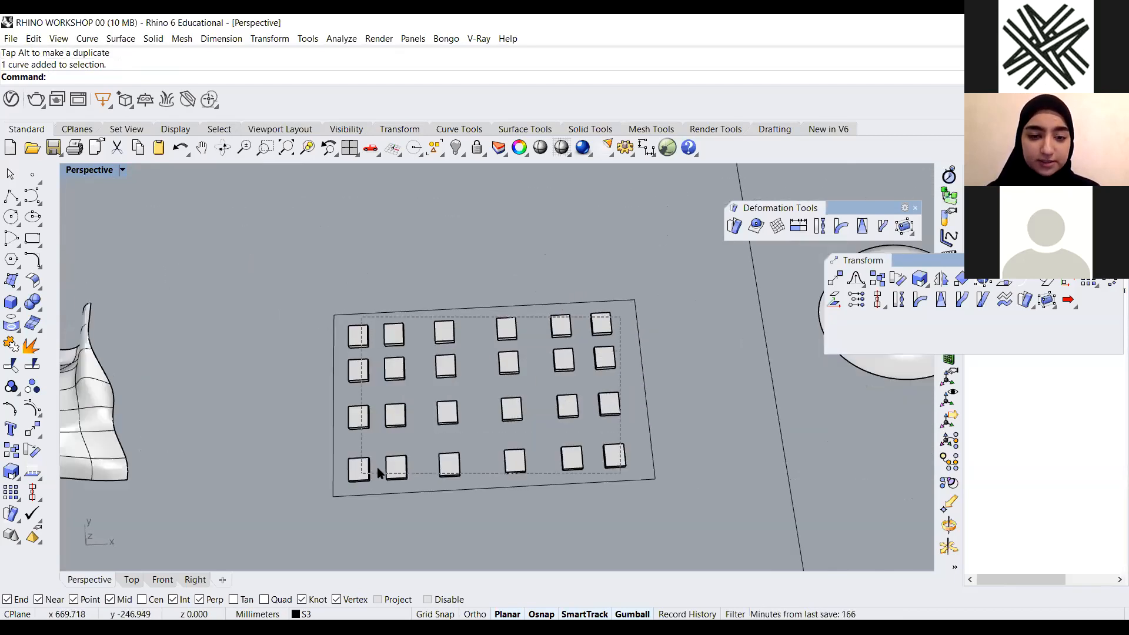
left_click(366, 474, "shift")
type("group")
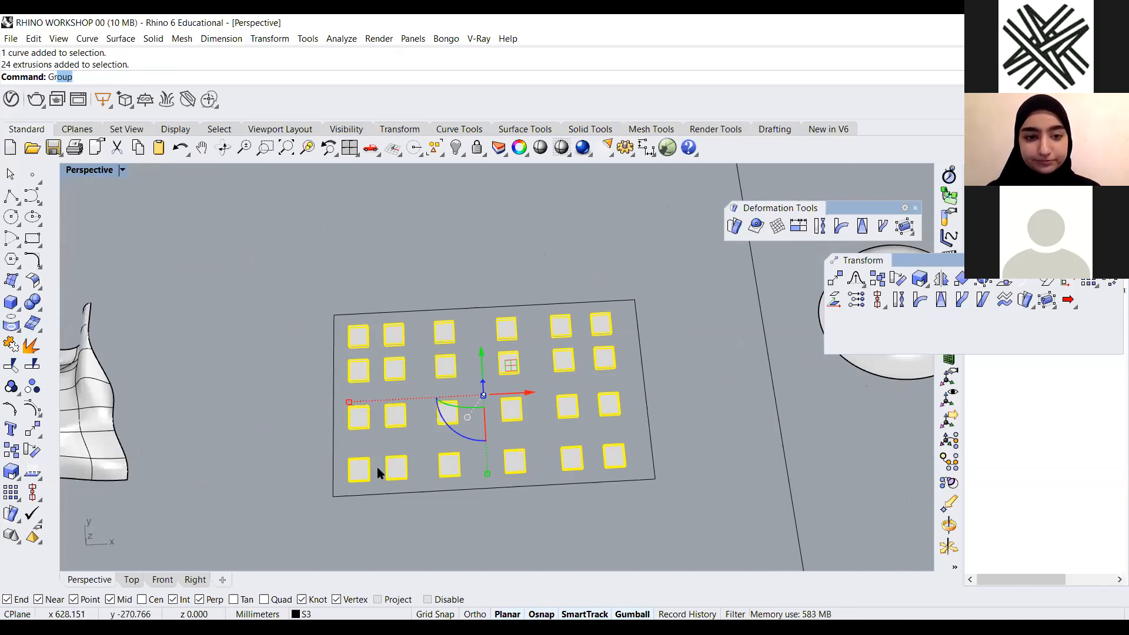
key("Return")
left_click(555, 244)
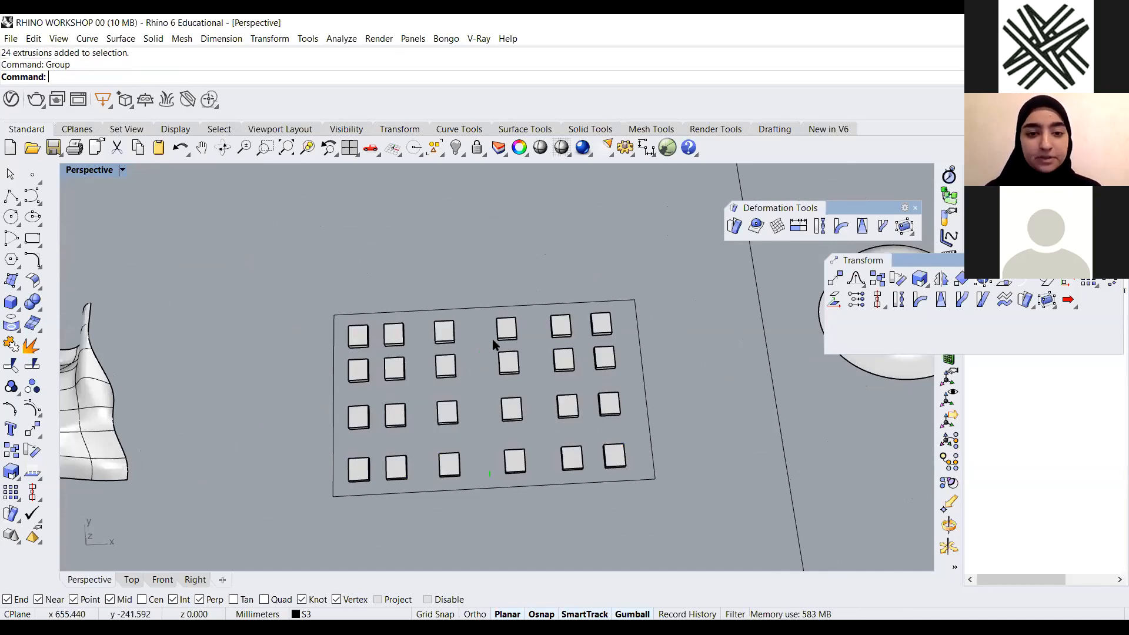
Select the rectangle curve and create a planar surface from it with PlanarSrf
left_click(499, 364)
scroll(531, 382, "down", 4)
right_click_drag(505, 370, 605, 388)
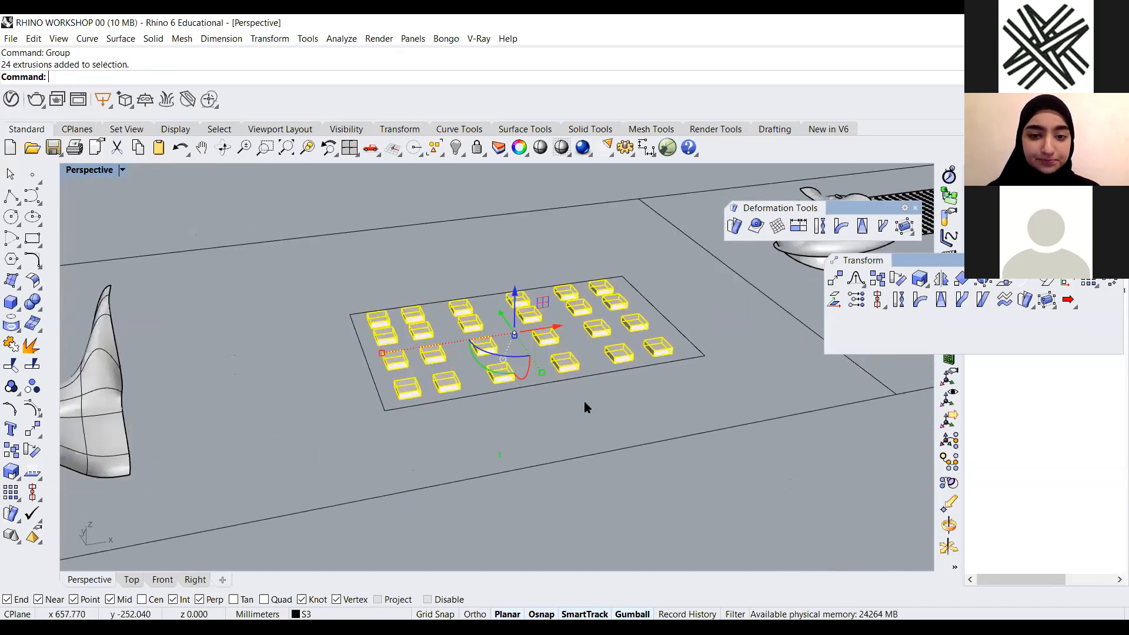
scroll(658, 383, "down", 3)
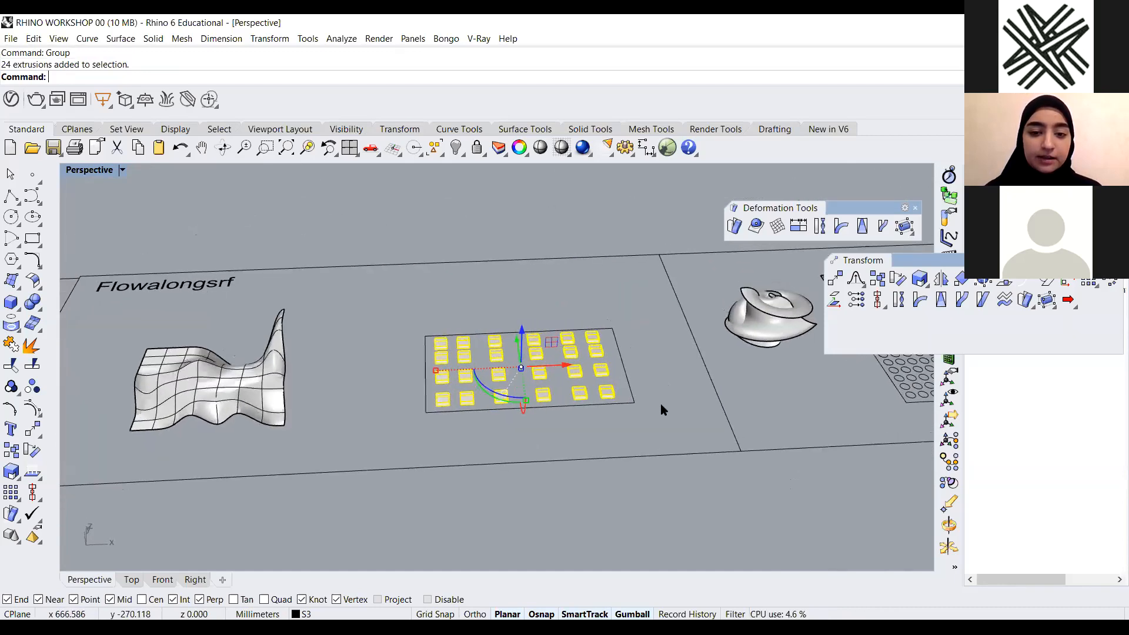
scroll(661, 405, "up", 4)
key("Escape")
left_click(662, 410)
scroll(663, 419, "down", 3)
scroll(666, 419, "up", 4)
scroll(445, 436, "down", 3)
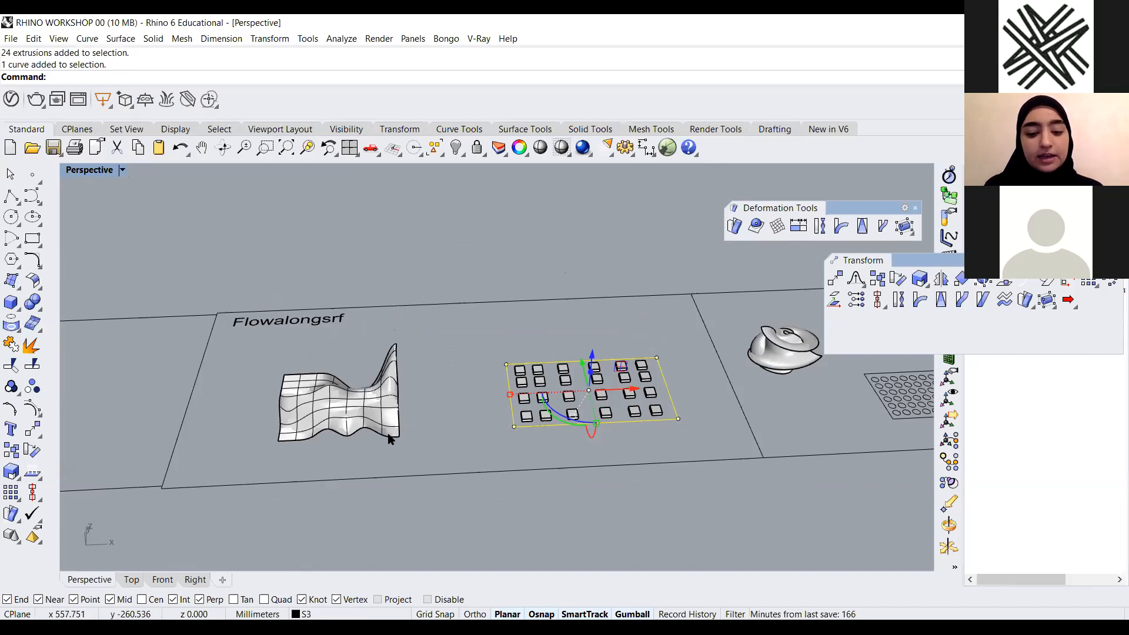
type("pl")
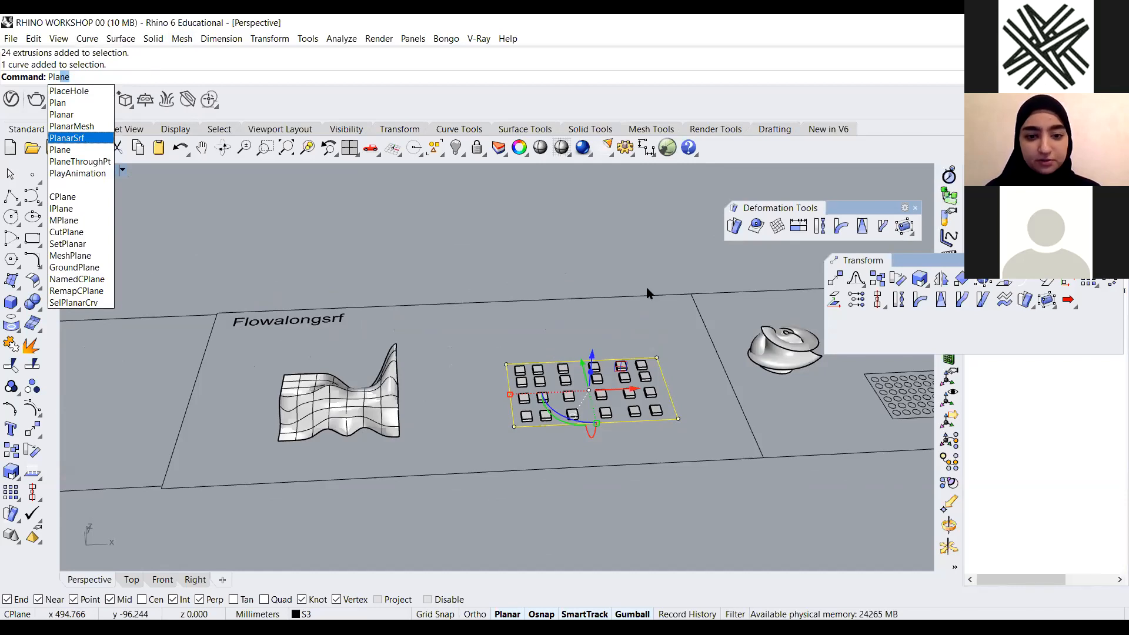
key("Return")
Inspect the grouped boxes on the new planar surface and select the planar surface
right_click_drag(544, 400, 499, 311)
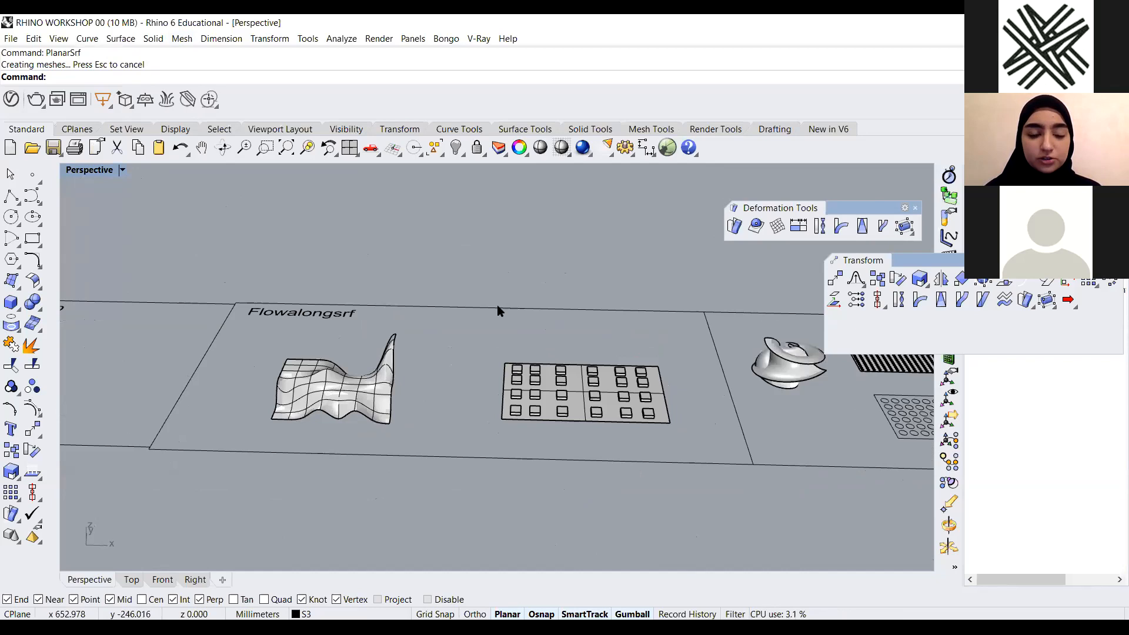
scroll(517, 366, "up", 5)
left_click(511, 319)
scroll(511, 318, "down", 5)
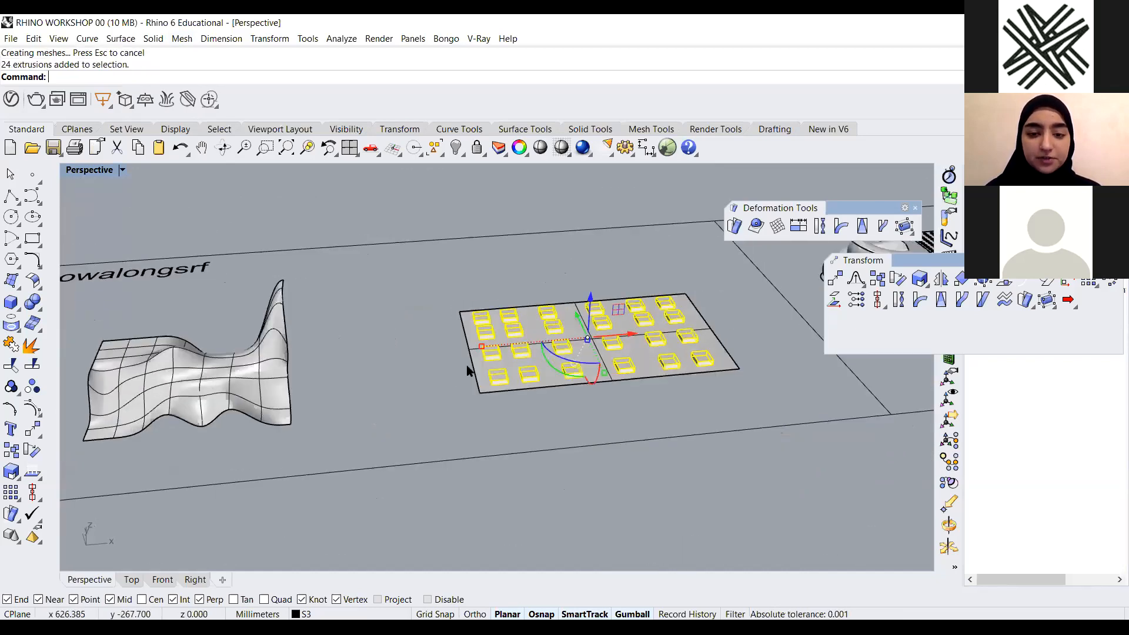
scroll(394, 365, "up", 5)
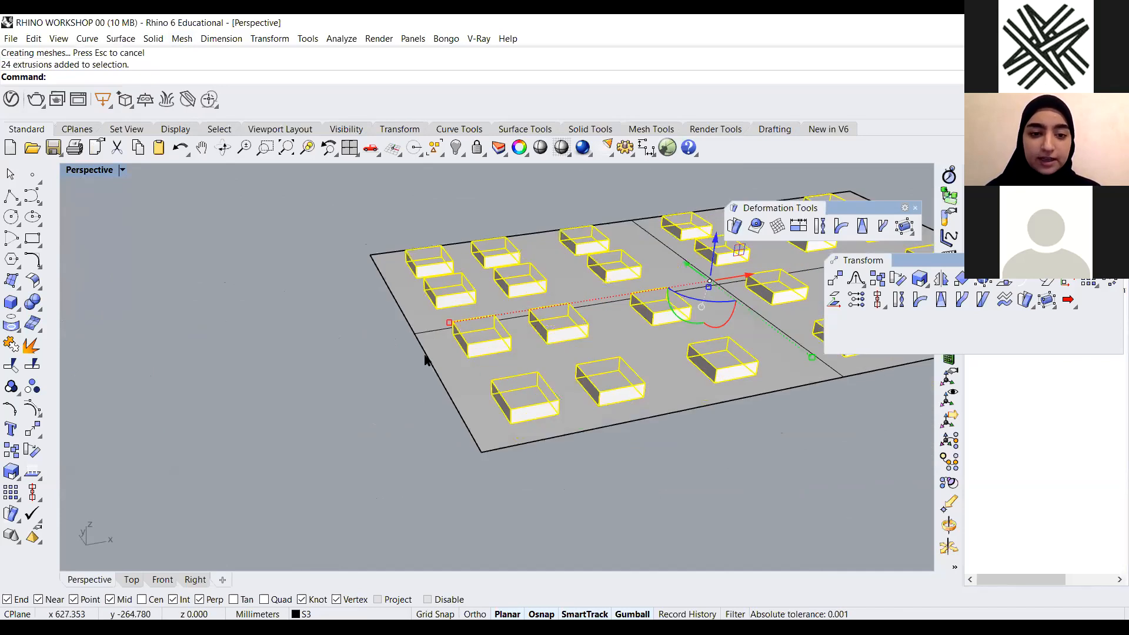
left_click(407, 360)
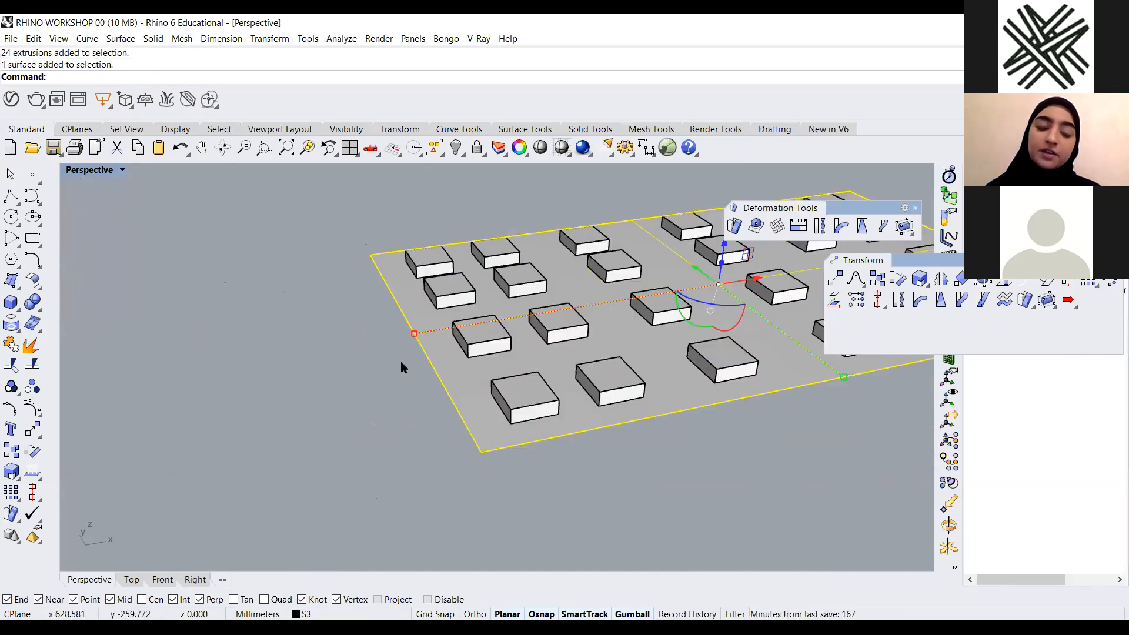
scroll(383, 347, "down", 3)
left_click(623, 370)
scroll(623, 370, "down", 7)
right_click_drag(601, 403, 578, 371)
scroll(492, 349, "up", 2)
right_click_drag(493, 353, 502, 387)
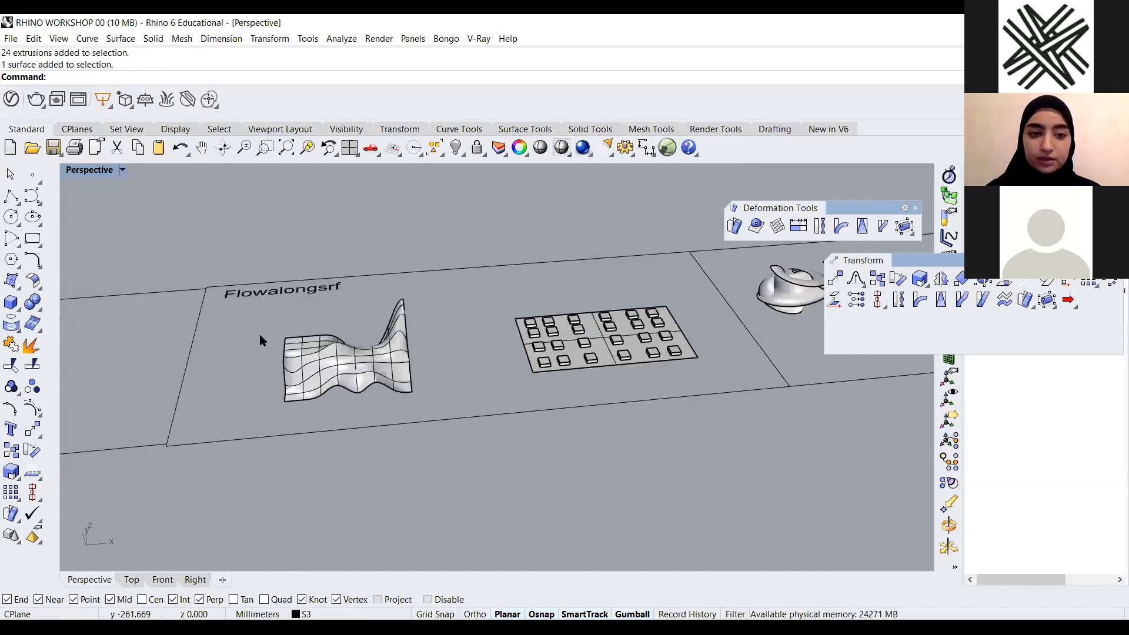
right_click_drag(273, 340, 235, 287)
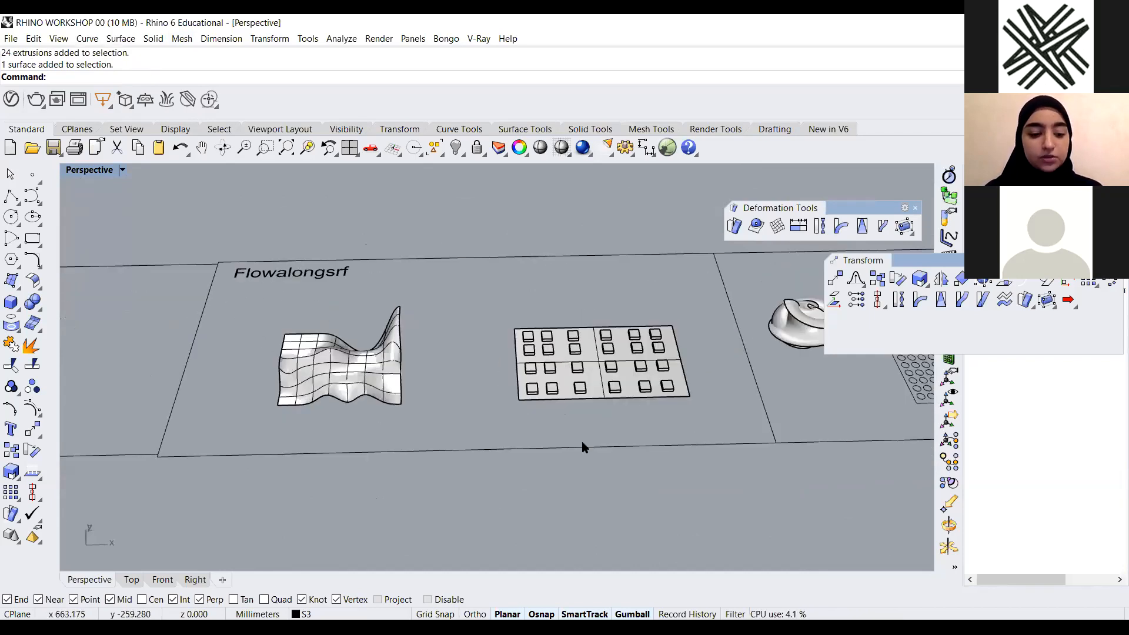
Start FlowAlongSrf and select the grouped boxes as the objects to flow
scroll(585, 448, "up", 2)
type("Flow")
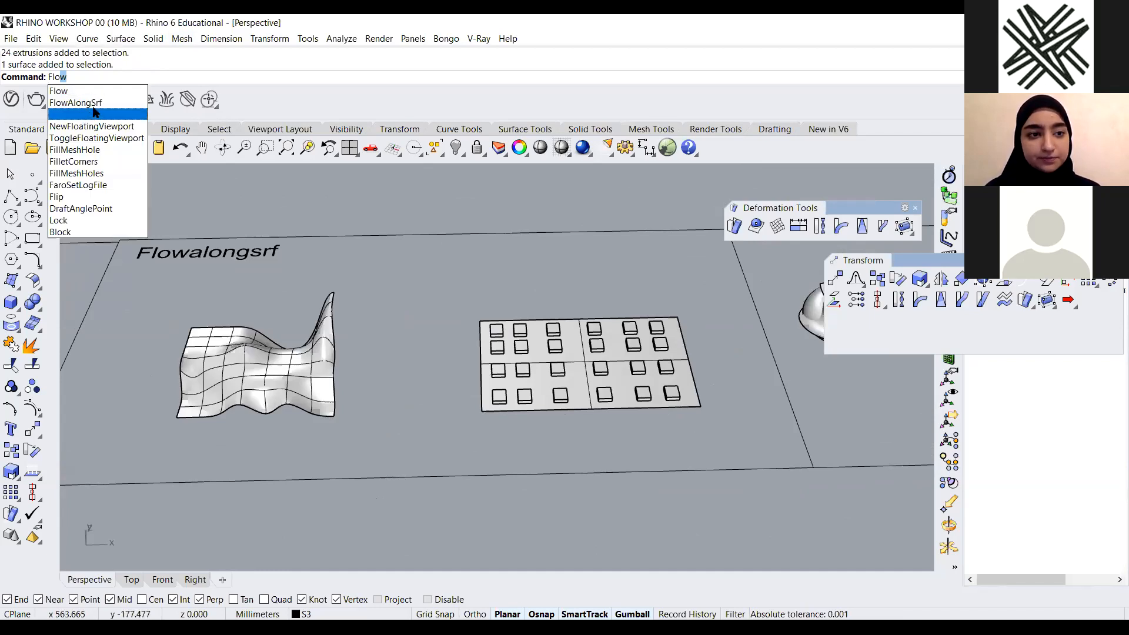
key("Return")
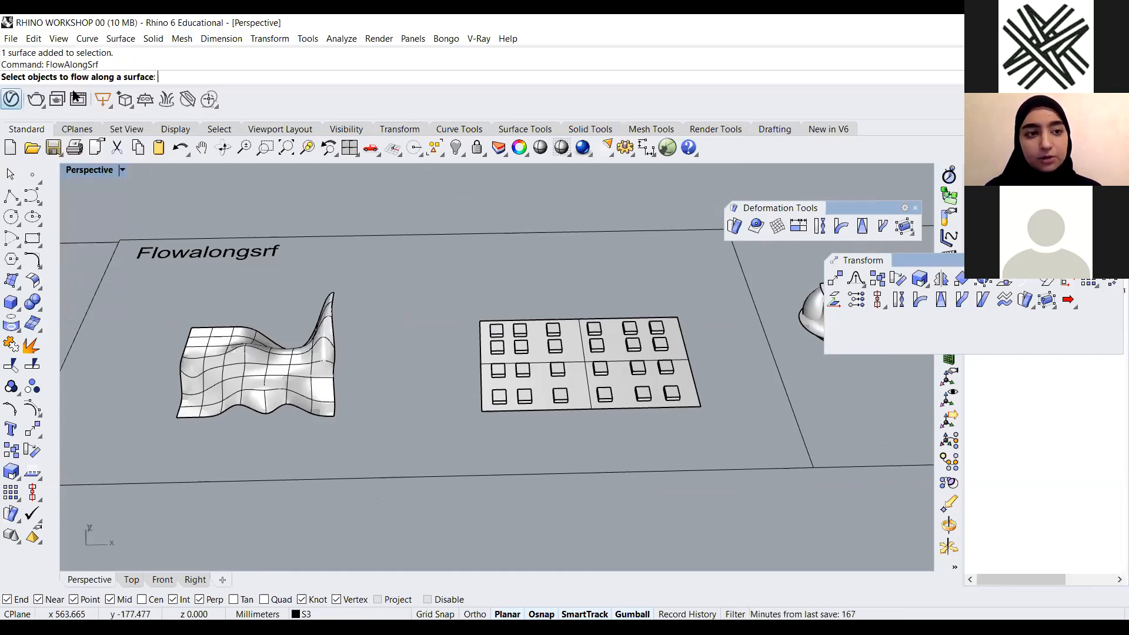
scroll(474, 307, "up", 4)
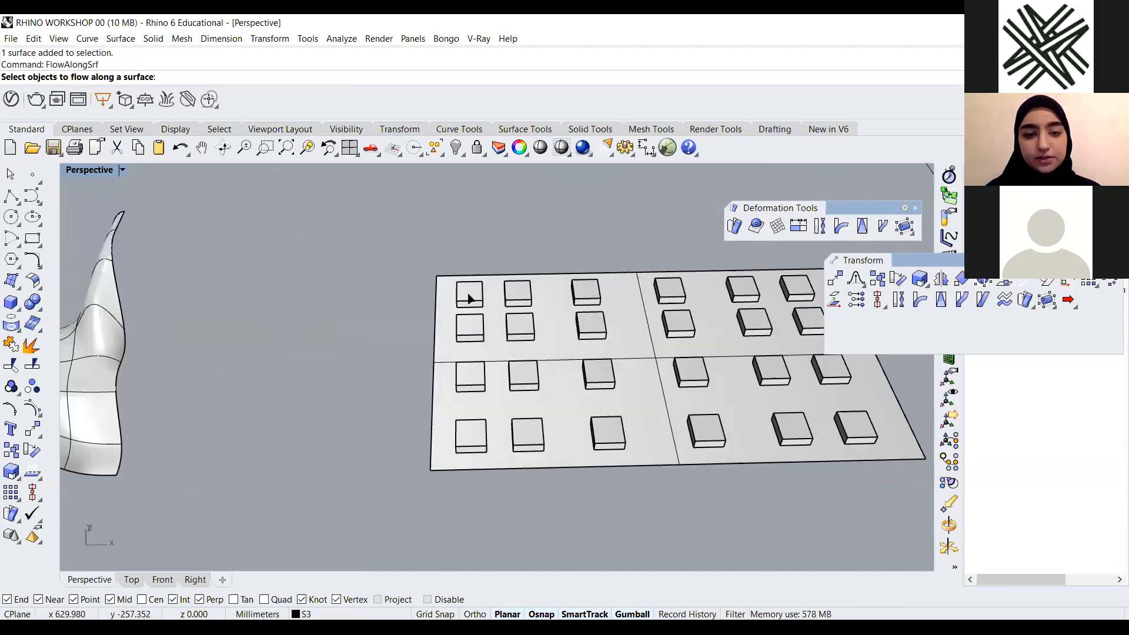
scroll(488, 318, "down", 2)
scroll(484, 310, "up", 2)
left_click(479, 302)
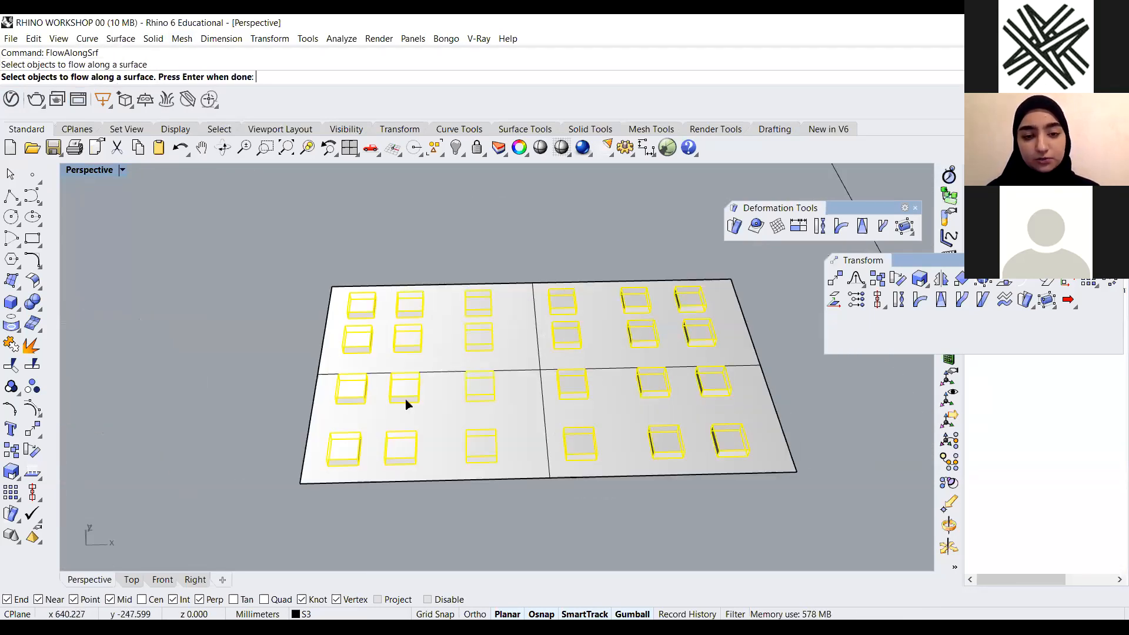
scroll(526, 286, "down", 3)
key("Return")
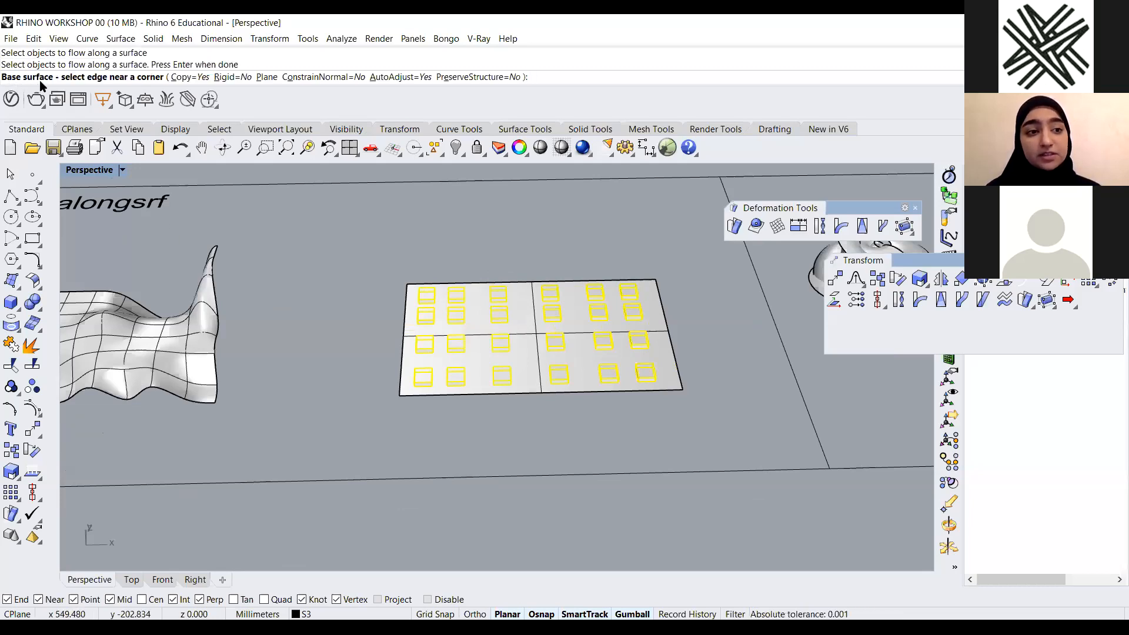
Pick the planar surface's edge near a corner as base, then the wavy surface's matching corner edge as target
scroll(383, 297, "up", 2)
scroll(427, 296, "up", 3)
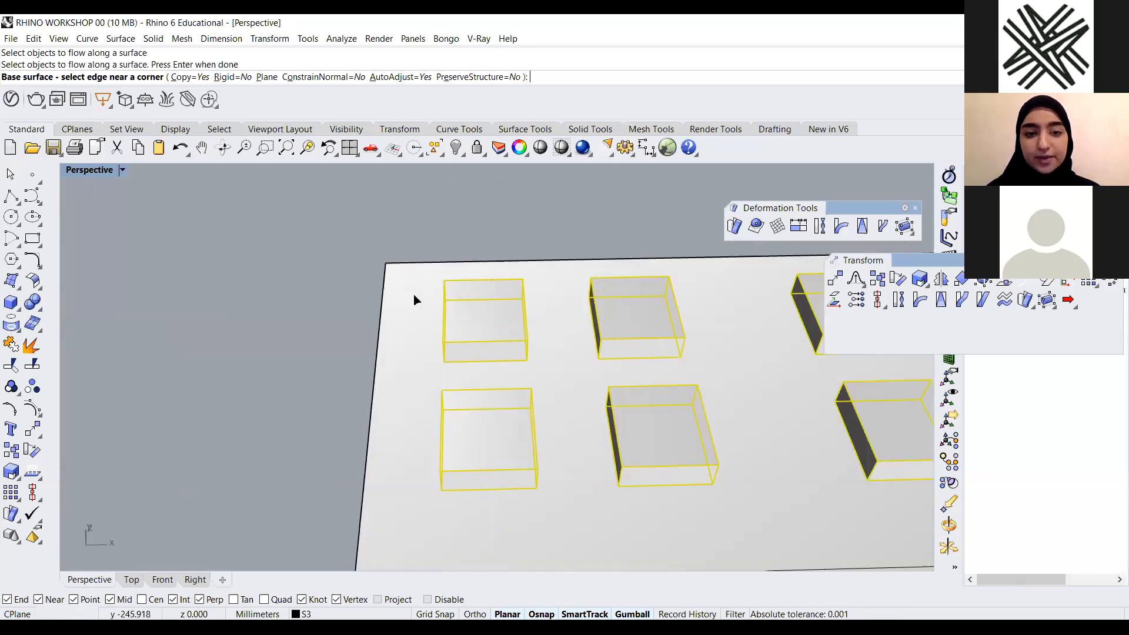
left_click(422, 296)
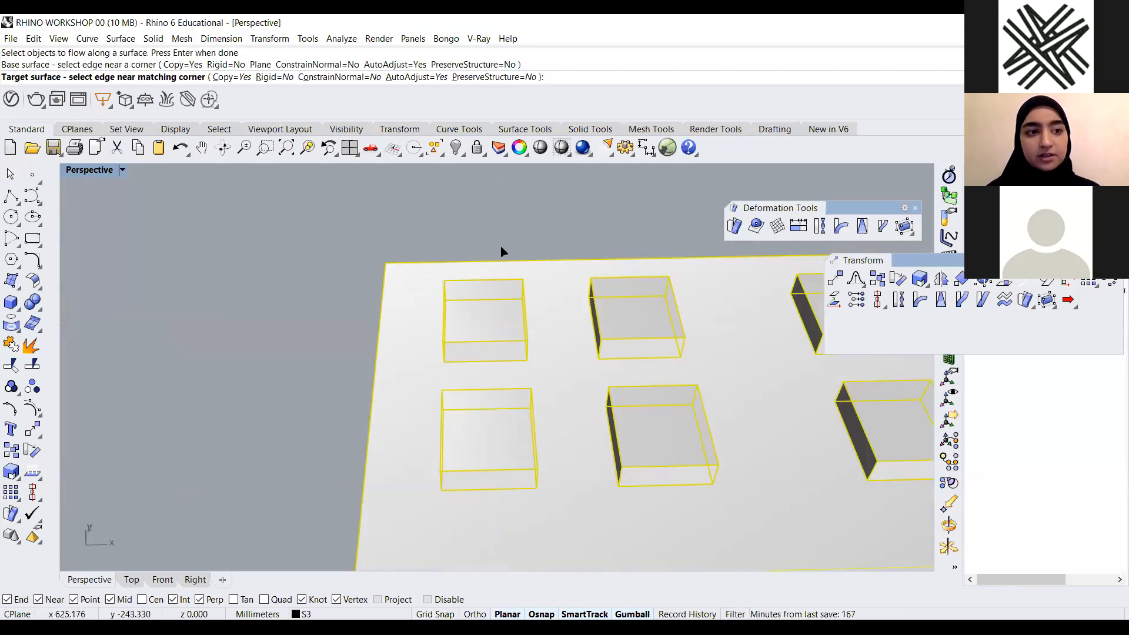
scroll(512, 258, "down", 6)
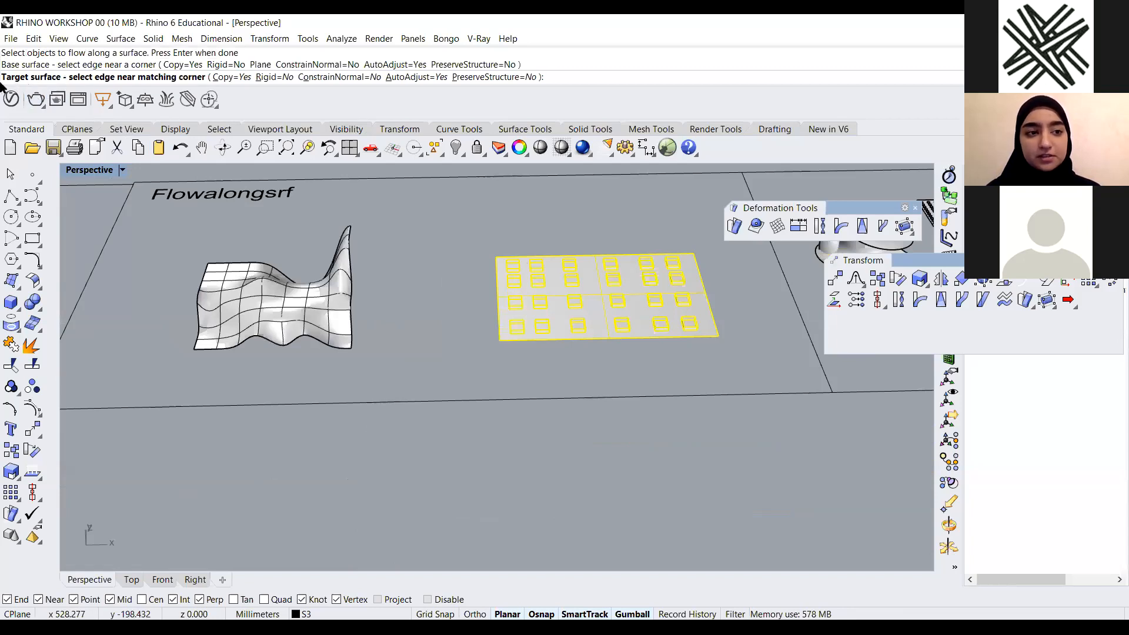
scroll(241, 294, "up", 3)
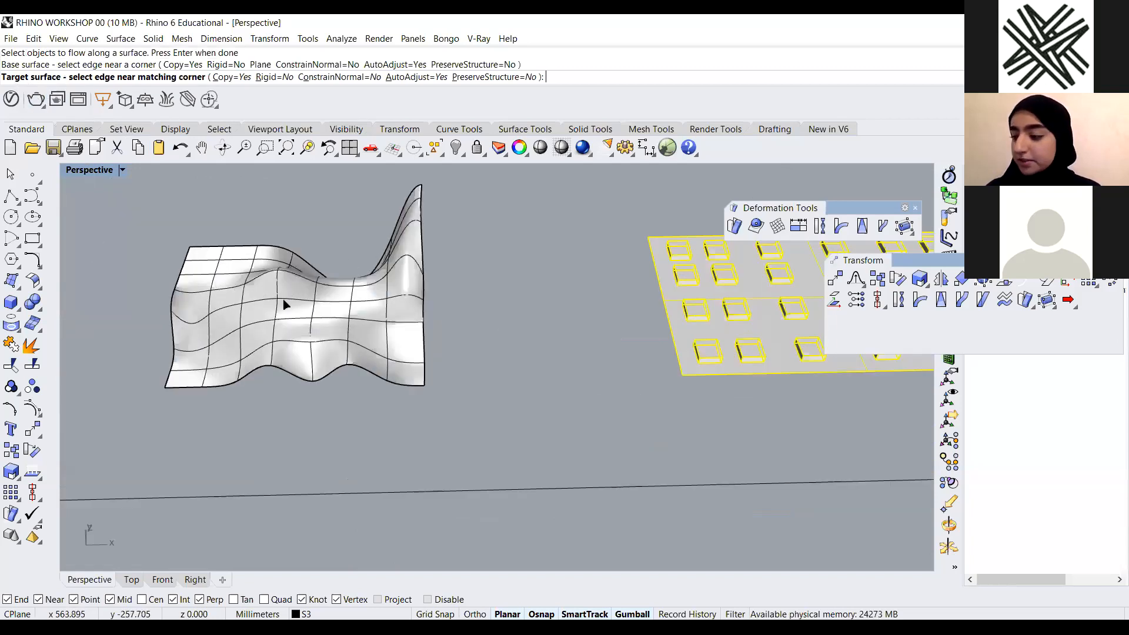
scroll(205, 322, "up", 2)
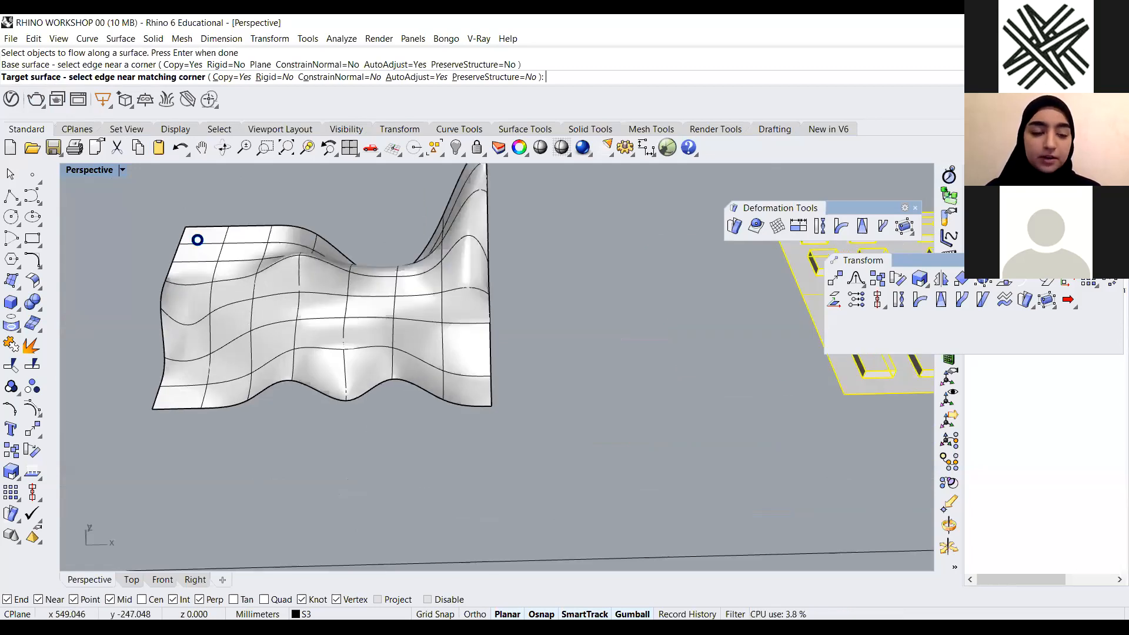
left_click(203, 243)
Orbit and zoom around the wavy surface to examine the flowed boxes
scroll(428, 334, "down", 6)
right_click_drag(429, 334, 176, 353)
scroll(431, 330, "up", 7)
scroll(488, 232, "down", 4)
mouse_move(489, 233)
right_mouse_down()
mouse_move(437, 299)
mouse_move(511, 354)
right_mouse_up()
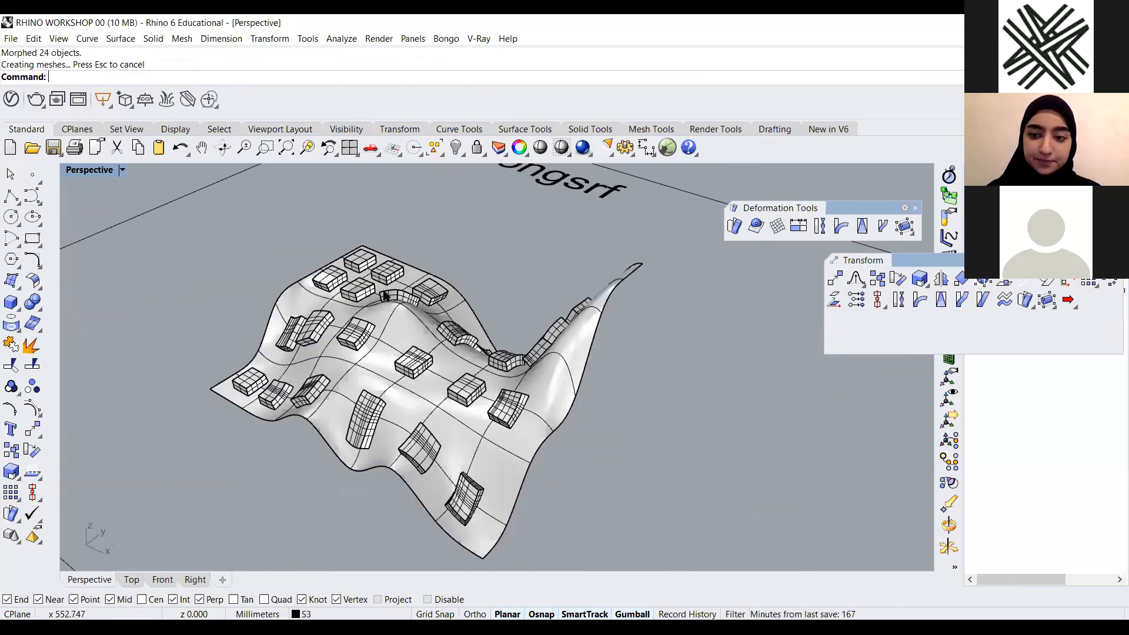
scroll(482, 327, "down", 2)
scroll(438, 293, "down", 2)
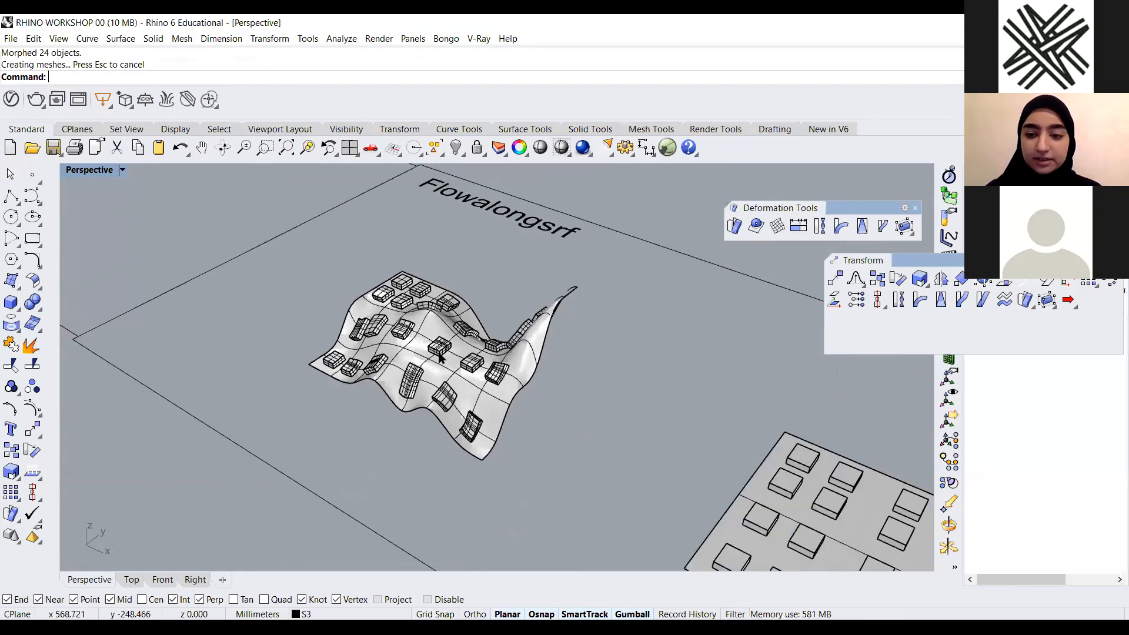
scroll(584, 416, "down", 2)
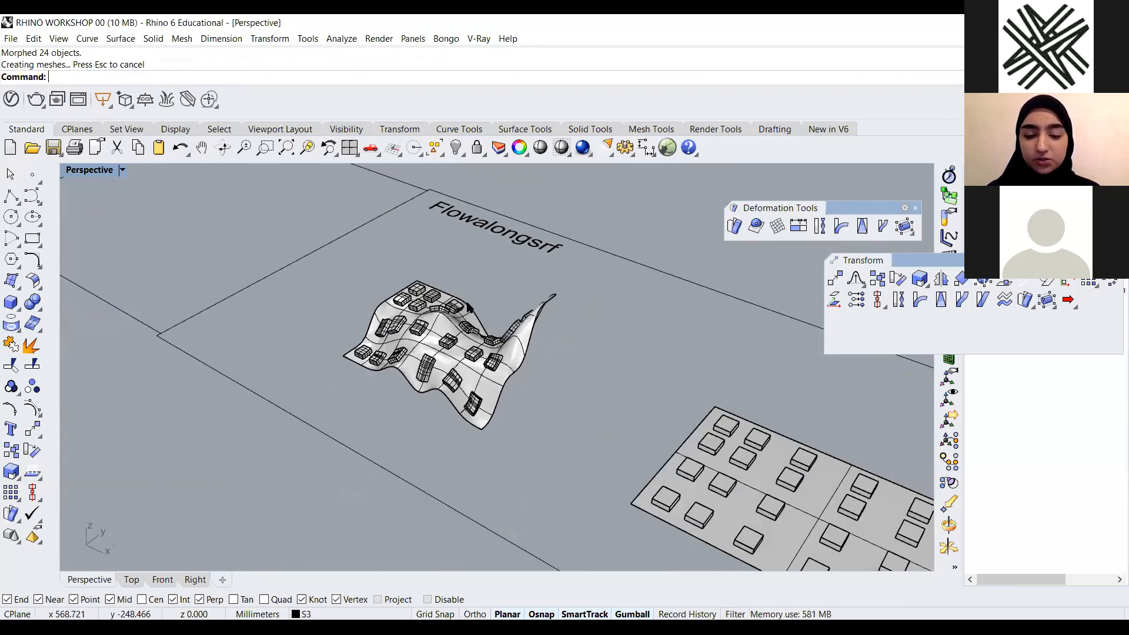
scroll(479, 319, "down", 5)
right_click_drag(470, 321, 402, 265)
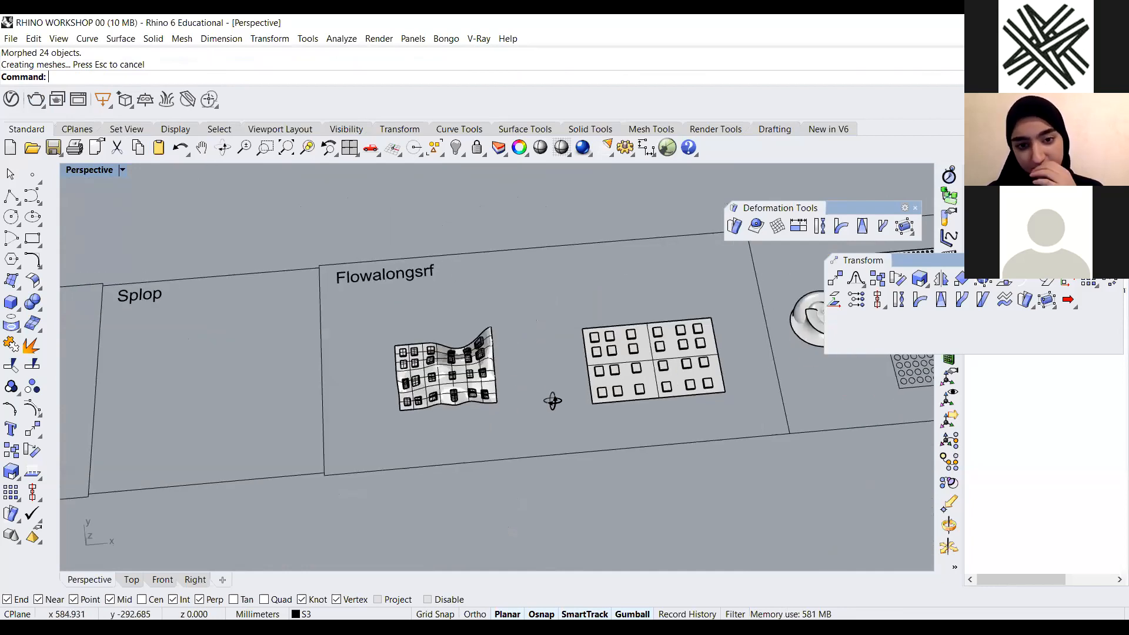
Select the 24 flowed boxes on the wavy surface and delete them
scroll(579, 323, "up", 6)
right_click_drag(580, 323, 542, 293)
left_click(474, 321)
key("Delete")
right_click_drag(542, 360, 537, 280)
scroll(537, 280, "down", 5)
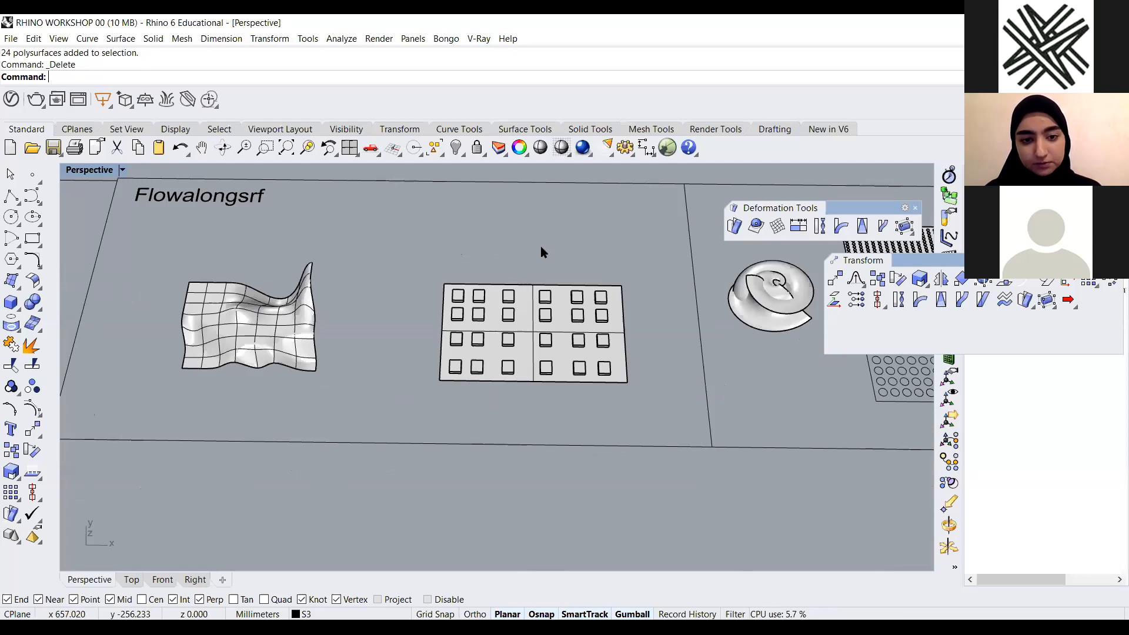
Select the wavy surface and run CreateUVCrv to extract its flat UV outline
left_click(521, 305)
left_click(507, 317)
right_click_drag(492, 329, 354, 329)
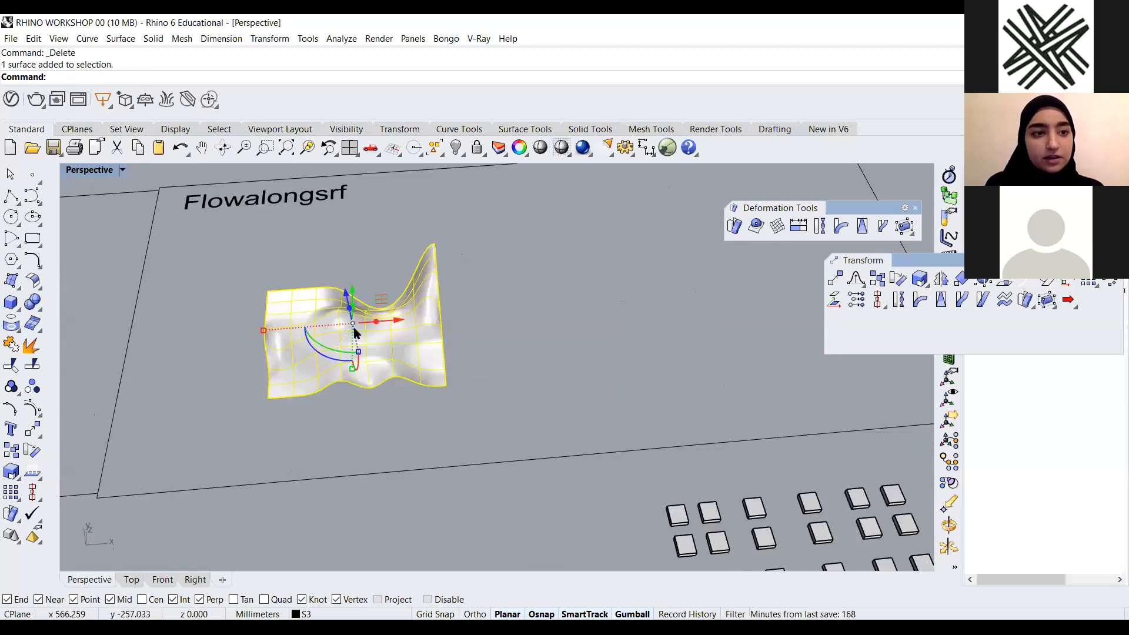
type("Cret")
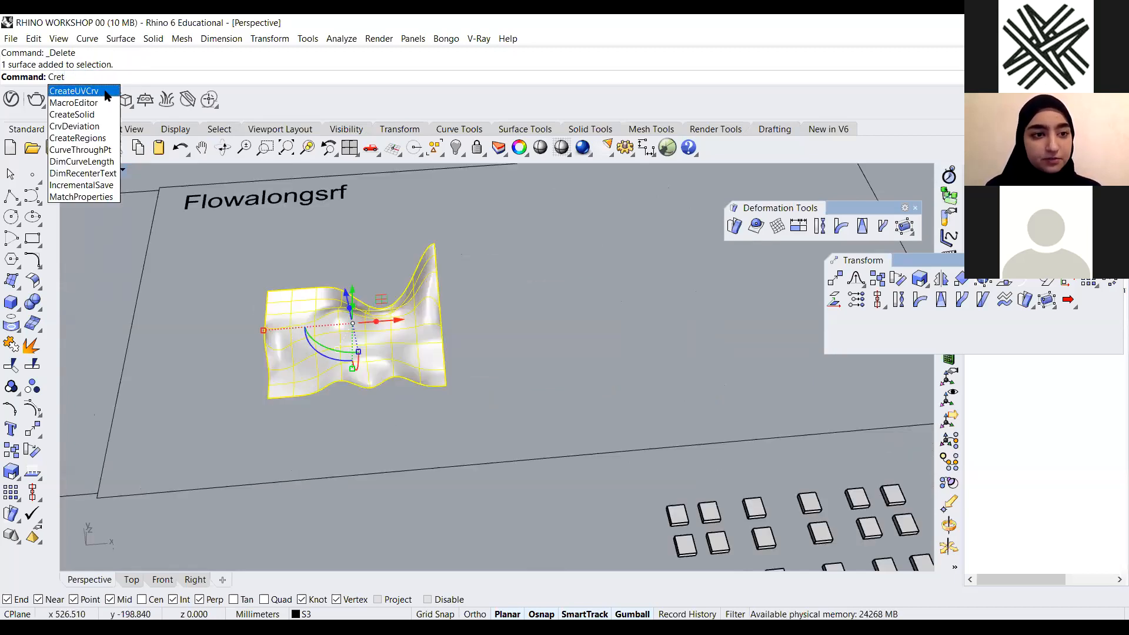
left_click(104, 90)
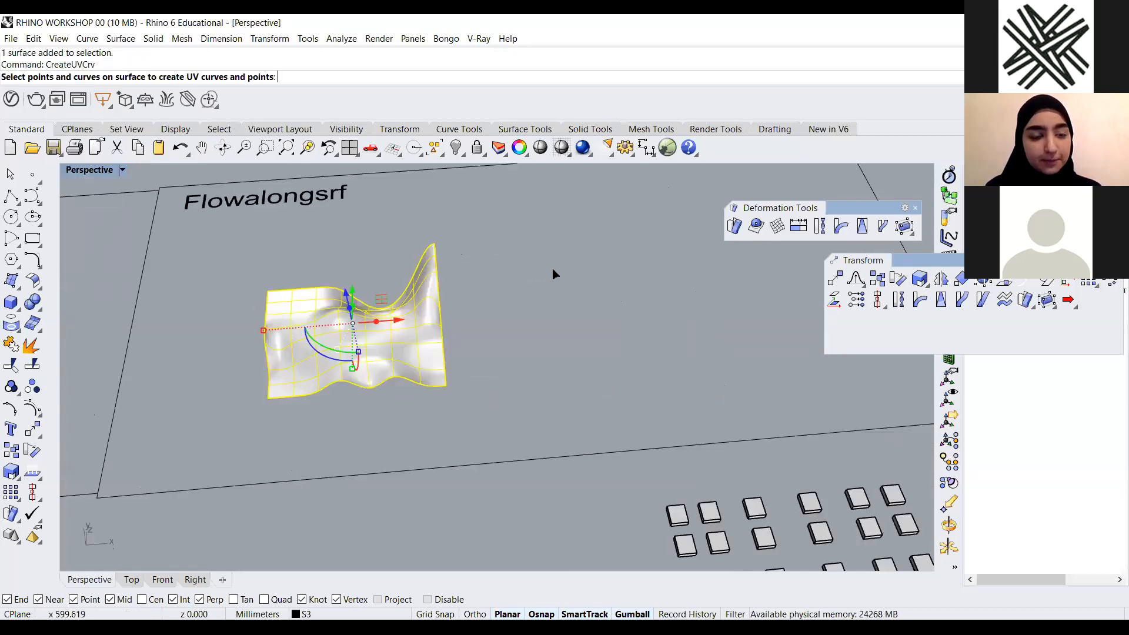
key("Return")
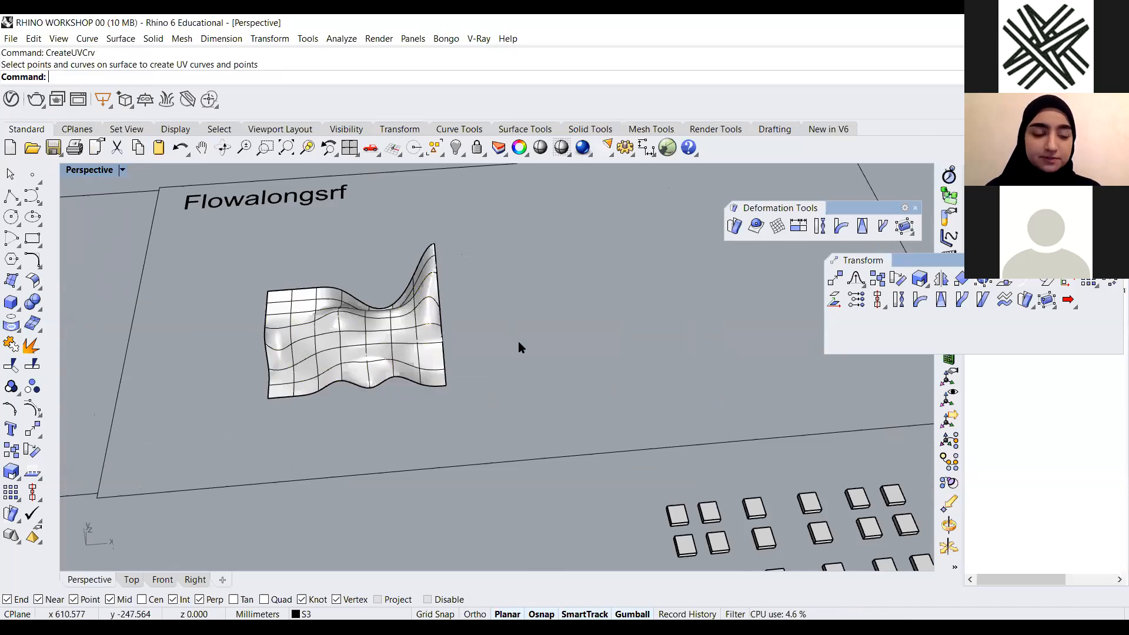
Move the UV outline into the Flowalongsrf area beside the wavy surface and place the box grid onto it
scroll(518, 365, "down", 4)
scroll(523, 389, "down", 4)
scroll(326, 242, "down", 2)
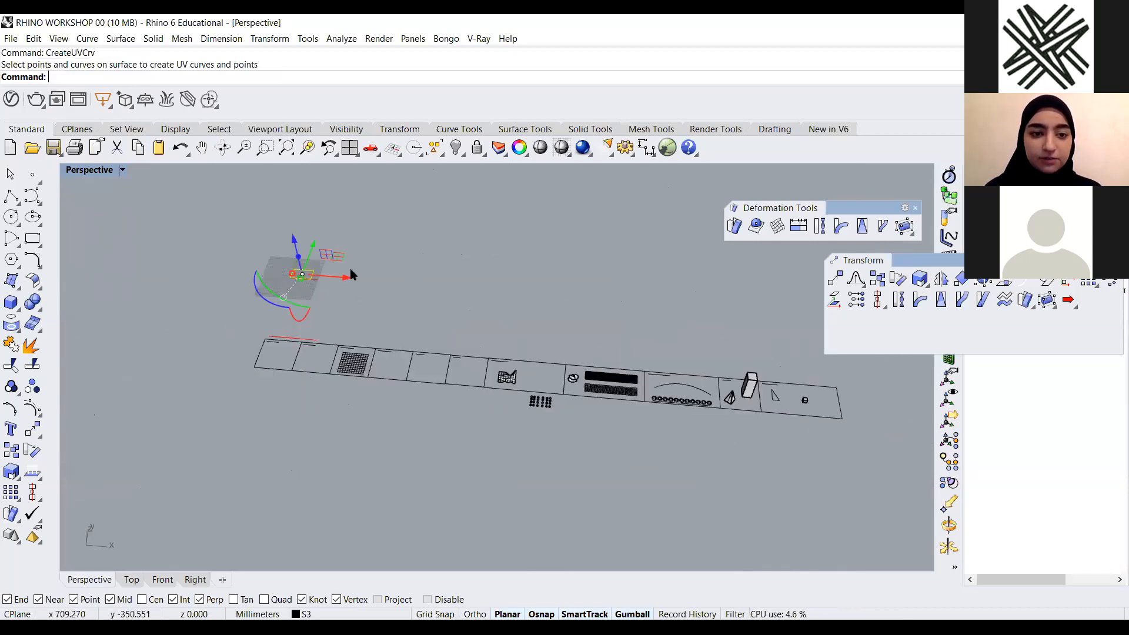
right_click_drag(547, 340, 580, 350)
left_click_drag(348, 270, 629, 238)
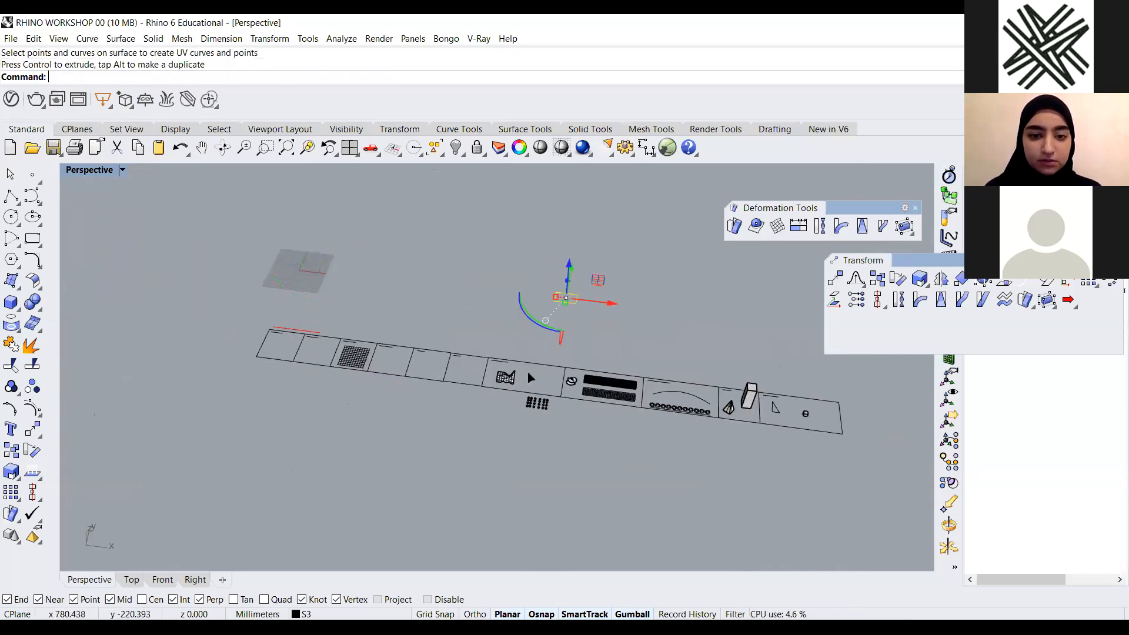
scroll(562, 362, "up", 4)
scroll(563, 458, "up", 1)
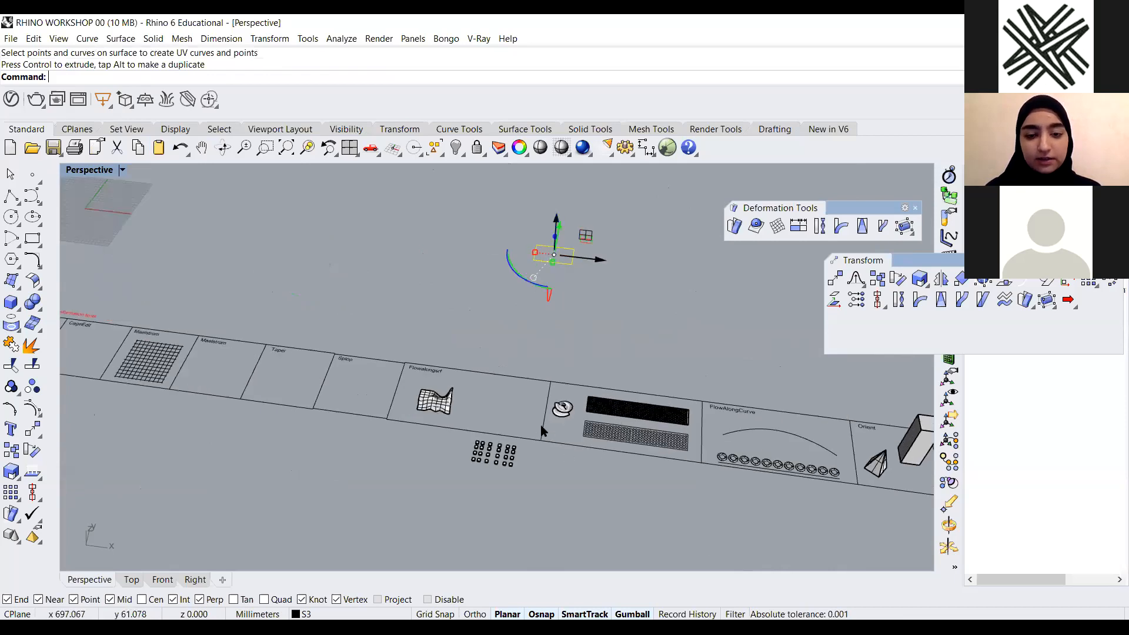
left_click_drag(556, 221, 556, 227)
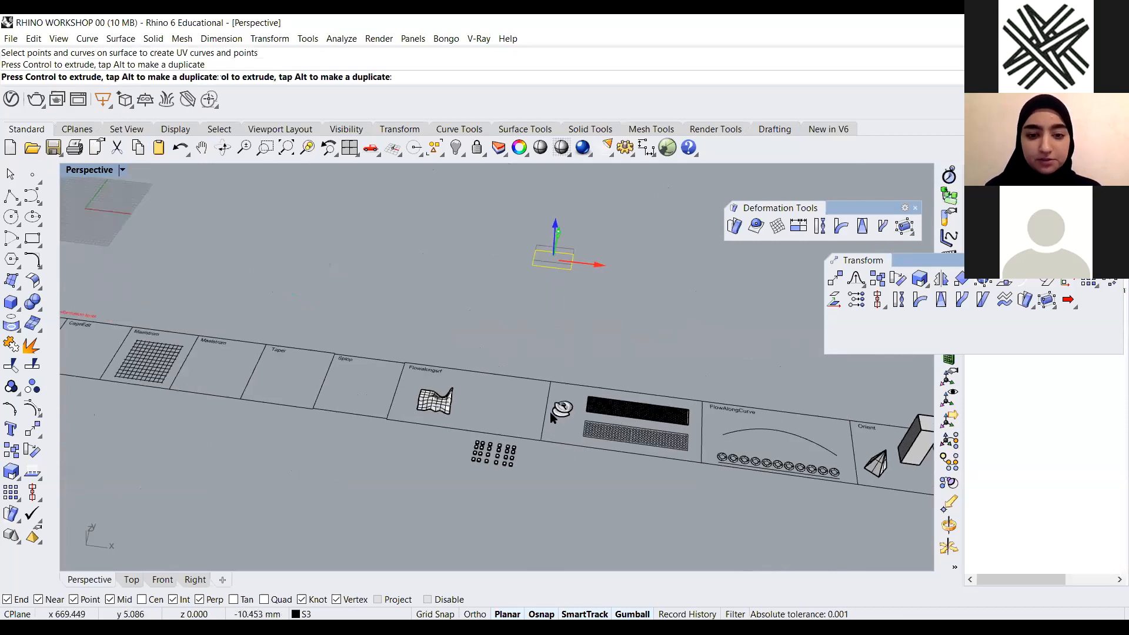
left_click_drag(364, 515, 433, 534)
scroll(551, 388, "up", 3)
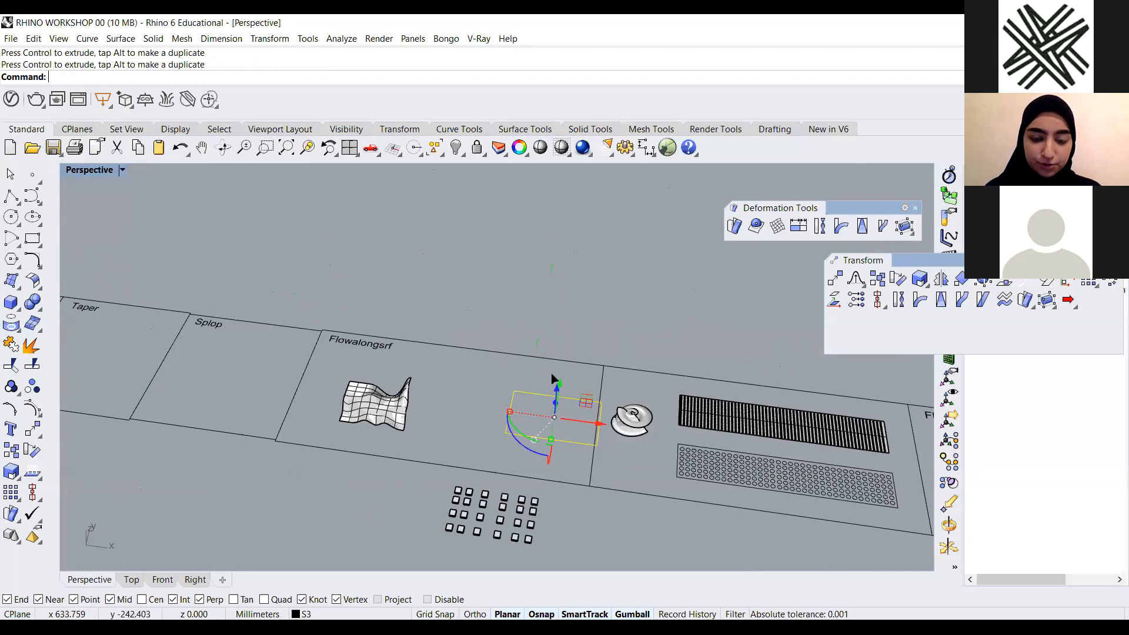
left_click_drag(553, 393, 410, 444)
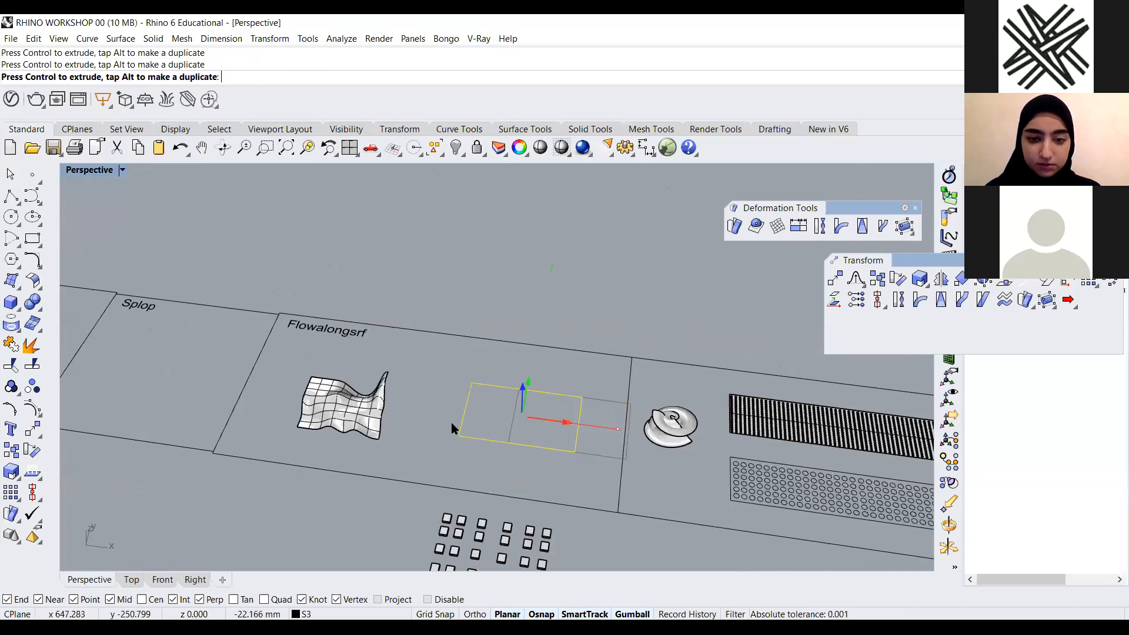
right_click_drag(446, 429, 494, 401)
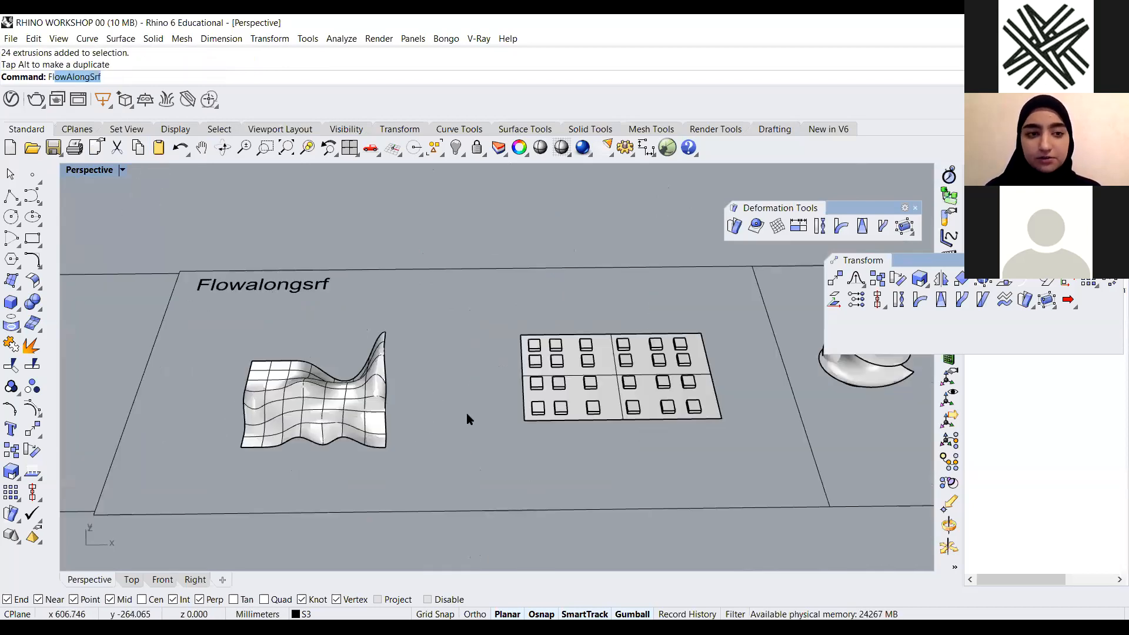
Restart FlowAlongSrf and choose the box group from the selection menu as the objects to flow
key("Return")
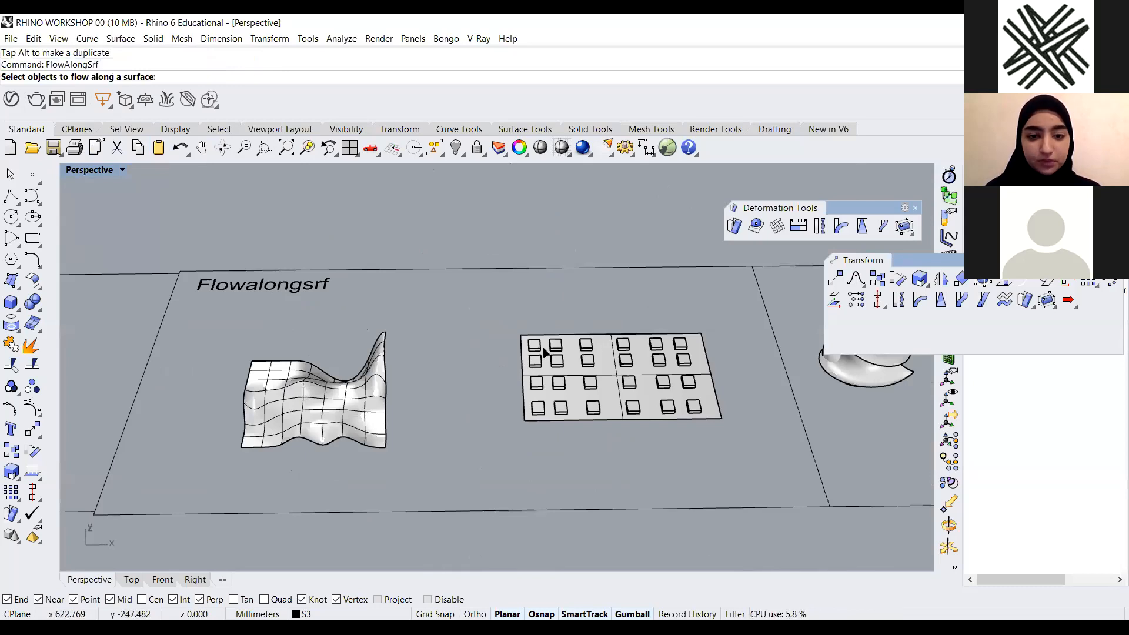
scroll(557, 343, "up", 3)
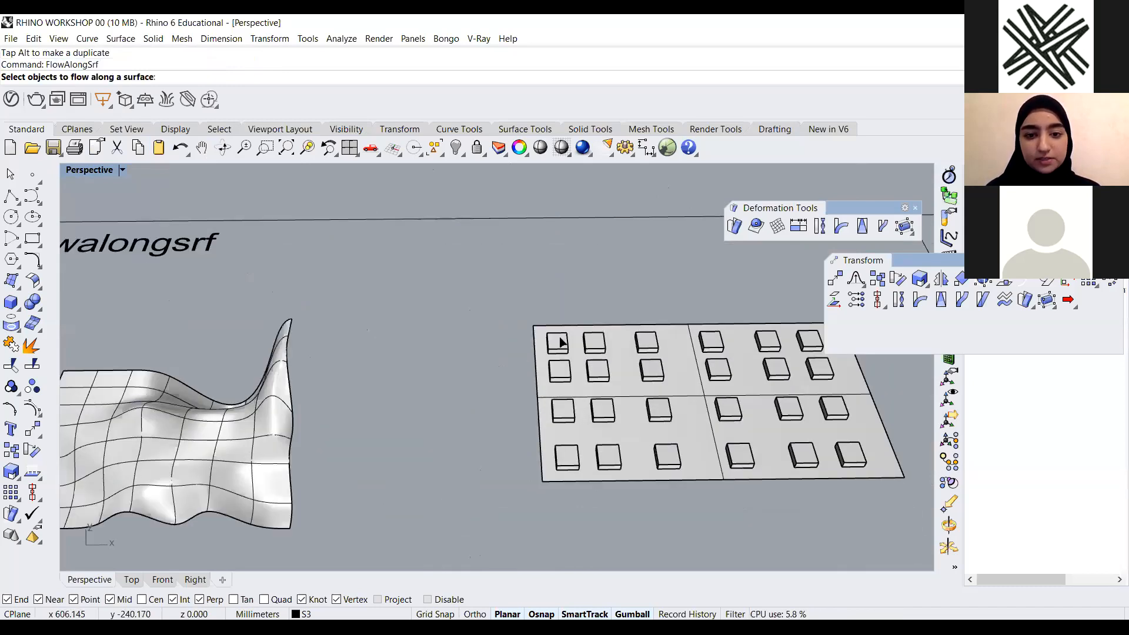
left_click(592, 344)
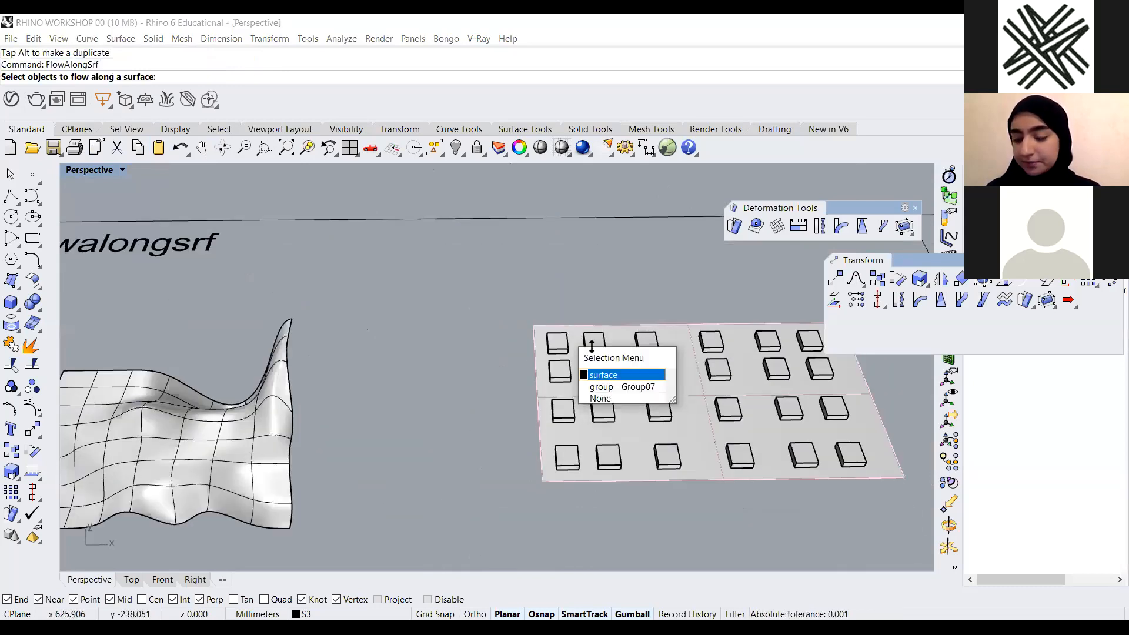
left_click(612, 387)
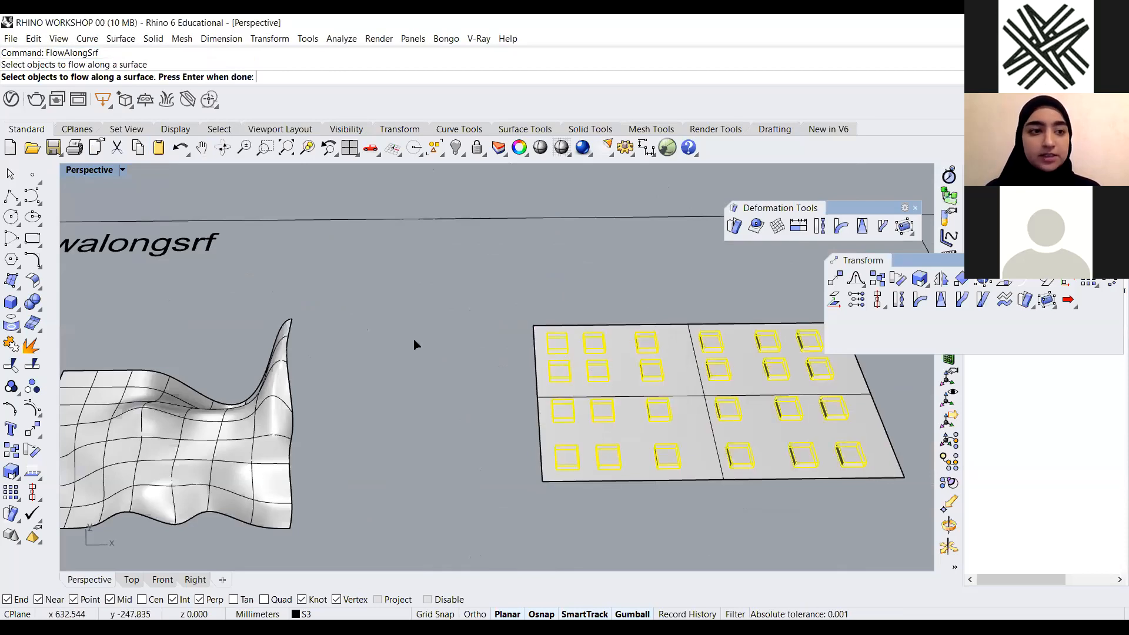
key("Return")
Pick the flat base surface's corner edge, then the matching corner edge on the wavy surface to flow the boxes
scroll(582, 333, "up", 5)
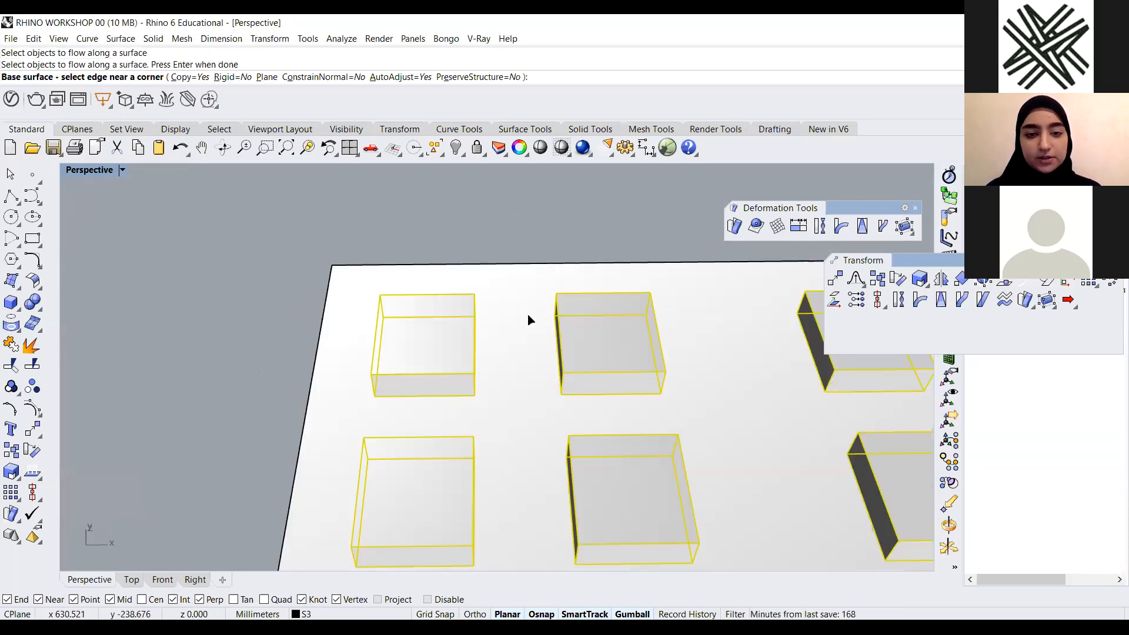
left_click(528, 319)
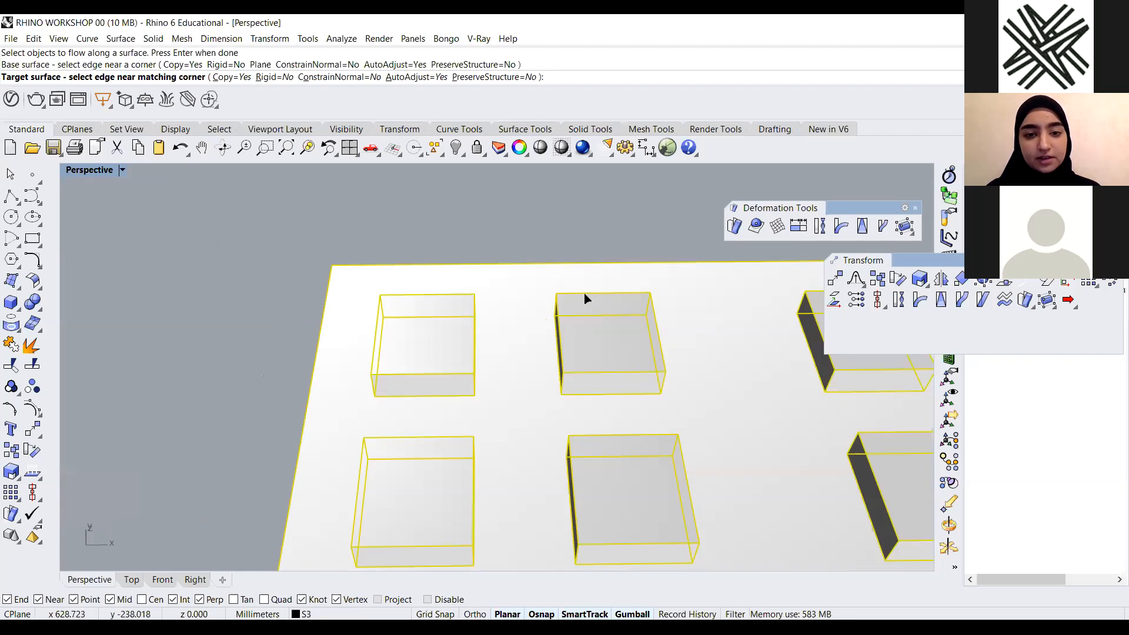
scroll(566, 306, "down", 5)
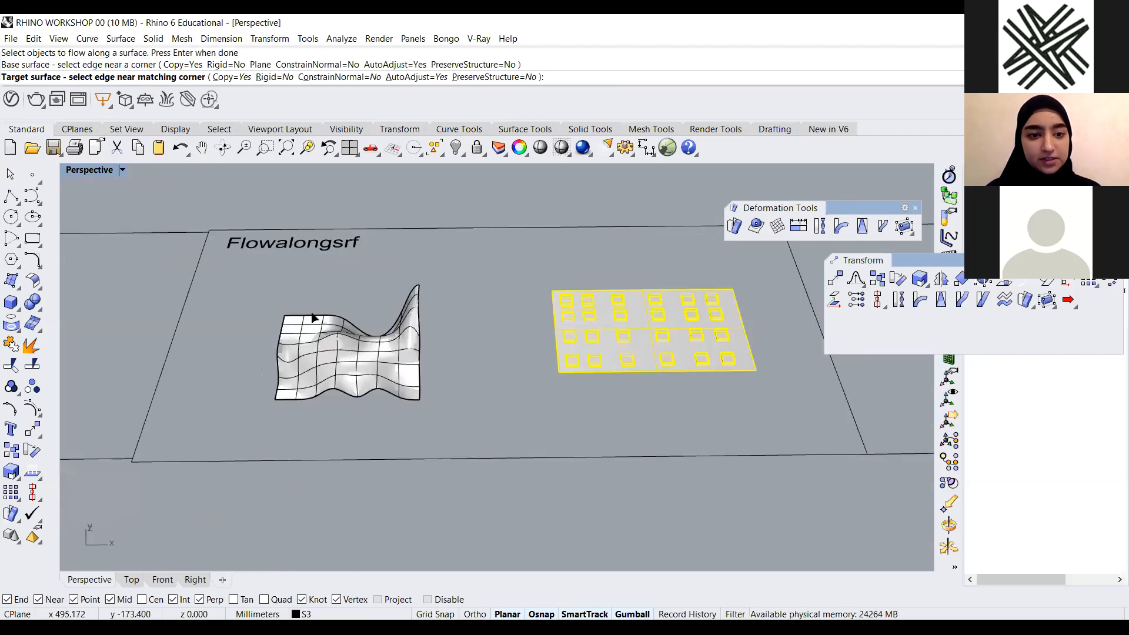
scroll(288, 354, "up", 2)
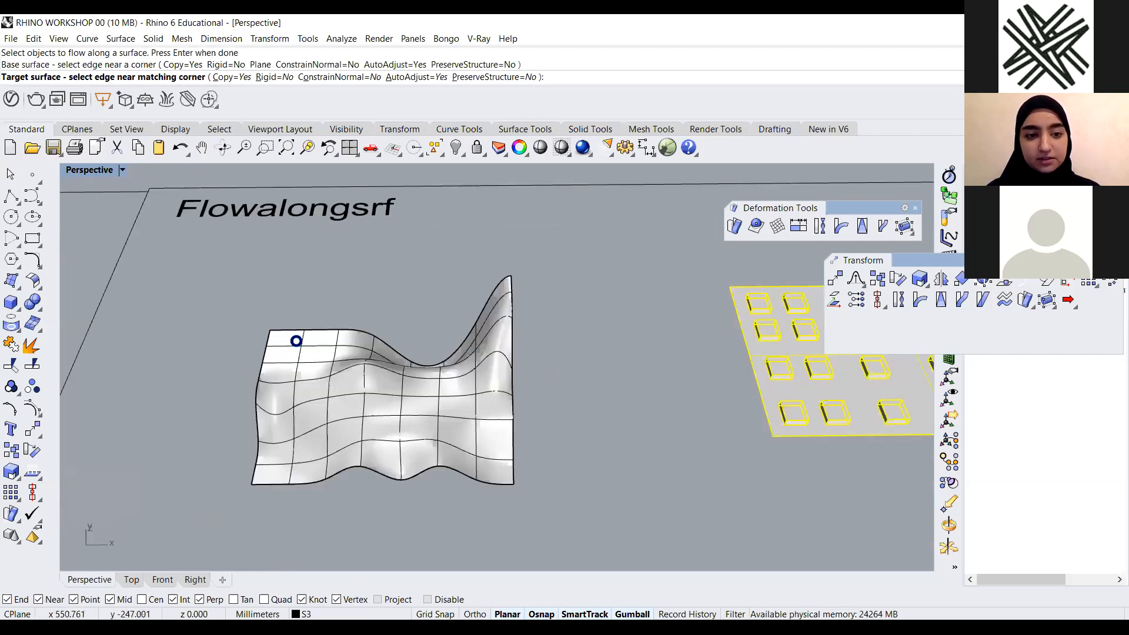
left_click(298, 345)
scroll(330, 366, "down", 5)
mouse_move(308, 308)
right_mouse_down()
mouse_move(336, 369)
mouse_move(386, 399)
mouse_move(541, 429)
right_mouse_up()
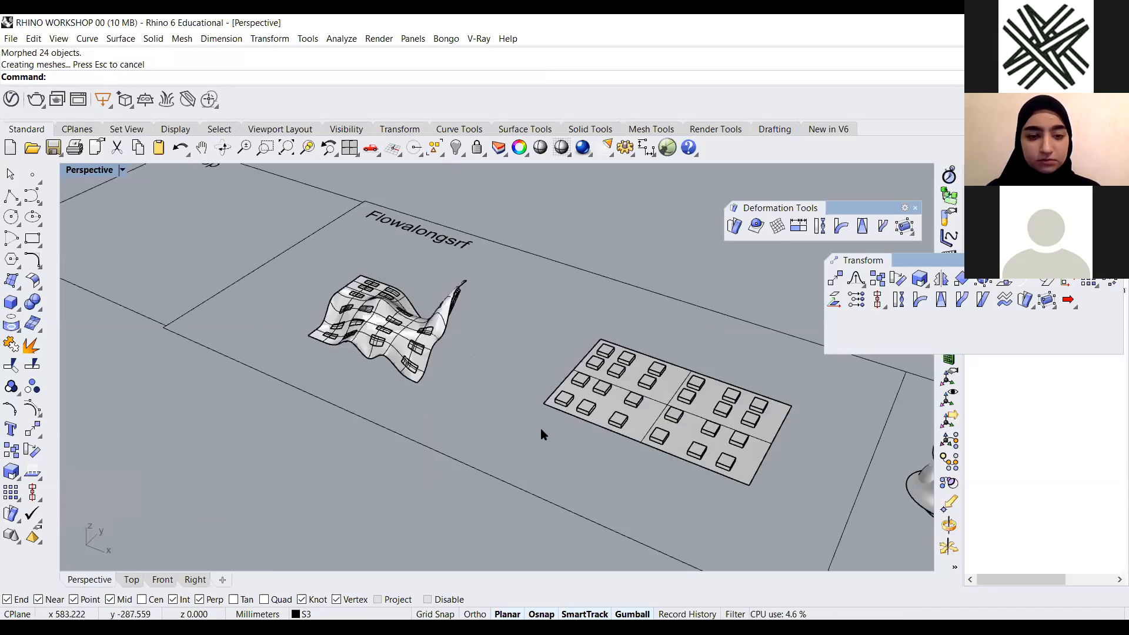
Select the flat base surface and display its normal direction with Dir
scroll(328, 306, "up", 3)
mouse_move(457, 249)
right_mouse_down()
mouse_move(552, 363)
mouse_move(323, 288)
mouse_move(386, 383)
mouse_move(375, 207)
mouse_move(461, 395)
right_mouse_up()
right_click_drag(524, 416, 499, 391)
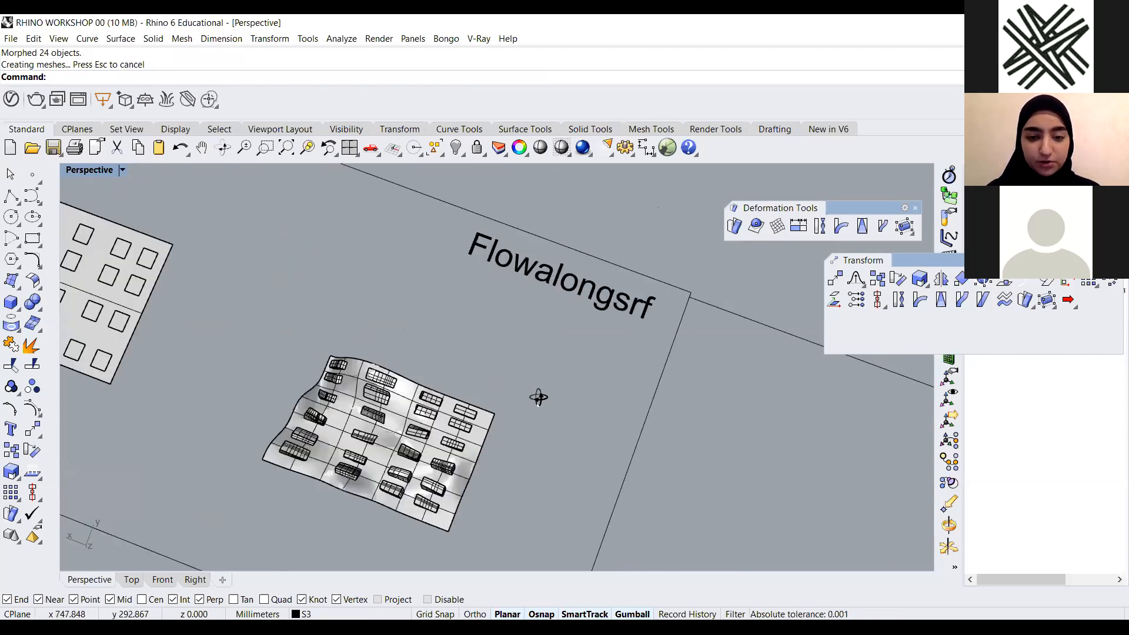
right_click_drag(525, 331, 588, 367)
scroll(534, 346, "down", 8)
scroll(559, 380, "up", 6)
left_click(521, 378)
left_click(33, 472)
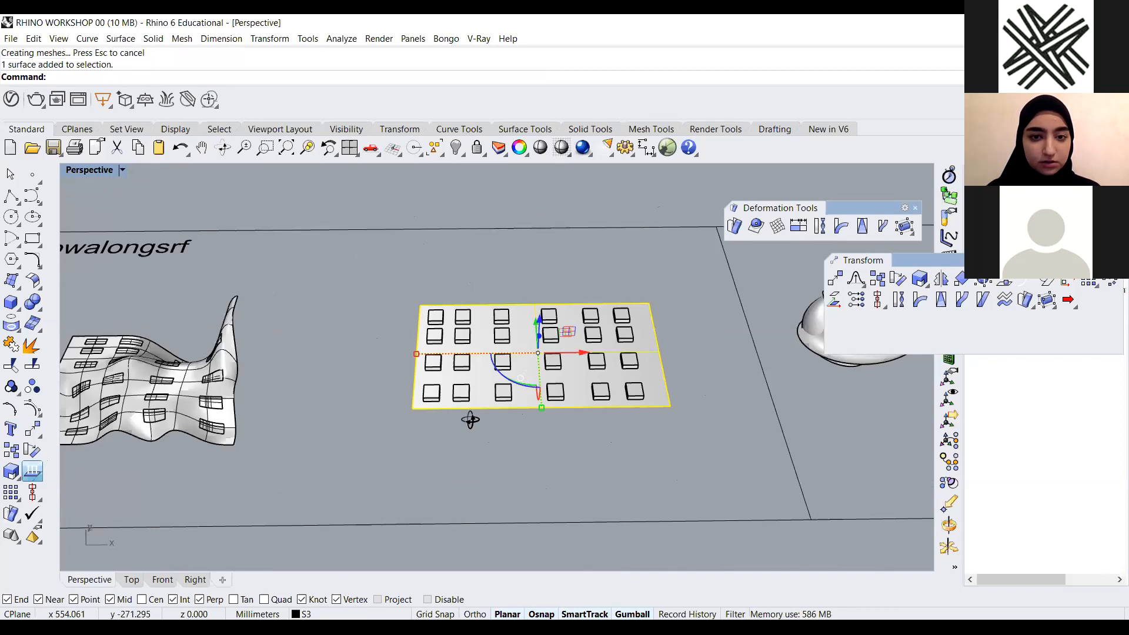
mouse_move(540, 325)
right_mouse_down()
mouse_move(529, 276)
mouse_move(521, 315)
right_mouse_up()
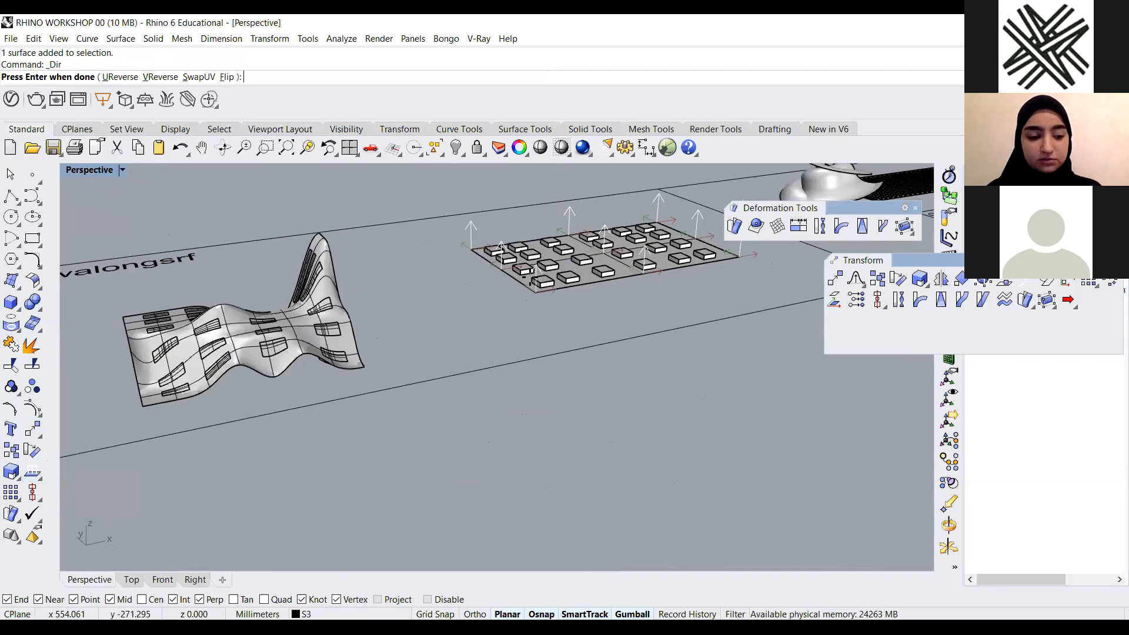
scroll(518, 315, "up", 4)
key("Return")
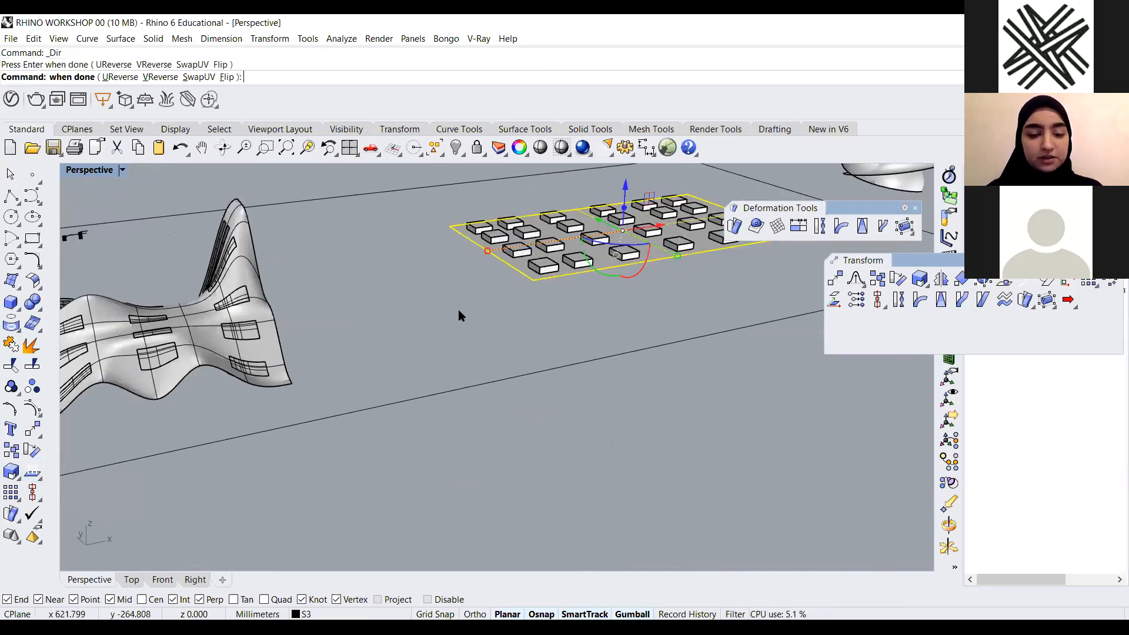
Flip the flat base surface's normal direction with Dir so it points downward
scroll(459, 315, "down", 6)
scroll(573, 302, "up", 5)
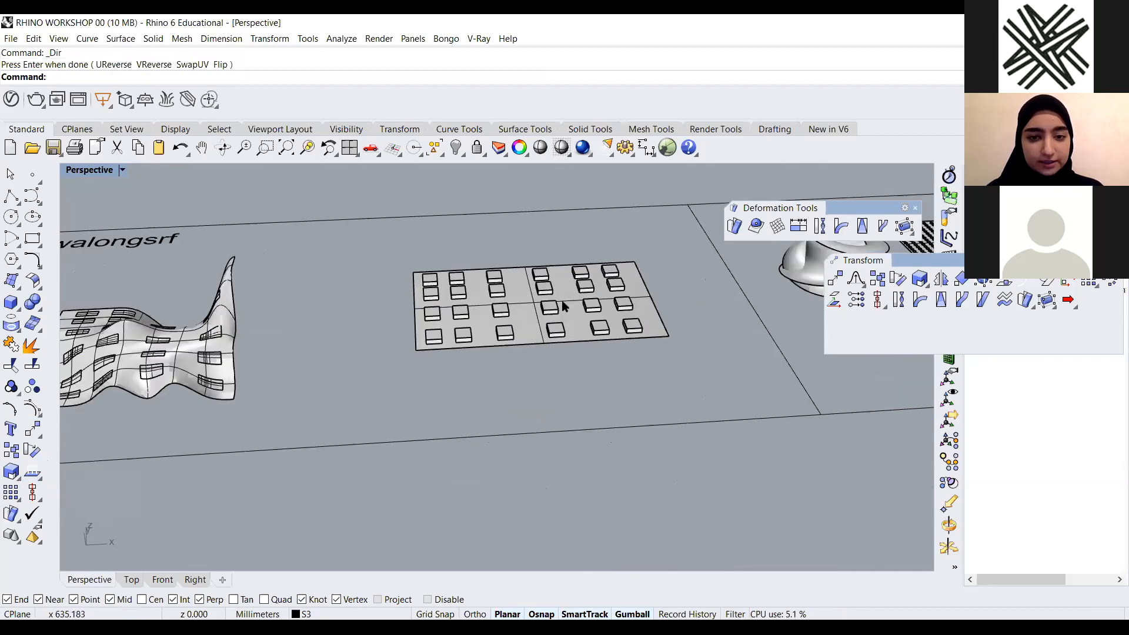
right_click_drag(572, 298, 618, 311)
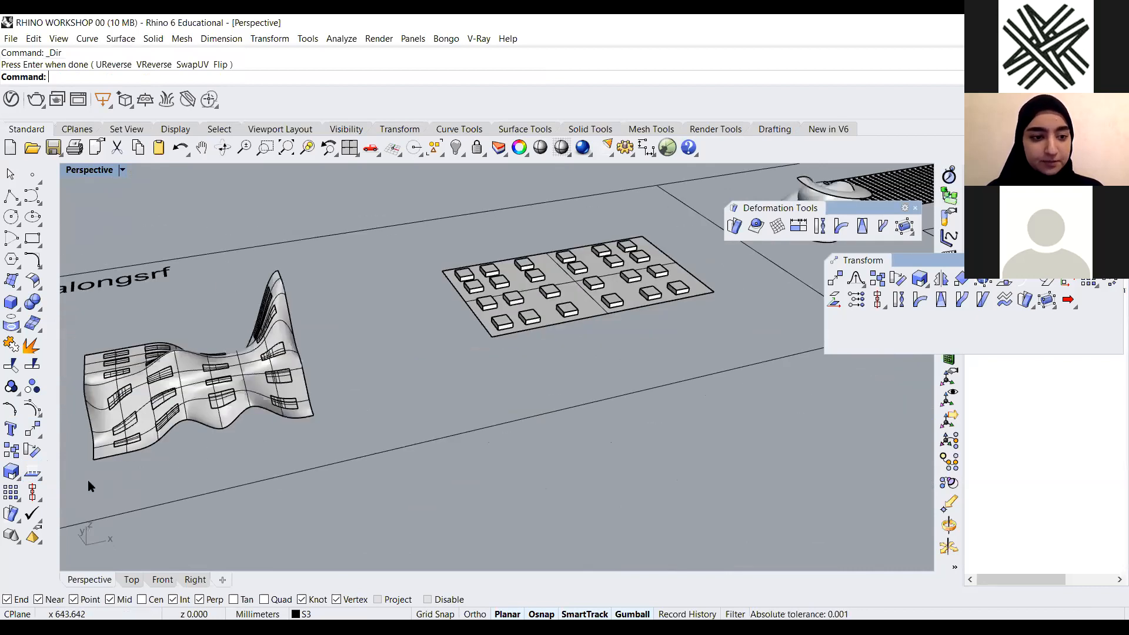
left_click(31, 471)
right_click_drag(516, 342, 638, 311)
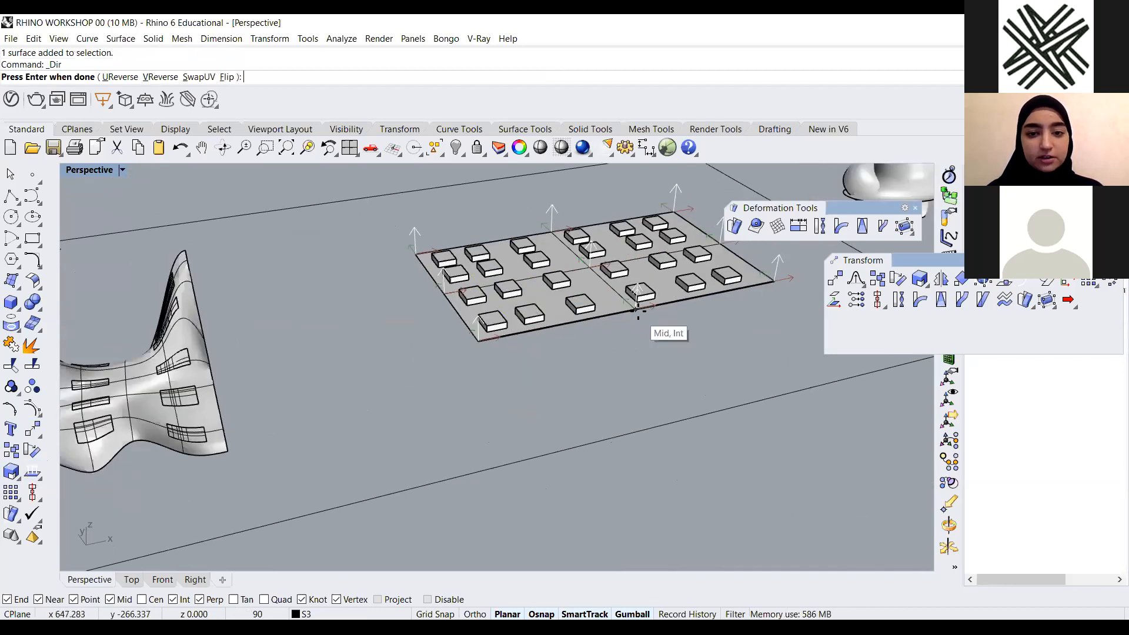
left_click(637, 310)
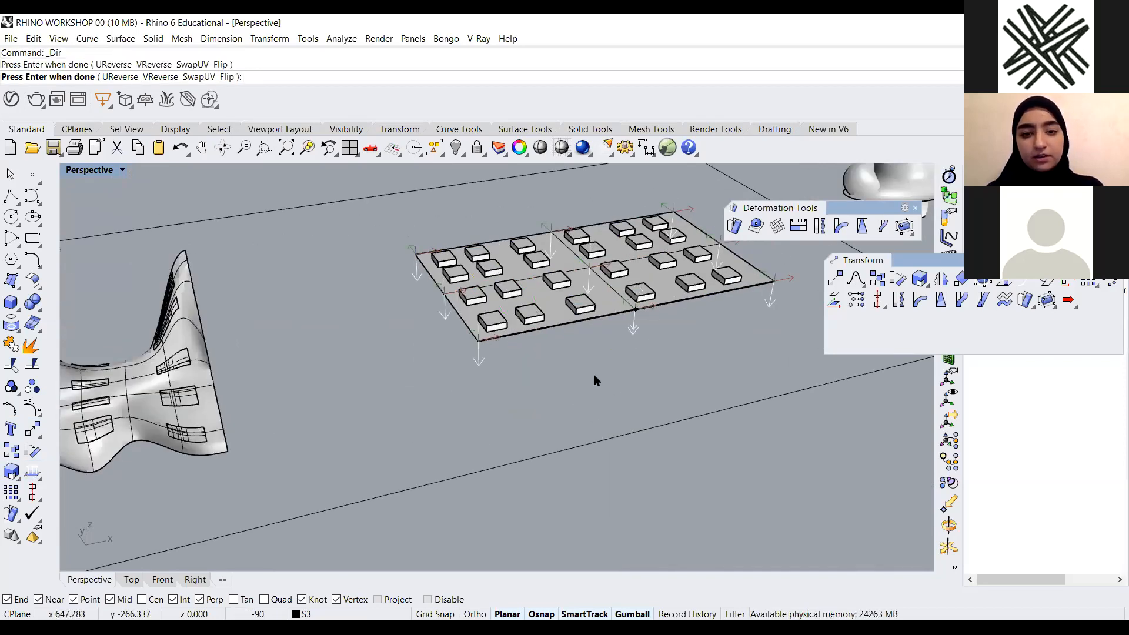
key("Return")
Rerun FlowAlongSrf, selecting the box grid, the base surface's corner edge and the wavy surface's matching edge
left_click(367, 431)
scroll(440, 417, "down", 5)
right_click_drag(440, 416, 406, 403)
type("FlowAlongSrf")
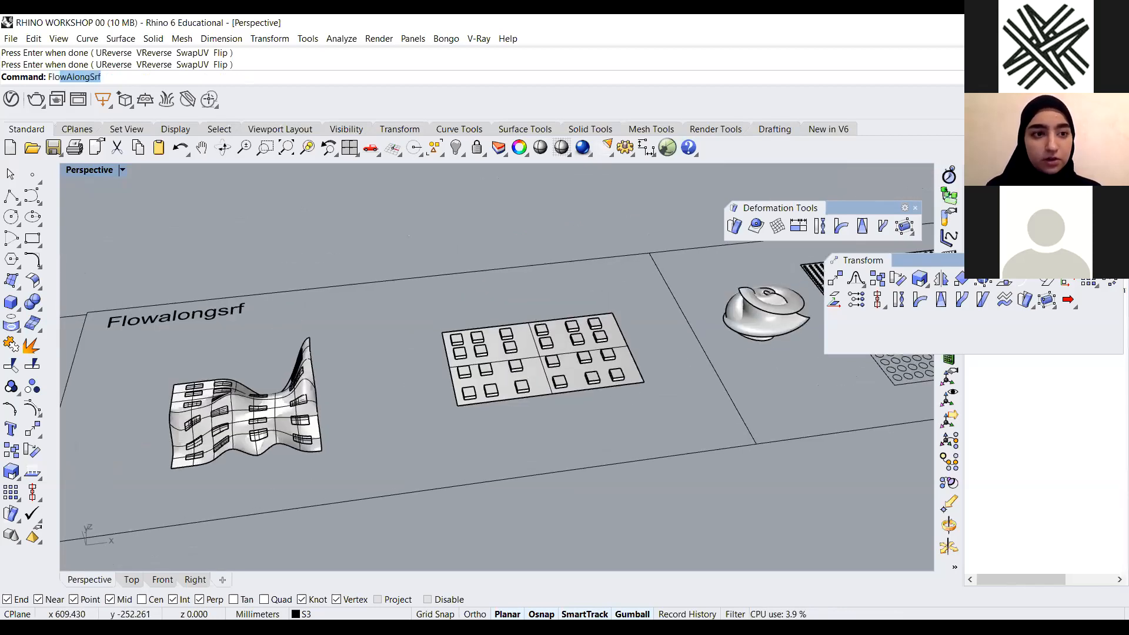
key("Return")
scroll(524, 329, "up", 6)
left_click(461, 355)
scroll(488, 358, "down", 3)
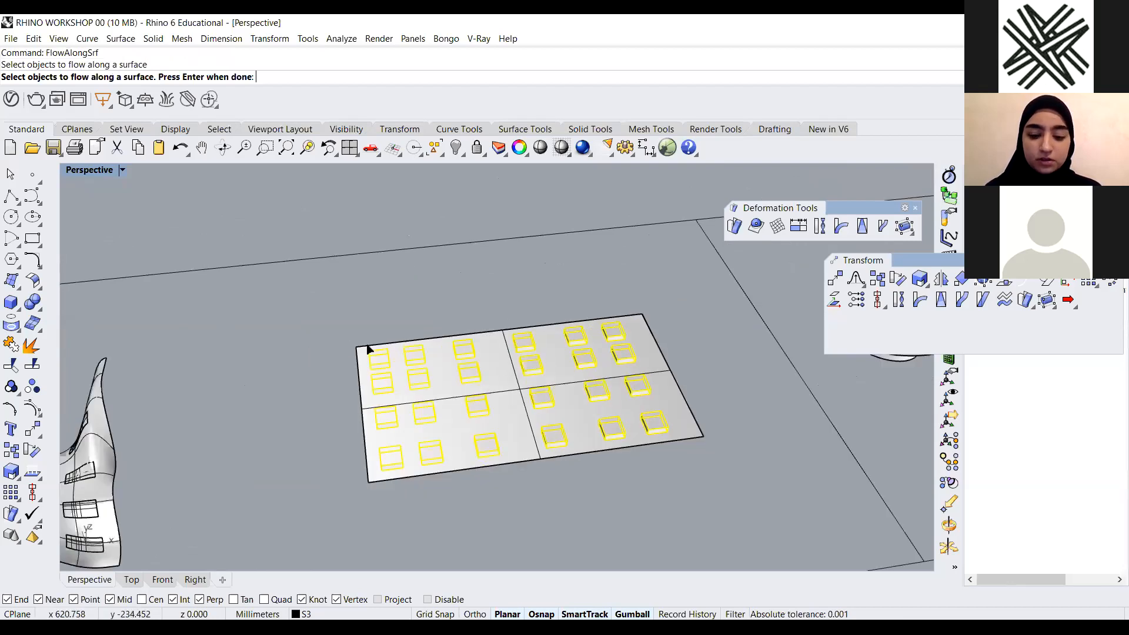
key("Return")
scroll(404, 361, "up", 5)
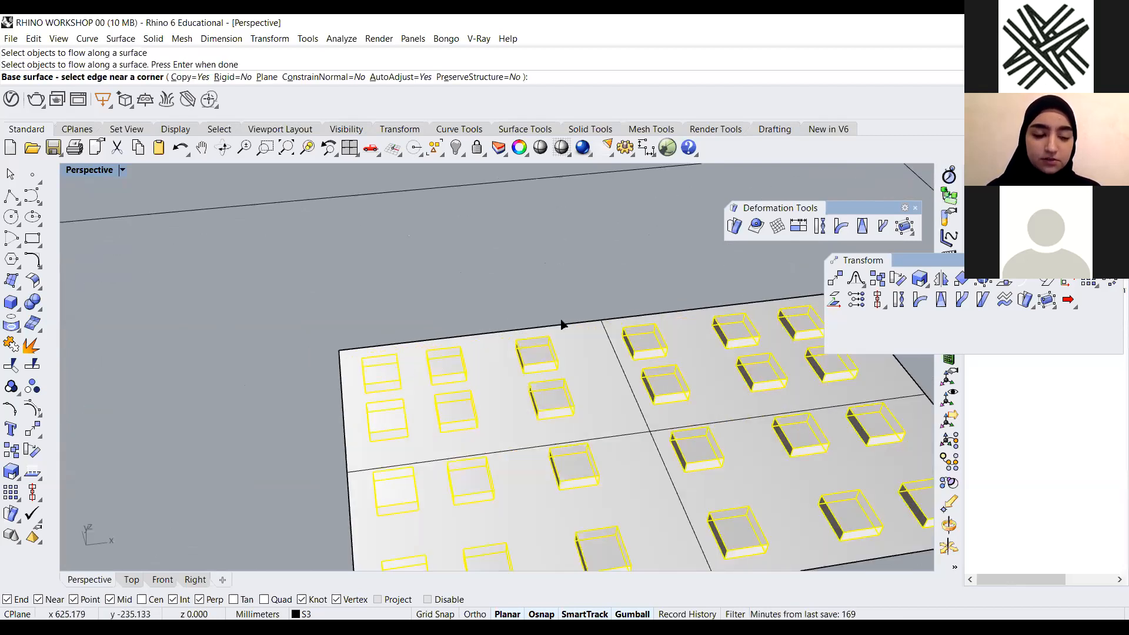
left_click(562, 323)
scroll(304, 340, "down", 7)
scroll(306, 315, "up", 3)
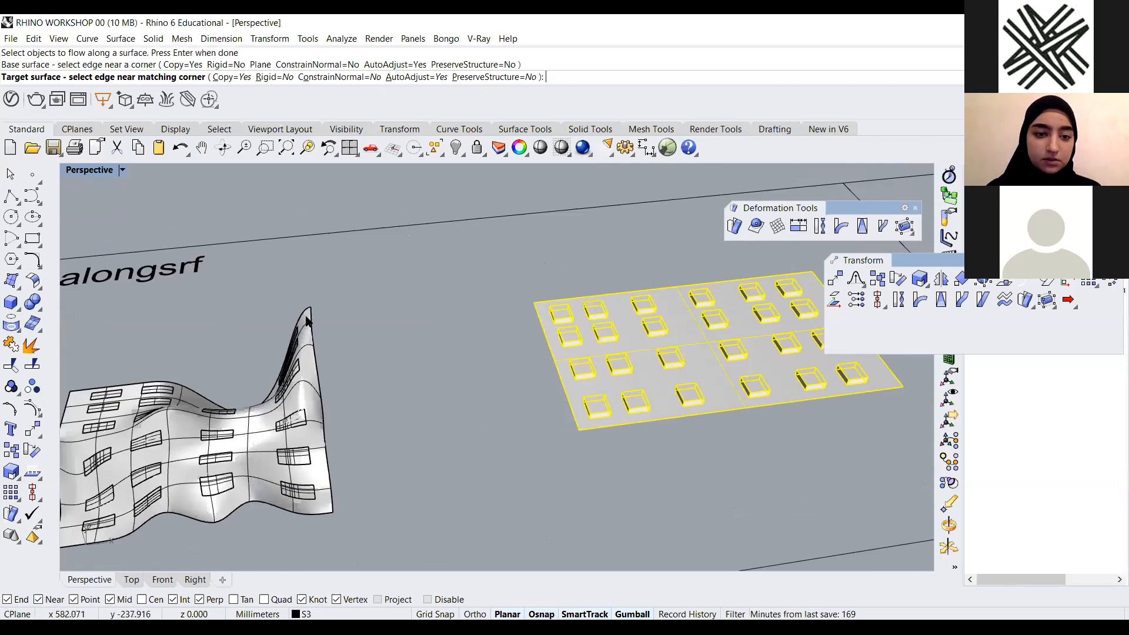
left_click(311, 319)
Undo the FlowAlongSrf result
scroll(330, 476, "down", 6)
scroll(442, 403, "up", 2)
right_click_drag(530, 410, 421, 360)
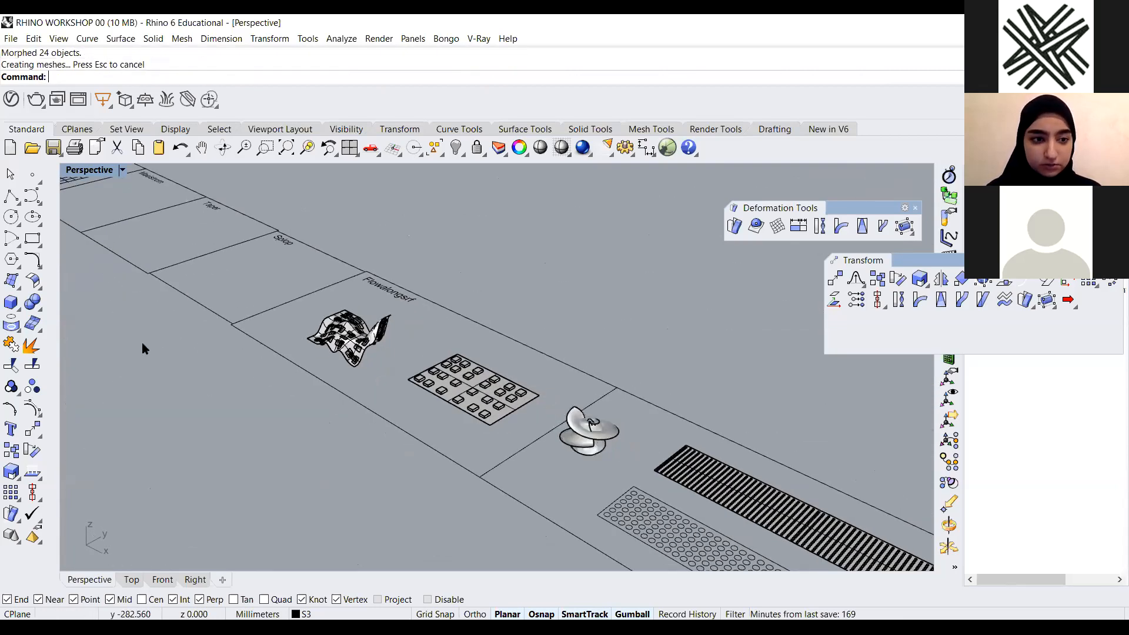
scroll(338, 334, "up", 6)
key("ctrl+z")
Select the wavy surface and display its normal direction with Dir
right_click_drag(397, 412, 487, 372)
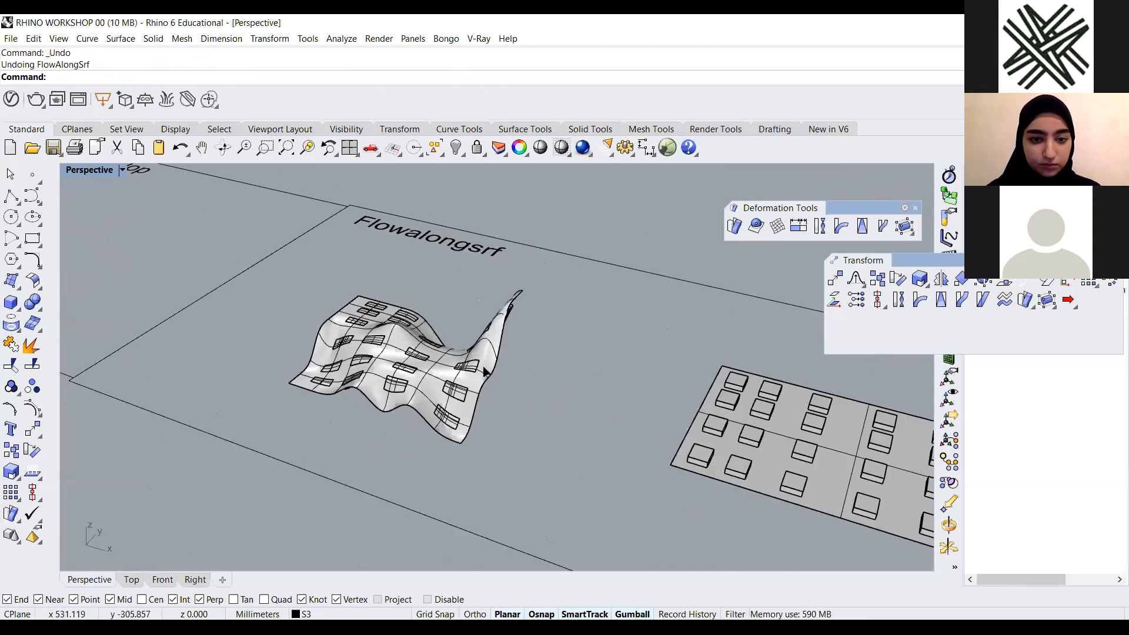
left_click(33, 472)
left_click(505, 373)
left_click(503, 370)
key("Return")
mouse_move(517, 360)
right_mouse_down()
mouse_move(530, 302)
mouse_move(559, 368)
mouse_move(534, 393)
mouse_move(622, 469)
right_mouse_up()
key("Return")
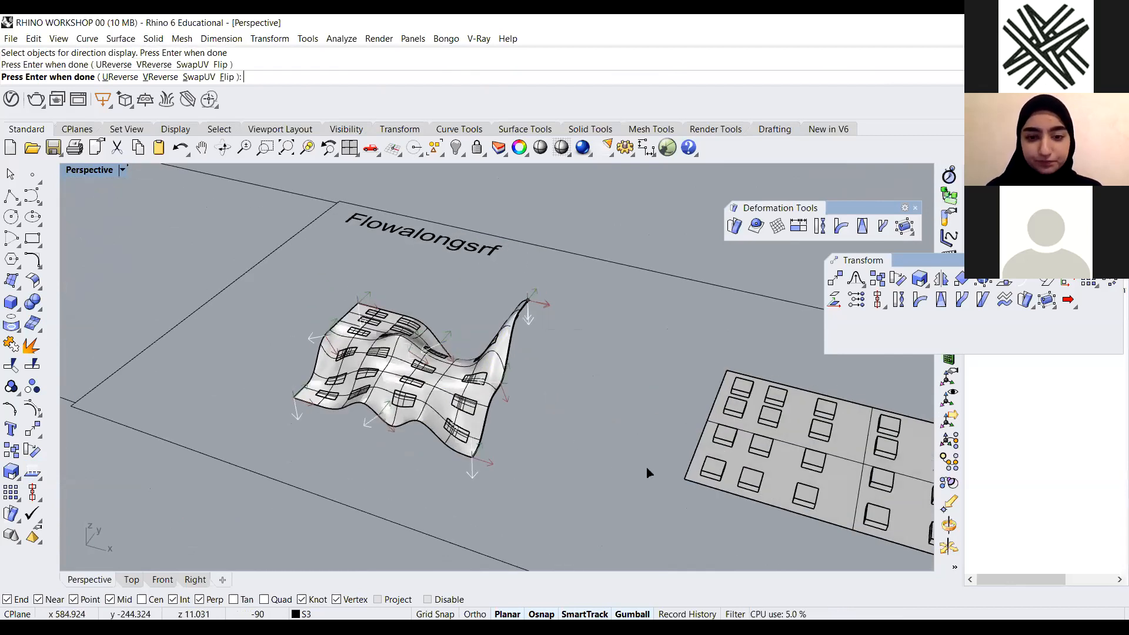
Start FlowAlongSrf again and choose the box group from the selection menu as the objects to flow
scroll(629, 342, "down", 3)
right_click(629, 338)
scroll(639, 338, "up", 7)
left_click(641, 334)
right_click(643, 332)
left_click(609, 328)
left_click(398, 328)
left_click(397, 328)
left_click(510, 324)
right_click(635, 336)
left_click(647, 340)
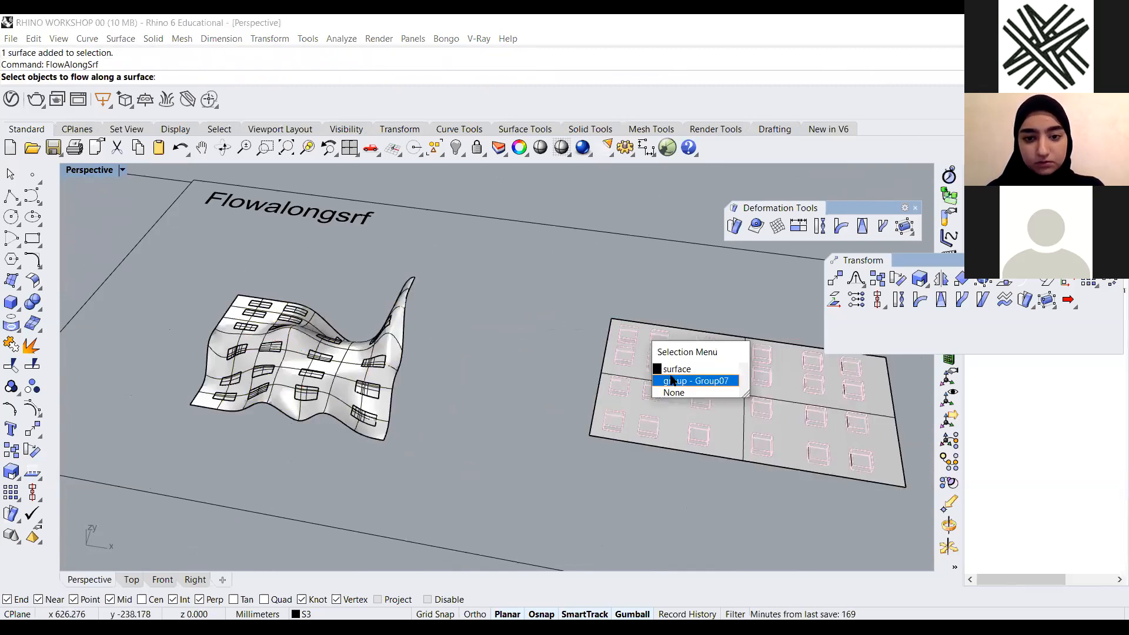
left_click(672, 380)
Confirm the boxes, then pick the base surface's corner edge and the wavy surface's matching corner edge
right_click(645, 337)
left_click(644, 333)
left_click(398, 315)
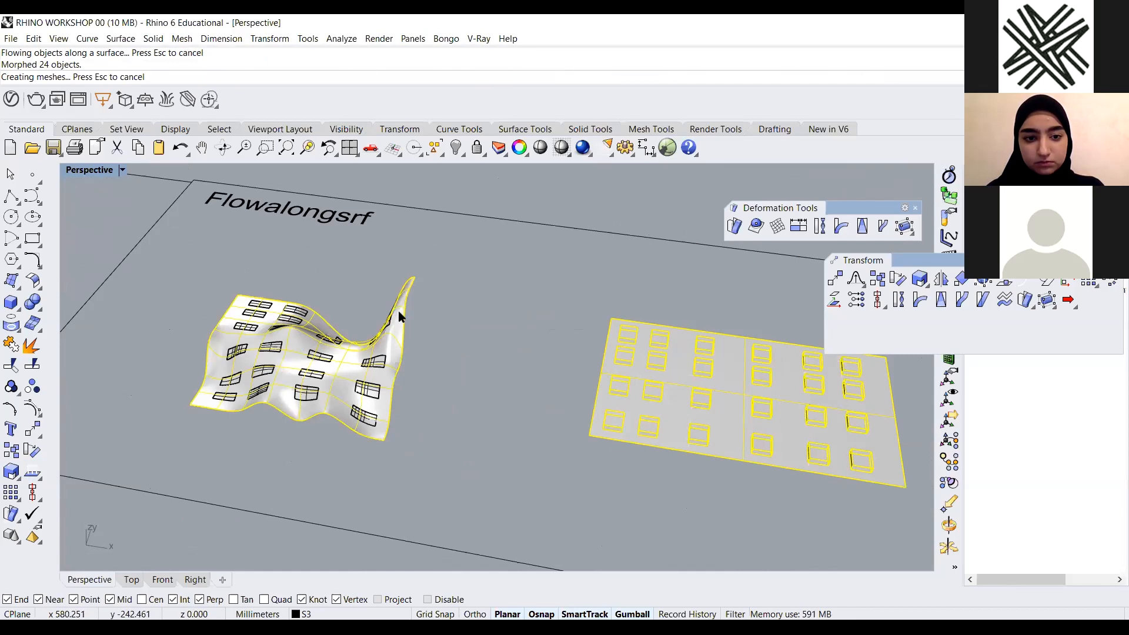
Zoom in to inspect the boxes flowed onto the wavy surface
scroll(461, 352, "down", 3)
scroll(318, 353, "up", 7)
scroll(335, 351, "down", 5)
mouse_move(364, 376)
right_mouse_down()
mouse_move(388, 353)
mouse_move(440, 400)
right_mouse_up()
mouse_move(465, 315)
right_mouse_down()
mouse_move(451, 384)
mouse_move(302, 400)
mouse_move(428, 414)
mouse_move(199, 341)
mouse_move(256, 336)
mouse_move(337, 278)
mouse_move(294, 254)
right_mouse_up()
scroll(139, 436, "up", 5)
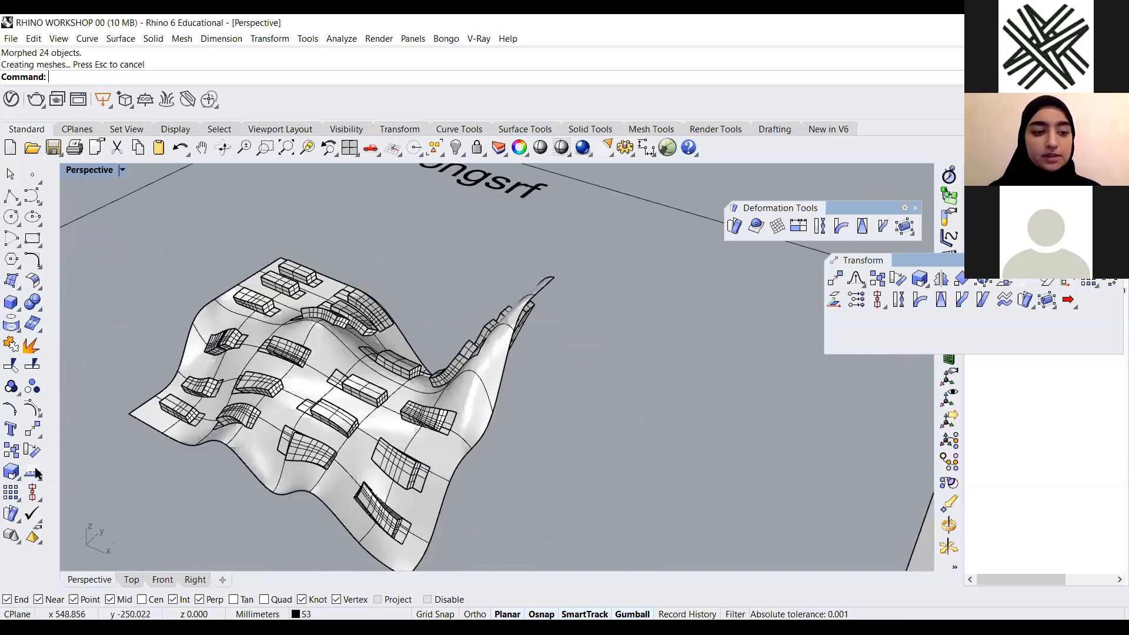
scroll(36, 473, "up", 4)
scroll(36, 470, "down", 10)
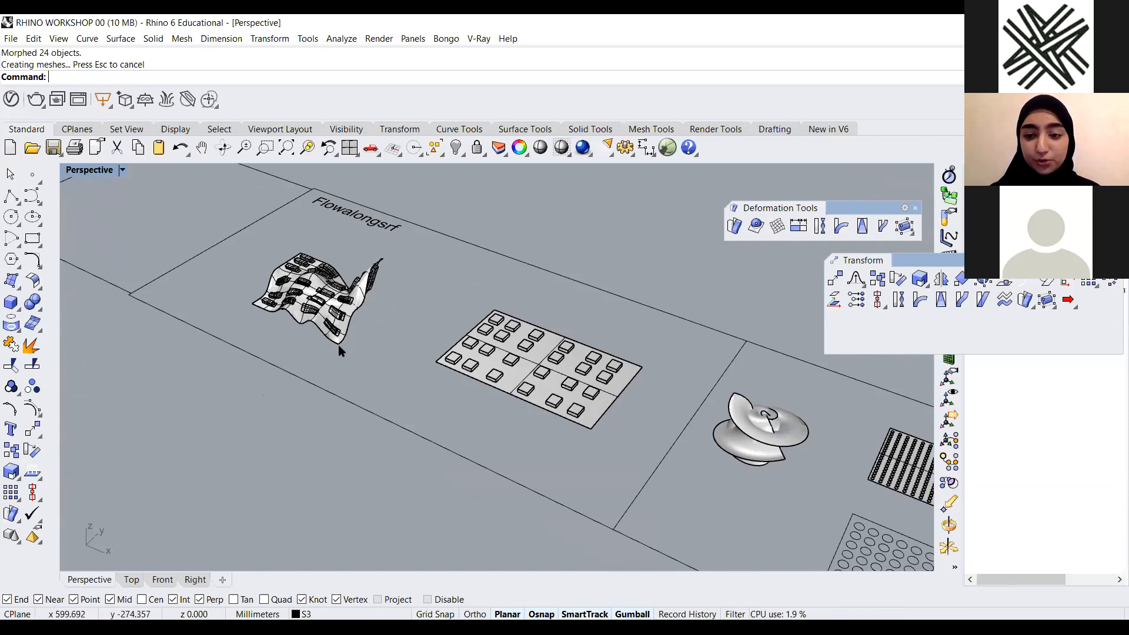
Pan across the model to review the neighbouring deformation examples, including the shell form
scroll(347, 388, "down", 3)
scroll(347, 388, "down", 3)
right_click_drag(414, 365, 287, 402)
scroll(299, 404, "up", 3)
scroll(300, 404, "up", 2)
scroll(286, 402, "up", 4)
scroll(722, 403, "down", 7)
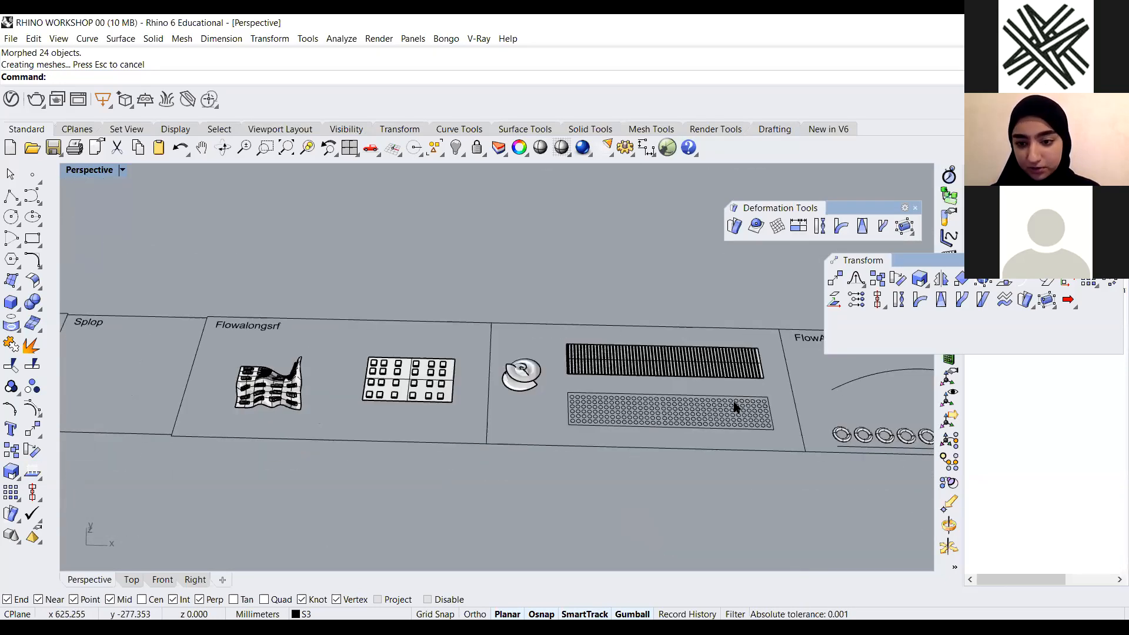
scroll(735, 406, "up", 2)
scroll(809, 438, "up", 2)
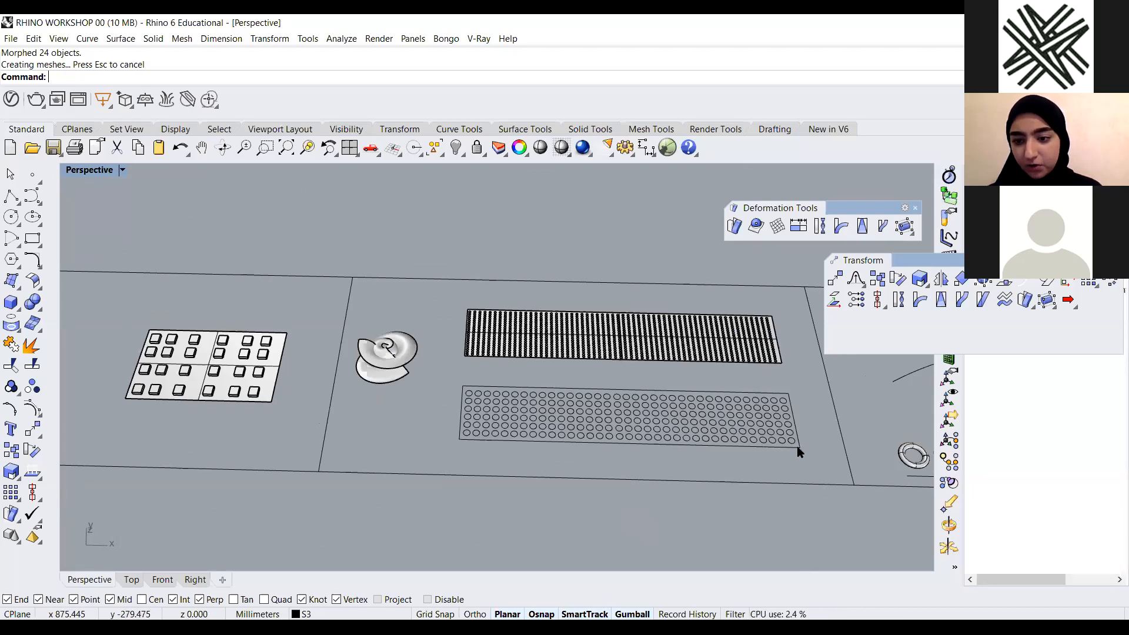
scroll(321, 416, "down", 2)
right_click_drag(318, 416, 283, 276)
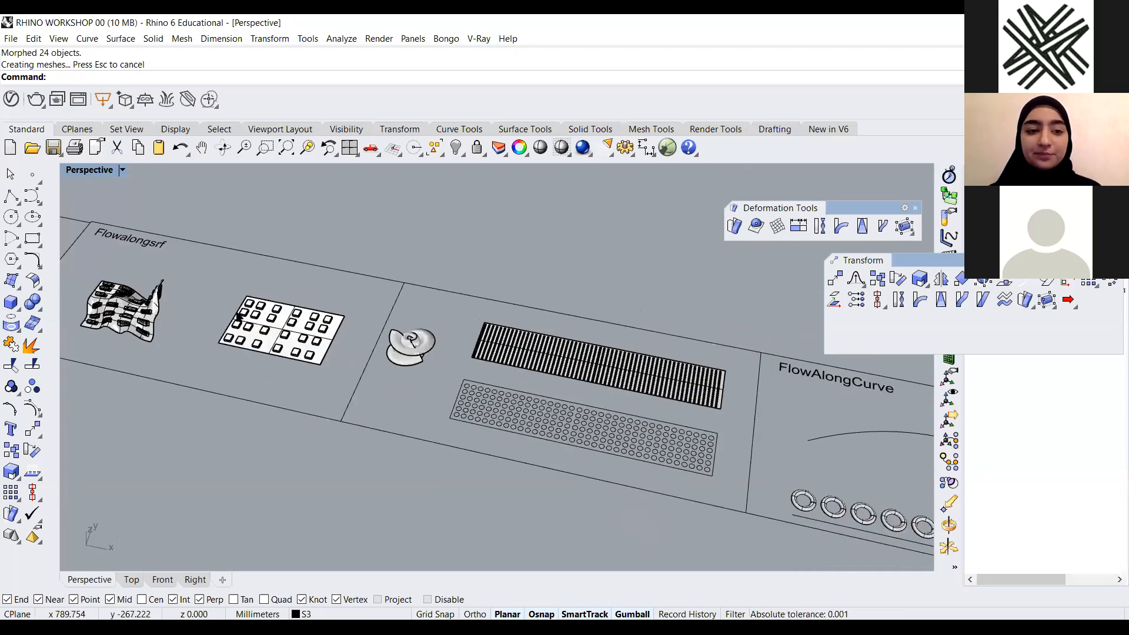
scroll(238, 314, "up", 5)
scroll(238, 314, "down", 3)
scroll(239, 314, "up", 1)
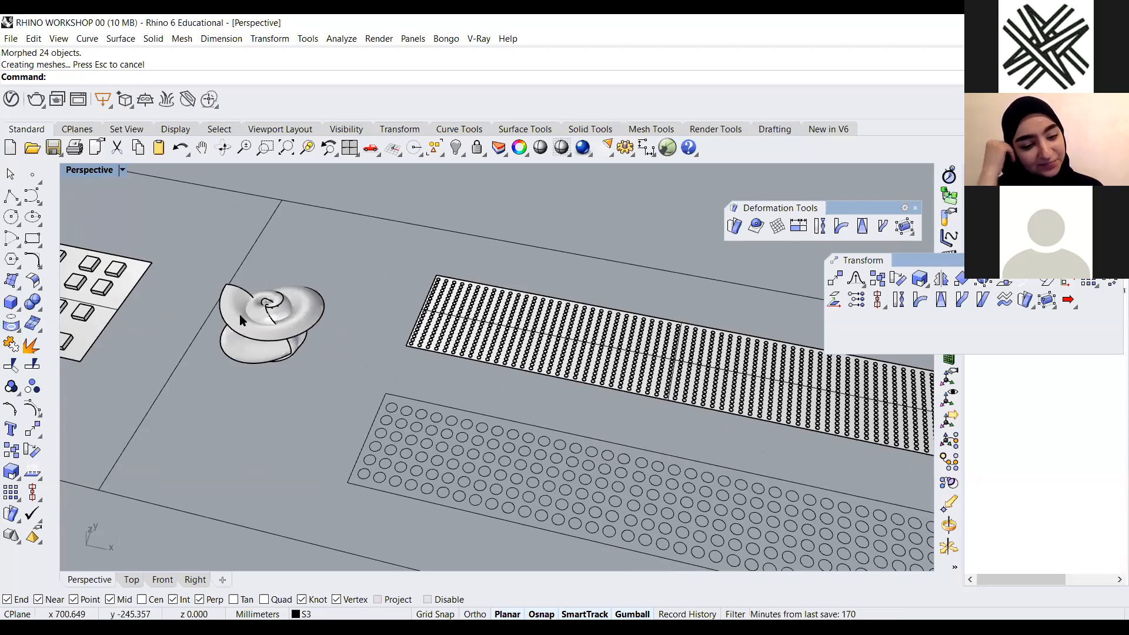
scroll(266, 329, "up", 2)
right_click_drag(280, 303, 542, 396)
left_click(507, 433)
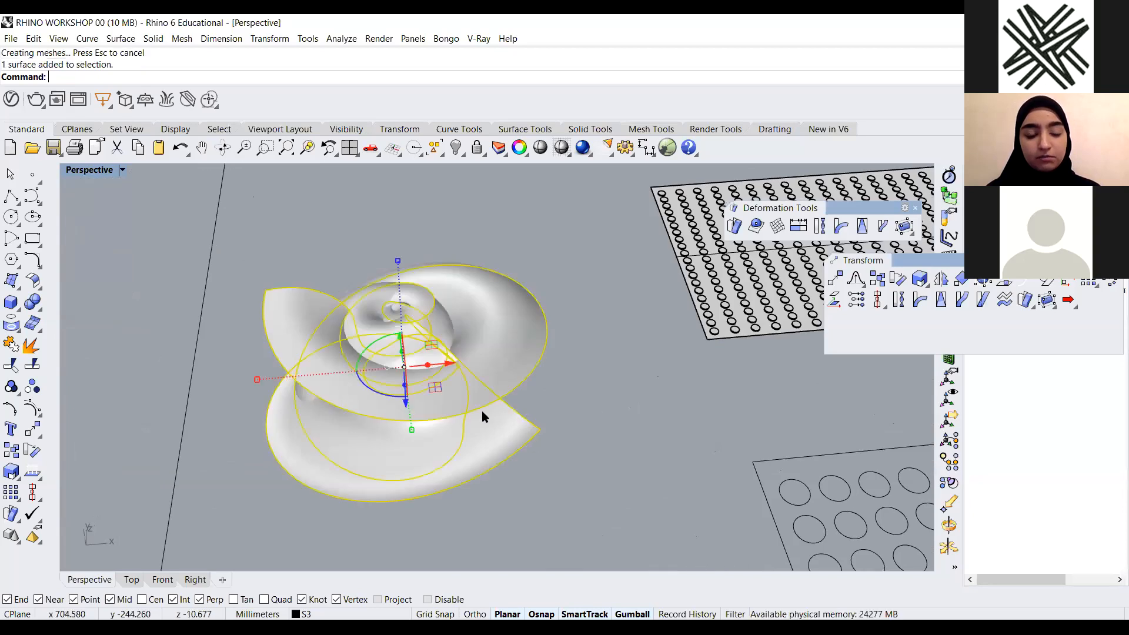
key("Escape")
scroll(461, 359, "down", 2)
right_click_drag(446, 256, 434, 257)
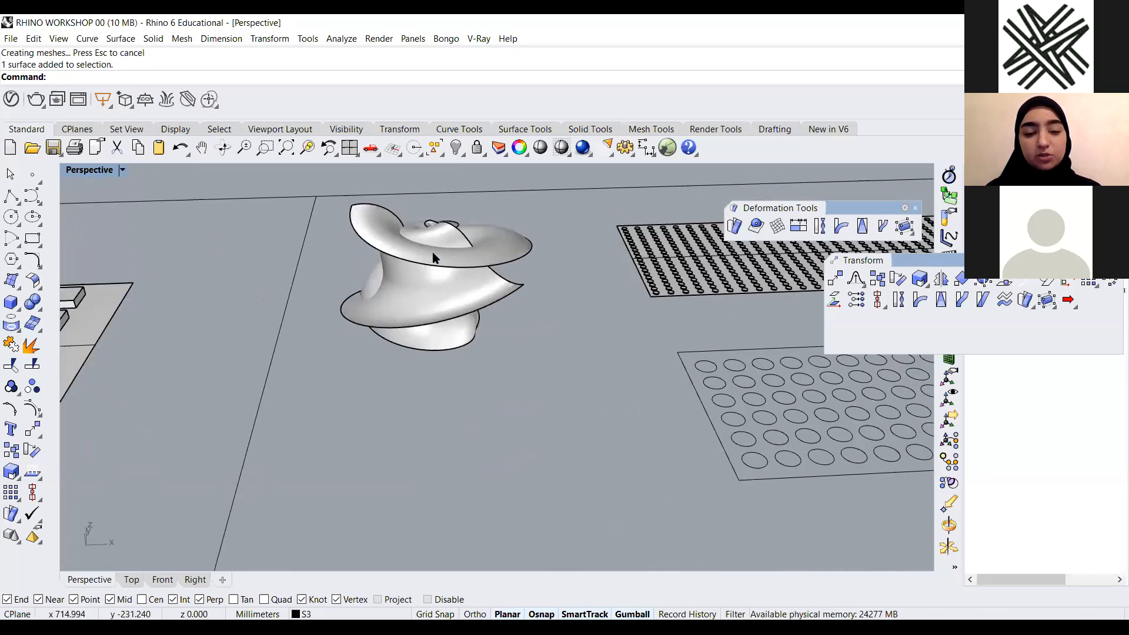
Inspect the perforated pattern panels next to the shell form
scroll(419, 362, "down", 4)
scroll(449, 321, "up", 4)
right_click_drag(445, 389, 414, 371)
scroll(447, 432, "down", 4)
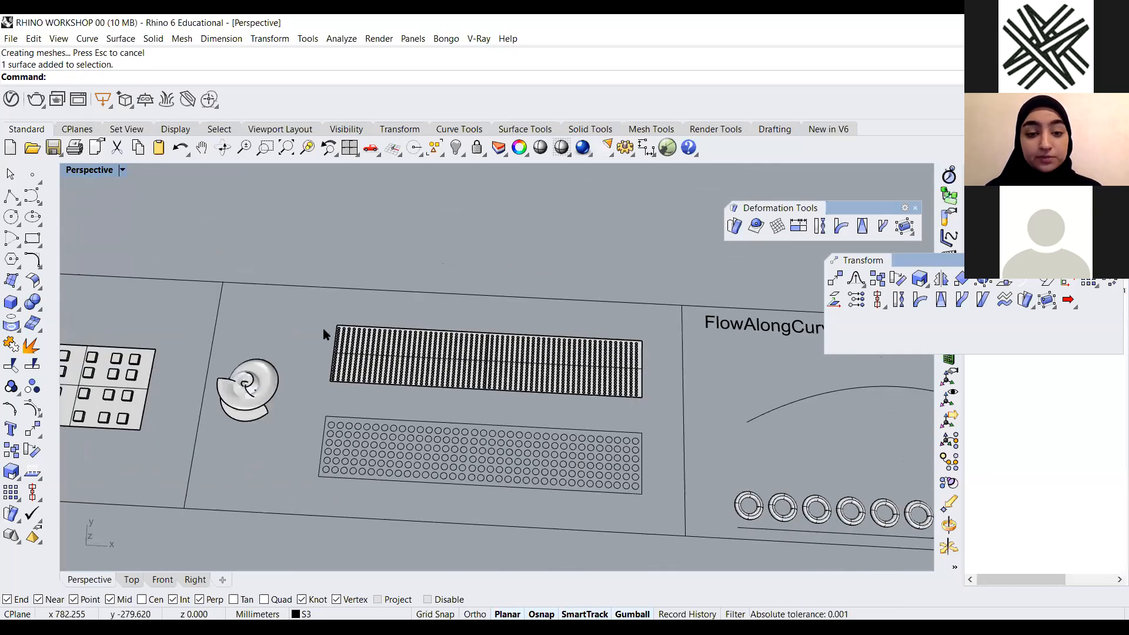
scroll(361, 384, "up", 4)
scroll(520, 252, "down", 1)
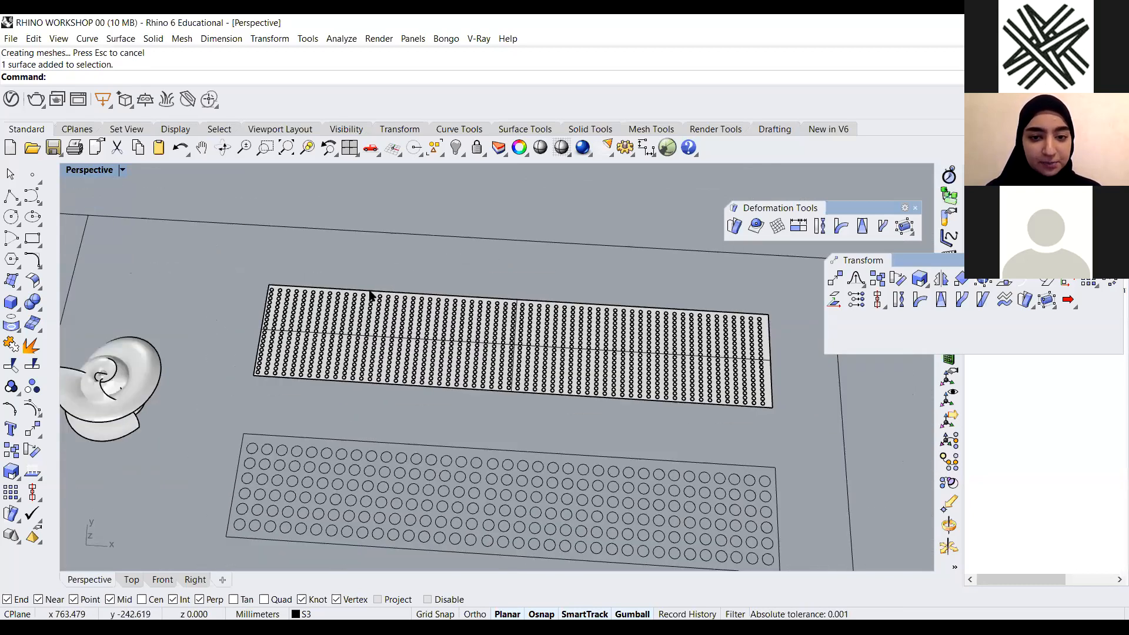
scroll(227, 378, "up", 3)
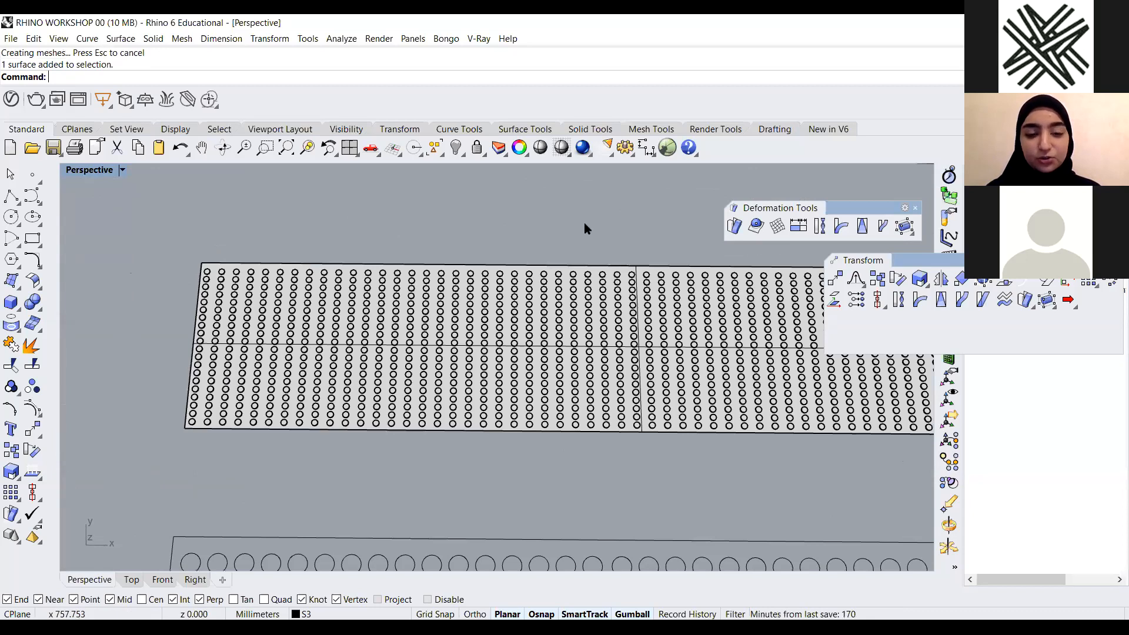
scroll(584, 228, "down", 4)
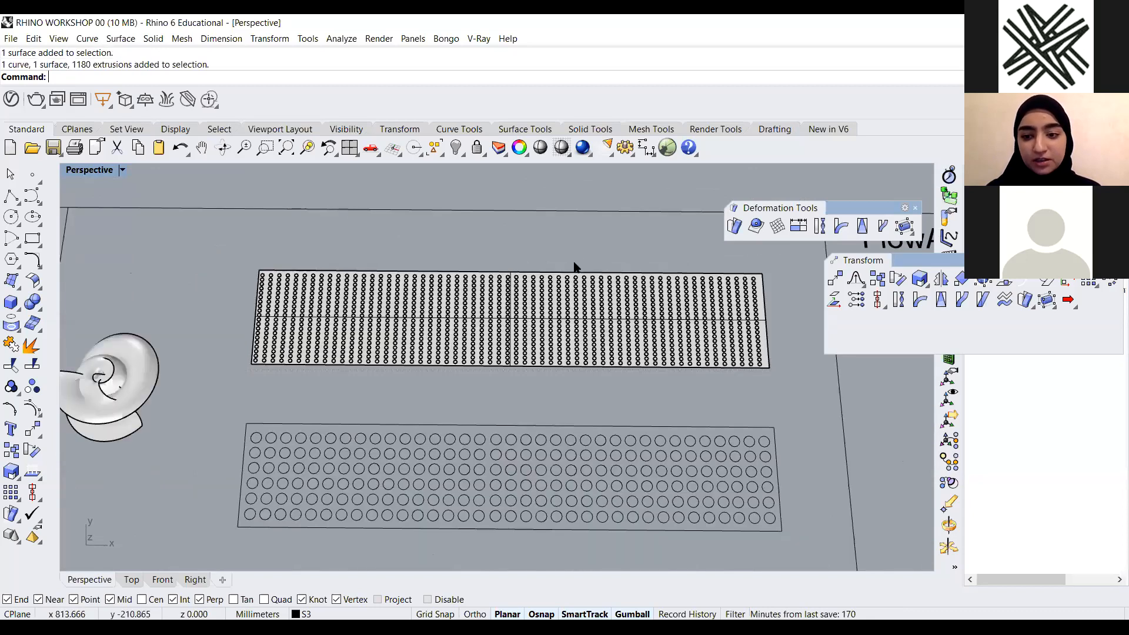
left_click(552, 292)
key("Escape")
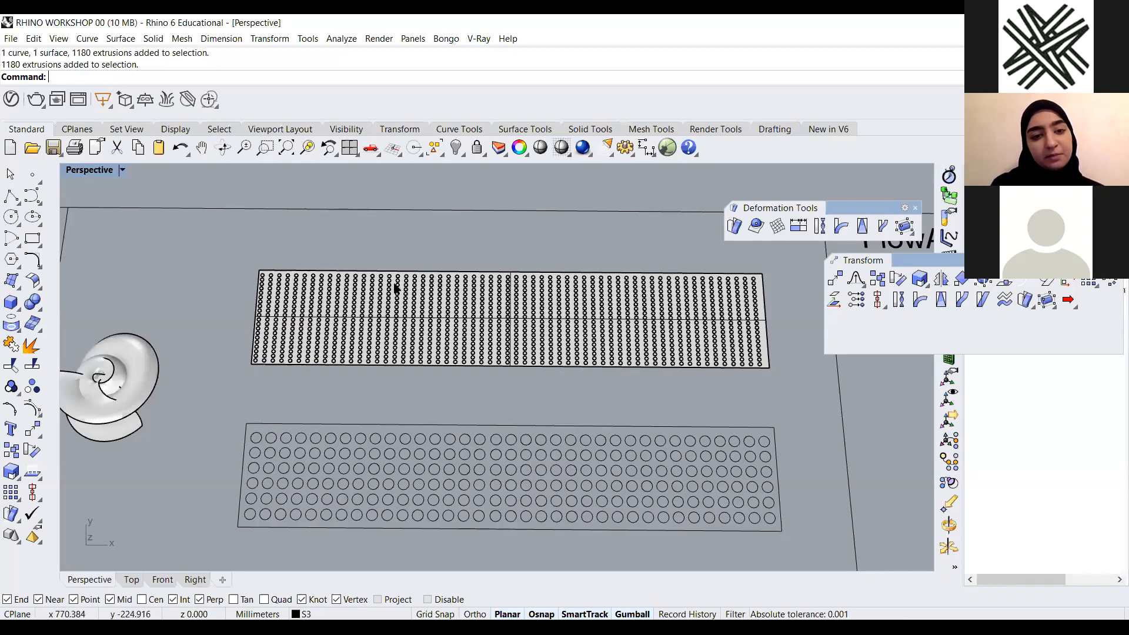
scroll(394, 287, "up", 2)
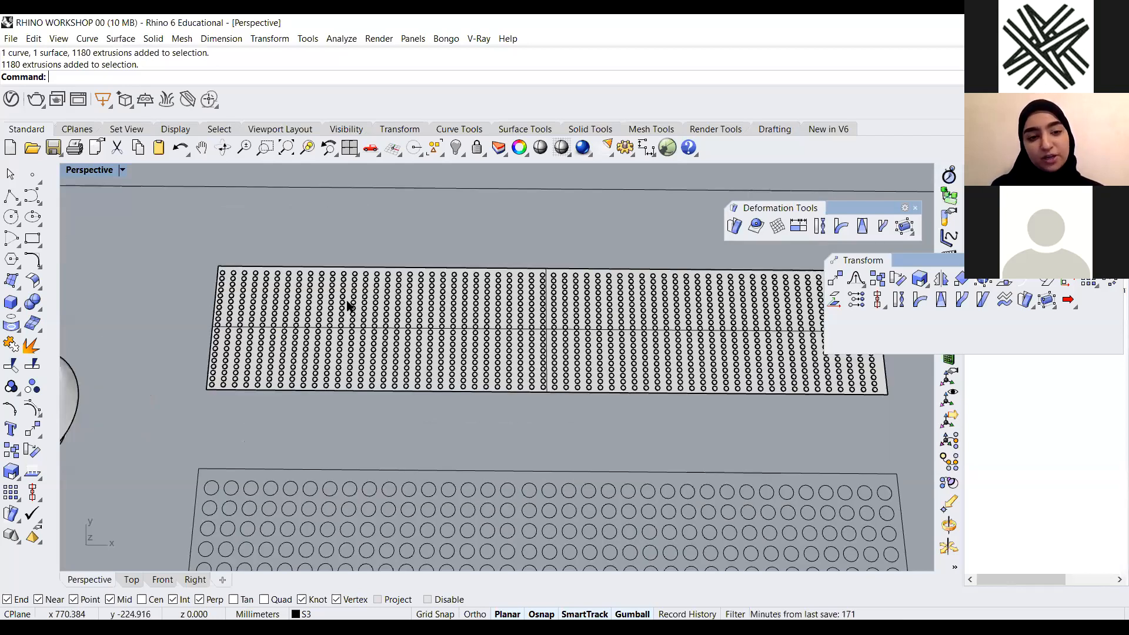
scroll(234, 284, "down", 2)
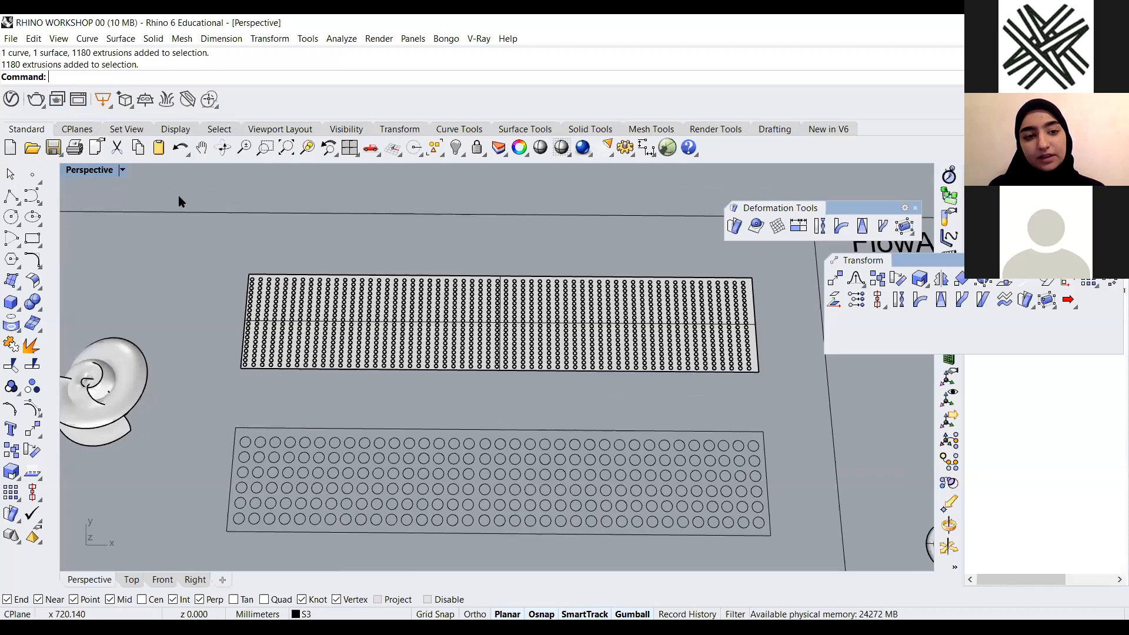
scroll(462, 351, "down", 3)
scroll(353, 335, "up", 1)
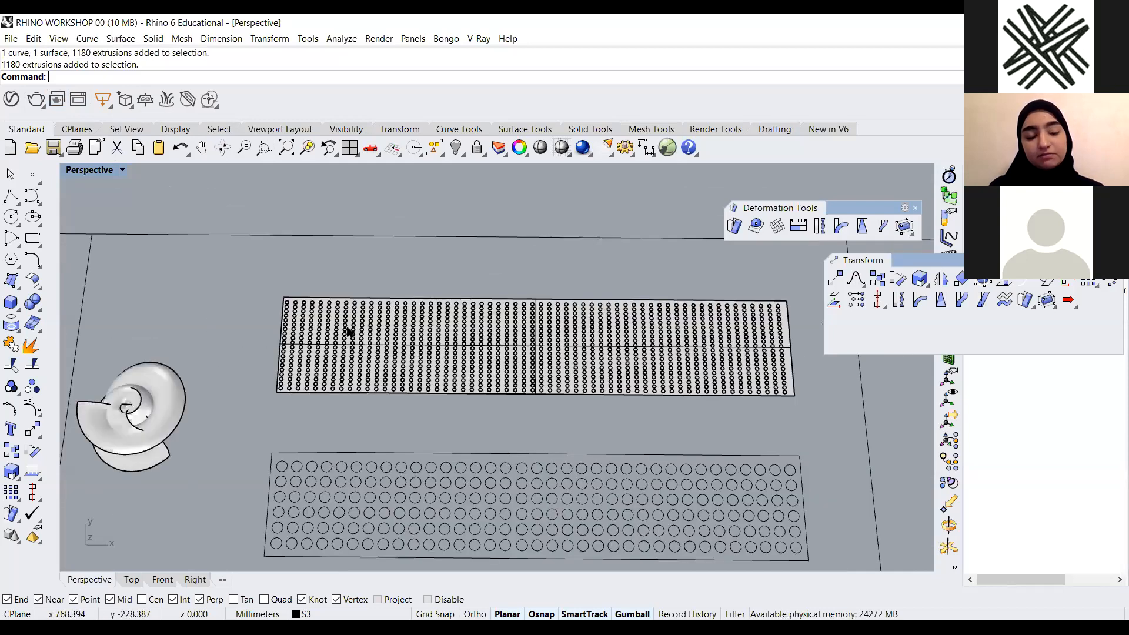
scroll(553, 359, "up", 2)
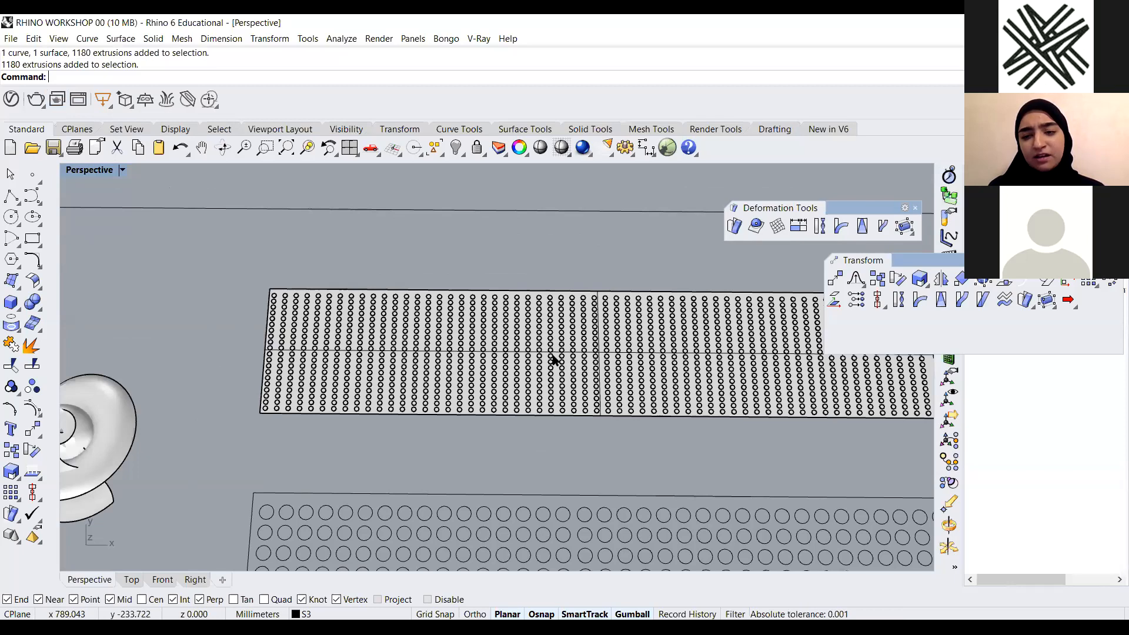
scroll(514, 408, "down", 4)
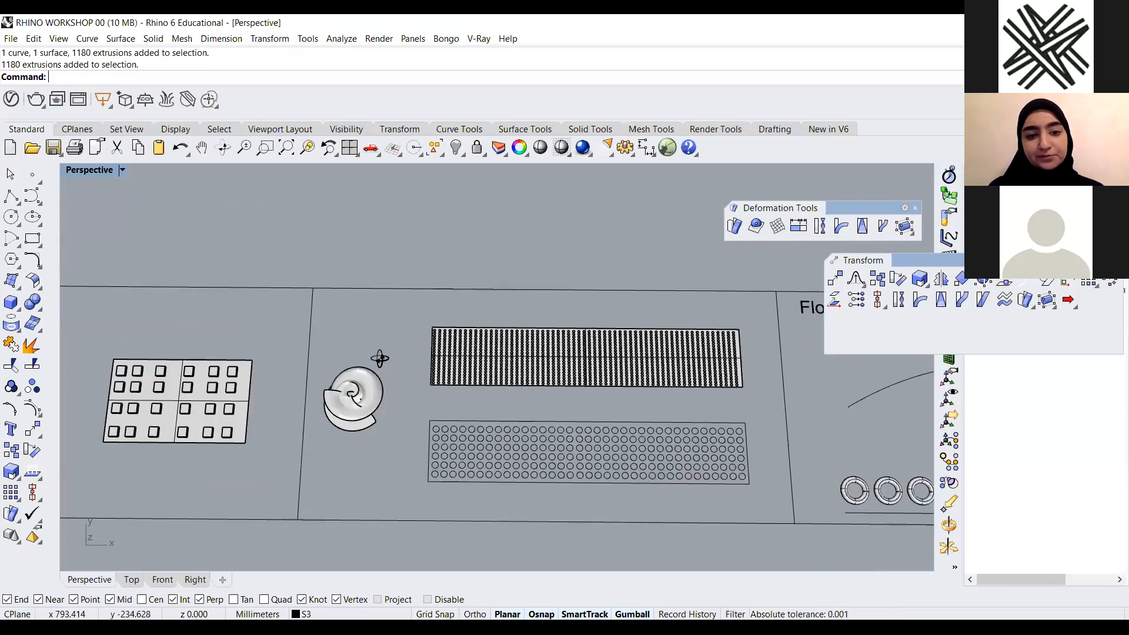
Pan and zoom around the shell form and the perforated panels to examine them
right_click_drag(387, 291, 567, 396)
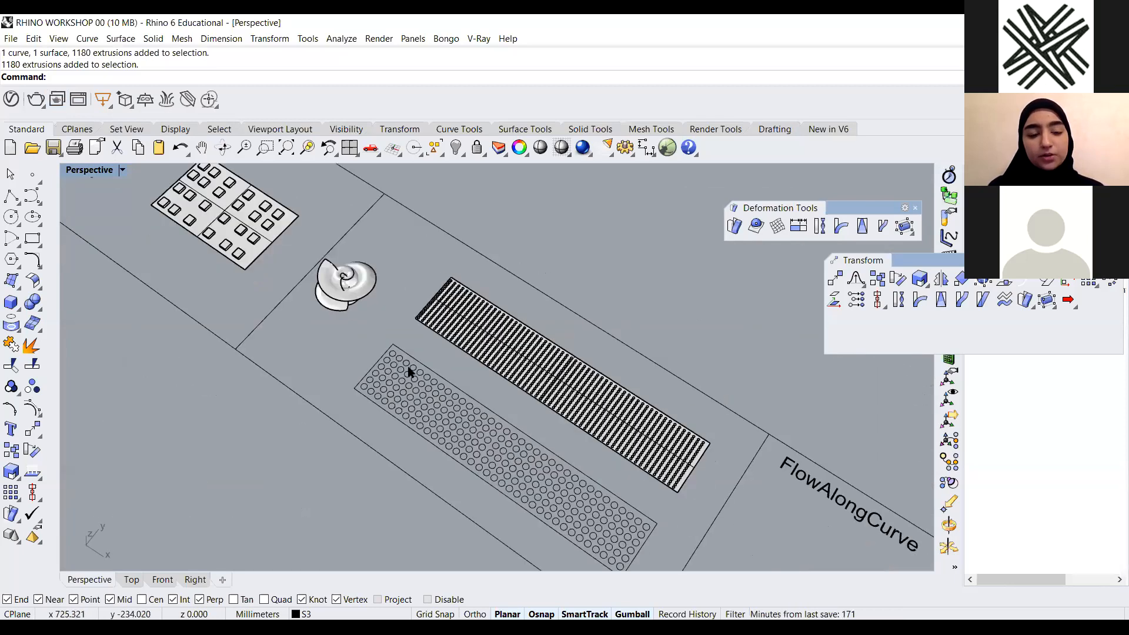
scroll(353, 312, "up", 5)
scroll(619, 421, "down", 2)
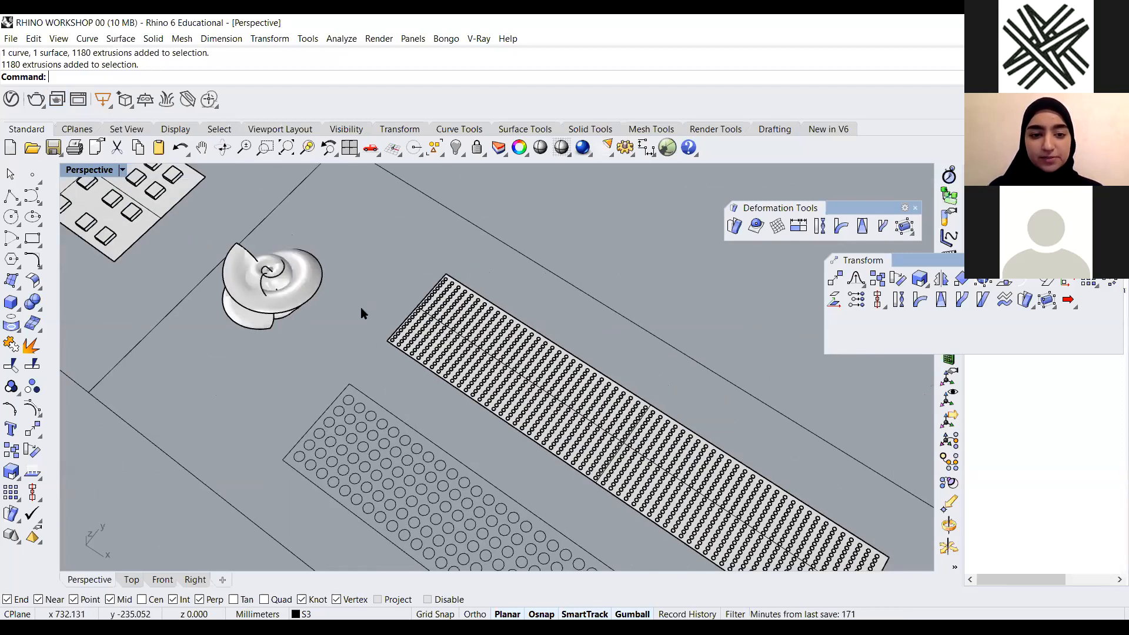
right_click_drag(354, 323, 363, 308)
right_click_drag(438, 298, 397, 306)
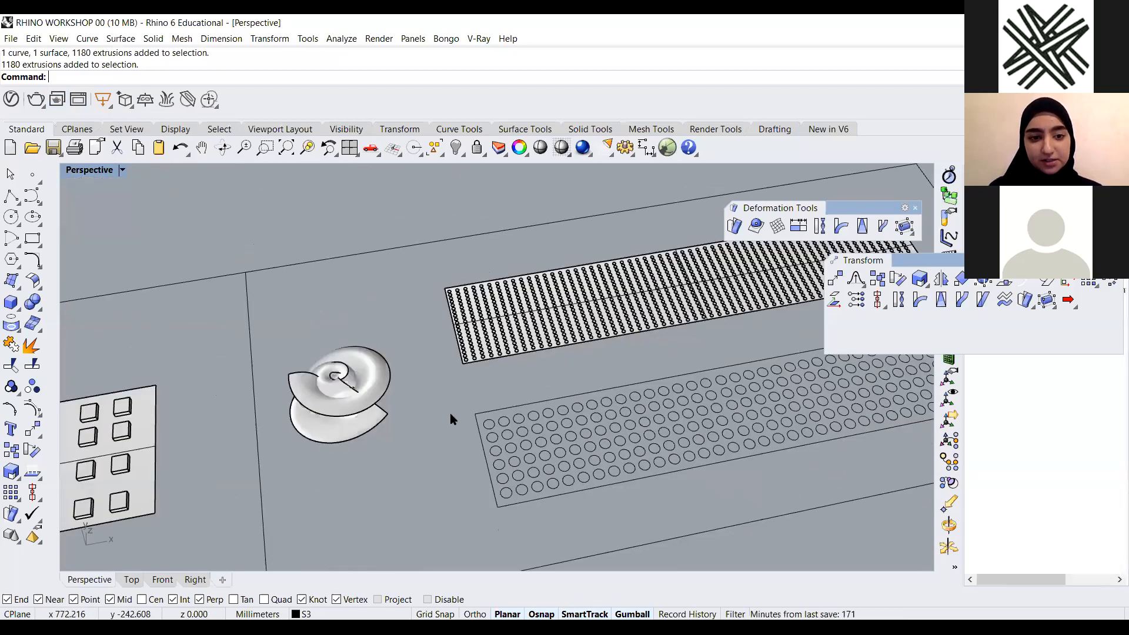
scroll(566, 402, "down", 3)
right_click_drag(661, 387, 628, 393)
right_click_drag(178, 429, 147, 430)
scroll(147, 431, "up", 5)
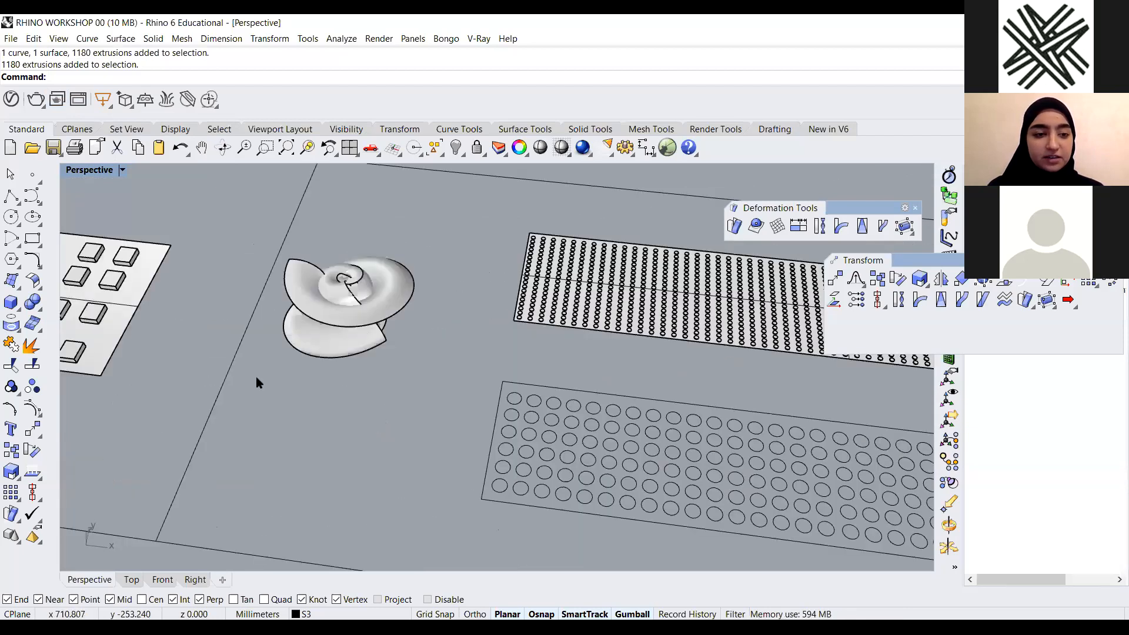
scroll(246, 307, "down", 6)
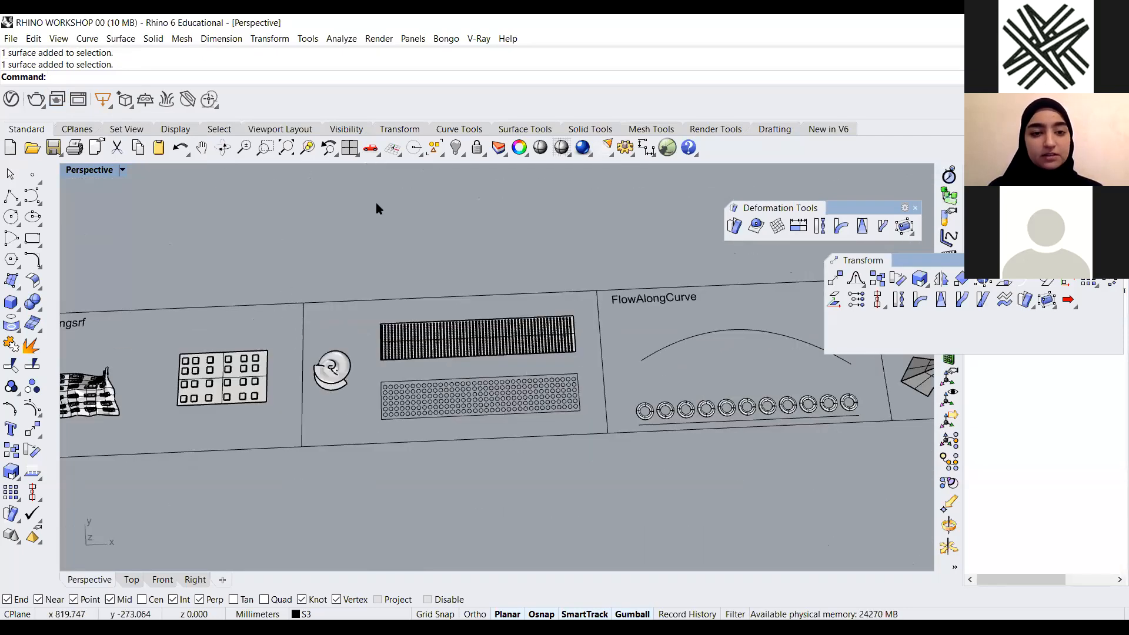
scroll(382, 202, "up", 5)
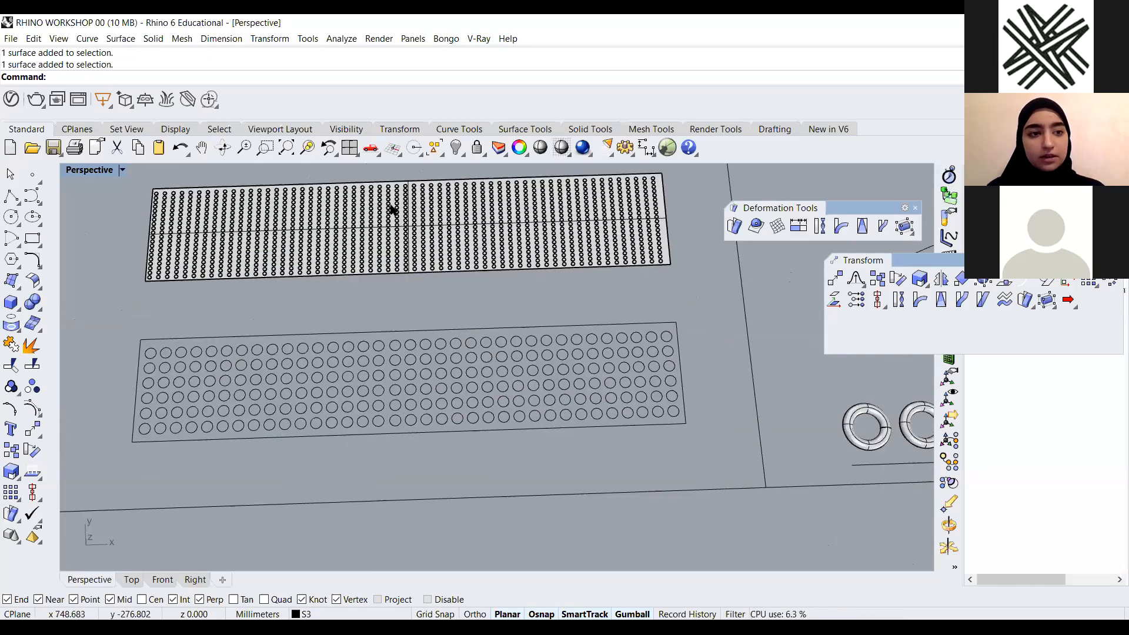
scroll(370, 429, "up", 3)
scroll(383, 241, "down", 6)
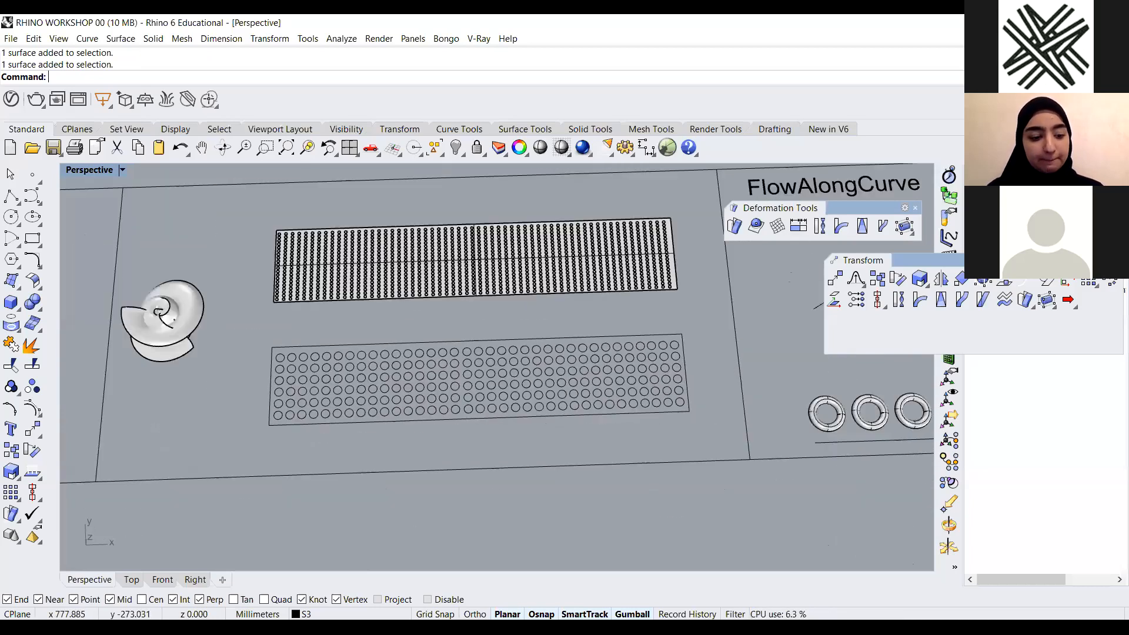
scroll(154, 301, "up", 5)
Zoom to the selected shell surface and extract its UV curves with CreateUVCrv
left_click(162, 319)
right_click_drag(467, 376, 471, 370)
scroll(471, 371, "down", 6)
type("s")
key("Return")
type("z")
key("Return")
type("s")
key("Return")
left_click(471, 369)
type("C")
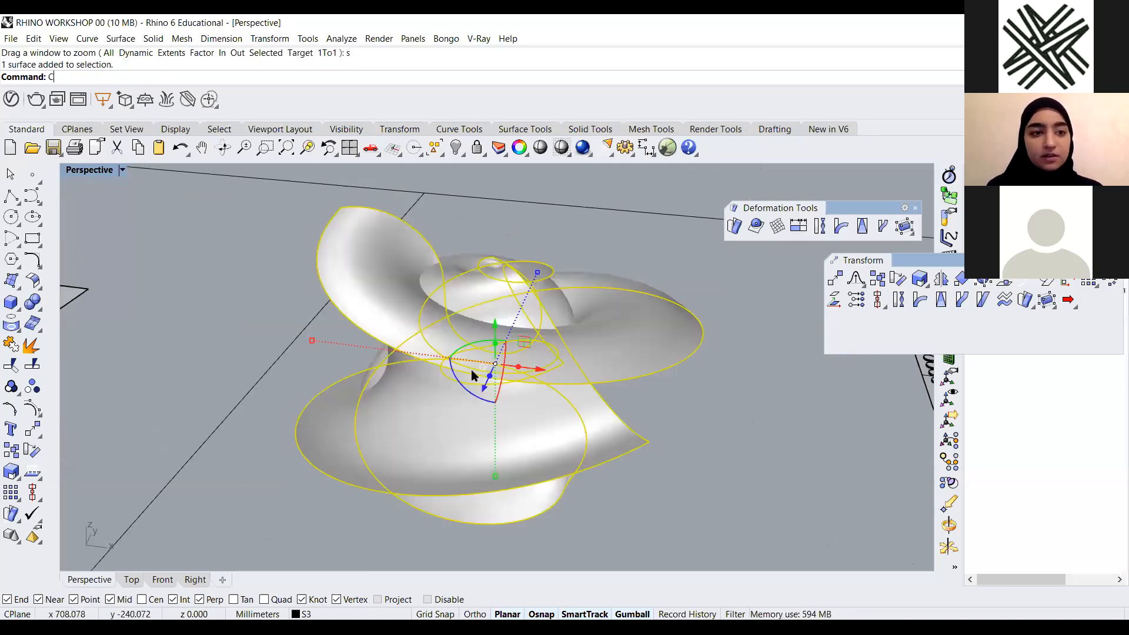
type("reateSolid")
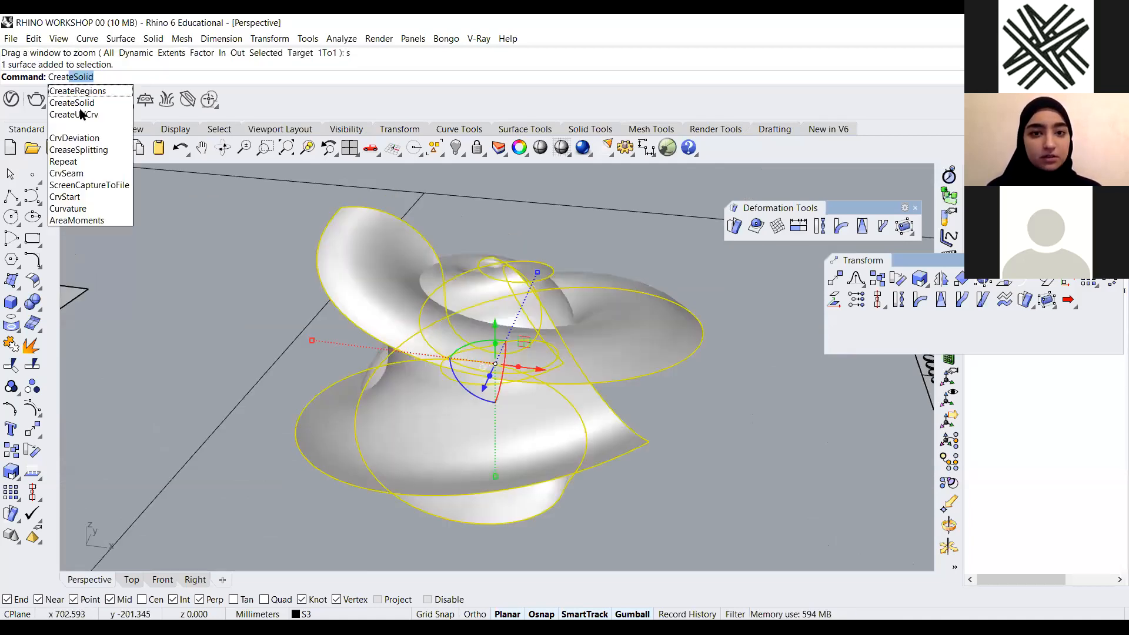
left_click(82, 114)
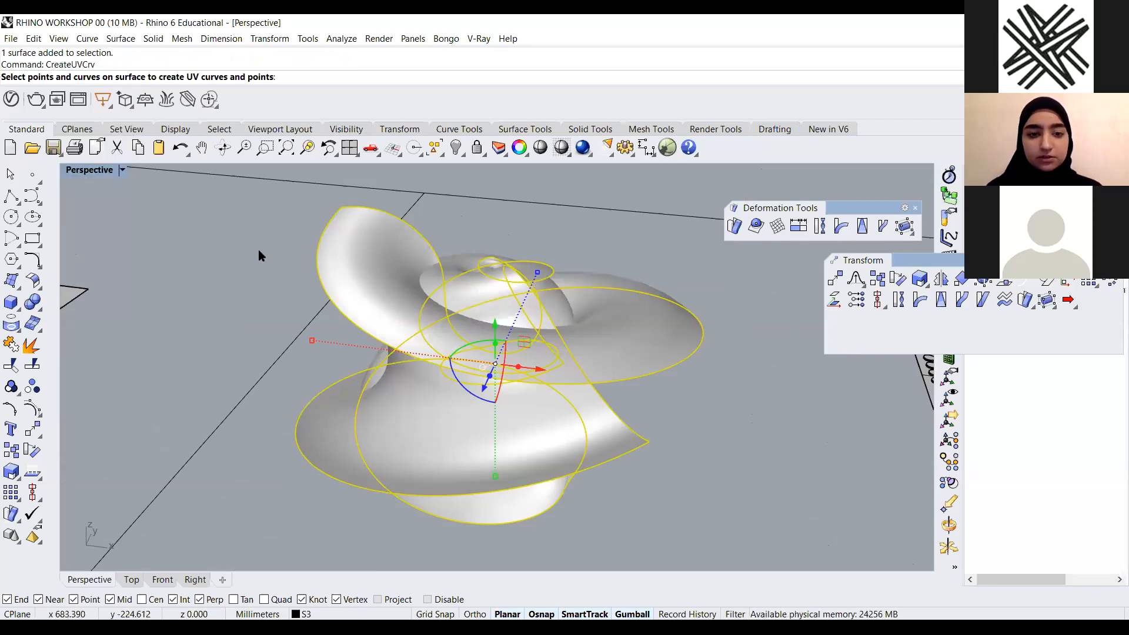
left_click(259, 250)
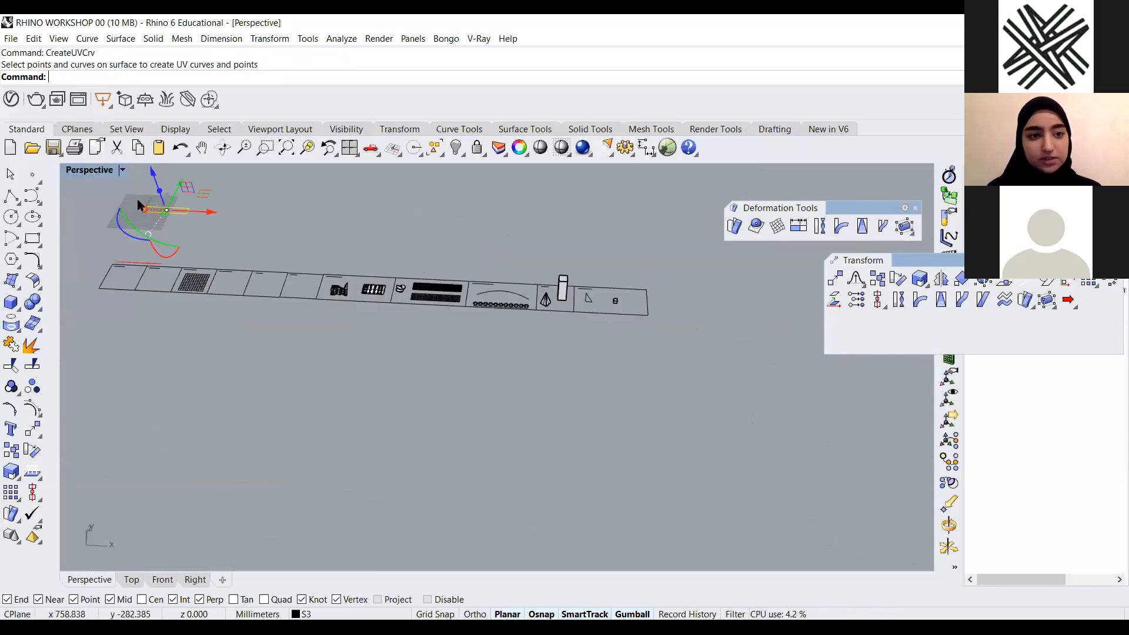
right_click_drag(138, 200, 145, 202)
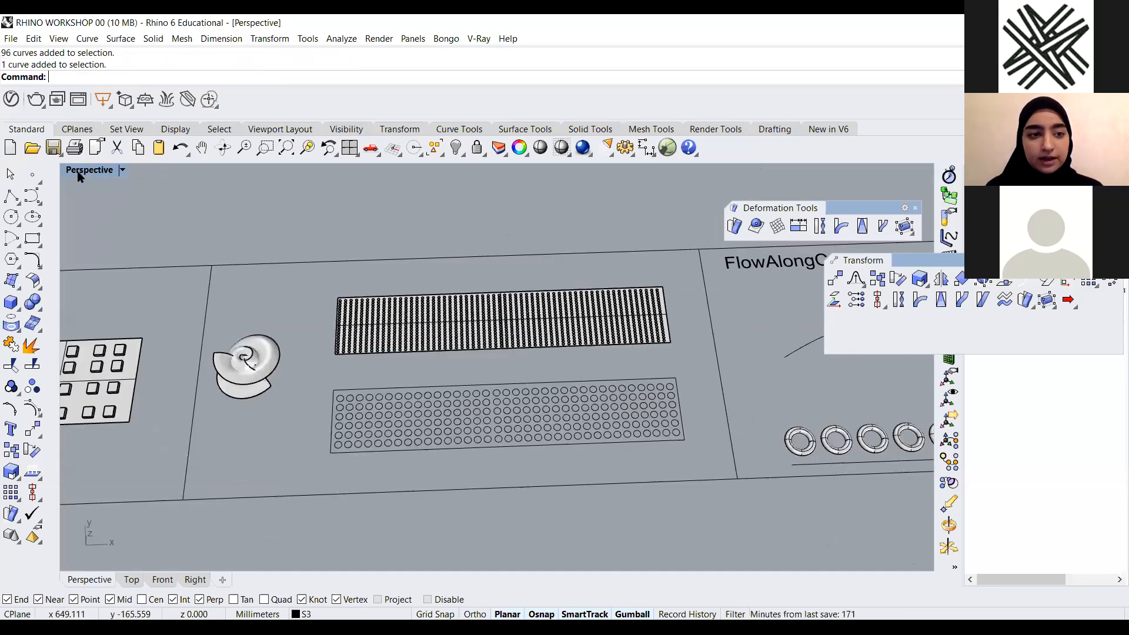
Switch between the maximized Top view and the four-viewport layout to examine the perforated panels
double_click(87, 170)
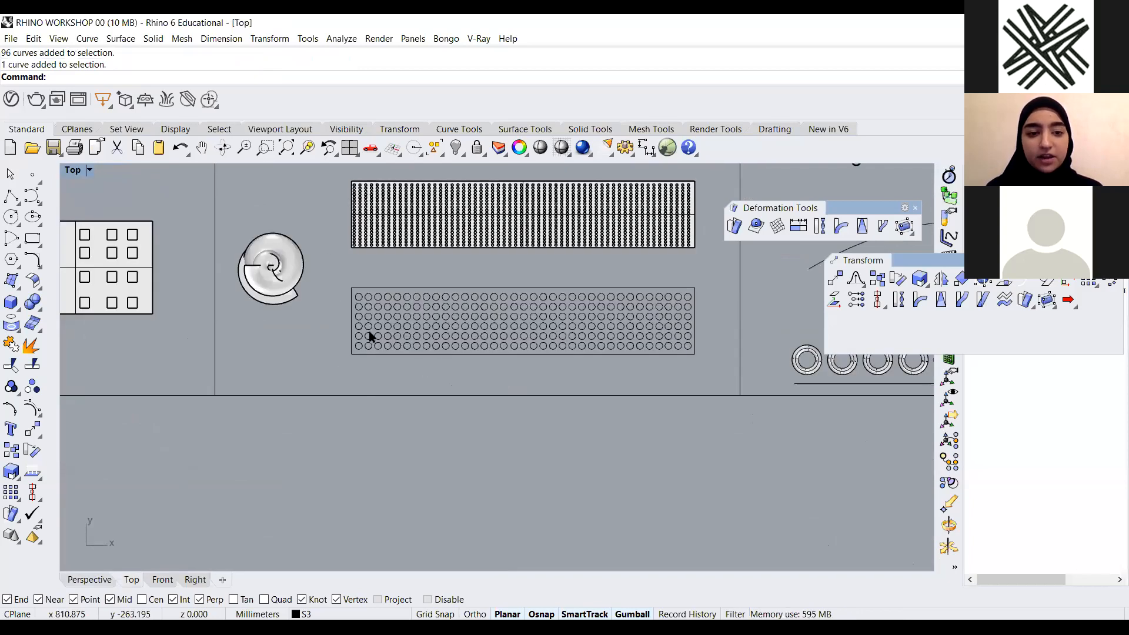
scroll(400, 359, "up", 3)
scroll(511, 343, "down", 2)
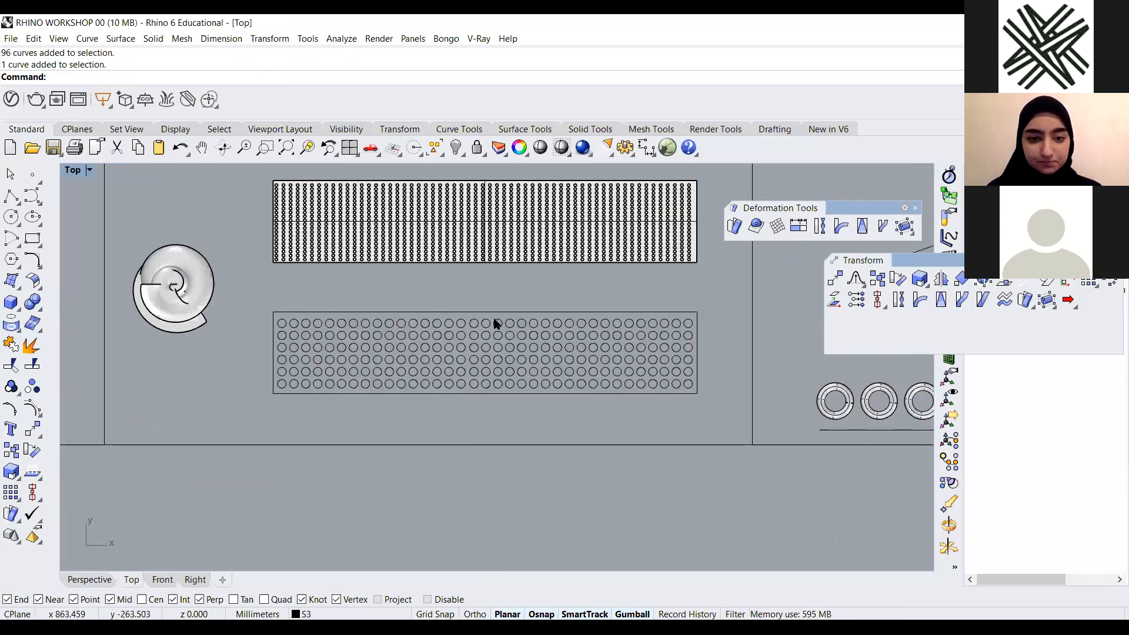
scroll(708, 322, "up", 1)
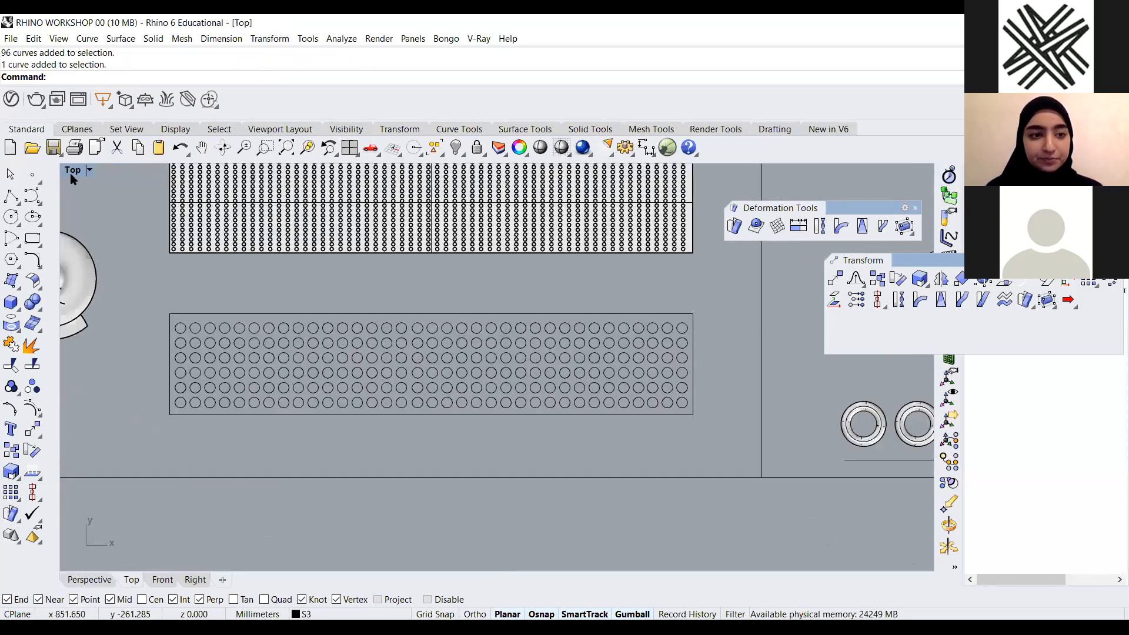
double_click(537, 172)
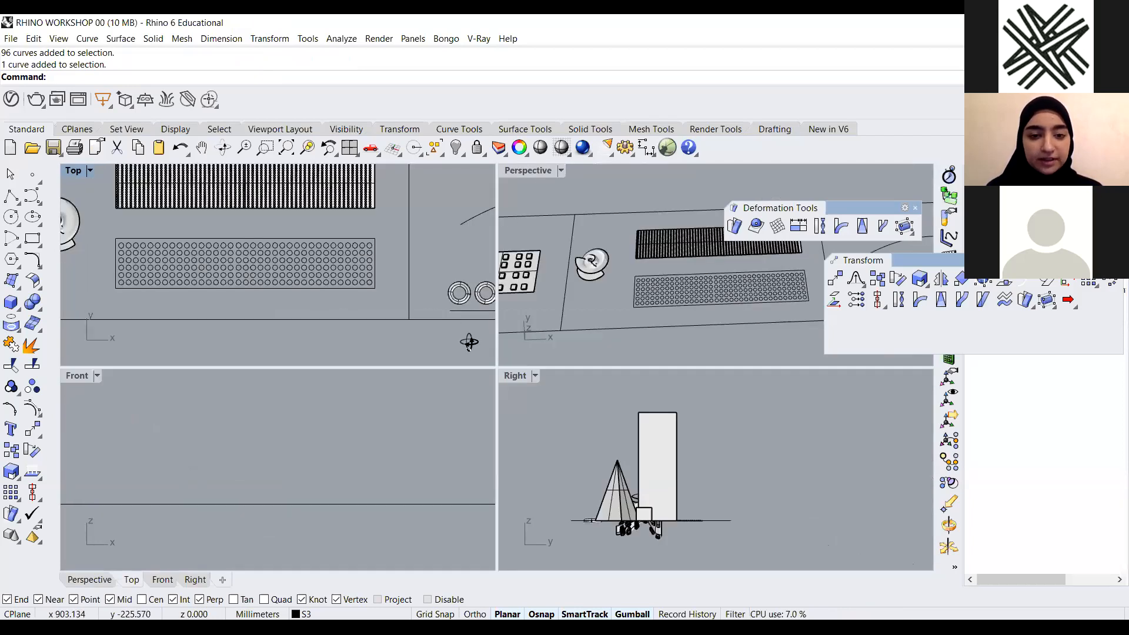
scroll(449, 316, "up", 5)
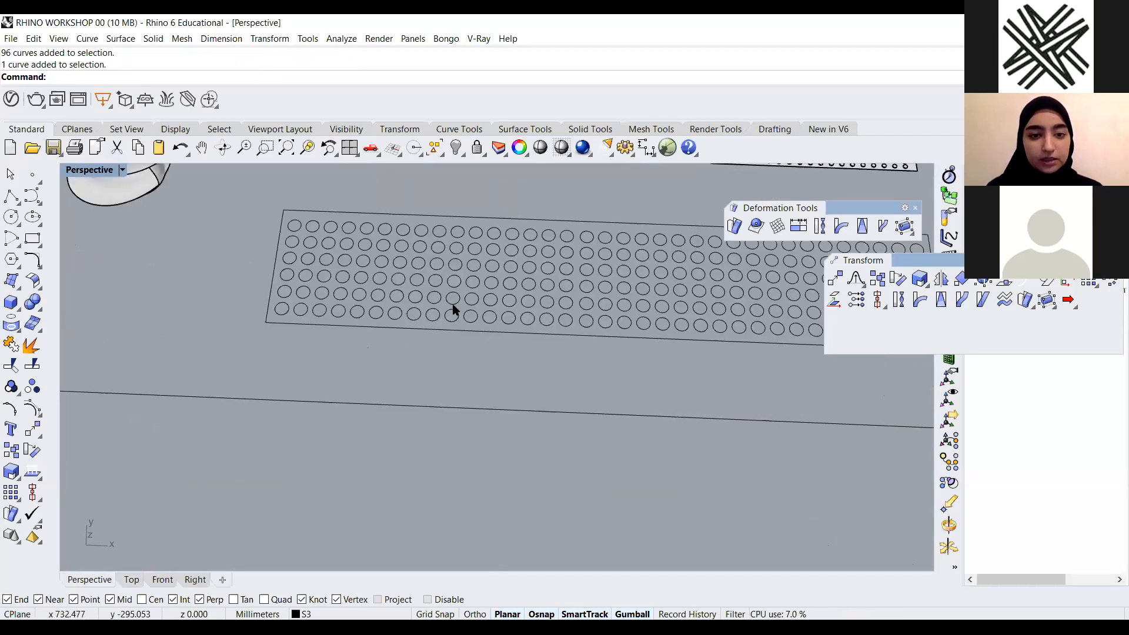
scroll(454, 307, "down", 3)
Select the circle-pattern panel's outline and pan and zoom around it to inspect it
left_click(453, 304)
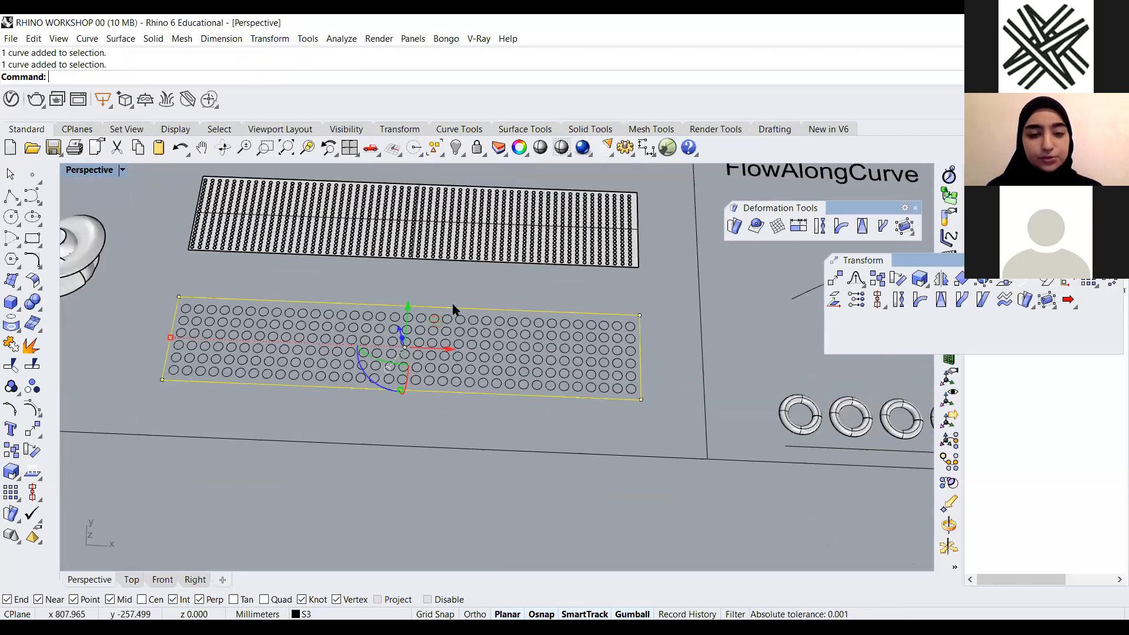
left_click(546, 299)
scroll(545, 299, "down", 4)
scroll(295, 290, "up", 3)
right_click_drag(322, 311, 360, 212)
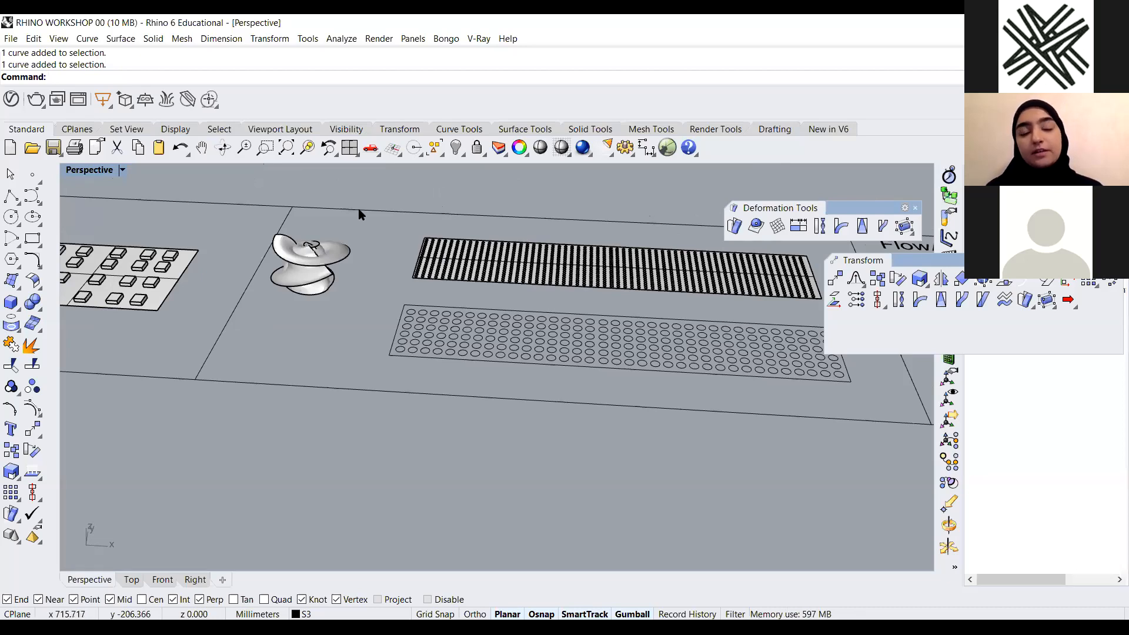
scroll(230, 204, "down", 6)
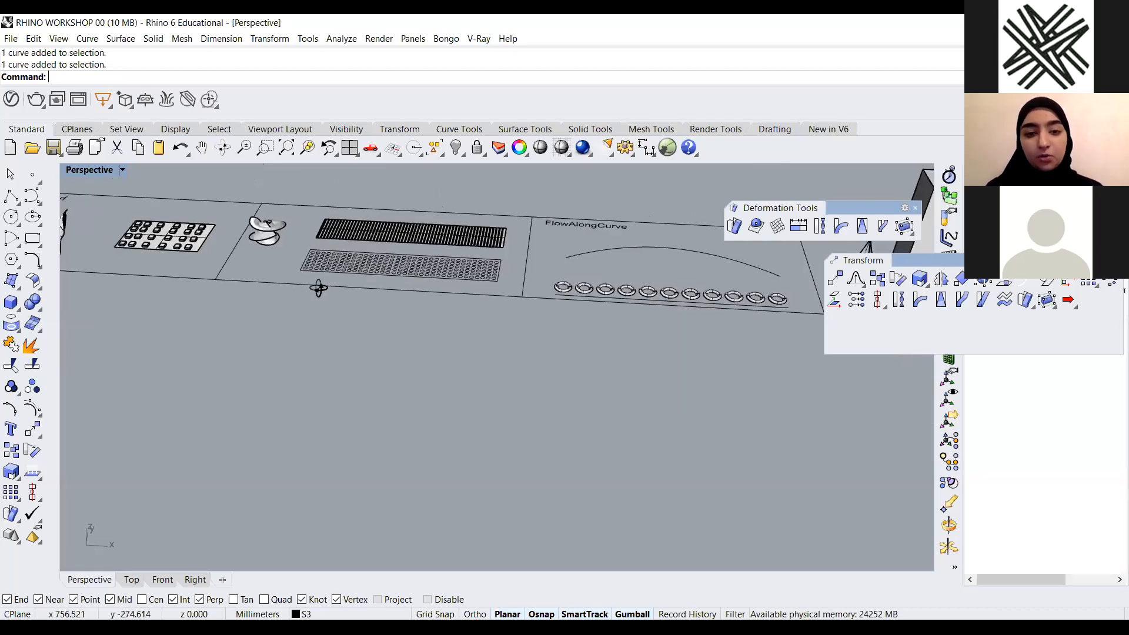
right_click_drag(319, 287, 344, 299)
scroll(355, 252, "up", 5)
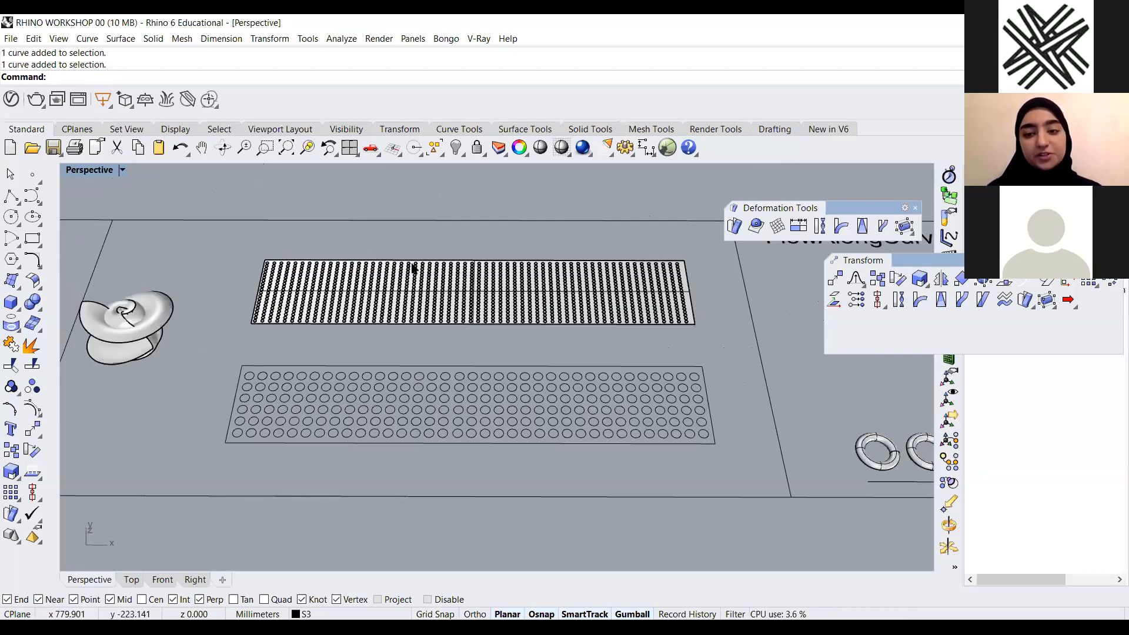
scroll(616, 283, "down", 6)
scroll(211, 247, "up", 4)
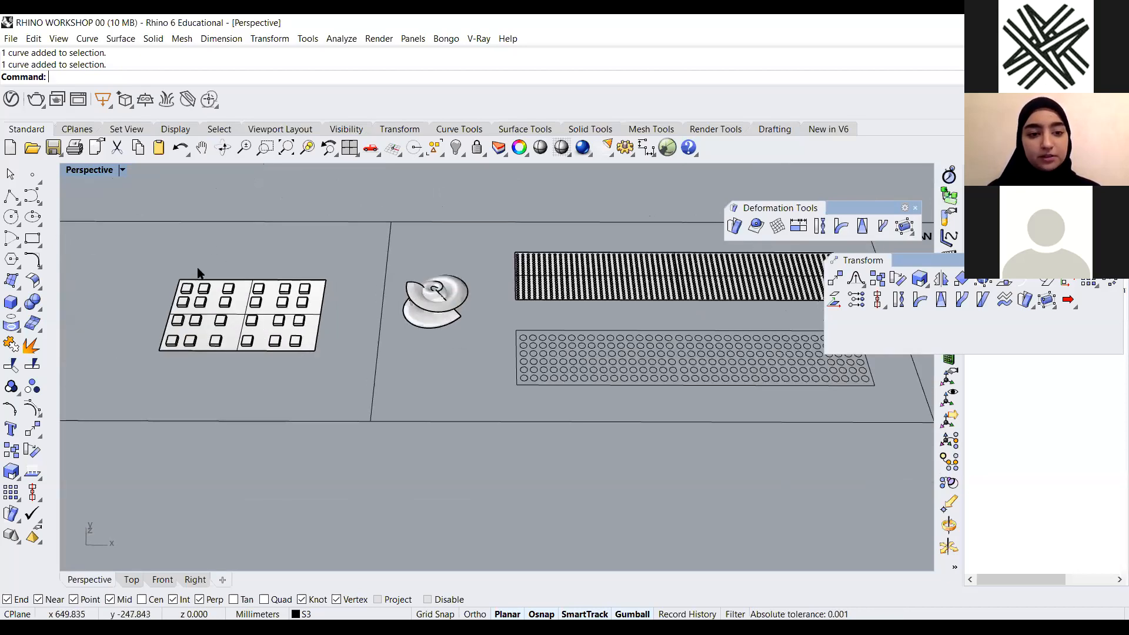
scroll(258, 327, "down", 4)
scroll(474, 361, "up", 7)
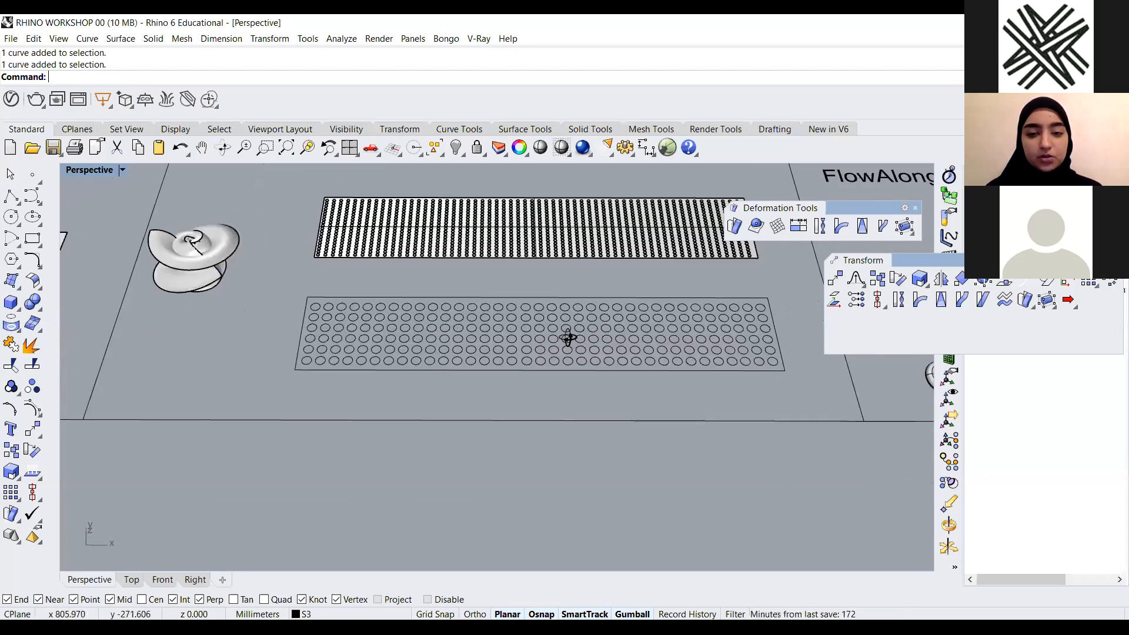
Copy the circle-pattern panel's outline in place, and undo the copy
right_click_drag(579, 341, 609, 266)
left_click(640, 286)
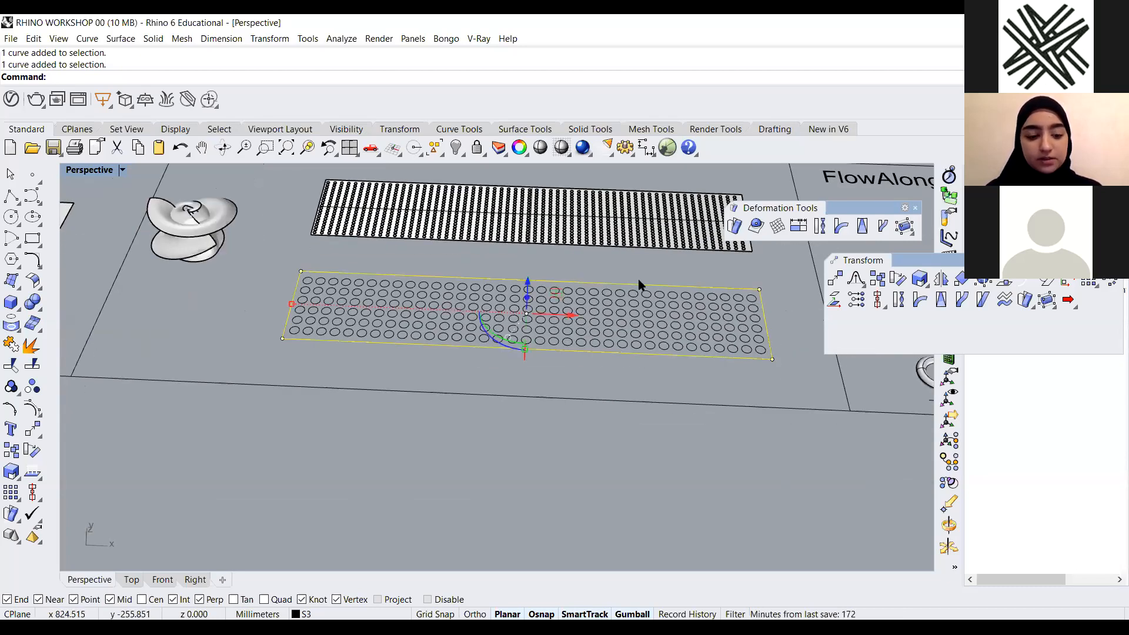
type("opy")
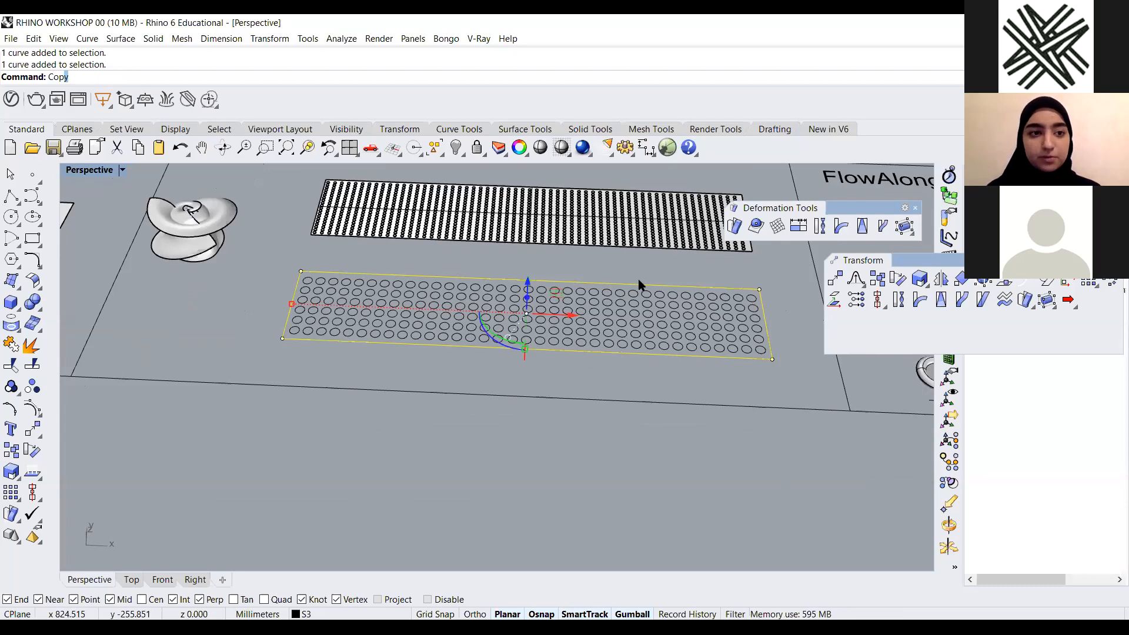
key("Return")
left_click(149, 77)
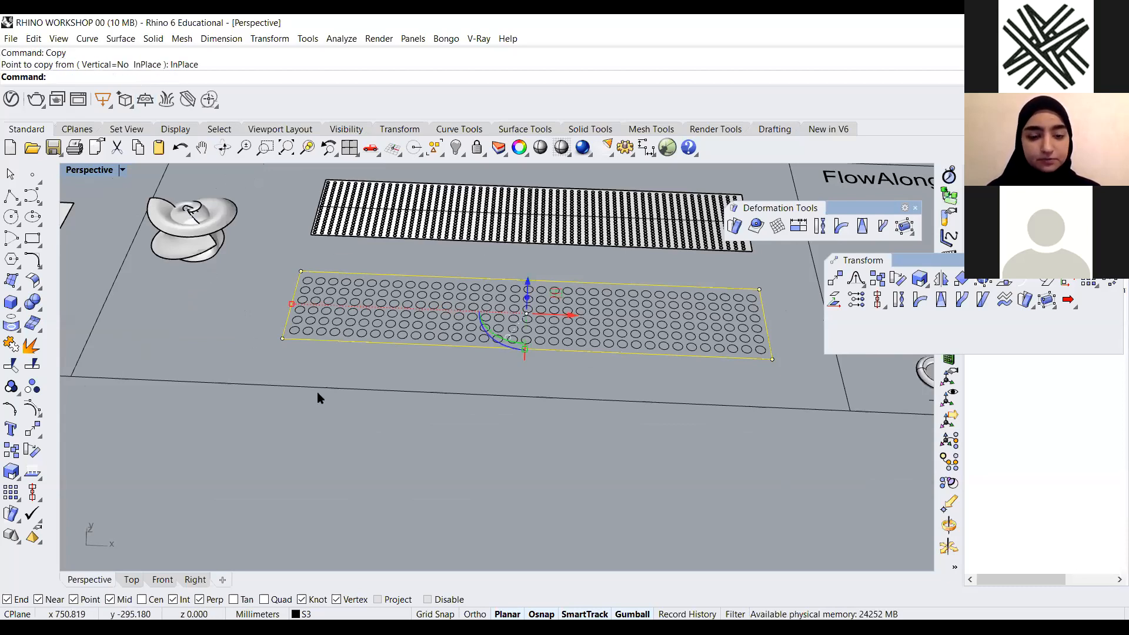
left_click(440, 363)
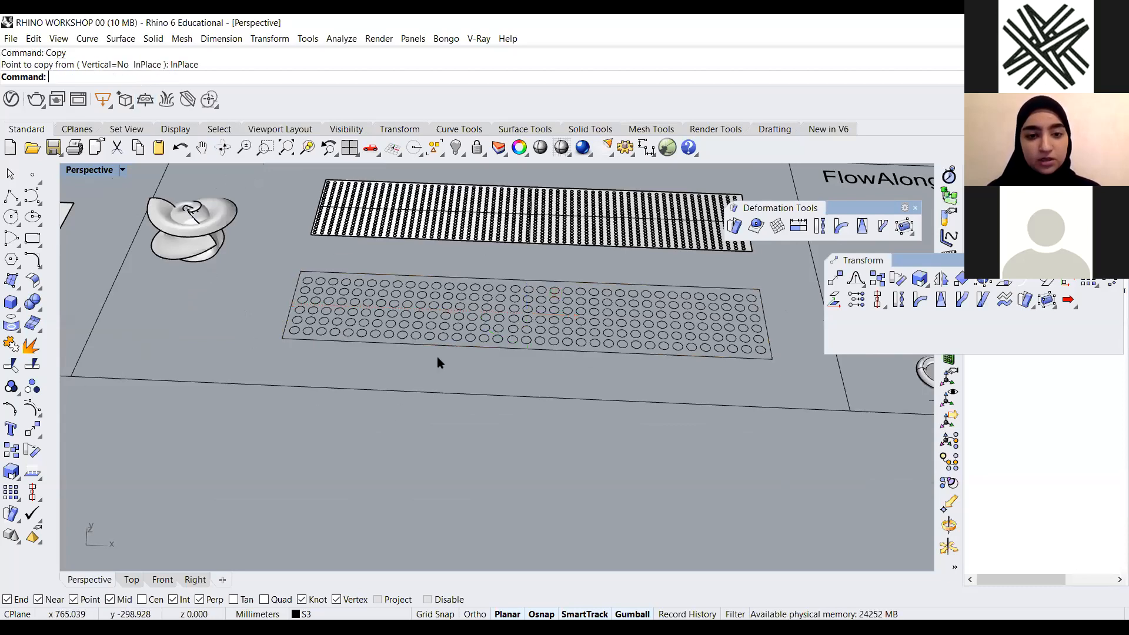
key("ctrl+z")
Window-select all curves of the circle-pattern panel and create a perforated planar surface from them with PlanarSrf
scroll(491, 300, "down", 7)
right_click_drag(493, 330, 640, 341)
scroll(567, 400, "up", 5)
left_click_drag(654, 319, 258, 416)
type("PlanarSrf")
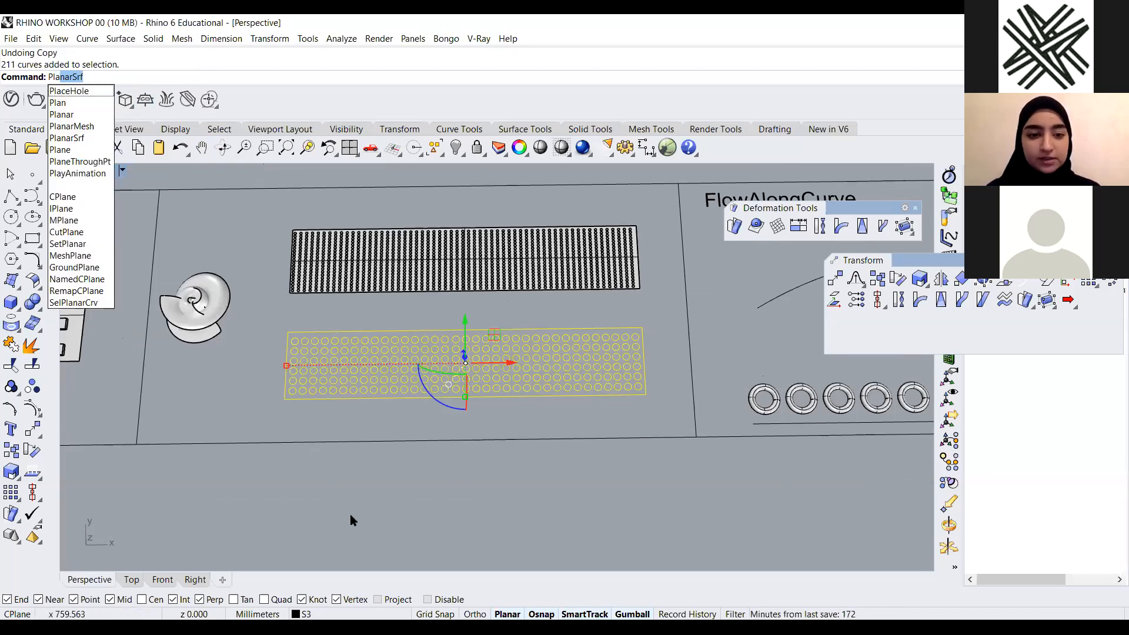
key("Return")
left_click_drag(640, 309, 230, 441)
type("Plap")
key("BackSpace")
key("BackSpace")
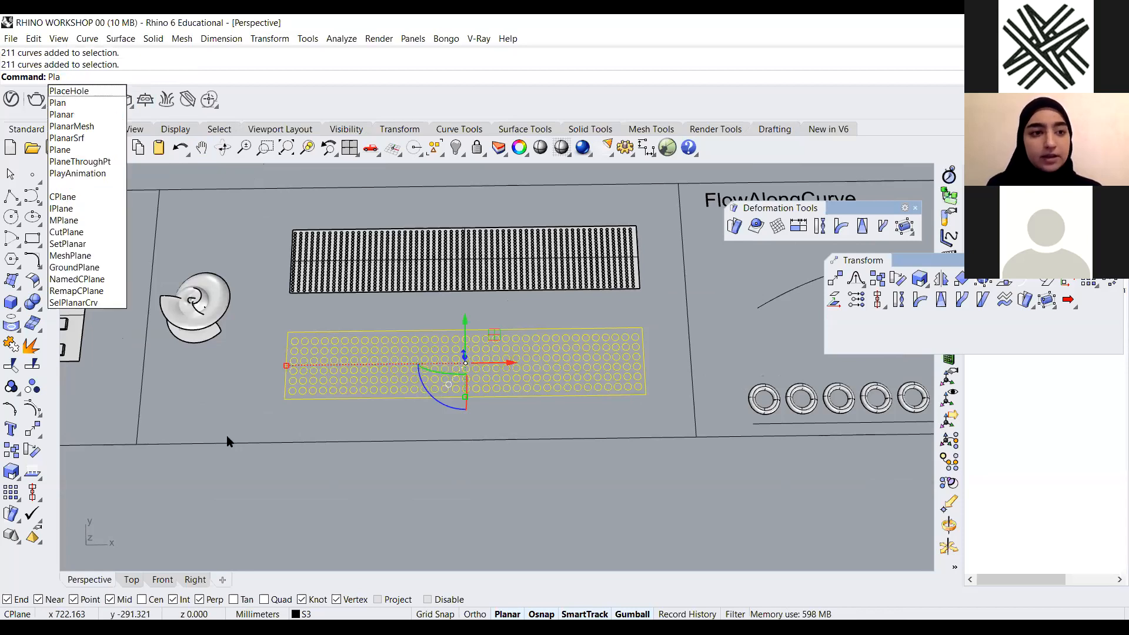
type("an")
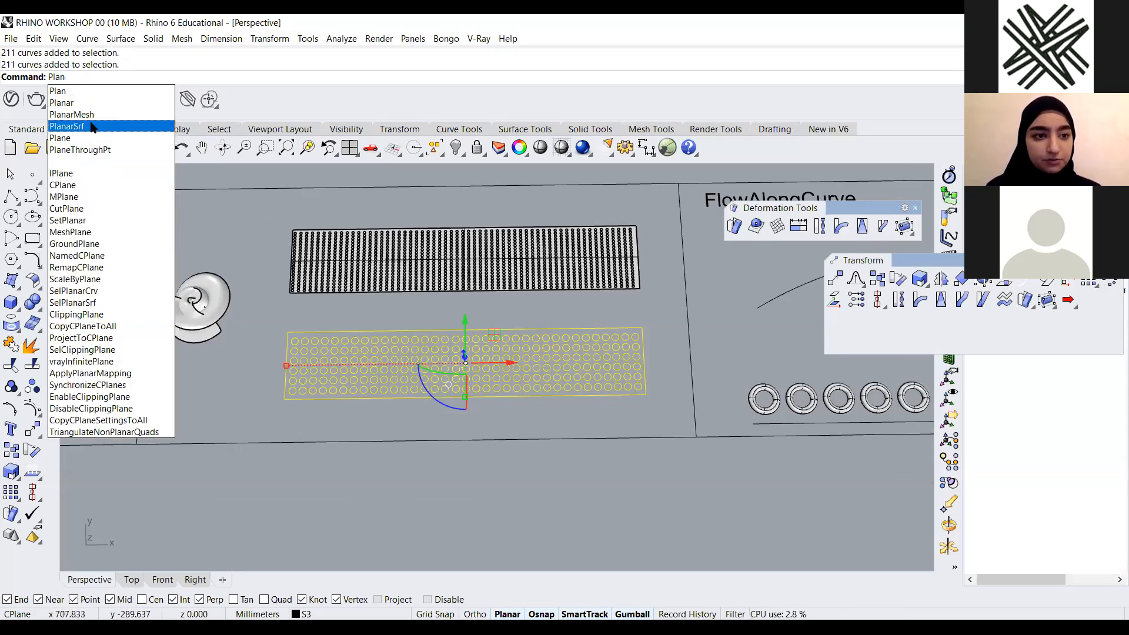
left_click(92, 128)
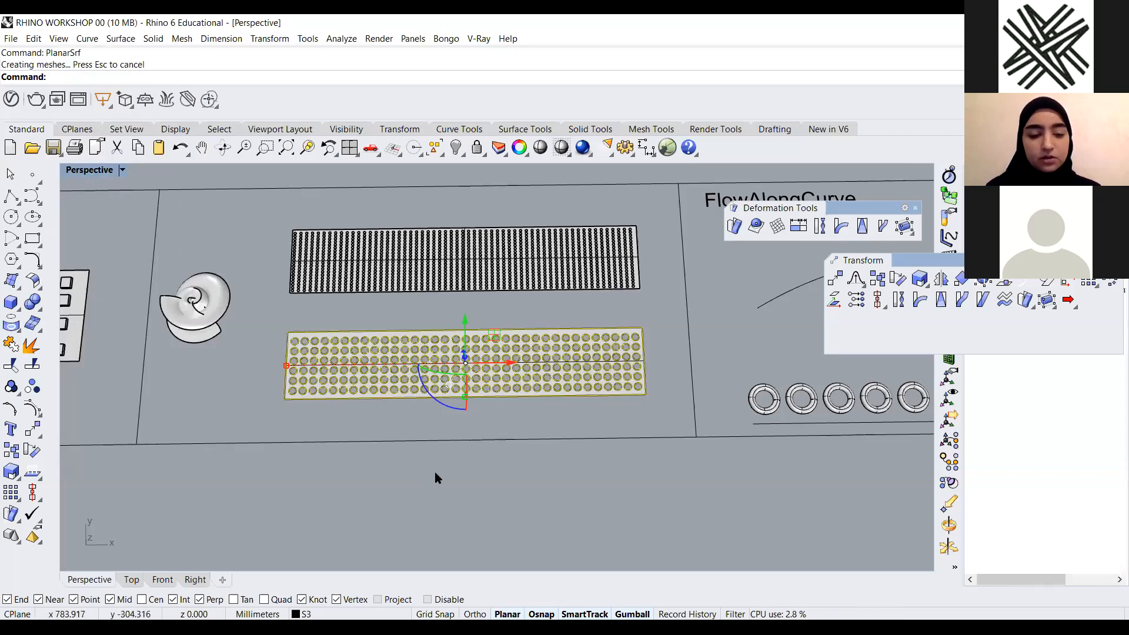
Zoom in to inspect the new perforated planar surface
scroll(552, 431, "down", 3)
right_click_drag(493, 383, 484, 302)
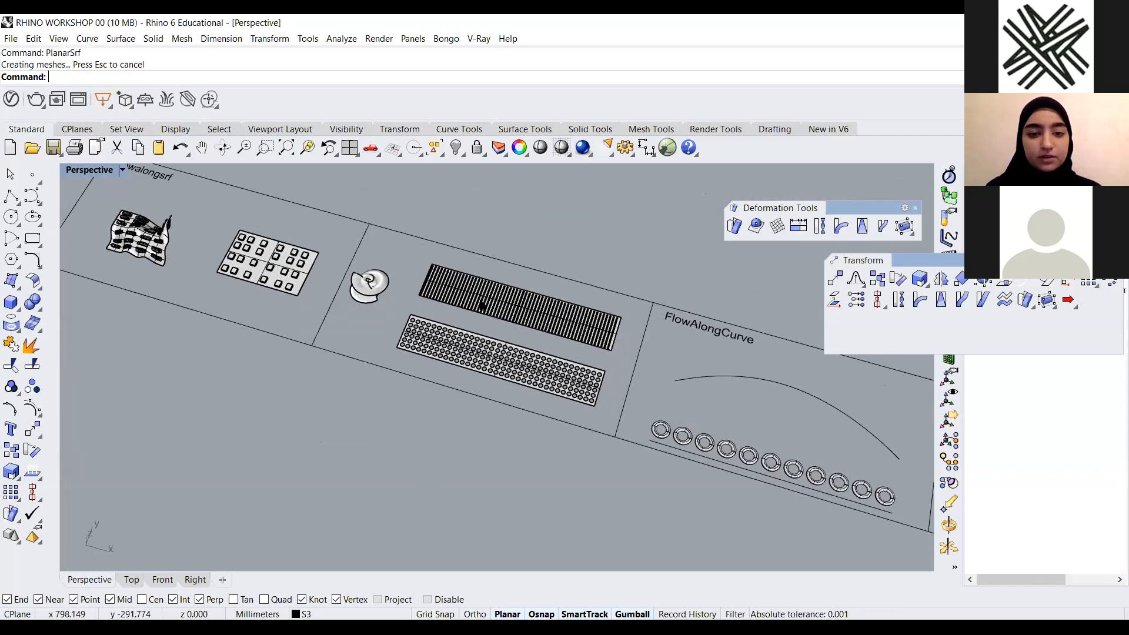
scroll(484, 302, "up", 5)
left_click(447, 378)
scroll(447, 378, "up", 2)
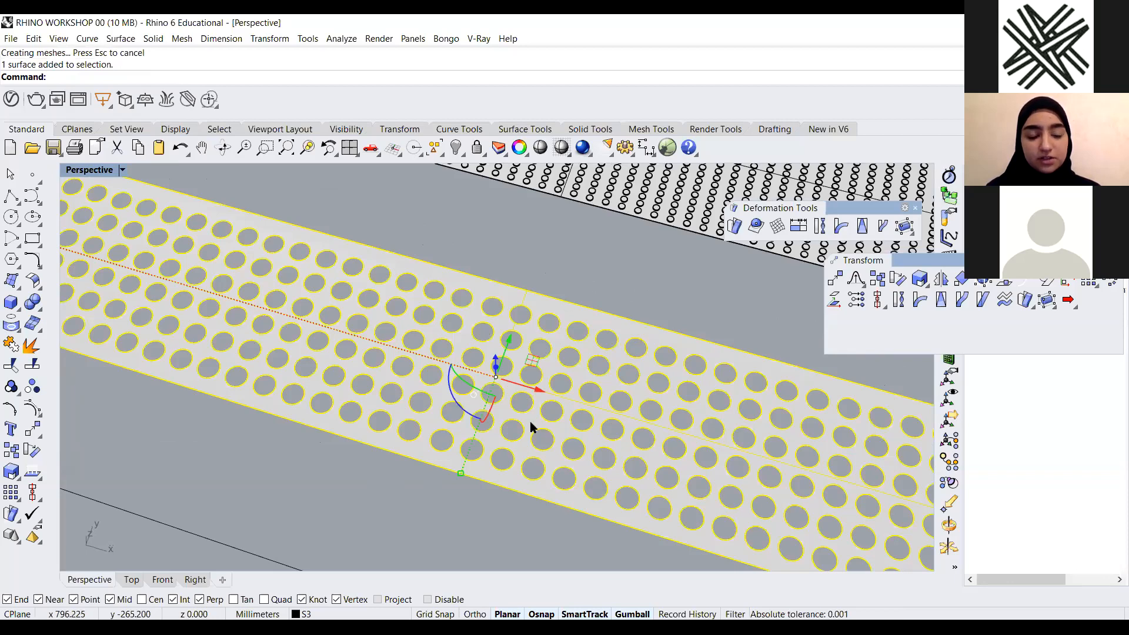
left_click(492, 300)
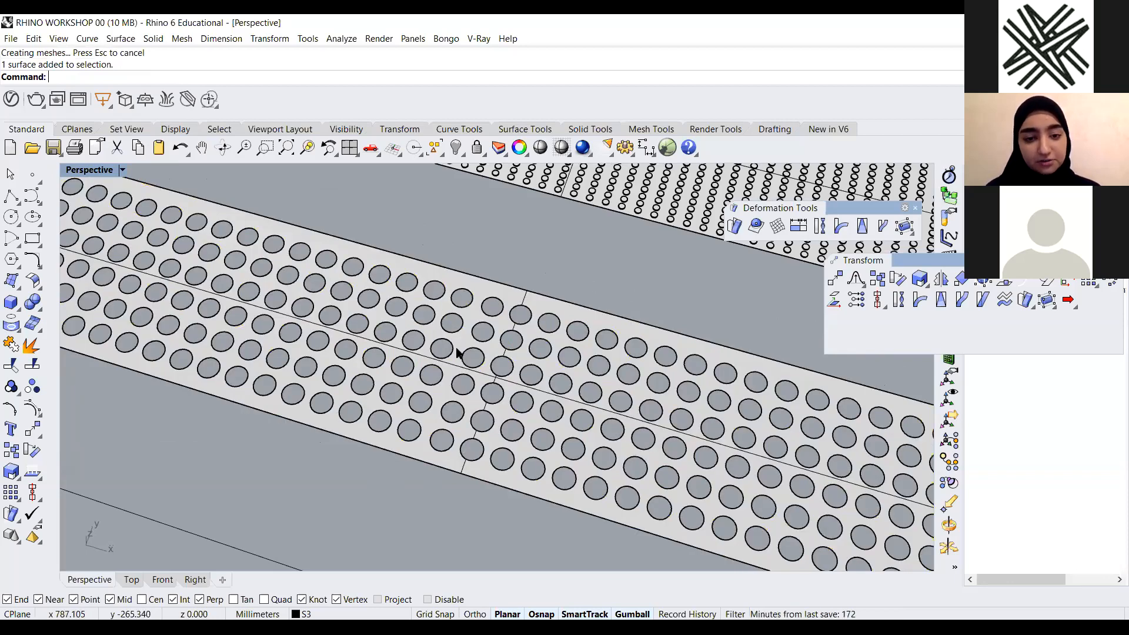
scroll(460, 351, "down", 5)
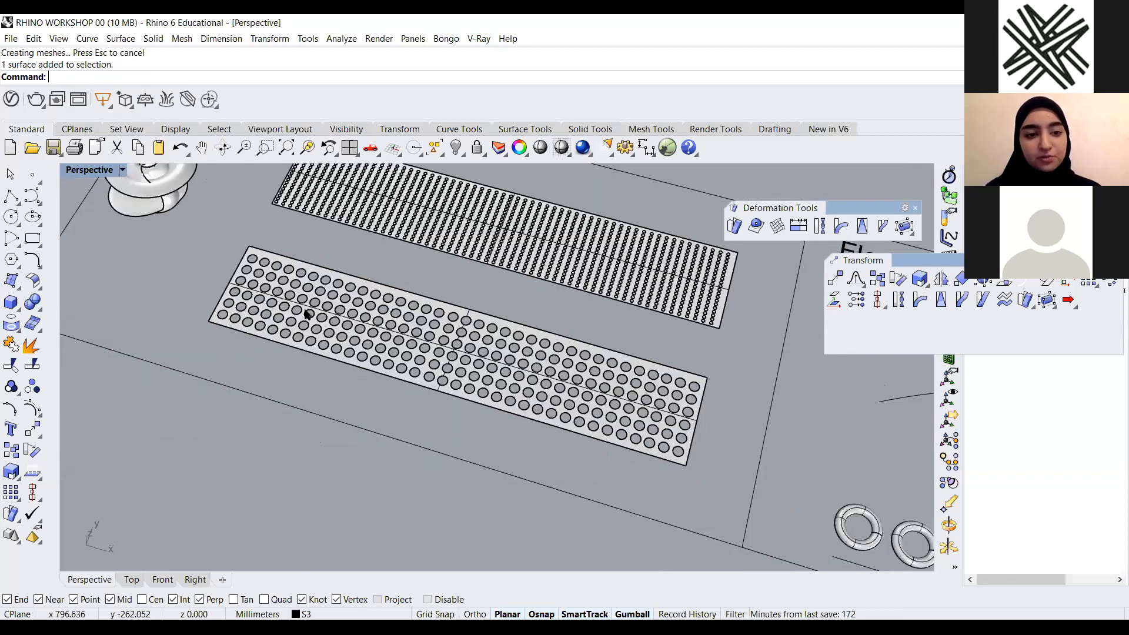
Select the perforated panel's outline curve together with its surface and run PlanarSrf on them
scroll(431, 382, "up", 4)
left_click(431, 384)
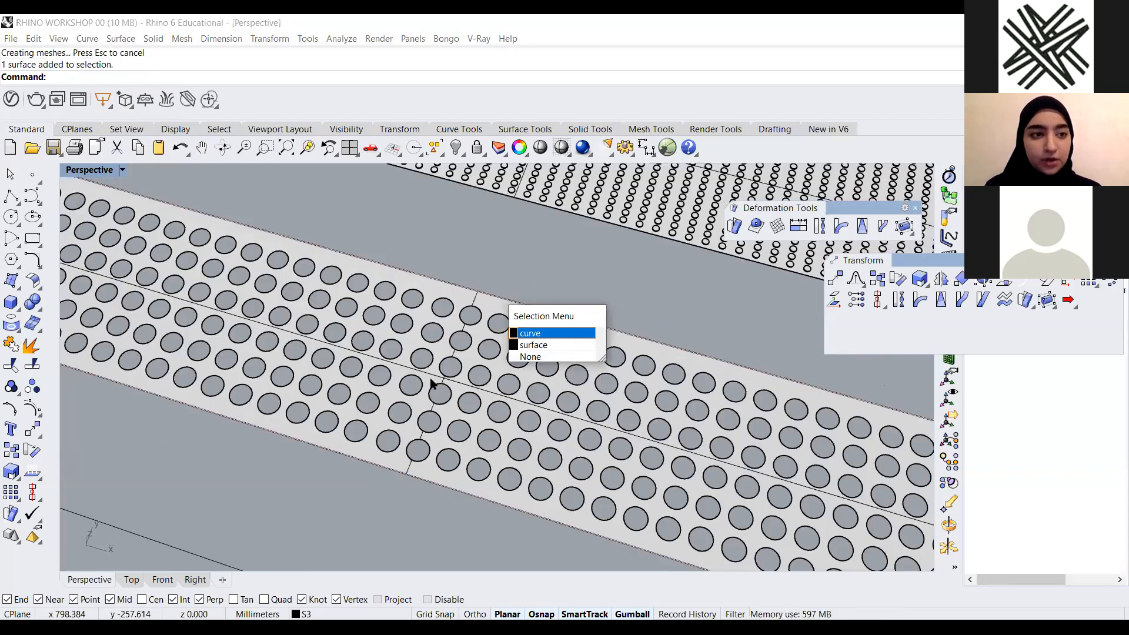
left_click(430, 379)
scroll(431, 379, "down", 6)
type("PlanarSrf")
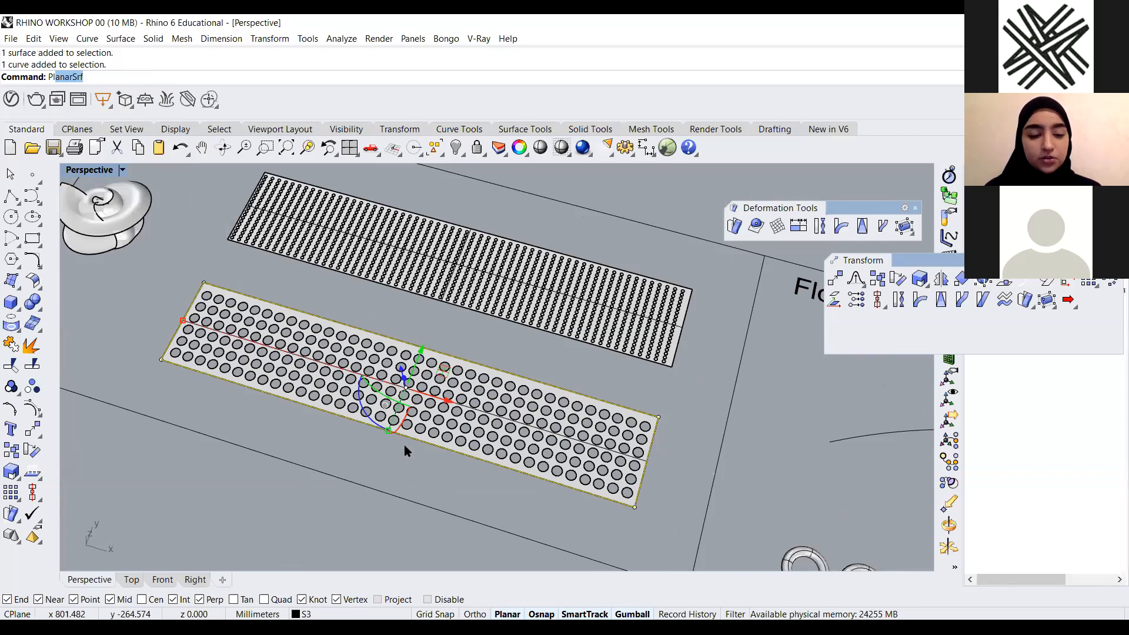
key("Return")
key("Escape")
scroll(365, 365, "down", 2)
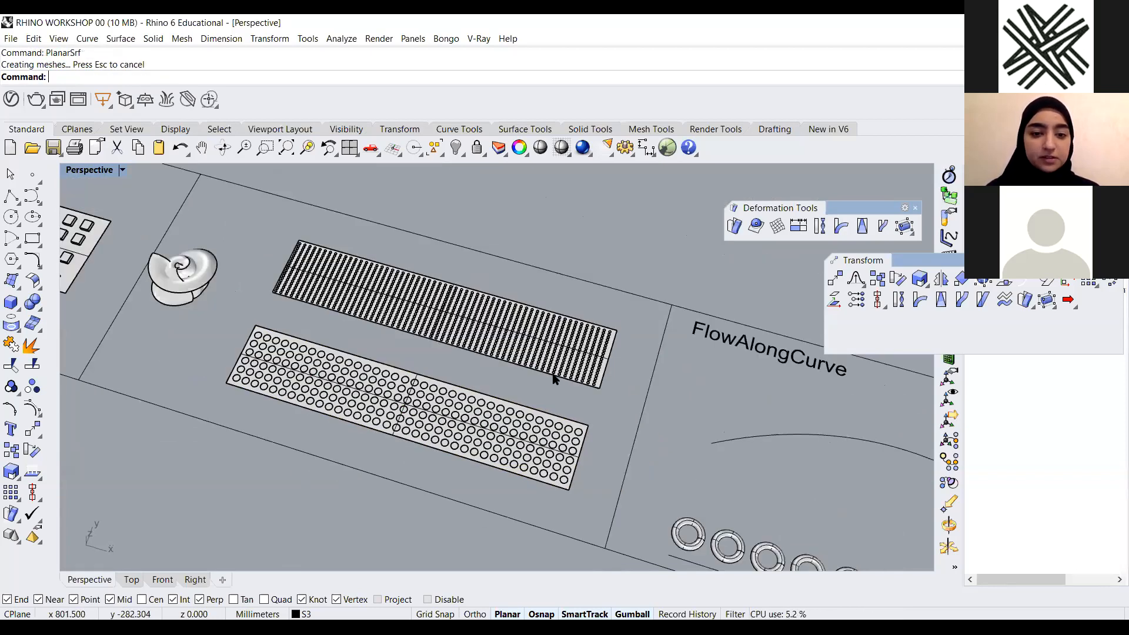
Lift the perforated planar surface upward with the gumball, and undo the gumball move
scroll(536, 375, "up", 5)
right_click_drag(536, 374, 544, 284)
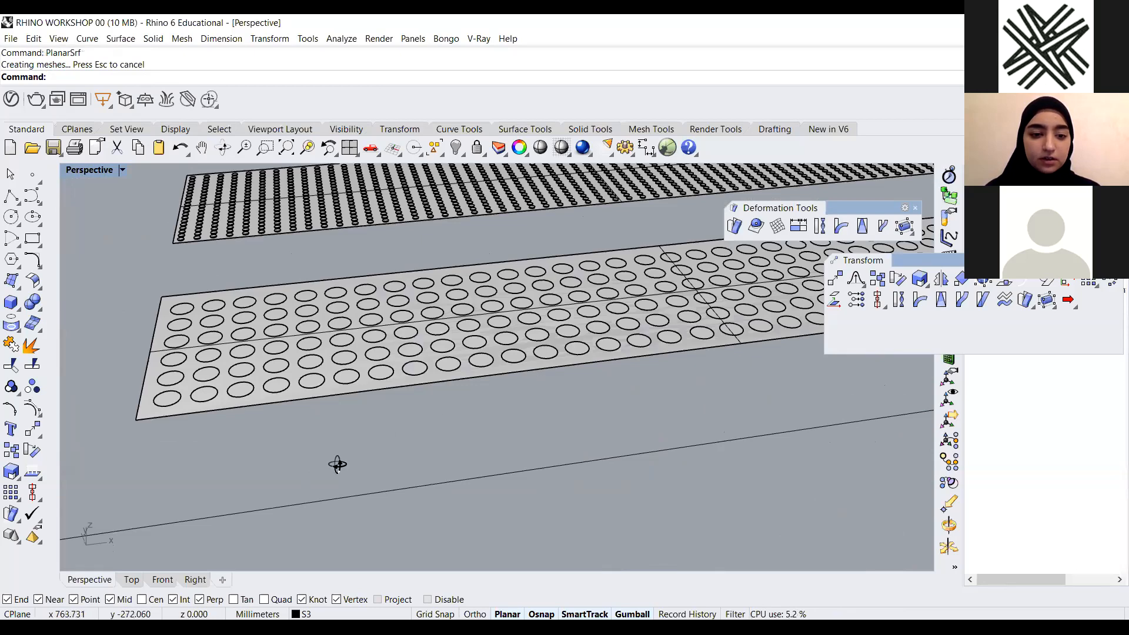
scroll(182, 413, "down", 2)
right_click_drag(183, 441, 246, 492)
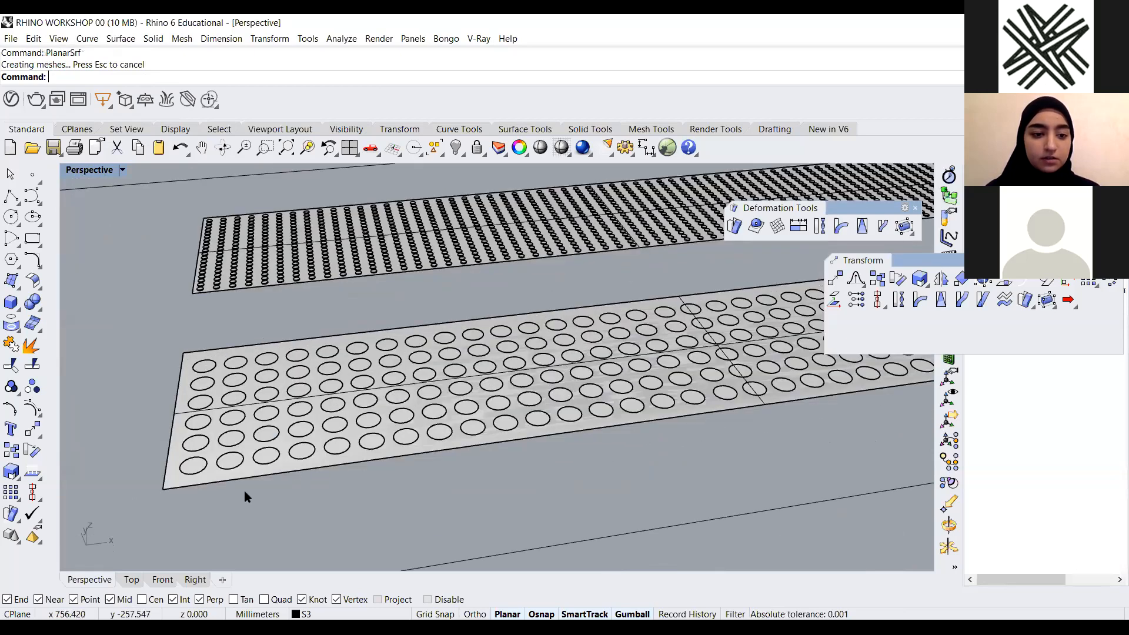
left_click(245, 492)
left_click(404, 384)
scroll(430, 445, "down", 8)
left_click_drag(529, 377, 529, 346)
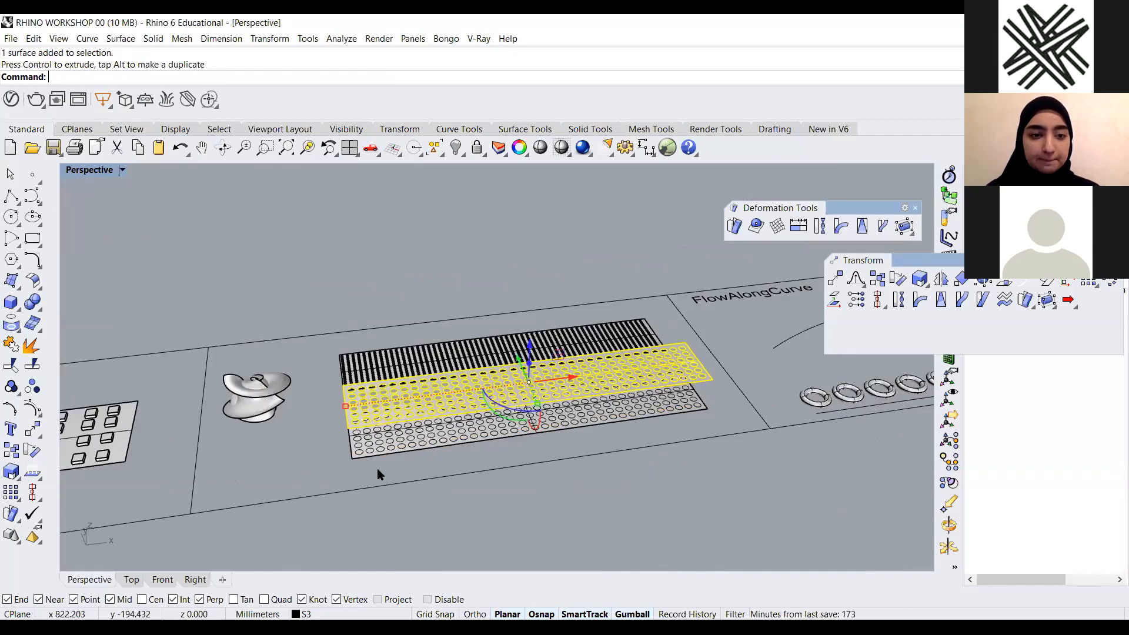
key("Escape")
scroll(377, 467, "up", 5)
scroll(389, 468, "up", 5)
left_click(366, 433)
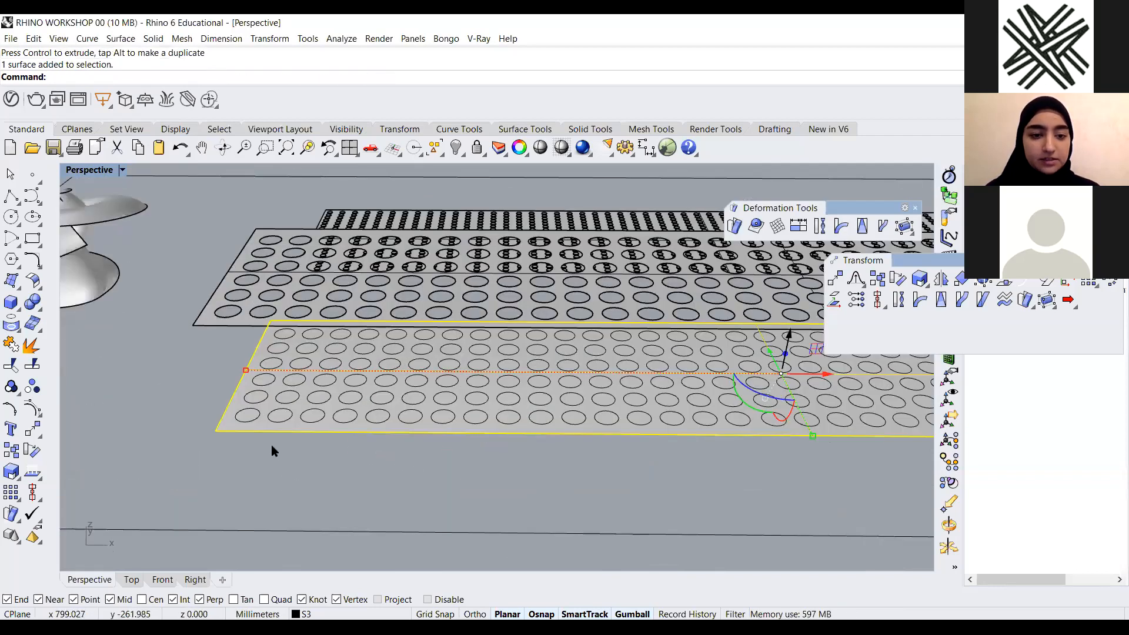
key("ctrl+z")
Move the raised perforated surface back down onto the panel below it with Move
right_click_drag(350, 410, 412, 403)
left_click(413, 403)
scroll(369, 390, "down", 3)
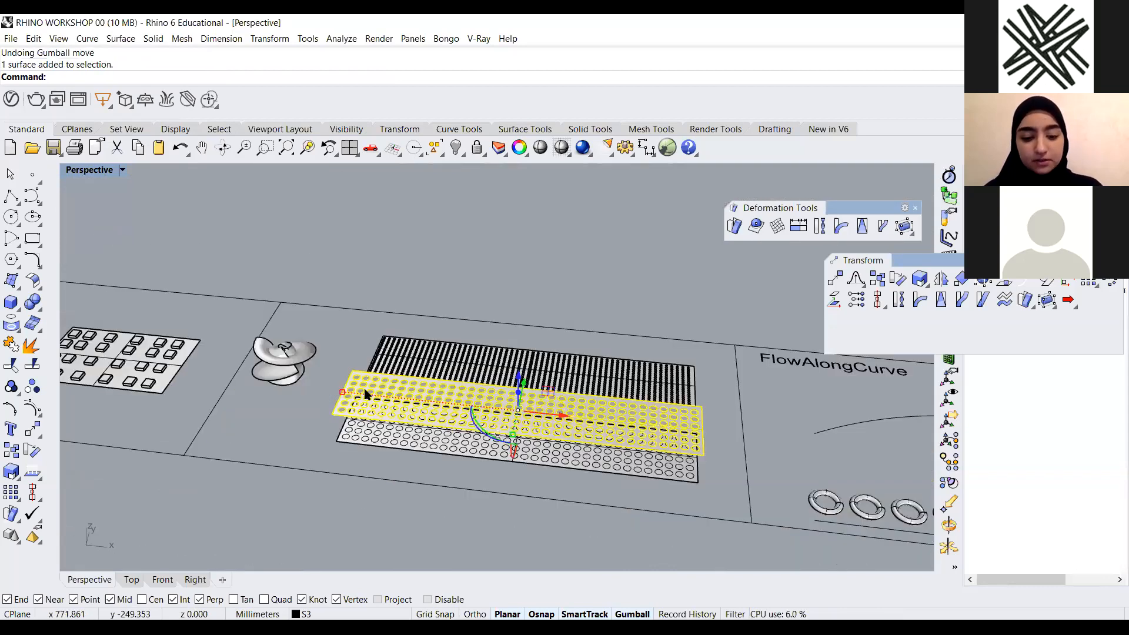
scroll(365, 393, "up", 2)
type("Move")
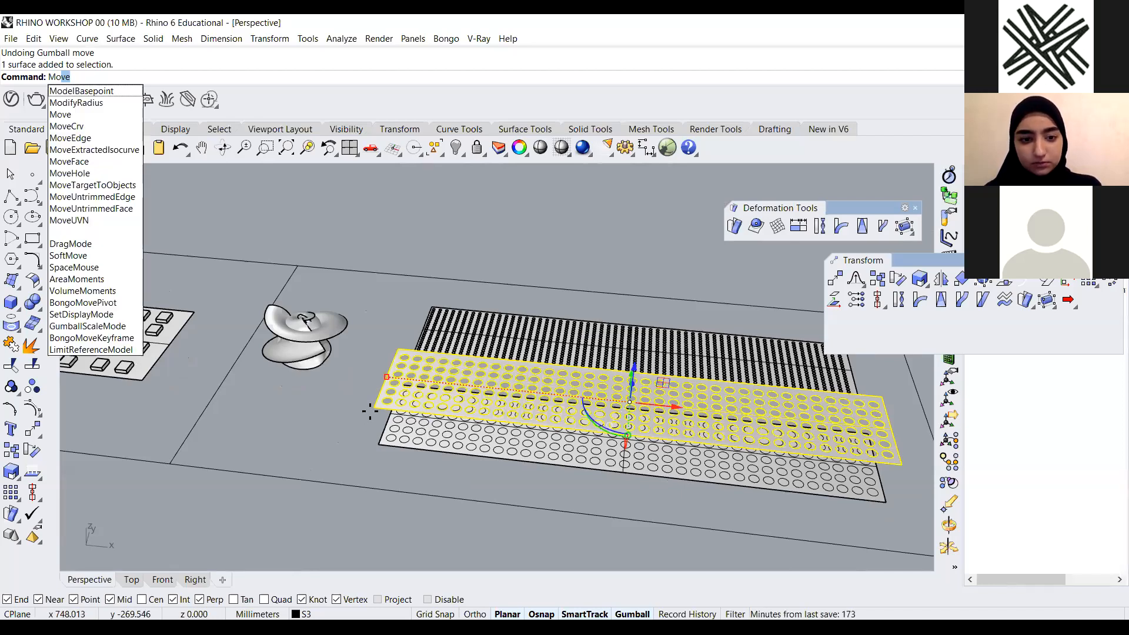
key("Return")
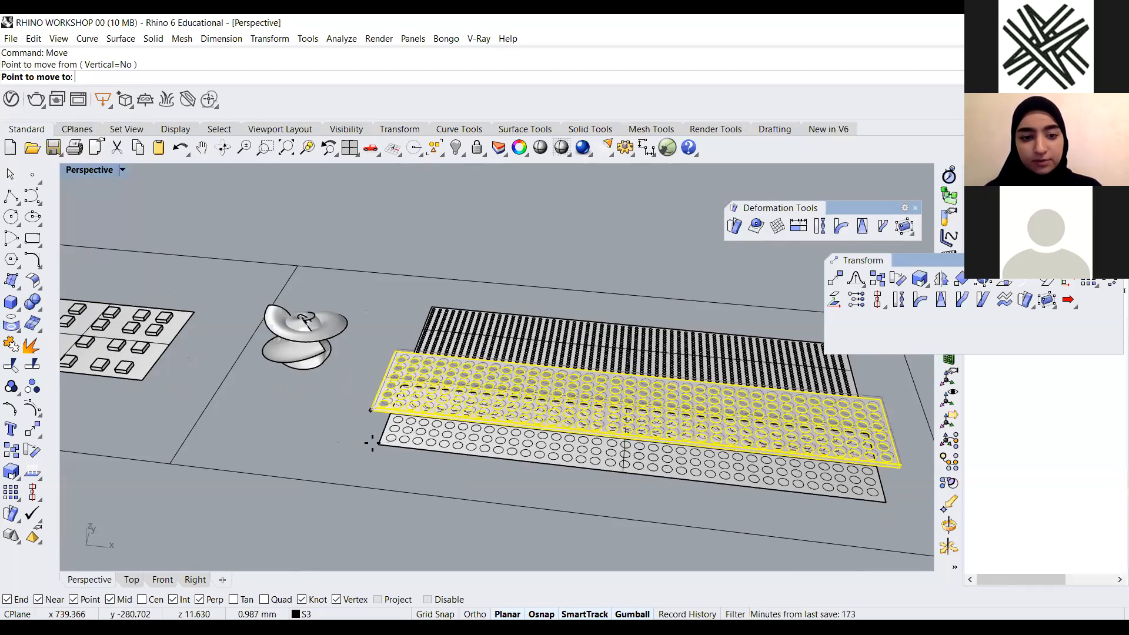
left_click(375, 407)
left_click(378, 444)
scroll(439, 388, "down", 5)
left_click(443, 471)
right_click_drag(443, 470, 443, 482)
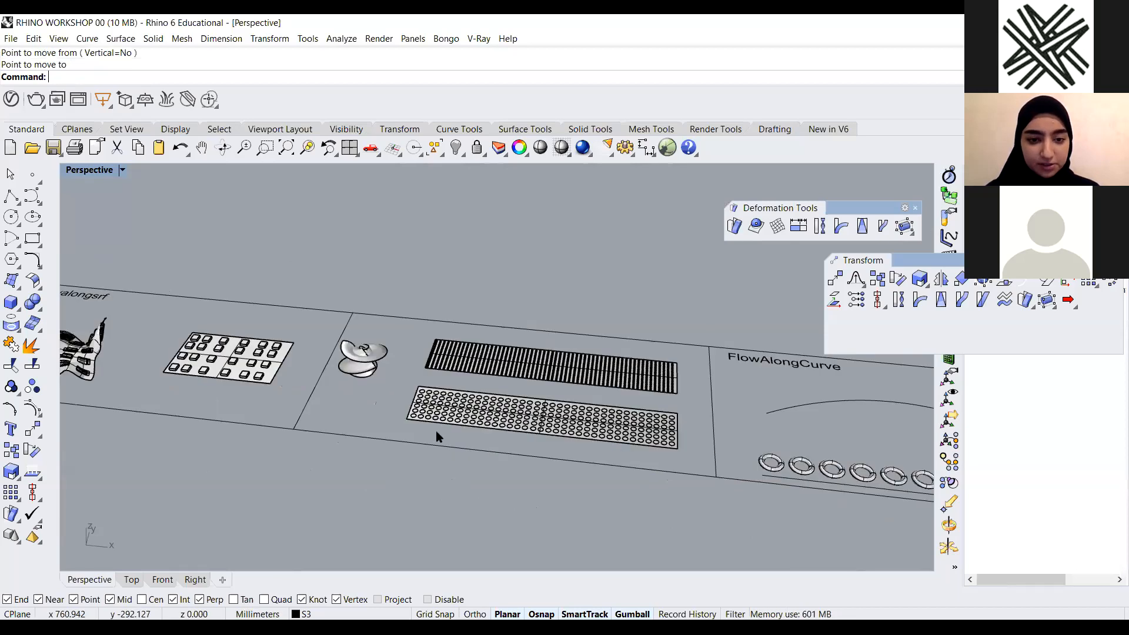
Select the perforated planar surface and set its display color to Red in its object properties
scroll(427, 405, "up", 15)
scroll(354, 390, "up", 12)
left_click(478, 367)
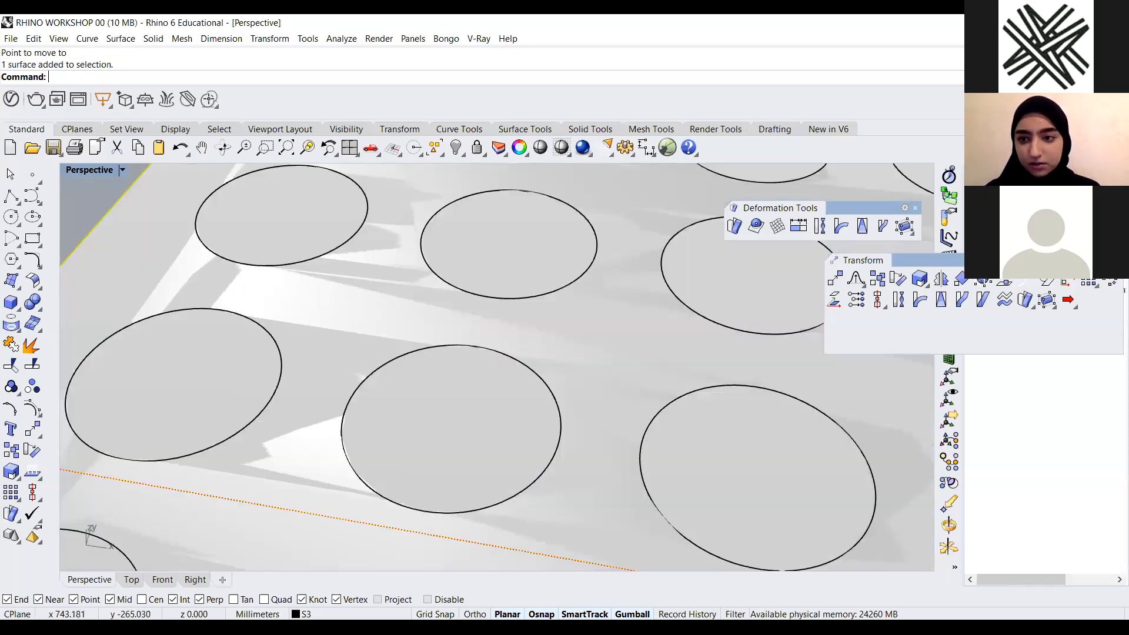
scroll(478, 367, "down", 20)
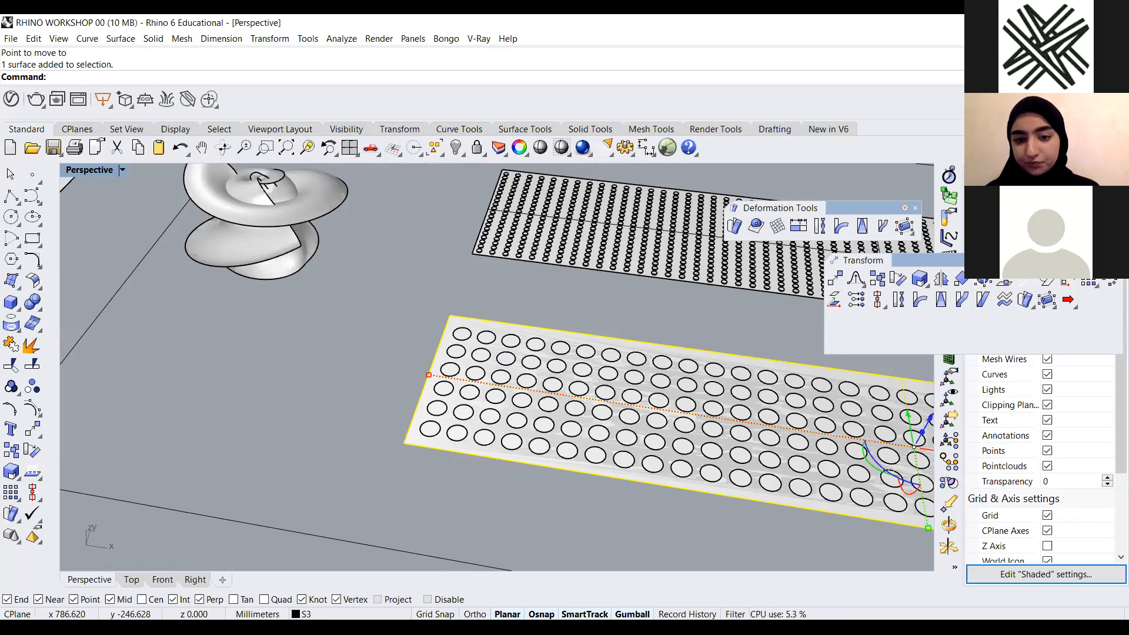
left_click_drag(918, 261, 487, 318)
left_click_drag(962, 238, 863, 254)
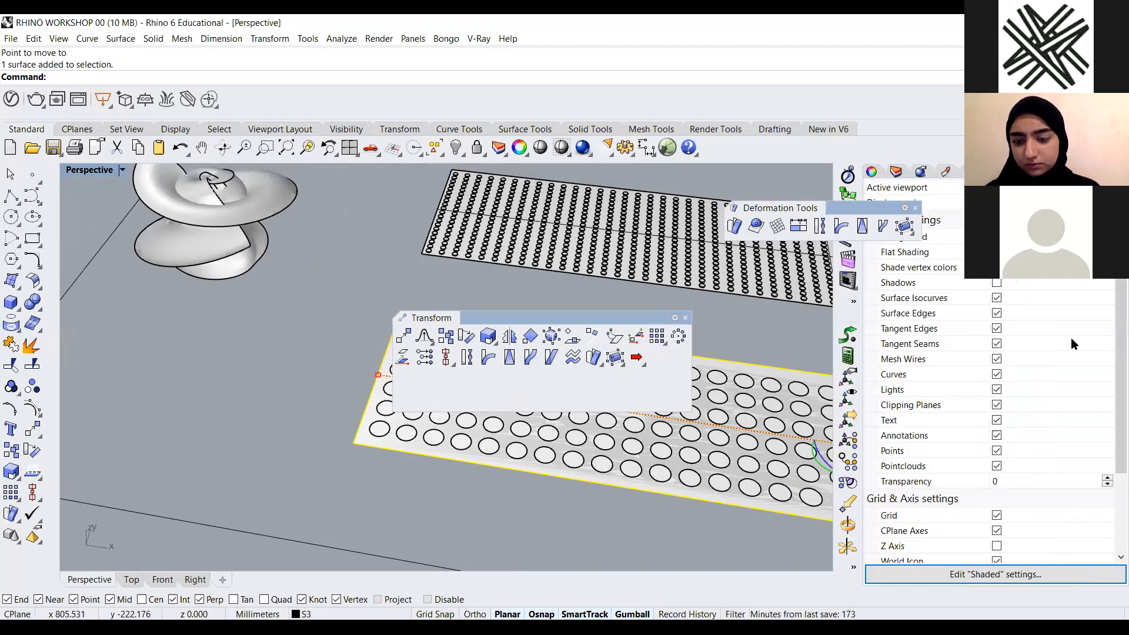
left_click(897, 172)
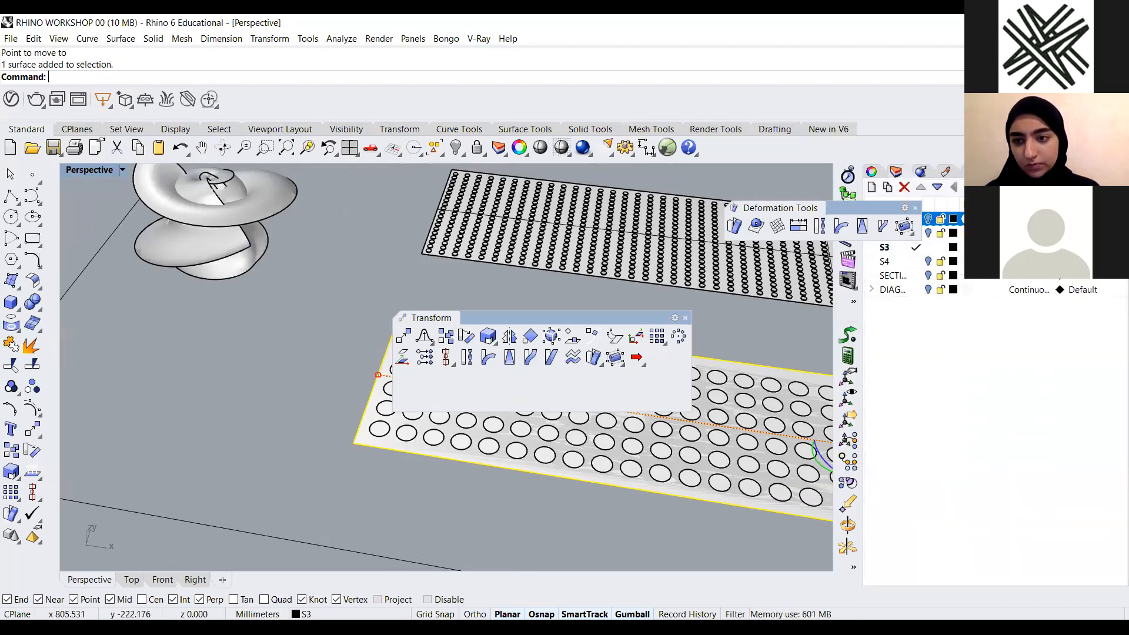
left_click(995, 172)
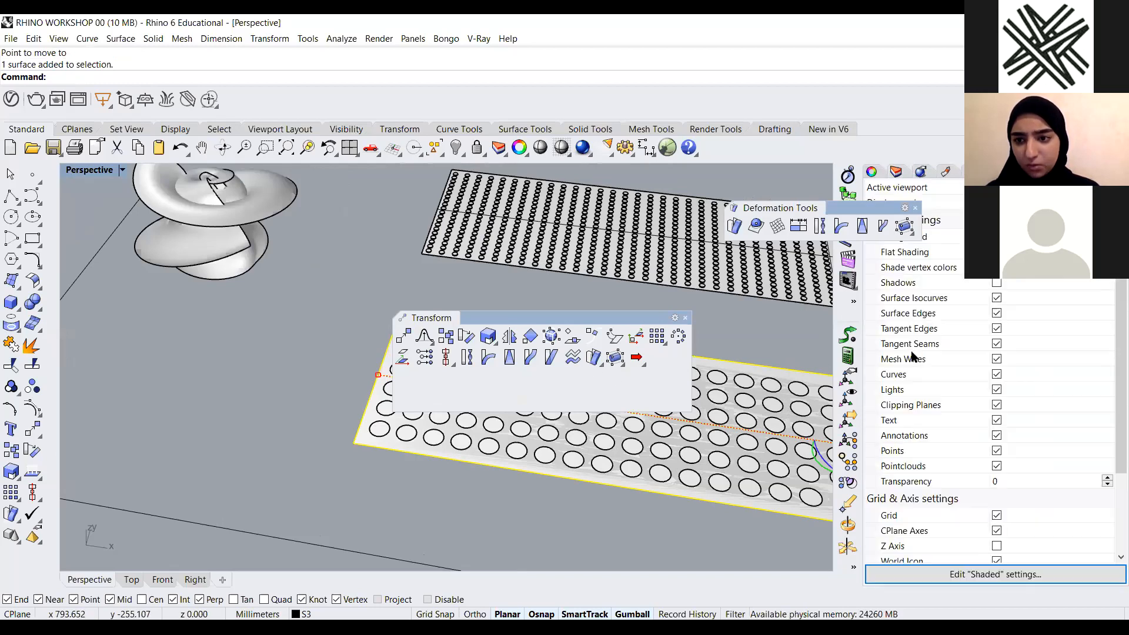
scroll(1005, 278, "down", 2)
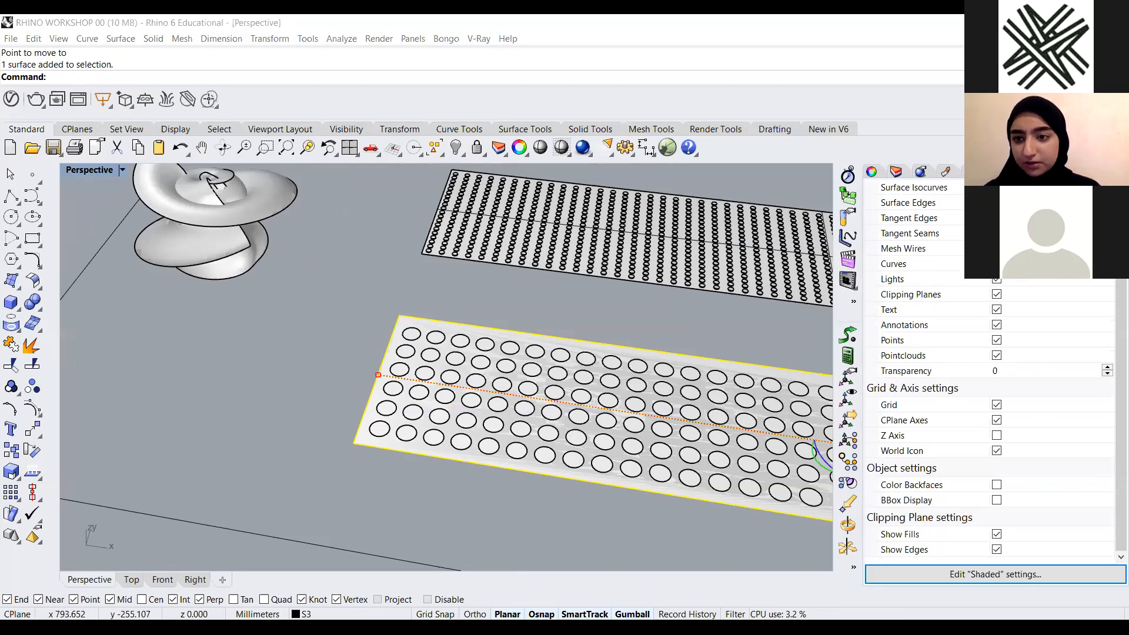
scroll(1005, 277, "up", 1)
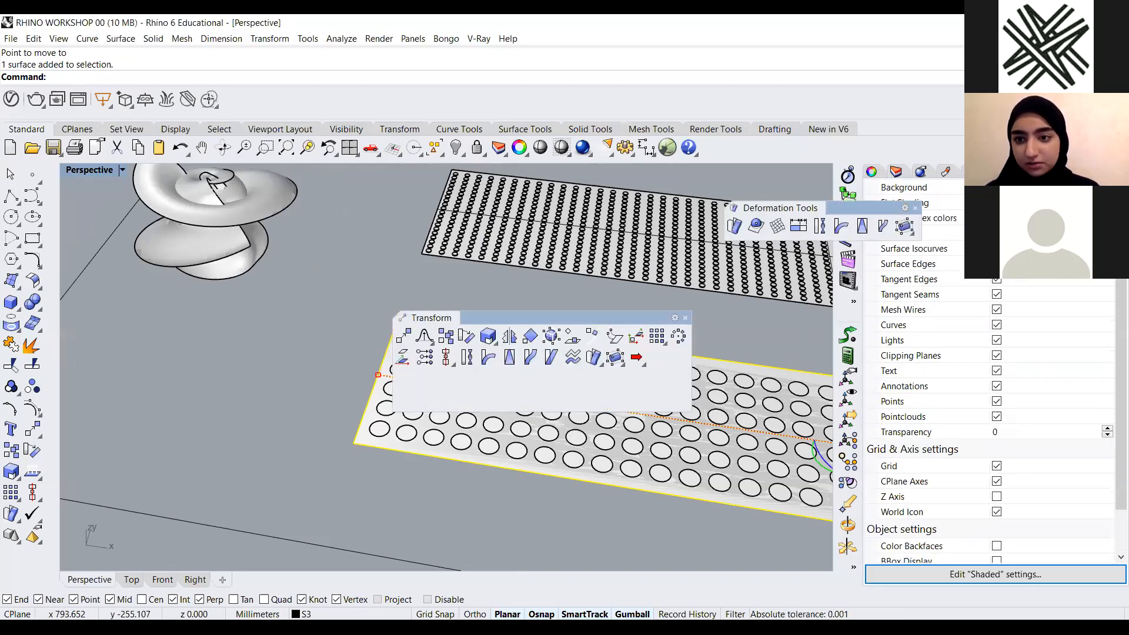
left_click(938, 172)
left_click(938, 173)
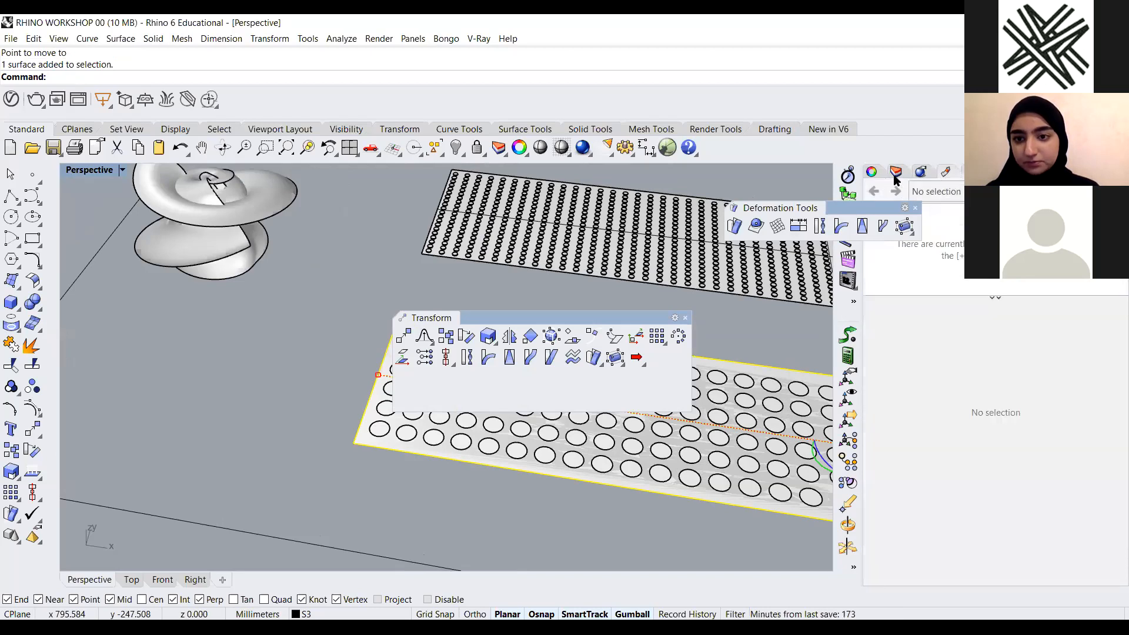
left_click(916, 172)
left_click(890, 172)
left_click(869, 173)
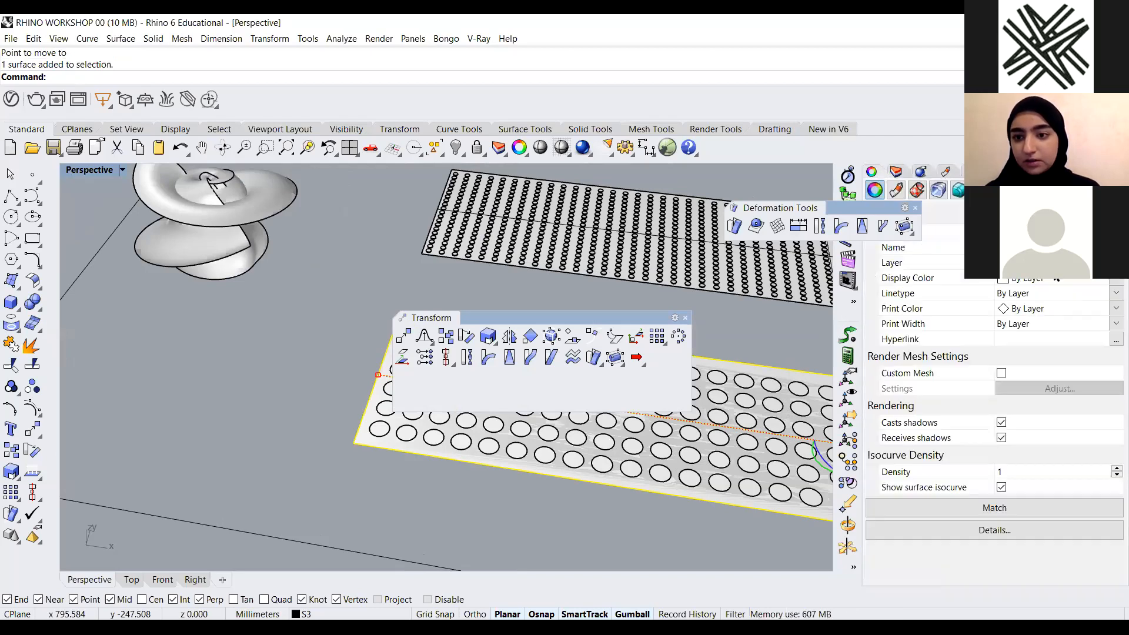
left_click(1114, 285)
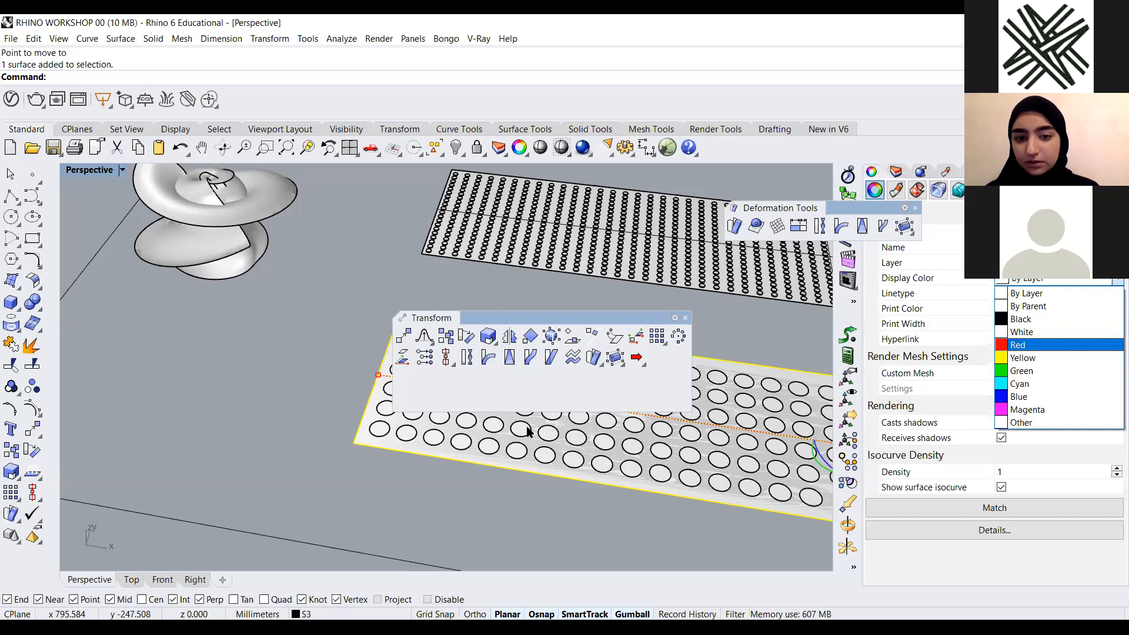
left_click(1024, 333)
Inspect the red perforated surface by selecting it and orbiting and zooming around it
left_click(315, 453)
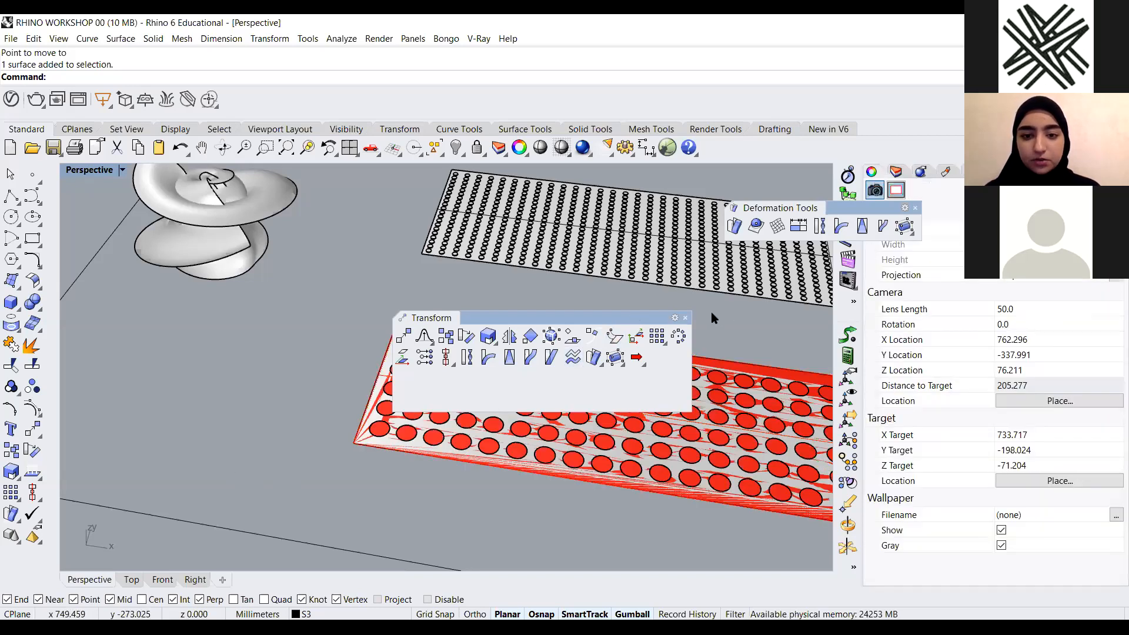
left_click(685, 318)
scroll(178, 280, "down", 4)
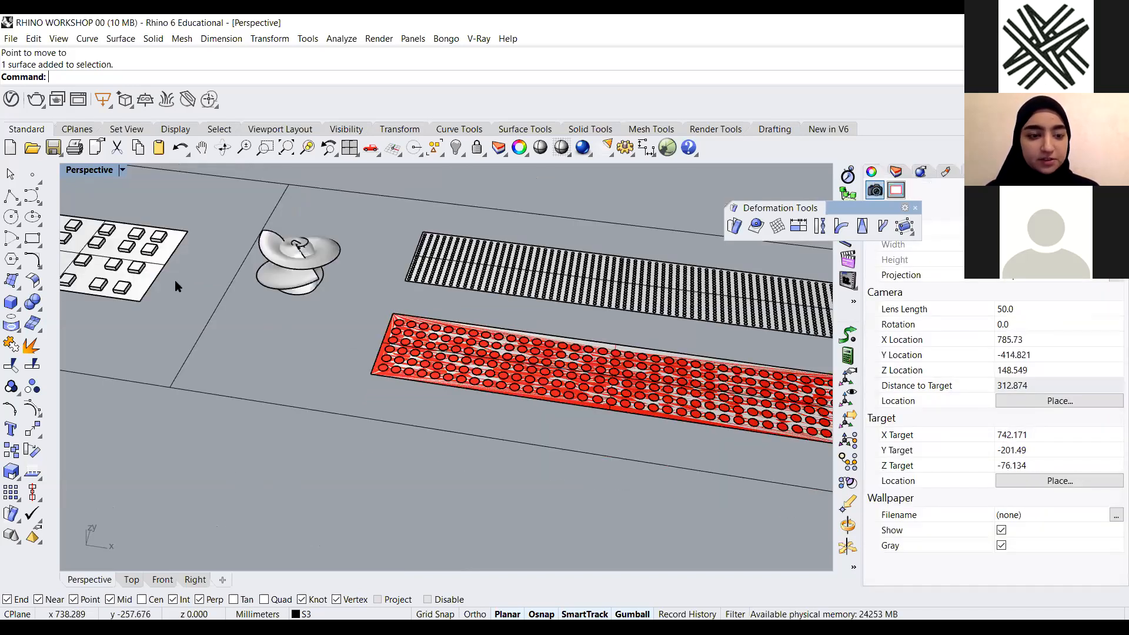
scroll(192, 285, "up", 3)
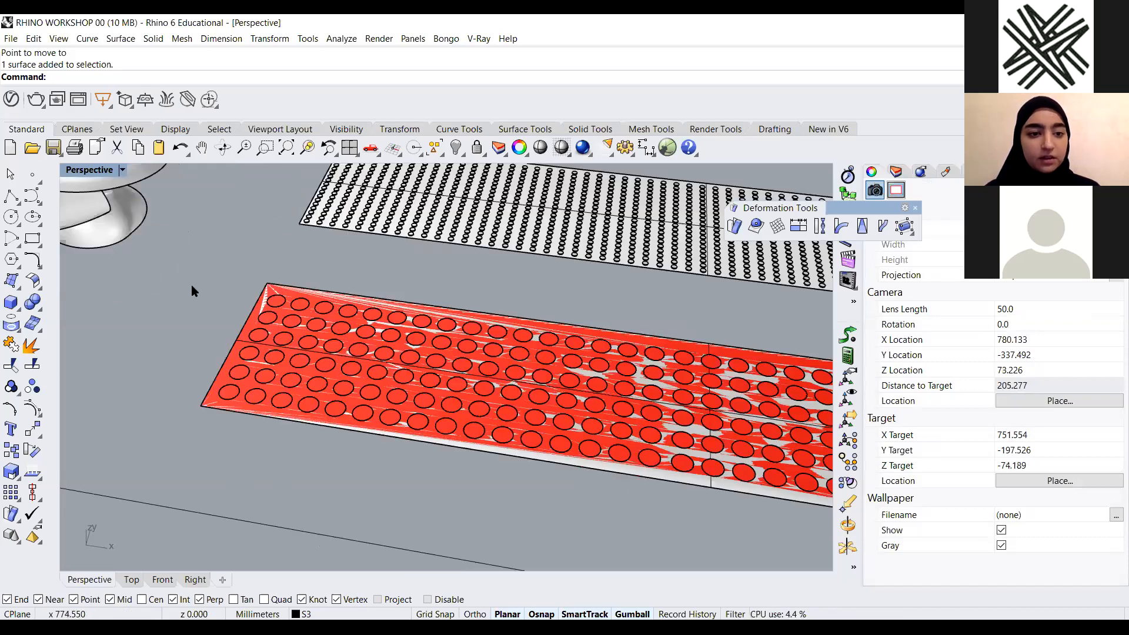
scroll(247, 324, "up", 3)
left_click(247, 323)
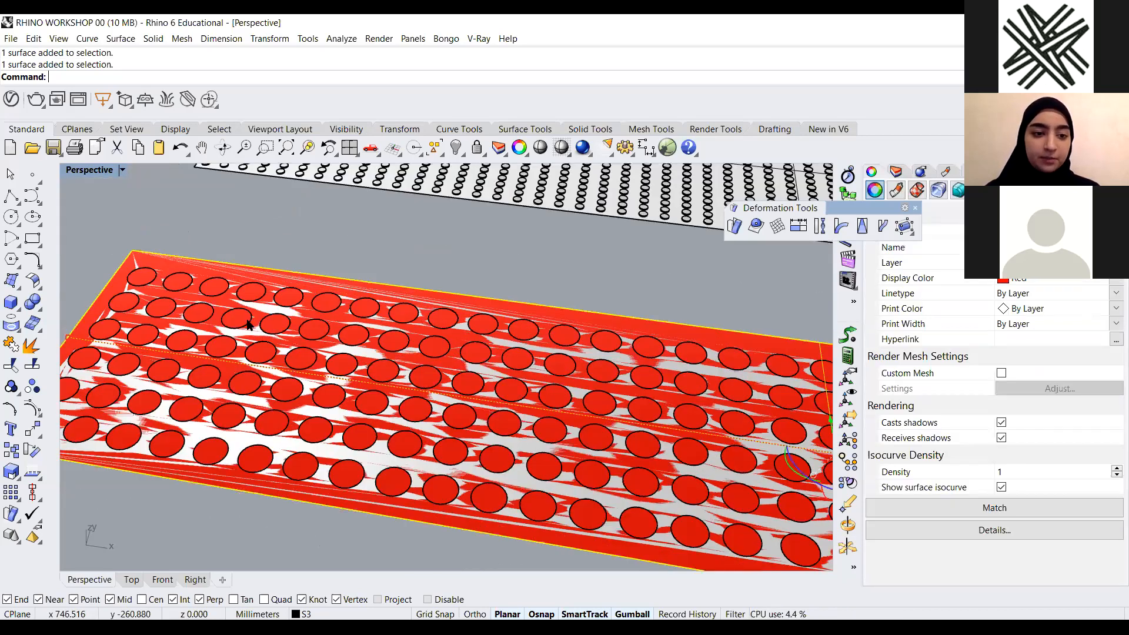
left_click(247, 324)
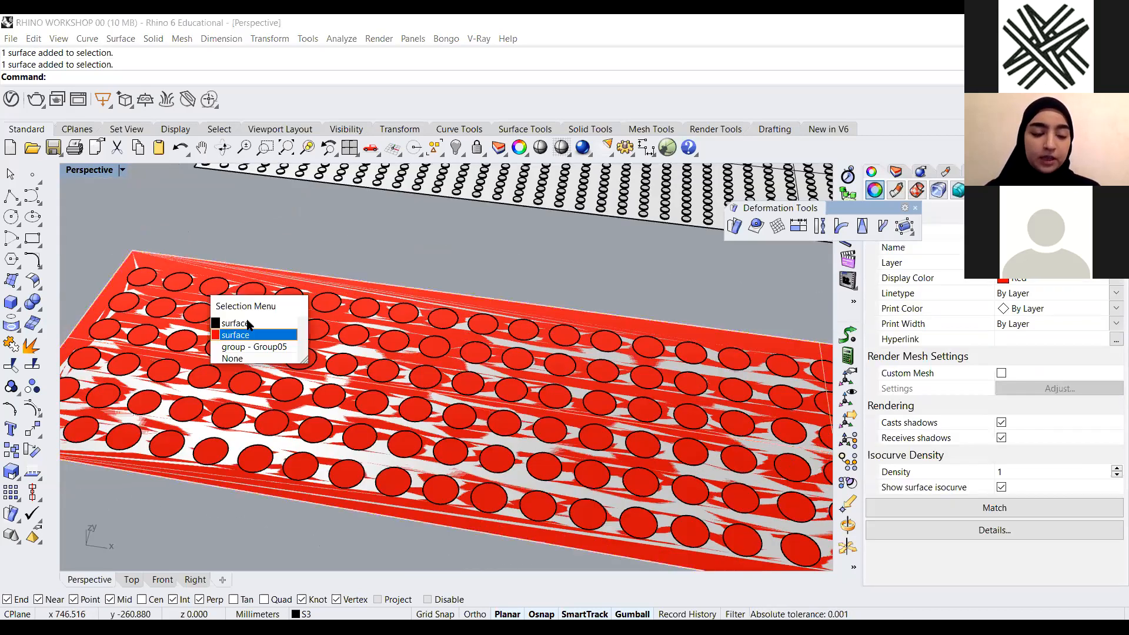
left_click(474, 268)
scroll(467, 291, "down", 6)
right_click_drag(467, 293, 518, 298)
scroll(470, 294, "up", 3)
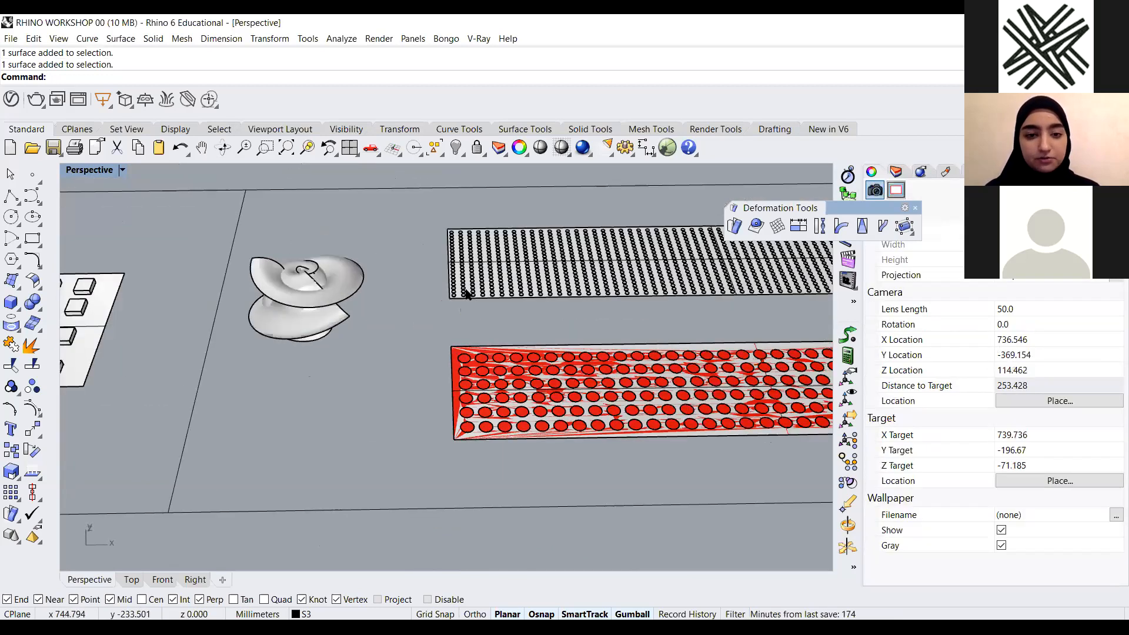
Flow the red perforated panel onto the twisted spiral surface with FlowAlongSrf
type("FlowAlongSrf")
key("Return")
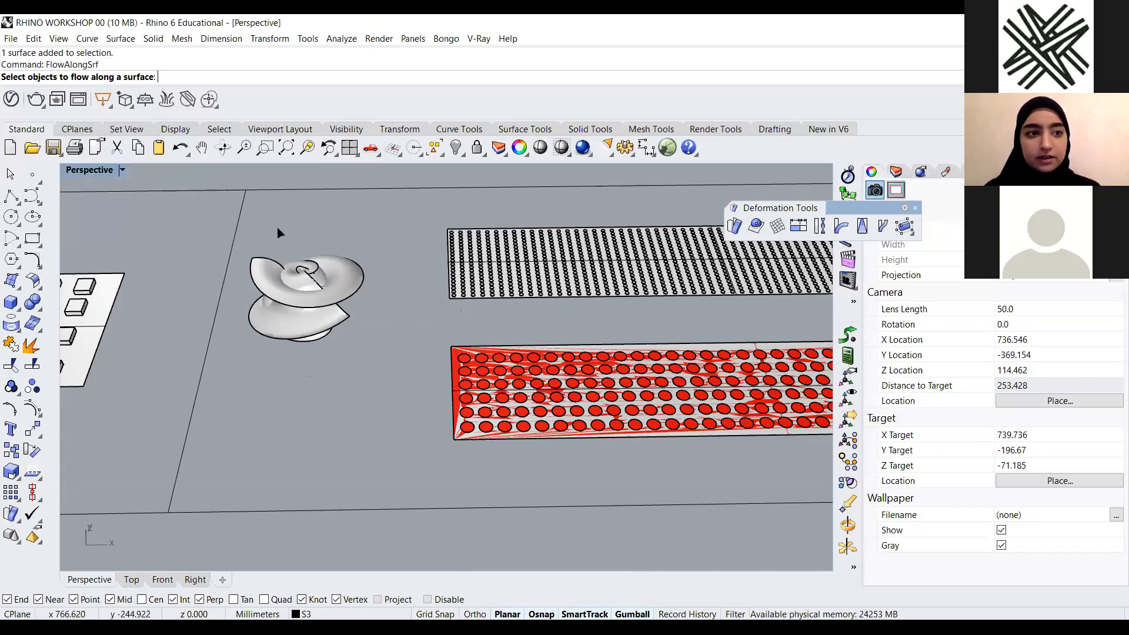
scroll(425, 397, "up", 3)
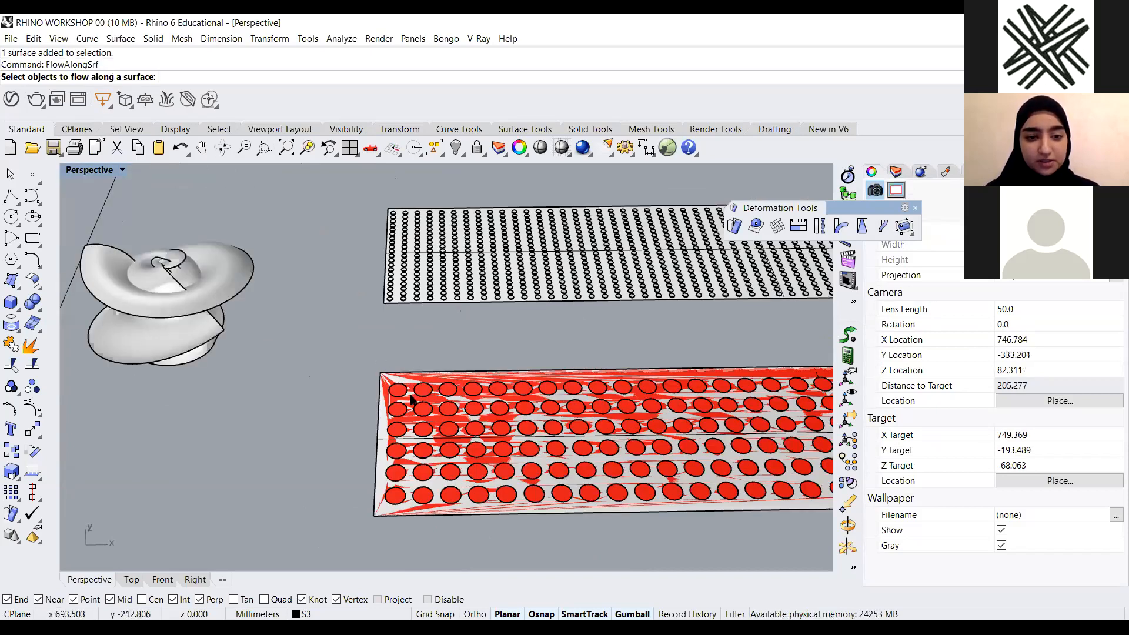
scroll(411, 401, "up", 2)
scroll(410, 399, "down", 2)
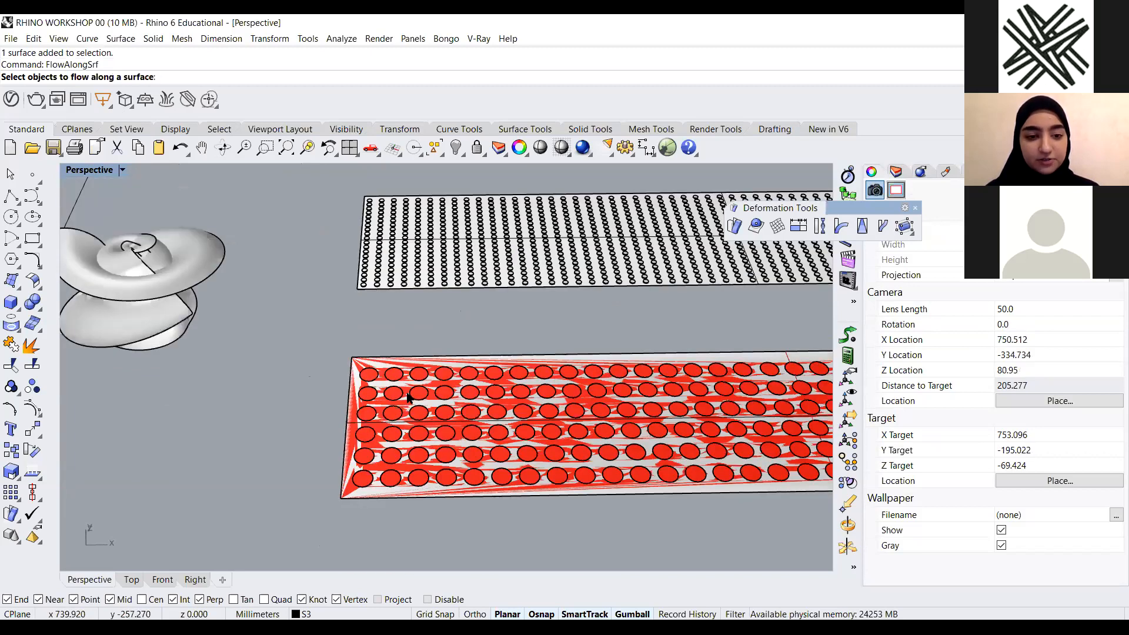
scroll(354, 385, "down", 2)
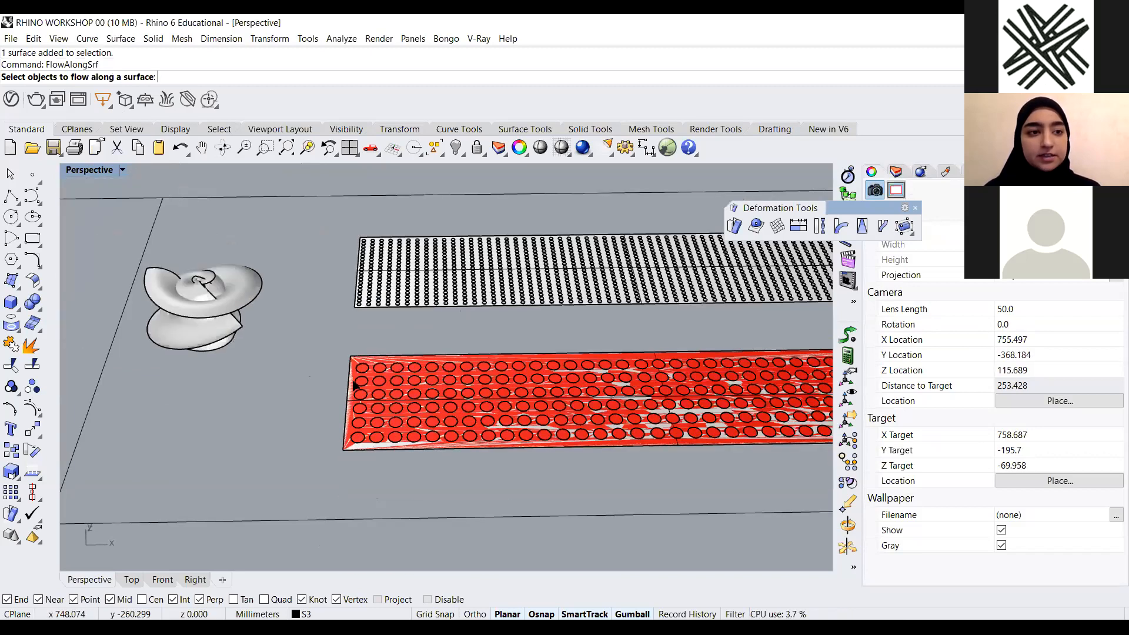
scroll(355, 385, "up", 2)
left_click(379, 354)
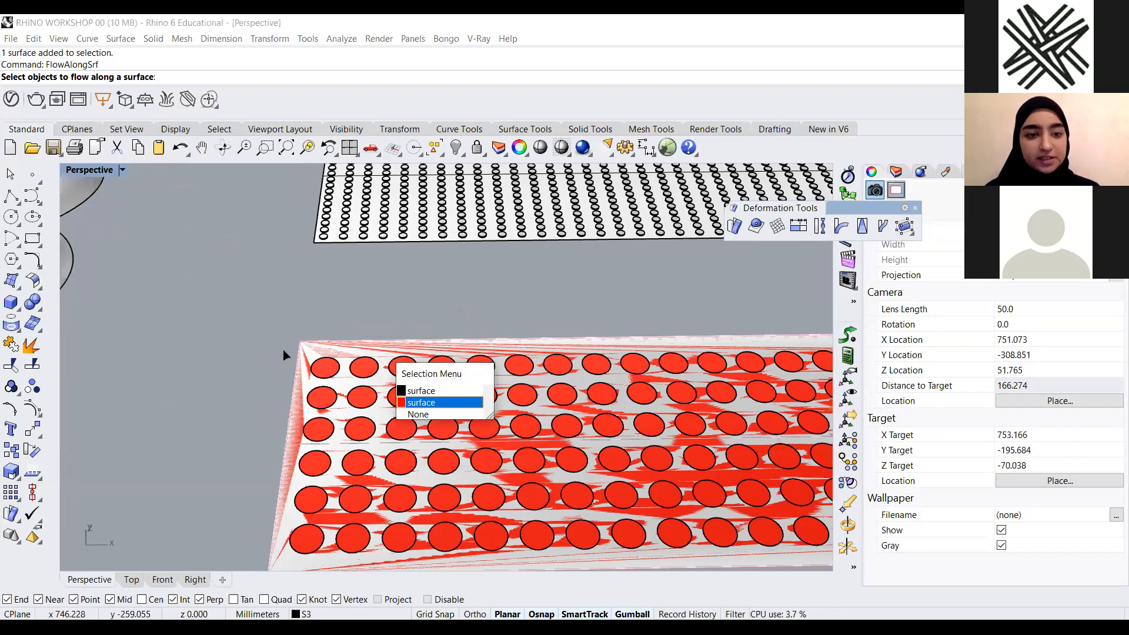
key("Return")
key("Return")
scroll(600, 372, "down", 2)
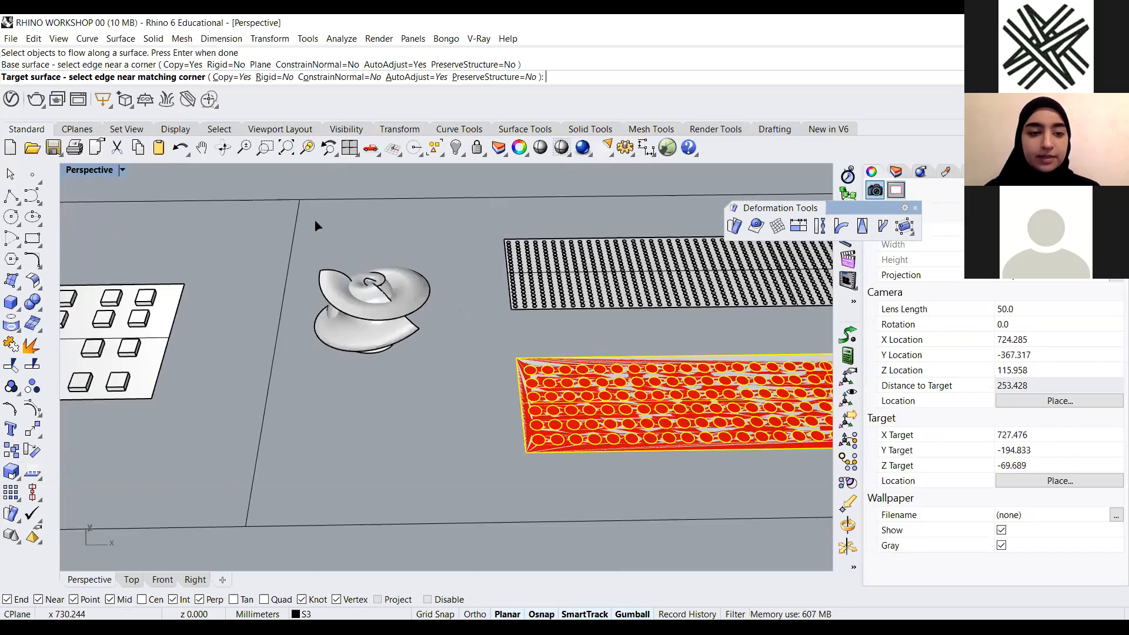
right_click_drag(279, 253, 253, 240)
scroll(301, 266, "up", 4)
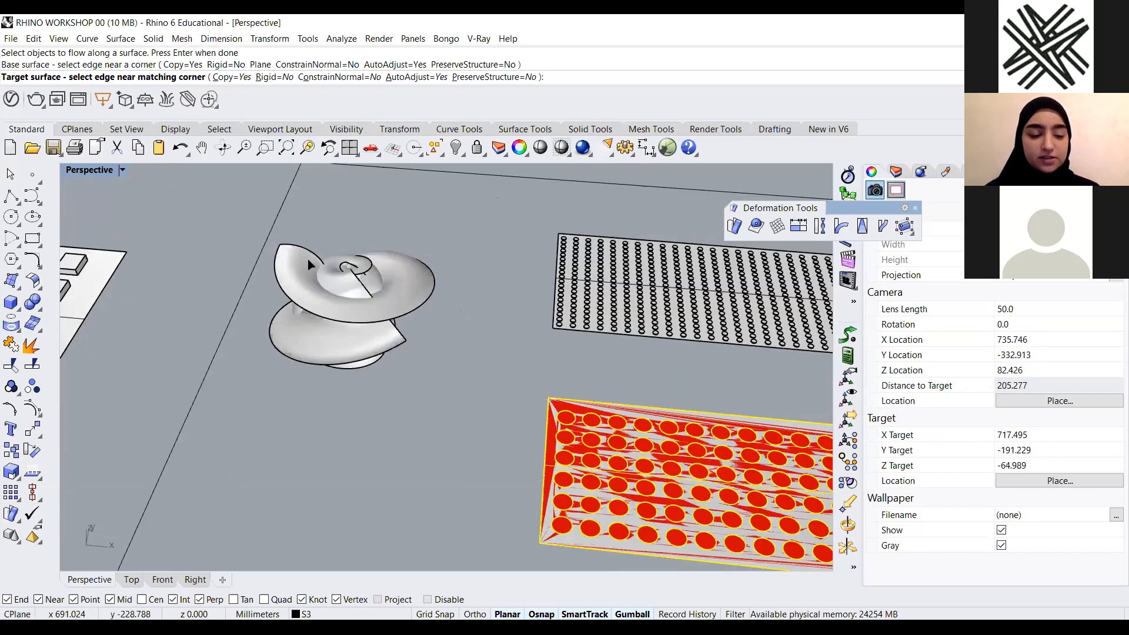
left_click(307, 260)
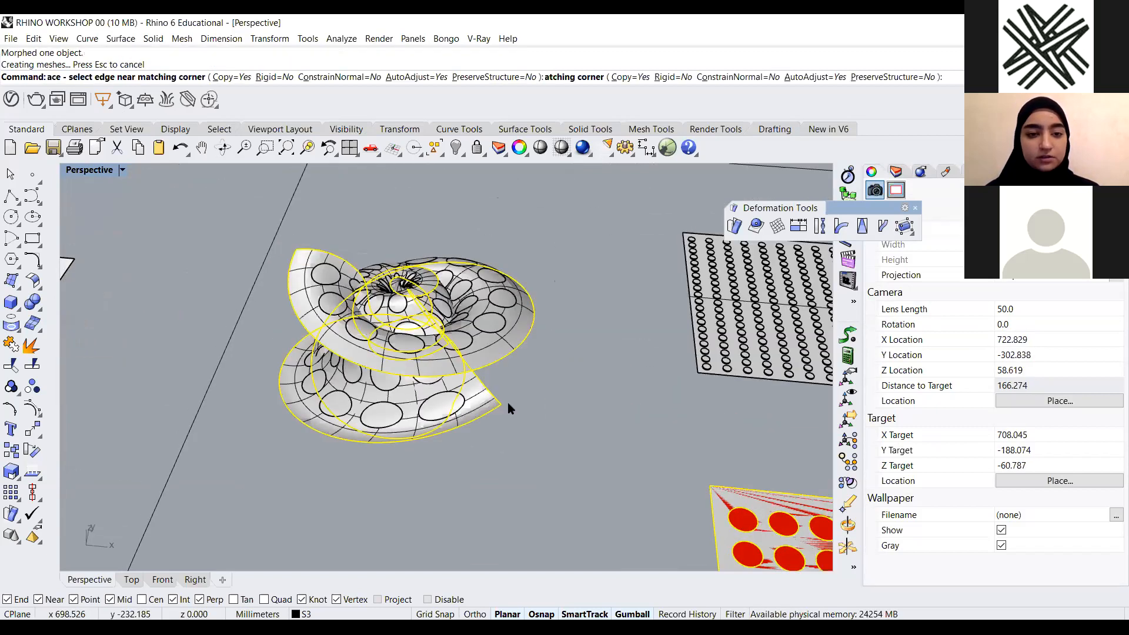
Switch the Perspective viewport to the Arctic display mode
scroll(126, 170, "down", 6)
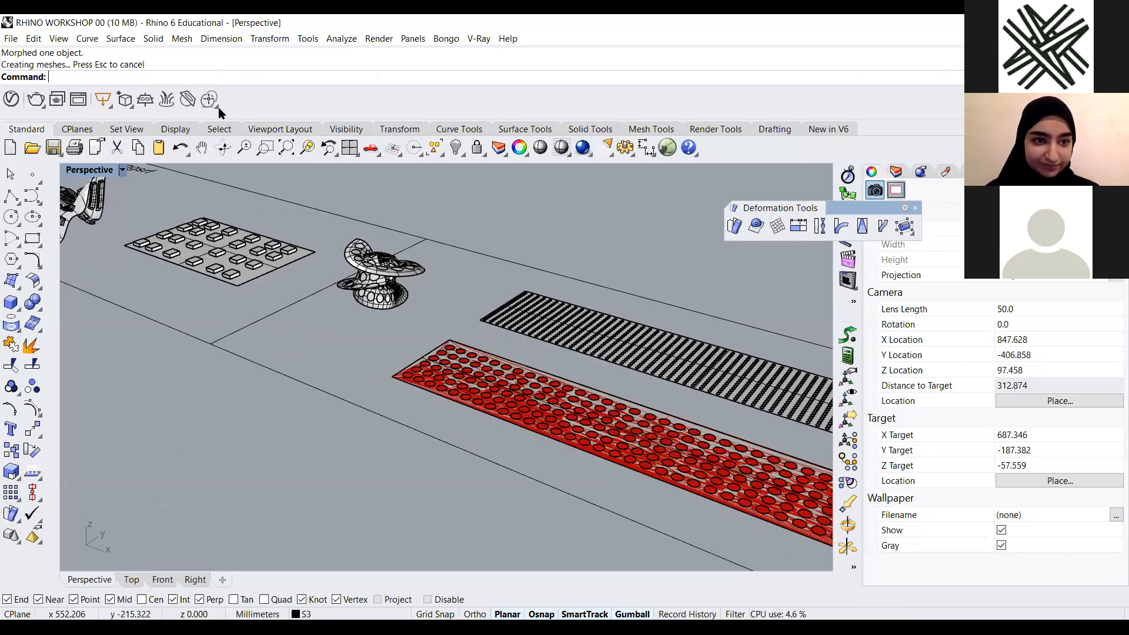
left_click(122, 170)
left_click(219, 170)
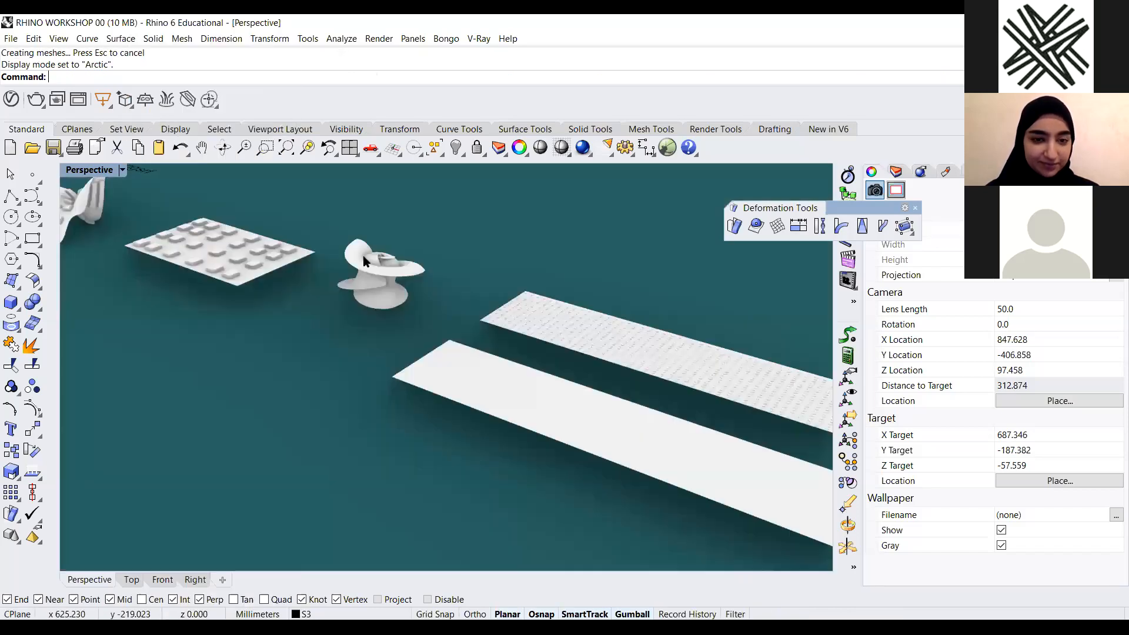
Inspect the flowed perforated spiral and the other sample objects in Arctic mode by orbiting and zooming
scroll(479, 316, "up", 2)
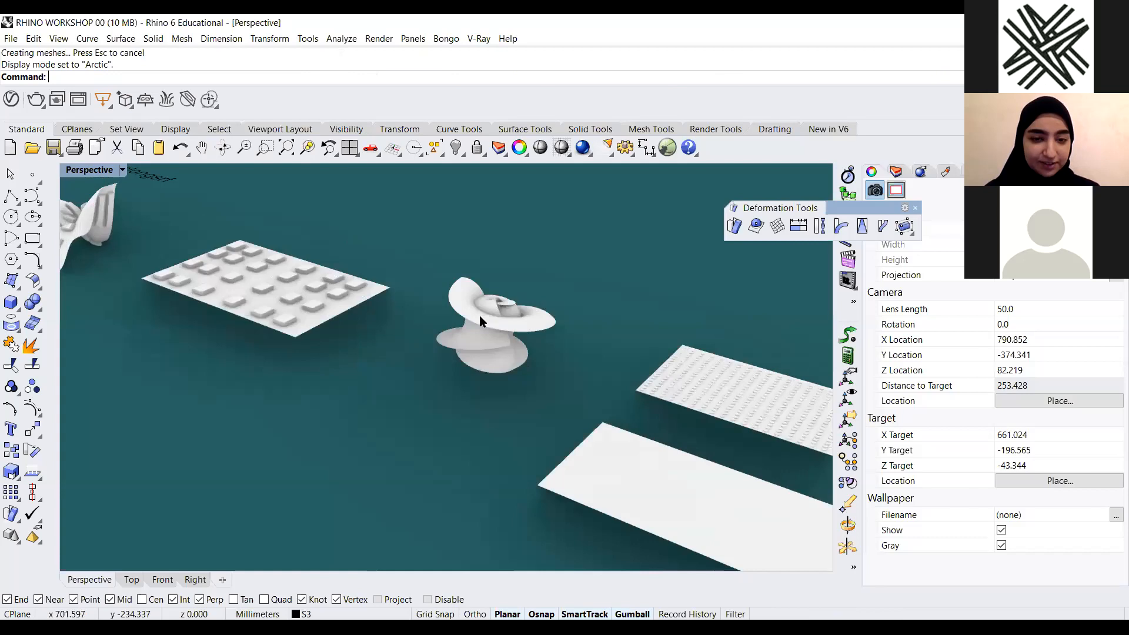
scroll(538, 372, "up", 2)
left_click(538, 373)
left_click(510, 374)
scroll(546, 305, "down", 2)
left_click_drag(546, 304, 447, 387)
left_click(514, 417)
right_click_drag(453, 429, 452, 389)
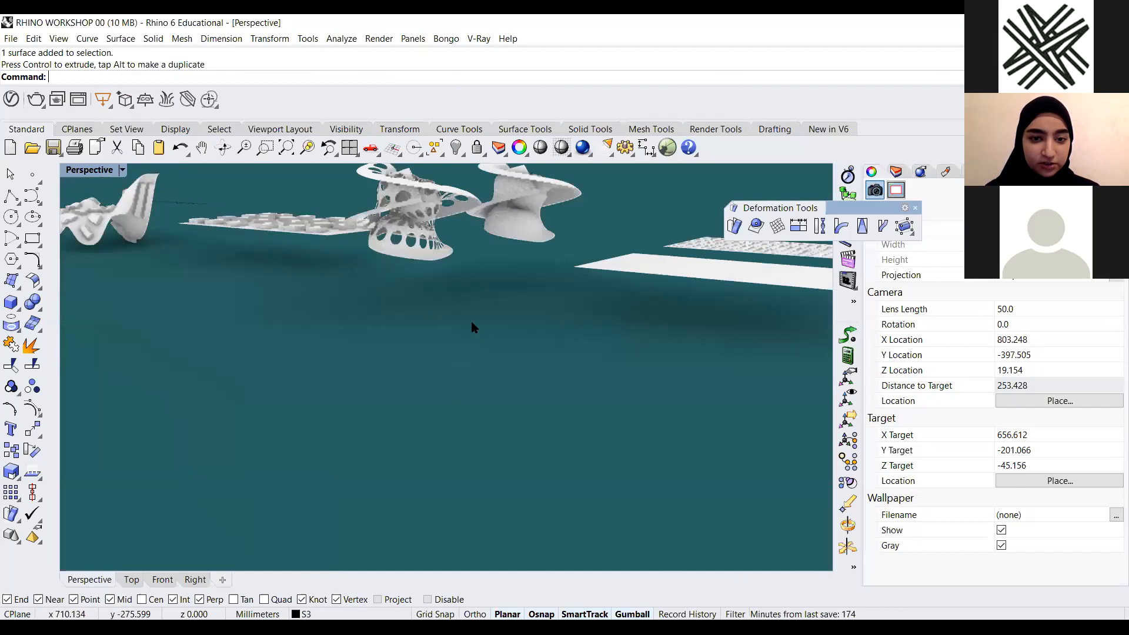
scroll(505, 303, "up", 2)
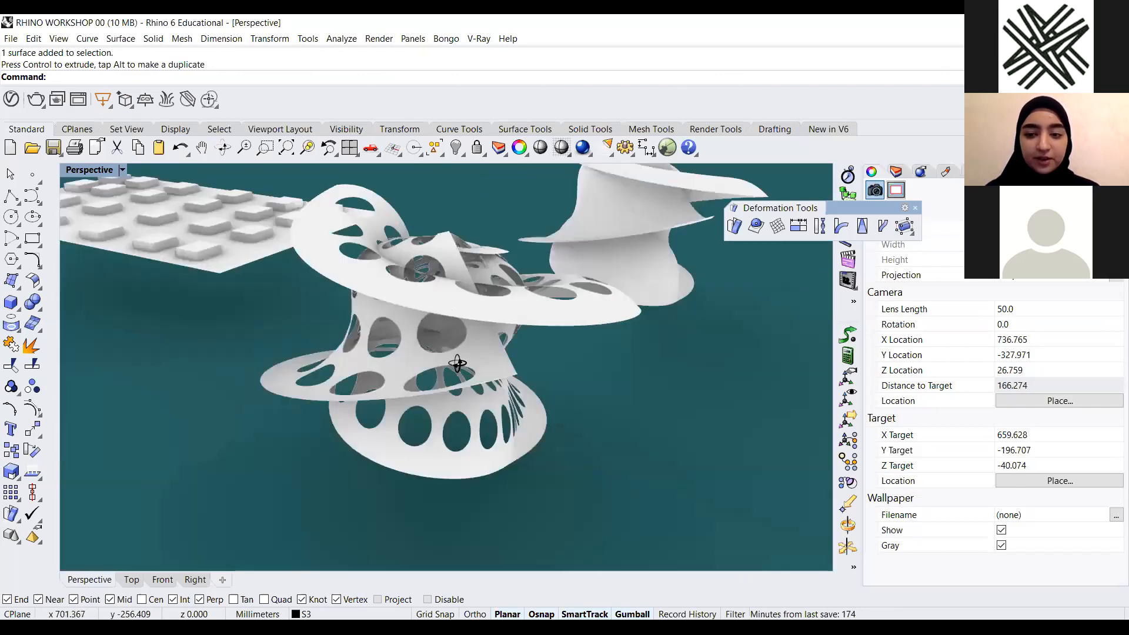
right_click_drag(454, 363, 552, 339)
right_click_drag(693, 288, 708, 283)
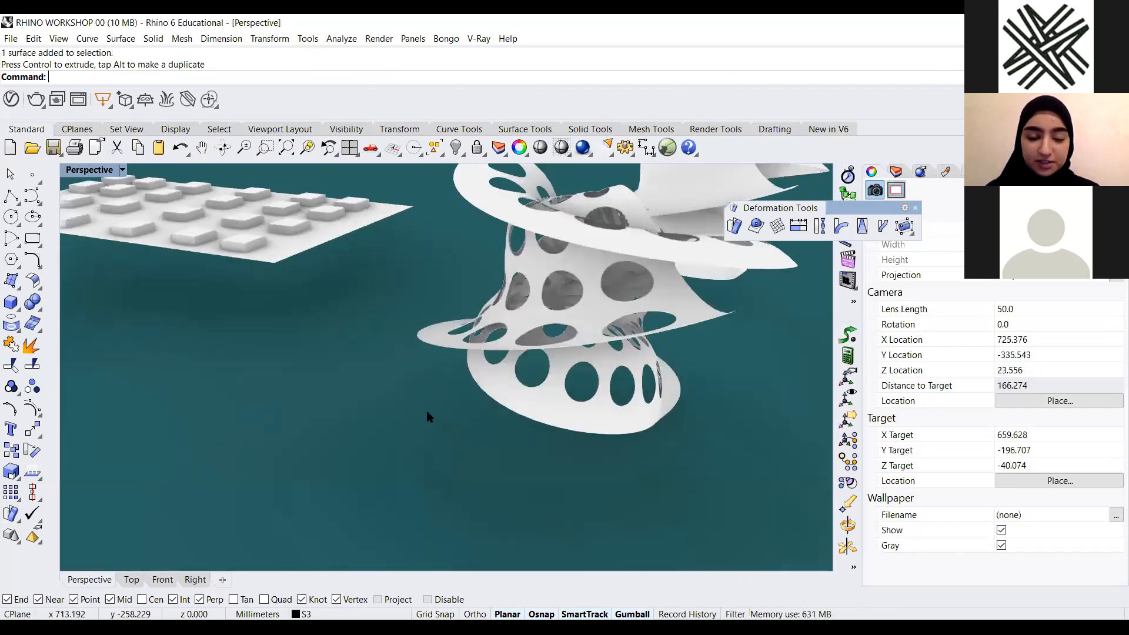
scroll(413, 429, "down", 2)
right_click_drag(595, 312, 371, 417)
scroll(613, 307, "down", 6)
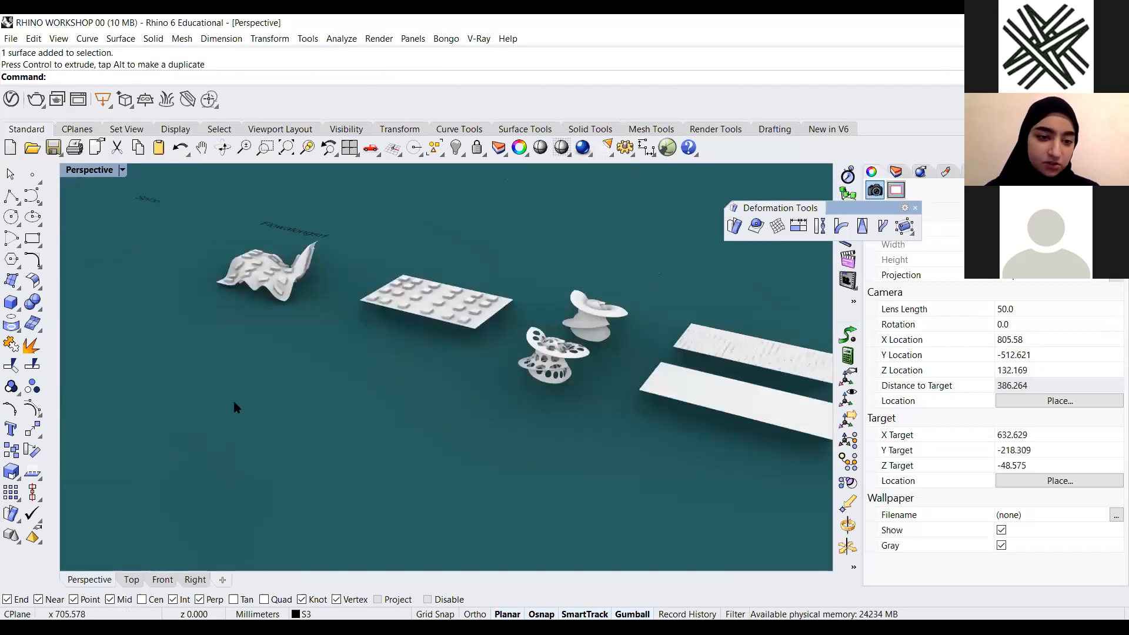
scroll(213, 399, "up", 6)
right_click_drag(512, 374, 317, 417)
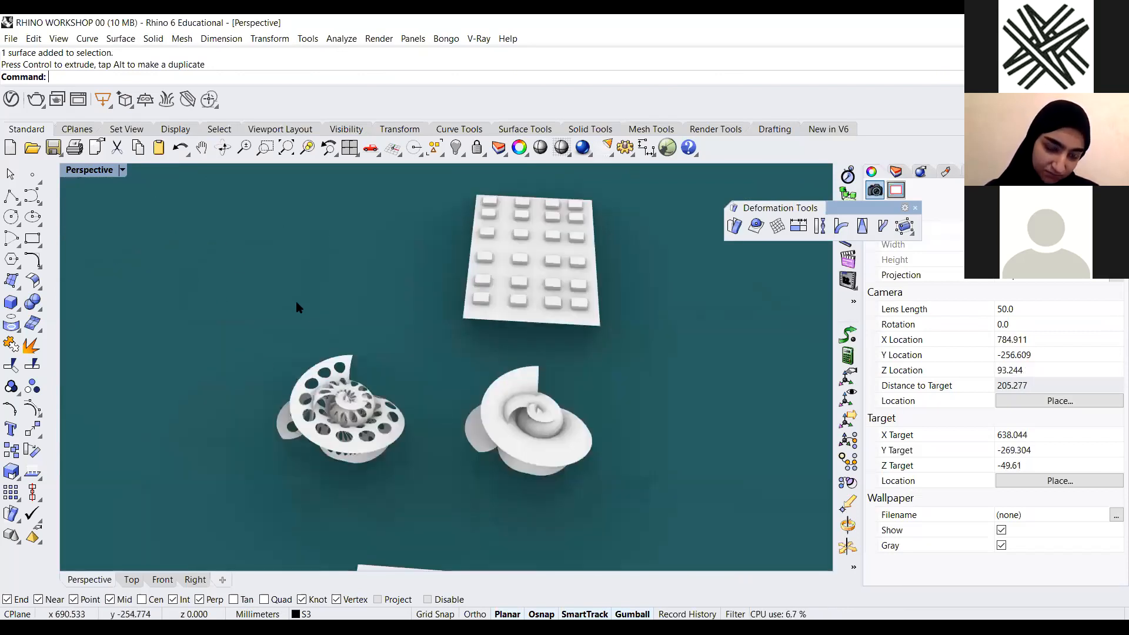
right_click_drag(285, 301, 187, 262)
scroll(183, 261, "up", 5)
scroll(279, 361, "down", 2)
scroll(240, 359, "up", 4)
right_click_drag(459, 347, 332, 394)
scroll(369, 346, "down", 6)
scroll(250, 334, "up", 6)
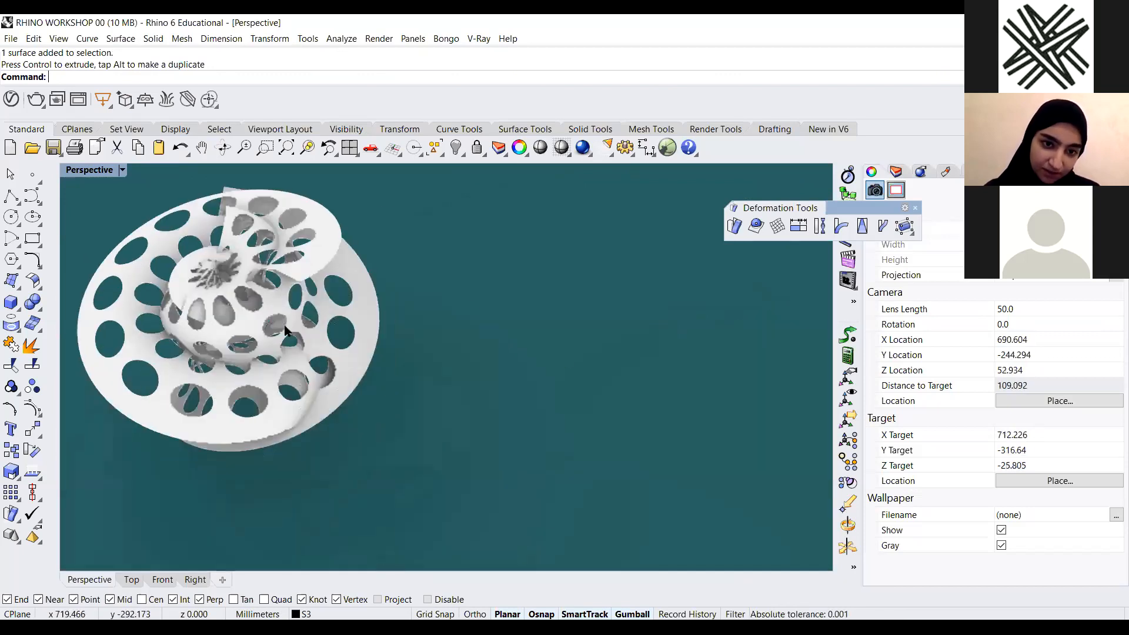
scroll(333, 356, "down", 6)
right_click_drag(333, 355, 861, 301)
scroll(376, 203, "up", 5)
scroll(376, 203, "up", 3)
scroll(285, 328, "down", 6)
scroll(466, 269, "up", 8)
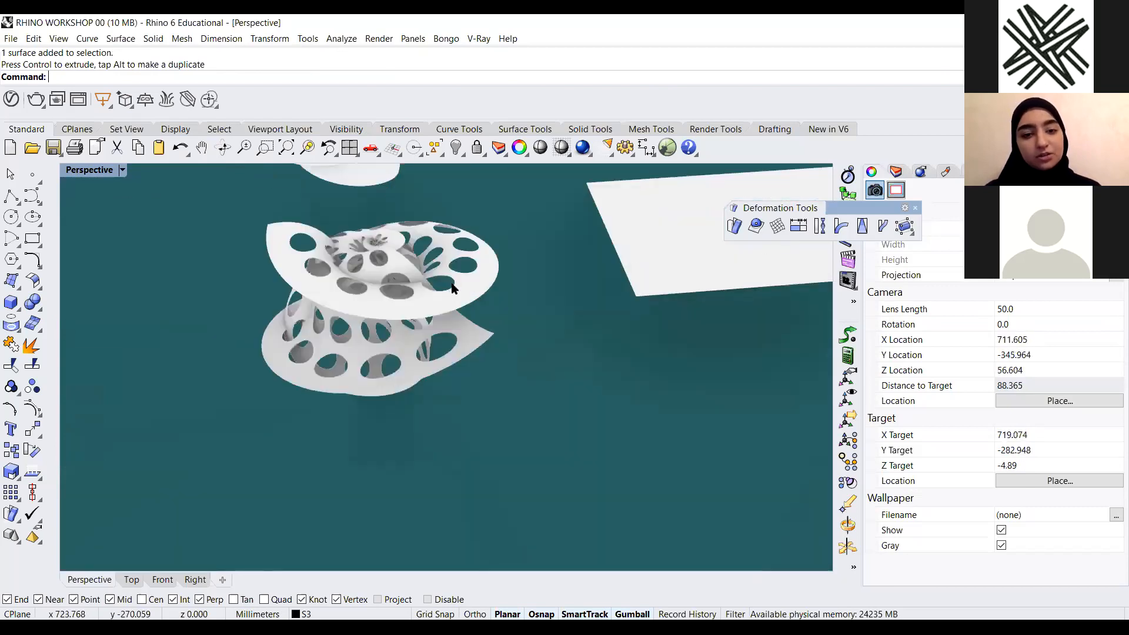
right_click_drag(382, 289, 152, 193)
Switch the Perspective viewport back to the Shaded display mode
left_click(122, 170)
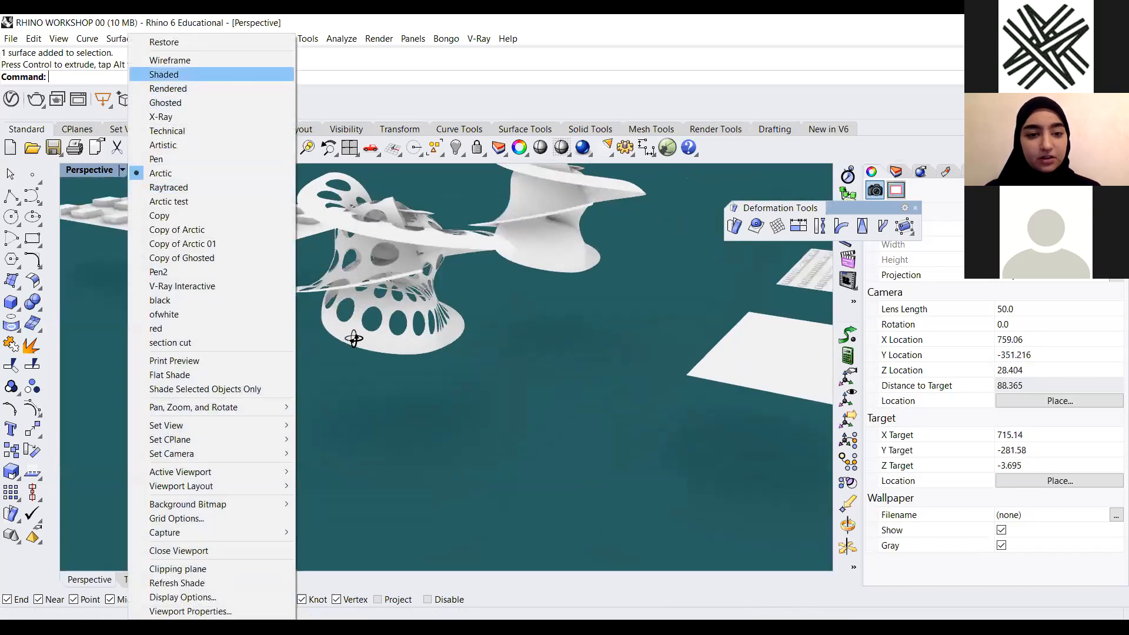
left_click(165, 71)
Zoom in to examine the panel covered with rows of small circular discs
scroll(619, 288, "down", 5)
scroll(270, 297, "up", 1)
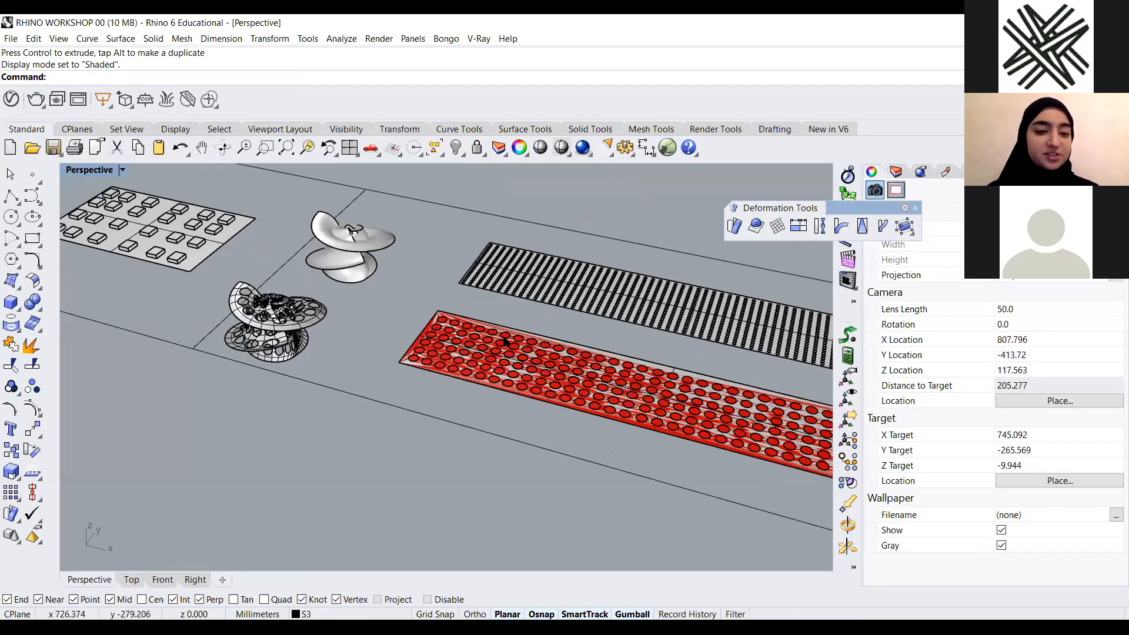
scroll(508, 341, "up", 4)
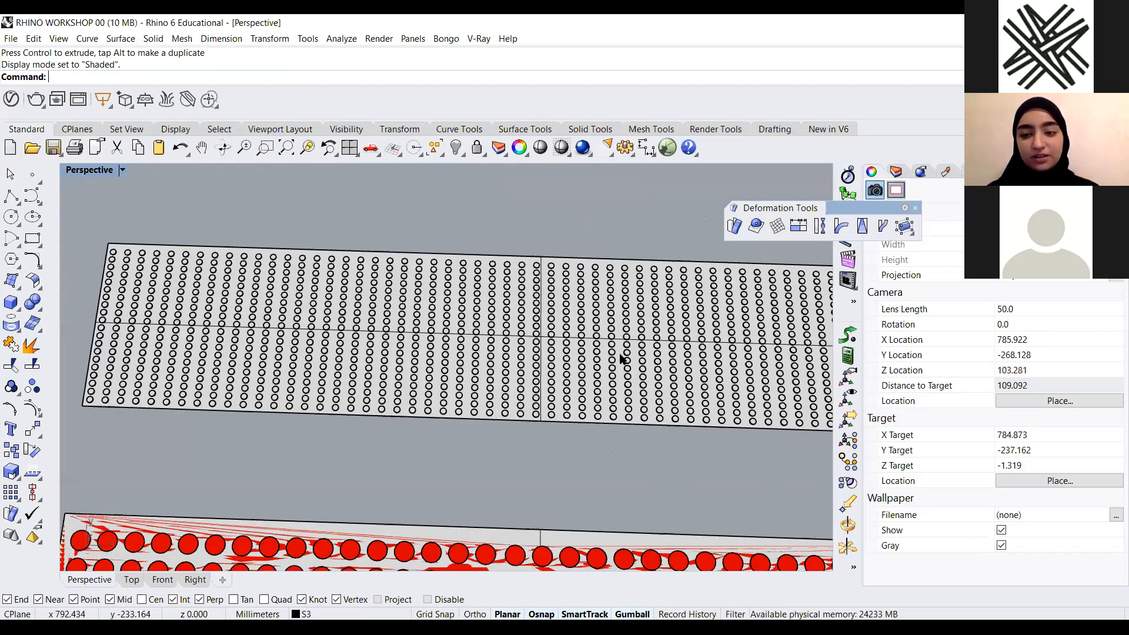
scroll(505, 356, "down", 3)
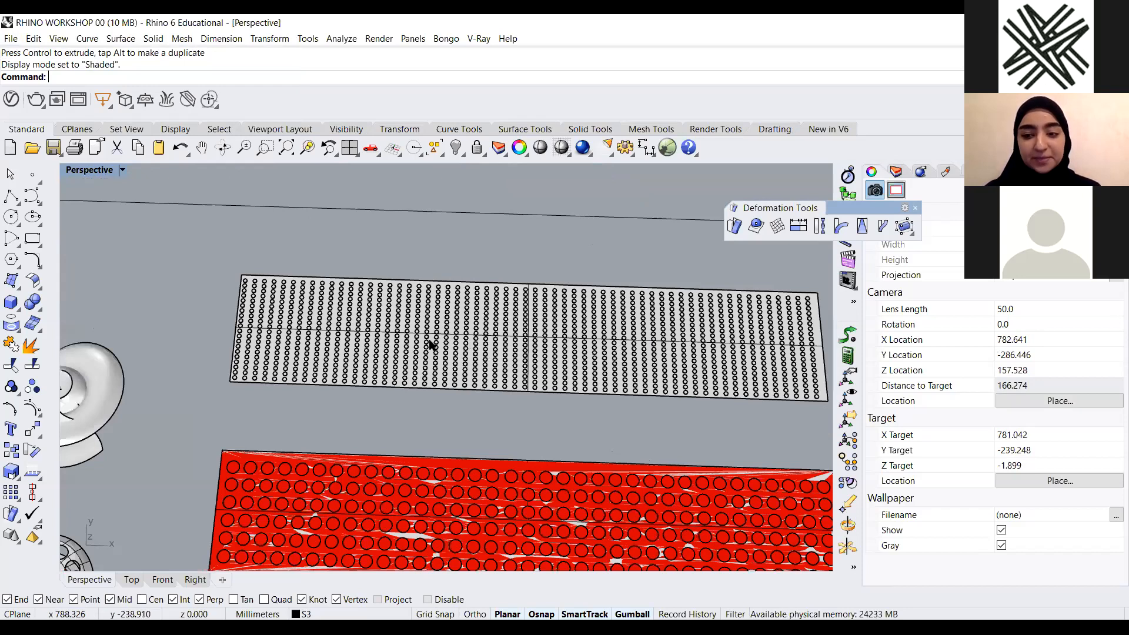
right_click_drag(321, 291, 353, 278, "shift")
scroll(517, 285, "up", 3)
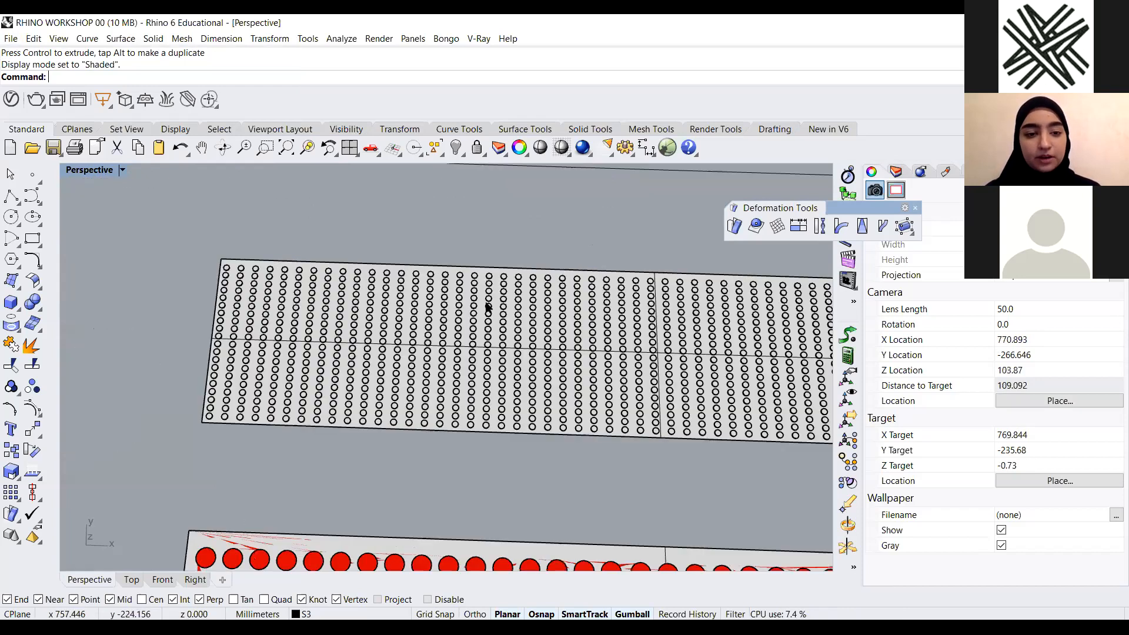
Select the disc extrusions on the panel, move them with the gumball, and undo the move
left_click(574, 279)
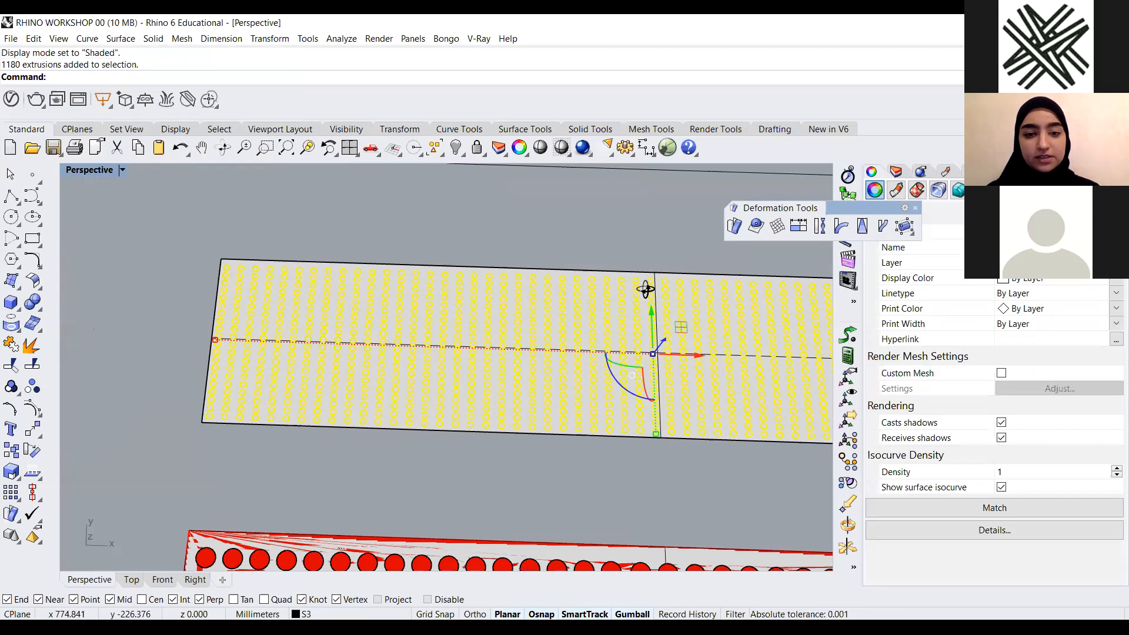
scroll(253, 303, "down", 2)
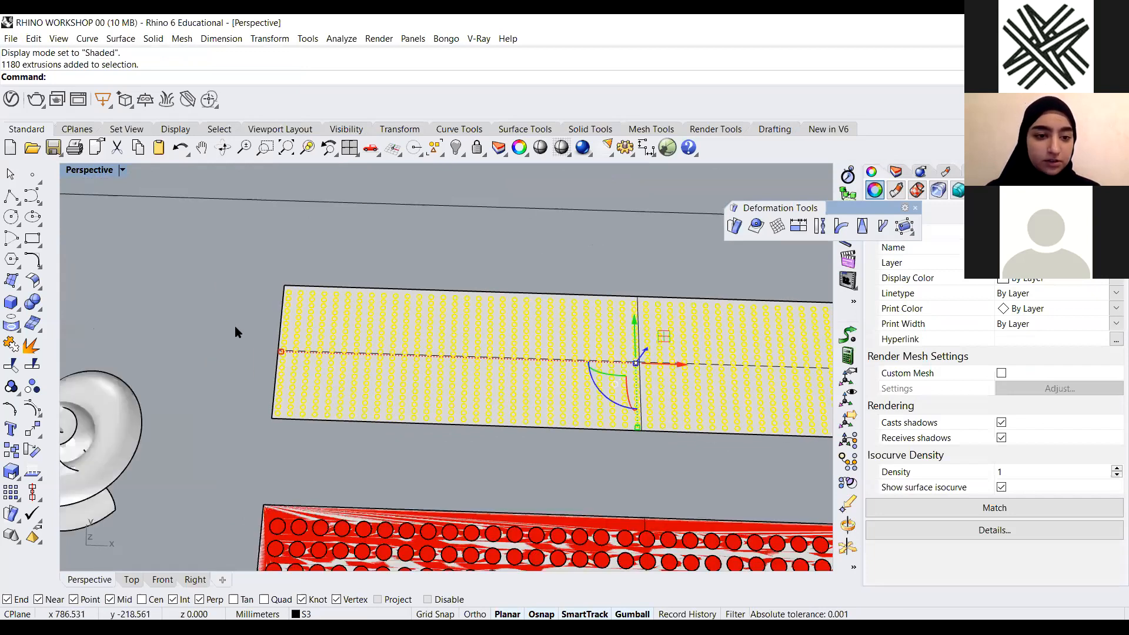
right_click_drag(370, 243, 414, 415)
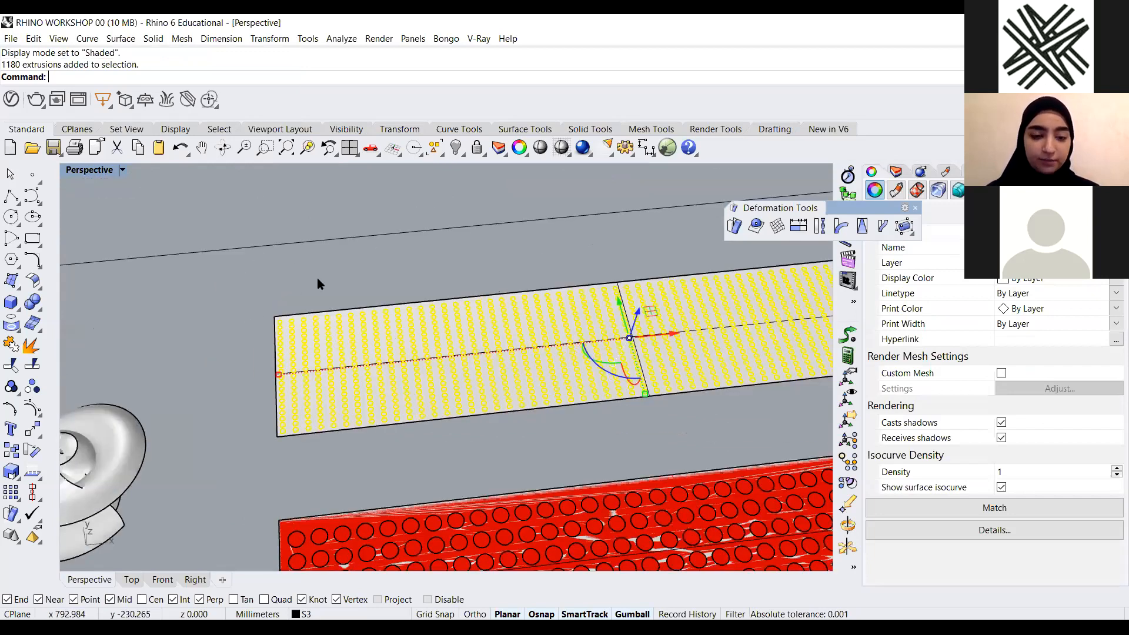
left_click_drag(397, 314, 398, 333)
scroll(417, 307, "up", 10)
left_click(418, 334)
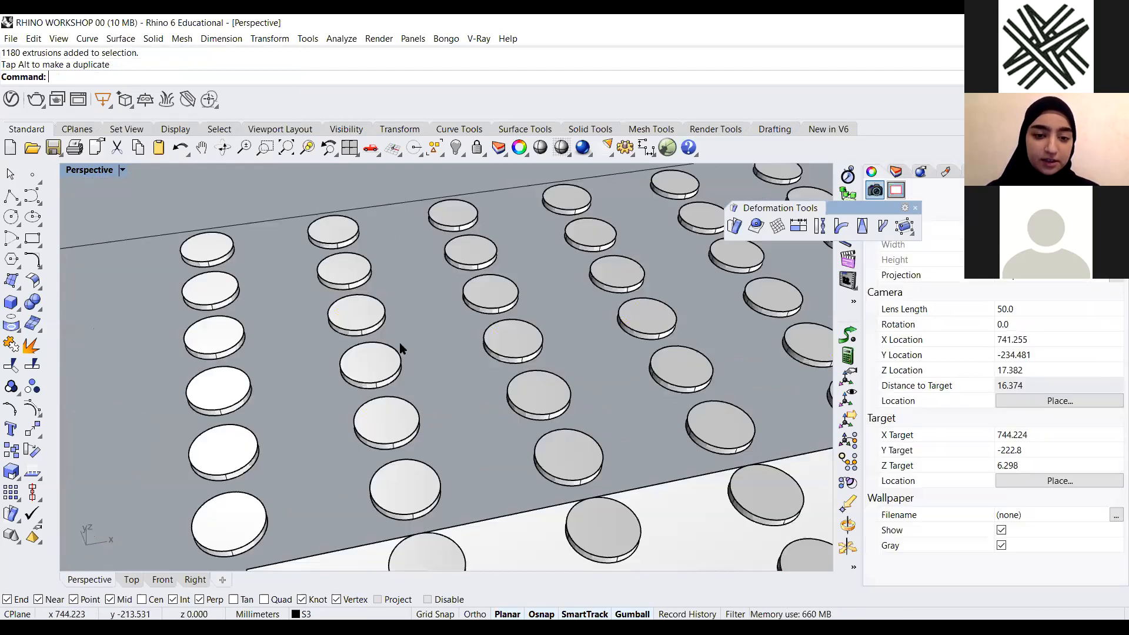
scroll(388, 437, "down", 6)
key("ctrl+z")
scroll(394, 360, "down", 5)
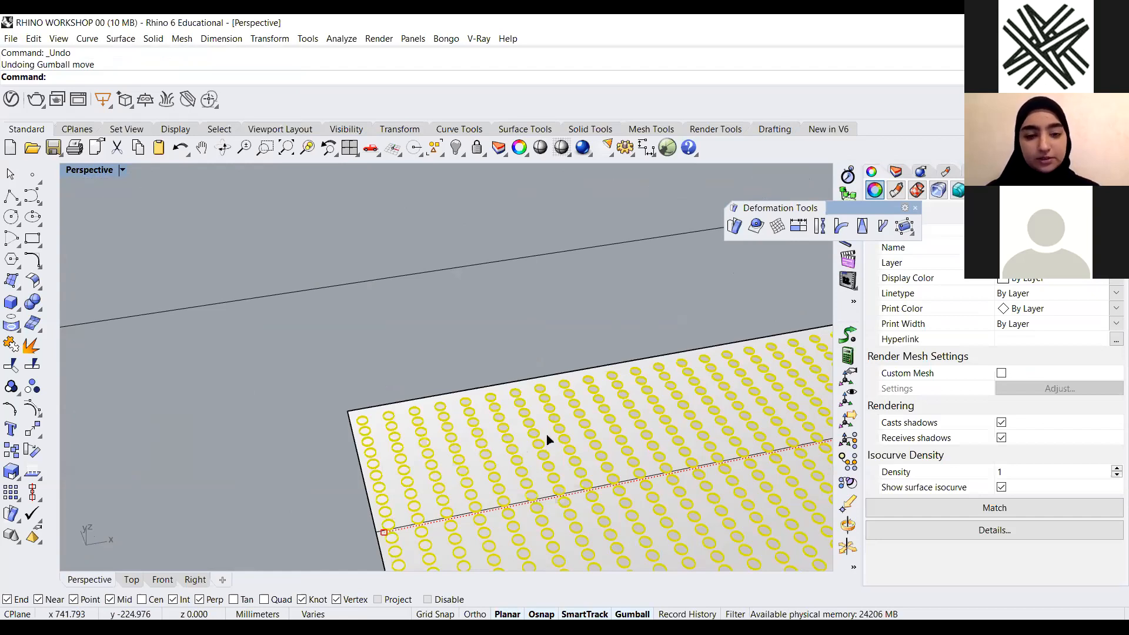
Flow the disc extrusions onto the twisted spiral surface with FlowAlongSrf, matching the base panel corner to the spiral's corner
key("Escape")
scroll(547, 444, "down", 5)
type("Flo")
key("Return")
scroll(557, 344, "up", 8)
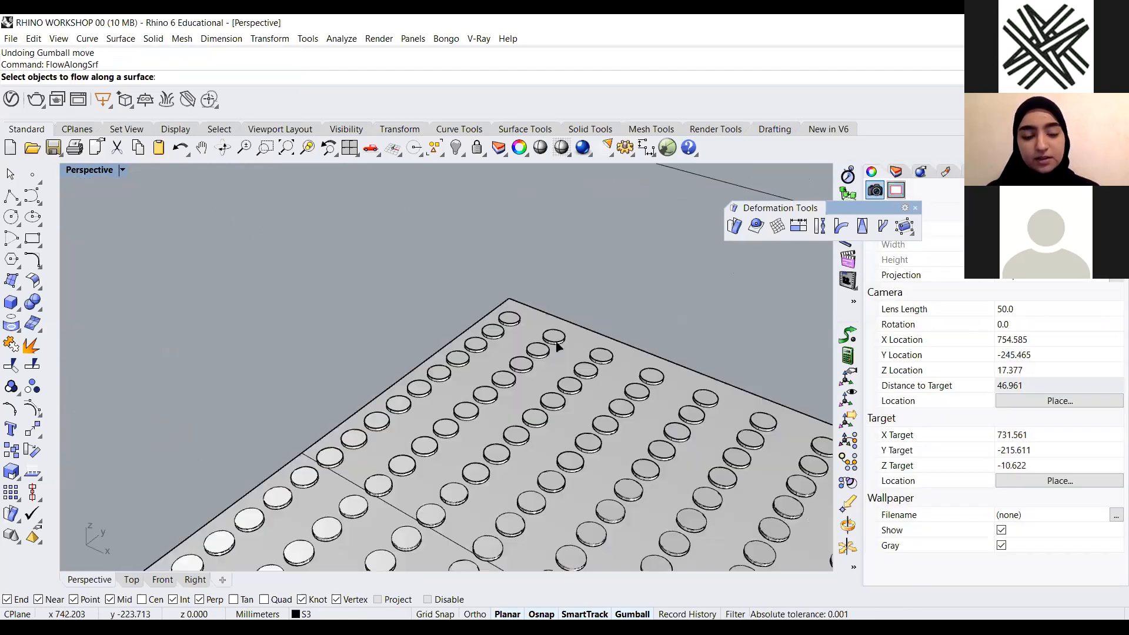
left_click(555, 342)
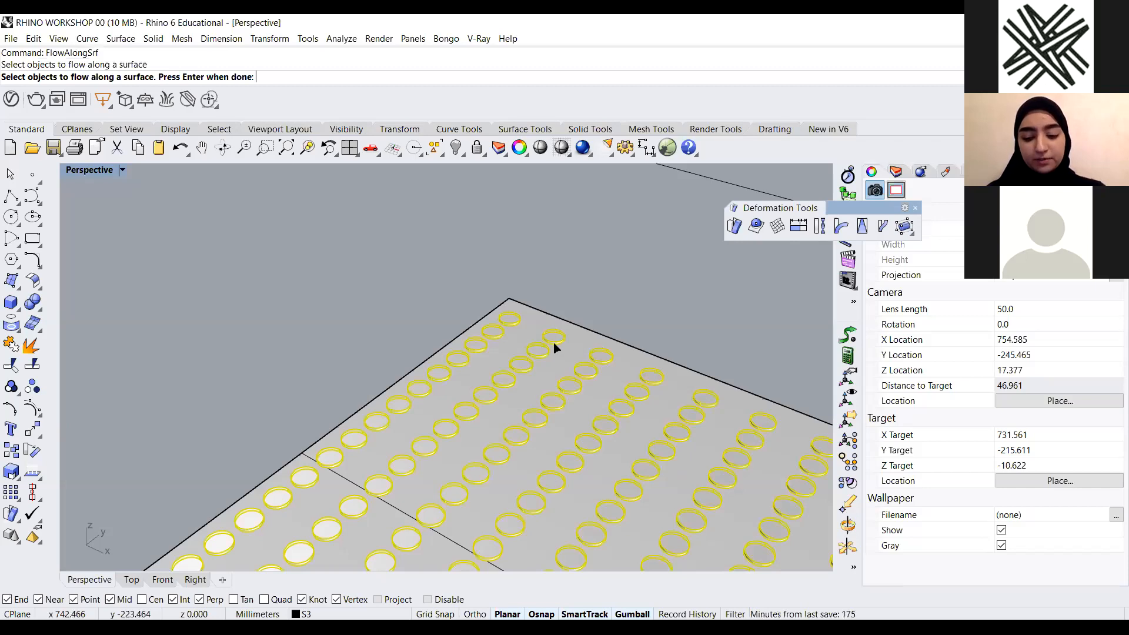
key("Return")
scroll(528, 317, "up", 2)
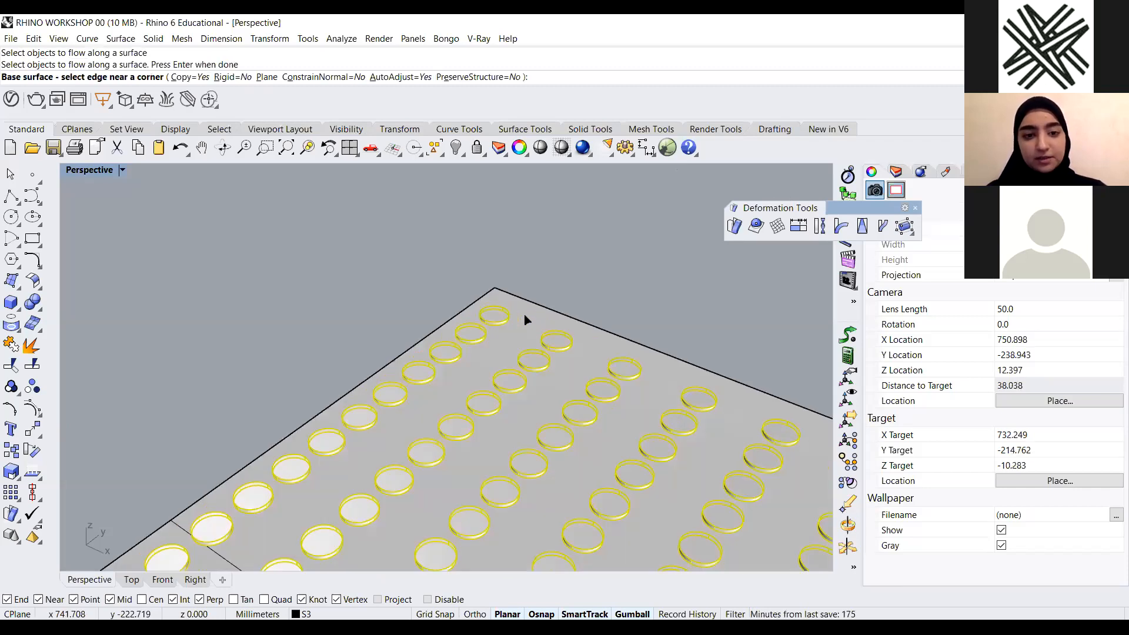
left_click(591, 310)
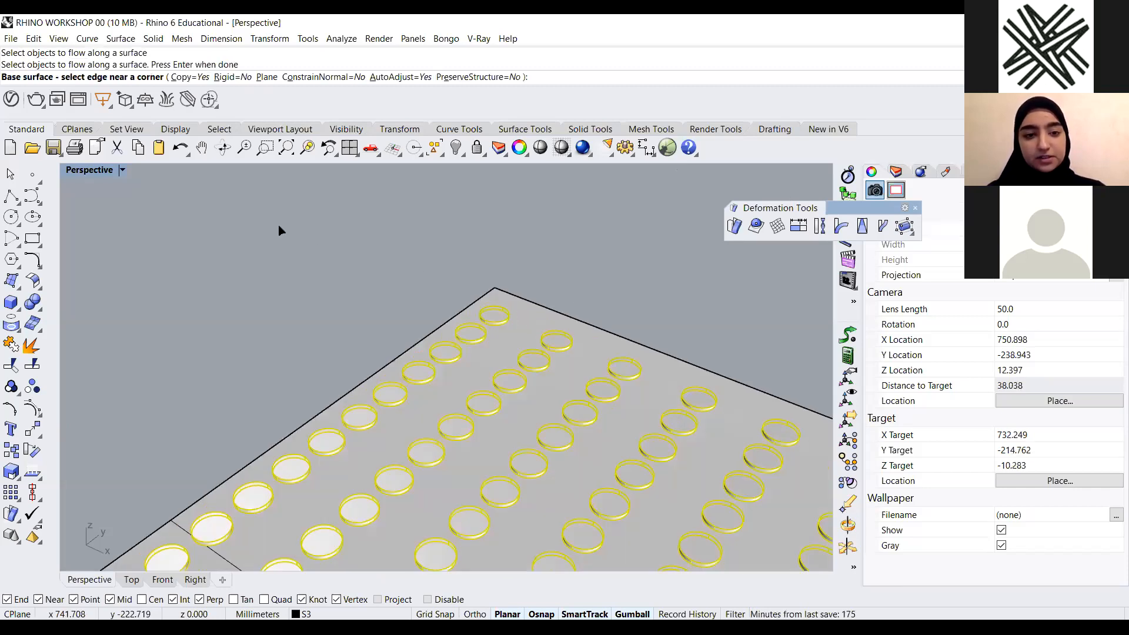
scroll(338, 291, "down", 5)
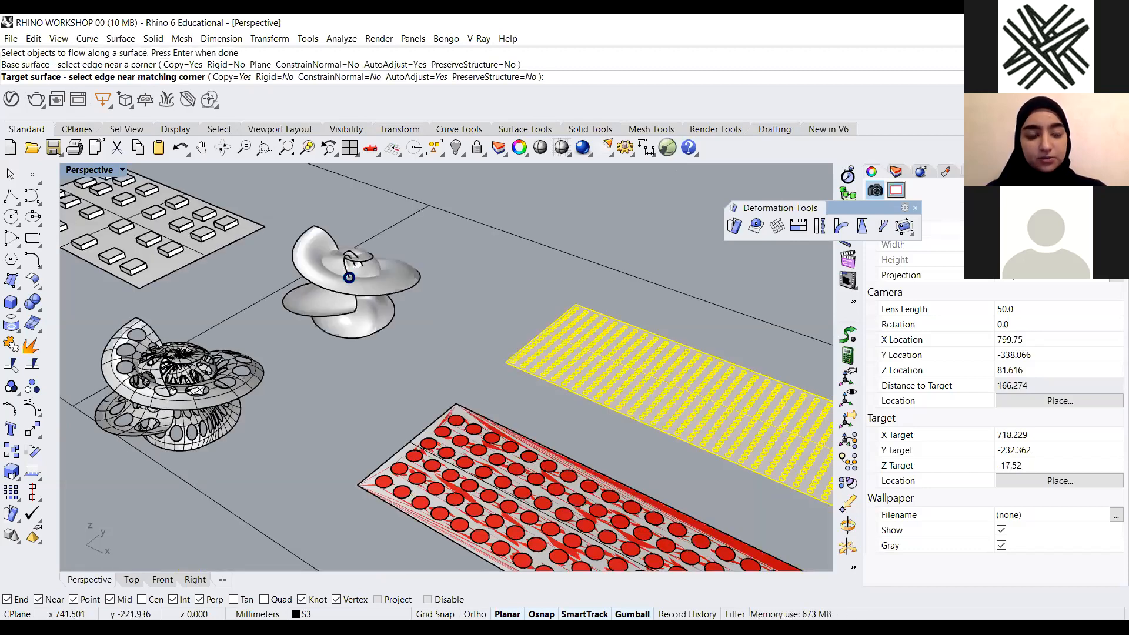
left_click(348, 280)
scroll(347, 282, "up", 5)
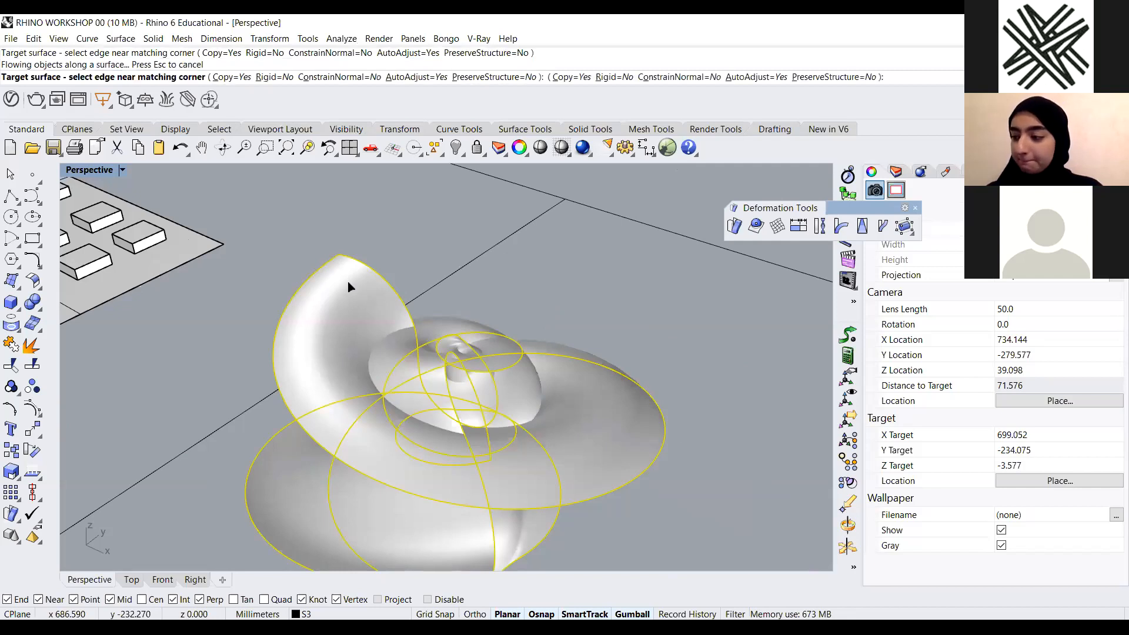
left_click(349, 285)
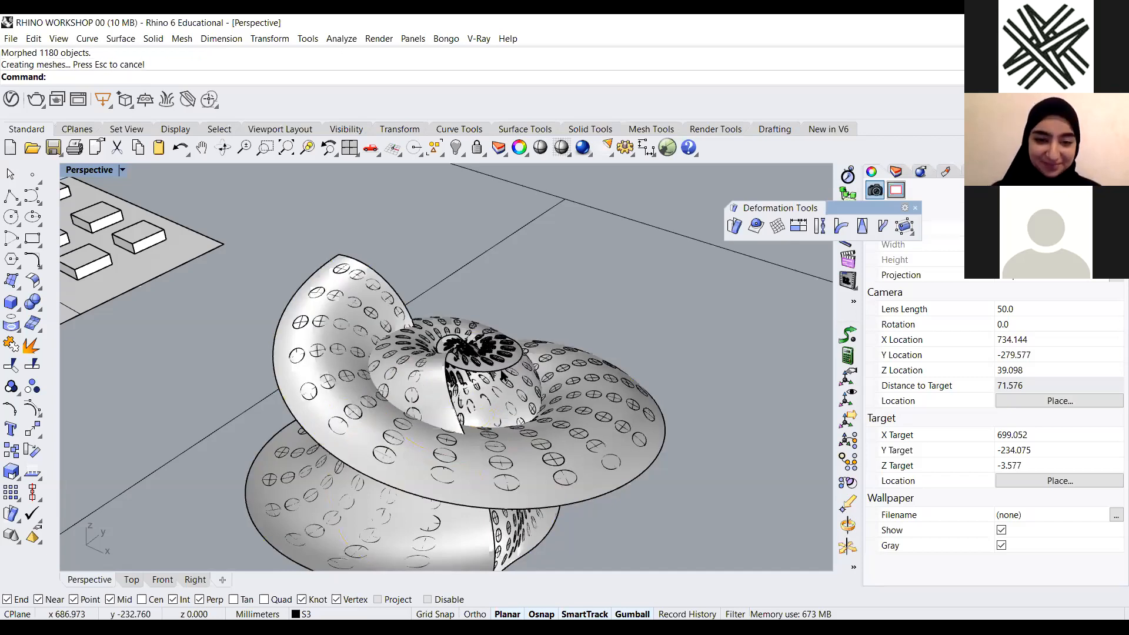
Switch the view to Arctic display and orbit around the discs flowed onto the spiral
scroll(410, 323, "down", 12)
right_click_drag(414, 284, 551, 358)
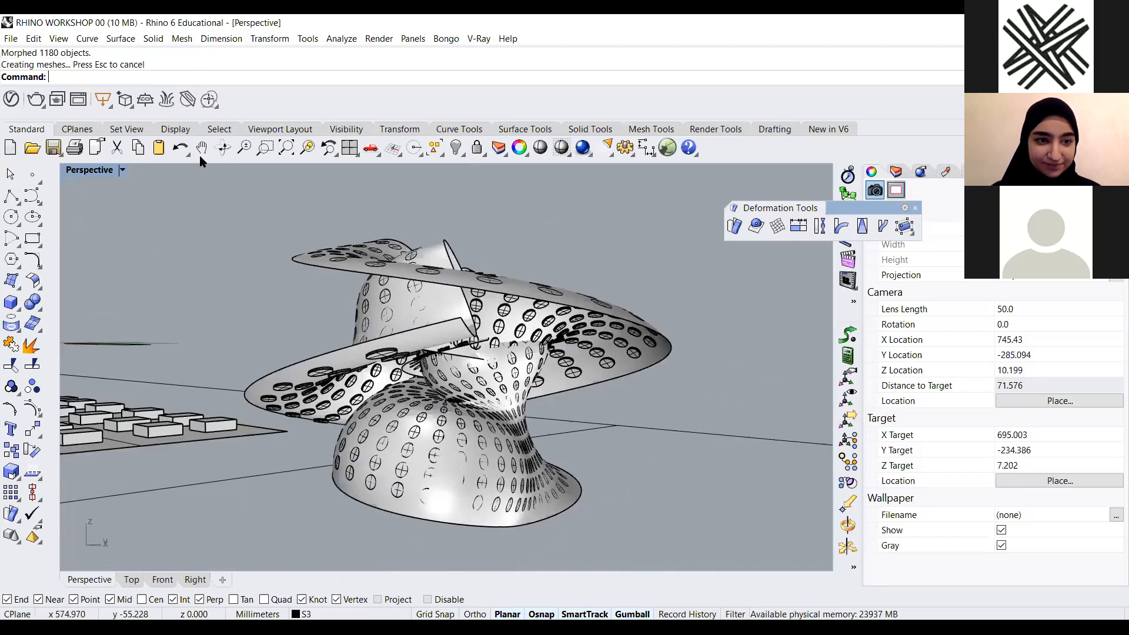
left_click(192, 171)
scroll(533, 354, "down", 2)
right_click_drag(466, 329, 535, 369)
scroll(523, 362, "up", 3)
scroll(544, 359, "up", 2)
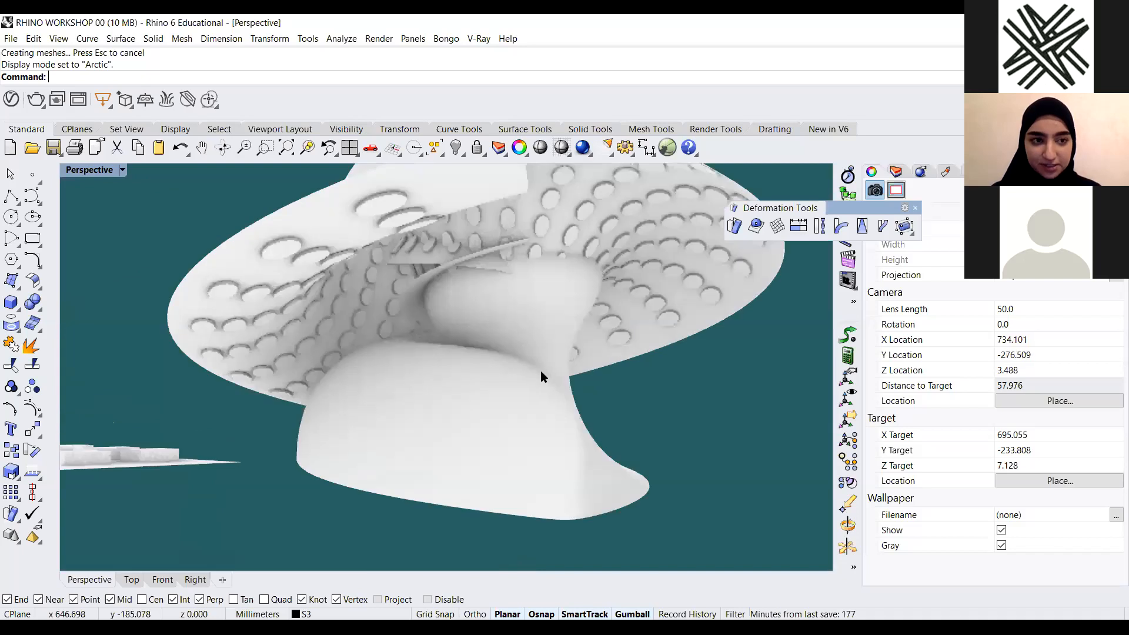
scroll(471, 423, "down", 5)
right_click_drag(395, 474, 409, 494)
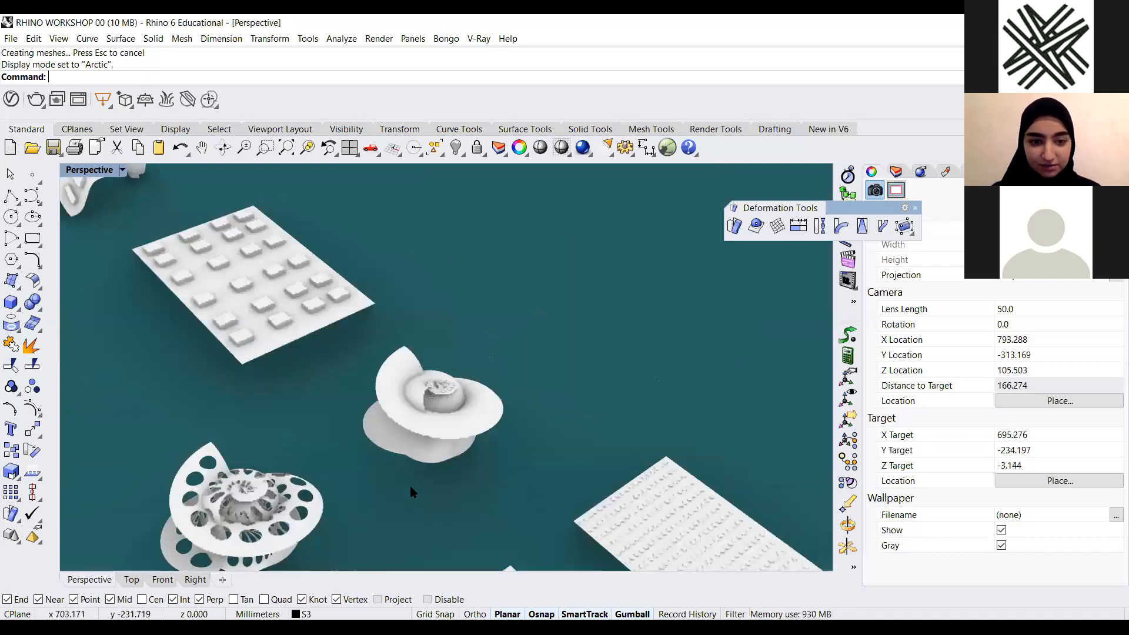
Select the flowed spiral with its discs and orbit around it to inspect the result
left_click(430, 441)
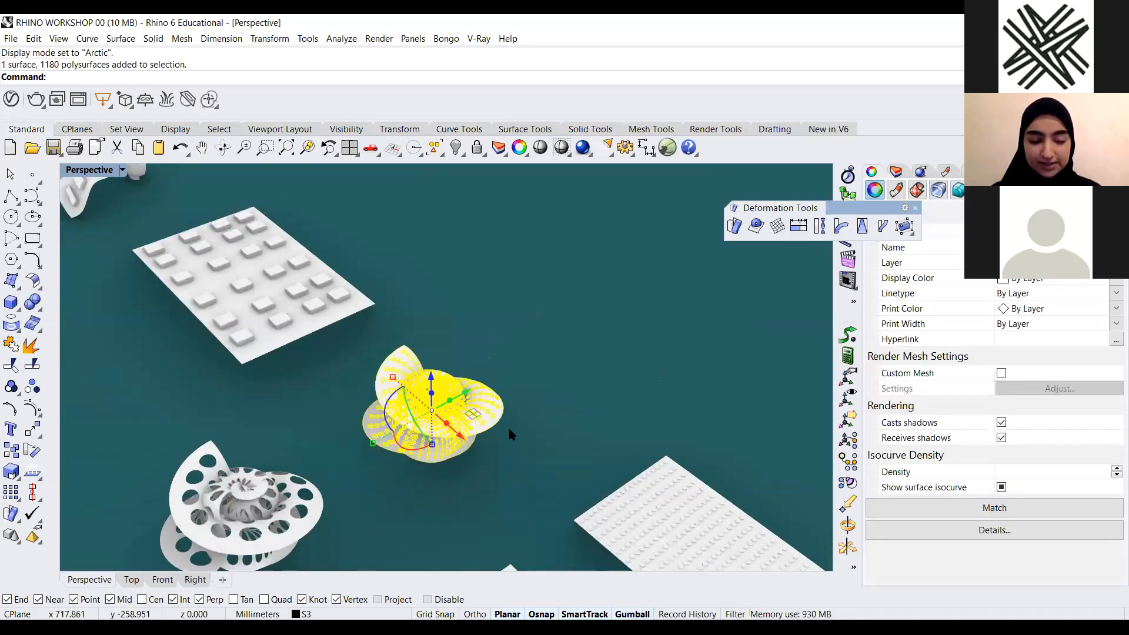
right_click_drag(374, 436, 388, 414)
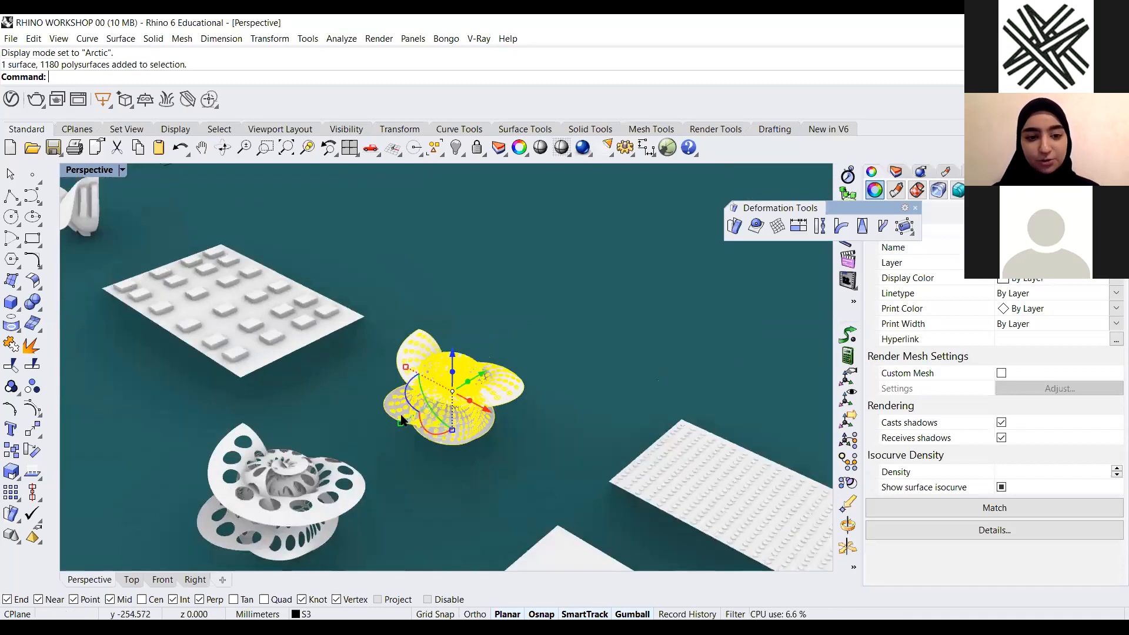
scroll(420, 420, "up", 2)
left_click_drag(401, 328, 593, 290)
key("Escape")
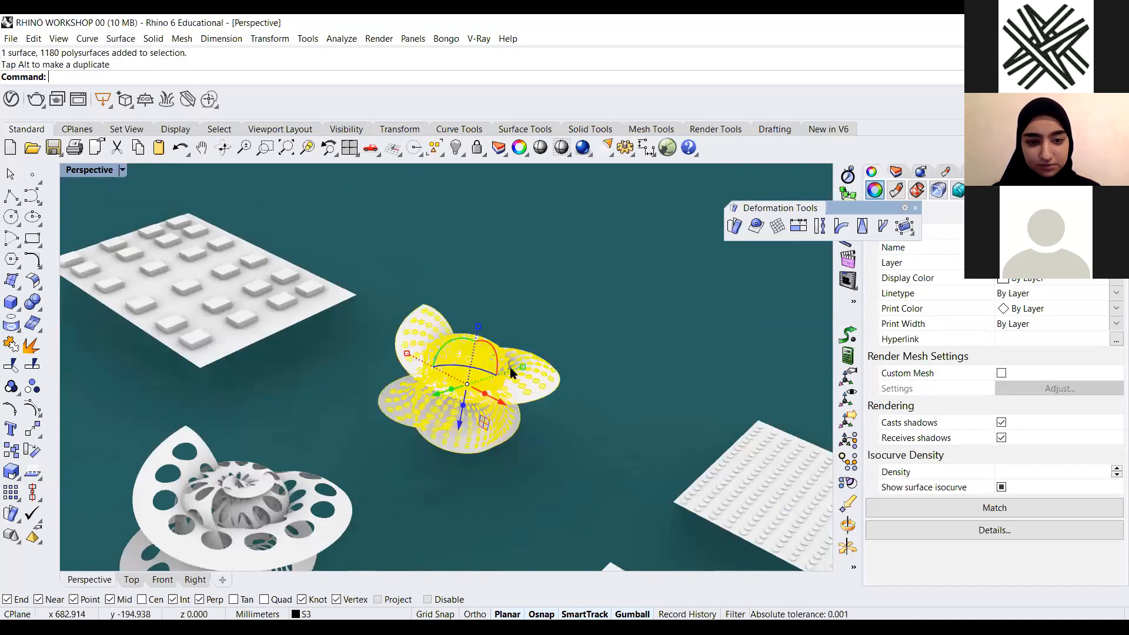
key("Escape")
right_click_drag(525, 369, 547, 370, "shift")
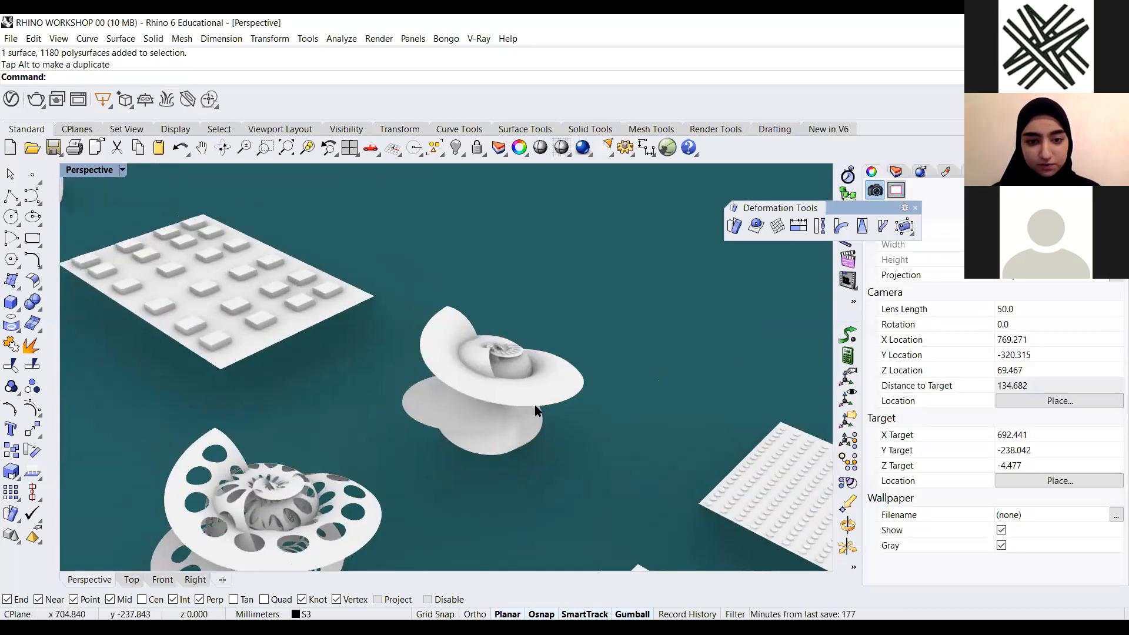
left_click(511, 407)
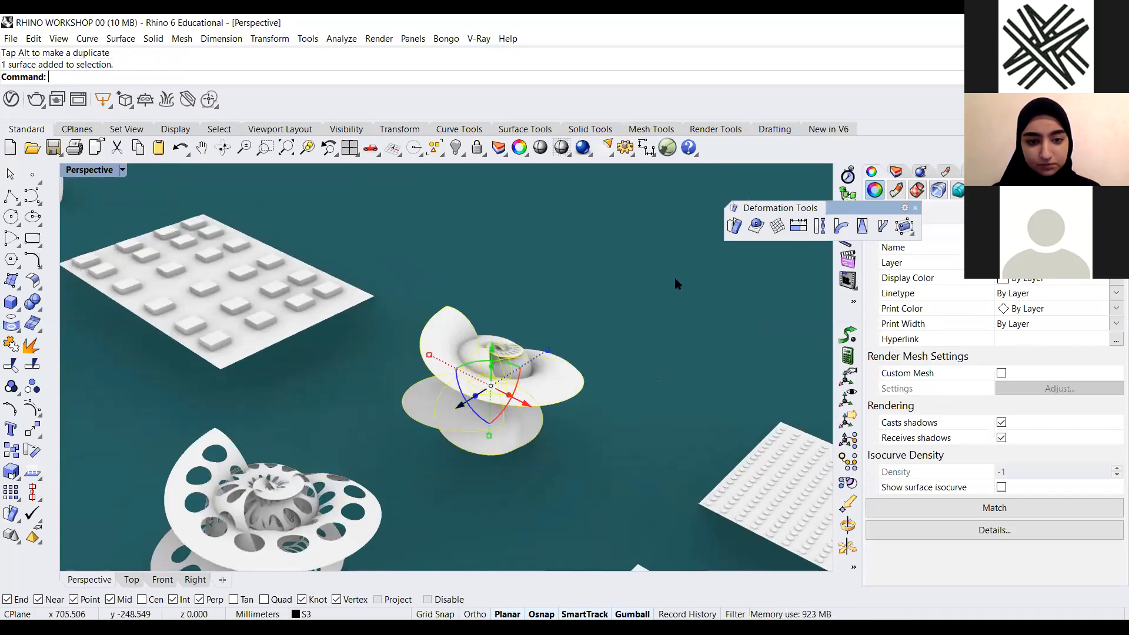
Move the flowed spiral with its discs using the gumball, then undo the move
left_click_drag(459, 406, 676, 279)
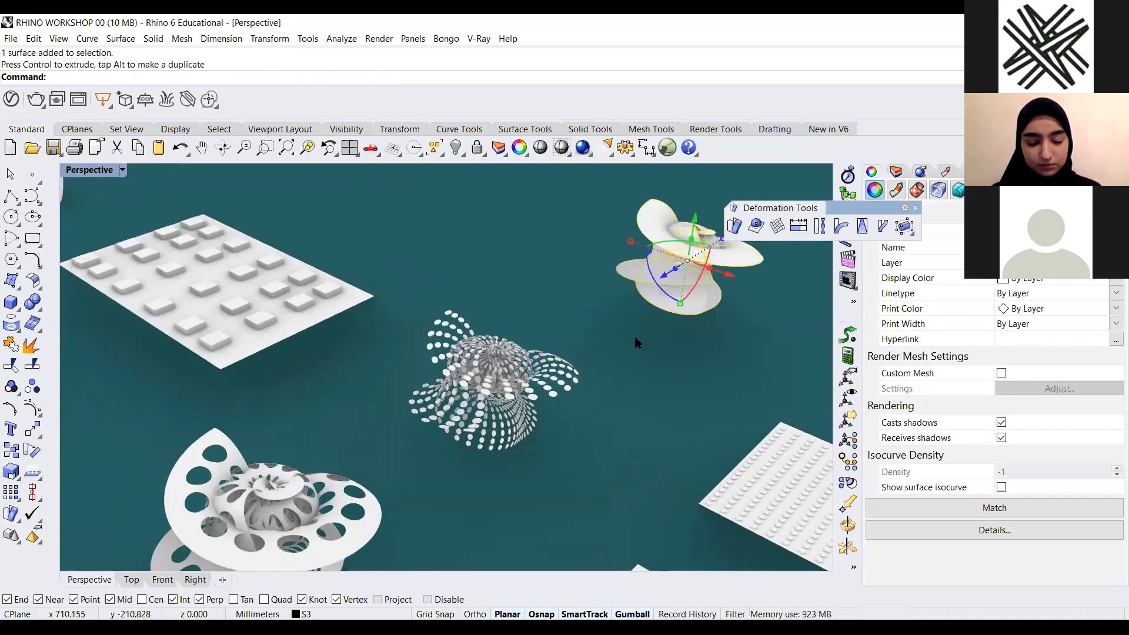
key("ctrl+z")
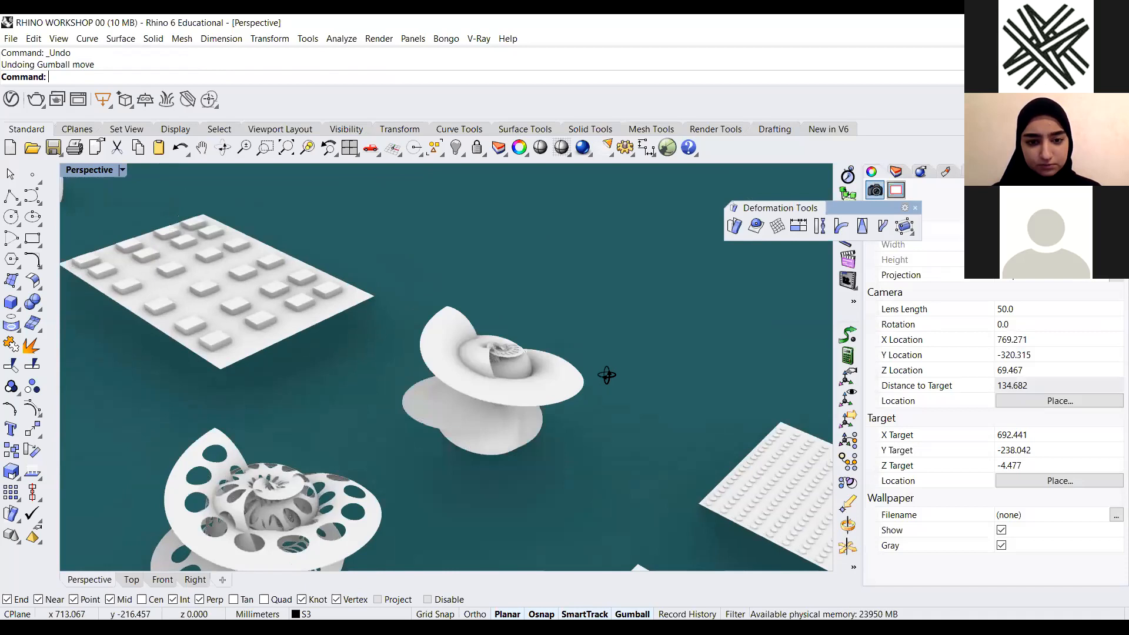
Select the flowed spiral discs and orbit and zoom around them to inspect how they follow the surface
right_click_drag(611, 371, 592, 400)
left_click_drag(631, 344, 396, 546)
mouse_move(516, 458)
right_mouse_down()
mouse_move(430, 483)
mouse_move(365, 360)
right_mouse_up()
scroll(426, 407, "down", 4)
left_click_drag(370, 296, 461, 252)
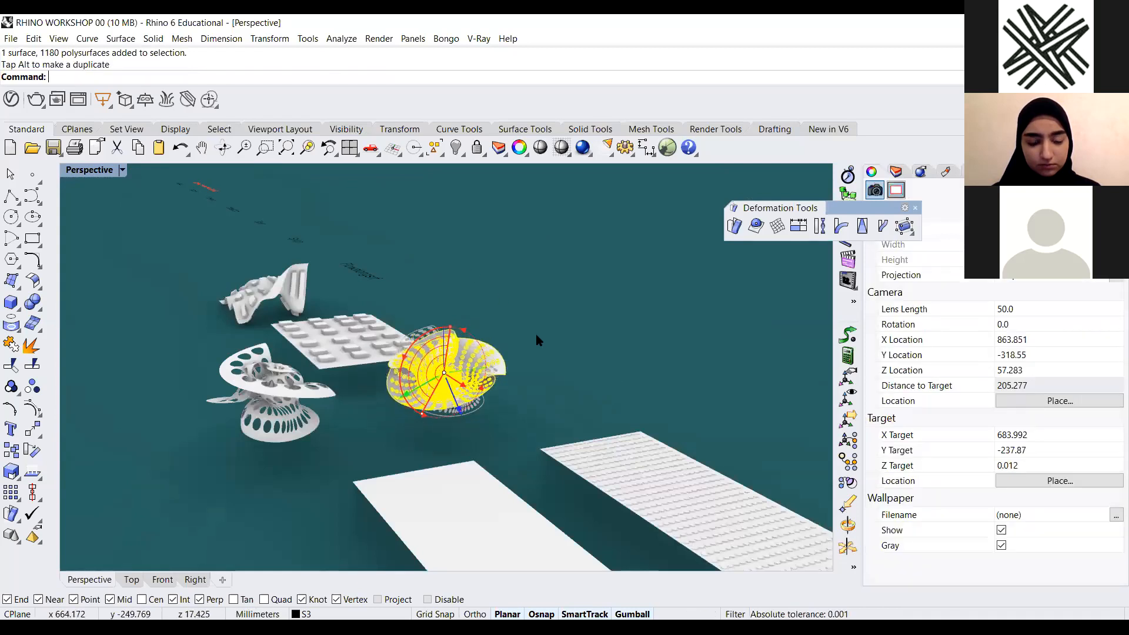
right_click_drag(542, 378, 562, 393)
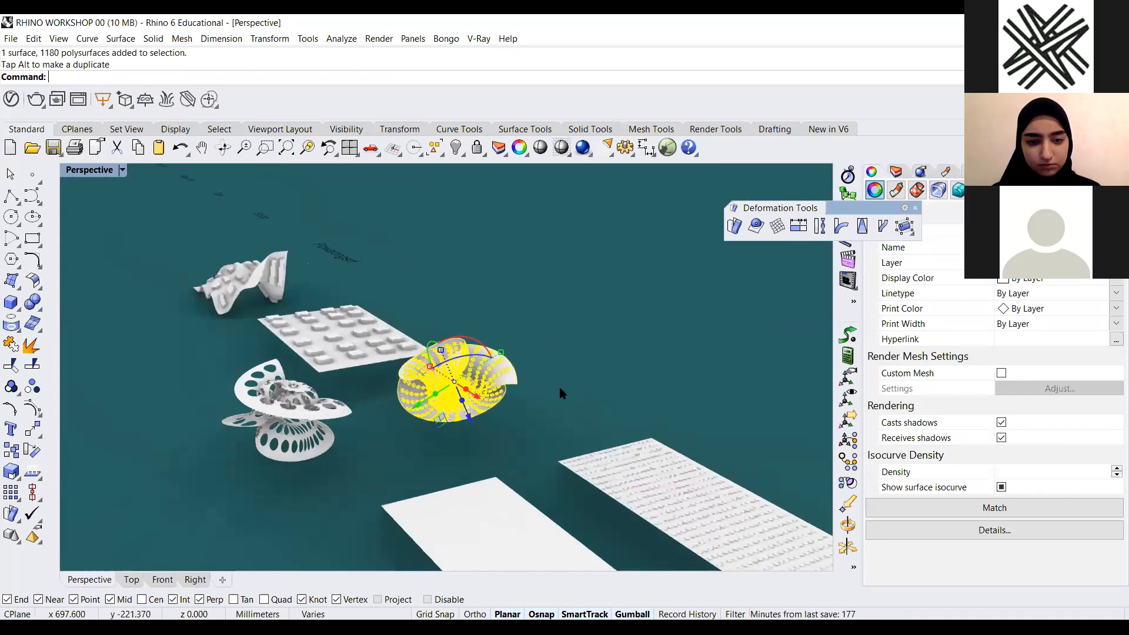
left_click(563, 393)
scroll(481, 399, "up", 10)
right_click_drag(552, 431, 483, 369)
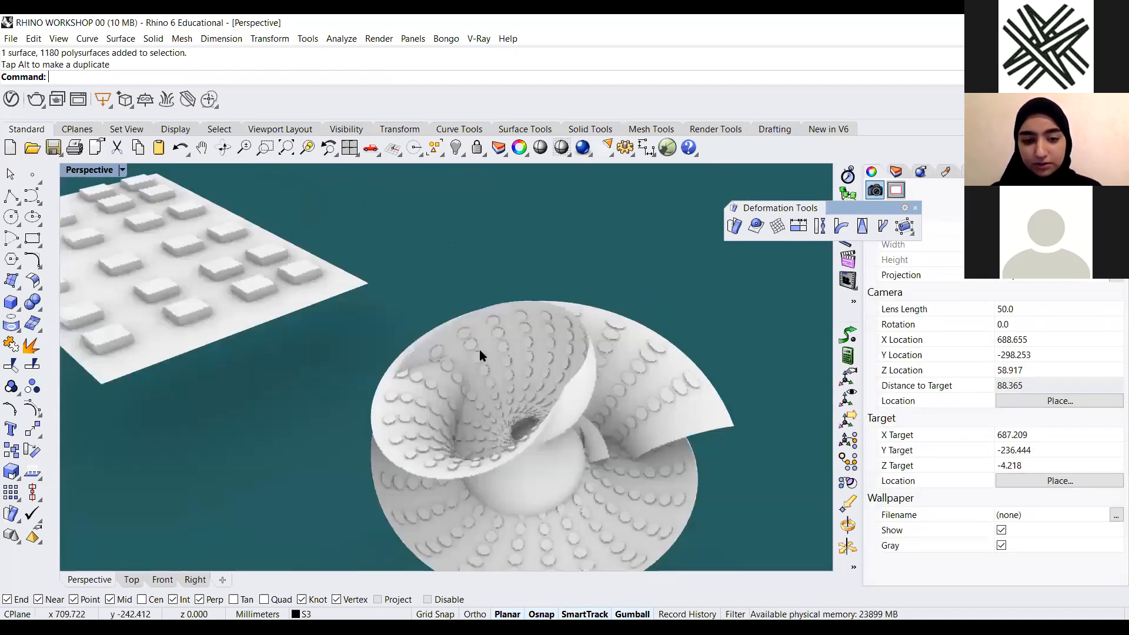
scroll(484, 368, "up", 3)
scroll(513, 367, "up", 4)
scroll(513, 367, "down", 7)
right_click_drag(513, 367, 613, 456)
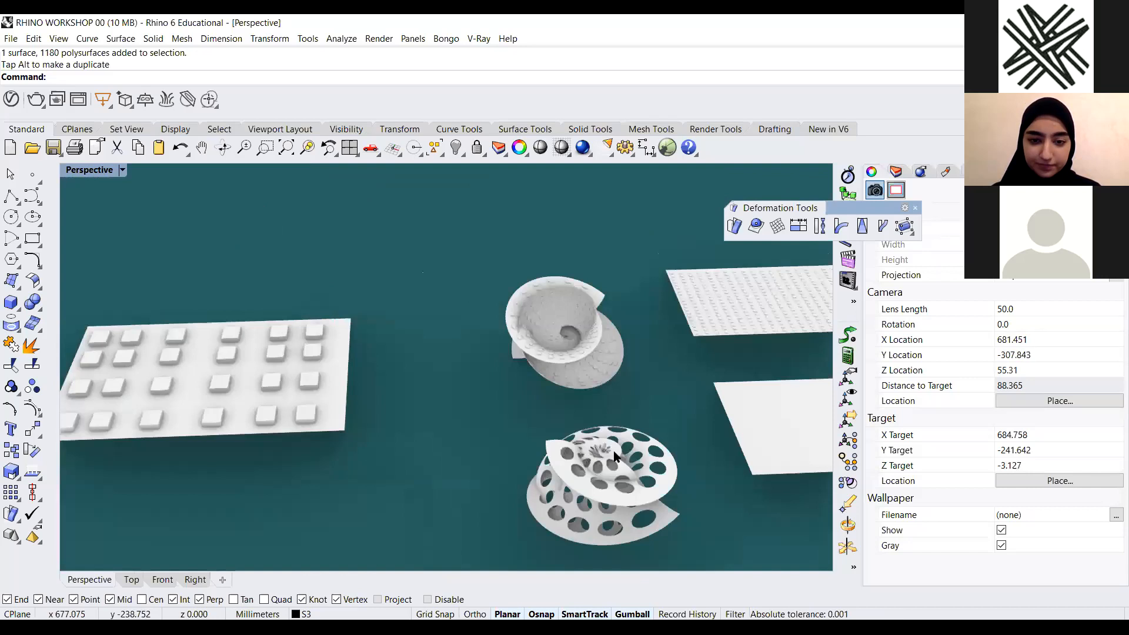
Switch the Perspective viewport to Shaded display mode
left_click(122, 170)
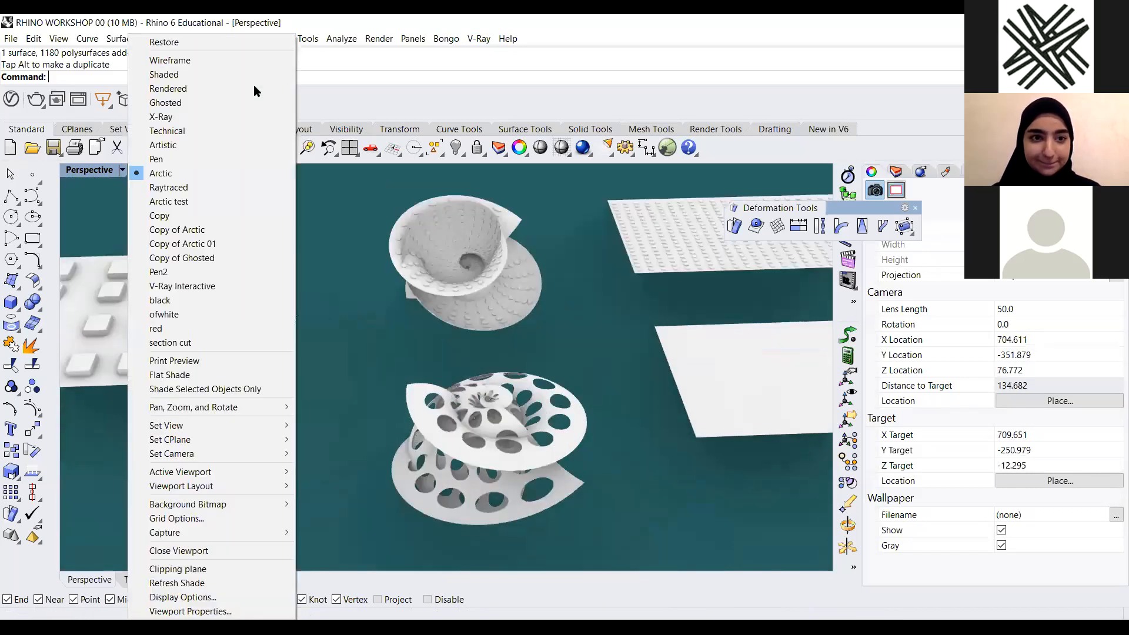
left_click(235, 74)
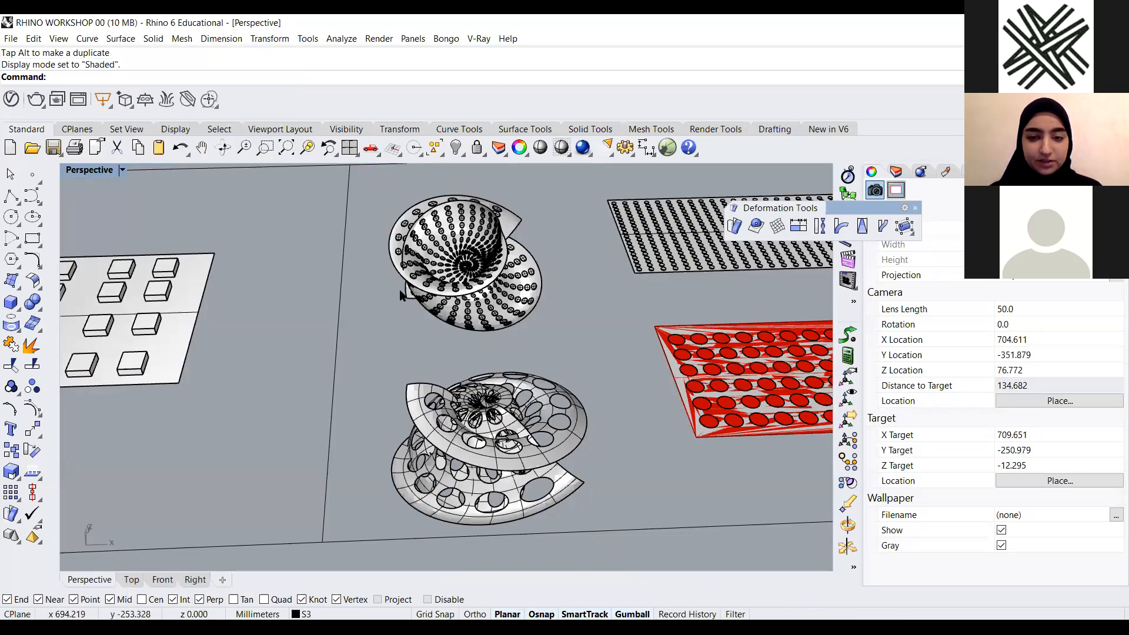
scroll(353, 282, "down", 4)
right_click_drag(354, 276, 437, 244)
right_click_drag(299, 284, 321, 299)
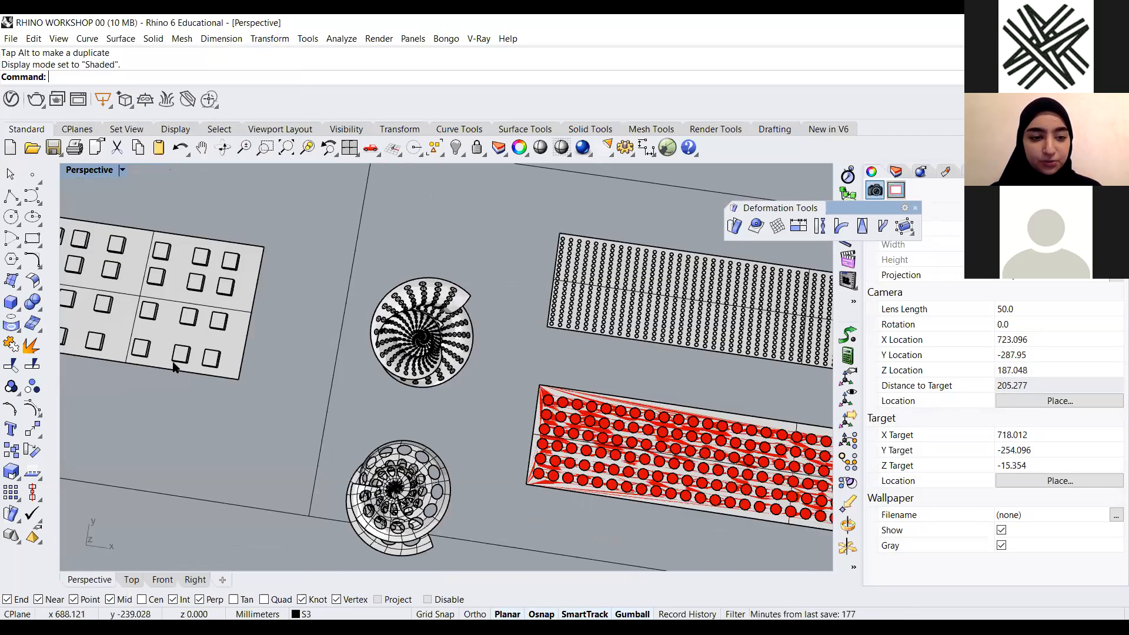
Pan and zoom across the FlowAlongSrf examples to review the panels, spirals and flowed discs
scroll(177, 365, "down", 3)
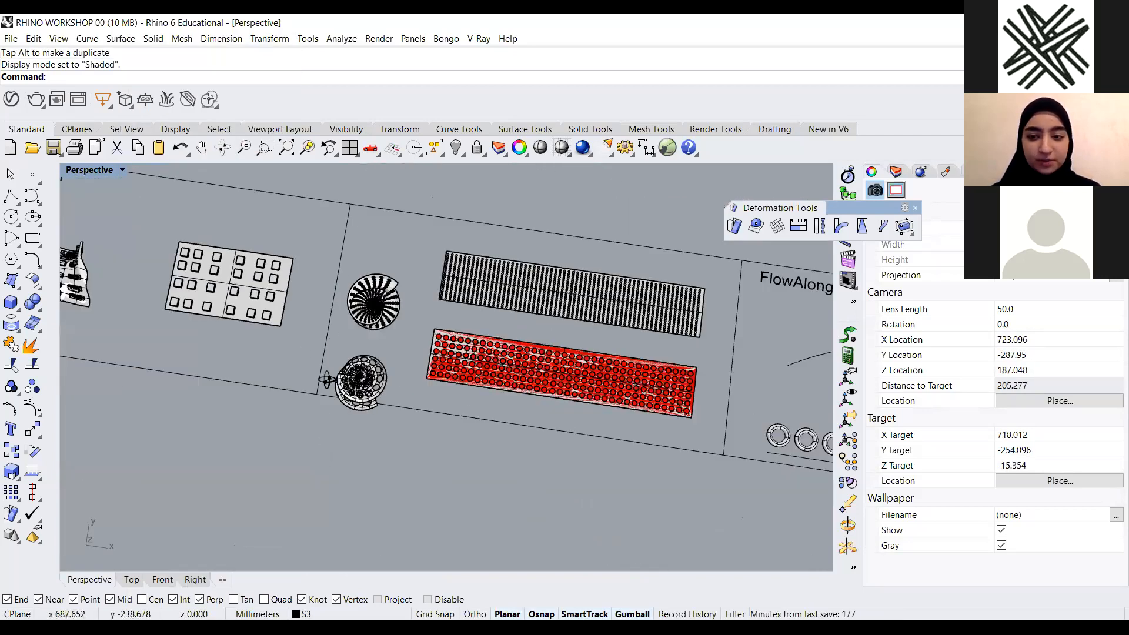
right_click_drag(187, 366, 328, 381, "shift")
right_click_drag(329, 381, 334, 388)
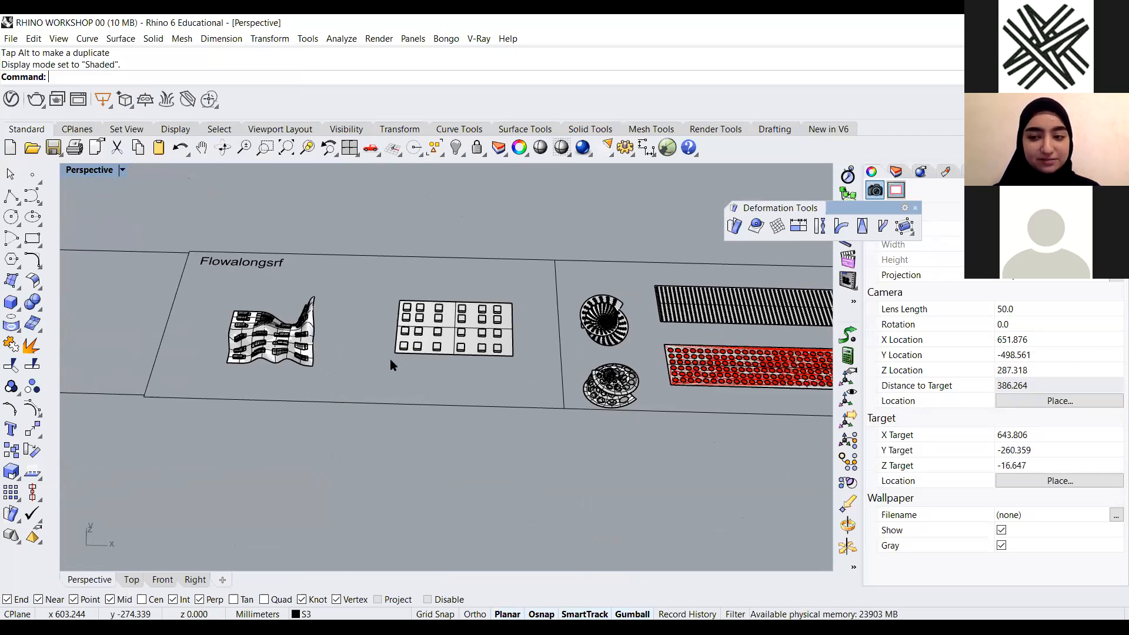
scroll(338, 329, "up", 2)
right_click_drag(253, 342, 252, 341)
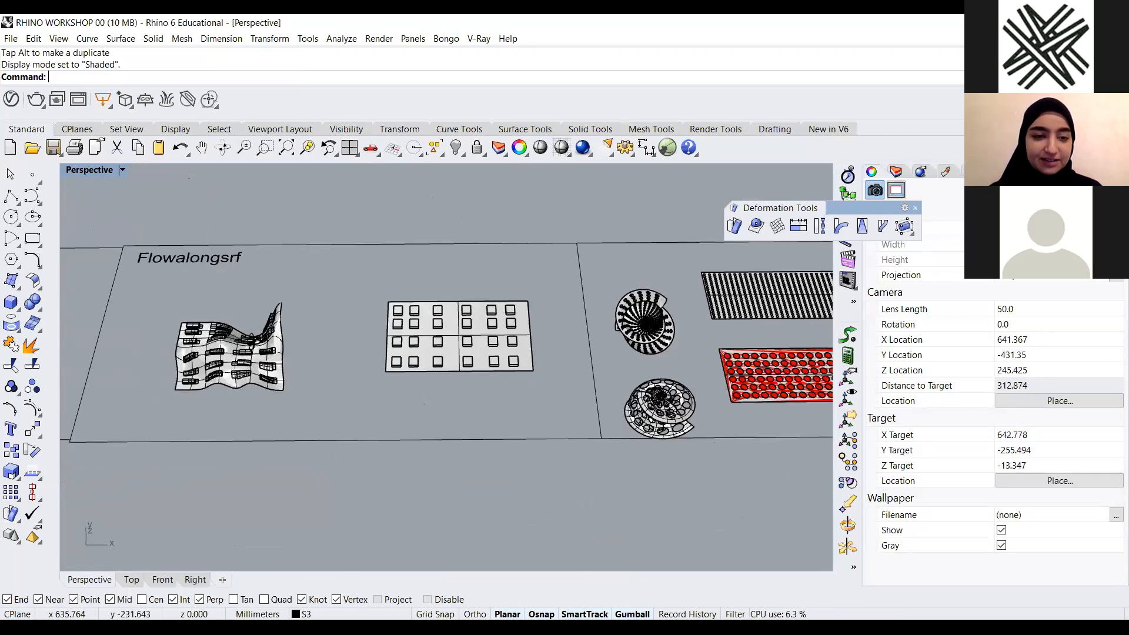
scroll(288, 339, "up", 2)
scroll(446, 313, "down", 2)
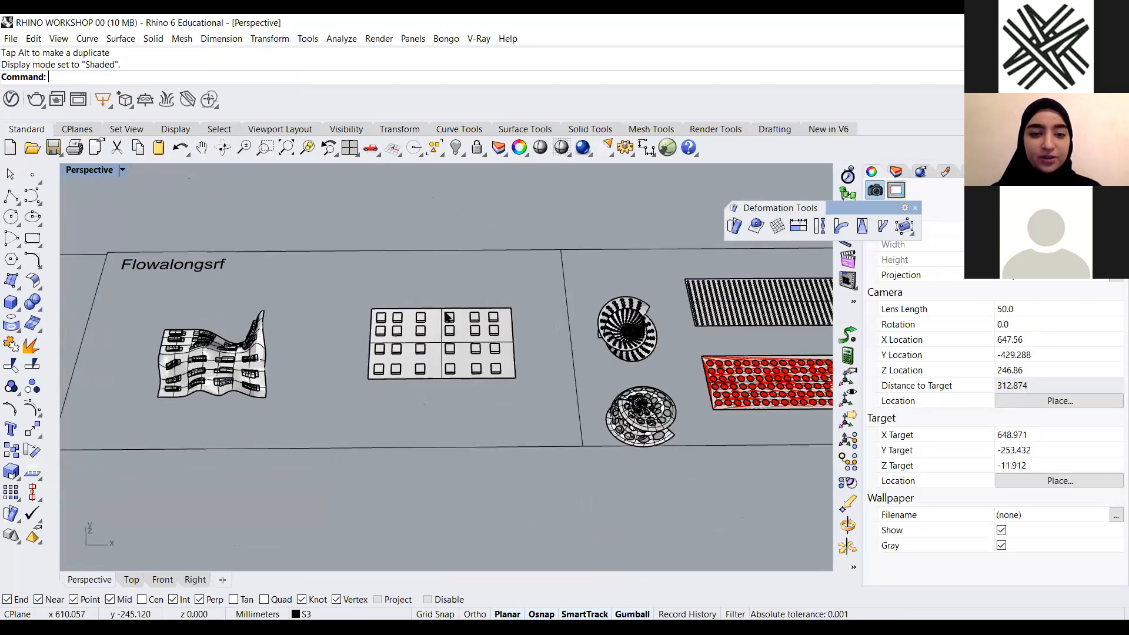
scroll(520, 379, "down", 2)
right_click_drag(659, 357, 633, 346)
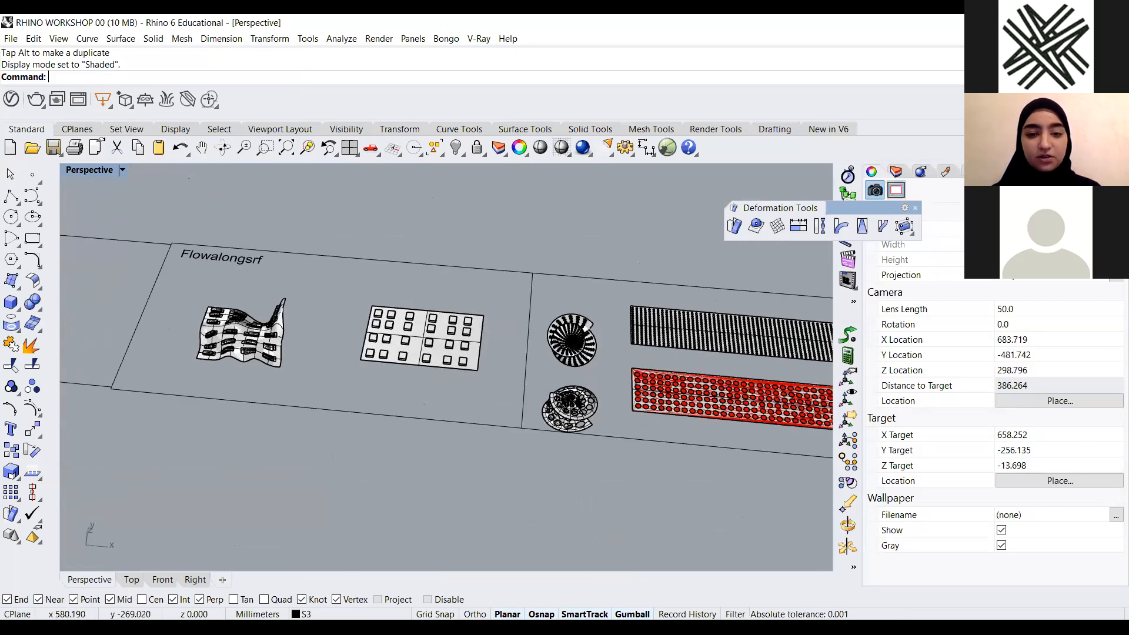
scroll(278, 338, "up", 2)
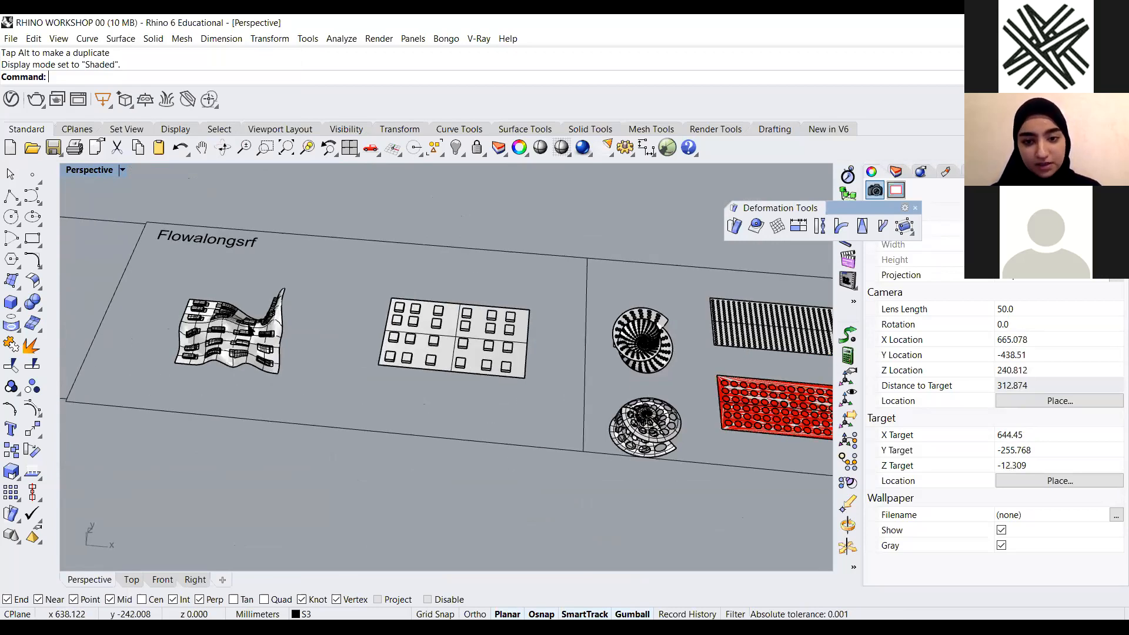
left_click(433, 340)
scroll(243, 325, "down", 6)
scroll(581, 347, "up", 6)
left_click(593, 408)
key("Escape")
scroll(268, 335, "down", 6)
right_click_drag(318, 289, 512, 355)
scroll(350, 320, "up", 4)
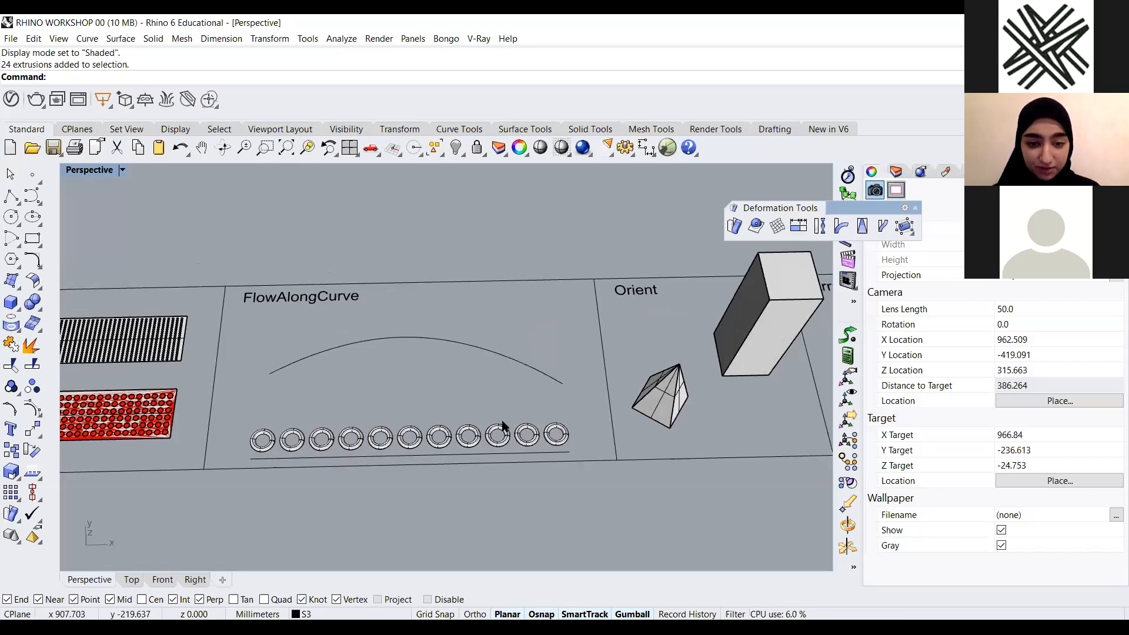
Pan and zoom over the FlowAlongCurve example with its arc curve and row of rings
right_click_drag(510, 423, 439, 433)
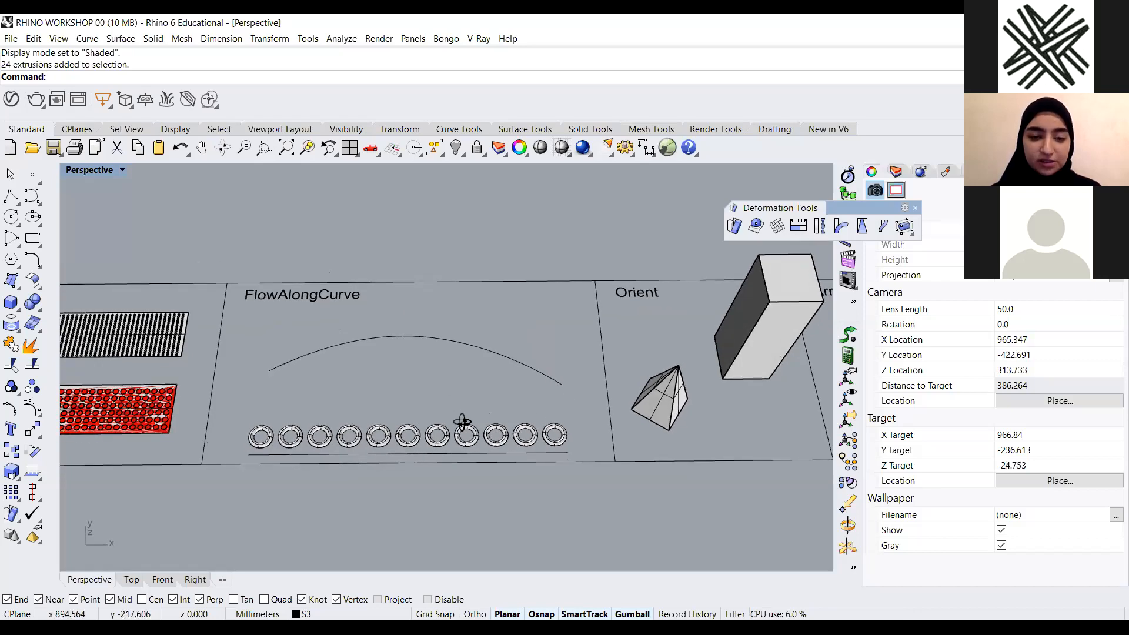
scroll(563, 392, "down", 2)
right_click_drag(482, 420, 503, 428)
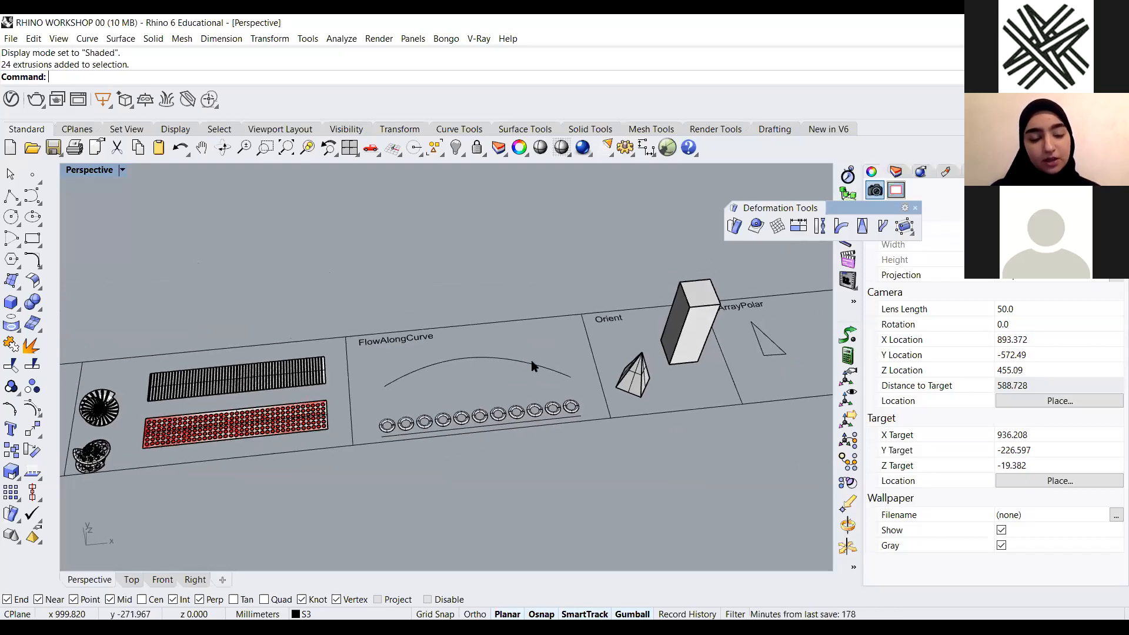
scroll(511, 357, "up", 2)
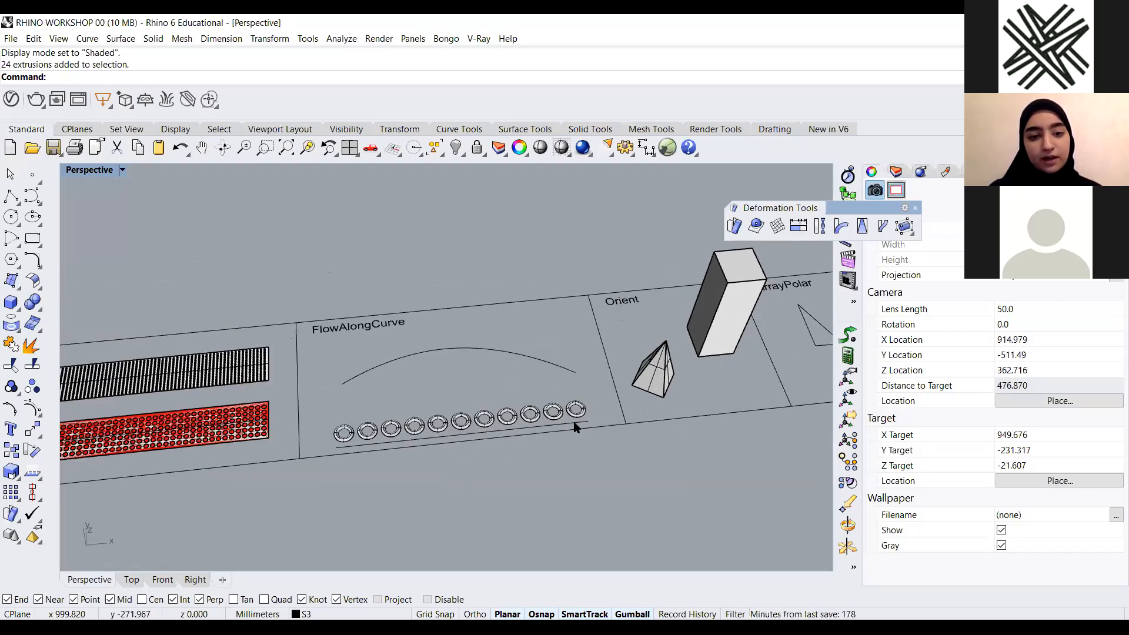
right_click_drag(296, 425, 260, 419)
scroll(504, 400, "up", 4)
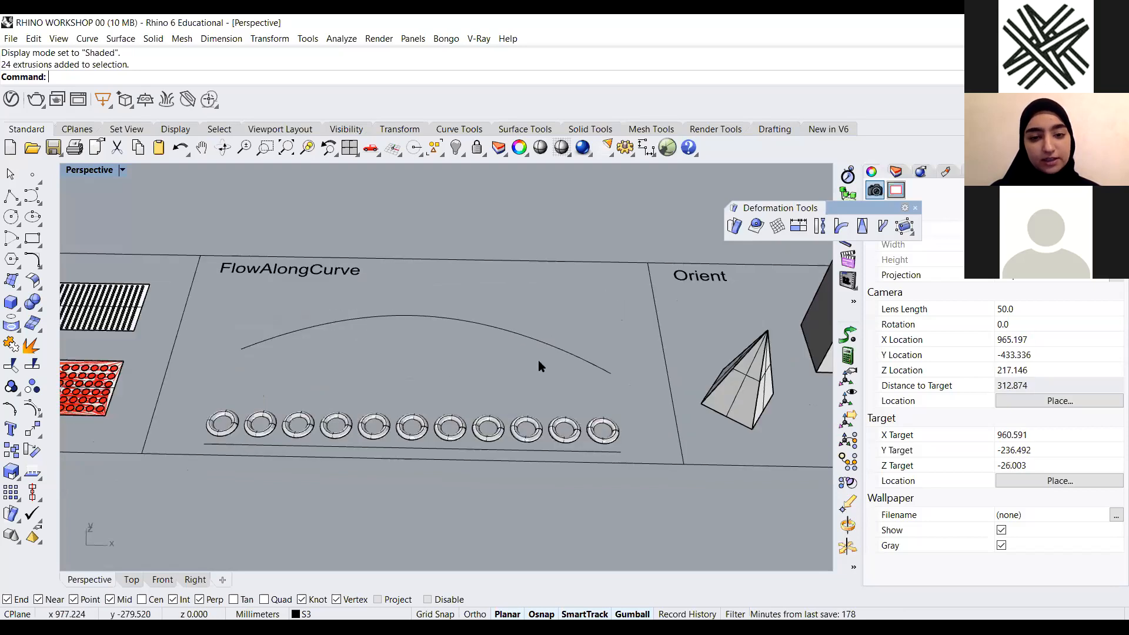
right_click_drag(561, 394, 478, 387)
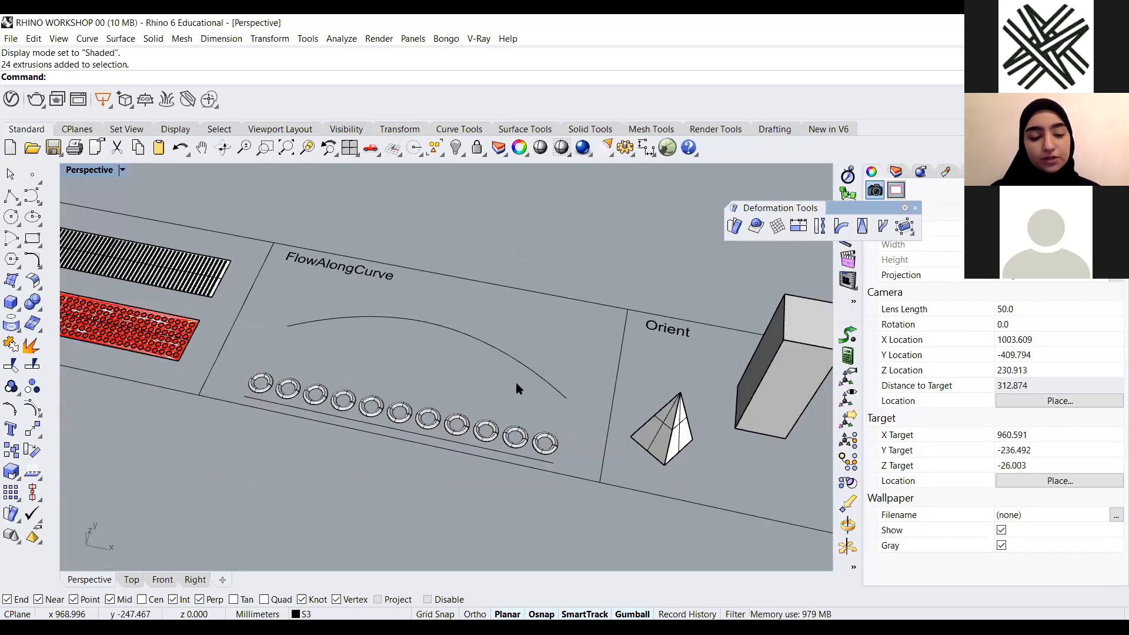
scroll(327, 308, "down", 2)
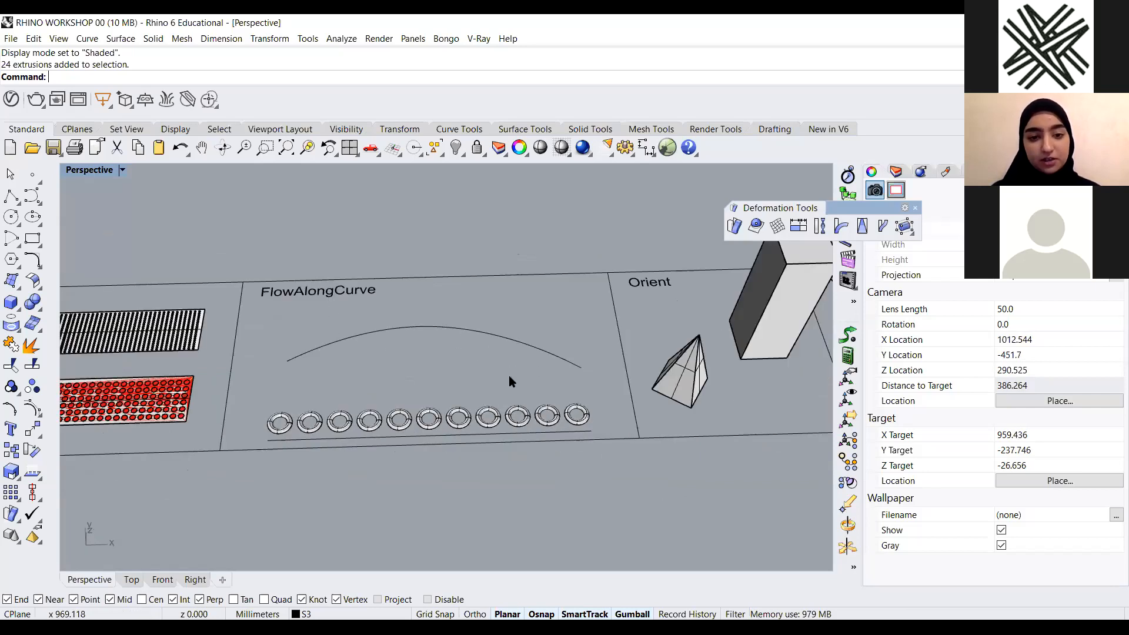
scroll(510, 376, "down", 2)
right_click_drag(511, 377, 499, 338)
right_click_drag(496, 400, 486, 333)
Try scaling a copy of the FlowAlongCurve arc to 0 so it becomes straight, then delete it
left_click(450, 338)
right_click_drag(358, 464, 458, 345)
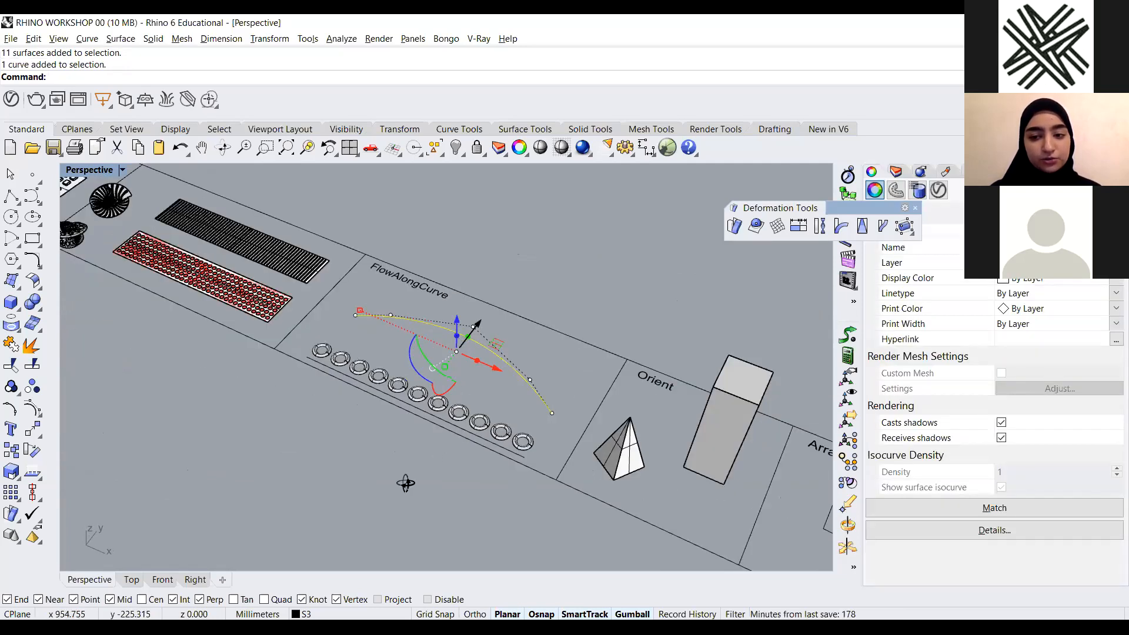
left_click_drag(492, 451, 381, 502, "alt")
left_click(360, 535)
right_click_drag(359, 538, 343, 471, "shift")
scroll(353, 469, "up", 4)
left_click(445, 461)
left_click_drag(513, 415, 299, 463)
scroll(367, 462, "up", 4)
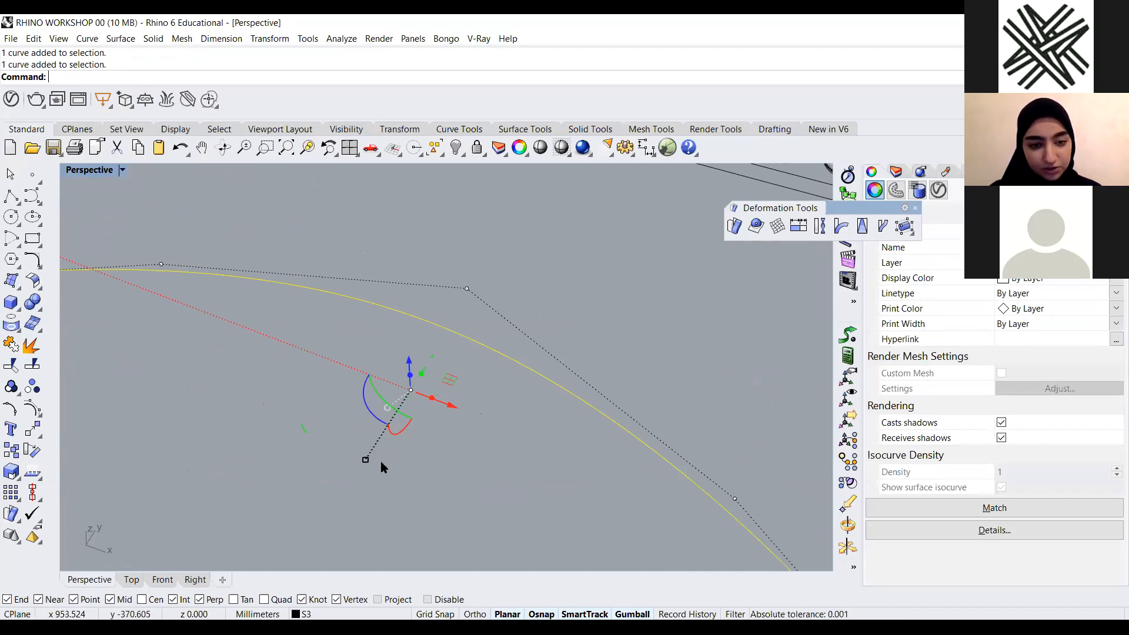
left_click(366, 460)
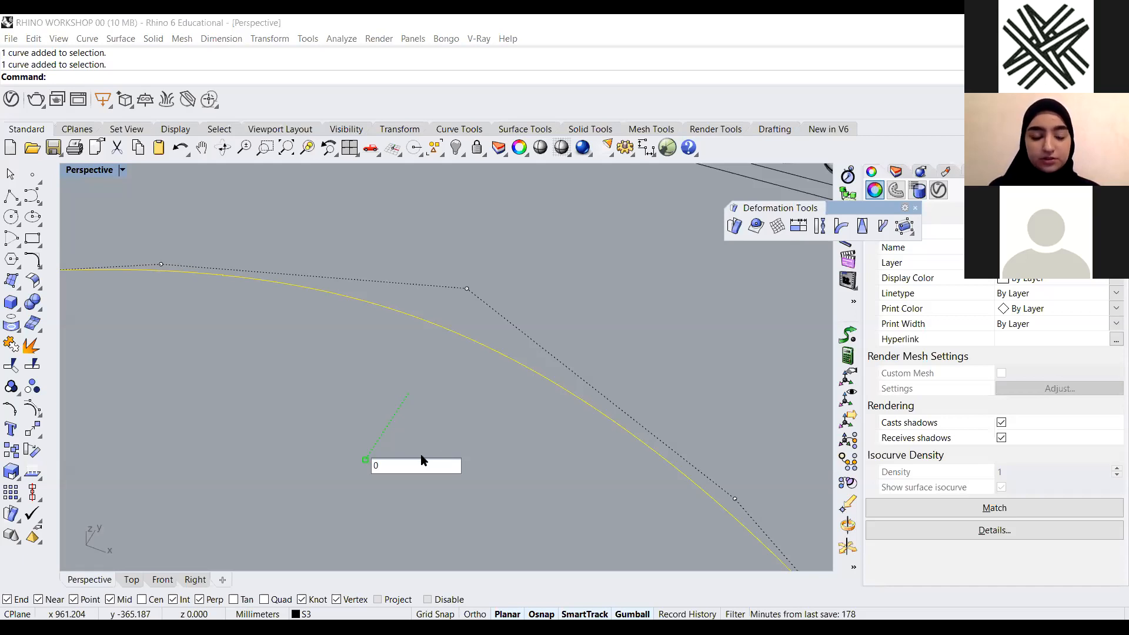
type("0")
key("Return")
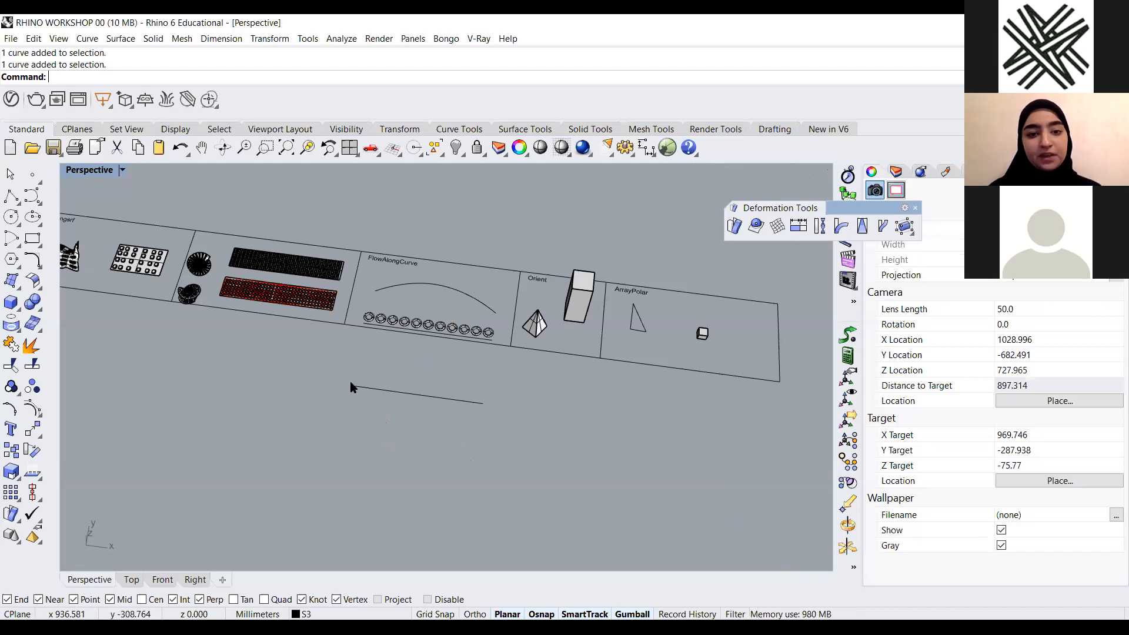
scroll(475, 376, "up", 2)
scroll(506, 326, "up", 2)
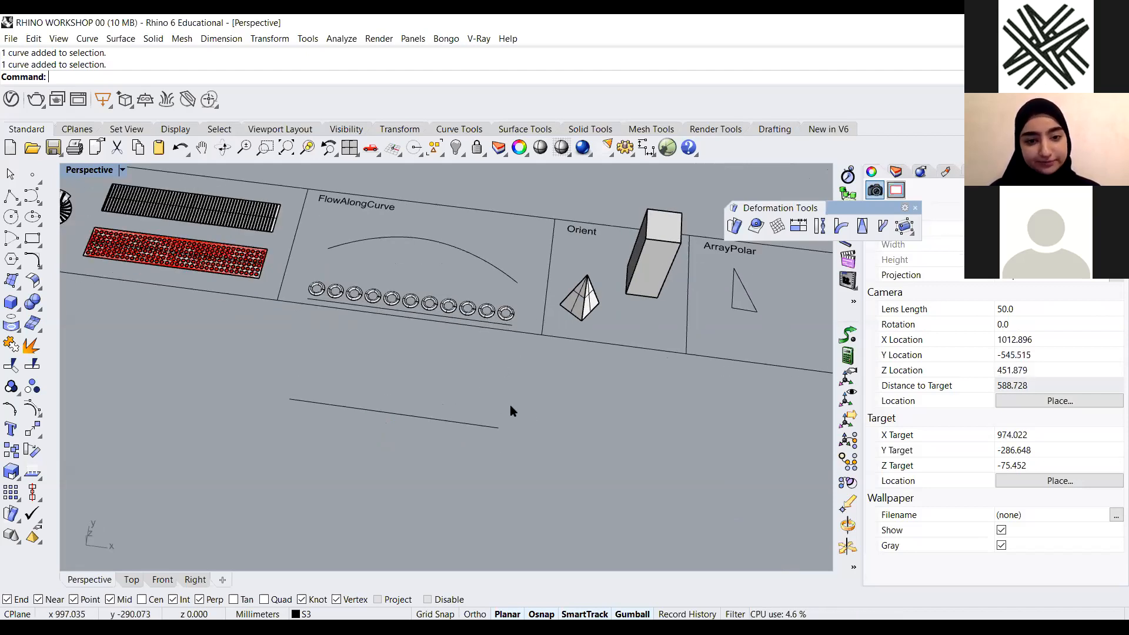
left_click(436, 421)
key("Delete")
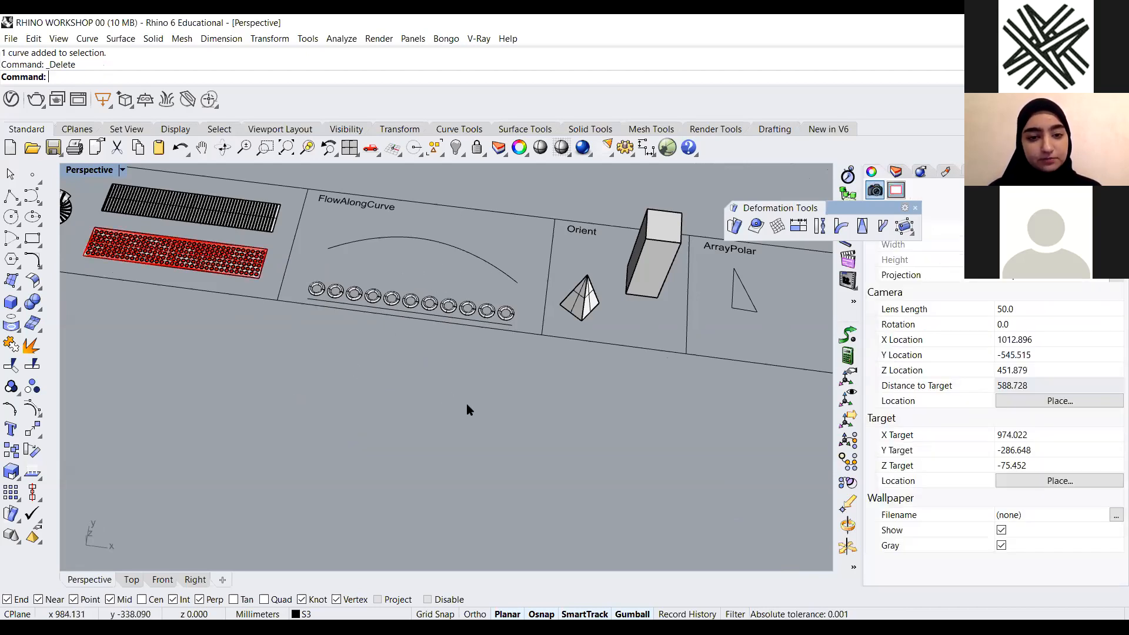
Move the FlowAlongCurve arc with the gumball and undo the move
right_click_drag(467, 403, 412, 400)
left_click(461, 238)
left_click_drag(461, 224, 353, 382)
left_click(476, 387)
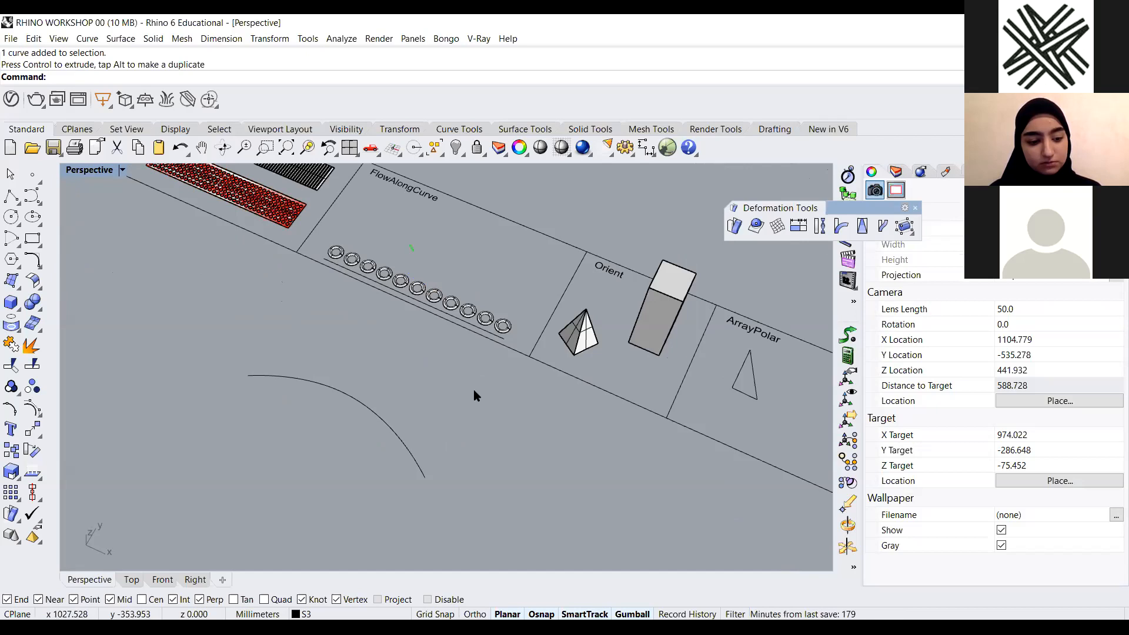
key("ctrl+z")
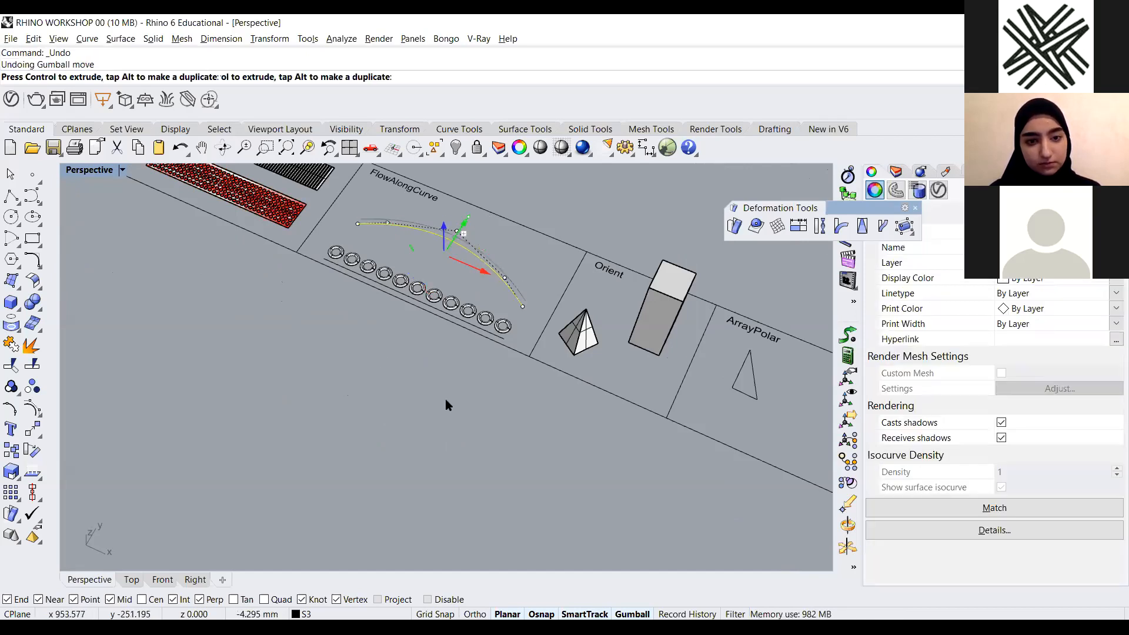
Duplicate the arc below the example, flatten the copy with a 0 scale, and delete it
left_click_drag(464, 224, 338, 422, "alt")
left_click(323, 425)
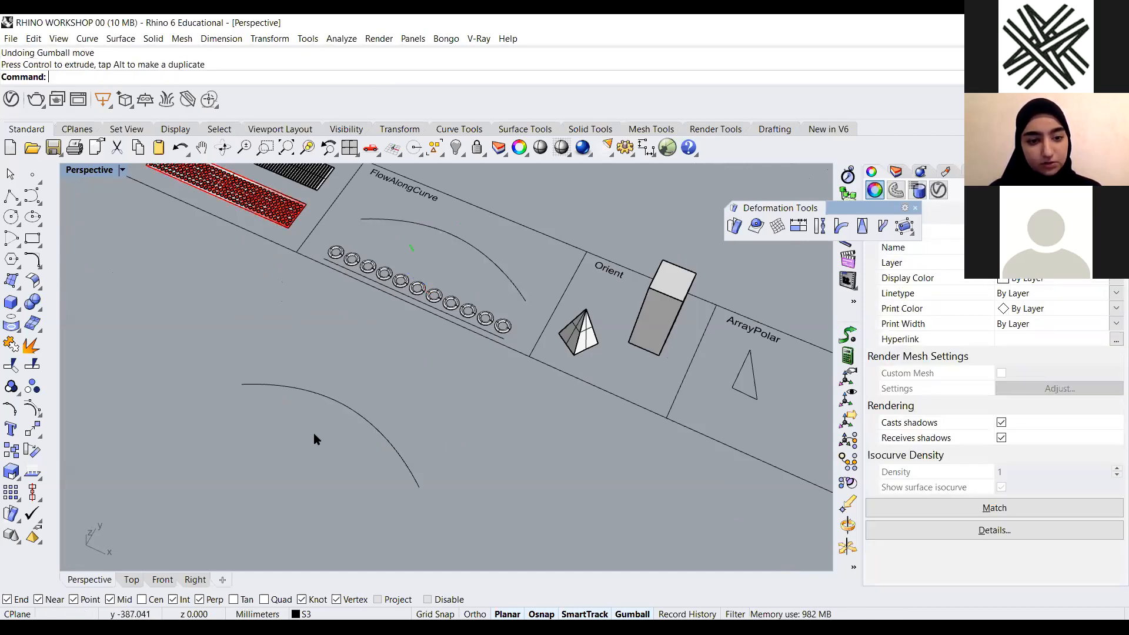
left_click(320, 394)
scroll(319, 434, "up", 2)
scroll(319, 434, "up", 6)
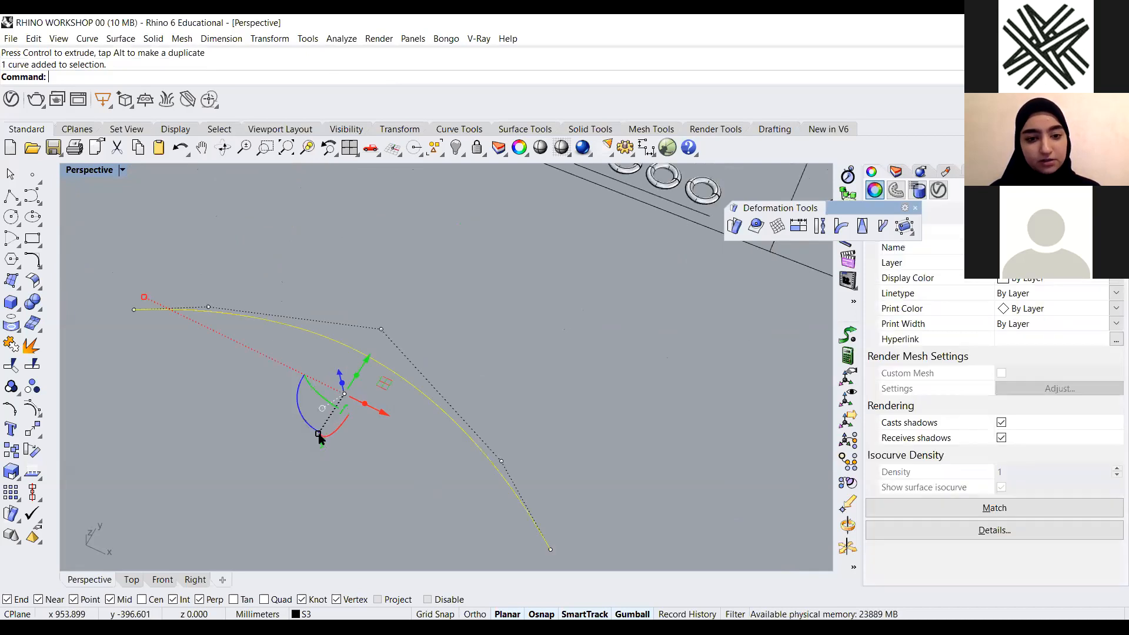
left_click(319, 437)
type("0")
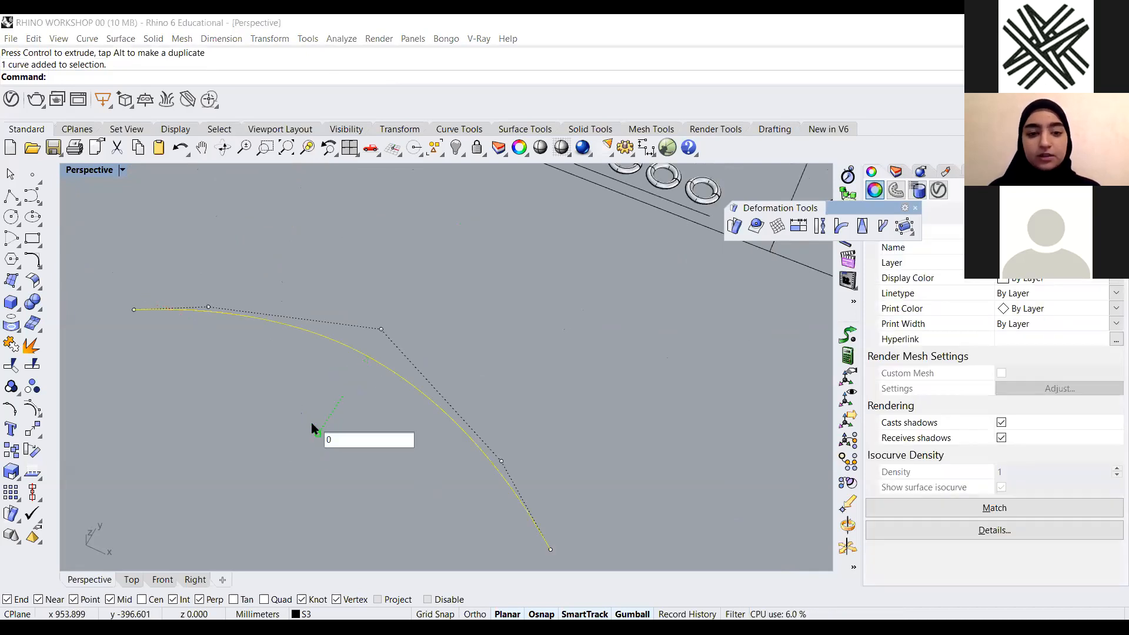
key("Return")
left_click(405, 423)
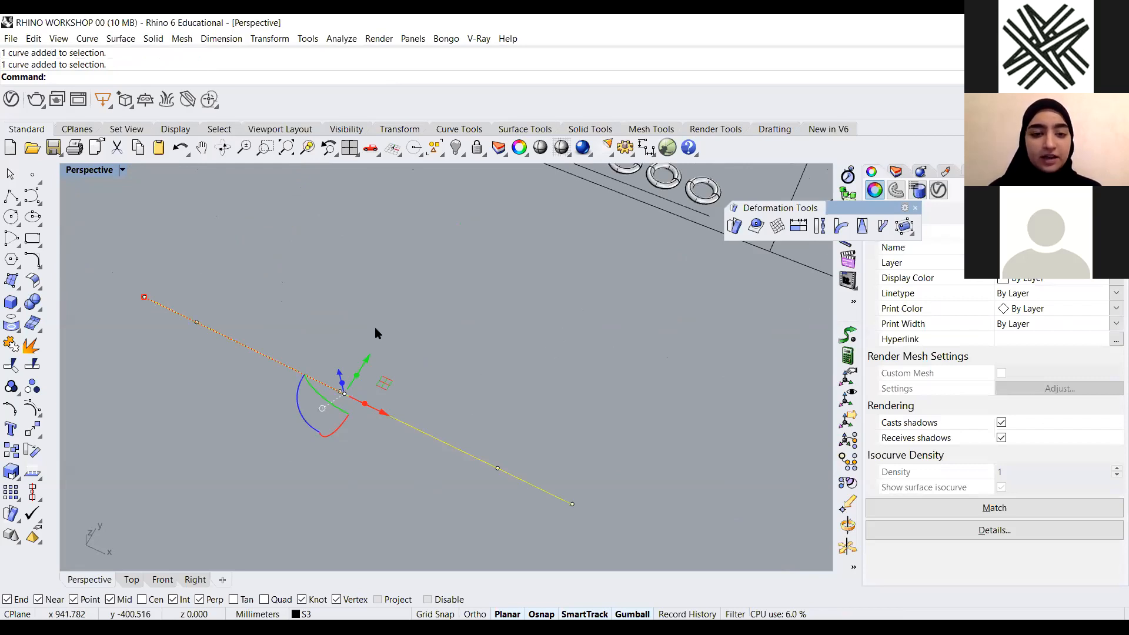
key("Delete")
scroll(572, 375, "down", 7)
right_click_drag(572, 376, 675, 409)
scroll(624, 372, "up", 6)
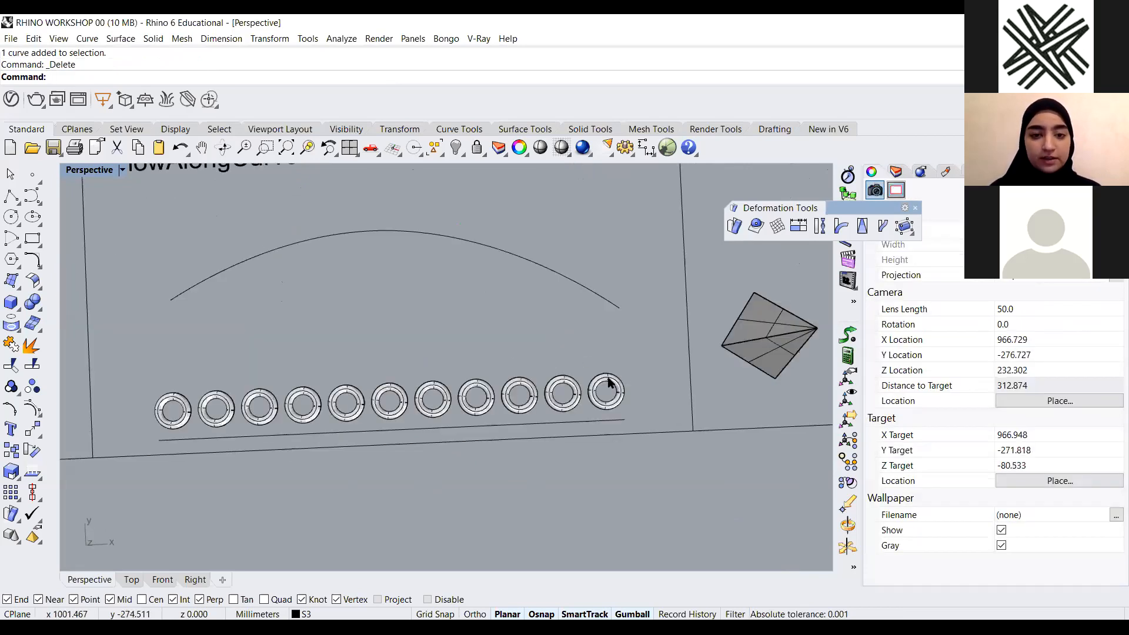
Start entering a FlowAlongCurve command at the command line, typing FlowAlong to search for it
scroll(530, 406, "down", 3)
scroll(294, 401, "up", 2)
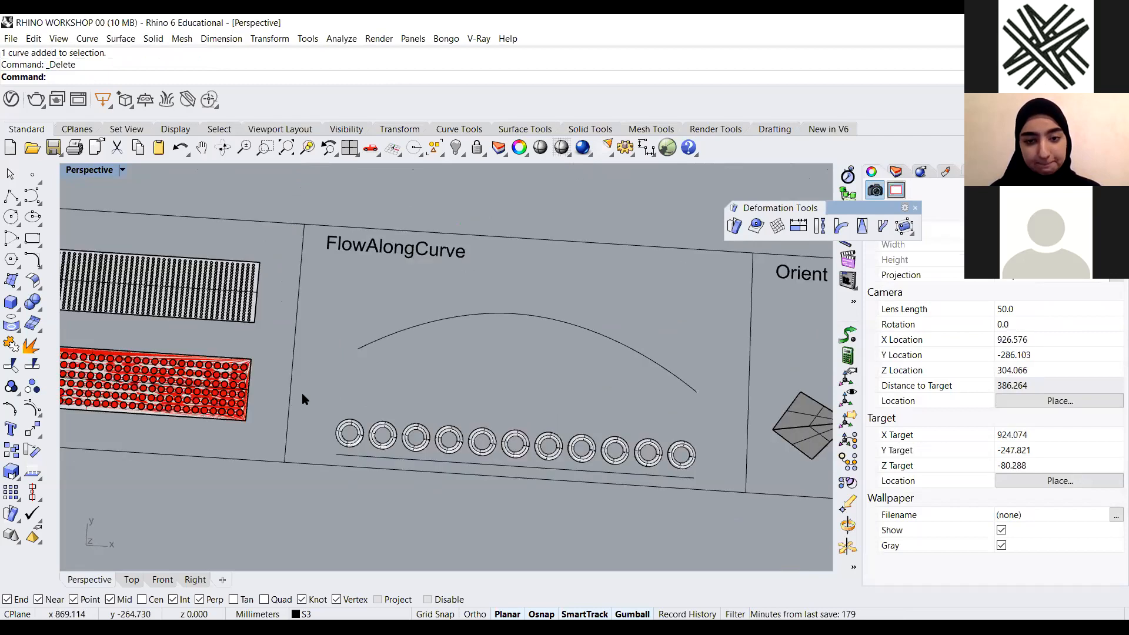
right_click_drag(507, 360, 527, 354)
scroll(507, 361, "down", 2)
type("F")
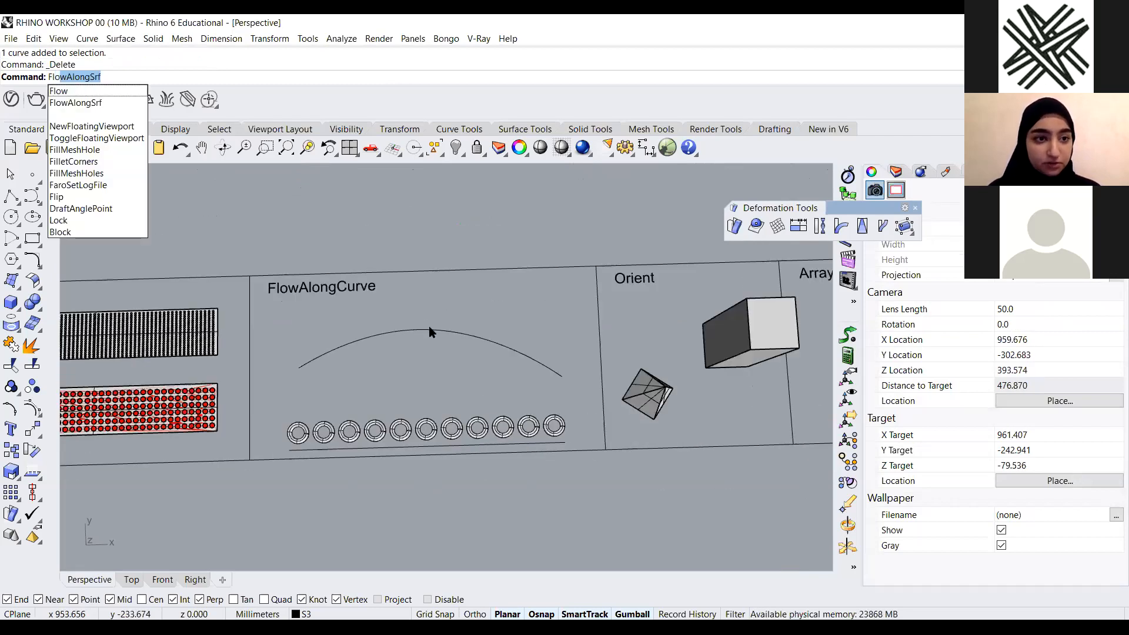
type("lowAl")
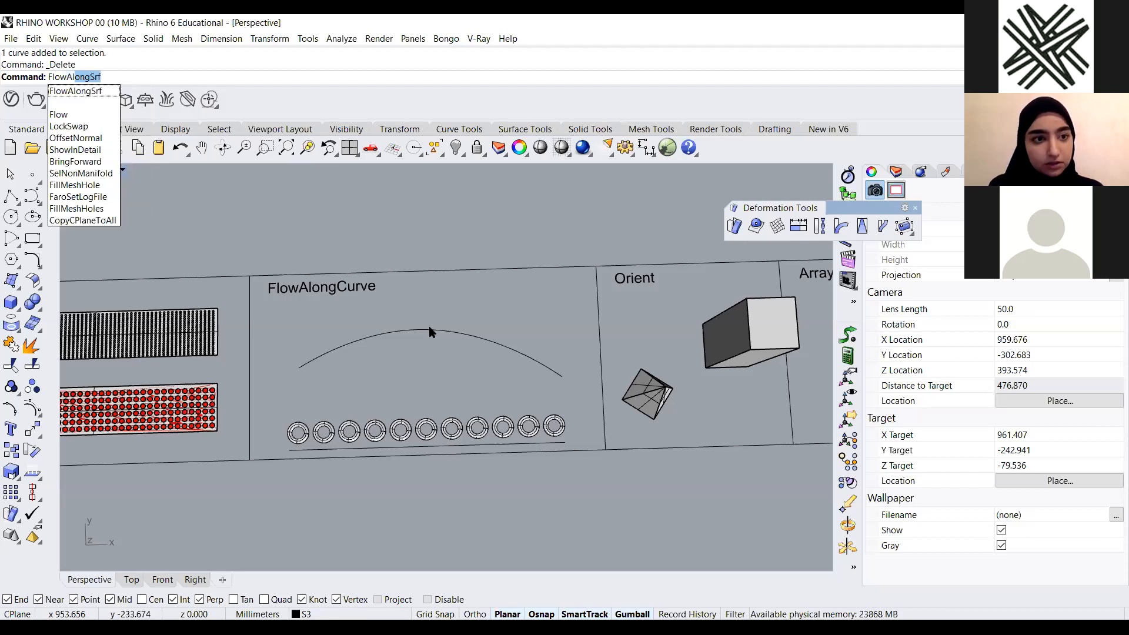
type("ong")
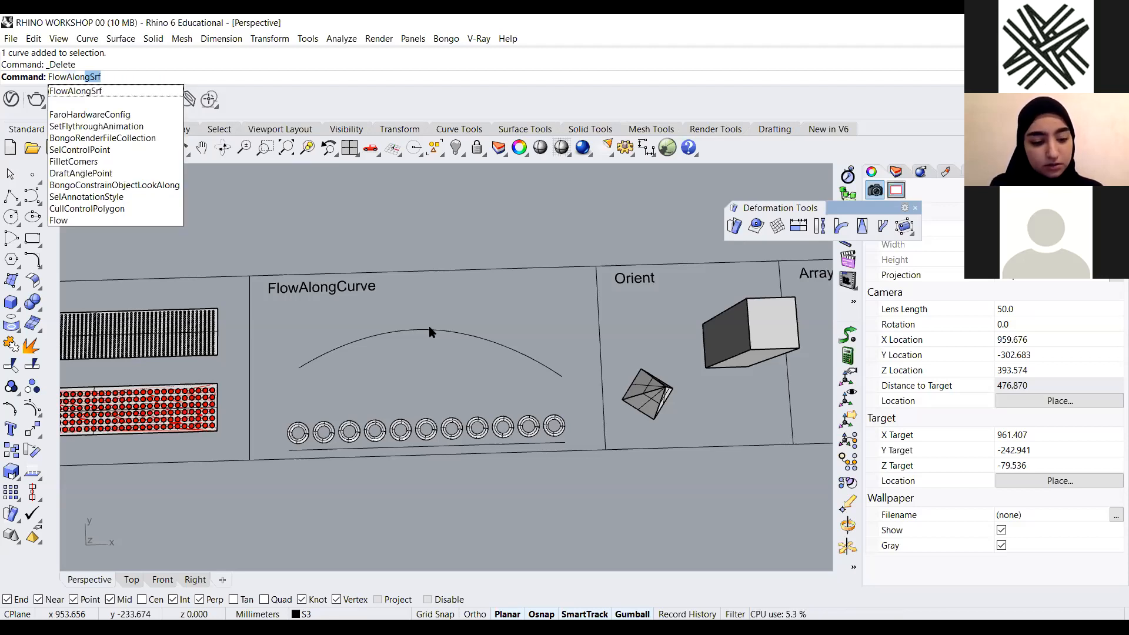
type("c")
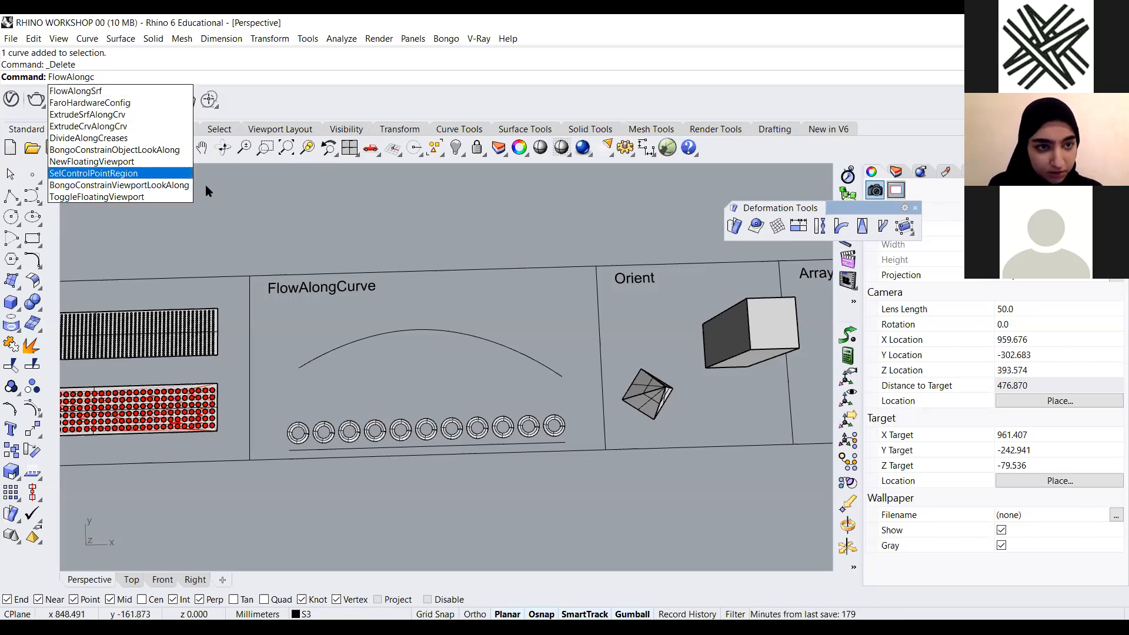
key("BackSpace")
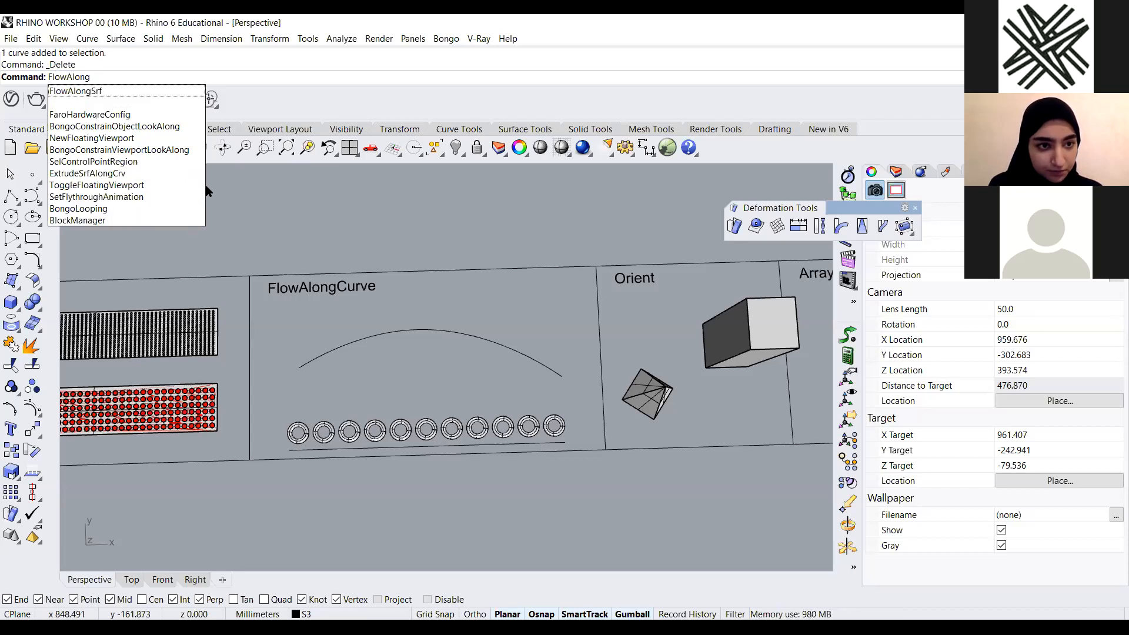
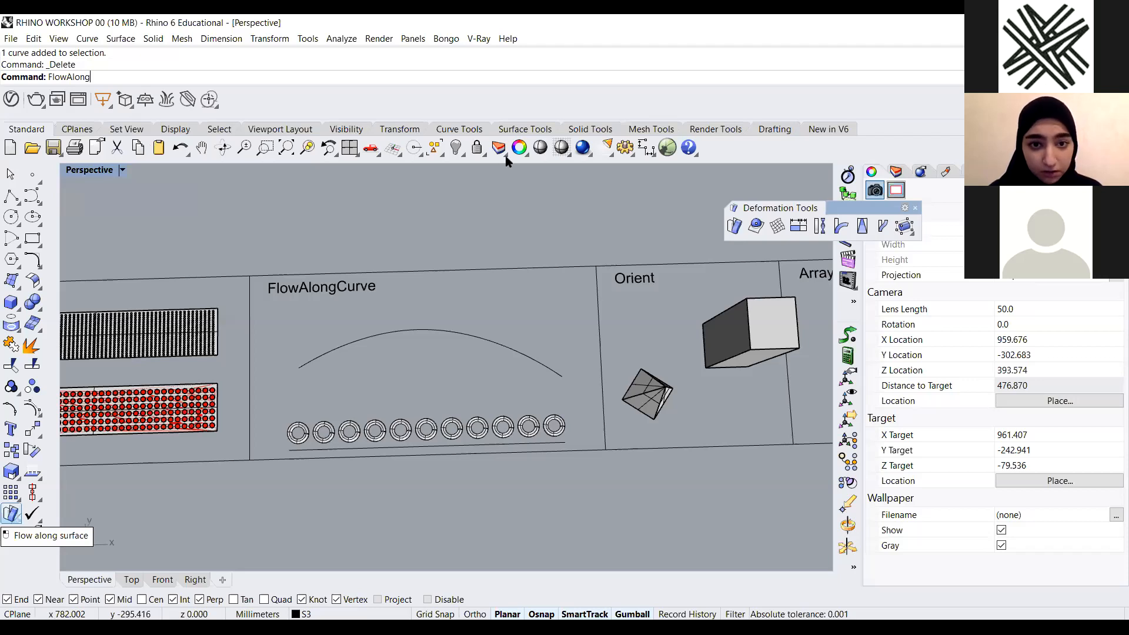
Flow the row of rings from the straight base line onto the arc with Flow Along Curve, keeping copies
middle_click(691, 216)
key("Escape")
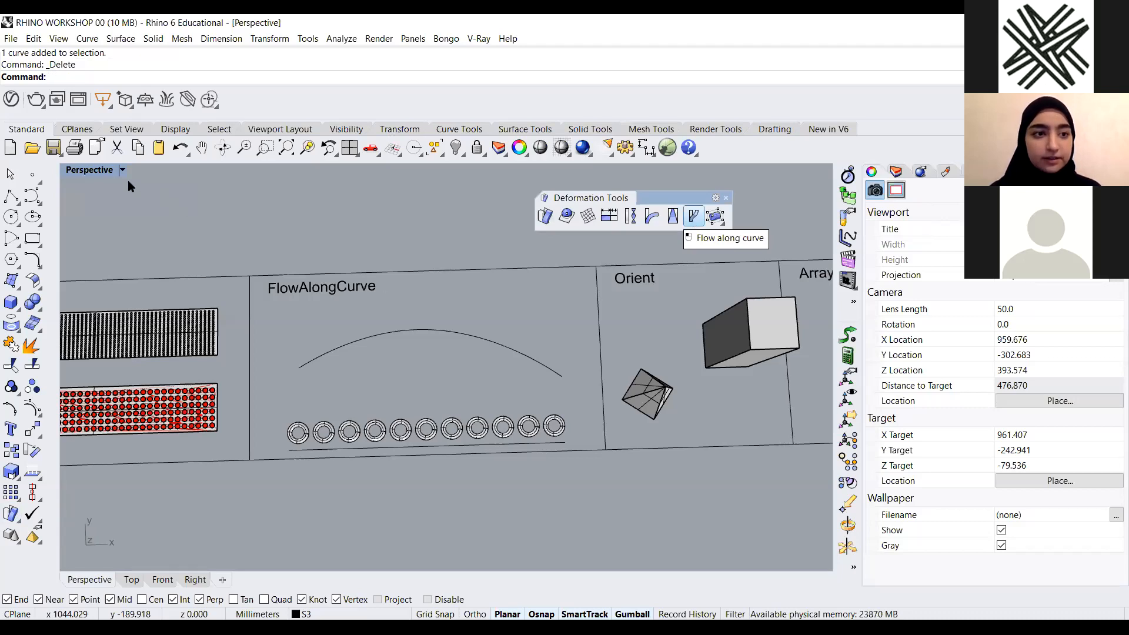
left_click(693, 217)
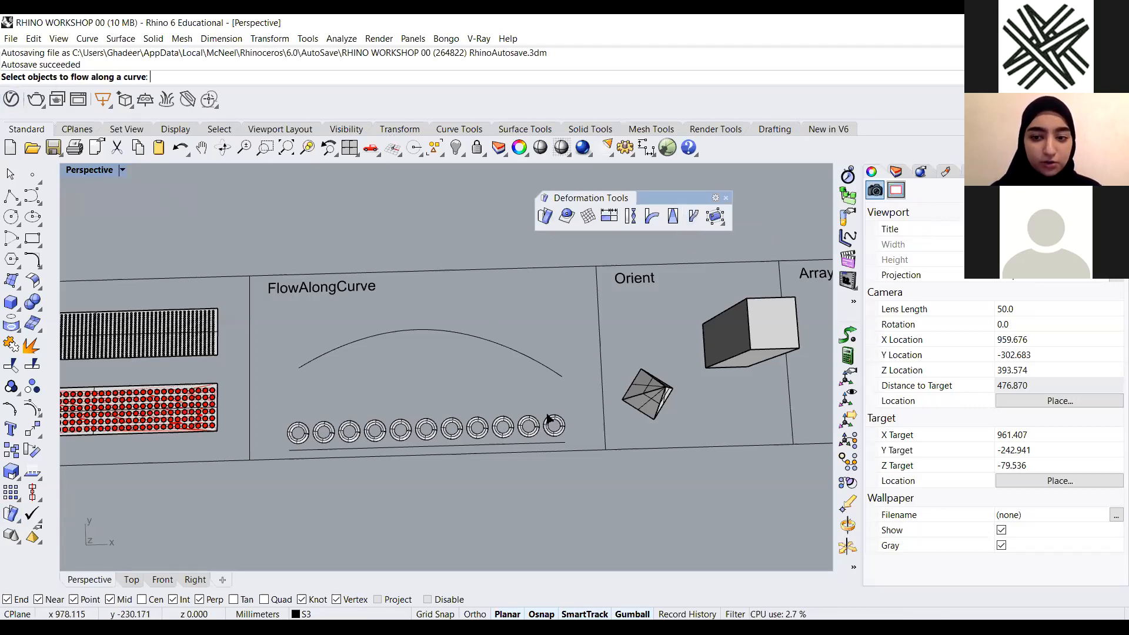
scroll(553, 415, "up", 2)
right_click_drag(216, 424, 198, 428)
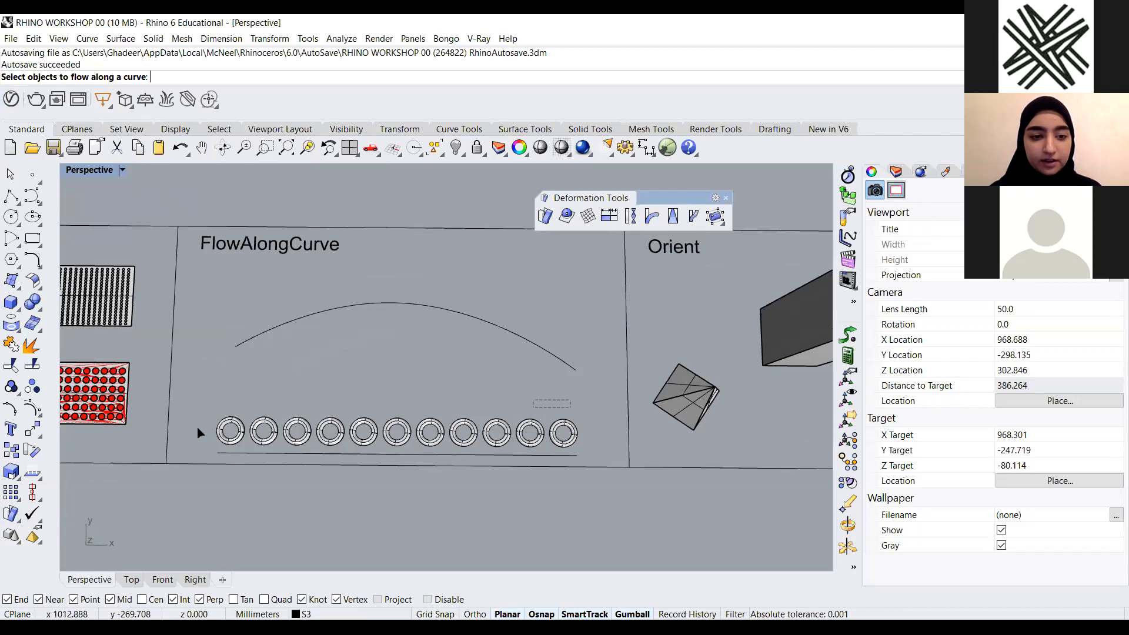
left_click_drag(570, 400, 199, 428)
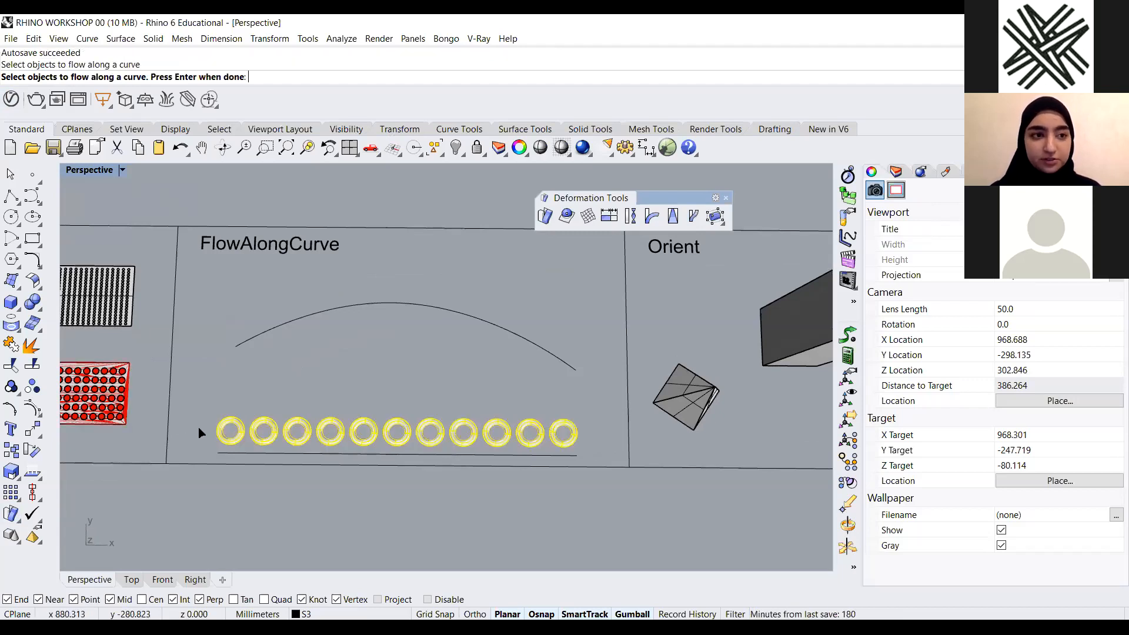
key("Return")
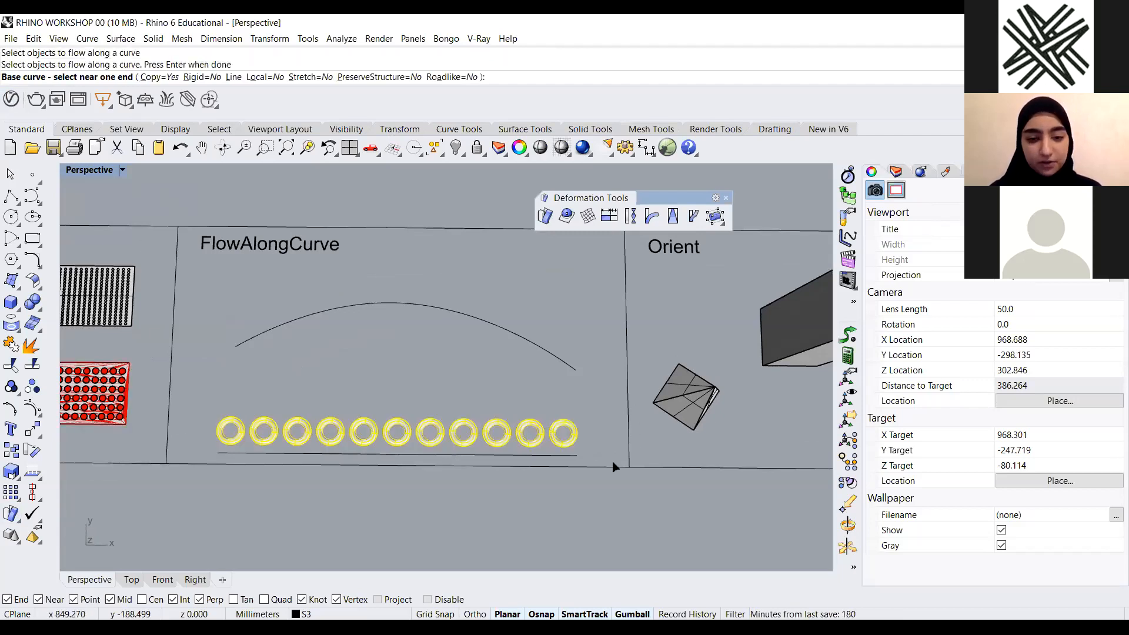
left_click(574, 460)
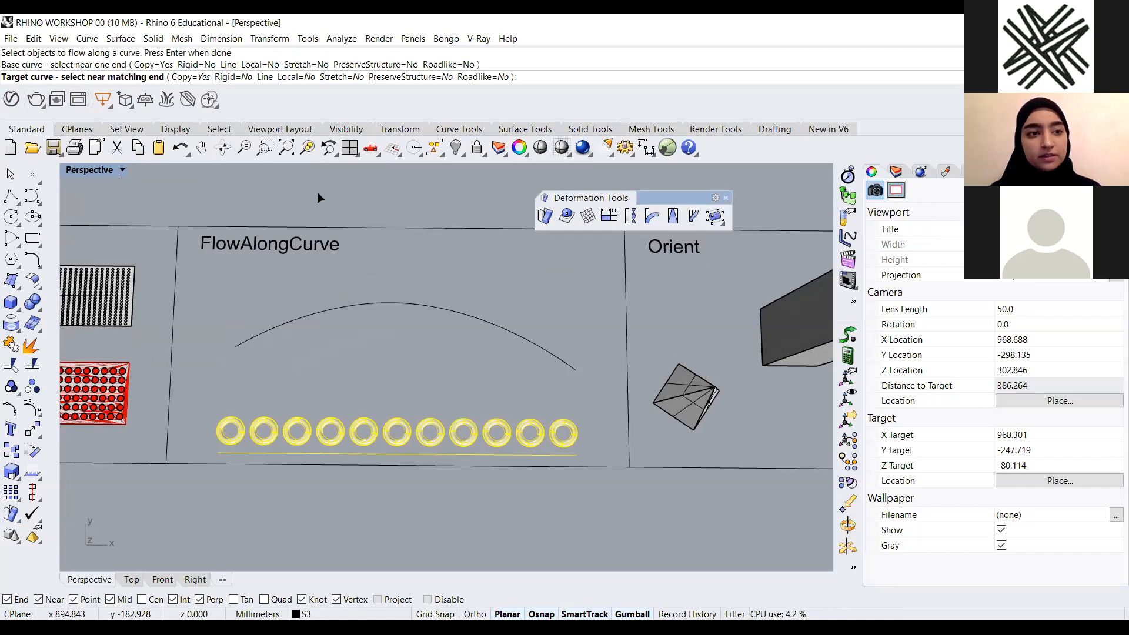
left_click(569, 366)
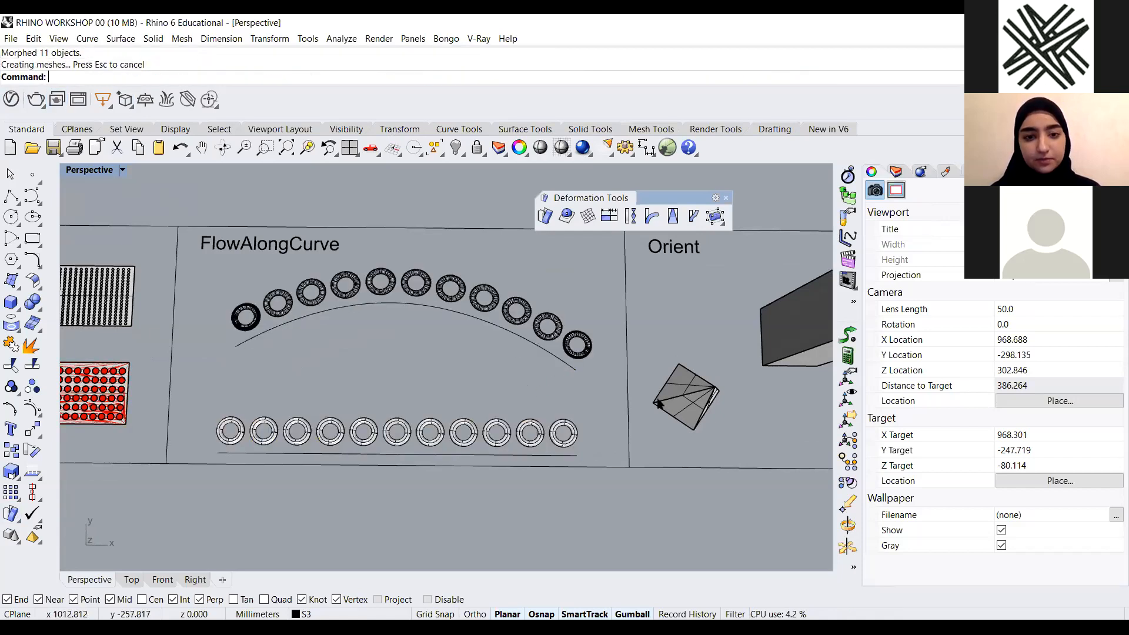
Inspect the rings flowed onto the arc and the Orient example from several angles
scroll(370, 247, "up", 3)
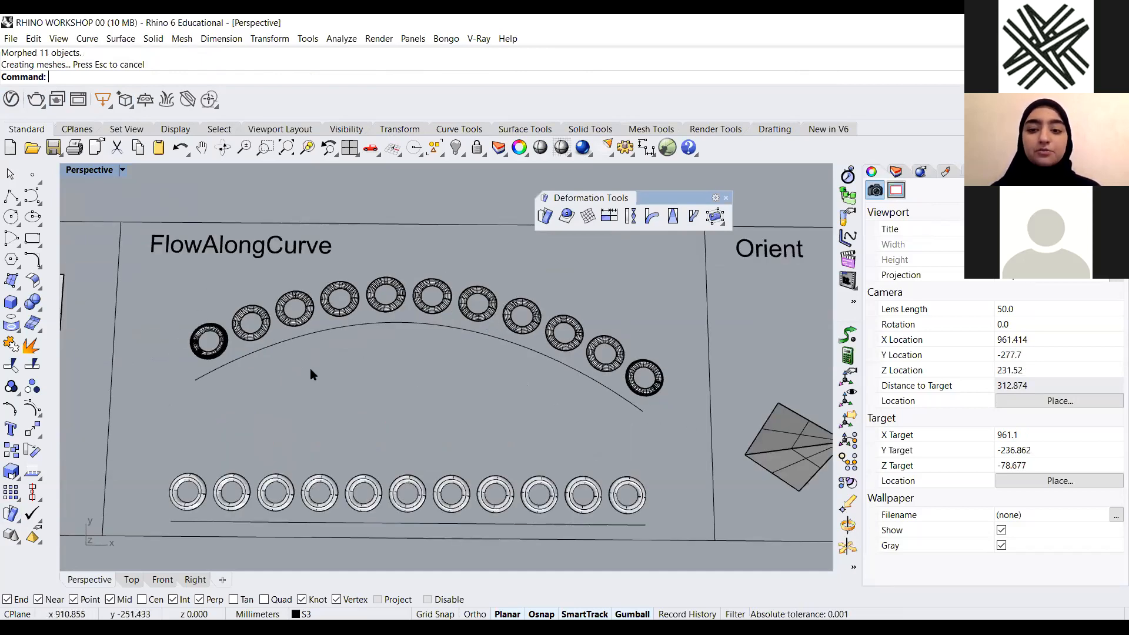
scroll(445, 385, "down", 2)
scroll(408, 240, "down", 2)
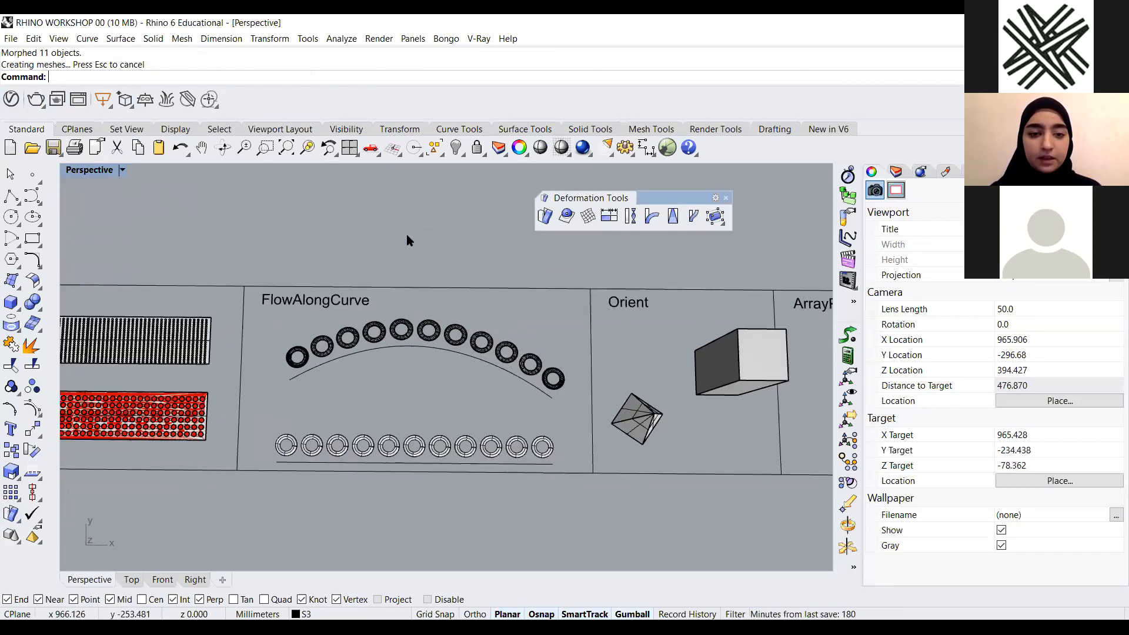
right_click_drag(436, 280, 193, 337)
scroll(465, 347, "up", 3)
scroll(497, 278, "down", 10)
scroll(496, 275, "up", 2)
scroll(497, 278, "up", 2)
scroll(193, 337, "down", 2)
scroll(394, 320, "up", 6)
right_click_drag(259, 348, 482, 400)
scroll(482, 426, "up", 4)
scroll(482, 426, "down", 6)
right_click_drag(406, 442, 361, 428)
scroll(361, 427, "up", 4)
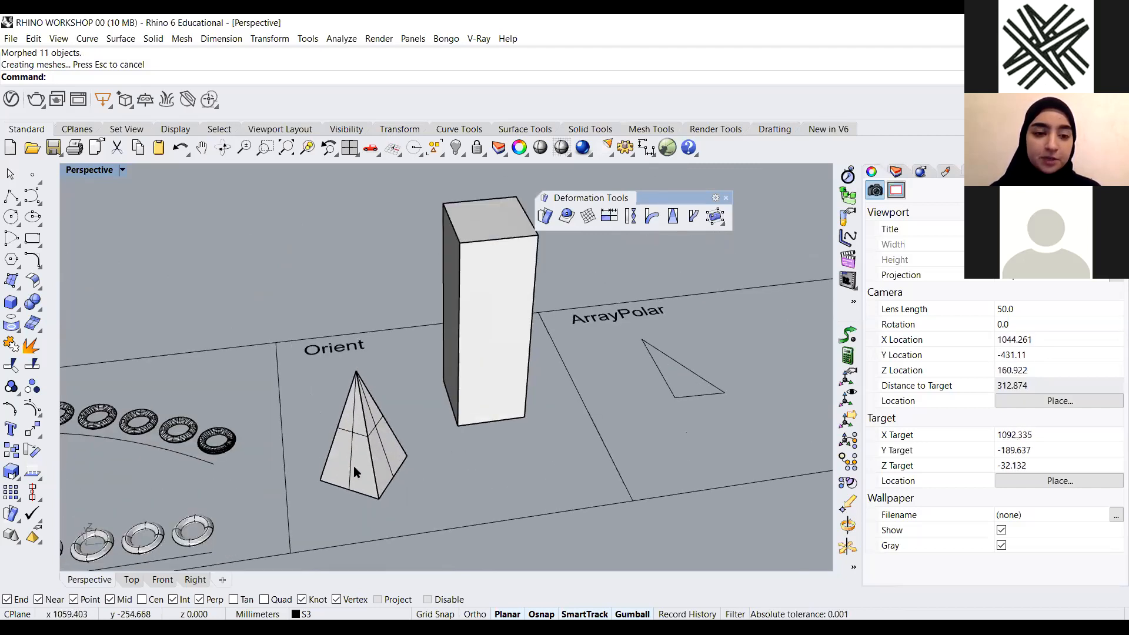
Try moving the Orient pyramid with the gumball
left_click(377, 444)
right_click_drag(344, 453, 269, 342)
left_click(251, 308)
left_click(319, 393)
left_click(322, 393)
left_click_drag(273, 343, 312, 215)
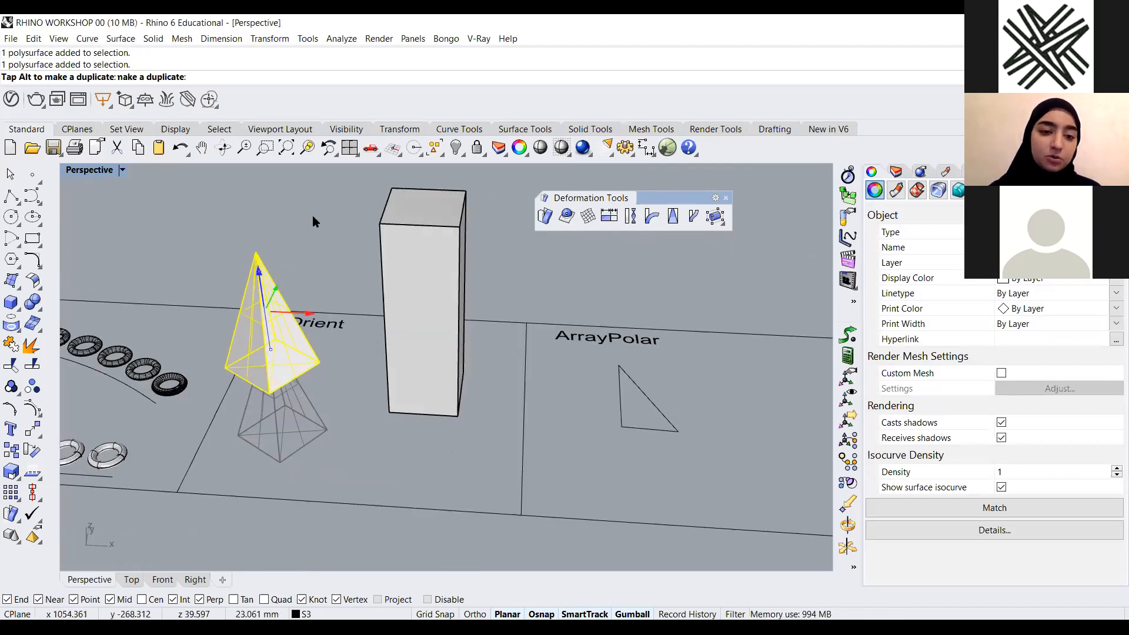
key("Escape")
right_click_drag(436, 275, 456, 343)
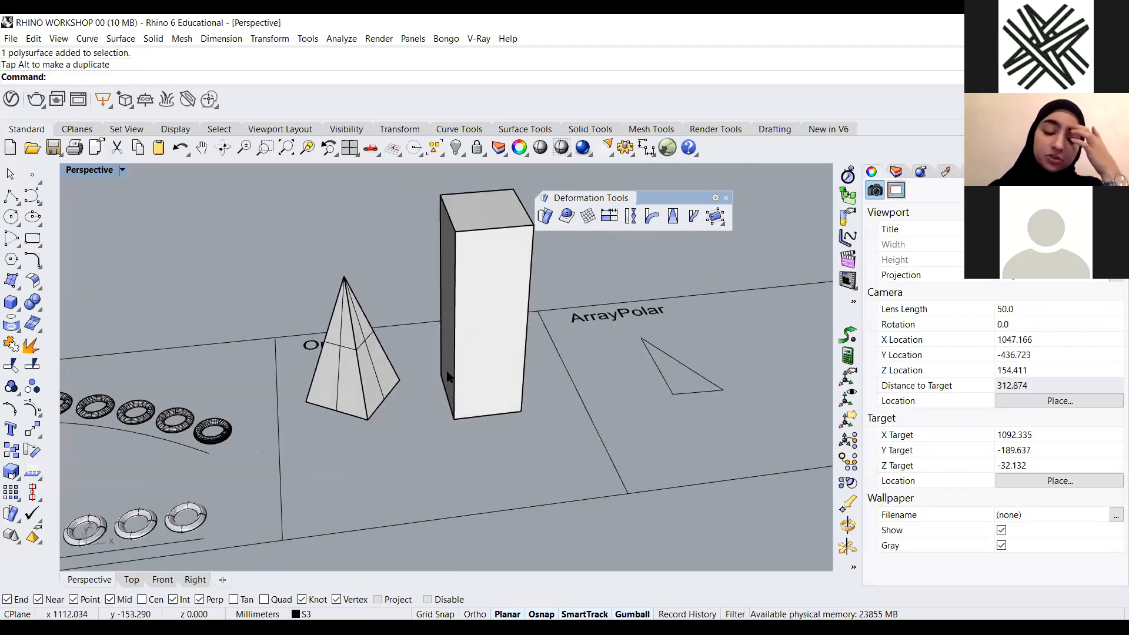
right_click_drag(426, 401, 334, 417)
left_click(334, 416)
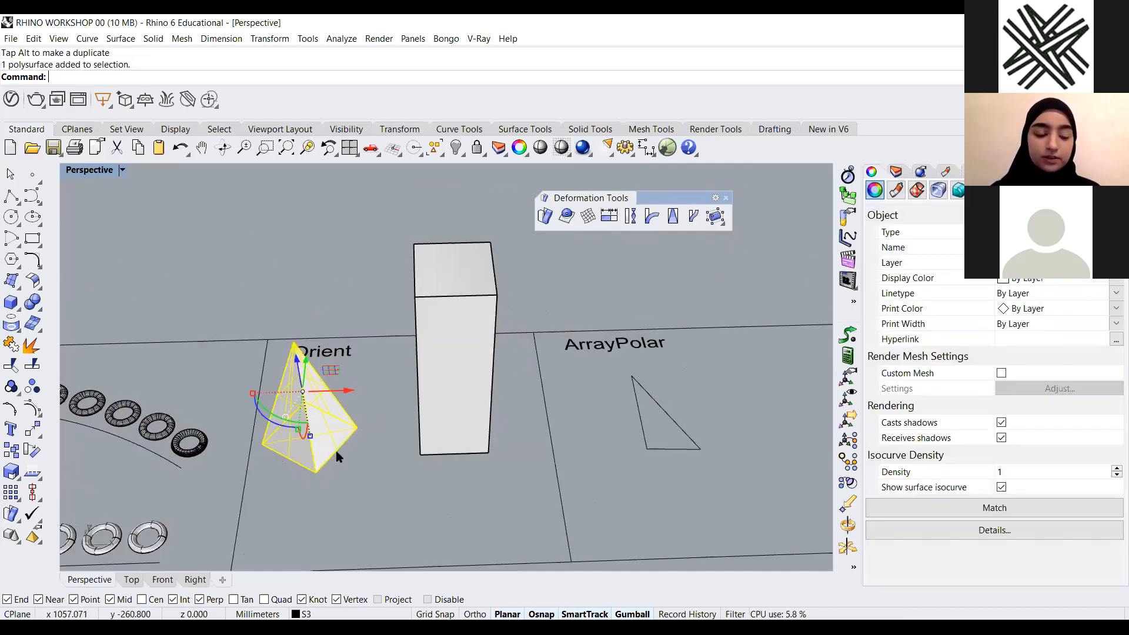
right_click_drag(349, 456, 380, 449)
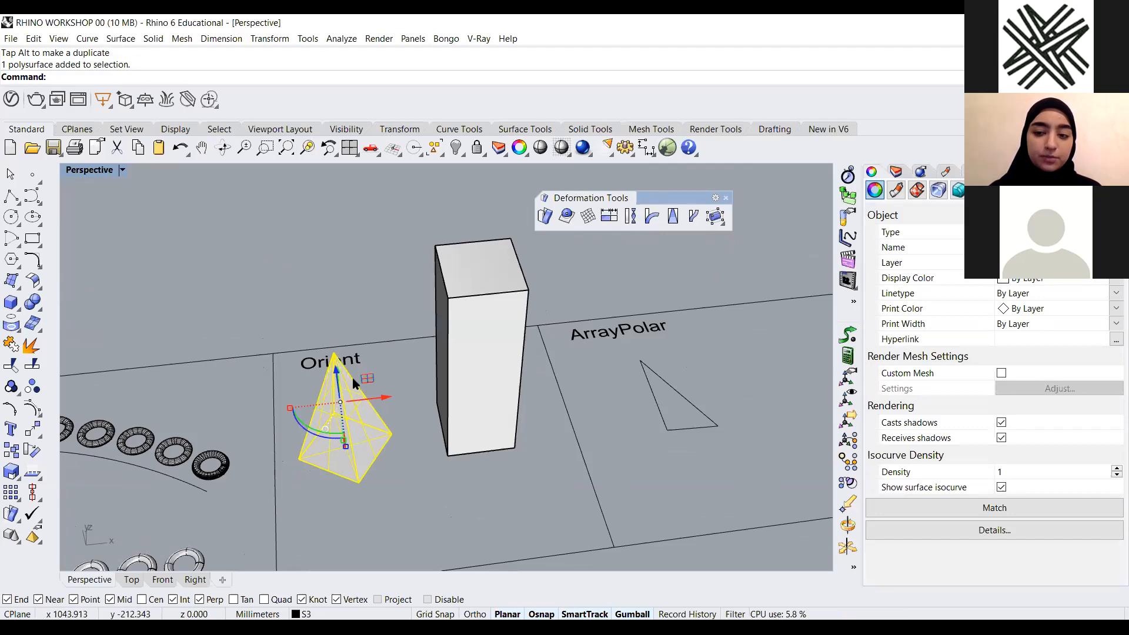
right_click_drag(456, 322, 346, 451)
left_click(387, 399)
left_click(367, 450)
left_click(393, 440)
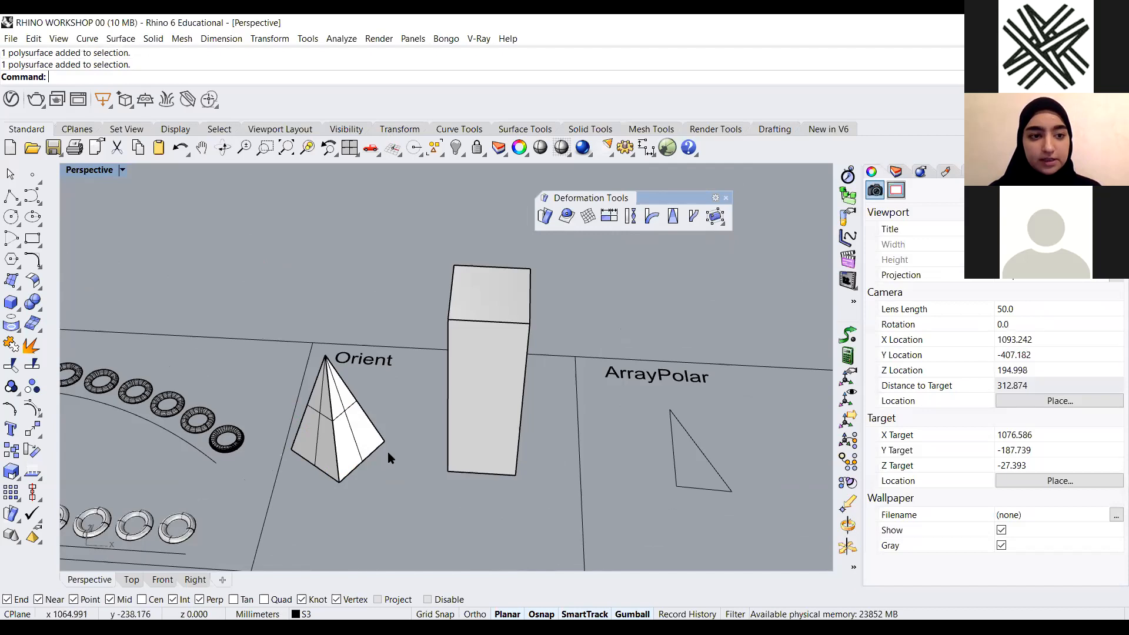
Orient the pyramid onto the box's top using two base corners as reference points and two top corners as targets
type("Ori")
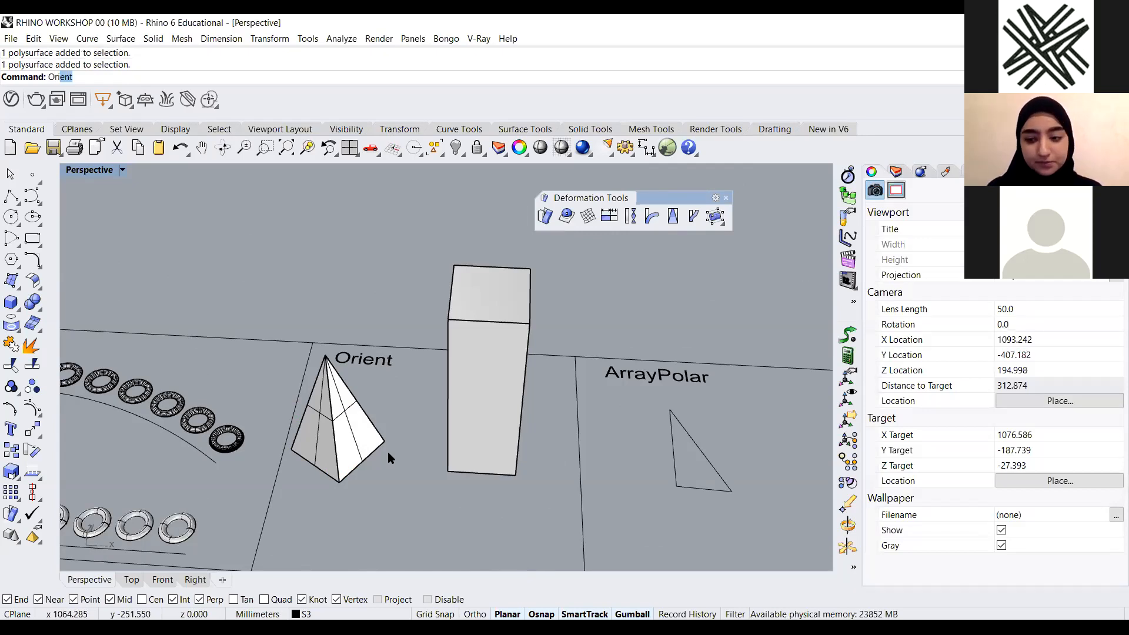
key("Return")
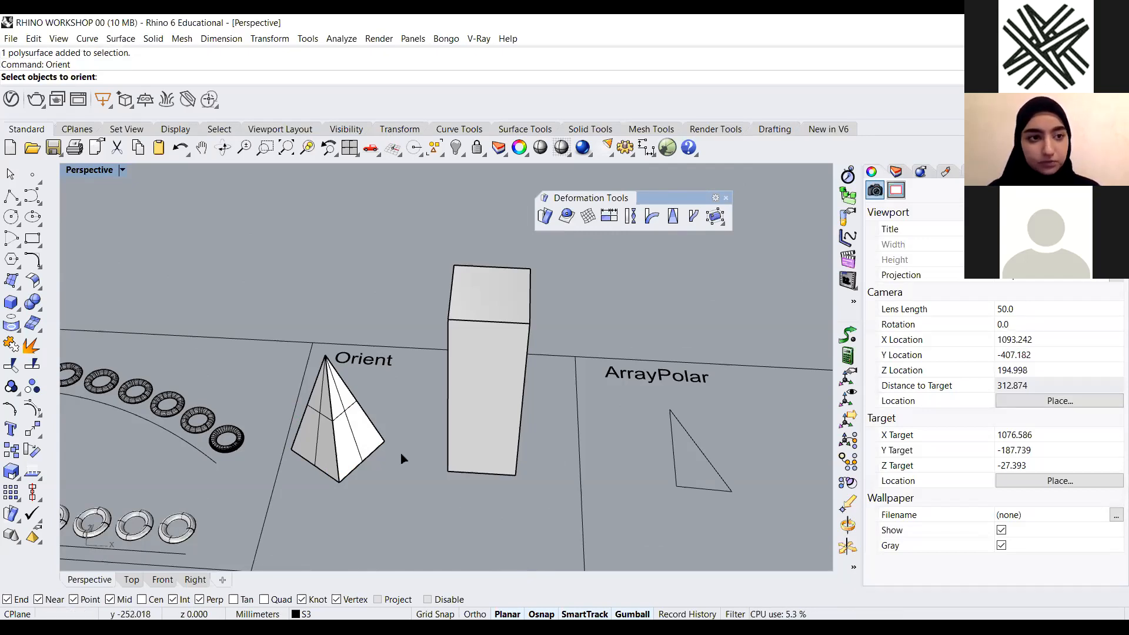
left_click(345, 434)
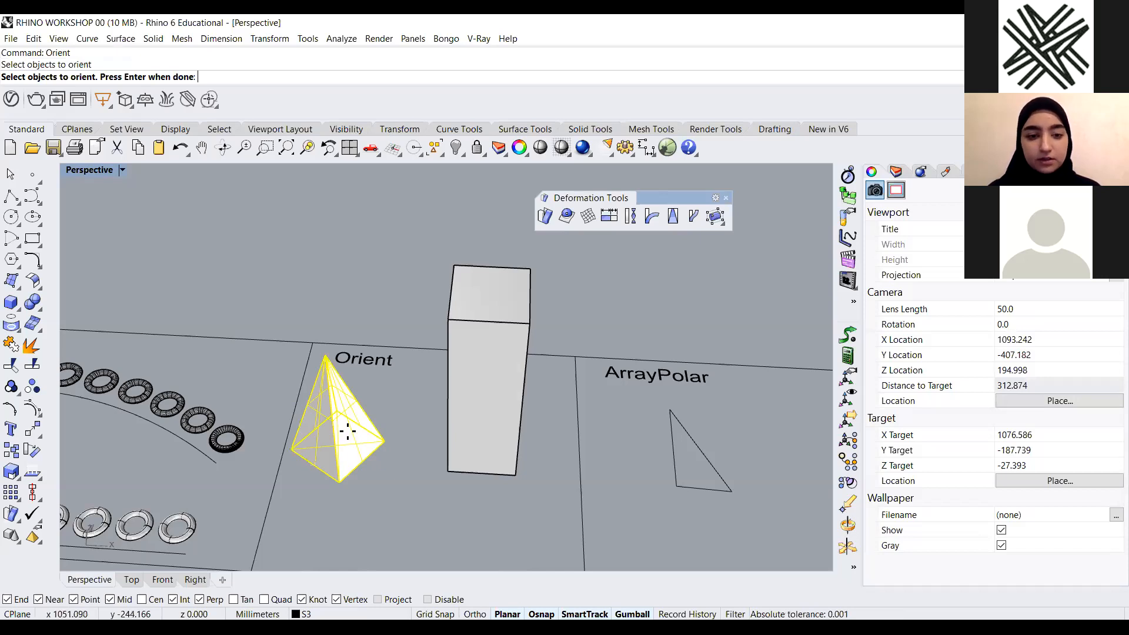
key("Return")
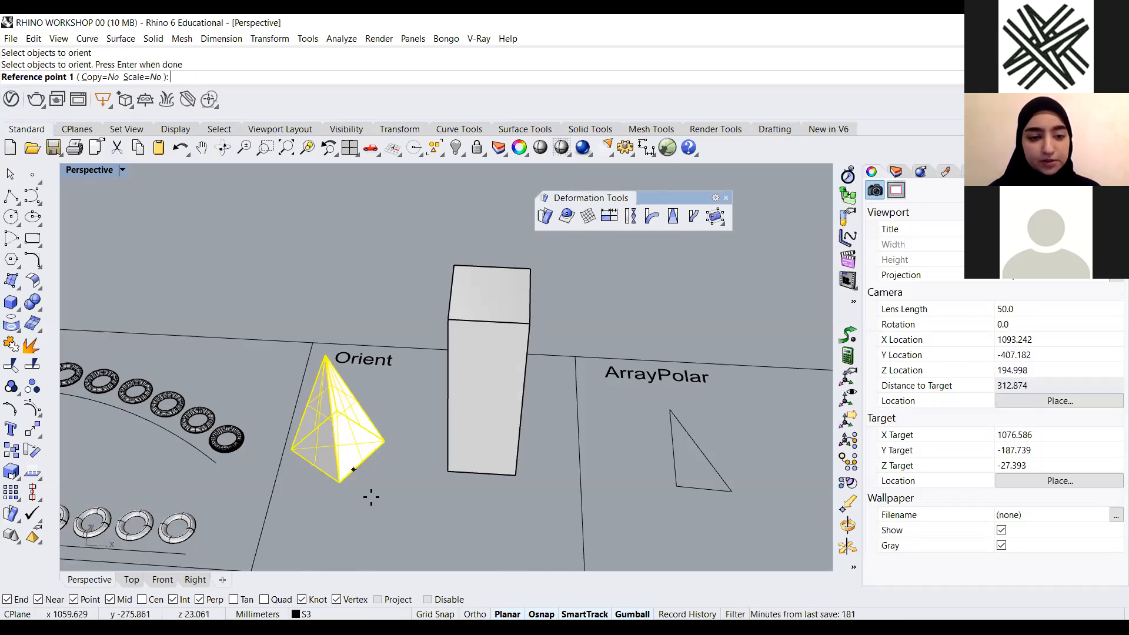
mouse_move(411, 504)
right_mouse_down()
mouse_move(416, 516)
mouse_move(415, 497)
right_mouse_up()
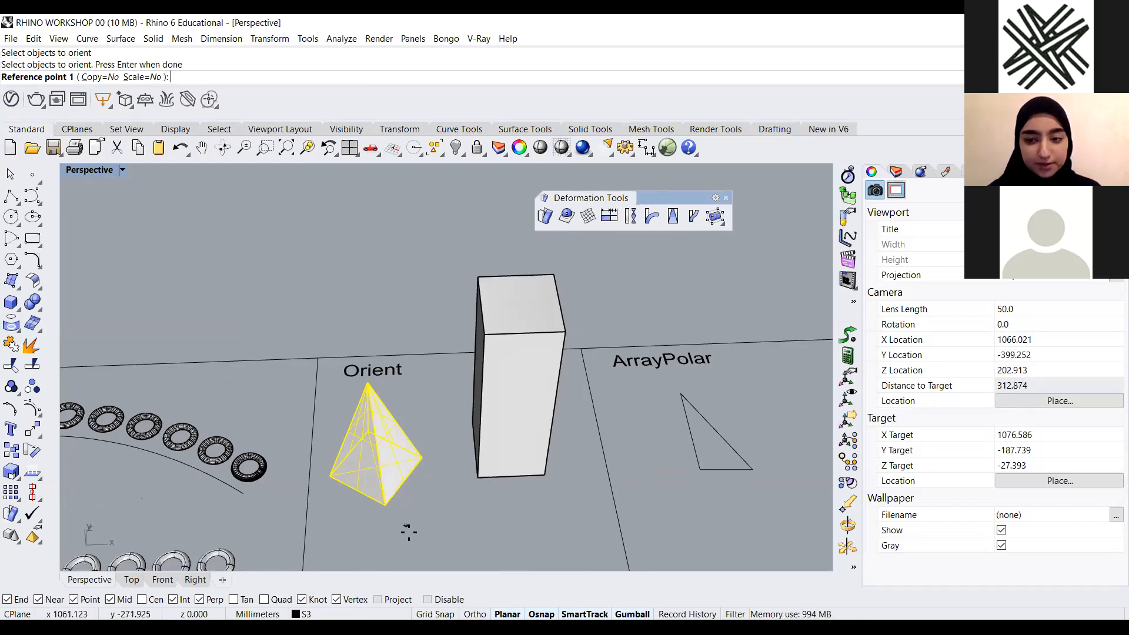
left_click(382, 505)
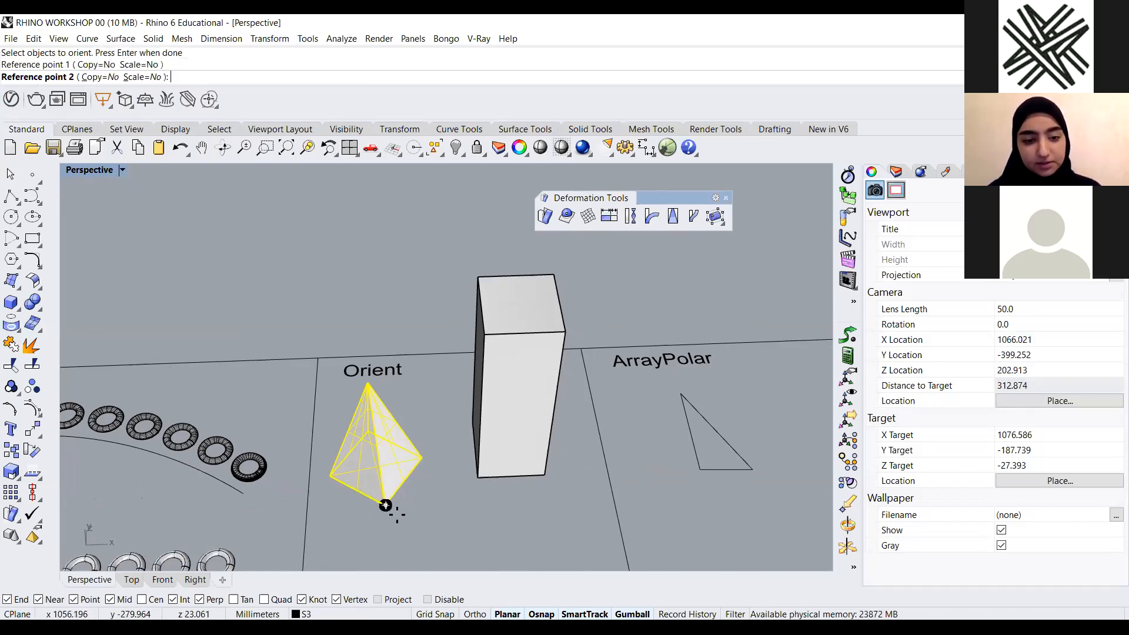
left_click(422, 458)
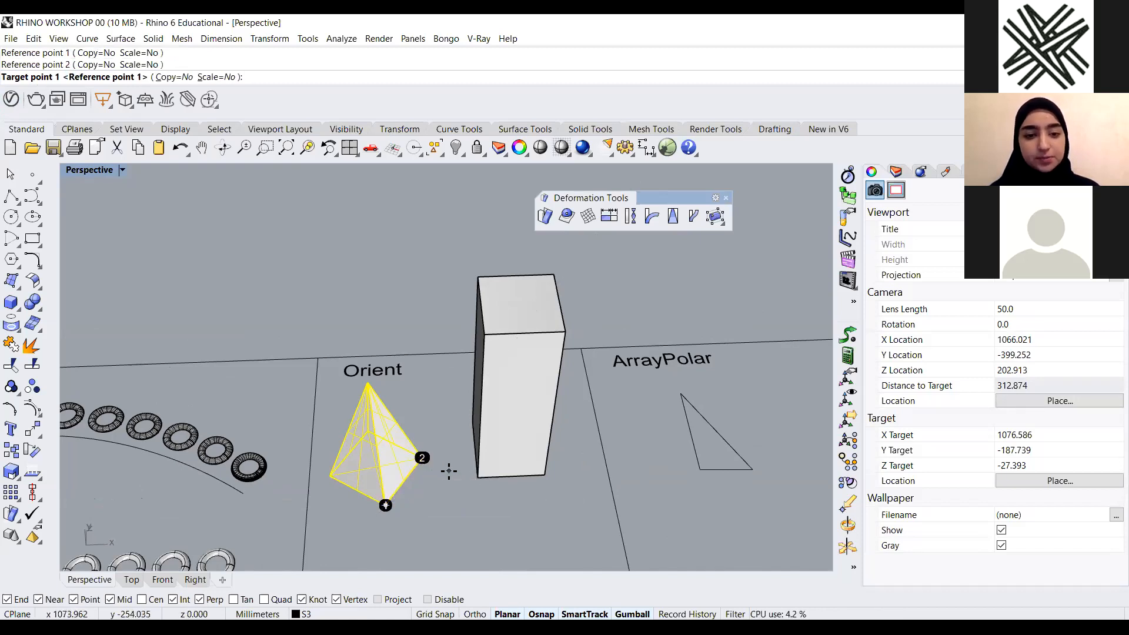
right_click_drag(549, 357, 516, 297)
left_click(535, 333)
left_click(512, 277)
Undo the Orient operation and the gumball move on the pyramid
scroll(595, 452, "down", 4)
right_click_drag(594, 452, 297, 443)
scroll(386, 434, "up", 4)
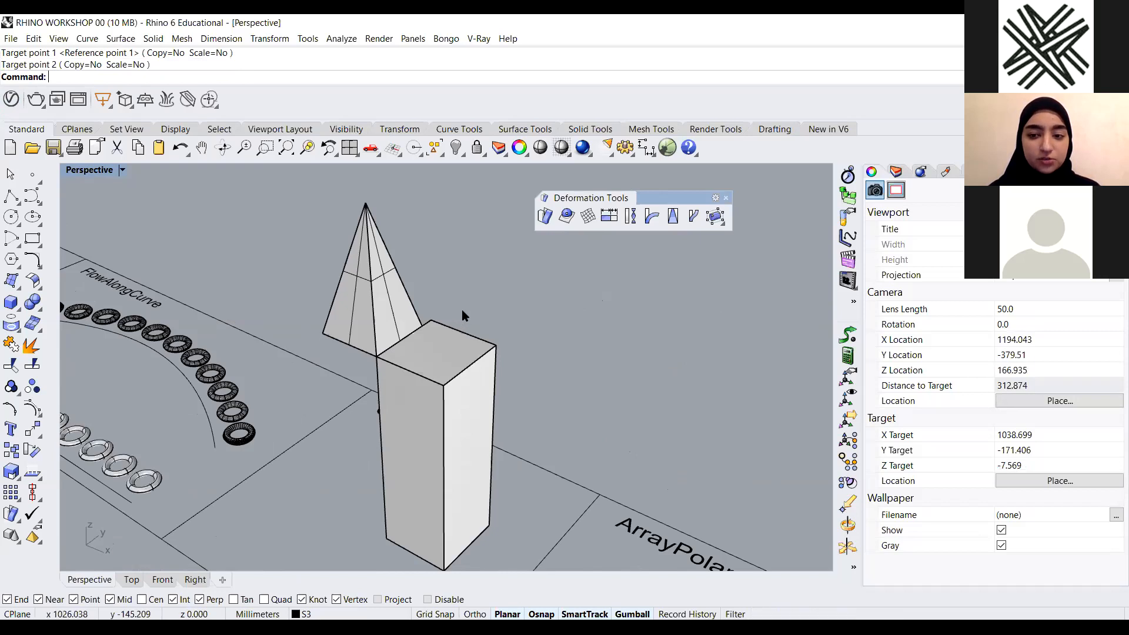
scroll(461, 309, "down", 4)
key("ctrl+z")
key("ctrl+z")
scroll(458, 498, "down", 3)
mouse_move(489, 504)
right_mouse_down()
mouse_move(492, 524)
mouse_move(503, 514)
right_mouse_up()
left_click(504, 513)
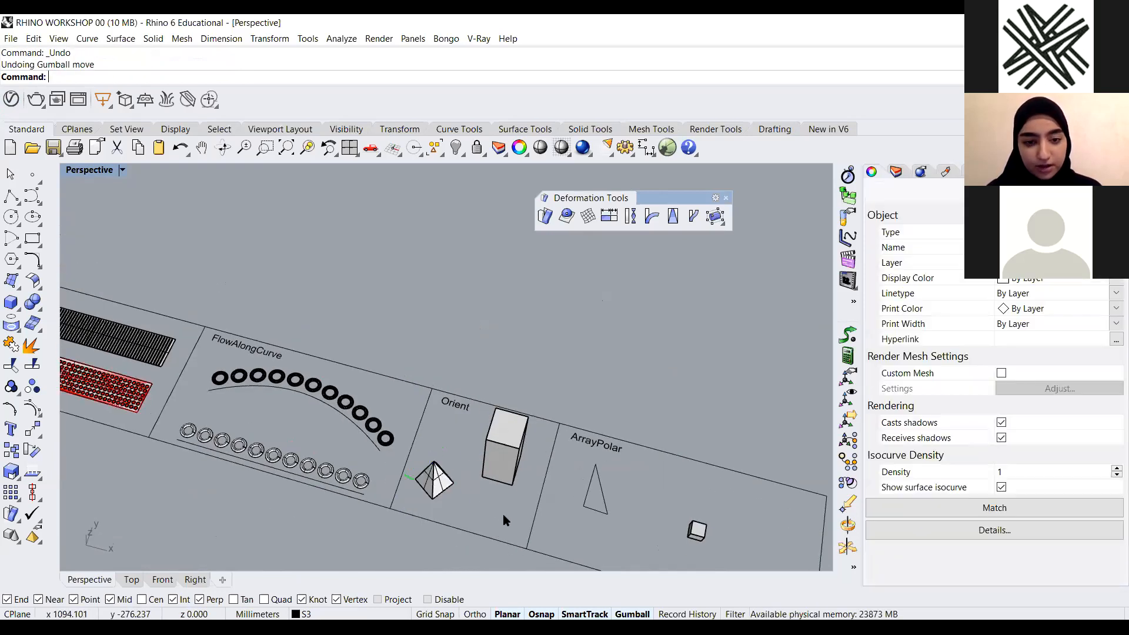
Examine the Orient box and the ArrayPolar triangle example
scroll(454, 451, "up", 5)
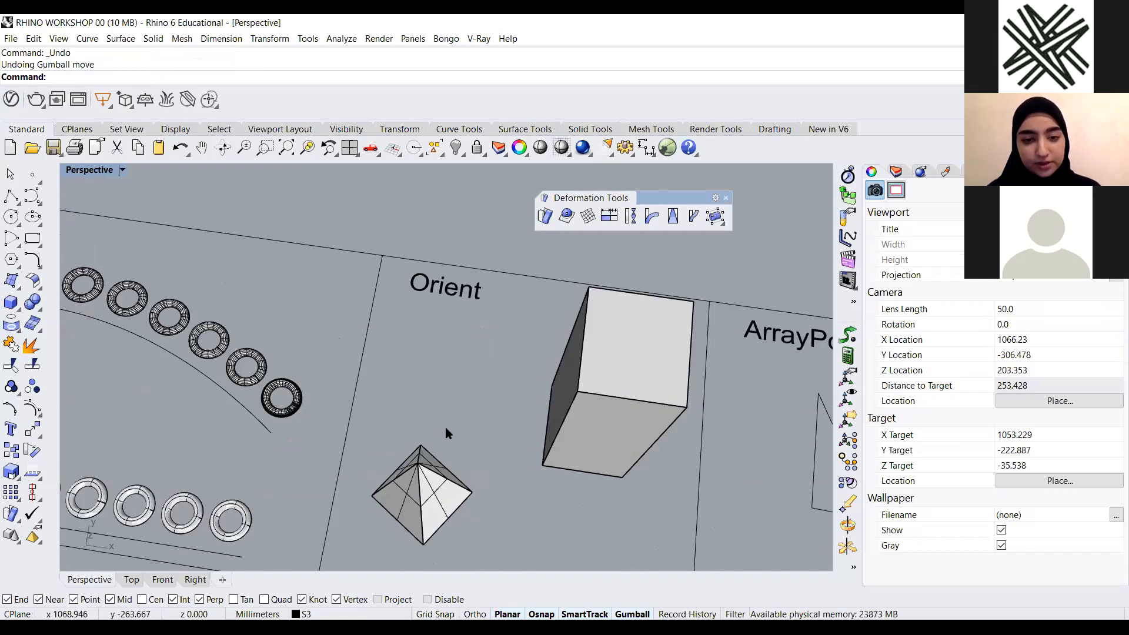
scroll(530, 406, "down", 3)
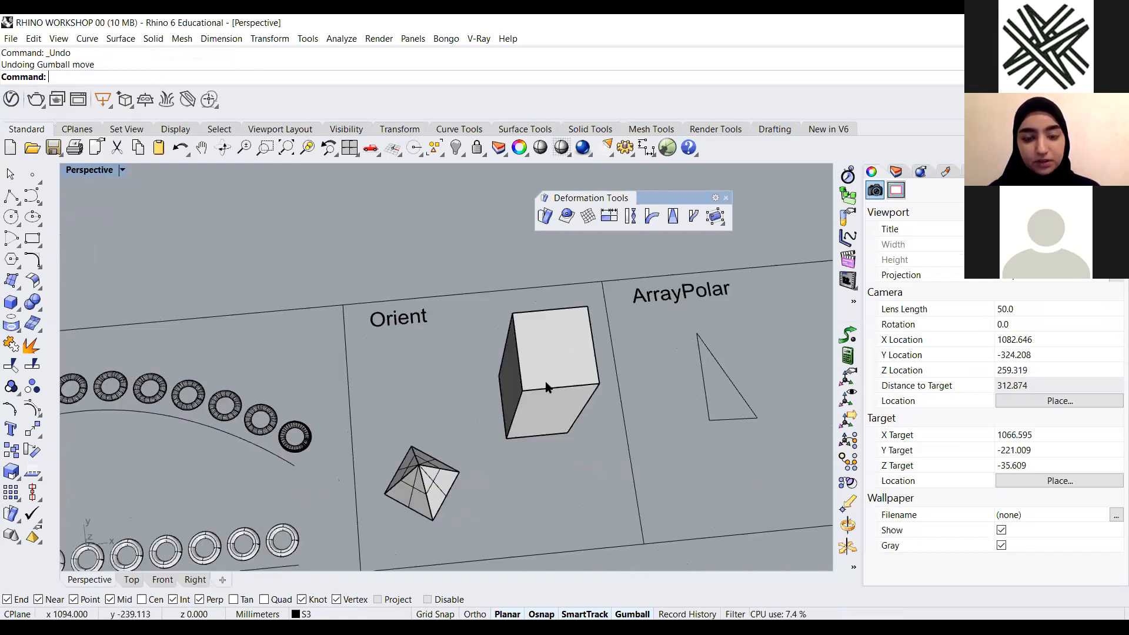
double_click(546, 382)
left_click(496, 488)
right_click_drag(495, 488, 431, 475)
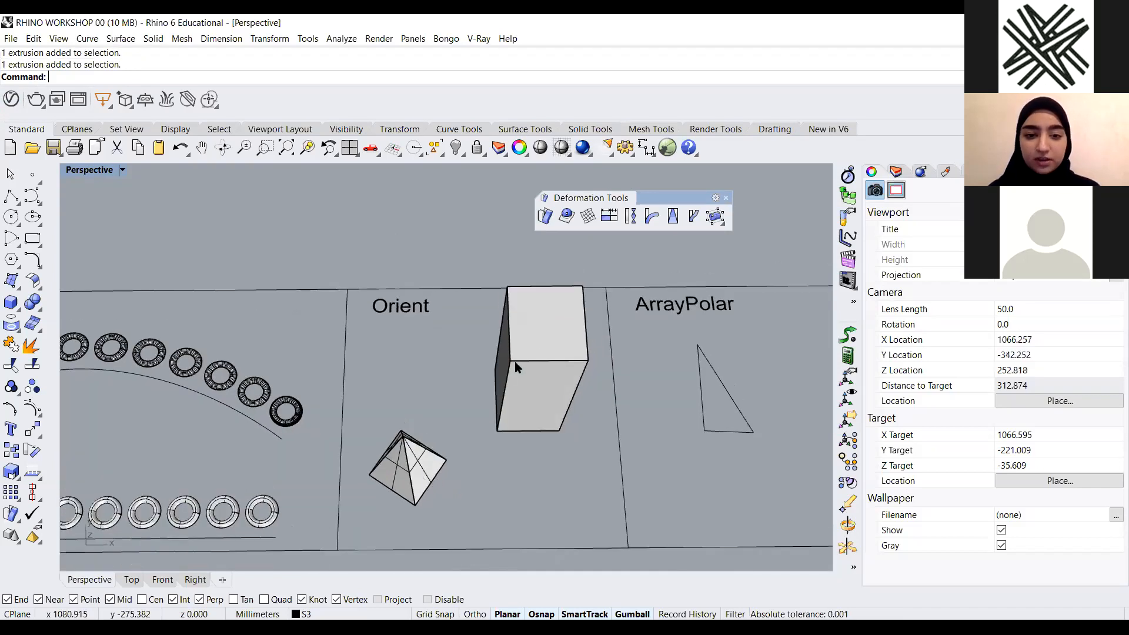
right_click_drag(453, 460, 450, 371)
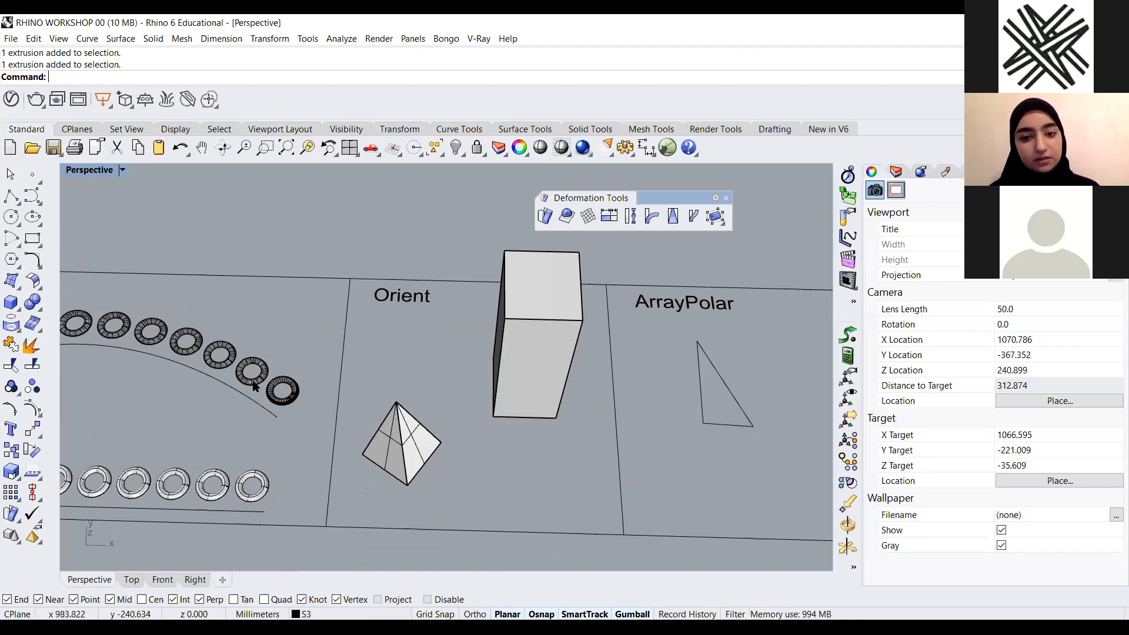
scroll(222, 355, "down", 10)
scroll(312, 339, "up", 10)
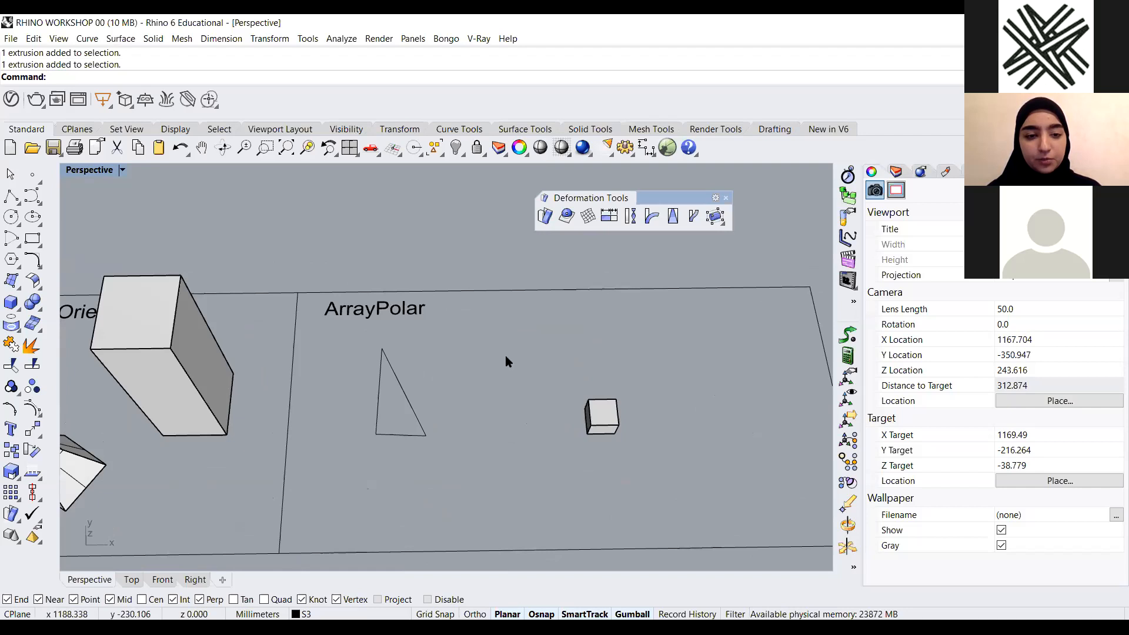
scroll(471, 360, "down", 4)
scroll(436, 376, "up", 5)
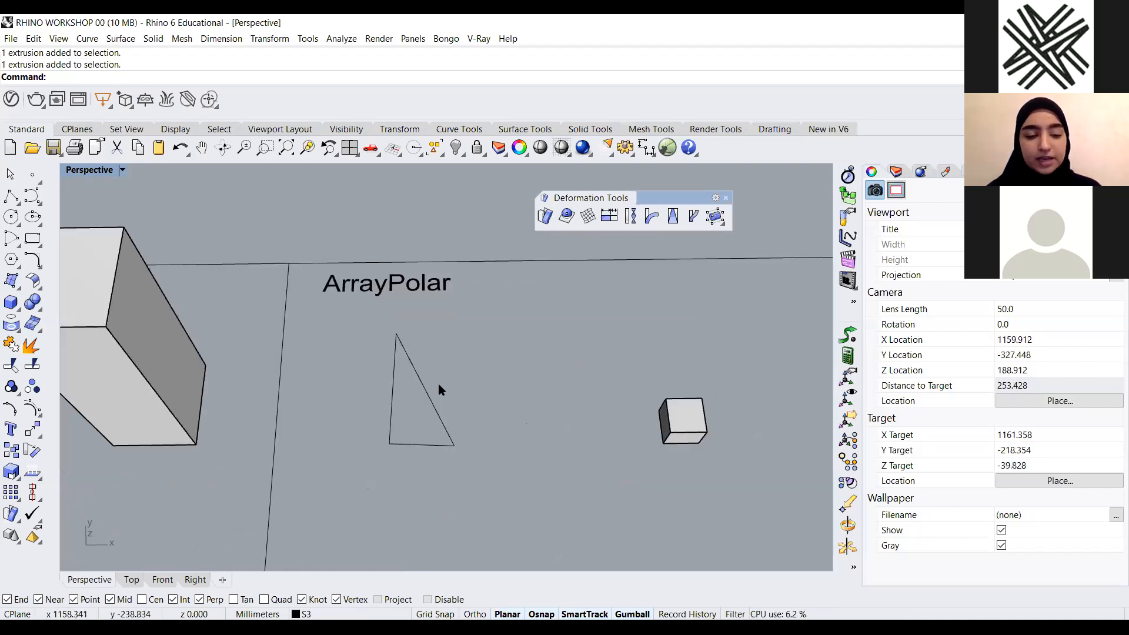
scroll(435, 385, "down", 2)
scroll(435, 434, "up", 2)
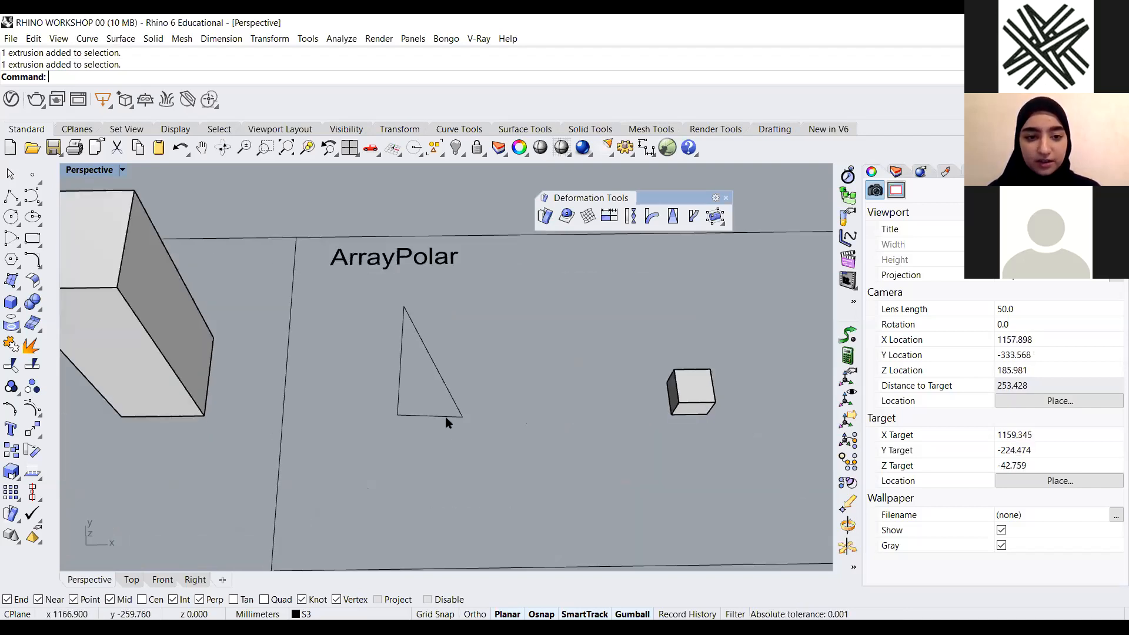
Polar-array the triangle 15 times around its lower-left corner, filling a full 360 degrees
left_click(433, 361)
left_click(540, 358)
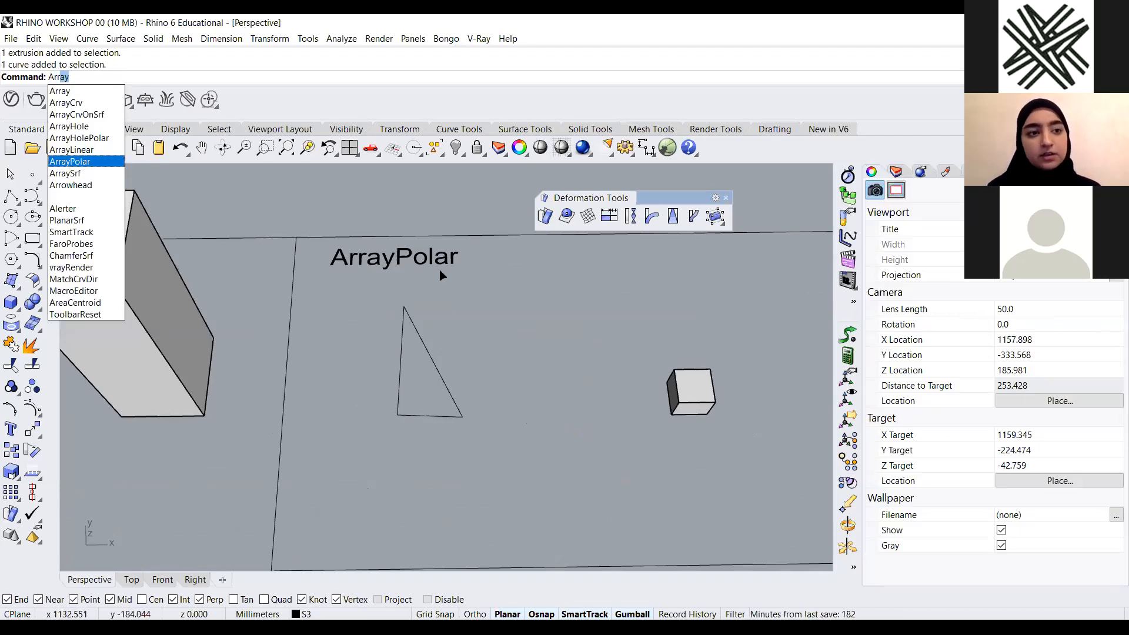
left_click(70, 162)
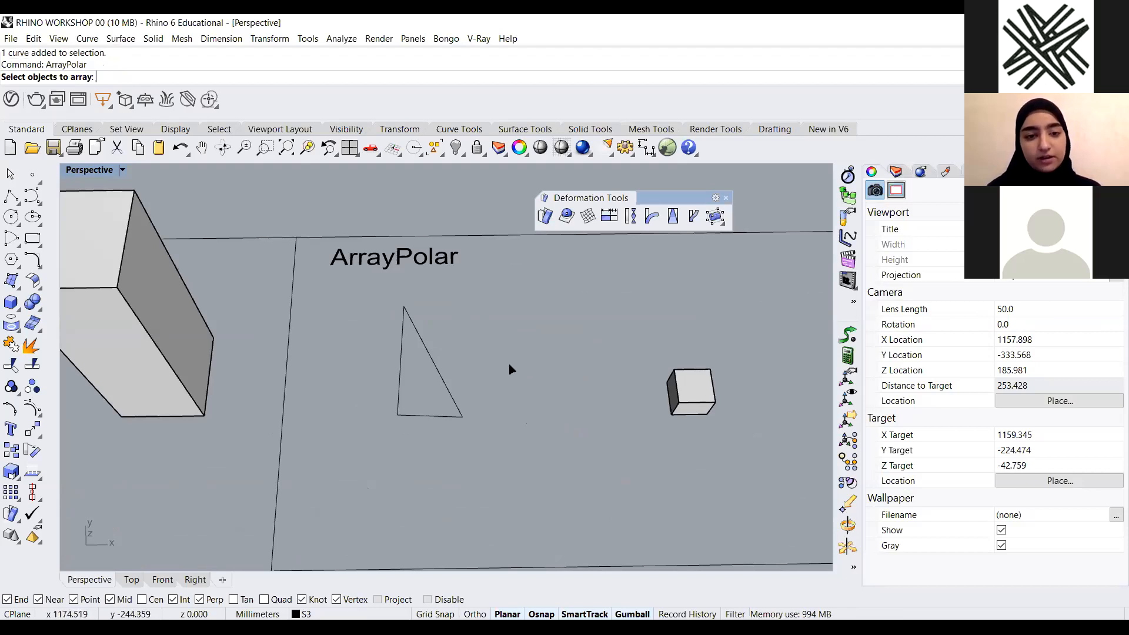
left_click_drag(509, 367, 337, 422)
key("Return")
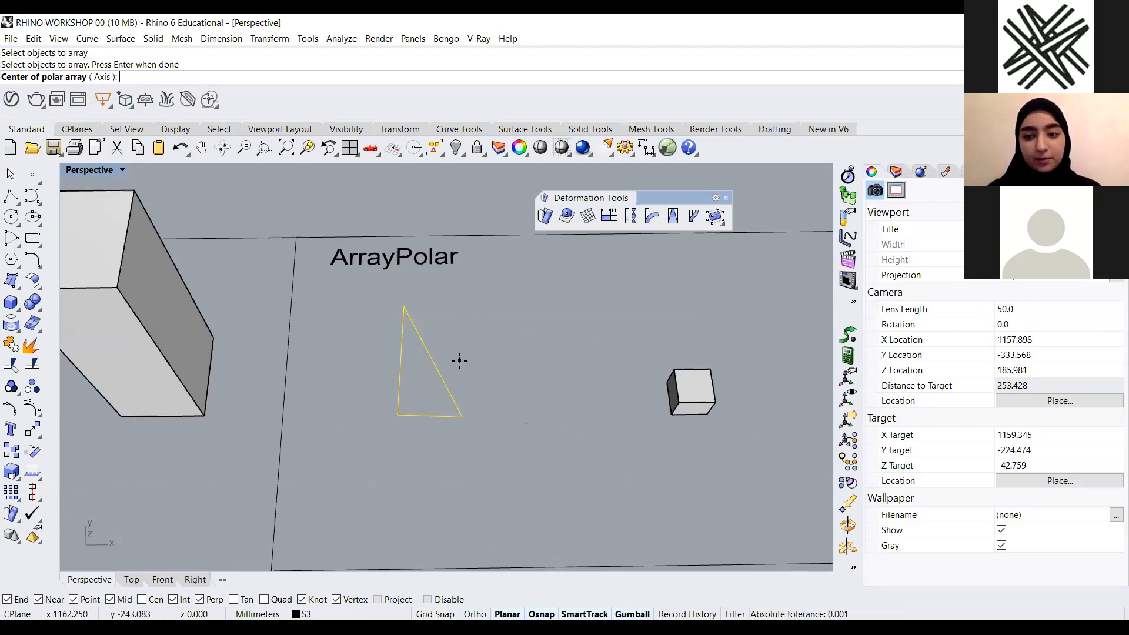
left_click(397, 415)
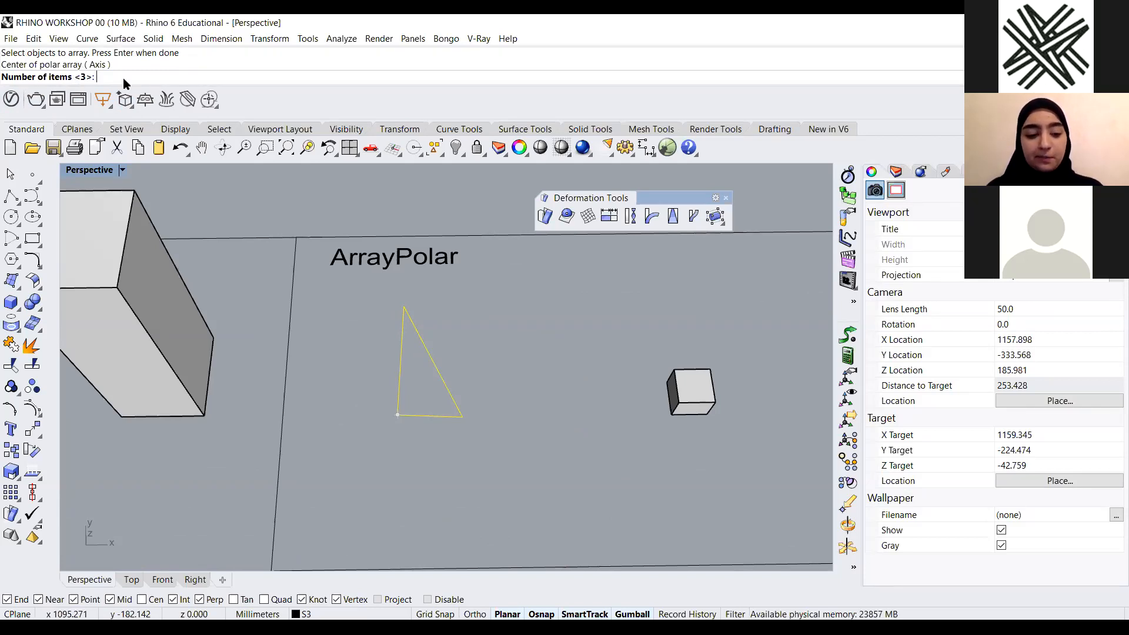
type("15")
key("Return")
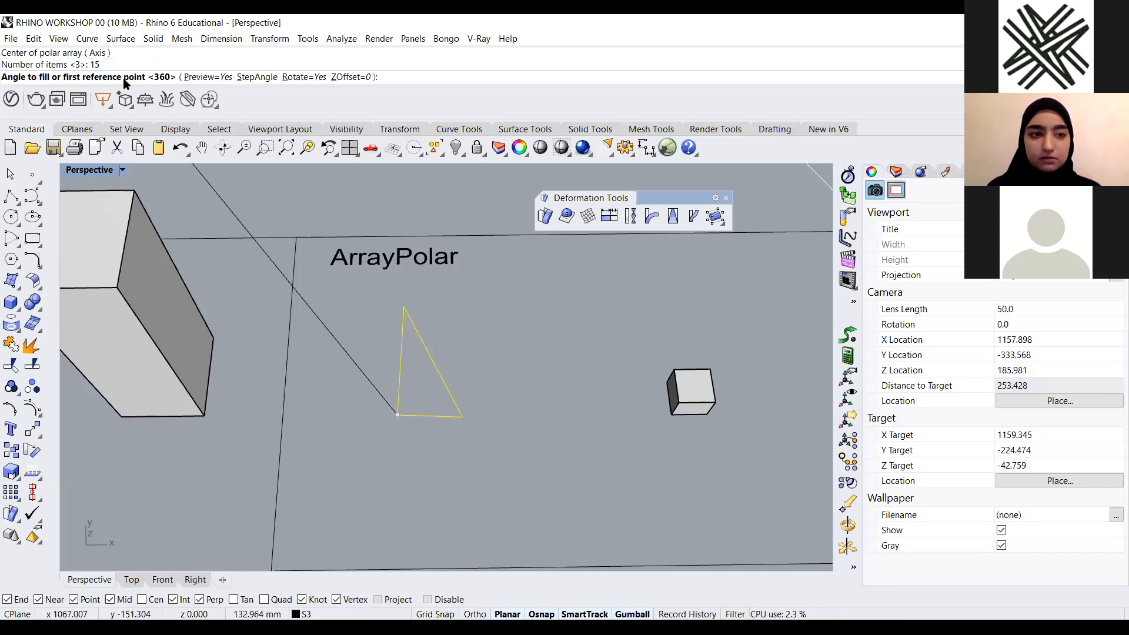
scroll(583, 381, "down", 3)
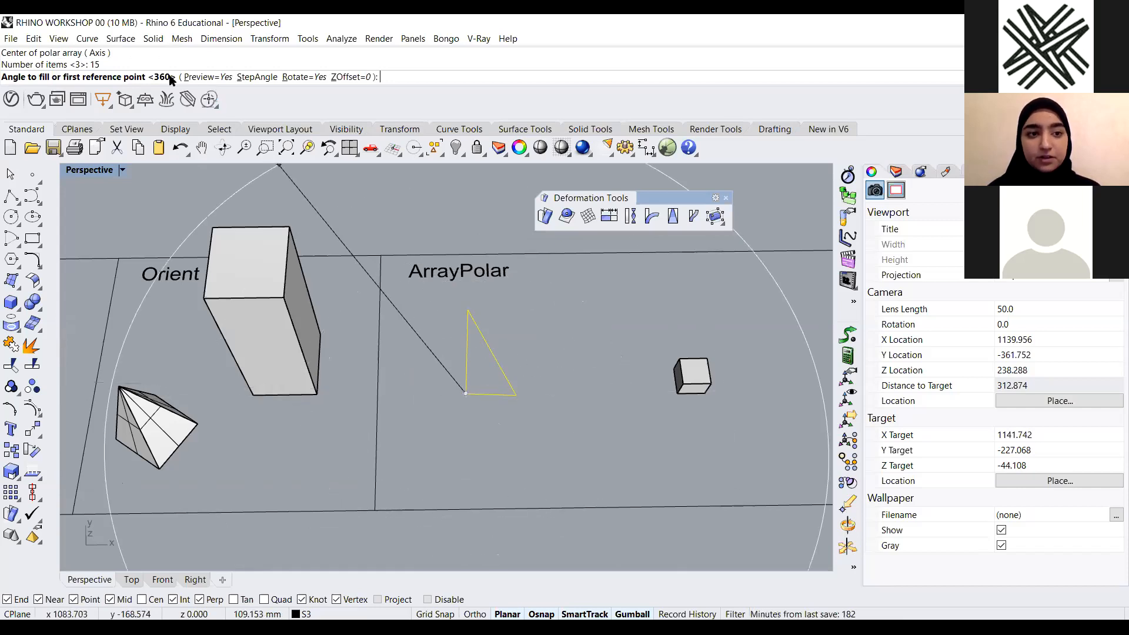
left_click(600, 398)
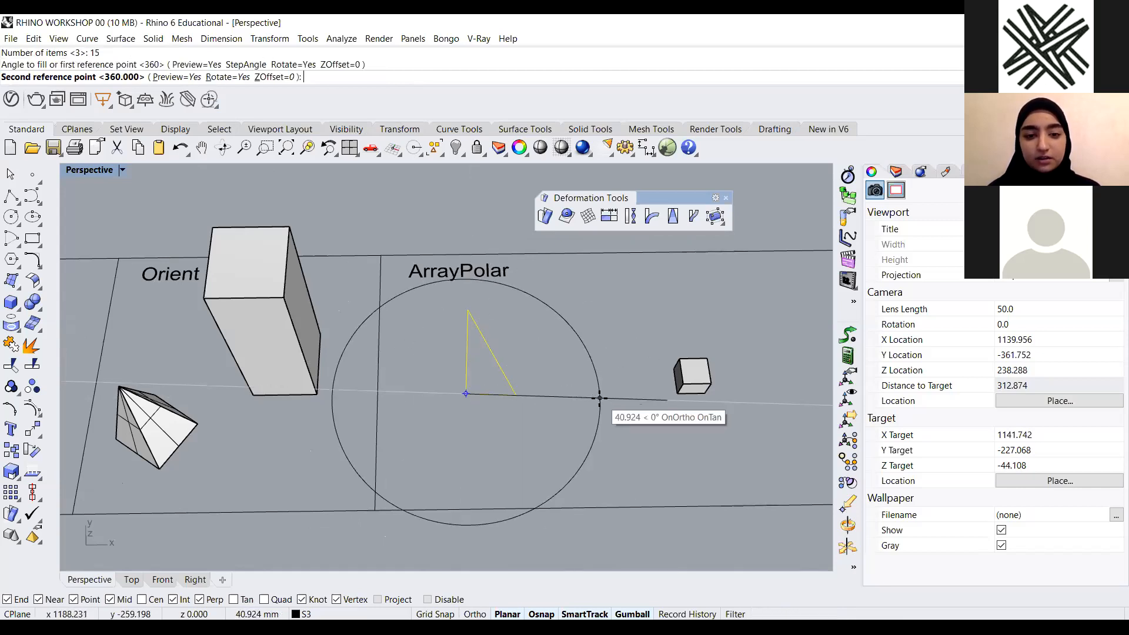
left_click(594, 403)
key("Return")
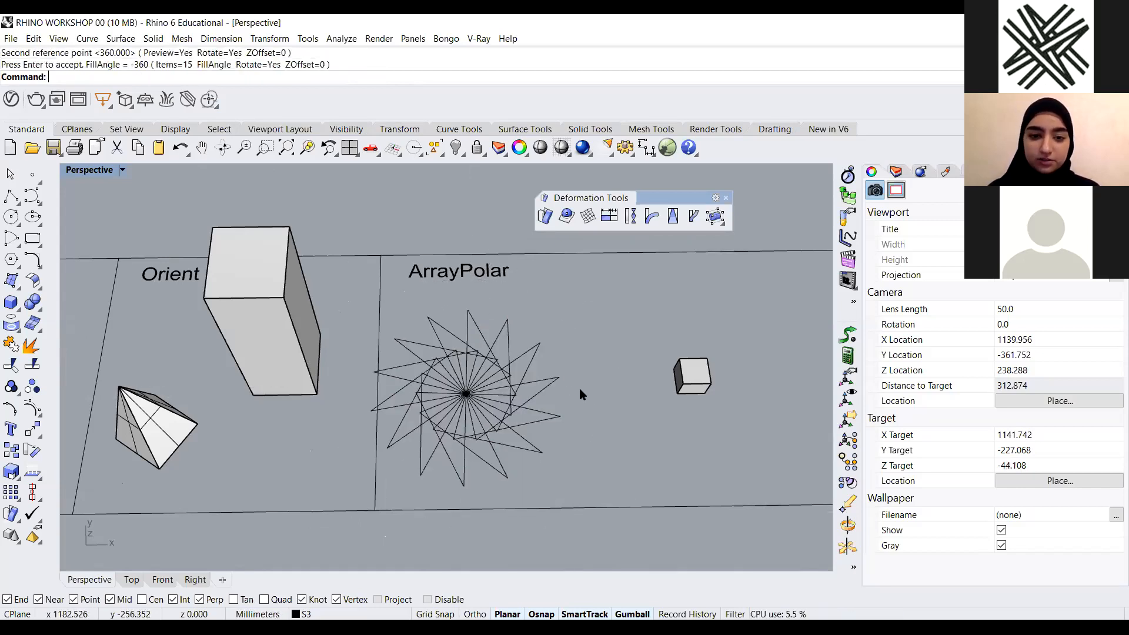
Undo the triangle's polar array
mouse_move(491, 403)
right_mouse_down()
mouse_move(463, 414)
mouse_move(470, 394)
right_mouse_up()
scroll(594, 394, "up", 4)
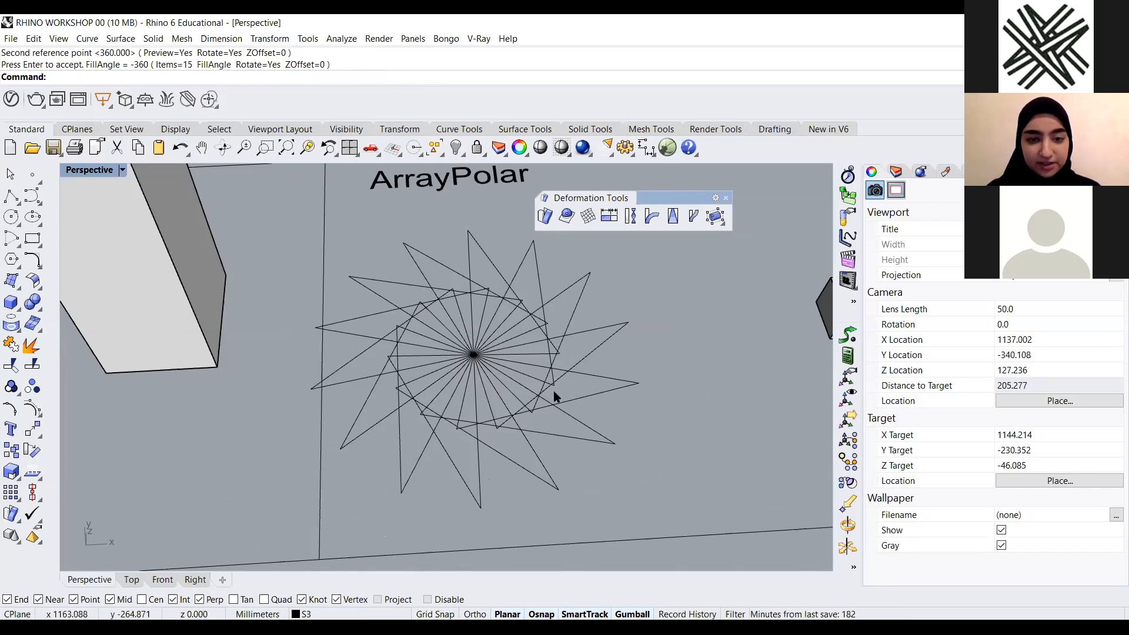
right_click_drag(504, 398, 402, 317)
scroll(589, 394, "up", 3)
key("ctrl+z")
scroll(382, 312, "down", 8)
right_click_drag(510, 330, 424, 338)
right_click_drag(566, 297, 504, 297)
scroll(494, 314, "up", 3)
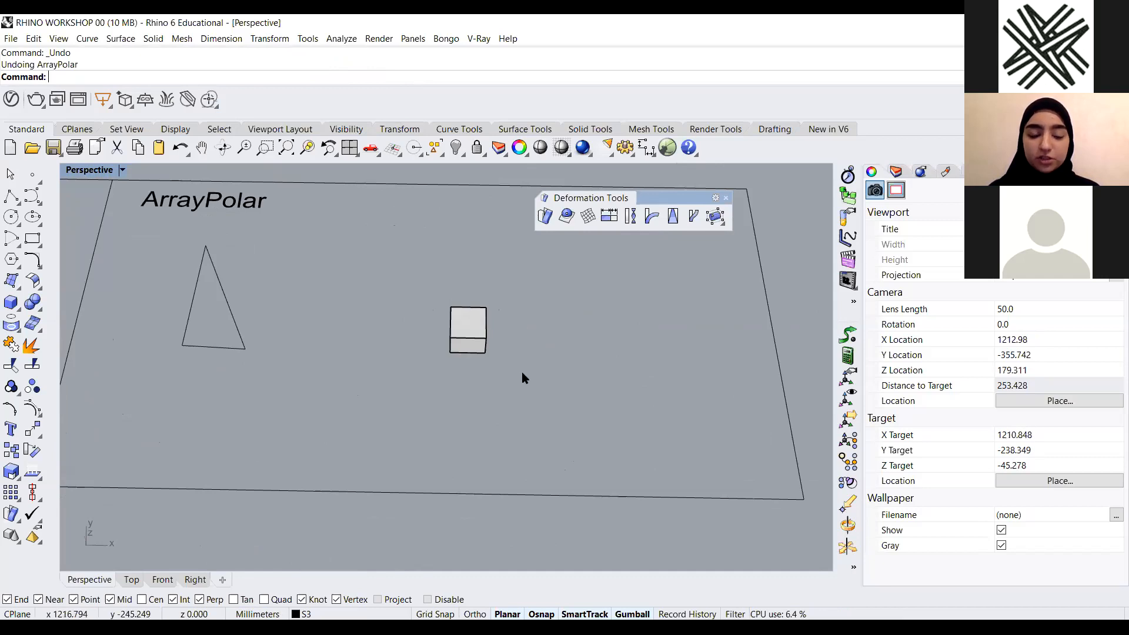
Polar-array the cube 15 times around a point to its lower right, filling an angle of about 180 degrees
left_click(471, 337)
right_click_drag(532, 340, 518, 334)
scroll(518, 335, "down", 4)
key("Escape")
type("ArrayPolar")
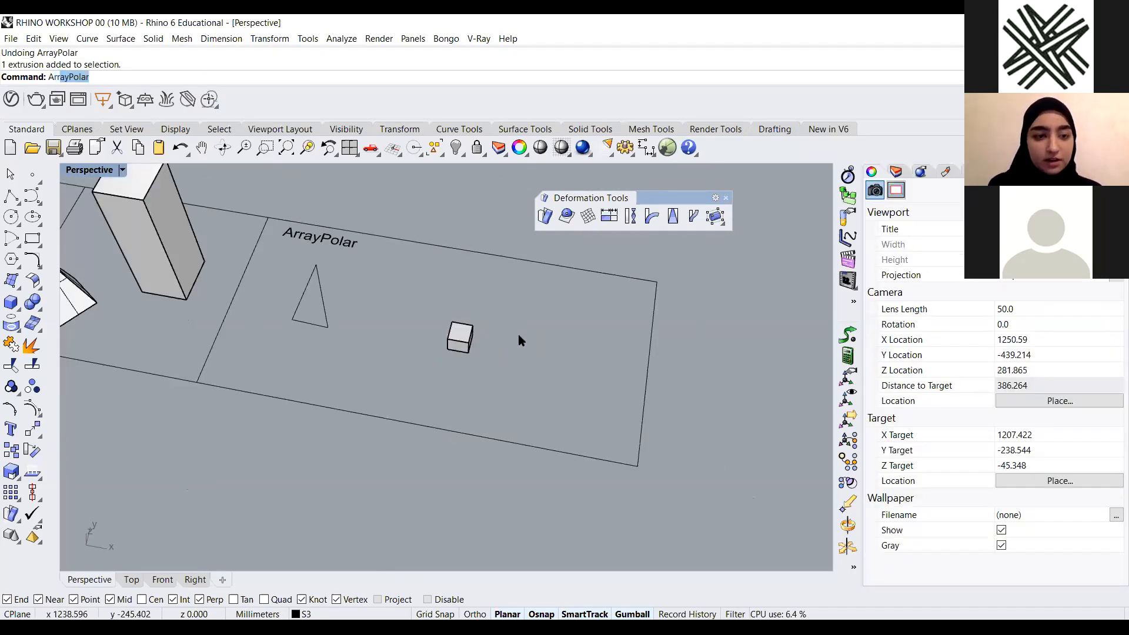
key("Return")
scroll(569, 338, "up", 2)
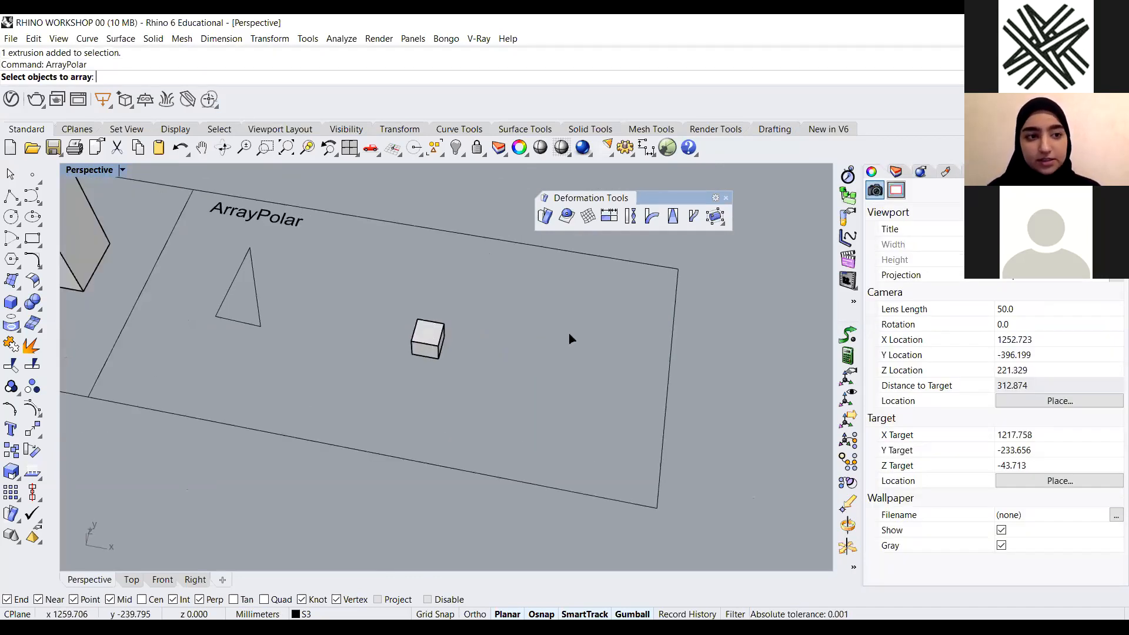
left_click(440, 337)
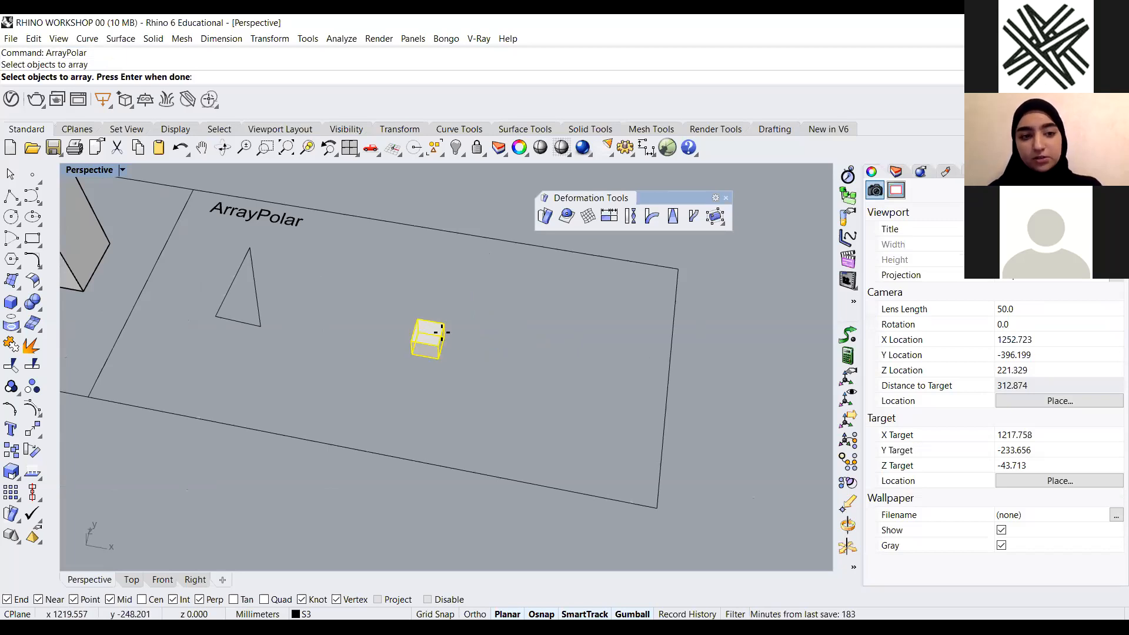
key("Return")
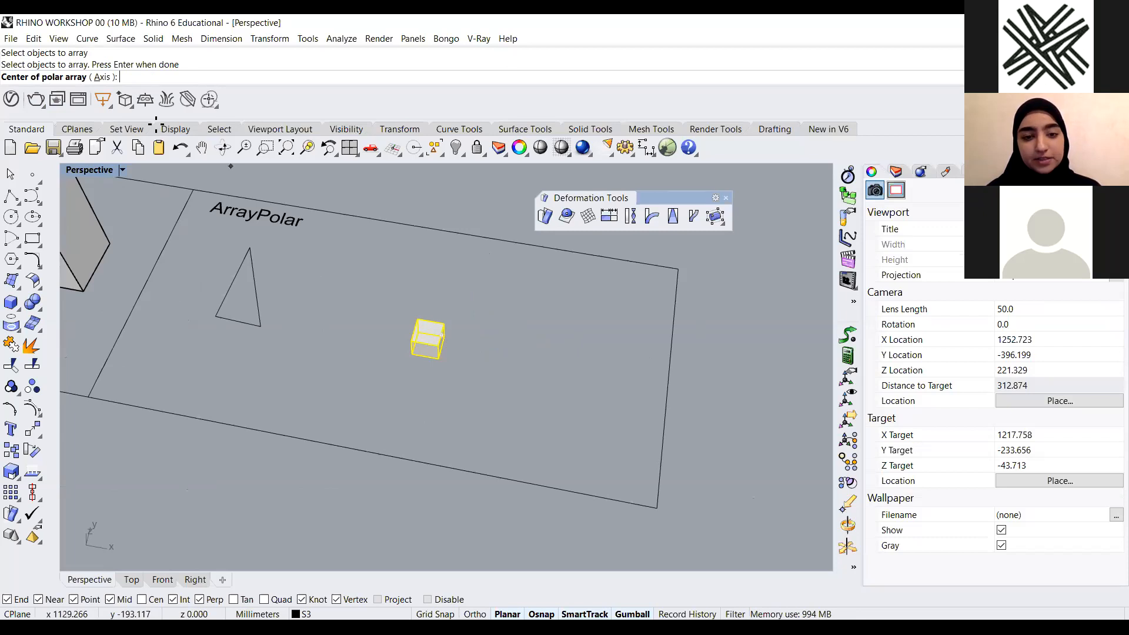
scroll(532, 412, "up", 2)
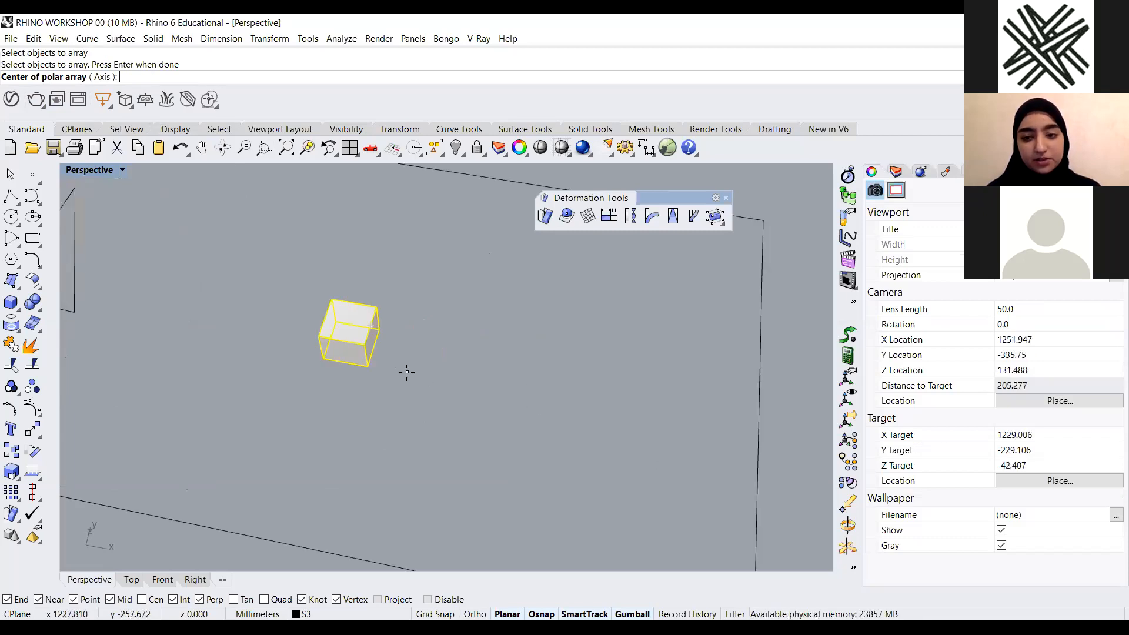
left_click(522, 391)
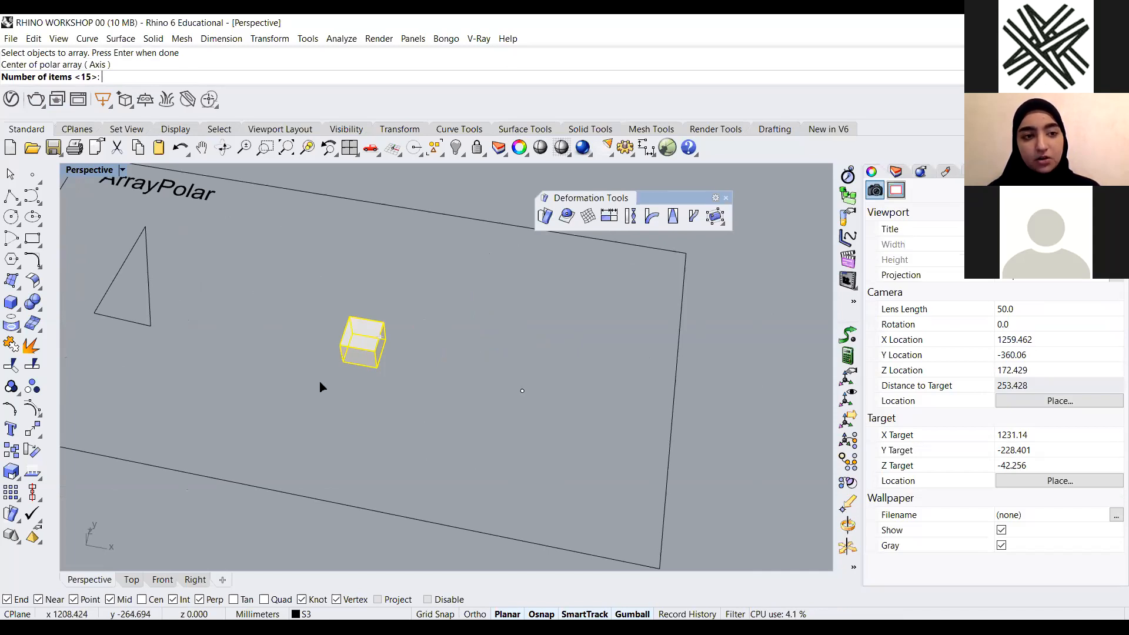
key("Return")
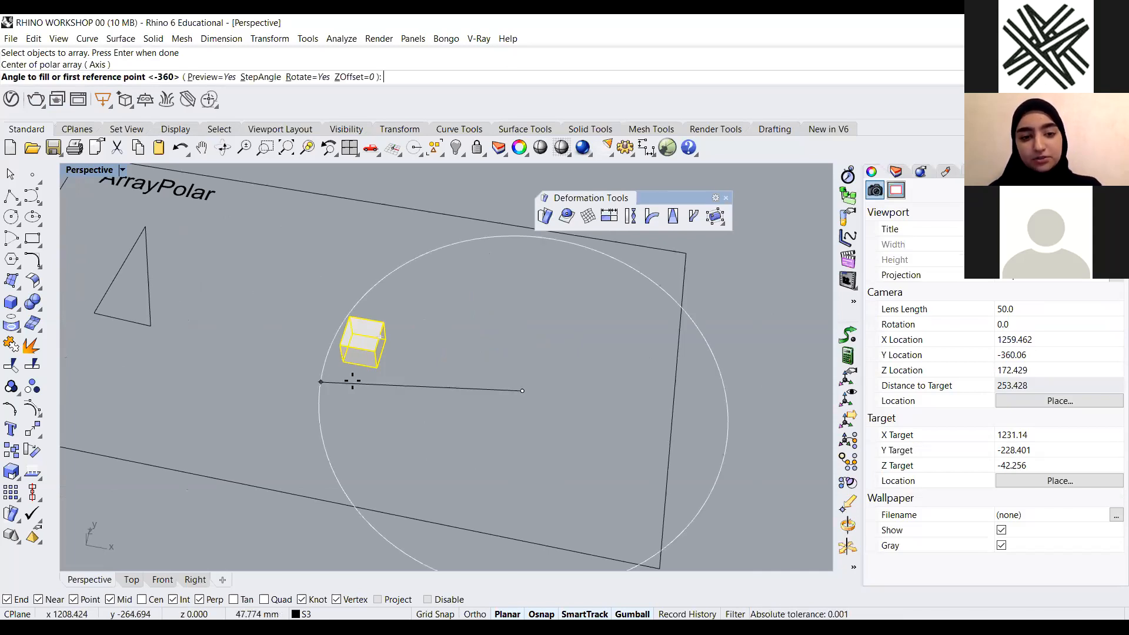
scroll(336, 375, "down", 4)
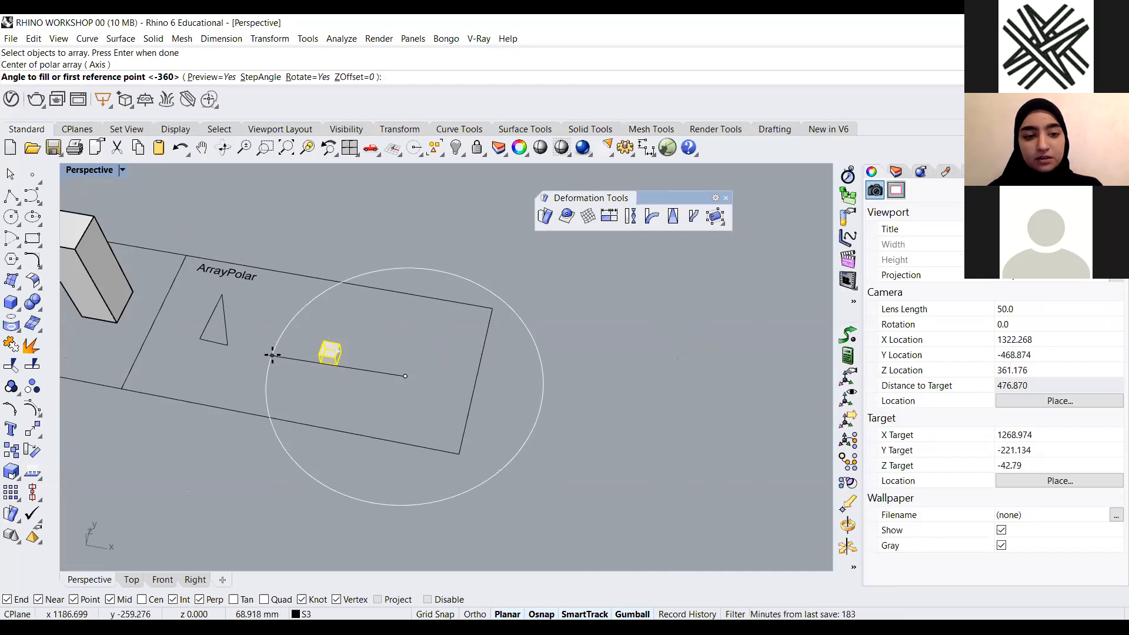
left_click(272, 355)
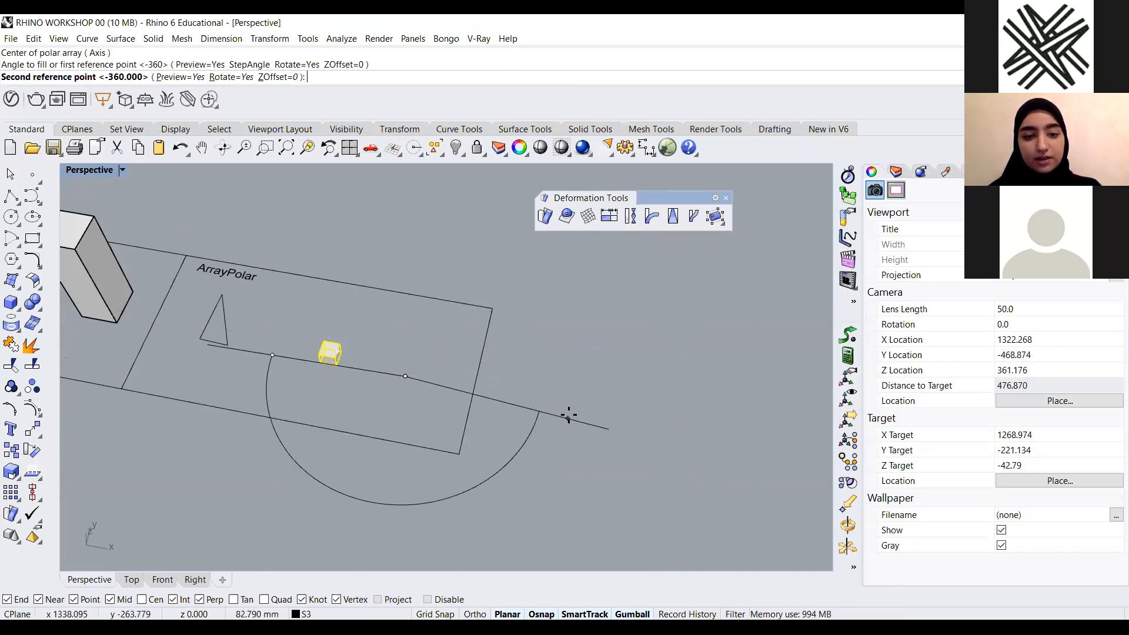
left_click(577, 410)
key("Return")
Delete the five cubes at the left end of the arc of cubes
right_click_drag(569, 395, 452, 377)
scroll(451, 377, "up", 6)
left_click_drag(415, 301, 110, 433)
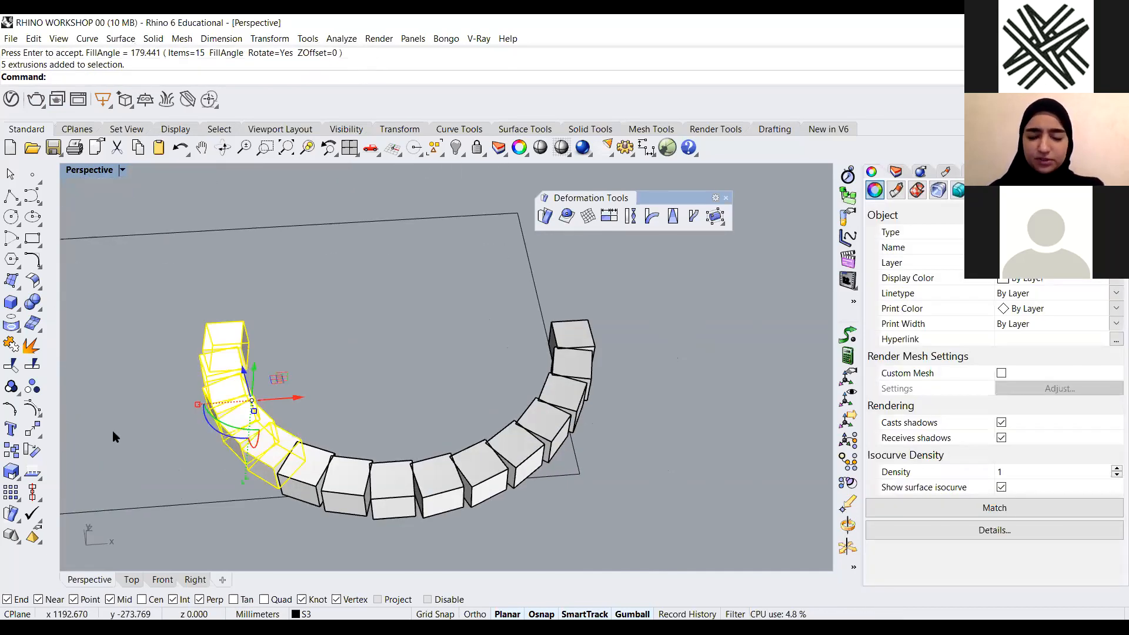
key("Delete")
left_click_drag(372, 431, 232, 467)
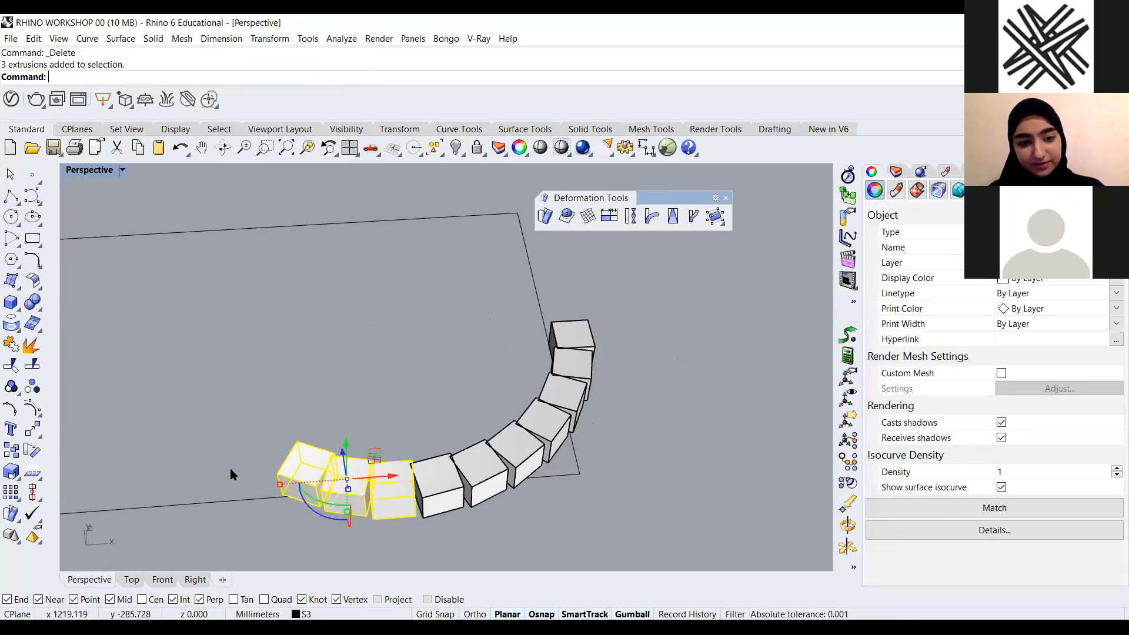
left_click(450, 408)
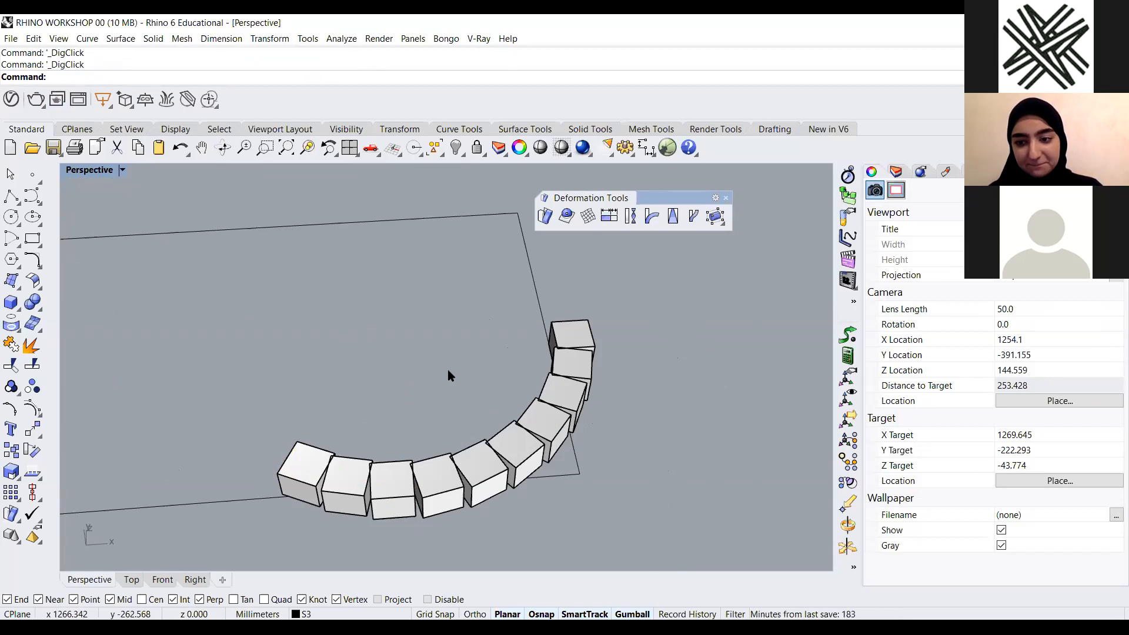
Delete three more cubes near the middle of the arc to open a gap
scroll(575, 376, "down", 4)
right_click_drag(467, 445, 406, 431)
scroll(452, 389, "up", 2)
left_click_drag(474, 384, 279, 418)
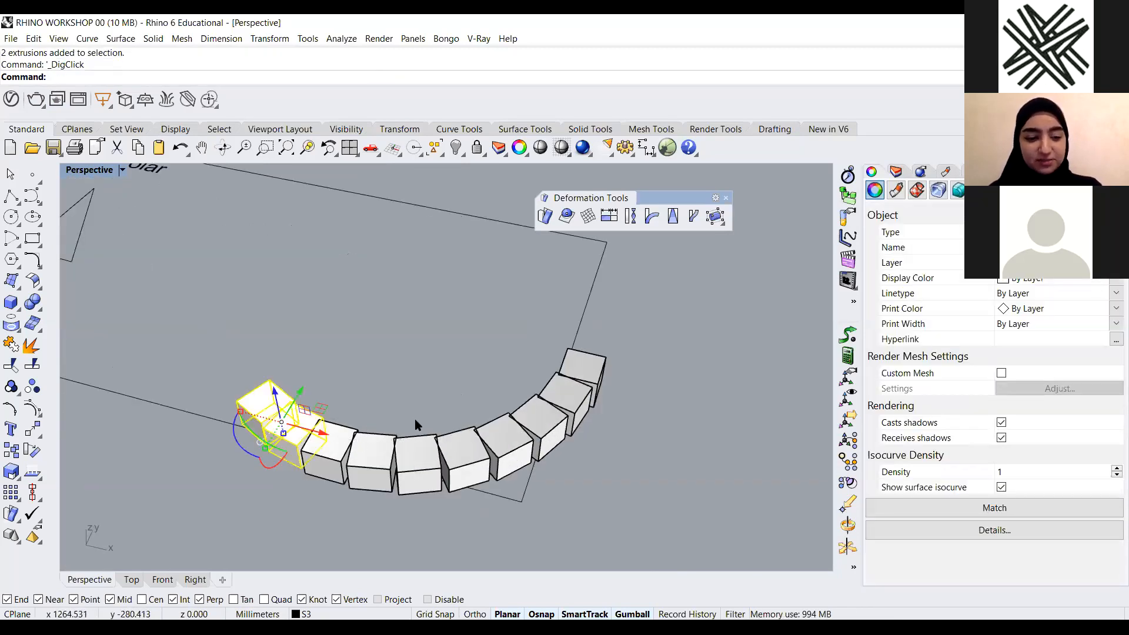
left_click(422, 424)
left_click(371, 453)
key("Delete")
left_click(426, 450)
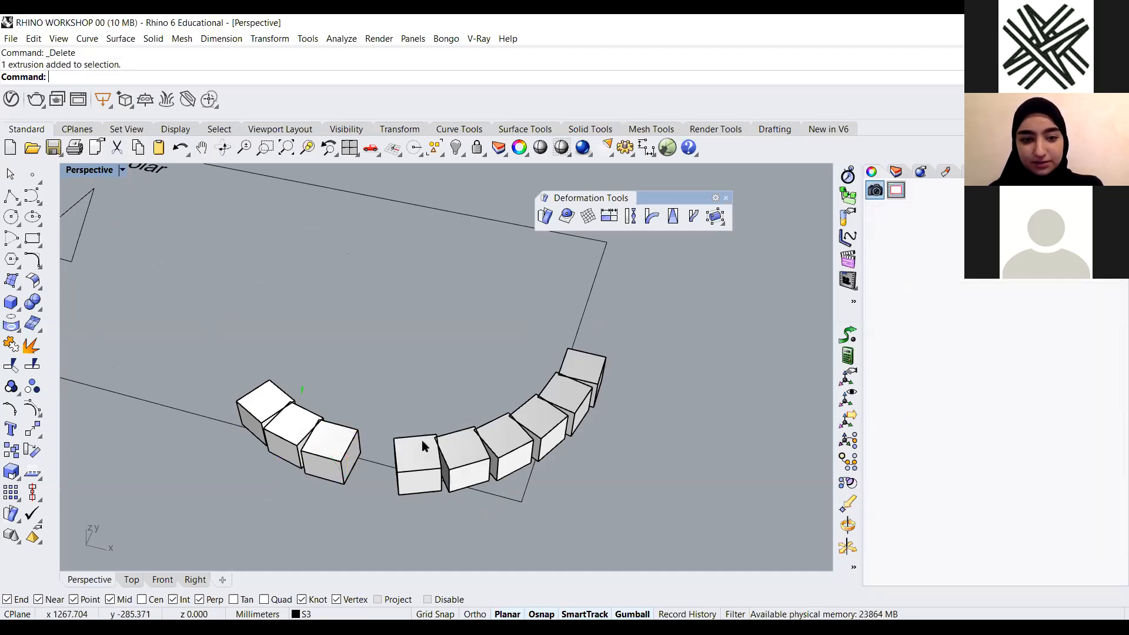
key("Delete")
Turn on layer S2 and make S4 the current layer
scroll(521, 305, "down", 5)
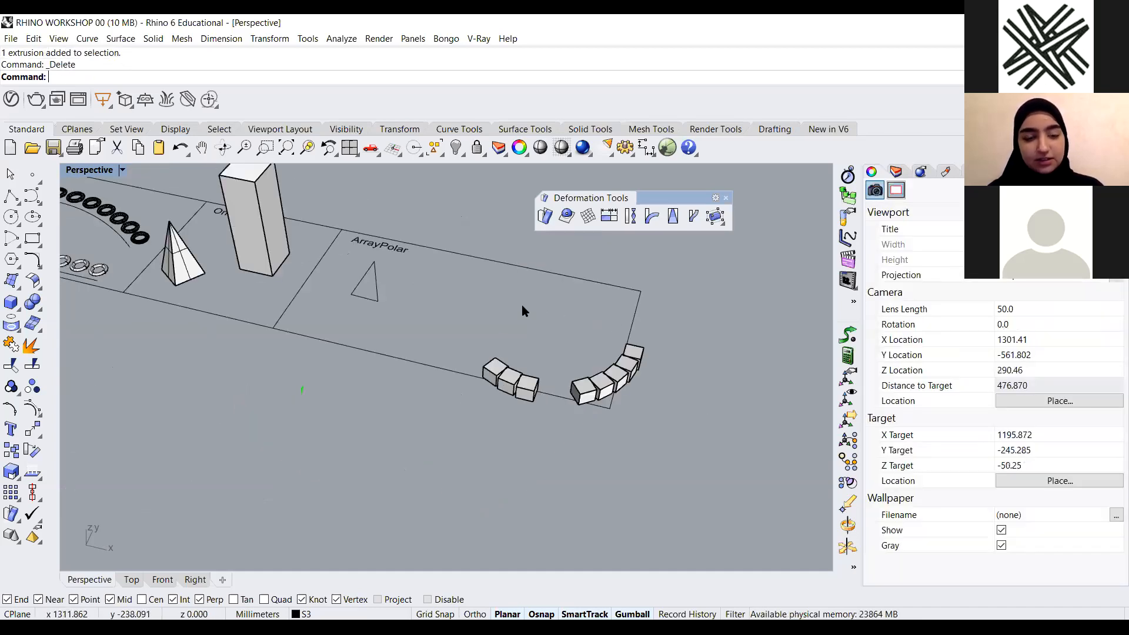
left_click(896, 171)
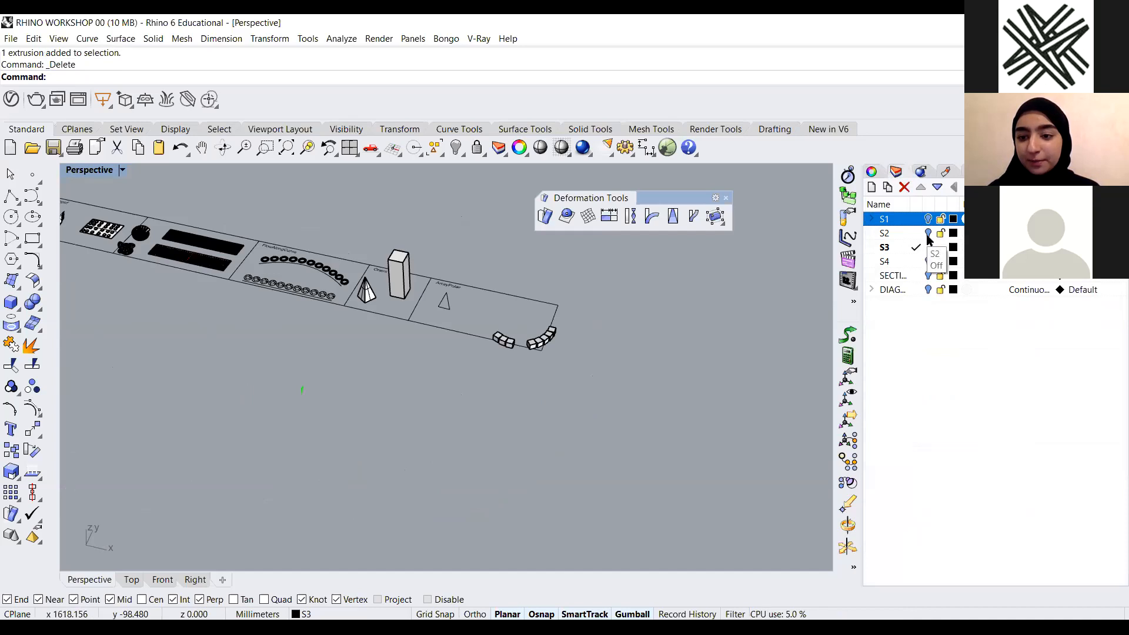
left_click(928, 234)
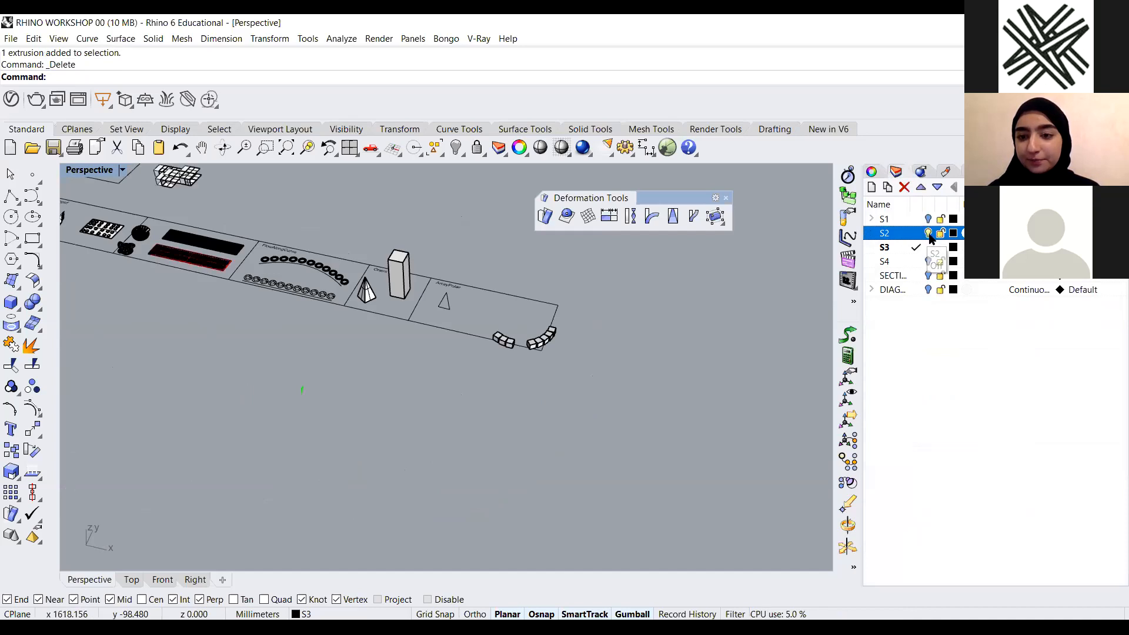
left_click(910, 263)
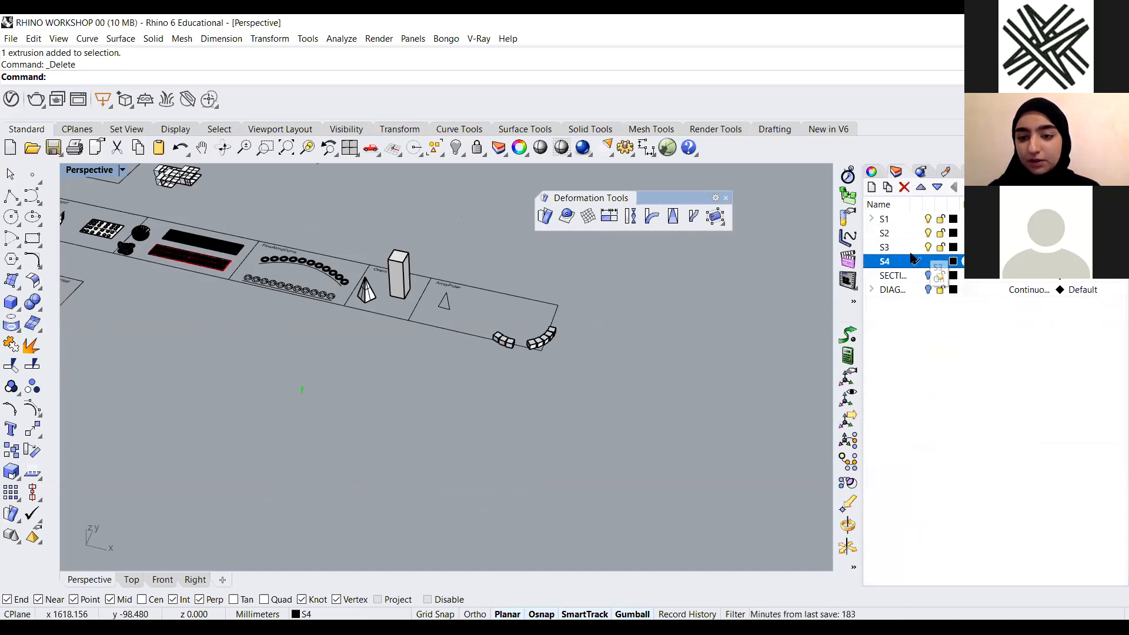
Survey the workshop model's sections of example objects across the whole file
scroll(559, 300, "down", 3)
scroll(253, 259, "down", 3)
scroll(234, 252, "up", 5)
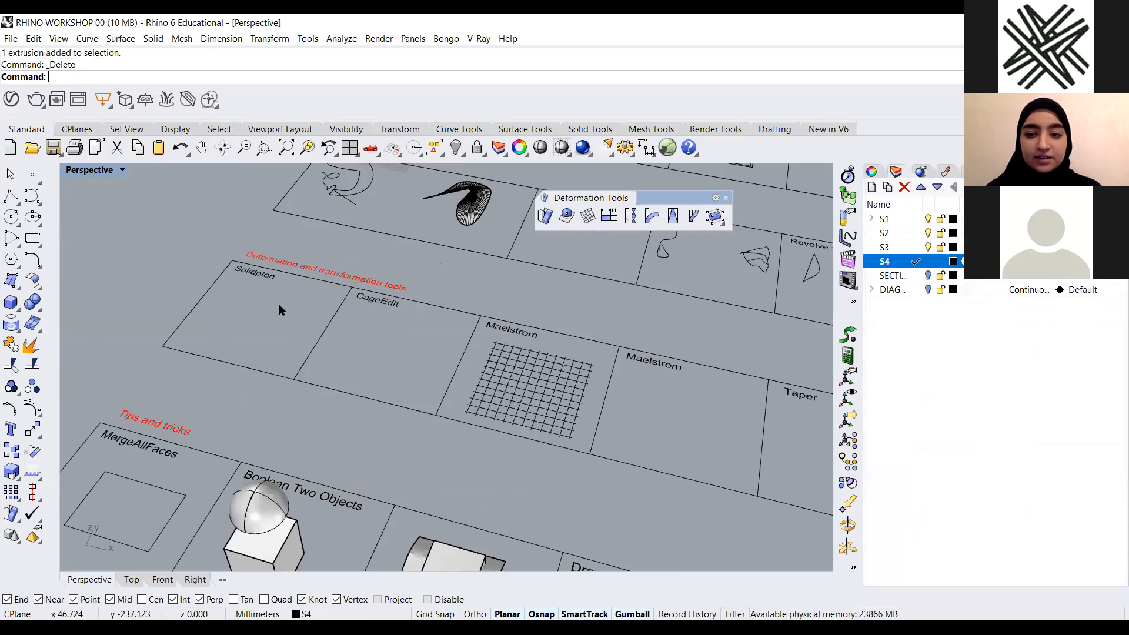
scroll(278, 303, "down", 3)
scroll(253, 293, "down", 4)
right_click_drag(358, 343, 340, 383)
scroll(341, 387, "down", 4)
scroll(373, 445, "up", 4)
scroll(385, 459, "down", 5)
right_click_drag(544, 421, 494, 425)
scroll(547, 415, "up", 6)
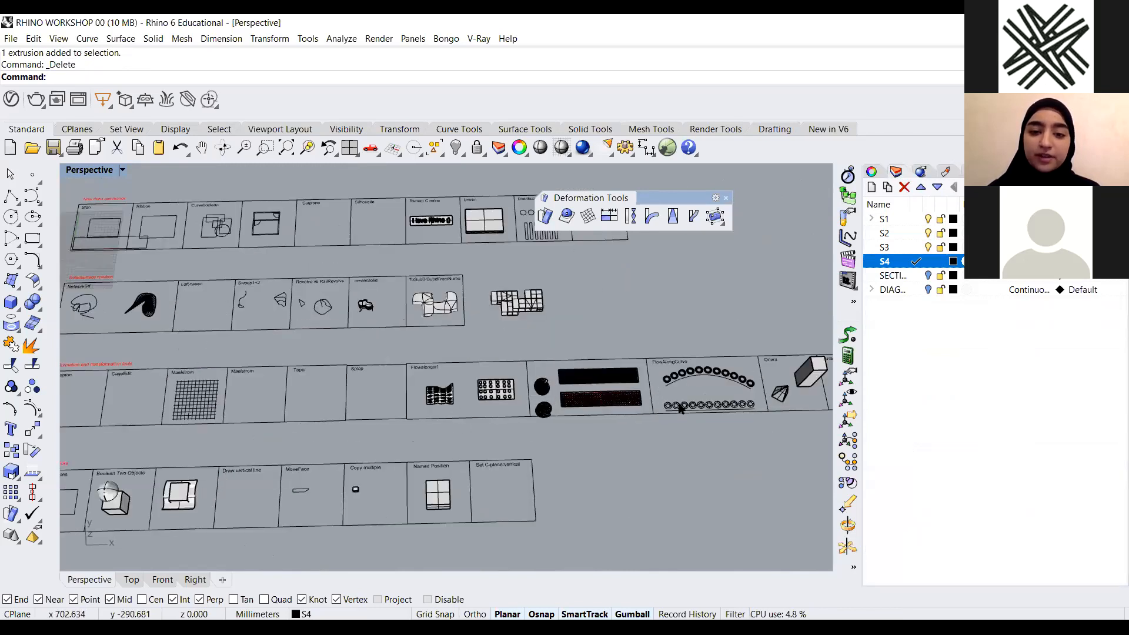
scroll(517, 415, "down", 3)
scroll(428, 297, "down", 5)
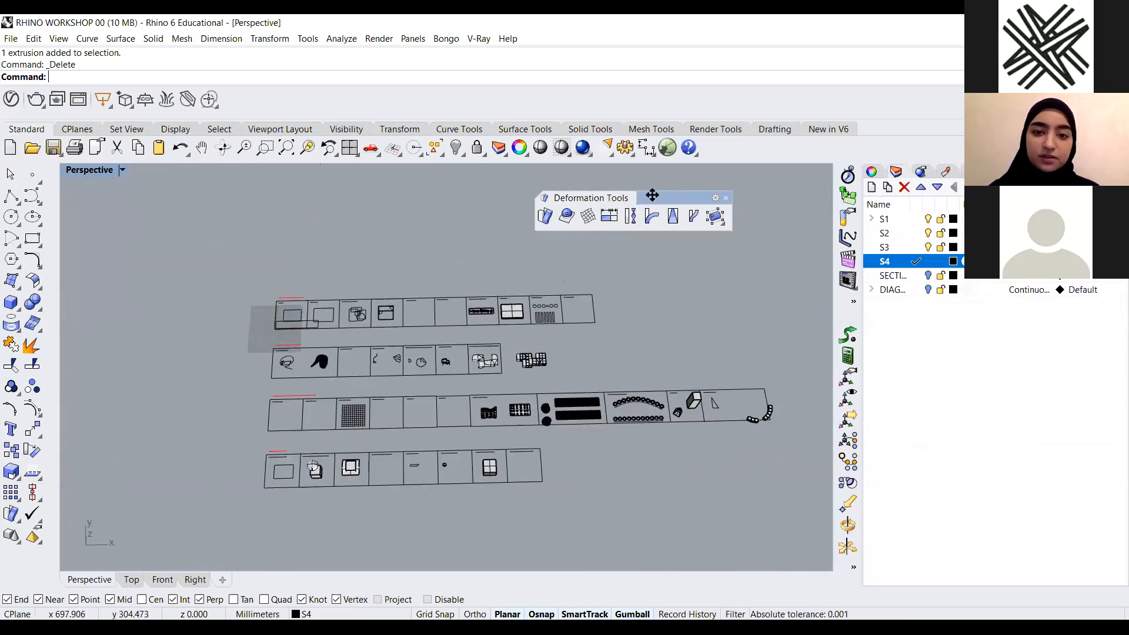
left_click_drag(650, 195, 656, 193)
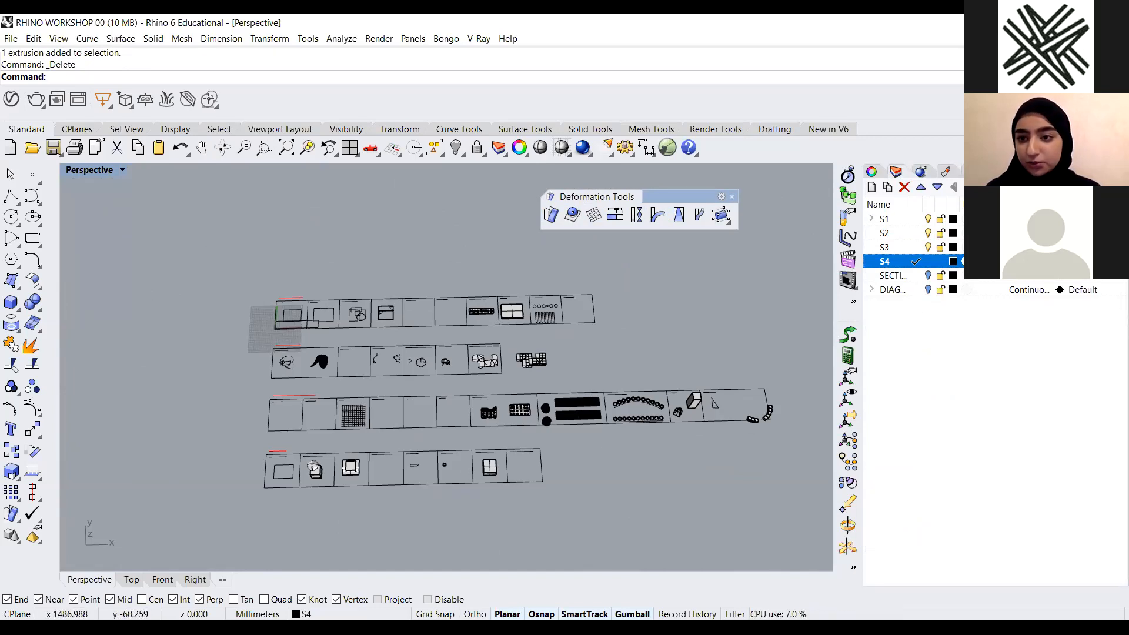
Open the Help panel among the docked panels
left_click(995, 171)
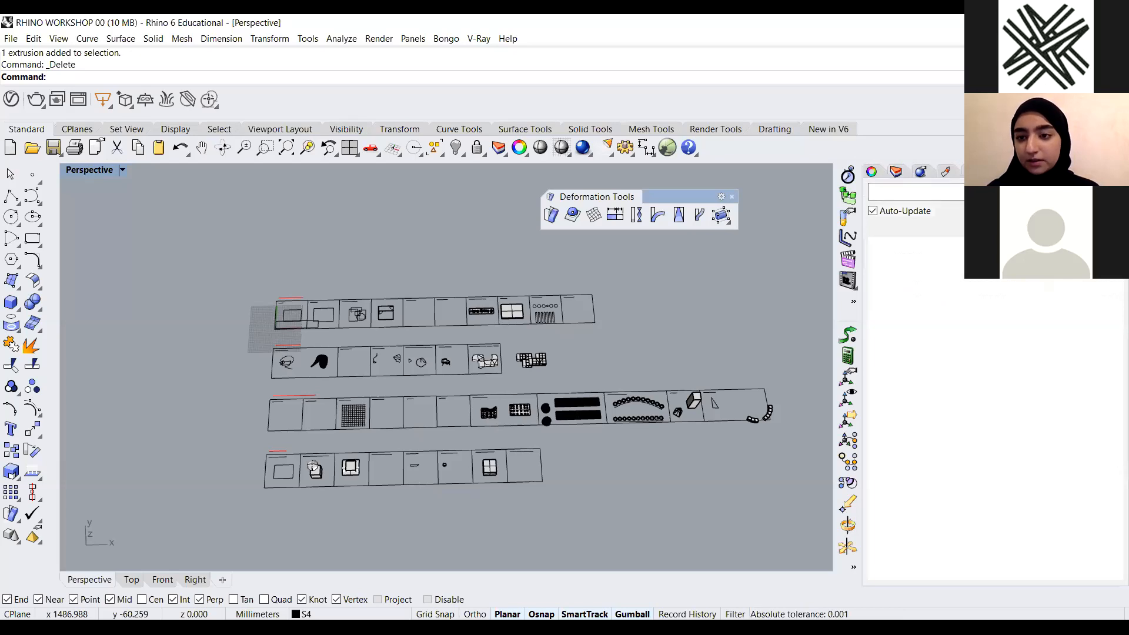
left_click(1119, 171)
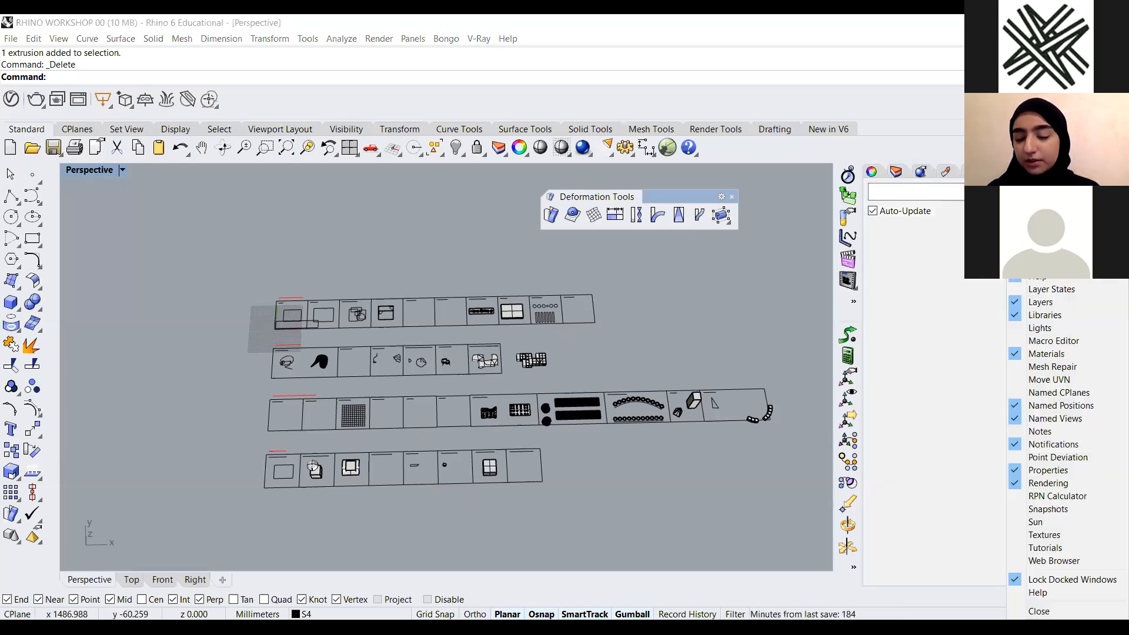
key("Escape")
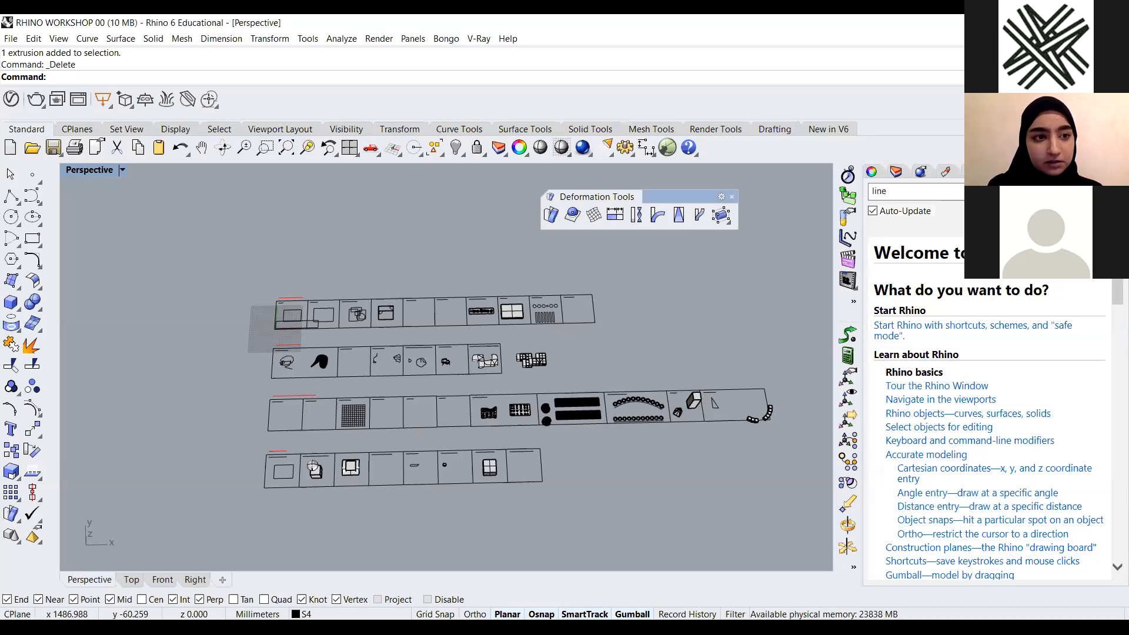
Look up the Line command in the Help panel and read through its options
key("Return")
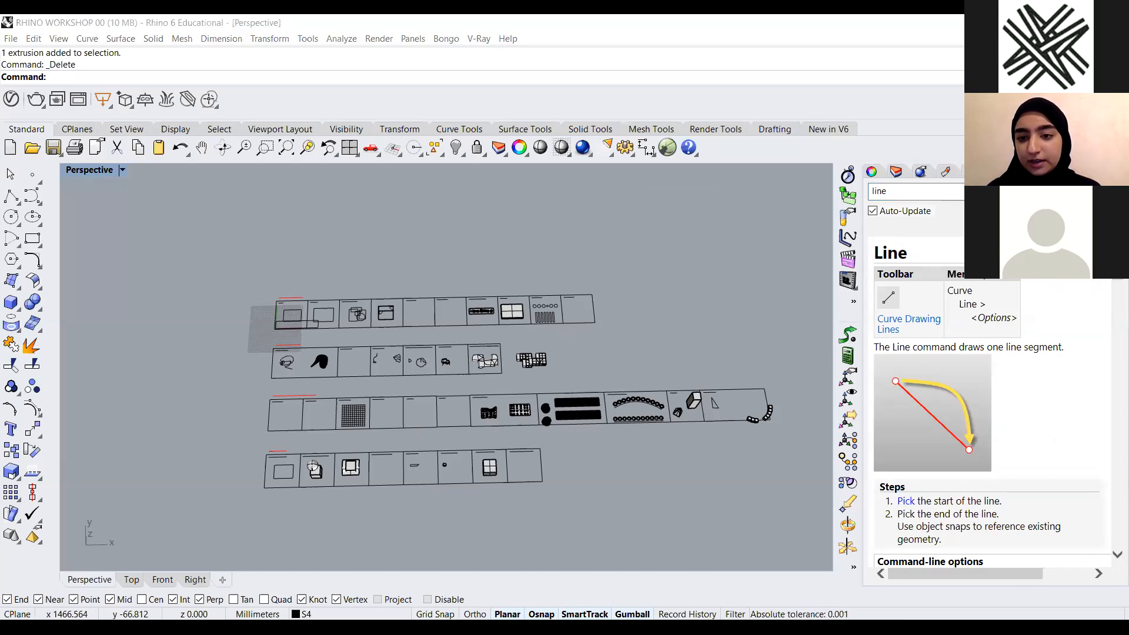
scroll(970, 362, "down", 3)
scroll(1033, 441, "down", 3)
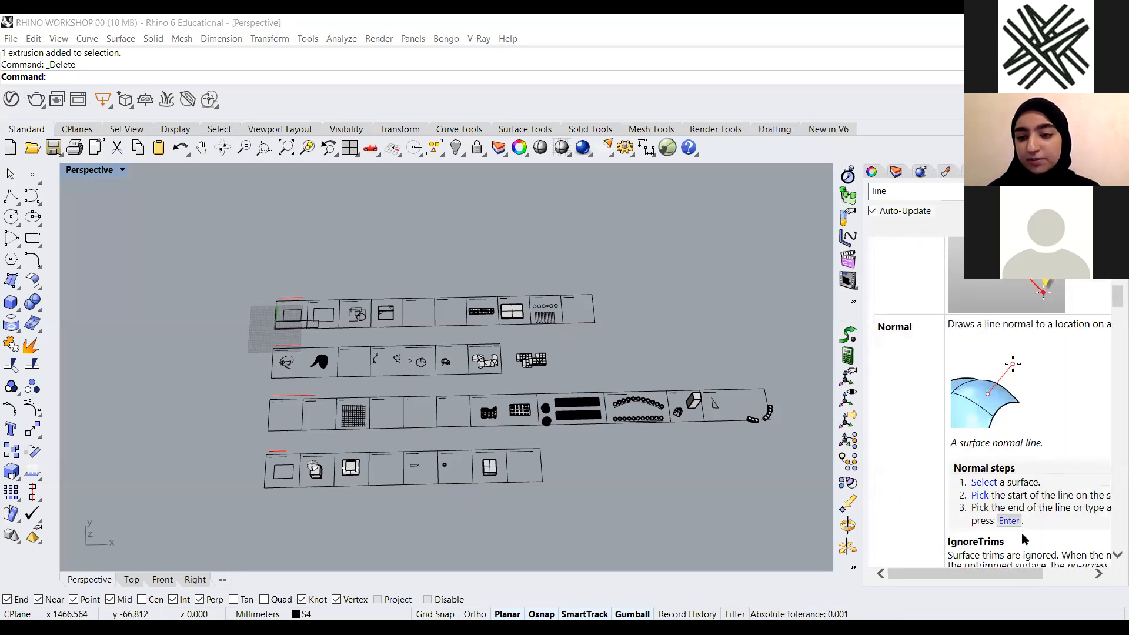
scroll(1025, 433, "down", 8)
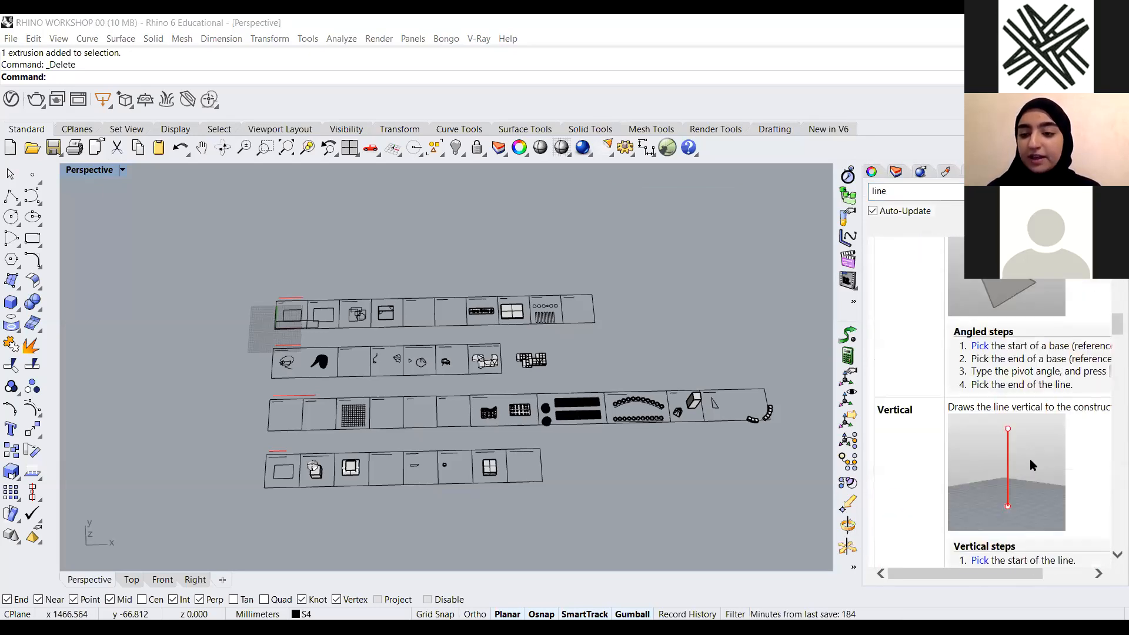
scroll(1023, 459, "up", 11)
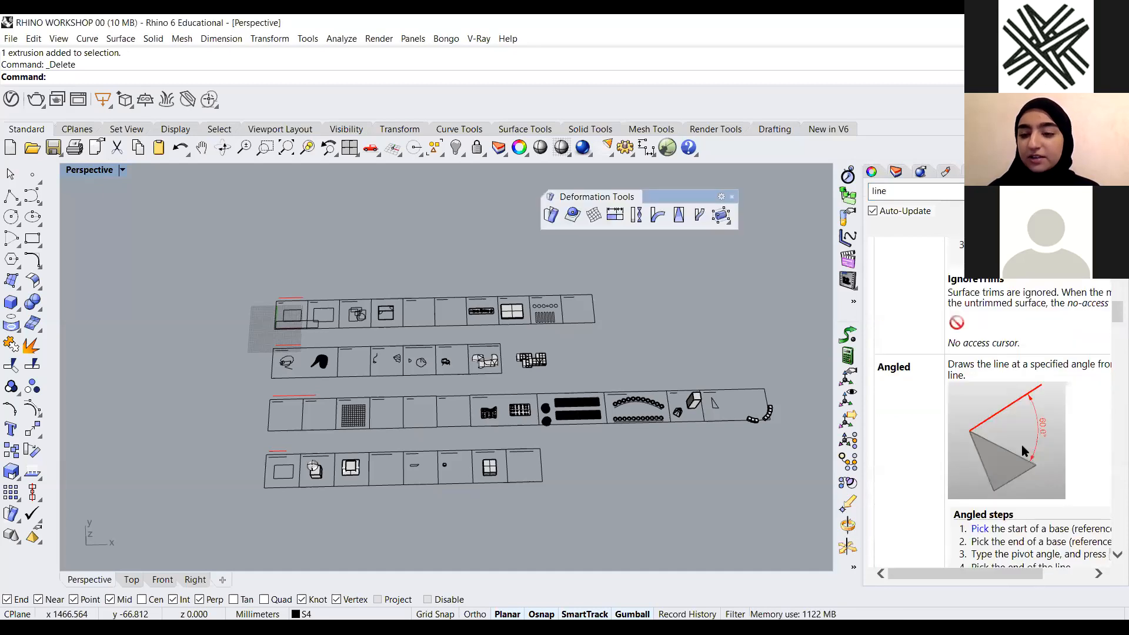
Switch to the Layers panel and turn off layers S3, S2 and S1
left_click(894, 172)
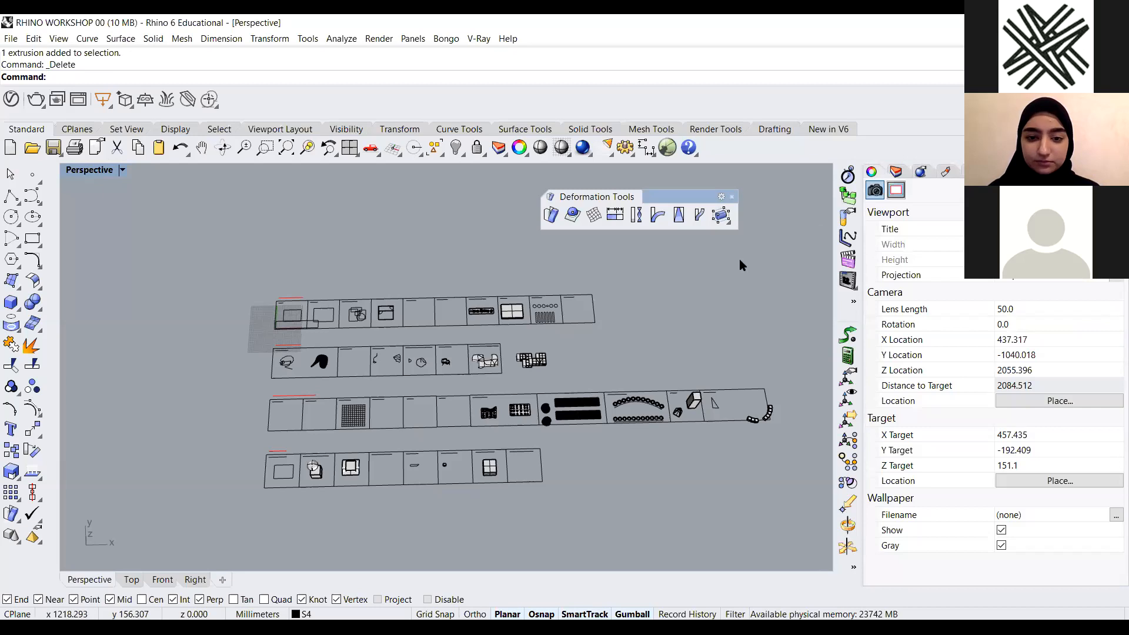
scroll(320, 480, "up", 5)
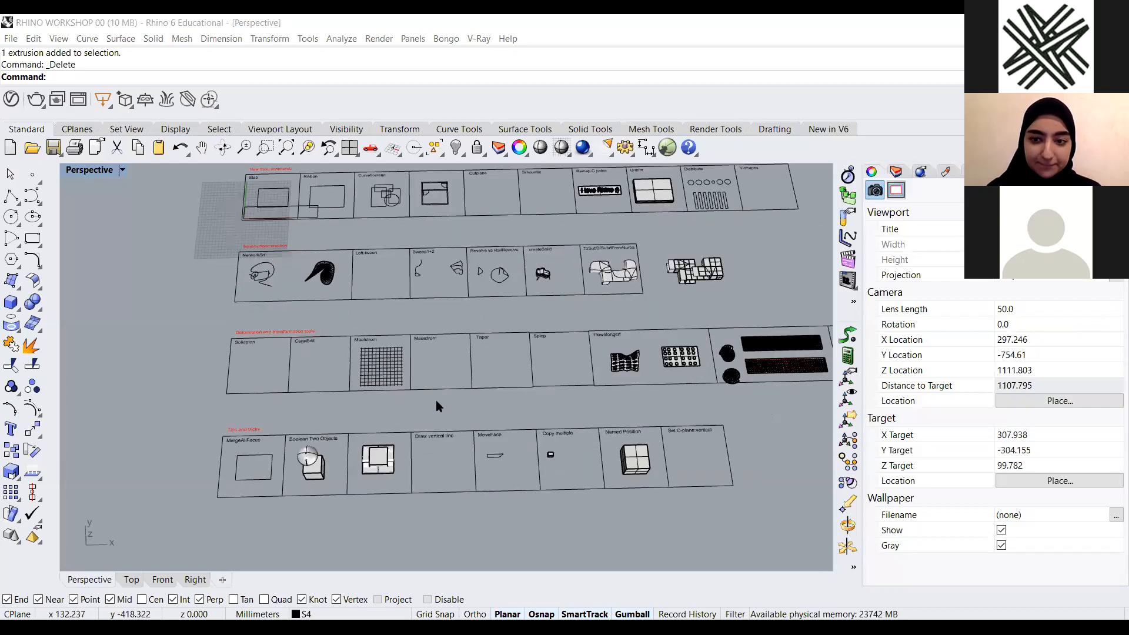
scroll(434, 433, "up", 2)
scroll(449, 444, "down", 2)
right_click_drag(449, 444, 472, 472)
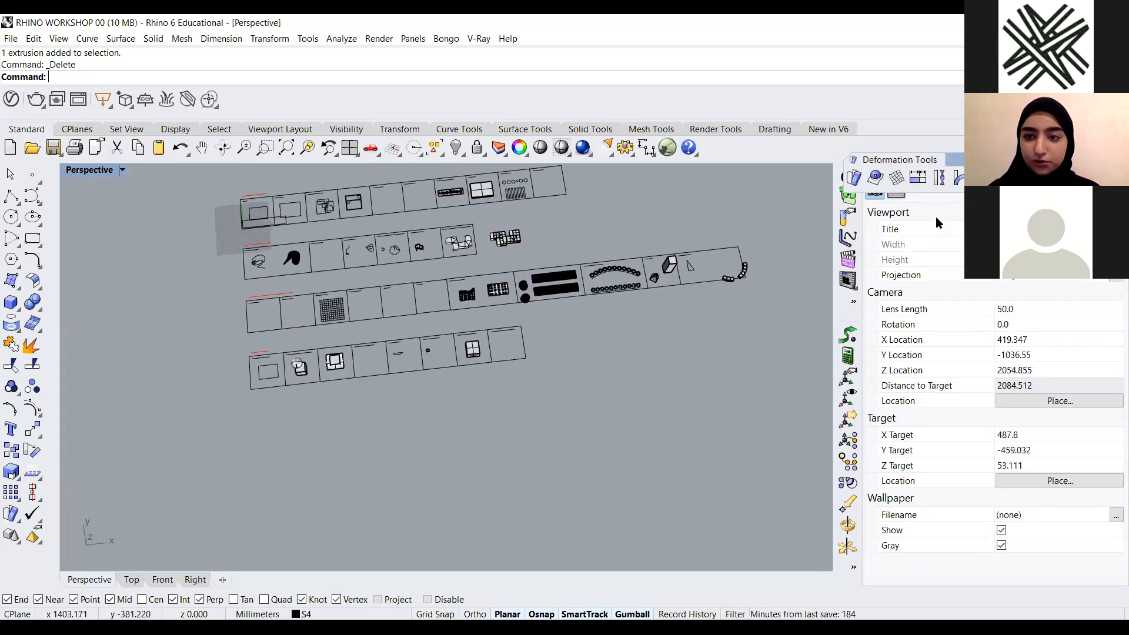
left_click(974, 176)
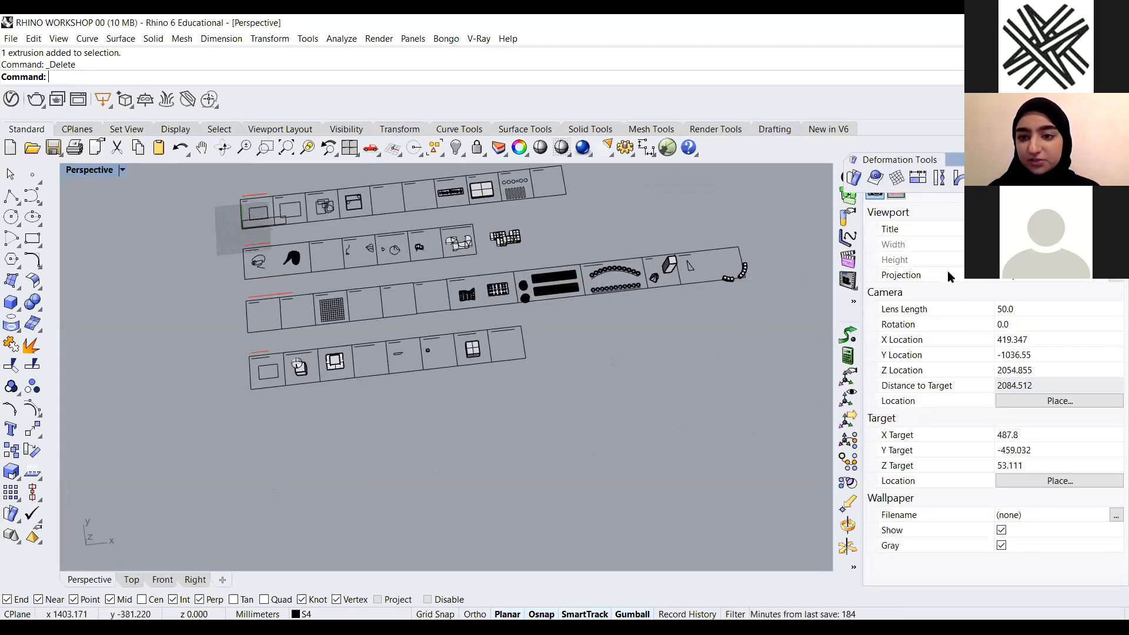
left_click(928, 247)
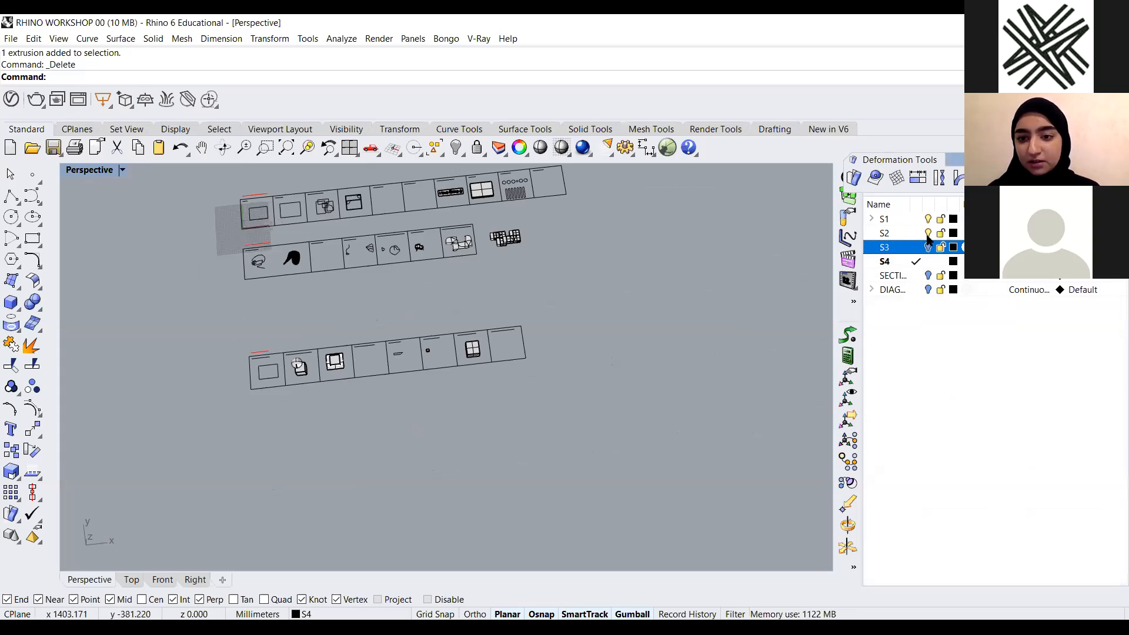
left_click(928, 233)
left_click(928, 219)
Zoom to the MergeAllFaces example and build a Slab from its rectangle, picking the offset side and height
scroll(574, 363, "down", 3)
left_click_drag(618, 276, 321, 400)
type("zs")
key("Return")
key("Escape")
scroll(199, 383, "up", 5)
right_click_drag(232, 391, 253, 309)
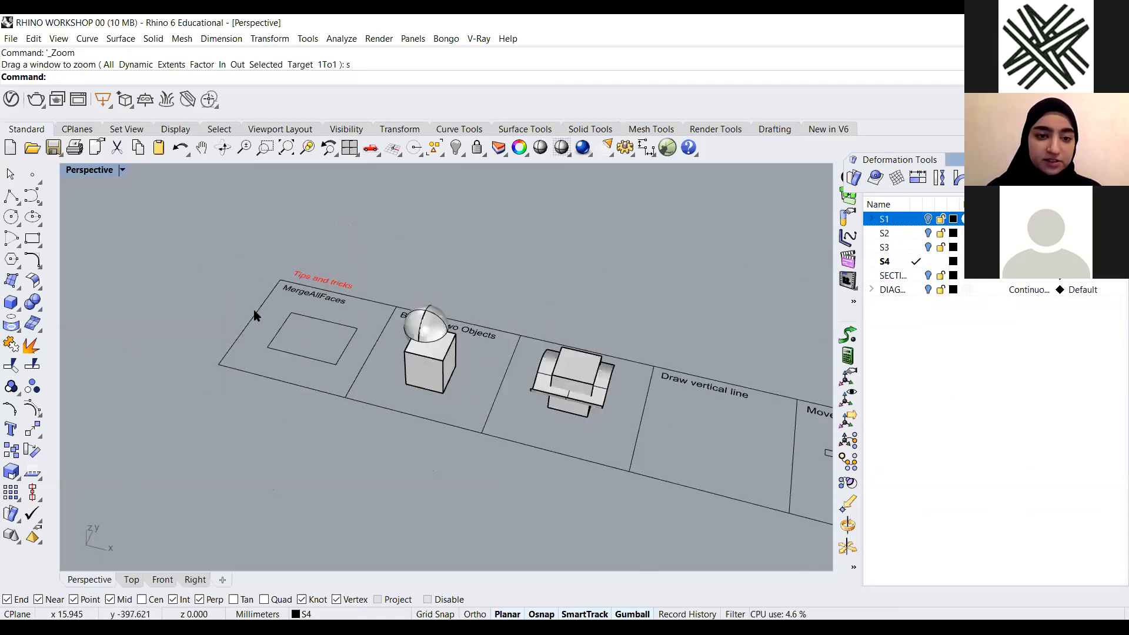
scroll(253, 309, "up", 6)
right_click_drag(478, 383, 452, 387)
scroll(377, 384, "down", 2)
scroll(464, 405, "up", 3)
scroll(414, 389, "up", 2)
left_click_drag(541, 346, 415, 389)
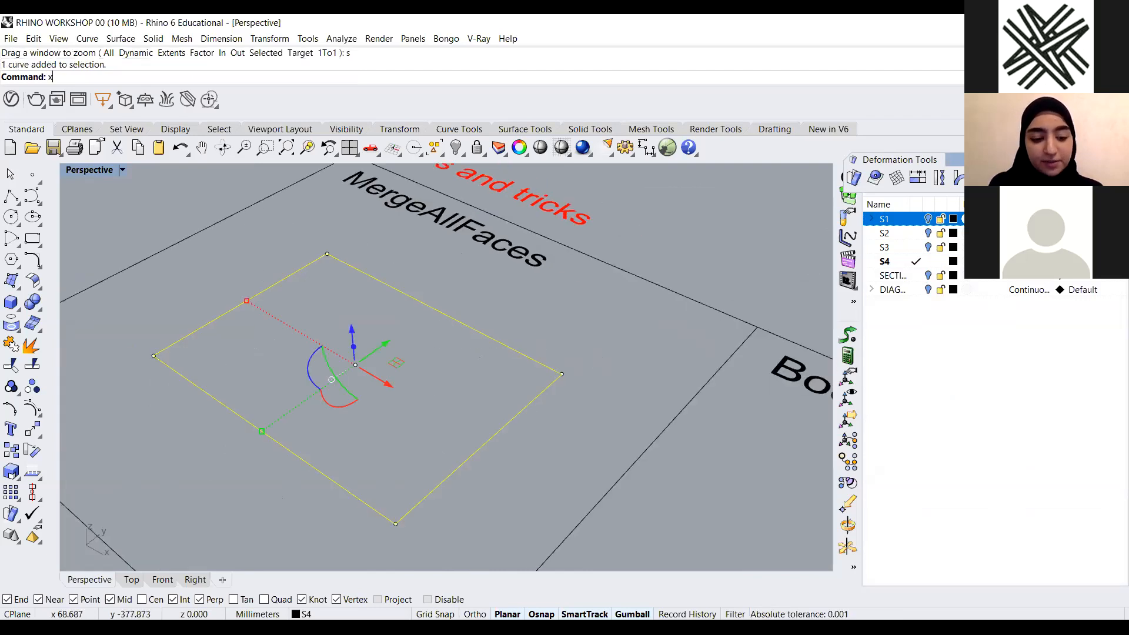
type("Sla")
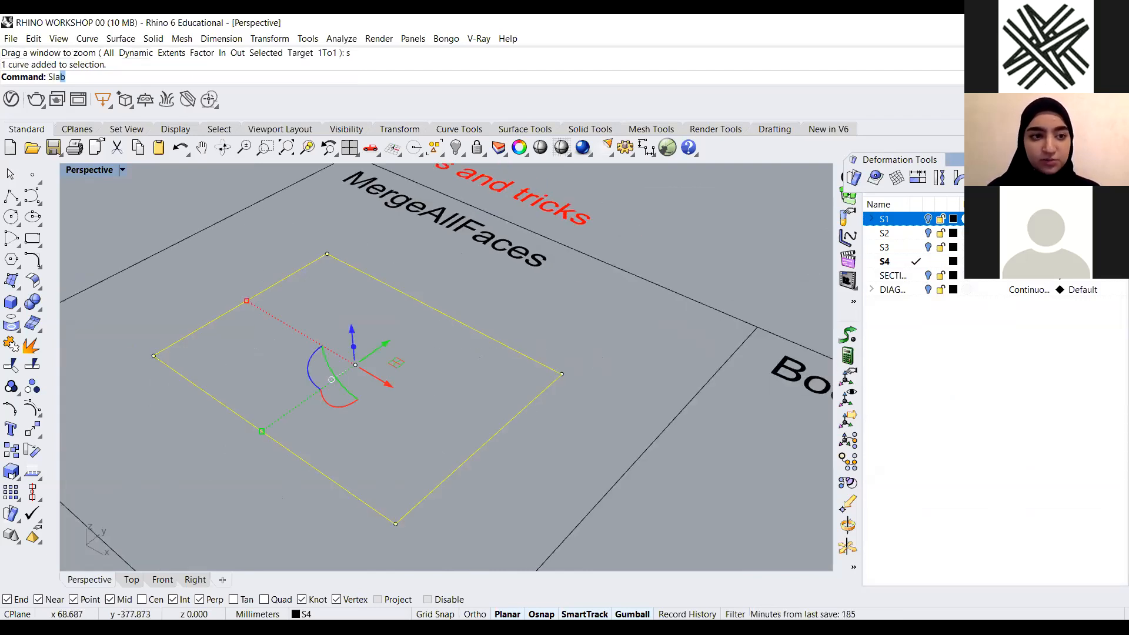
key("Return")
left_click(487, 396)
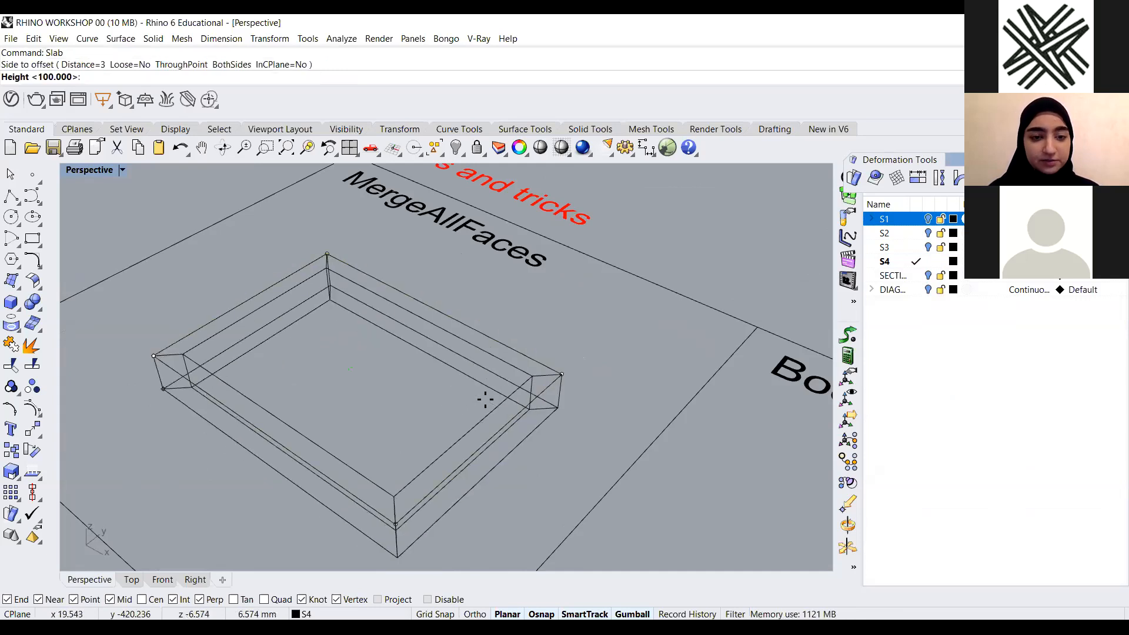
right_click_drag(487, 395, 312, 337)
scroll(312, 337, "down", 3)
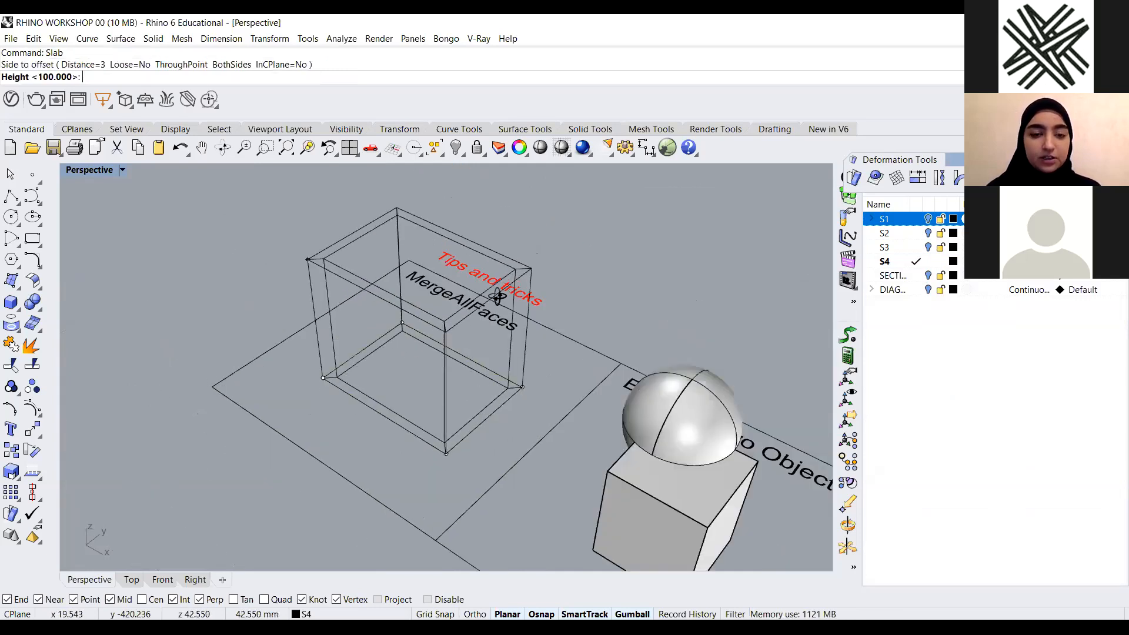
left_click(394, 259)
left_click(188, 244)
mouse_move(188, 244)
right_mouse_down()
mouse_move(175, 243)
mouse_move(340, 211)
right_mouse_up()
Orbit around the new slab to examine its walls and rim
scroll(340, 211, "up", 5)
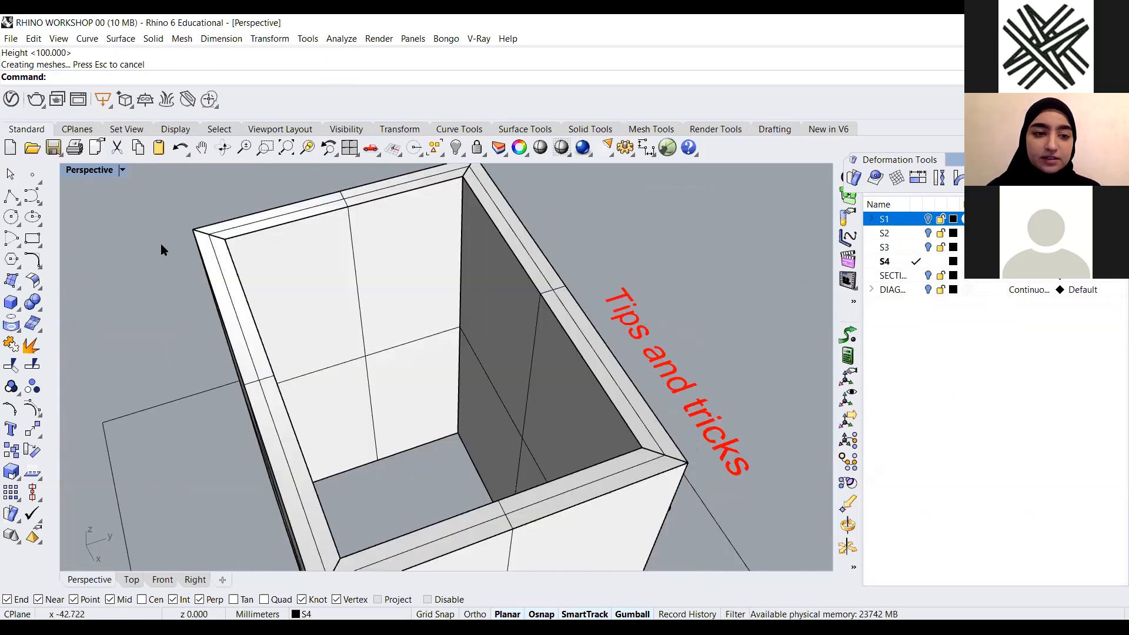
scroll(167, 279, "down", 3)
scroll(159, 258, "up", 2)
scroll(164, 281, "down", 2)
scroll(314, 207, "up", 4)
scroll(490, 393, "down", 3)
scroll(432, 441, "up", 1)
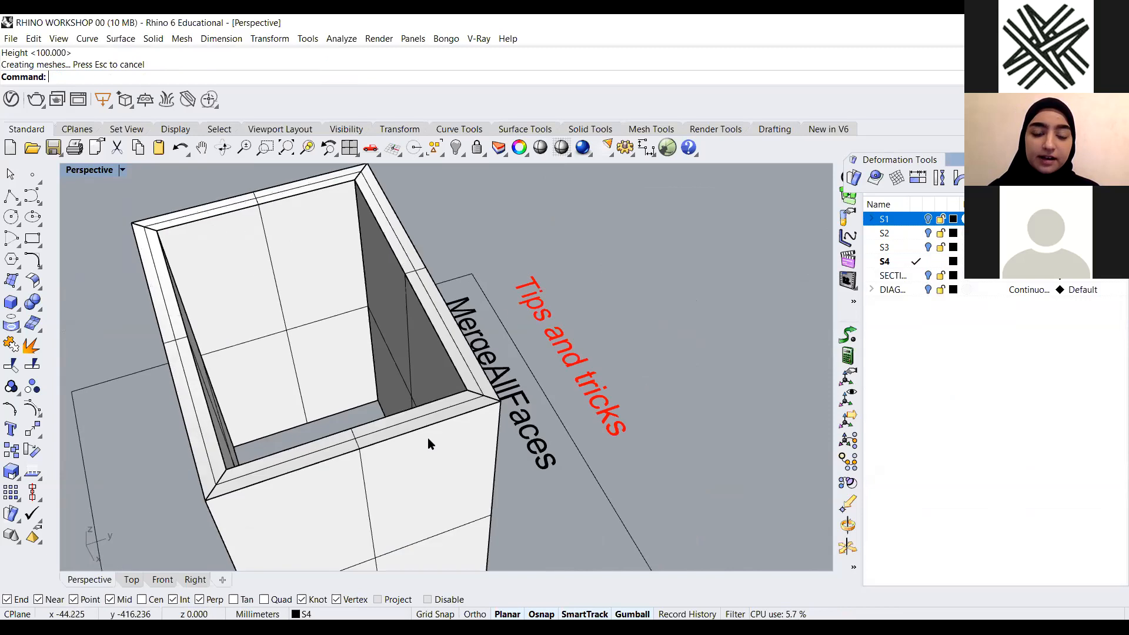
right_click_drag(428, 416, 408, 323)
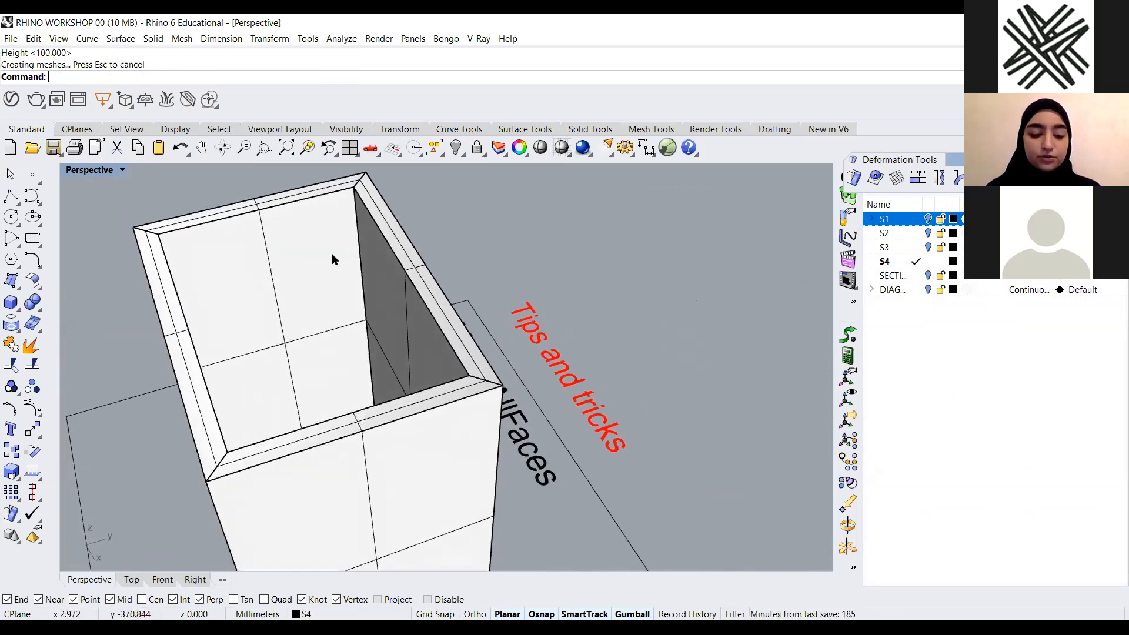
scroll(331, 253, "up", 1)
Explode the slab and drag one of its surfaces aside, then undo both
left_click(330, 253)
type("explode")
key("Return")
right_click_drag(444, 284, 387, 203)
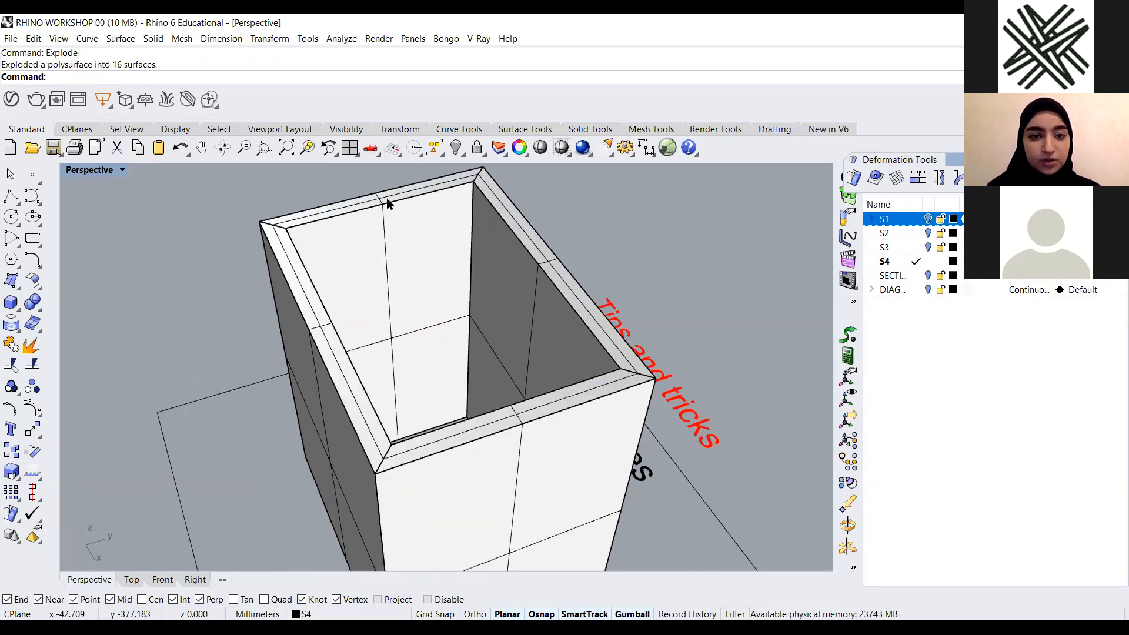
left_click(382, 196)
left_click(444, 230)
scroll(443, 231, "down", 5)
left_click_drag(440, 203, 247, 252)
left_click(539, 231)
right_click_drag(361, 331, 556, 317)
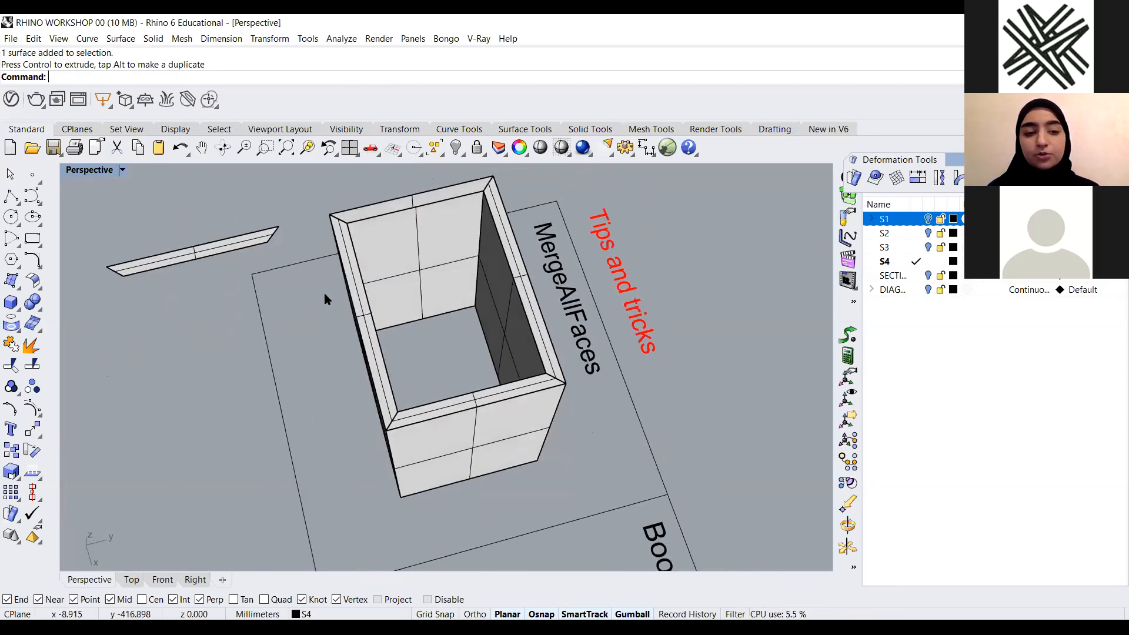
key("ctrl+z")
key("ctrl+z")
Merge the coplanar faces of the slab polysurface with MergeAllFaces
right_click_drag(288, 394, 418, 374)
right_click_drag(501, 482, 298, 316)
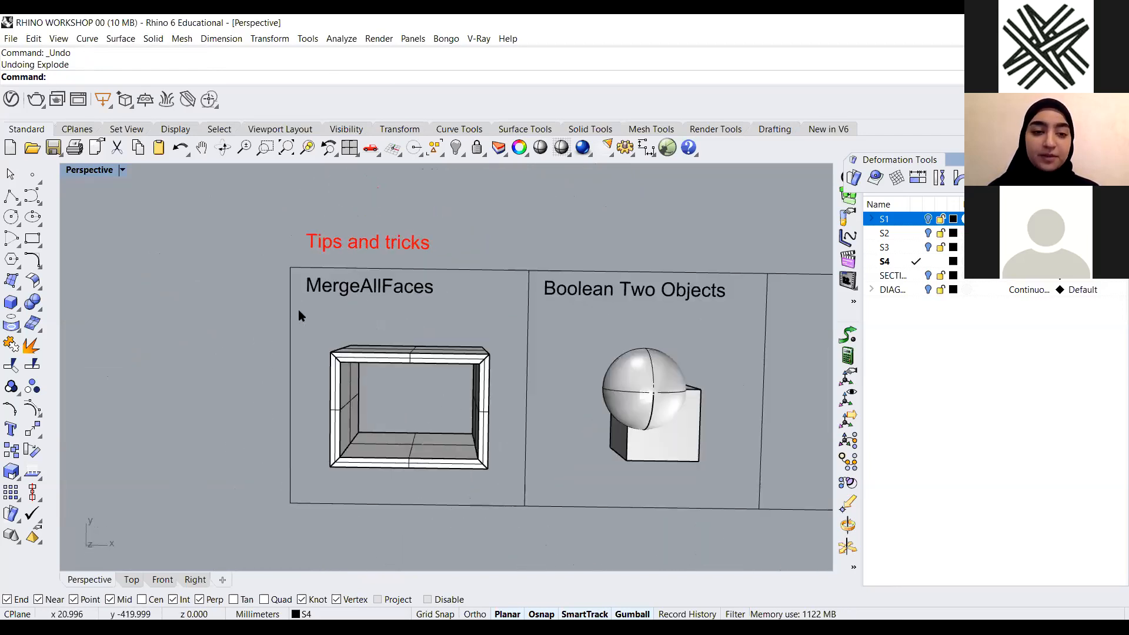
right_click_drag(293, 364, 271, 317)
scroll(271, 316, "up", 4)
type("MergeAllFaces")
key("Return")
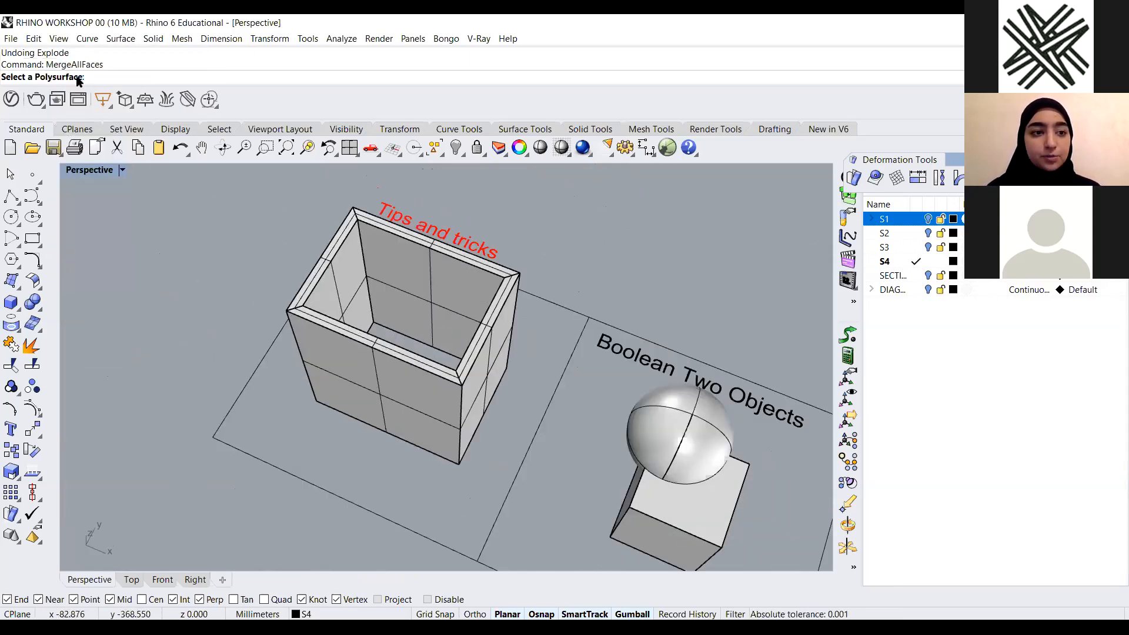
scroll(323, 302, "up", 2)
left_click(283, 317)
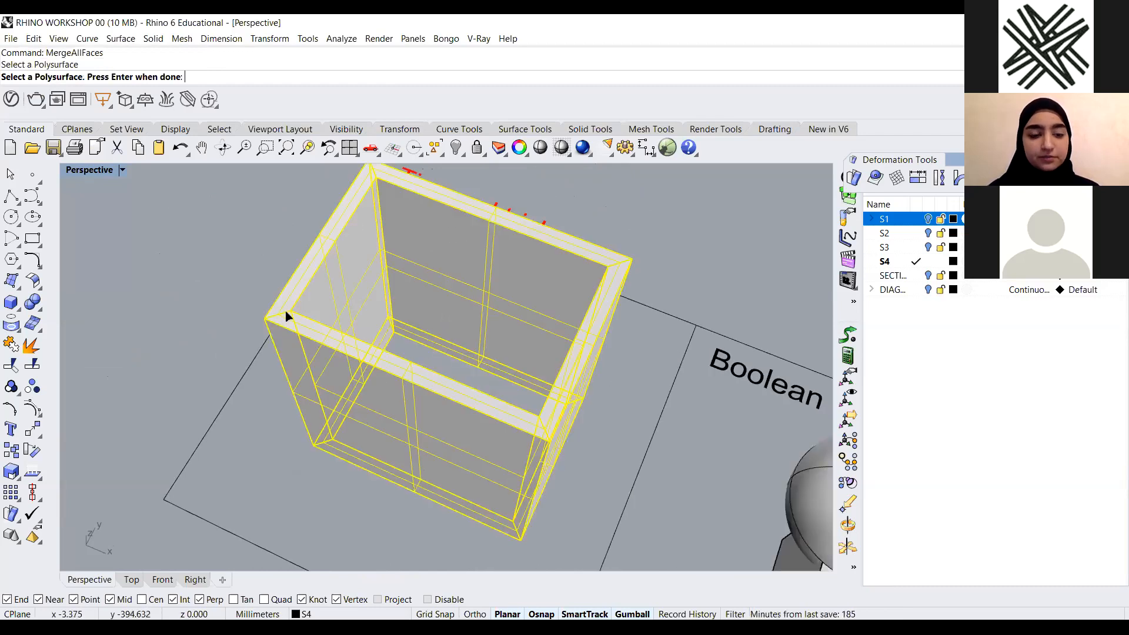
key("Return")
Explode the merged slab into separate surfaces
scroll(401, 370, "down", 2)
right_click_drag(400, 371, 247, 254)
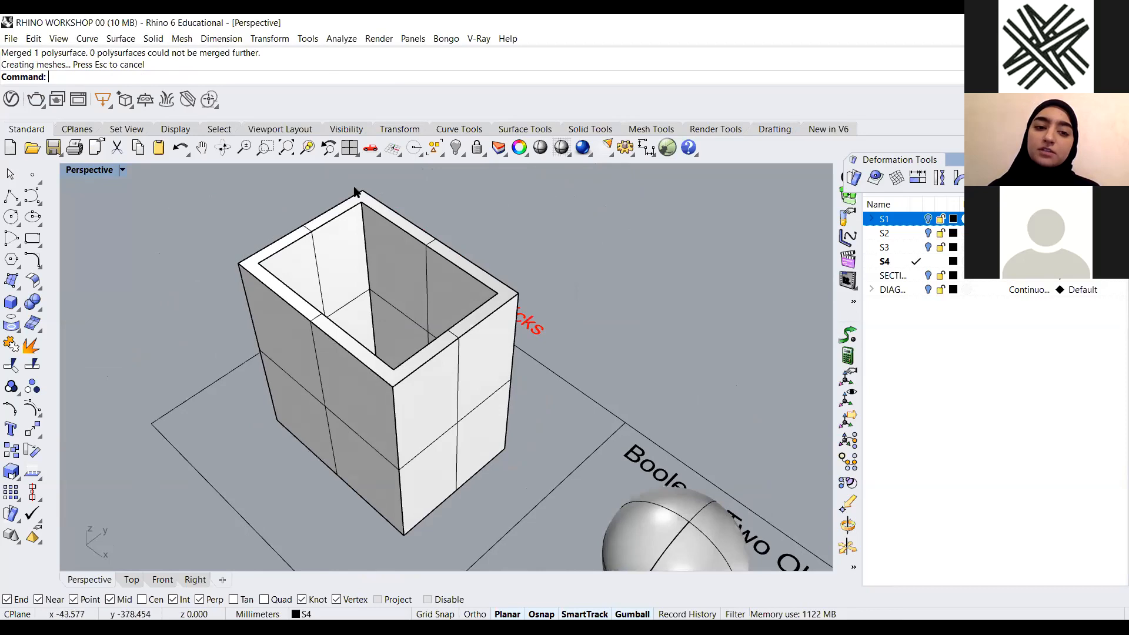
left_click(340, 247)
type("Explode")
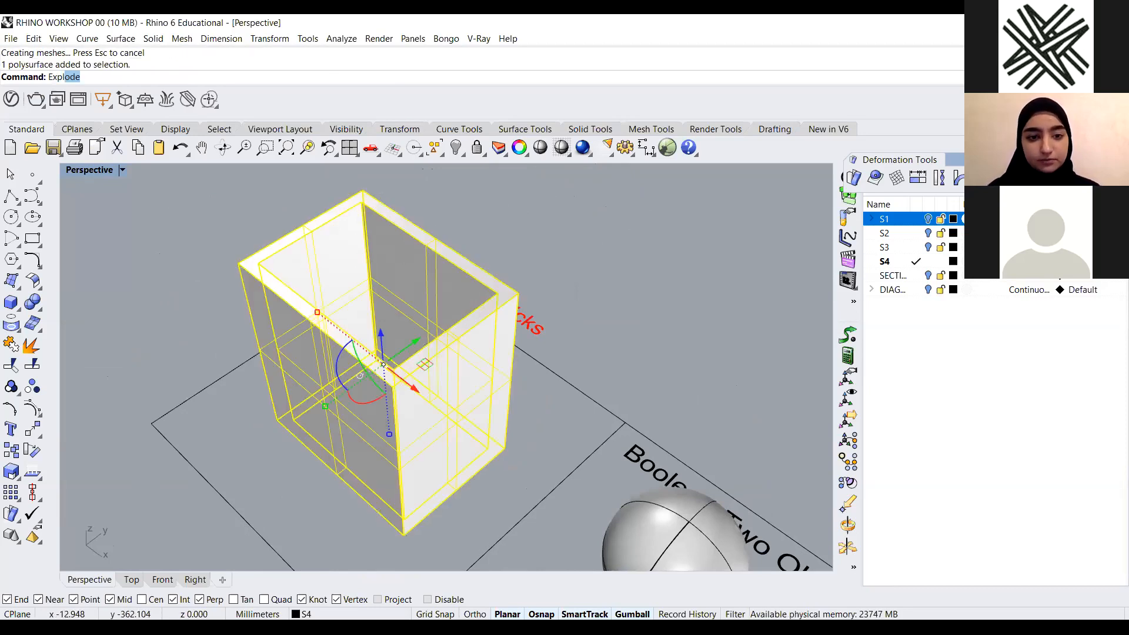
key("Return")
Move the slab's top rim surface aside, then undo the move
left_click(484, 298)
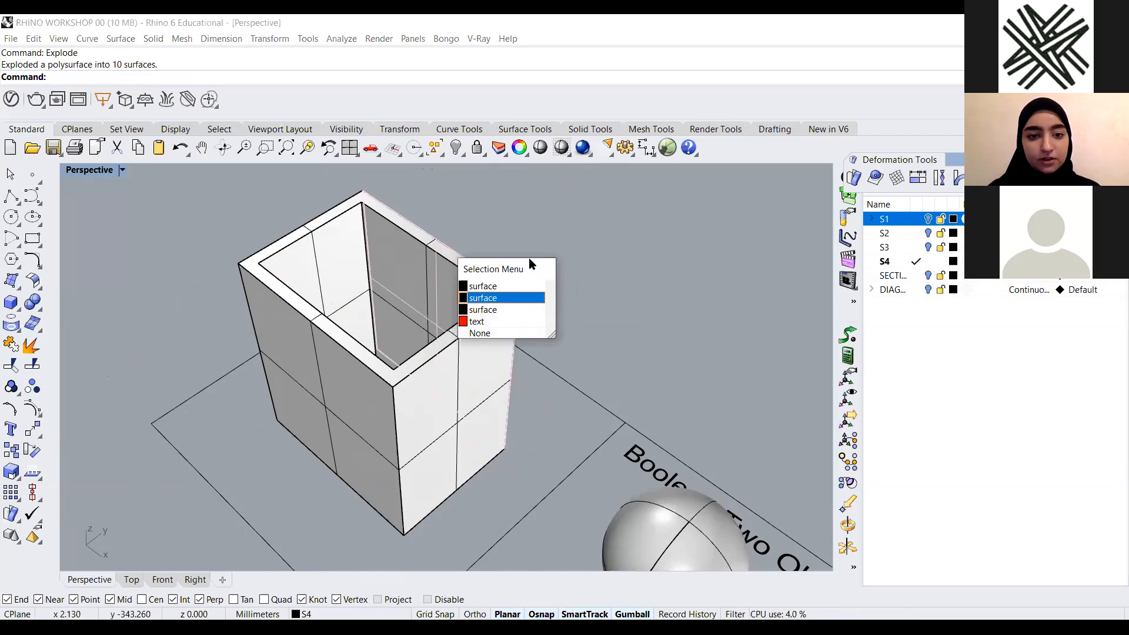
left_click(500, 297)
left_click_drag(410, 258, 207, 400)
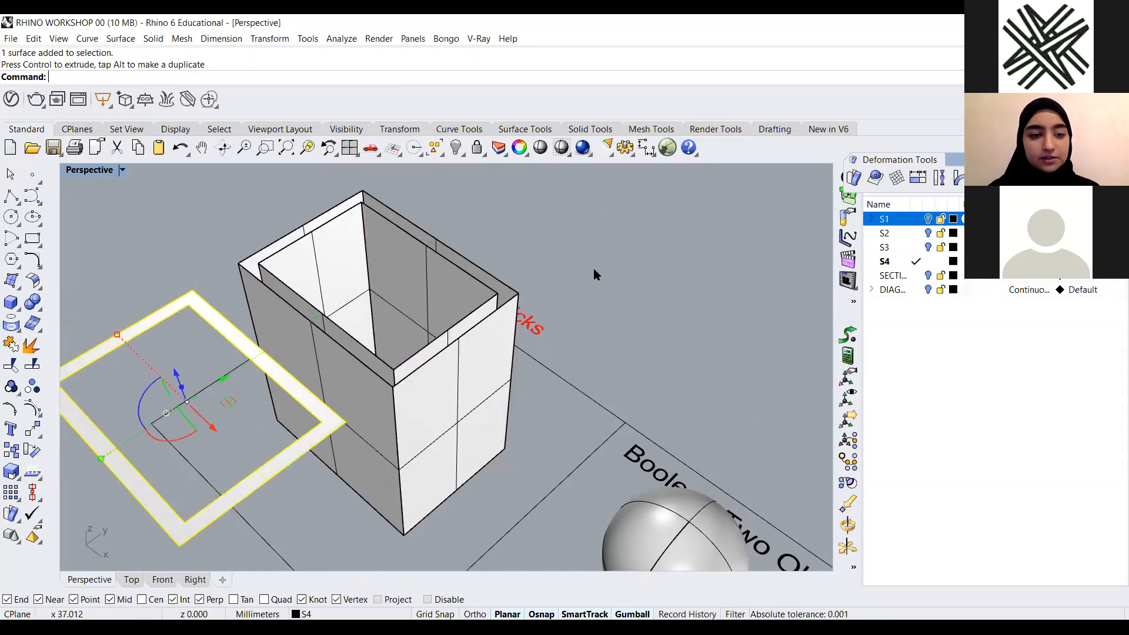
left_click(595, 268)
scroll(530, 289, "down", 3)
scroll(234, 356, "up", 3)
scroll(234, 360, "up", 1)
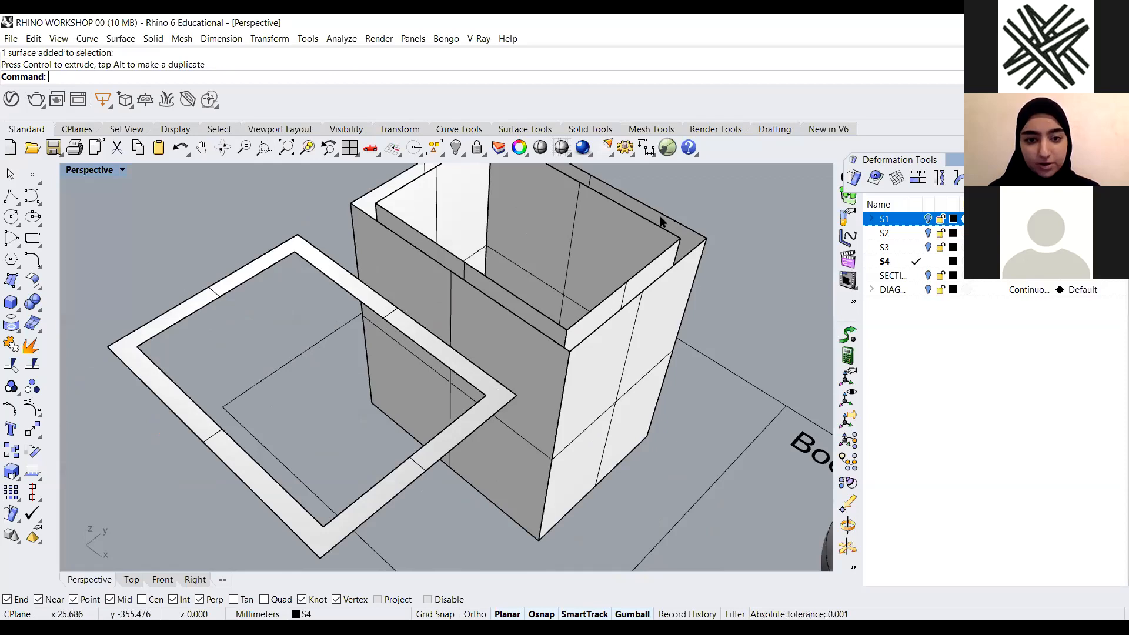
key("ctrl+z")
Select the exploded slab surfaces and delete them
scroll(297, 316, "down", 4)
left_click(450, 486)
right_click_drag(451, 487, 631, 564)
scroll(411, 354, "up", 4)
left_click_drag(411, 354, 287, 468)
key("Delete")
key("Delete")
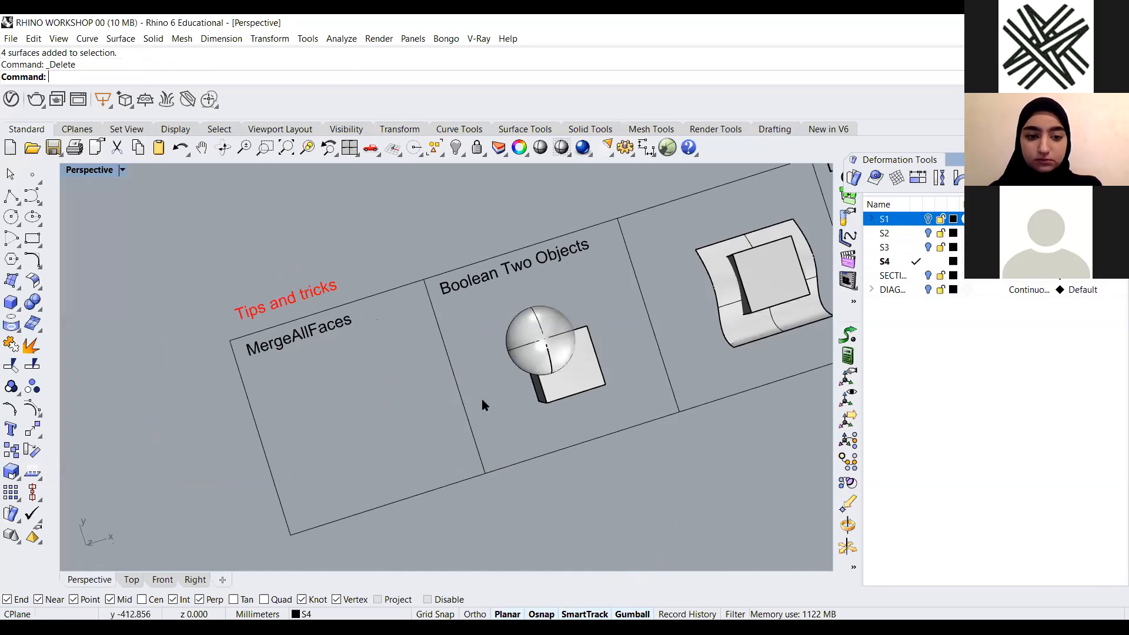
Orbit and zoom the perspective view to examine the sphere and box in the Boolean Two Objects area
scroll(482, 399, "down", 3)
scroll(579, 357, "up", 8)
scroll(421, 397, "down", 5)
mouse_move(421, 397)
right_mouse_down()
mouse_move(443, 424)
mouse_move(383, 423)
mouse_move(435, 379)
mouse_move(433, 404)
mouse_move(570, 373)
mouse_move(567, 361)
mouse_move(426, 353)
mouse_move(434, 433)
right_mouse_up()
scroll(432, 380, "up", 5)
scroll(372, 428, "down", 3)
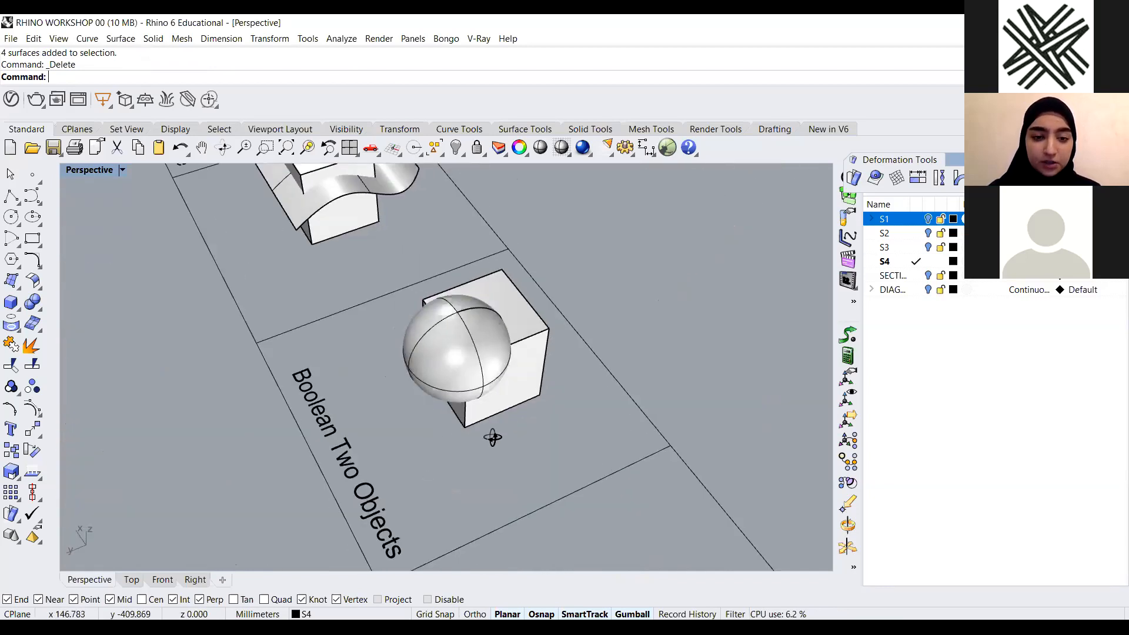
scroll(493, 434, "up", 3)
scroll(492, 408, "down", 3)
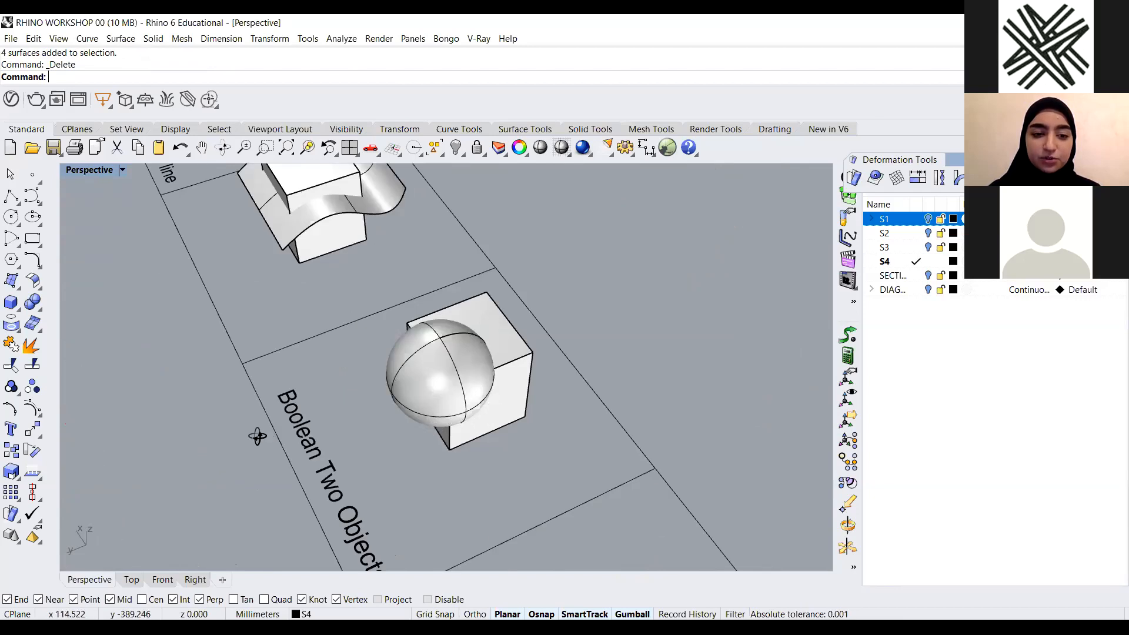
right_click_drag(258, 436, 377, 408)
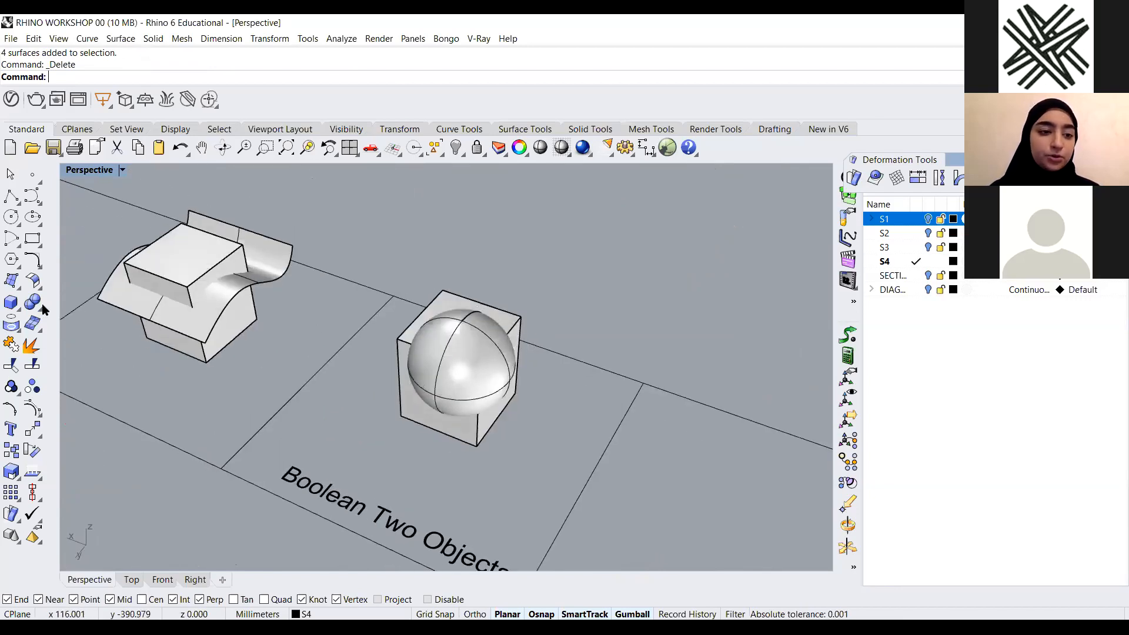
right_click_drag(42, 308, 79, 293)
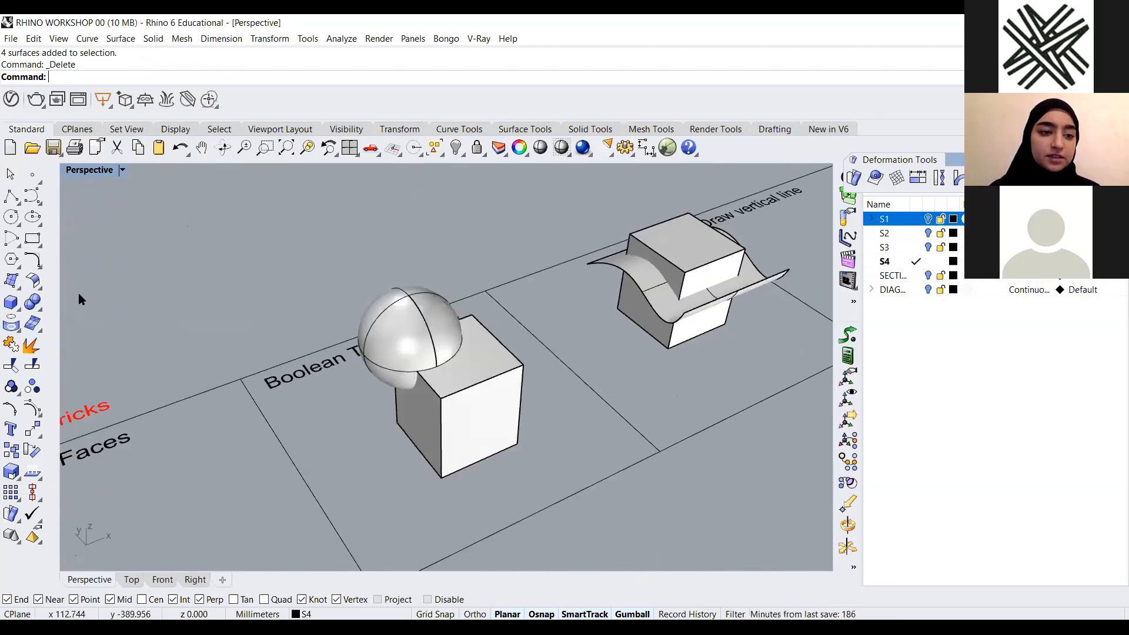
left_click(32, 302)
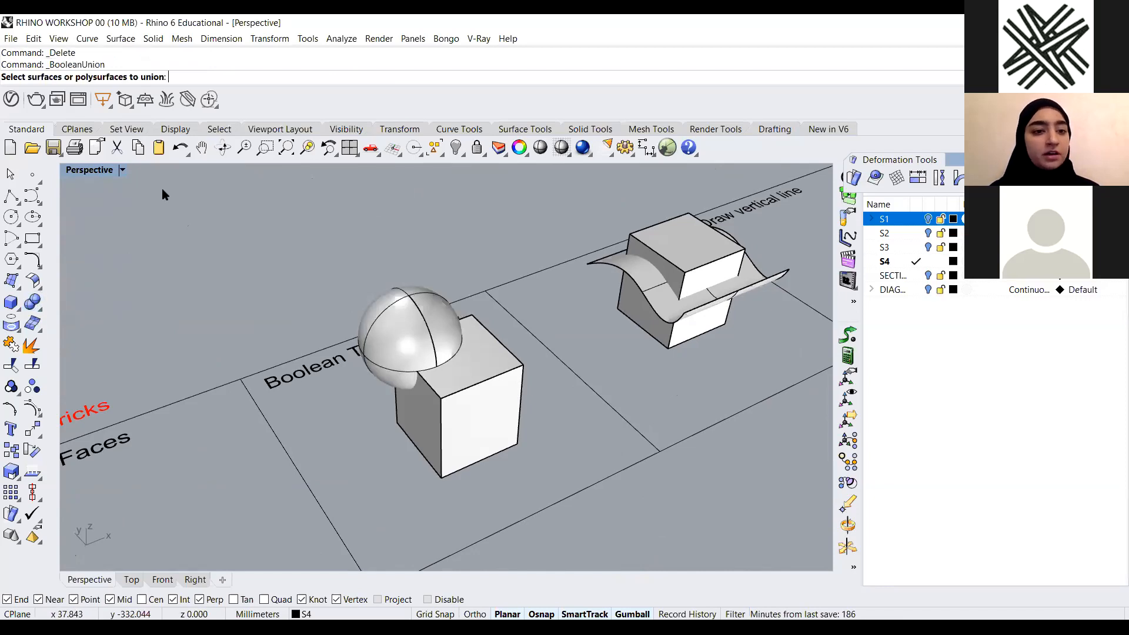
left_click_drag(178, 184, 179, 184)
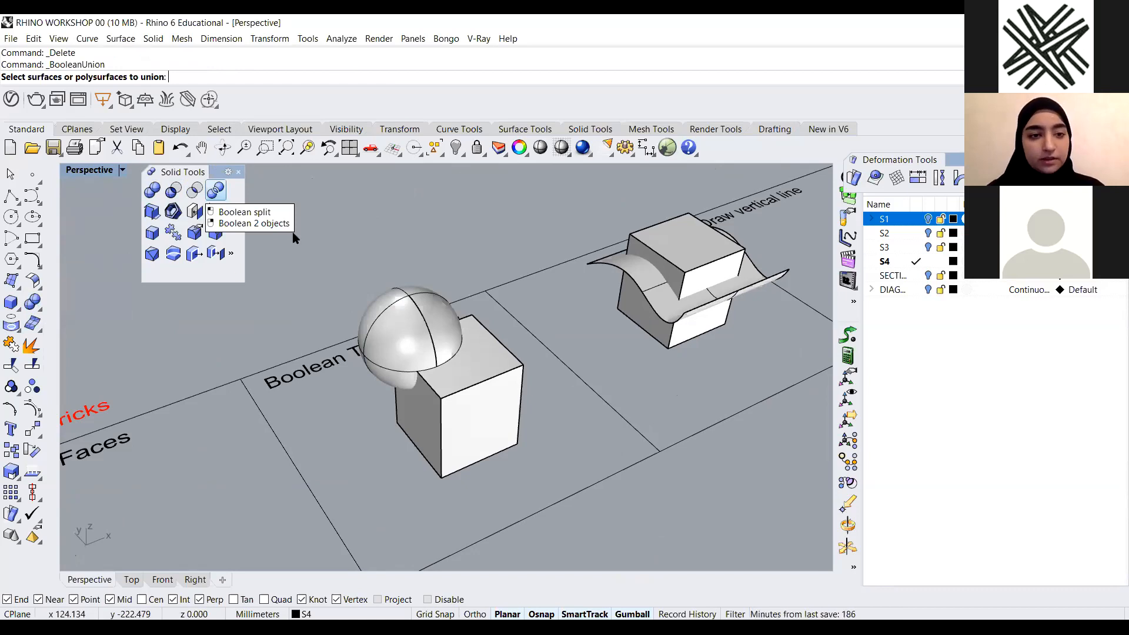
left_click(238, 172)
right_click_drag(530, 418, 482, 415)
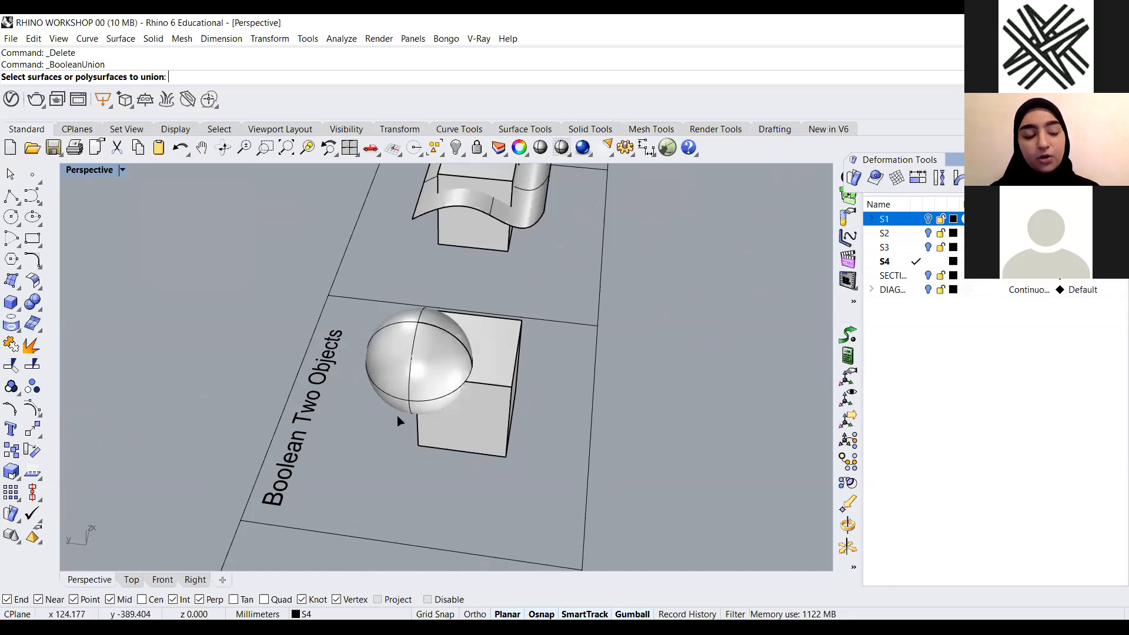
right_click_drag(431, 446, 453, 436)
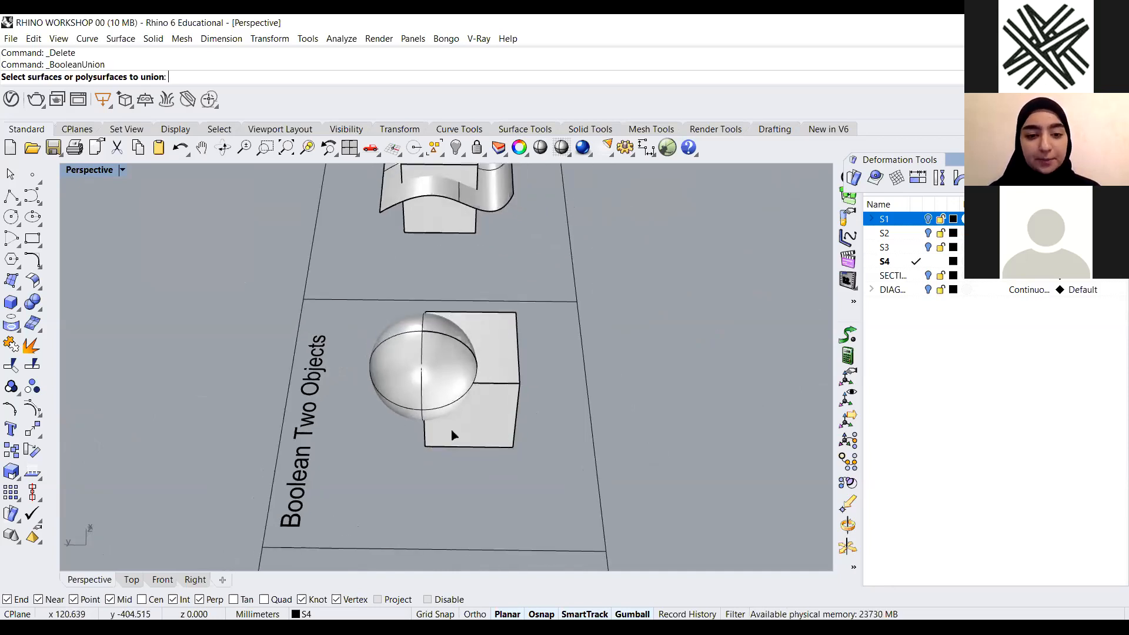
key("Escape")
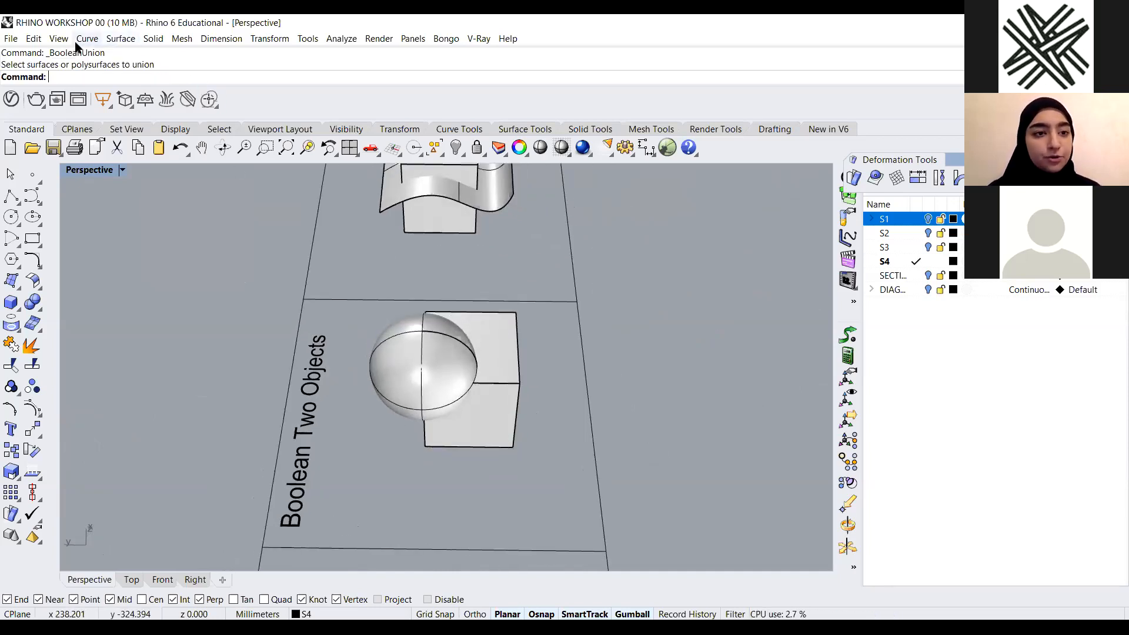
Run Boolean Two Objects on the sphere and box, cycling through the results and accepting the union
left_click(157, 40)
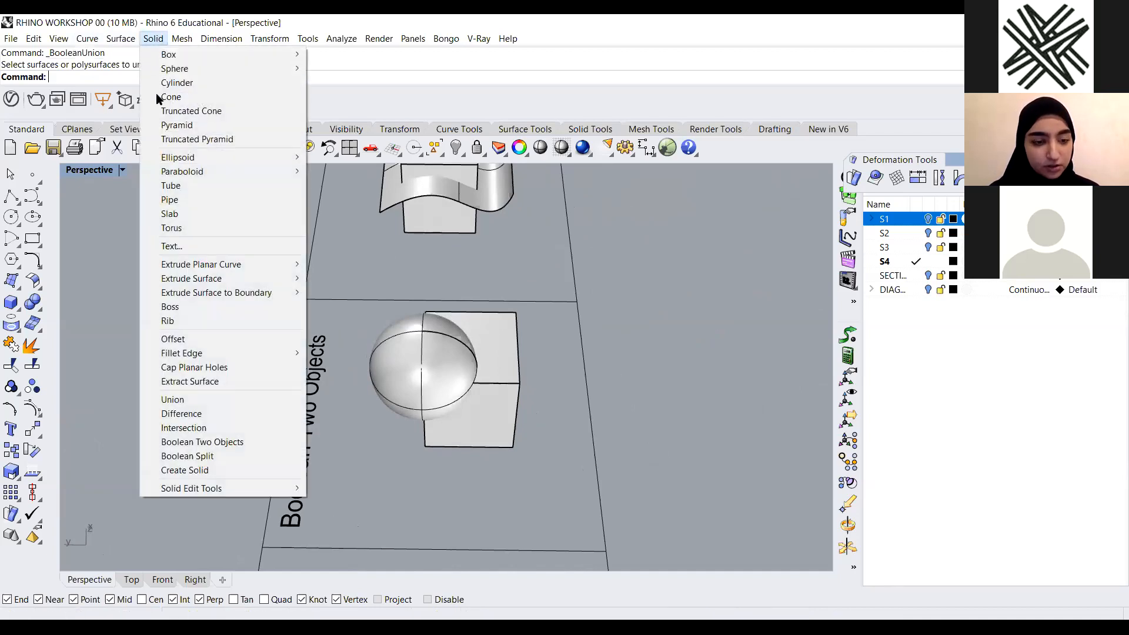
left_click(245, 442)
right_click_drag(379, 441, 412, 380)
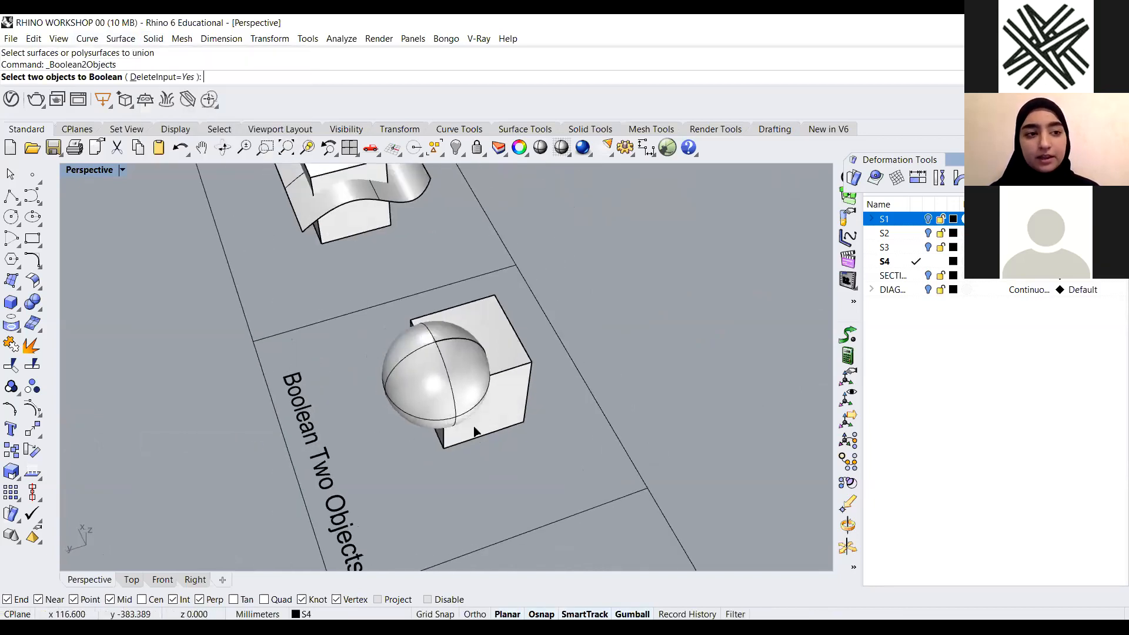
scroll(420, 374, "up", 3)
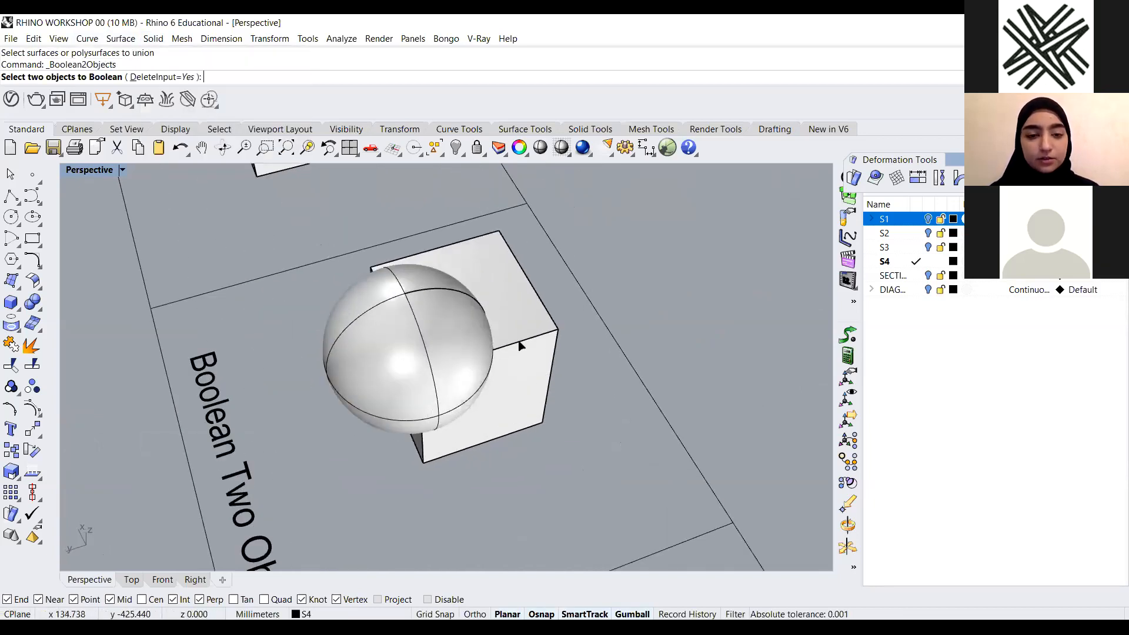
left_click_drag(566, 299, 346, 392)
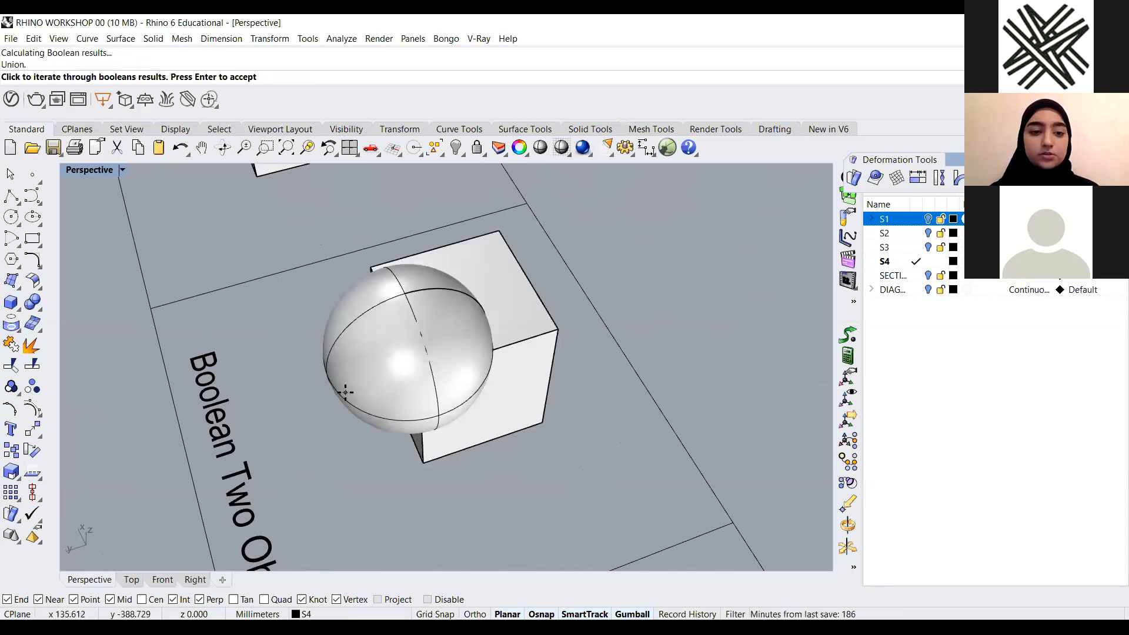
scroll(397, 425, "down", 2)
right_click_drag(550, 422, 580, 393)
scroll(613, 262, "up", 2)
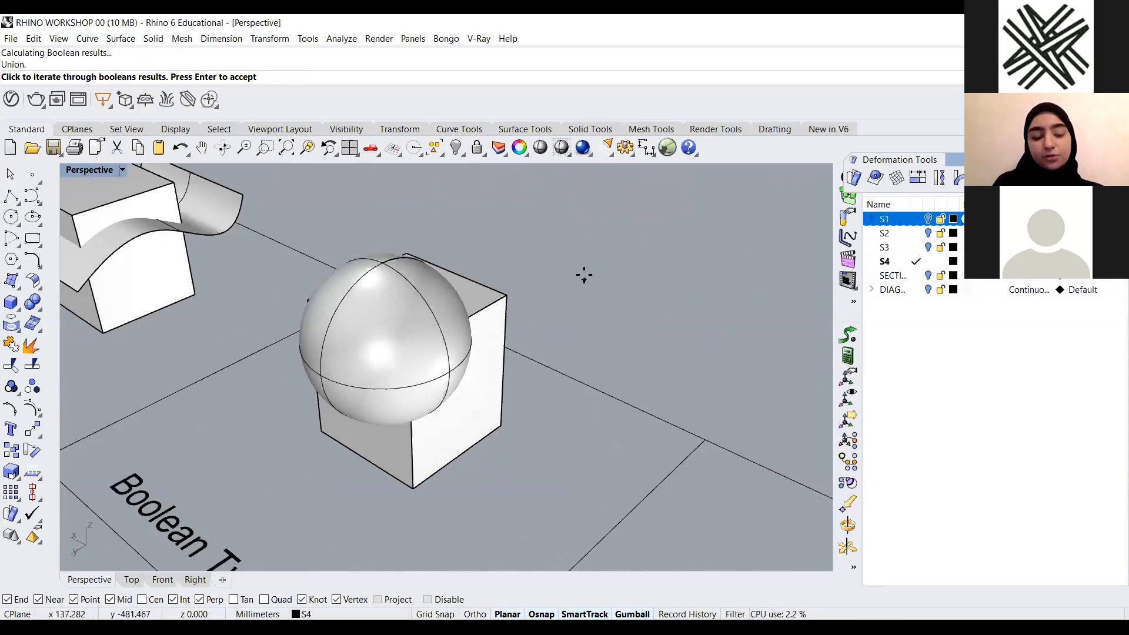
left_click(575, 234)
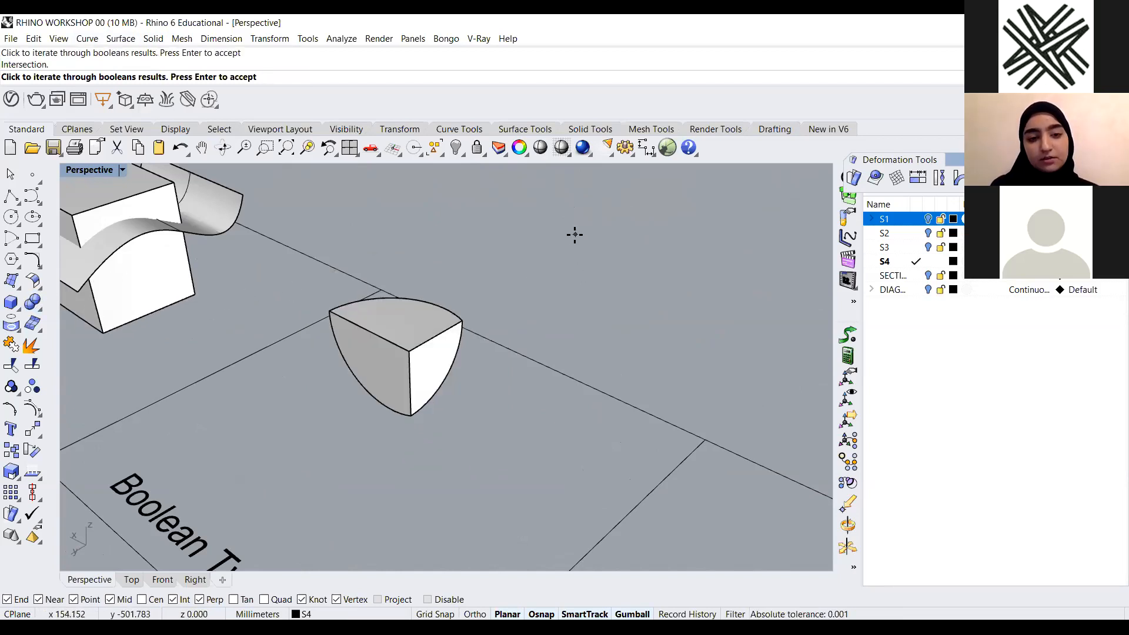
left_click(575, 234)
left_click(577, 235)
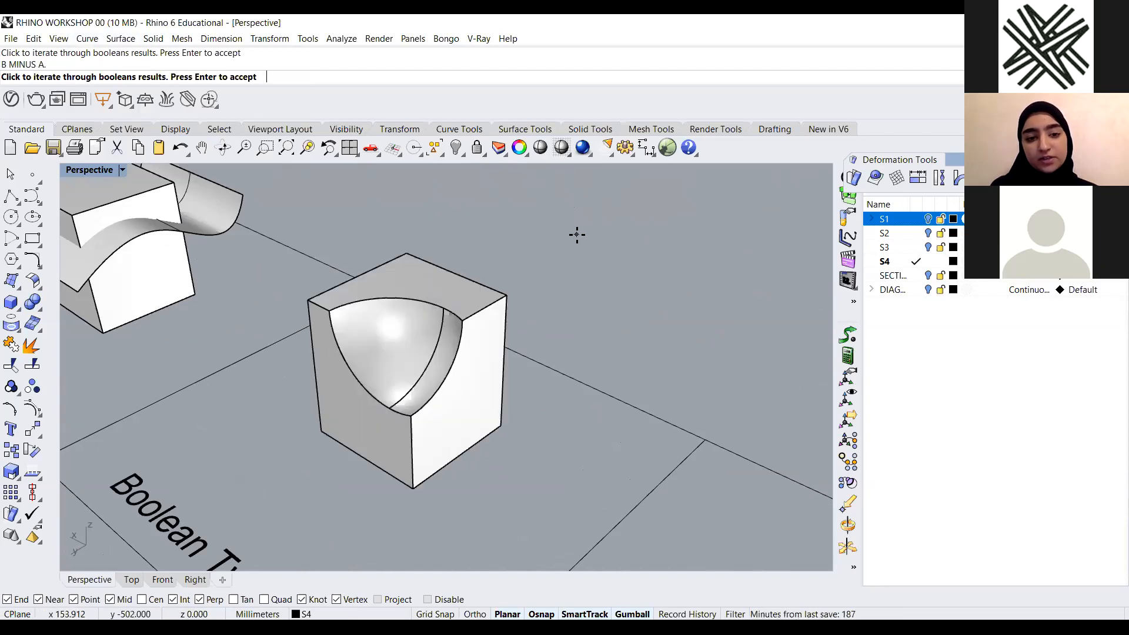
left_click(577, 235)
left_click(577, 234)
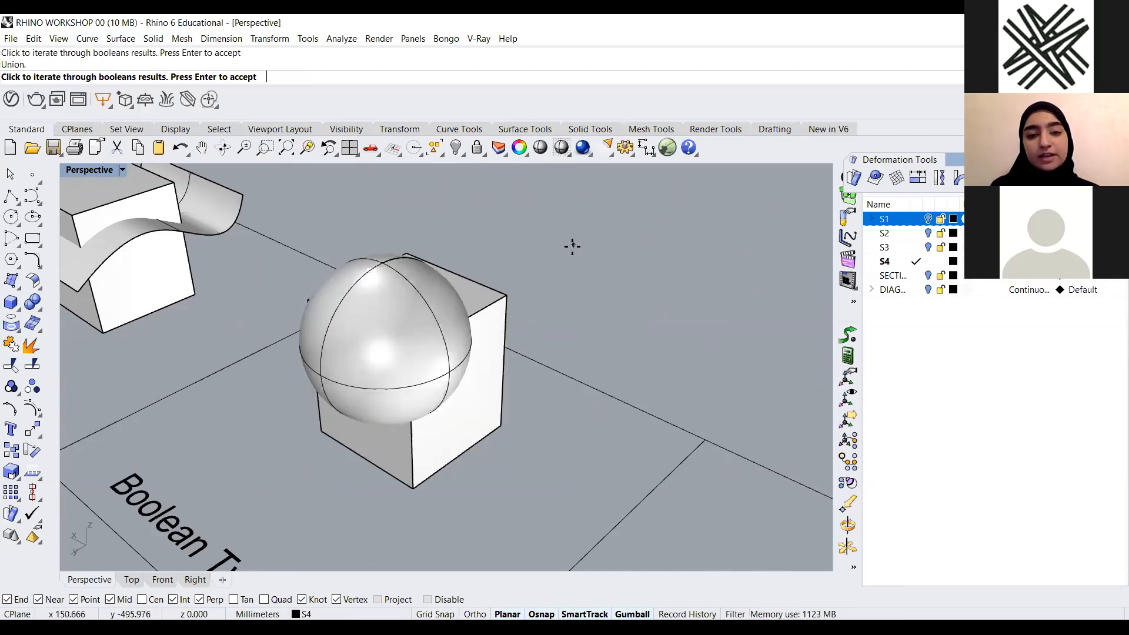
key("Return")
right_click_drag(428, 416, 249, 231)
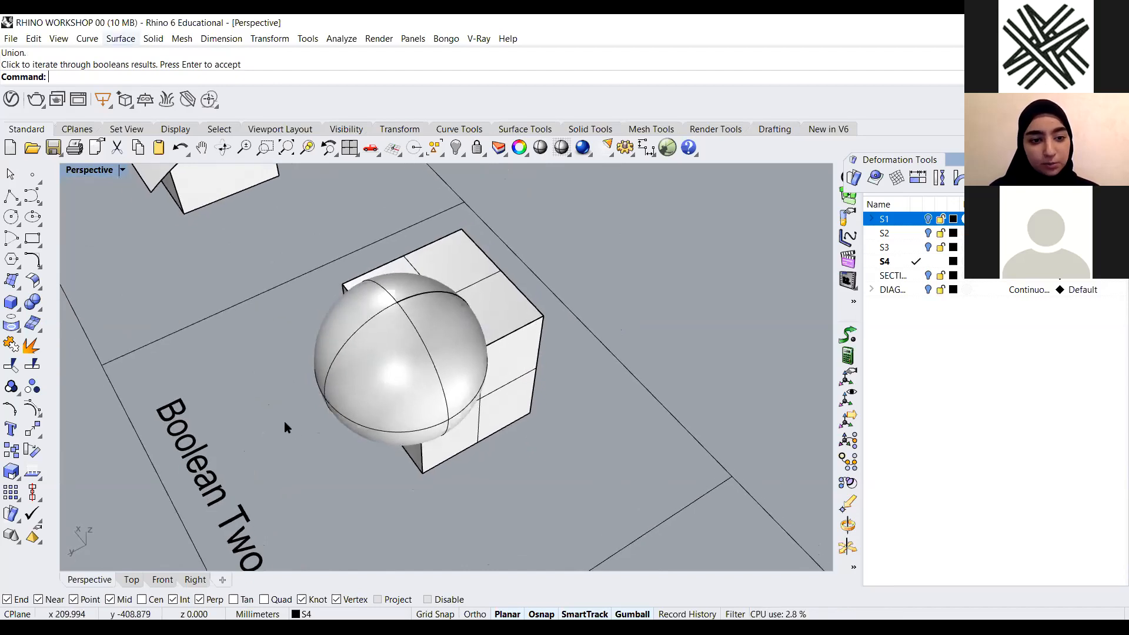
left_click(152, 39)
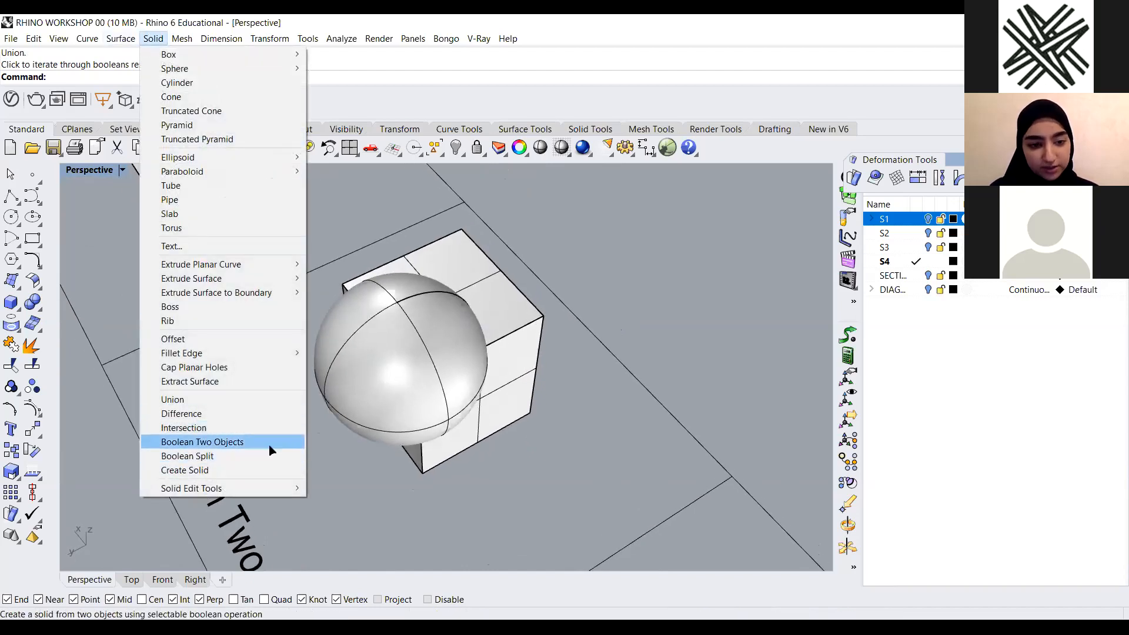
left_click(267, 442)
right_click_drag(462, 447, 618, 351)
left_click_drag(566, 305, 390, 411)
key("Return")
right_click_drag(390, 411, 486, 351)
right_click(449, 403)
left_click(365, 391)
left_click(454, 363)
right_click_drag(583, 308, 572, 307)
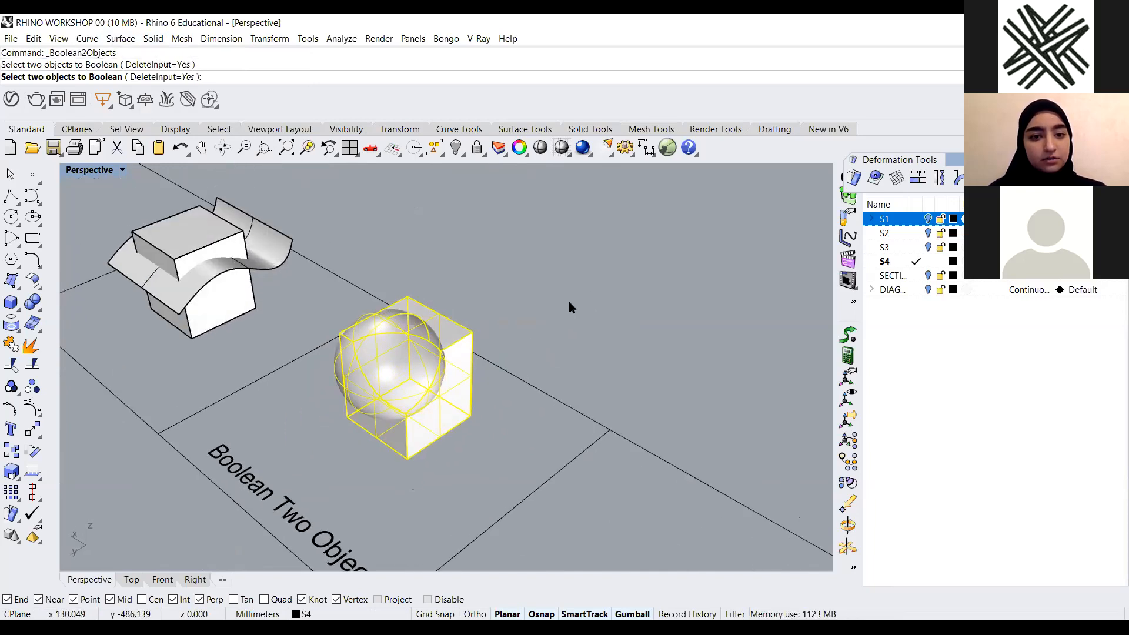
key("Escape")
right_click_drag(469, 383, 438, 433)
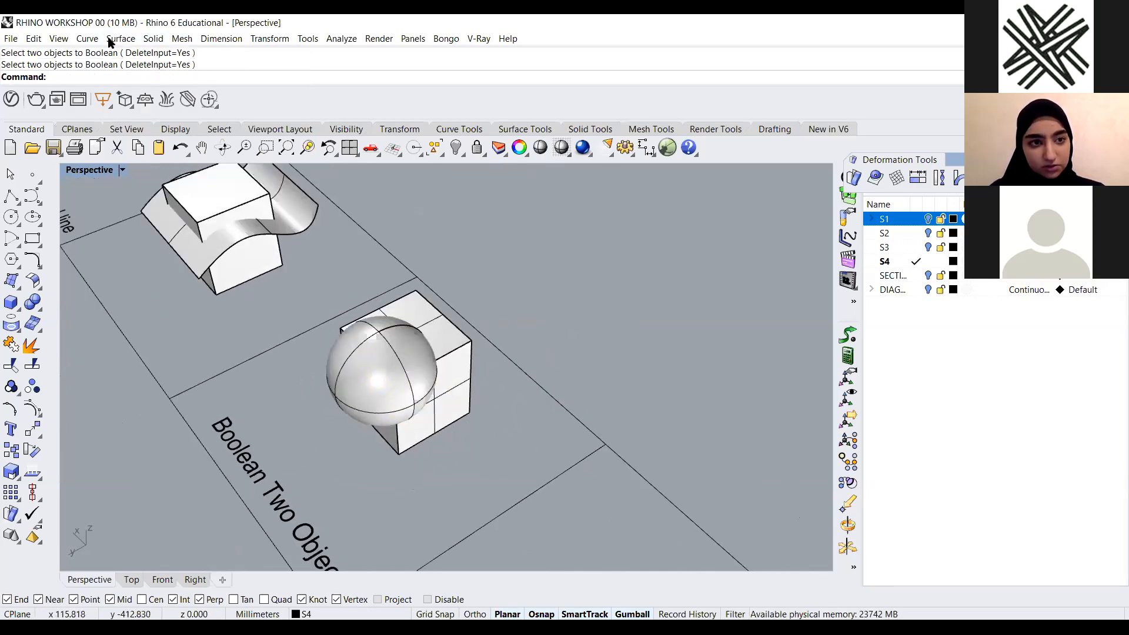
left_click(151, 39)
left_click(250, 442)
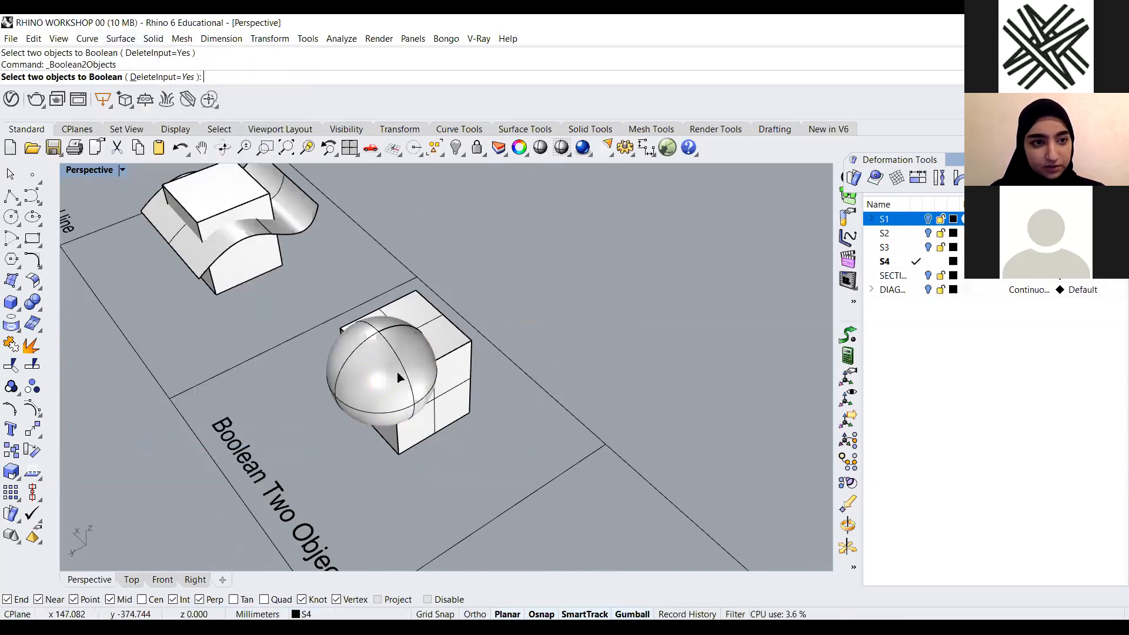
scroll(416, 366, "up", 2)
left_click(474, 346)
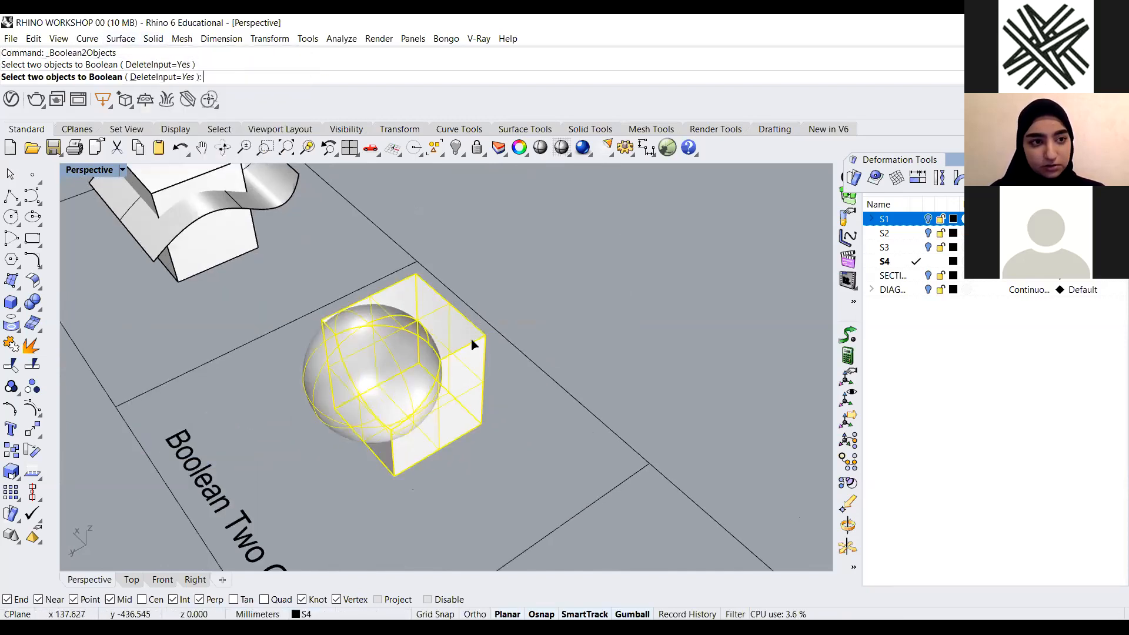
key("Escape")
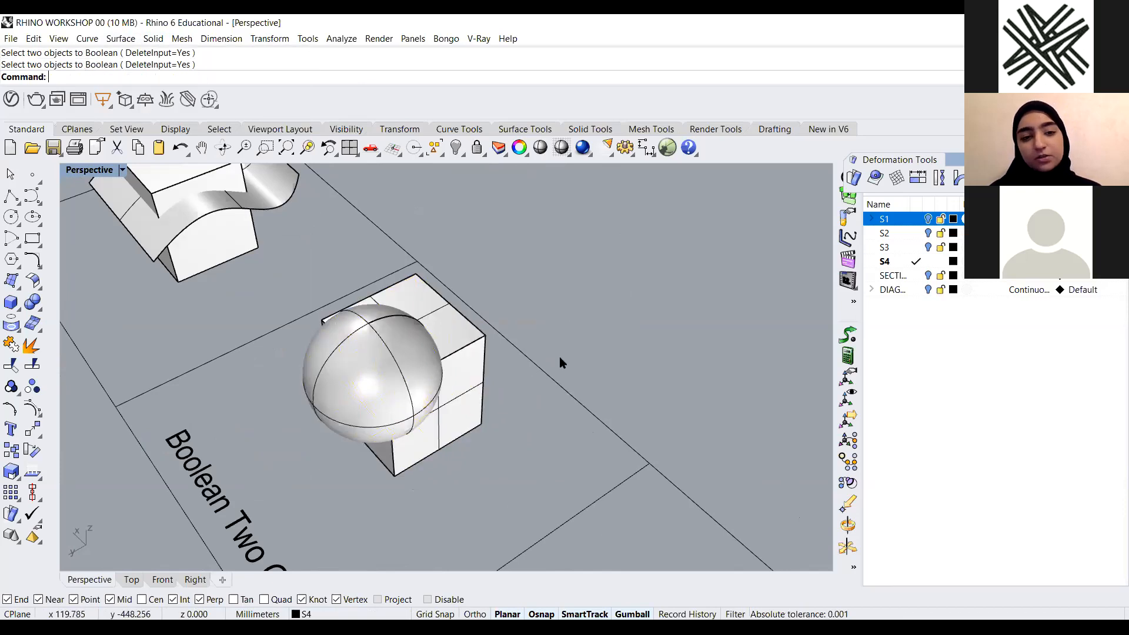
Undo the Boolean union so the sphere and box become separate objects again
scroll(521, 376, "down", 4)
right_click_drag(517, 379, 449, 302)
scroll(449, 302, "up", 3)
key("ctrl+z")
left_click(442, 378)
left_click(332, 343)
key("Escape")
Preview Boolean Two Objects on the sphere and box, cycling through union, intersection and difference results without accepting
scroll(478, 372, "down", 4)
right_click_drag(450, 315, 137, 32)
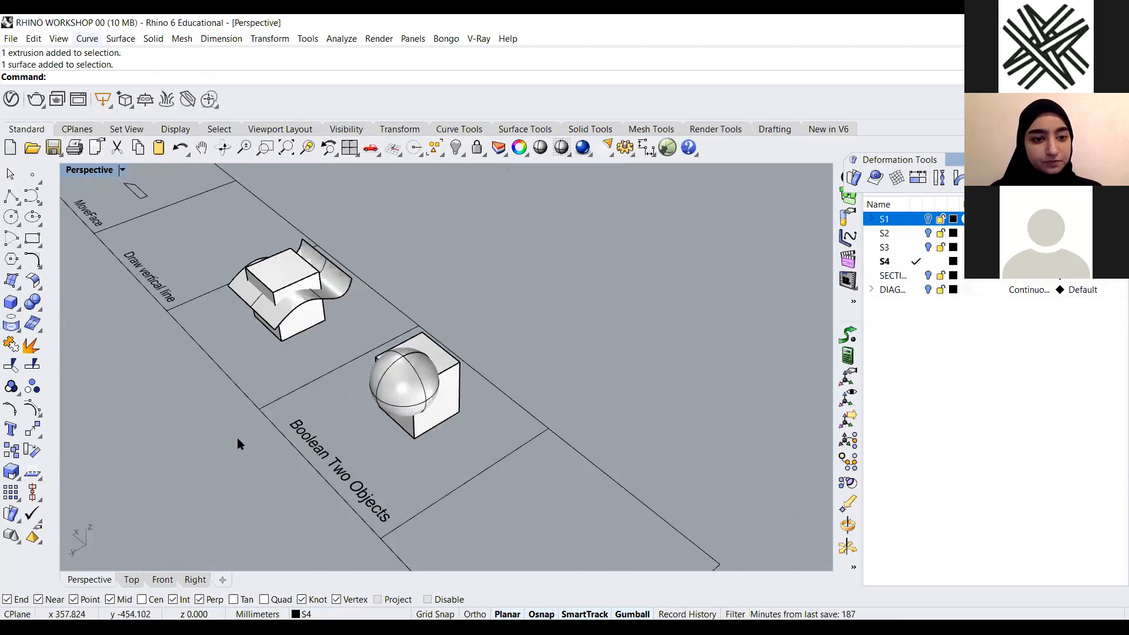
left_click(153, 38)
left_click(188, 441)
scroll(428, 403, "up", 8)
left_click_drag(577, 309, 293, 436)
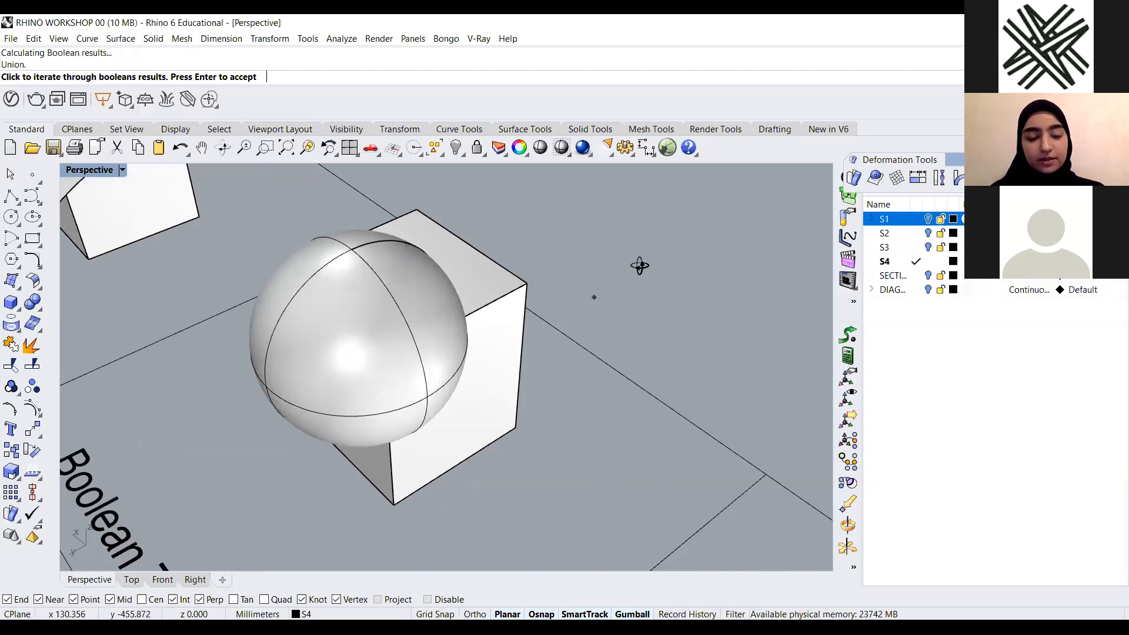
scroll(637, 267, "down", 5)
left_click(579, 266)
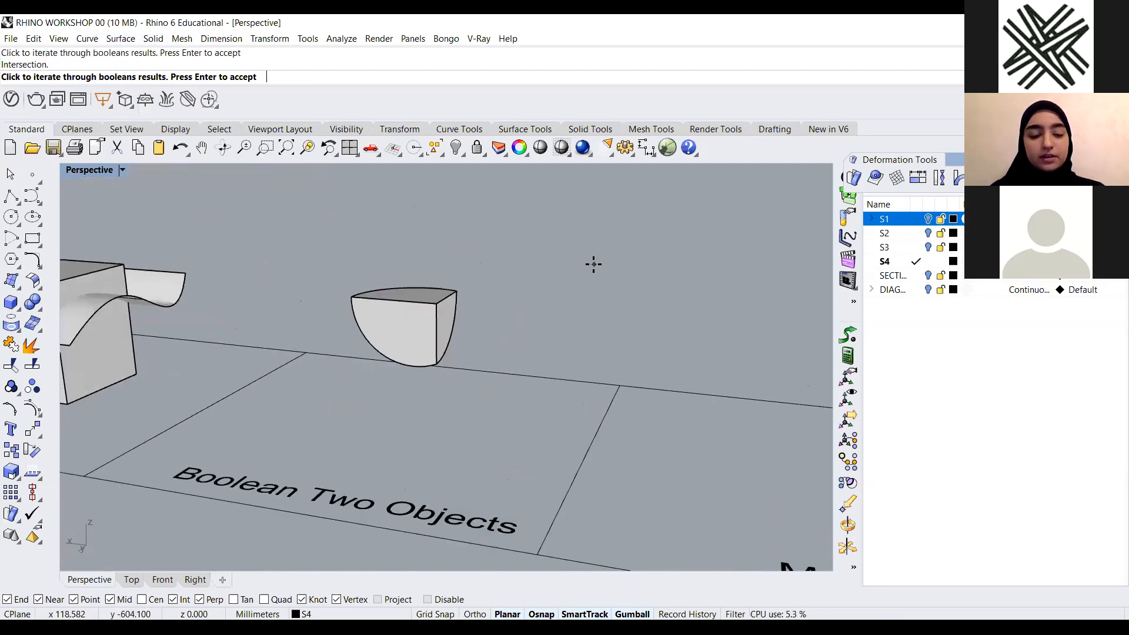
left_click(592, 264)
left_click(593, 264)
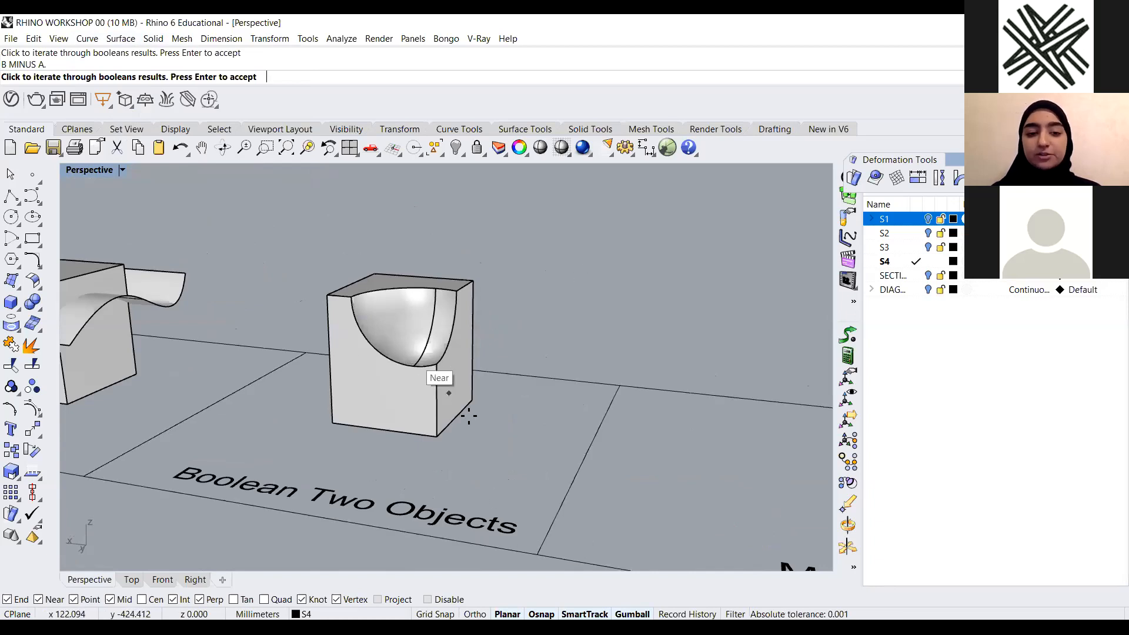
key("Escape")
Orbit and zoom the view to examine the box and wavy surface in the Draw vertical line example
scroll(340, 448, "down", 5)
right_click_drag(376, 441, 63, 409)
scroll(87, 412, "down", 3)
scroll(424, 395, "up", 5)
scroll(308, 390, "down", 3)
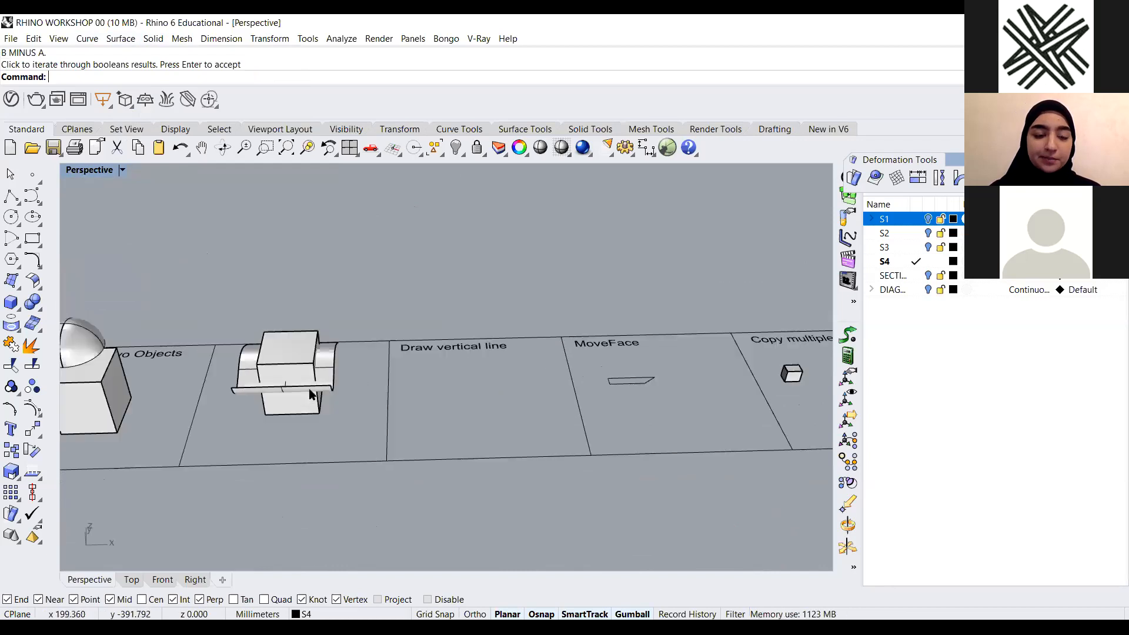
scroll(217, 371, "up", 3)
scroll(292, 402, "up", 1)
scroll(405, 406, "down", 6)
right_click_drag(405, 437, 353, 432)
scroll(416, 386, "up", 6)
scroll(353, 378, "up", 2)
scroll(429, 373, "down", 6)
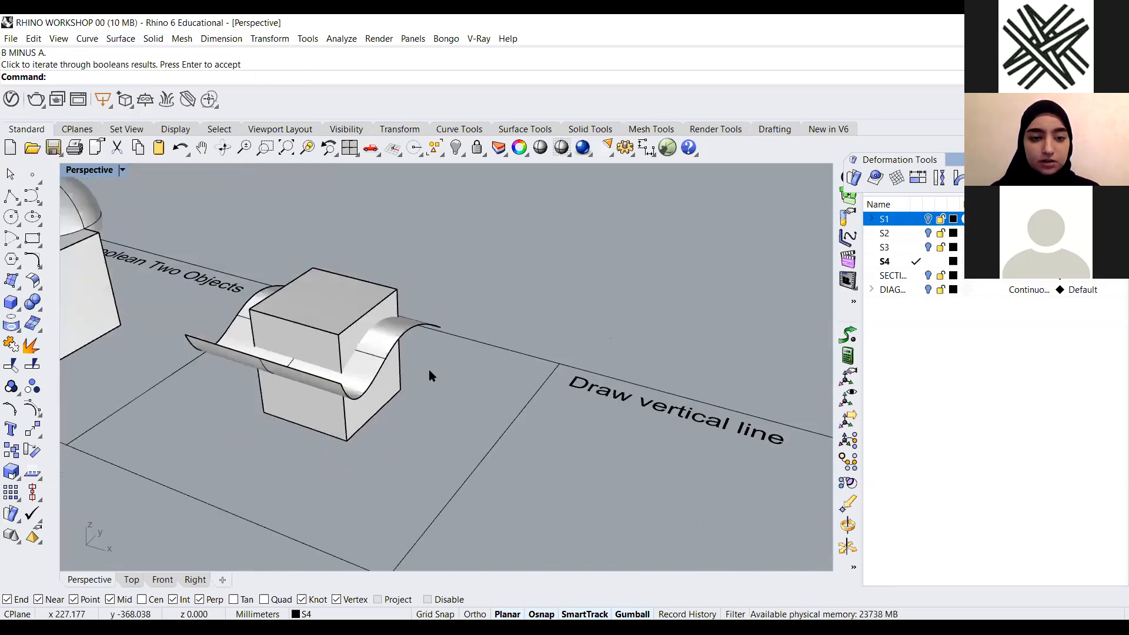
right_click_drag(429, 383, 434, 433)
scroll(424, 295, "down", 6)
scroll(437, 437, "up", 6)
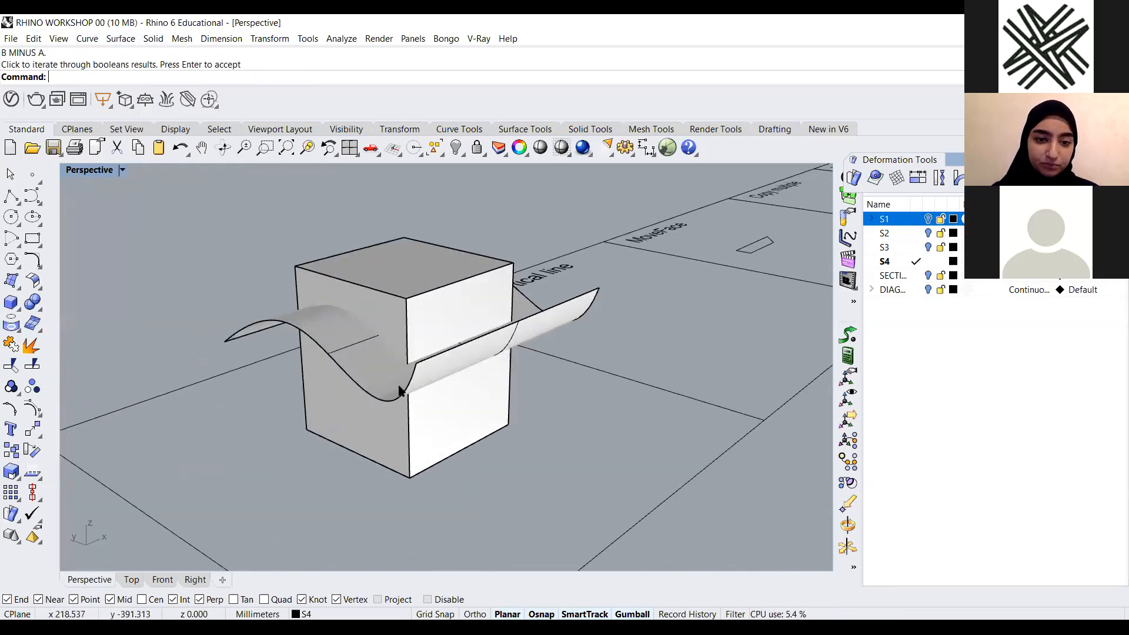
left_click(397, 387)
left_click(504, 449)
left_click(504, 450)
left_click(541, 469)
left_click(535, 307)
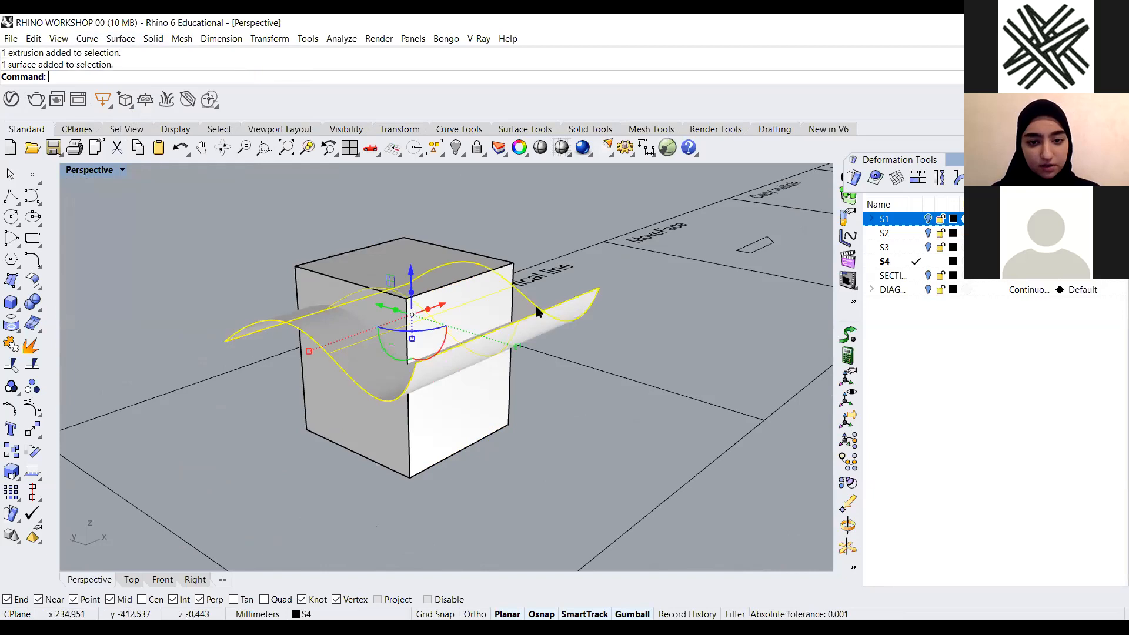
left_click(595, 453)
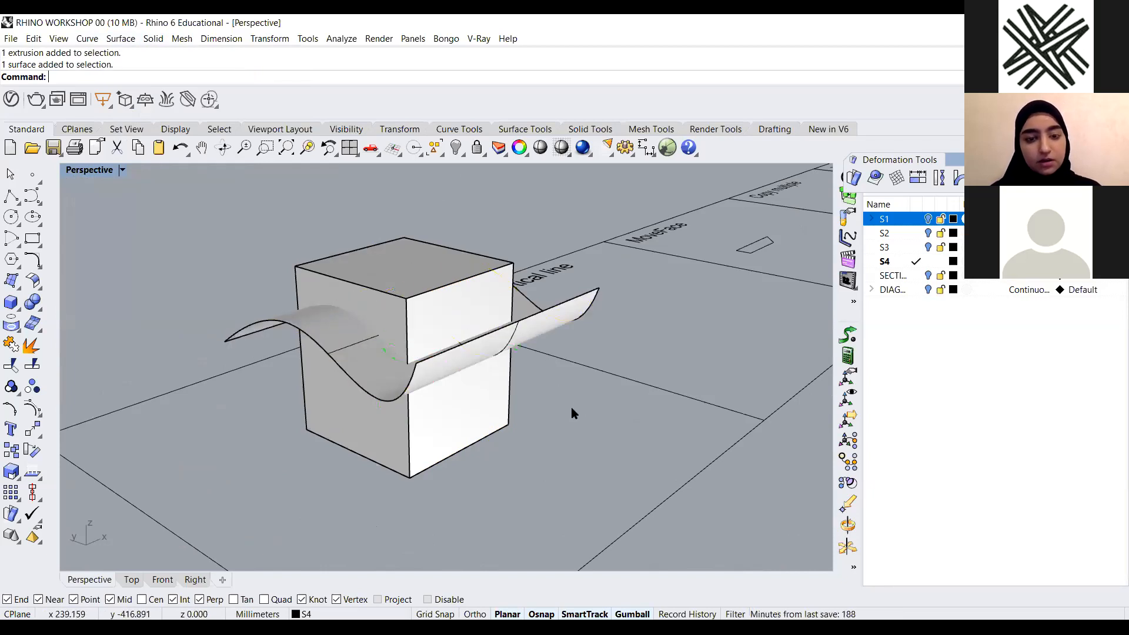
scroll(471, 388, "down", 3)
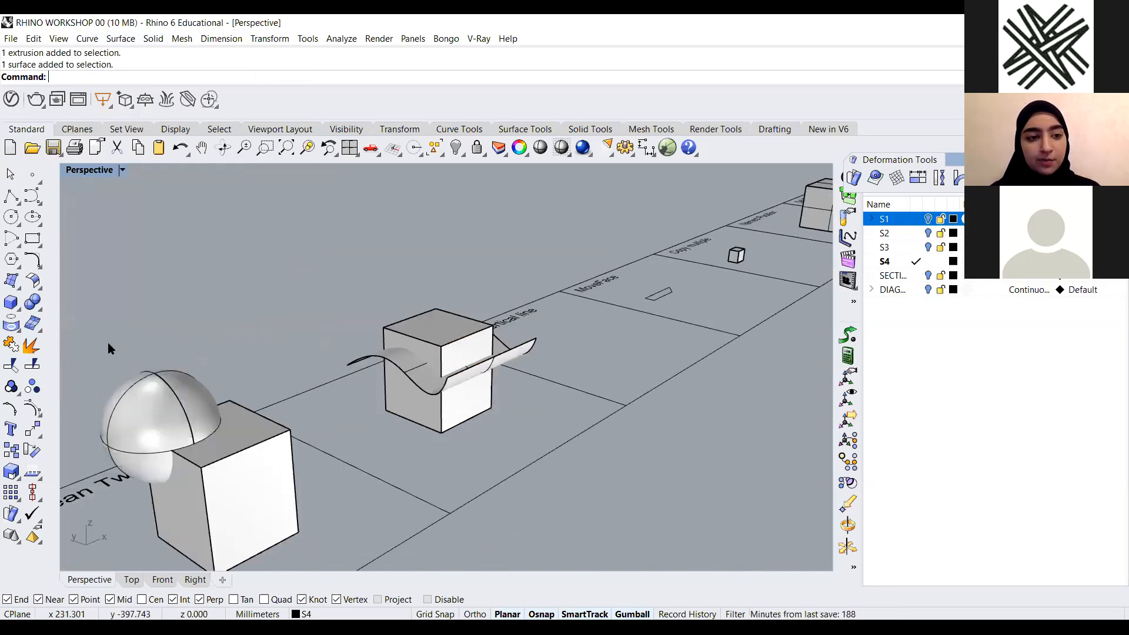
Tear off the Solid Tools toolbar as a floating panel
left_click(39, 308)
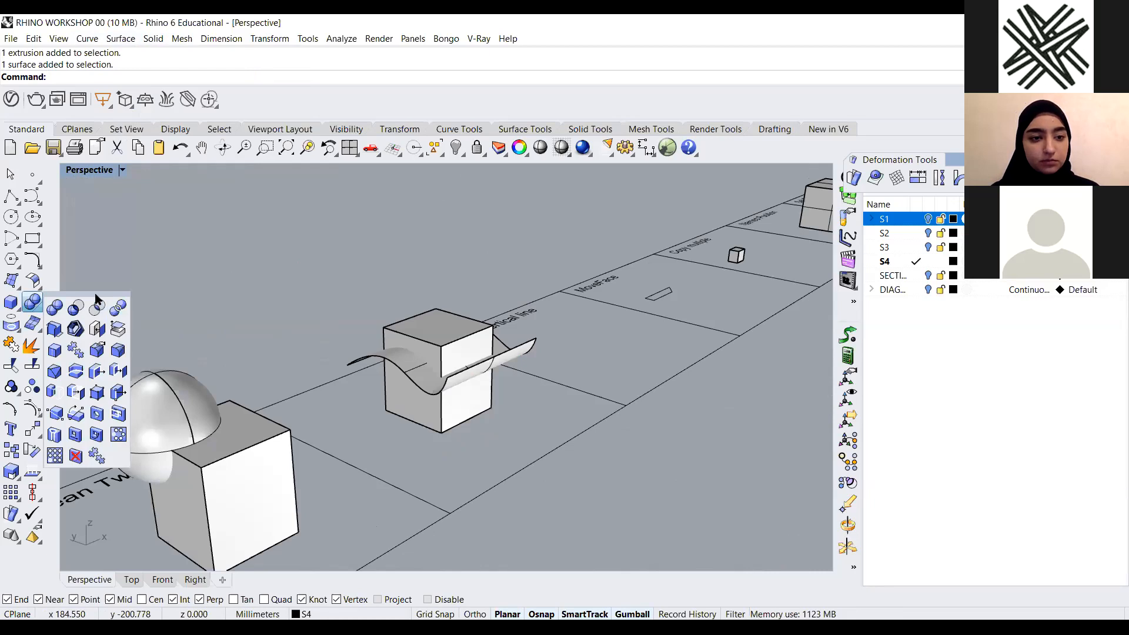
left_click_drag(96, 299, 229, 198)
Subtract the wavy surface from the box with Boolean Difference, then undo it
left_click(209, 220)
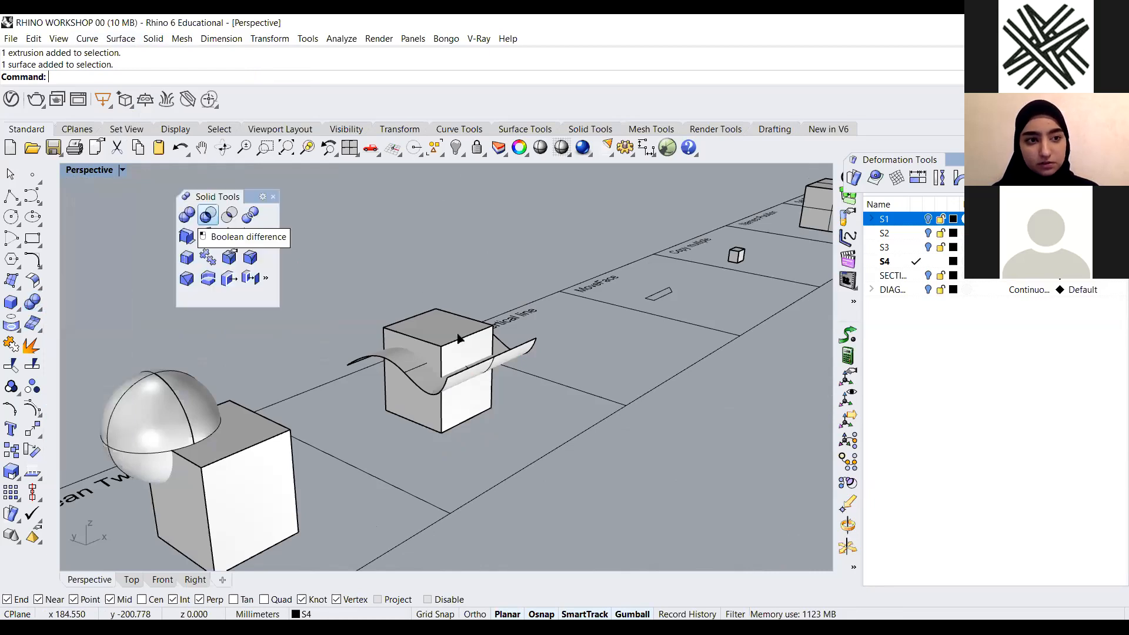
scroll(435, 329, "up", 3)
left_click(552, 379)
key("Return")
left_click(373, 345)
key("Return")
key("ctrl+z")
Move the floating Solid Tools panel to the upper right of the viewport
left_click(552, 478)
right_click_drag(477, 423, 421, 353)
left_click(422, 353)
left_click(564, 451)
mouse_move(434, 415)
right_mouse_down()
mouse_move(386, 379)
mouse_move(401, 323)
mouse_move(390, 305)
right_mouse_up()
scroll(402, 324, "up", 4)
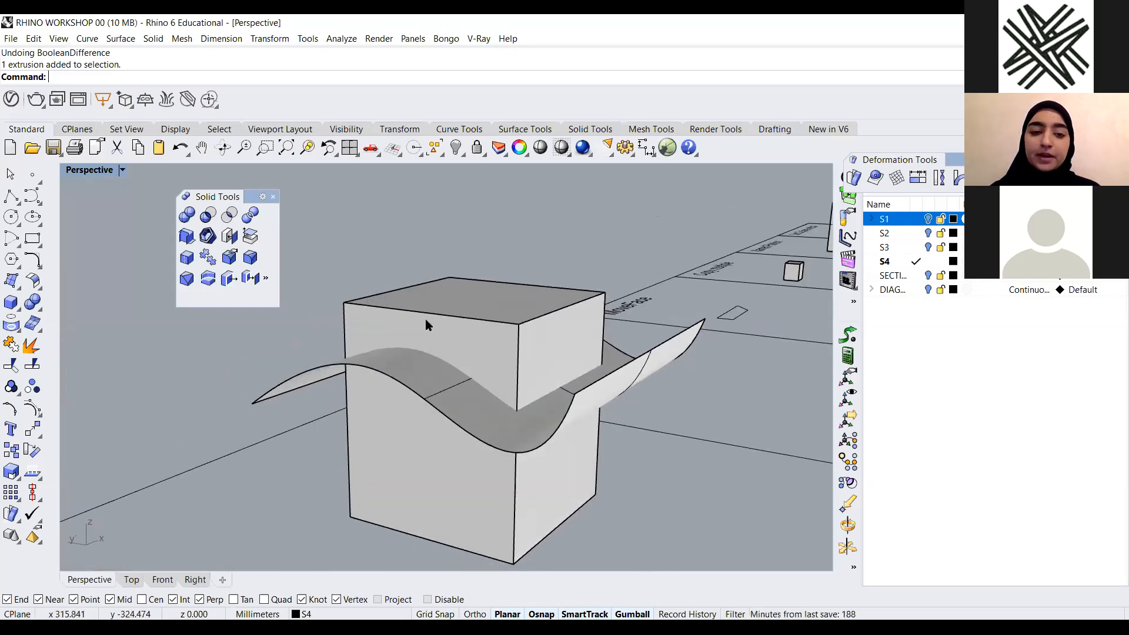
scroll(313, 326, "down", 2)
right_click_drag(440, 411, 439, 423)
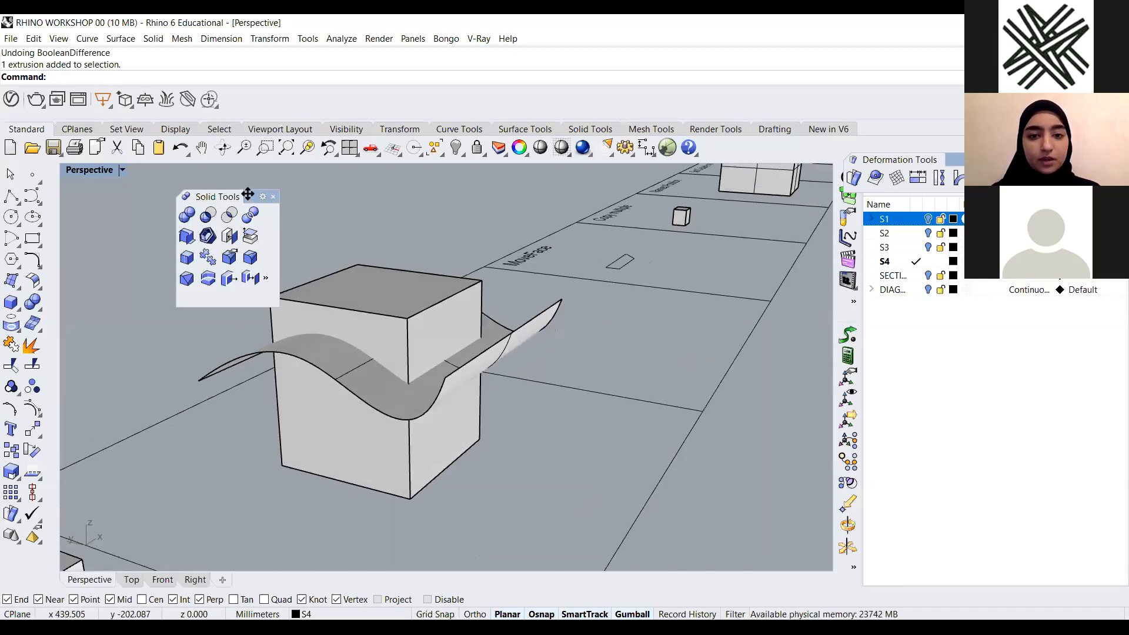
left_click_drag(248, 194, 619, 157)
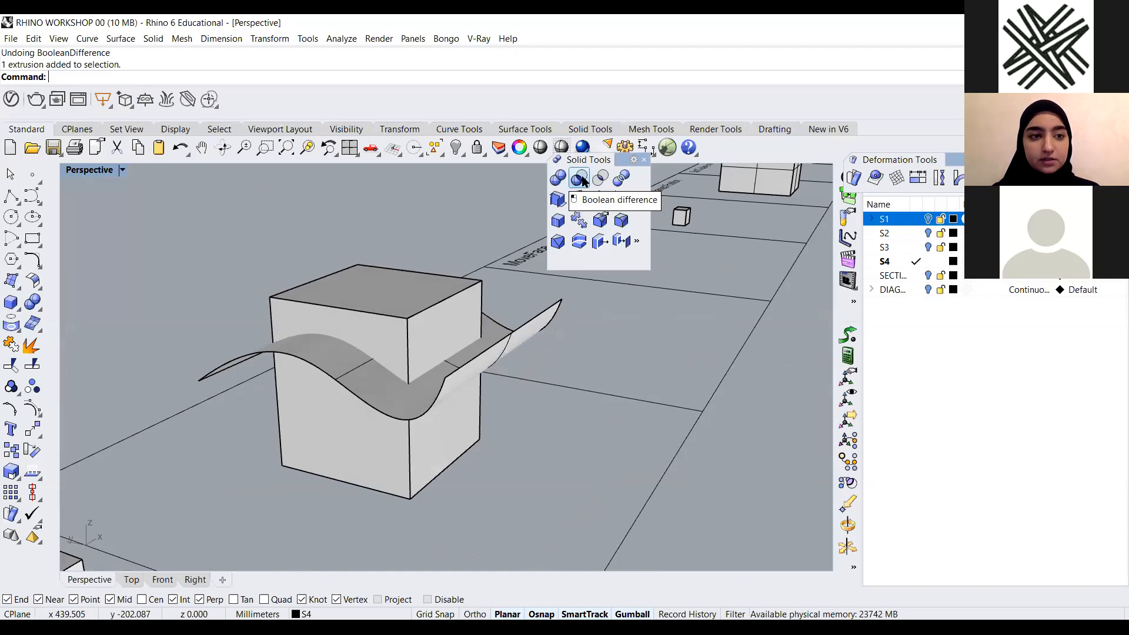
Run Boolean Difference with the box as base and the wavy surface as cutter, then undo the result
left_click(579, 178)
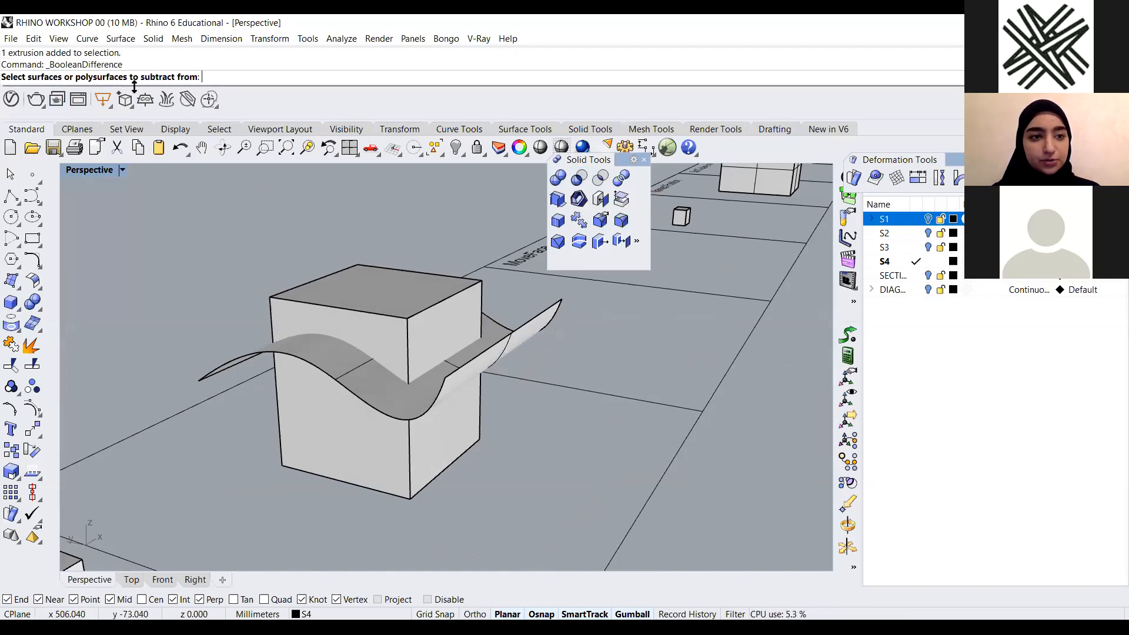
left_click(413, 455)
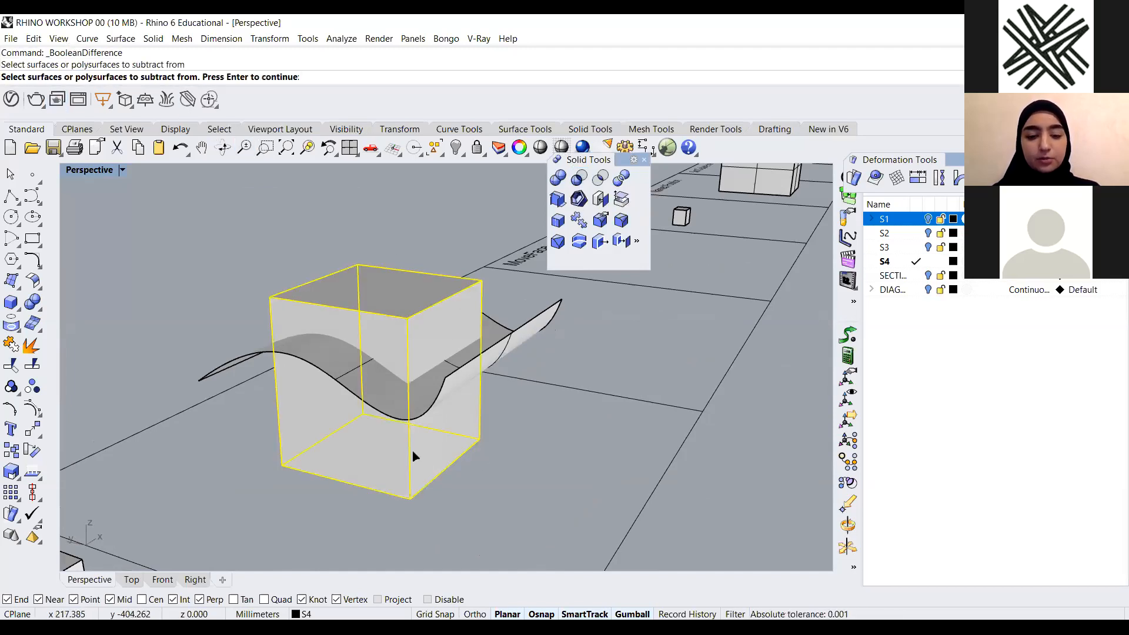
key("Return")
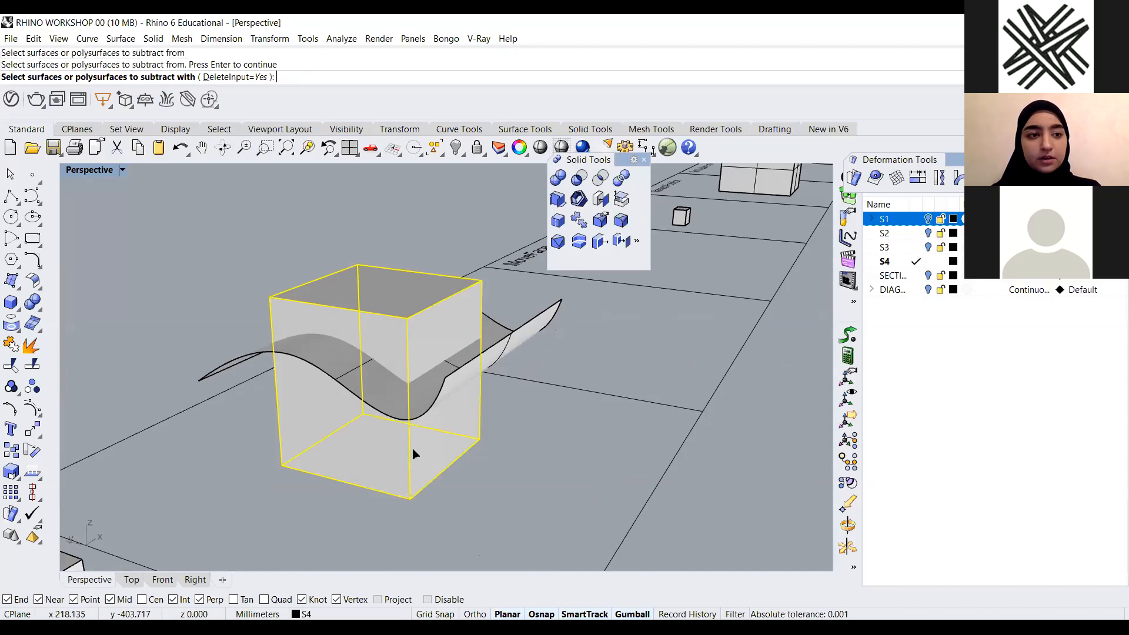
left_click(520, 337)
key("Return")
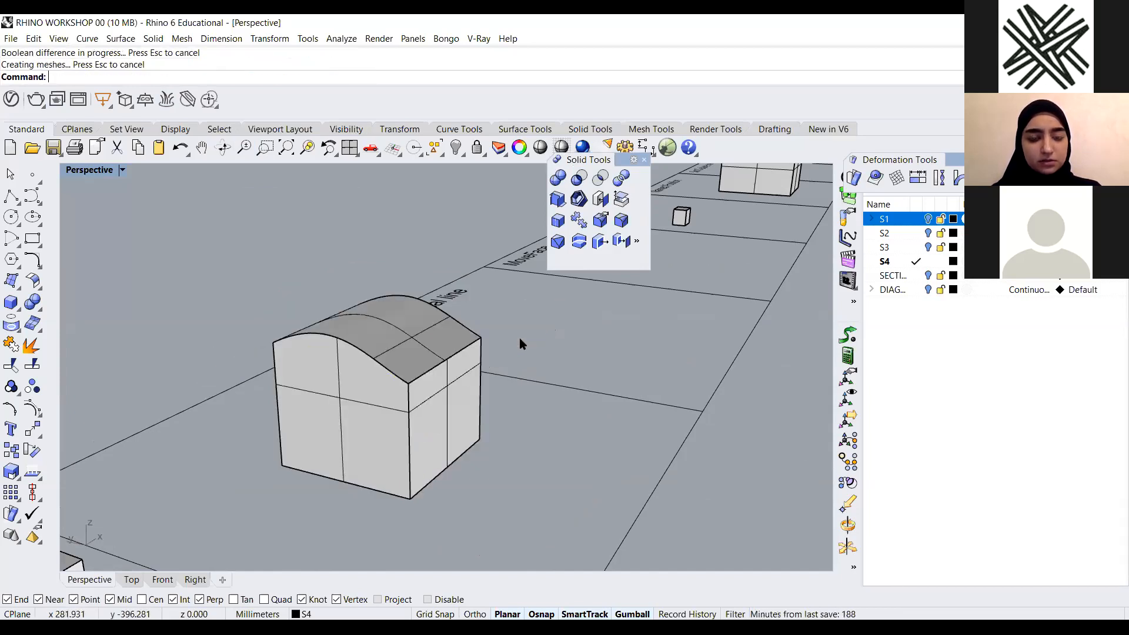
key("ctrl+z")
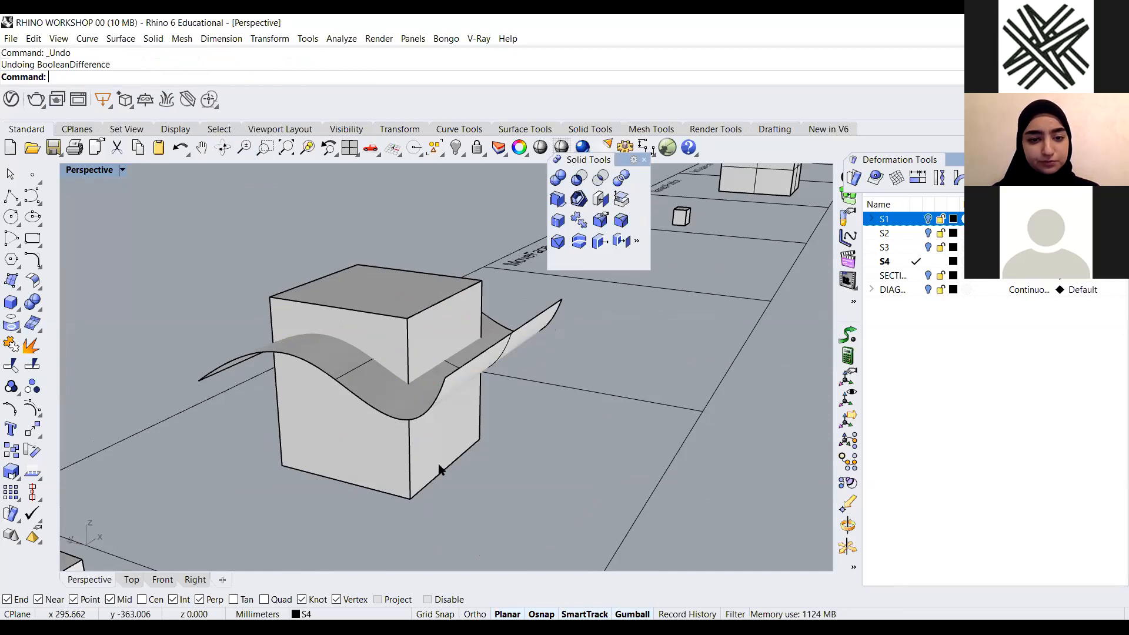
Try trimming the box's top with the wavy surface using Trim, then undo the changes
left_click(440, 469)
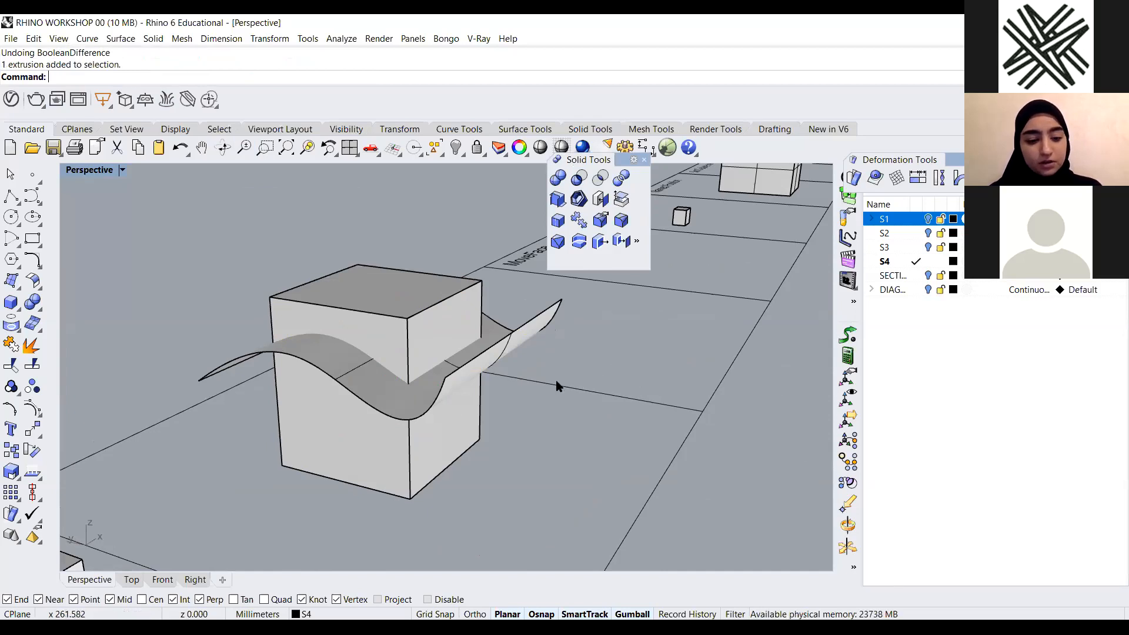
type("trim")
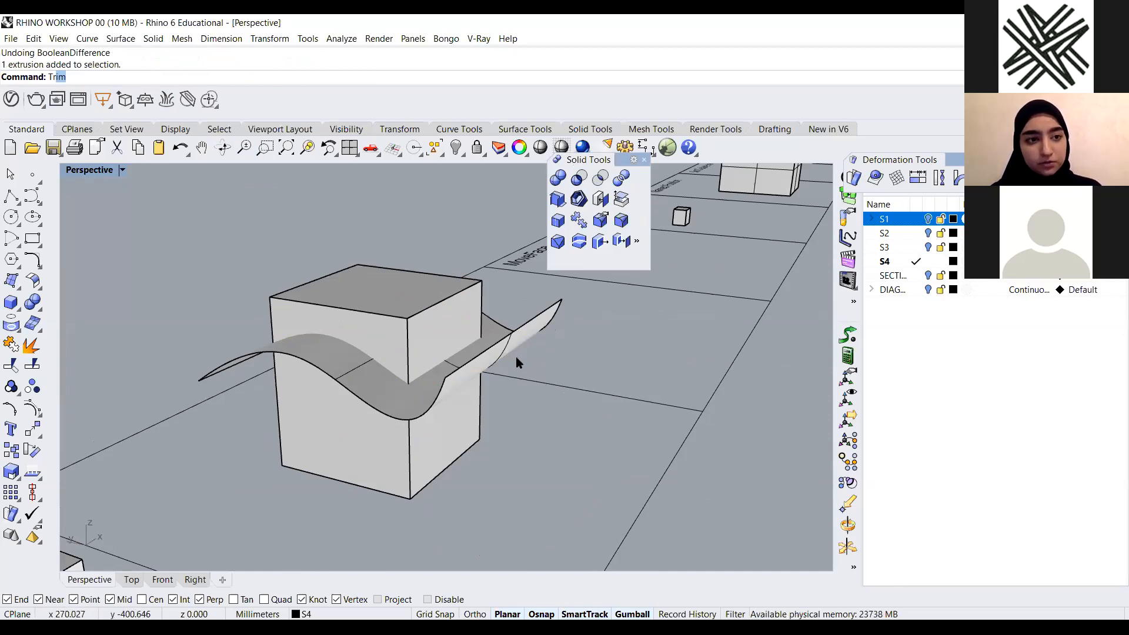
key("Return")
left_click(509, 341)
key("Return")
left_click(474, 290)
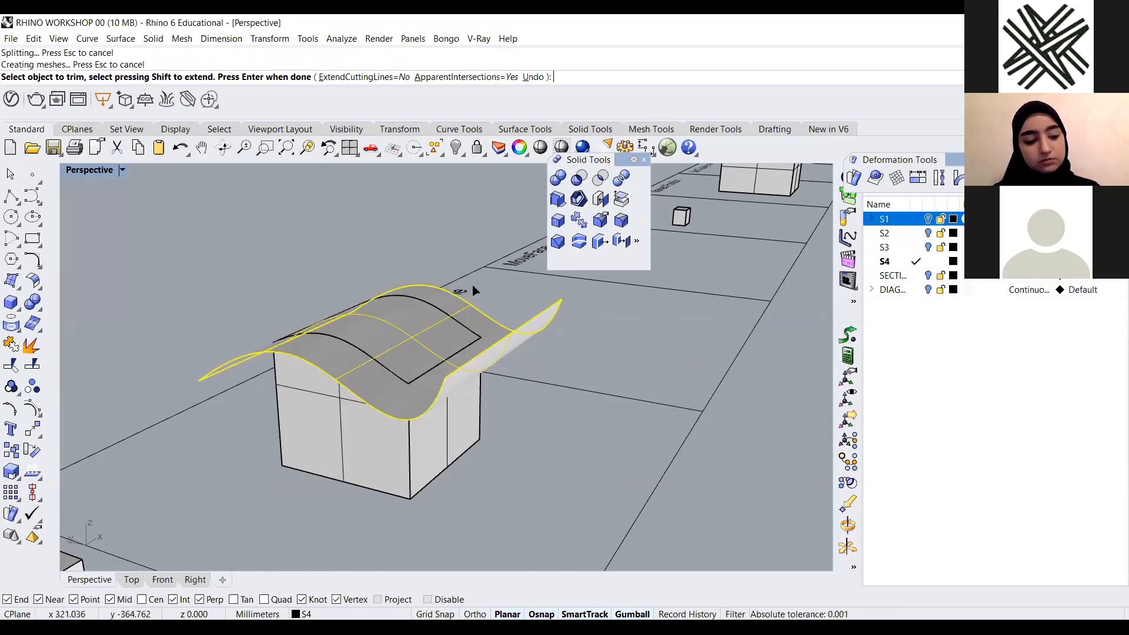
key("ctrl+z")
key("Return")
key("ctrl+z")
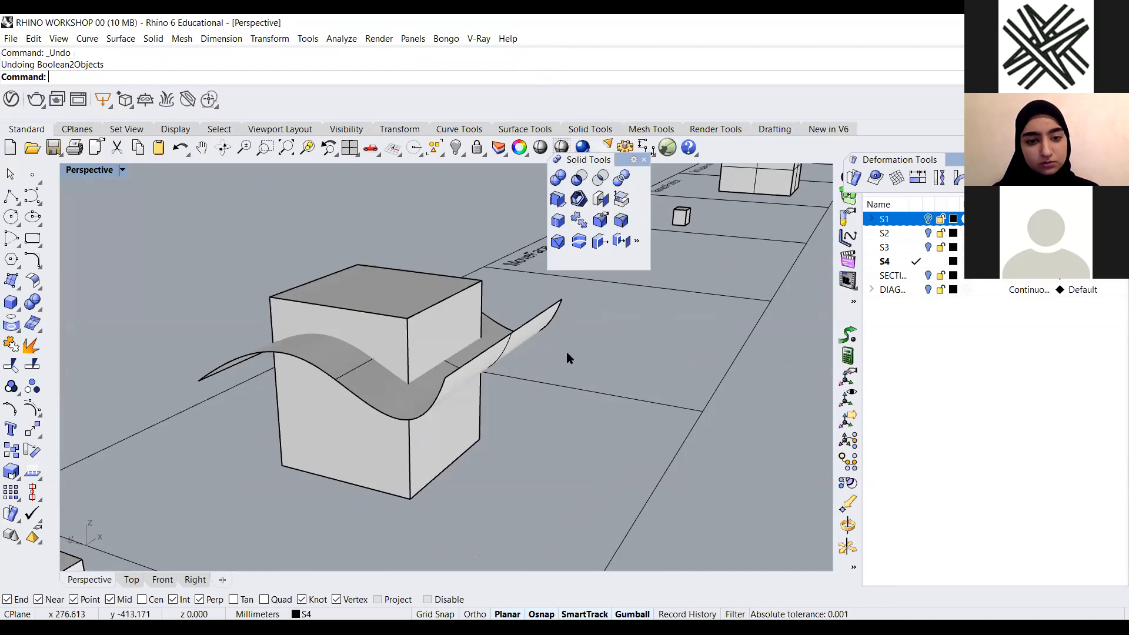
Repeat the Boolean Difference of the box by the wavy surface and undo it again
left_click(579, 178)
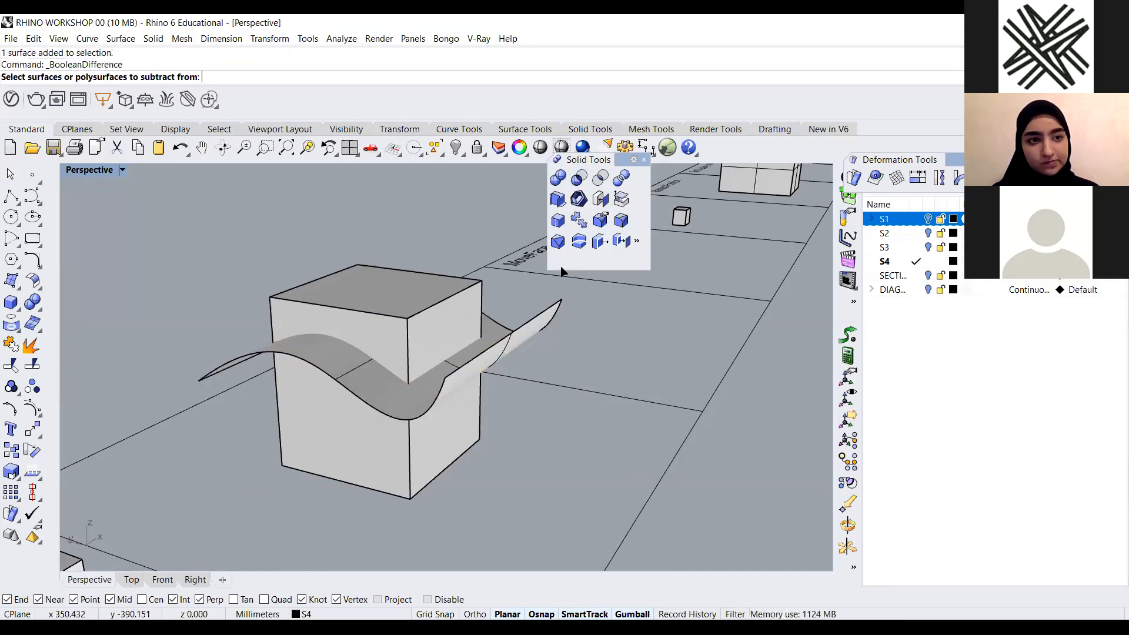
left_click(421, 420)
key("Return")
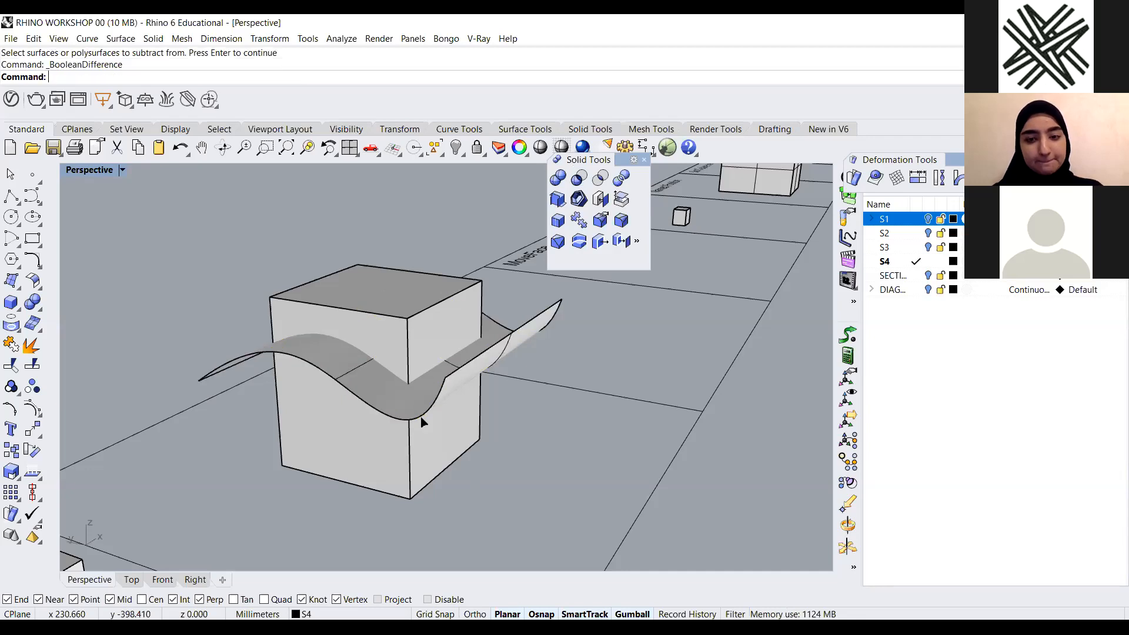
left_click(429, 462)
key("Return")
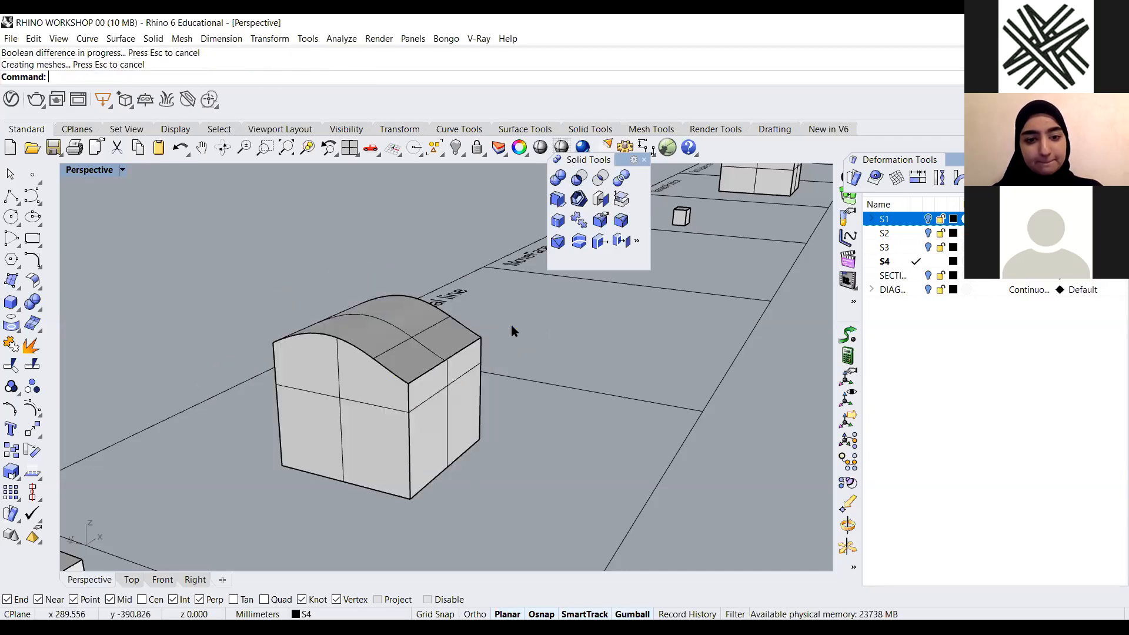
key("ctrl+z")
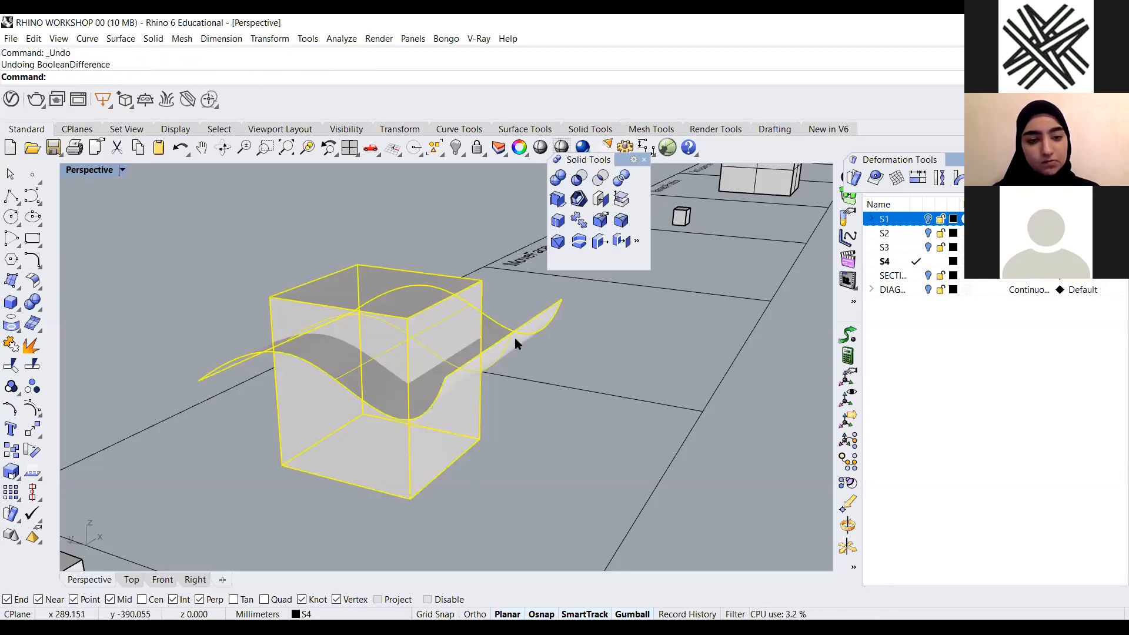
key("Escape")
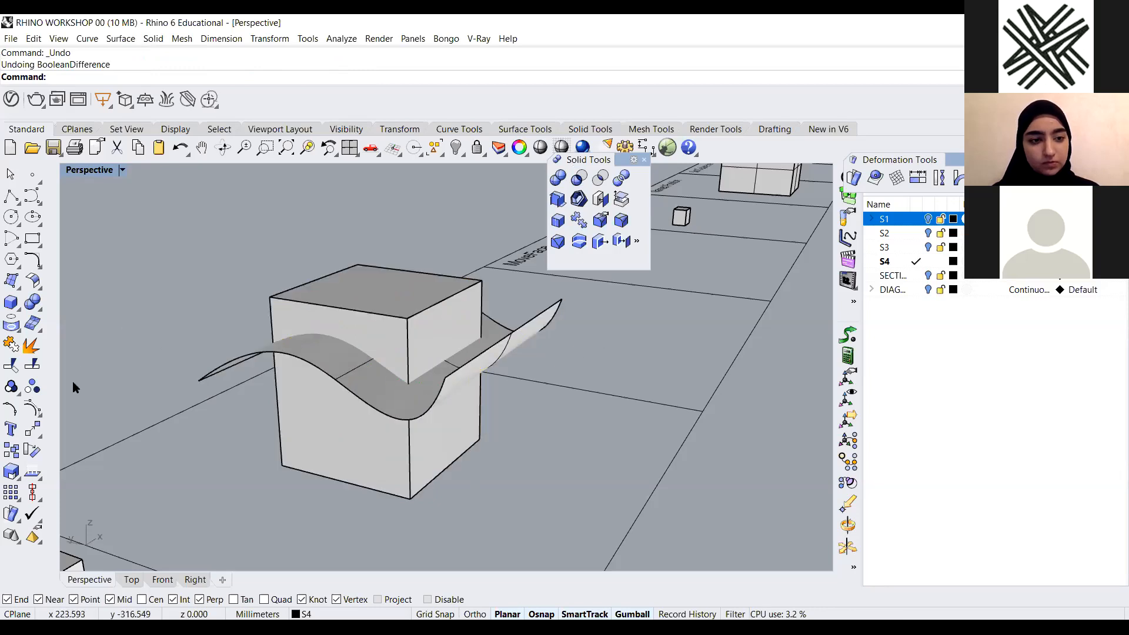
Display the wavy surface's normal directions with Analyze Direction
left_click(33, 471)
left_click(501, 340)
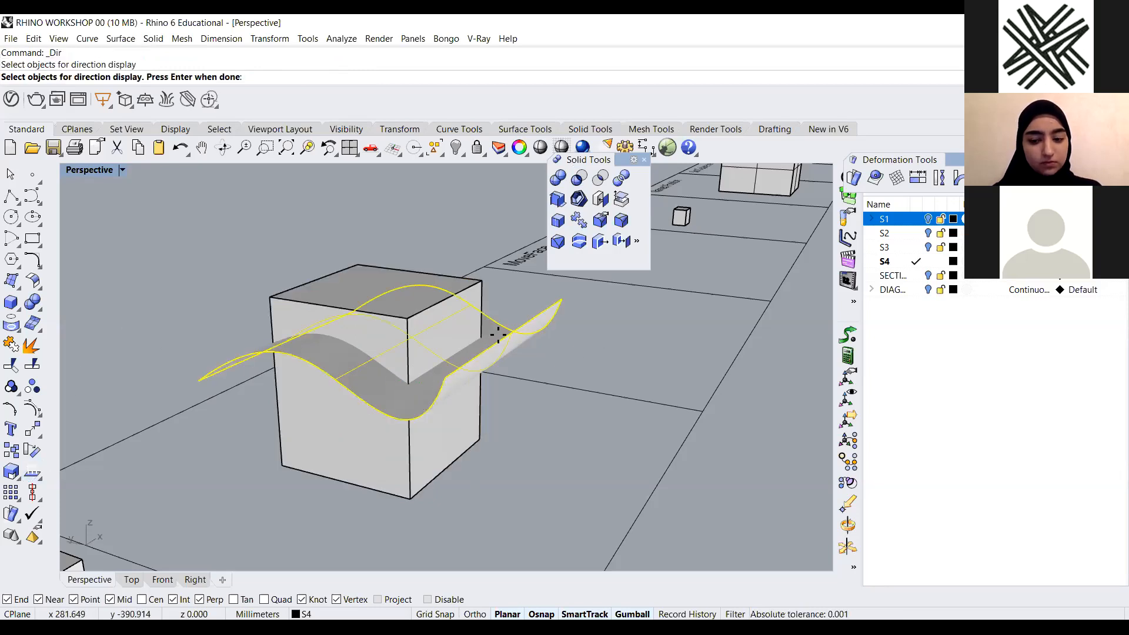
key("Return")
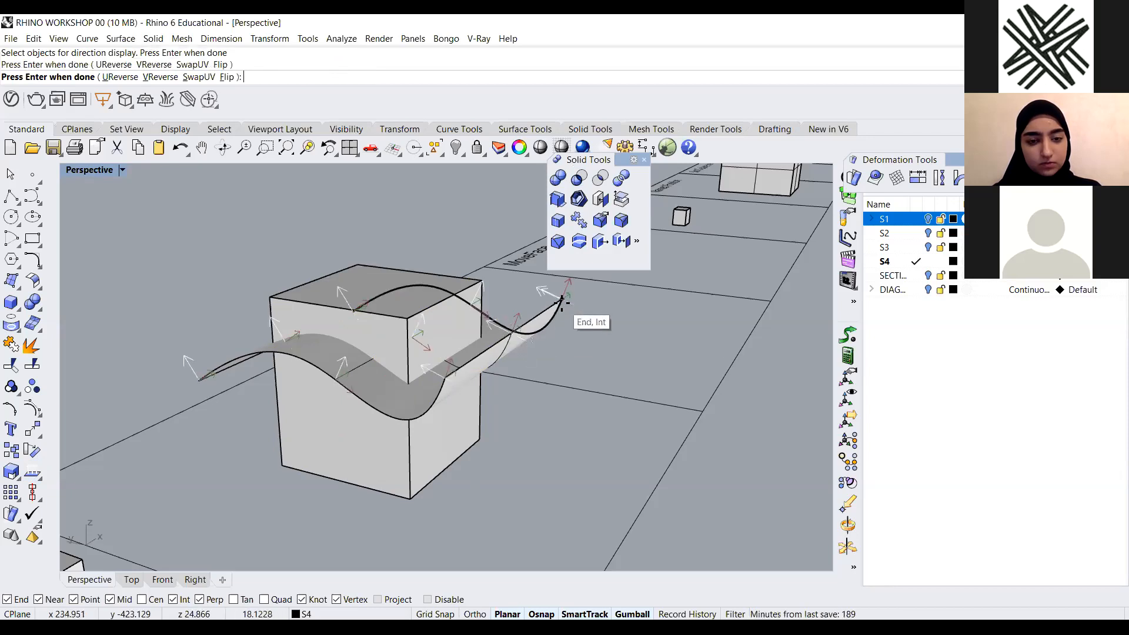
key("Return")
Move the Solid Tools panel over the toolbar tabs next to the Deformation Tools panel
scroll(370, 432, "down", 4)
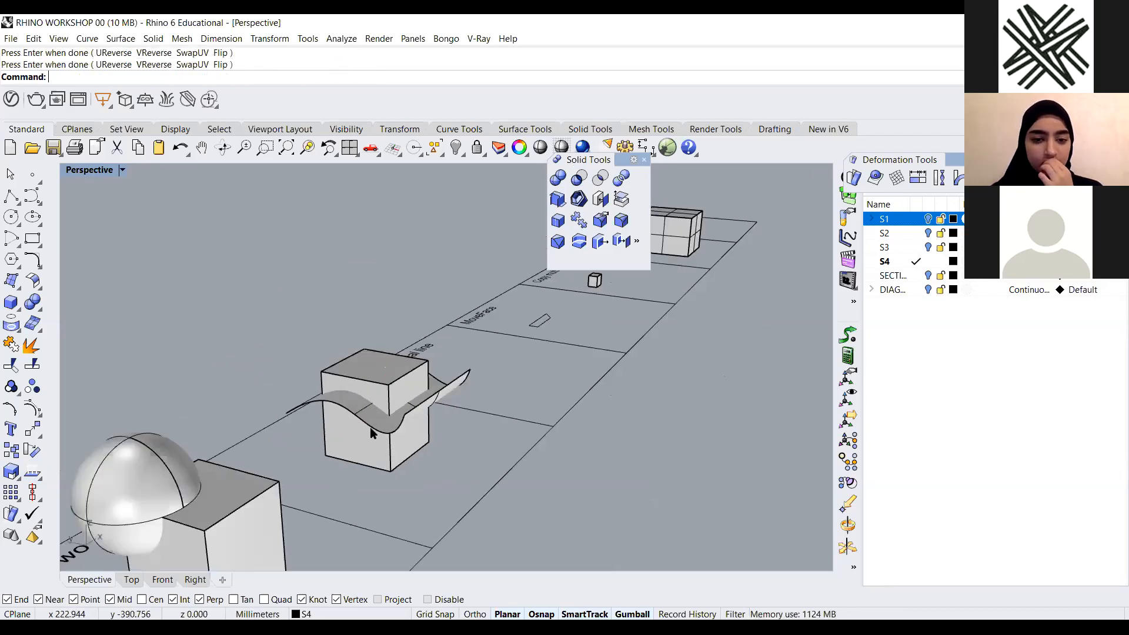
right_click_drag(402, 435, 482, 431)
scroll(365, 406, "up", 5)
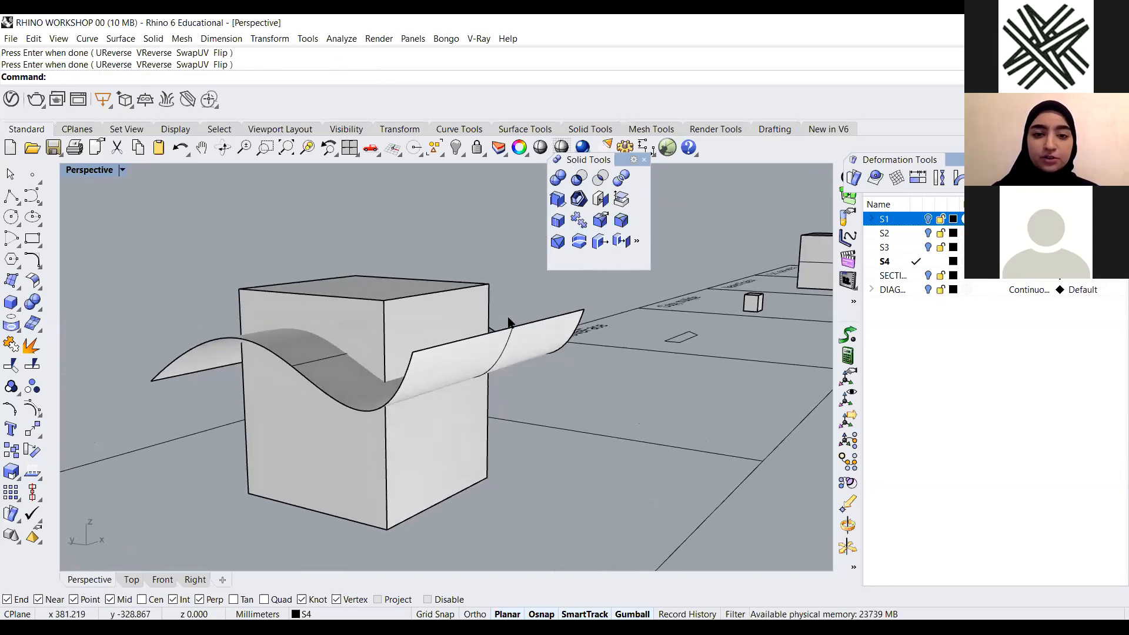
scroll(509, 322, "down", 4)
scroll(388, 322, "up", 3)
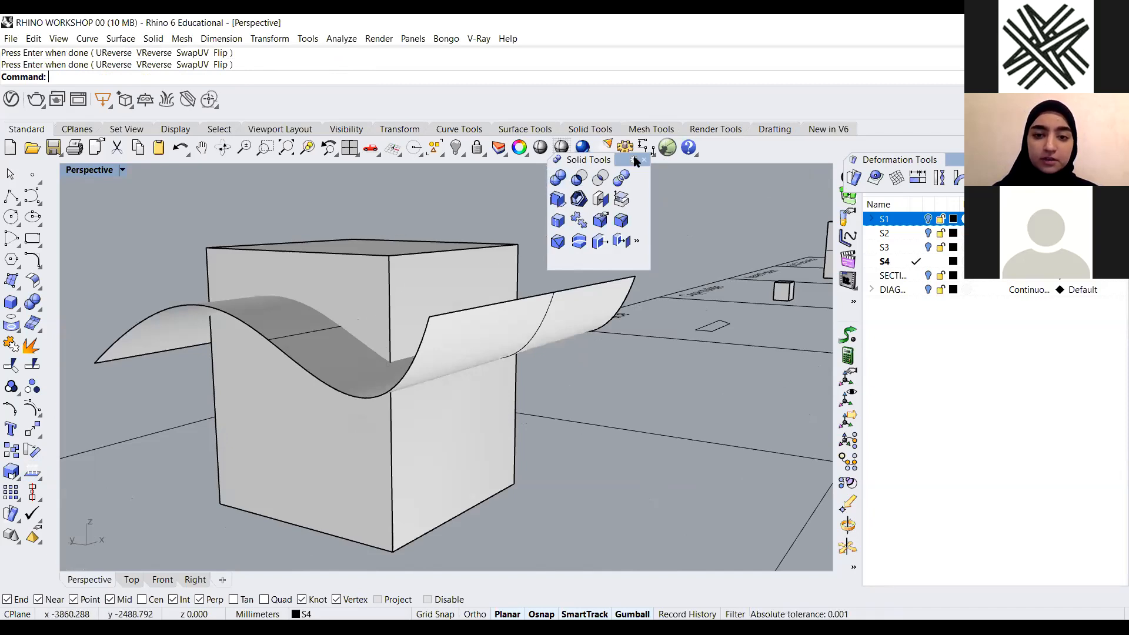
left_click_drag(589, 159, 743, 131)
right_click_drag(460, 264, 436, 239)
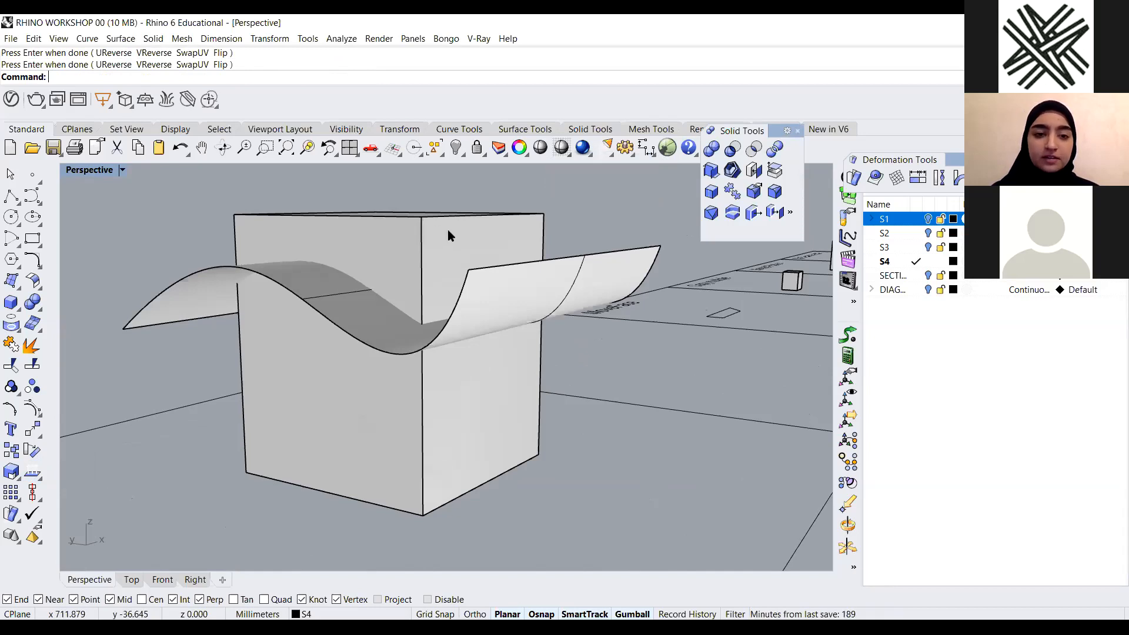
right_click_drag(456, 262, 356, 377)
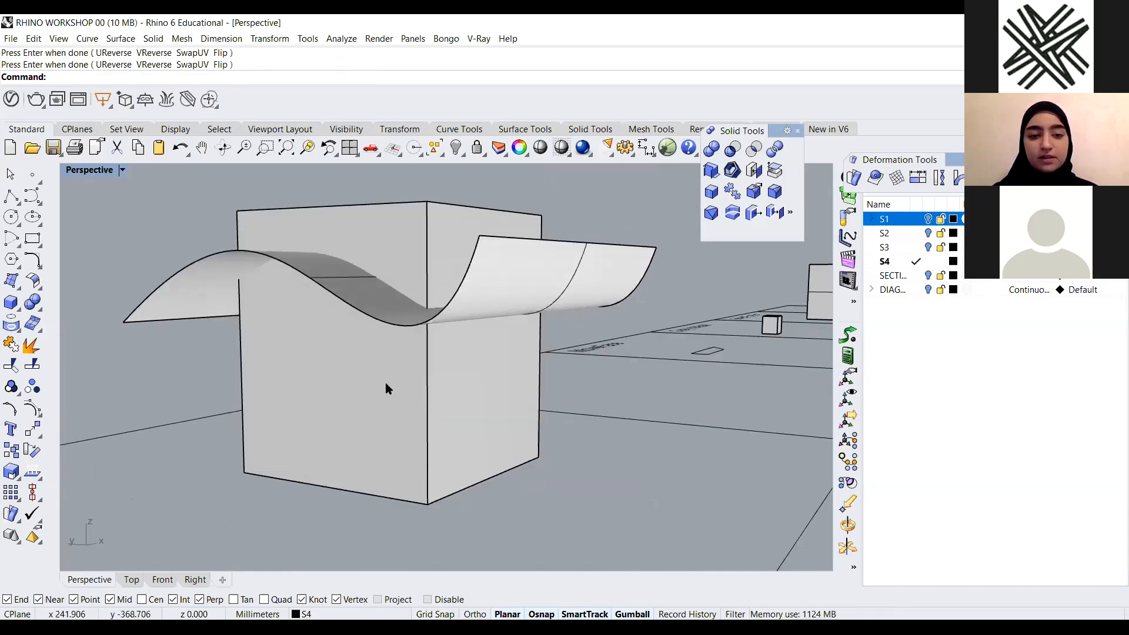
scroll(344, 400, "down", 3)
scroll(389, 306, "up", 1)
scroll(404, 288, "up", 2)
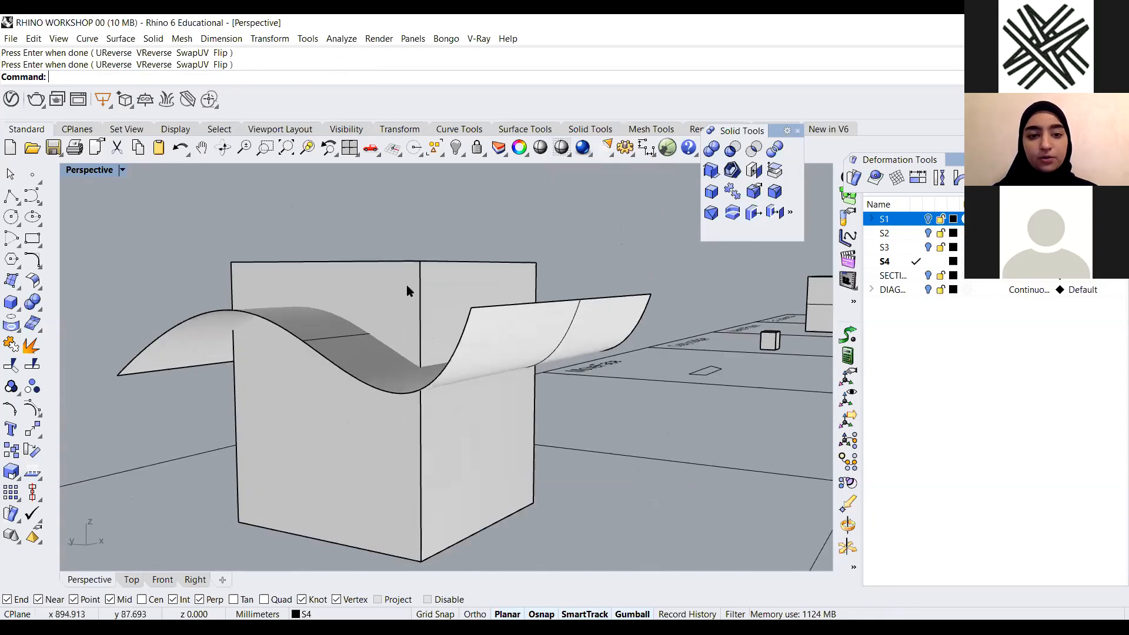
scroll(421, 290, "down", 2)
right_click_drag(453, 348, 511, 324)
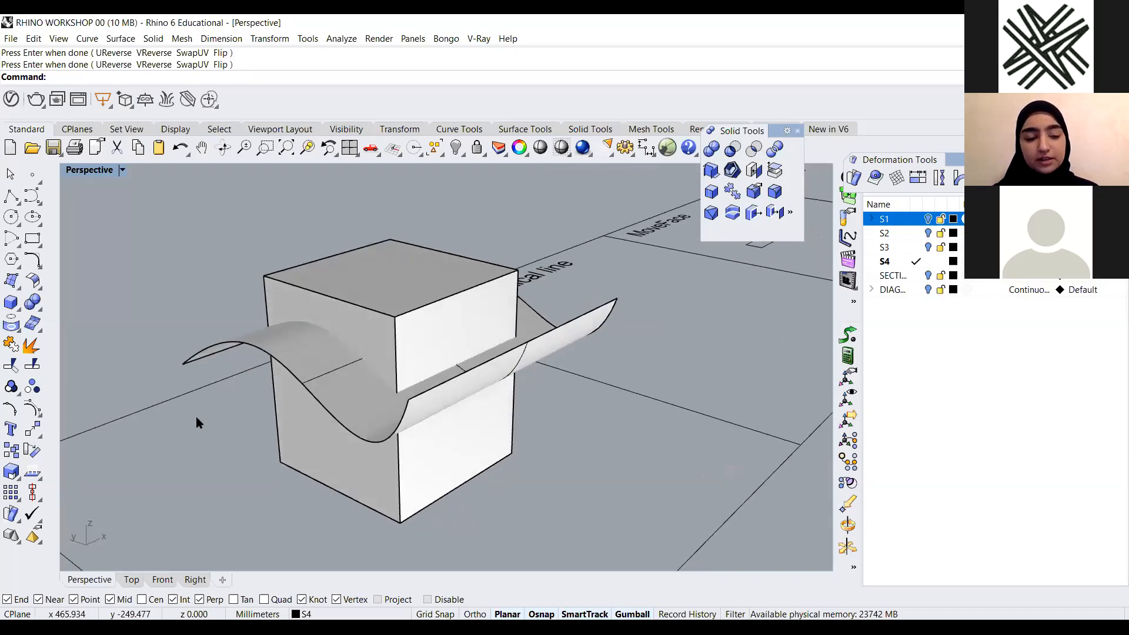
Flip the normal direction of the wavy surface with the Flip option of Analyze Direction
left_click(33, 475)
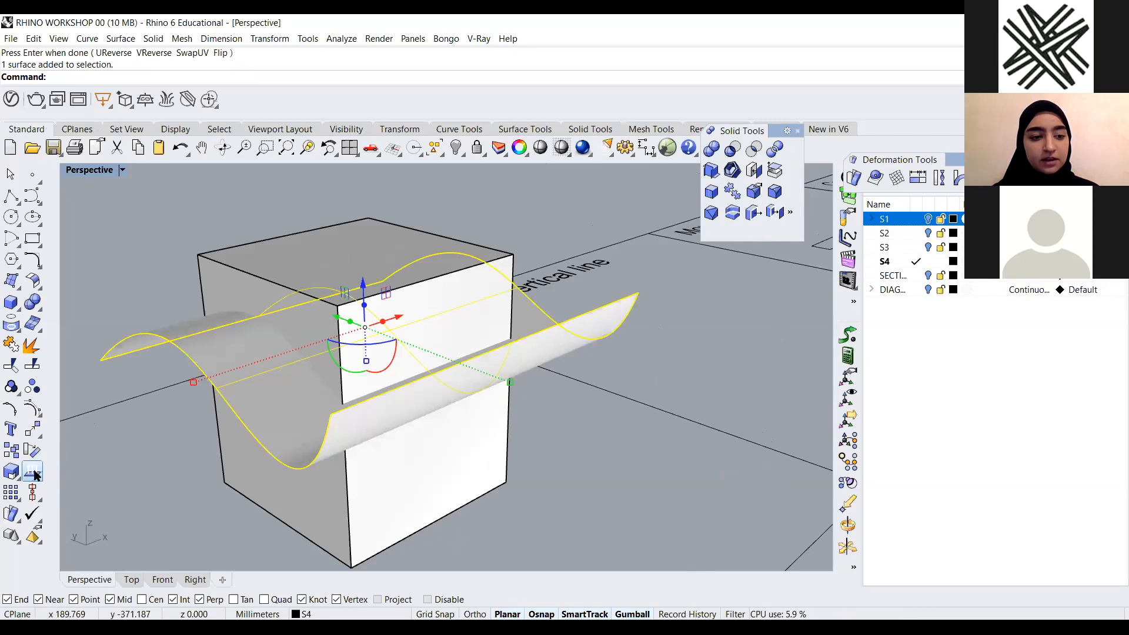
key("Return")
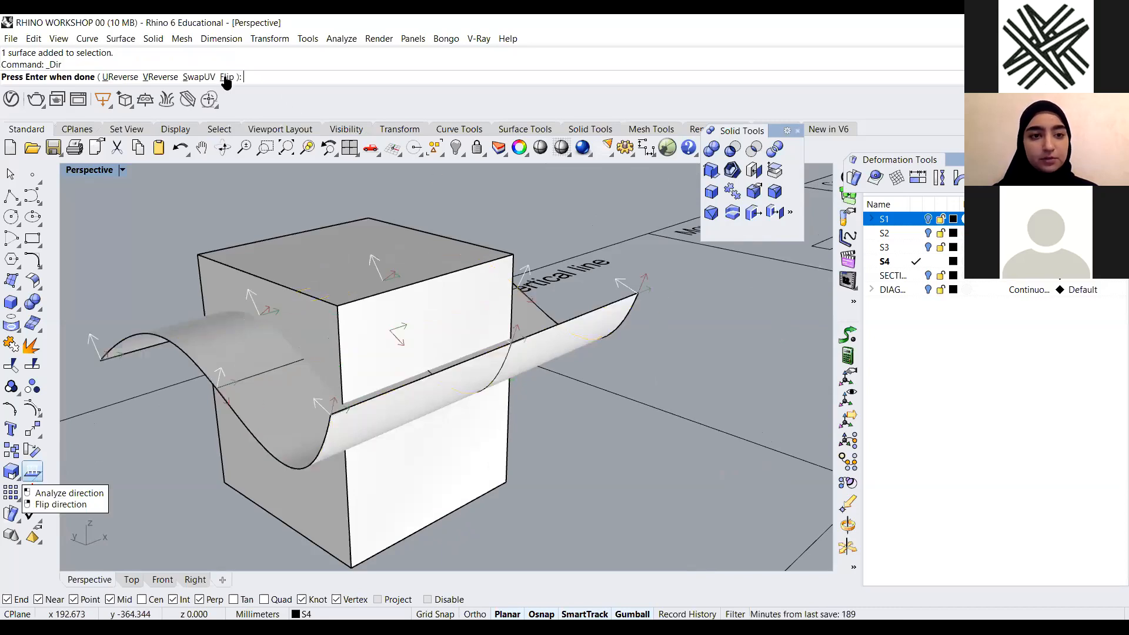
type("f")
key("Return")
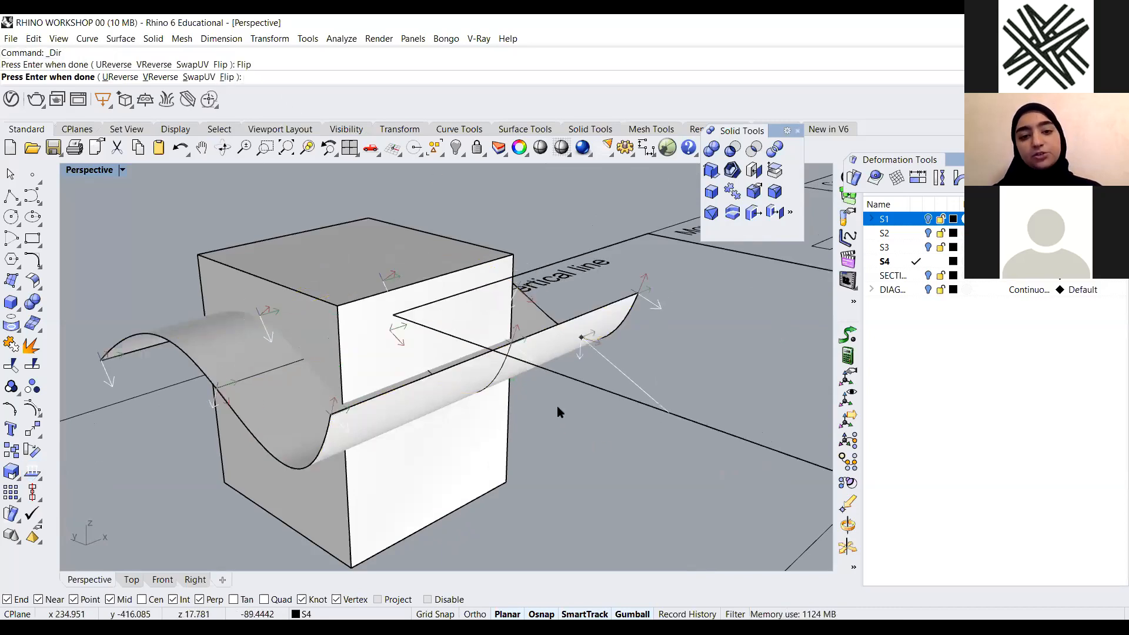
key("Return")
scroll(312, 389, "down", 7)
left_click(509, 396)
right_click_drag(509, 397, 432, 451)
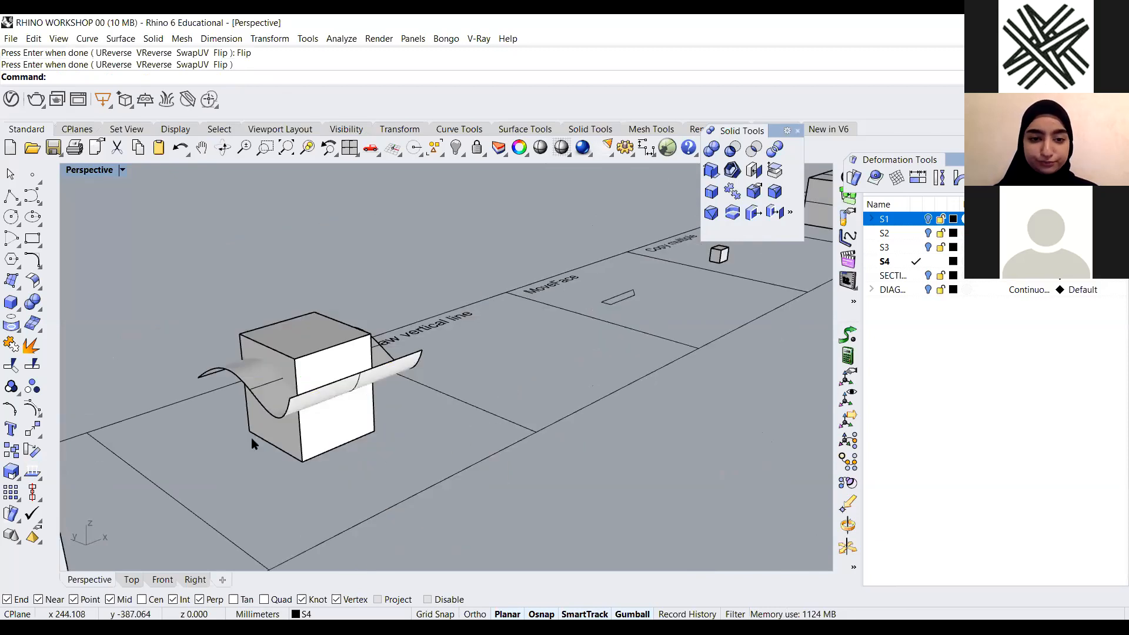
scroll(354, 449, "down", 7)
scroll(354, 333, "down", 3)
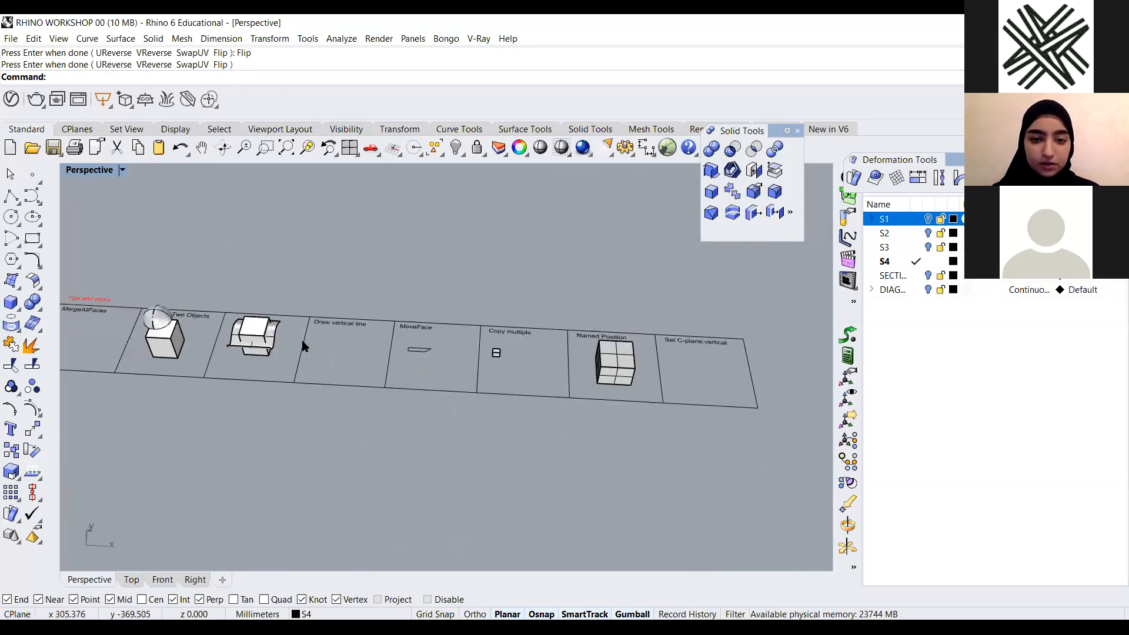
scroll(352, 358, "down", 2)
scroll(339, 349, "up", 5)
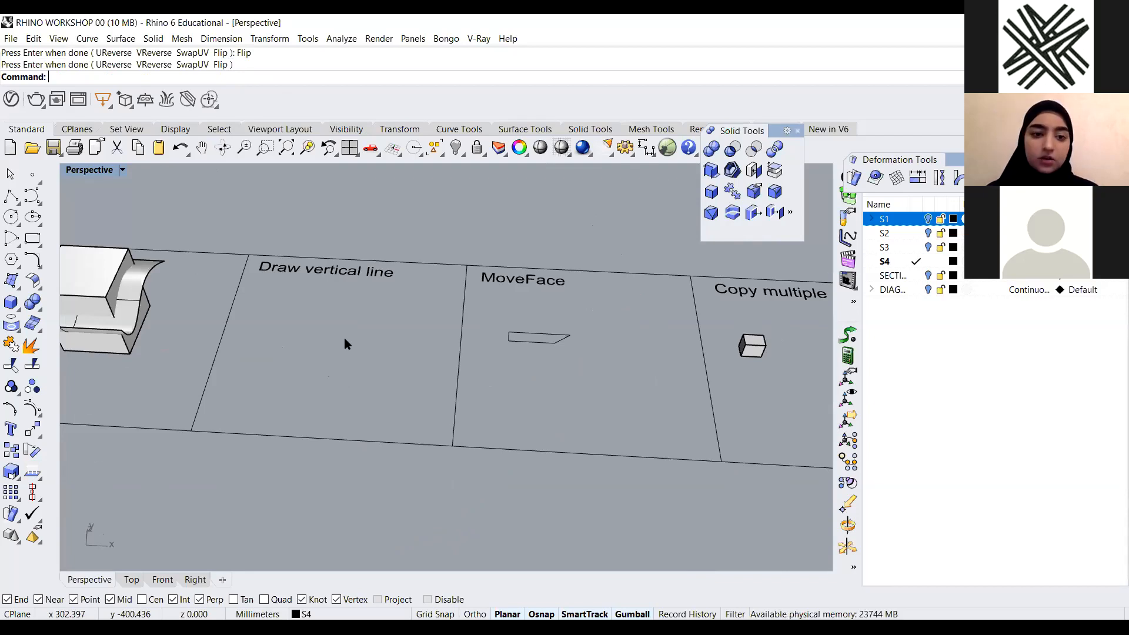
scroll(530, 344, "down", 3)
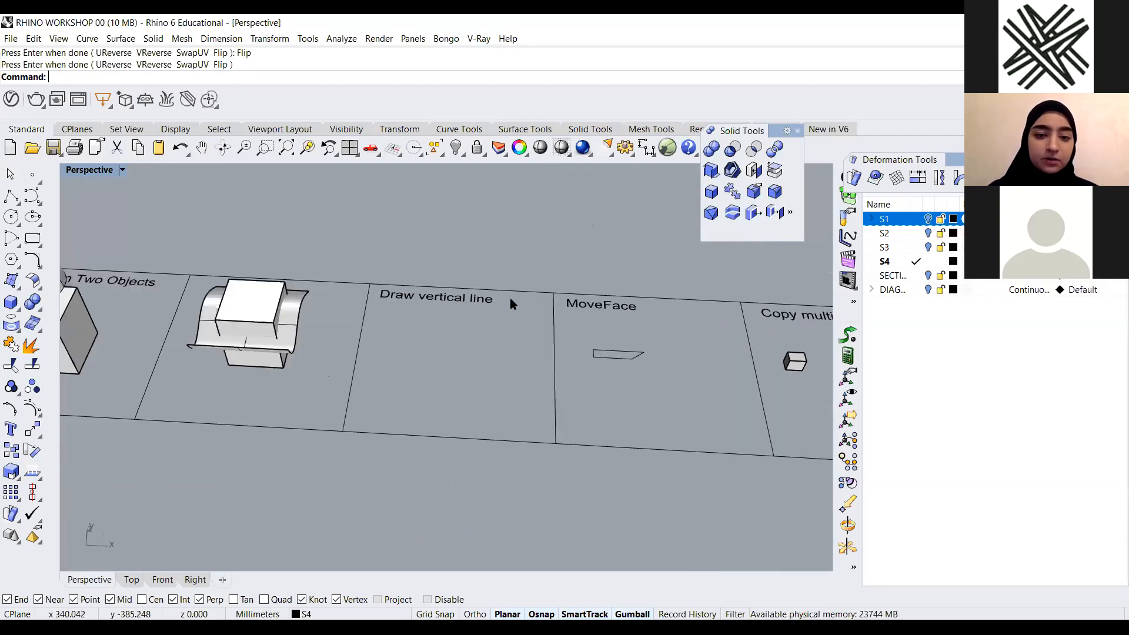
scroll(510, 302, "up", 5)
right_click_drag(474, 336, 436, 363)
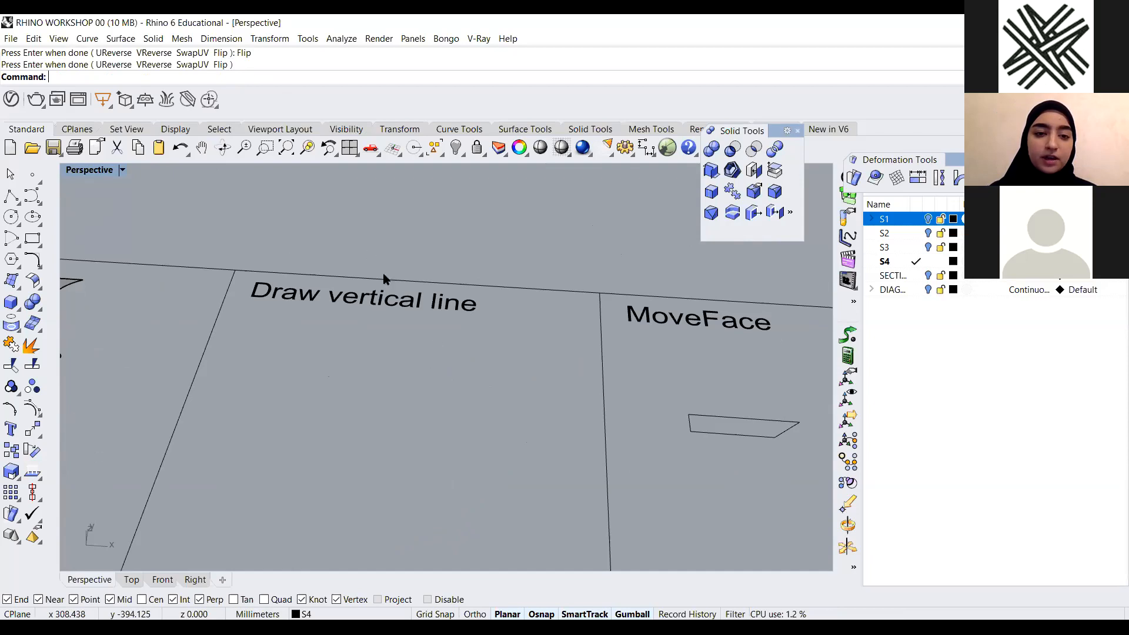
scroll(406, 269, "down", 3)
scroll(367, 312, "up", 2)
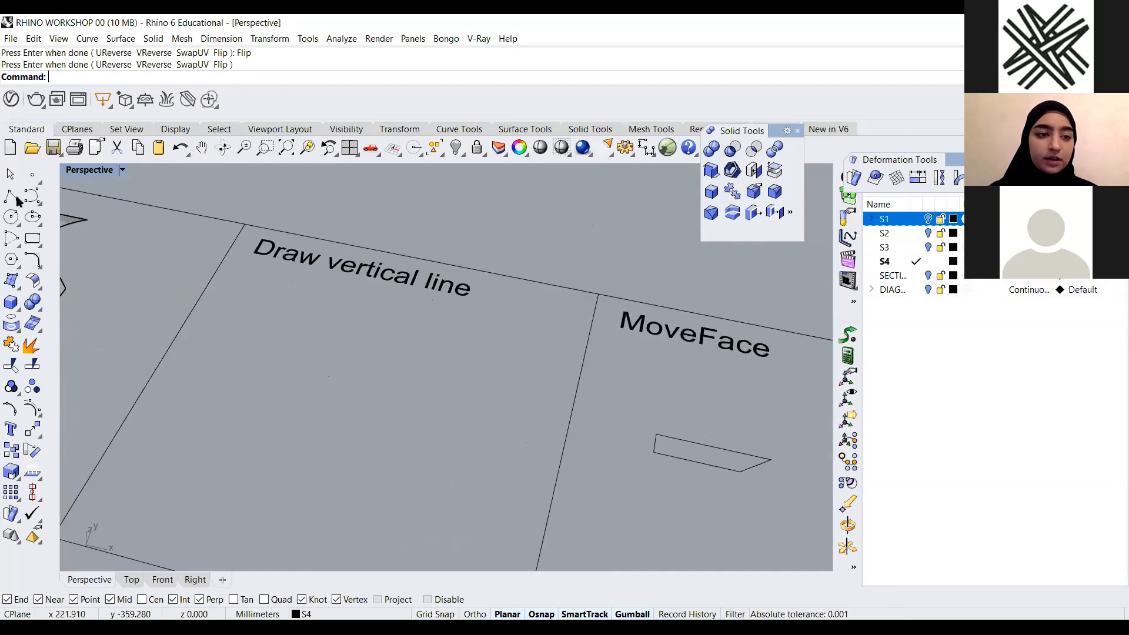
scroll(328, 294, "down", 1)
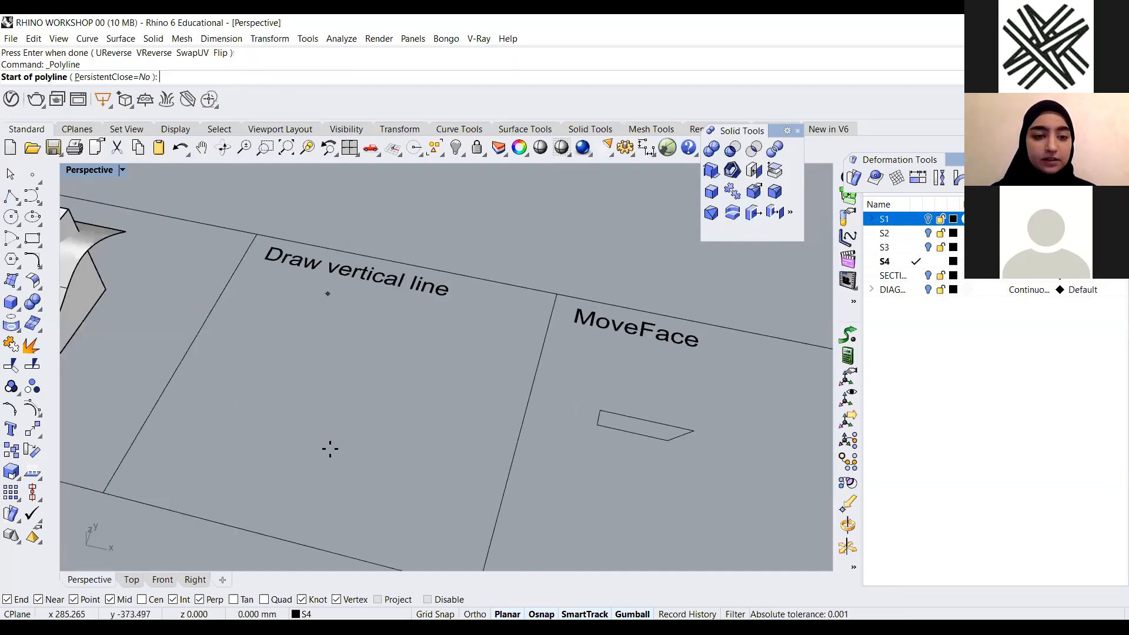
left_click(315, 310)
left_click(224, 398)
left_click(359, 457)
left_click(439, 381)
scroll(480, 429, "down", 3)
mouse_move(478, 429)
right_mouse_down()
mouse_move(456, 388)
mouse_move(484, 363)
mouse_move(419, 425)
right_mouse_up()
scroll(475, 441, "up", 2)
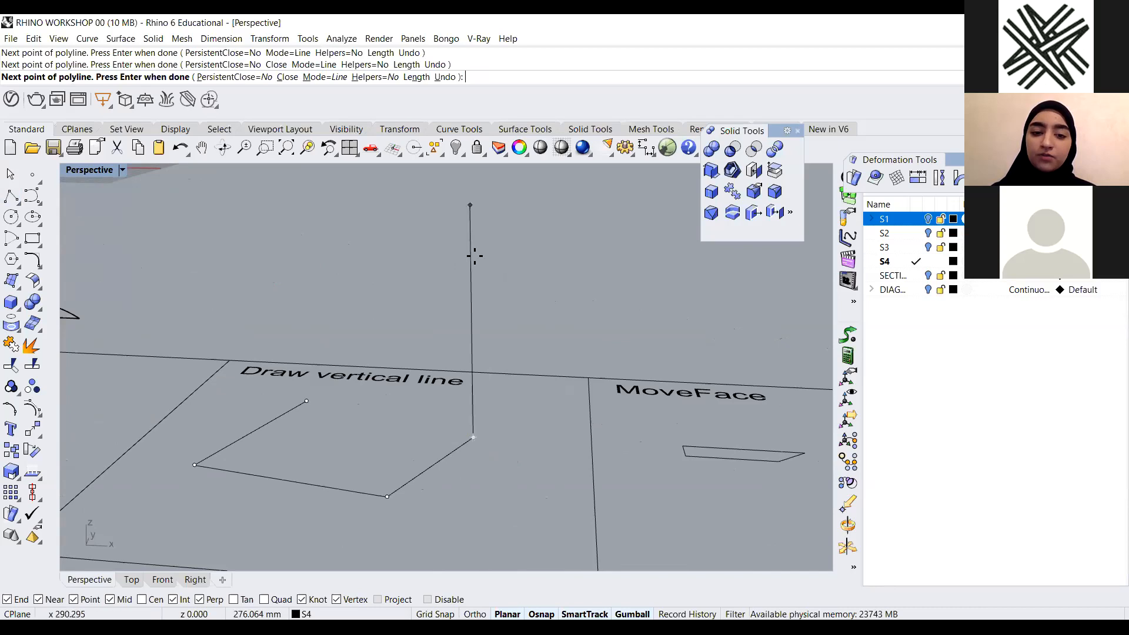
right_click_drag(470, 434, 471, 385)
scroll(464, 420, "down", 3)
scroll(471, 386, "up", 5)
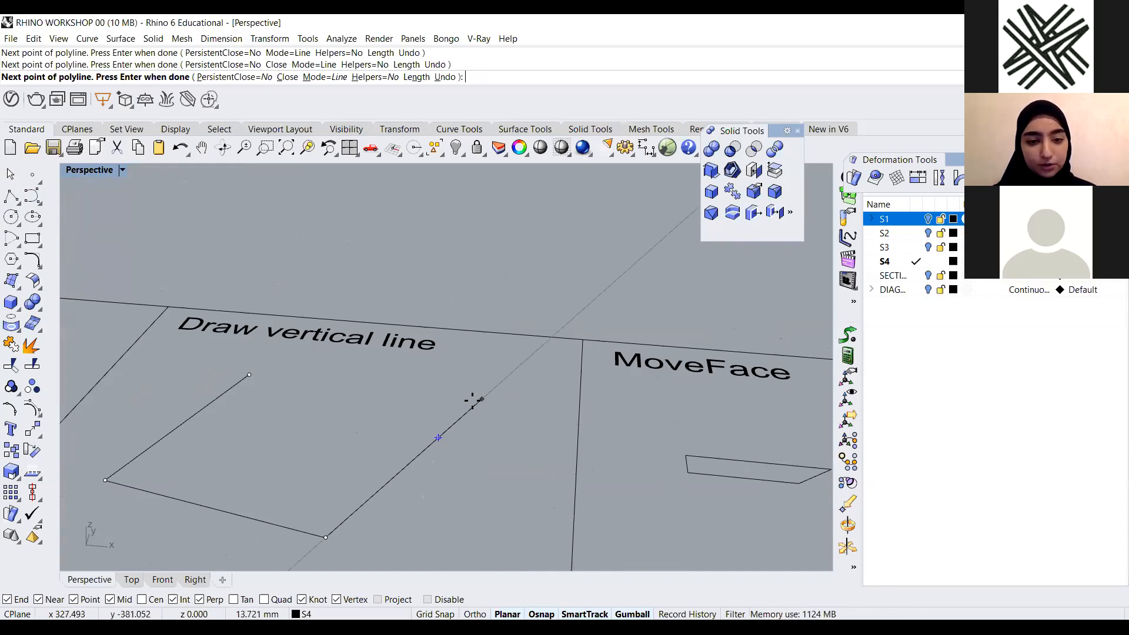
left_click(438, 438, "ctrl")
scroll(470, 346, "down", 2)
scroll(470, 347, "down", 3)
right_click_drag(470, 346, 456, 261)
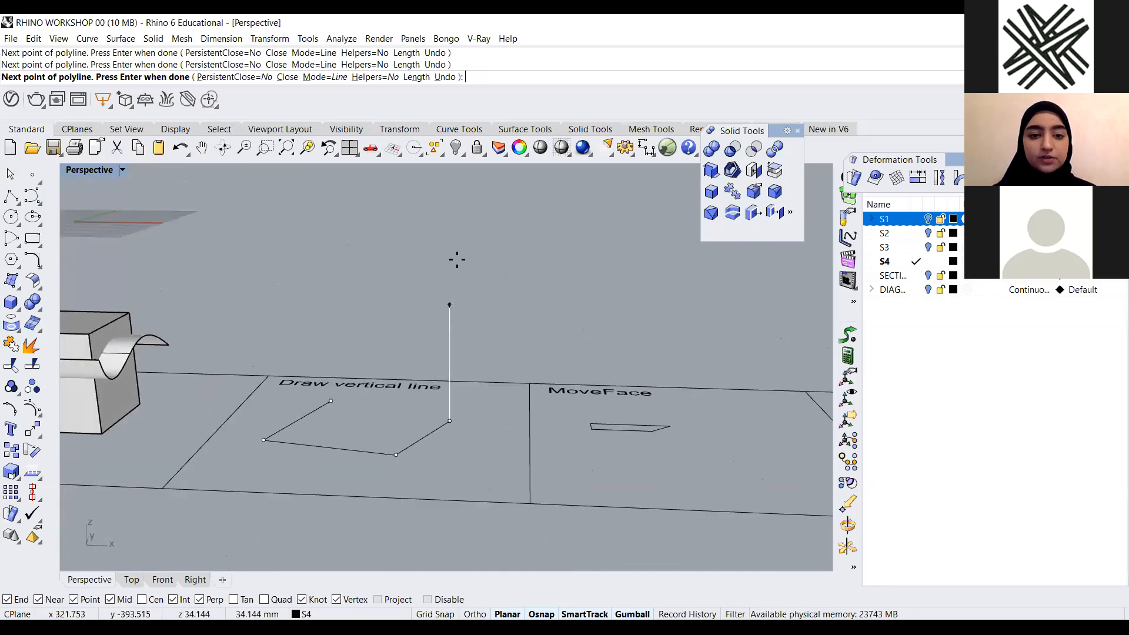
left_click(450, 205)
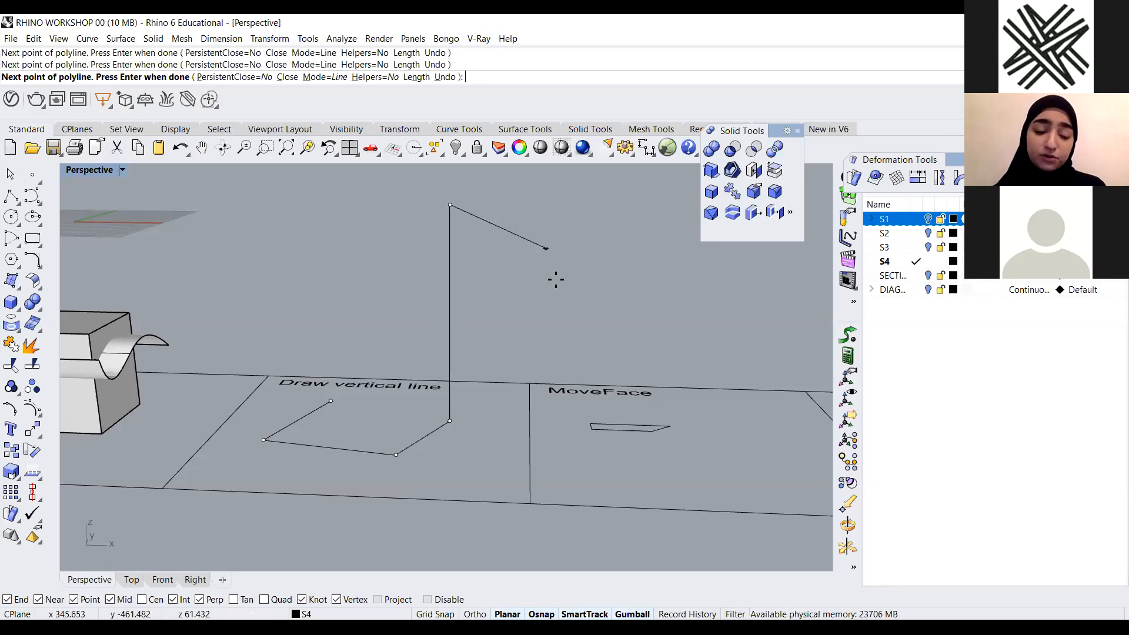
scroll(565, 330, "down", 4)
right_click_drag(522, 347, 481, 377)
scroll(512, 260, "up", 5)
scroll(512, 260, "down", 4)
right_click_drag(547, 290, 535, 270)
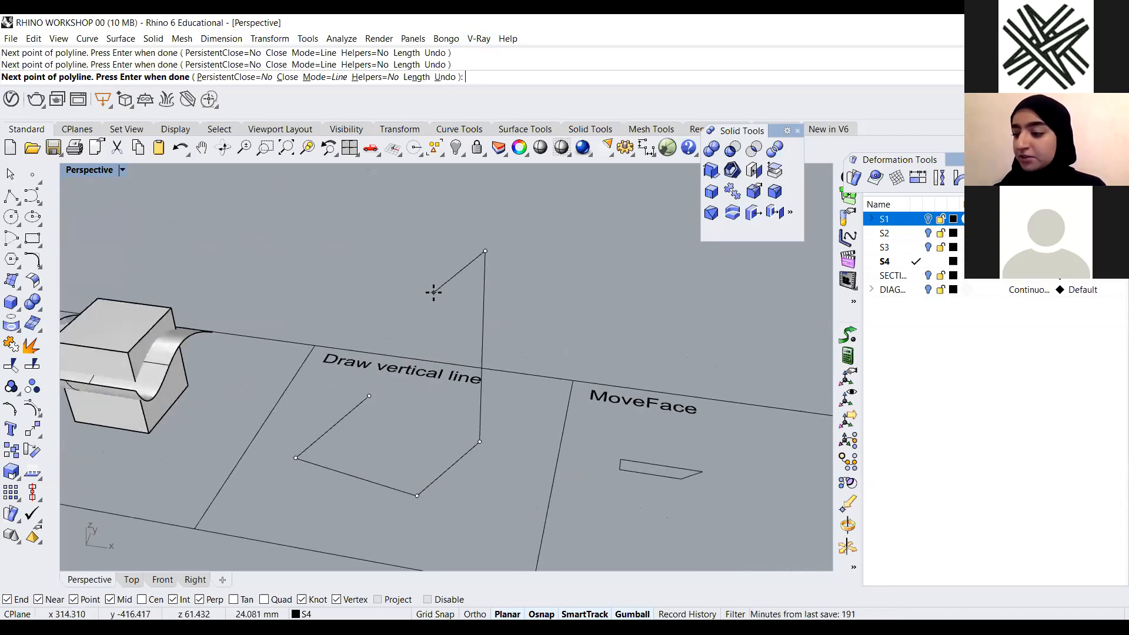
key("Escape")
Draw a polyline of four segments in the Draw vertical line cell, ending with a short vertical segment
right_click_drag(513, 392, 365, 329)
left_click(15, 198)
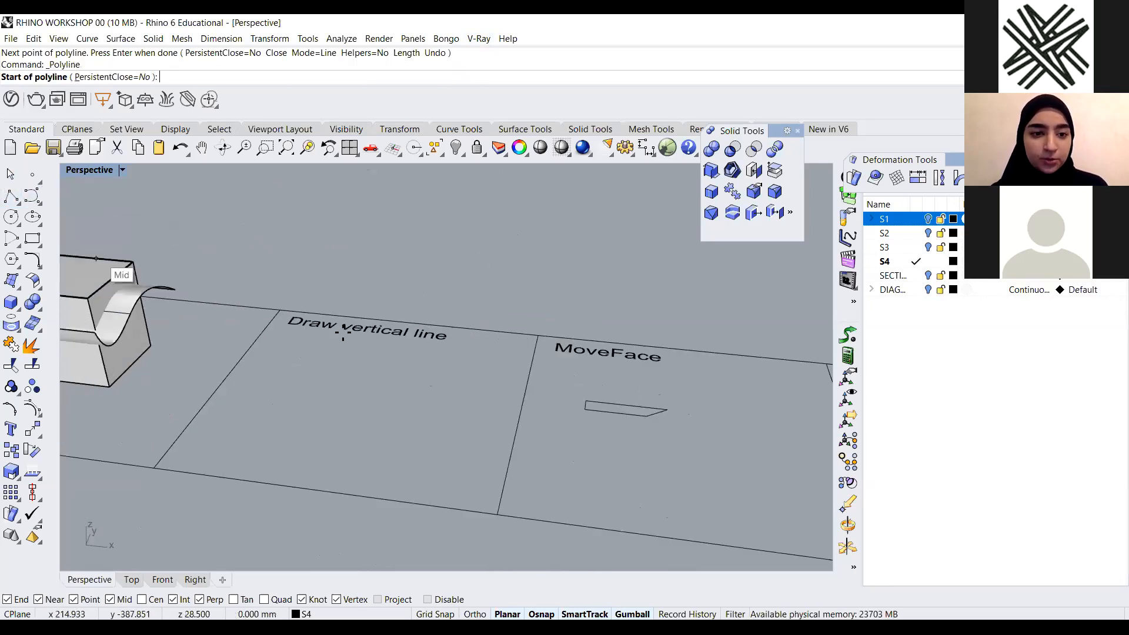
scroll(333, 372, "up", 3)
left_click(334, 410)
left_click(202, 487)
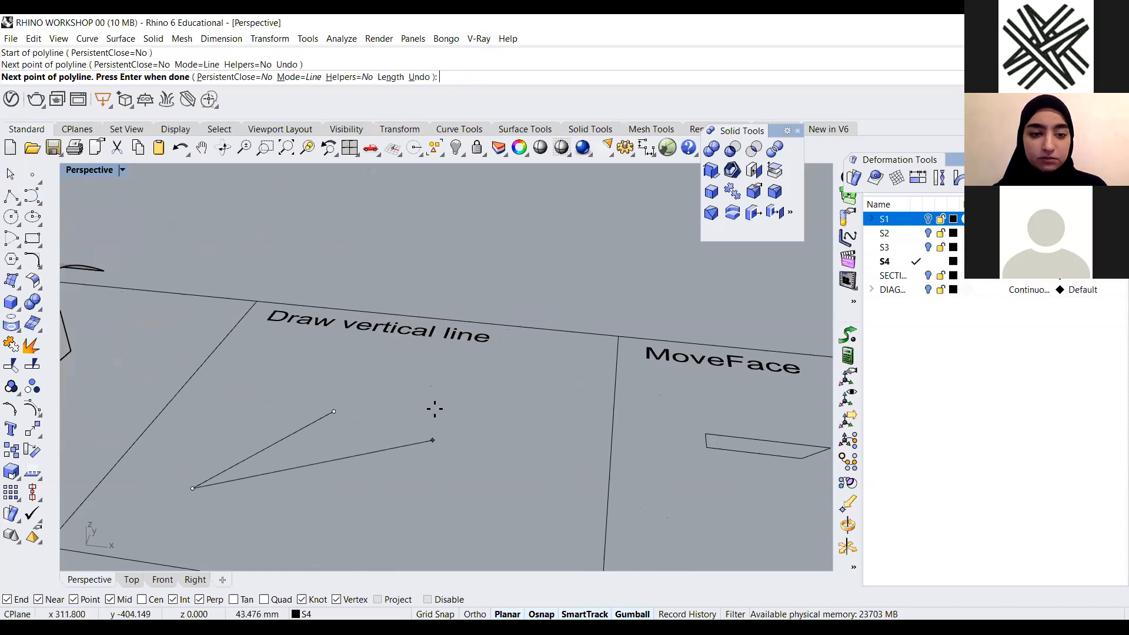
scroll(449, 453, "down", 3)
scroll(517, 406, "down", 2)
scroll(494, 404, "up", 3)
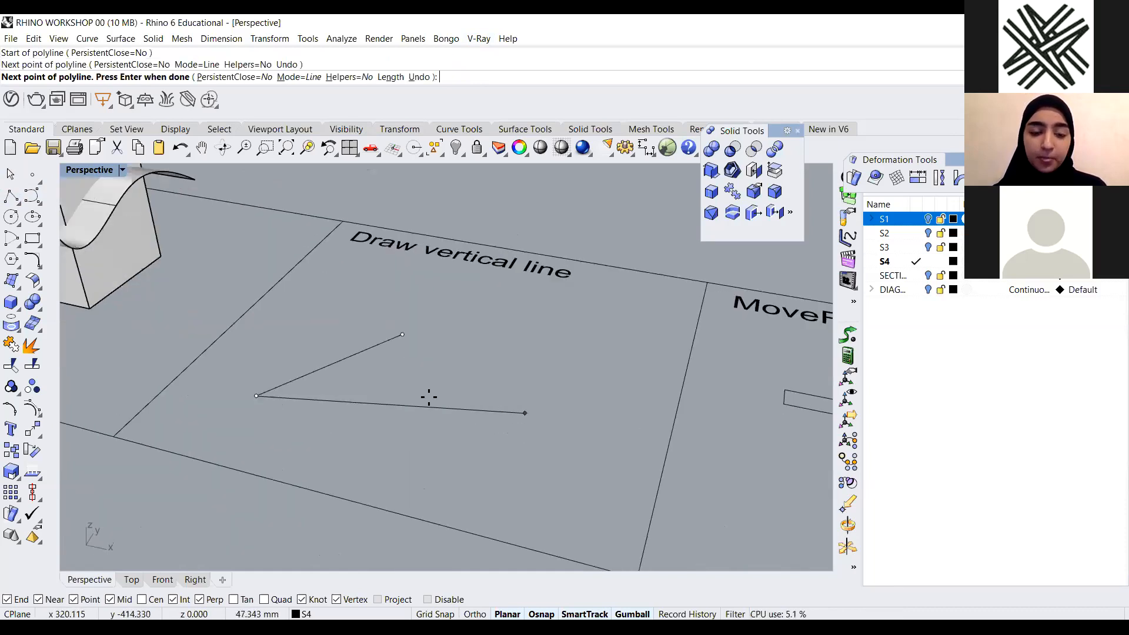
left_click(534, 457)
left_click(612, 375)
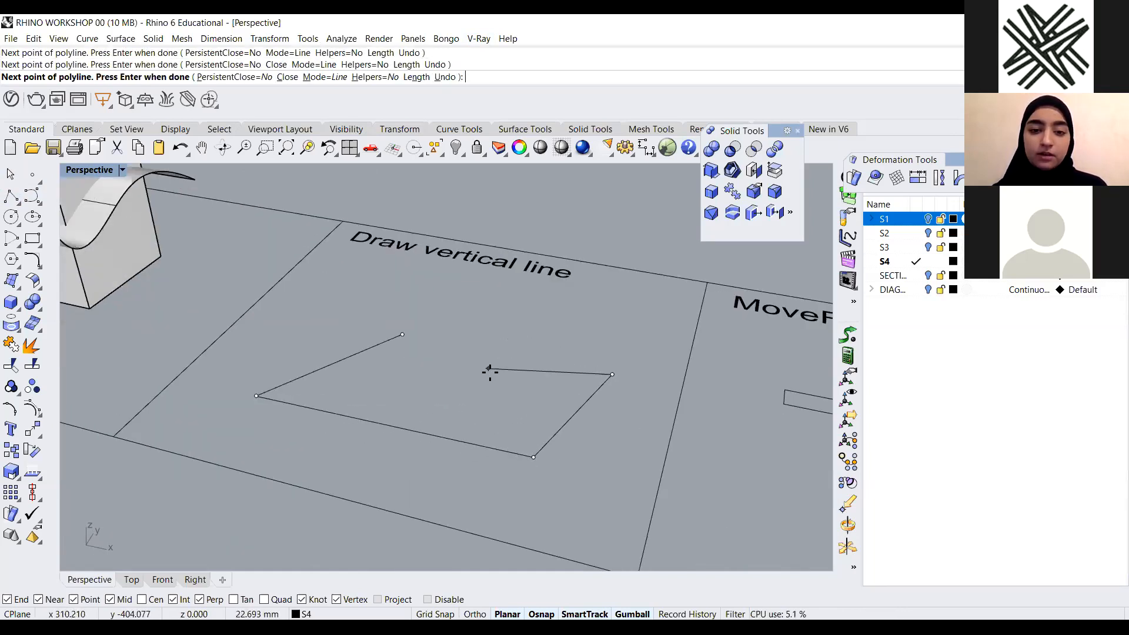
scroll(483, 370, "down", 2)
scroll(613, 375, "up", 2)
scroll(606, 378, "up", 4)
scroll(549, 386, "down", 2)
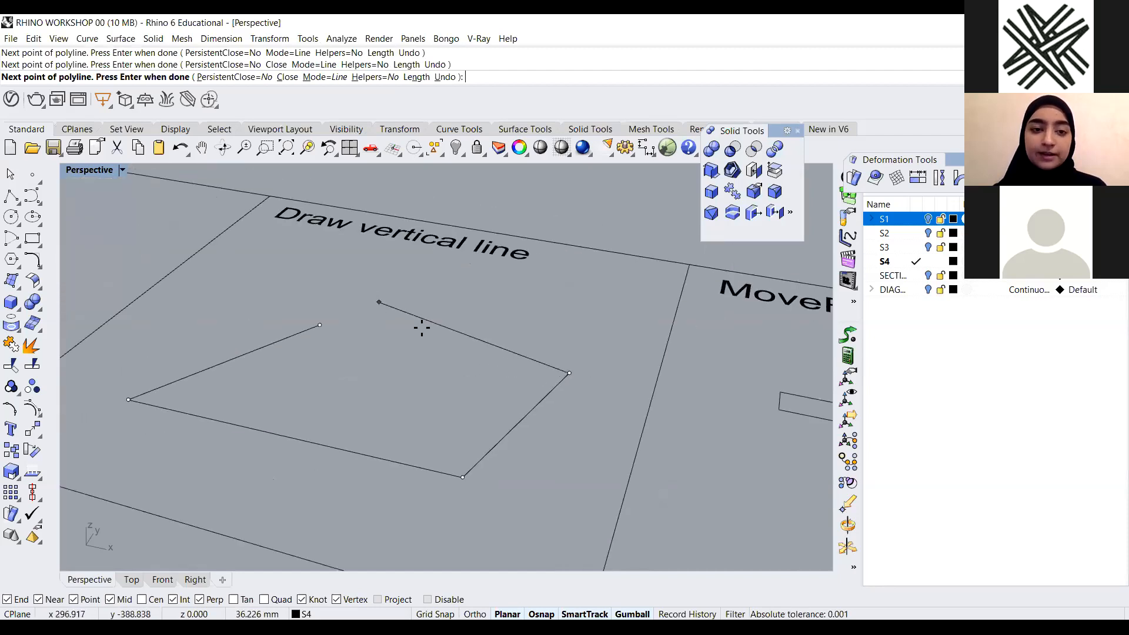
scroll(513, 356, "down", 4)
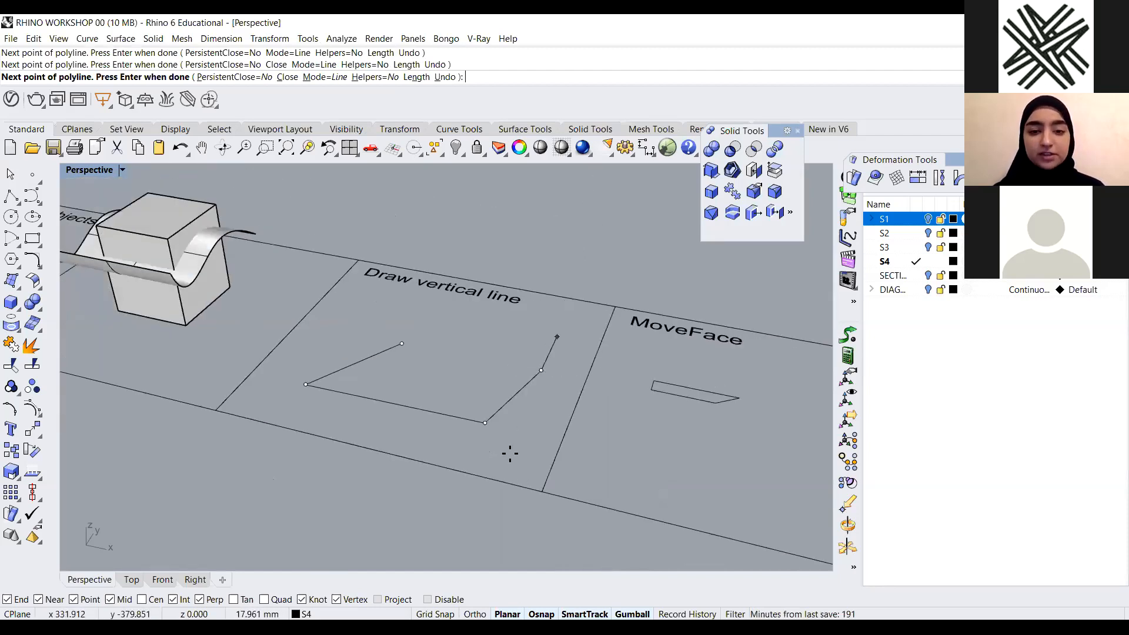
right_click_drag(519, 434, 542, 386)
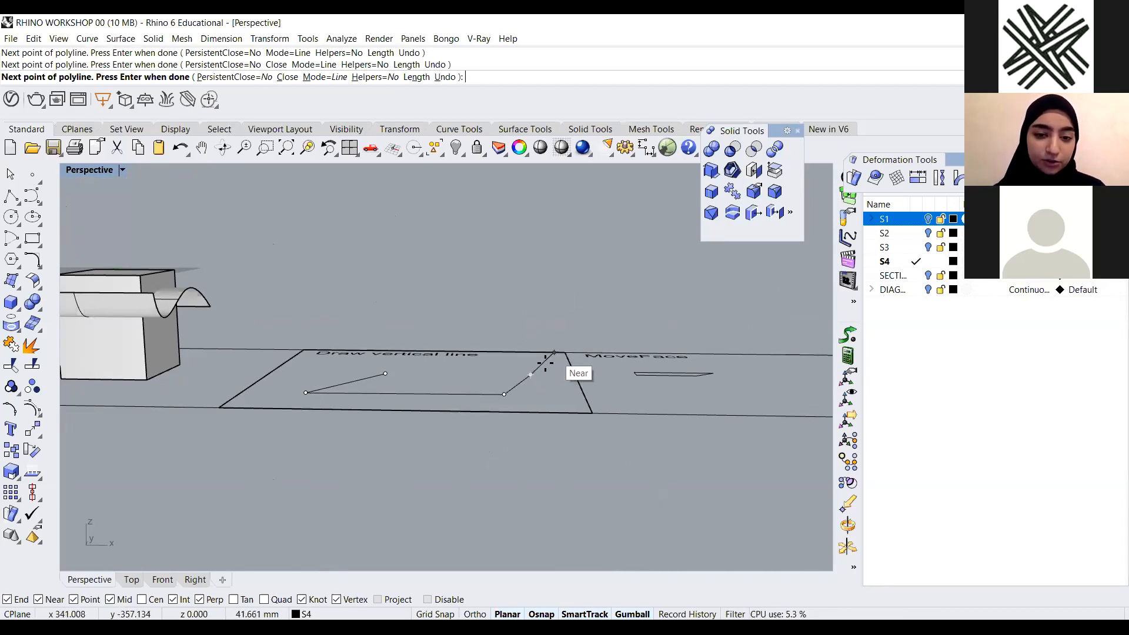
right_click_drag(551, 382, 515, 422)
scroll(556, 379, "up", 4)
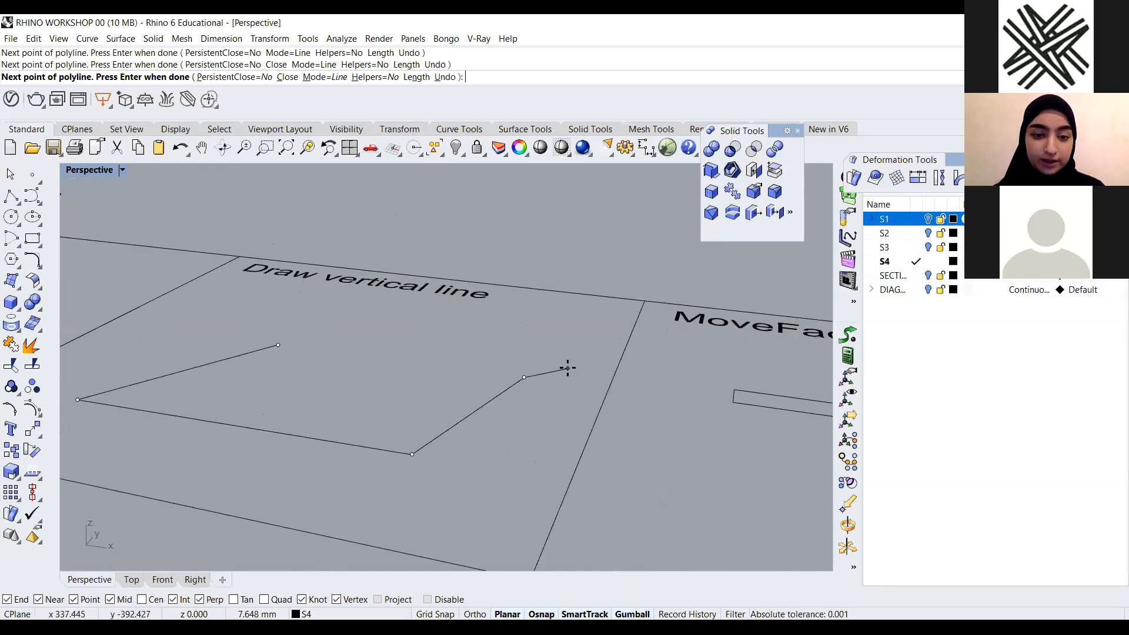
left_click(520, 379)
scroll(519, 415, "down", 3)
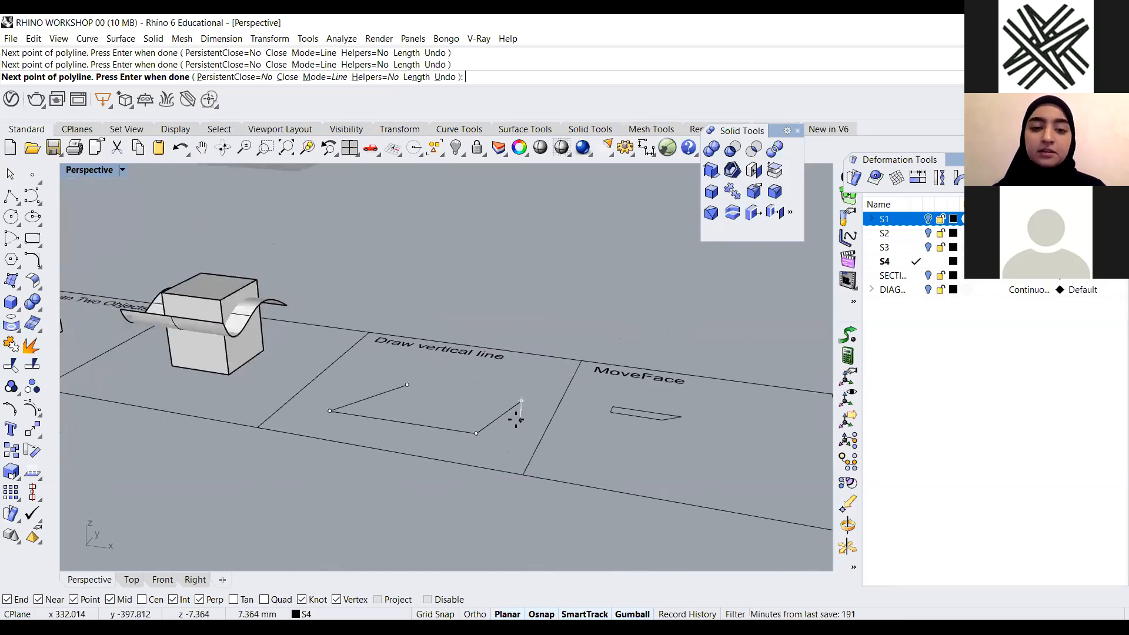
key("Return")
Select the new polyline and delete it
right_click_drag(542, 244, 525, 374)
left_click_drag(486, 375, 393, 424)
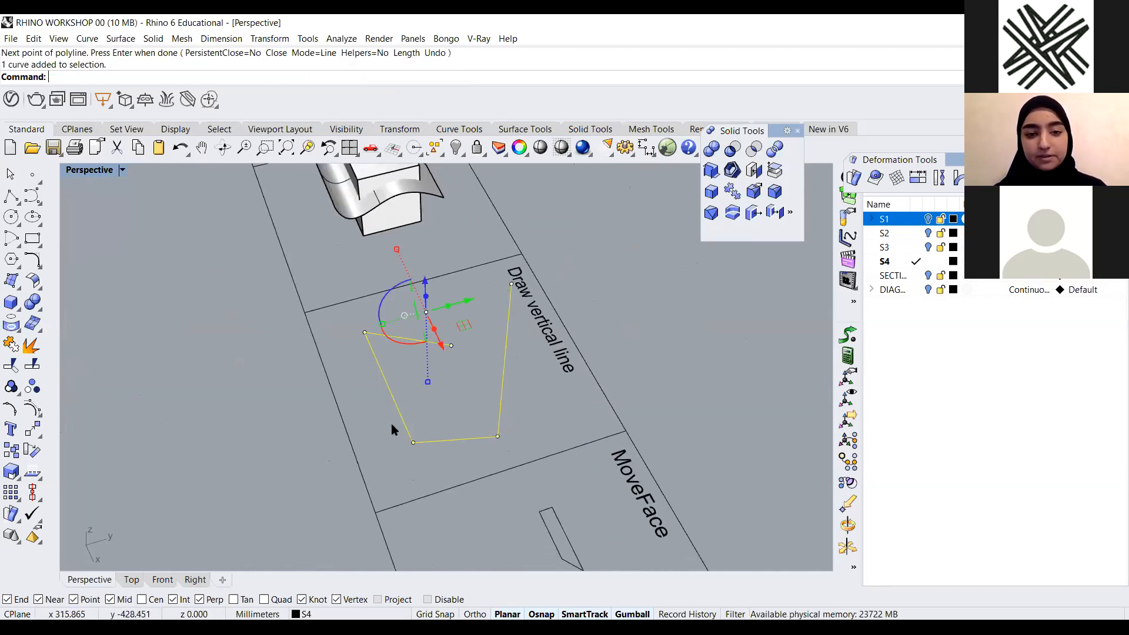
key("Delete")
Extrude the outline in the MoveFace cell upward into a tall open surface
scroll(366, 332, "down", 5)
scroll(372, 387, "down", 3)
right_click_drag(372, 387, 517, 429)
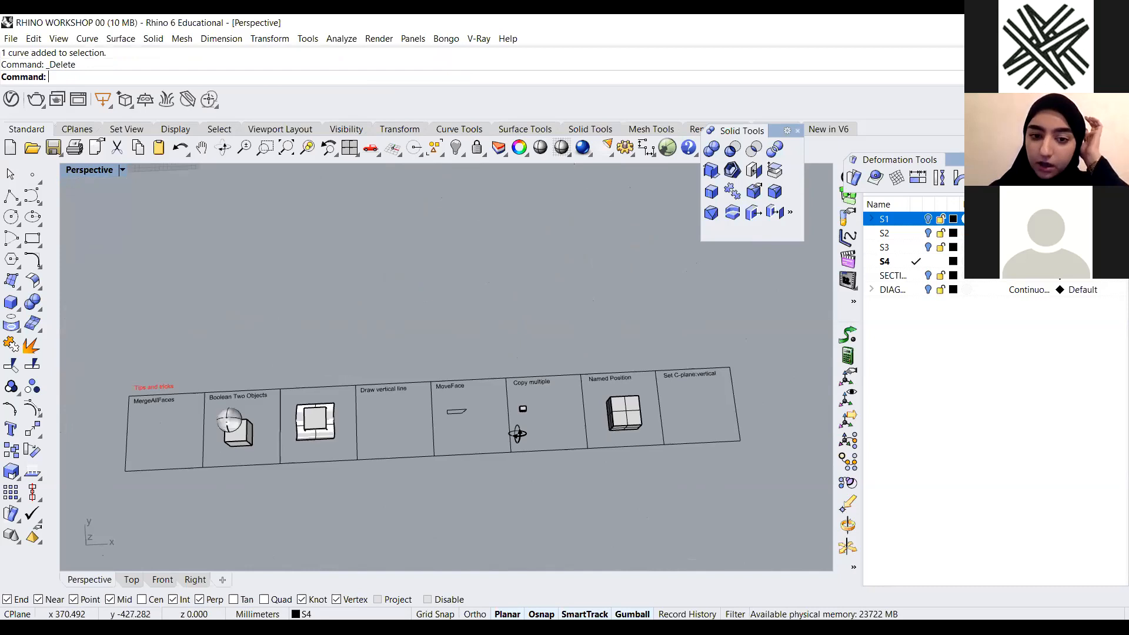
scroll(492, 388, "up", 5)
scroll(474, 414, "up", 3)
left_click_drag(478, 341, 362, 403)
right_click_drag(411, 443, 477, 406)
scroll(477, 405, "down", 5)
scroll(454, 352, "up", 4)
left_click_drag(472, 432, 473, 267)
scroll(499, 361, "down", 4)
right_click_drag(500, 361, 521, 406)
scroll(459, 459, "up", 4)
right_click_drag(459, 459, 429, 371)
scroll(428, 369, "up", 3)
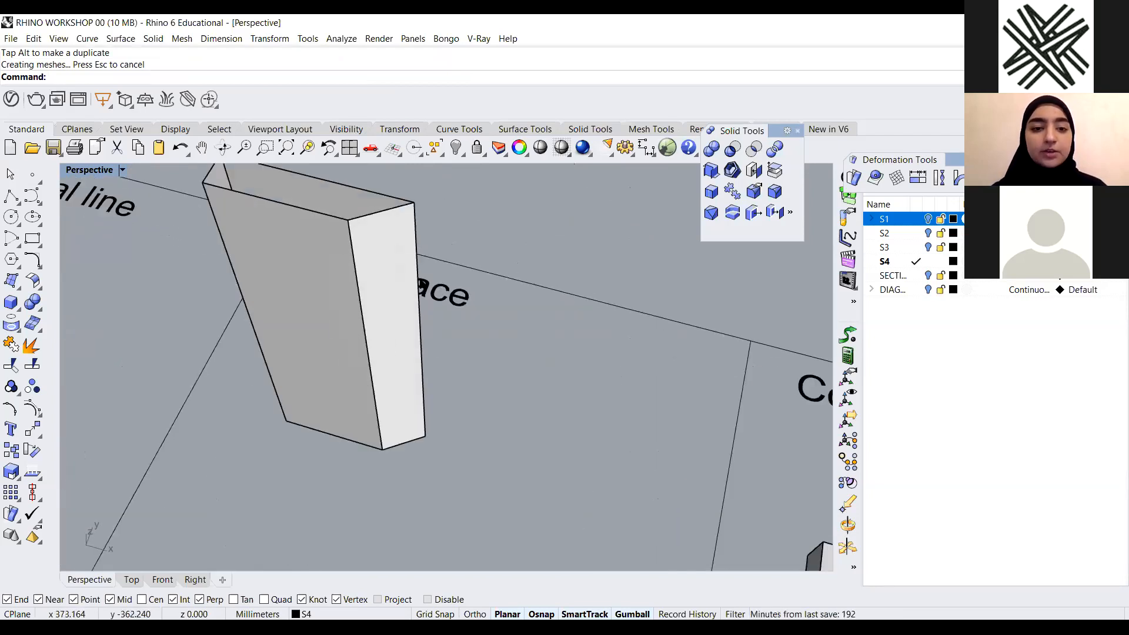
Close the extruded surface into a solid with the Cap command
left_click(383, 385)
type("Cap")
key("Return")
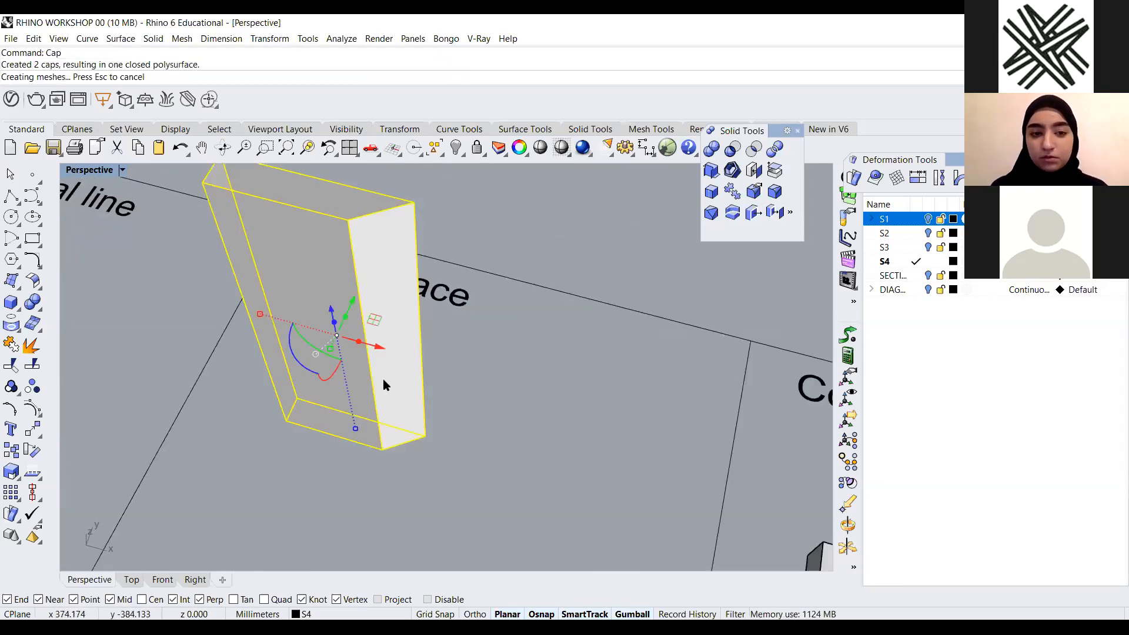
Stretch the capped solid along its base edge to about 109 mm with Scale1D
left_click(489, 451)
scroll(359, 422, "down", 4)
right_click_drag(359, 422, 307, 415)
scroll(341, 415, "up", 2)
scroll(340, 415, "down", 3)
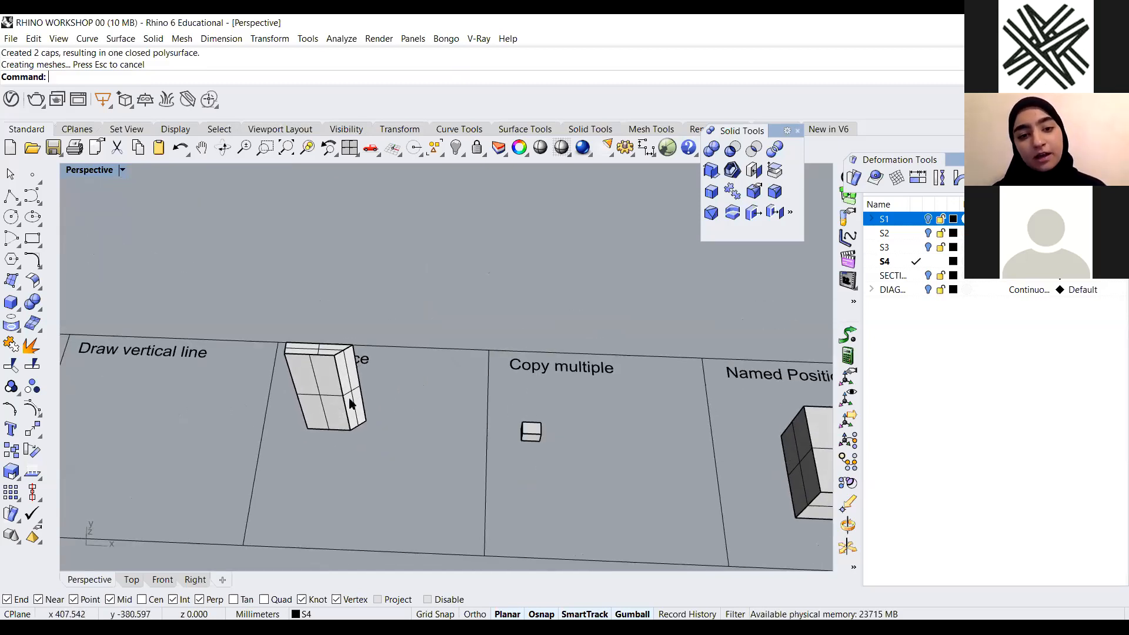
scroll(283, 404, "up", 4)
scroll(429, 443, "down", 4)
right_click_drag(429, 443, 343, 388)
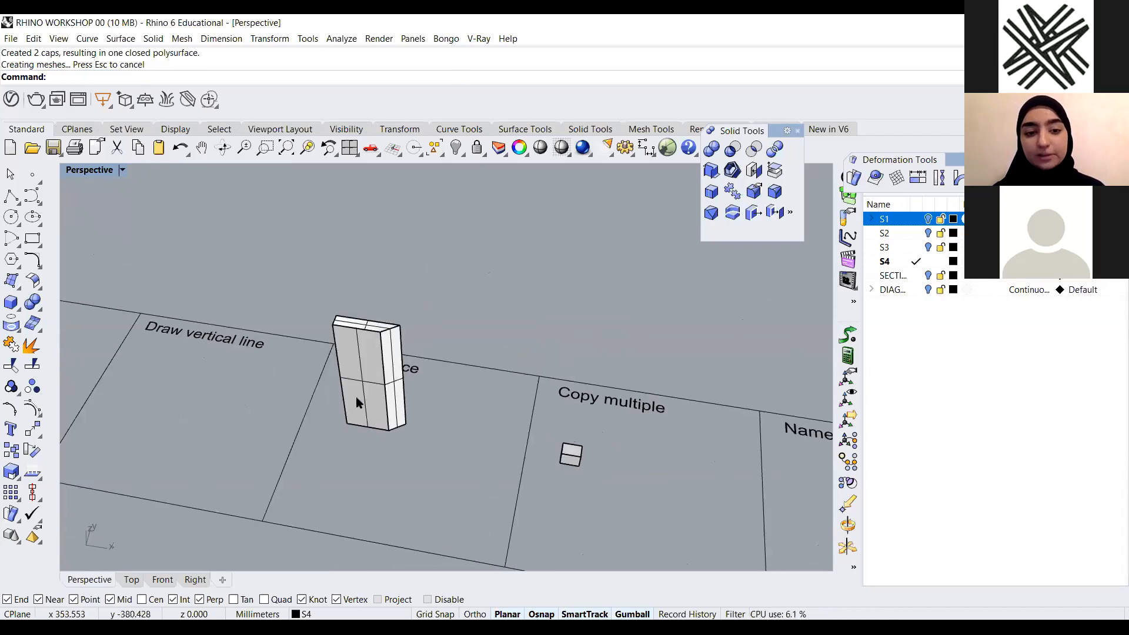
scroll(413, 419, "up", 3)
scroll(375, 454, "down", 3)
scroll(376, 454, "up", 5)
left_click(316, 405)
type("scale1d")
key("Return")
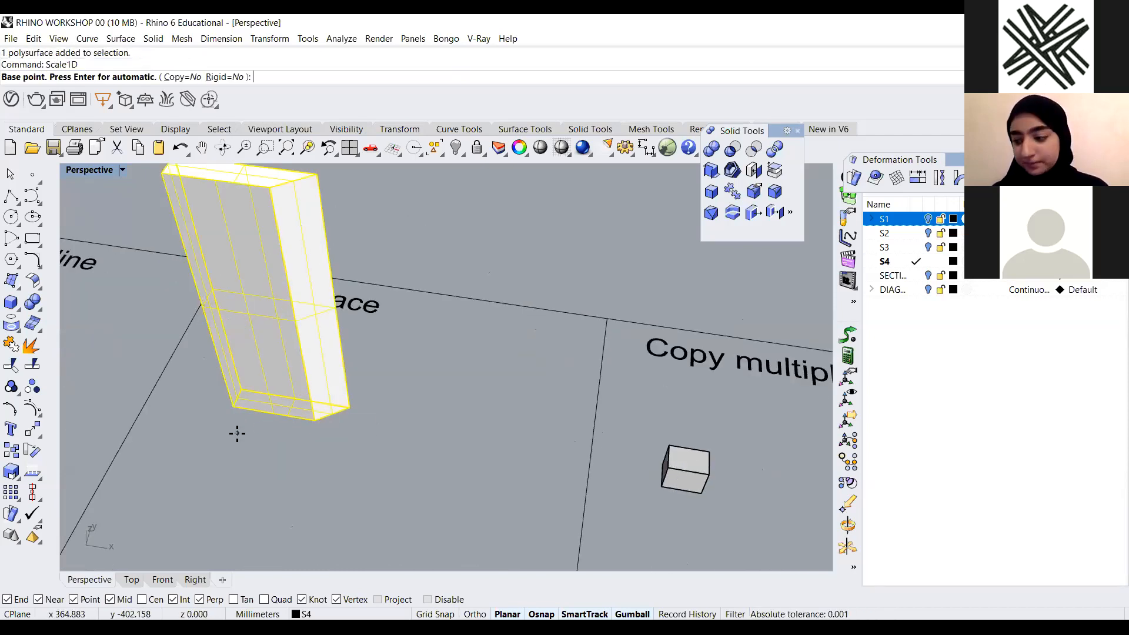
left_click(235, 406)
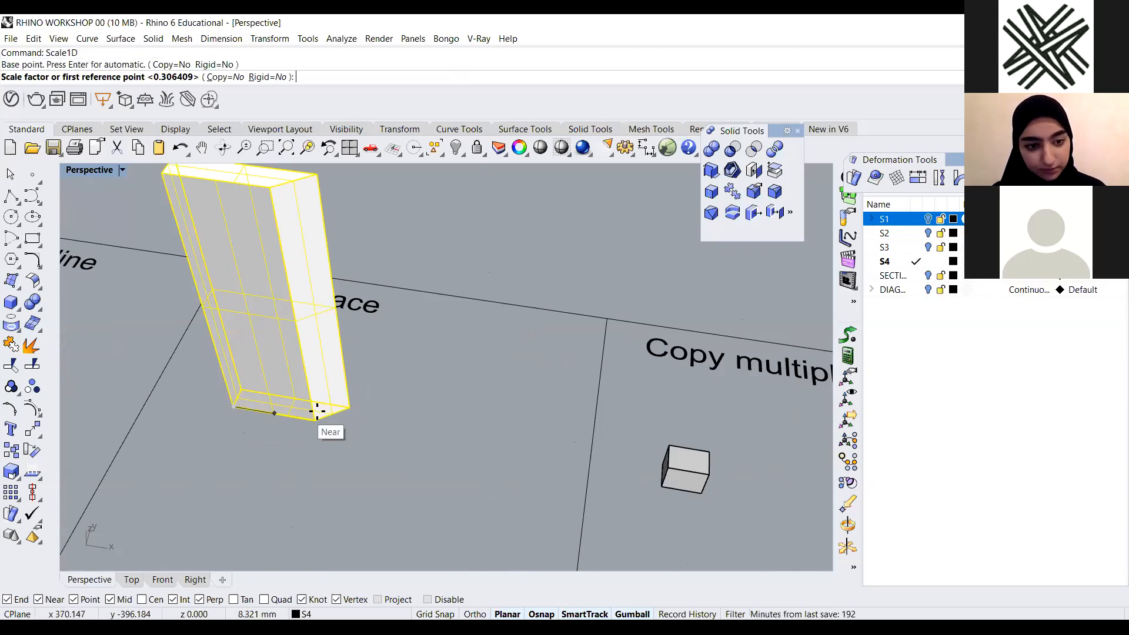
left_click(310, 419)
scroll(358, 434, "down", 2)
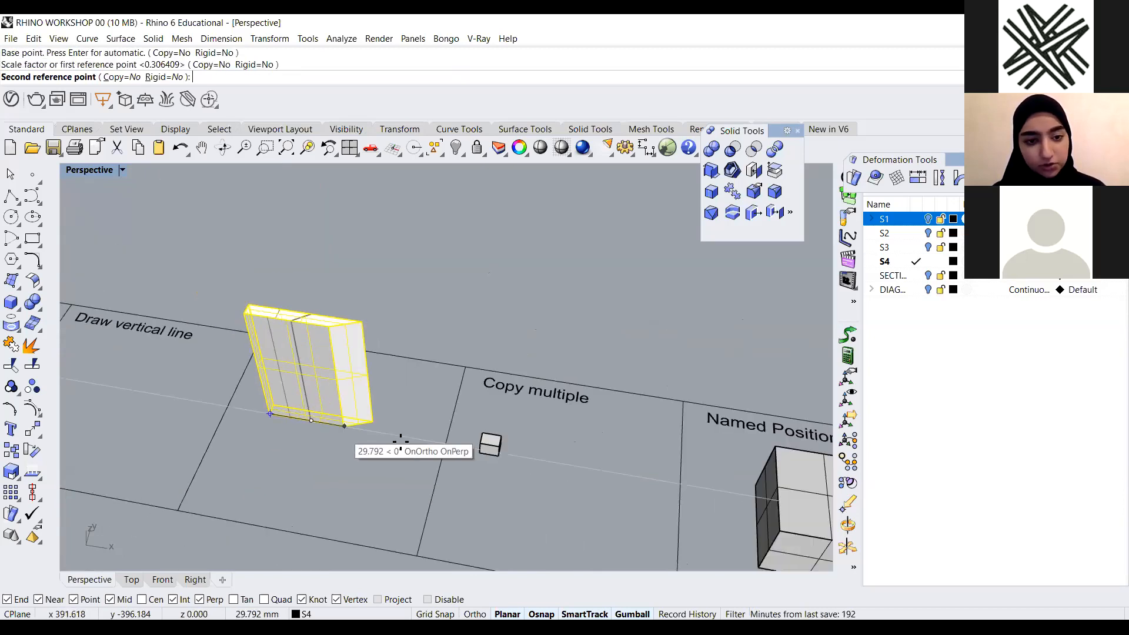
scroll(393, 449, "up", 2)
scroll(303, 415, "down", 2)
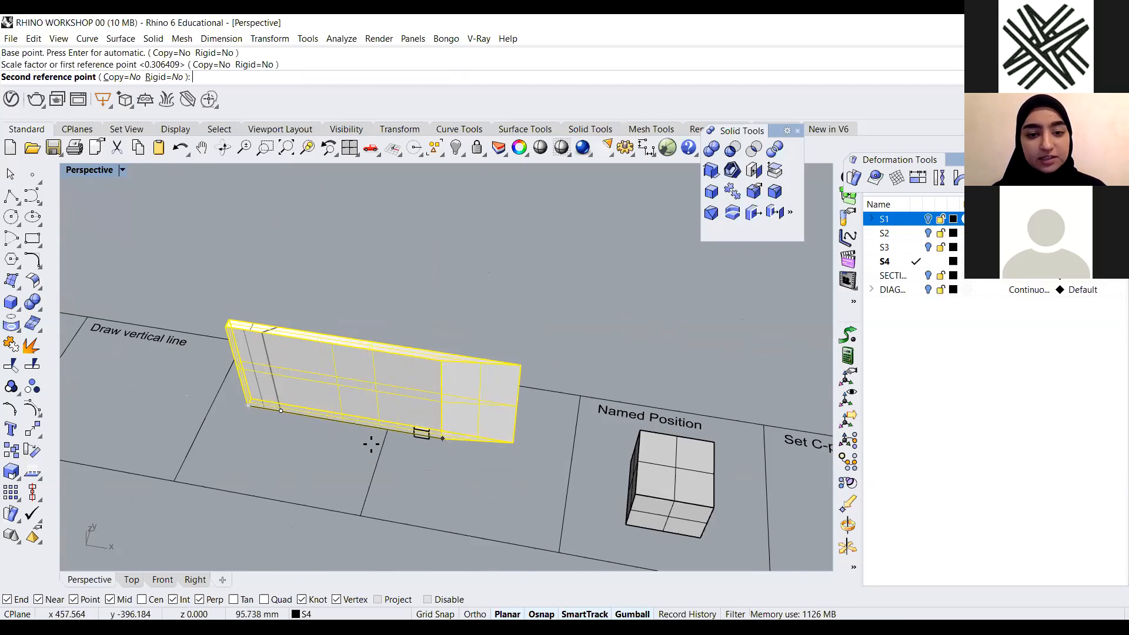
scroll(424, 453, "up", 2)
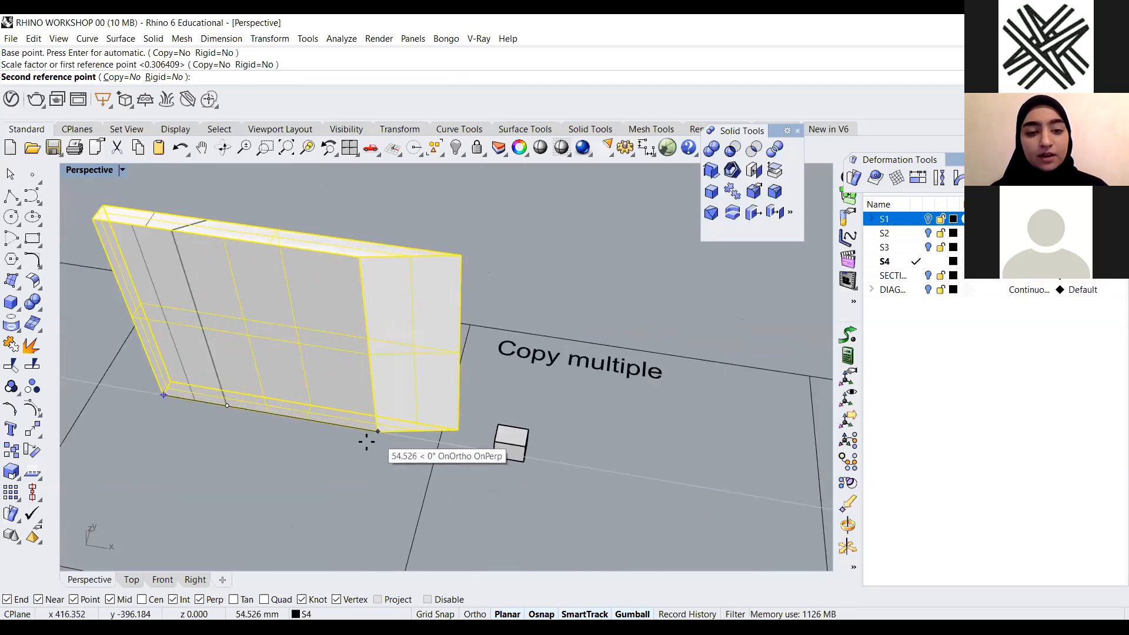
scroll(570, 459, "down", 4)
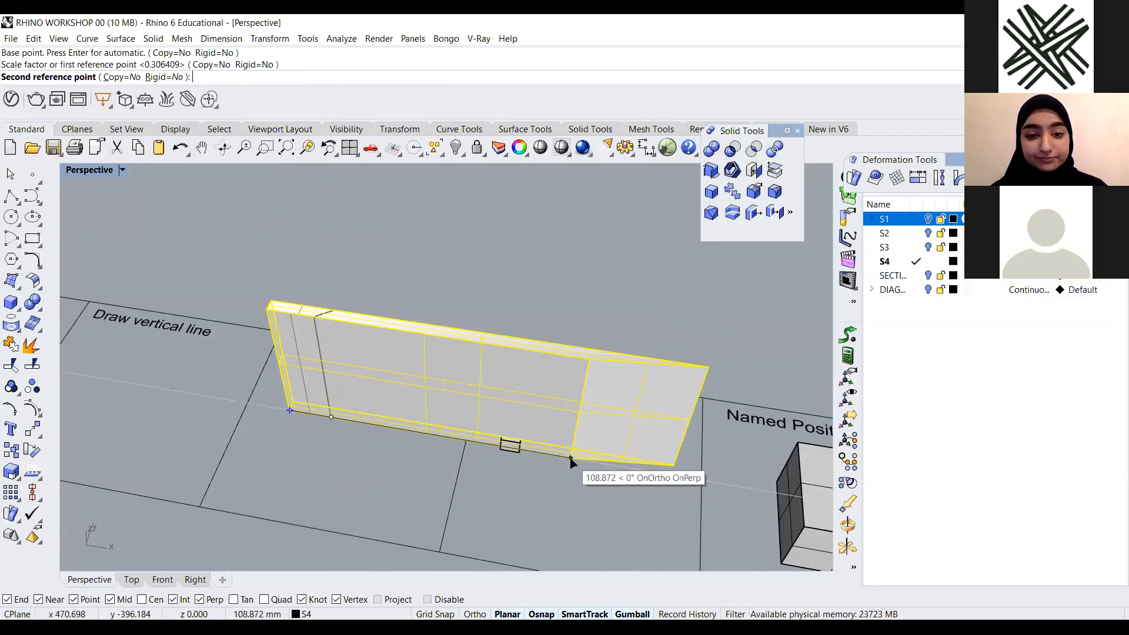
left_click(570, 459)
left_click(348, 491)
Undo the one-dimensional scaling of the solid
scroll(477, 477, "down", 3)
right_click_drag(423, 443, 459, 444)
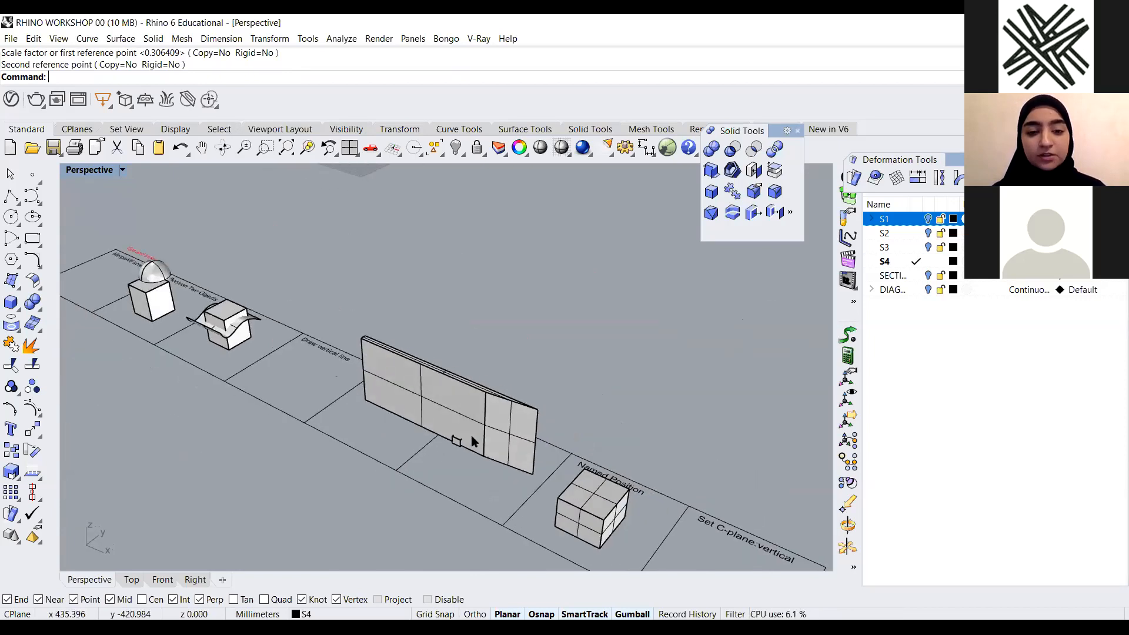
scroll(365, 332, "up", 3)
key("ctrl+z")
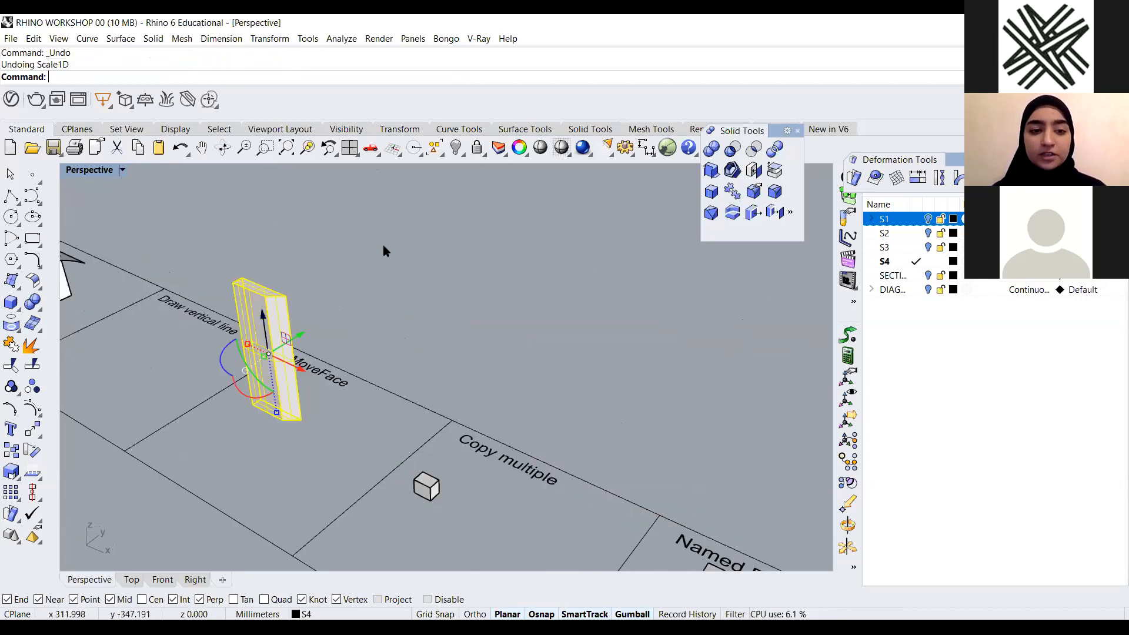
left_click(383, 249)
scroll(376, 259, "down", 3)
right_click_drag(295, 381, 376, 411)
scroll(375, 410, "up", 5)
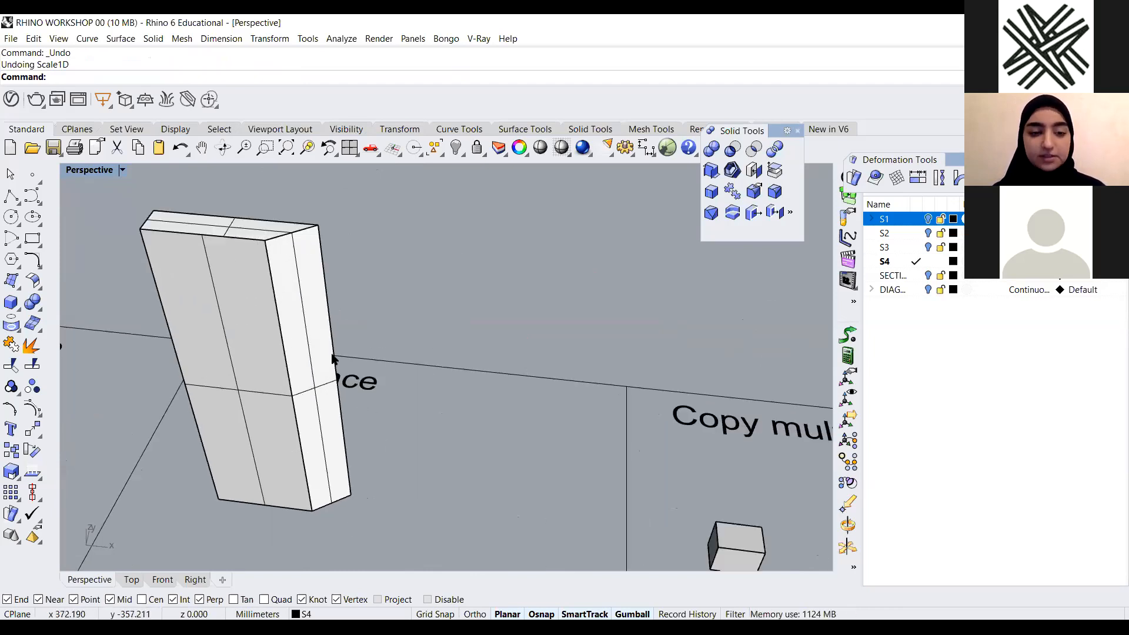
Pull the solid's narrow side face outward with the gumball to widen it, then undo the move
scroll(344, 415, "down", 3)
scroll(331, 435, "up", 3)
scroll(444, 480, "down", 3)
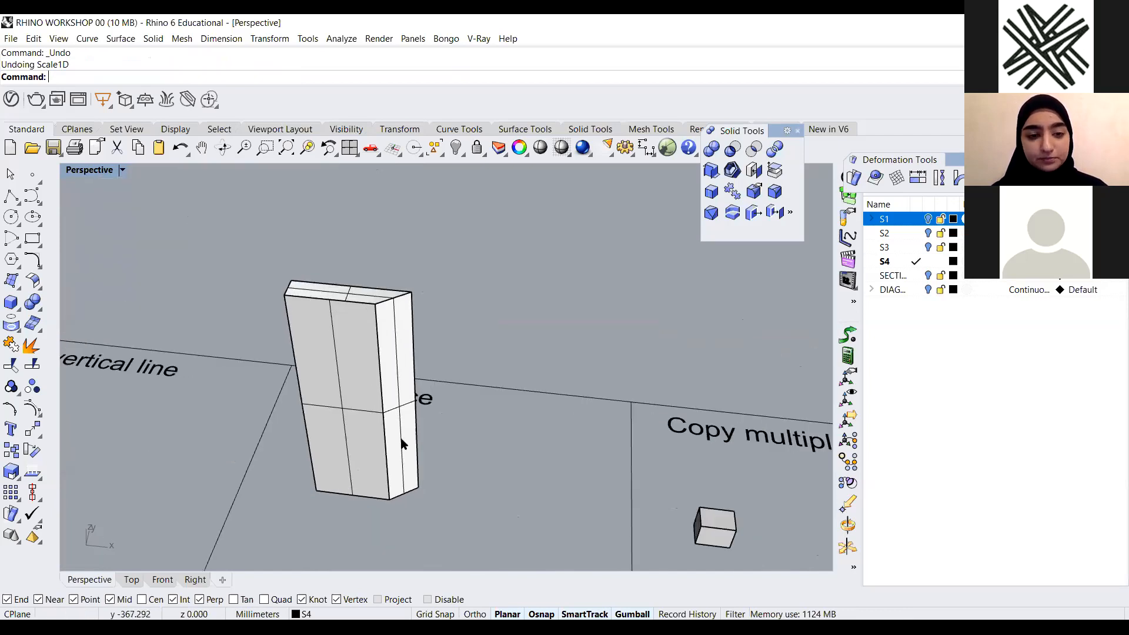
scroll(399, 444, "up", 4)
scroll(465, 441, "down", 3)
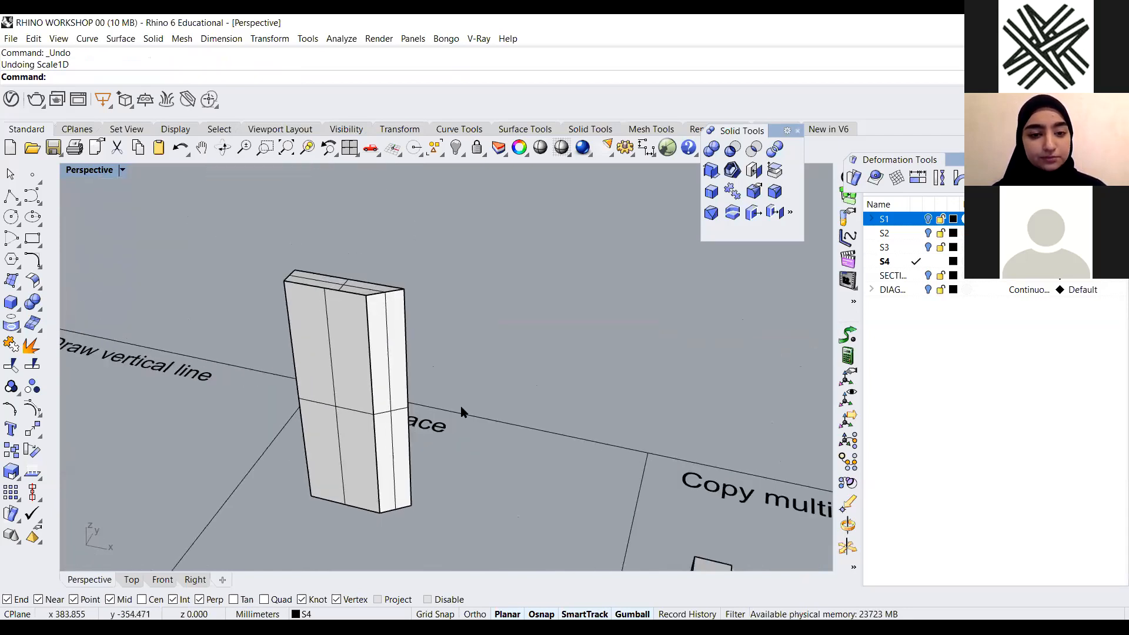
scroll(461, 406, "up", 2)
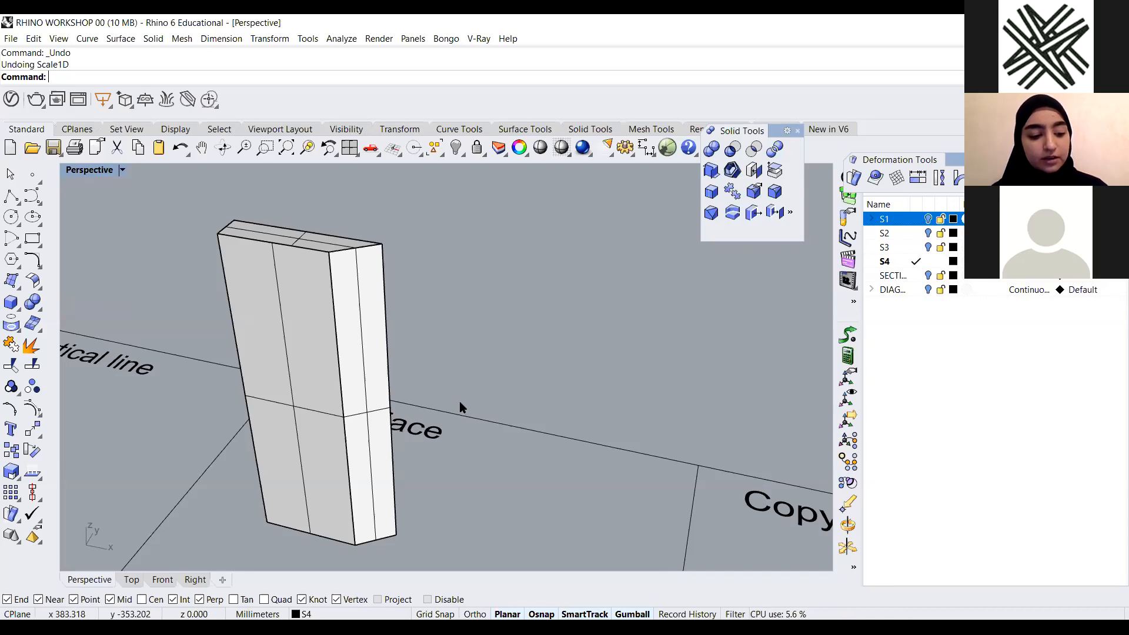
left_click(361, 336, "ctrl+shift")
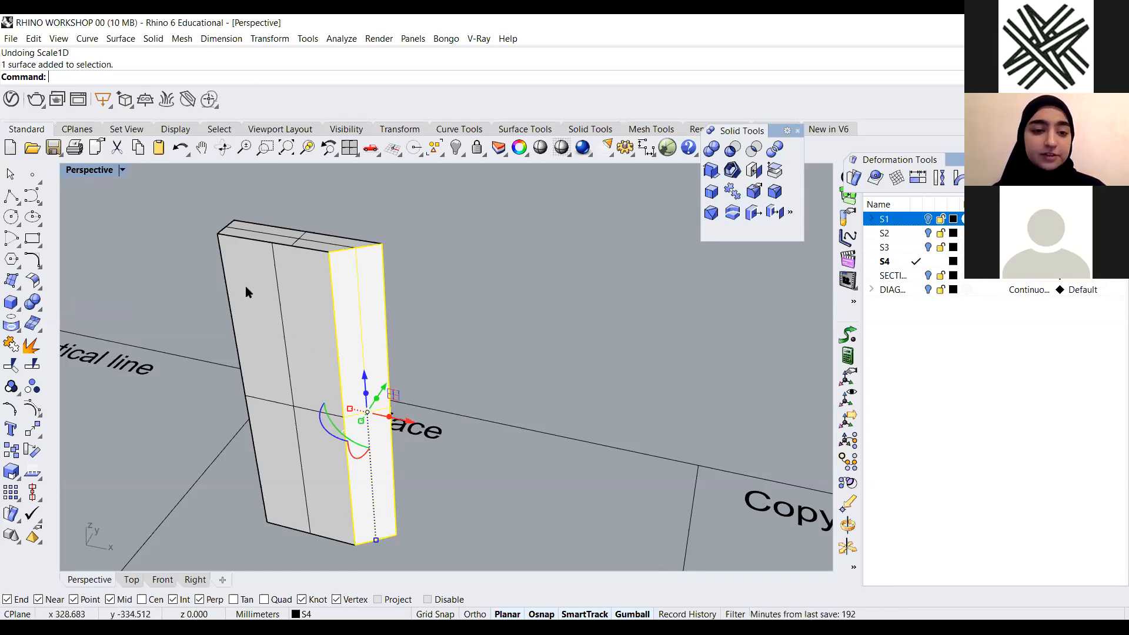
scroll(263, 303, "down", 7)
left_click(316, 378)
right_click_drag(316, 378, 309, 368)
scroll(236, 338, "up", 4)
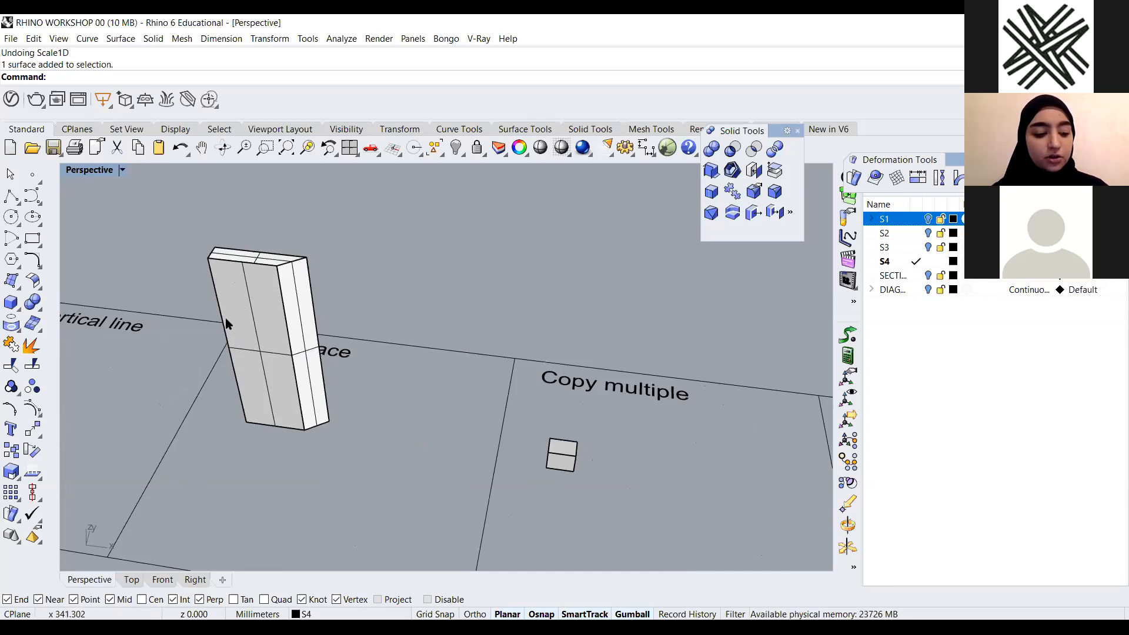
left_click(302, 314, "ctrl+shift")
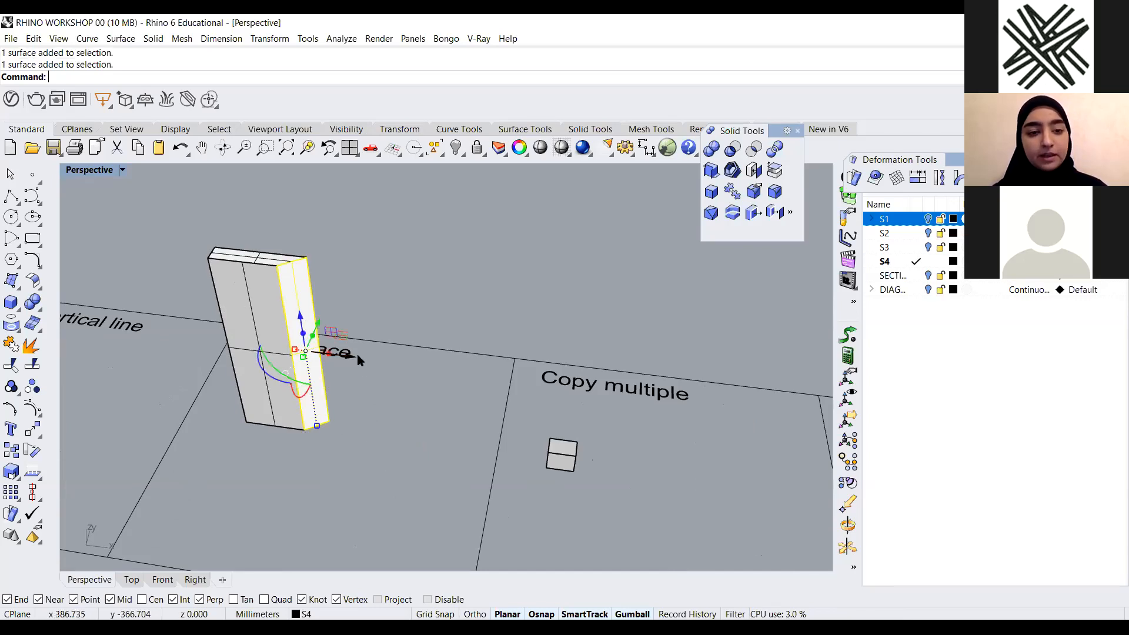
left_click_drag(348, 355, 500, 388)
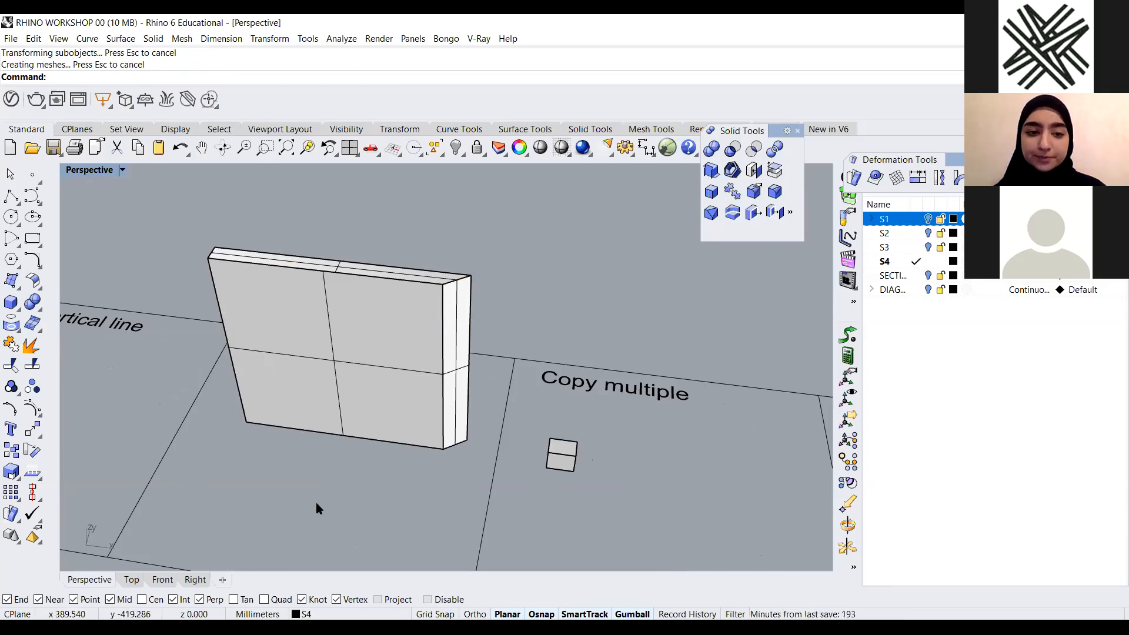
key("ctrl+z")
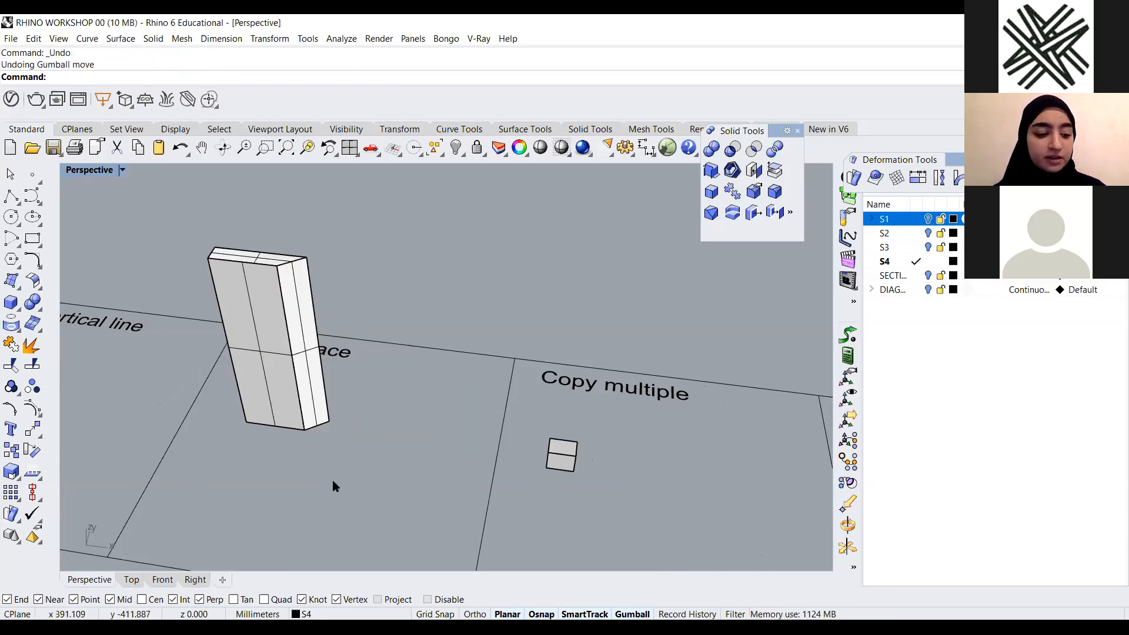
Pull the same side face further out with the gumball and undo that move again
left_click(296, 298, "ctrl+shift")
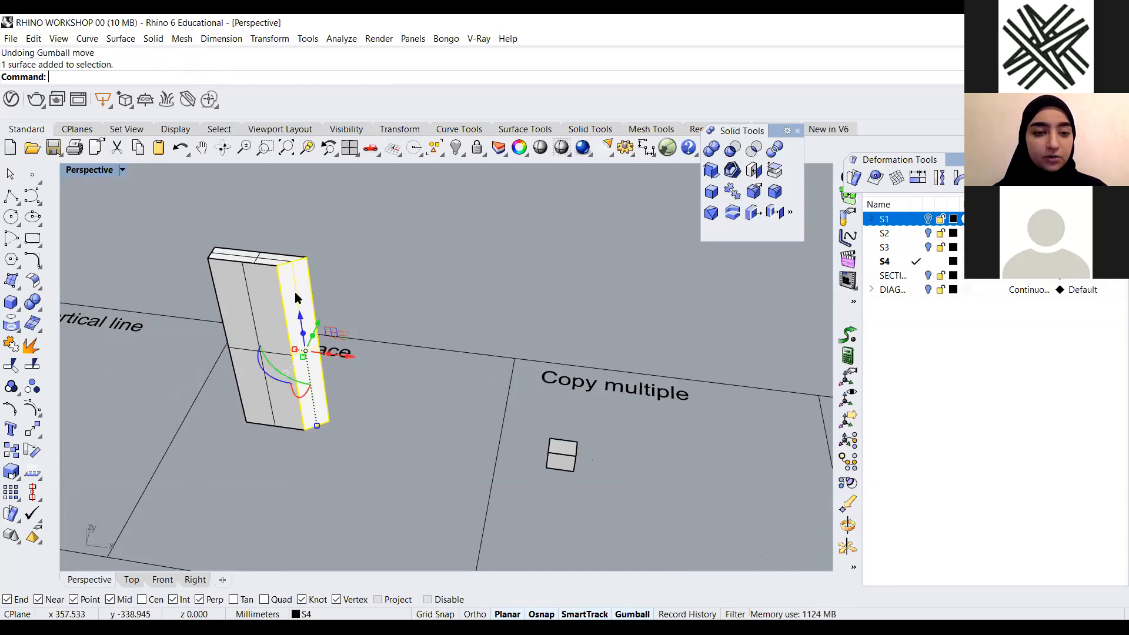
left_click_drag(348, 355, 549, 378)
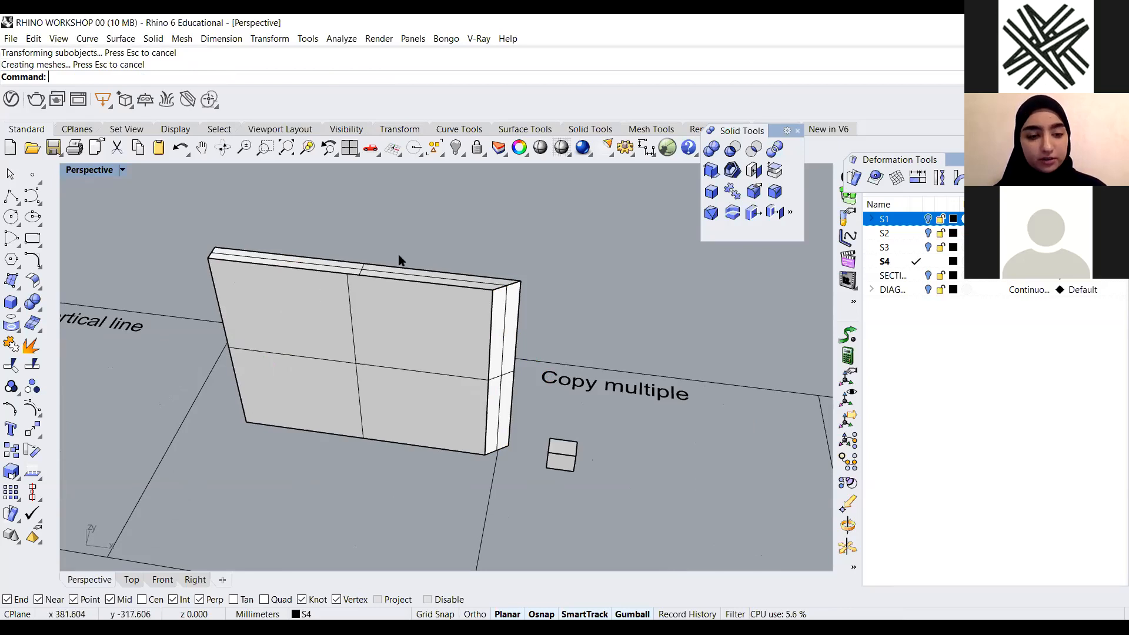
key("ctrl+z")
Delete the tall solid from the MoveFace cell
left_click(314, 428)
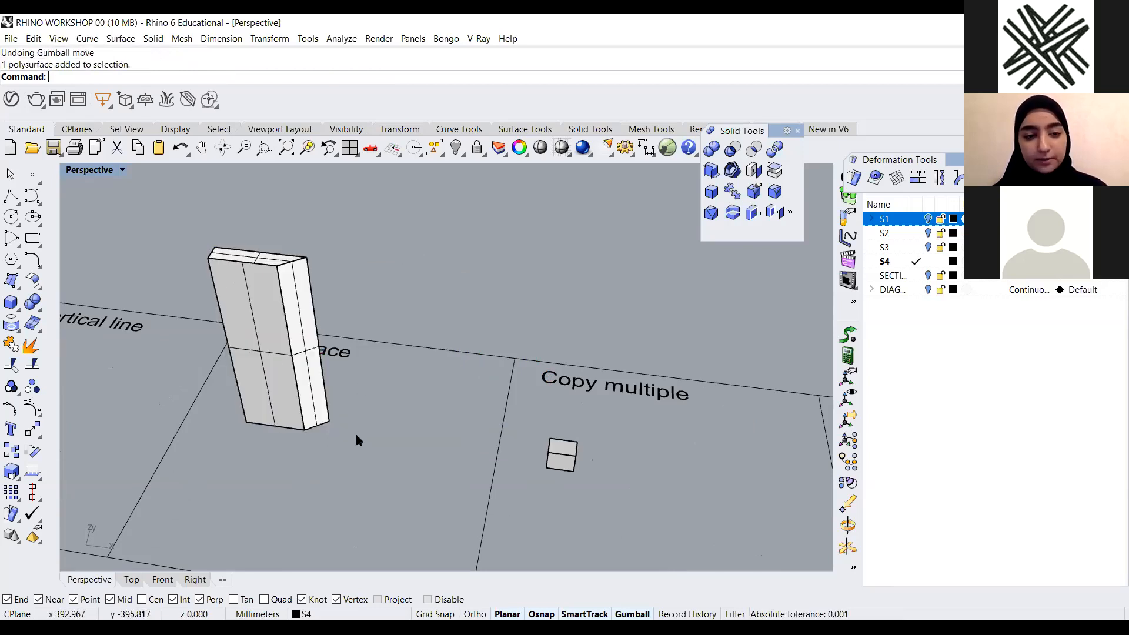
key("Delete")
scroll(253, 300, "down", 5)
mouse_move(391, 388)
right_mouse_down()
mouse_move(424, 432)
mouse_move(481, 422)
mouse_move(416, 390)
right_mouse_up()
scroll(482, 411, "up", 5)
scroll(353, 387, "up", 5)
scroll(294, 374, "down", 4)
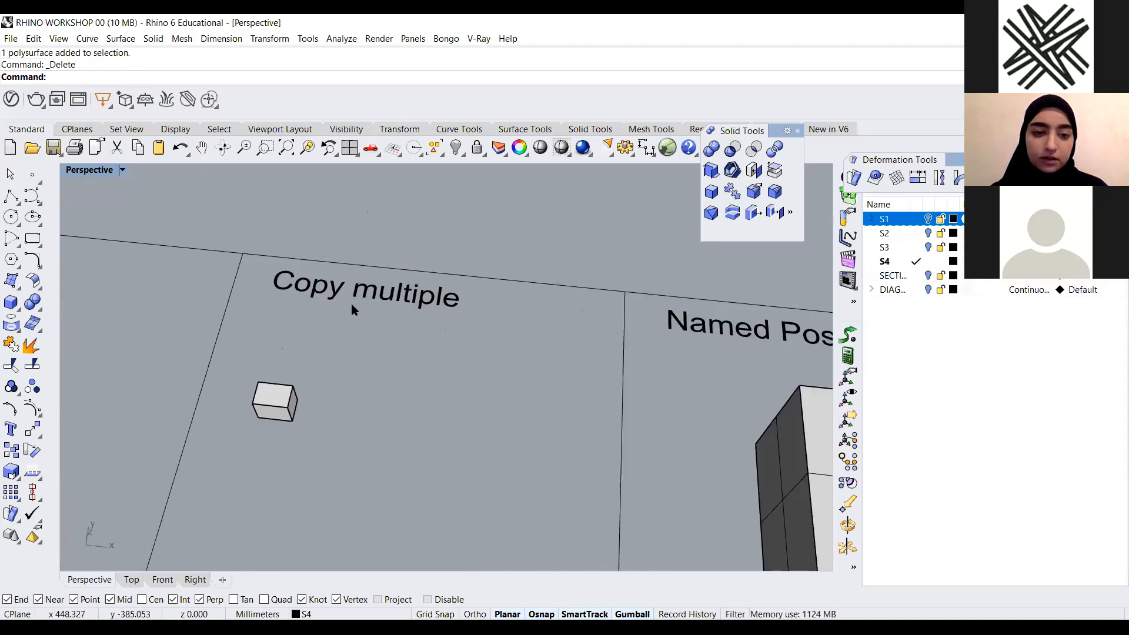
Copy the small box in the Copy multiple cell several times in a row along its bottom edge
left_click(348, 304)
key("Escape")
scroll(373, 416, "down", 4)
scroll(348, 388, "up", 5)
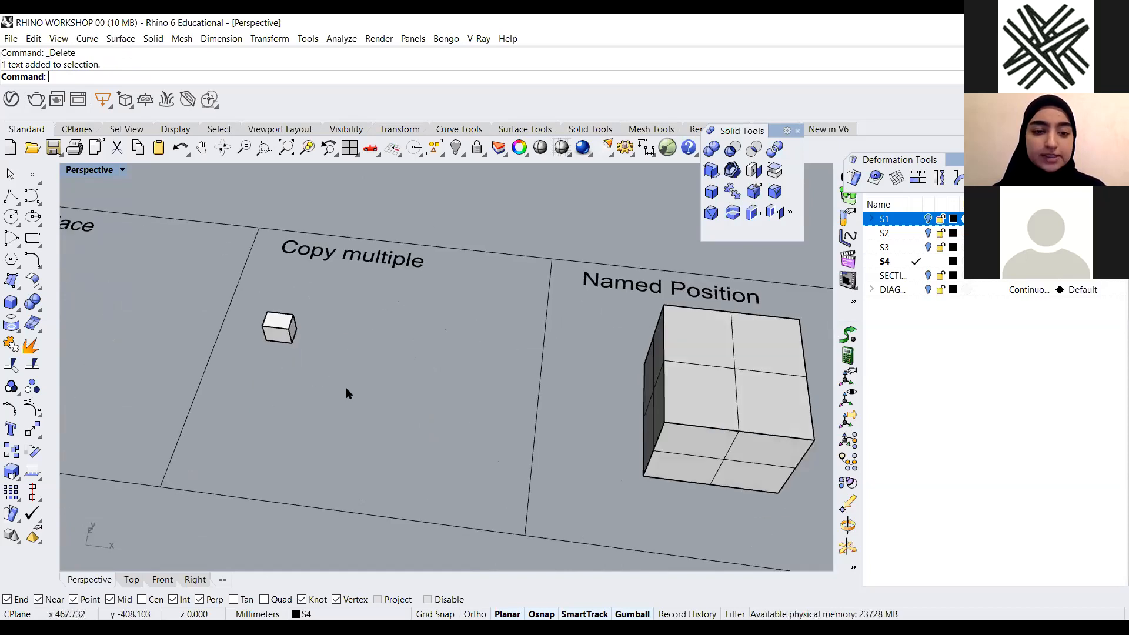
left_click(272, 342)
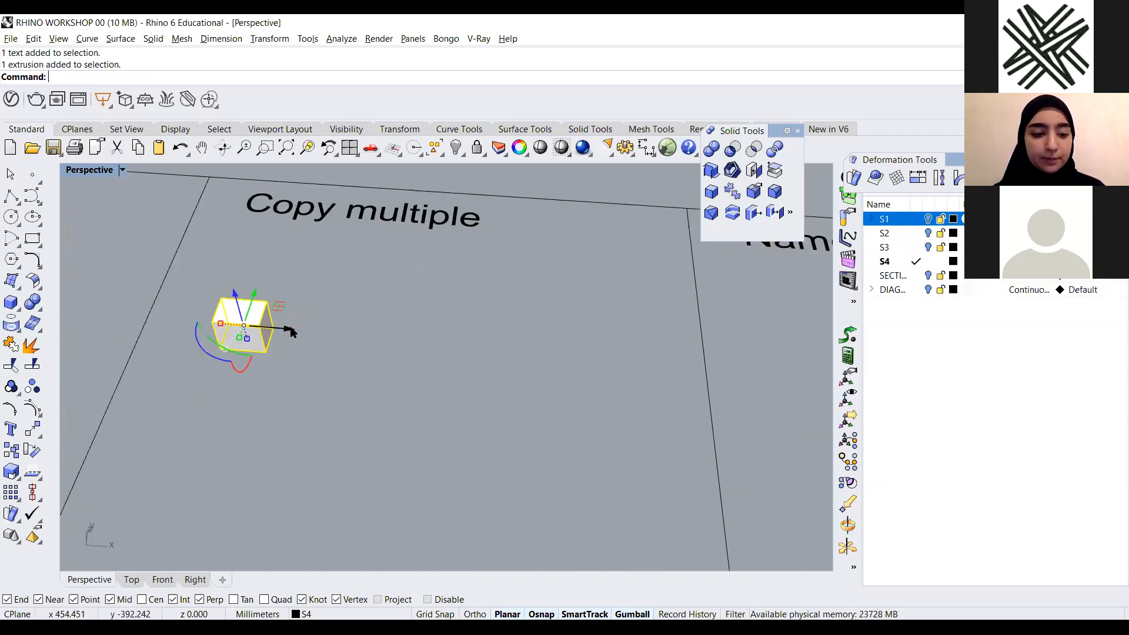
left_click_drag(282, 328, 340, 335)
key("alt")
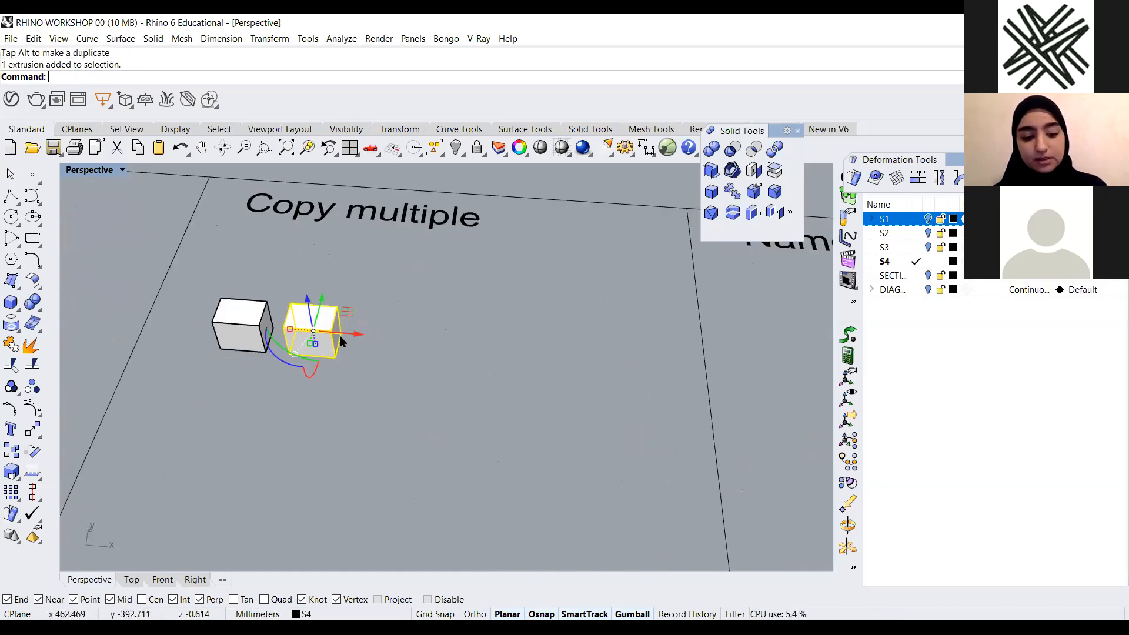
type("Cop")
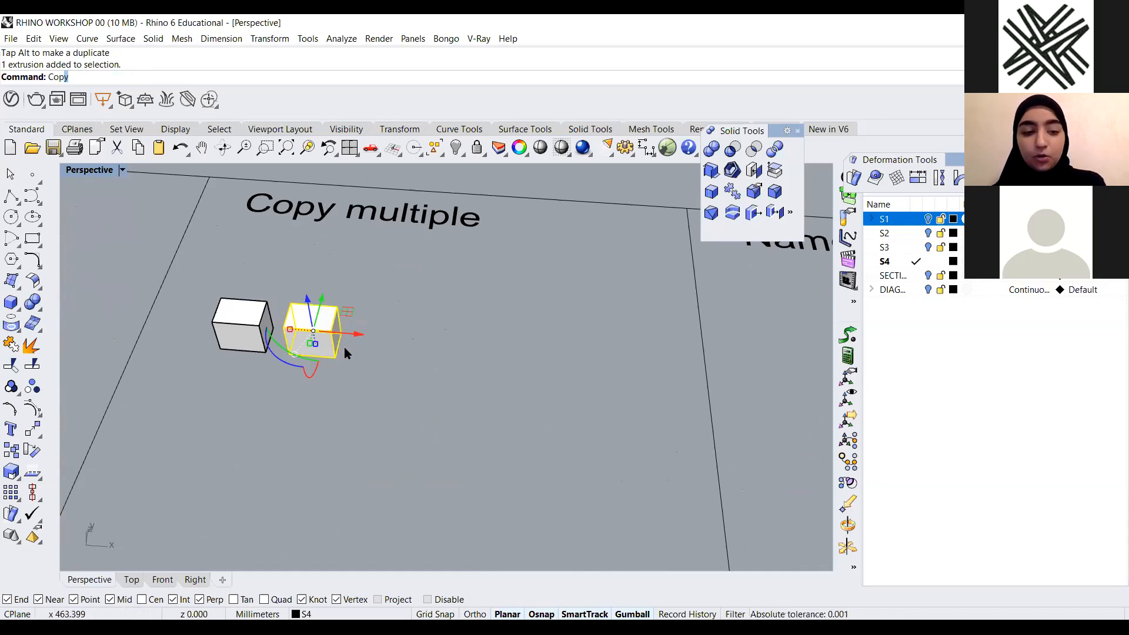
key("Return")
left_click(267, 353)
left_click(335, 358)
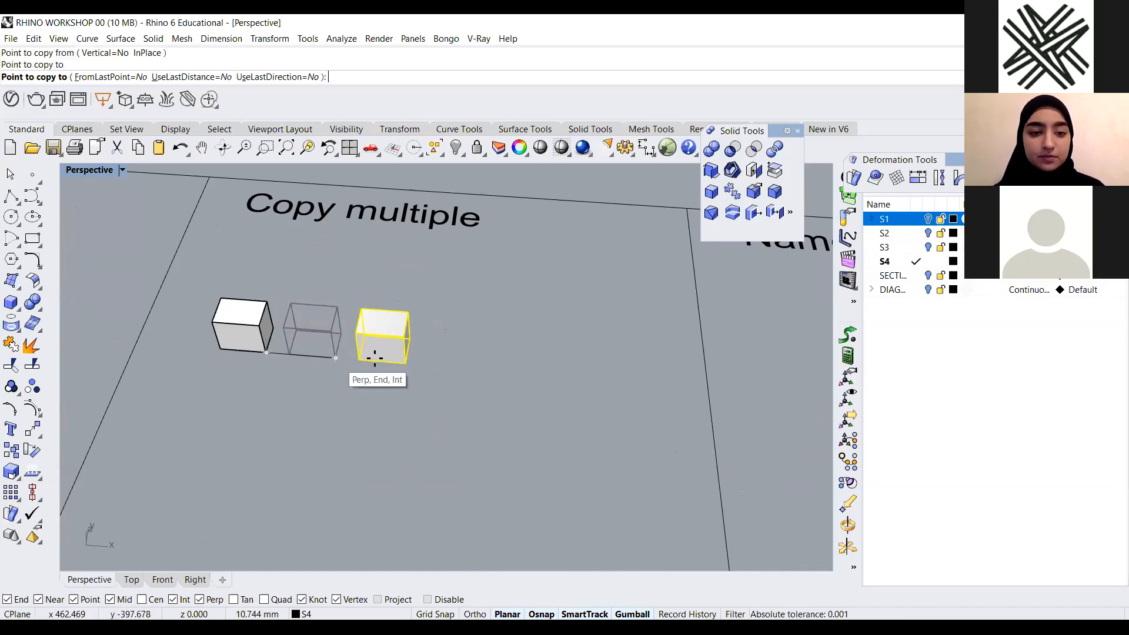
left_click(405, 364)
left_click(479, 368)
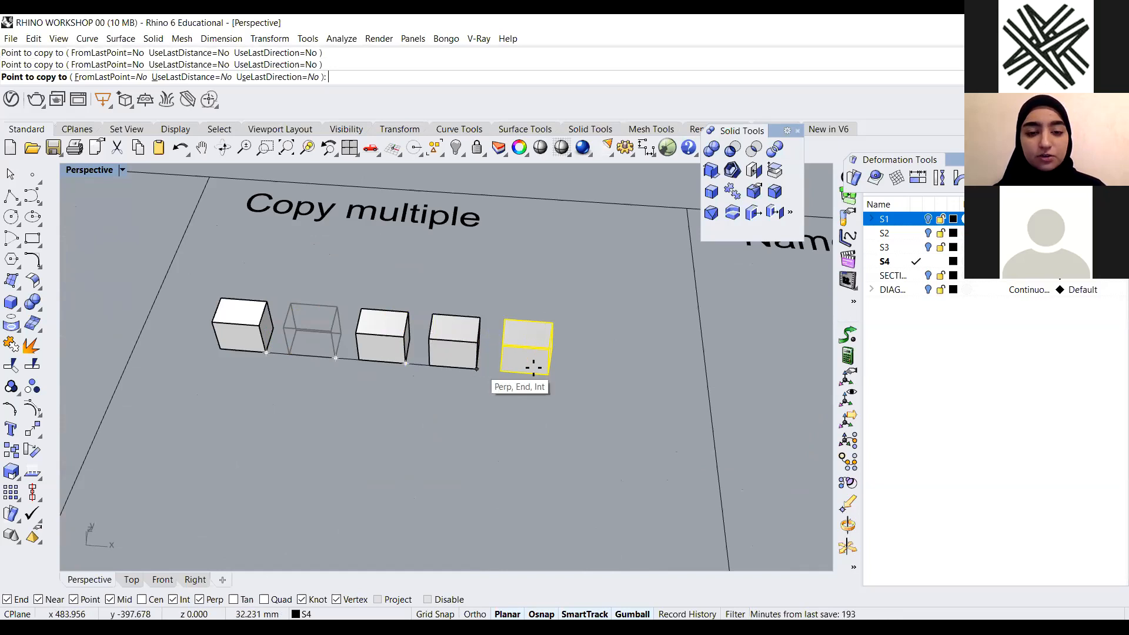
left_click(622, 381)
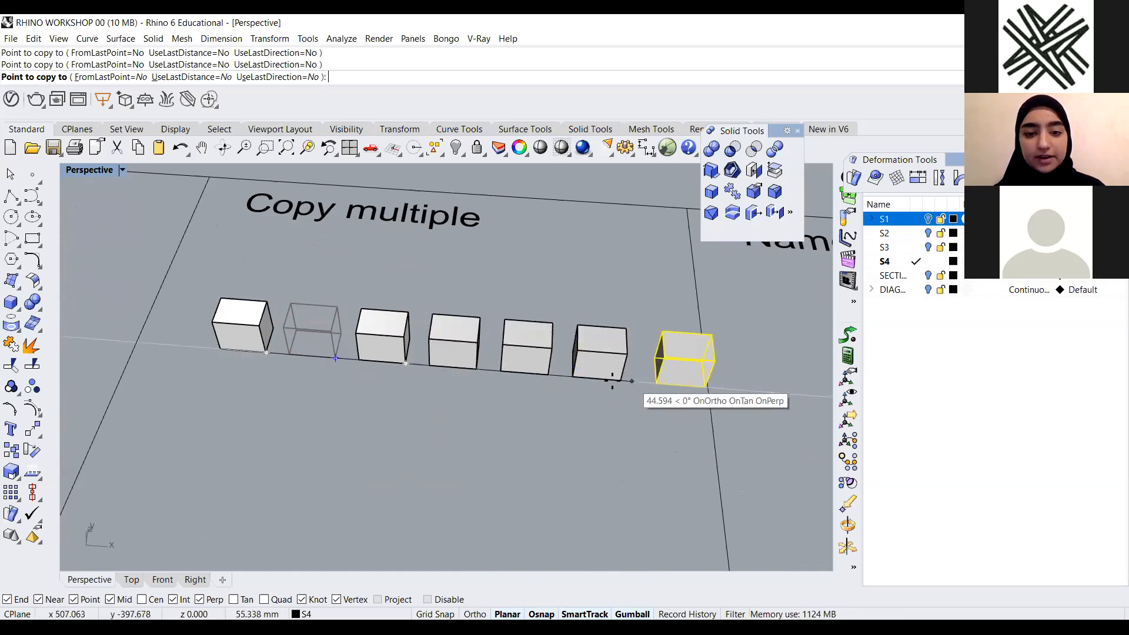
key("Return")
Delete the five copied boxes, keeping the original
left_click_drag(619, 312, 324, 394)
key("Delete")
scroll(442, 395, "down", 3)
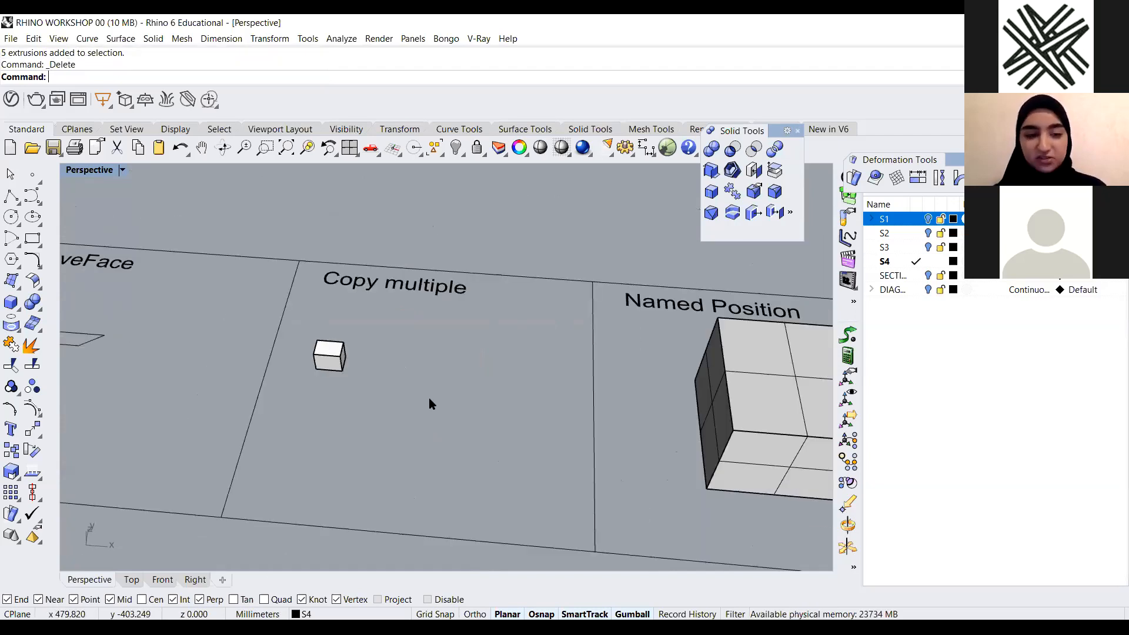
scroll(310, 394, "up", 2)
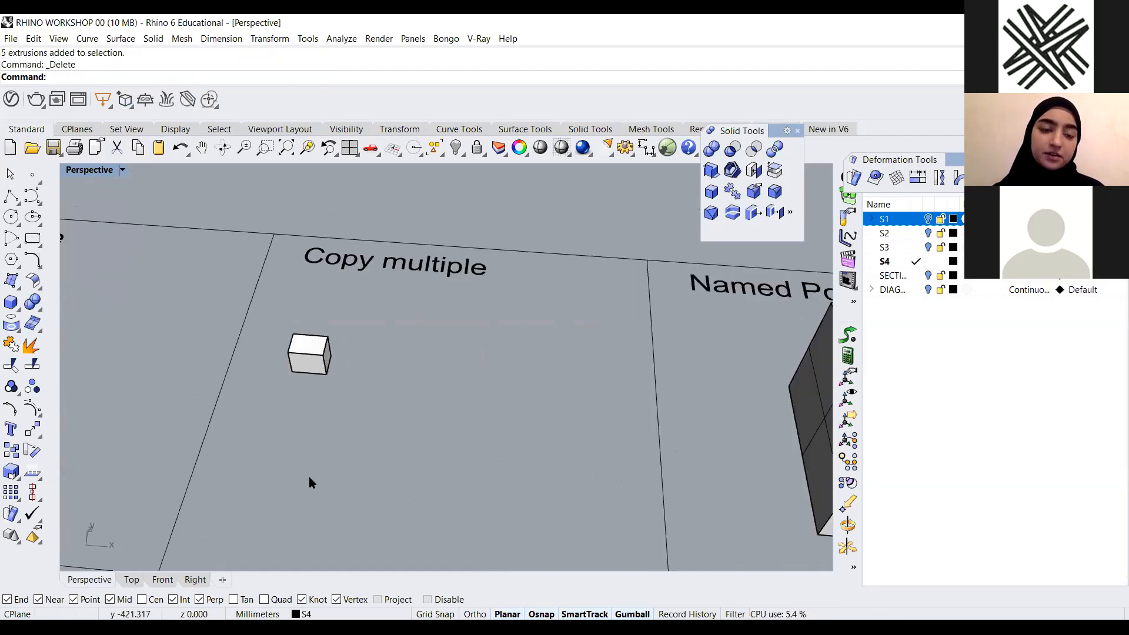
Run Copy on the box again and place a copy snapped to its corner beside it
scroll(358, 480, "down", 3)
scroll(405, 459, "up", 3)
scroll(405, 459, "down", 3)
scroll(391, 442, "up", 3)
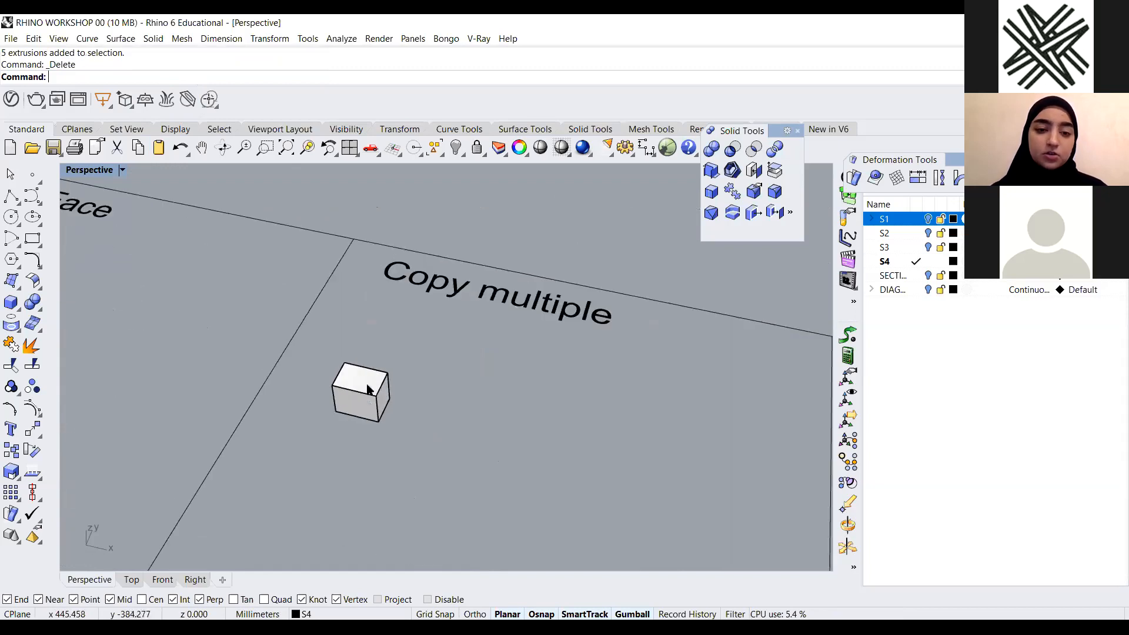
type("c")
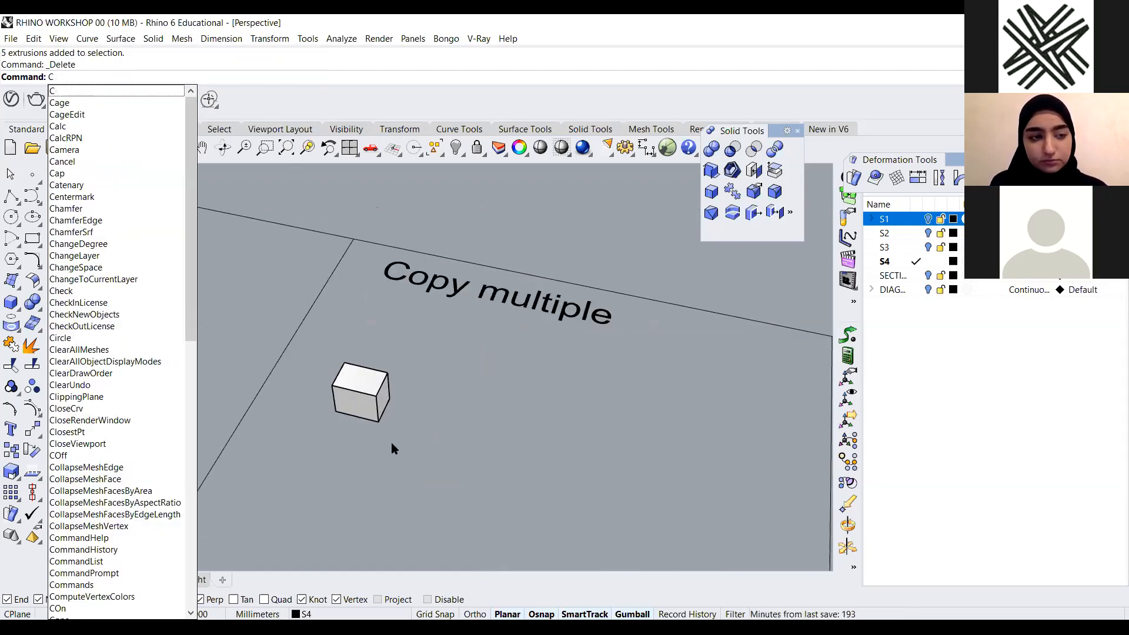
type("op")
key("Return")
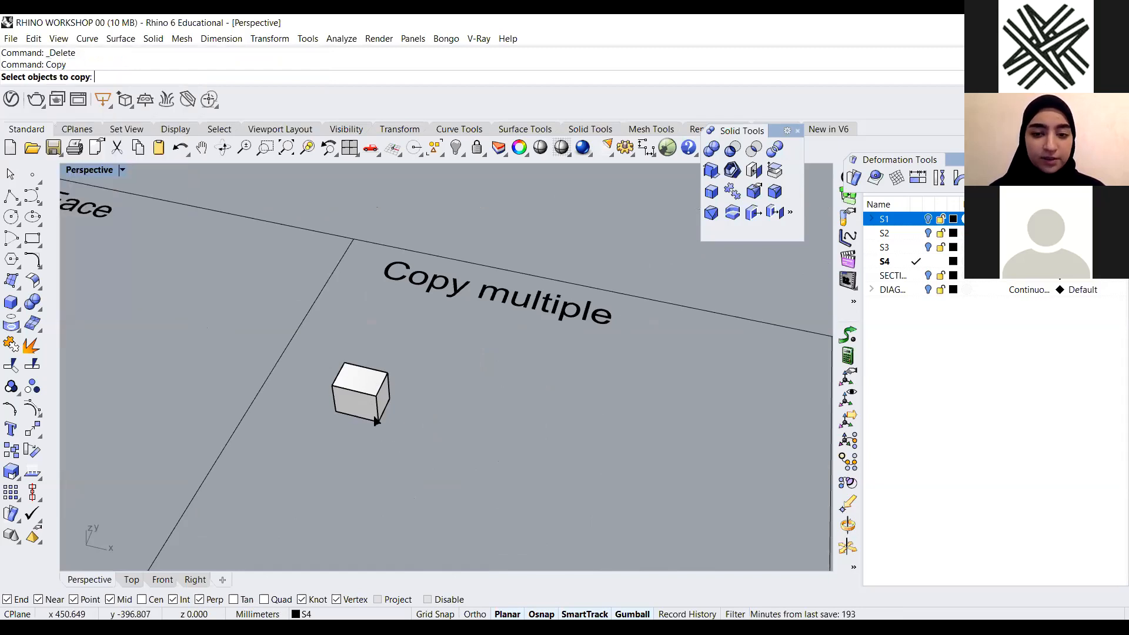
scroll(373, 414, "up", 5)
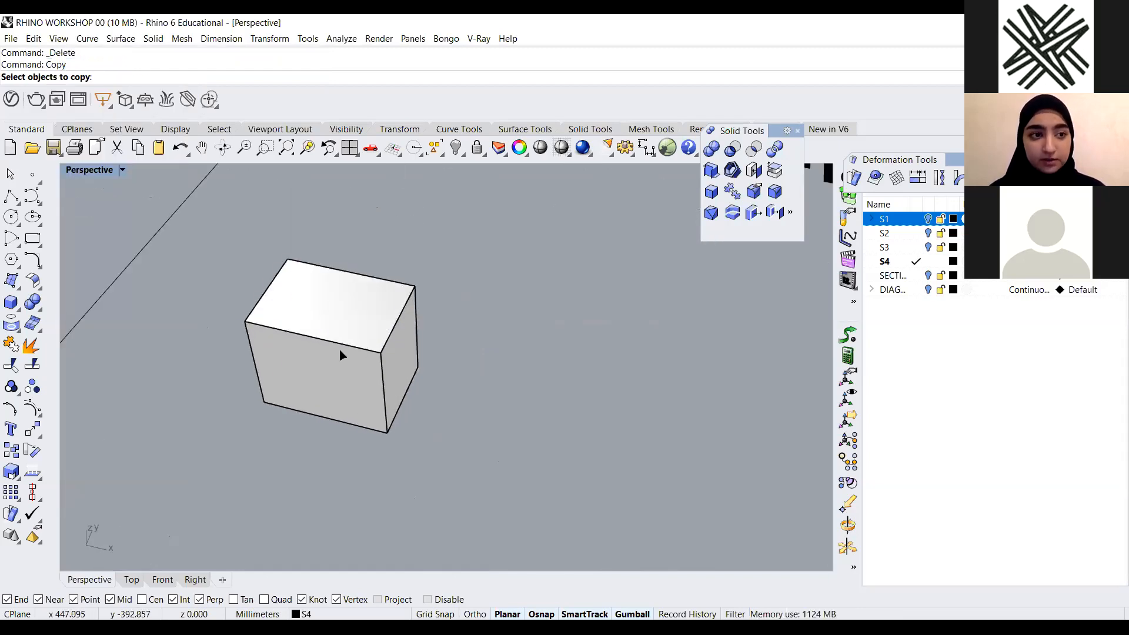
left_click(342, 355)
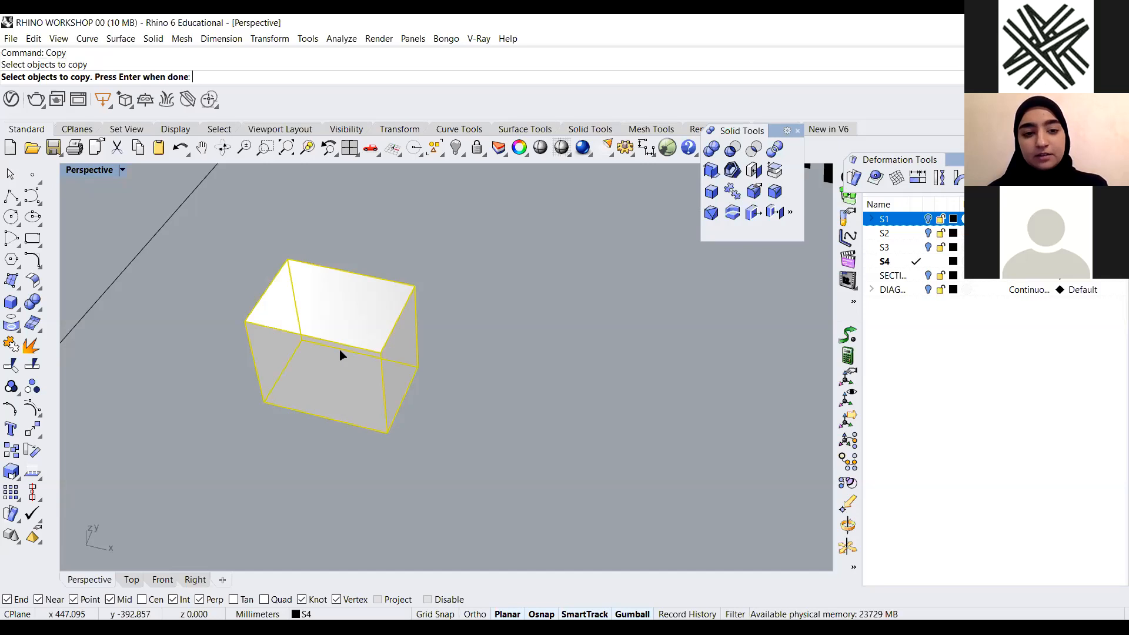
key("Return")
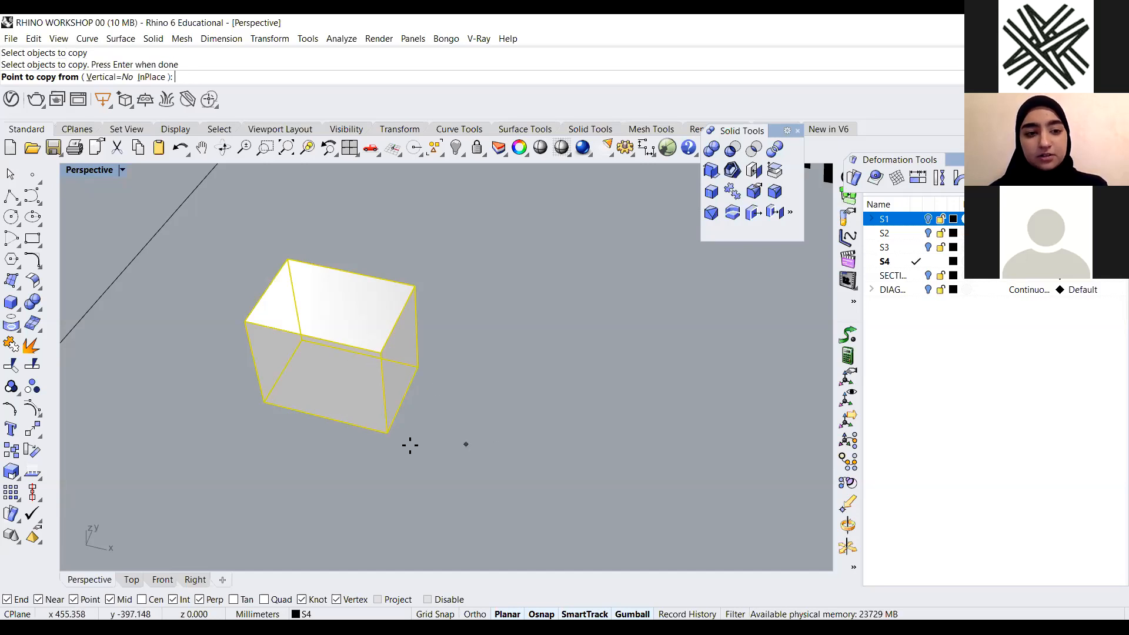
left_click(264, 402)
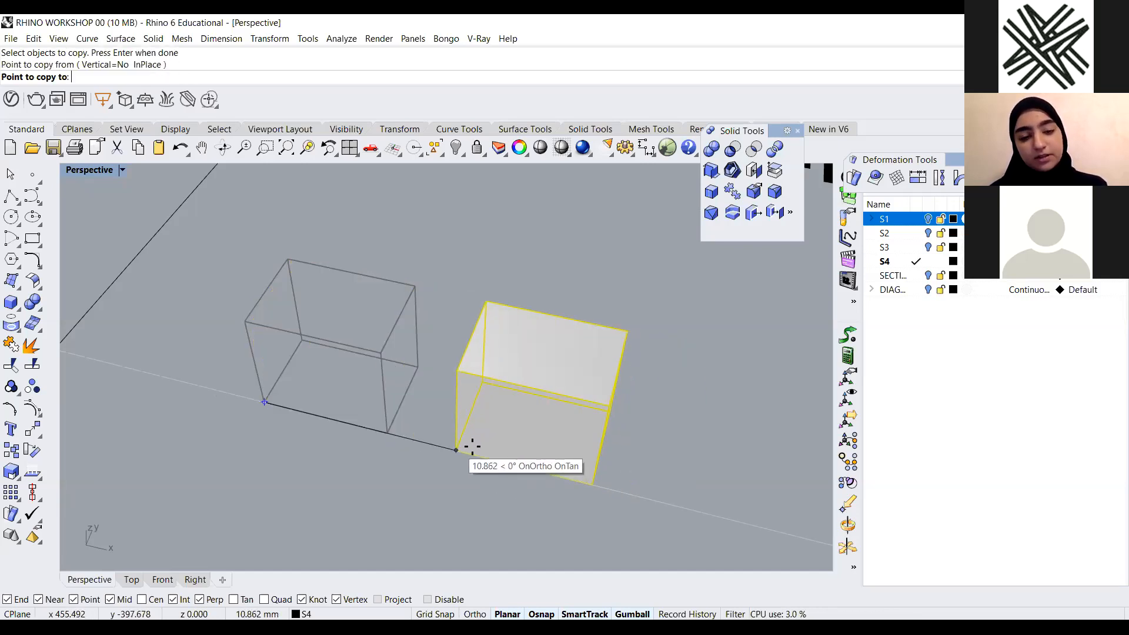
left_click(470, 453)
scroll(400, 333, "down", 5)
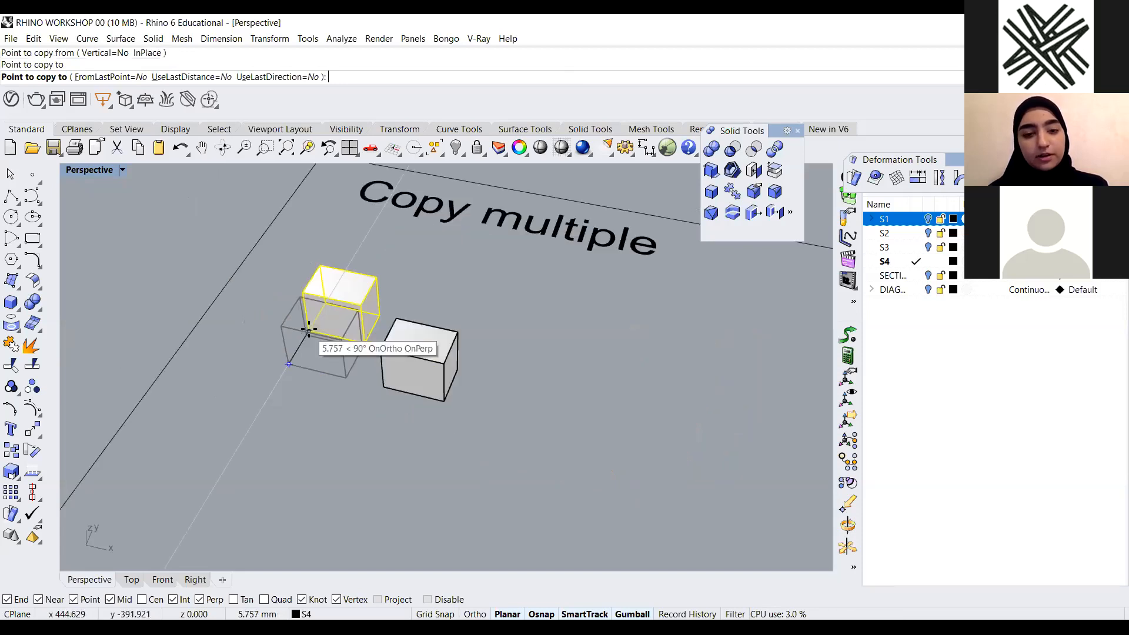
scroll(224, 410, "up", 4)
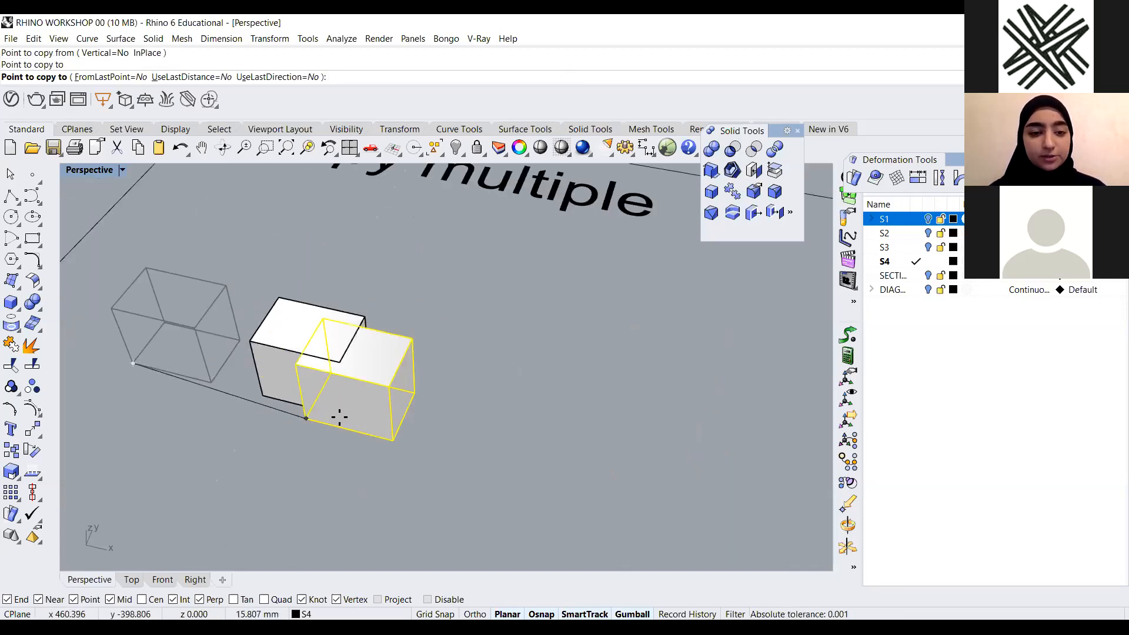
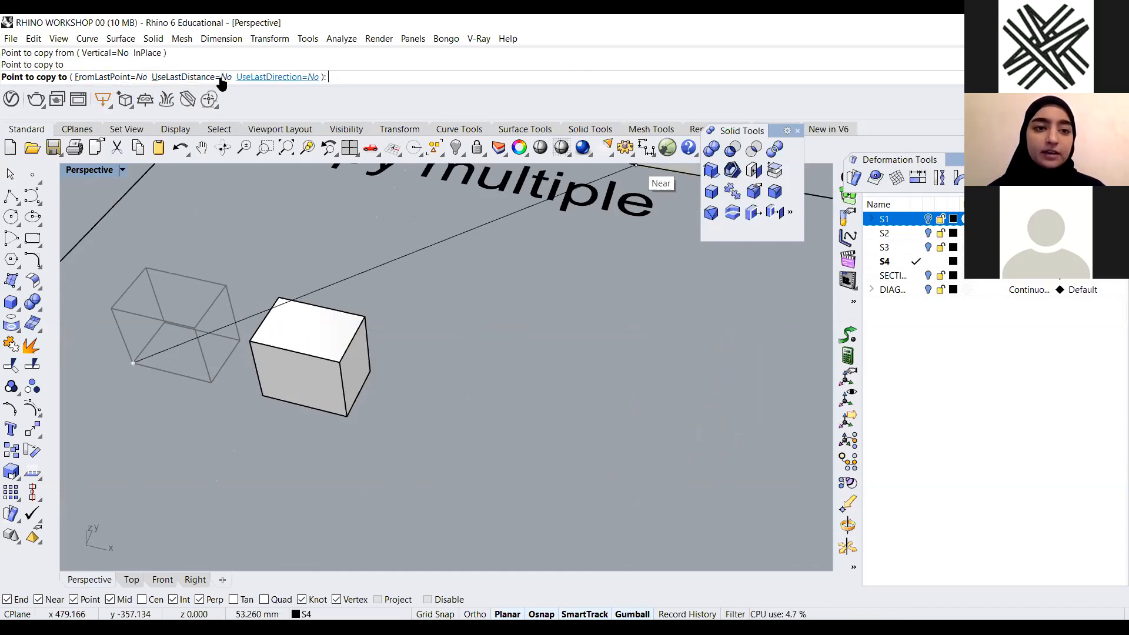
Set Copy to reuse the last point, distance and direction, and place several more copies in a row
left_click(114, 78)
left_click(192, 78)
left_click(277, 77)
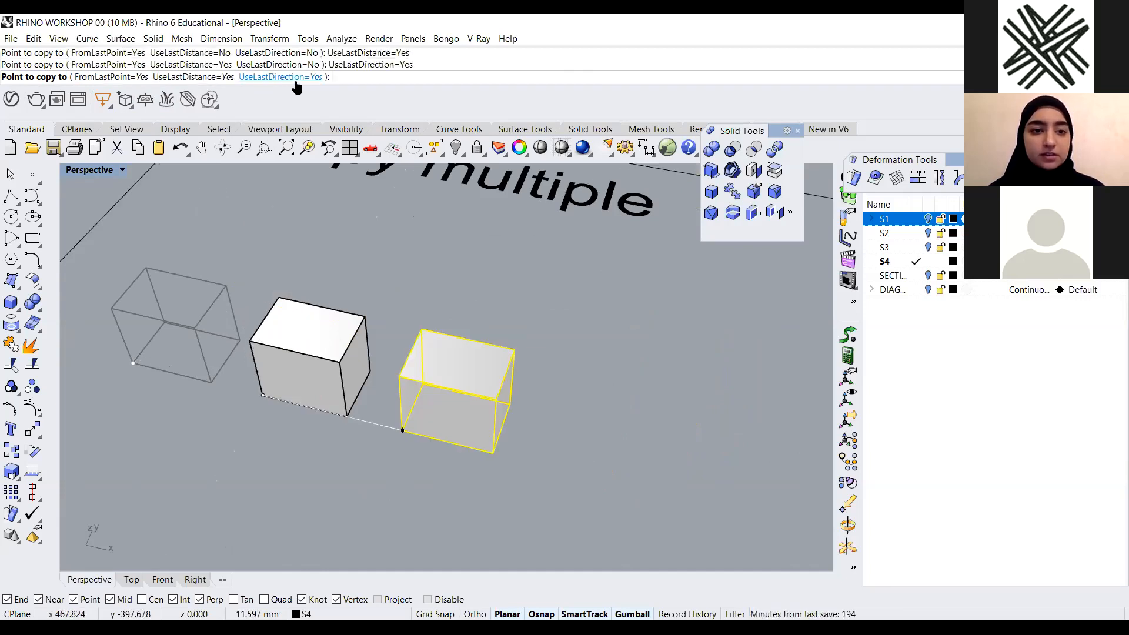
scroll(341, 330, "down", 6)
left_click(441, 395)
left_click(462, 401)
scroll(244, 408, "down", 8)
left_click(422, 438)
left_click(464, 433)
left_click(529, 420)
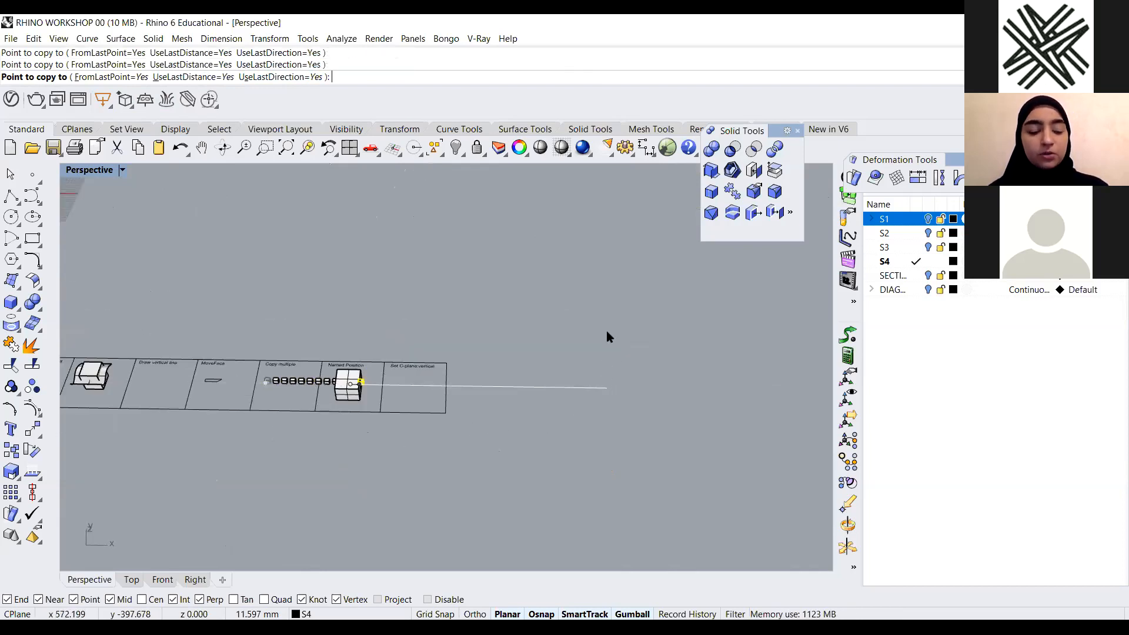
key("Return")
Delete all the copied boxes in the Copy multiple cell, leaving only the original
scroll(318, 393, "up", 6)
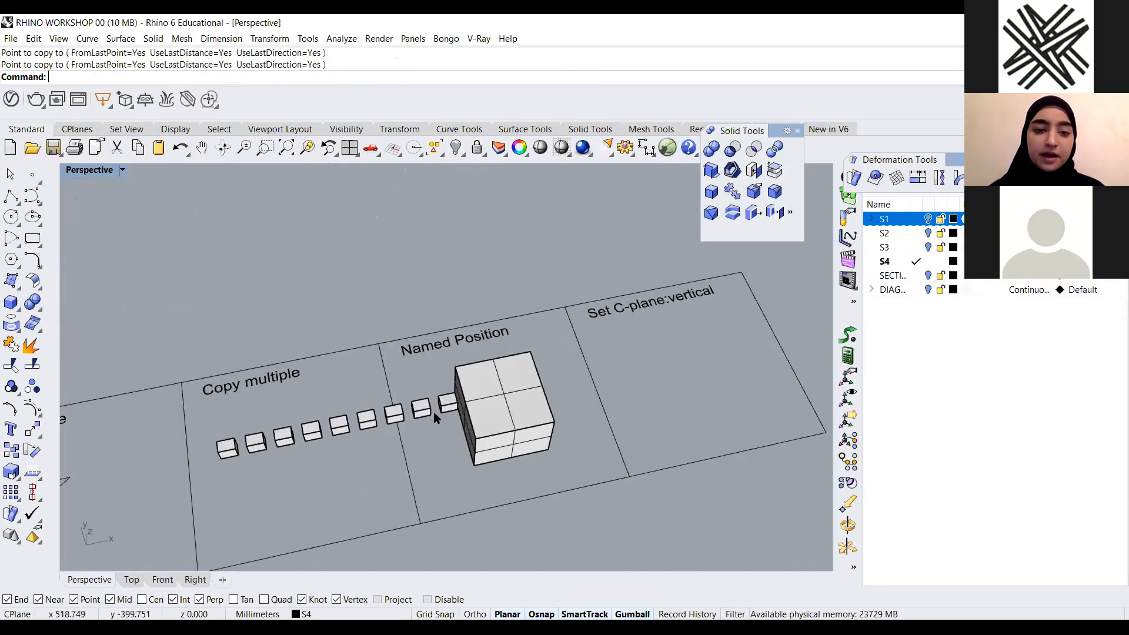
scroll(435, 417, "up", 5)
left_click(464, 377)
key("Delete")
key("Delete")
left_click(296, 425)
key("Delete")
left_click(232, 443)
key("Delete")
scroll(351, 429, "down", 8)
right_click_drag(346, 400, 231, 434)
scroll(346, 403, "up", 5)
left_click_drag(393, 431, 246, 367)
key("Delete")
Copy the box again with Ortho turned on, placing one copy beside it
right_click_drag(292, 452, 169, 393)
scroll(169, 393, "up", 5)
left_click(169, 396)
left_click(230, 402)
scroll(227, 397, "up", 3)
left_click(237, 383)
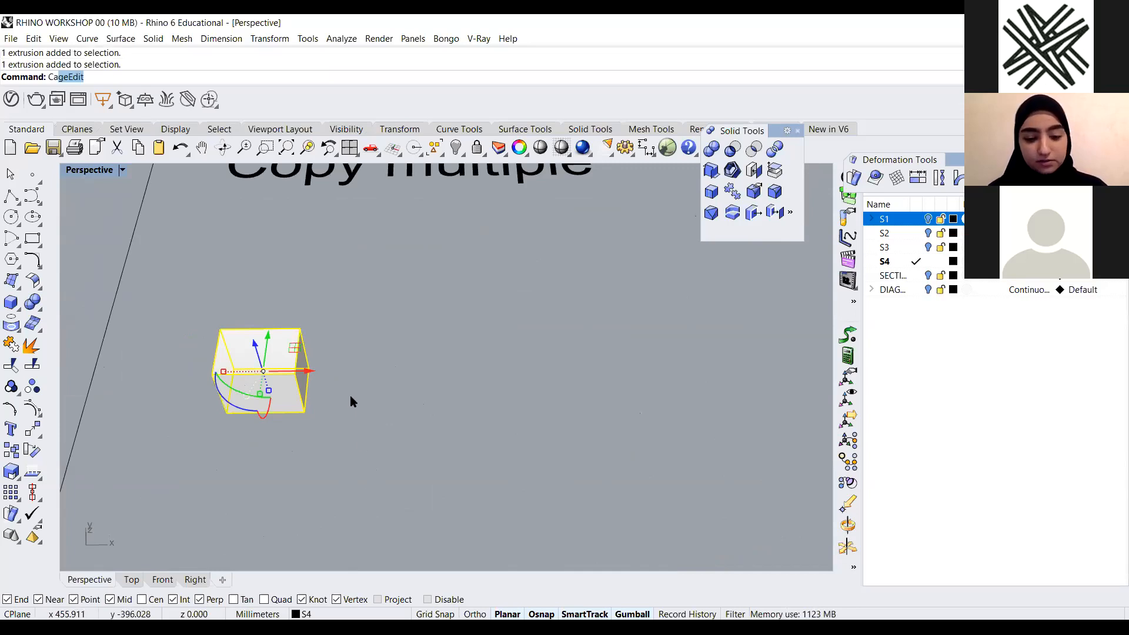
type("aop")
key("BackSpace")
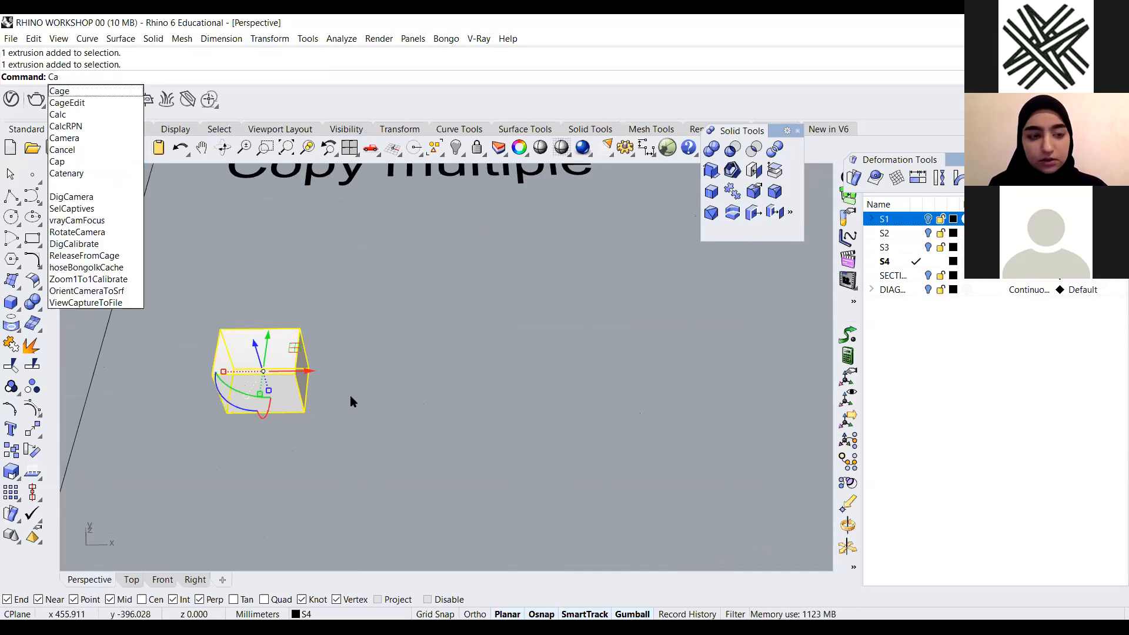
type("p")
key("BackSpace")
key("BackSpace")
type("opy")
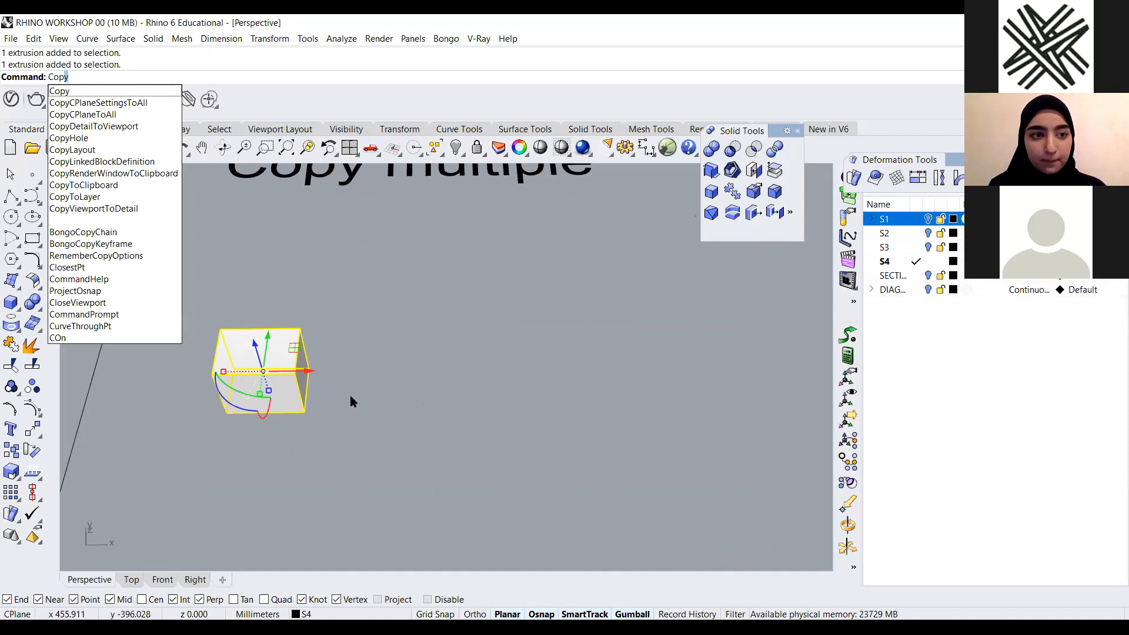
key("Return")
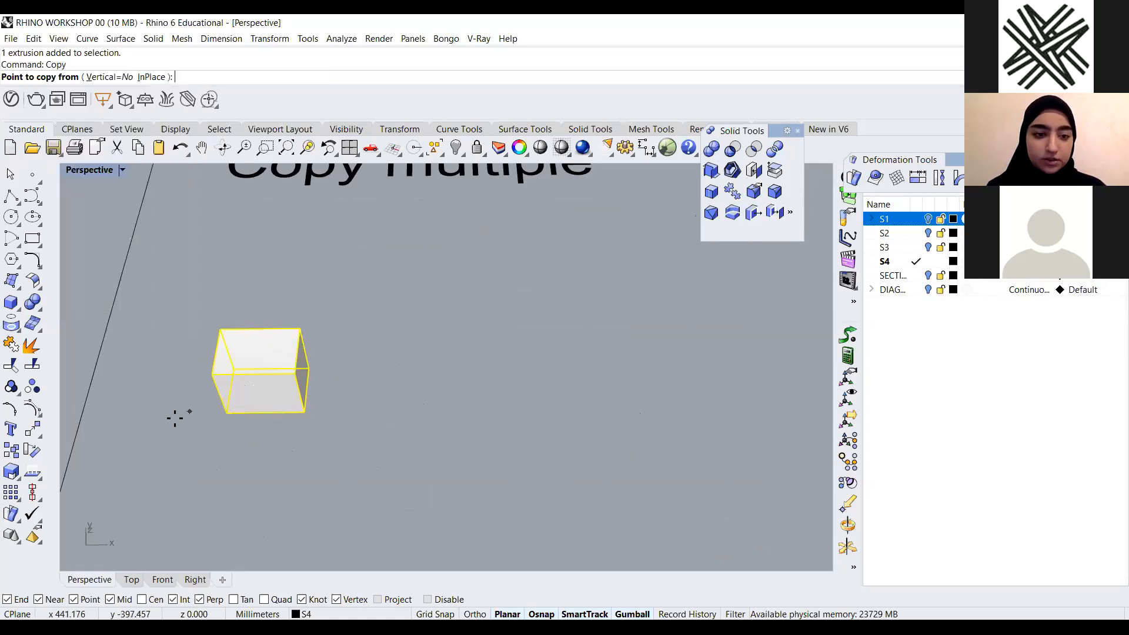
left_click(227, 413)
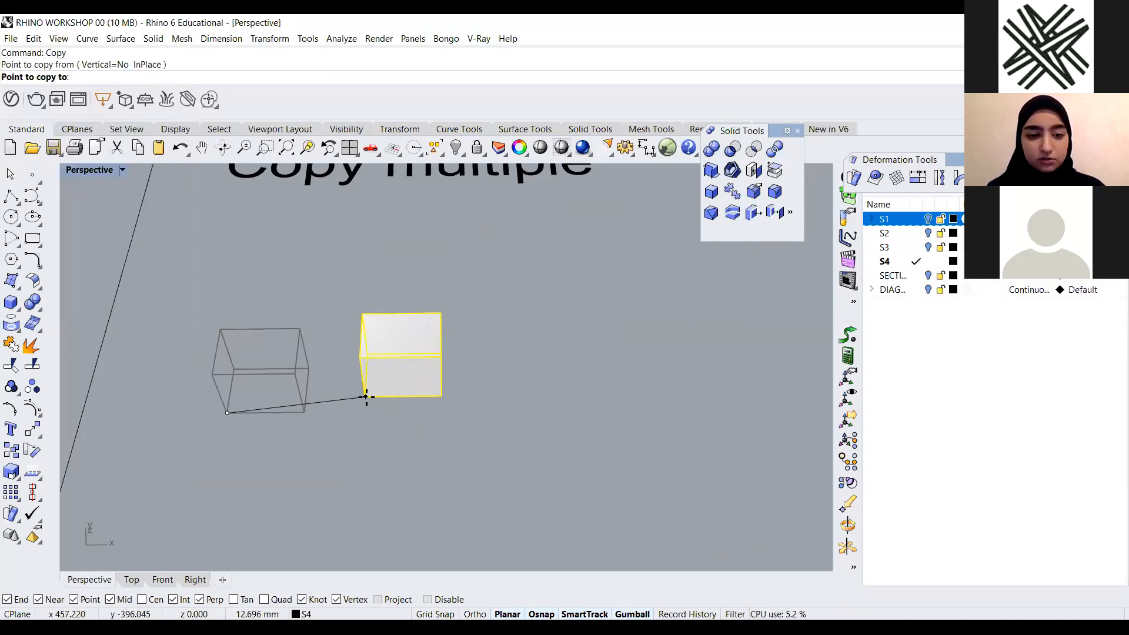
left_click(473, 615)
left_click(363, 419)
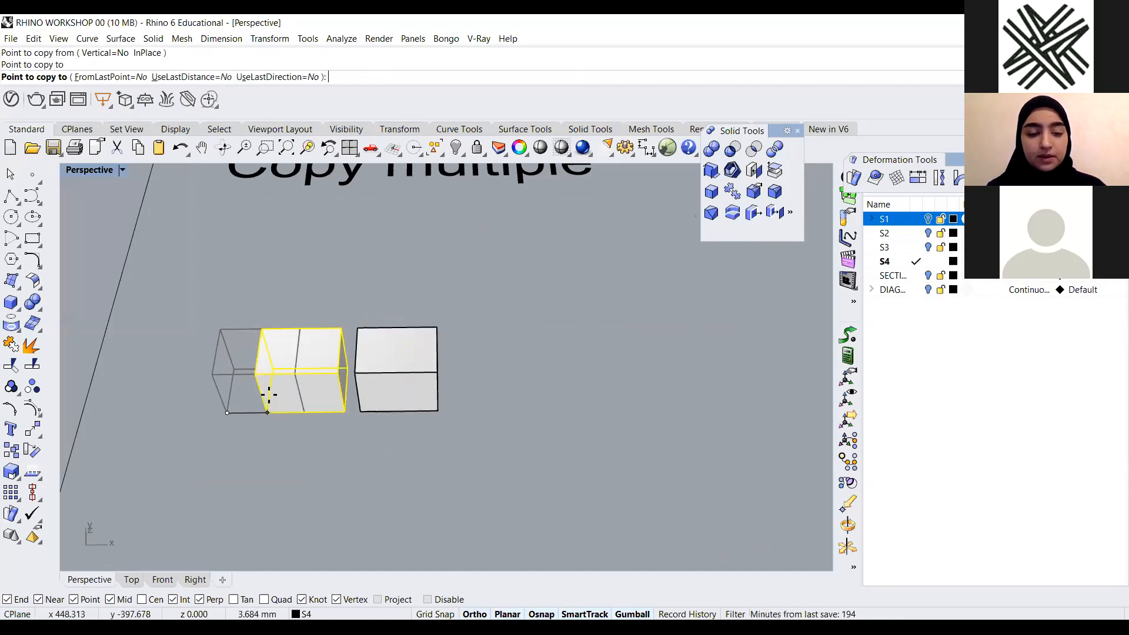
Turn on FromLastPoint, UseLastDistance and UseLastDirection and place a row of further copies
scroll(270, 394, "down", 5)
scroll(479, 421, "up", 5)
scroll(348, 411, "down", 2)
scroll(365, 423, "down", 4)
scroll(389, 440, "up", 4)
scroll(423, 447, "down", 4)
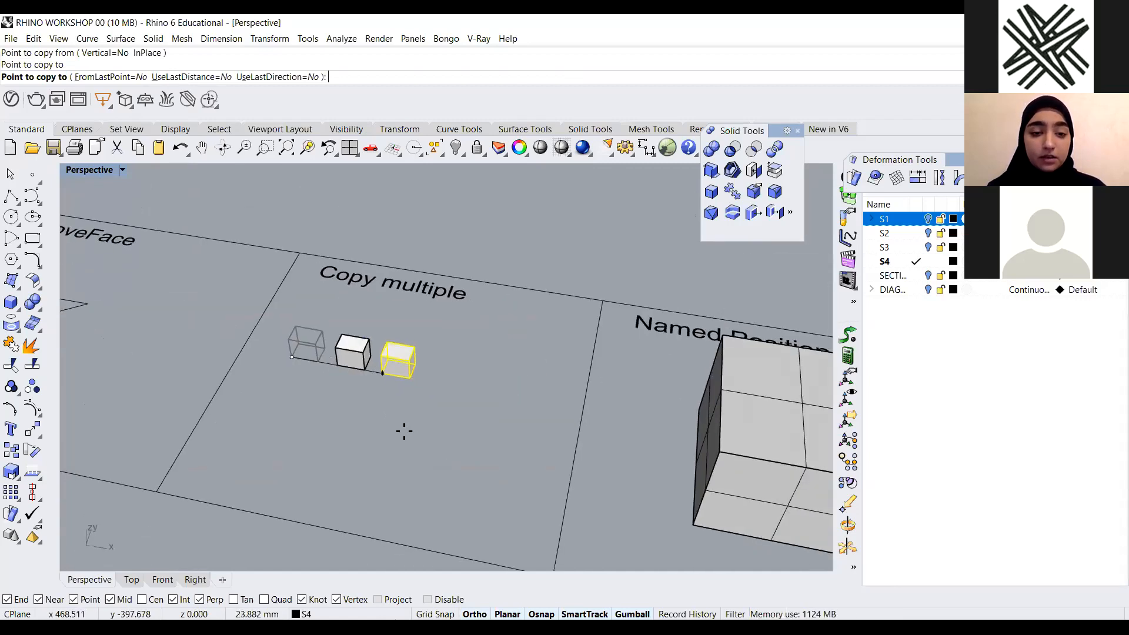
scroll(408, 434, "up", 4)
scroll(383, 406, "down", 1)
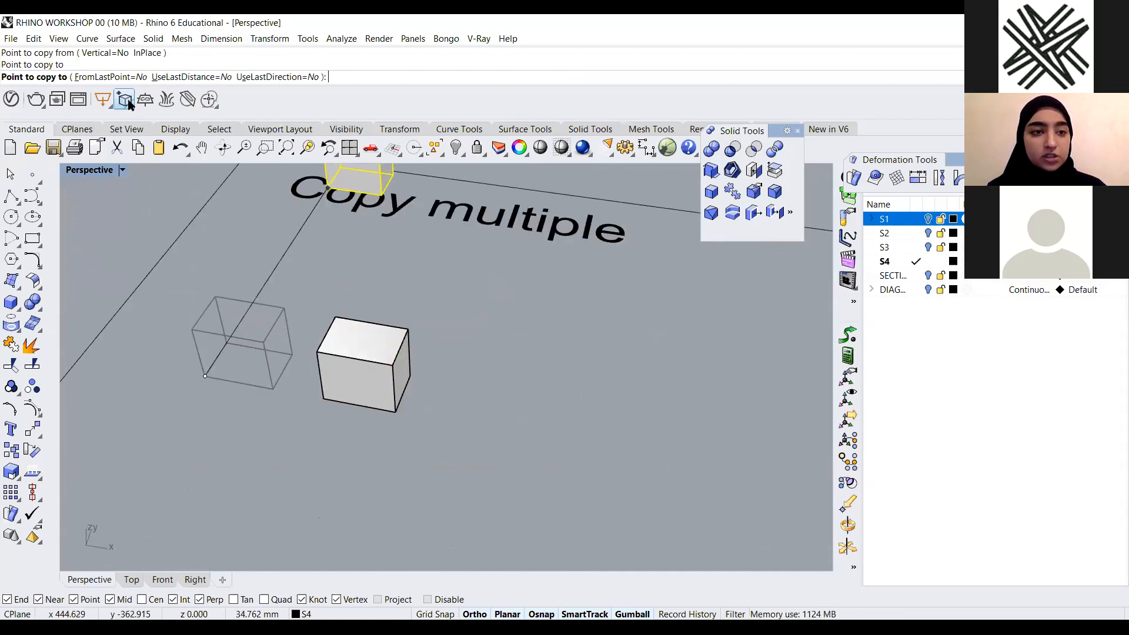
left_click(156, 77)
left_click(188, 77)
left_click(270, 78)
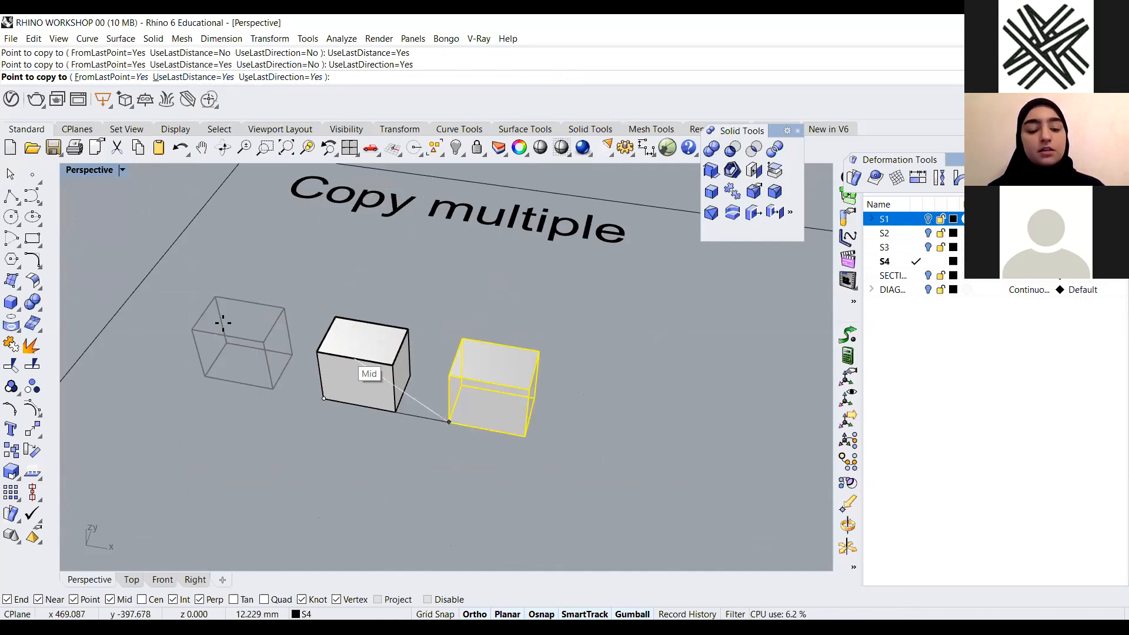
scroll(223, 323, "down", 8)
left_click(334, 388)
left_click(405, 436)
left_click(437, 448)
right_click_drag(313, 411, 322, 426)
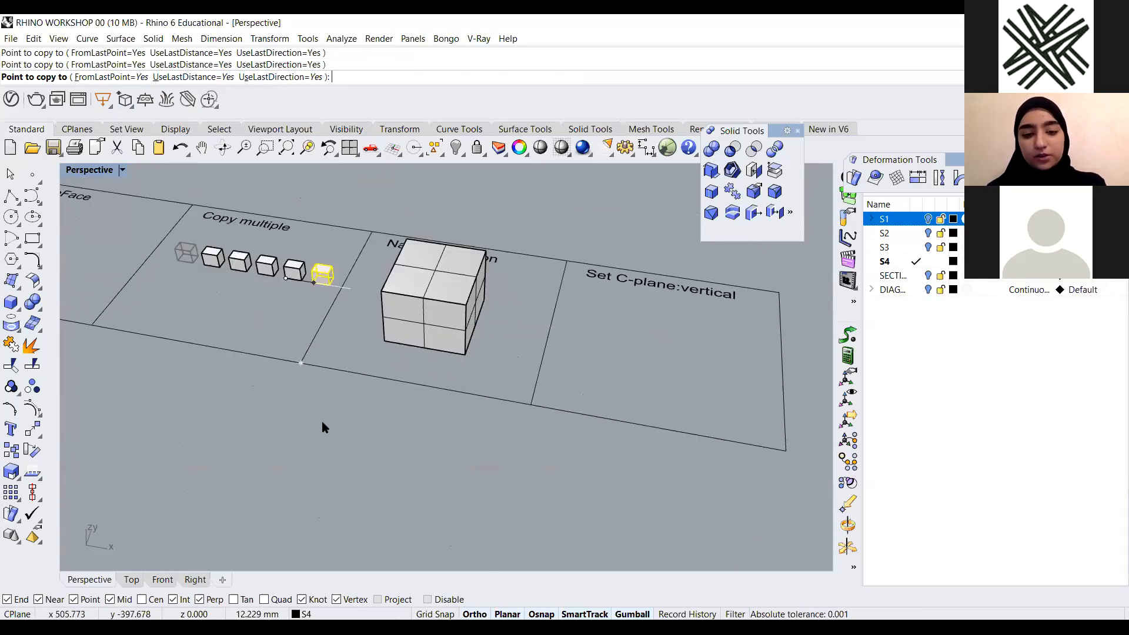
key("Return")
key("Escape")
scroll(229, 315, "up", 5)
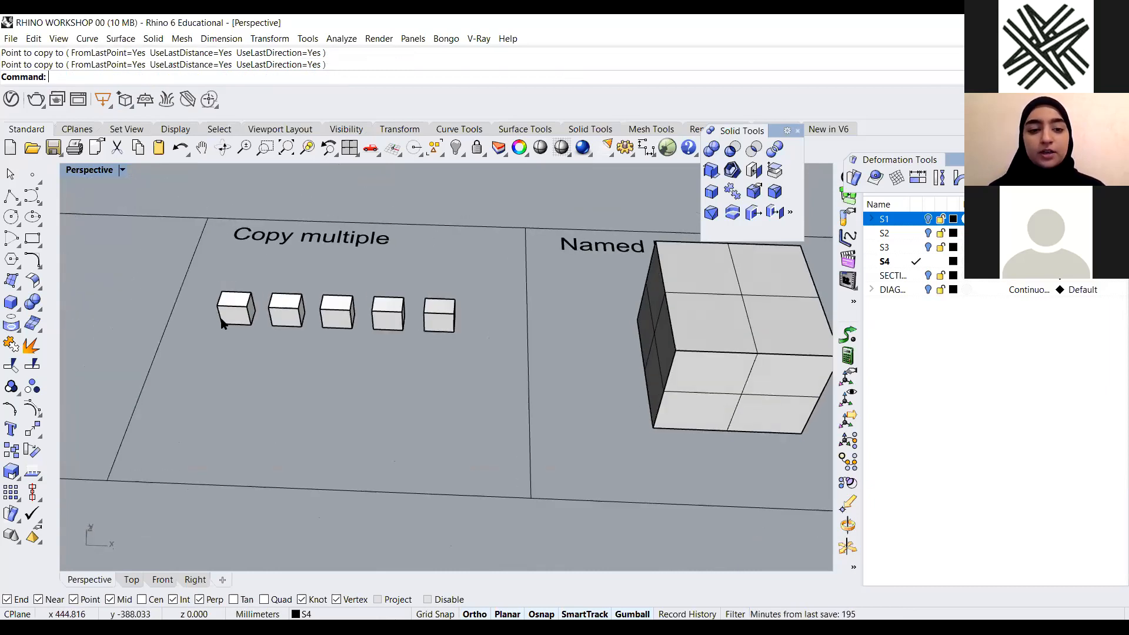
Select and delete all the boxes in the Copy multiple cell
left_click_drag(478, 273, 235, 348)
key("Delete")
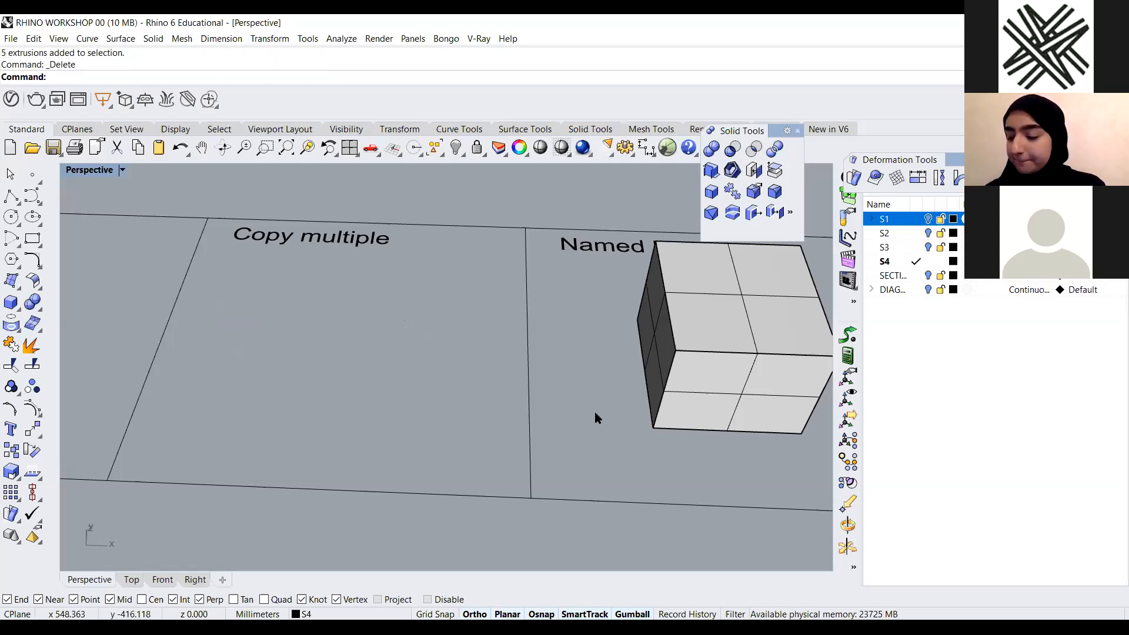
key("alt+Tab")
key("alt+Tab")
Save the current view of the Named Position cell as a named view called Perspective
scroll(299, 311, "down", 10)
right_click_drag(383, 308, 433, 313)
scroll(384, 314, "up", 6)
scroll(384, 314, "up", 2)
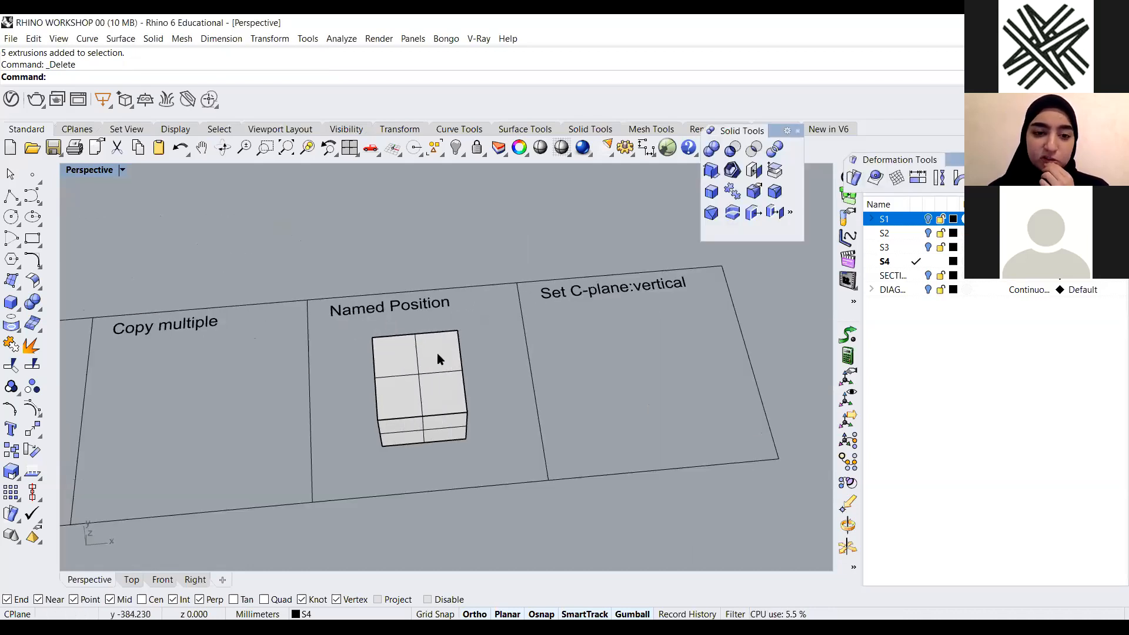
scroll(535, 358, "down", 4)
scroll(495, 356, "up", 2)
scroll(506, 348, "down", 2)
right_click_drag(512, 350, 494, 362)
scroll(457, 378, "up", 2)
left_click_drag(533, 352, 322, 474)
left_click(560, 407)
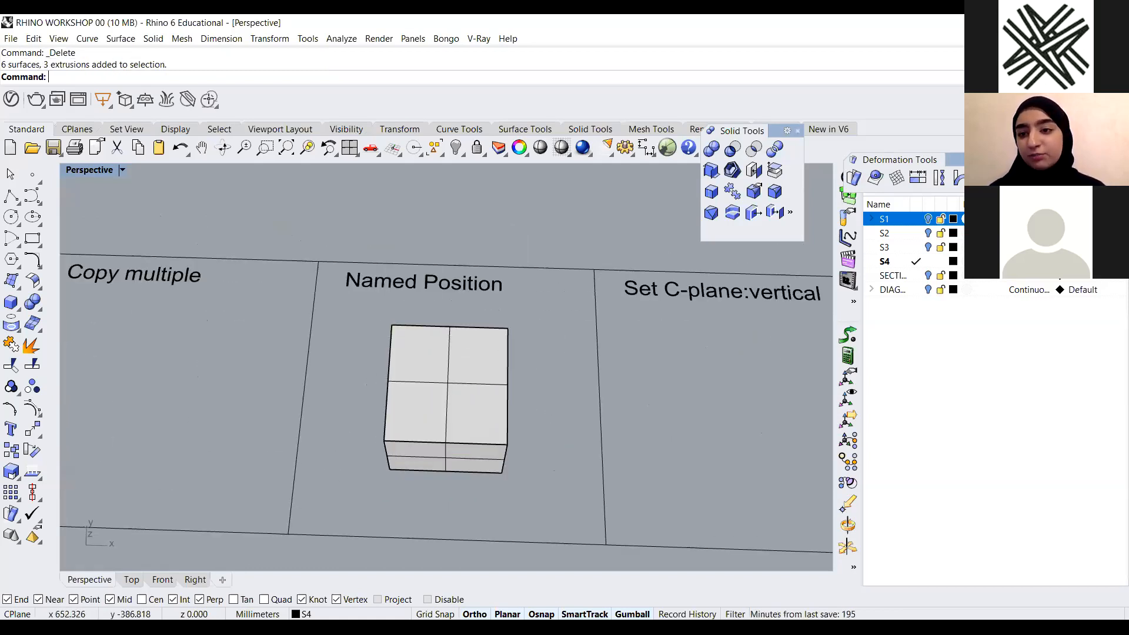
left_click(1036, 160)
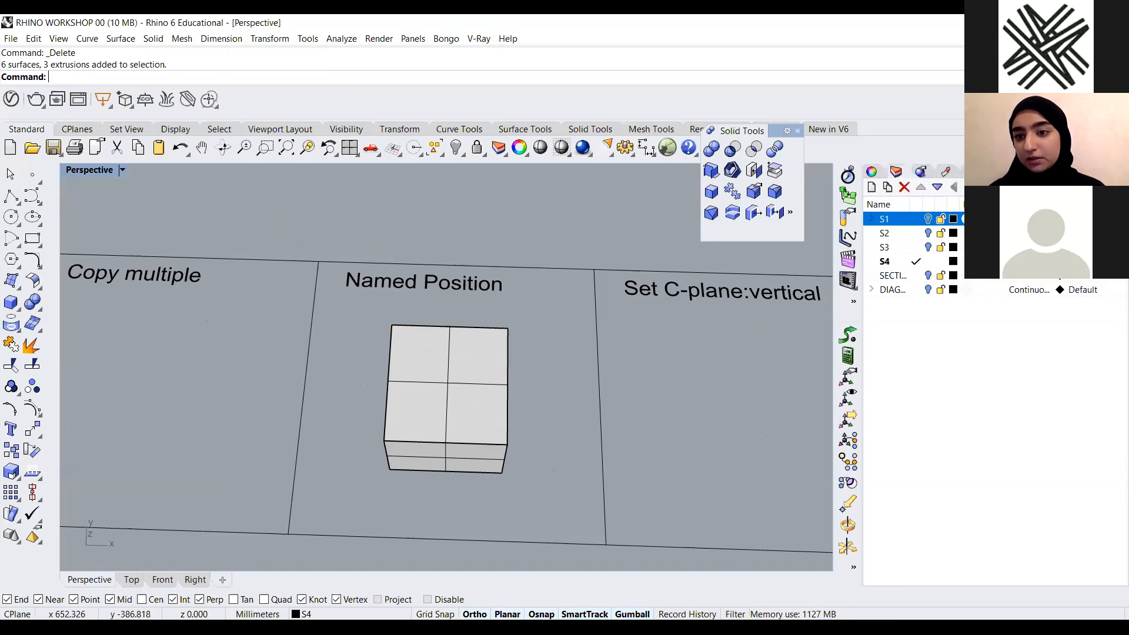
left_click(1019, 172)
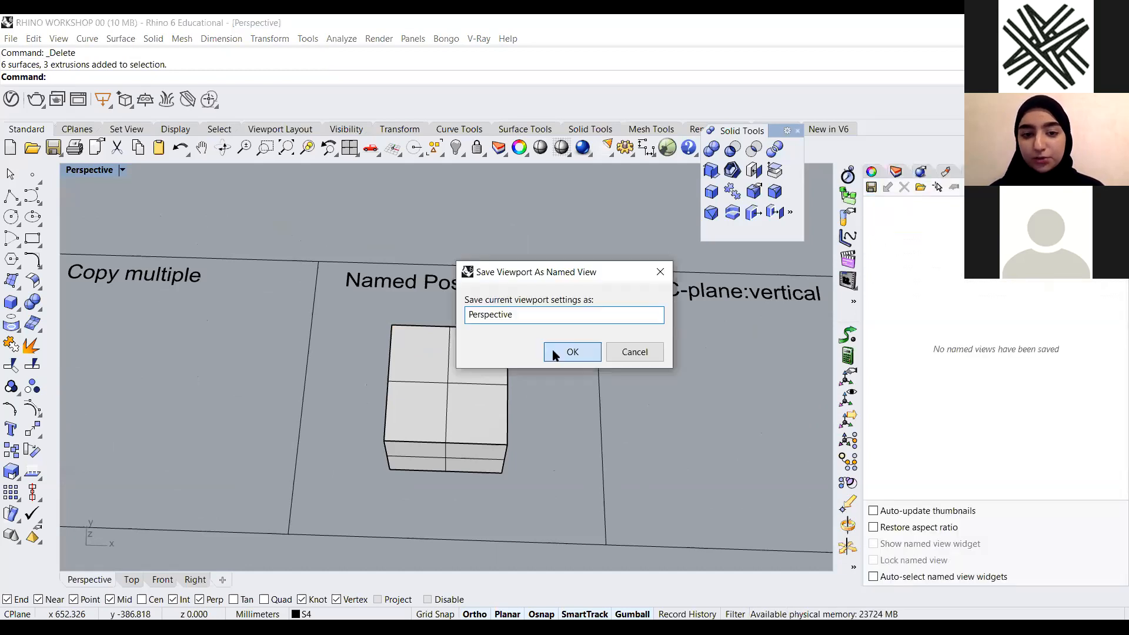
left_click(596, 355)
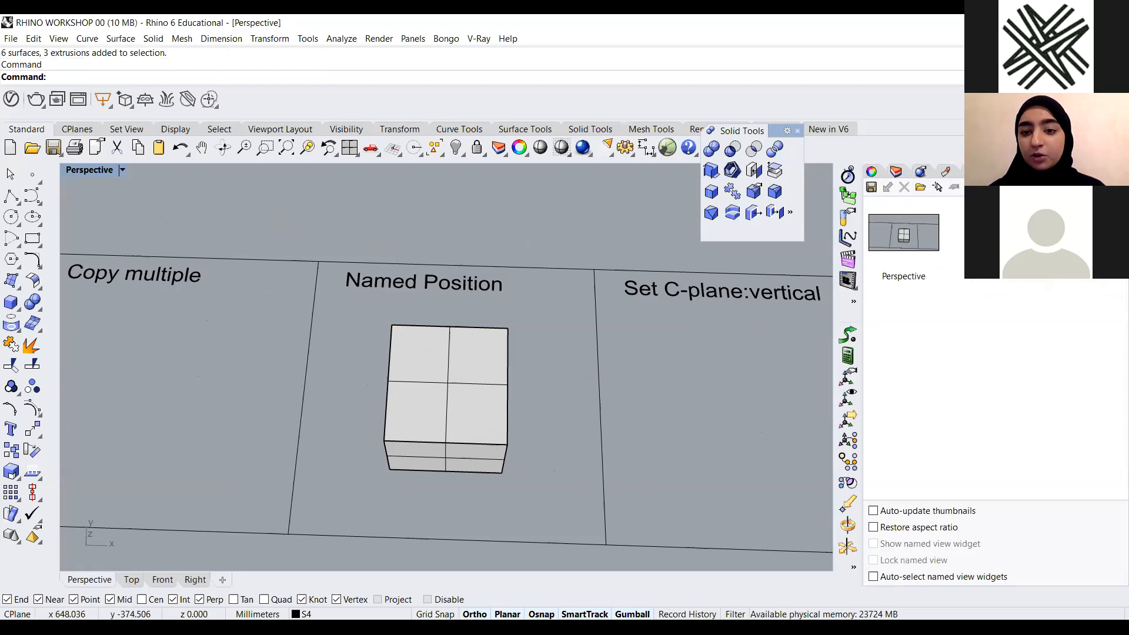
Isolate the box in the Named Position cell
scroll(363, 396, "down", 9)
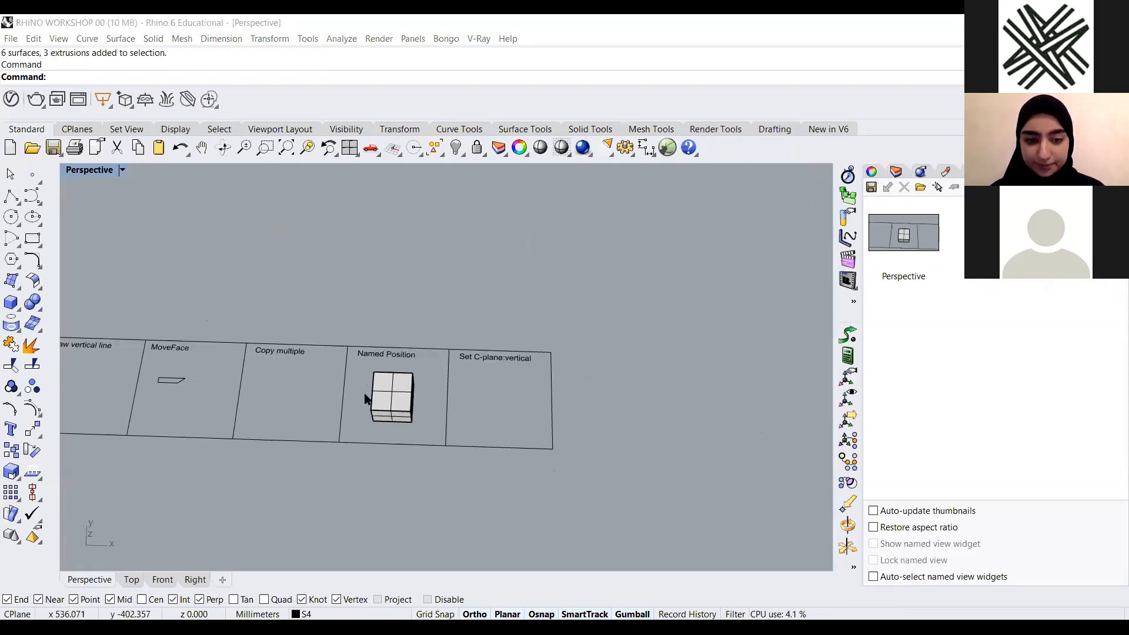
scroll(361, 406, "up", 5)
right_click_drag(369, 398, 394, 349)
scroll(396, 351, "up", 7)
left_click_drag(426, 323, 190, 501)
type("Isolate")
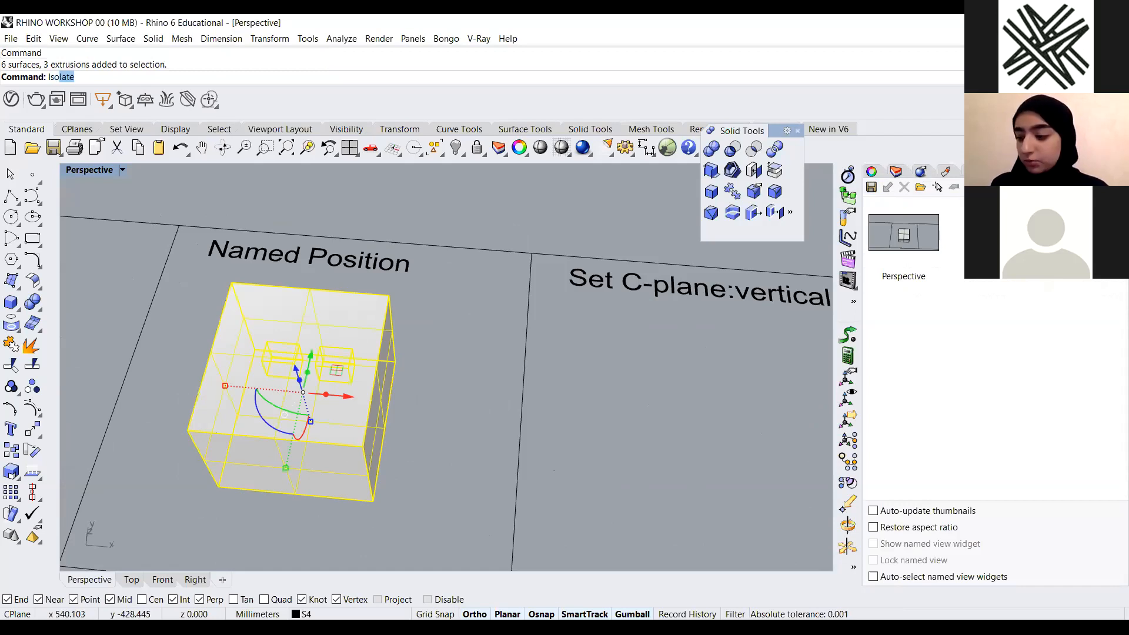
key("Return")
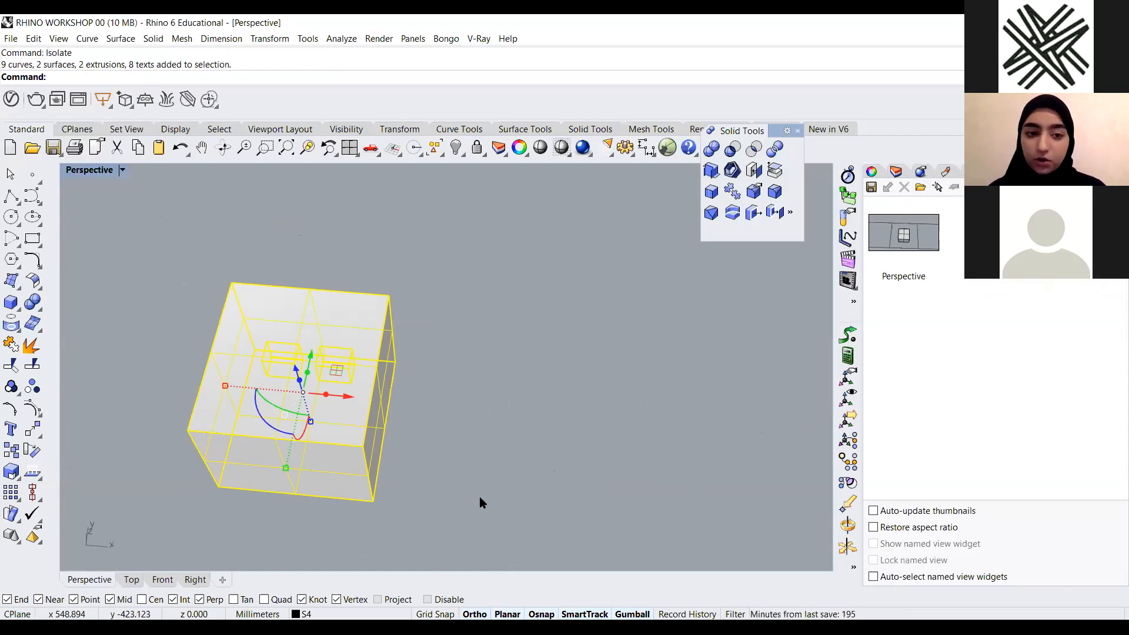
Zoom to the isolated box and move its right-side panel outward with the gumball
left_click(531, 462)
scroll(530, 463, "down", 10)
right_click_drag(543, 404, 475, 467)
key("ctrl+a")
type("Z")
key("Return")
type("s")
key("Return")
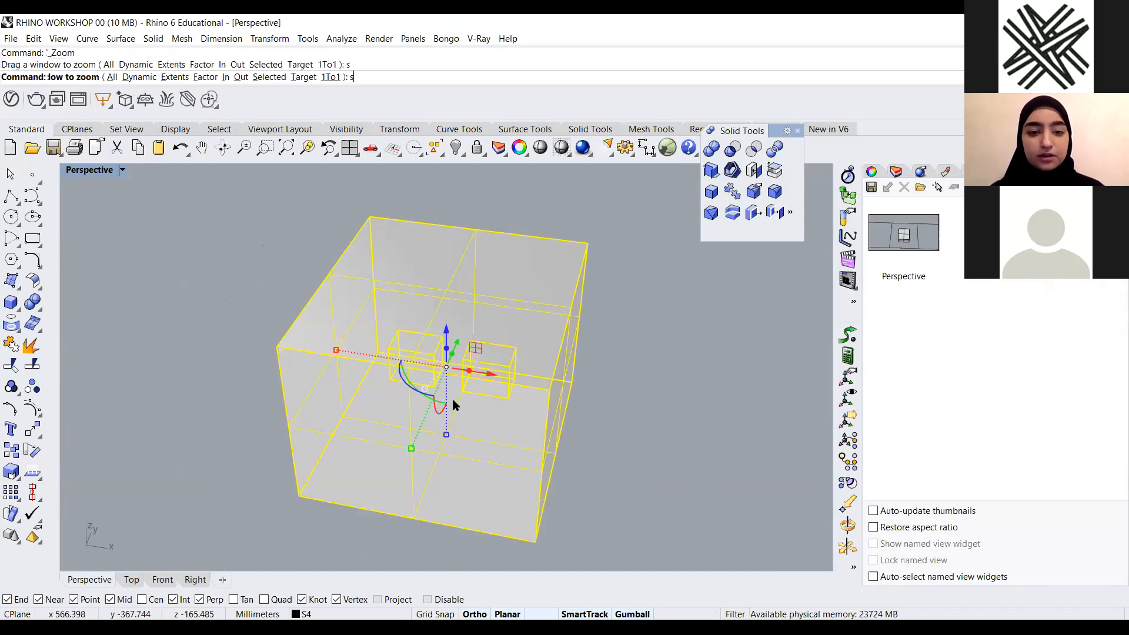
left_click(541, 396)
scroll(542, 396, "down", 3)
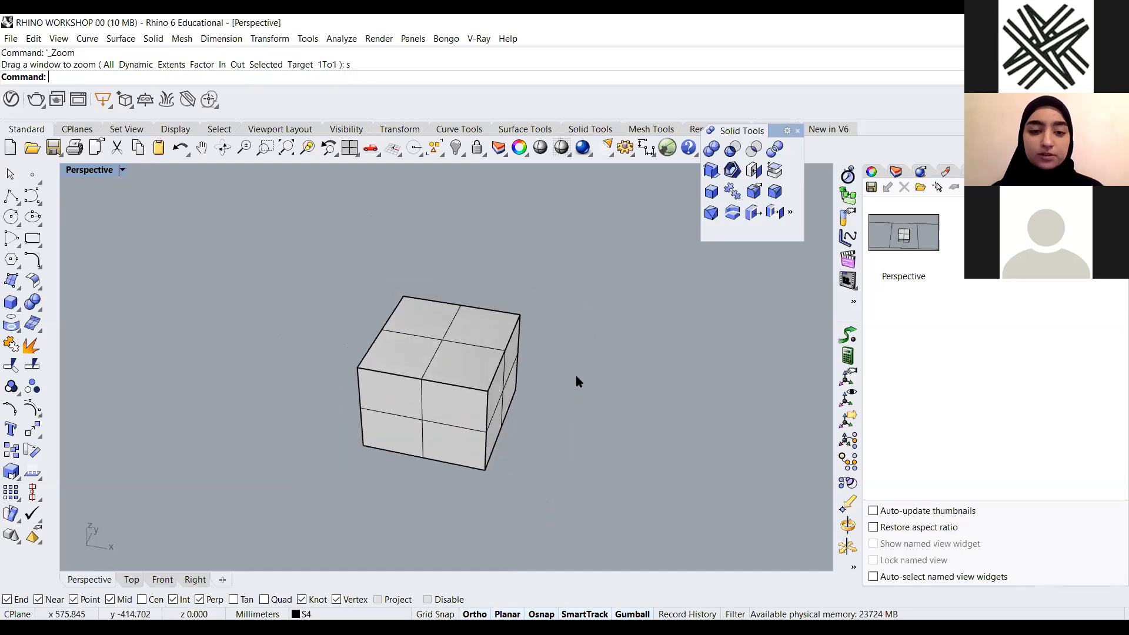
right_click_drag(532, 398, 507, 393)
scroll(564, 433, "down", 5)
right_click_drag(564, 433, 534, 397)
scroll(534, 398, "up", 4)
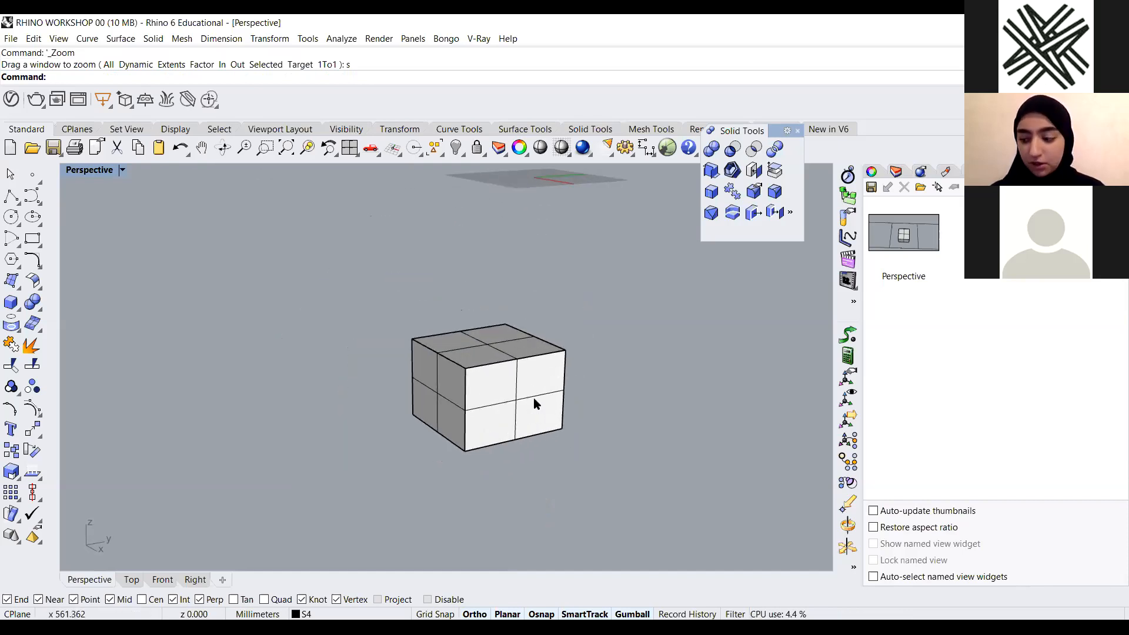
right_click_drag(492, 347, 563, 397)
left_click(600, 444)
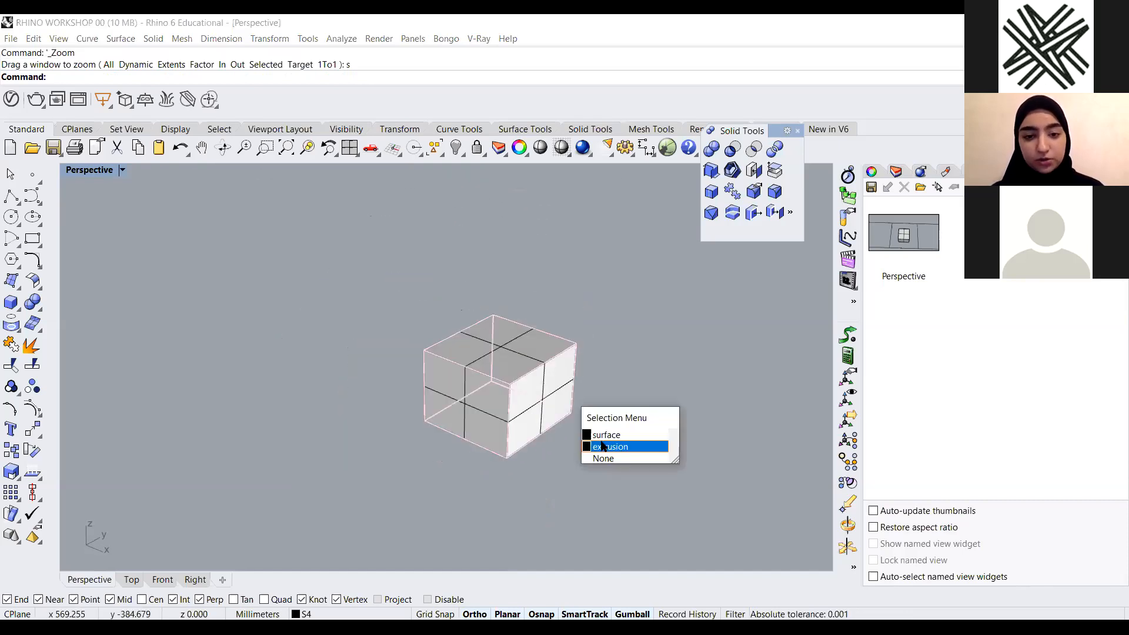
left_click(548, 405)
left_click(599, 435)
left_click_drag(579, 410, 669, 447)
left_click(721, 389)
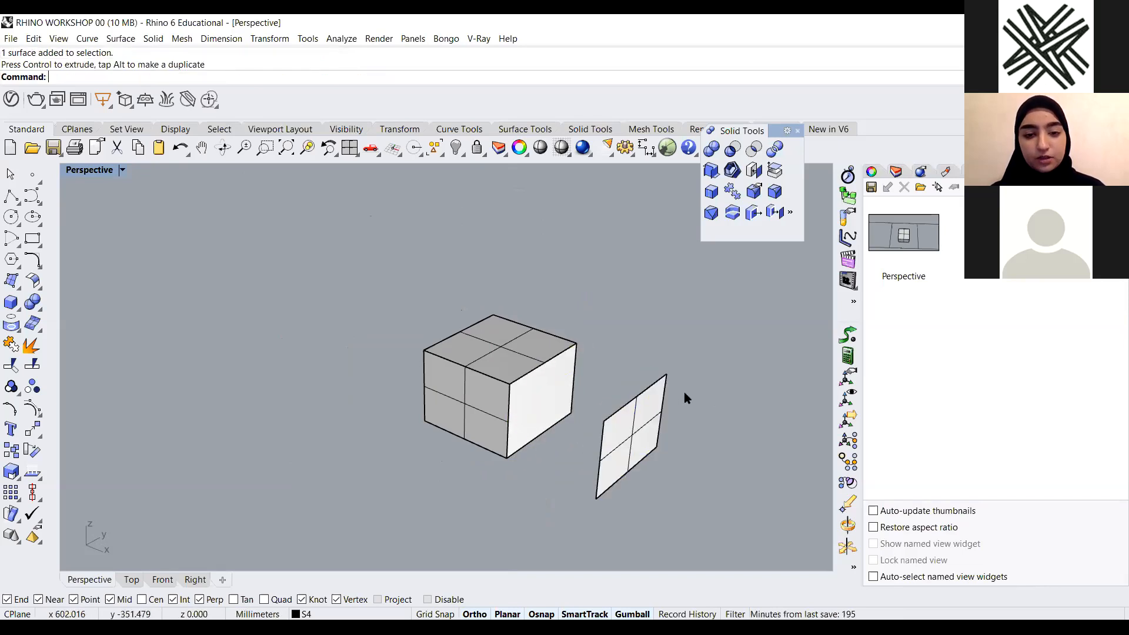
Pull three more panels away from the box with the gumball
left_click(483, 417)
left_click(472, 401)
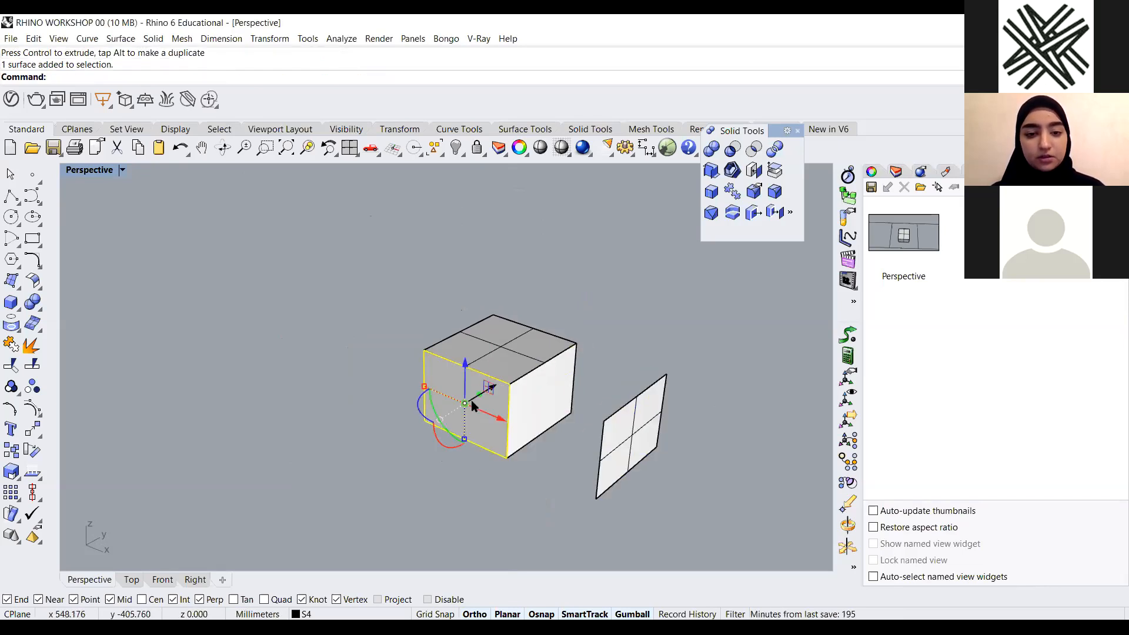
left_click_drag(493, 392, 381, 457)
left_click(375, 348)
right_click_drag(375, 348, 468, 383)
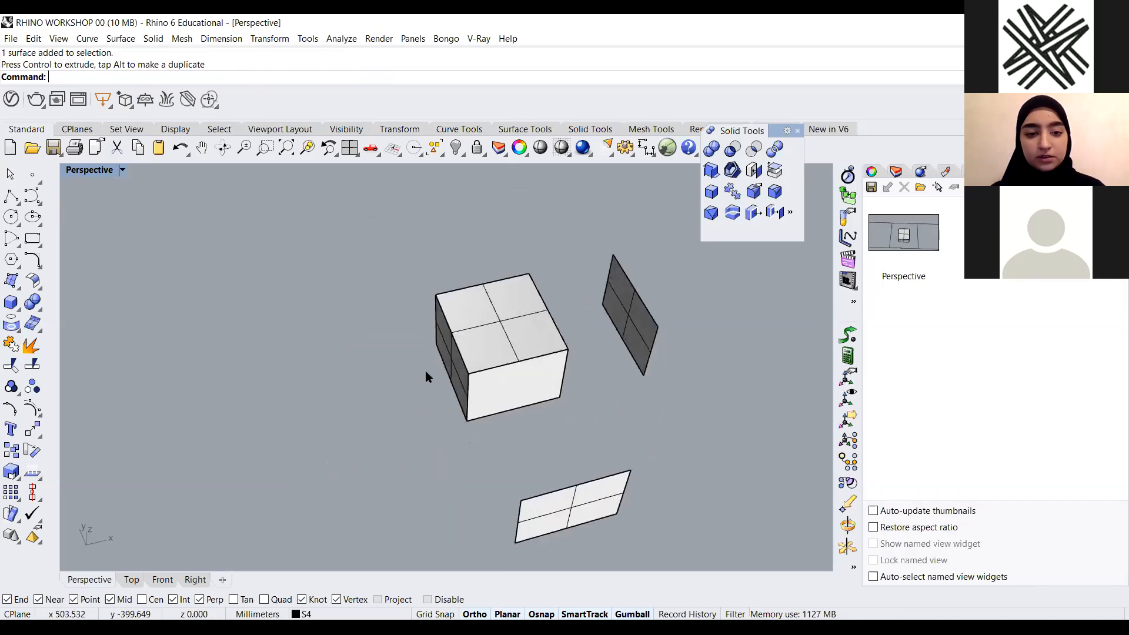
left_click(434, 352)
left_click_drag(492, 348, 362, 384)
left_click(377, 300)
right_click_drag(376, 300, 370, 378)
left_click(369, 375)
left_click_drag(335, 361, 257, 381)
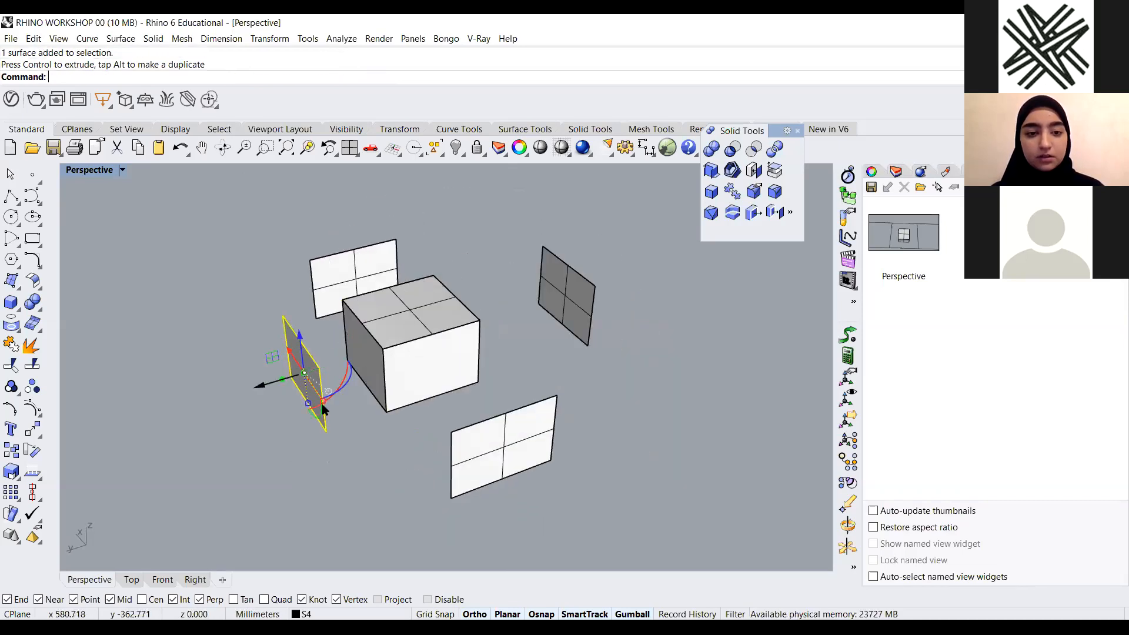
Move the lower-left panel back onto the box's front face
left_click(344, 434)
scroll(348, 430, "down", 5)
right_click_drag(376, 424, 282, 392)
scroll(510, 366, "up", 5)
right_click_drag(467, 419, 364, 419)
scroll(499, 436, "up", 4)
scroll(501, 412, "down", 4)
right_click_drag(570, 411, 638, 421)
scroll(522, 317, "up", 4)
scroll(567, 346, "down", 3)
left_click_drag(580, 247, 272, 469)
left_click(602, 394)
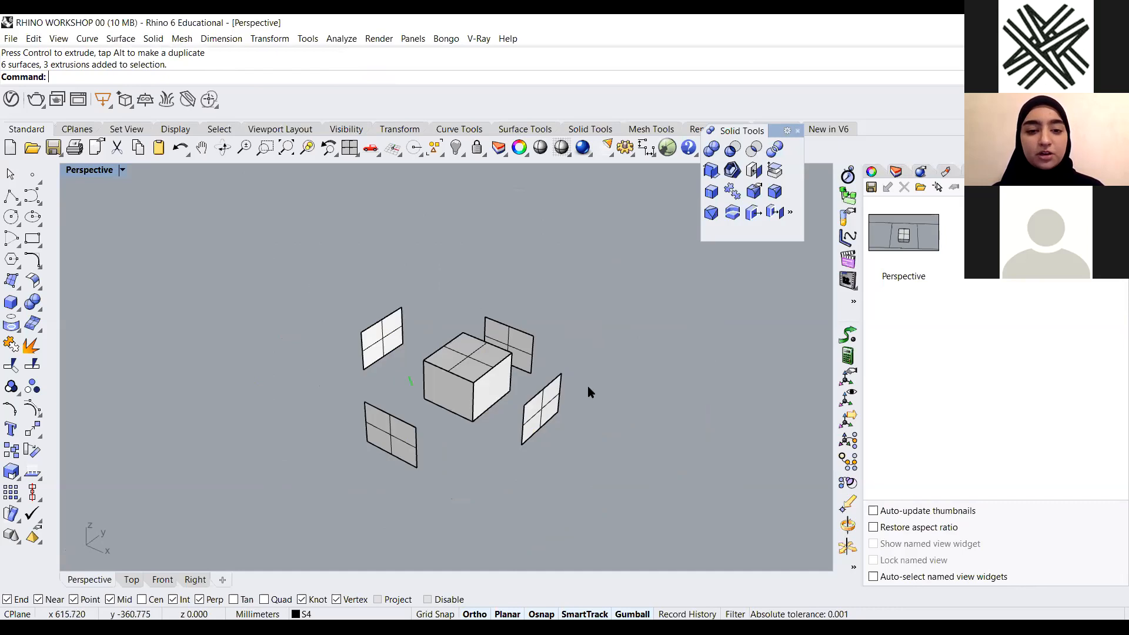
scroll(421, 353, "up", 3)
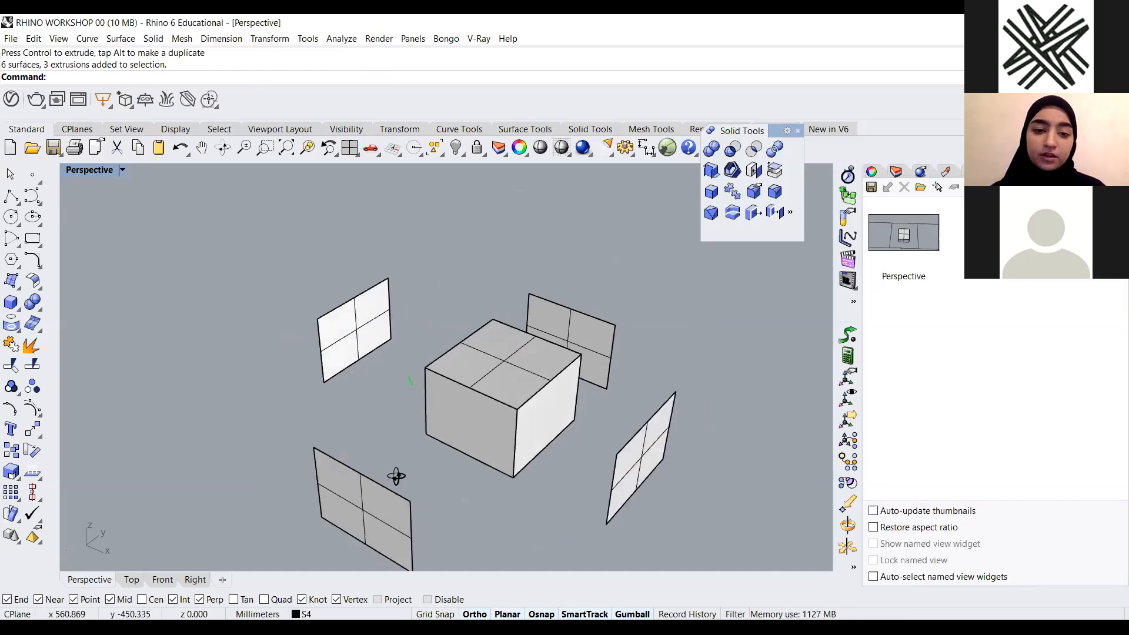
right_click_drag(401, 487, 369, 458)
left_click(337, 482)
key("Return")
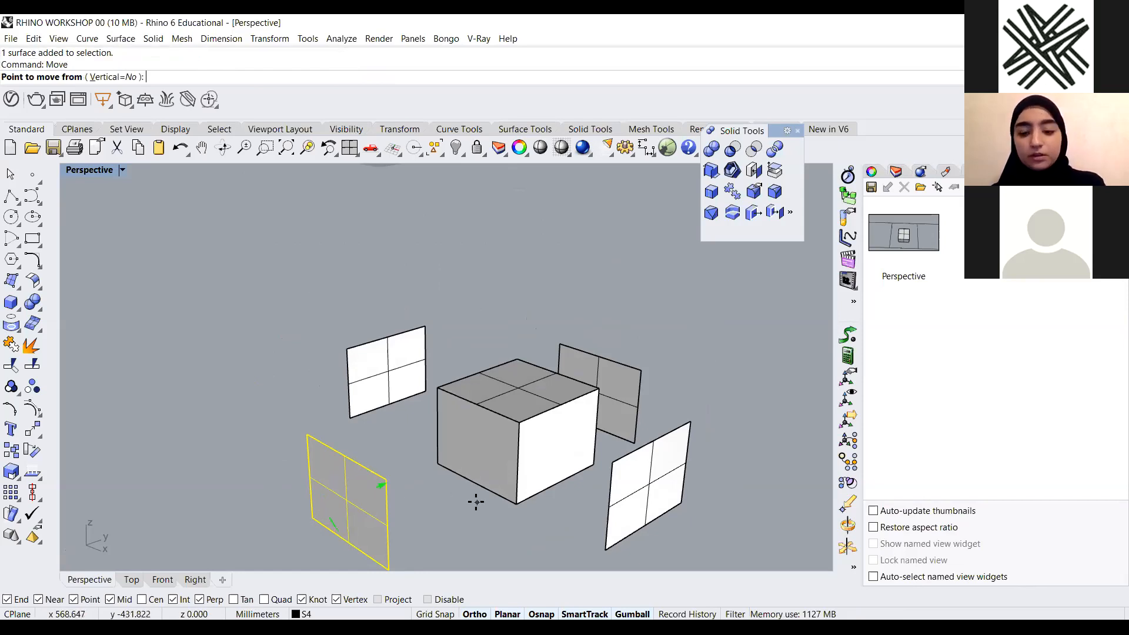
left_click(383, 479)
left_click(518, 423)
key("Escape")
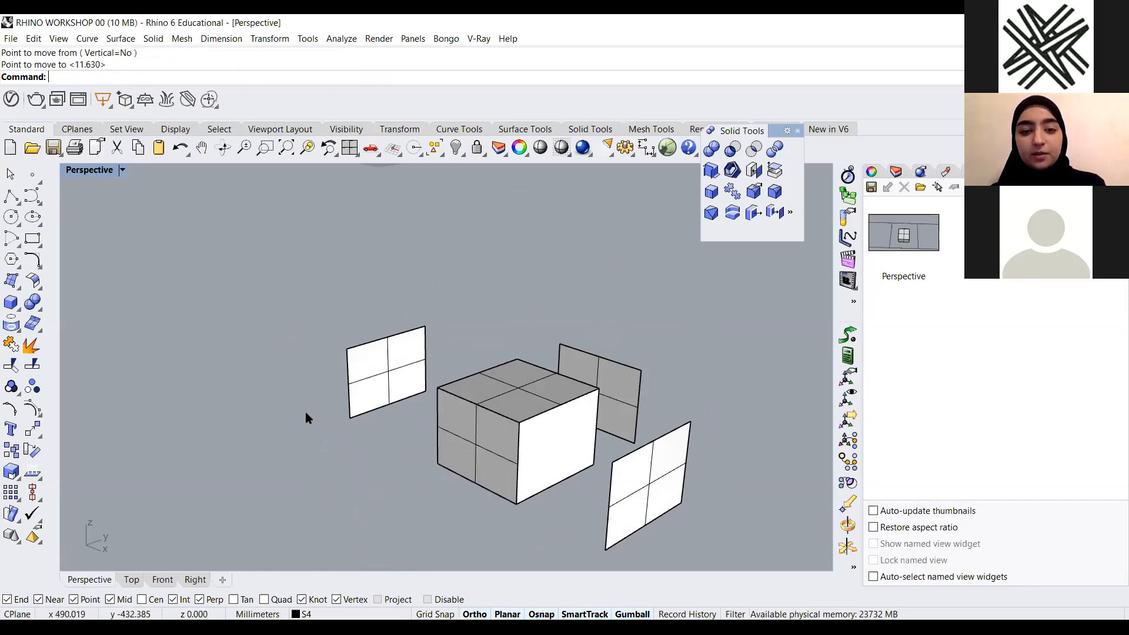
Undo the gumball moves so all panels return onto the box
scroll(338, 415, "down", 4)
right_click_drag(340, 376, 569, 433)
key("ctrl+z")
key("ctrl+z")
key("ctrl+z")
key("ctrl+z")
key("ctrl+z")
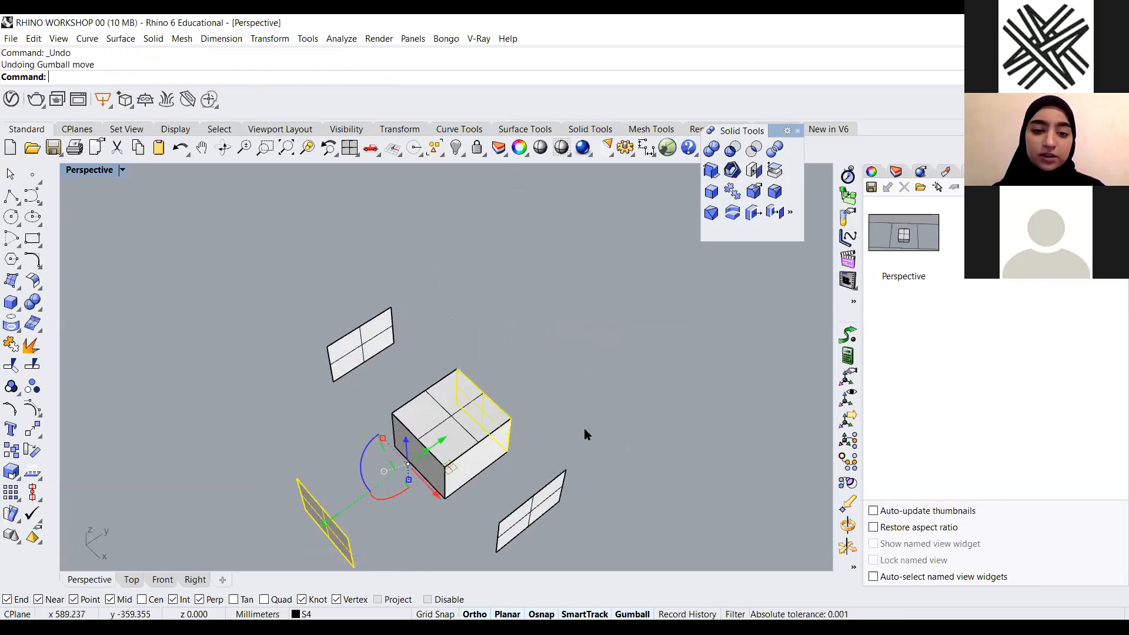
key("ctrl+z")
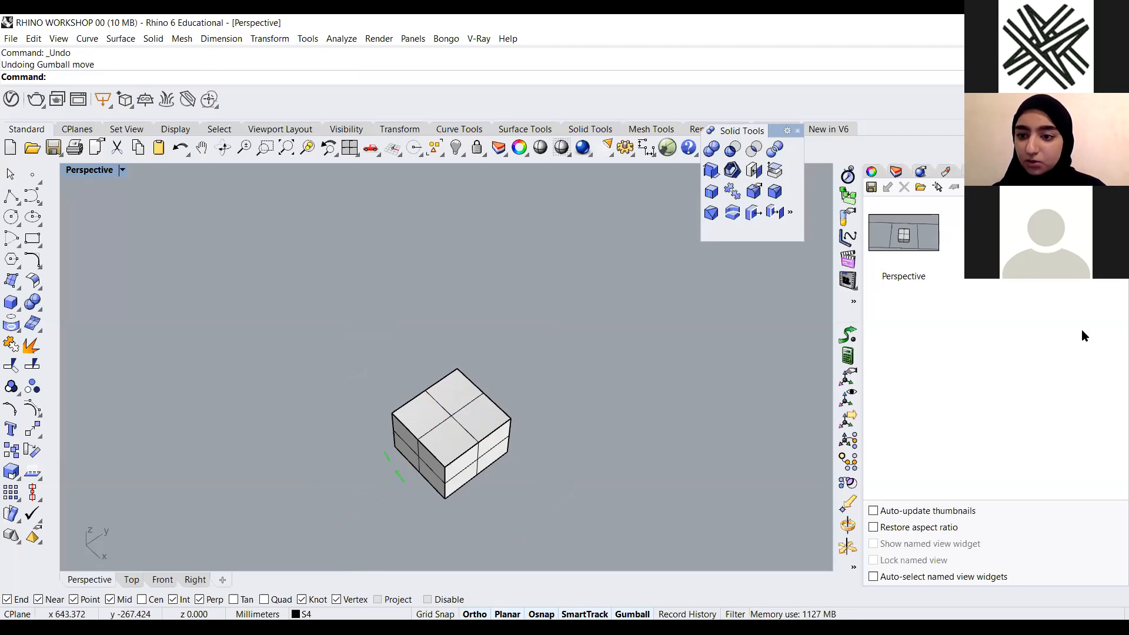
Open the Named Positions panel in the side panel area
left_click(1120, 171)
left_click(1021, 293)
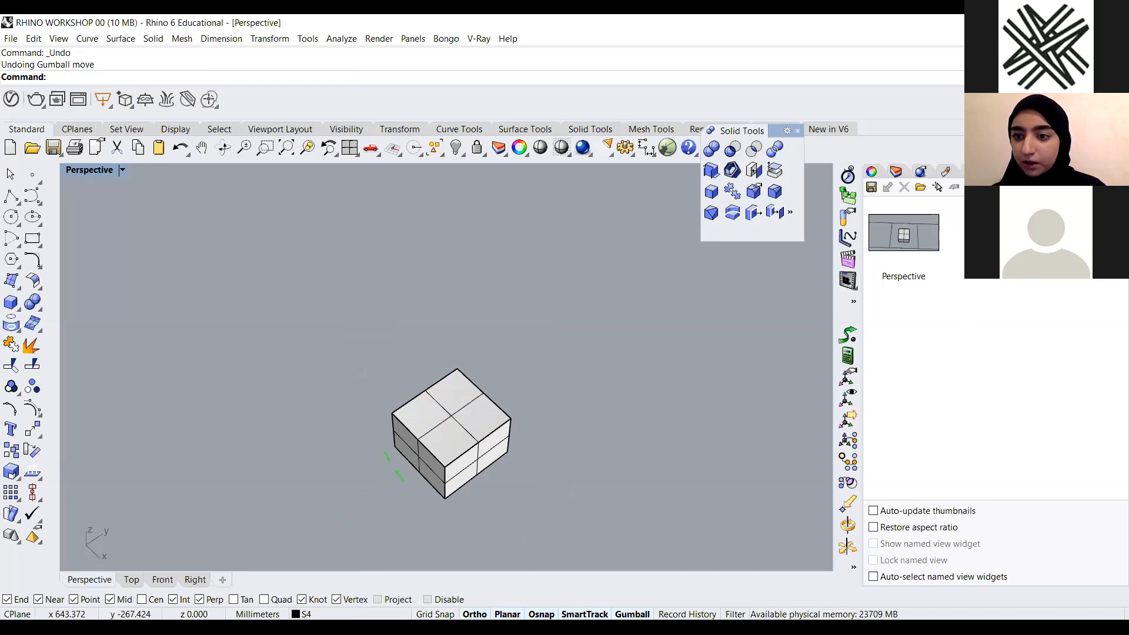
left_click(1120, 171)
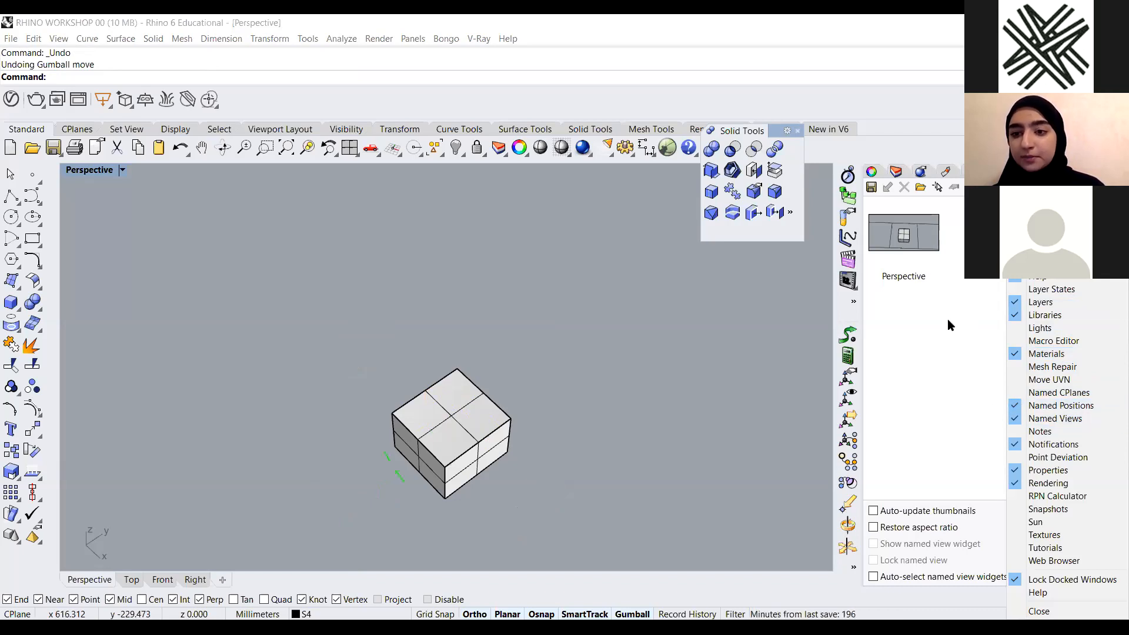
left_click(995, 171)
left_click(1020, 171)
left_click(1045, 171)
left_click(1069, 171)
left_click(1094, 172)
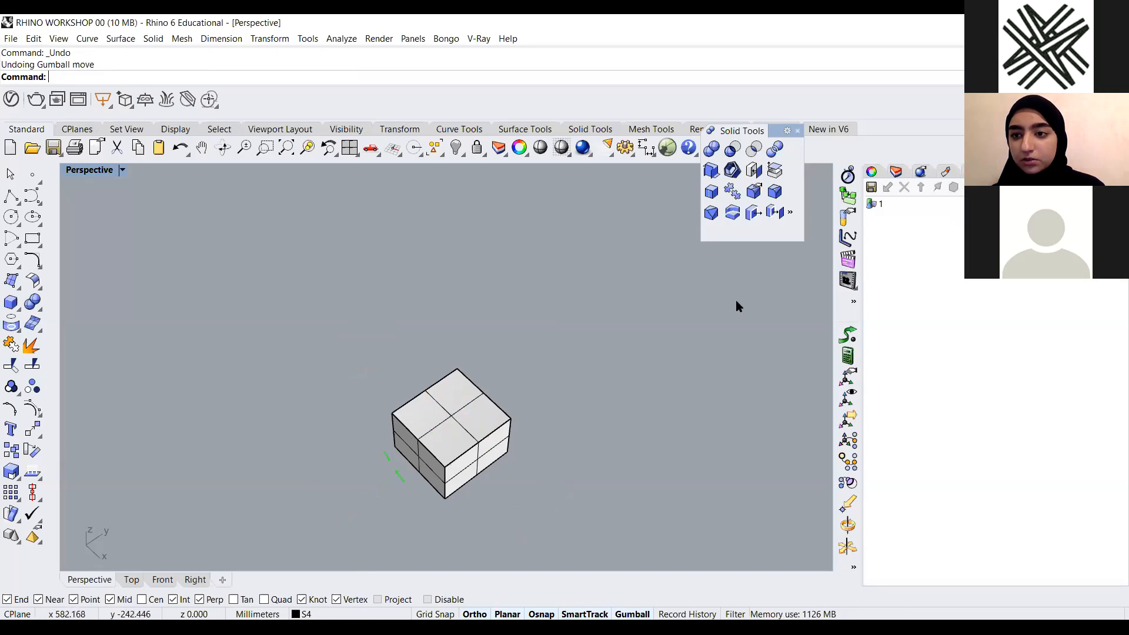
Try to save the current object positions as named position 2
right_click_drag(492, 431, 483, 400)
scroll(483, 400, "up", 3)
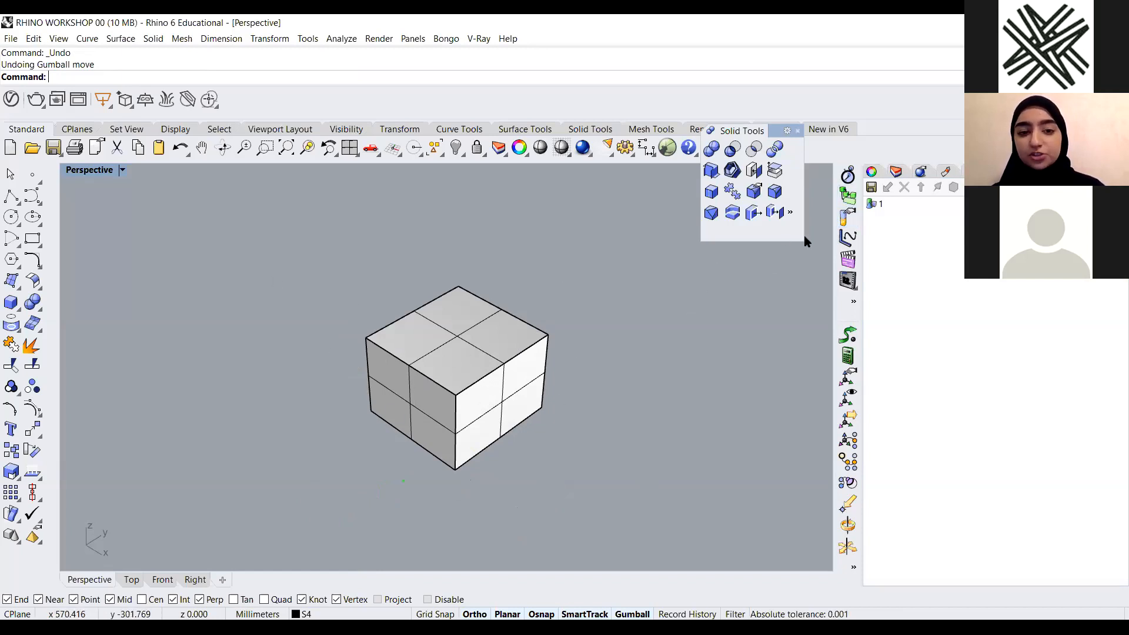
left_click(869, 188)
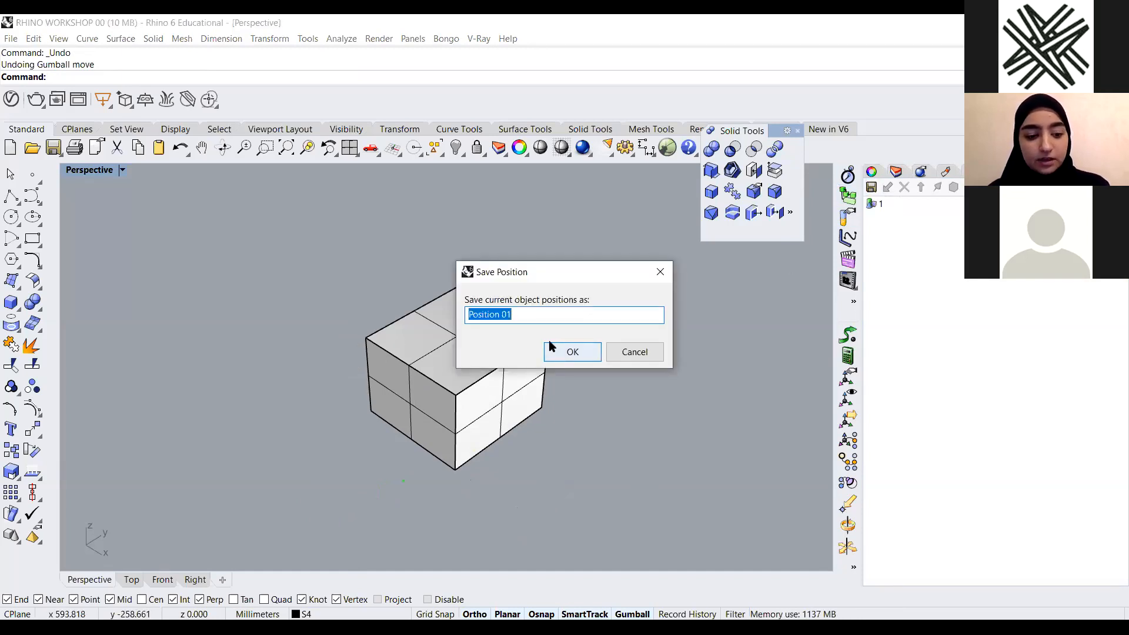
type("2")
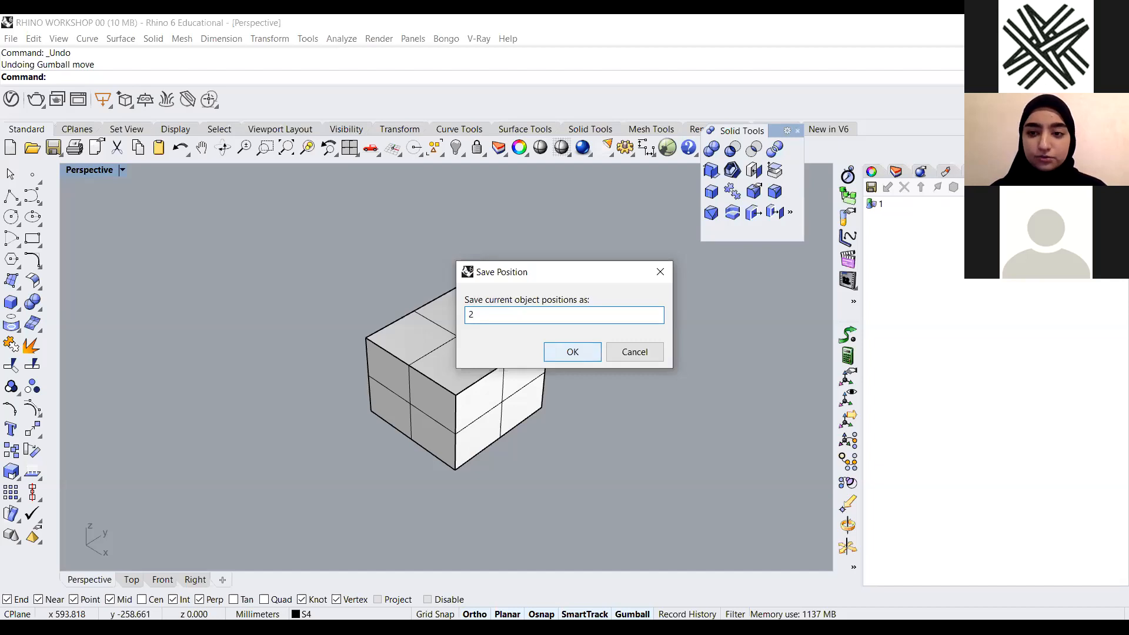
left_click(556, 347)
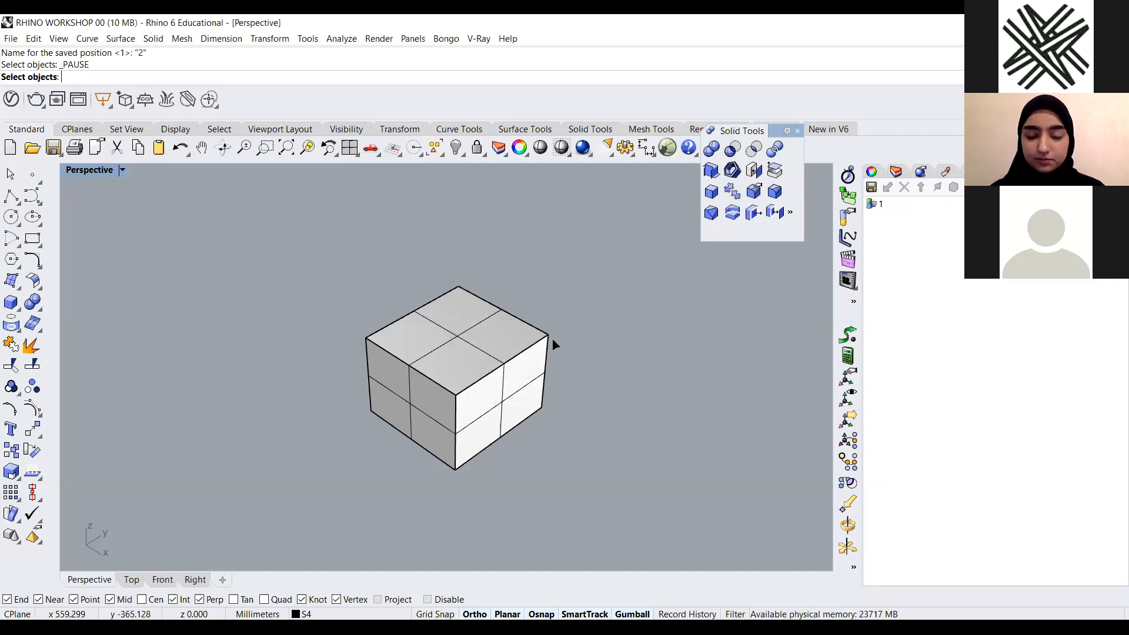
Try saving the object positions as 23, then restore named position 1 and undo the restore
left_click(872, 188)
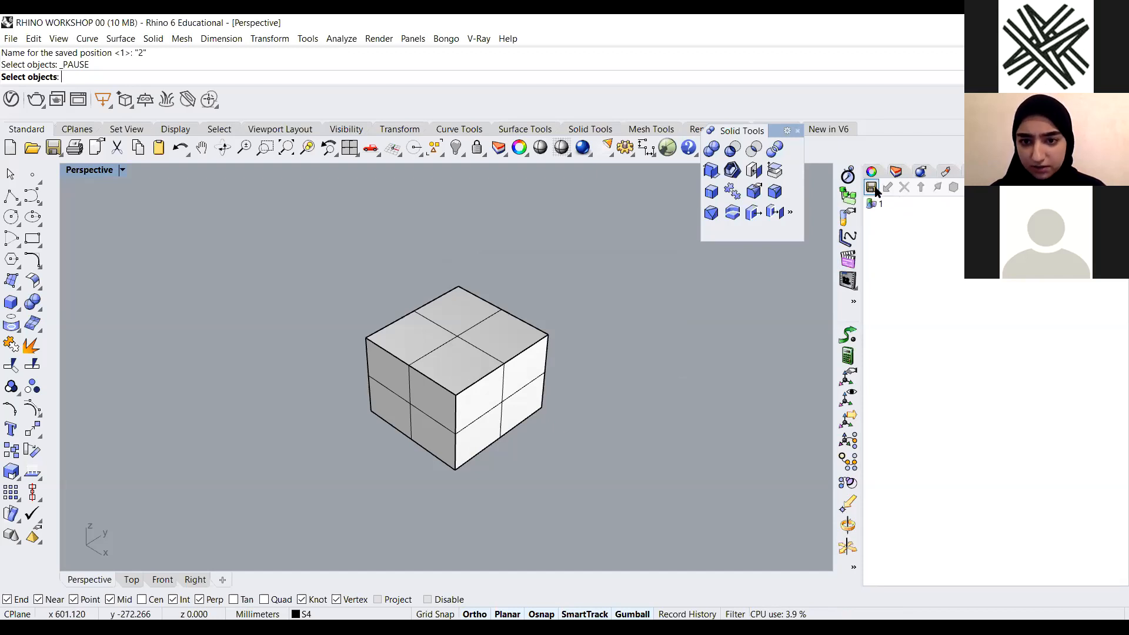
left_click(559, 350)
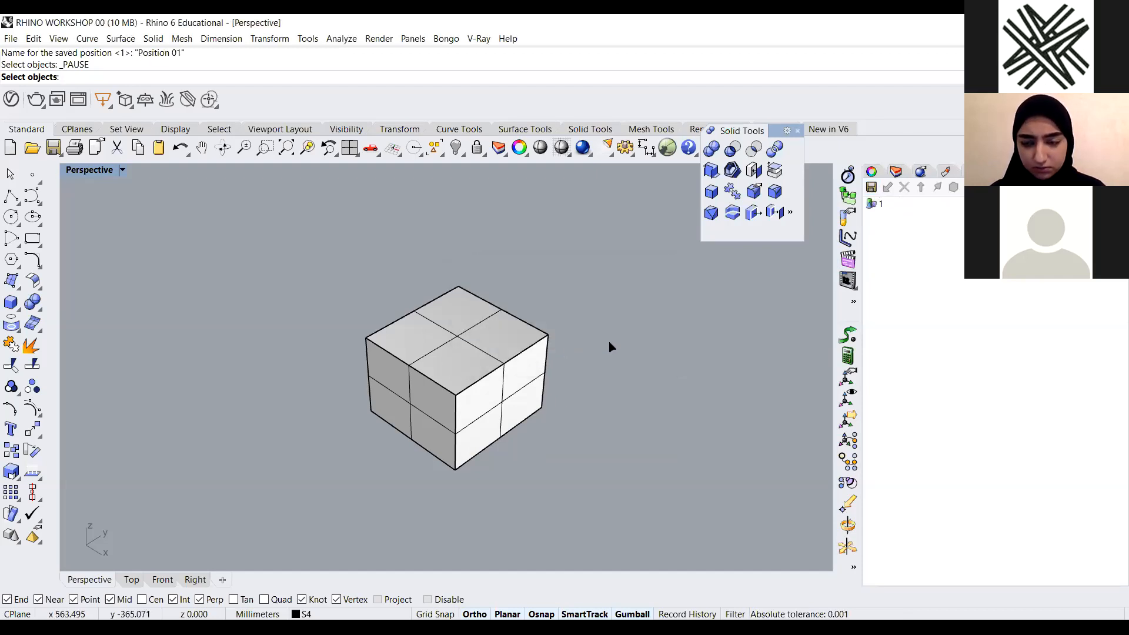
left_click(872, 187)
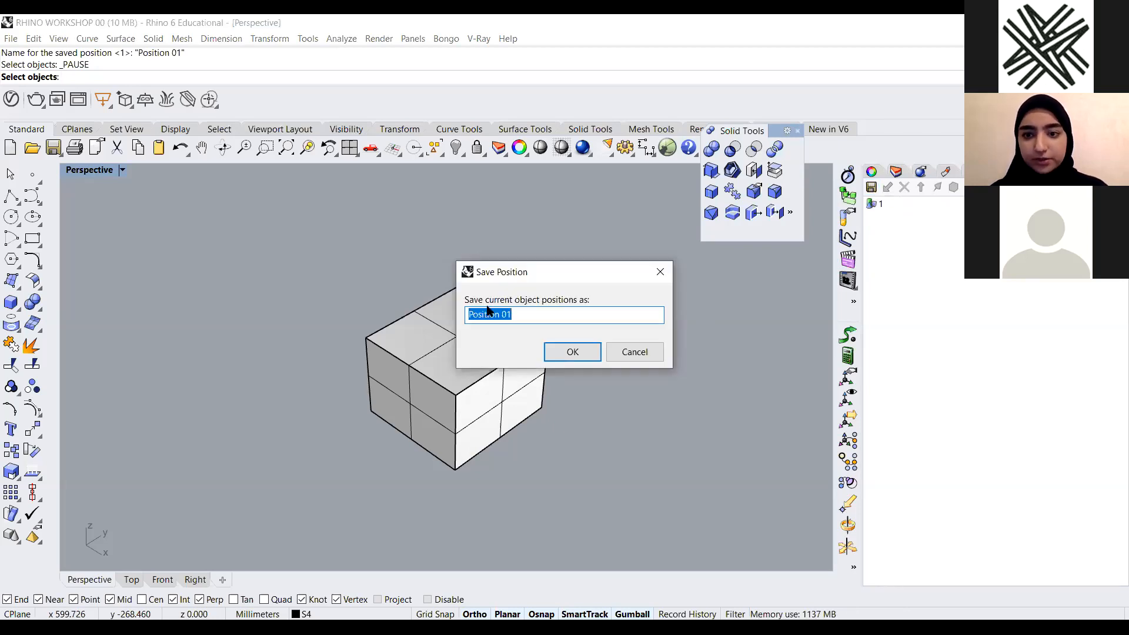
type("23")
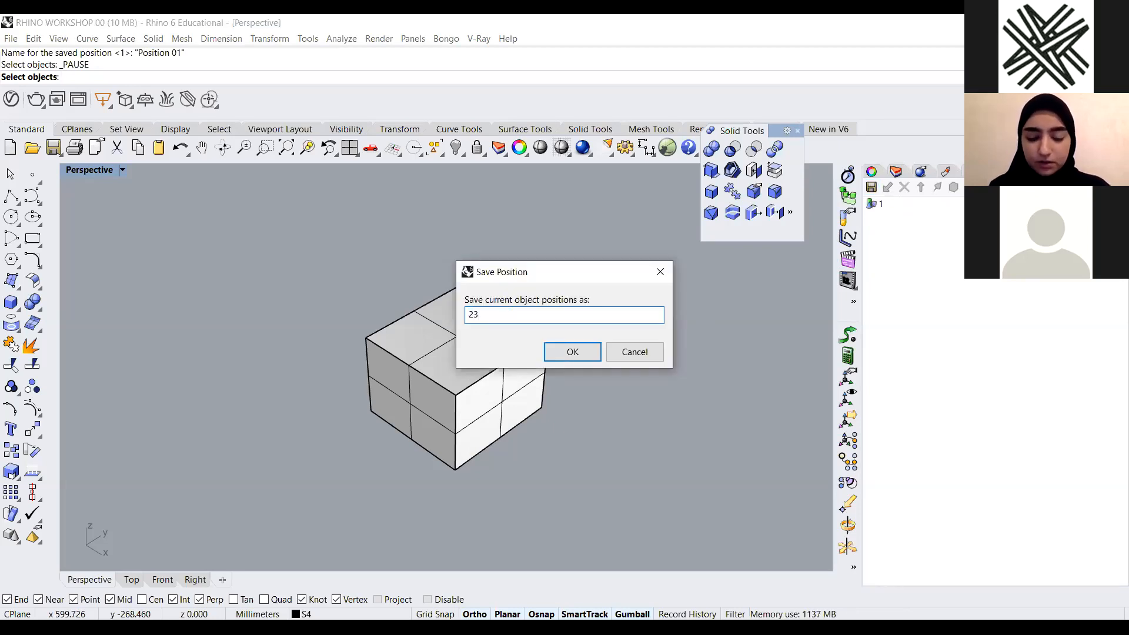
key("Return")
double_click(887, 208)
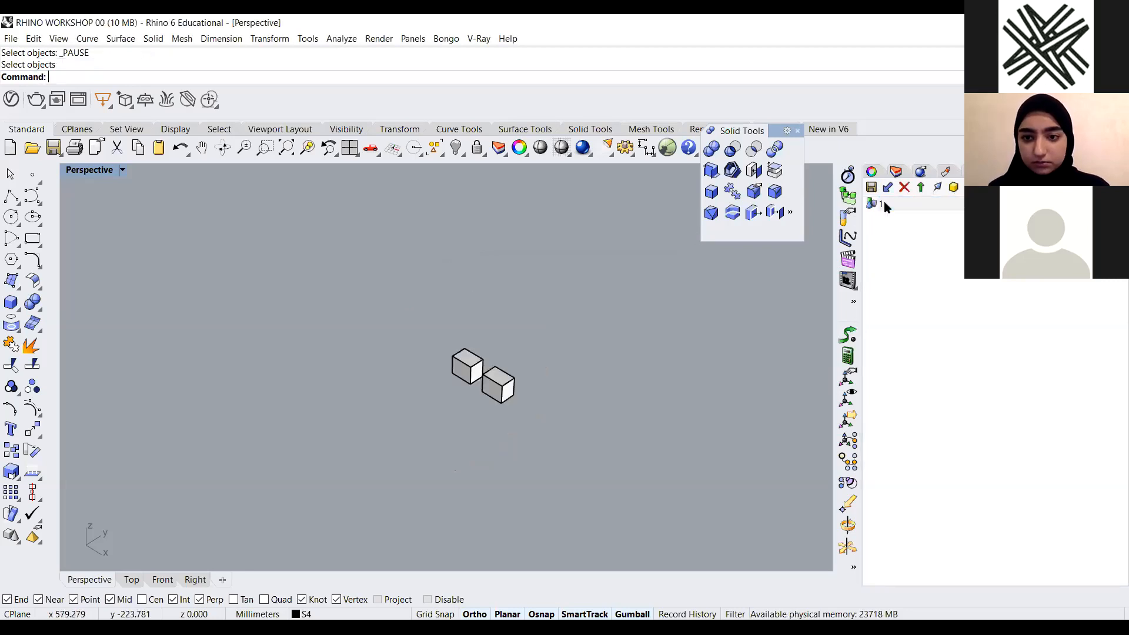
key("ctrl+z")
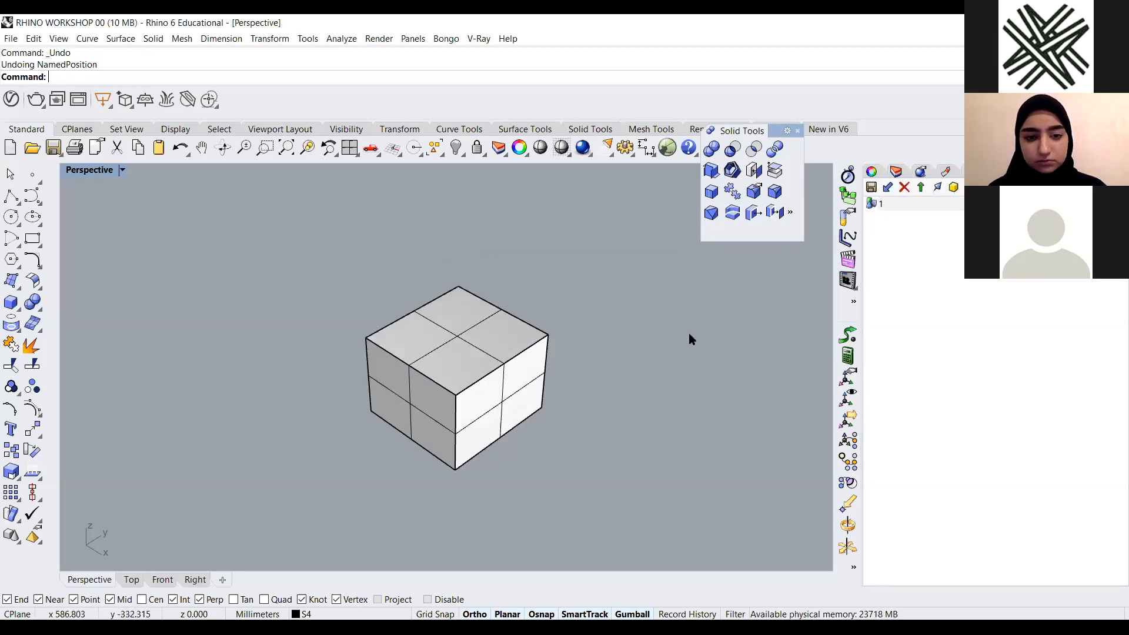
Deselect everything and run Show to display all hidden objects in the Perspective viewport
left_click(517, 368)
left_click(690, 381)
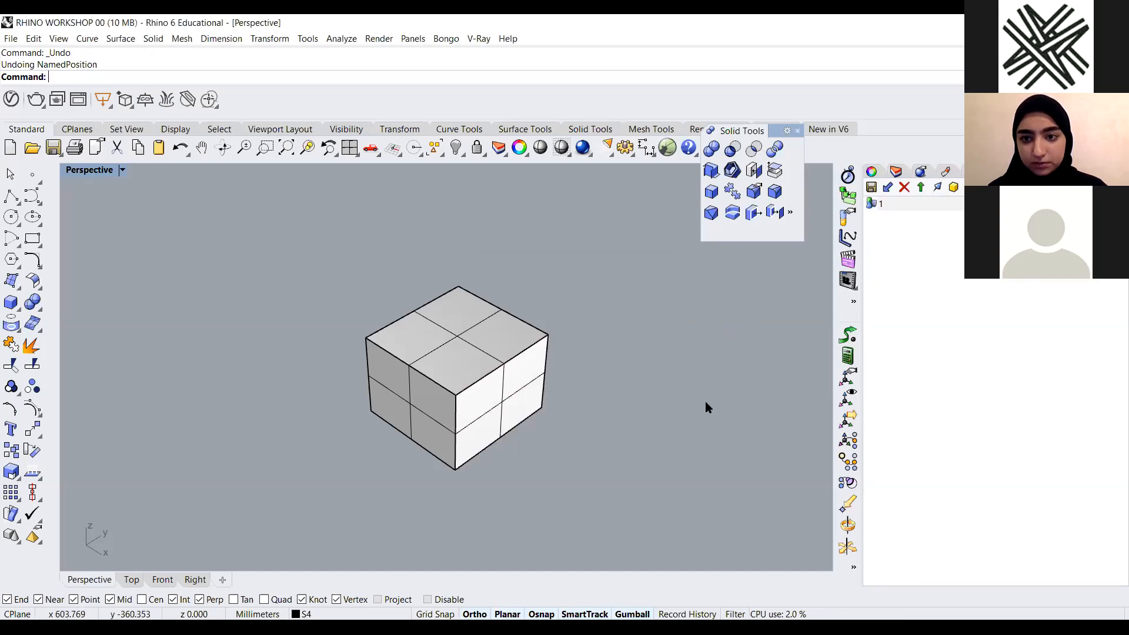
double_click(86, 170)
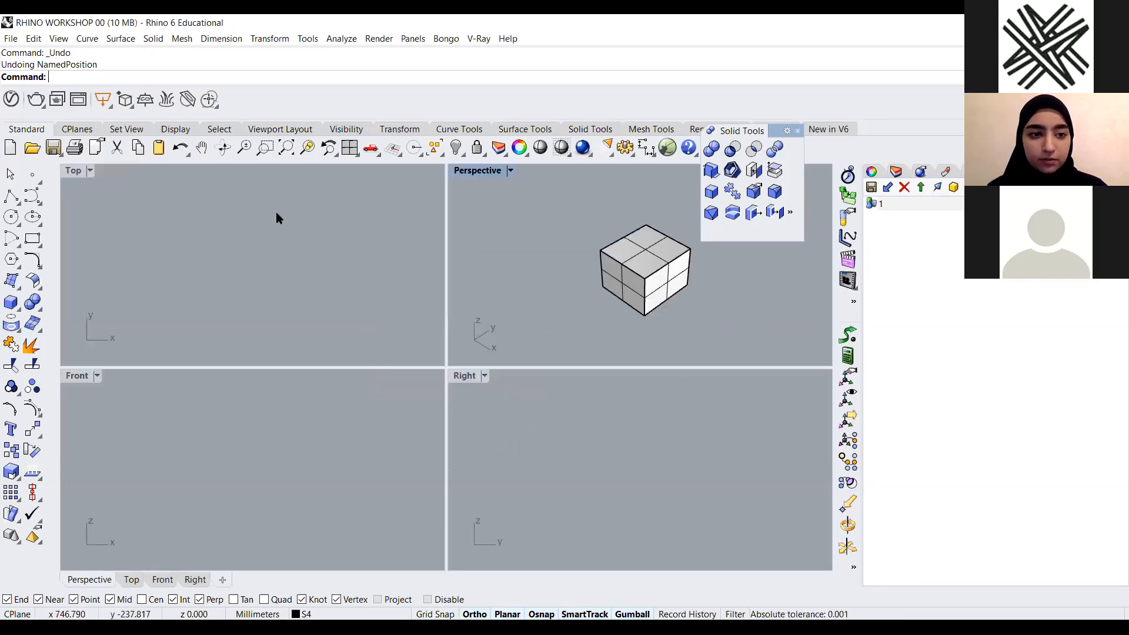
type("ho")
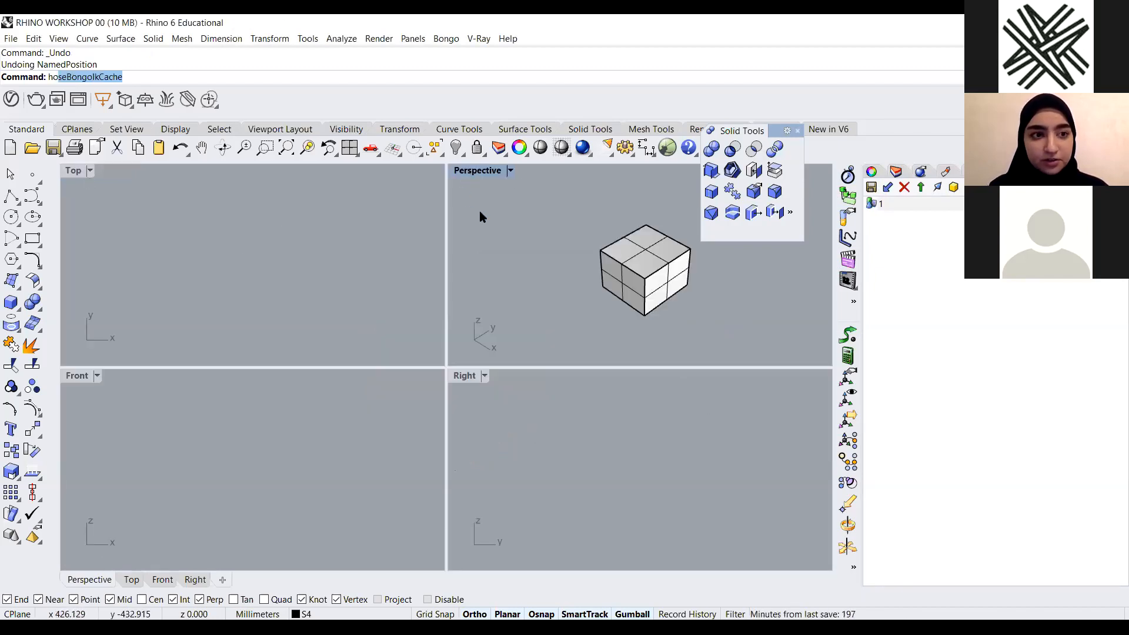
key("BackSpace")
key("BackSpace")
type("s")
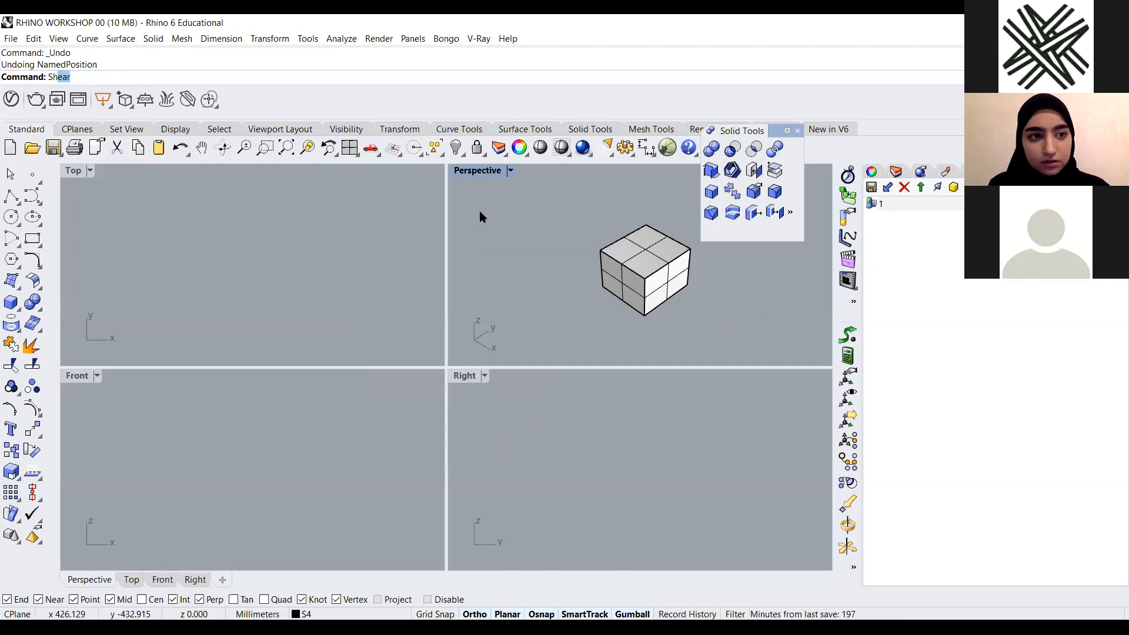
type("how")
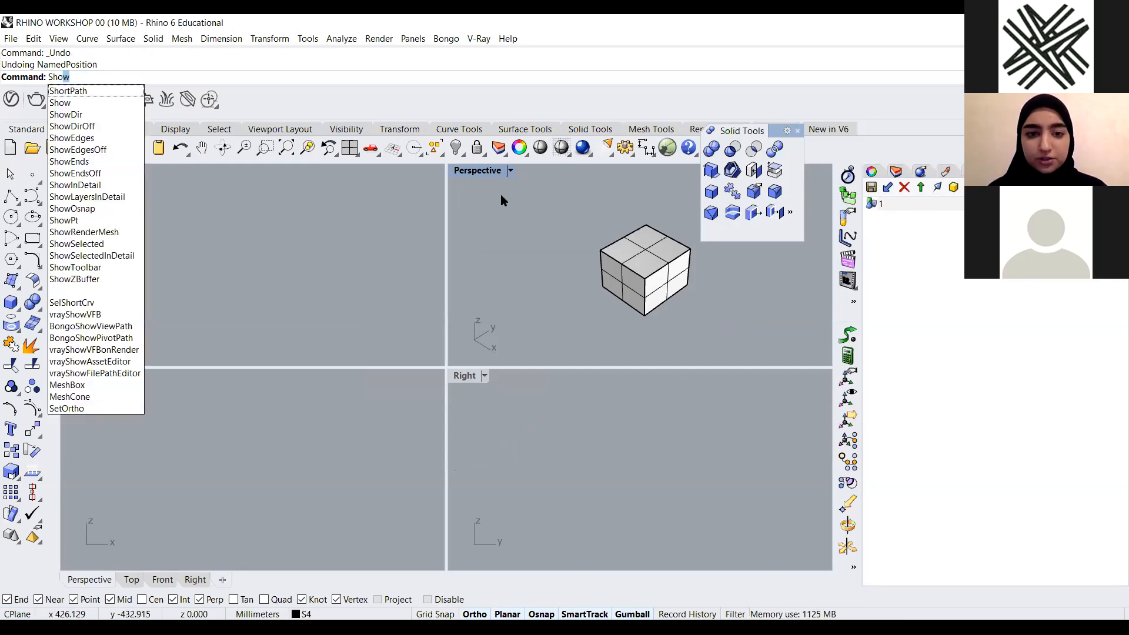
key("Return")
double_click(477, 170)
scroll(147, 171, "down", 3)
left_click(10, 303)
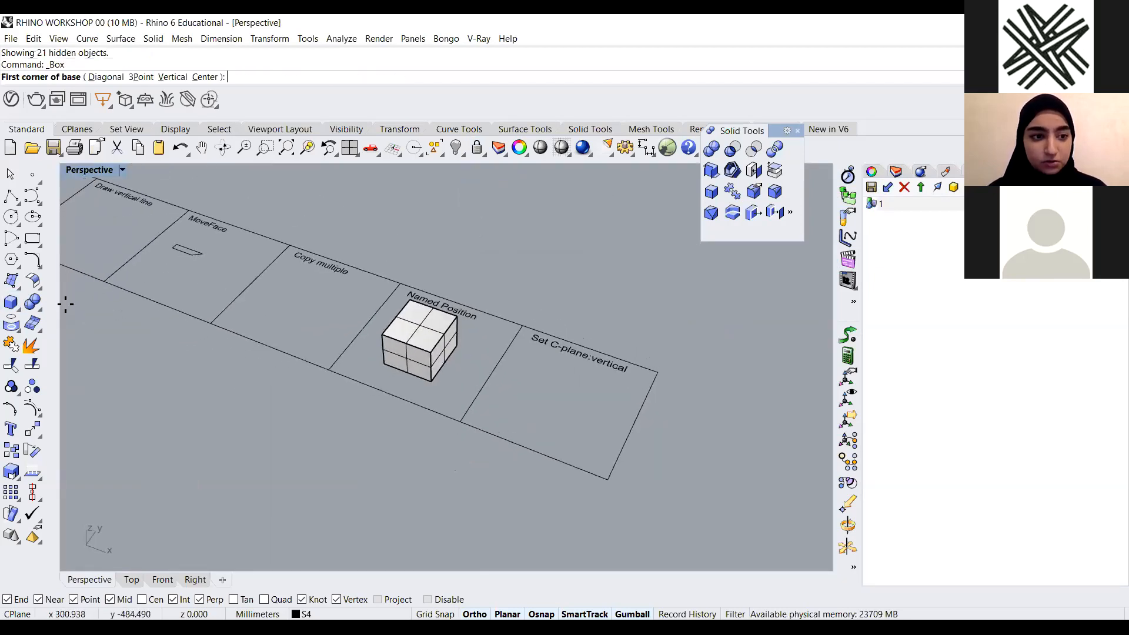
scroll(123, 276, "down", 7)
scroll(436, 421, "up", 5)
left_click(410, 289)
left_click(439, 395)
left_click(411, 274)
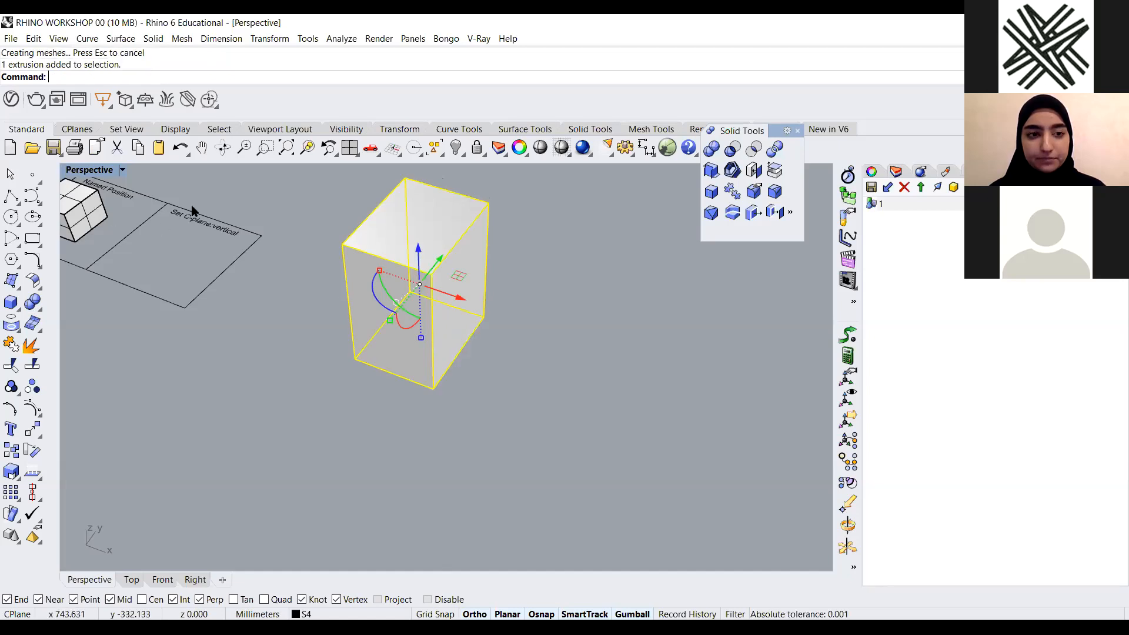
Select the box and its panels in the Named Position cell and isolate them
double_click(74, 172)
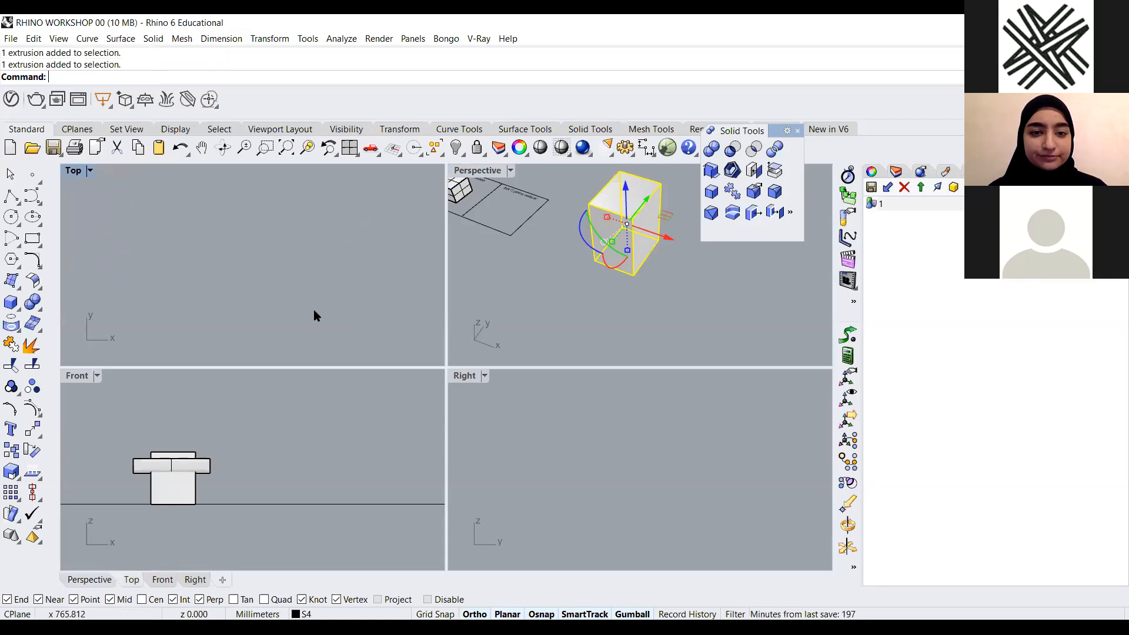
double_click(453, 170)
scroll(241, 234, "down", 3)
scroll(276, 247, "up", 10)
left_click_drag(419, 303, 255, 371)
type("I")
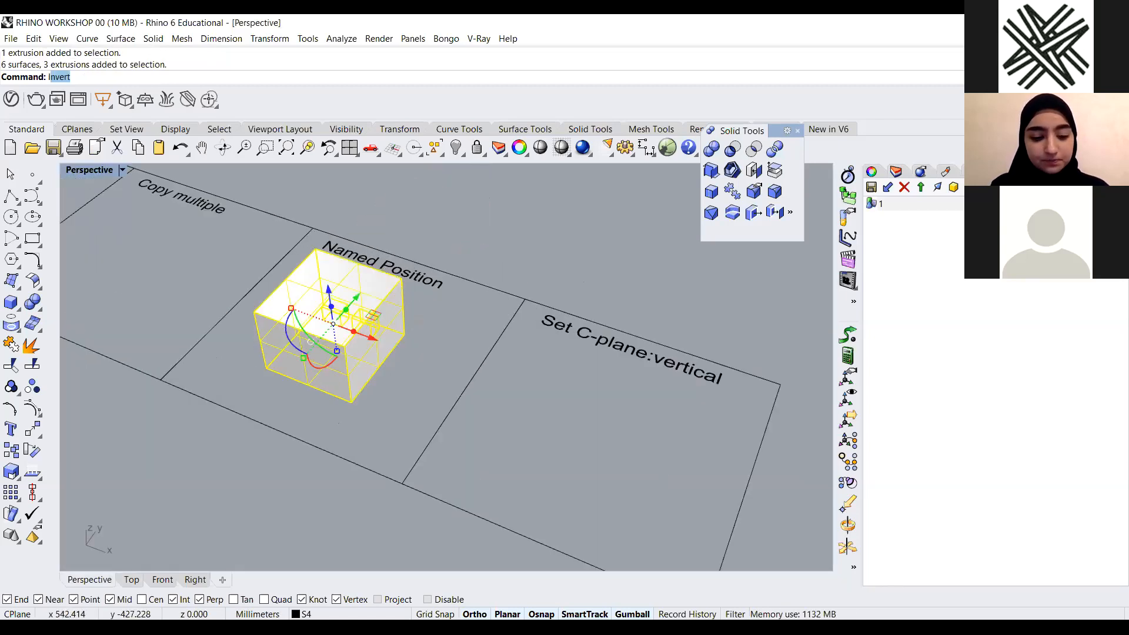
type("solate")
key("Return")
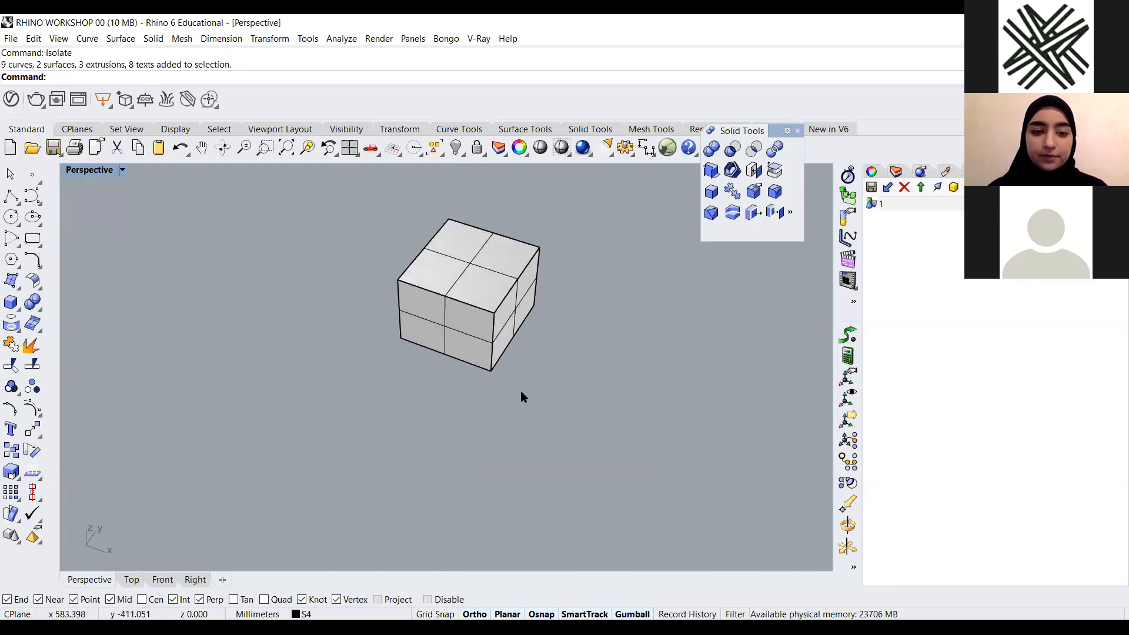
Try to save the box's positions as a named position, cancelling the dialog
scroll(456, 262, "up", 3)
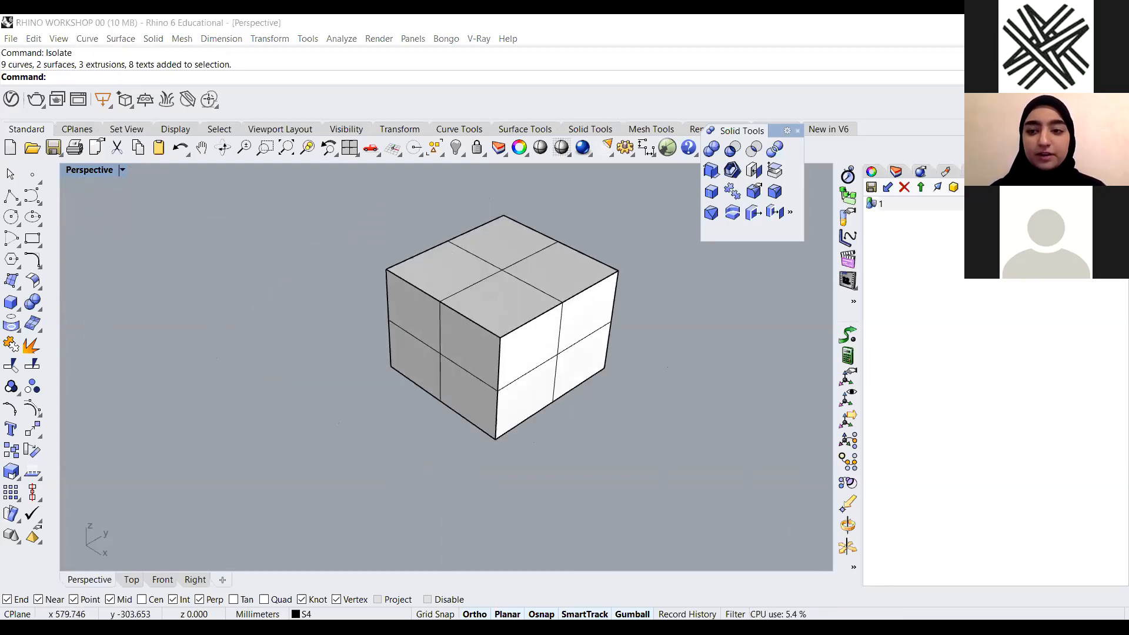
scroll(635, 343, "down", 3)
scroll(797, 285, "up", 3)
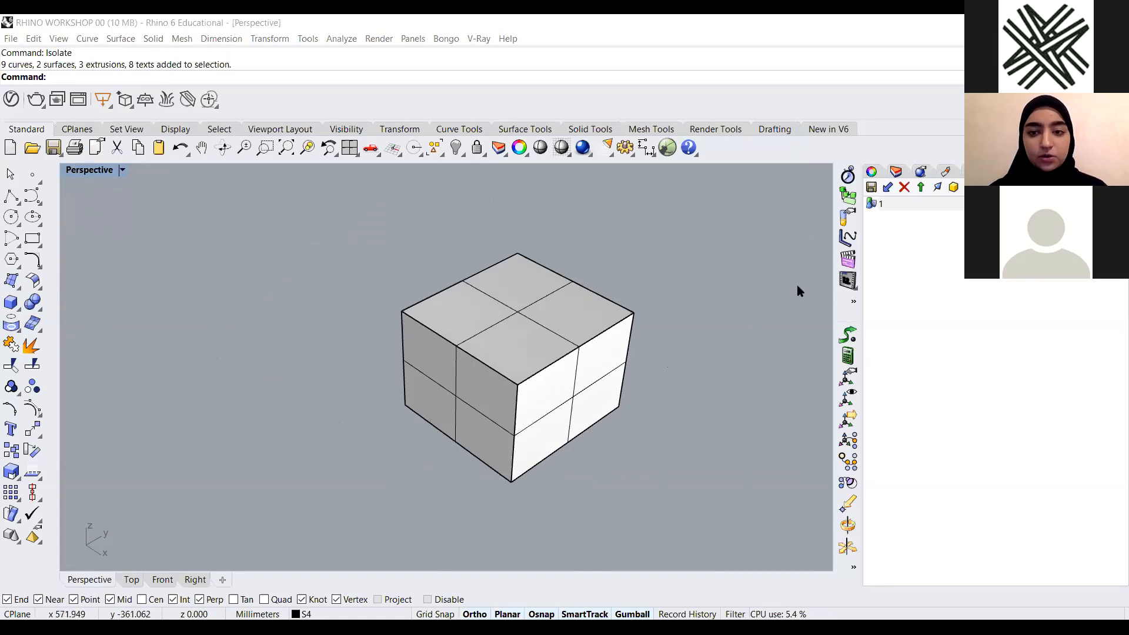
left_click(874, 188)
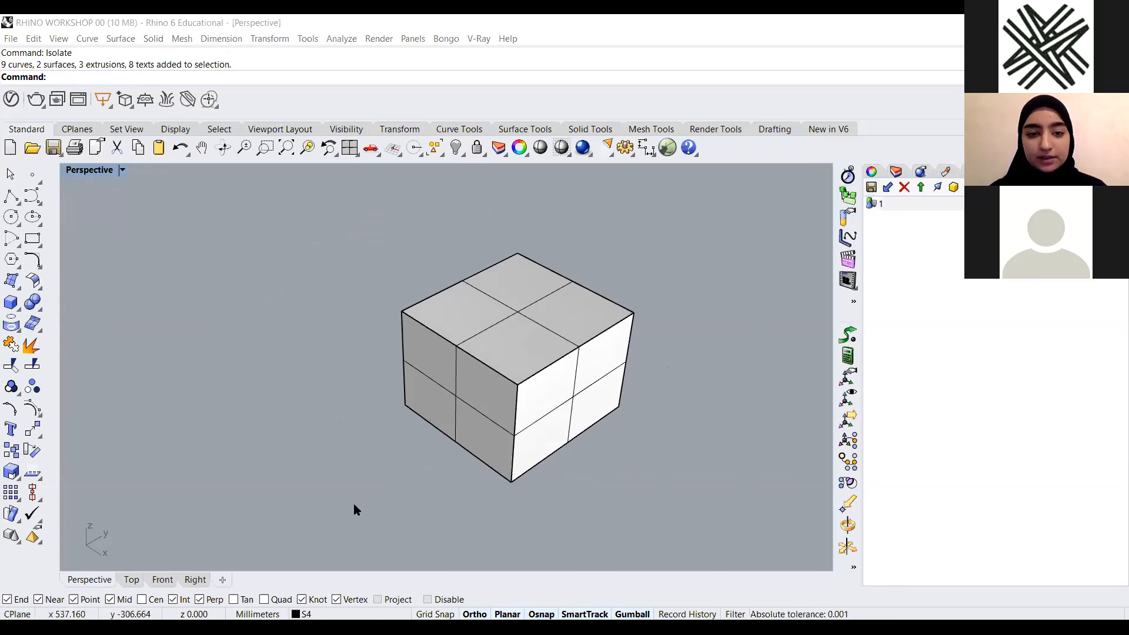
left_click_drag(354, 505, 682, 232)
left_click(707, 360)
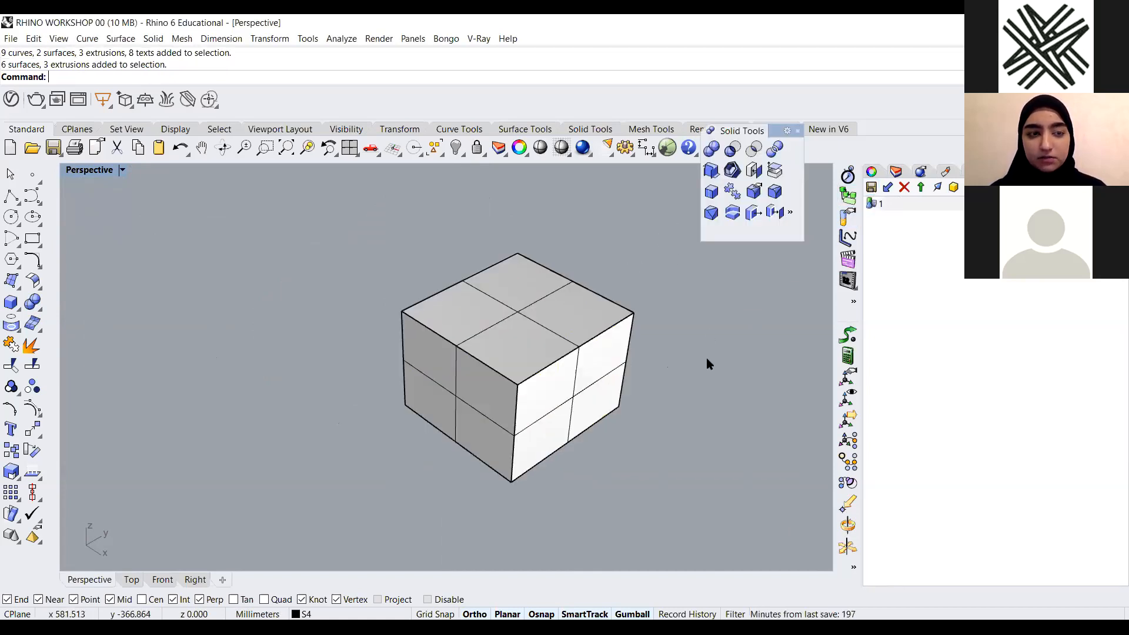
left_click(873, 187)
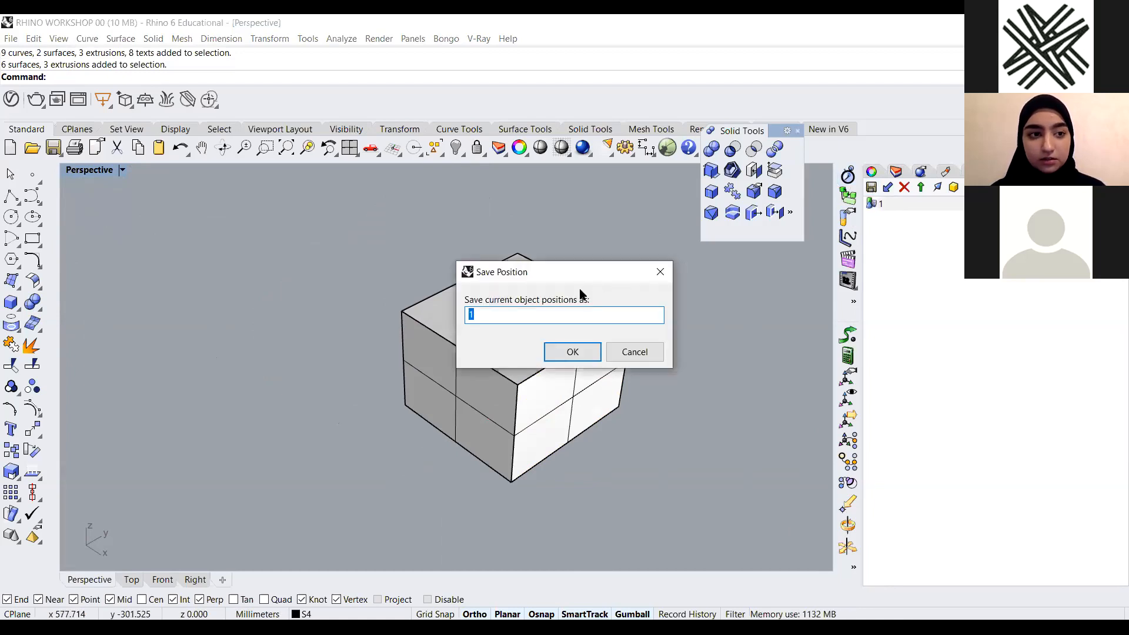
left_click(635, 352)
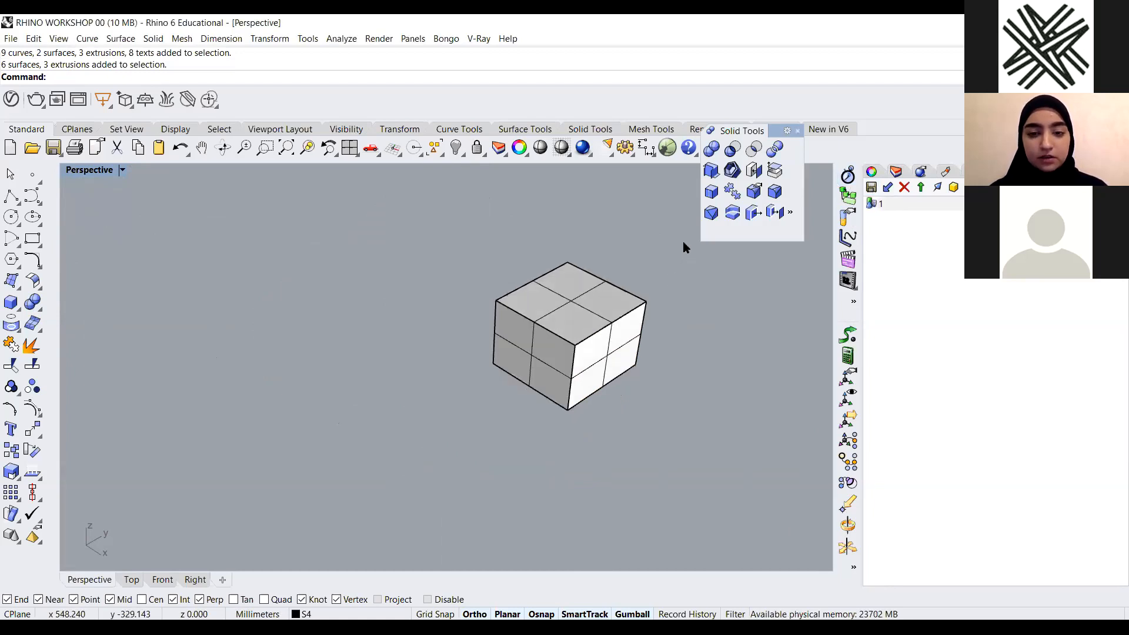
Select all the box panels and save their positions as named position 2
scroll(668, 284, "up", 2)
scroll(700, 273, "up", 4)
scroll(659, 232, "down", 4)
left_click_drag(641, 211, 359, 453)
left_click(871, 187)
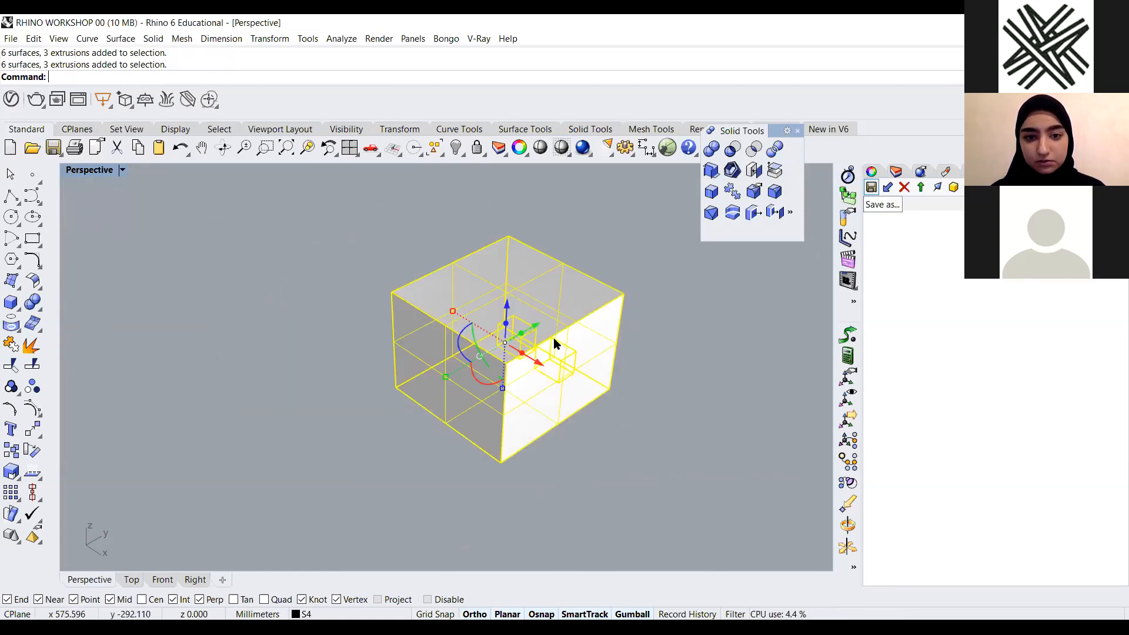
type("2")
left_click(579, 342)
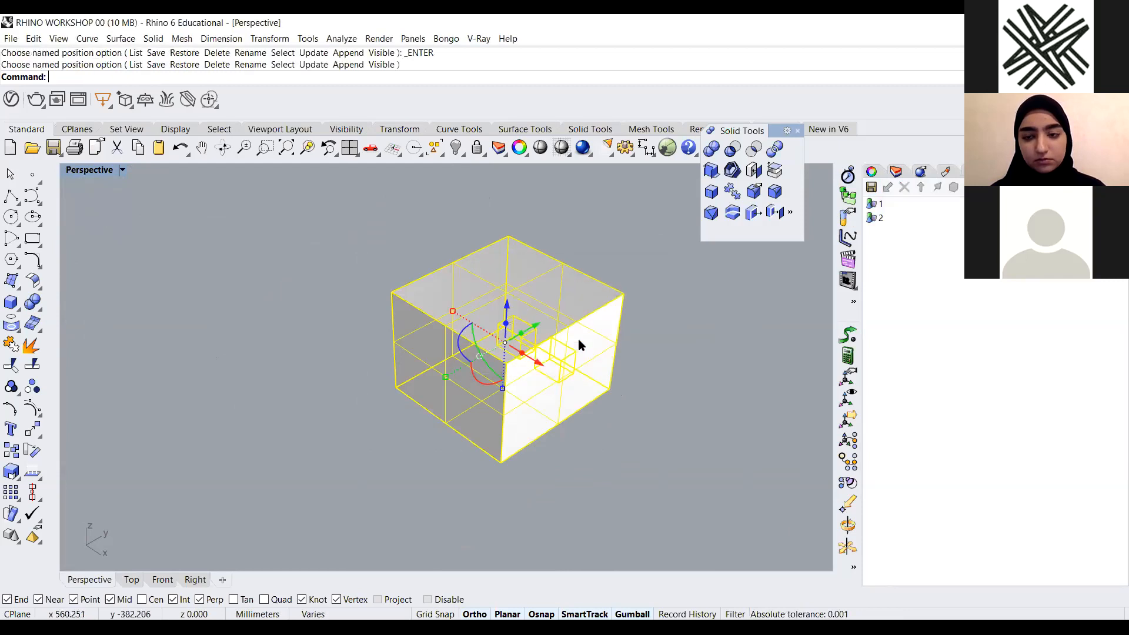
Reselect all the box panels and save their positions as named position 4
left_click(725, 310)
scroll(526, 330, "down", 6)
scroll(523, 391, "up", 6)
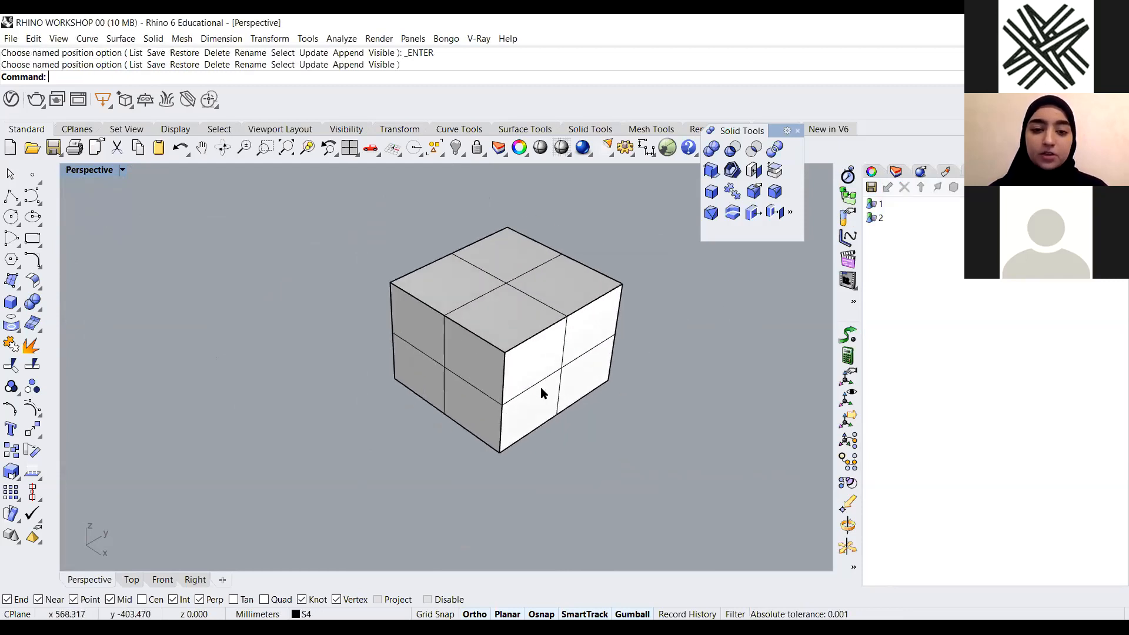
scroll(544, 376, "down", 2)
left_click_drag(647, 250, 365, 479)
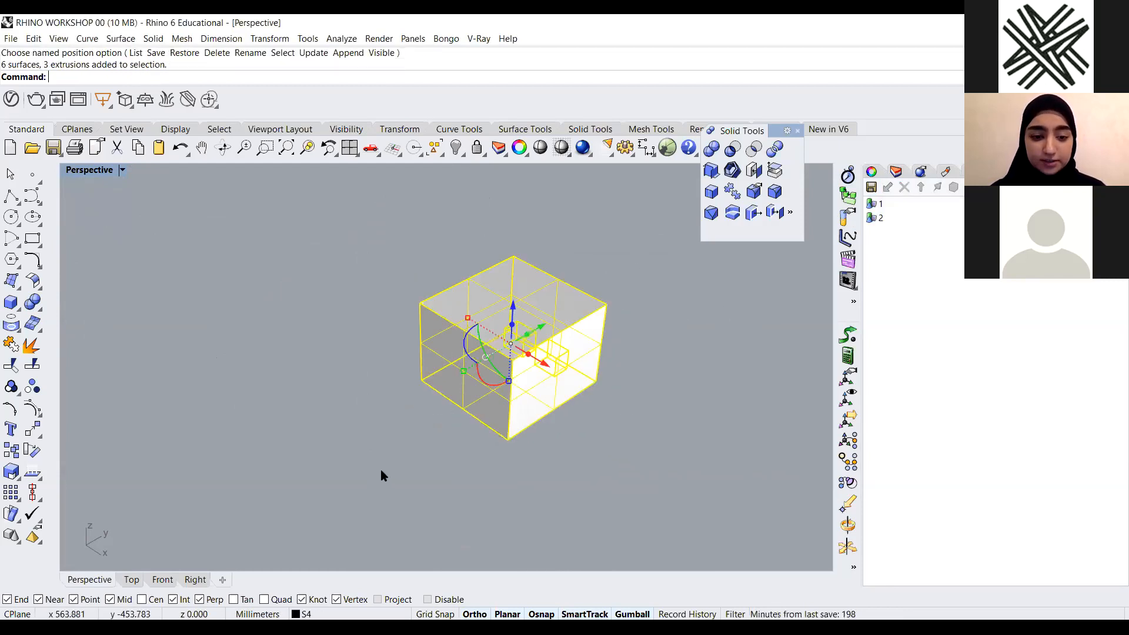
left_click_drag(617, 226, 376, 487)
left_click(872, 187)
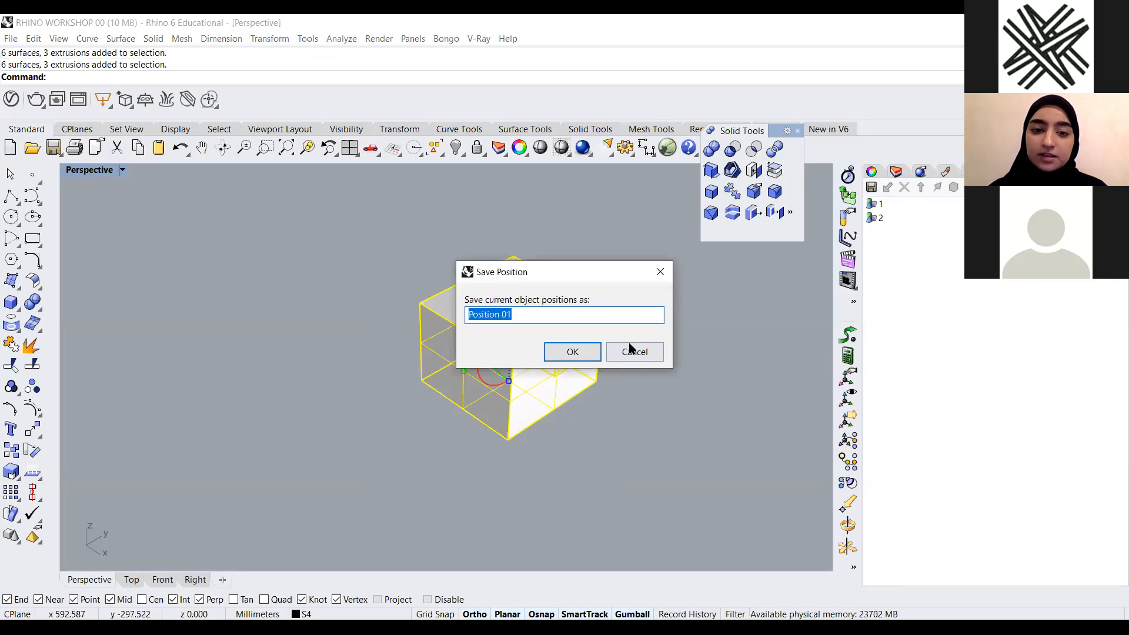
type("4")
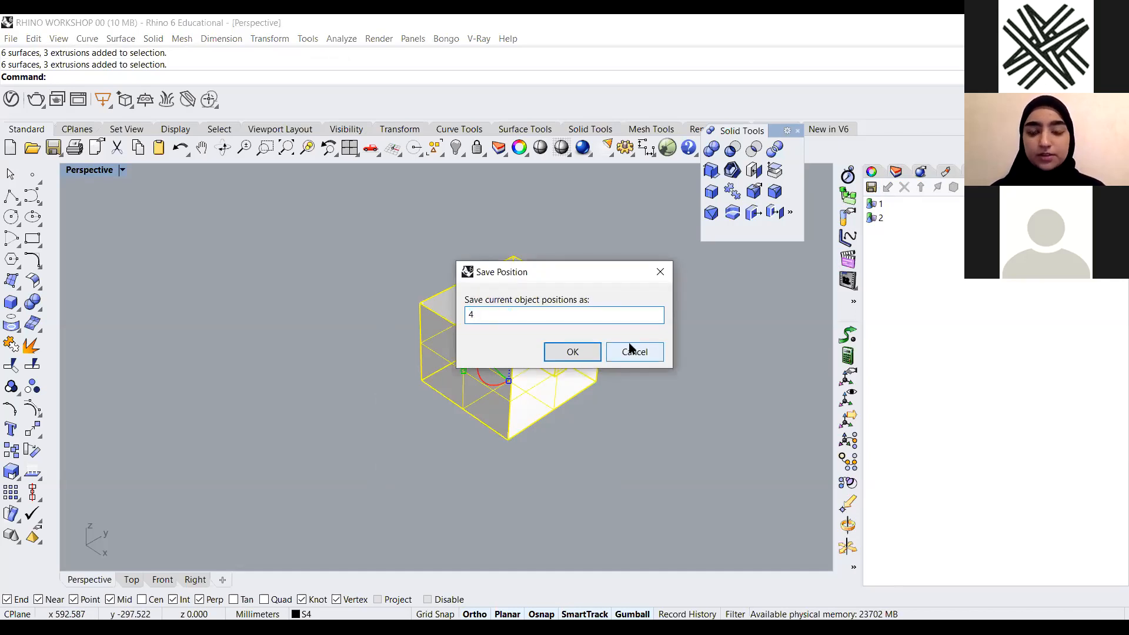
key("Return")
Move the right and left side panels out away from the box with the gumball
left_click(754, 296)
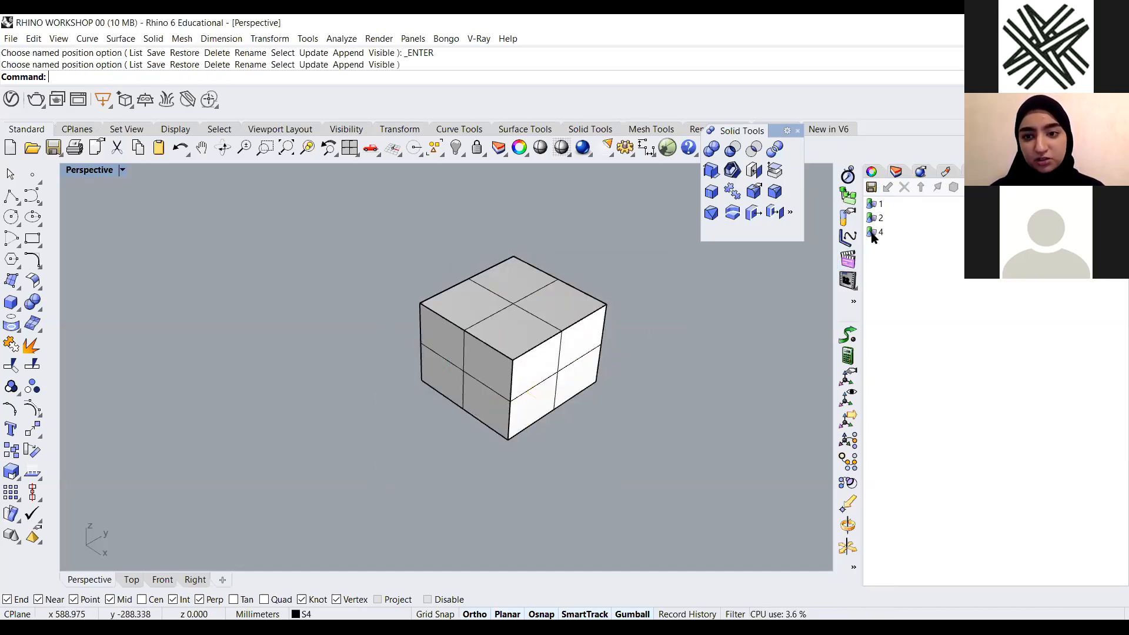
left_click(566, 352)
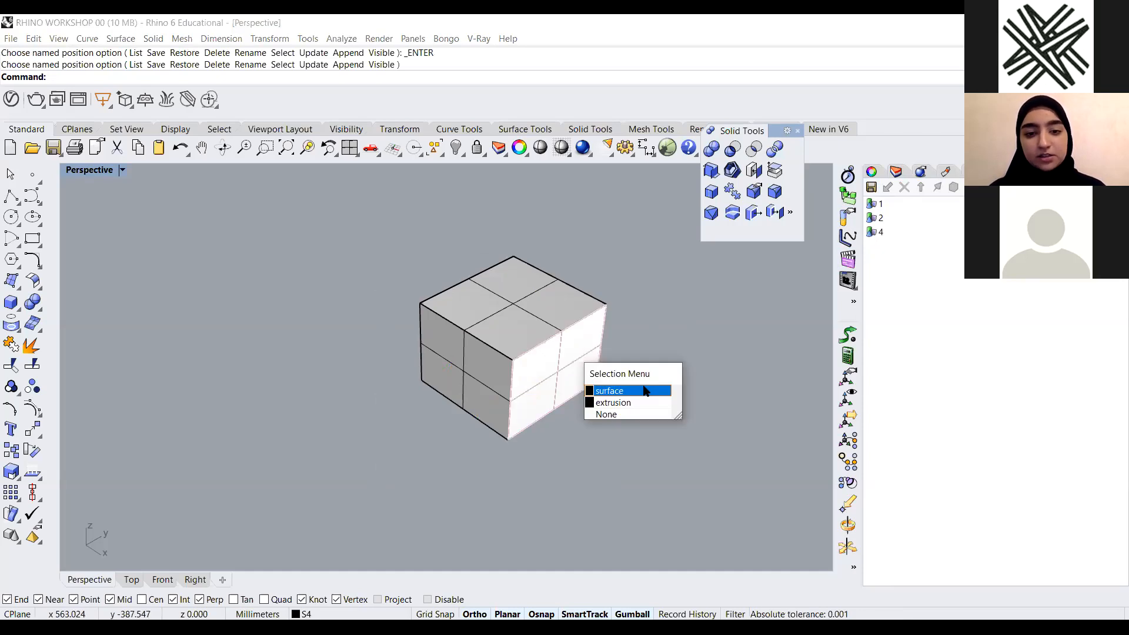
left_click(645, 391)
left_click_drag(600, 403, 718, 351)
left_click(446, 384)
left_click(511, 420)
left_click_drag(492, 364, 379, 432)
left_click(588, 347)
left_click(627, 300)
Restore named position 4 to bring the panels back onto the box
scroll(510, 390, "down", 2)
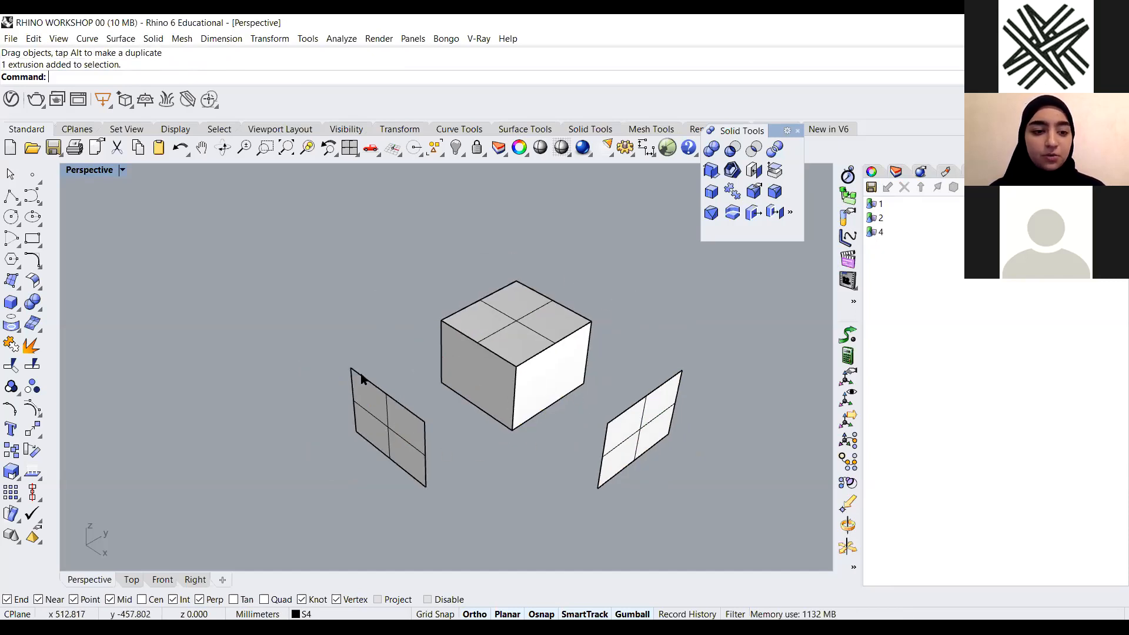
scroll(546, 341, "down", 4)
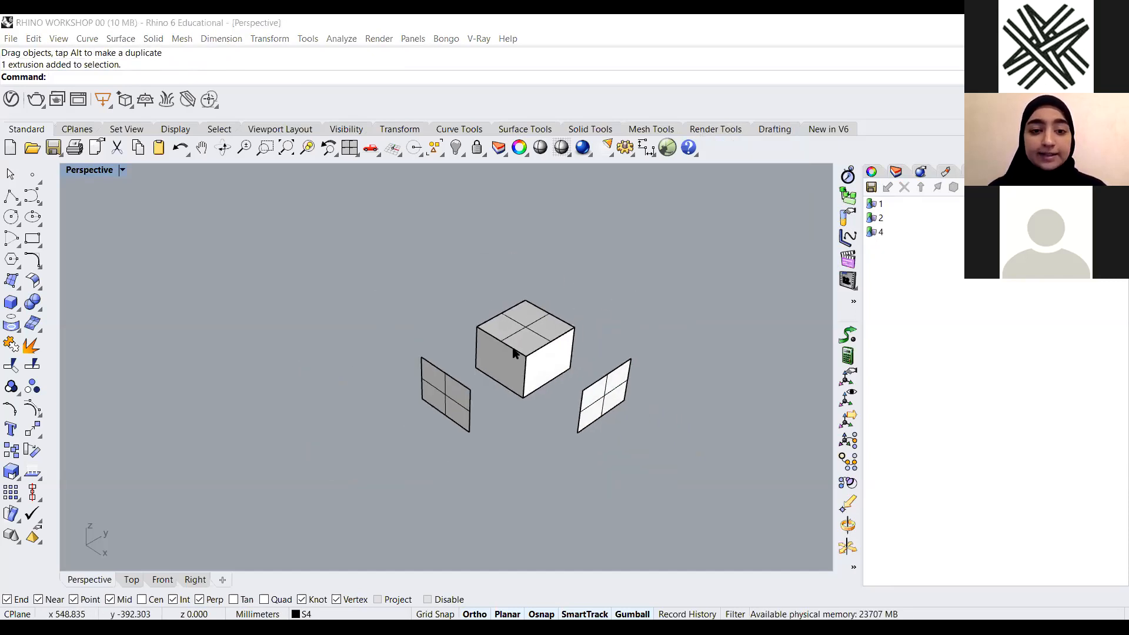
scroll(504, 371, "up", 4)
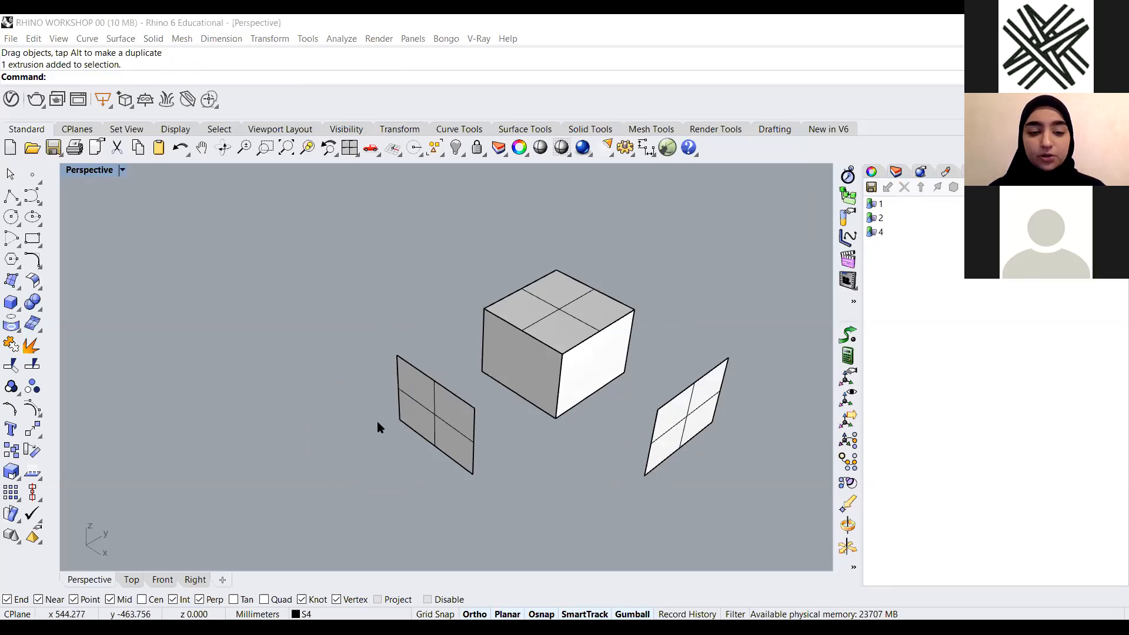
scroll(517, 400, "down", 3)
right_click_drag(527, 419, 534, 412)
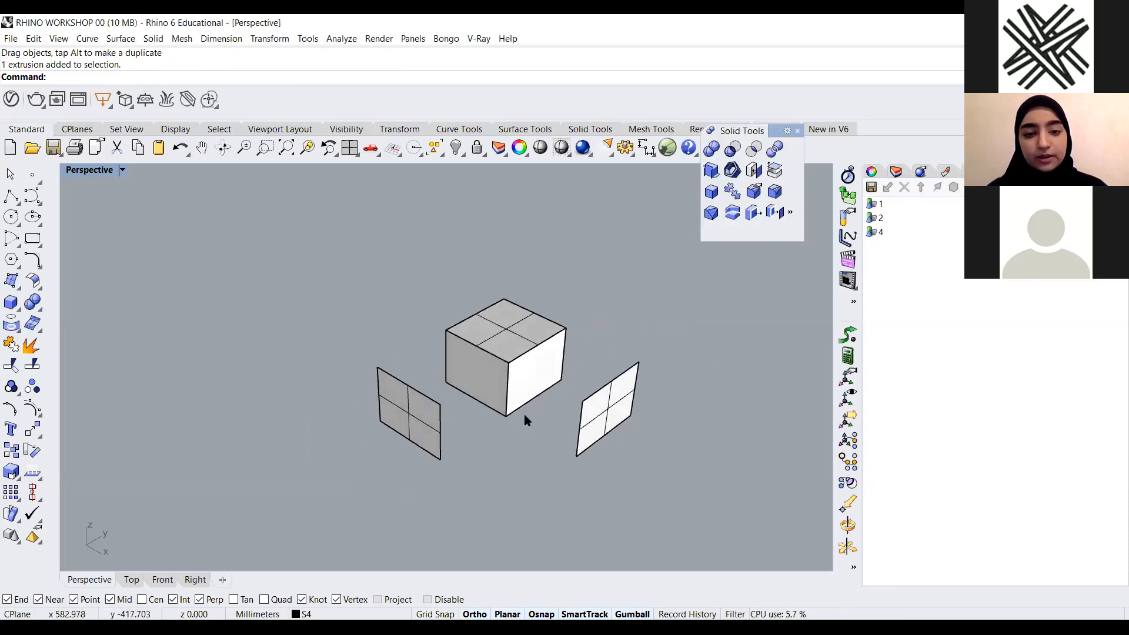
scroll(489, 417, "down", 2)
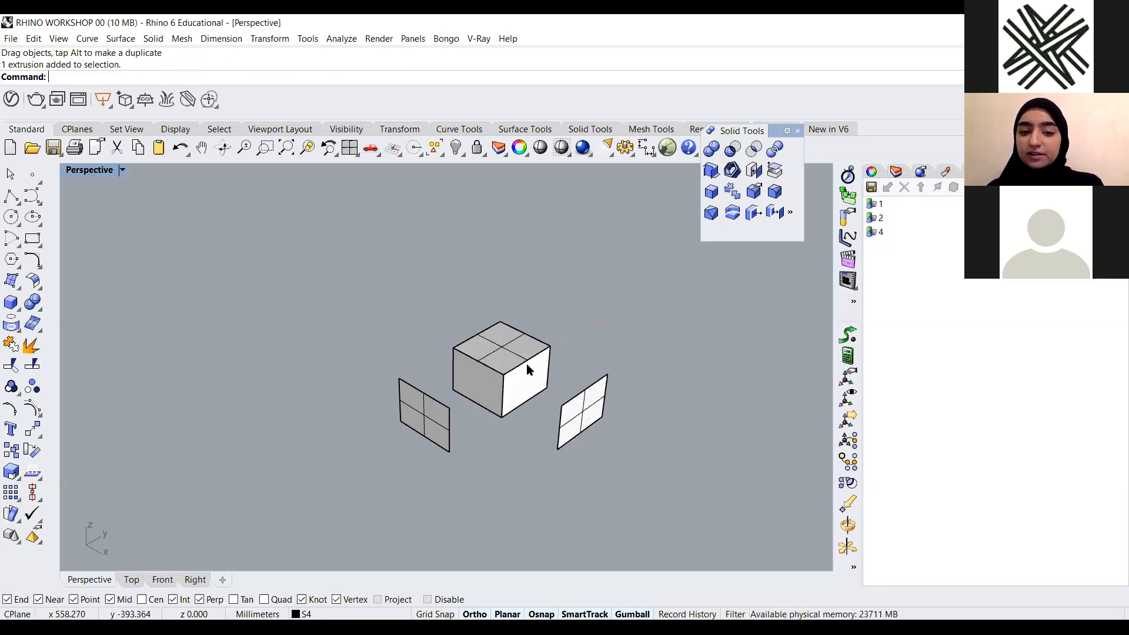
left_click(881, 233)
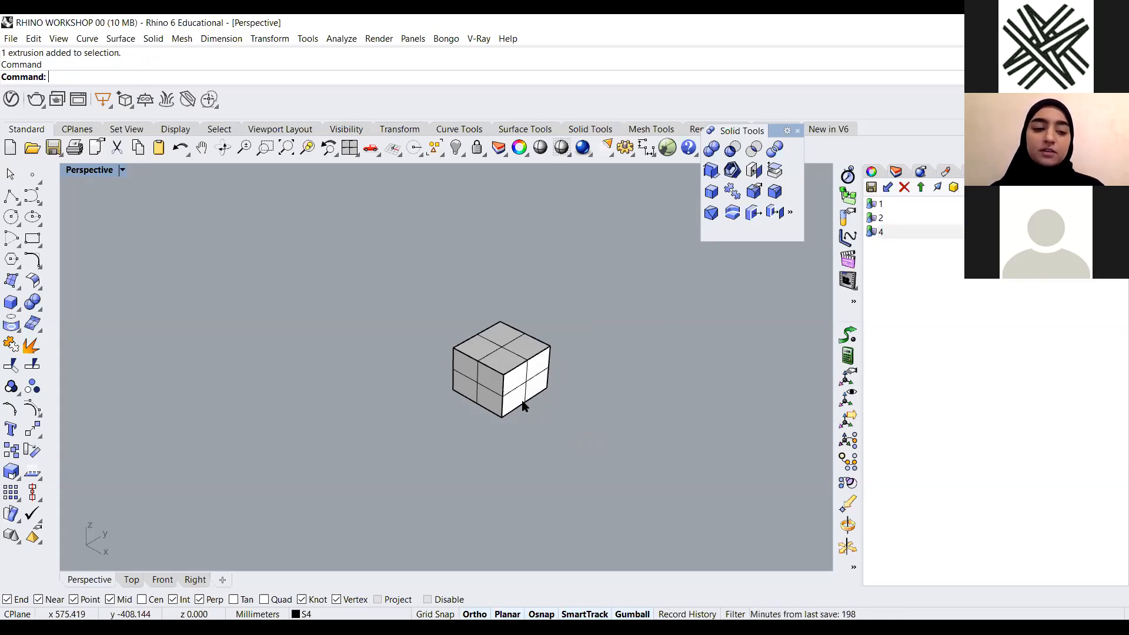
Select all the box panels and save their positions as named position 5
scroll(507, 359, "up", 3)
scroll(574, 383, "down", 3)
scroll(504, 331, "up", 3)
scroll(471, 327, "up", 3)
scroll(488, 332, "down", 2)
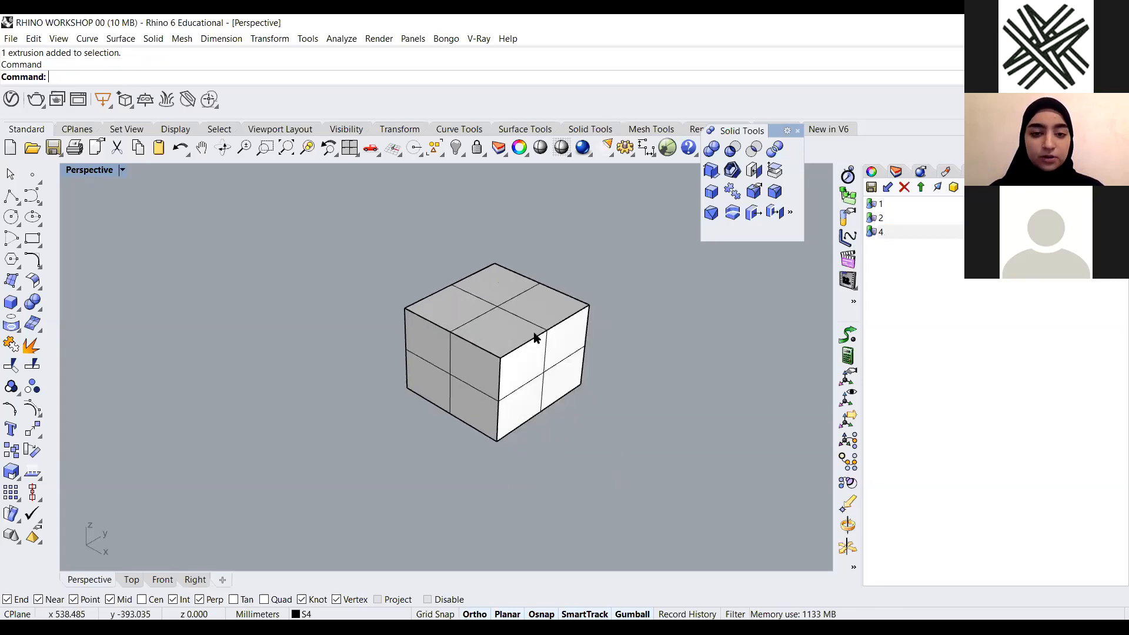
left_click_drag(634, 221, 333, 465)
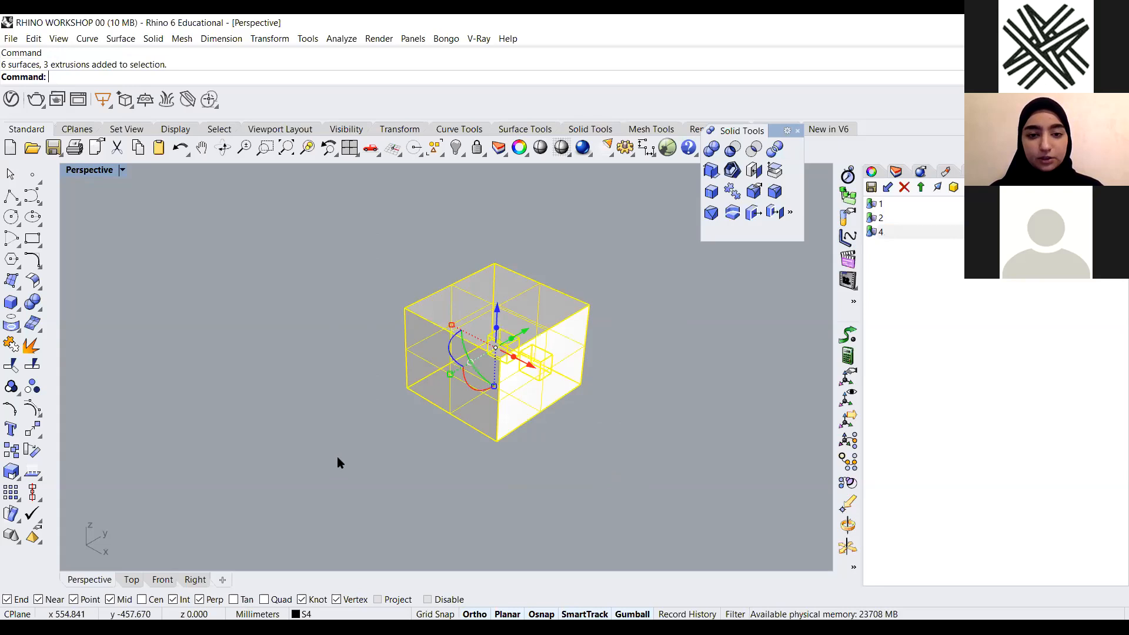
left_click(871, 187)
type("5")
key("Return")
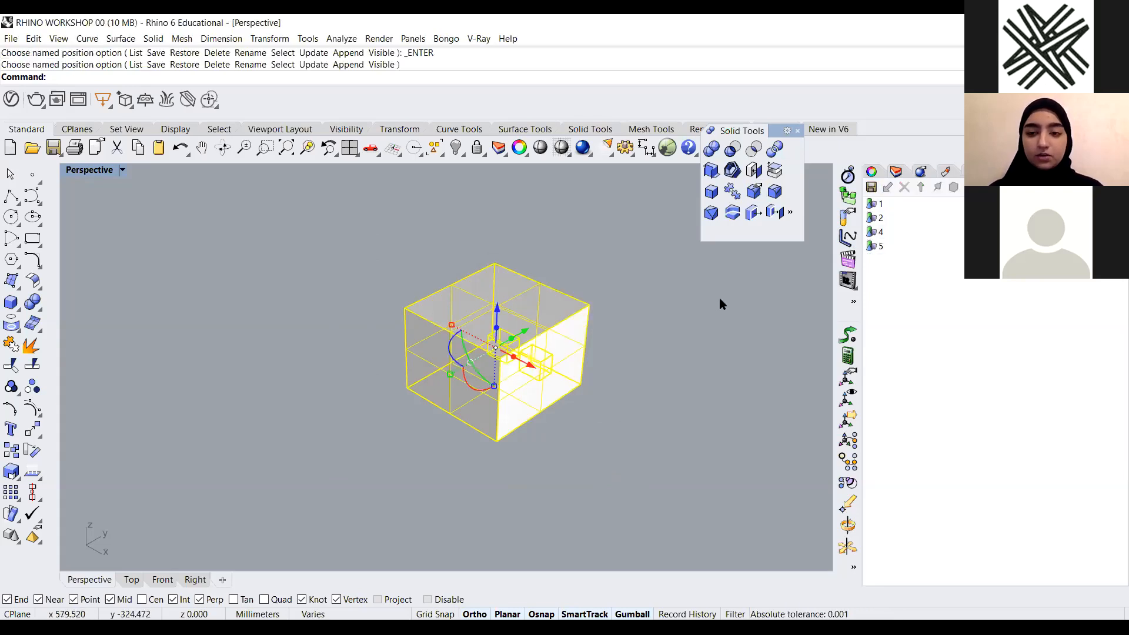
Pull the right and left side panels away from the box again using the gumball
key("Escape")
left_click(522, 373)
left_click(569, 411)
left_click_drag(570, 388, 697, 436)
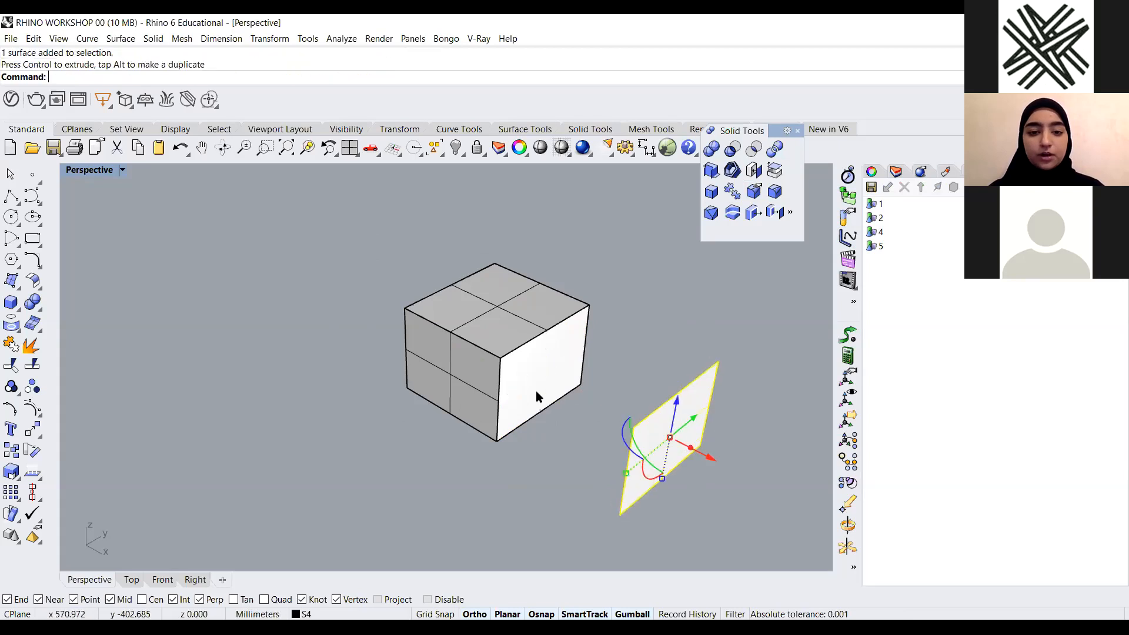
left_click(479, 374)
left_click(518, 415)
left_click_drag(483, 355, 339, 438)
left_click(481, 445)
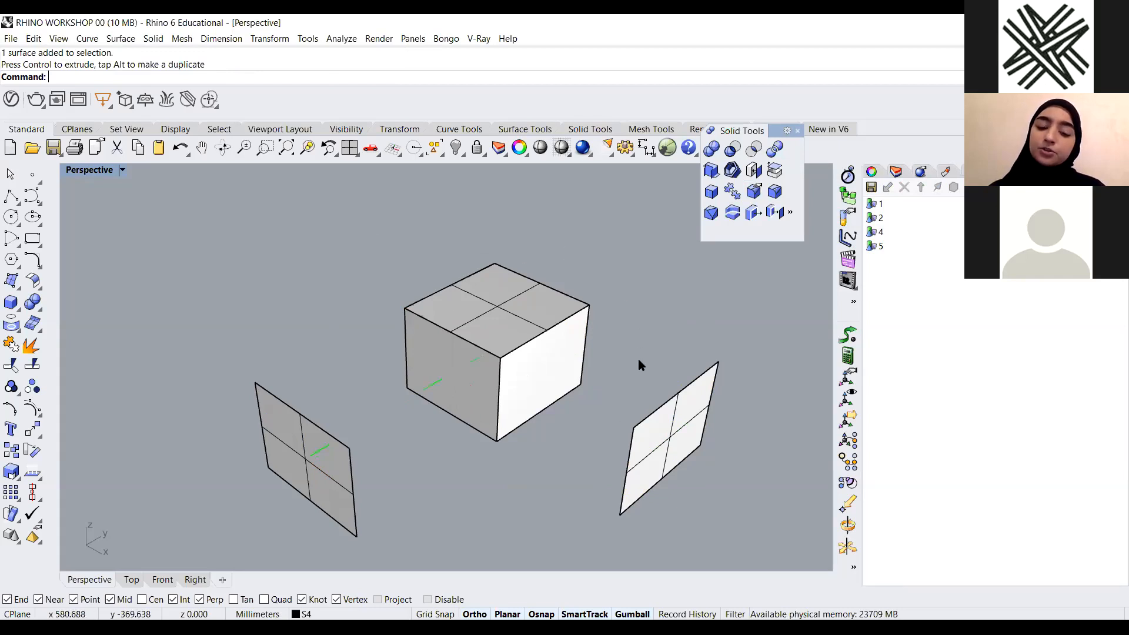
Restore named position 5 and run Show to display all hidden objects
double_click(880, 249)
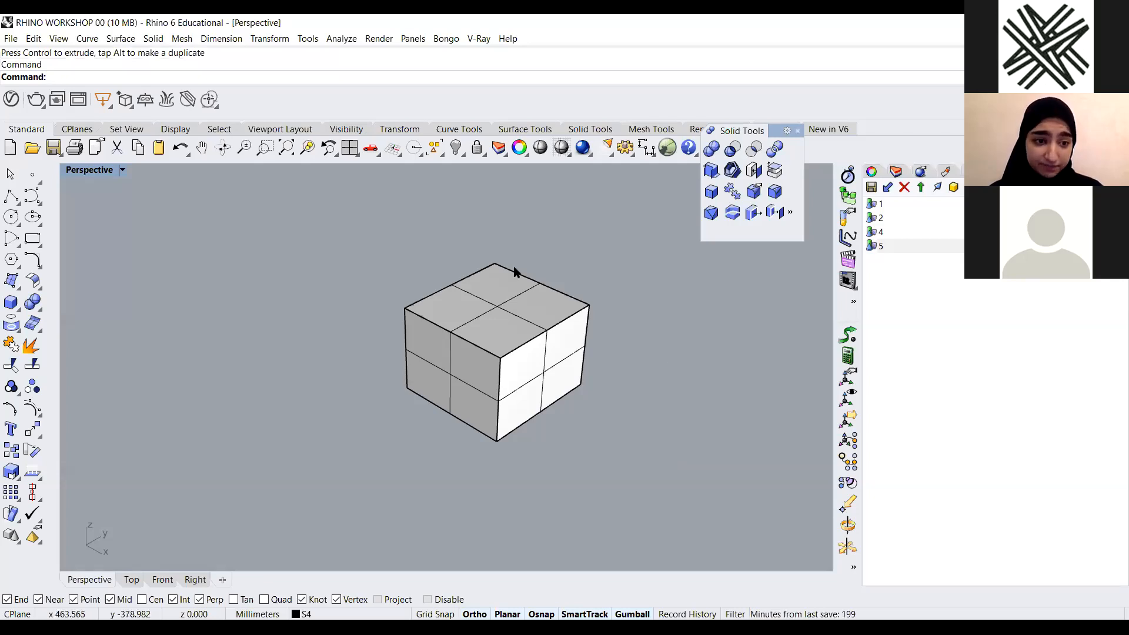
scroll(474, 407, "down", 2)
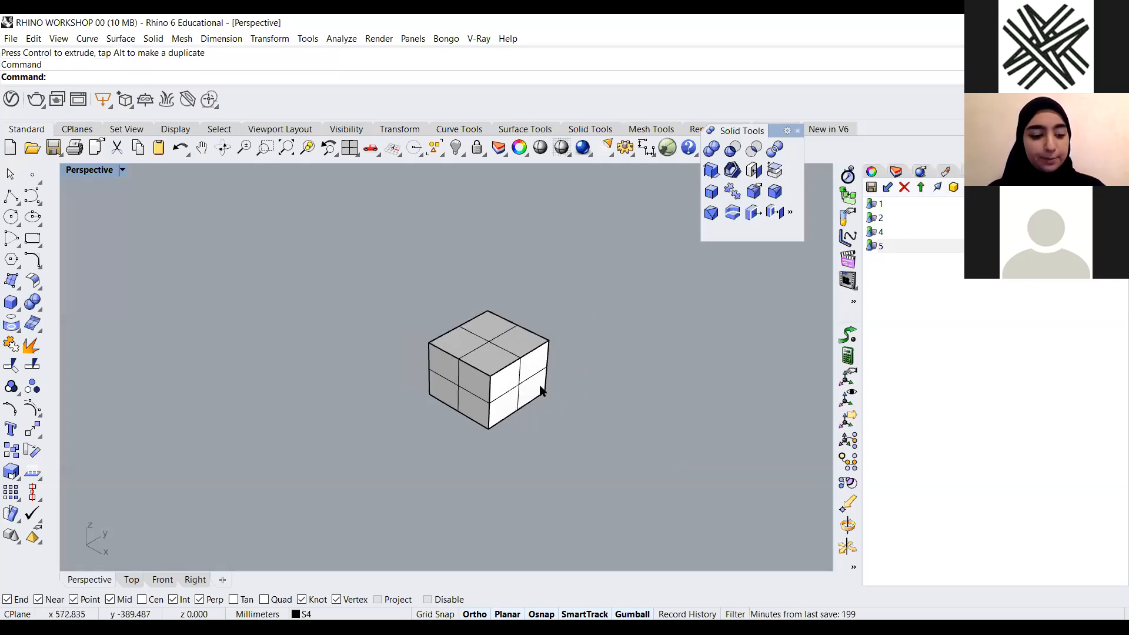
type("Show")
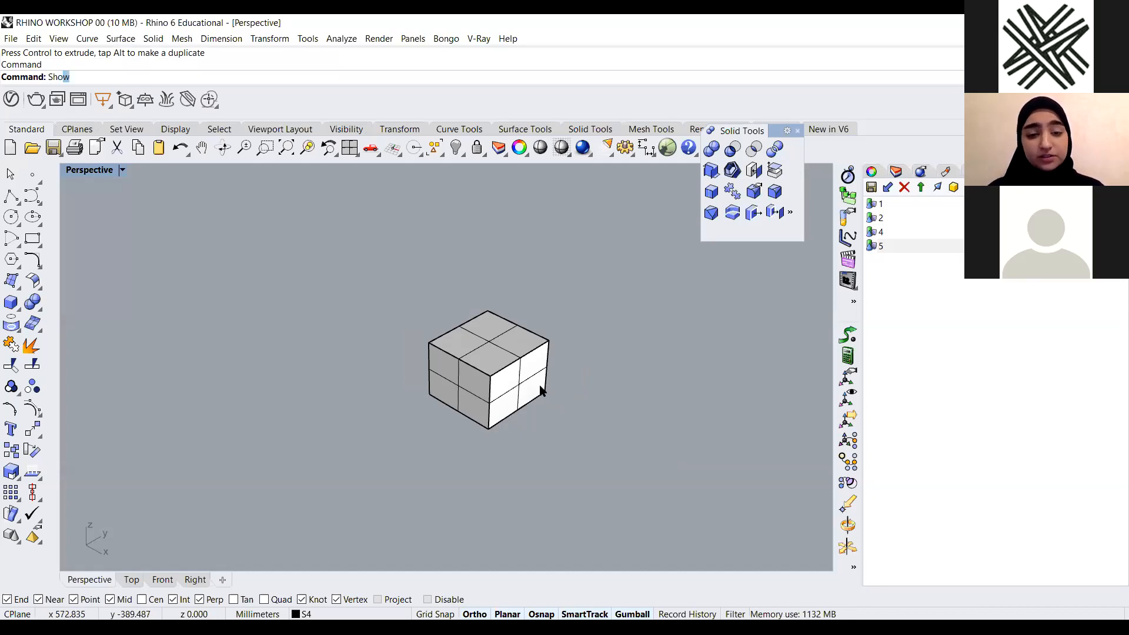
key("Return")
scroll(457, 344, "down", 1)
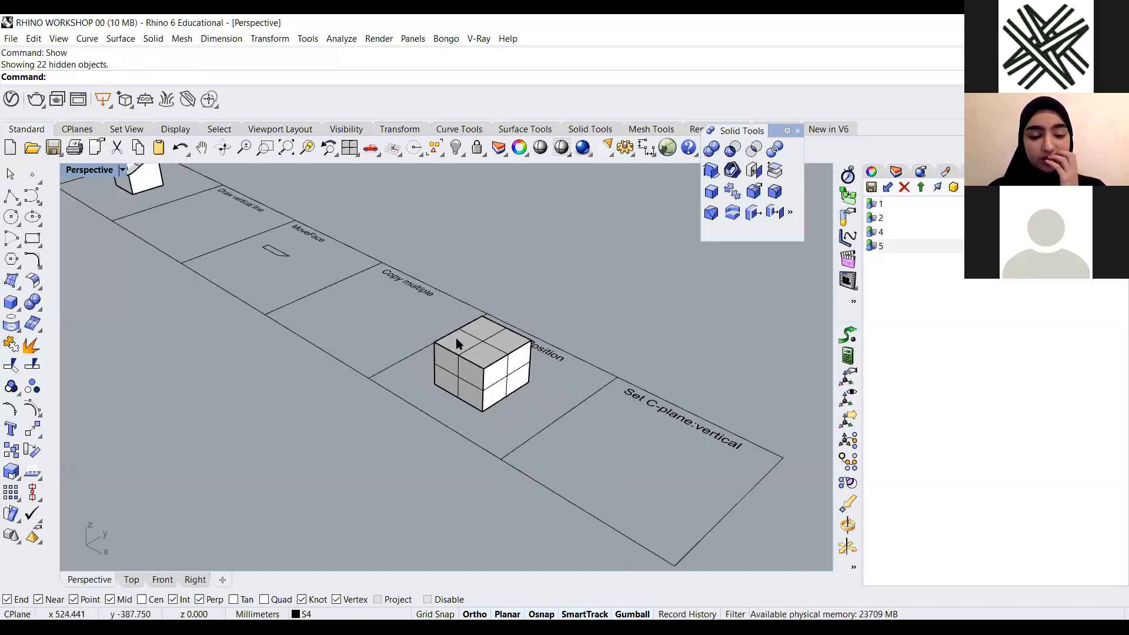
Look over the Named Position and Set C-plane:vertical cells of the workshop layout
right_click_drag(458, 344, 553, 313)
scroll(486, 288, "up", 3)
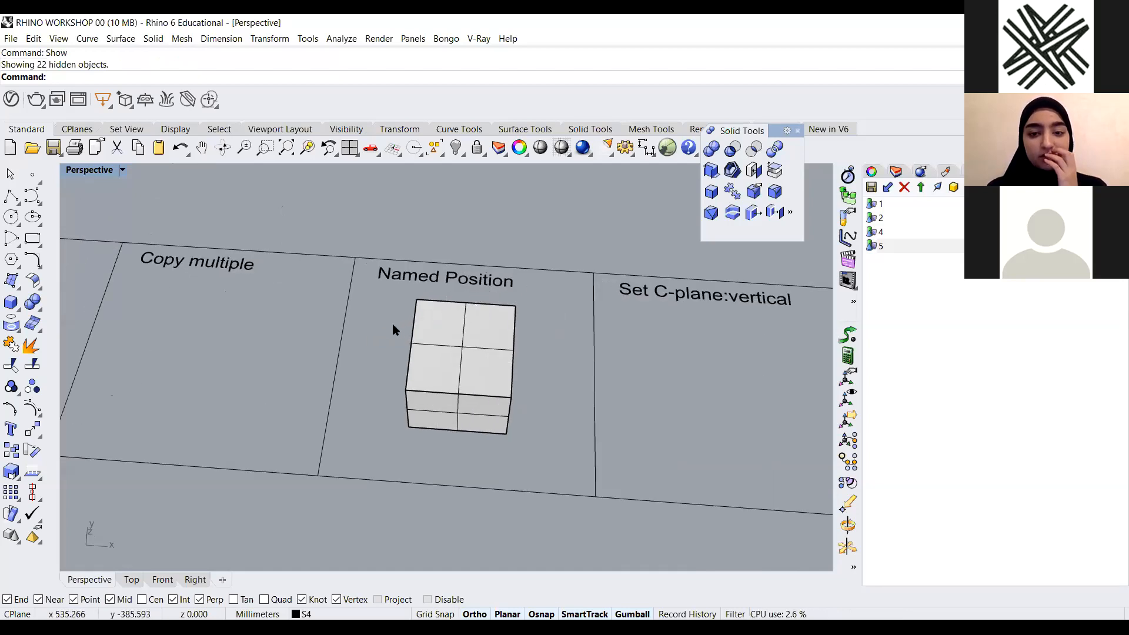
scroll(393, 325, "down", 4)
scroll(626, 286, "up", 4)
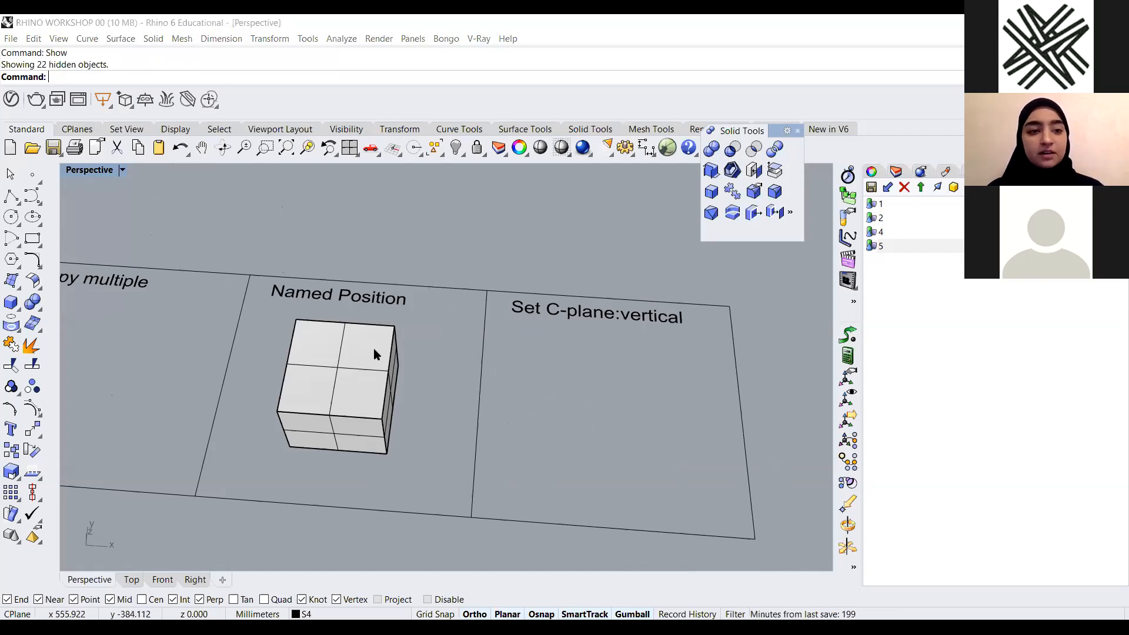
right_click_drag(539, 443, 558, 394)
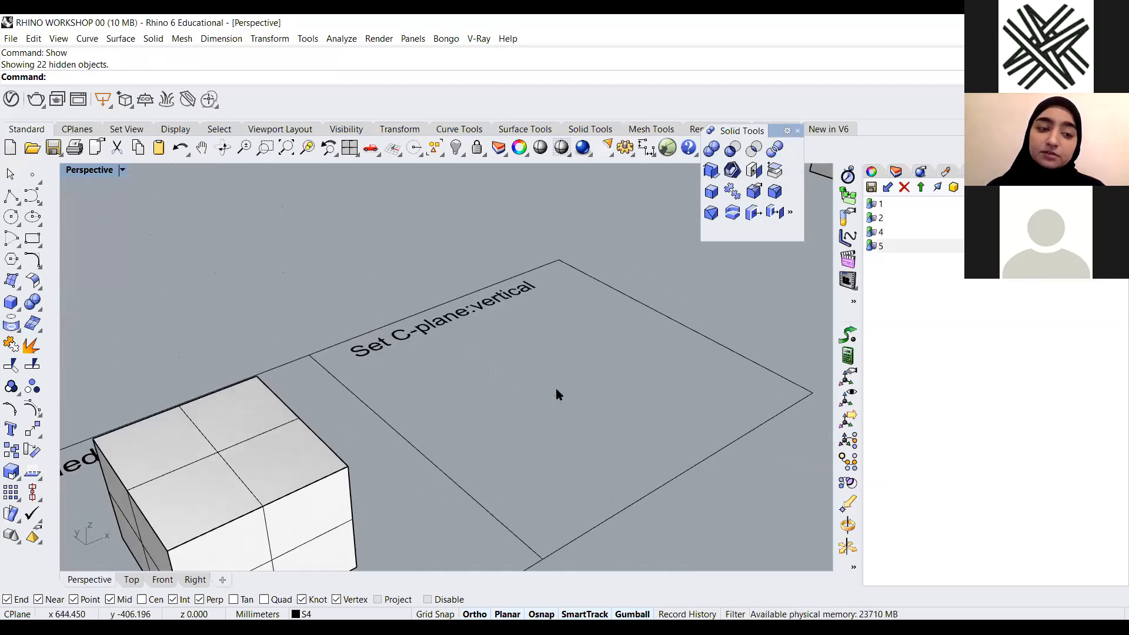
right_click_drag(608, 364, 401, 404)
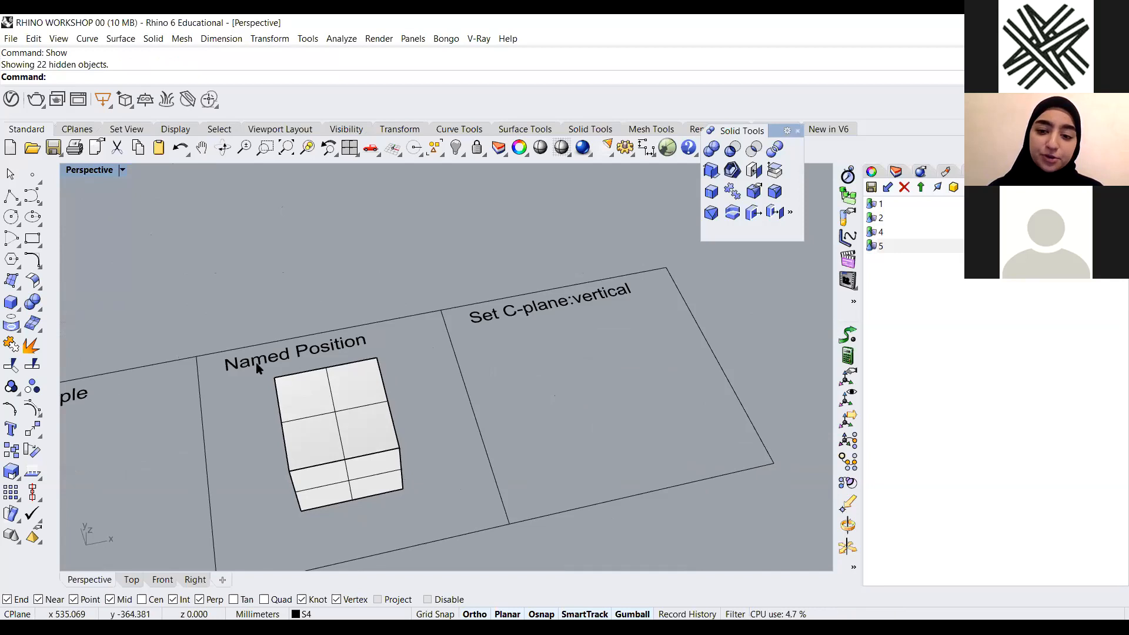
right_click_drag(594, 346, 589, 371)
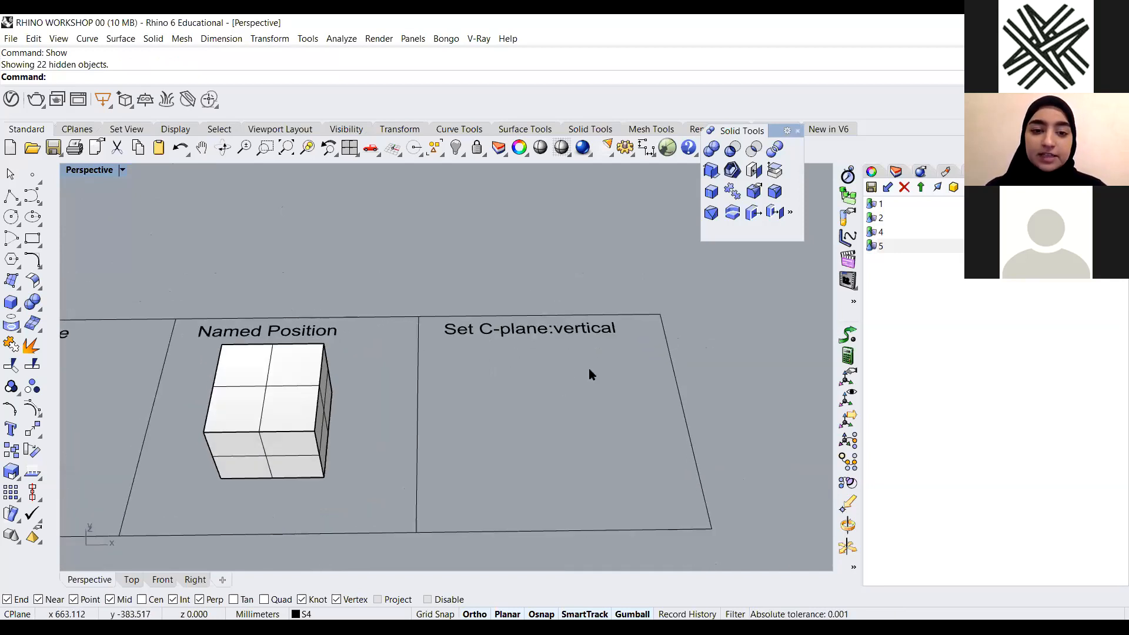
scroll(572, 348, "up", 2)
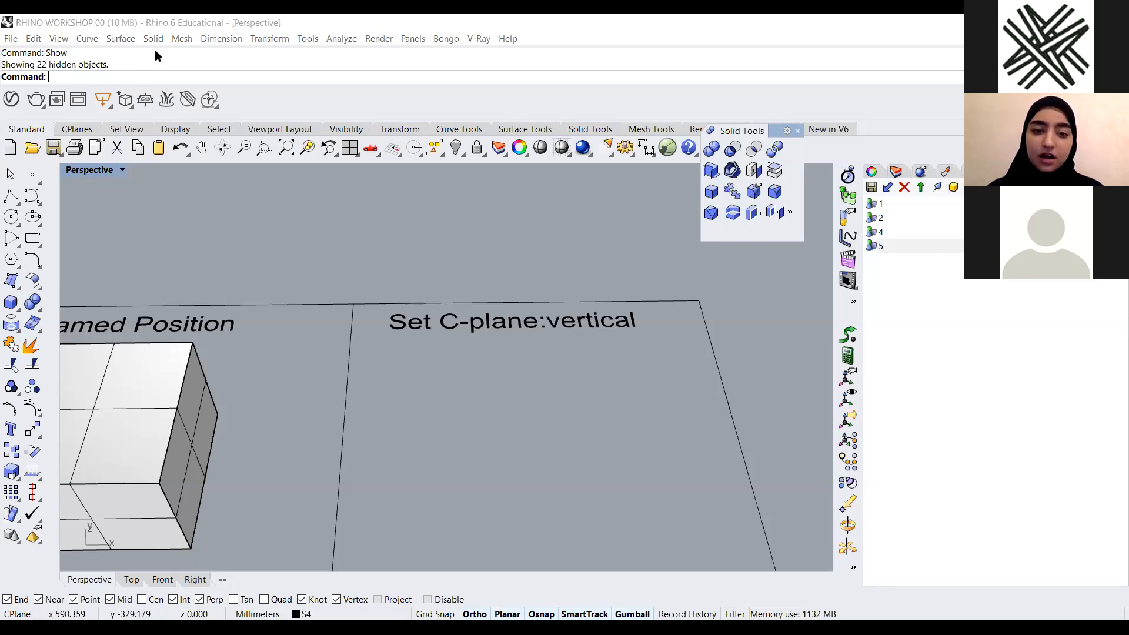
left_click(79, 130)
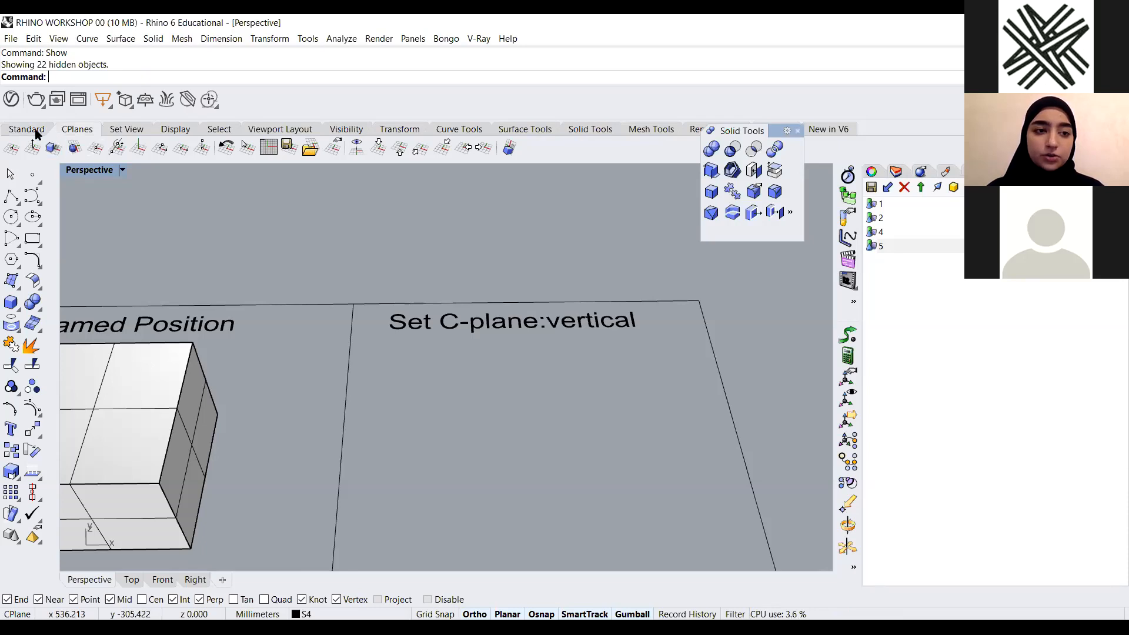
scroll(587, 382, "down", 3)
right_click_drag(587, 381, 563, 378)
left_click(13, 296)
scroll(381, 373, "down", 4)
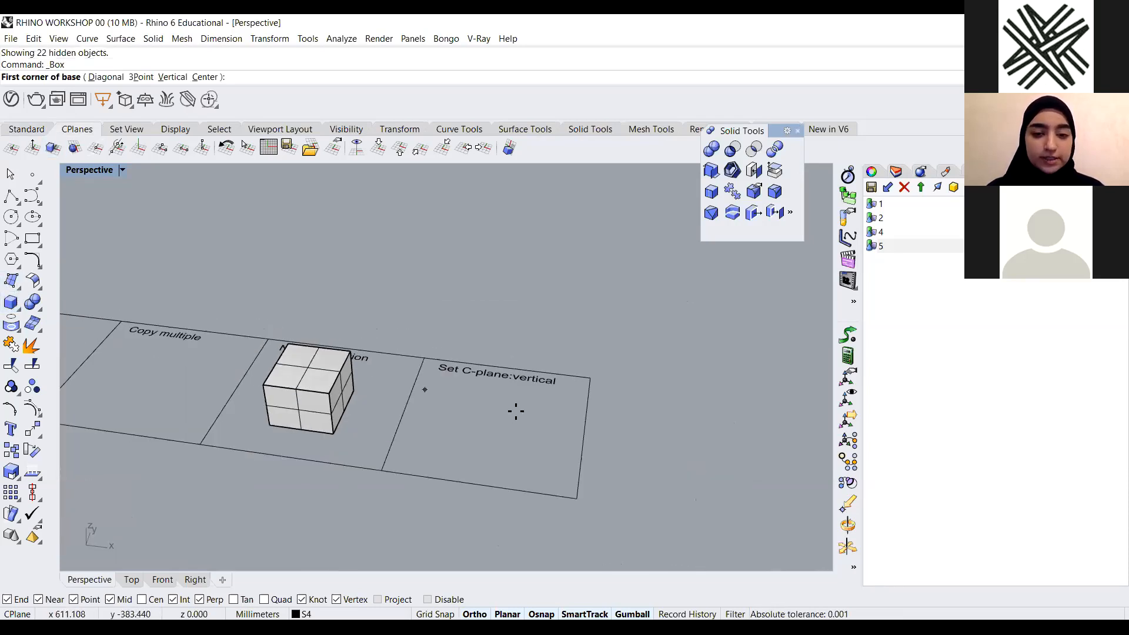
scroll(513, 410, "up", 5)
scroll(227, 359, "down", 4)
scroll(412, 385, "down", 3)
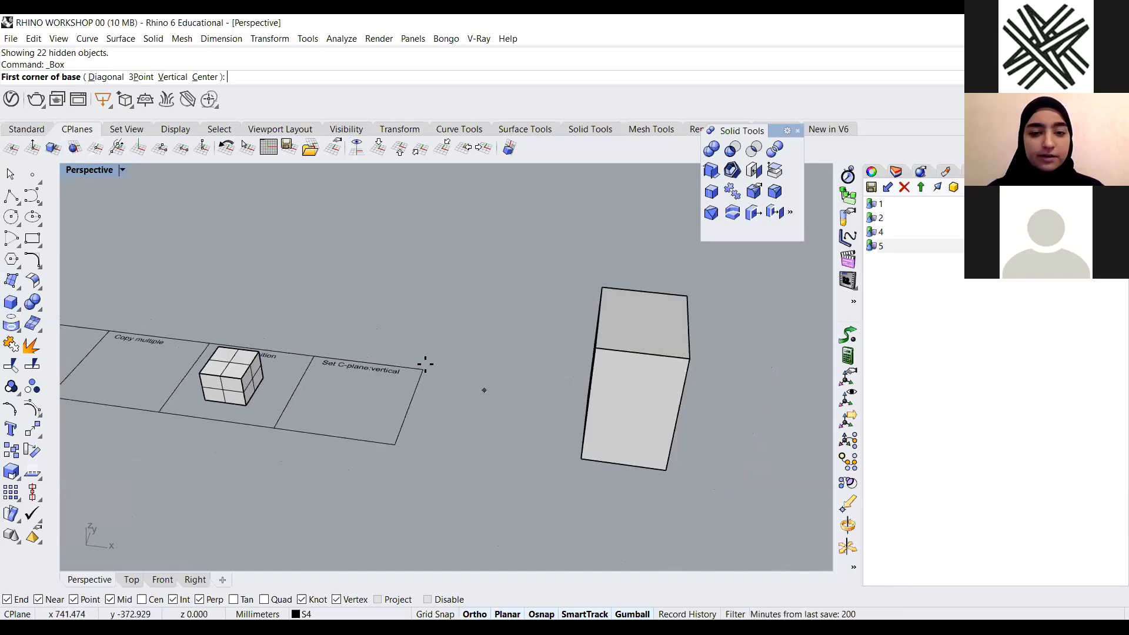
key("Escape")
Select the tall box next to the Set C-plane:vertical cell and zoom in on it
left_click(628, 341)
left_click(431, 349)
scroll(387, 383, "down", 4)
right_click_drag(387, 384, 521, 302)
scroll(557, 378, "up", 6)
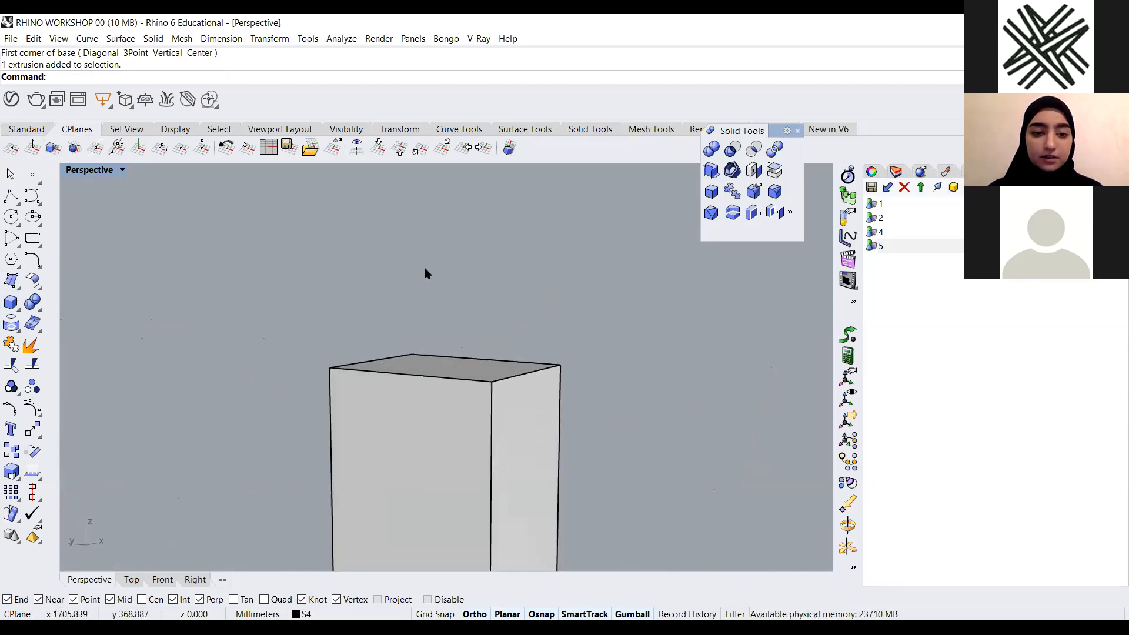
Tear off the Arc toolbar and float it in the viewport
left_click(41, 268)
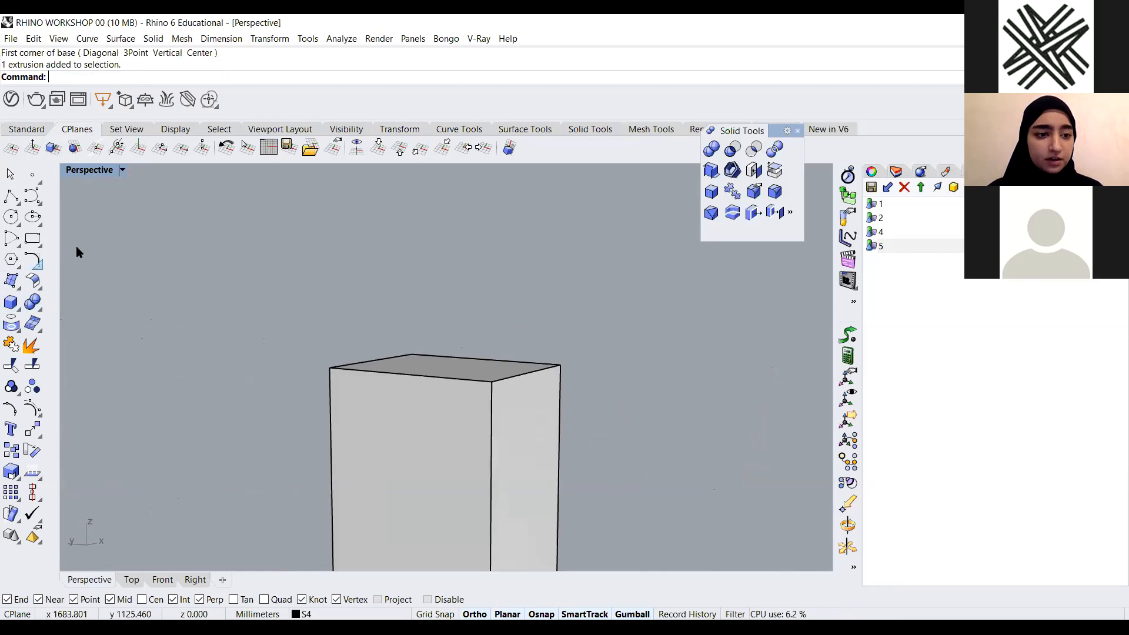
left_click(129, 220)
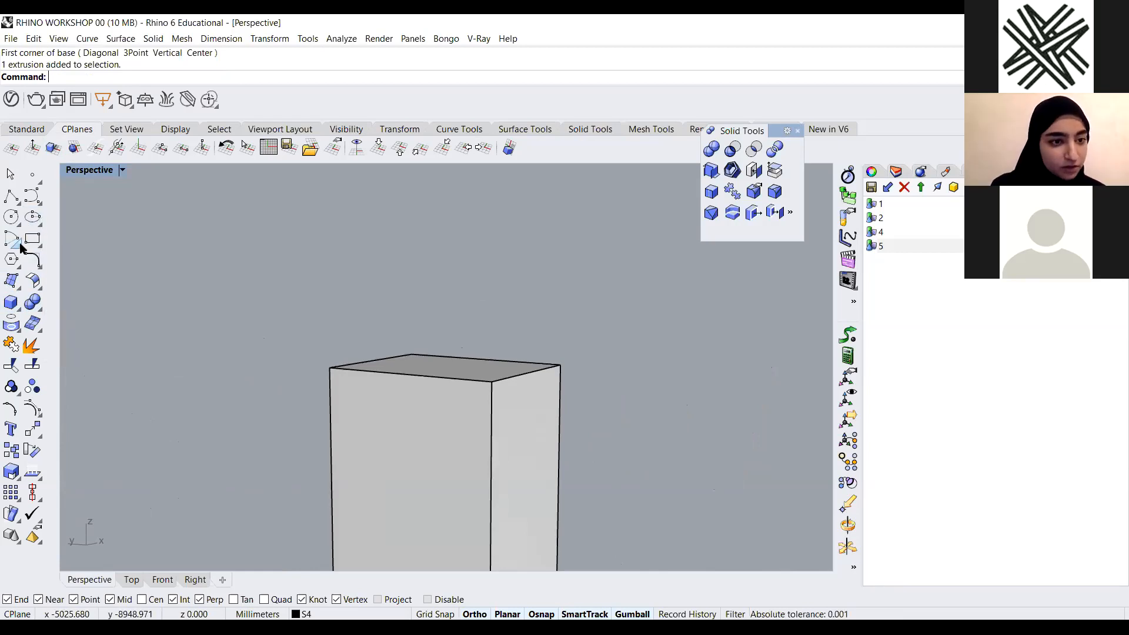
left_click(19, 246)
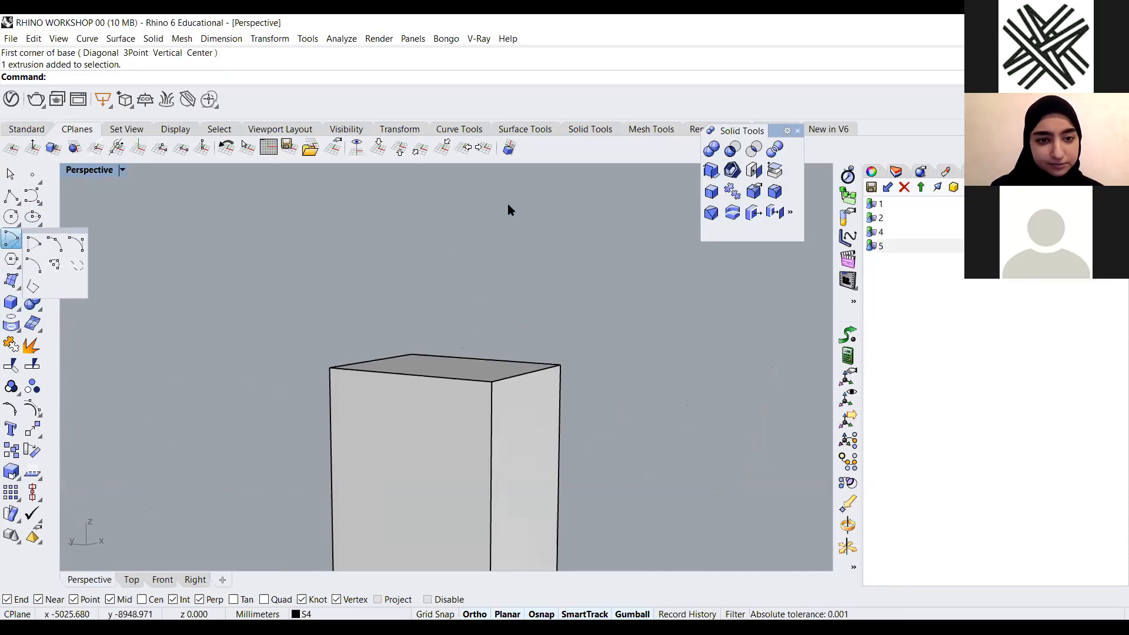
left_click_drag(62, 231, 331, 213)
left_click(345, 215)
right_click_drag(507, 204, 500, 236)
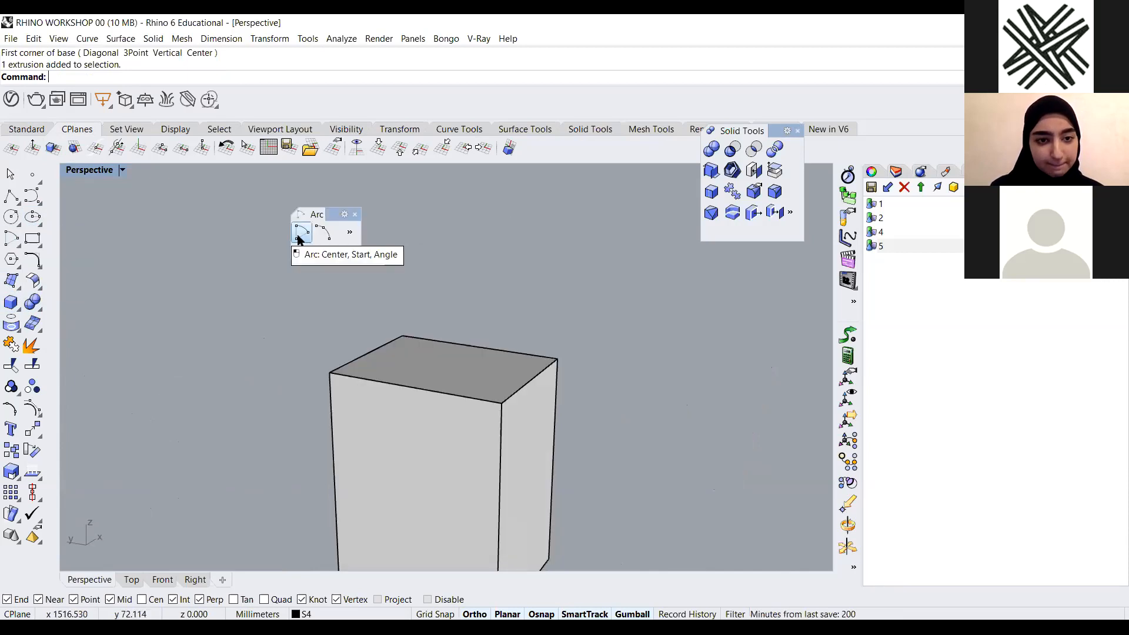
left_click(299, 238)
left_click(558, 360)
left_click(330, 373)
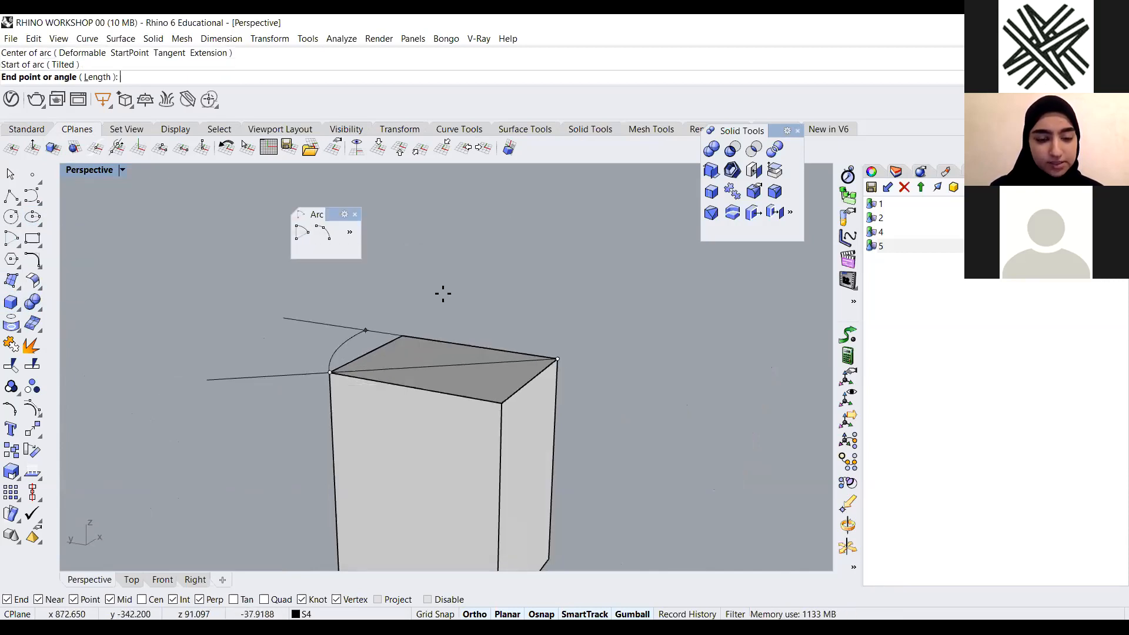
scroll(618, 408, "down", 3)
right_click_drag(618, 408, 359, 373)
scroll(654, 346, "down", 3)
scroll(653, 346, "down", 3)
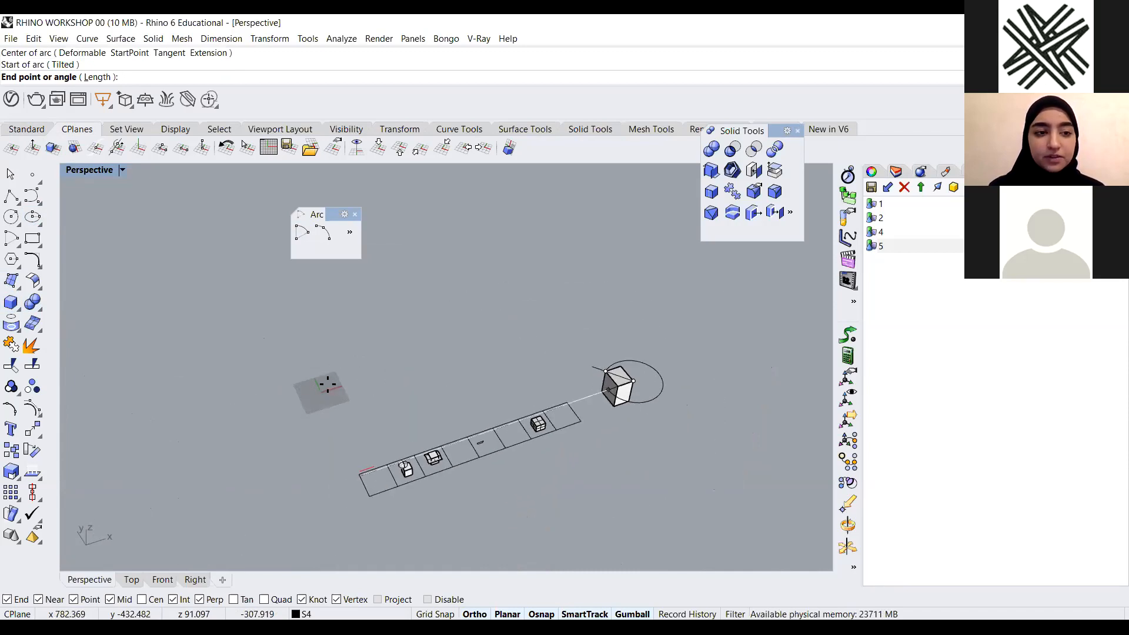
scroll(681, 398, "up", 10)
scroll(643, 423, "down", 6)
right_click_drag(643, 424, 594, 281)
scroll(594, 281, "up", 3)
scroll(593, 281, "up", 3)
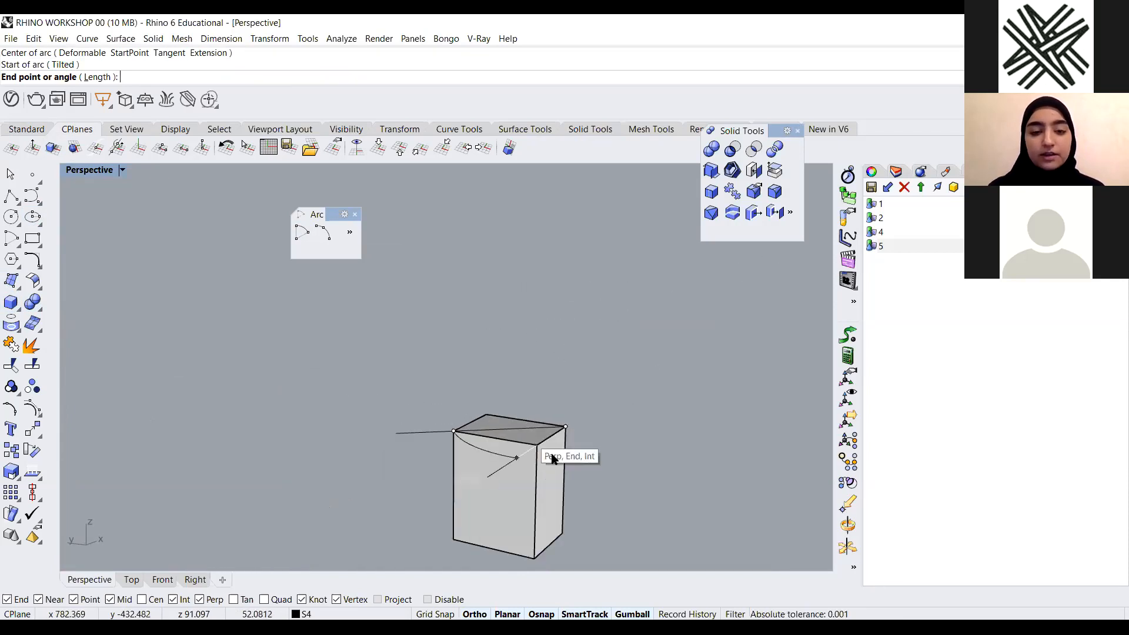
key("Escape")
Widen the floating Arc toolbar to show all its tools and move it beside the box
scroll(556, 406, "down", 8)
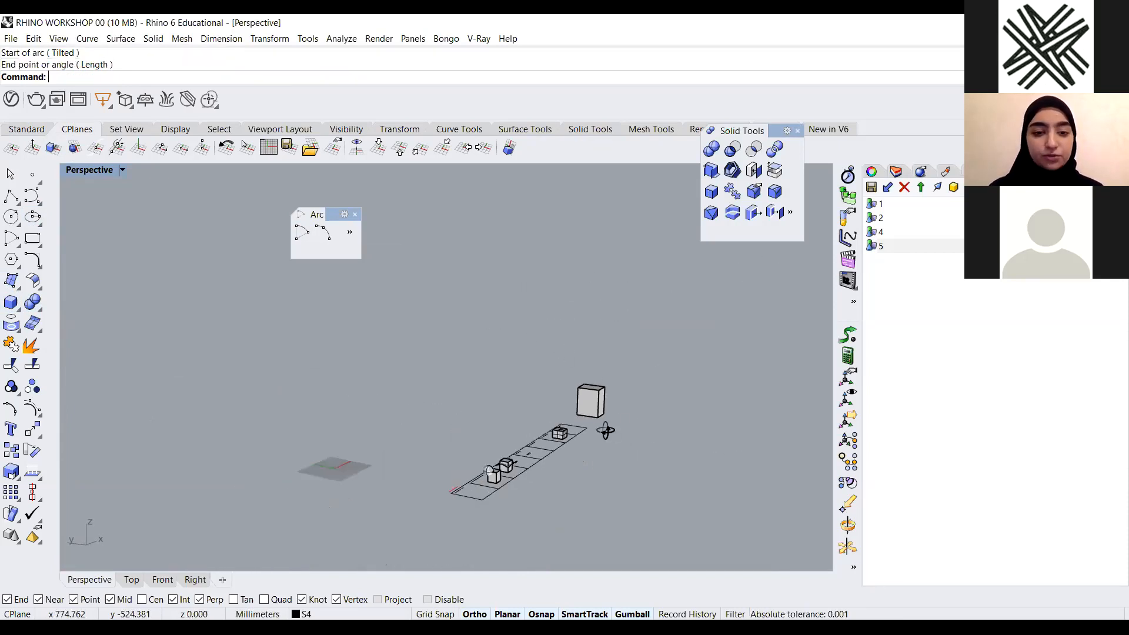
right_click_drag(263, 439, 257, 437)
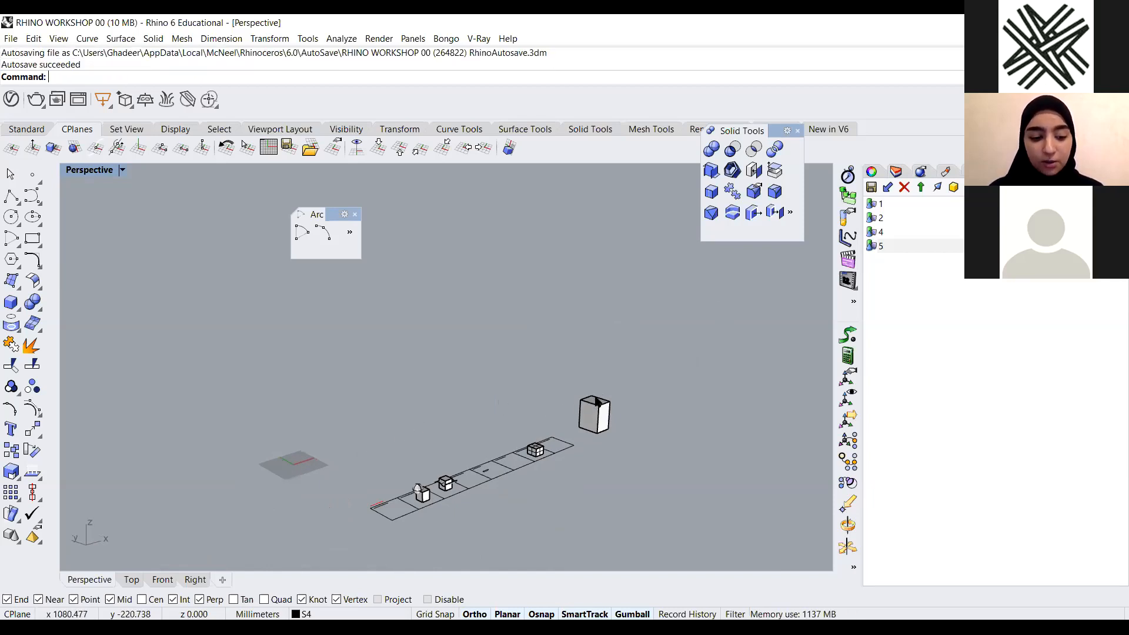
scroll(632, 380, "up", 8)
scroll(563, 450, "down", 6)
right_click_drag(522, 482, 573, 438)
scroll(582, 426, "up", 4)
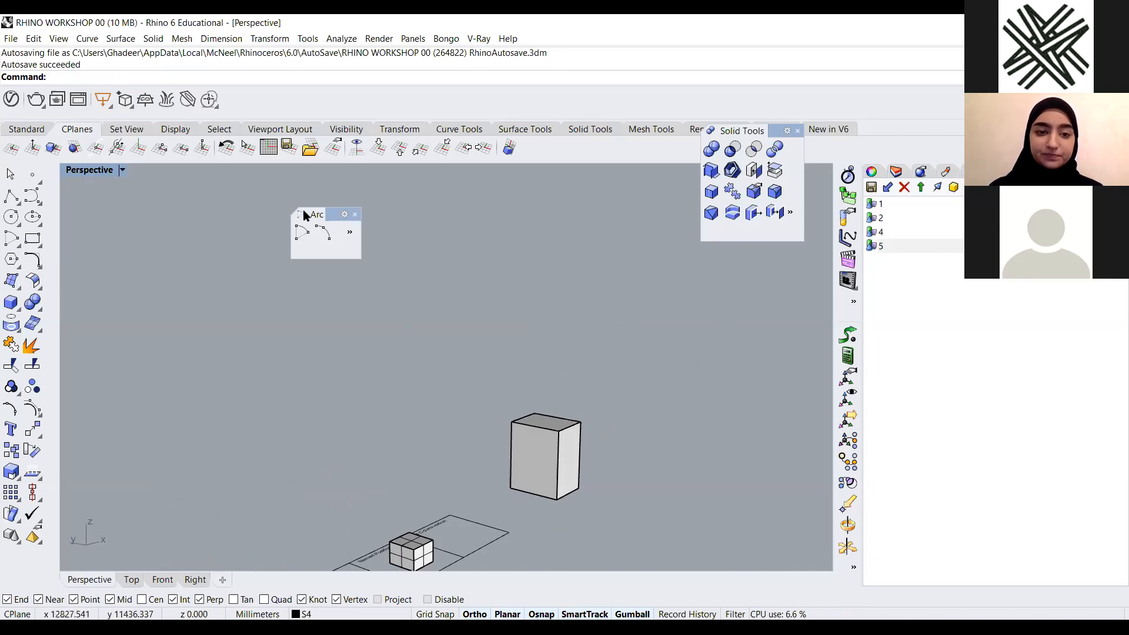
left_click_drag(410, 231, 500, 232)
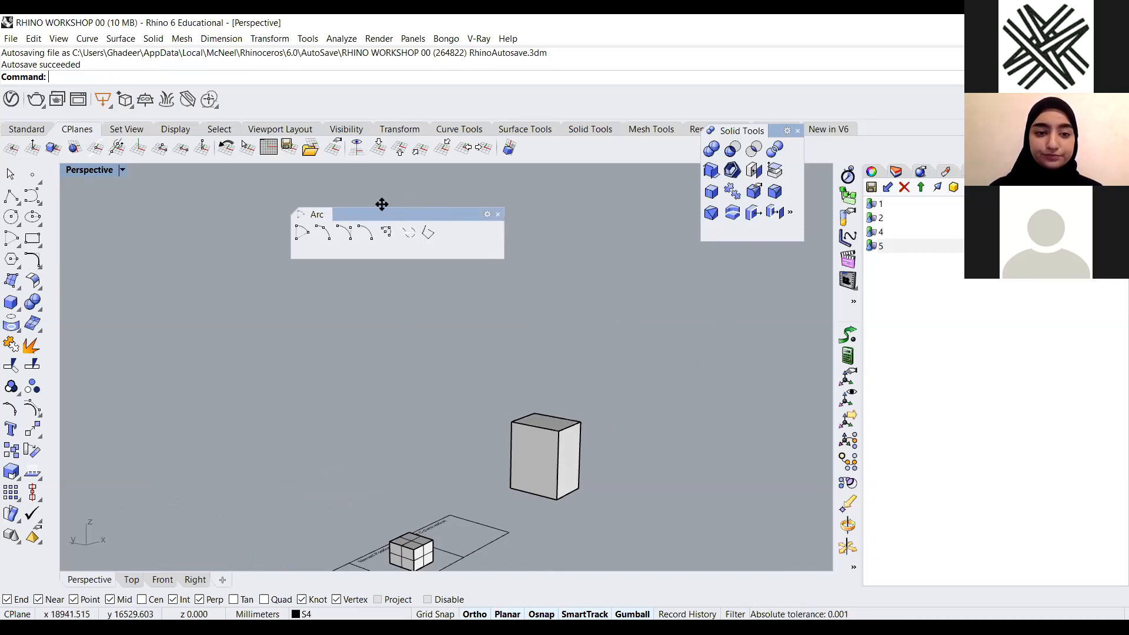
left_click_drag(381, 214, 682, 294)
Set a vertical CPlane with its origin at the box's top back corner, accepting the default X axis
scroll(494, 383, "down", 5)
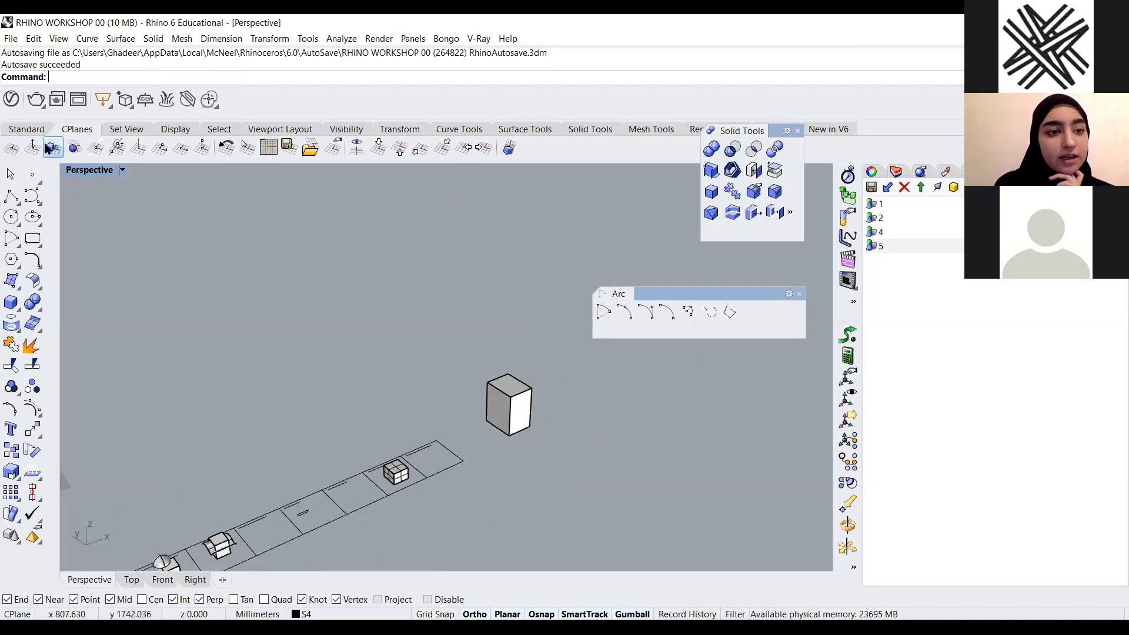
left_click(141, 149)
scroll(290, 358, "down", 3)
right_click_drag(290, 358, 346, 363)
scroll(464, 390, "up", 7)
scroll(435, 365, "down", 2)
scroll(472, 364, "up", 7)
right_click_drag(532, 410, 544, 398)
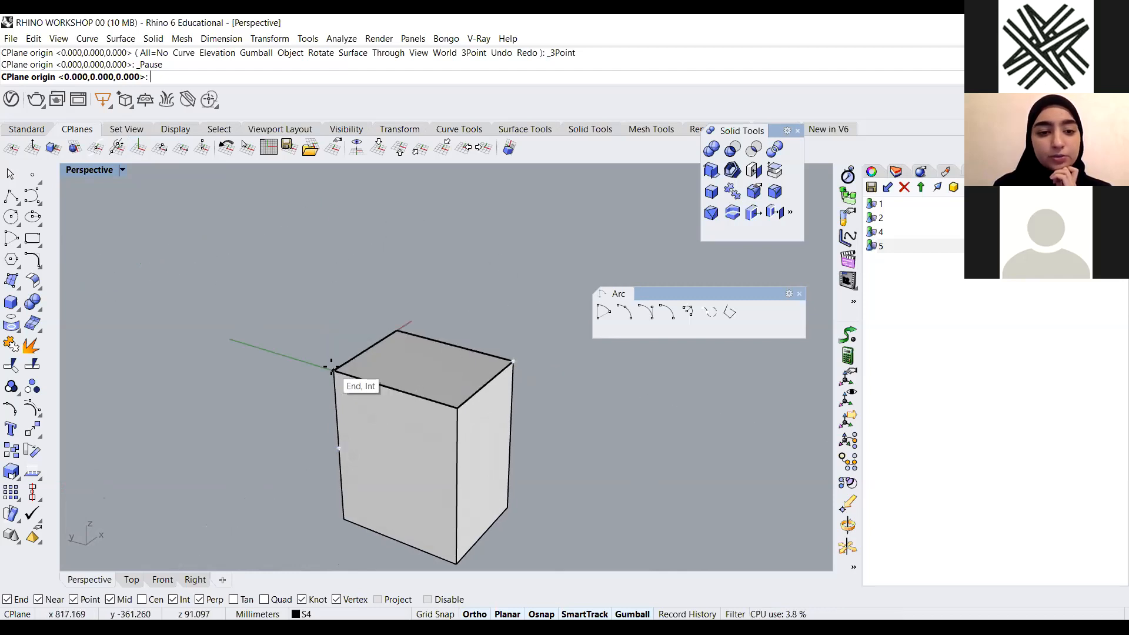
left_click(512, 360)
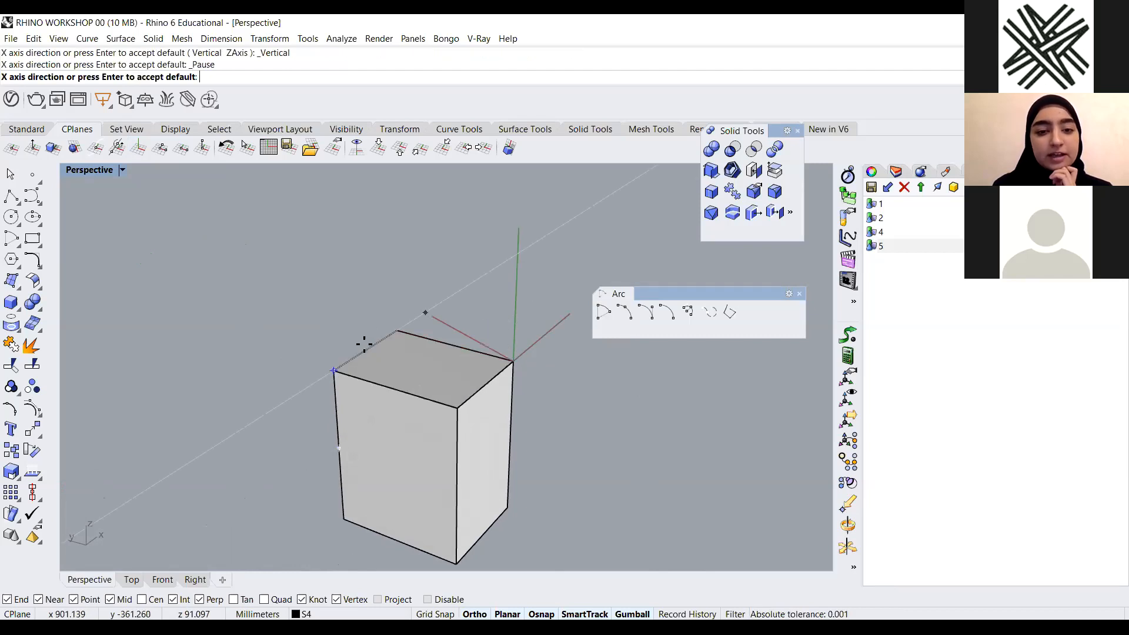
key("Return")
key("Return")
right_click_drag(330, 378, 490, 405)
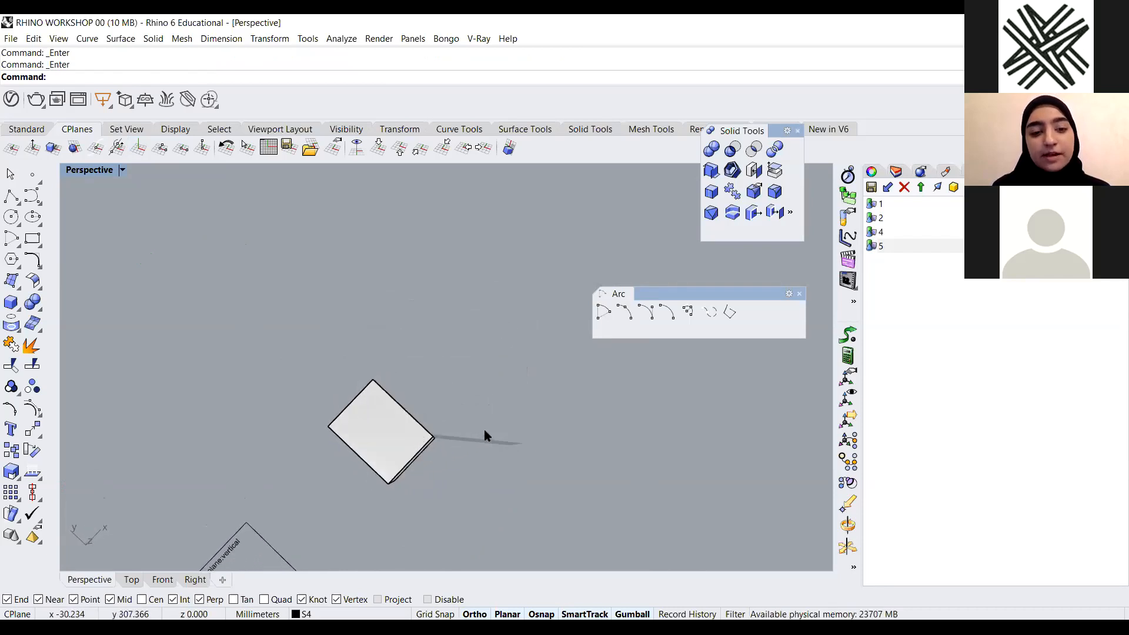
right_click_drag(424, 467, 449, 373)
right_click_drag(383, 358, 475, 338)
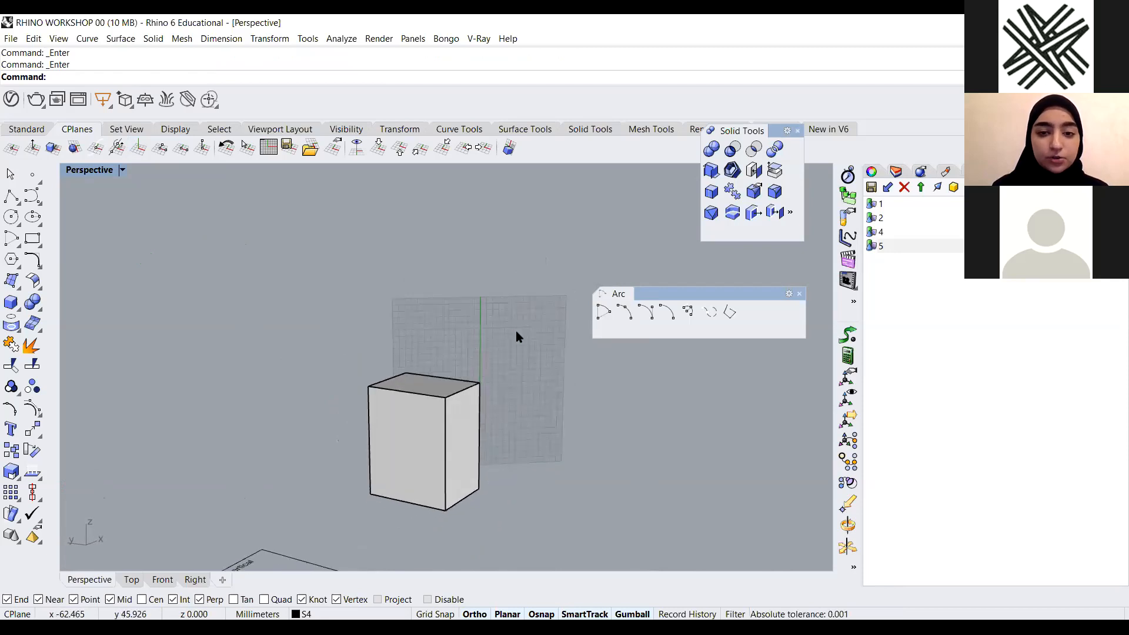
Draw a center-start-angle arc rising from the box's top edge on the vertical CPlane, then delete it
left_click(606, 316)
left_click(480, 383)
left_click(369, 386)
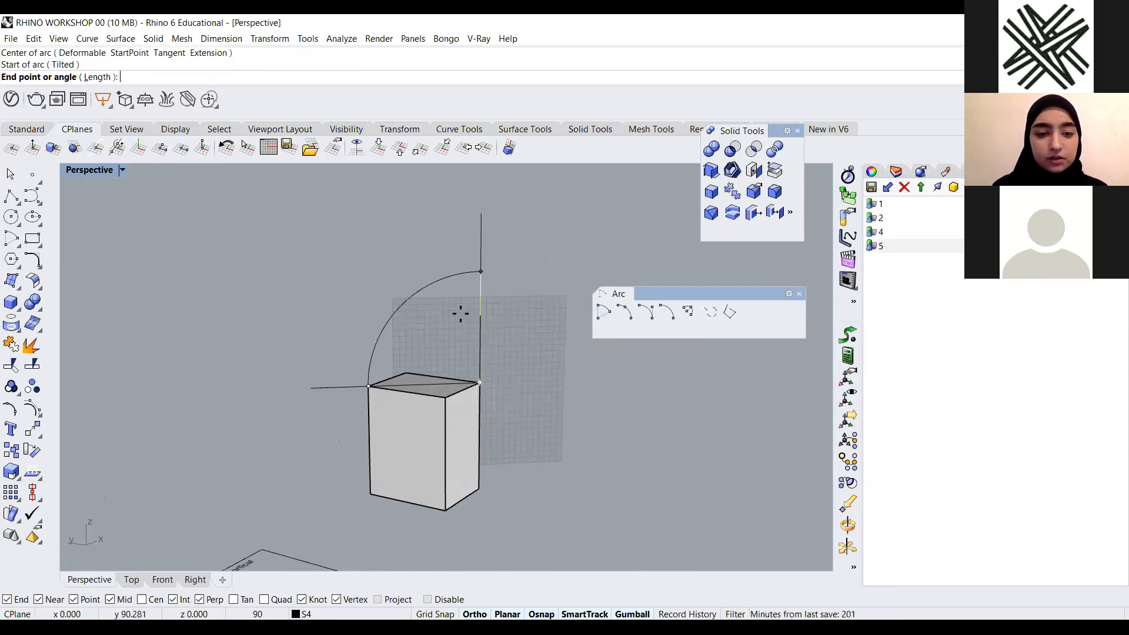
left_click(500, 333)
right_click_drag(523, 396, 415, 389)
left_click(414, 387)
key("Delete")
right_click_drag(492, 381, 449, 432)
key("Delete")
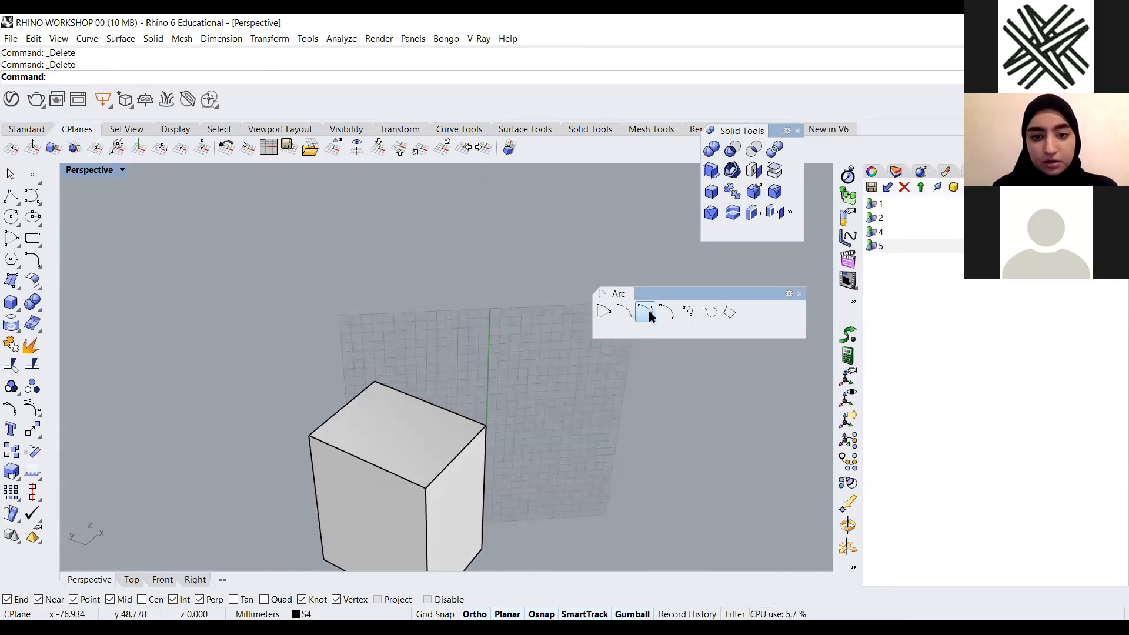
Draw a start-end-point arc spanning the box's top edge and bulging upward on the vertical CPlane
left_click(603, 313)
left_click(309, 437)
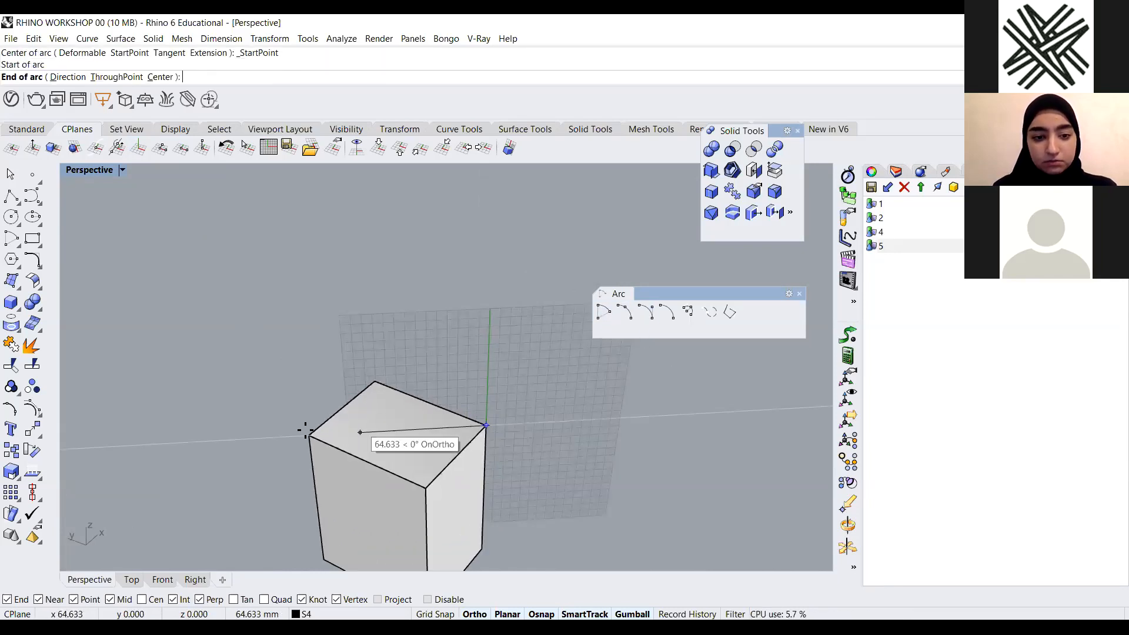
left_click(486, 425)
left_click(489, 344)
right_click_drag(486, 411, 386, 329)
scroll(450, 349, "down", 2)
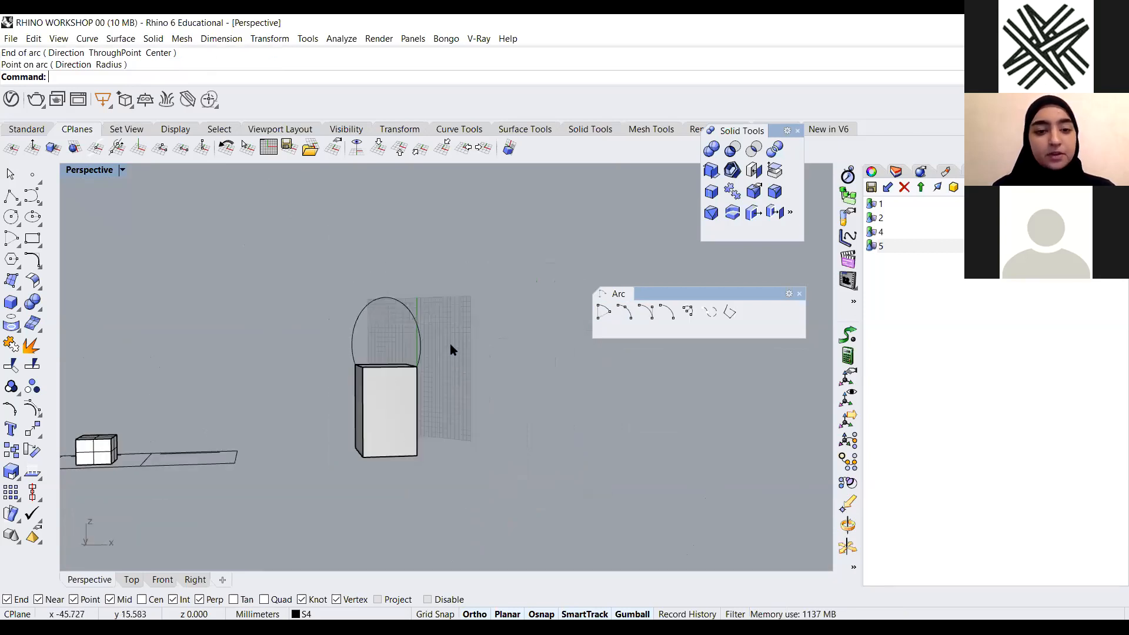
scroll(409, 318, "up", 4)
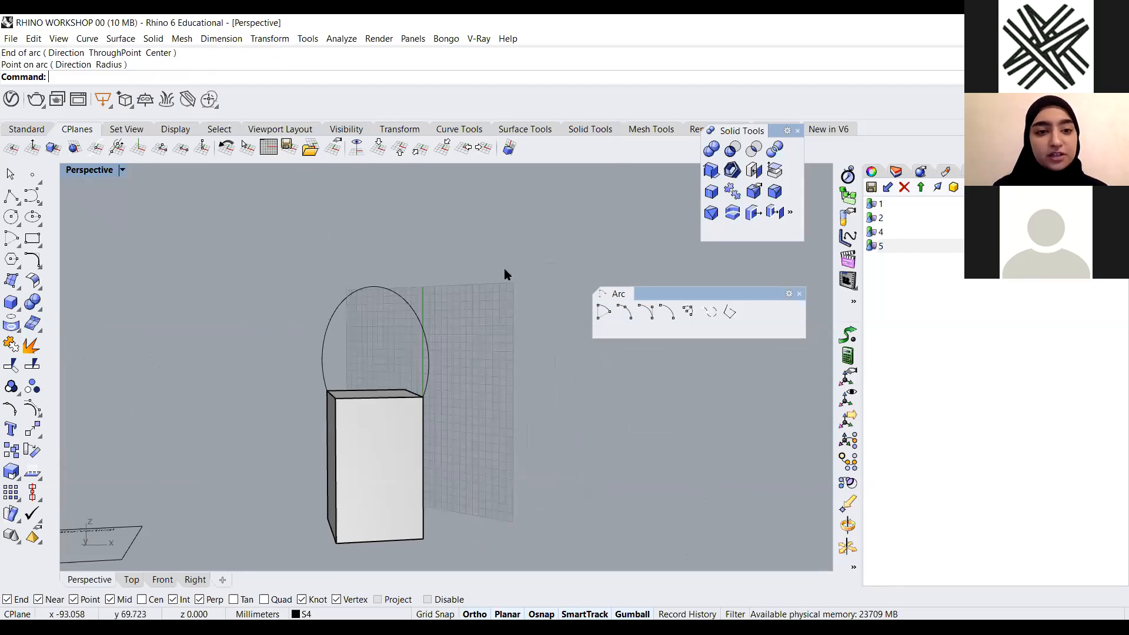
Reset the CPlane to World Top and delete the arc above the box
left_click(379, 148)
scroll(463, 313, "down", 5)
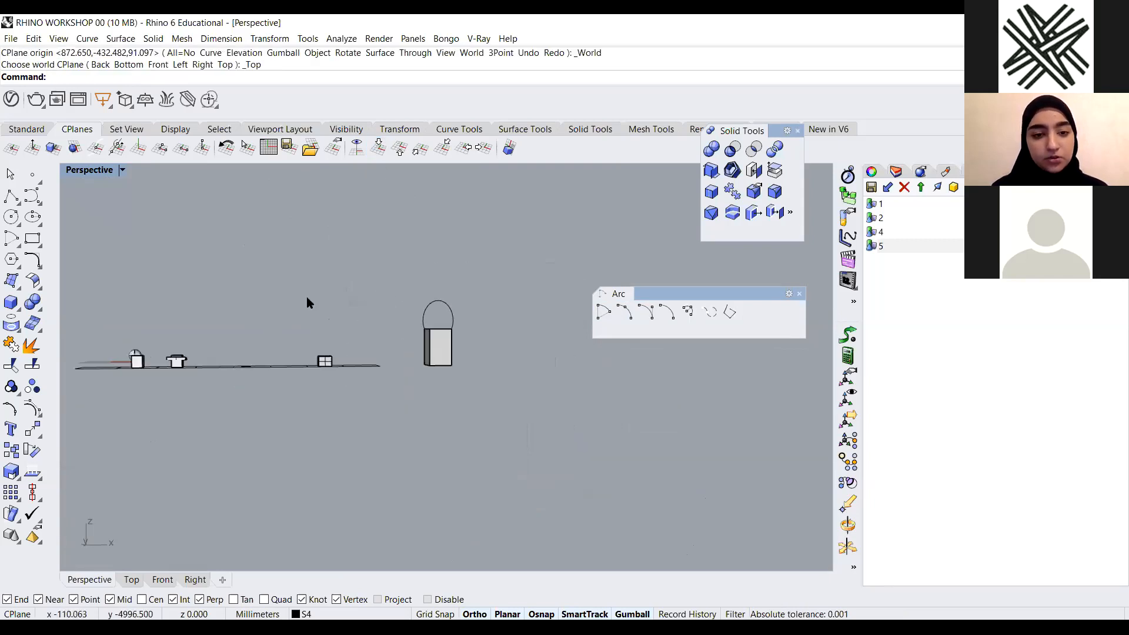
right_click_drag(391, 310, 229, 361)
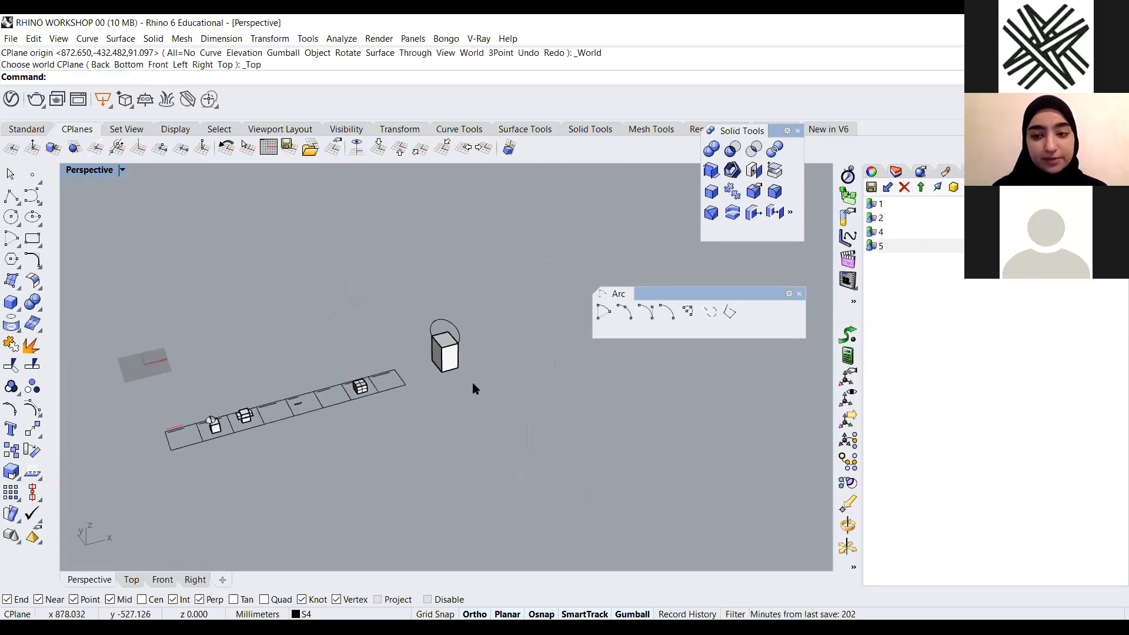
scroll(493, 333, "up", 5)
left_click(412, 293)
key("Delete")
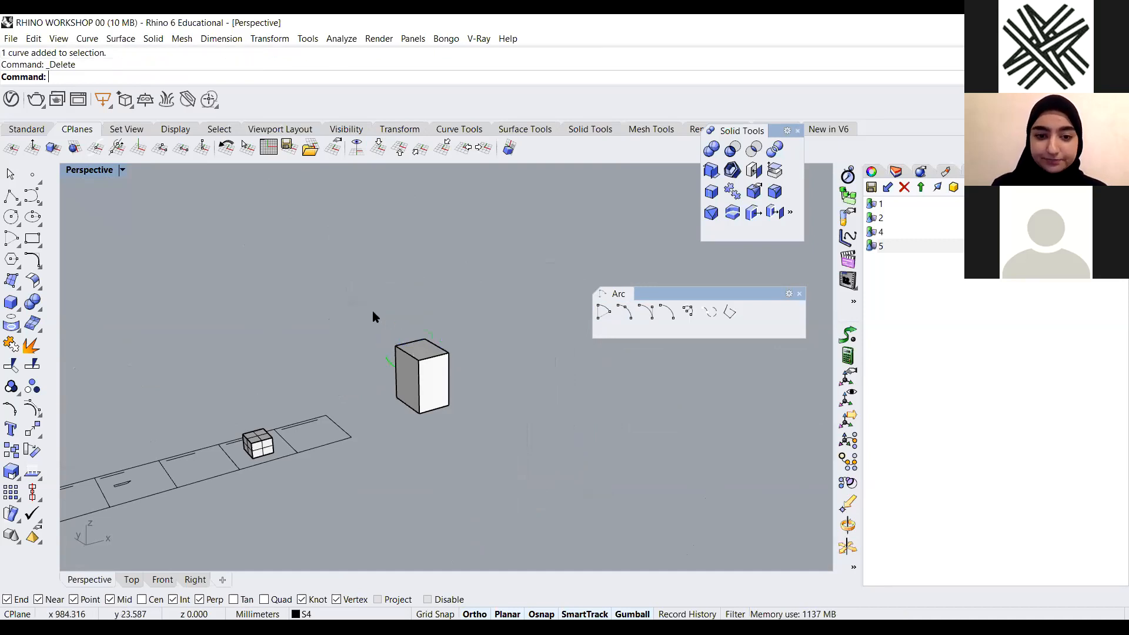
scroll(434, 376, "up", 4)
scroll(484, 364, "up", 2)
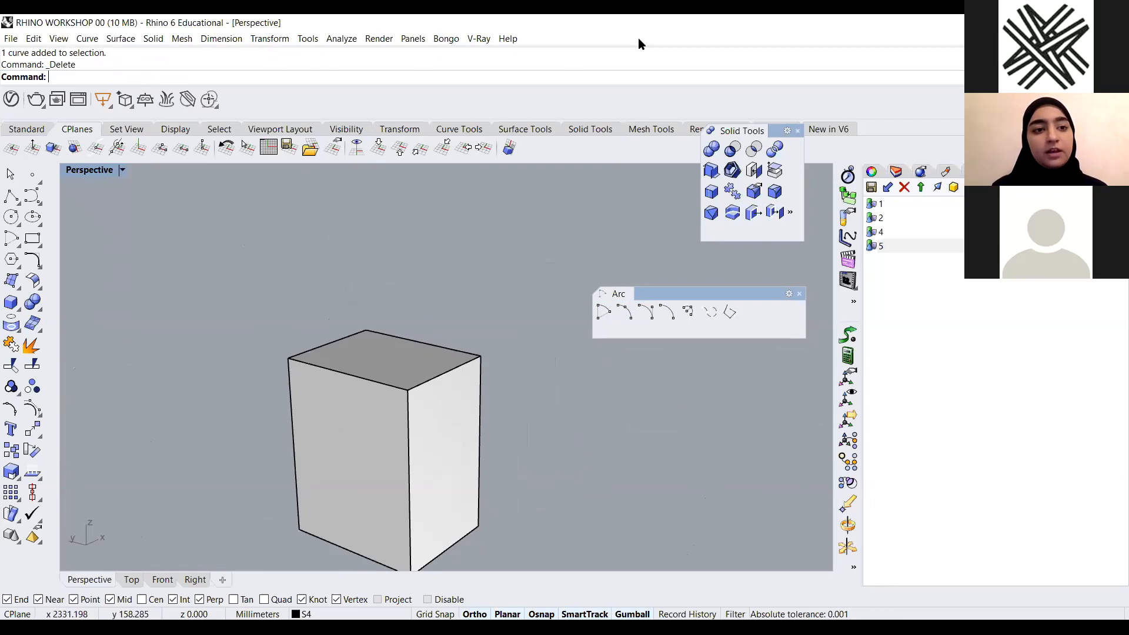
Set a vertical CPlane with origin at the box's top corner and X axis along its top front edge
left_click(137, 149)
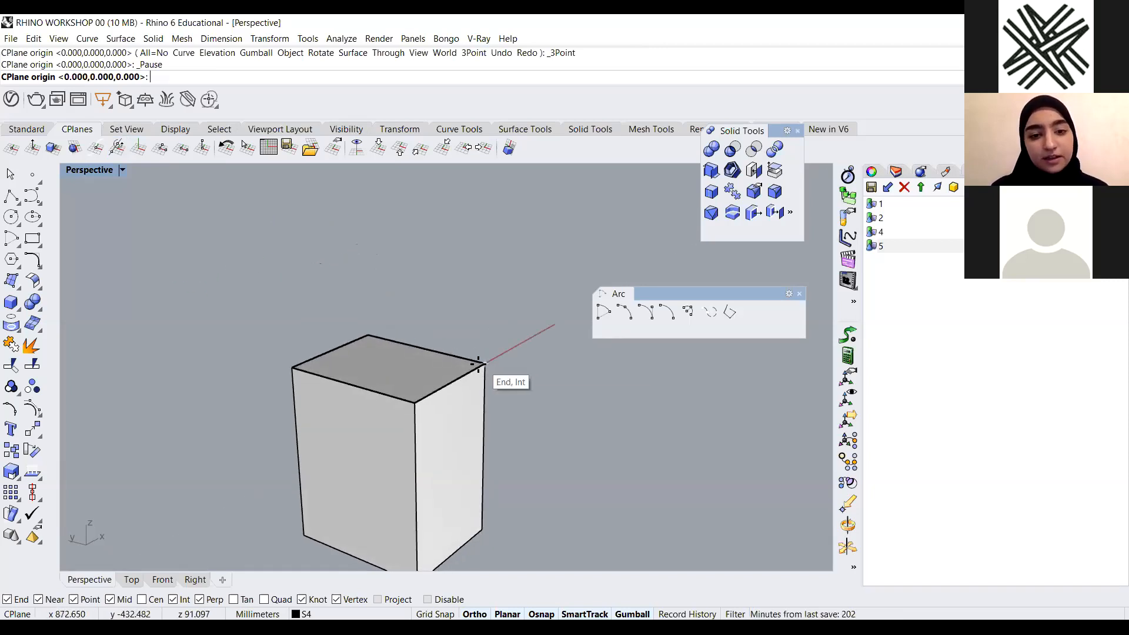
left_click(484, 362)
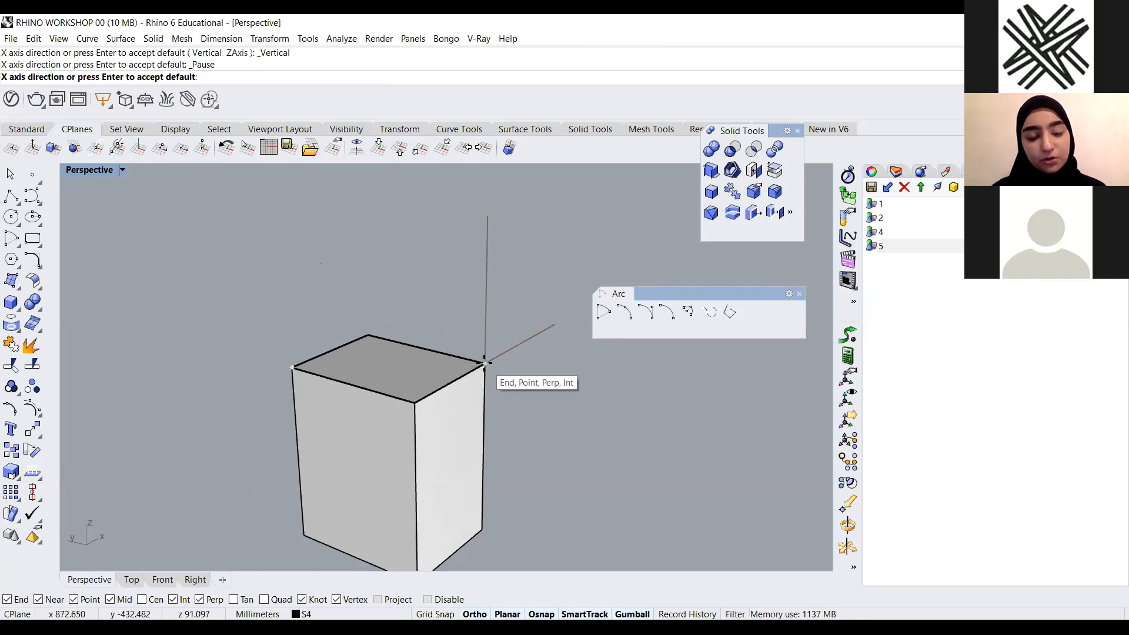
left_click(292, 368)
scroll(411, 396, "down", 5)
right_click_drag(423, 409, 527, 316)
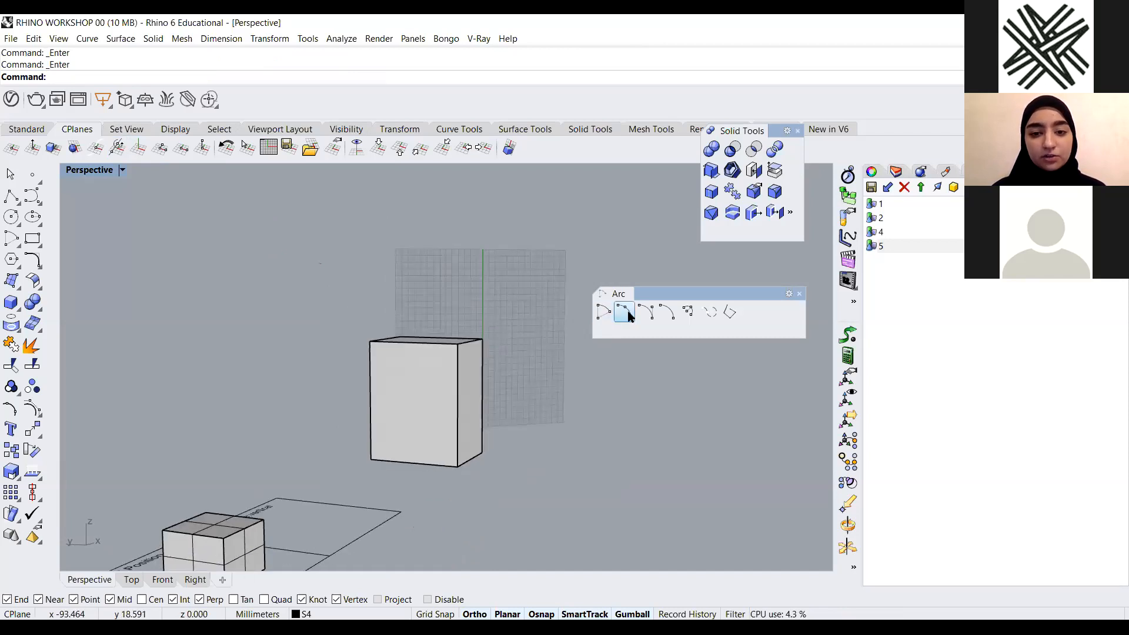
Draw a start-end-point arc across the box's top edge on the vertical CPlane
left_click(370, 341)
left_click(482, 340)
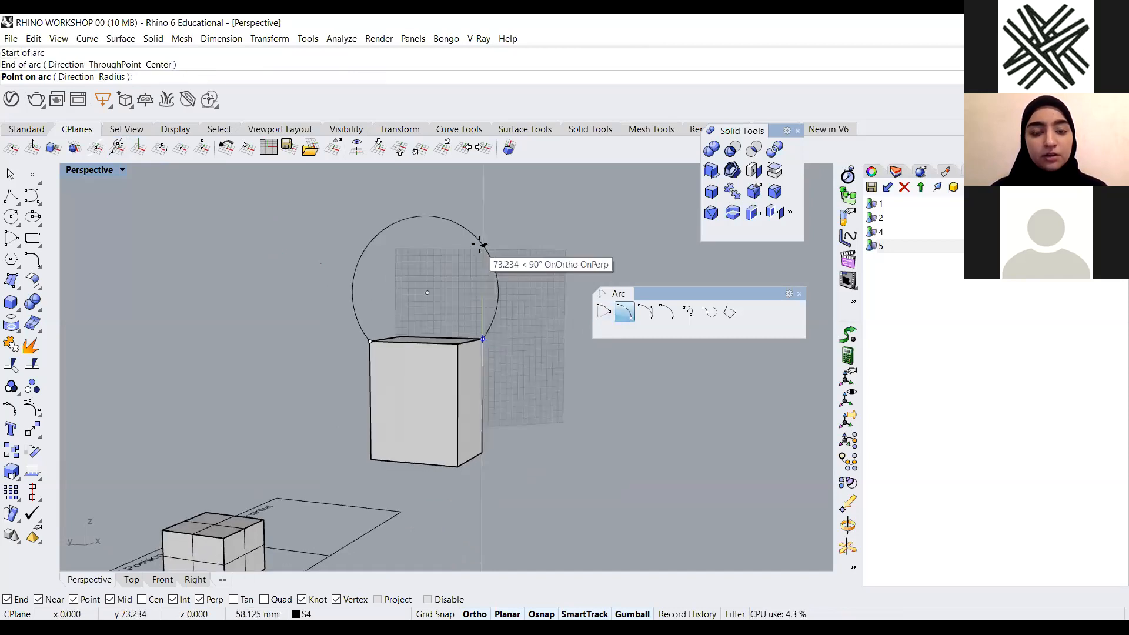
left_click(461, 283)
scroll(461, 282, "down", 2)
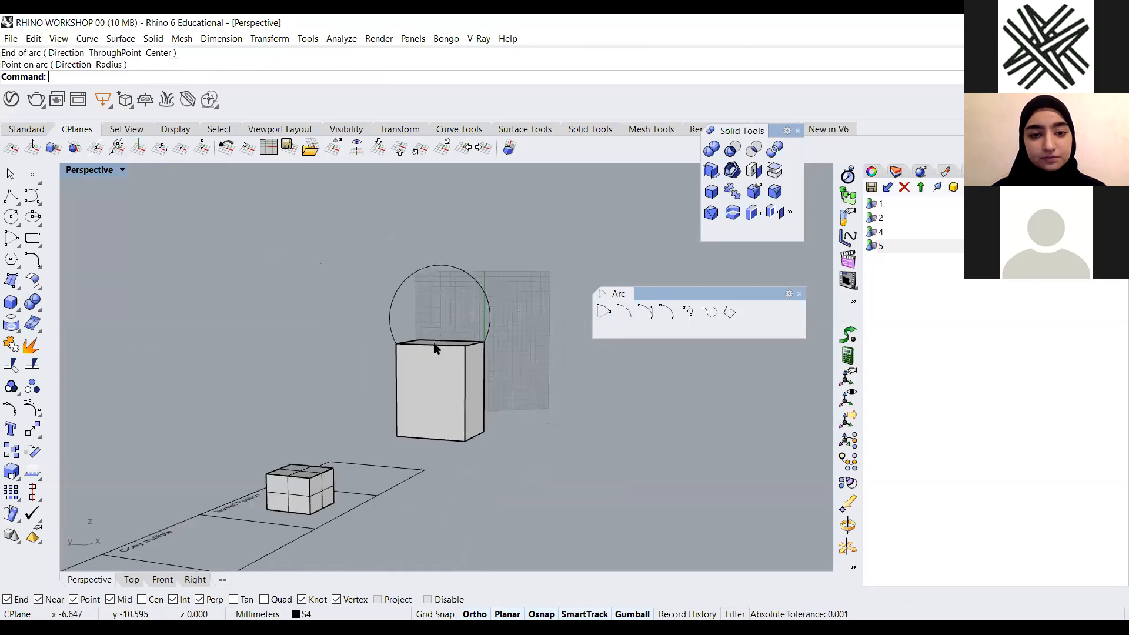
Reset the CPlane to World Top
left_click(386, 141)
scroll(417, 429, "down", 3)
right_click_drag(417, 428, 385, 444)
scroll(461, 401, "down", 7)
scroll(288, 395, "up", 7)
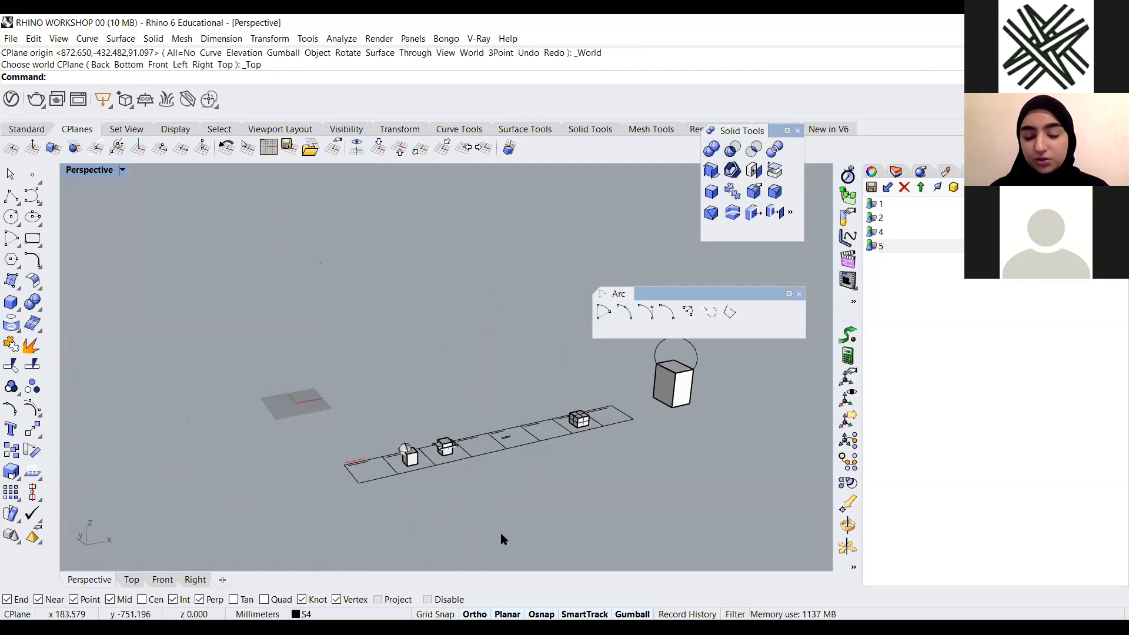
scroll(241, 404, "down", 2)
scroll(529, 353, "up", 4)
Select the box together with its arc and delete them
left_click_drag(554, 277, 415, 491)
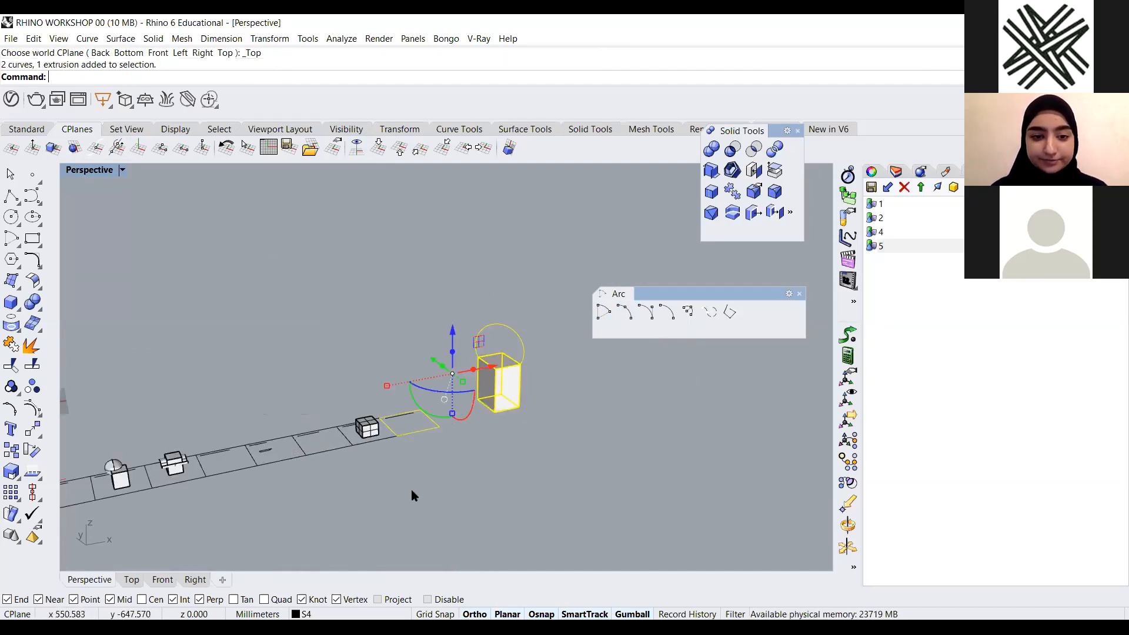
left_click(410, 490)
left_click_drag(541, 267, 496, 442)
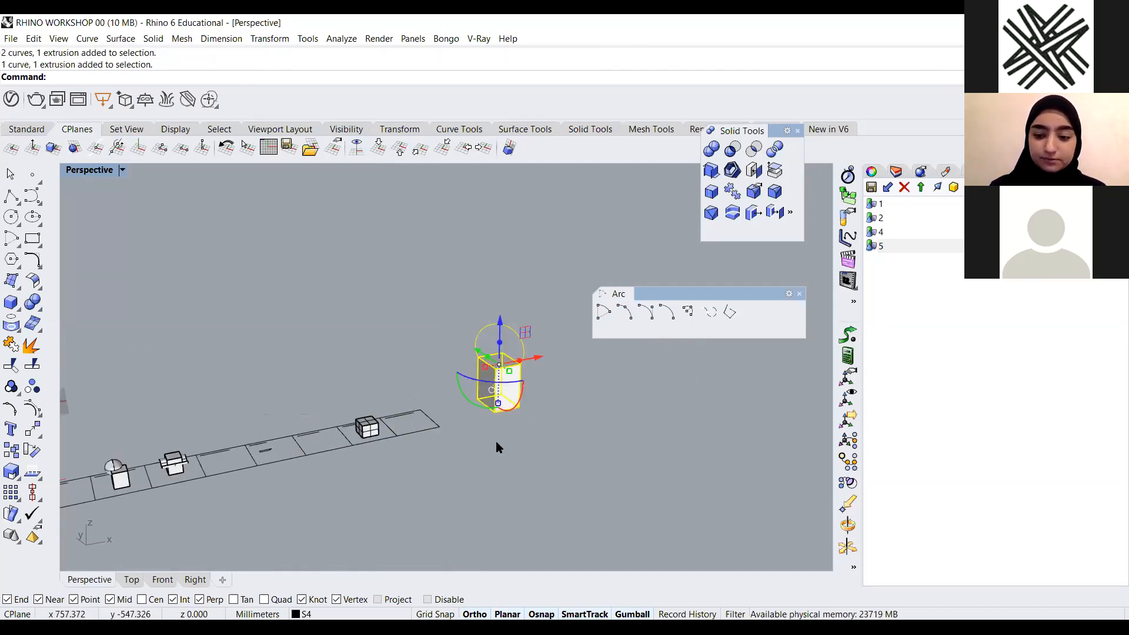
key("Delete")
Turn on the section, S3, S2 and S1 layers in the Layers panel
left_click(902, 171)
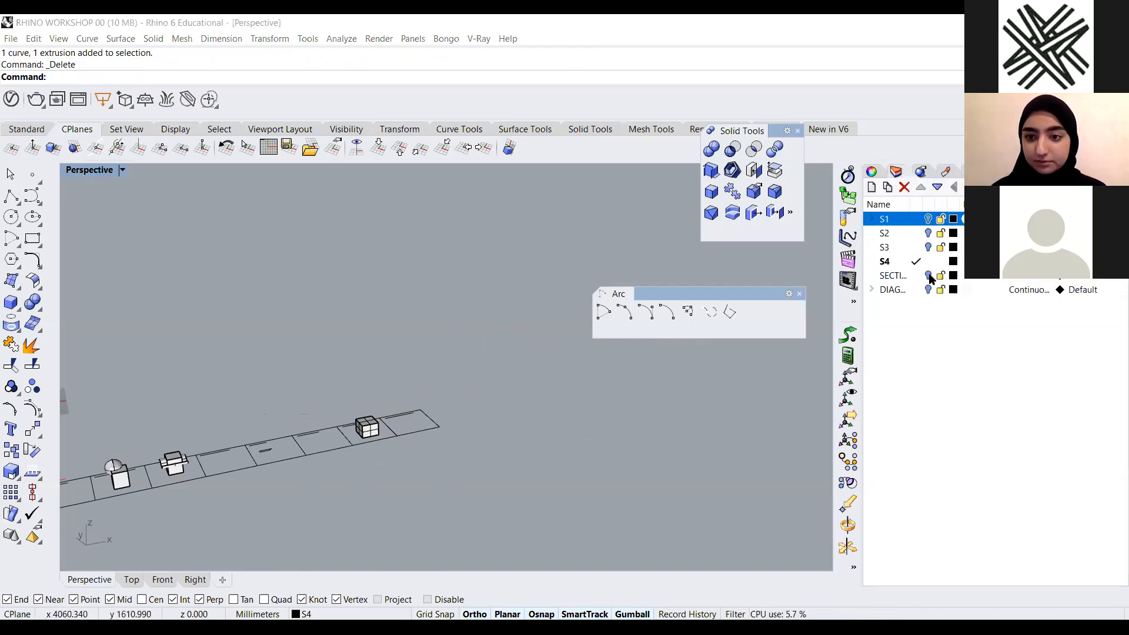
left_click(929, 276)
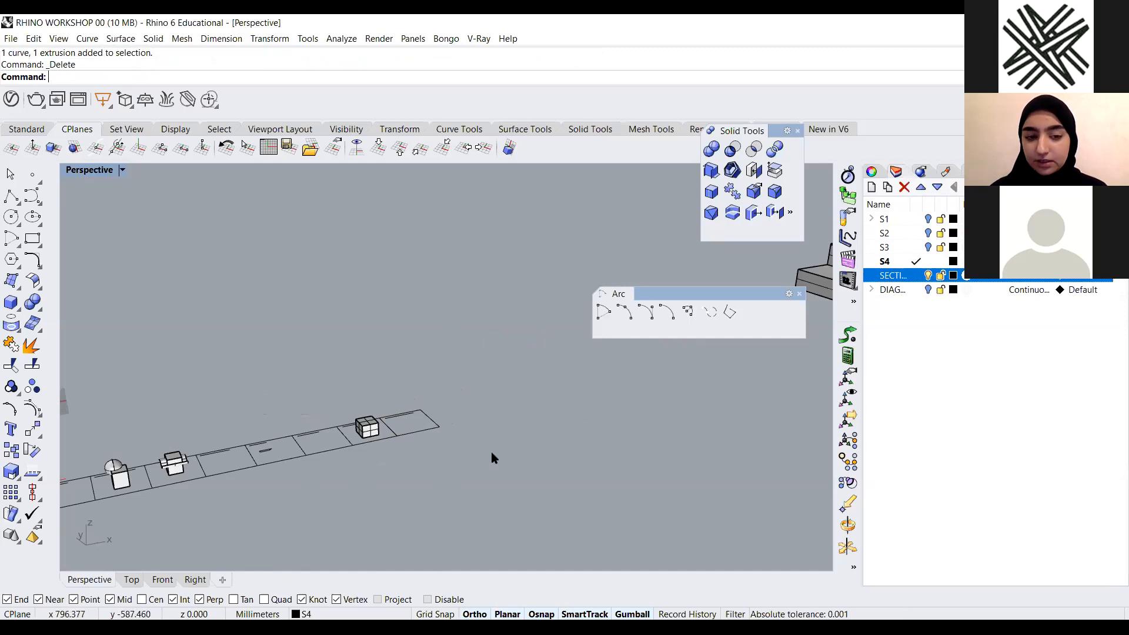
left_click(929, 248)
left_click(929, 248)
left_click(928, 234)
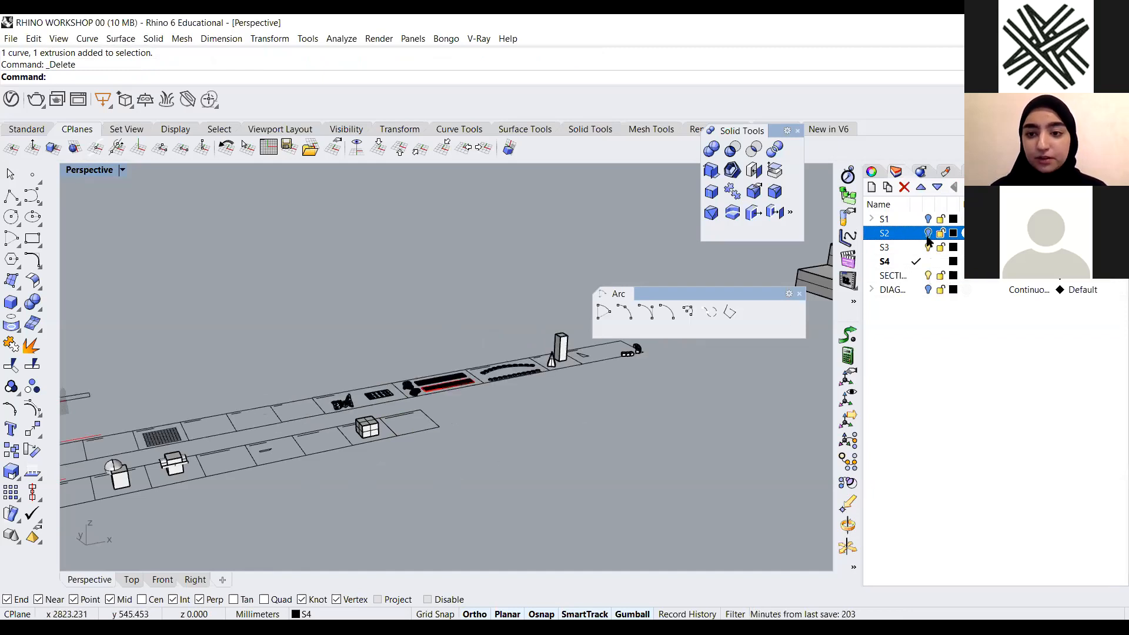
left_click(929, 218)
Turn on the DIAG layer to display the diagram models
right_click_drag(335, 456, 302, 515)
left_click_drag(572, 249, 226, 449)
left_click(434, 435)
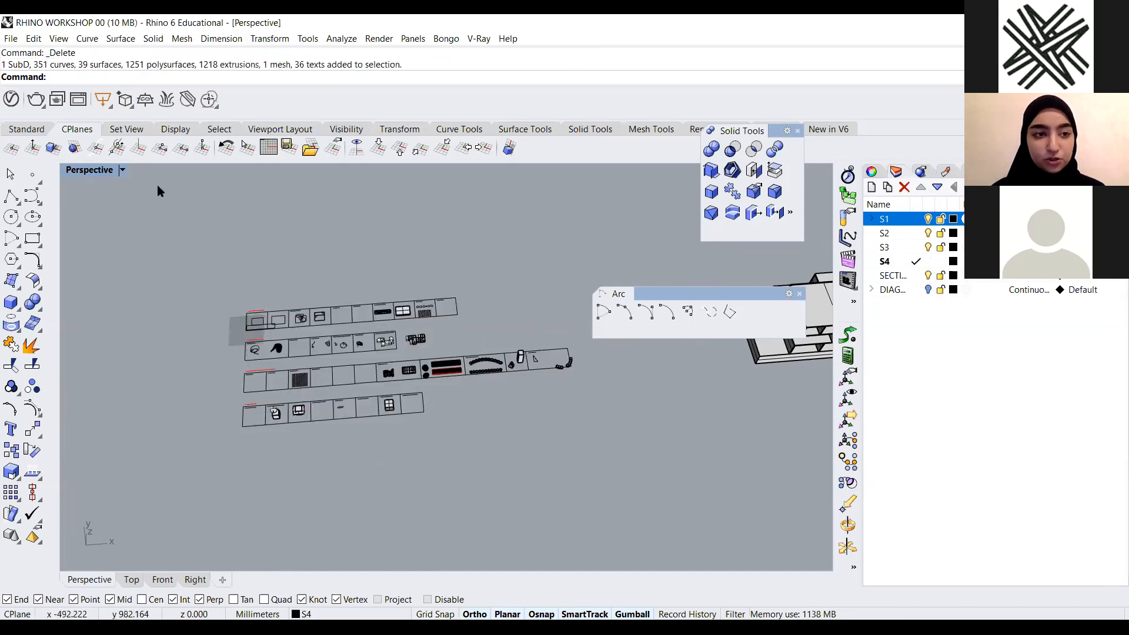
scroll(248, 380, "down", 9)
scroll(522, 352, "up", 4)
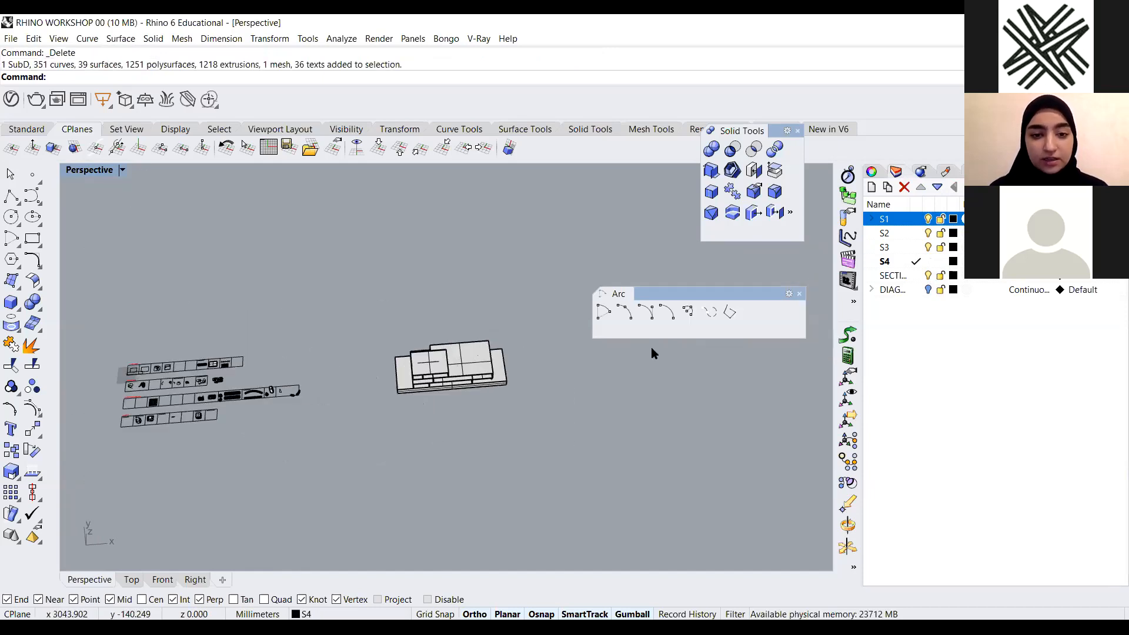
left_click(929, 289)
scroll(206, 412, "down", 4)
scroll(365, 381, "up", 8)
right_click_drag(378, 464, 402, 353)
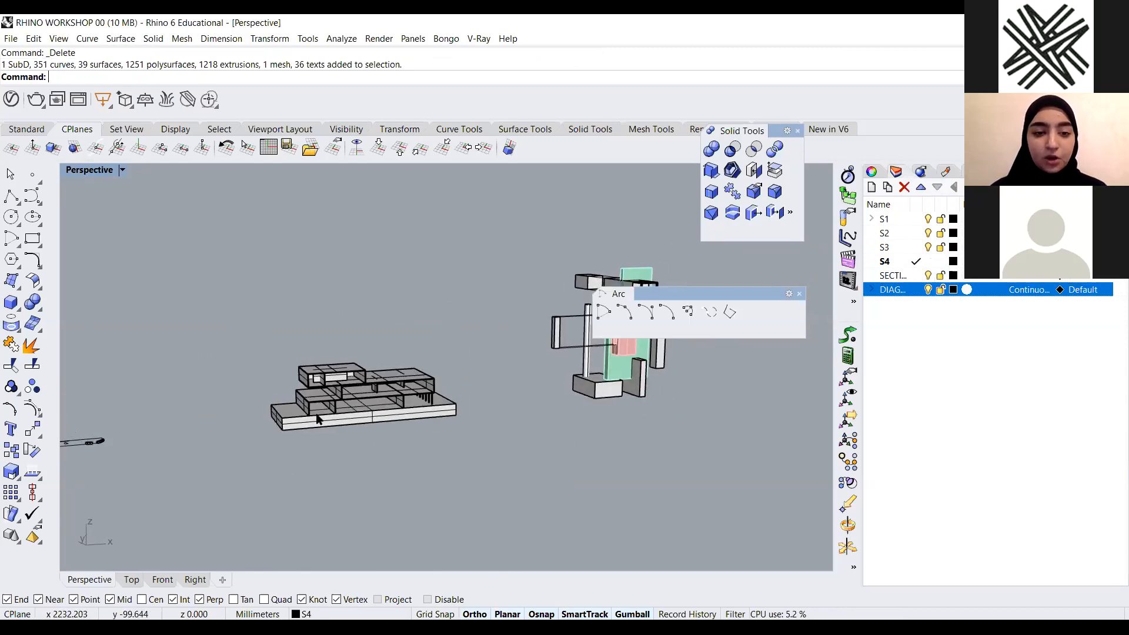
scroll(425, 424, "up", 5)
right_click_drag(424, 424, 411, 407)
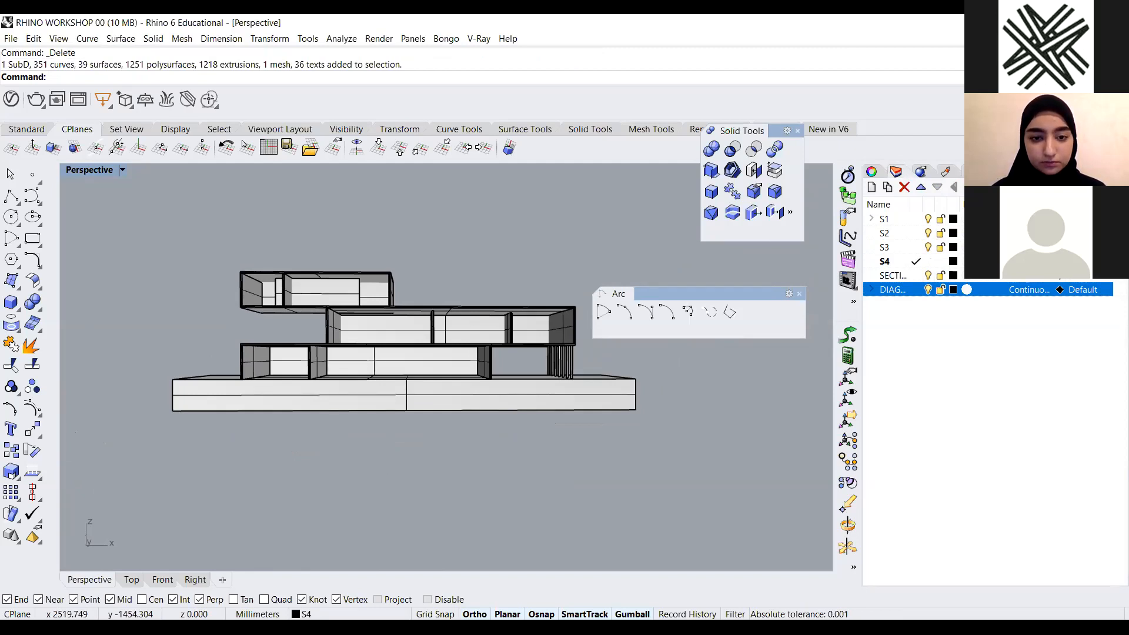
key("alt+Tab")
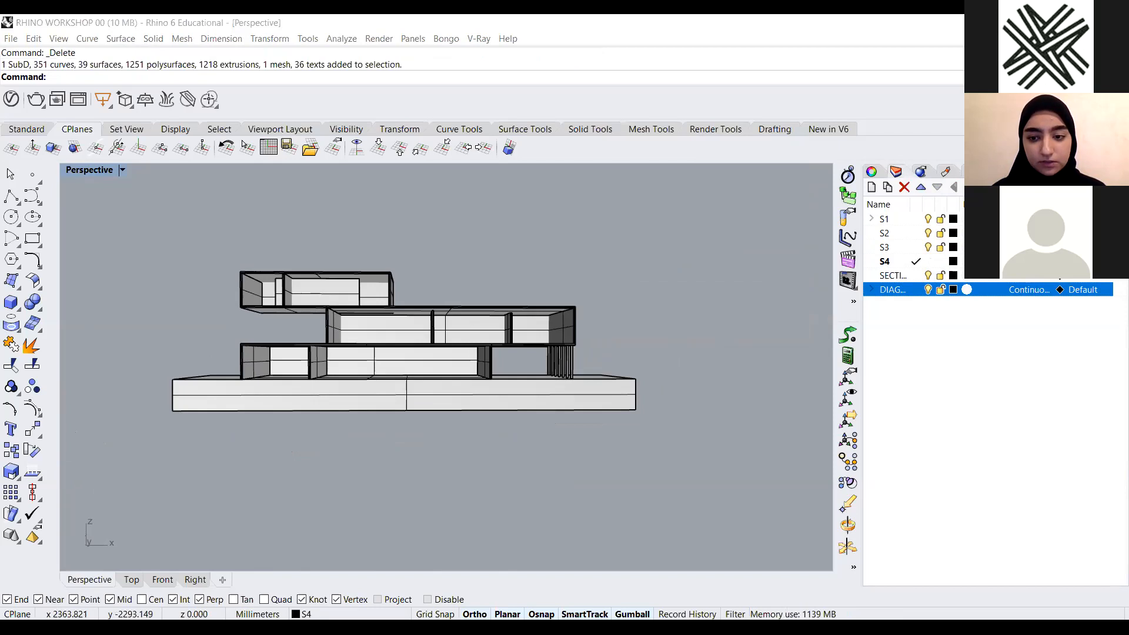
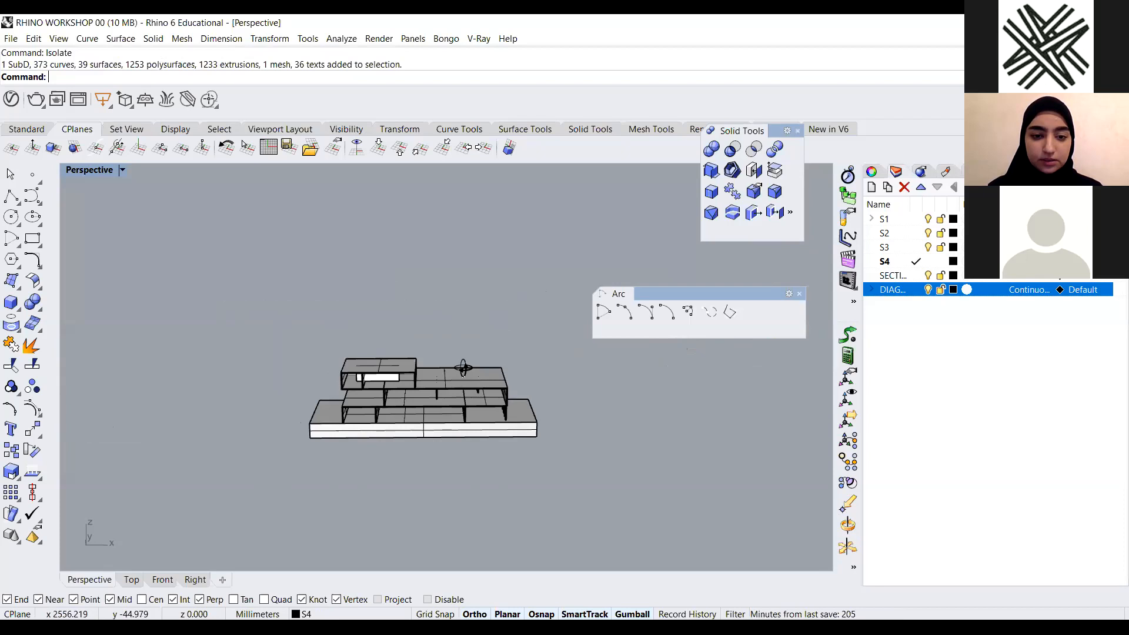
Orbit and zoom the Perspective viewport to inspect the building model
right_click_drag(467, 356, 493, 379)
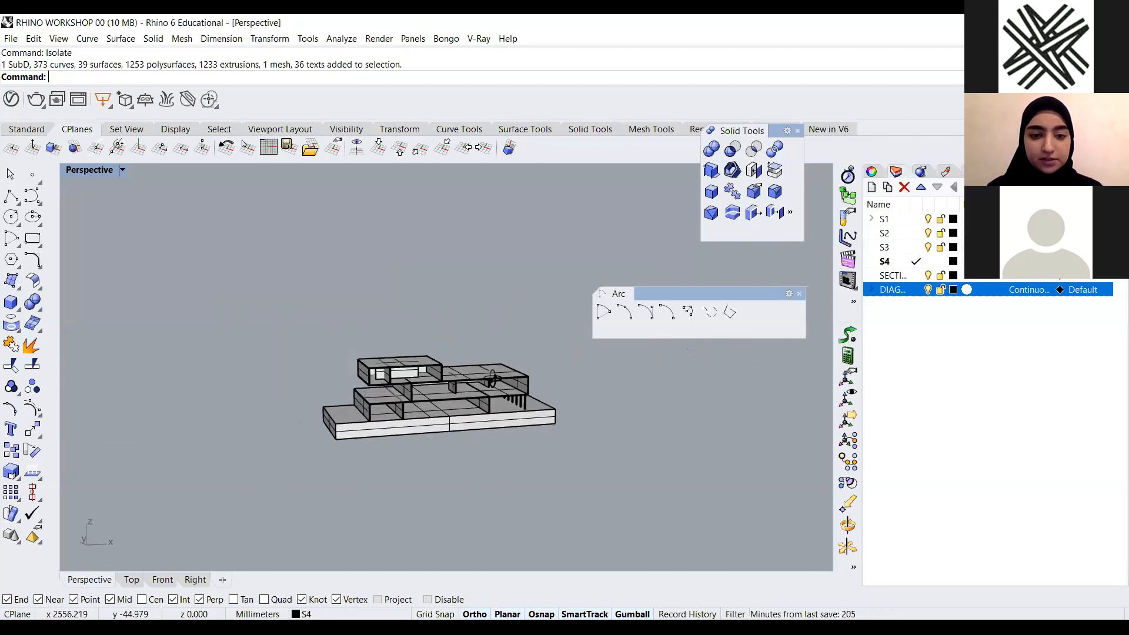
scroll(493, 379, "up", 8)
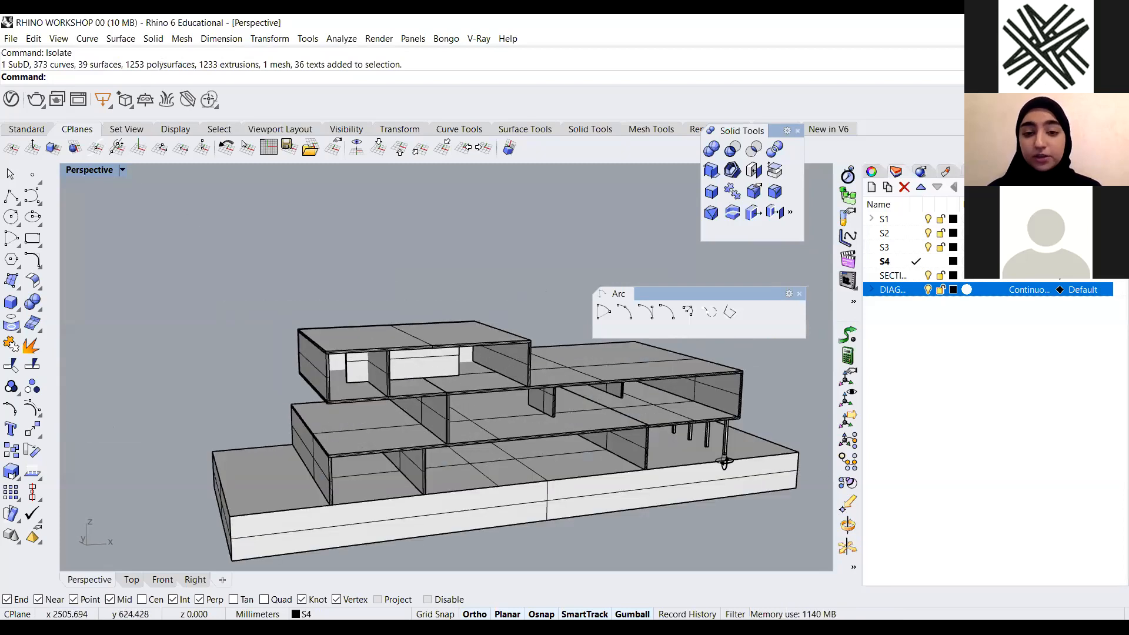
right_click_drag(725, 462, 657, 450)
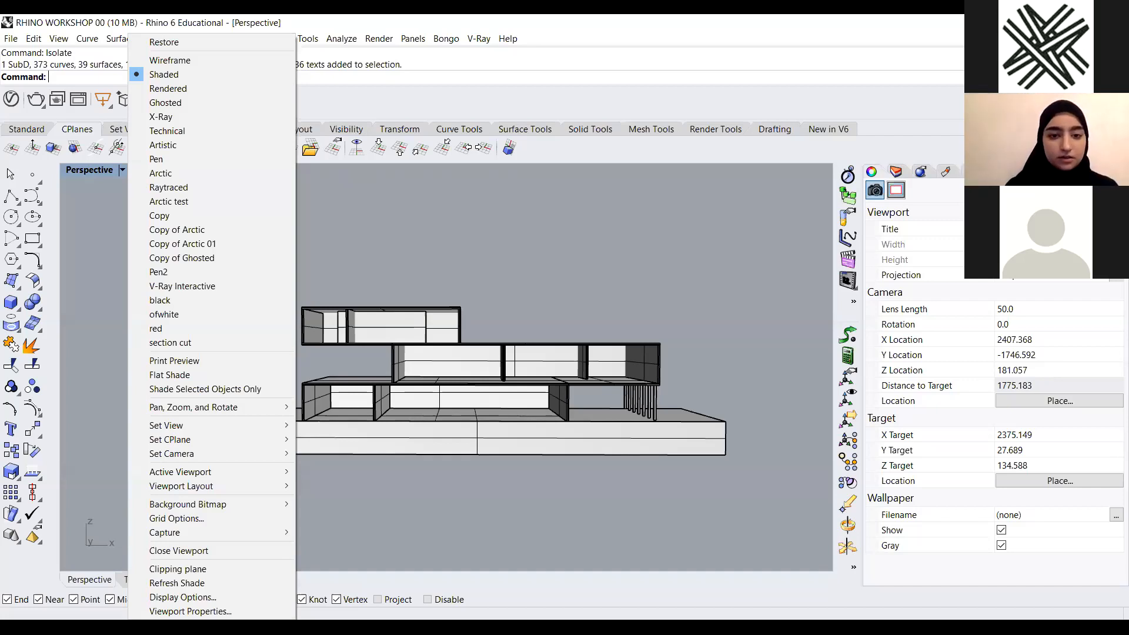
key("Escape")
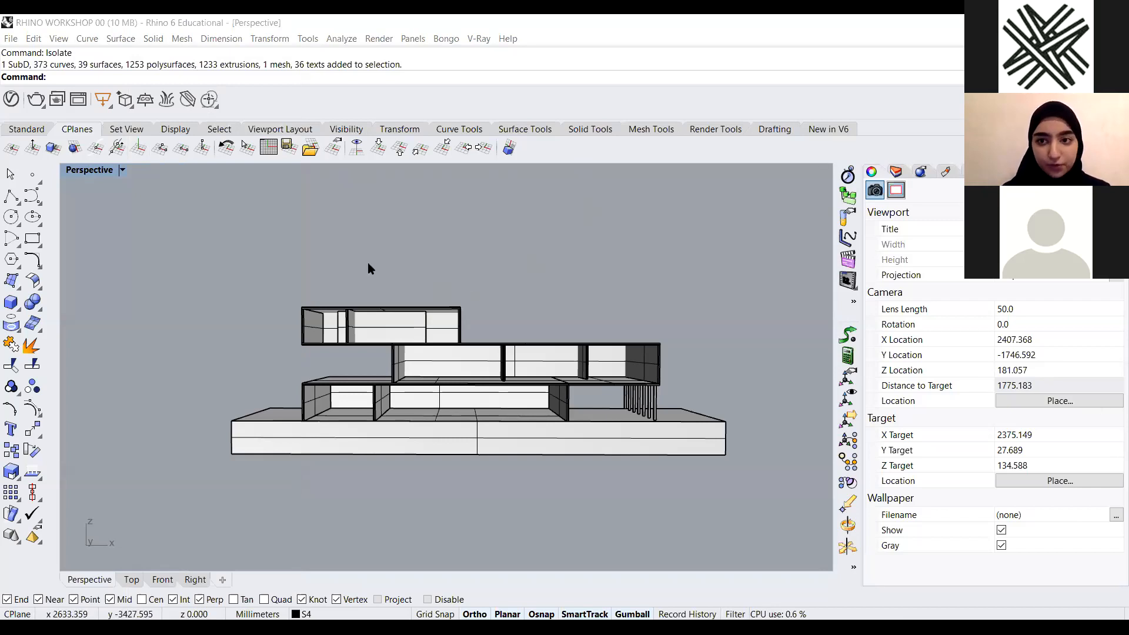
Switch the viewport to the Left view and then to the Front view
left_click(123, 170)
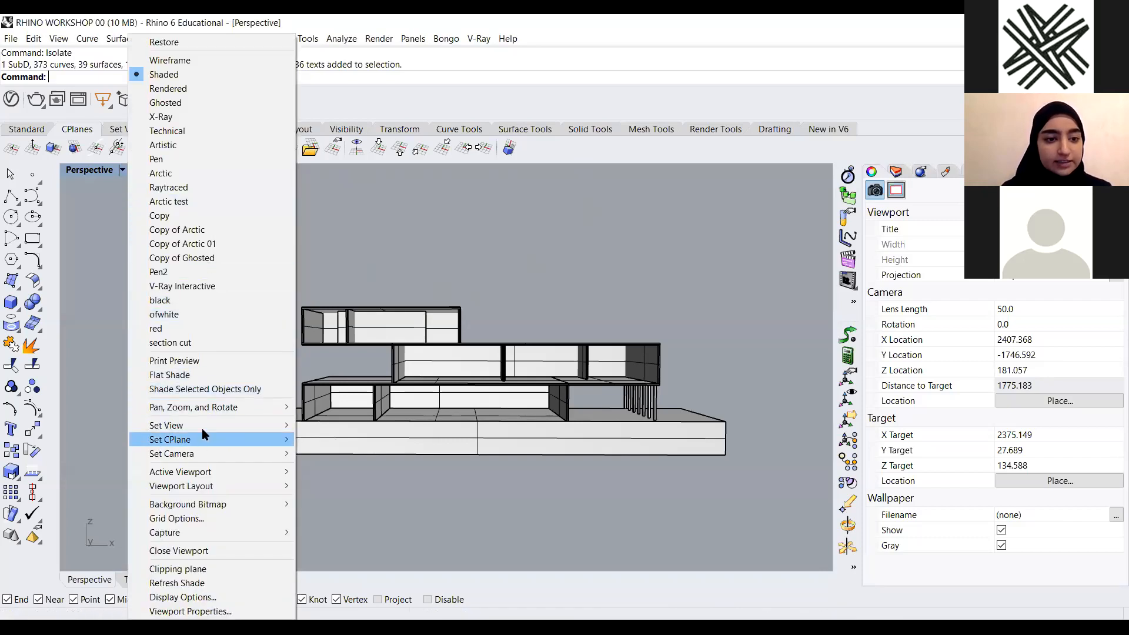
mouse_move(205, 433)
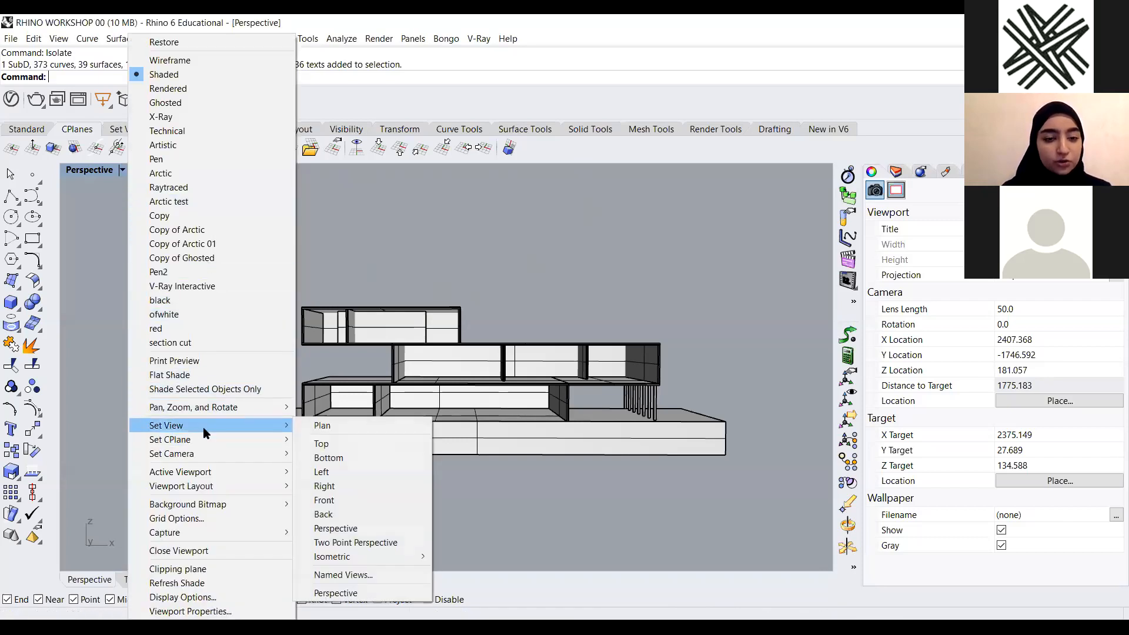
left_click(343, 474)
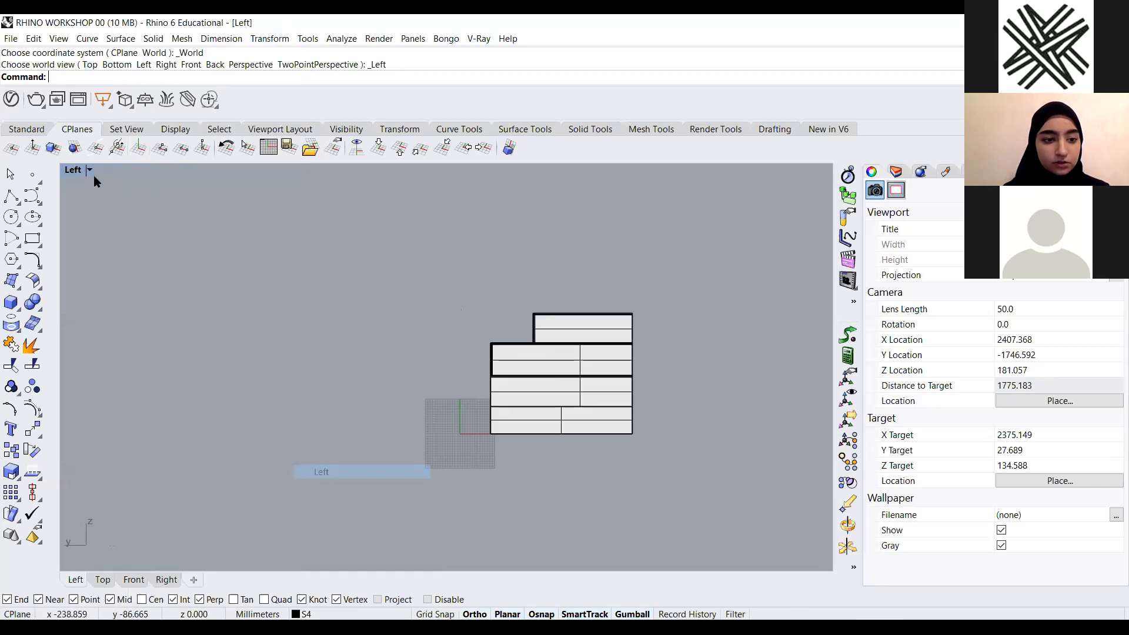
left_click(93, 174)
mouse_move(185, 425)
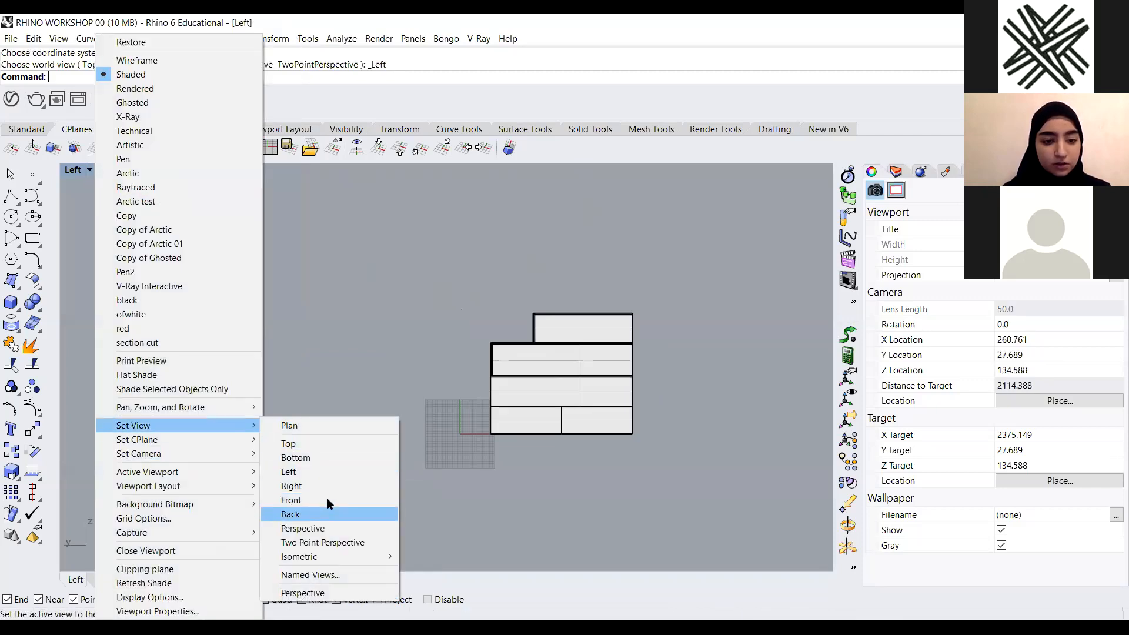
left_click(326, 499)
Set the Front viewport's projection to Perspective
scroll(520, 360, "up", 3)
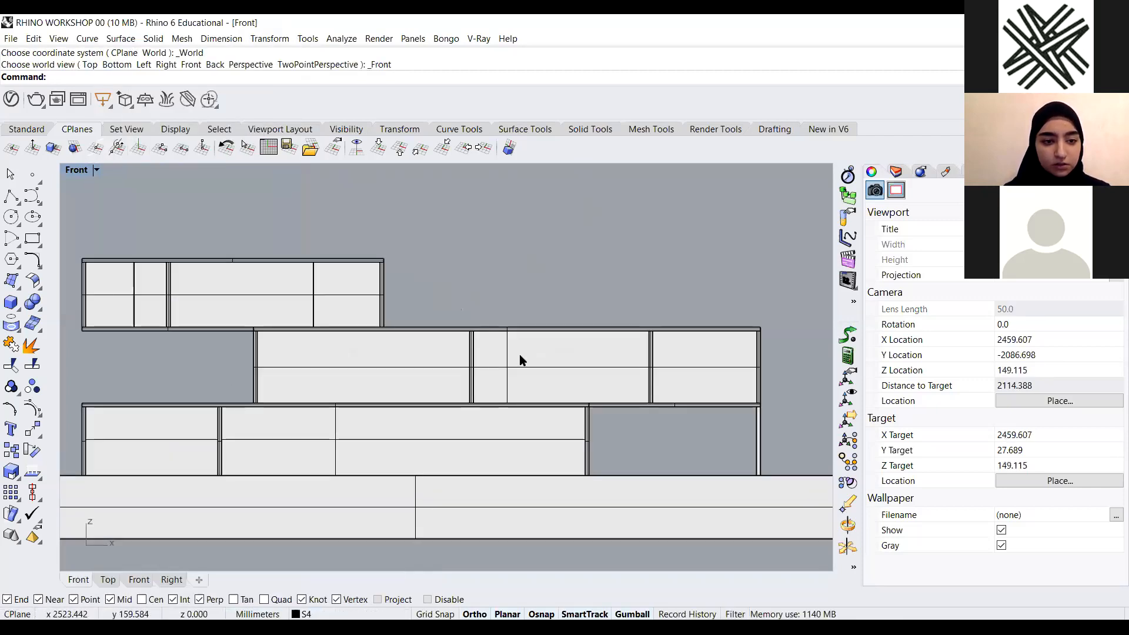
scroll(473, 338, "down", 3)
scroll(474, 340, "up", 2)
scroll(470, 347, "down", 2)
scroll(471, 315, "up", 2)
scroll(470, 315, "down", 1)
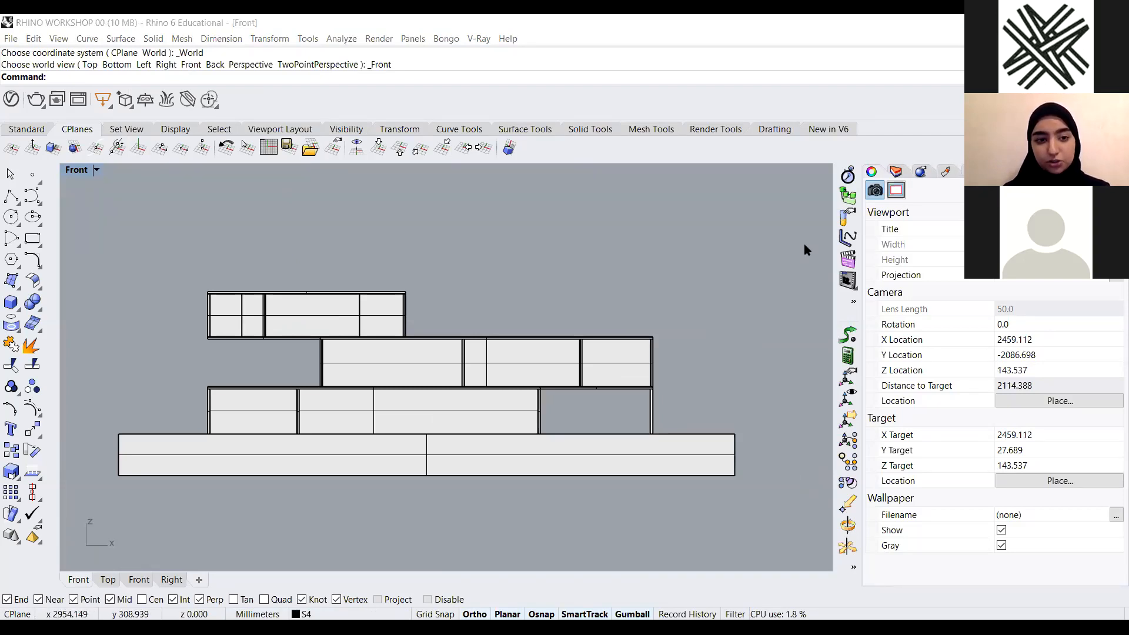
scroll(806, 250, "down", 2)
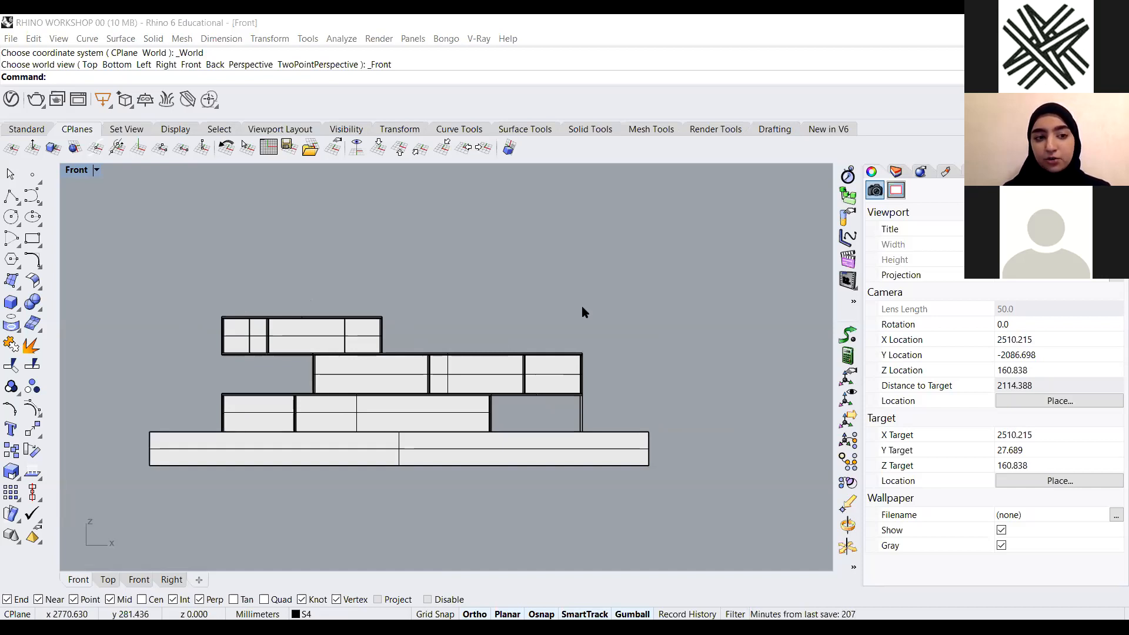
scroll(412, 303, "down", 1)
scroll(275, 250, "up", 1)
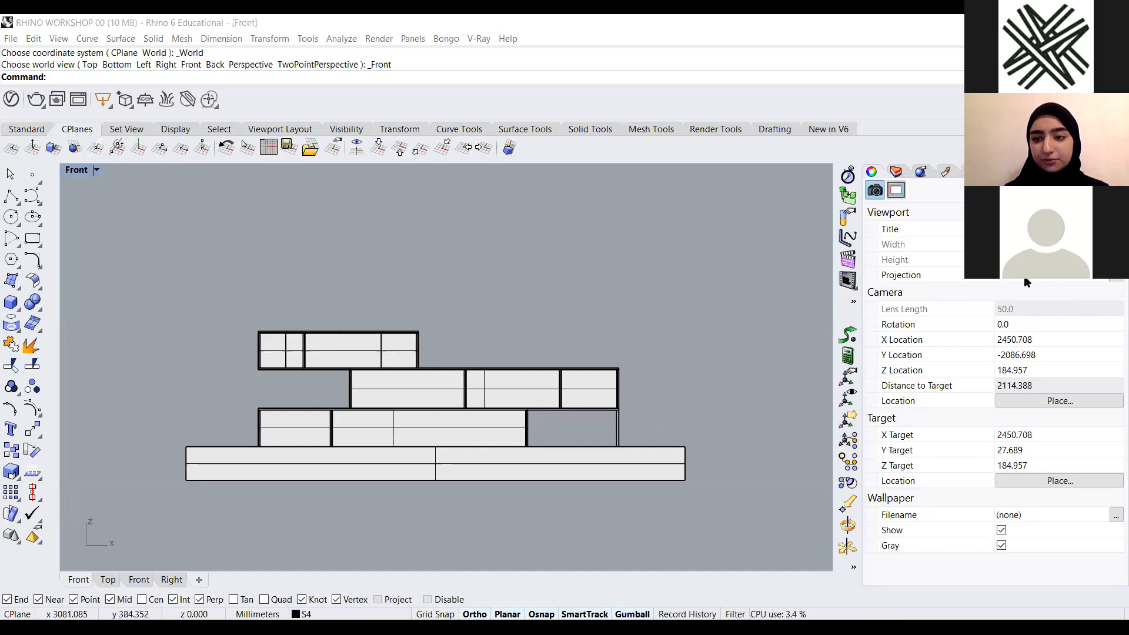
left_click(1111, 277)
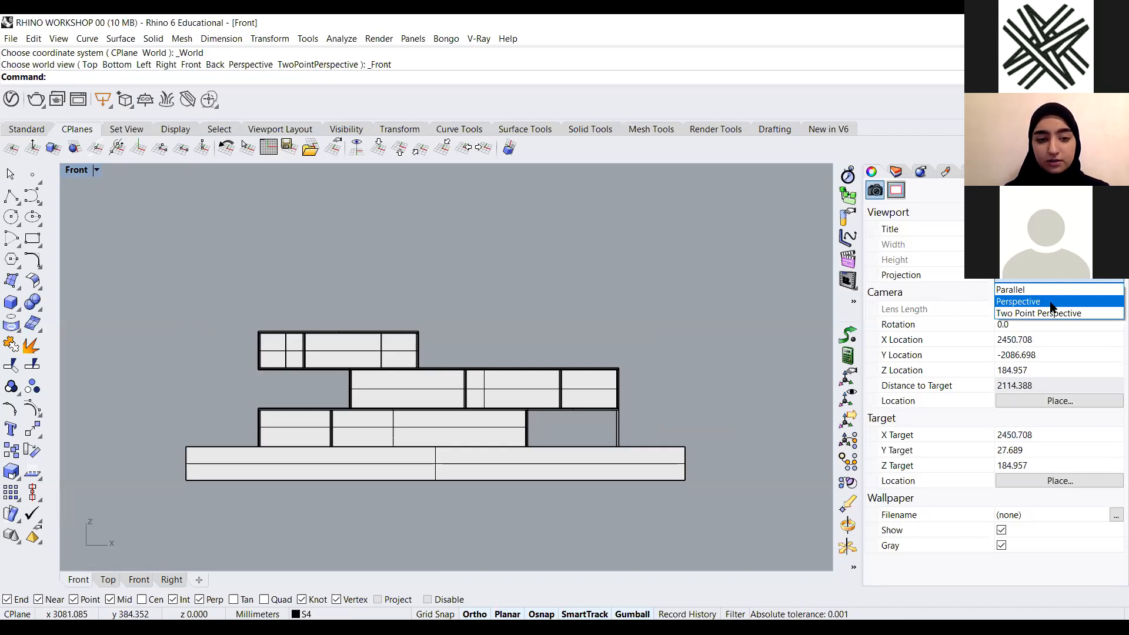
left_click(1050, 302)
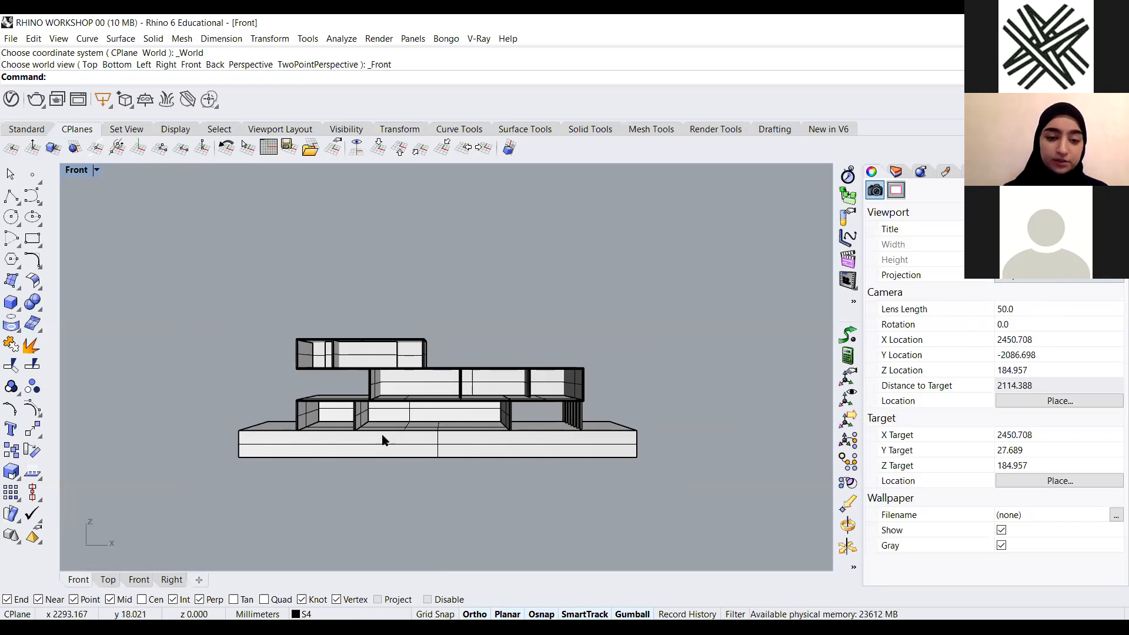
Switch the viewport projection to Parallel and back to Perspective to compare them
left_click(1028, 282)
left_click(1027, 289)
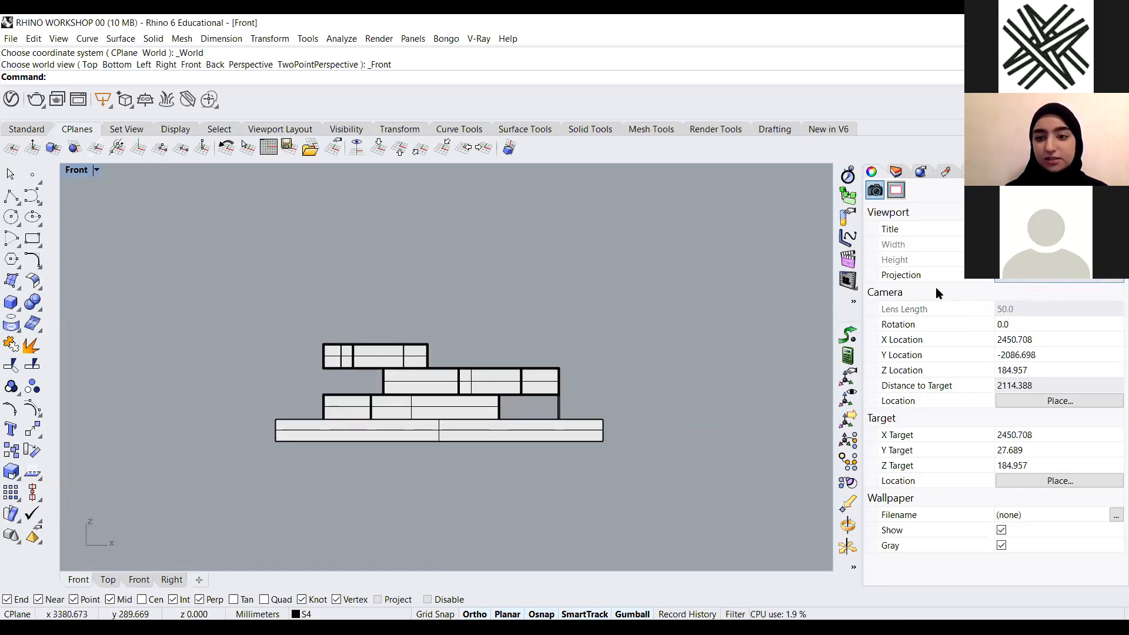
left_click(1032, 281)
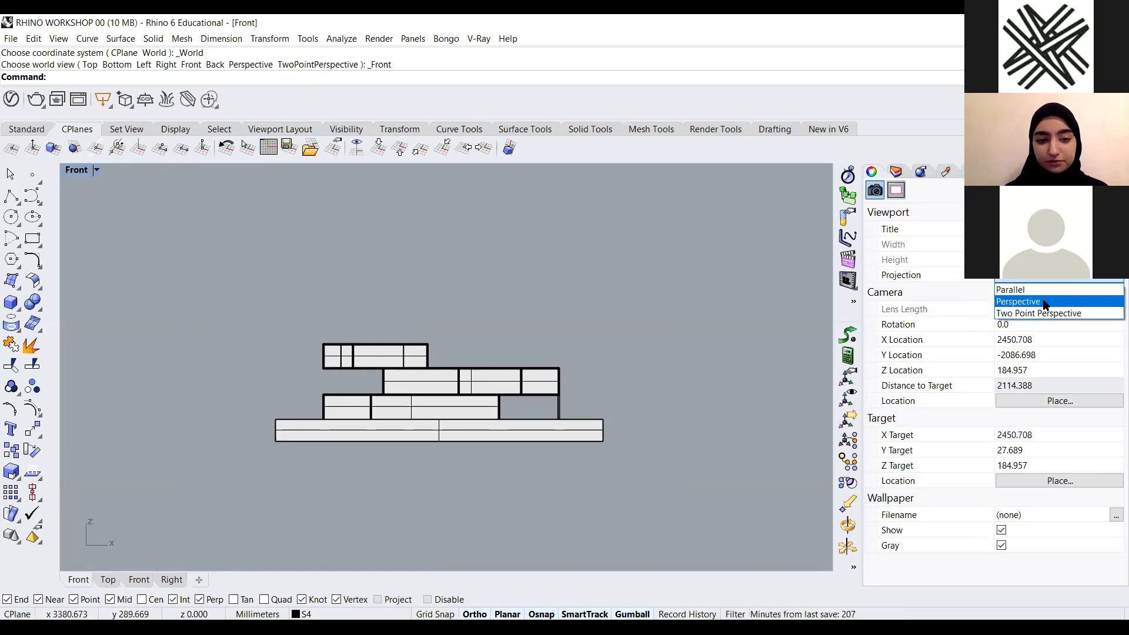
left_click(1035, 303)
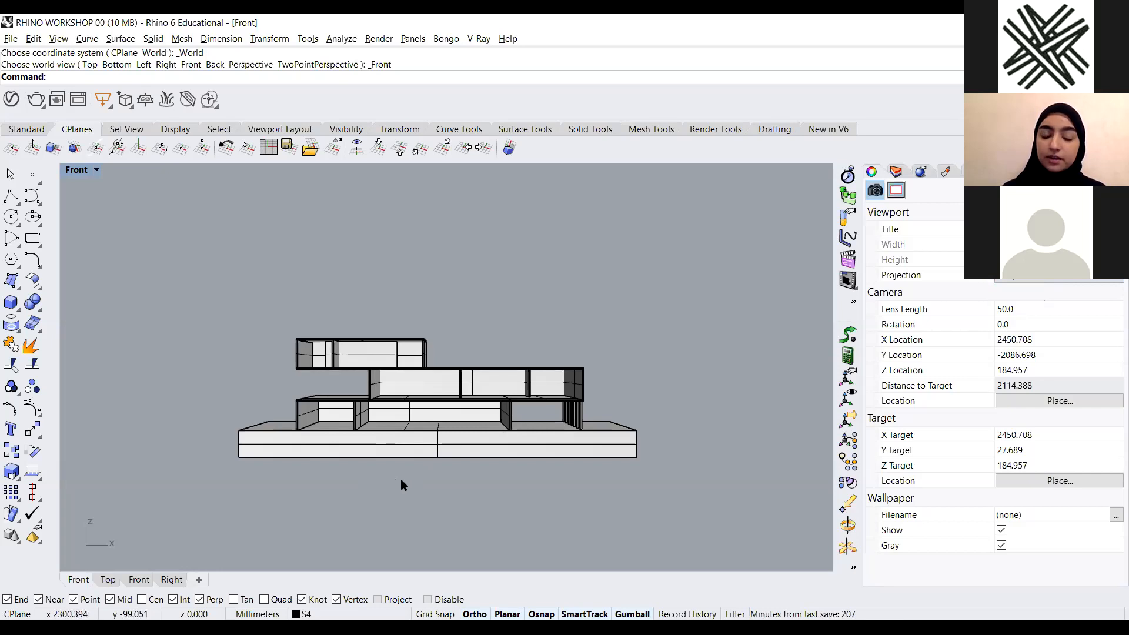
Zoom in and out of the perspective Front view to examine the building's levels
scroll(410, 473, "up", 1)
scroll(409, 470, "up", 5)
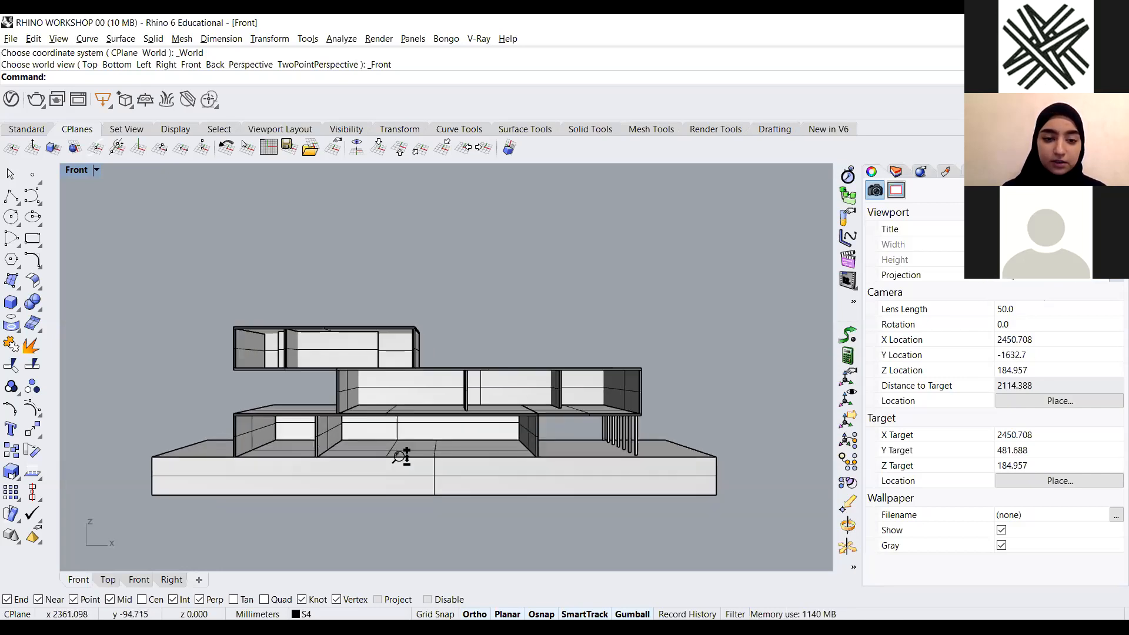
scroll(393, 445, "down", 4)
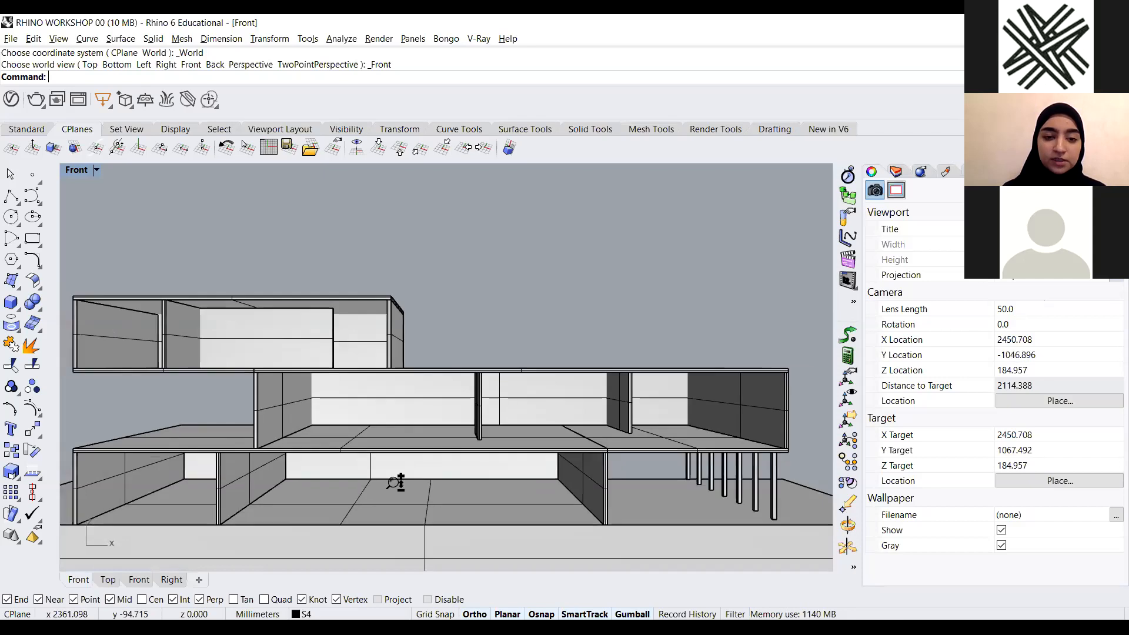
scroll(395, 450, "up", 3)
scroll(396, 454, "down", 4)
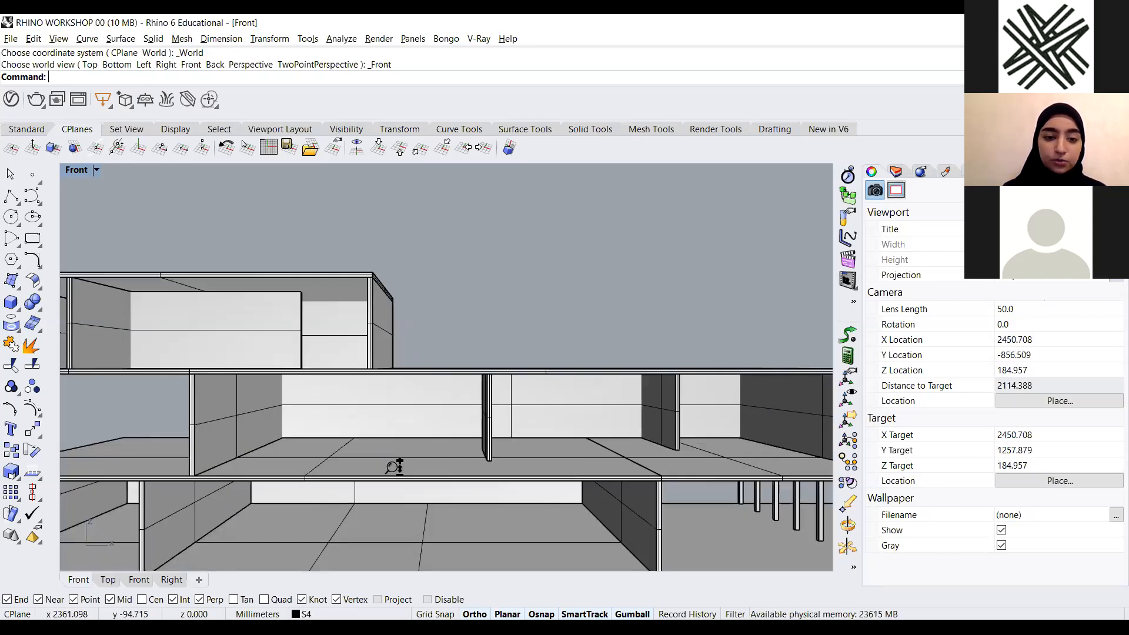
scroll(393, 451, "up", 3)
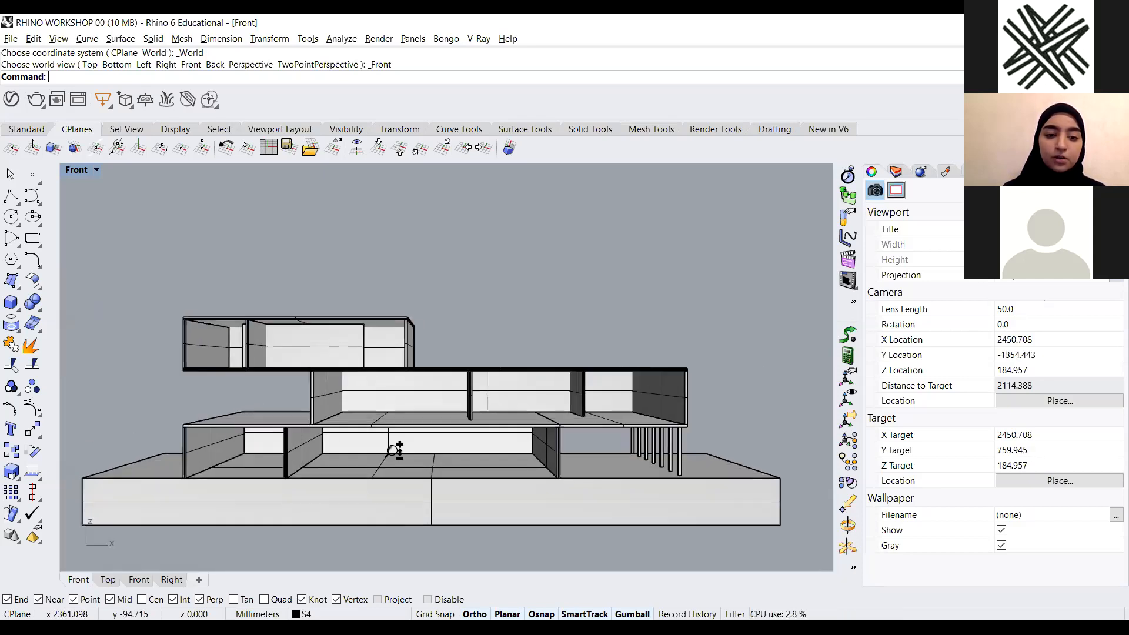
scroll(393, 451, "up", 2)
scroll(392, 449, "down", 2)
scroll(390, 448, "up", 2)
scroll(390, 448, "down", 3)
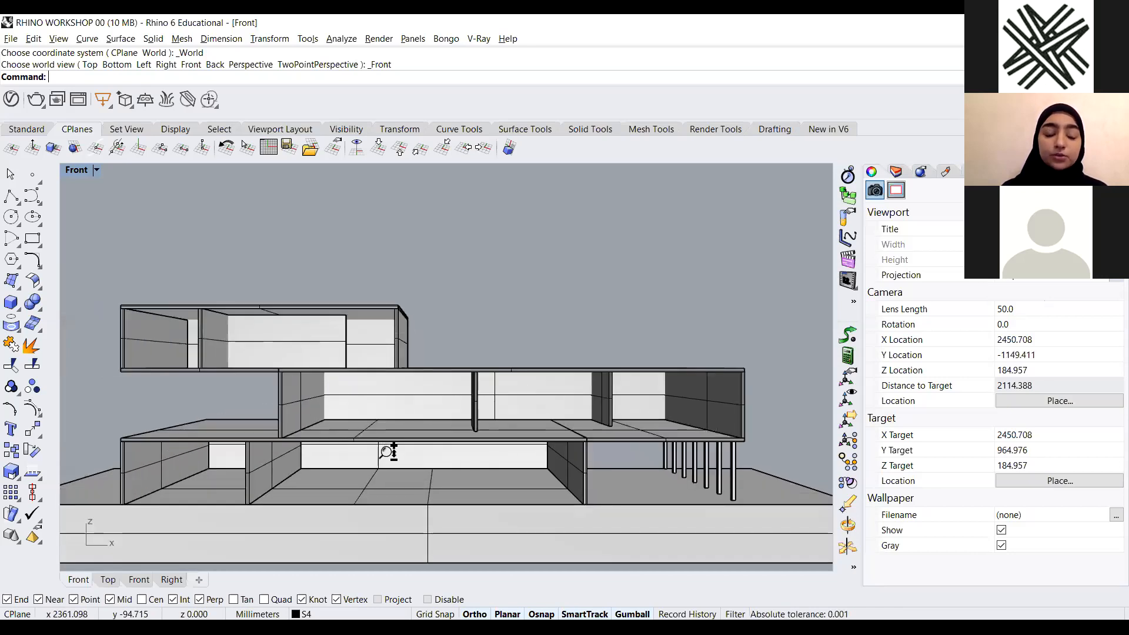
scroll(390, 453, "up", 2)
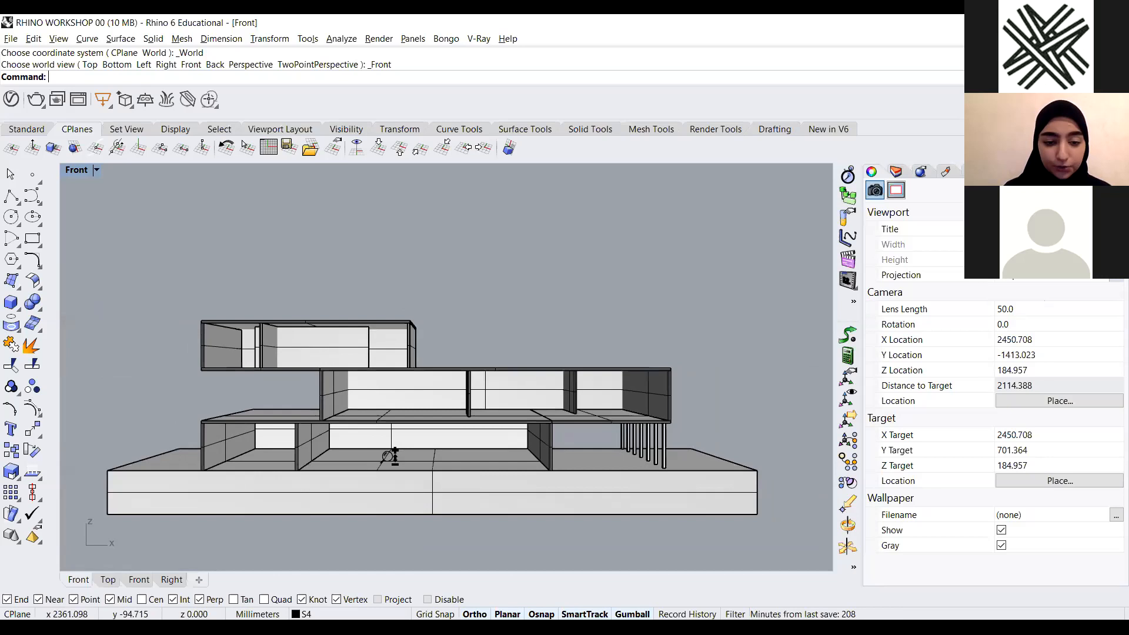
scroll(389, 450, "down", 2)
scroll(386, 447, "up", 5)
scroll(386, 448, "down", 4)
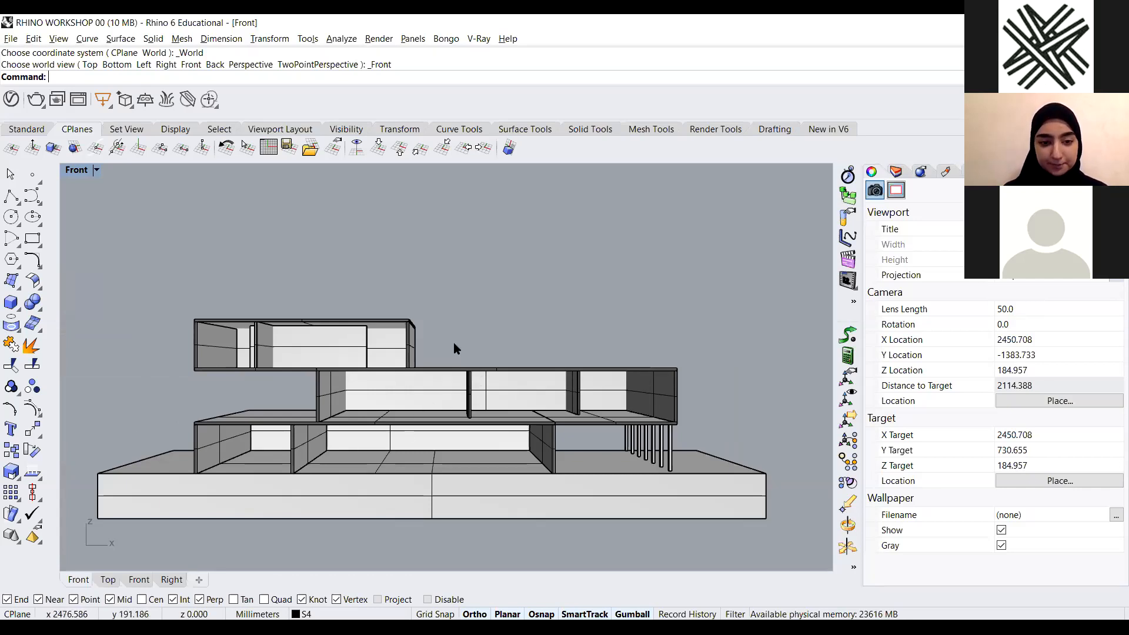
scroll(457, 343, "down", 6)
scroll(457, 343, "up", 6)
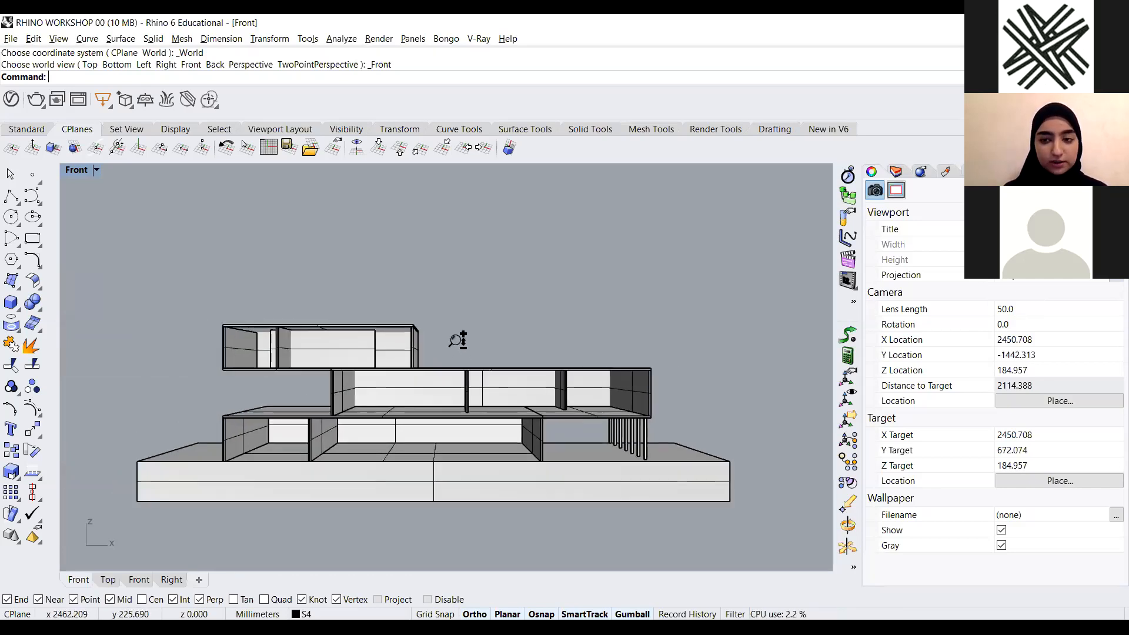
scroll(463, 343, "down", 3)
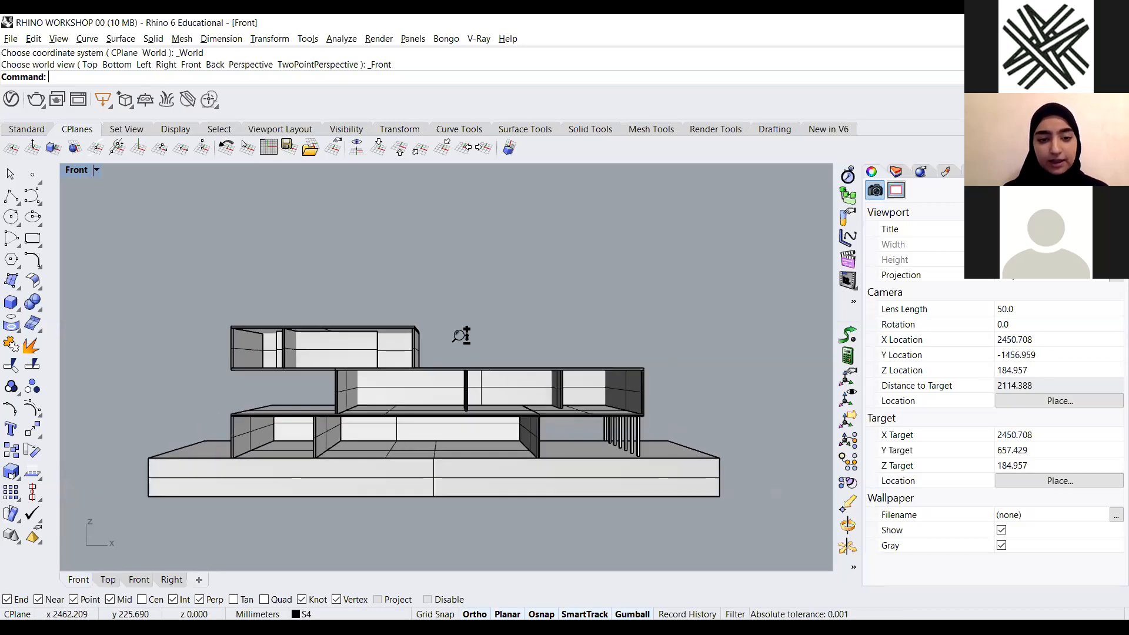
scroll(462, 336, "up", 4)
scroll(469, 359, "down", 4)
scroll(462, 353, "up", 4)
scroll(461, 349, "down", 4)
mouse_move(460, 349)
right_mouse_down("ctrl")
mouse_move(447, 324)
mouse_move(457, 370)
mouse_move(443, 343)
right_mouse_up("ctrl")
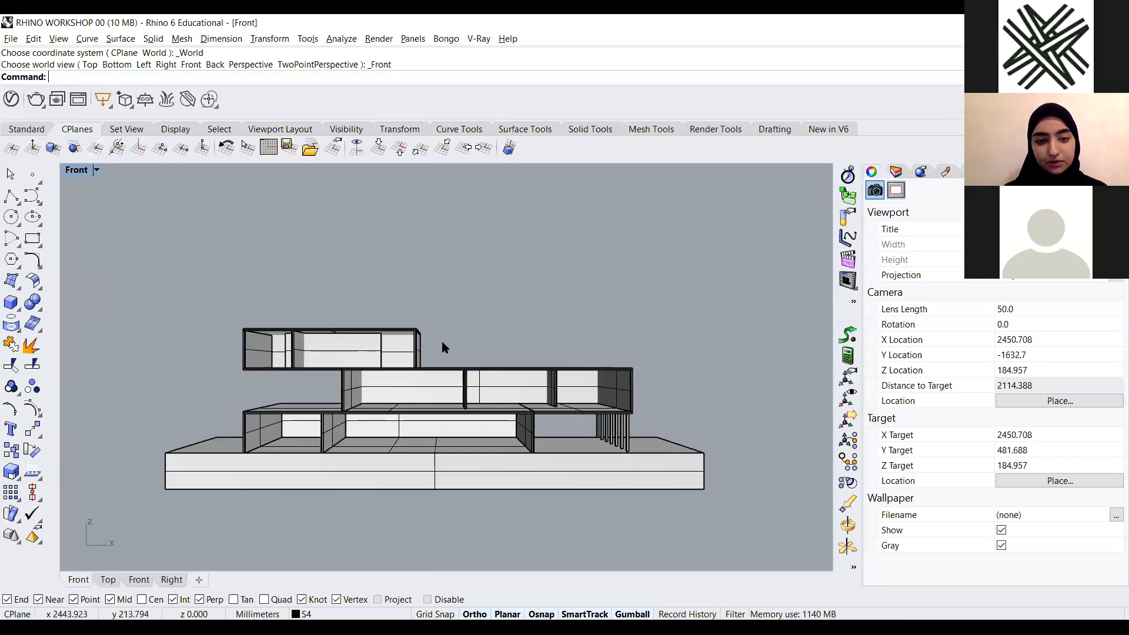
Restore the four-viewport layout, then maximize the Front viewport again
double_click(78, 176)
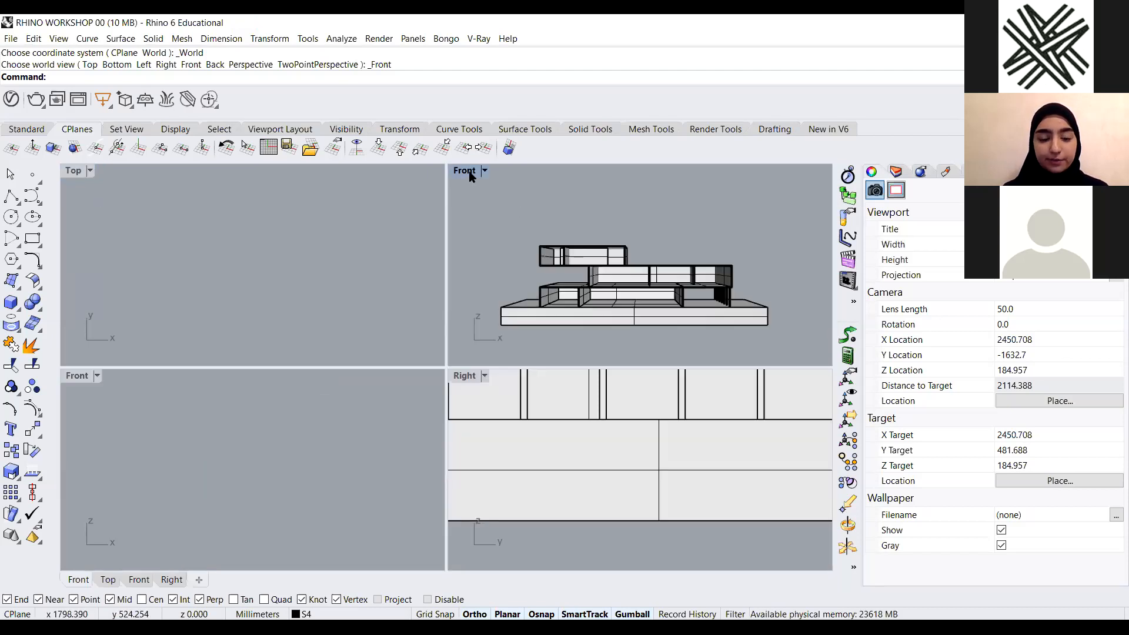
double_click(470, 173)
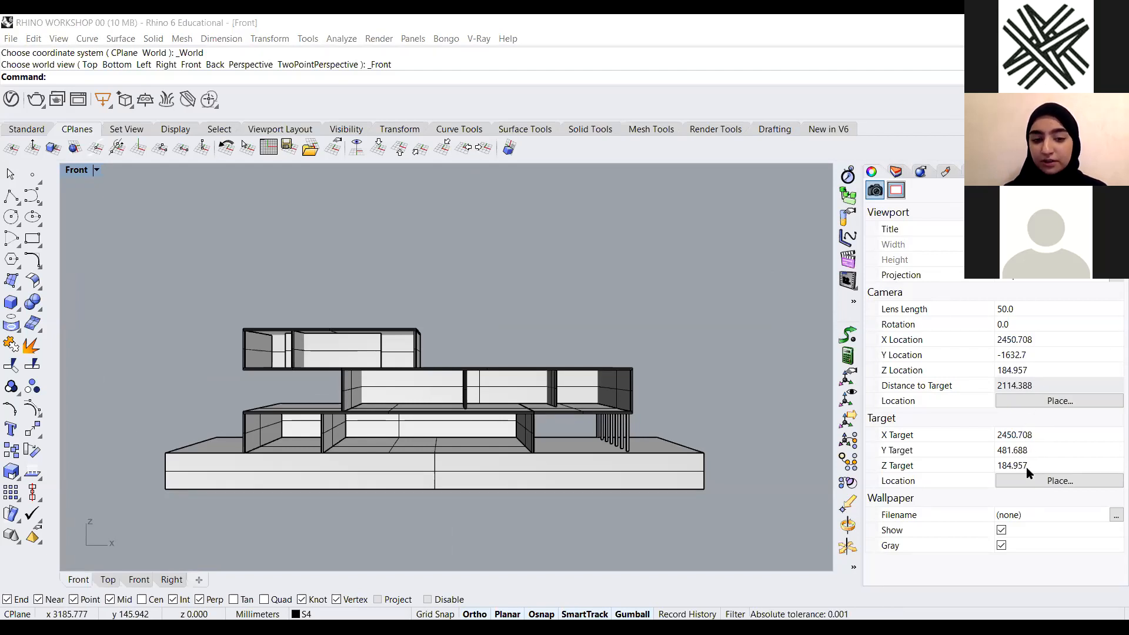
left_click(1029, 367)
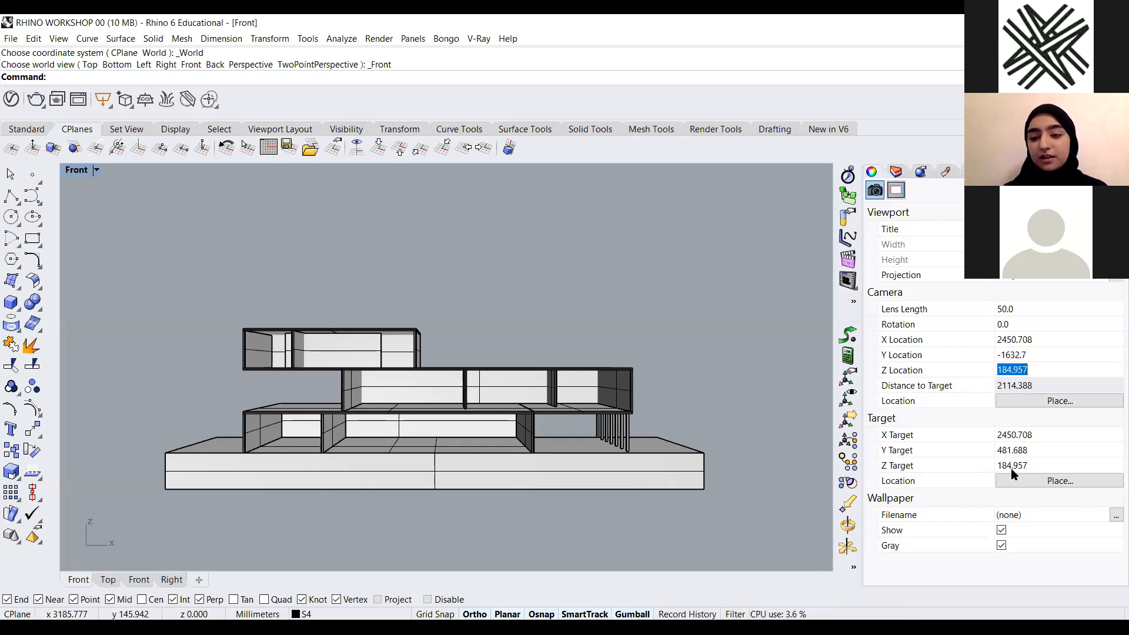
left_click(735, 346)
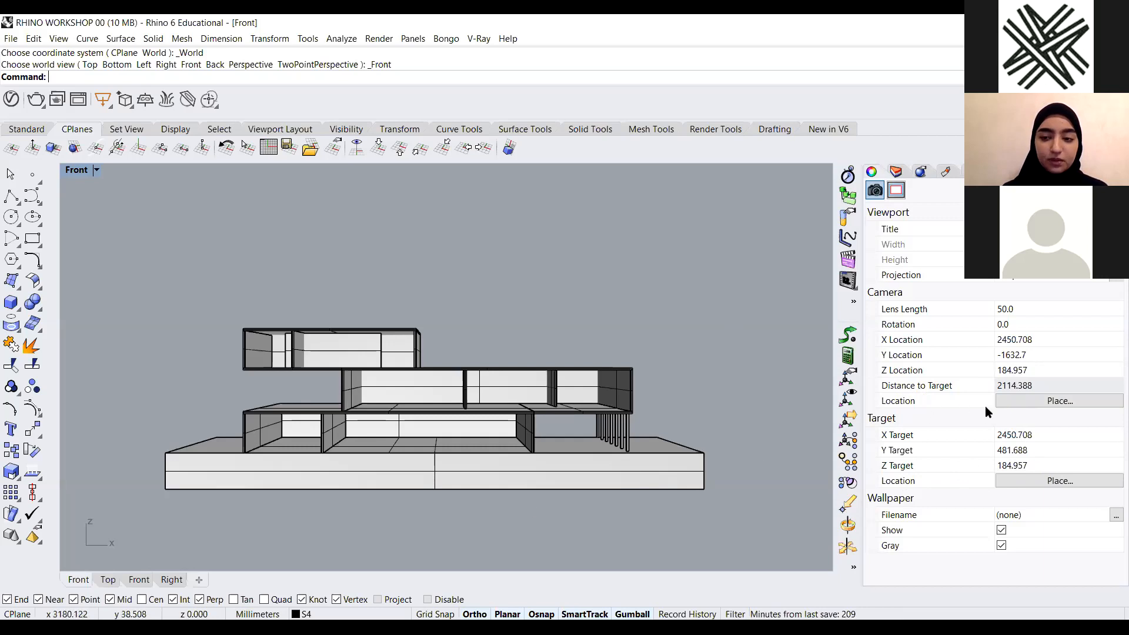
Zoom and pan the Front view to recenter the building model
scroll(443, 507, "down", 2)
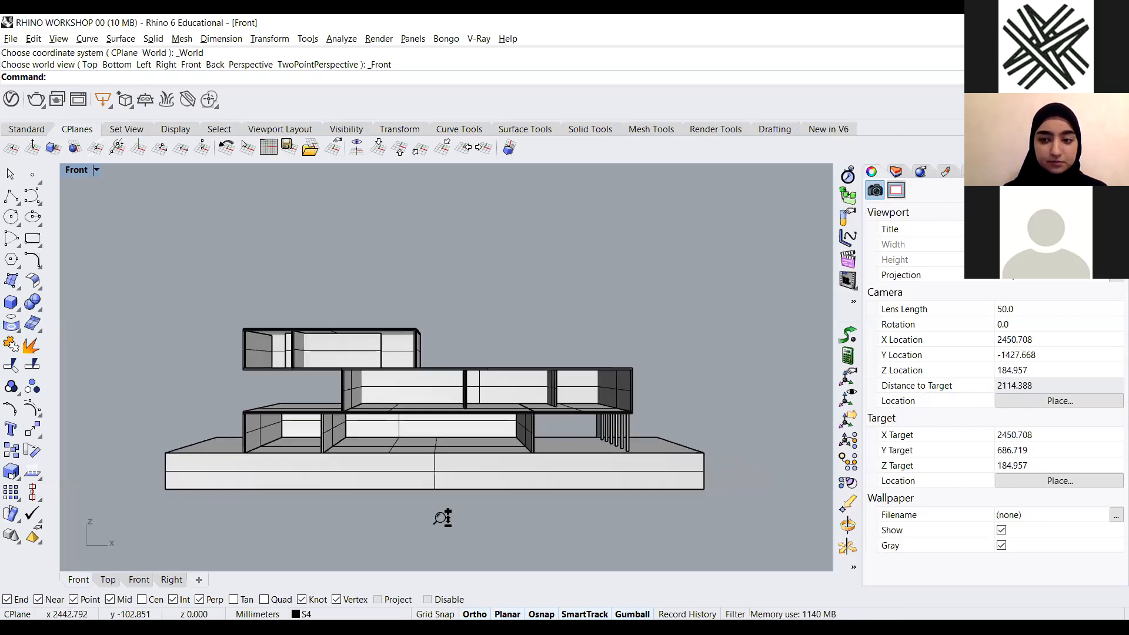
right_click_drag(475, 550, 482, 527)
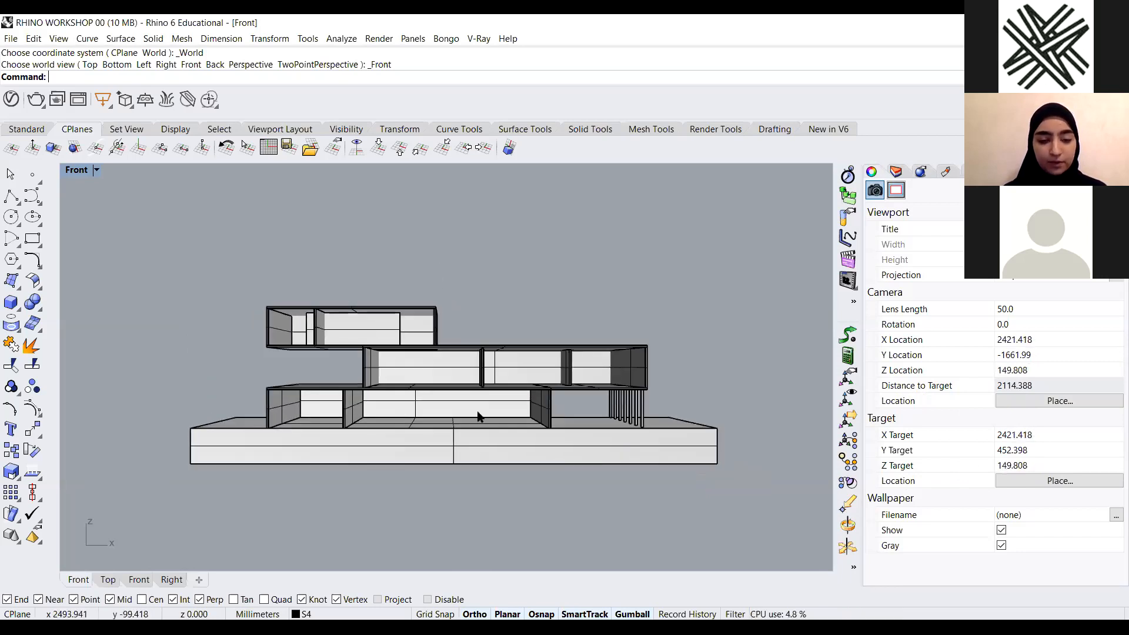
right_click_drag(475, 490, 459, 521)
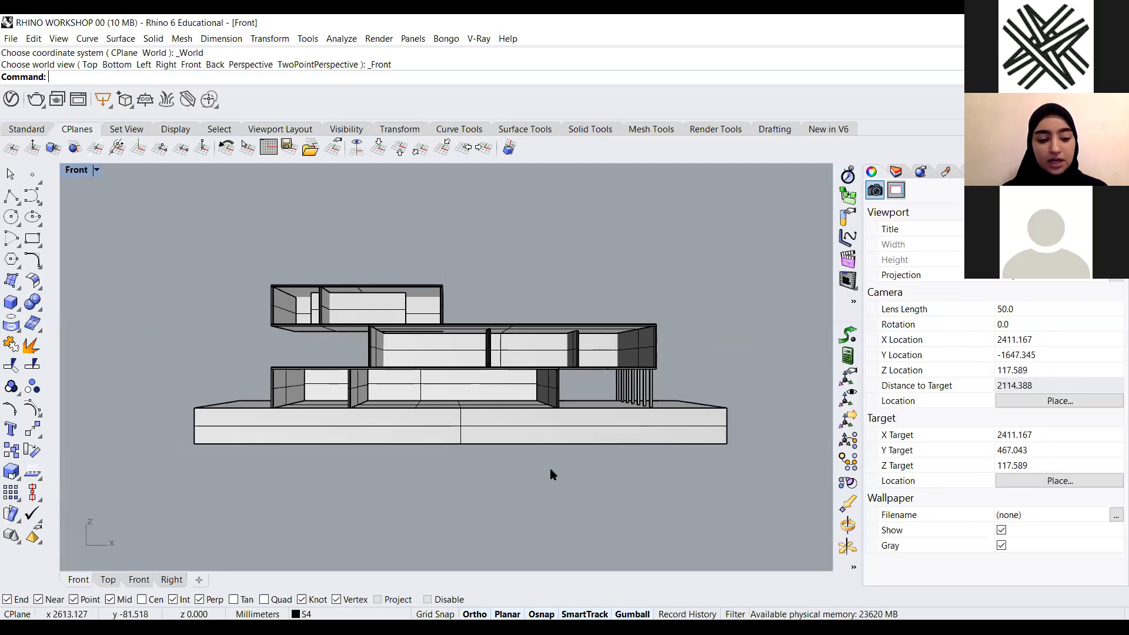
right_click_drag(517, 490, 479, 510, "ctrl")
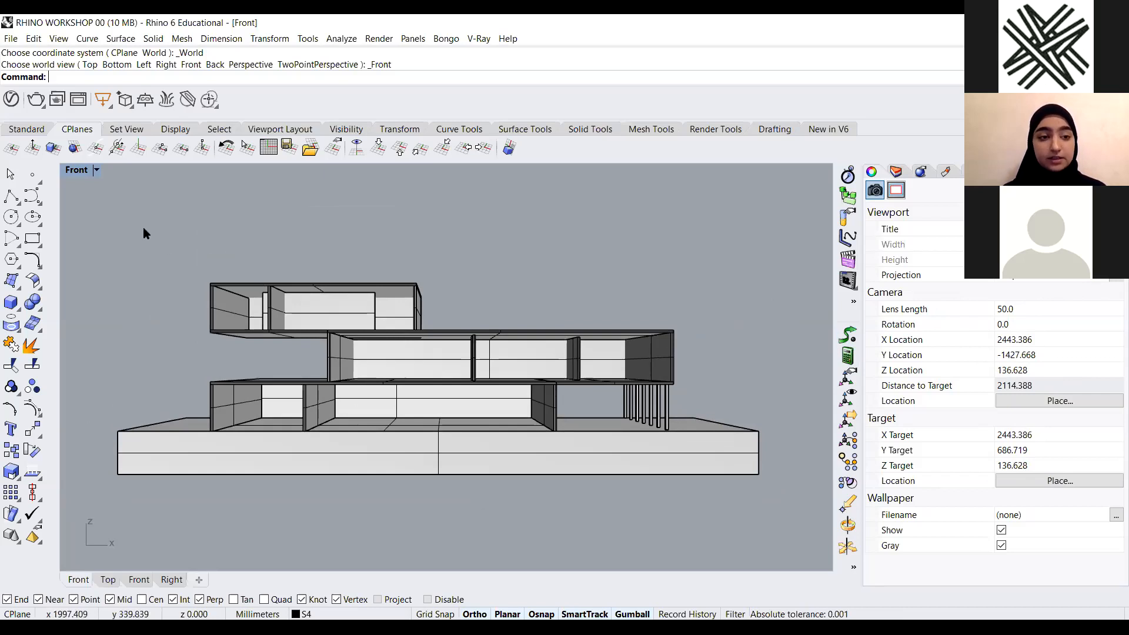
Switch the Front view out to four viewports and back to a single maximized Front viewport
double_click(78, 170)
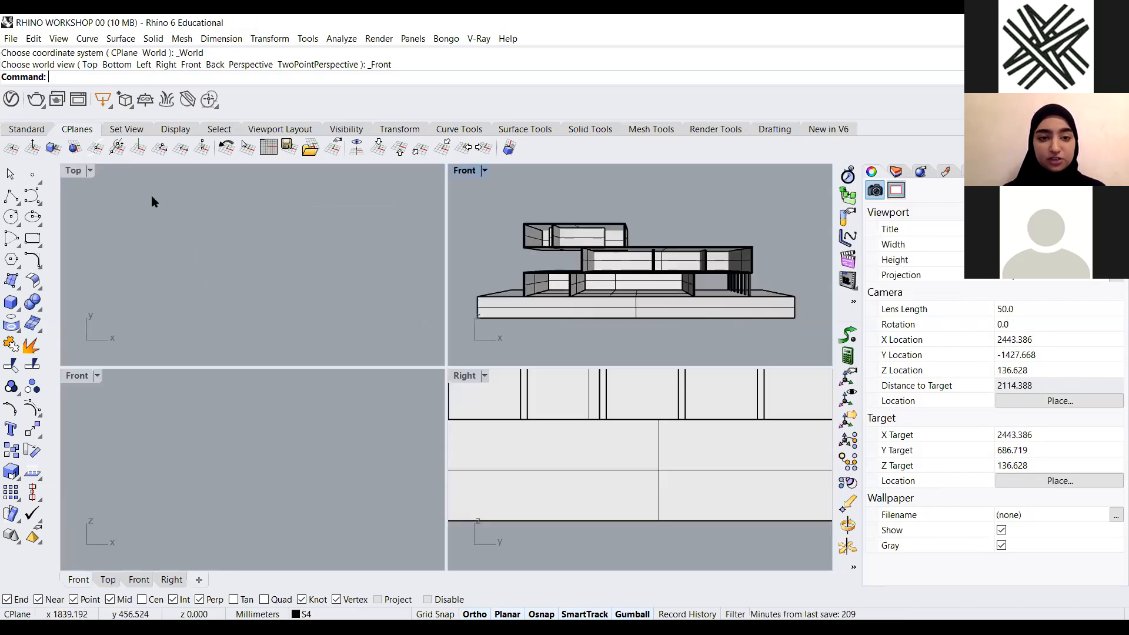
double_click(465, 172)
scroll(354, 294, "down", 6)
right_click_drag(343, 301, 380, 355)
scroll(246, 399, "up", 6)
scroll(243, 395, "down", 4)
scroll(535, 373, "up", 2)
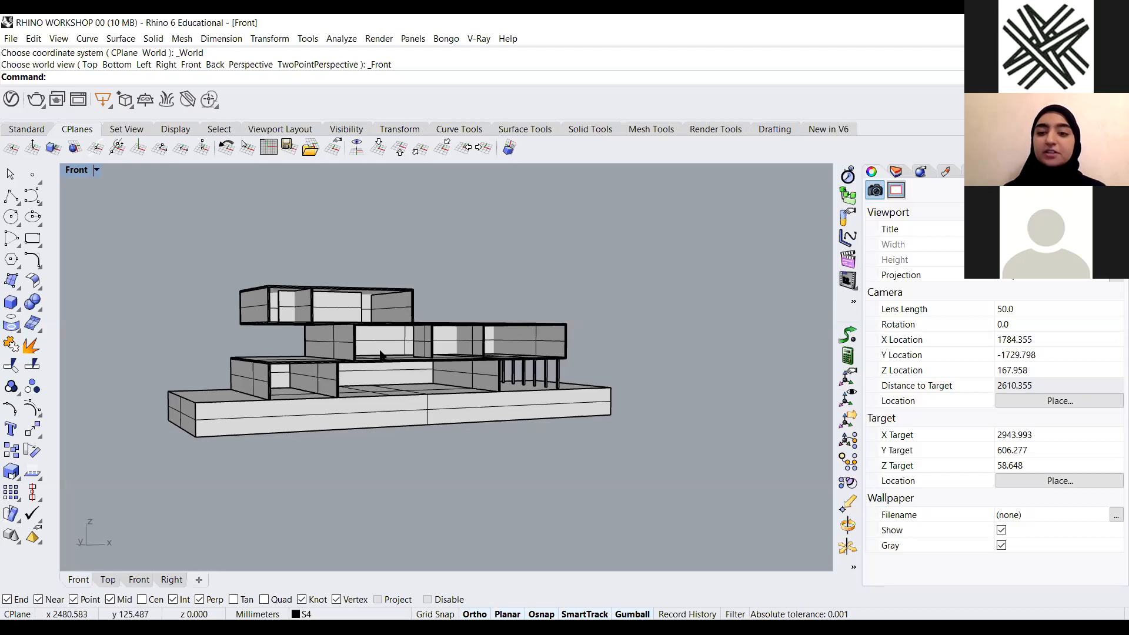
Window-select the whole building and zoom the Front view to the selected objects
scroll(599, 371, "down", 3)
right_click_drag(454, 395, 488, 406)
scroll(493, 318, "up", 6)
scroll(614, 312, "up", 2)
scroll(449, 379, "down", 2)
left_click_drag(704, 277, 185, 516)
type("z")
key("Return")
type("s")
key("Return")
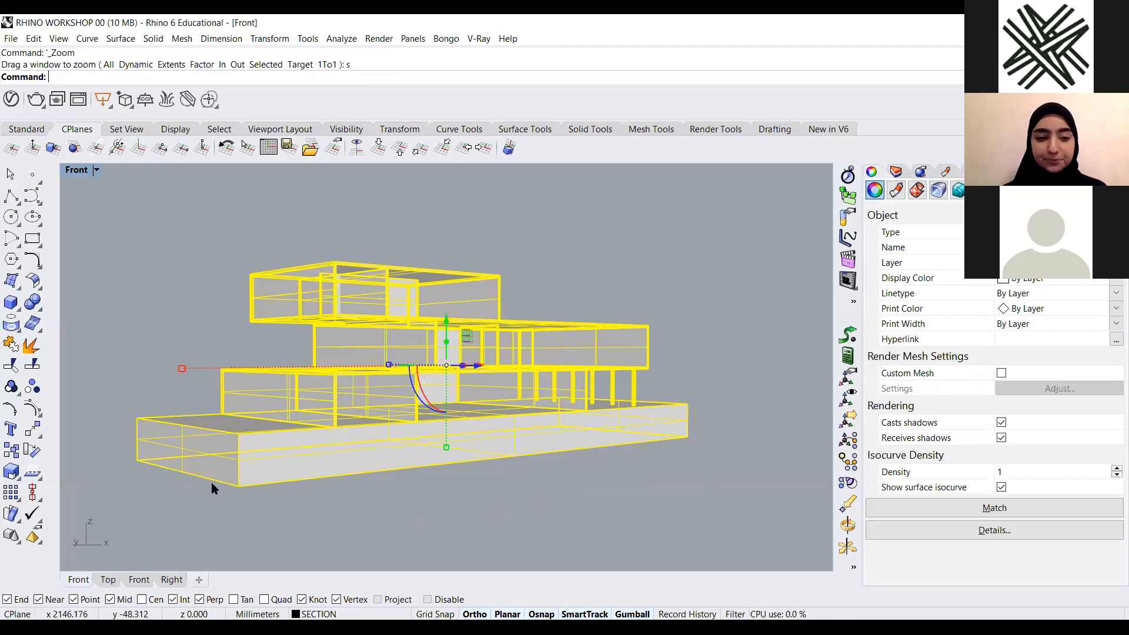
Set the Front viewport camera's lens length to 35
left_click(633, 257)
right_click_drag(644, 271, 545, 410)
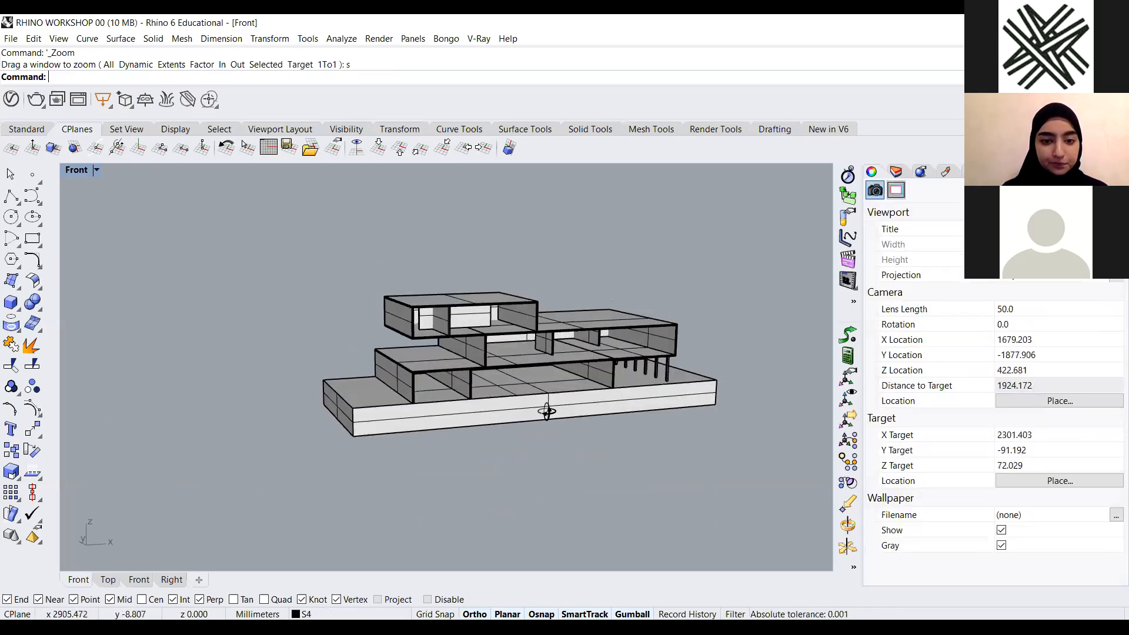
scroll(679, 323, "up", 3)
scroll(552, 355, "down", 2)
right_click_drag(553, 355, 643, 295)
scroll(461, 355, "up", 2)
scroll(467, 359, "down", 1)
scroll(497, 392, "up", 1)
scroll(458, 449, "down", 1)
scroll(519, 305, "up", 2)
right_click_drag(582, 323, 500, 333)
scroll(499, 333, "down", 3)
right_click_drag(962, 343, 916, 314)
scroll(981, 314, "up", 2)
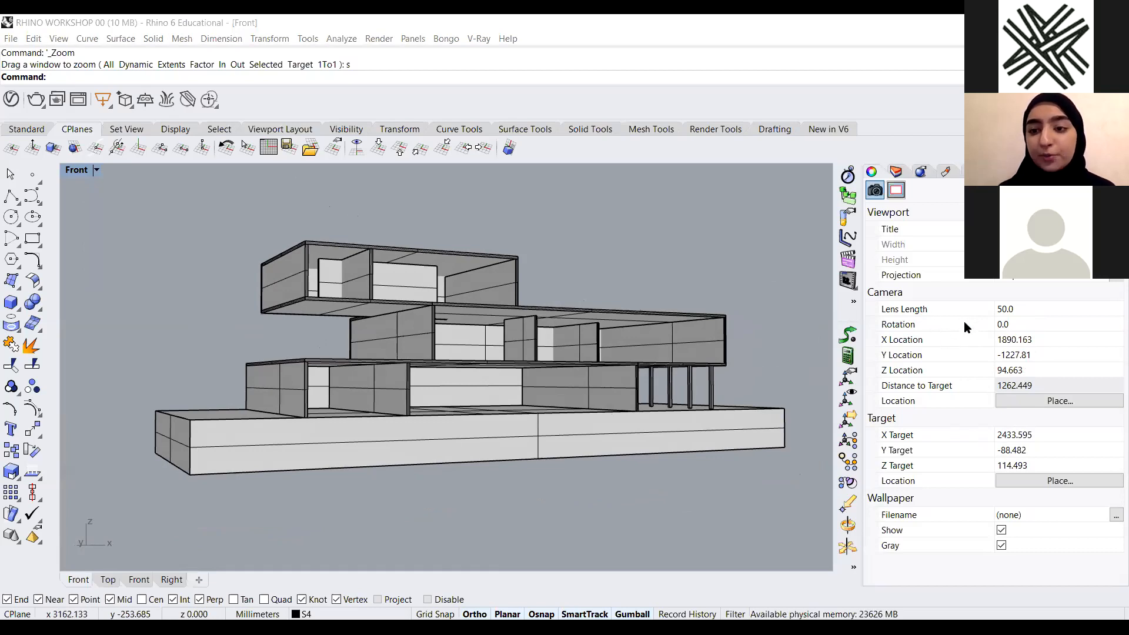
left_click(1022, 310)
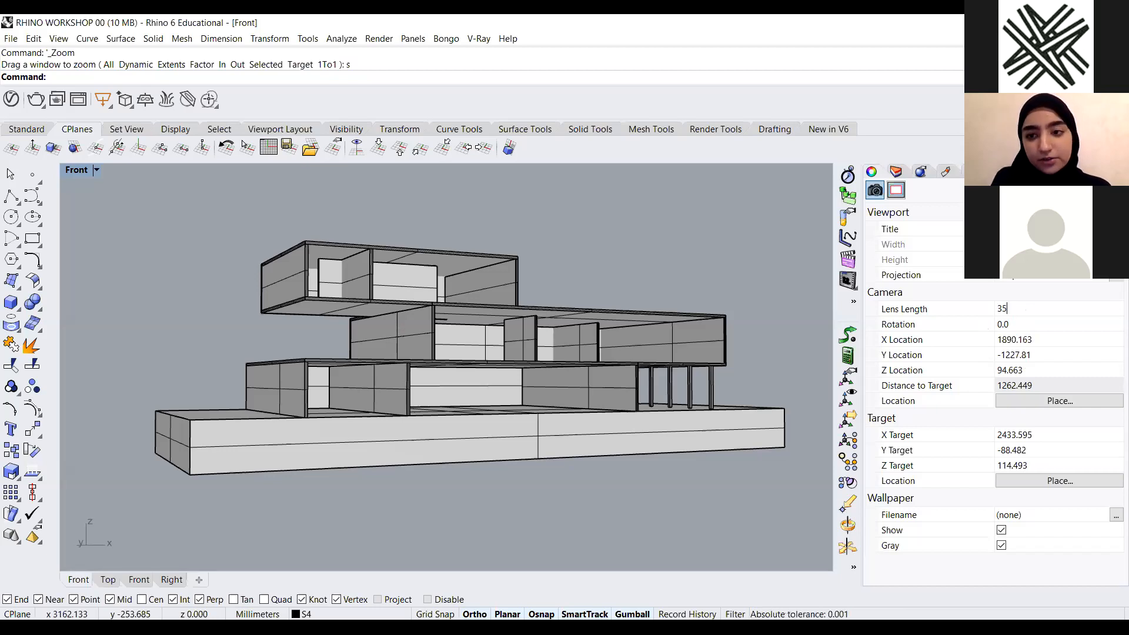
key("Return")
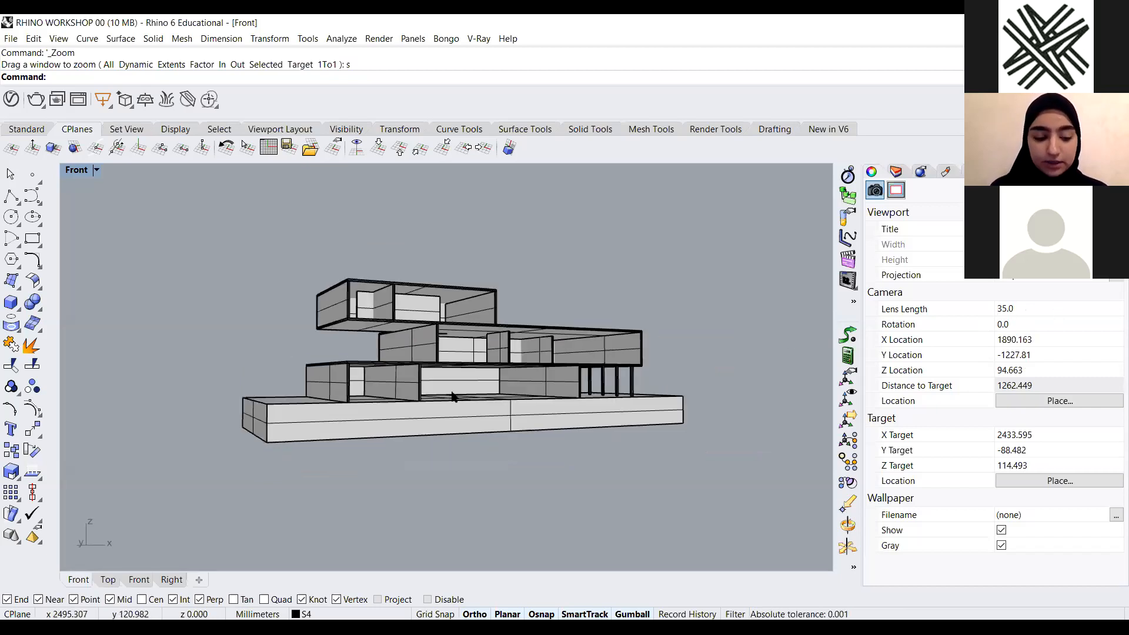
Set the camera's lens length to 10
key("alt")
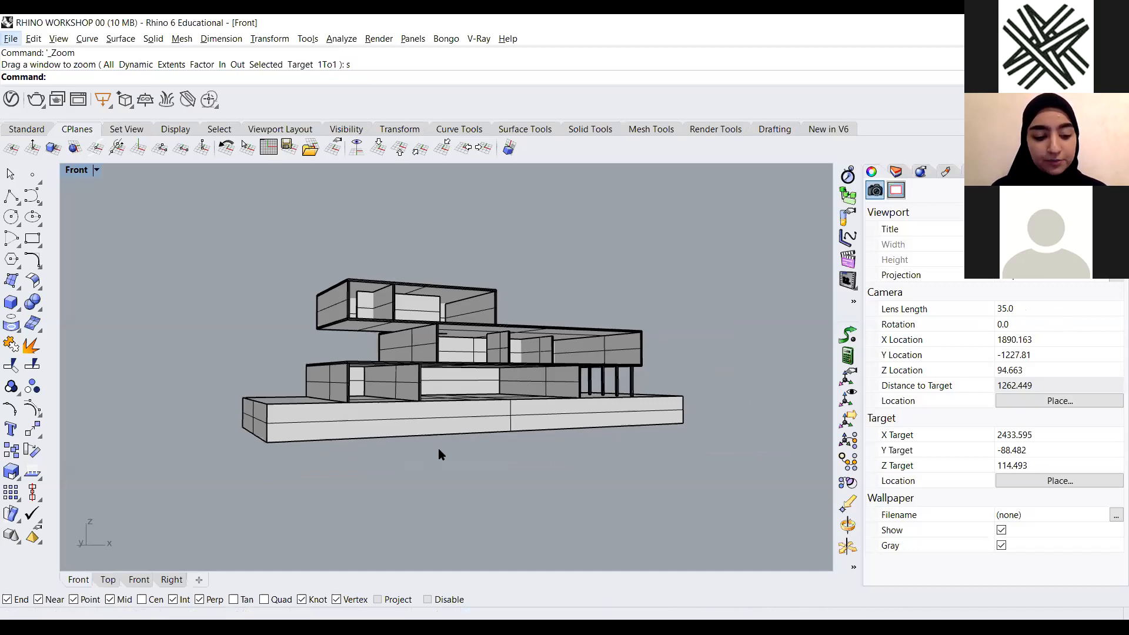
scroll(428, 461, "up", 4)
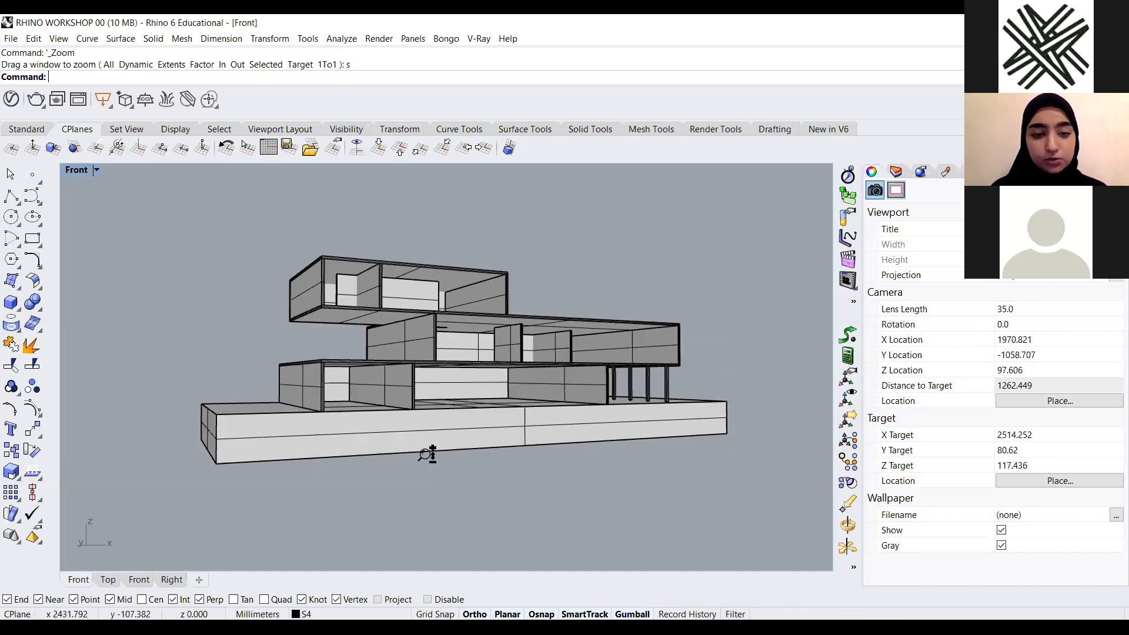
scroll(425, 448, "up", 3)
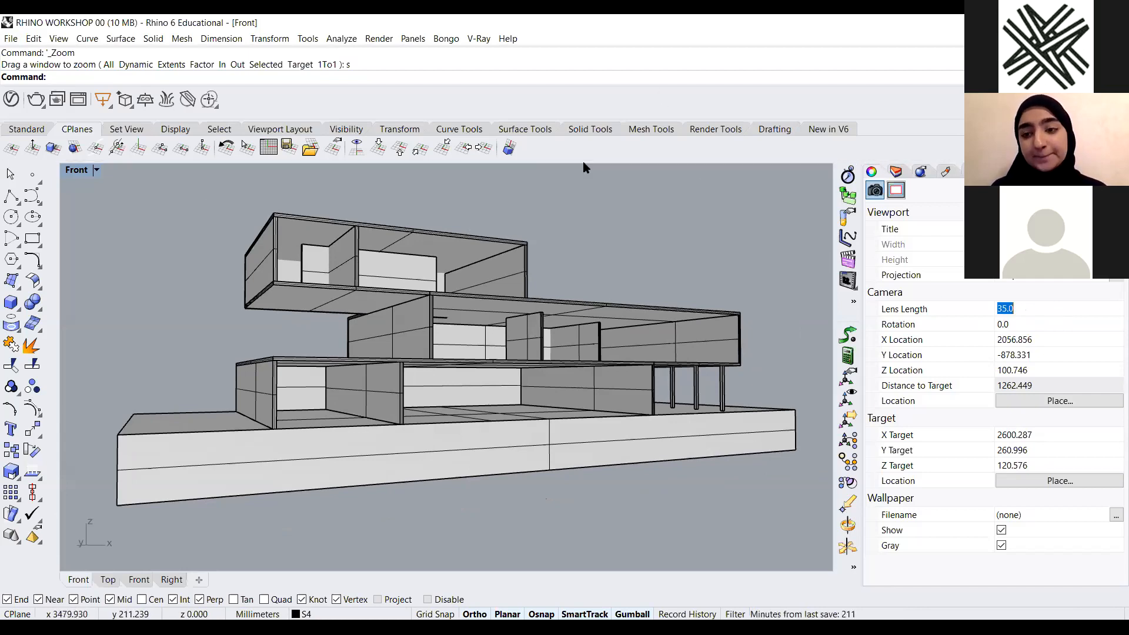
left_click(1050, 280)
left_click(1051, 314)
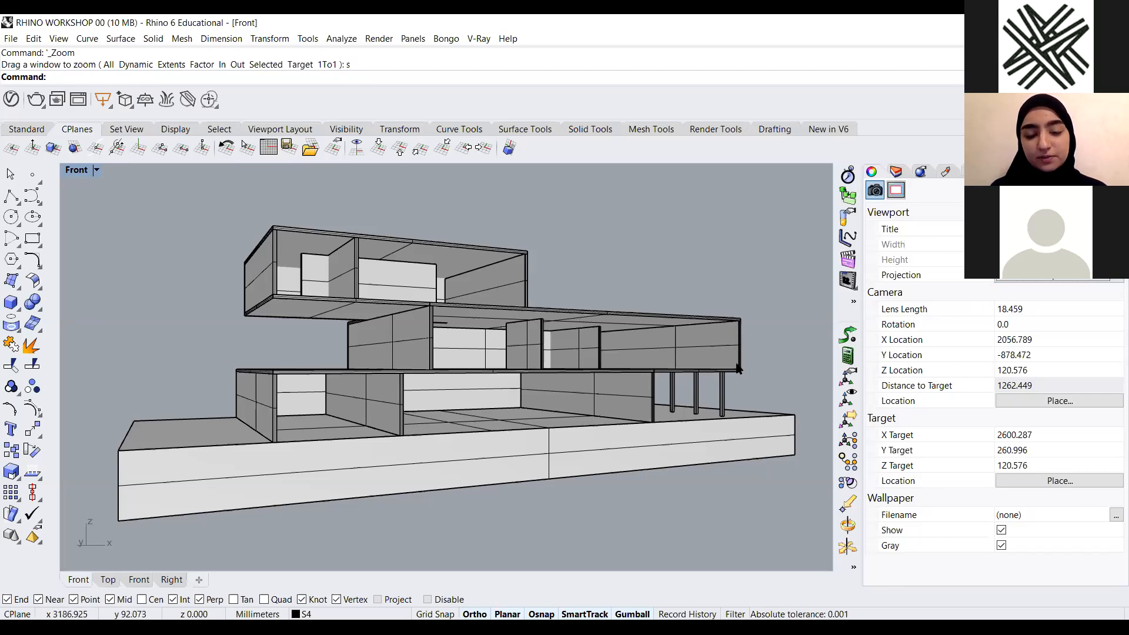
key("ctrl+a")
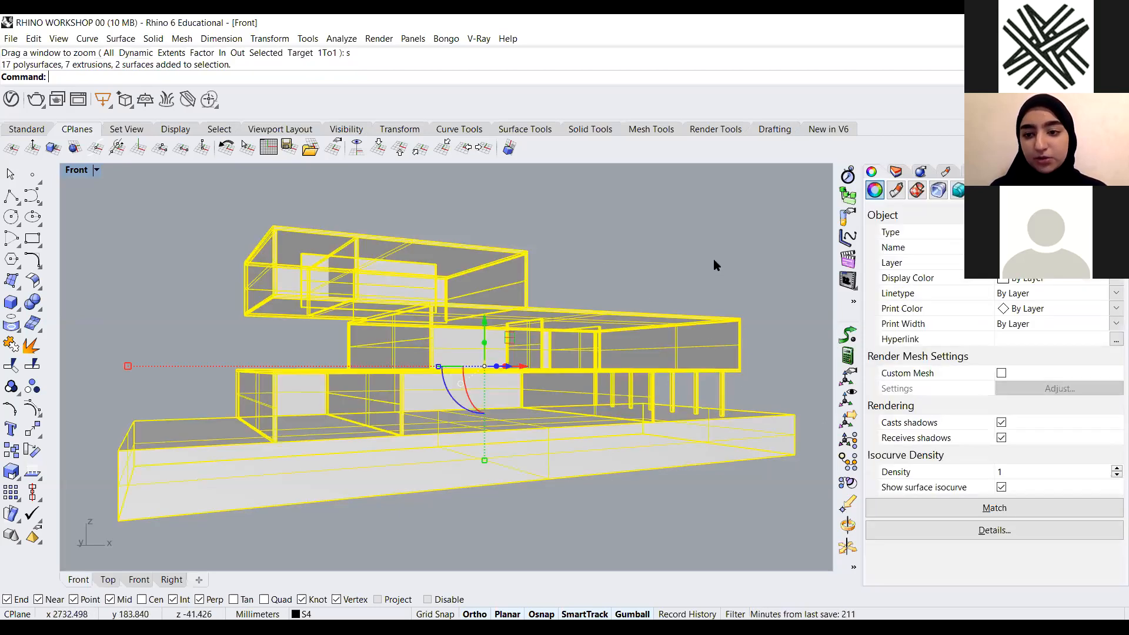
left_click(739, 293)
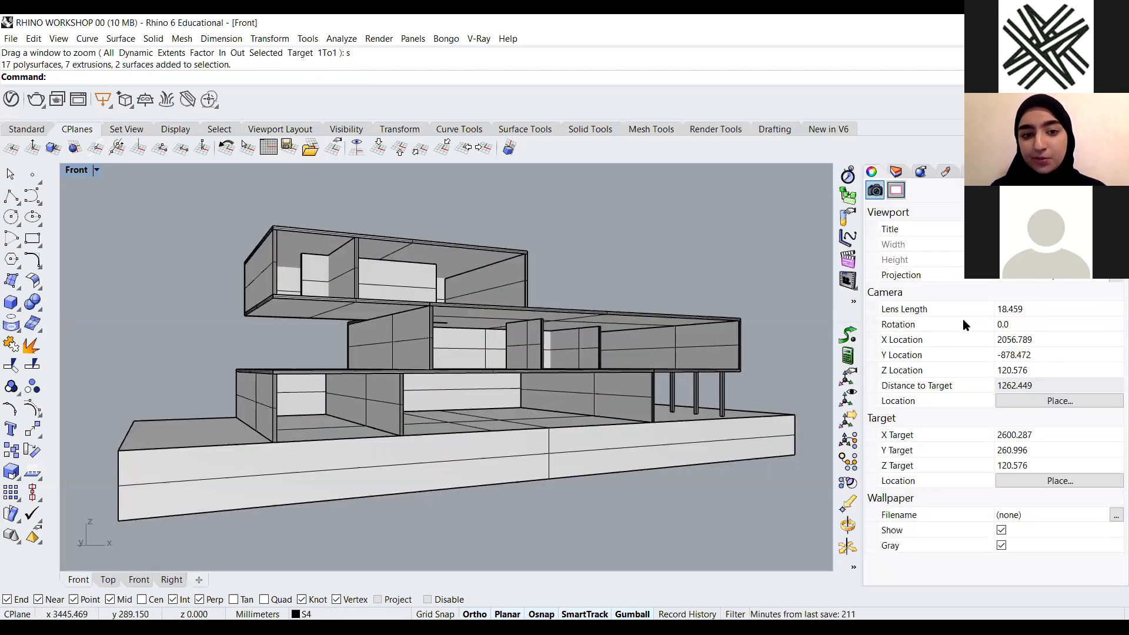
left_click(1034, 277)
left_click(1028, 302)
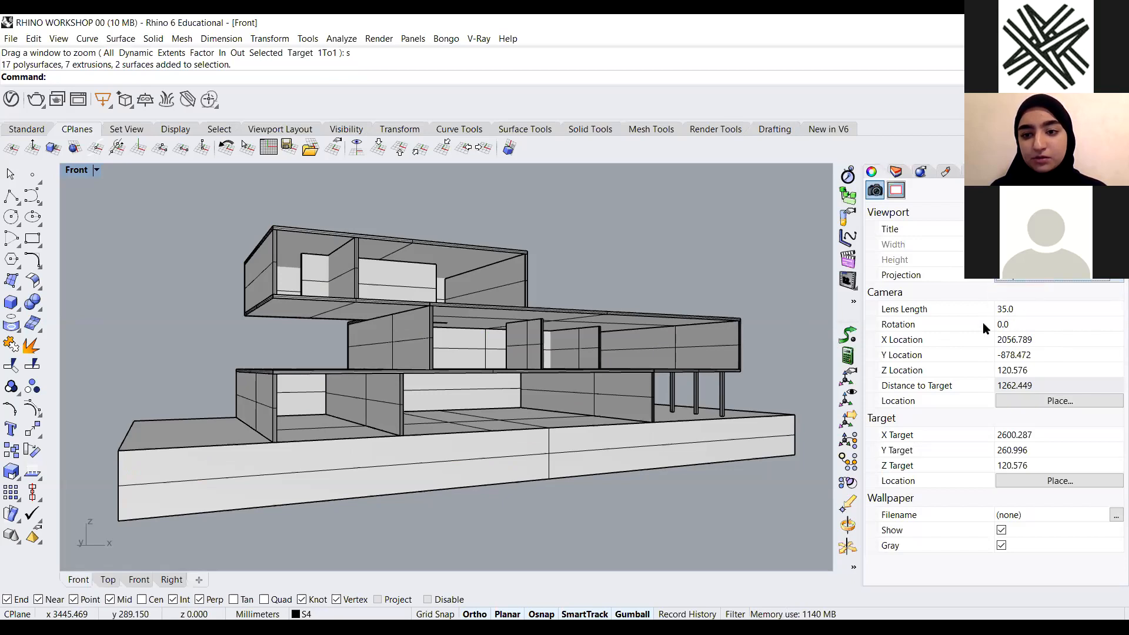
type("10")
key("Return")
Return the camera's lens length to 35
scroll(458, 412, "up", 5)
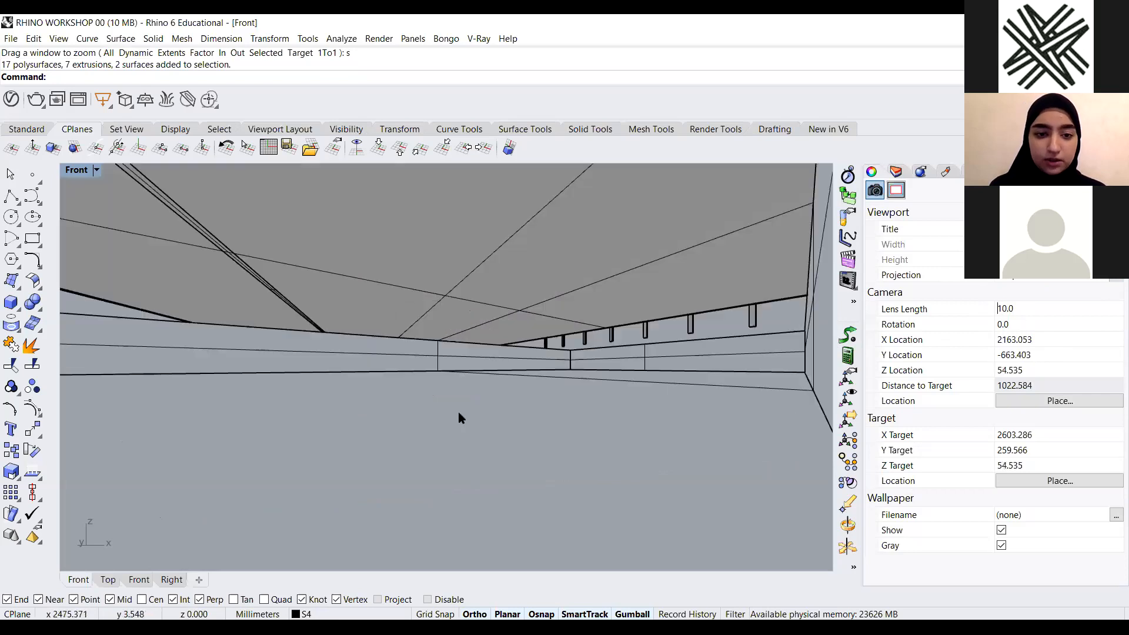
scroll(458, 412, "down", 4)
scroll(528, 331, "up", 3)
scroll(528, 331, "down", 3)
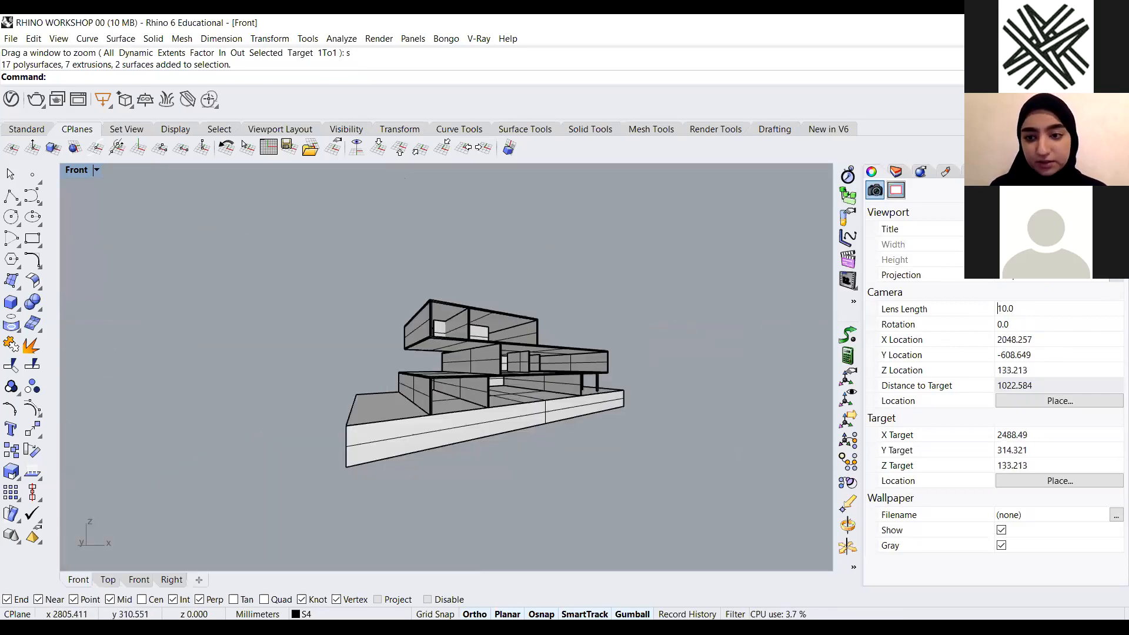
left_click(1061, 279)
left_click(1058, 313)
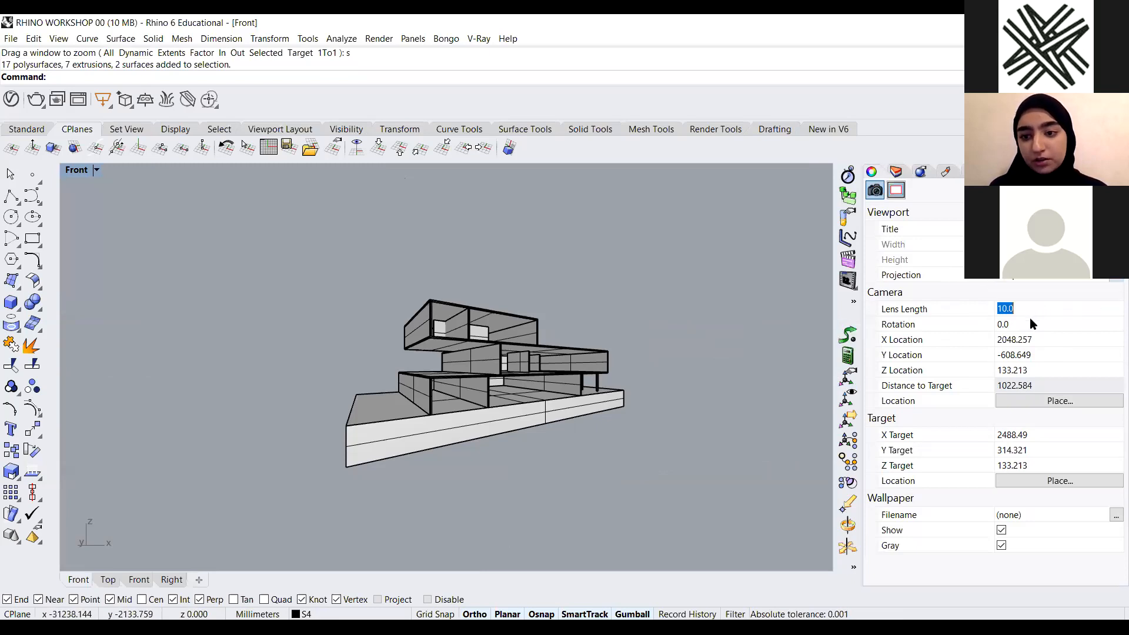
type("35")
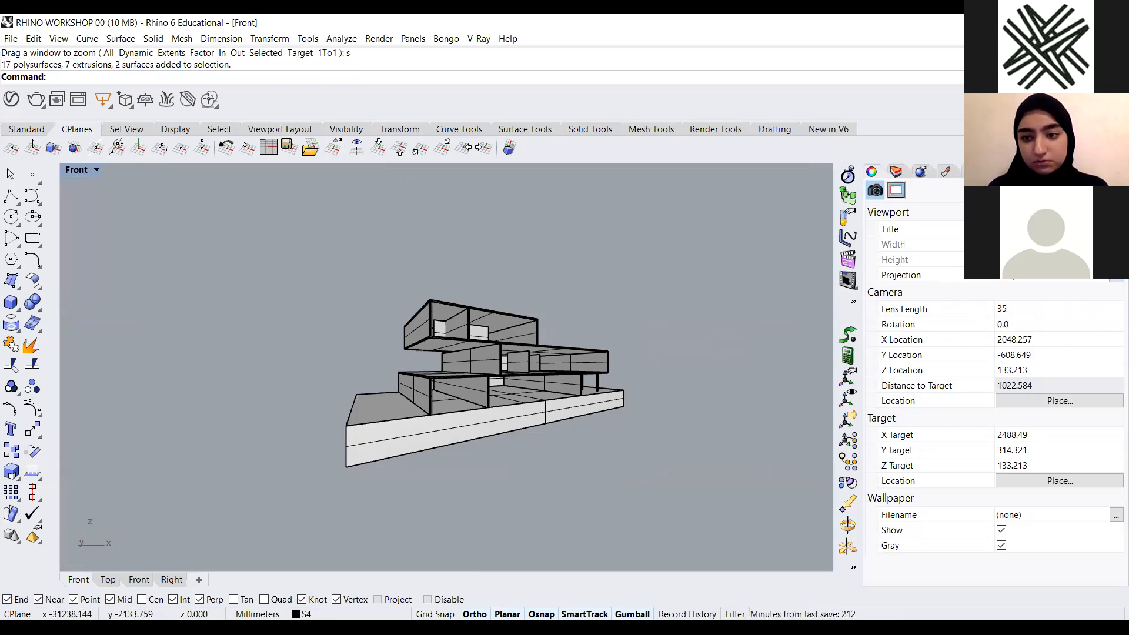
key("Return")
Copy the camera's Z location value and paste it into the target's Z field
scroll(553, 351, "down", 8)
right_click_drag(580, 391, 605, 432)
scroll(612, 398, "up", 5)
scroll(604, 429, "up", 2)
right_click_drag(614, 432, 609, 424, "shift")
right_click_drag(533, 427, 536, 424, "shift")
scroll(535, 425, "down", 2)
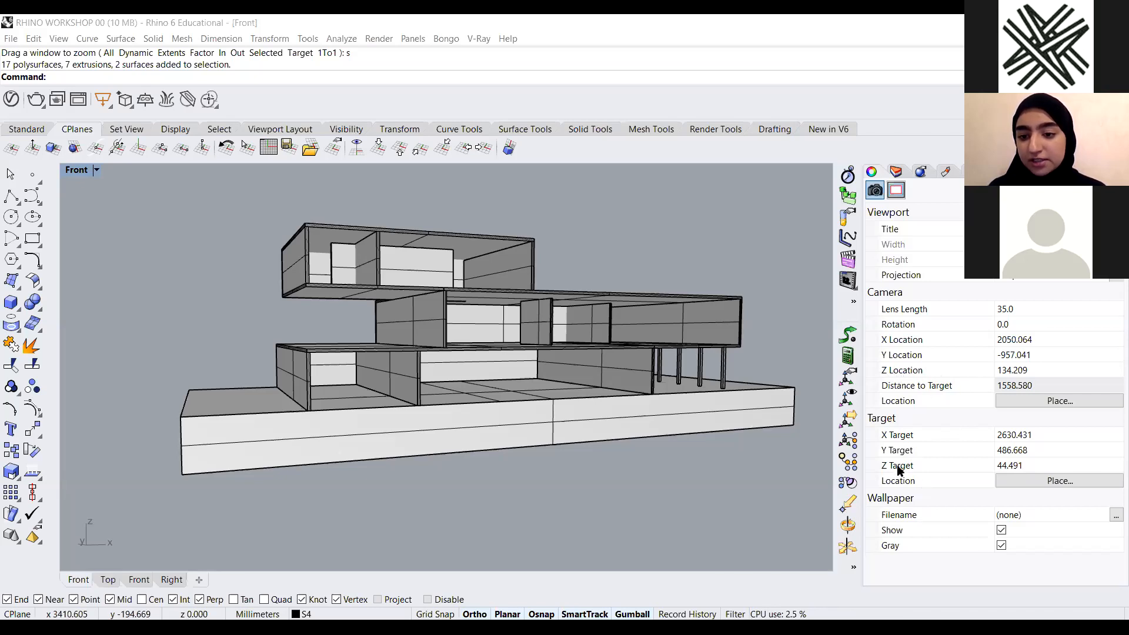
double_click(1033, 369)
right_click(1031, 370)
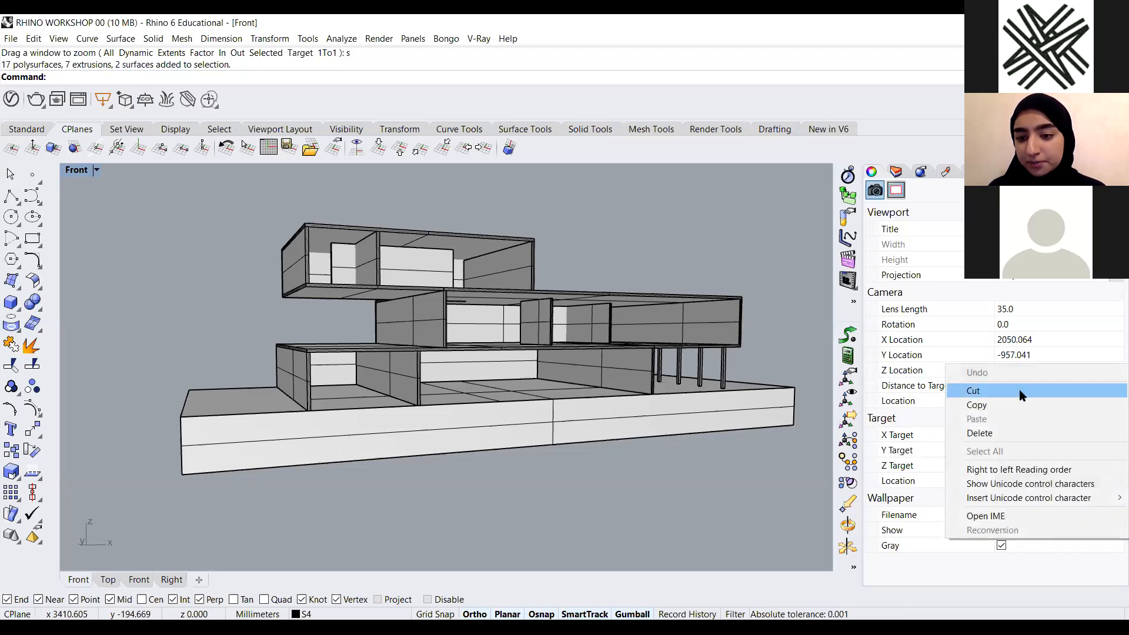
left_click(1013, 406)
left_click(1010, 465)
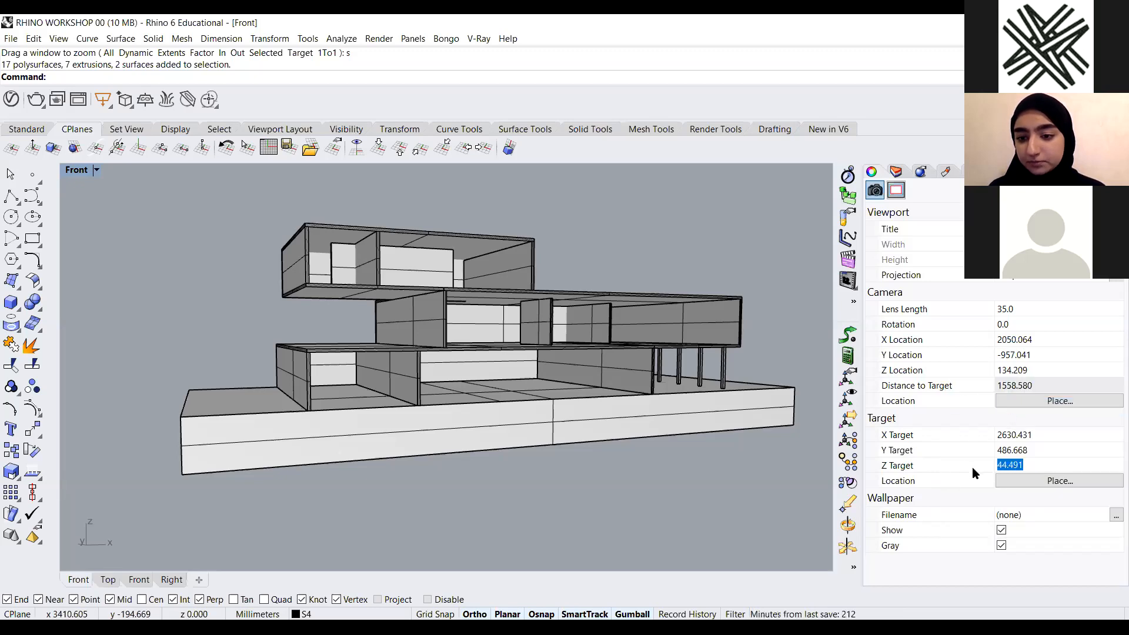
right_click(1049, 468)
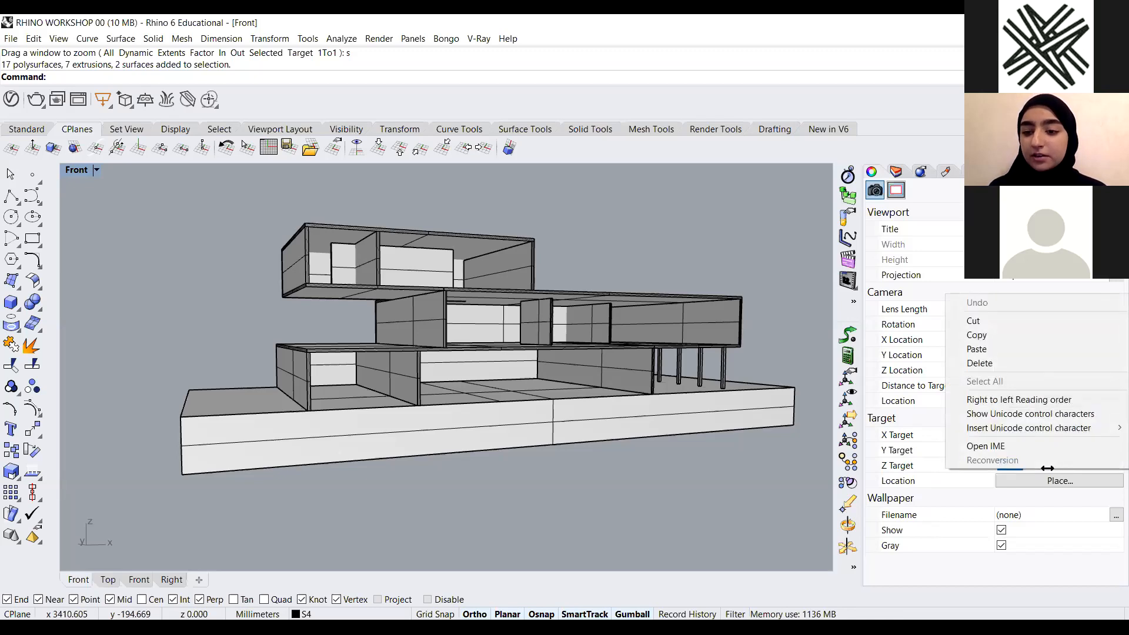
left_click(1036, 349)
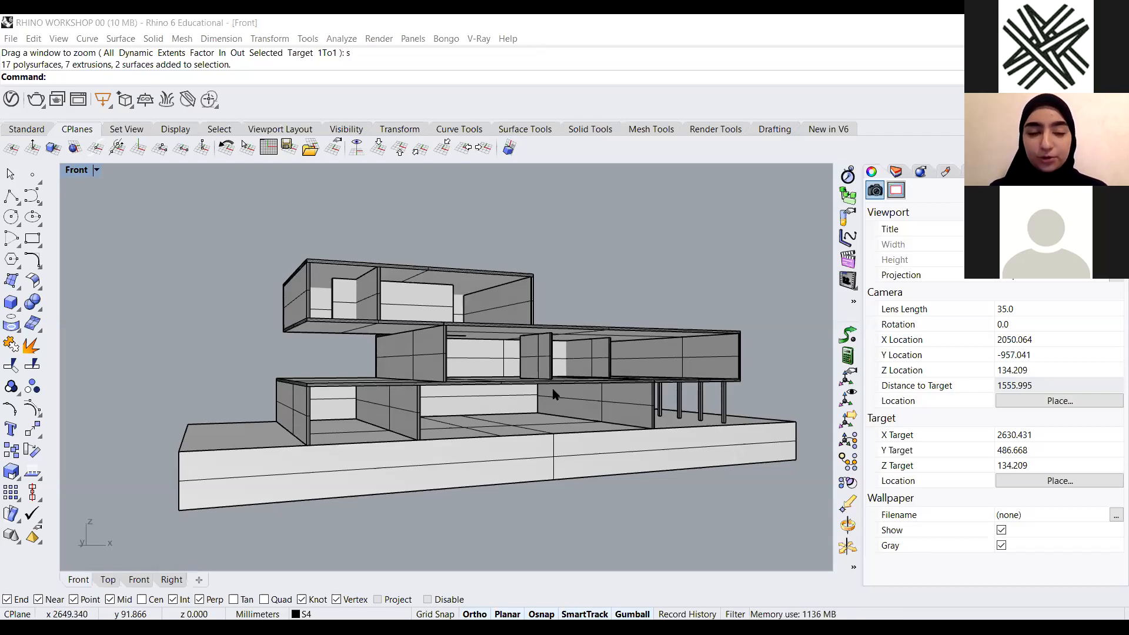
Examine the building from the levelled camera at different distances
scroll(515, 388, "down", 5)
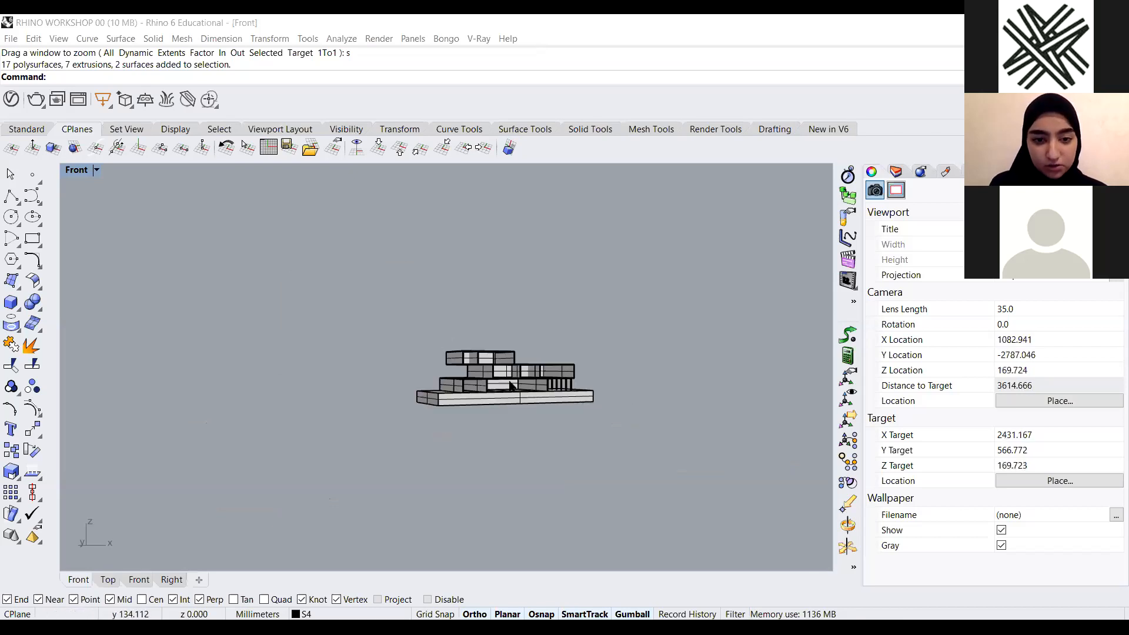
right_click_drag(510, 382, 583, 433)
scroll(582, 433, "up", 6)
right_click_drag(489, 498, 494, 422)
scroll(528, 335, "up", 2)
right_click_drag(500, 368, 490, 413)
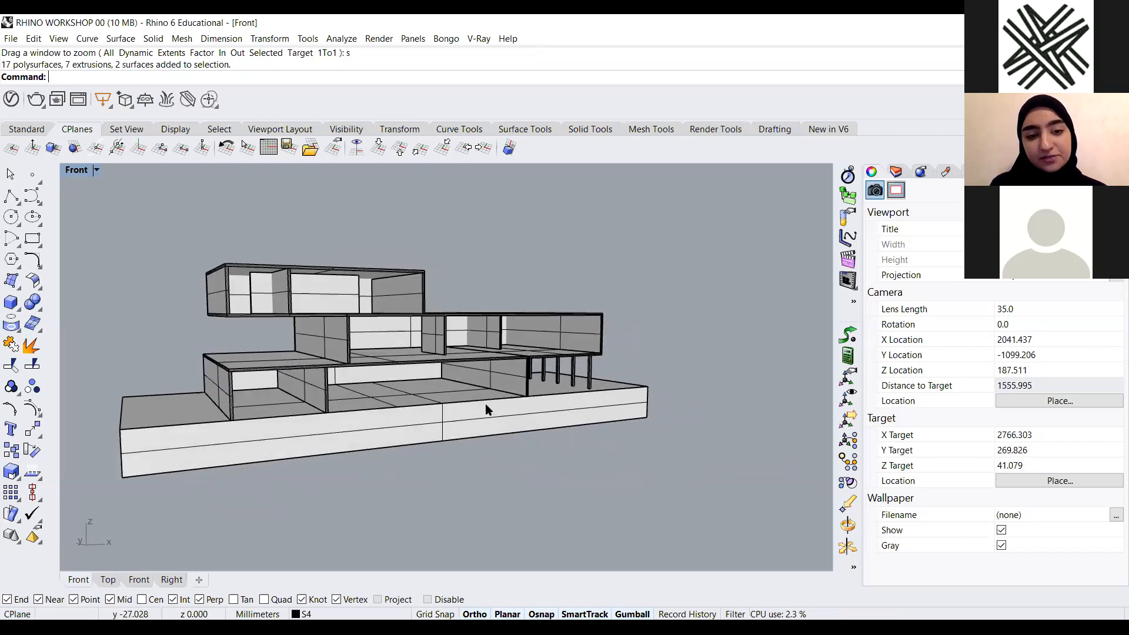
scroll(480, 435, "down", 2)
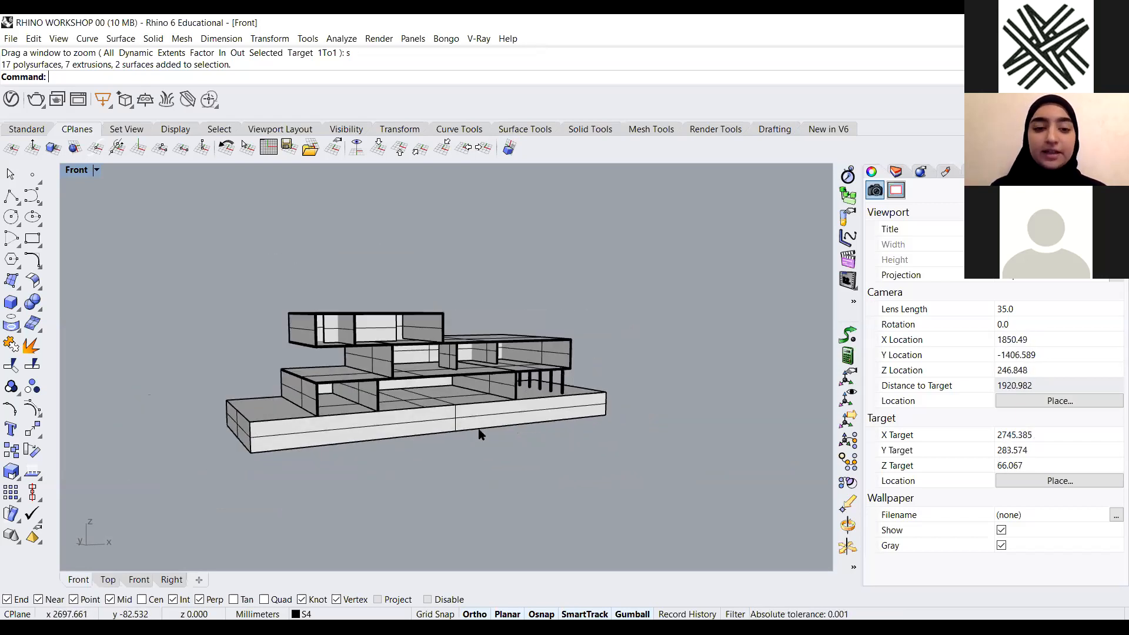
scroll(438, 417, "up", 3)
scroll(429, 383, "down", 3)
right_click_drag(429, 383, 443, 394)
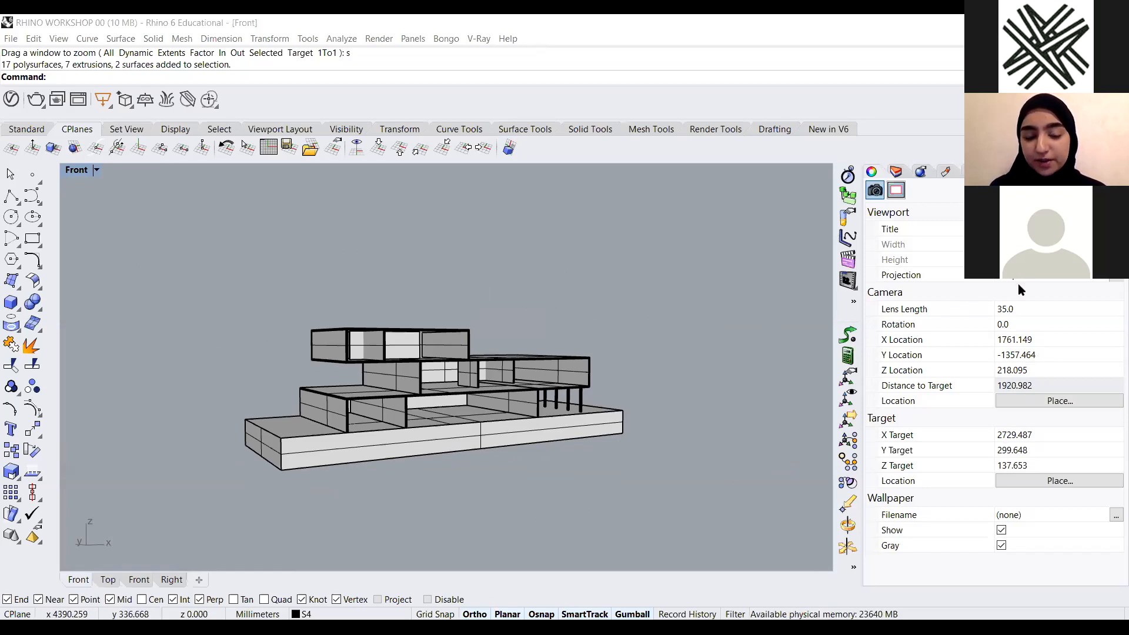
scroll(371, 408, "up", 2)
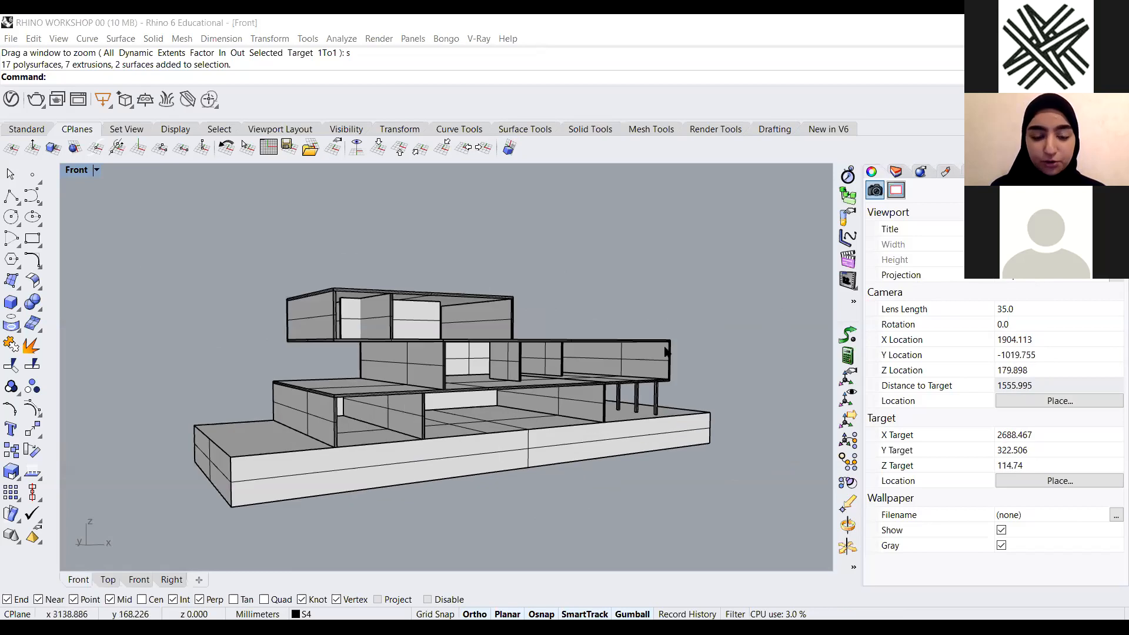
scroll(665, 347, "down", 2)
right_click_drag(543, 377, 500, 359)
scroll(531, 377, "up", 2)
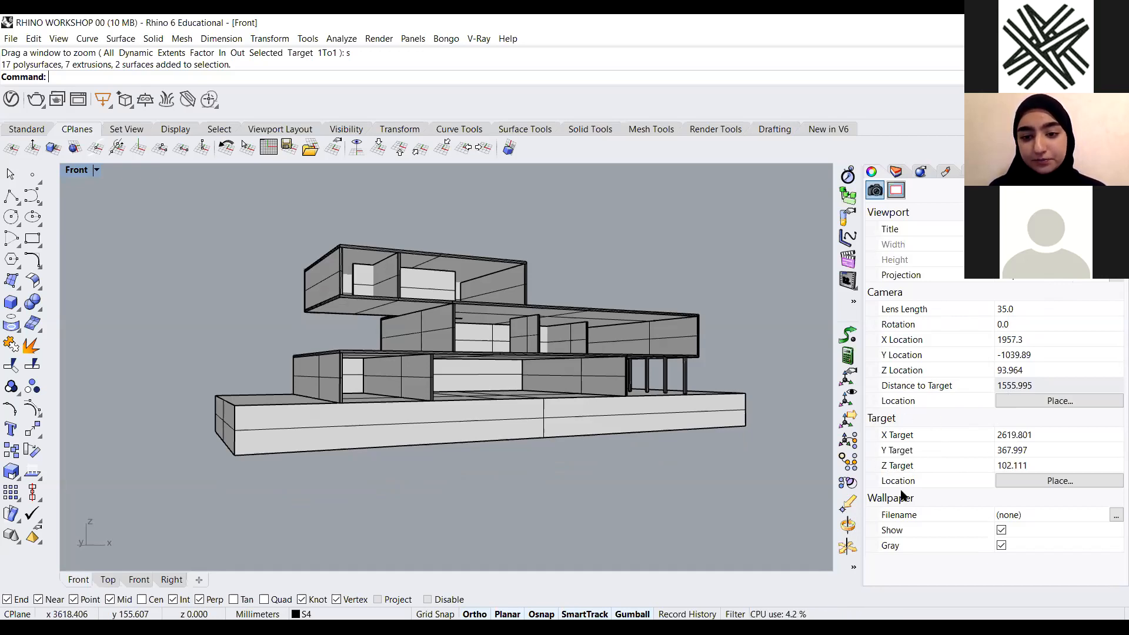
key("alt+Tab")
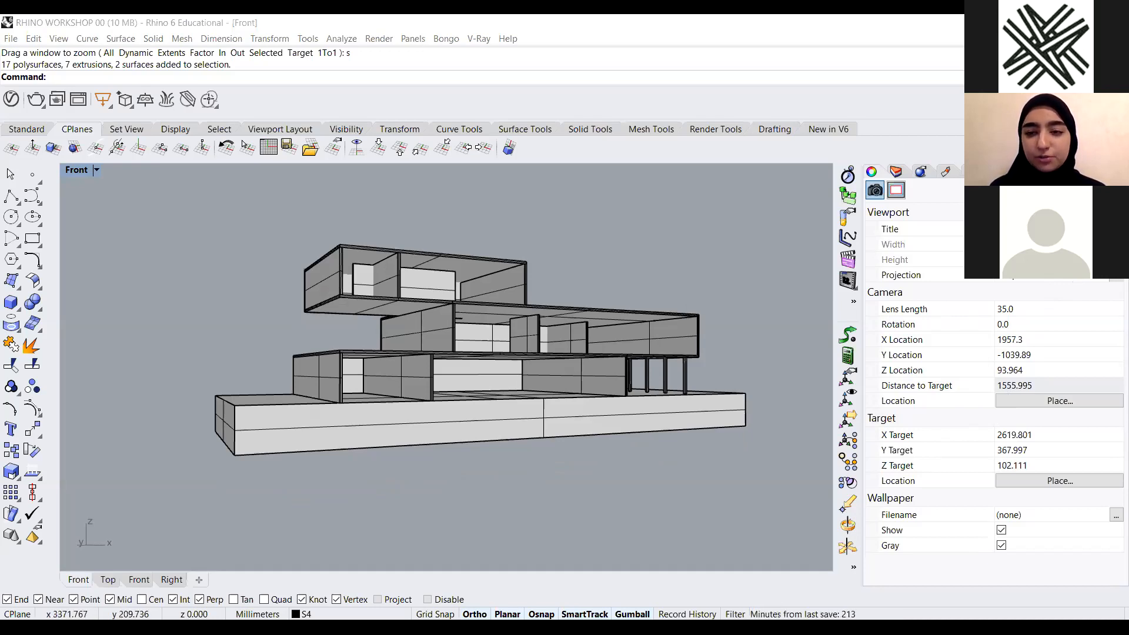
scroll(353, 400, "down", 5)
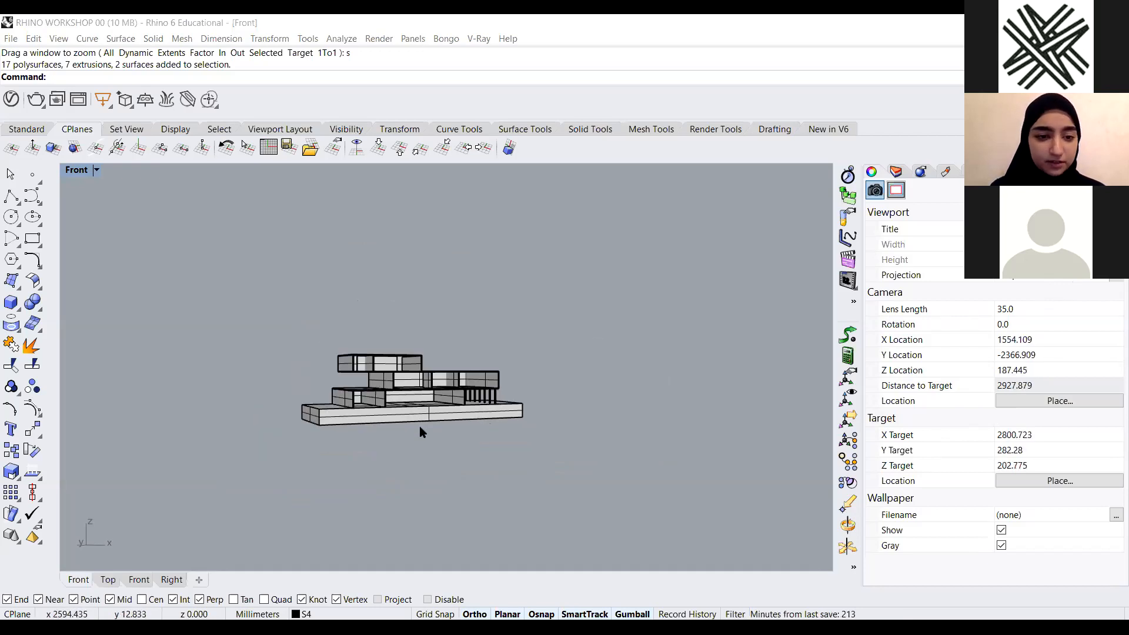
left_click(17, 203)
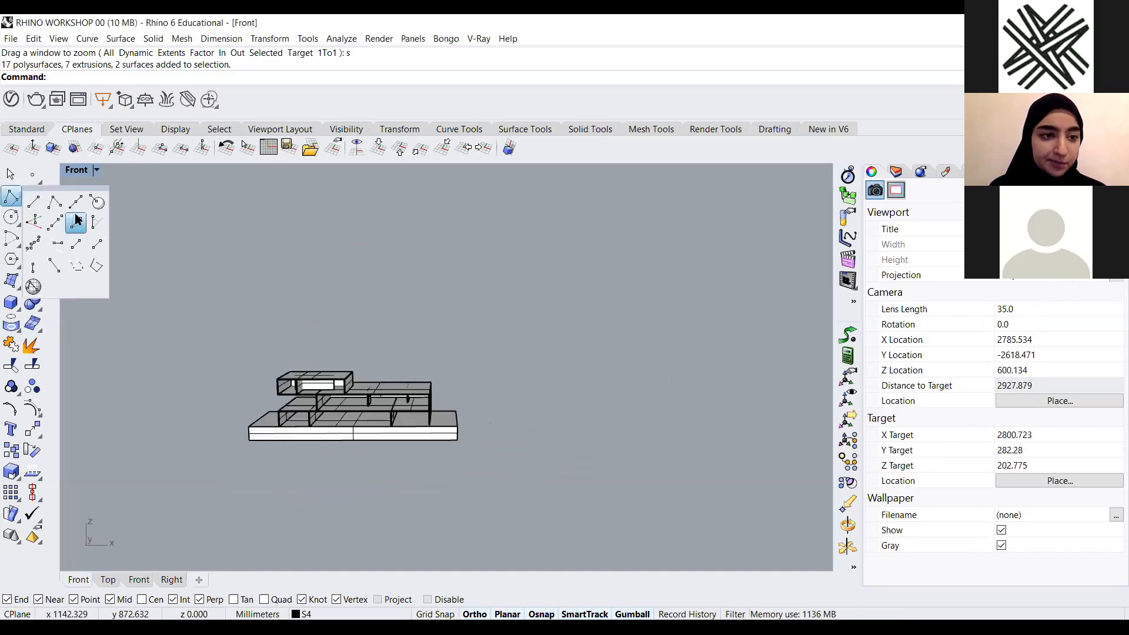
left_click(36, 227)
scroll(327, 521, "up", 2)
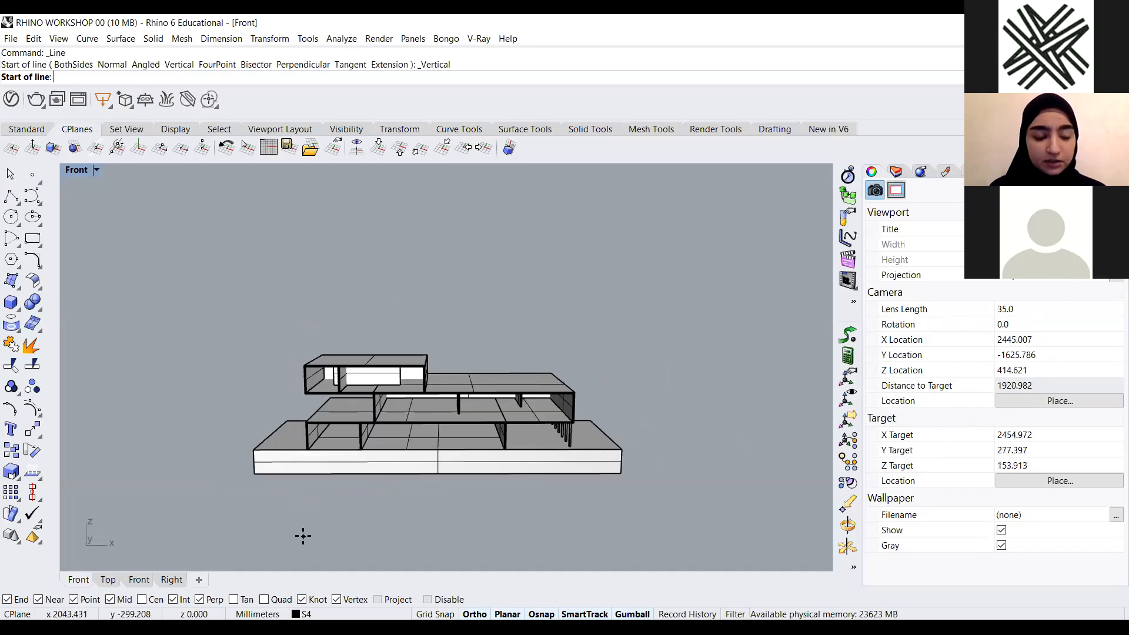
left_click(302, 535)
scroll(240, 520, "down", 4)
scroll(441, 456, "down", 6)
right_click_drag(441, 456, 335, 410)
scroll(335, 410, "up", 6)
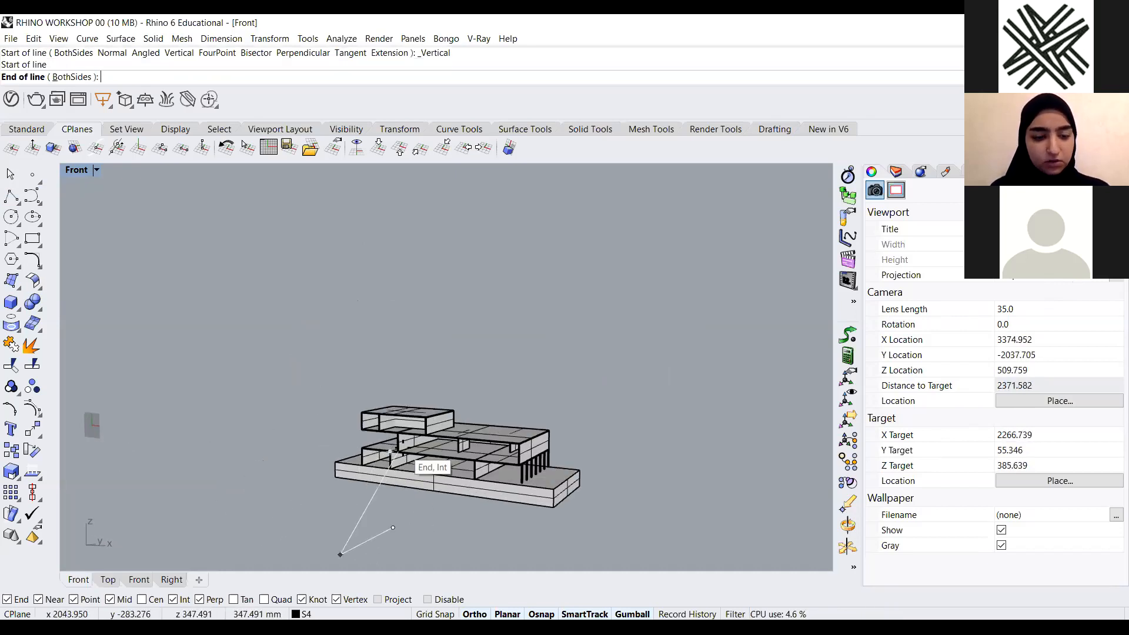
key("Escape")
Draw a short vertical polyline at the front corner of the building's base
scroll(390, 458, "down", 3)
right_click_drag(391, 458, 459, 433)
left_click(12, 200)
scroll(454, 449, "up", 3)
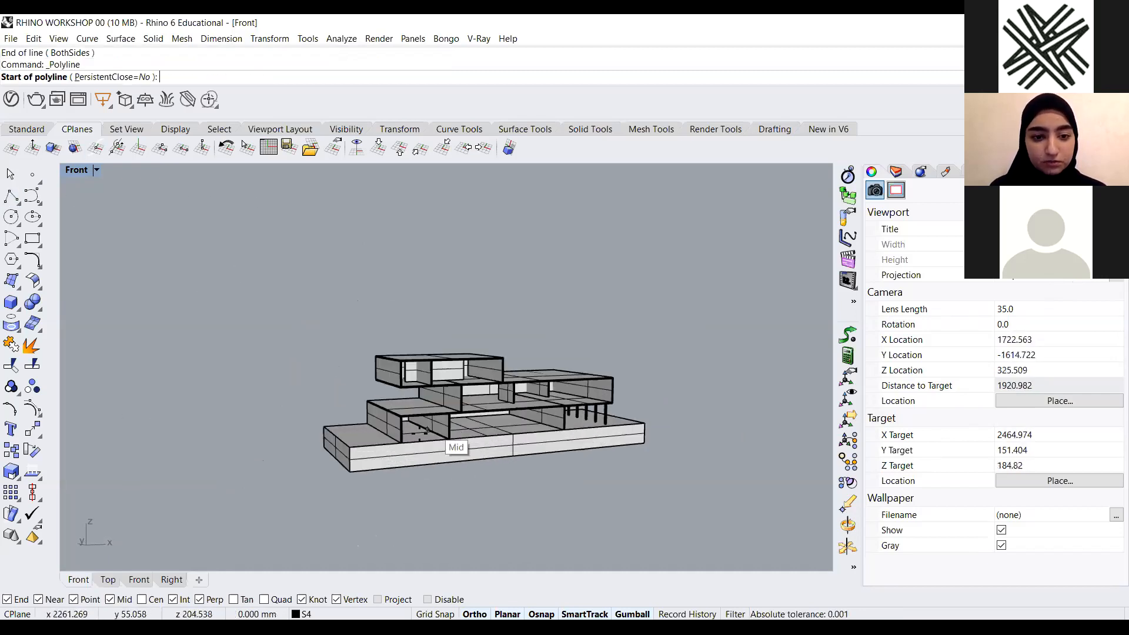
left_click(349, 472)
left_click(347, 462)
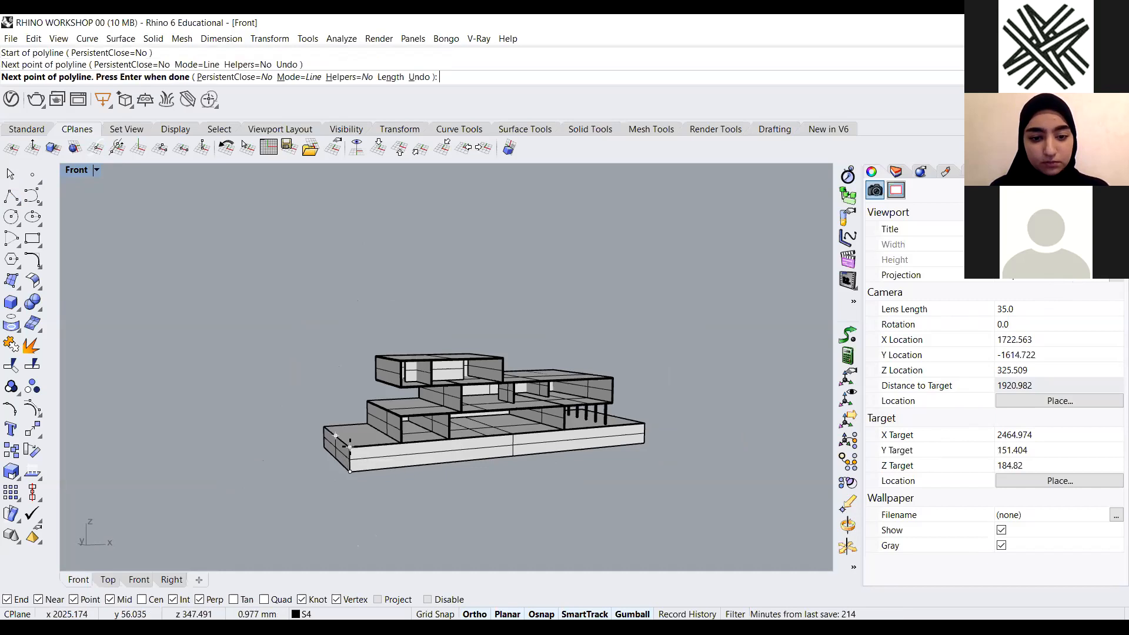
key("Return")
Select the new polyline curve and move it away from the building with the gumball
left_click(350, 466)
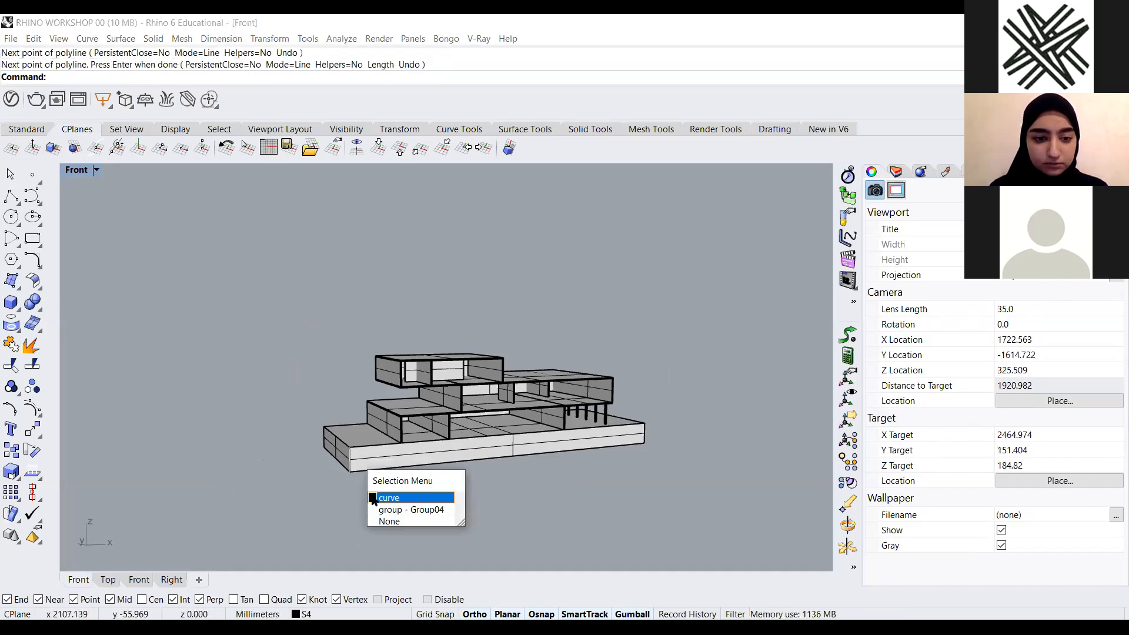
left_click(431, 491)
right_click_drag(431, 492, 448, 531)
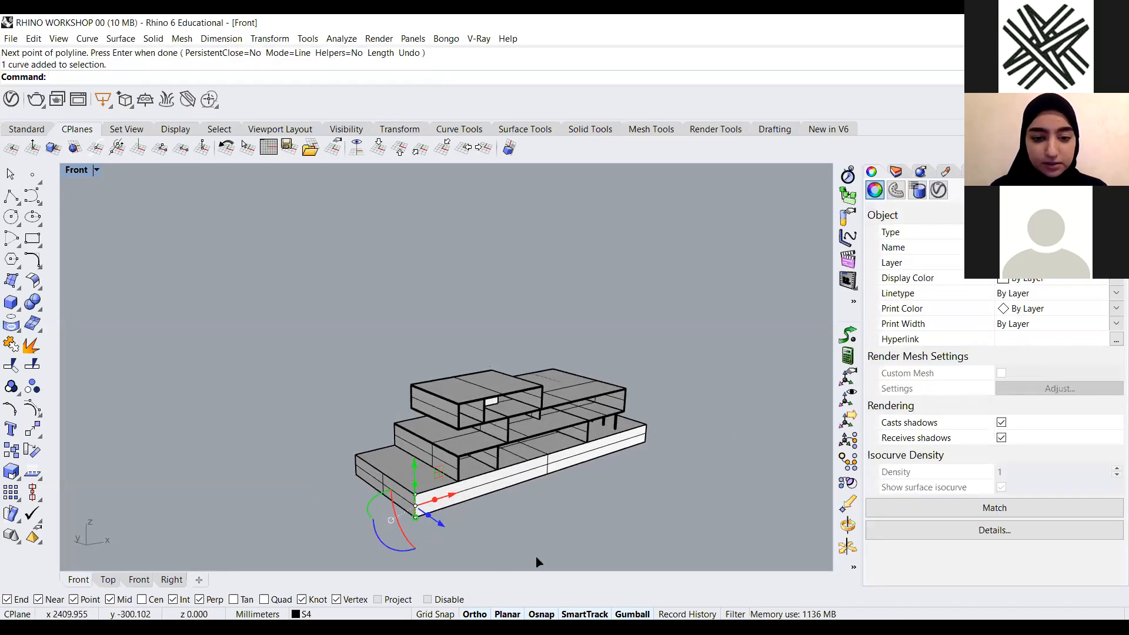
left_click_drag(441, 524, 507, 559)
Reposition the vertical polyline so it stands in front of the building
scroll(558, 450, "down", 5)
right_click_drag(558, 450, 591, 456)
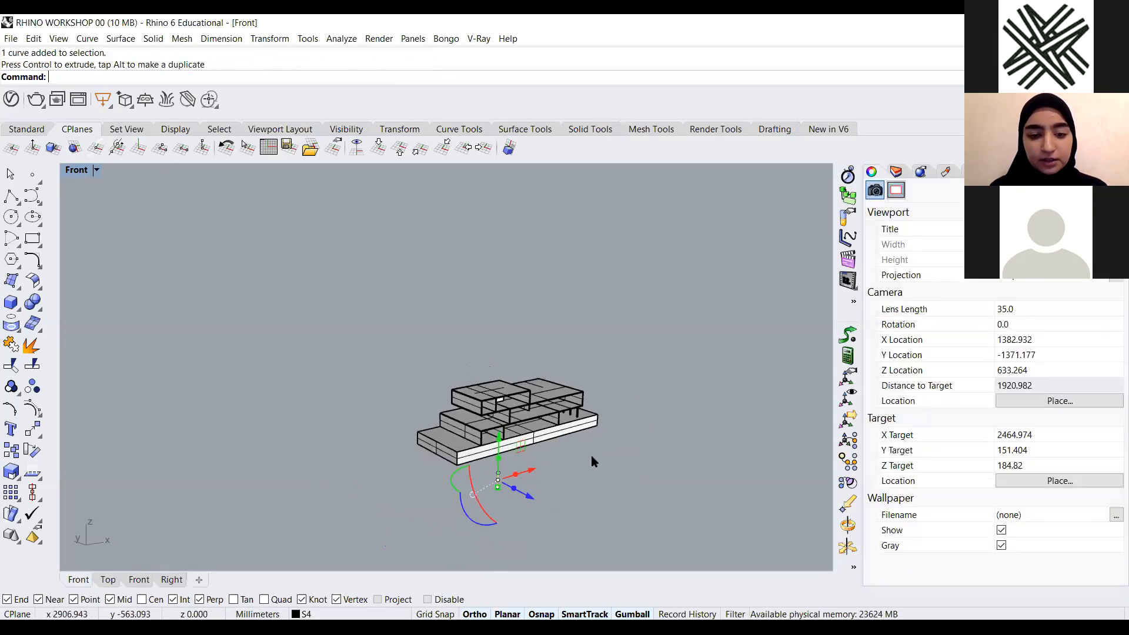
scroll(594, 458, "up", 5)
left_click_drag(483, 450, 493, 455)
key("Escape")
scroll(556, 419, "up", 2)
right_click_drag(555, 419, 506, 390)
scroll(456, 345, "up", 3)
left_click(442, 426)
scroll(507, 390, "down", 8)
mouse_move(489, 412)
left_mouse_down()
mouse_move(549, 408)
mouse_move(481, 427)
mouse_move(496, 415)
left_mouse_up()
scroll(495, 416, "up", 2)
left_click(531, 408)
right_click_drag(485, 401, 485, 390)
scroll(465, 392, "up", 2)
scroll(455, 416, "up", 2)
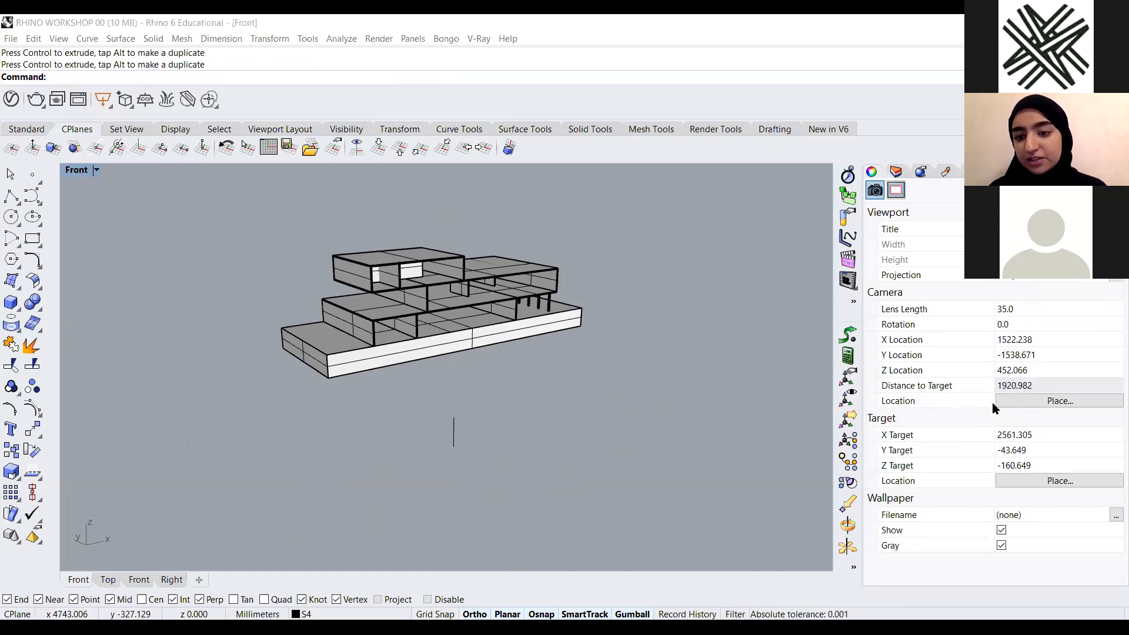
Place the camera location at the top end of the vertical polyline
left_click(1060, 407)
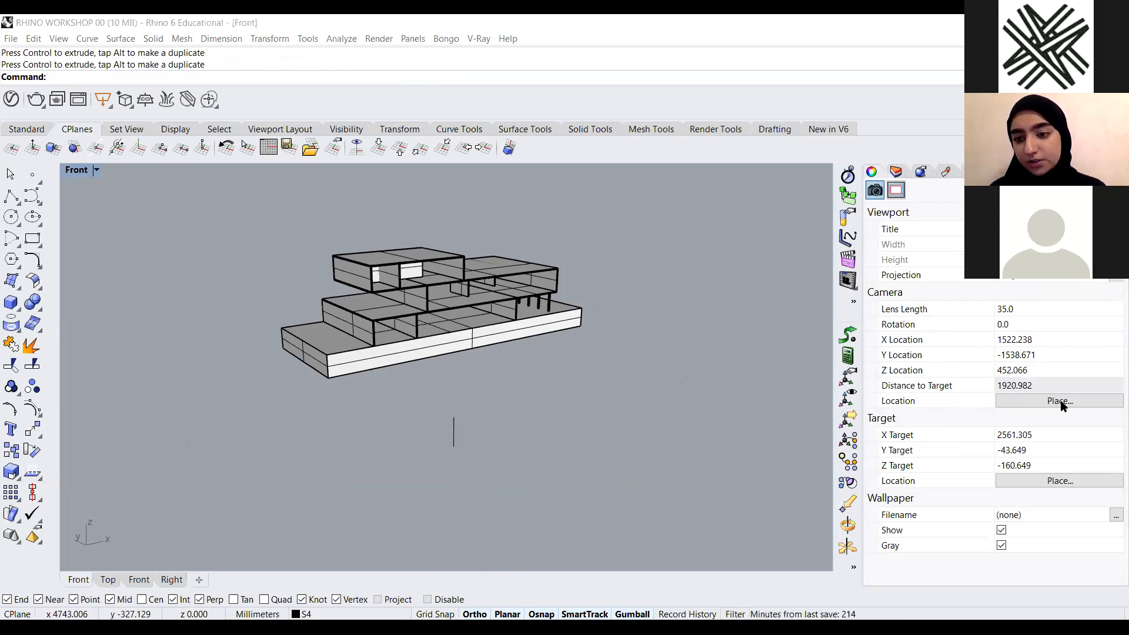
left_click(453, 421)
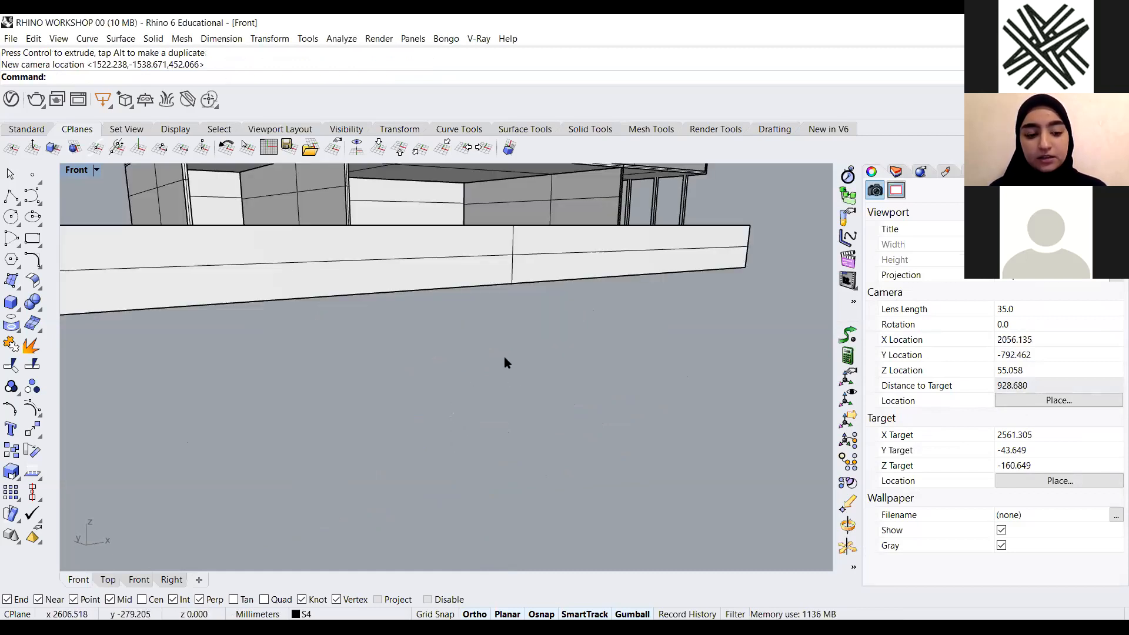
right_click_drag(533, 339, 535, 378, "alt")
key("Home")
key("Home")
scroll(507, 371, "down", 3)
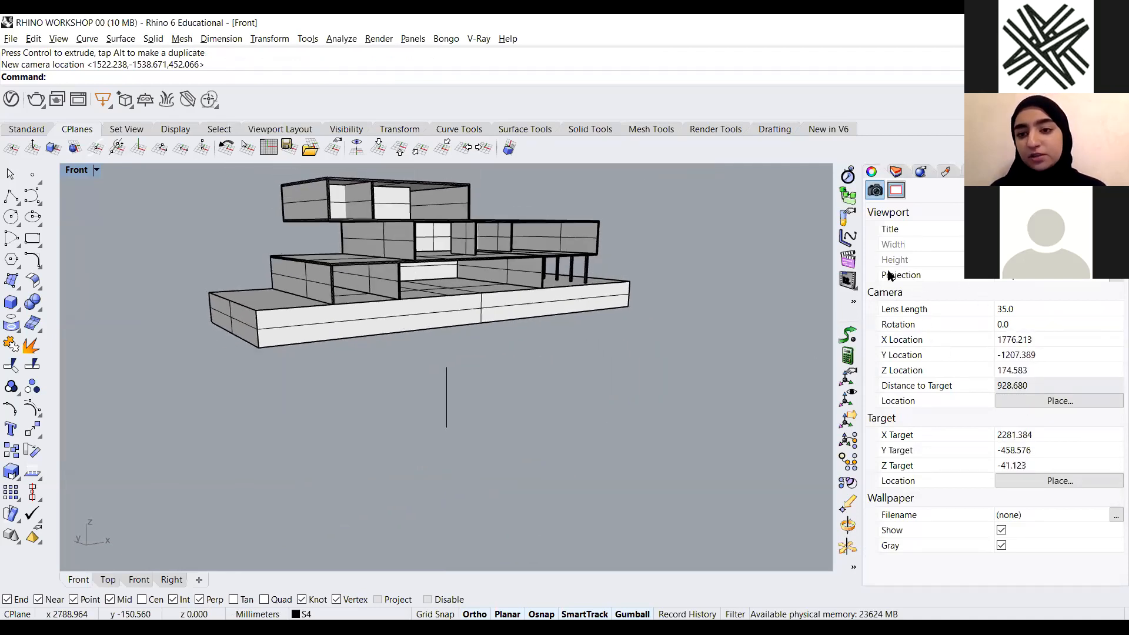
Select the vertical polyline with a window and delete it
right_click_drag(475, 417, 479, 435, "shift")
left_click_drag(494, 409, 404, 485)
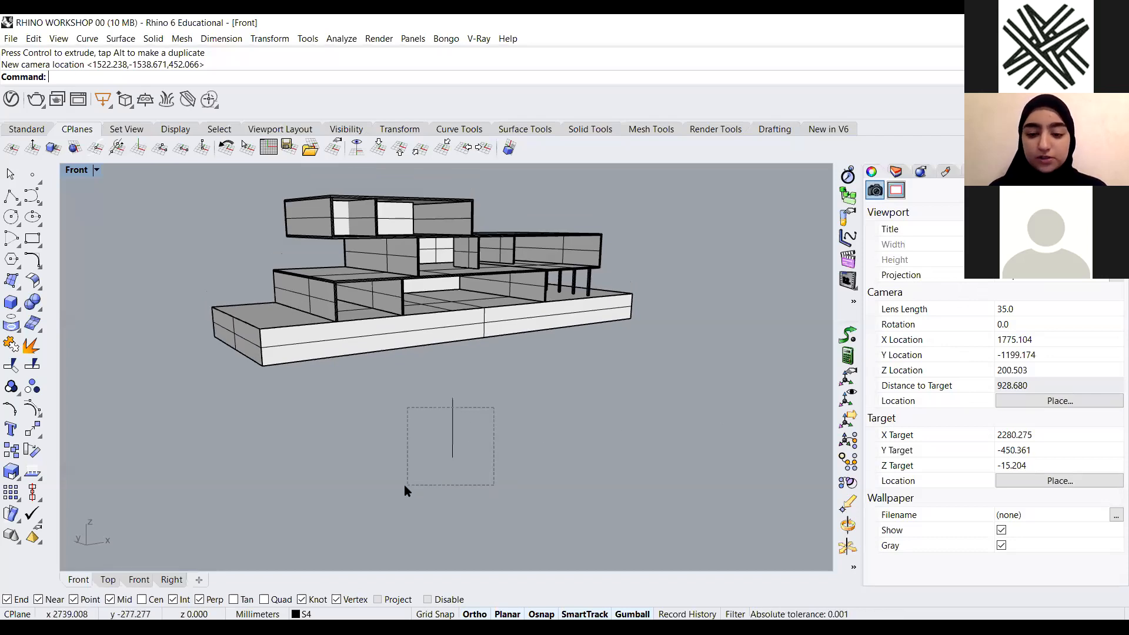
key("Delete")
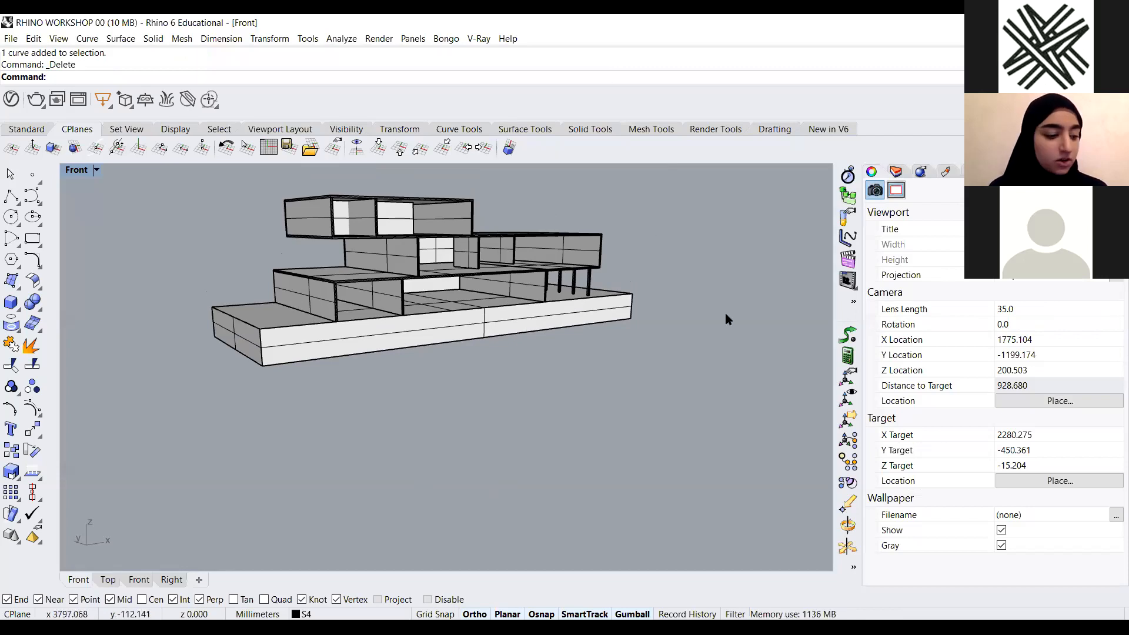
Show all hidden objects in the model with the Show command
type("Sho")
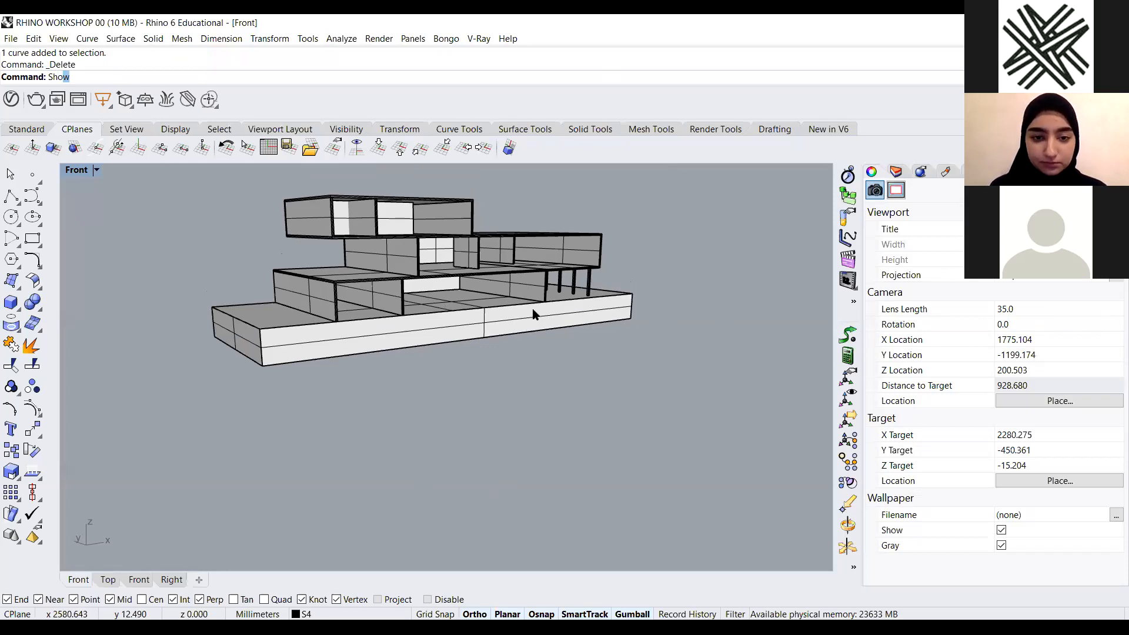
key("Return")
scroll(534, 312, "down", 15)
right_click_drag(535, 313, 456, 478)
right_click_drag(1088, 277, 729, 269)
scroll(730, 269, "up", 6)
Set the camera's lens length to 50
left_click(1018, 305)
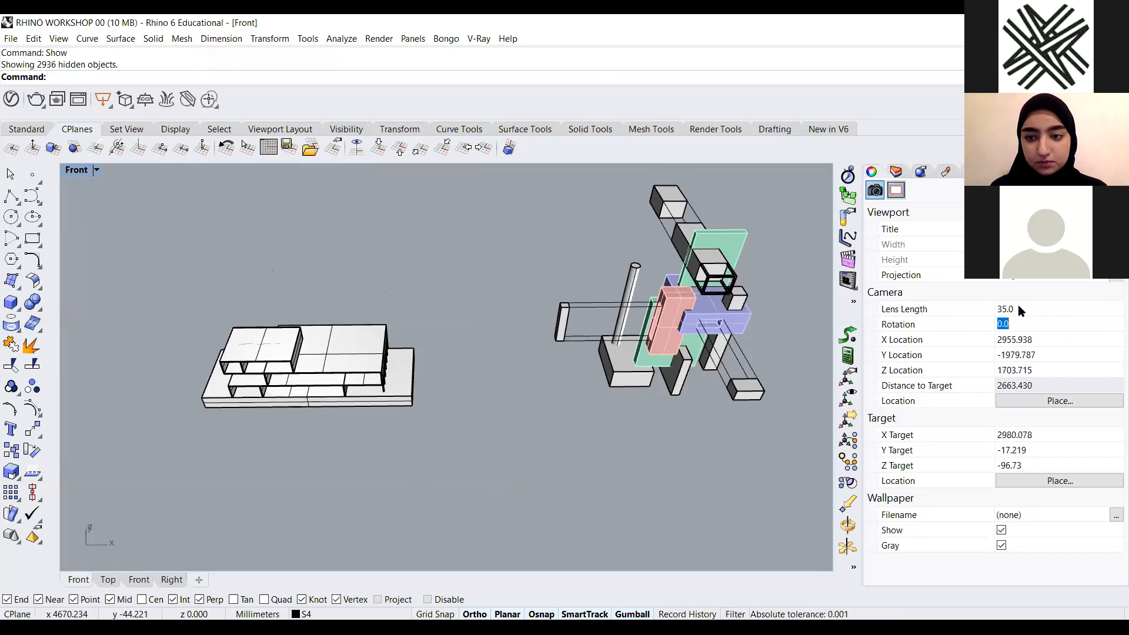
type("50")
key("Return")
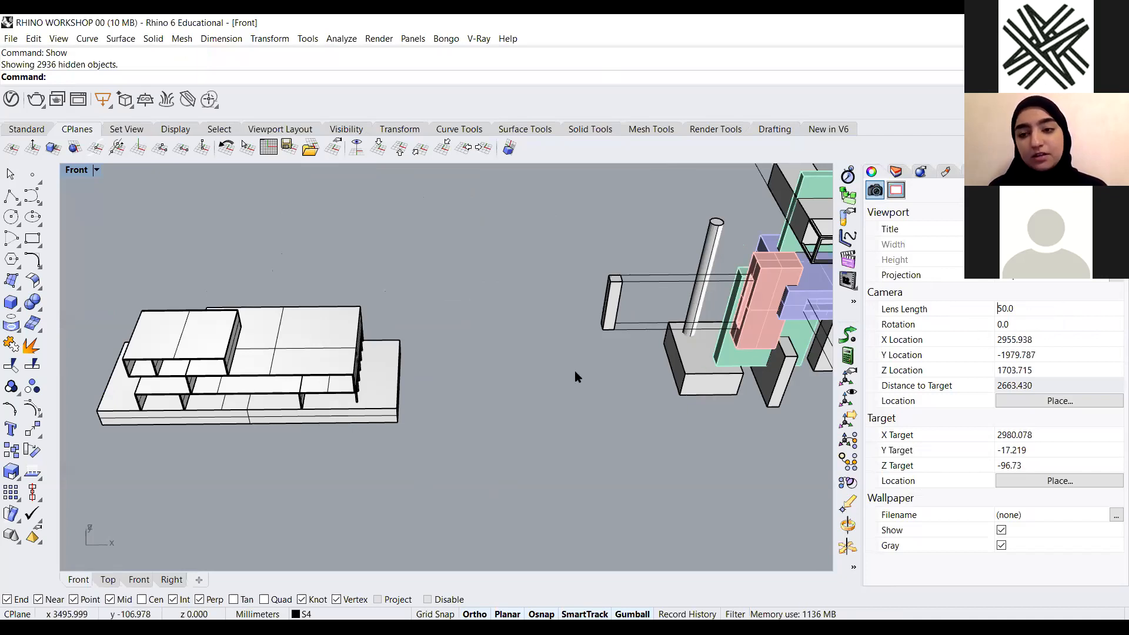
Examine the revealed models from different camera distances and angles
scroll(411, 396, "down", 3)
right_click_drag(390, 373, 545, 248)
scroll(643, 242, "up", 3)
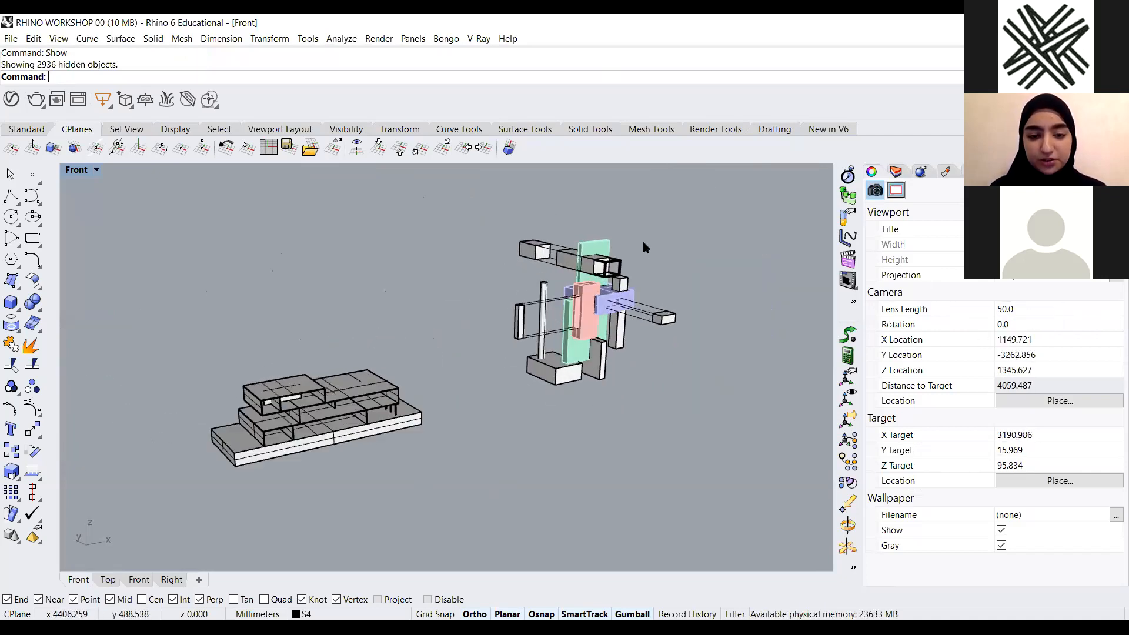
scroll(446, 394, "down", 3)
right_click_drag(446, 395, 475, 371)
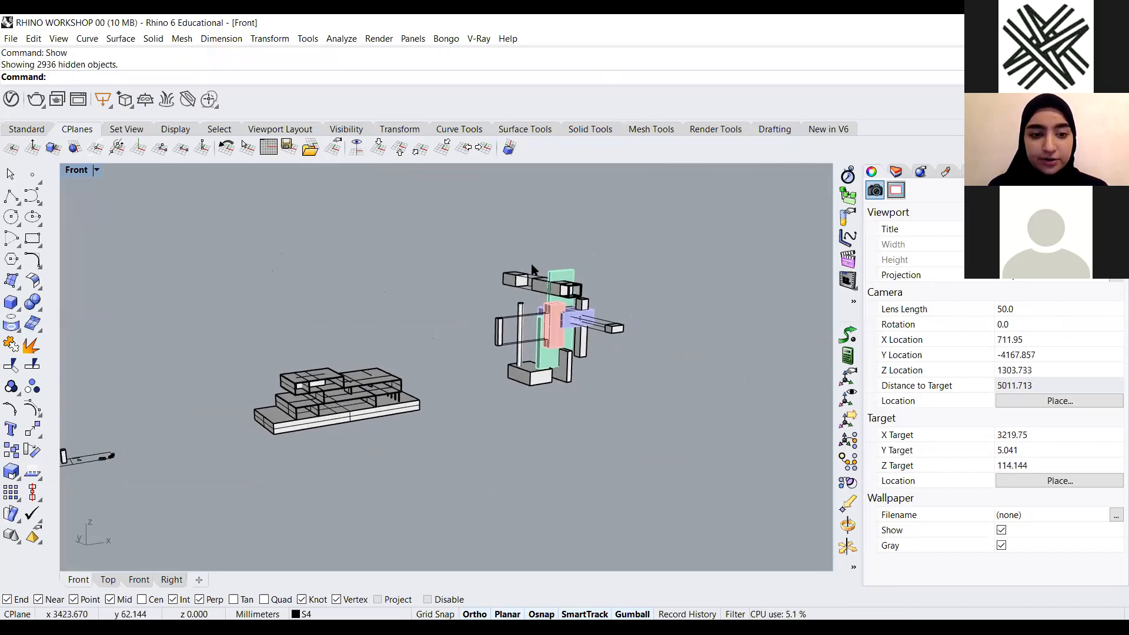
scroll(532, 266, "up", 4)
right_click_drag(615, 409, 553, 450)
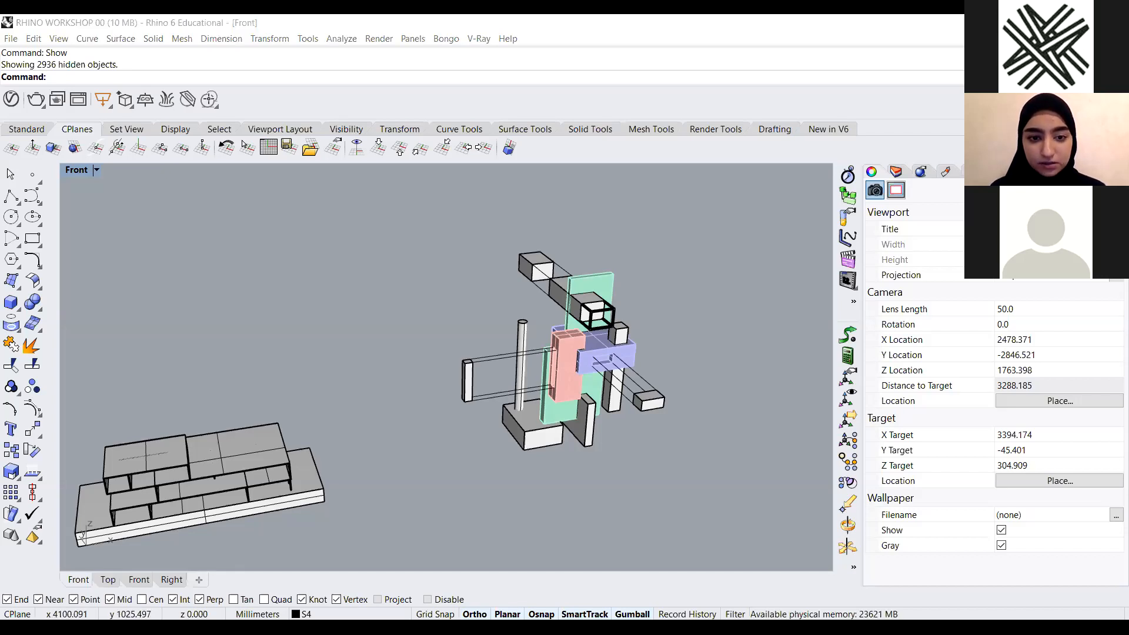
Switch to Photos to browse reference render images, then return to Rhino
key("alt+Tab")
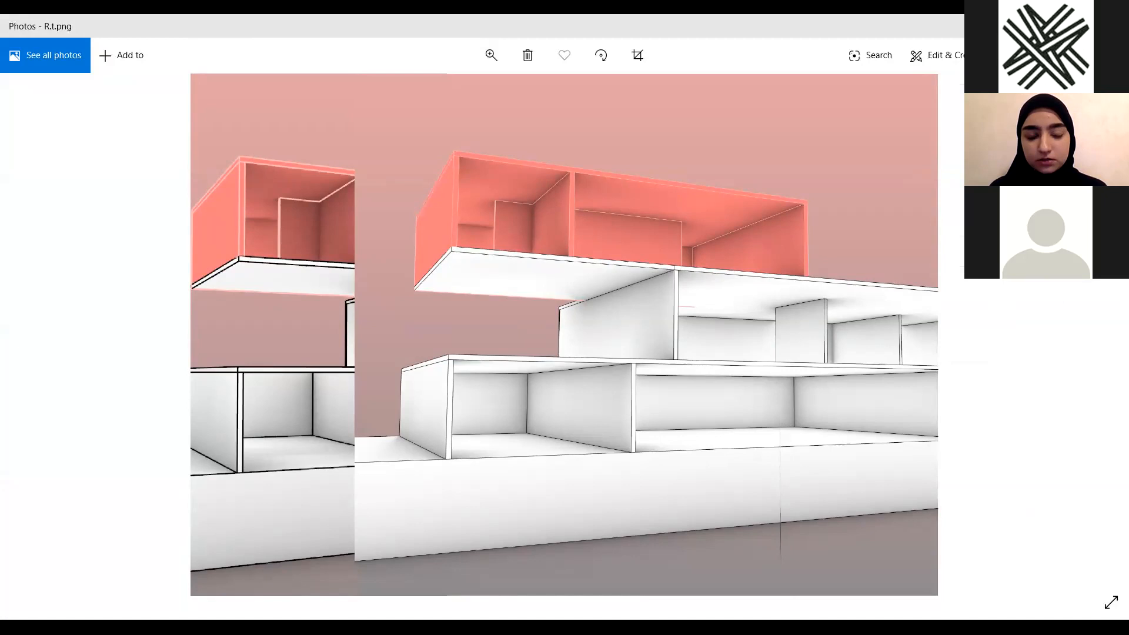
key("Right")
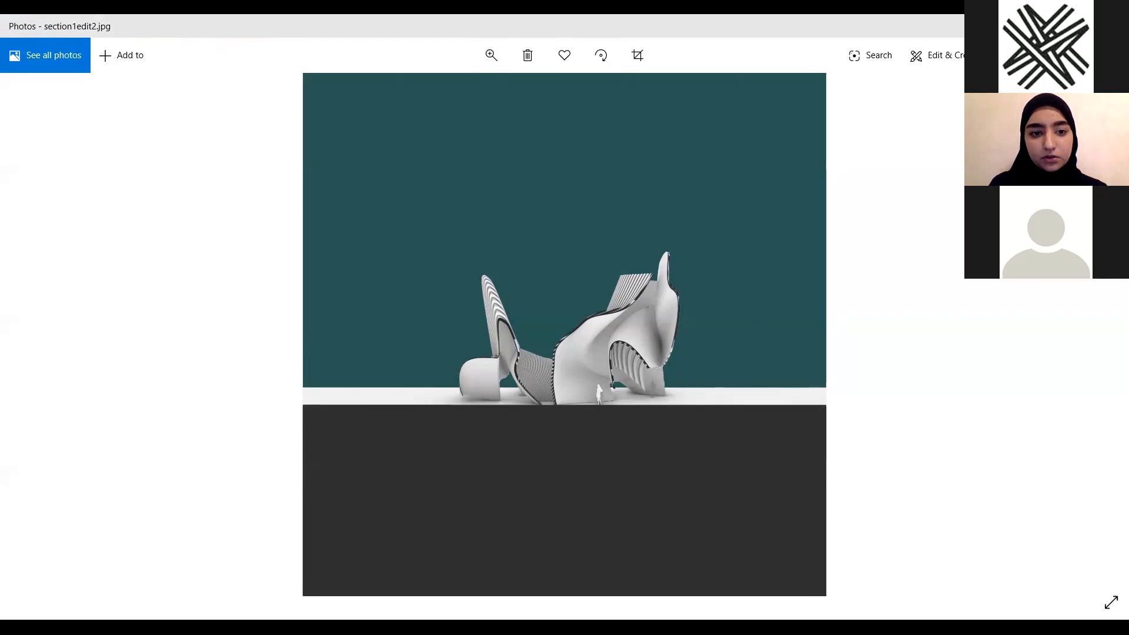
key("Right")
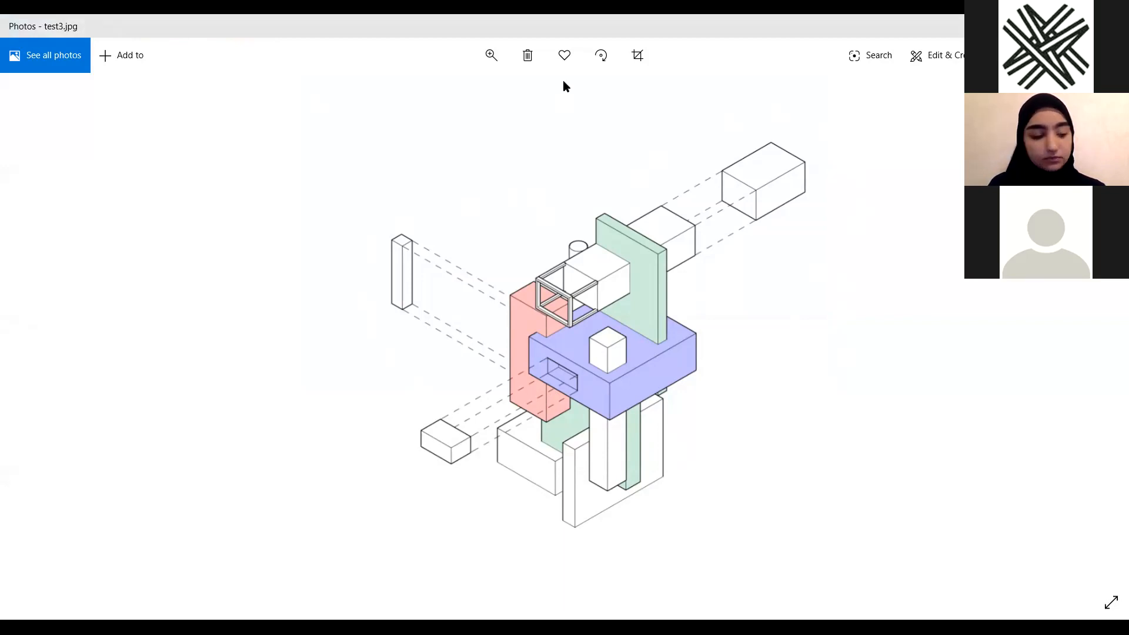
key("alt+Tab")
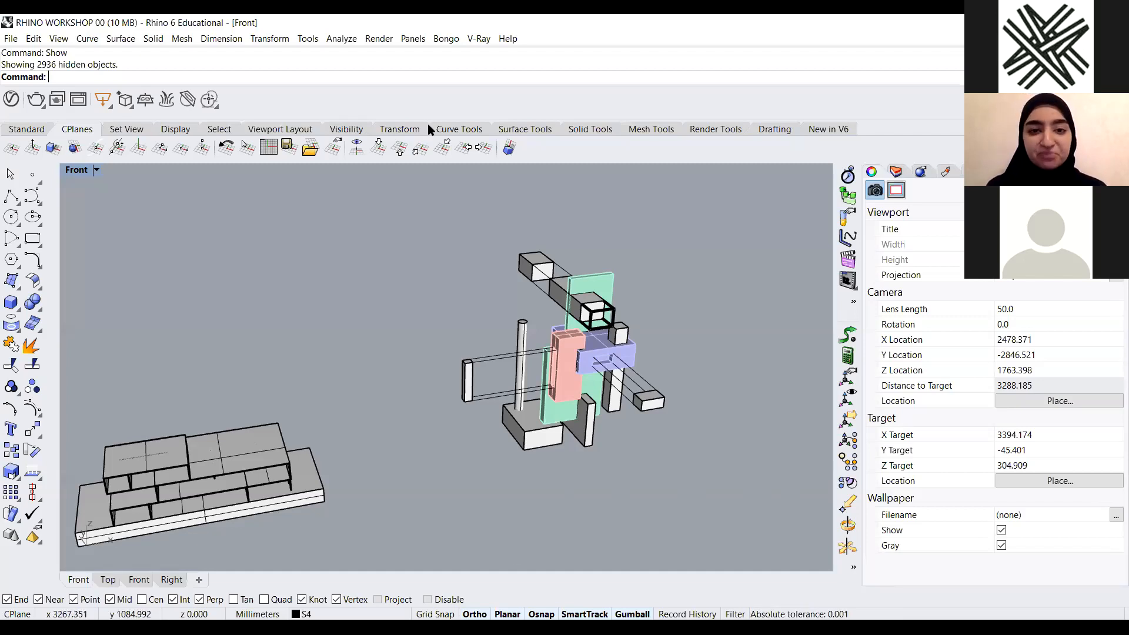
Select the building model with a crossing window and isolate it
right_click_drag(669, 306, 587, 303, "shift")
scroll(587, 303, "down", 4)
mouse_move(605, 365)
right_mouse_down()
mouse_move(620, 335)
mouse_move(621, 381)
right_mouse_up()
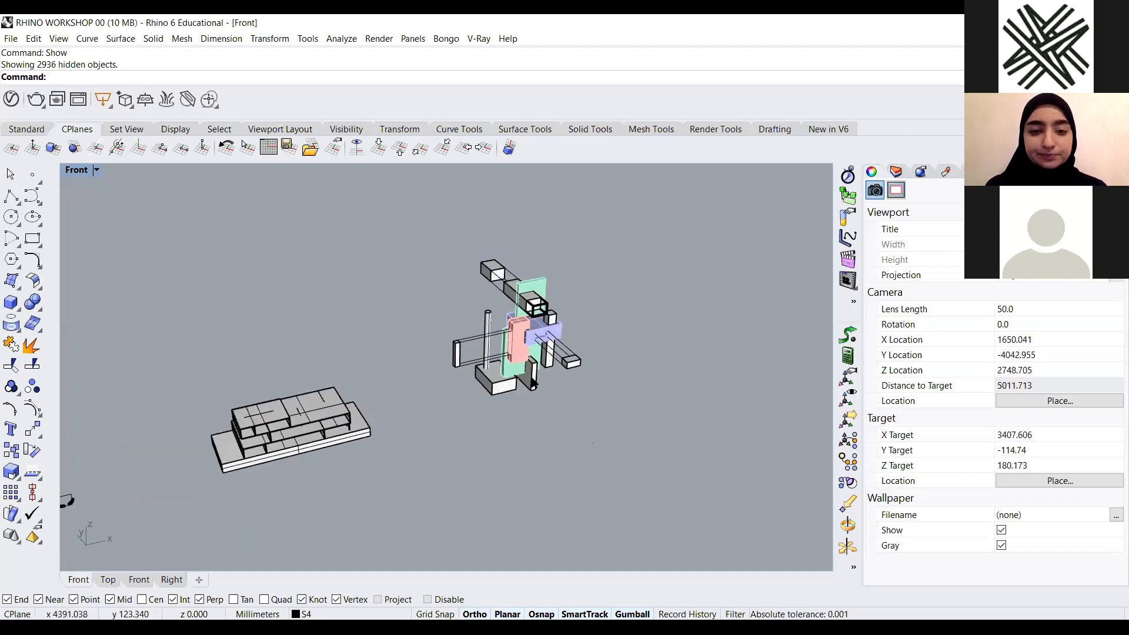
scroll(565, 349, "down", 6)
scroll(492, 373, "up", 8)
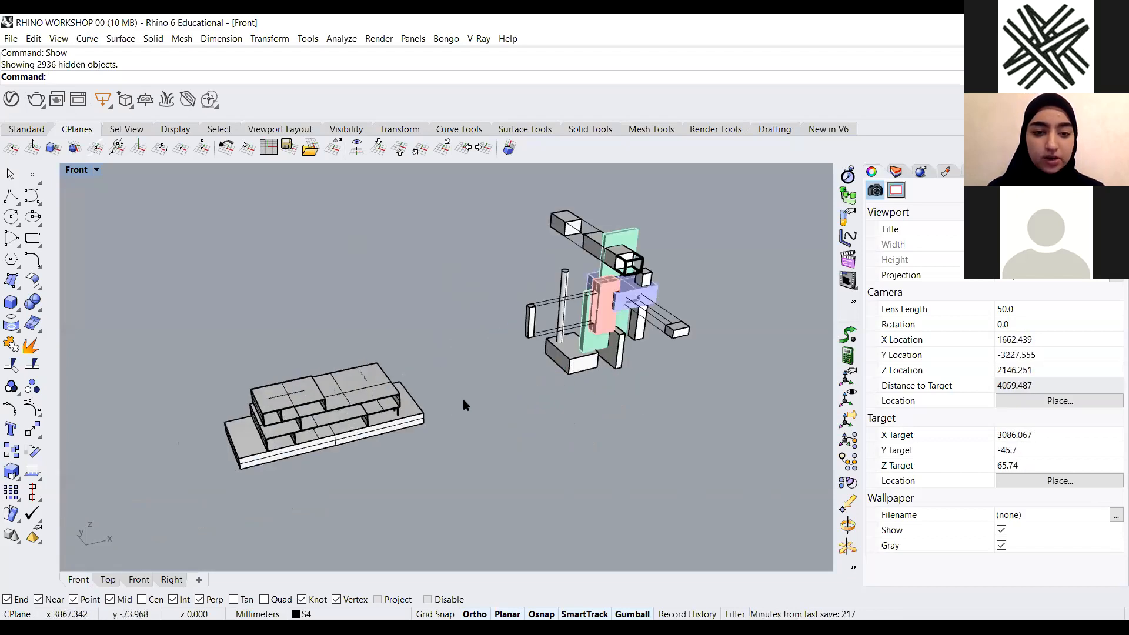
scroll(464, 402, "down", 6)
scroll(474, 395, "up", 8)
scroll(436, 378, "up", 4)
scroll(441, 375, "down", 2)
scroll(470, 376, "down", 2)
right_click_drag(208, 452, 218, 451)
left_click_drag(609, 254, 208, 451)
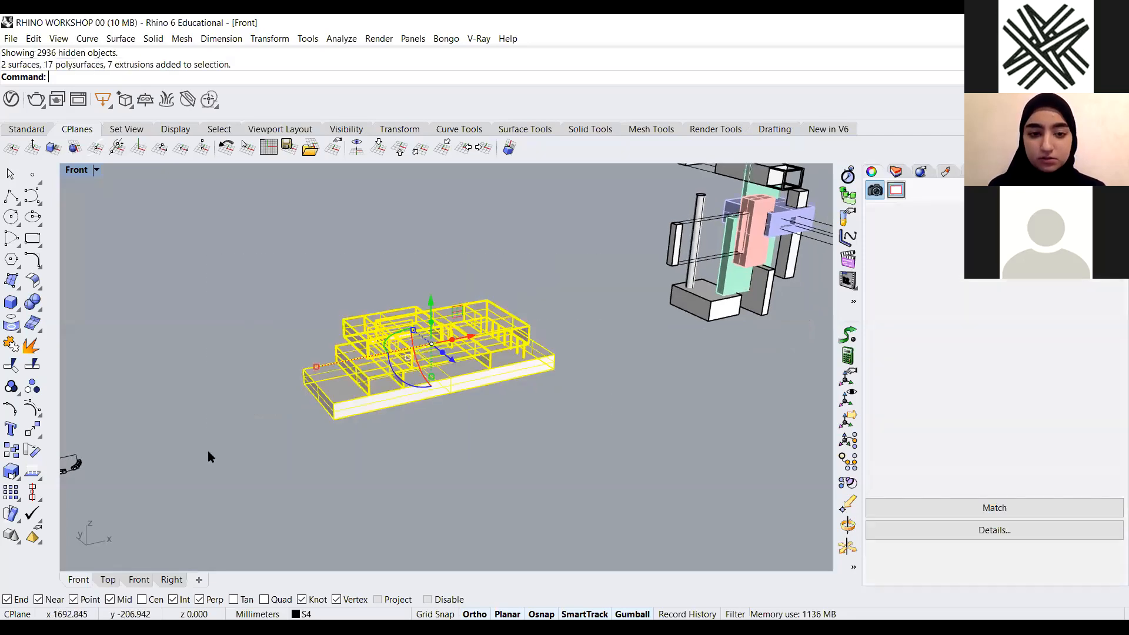
type("Isolate")
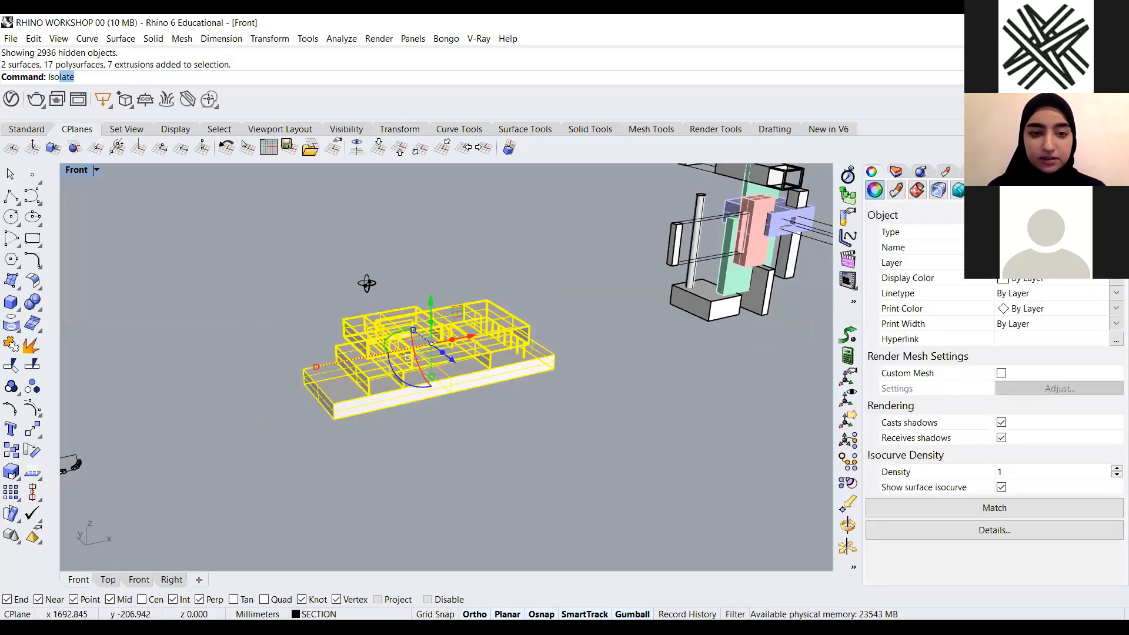
key("Return")
Frame the building and save the current viewport as named view 1
right_click_drag(372, 281, 691, 329)
scroll(682, 294, "up", 2)
scroll(735, 282, "up", 2)
scroll(788, 269, "up", 2)
scroll(782, 265, "up", 1)
left_click(892, 188)
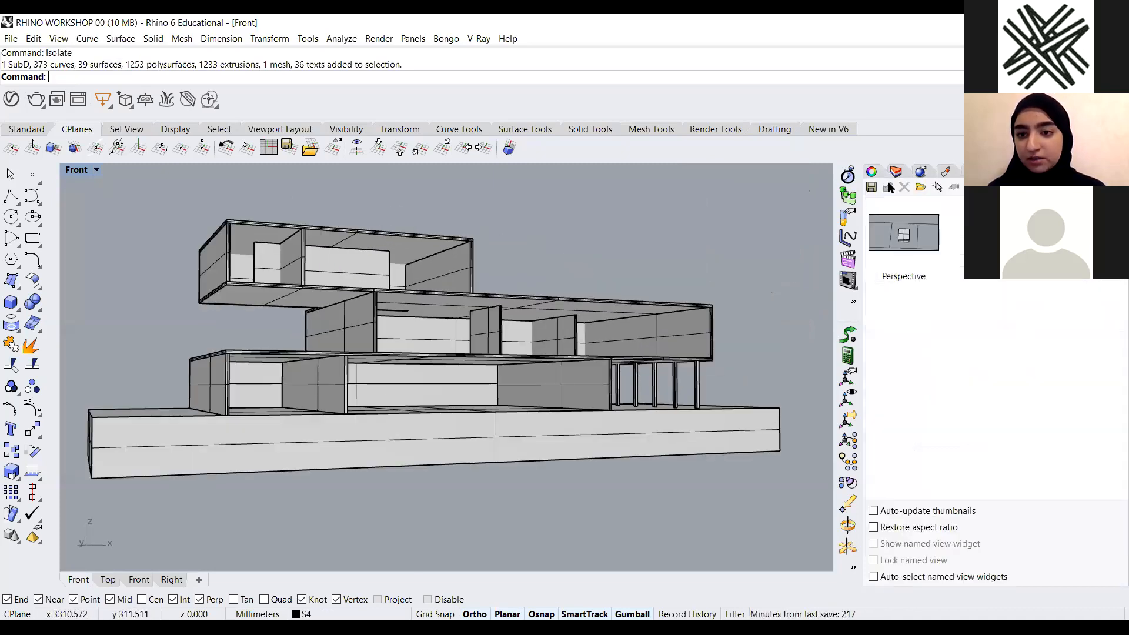
left_click(888, 187)
type("1")
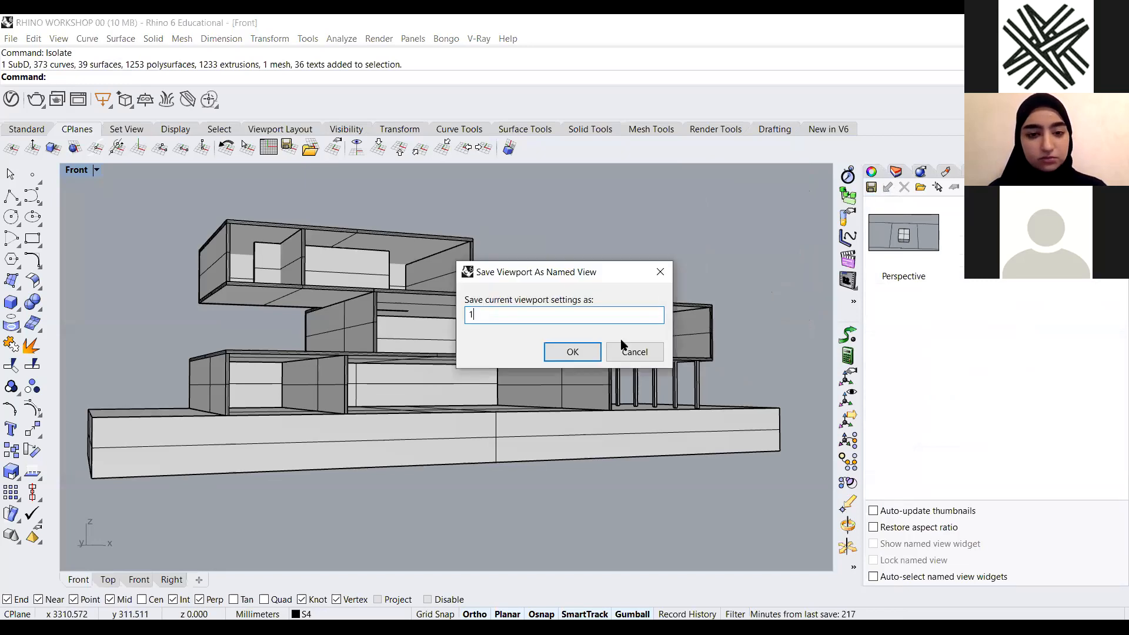
left_click(571, 351)
Restore named view 1 and set the viewport display mode to Arctic
left_click(908, 251)
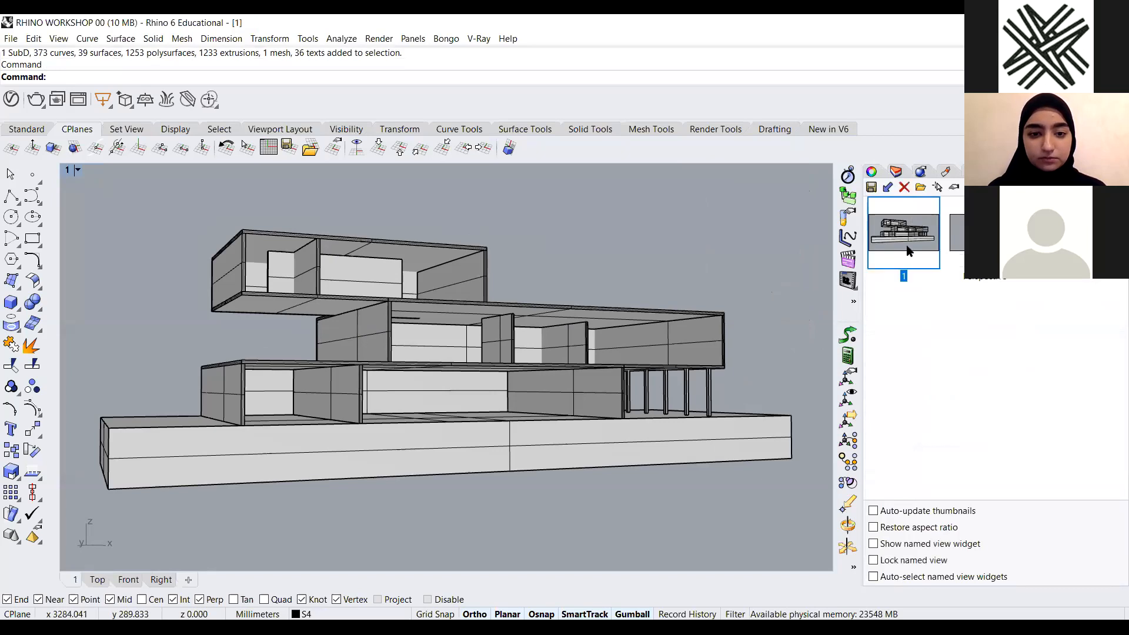
double_click(909, 251)
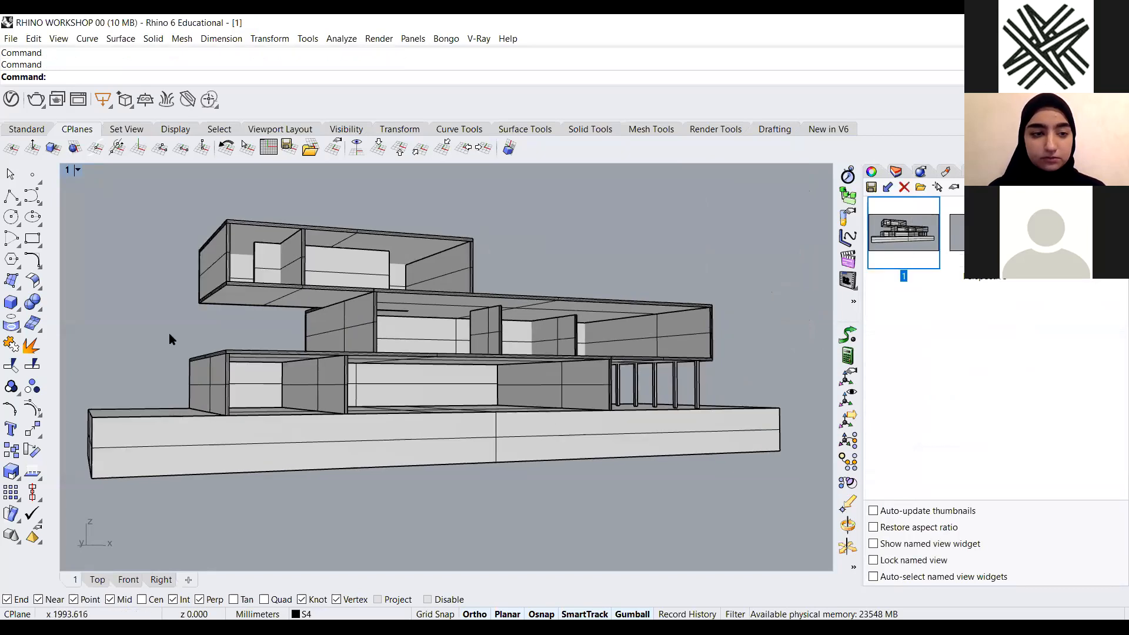
left_click(77, 170)
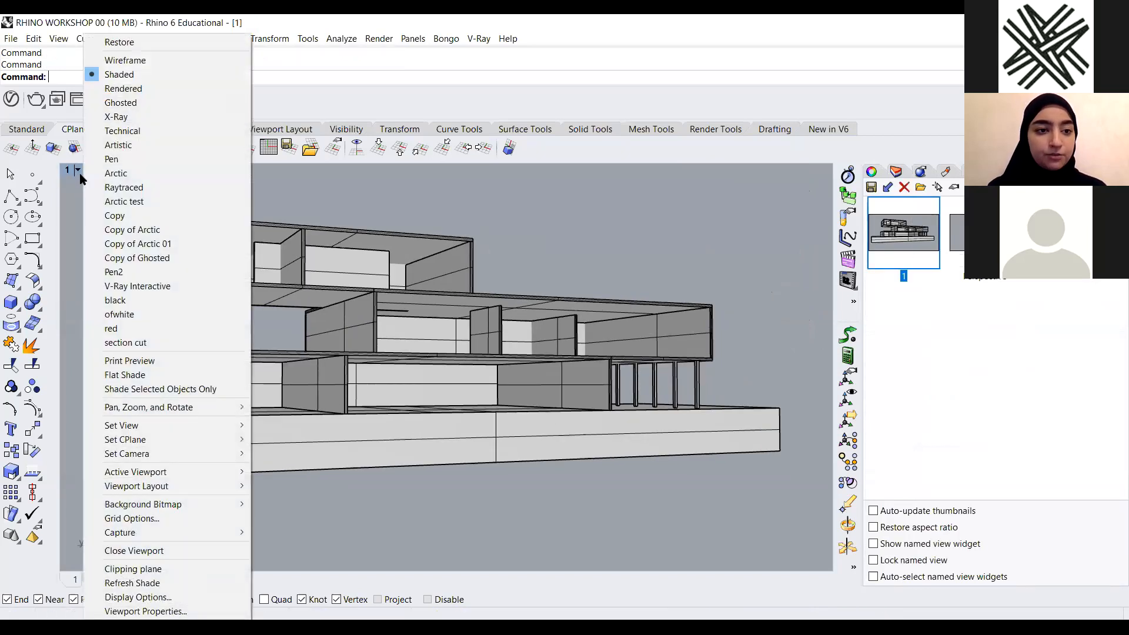
left_click(135, 175)
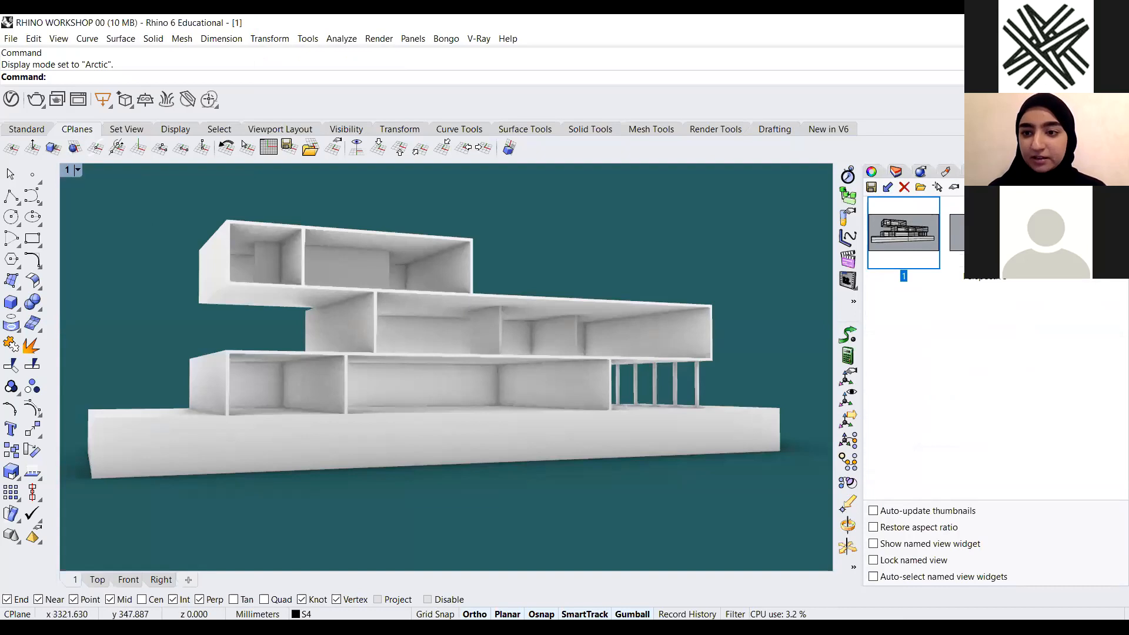
Review the Arctic display mode settings for the viewport
left_click(995, 172)
left_click(552, 190)
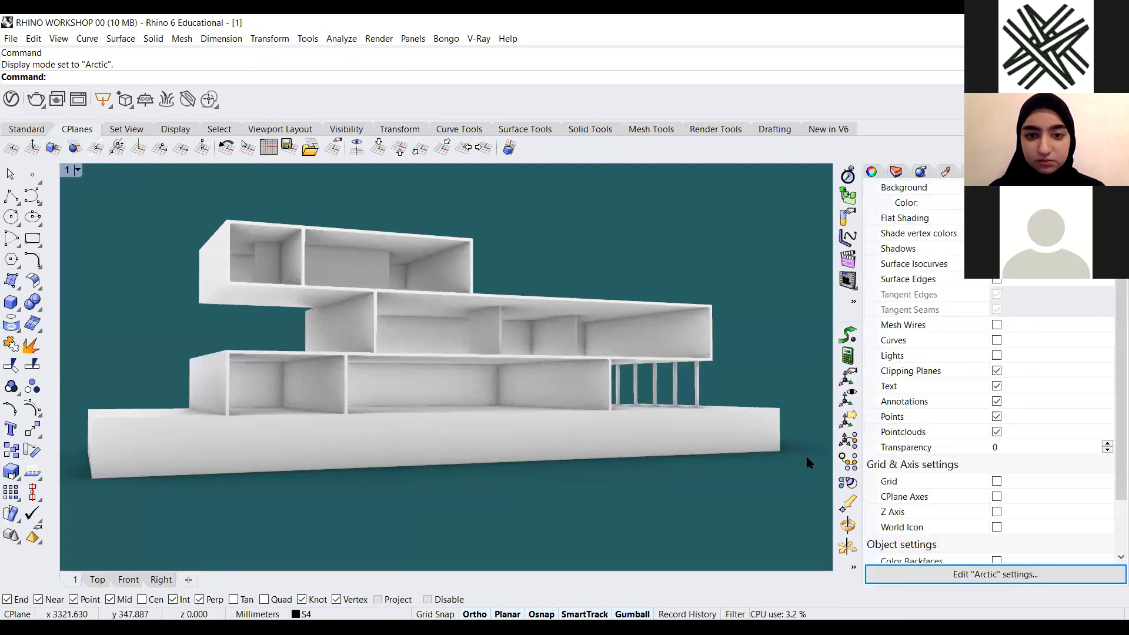
left_click(738, 529)
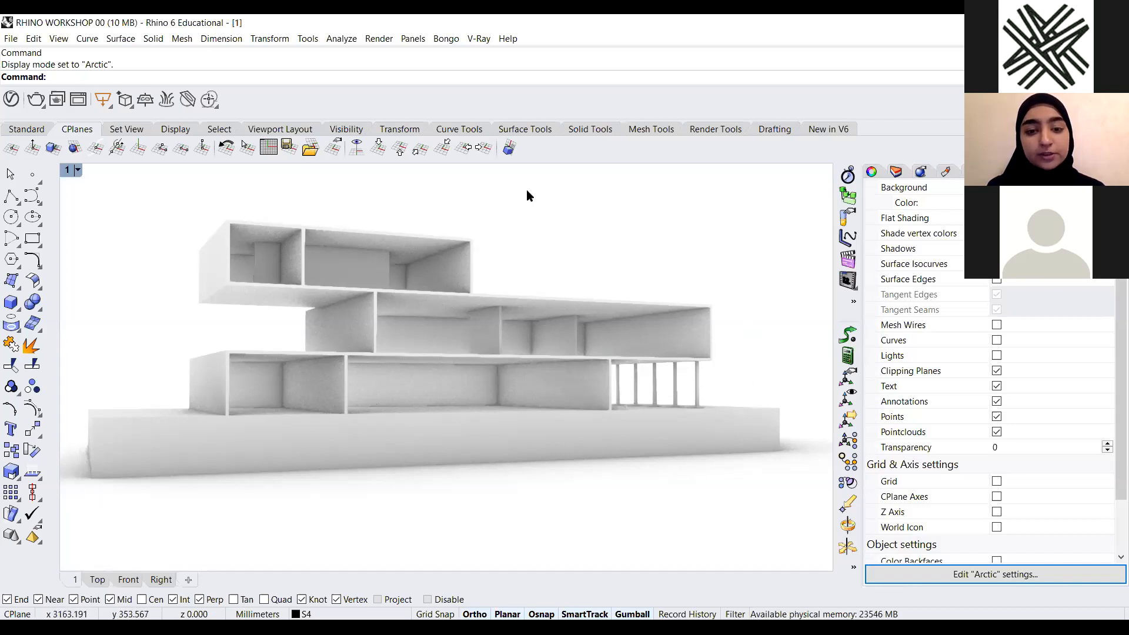
left_click(77, 170)
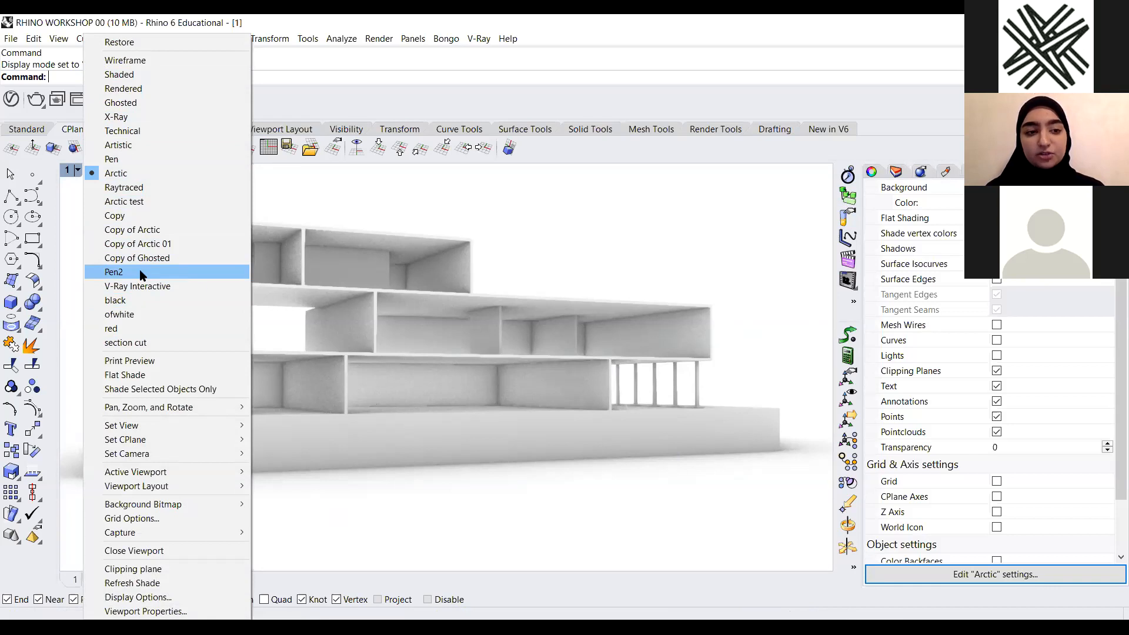
left_click(577, 248)
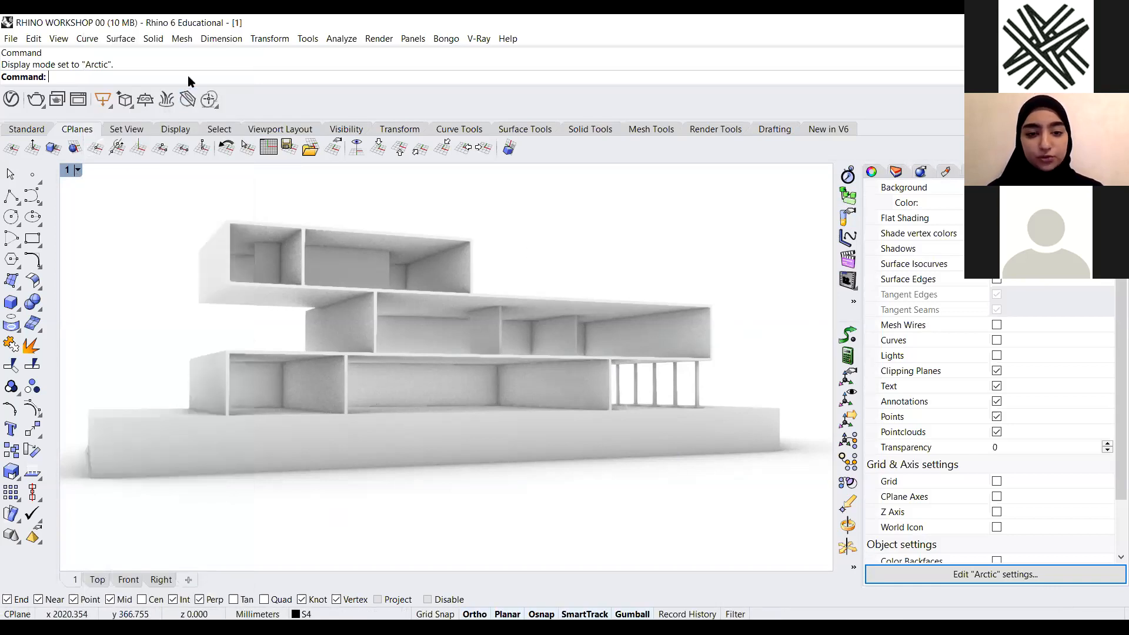
Open the program options, go to the View display modes list, and duplicate the Arctic display mode
type("Options")
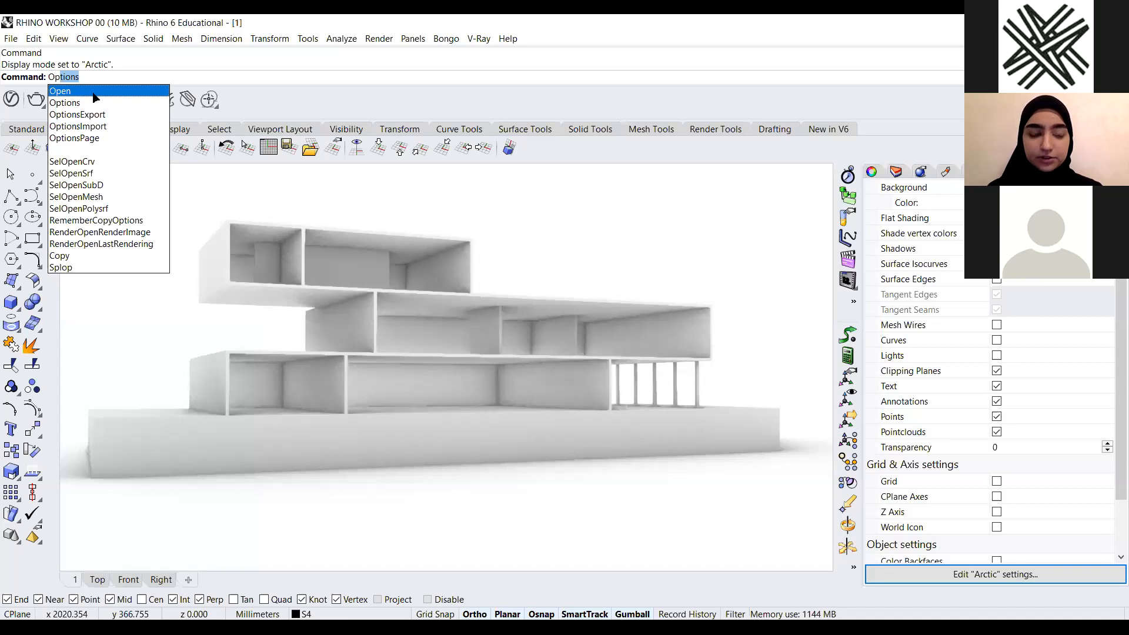
key("Return")
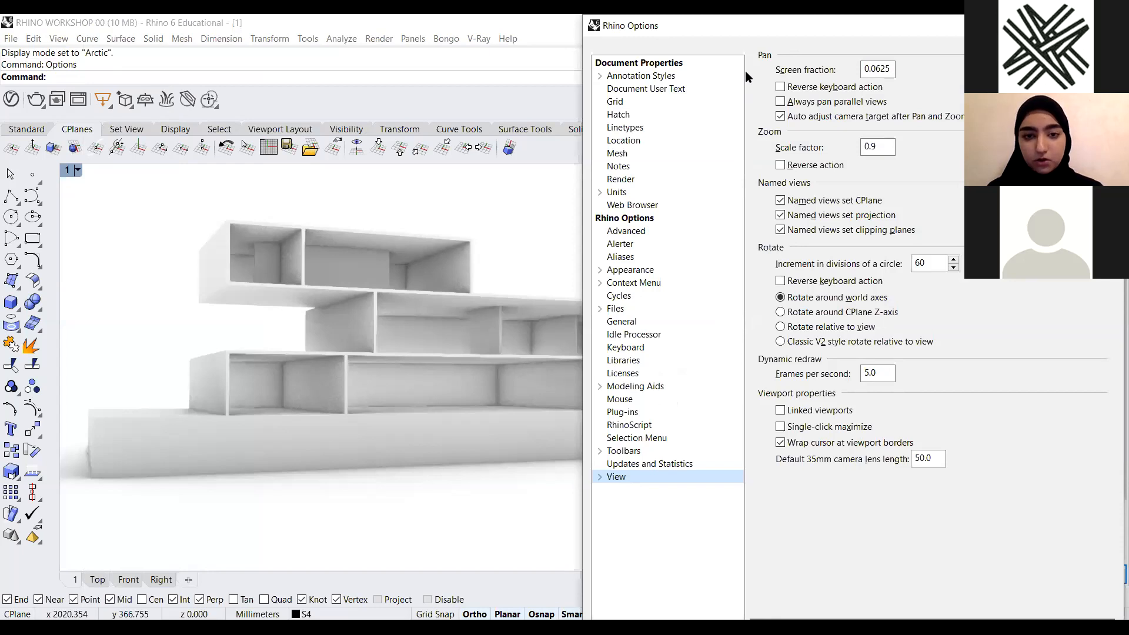
left_click_drag(742, 26, 397, 35)
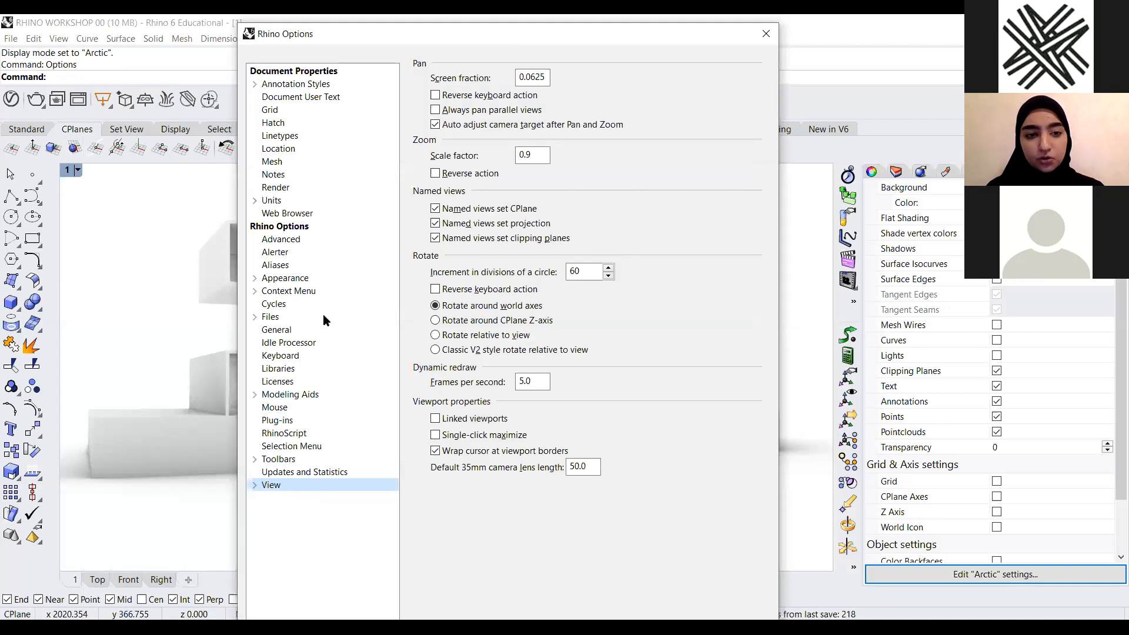
left_click(255, 485)
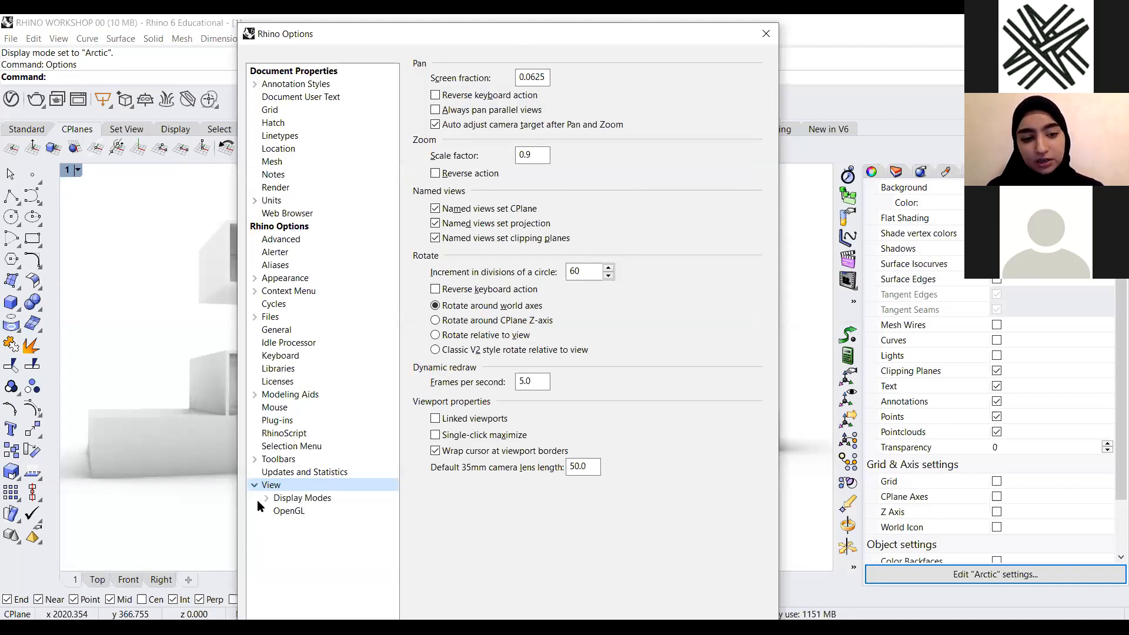
left_click(313, 500)
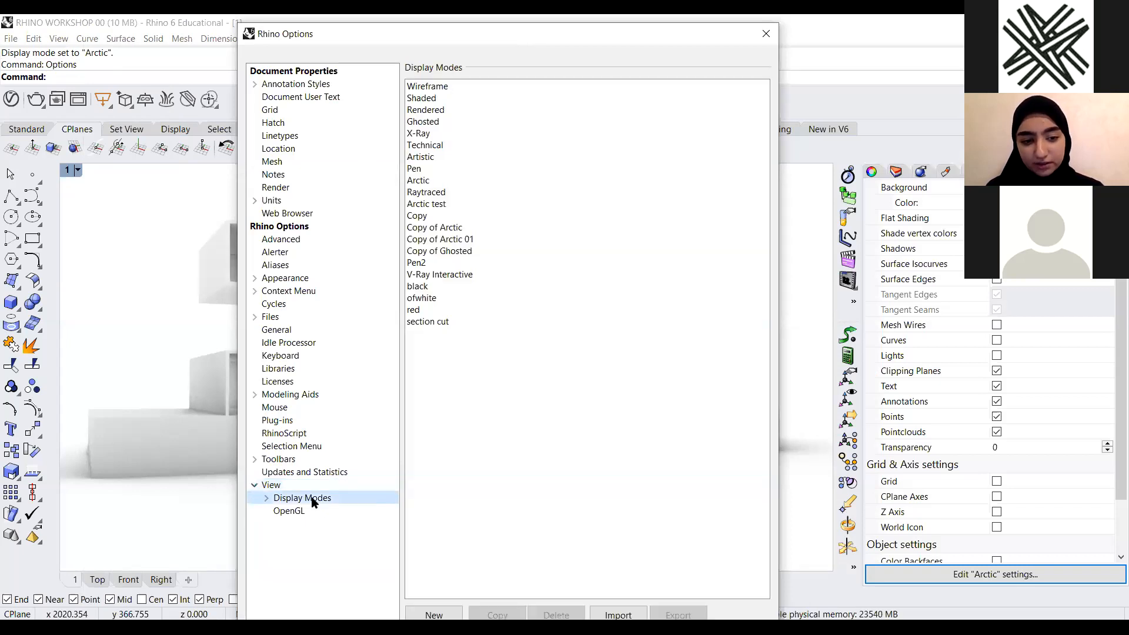
left_click(255, 486)
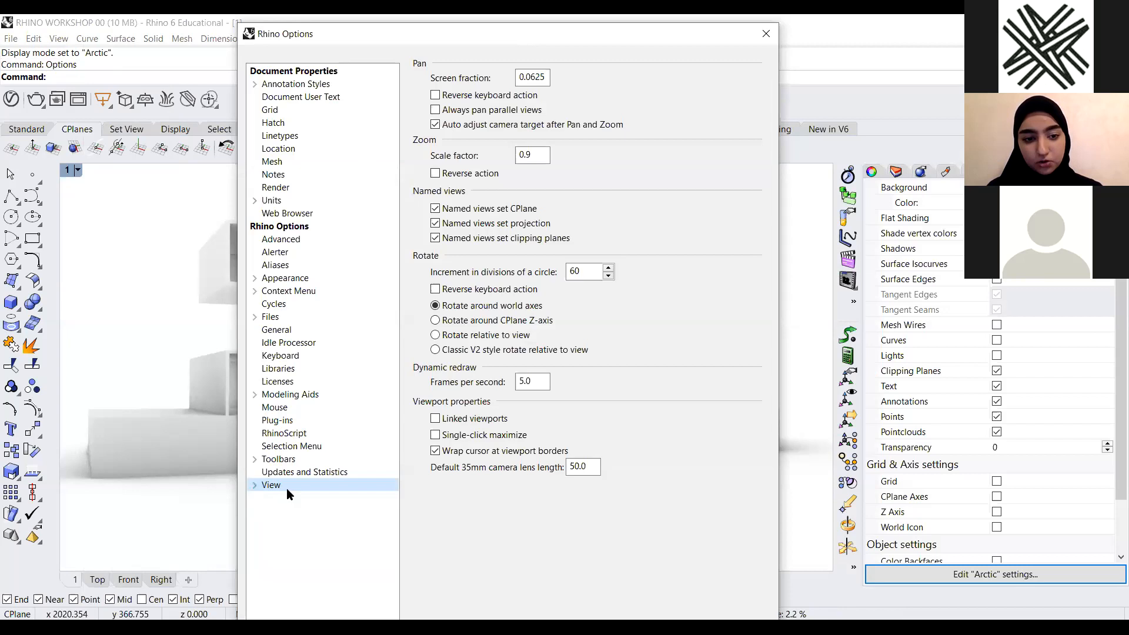
left_click(257, 488)
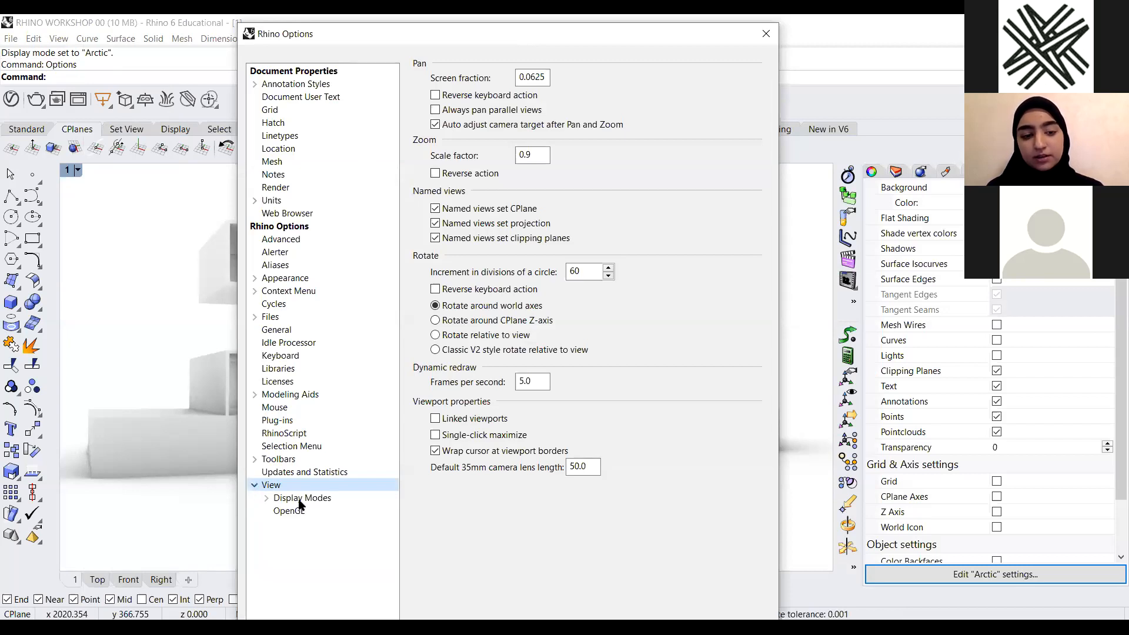
left_click(300, 501)
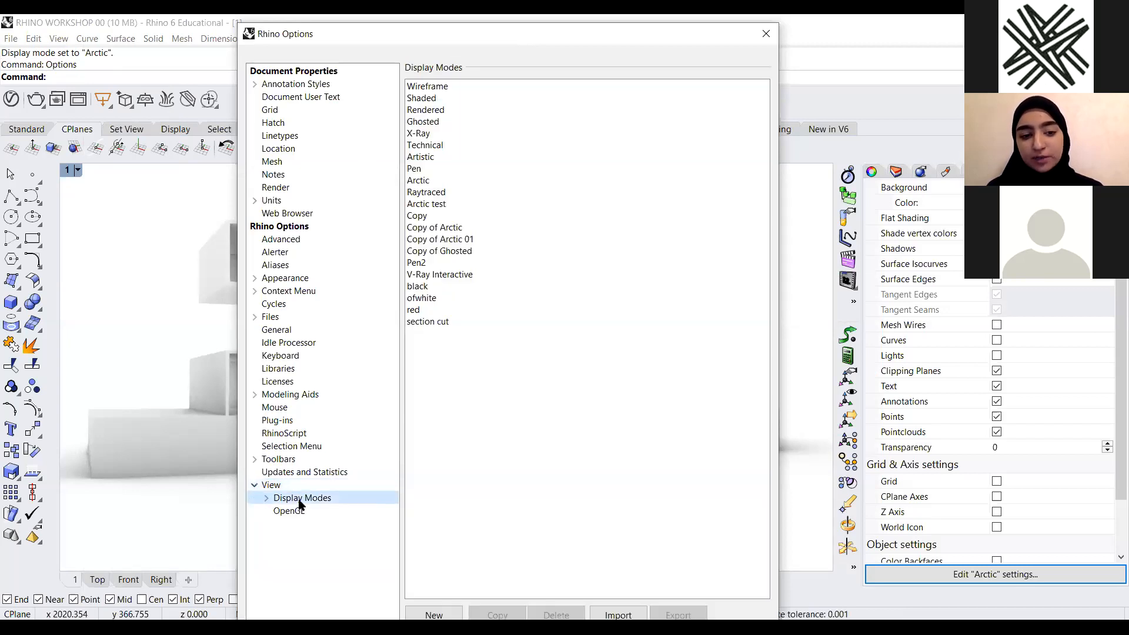
left_click(424, 181)
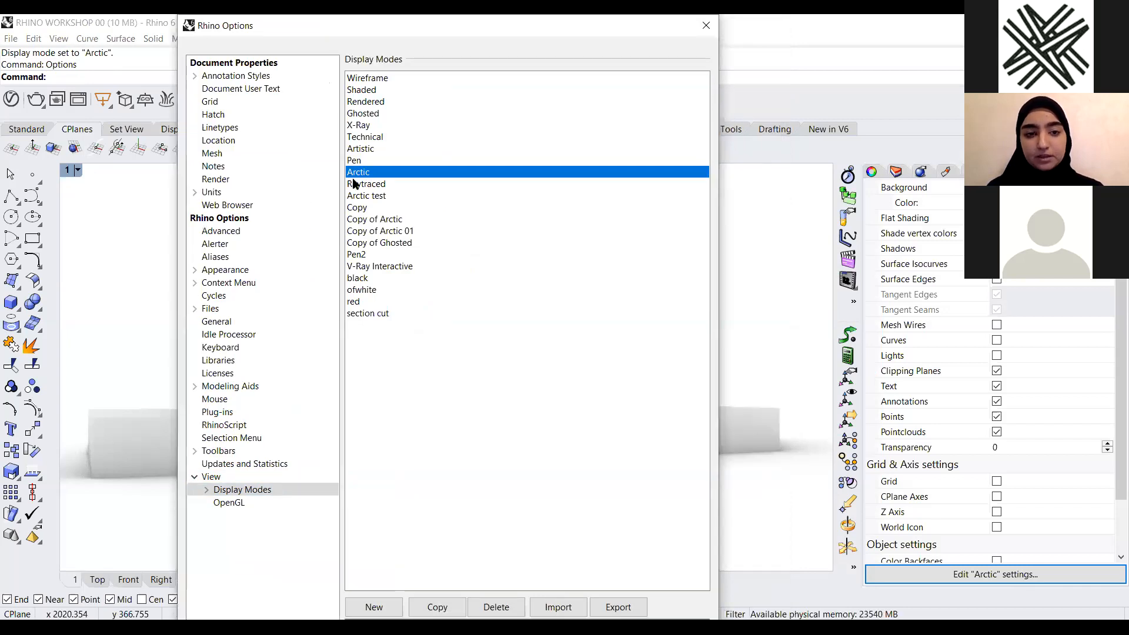
left_click(447, 608)
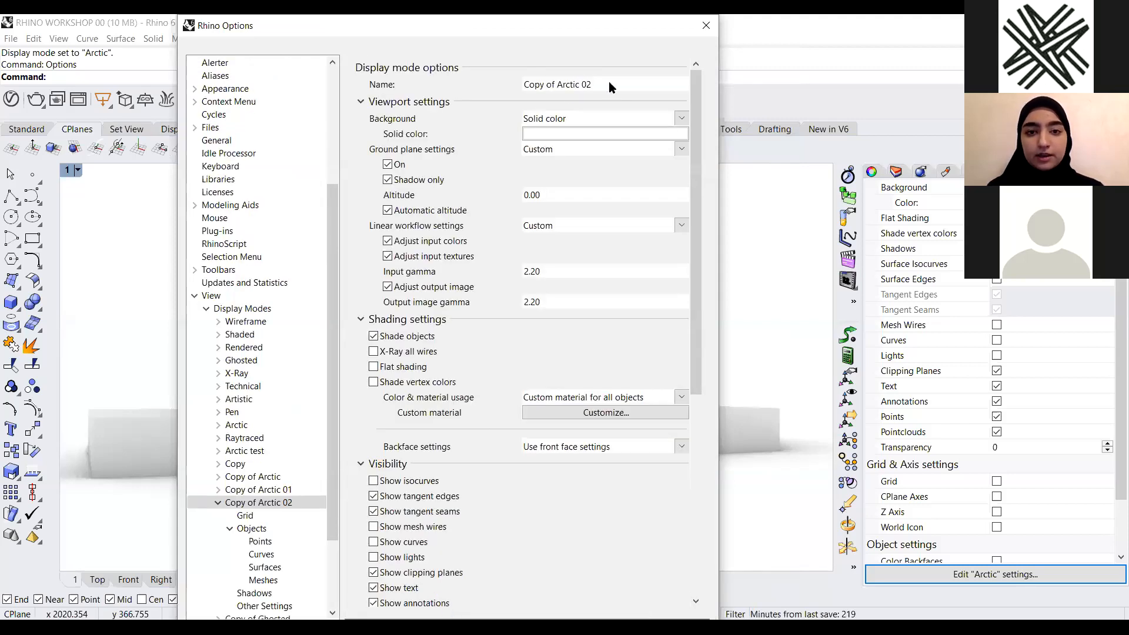
Rename the copied display mode with the user's first name
left_click(598, 85)
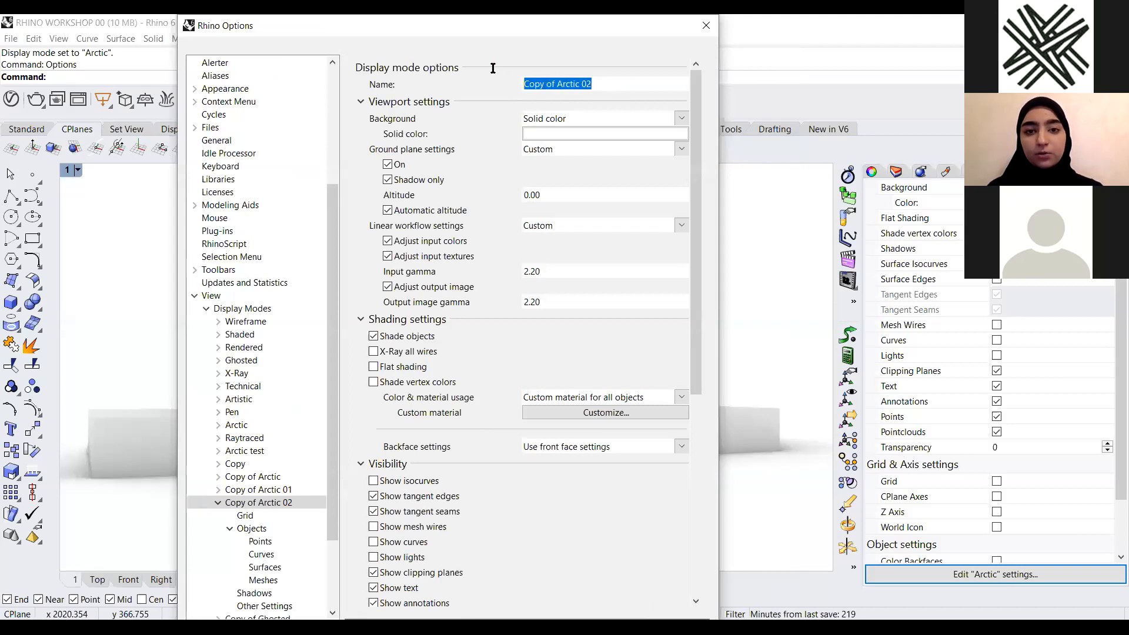
key("End")
type("ghade")
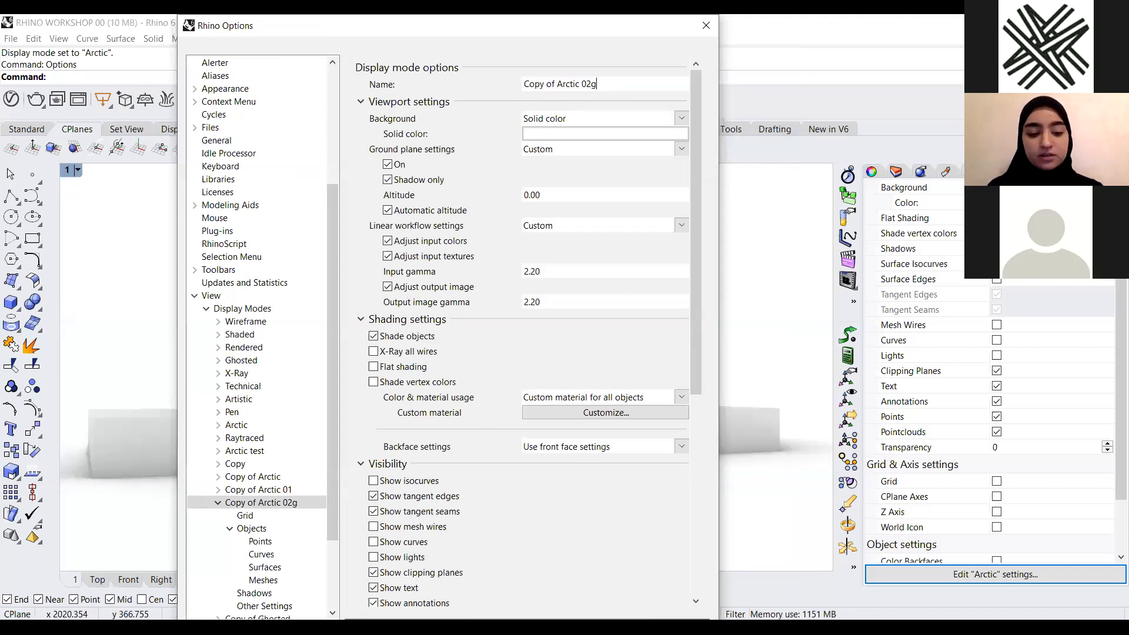
key("BackSpace")
key("BackSpace")
key("BackSpace")
key("BackSpace")
key("BackSpace")
key("BackSpace")
key("BackSpace")
key("BackSpace")
key("BackSpace")
key("BackSpace")
key("BackSpace")
key("BackSpace")
key("BackSpace")
key("BackSpace")
key("BackSpace")
key("BackSpace")
key("BackSpace")
key("BackSpace")
key("BackSpace")
key("BackSpace")
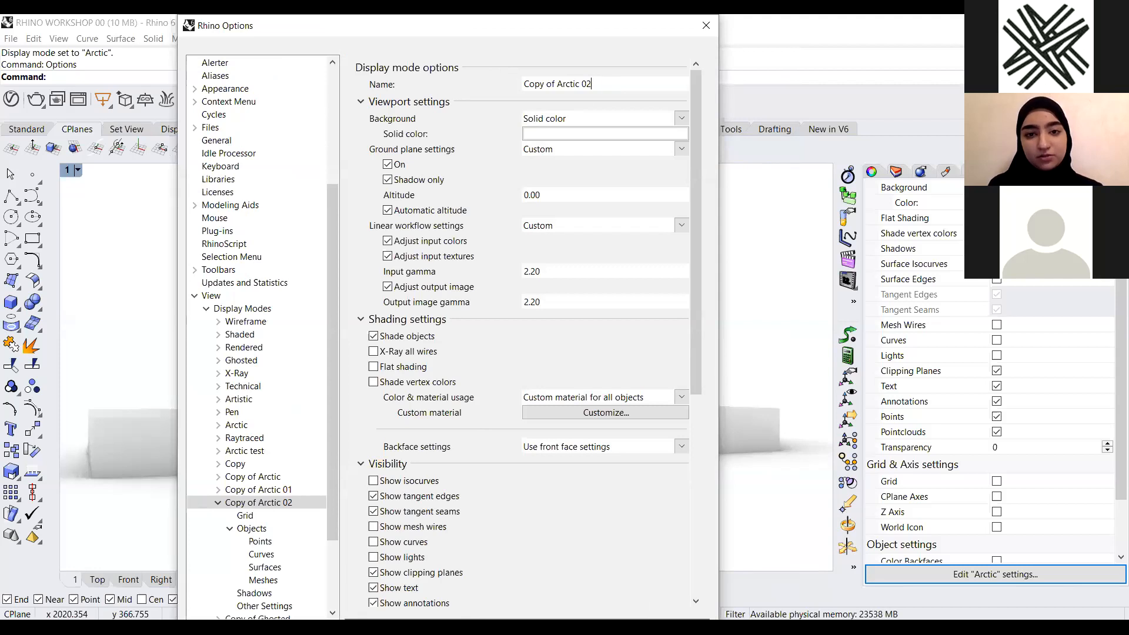
type("Ghadeer")
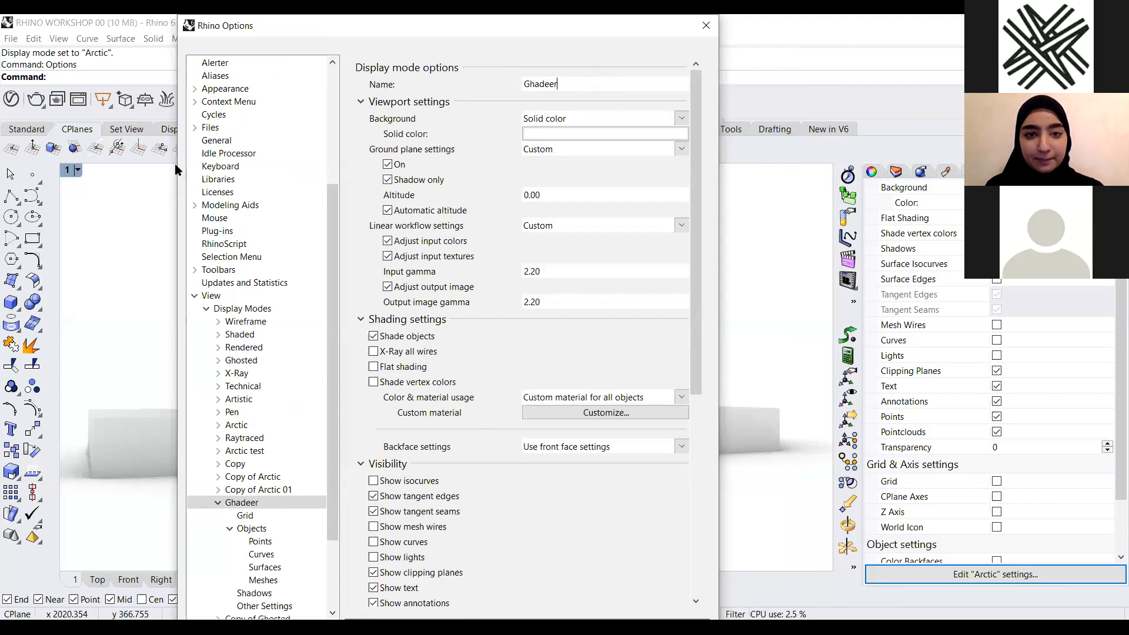
Review the copied mode's visibility, edge and lighting settings, then close the options without saving
left_click_drag(220, 20, 88, 20)
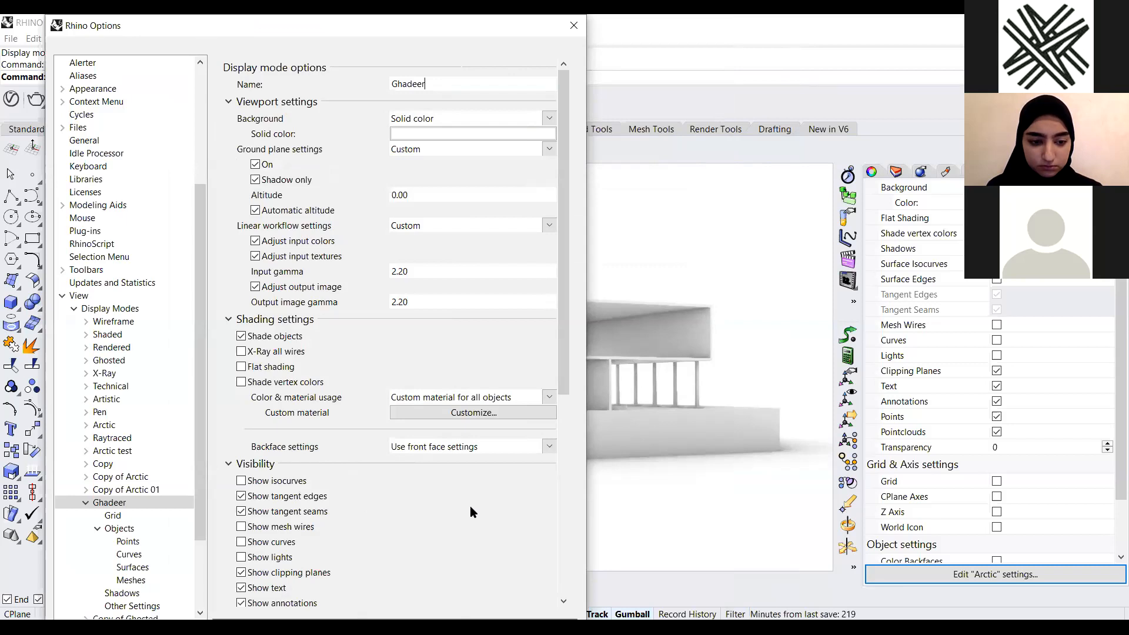
scroll(470, 505, "down", 5)
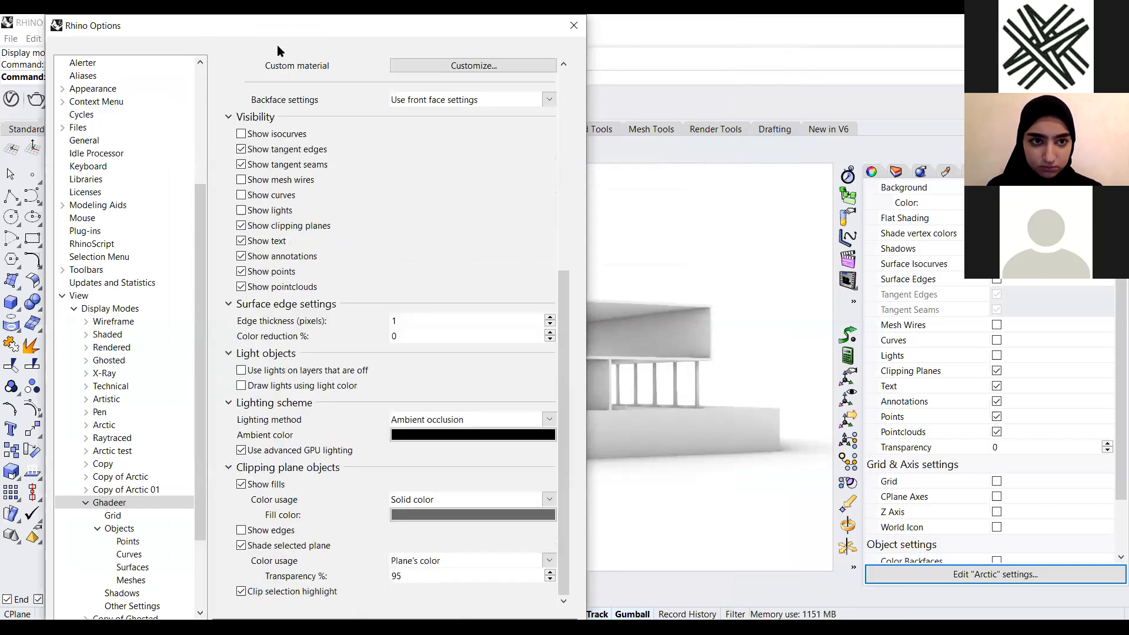
left_click_drag(274, 32, 311, 32)
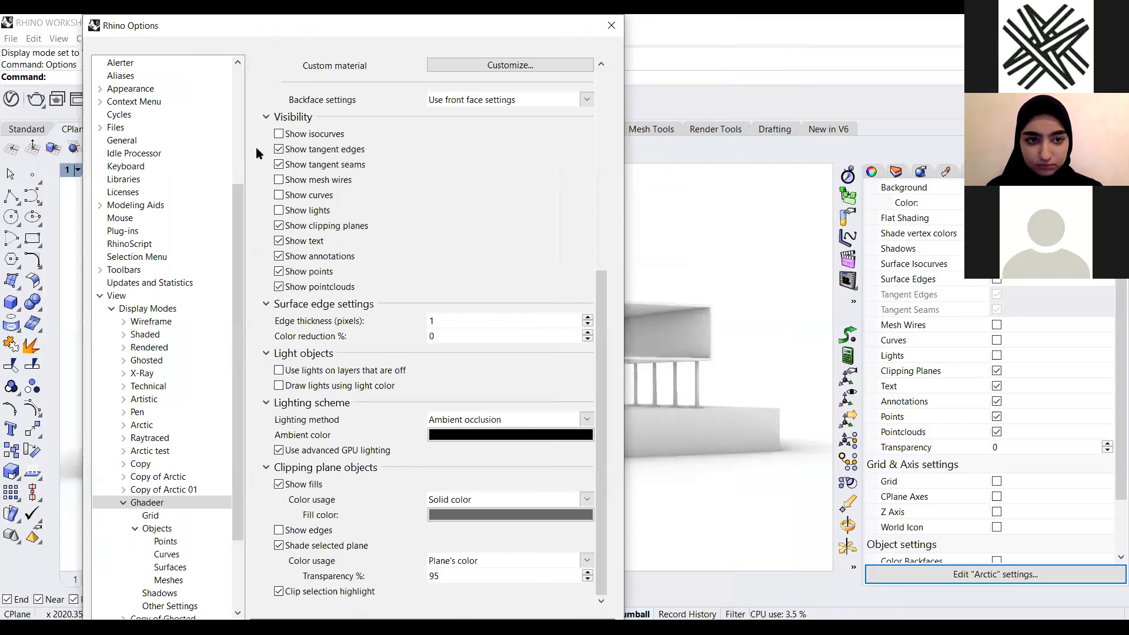
left_click_drag(252, 23, 293, 24)
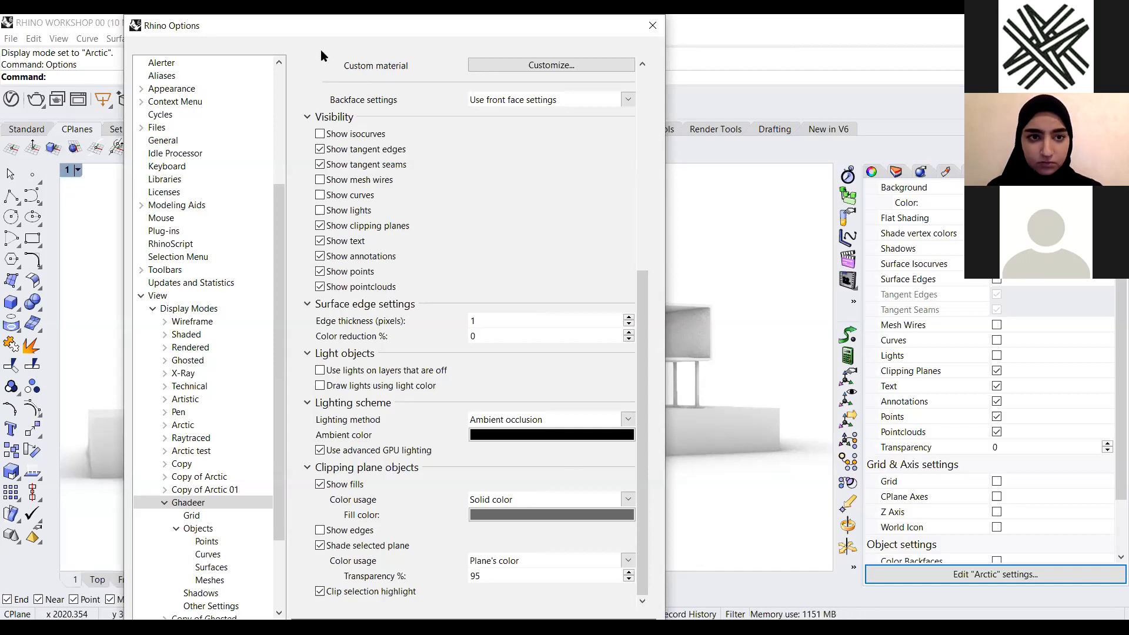
left_click_drag(660, 26, 830, 256)
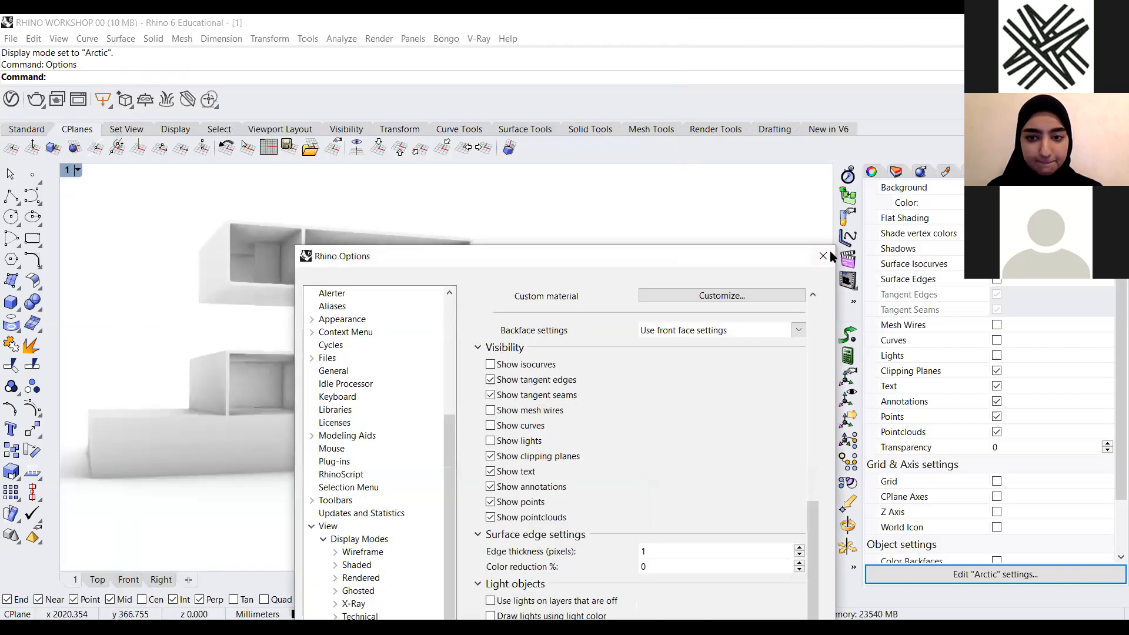
key("Escape")
Reopen the options, duplicate the Arctic display mode again, name the copy with the user's first name, and confirm
type("Options")
key("Return")
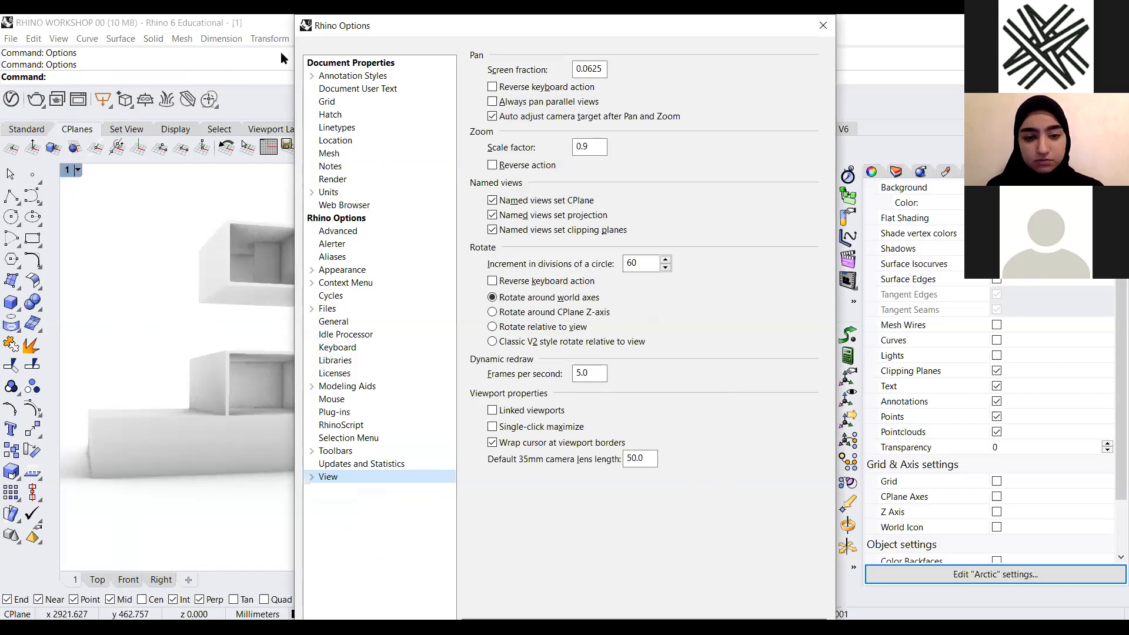
left_click_drag(591, 26, 280, 52)
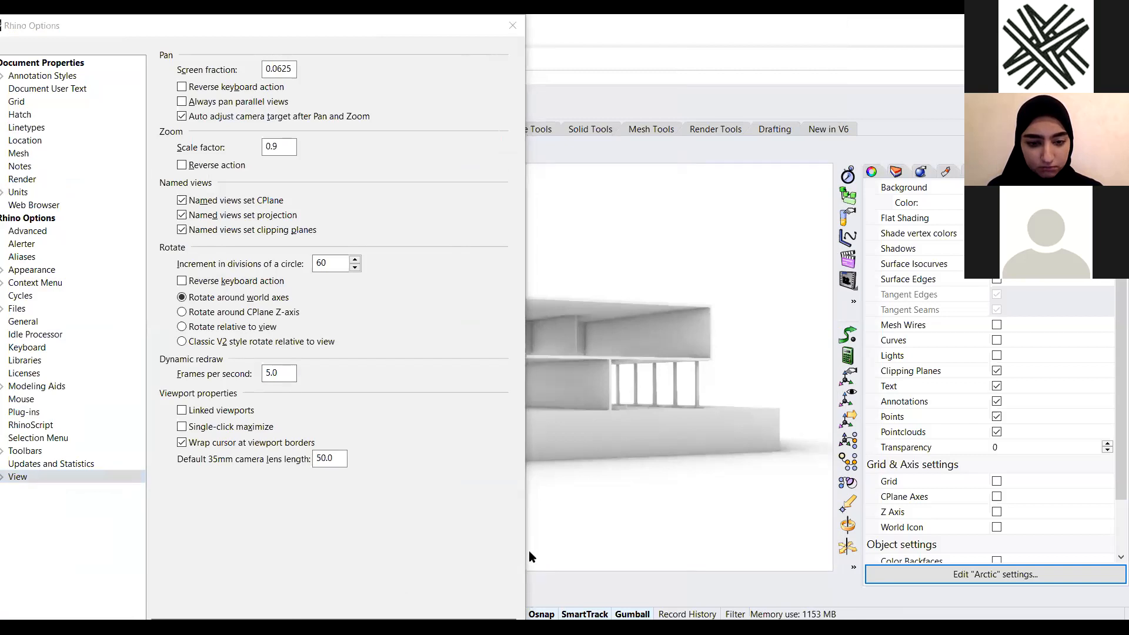
left_click_drag(372, 27, 486, 278)
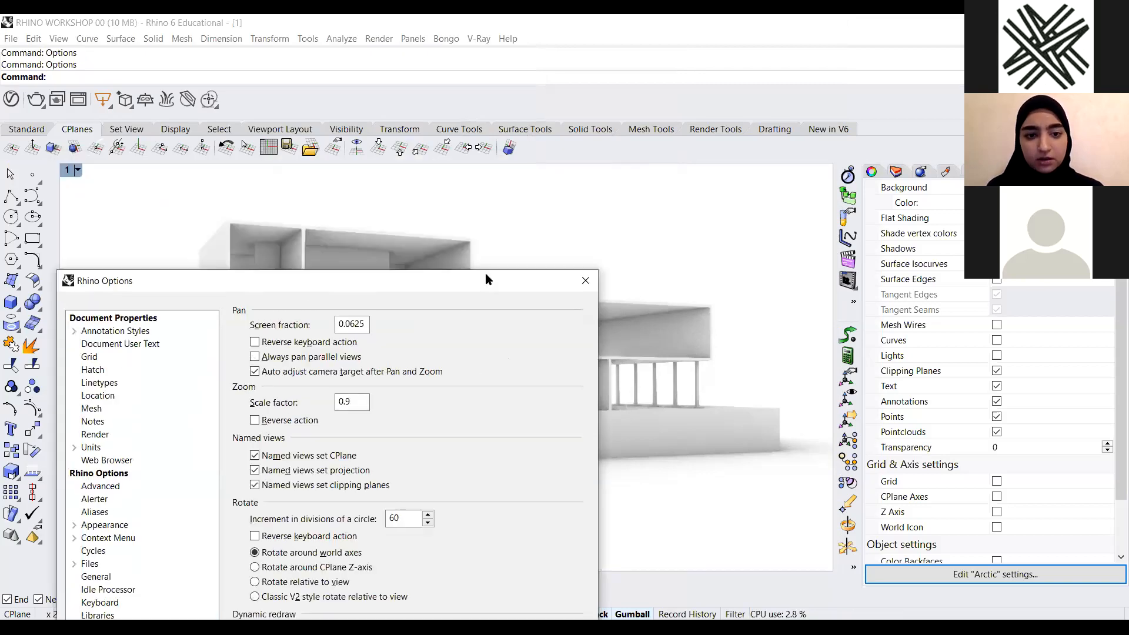
left_click_drag(470, 241, 510, 81)
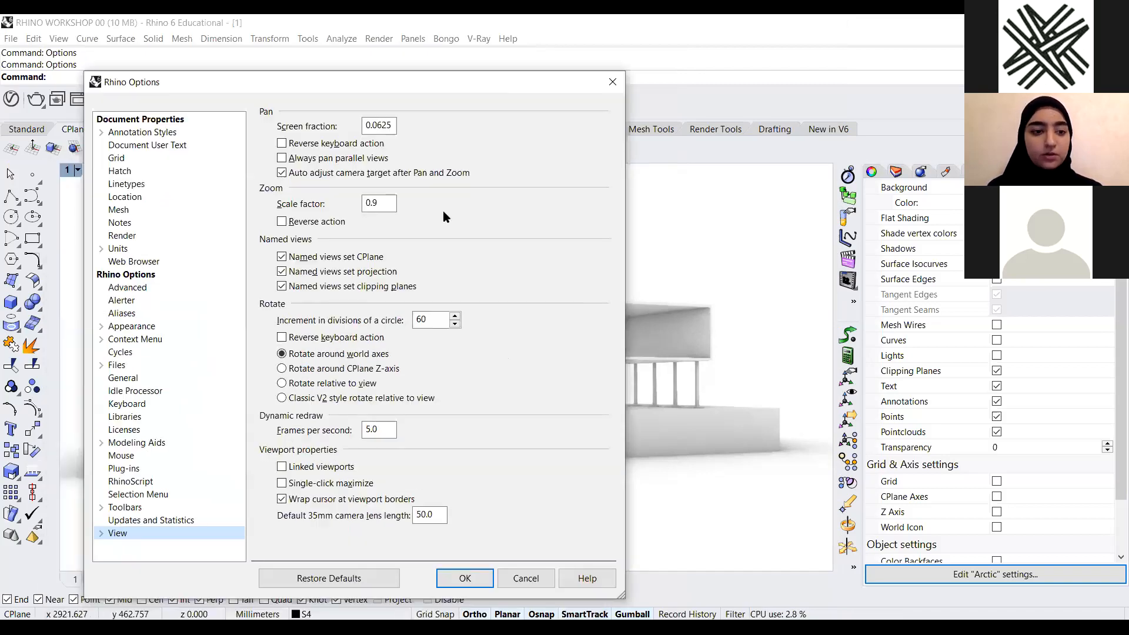
left_click(102, 534)
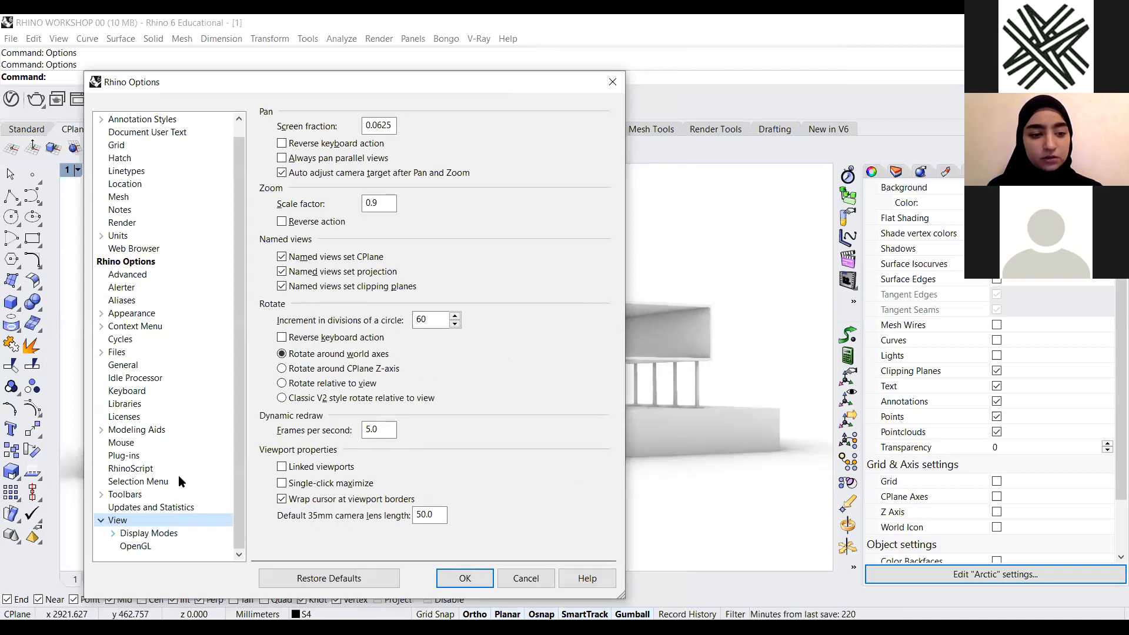
left_click(145, 535)
left_click(264, 229)
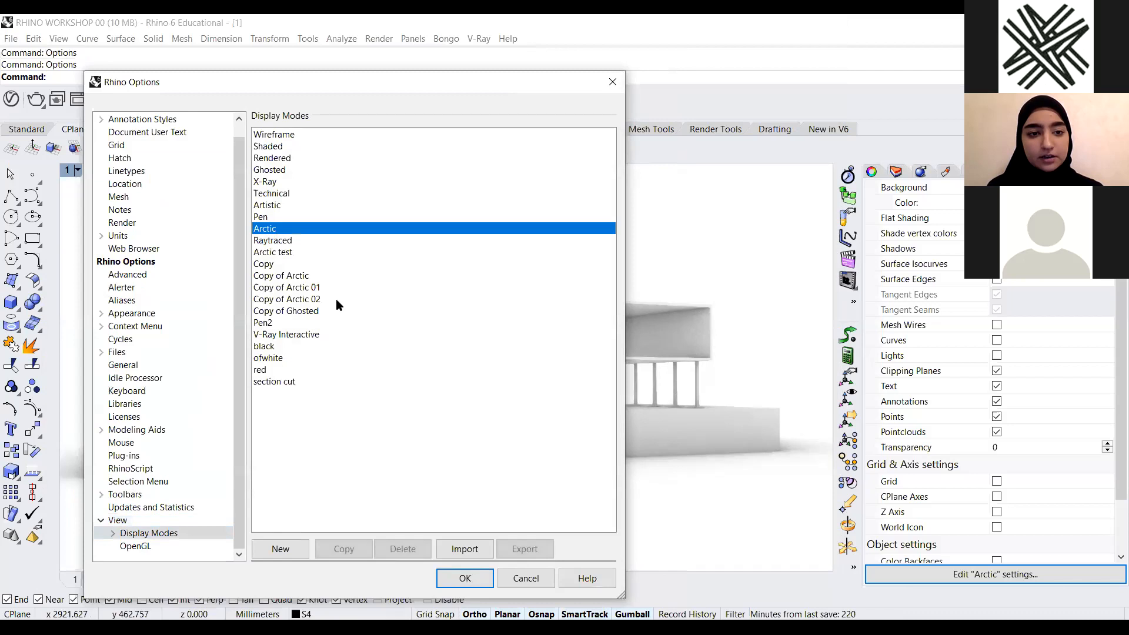
left_click(352, 546)
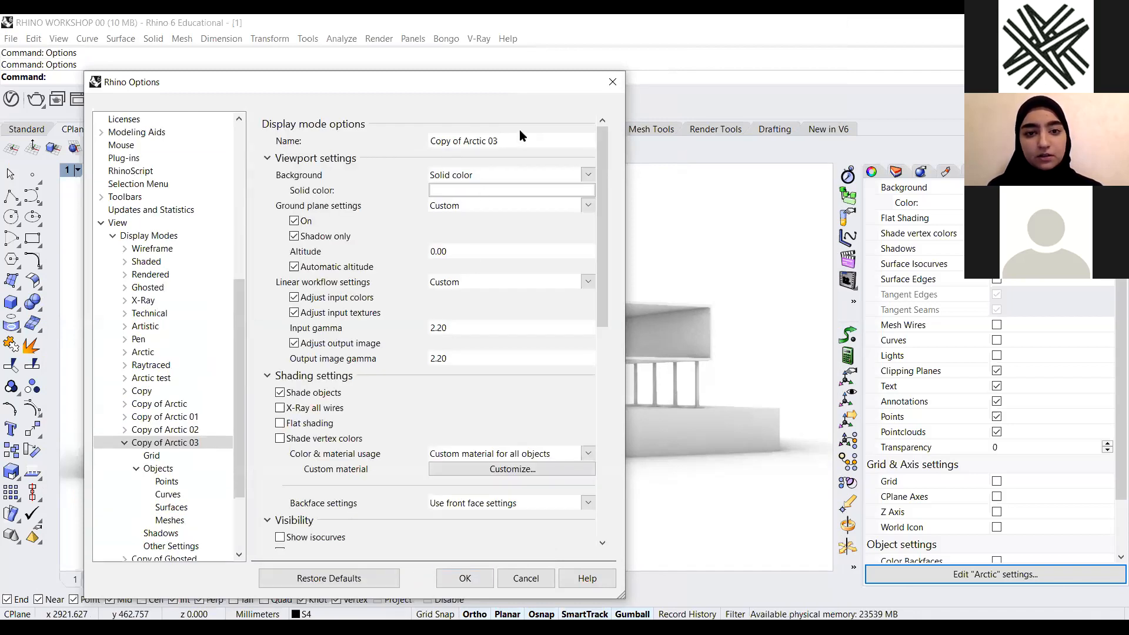
left_click_drag(500, 142, 372, 153)
type("ghadeer")
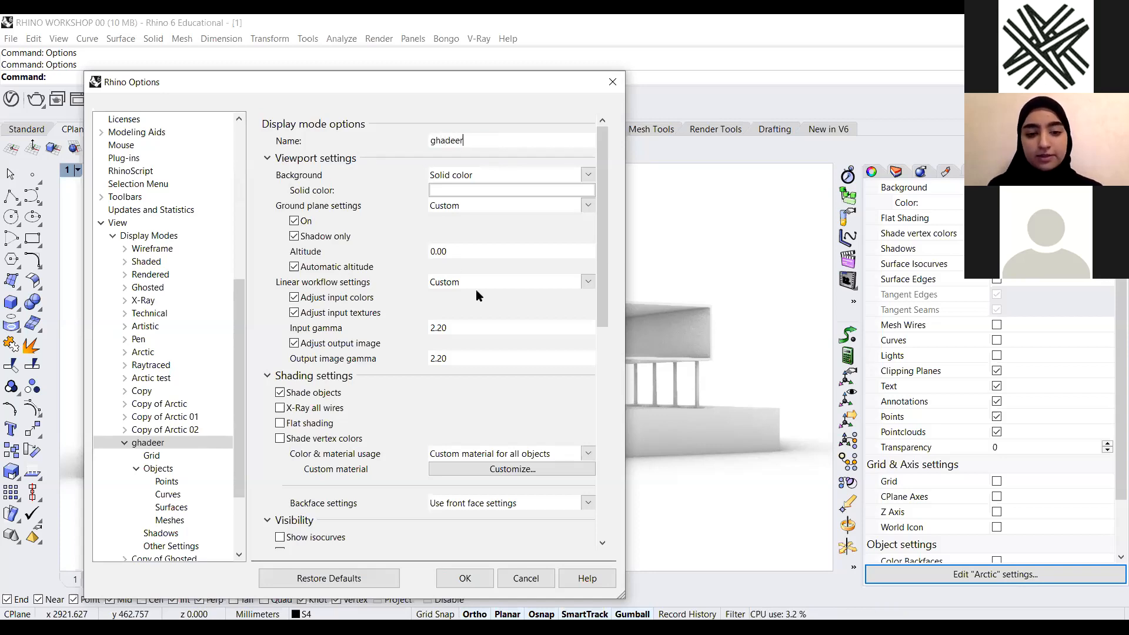
left_click(489, 577)
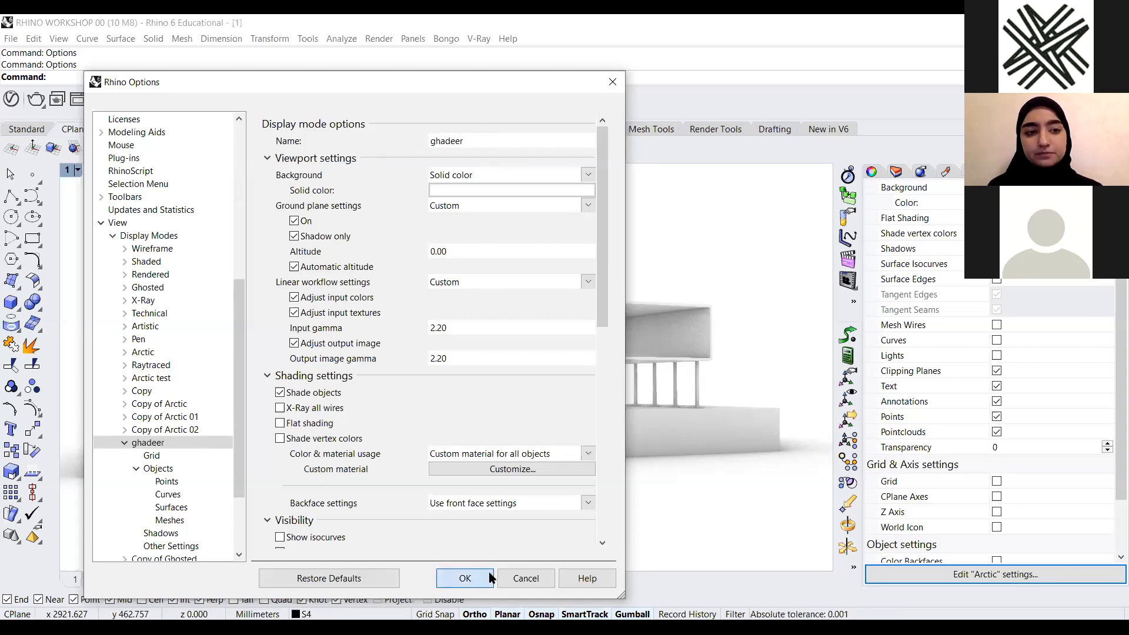
Switch the viewport's display mode to the newly created custom mode
left_click(79, 170)
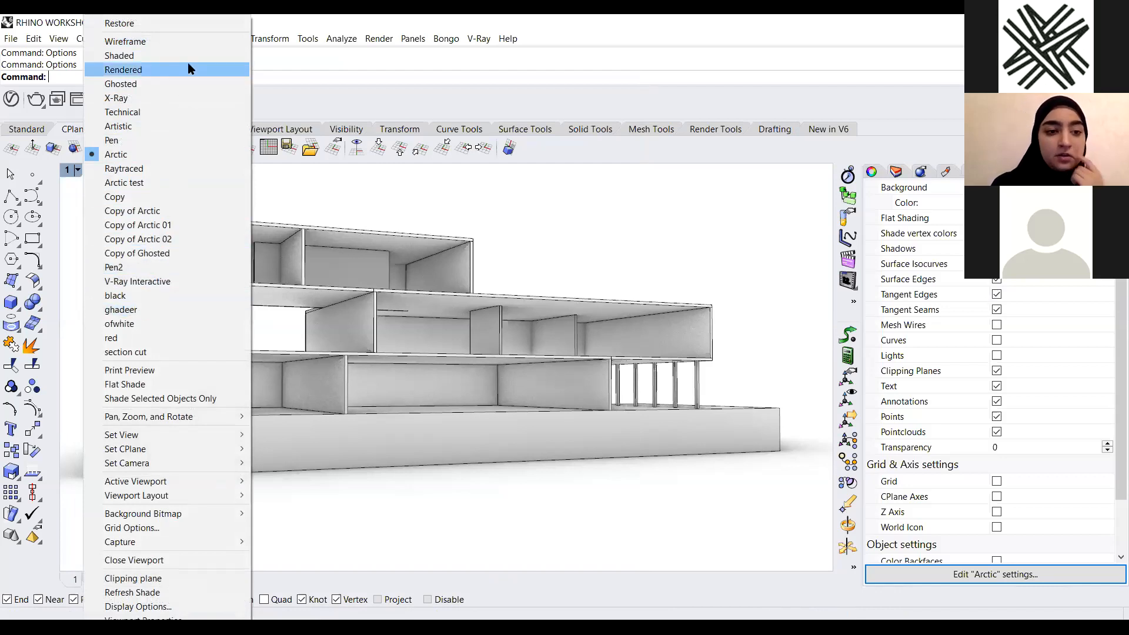
left_click(348, 214)
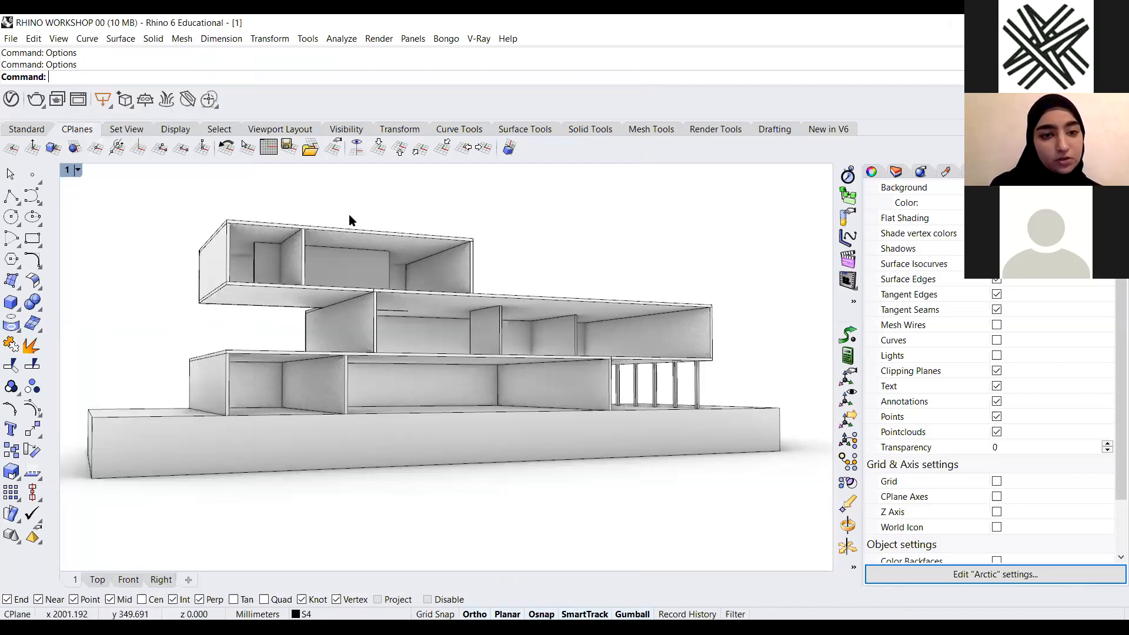
left_click(74, 171)
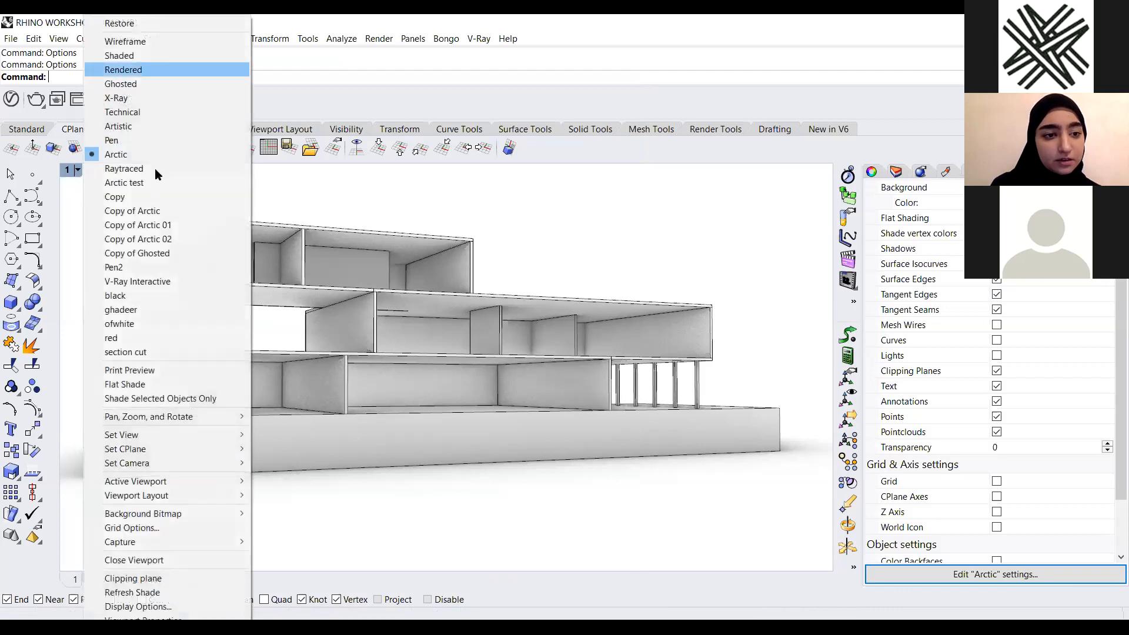
left_click(161, 309)
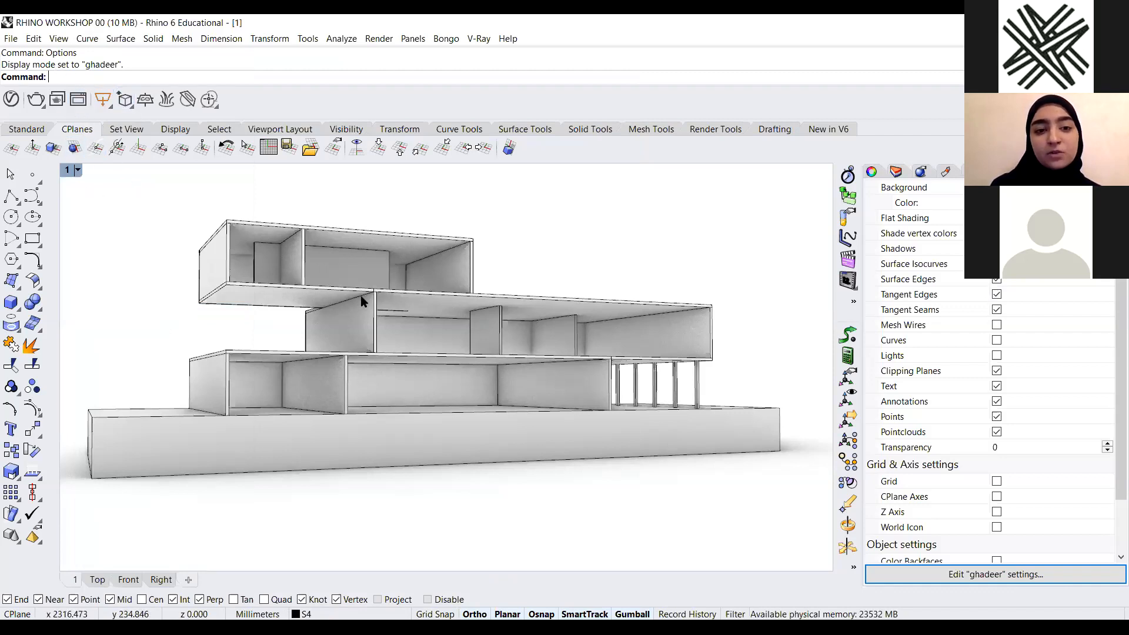
Open the Options and select the custom display mode named after the user
type("Options")
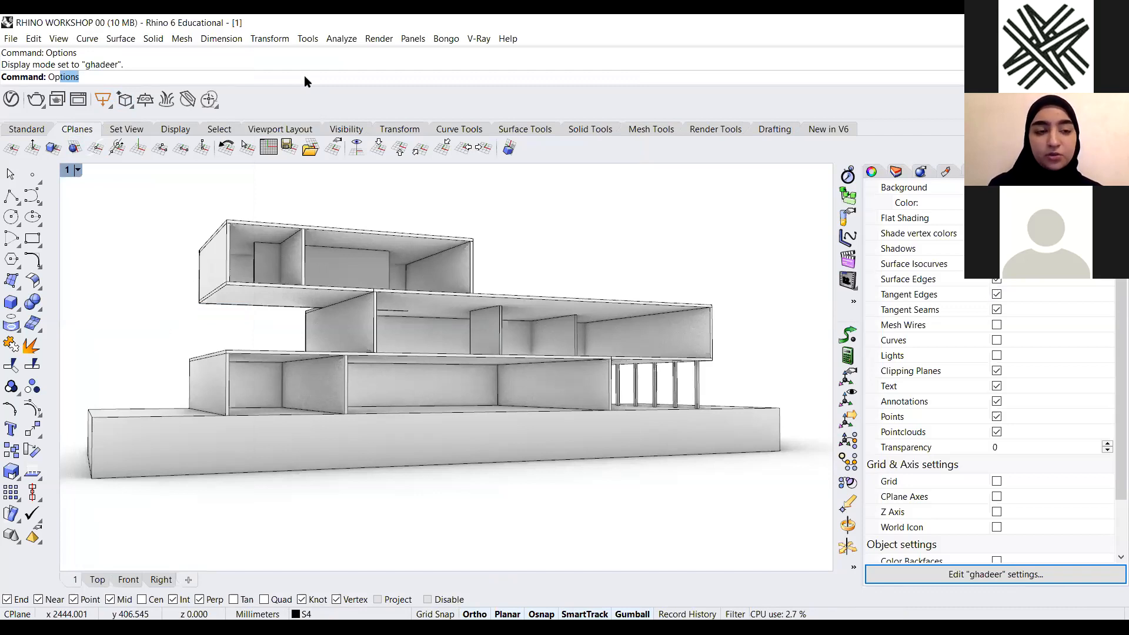
key("Return")
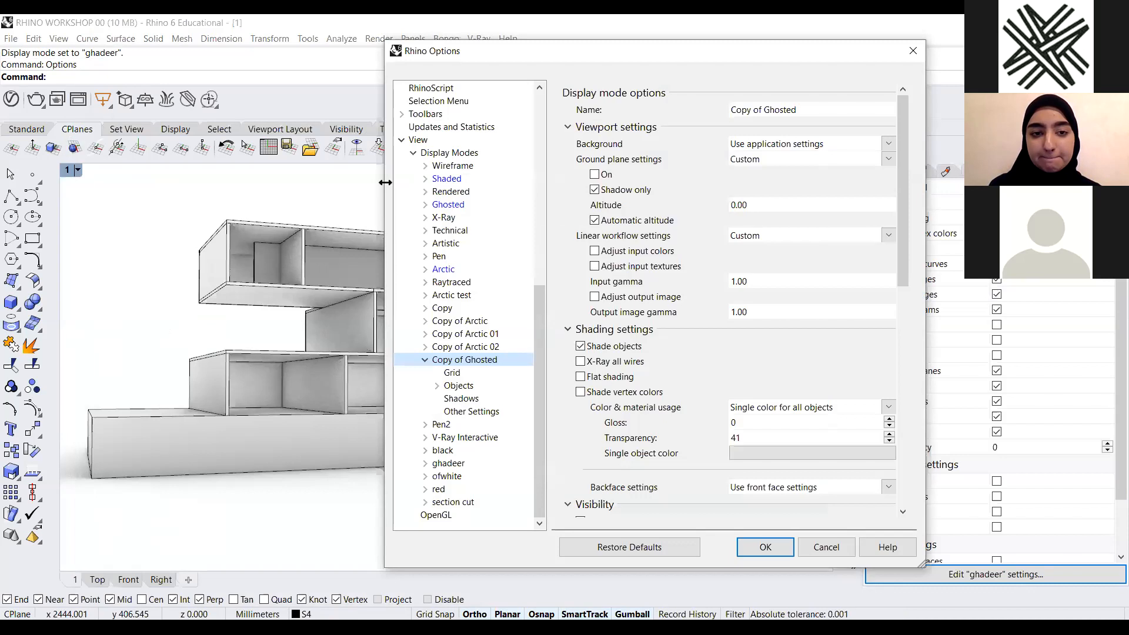
left_click_drag(812, 50, 985, 34)
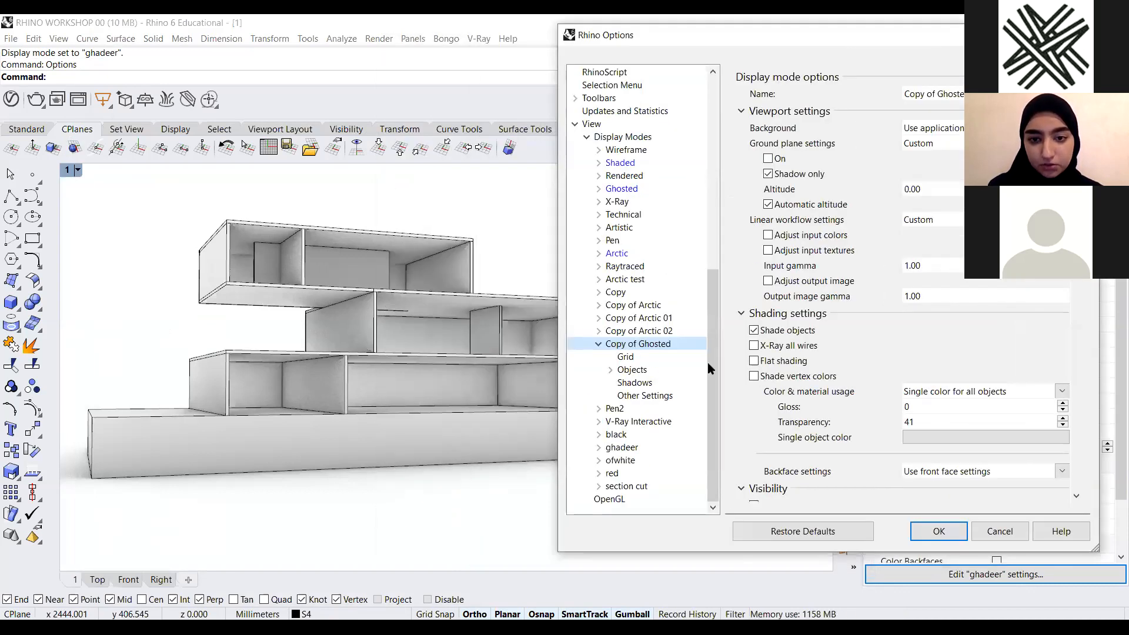
scroll(711, 367, "up", 6)
scroll(723, 289, "down", 6)
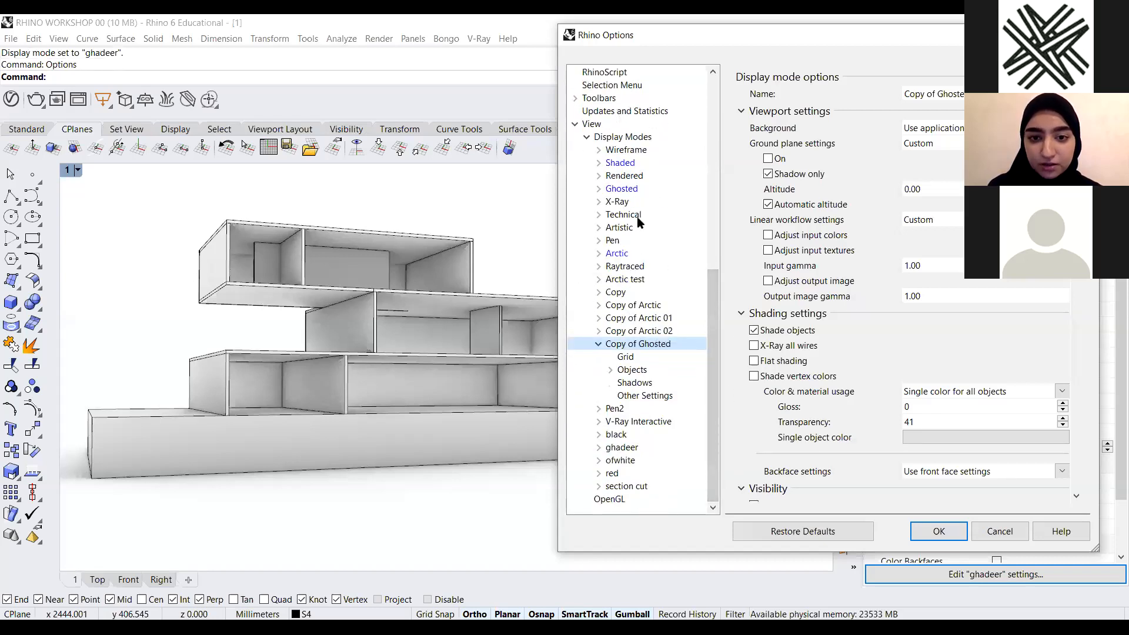
left_click(624, 451)
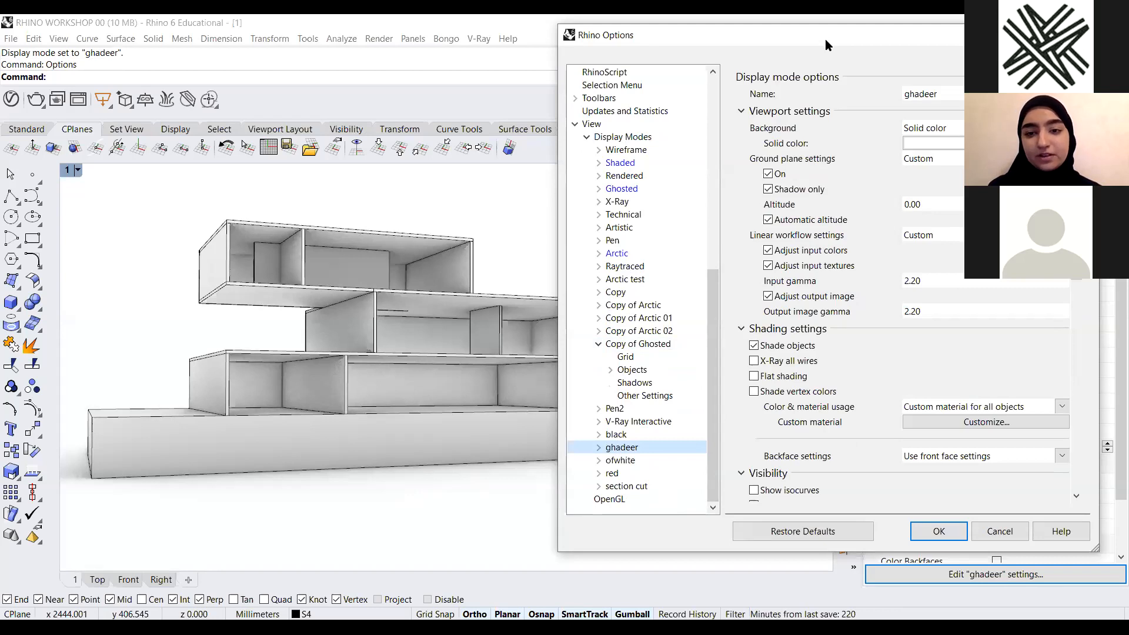
Set the custom mode's viewport background to a solid dark red colour
left_click_drag(825, 39, 691, 45)
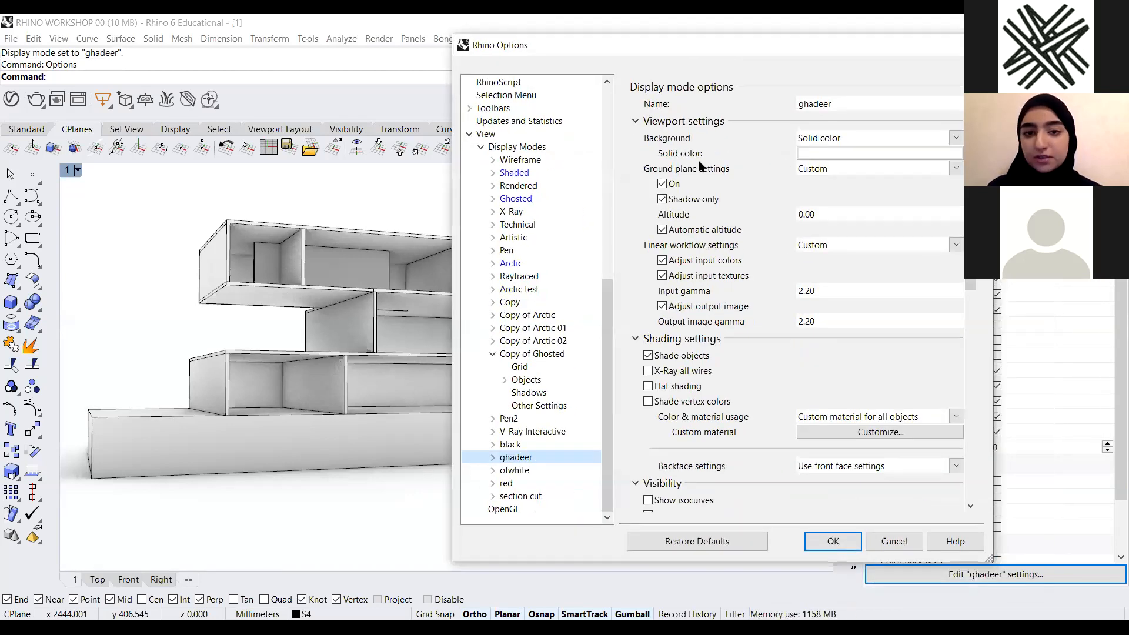
left_click_drag(806, 53, 792, 74)
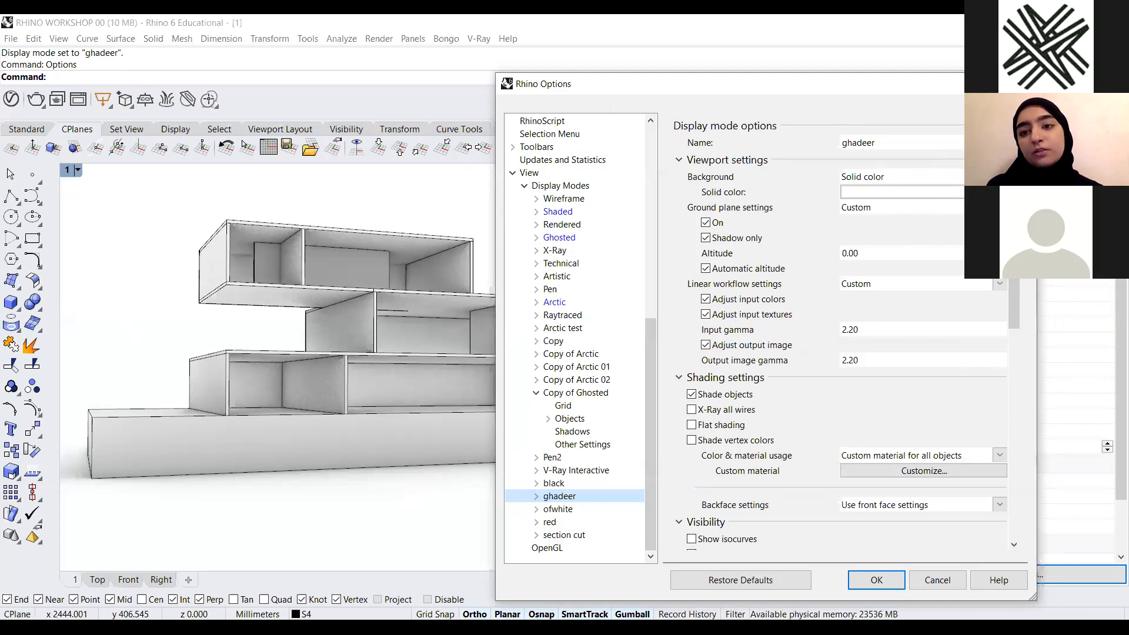
left_click(902, 176)
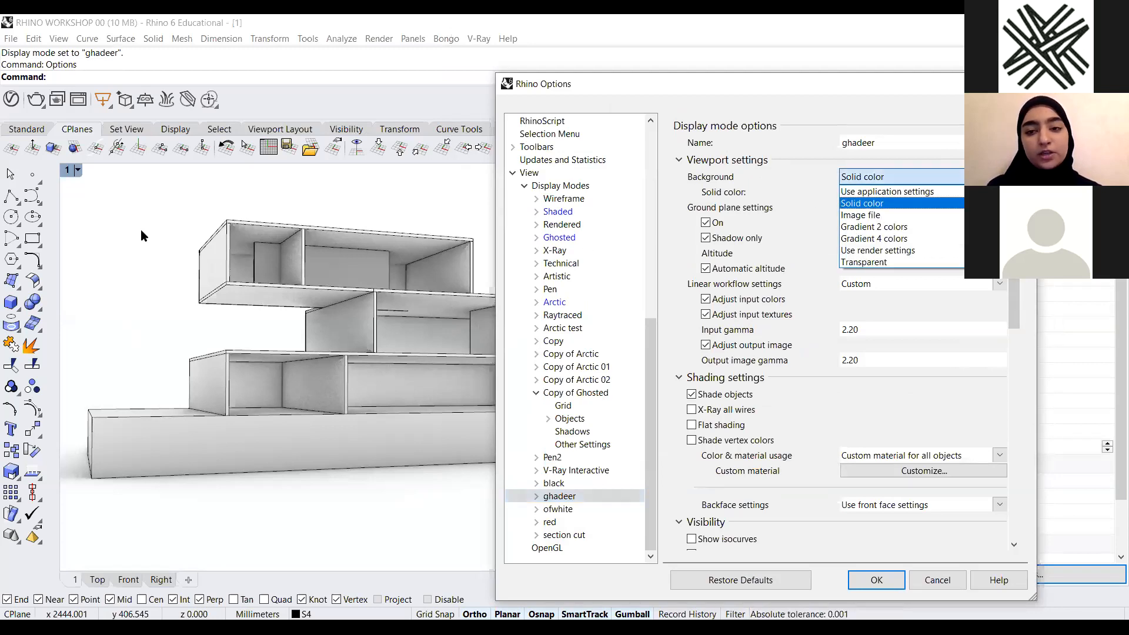
left_click(908, 175)
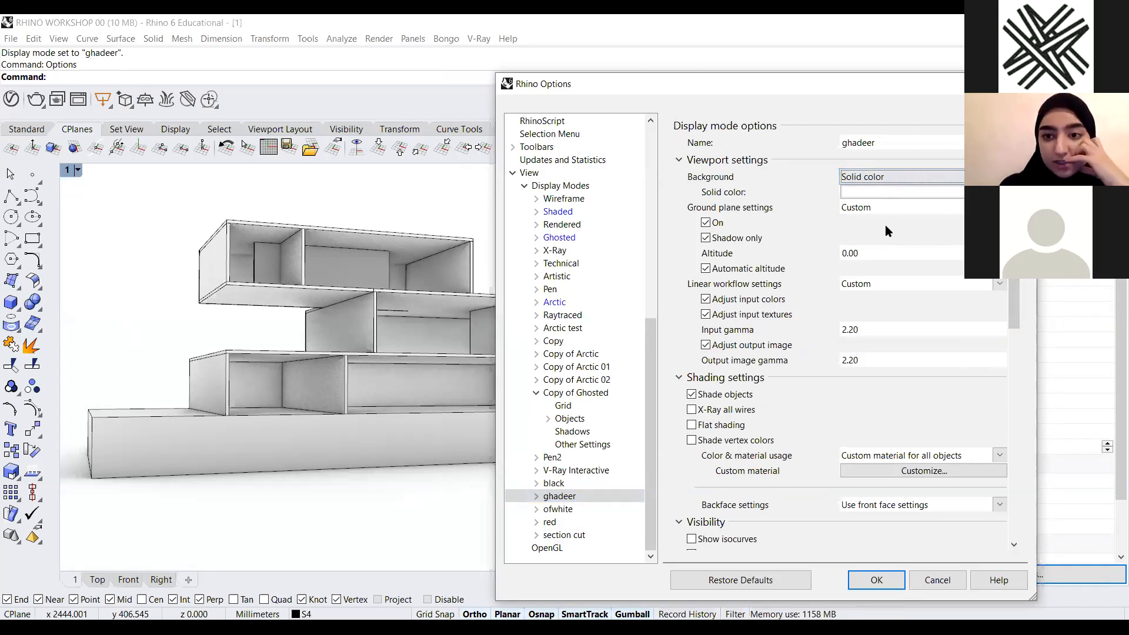
left_click(891, 190)
left_click_drag(750, 273, 723, 303)
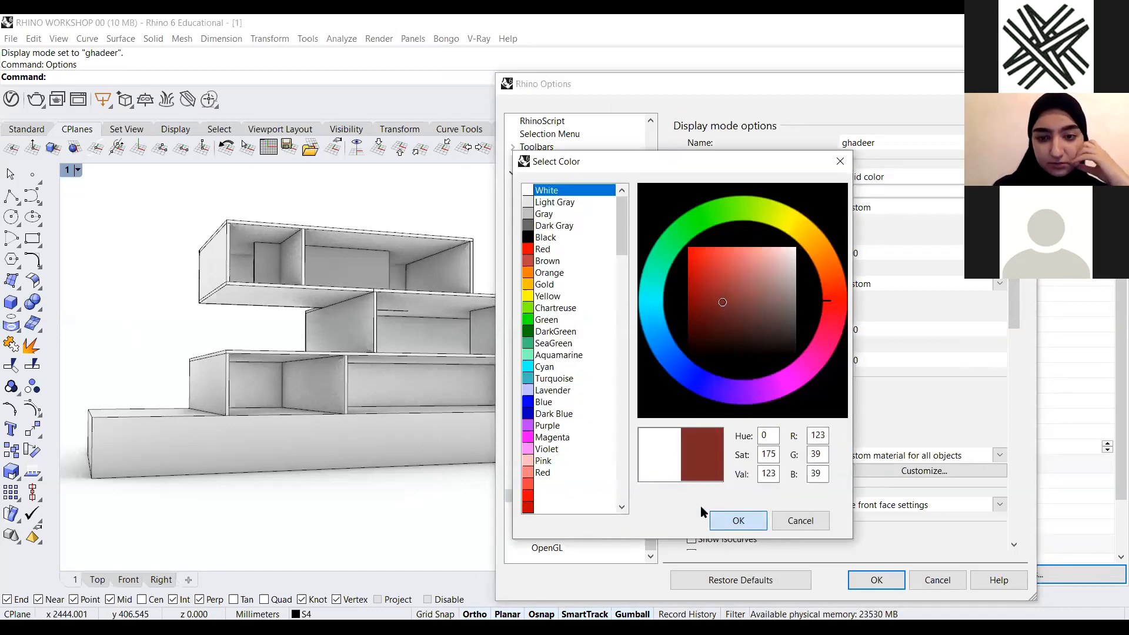
left_click(738, 520)
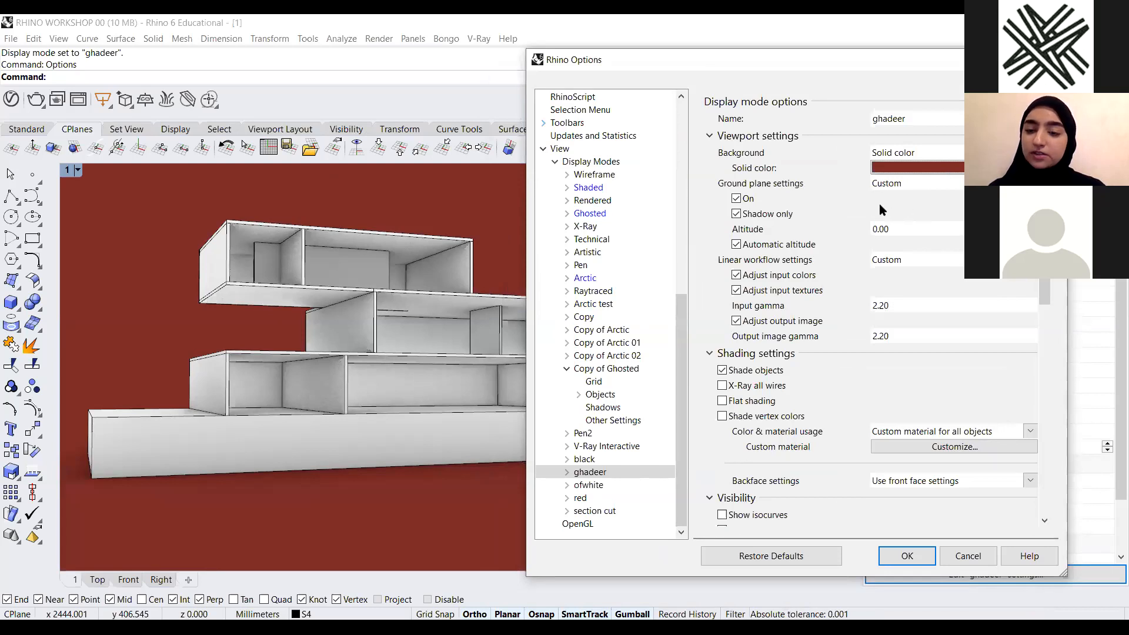
Change the background to a two-colour gradient with a pink top colour
left_click(953, 152)
left_click(953, 212)
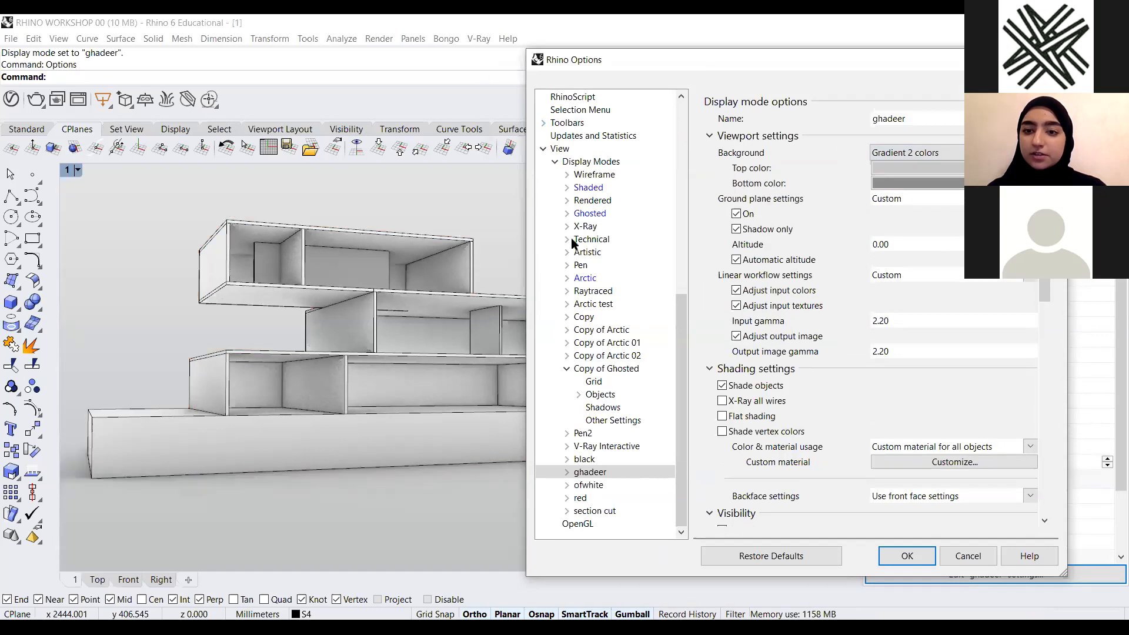
left_click(563, 264)
scroll(546, 230, "up", 3)
scroll(551, 222, "up", 5)
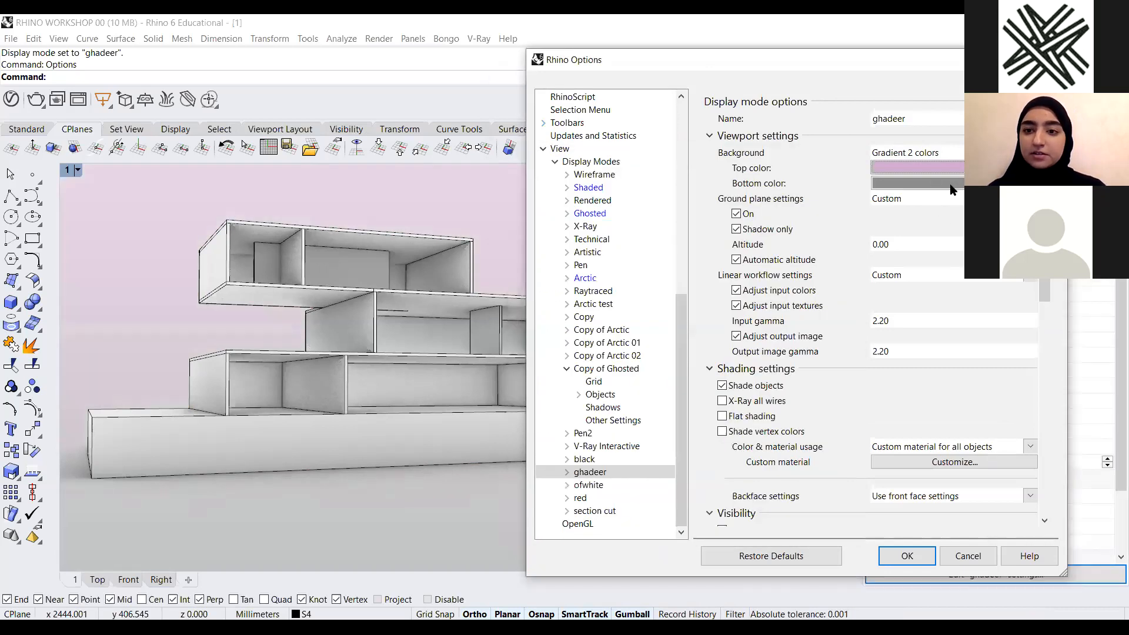
Set the gradient's bottom colour to red
left_click(951, 184)
scroll(587, 254, "up", 3)
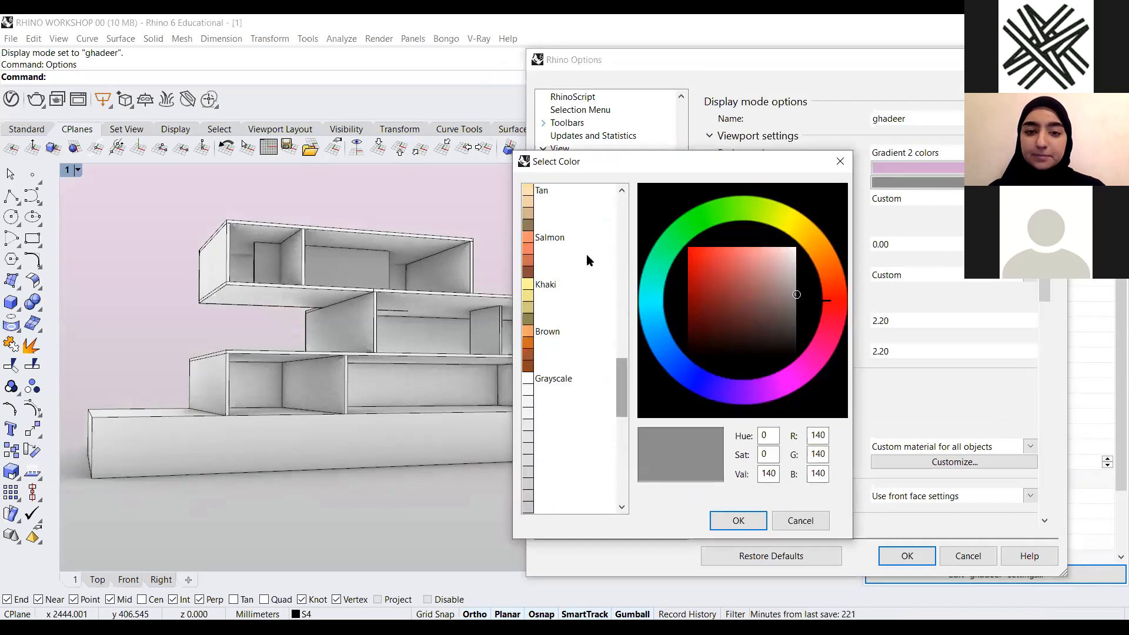
scroll(566, 261, "up", 6)
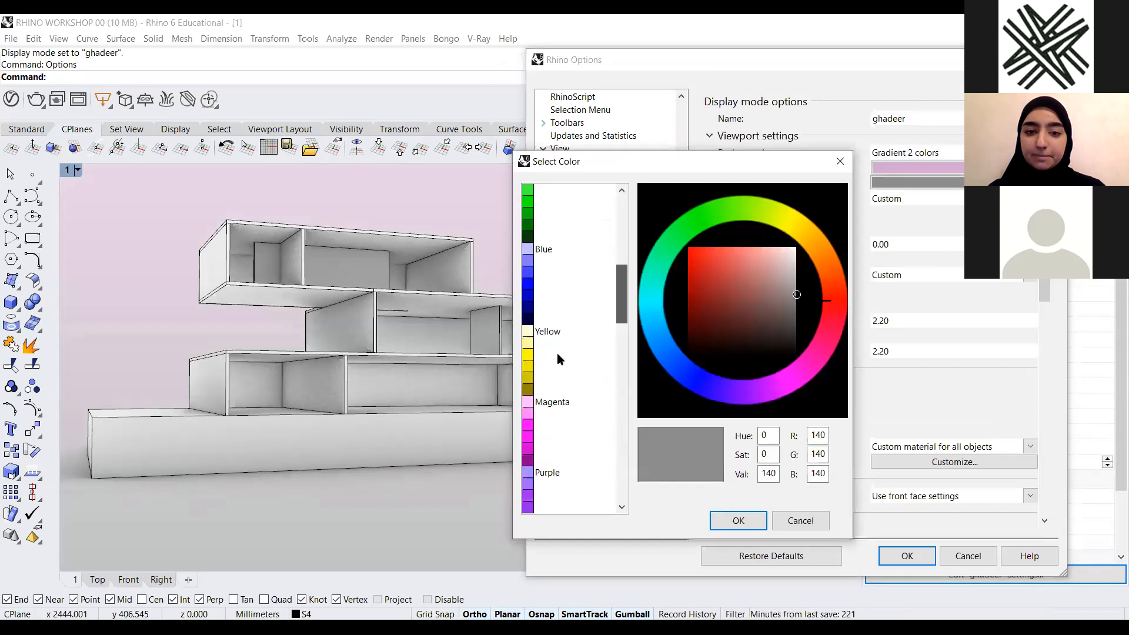
left_click(721, 270)
left_click(738, 521)
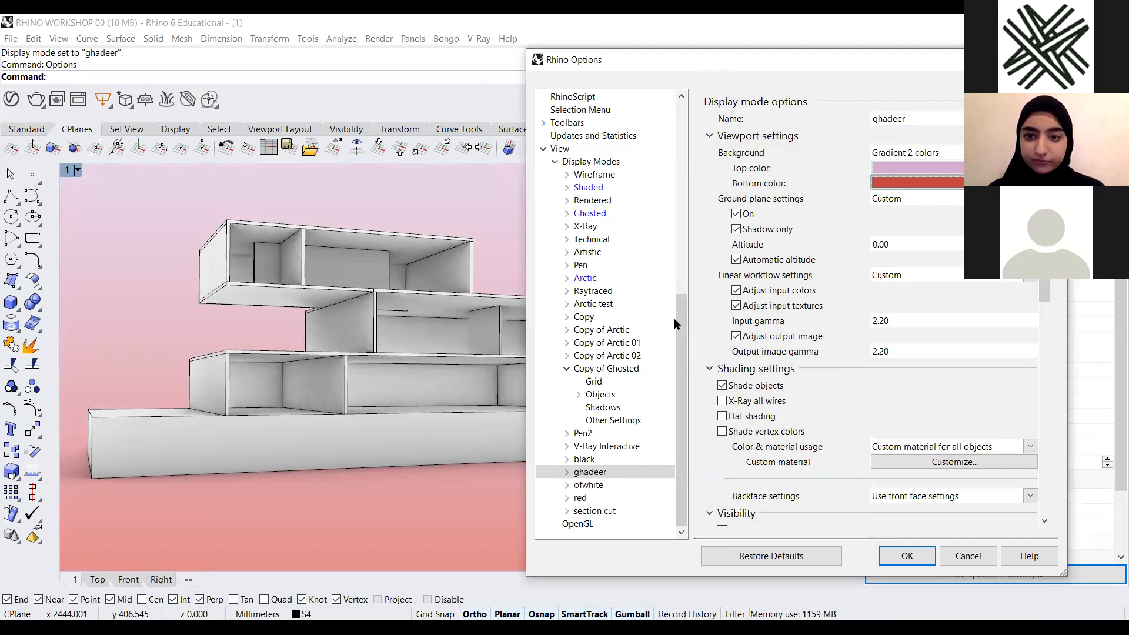
Review the custom-material option for colour and material usage, then confirm the display mode settings
left_click_drag(597, 62, 489, 64)
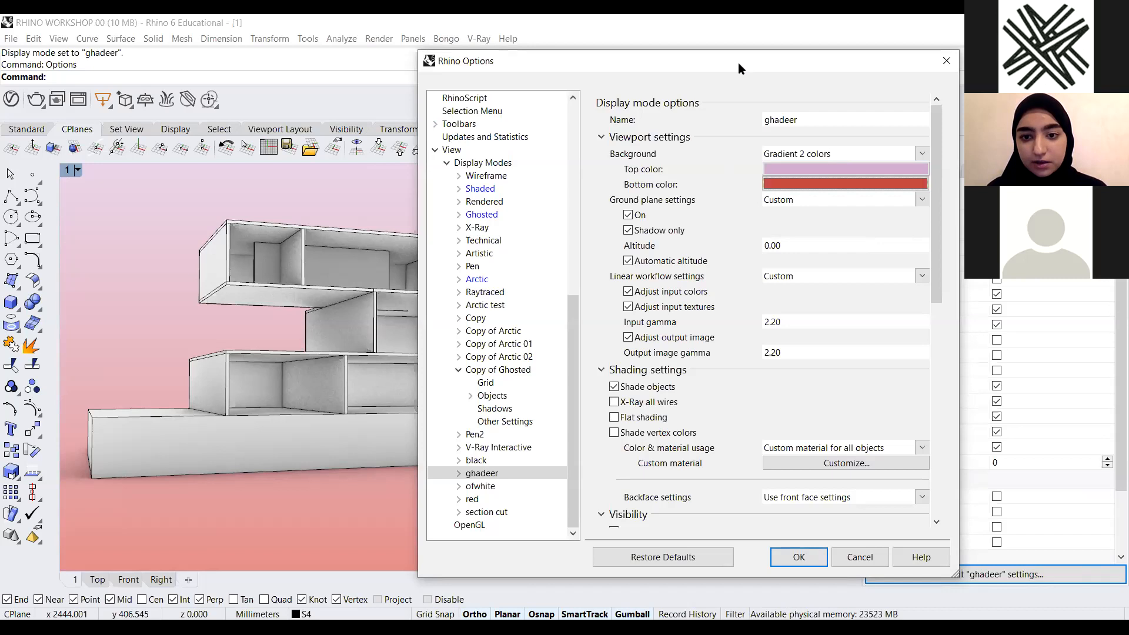
left_click_drag(739, 63, 798, 91)
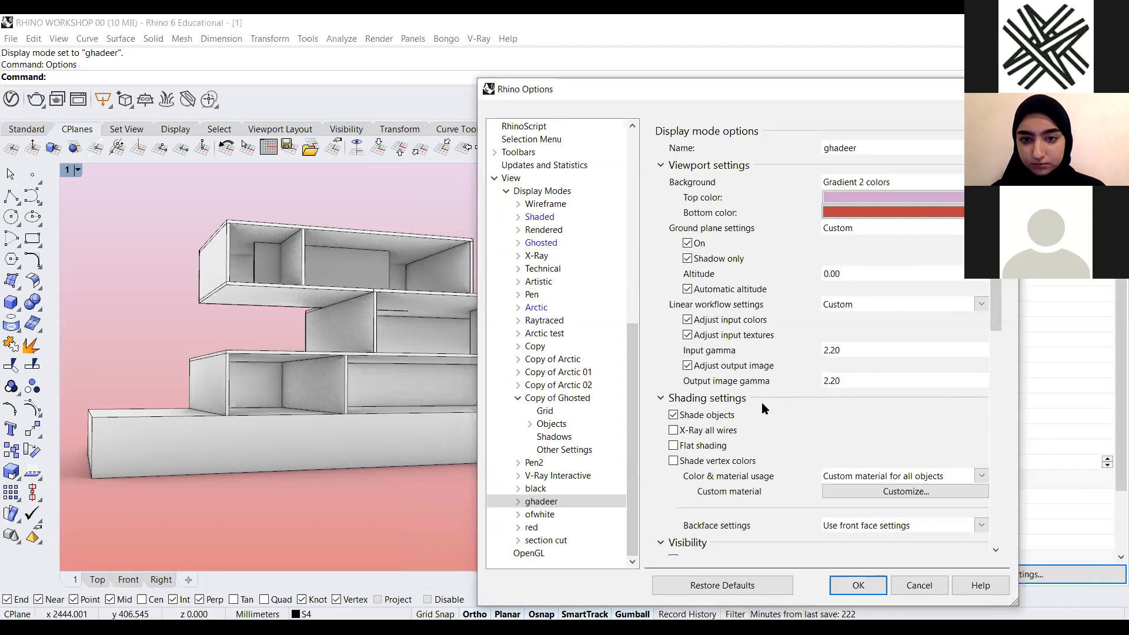
scroll(877, 444, "down", 3)
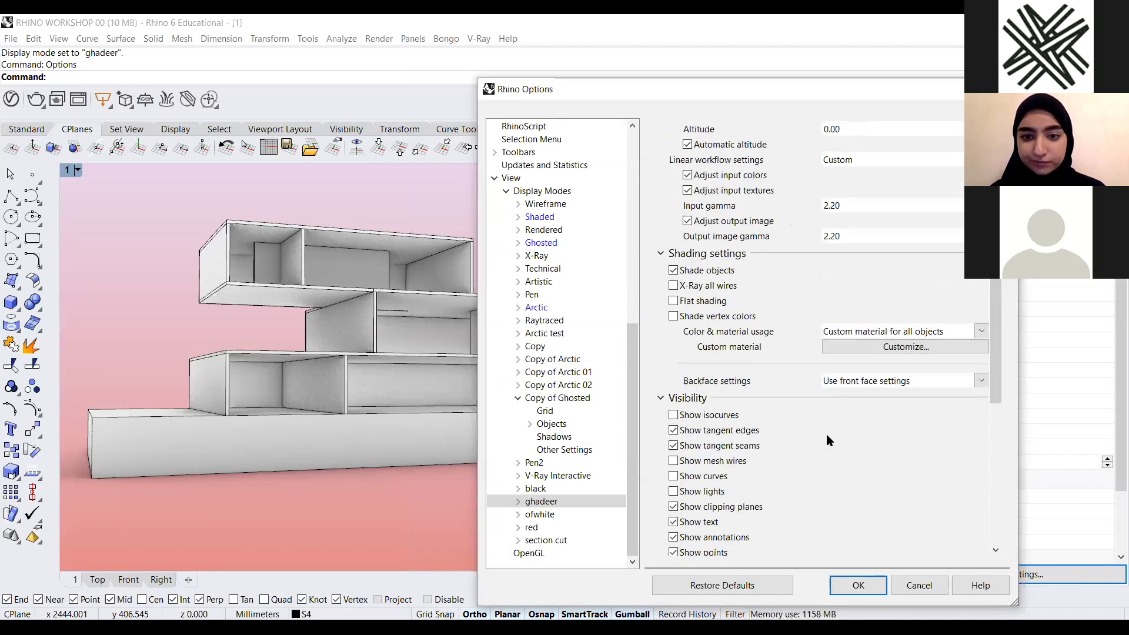
left_click(967, 318)
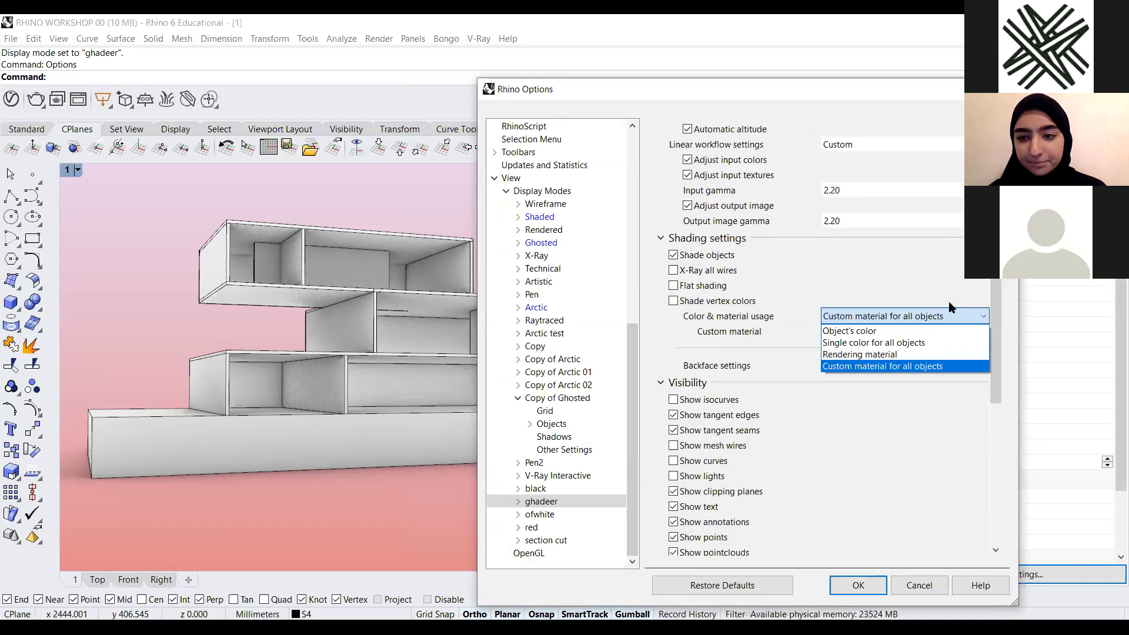
left_click(930, 247)
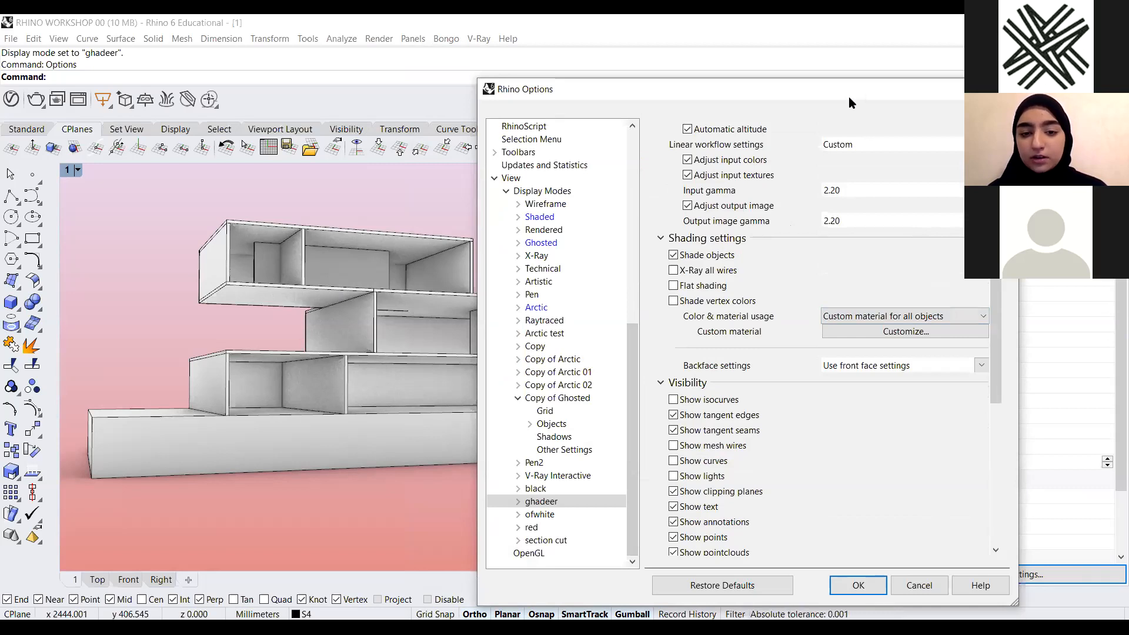
left_click_drag(849, 96, 433, 174)
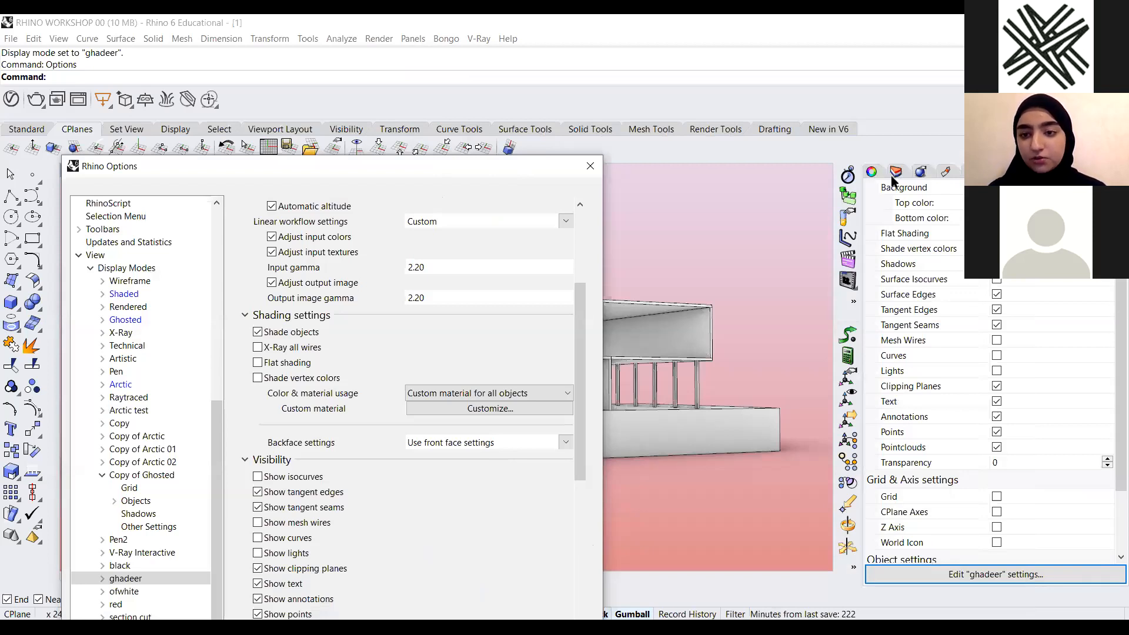
left_click_drag(530, 166, 541, 159)
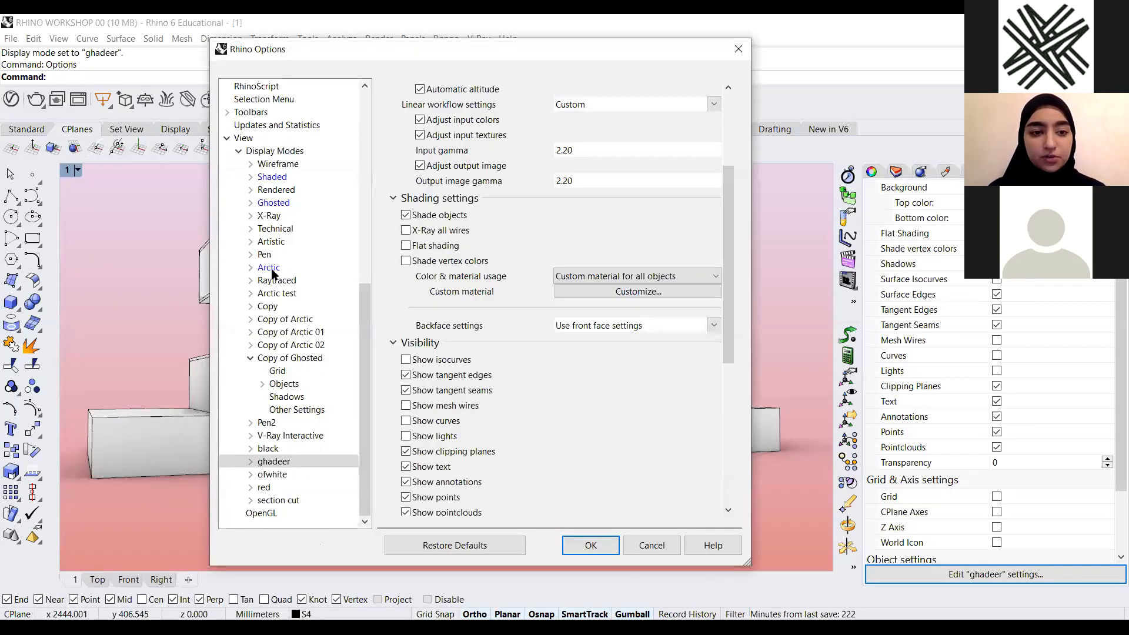
key("Return")
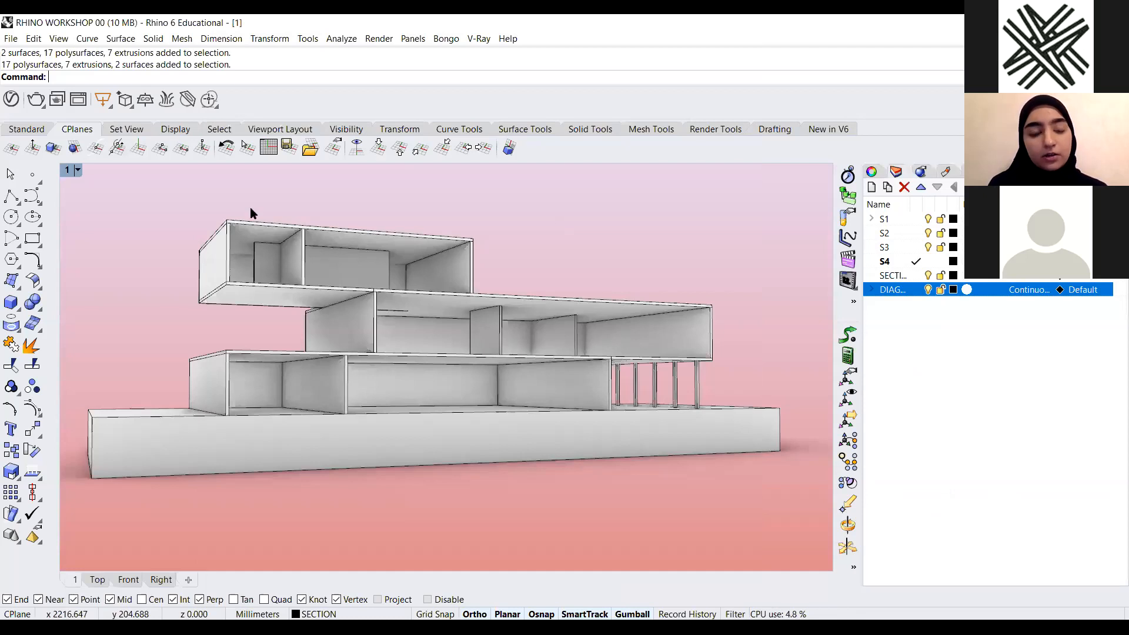
Select the top floor's objects and change their display colour in the object properties
left_click_drag(147, 309, 729, 208)
left_click(185, 260)
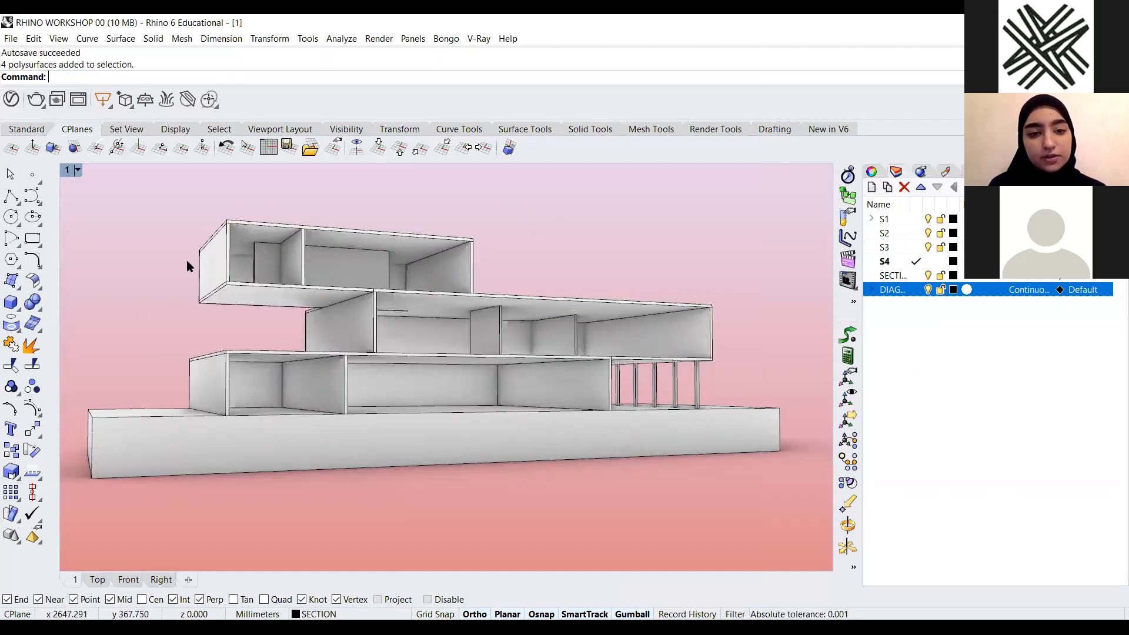
left_click(284, 288)
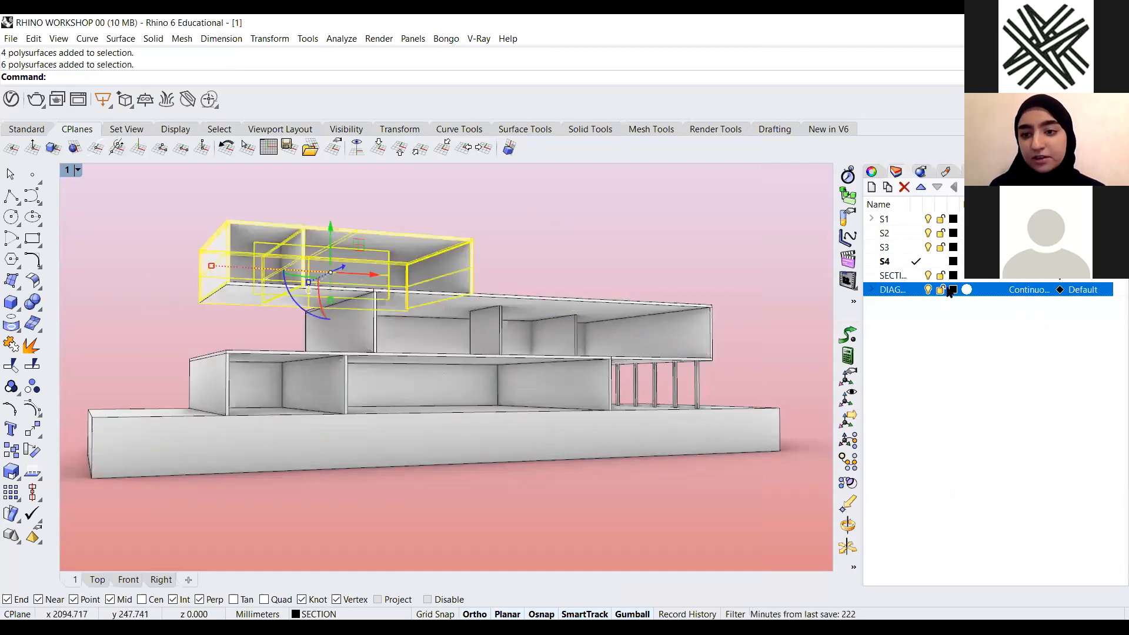
left_click(872, 172)
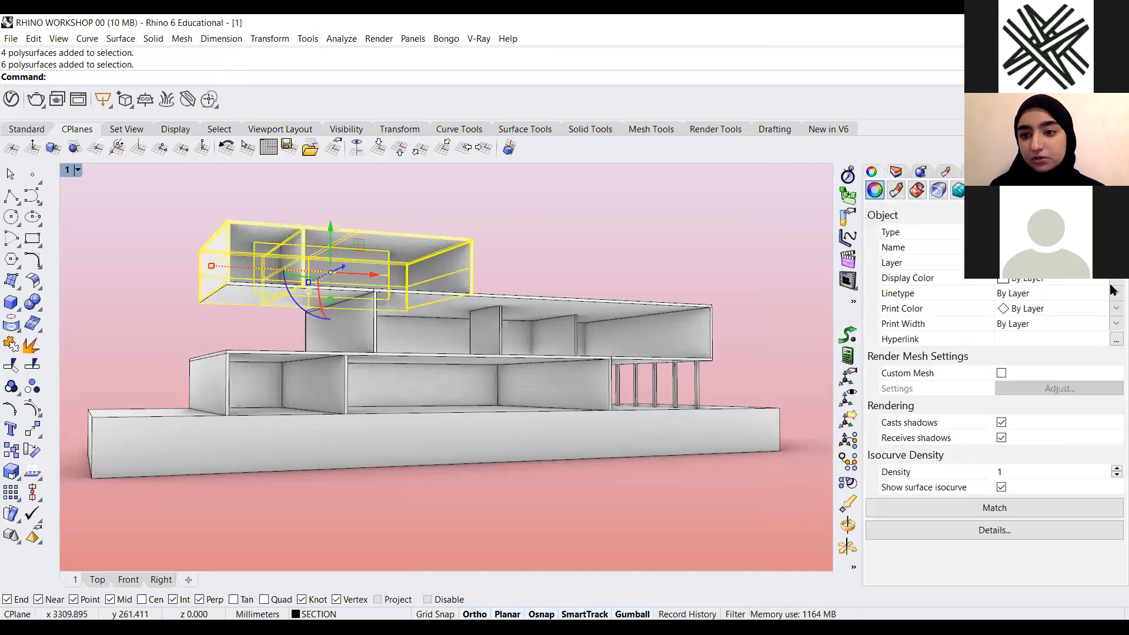
left_click(1059, 279)
left_click(1063, 355)
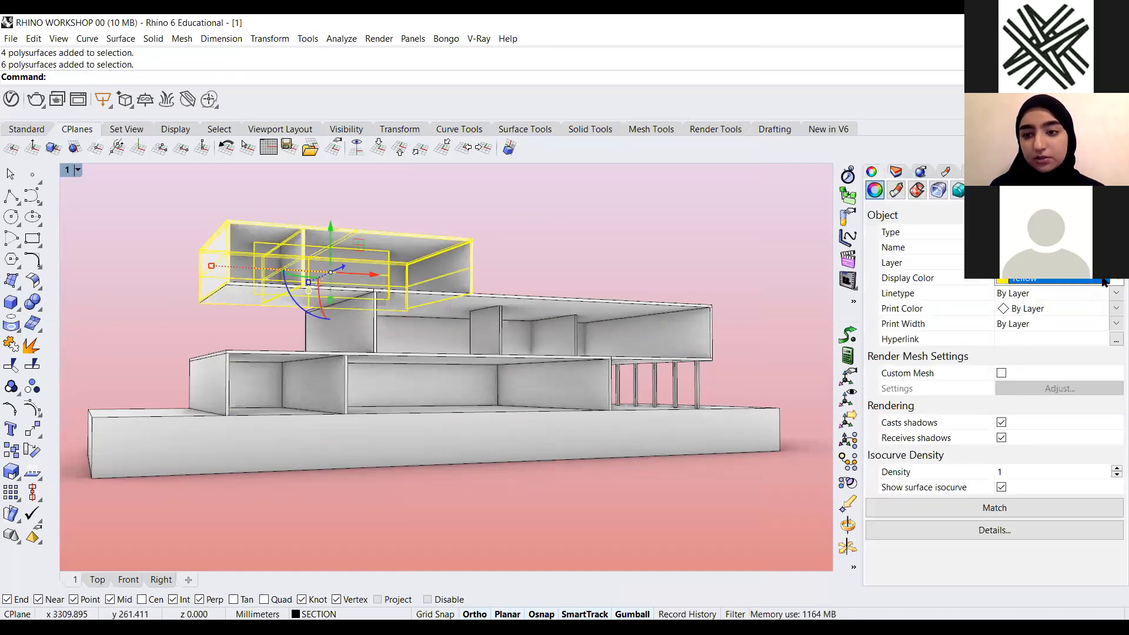
left_click(812, 230)
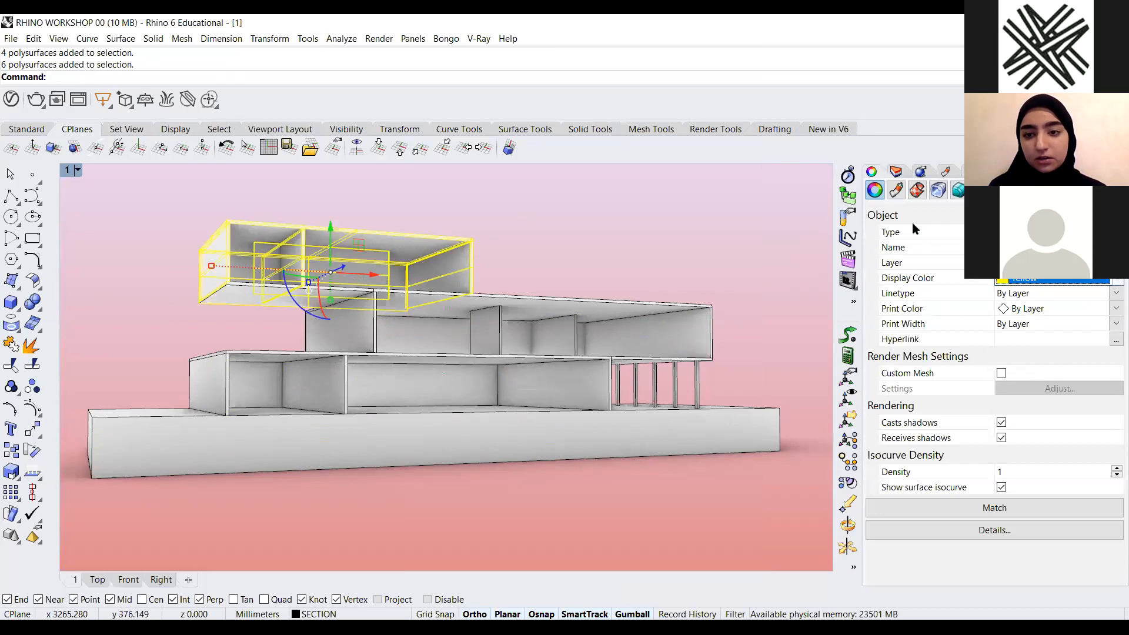
Create a new layer and move the selected top-floor objects onto it
left_click(896, 171)
left_click_drag(539, 195, 118, 260)
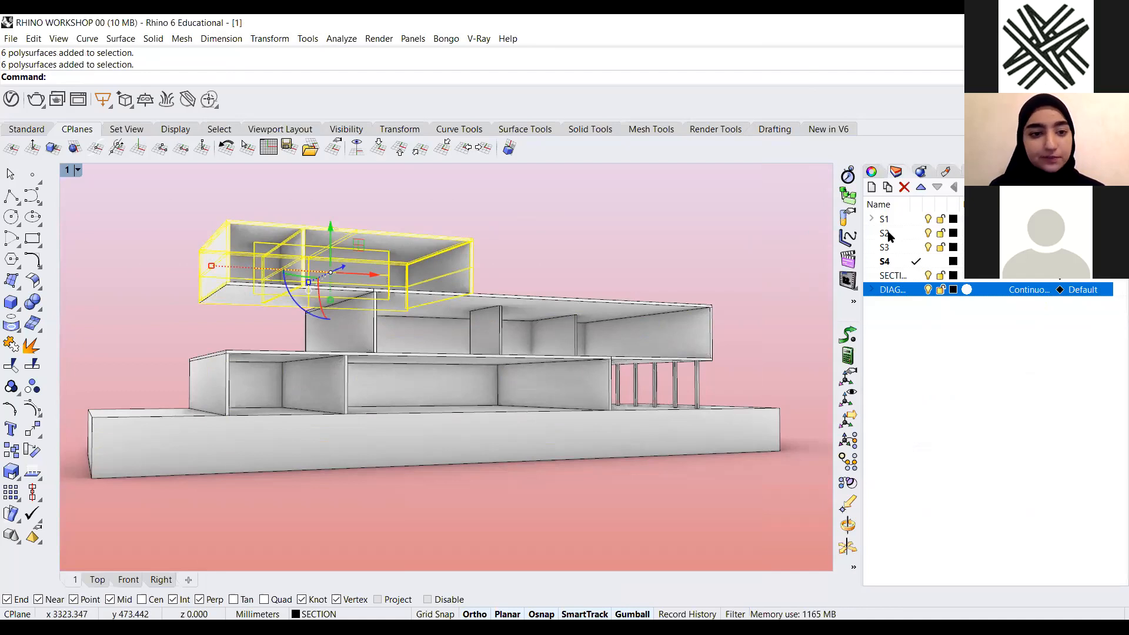
left_click_drag(536, 204, 129, 258)
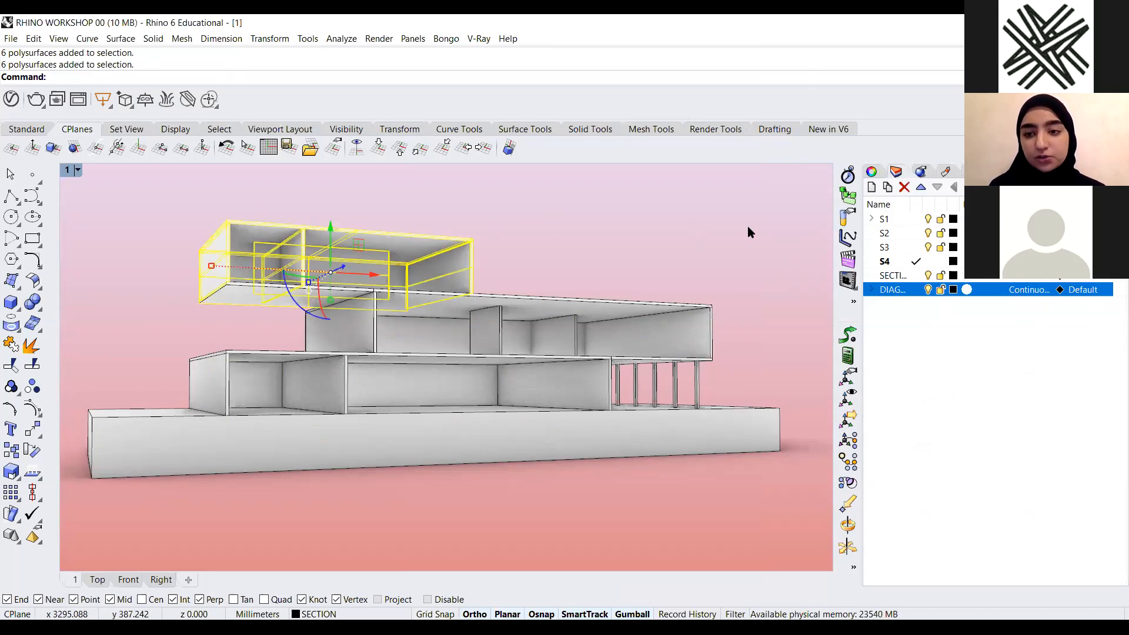
left_click(871, 187)
right_click(897, 306)
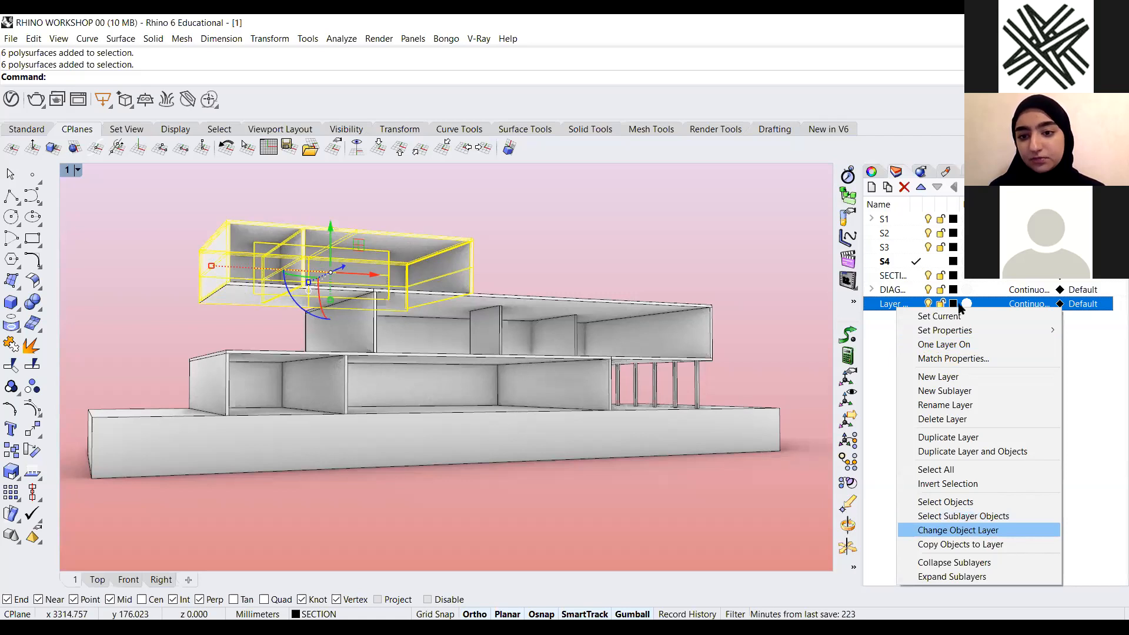
left_click(1017, 531)
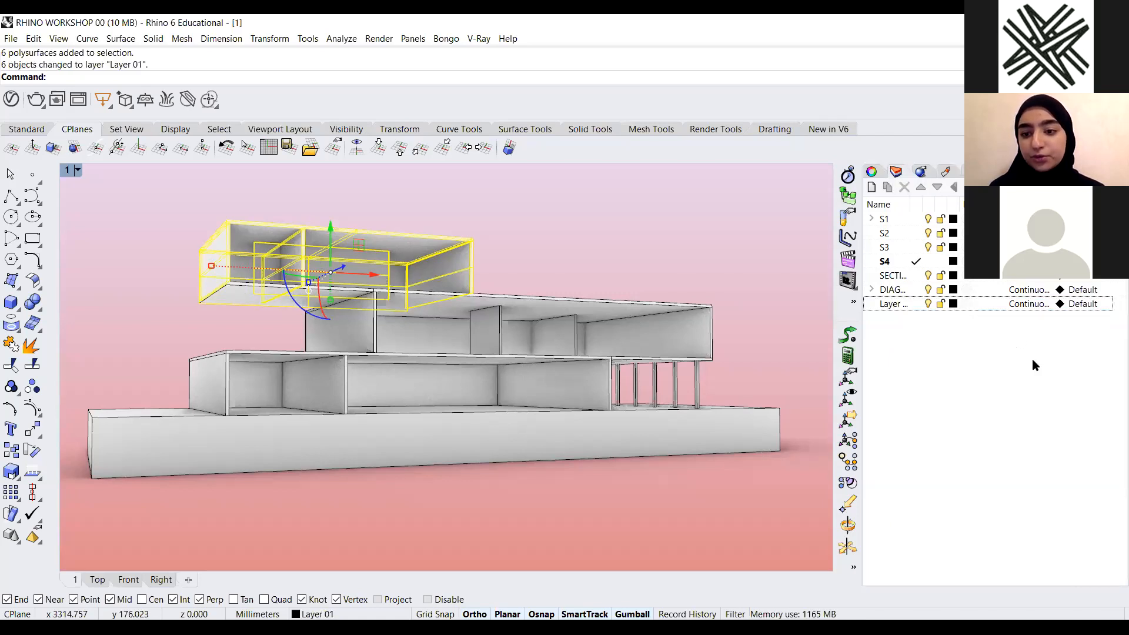
Set the new layer's colour to green
left_click(953, 304)
left_click(1036, 348)
left_click(979, 366)
left_click(985, 297)
left_click(998, 360)
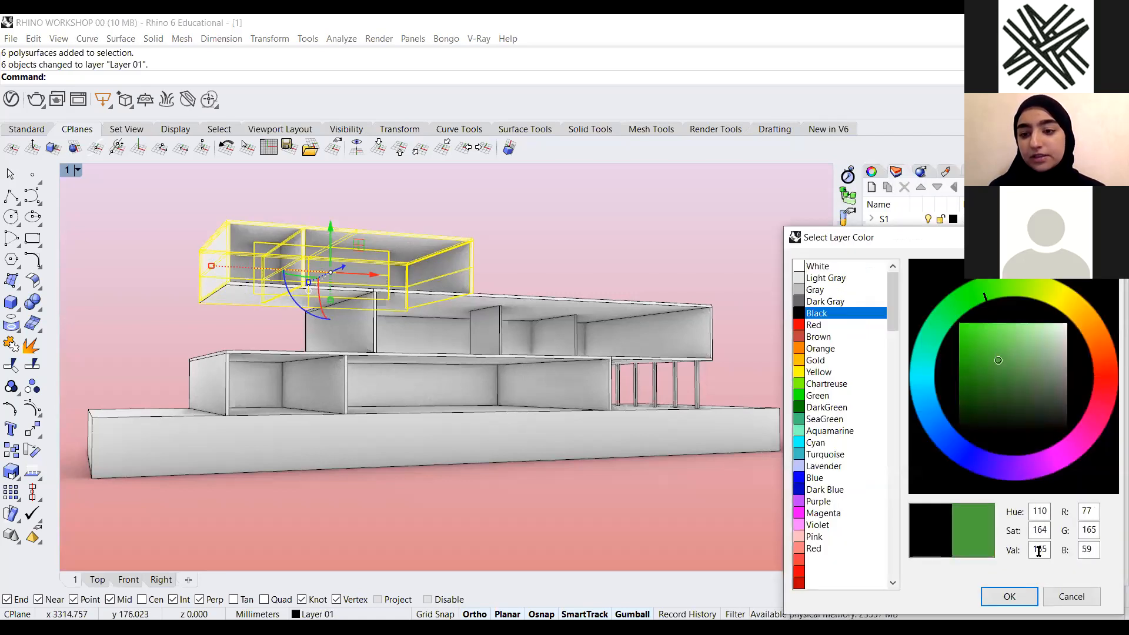
left_click(1010, 597)
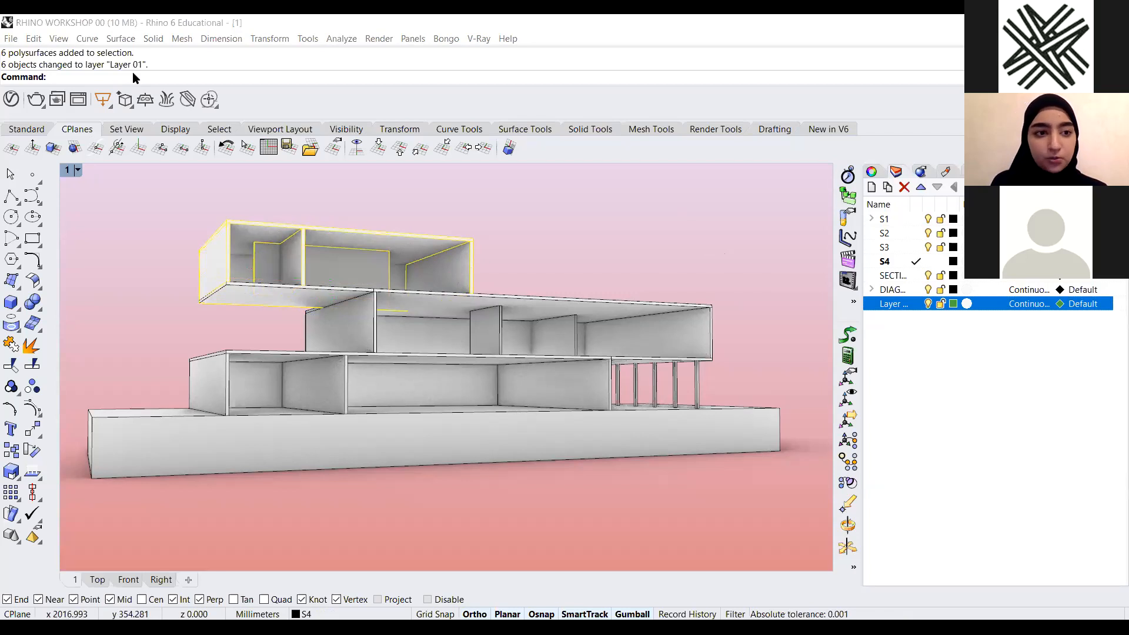
Open the Options and set the ghadeer display mode's colour and material usage to Object's color
left_click(188, 66)
type("Op")
key("Return")
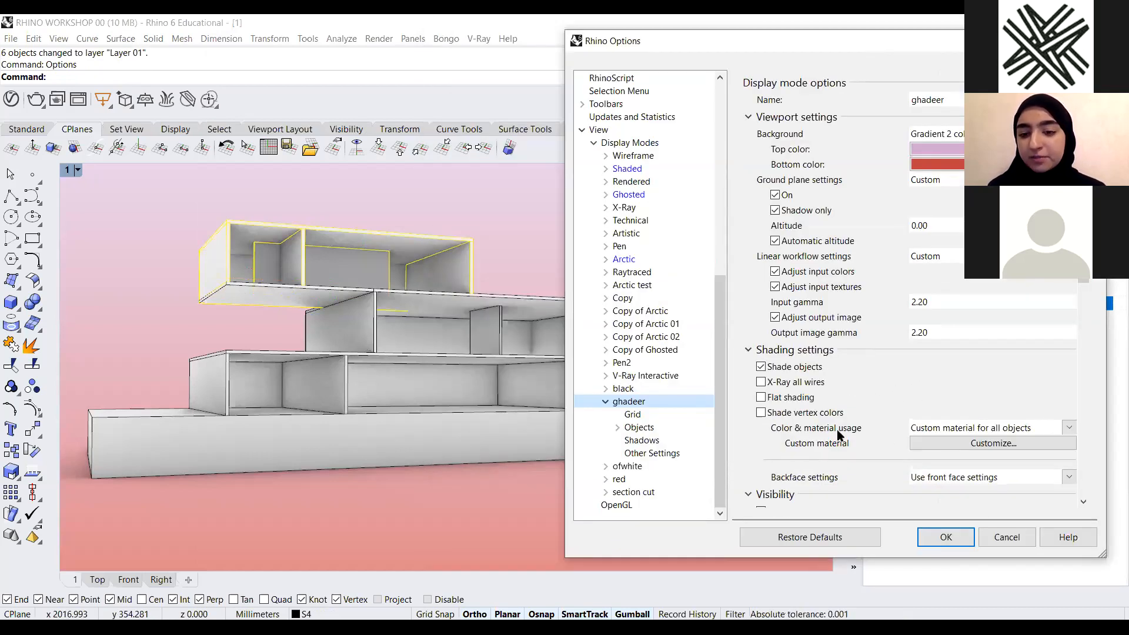
left_click(1069, 429)
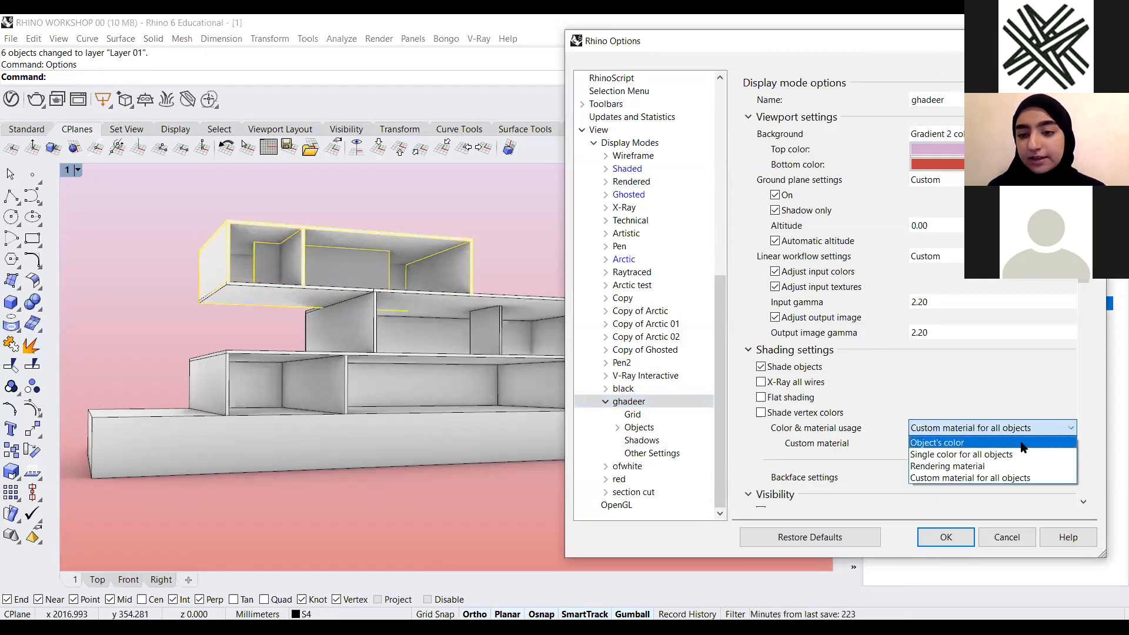
left_click(972, 444)
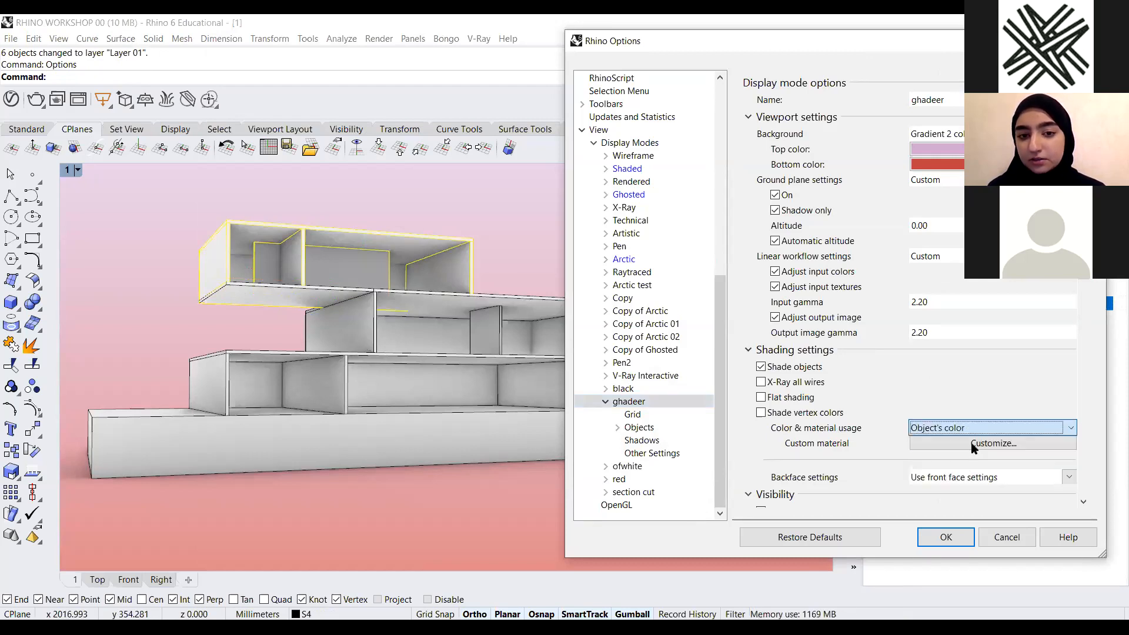
Try the single-colour and rendering-material usage options before returning to Object's color
left_click(999, 428)
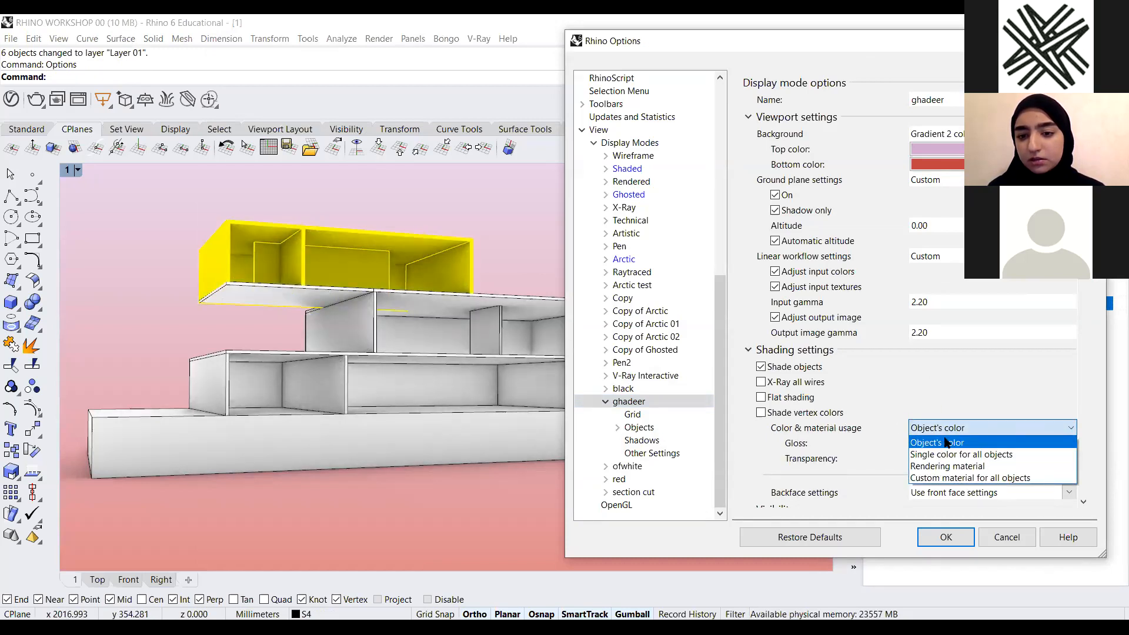
left_click(967, 455)
left_click(1003, 428)
left_click(980, 458)
left_click(977, 428)
left_click(972, 443)
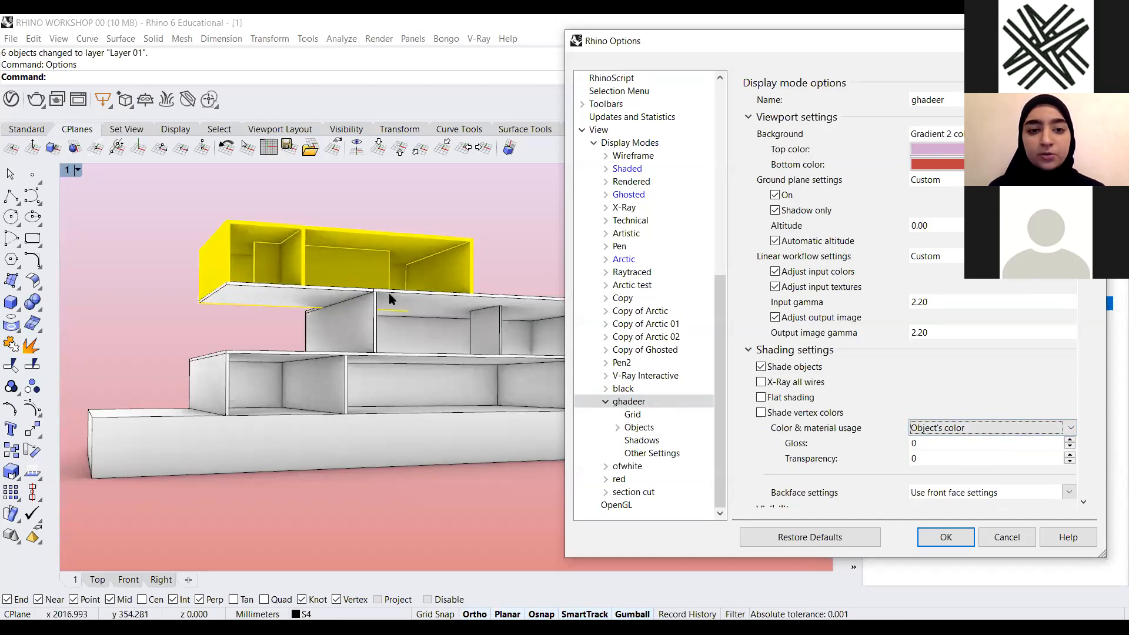
left_click(498, 233)
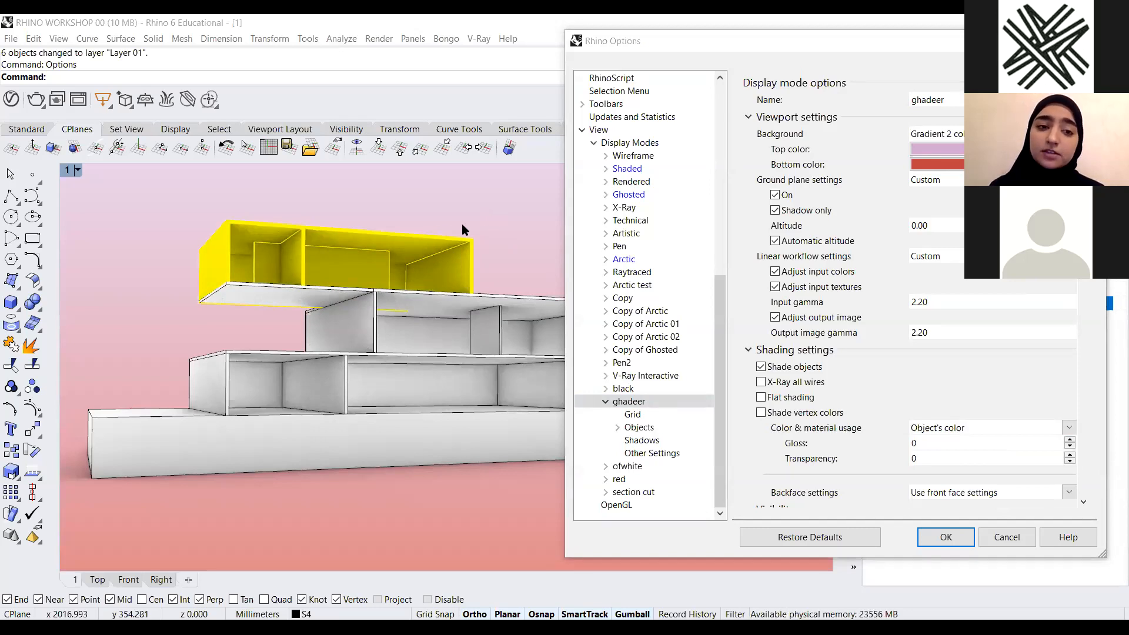
left_click(264, 224)
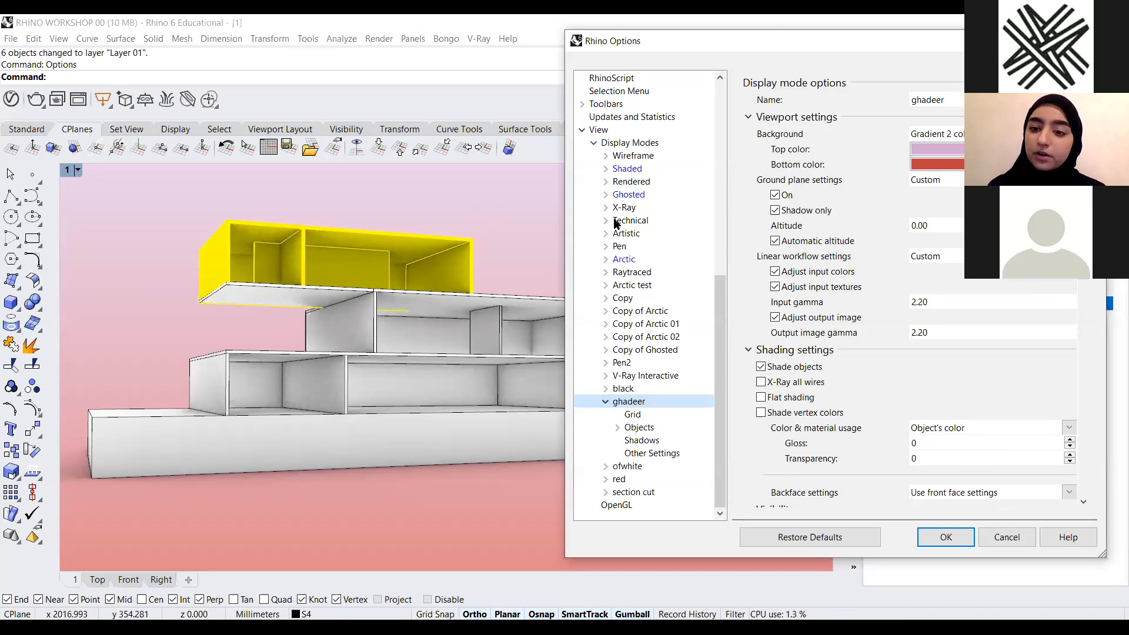
left_click(959, 335)
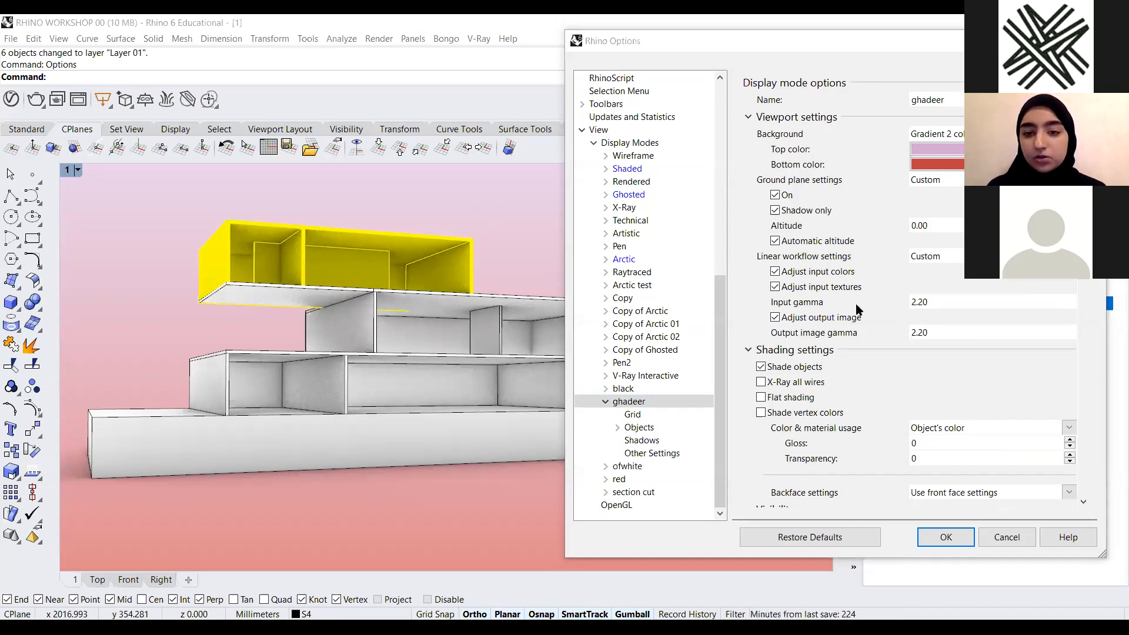
Toggle Show isocurves on and off in the display mode's visibility settings
scroll(859, 309, "down", 5)
scroll(859, 308, "down", 3)
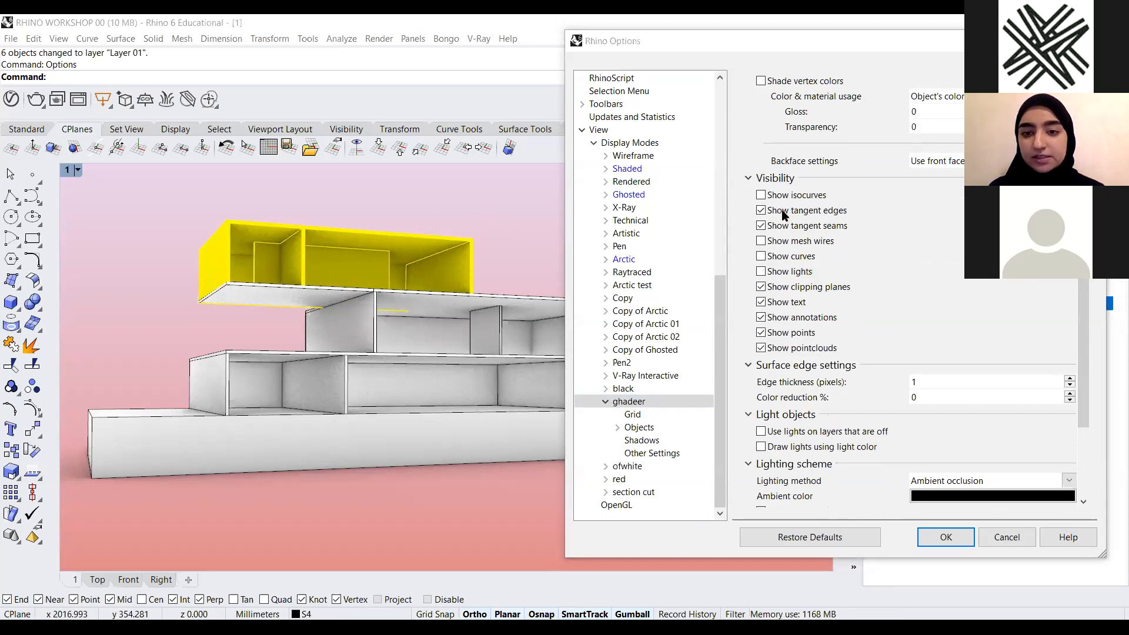
left_click(761, 197)
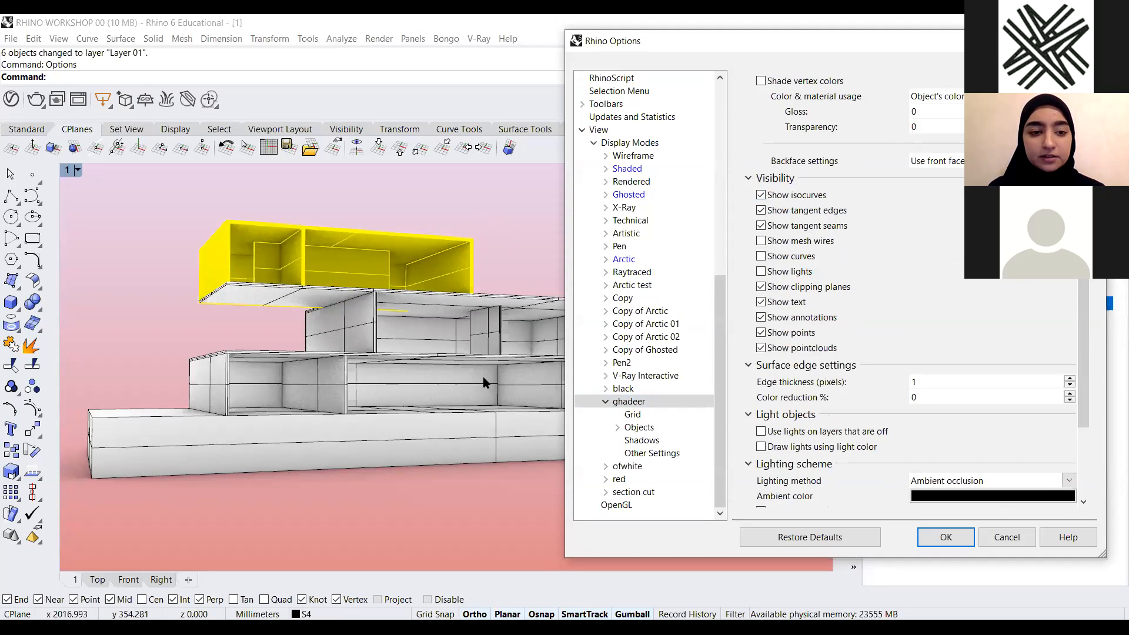
left_click(764, 197)
left_click(763, 197)
left_click(763, 198)
left_click(763, 198)
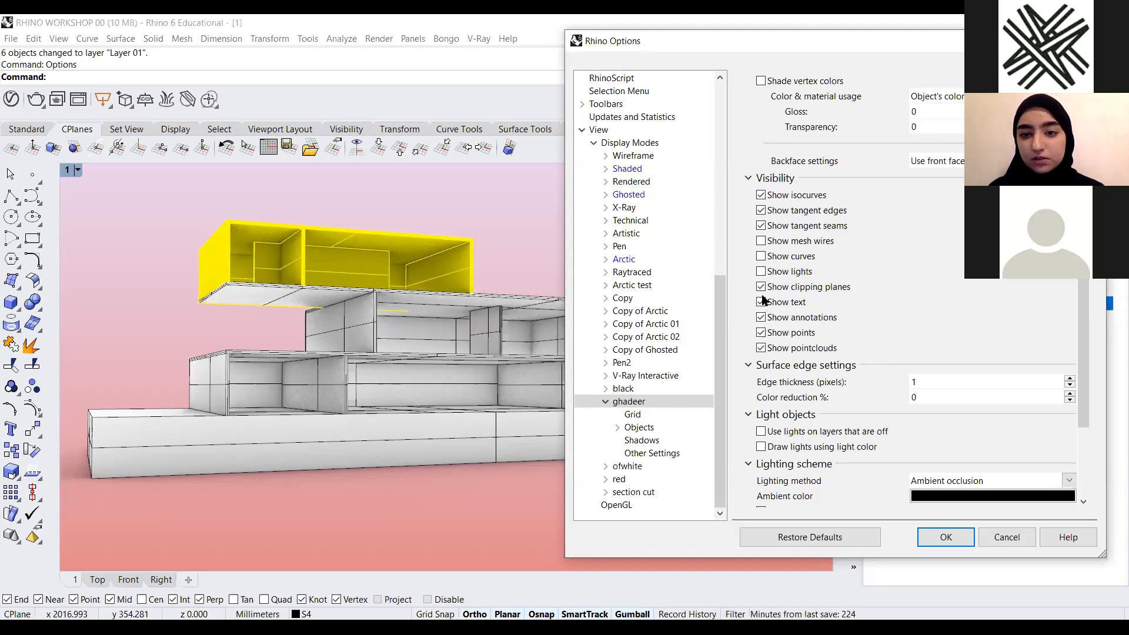
scroll(763, 298, "down", 2)
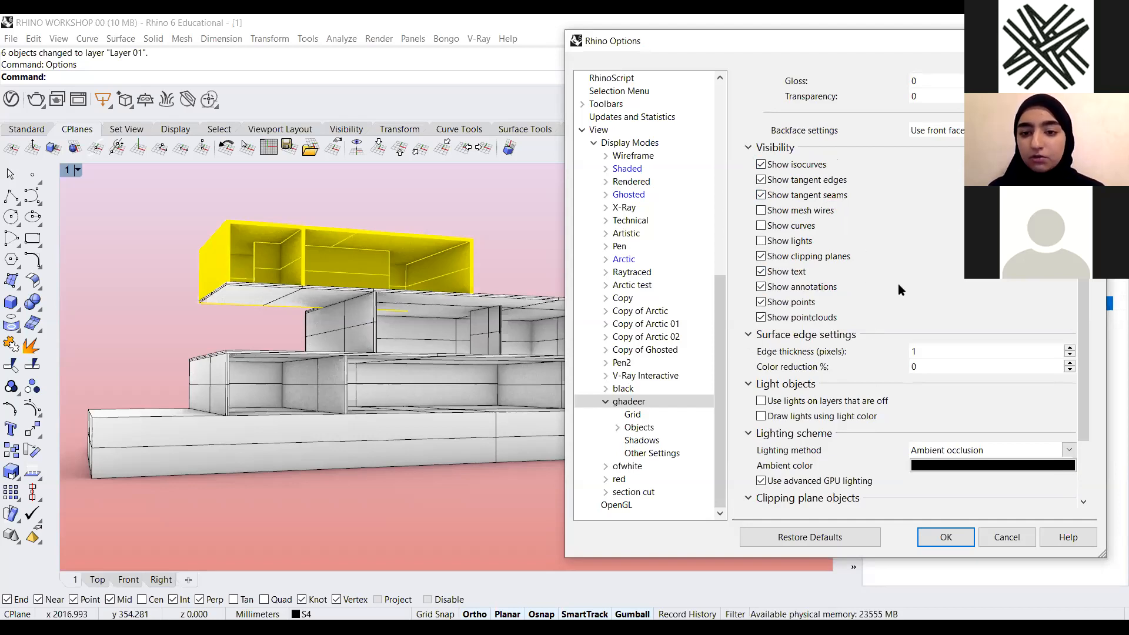
scroll(898, 281, "down", 3)
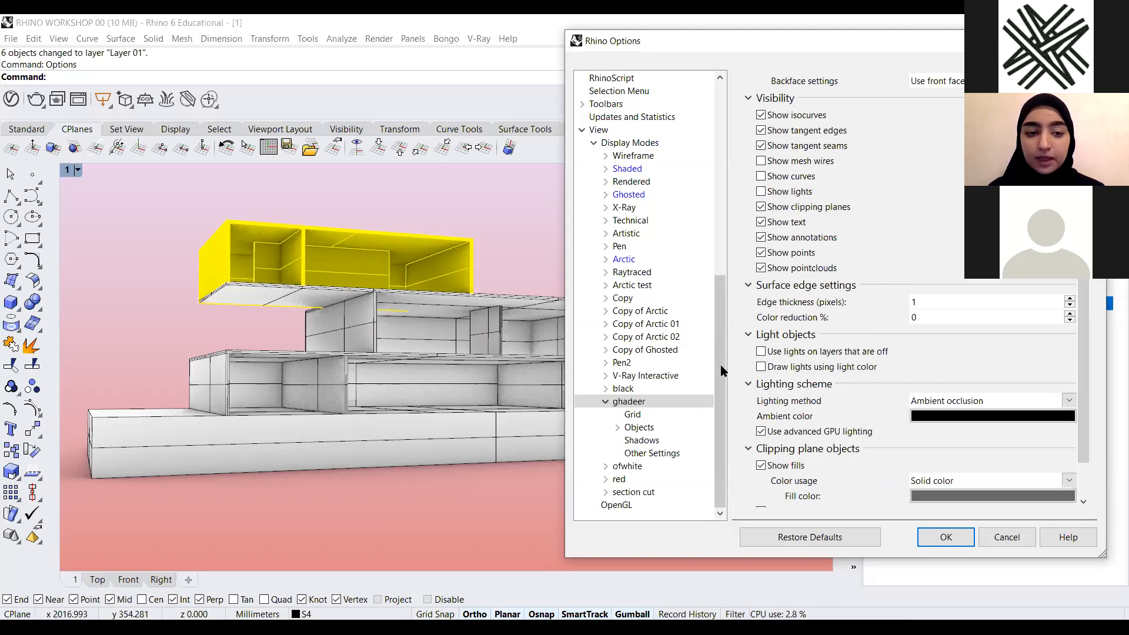
left_click(761, 115)
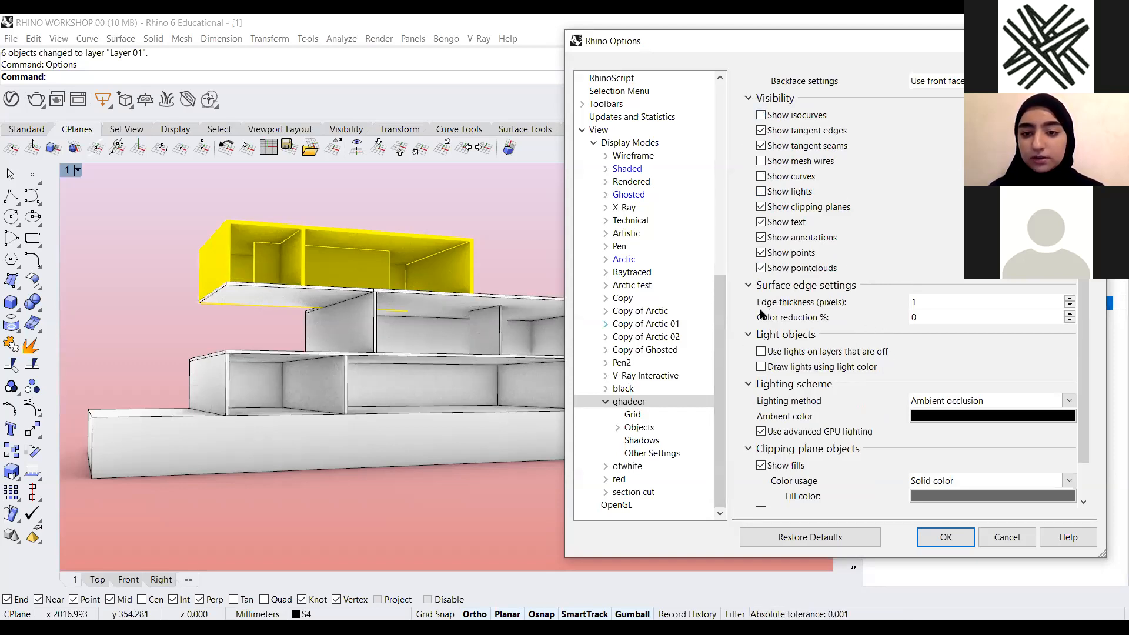
Set the surface edge thickness to 2 pixels
left_click(1071, 300)
left_click(1071, 299)
left_click(1071, 299)
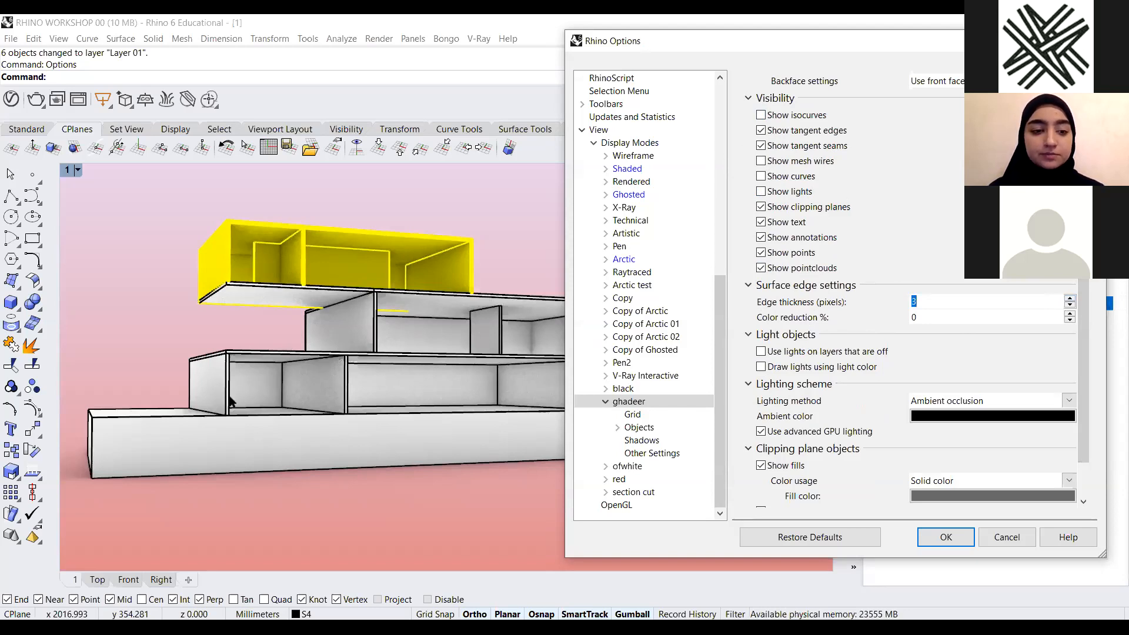
left_click(1071, 313)
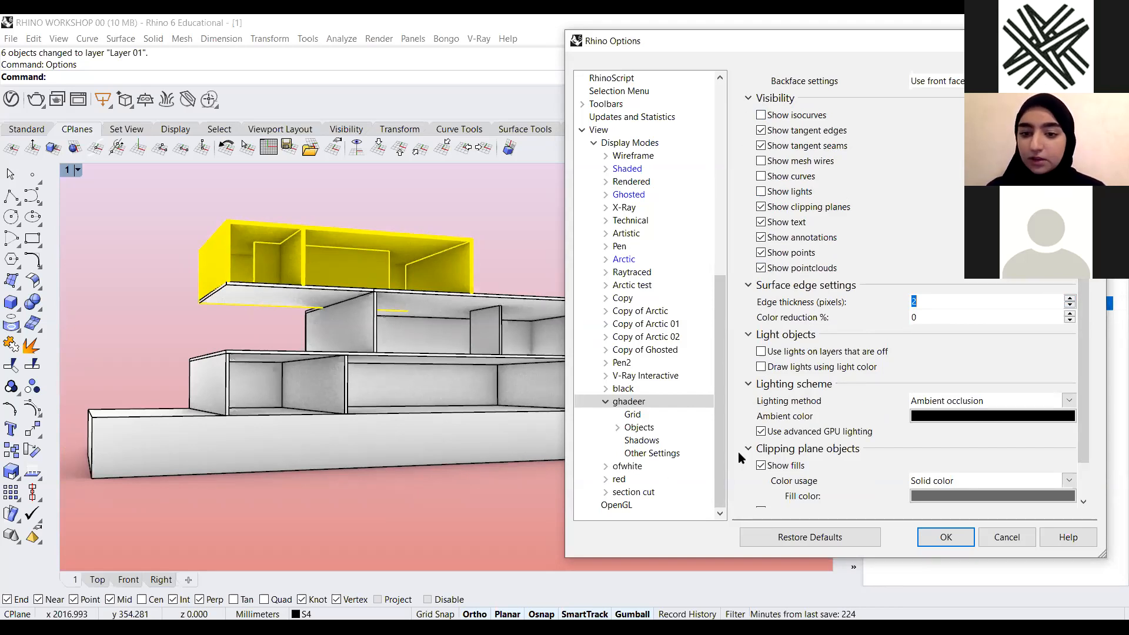
Preview the No, Default and Scene lighting methods, return to Ambient occlusion, and apply the display settings
scroll(943, 412, "down", 1)
scroll(941, 406, "down", 3)
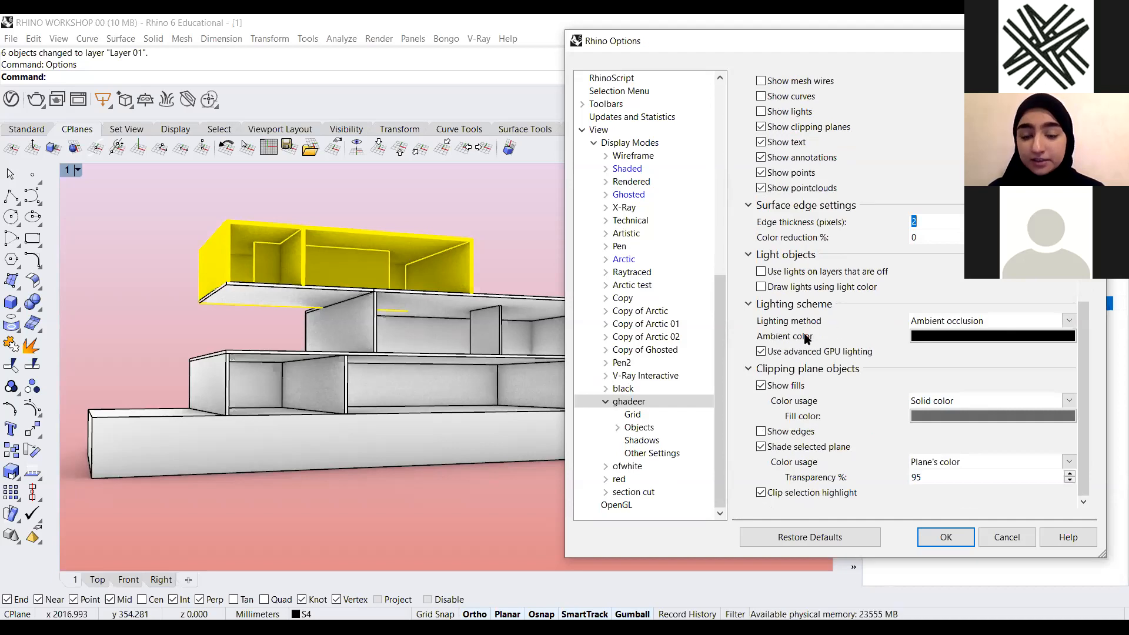
left_click(1069, 321)
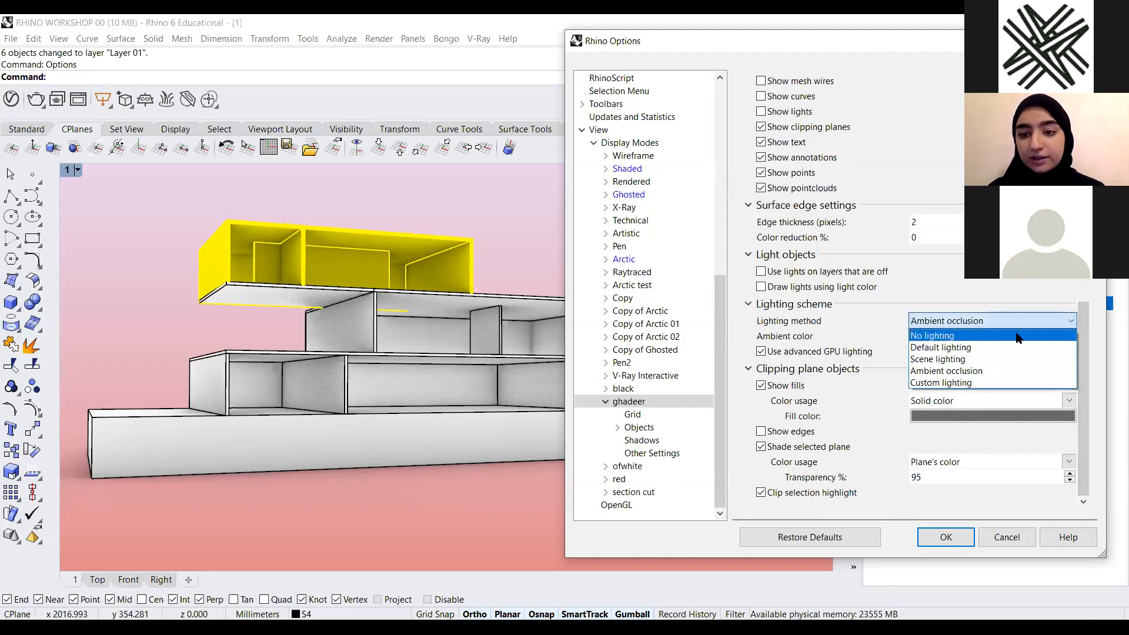
left_click(1035, 290)
left_click(1070, 321)
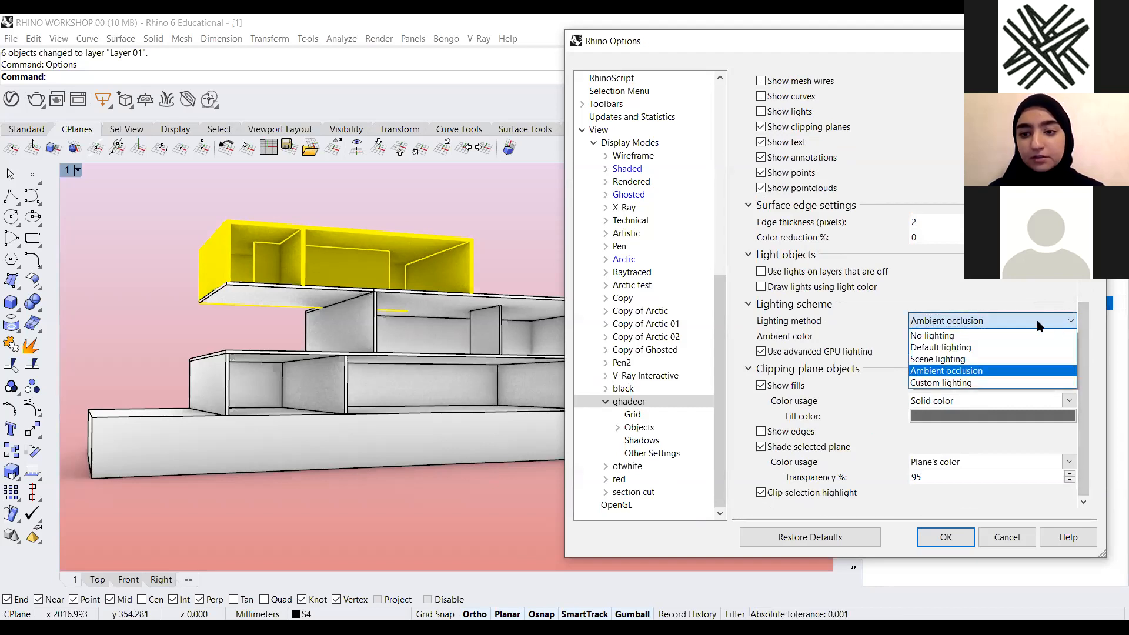
left_click(986, 342)
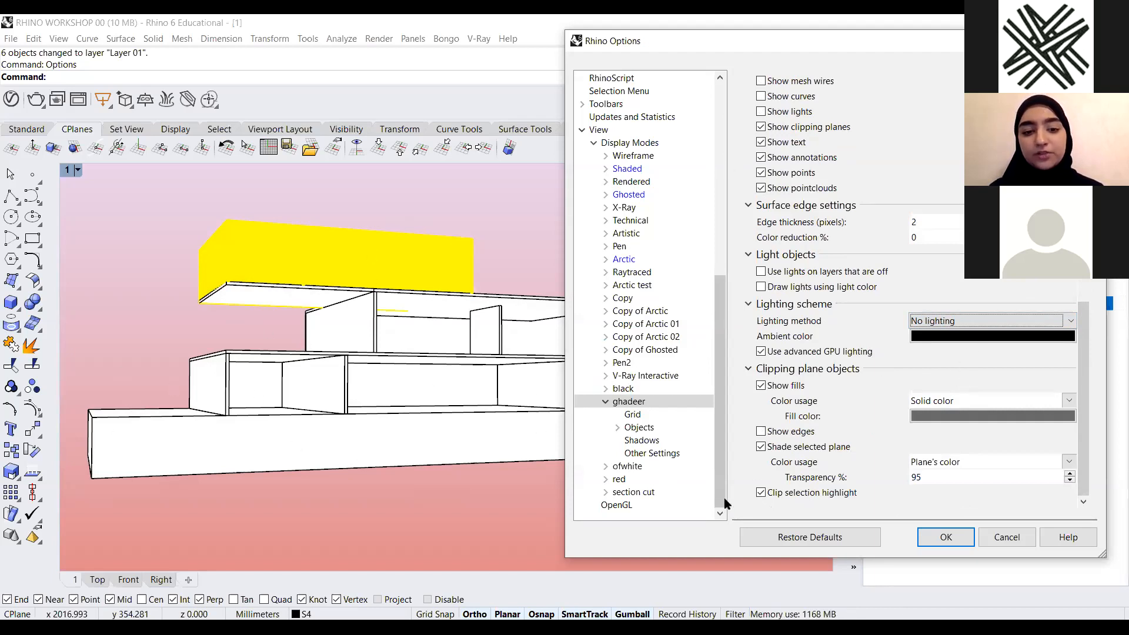
left_click(1069, 321)
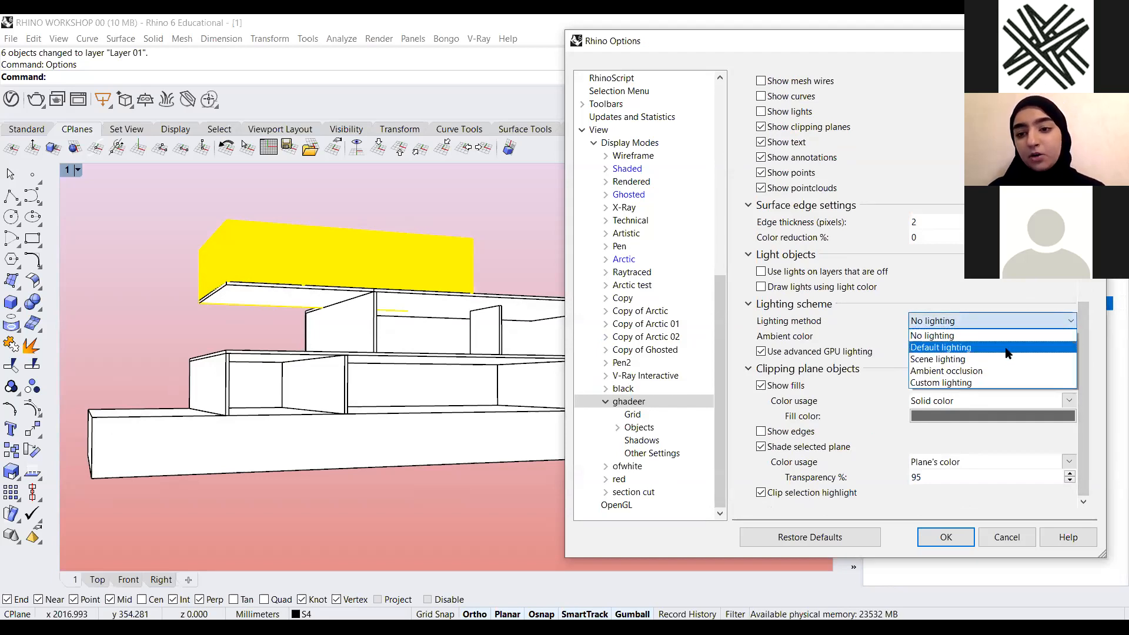
left_click(1005, 348)
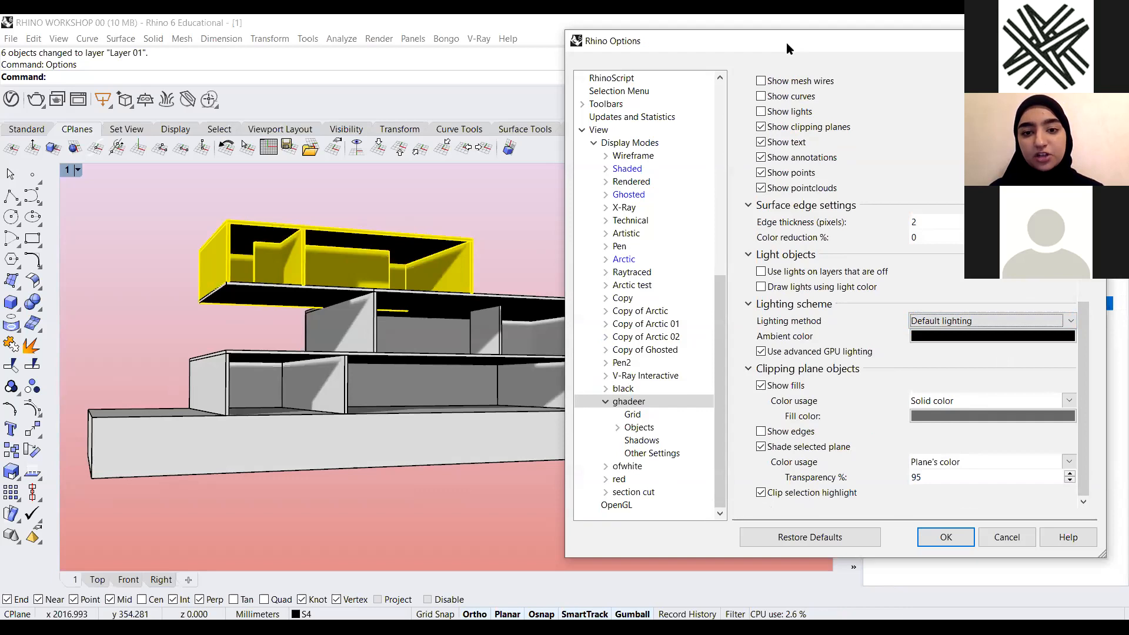
left_click_drag(786, 42, 785, 31)
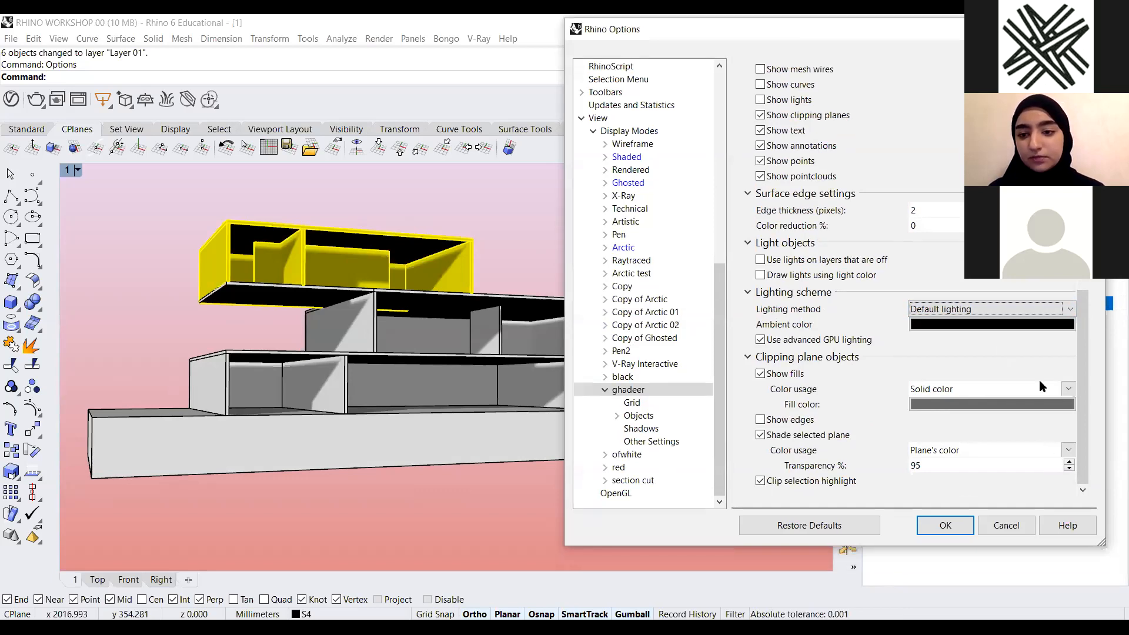
left_click(1072, 308)
left_click(1023, 348)
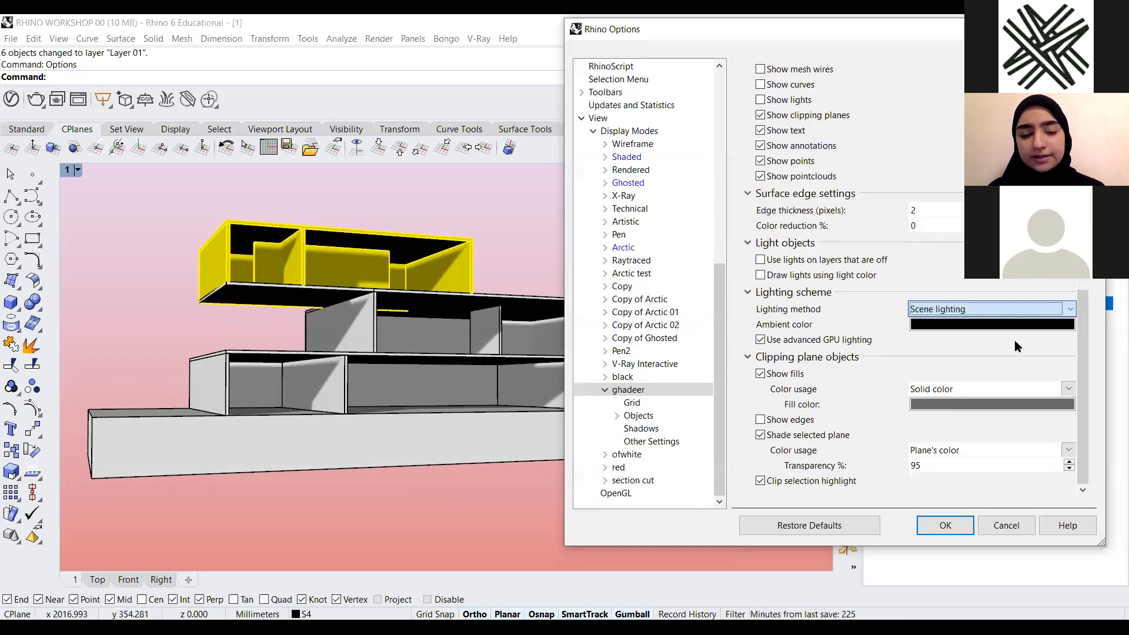
left_click(1018, 309)
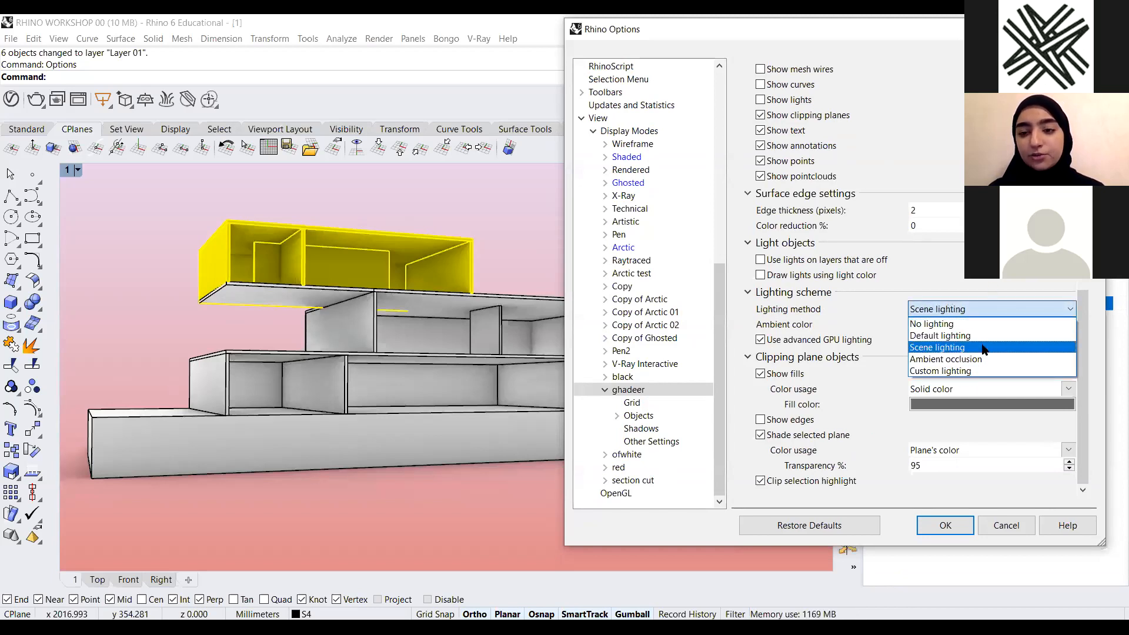
left_click(973, 358)
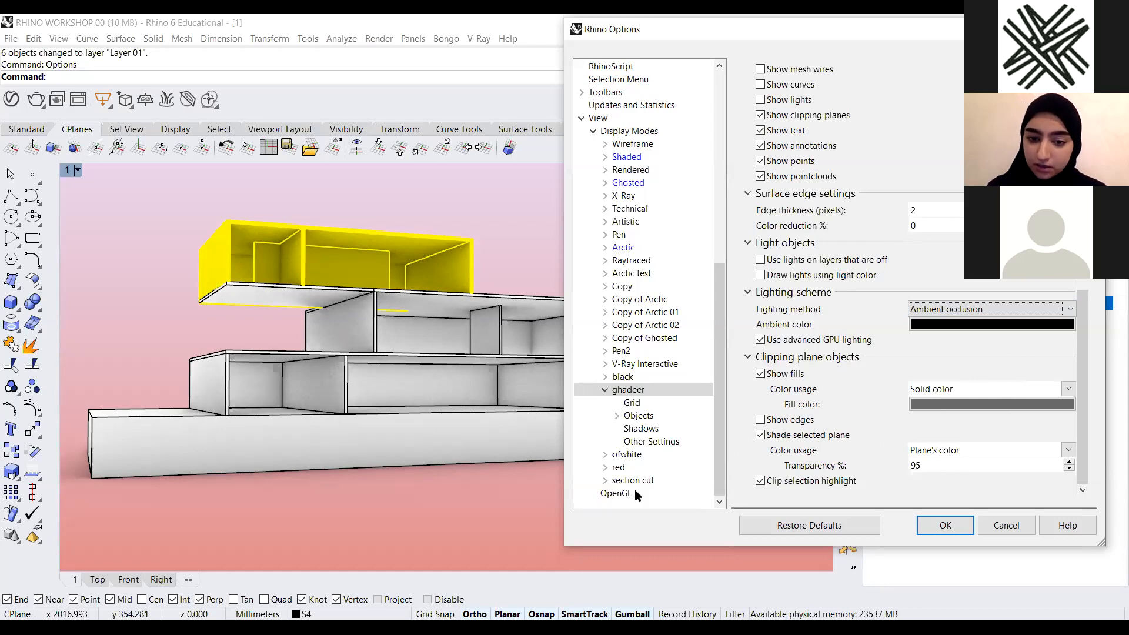
left_click(944, 525)
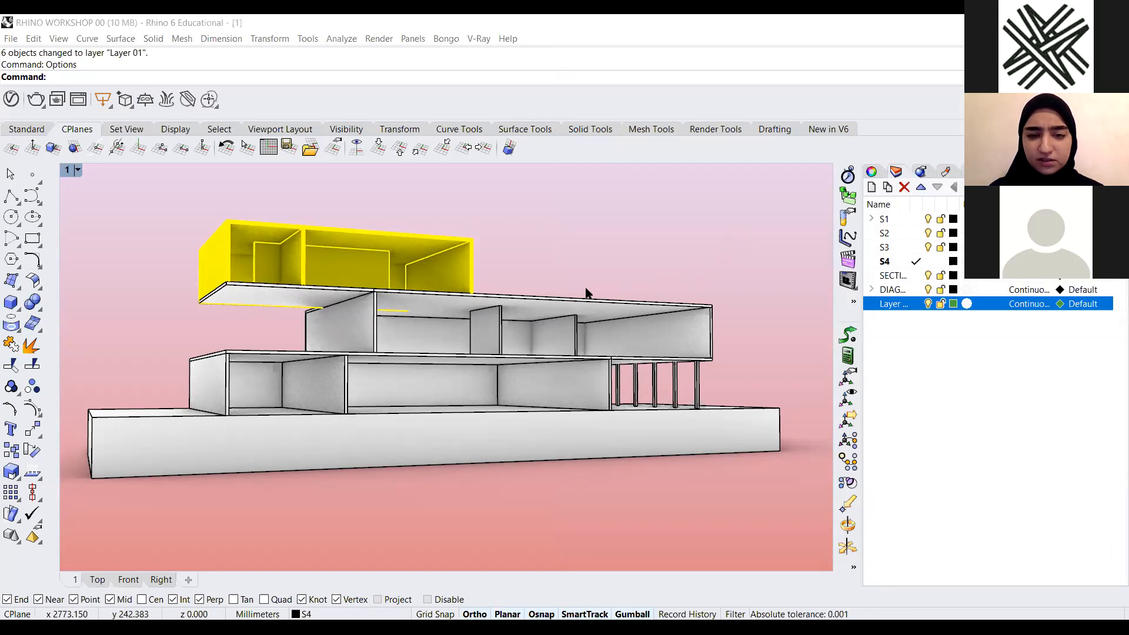
Create a clipping plane starting along the base's front edge and extending up past the building
scroll(587, 293, "down", 2)
scroll(632, 311, "down", 3)
scroll(609, 282, "up", 3)
scroll(603, 288, "down", 3)
scroll(602, 289, "up", 2)
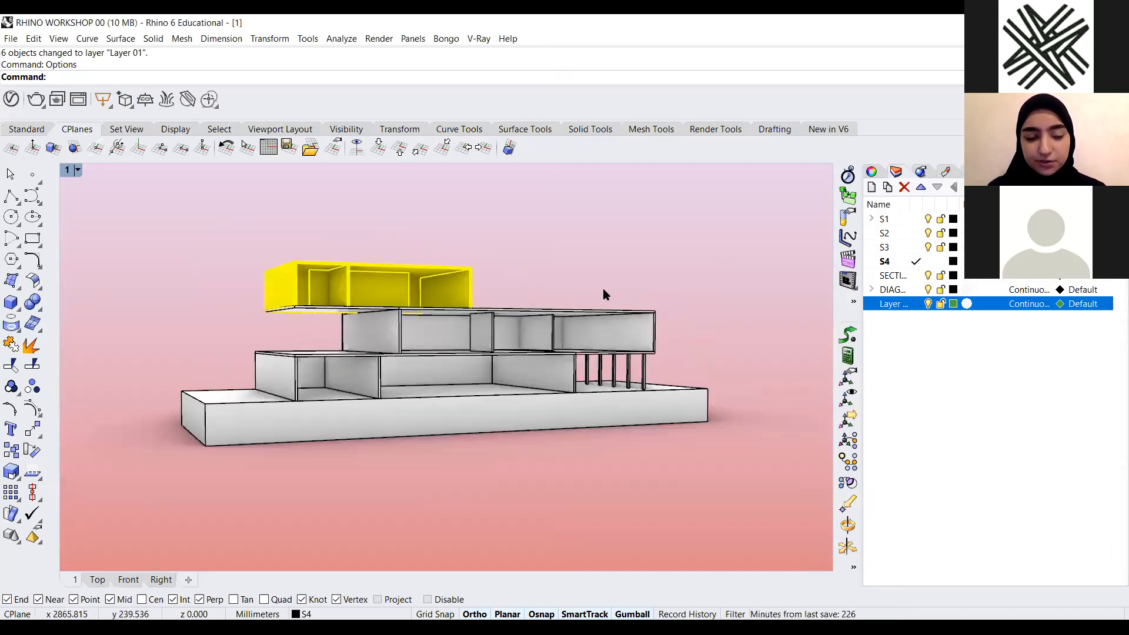
scroll(651, 294, "down", 3)
right_click_drag(651, 295, 661, 335)
type("ClippingPlane")
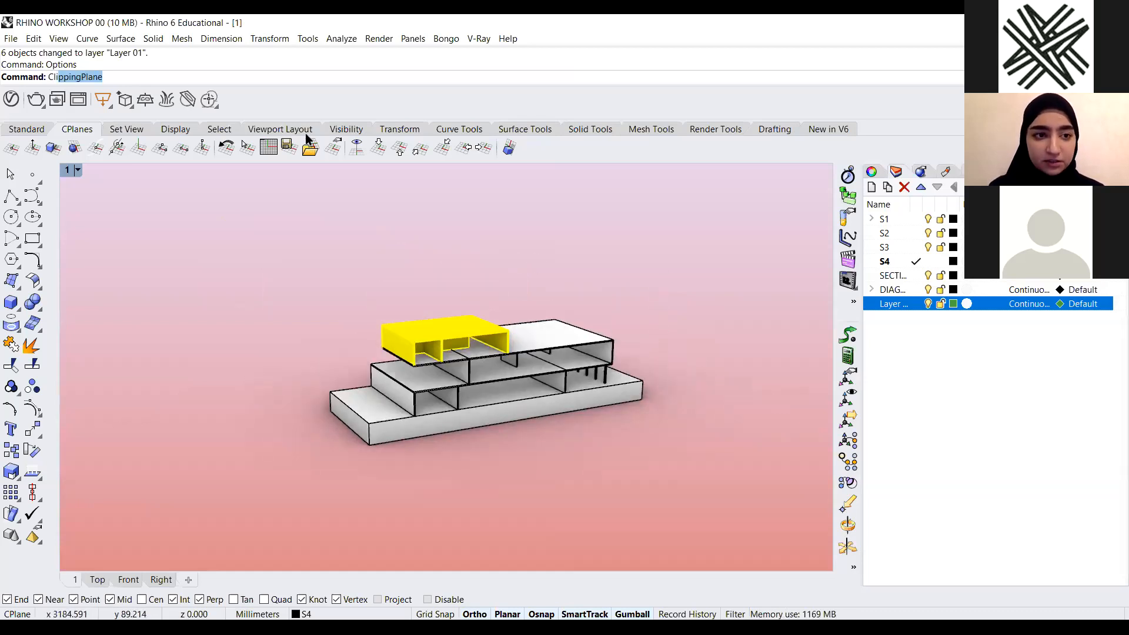
key("Return")
left_click(121, 77)
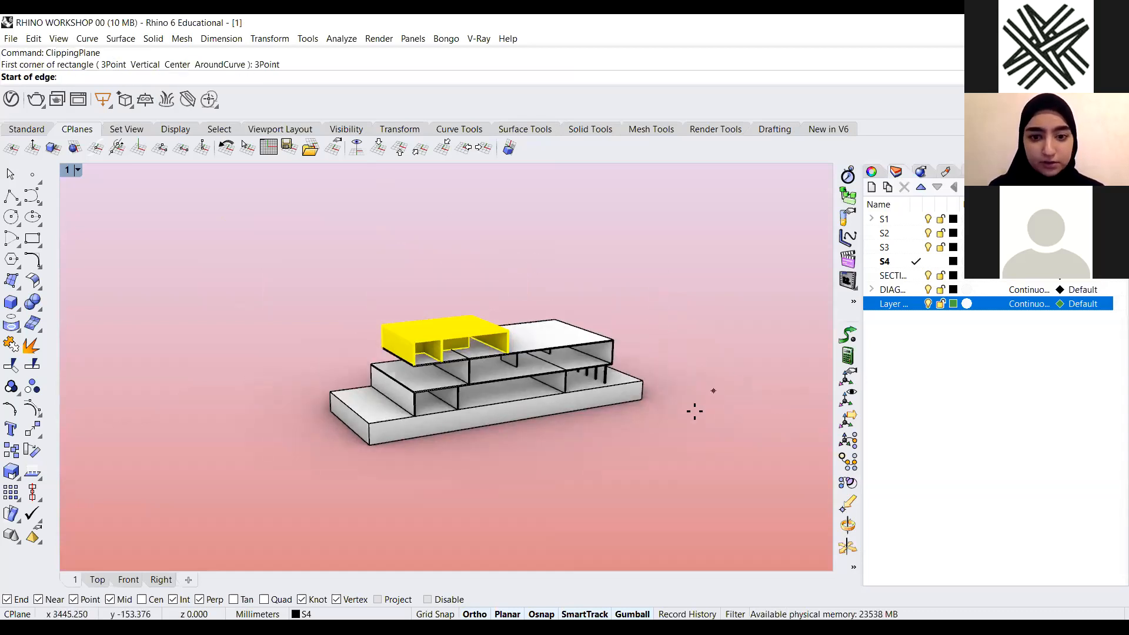
left_click(642, 398)
left_click(371, 445)
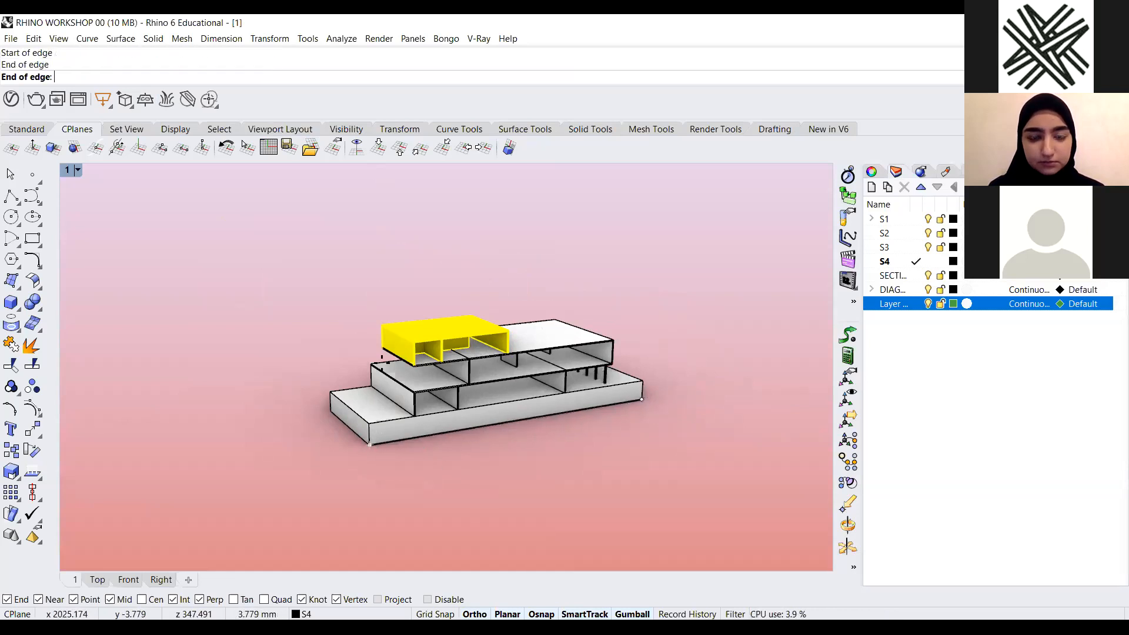
left_click(355, 206)
left_click(562, 283)
Rotate and reposition the clipping plane with the gumball so it cuts vertically through the building
scroll(588, 314, "down", 3)
right_click_drag(587, 314, 509, 377)
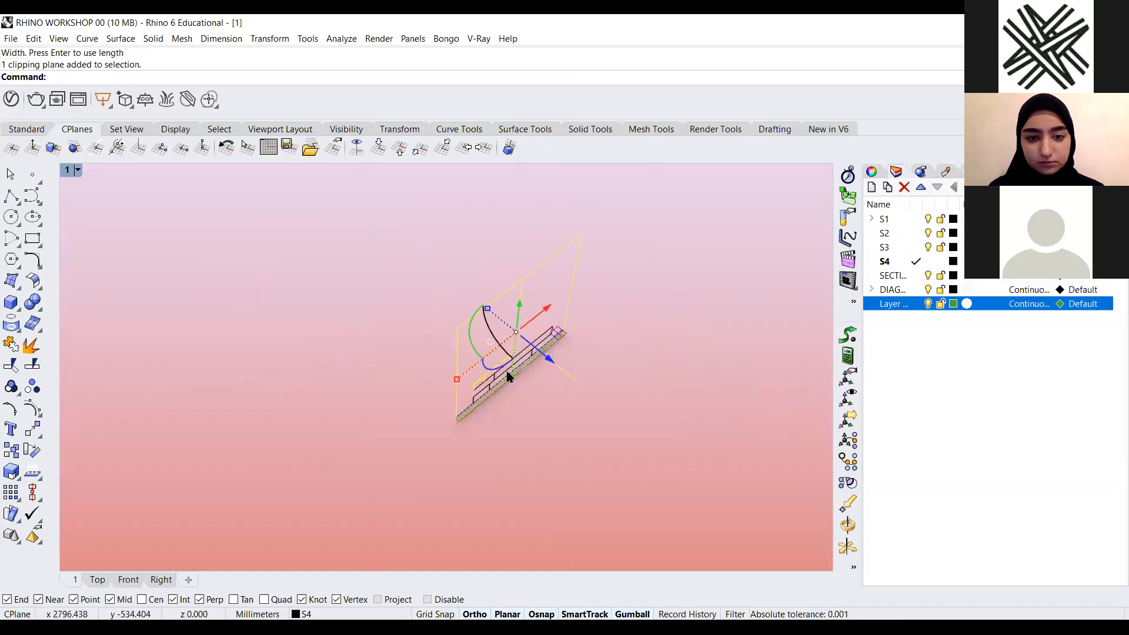
left_click_drag(510, 376, 595, 346)
right_click_drag(575, 344, 535, 303)
scroll(534, 302, "up", 6)
left_click_drag(482, 274, 470, 276)
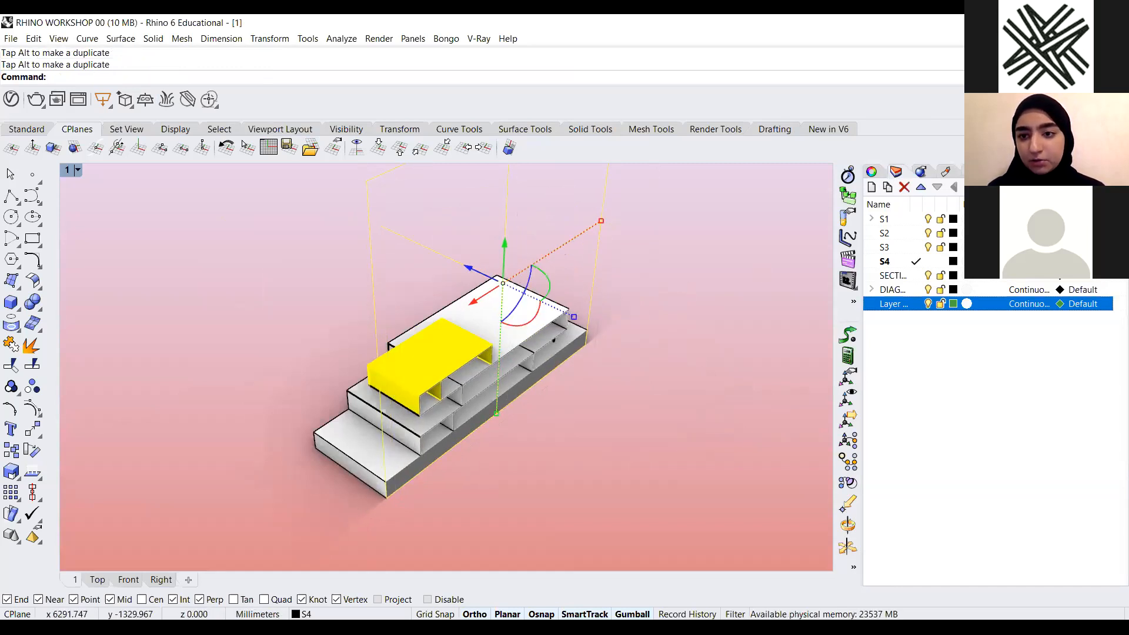
Set the ghadeer display mode's clipping plane fill to a solid Brown colour and apply the settings
left_click(1020, 171)
double_click(908, 229)
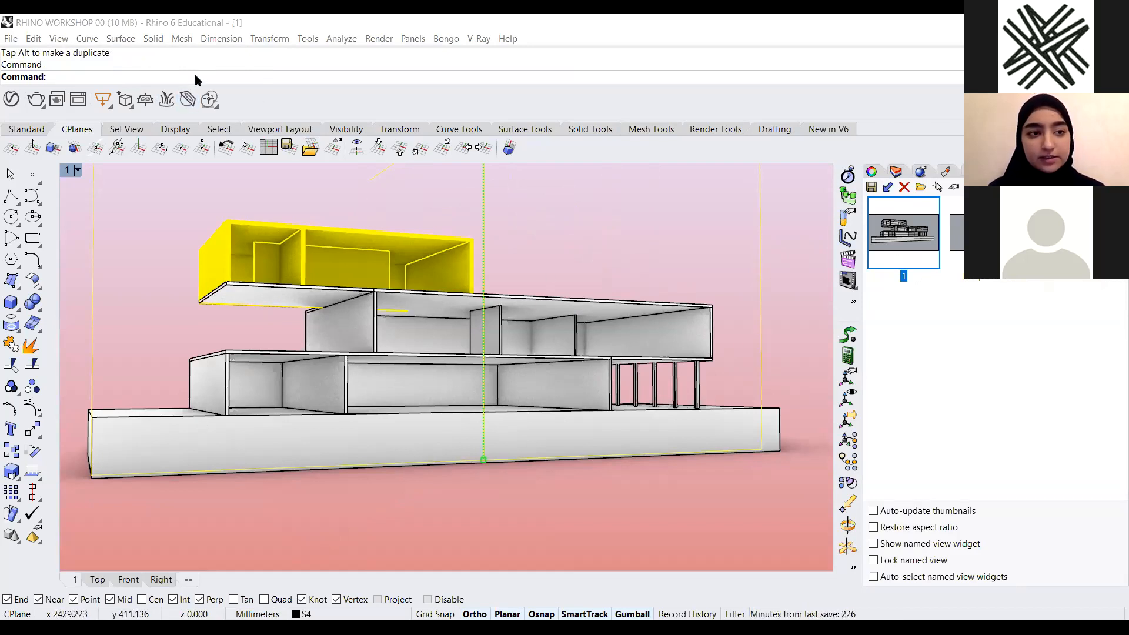
type("Options")
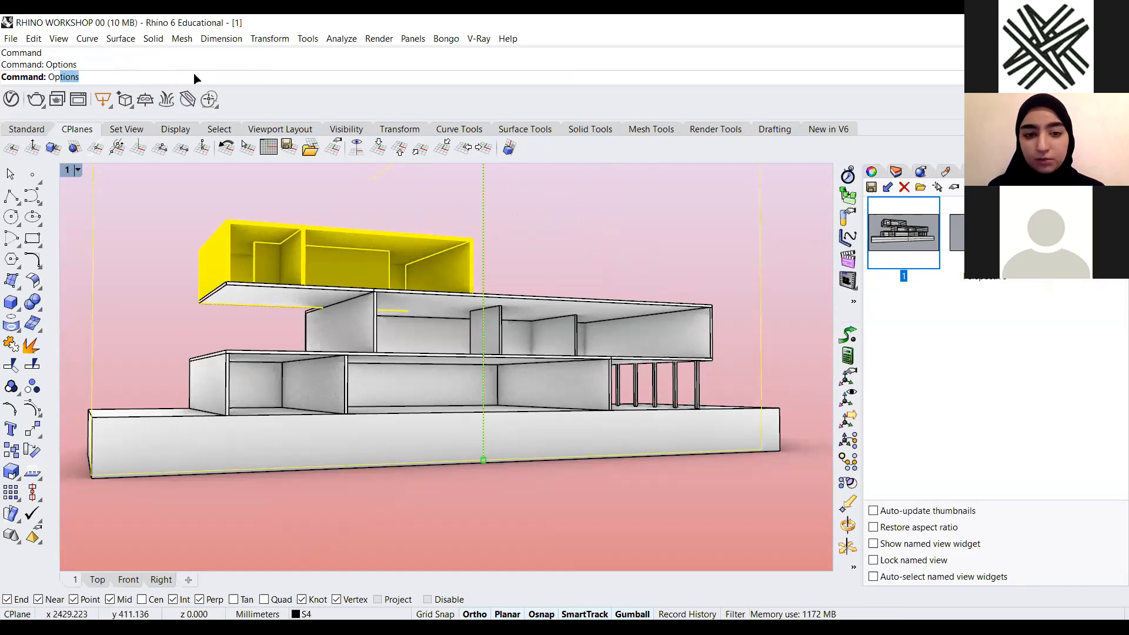
left_click(958, 139)
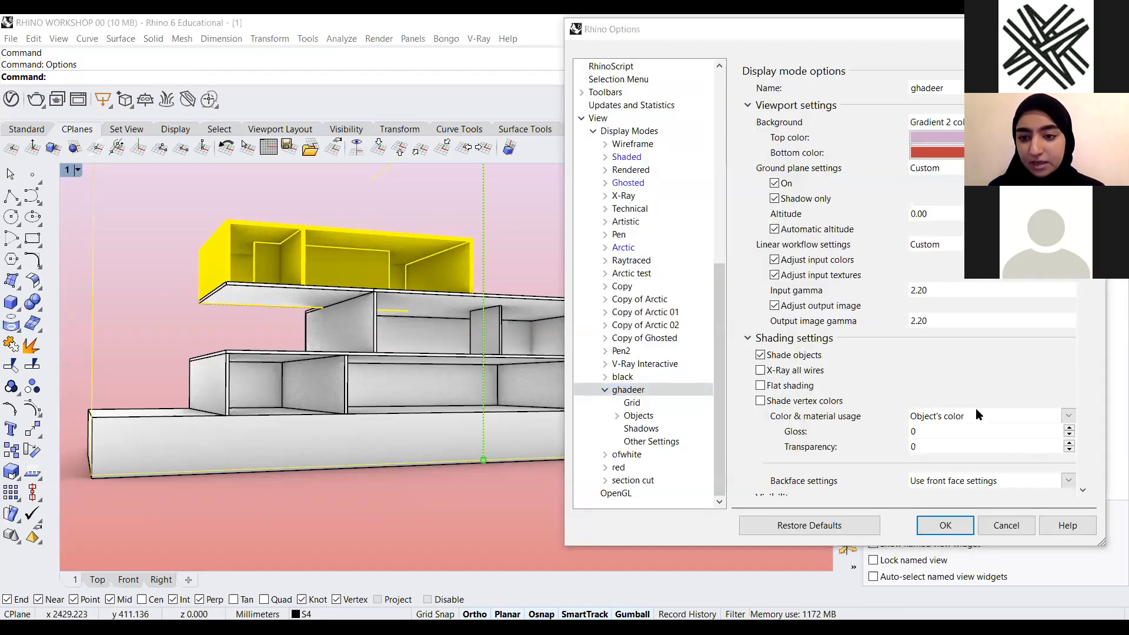
scroll(962, 418, "down", 9)
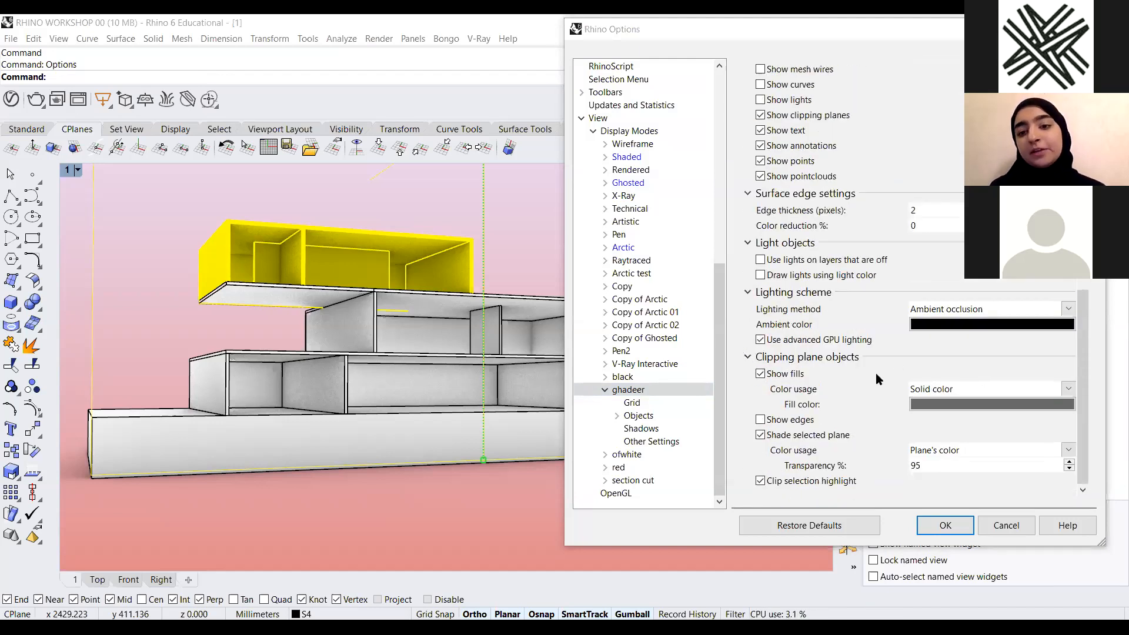
left_click(987, 406)
left_click(586, 260)
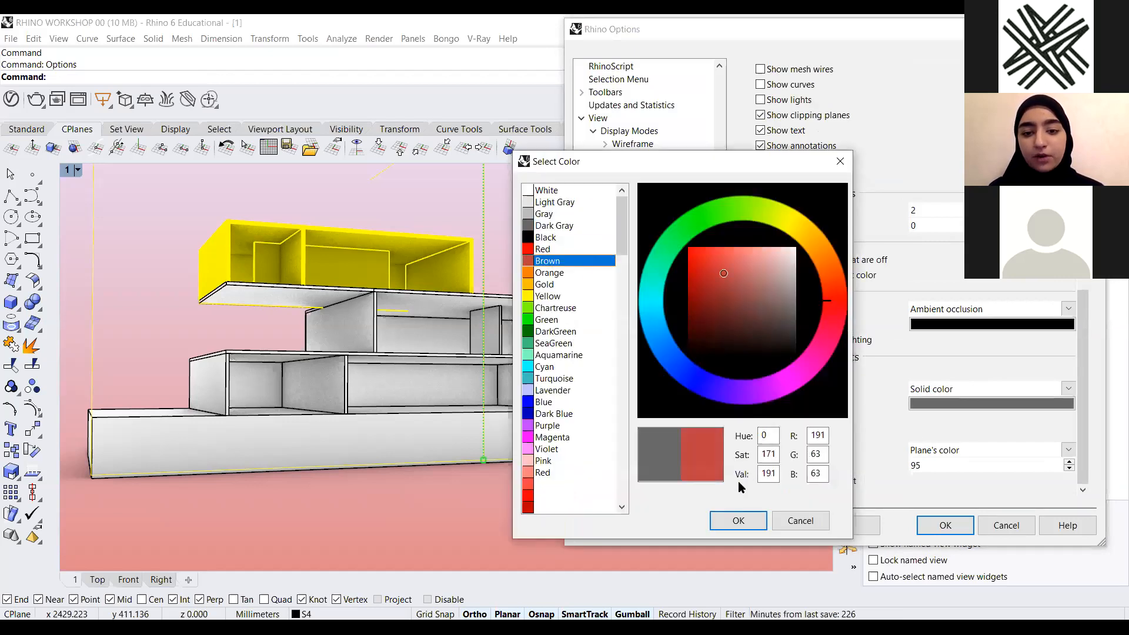
left_click(734, 516)
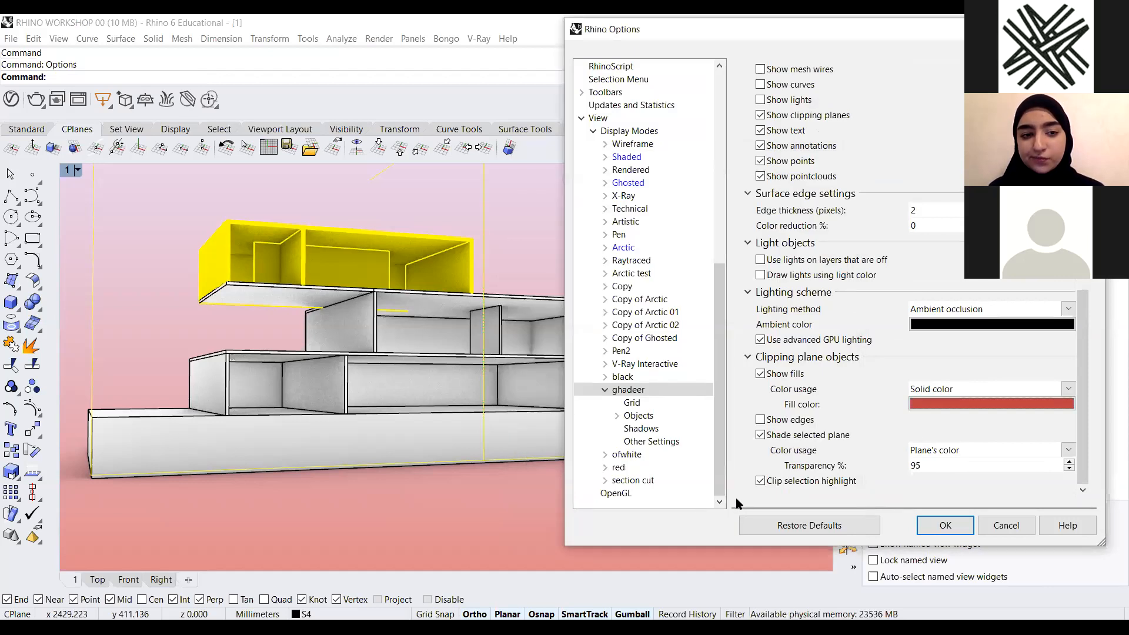
left_click(761, 374)
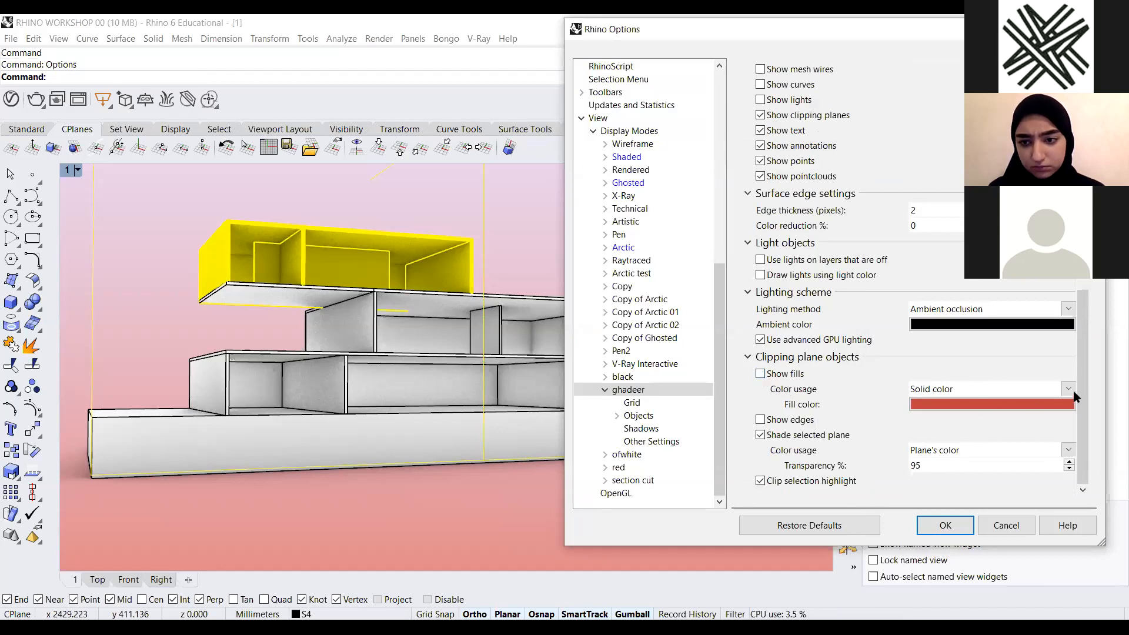
left_click(757, 377)
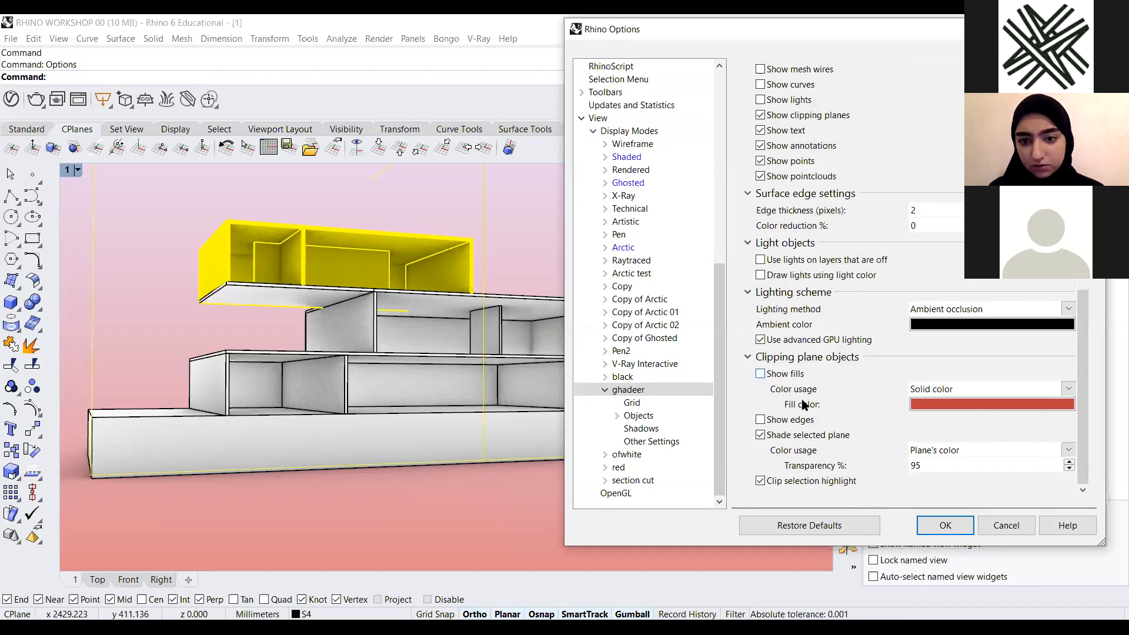
left_click(1059, 389)
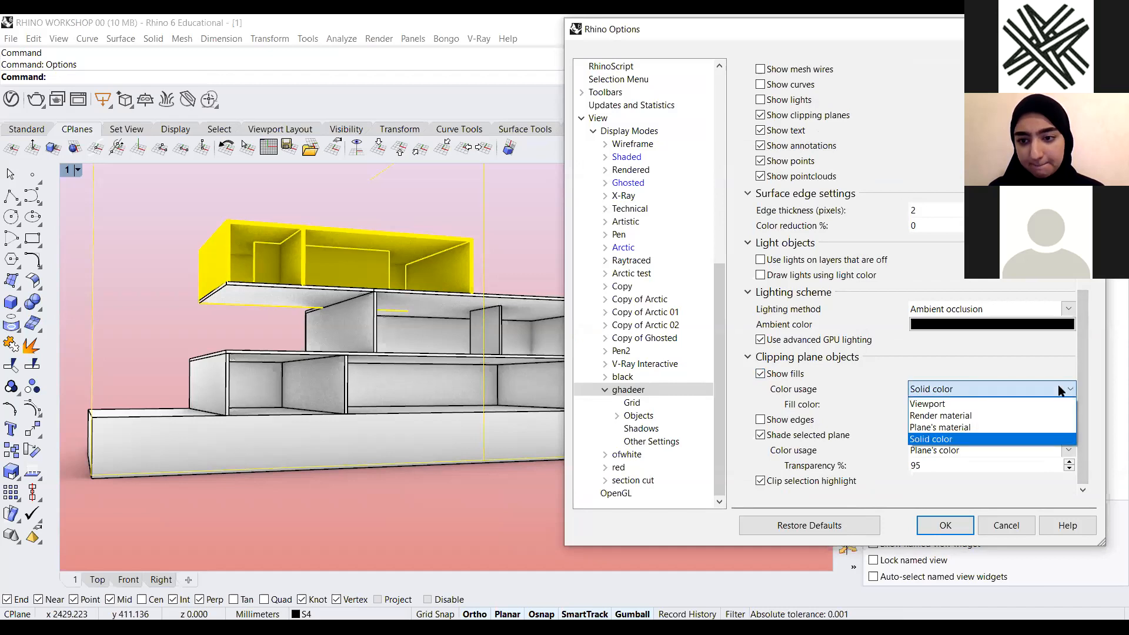
left_click(1041, 406)
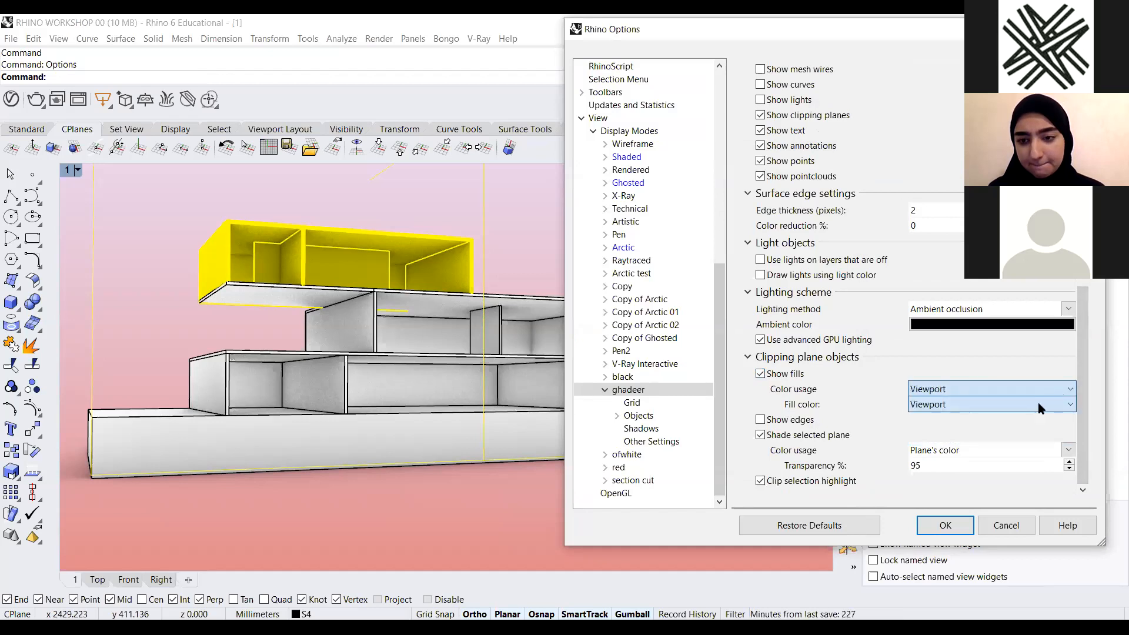
scroll(1041, 388, "up", 1)
left_click(961, 406)
left_click(945, 432)
left_click(948, 405)
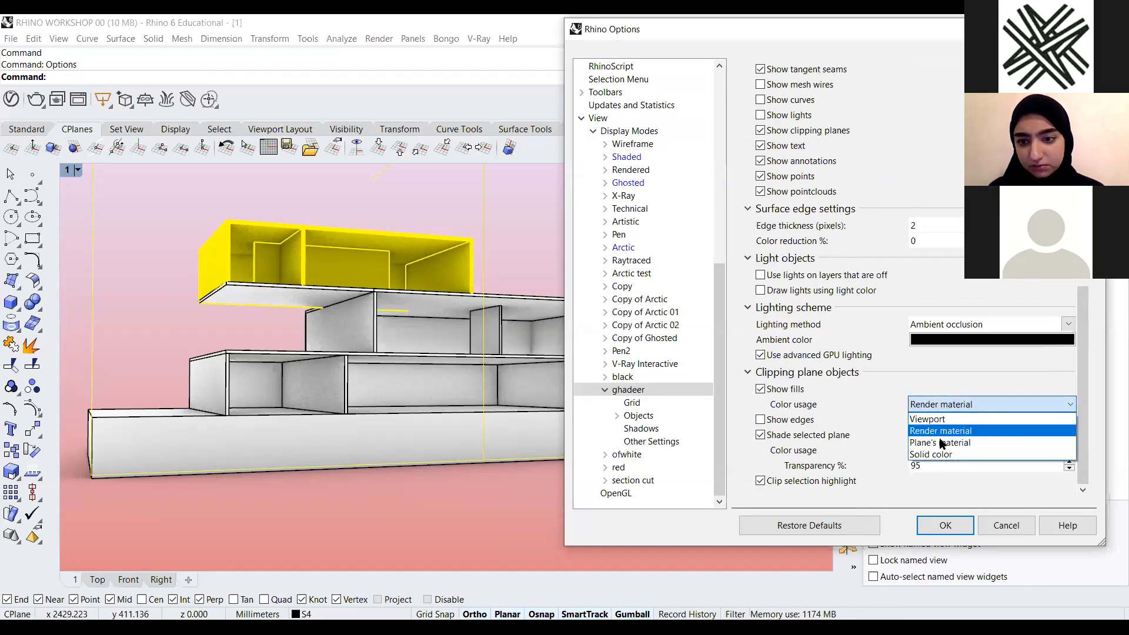
left_click(925, 452)
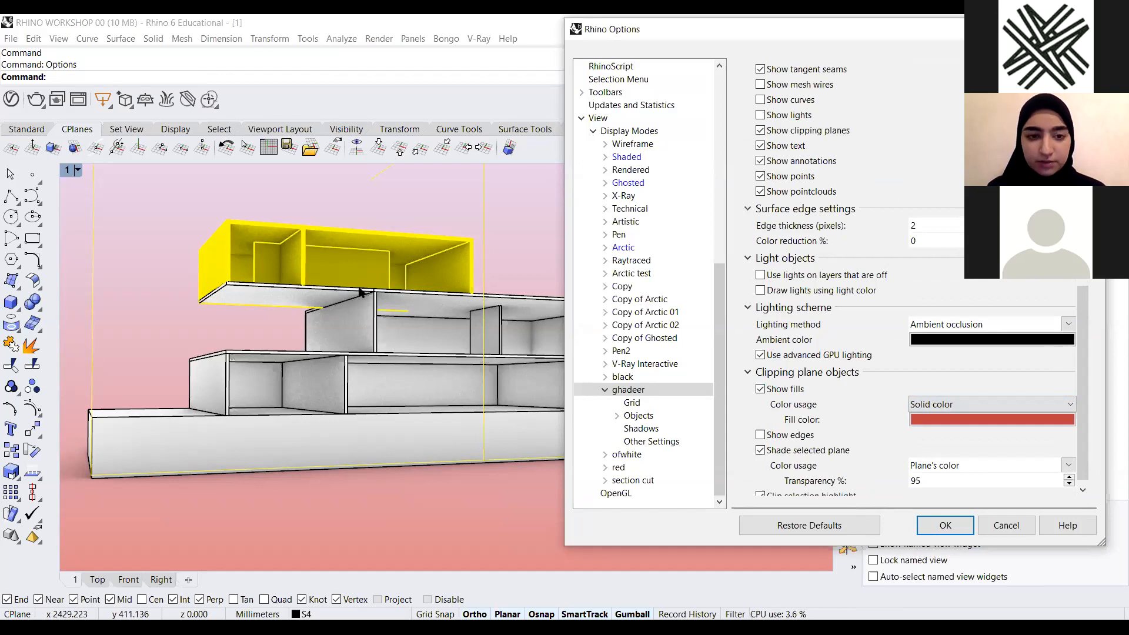
left_click(949, 525)
Select the clipping plane and enable clipping for viewport 1 in its properties
scroll(474, 353, "down", 5)
right_click_drag(507, 402, 540, 363)
left_click_drag(526, 362, 597, 454)
scroll(592, 462, "down", 4)
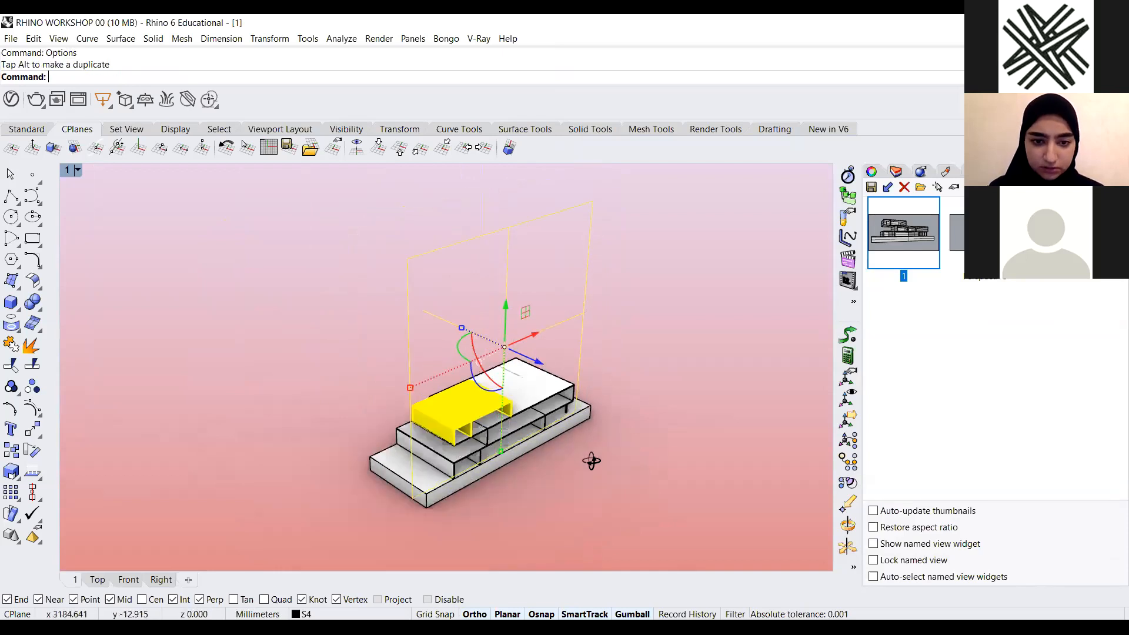
right_click_drag(577, 496, 606, 394)
right_click_drag(581, 290, 867, 178)
left_click(629, 315)
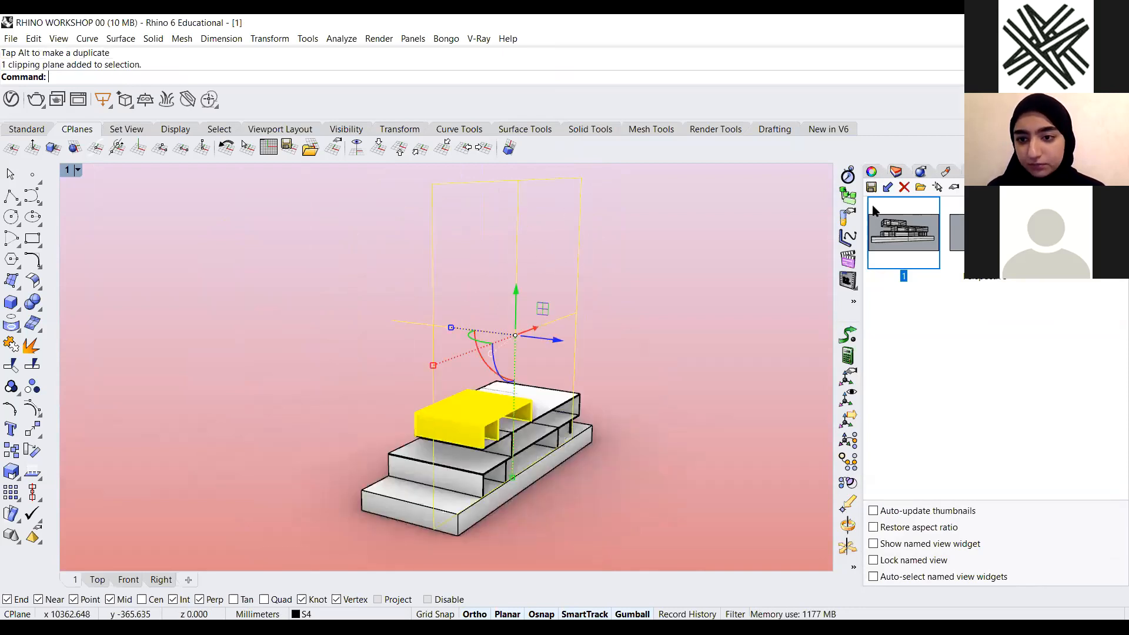
left_click(871, 171)
left_click(901, 176)
left_click(923, 176)
left_click(873, 172)
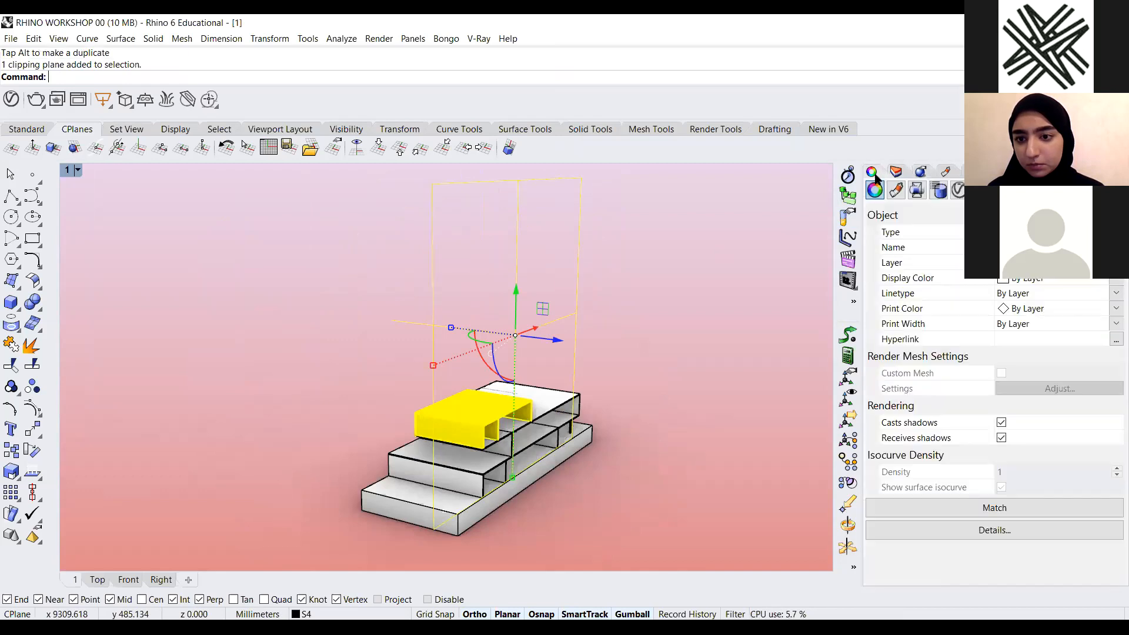
left_click(694, 269)
left_click(451, 337)
left_click(659, 275)
scroll(567, 313, "down", 4)
right_click_drag(567, 312, 660, 233)
scroll(405, 318, "up", 2)
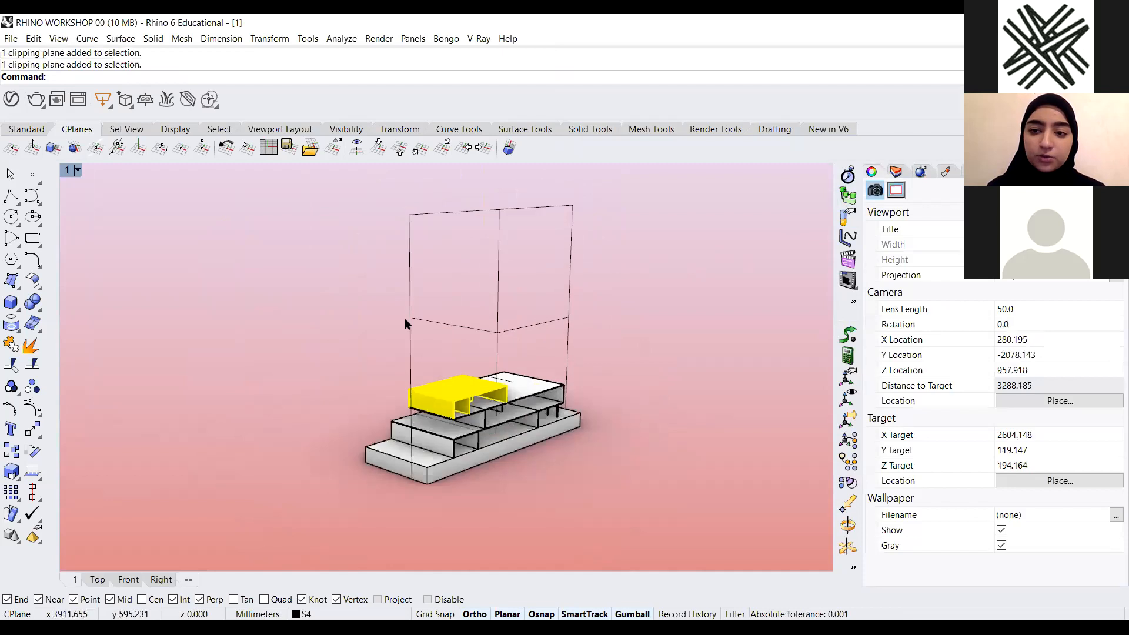
left_click(411, 315)
left_click(352, 321)
left_click(406, 309)
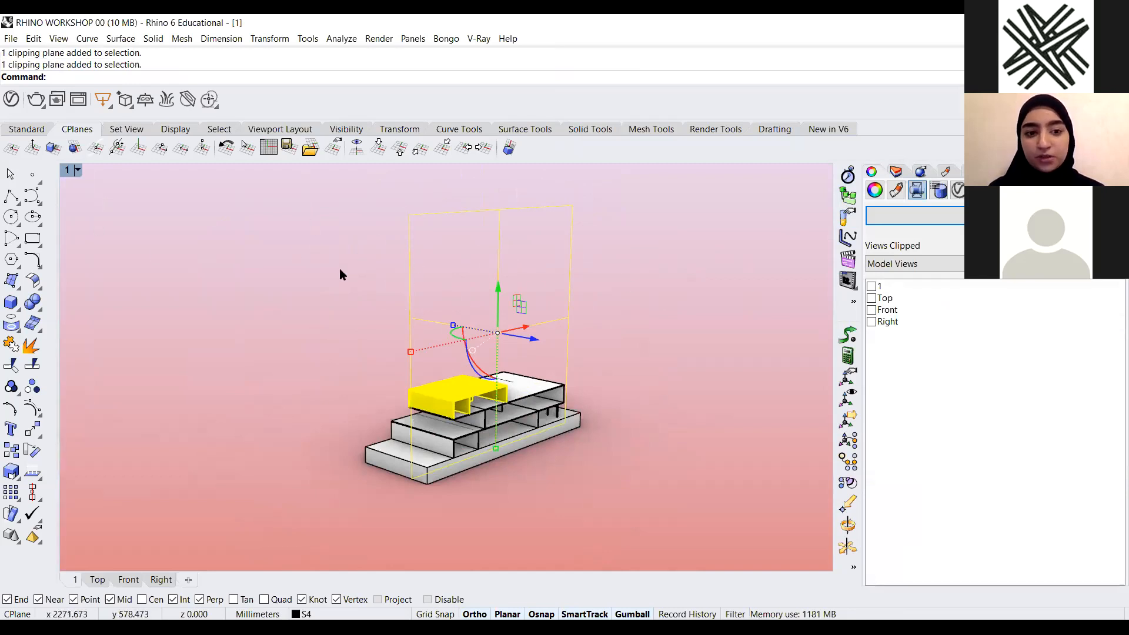
scroll(524, 347, "up", 2)
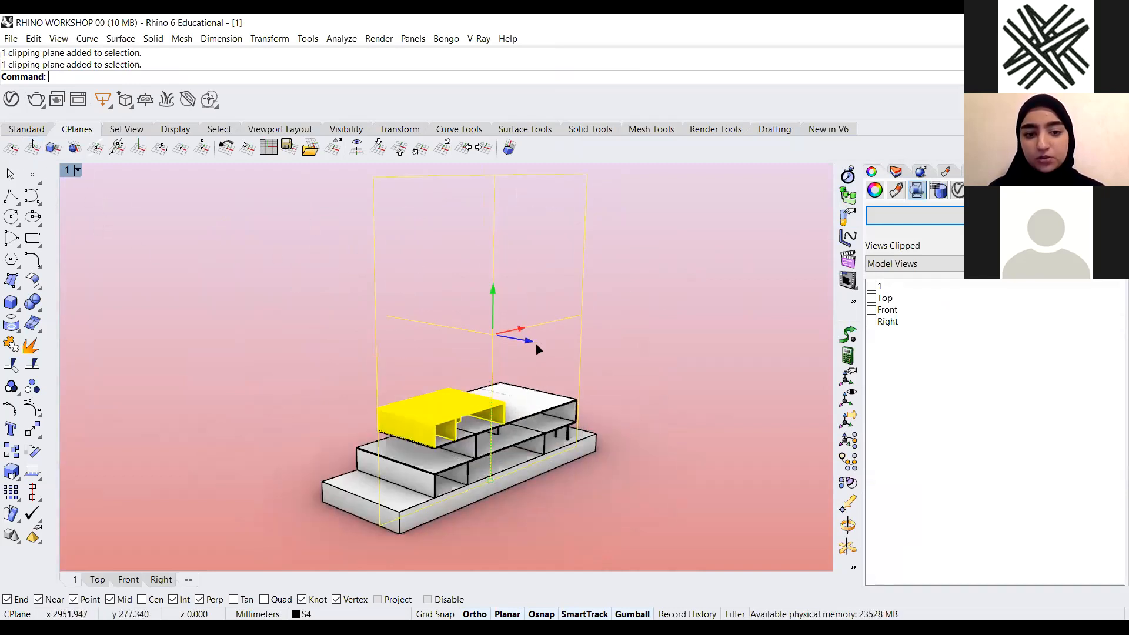
left_click_drag(535, 345, 595, 343)
left_click(873, 286)
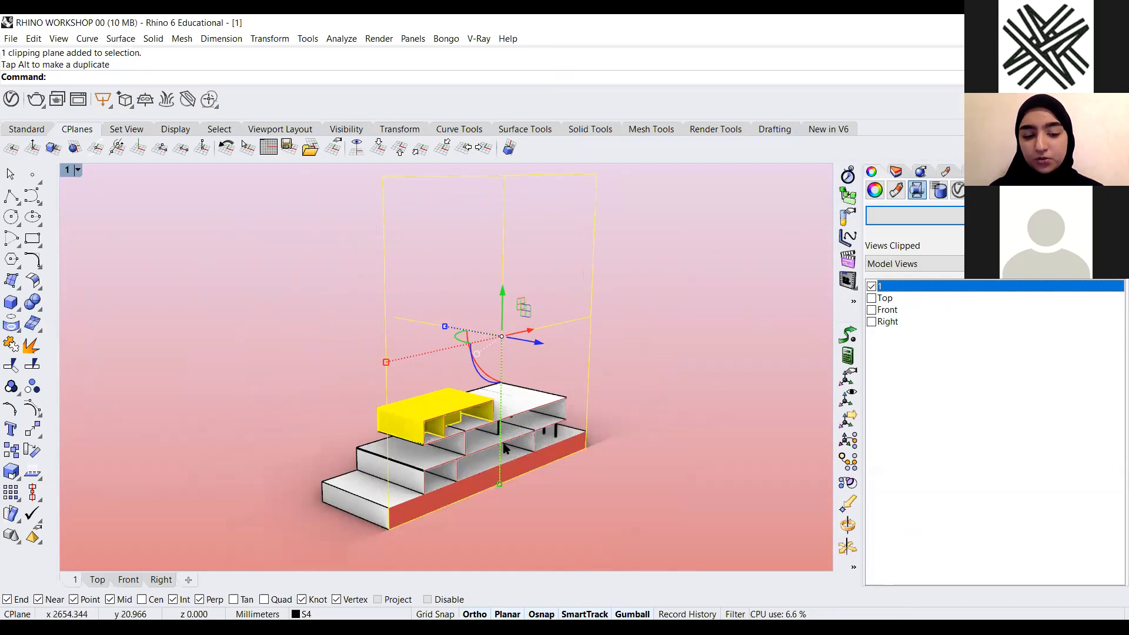
Restore named view 1 to see the clipped section in elevation
right_click_drag(441, 431, 438, 393)
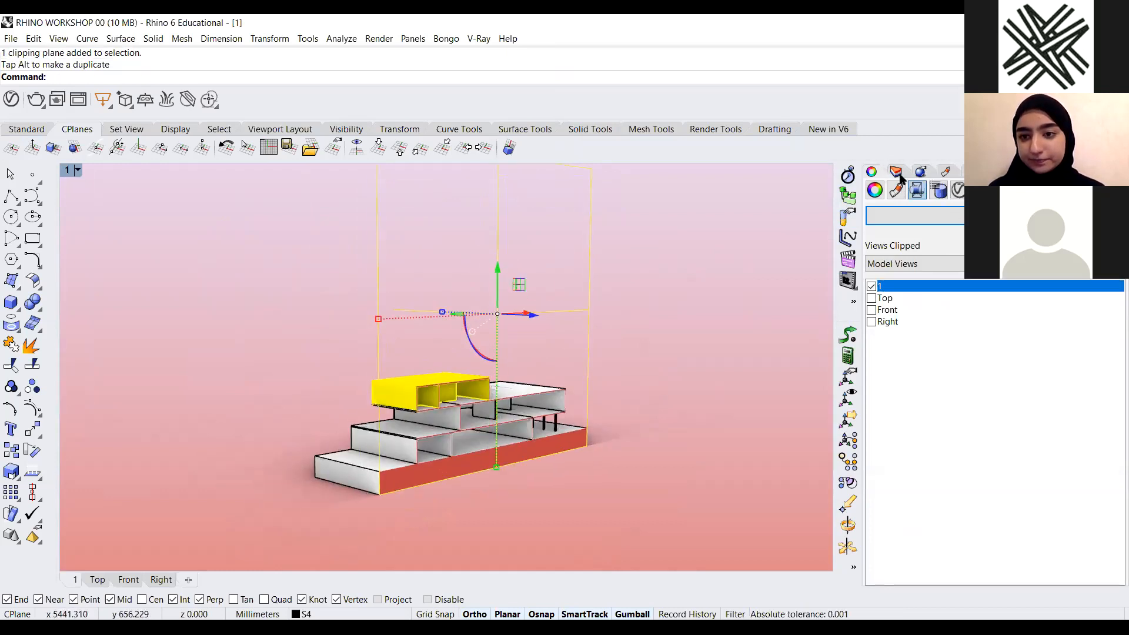
left_click(1020, 172)
left_click(1045, 171)
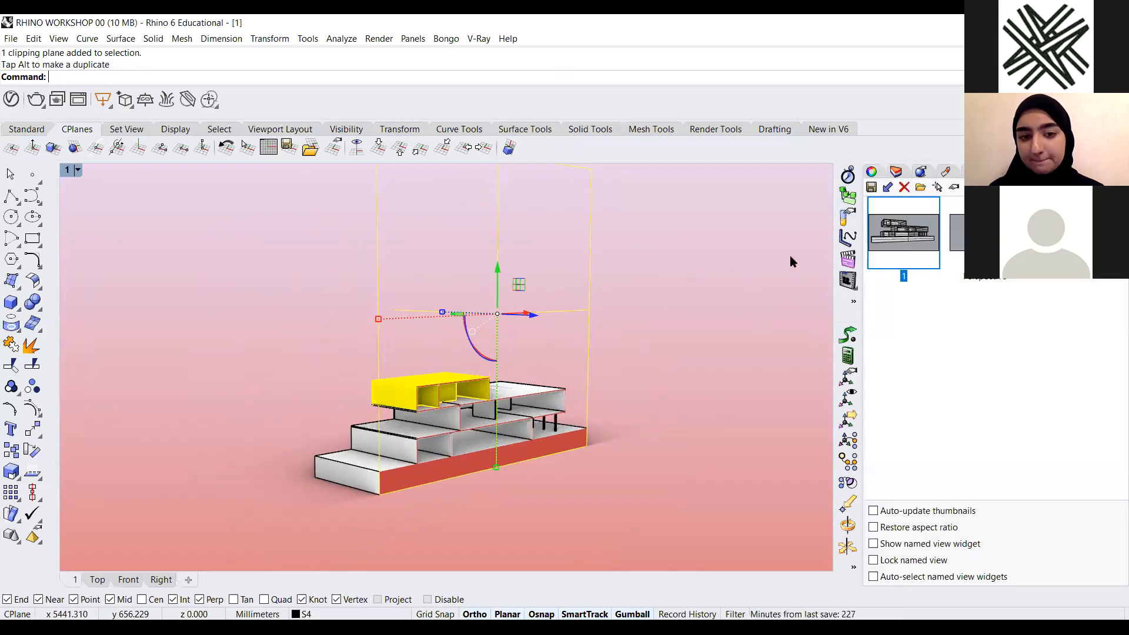
key("Escape")
scroll(670, 393, "down", 5)
right_click_drag(660, 394, 879, 175)
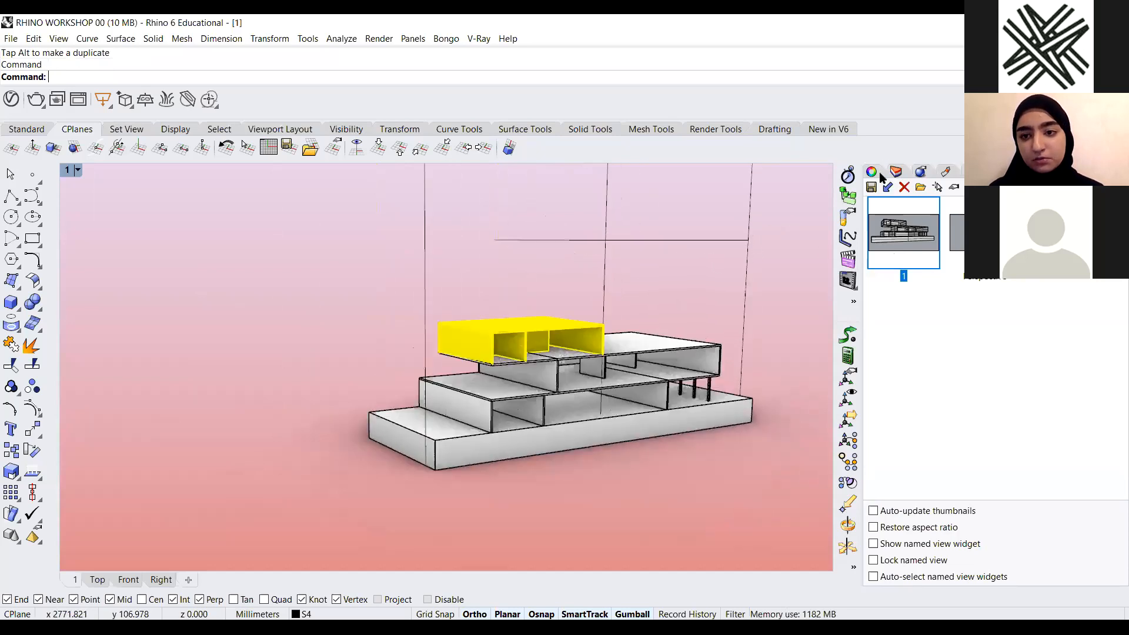
double_click(874, 286)
left_click(757, 288)
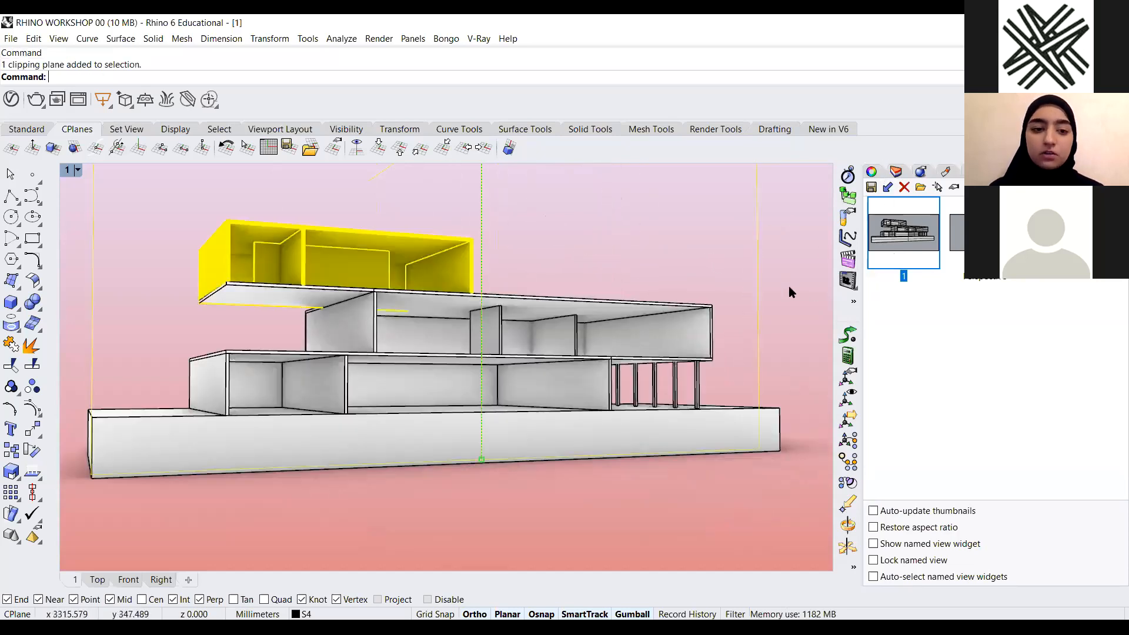
left_click(871, 171)
key("Escape")
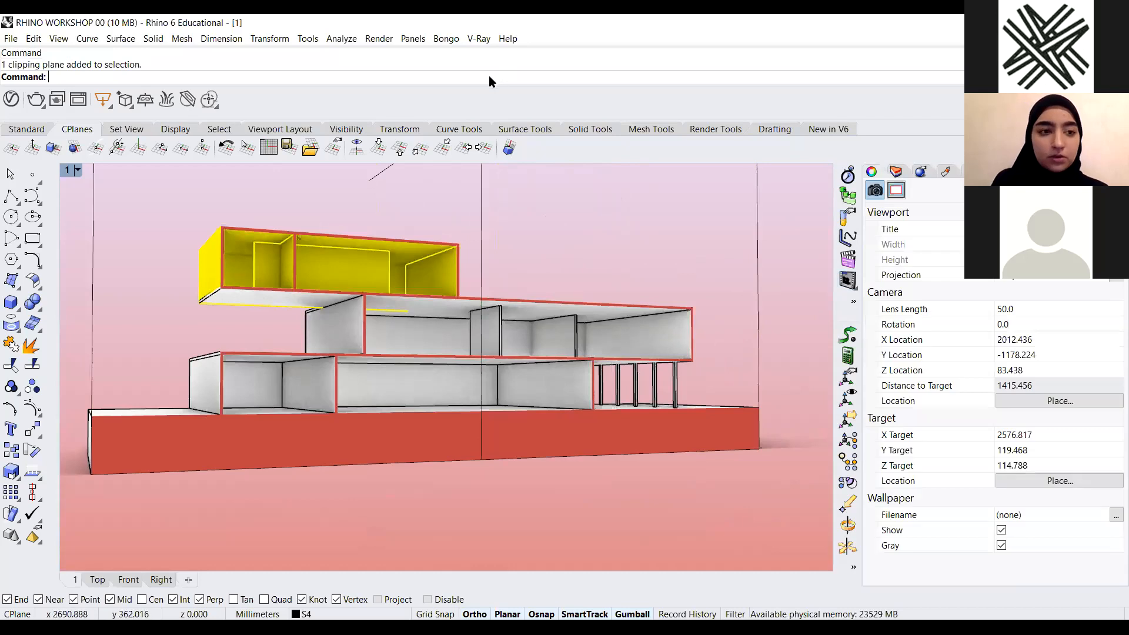
Change the display mode's clipping plane fill colour to a light purple and apply the options
type("Options")
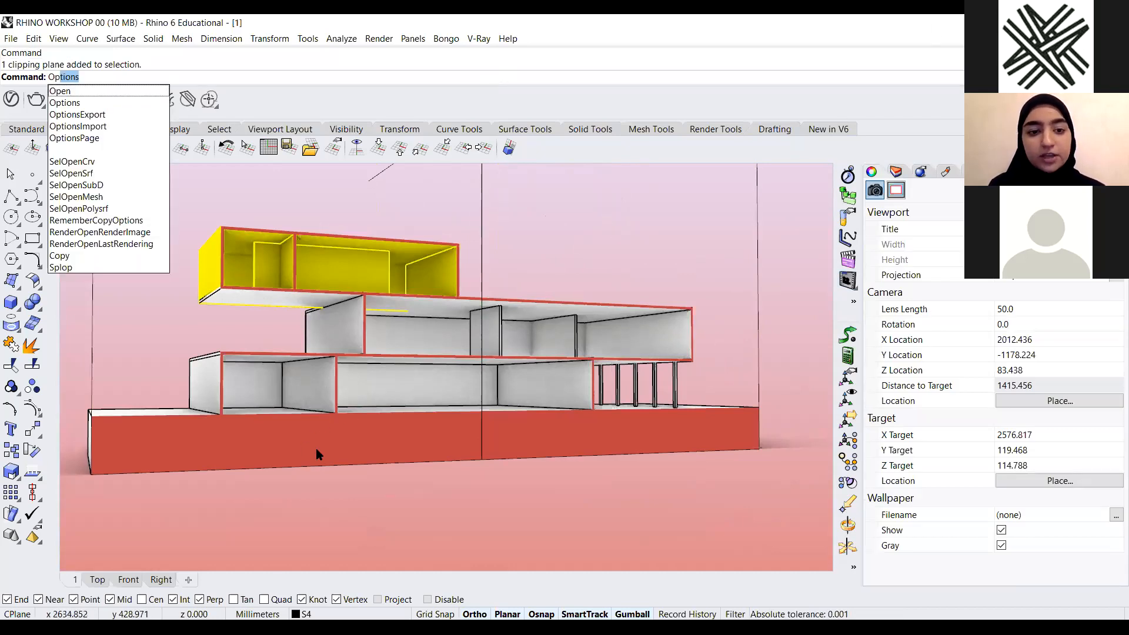
key("Return")
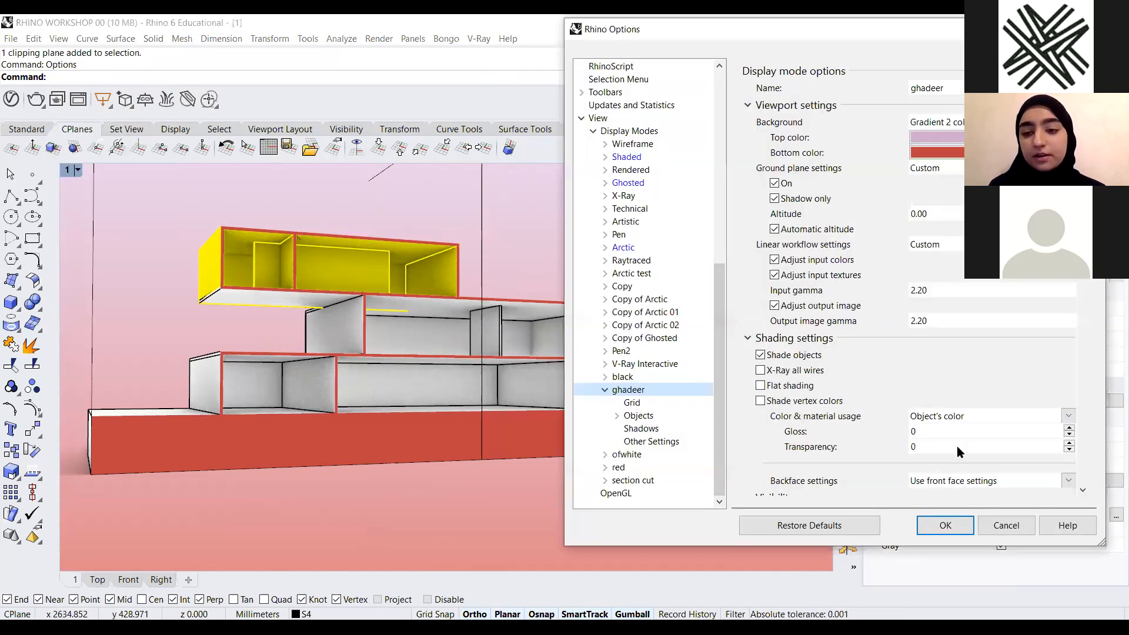
scroll(1079, 450, "down", 10)
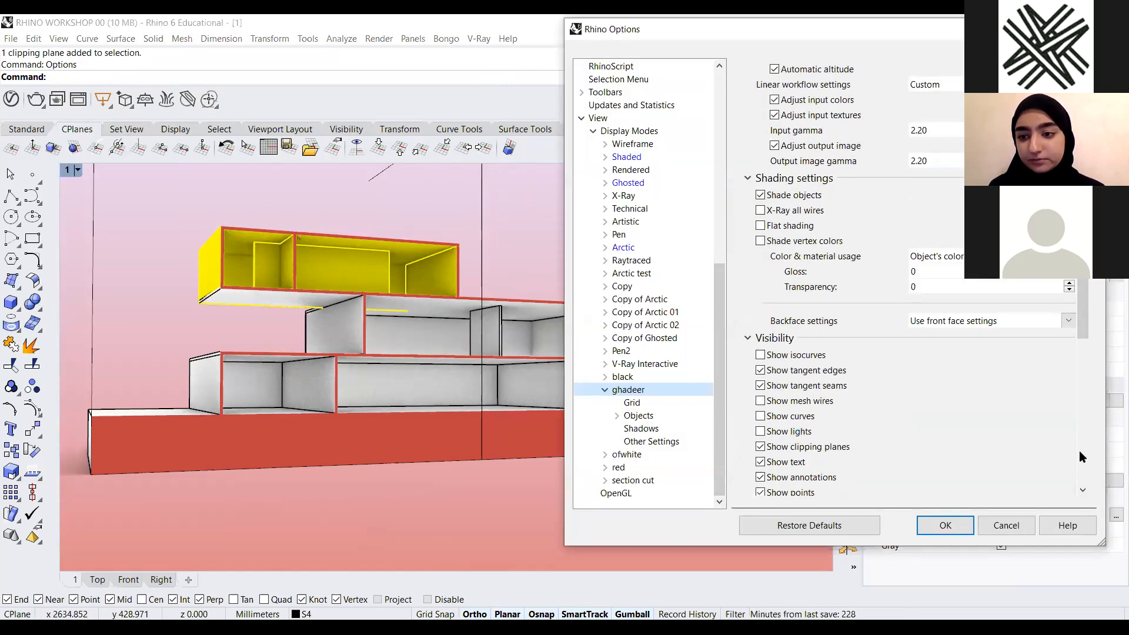
scroll(568, 245, "down", 3)
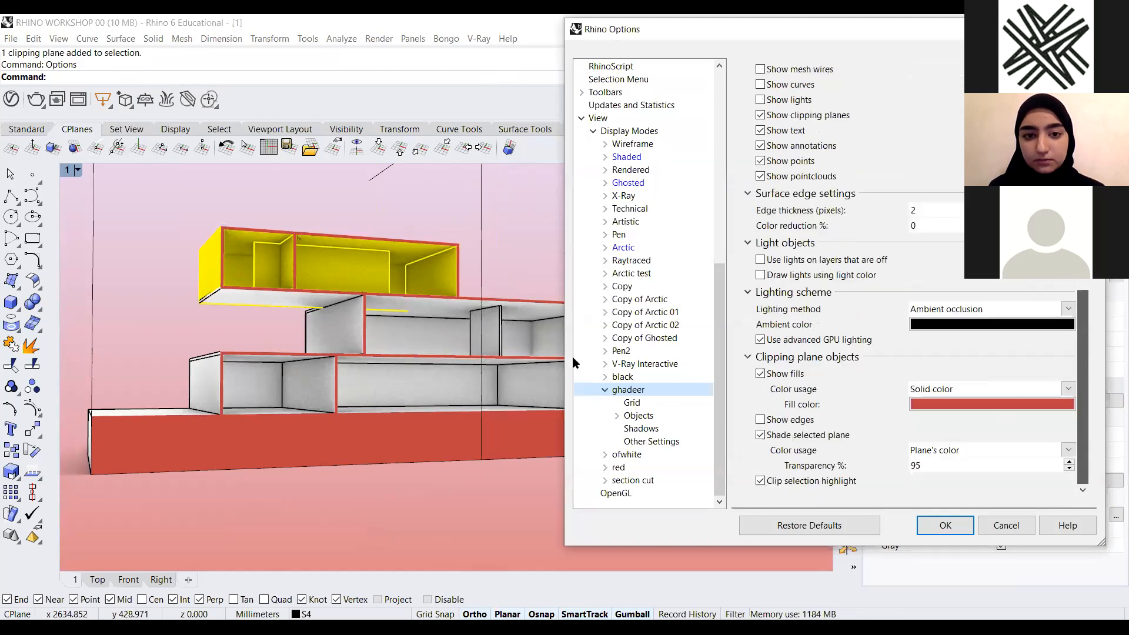
left_click_drag(566, 435, 559, 453)
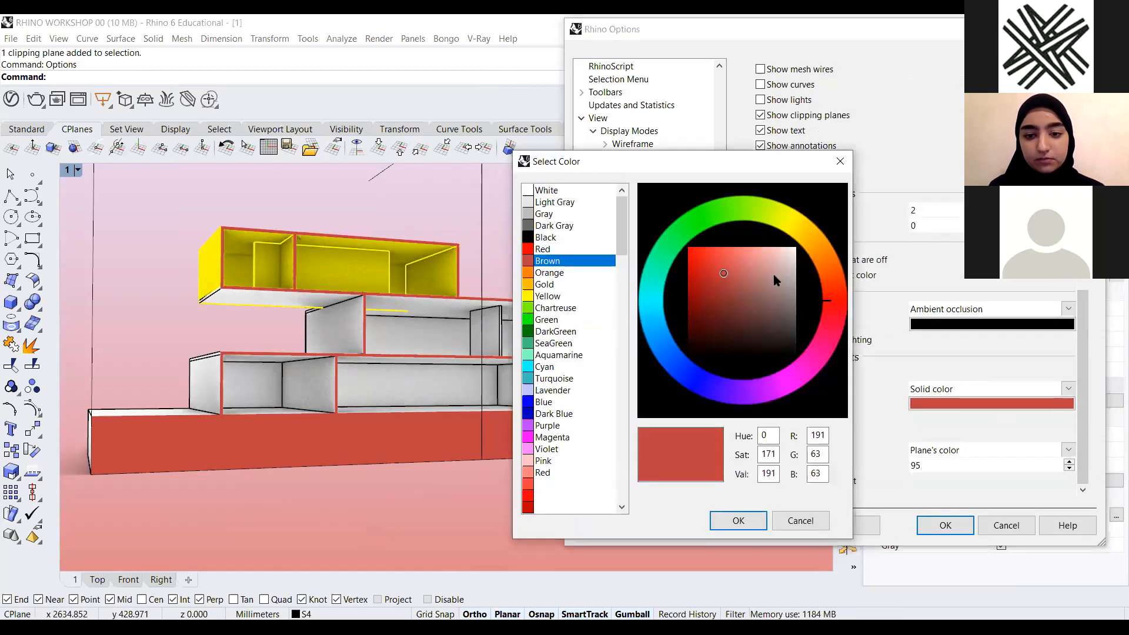
left_click(736, 520)
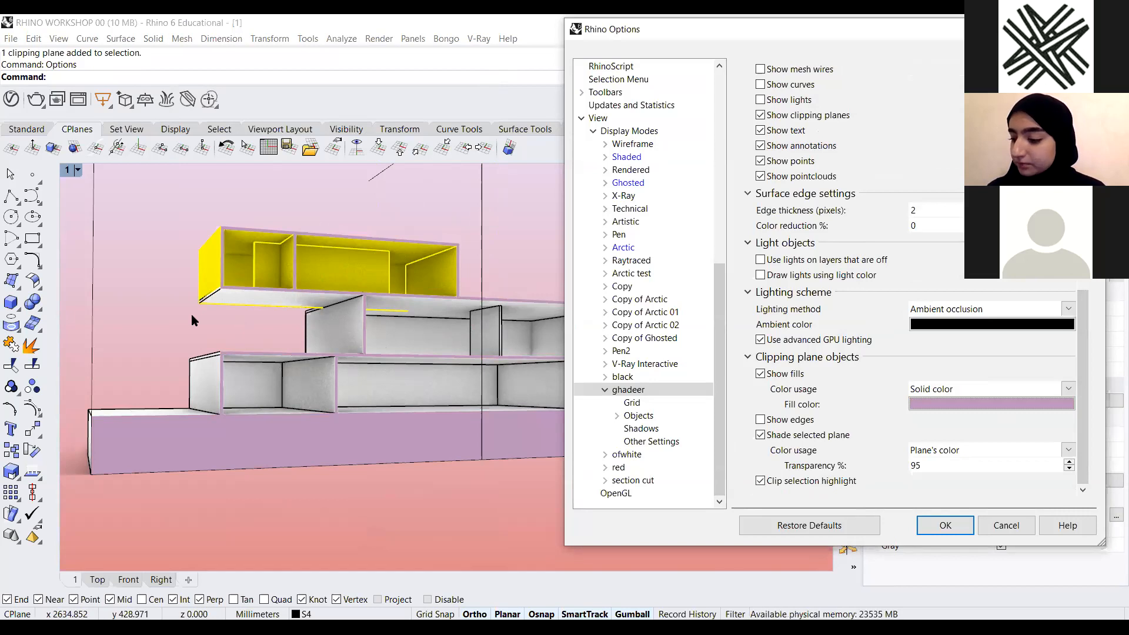
left_click(957, 520)
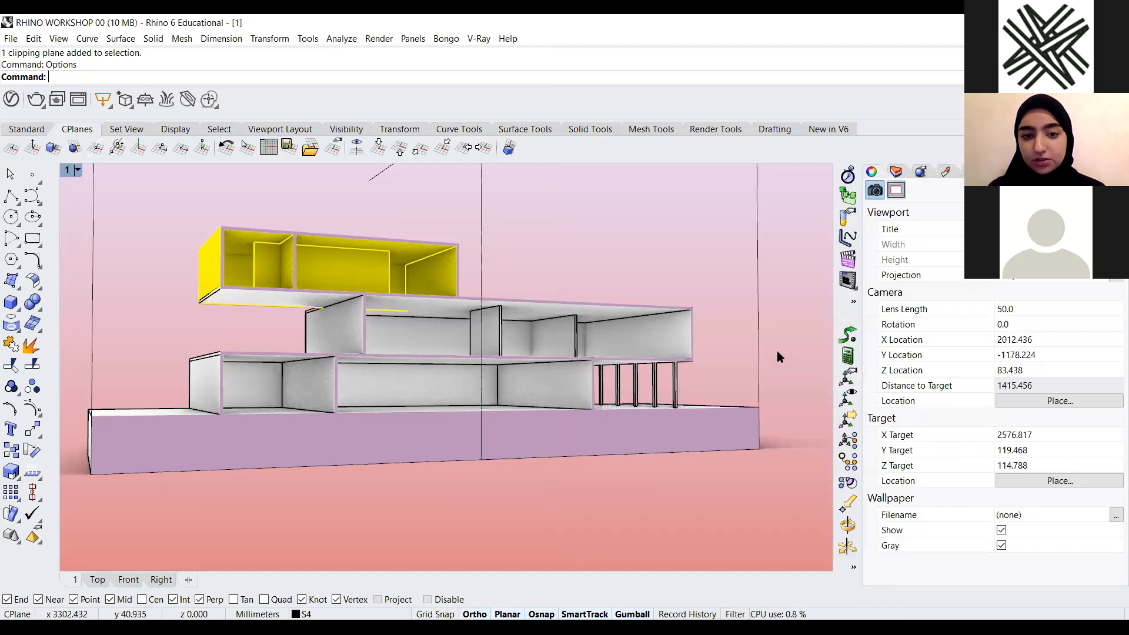
Select and delete the clipping plane
left_click_drag(788, 194, 659, 226)
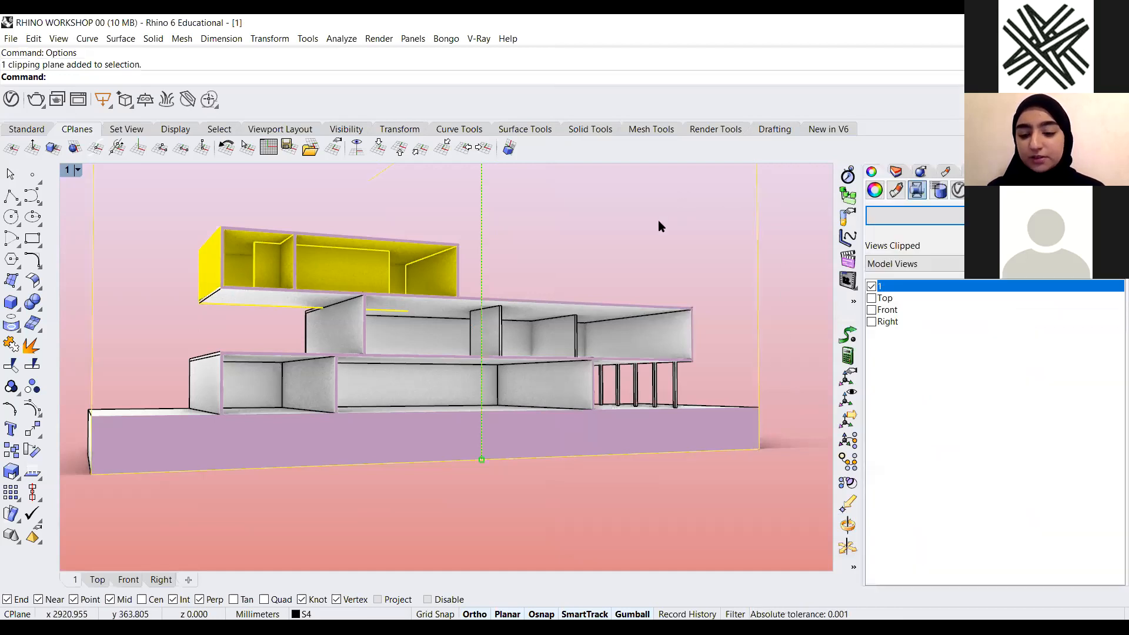
key("Delete")
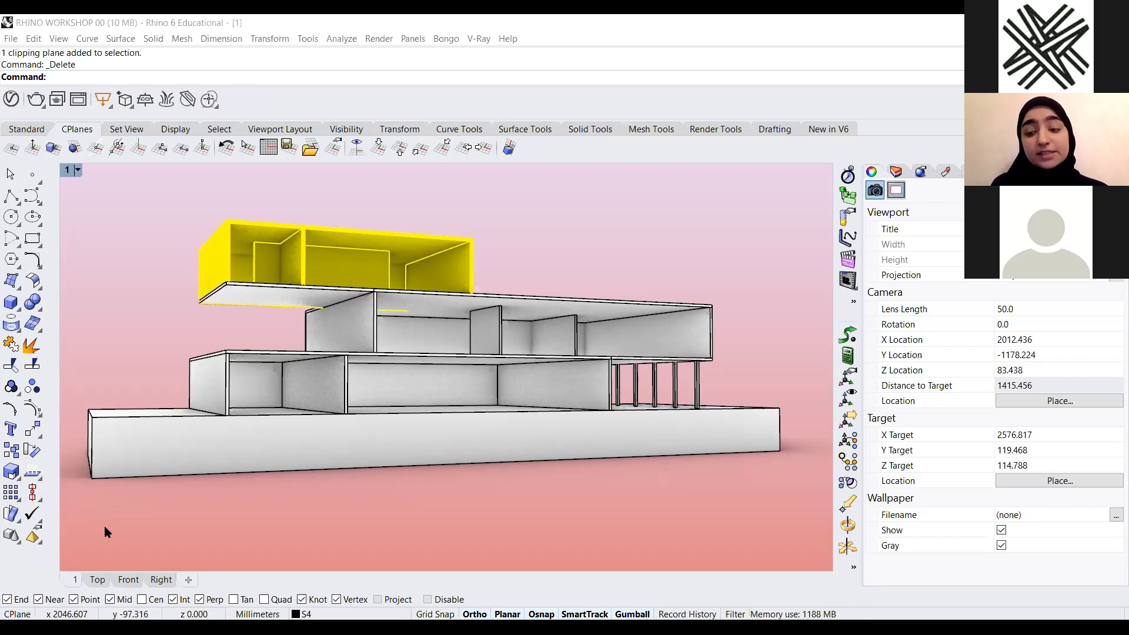
Open the capture-to-file settings for viewport 1 and turn off the transparent background option
left_click(77, 169)
left_click(309, 218)
left_click(78, 170)
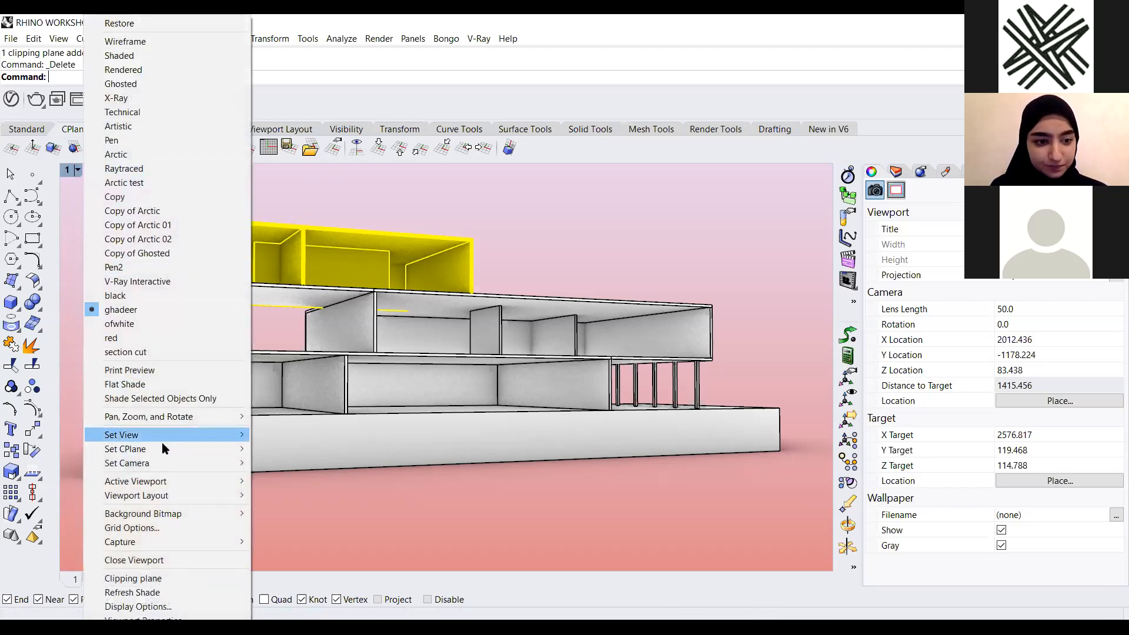
mouse_move(171, 542)
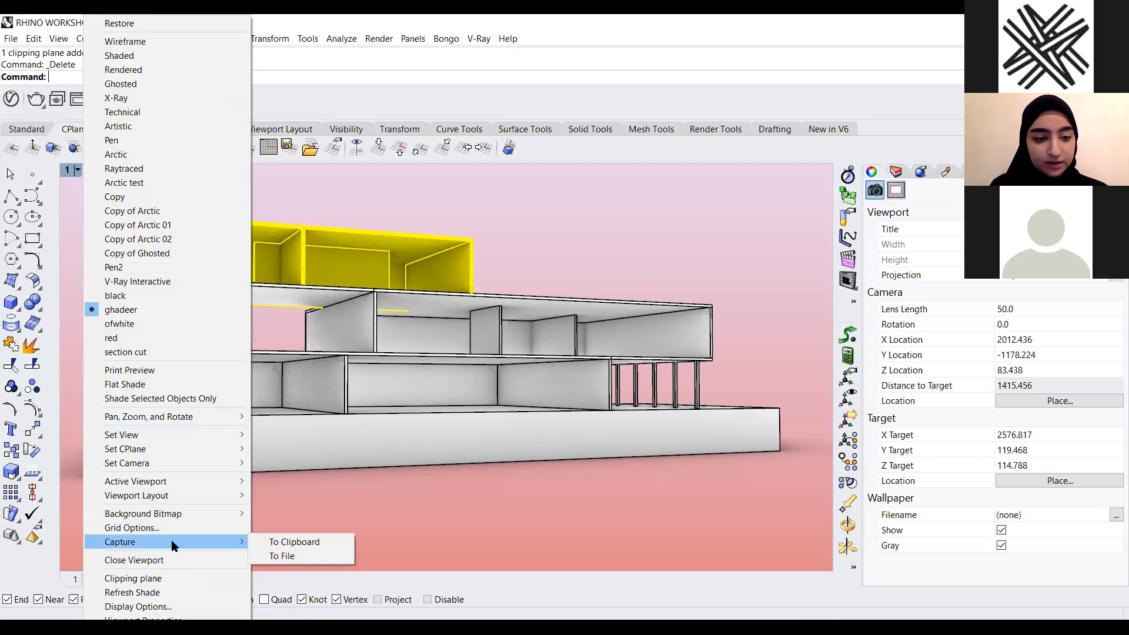
left_click(283, 556)
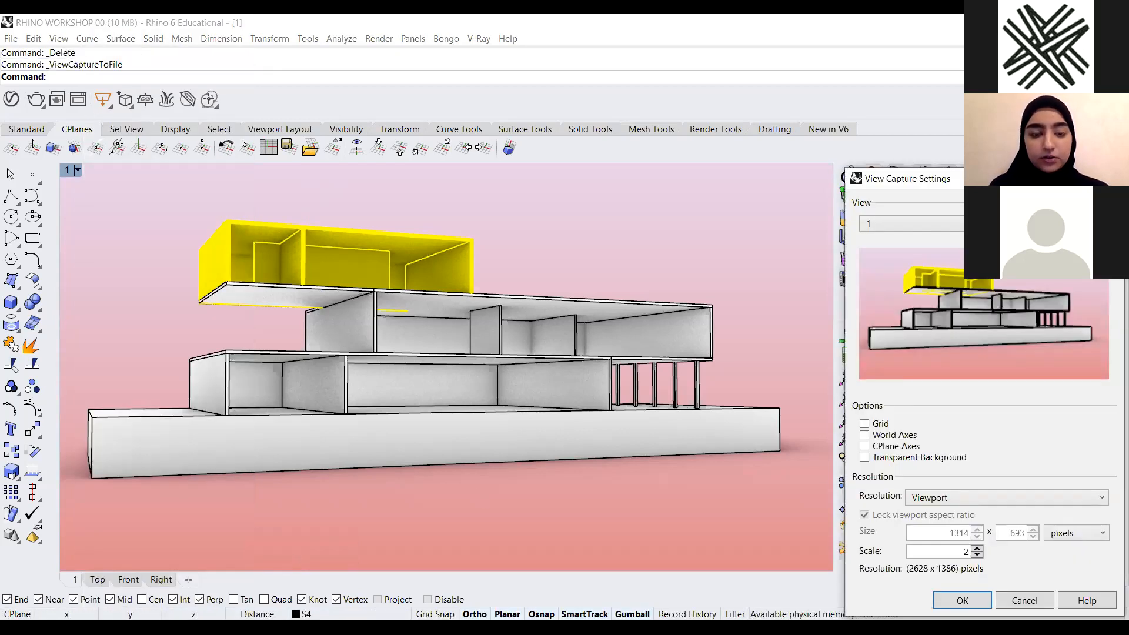
left_click_drag(994, 181, 205, 79)
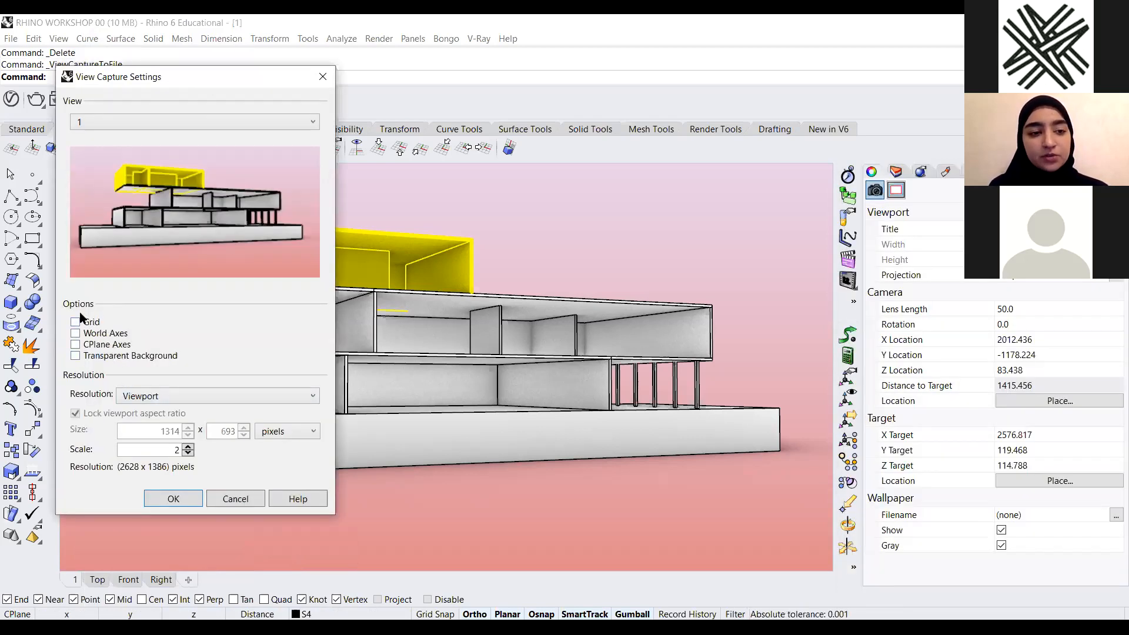
left_click(75, 355)
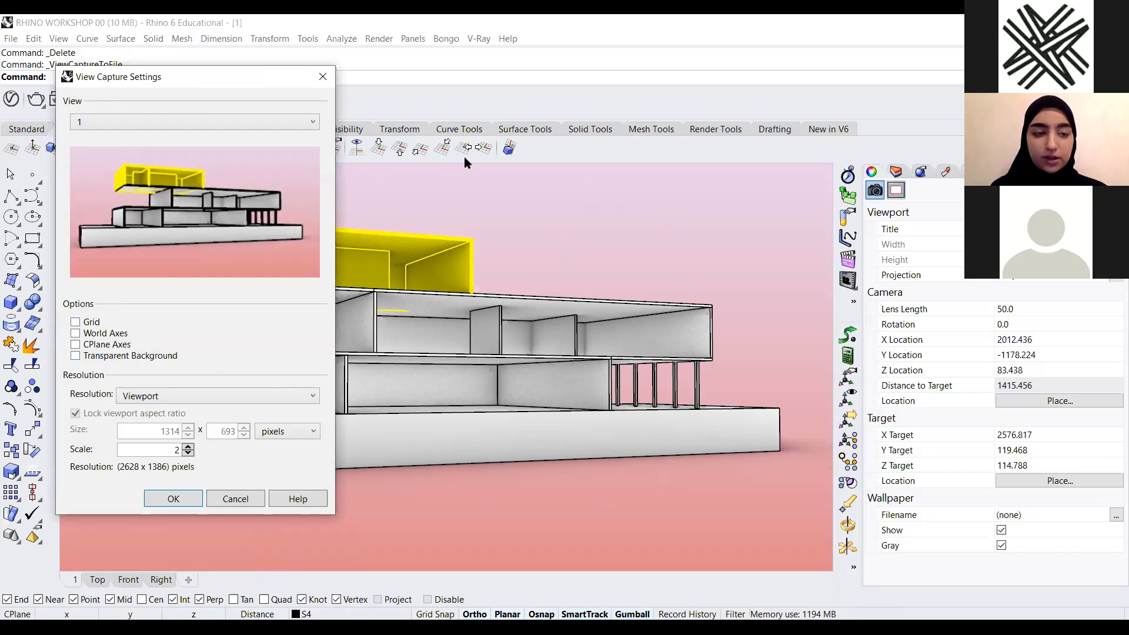
Try setting the capture resolution preset to 1280 x 720
left_click(184, 393)
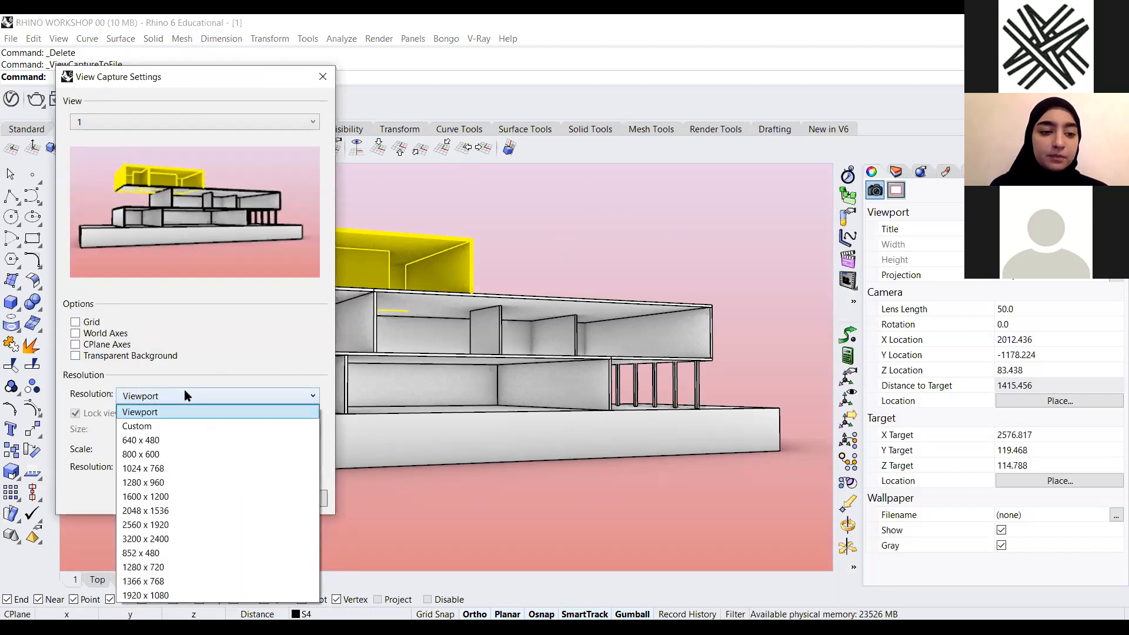
left_click(185, 390)
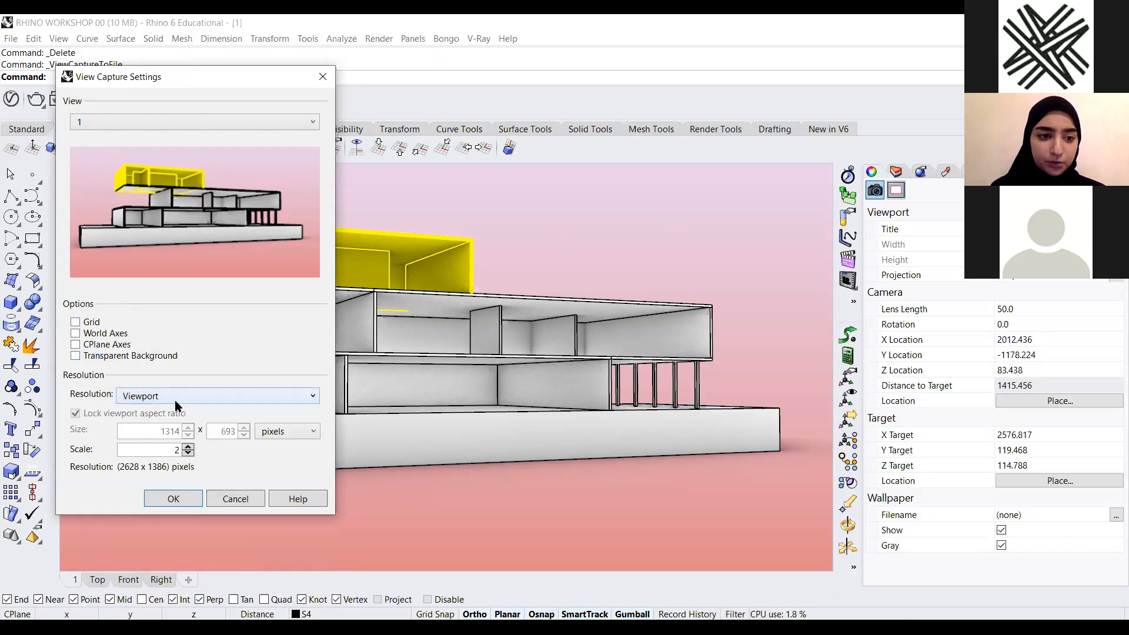
left_click_drag(170, 450, 201, 450)
left_click(160, 452)
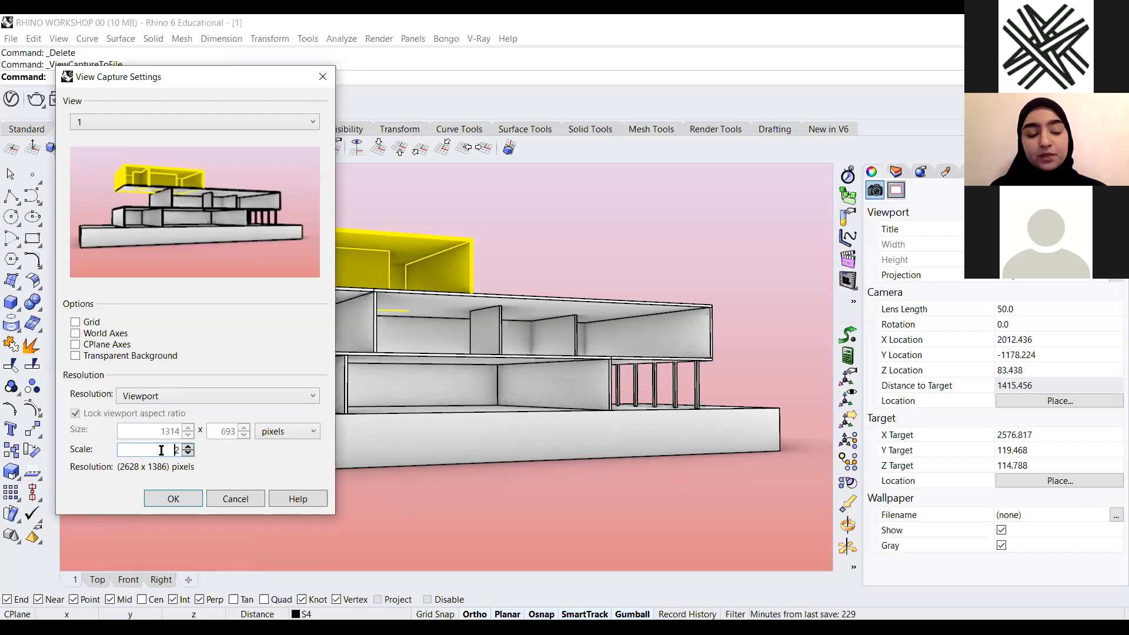
left_click(168, 398)
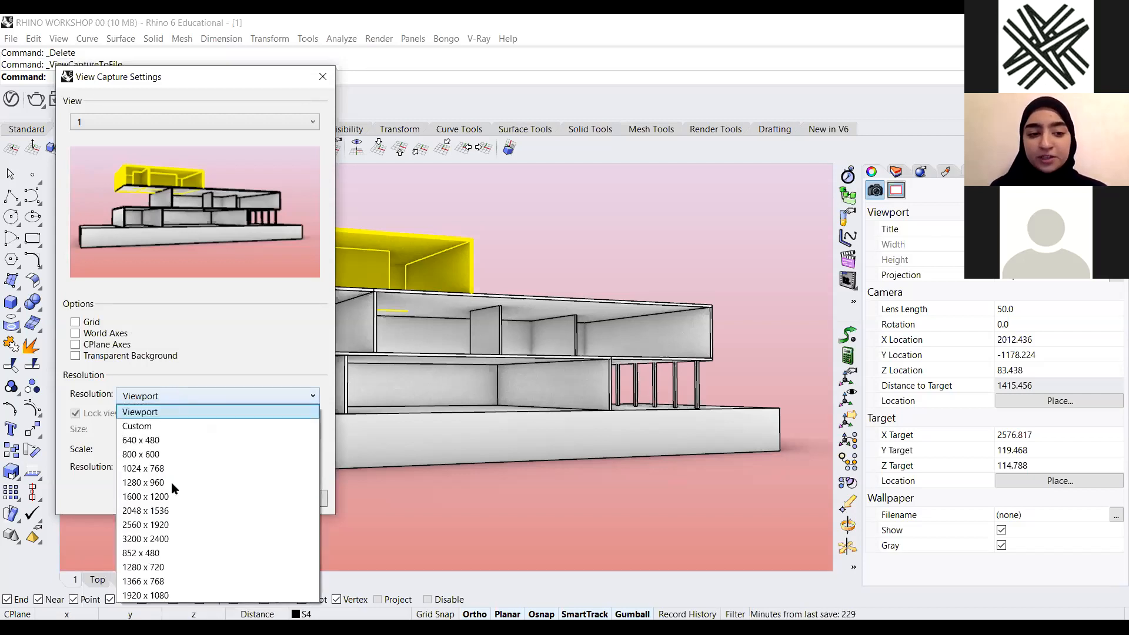
left_click(175, 565)
left_click(175, 394)
left_click(175, 567)
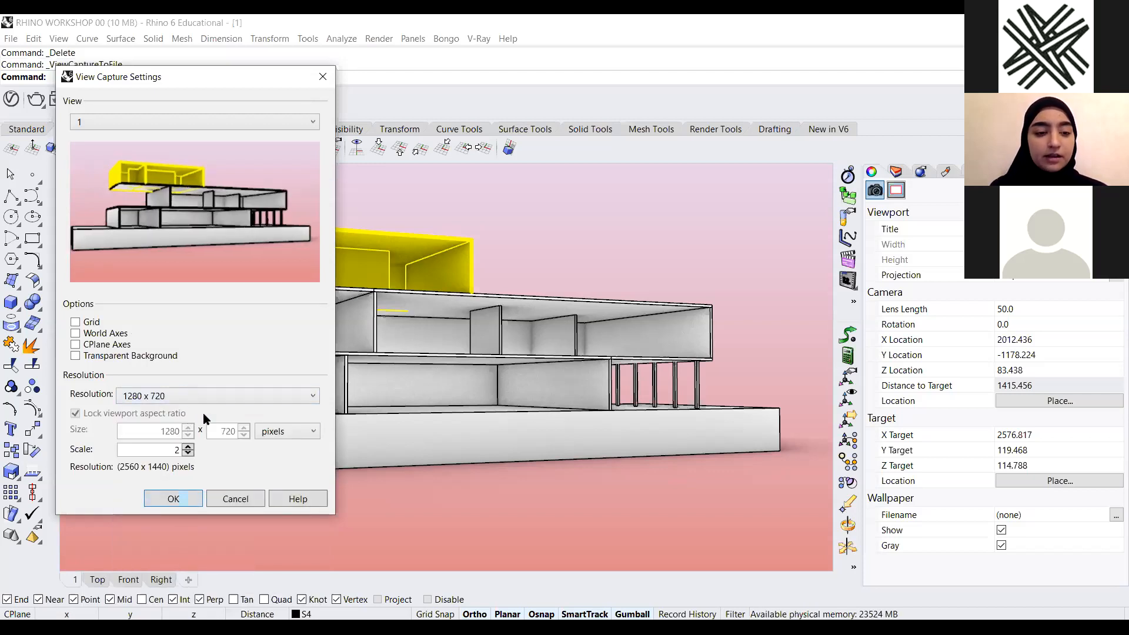
Try a custom resolution without locked aspect ratio, then switch the capture resolution back to Viewport
left_click(154, 397)
scroll(172, 447, "up", 2)
left_click(172, 428)
left_click(75, 413)
double_click(159, 434)
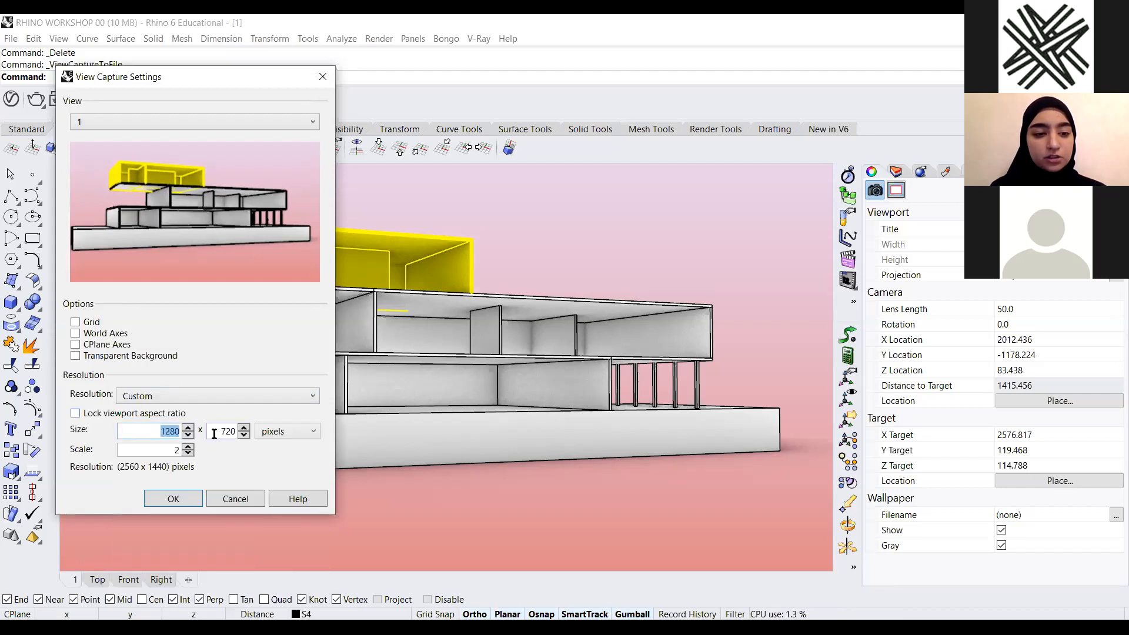
left_click(154, 397)
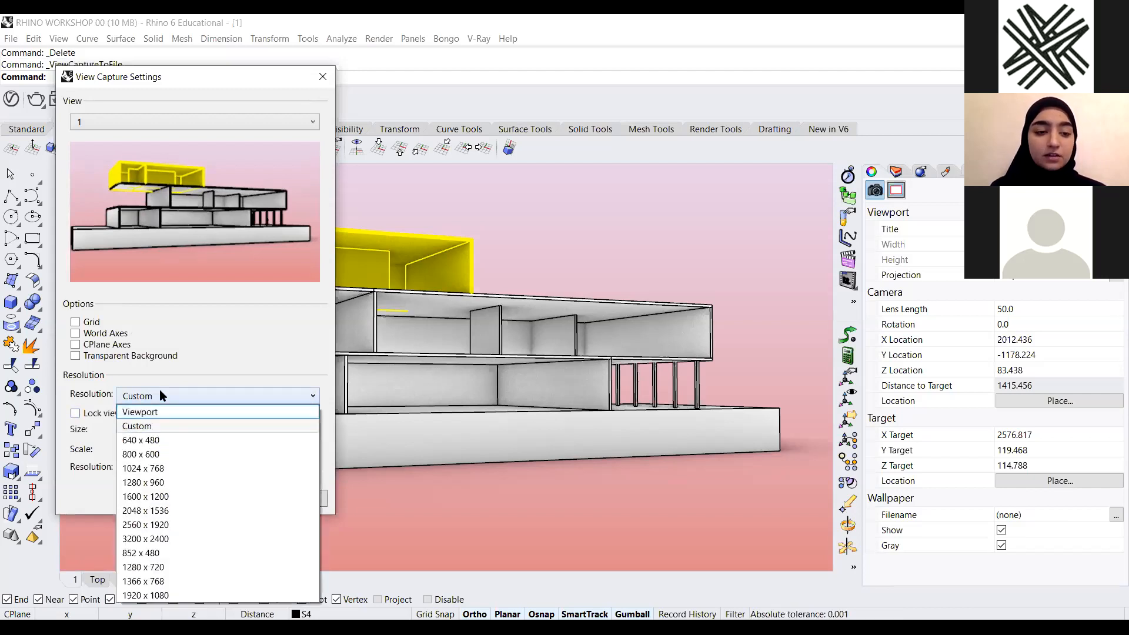
left_click(226, 363)
left_click(175, 395)
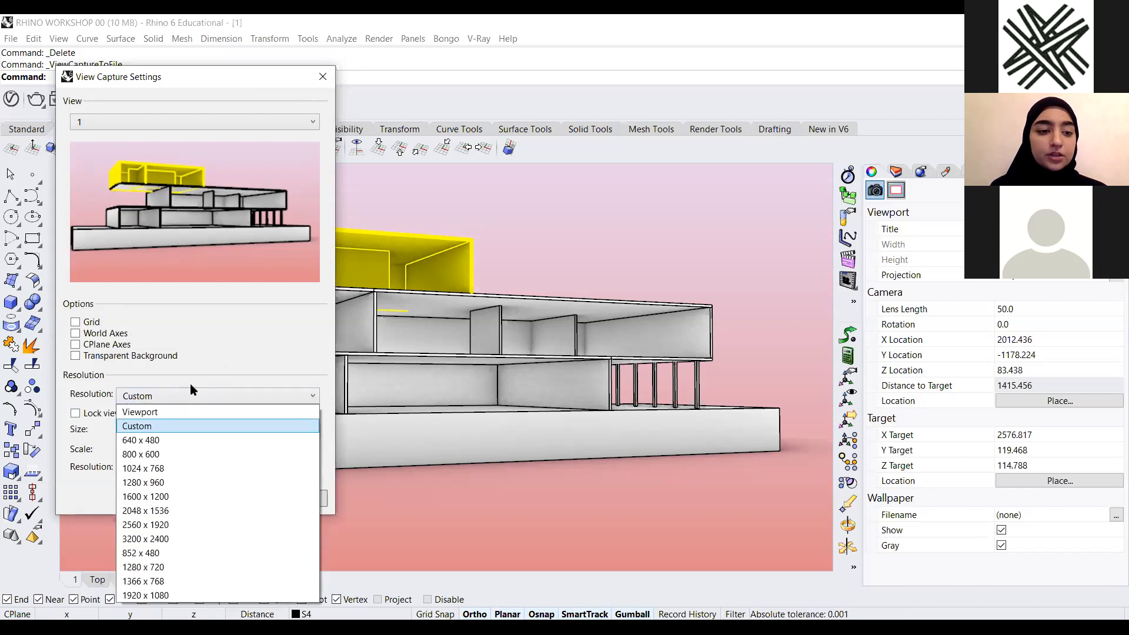
left_click(167, 414)
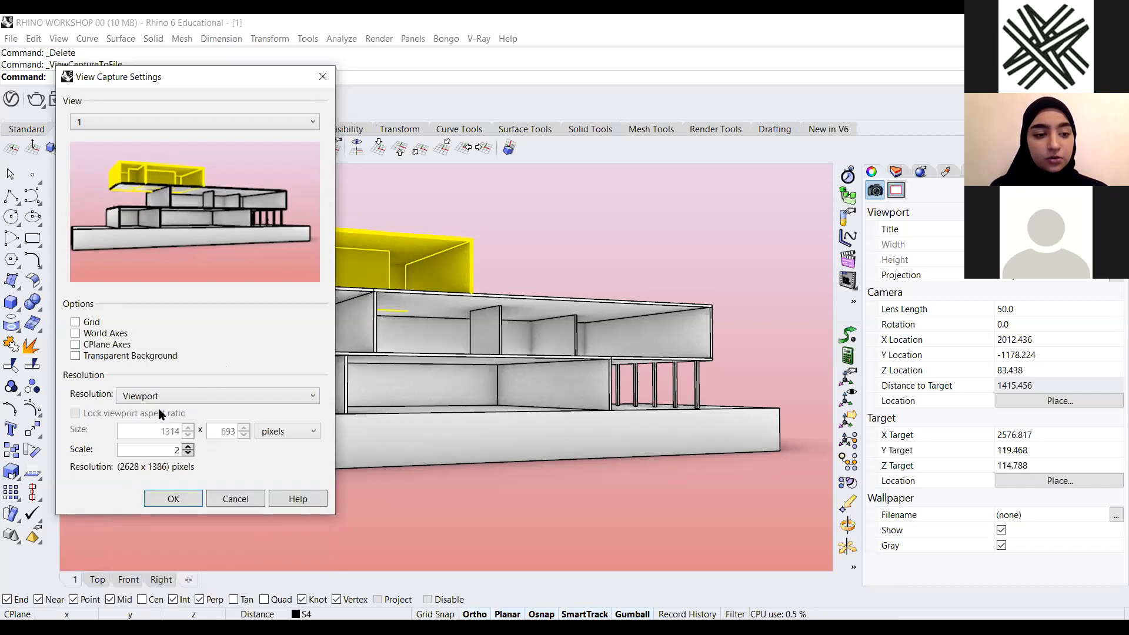
Set the capture scale to 4 and confirm the viewport capture to file
left_click_drag(159, 450, 230, 458)
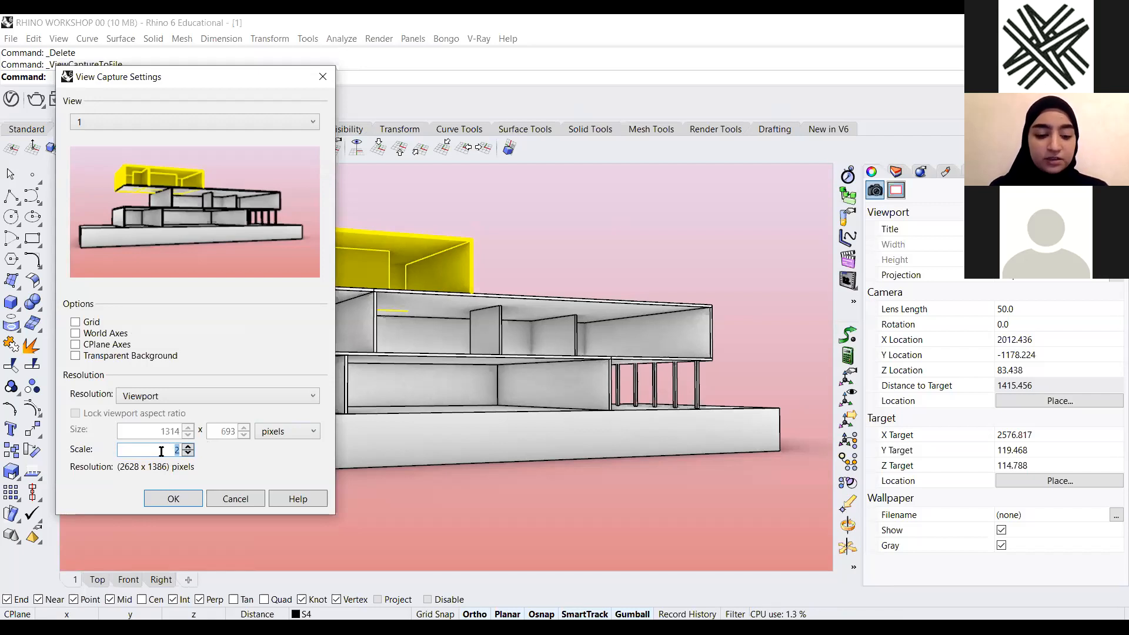
type("4")
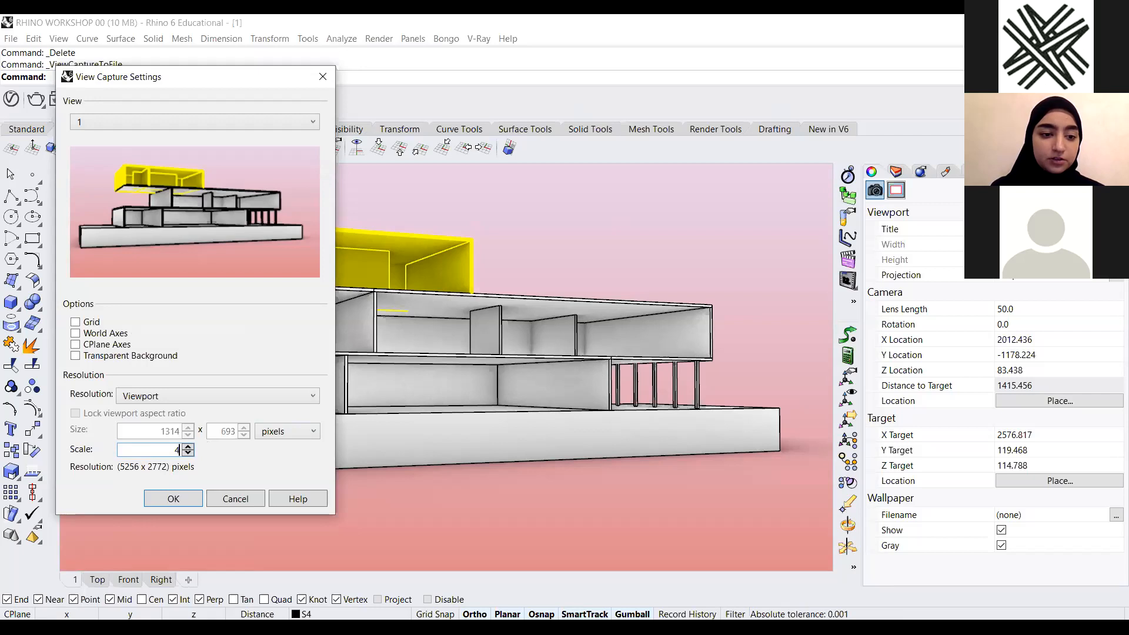
key("Return")
left_click(661, 521)
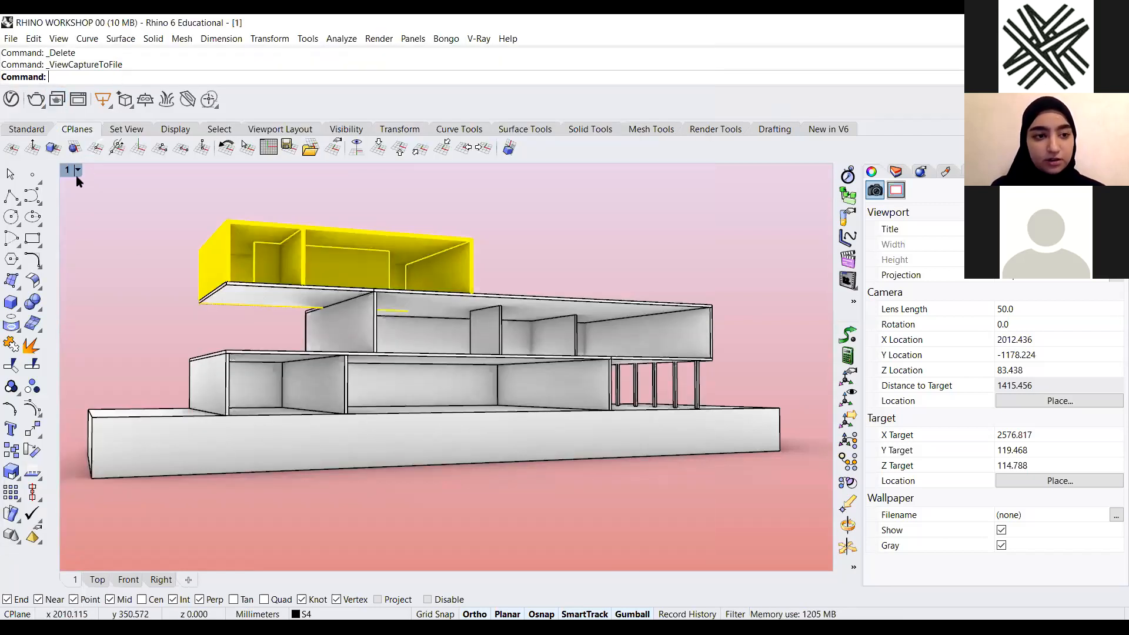
left_click(78, 170)
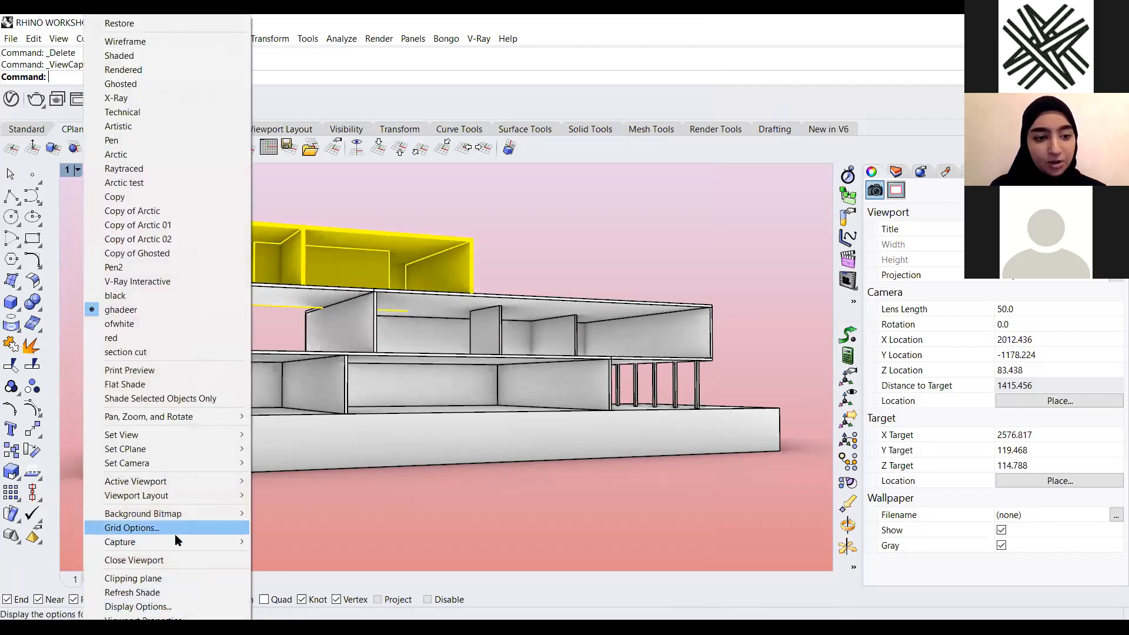
mouse_move(174, 538)
left_click(258, 556)
left_click(188, 447)
left_click(186, 448)
left_click(186, 447)
left_click(186, 447)
left_click(185, 447)
left_click(186, 446)
left_click(185, 446)
left_click(185, 446)
left_click(185, 446)
triple_click(188, 447)
triple_click(188, 447)
left_click(188, 448)
left_click(188, 448)
left_click(188, 447)
left_click(188, 448)
left_click(188, 448)
left_click(188, 447)
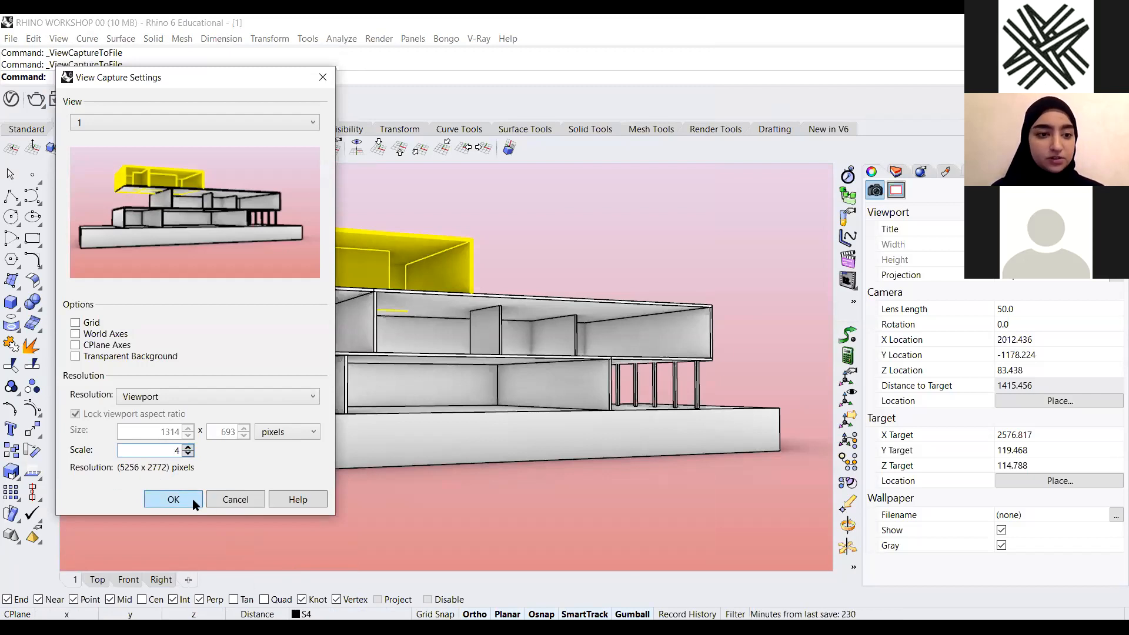
left_click(172, 397)
left_click(179, 390)
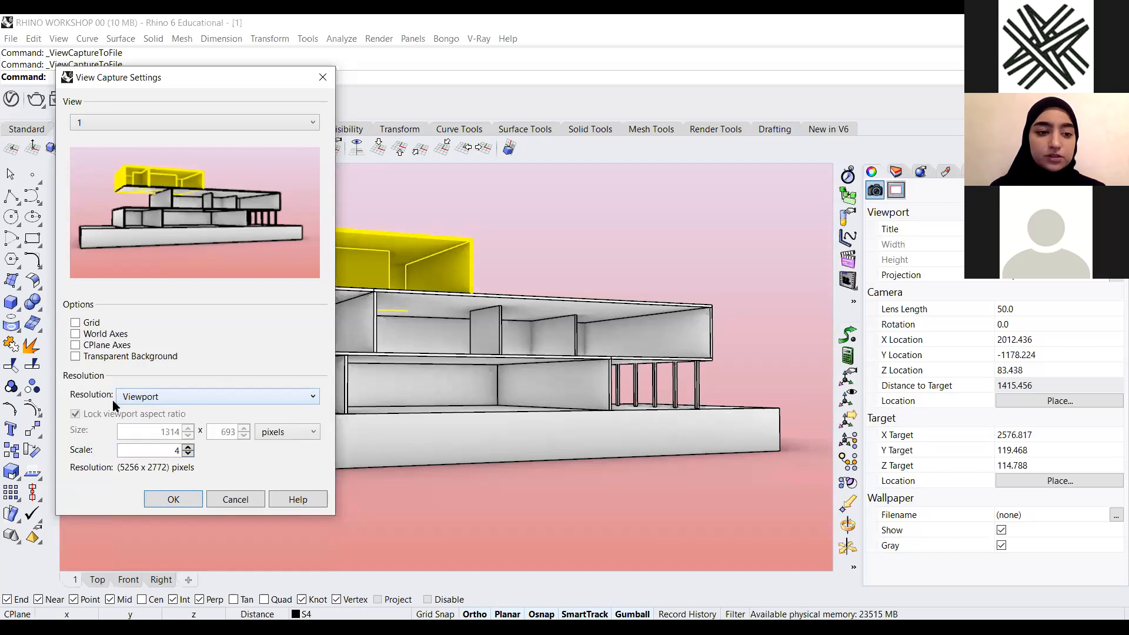
double_click(156, 450)
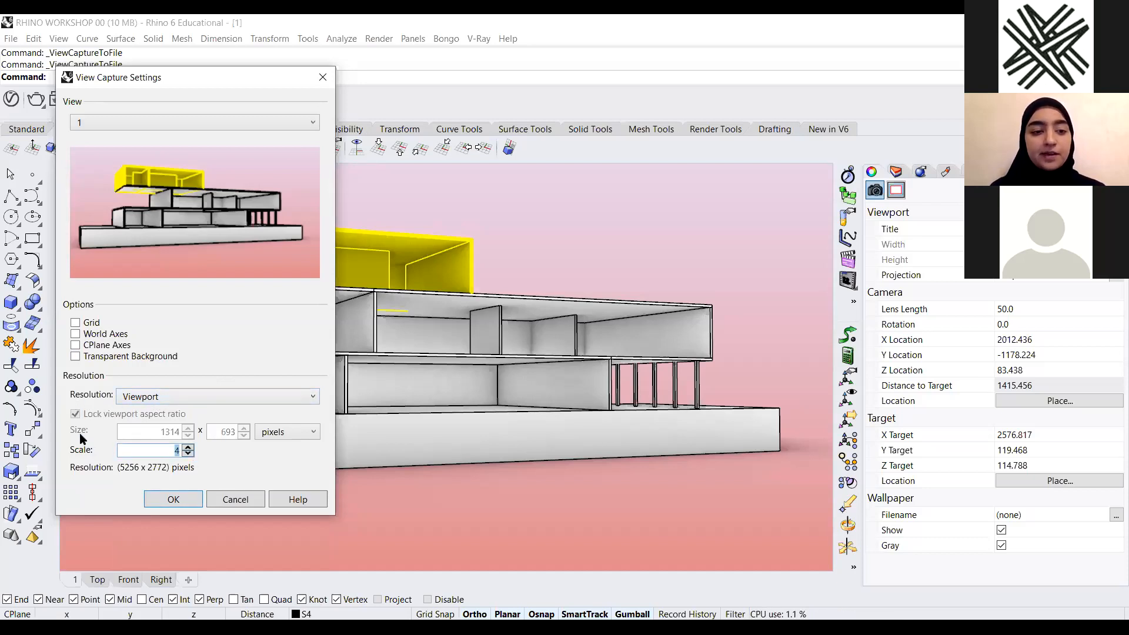
left_click(248, 497)
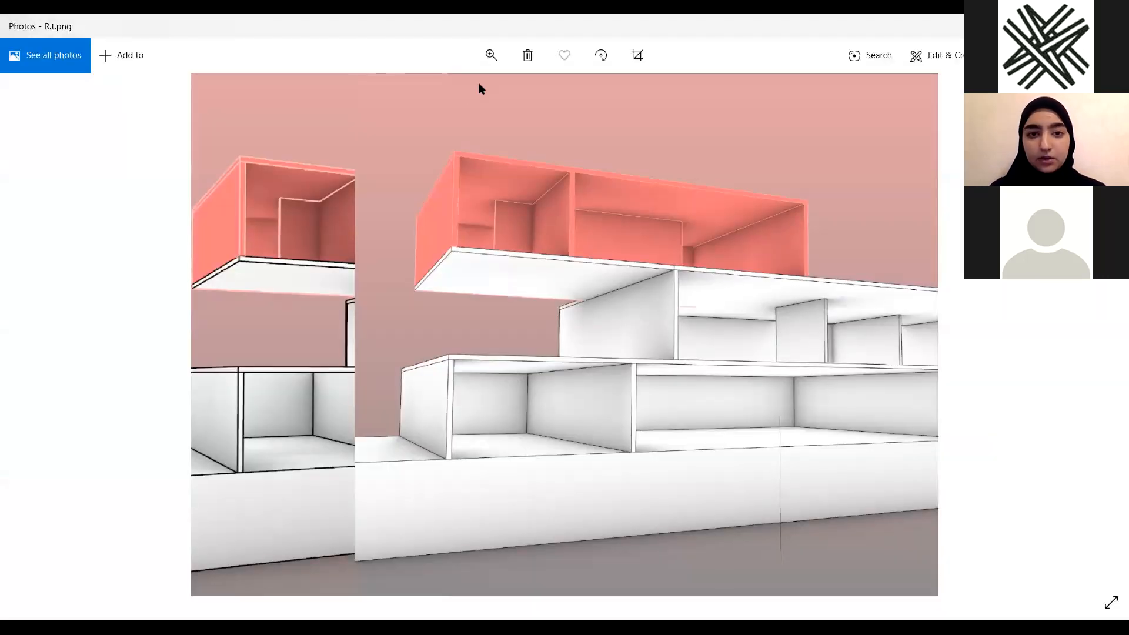
Zoom into the captured R.t.png image in the photo viewer to inspect its detail
left_click(492, 55)
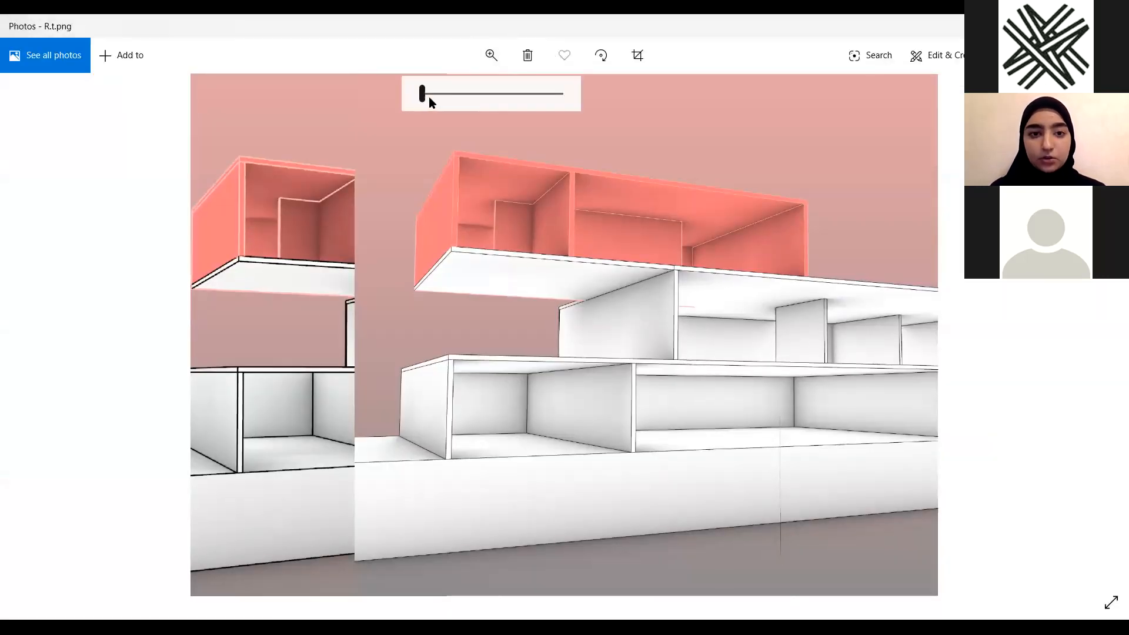
left_click_drag(426, 94, 444, 97)
left_click_drag(412, 297, 517, 442)
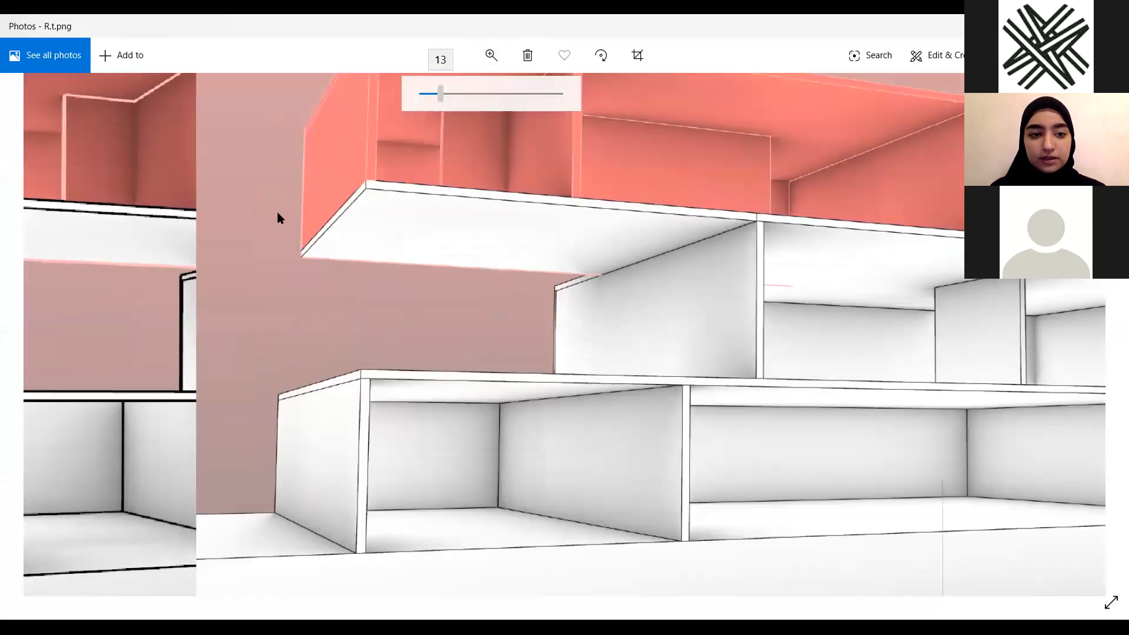
scroll(132, 236, "left", 3)
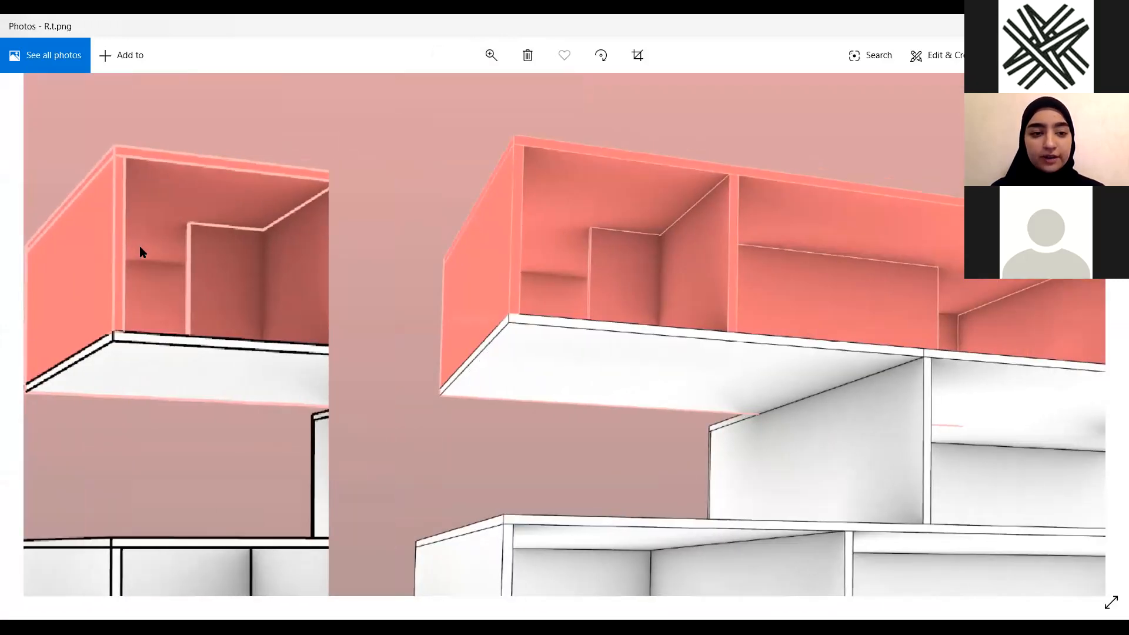
scroll(191, 350, "down", 4)
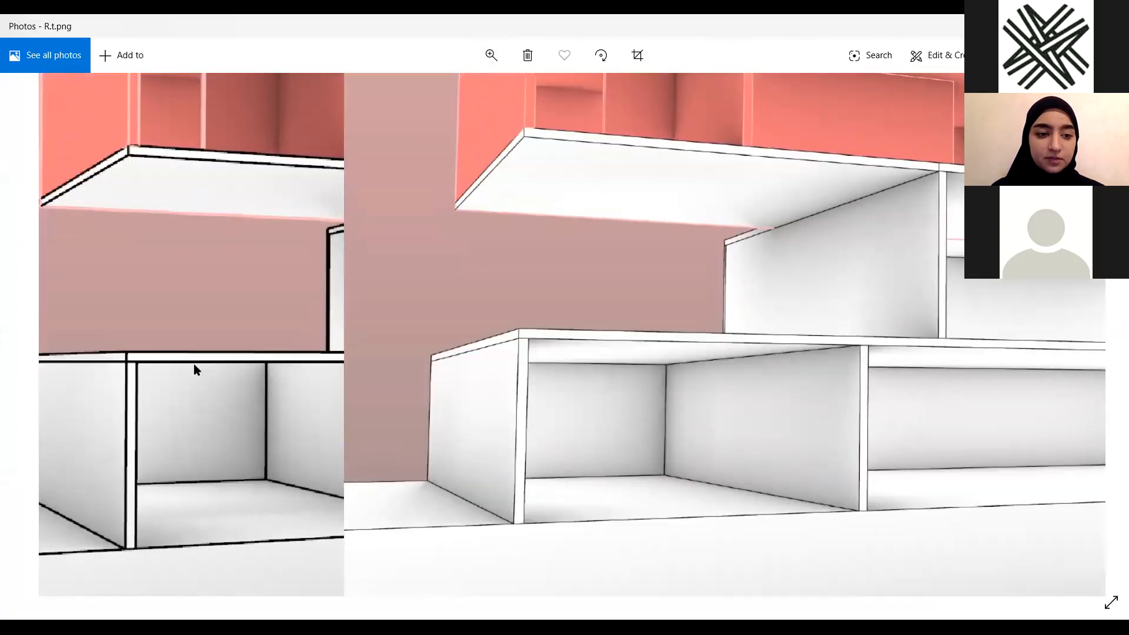
scroll(634, 208, "up", 4)
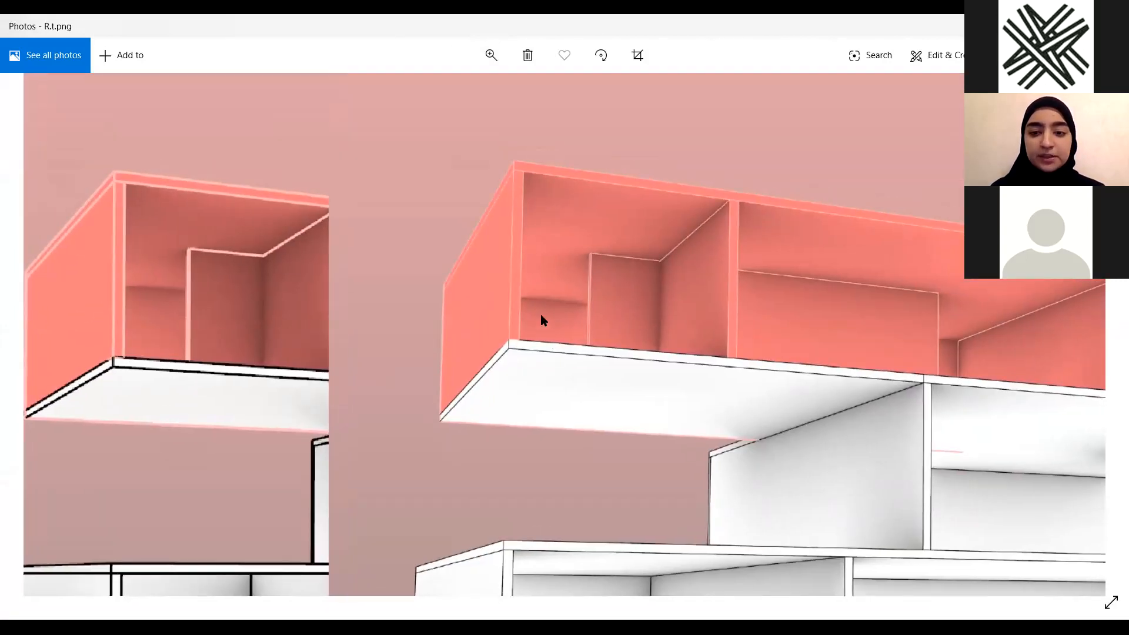
scroll(552, 285, "down", 1)
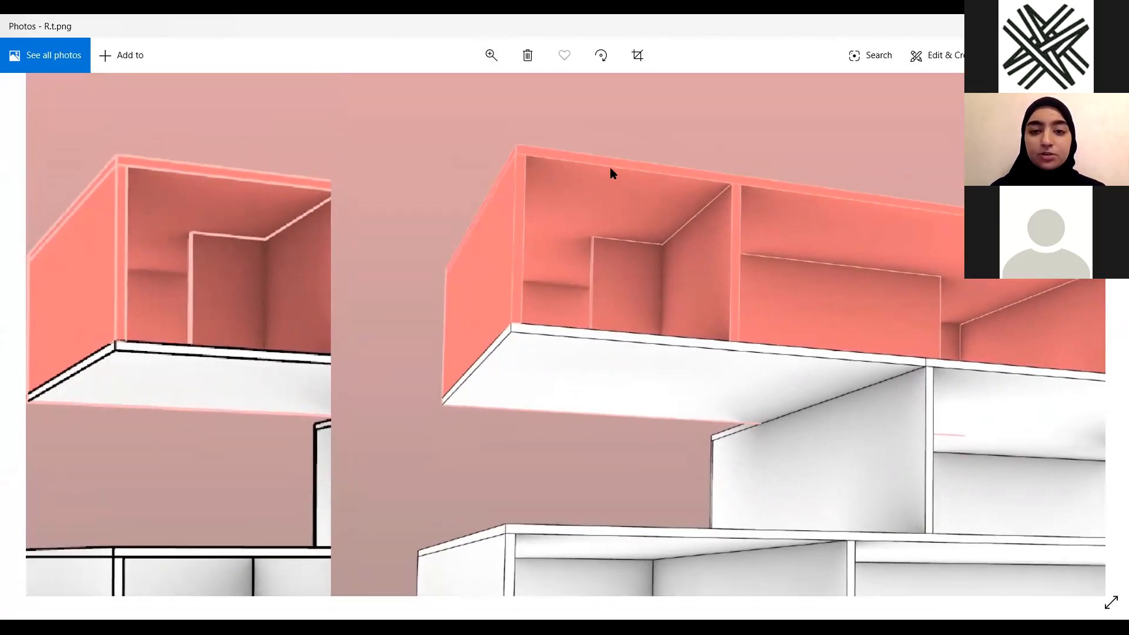
scroll(505, 406, "down", 1)
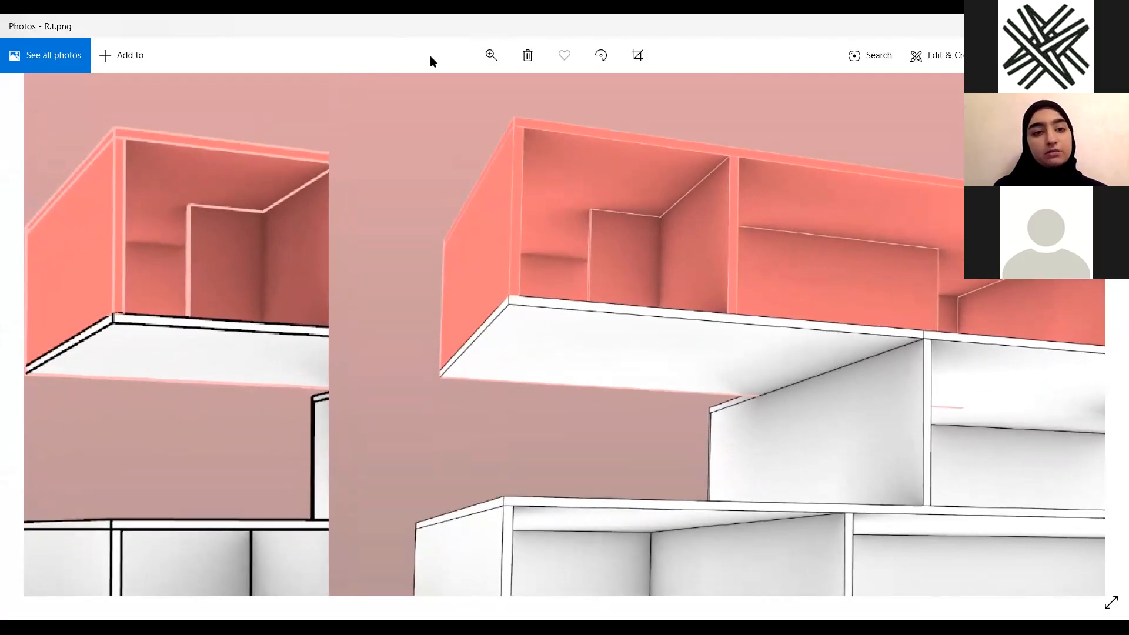
Magnify the captured image further and pan across the coloured section edges
left_click(493, 53)
left_click_drag(448, 96, 515, 433)
left_click_drag(520, 367, 519, 541)
left_click_drag(109, 229, 339, 269)
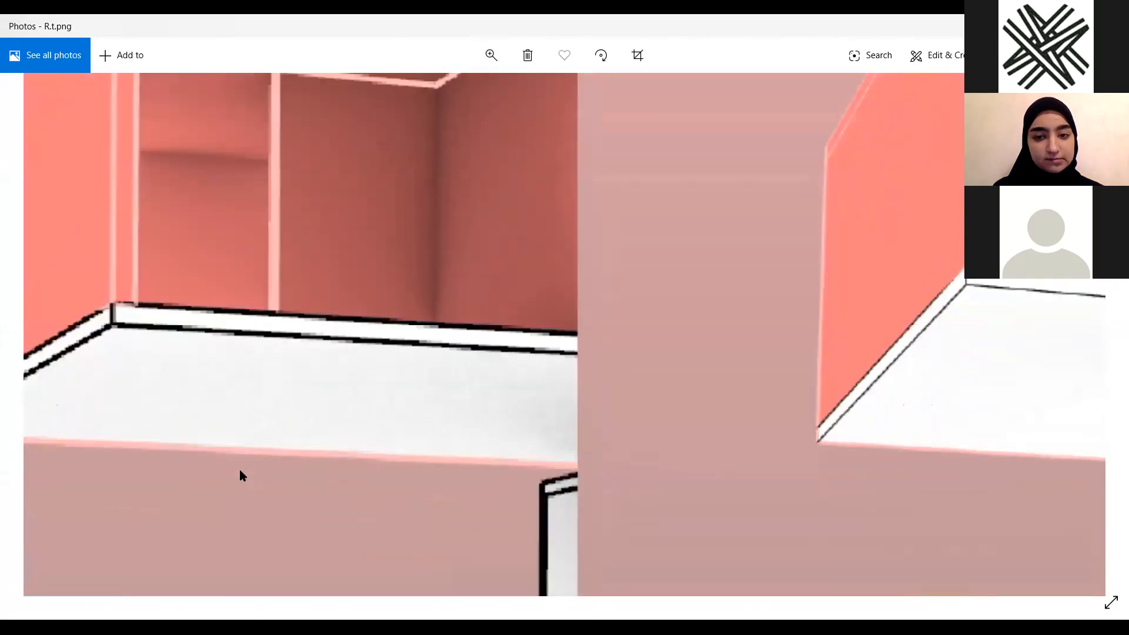
left_click_drag(239, 471, 198, 226)
left_click_drag(518, 579, 543, 74)
left_click_drag(690, 272, 409, 411)
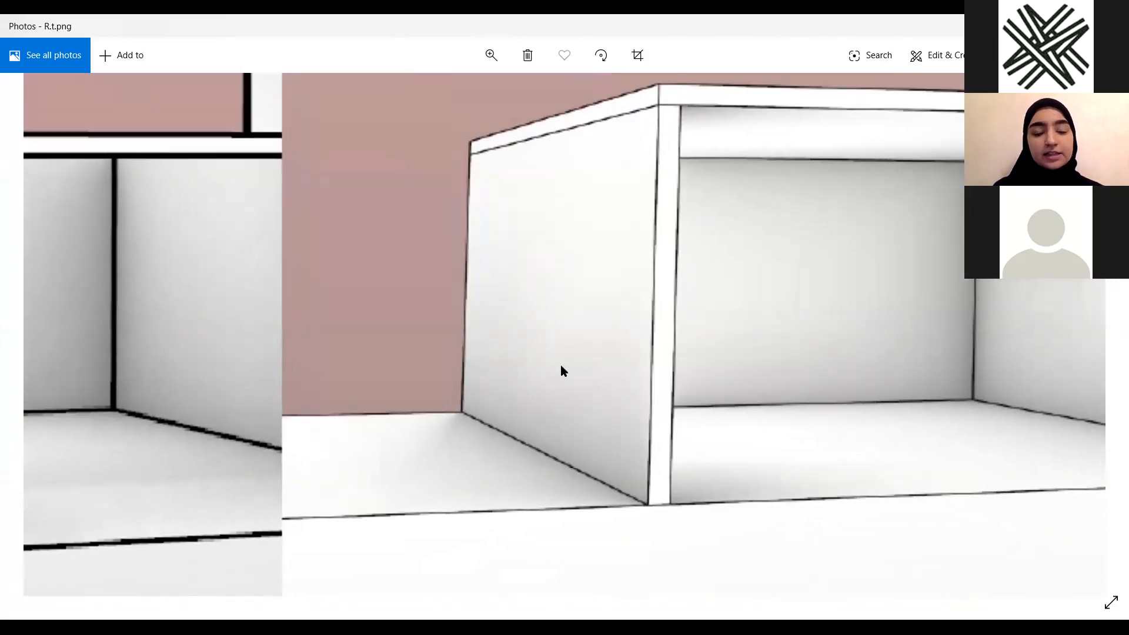
left_click_drag(623, 223, 277, 374)
scroll(409, 92, "up", 9)
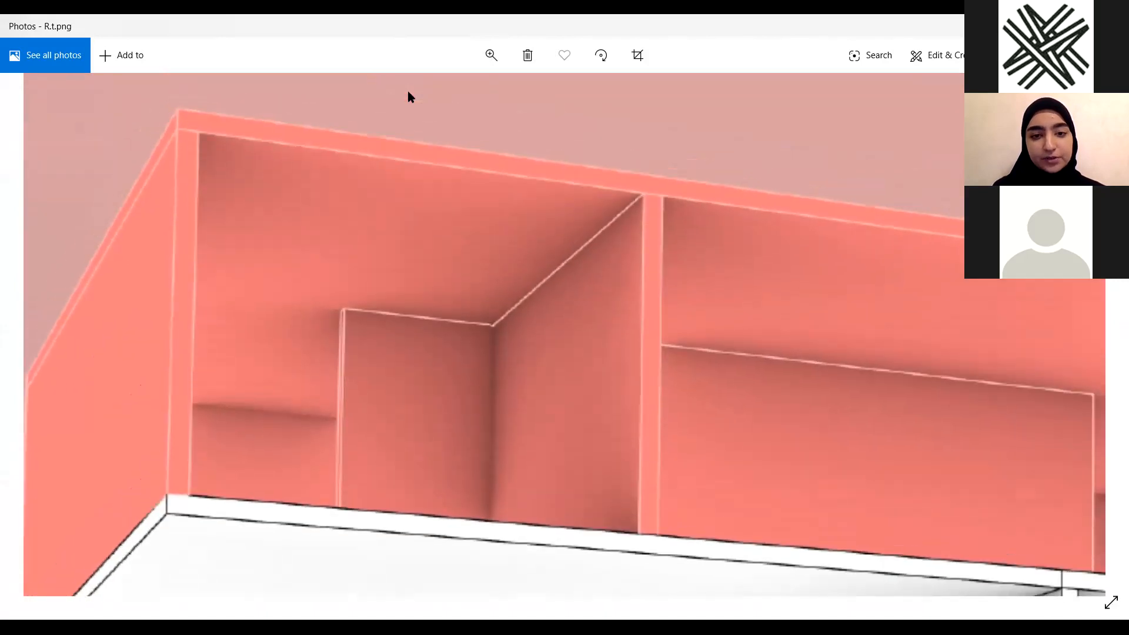
Reset the captured image's zoom to best fit
left_click(491, 55)
left_click(424, 88)
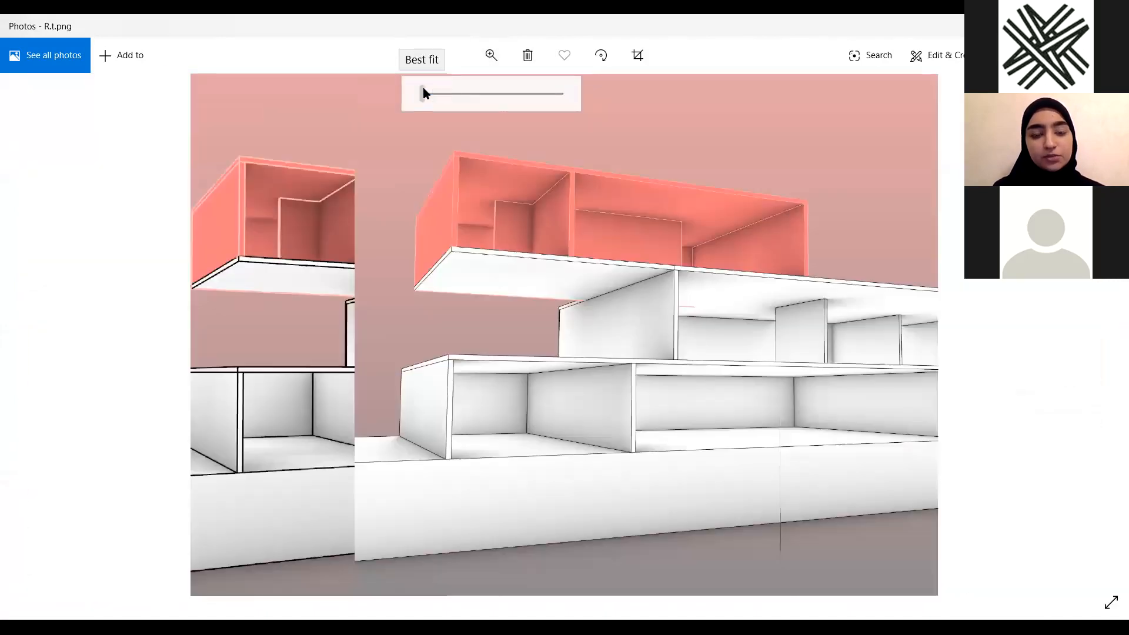
left_click(452, 96)
left_click(419, 89)
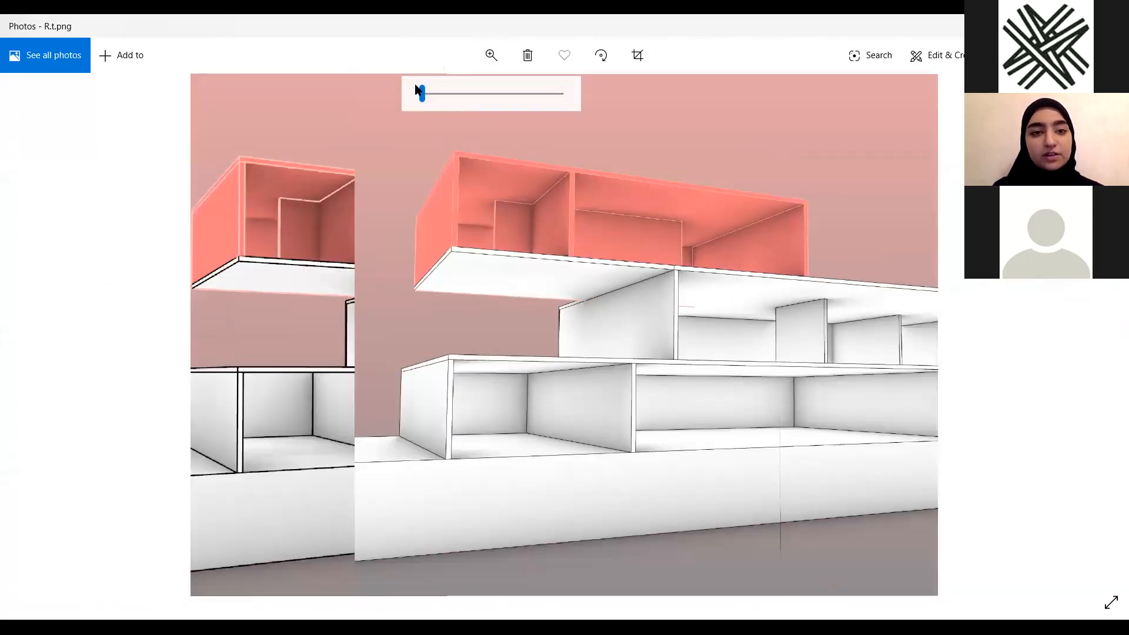
left_click_drag(423, 92, 388, 108)
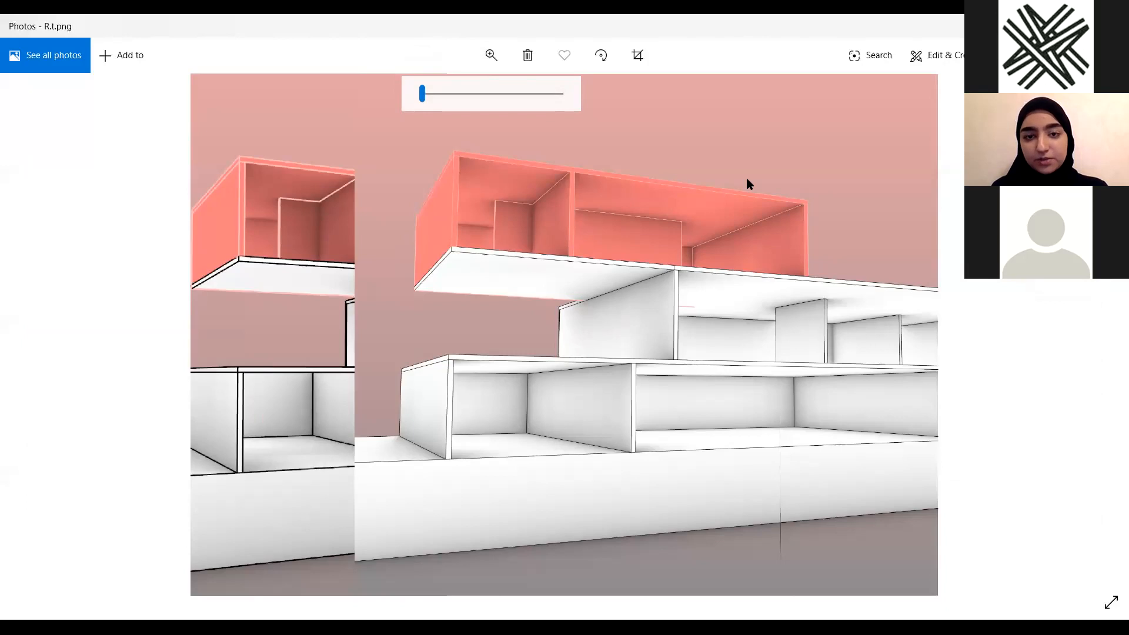
Leave the photo viewer, return to the Rhino viewport, zoom out and run Show to reveal all hidden objects
left_click(1078, 26)
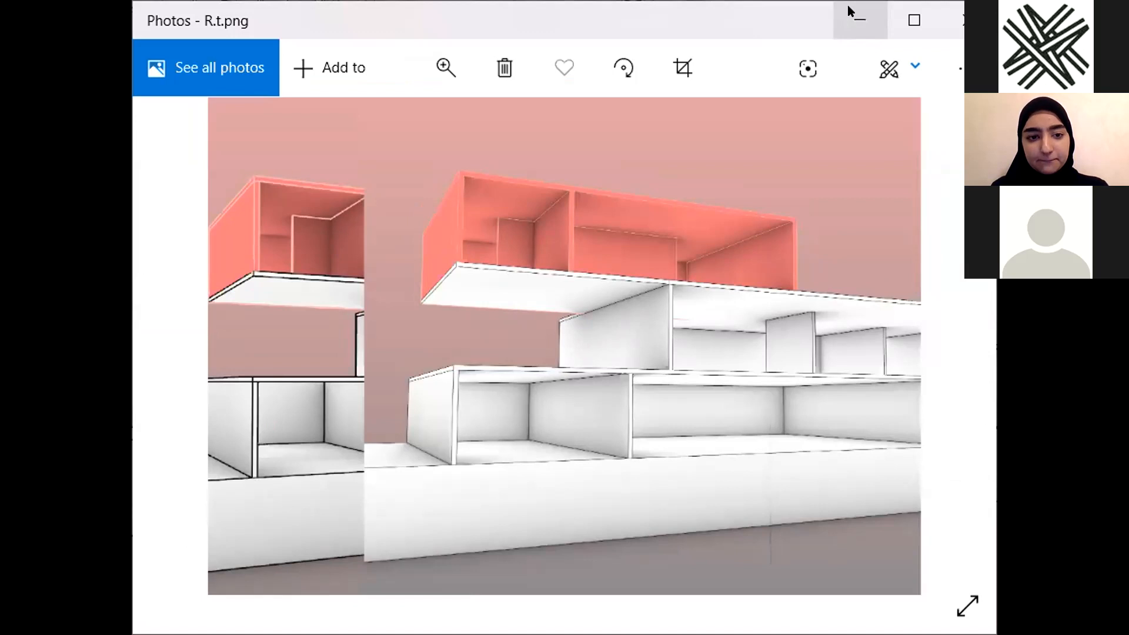
left_click(848, 4)
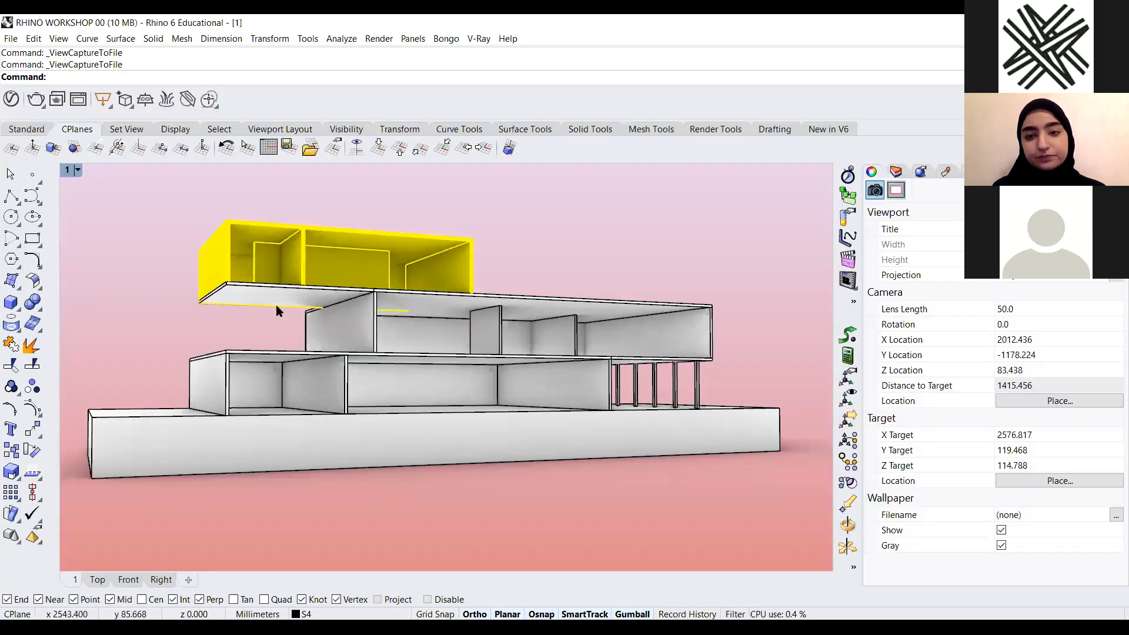
scroll(435, 310, "down", 6)
right_click_drag(450, 306, 471, 346)
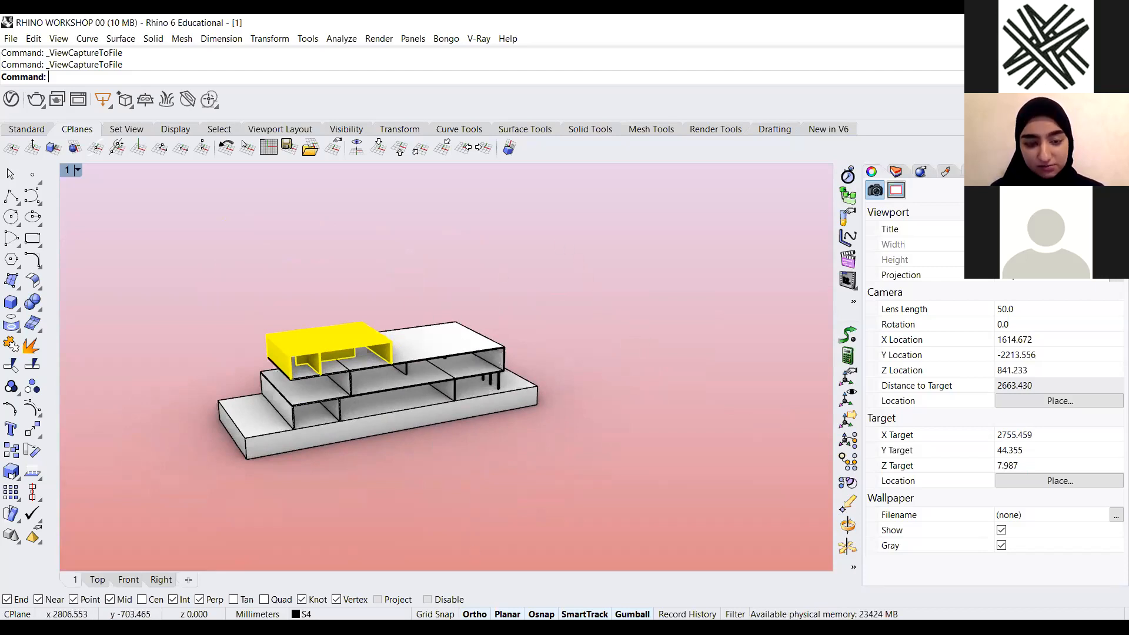
scroll(449, 448, "down", 8)
scroll(439, 383, "up", 6)
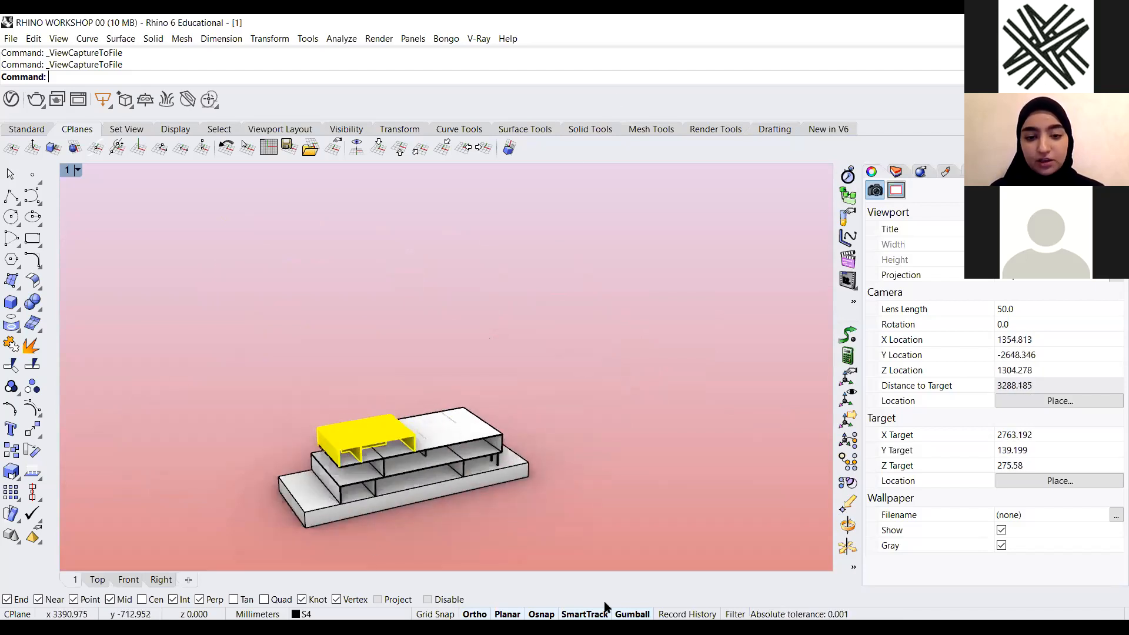
scroll(286, 300, "down", 4)
type("Show")
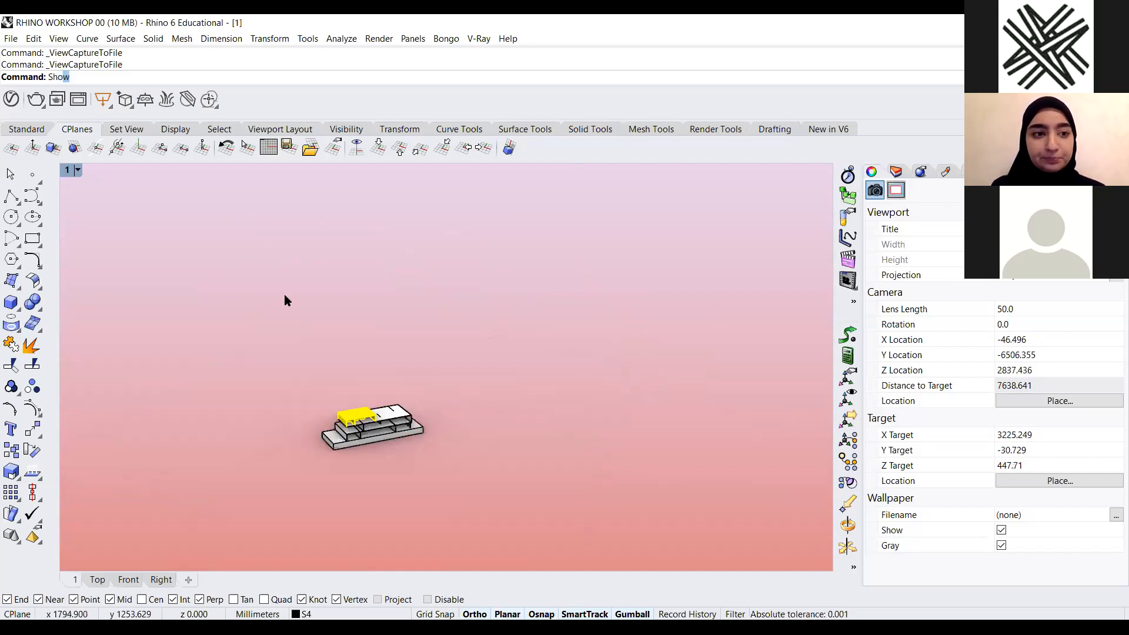
key("Return")
Zoom around the viewport to examine the revealed objects, clearing any selection
scroll(544, 368, "up", 12)
mouse_move(421, 454)
right_mouse_down()
mouse_move(428, 416)
mouse_move(423, 455)
right_mouse_up()
scroll(506, 318, "down", 4)
scroll(456, 424, "up", 6)
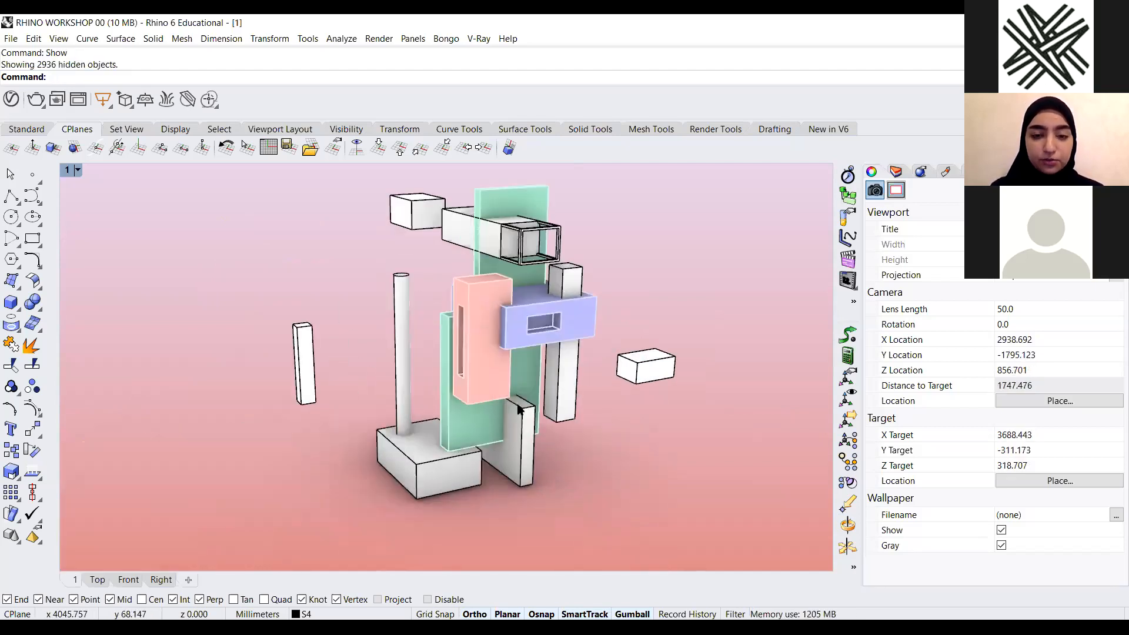
scroll(452, 420, "down", 4)
scroll(495, 360, "up", 6)
scroll(495, 360, "down", 3)
left_click_drag(610, 187, 147, 504)
key("Escape")
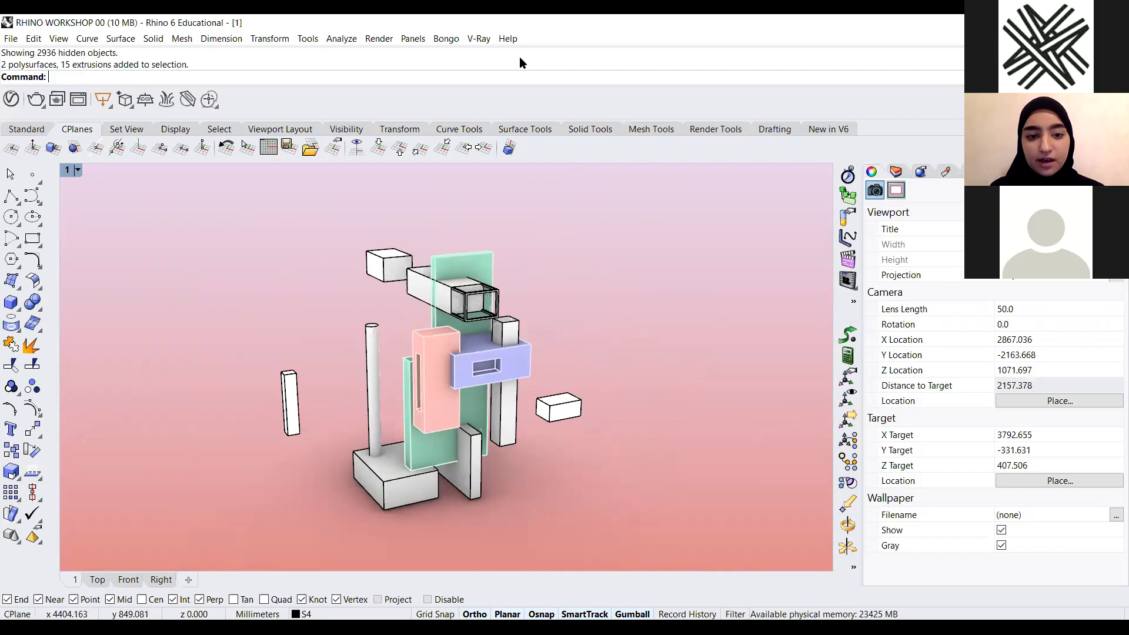
Switch to Presentation.pdf in Acrobat Reader and scroll through the slides to the Origami modeling exercise
key("alt+Tab")
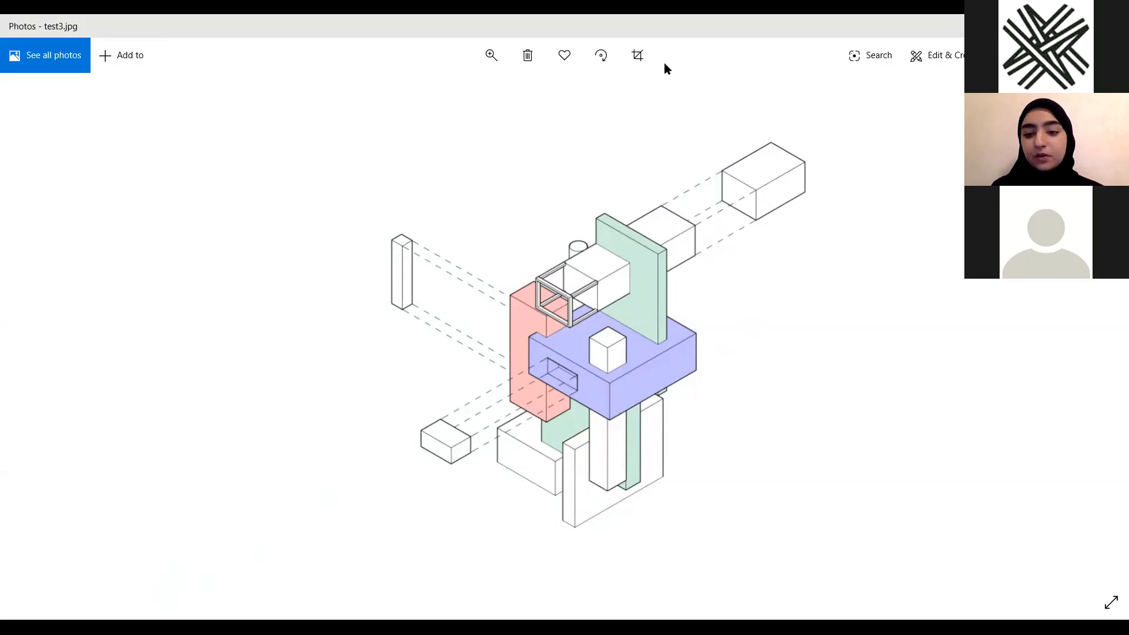
key("alt+Tab")
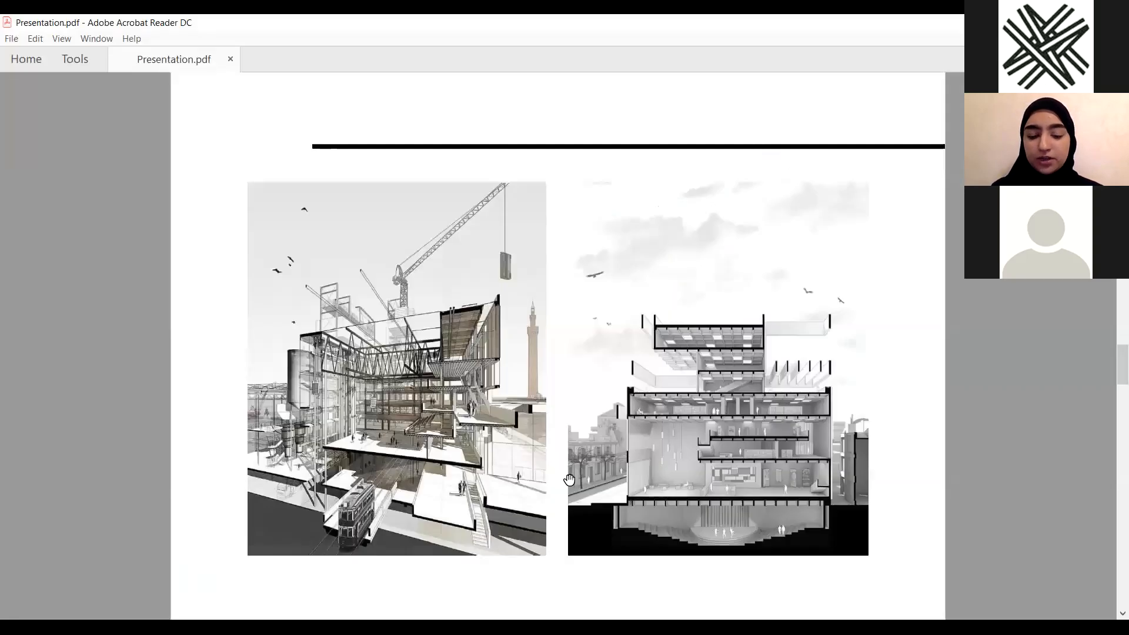
scroll(570, 479, "down", 2)
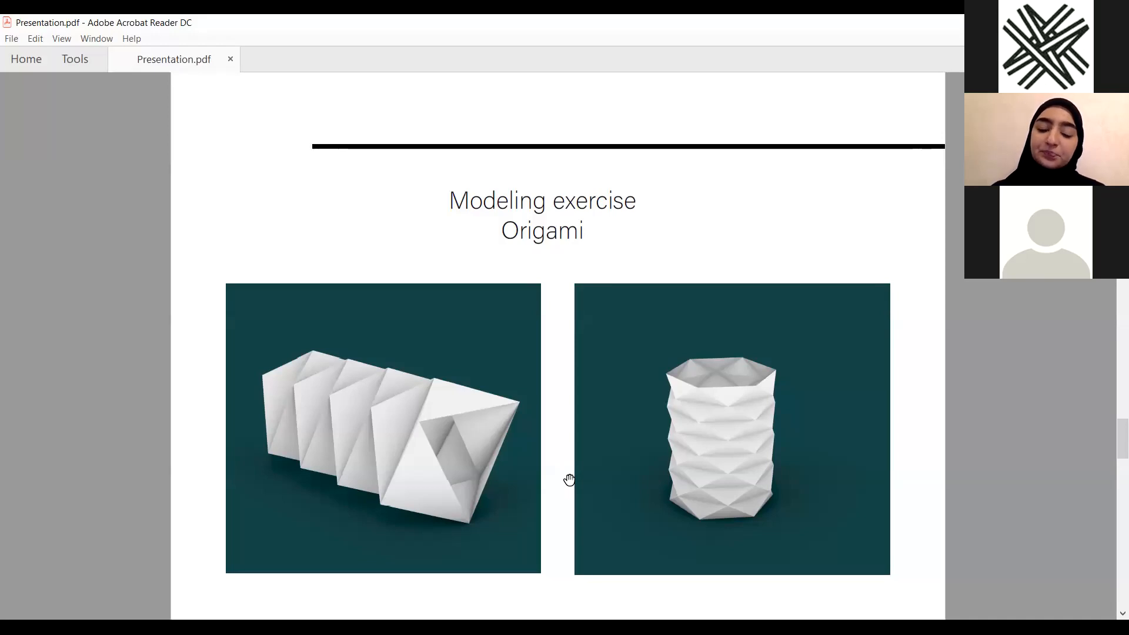
scroll(569, 479, "down", 1)
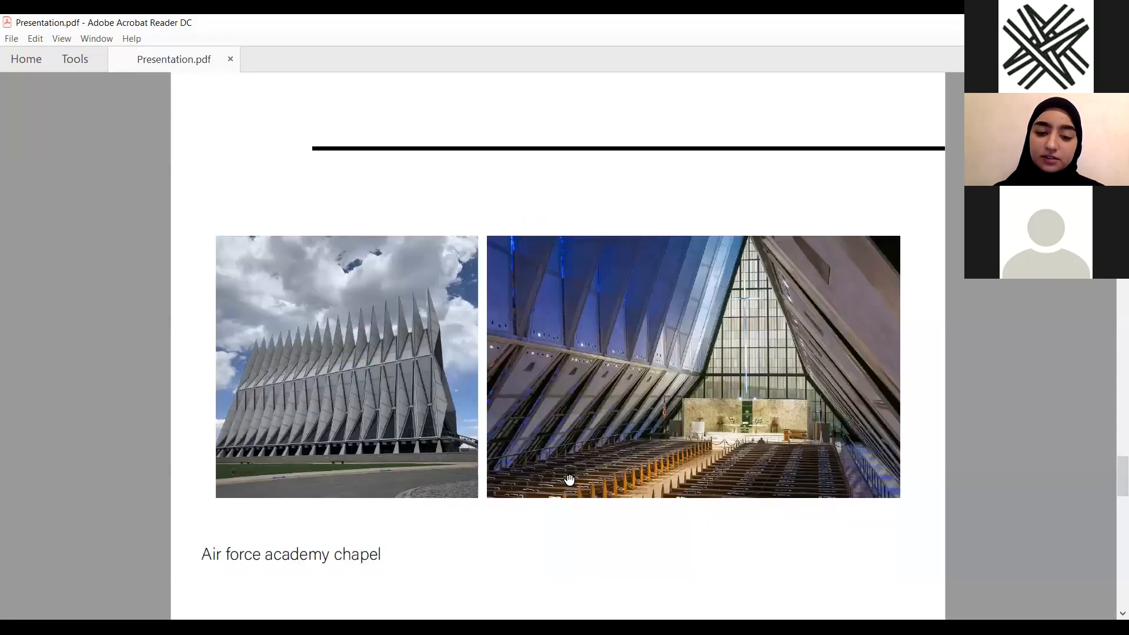
scroll(568, 479, "up", 1)
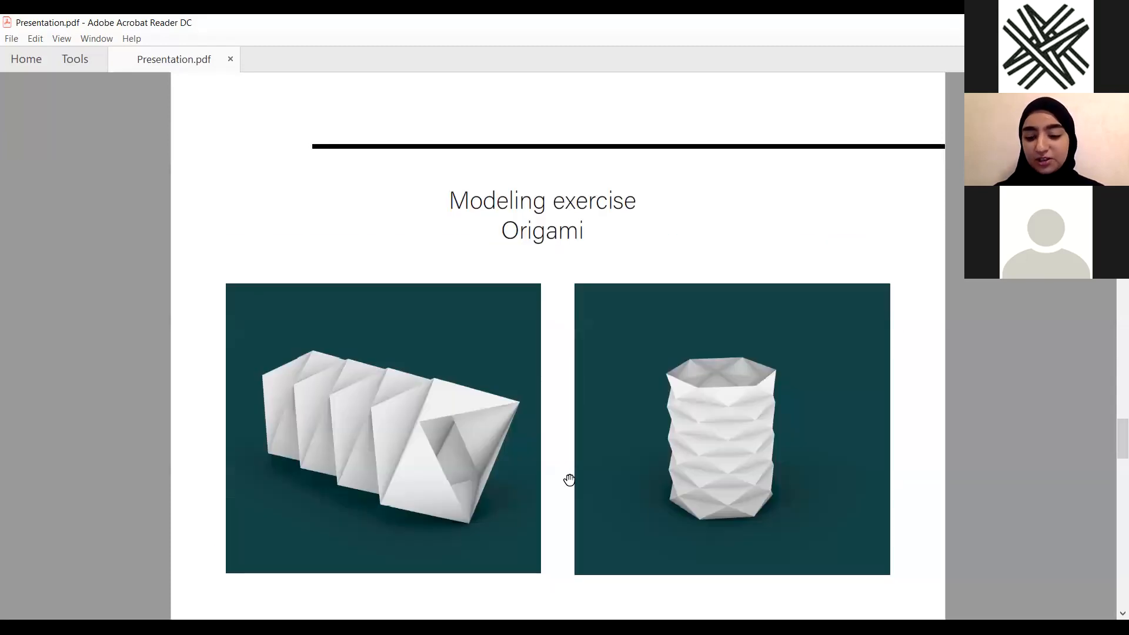
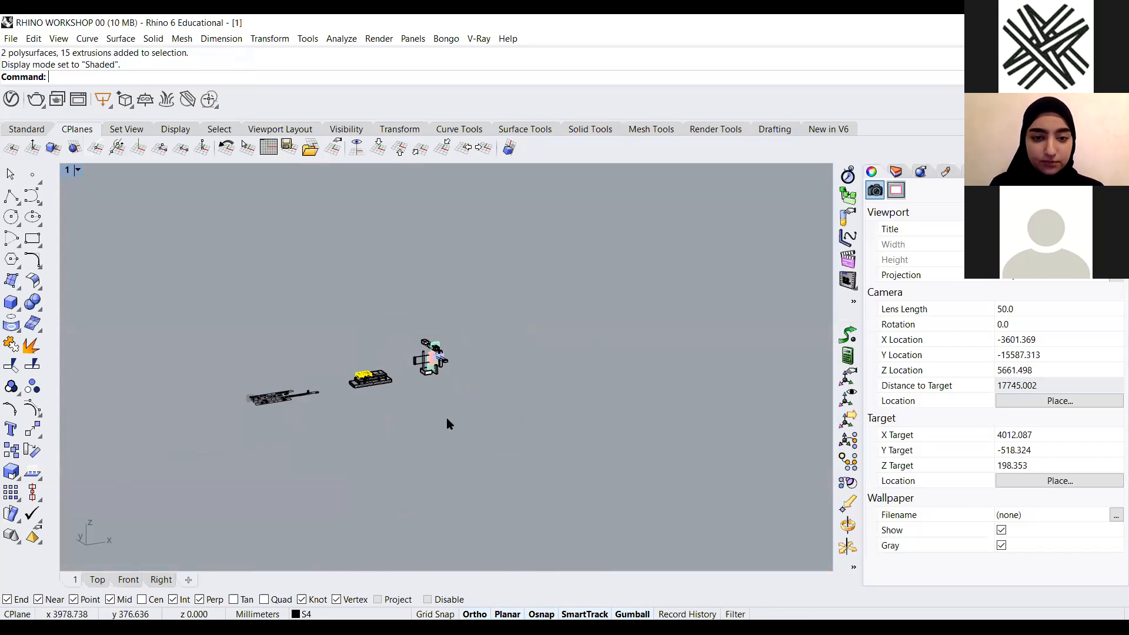
scroll(80, 220, "up", 10)
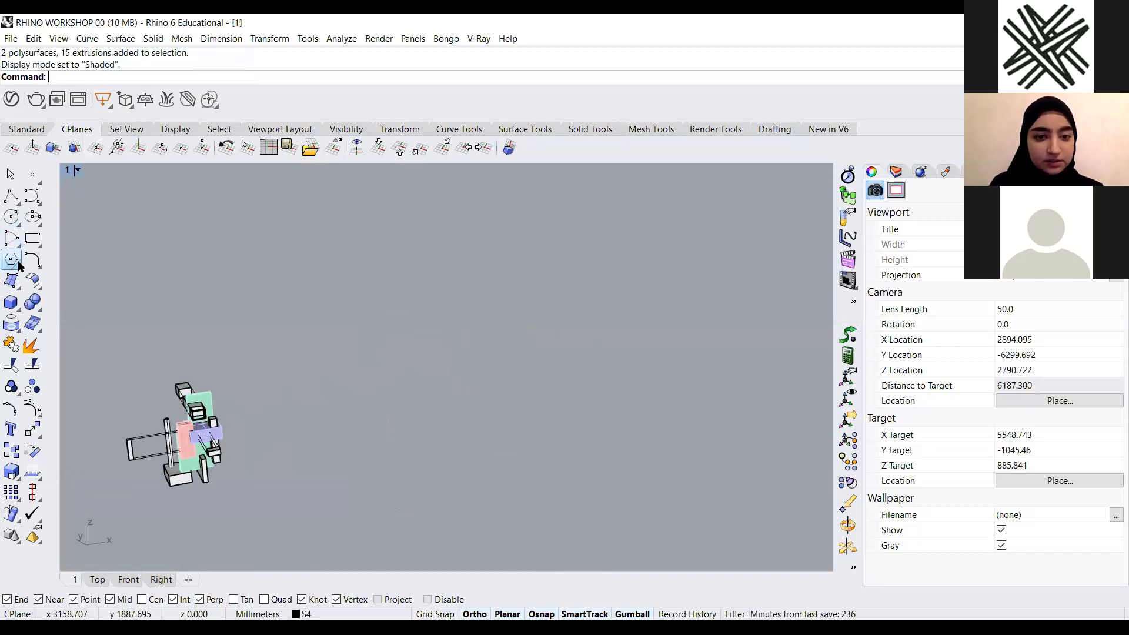
left_click(18, 266)
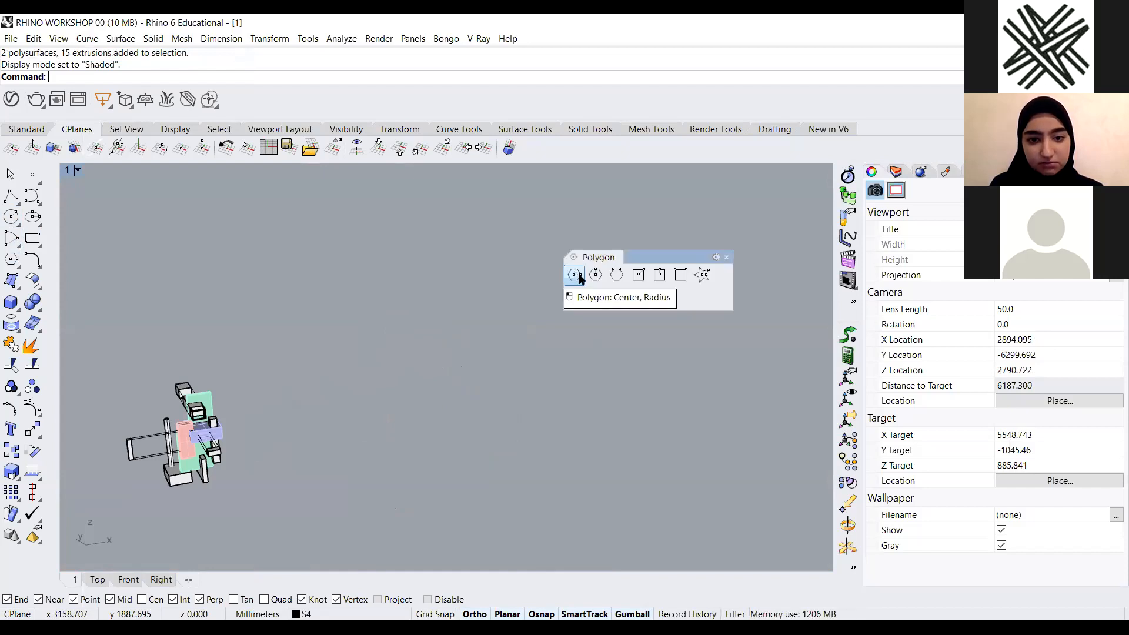
left_click(578, 276)
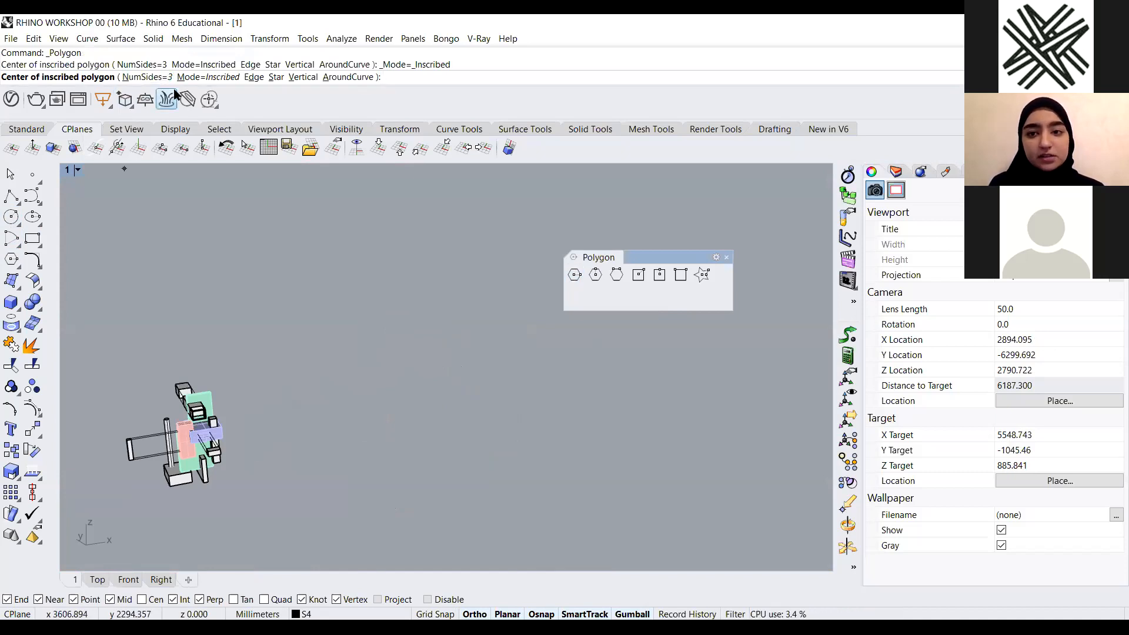
left_click(820, 70)
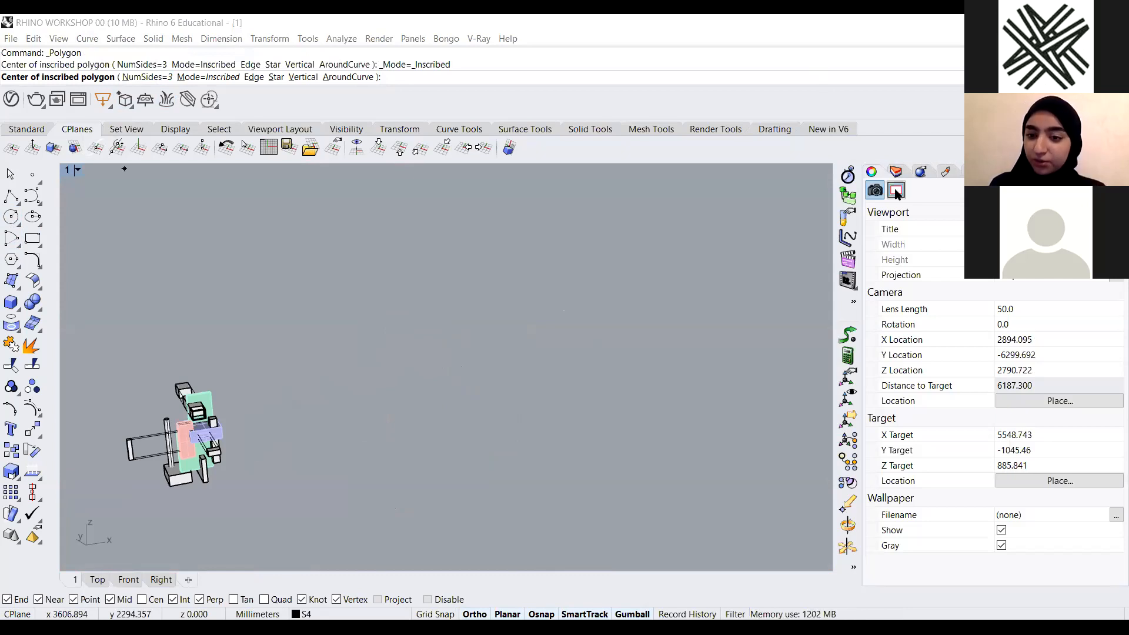
left_click(736, 225)
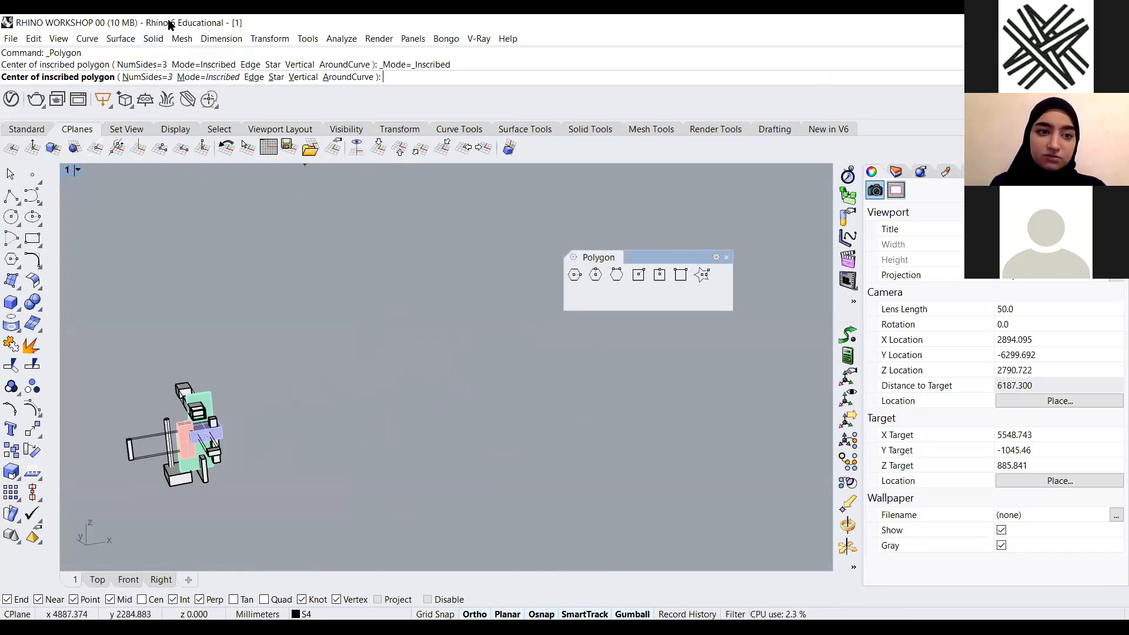
scroll(383, 398, "up", 5)
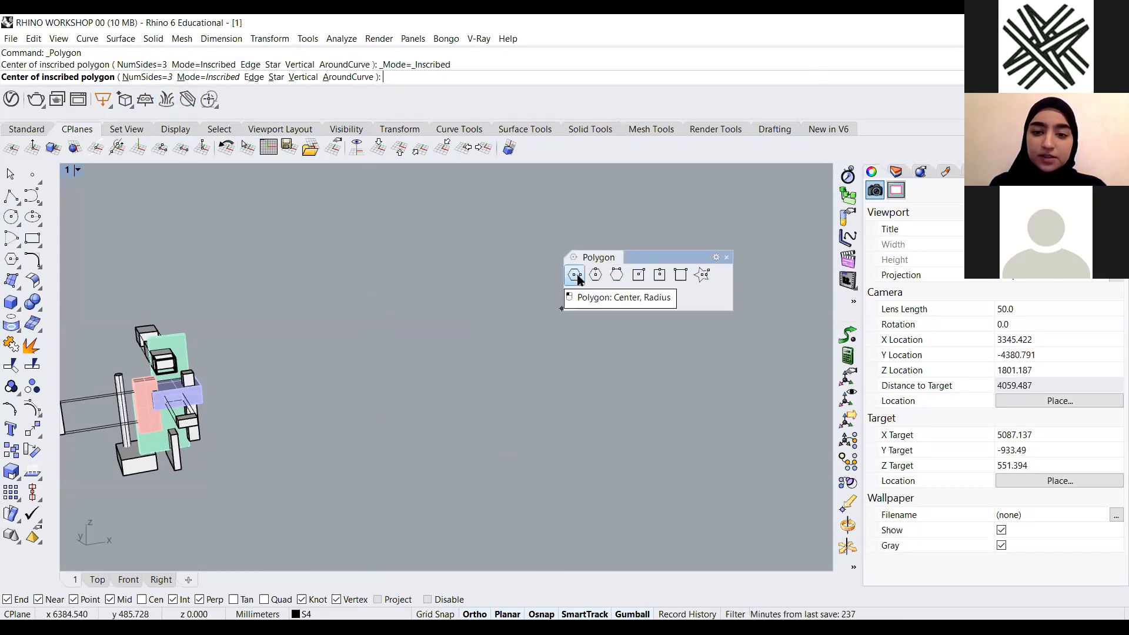
left_click(151, 79)
type("6")
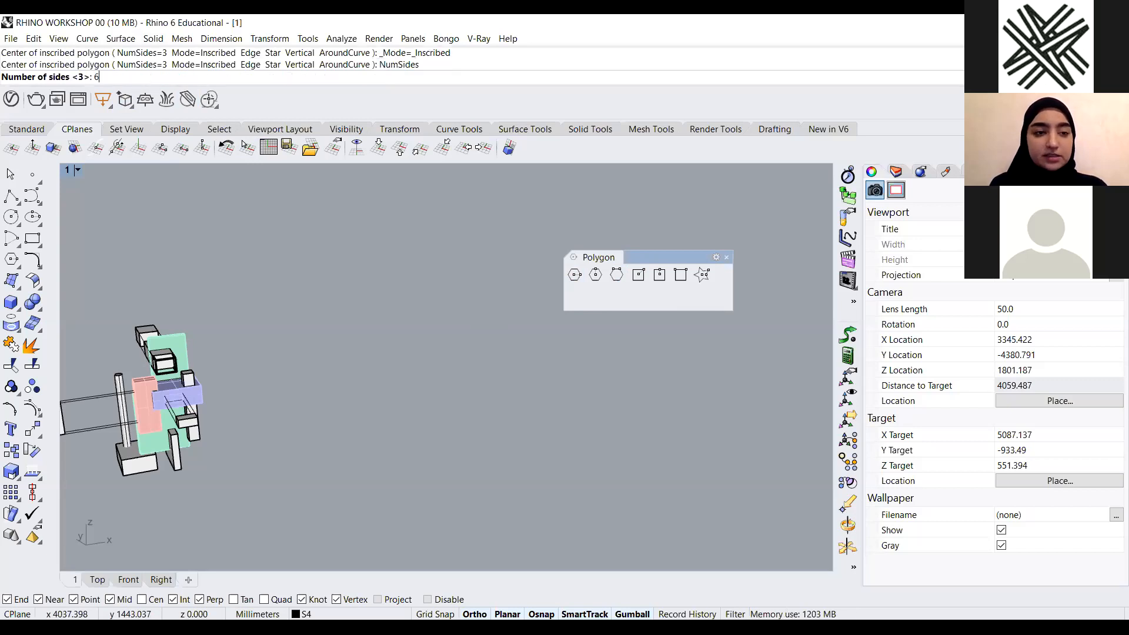
key("Return")
scroll(417, 352, "down", 4)
scroll(470, 417, "up", 4)
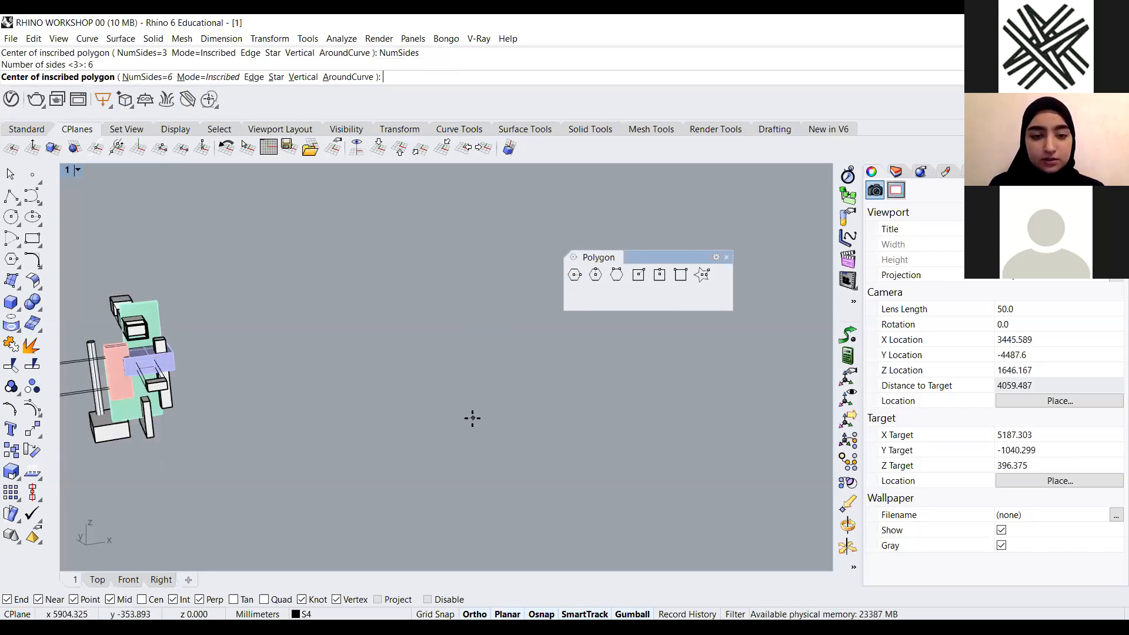
left_click(411, 380)
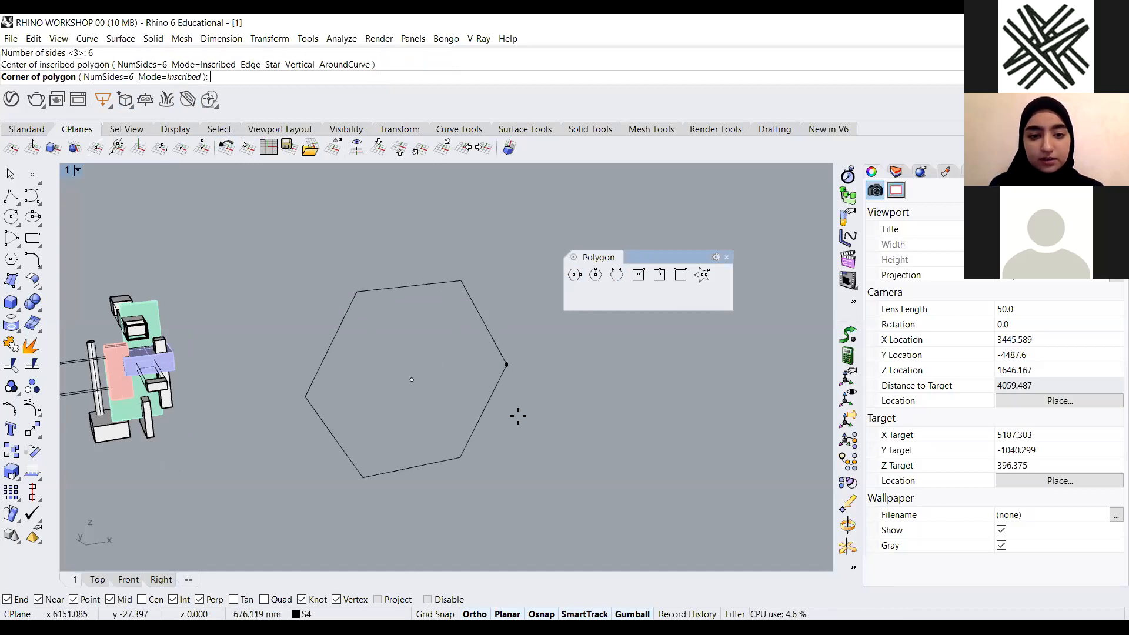
scroll(541, 372, "down", 2)
mouse_move(550, 374)
right_mouse_down()
mouse_move(587, 385)
mouse_move(567, 383)
right_mouse_up()
key("Escape")
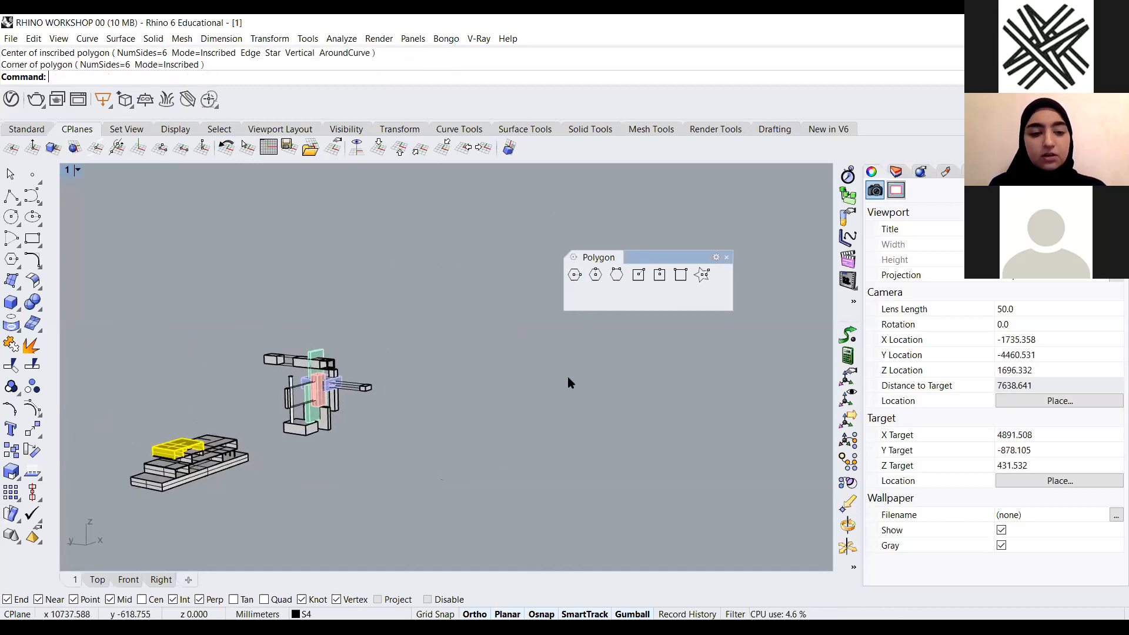
Switch the main viewport to a single maximized Perspective view
double_click(69, 172)
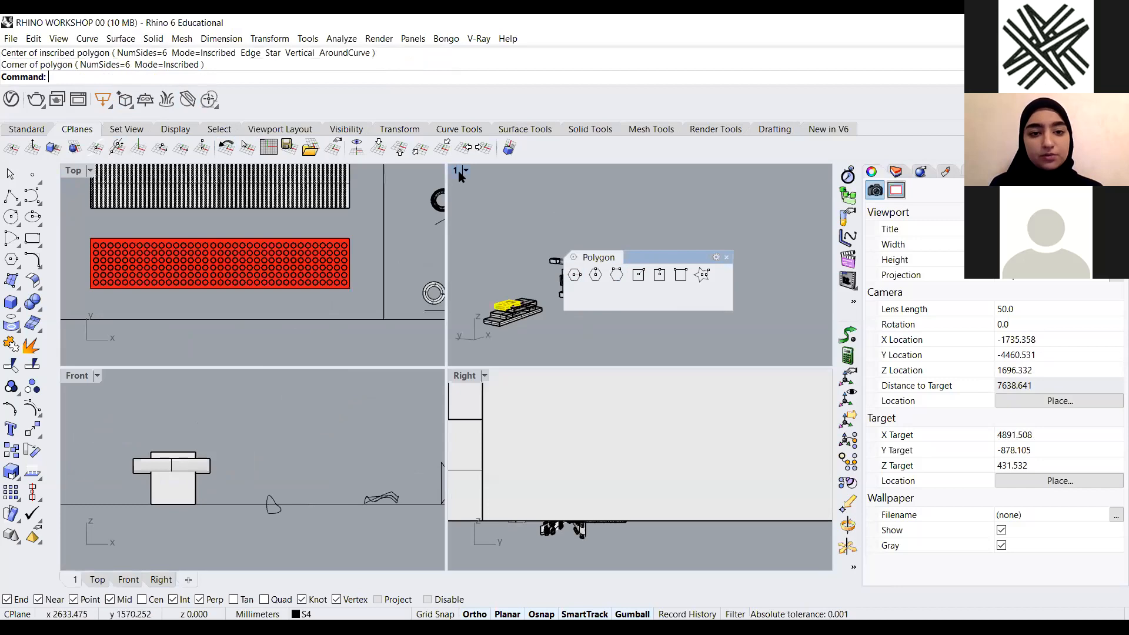
double_click(458, 171)
left_click(78, 170)
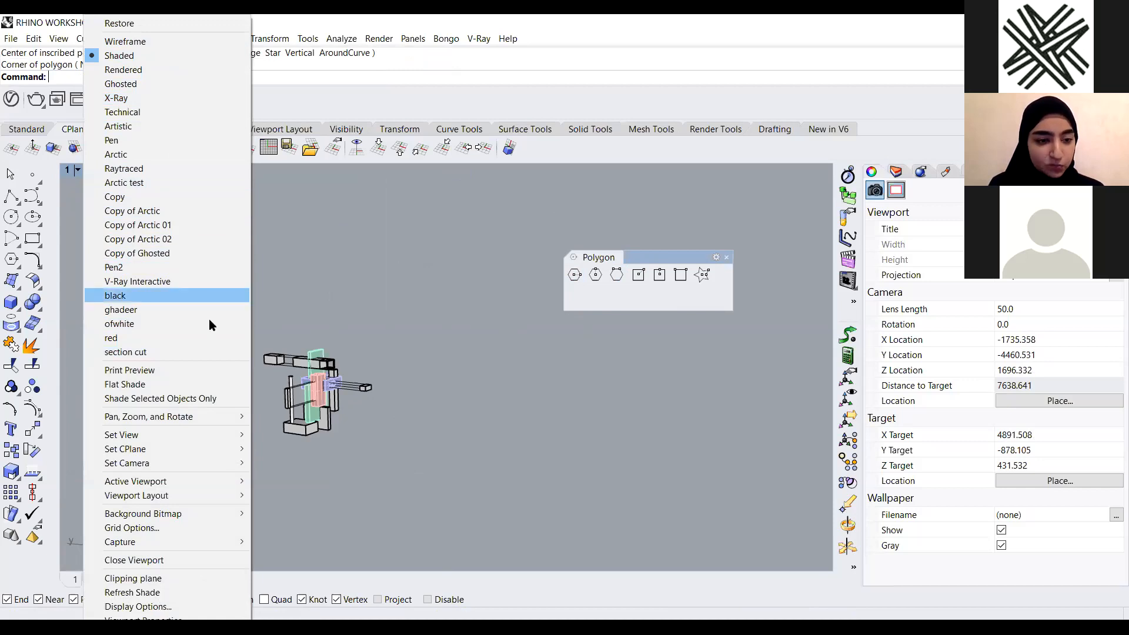
mouse_move(220, 436)
left_click(316, 537)
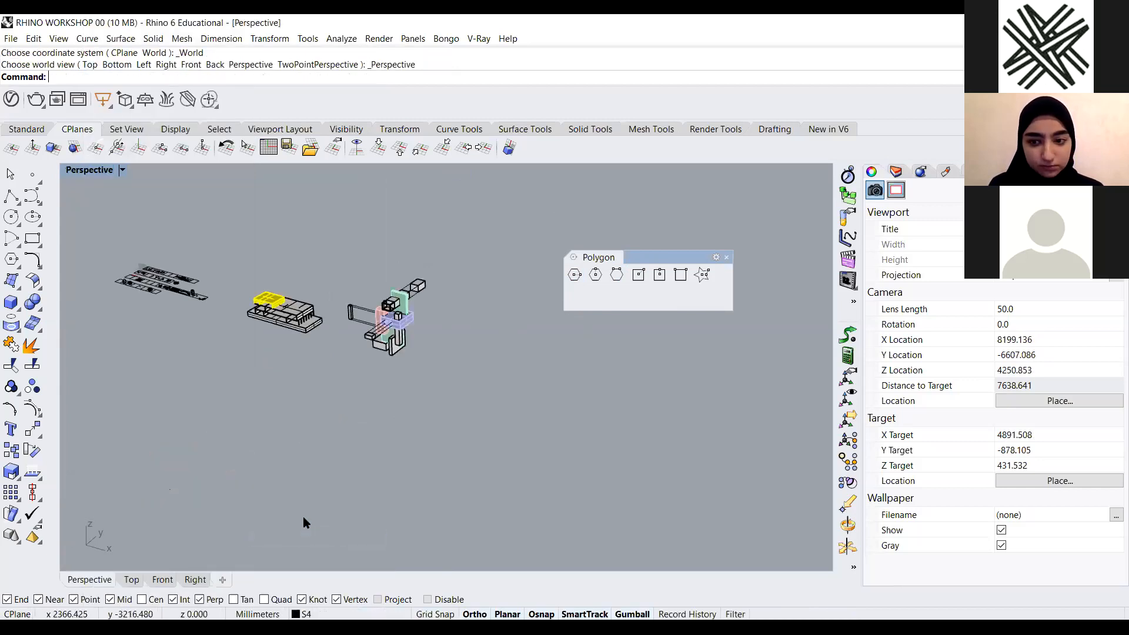
scroll(451, 427, "down", 4)
scroll(466, 415, "up", 10)
right_click_drag(435, 415, 517, 385)
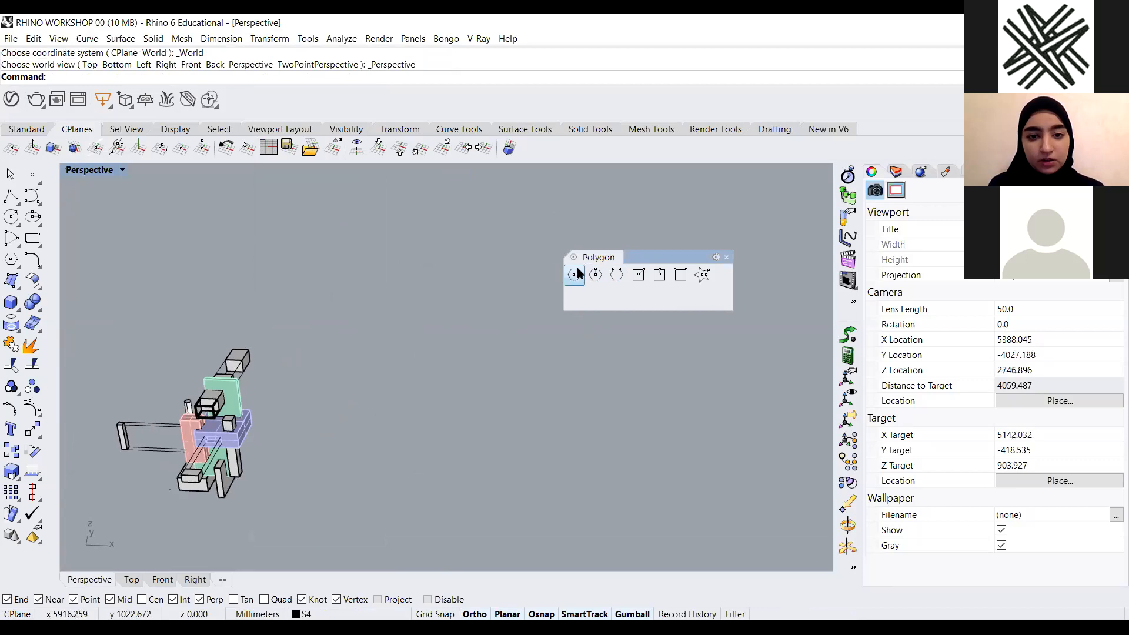
left_click(575, 273)
scroll(416, 343, "down", 4)
right_click_drag(416, 343, 526, 388)
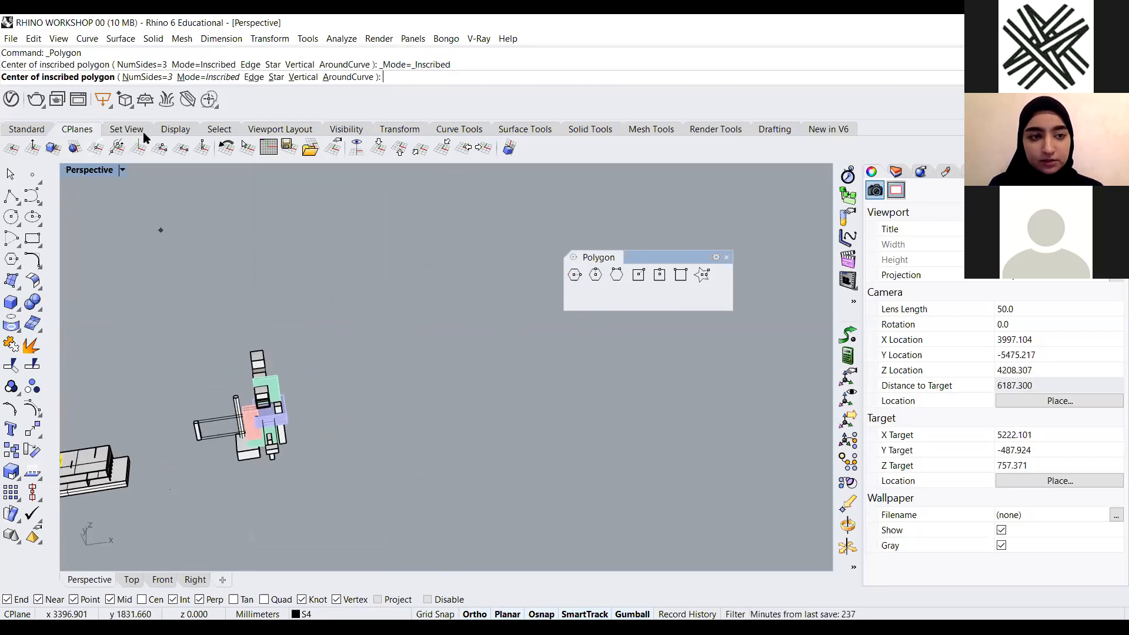
left_click(147, 78)
type("6")
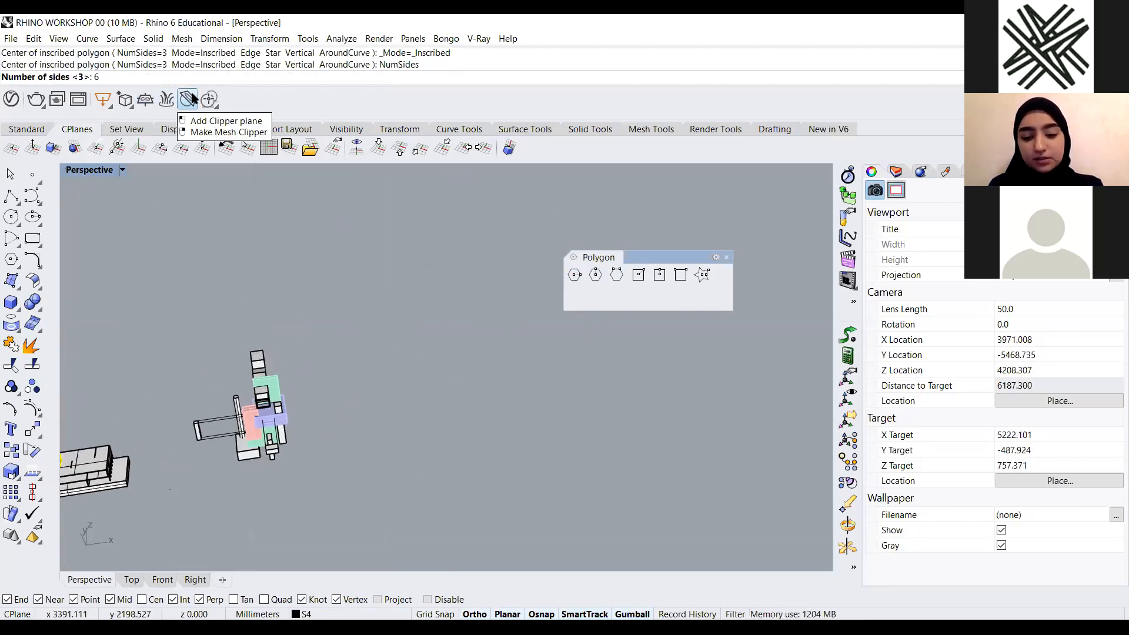
key("Return")
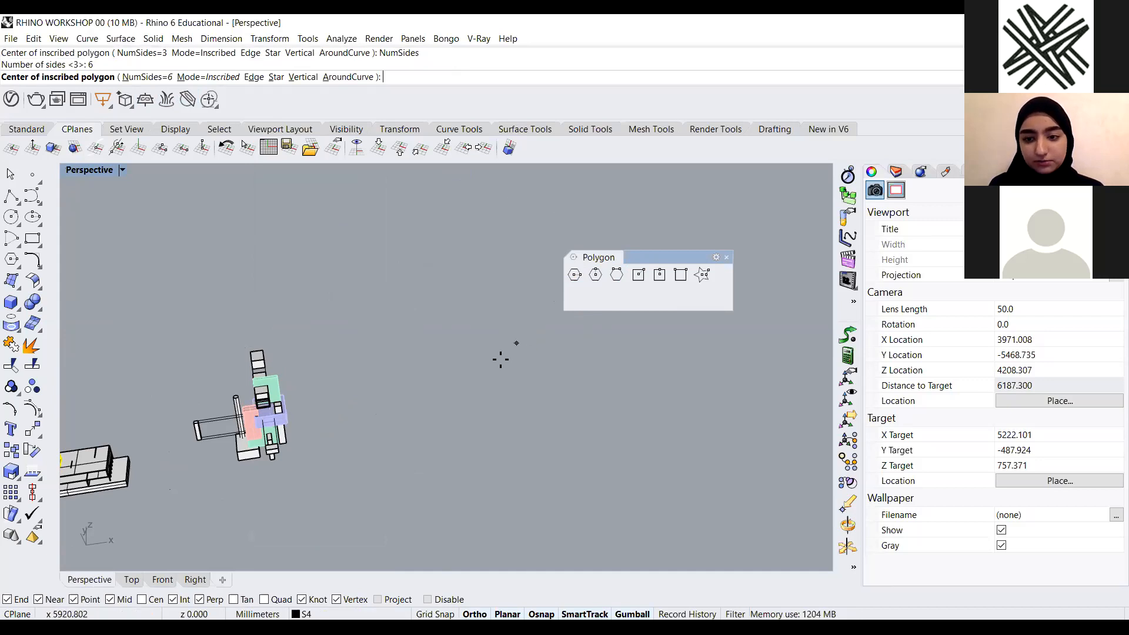
scroll(388, 415, "up", 2)
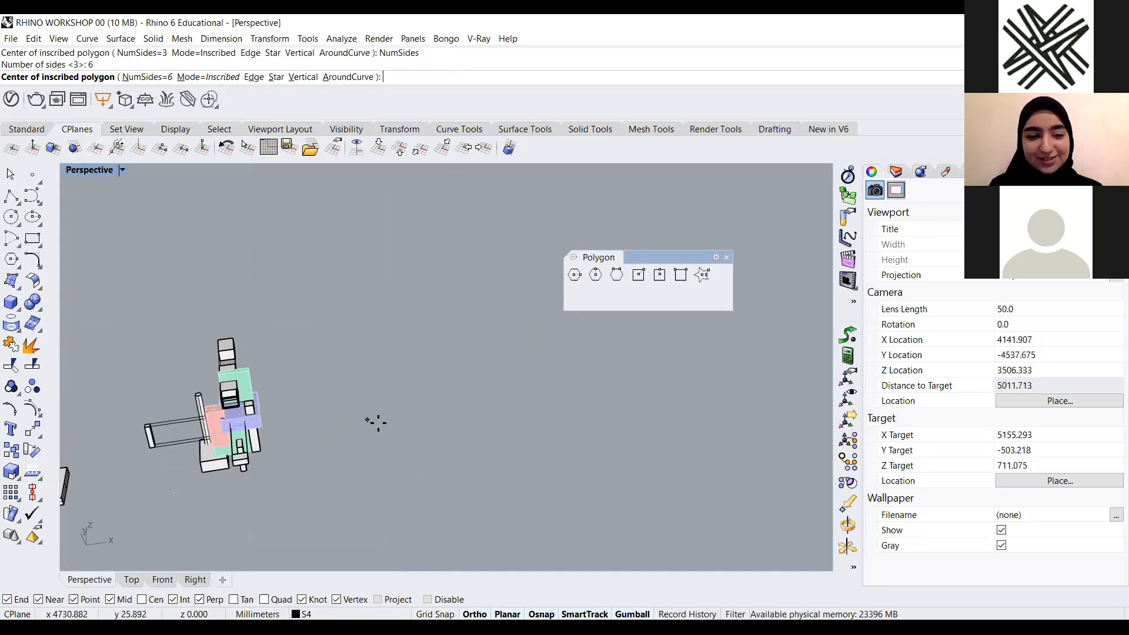
left_click(445, 394)
right_click_drag(559, 464, 567, 402)
scroll(567, 402, "down", 10)
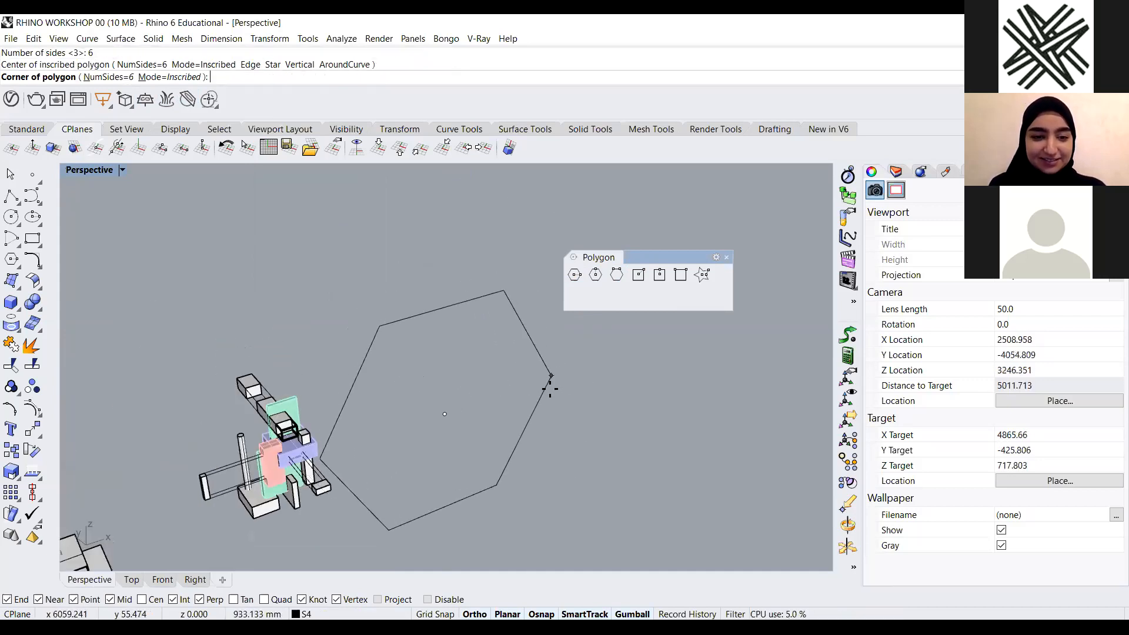
key("Escape")
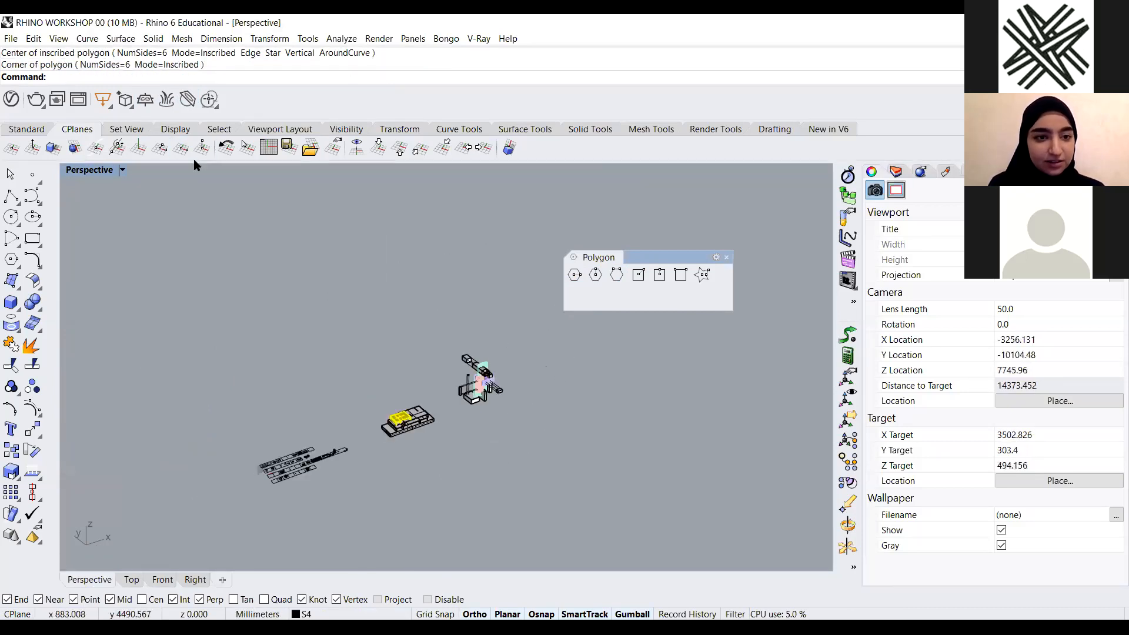
left_click(374, 152)
scroll(606, 368, "up", 6)
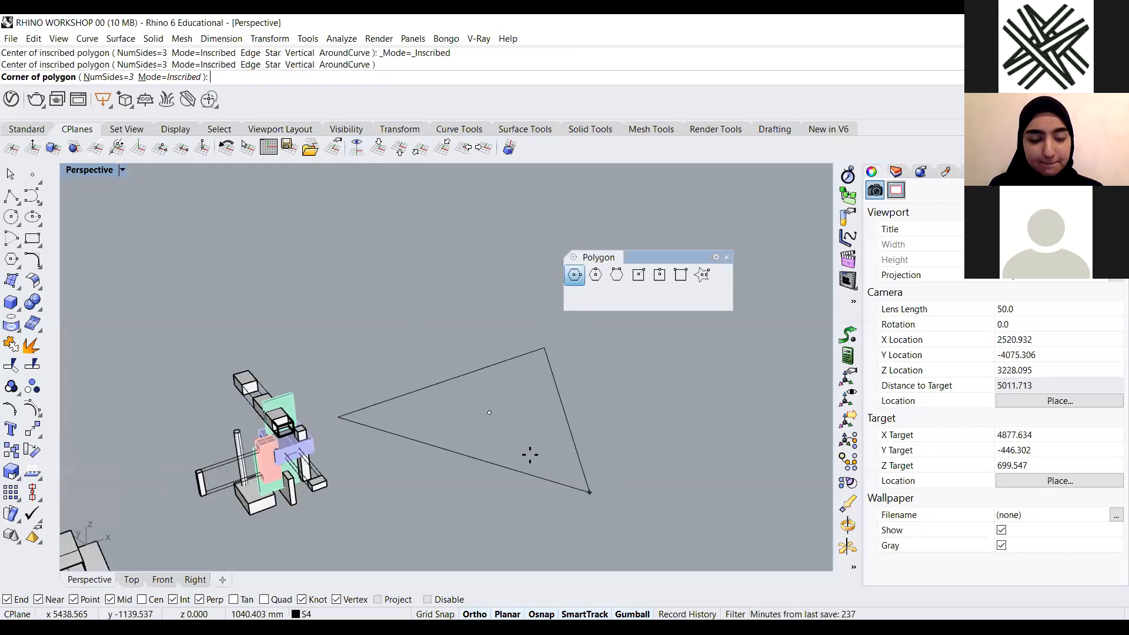
key("Escape")
Draw a six-sided inscribed polygon by center and corner with Polygon: Center, Radius
left_click(570, 268)
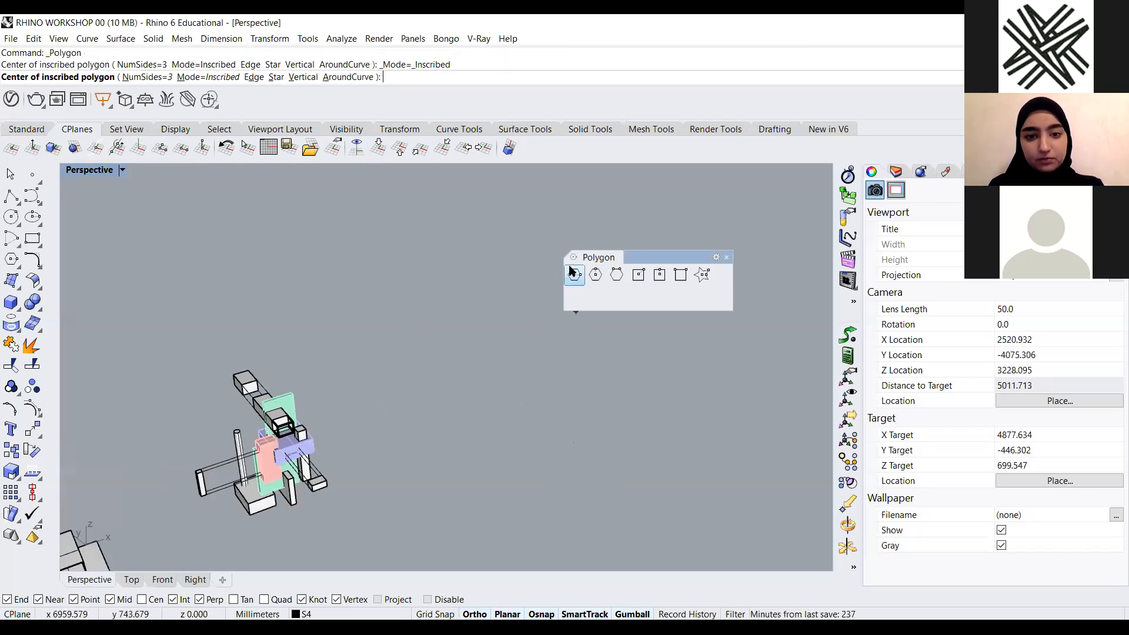
left_click(147, 77)
type("6")
key("Return")
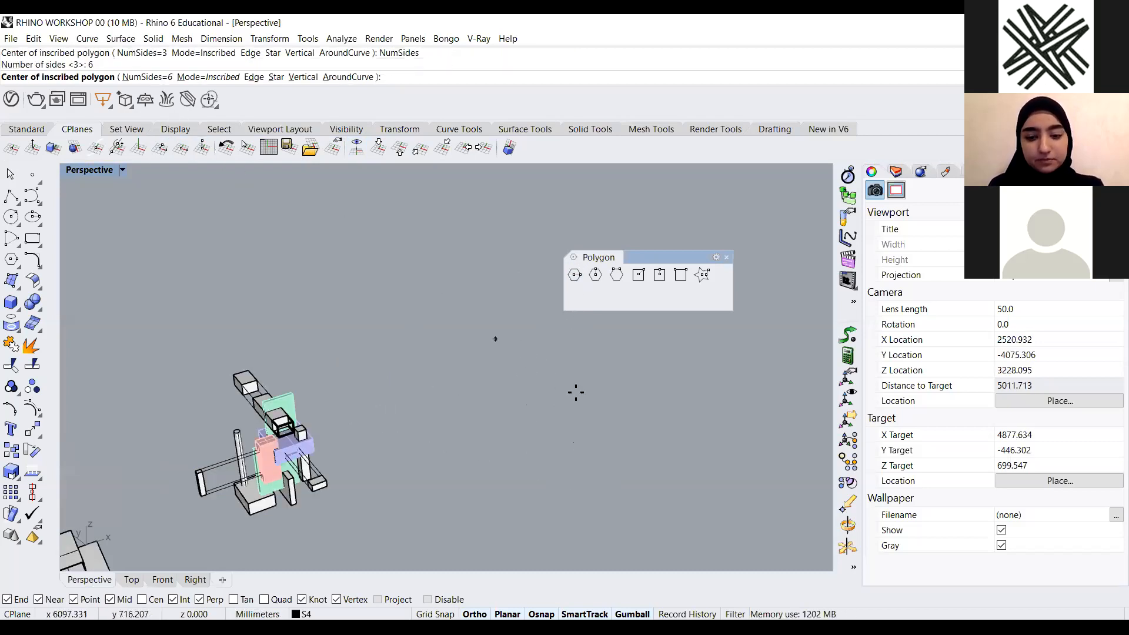
scroll(497, 422, "down", 4)
left_click(555, 418)
left_click(598, 434)
Select the hexagon and duplicate it in place with Copy
right_click_drag(598, 433, 399, 389)
scroll(504, 447, "up", 8)
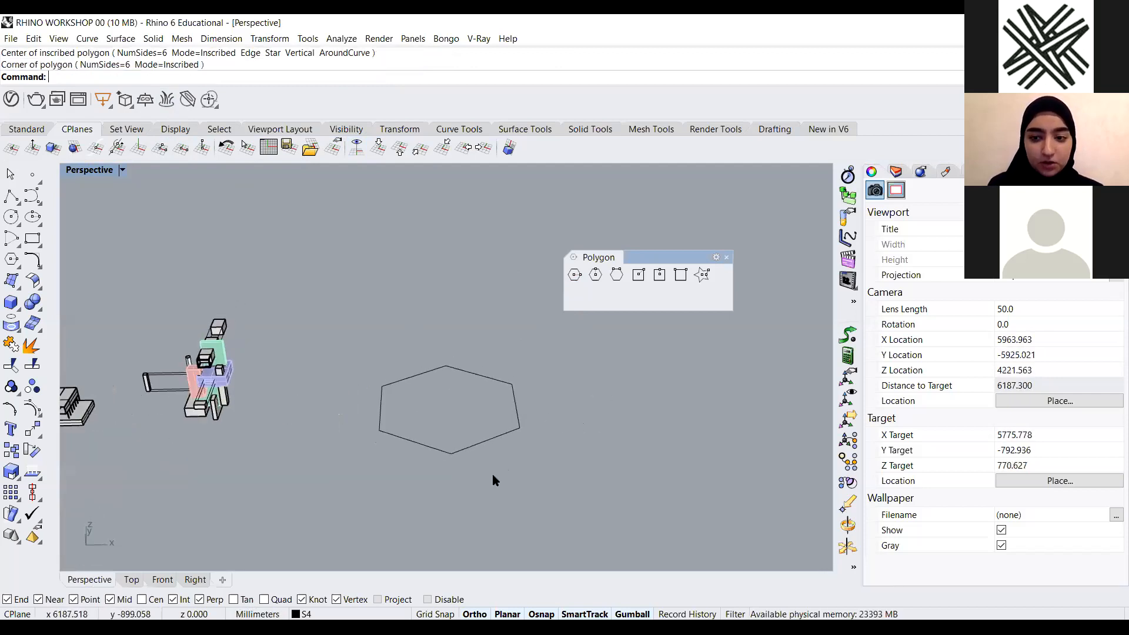
right_click_drag(465, 469, 536, 402)
scroll(529, 417, "down", 2)
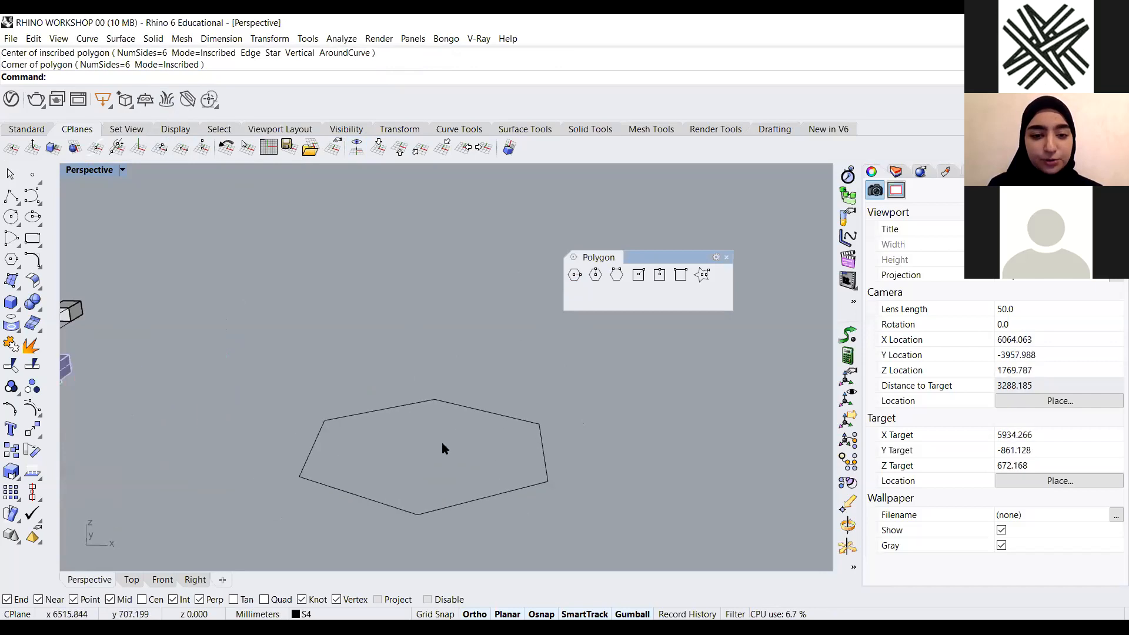
left_click_drag(494, 387, 442, 444)
type("Copy")
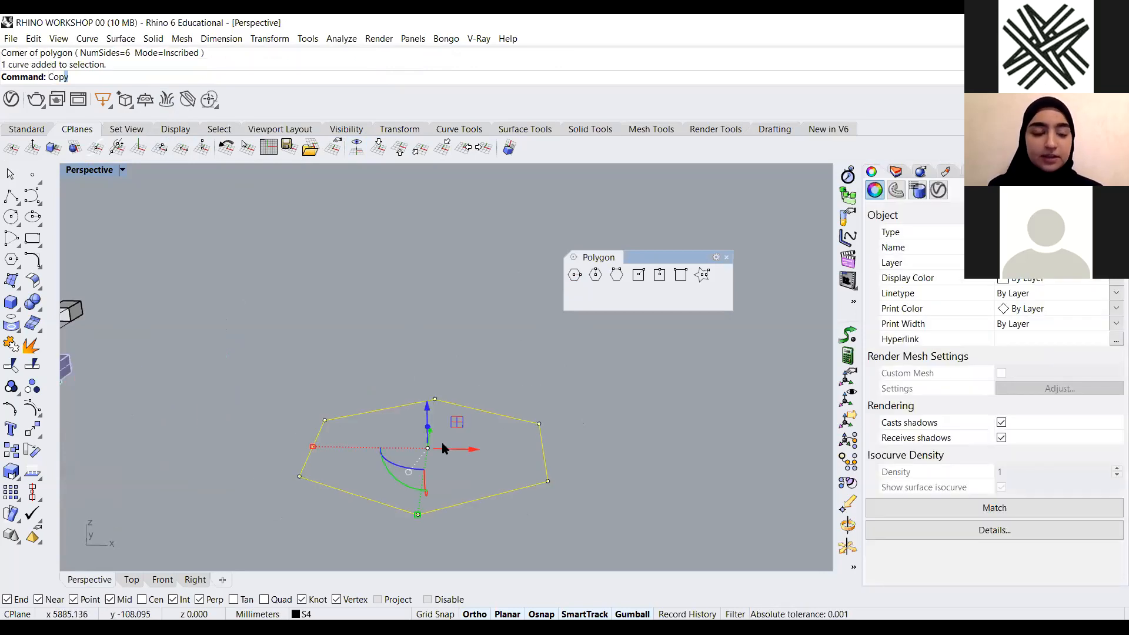
key("Return")
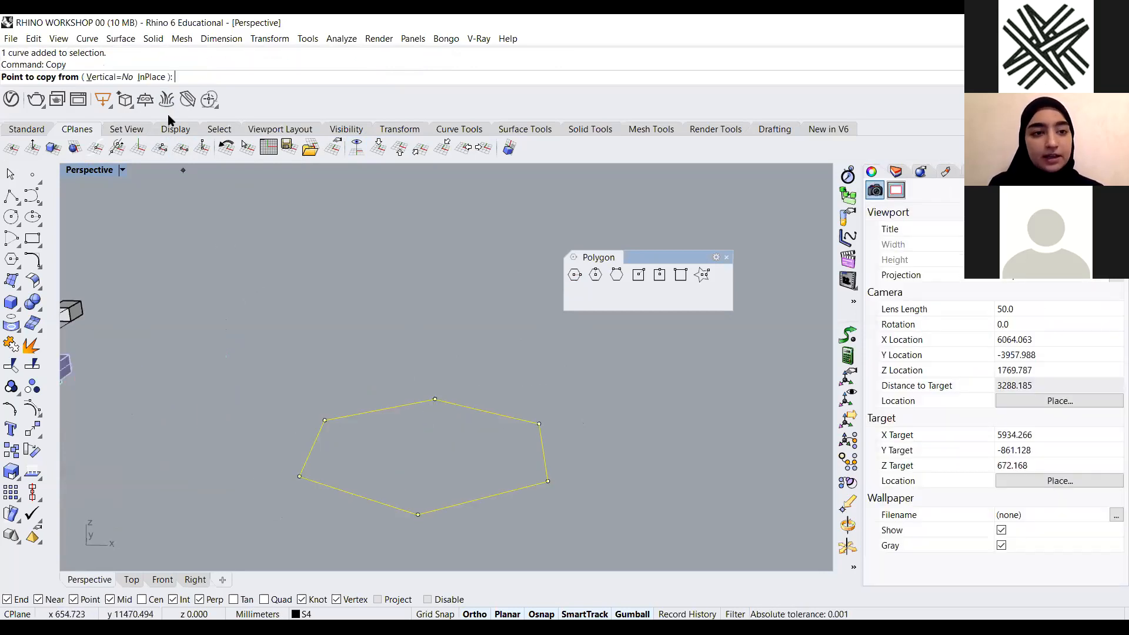
left_click(159, 77)
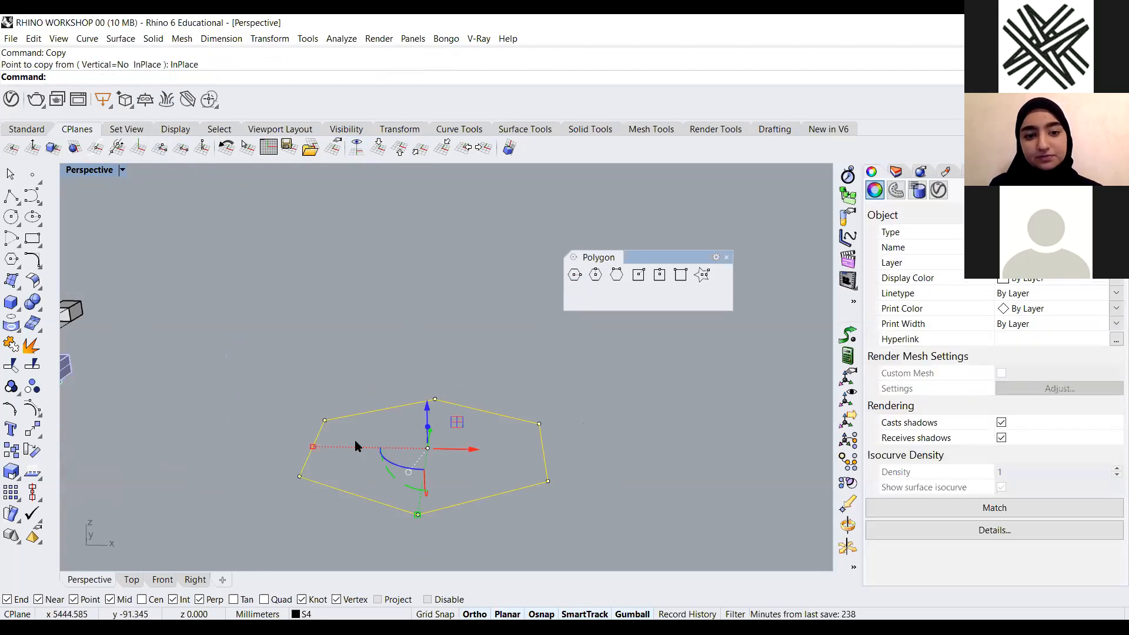
Rotate the copied hexagon by 360/6/2 degrees about its center with the gumball
right_click_drag(517, 421, 541, 337)
right_click_drag(542, 400, 439, 418)
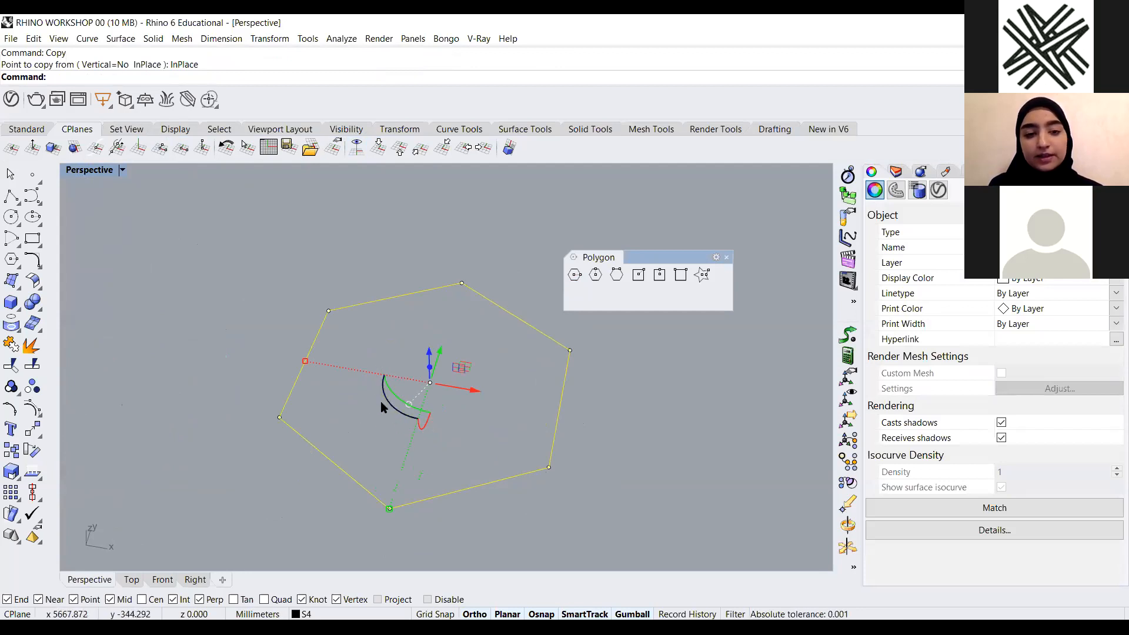
right_click_drag(433, 436, 388, 388)
scroll(335, 377, "down", 1)
scroll(393, 416, "up", 1)
left_click(378, 375)
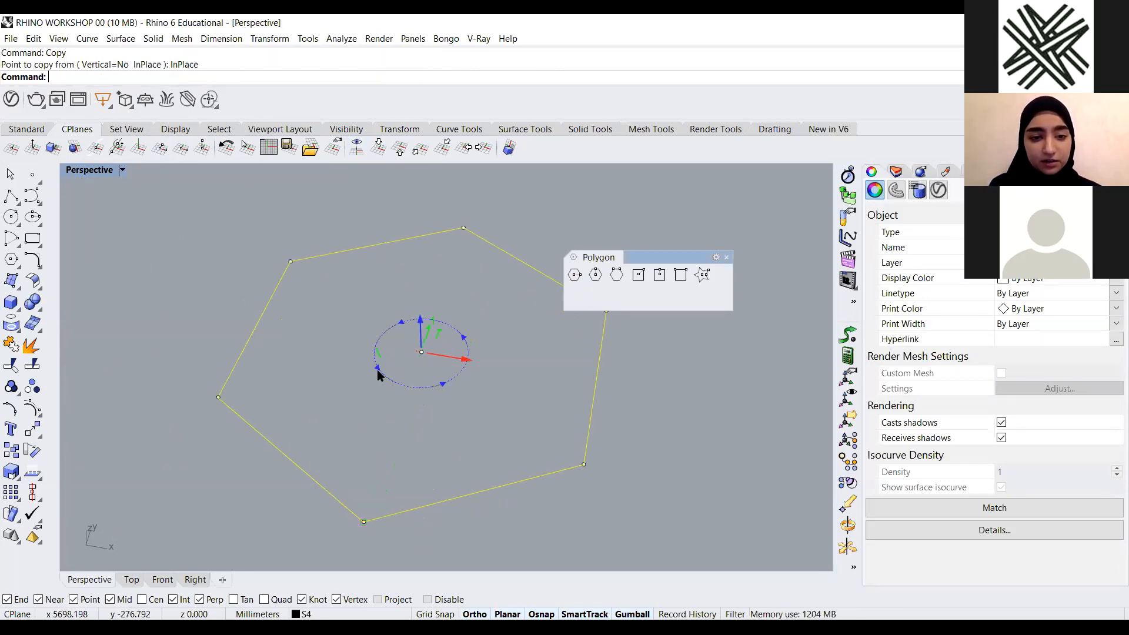
type("360/")
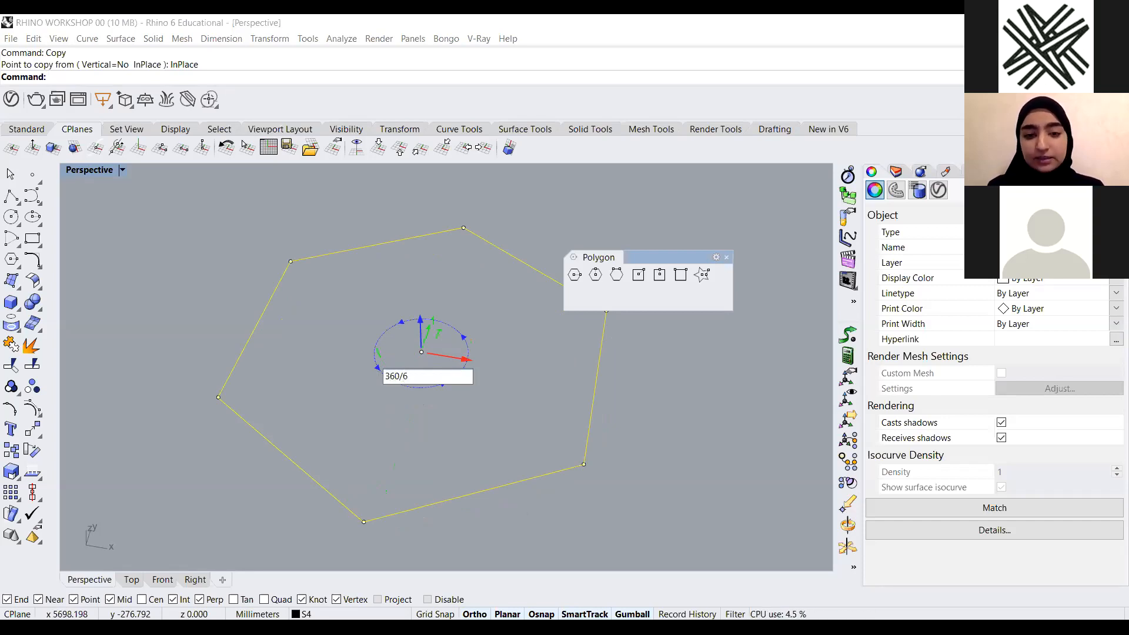
type("6/2")
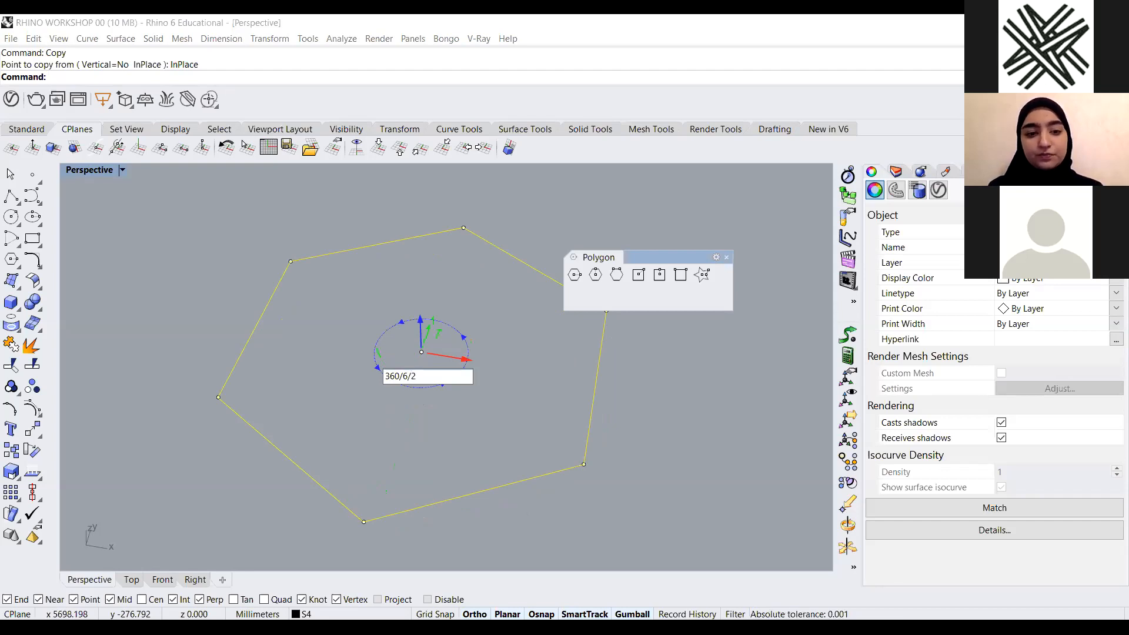
key("Return")
Lift the rotated hexagon above the original with the gumball
right_click_drag(382, 376, 463, 420)
left_click_drag(463, 421, 463, 384)
left_click(603, 403)
right_click_drag(462, 414, 442, 440)
scroll(443, 436, "up", 6)
right_click_drag(465, 498, 453, 478)
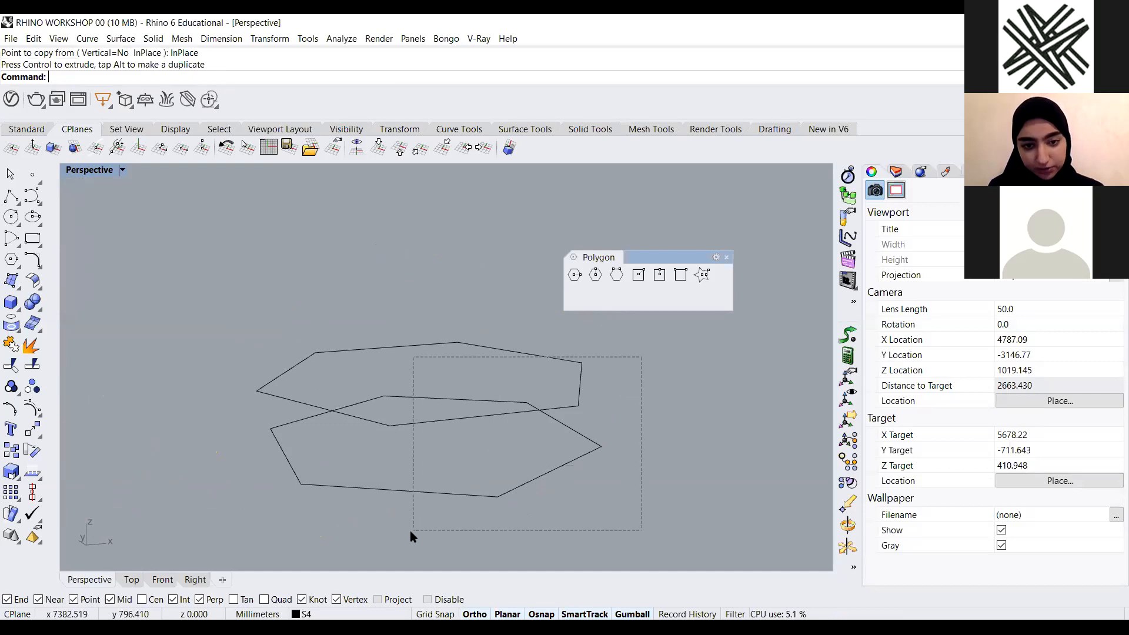
Select both hexagons and explode them into separate segments
key("ctrl+a")
type("e")
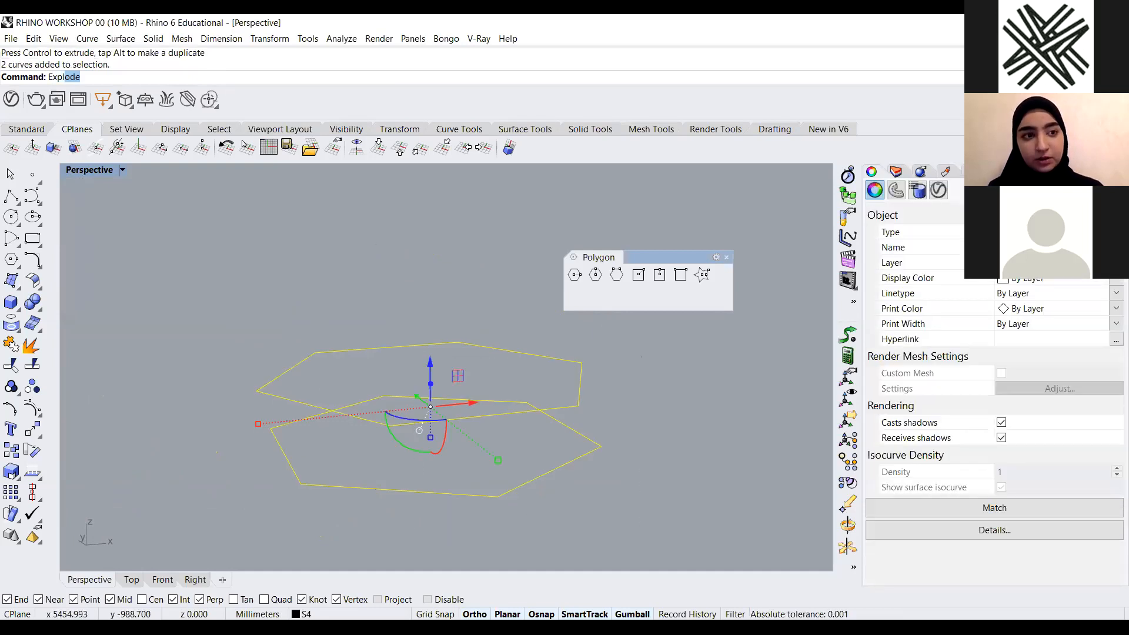
type("xpl")
key("Return")
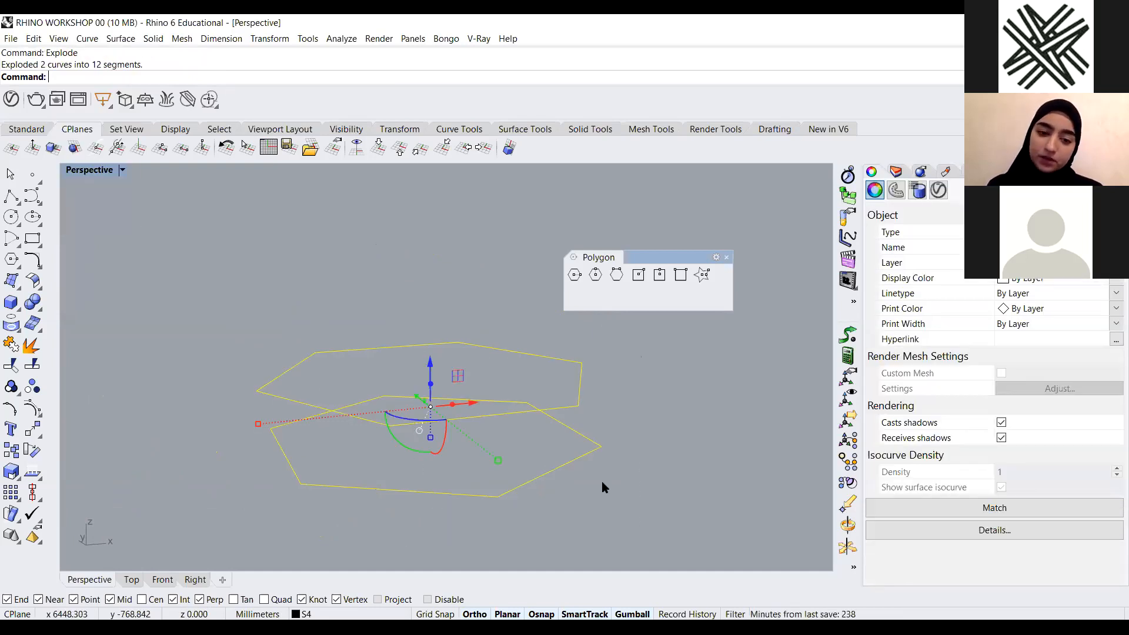
Extrude one upper-hexagon segment to the nearest vertex of the lower hexagon with ExtrudeCrvToPoint, forming the first triangular face
scroll(465, 473, "down", 3)
right_click_drag(459, 474, 430, 514)
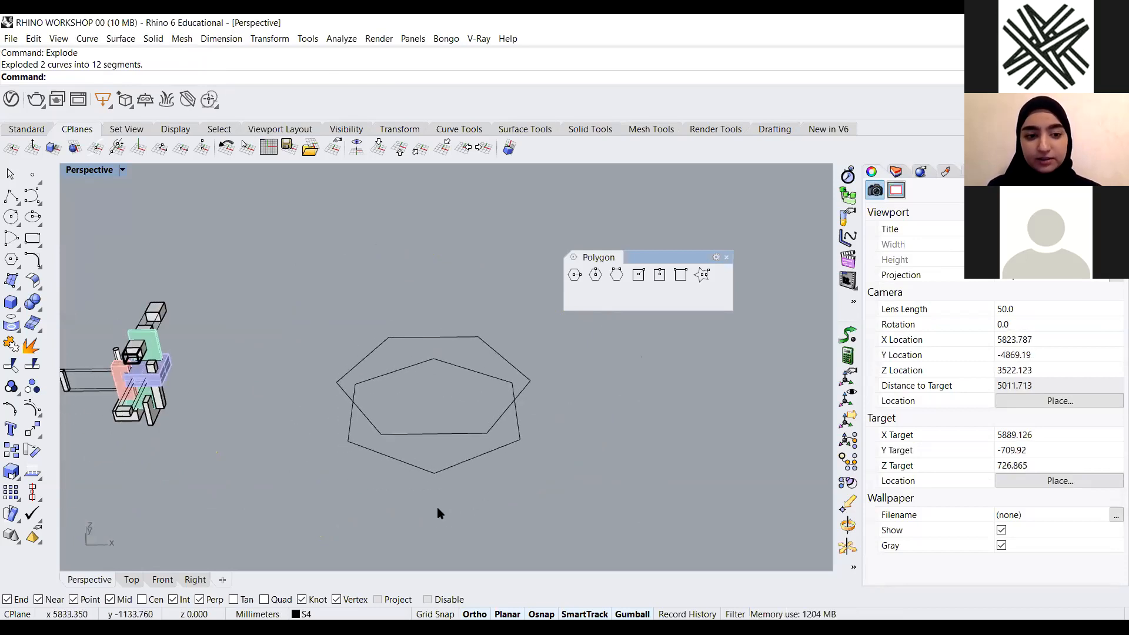
scroll(499, 416, "up", 4)
scroll(404, 512, "down", 1)
right_click_drag(445, 469, 480, 487)
scroll(472, 487, "up", 4)
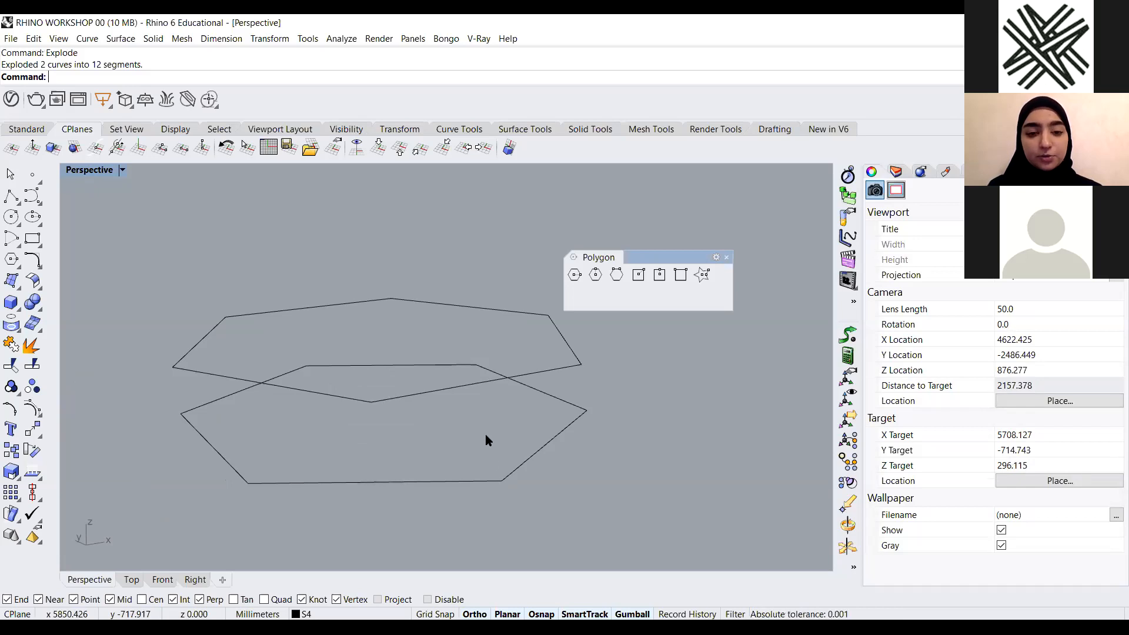
type("Ext")
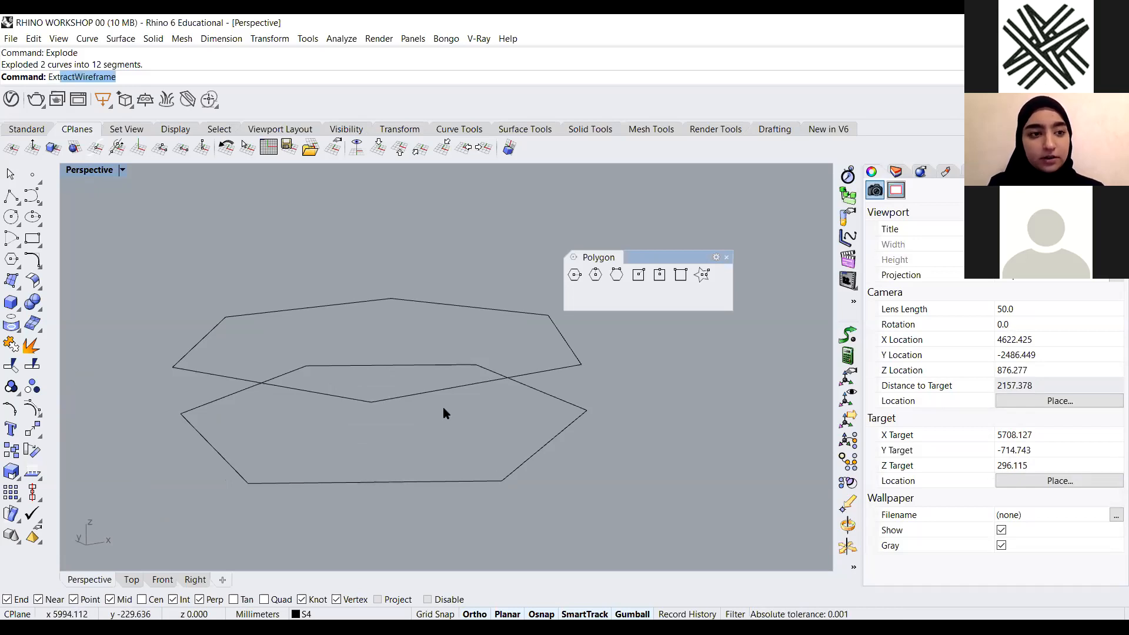
type("rus")
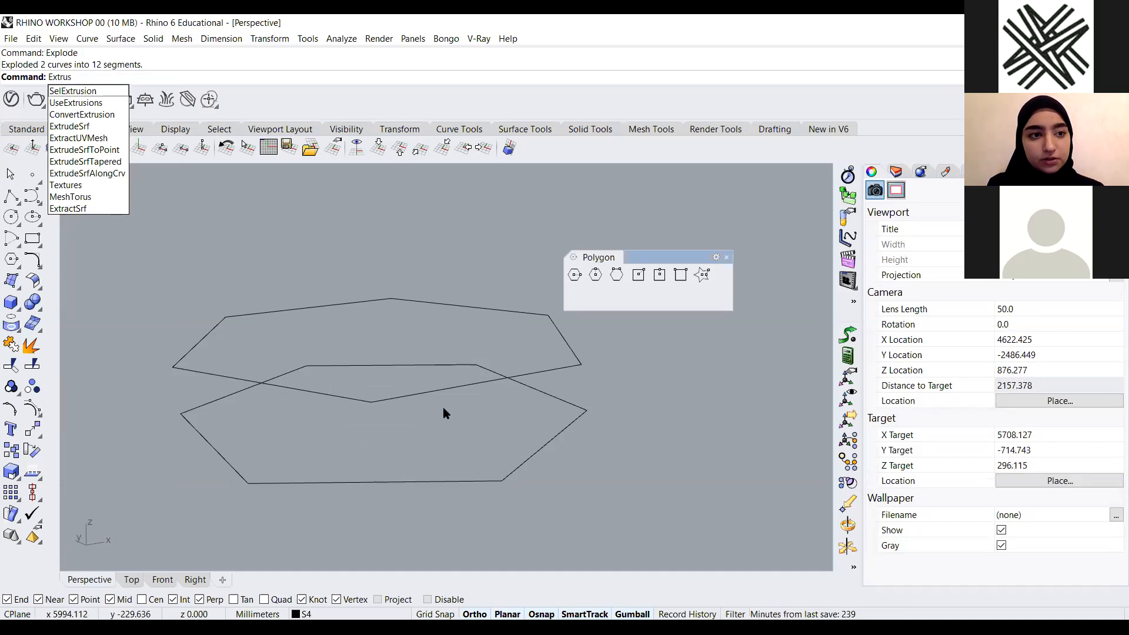
key("BackSpace")
type("deCrv")
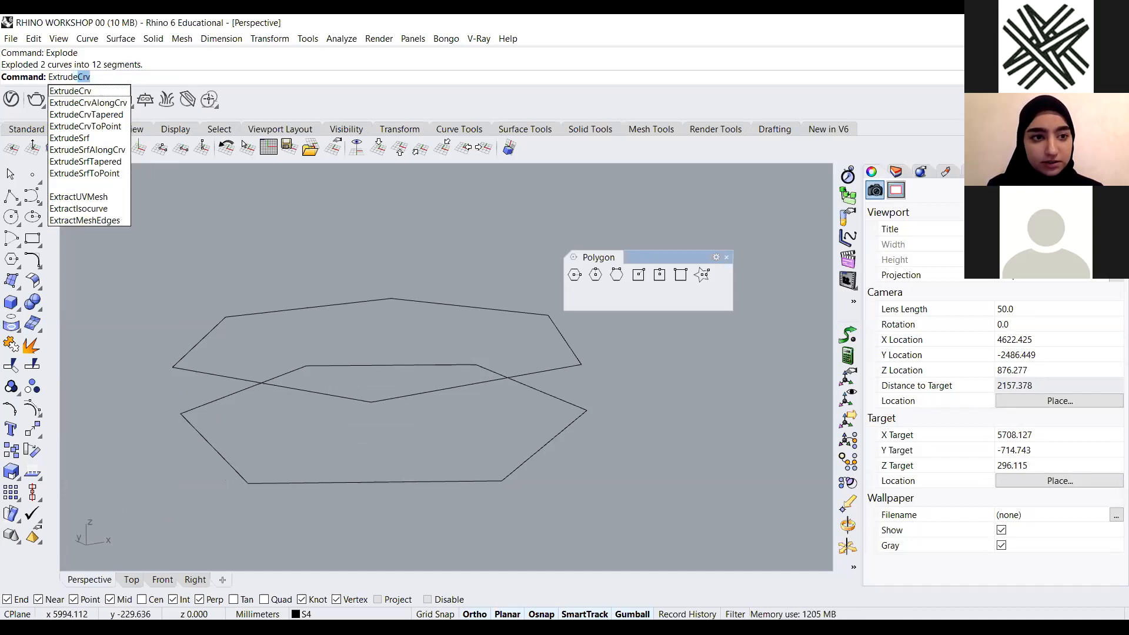
left_click(105, 127)
right_click_drag(507, 373, 353, 421)
left_click(347, 388)
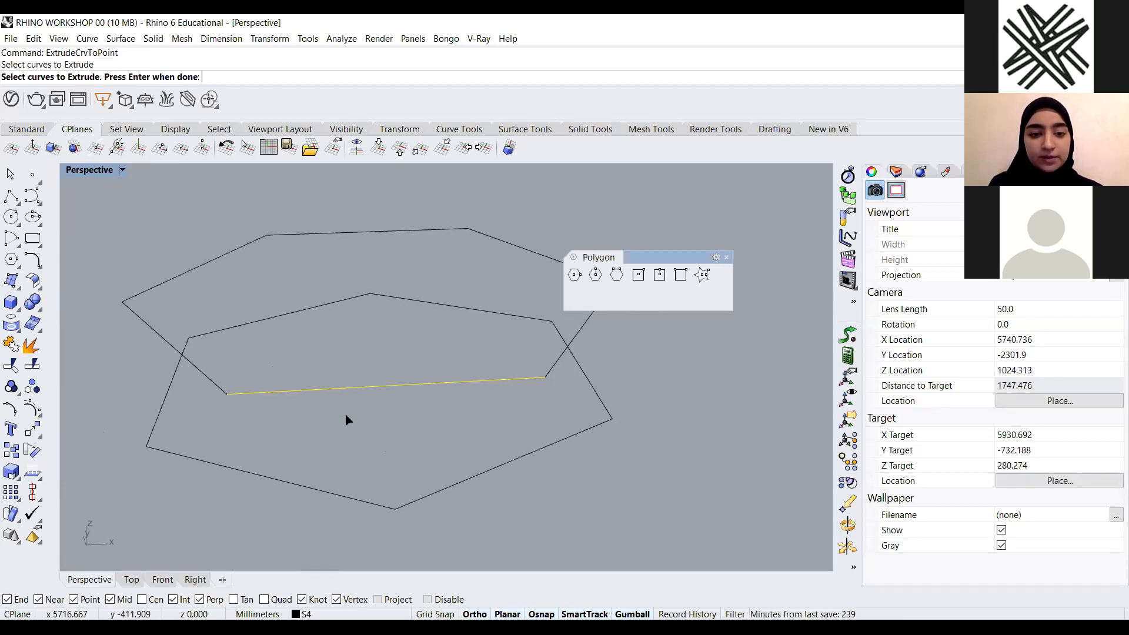
right_click(346, 418)
right_click_drag(346, 411, 427, 457)
scroll(429, 478, "up", 4)
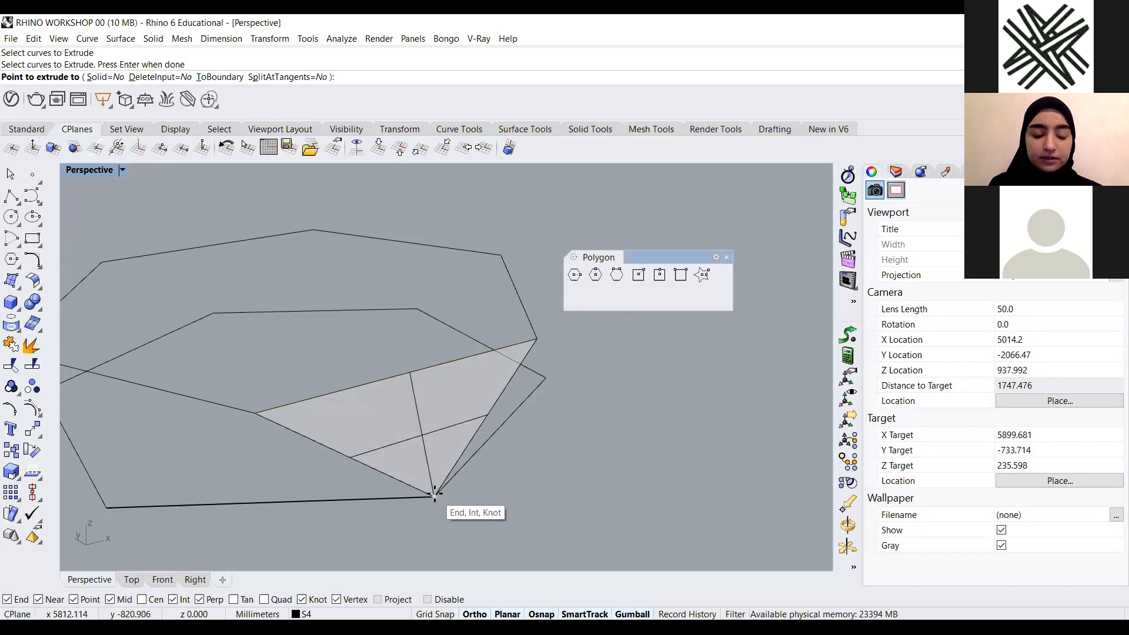
left_click(435, 495)
right_click_drag(434, 496, 418, 457)
scroll(431, 476, "up", 5)
scroll(440, 477, "down", 2)
scroll(464, 469, "down", 1)
scroll(462, 465, "up", 2)
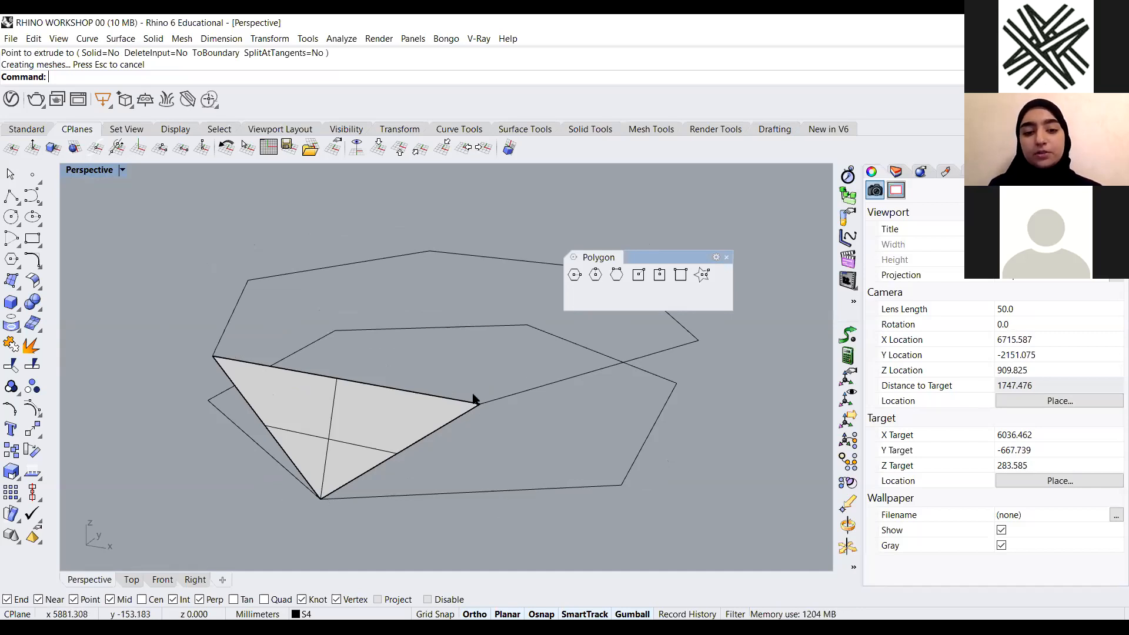
Extrude a lower-hexagon segment to the upper-hexagon vertex above it with ExtrudeCrvToPoint, forming the second triangular face
type("Extr")
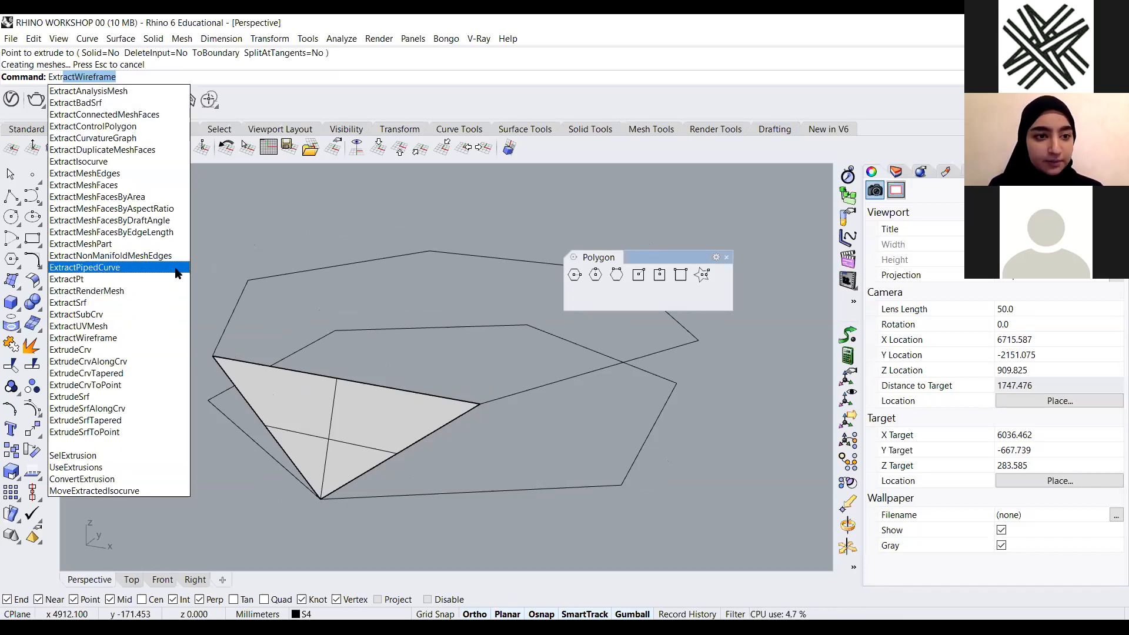
type("udeCrv")
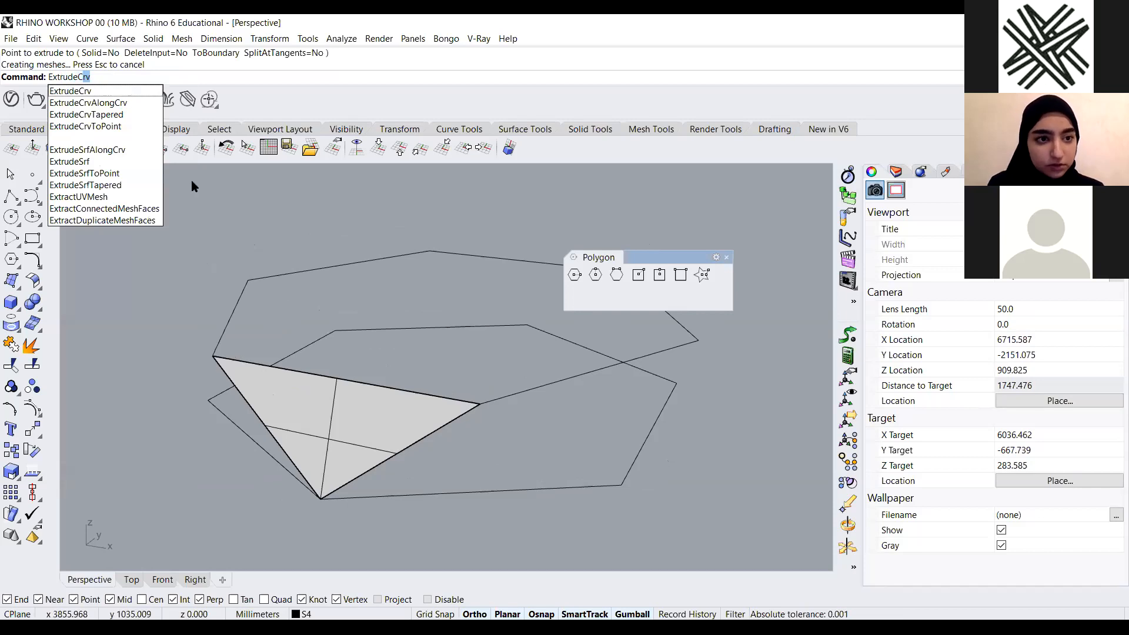
left_click(85, 126)
left_click(500, 489)
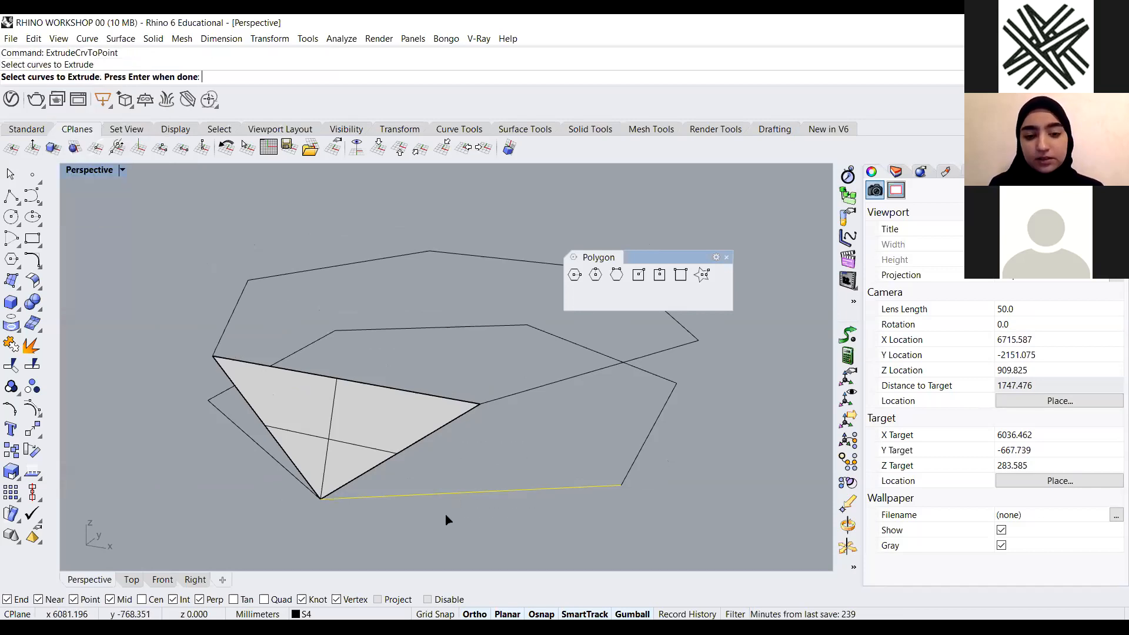
key("Return")
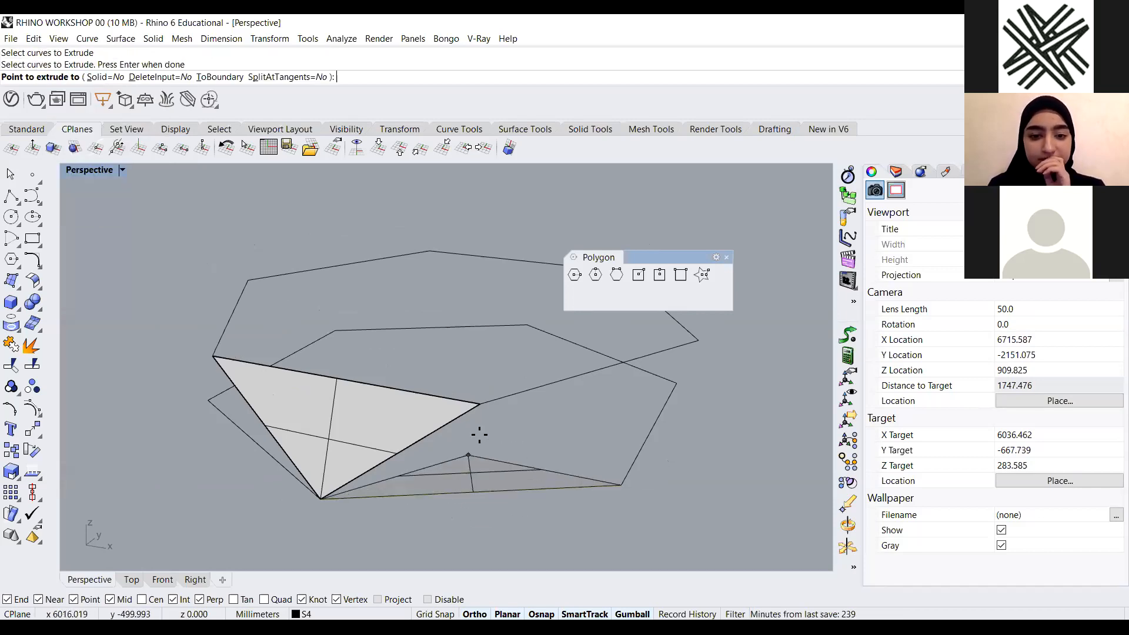
left_click(480, 404)
Extrude the next hexagon segment to the nearest vertex of the other hexagon, forming the third triangular face
scroll(469, 437, "down", 6)
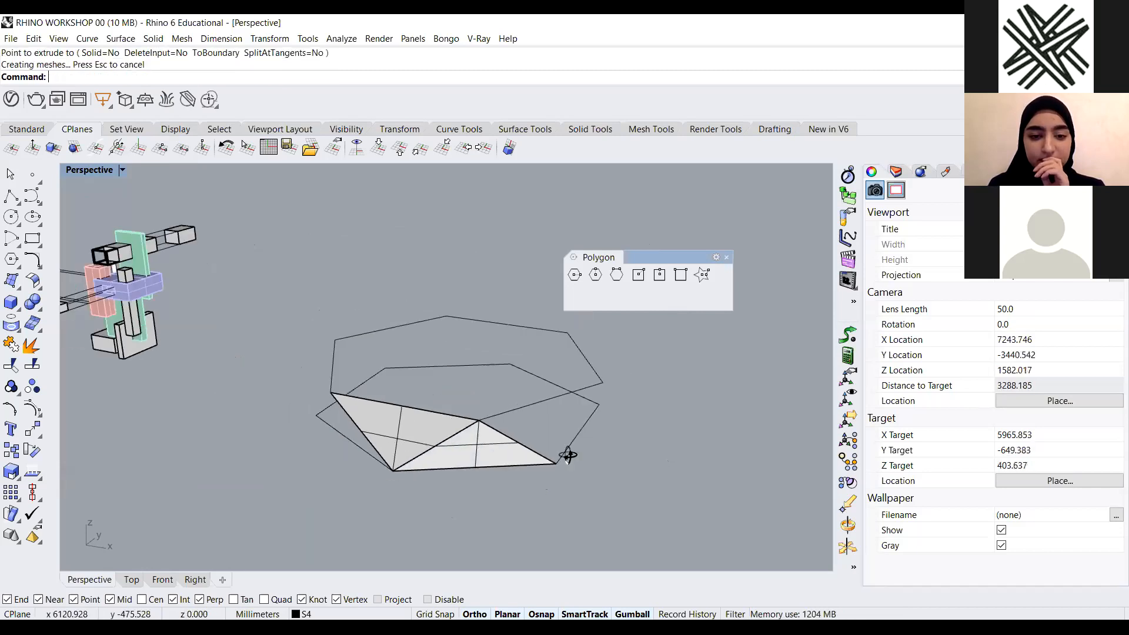
right_click_drag(569, 454, 634, 444)
scroll(634, 450, "up", 3)
left_click(504, 432)
key("Return")
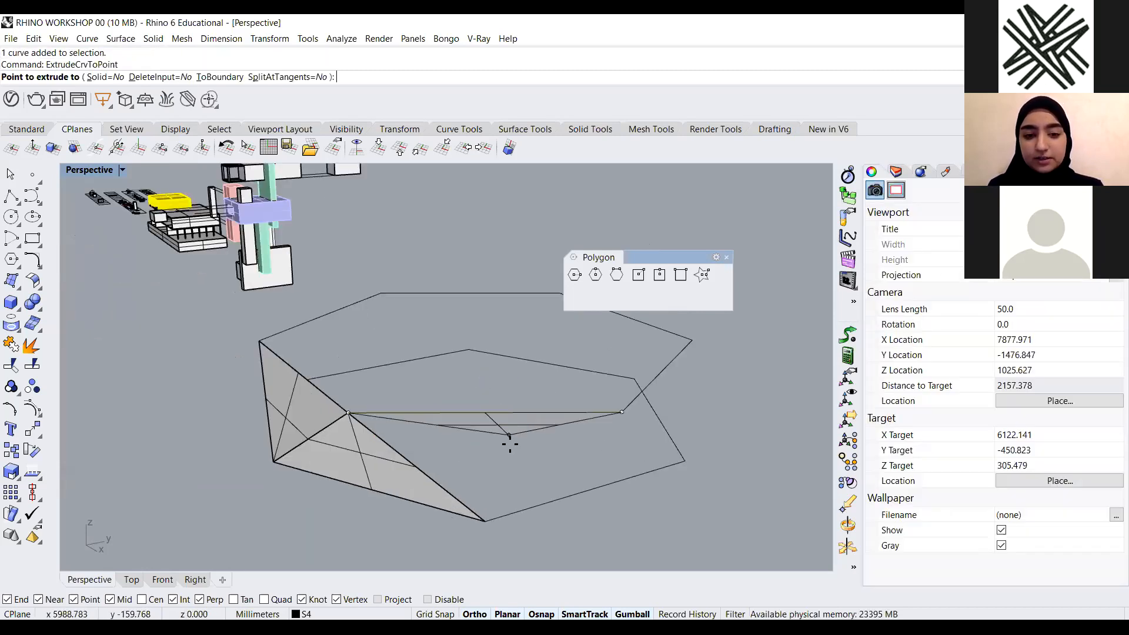
left_click(478, 526)
Extrude another hexagon segment to the nearest vertex of the other hexagon, forming the fourth triangular face
right_click_drag(504, 507, 441, 516)
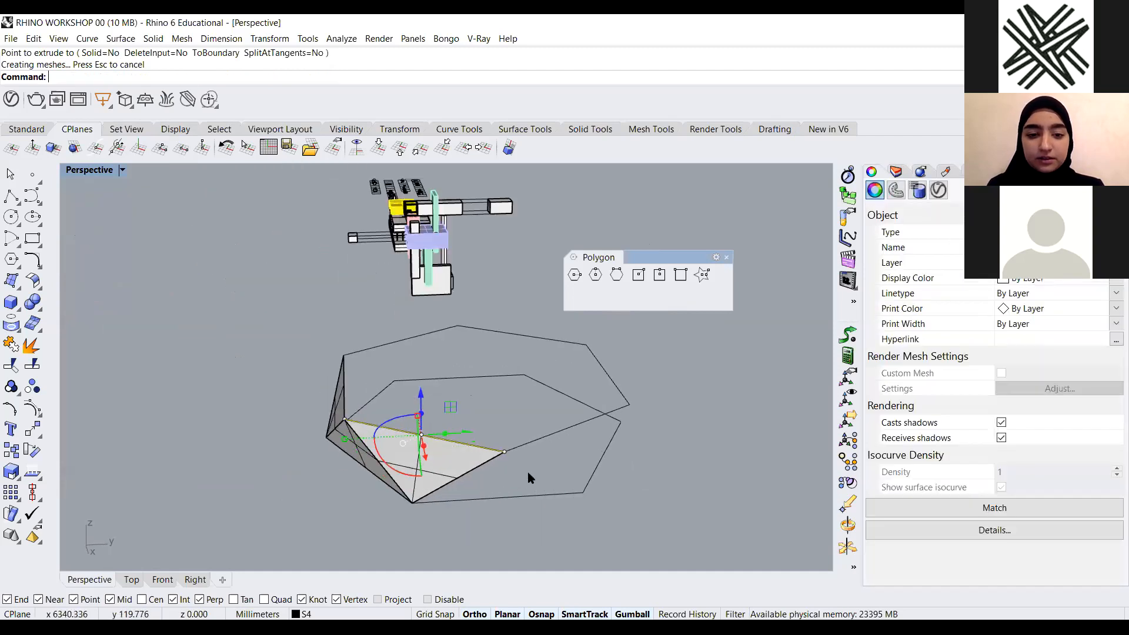
scroll(527, 474, "up", 4)
left_click(509, 501)
right_click(468, 467)
left_click(465, 431)
Extrude the next adjacent segment to the opposite hexagon's nearest vertex, forming the fifth triangular face
scroll(465, 432, "down", 6)
right_click_drag(577, 470, 403, 422)
left_click(525, 473)
scroll(524, 473, "up", 6)
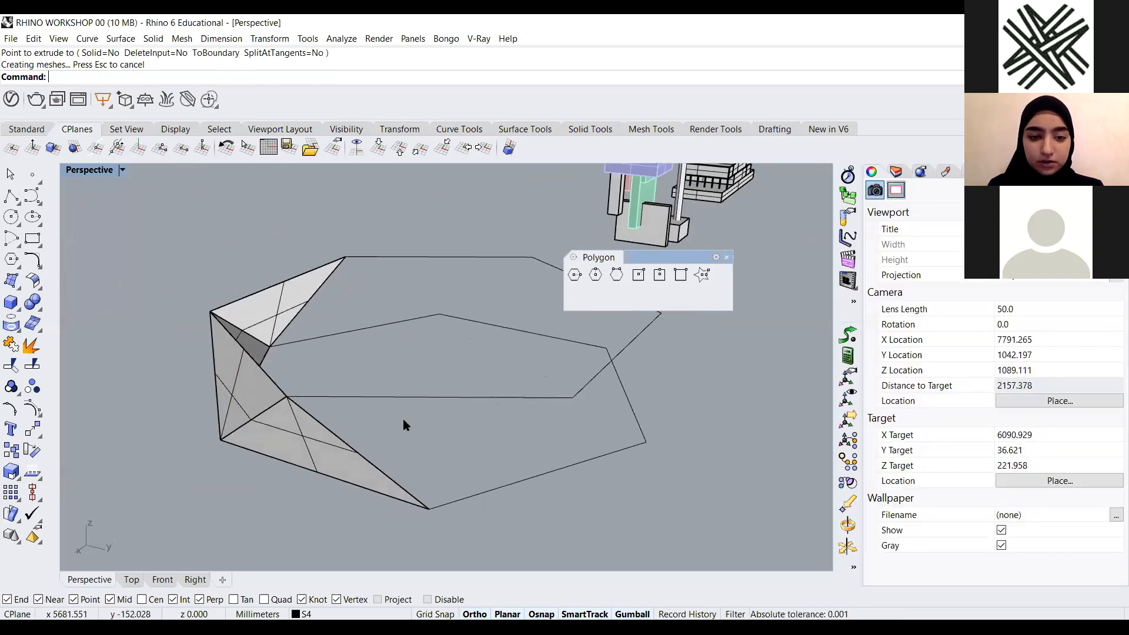
left_click(406, 399)
right_click(423, 447)
left_click(428, 509)
Extrude another segment to the opposite hexagon's nearest vertex, forming the sixth triangular face
scroll(398, 491, "down", 6)
right_click_drag(485, 498, 475, 484)
left_click(472, 483)
scroll(456, 473, "up", 8)
left_click(414, 500)
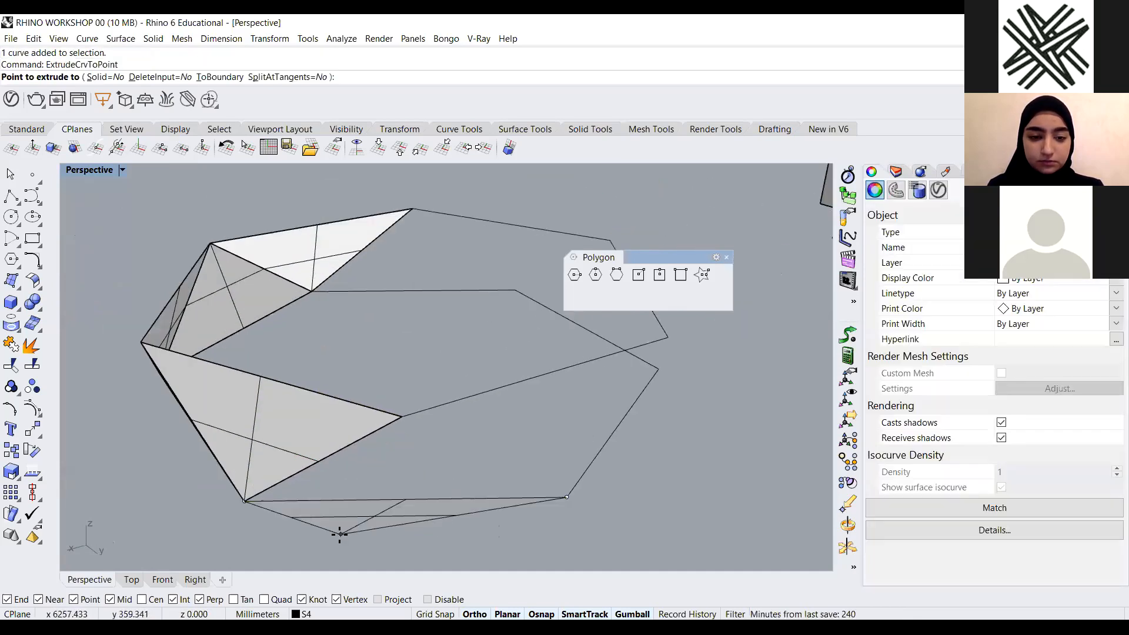
right_click(400, 424)
left_click(400, 414)
Extrude the next segment to the nearest vertex of the other hexagon, forming the seventh triangular face
scroll(447, 459, "down", 4)
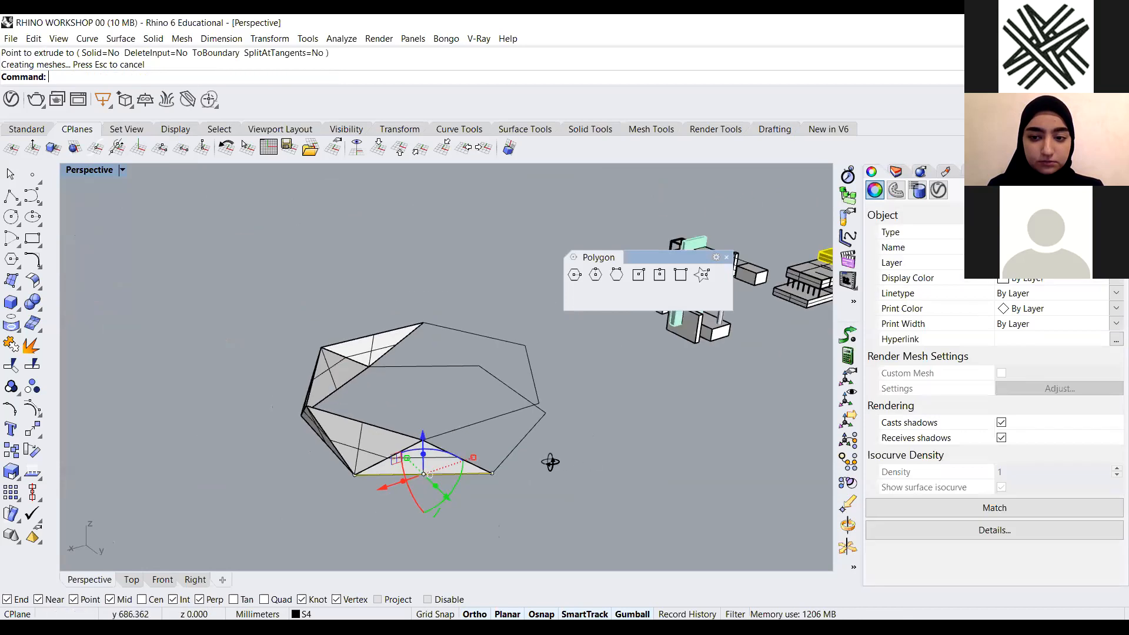
right_click_drag(550, 461, 545, 466)
left_click(582, 488)
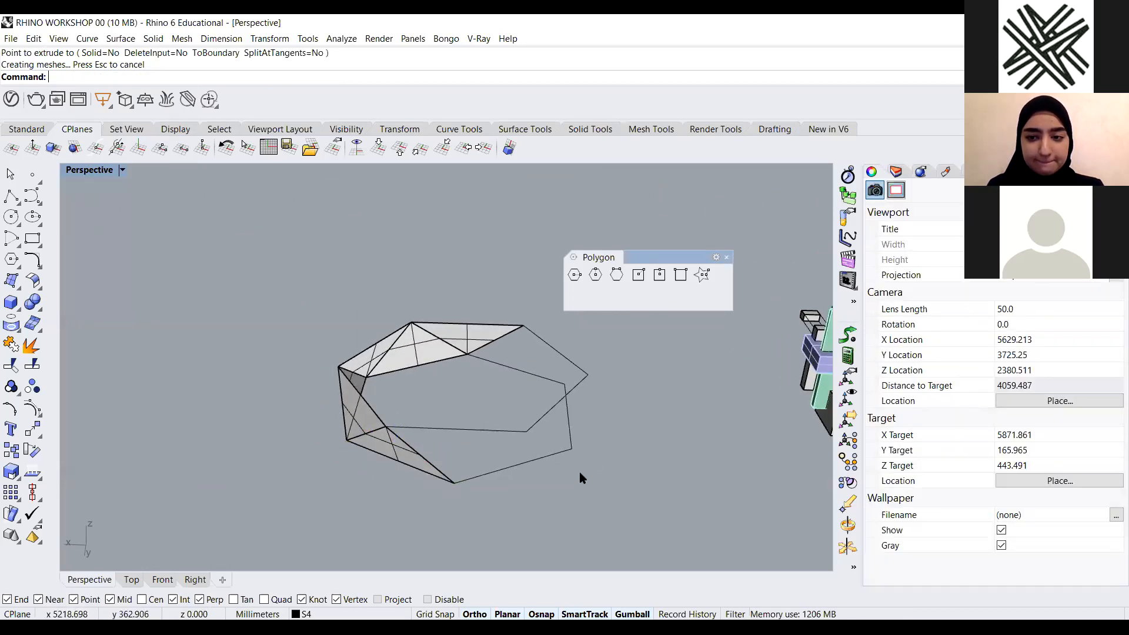
scroll(528, 463, "up", 3)
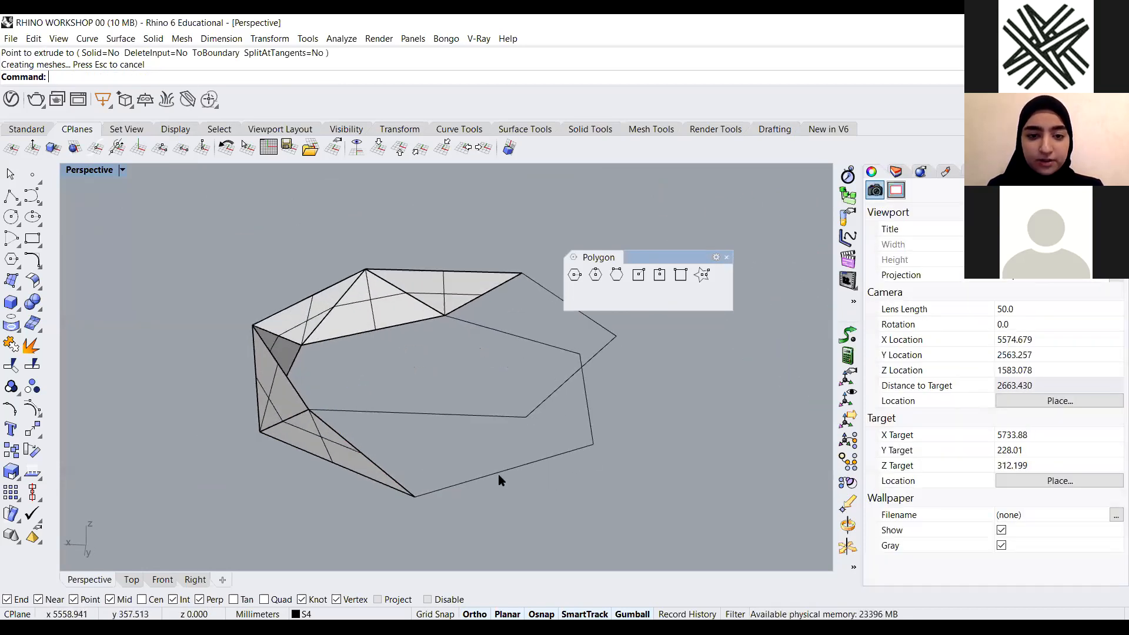
scroll(499, 475, "up", 4)
left_click(443, 395)
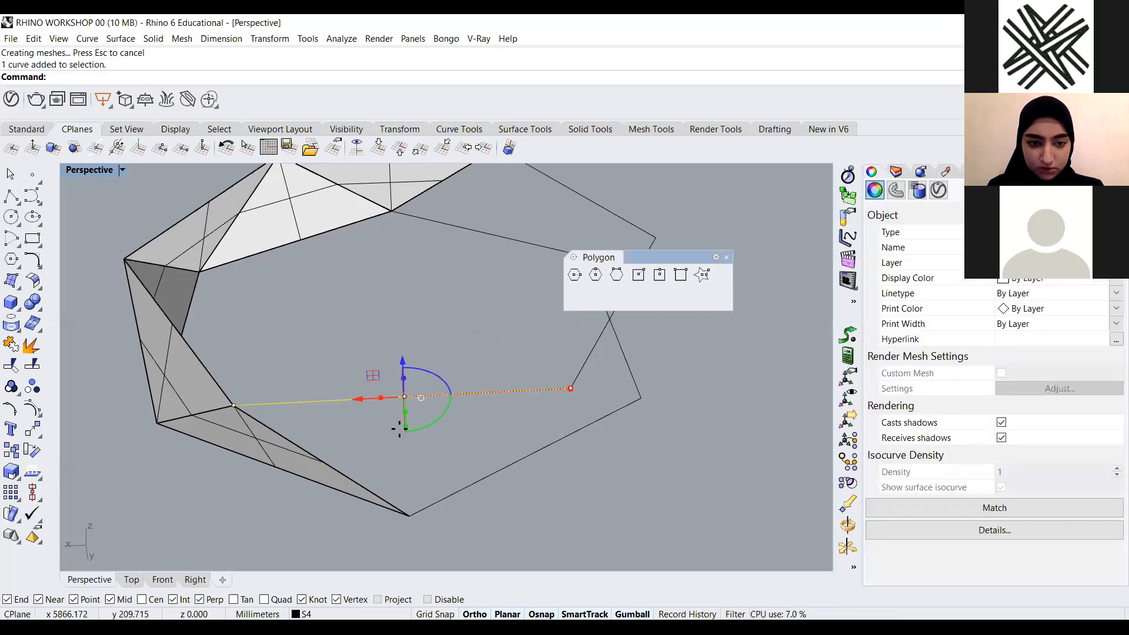
right_click(399, 429)
left_click(410, 516)
Extrude another segment to the nearest vertex of the other hexagon, forming the eighth triangular face
scroll(411, 517, "down", 3)
right_click_drag(484, 502, 464, 492)
left_click(478, 460)
scroll(478, 460, "up", 5)
left_click(459, 494)
right_click(439, 474)
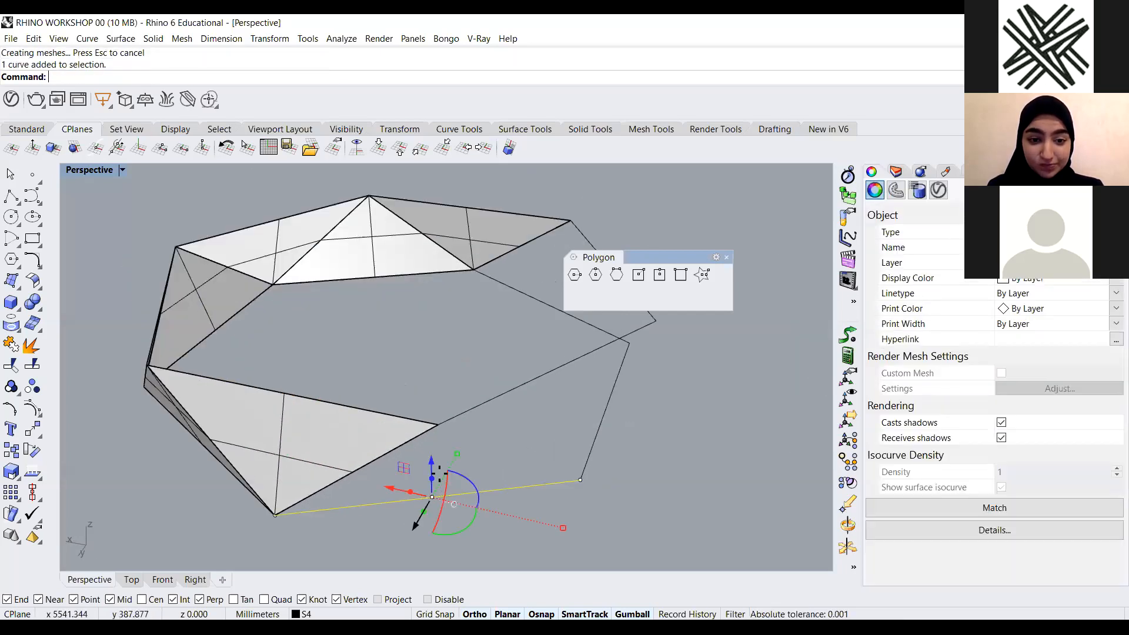
left_click(438, 425)
Extrude the next segment to the opposite hexagon's nearest vertex, forming the ninth triangular face
scroll(439, 430, "down", 2)
right_click_drag(630, 455, 570, 459)
left_click(569, 457)
left_click(529, 420)
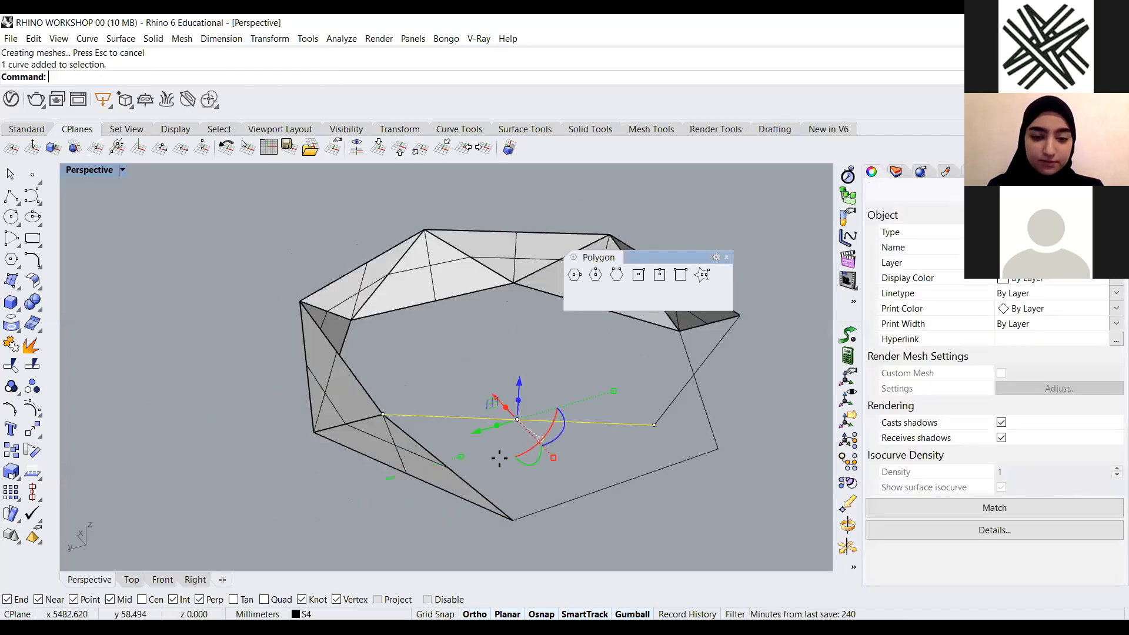
right_click(518, 470)
left_click(513, 520)
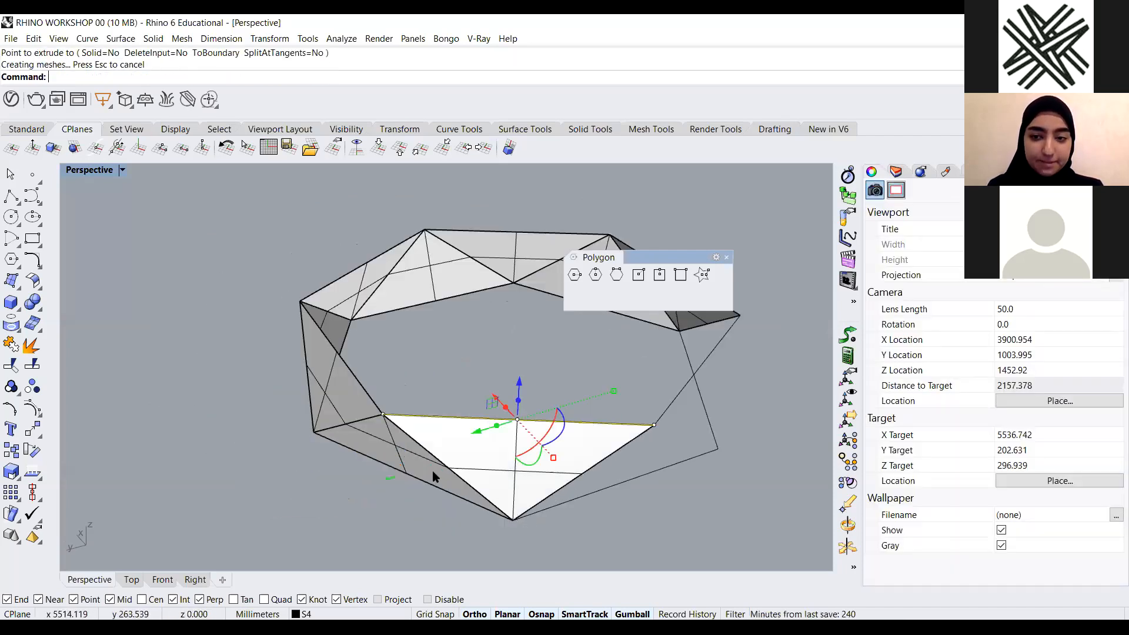
Extrude another segment to the opposite hexagon's nearest vertex, forming the tenth triangular face
scroll(432, 471, "down", 6)
left_click(592, 510)
scroll(556, 470, "up", 4)
right_click_drag(537, 522, 527, 481)
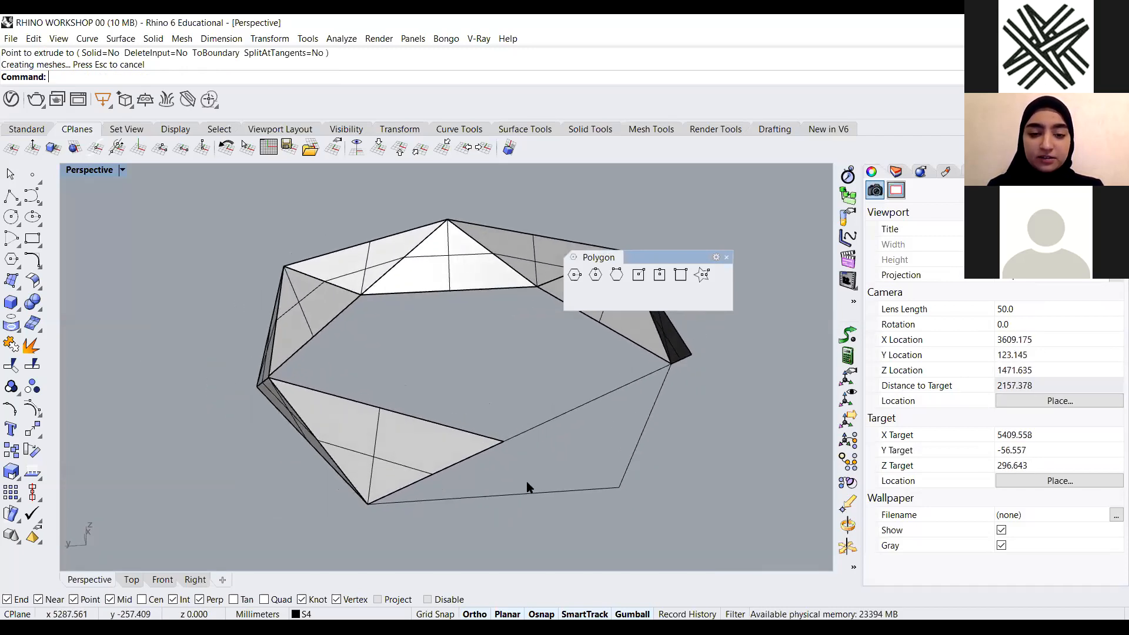
scroll(530, 485, "up", 4)
left_click_drag(477, 528, 472, 530)
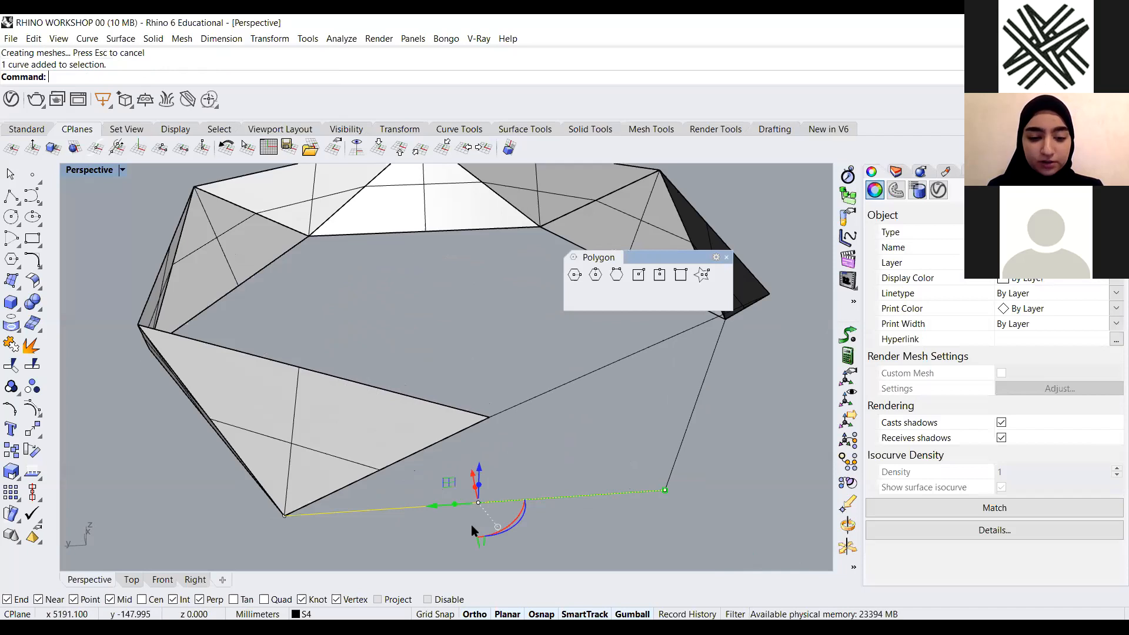
right_click(472, 525)
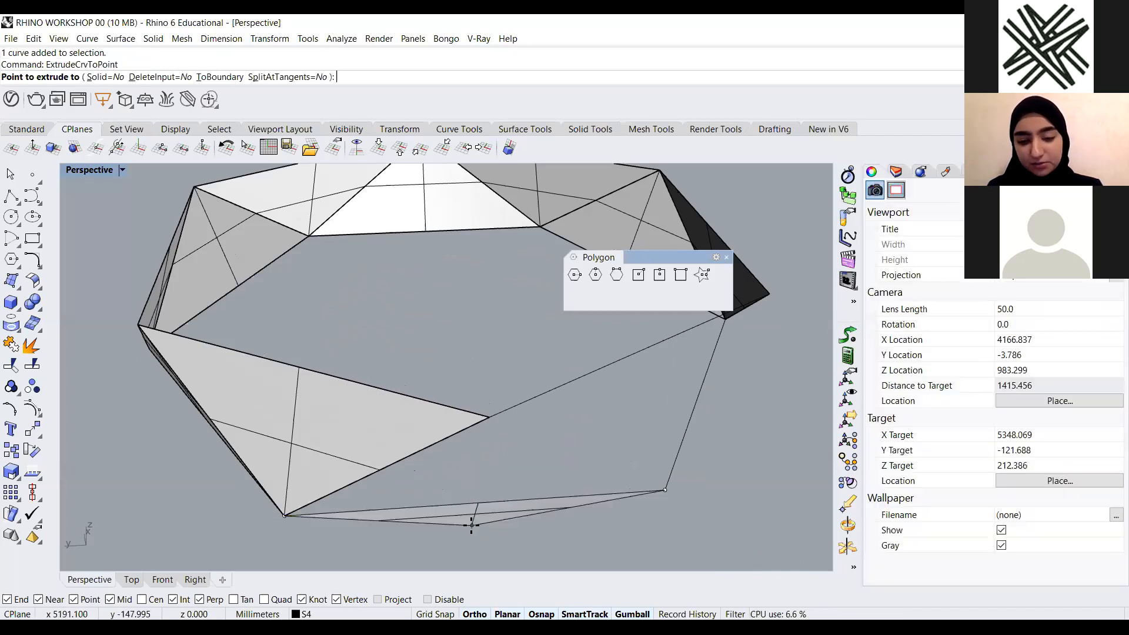
left_click(488, 417)
Extrude the next segment to the nearest vertex of the other hexagon, forming the eleventh triangular face
scroll(388, 441, "down", 8)
right_click_drag(444, 471, 482, 472)
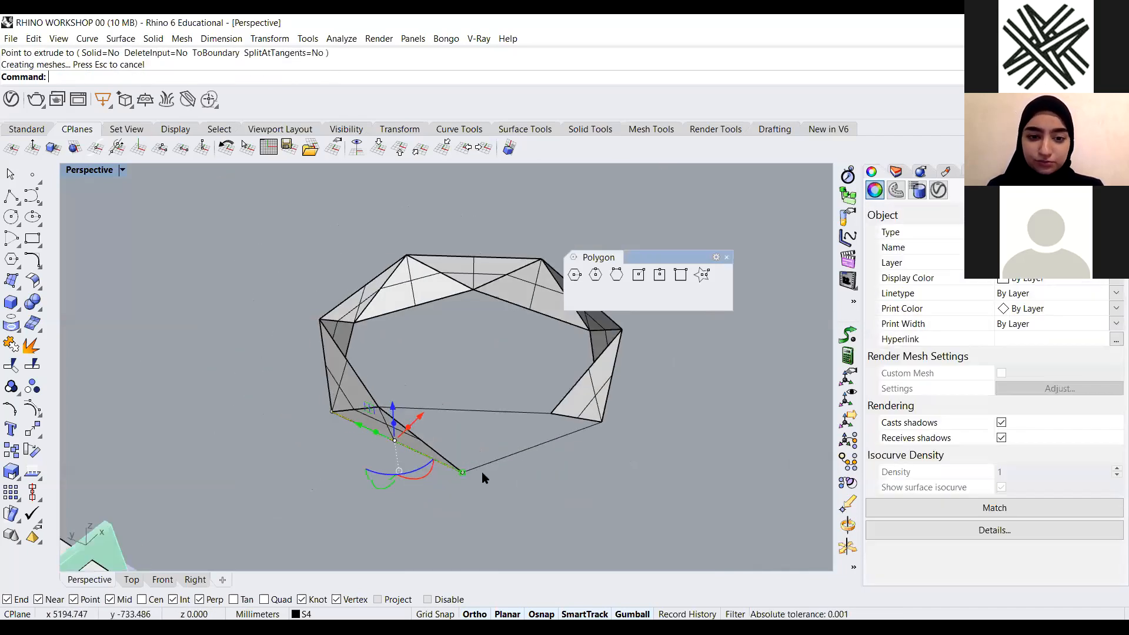
left_click(486, 422)
scroll(485, 425, "up", 10)
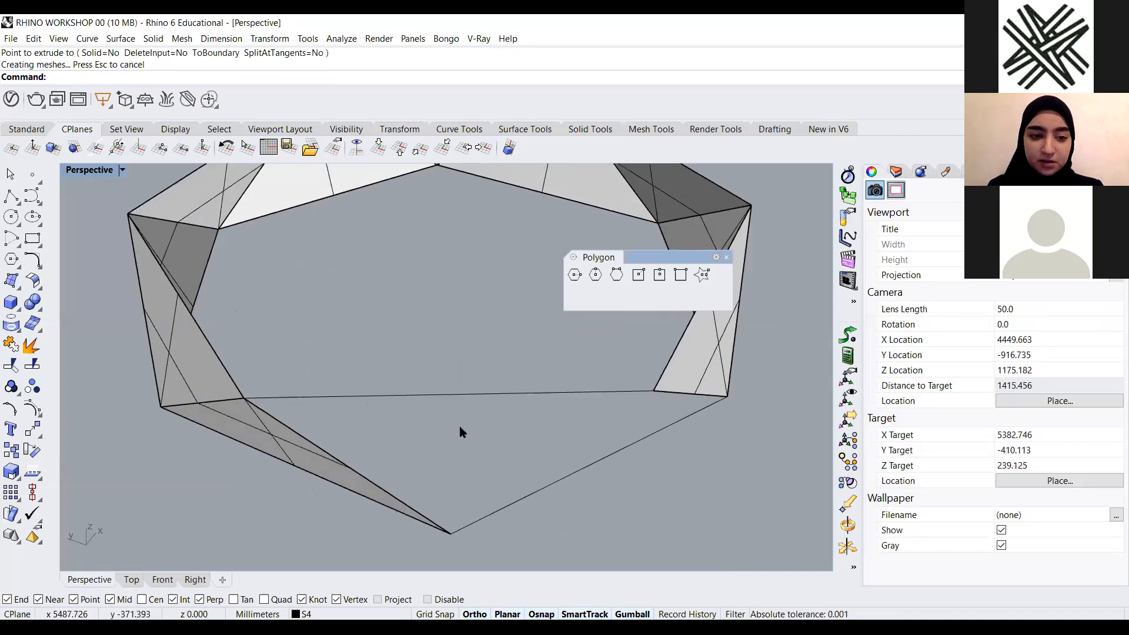
scroll(442, 409, "down", 6)
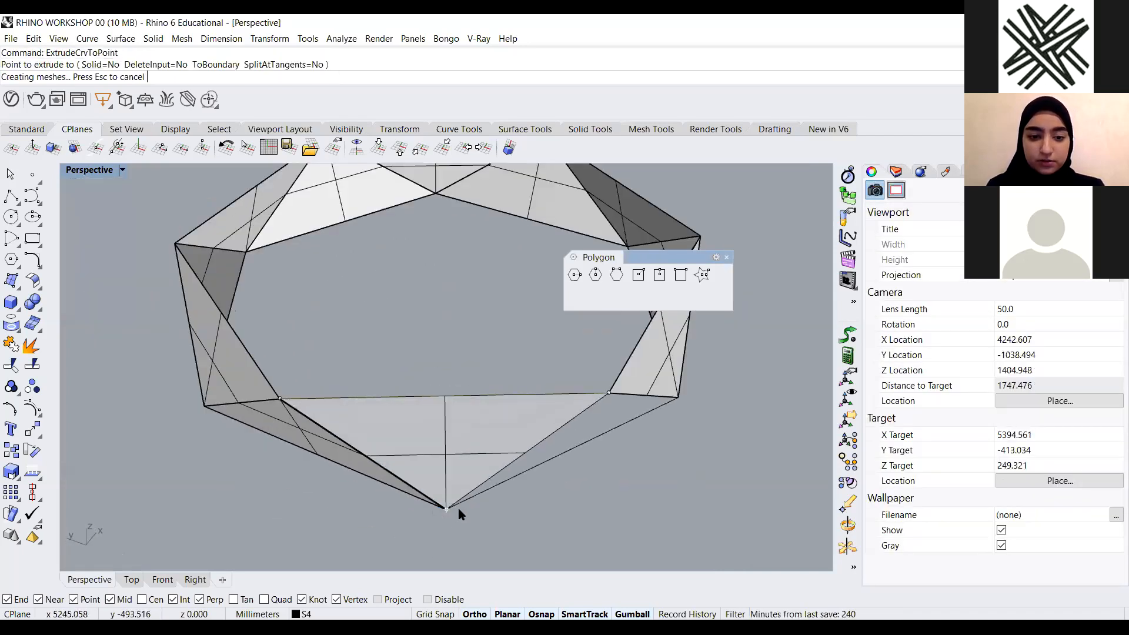
Extrude the last remaining segment to the nearest vertex of the other hexagon, completing the twelfth triangular face
left_click(568, 488)
right_click_drag(568, 488, 580, 520)
left_click(581, 520)
scroll(563, 492, "up", 4)
left_click(560, 498)
right_click(560, 497)
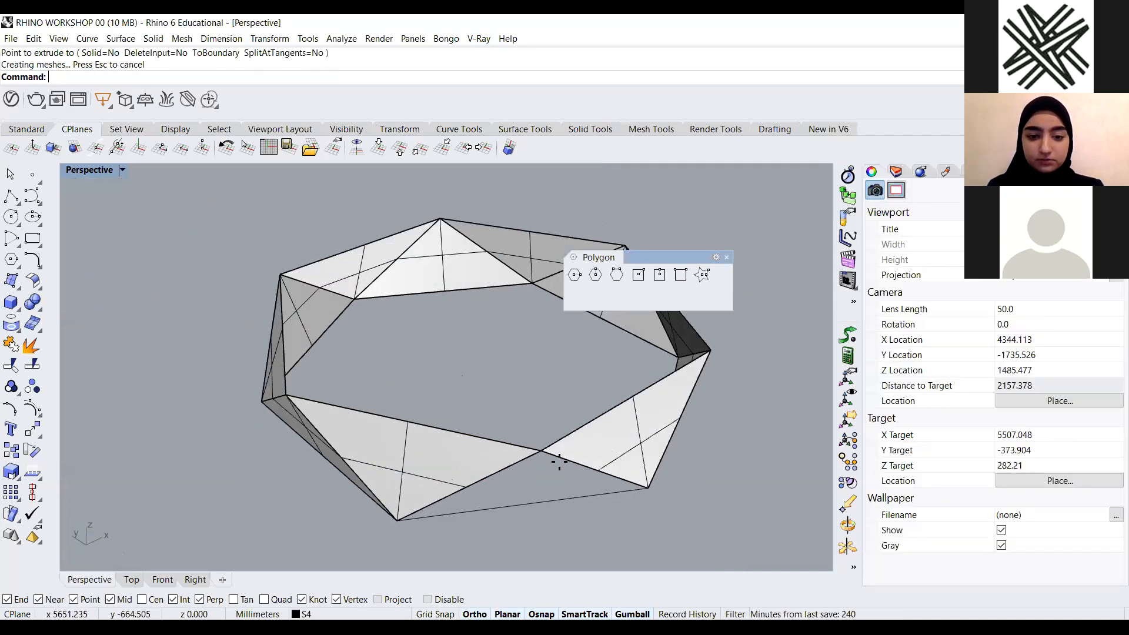
left_click(546, 451)
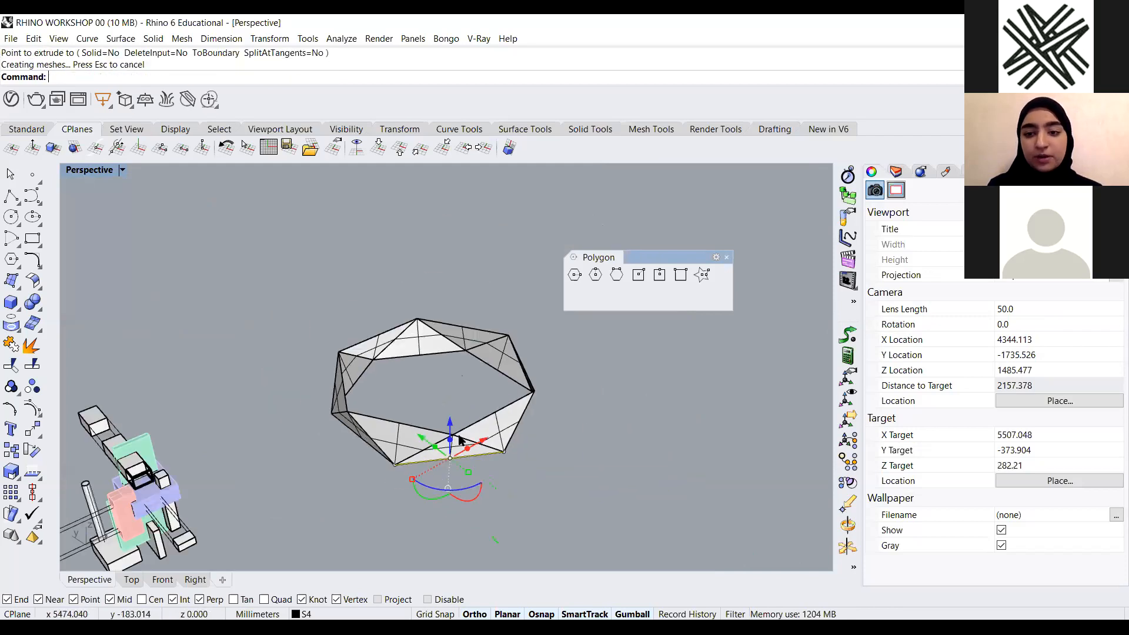
scroll(397, 423, "down", 3)
scroll(470, 480, "up", 2)
scroll(451, 434, "up", 4)
scroll(465, 476, "down", 4)
key("Escape")
Select all hexagon segments and triangular surfaces and Join them into one polysurface
right_click_drag(492, 410, 491, 469)
scroll(491, 470, "up", 4)
scroll(454, 454, "down", 4)
scroll(450, 411, "up", 4)
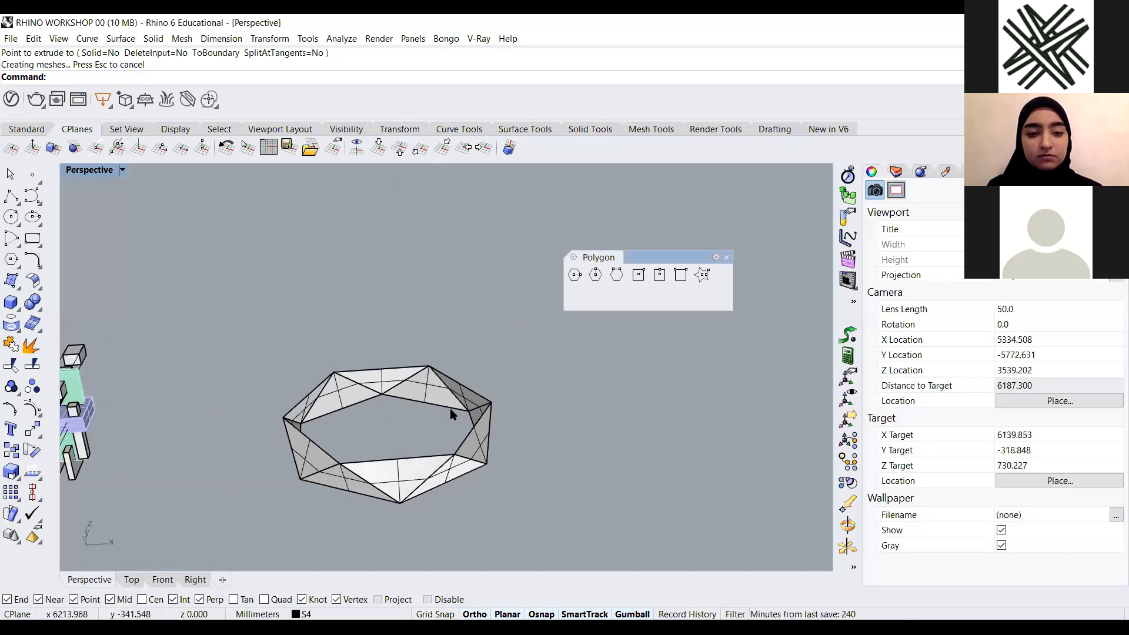
scroll(407, 411, "down", 2)
left_click_drag(497, 301, 274, 520)
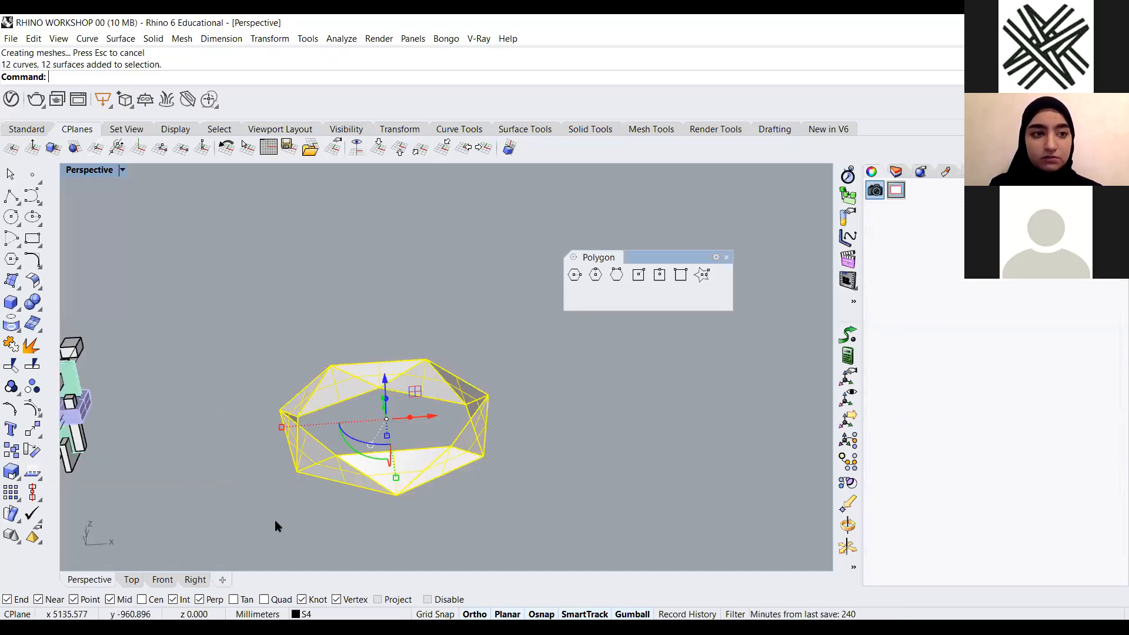
type("Jo")
key("Return")
left_click(374, 484)
left_click(479, 490)
left_click(456, 463)
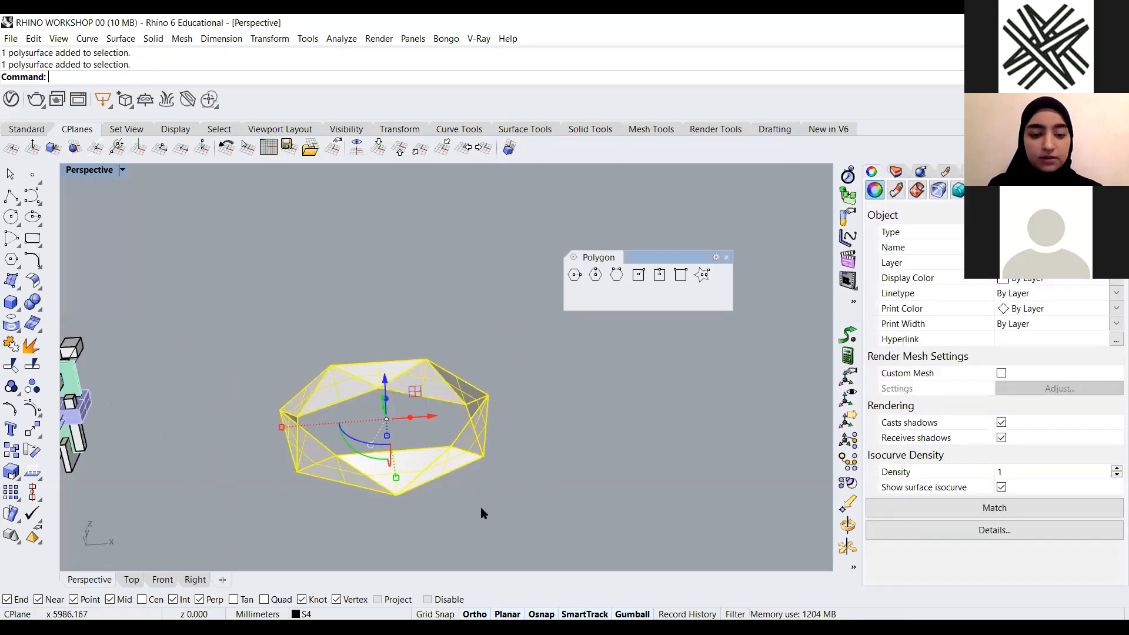
Try mirroring a copy of the ring about a three-point plane, and delete the mirrored copy
left_click(481, 509)
type("Mir")
key("Return")
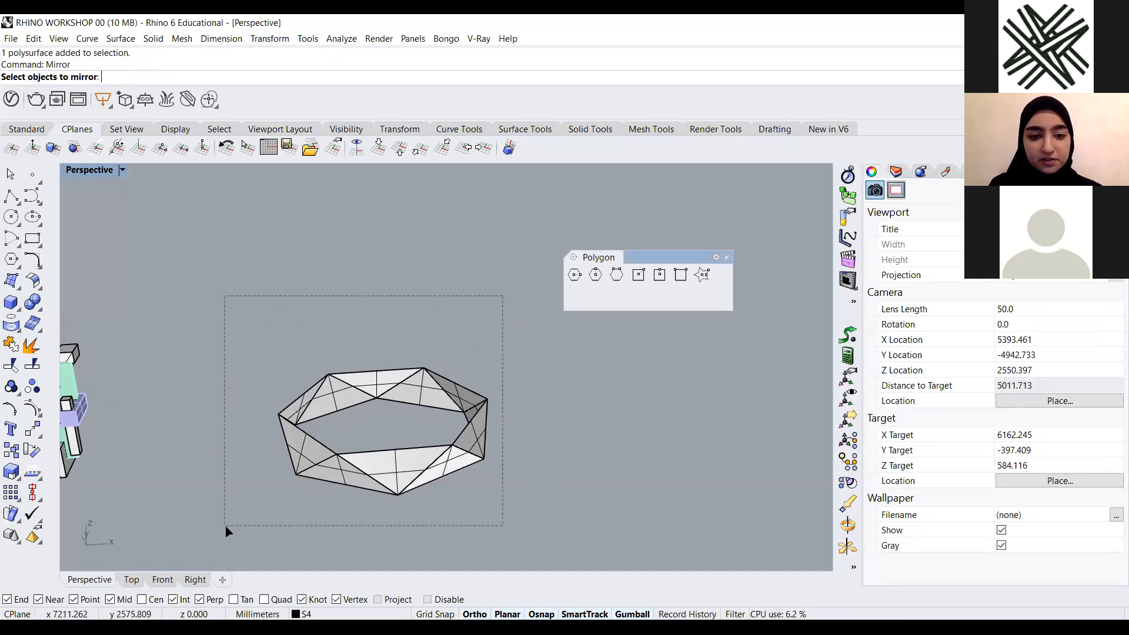
left_click_drag(228, 531, 226, 528)
key("Return")
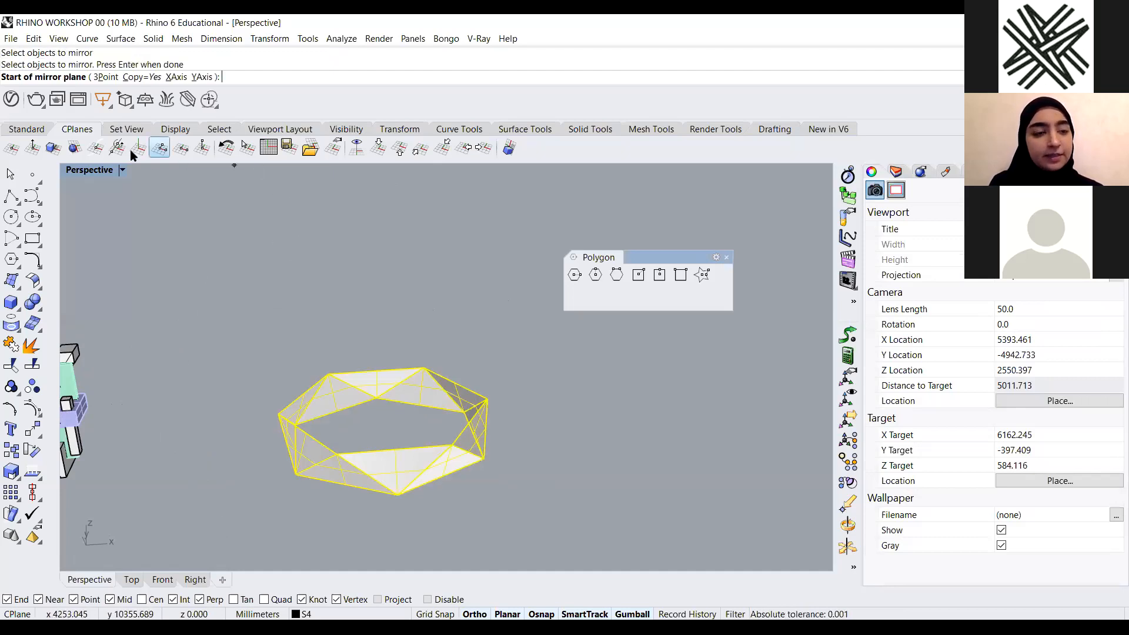
left_click(106, 77)
mouse_move(403, 250)
right_mouse_down()
mouse_move(386, 318)
mouse_move(386, 259)
right_mouse_up()
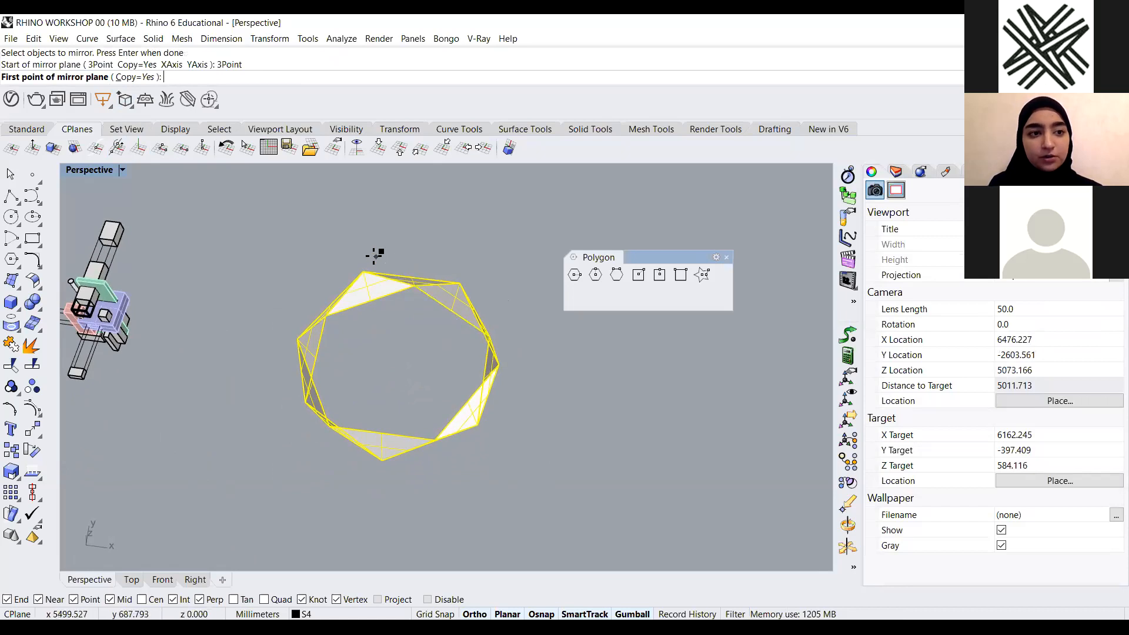
scroll(375, 256, "up", 6)
scroll(378, 262, "down", 4)
scroll(399, 386, "up", 2)
right_click_drag(435, 434, 361, 422)
scroll(433, 410, "down", 3)
scroll(476, 400, "up", 6)
left_click(409, 523)
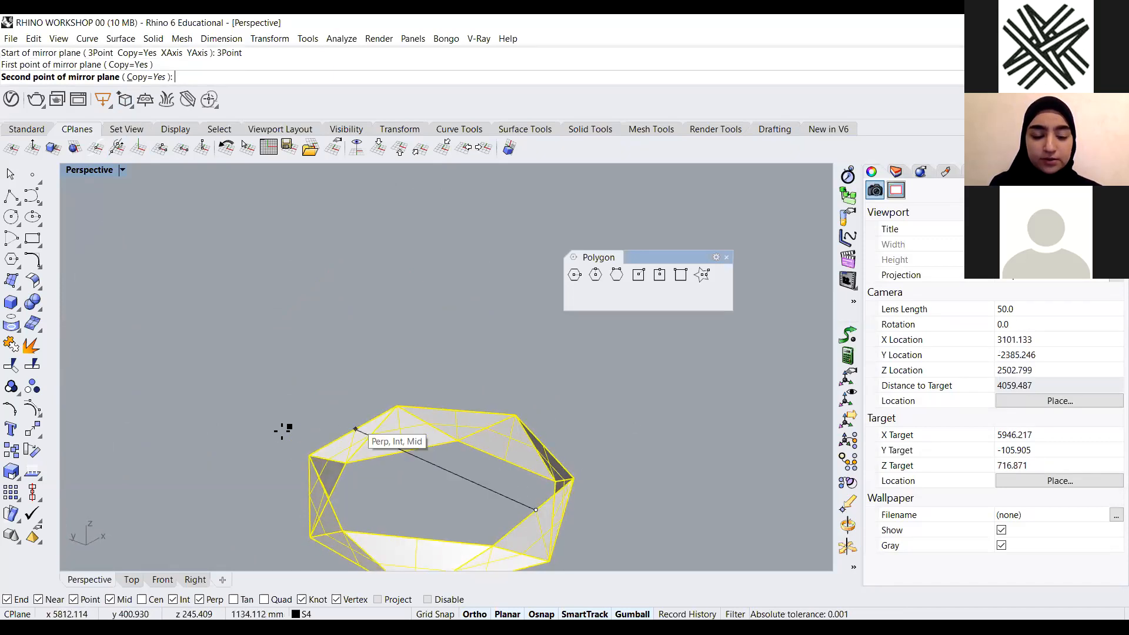
left_click(356, 429)
scroll(391, 419, "down", 8)
right_click_drag(401, 368, 206, 294)
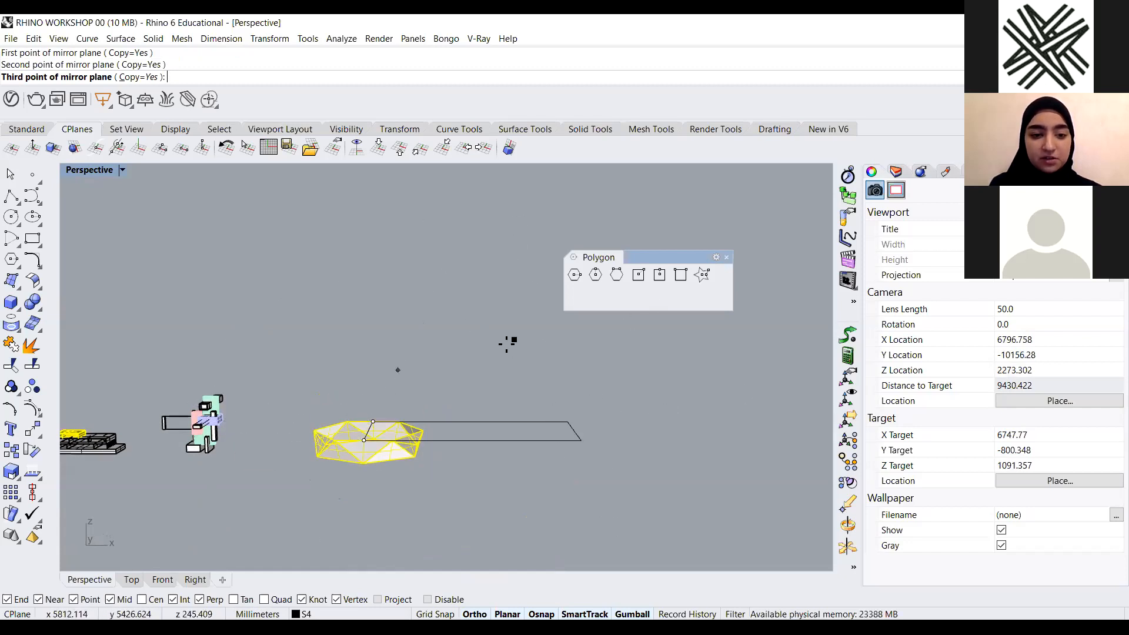
left_click(514, 479)
scroll(353, 479, "up", 5)
right_click_drag(349, 481, 386, 360)
left_click(386, 356)
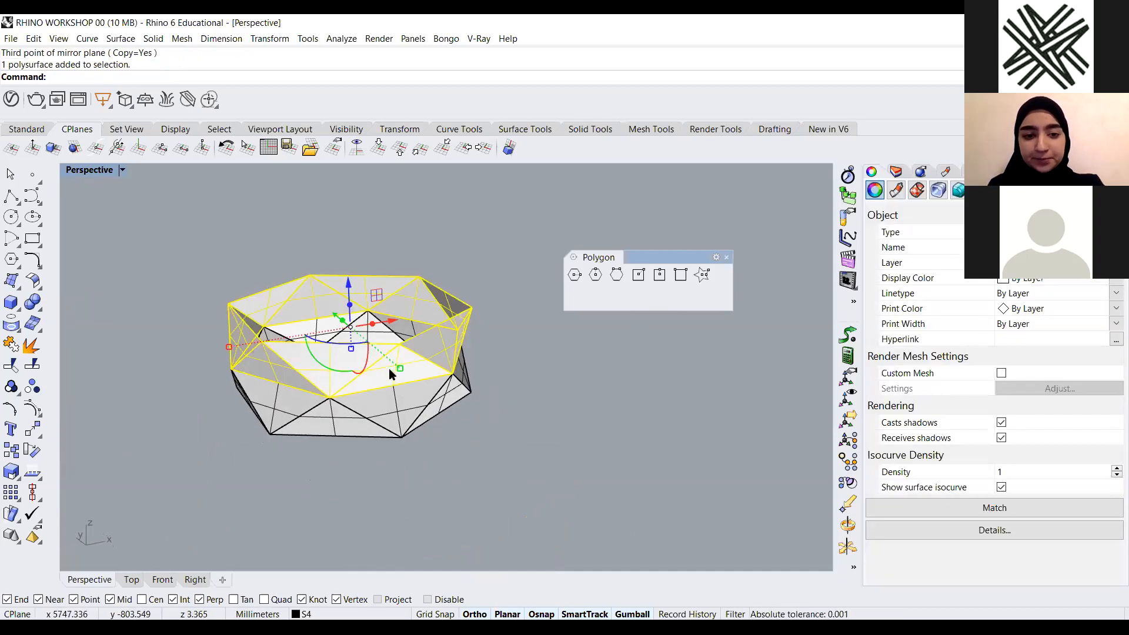
key("Delete")
Delete the leftover stray curve near the ring
scroll(432, 331, "up", 2)
left_click_drag(471, 240, 414, 269)
key("Delete")
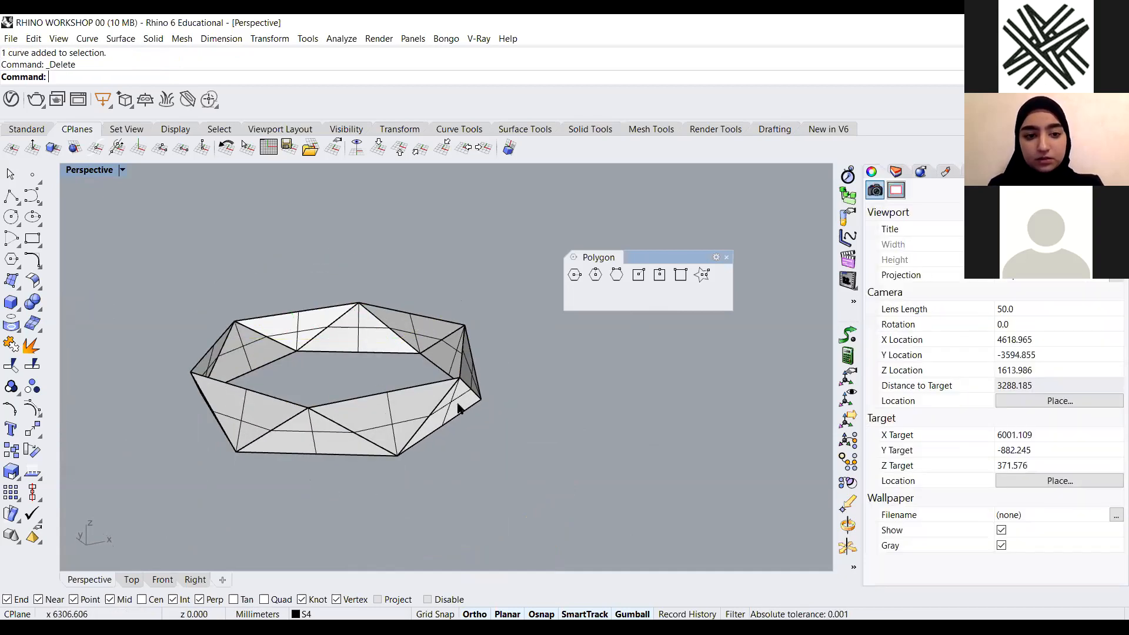
Mirror a copy of the ring about a three-point plane through its lower edge to stack a copy below it
type("Mi")
key("Return")
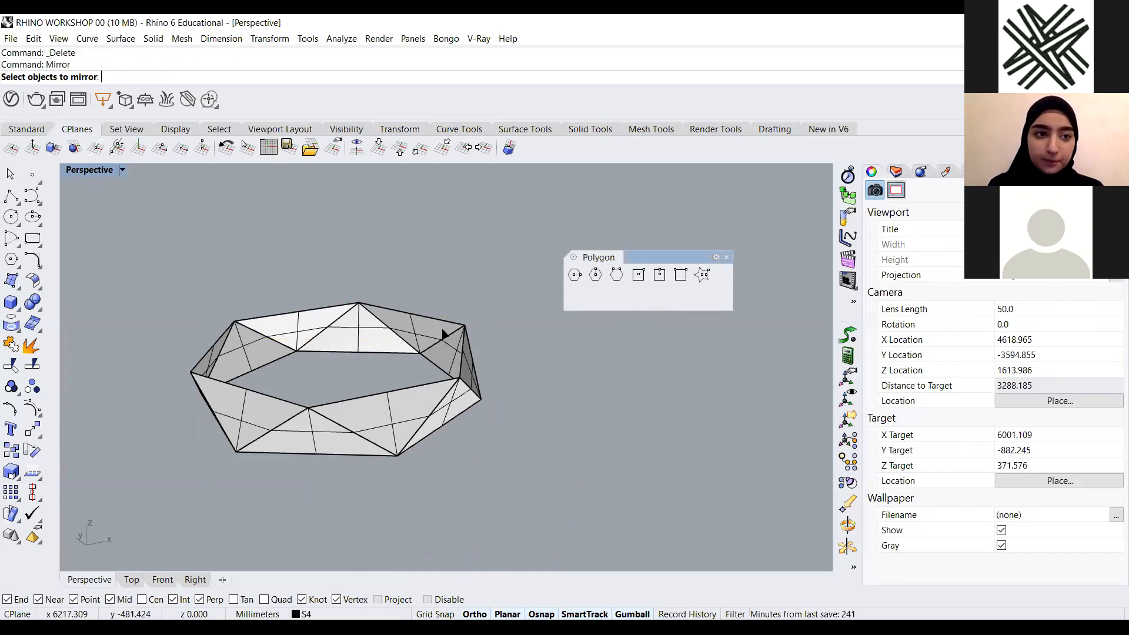
scroll(499, 335, "down", 4)
left_click_drag(477, 312, 212, 490)
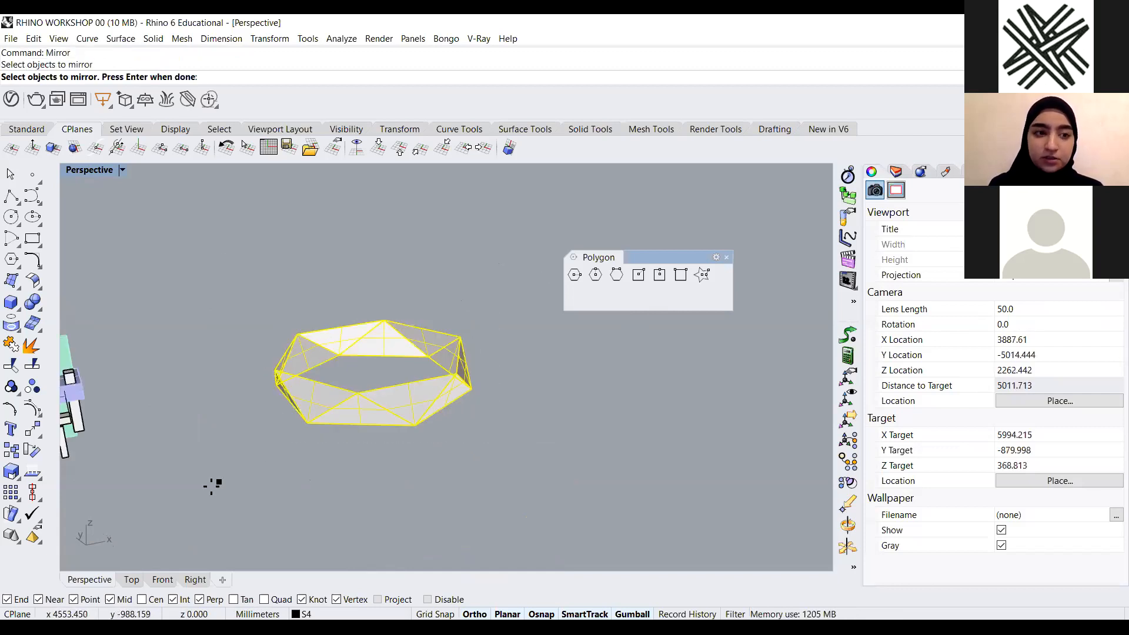
key("Return")
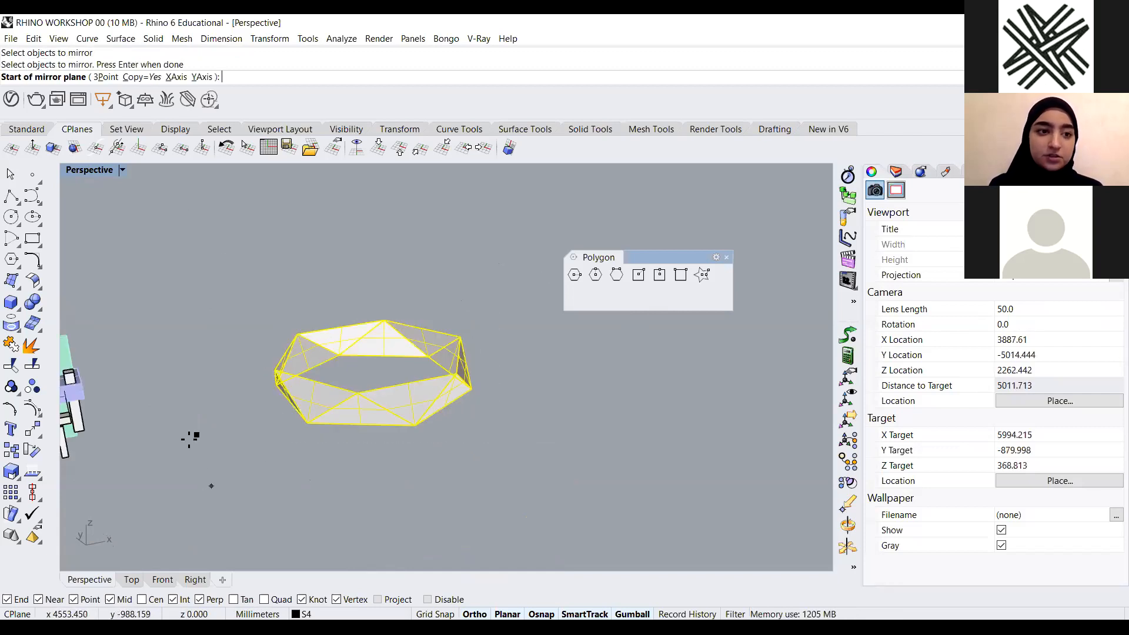
left_click(100, 80)
right_click_drag(375, 249, 360, 341)
scroll(393, 241, "up", 4)
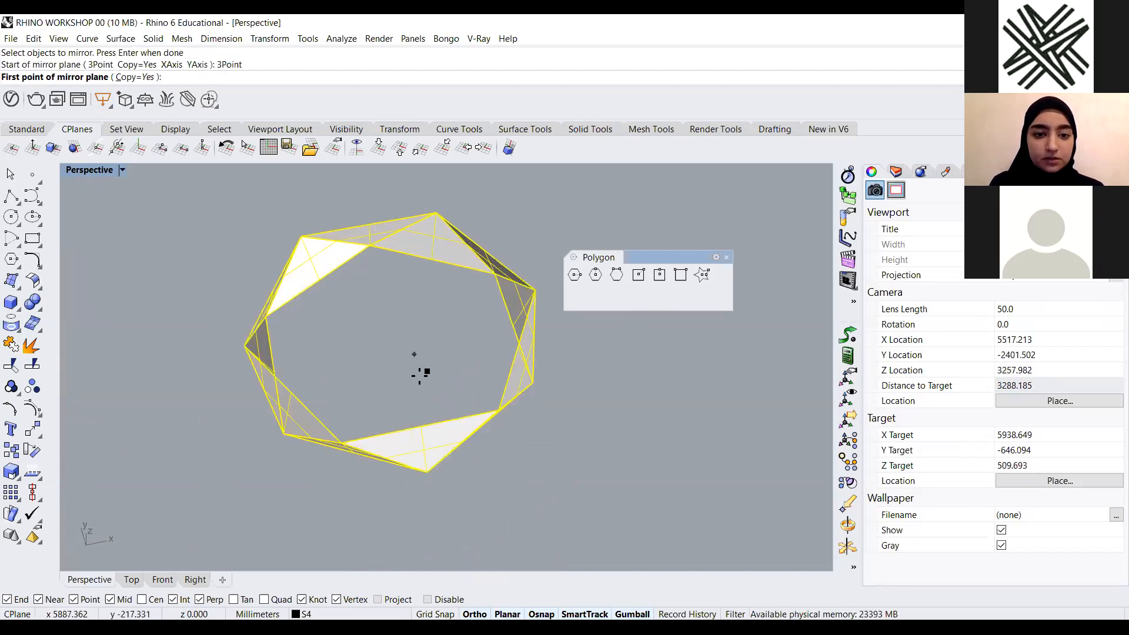
left_click(420, 426)
right_click_drag(418, 379, 425, 288)
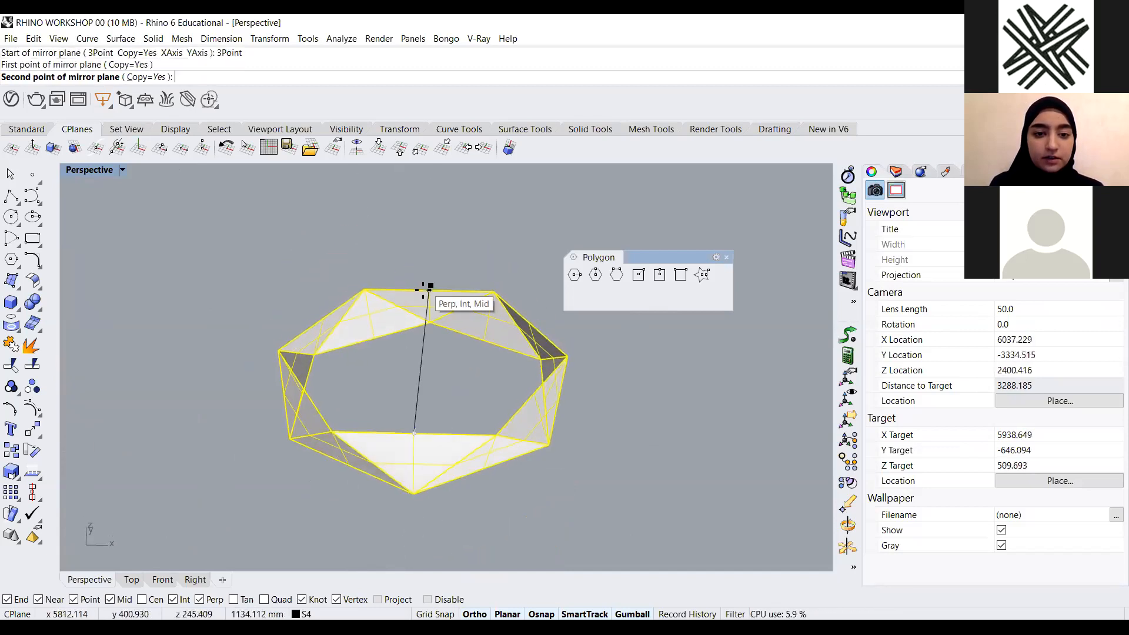
left_click(428, 287)
scroll(403, 369, "down", 3)
right_click_drag(394, 396, 588, 383)
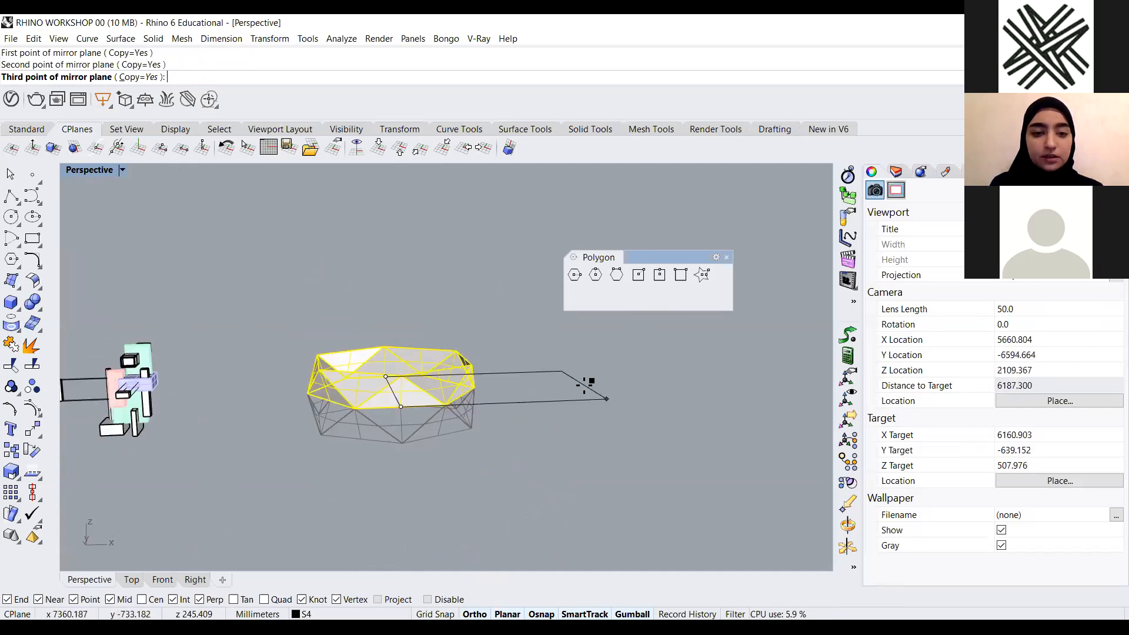
left_click(611, 400)
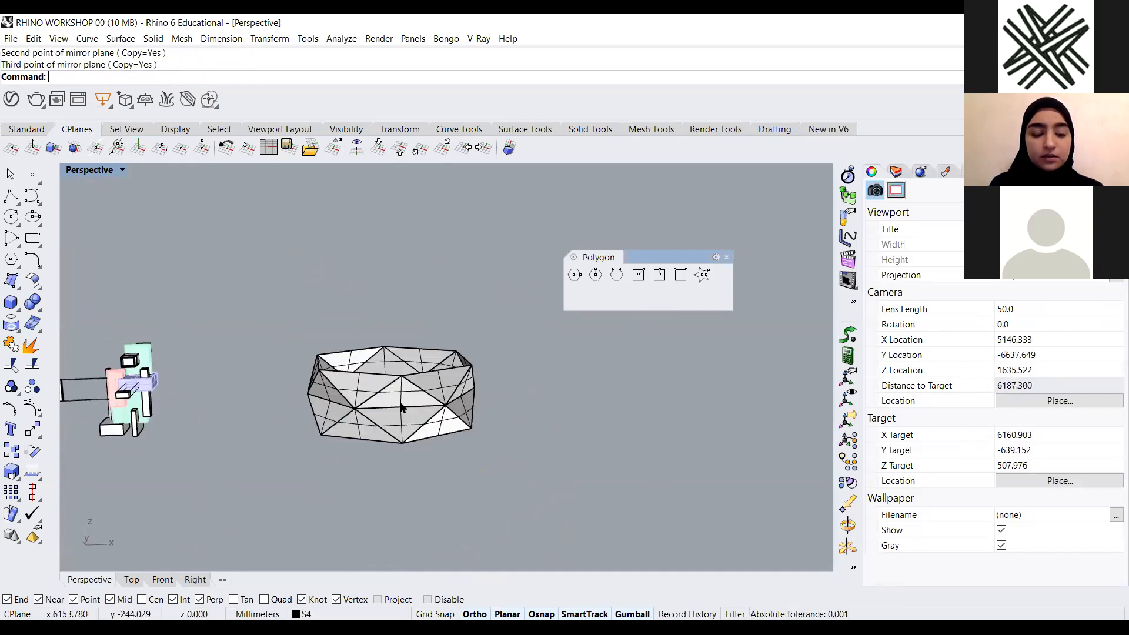
scroll(400, 404, "down", 6)
scroll(402, 455, "up", 8)
right_click_drag(402, 457, 418, 408)
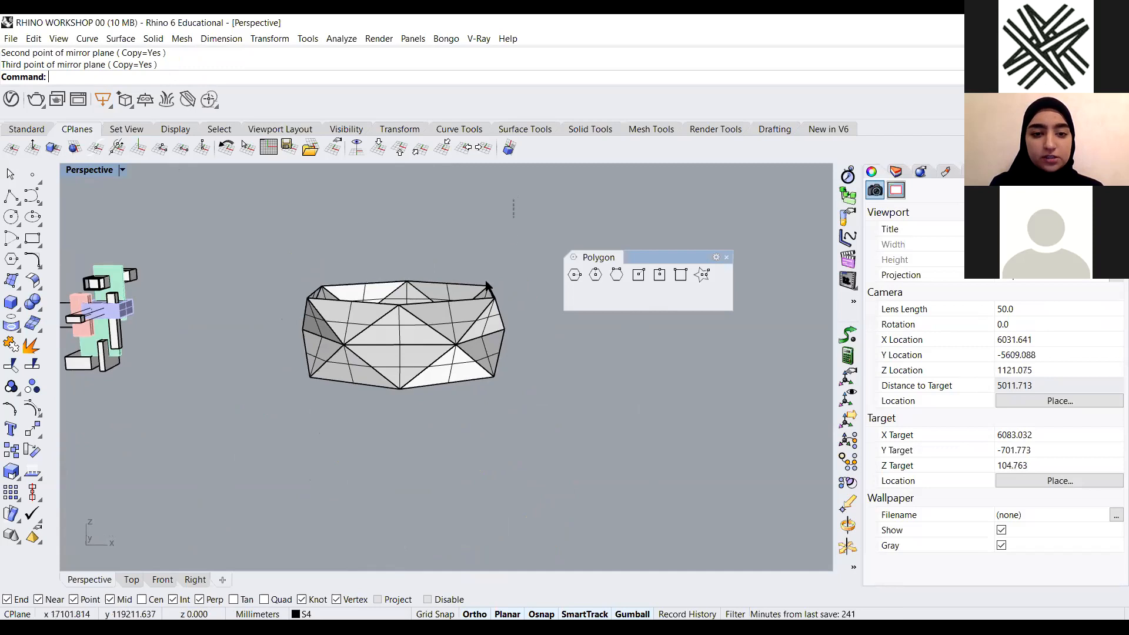
left_click_drag(487, 285, 245, 454)
key("Return")
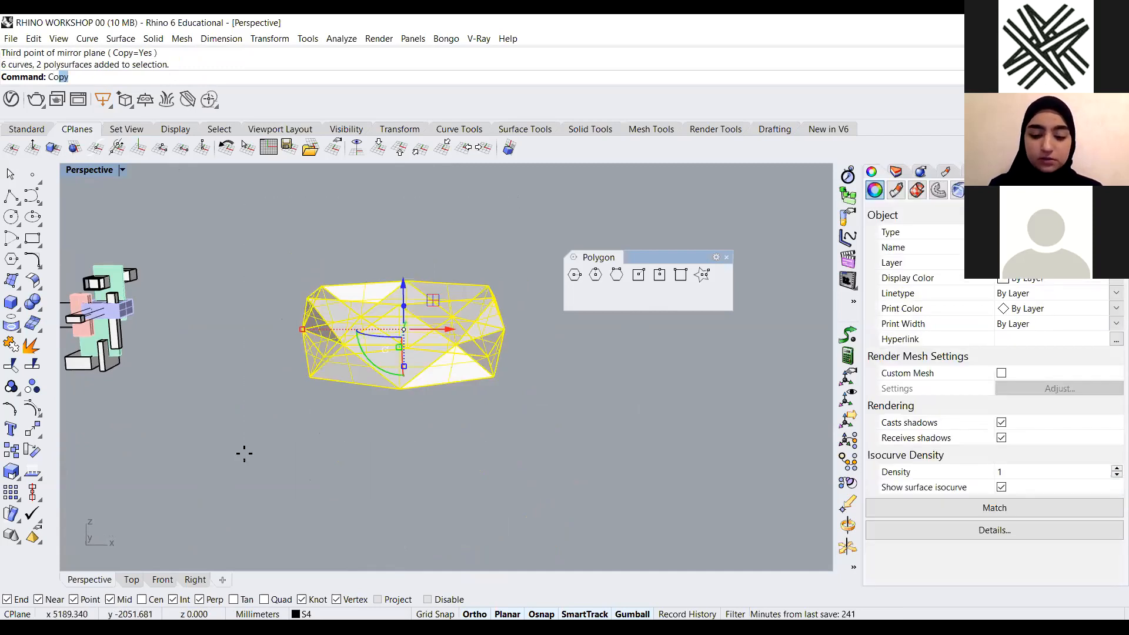
scroll(273, 447, "down", 4)
right_click_drag(275, 449, 351, 486)
scroll(288, 420, "up", 4)
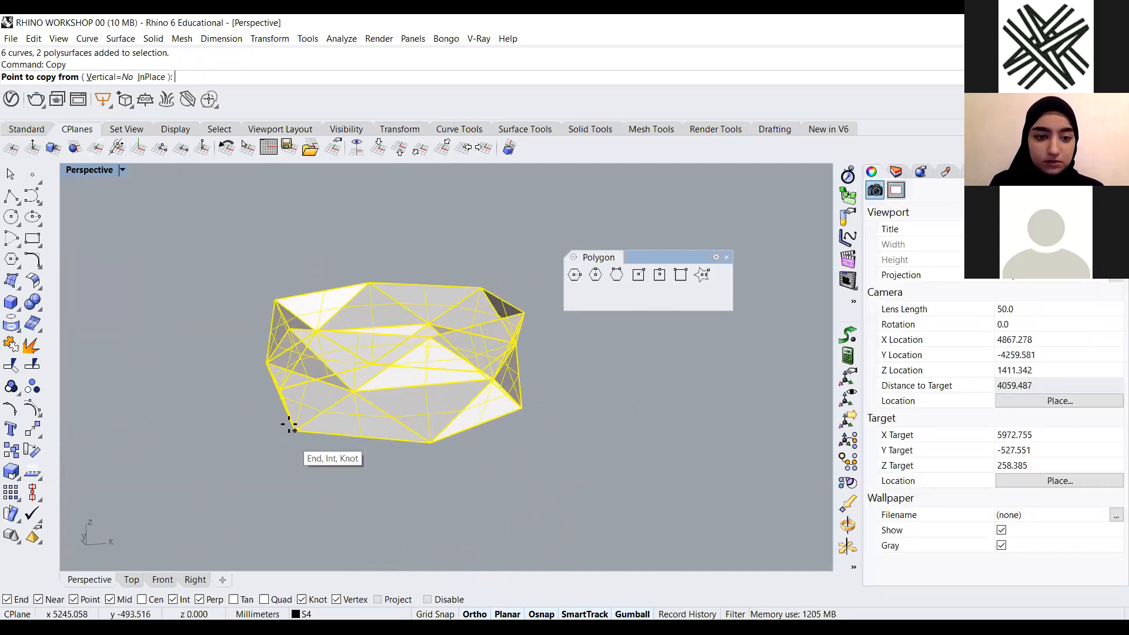
left_click(294, 430)
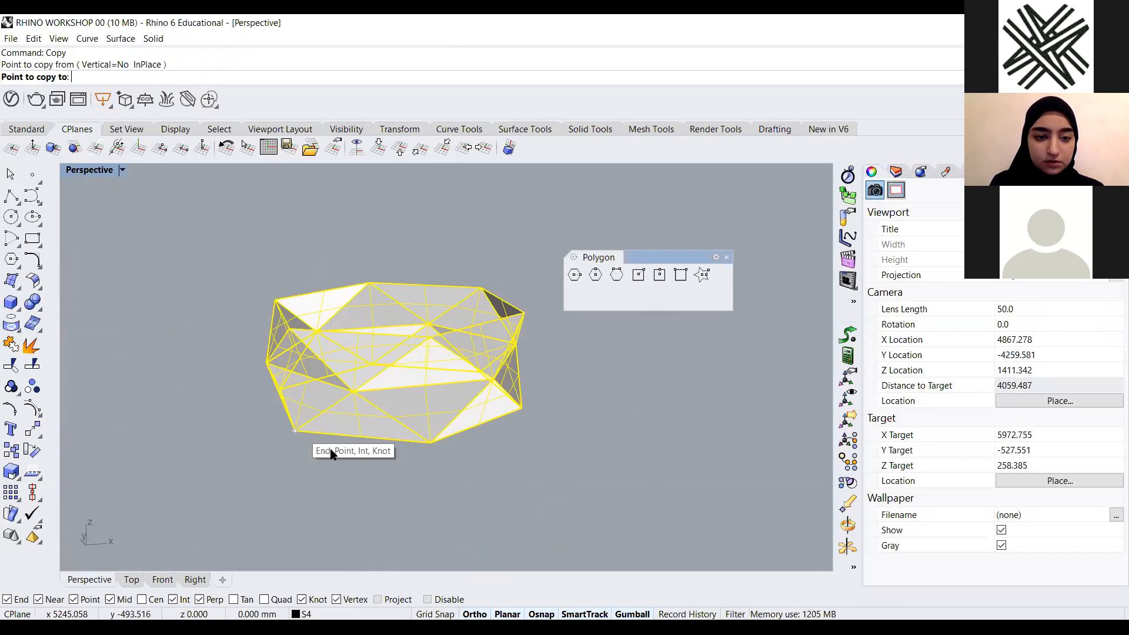
key("Escape")
Copy the stacked rings upward, snapping a bottom vertex onto a top vertex, to extend the faceted vase
scroll(394, 433, "down", 2)
left_click(390, 416)
left_click_drag(514, 223, 212, 473)
type("Copy")
key("Return")
mouse_move(354, 425)
right_mouse_down()
mouse_move(388, 425)
mouse_move(373, 421)
right_mouse_up()
scroll(373, 421, "up", 4)
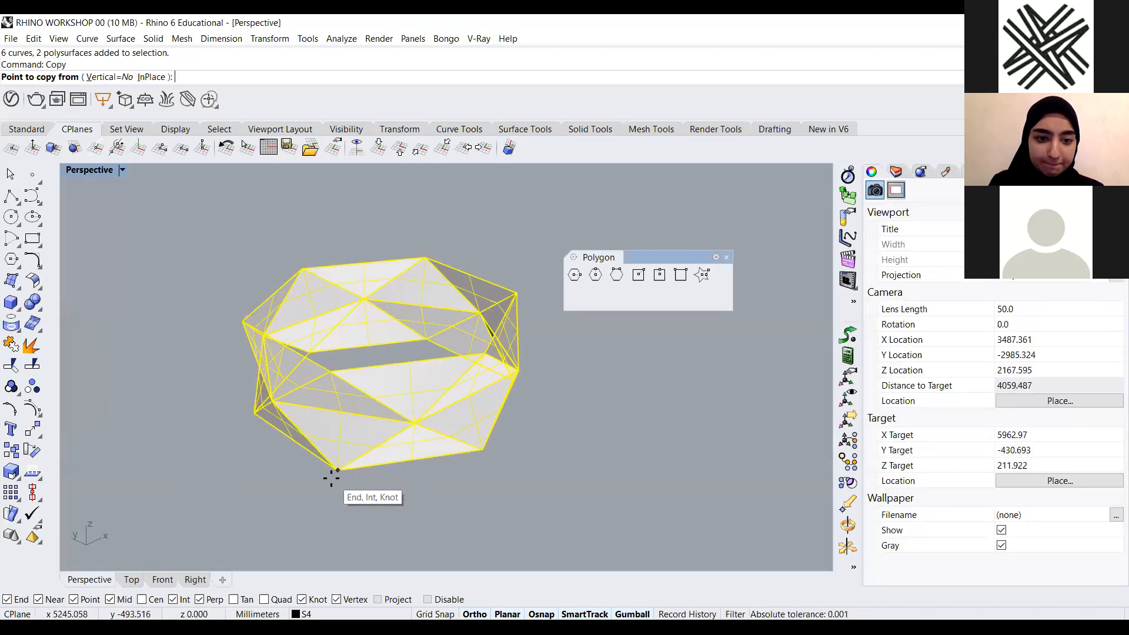
left_click(338, 471)
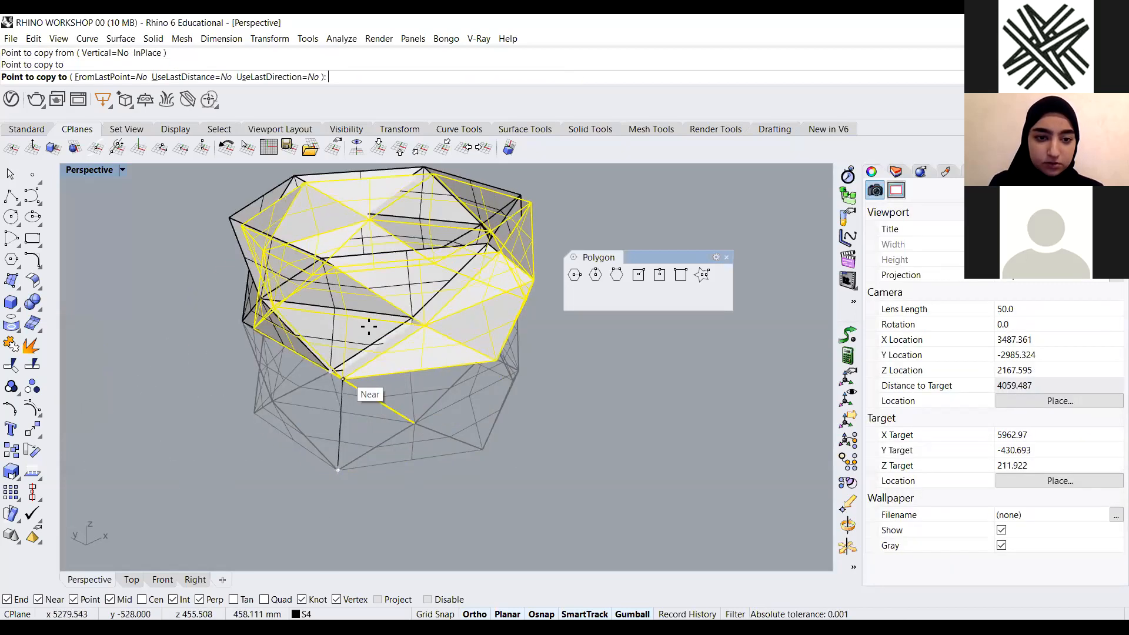
scroll(368, 327, "down", 5)
scroll(358, 294, "up", 5)
right_click_drag(308, 348, 294, 319)
right_click_drag(430, 361, 424, 354)
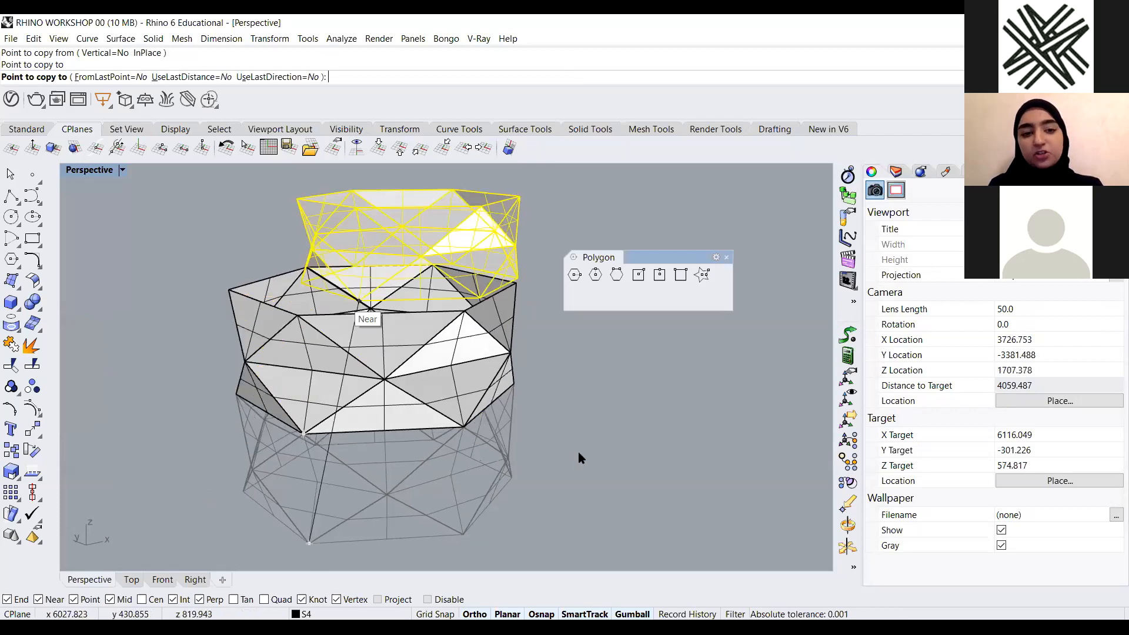
left_click(297, 315)
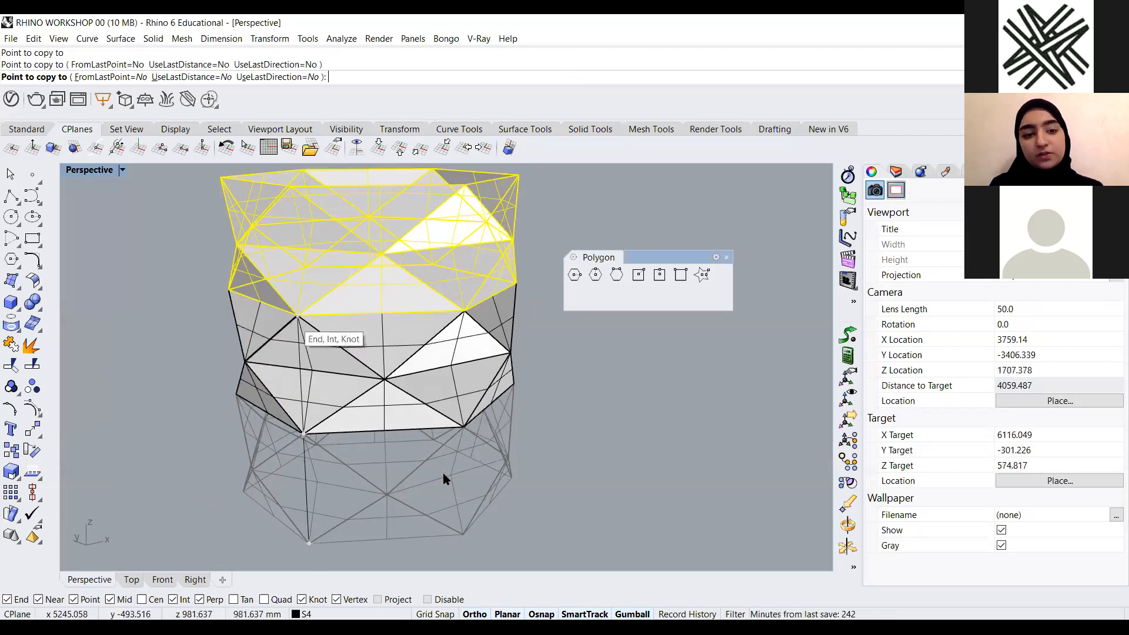
key("Escape")
key("Escape")
Set the Perspective viewport display mode to Arctic
scroll(449, 441, "down", 6)
scroll(407, 429, "down", 2)
right_click_drag(378, 414, 330, 397)
left_click(123, 170)
left_click(139, 155)
scroll(233, 306, "up", 4)
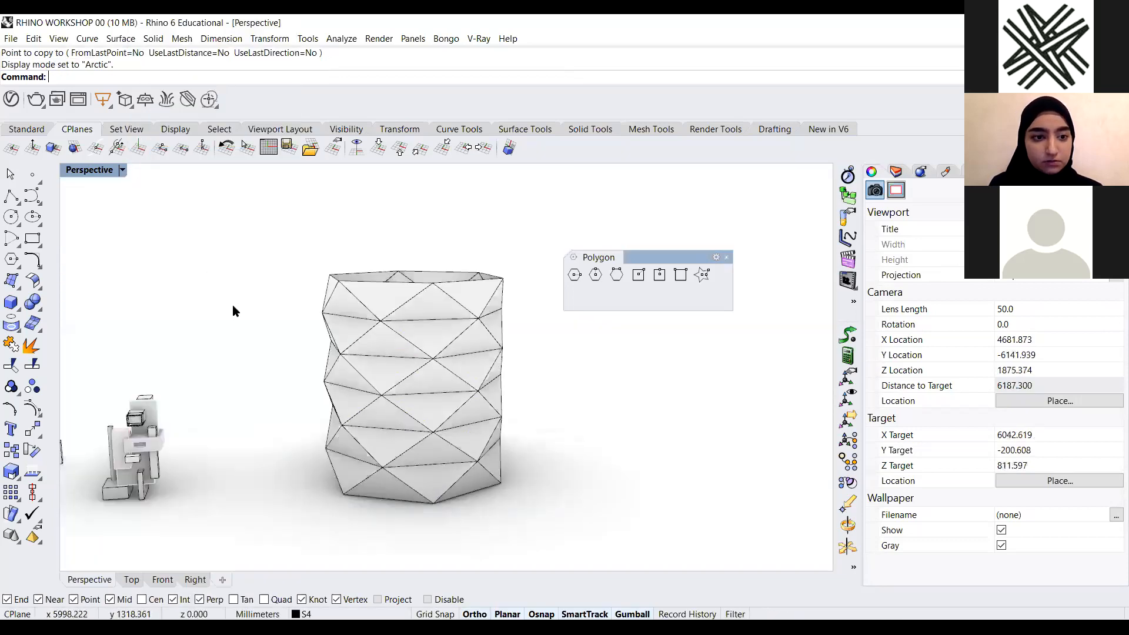
Try the ghadeer display mode and switch back to Arctic
left_click(122, 170)
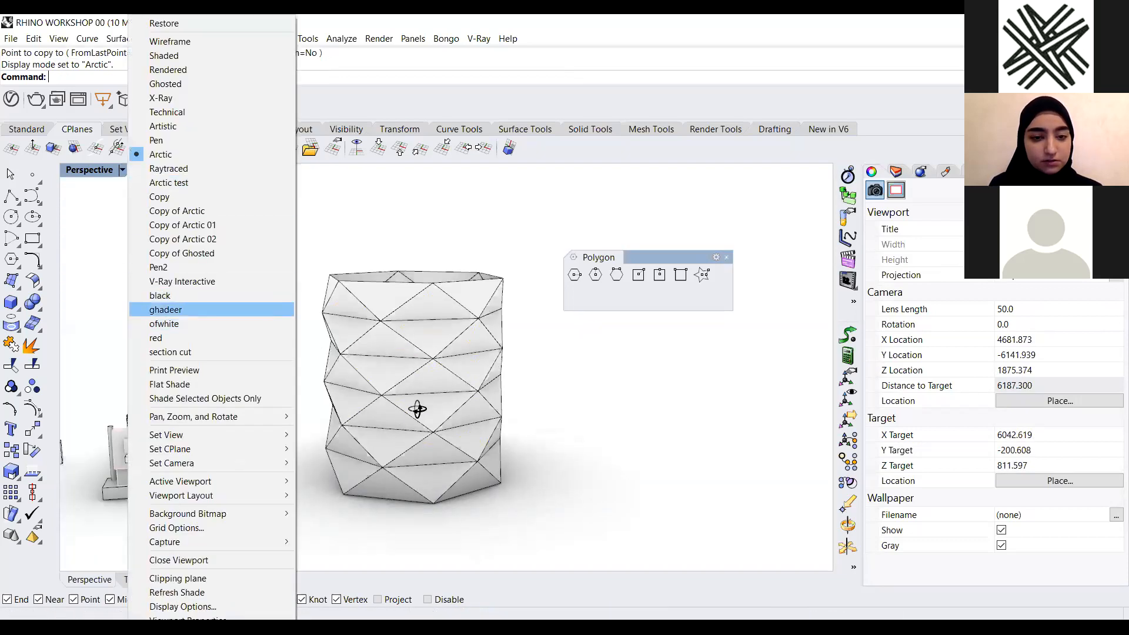
left_click(166, 310)
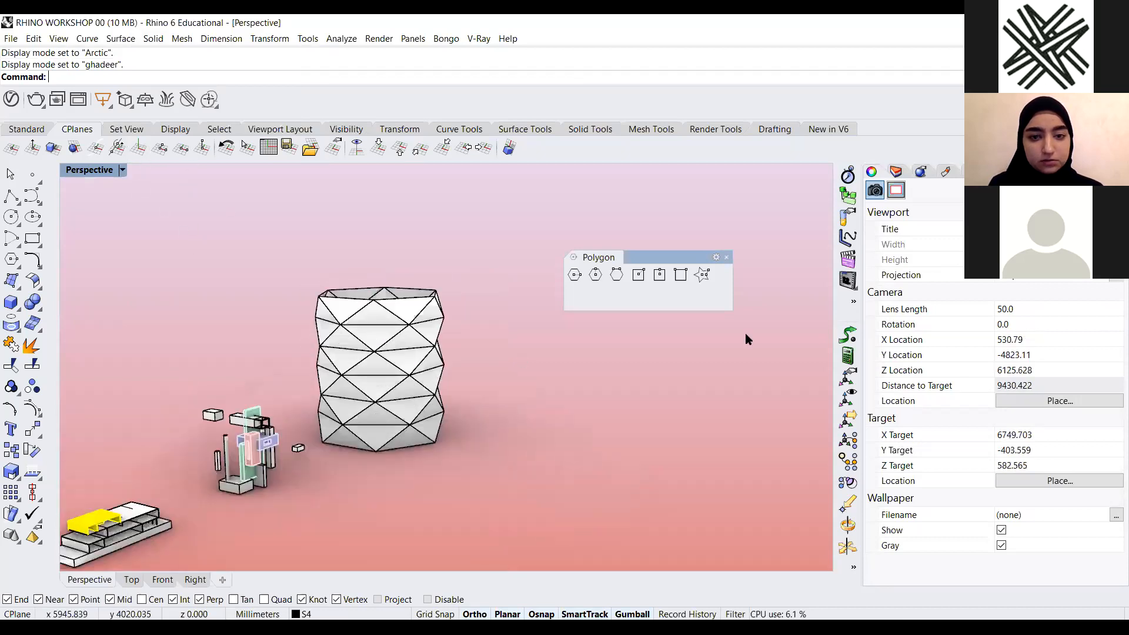
left_click(181, 147)
Set the Arctic display mode background colour to a dark teal (R 49, G 108, B 108)
left_click(1019, 171)
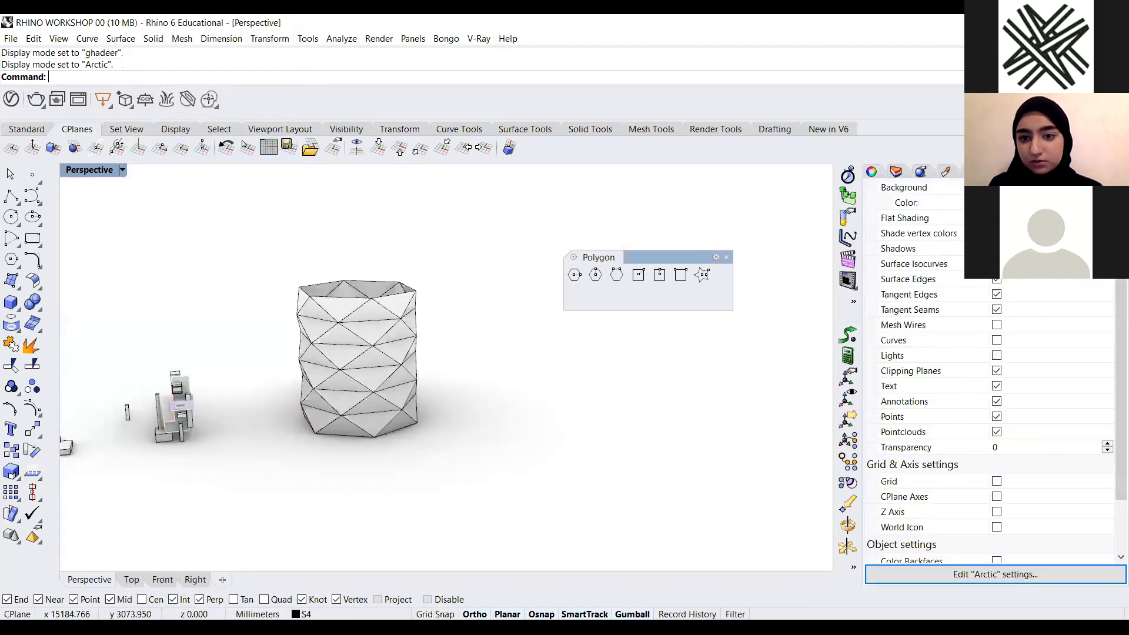
left_click(730, 326)
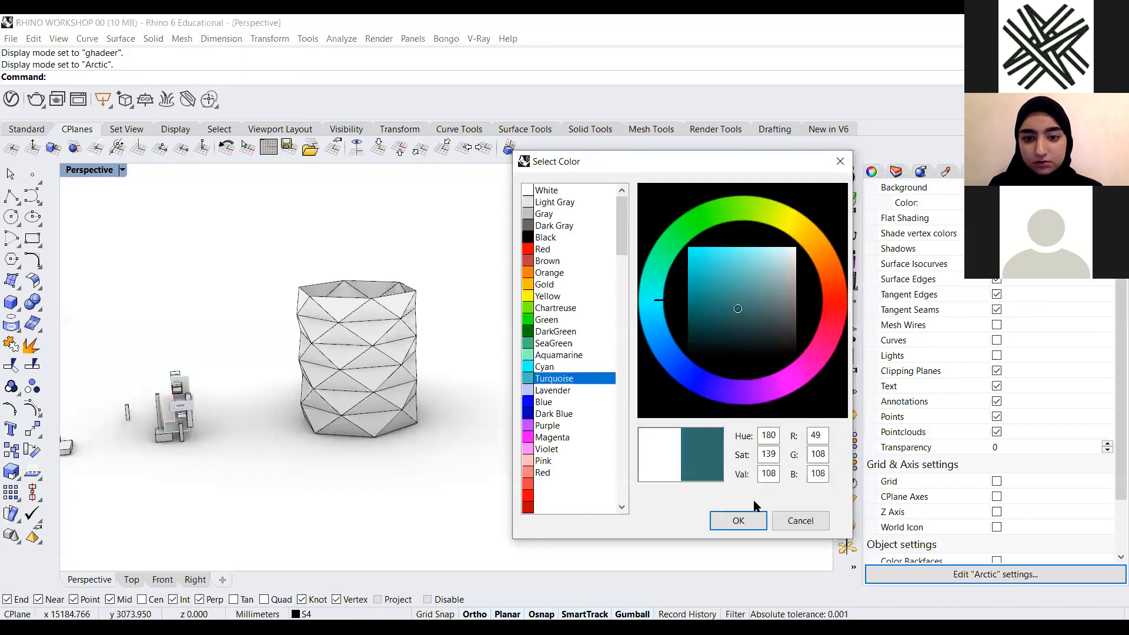
key("Return")
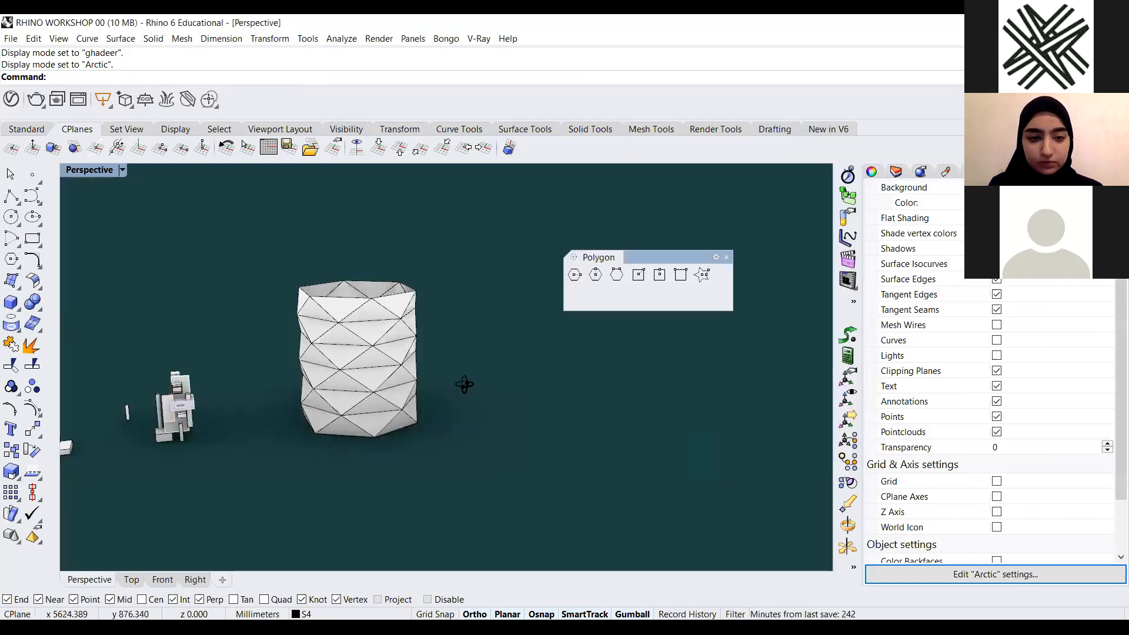
Turn off surface edges in the Arctic display mode settings
scroll(465, 393, "up", 5)
right_click_drag(700, 356, 601, 288)
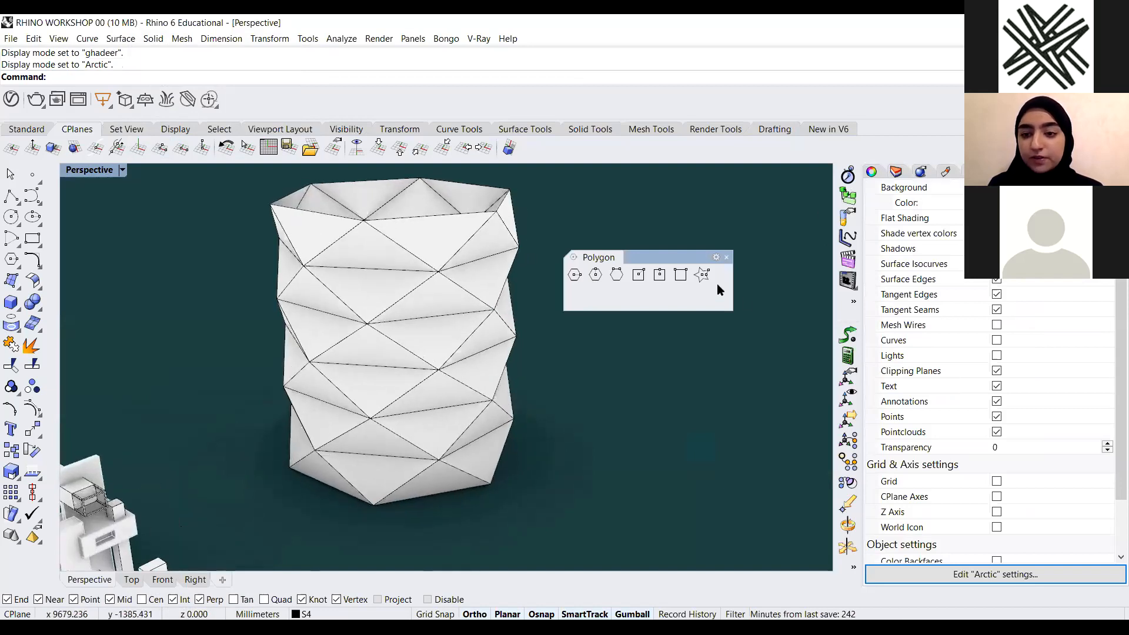
left_click(919, 173)
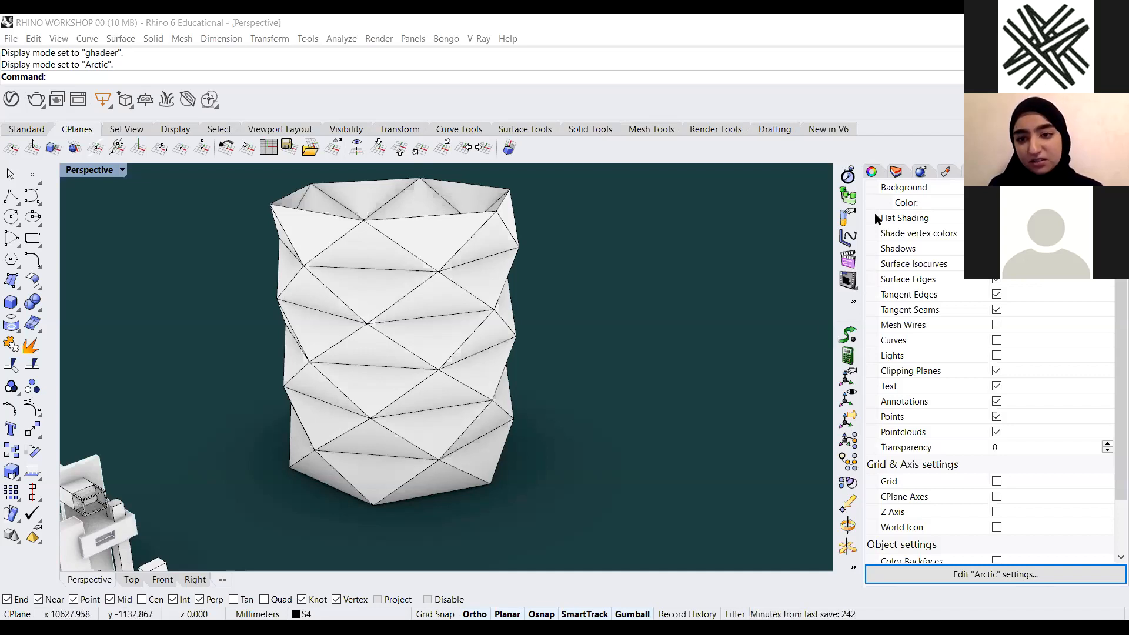
scroll(951, 319, "up", 2)
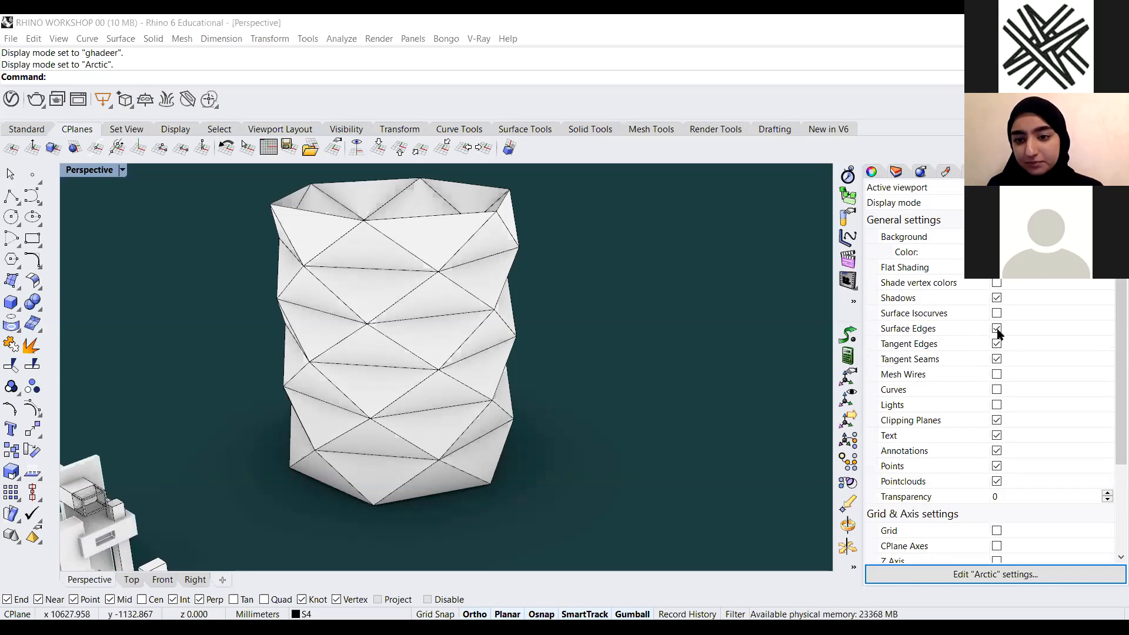
left_click(997, 330)
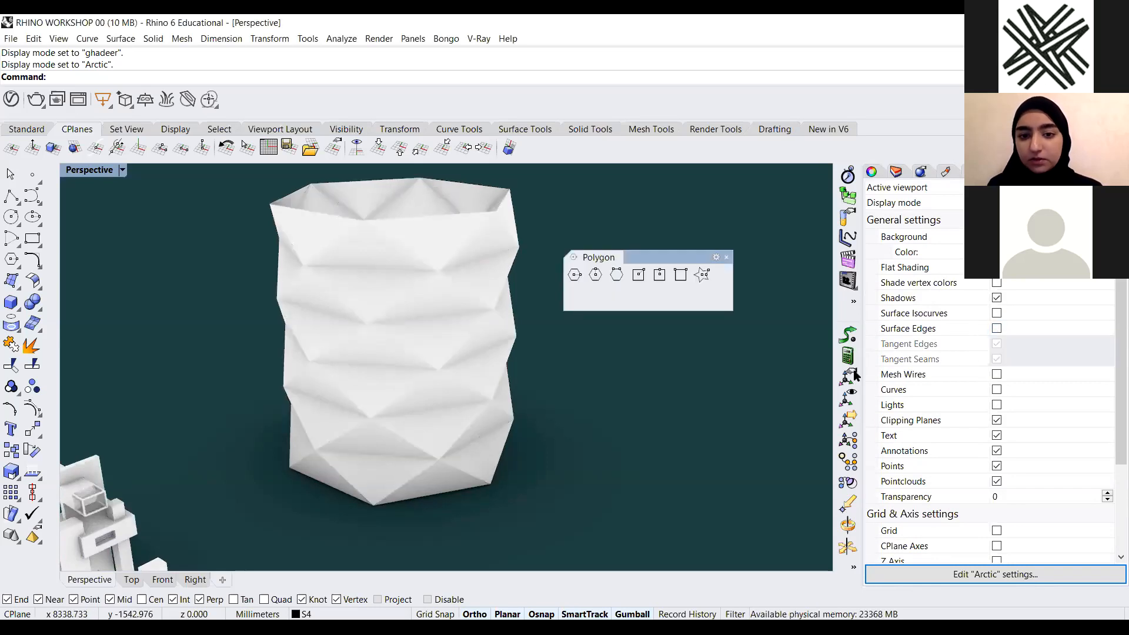
Select all six polysurfaces of the vase and undo an accidental gumball move
key("alt+Tab")
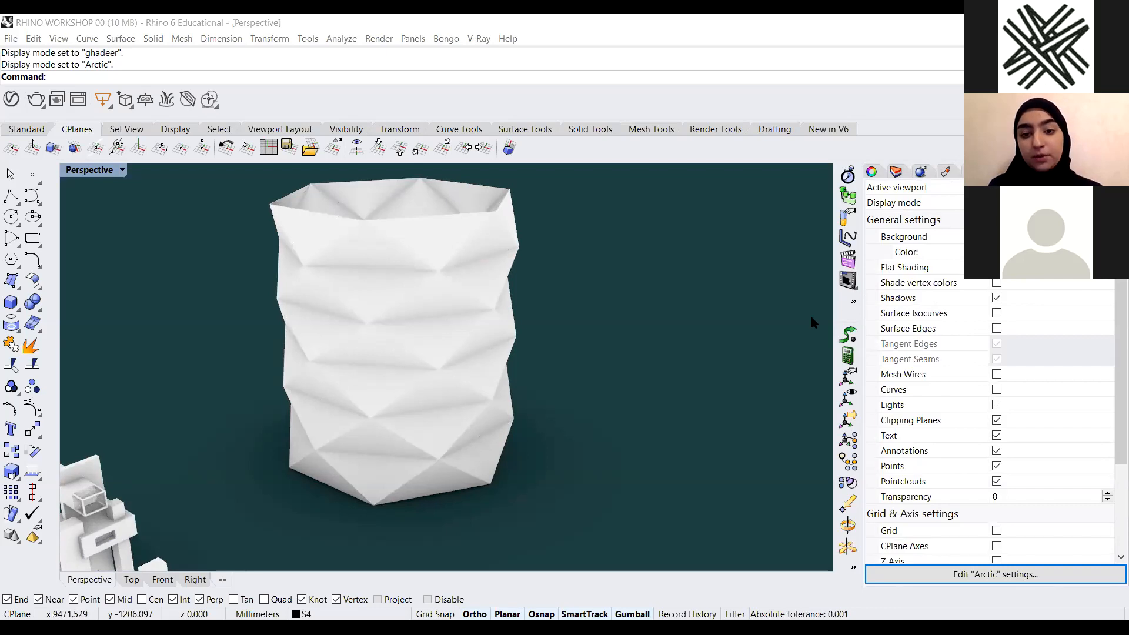
right_click_drag(497, 425, 525, 306)
left_click_drag(546, 251, 371, 500)
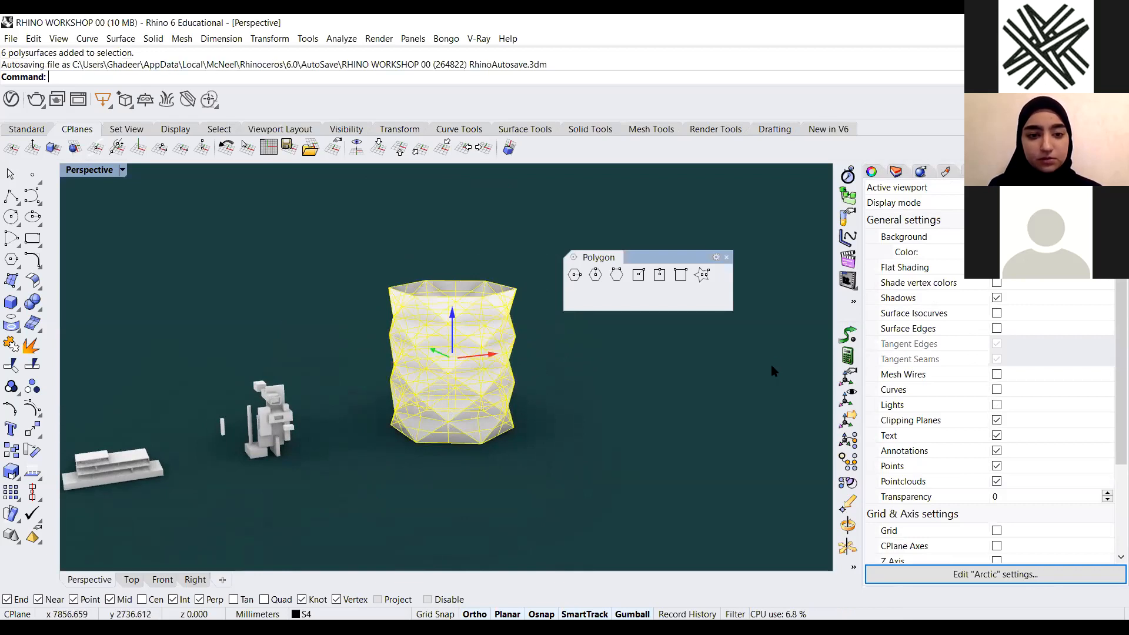
left_click(445, 450)
scroll(445, 451, "down", 4)
key("ctrl+z")
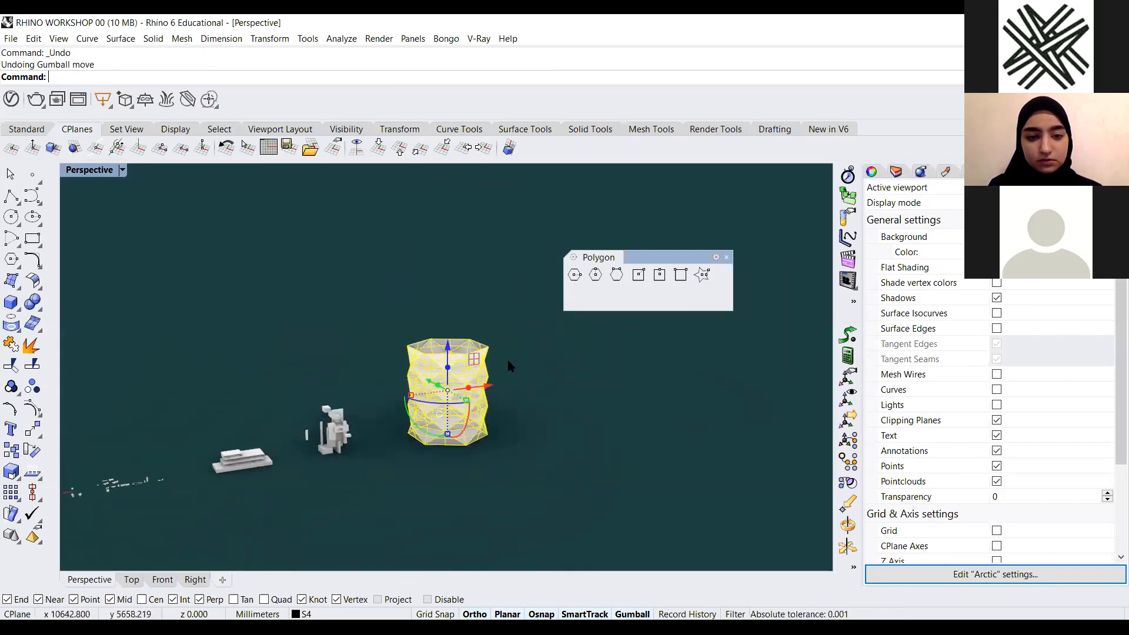
Explode the vase's six polysurfaces into separate surfaces and delete the bottom face
left_click_drag(486, 390, 590, 396)
key("alt")
scroll(481, 398, "up", 3)
left_click(456, 394)
left_click_drag(524, 268, 316, 537)
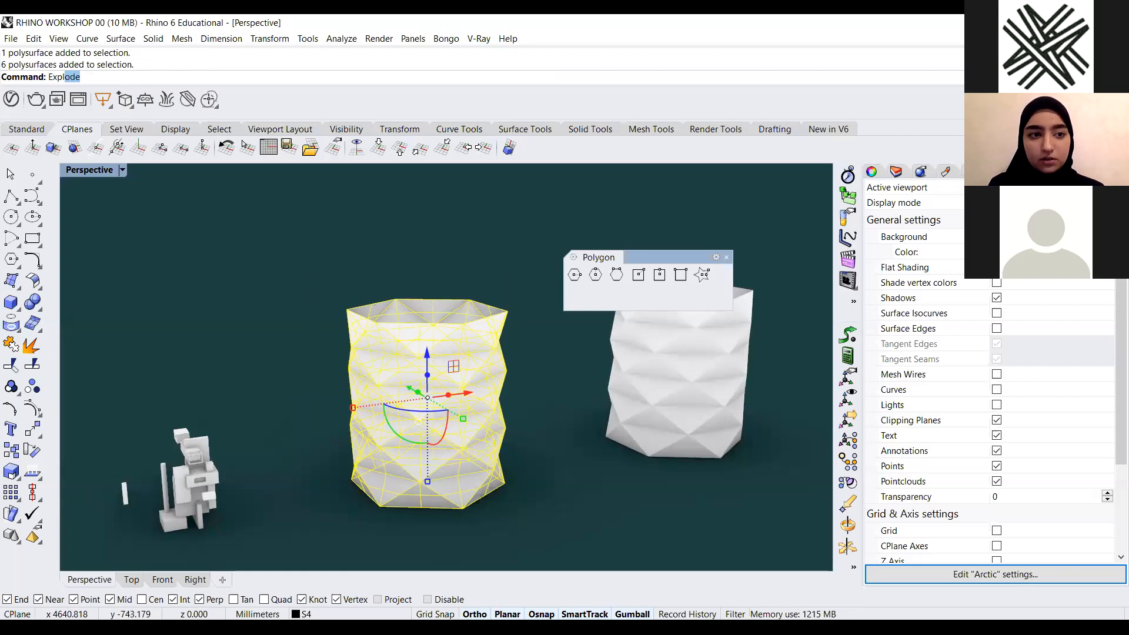
key("Return")
left_click(447, 484)
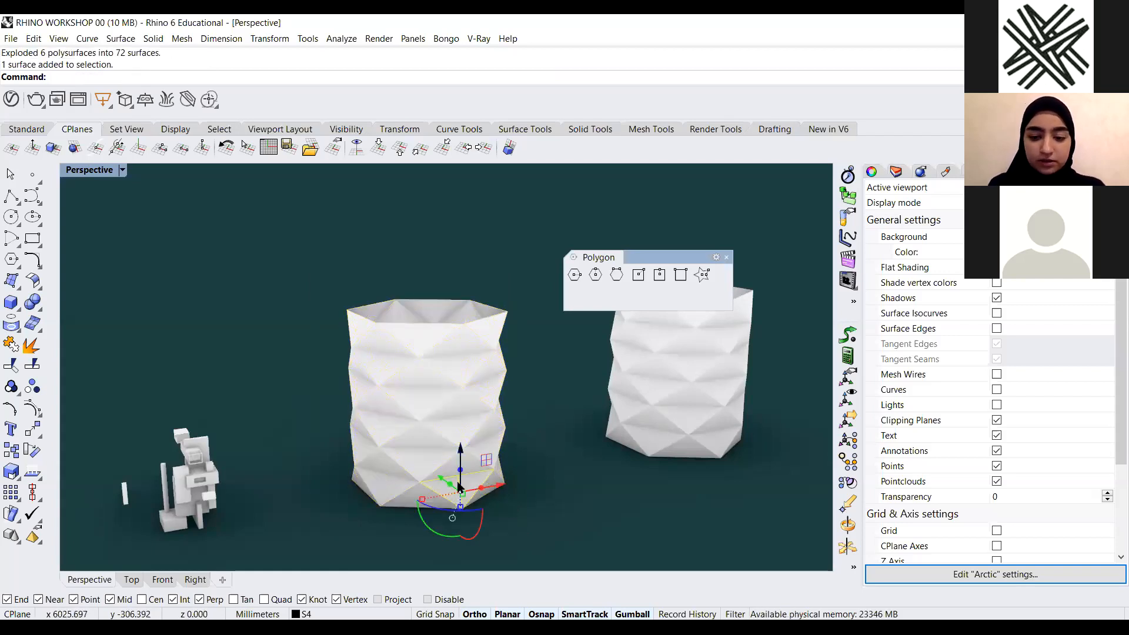
key("Delete")
Select the internal horizontal faces between the stacked rings and delete them
right_click_drag(421, 404, 382, 500)
right_click_drag(515, 383, 460, 393)
left_click(460, 393)
right_click_drag(440, 478, 496, 402)
left_click_drag(494, 398, 382, 409)
left_click(520, 447)
right_click_drag(519, 447, 434, 438)
scroll(459, 438, "up", 6)
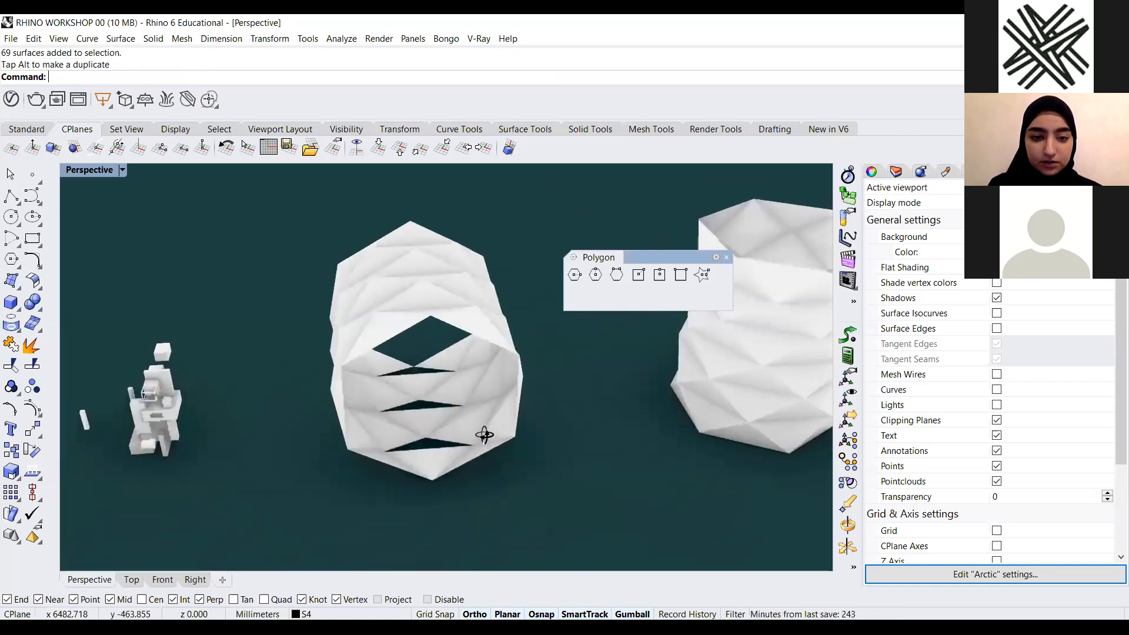
left_click_drag(453, 268, 370, 549)
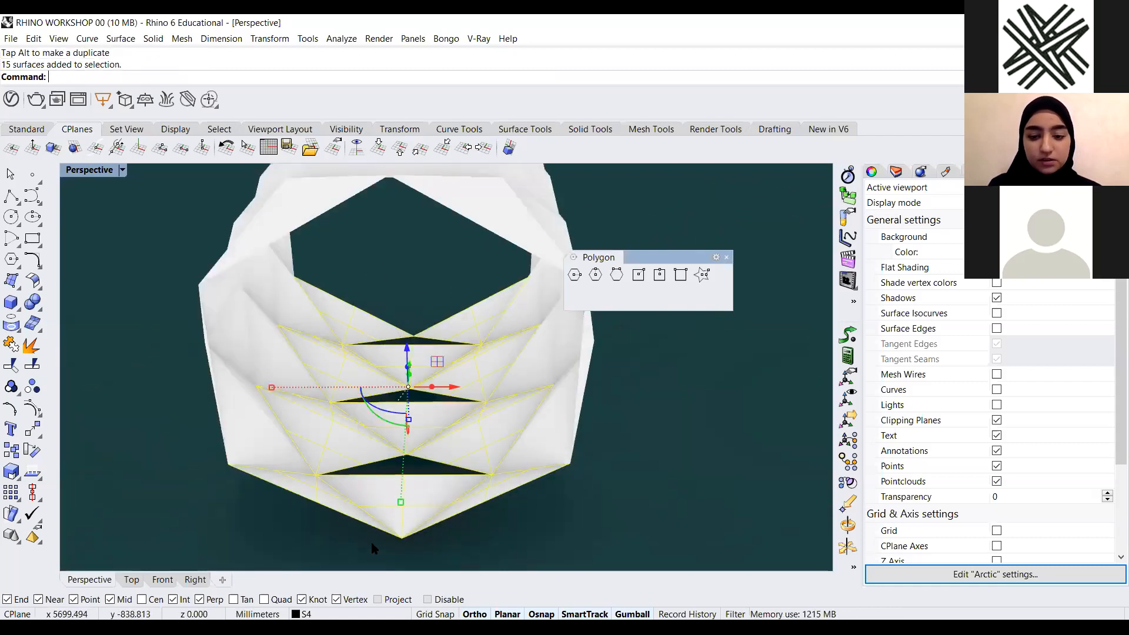
key("Delete")
Select the vase's six pieces and join them into one polysurface
right_click_drag(395, 354, 261, 416)
scroll(262, 417, "down", 11)
scroll(429, 353, "up", 8)
right_click_drag(431, 358, 478, 407)
left_click(490, 411)
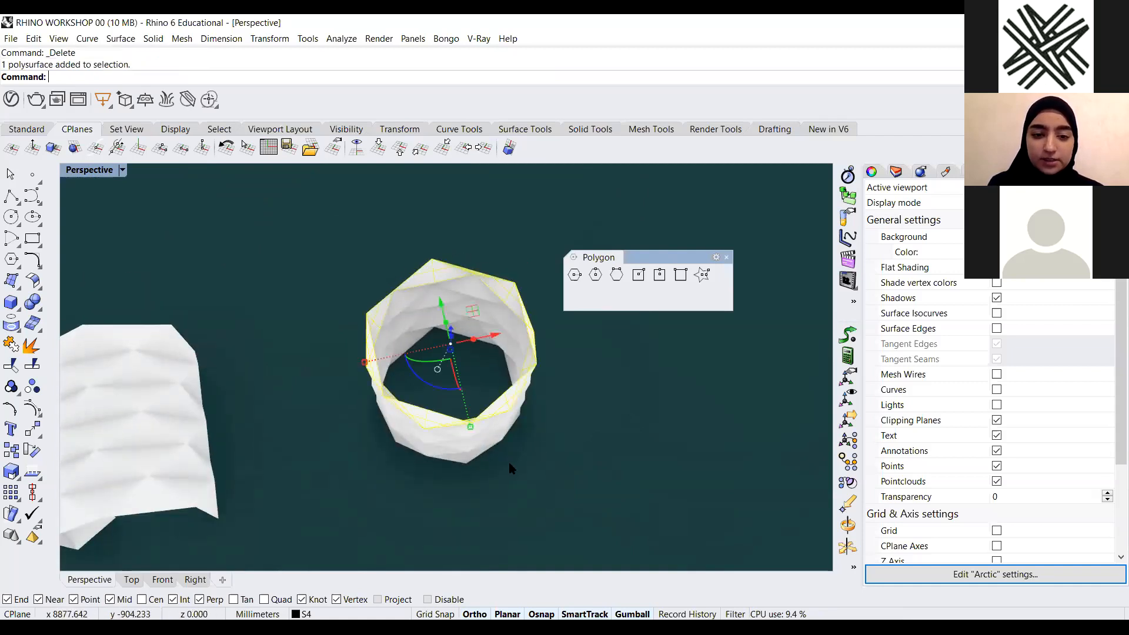
left_click(509, 461)
scroll(461, 479, "down", 2)
mouse_move(461, 480)
right_mouse_down()
mouse_move(499, 428)
mouse_move(450, 474)
right_mouse_up()
left_click_drag(490, 286, 311, 508)
left_click(522, 460)
left_click_drag(514, 267, 347, 523)
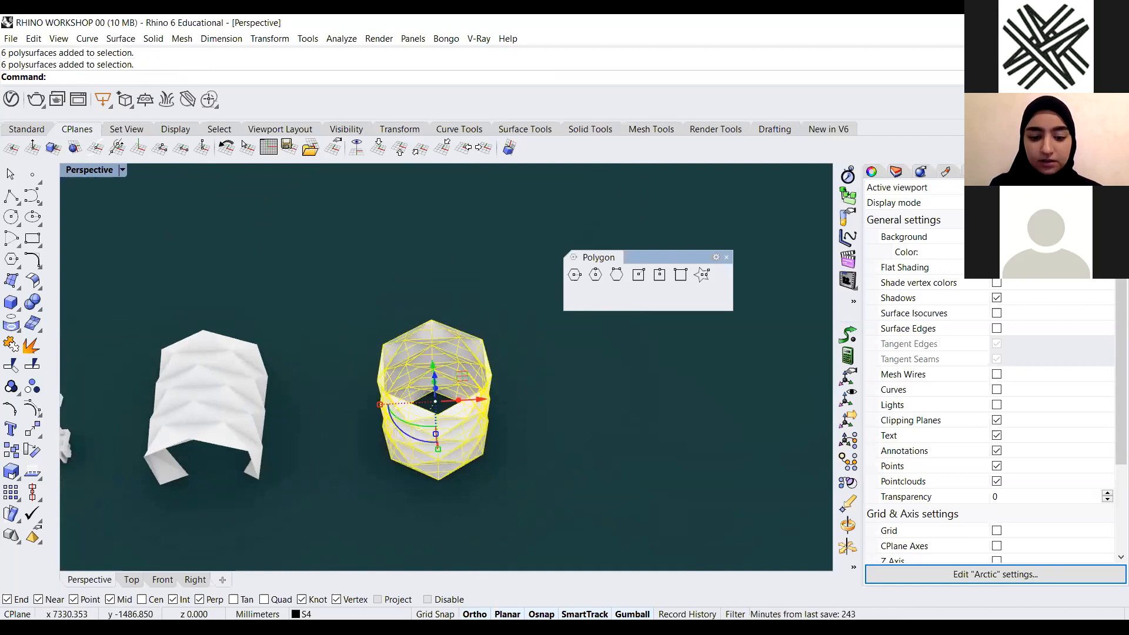
type("join")
key("Return")
Offset the vase surface as a solid with OffsetSrf at a distance of 0.02
right_click_drag(469, 490, 505, 455)
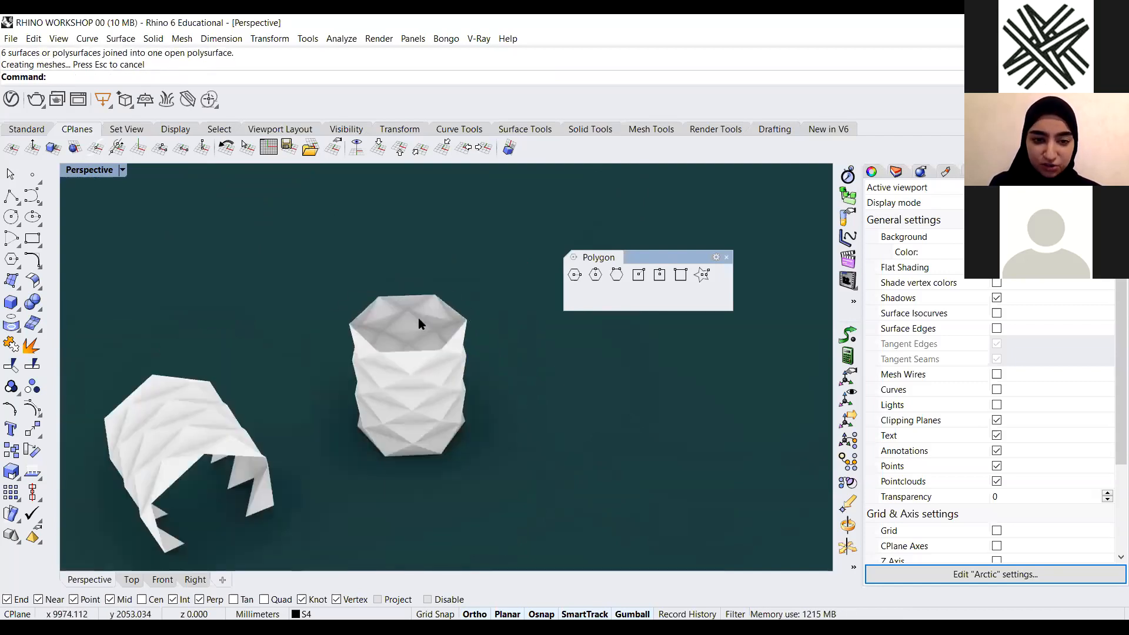
scroll(374, 407, "up", 3)
left_click(375, 407)
key("Escape")
left_click(490, 409)
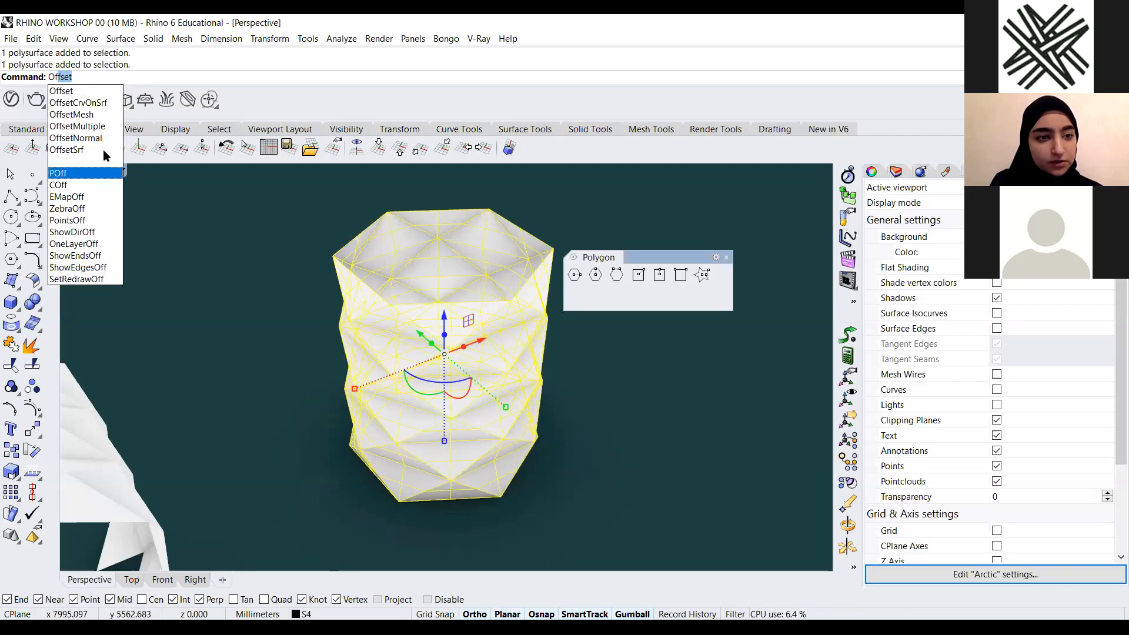
key("Return")
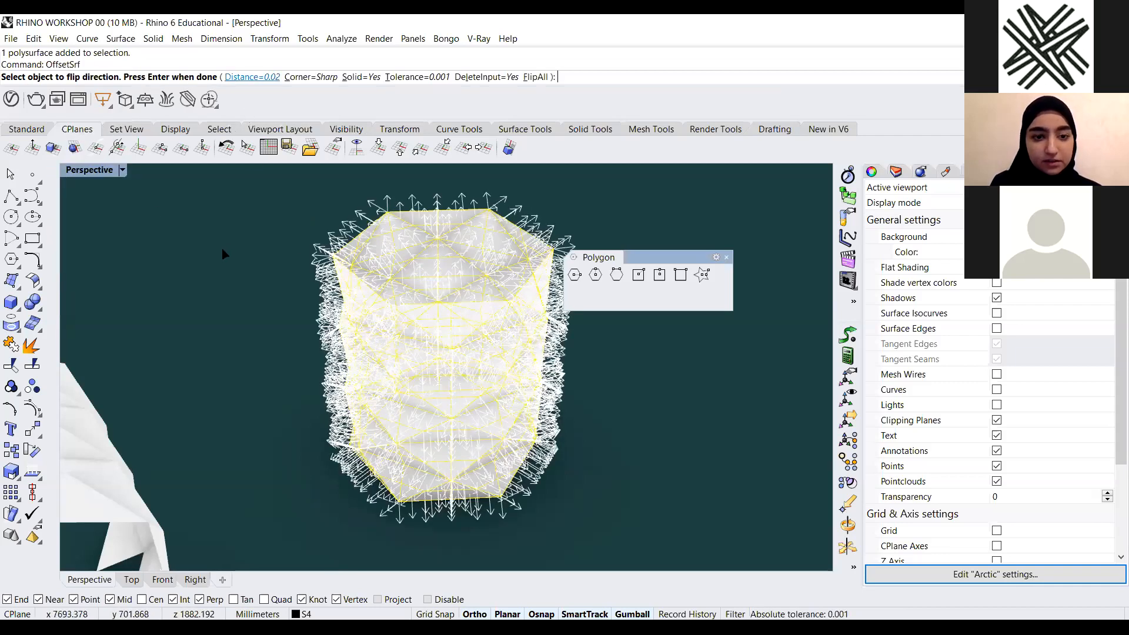
key("Return")
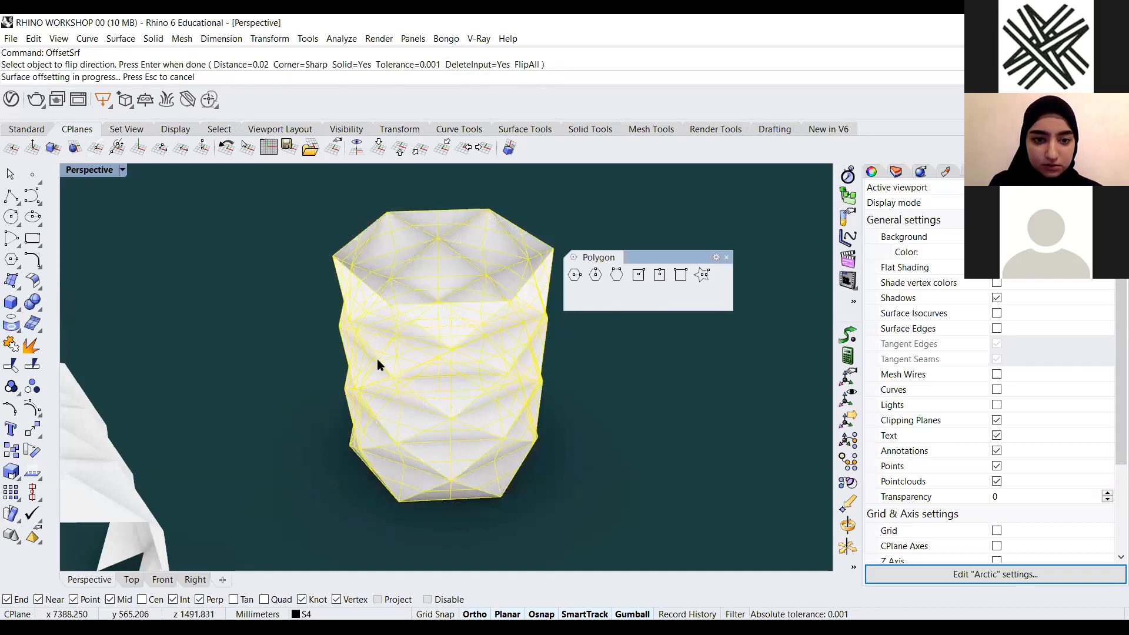
scroll(461, 522, "up", 5)
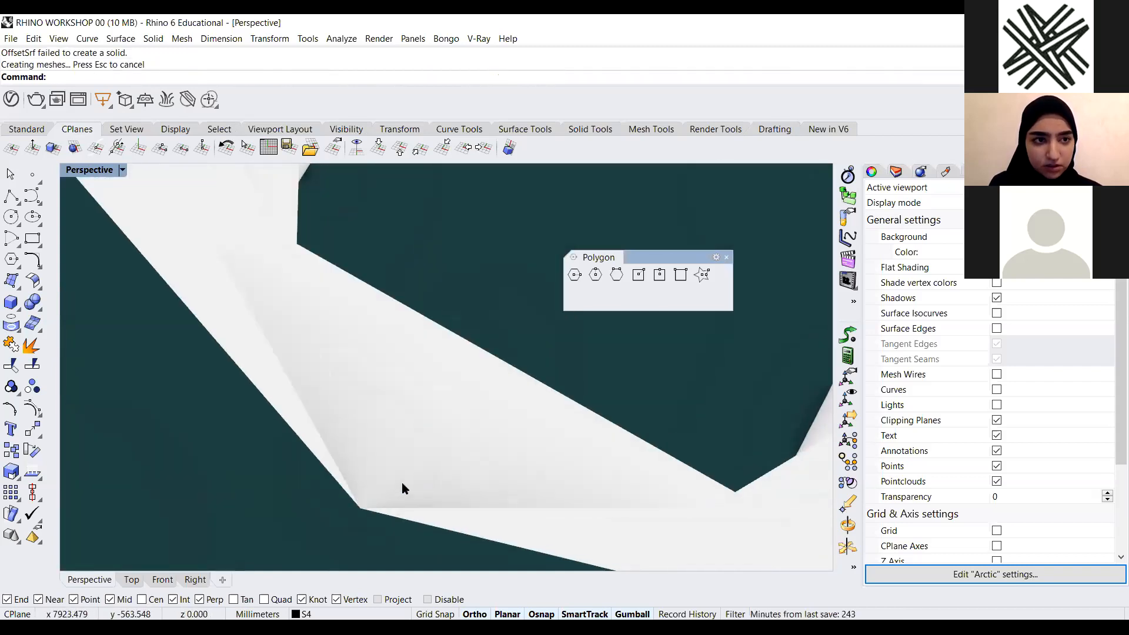
scroll(524, 418, "down", 5)
scroll(530, 434, "down", 4)
right_click_drag(530, 434, 514, 421)
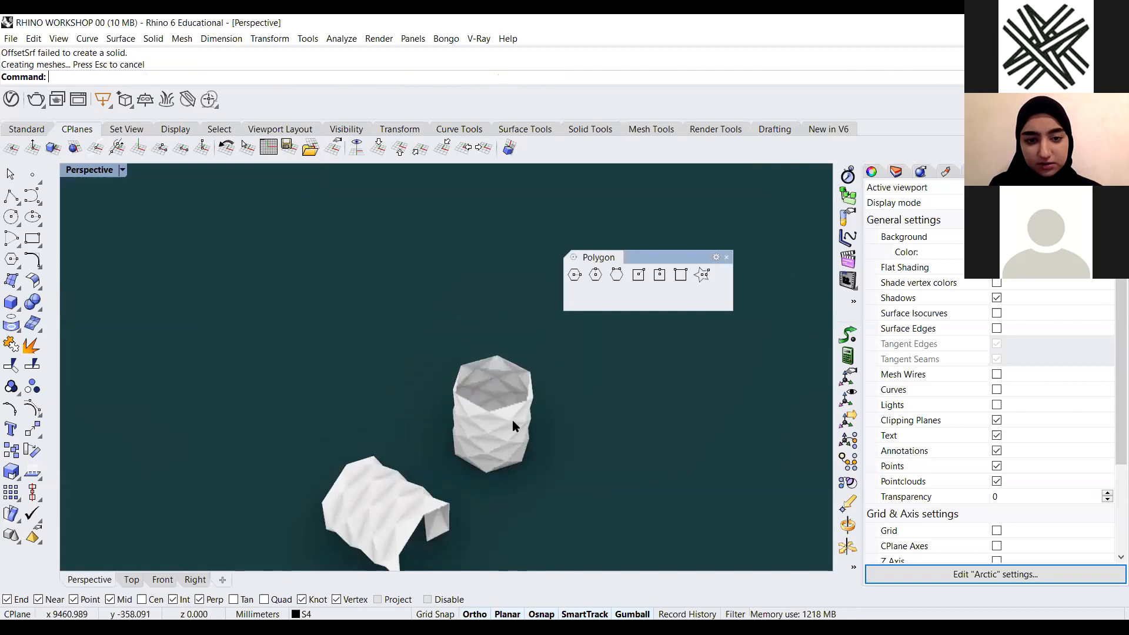
scroll(514, 421, "up", 4)
Undo the offset and rerun OffsetSrf on the vase with the distance set to 0.5
key("ctrl+z")
type("Off")
left_click(79, 149)
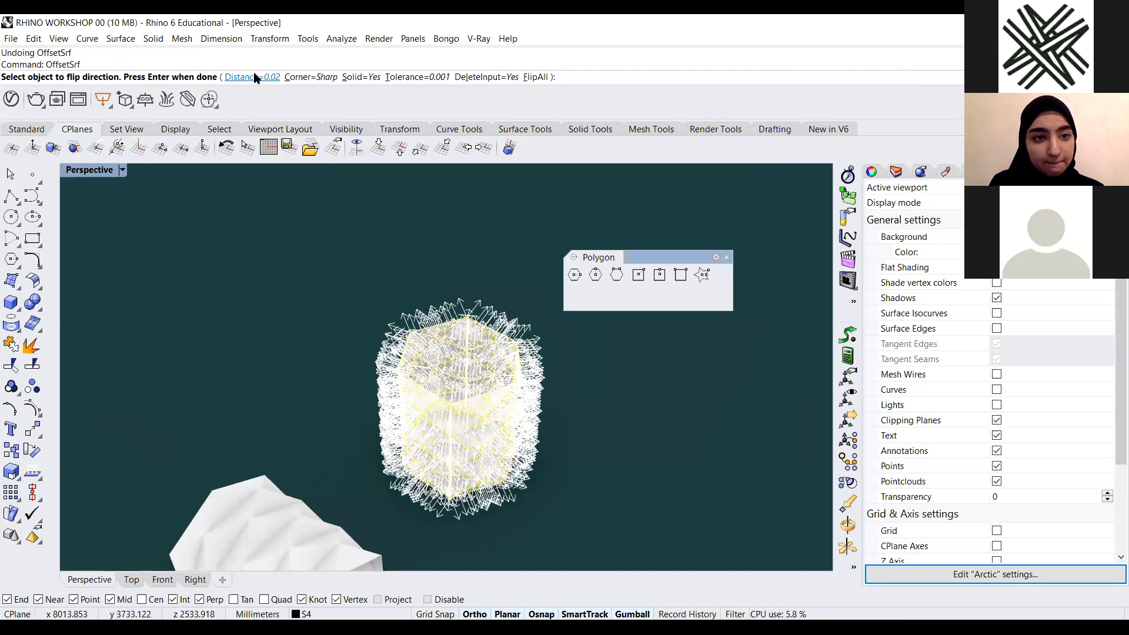
left_click(253, 76)
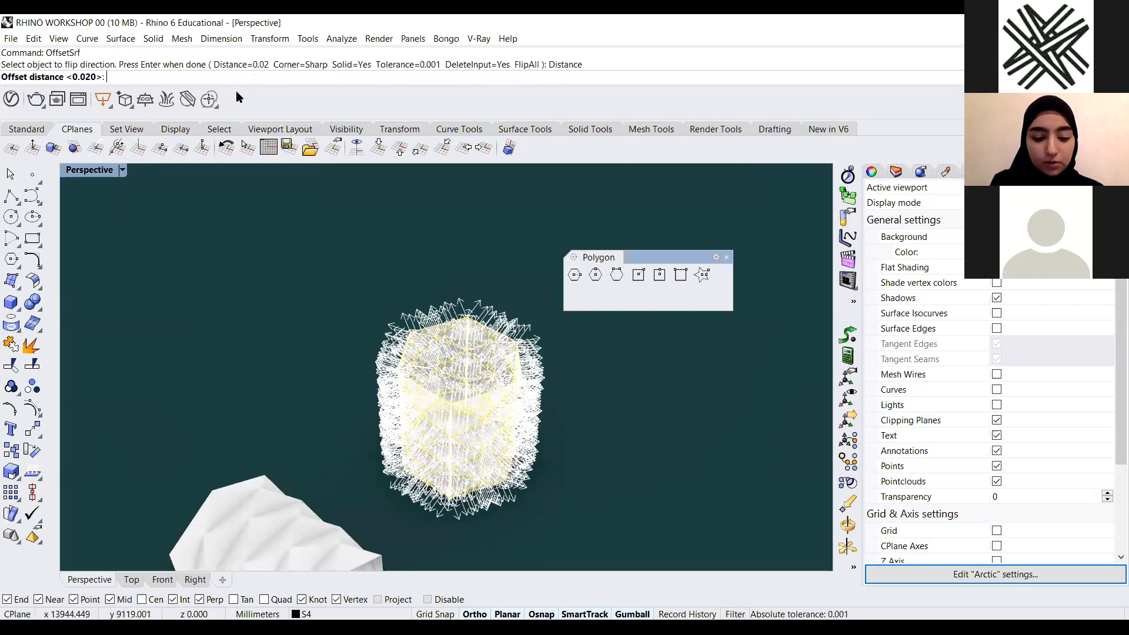
type("0.")
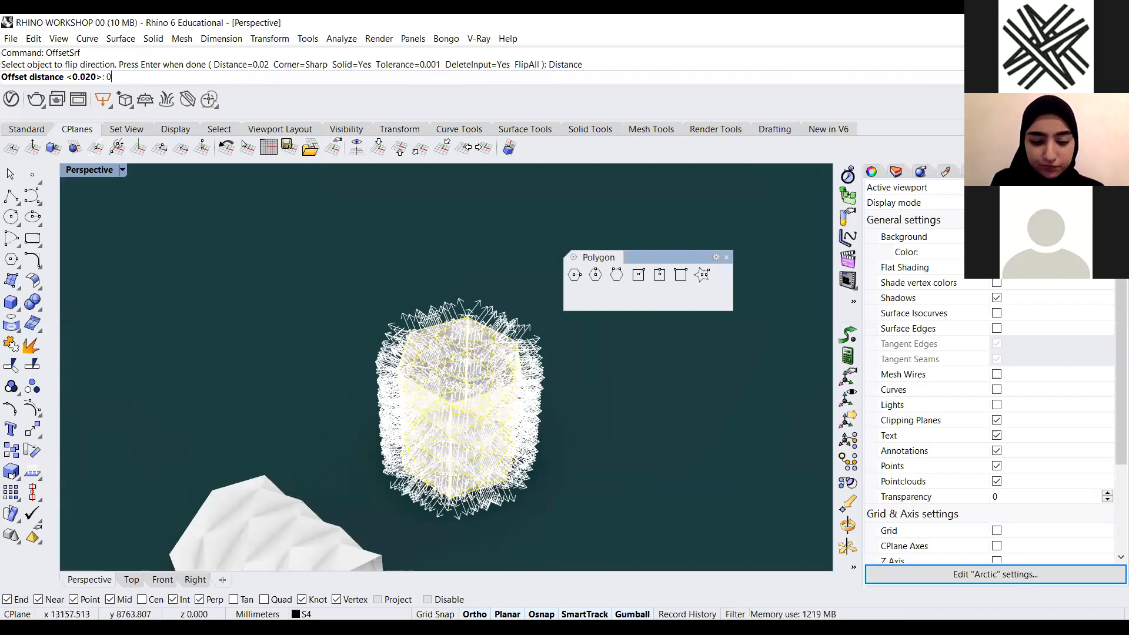
key("Return")
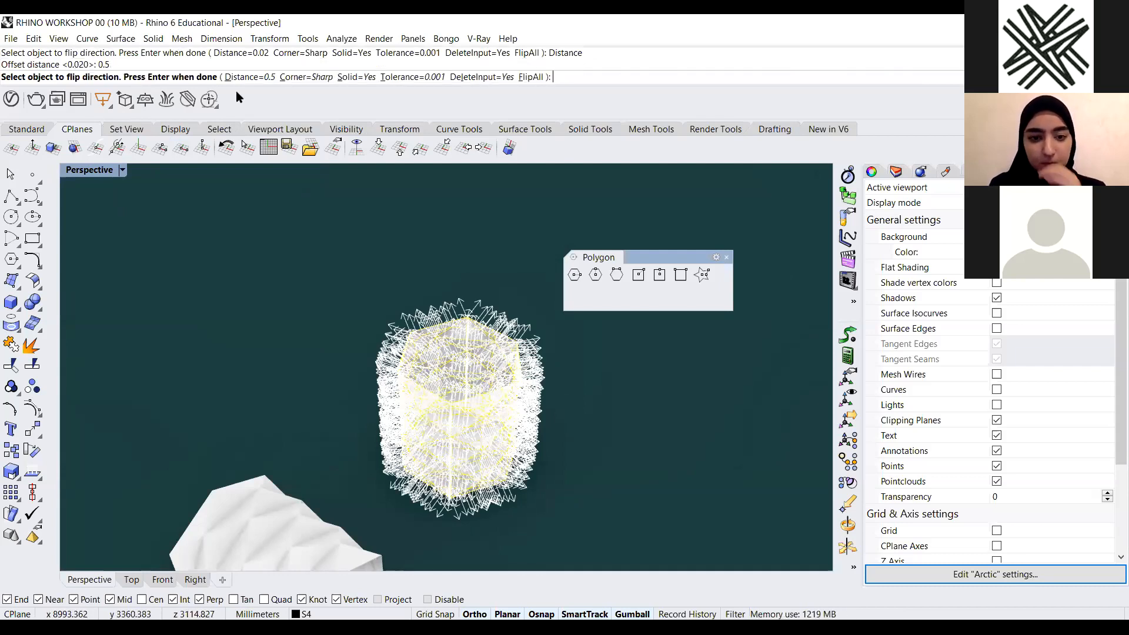
right_click(305, 193)
Zoom in on the vase rim and walls to inspect the offset thickness
scroll(454, 350, "up", 5)
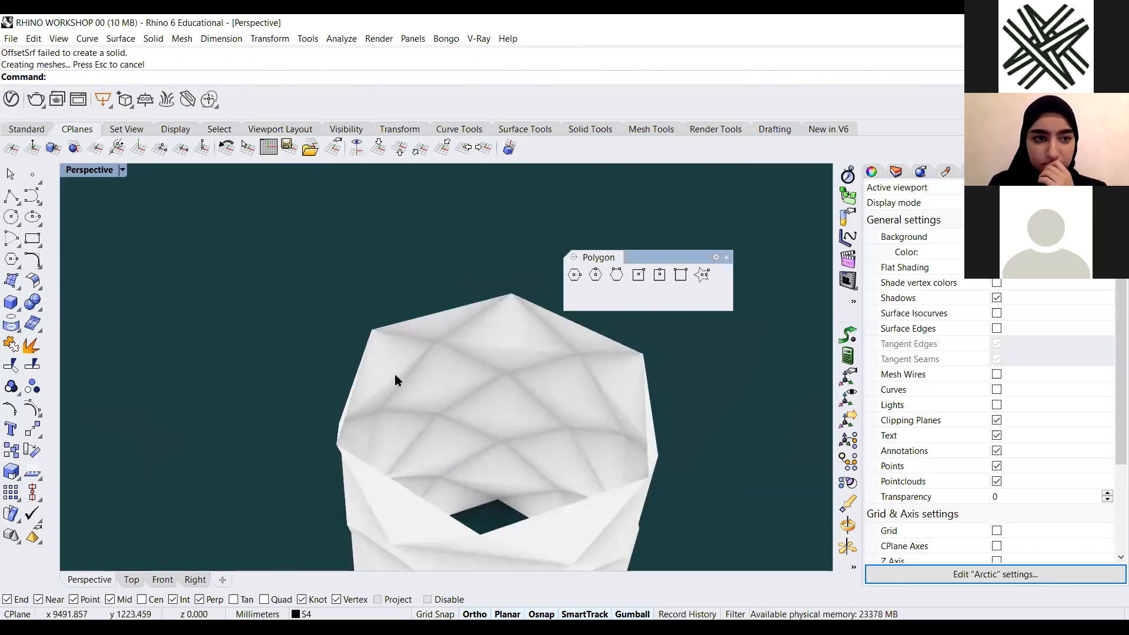
scroll(312, 271, "up", 5)
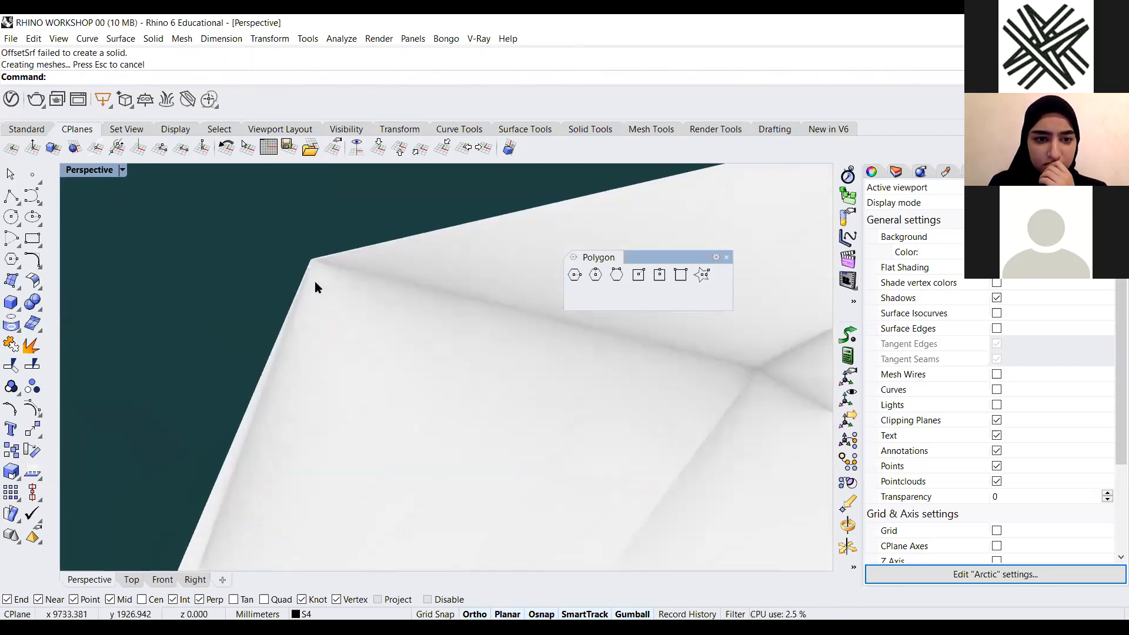
scroll(280, 416, "up", 1)
scroll(284, 403, "down", 1)
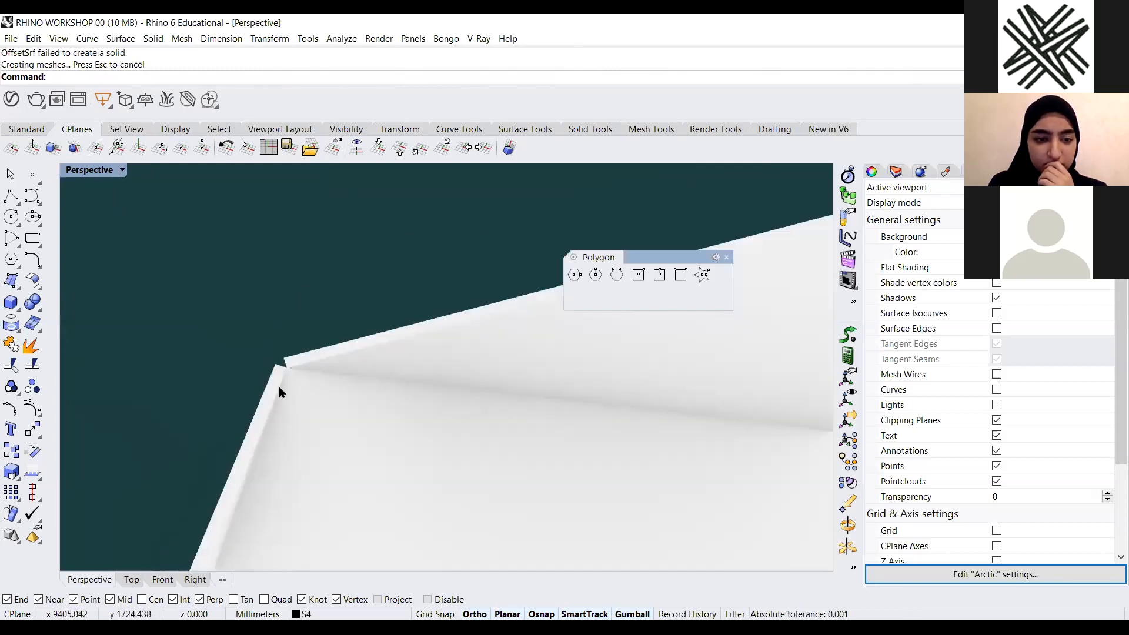
scroll(333, 302, "down", 5)
right_click_drag(369, 337, 253, 495)
scroll(227, 398, "up", 10)
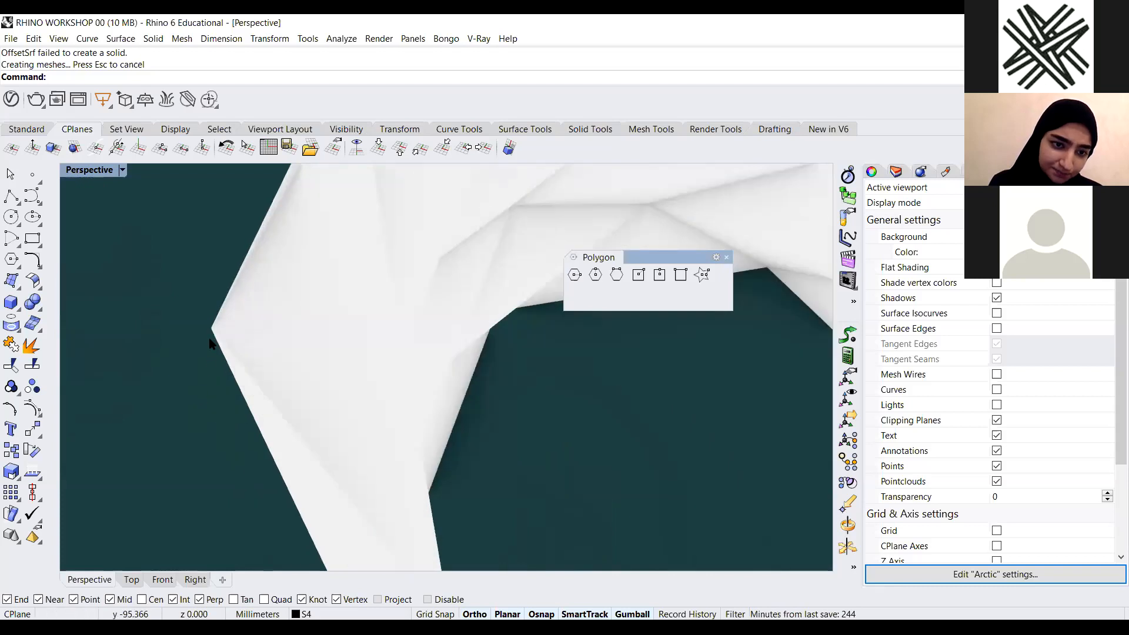
right_click_drag(222, 384, 256, 366)
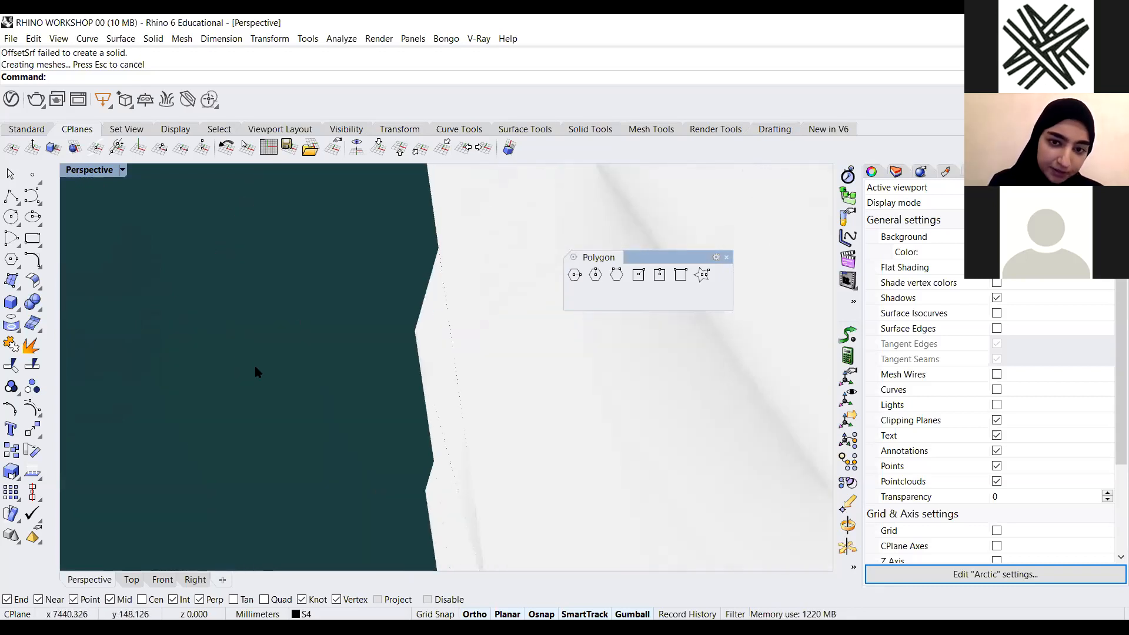
scroll(251, 366, "down", 8)
right_click_drag(359, 400, 489, 383)
scroll(340, 394, "up", 12)
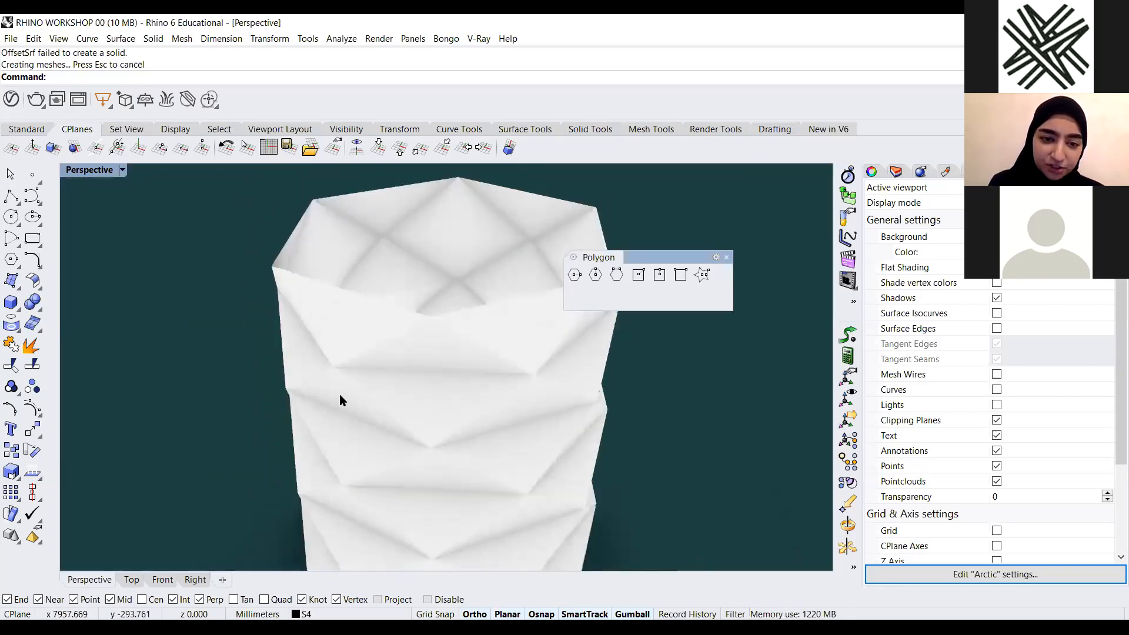
right_click_drag(257, 398, 521, 471)
scroll(386, 360, "down", 14)
scroll(457, 289, "up", 6)
scroll(492, 391, "up", 5)
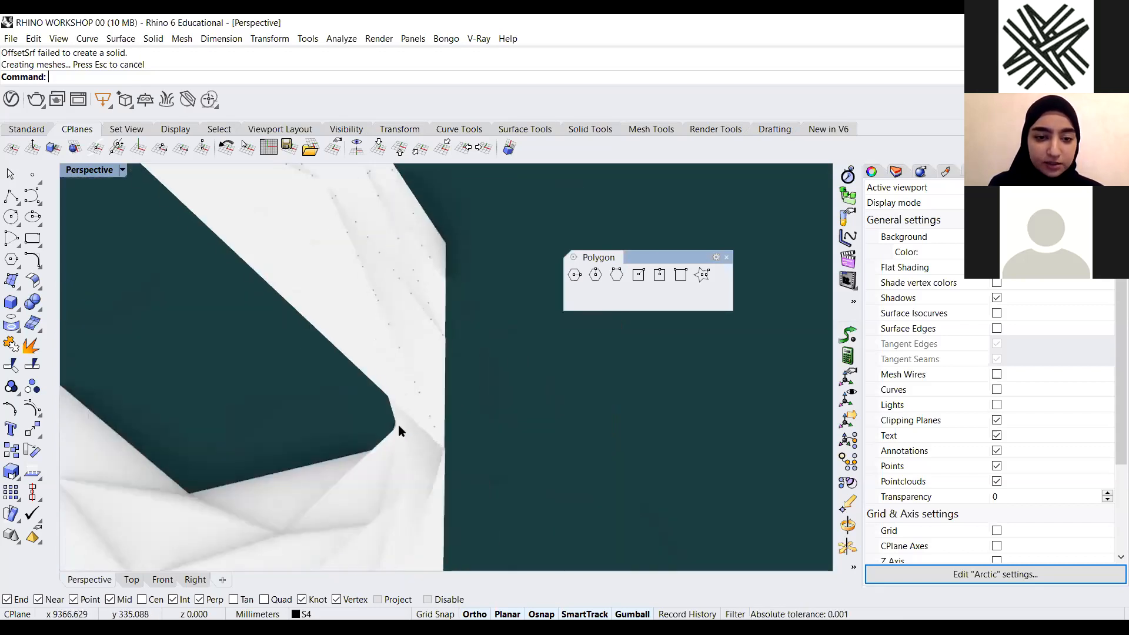
scroll(443, 336, "down", 5)
right_click_drag(408, 398, 371, 366)
scroll(412, 317, "down", 3)
Try to join the selected vase polysurfaces, then clear the selection
left_click_drag(479, 267, 328, 456)
key("ctrl+j")
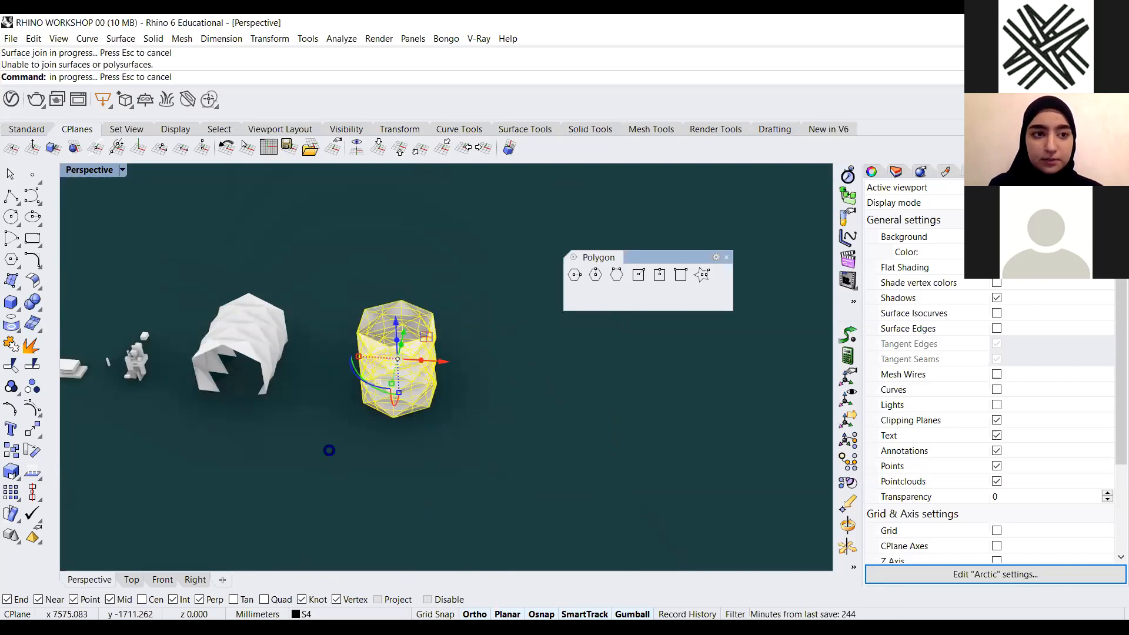
key("Escape")
scroll(380, 372, "up", 4)
left_click(431, 439)
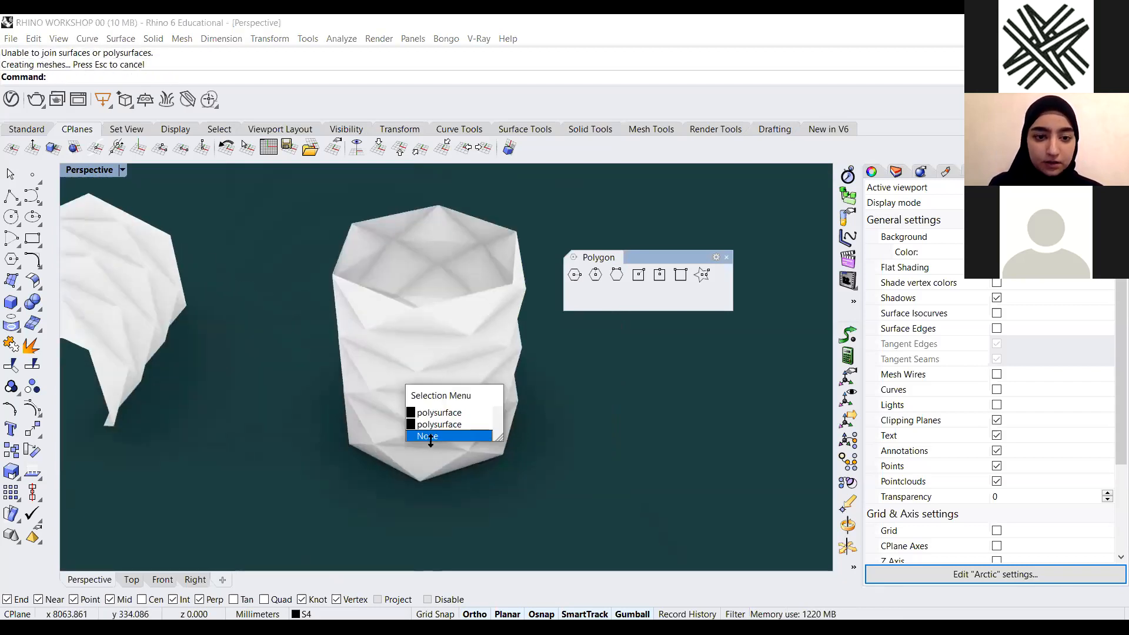
left_click(434, 436)
Zoom around the vase to examine its folded faces and rim
scroll(386, 350, "up", 10)
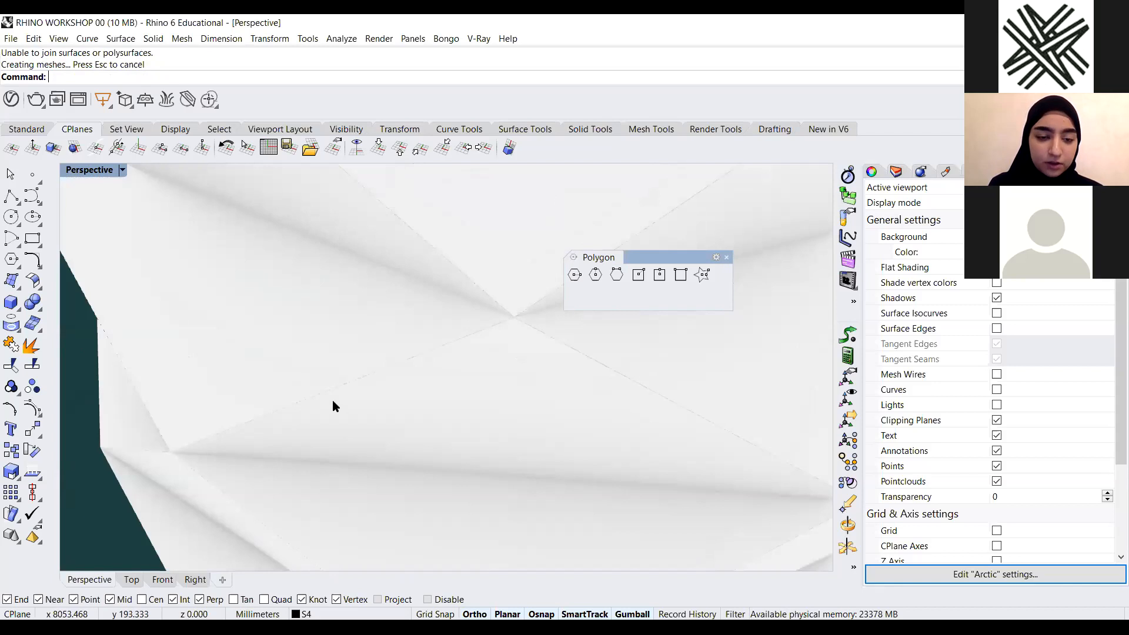
left_click(333, 400)
left_click(398, 414)
right_click_drag(398, 414, 521, 332)
right_click_drag(316, 419, 463, 310)
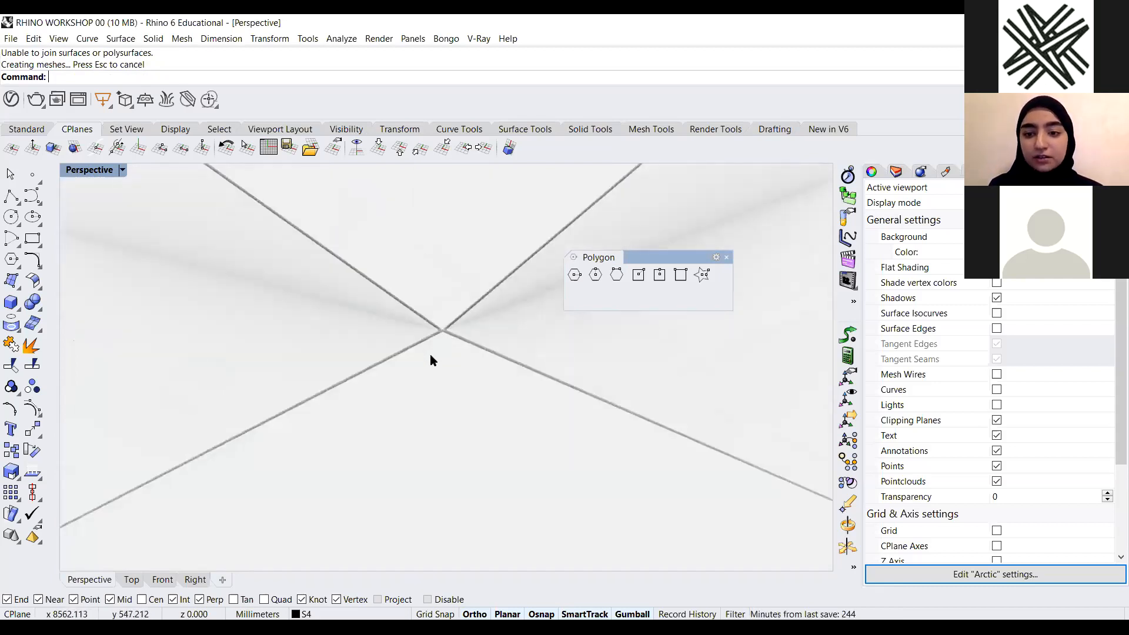
scroll(362, 406, "down", 10)
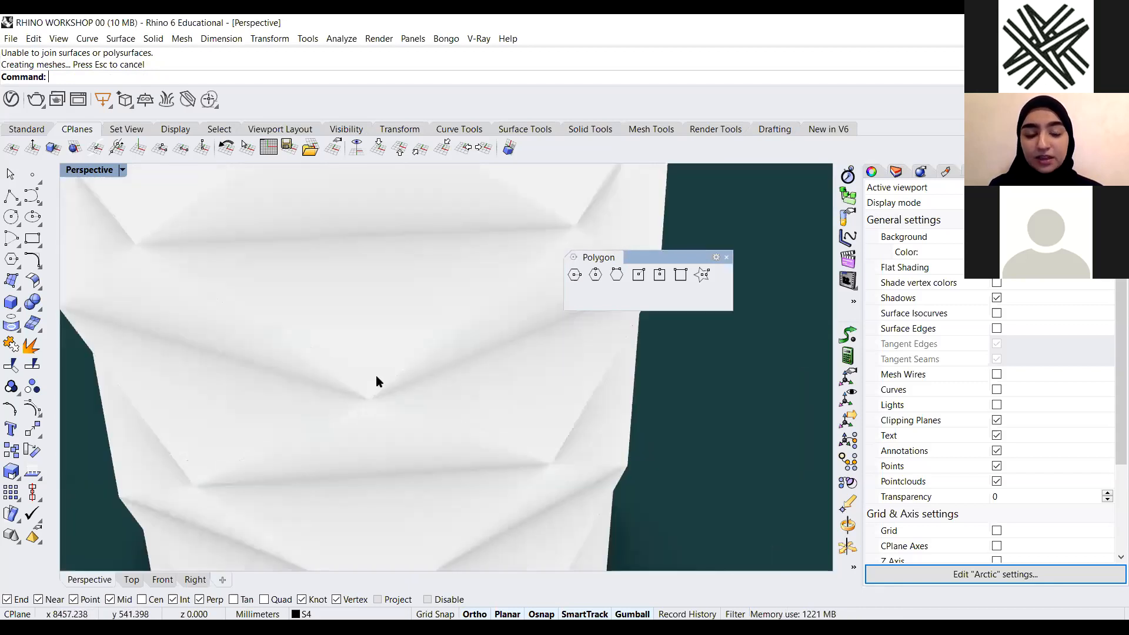
scroll(392, 369, "up", 5)
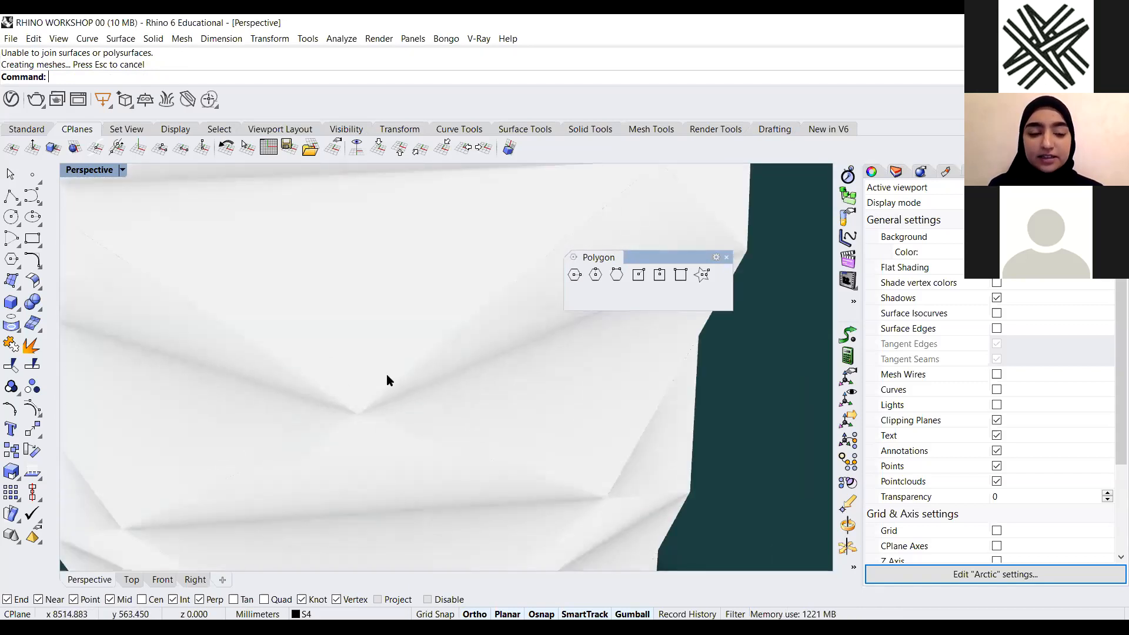
scroll(386, 376, "down", 3)
scroll(387, 379, "down", 3)
scroll(361, 353, "up", 1)
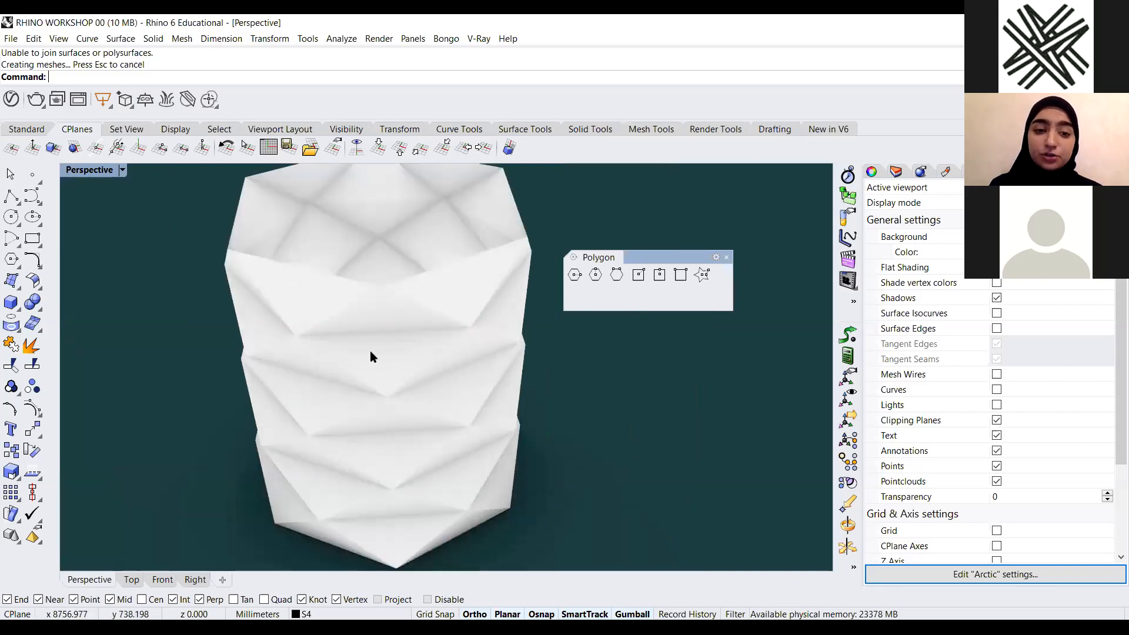
left_click(395, 371)
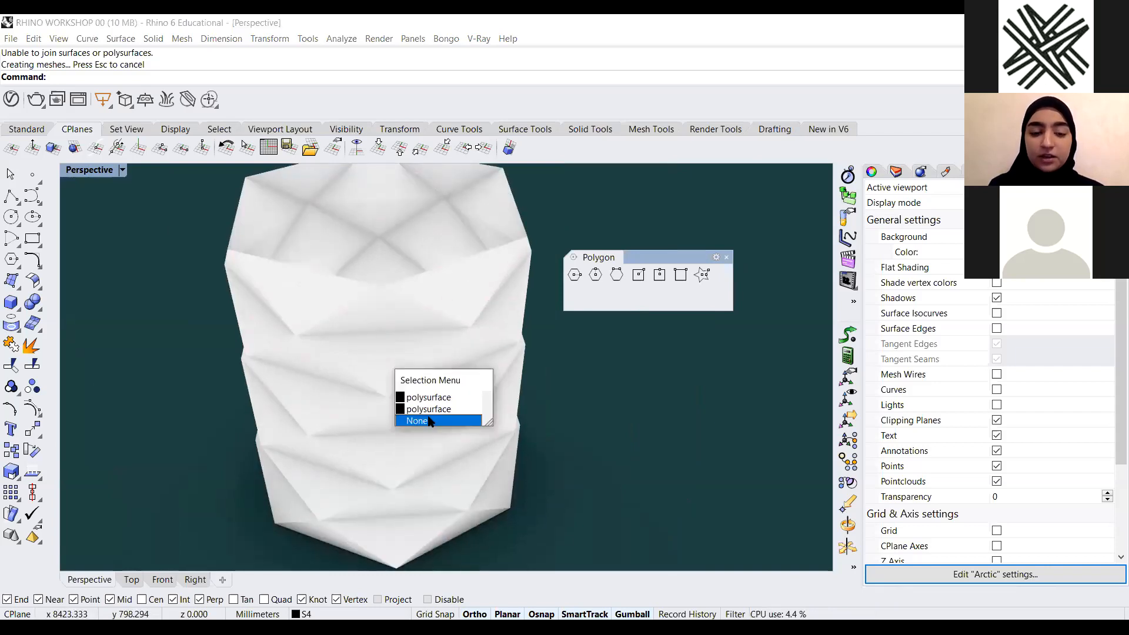
left_click(428, 421)
scroll(522, 426, "down", 3)
scroll(517, 415, "up", 1)
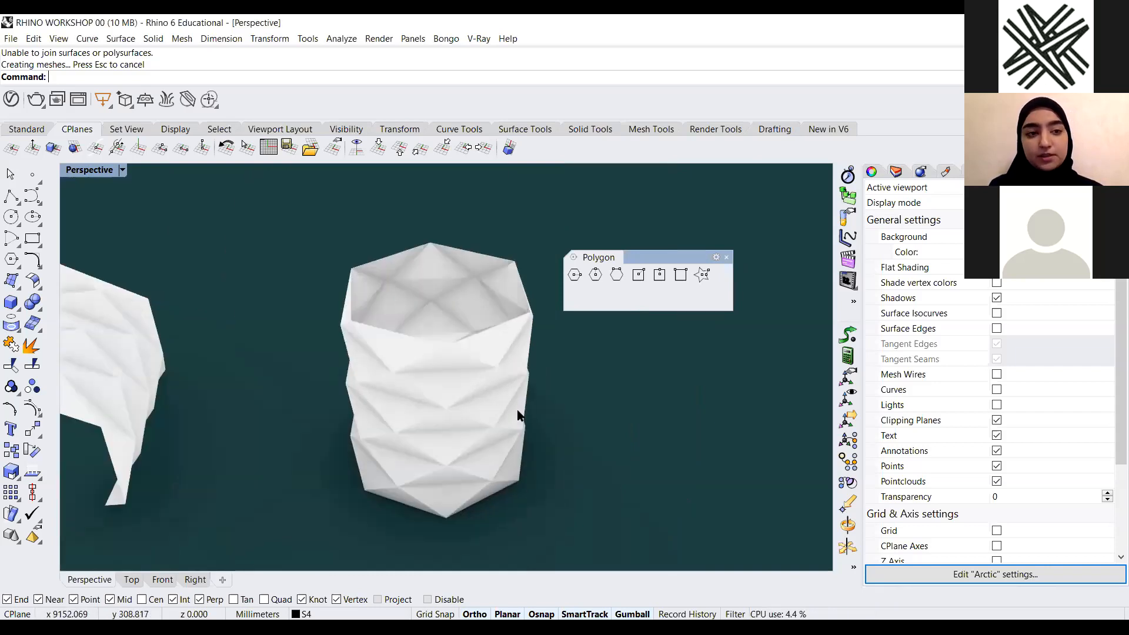
scroll(357, 421, "down", 4)
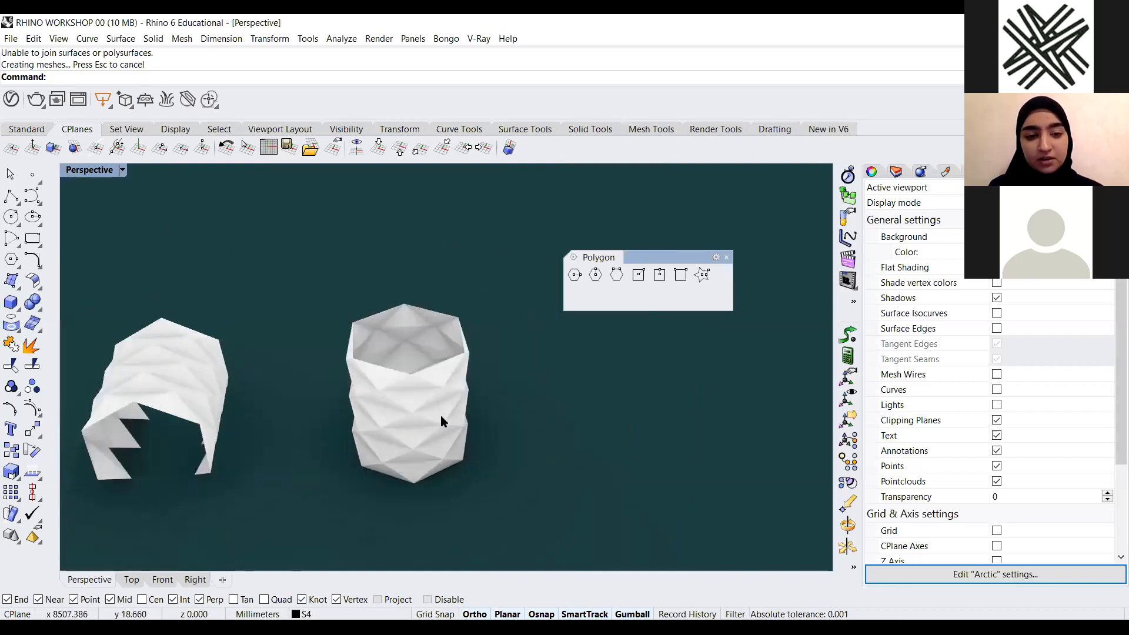
right_click_drag(494, 400, 506, 408)
left_click(123, 170)
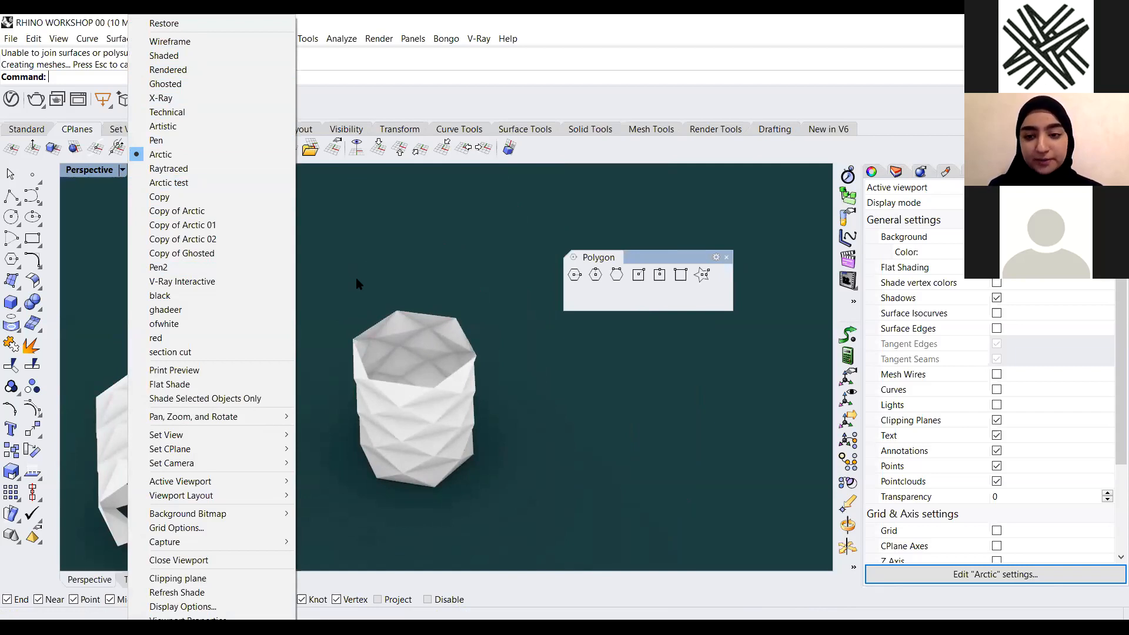
left_click(439, 267)
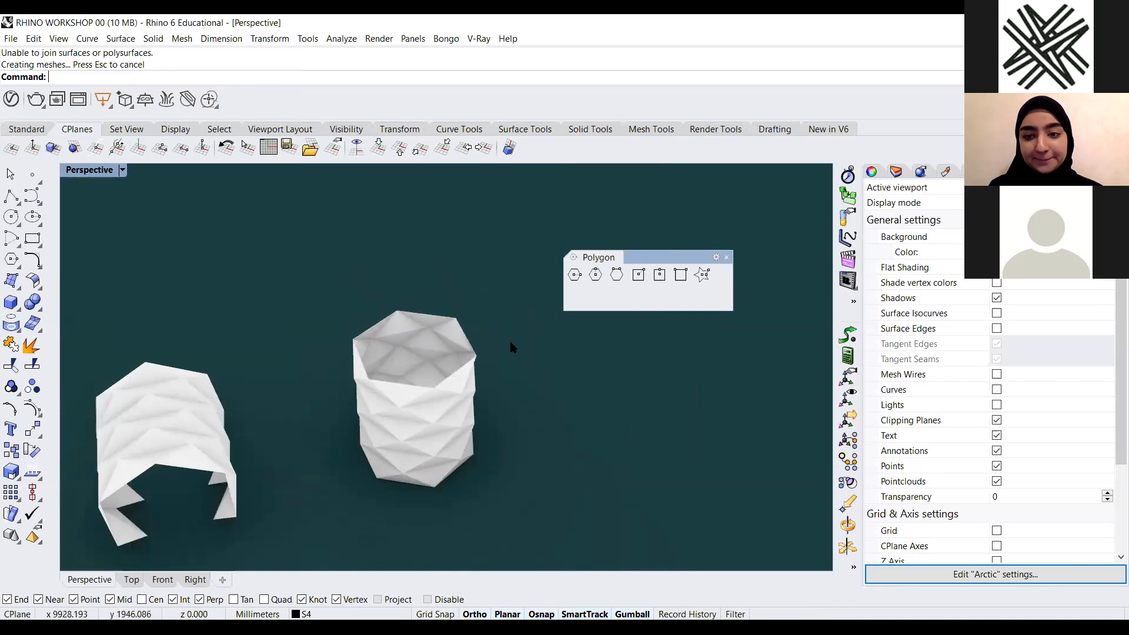
Switch the Perspective viewport to Shaded display mode
left_click(123, 170)
left_click(206, 56)
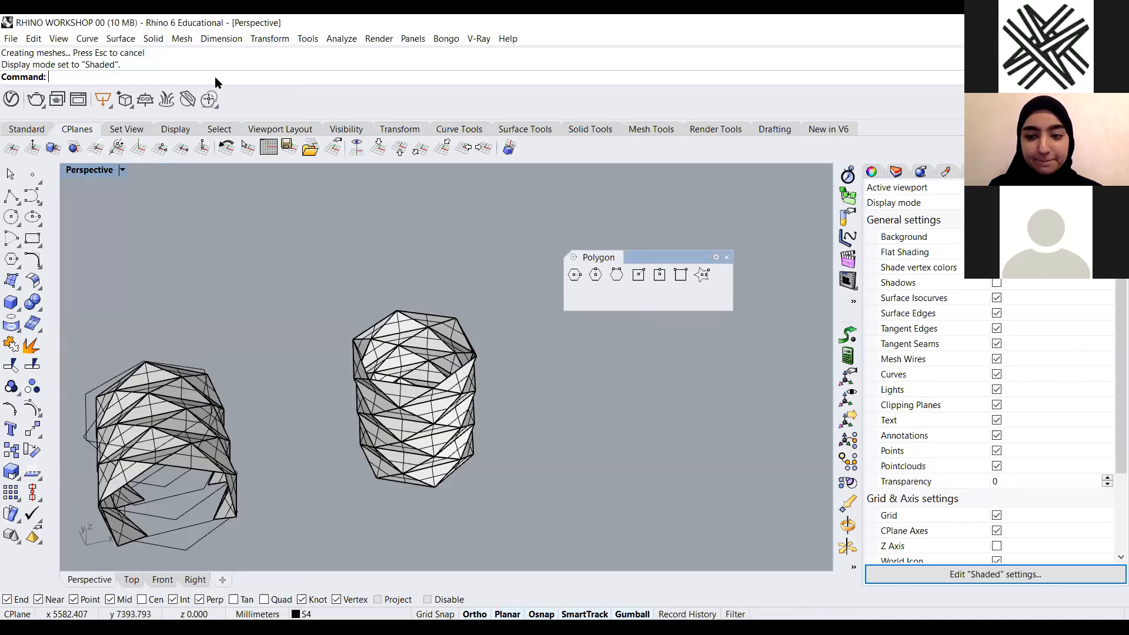
Select the two vases with a window selection and delete them
scroll(529, 459, "down", 3)
right_click_drag(409, 387, 454, 432)
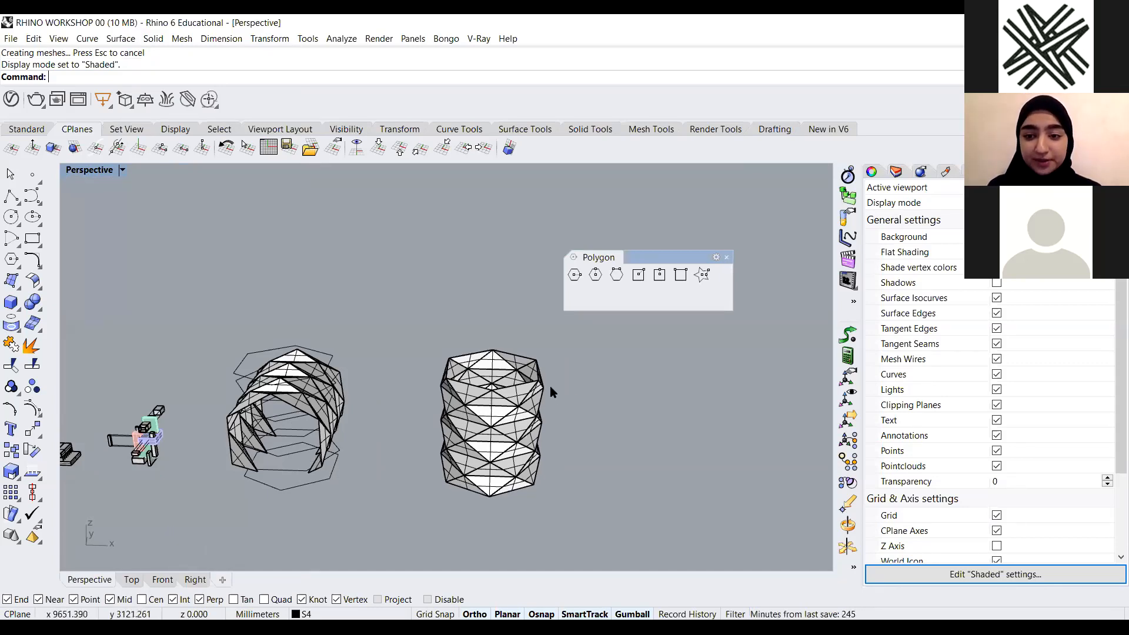
scroll(549, 386, "down", 3)
right_click_drag(506, 451, 544, 493)
scroll(407, 409, "up", 8)
left_click_drag(419, 366, 333, 473)
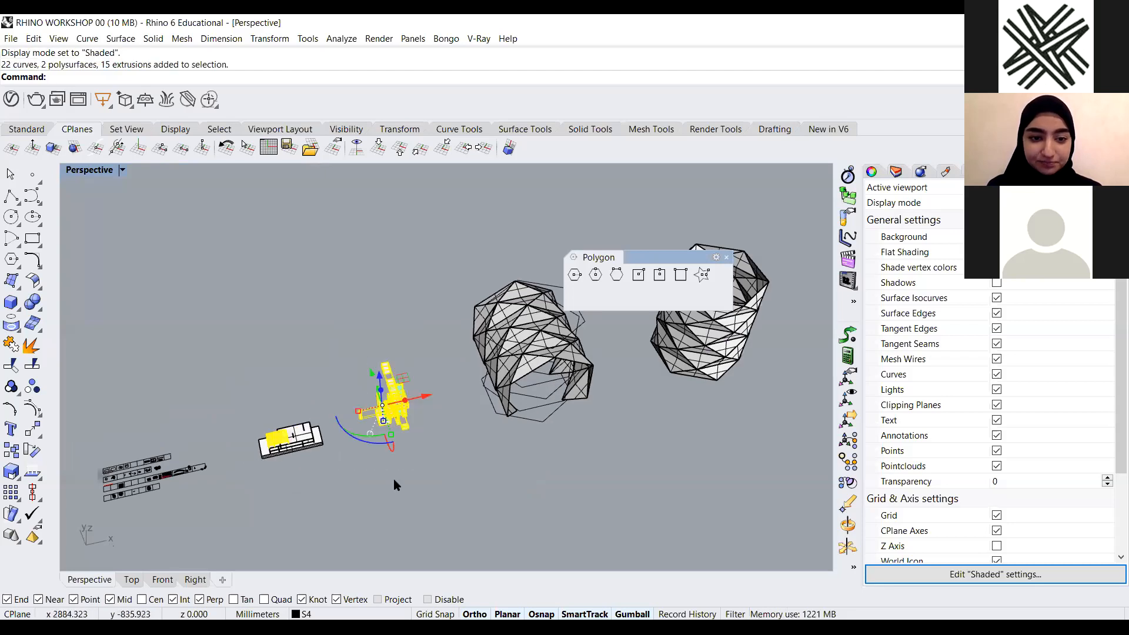
scroll(393, 478, "down", 6)
left_click(489, 473)
right_click_drag(490, 473, 600, 382)
left_click_drag(602, 330, 405, 472)
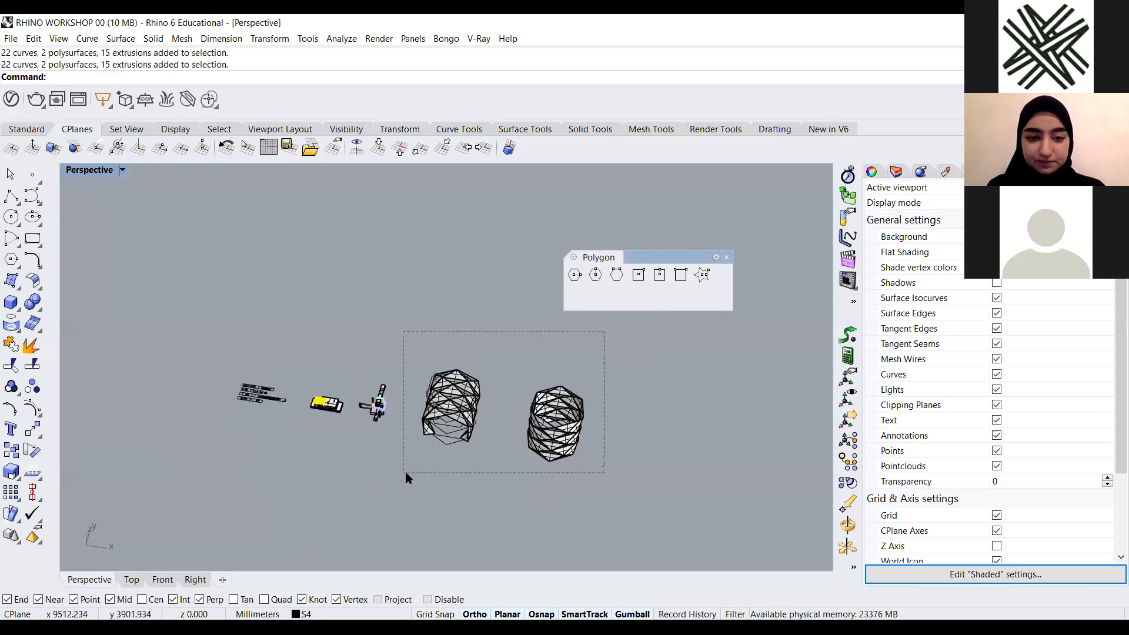
key("Delete")
Select the figure model and zoom to the selection
right_click_drag(408, 472, 434, 457)
scroll(412, 438, "up", 6)
left_click_drag(418, 336, 320, 478)
type("z")
key("Return")
type("s")
key("Return")
Select the figure model's objects and isolate them
left_click(345, 369)
scroll(394, 385, "down", 10)
left_click_drag(496, 246, 344, 471)
type("i")
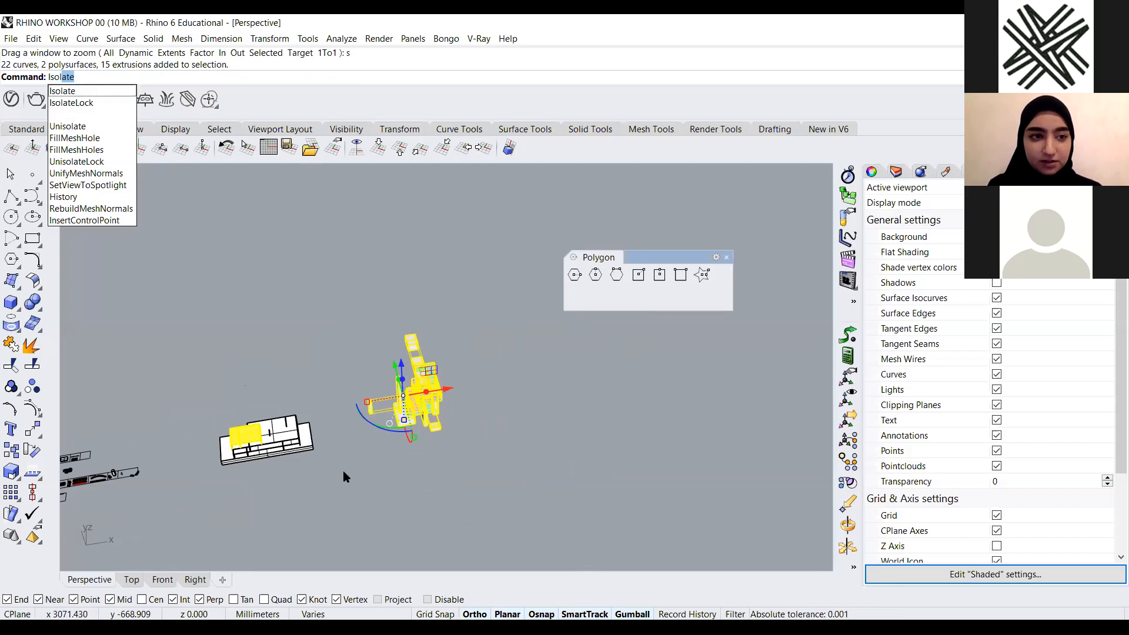
key("Return")
Switch the viewport to the Pen display mode
right_click_drag(404, 453, 475, 388)
scroll(436, 415, "up", 6)
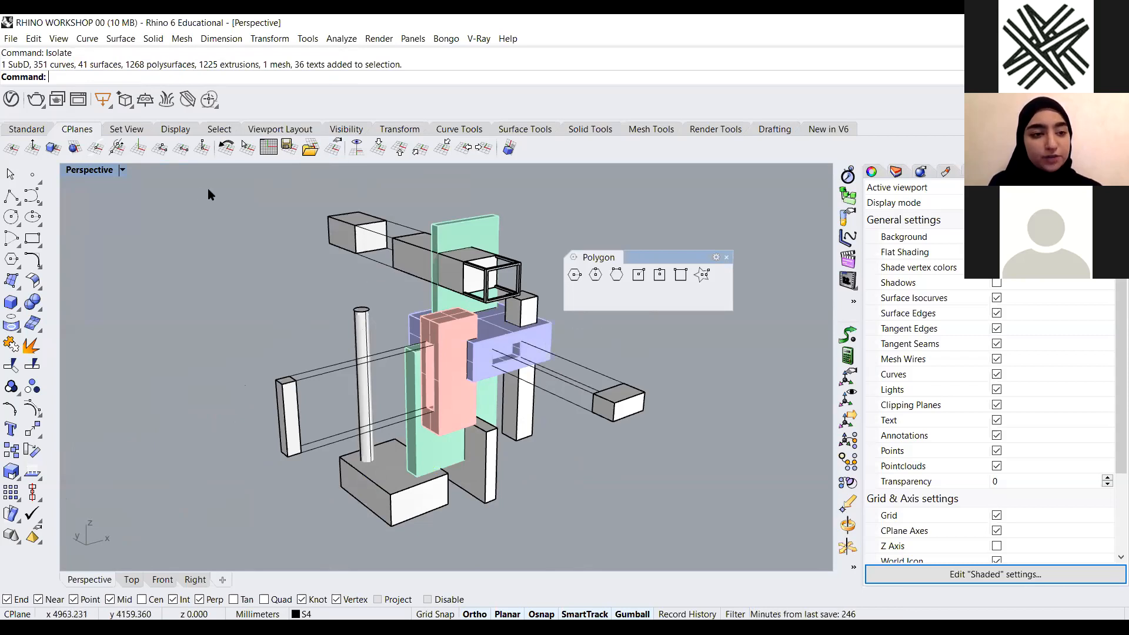
left_click(122, 170)
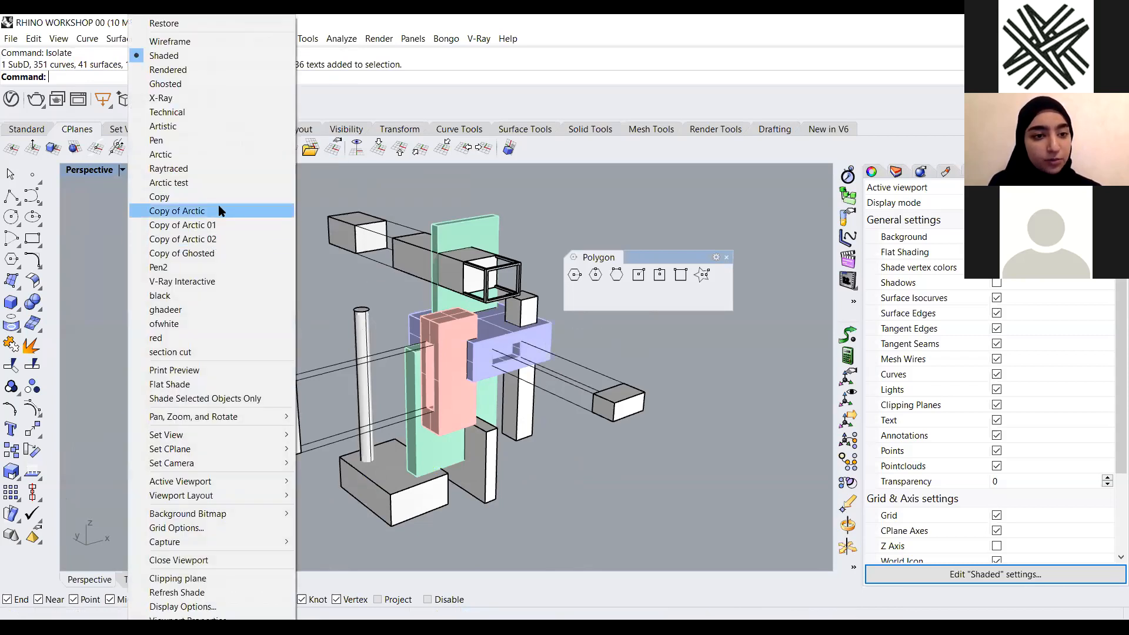
left_click(200, 143)
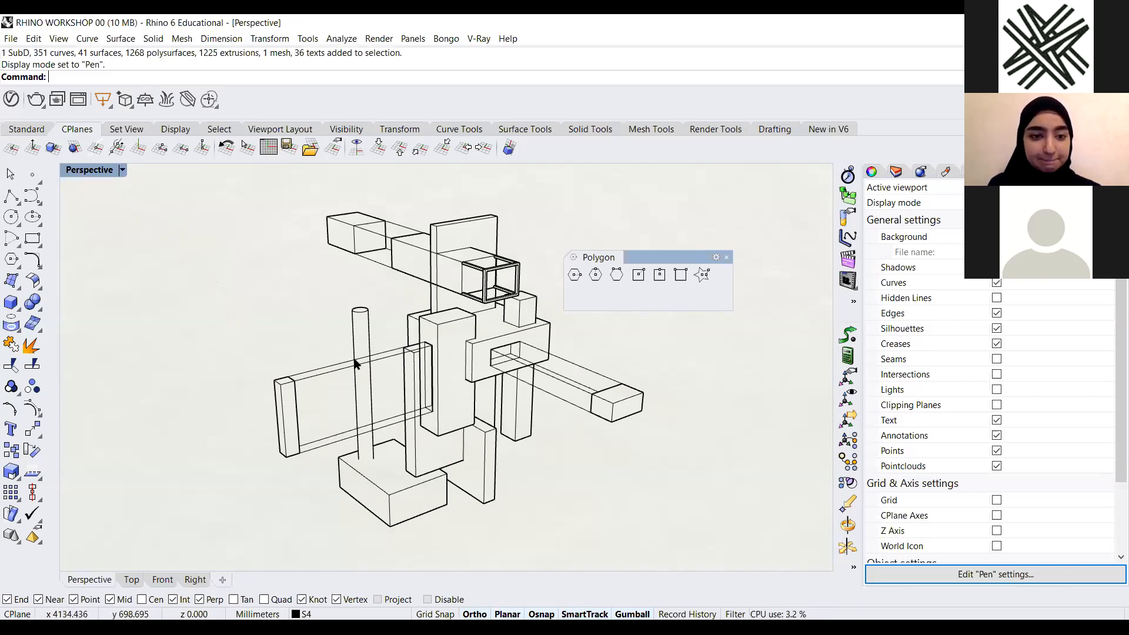
Run Intersect on the vertical column and the base box beneath it
left_click(355, 388)
left_click(413, 536)
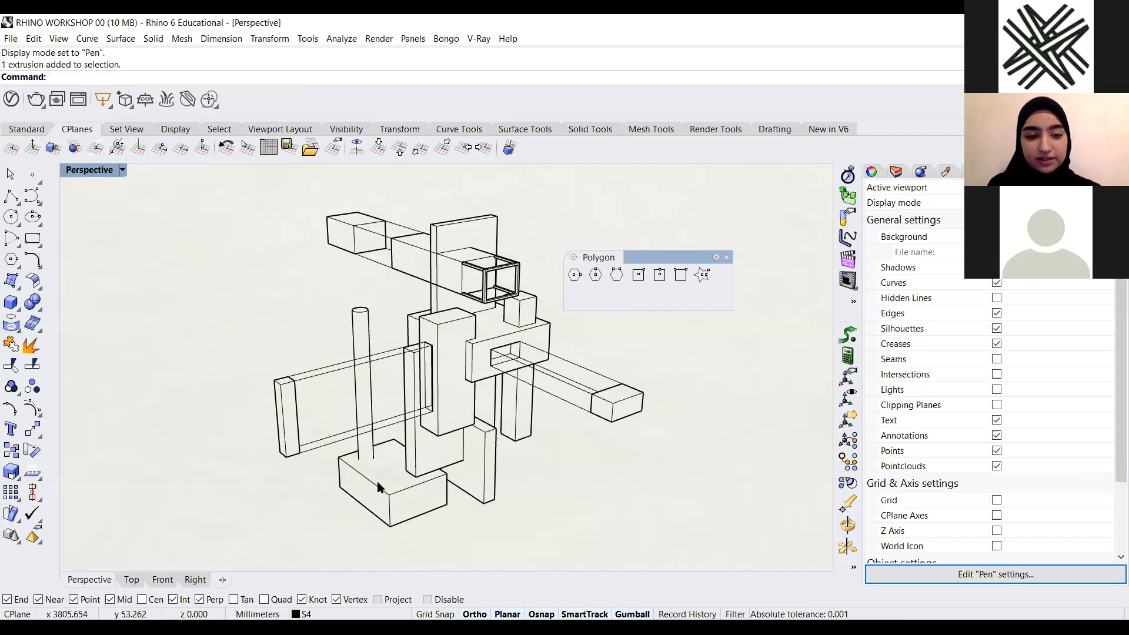
type("Inte")
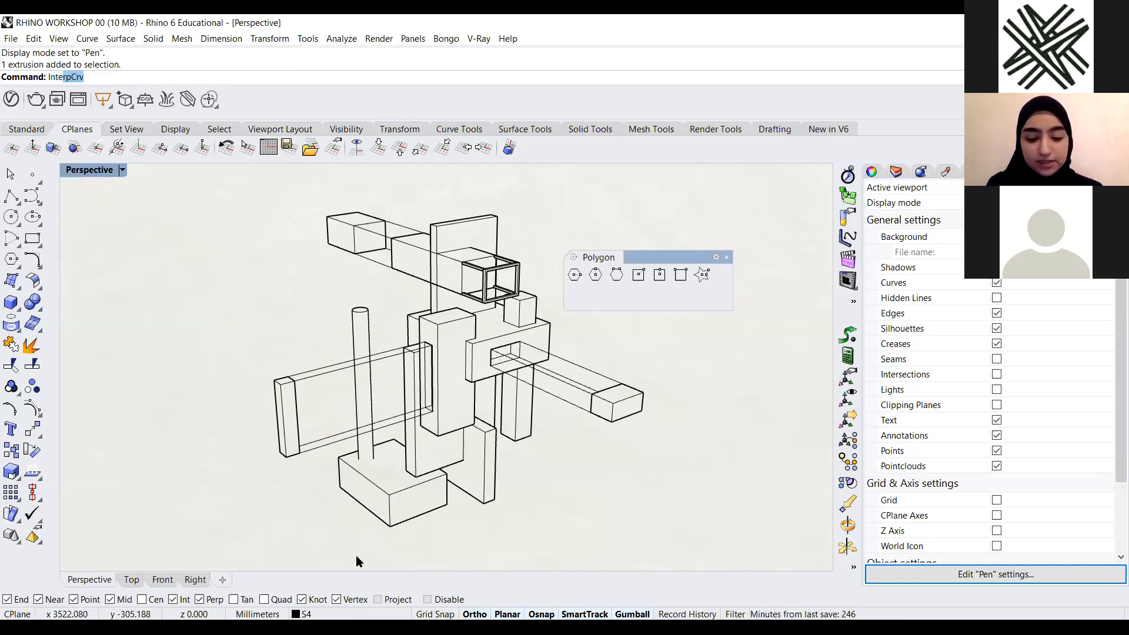
type("s")
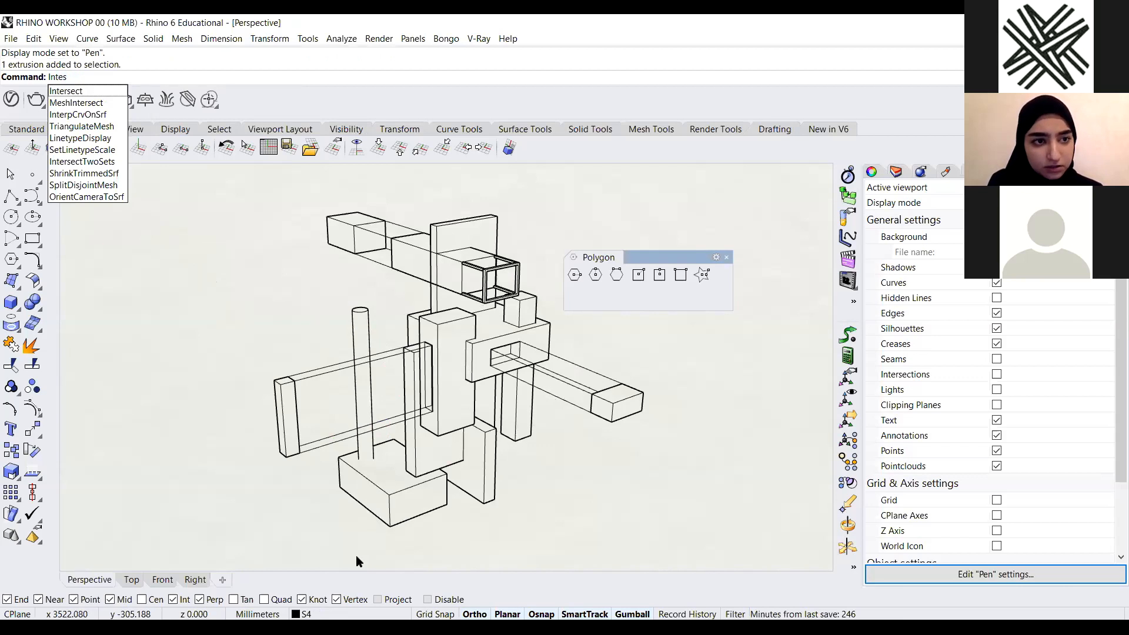
key("BackSpace")
key("BackSpace")
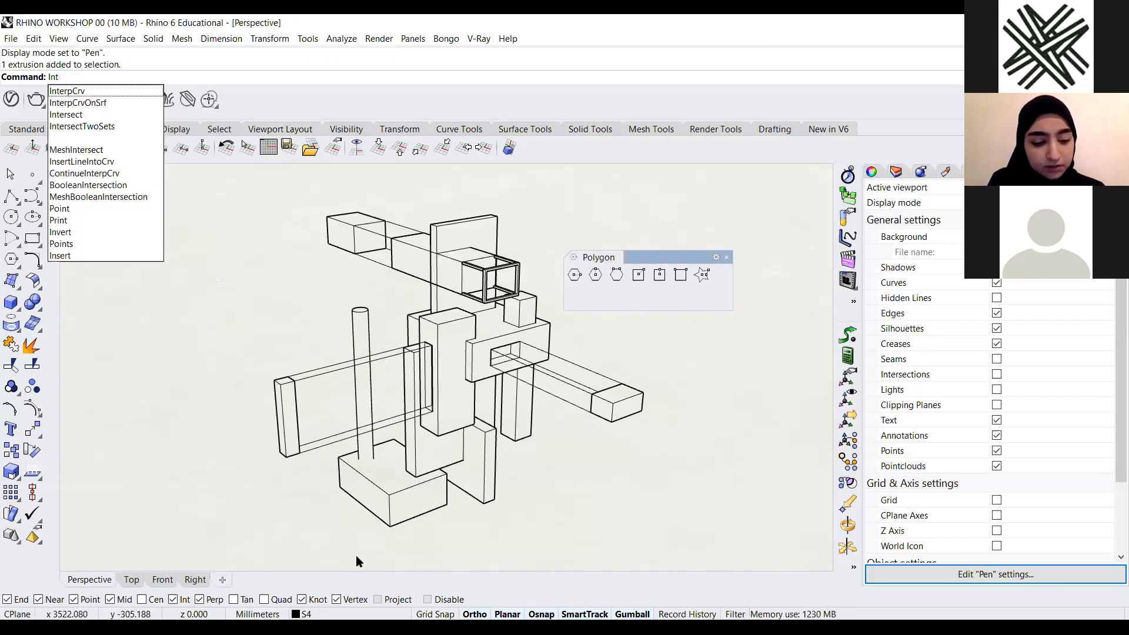
type("ersect")
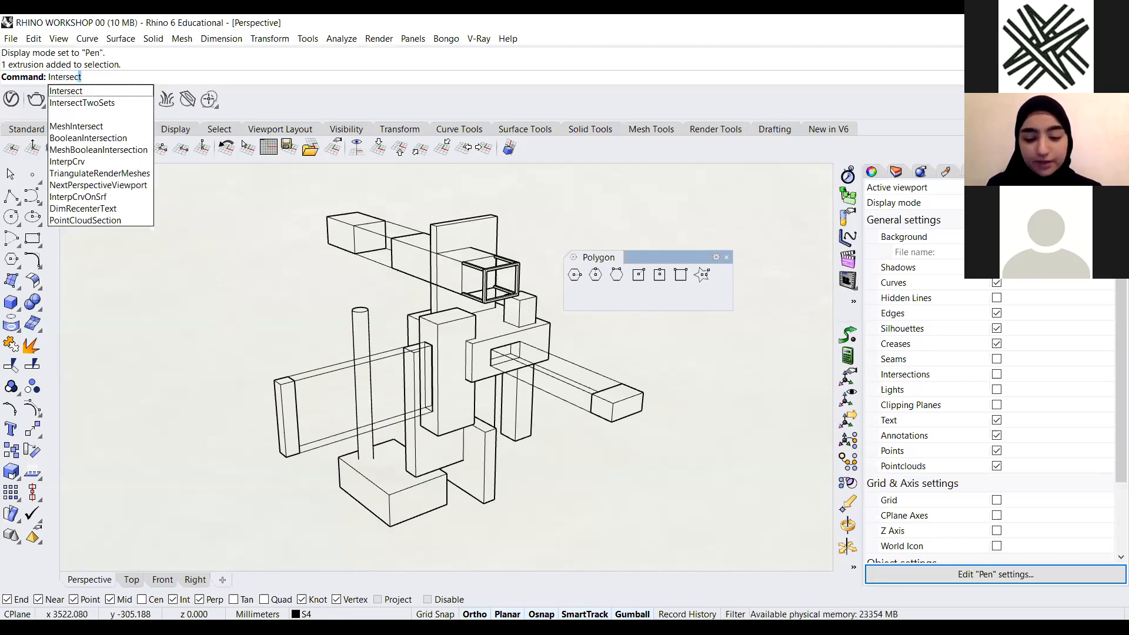
key("Return")
left_click(368, 471)
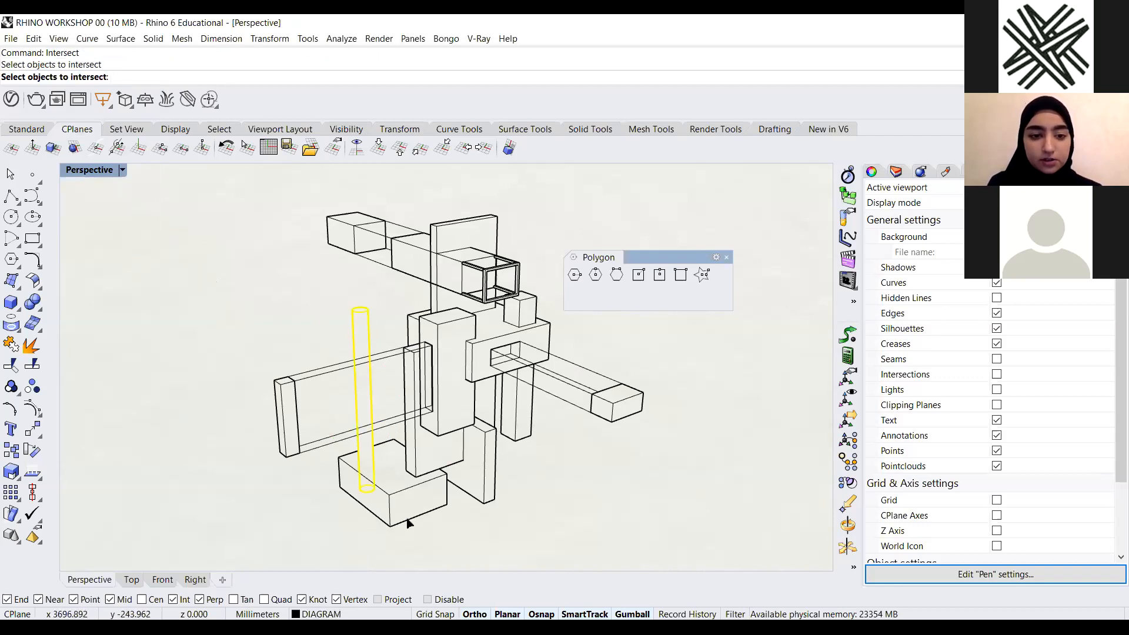
left_click(410, 522)
key("Return")
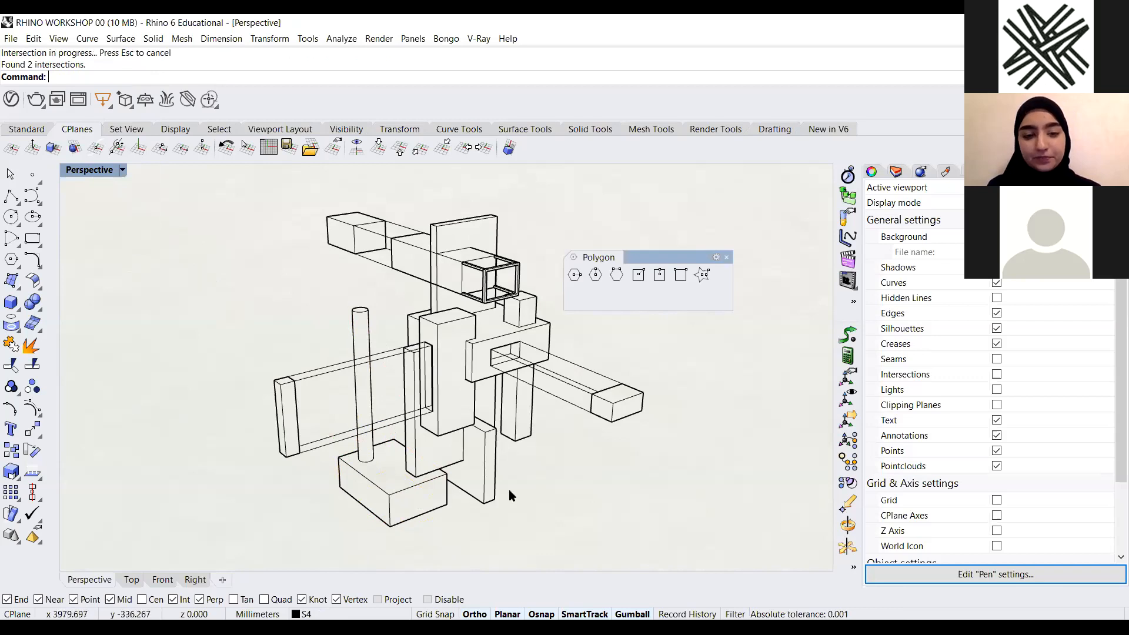
In Options, copy the Pen display mode and name the copy pen 4
left_click_drag(230, 81, 228, 74)
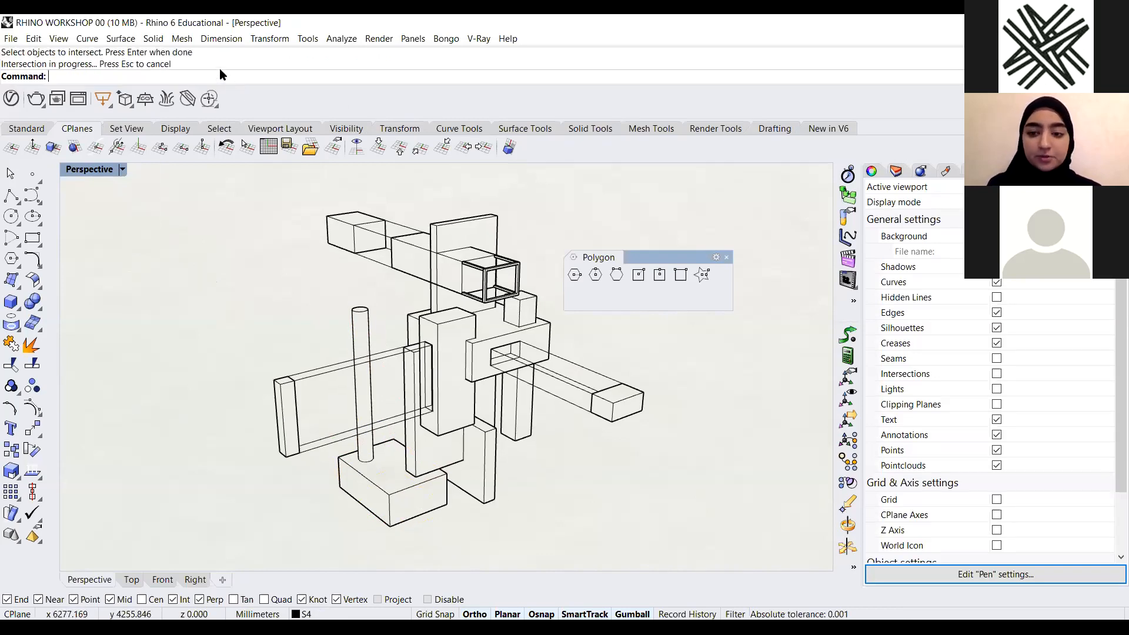
type("Options")
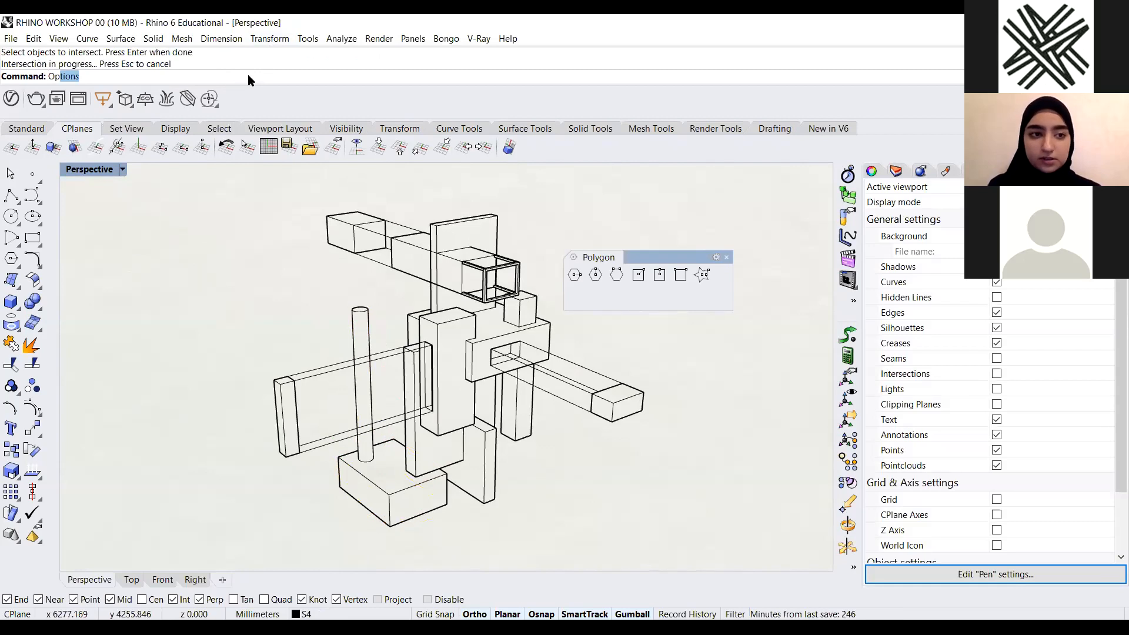
key("Return")
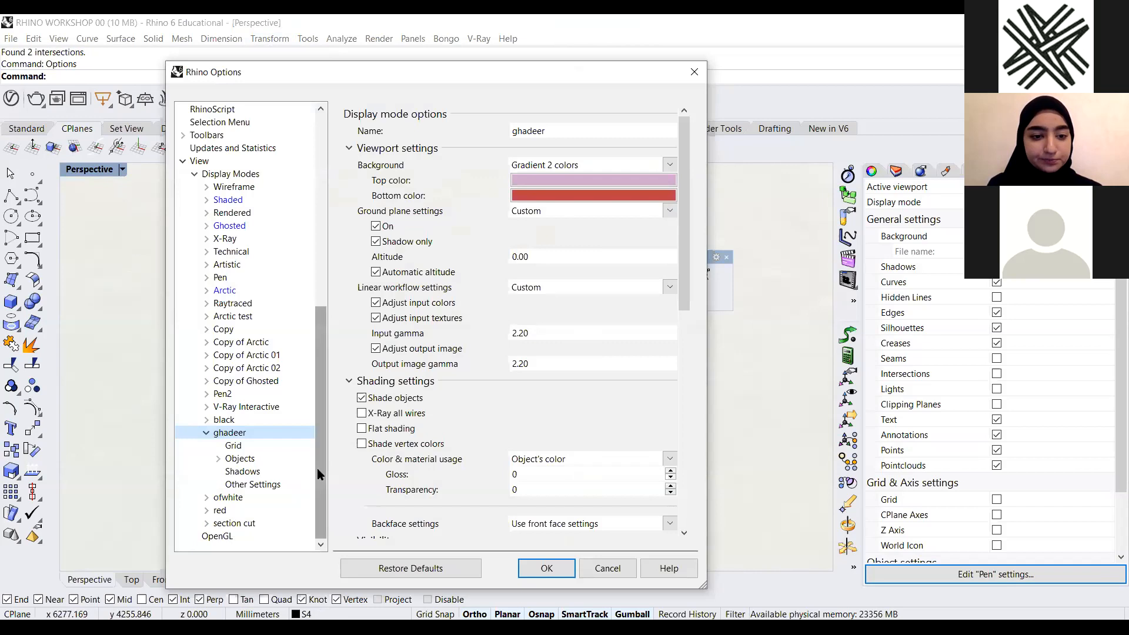
left_click(194, 174)
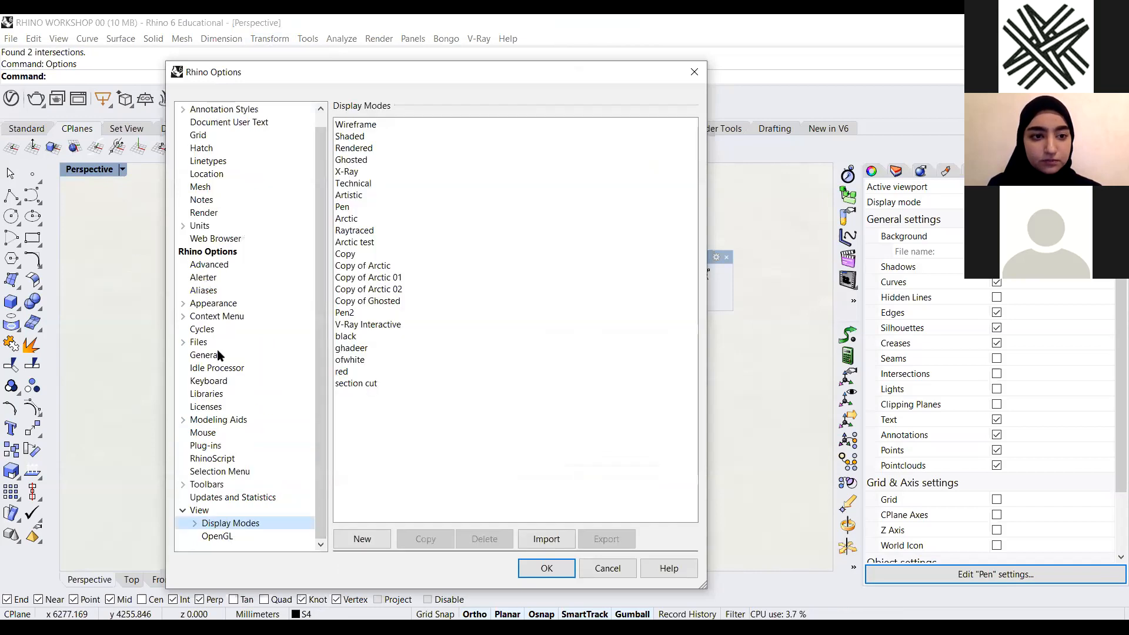
left_click(211, 509)
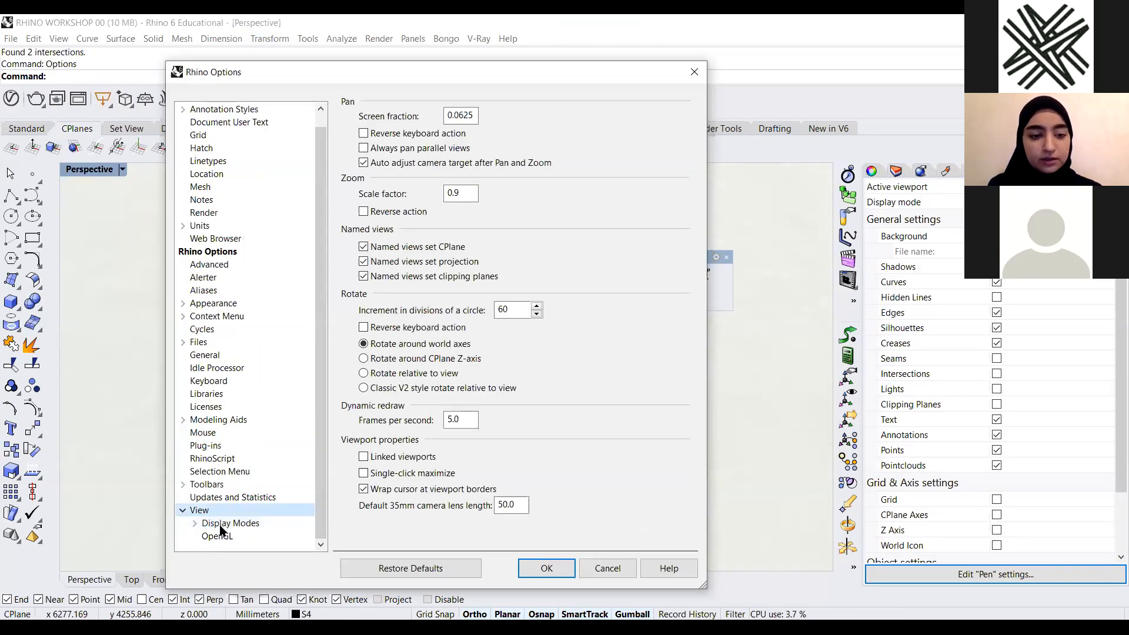
left_click(222, 524)
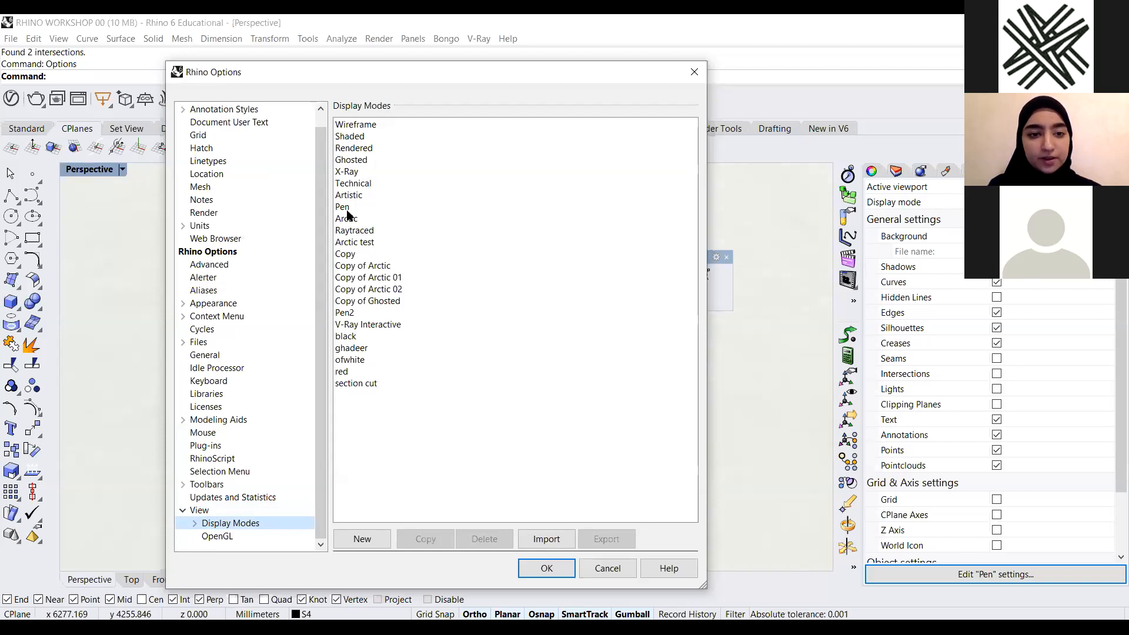
left_click(345, 207)
left_click(424, 539)
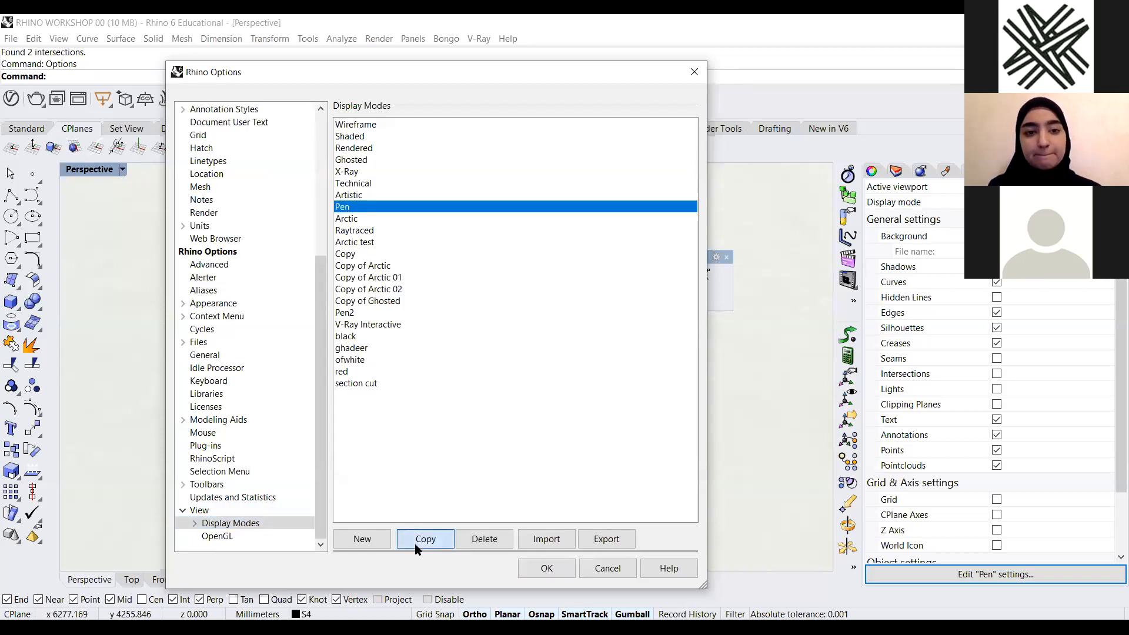
triple_click(558, 133)
type("pen 4")
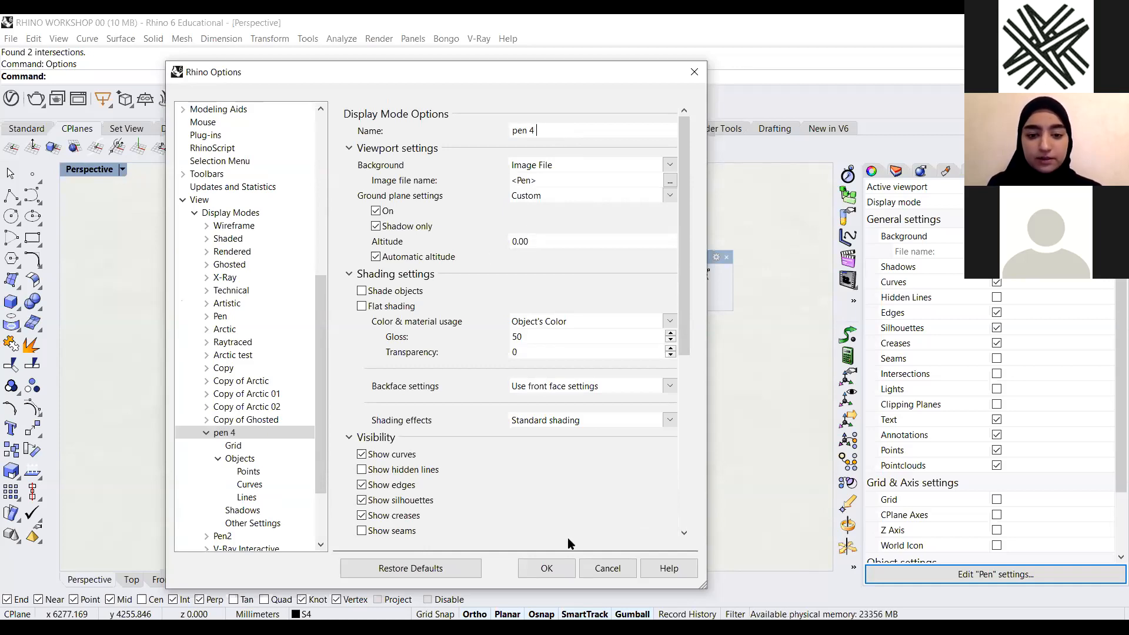
left_click(559, 561)
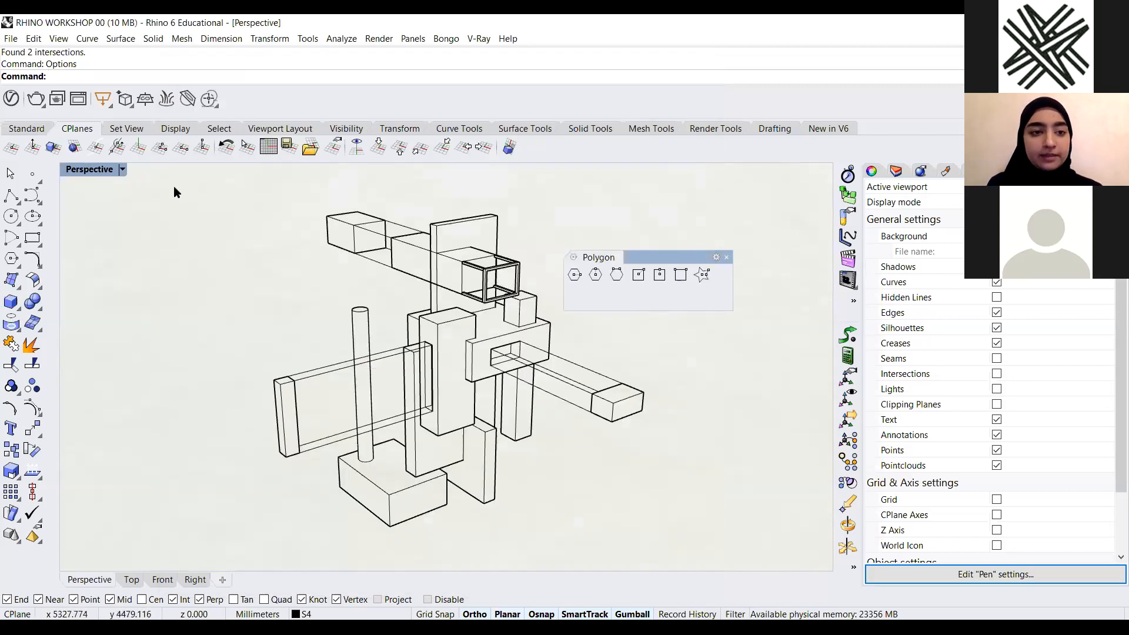
Switch the viewport to the pen 4 display mode
left_click(122, 169)
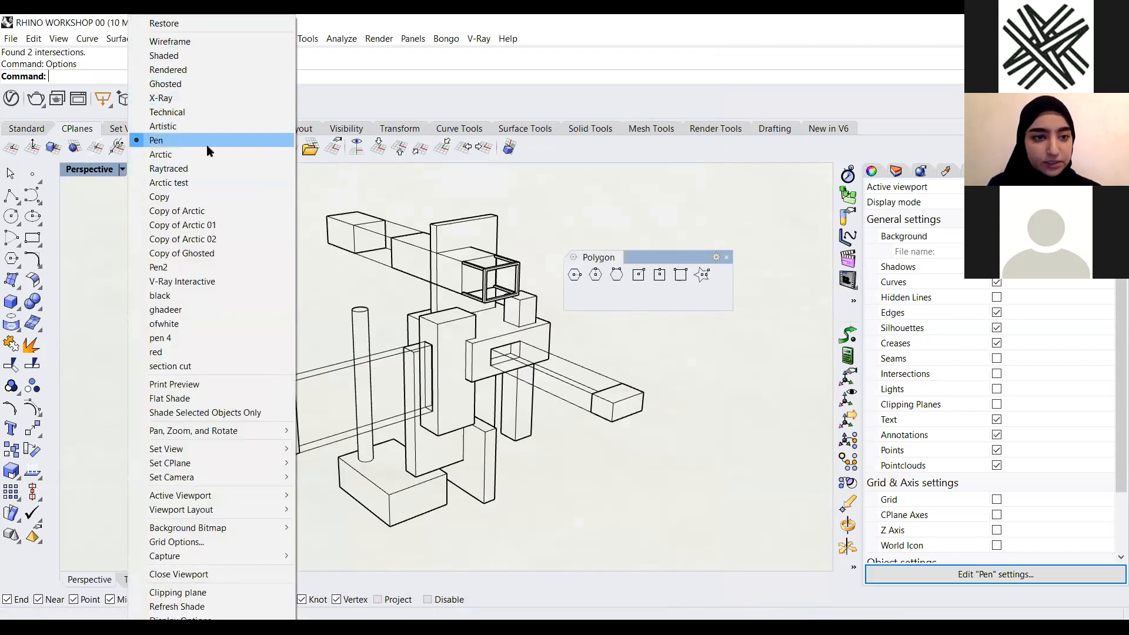
left_click(212, 339)
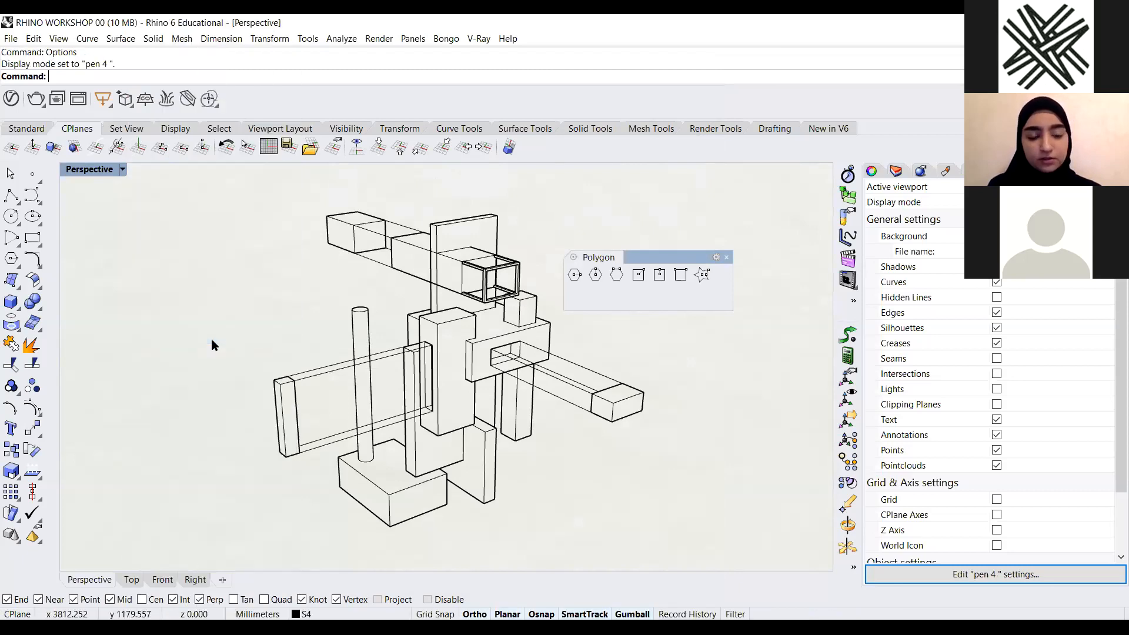
In Options, set the Pen2 display mode's background to a solid pink colour (R 198, G 170, B 176)
type("Options")
key("Return")
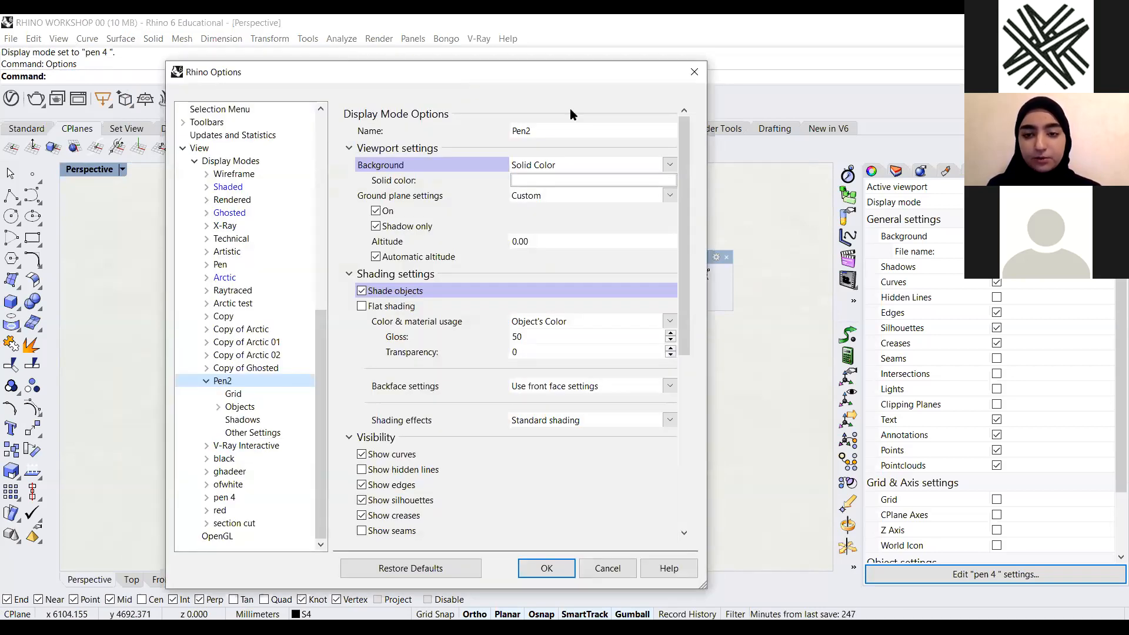
left_click_drag(570, 72, 895, 39)
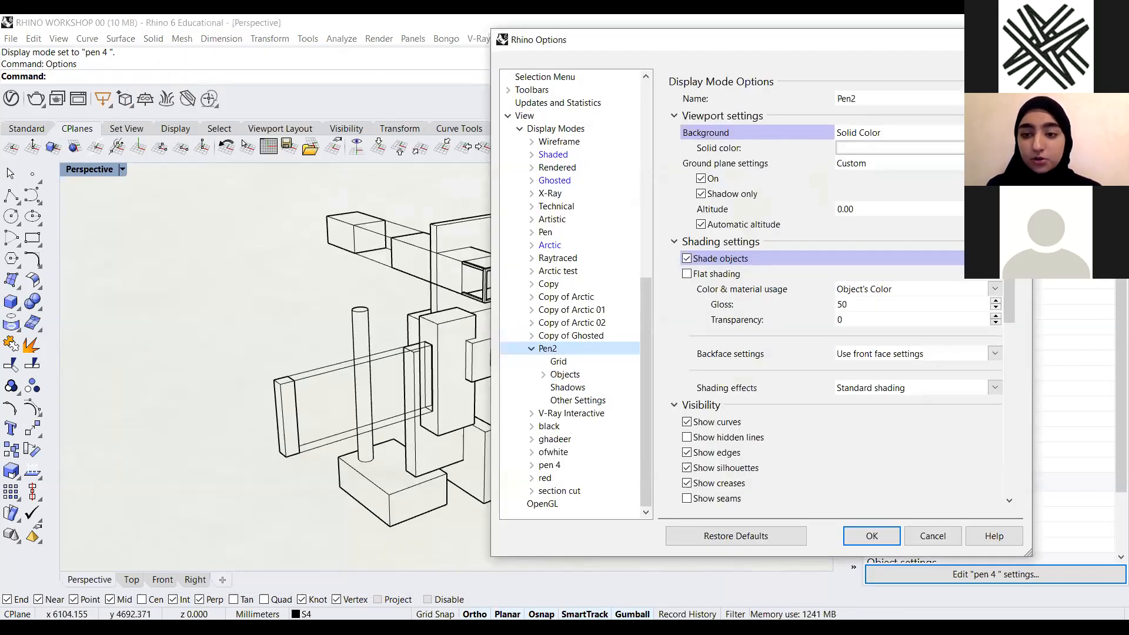
left_click_drag(832, 41, 870, 72)
left_click(1000, 180)
left_click(1033, 164)
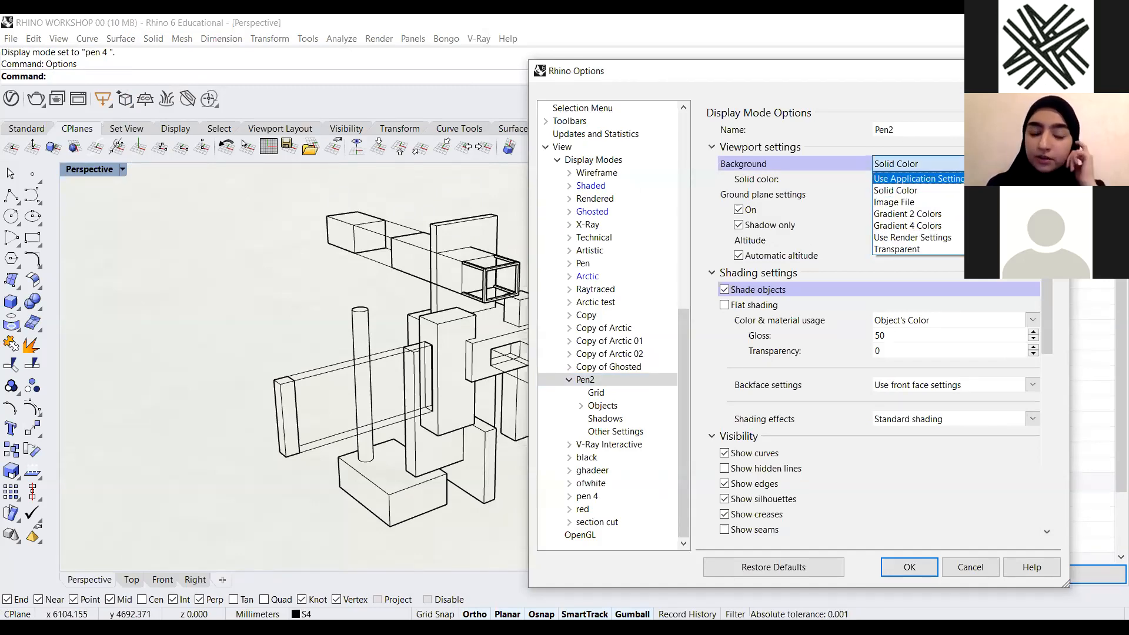
left_click(927, 172)
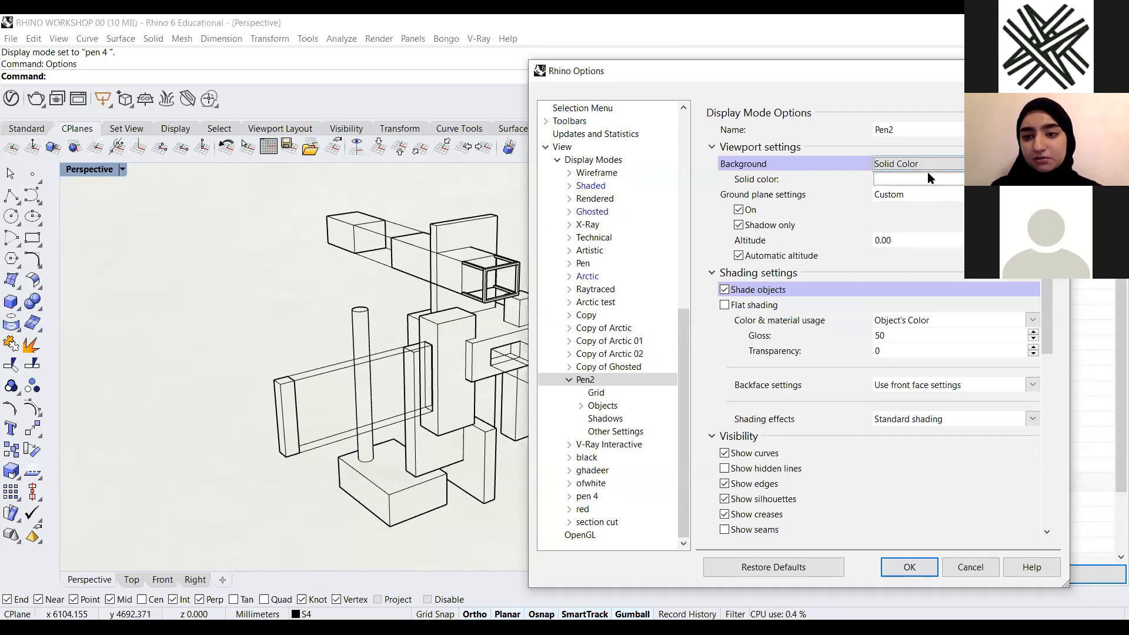
left_click(930, 180)
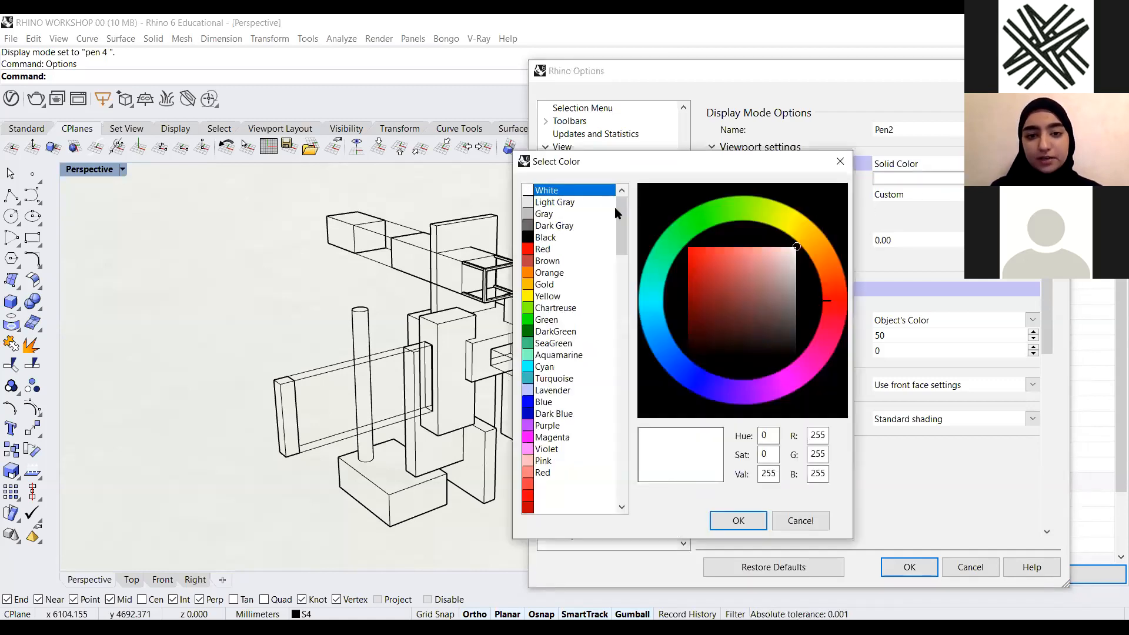
left_click_drag(621, 227, 621, 333)
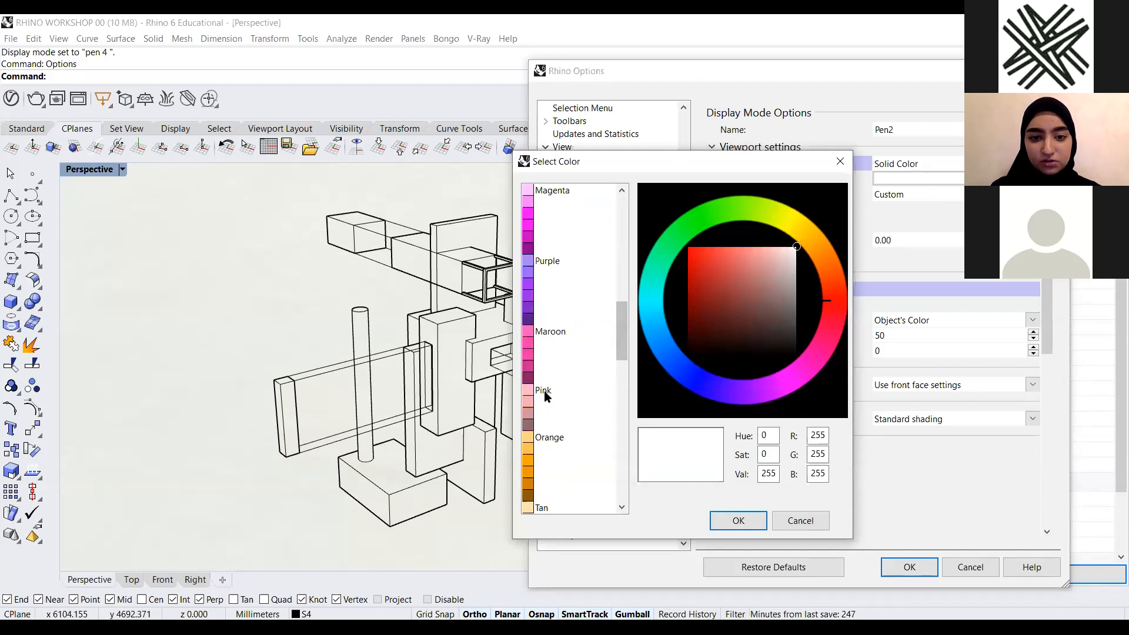
left_click(545, 391)
left_click_drag(778, 259, 781, 270)
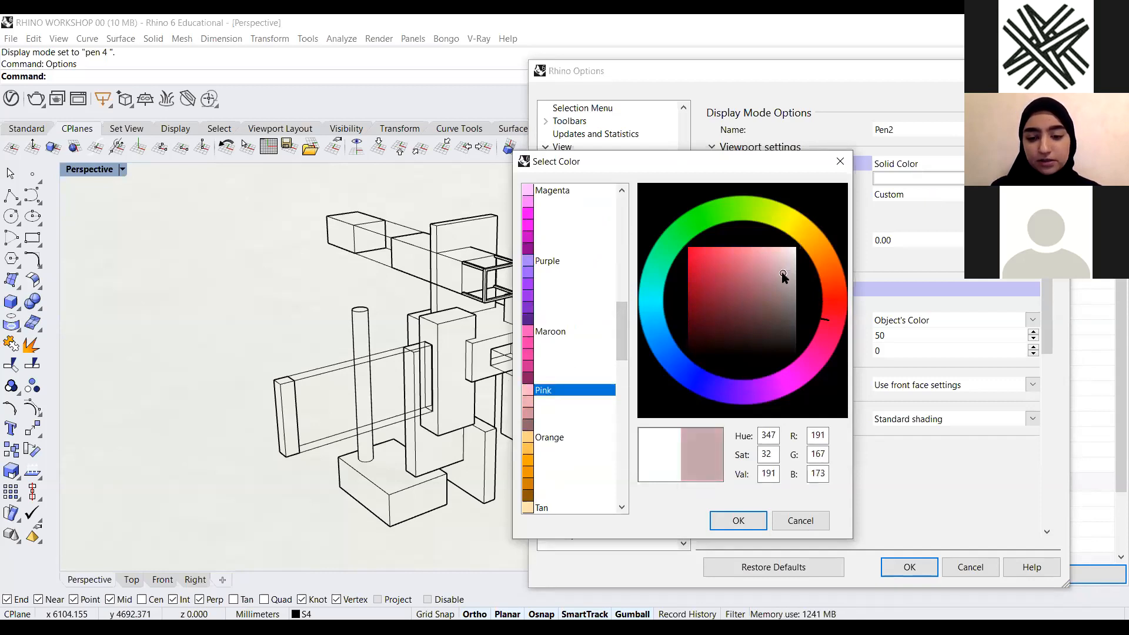
left_click(738, 521)
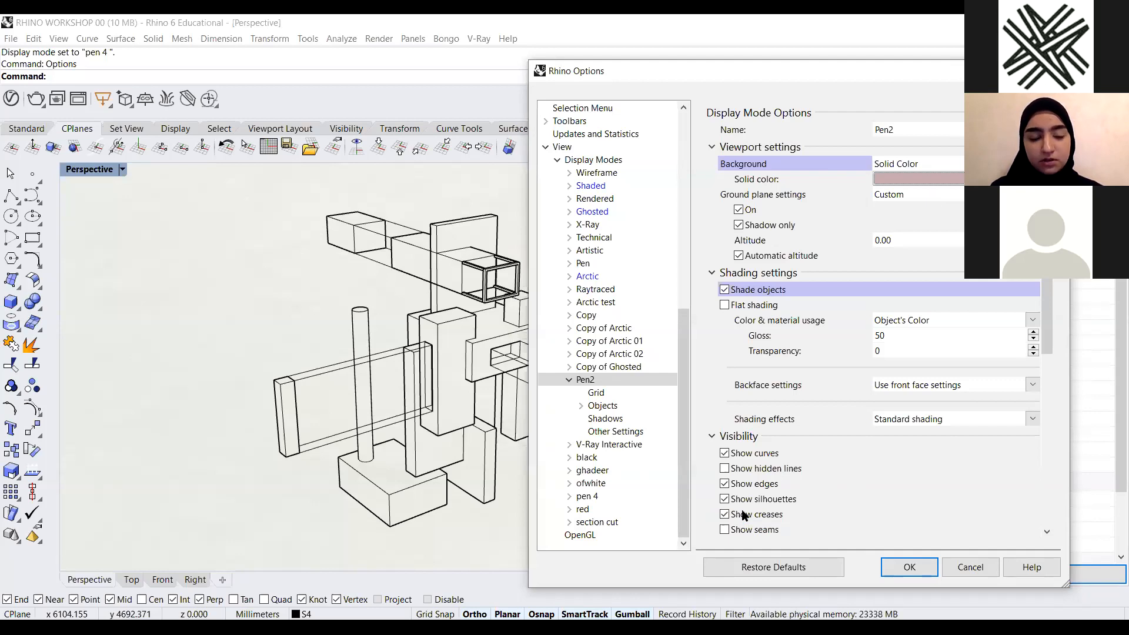
left_click(928, 568)
Set the pen 4 display mode's background to a solid pink colour (R 216, G 177, B 177)
left_click(123, 170)
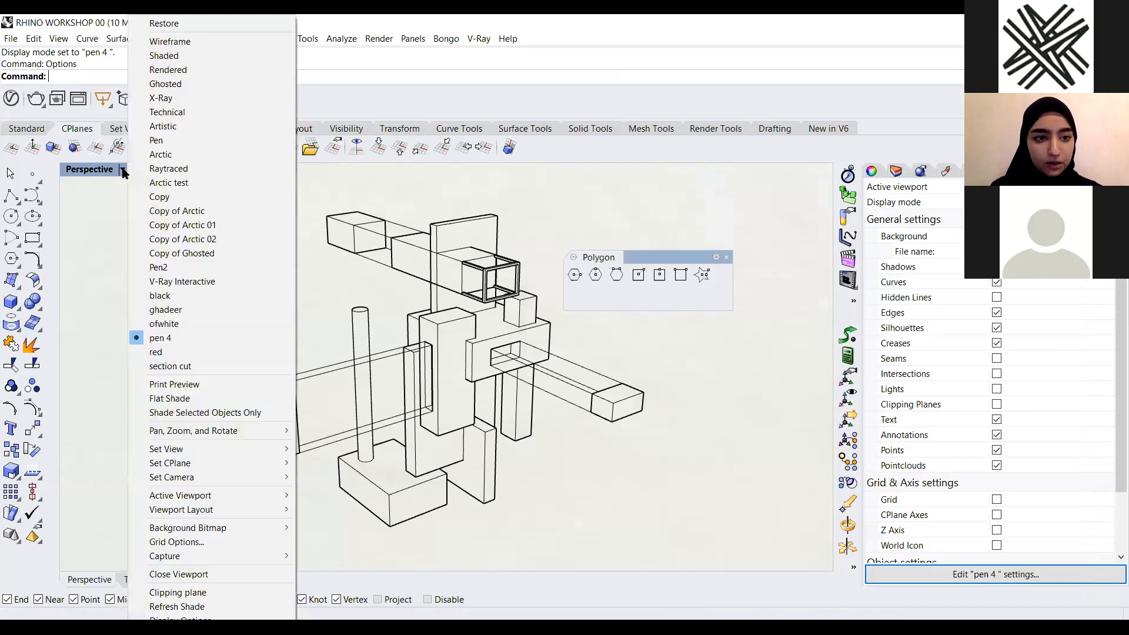
left_click(361, 196)
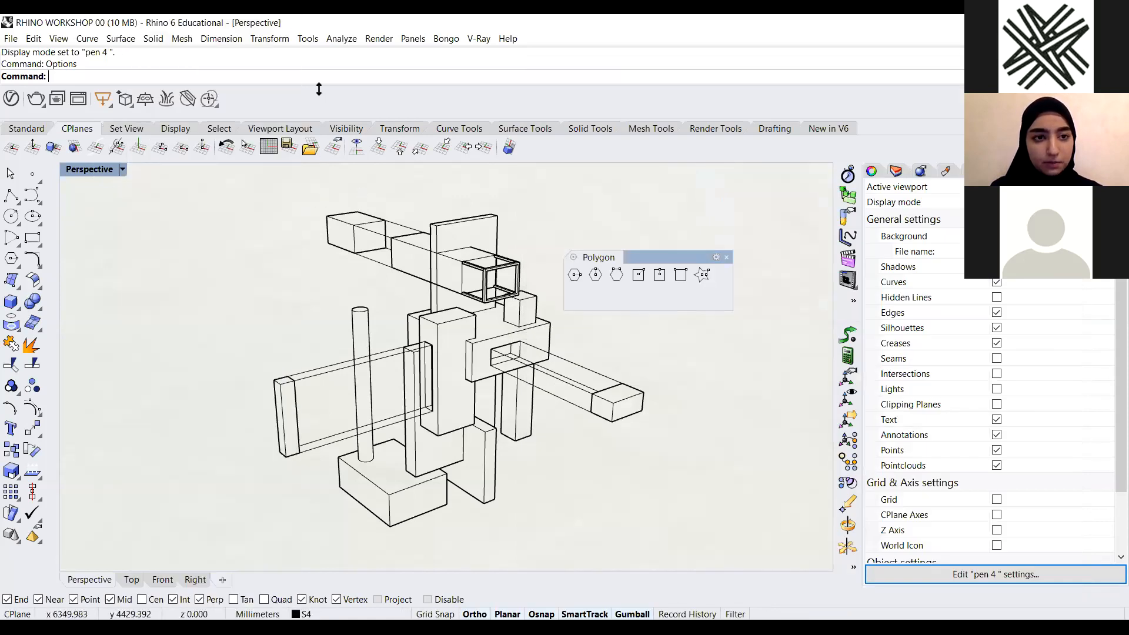
type("Options")
key("Return")
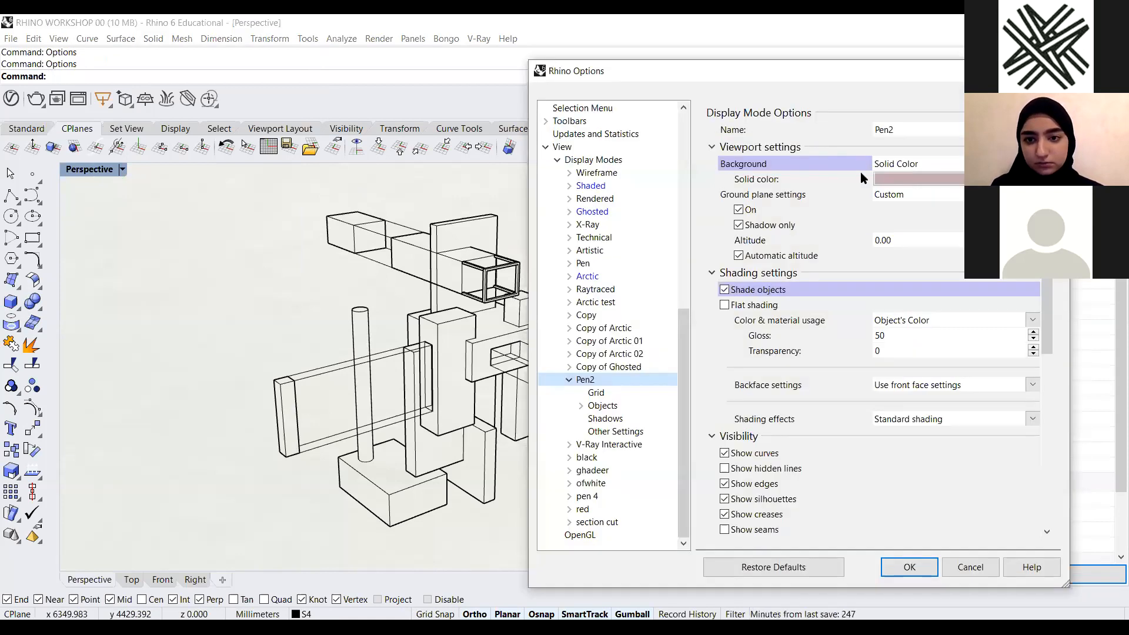
left_click(726, 291)
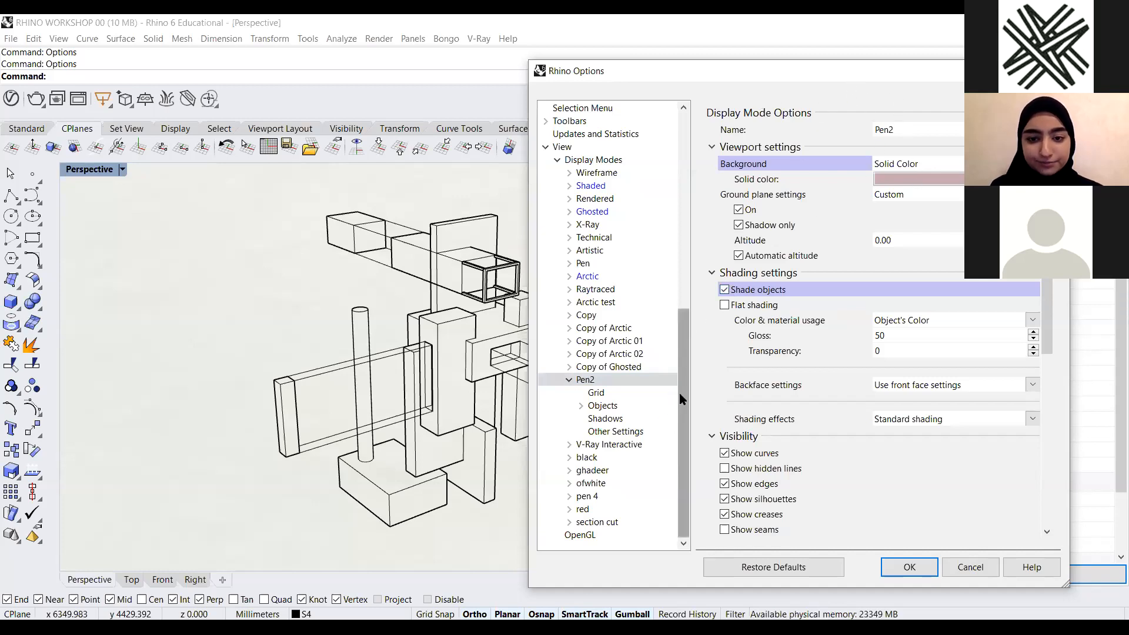
left_click(600, 497)
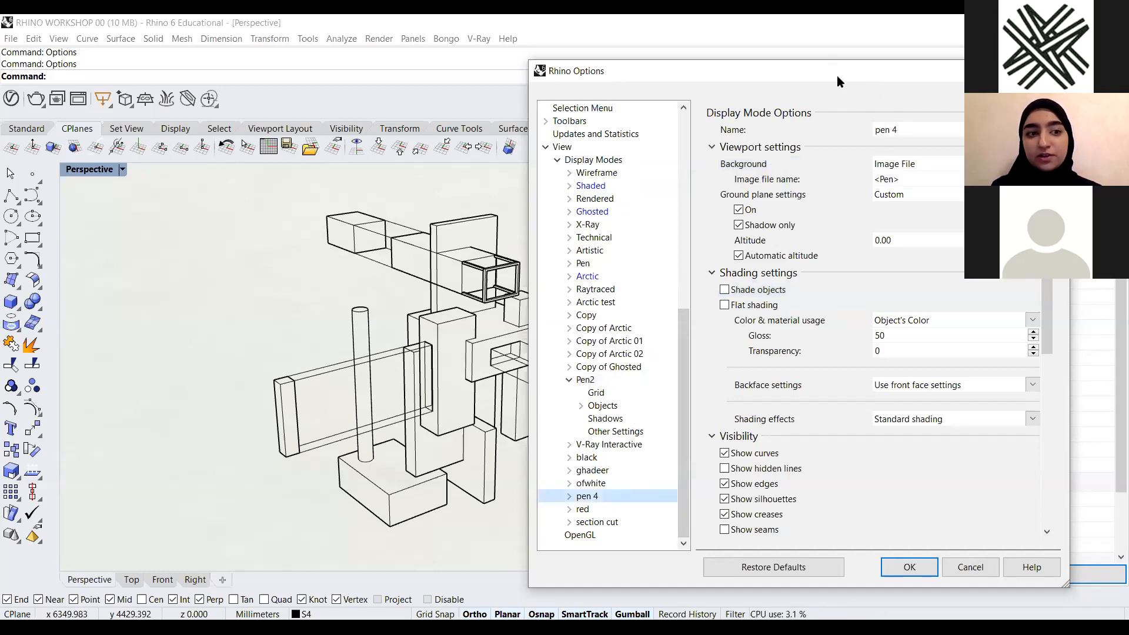
left_click_drag(838, 75, 730, 64)
left_click(928, 171)
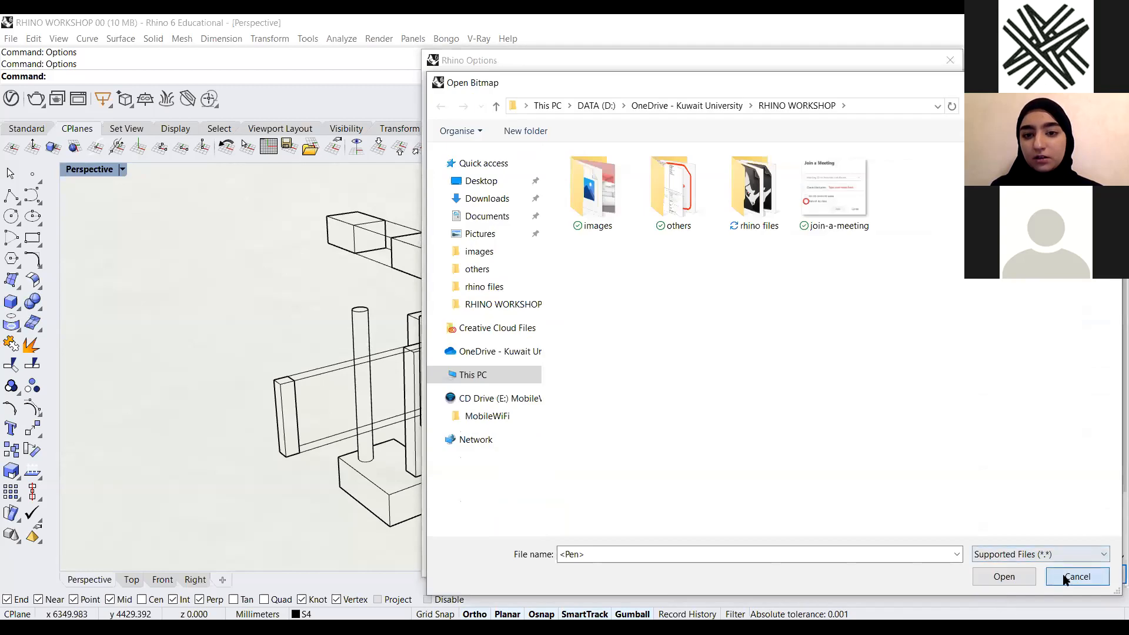
left_click(1065, 580)
left_click(920, 154)
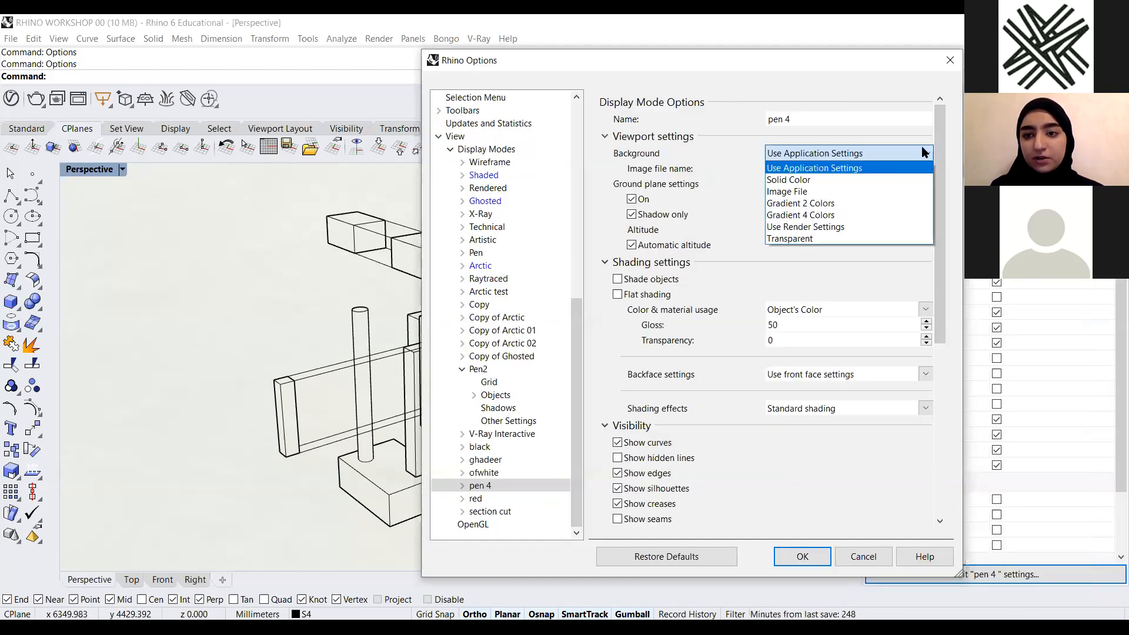
left_click(908, 180)
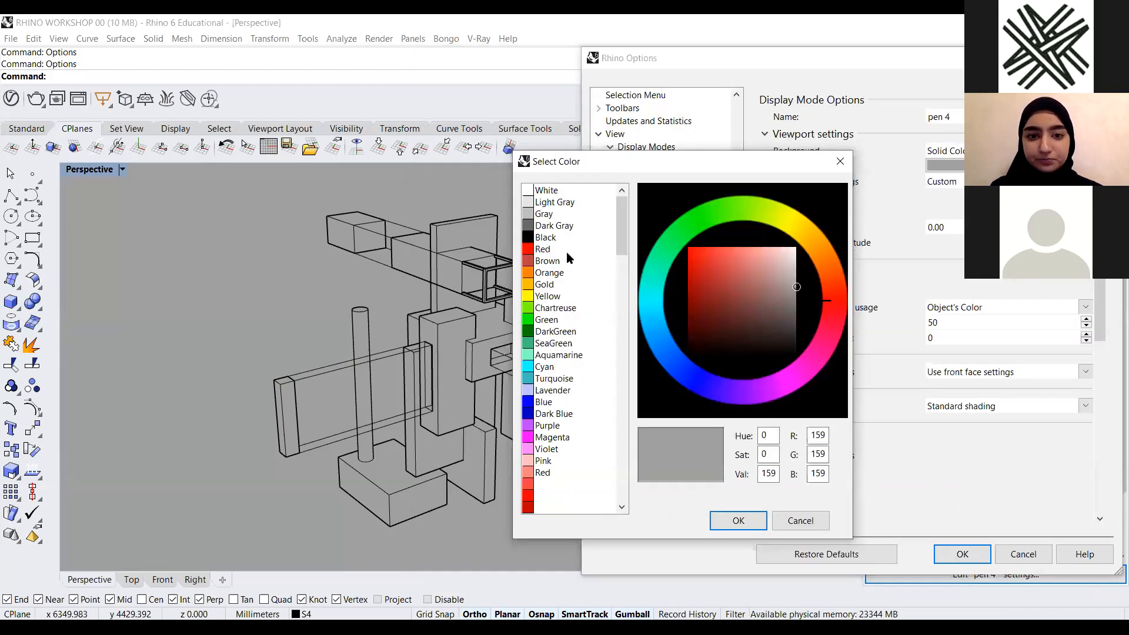
left_click(563, 462)
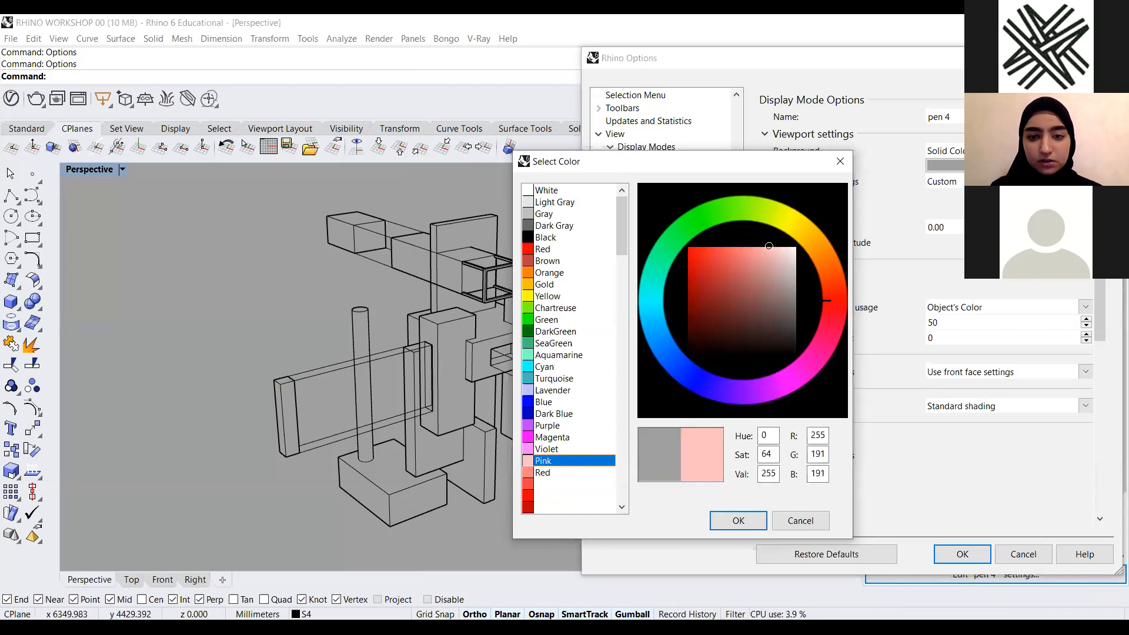
left_click_drag(785, 260, 777, 262)
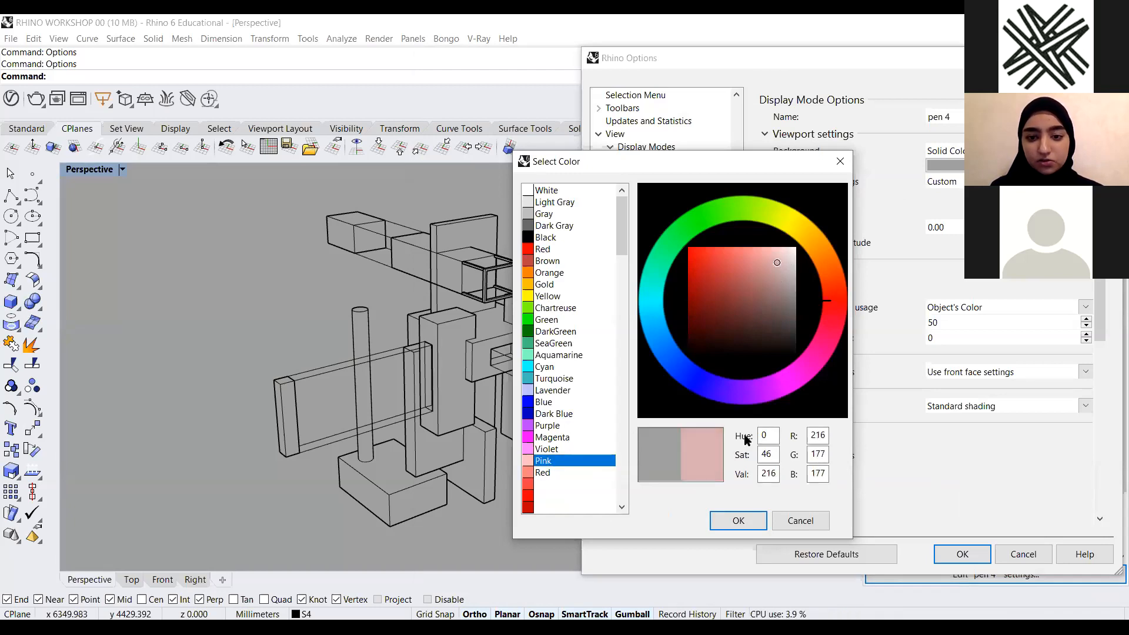
left_click(735, 520)
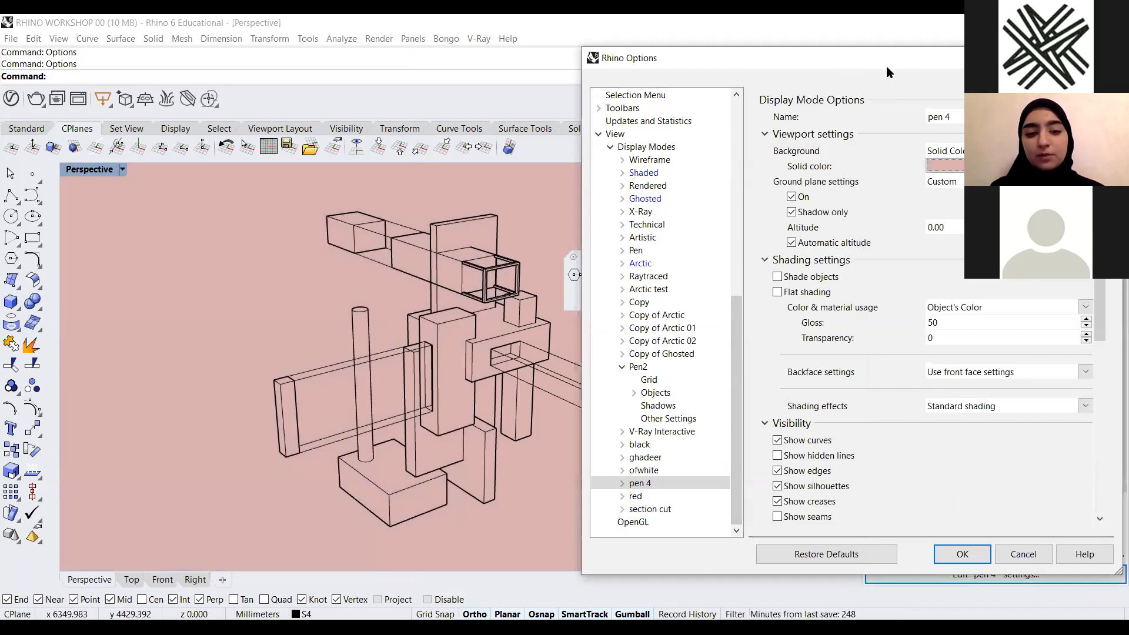
Turn on Shade objects for the pen 4 display mode
left_click_drag(887, 66, 848, 82)
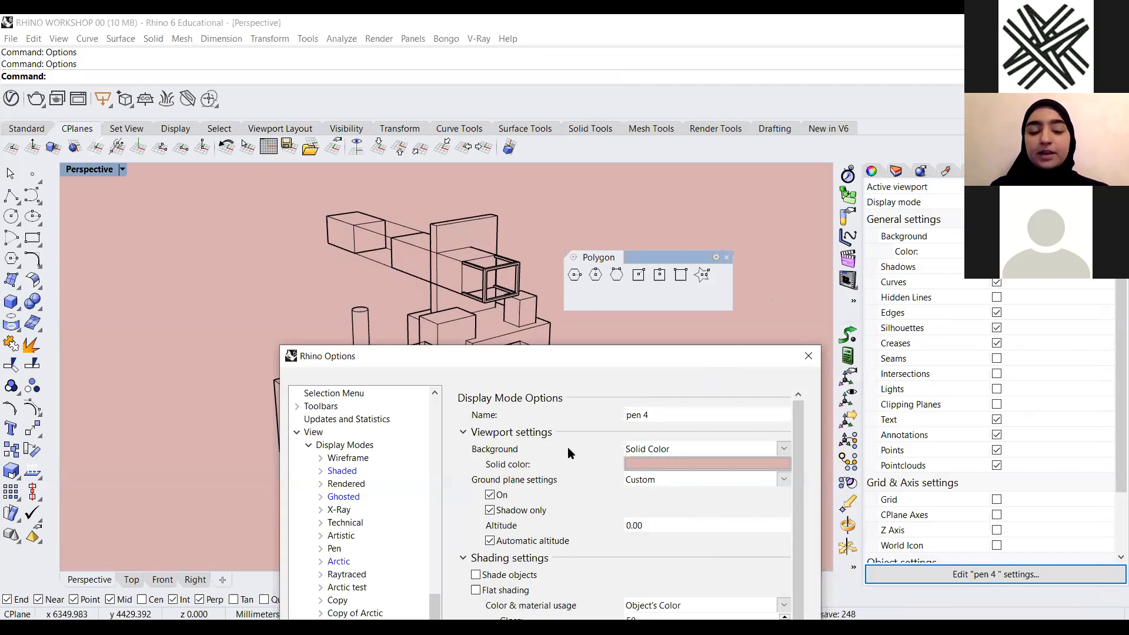
left_click_drag(549, 363, 840, 270)
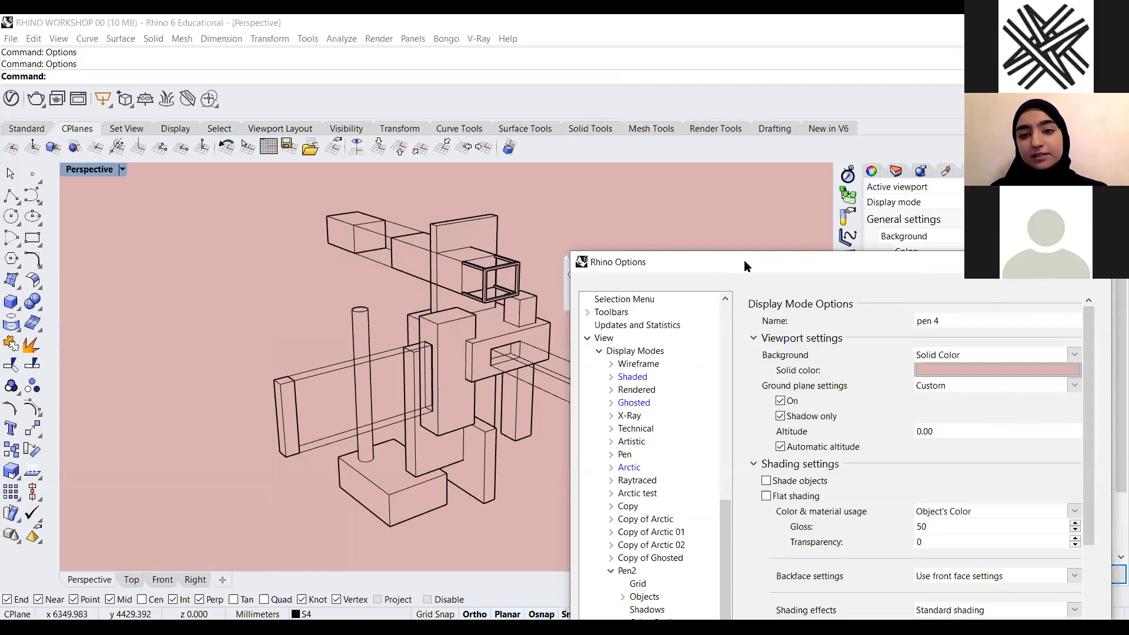
left_click_drag(743, 266, 691, 66)
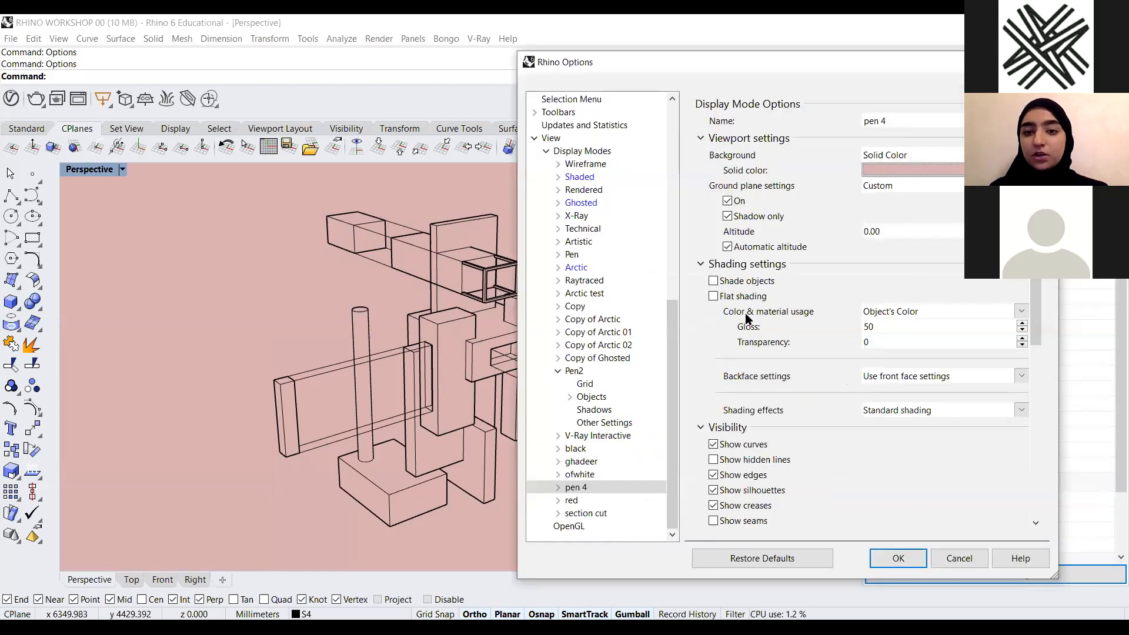
left_click(713, 281)
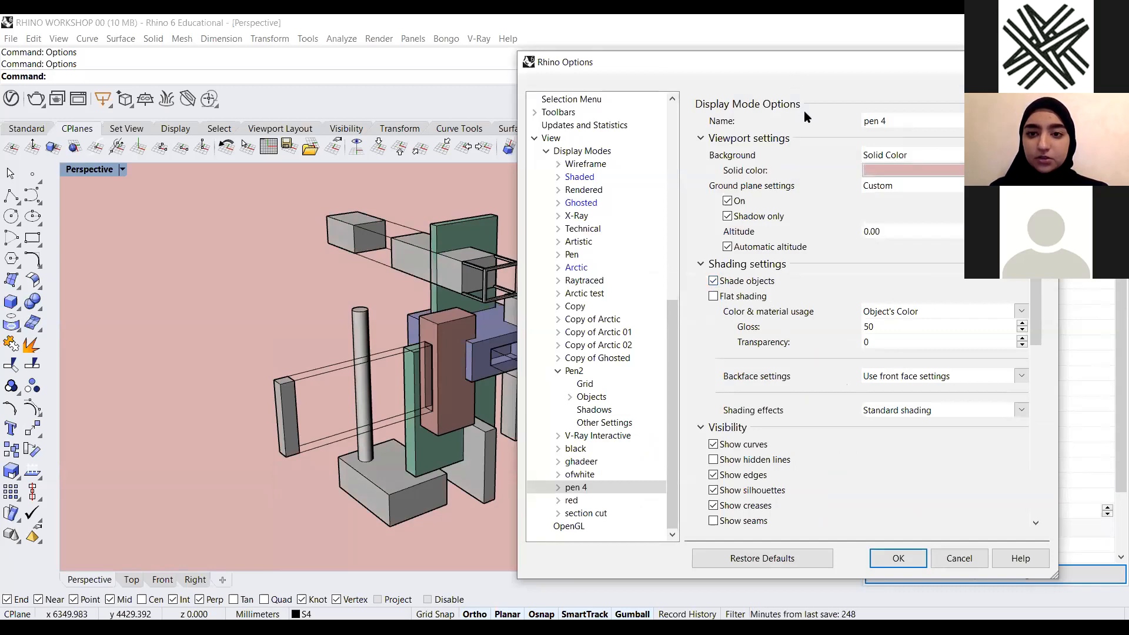
left_click_drag(803, 62, 932, 99)
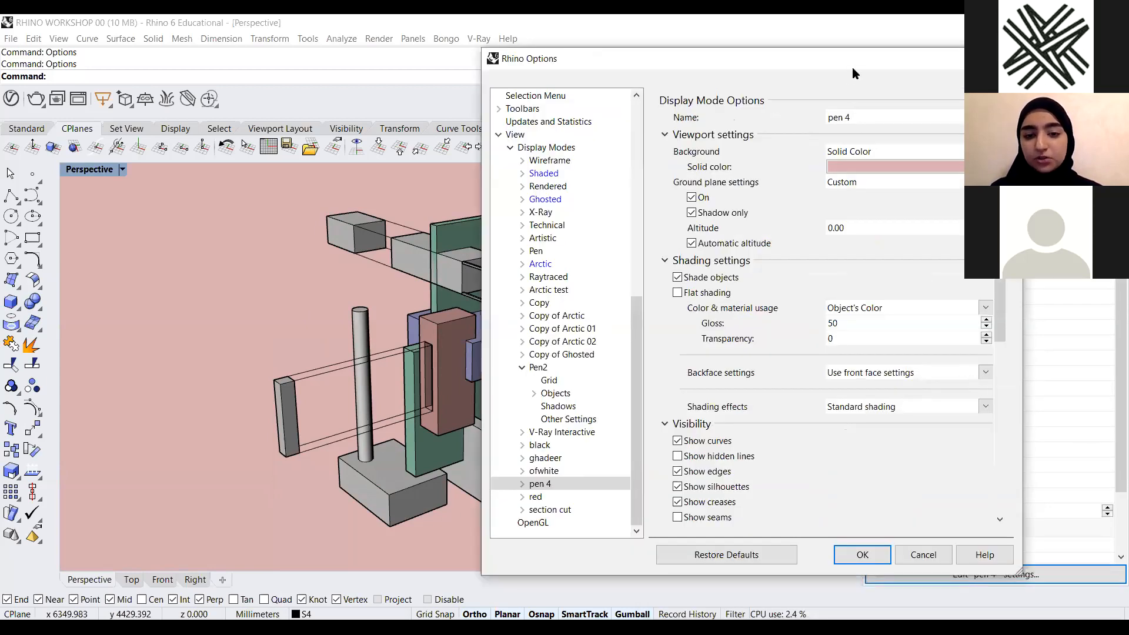
left_click_drag(853, 67, 913, 70)
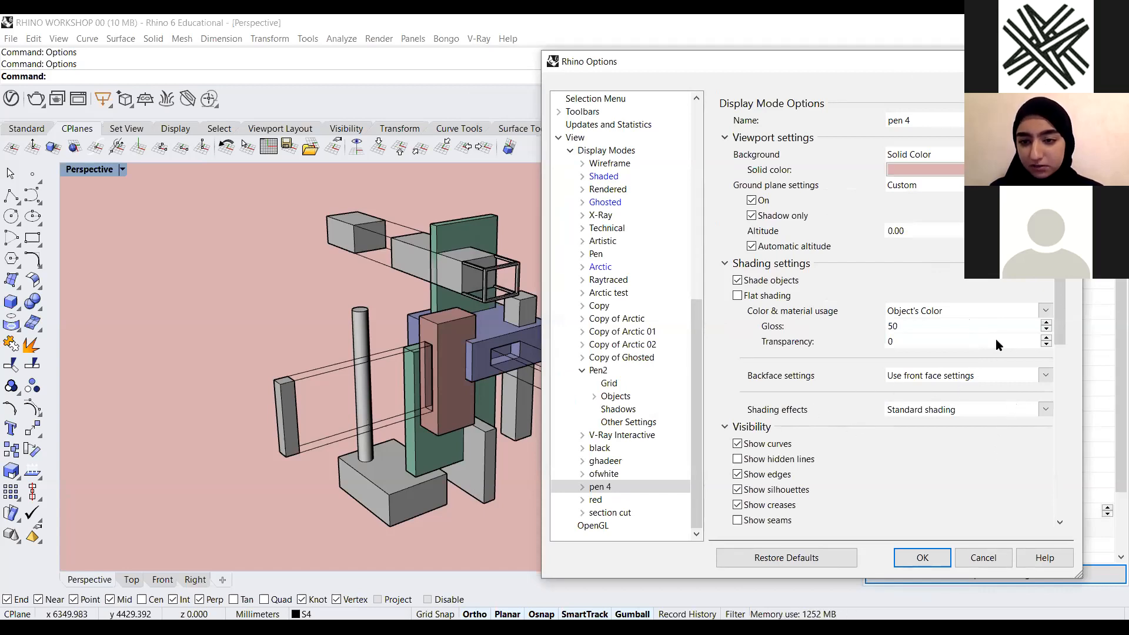
Set the pen 4 display mode's lighting method to No Lighting
scroll(951, 332, "down", 5)
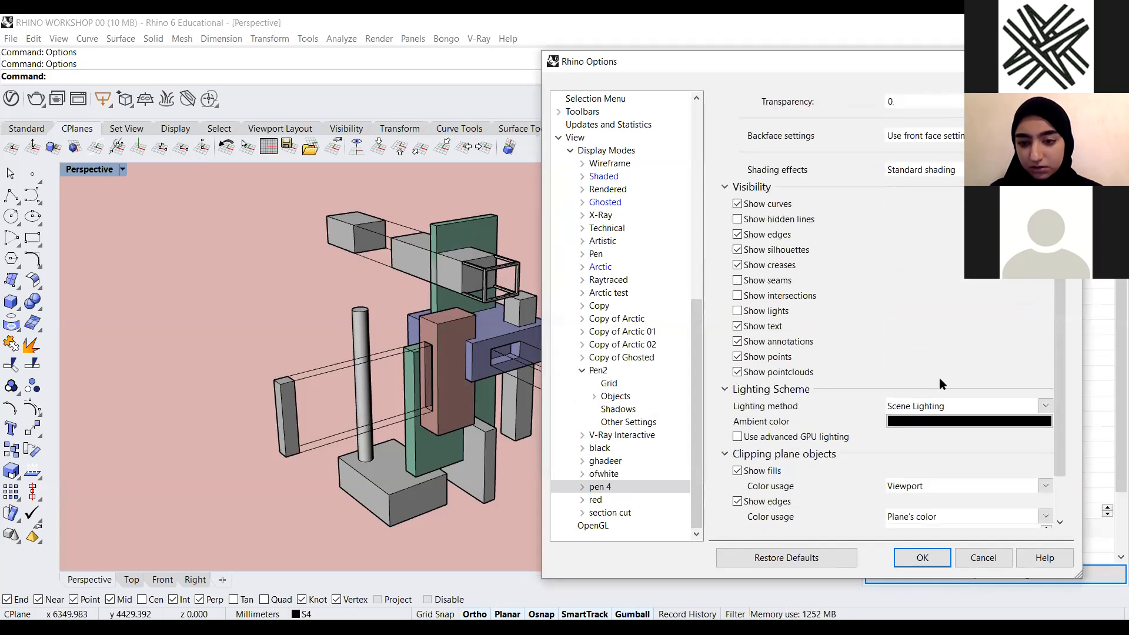
scroll(951, 395, "up", 2)
scroll(1065, 360, "down", 4)
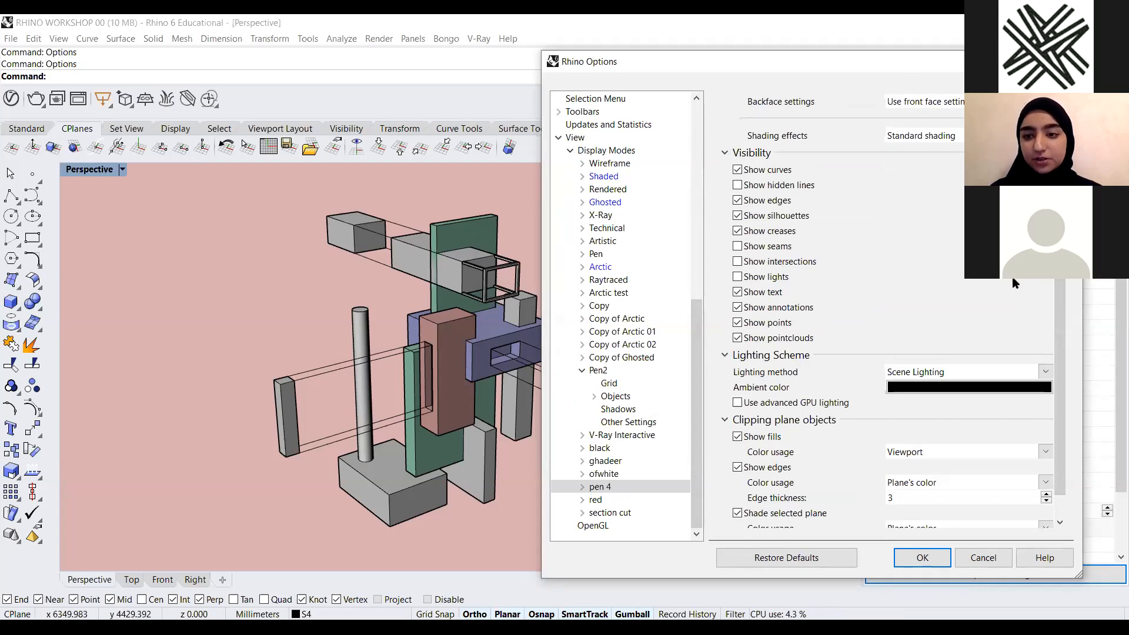
scroll(1064, 309, "down", 2)
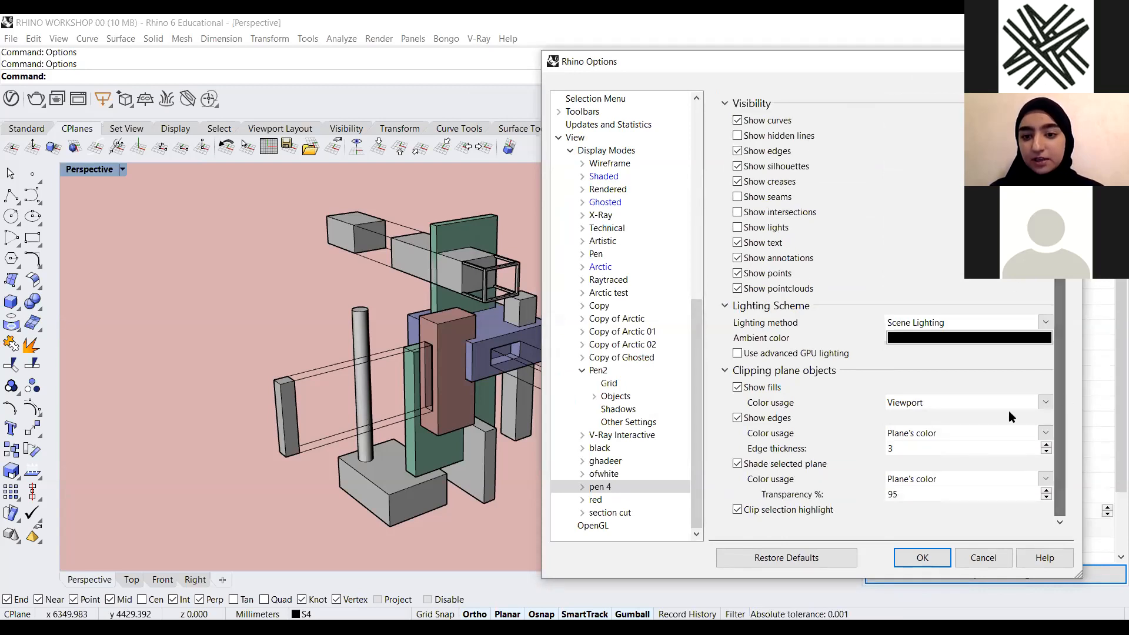
left_click(1046, 327)
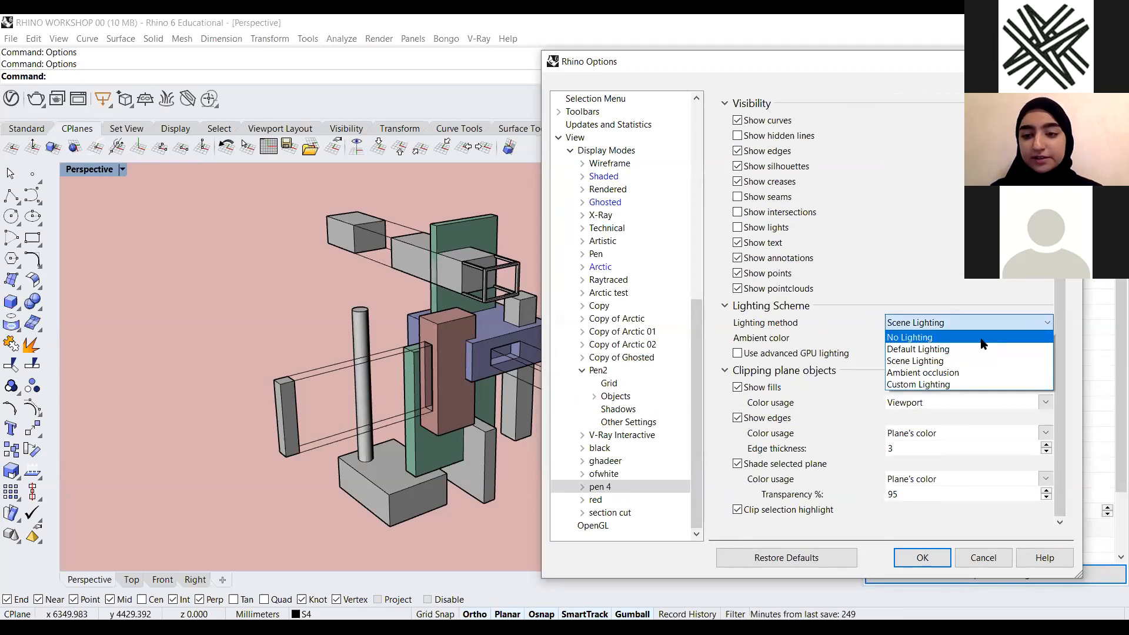
left_click(984, 341)
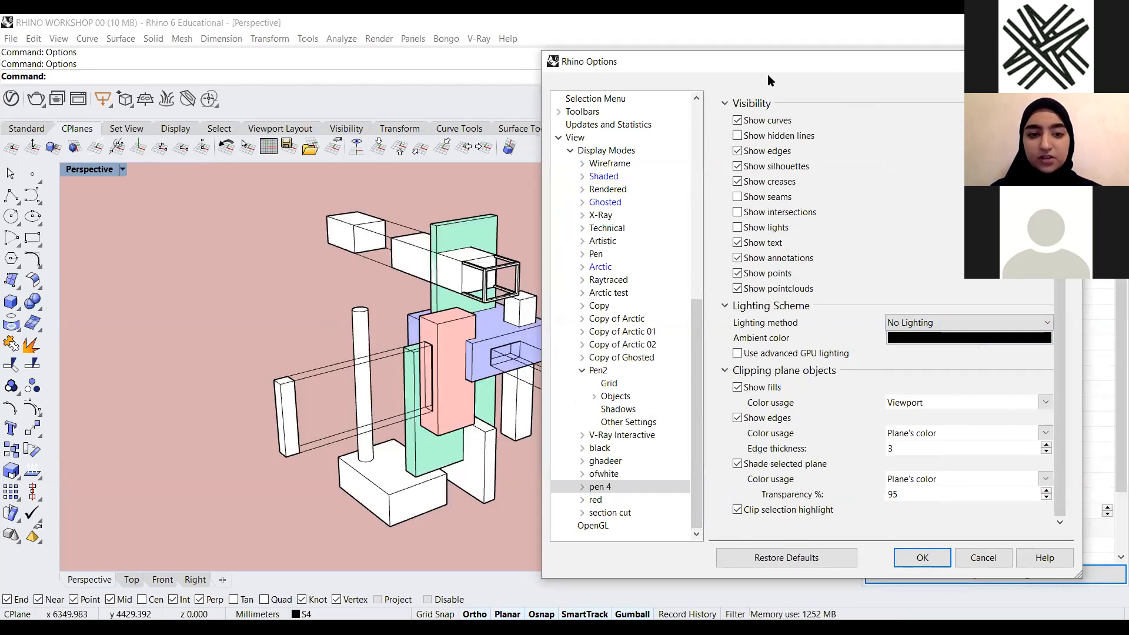
left_click_drag(779, 61, 831, 272)
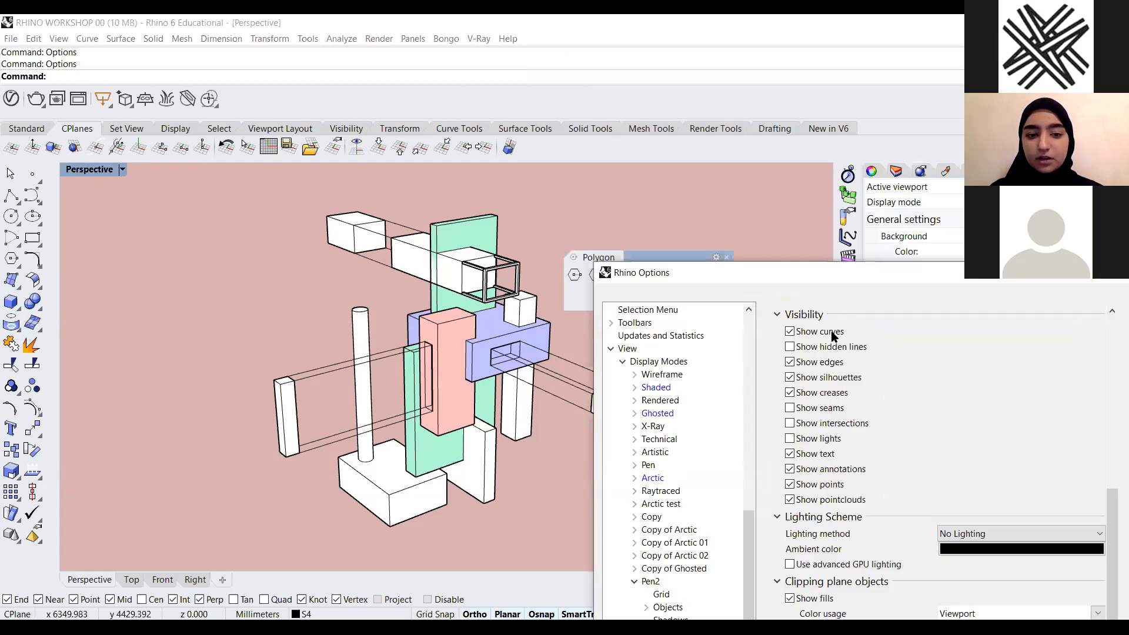
left_click_drag(731, 160, 720, 46)
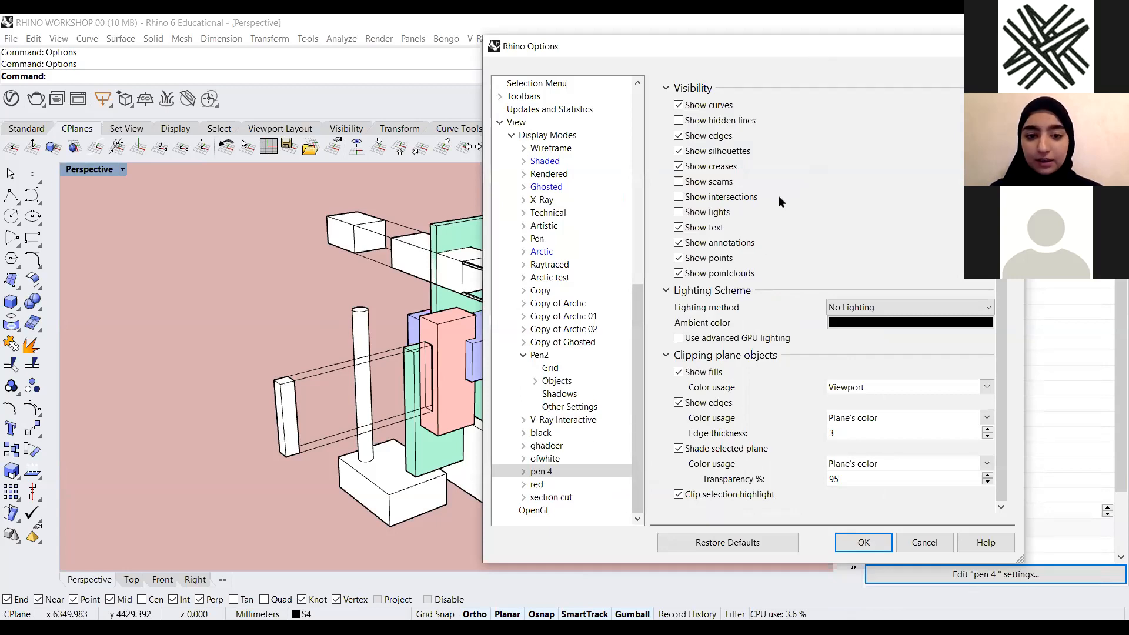
left_click_drag(765, 47, 863, 50)
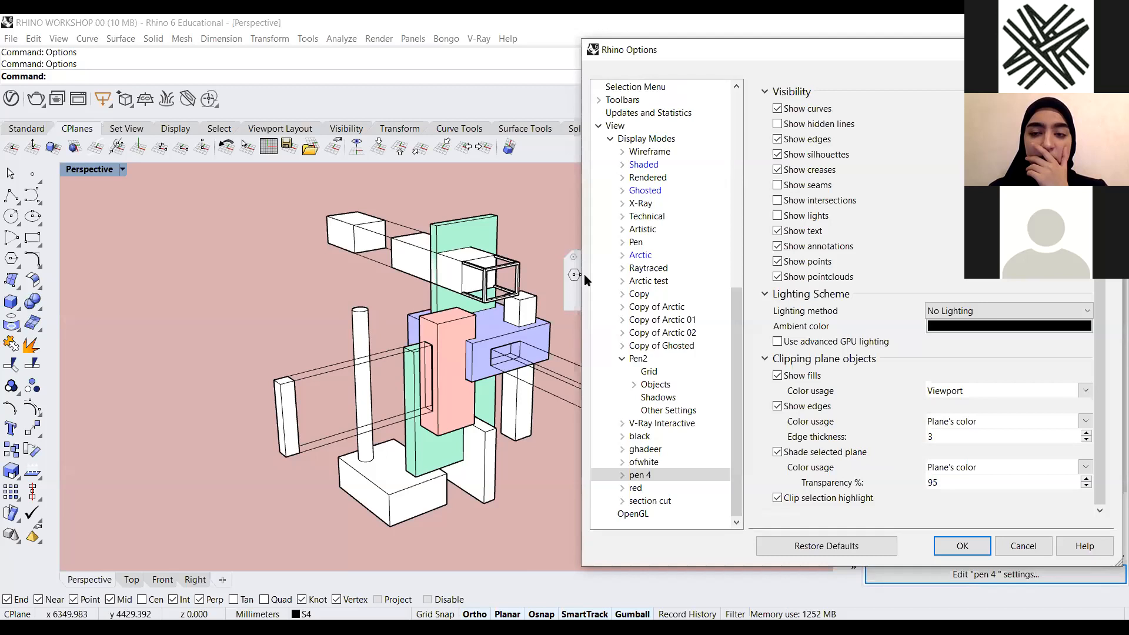
left_click_drag(814, 58, 763, 59)
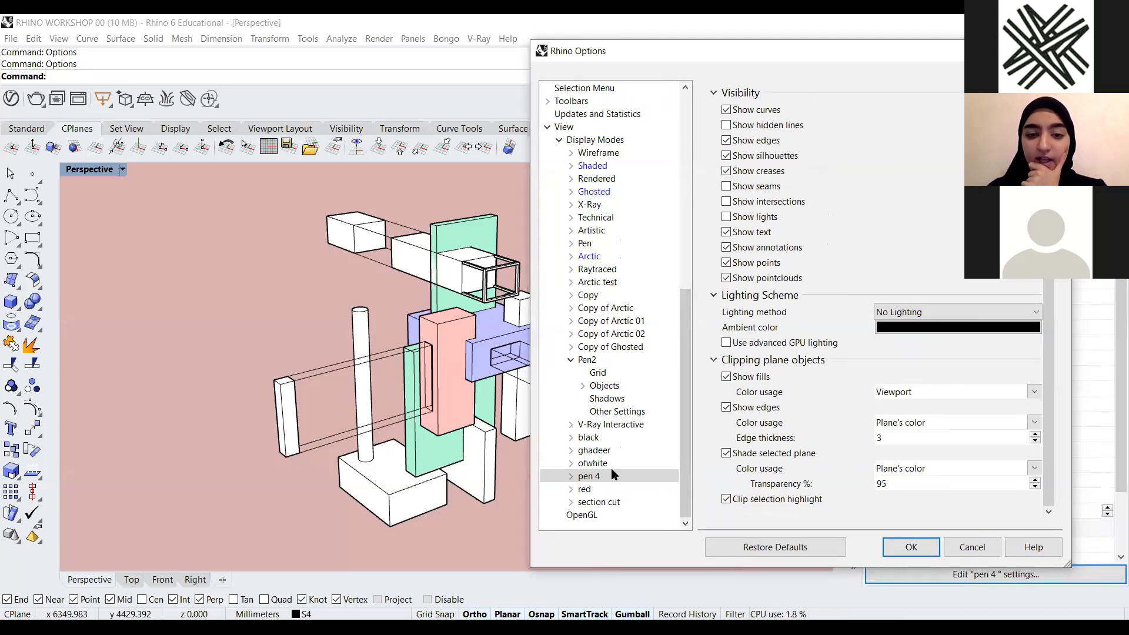
Open the pen 4 display mode's curve settings and set the curve width to 2 pixels
left_click(572, 476)
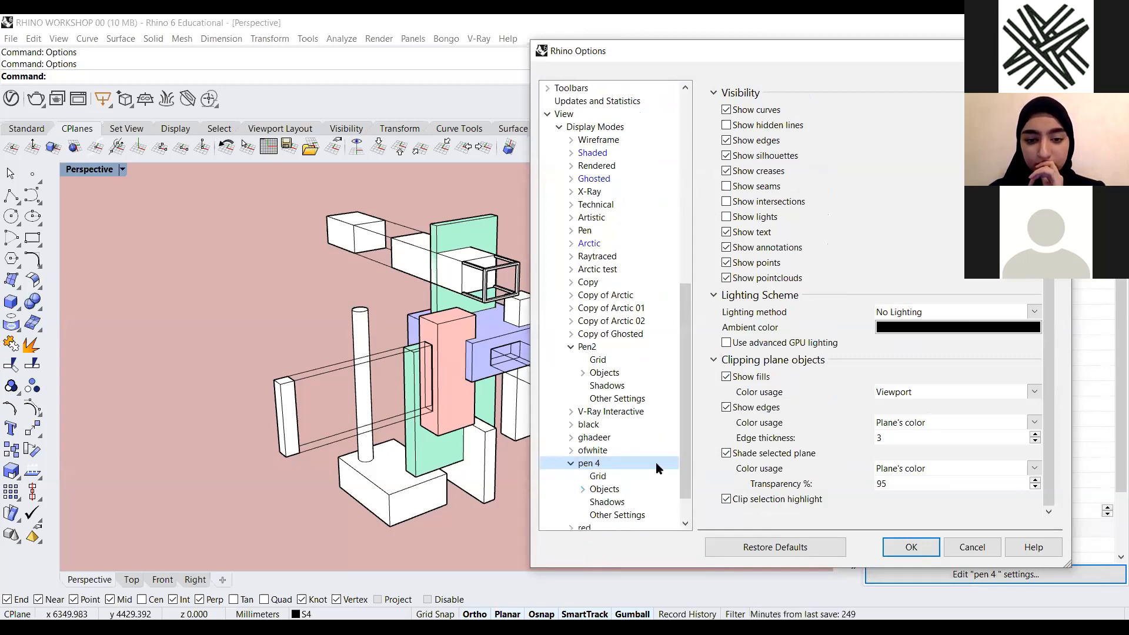
left_click_drag(680, 442, 681, 523)
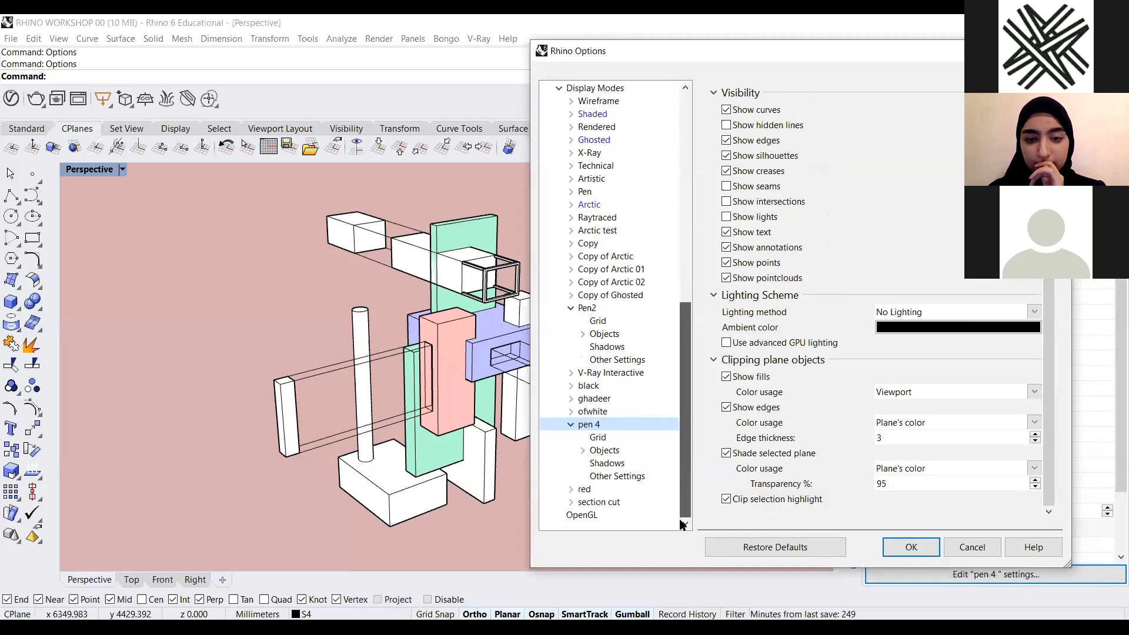
left_click(583, 450)
scroll(618, 476, "down", 1)
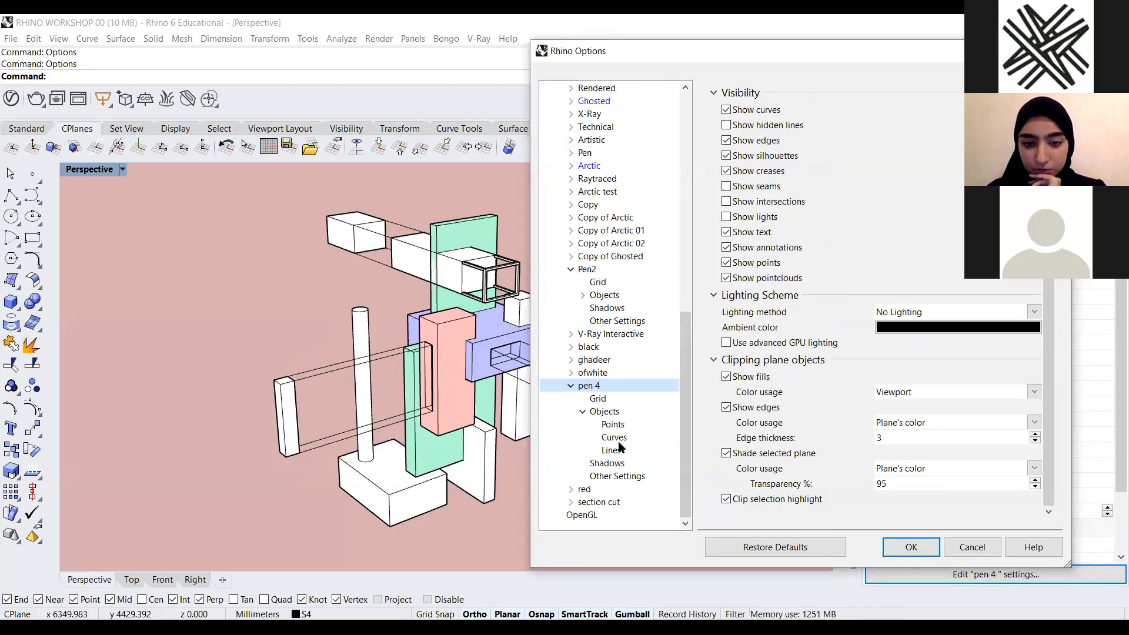
left_click(581, 412)
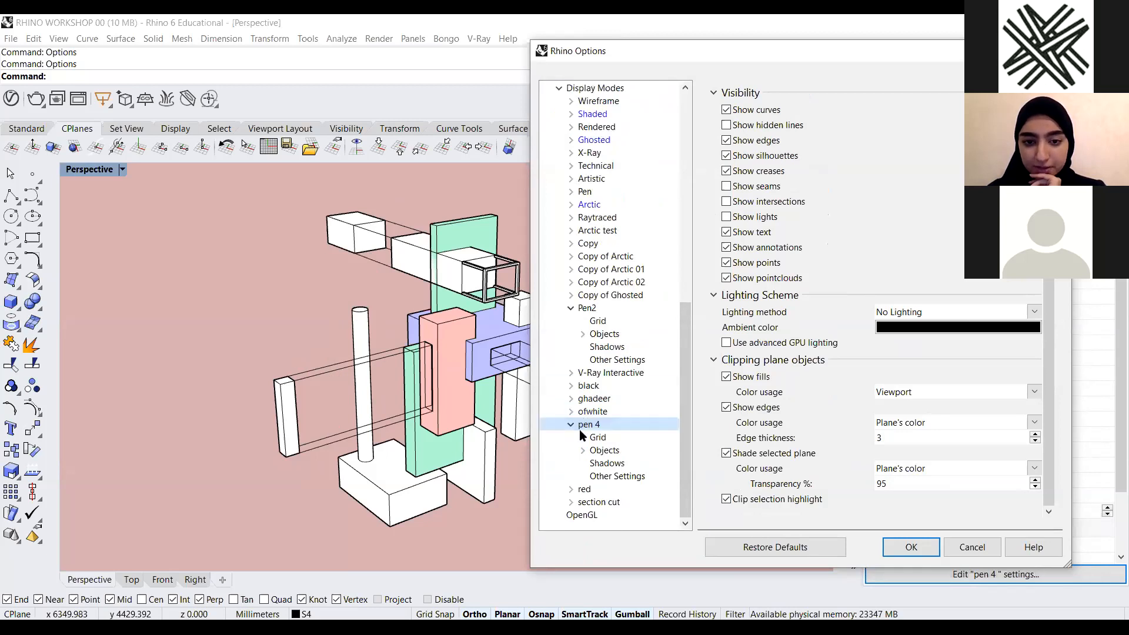
left_click(572, 426)
left_click(572, 476)
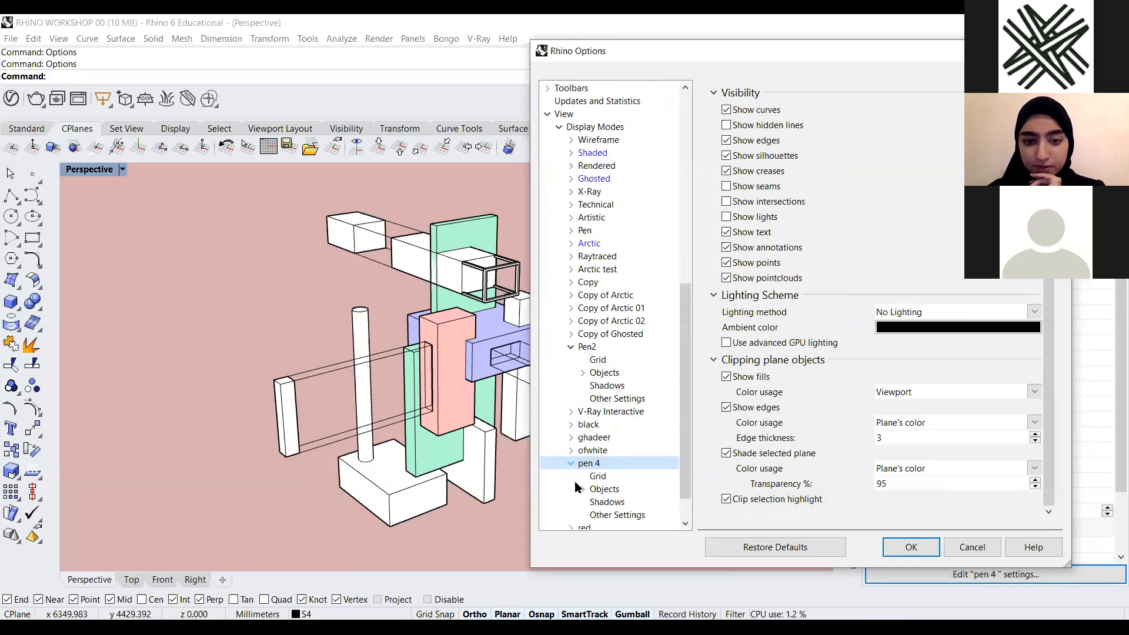
scroll(588, 473, "down", 1)
left_click(583, 450)
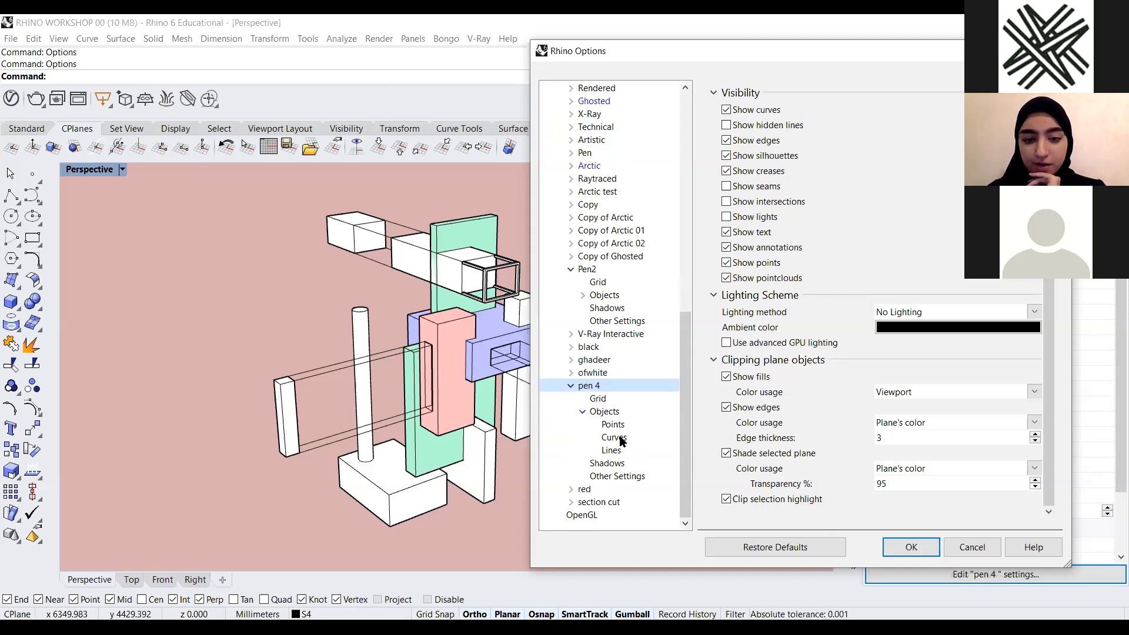
left_click(618, 438)
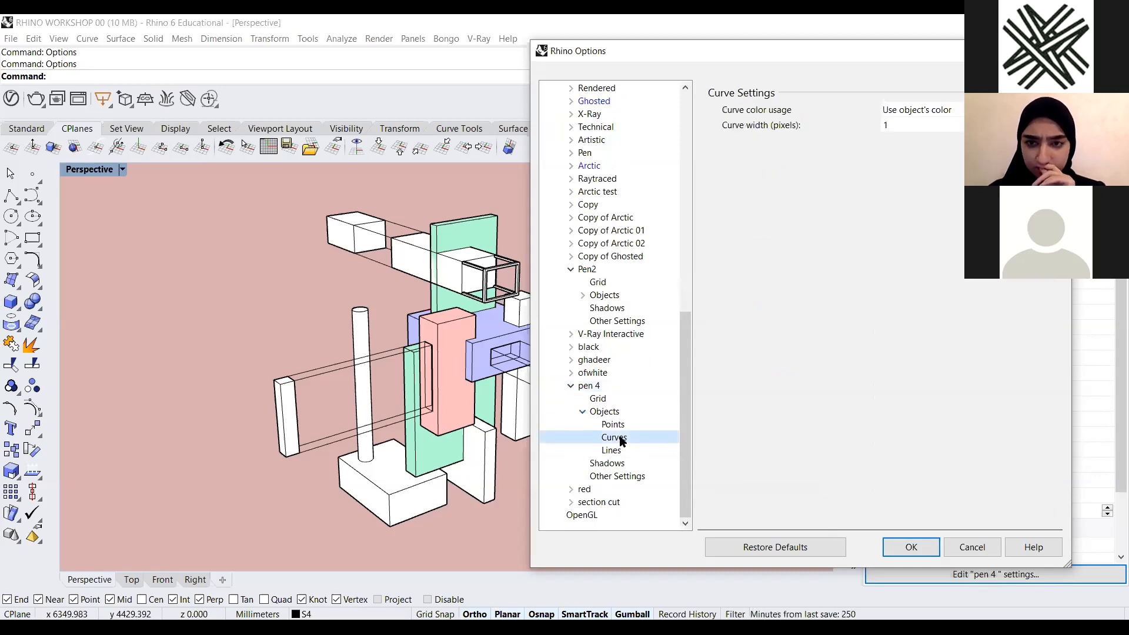
left_click_drag(856, 57, 810, 163)
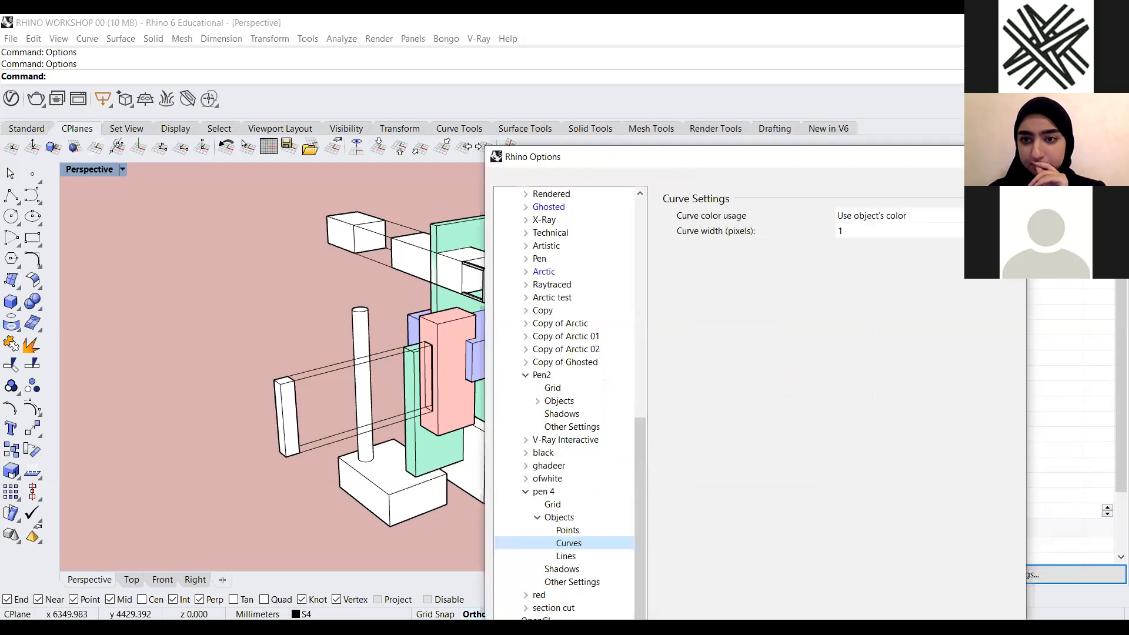
left_click(841, 231)
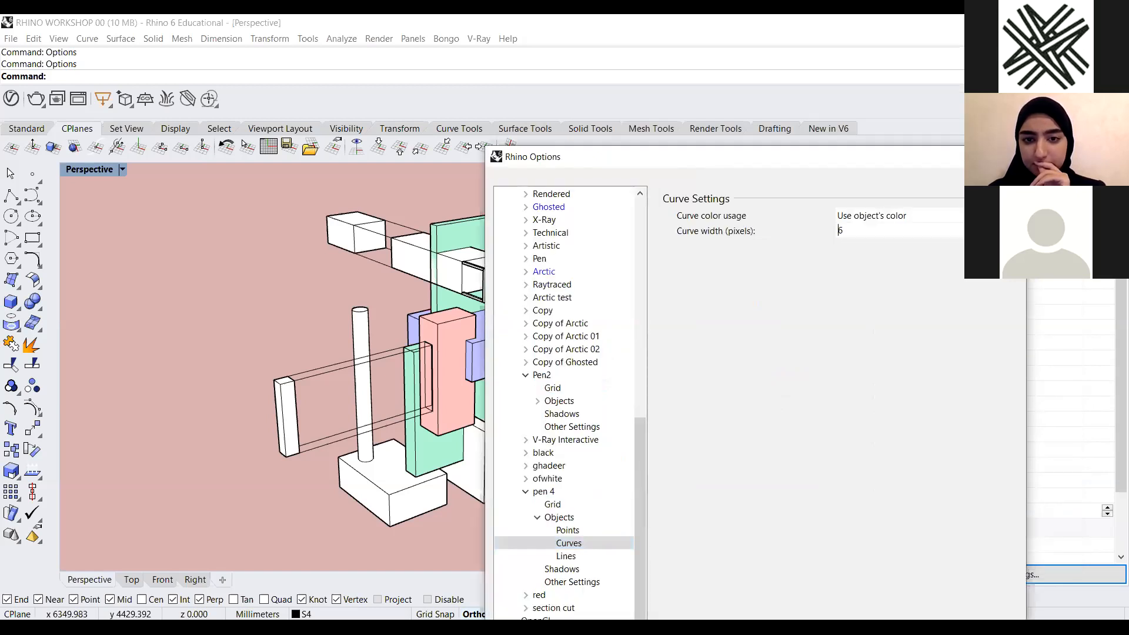
type("6")
key("Return")
type("5")
key("Return")
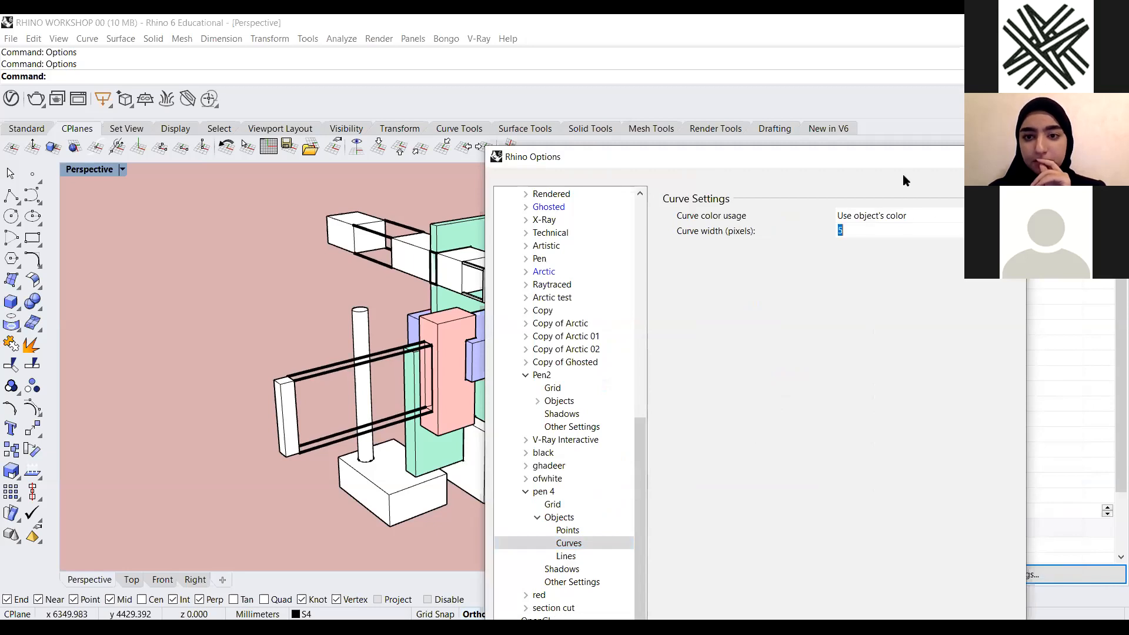
left_click_drag(939, 142, 989, 24)
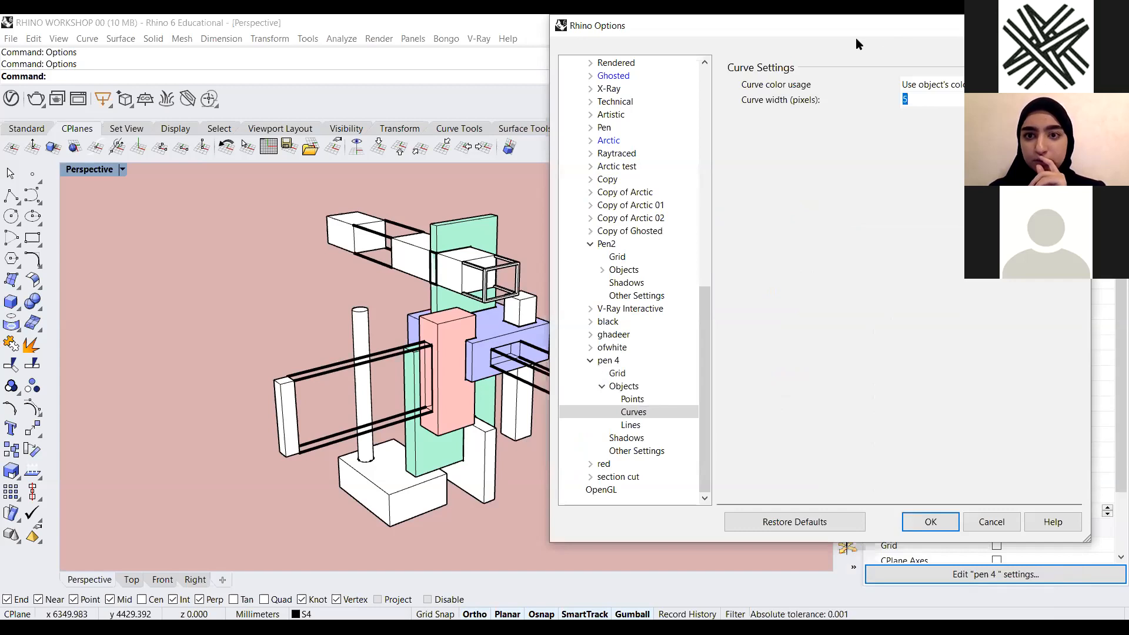
left_click_drag(844, 61, 749, 171)
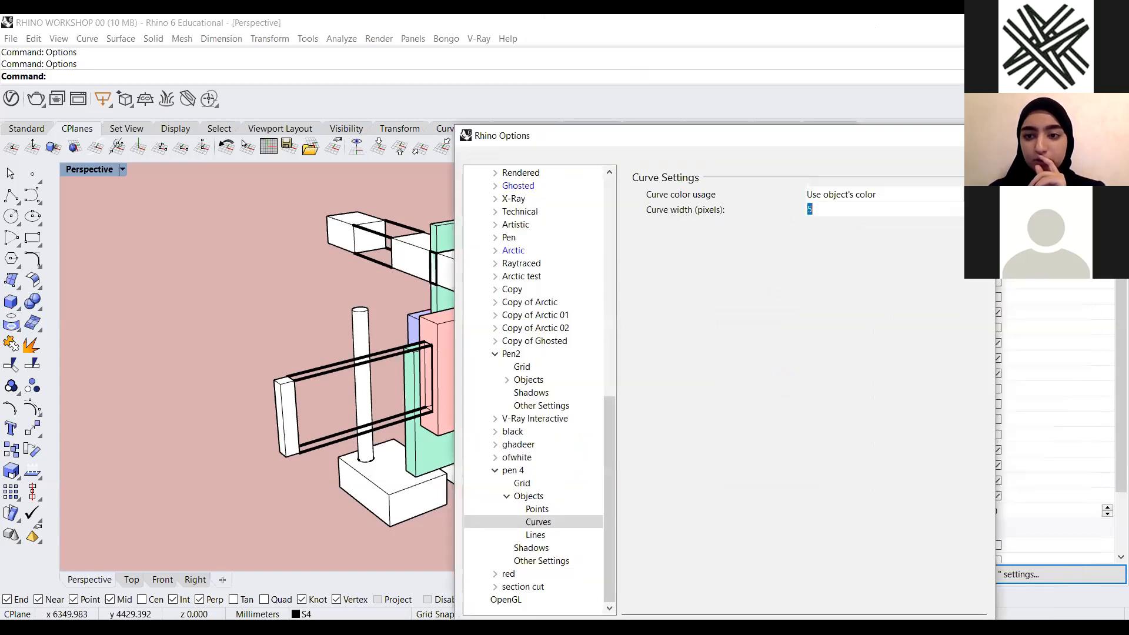
left_click_drag(863, 133, 944, 40)
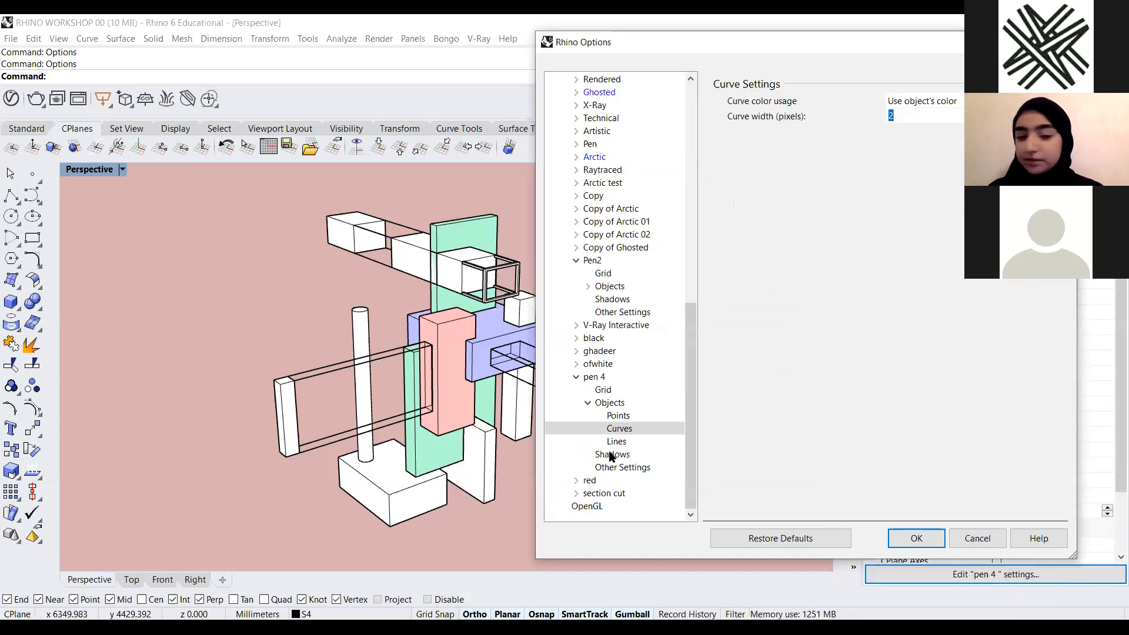
Set the pen 4 display mode's edge line width to 2 pixels
left_click(646, 440)
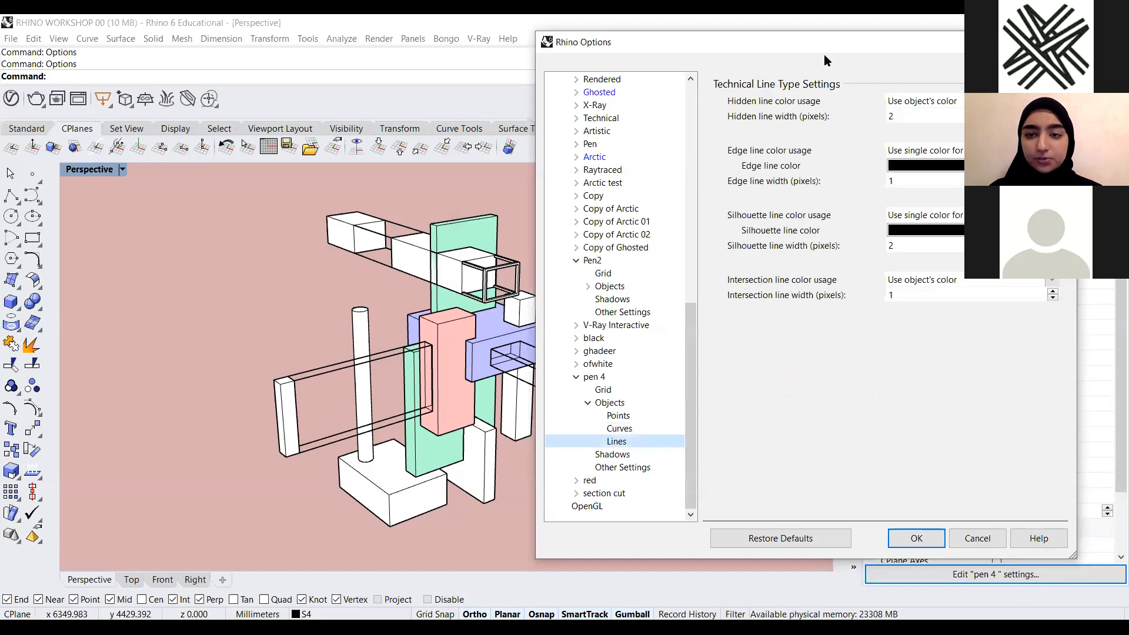
left_click_drag(825, 55, 820, 175)
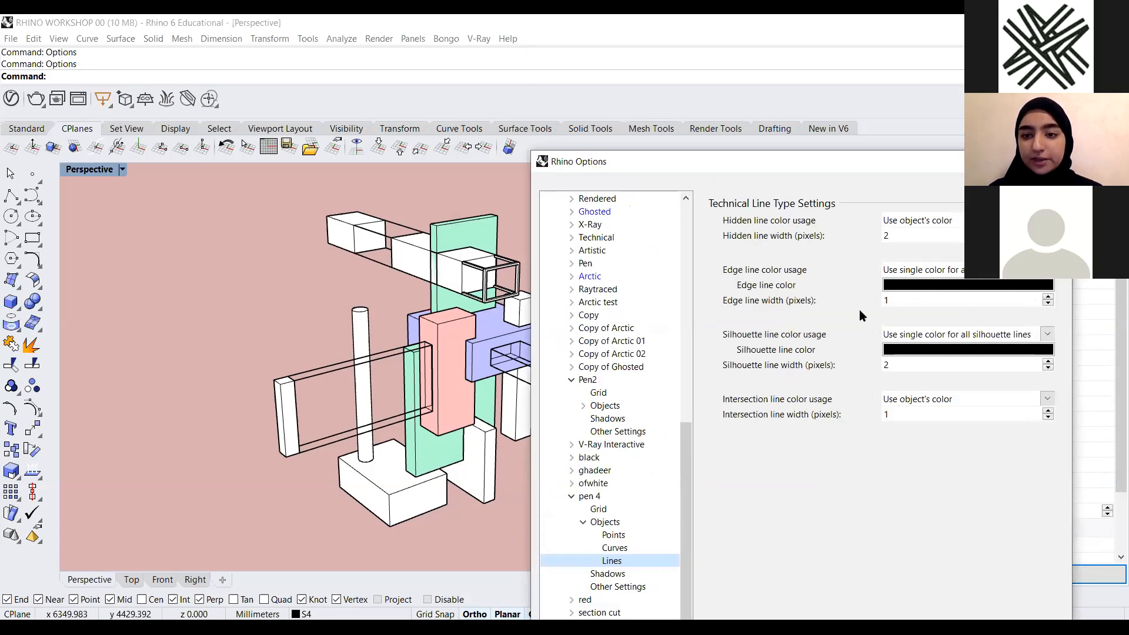
left_click(1046, 298)
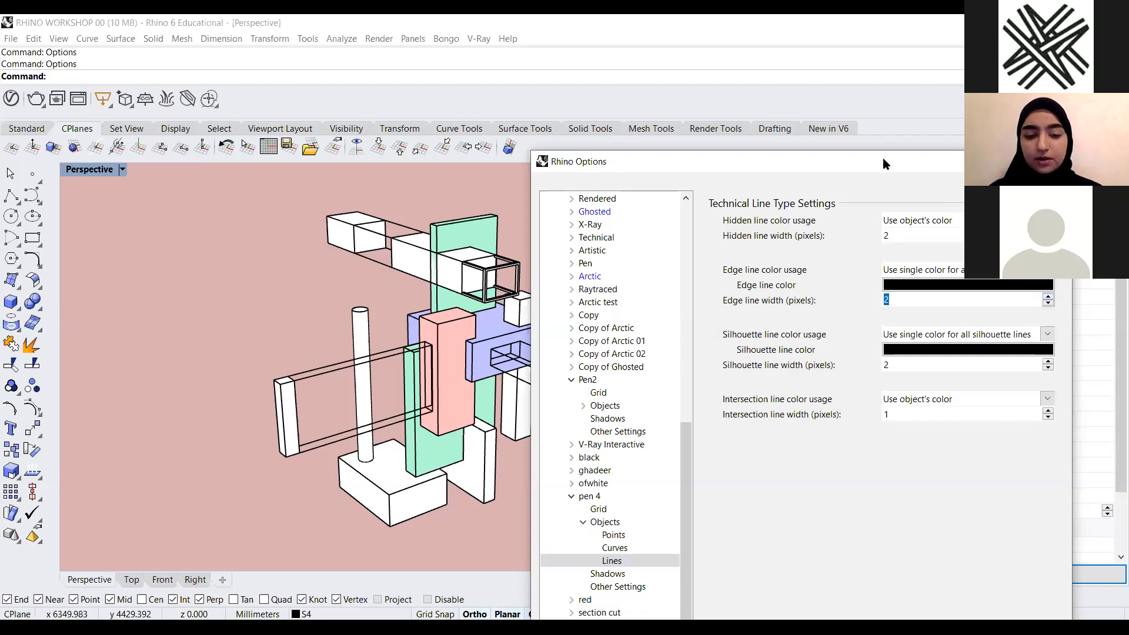
left_click_drag(884, 158, 881, 83)
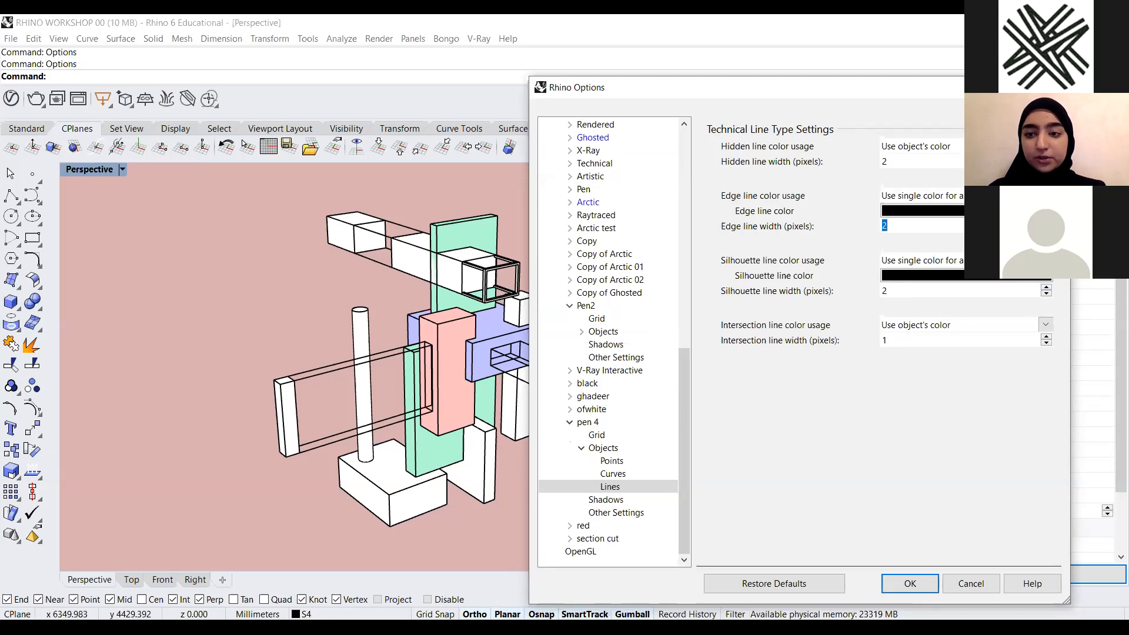
key("Up")
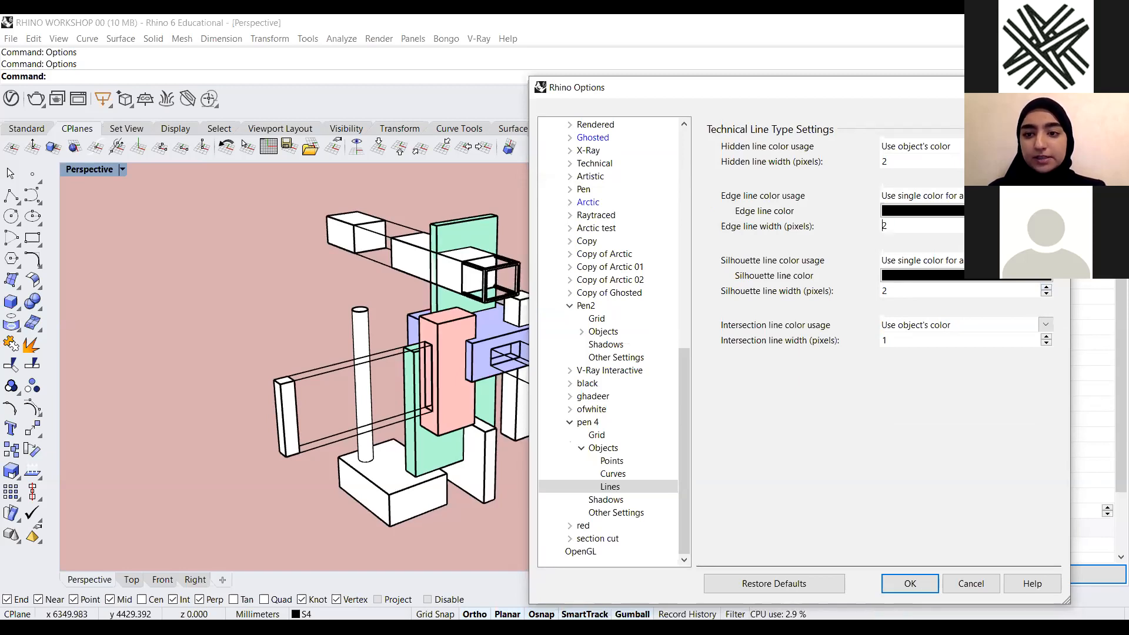
type("2")
key("Return")
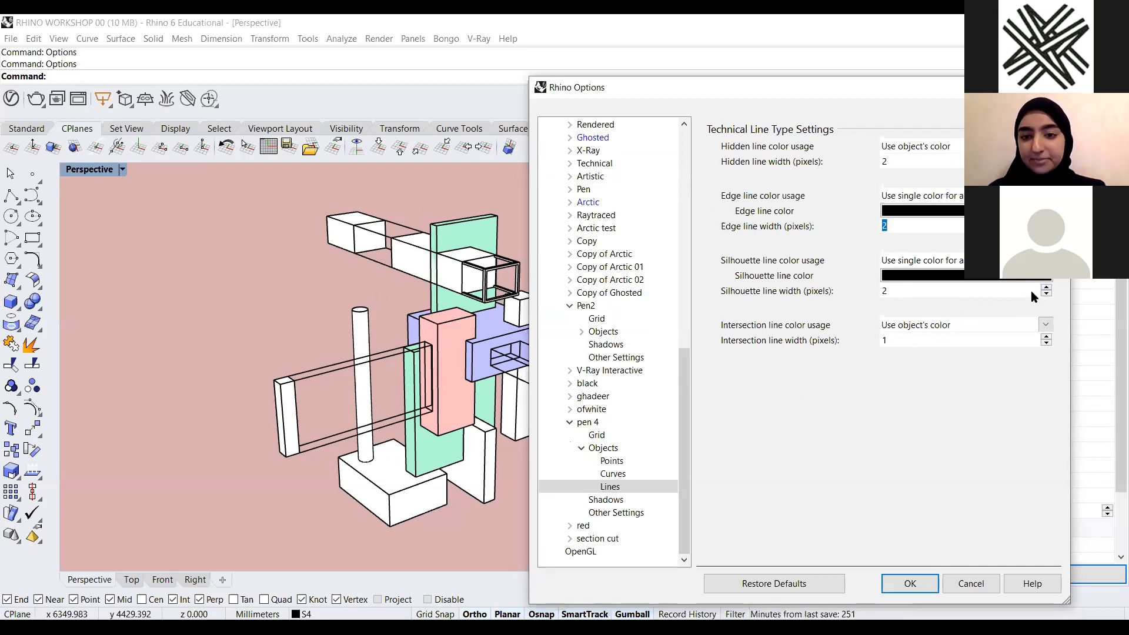
Try silhouette line widths up to 8 pixels for pen 4, then cancel the Options dialog
left_click(1046, 288)
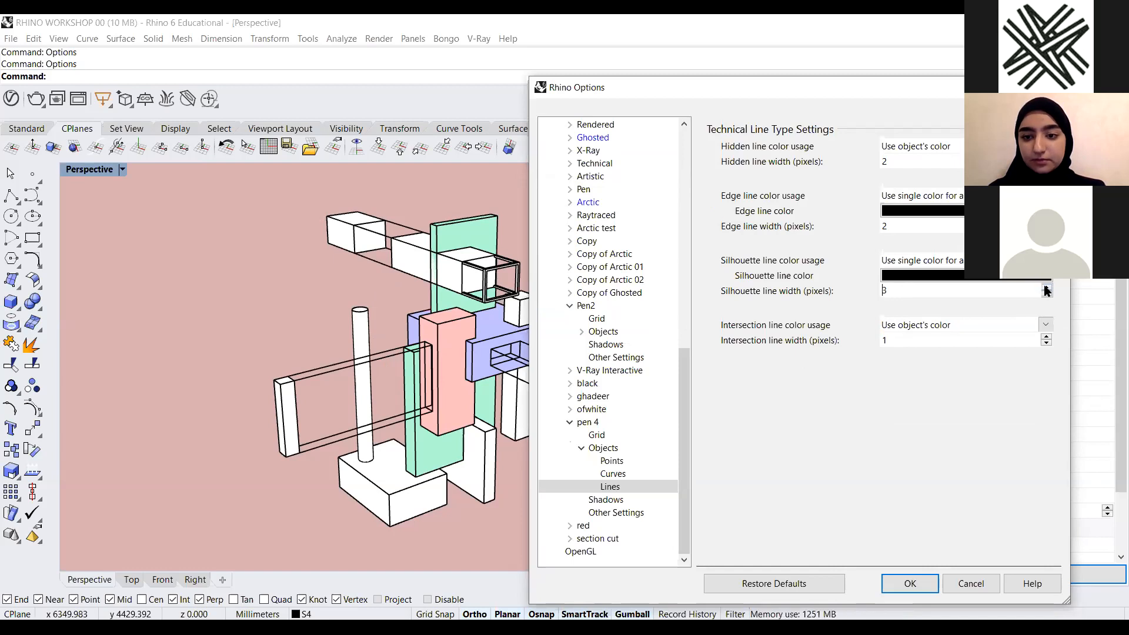
left_click(1046, 288)
left_click(1046, 288)
left_click(1046, 289)
left_click(1046, 288)
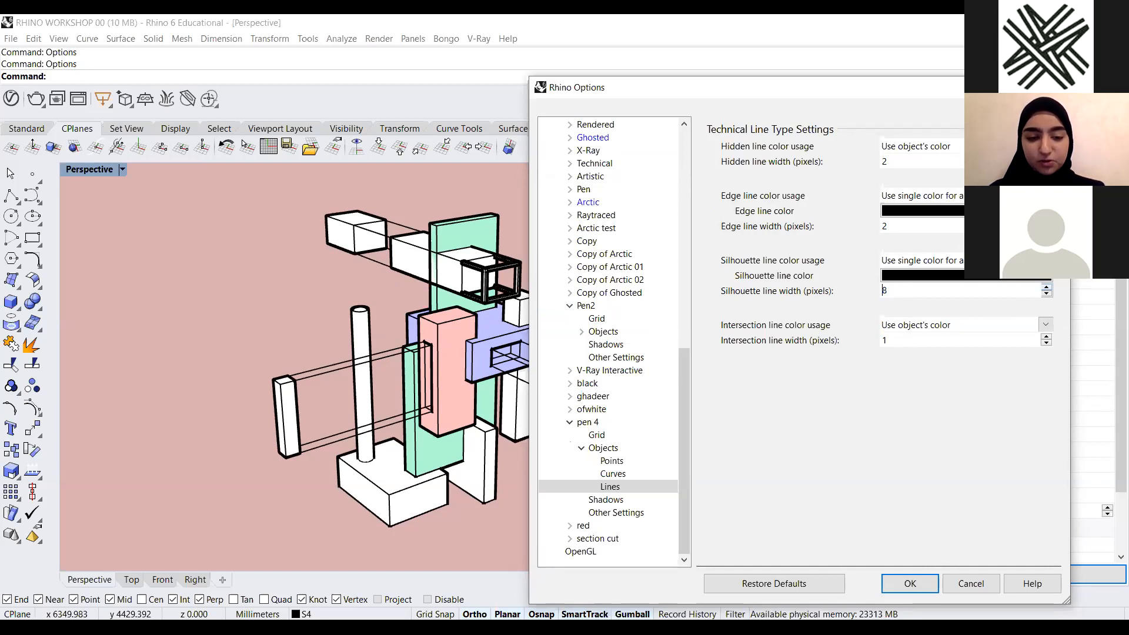
left_click_drag(1000, 87, 990, 86)
left_click(1037, 294)
left_click(1037, 294)
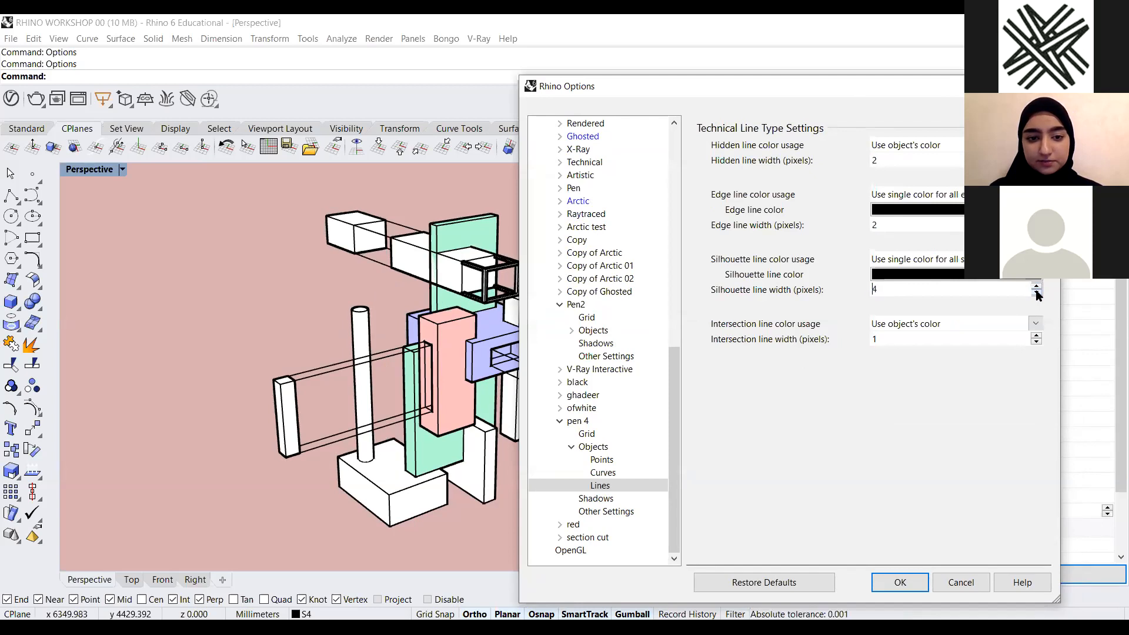
left_click(1037, 294)
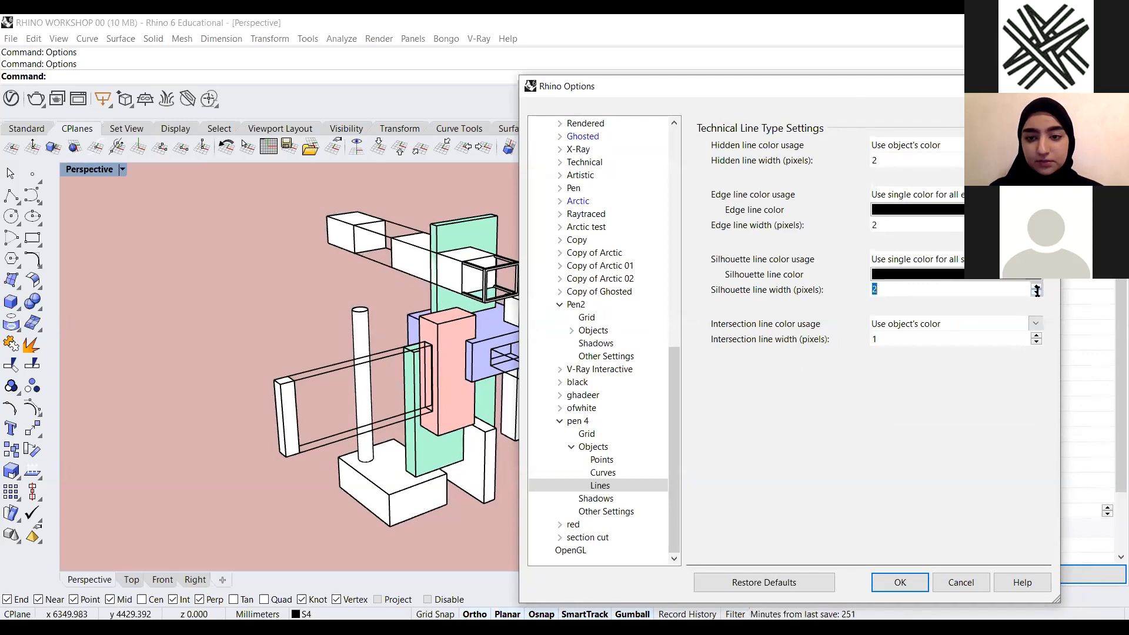
left_click(572, 446)
left_click(560, 463)
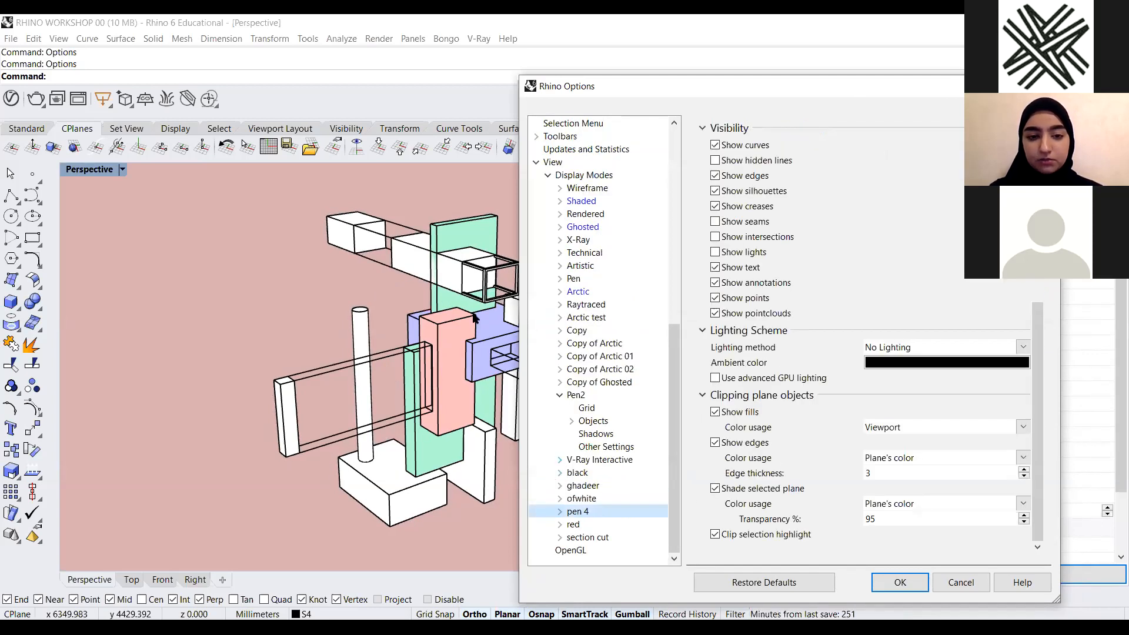
left_click(962, 583)
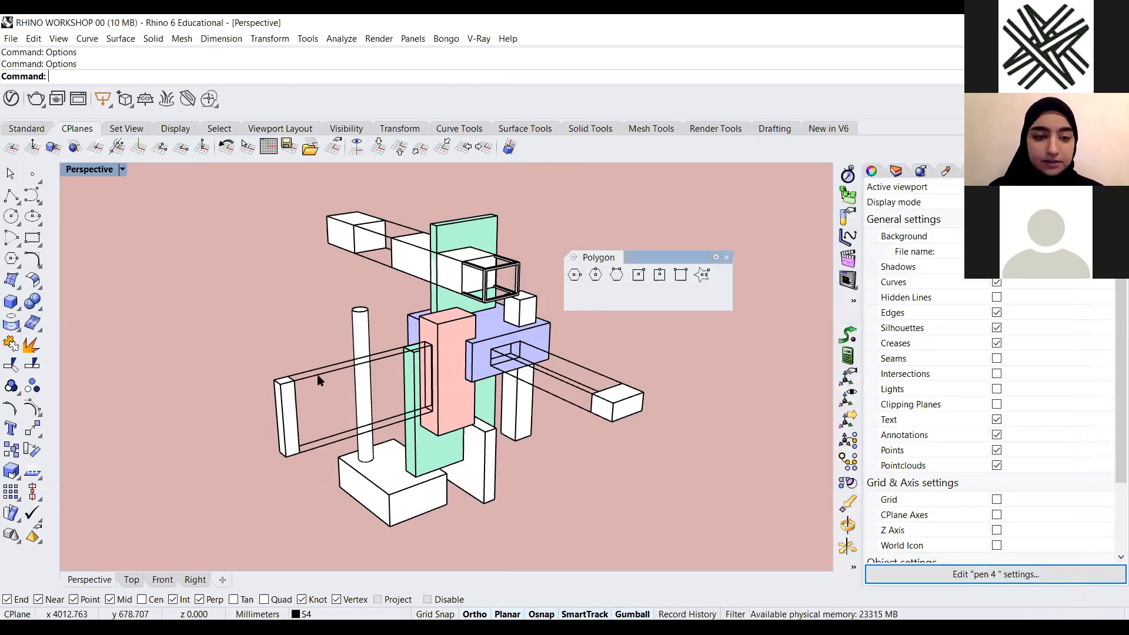
Examine the figure model's line display in the Perspective viewport from closer and farther
scroll(318, 379, "up", 6)
scroll(285, 383, "up", 3)
scroll(409, 320, "down", 8)
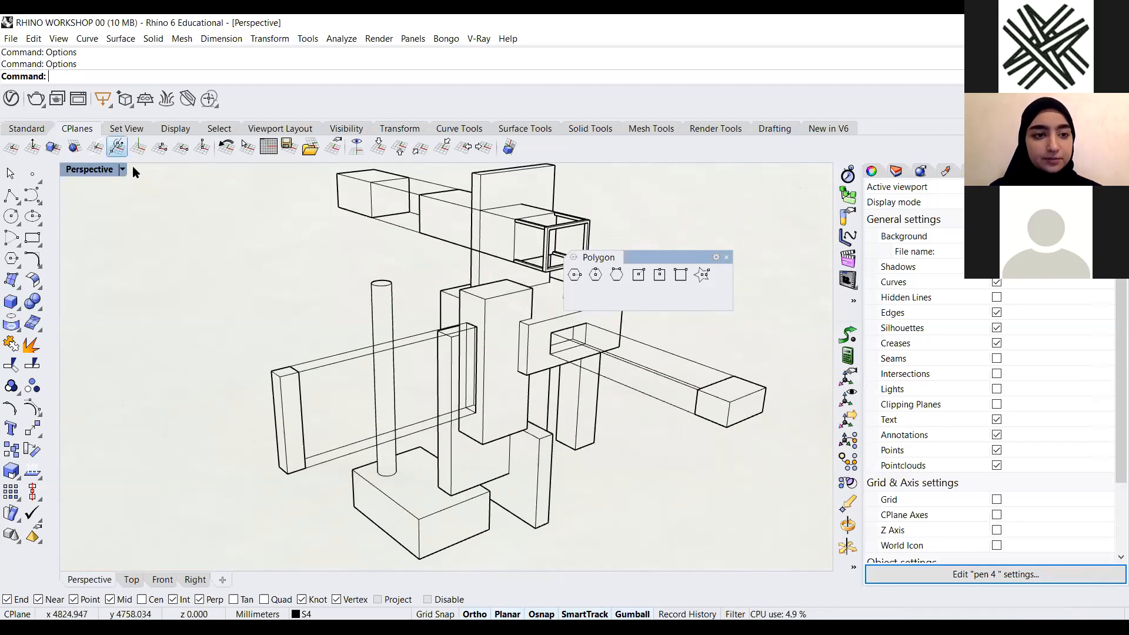
scroll(363, 363, "down", 3)
scroll(386, 330, "up", 3)
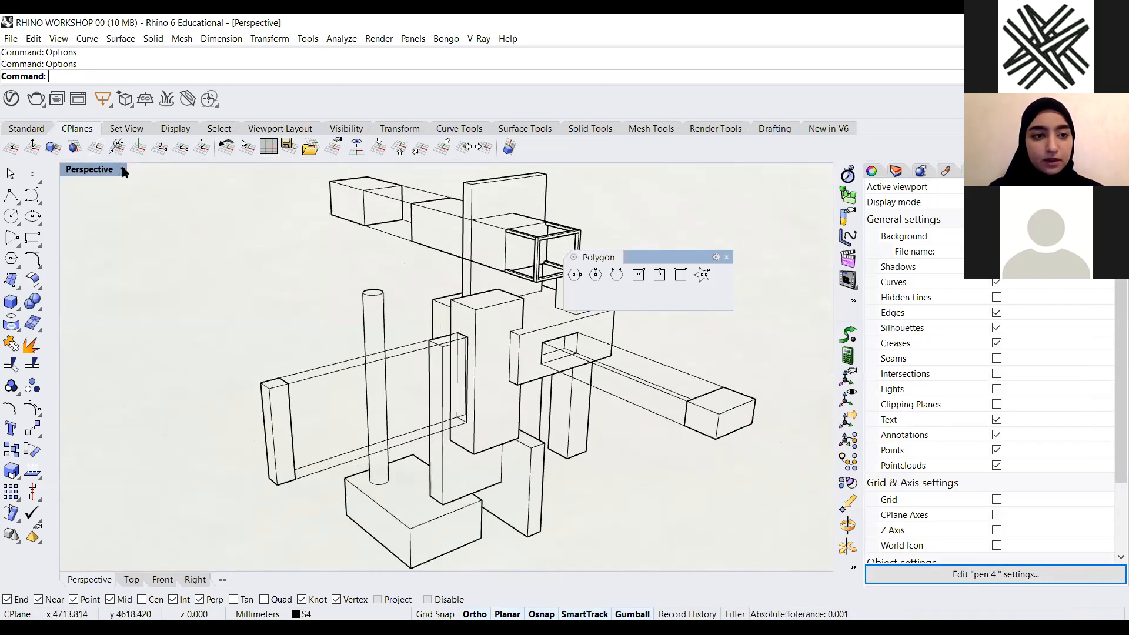
left_click(122, 169)
left_click(195, 337)
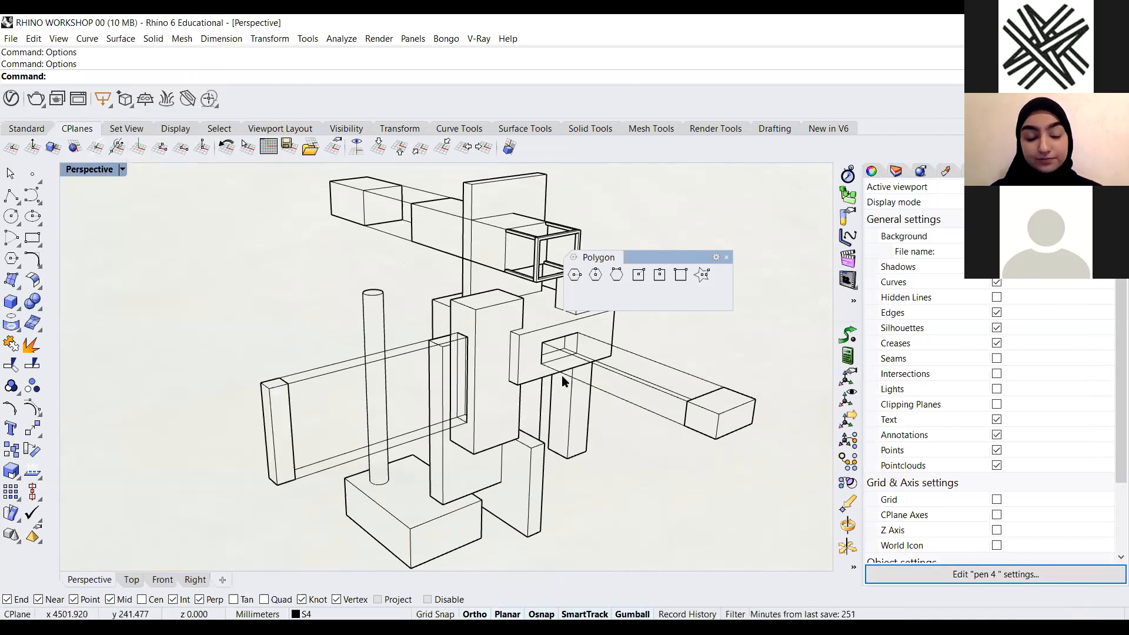
scroll(570, 371, "down", 2)
scroll(472, 277, "up", 3)
scroll(493, 309, "down", 3)
right_click_drag(535, 335, 515, 340)
scroll(641, 377, "up", 5)
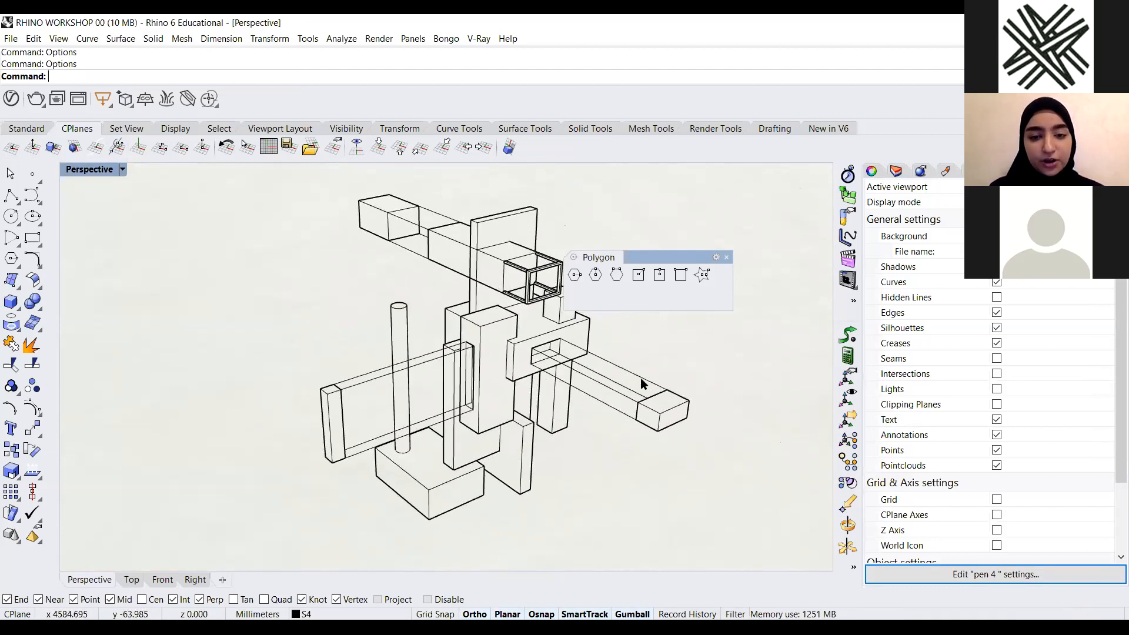
left_click(641, 376)
key("Escape")
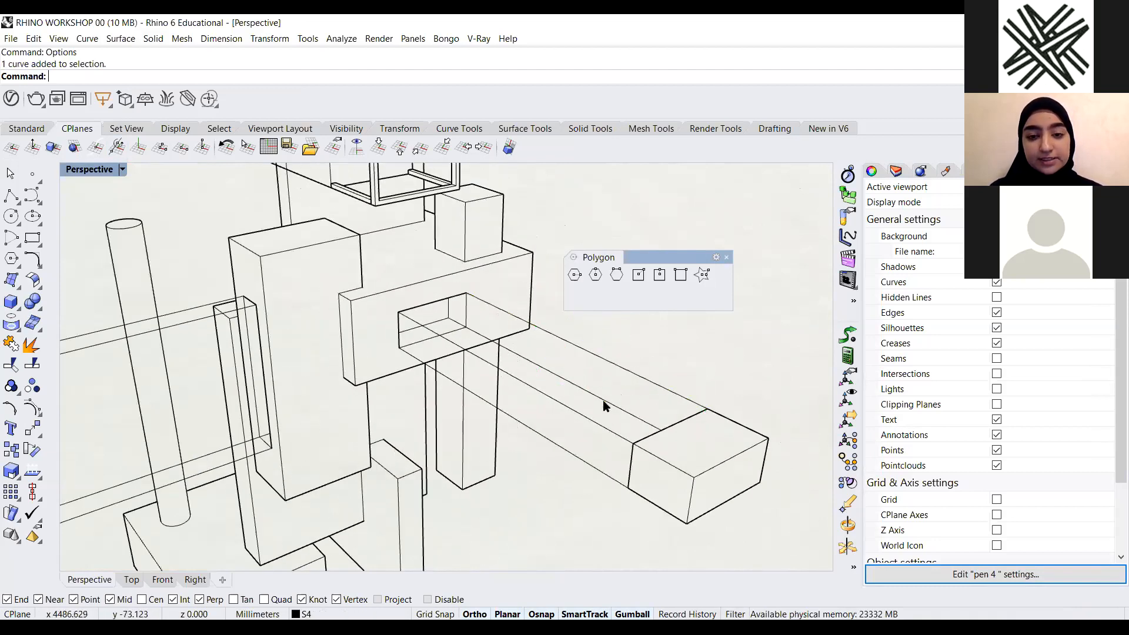
scroll(588, 394, "down", 6)
scroll(594, 361, "up", 2)
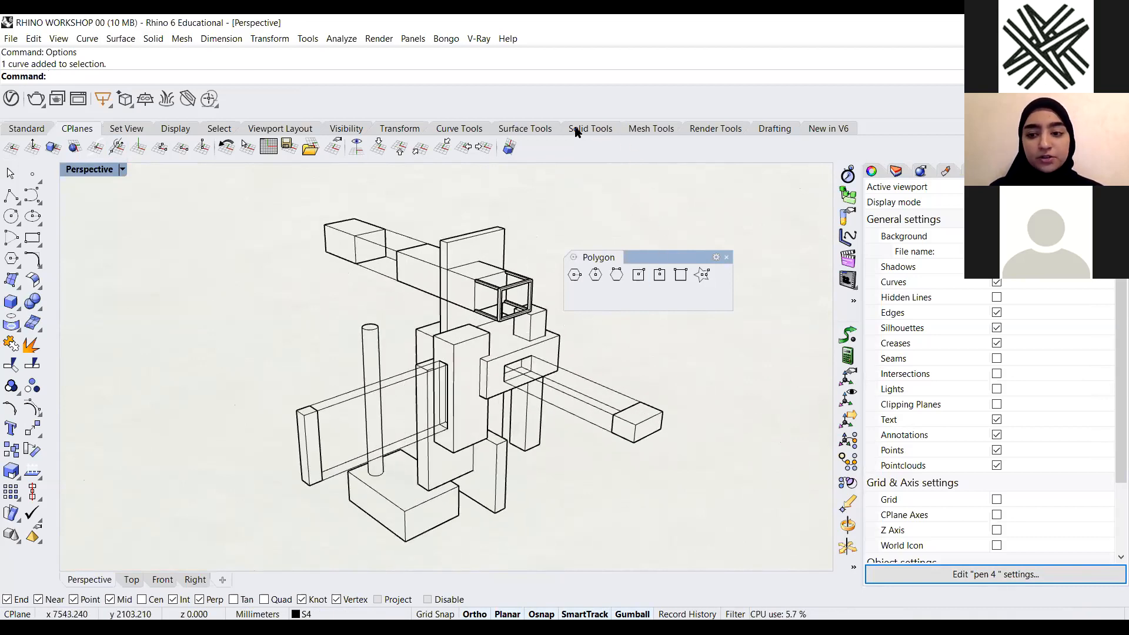
Select the model's thin bar curves and assign them a line type with Set Line Type
left_click(777, 131)
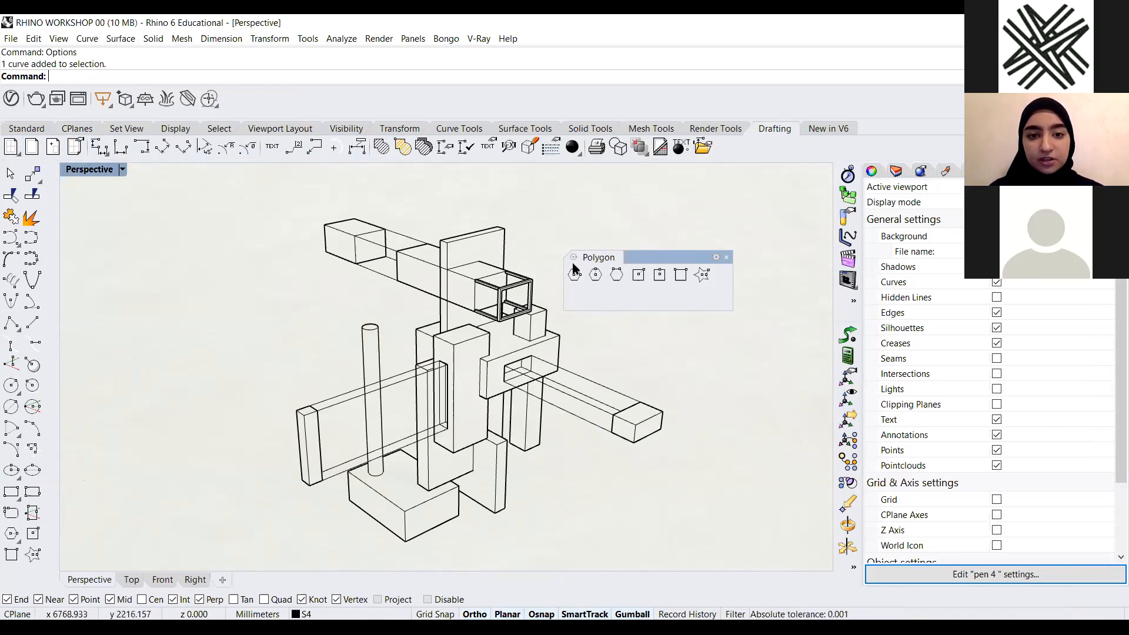
left_click(551, 152)
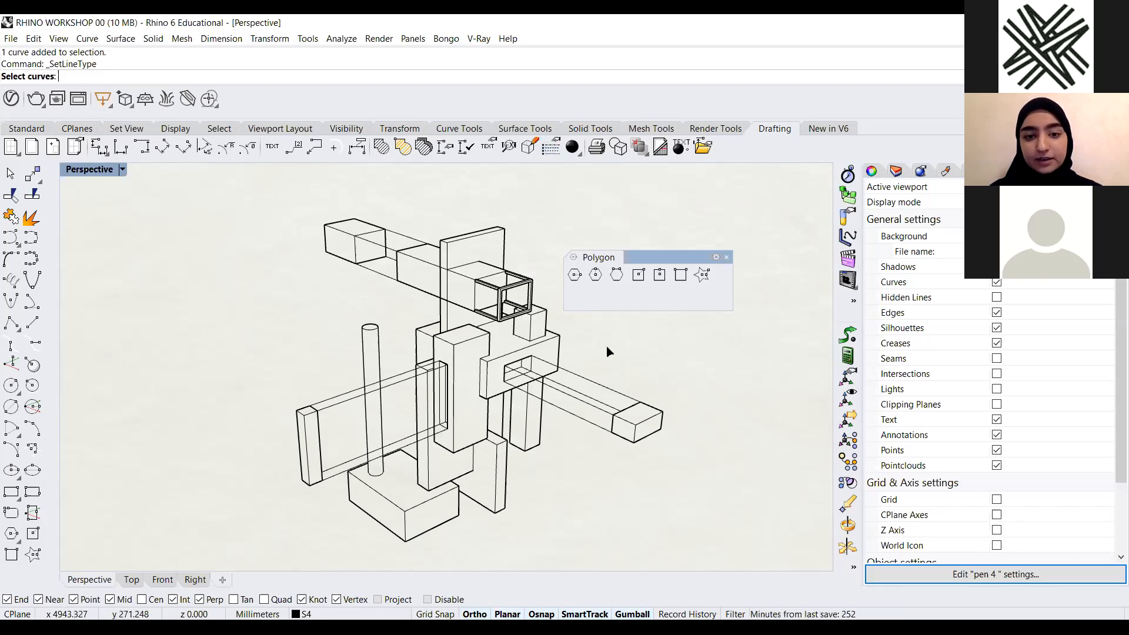
right_click_drag(608, 349, 635, 375)
left_click_drag(621, 363, 596, 432)
right_click_drag(596, 393, 416, 198)
scroll(416, 197, "up", 4)
scroll(417, 201, "up", 2)
left_click_drag(425, 200, 420, 331)
scroll(482, 333, "down", 5)
right_click_drag(567, 429, 334, 418)
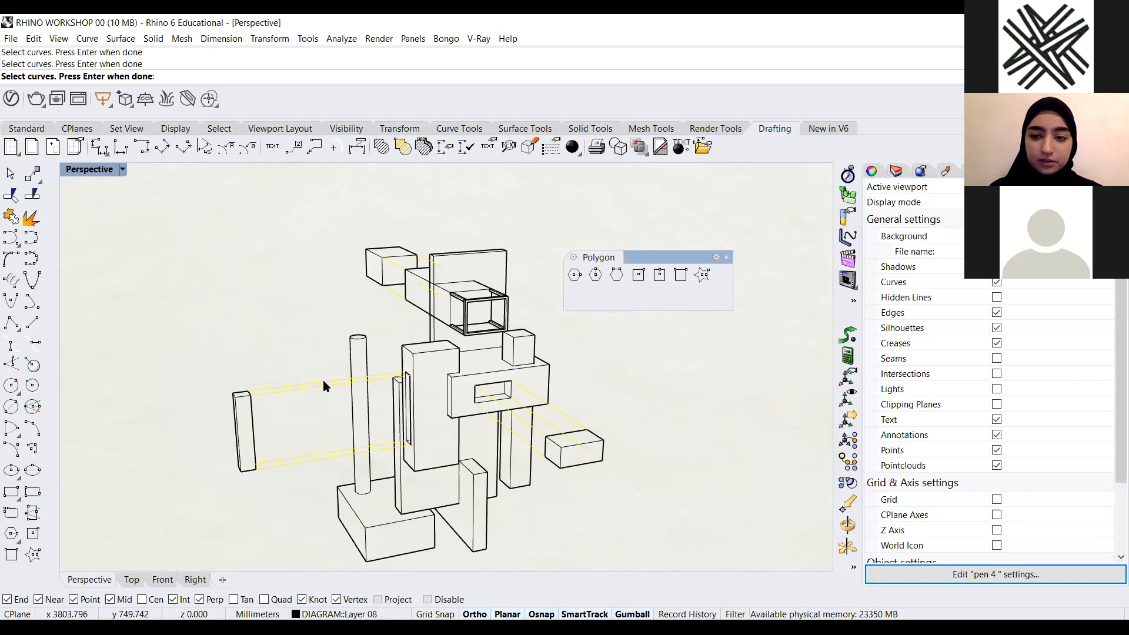
key("Return")
left_click_drag(1041, 397, 685, 218)
left_click(612, 356)
left_click(617, 402)
right_click_drag(521, 453, 459, 465)
Inspect the figure model's linework from different zoom levels and angles
scroll(418, 433, "up", 5)
scroll(419, 422, "up", 4)
scroll(425, 259, "up", 3)
scroll(422, 263, "down", 5)
scroll(429, 335, "up", 3)
scroll(429, 281, "up", 2)
scroll(429, 282, "down", 5)
scroll(443, 318, "down", 6)
scroll(455, 385, "up", 3)
right_click_drag(453, 390, 521, 237)
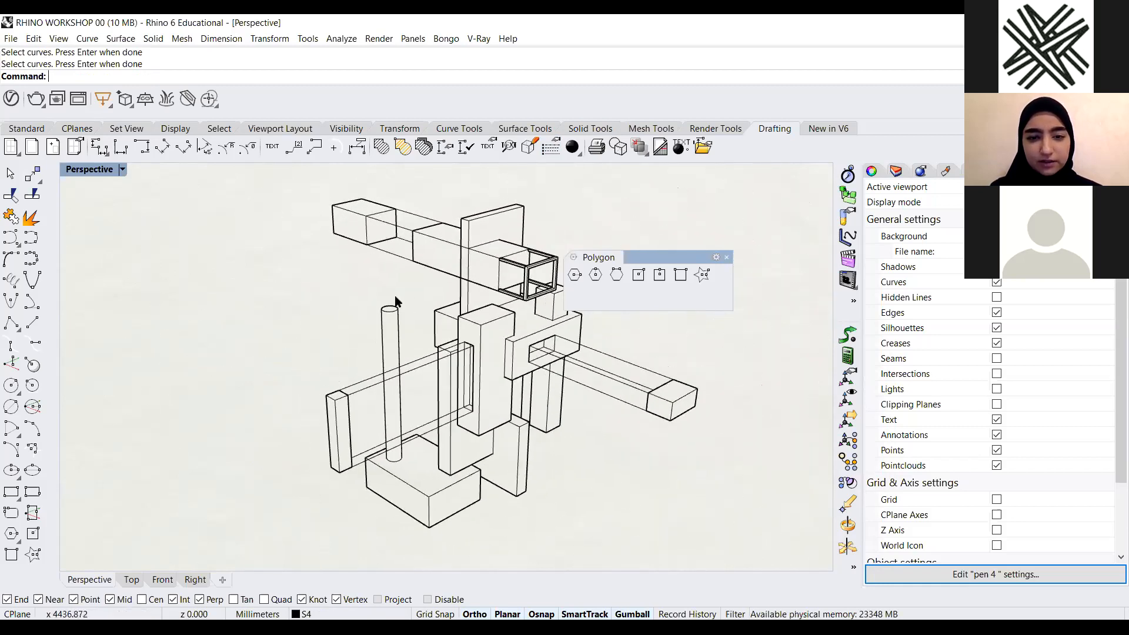
left_click(554, 146)
right_click_drag(562, 452, 613, 409)
scroll(613, 409, "down", 4)
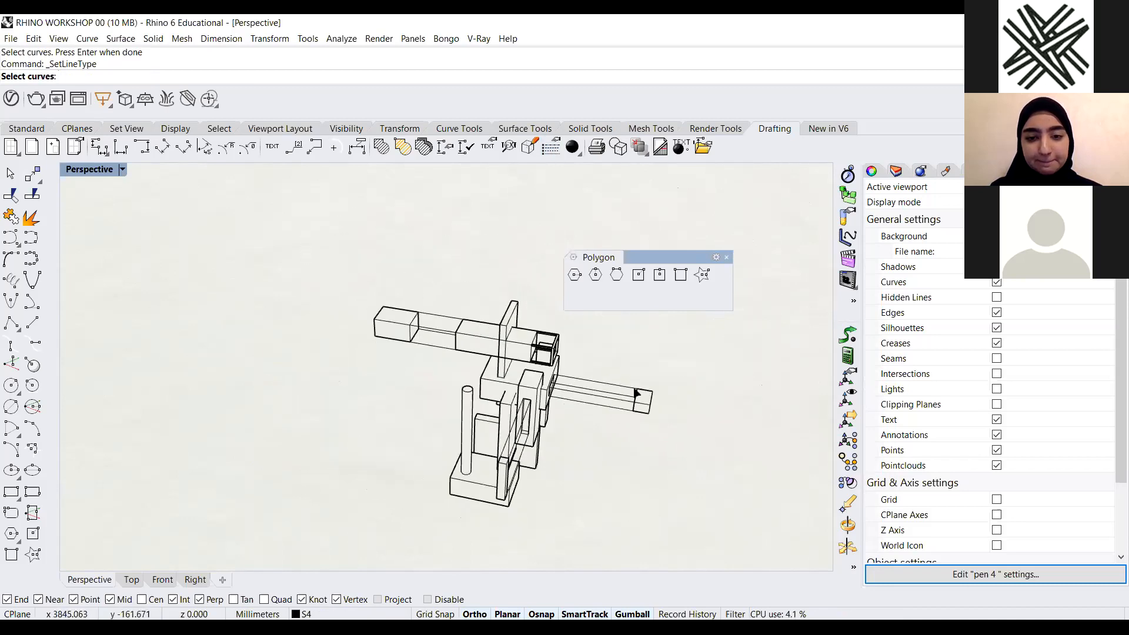
scroll(614, 403, "up", 4)
left_click(535, 400)
key("Escape")
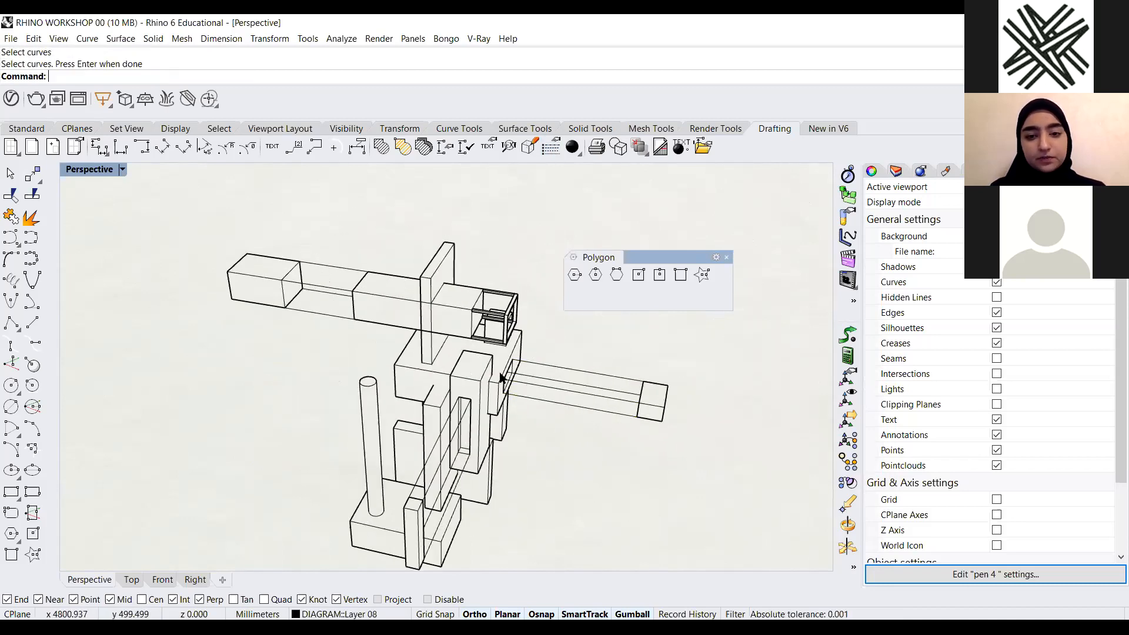
Switch the Perspective viewport to the Shaded display mode and inspect the model from closer and farther
left_click(123, 169)
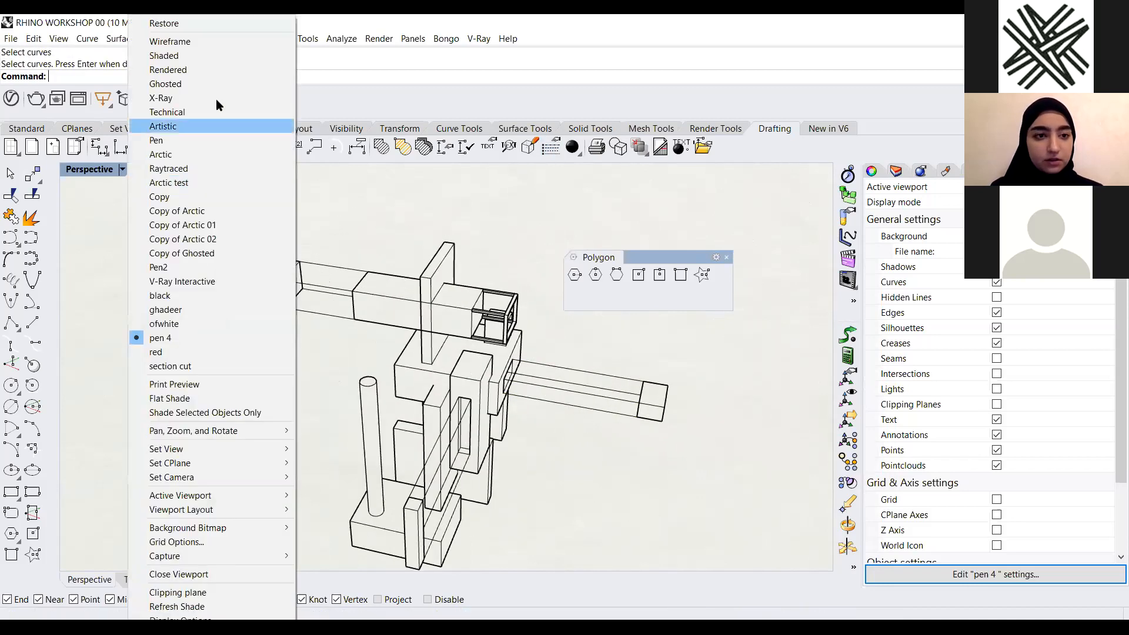
left_click(185, 53)
scroll(415, 304, "down", 6)
key("ctrl+a")
left_click_drag(419, 338, 424, 448)
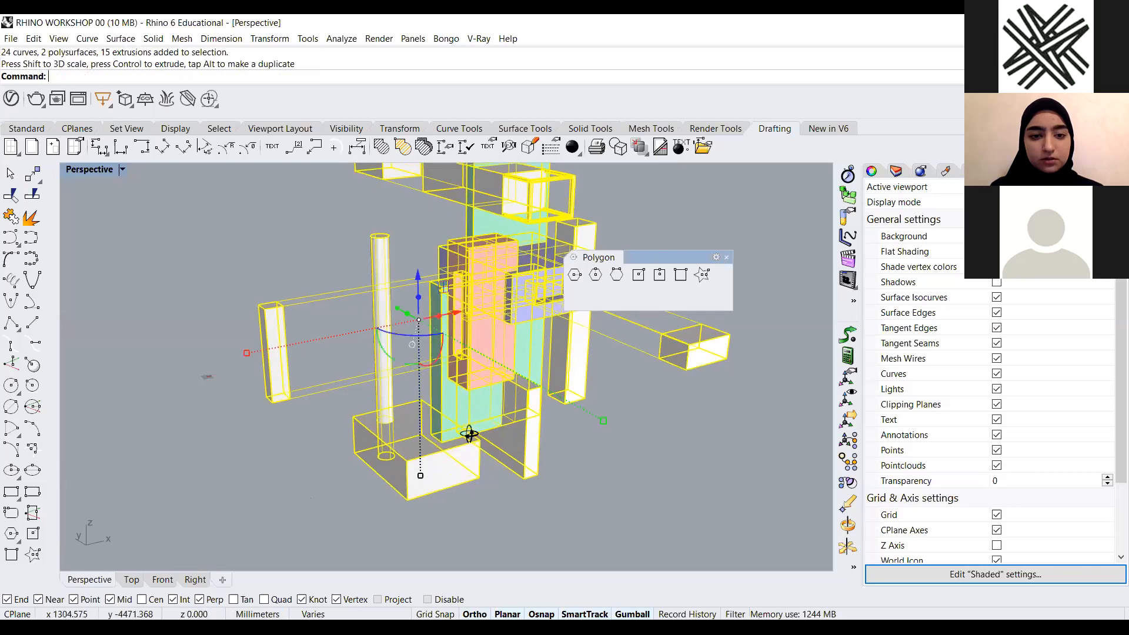
key("Escape")
scroll(542, 353, "down", 3)
scroll(495, 377, "up", 5)
scroll(518, 365, "down", 4)
scroll(556, 235, "up", 5)
scroll(538, 406, "down", 4)
scroll(565, 400, "up", 4)
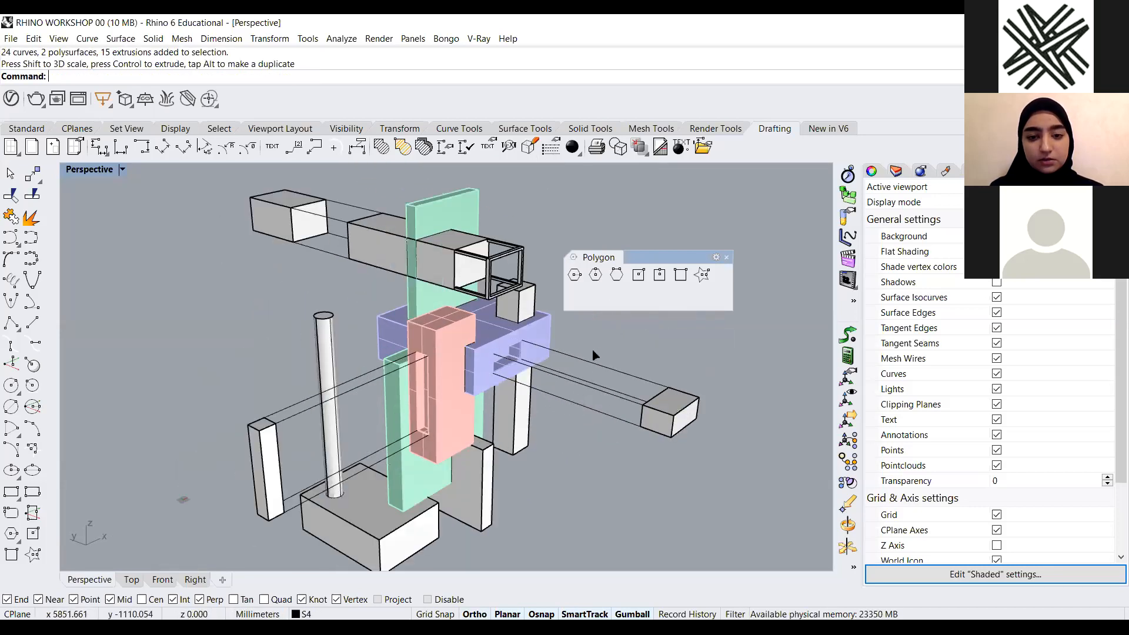
Select the remaining thin bar curves around the model and assign them a line type with Set Line Type
left_click(551, 146)
scroll(418, 293, "down", 4)
right_click_drag(347, 263, 366, 264)
left_click(367, 270)
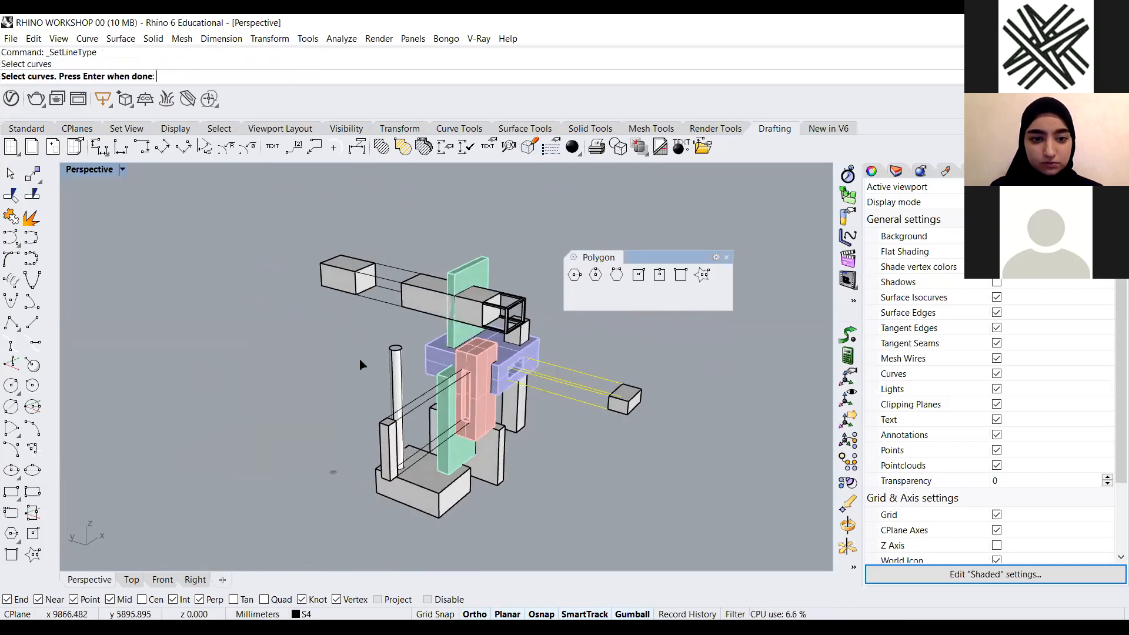
scroll(362, 360, "up", 5)
right_click_drag(399, 442, 377, 516)
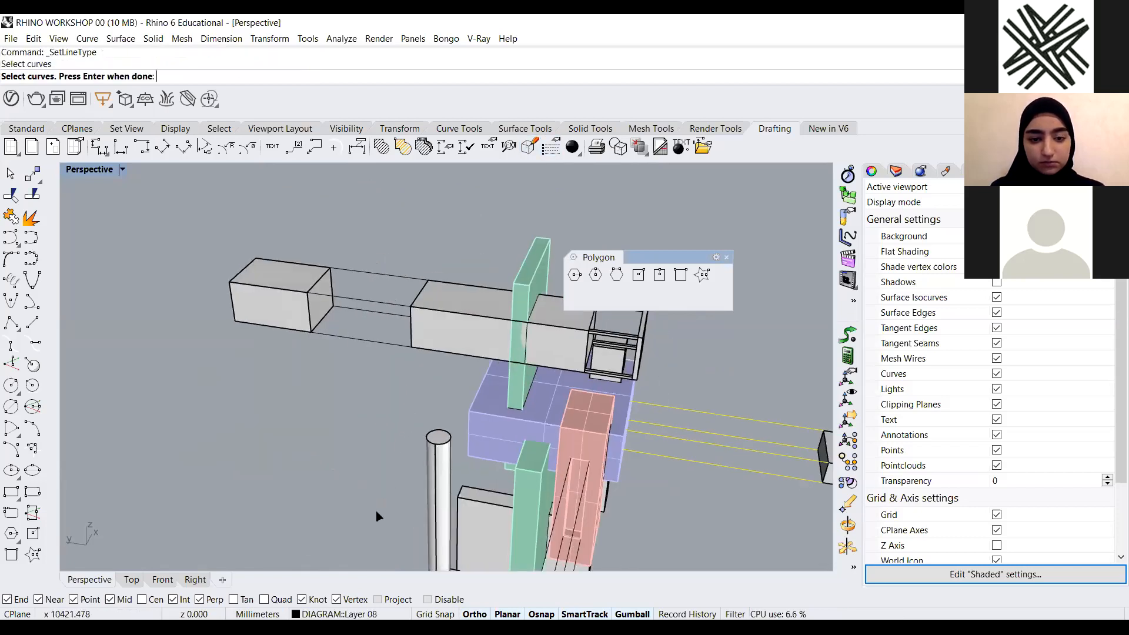
left_click_drag(387, 255, 377, 353)
scroll(599, 407, "down", 6)
right_click_drag(599, 407, 436, 435)
scroll(385, 441, "up", 4)
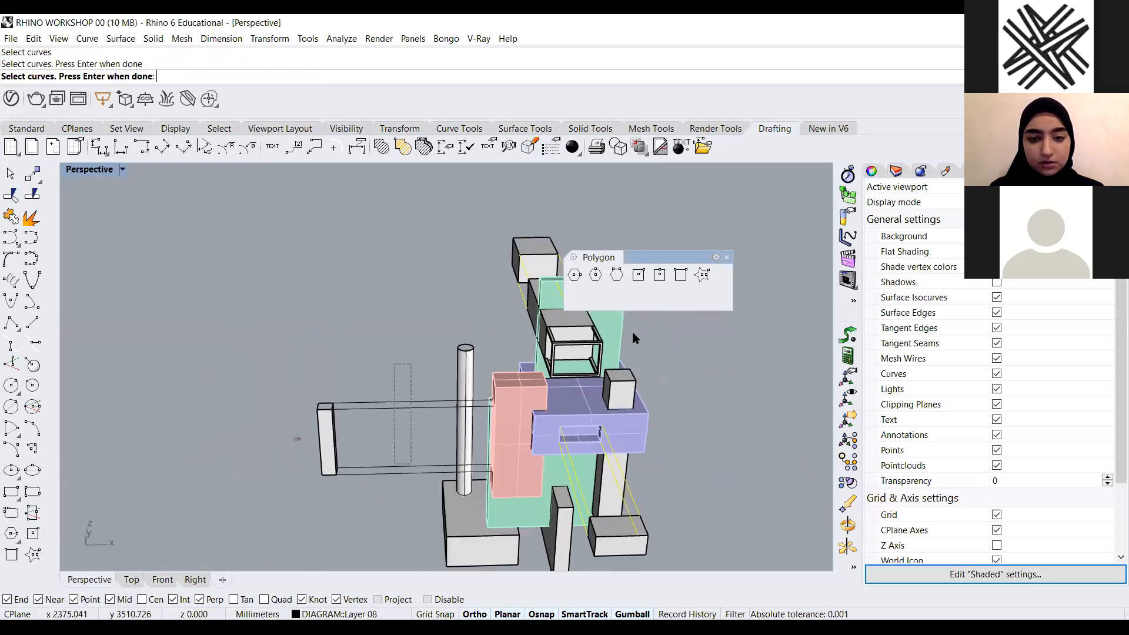
left_click_drag(403, 386, 393, 488)
key("Return")
left_click(631, 355)
left_click(607, 409)
Switch the Perspective viewport back to the pen 4 display mode
scroll(389, 400, "up", 10)
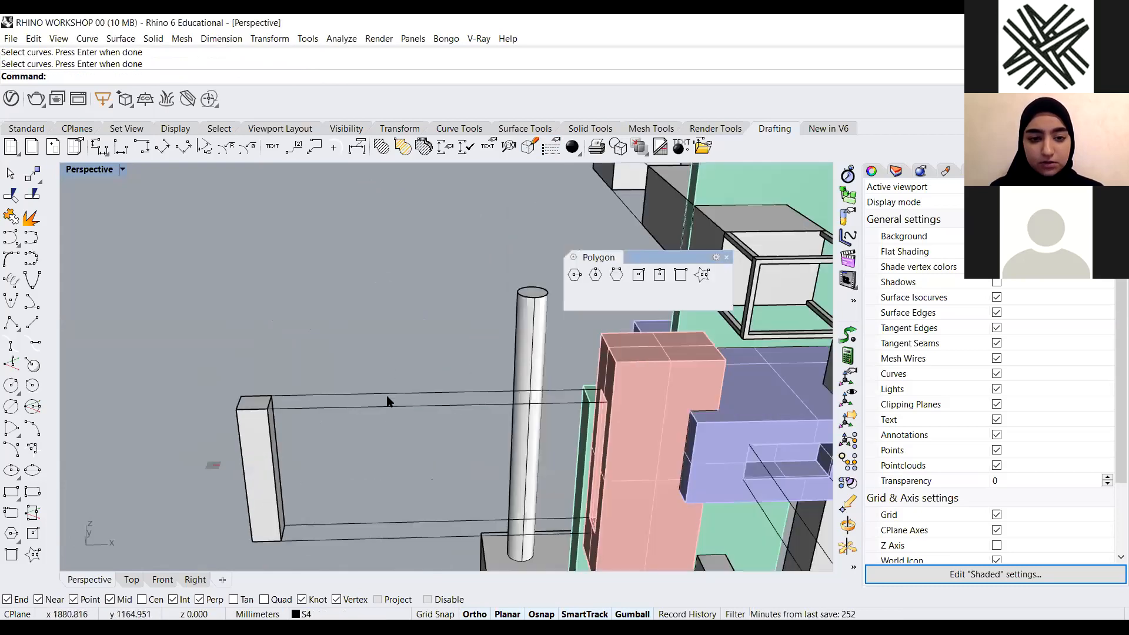
scroll(422, 394, "up", 6)
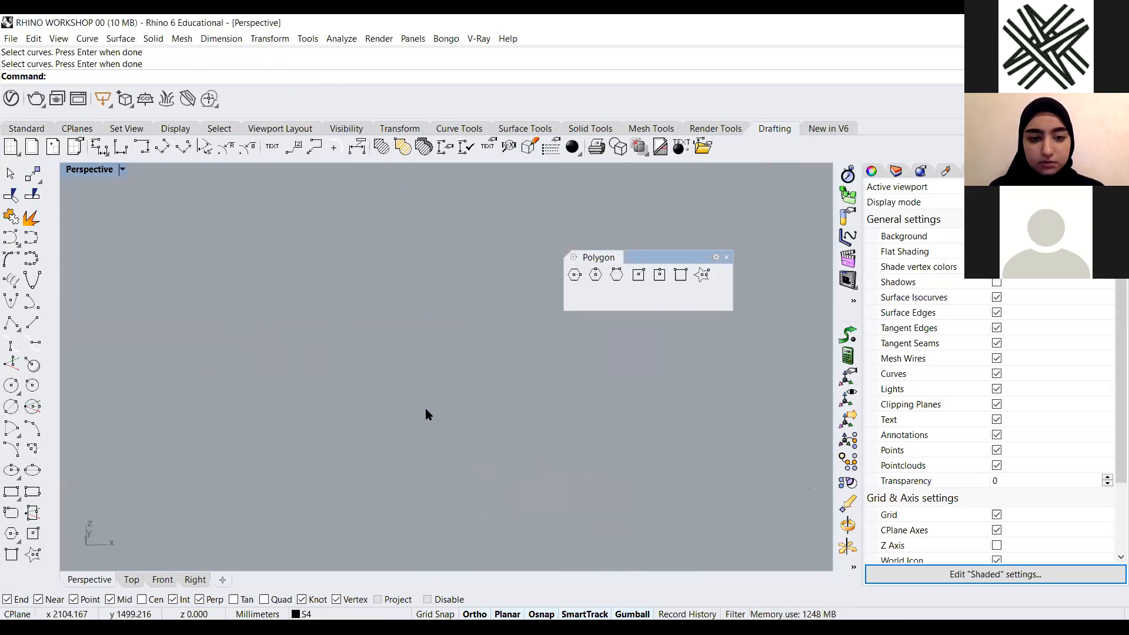
scroll(425, 408, "down", 12)
right_click_drag(479, 428, 524, 428)
scroll(431, 403, "up", 8)
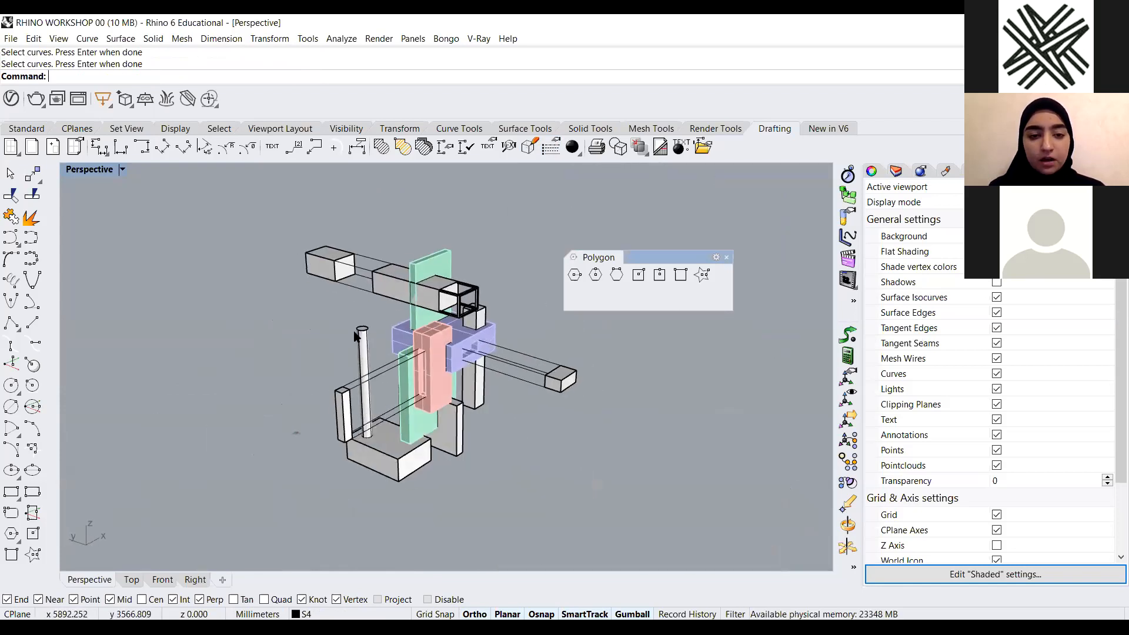
left_click(122, 169)
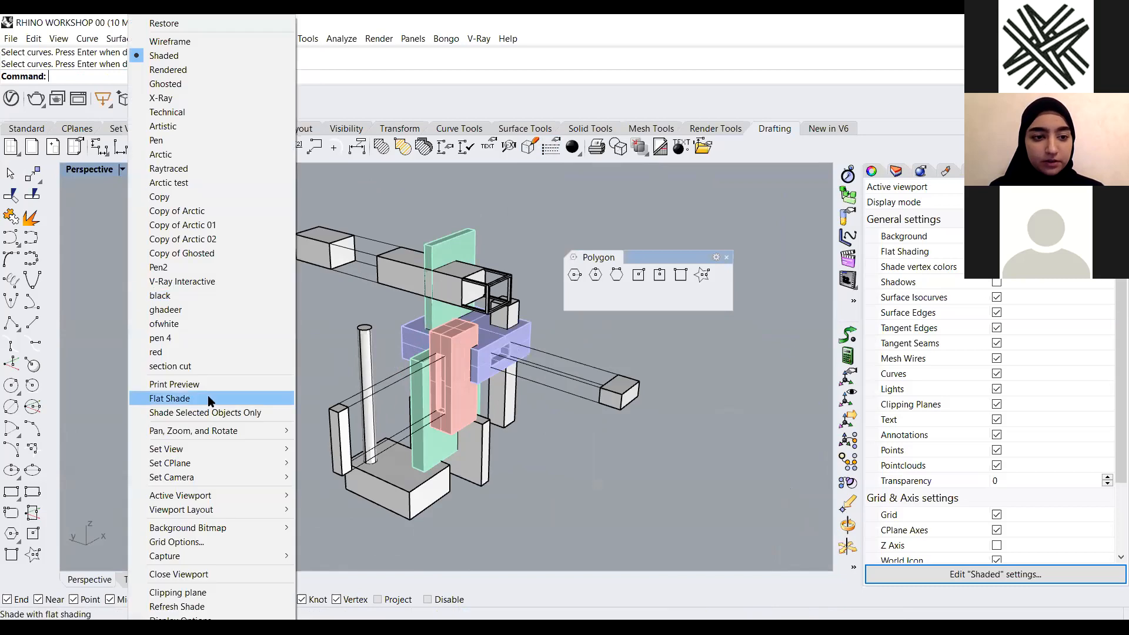
left_click(196, 340)
scroll(461, 375, "up", 5)
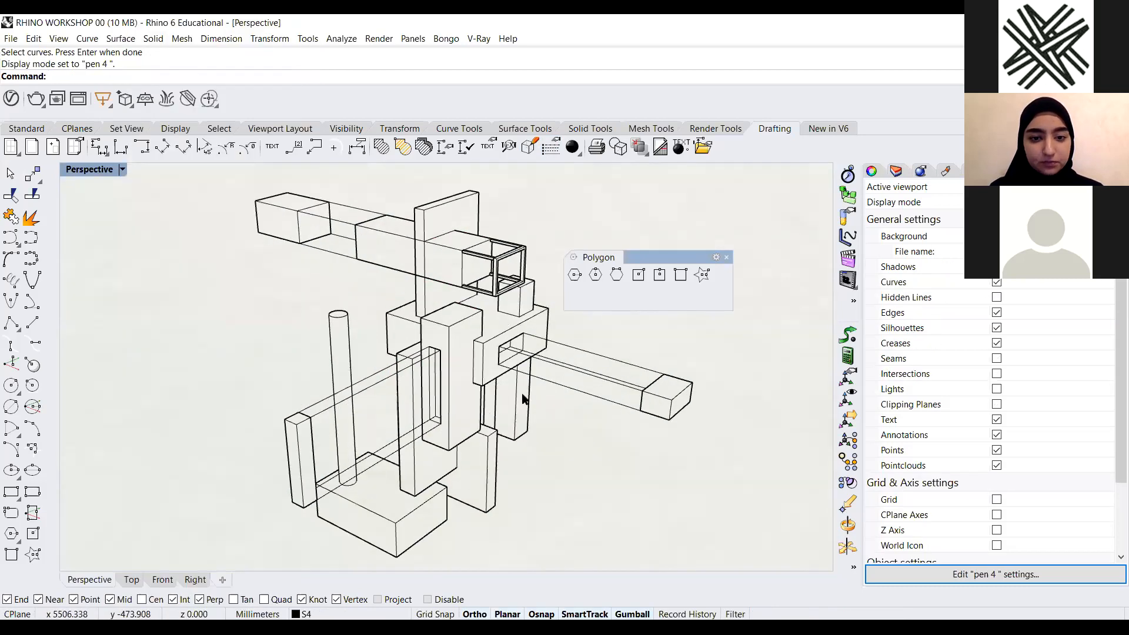
scroll(503, 387, "down", 5)
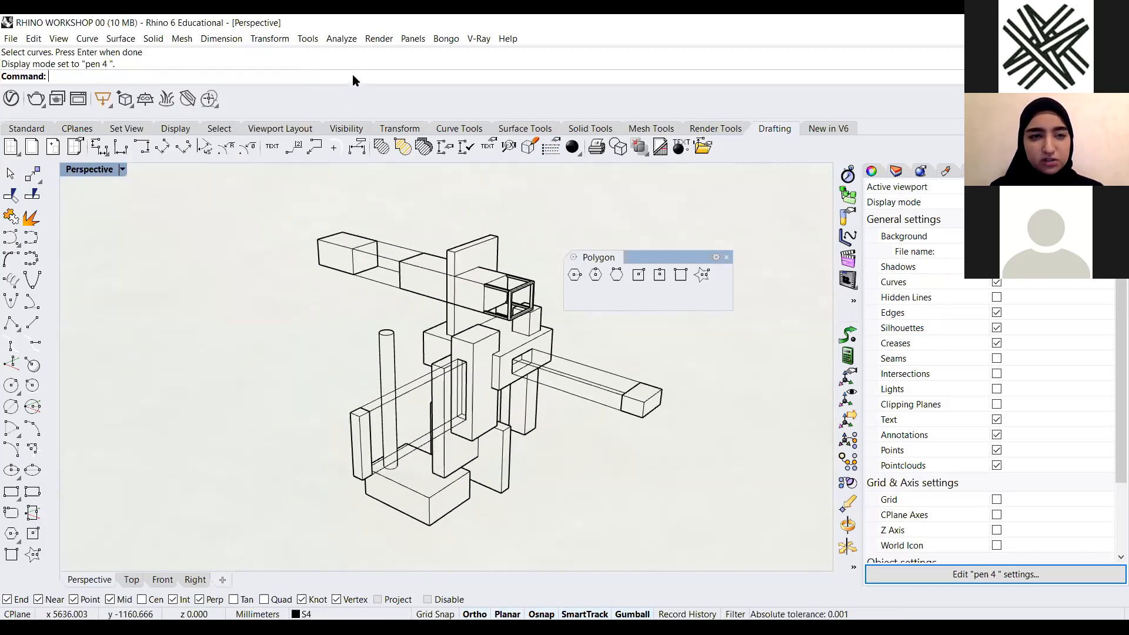
Open Options and give the pen 4 display mode a solid beige background colour of R 206, G 195, B 160
type("Op")
key("Return")
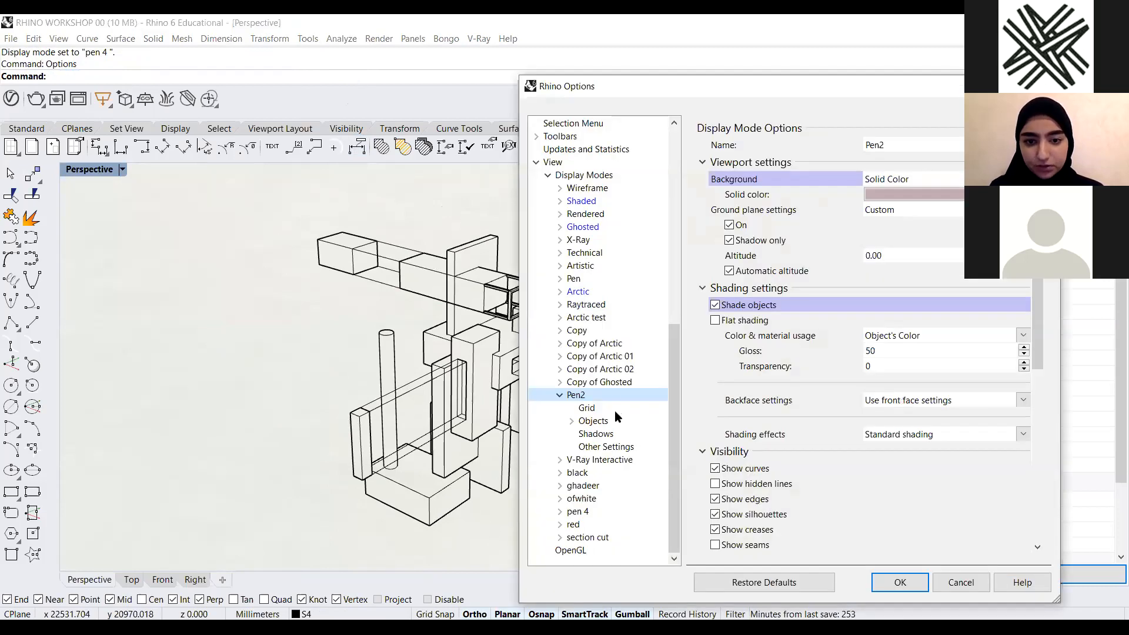
left_click(561, 459)
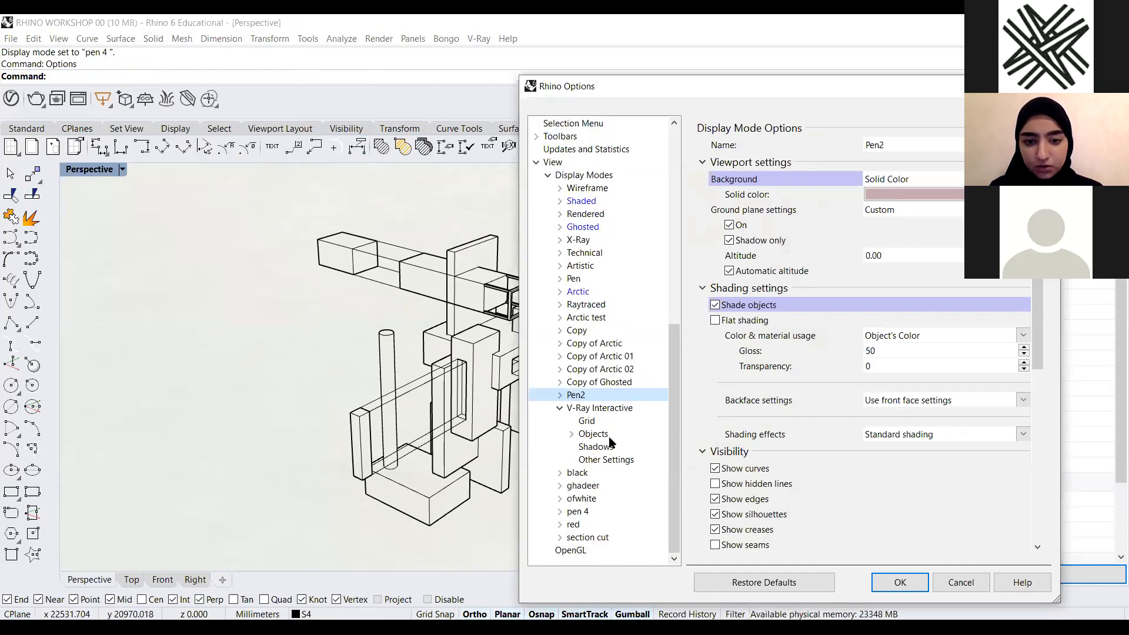
key("Right")
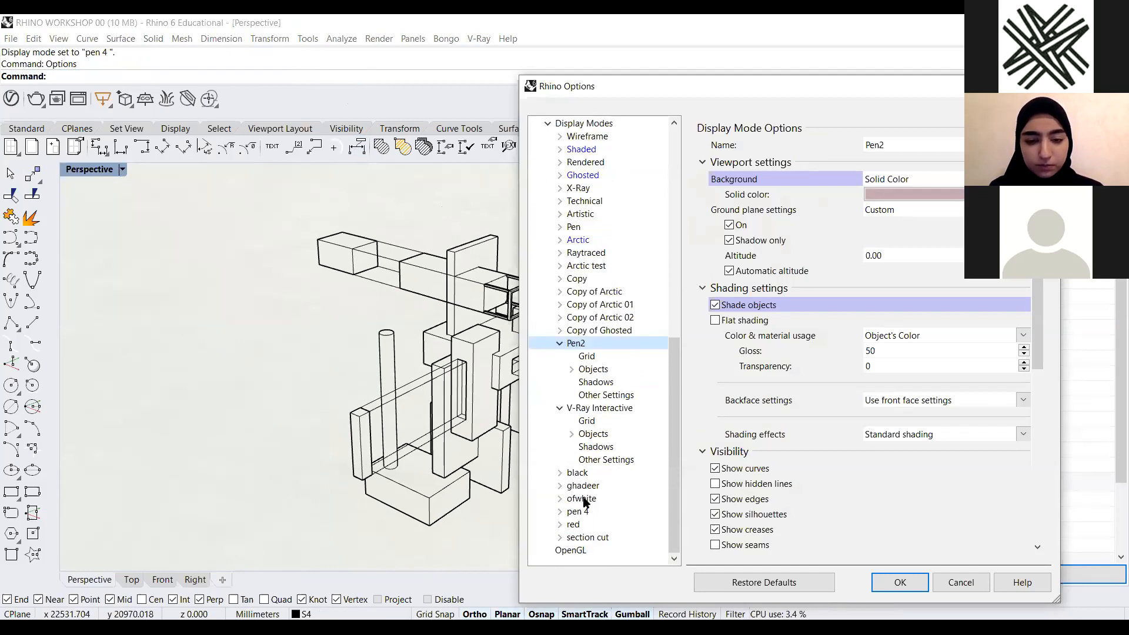
left_click(576, 513)
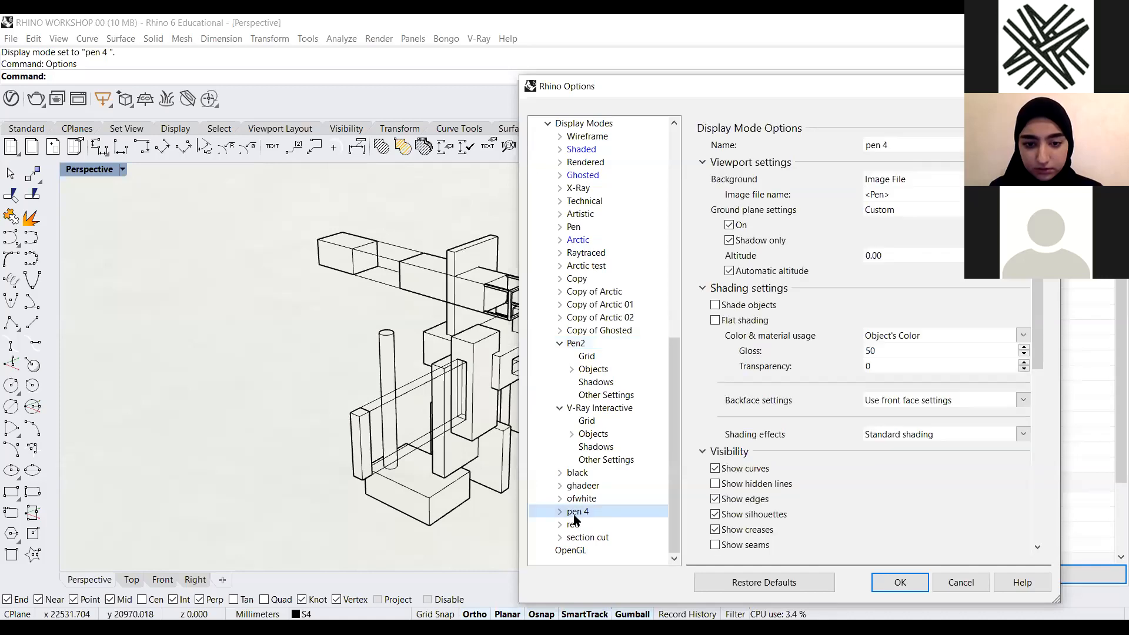
left_click(560, 512)
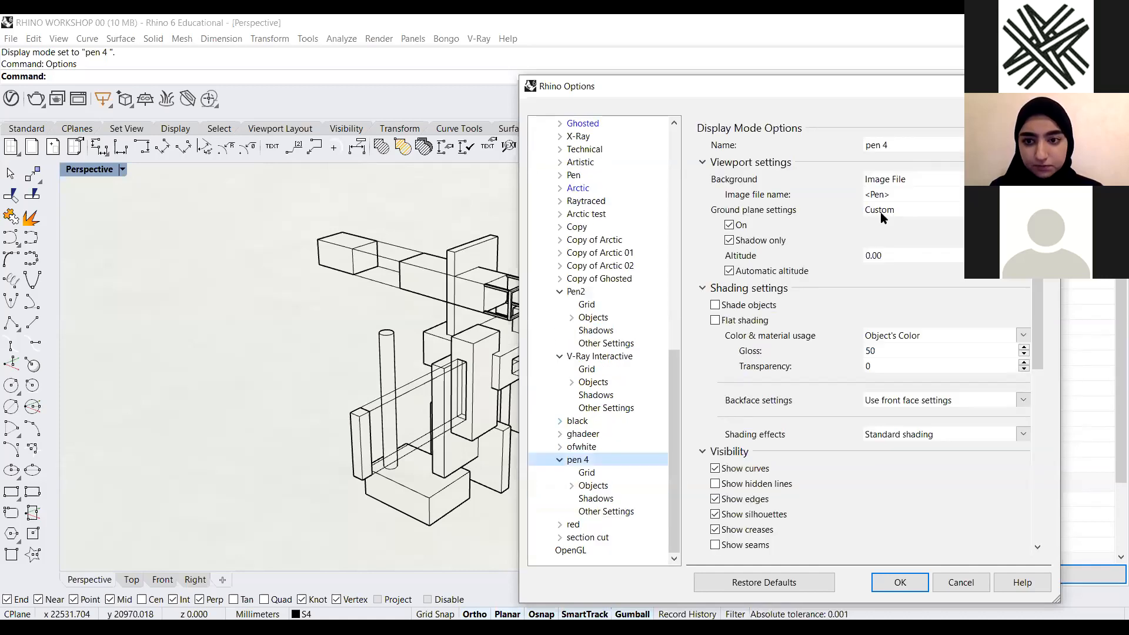
double_click(914, 179)
left_click(913, 180)
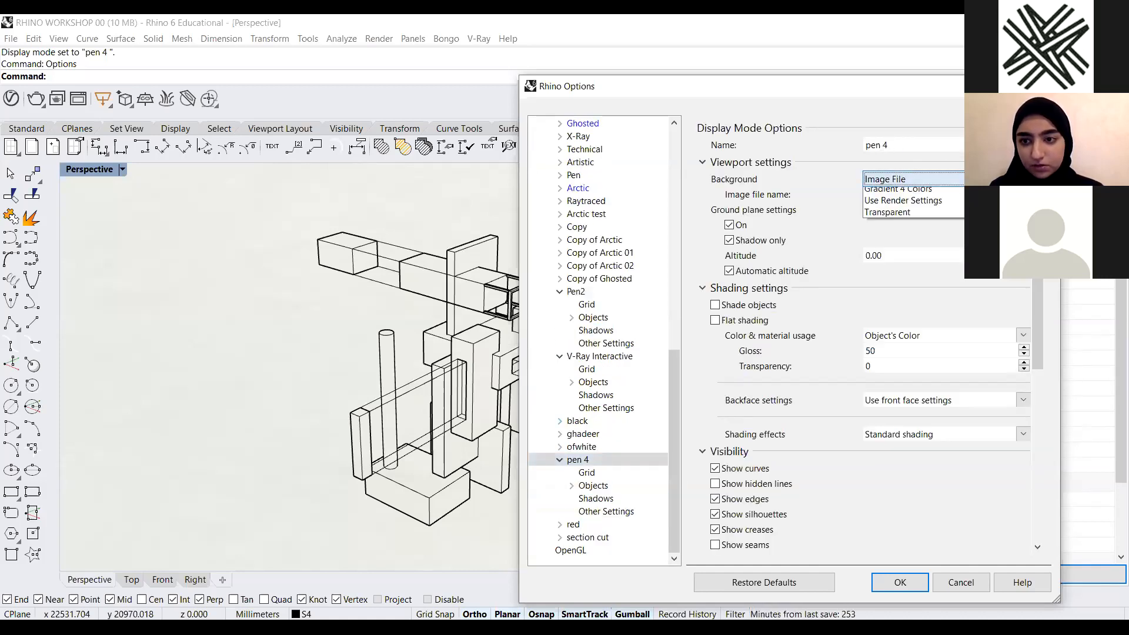
left_click(897, 206)
left_click(941, 195)
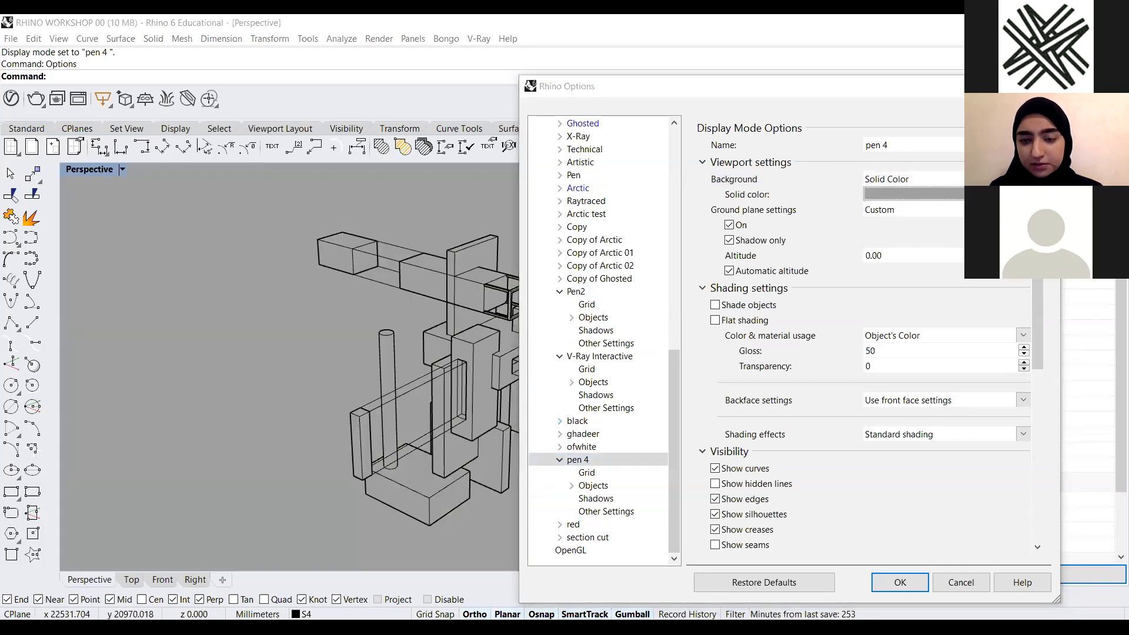
left_click(545, 285)
left_click(772, 267)
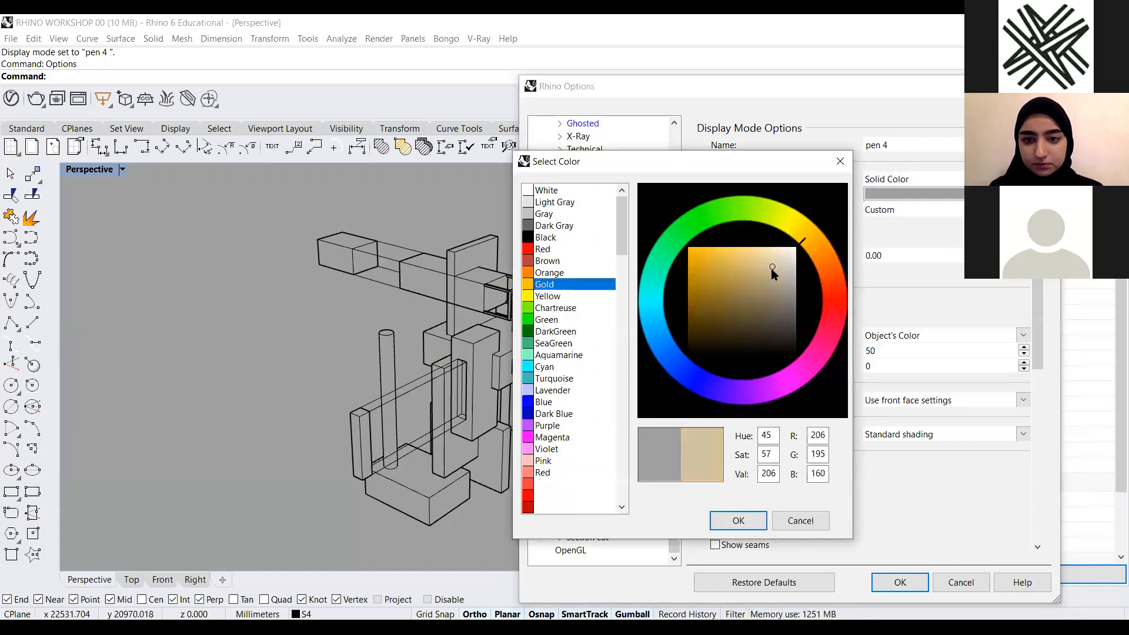
left_click(737, 521)
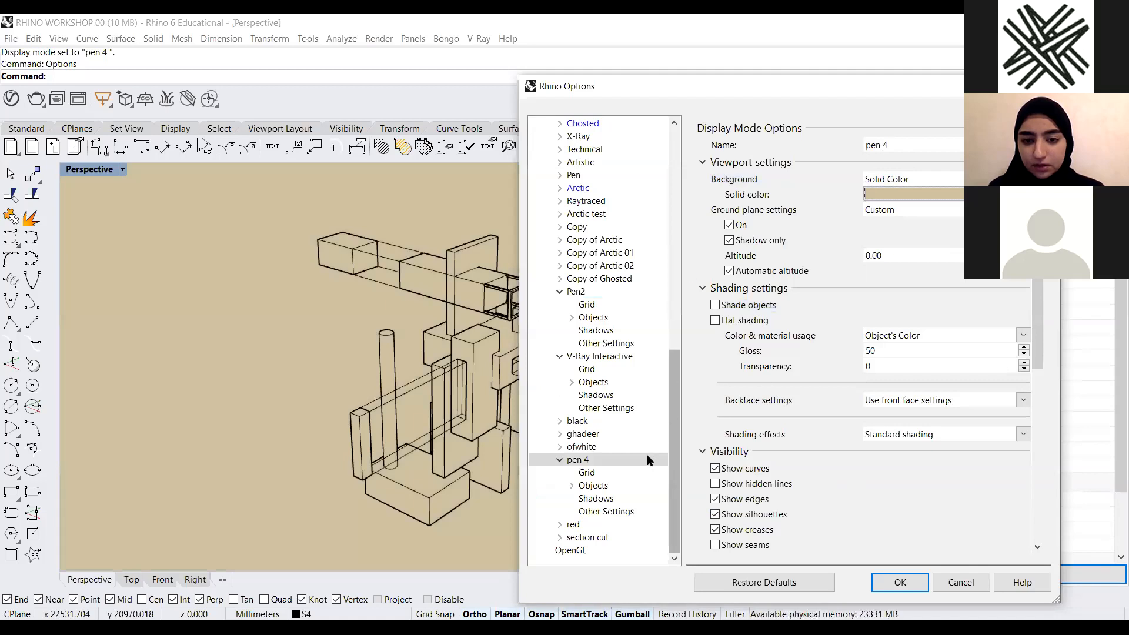
Raise the curve width of the pen 4 display mode to 4 pixels, then close the Options dialog
left_click(582, 487)
left_click(579, 460)
scroll(598, 492, "up", 2)
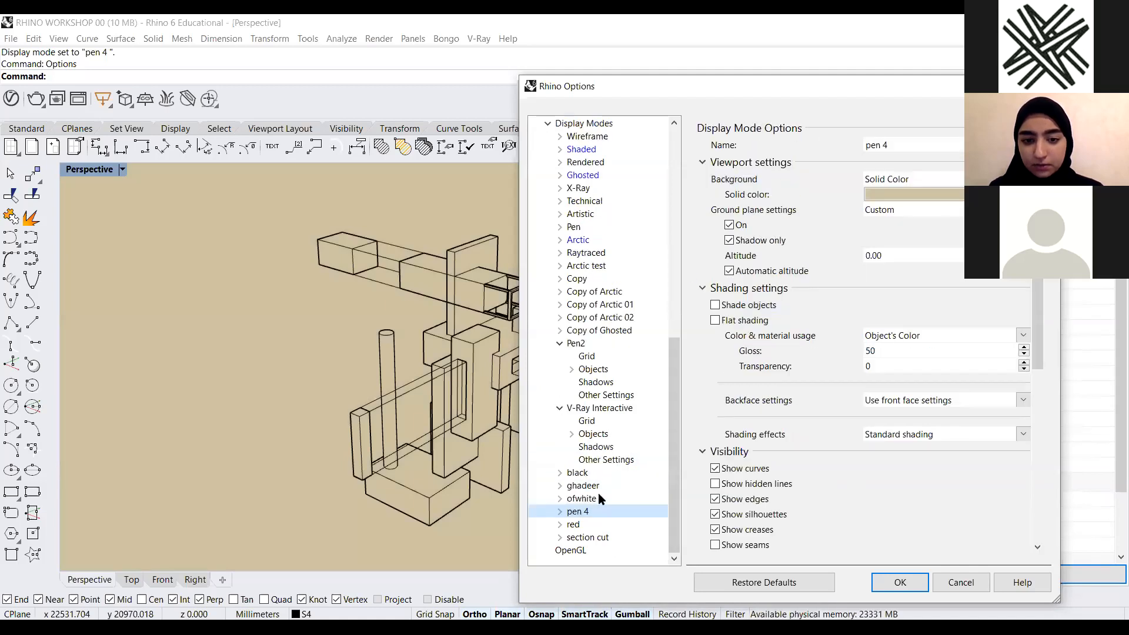
scroll(599, 493, "down", 1)
scroll(587, 487, "down", 1)
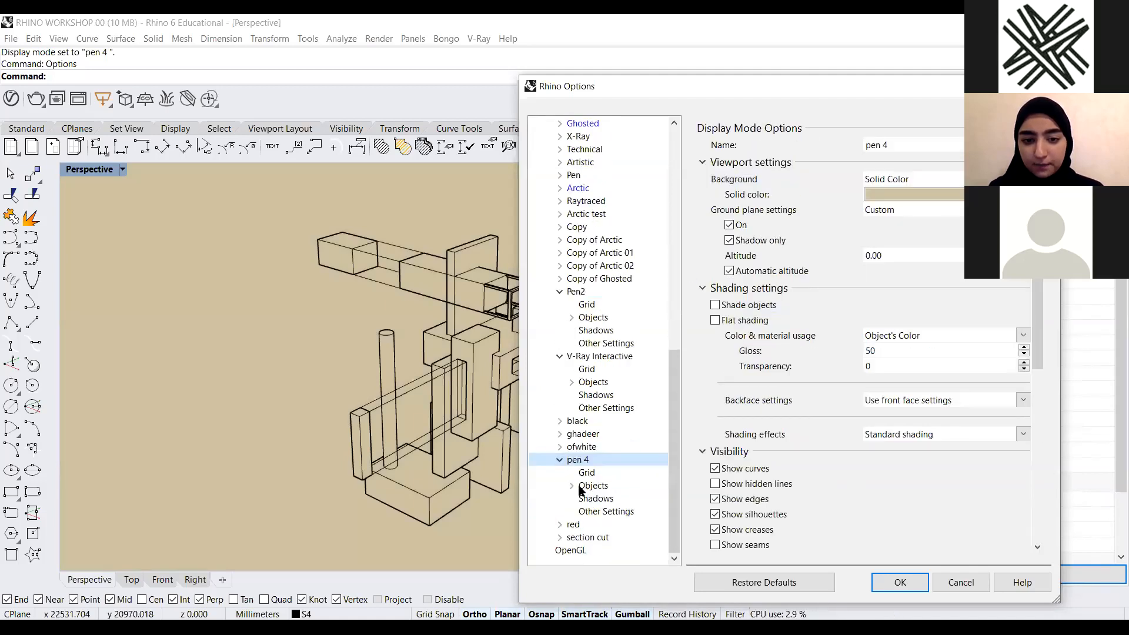
left_click(574, 488)
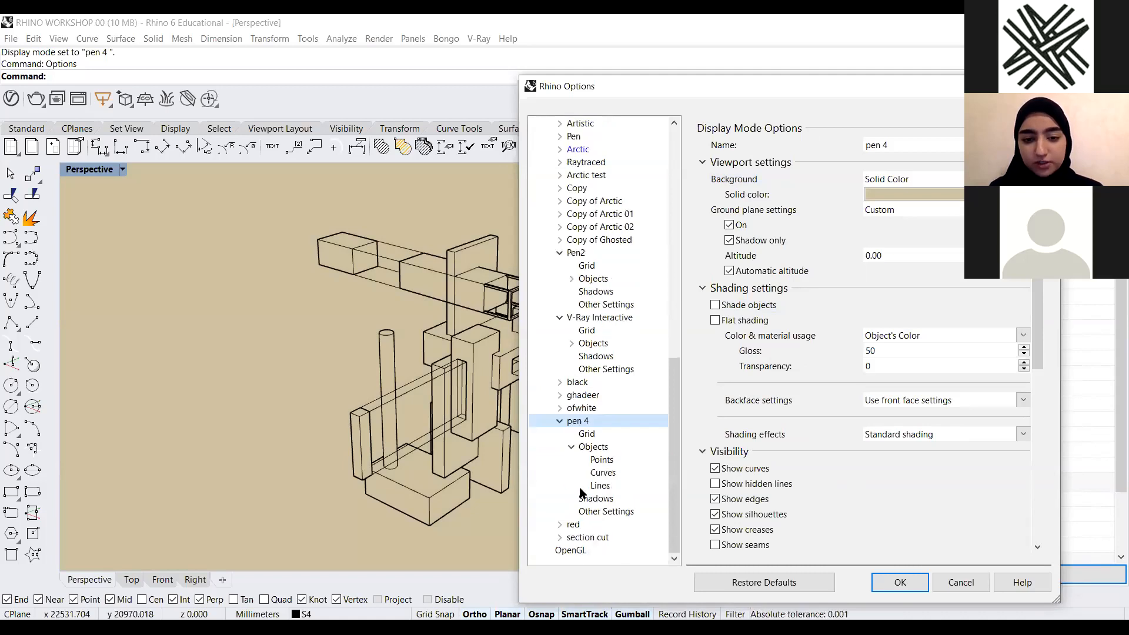
left_click(612, 472)
left_click(1042, 158)
left_click(1042, 157)
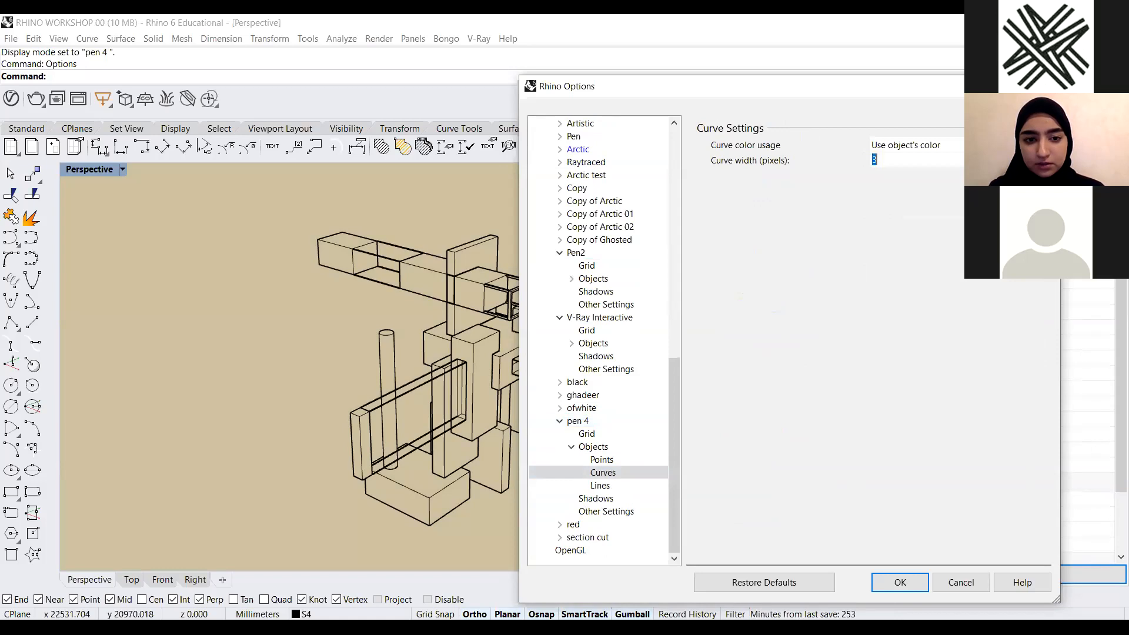
left_click(1042, 157)
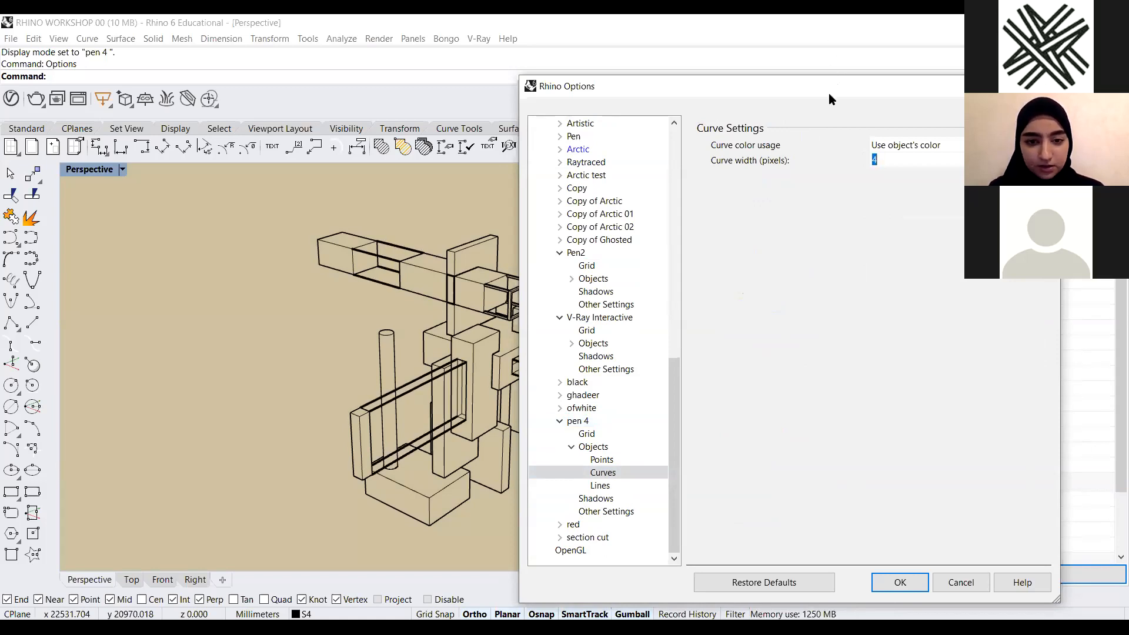
left_click_drag(828, 93, 858, 107)
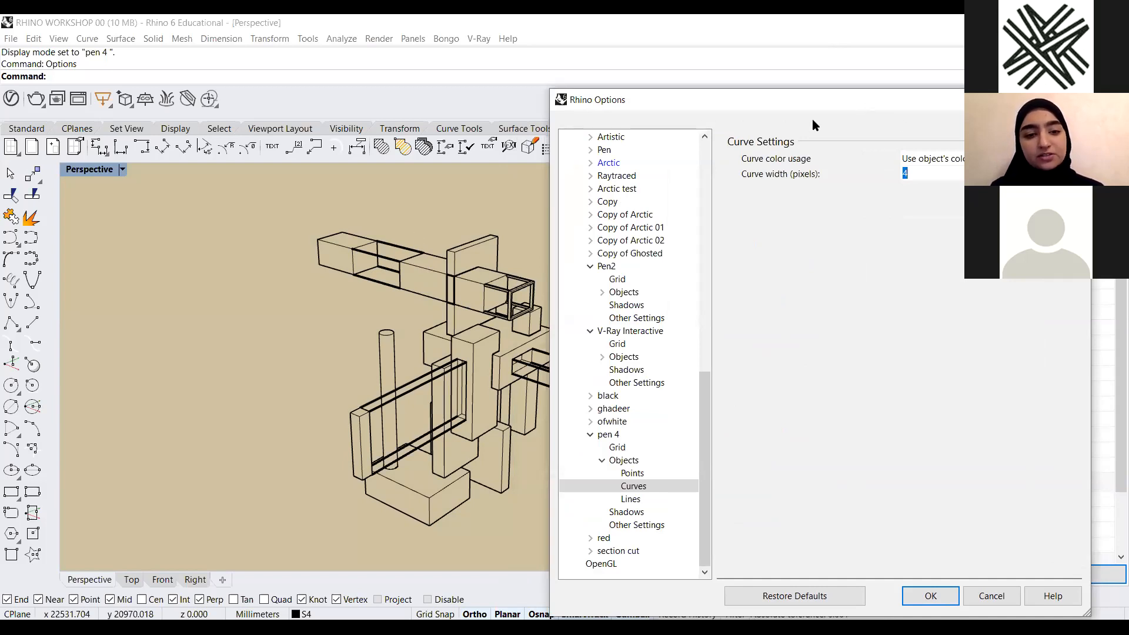
left_click_drag(815, 102, 803, 83)
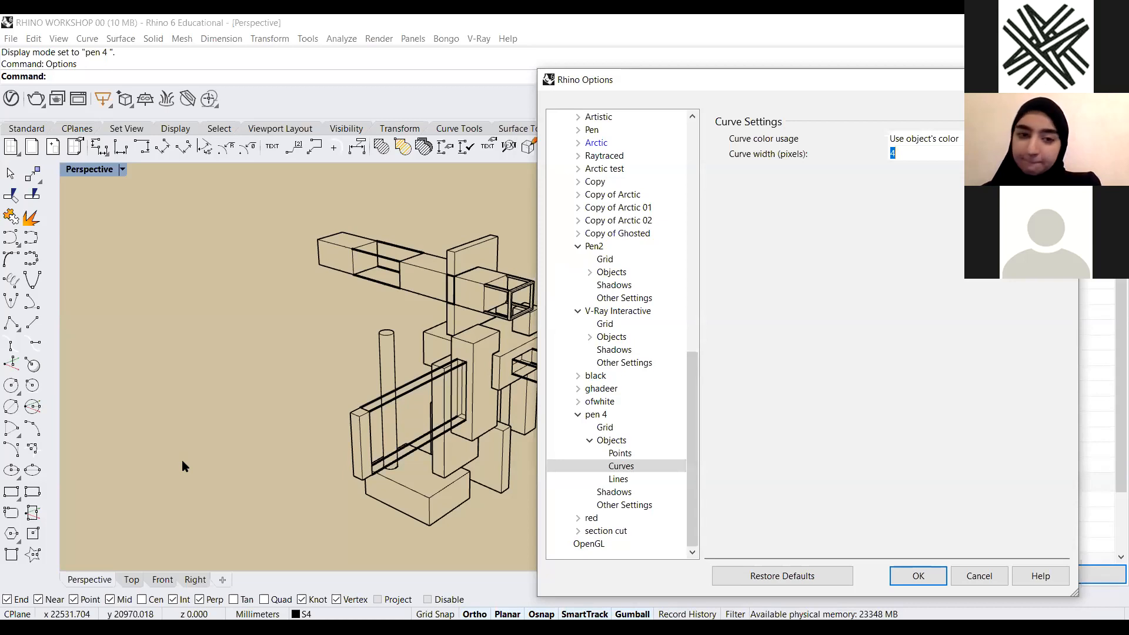
left_click(992, 582)
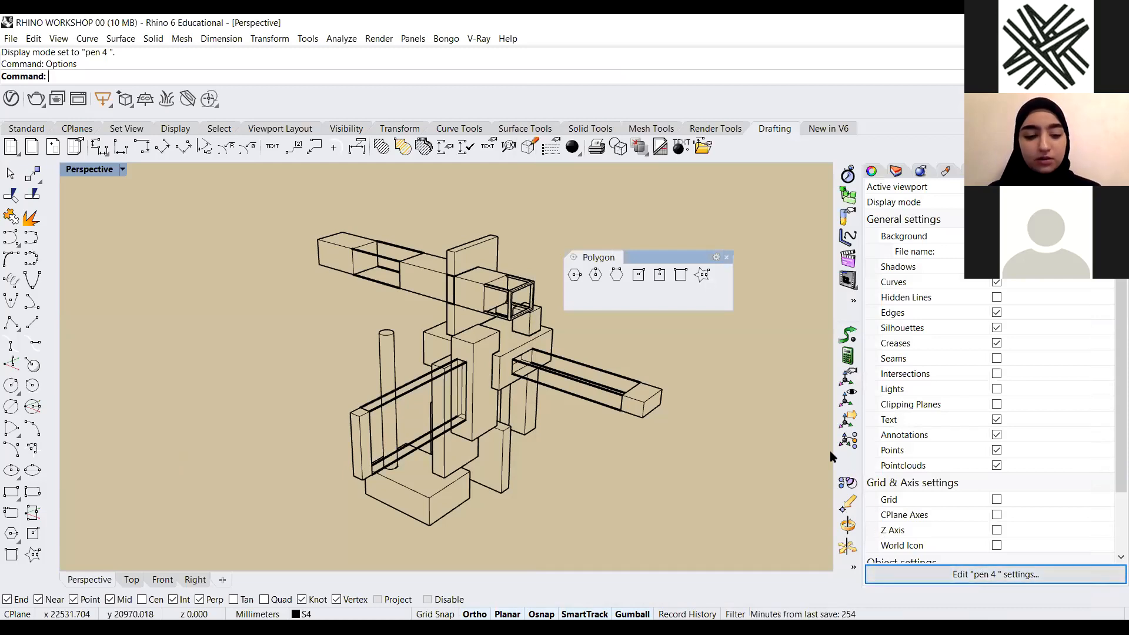
Switch to the presentation PDF and page forward to the slide listing the polygon vase steps
left_click(576, 43)
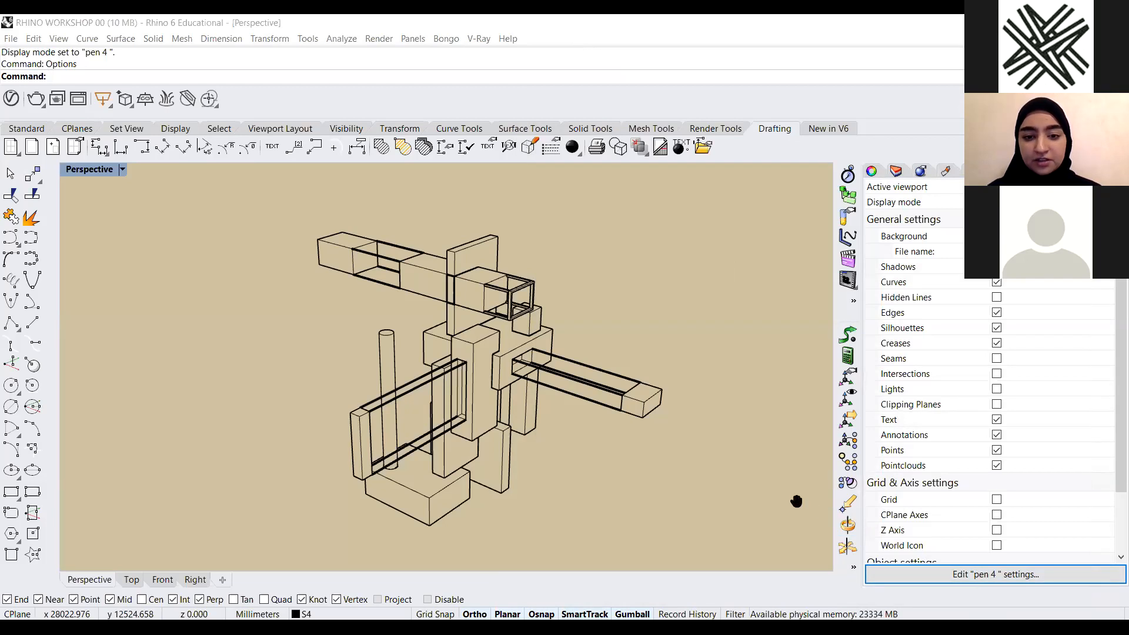
key("alt+Tab")
scroll(699, 388, "down", 2)
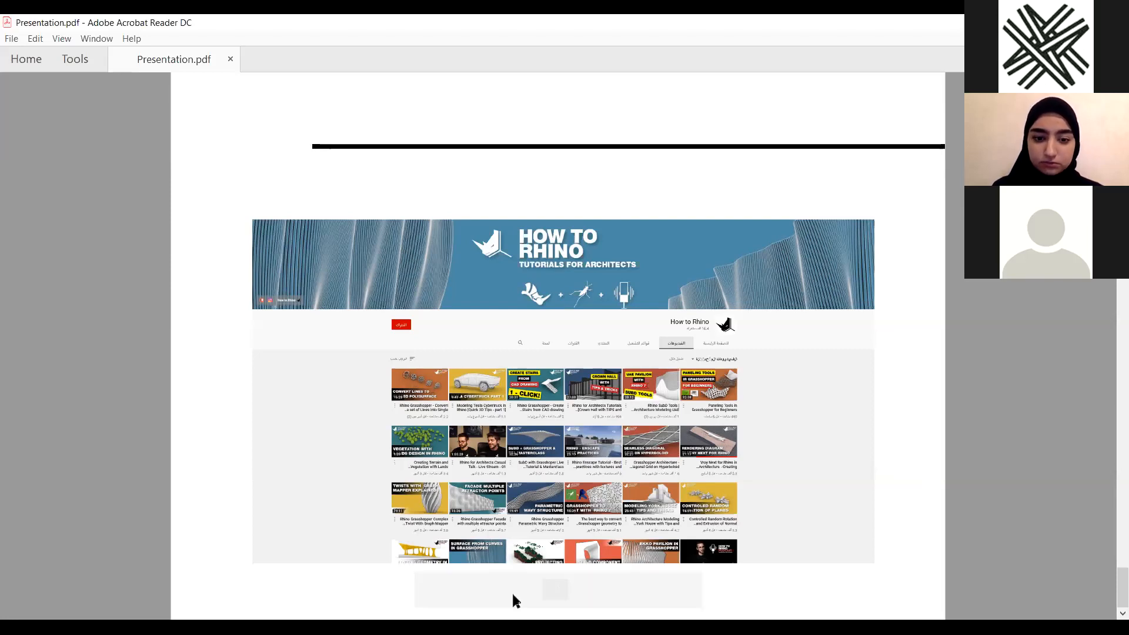
left_click(501, 591)
left_click(501, 590)
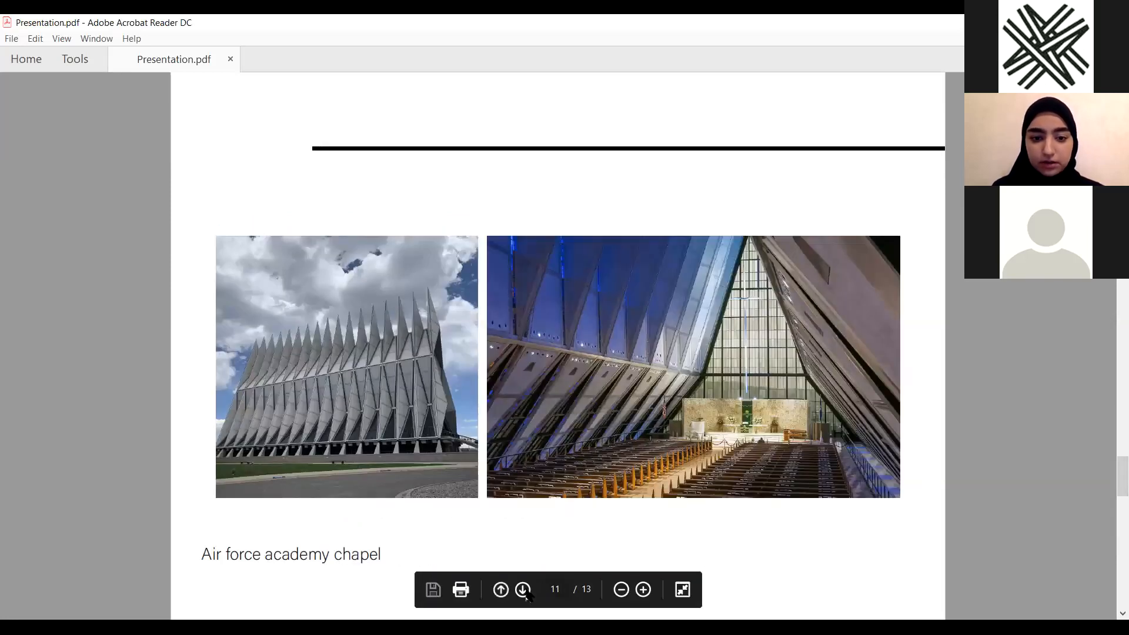
left_click(523, 589)
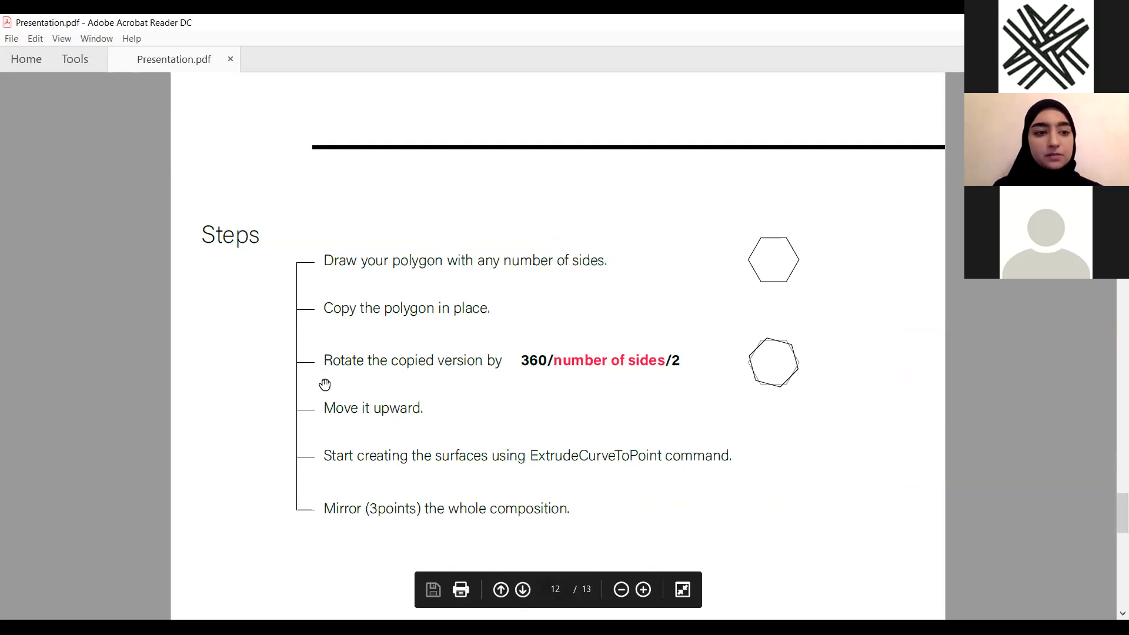
key("alt+Tab")
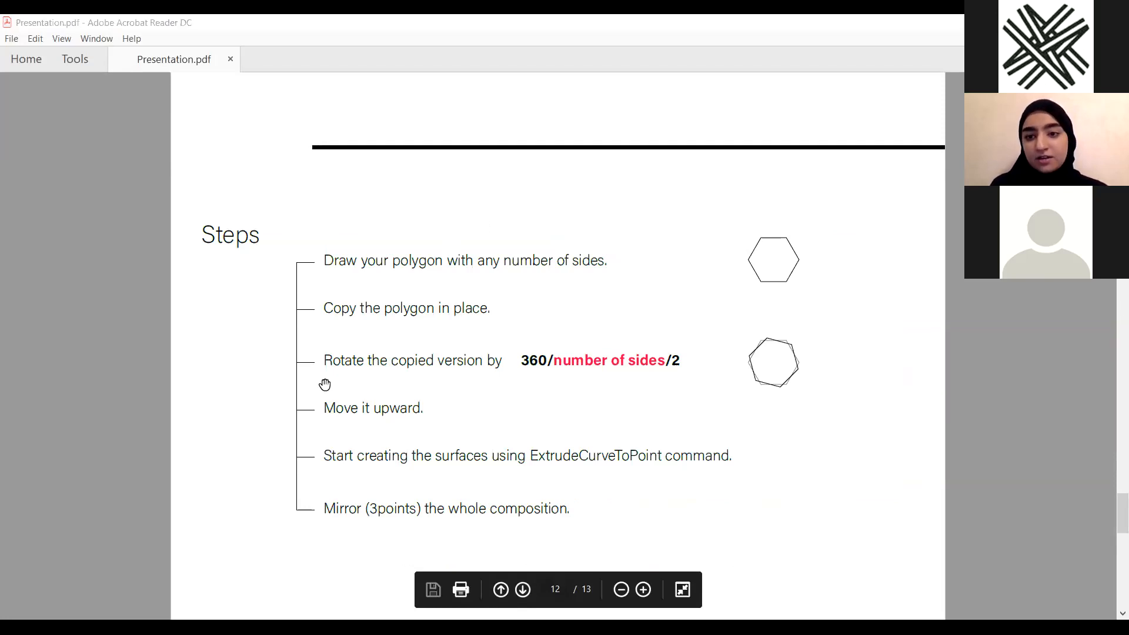
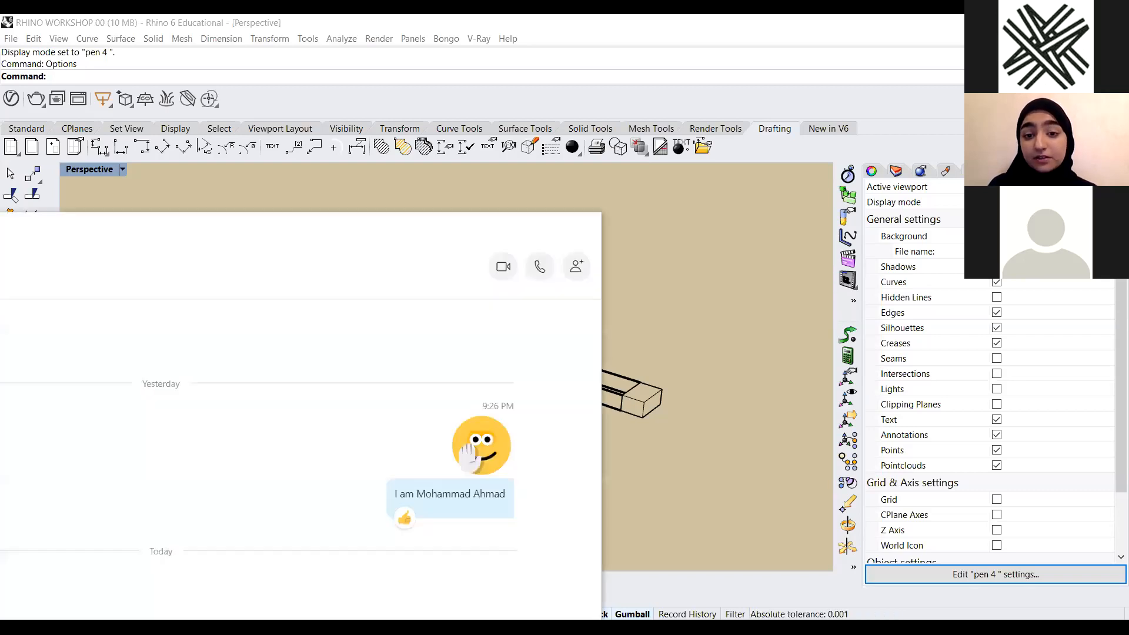
left_click(612, 321)
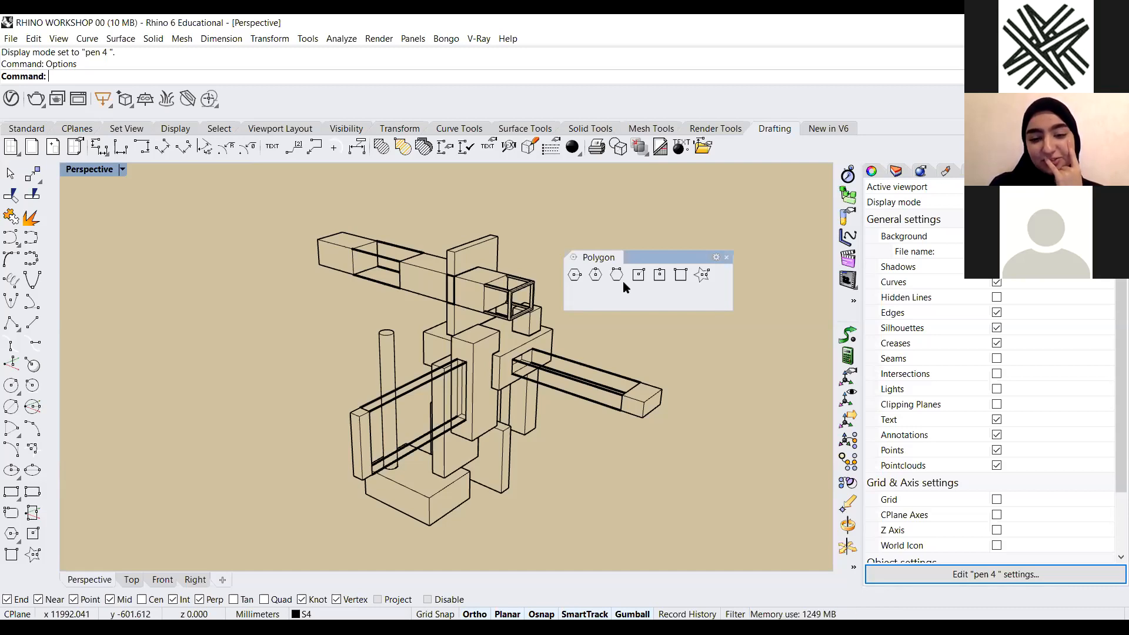
key("alt+Tab")
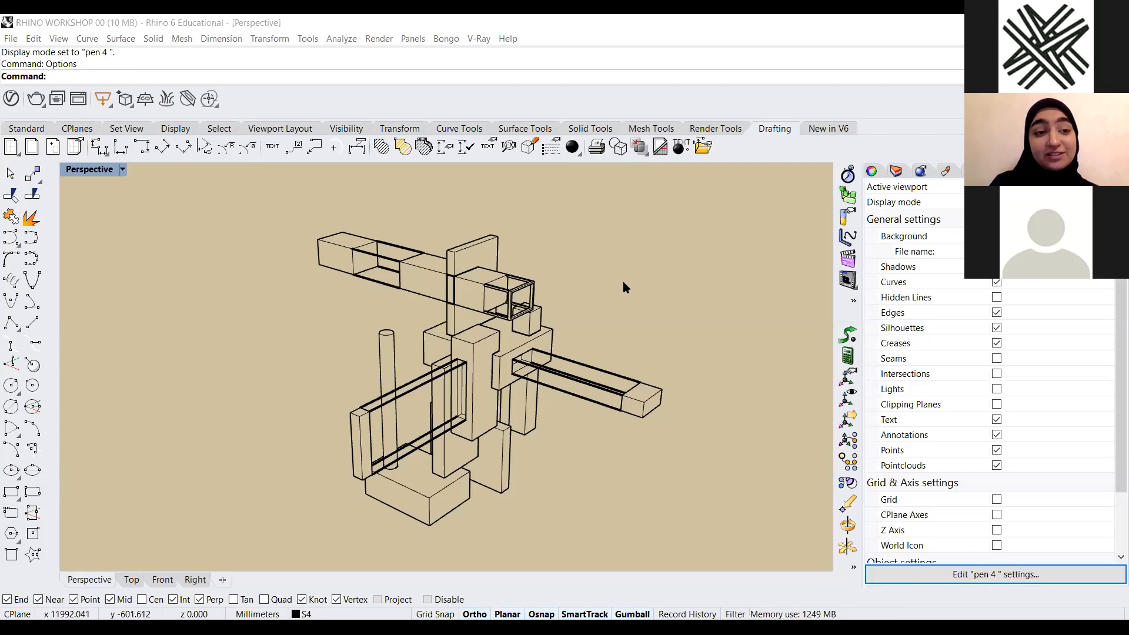
Switch the Perspective viewport to the Arctic display mode
left_click(122, 170)
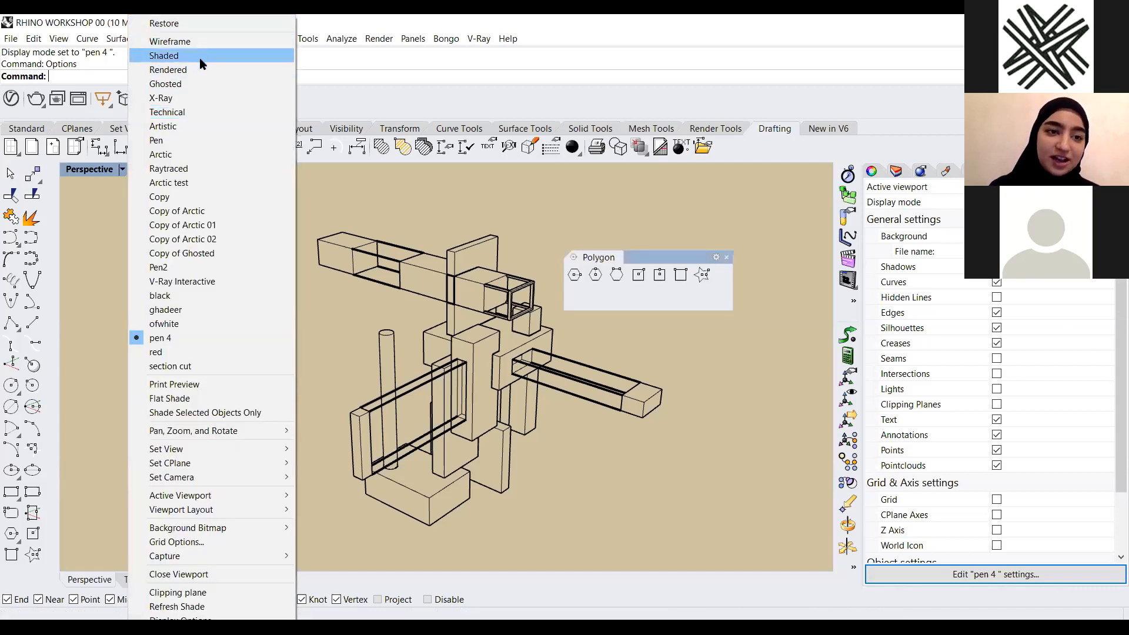
left_click(177, 154)
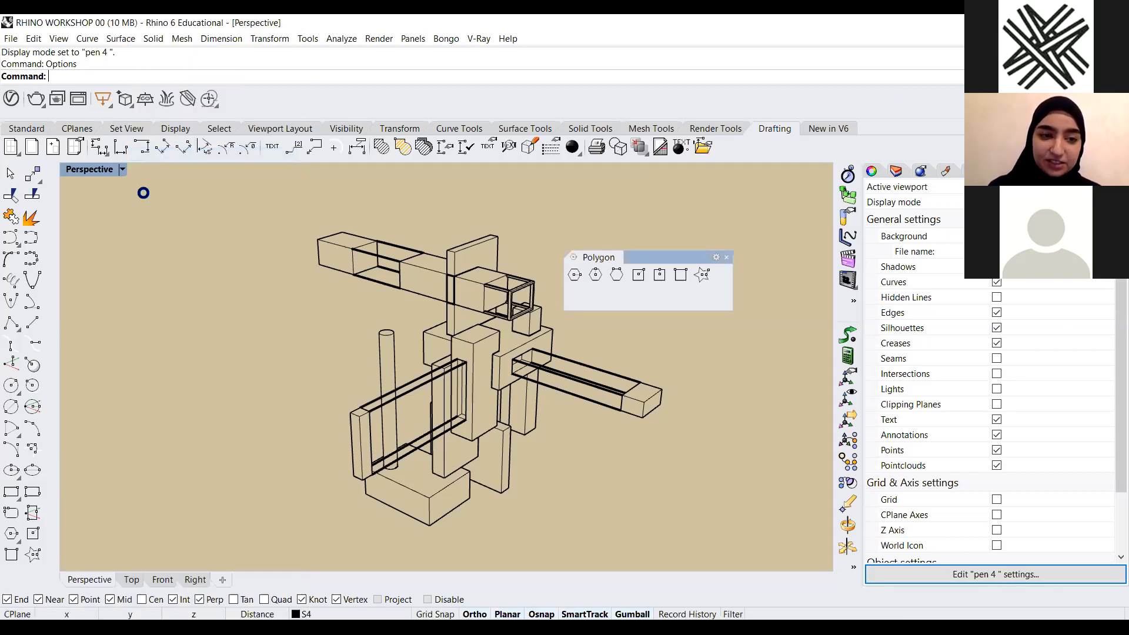
Set the Perspective viewport to Shaded display mode and show all hidden objects with the Show command
left_click(122, 169)
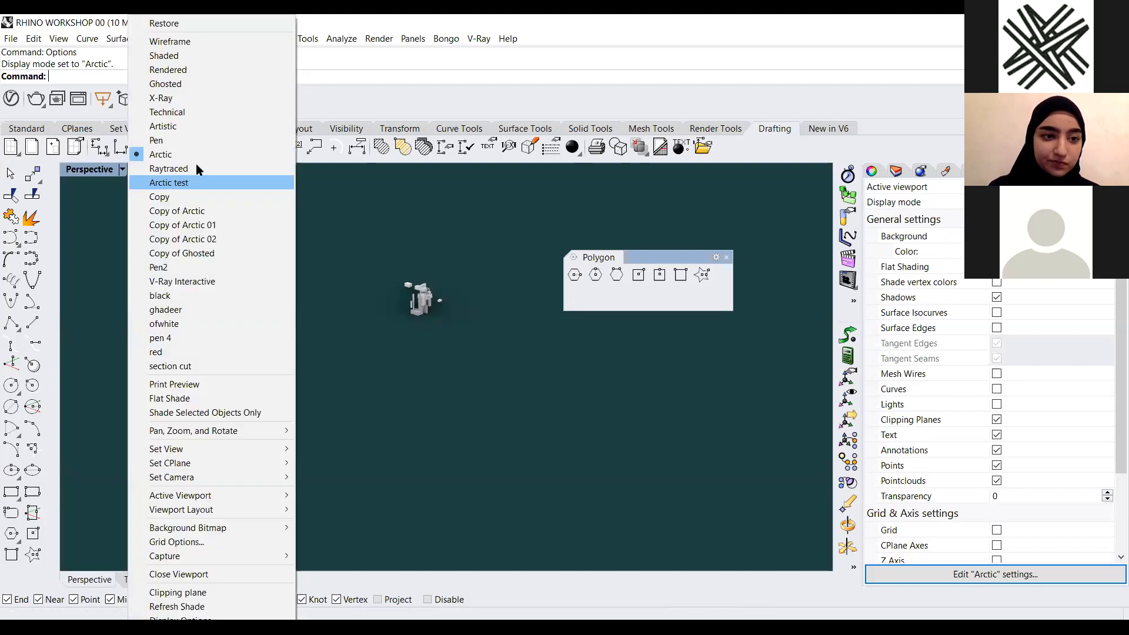
left_click(225, 59)
scroll(454, 372, "down", 2)
type("Show")
key("Return")
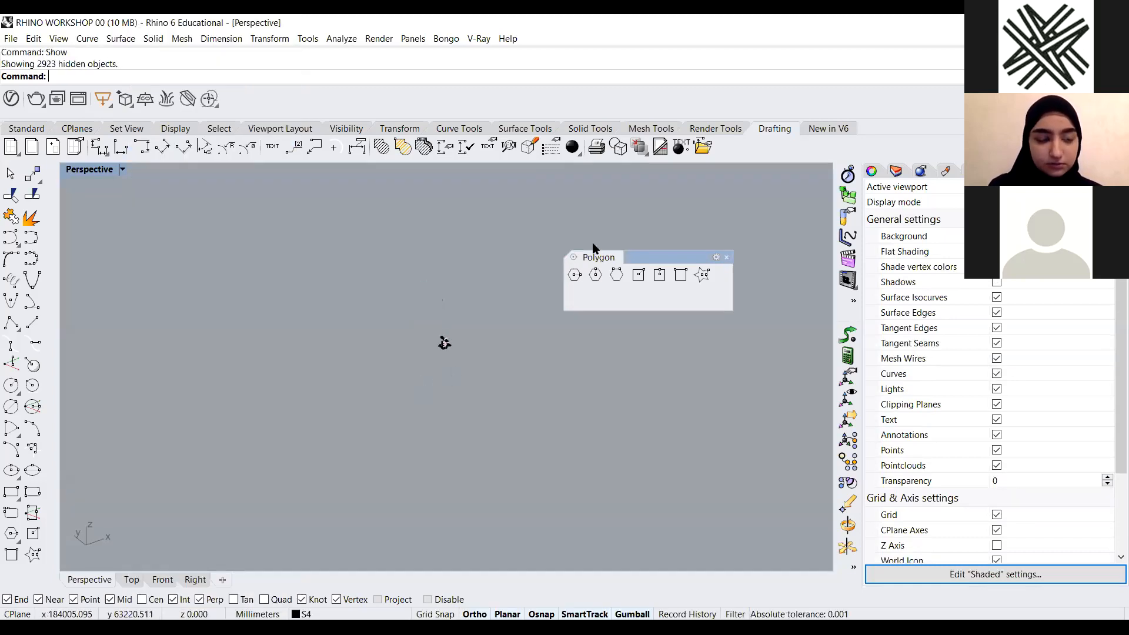
right_click(913, 114)
left_click(686, 353)
scroll(482, 341, "up", 5)
left_click(27, 129)
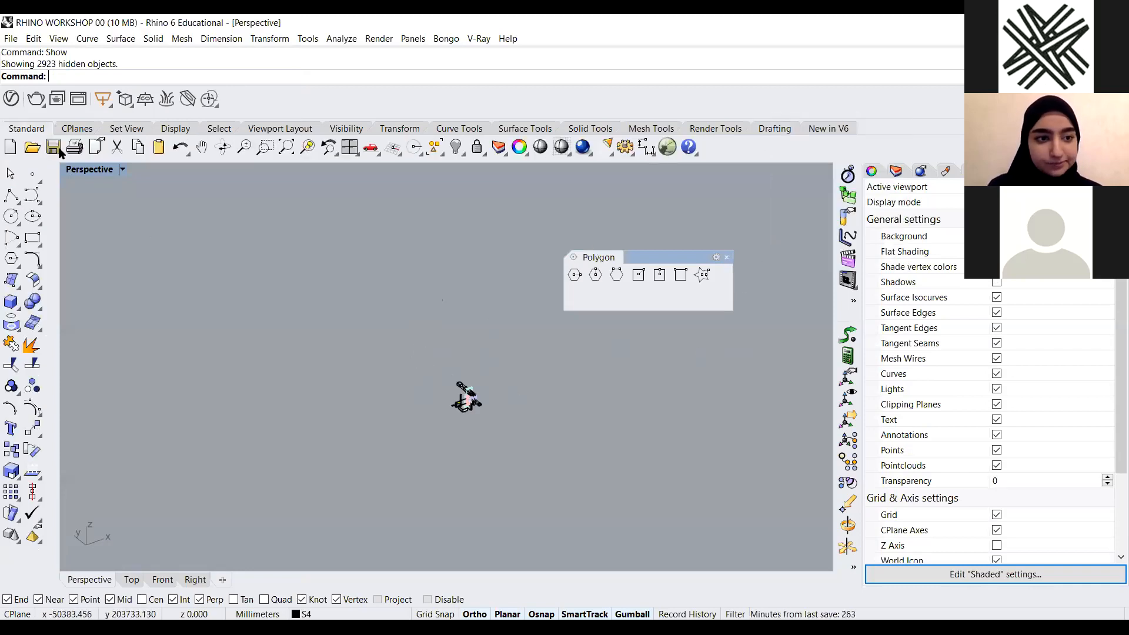
left_click(13, 200)
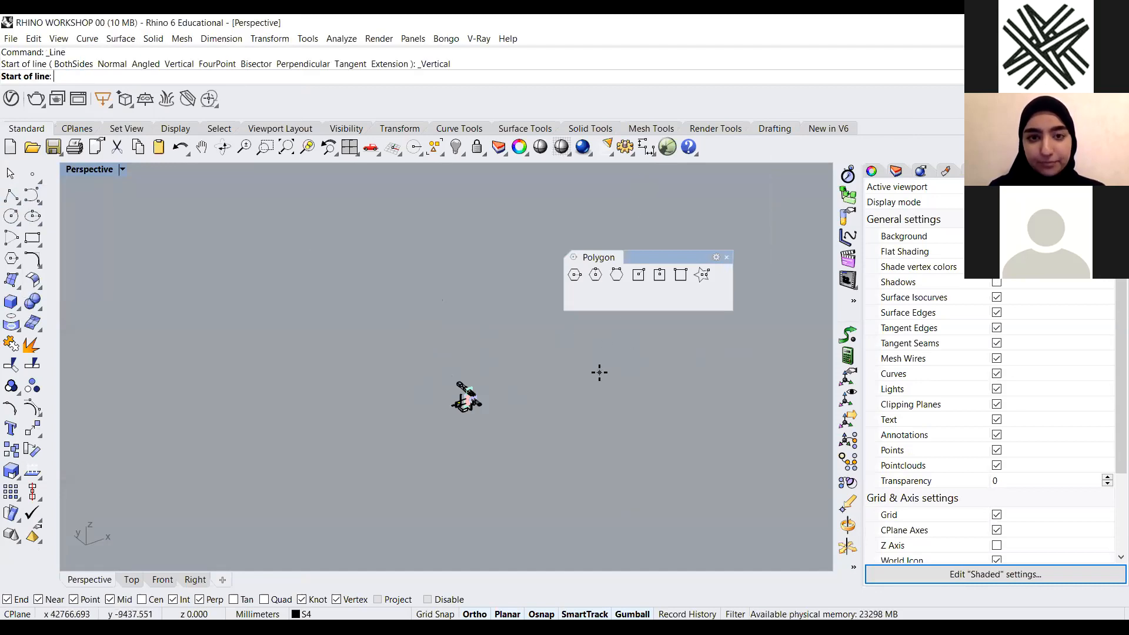
key("Escape")
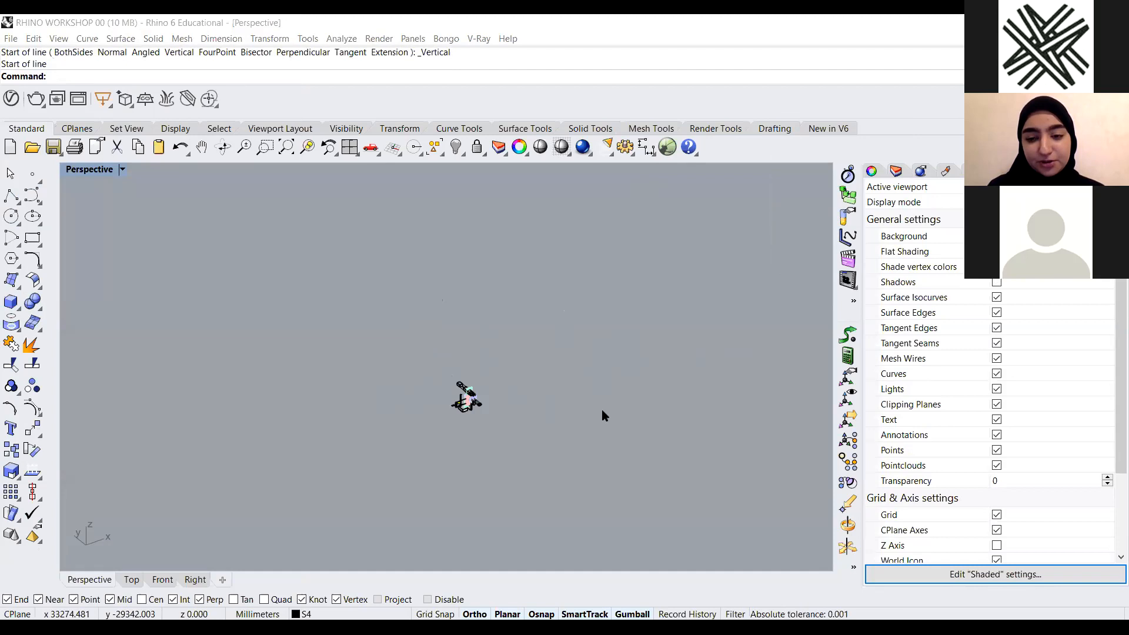
Draw a tall vertical line in empty space beside the figure model
scroll(545, 385, "up", 3)
left_click(376, 452)
scroll(362, 428, "up", 4)
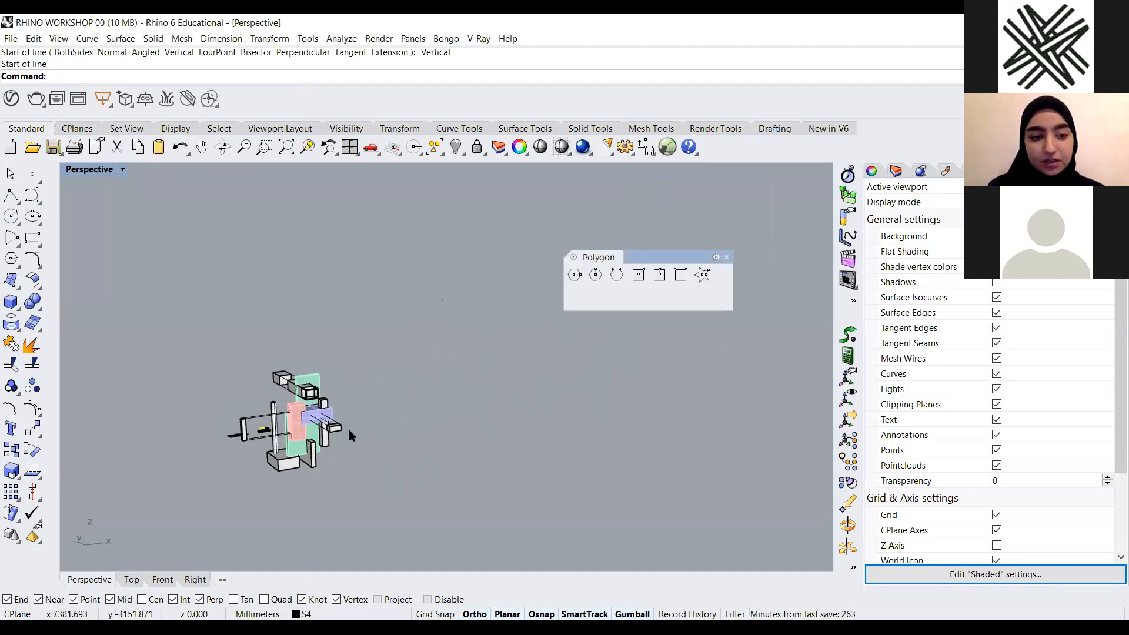
scroll(355, 432, "up", 1)
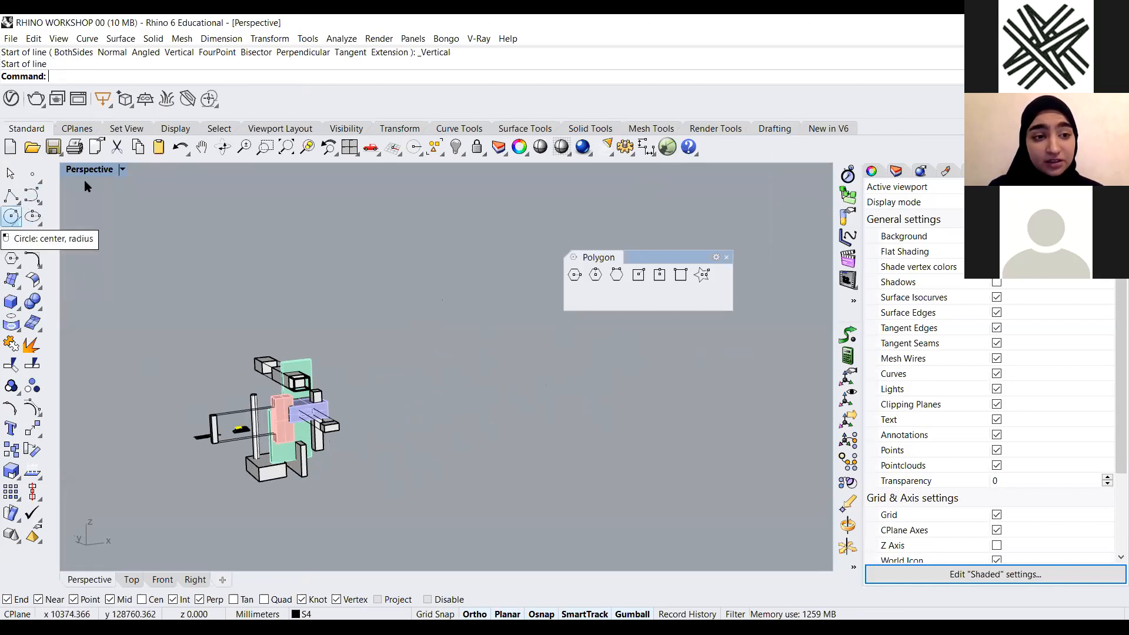
left_click(20, 202)
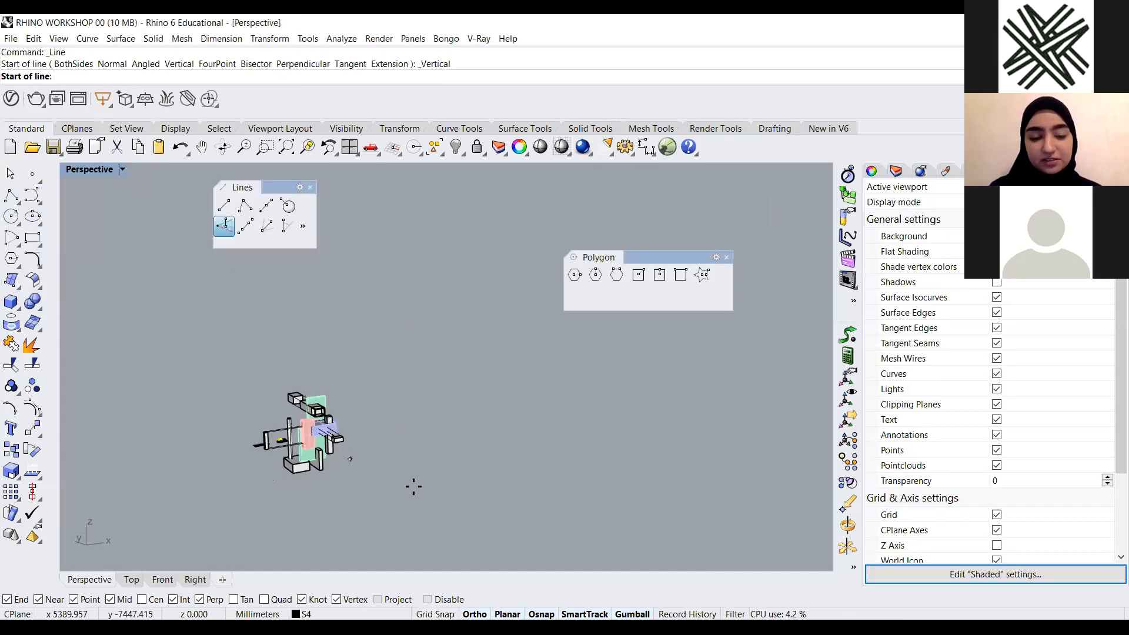
scroll(428, 499, "up", 2)
left_click(431, 499)
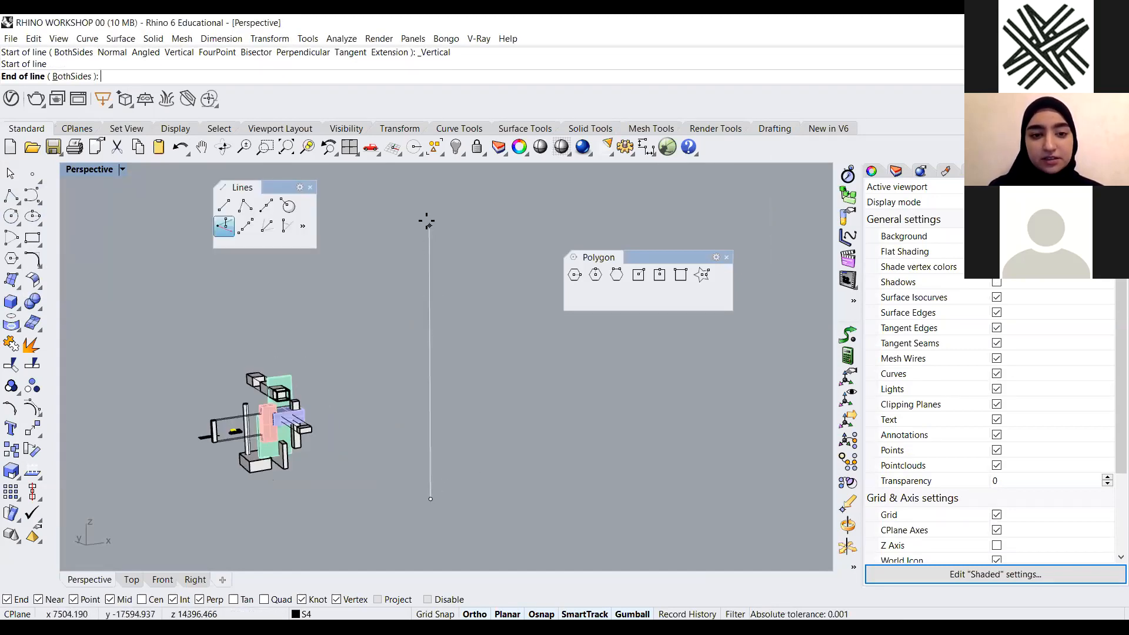
left_click(427, 222)
Create a 10-turn spiral whose axis runs from the bottom to the top of the vertical line, with small radii at both ends
scroll(347, 333, "down", 3)
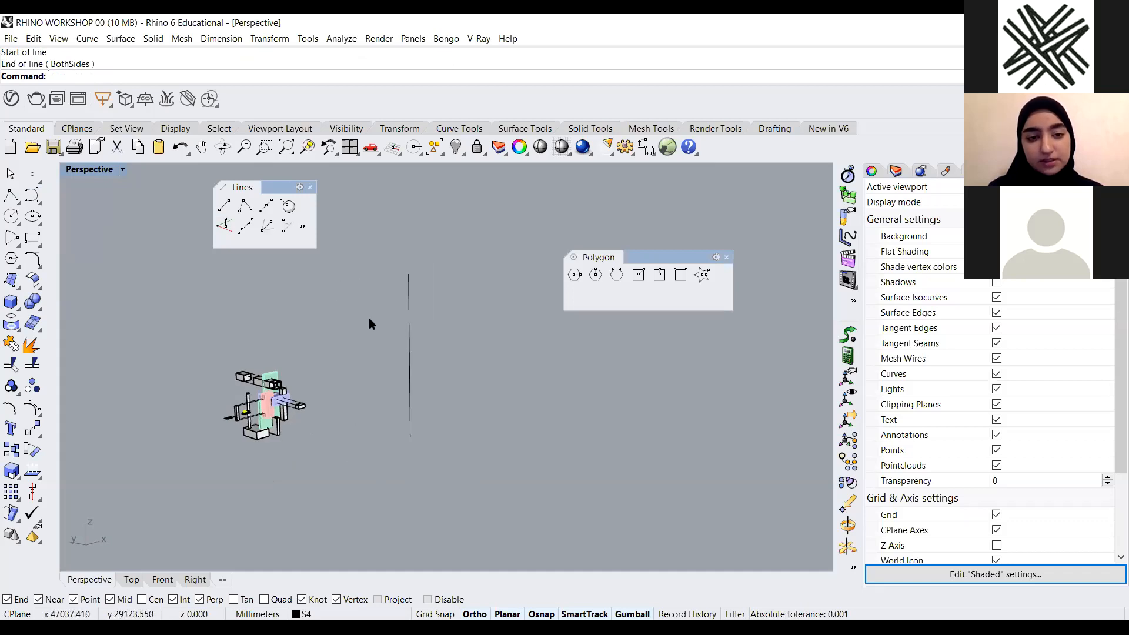
scroll(336, 352, "up", 2)
right_click_drag(426, 380, 418, 381)
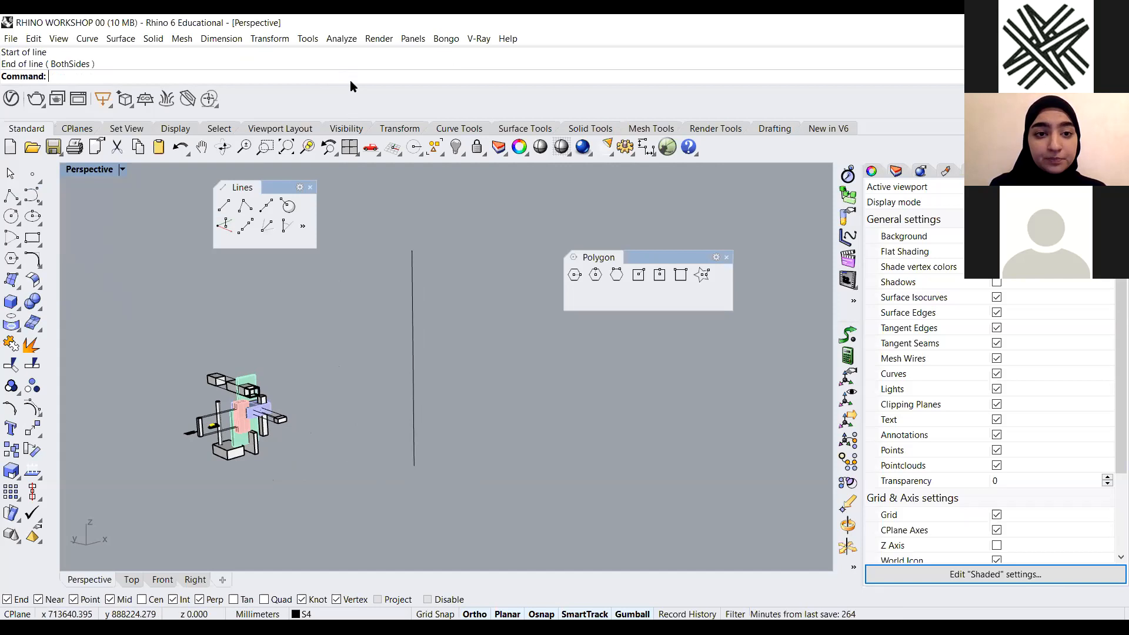
type("Spiral")
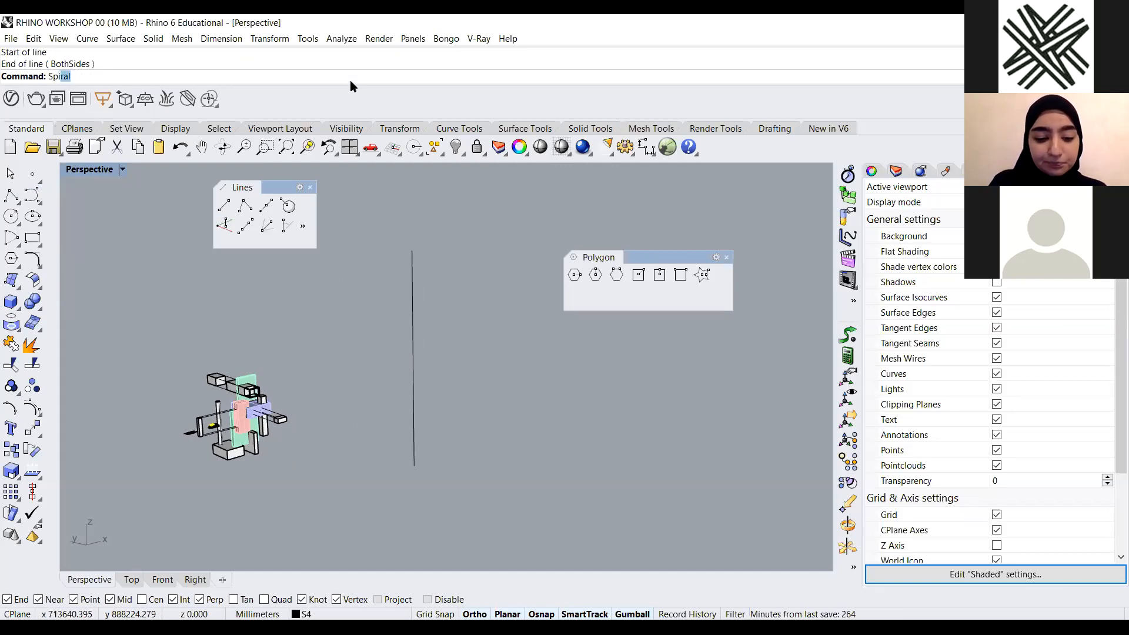
key("Return")
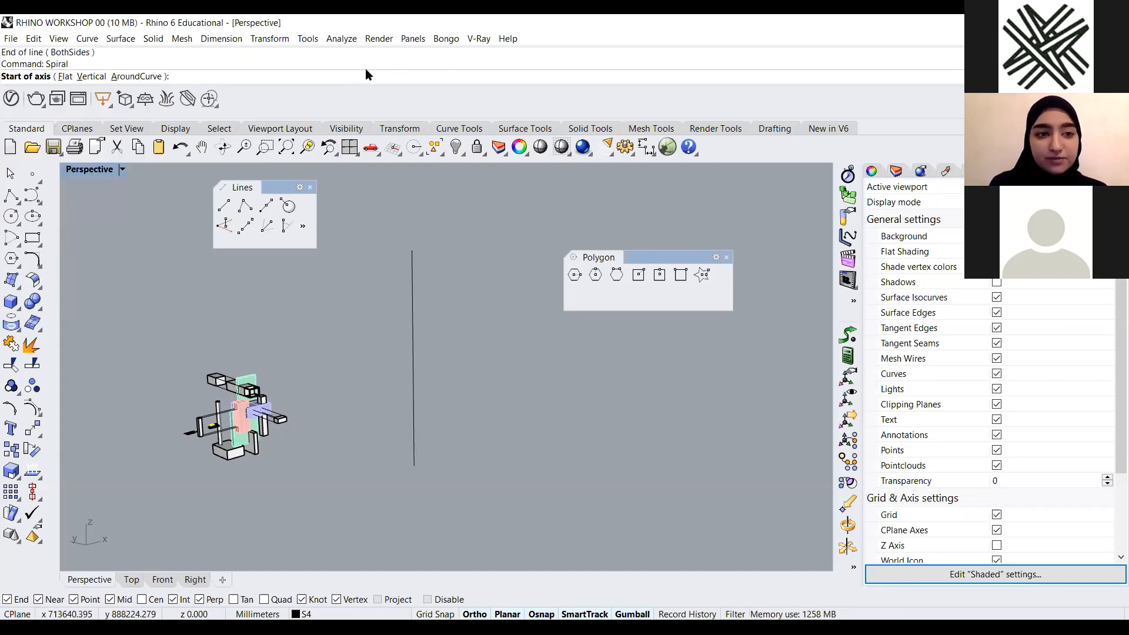
left_click(414, 467)
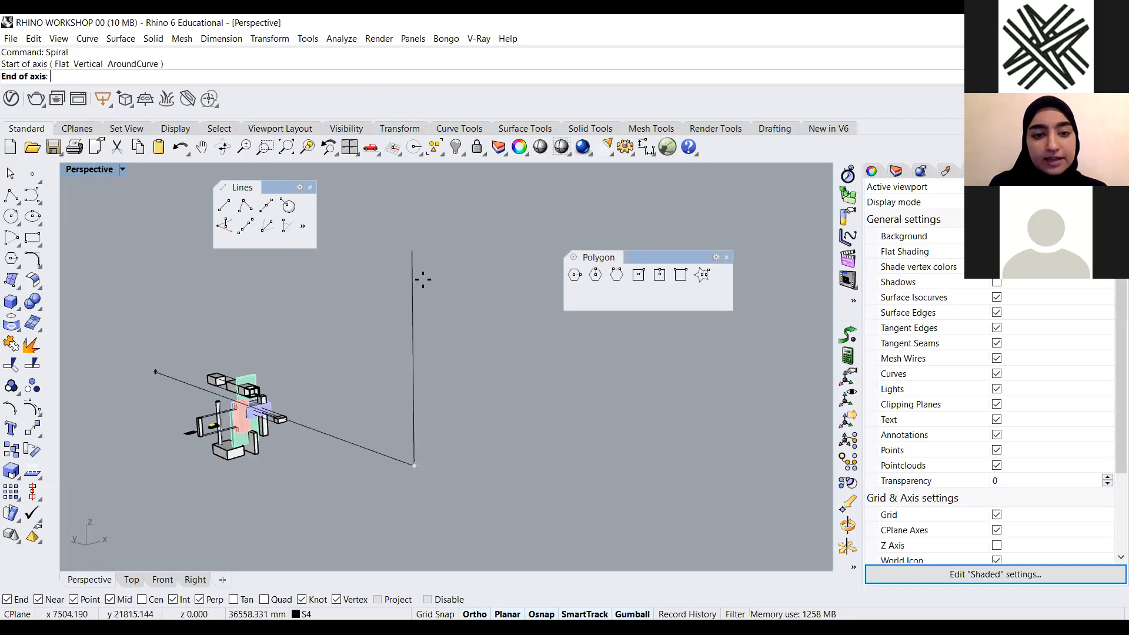
left_click(412, 252)
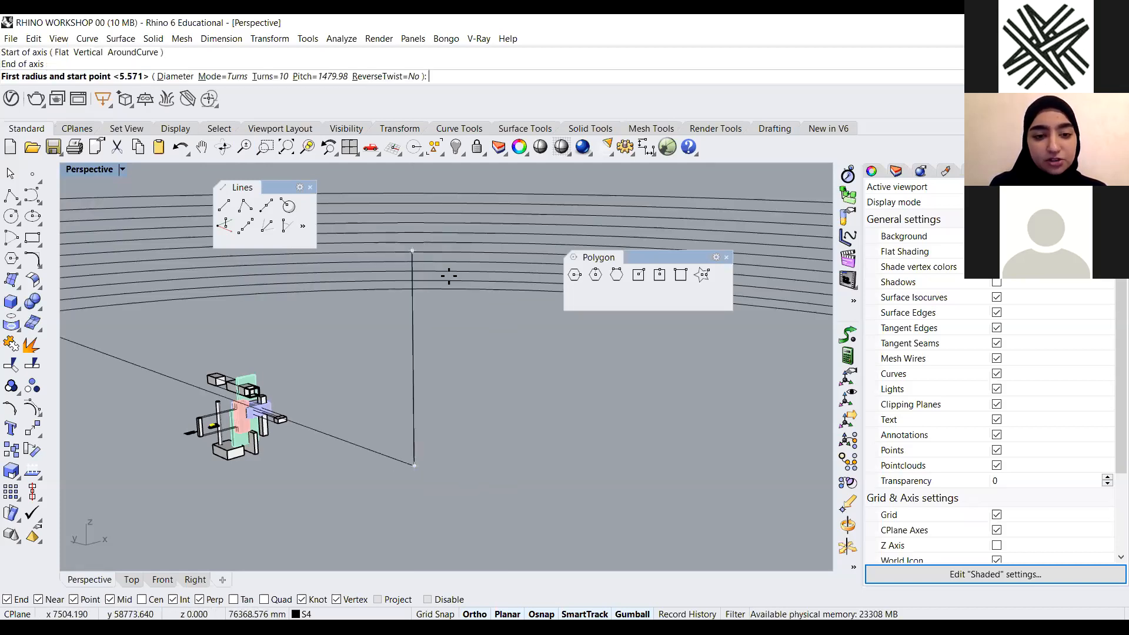
left_click(425, 468)
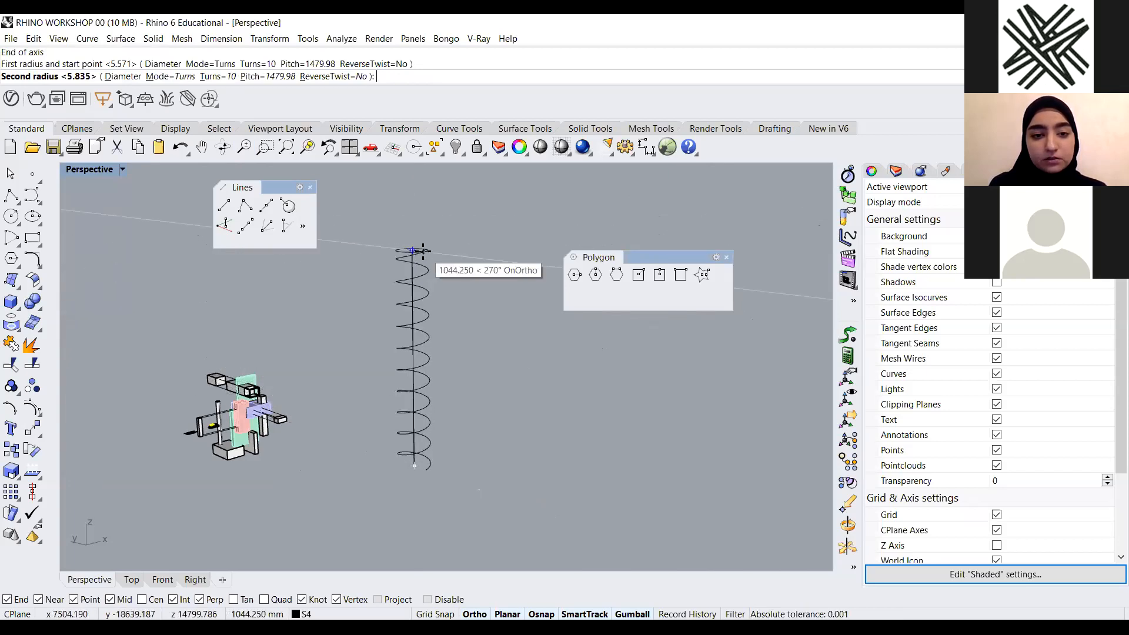
left_click(423, 251)
Draw a polyline from the spiral's lower end to the base of the vertical line
scroll(485, 491, "up", 3)
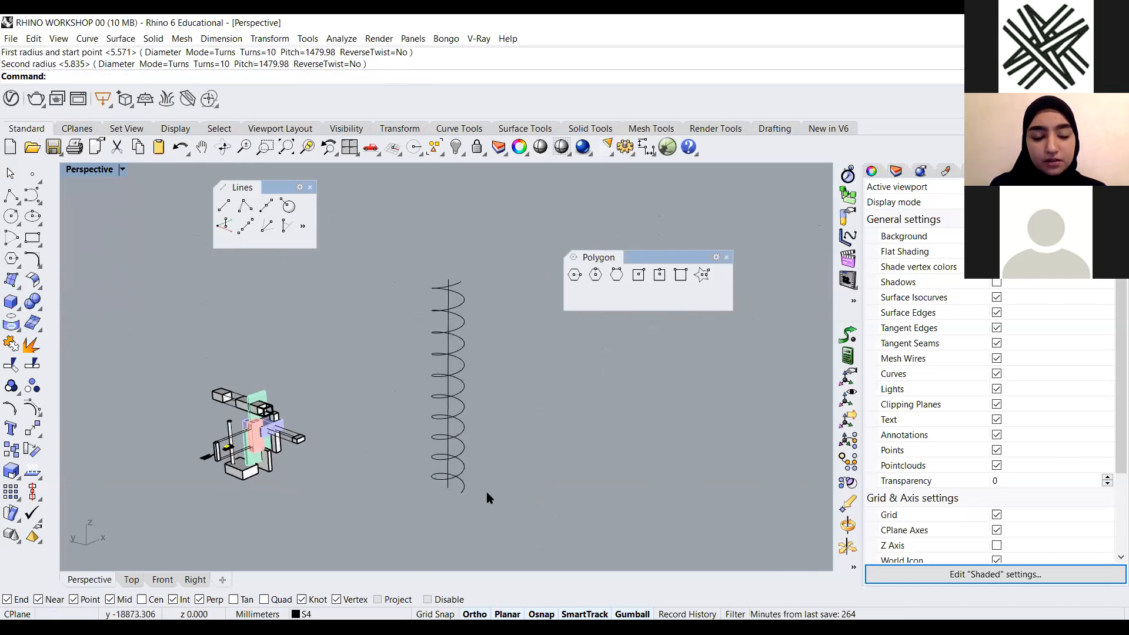
scroll(450, 477, "up", 3)
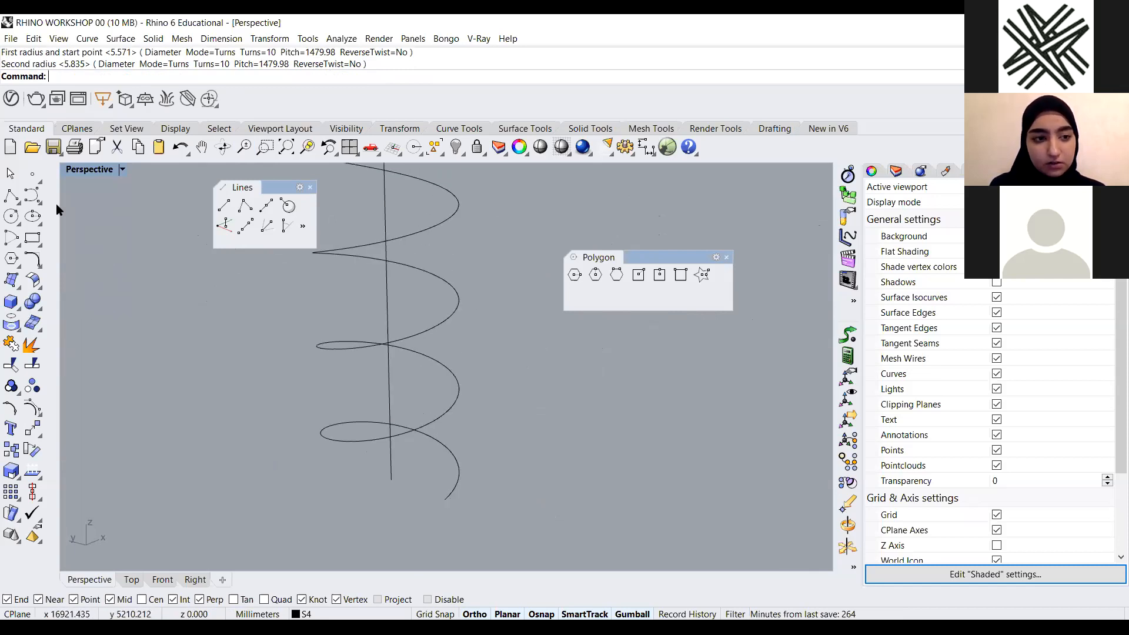
left_click(12, 195)
left_click(445, 499)
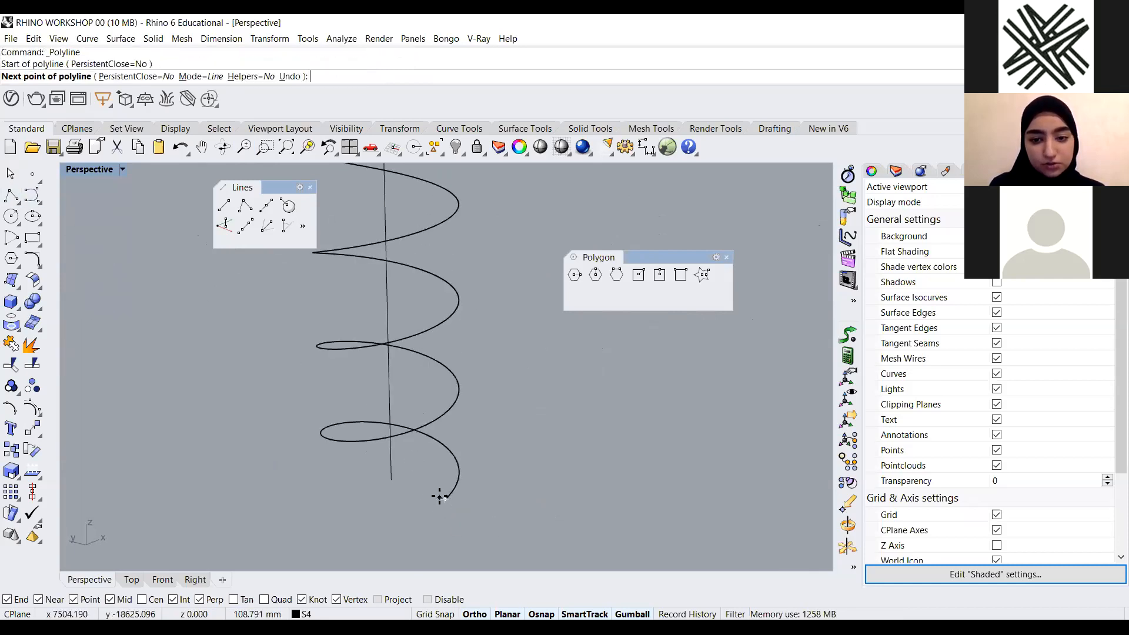
left_click(391, 480)
key("Return")
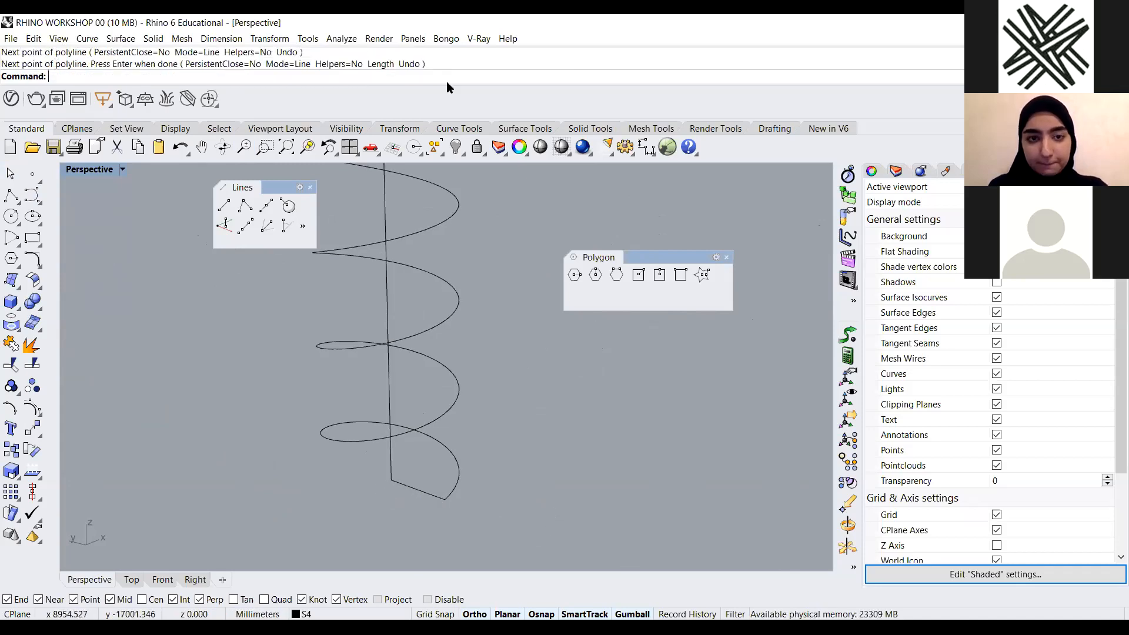
Sweep the polyline along the spiral rail with Sweep1 using the Roadlike frame style to form a helical ramp surface
type("sweep1")
key("Return")
left_click(459, 473)
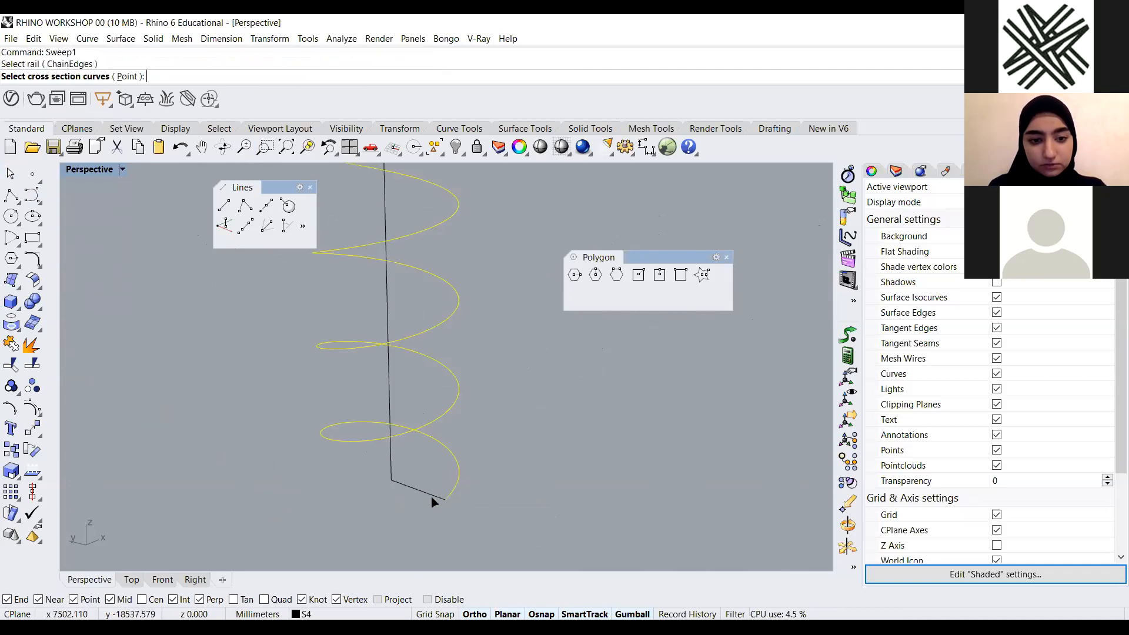
left_click(429, 497)
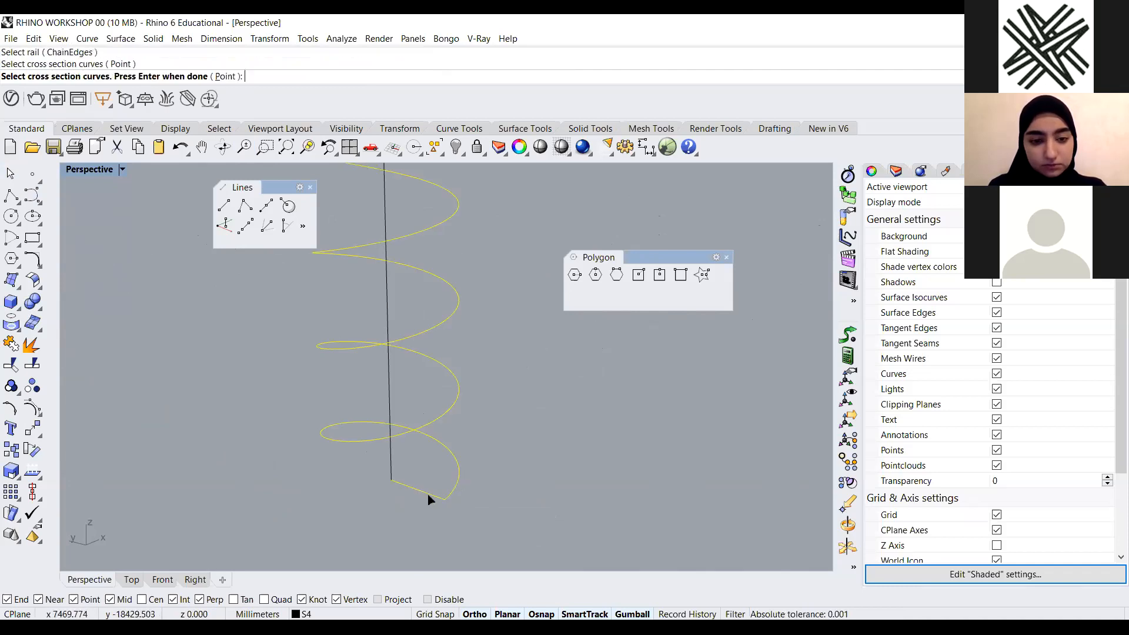
key("Return")
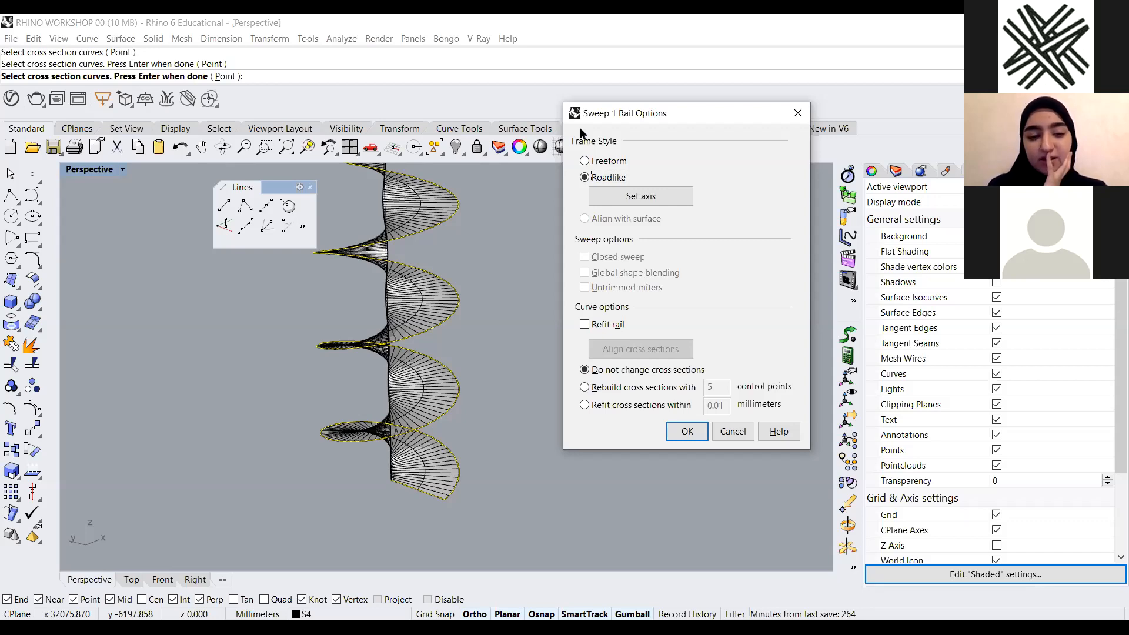
left_click_drag(580, 128, 400, 167)
left_click(477, 487)
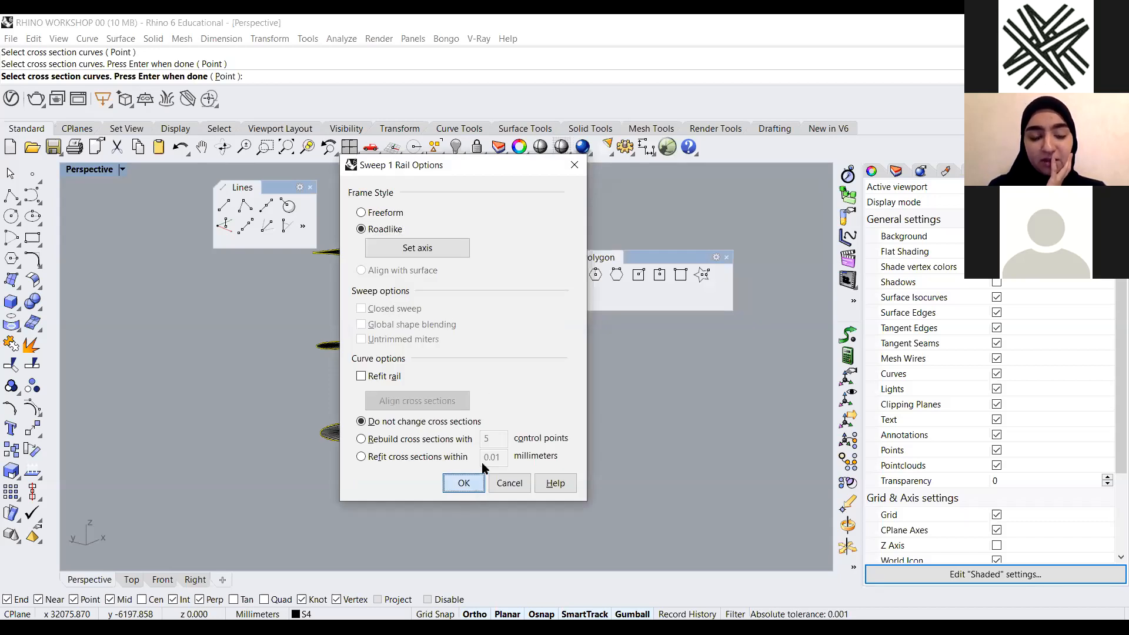
scroll(436, 465, "down", 6)
right_click_drag(460, 463, 383, 472)
scroll(377, 471, "up", 6)
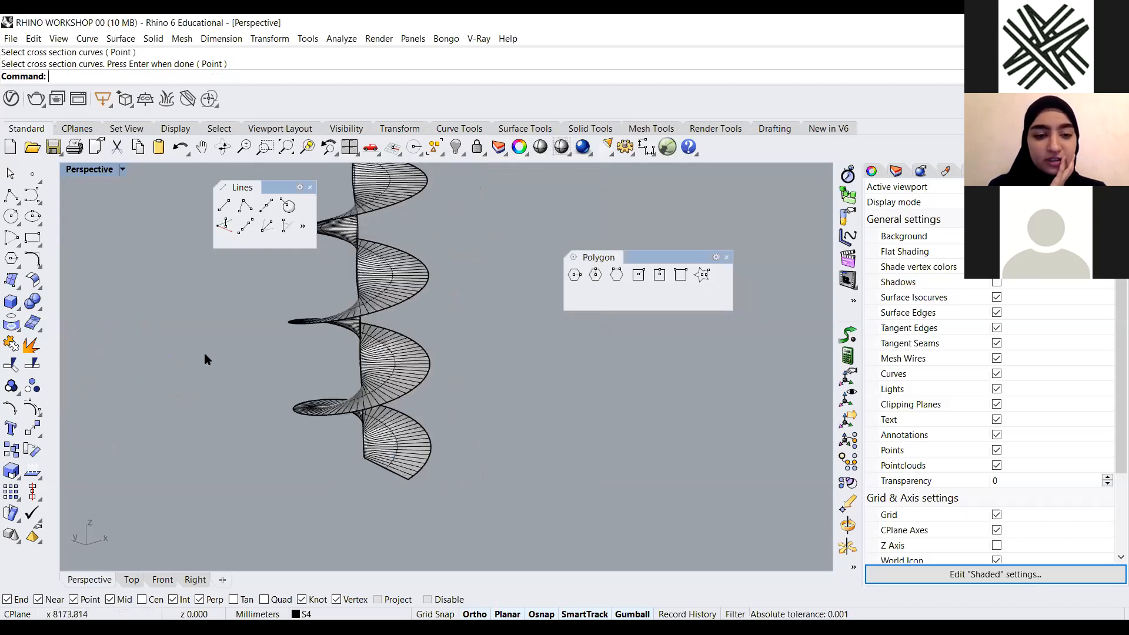
Draw a box at the bottom end of the helical ramp, using its width for the height
left_click(18, 307)
left_click(40, 308)
scroll(392, 462, "up", 6)
left_click(425, 496)
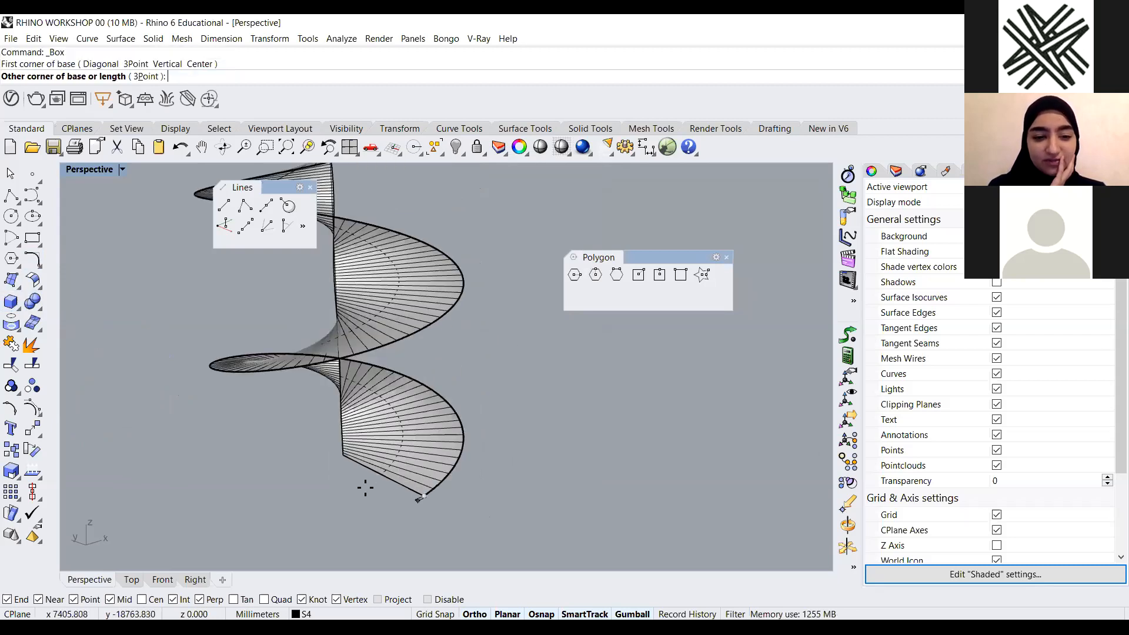
left_click(317, 462)
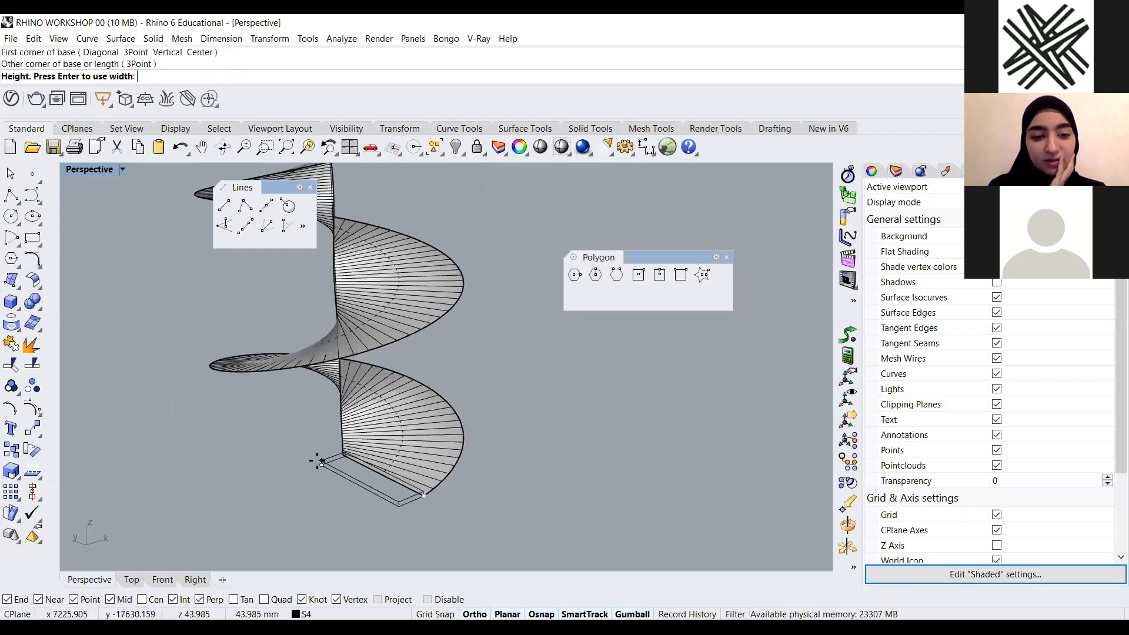
key("Return")
Zoom in to inspect the helical ramp and the box at its base
scroll(497, 400, "down", 6)
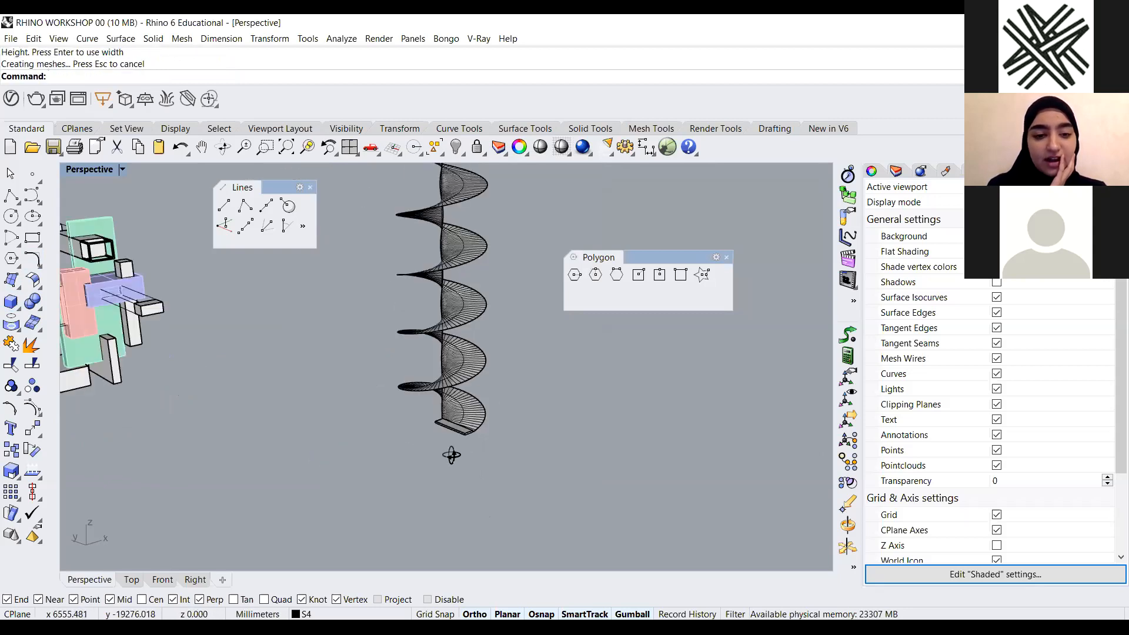
right_click_drag(451, 455, 444, 452)
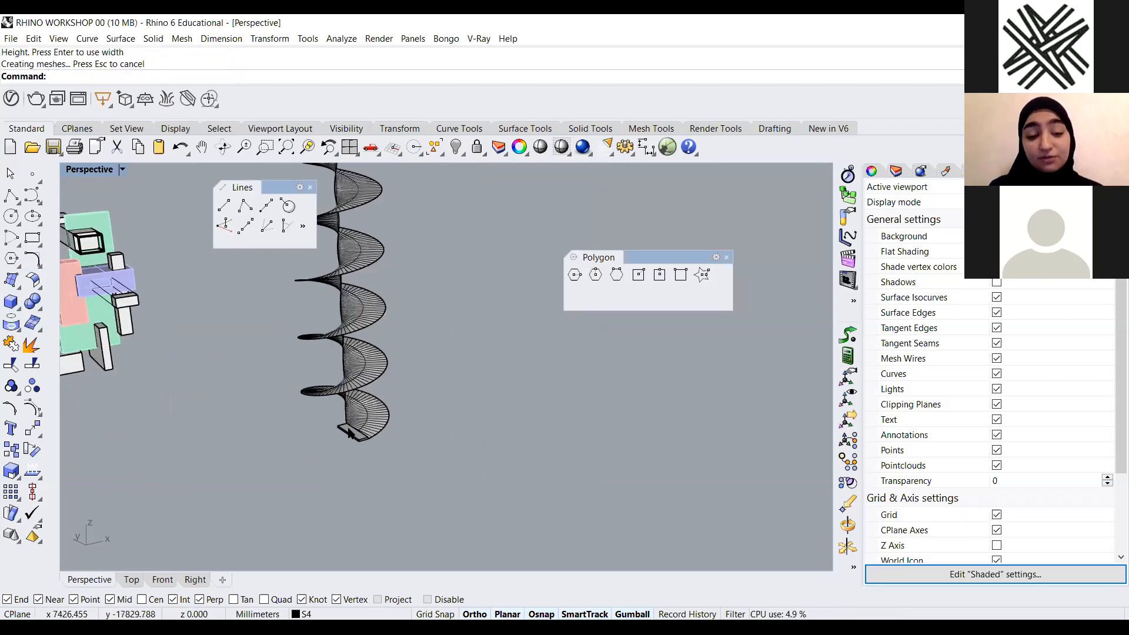
scroll(351, 438, "up", 1)
scroll(384, 459, "up", 1)
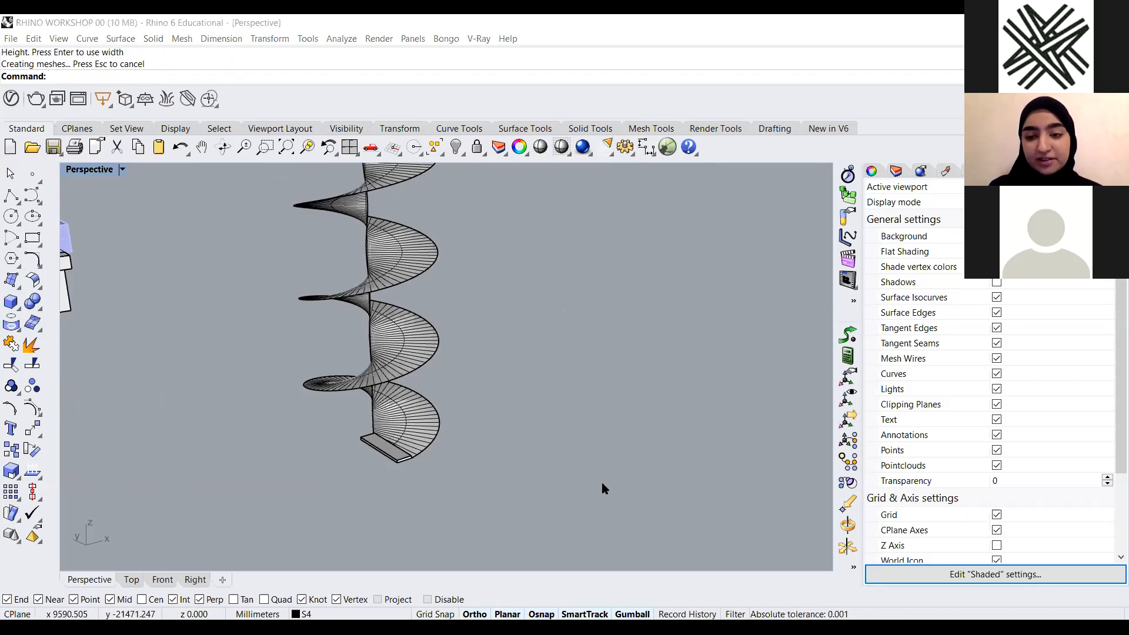
left_click(411, 466)
scroll(481, 482, "up", 4)
left_click(487, 473)
left_click(477, 499)
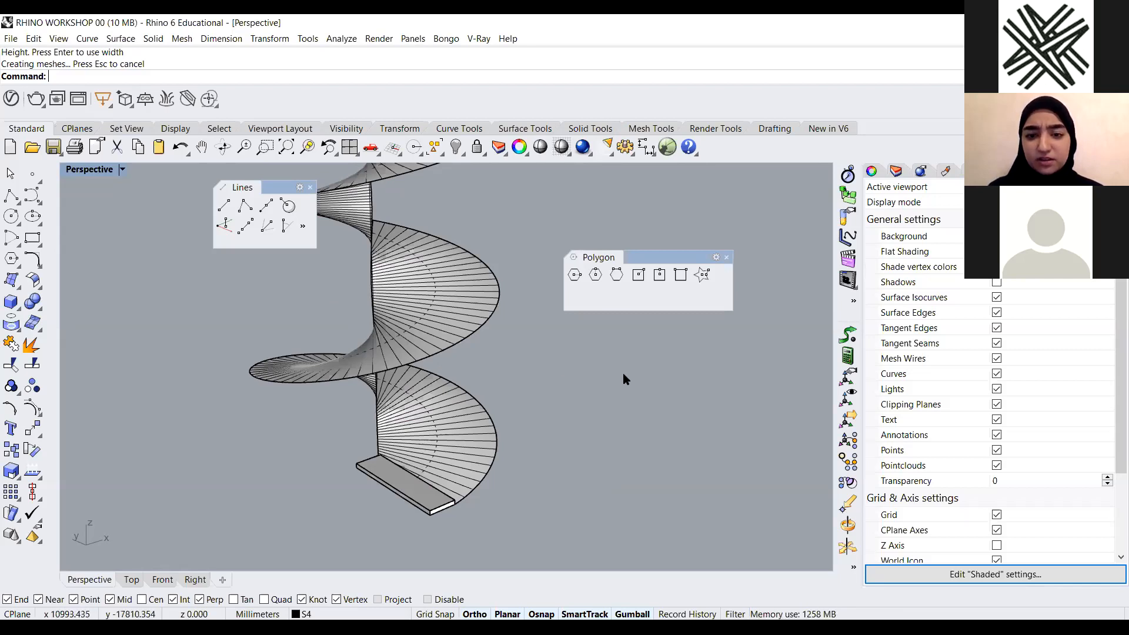
left_click(394, 471)
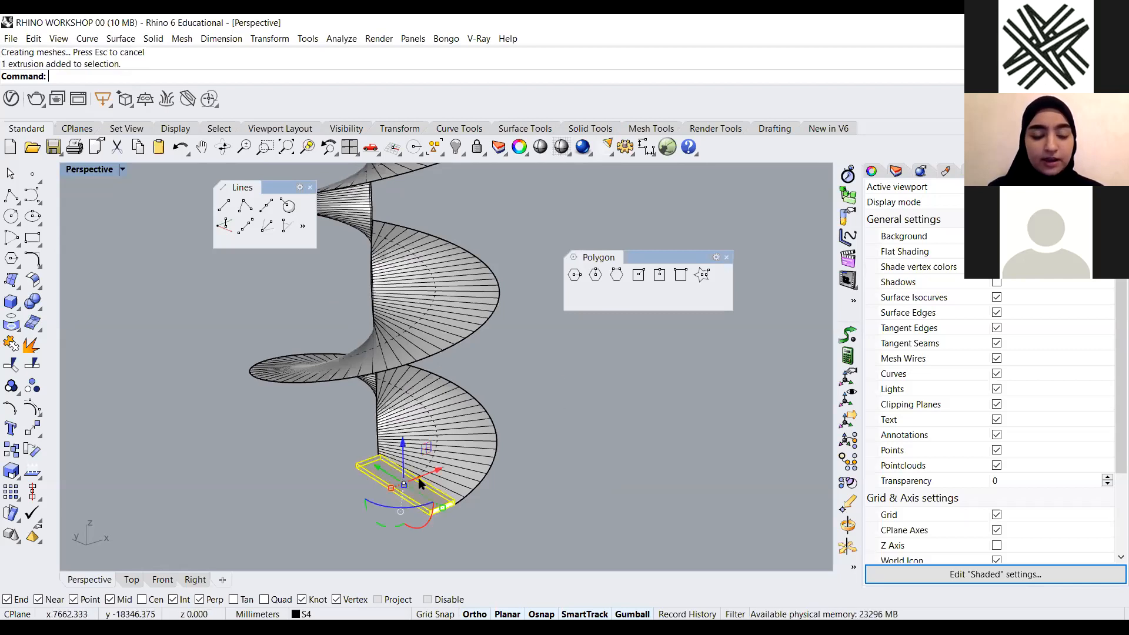
left_click(421, 459)
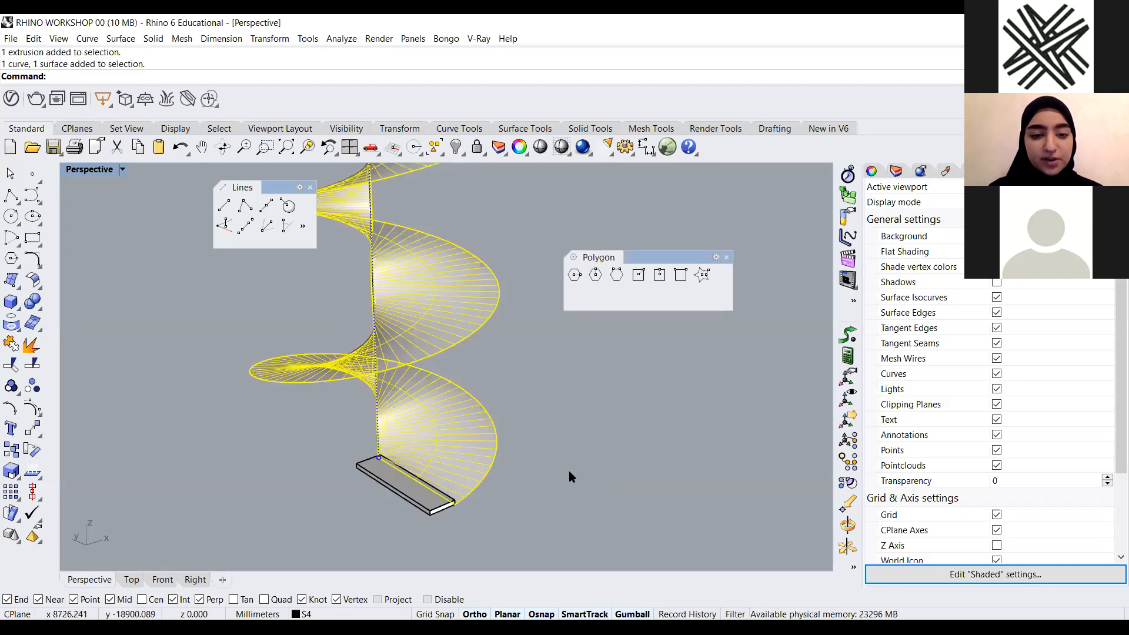
left_click(529, 477)
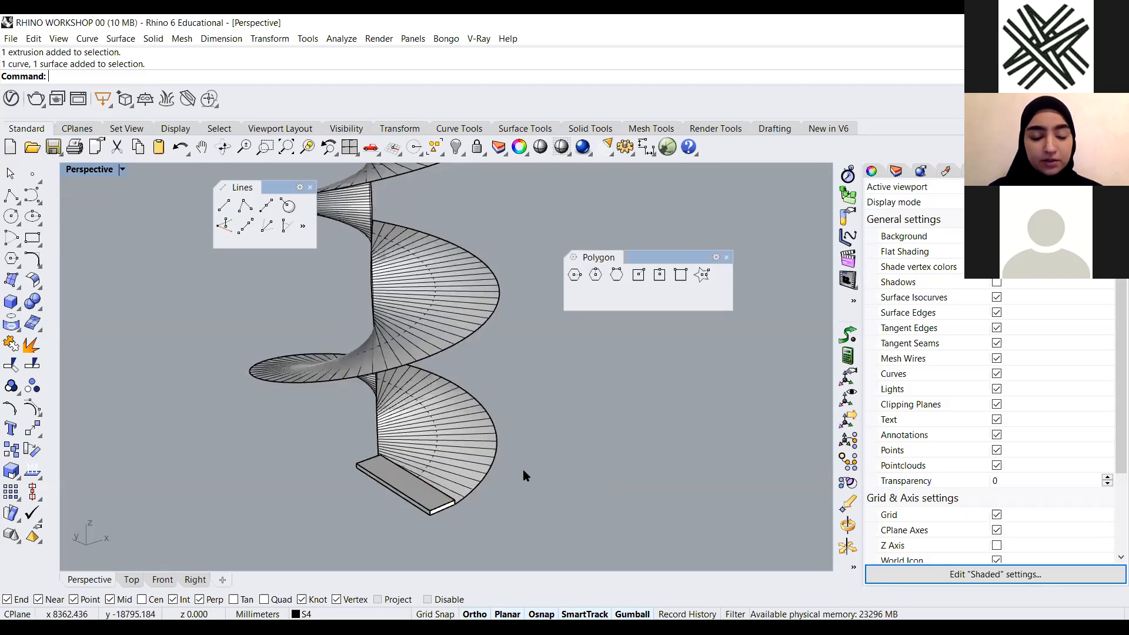
left_click(430, 505)
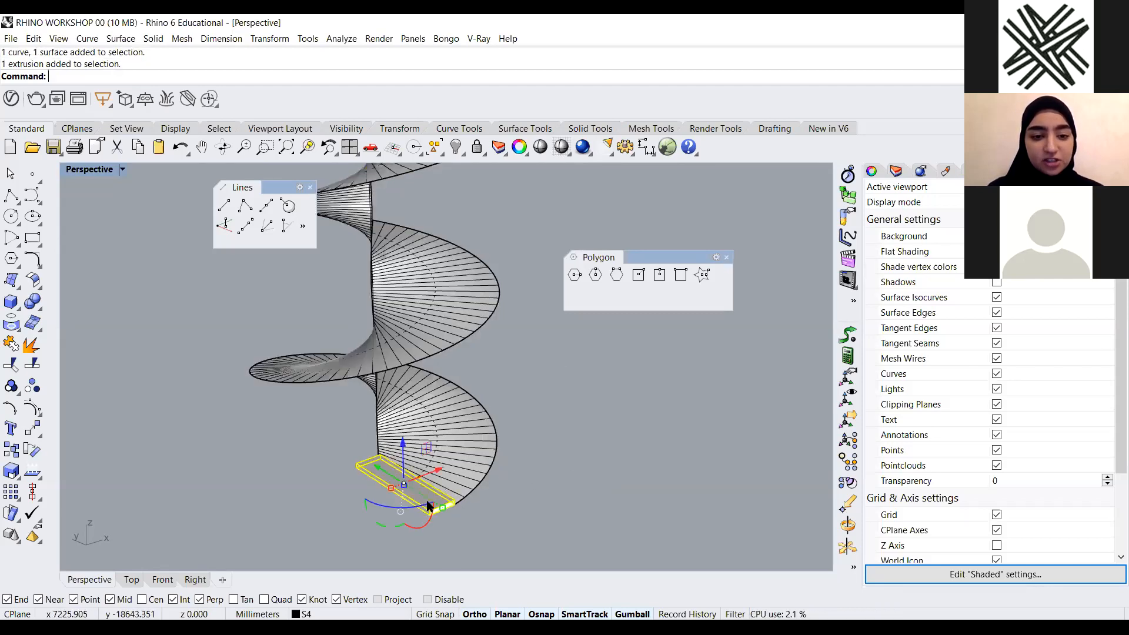
left_click(511, 499)
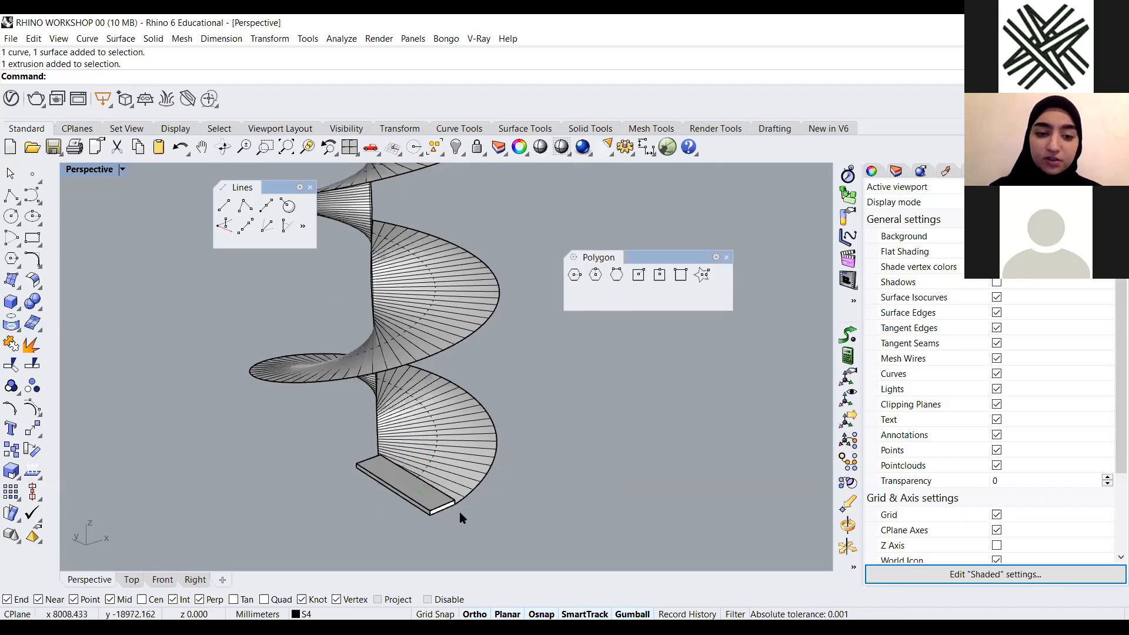
scroll(455, 509, "up", 5)
scroll(453, 507, "down", 6)
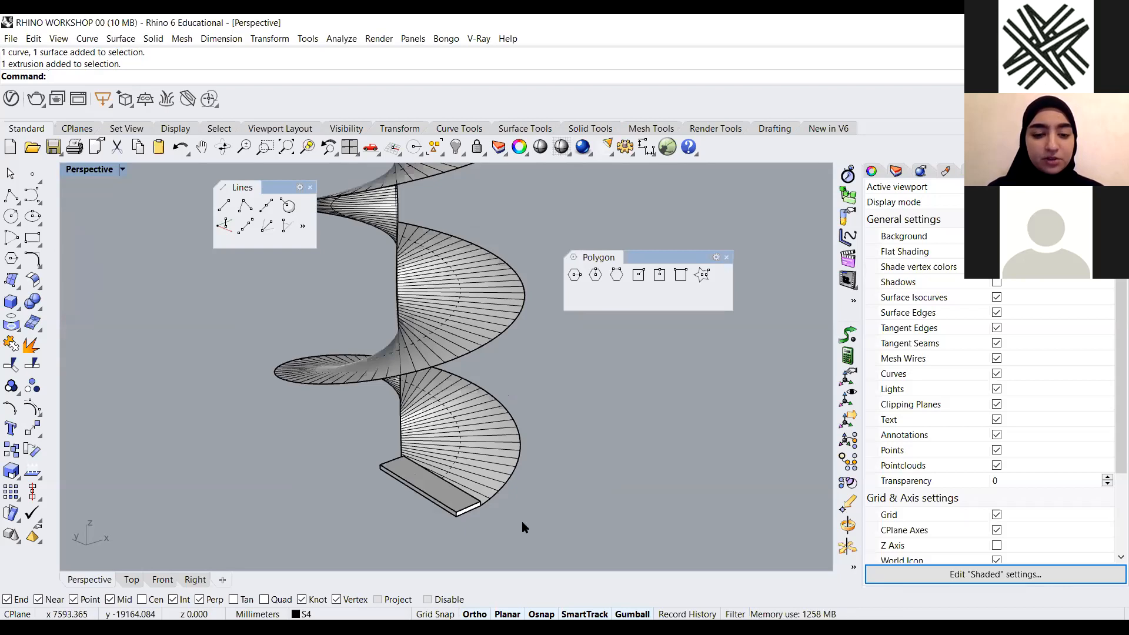
Try arraying the box 15 times along the spiral curve with ArrayCrv in Freeform orientation, and undo the array
type("ArrayPolar")
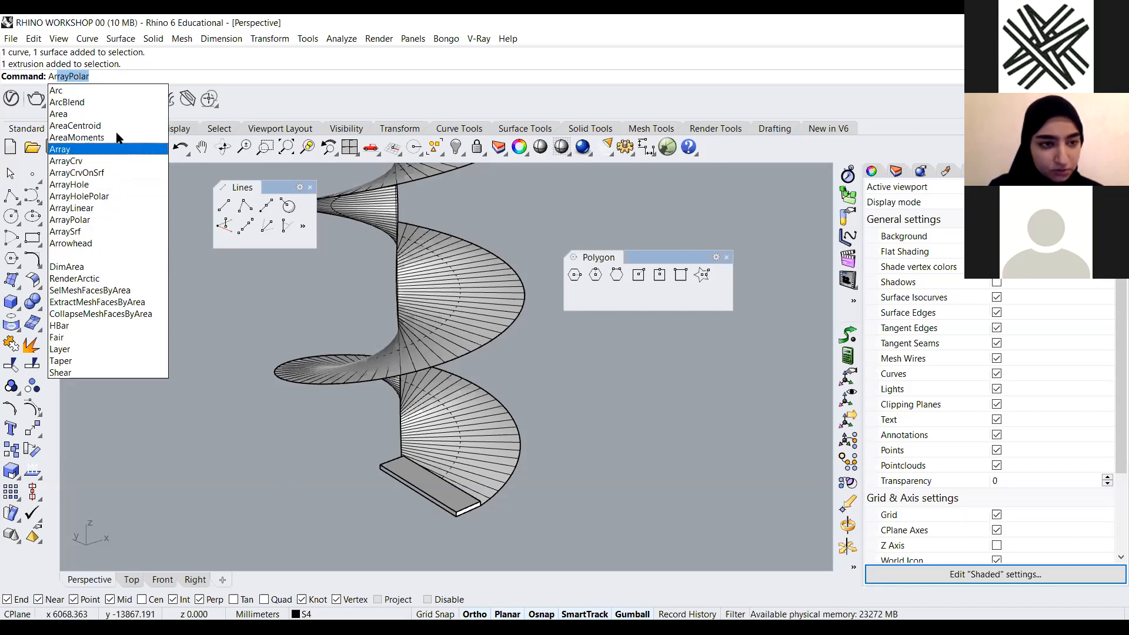
left_click(102, 167)
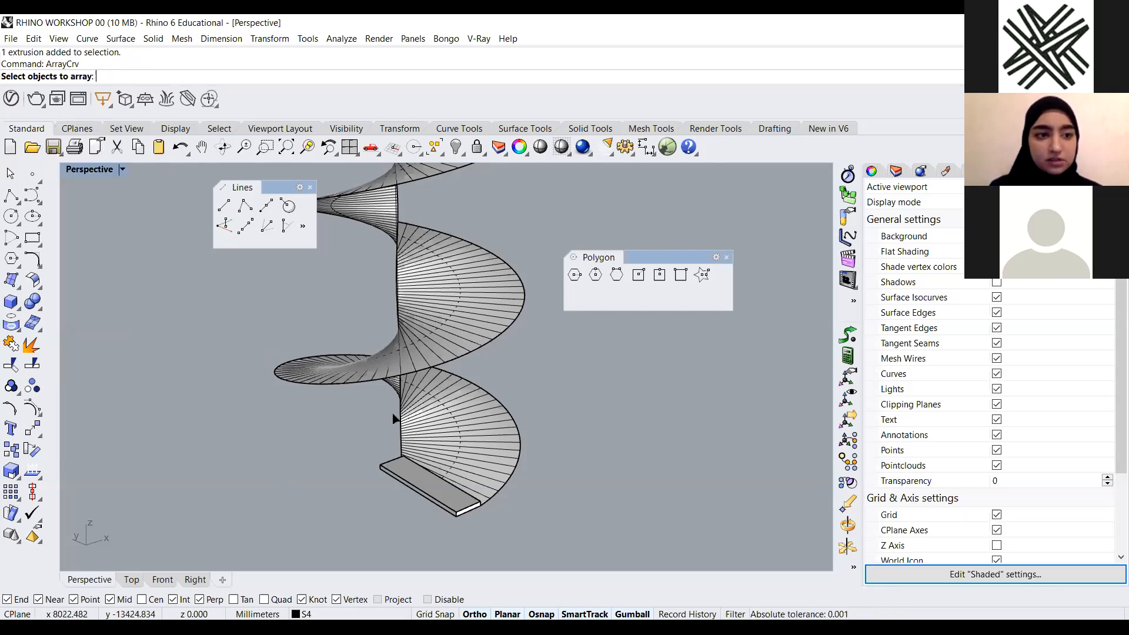
left_click(404, 490)
key("Return")
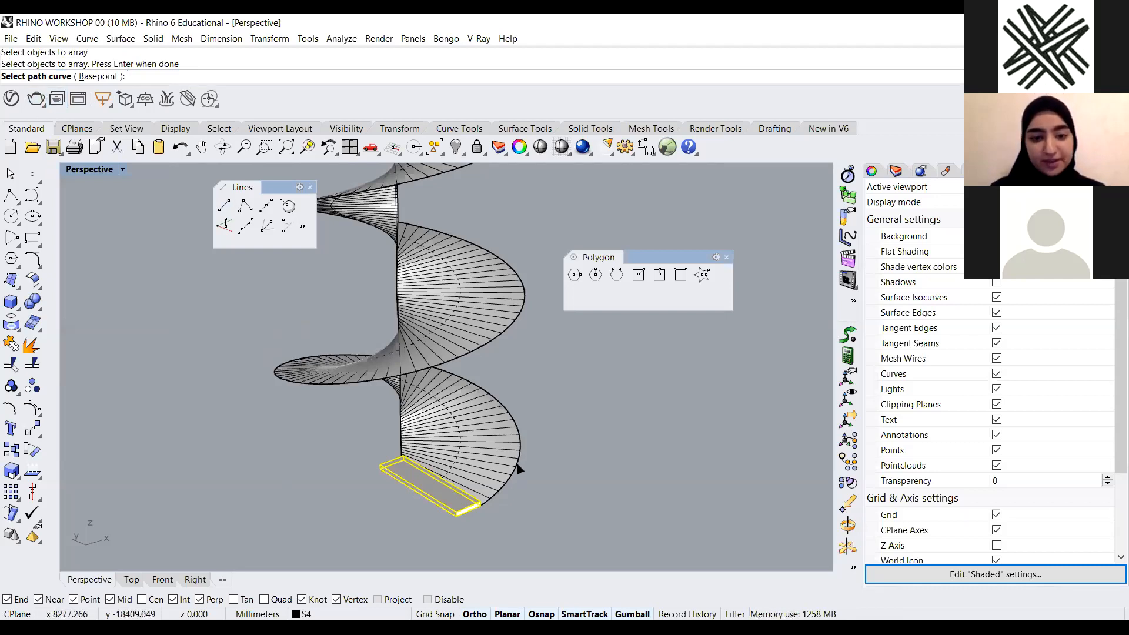
left_click(560, 498)
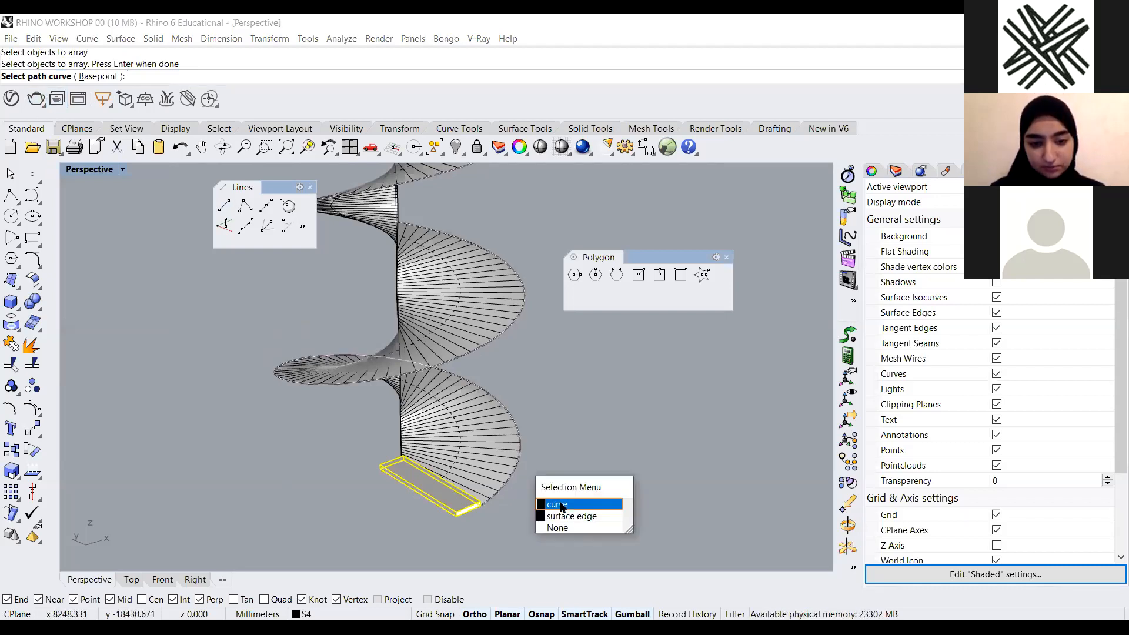
left_click(562, 505)
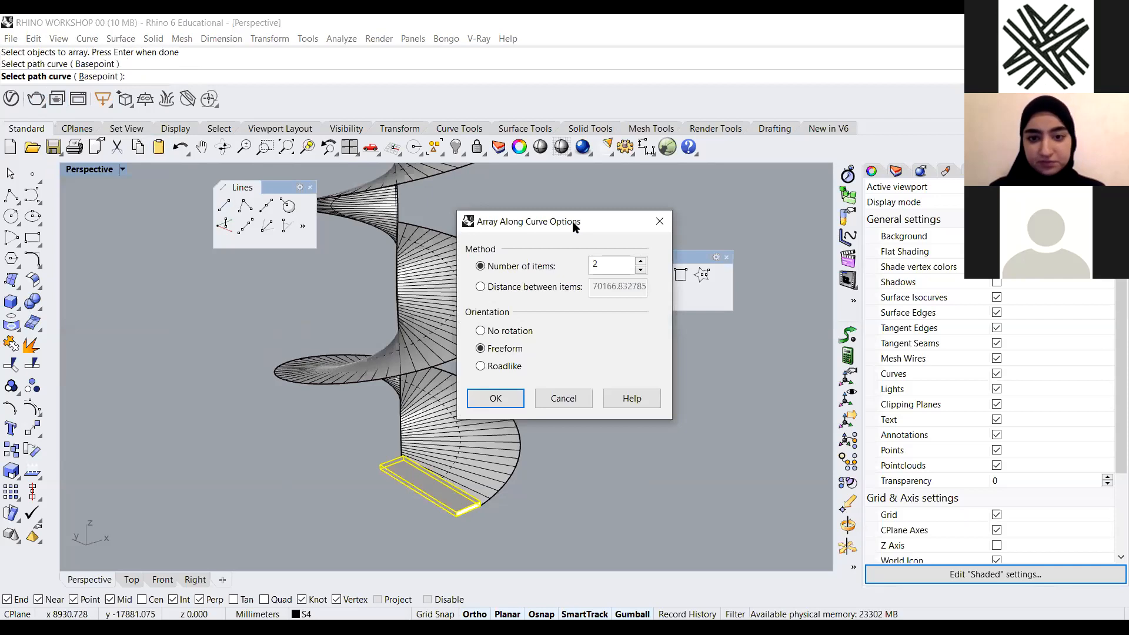
left_click_drag(574, 227, 317, 281)
double_click(347, 316)
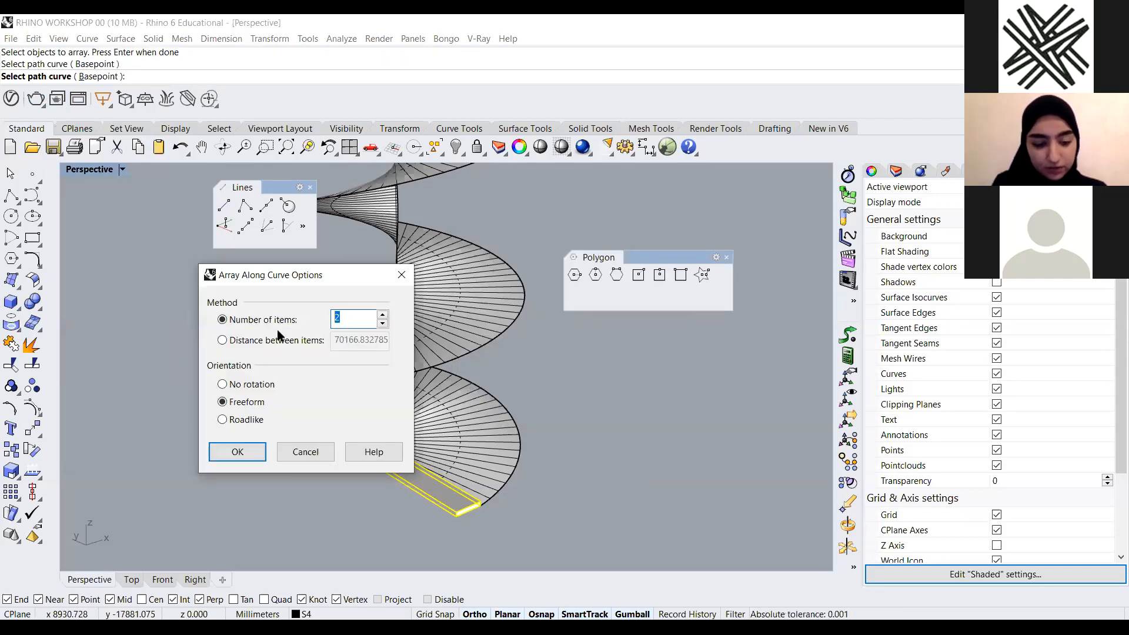
type("15")
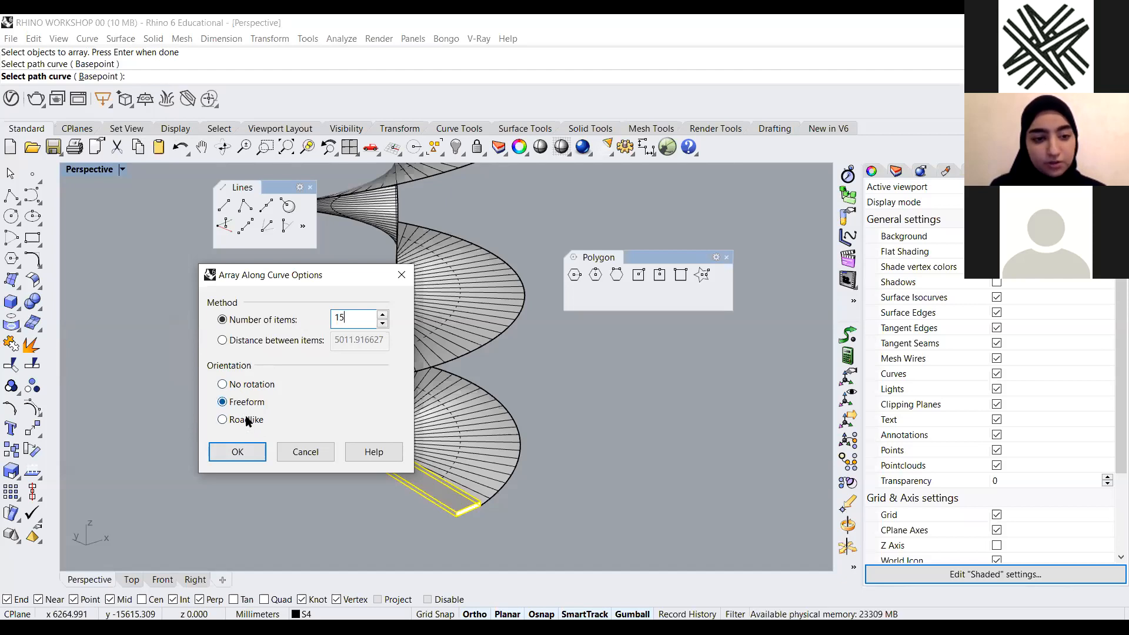
left_click(237, 452)
scroll(366, 482, "down", 3)
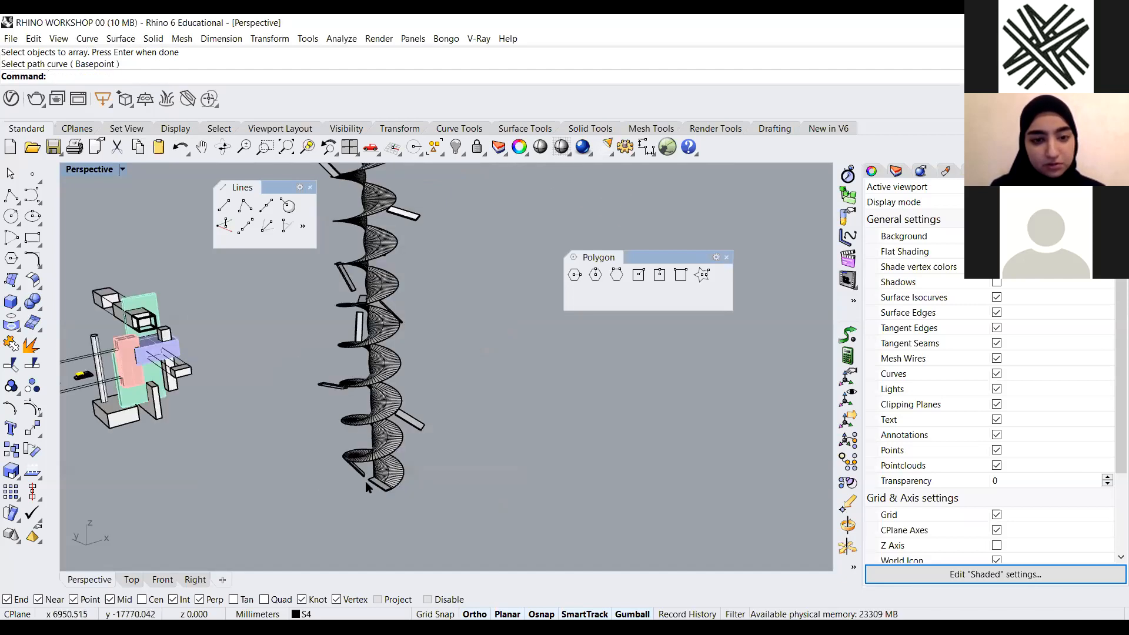
scroll(365, 481, "up", 6)
scroll(439, 495, "up", 10)
key("ctrl+z")
scroll(440, 497, "down", 10)
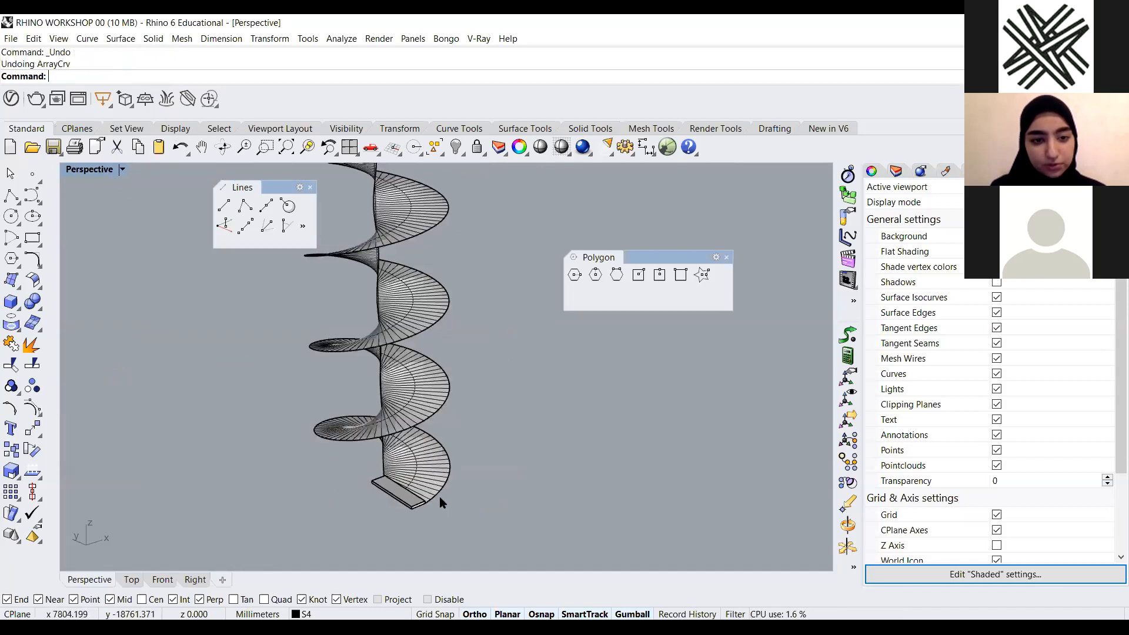
Try to array the box along the spiral curve again with ArrayCrv, cancelling the command
scroll(439, 496, "up", 4)
key("Return")
left_click(359, 495)
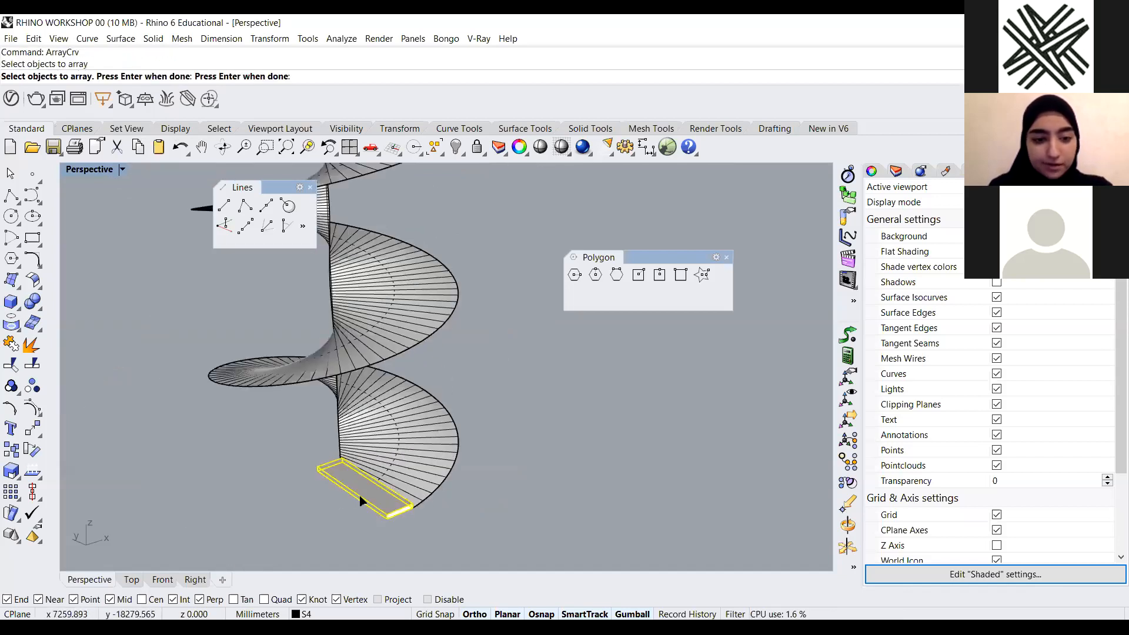
left_click(440, 491)
left_click(494, 530)
key("Return")
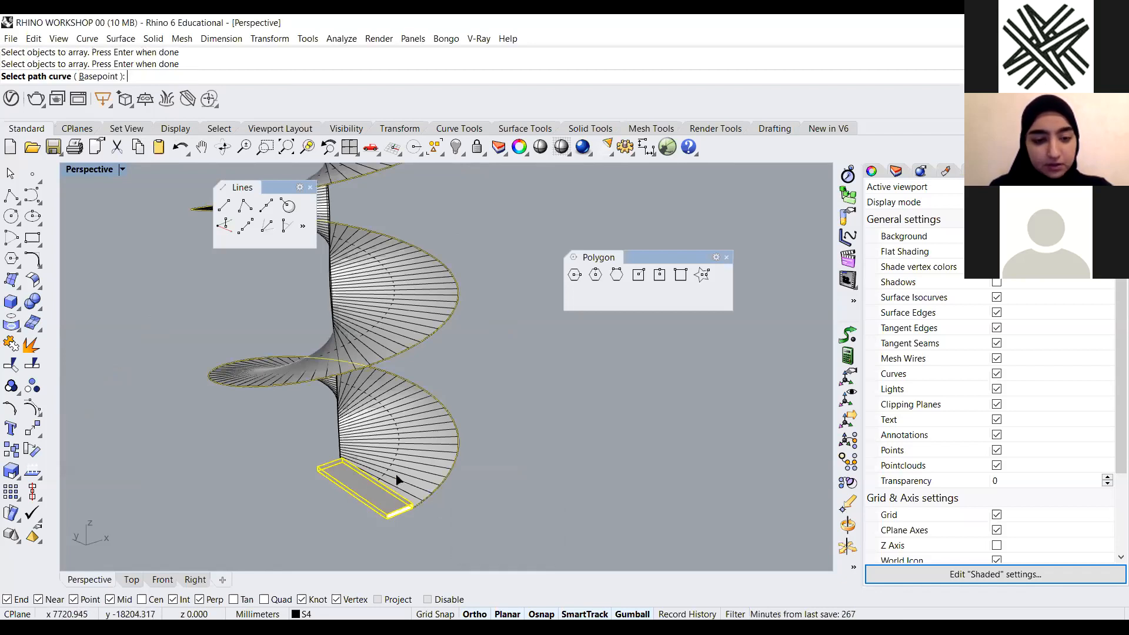
key("Escape")
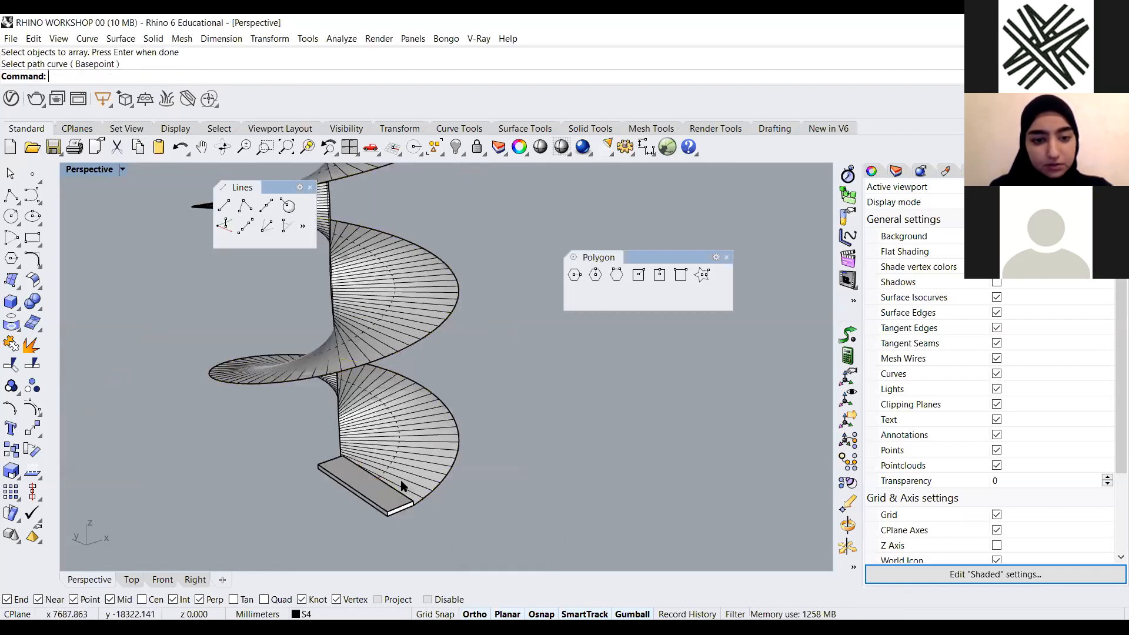
type("Sw")
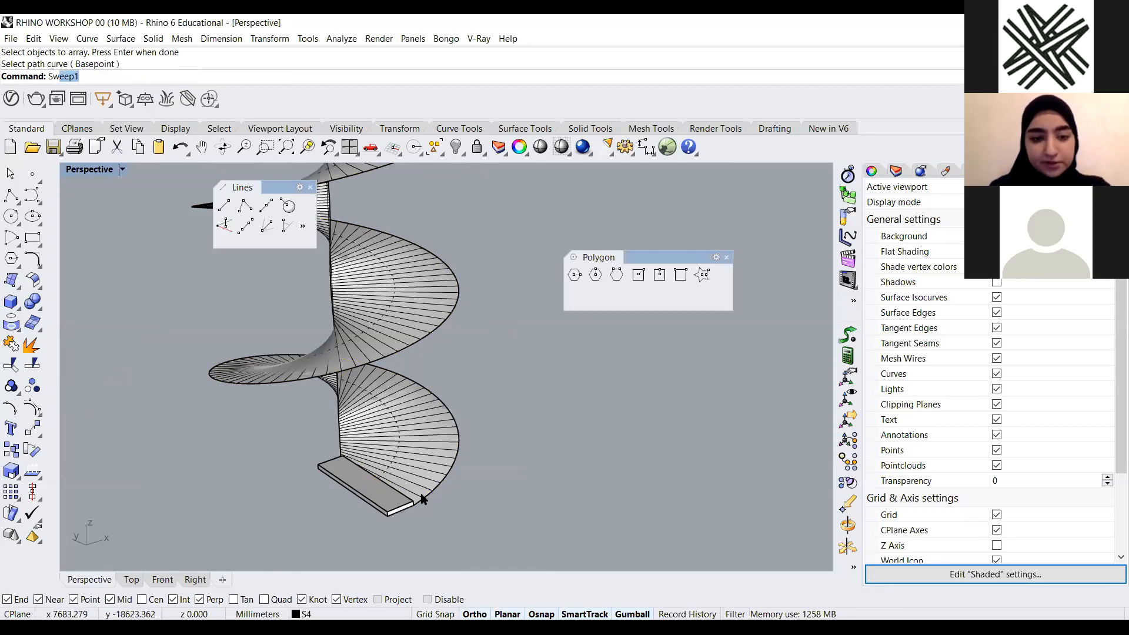
key("BackSpace")
key("BackSpace")
key("BackSpace")
type("A")
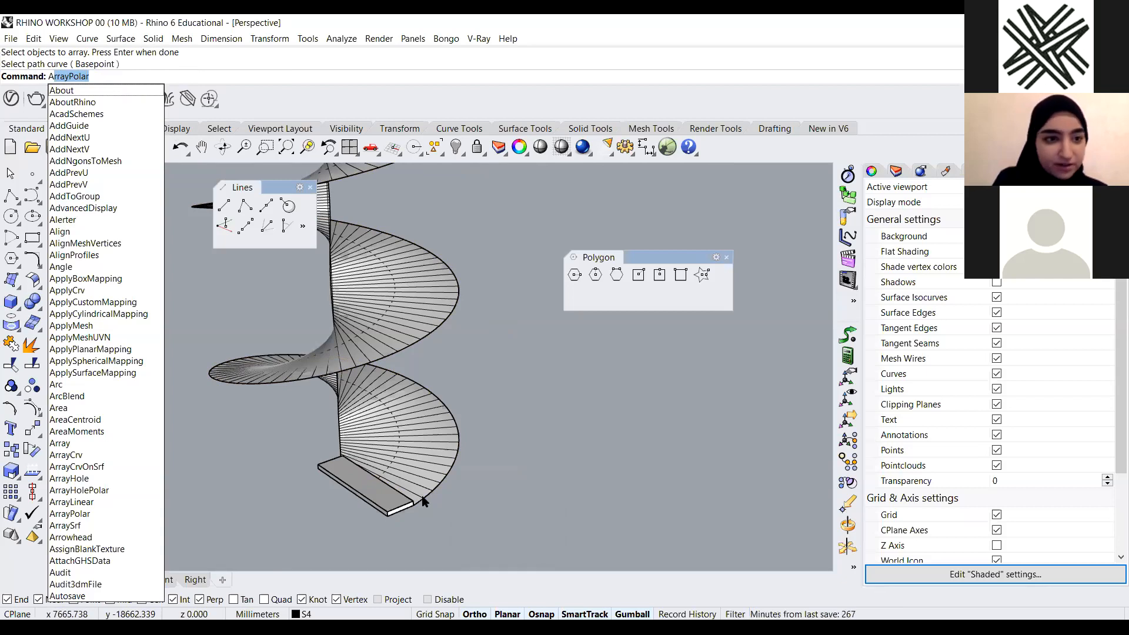
type("r")
key("BackSpace")
key("BackSpace")
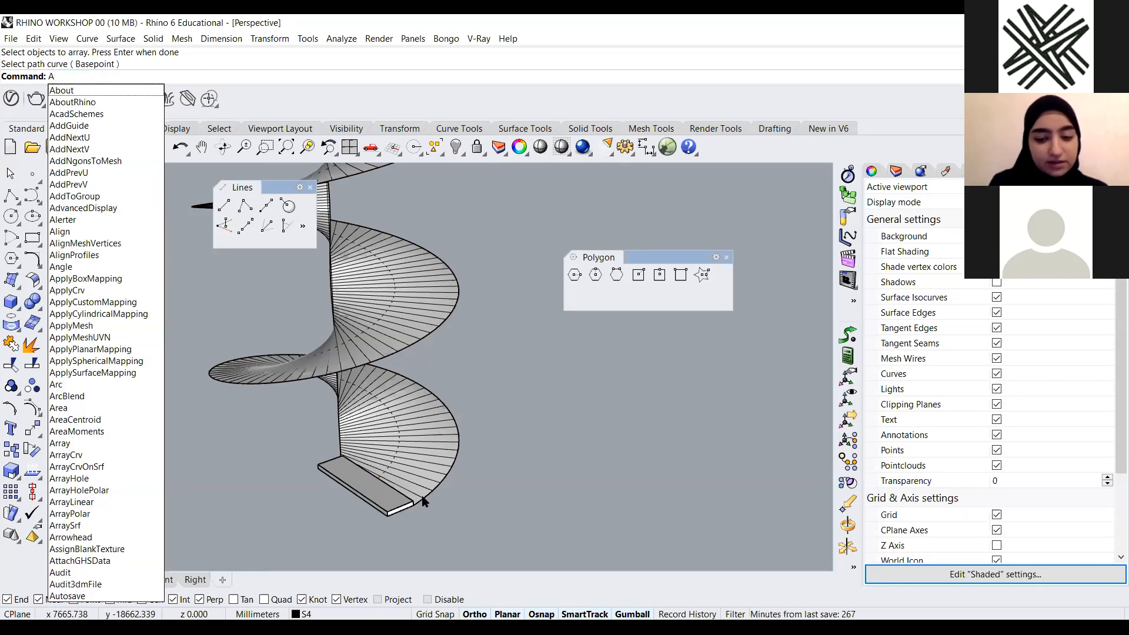
type("F")
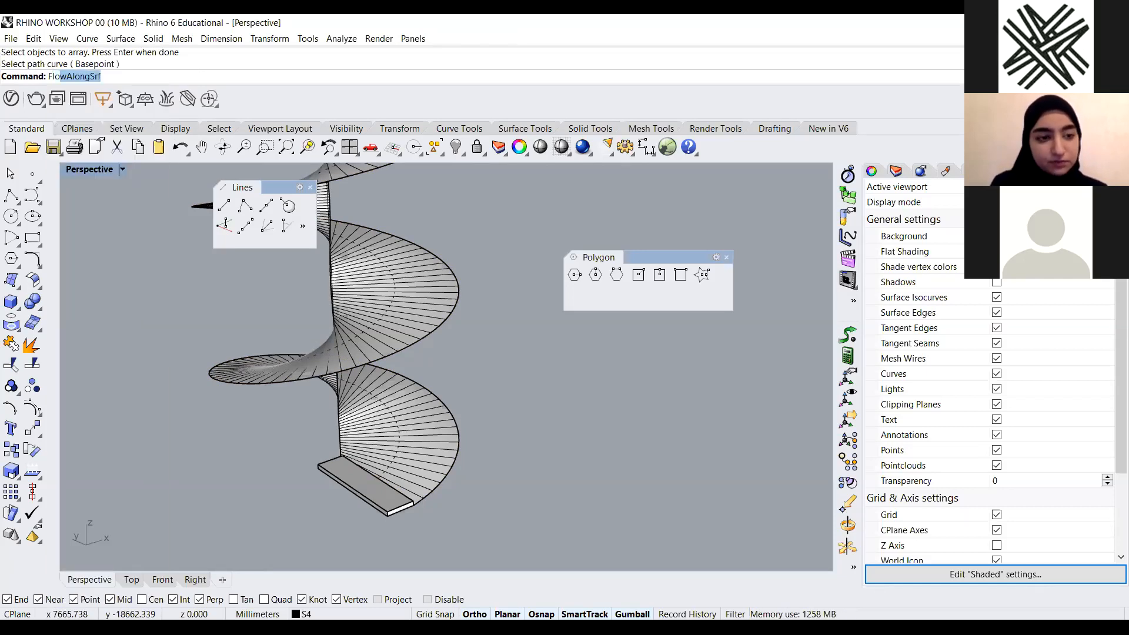
key("BackSpace")
key("BackSpace")
type("Ar")
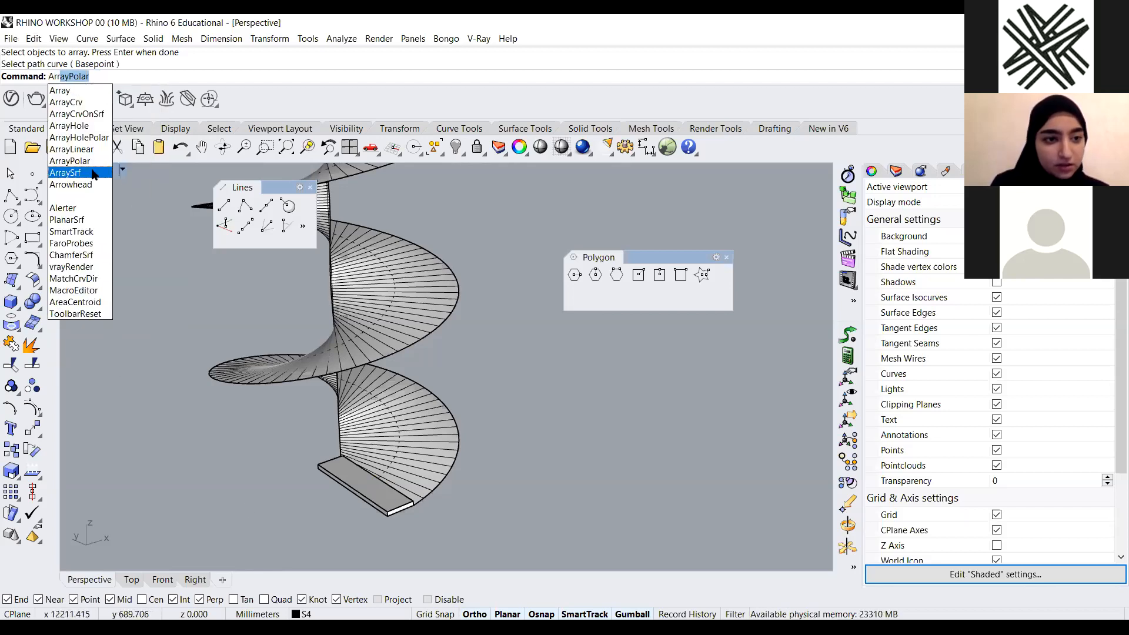
type("ray")
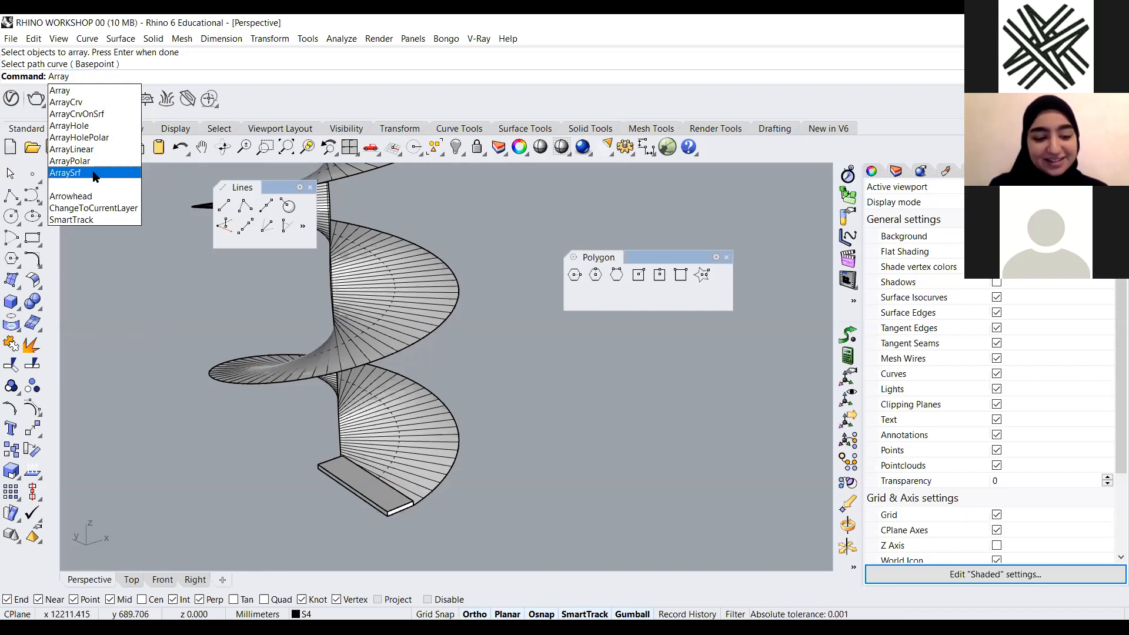
type("Crv")
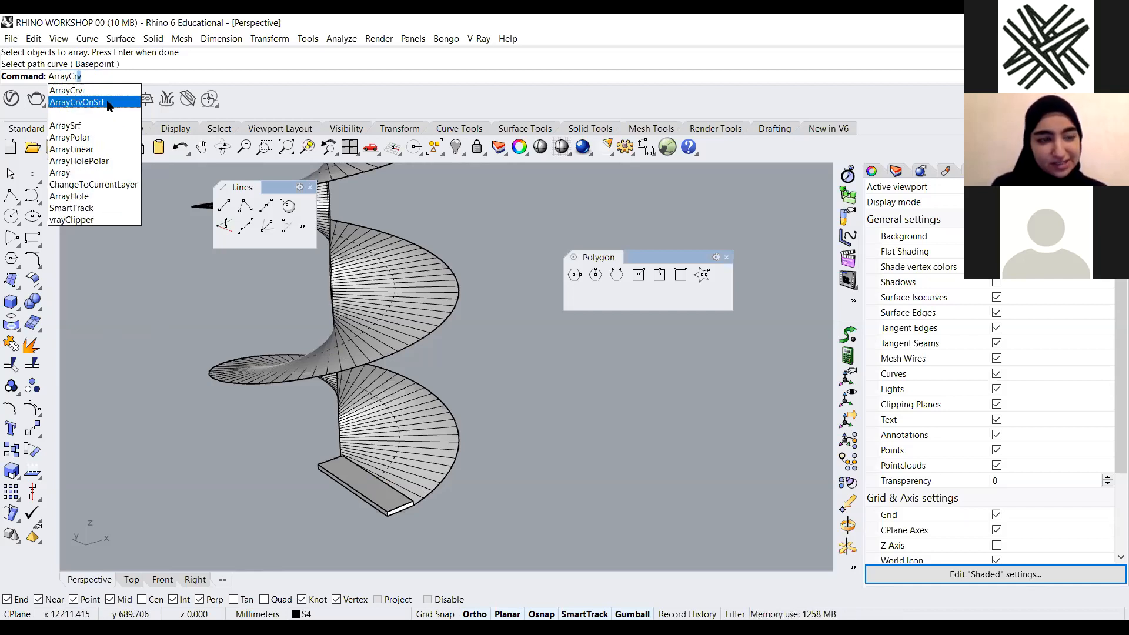
left_click(108, 102)
left_click(359, 481)
key("Return")
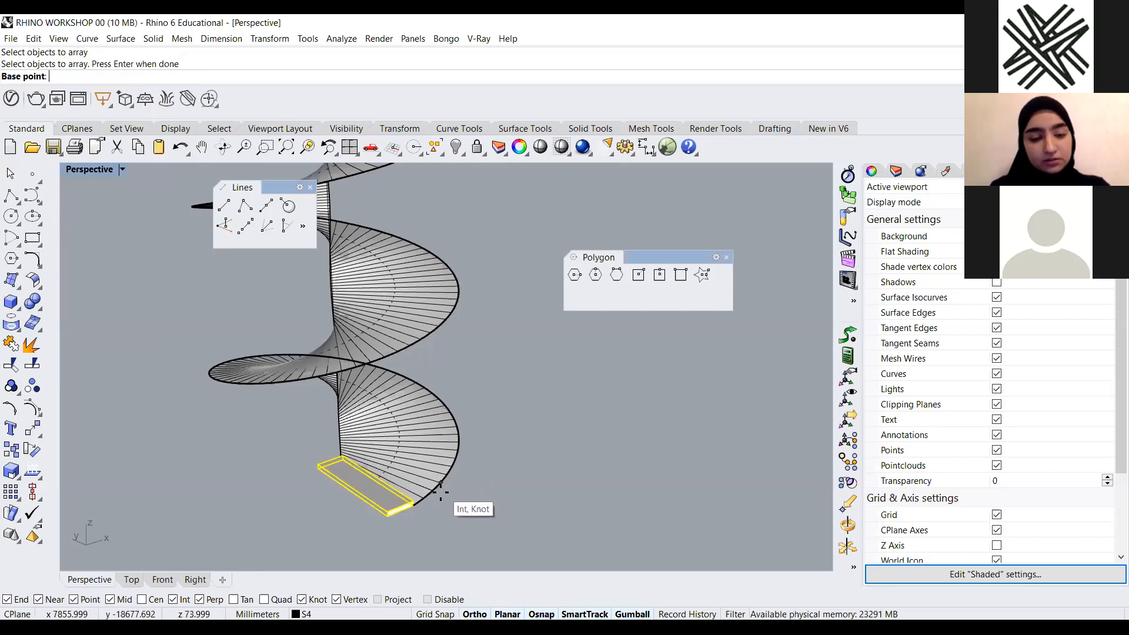
left_click(415, 509)
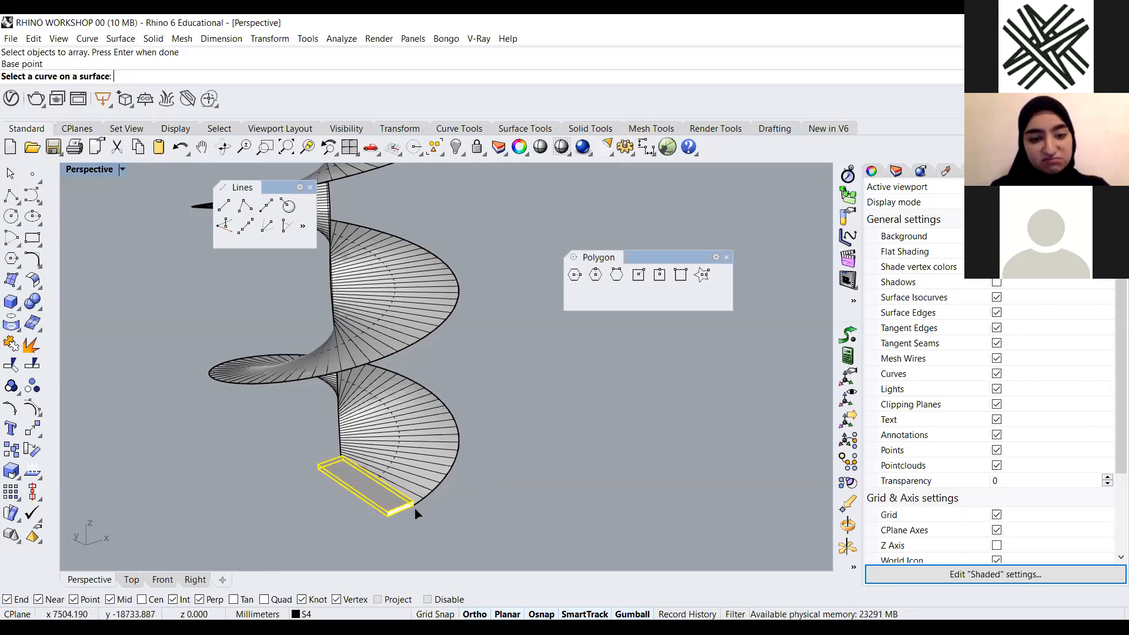
left_click(445, 483)
left_click(482, 516)
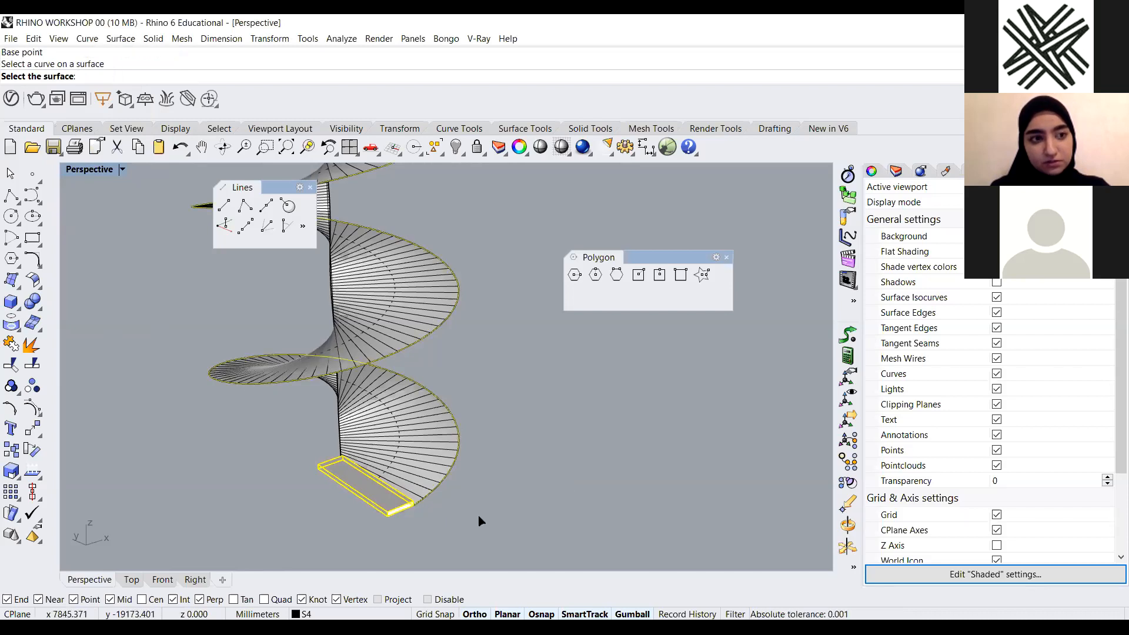
key("Escape")
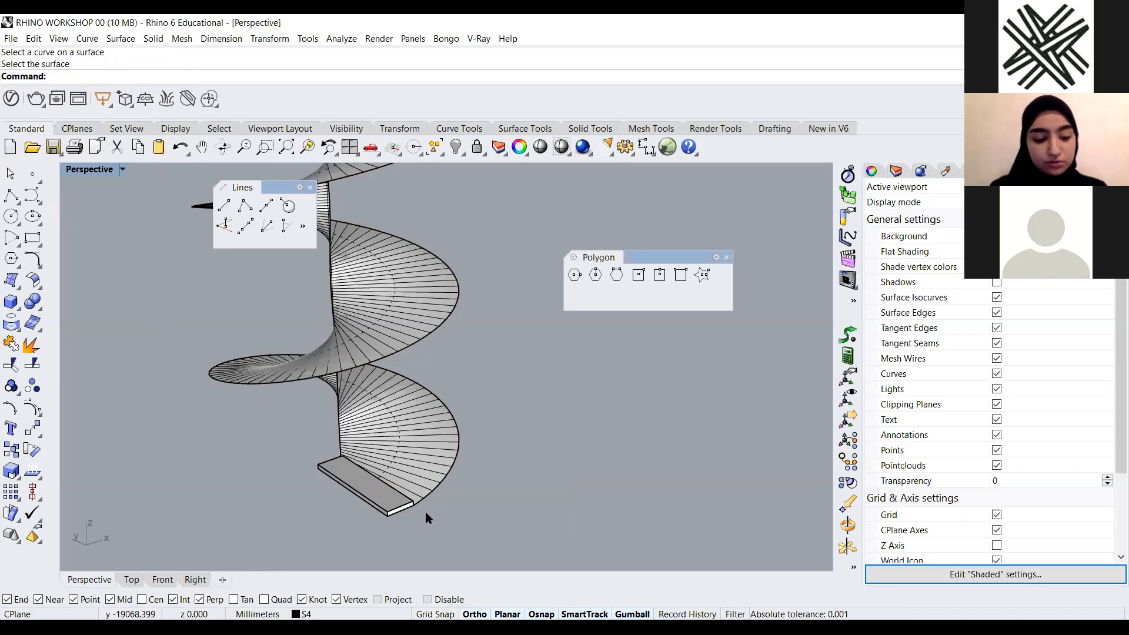
Array the box 15 times along the spiral curve with ArrayCrv using Roadlike orientation, choosing the Perspective viewport's CPlane
type("ArrayPolar")
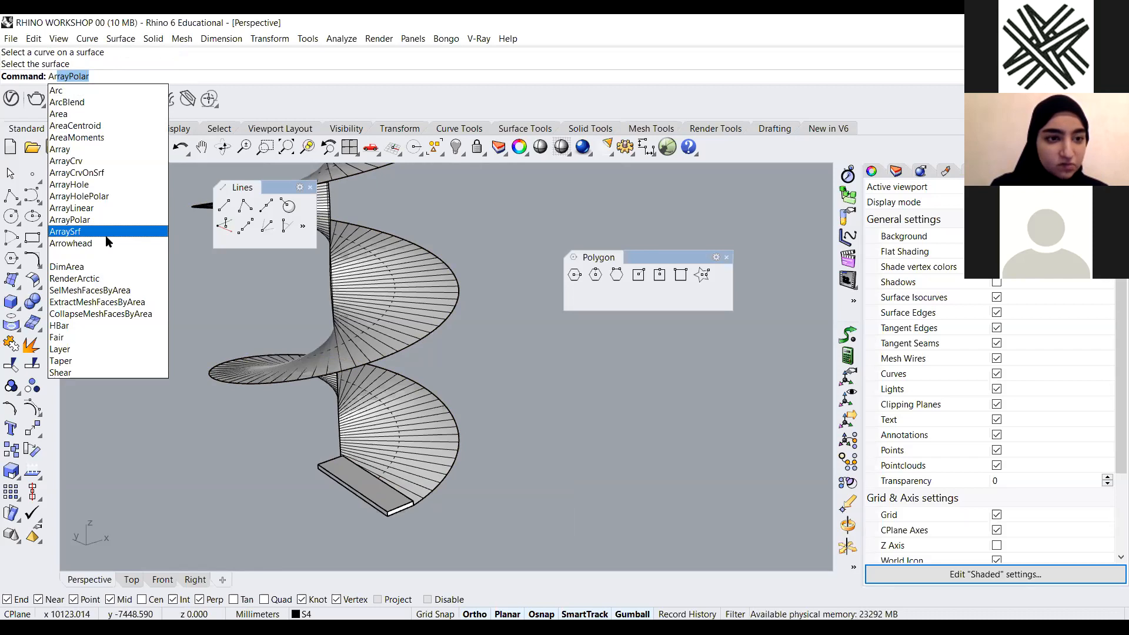
left_click(94, 161)
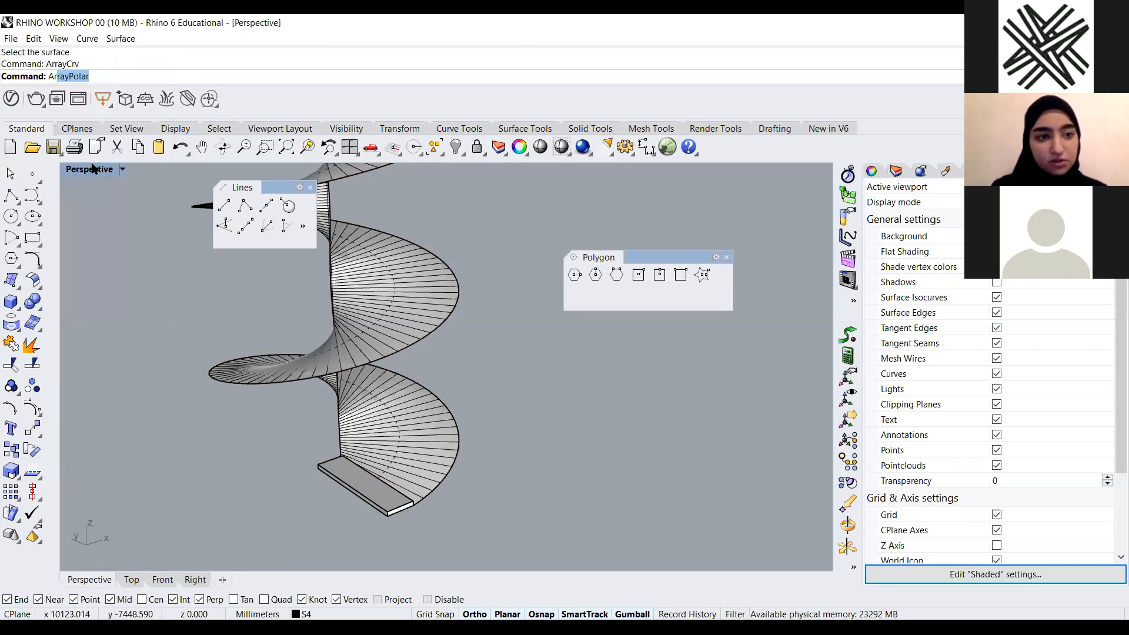
left_click(383, 497)
key("Return")
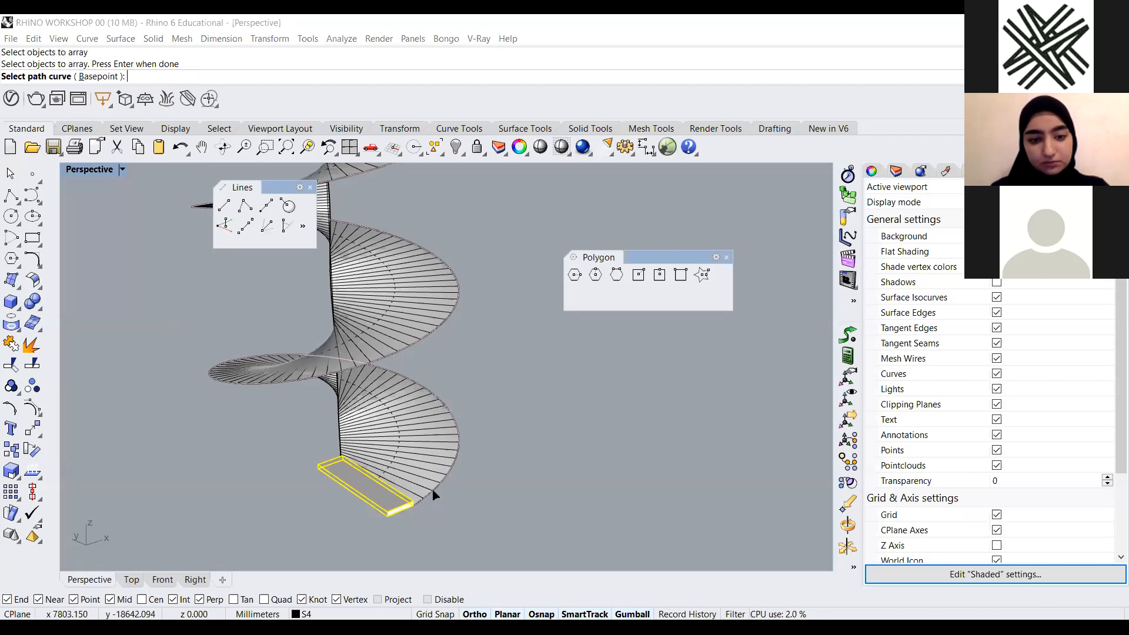
left_click(435, 495)
left_click(479, 528)
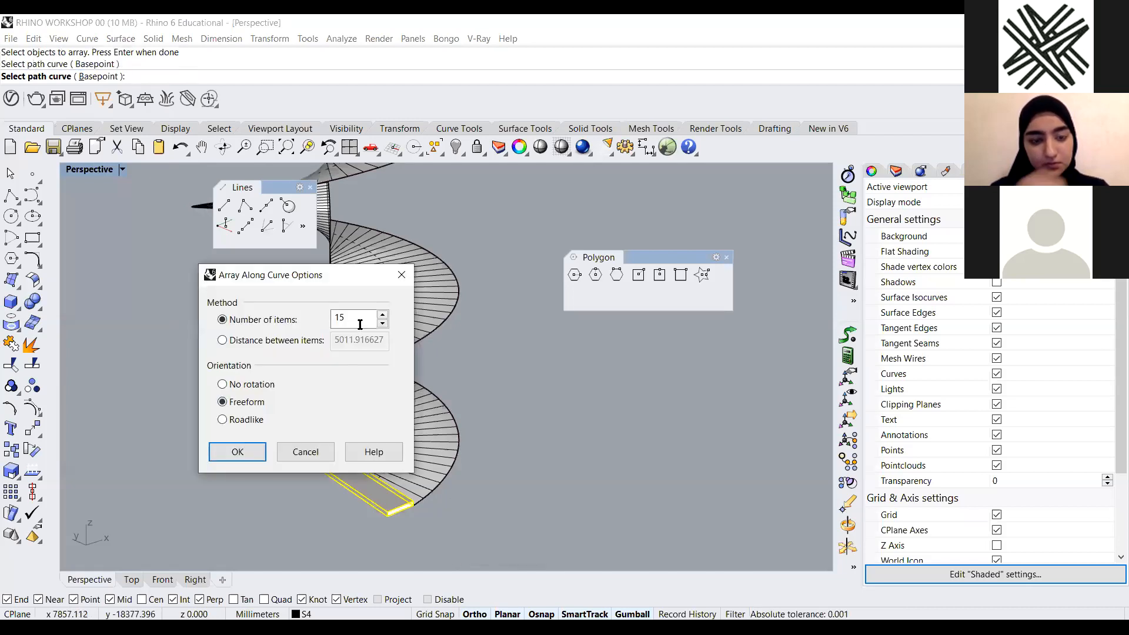
left_click(235, 421)
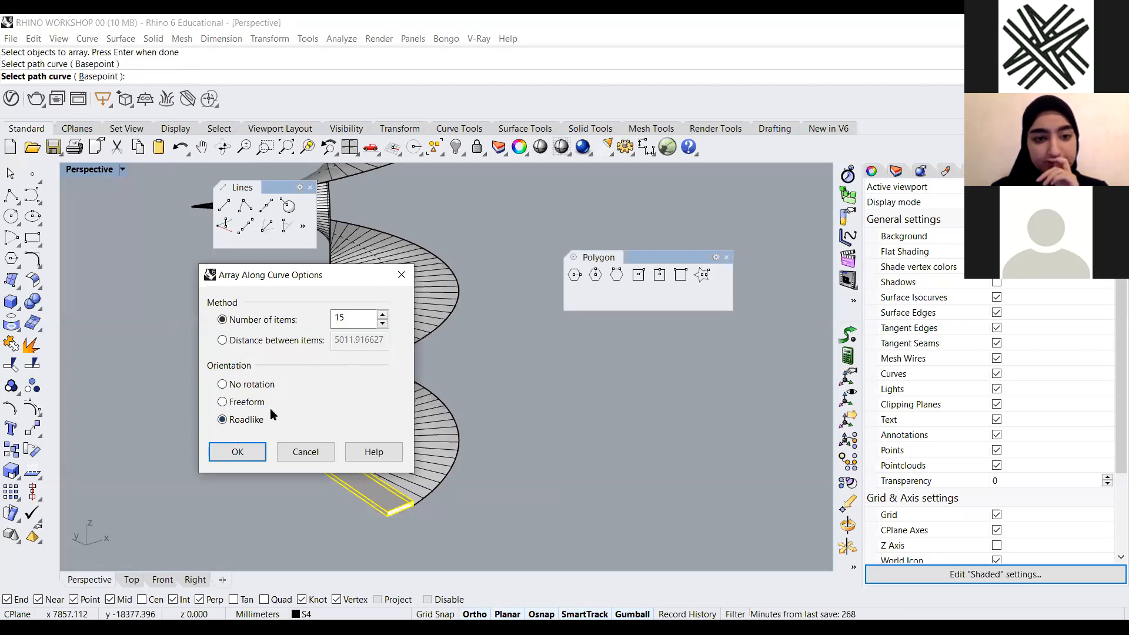
key("Return")
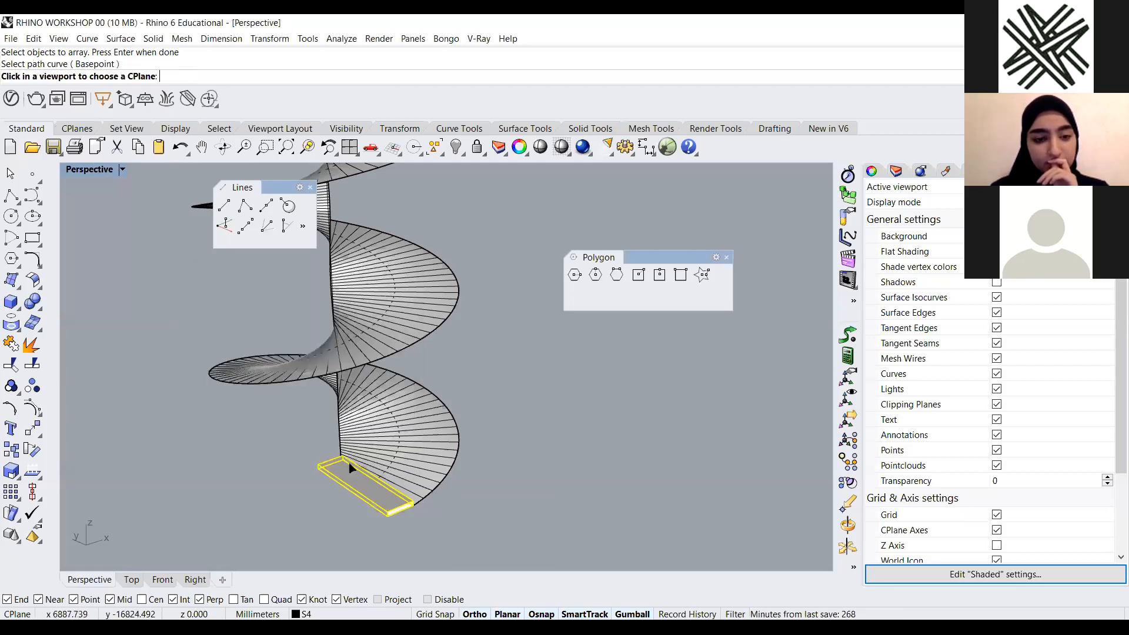
left_click(494, 460)
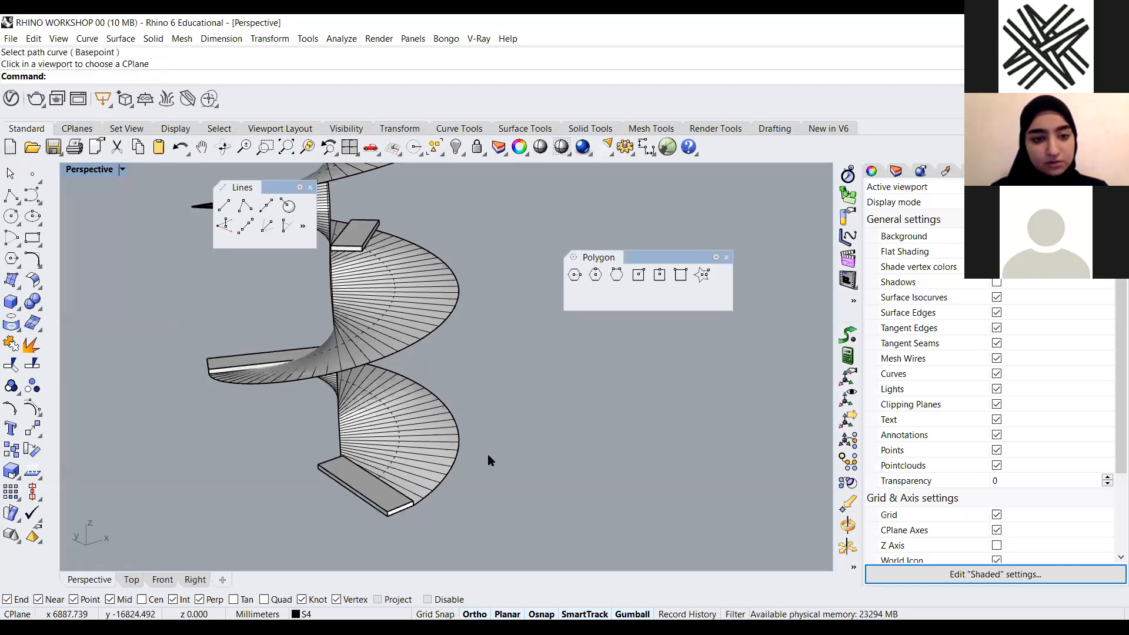
Zoom out and close the floating Lines and Polygon toolbars
scroll(458, 459, "down", 13)
right_click_drag(472, 393, 465, 397)
scroll(422, 369, "up", 5)
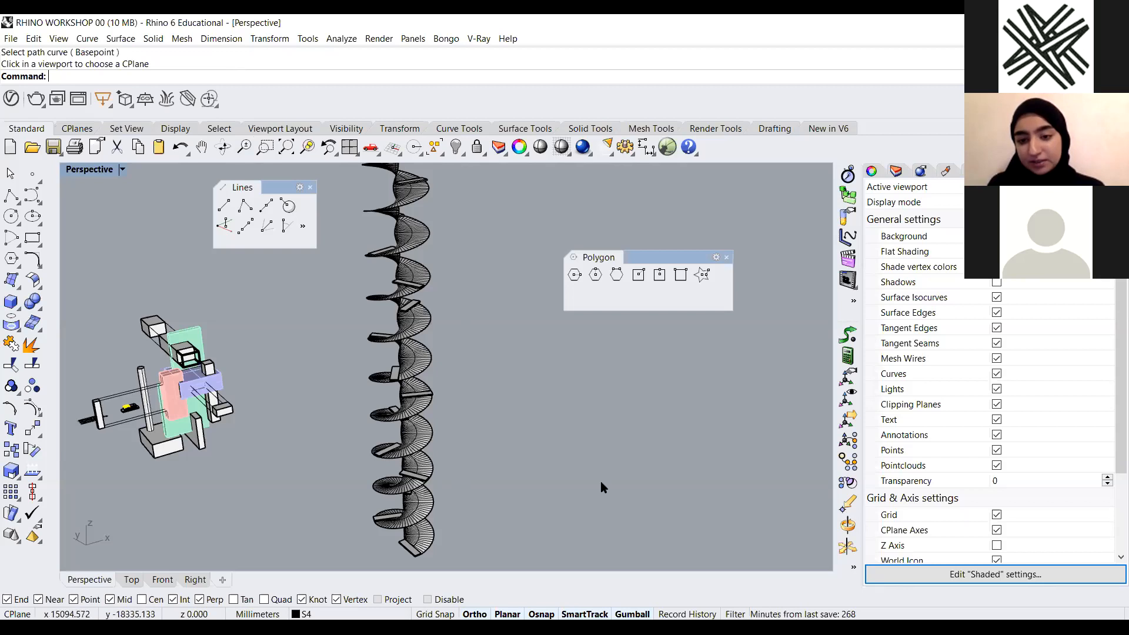
left_click(860, 87)
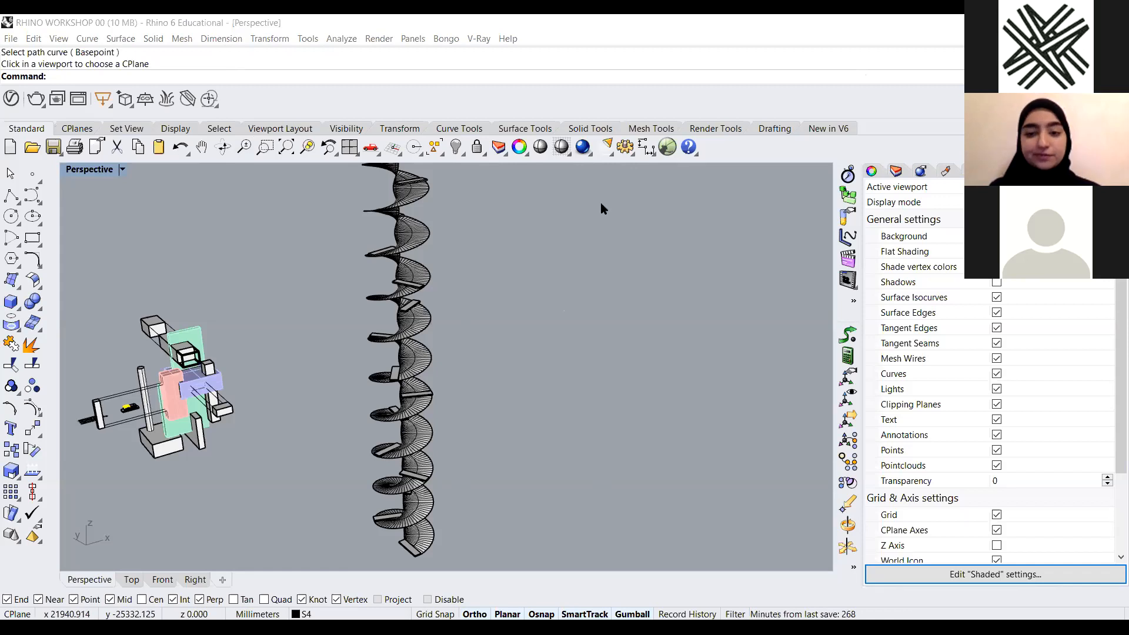
scroll(442, 347, "down", 3)
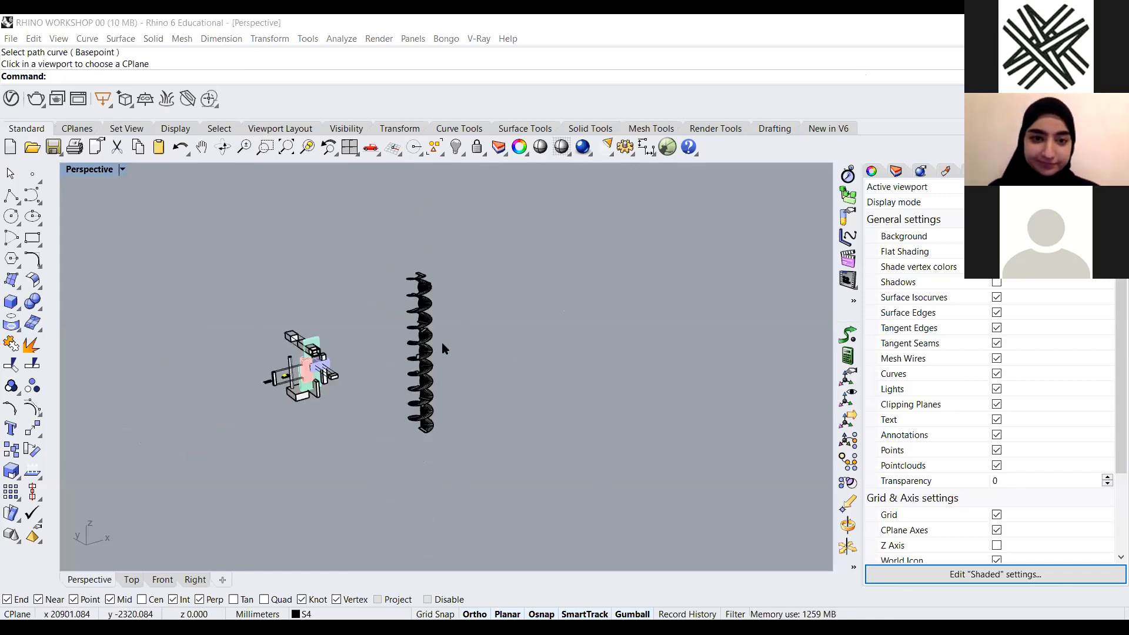
right_click_drag(436, 402, 426, 407)
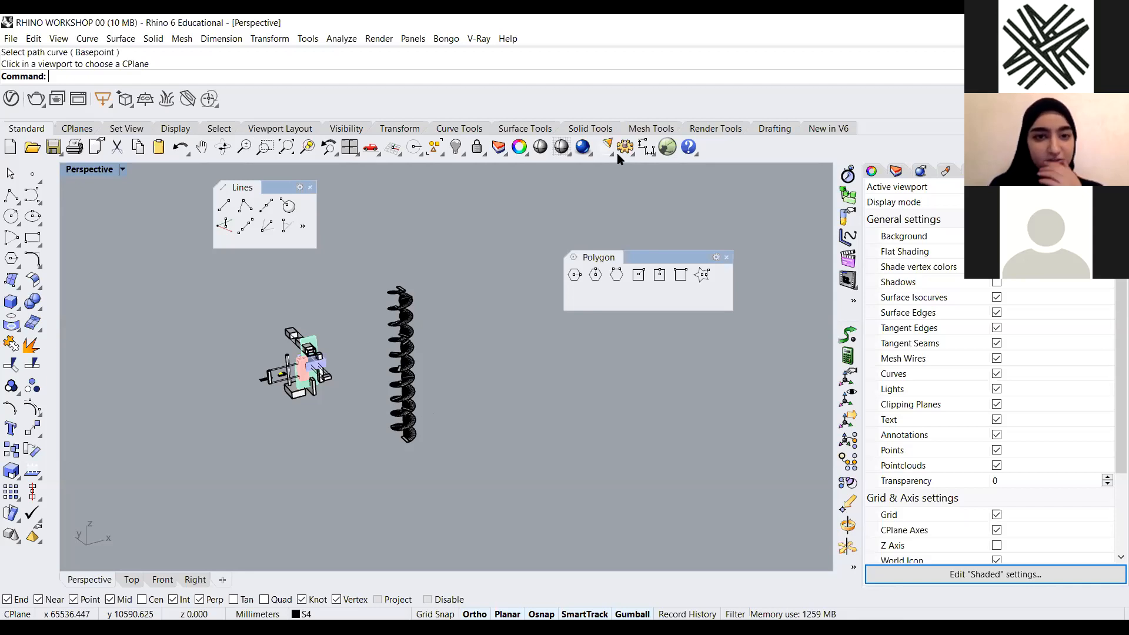
left_click(310, 187)
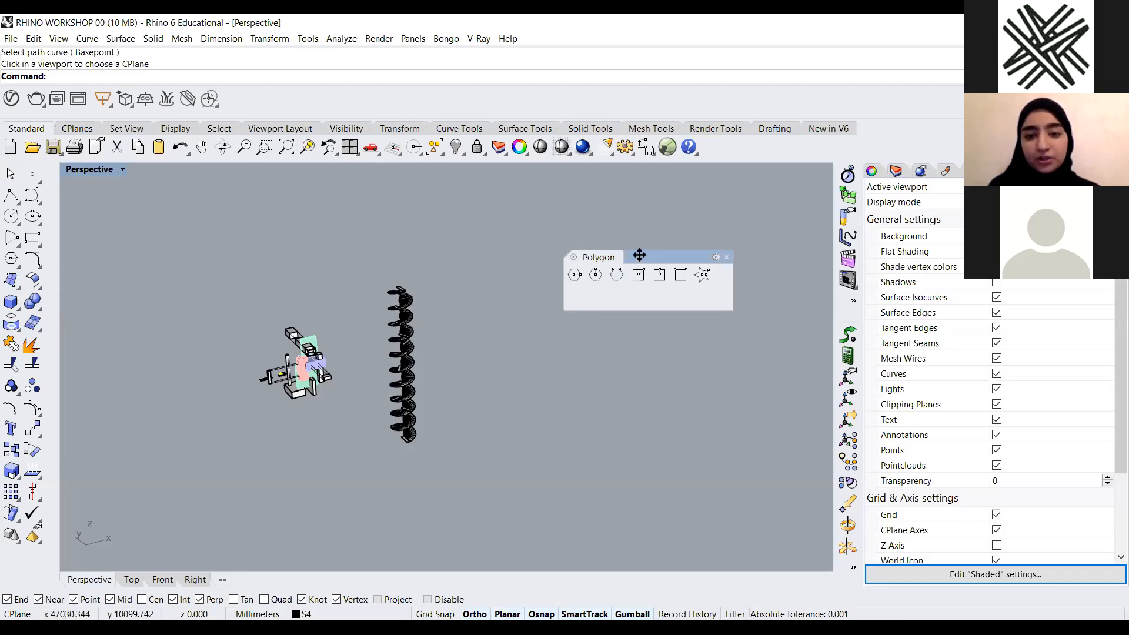
left_click_drag(640, 255, 380, 219)
left_click(467, 222)
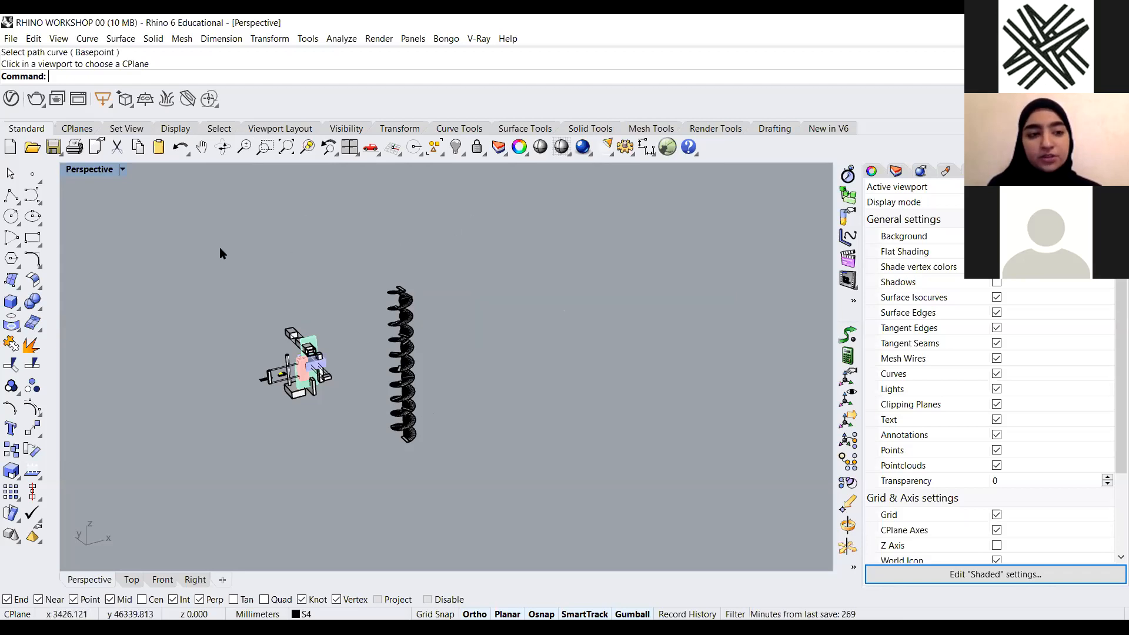
left_click_drag(236, 82, 236, 84)
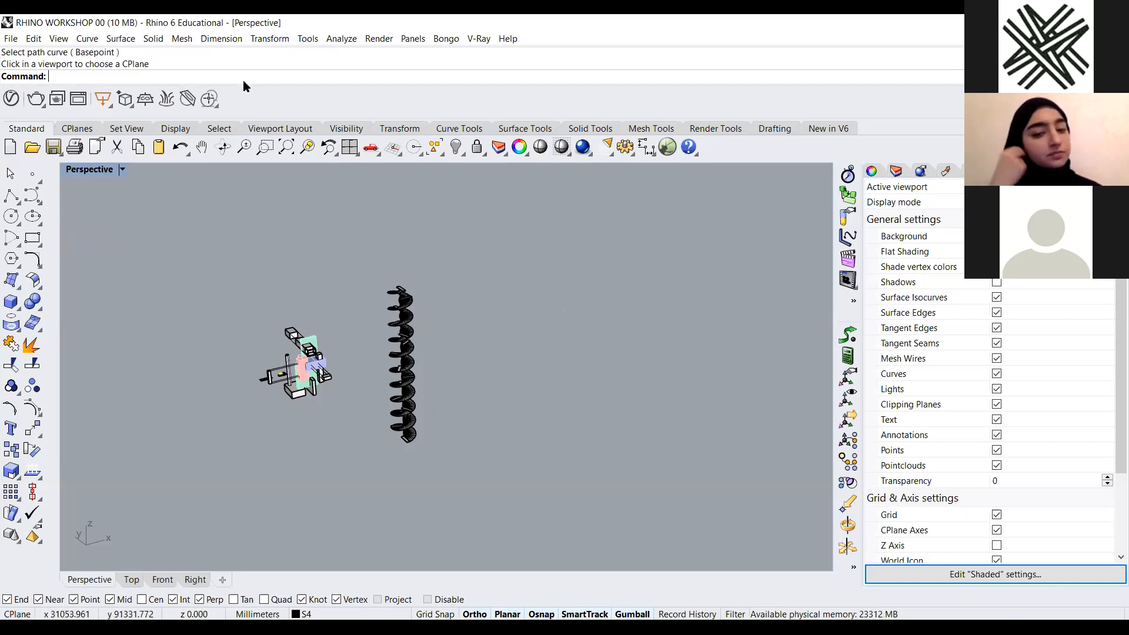
type("BooleanDifference")
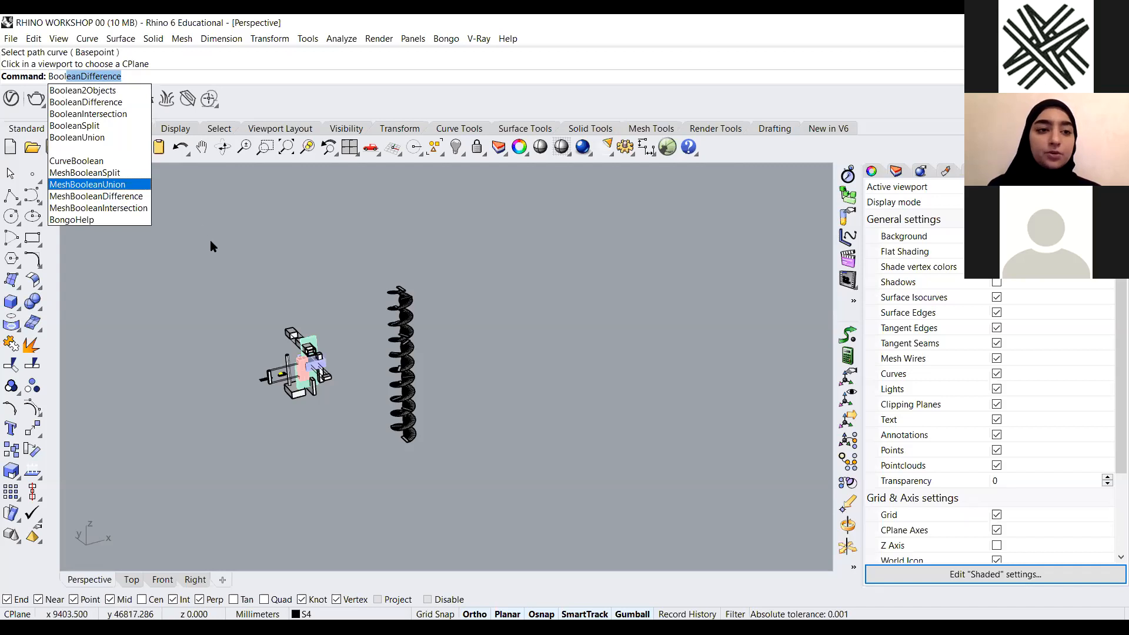
scroll(165, 289, "down", 2)
scroll(151, 257, "up", 1)
key("Escape")
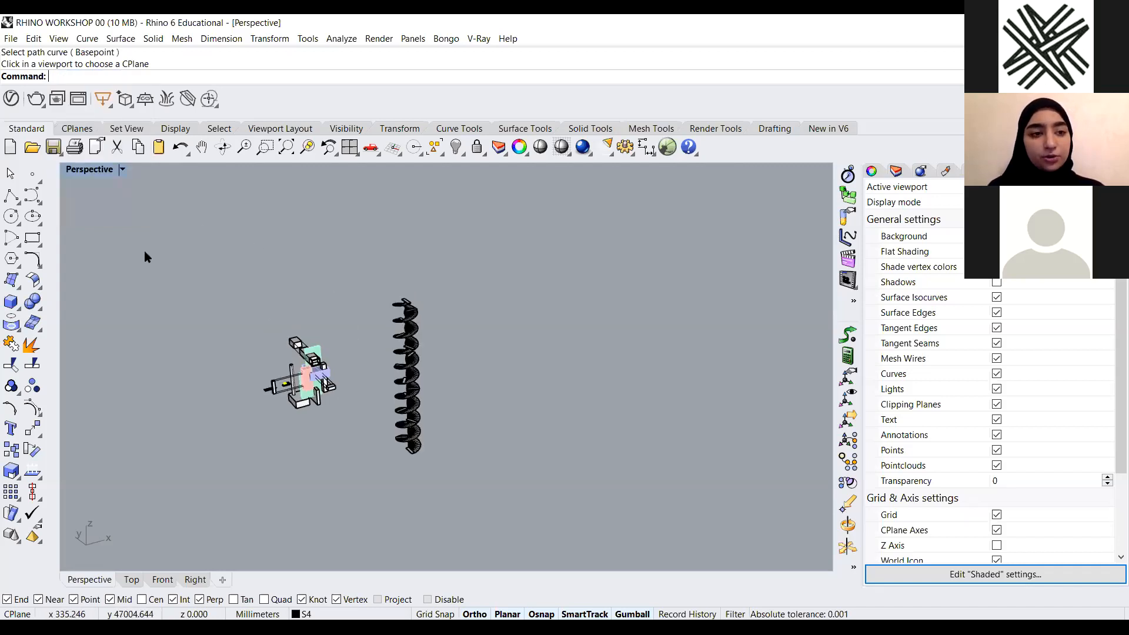
scroll(303, 354, "up", 3)
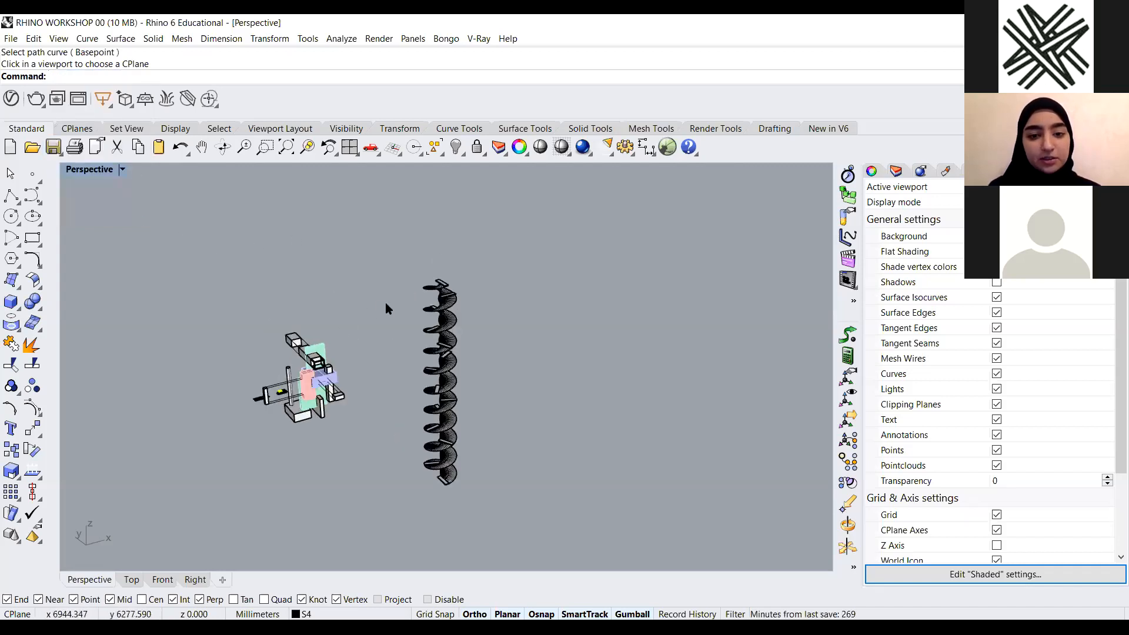
scroll(362, 221, "down", 2)
right_click_drag(388, 262, 407, 310)
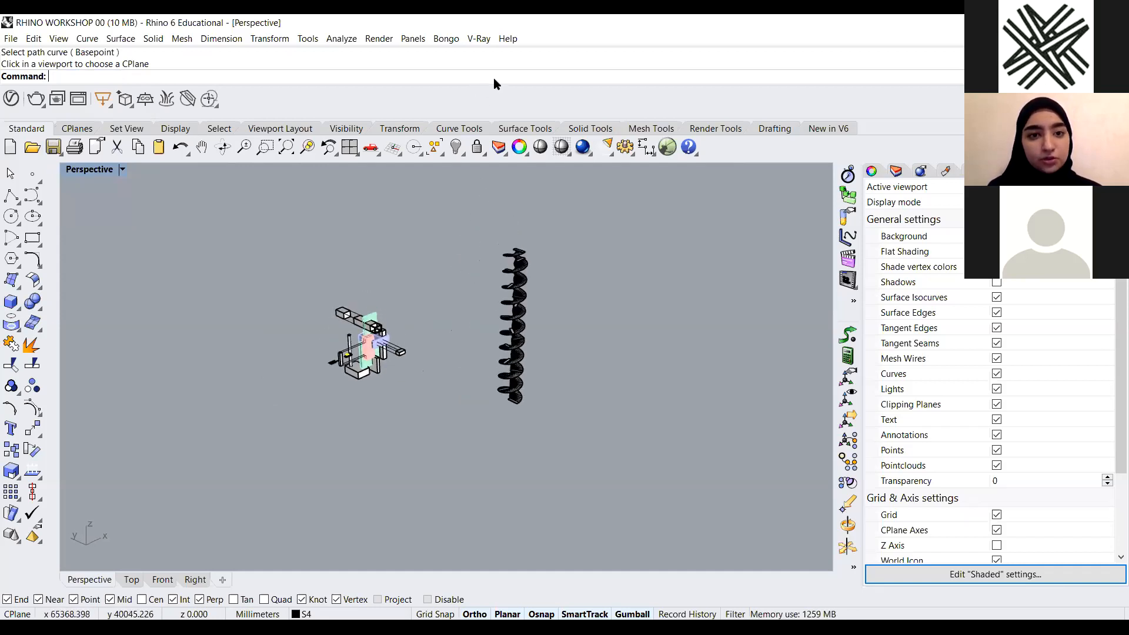
Open the Aliases page in Rhino Options and add a new alias entry
type("Options")
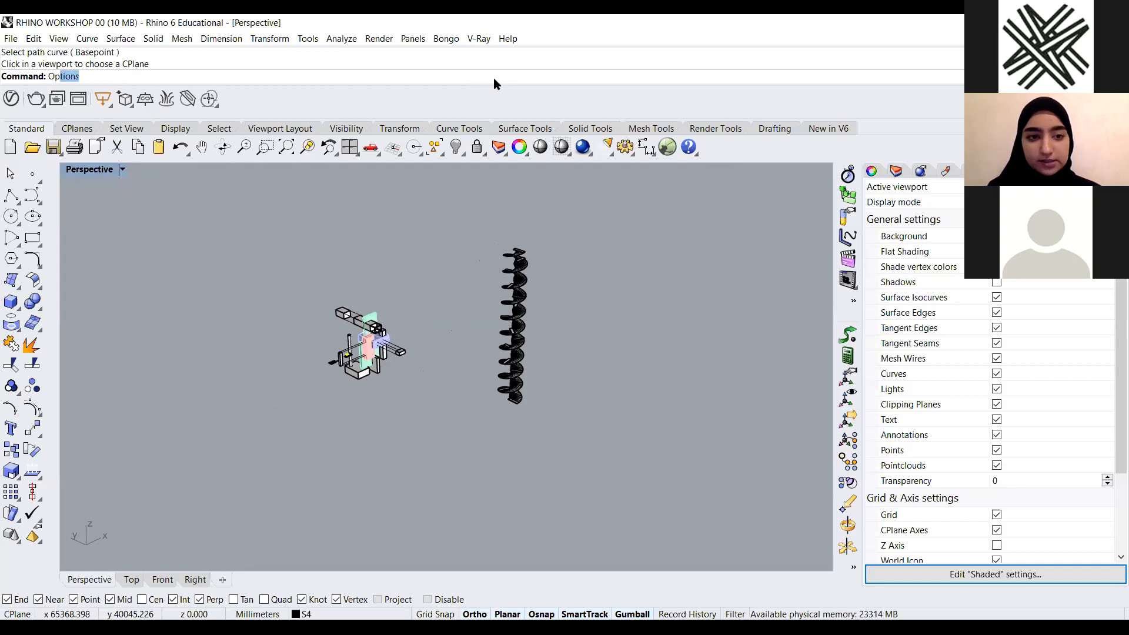
key("Return")
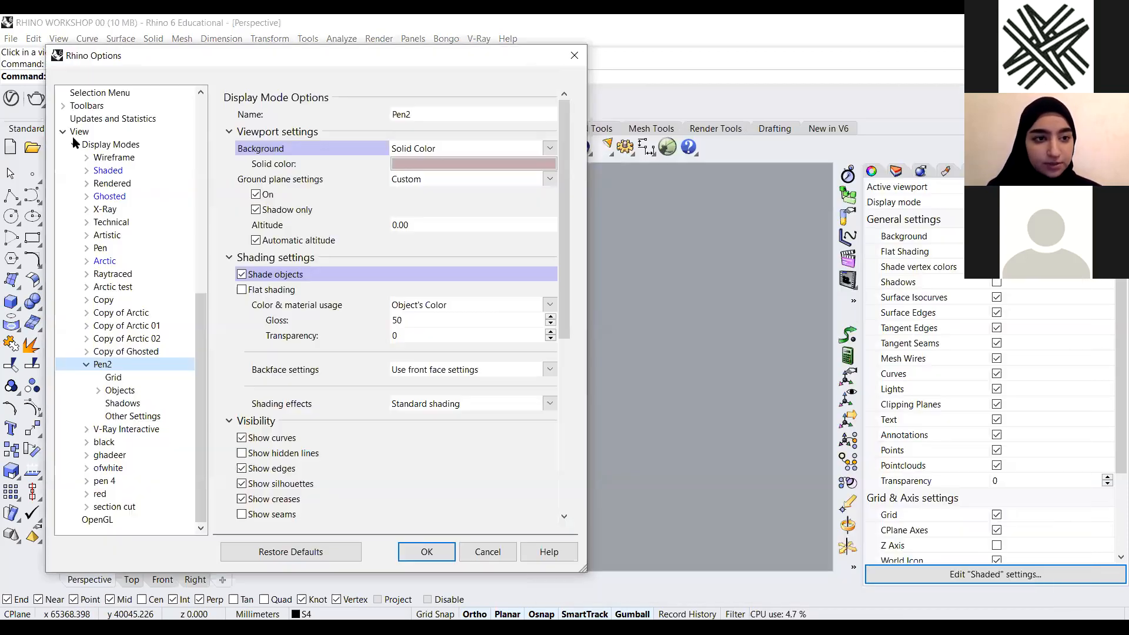
left_click(75, 143)
scroll(139, 276, "up", 1)
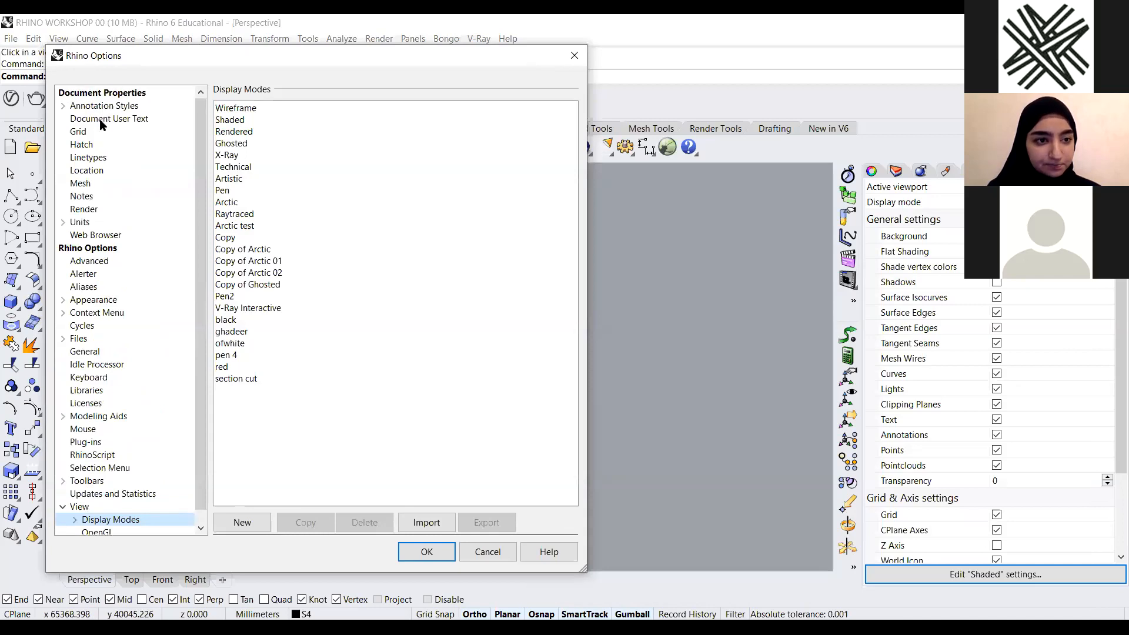
left_click(87, 287)
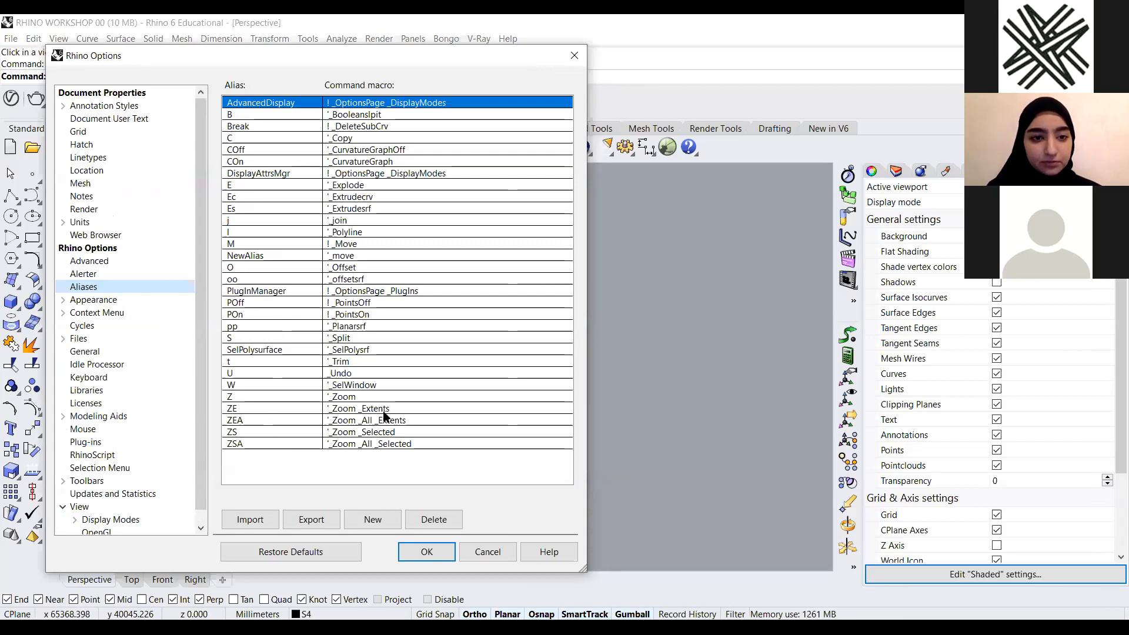
left_click(299, 447)
left_click(302, 458)
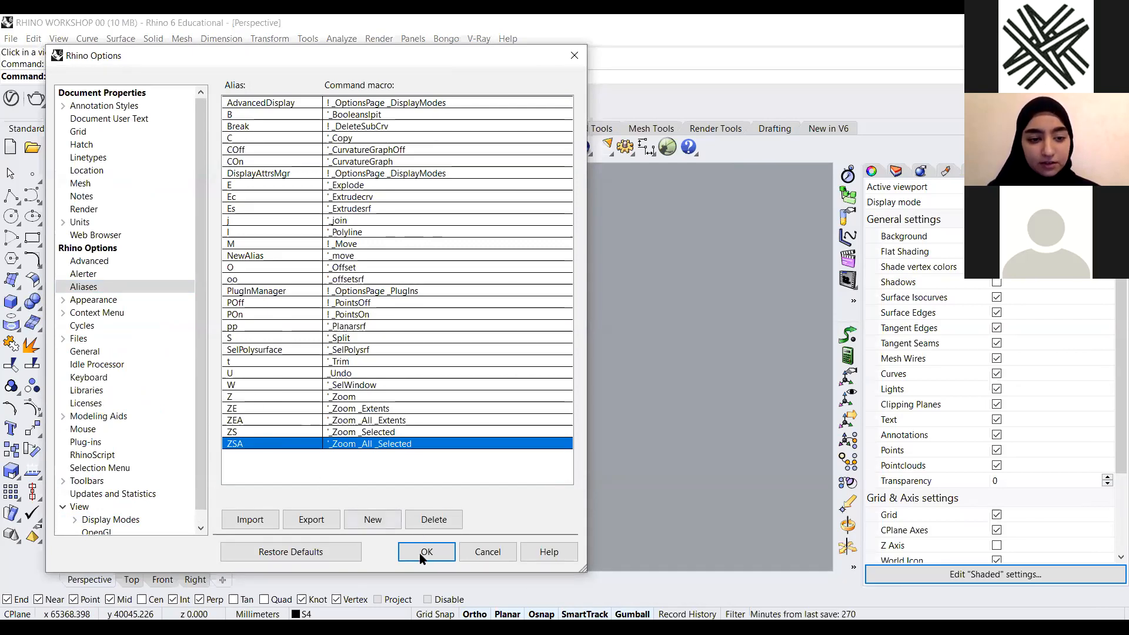
left_click(373, 520)
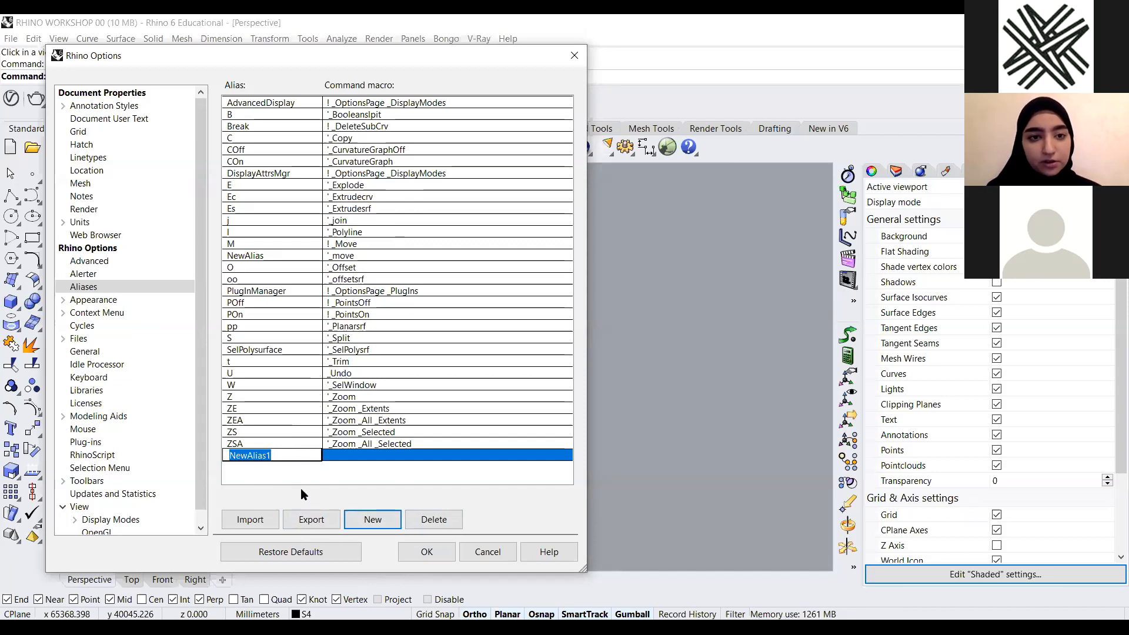
Name the new alias p, set its command macro to '_polygon, and confirm the options
type("p")
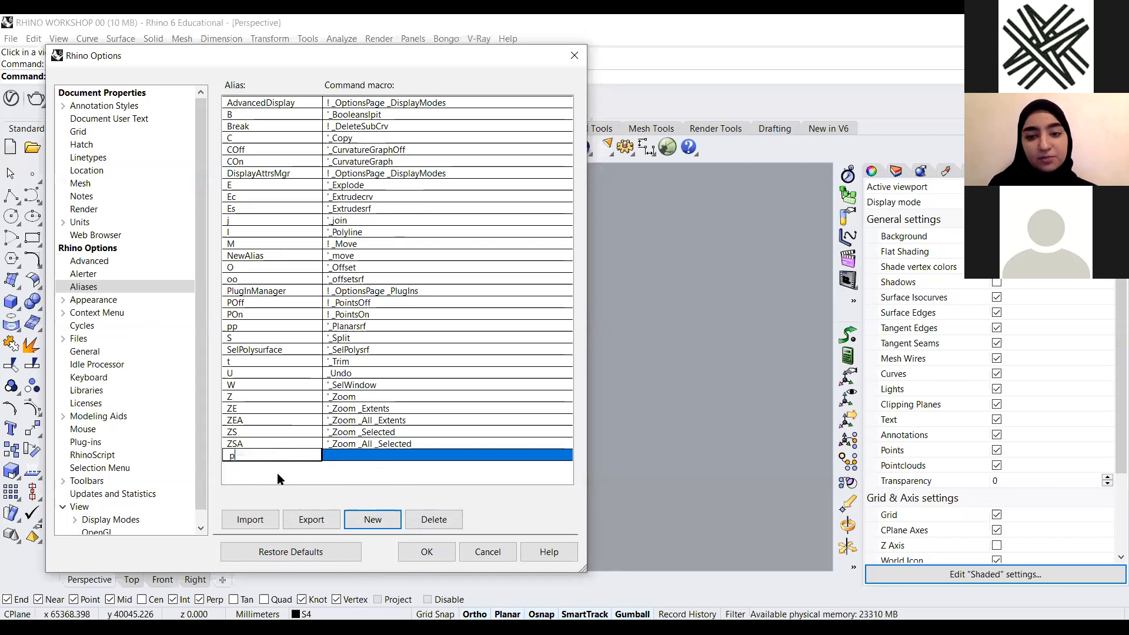
left_click(358, 456)
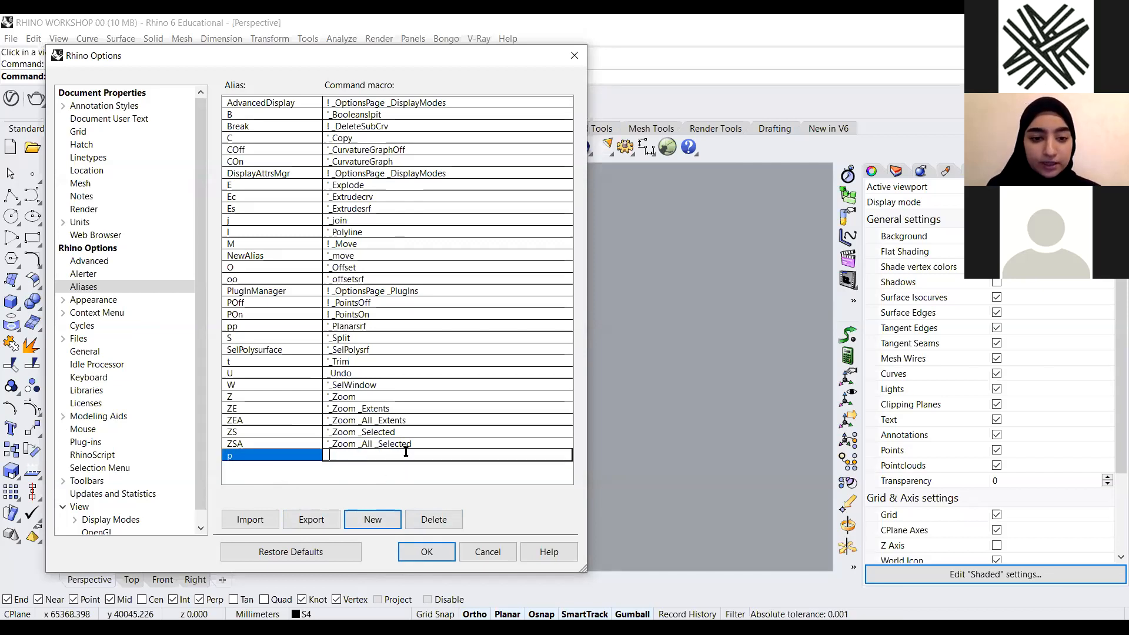
left_click(404, 446)
right_click(359, 446)
left_click(388, 480)
left_click(355, 458)
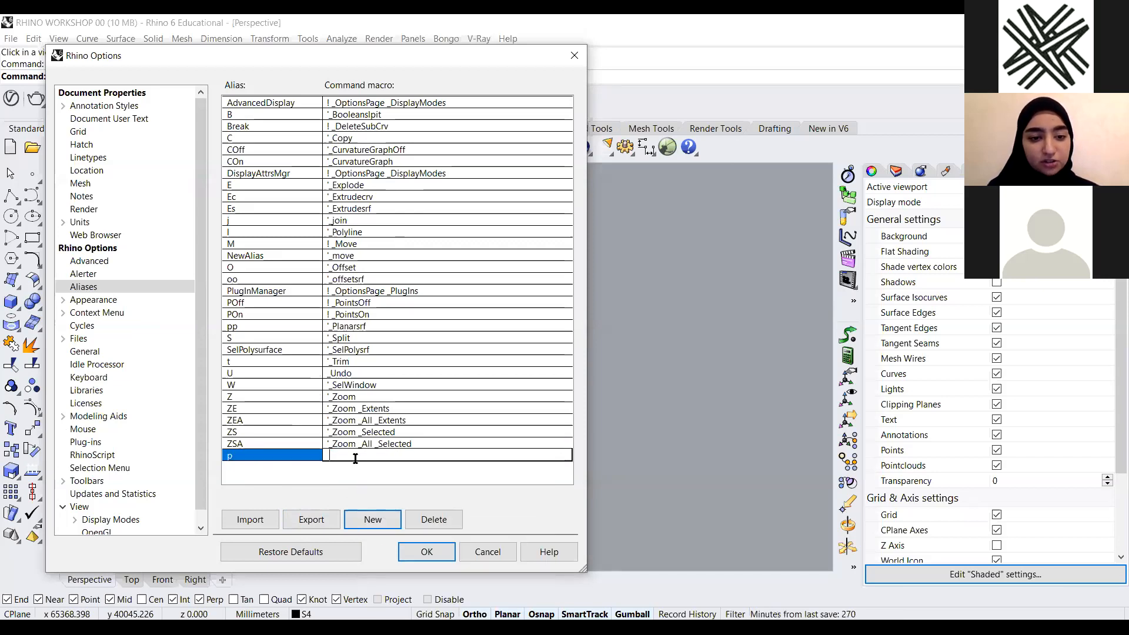
right_click(355, 459)
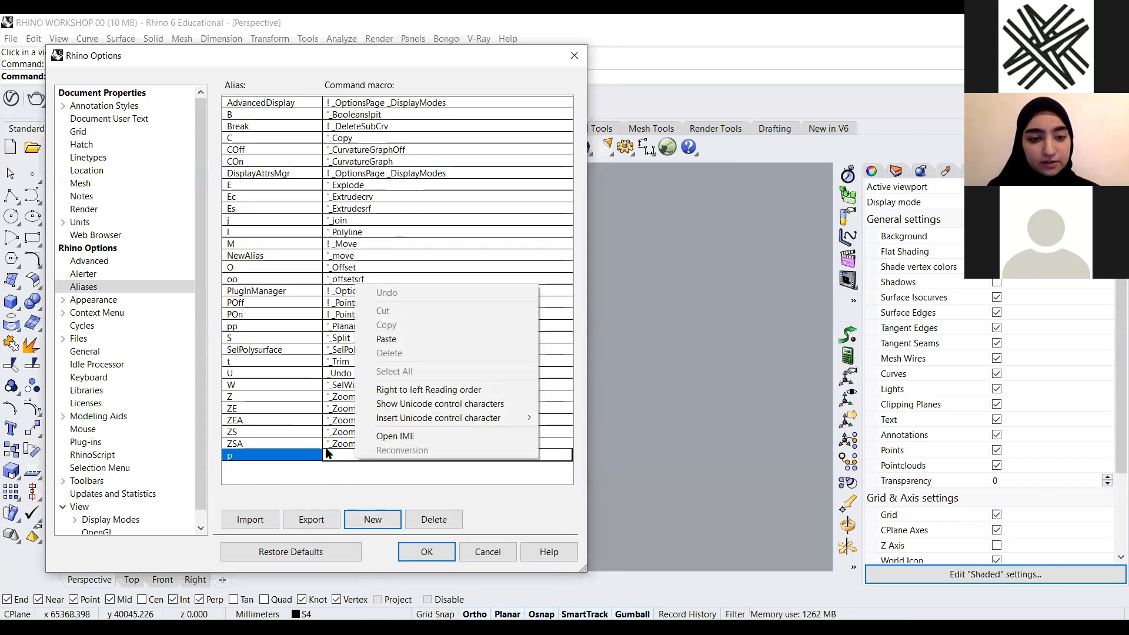
left_click(387, 340)
left_click_drag(415, 458, 335, 468)
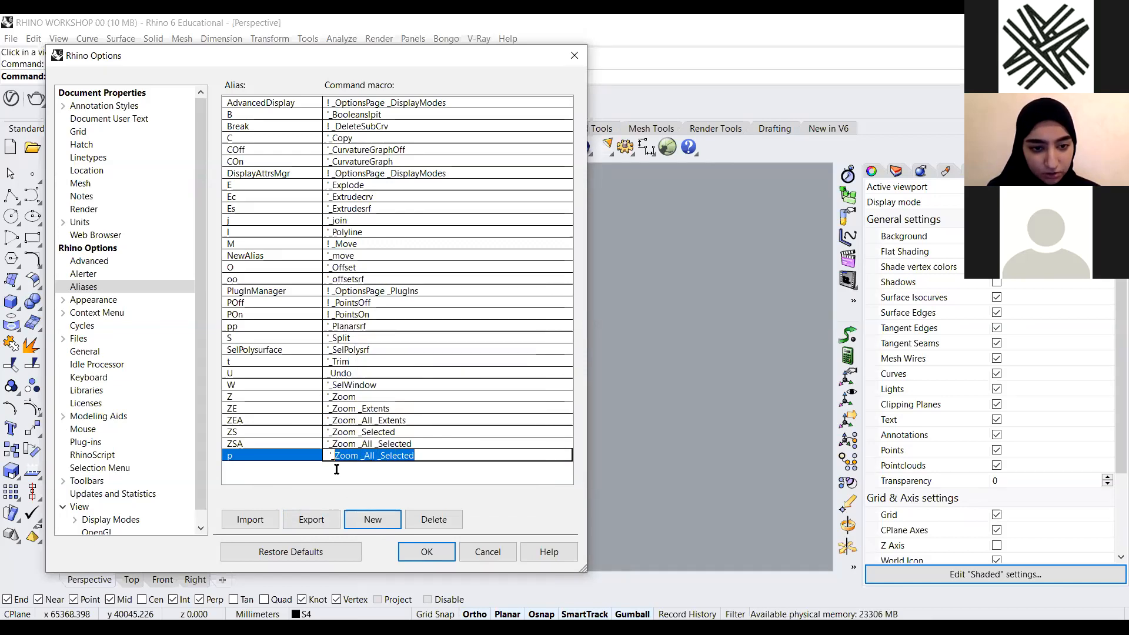
type("poly")
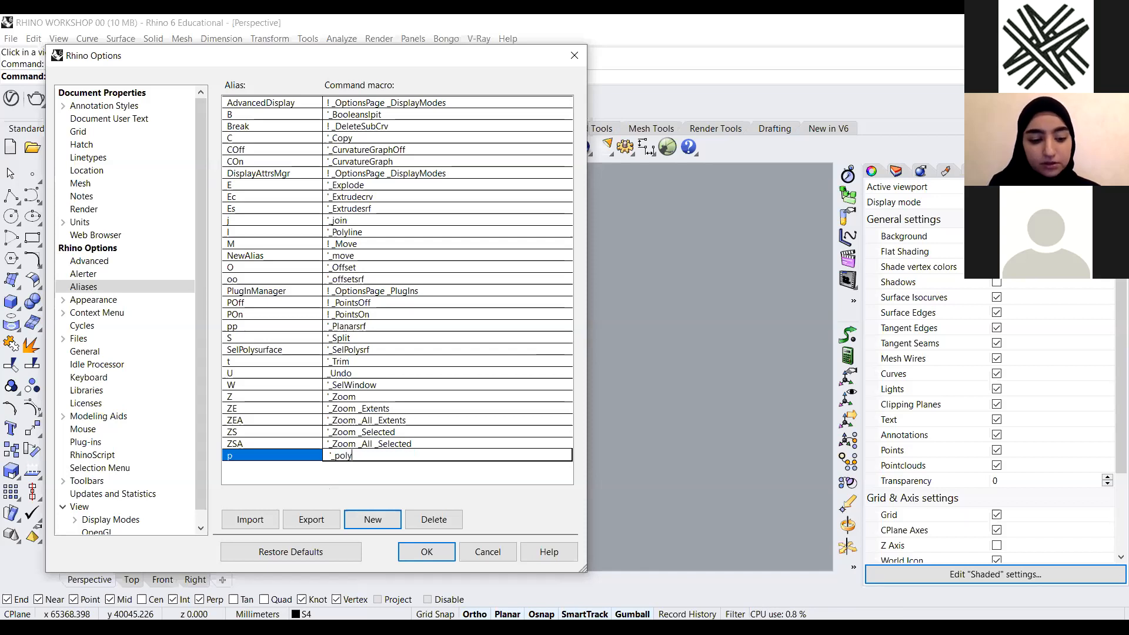
type("gon")
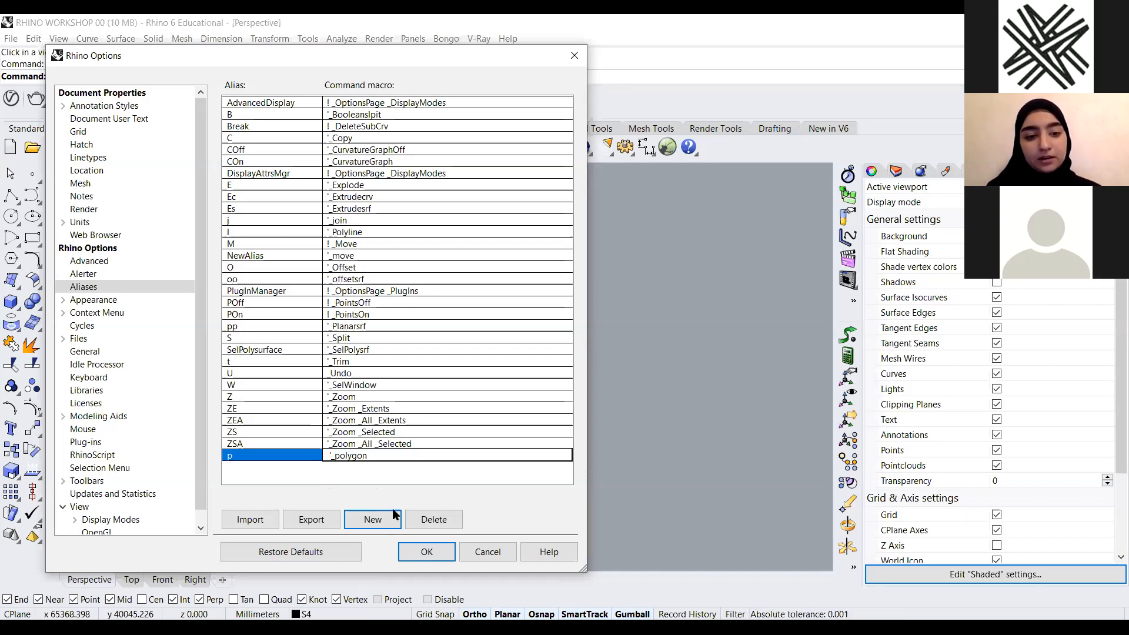
left_click(427, 551)
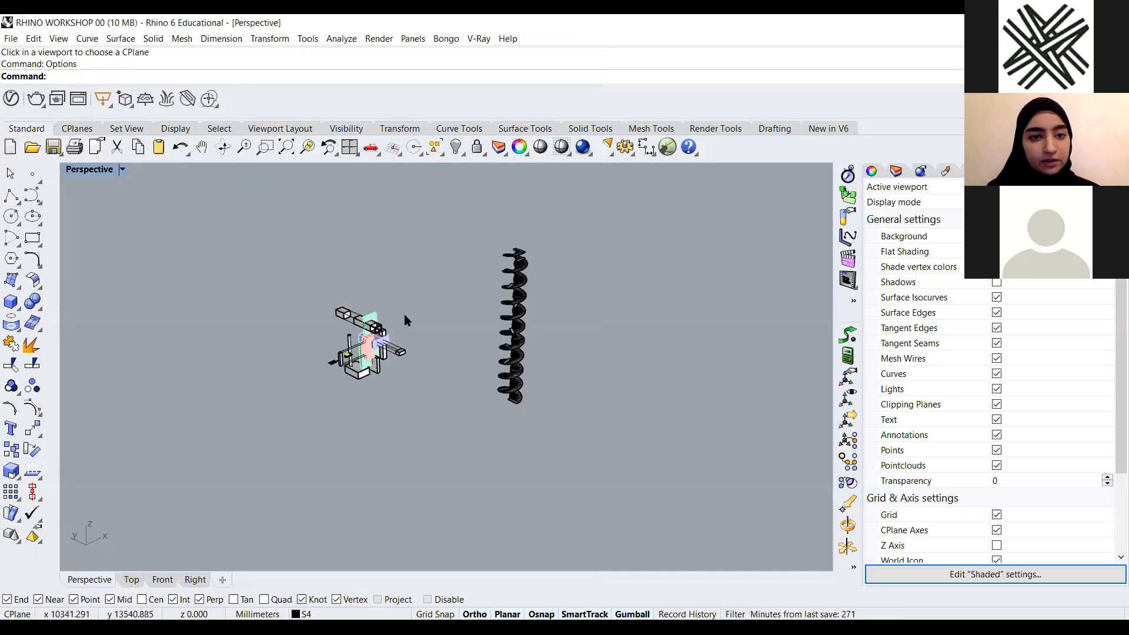
Test the p alias by drawing a six-sided inscribed polygon on the ground plane
scroll(404, 314, "up", 3)
type("p")
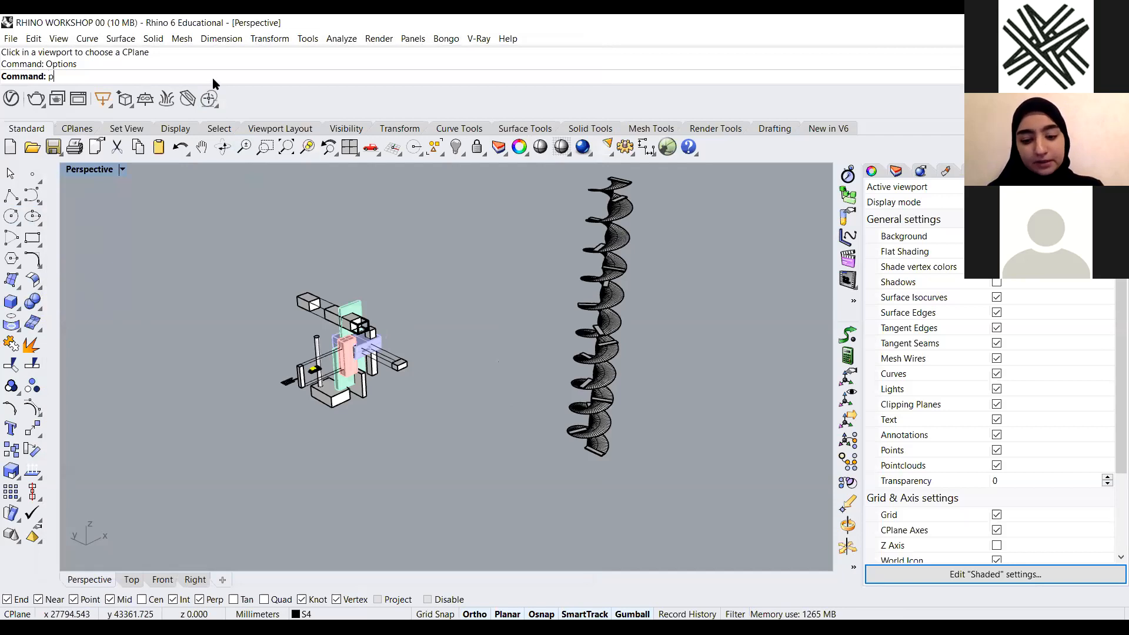
key("Return")
scroll(256, 404, "down", 3)
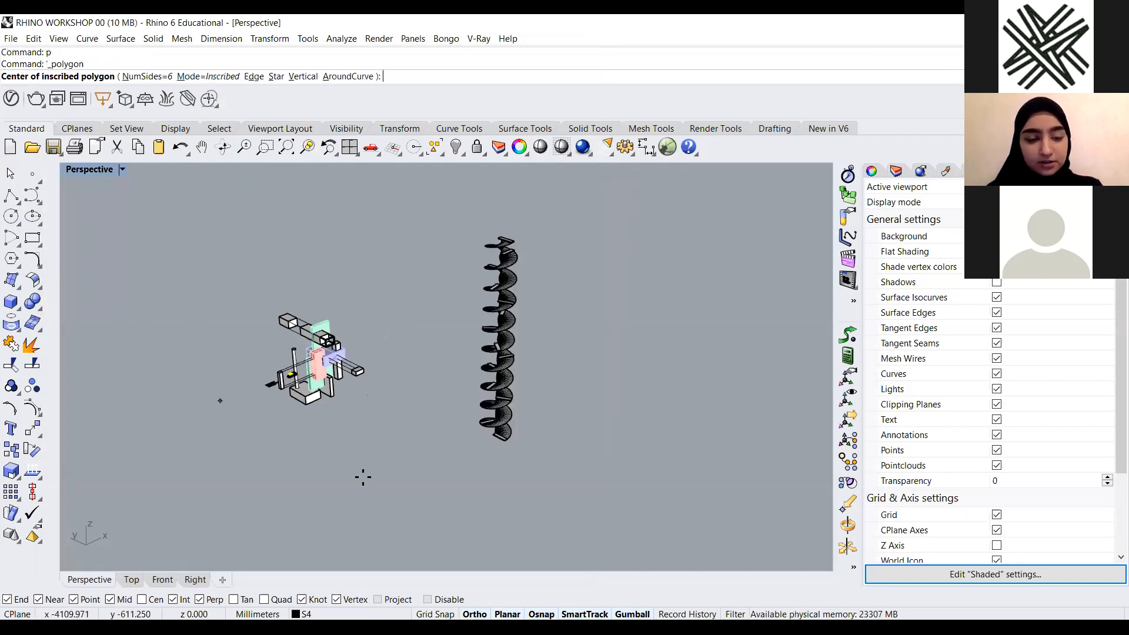
scroll(390, 469, "up", 3)
left_click(384, 472)
left_click(447, 490)
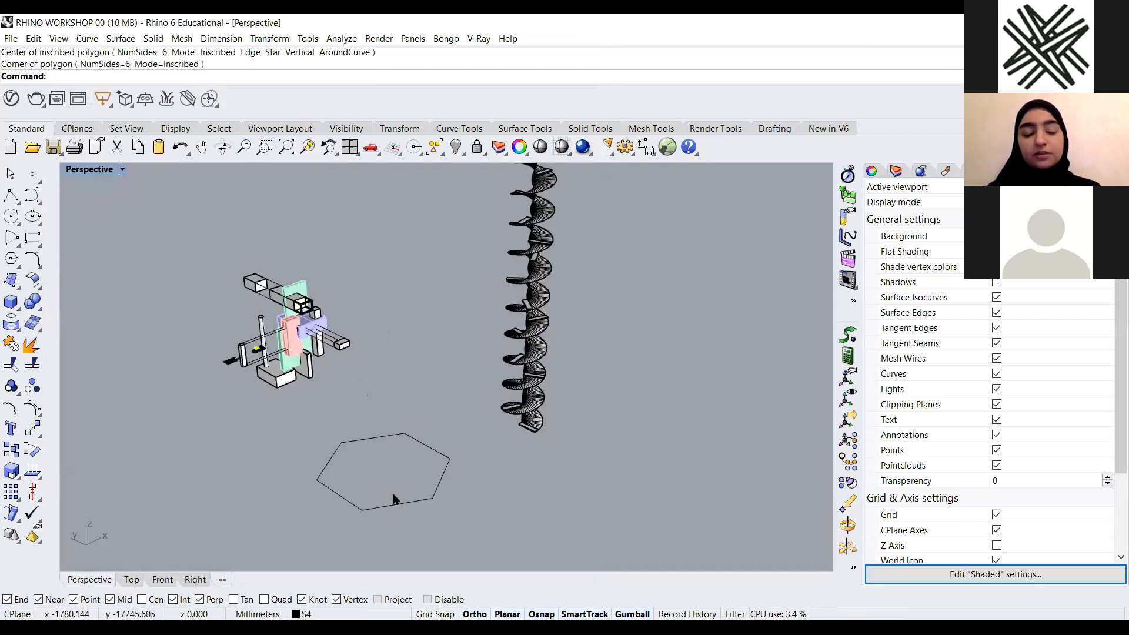
Select and delete the test hexagon
scroll(383, 504, "down", 3)
scroll(381, 505, "up", 3)
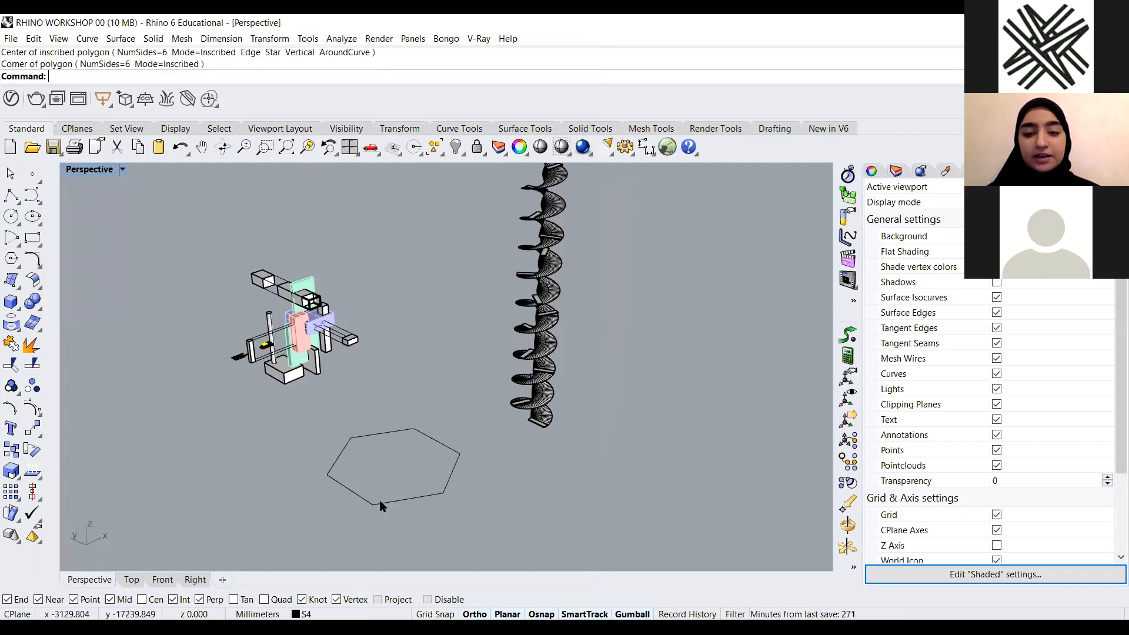
left_click(363, 445)
key("Delete")
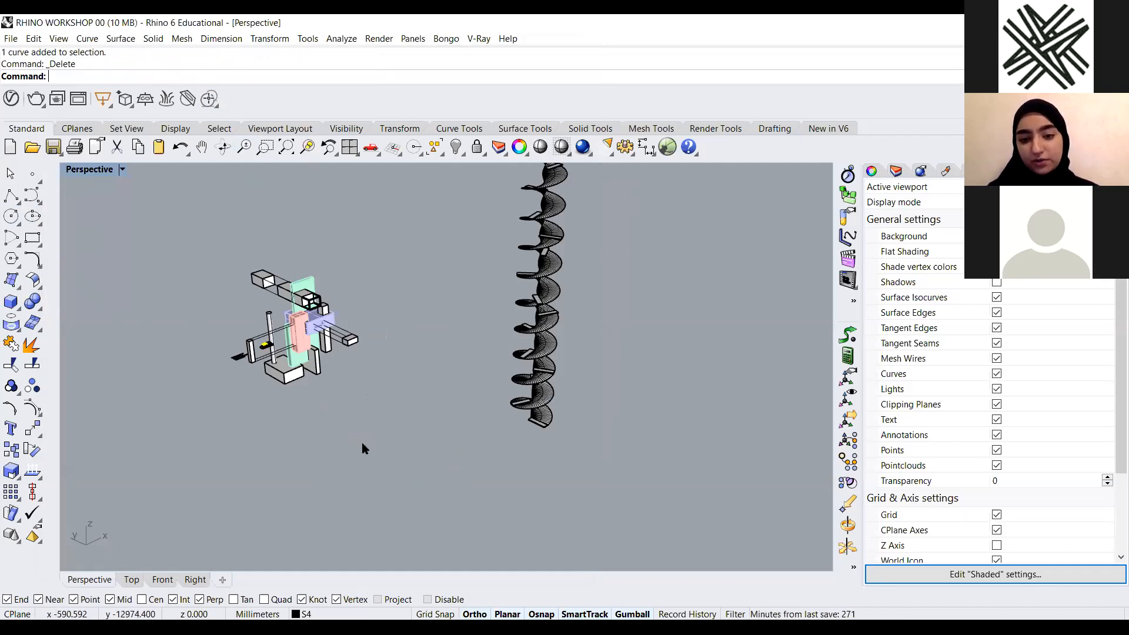